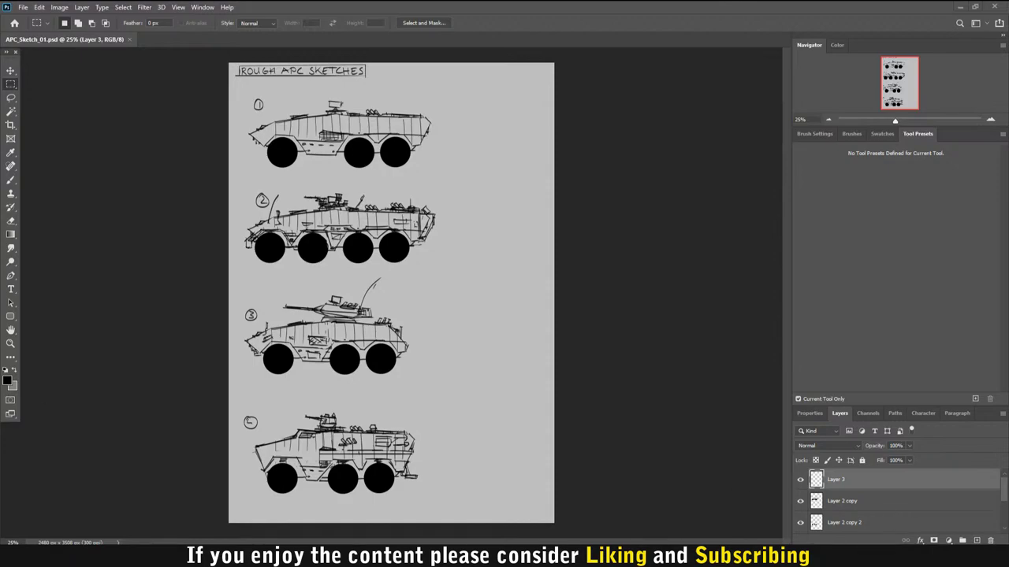
# Step: Adjust the system volume in the Windows volume mixer, then return to the sketch document
pyautogui.press('XF86AudioLowerVolume')
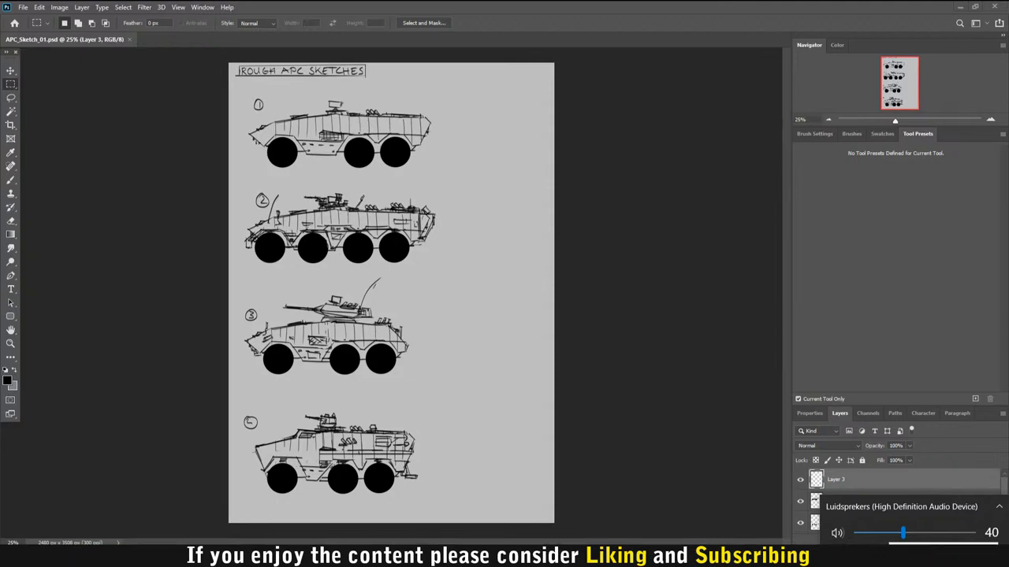
pyautogui.click(891, 561)
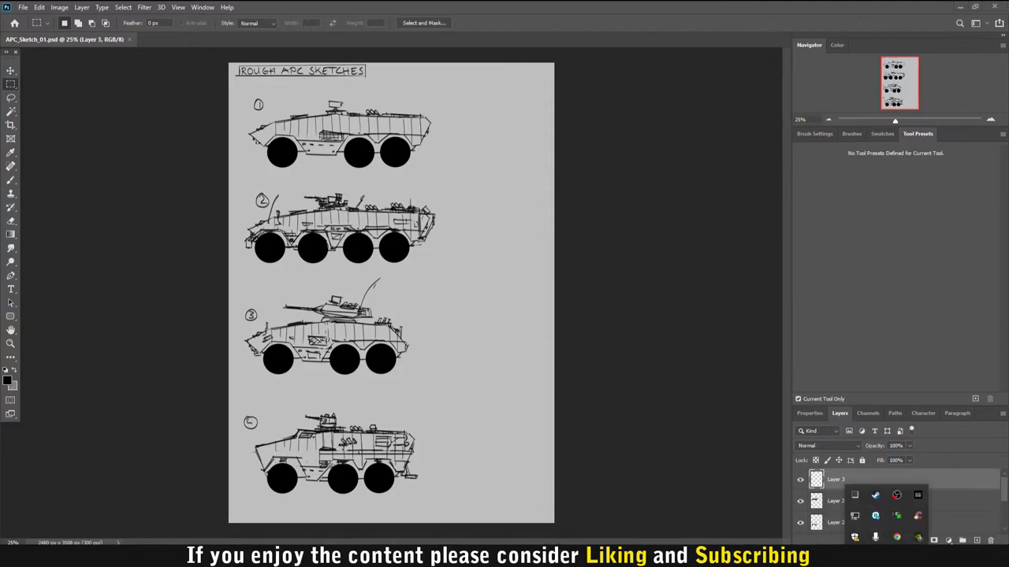
pyautogui.rightClick(876, 559)
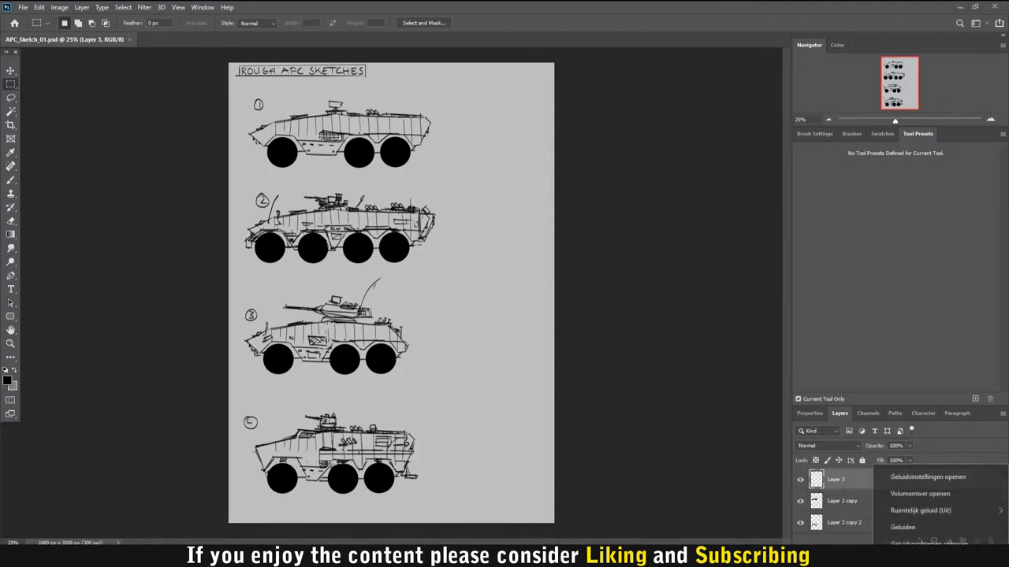
pyautogui.click(927, 495)
pyautogui.moveTo(863, 531)
pyautogui.mouseDown()
pyautogui.moveTo(971, 538)
pyautogui.moveTo(868, 534)
pyautogui.mouseUp()
pyautogui.click(659, 348)
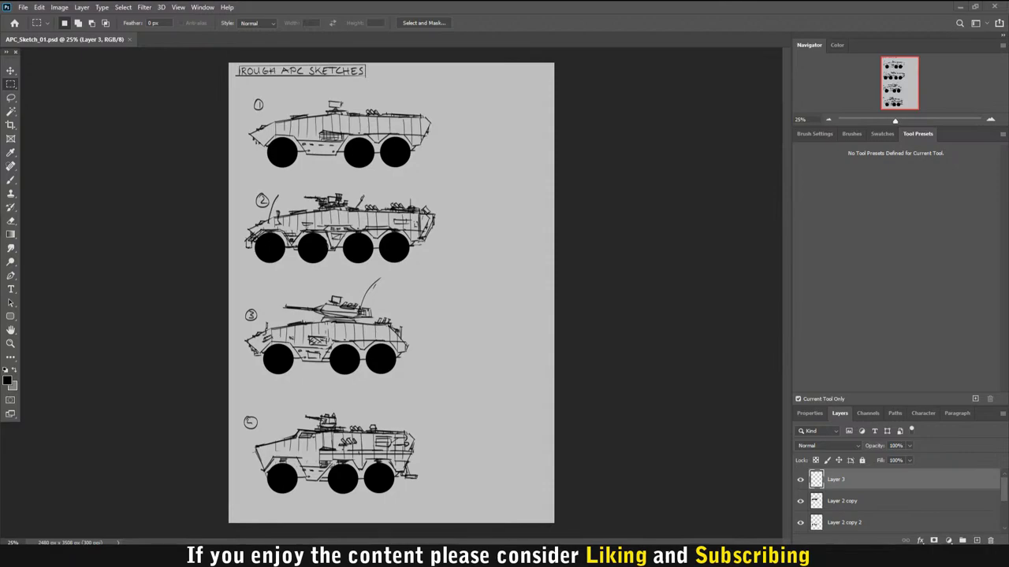
# Step: Cancel the placed render photo and widen the canvas by a relative 50 percent
pyautogui.moveTo(1008, 355); pyautogui.dragTo(635, 354)
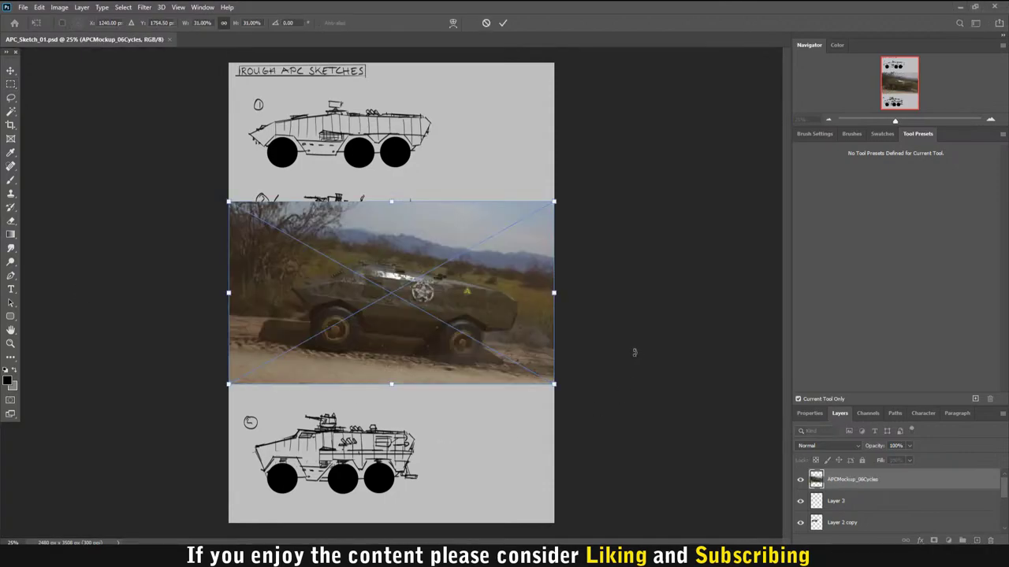
pyautogui.click(487, 23)
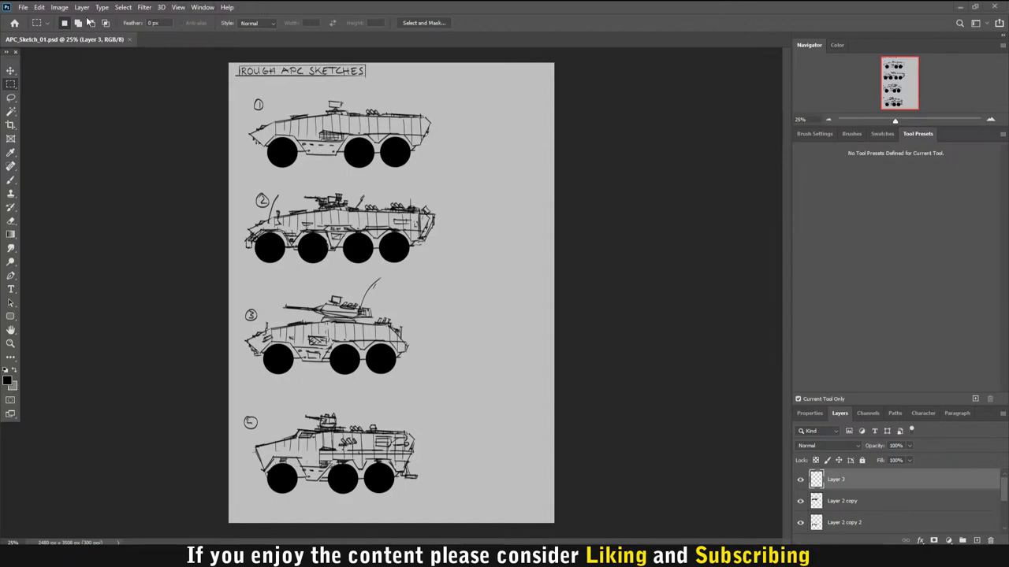
pyautogui.click(60, 7)
pyautogui.click(108, 96)
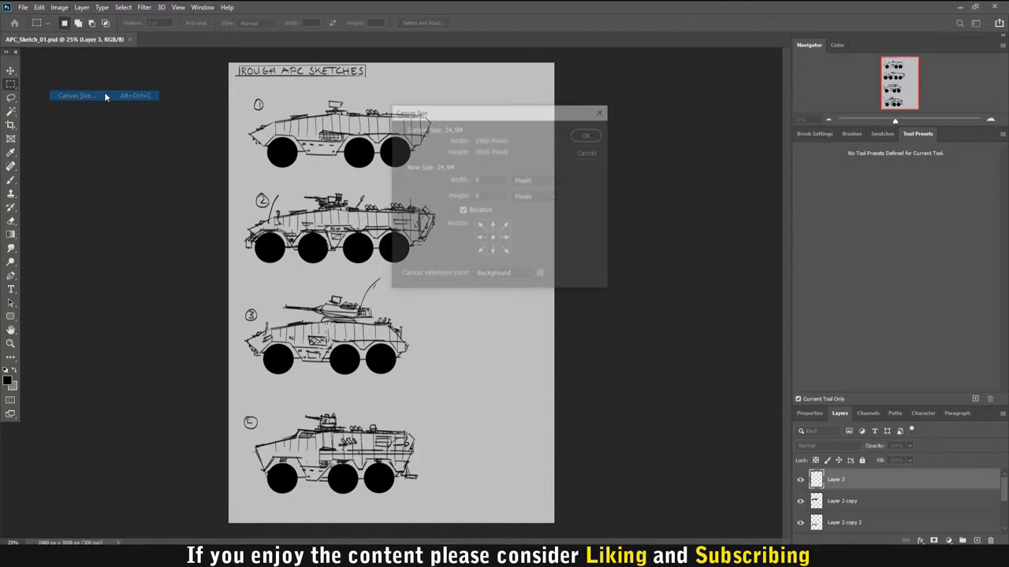
pyautogui.click(539, 187)
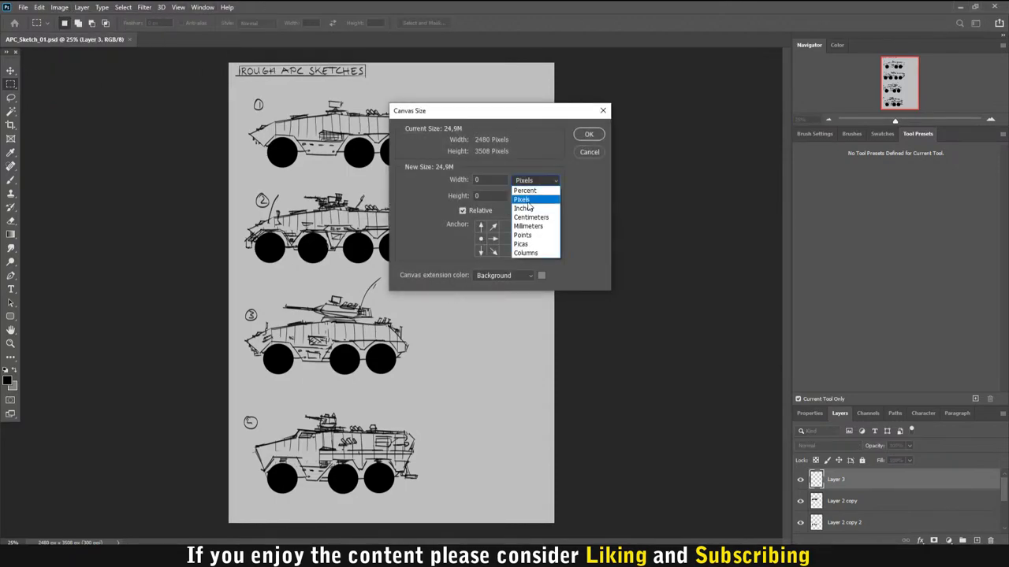
pyautogui.click(525, 189)
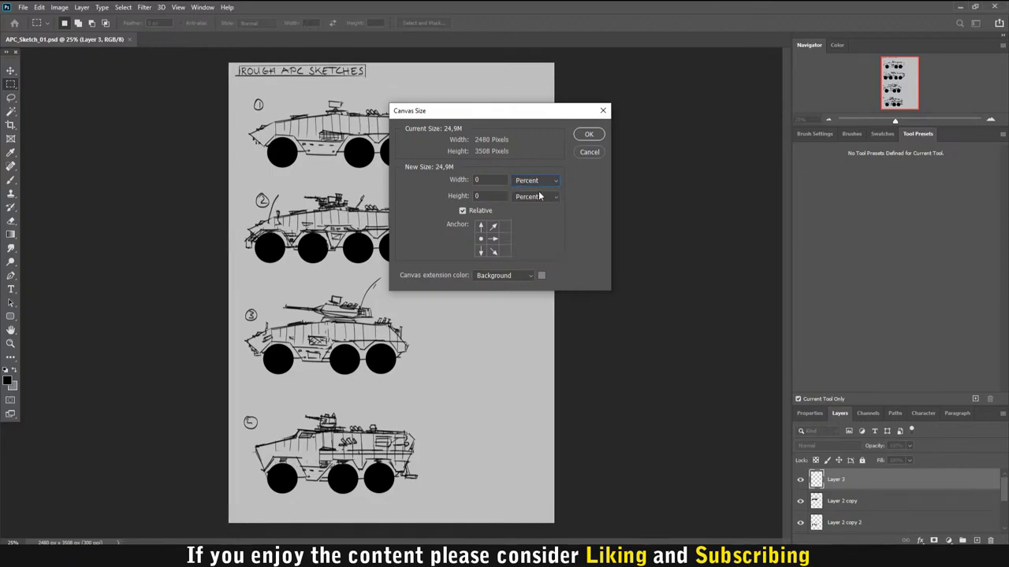
pyautogui.click(497, 182)
pyautogui.write('50')
pyautogui.press('Return')
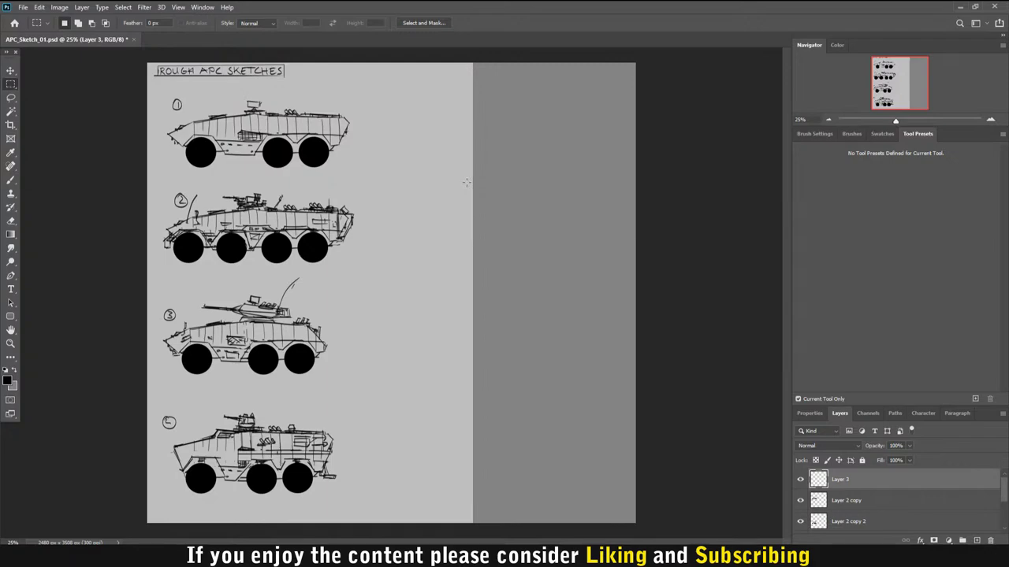
# Step: Try filling Layer 3 grey with the Paint Bucket, undoing both attempts
pyautogui.press('g')
pyautogui.press('x')
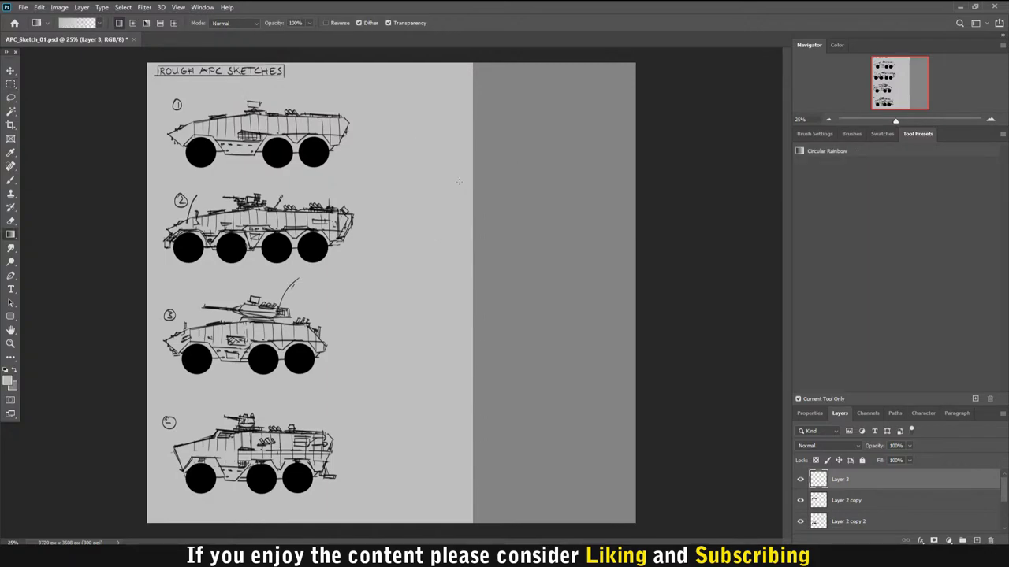
pyautogui.rightClick(13, 233)
pyautogui.click(47, 243)
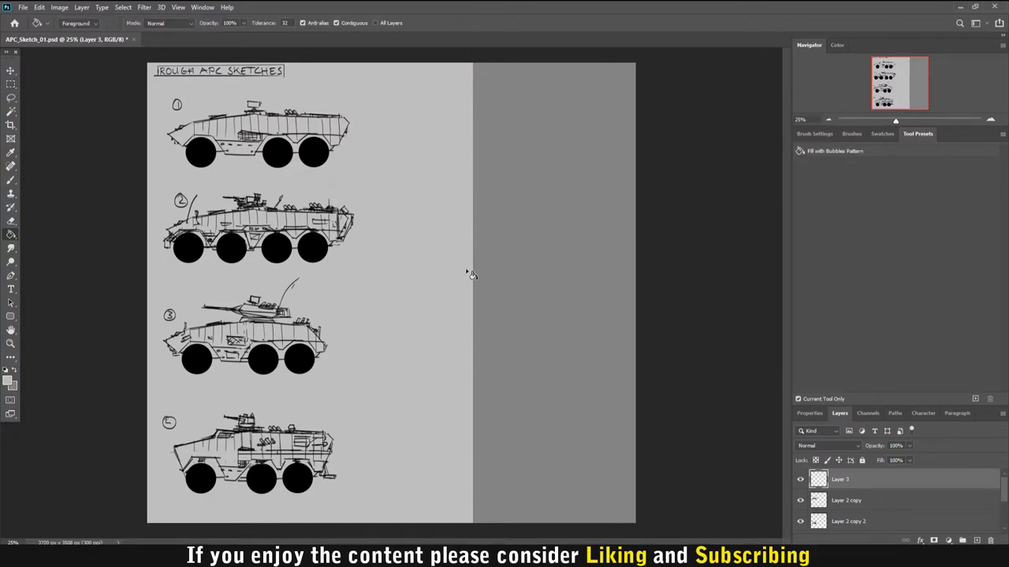
pyautogui.click(583, 263)
pyautogui.hotkey('ctrl', 'z')
pyautogui.click(549, 322)
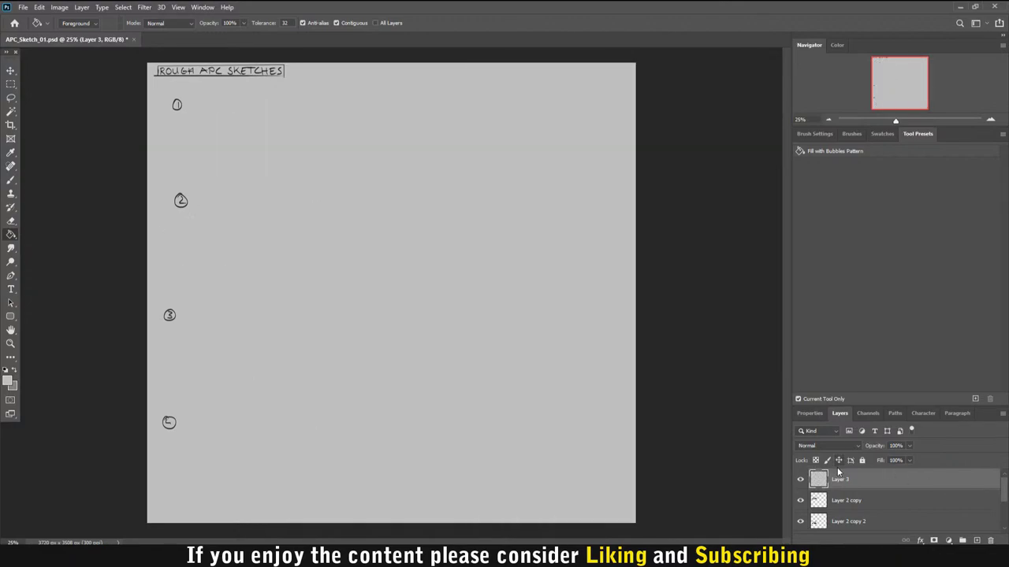
pyautogui.hotkey('ctrl', 'z')
pyautogui.scroll(-3, 994, 499)
# Step: Fill the new Background strip light grey and set the foreground colour to 000000
pyautogui.click(906, 523)
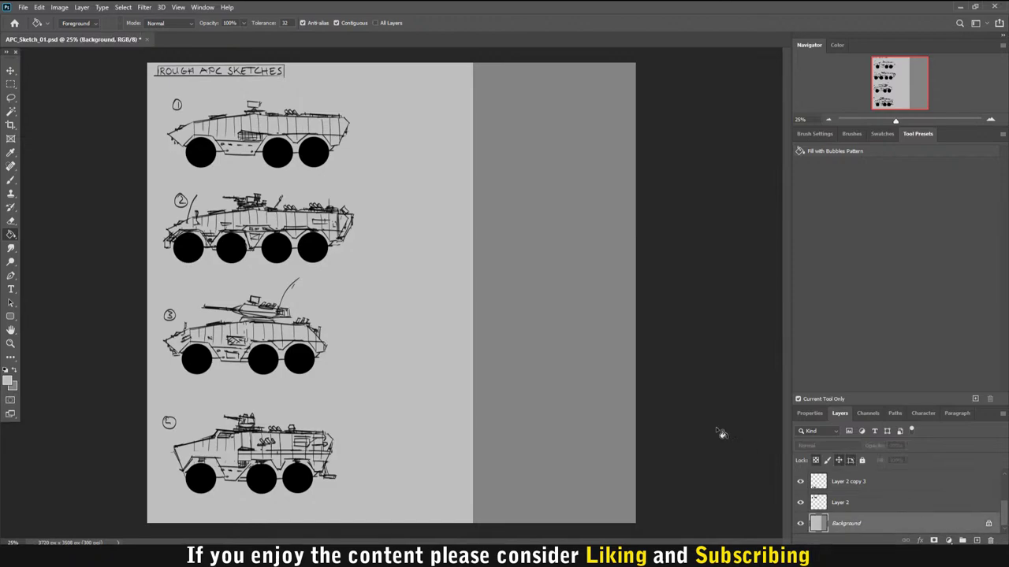
pyautogui.click(621, 369)
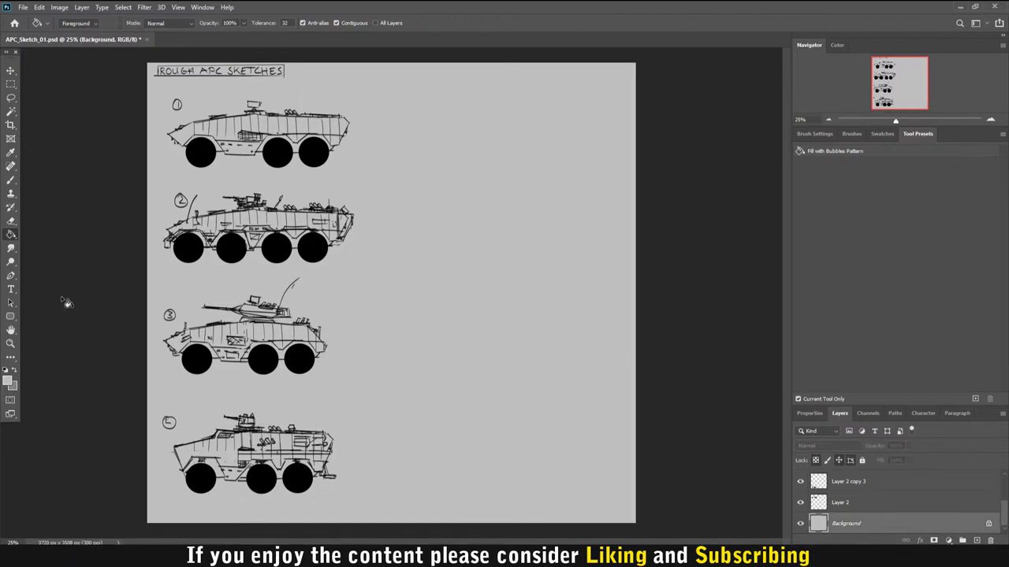
pyautogui.press('i')
pyautogui.click(8, 382)
pyautogui.write('000000')
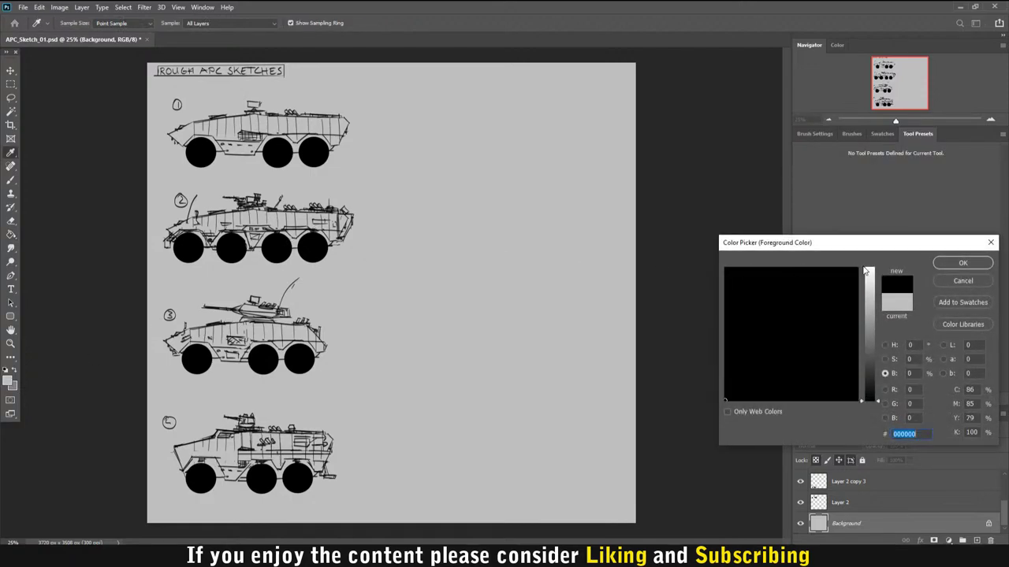
pyautogui.click(963, 264)
pyautogui.press('g')
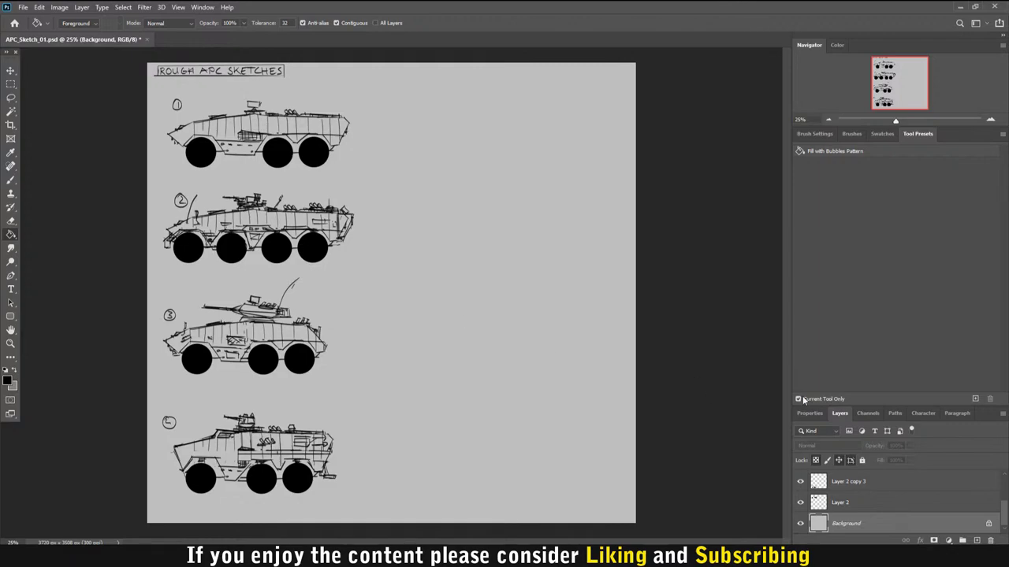
# Step: Add a new empty layer directly above Layer 2 copy
pyautogui.scroll(3, 894, 514)
pyautogui.click(870, 497)
pyautogui.click(874, 483)
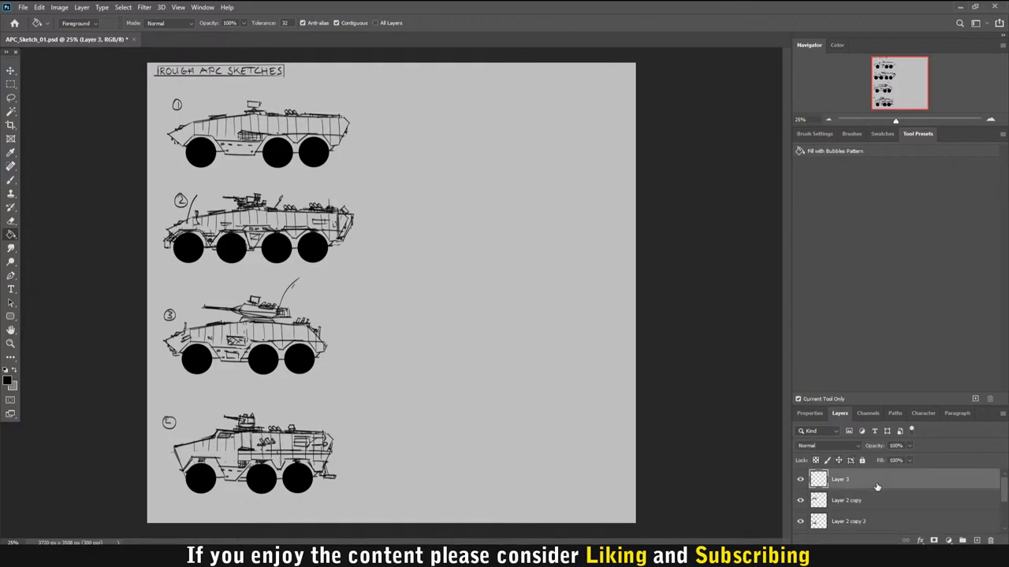
pyautogui.click(886, 498)
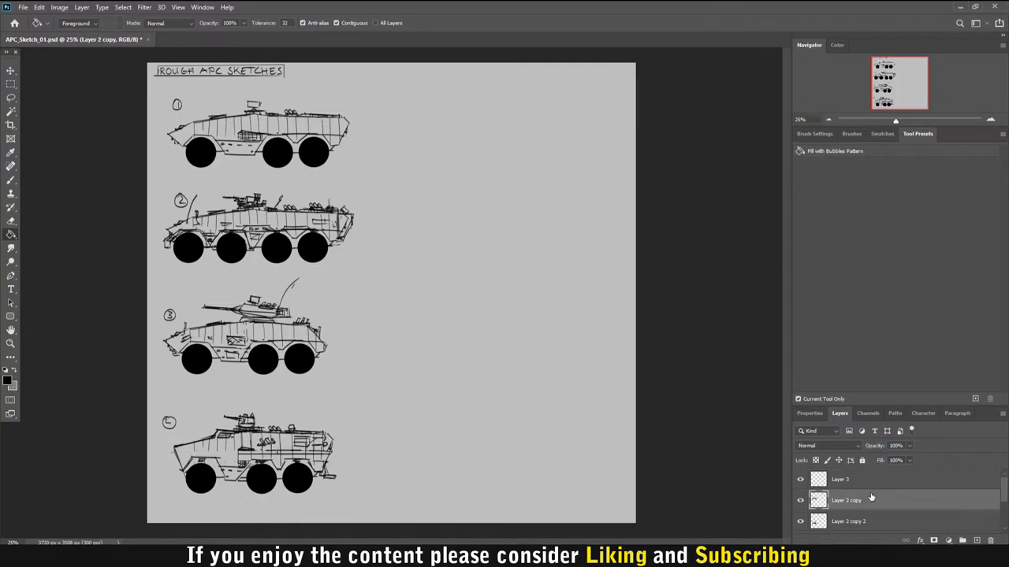
pyautogui.click(976, 541)
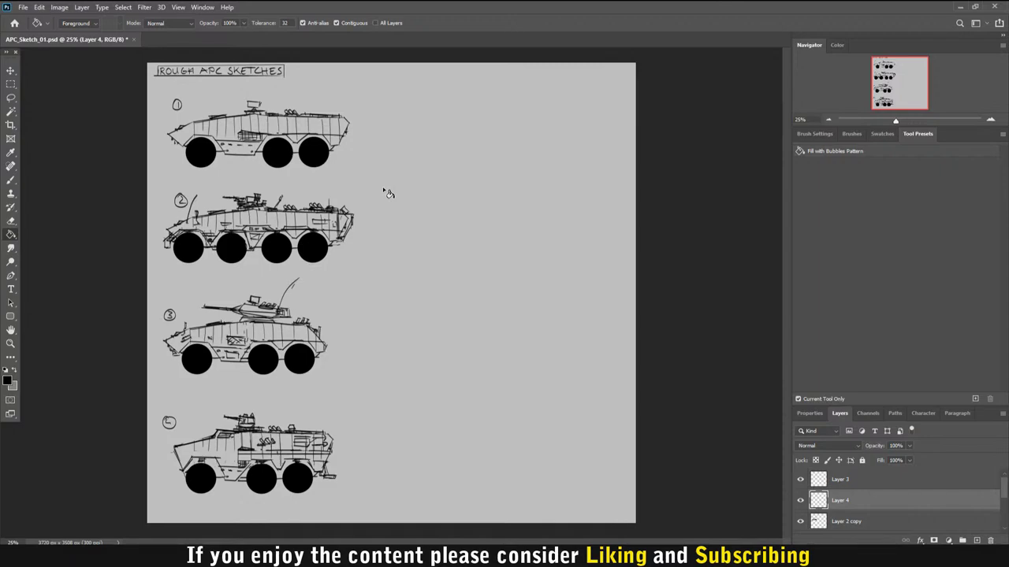
# Step: Draw a test brush stroke in the empty right area, then undo it
pyautogui.press('b')
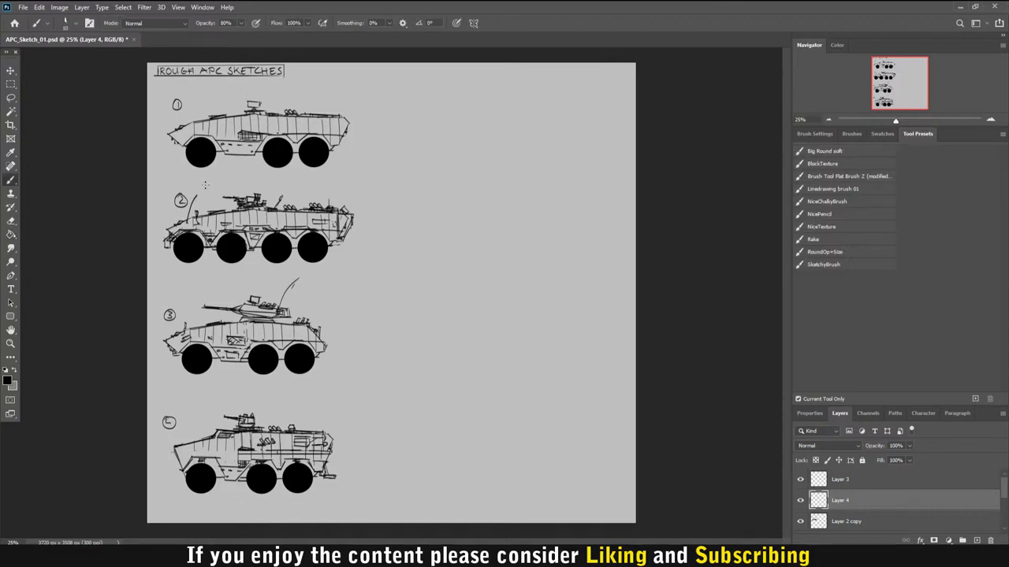
pyautogui.moveTo(429, 133); pyautogui.dragTo(416, 197)
pyautogui.hotkey('ctrl', 'z')
# Step: Open APCMockup_06Cycles.png from recent files and flip between it and APC_Sketch_01
pyautogui.click(23, 7)
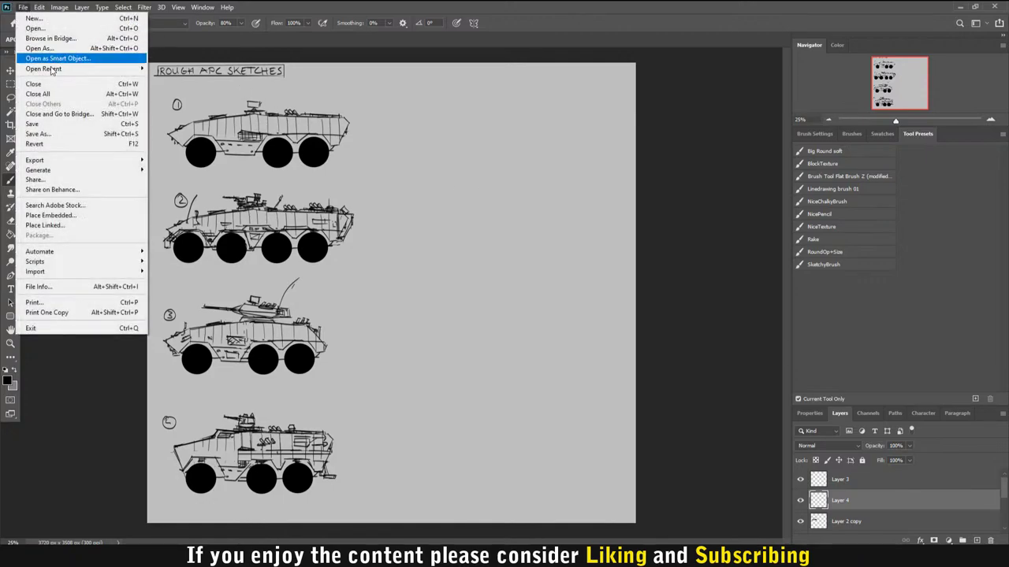
pyautogui.moveTo(50, 69)
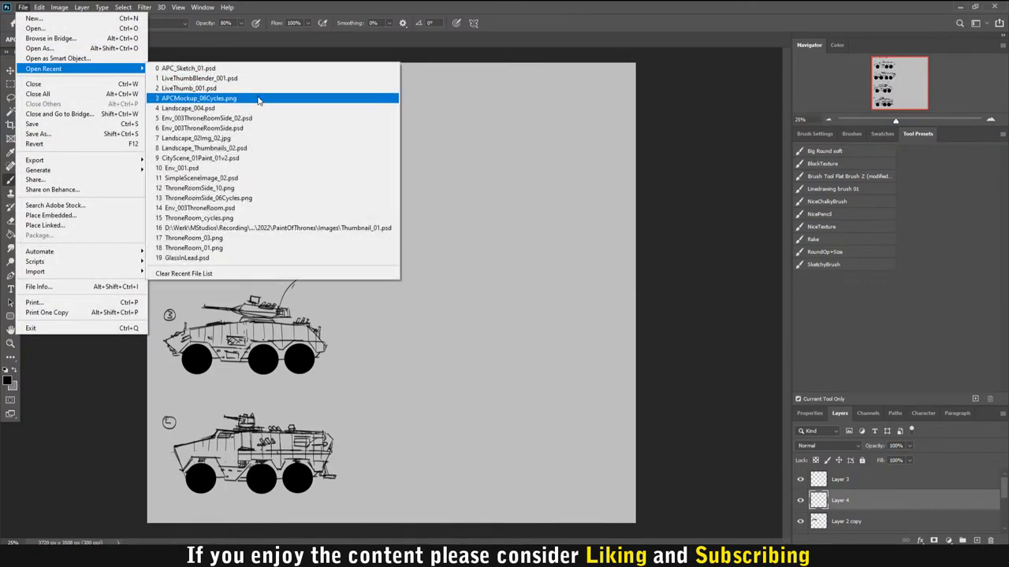
pyautogui.click(260, 98)
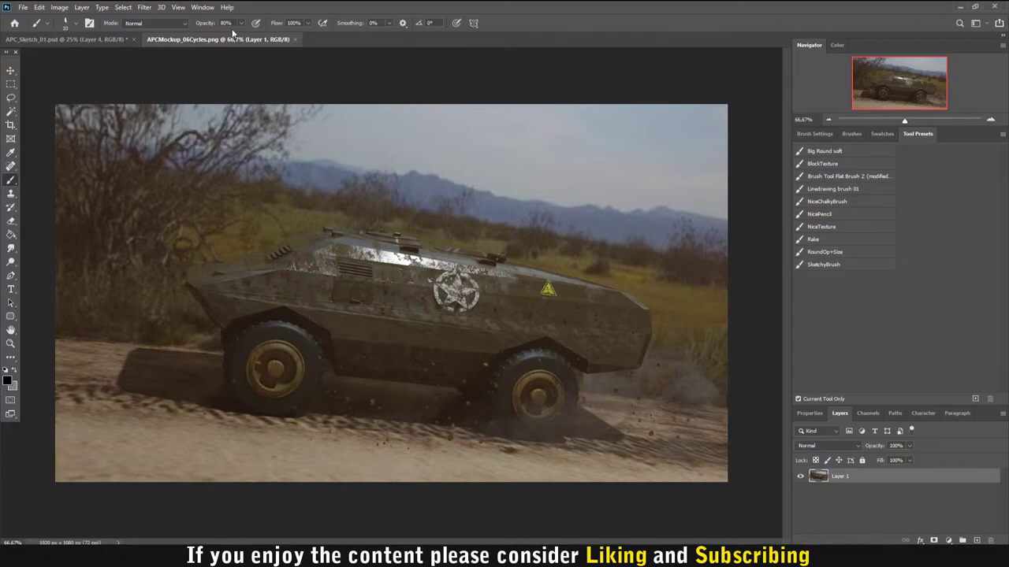
pyautogui.click(95, 39)
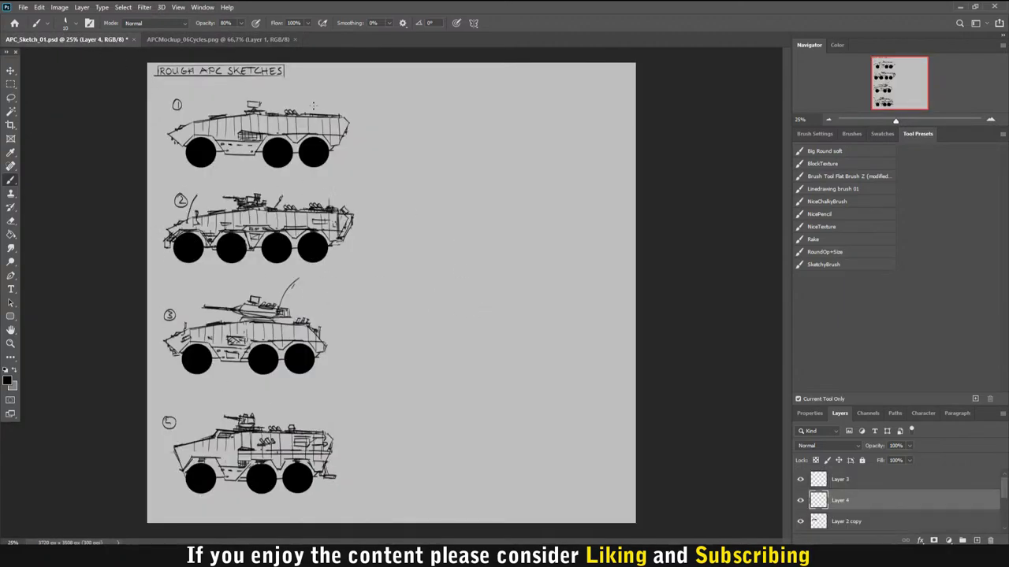
pyautogui.click(211, 40)
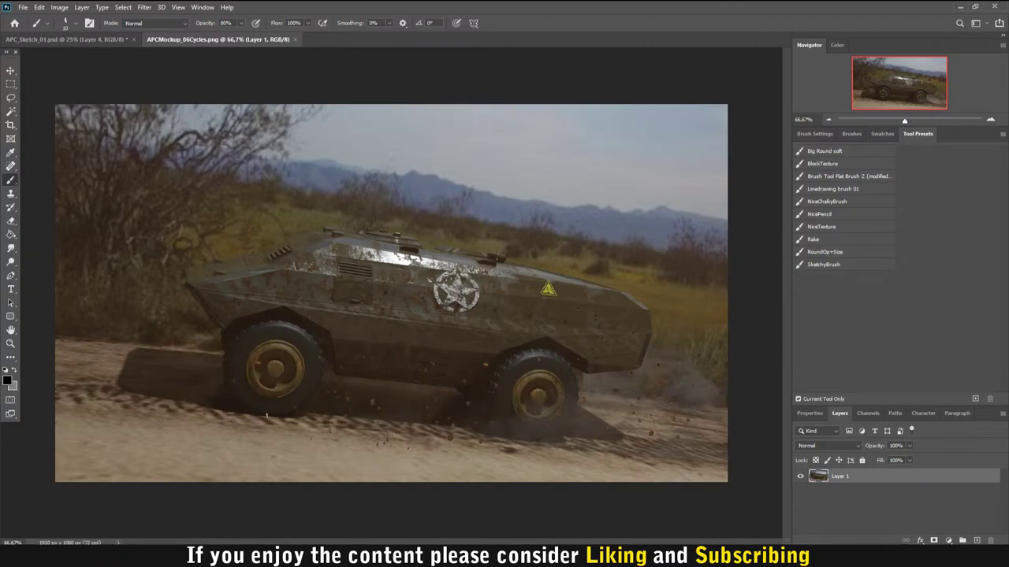
# Step: Launch PureRef from the Start menu's Recent list
pyautogui.press('super')
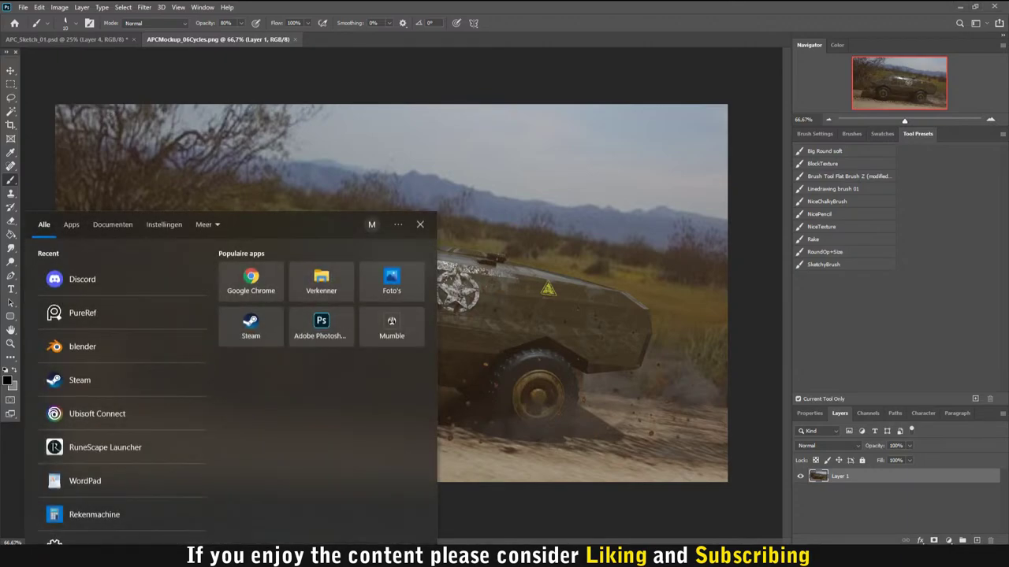
pyautogui.click(122, 318)
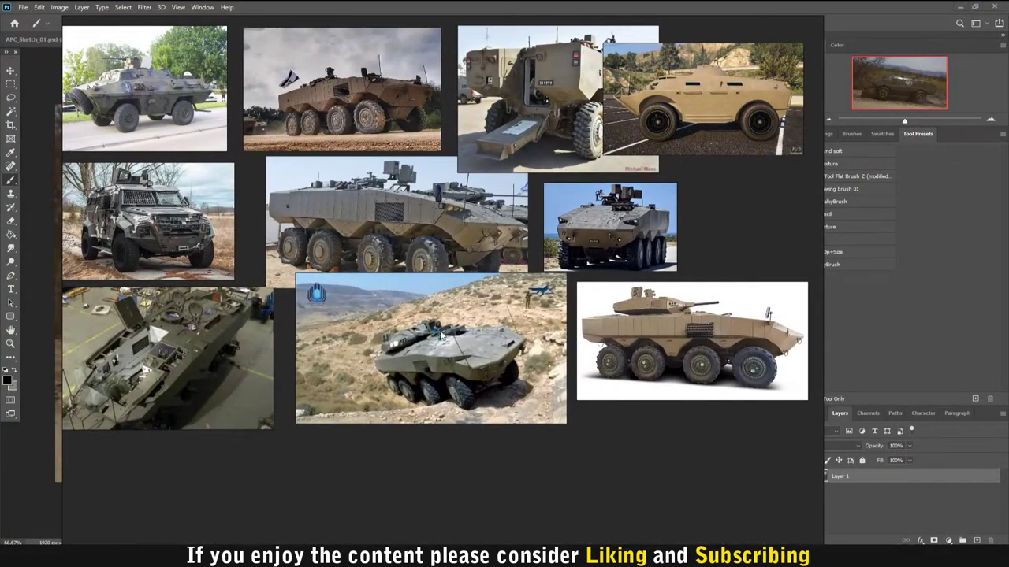
# Step: Move the desert and interior APC photos lower on the board, then deselect the tan photo
pyautogui.click(470, 312)
pyautogui.moveTo(471, 311); pyautogui.dragTo(464, 343)
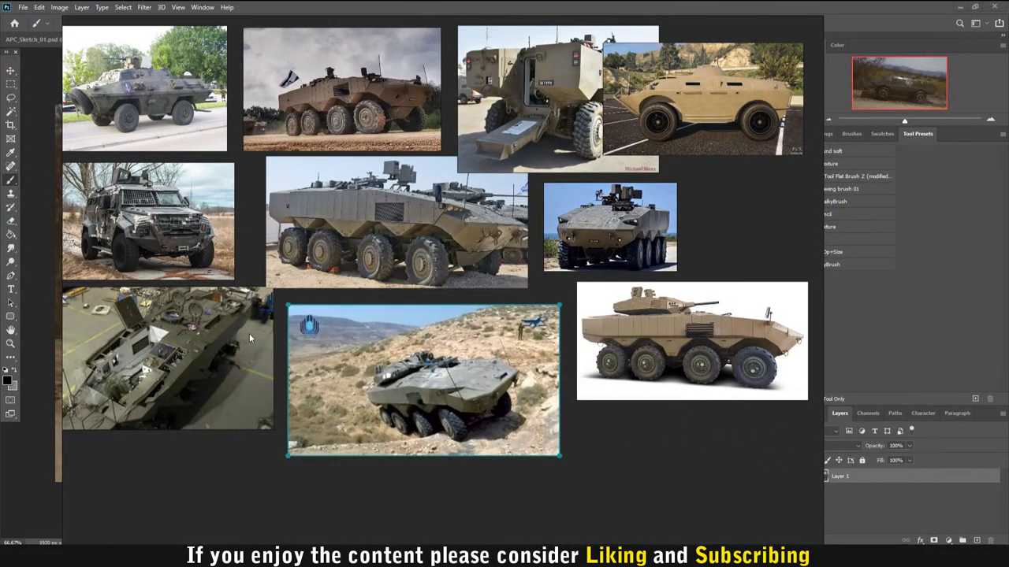
pyautogui.moveTo(249, 333)
pyautogui.mouseDown()
pyautogui.moveTo(238, 346)
pyautogui.moveTo(246, 349)
pyautogui.mouseUp()
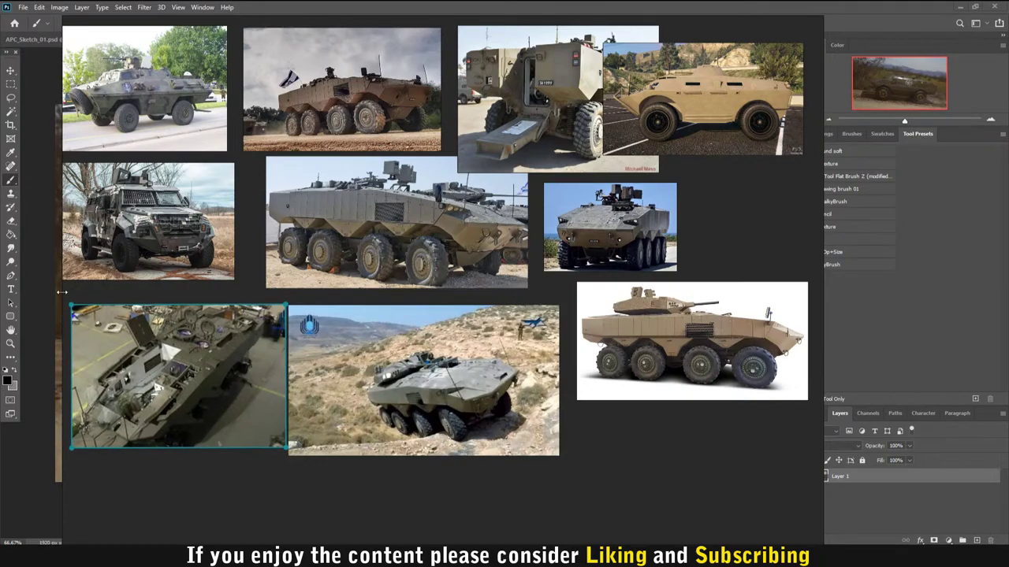
pyautogui.click(712, 102)
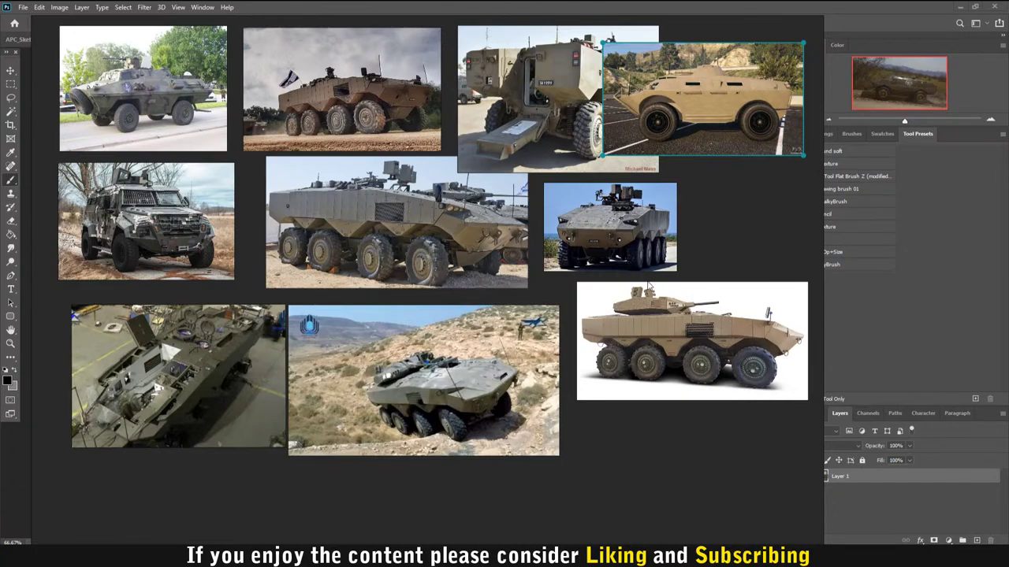
pyautogui.click(706, 264)
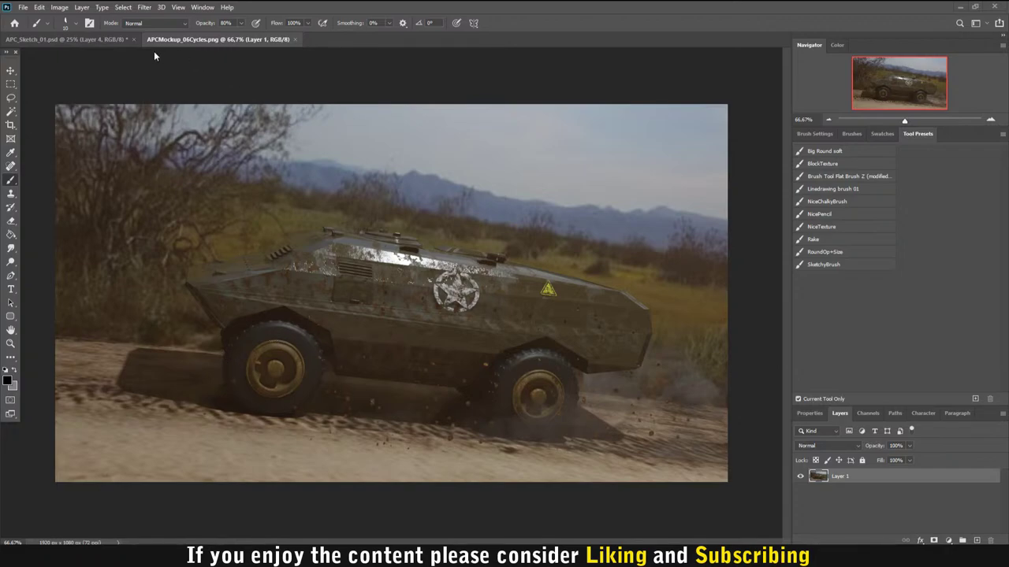
# Step: In APC_Sketch_01, toggle sketch 2's visibility and duplicate the first sketch's Layer 2
pyautogui.click(102, 39)
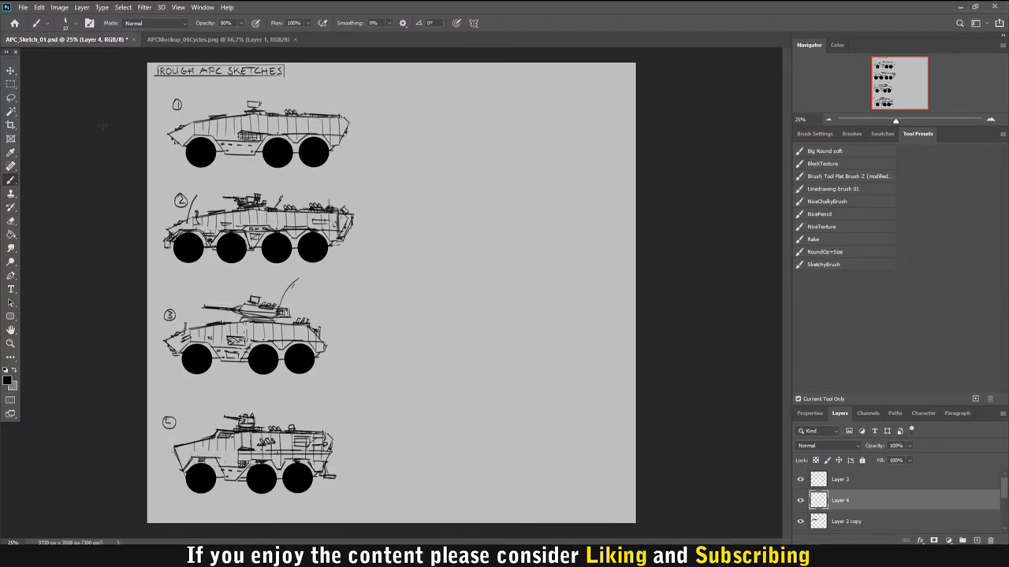
pyautogui.click(800, 522)
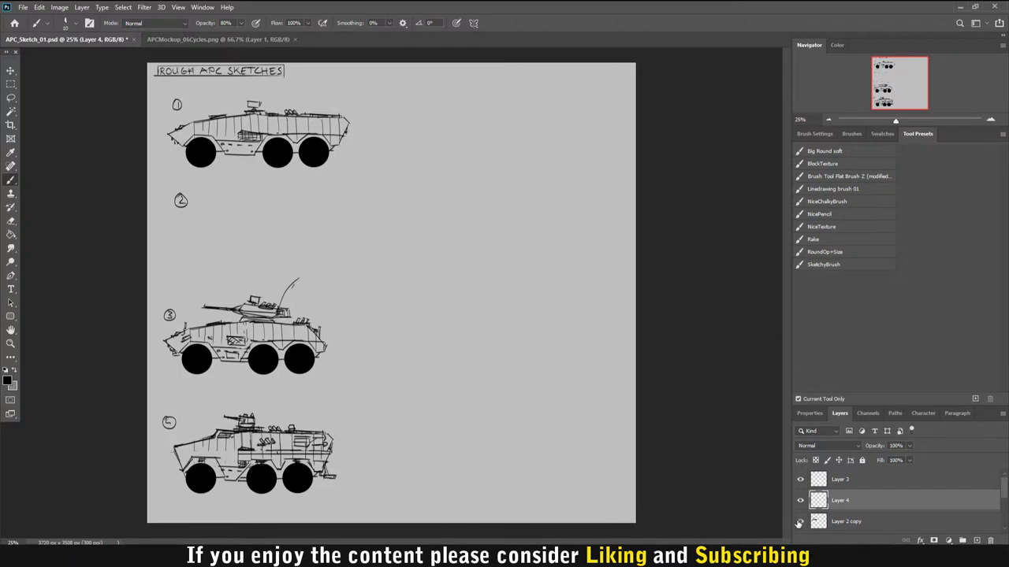
pyautogui.click(799, 522)
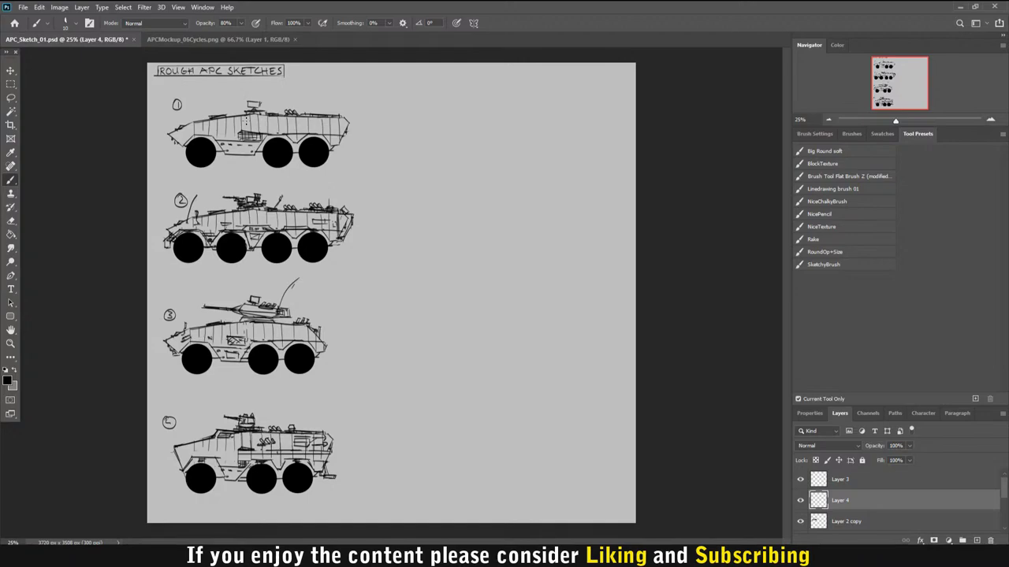
pyautogui.scroll(-2, 858, 477)
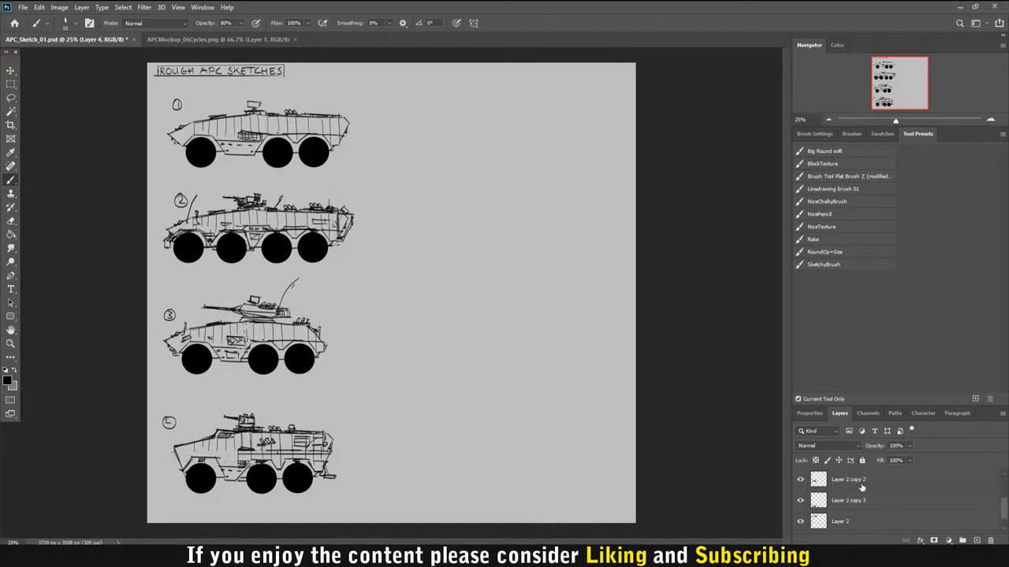
pyautogui.moveTo(849, 521); pyautogui.dragTo(962, 541)
# Step: Move the duplicated sketch into the empty top-right area and zoom in on it
pyautogui.press('v')
pyautogui.moveTo(286, 134)
pyautogui.mouseDown()
pyautogui.moveTo(524, 154)
pyautogui.moveTo(511, 134)
pyautogui.mouseUp()
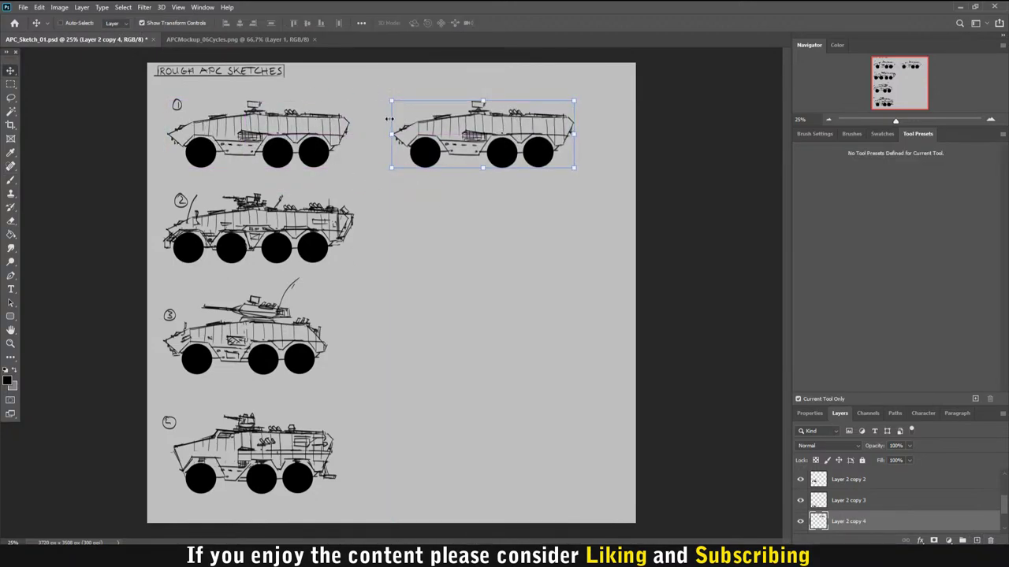
pyautogui.press('z')
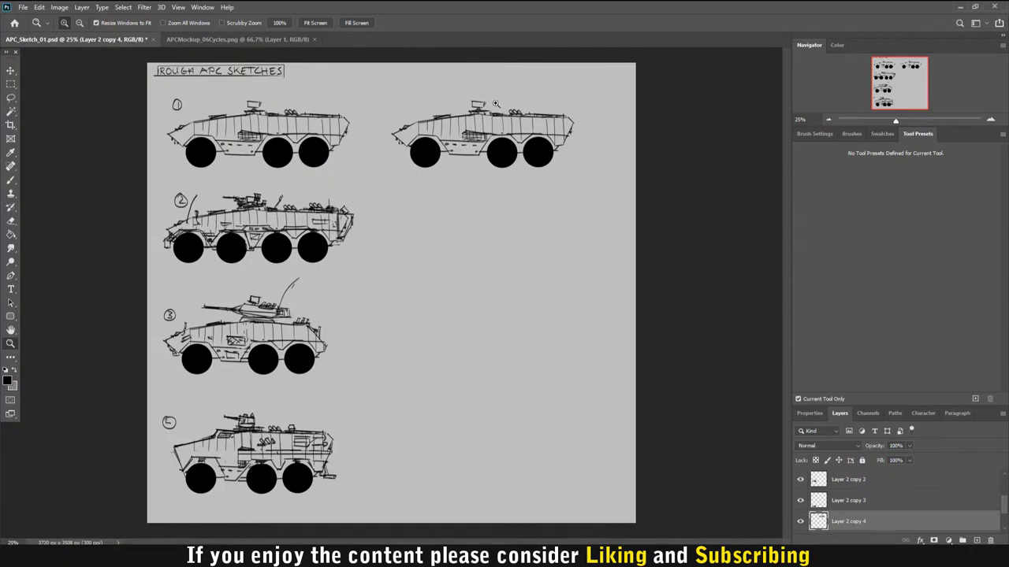
pyautogui.click(524, 134)
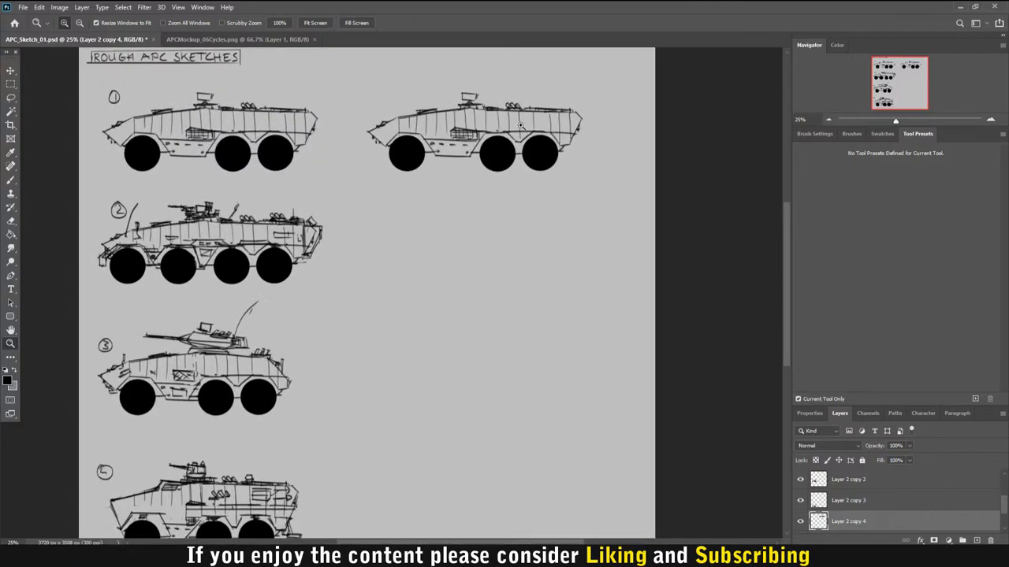
pyautogui.keyDown('alt'); pyautogui.click(430, 91); pyautogui.keyUp('alt')
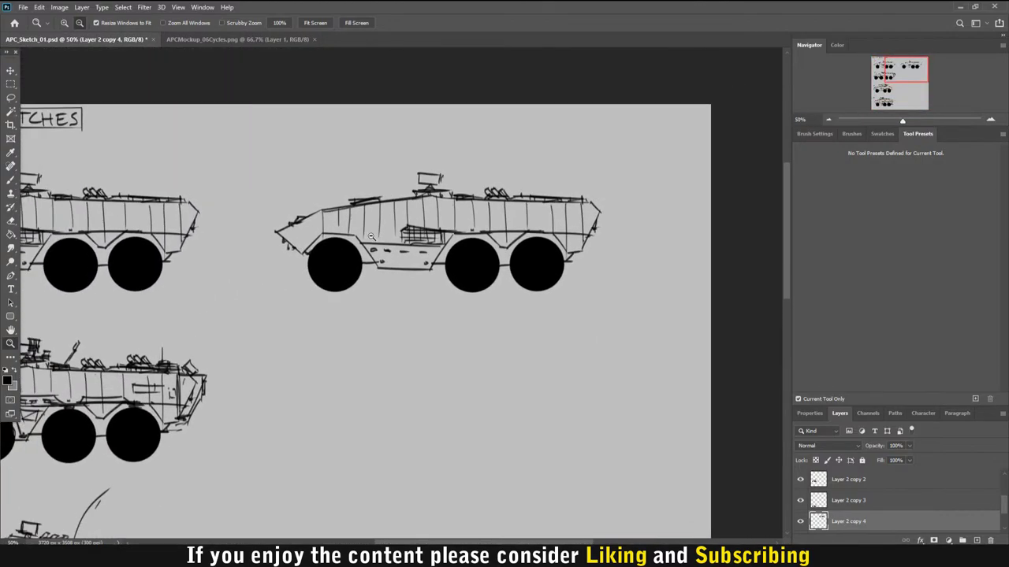
pyautogui.click(409, 196)
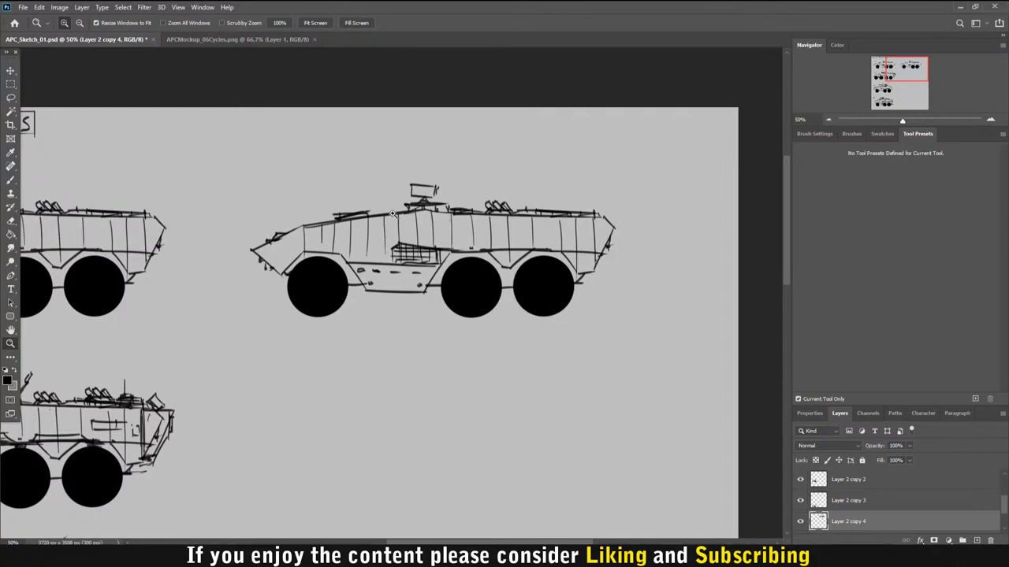
pyautogui.press('e')
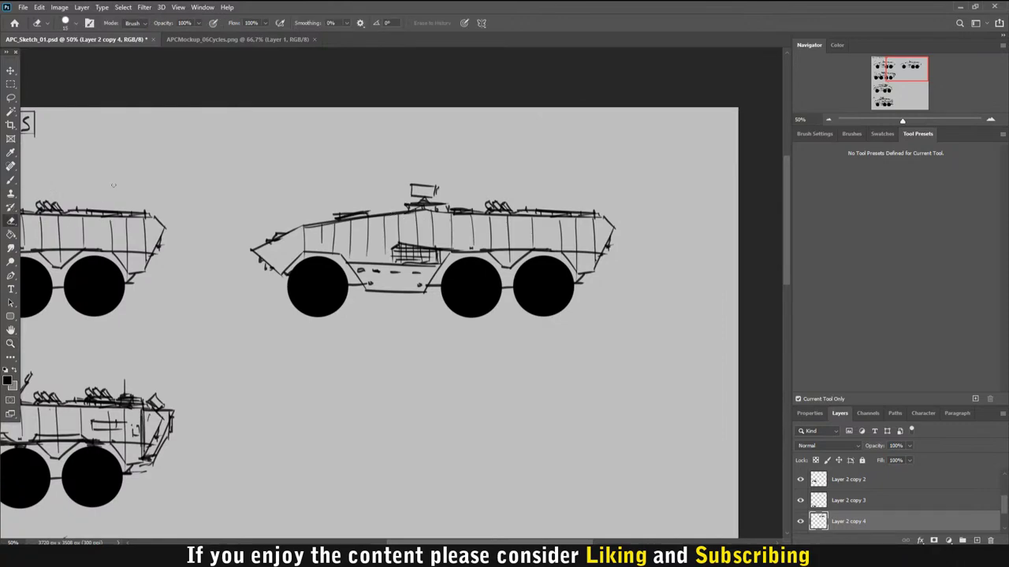
# Step: Erase the copy's turret, roof details, three wheels and wheel-arch lines
pyautogui.moveTo(405, 199)
pyautogui.mouseDown()
pyautogui.moveTo(419, 208)
pyautogui.moveTo(415, 190)
pyautogui.moveTo(432, 184)
pyautogui.moveTo(417, 201)
pyautogui.moveTo(454, 206)
pyautogui.moveTo(435, 192)
pyautogui.moveTo(413, 207)
pyautogui.moveTo(414, 193)
pyautogui.mouseUp()
pyautogui.moveTo(459, 201)
pyautogui.mouseDown()
pyautogui.moveTo(505, 206)
pyautogui.moveTo(480, 209)
pyautogui.mouseUp()
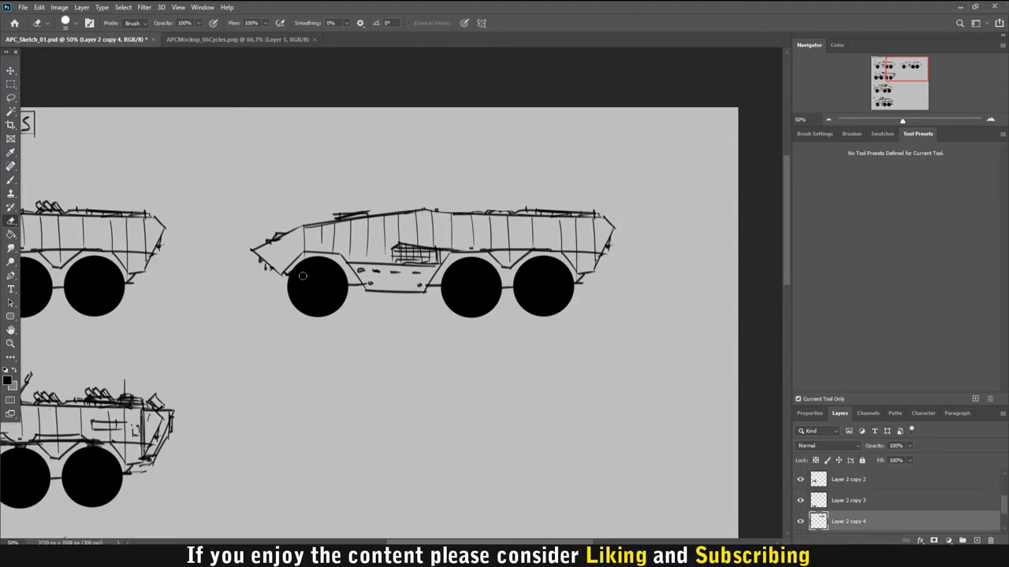
pyautogui.press(']')
pyautogui.press(']')
pyautogui.press(']')
pyautogui.press(']')
pyautogui.press(']')
pyautogui.press(']')
pyautogui.click(318, 292)
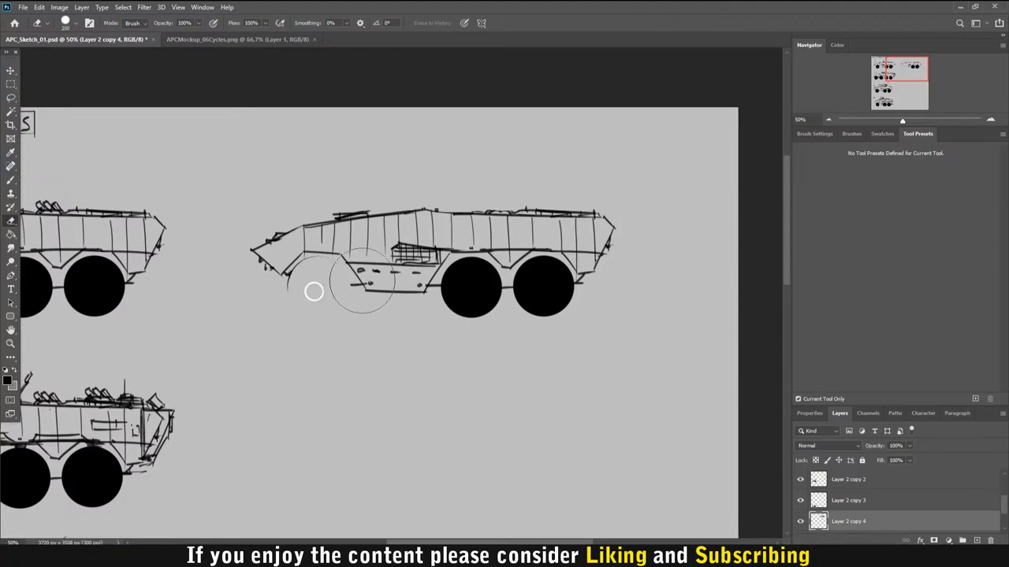
pyautogui.click(469, 290)
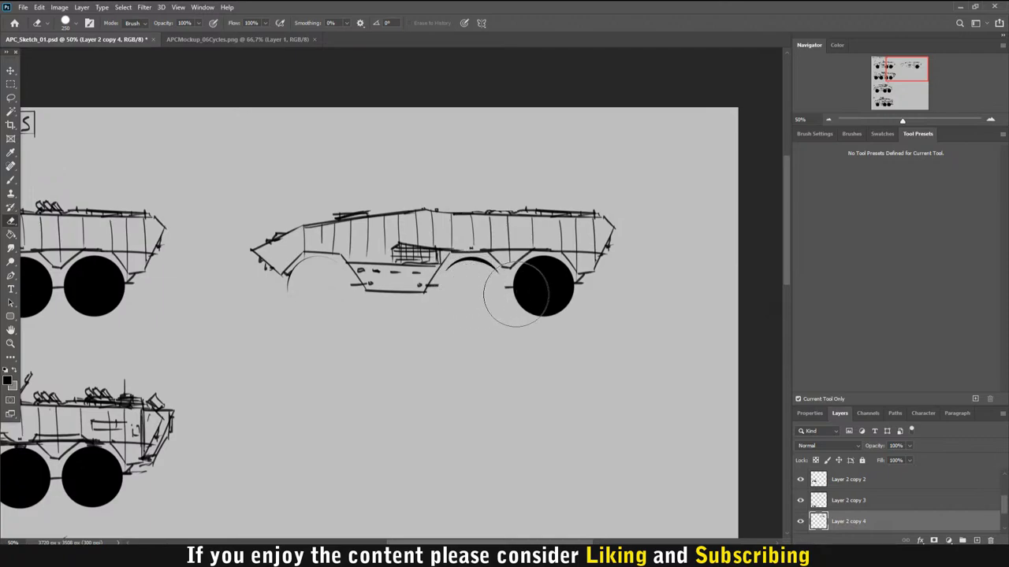
pyautogui.click(542, 298)
pyautogui.click(552, 292)
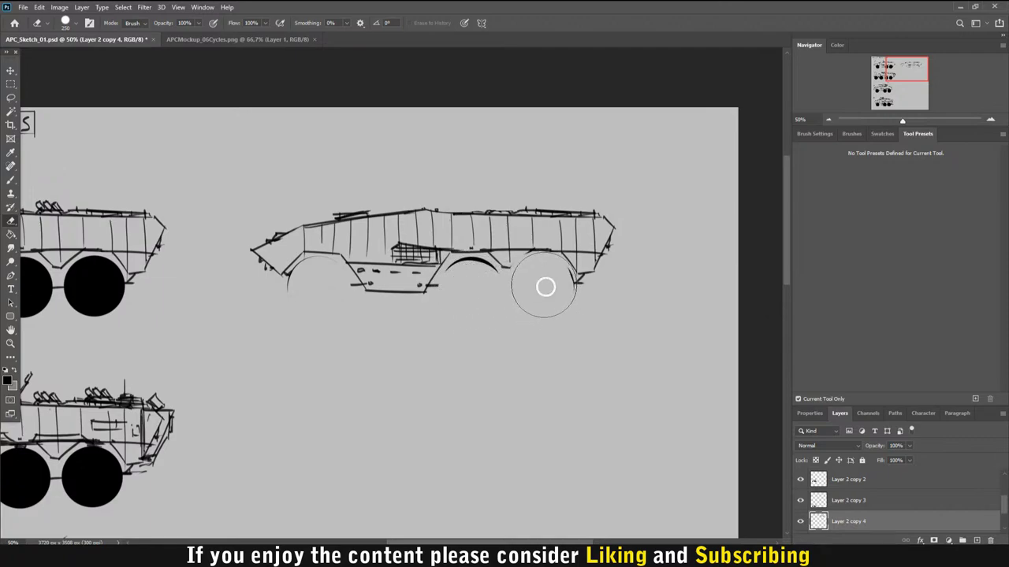
pyautogui.moveTo(489, 288); pyautogui.dragTo(462, 293)
pyautogui.click(310, 293)
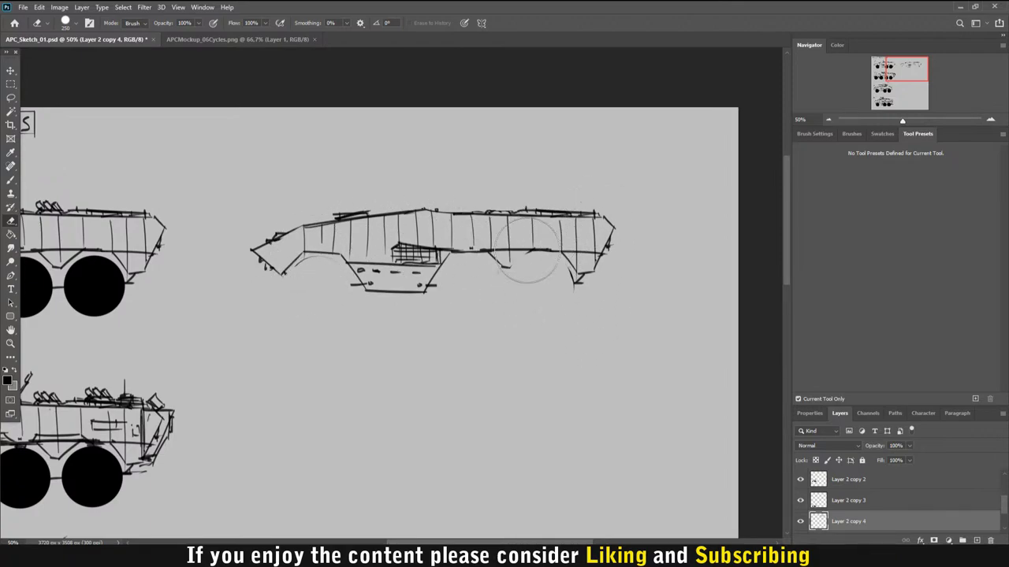
# Step: Brush straight underside lines along the hull and join them to the bow corner
pyautogui.press('b')
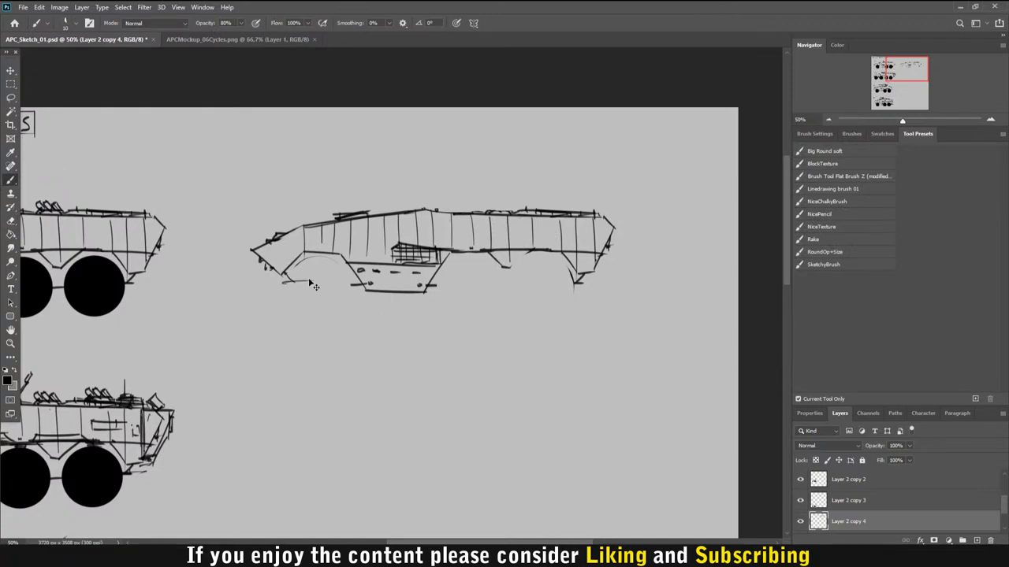
pyautogui.click(287, 281)
pyautogui.keyDown('shift'); pyautogui.click(435, 284); pyautogui.keyUp('shift')
pyautogui.keyDown('shift'); pyautogui.click(555, 287); pyautogui.keyUp('shift')
pyautogui.hotkey('ctrl', 'z')
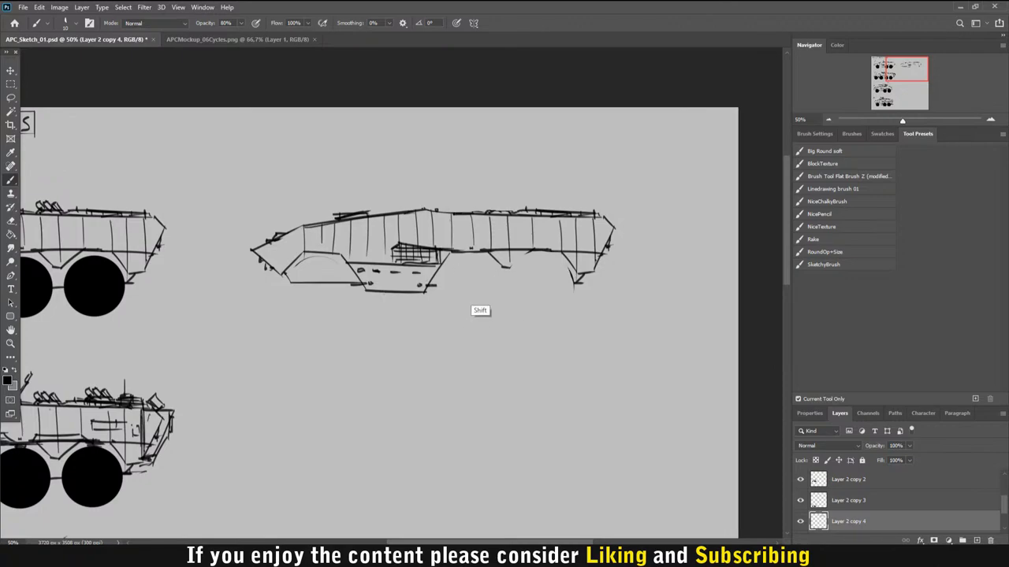
pyautogui.keyDown('shift'); pyautogui.click(605, 286); pyautogui.keyUp('shift')
pyautogui.hotkey('ctrl', 'z')
pyautogui.keyDown('shift'); pyautogui.click(549, 287); pyautogui.keyUp('shift')
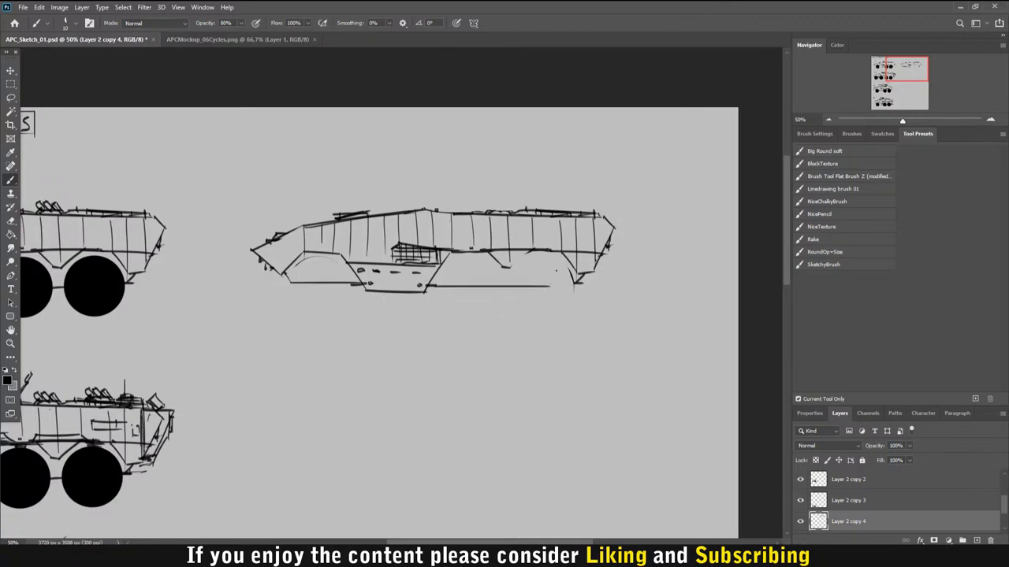
pyautogui.moveTo(580, 276); pyautogui.dragTo(540, 287)
# Step: Start a Windows screen capture, then cancel it with Escape
pyautogui.press('super+shift+s')
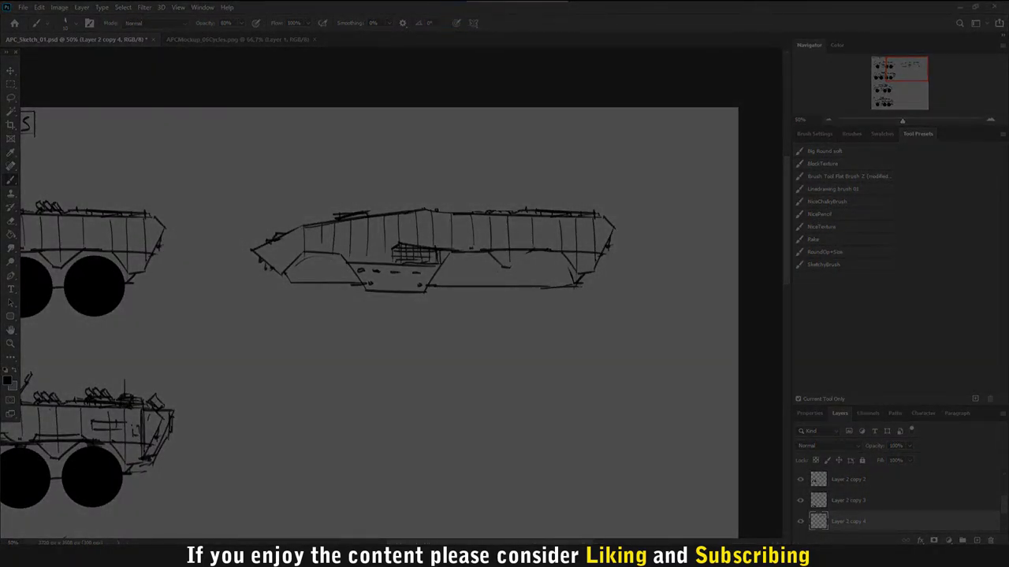
pyautogui.press('Escape')
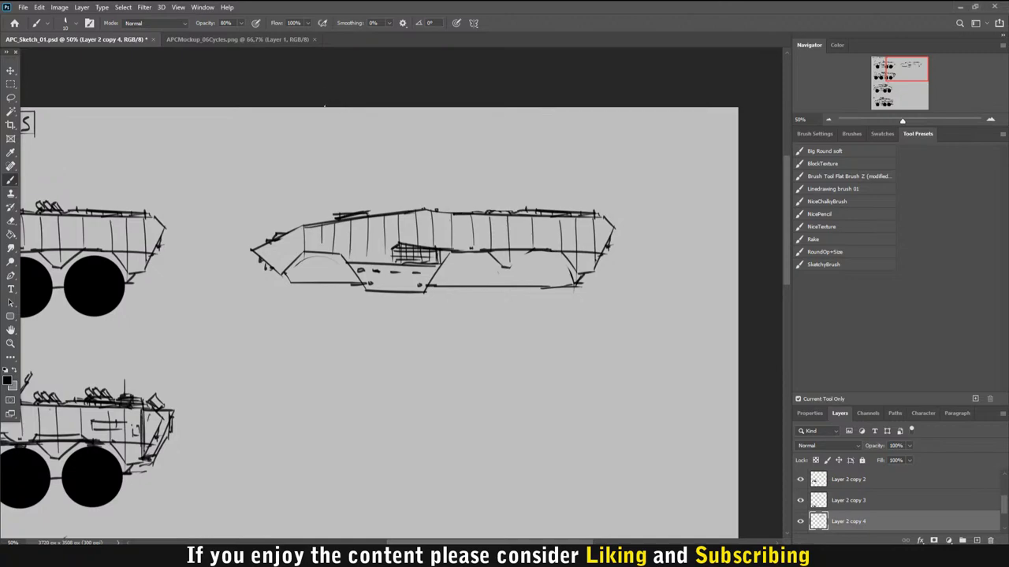
# Step: Make a new Untitled-1 document from the Clipboard preset and paste in the orange hover vehicle image
pyautogui.press('z')
pyautogui.keyDown('alt'); pyautogui.click(311, 169); pyautogui.keyUp('alt')
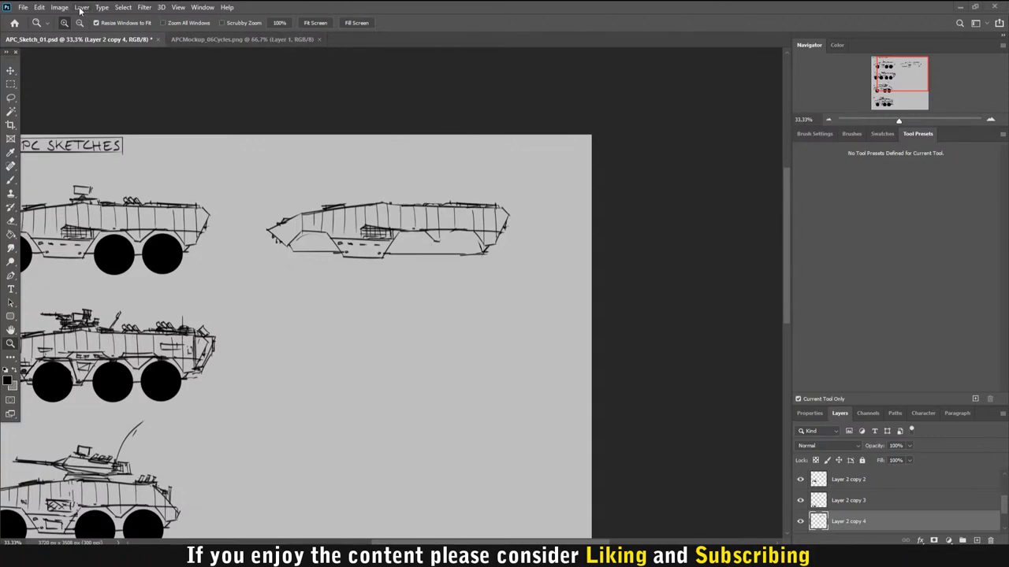
pyautogui.click(23, 7)
pyautogui.click(32, 17)
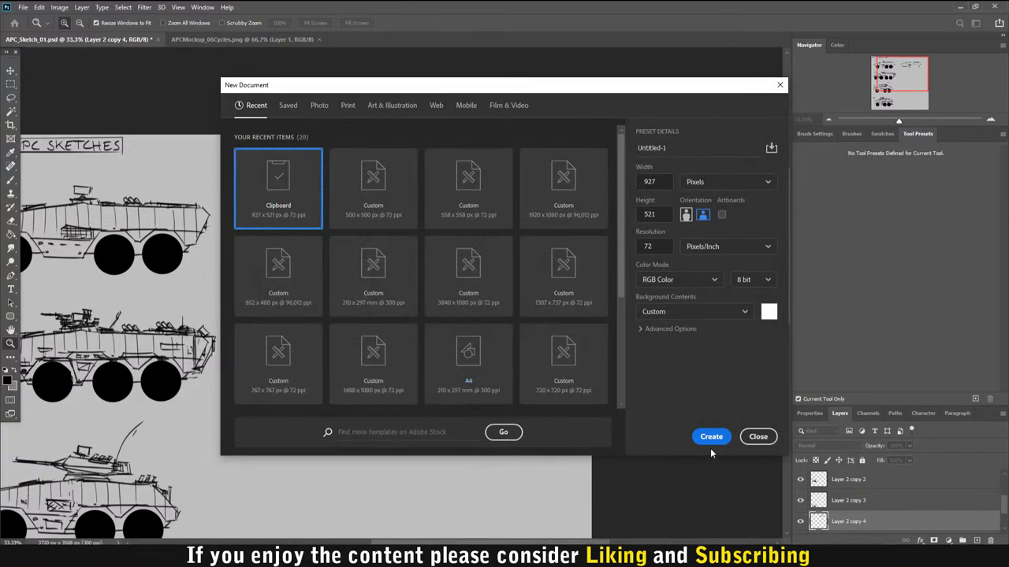
pyautogui.click(711, 438)
pyautogui.hotkey('ctrl', 'v')
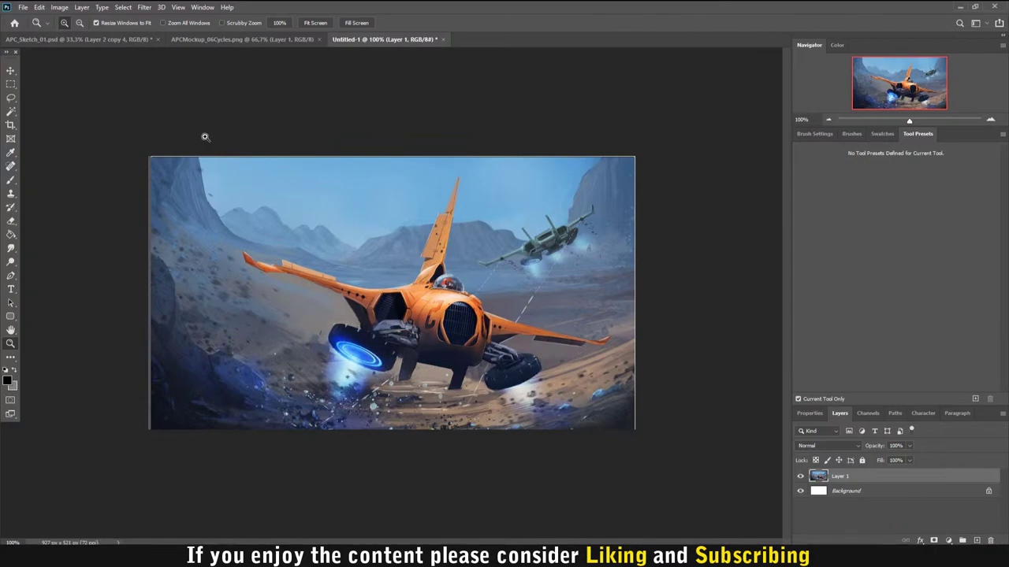
# Step: Check the APCMockup render, then return to APC_Sketch_01.psd zoomed in around the copied hull
pyautogui.click(237, 39)
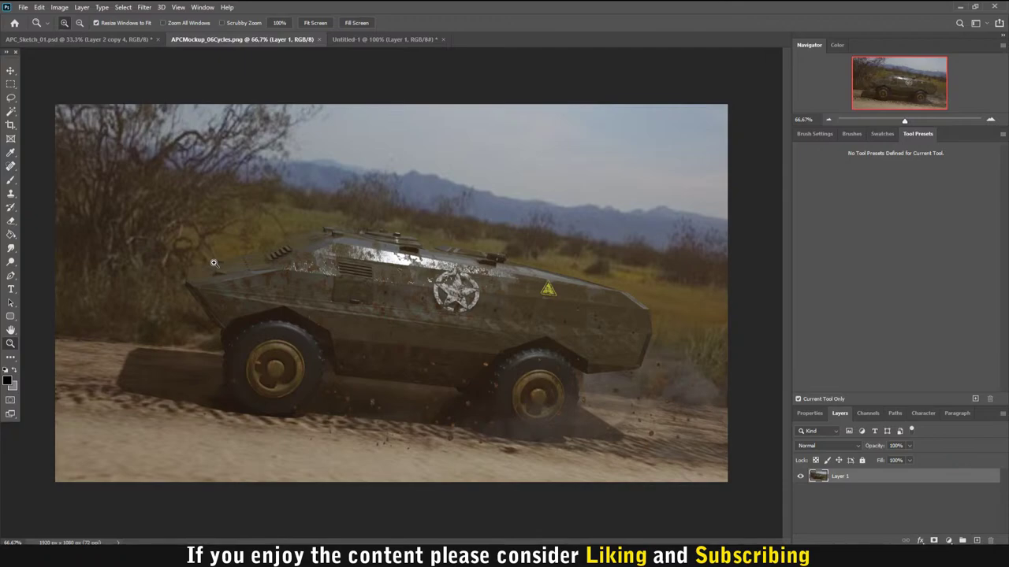
pyautogui.click(81, 41)
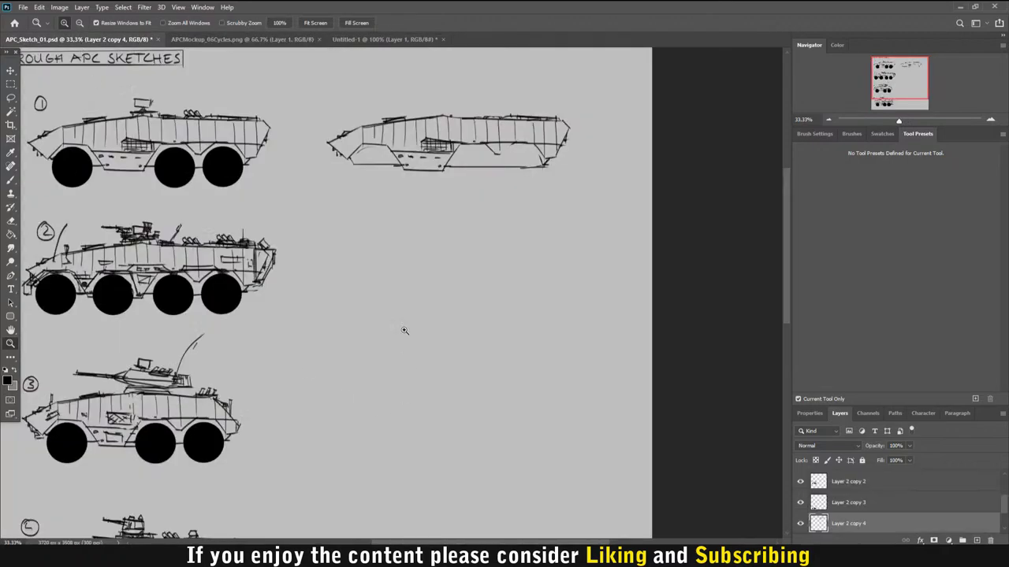
pyautogui.keyDown('alt'); pyautogui.click(370, 237); pyautogui.keyUp('alt')
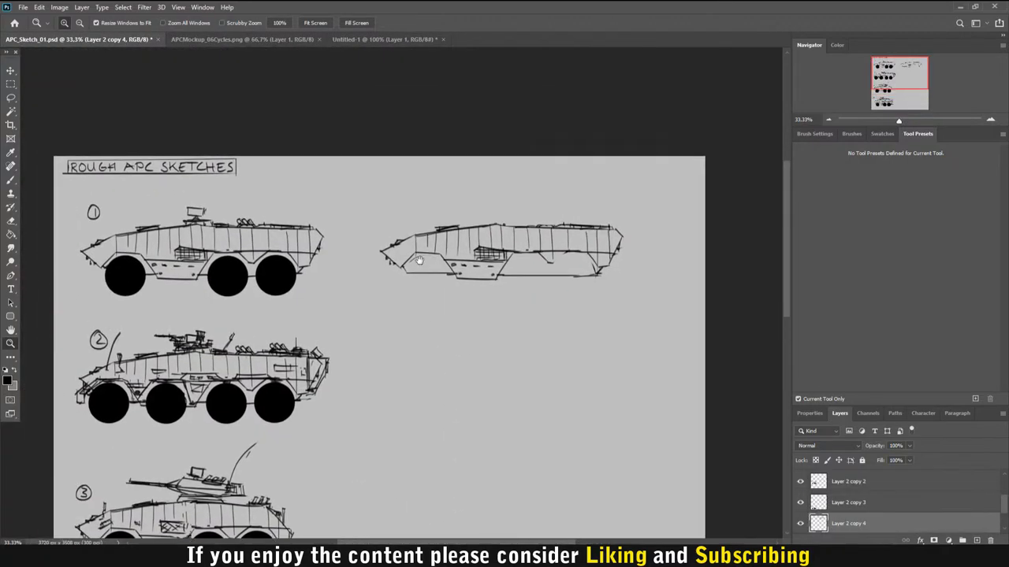
pyautogui.click(349, 192)
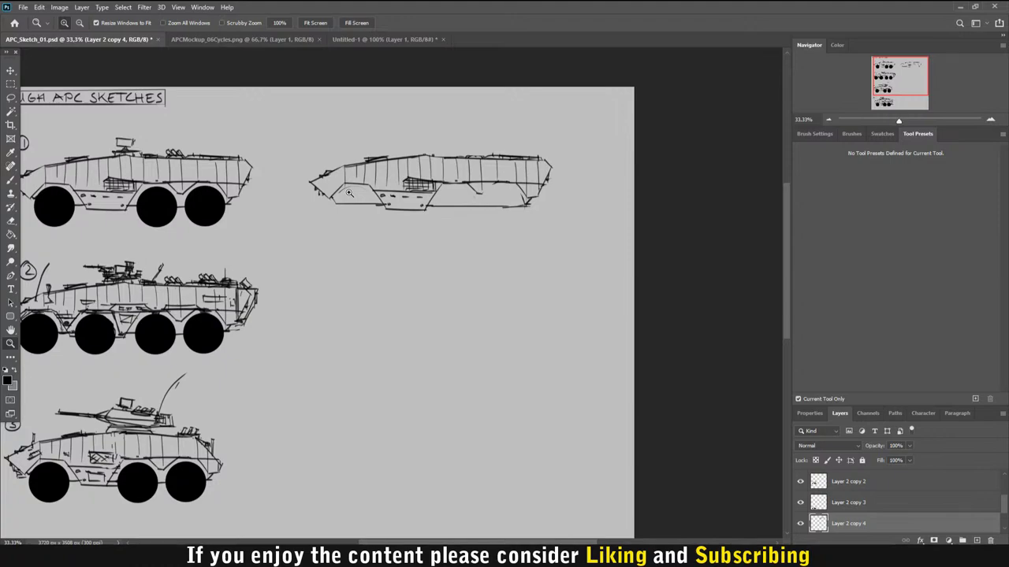
# Step: With the brush, sketch wheel ellipses, a wheel arch and ground strokes under the copied hull
pyautogui.press('b')
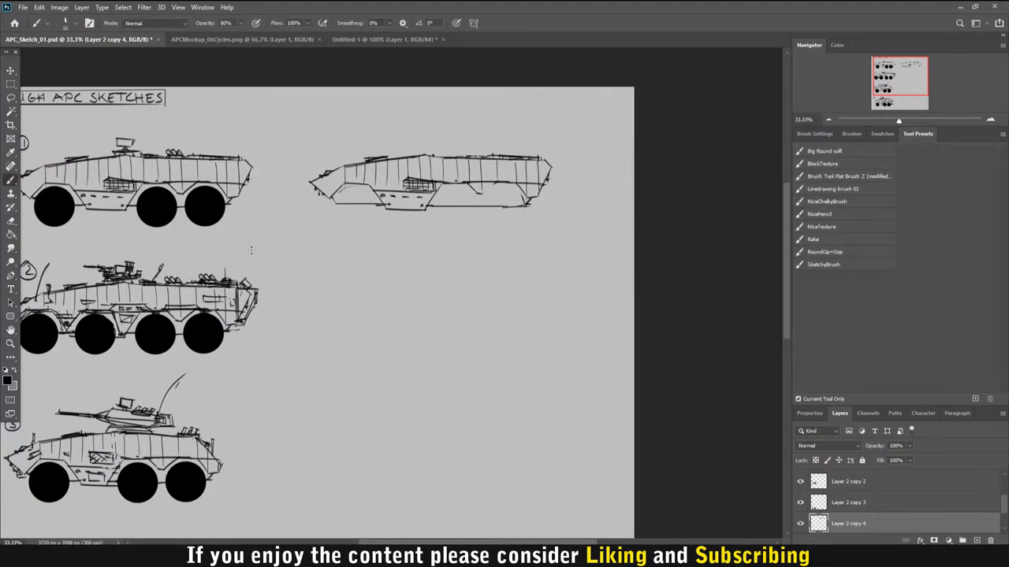
pyautogui.moveTo(278, 216)
pyautogui.mouseDown()
pyautogui.moveTo(309, 188)
pyautogui.moveTo(326, 211)
pyautogui.mouseUp()
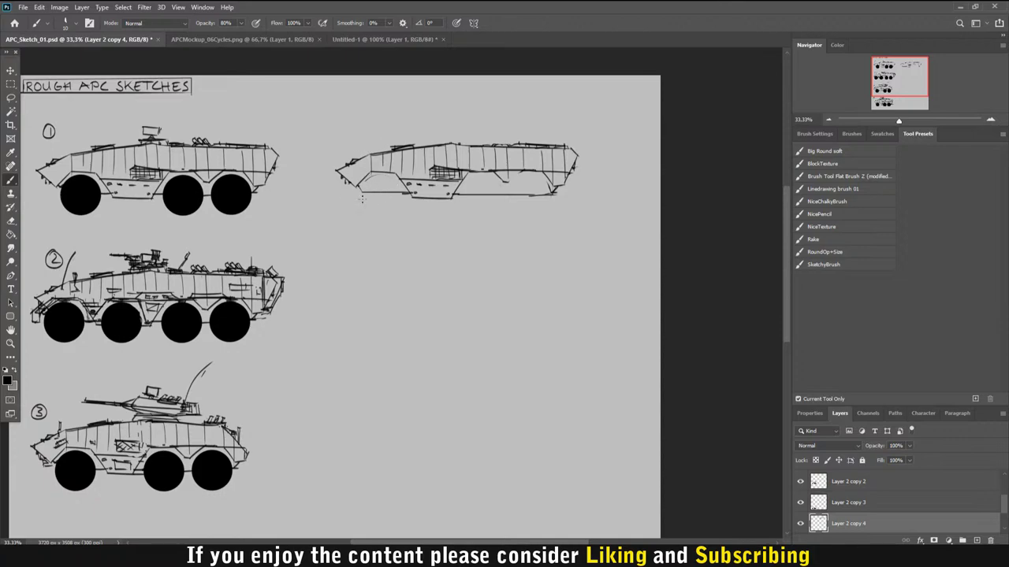
pyautogui.moveTo(378, 197); pyautogui.dragTo(381, 197)
pyautogui.hotkey('ctrl', 'z')
pyautogui.moveTo(468, 191); pyautogui.dragTo(471, 192)
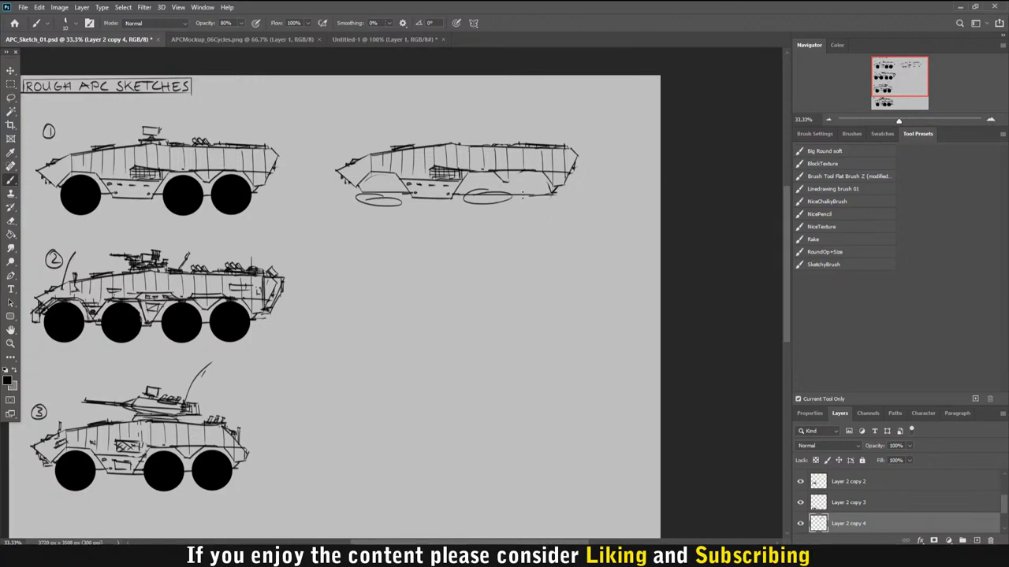
pyautogui.moveTo(542, 190); pyautogui.dragTo(545, 192)
pyautogui.moveTo(463, 192); pyautogui.dragTo(555, 186)
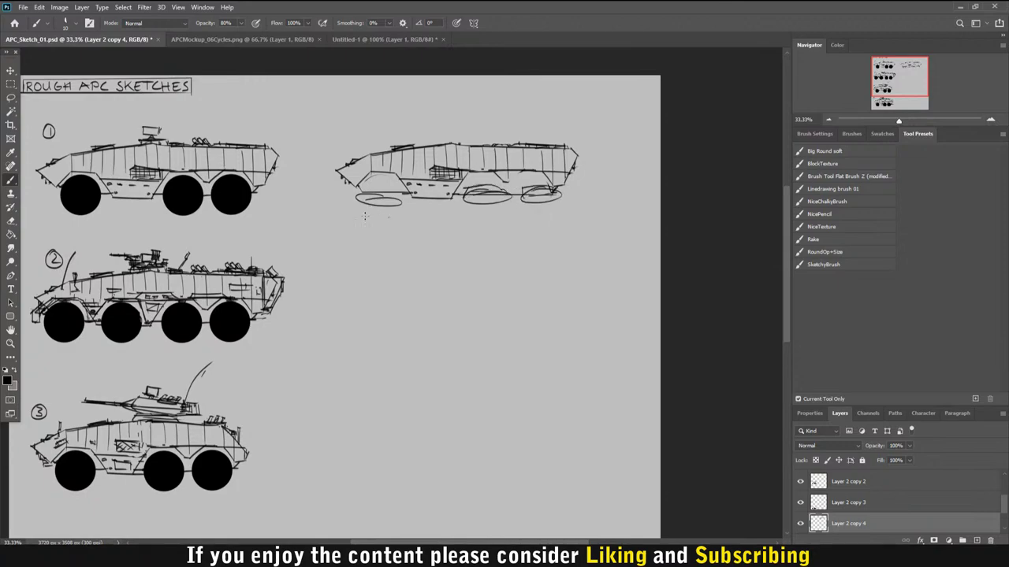
pyautogui.moveTo(364, 203); pyautogui.dragTo(376, 235)
pyautogui.moveTo(478, 199)
pyautogui.mouseDown()
pyautogui.moveTo(497, 235)
pyautogui.moveTo(556, 230)
pyautogui.mouseUp()
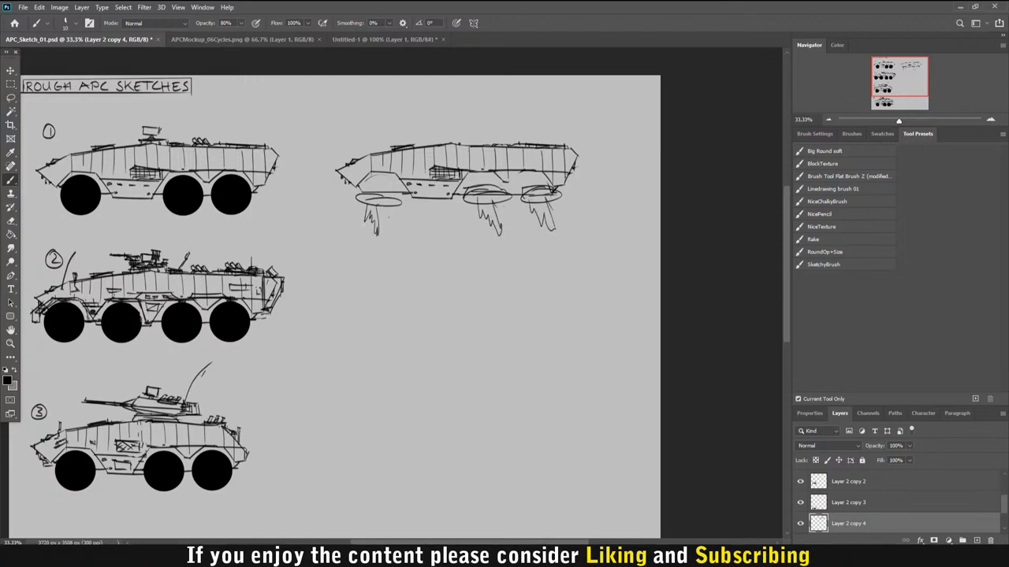
pyautogui.moveTo(353, 215)
pyautogui.mouseDown()
pyautogui.moveTo(405, 219)
pyautogui.moveTo(396, 233)
pyautogui.mouseUp()
pyautogui.moveTo(361, 254); pyautogui.dragTo(397, 253)
pyautogui.moveTo(464, 208)
pyautogui.mouseDown()
pyautogui.moveTo(518, 206)
pyautogui.moveTo(486, 235)
pyautogui.moveTo(512, 235)
pyautogui.mouseUp()
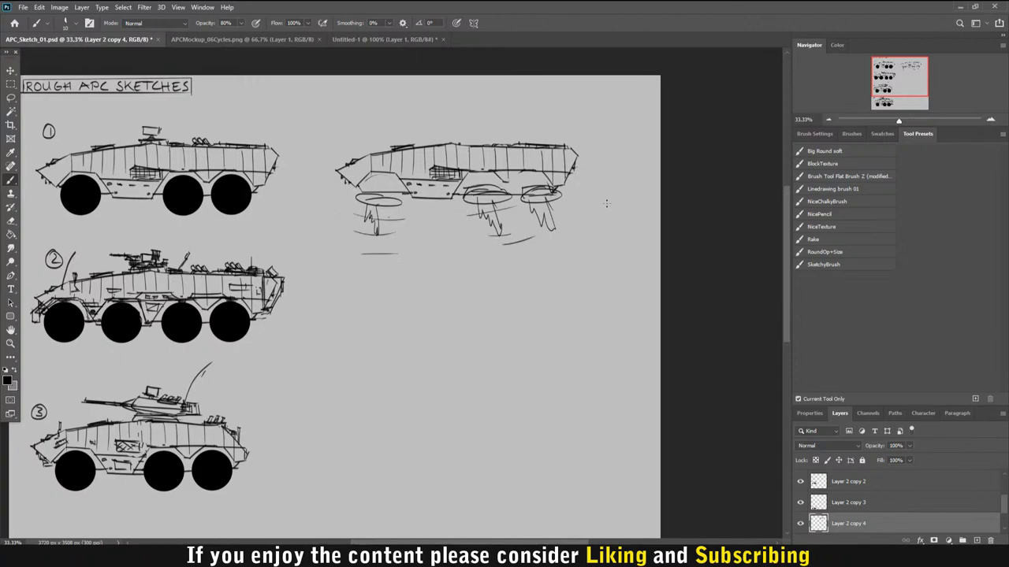
# Step: Redraw curved hover-pad strokes under the front and middle wheels and in the front arch
pyautogui.hotkey('ctrl', 'z')
pyautogui.hotkey('ctrl', 'z')
pyautogui.hotkey('ctrl', 'z')
pyautogui.hotkey('ctrl', 'z')
pyautogui.hotkey('ctrl', 'z')
pyautogui.hotkey('ctrl', 'z')
pyautogui.hotkey('ctrl', 'z')
pyautogui.hotkey('ctrl', 'z')
pyautogui.hotkey('ctrl', 'z')
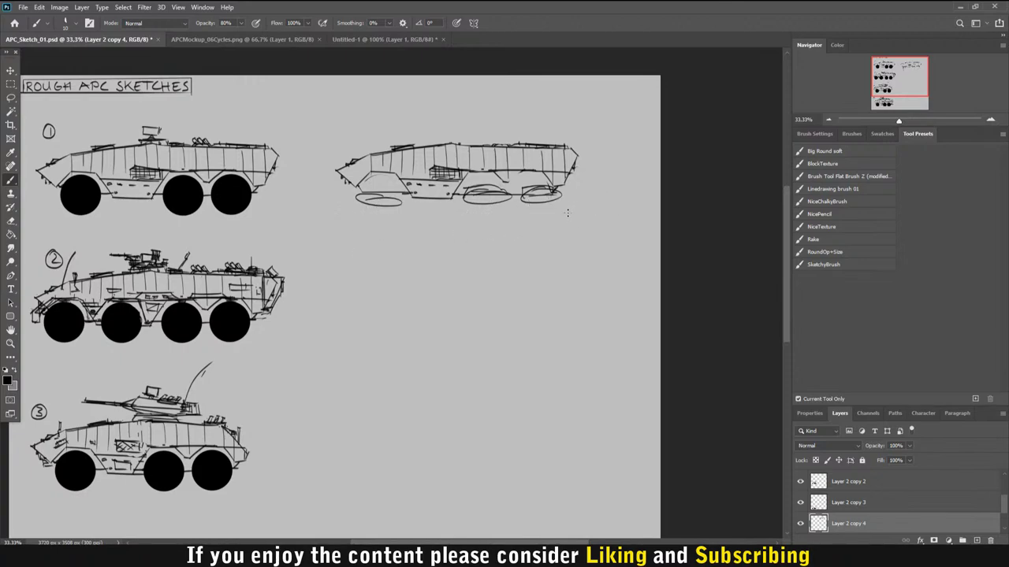
pyautogui.moveTo(351, 219); pyautogui.dragTo(392, 215)
pyautogui.moveTo(356, 233); pyautogui.dragTo(372, 231)
pyautogui.moveTo(475, 216)
pyautogui.mouseDown()
pyautogui.moveTo(499, 213)
pyautogui.moveTo(503, 230)
pyautogui.mouseUp()
pyautogui.moveTo(359, 189); pyautogui.dragTo(407, 207)
pyautogui.moveTo(367, 194)
pyautogui.mouseDown()
pyautogui.moveTo(389, 187)
pyautogui.moveTo(403, 199)
pyautogui.moveTo(392, 182)
pyautogui.moveTo(347, 205)
pyautogui.moveTo(358, 196)
pyautogui.moveTo(410, 212)
pyautogui.mouseUp()
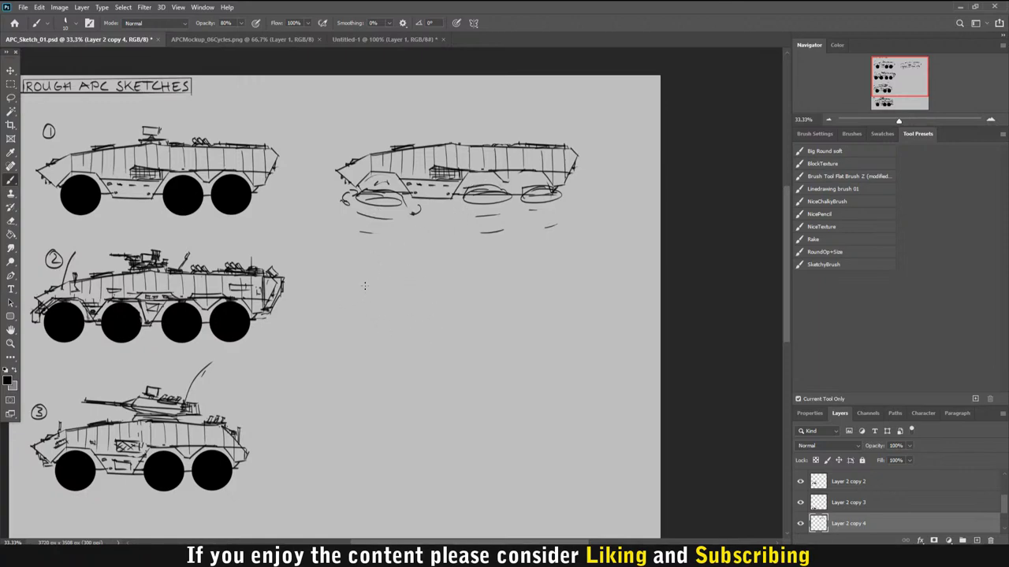
# Step: Outline a hexagonal hull cross-section below the sketch using straight Shift-click edges
pyautogui.moveTo(367, 275); pyautogui.dragTo(378, 290)
pyautogui.moveTo(365, 273)
pyautogui.mouseDown()
pyautogui.moveTo(429, 273)
pyautogui.moveTo(398, 288)
pyautogui.moveTo(394, 251)
pyautogui.moveTo(469, 250)
pyautogui.mouseUp()
pyautogui.hotkey('ctrl', 'z')
pyautogui.hotkey('ctrl', 'z')
pyautogui.keyDown('shift'); pyautogui.click(492, 269); pyautogui.keyUp('shift')
pyautogui.keyDown('shift'); pyautogui.click(478, 290); pyautogui.keyUp('shift')
pyautogui.keyDown('shift'); pyautogui.click(398, 294); pyautogui.keyUp('shift')
pyautogui.hotkey('ctrl', 'z')
pyautogui.moveTo(411, 298); pyautogui.dragTo(487, 297)
pyautogui.hotkey('ctrl', 'z')
# Step: Straighten the hexagon's bottom edge, rough in its lower corners and draw a top face
pyautogui.keyDown('shift'); pyautogui.click(489, 289); pyautogui.keyUp('shift')
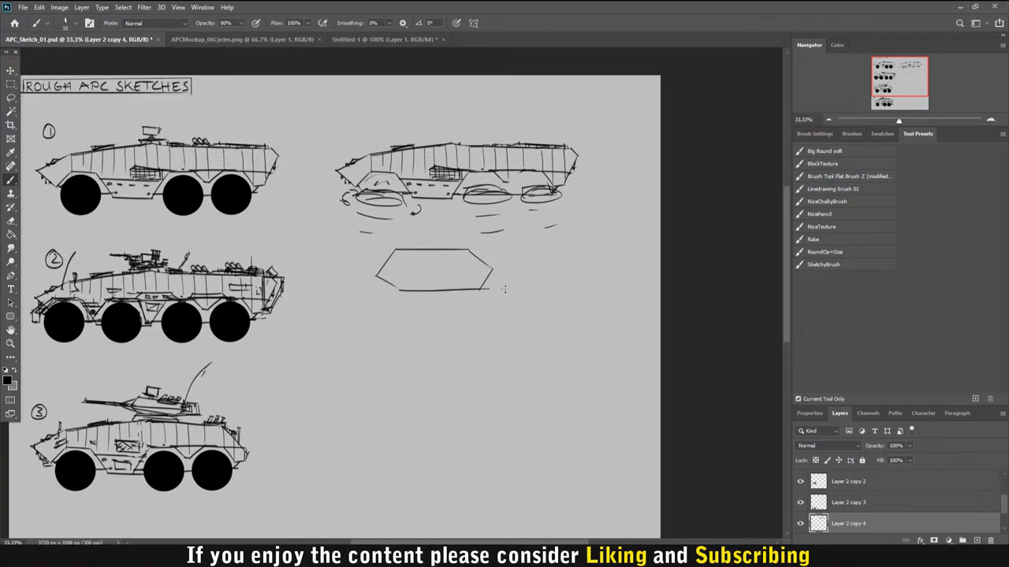
pyautogui.moveTo(379, 287); pyautogui.dragTo(394, 293)
pyautogui.moveTo(476, 284); pyautogui.dragTo(490, 288)
pyautogui.moveTo(378, 273); pyautogui.dragTo(401, 288)
pyautogui.moveTo(392, 251)
pyautogui.mouseDown()
pyautogui.moveTo(406, 273)
pyautogui.moveTo(457, 270)
pyautogui.mouseUp()
pyautogui.moveTo(467, 247); pyautogui.dragTo(462, 275)
pyautogui.moveTo(402, 272); pyautogui.dragTo(397, 282)
pyautogui.moveTo(460, 269); pyautogui.dragTo(471, 282)
# Step: Add diagonal chamfers at the lower corners and hatch the lower-right corner
pyautogui.moveTo(376, 285)
pyautogui.mouseDown()
pyautogui.moveTo(364, 294)
pyautogui.moveTo(398, 306)
pyautogui.moveTo(378, 299)
pyautogui.mouseUp()
pyautogui.moveTo(376, 297)
pyautogui.mouseDown()
pyautogui.moveTo(393, 312)
pyautogui.moveTo(390, 301)
pyautogui.mouseUp()
pyautogui.moveTo(487, 297)
pyautogui.mouseDown()
pyautogui.moveTo(495, 303)
pyautogui.moveTo(484, 307)
pyautogui.mouseUp()
pyautogui.moveTo(505, 275); pyautogui.dragTo(481, 299)
pyautogui.moveTo(511, 272)
pyautogui.mouseDown()
pyautogui.moveTo(499, 279)
pyautogui.moveTo(523, 267)
pyautogui.mouseUp()
pyautogui.moveTo(523, 271)
pyautogui.mouseDown()
pyautogui.moveTo(522, 281)
pyautogui.moveTo(520, 263)
pyautogui.moveTo(490, 284)
pyautogui.moveTo(537, 311)
pyautogui.moveTo(493, 302)
pyautogui.mouseUp()
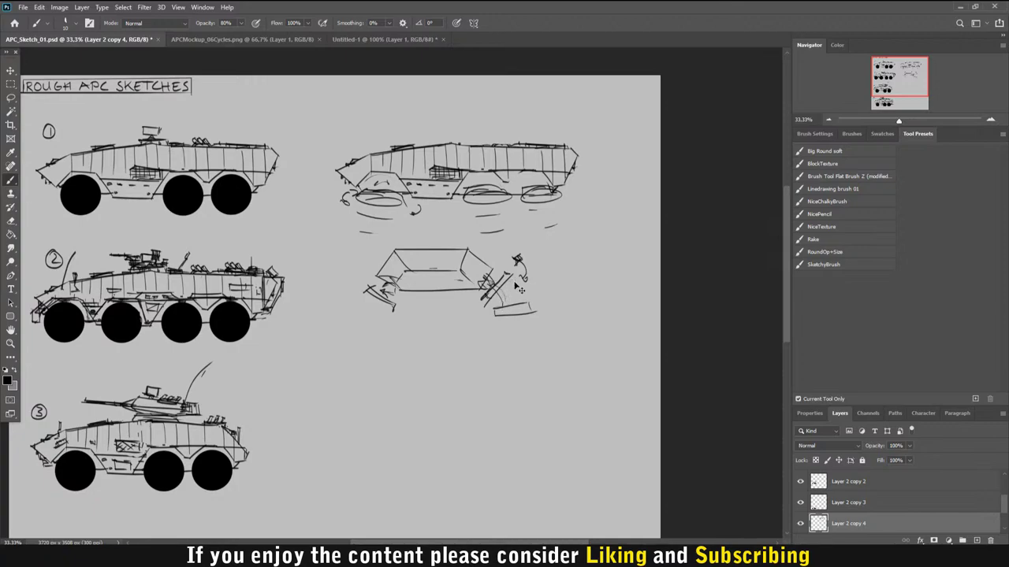
pyautogui.hotkey('ctrl', 'z')
pyautogui.hotkey('ctrl', 'z')
pyautogui.hotkey('ctrl', 'z')
pyautogui.moveTo(483, 276)
pyautogui.mouseDown()
pyautogui.moveTo(492, 270)
pyautogui.moveTo(489, 284)
pyautogui.mouseUp()
pyautogui.moveTo(480, 291)
pyautogui.mouseDown()
pyautogui.moveTo(515, 273)
pyautogui.moveTo(500, 278)
pyautogui.mouseUp()
pyautogui.moveTo(499, 279)
pyautogui.mouseDown()
pyautogui.moveTo(520, 272)
pyautogui.moveTo(486, 281)
pyautogui.mouseUp()
# Step: Switch the brush colour to red and mark both hull-section corners and the front wheel
pyautogui.click(7, 382)
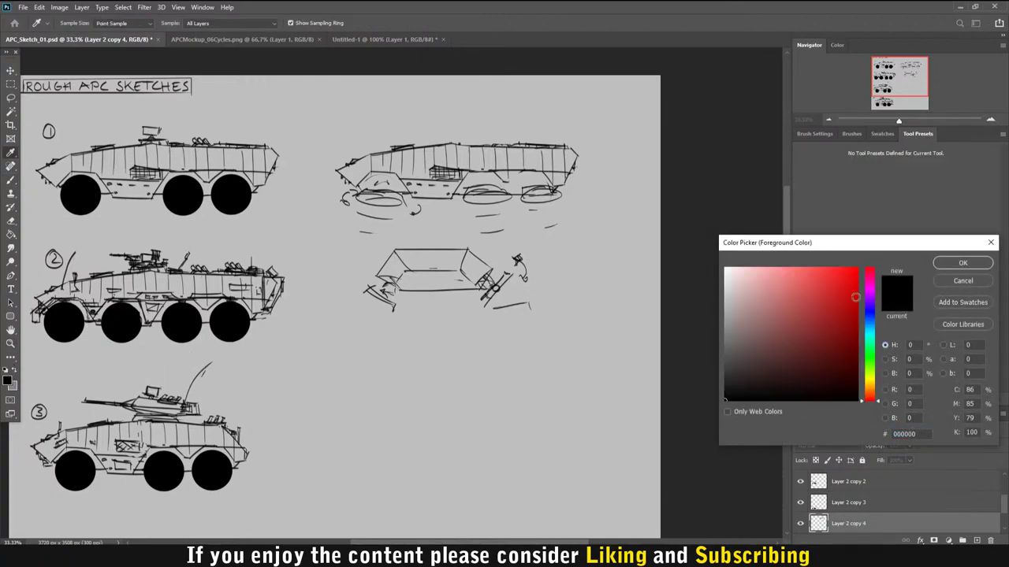
pyautogui.click(855, 297)
pyautogui.click(963, 263)
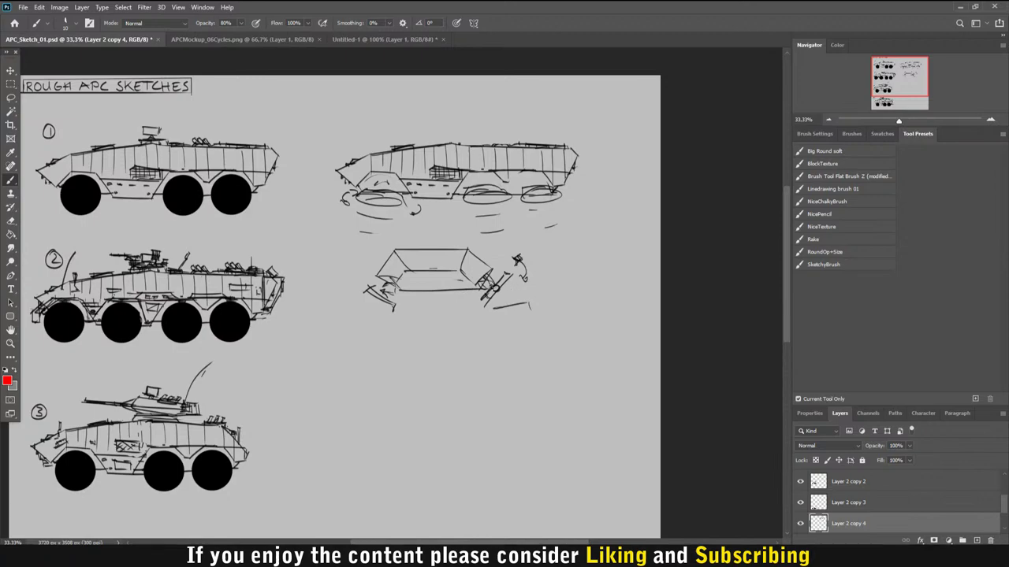
pyautogui.moveTo(477, 292); pyautogui.dragTo(520, 289)
pyautogui.moveTo(364, 297); pyautogui.dragTo(403, 293)
pyautogui.moveTo(364, 191)
pyautogui.mouseDown()
pyautogui.moveTo(398, 209)
pyautogui.moveTo(369, 212)
pyautogui.moveTo(390, 207)
pyautogui.mouseUp()
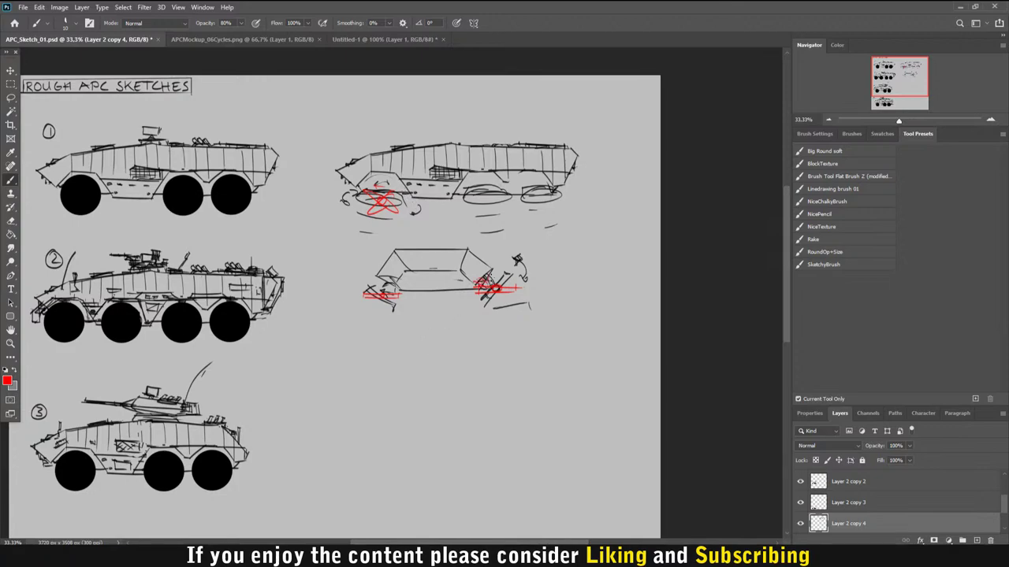
# Step: Try a red circle on the hull section and red hull hatching, undoing both
pyautogui.moveTo(490, 275); pyautogui.dragTo(477, 275)
pyautogui.hotkey('ctrl', 'z')
pyautogui.moveTo(480, 180)
pyautogui.mouseDown()
pyautogui.moveTo(469, 181)
pyautogui.moveTo(491, 181)
pyautogui.mouseUp()
pyautogui.hotkey('ctrl', 'z')
# Step: Below the hull section, sketch a red angled jointed arm ending in a curved plate
pyautogui.scroll(-3, 576, 266)
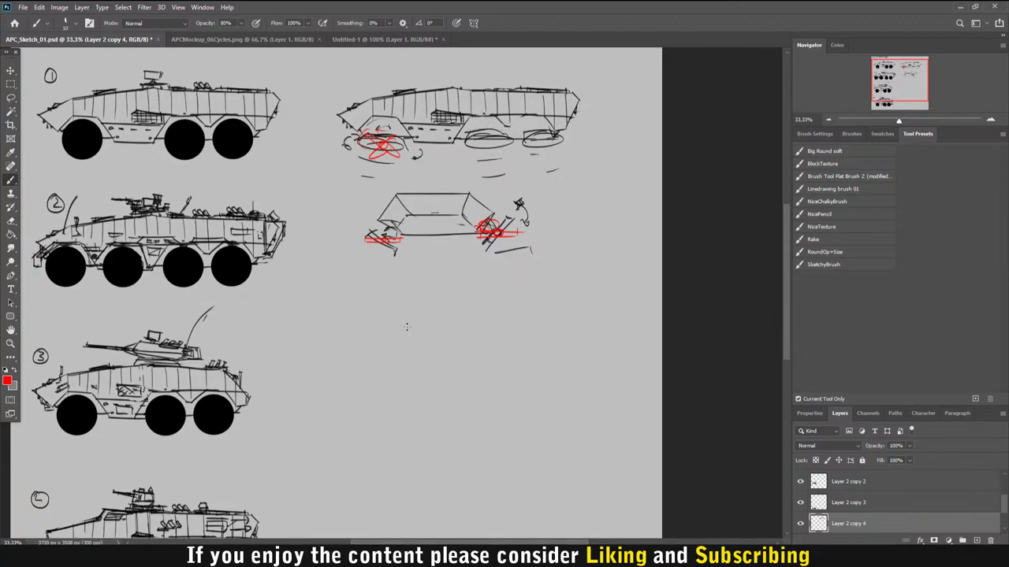
pyautogui.moveTo(407, 327)
pyautogui.mouseDown()
pyautogui.moveTo(430, 343)
pyautogui.moveTo(409, 319)
pyautogui.mouseUp()
pyautogui.moveTo(432, 366)
pyautogui.mouseDown()
pyautogui.moveTo(396, 346)
pyautogui.moveTo(431, 365)
pyautogui.moveTo(423, 362)
pyautogui.moveTo(440, 345)
pyautogui.moveTo(424, 360)
pyautogui.mouseUp()
pyautogui.moveTo(389, 311)
pyautogui.mouseDown()
pyautogui.moveTo(424, 333)
pyautogui.moveTo(373, 329)
pyautogui.moveTo(413, 336)
pyautogui.moveTo(403, 393)
pyautogui.mouseUp()
pyautogui.moveTo(454, 340)
pyautogui.mouseDown()
pyautogui.moveTo(469, 346)
pyautogui.moveTo(410, 399)
pyautogui.moveTo(470, 358)
pyautogui.mouseUp()
pyautogui.hotkey('ctrl', 'z')
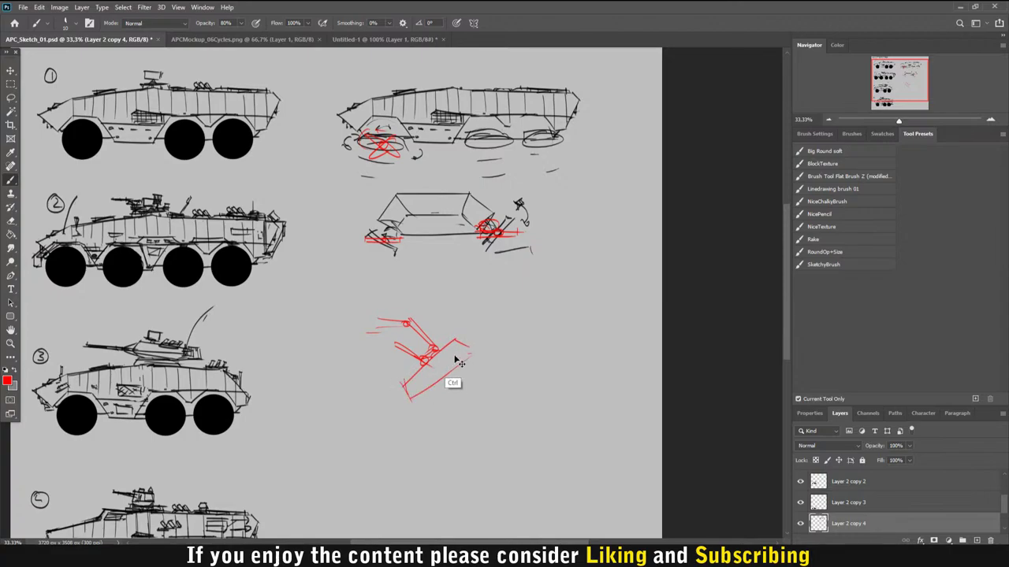
pyautogui.hotkey('ctrl', 'z')
pyautogui.moveTo(410, 398); pyautogui.dragTo(467, 346)
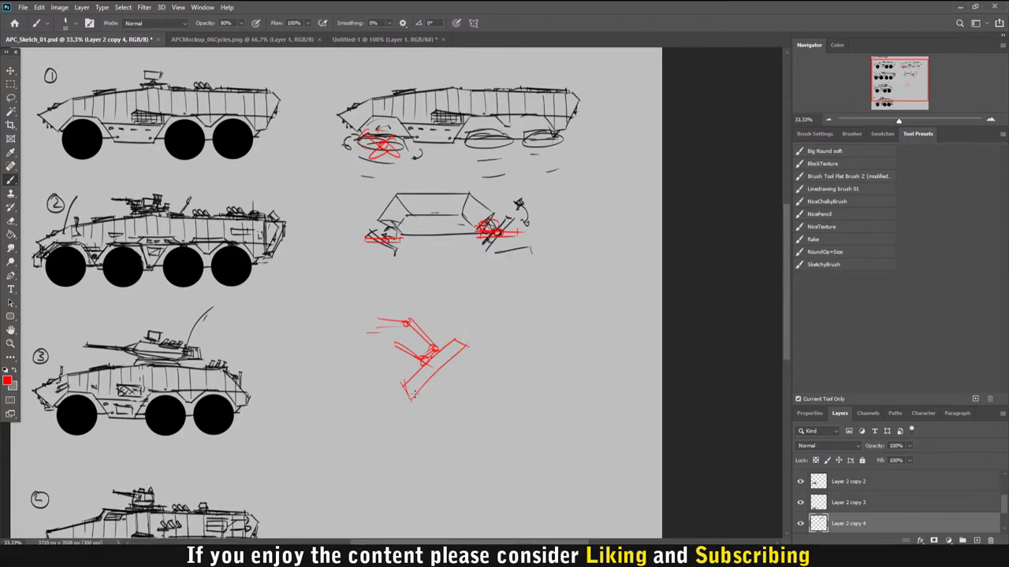
pyautogui.hotkey('ctrl', 'z')
pyautogui.moveTo(410, 398); pyautogui.dragTo(466, 344)
pyautogui.moveTo(393, 338); pyautogui.dragTo(398, 348)
# Step: Marquee-select the top-right APC sketch, save, and crop the canvas to it (about 1638 × 723 px)
pyautogui.press('m')
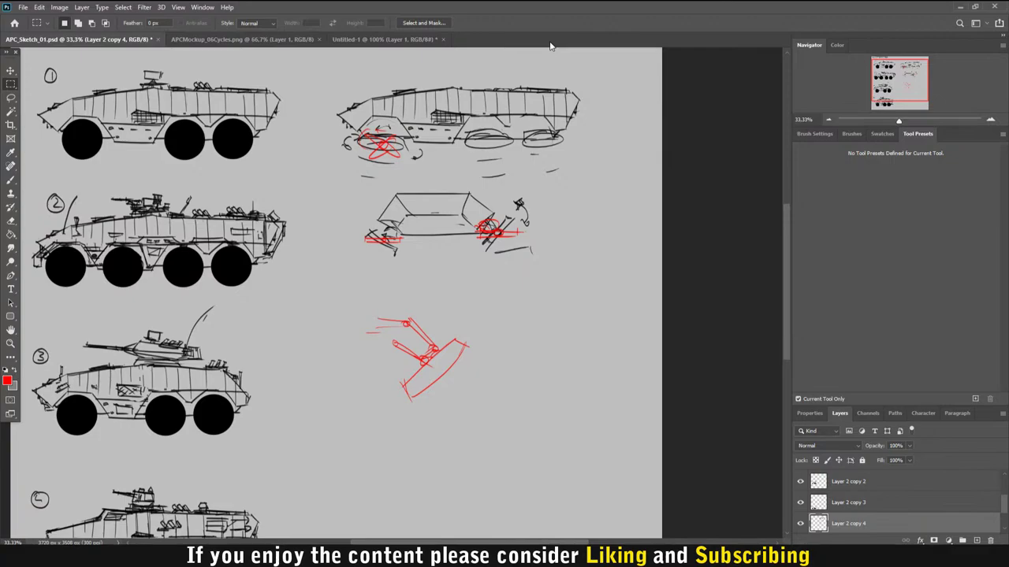
pyautogui.scroll(1, 529, 127)
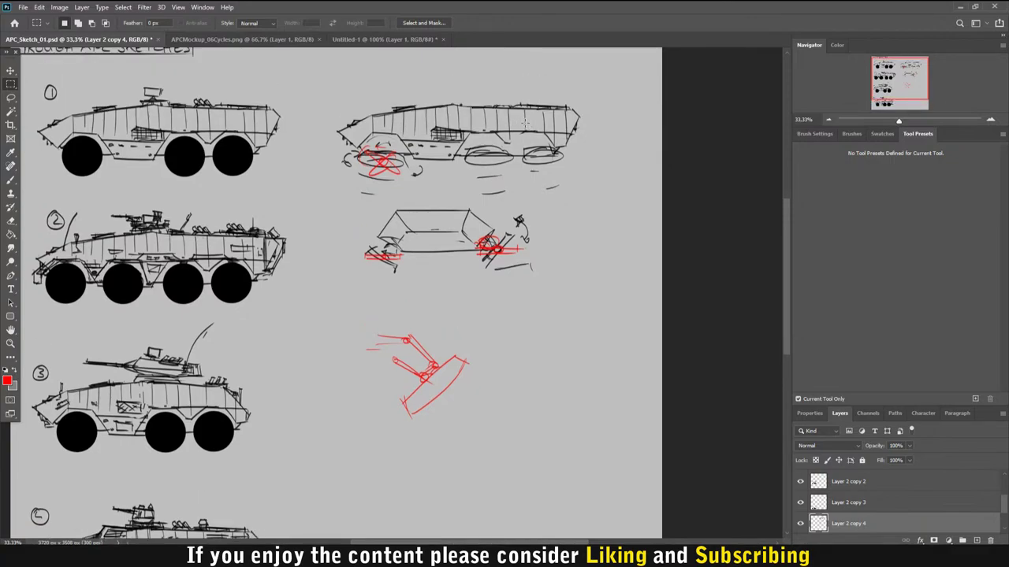
pyautogui.moveTo(317, 74); pyautogui.dragTo(600, 198)
pyautogui.hotkey('ctrl', 's')
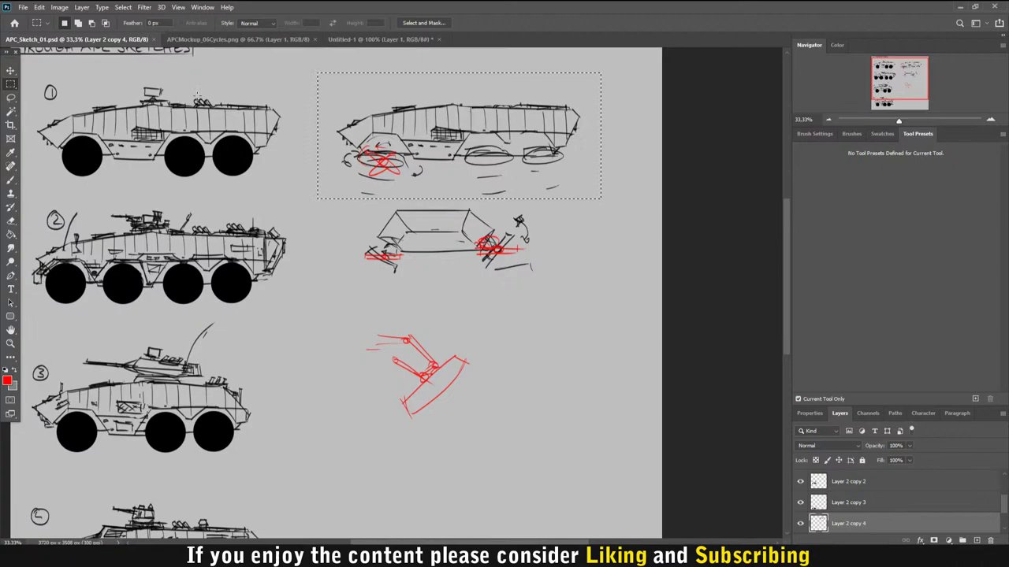
pyautogui.click(59, 7)
pyautogui.click(82, 117)
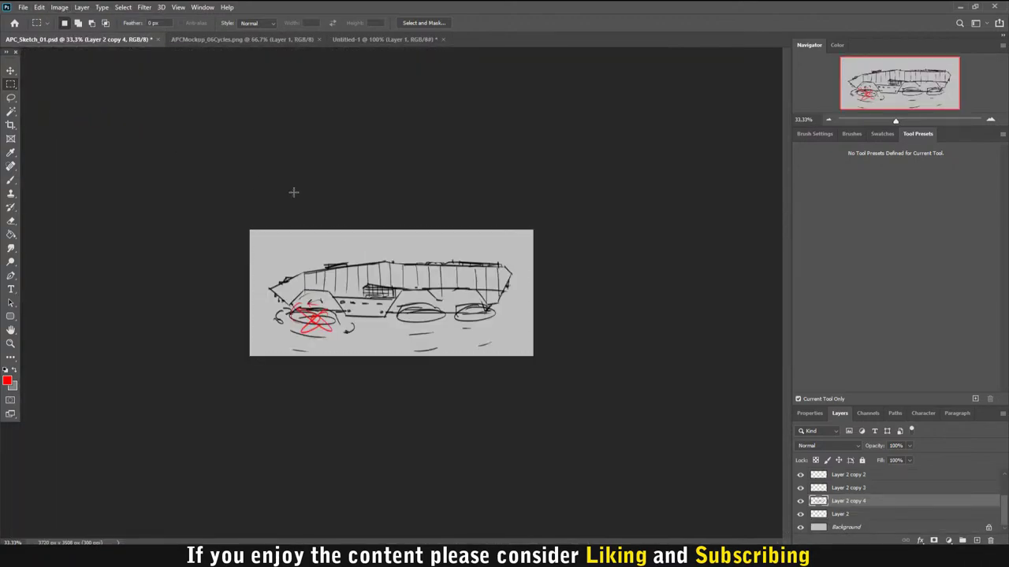
# Step: Save a JPEG copy named APC_Sketch_Shape in the APC_01 folder with default JPEG options
pyautogui.click(24, 7)
pyautogui.click(43, 135)
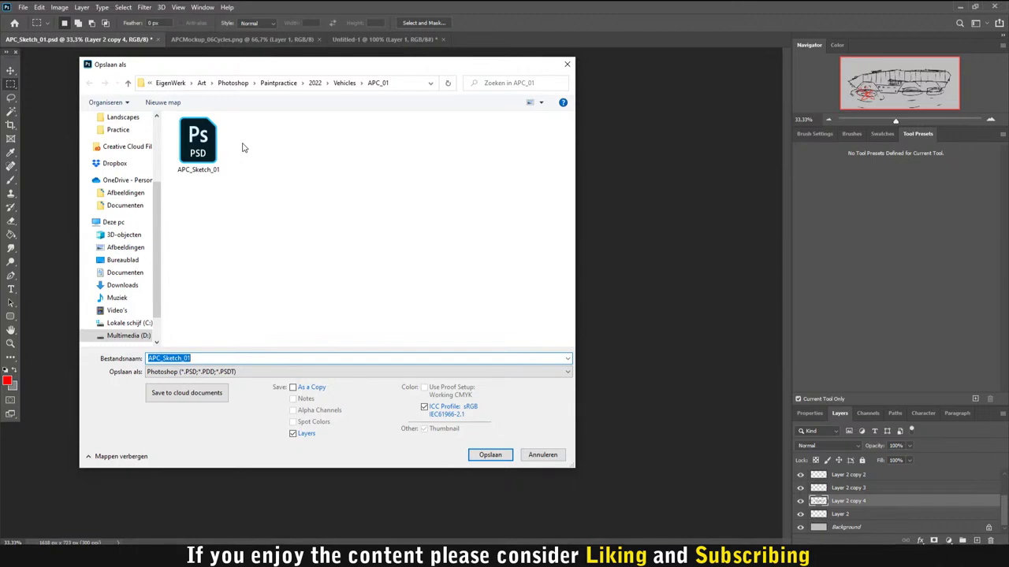
pyautogui.click(198, 359)
pyautogui.moveTo(191, 358); pyautogui.dragTo(186, 359)
pyautogui.click(186, 360)
pyautogui.write('Shape-')
pyautogui.press('BackSpace')
pyautogui.click(237, 371)
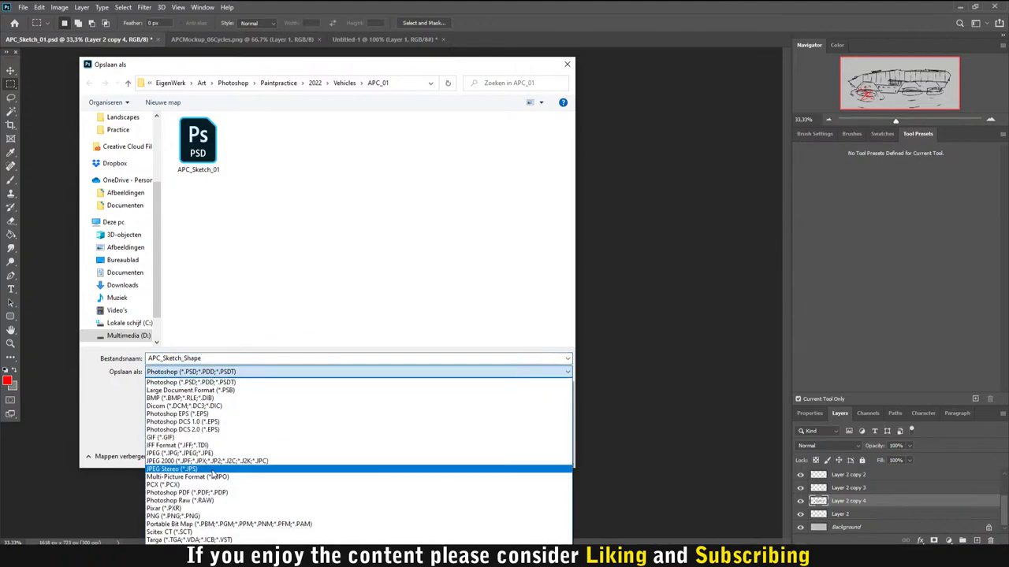
pyautogui.click(370, 450)
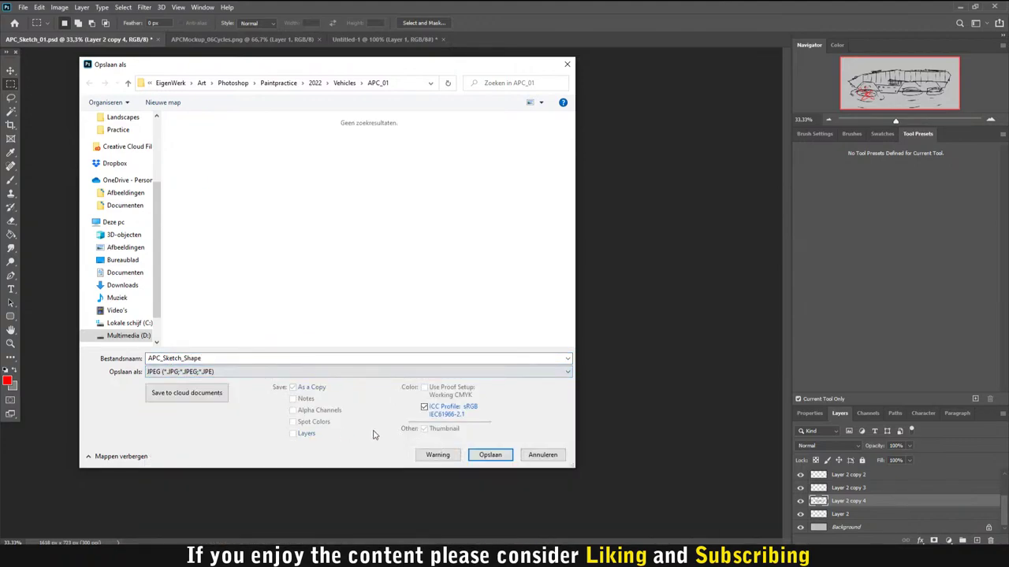
pyautogui.click(486, 457)
pyautogui.click(561, 141)
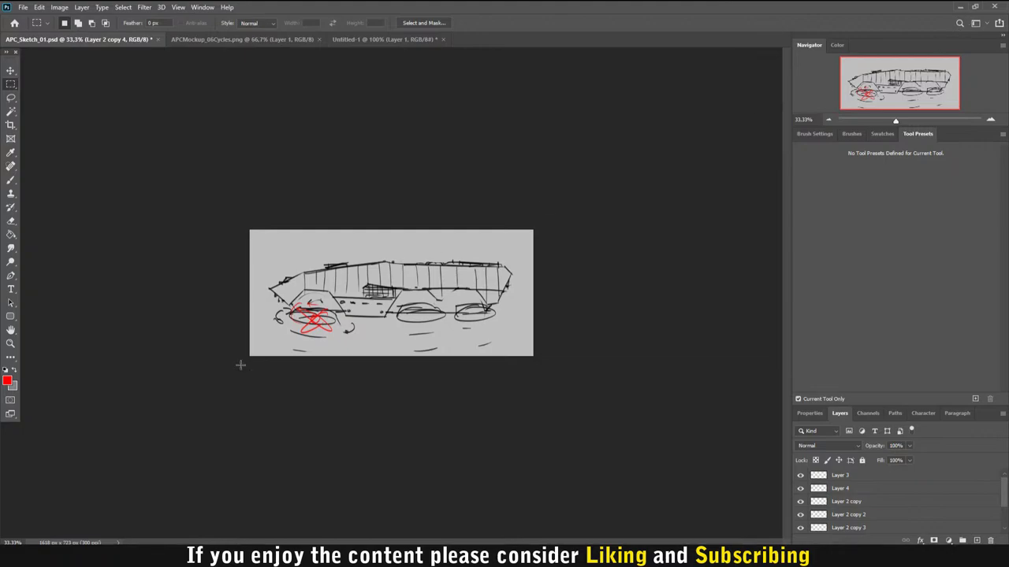
# Step: Launch Blender 3.0.1, start a General scene and delete the default cube
pyautogui.press('super')
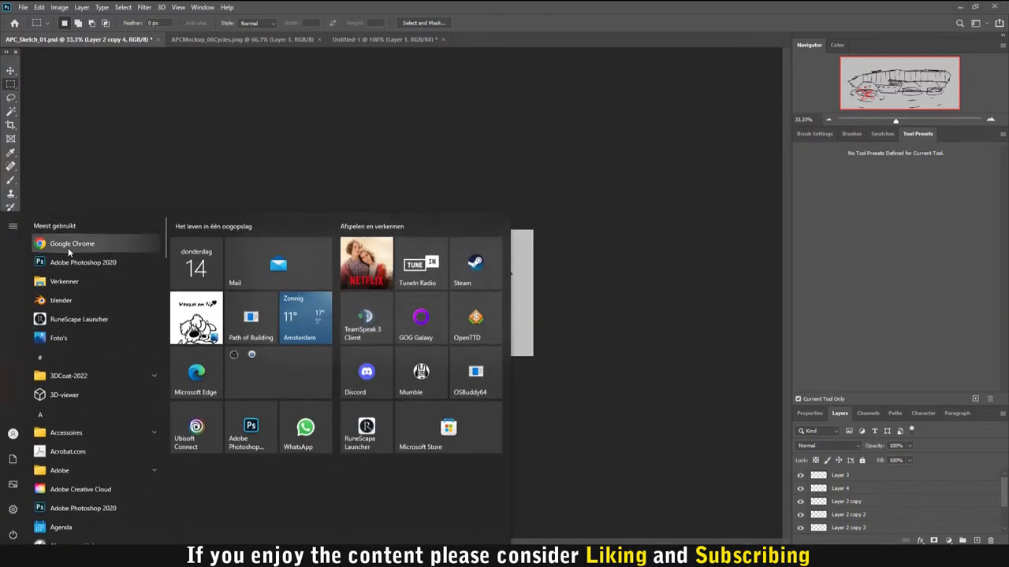
pyautogui.click(167, 194)
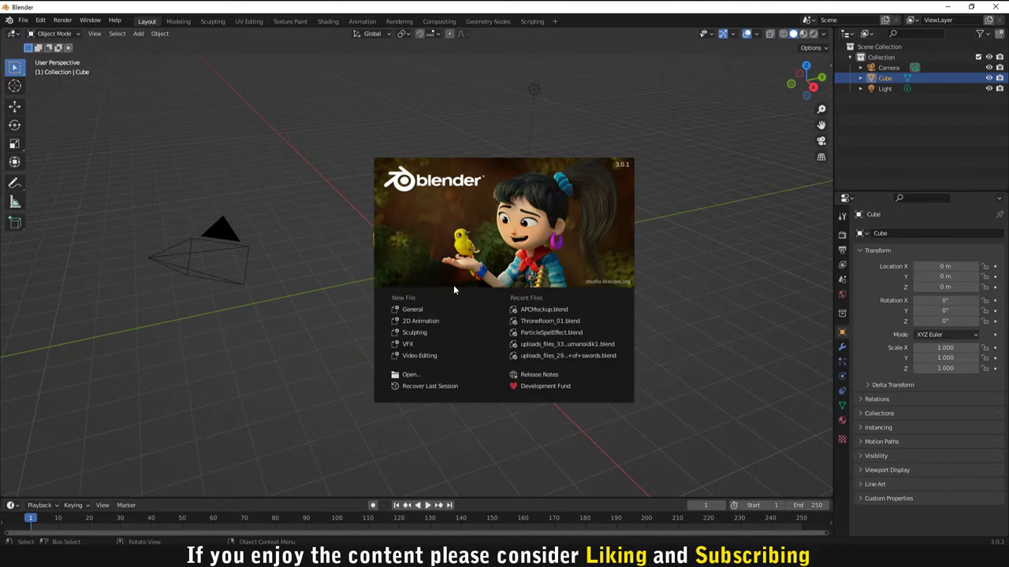
pyautogui.click(418, 310)
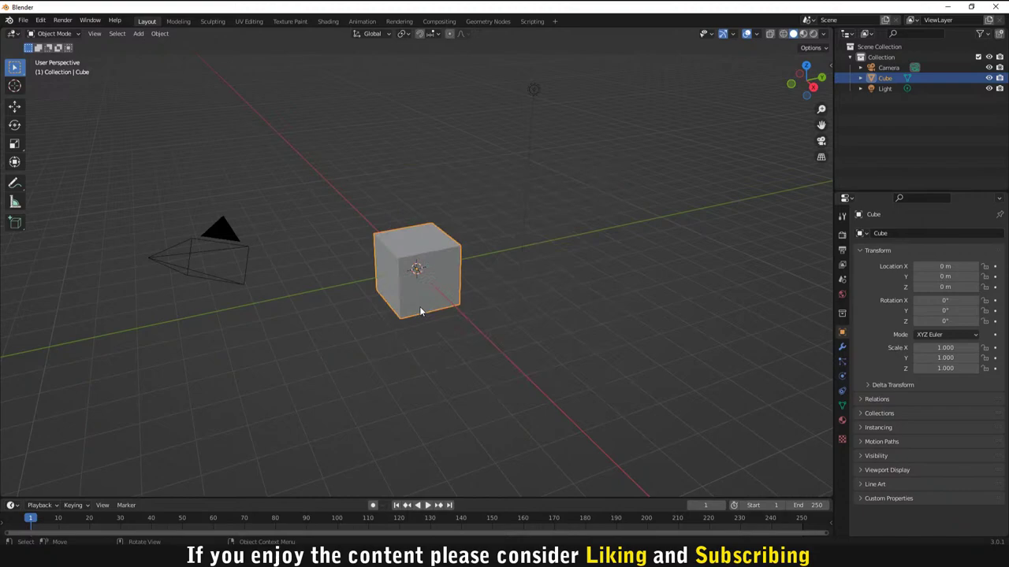
pyautogui.press('Delete')
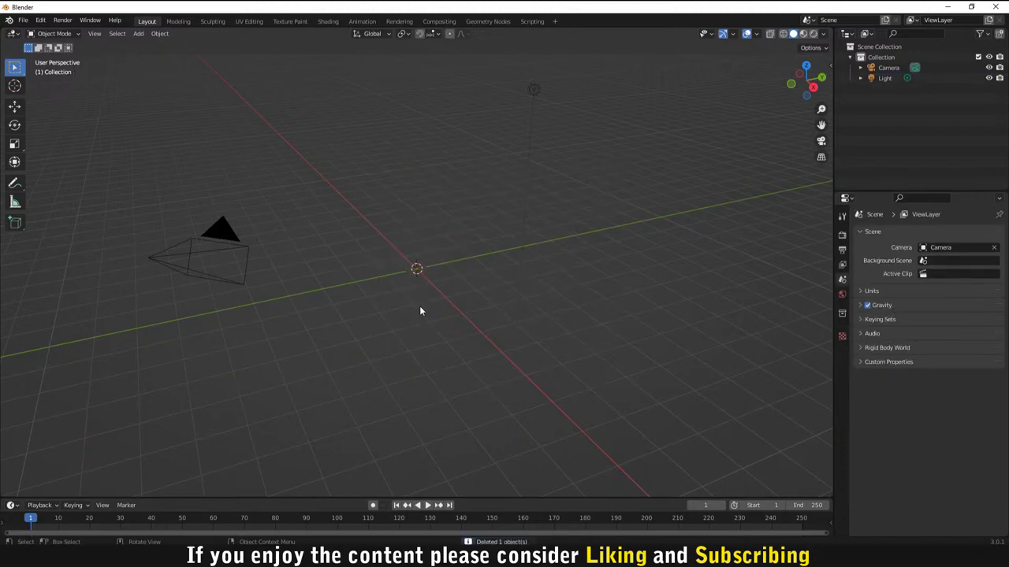
# Step: Start adding a reference image, browse toward the APCs folder on D:, then cancel loading it
pyautogui.hotkey('shift', 'a')
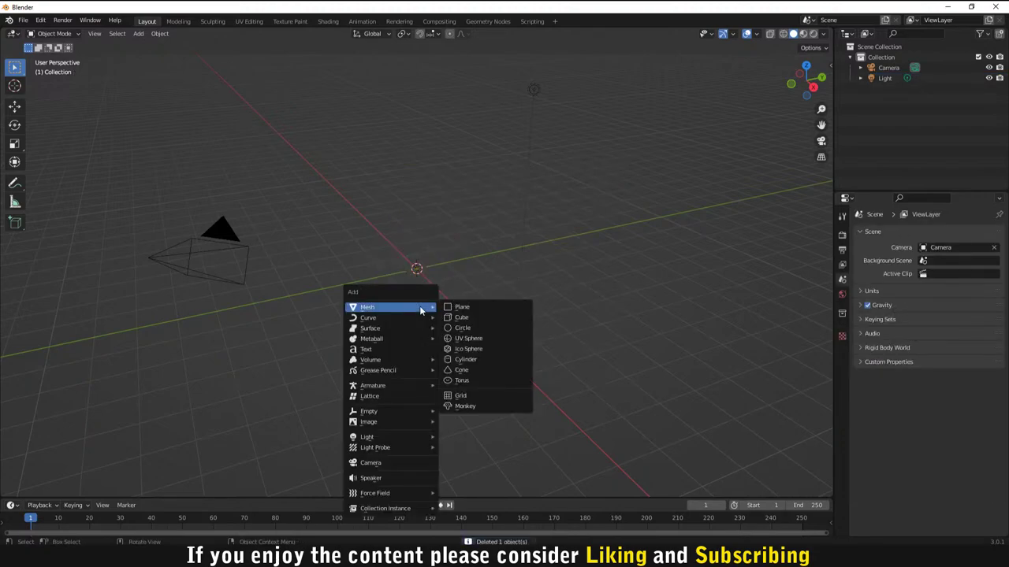
pyautogui.moveTo(420, 423)
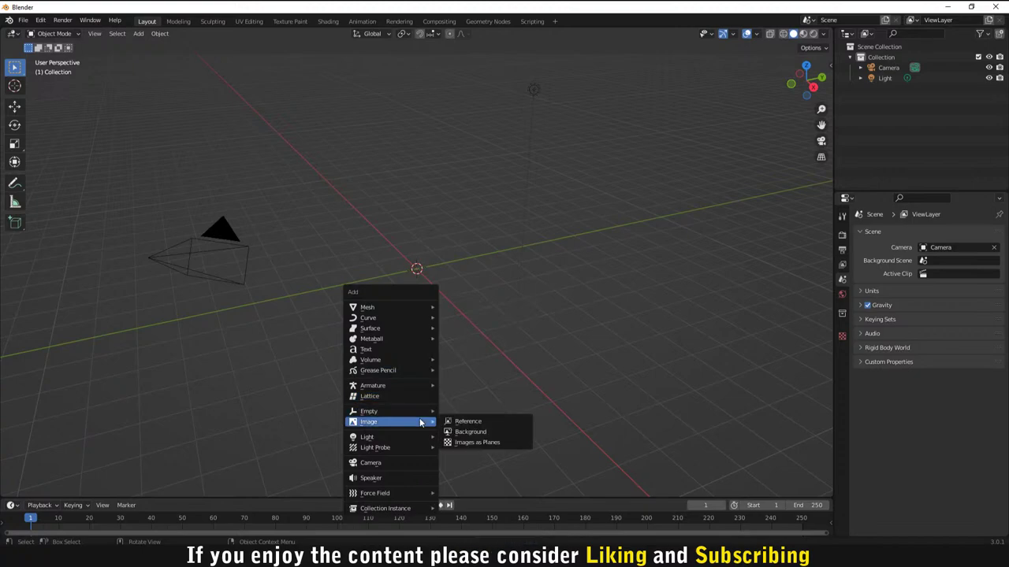
pyautogui.click(477, 422)
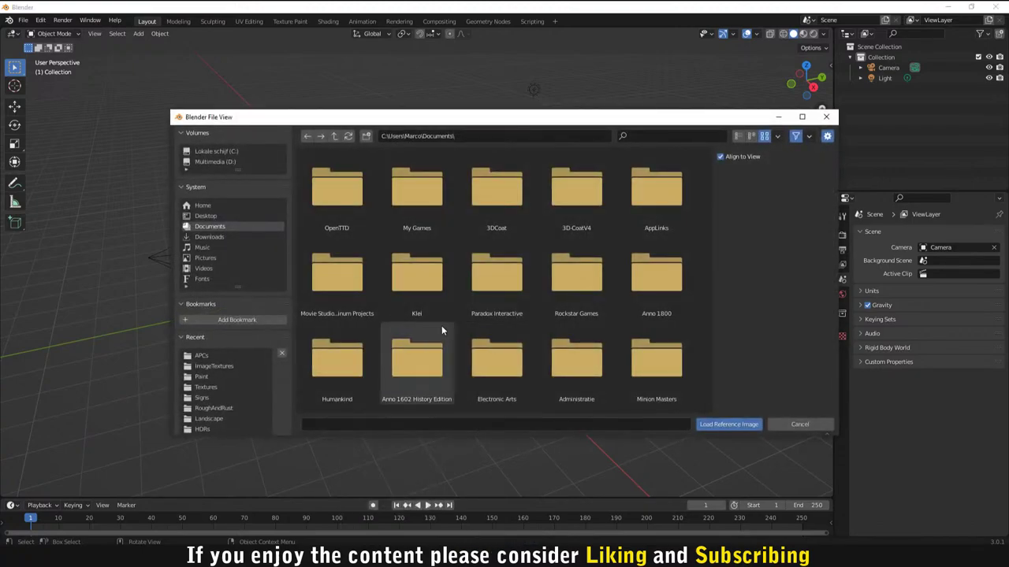
pyautogui.click(212, 358)
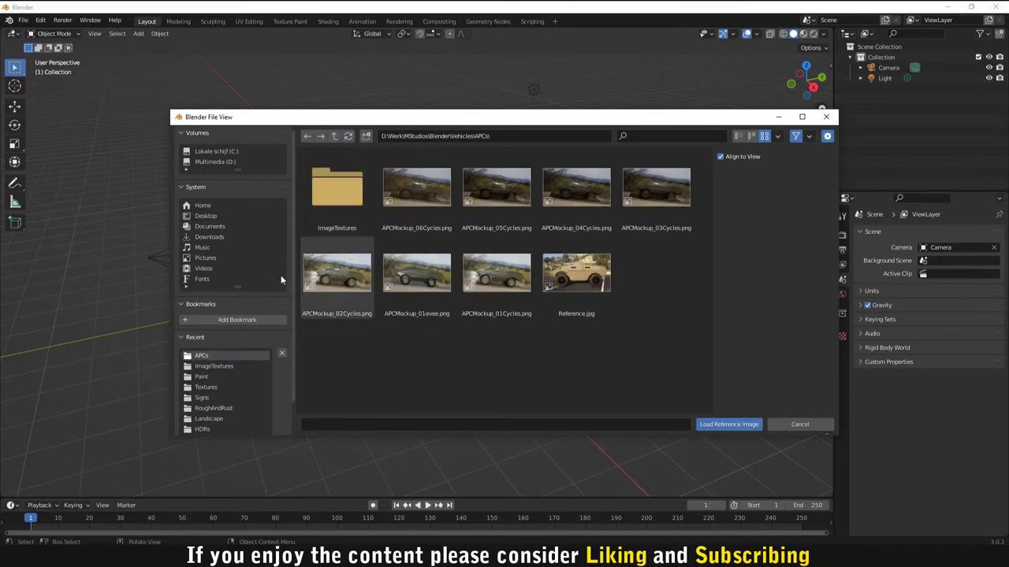
pyautogui.click(216, 160)
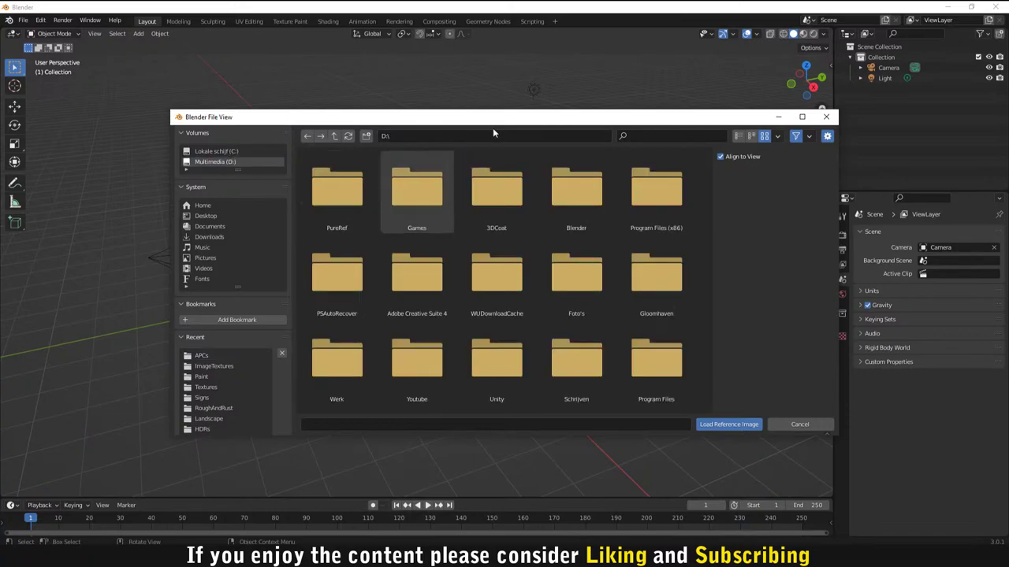
pyautogui.press('Escape')
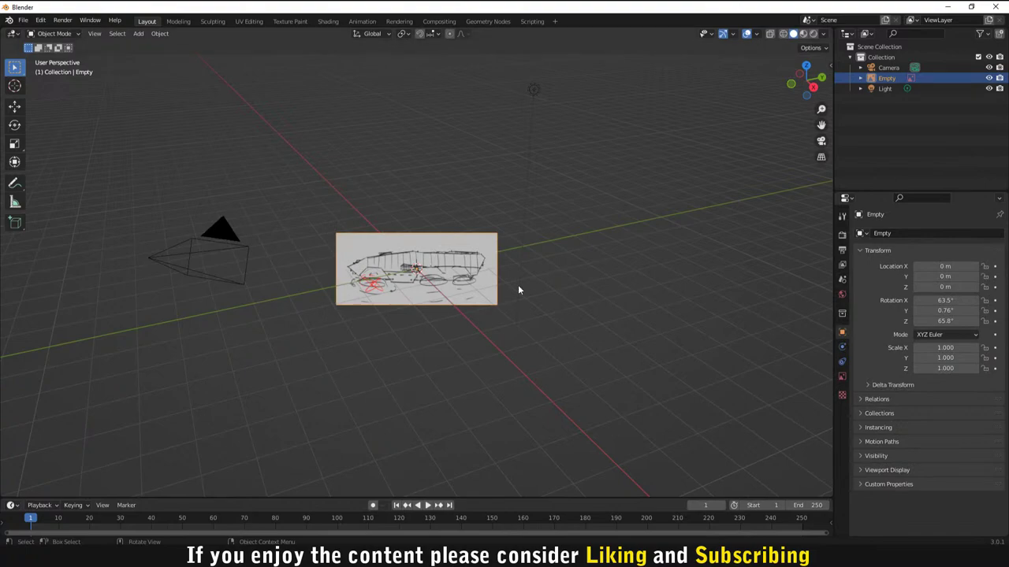
# Step: Delete the old reference empty and add the APC sketch as a reference image in front view
pyautogui.press('Delete')
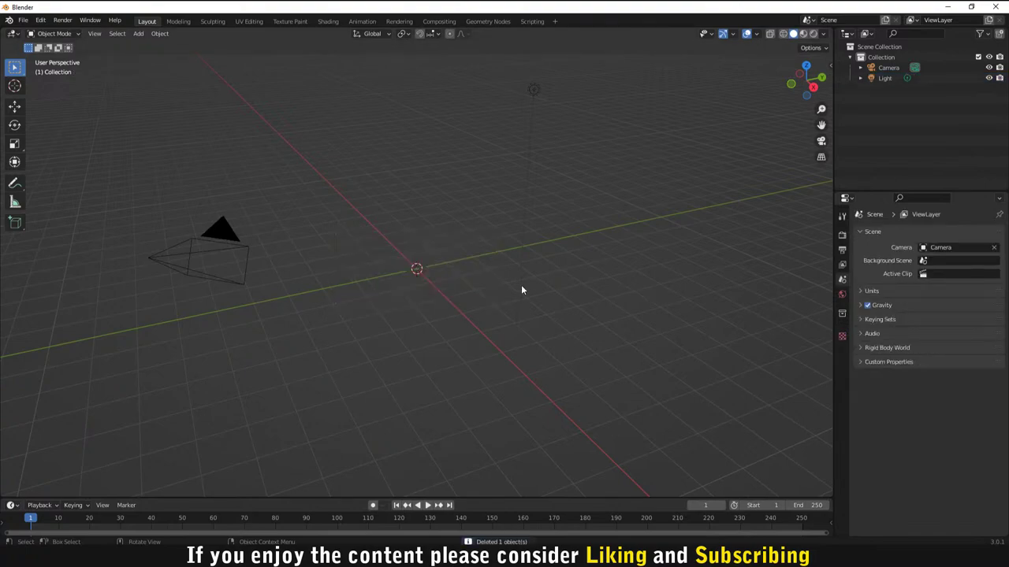
pyautogui.press('KP_1')
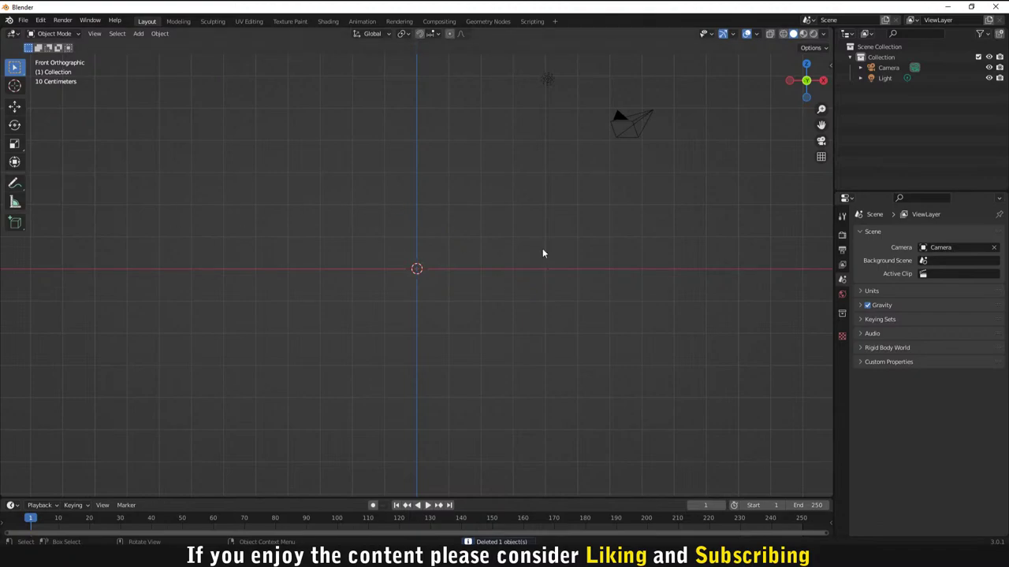
pyautogui.hotkey('shift', 'a')
pyautogui.moveTo(556, 249)
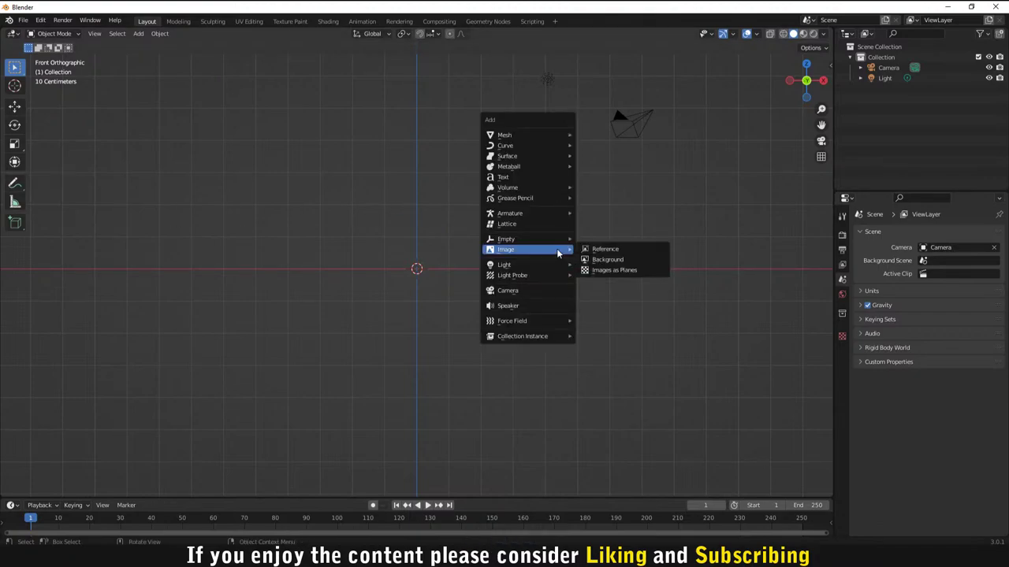
pyautogui.click(614, 249)
pyautogui.doubleClick(319, 201)
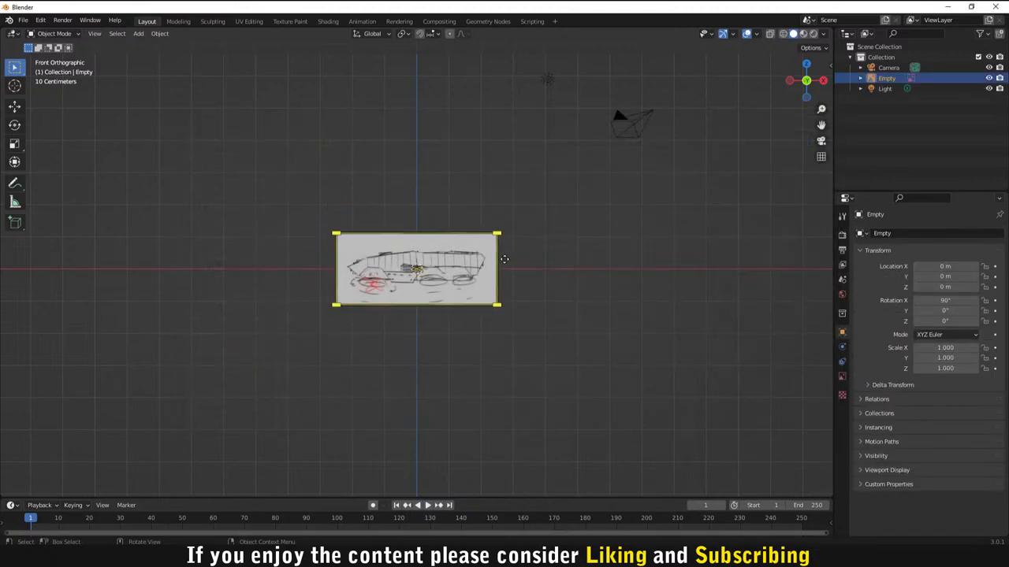
# Step: Try a vertical move, cancel to keep the image at the origin, then deselect it in front view
pyautogui.moveTo(320, 206)
pyautogui.mouseDown(button='middle')
pyautogui.moveTo(533, 315)
pyautogui.moveTo(672, 291)
pyautogui.moveTo(489, 279)
pyautogui.moveTo(504, 313)
pyautogui.moveTo(531, 315)
pyautogui.mouseUp(button='middle')
pyautogui.scroll(-4, 534, 315)
pyautogui.scroll(6, 496, 288)
pyautogui.scroll(-2, 504, 312)
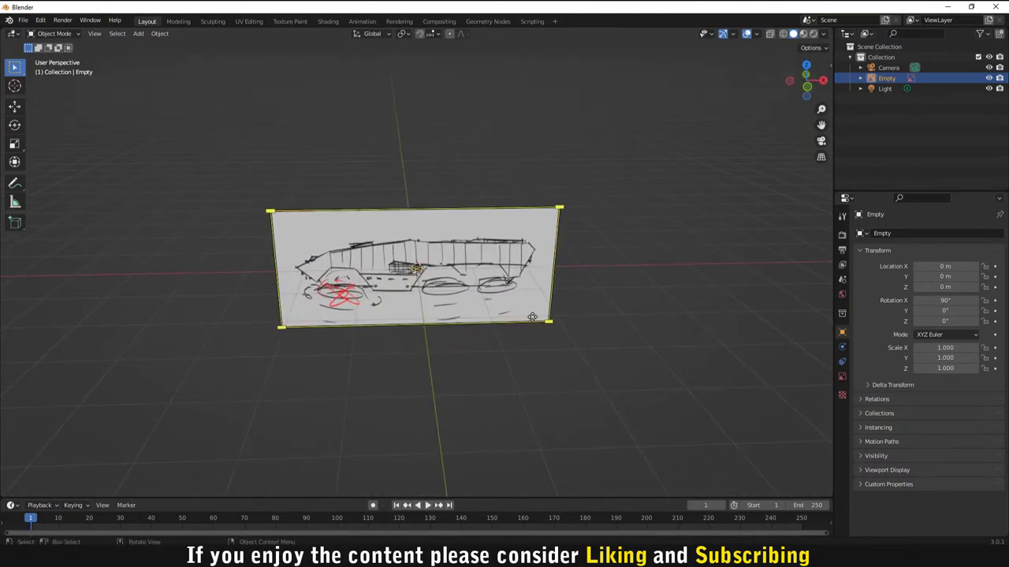
pyautogui.scroll(-1, 531, 315)
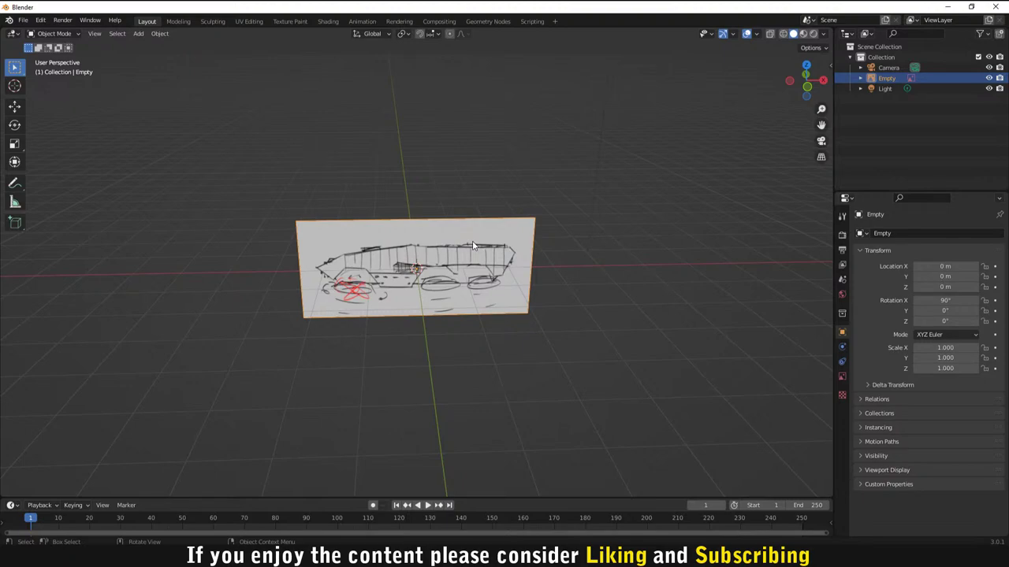
pyautogui.press('g')
pyautogui.press('z')
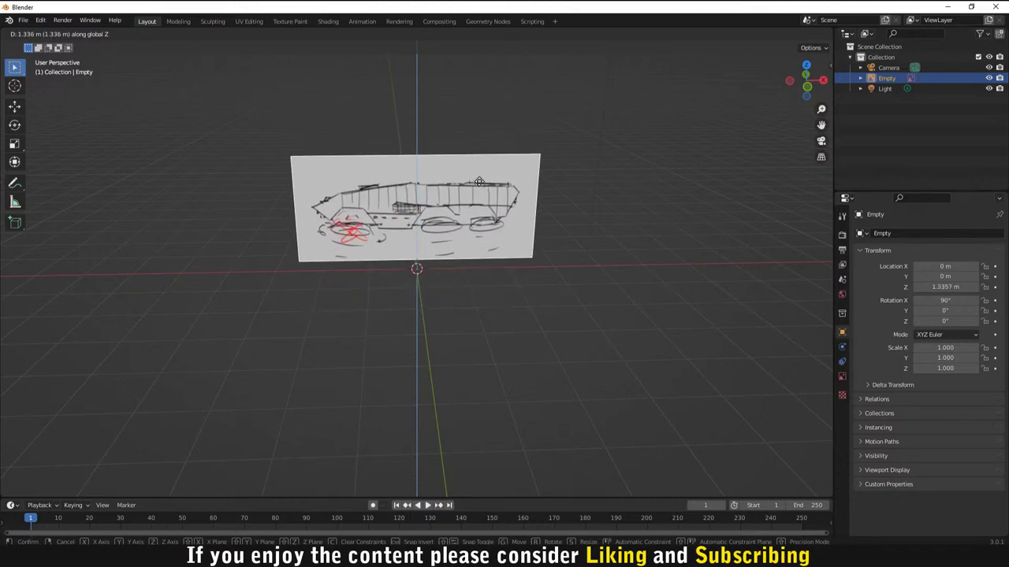
pyautogui.press('Escape')
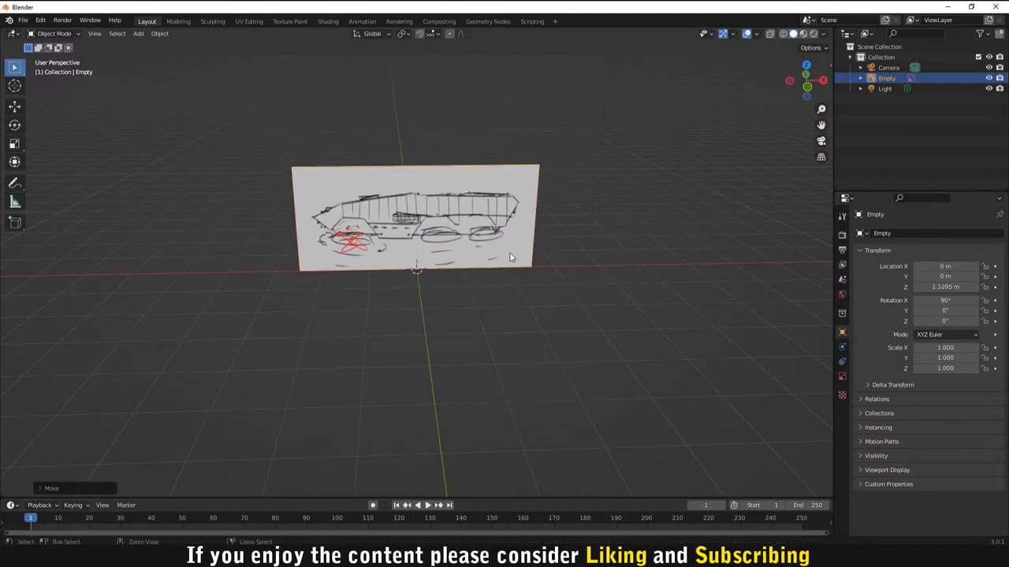
pyautogui.moveTo(509, 253); pyautogui.dragTo(521, 266, button='middle')
pyautogui.press('KP_1')
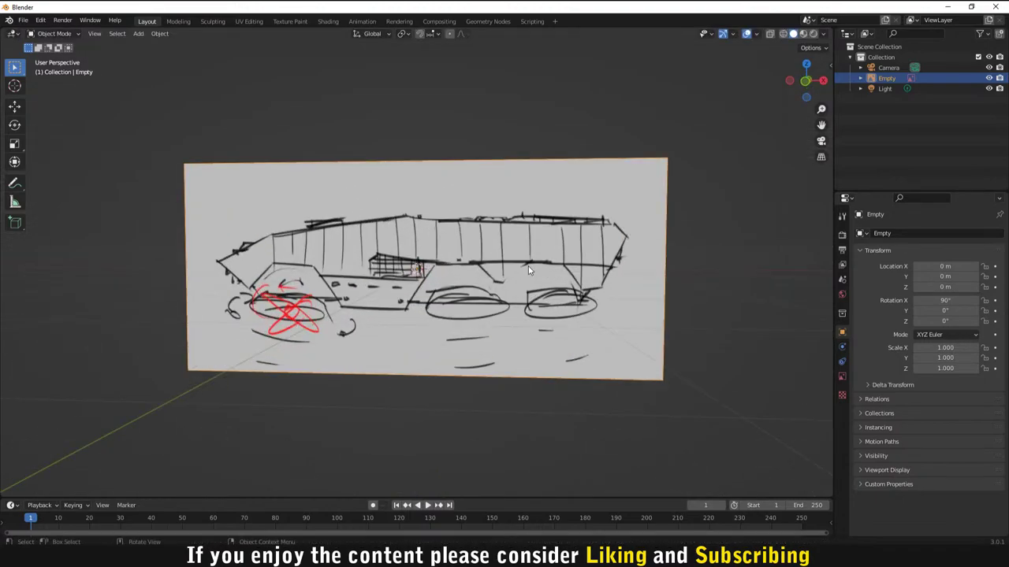
pyautogui.scroll(2, 481, 268)
pyautogui.click(757, 214)
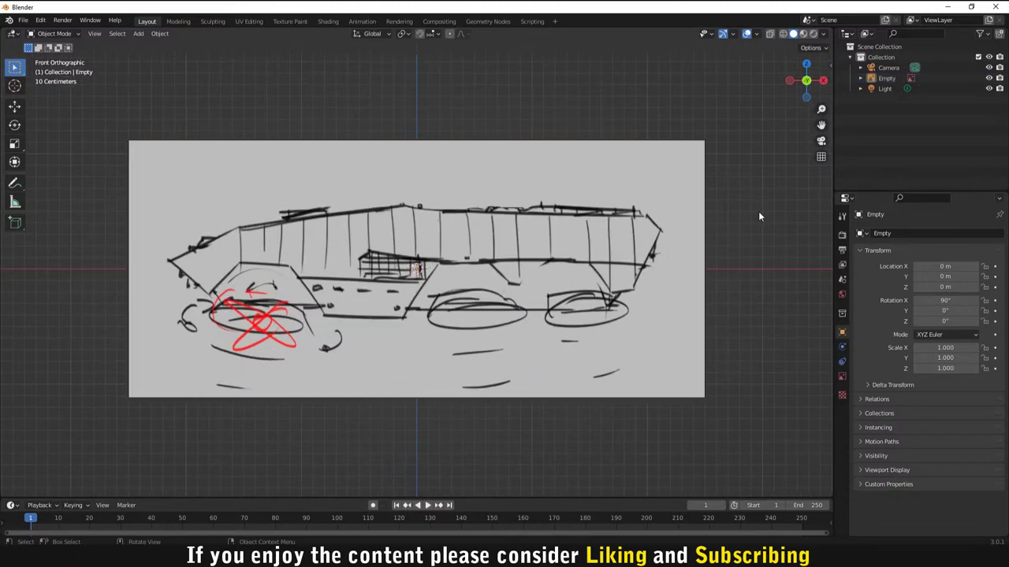
# Step: Add a plane mesh and rotate it 90° on X so it stands upright
pyautogui.hotkey('shift', 'a')
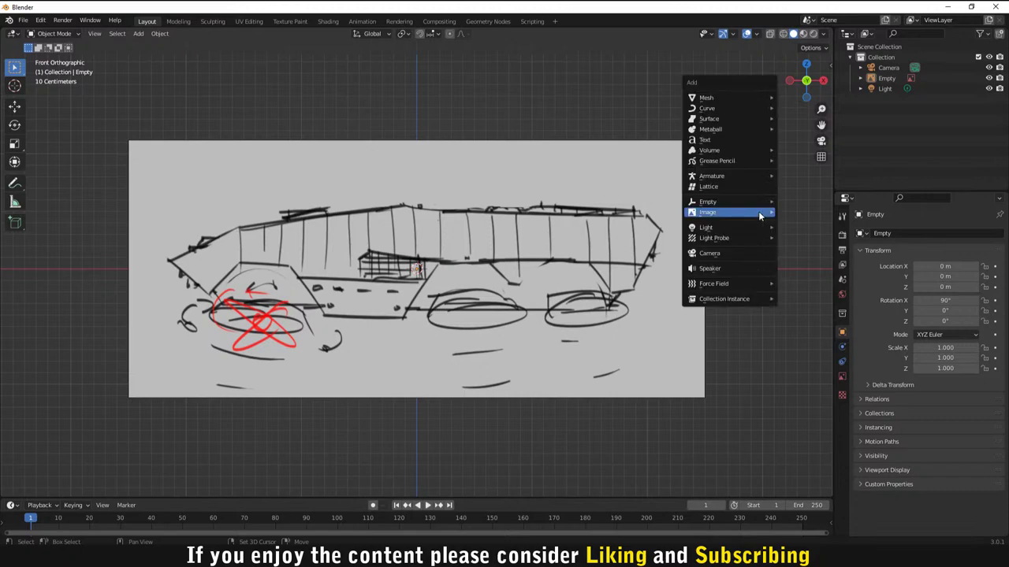
pyautogui.moveTo(758, 211)
pyautogui.moveTo(747, 97)
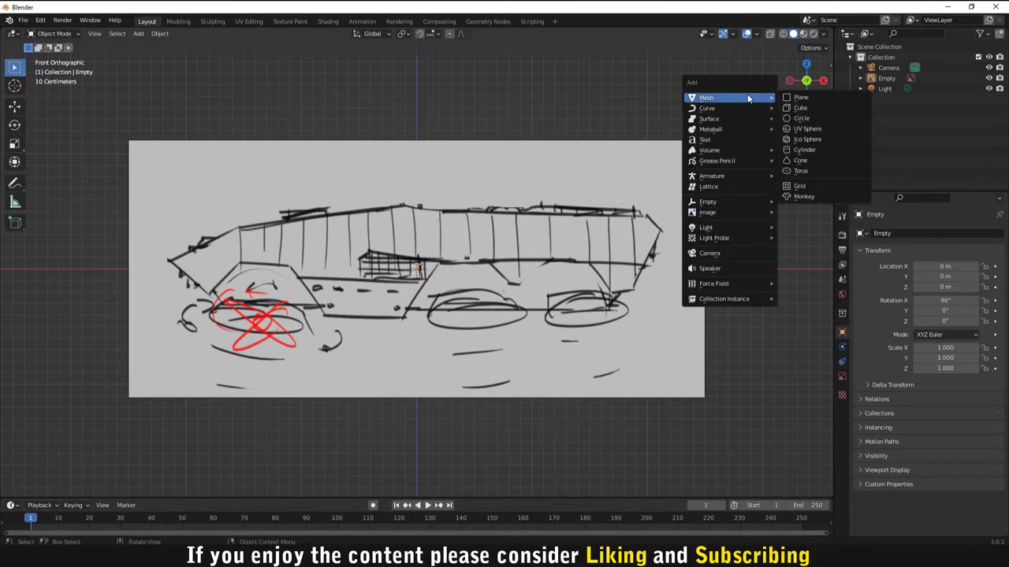
pyautogui.click(829, 98)
pyautogui.scroll(-7, 462, 273)
pyautogui.moveTo(461, 274); pyautogui.dragTo(791, 233, button='middle')
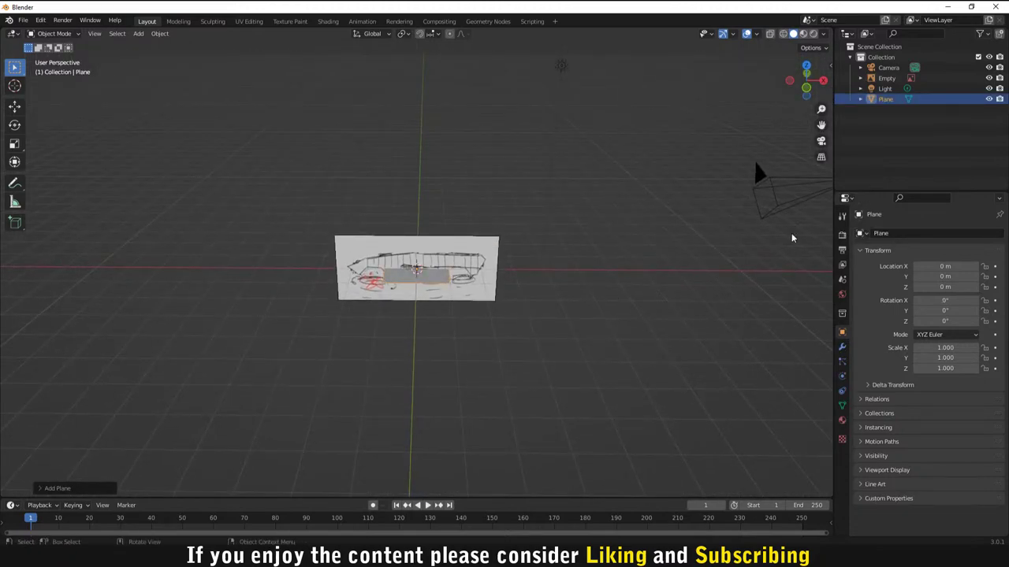
pyautogui.scroll(3, 546, 238)
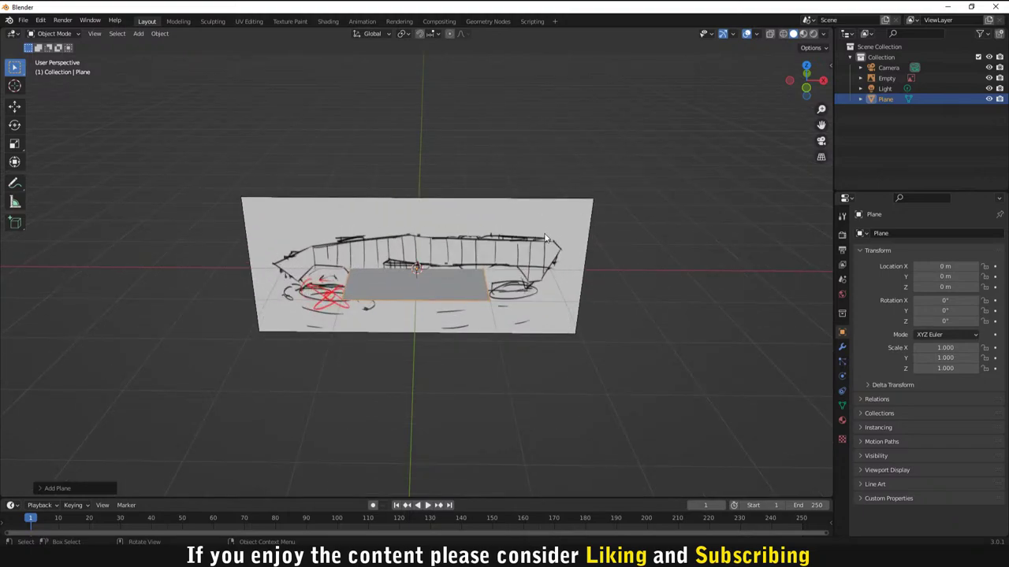
pyautogui.write('ry')
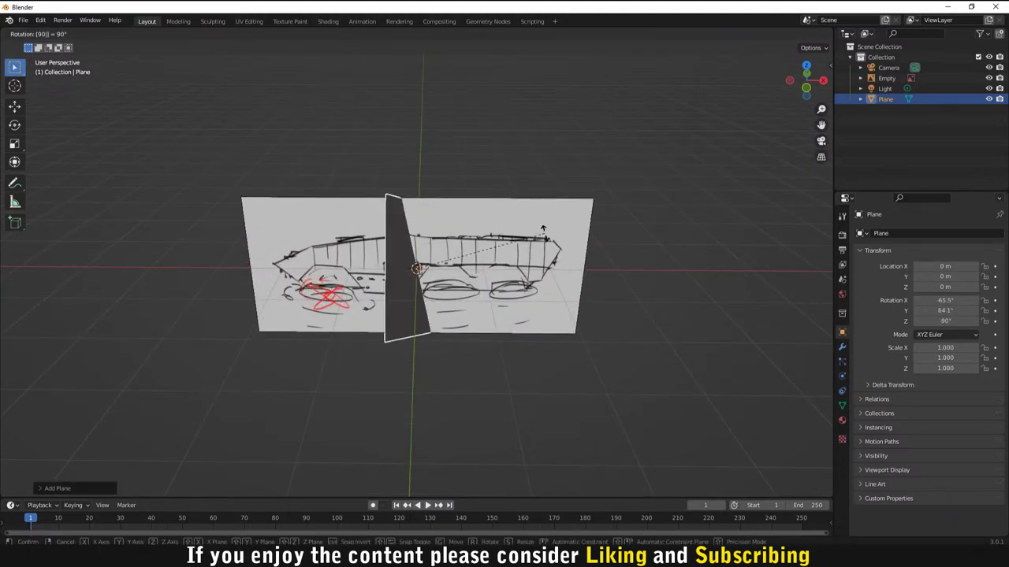
pyautogui.write('90x')
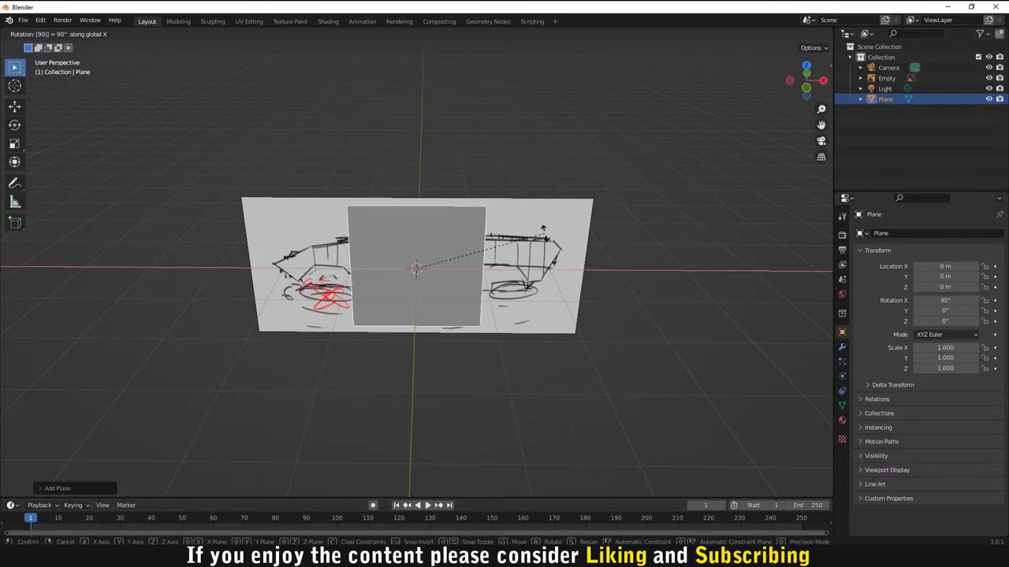
pyautogui.press('Return')
# Step: Turn on X-ray so the sketch shows through the plane, then deselect it
pyautogui.moveTo(546, 238); pyautogui.dragTo(483, 226, button='middle')
pyautogui.scroll(2, 489, 236)
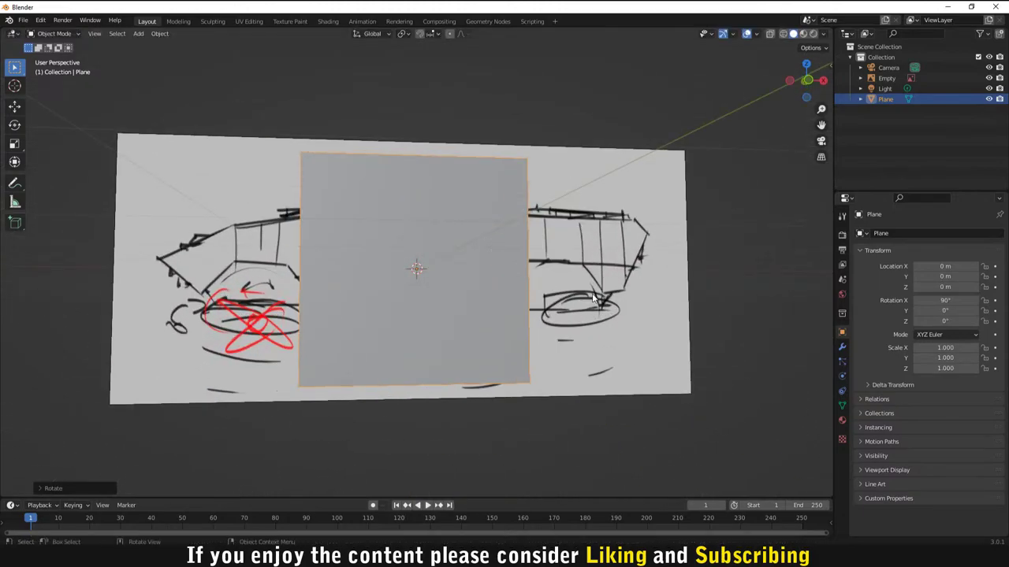
pyautogui.scroll(-2, 590, 294)
pyautogui.moveTo(590, 294); pyautogui.dragTo(575, 308, button='middle')
pyautogui.scroll(4, 505, 280)
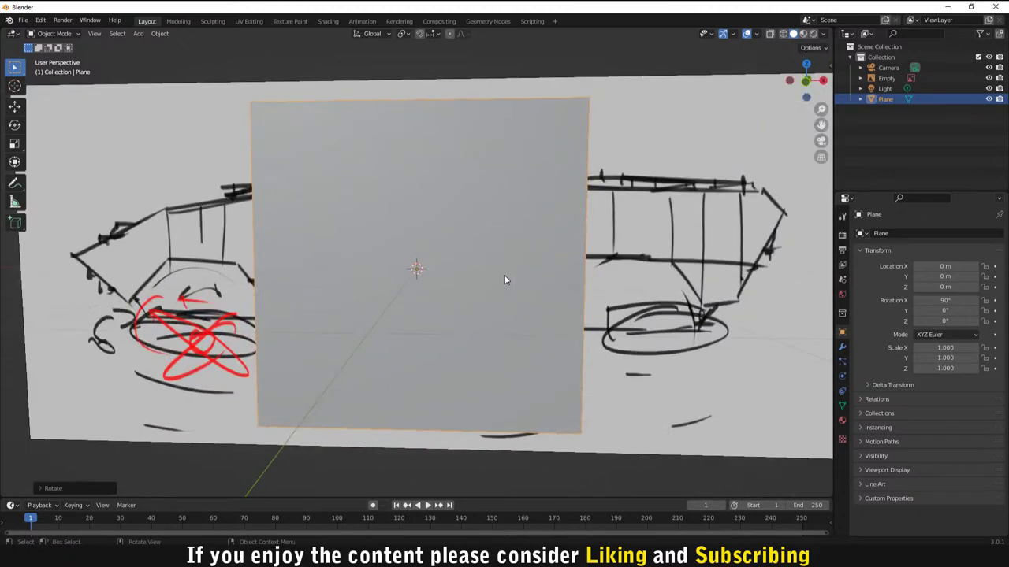
pyautogui.click(787, 34)
pyautogui.scroll(-3, 489, 275)
pyautogui.click(462, 467)
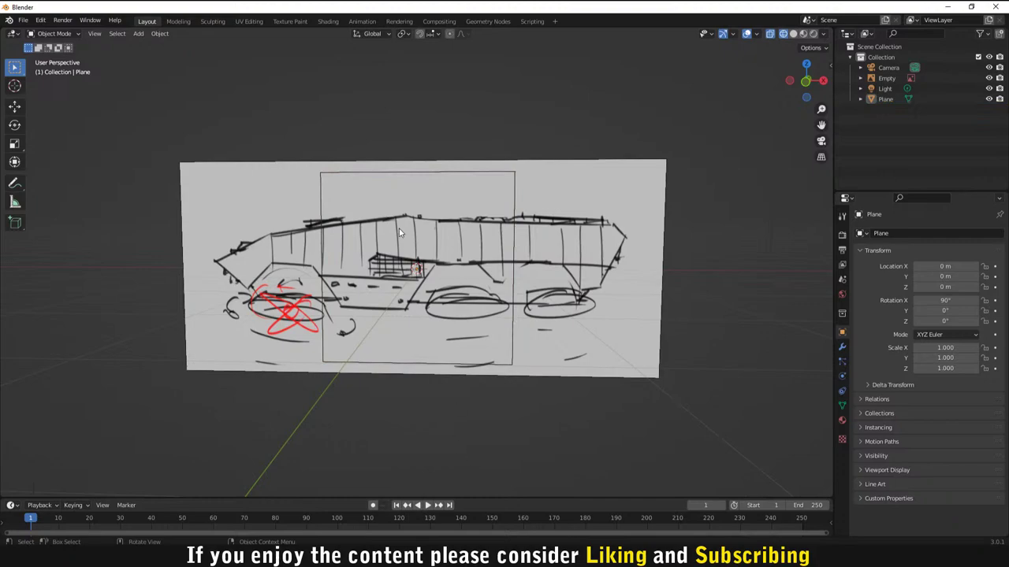
pyautogui.scroll(2, 399, 233)
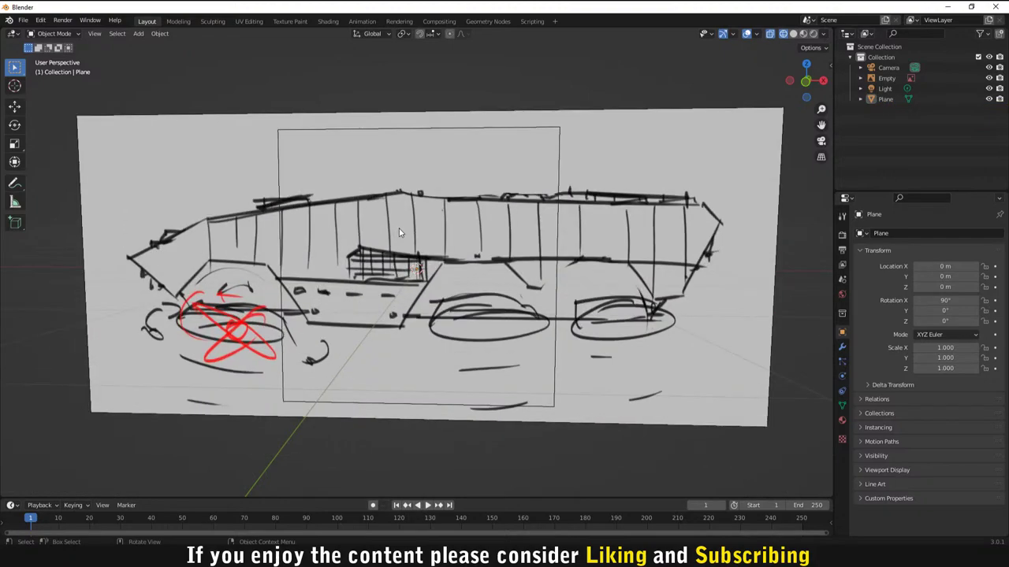
# Step: Toggle the plane in and out of Edit Mode and reselect Plane in the Outliner
pyautogui.press('Tab')
pyautogui.click(383, 446)
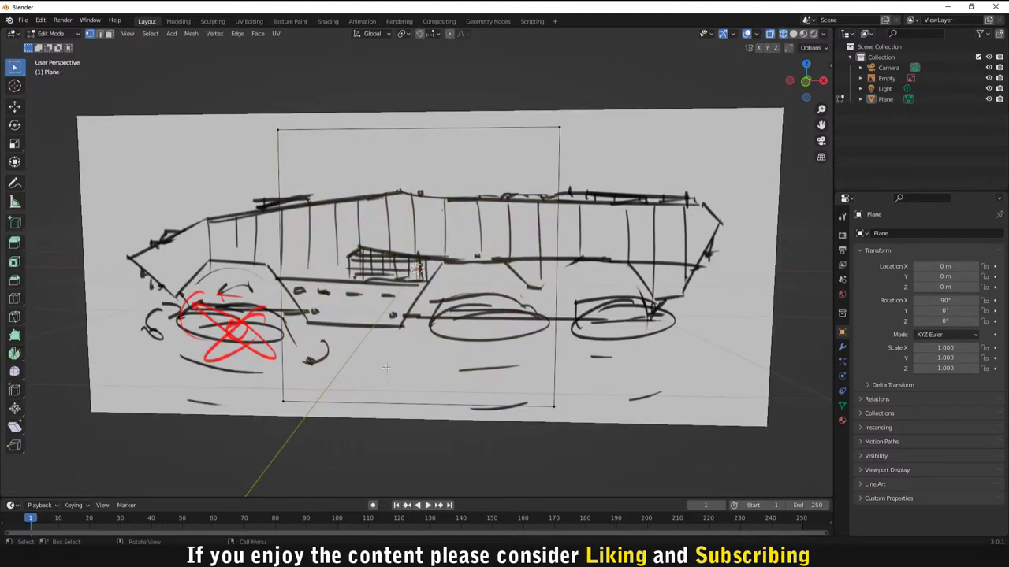
pyautogui.press('Tab')
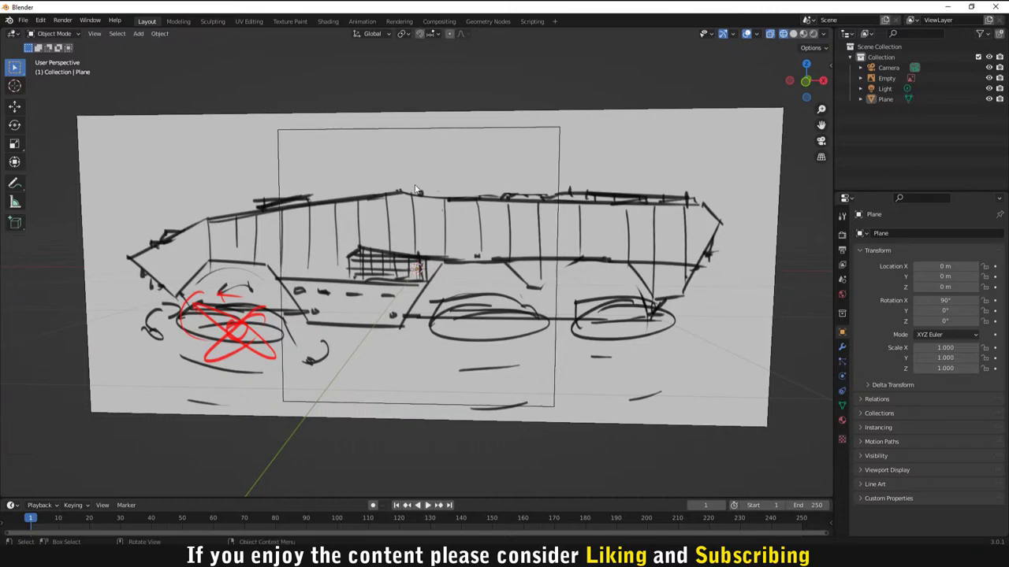
pyautogui.press('Tab')
pyautogui.press('Tab')
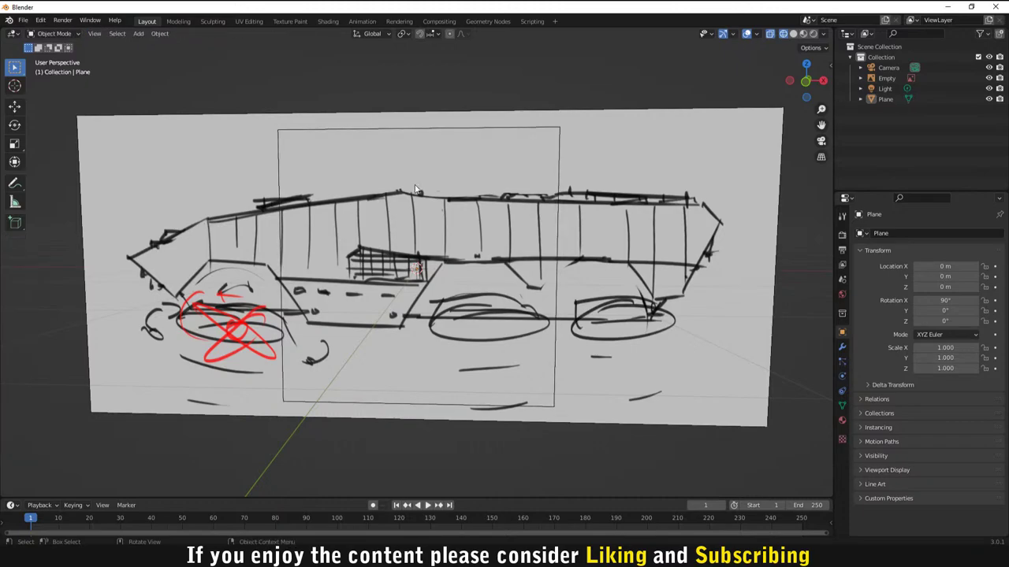
pyautogui.click(886, 100)
pyautogui.press('Tab')
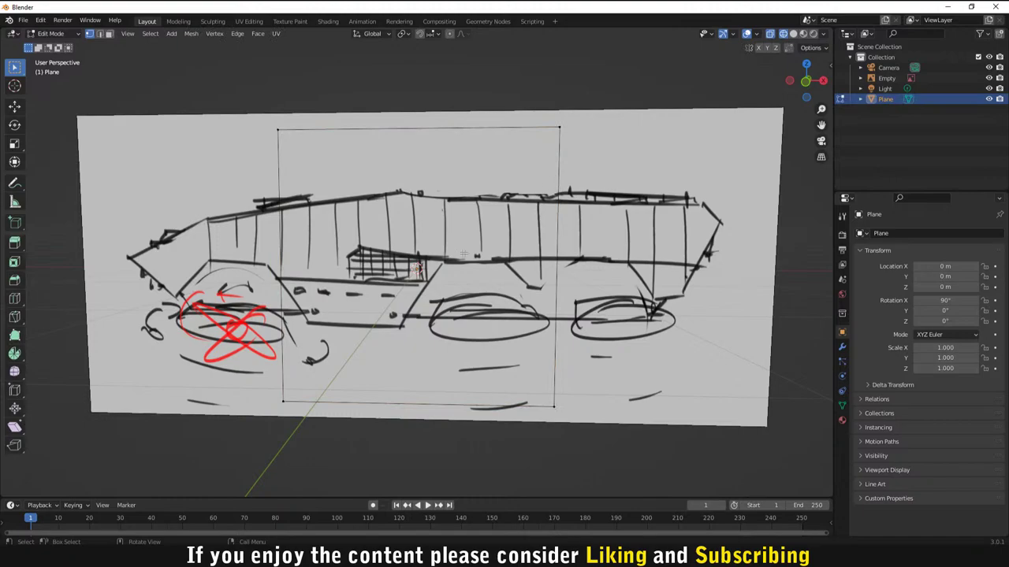
pyautogui.press('Tab')
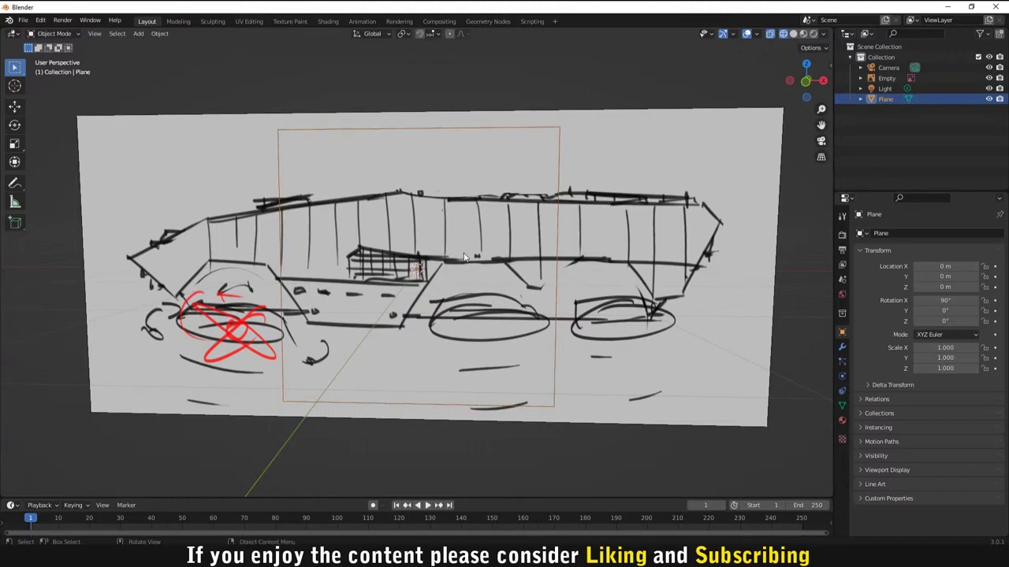
# Step: Move the plane lower and flatten it on Z to 0.22 scale
pyautogui.press('g')
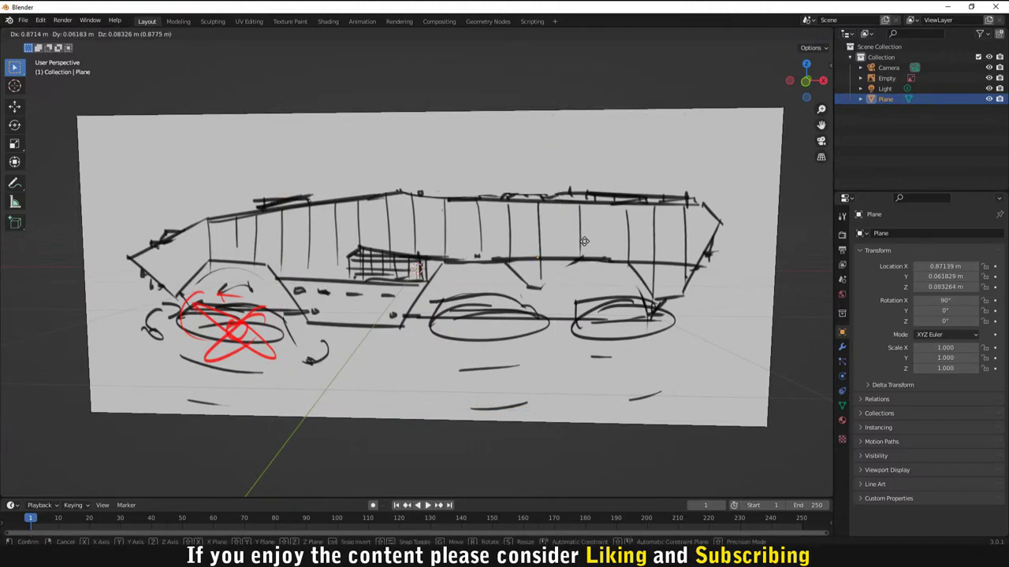
pyautogui.click(579, 325)
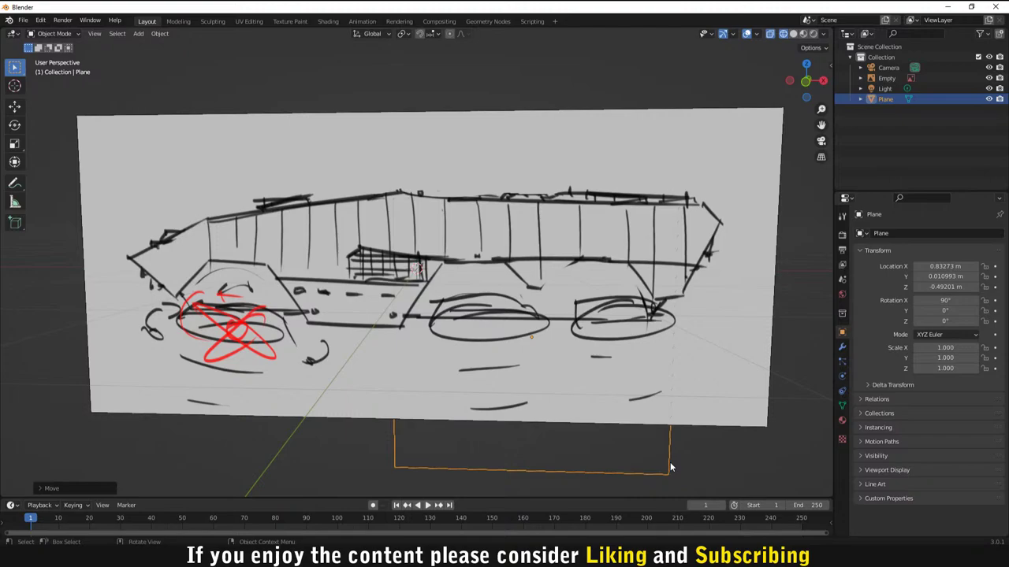
pyautogui.press('s')
pyautogui.rightClick(660, 408)
pyautogui.press('s')
pyautogui.press('y')
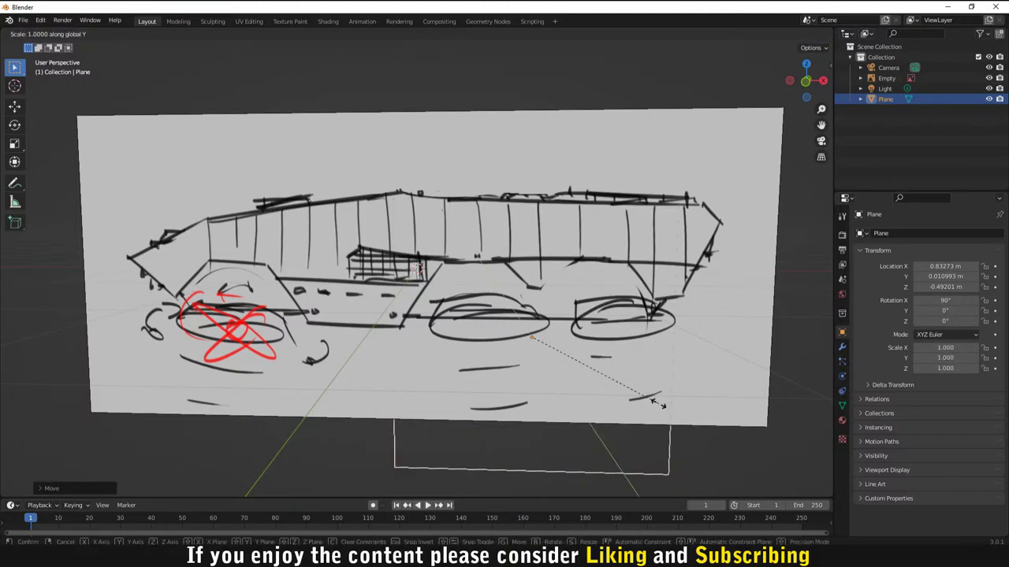
pyautogui.press('z')
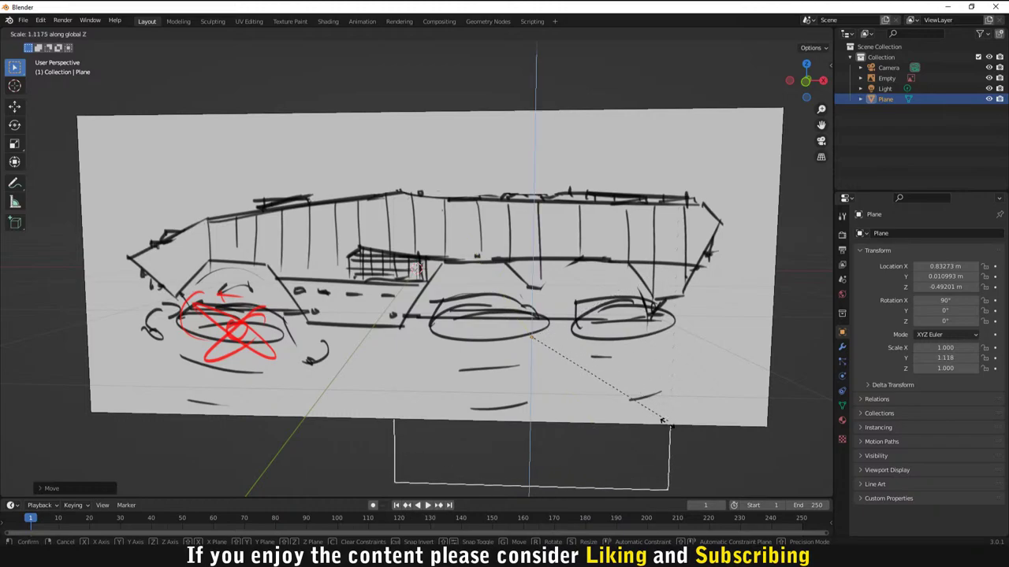
pyautogui.click(512, 309)
# Step: Turn the X-ray see-through display back off
pyautogui.scroll(-4, 527, 312)
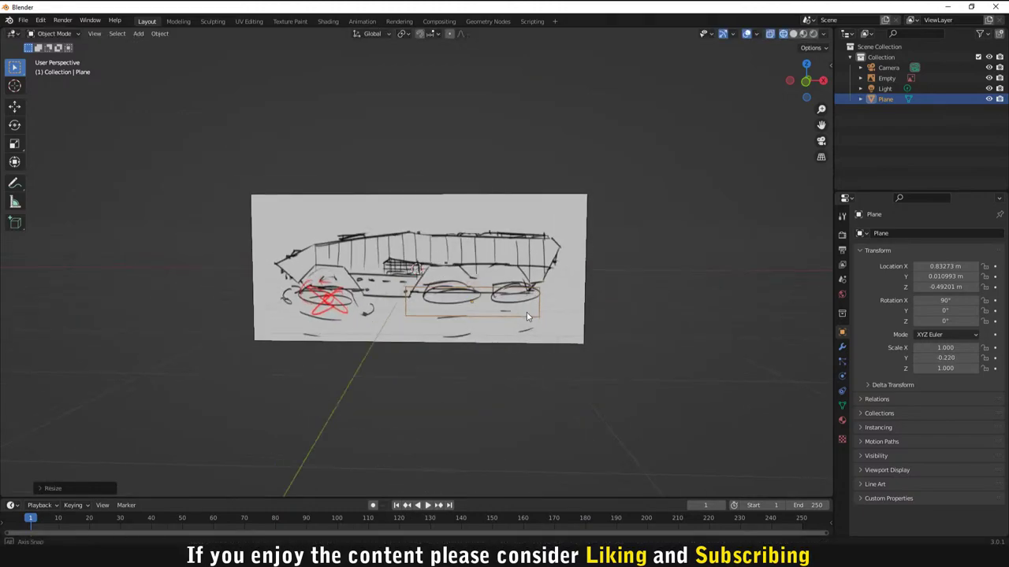
pyautogui.moveTo(526, 312); pyautogui.dragTo(620, 335, button='middle')
pyautogui.scroll(4, 526, 308)
pyautogui.scroll(-4, 620, 335)
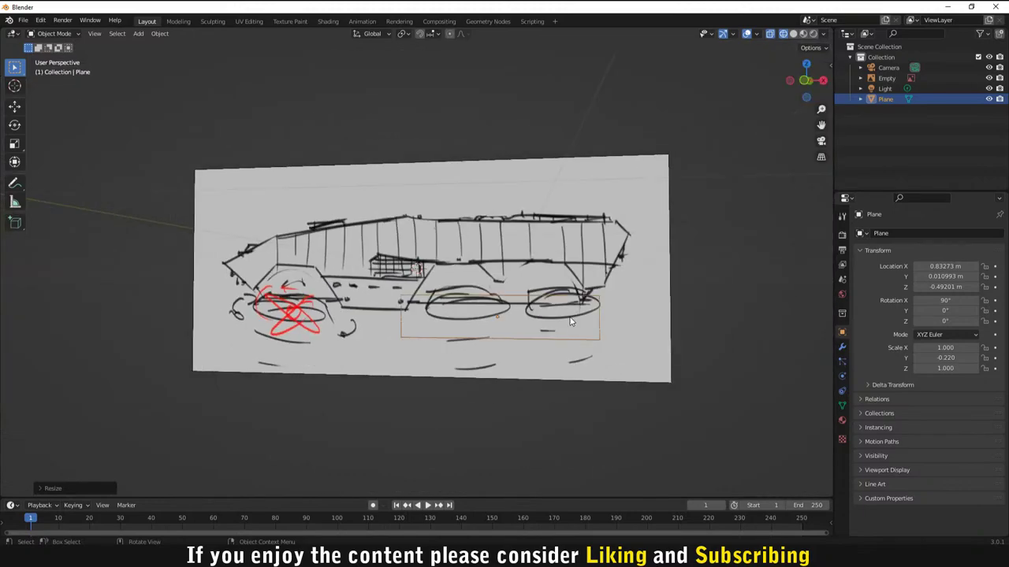
pyautogui.click(793, 35)
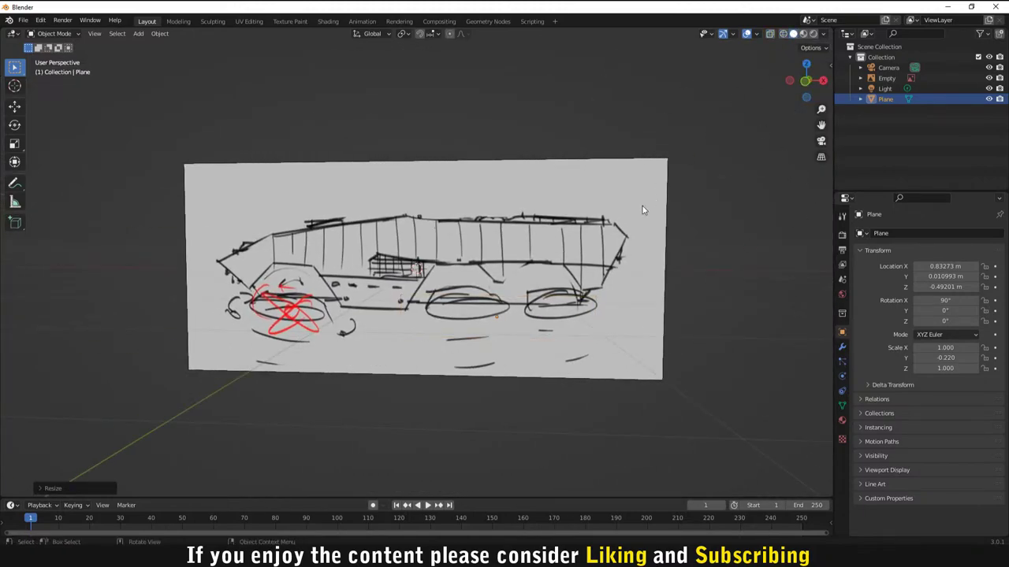
pyautogui.scroll(-3, 641, 209)
pyautogui.moveTo(641, 210); pyautogui.dragTo(615, 244, button='middle')
pyautogui.scroll(3, 614, 244)
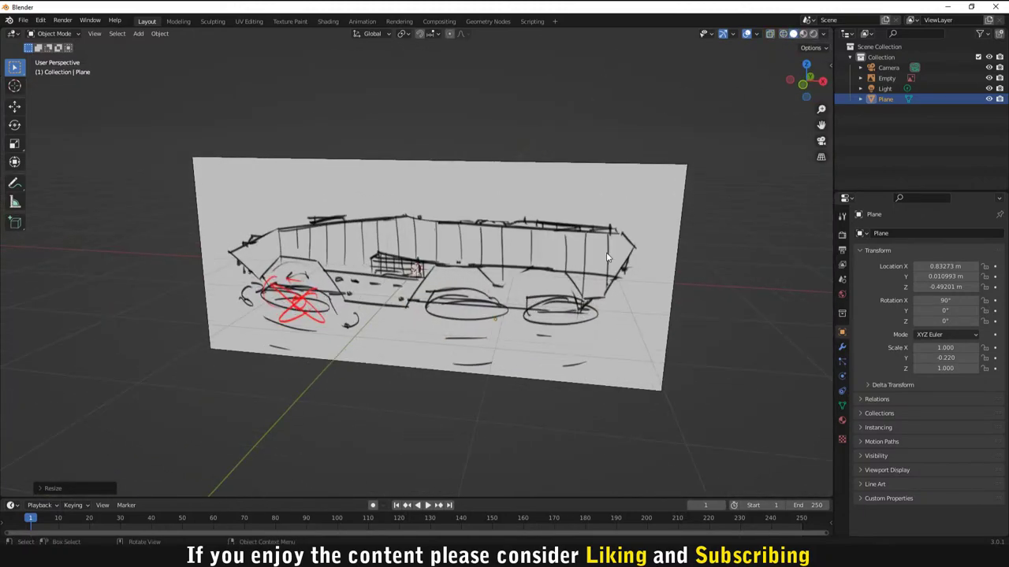
# Step: Bring the plane in front of the sketch and raise it on Z to about 0.27 m
pyautogui.press('g')
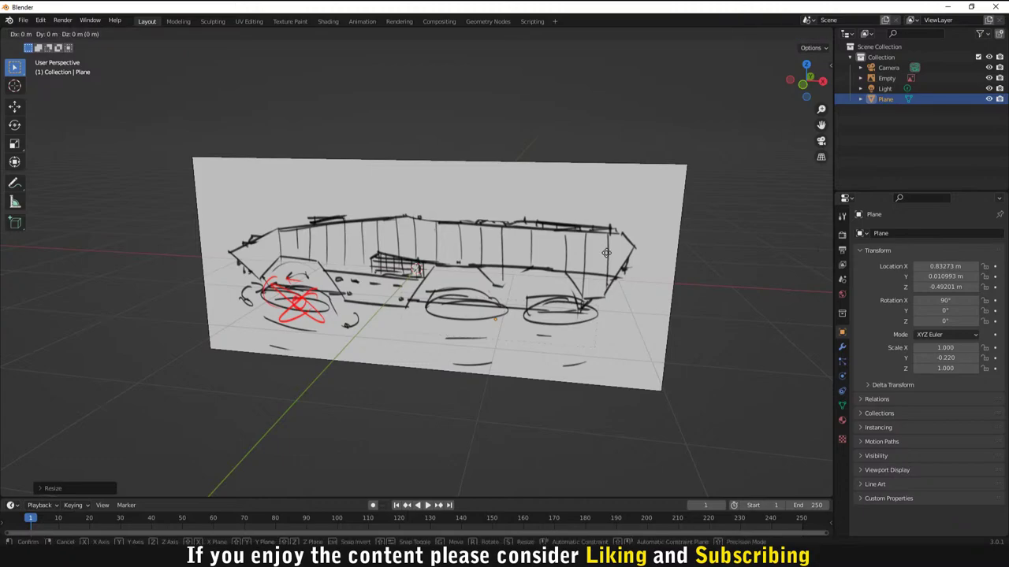
pyautogui.click(611, 264)
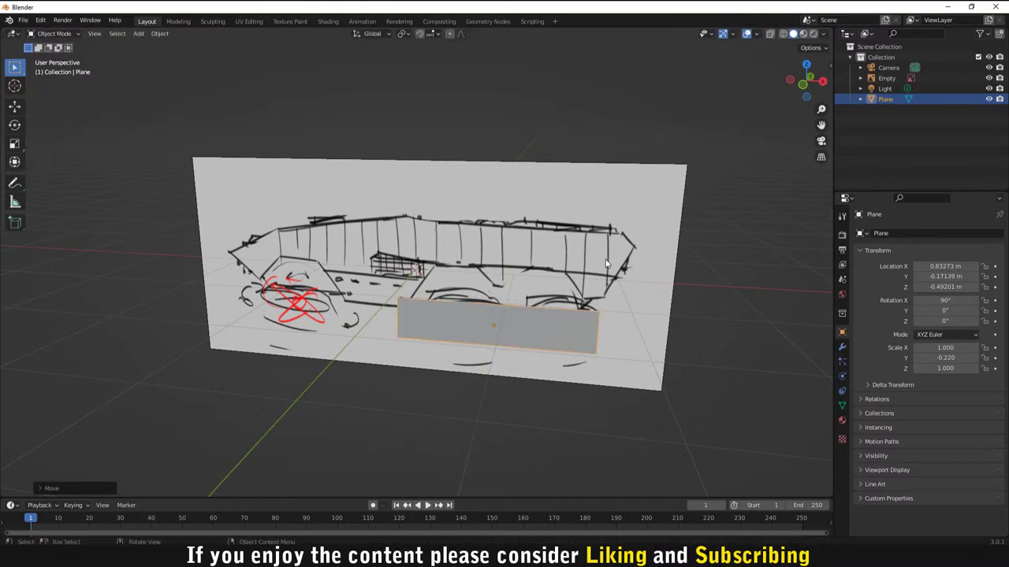
pyautogui.scroll(3, 612, 269)
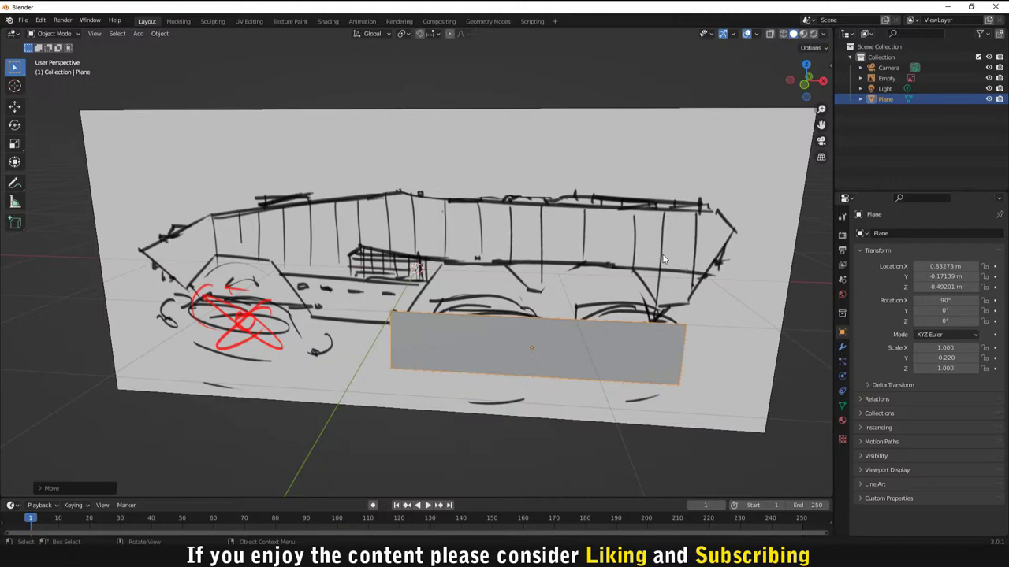
pyautogui.moveTo(665, 260)
pyautogui.mouseDown(button='middle')
pyautogui.moveTo(611, 256)
pyautogui.moveTo(627, 248)
pyautogui.mouseUp(button='middle')
pyautogui.press('g')
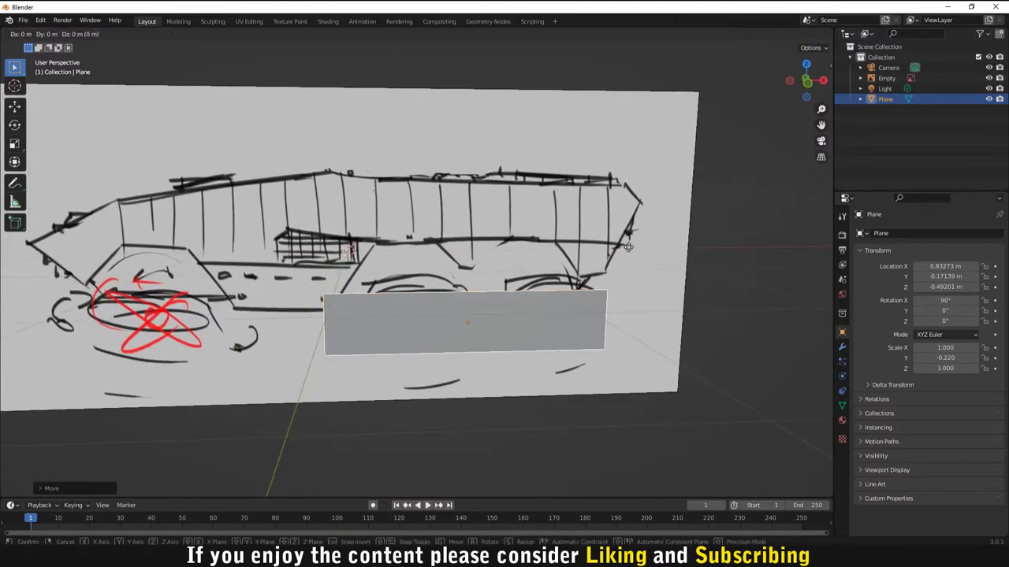
pyautogui.press('z')
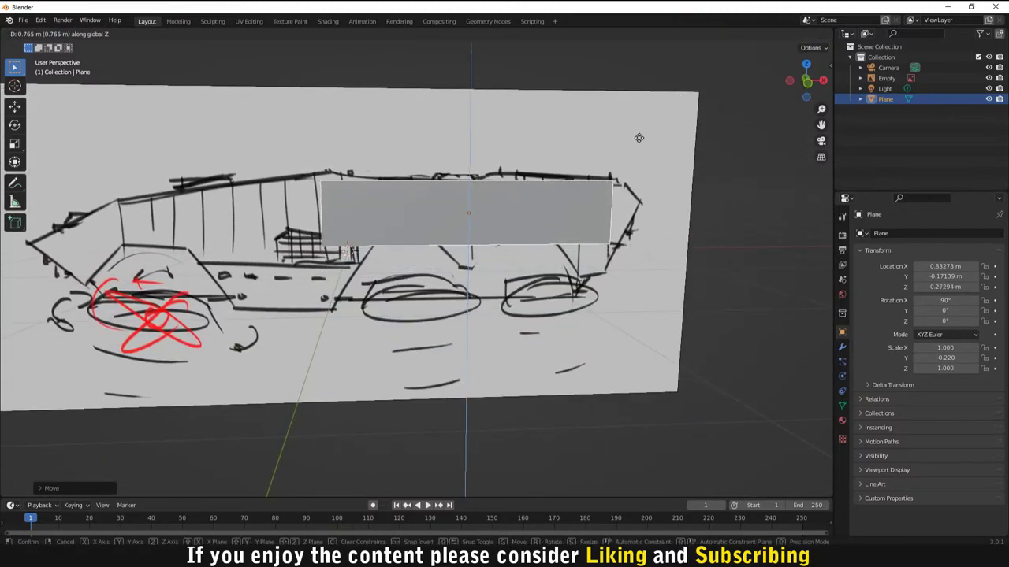
pyautogui.click(640, 142)
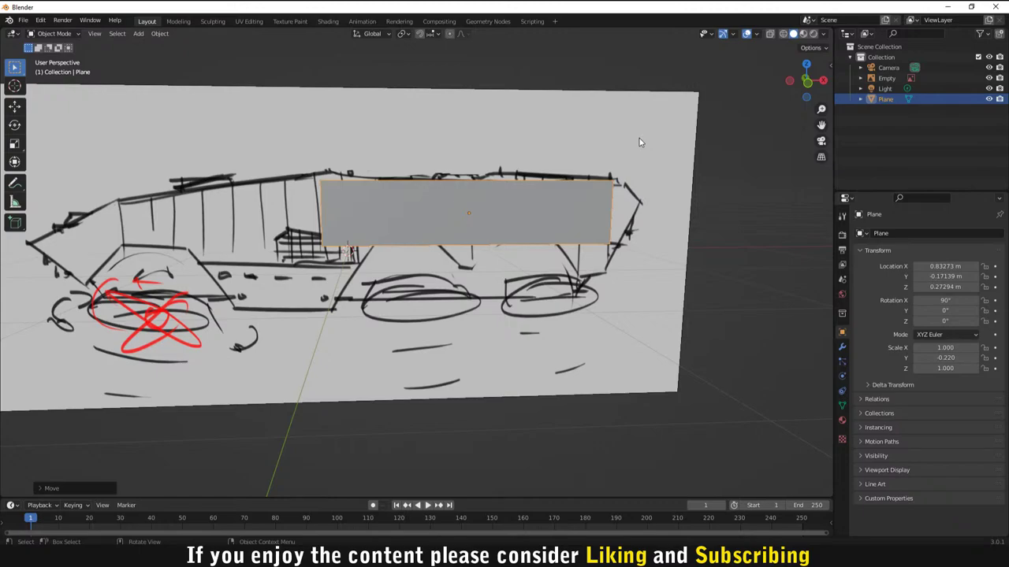
pyautogui.click(704, 161)
# Step: Narrow the plane to 0.153 on X and move it to about 1.54 m at the hull's rear
pyautogui.press('KP_1')
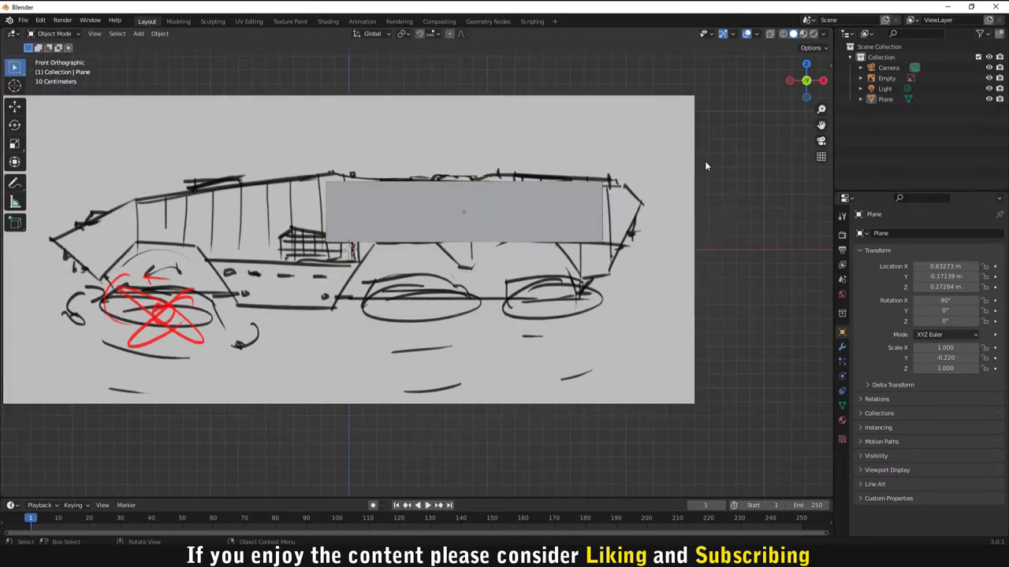
pyautogui.scroll(2, 494, 207)
pyautogui.scroll(1, 494, 209)
pyautogui.click(548, 193)
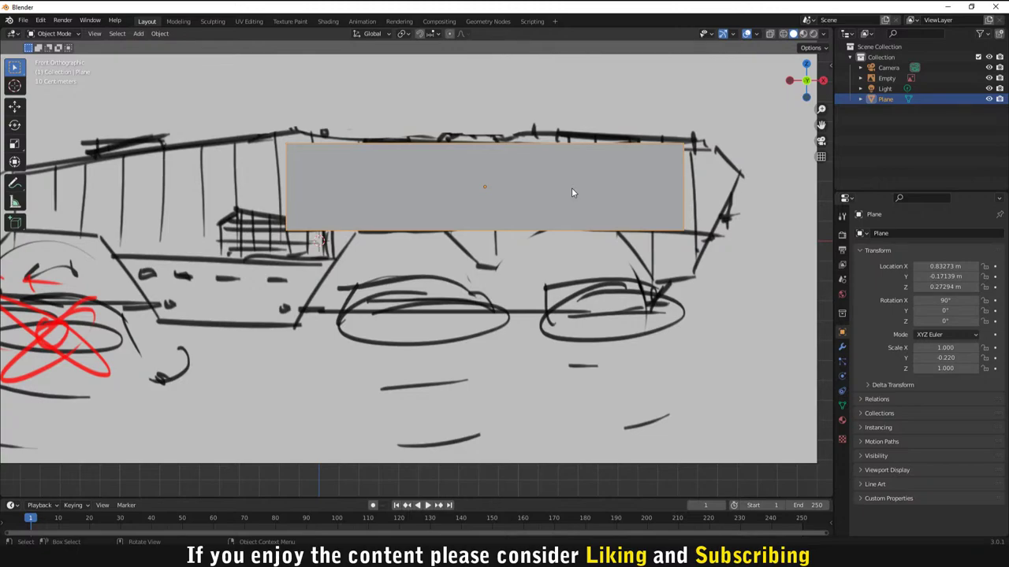
pyautogui.press('s')
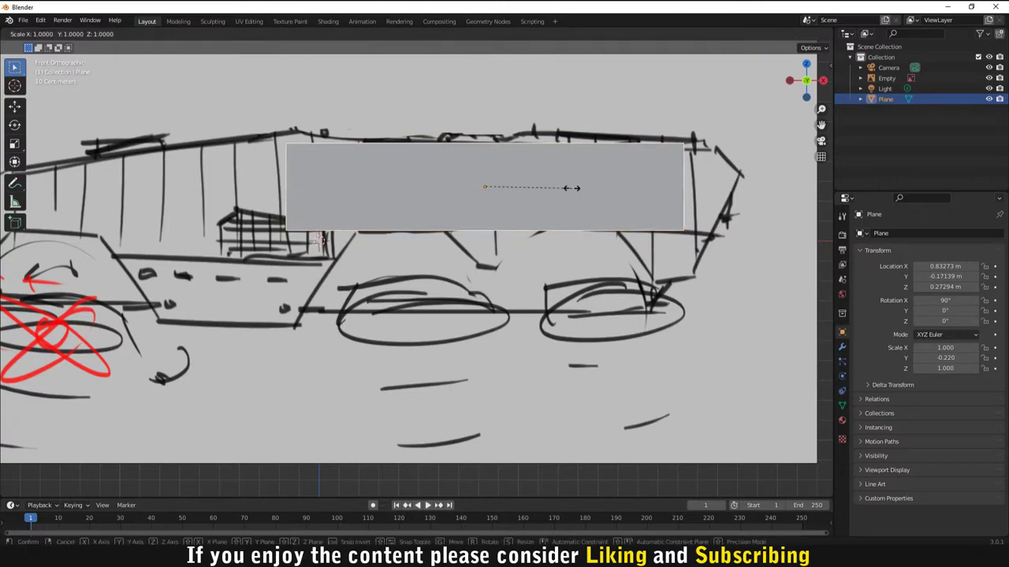
pyautogui.press('x')
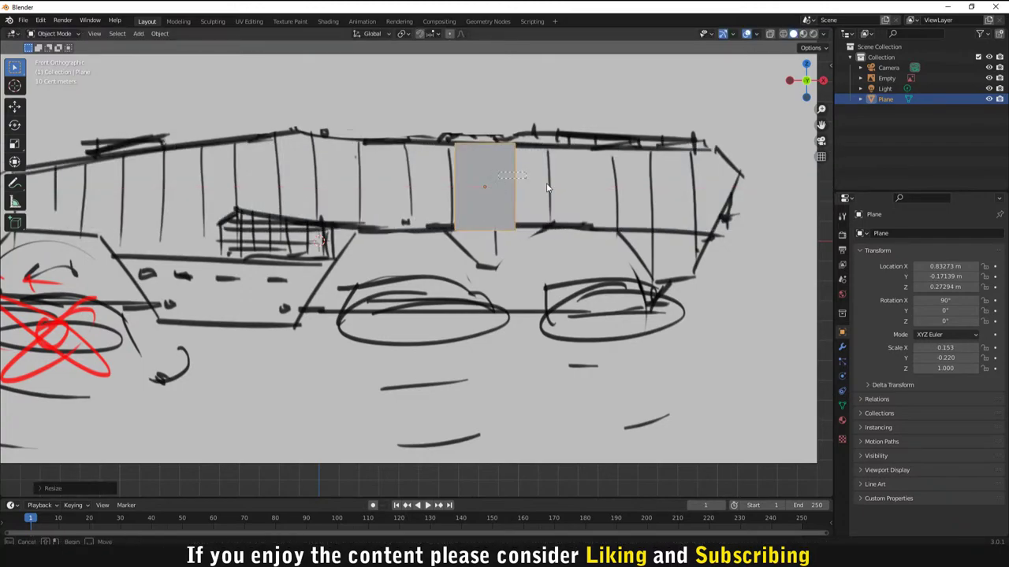
pyautogui.click(491, 174)
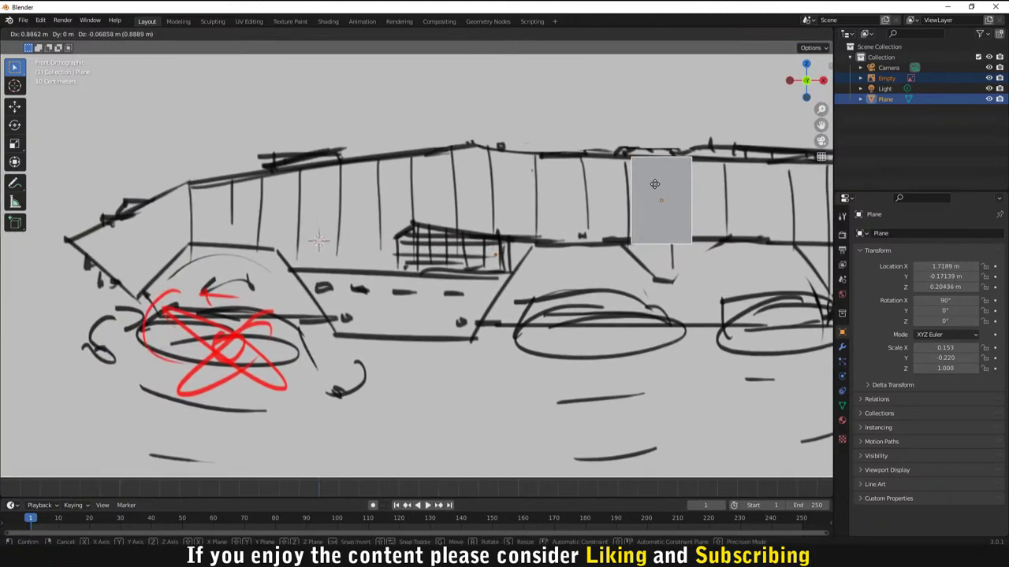
pyautogui.press('g')
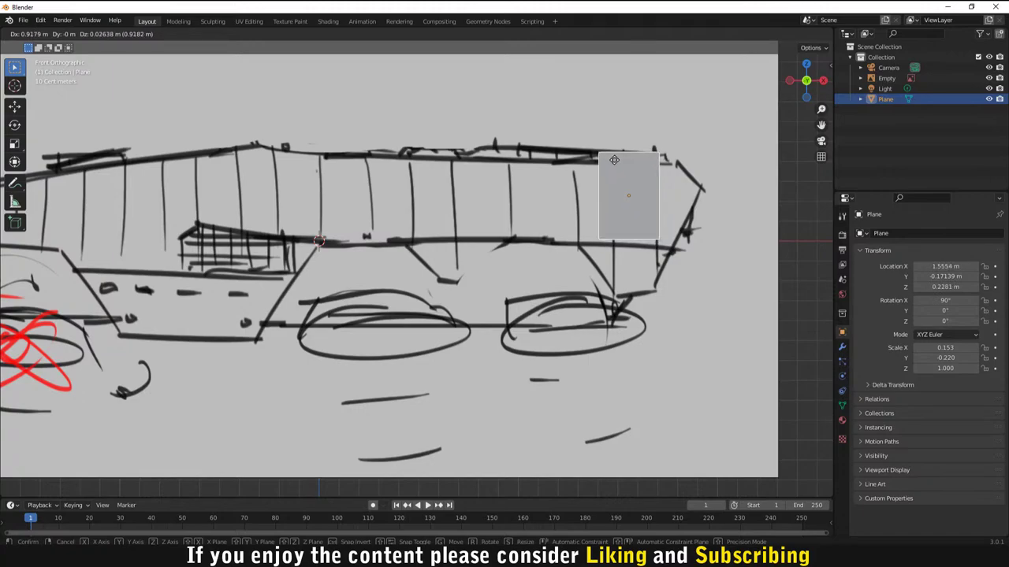
pyautogui.click(612, 171)
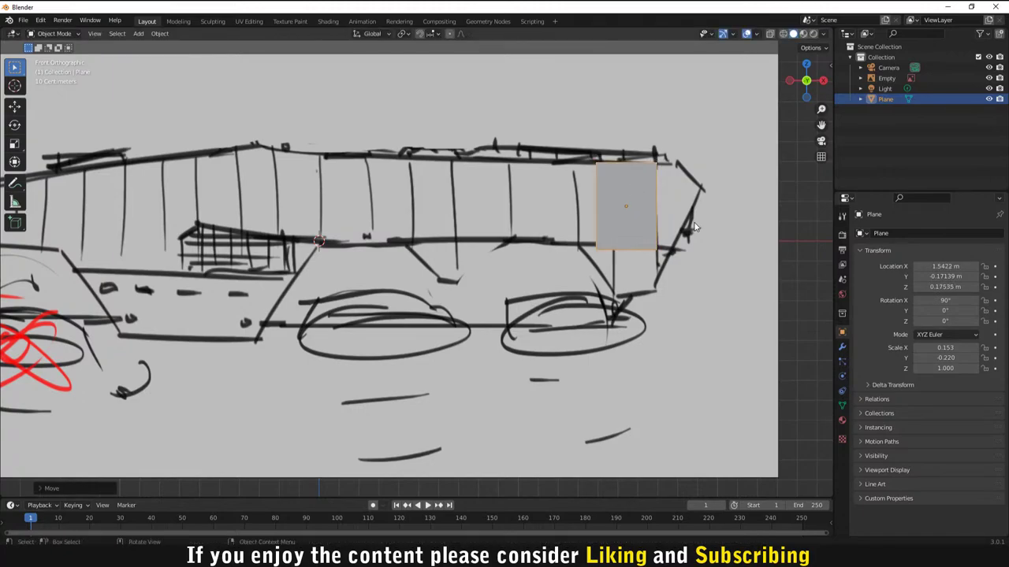
pyautogui.scroll(-4, 695, 225)
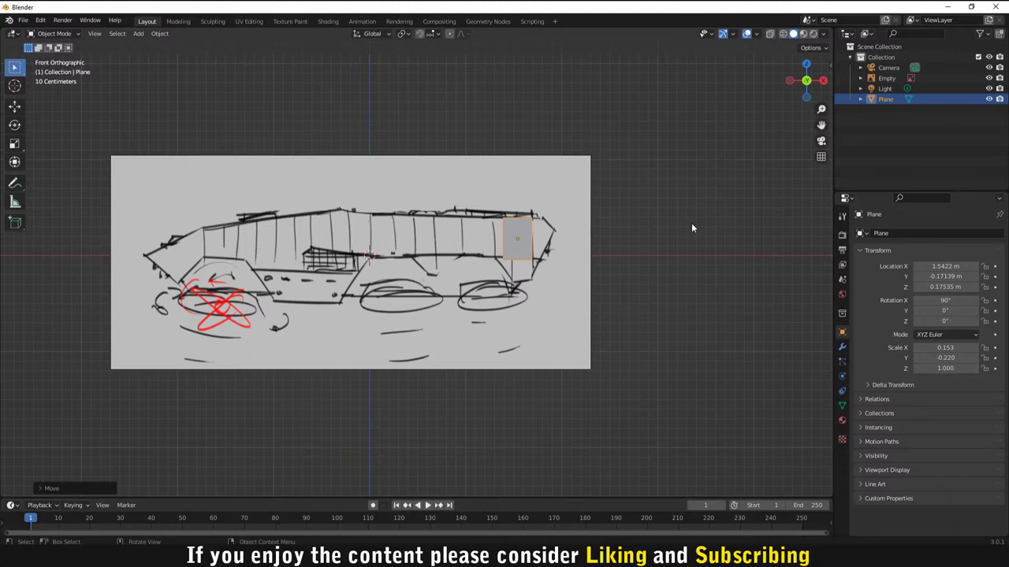
# Step: Stretch the plane wider along X and slide it left over the hull
pyautogui.press('s')
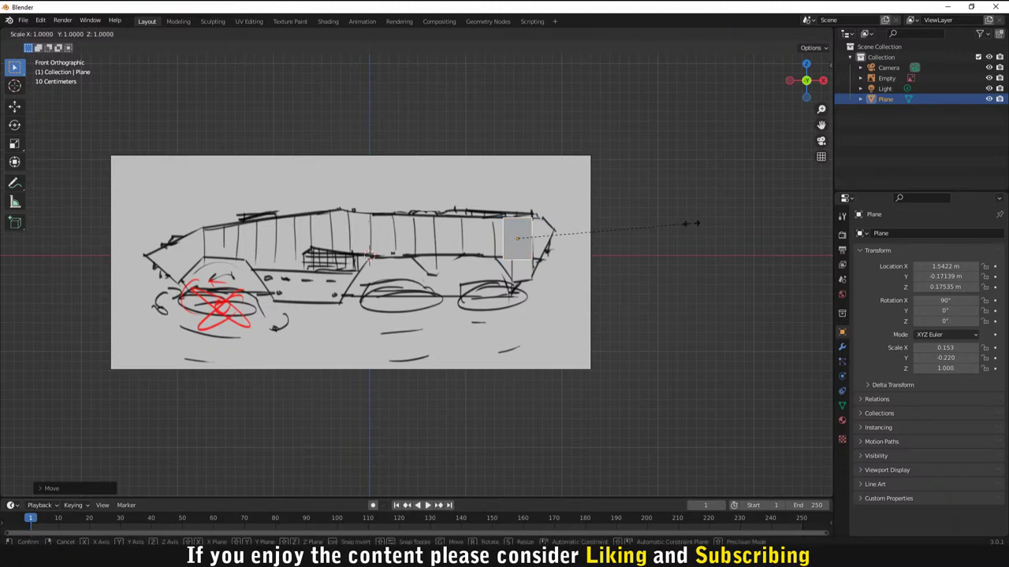
pyautogui.press('x')
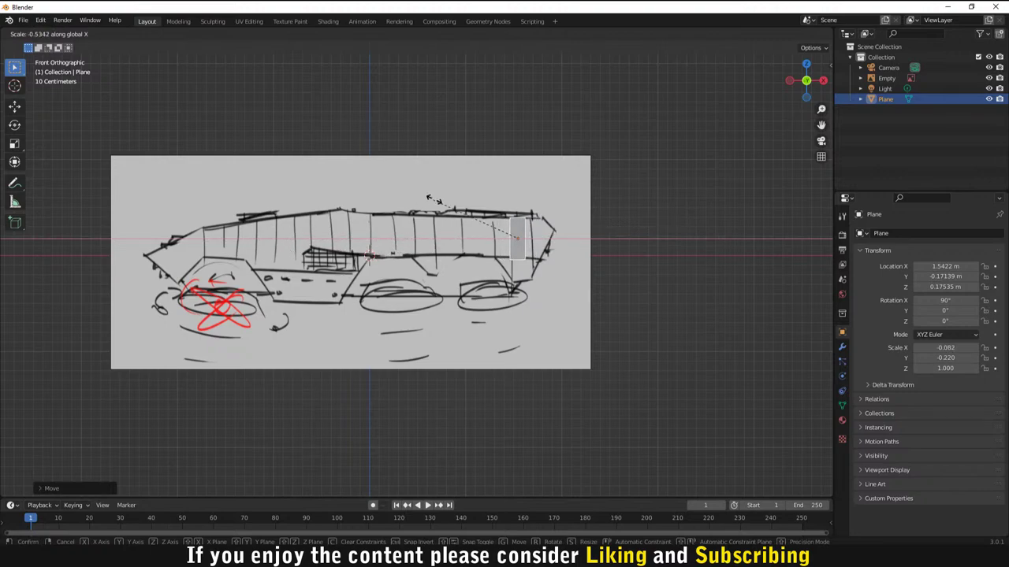
pyautogui.click(503, 274)
pyautogui.press('x')
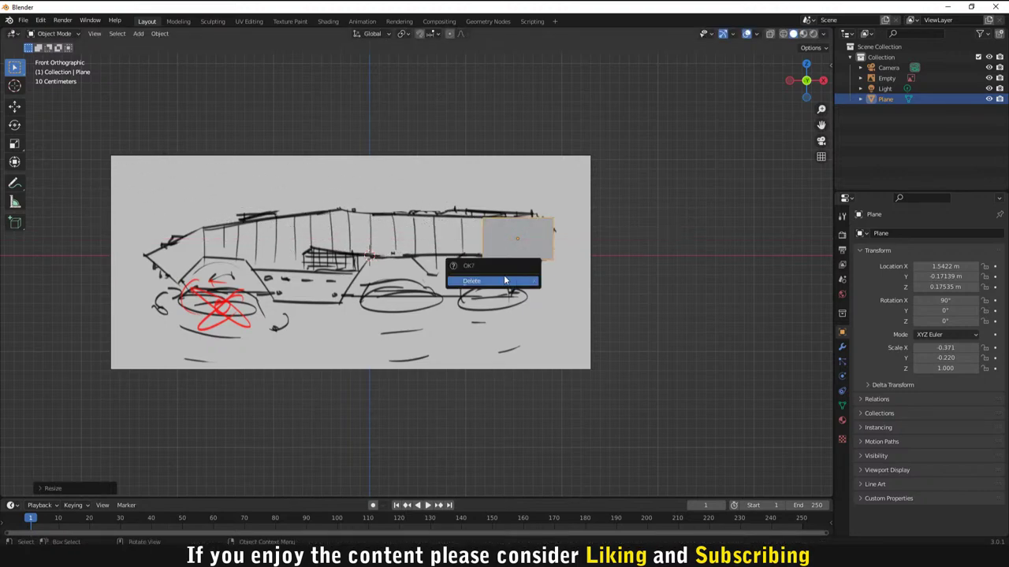
pyautogui.press('s')
pyautogui.press('x')
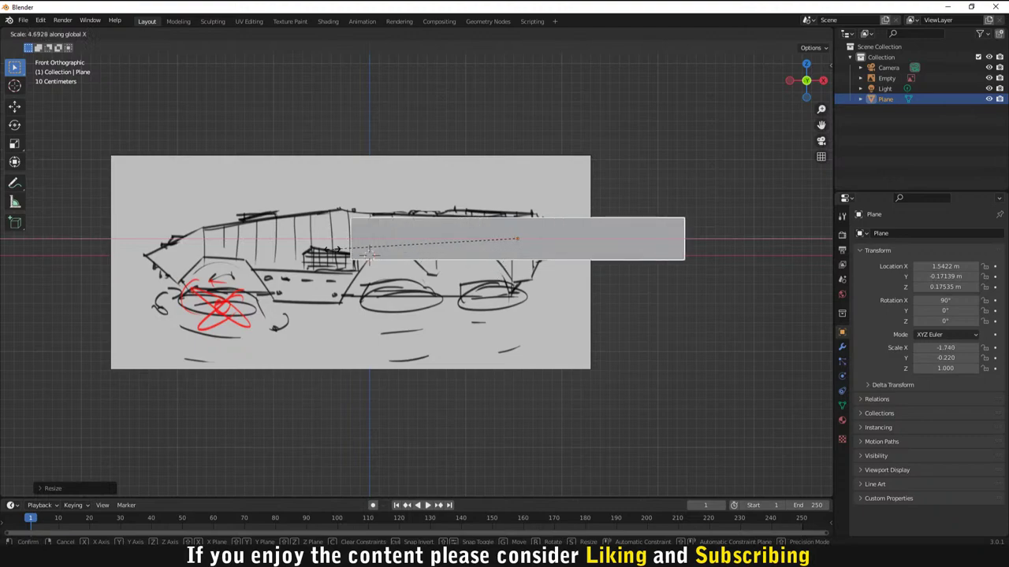
pyautogui.click(367, 251)
pyautogui.press('g')
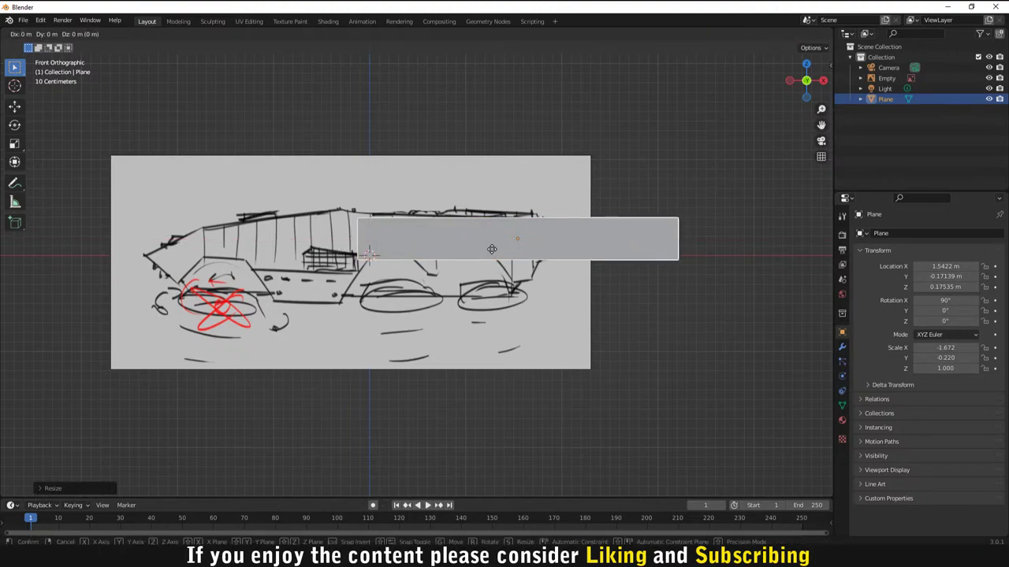
pyautogui.press('x')
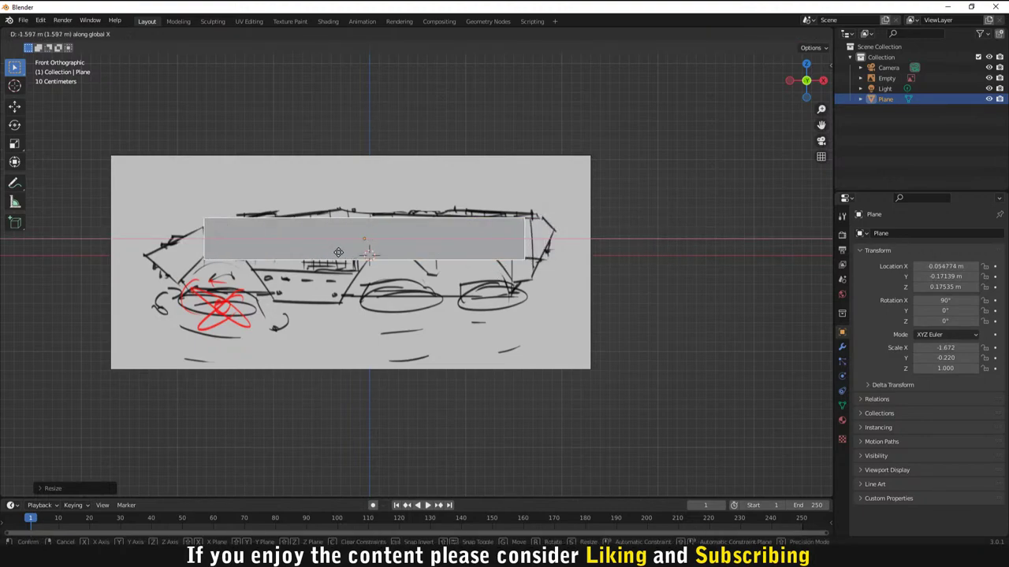
pyautogui.click(338, 252)
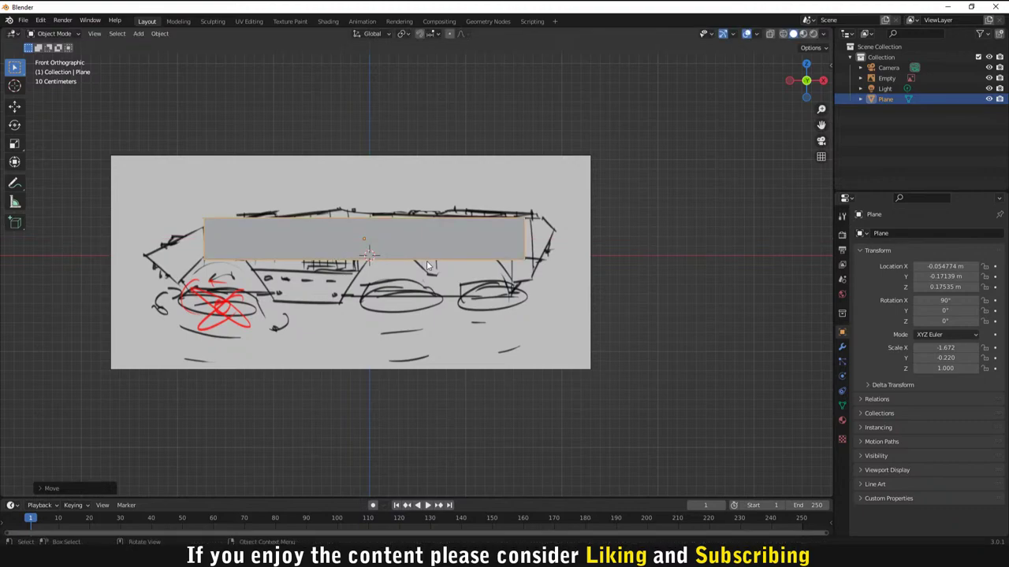
# Step: Widen the plane to -2.087 on X and centre it near -0.26 m, lined up with the nose
pyautogui.press('s')
pyautogui.press('x')
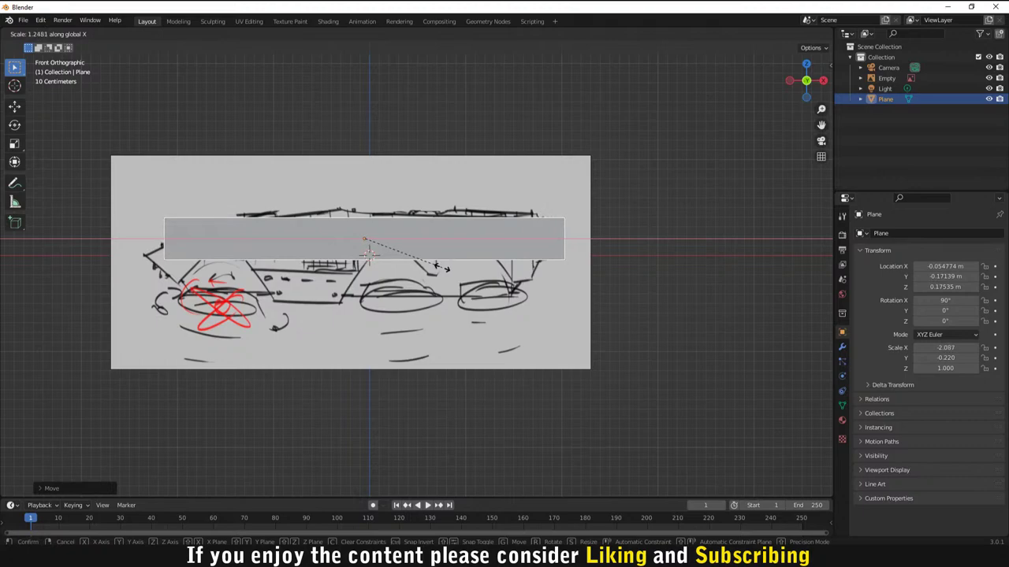
pyautogui.click(441, 268)
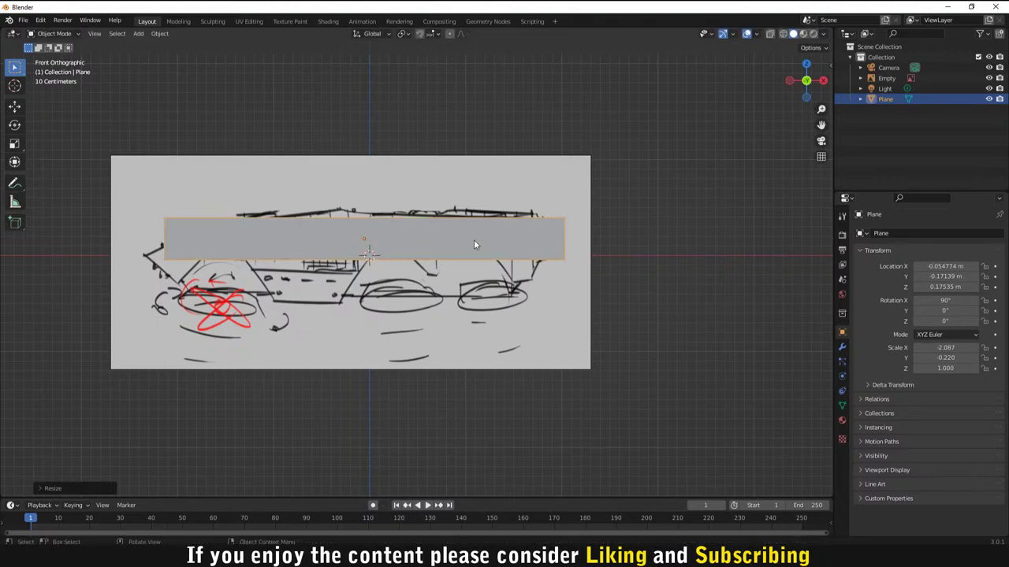
pyautogui.press('g')
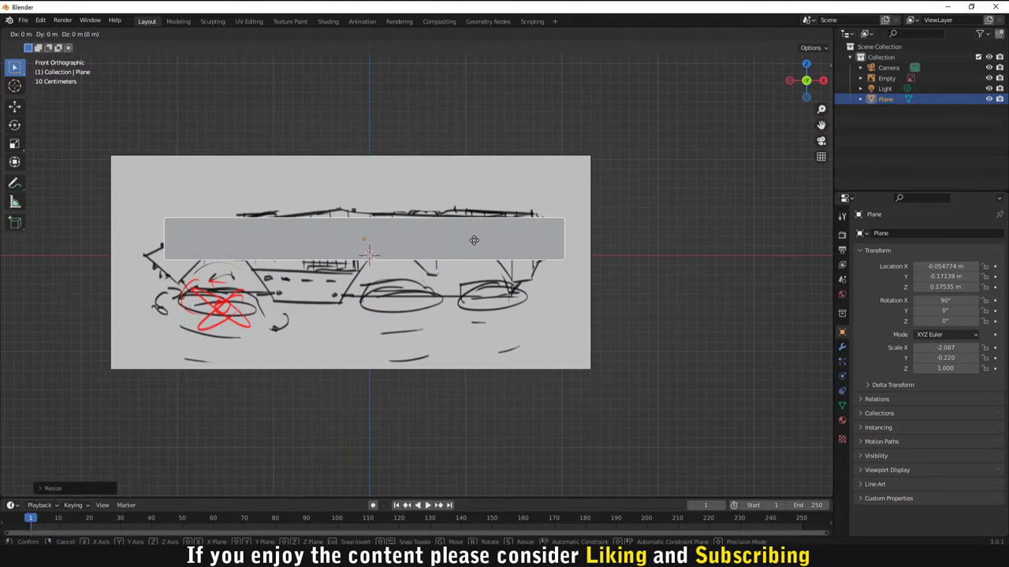
pyautogui.press('x')
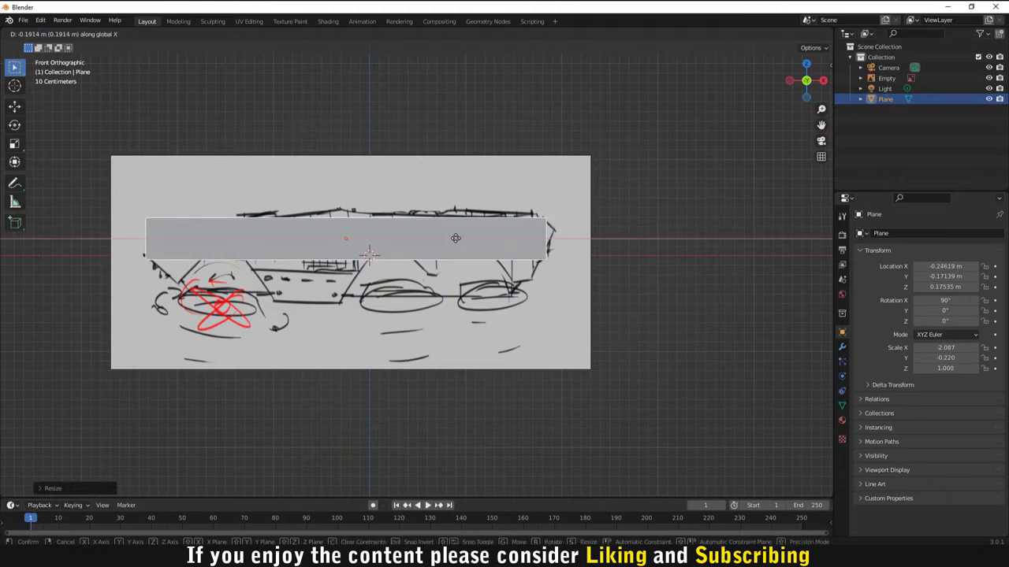
pyautogui.click(454, 238)
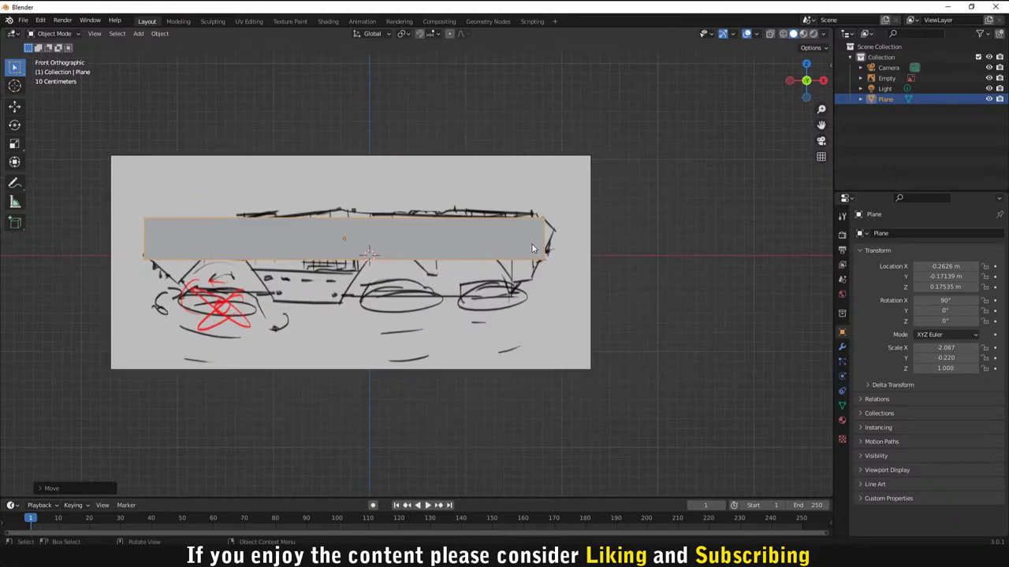
# Step: Keep the plane's Y scale at 1 and make it taller on Z over the hull
pyautogui.press('s')
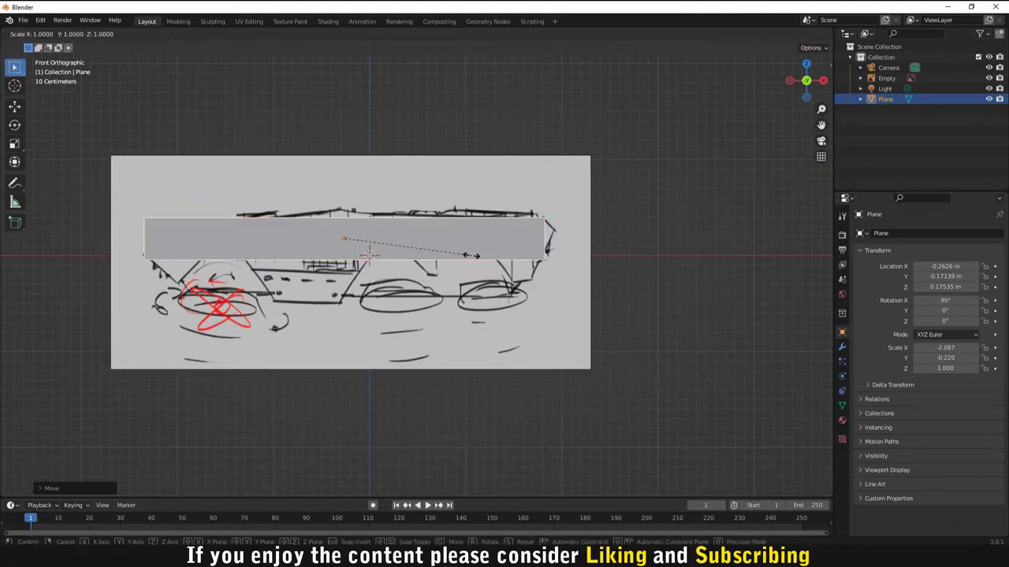
pyautogui.press('y')
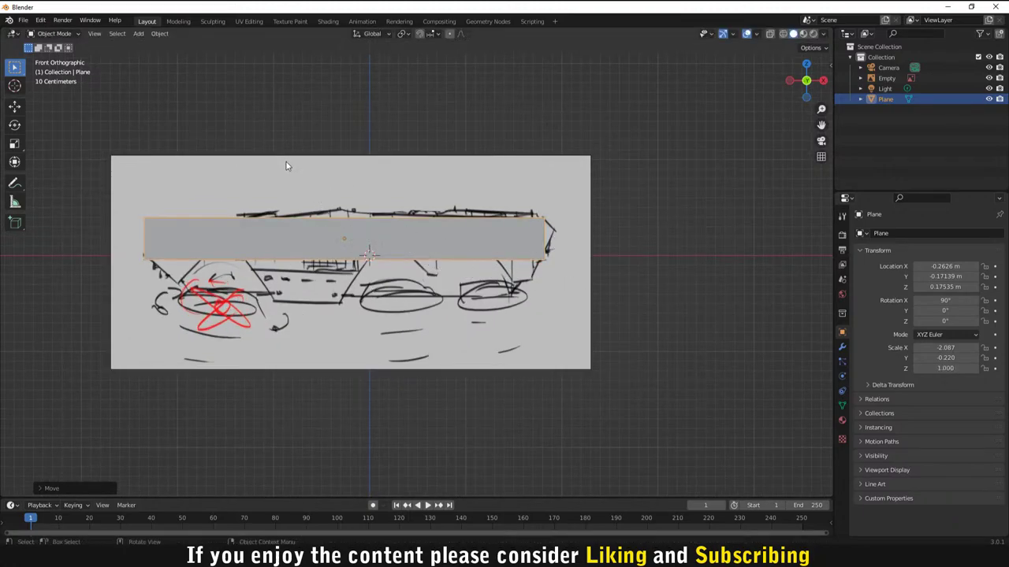
pyautogui.write('1')
pyautogui.click(322, 197)
pyautogui.press('s')
pyautogui.press('z')
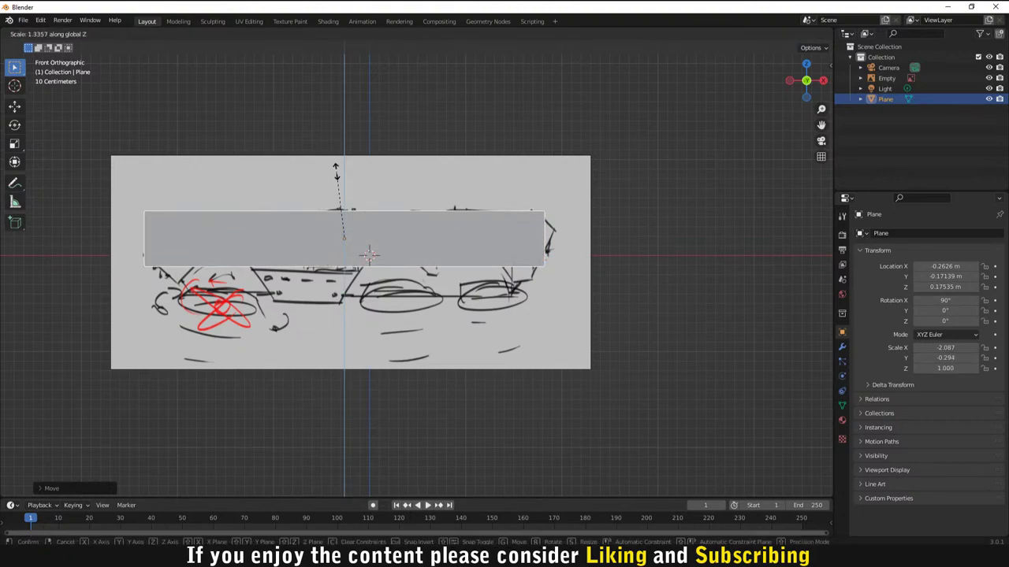
pyautogui.click(375, 199)
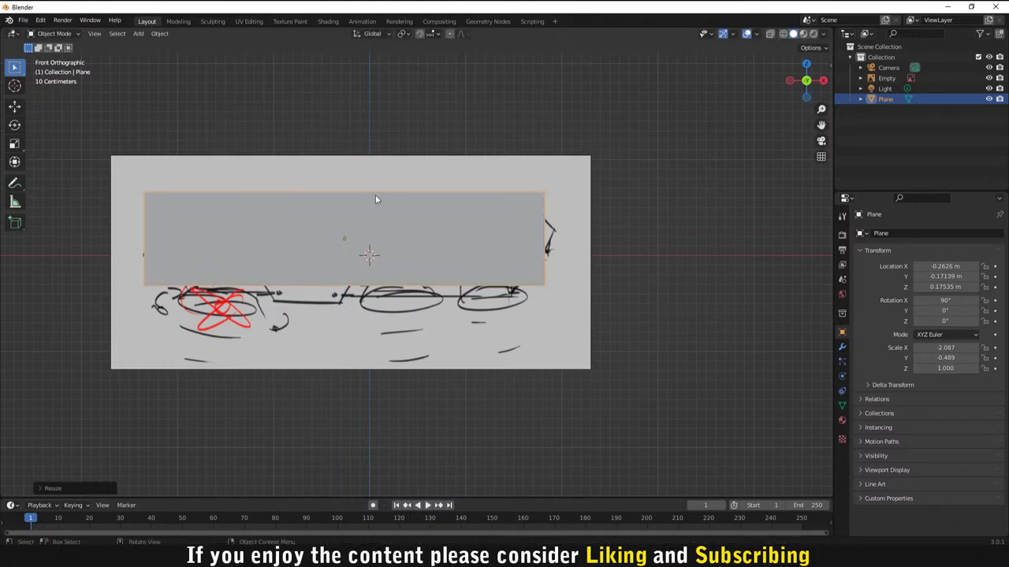
# Step: Reposition the plane vertically and along X to about -0.246 m
pyautogui.press('g')
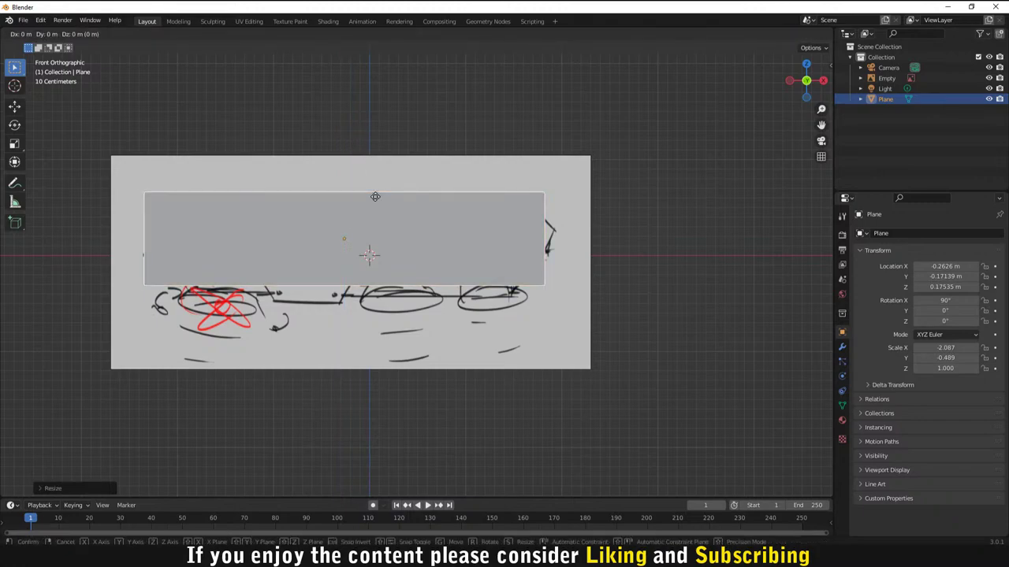
pyautogui.press('z')
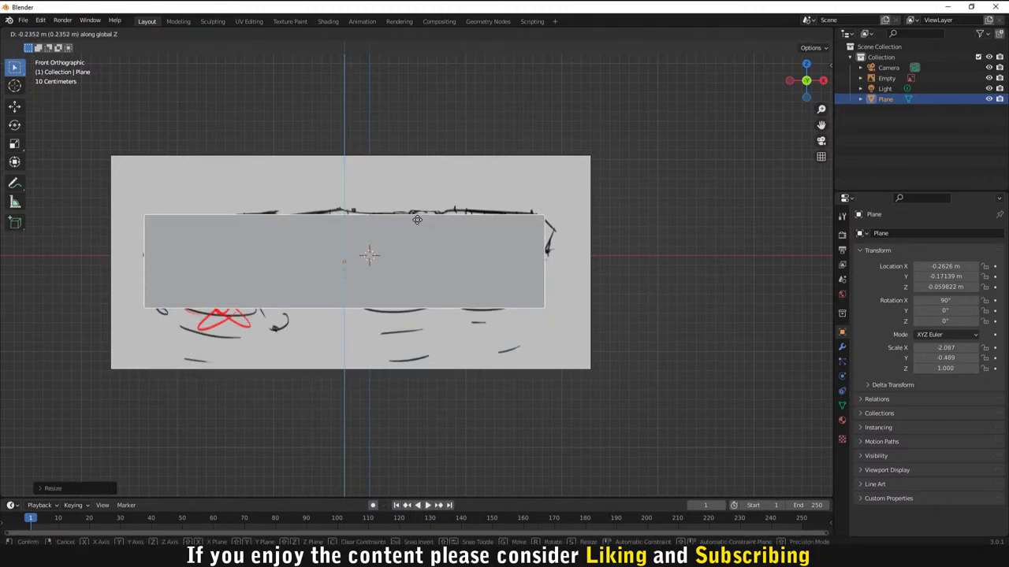
pyautogui.click(450, 219)
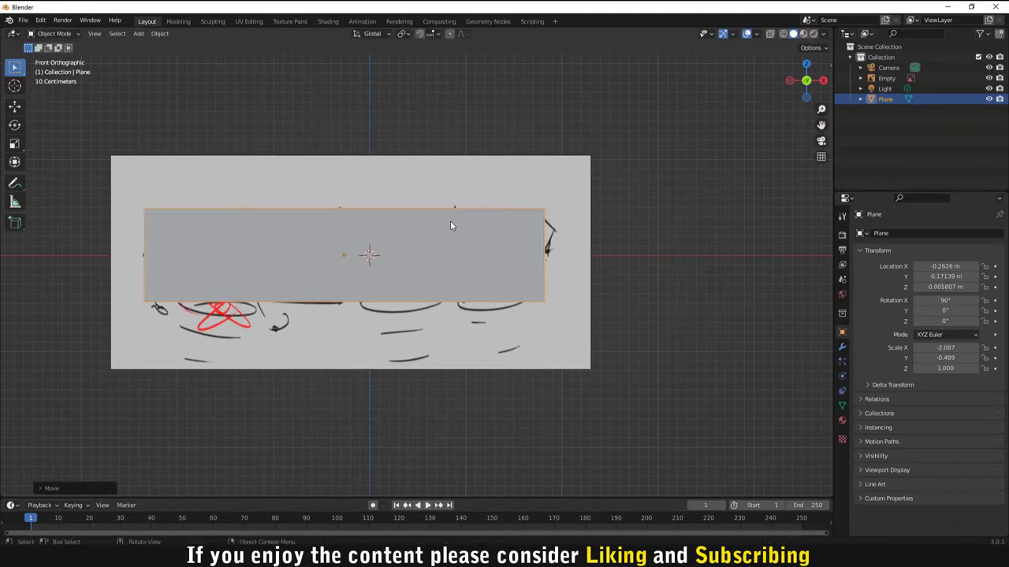
pyautogui.press('g')
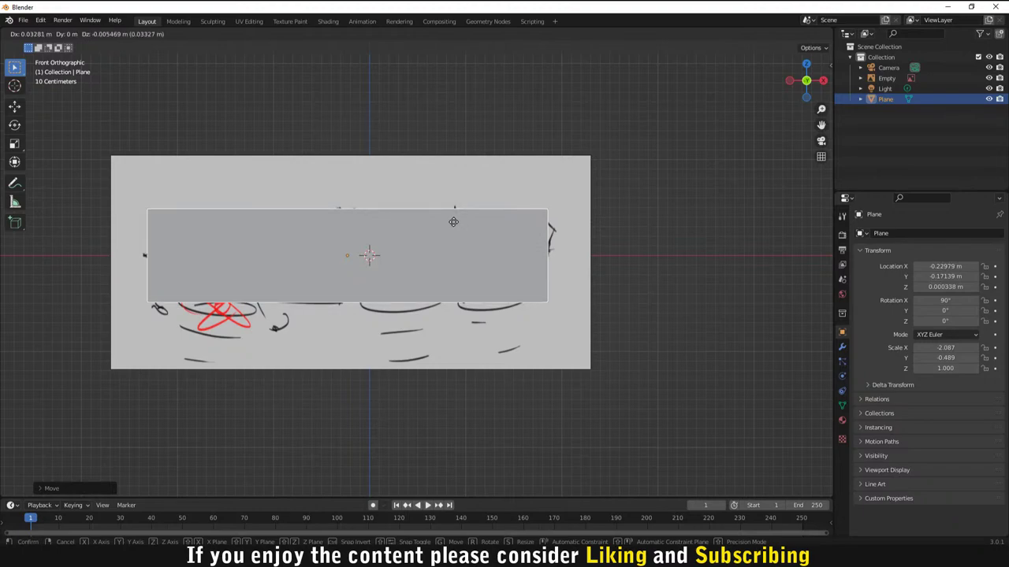
pyautogui.press('x')
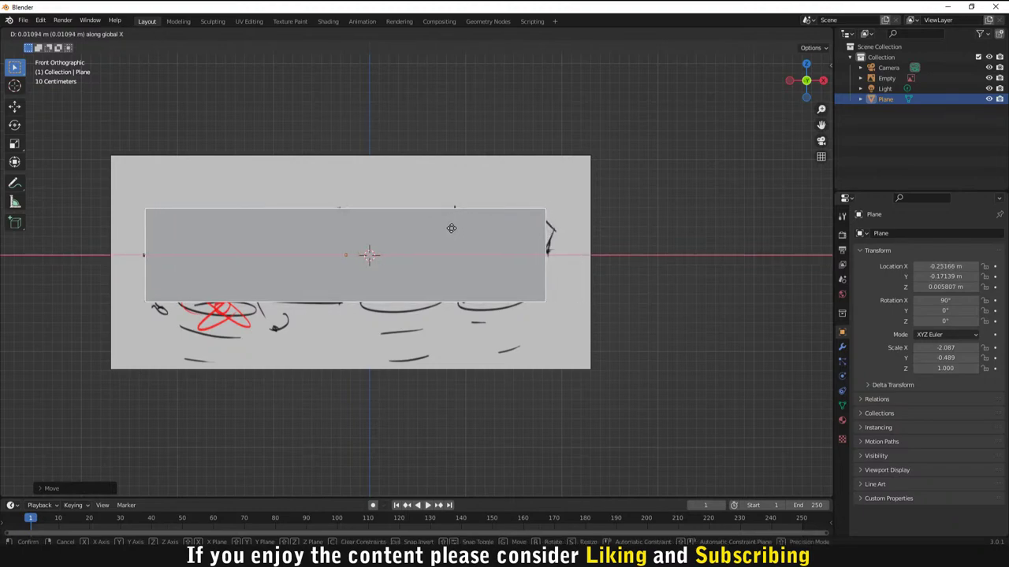
pyautogui.click(452, 231)
pyautogui.moveTo(380, 244); pyautogui.dragTo(441, 270, button='middle')
# Step: Extrude the plane's face about 1.763 m into a solid hull box
pyautogui.press('Tab')
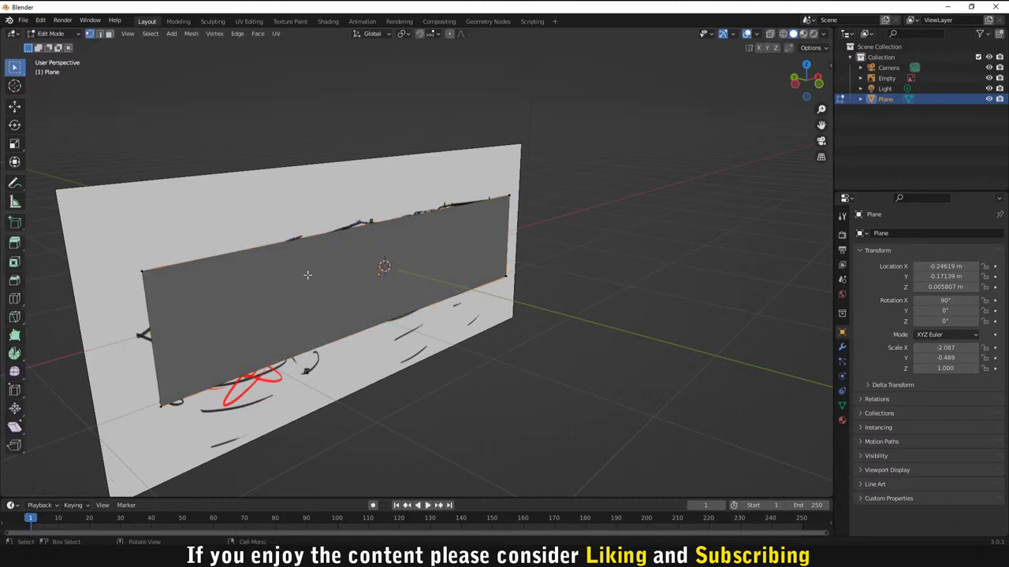
pyautogui.press('3')
pyautogui.click(271, 250)
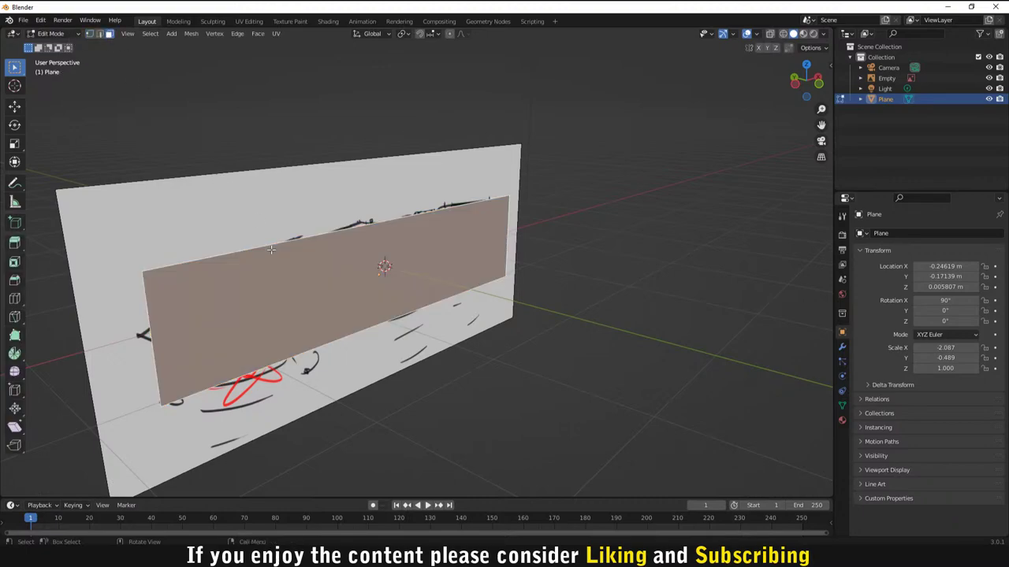
pyautogui.press('e')
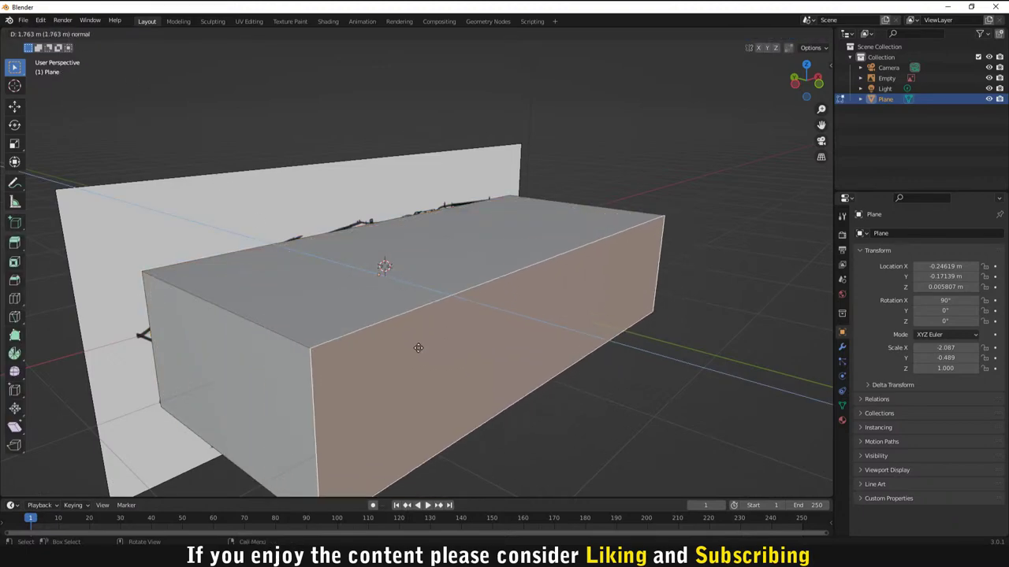
pyautogui.click(417, 346)
pyautogui.scroll(-5, 450, 346)
pyautogui.moveTo(478, 344); pyautogui.dragTo(624, 294, button='middle')
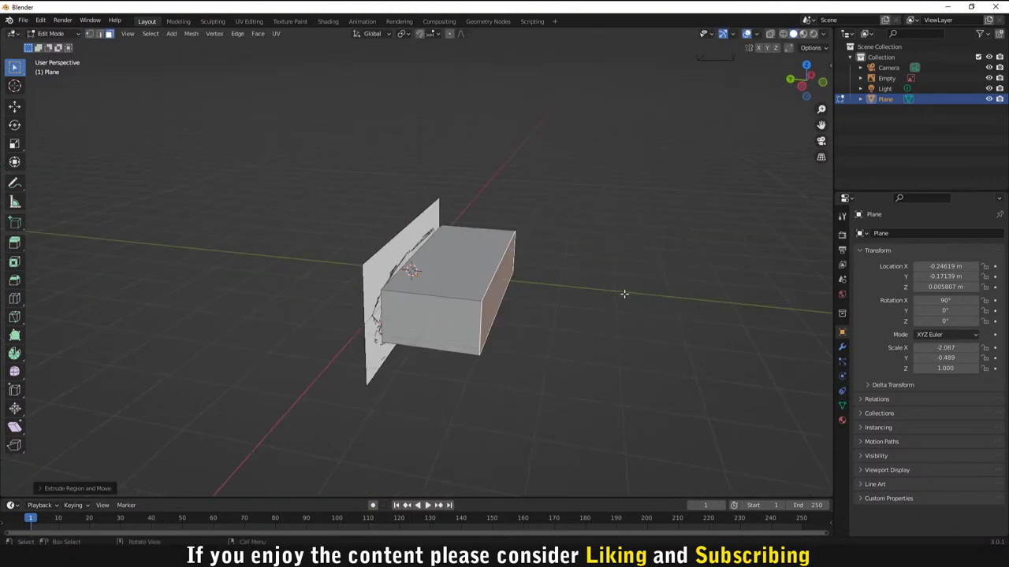
pyautogui.click(624, 294)
pyautogui.rightClick(881, 95)
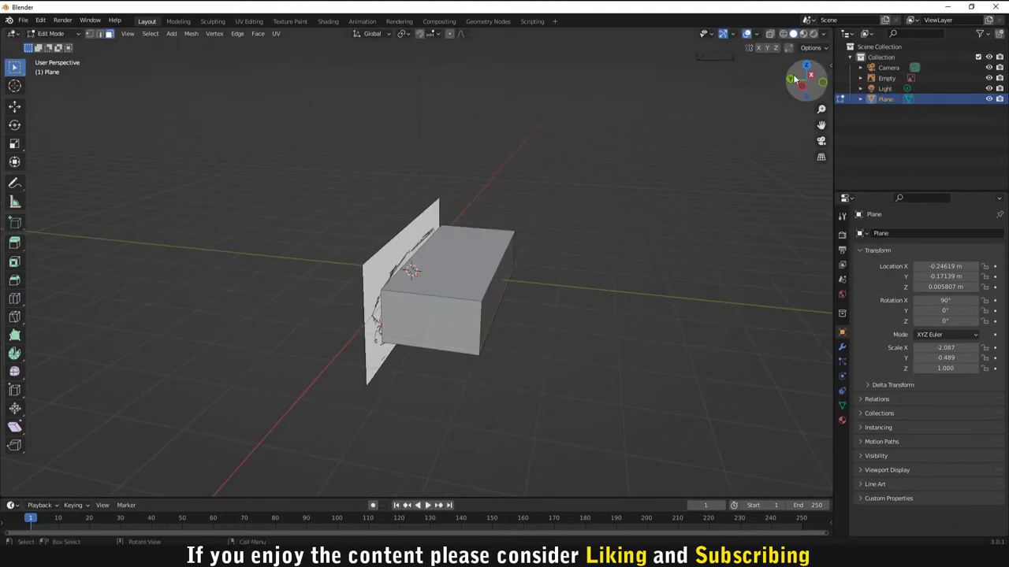
pyautogui.moveTo(796, 79); pyautogui.dragTo(787, 64)
pyautogui.scroll(5, 518, 334)
pyautogui.scroll(-3, 528, 320)
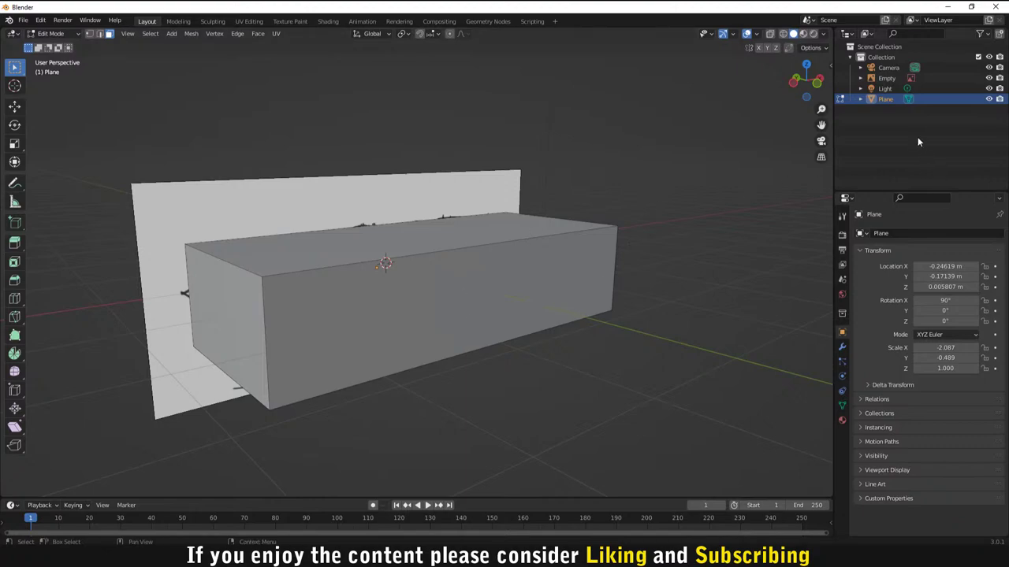
# Step: Rename the Plane object to 'Vehicle'
pyautogui.doubleClick(885, 99)
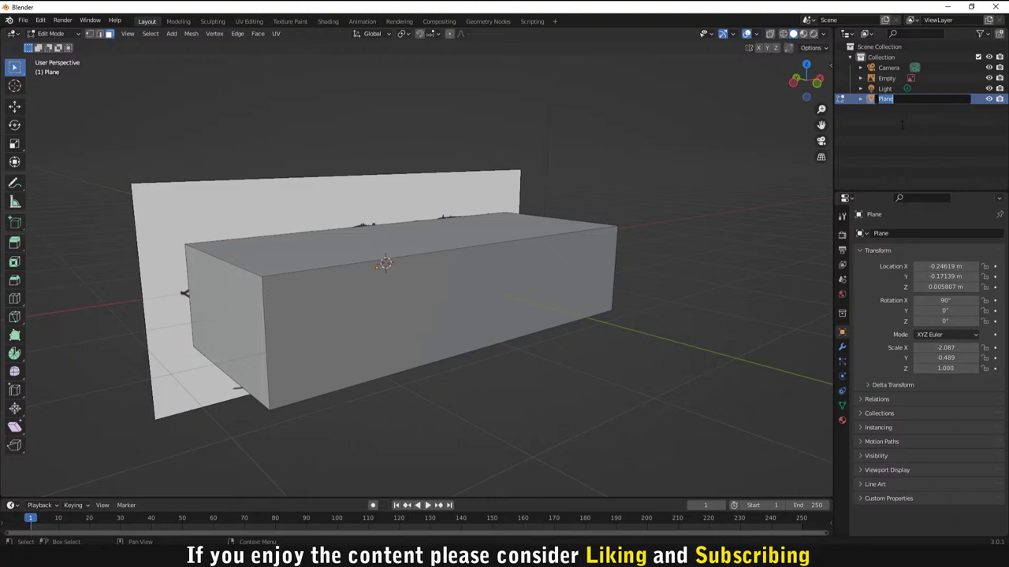
pyautogui.write('Vehicle')
pyautogui.press('Return')
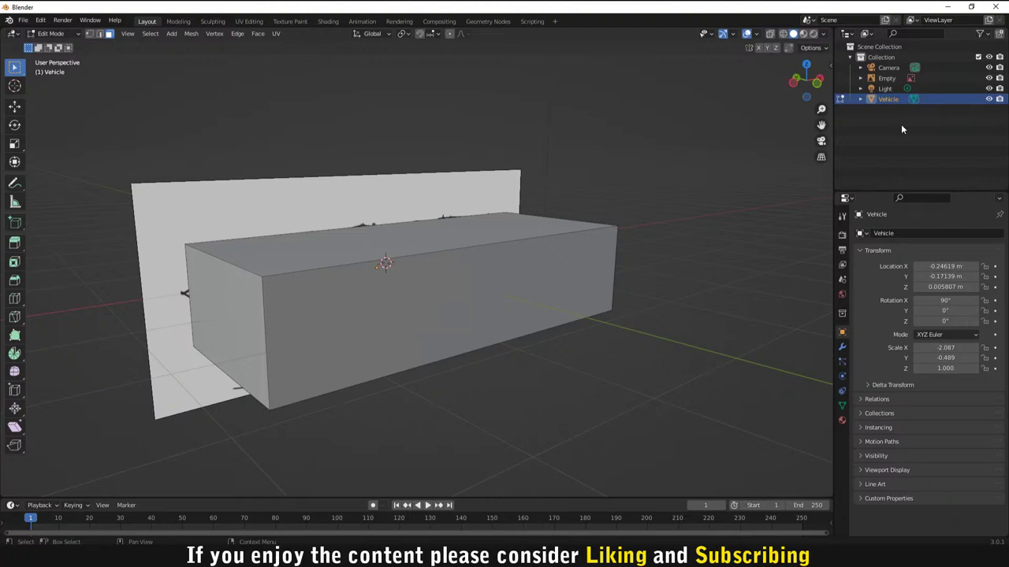
# Step: In edge mode, select the box's top front edge and long top edge
pyautogui.moveTo(528, 217); pyautogui.dragTo(359, 345, button='middle')
pyautogui.scroll(4, 388, 301)
pyautogui.scroll(-3, 388, 301)
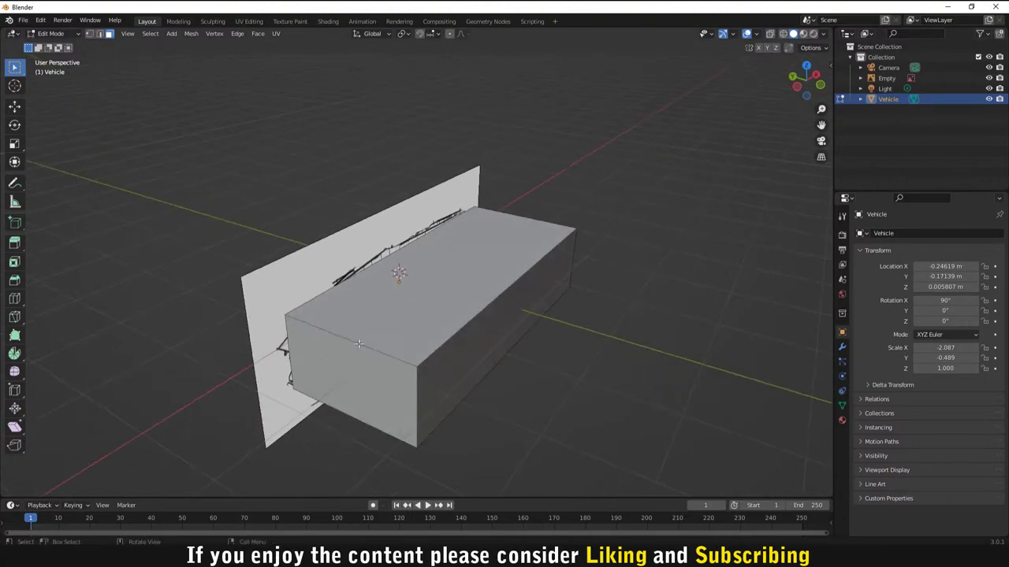
pyautogui.press('2')
pyautogui.click(359, 344)
pyautogui.keyDown('shift'); pyautogui.click(460, 333); pyautogui.keyUp('shift')
pyautogui.moveTo(460, 332); pyautogui.dragTo(461, 381, button='middle')
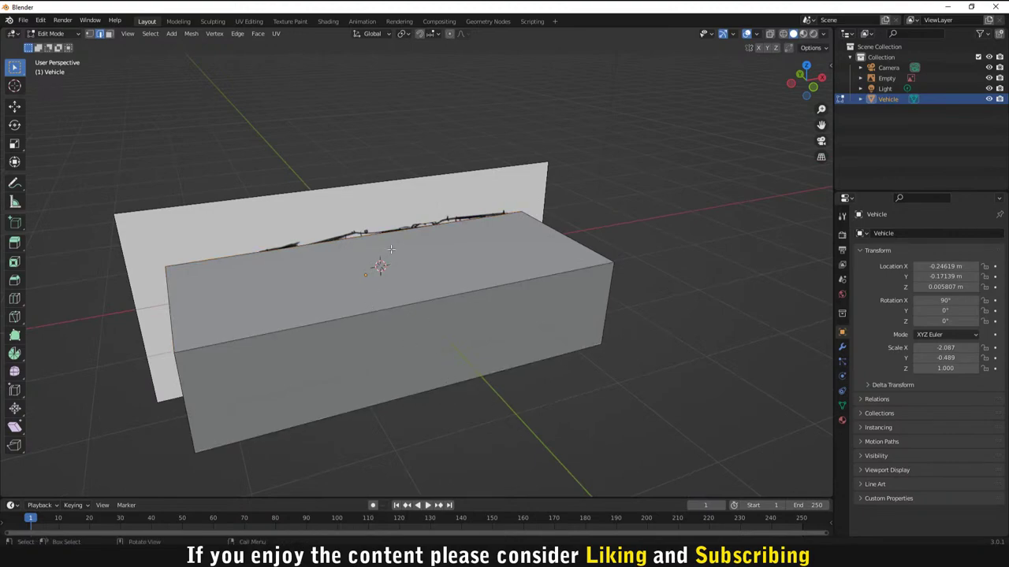
# Step: Insert a loop cut across the middle of the Vehicle box's length
pyautogui.hotkey('ctrl', 'r')
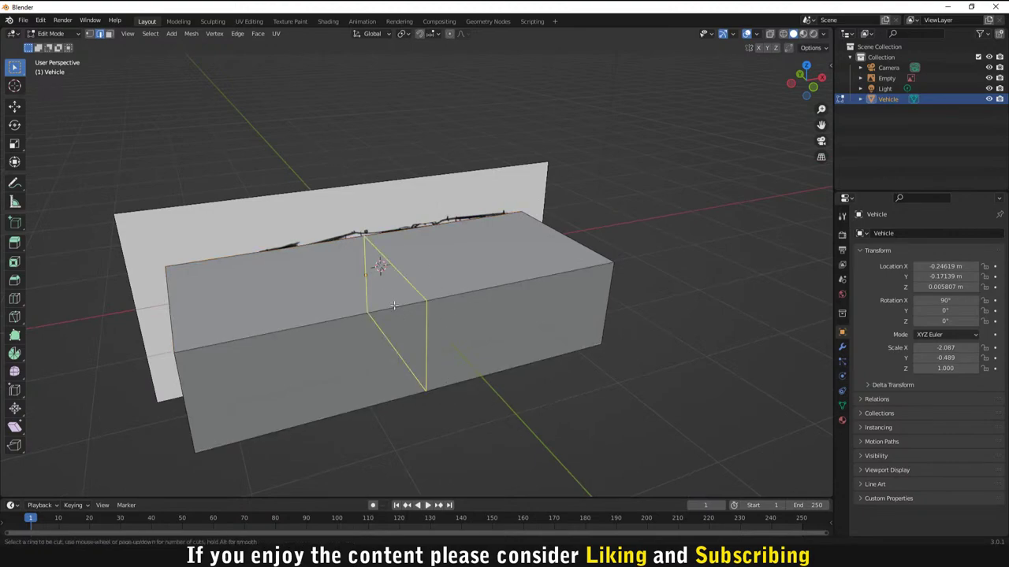
pyautogui.click(420, 340)
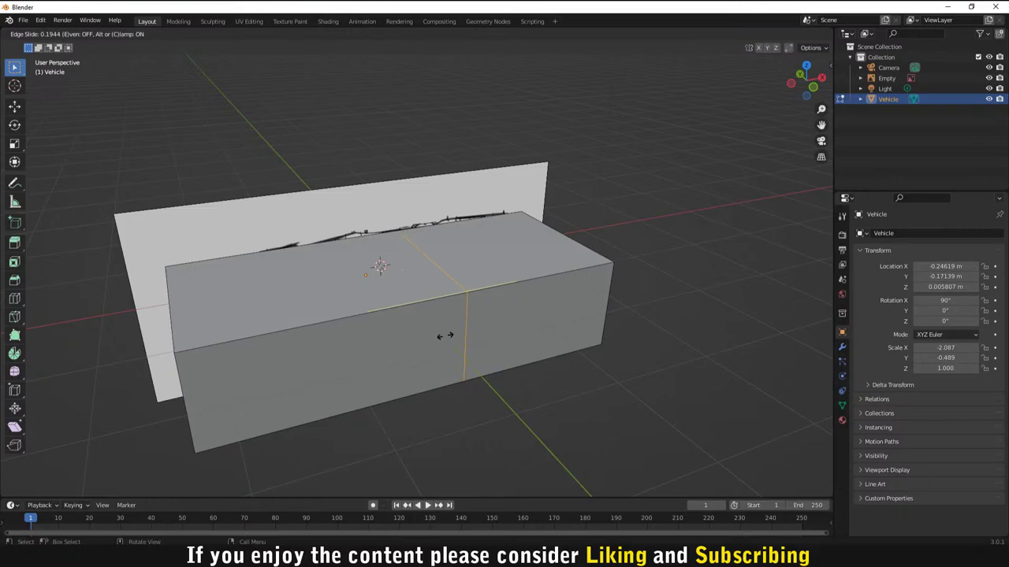
pyautogui.click(397, 345)
pyautogui.moveTo(462, 349); pyautogui.dragTo(435, 319, button='middle')
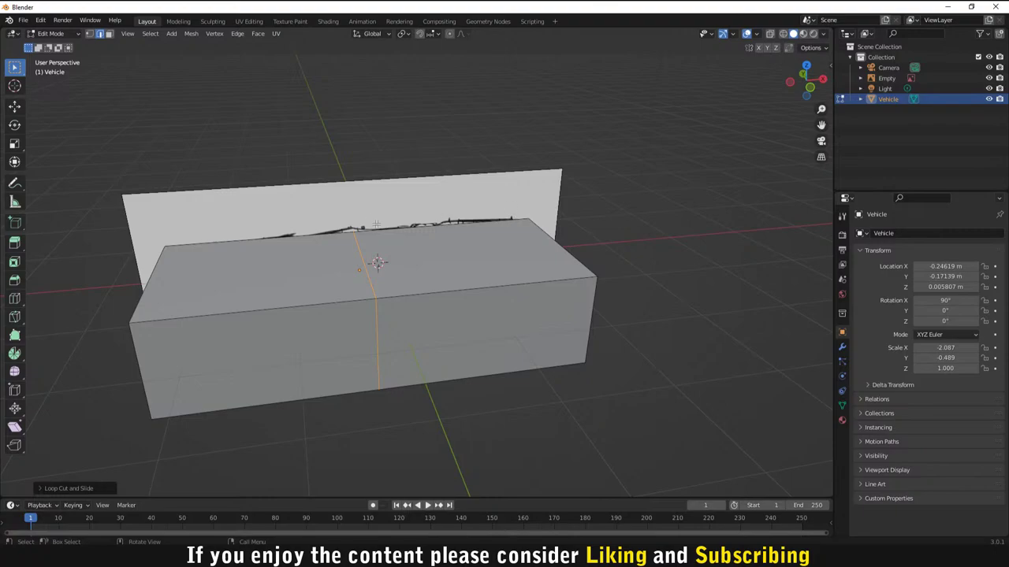
pyautogui.moveTo(493, 236)
pyautogui.mouseDown(button='middle')
pyautogui.moveTo(599, 231)
pyautogui.moveTo(490, 225)
pyautogui.mouseUp(button='middle')
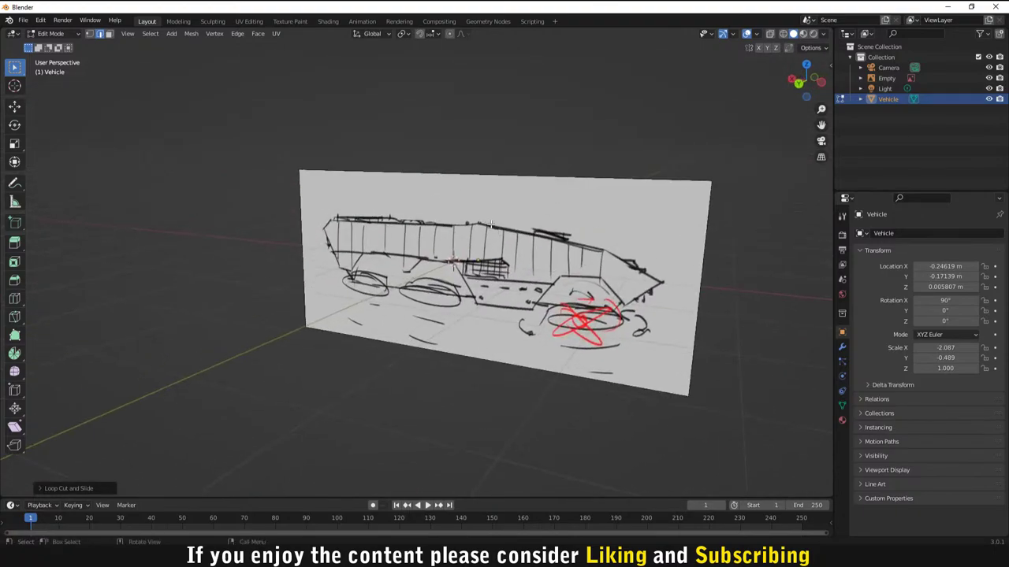
pyautogui.moveTo(613, 272); pyautogui.dragTo(353, 288, button='middle')
pyautogui.hotkey('ctrl', 'r')
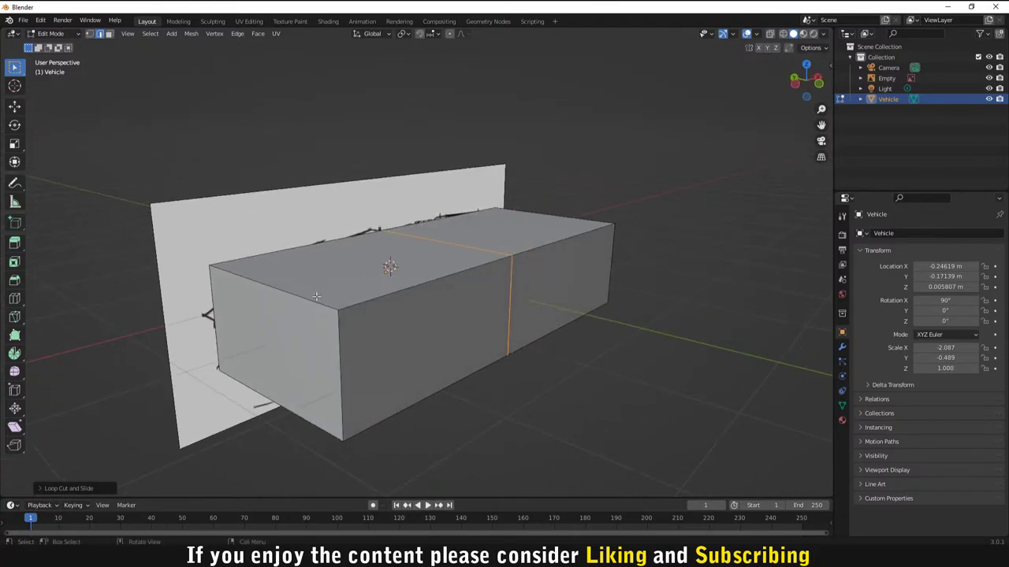
pyautogui.press('Escape')
pyautogui.moveTo(439, 323); pyautogui.dragTo(433, 323, button='middle')
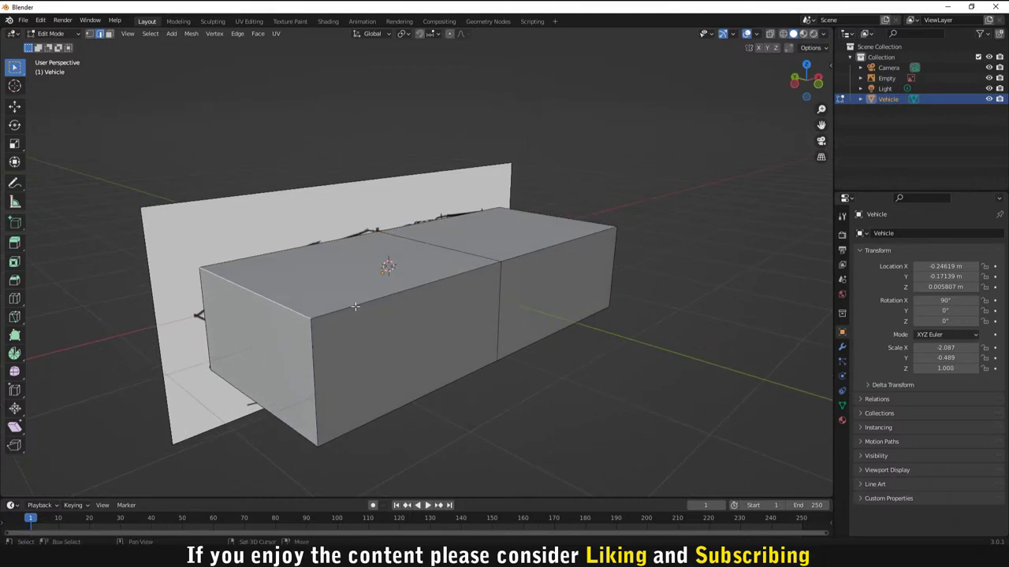
# Step: Bevel the box's top front edge into a wide sloped nose face, redoing the first attempt
pyautogui.click(14, 279)
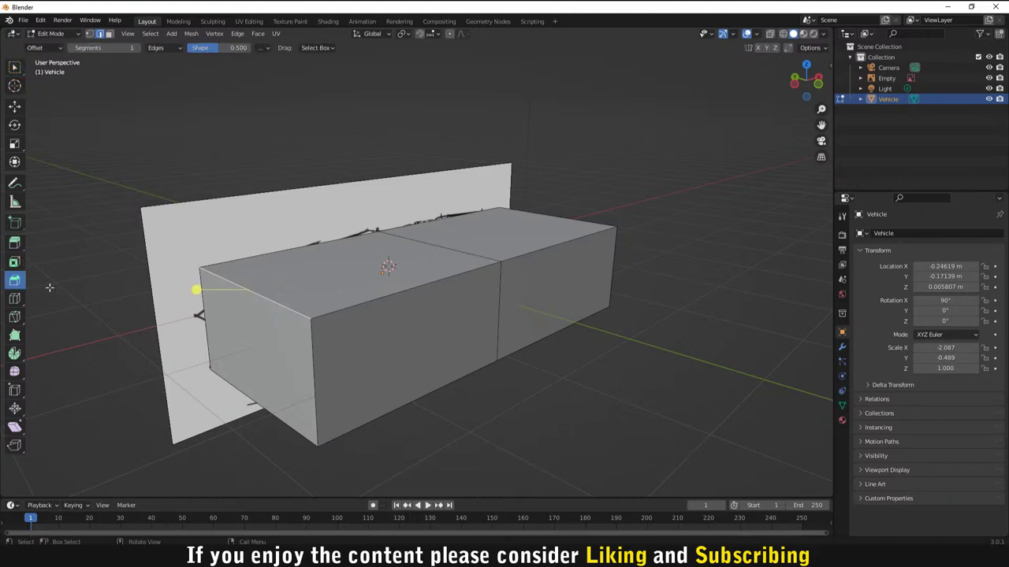
pyautogui.moveTo(211, 290); pyautogui.dragTo(63, 304)
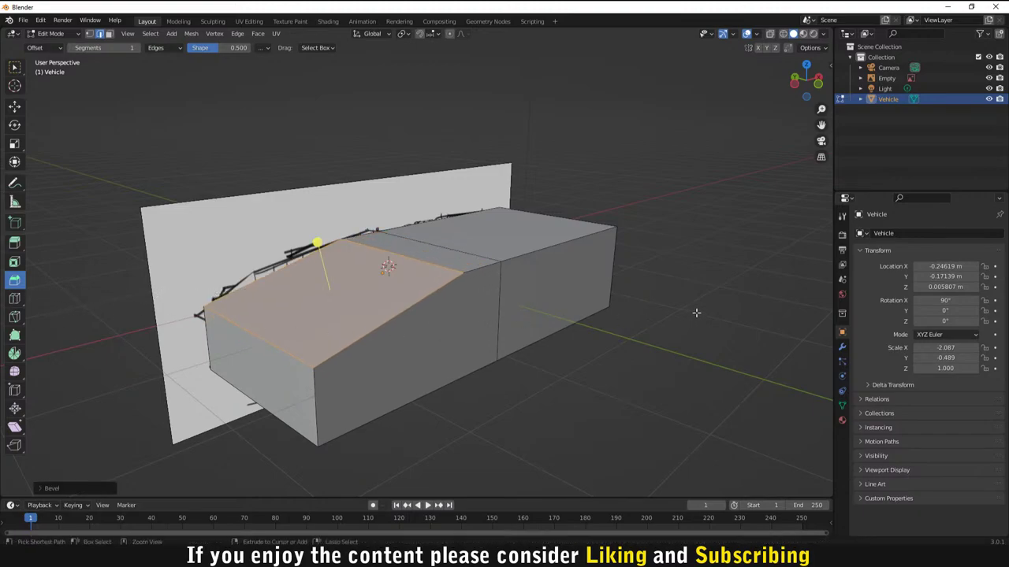
pyautogui.hotkey('ctrl', 'z')
pyautogui.click(788, 48)
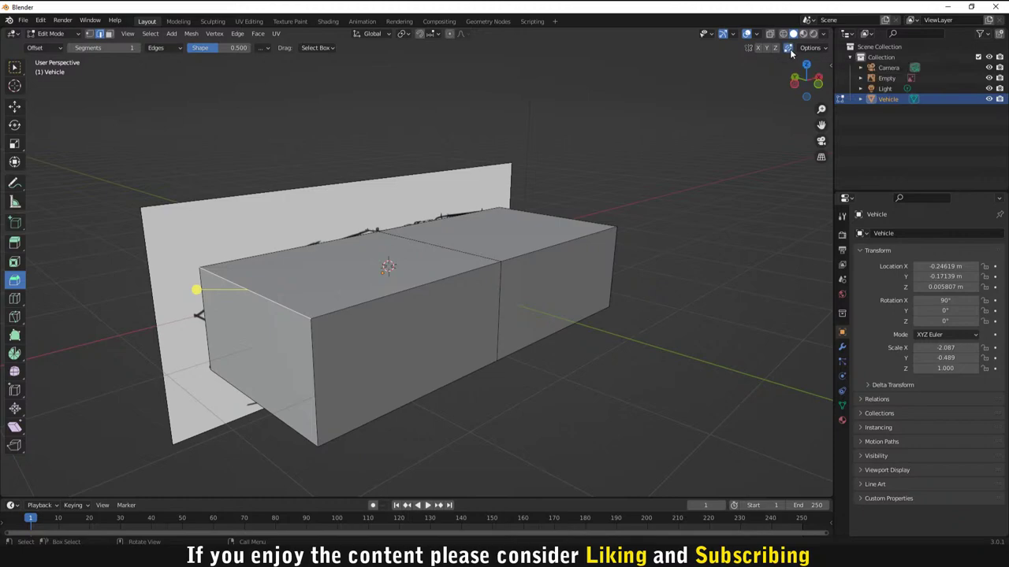
pyautogui.moveTo(195, 290); pyautogui.dragTo(49, 320)
pyautogui.moveTo(309, 306); pyautogui.dragTo(294, 342, button='middle')
# Step: Add an edge loop across the slope and slide it along the sloped face
pyautogui.click(284, 326)
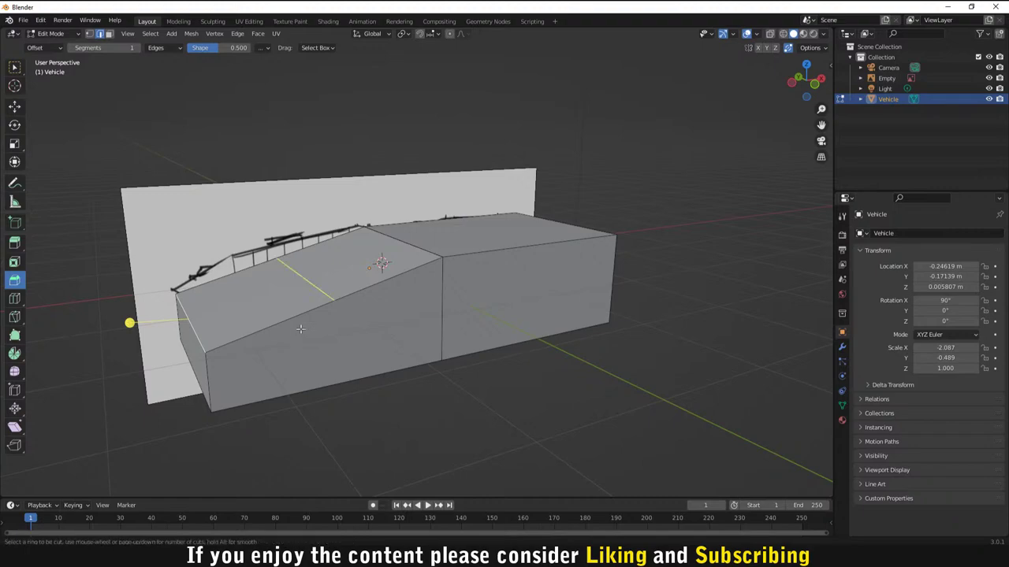
pyautogui.hotkey('ctrl', 'r')
pyautogui.click(263, 335)
pyautogui.rightClick(260, 337)
pyautogui.moveTo(308, 370); pyautogui.dragTo(292, 359, button='middle')
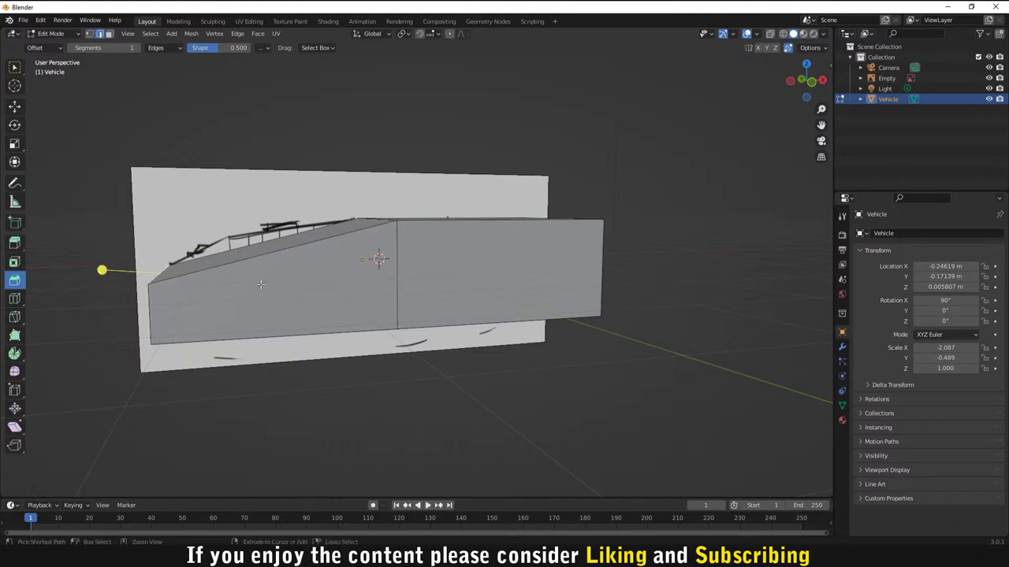
pyautogui.press('g')
pyautogui.press('g')
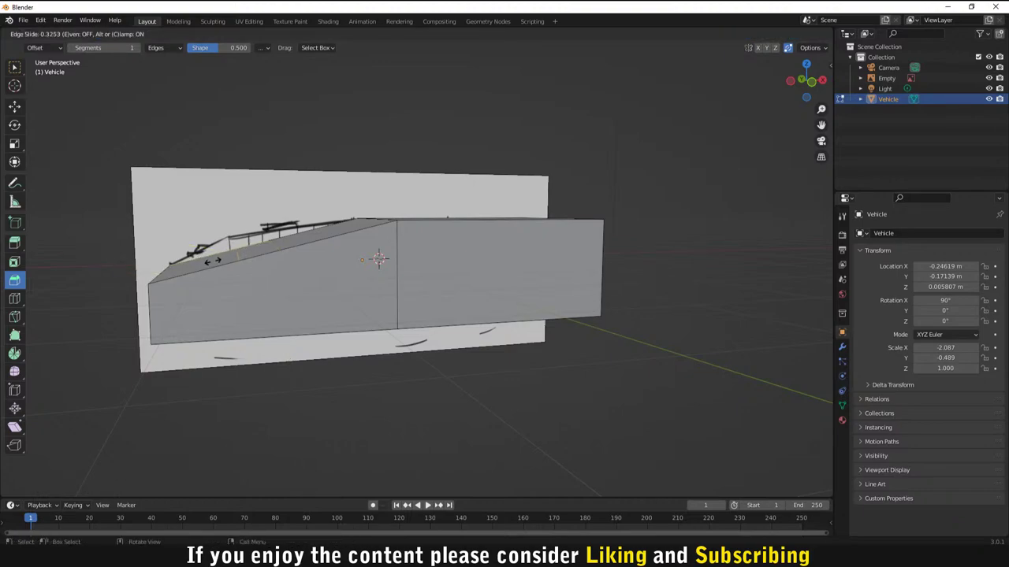
pyautogui.click(205, 266)
pyautogui.moveTo(236, 287); pyautogui.dragTo(339, 351, button='middle')
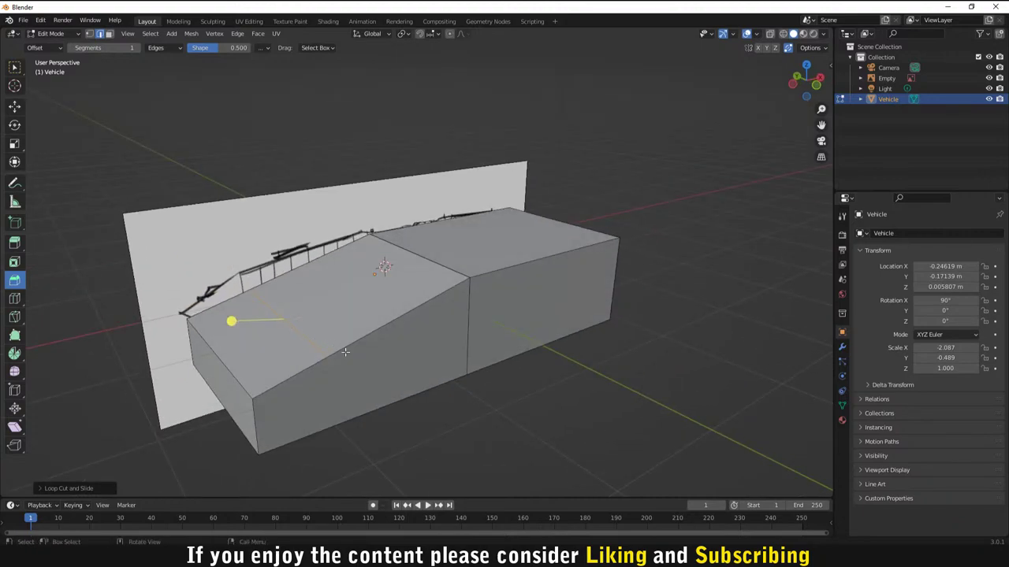
pyautogui.moveTo(340, 361); pyautogui.dragTo(300, 369, button='middle')
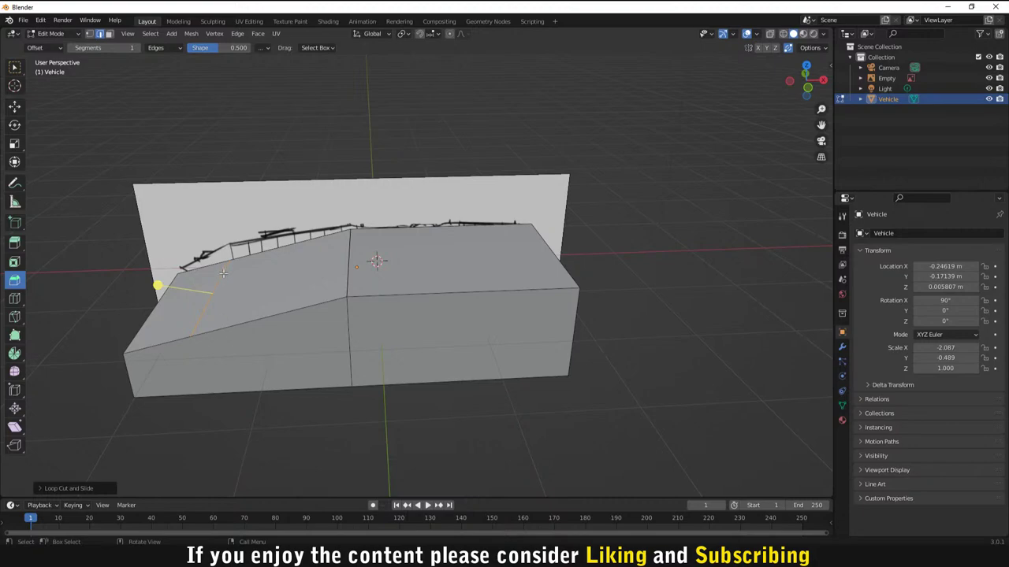
# Step: Undo the bevel back to a flat-topped box and slide a new loop cut toward the front end
pyautogui.moveTo(224, 272); pyautogui.dragTo(245, 300, button='middle')
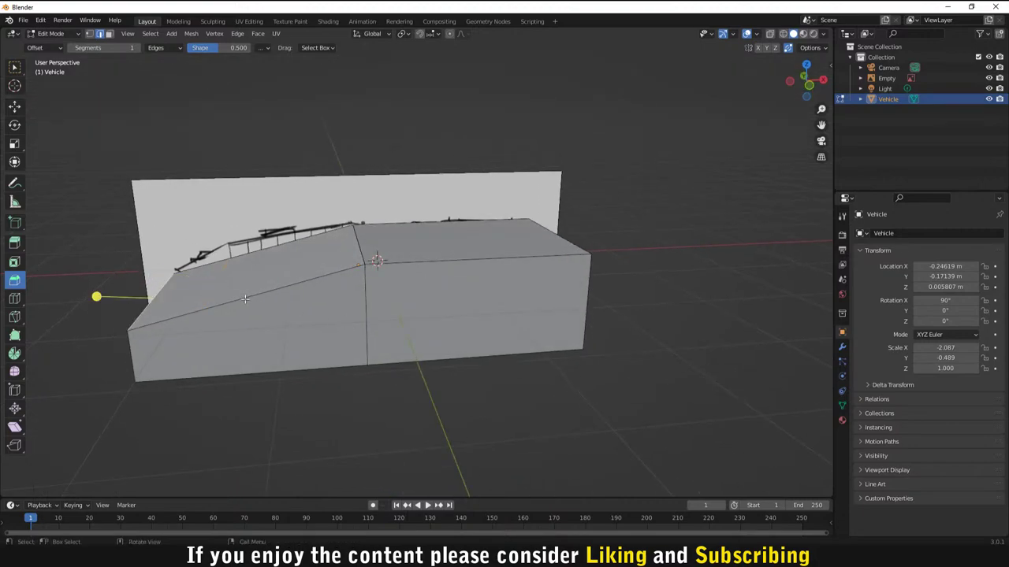
pyautogui.hotkey('ctrl', 'z')
pyautogui.hotkey('ctrl', 'z')
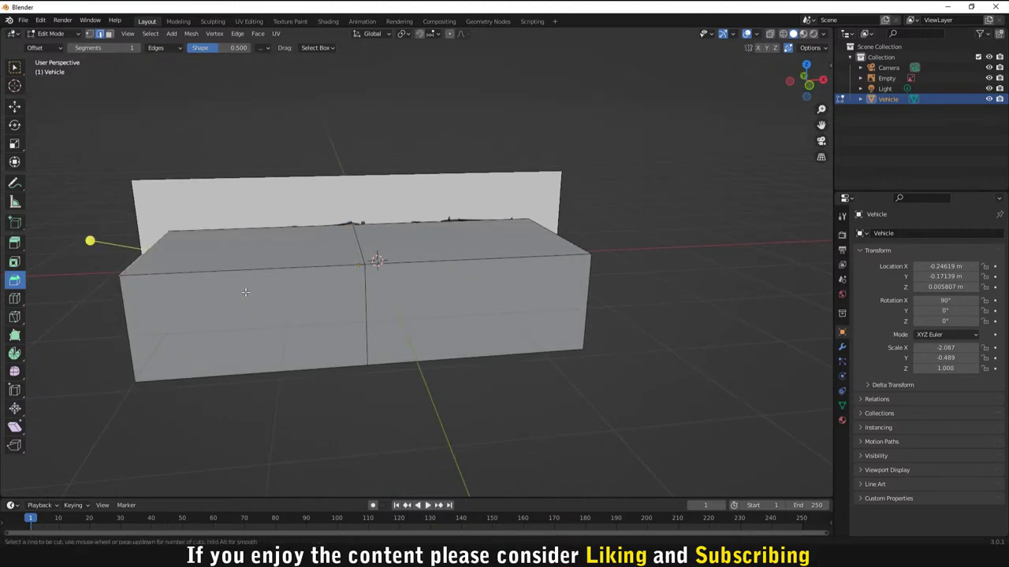
pyautogui.moveTo(236, 277); pyautogui.dragTo(223, 299)
pyautogui.moveTo(223, 299); pyautogui.dragTo(298, 347, button='middle')
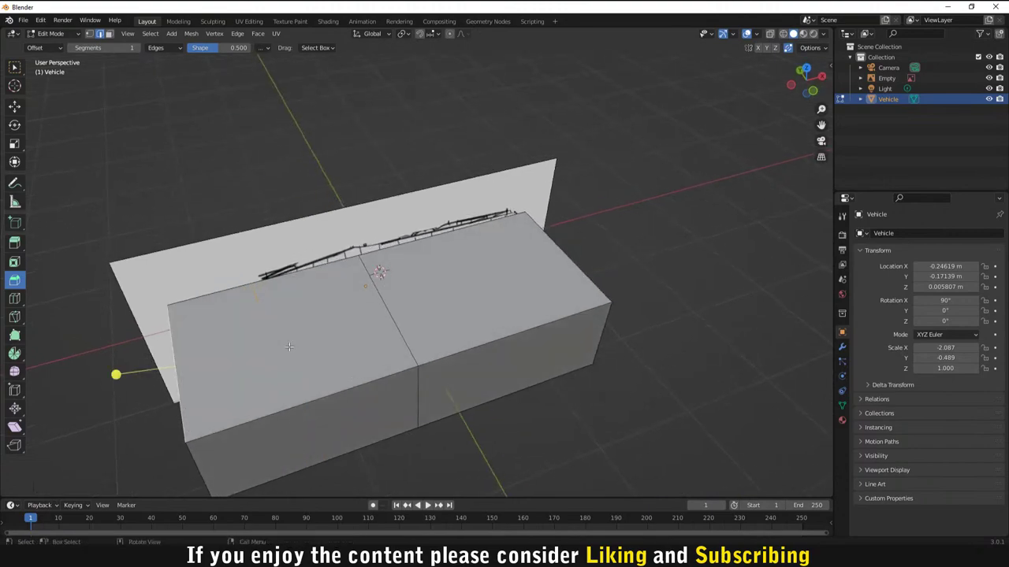
pyautogui.scroll(-3, 354, 389)
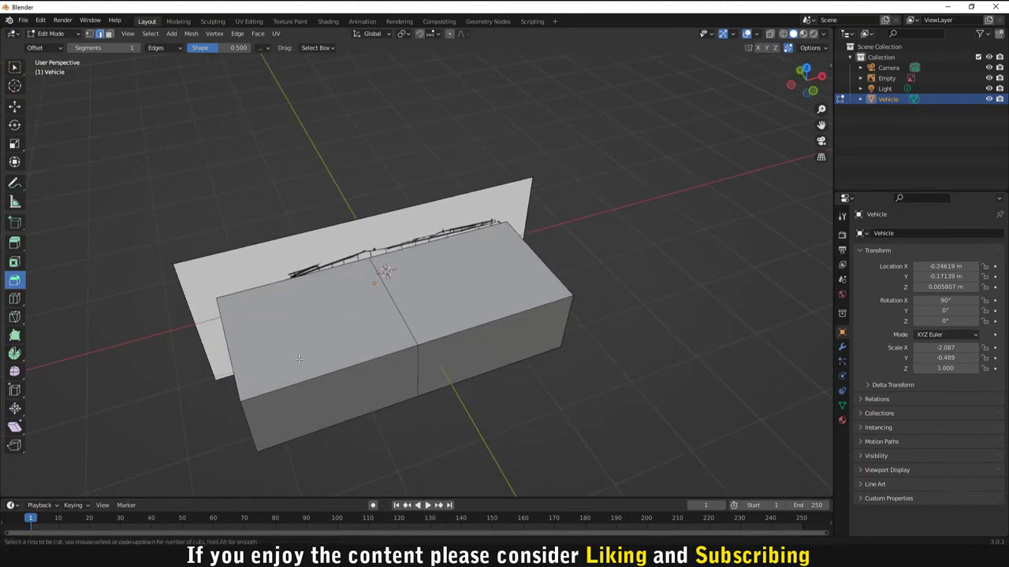
pyautogui.moveTo(345, 402); pyautogui.dragTo(304, 413)
pyautogui.moveTo(304, 413); pyautogui.dragTo(346, 342, button='middle')
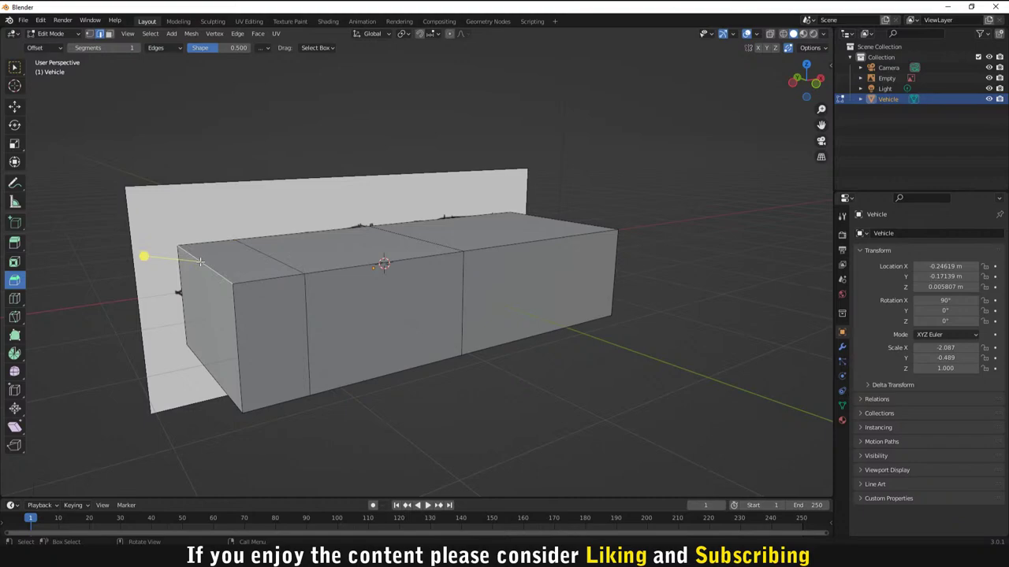
# Step: Lower the front top edge and nose edges vertically along Z so the front tapers into a wedge
pyautogui.press('g')
pyautogui.press('z')
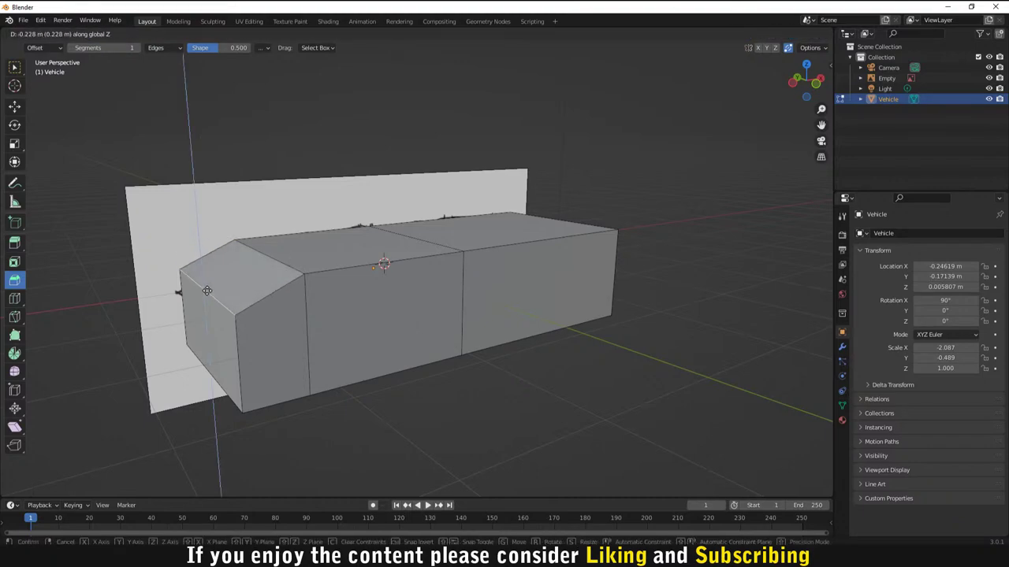
pyautogui.click(211, 315)
pyautogui.press('g')
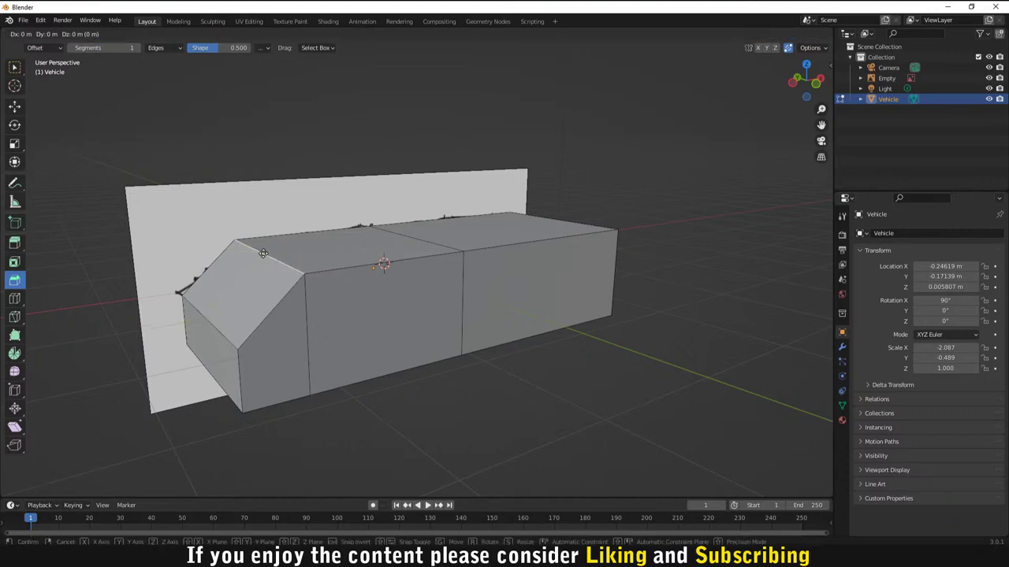
pyautogui.press('z')
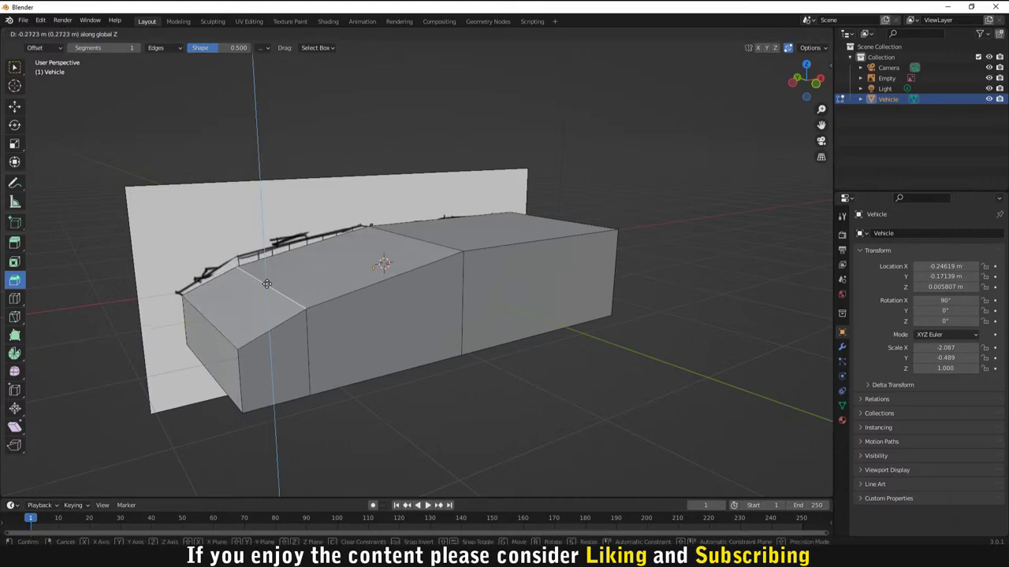
pyautogui.click(266, 282)
pyautogui.moveTo(336, 322); pyautogui.dragTo(246, 307, button='middle')
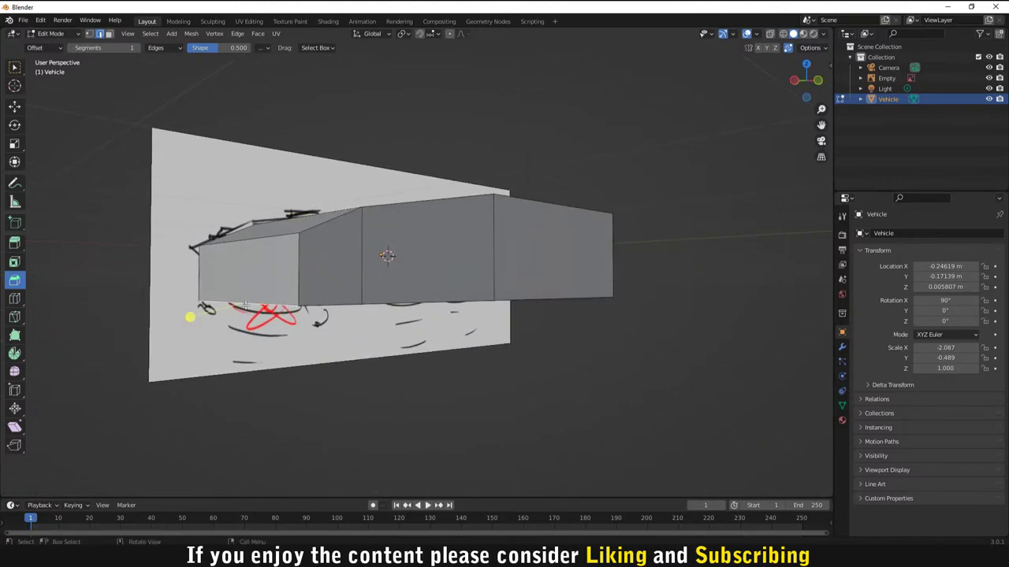
pyautogui.press('g')
pyautogui.press('z')
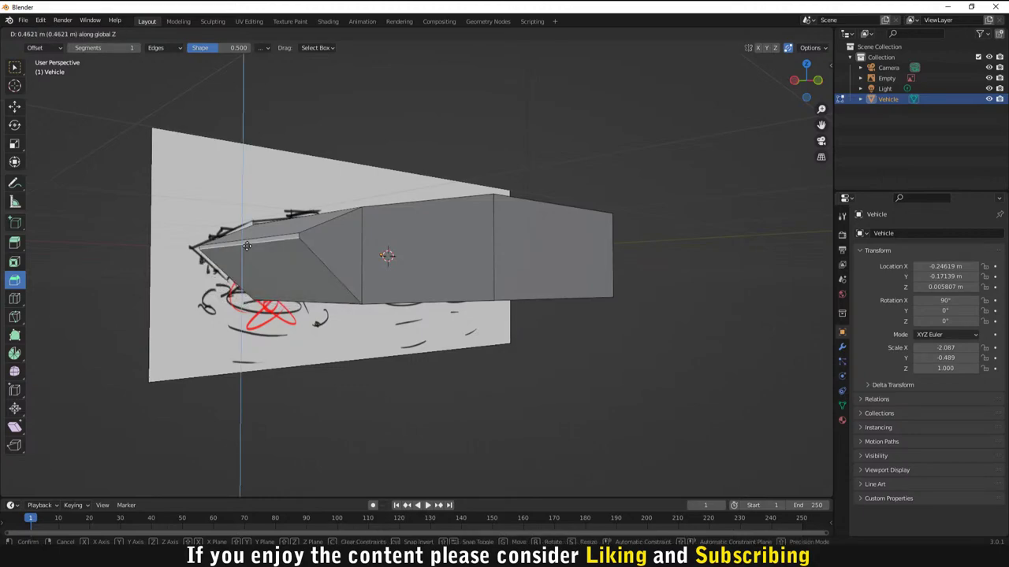
pyautogui.click(348, 310)
pyautogui.moveTo(348, 309); pyautogui.dragTo(302, 317, button='middle')
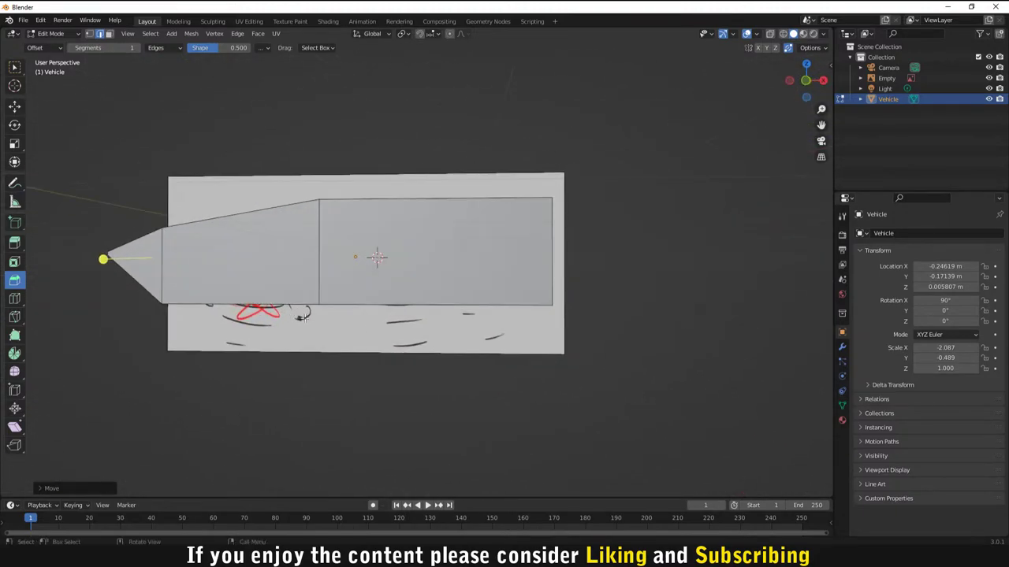
# Step: Cut an even-slide edge loop lengthwise around the hull, placed at mid-height from nose to rear
pyautogui.click(595, 311)
pyautogui.hotkey('ctrl', 'r')
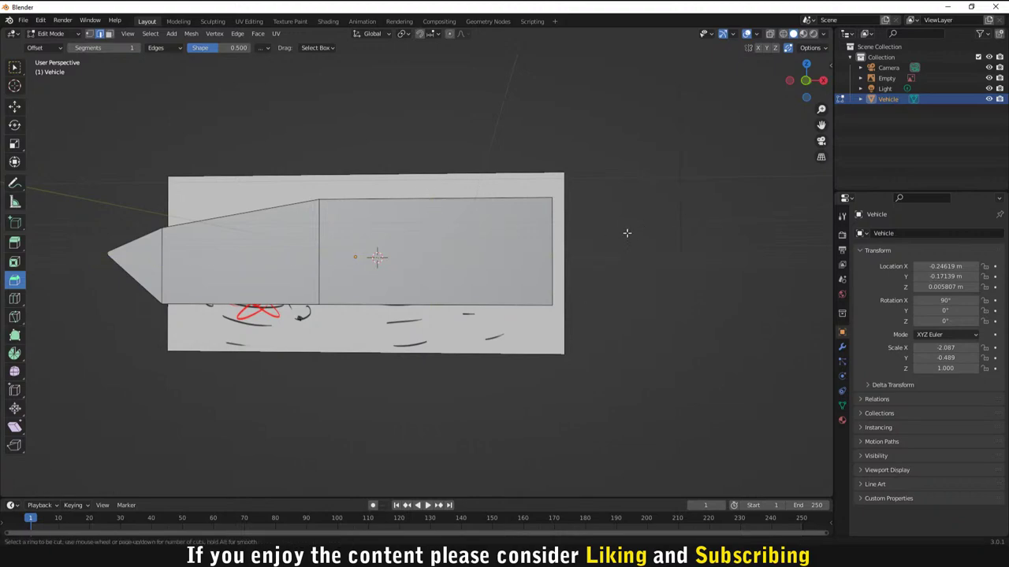
pyautogui.click(547, 255)
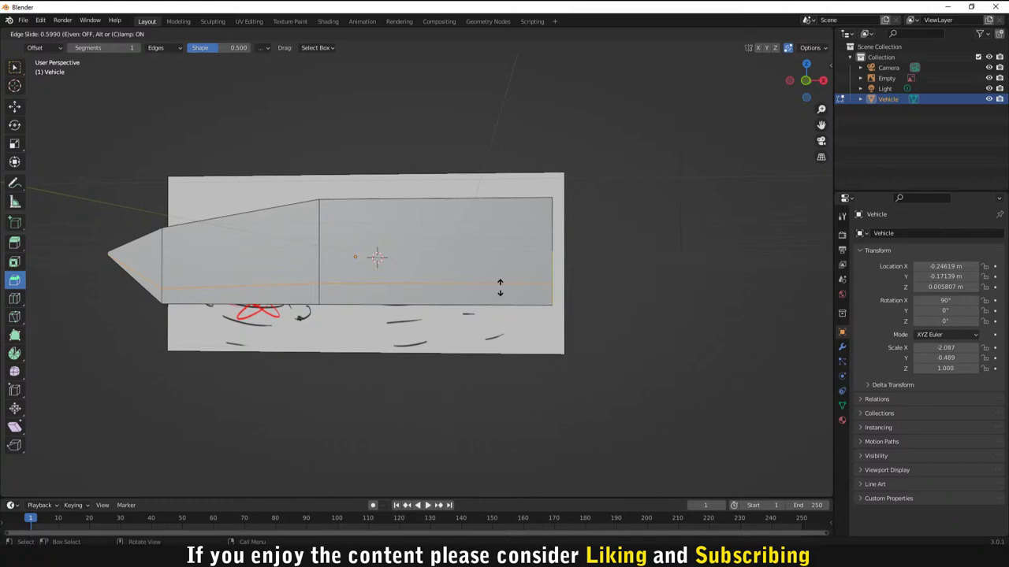
pyautogui.press('e')
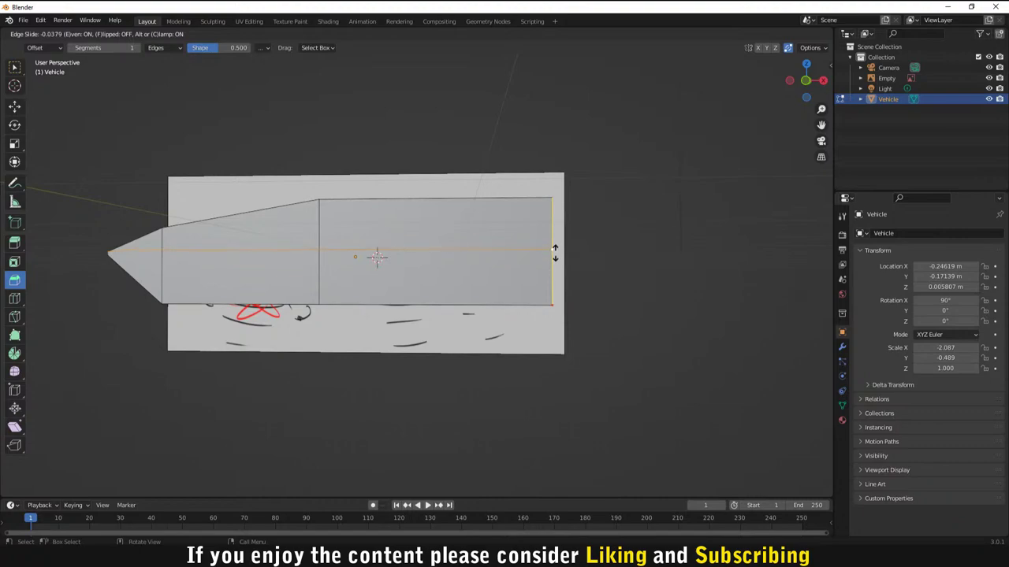
pyautogui.click(554, 252)
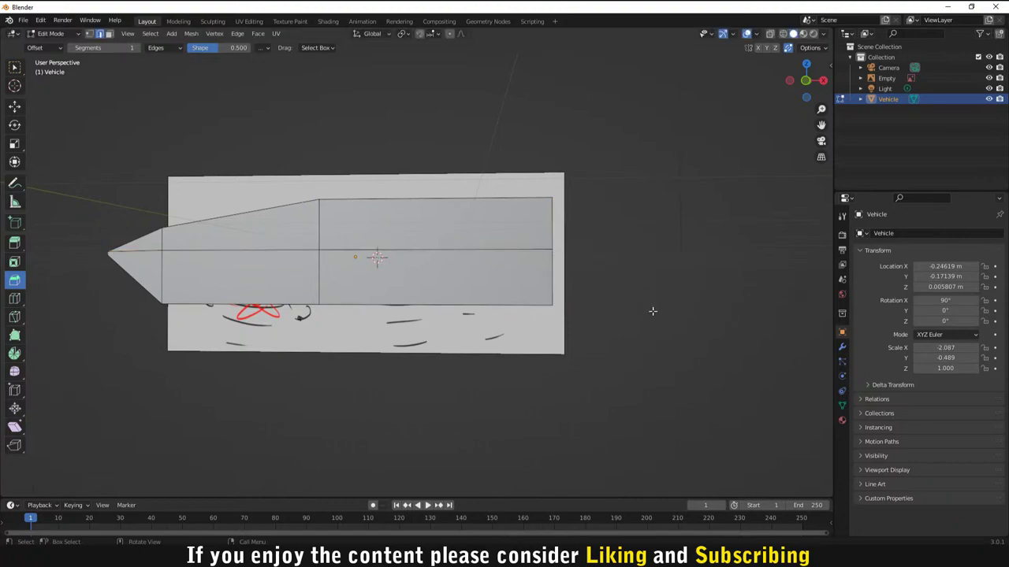
pyautogui.moveTo(653, 310); pyautogui.dragTo(618, 323, button='middle')
# Step: Cut a second horizontal loop above the first, then inspect the hull from several angles
pyautogui.hotkey('ctrl', 'r')
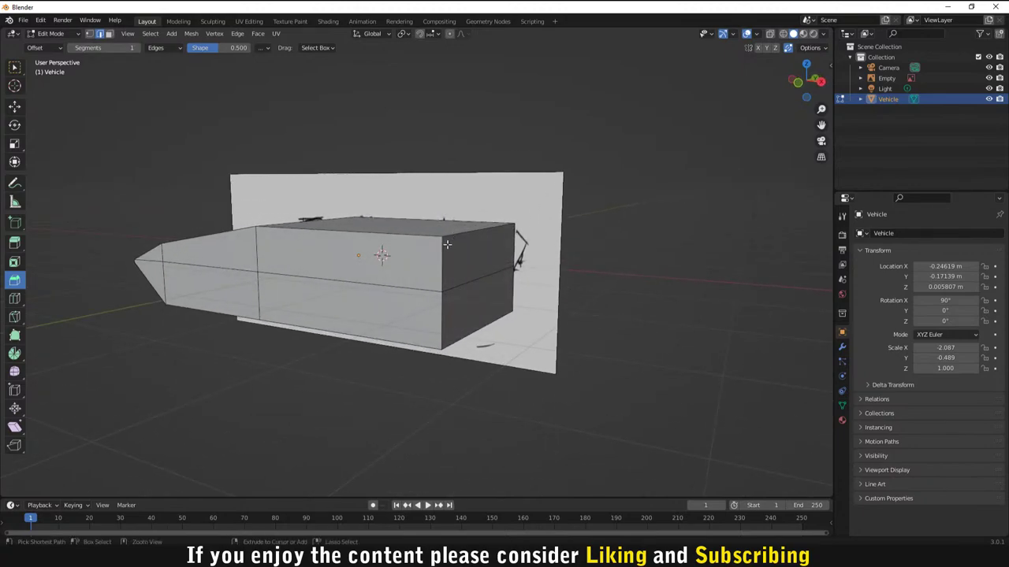
pyautogui.click(455, 260)
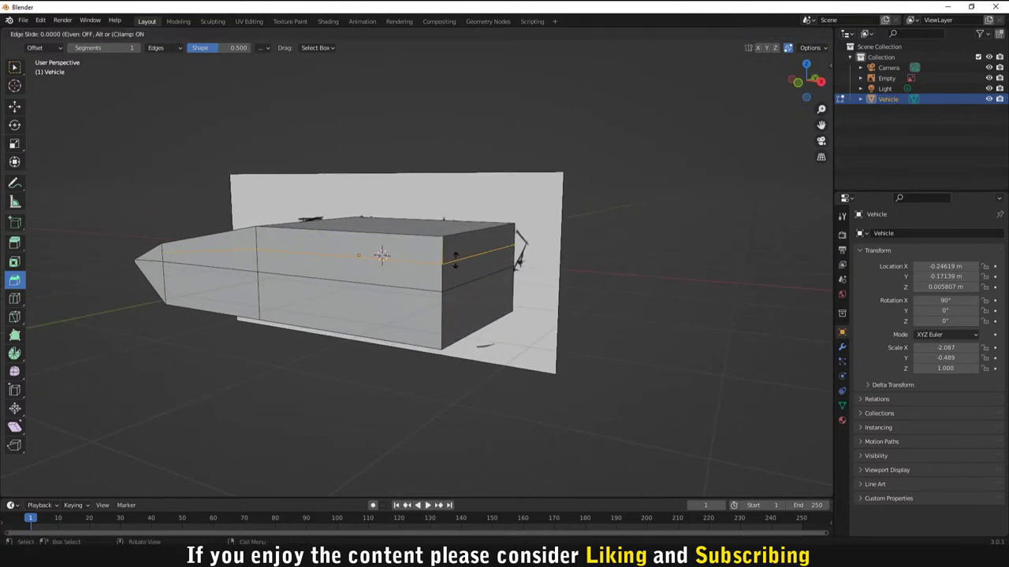
pyautogui.click(456, 249)
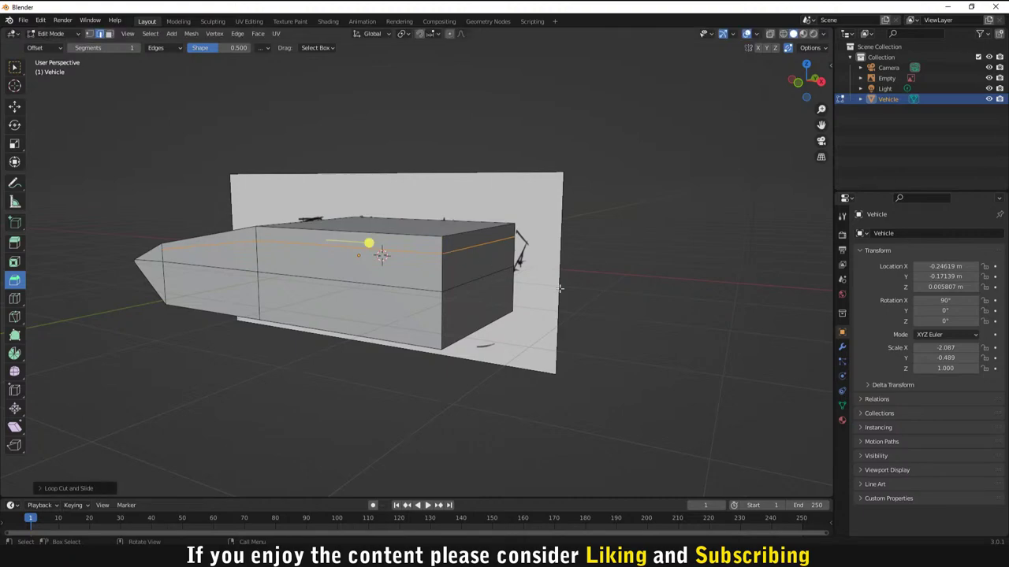
pyautogui.click(635, 316)
pyautogui.moveTo(562, 278); pyautogui.dragTo(603, 291, button='middle')
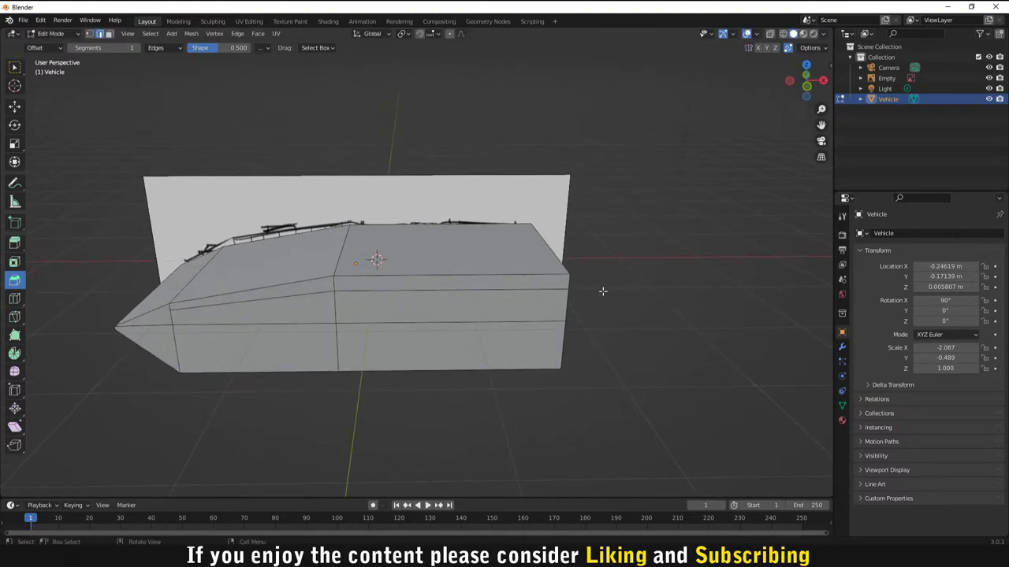
pyautogui.scroll(3, 250, 317)
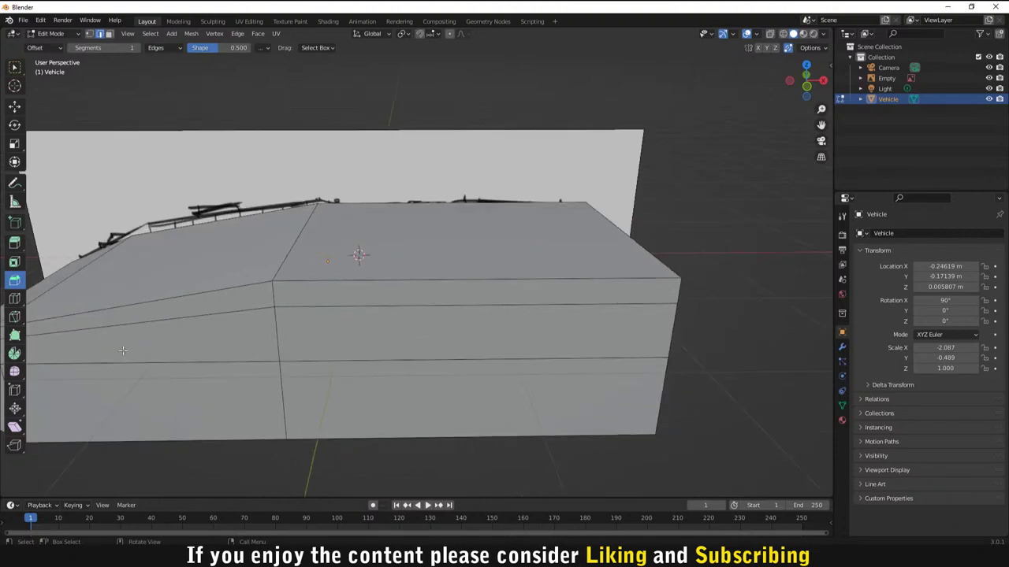
pyautogui.moveTo(250, 317); pyautogui.dragTo(170, 329, button='middle')
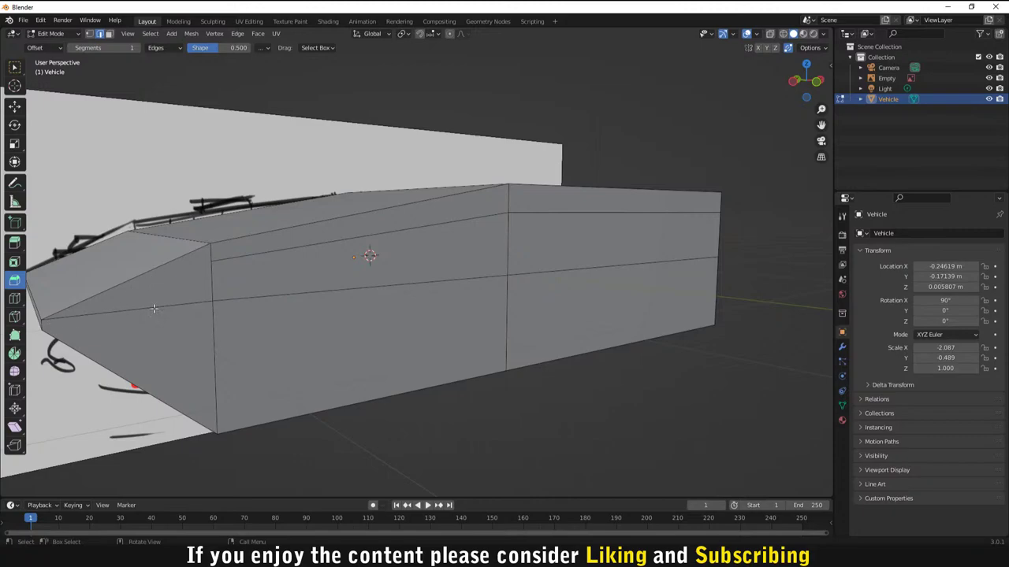
pyautogui.moveTo(454, 254); pyautogui.dragTo(654, 207, button='middle')
pyautogui.scroll(-5, 564, 282)
pyautogui.moveTo(522, 268)
pyautogui.mouseDown(button='middle')
pyautogui.moveTo(551, 233)
pyautogui.moveTo(510, 255)
pyautogui.mouseUp(button='middle')
# Step: Move the upper side edge inward along X and pull the bottom edge in to chamfer the sides
pyautogui.click(357, 254)
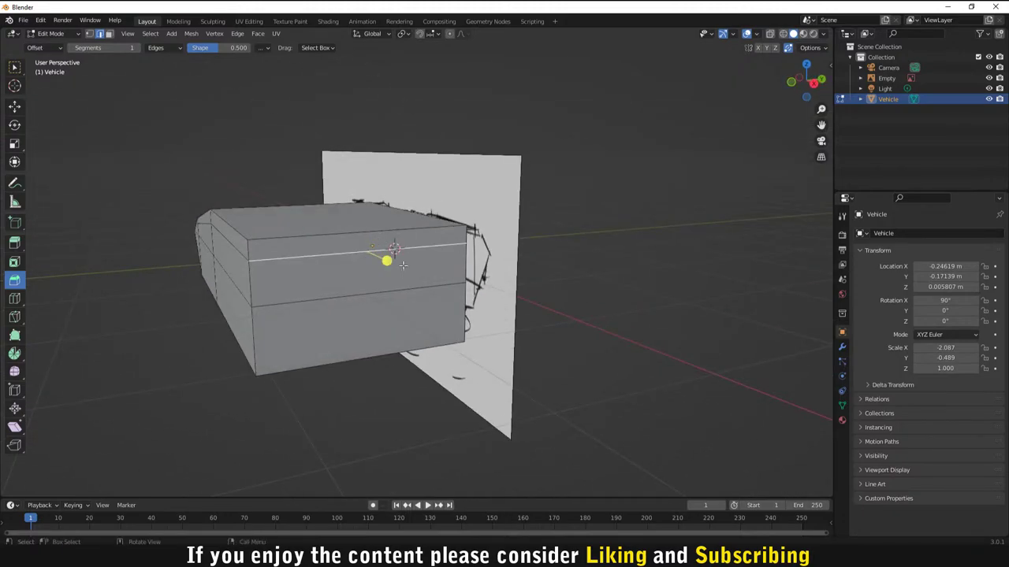
pyautogui.press('g')
pyautogui.press('x')
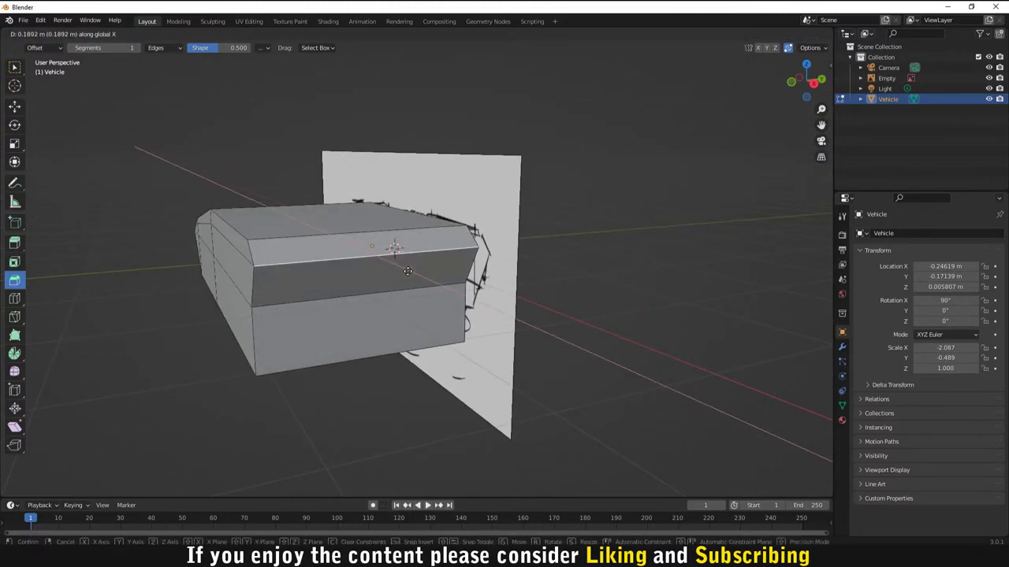
pyautogui.click(409, 273)
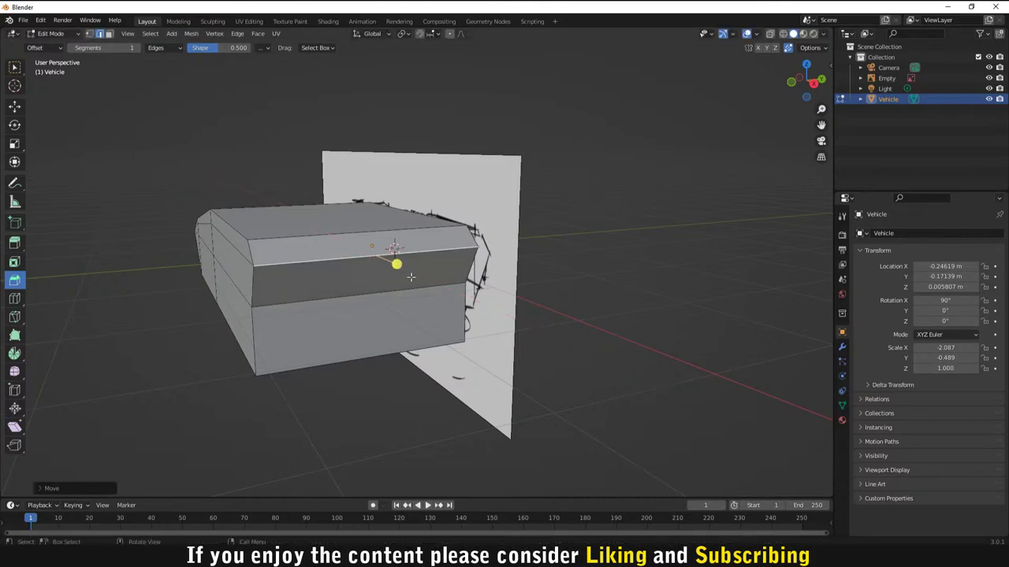
pyautogui.moveTo(409, 274); pyautogui.dragTo(473, 216, button='middle')
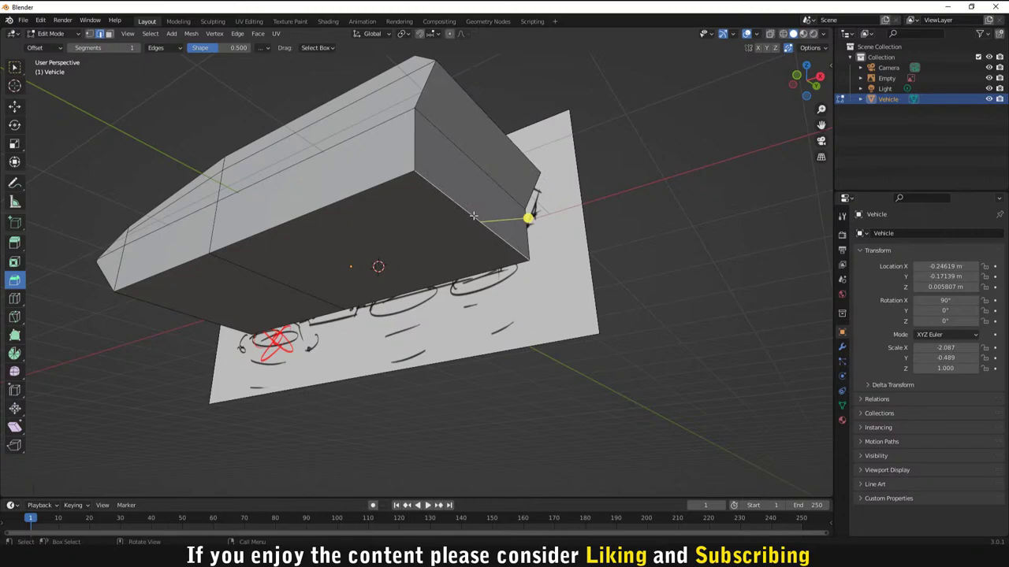
pyautogui.press('g')
pyautogui.click(416, 252)
# Step: Dissolve the extra edges with Ctrl+X and move the lower front edge to slant the bottom
pyautogui.moveTo(448, 214); pyautogui.dragTo(513, 268, button='middle')
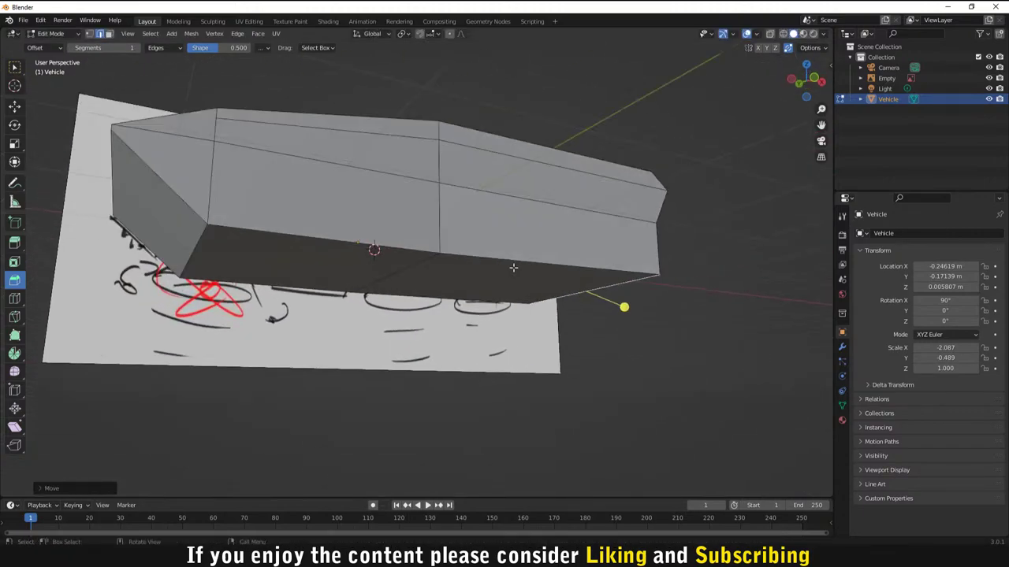
pyautogui.scroll(-5, 390, 331)
pyautogui.moveTo(397, 311); pyautogui.dragTo(472, 331, button='middle')
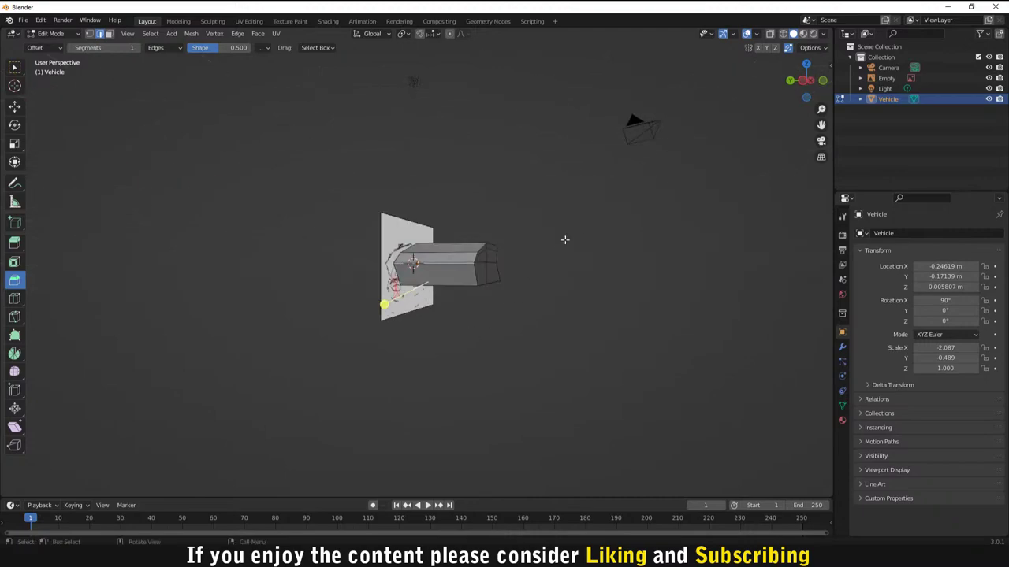
pyautogui.hotkey('ctrl', 'x')
pyautogui.moveTo(556, 265); pyautogui.dragTo(394, 296, button='middle')
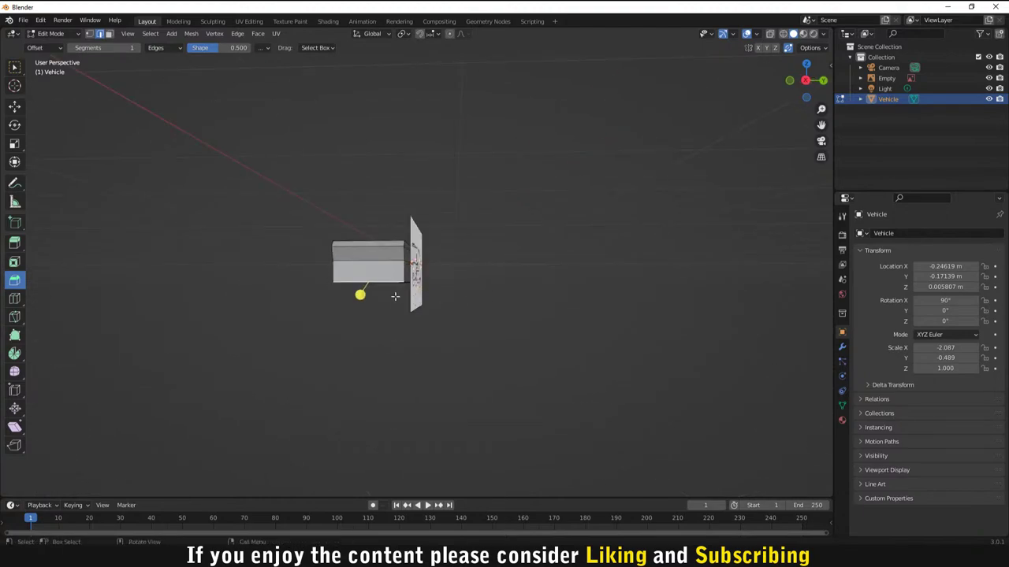
pyautogui.press('g')
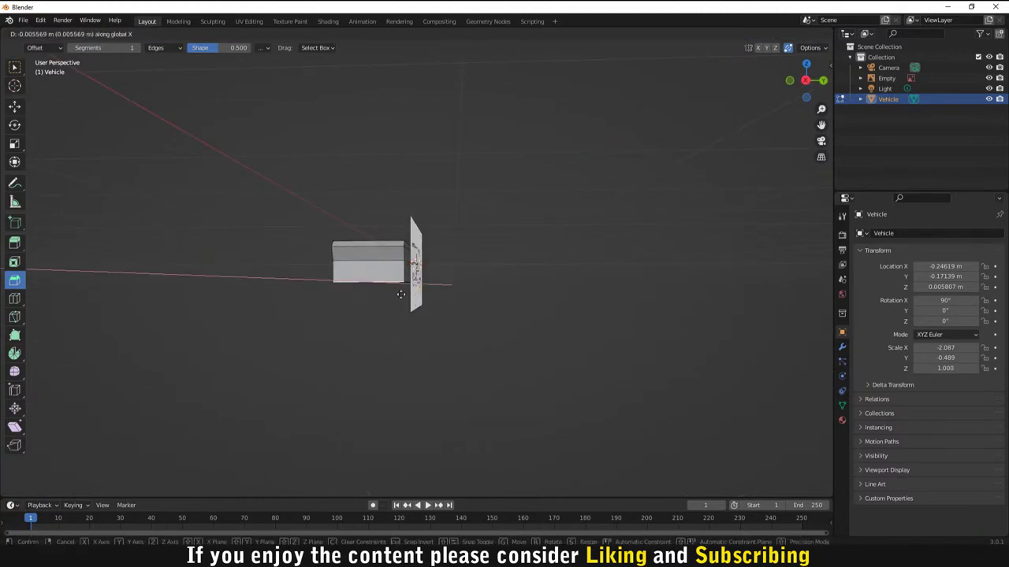
pyautogui.click(352, 309)
# Step: Move the rear edge along X to give the back an angled, chamfered profile
pyautogui.moveTo(351, 310); pyautogui.dragTo(525, 313, button='middle')
pyautogui.press('g')
pyautogui.press('x')
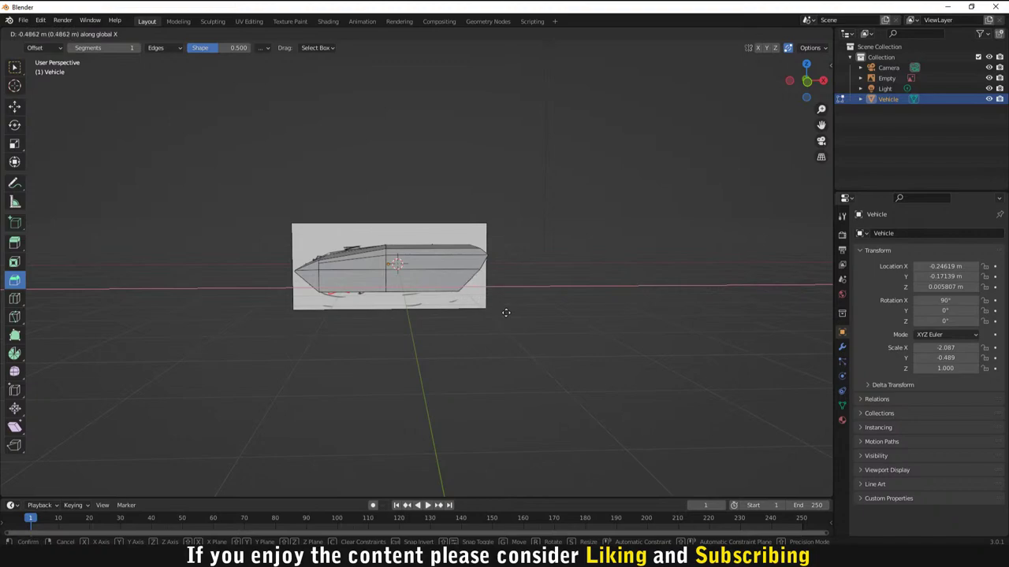
pyautogui.click(506, 313)
pyautogui.moveTo(506, 312); pyautogui.dragTo(610, 310, button='middle')
# Step: Delete the reference image Empty, leaving only Camera, Light and the Vehicle hull
pyautogui.scroll(3, 390, 275)
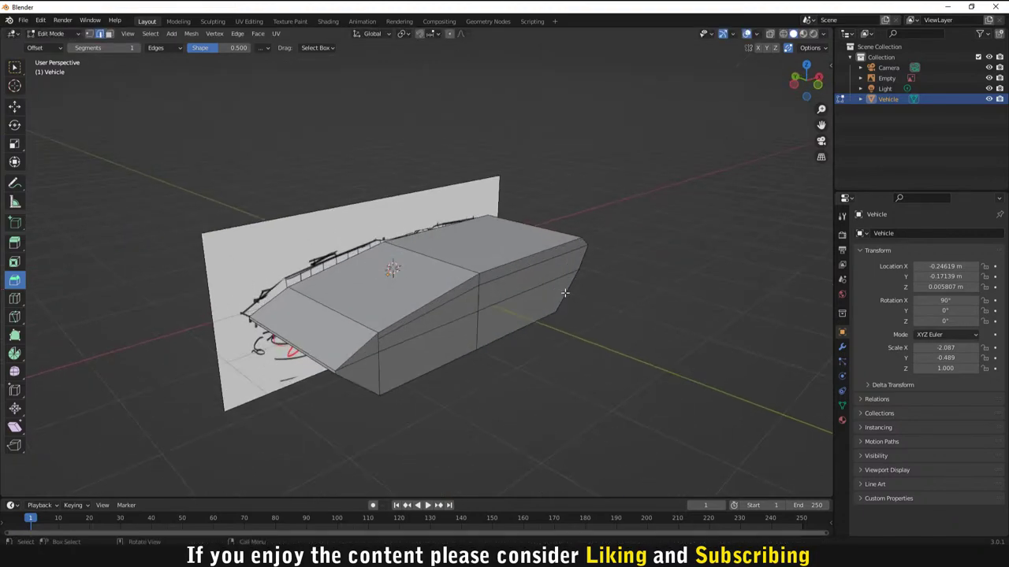
pyautogui.scroll(-4, 669, 358)
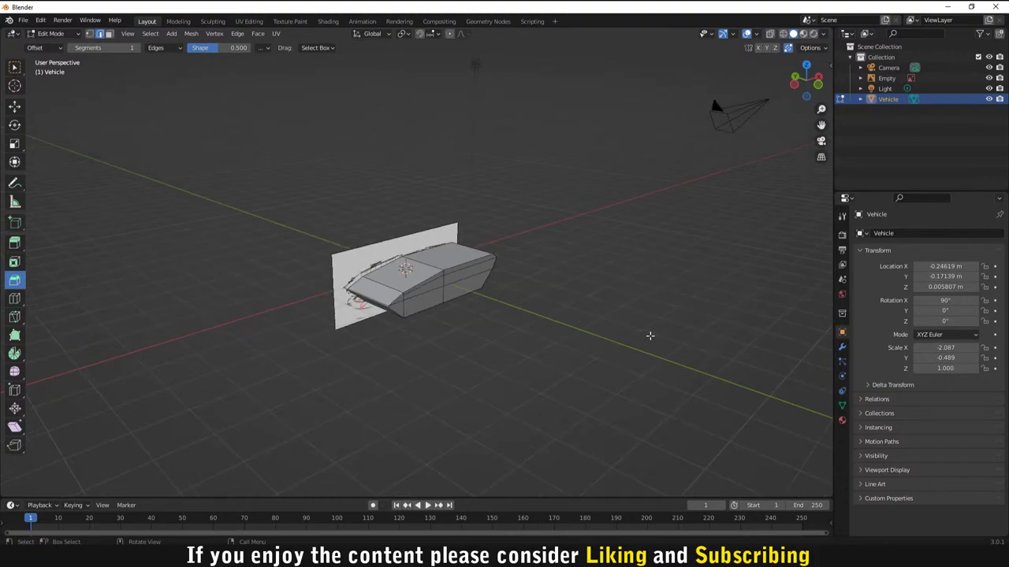
pyautogui.moveTo(648, 338); pyautogui.dragTo(630, 316, button='middle')
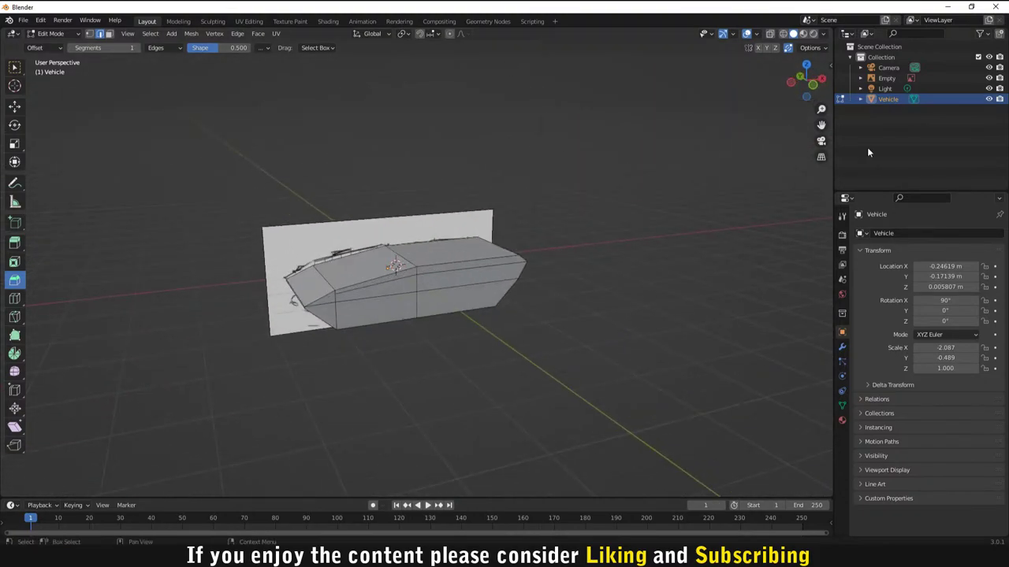
pyautogui.click(888, 78)
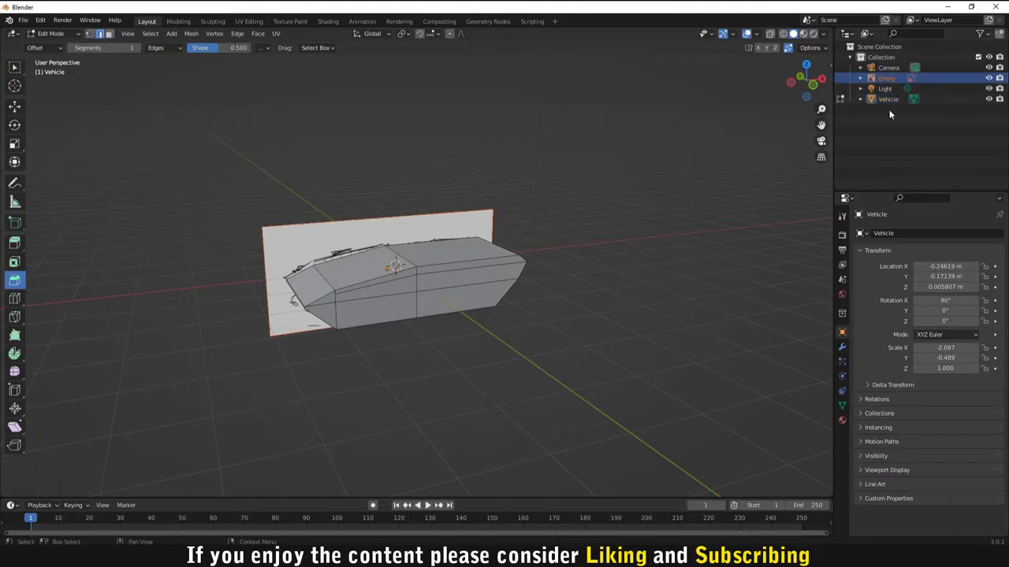
pyautogui.press('x')
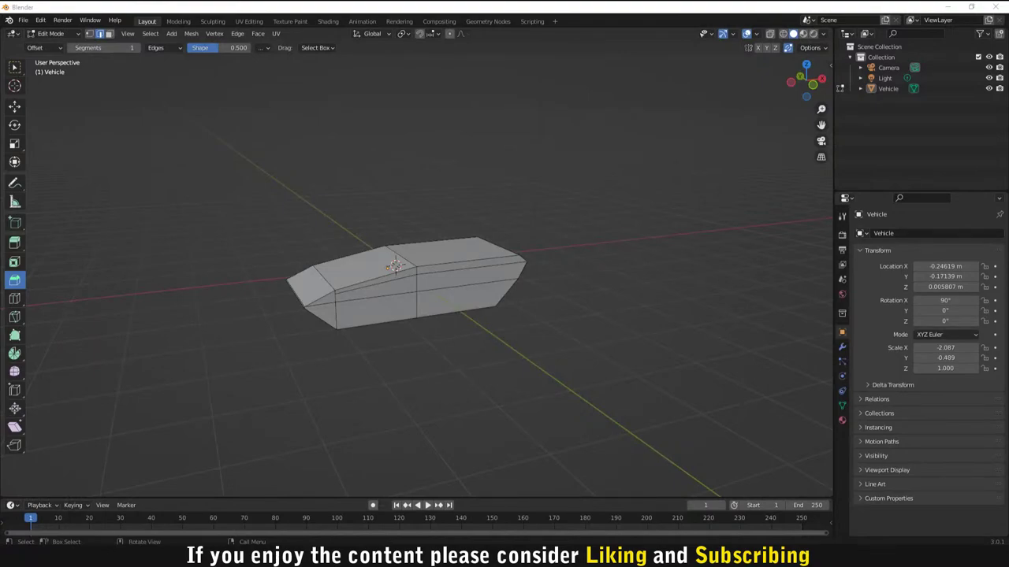
# Step: Orbit over the hull's top and select the slanted upper front edge
pyautogui.moveTo(521, 258); pyautogui.dragTo(586, 212, button='middle')
pyautogui.moveTo(594, 260); pyautogui.dragTo(567, 175, button='middle')
pyautogui.scroll(5, 505, 262)
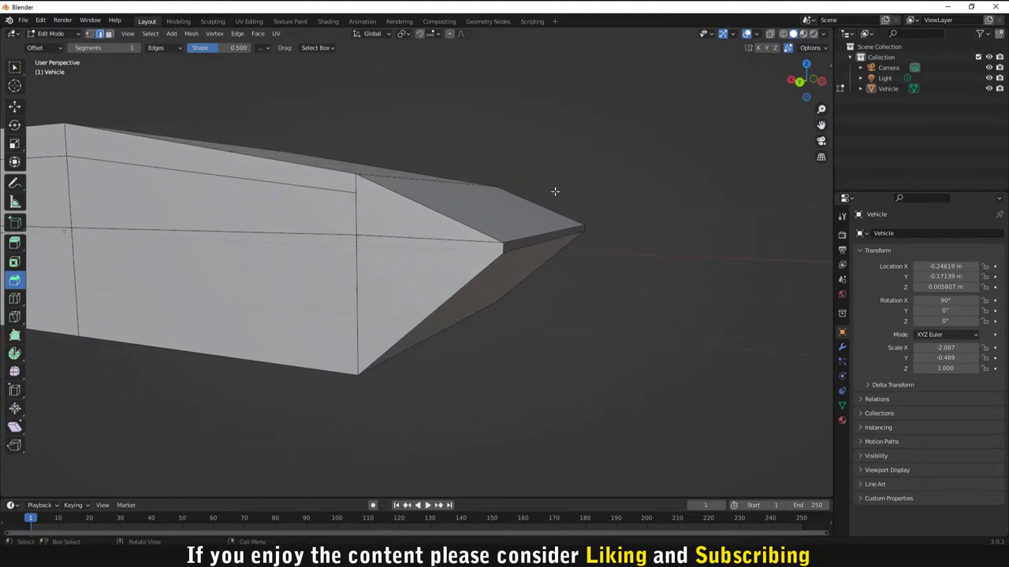
pyautogui.scroll(2, 554, 191)
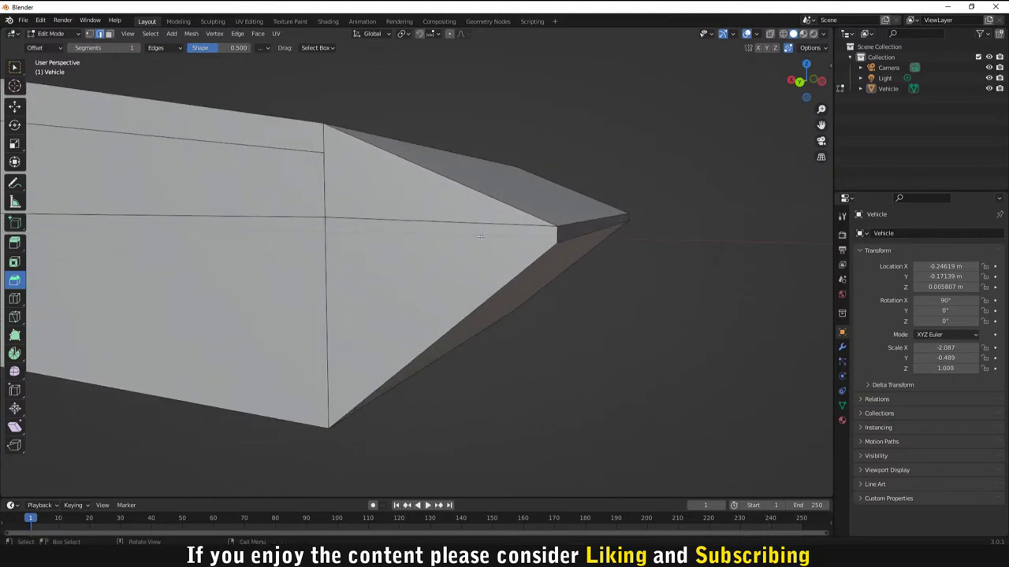
pyautogui.scroll(-2, 386, 201)
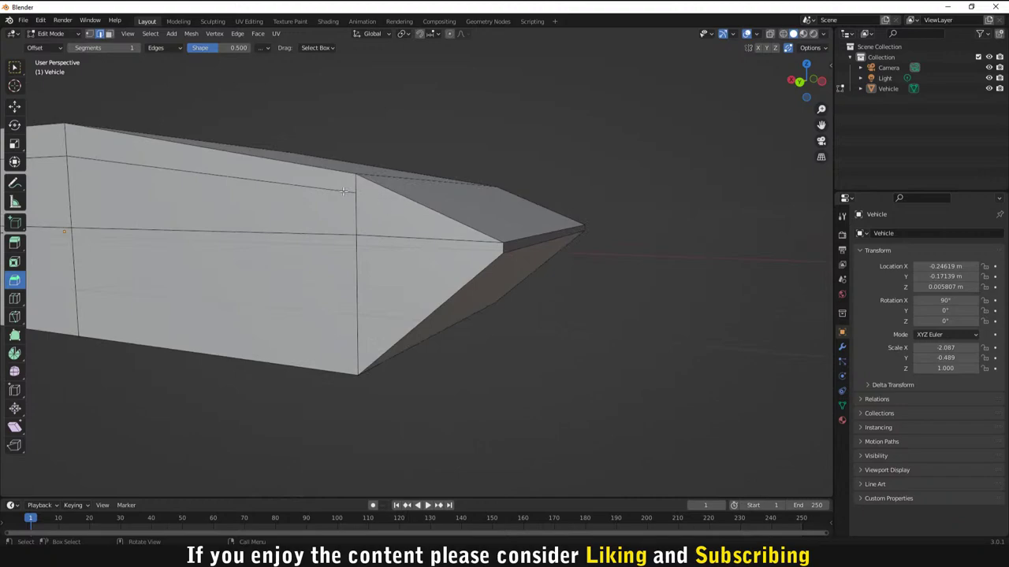
pyautogui.moveTo(476, 236); pyautogui.dragTo(436, 241, button='middle')
pyautogui.click(241, 242)
# Step: Bevel the upper front edge with the Bevel gizmo and inspect the new chamfer
pyautogui.moveTo(279, 261); pyautogui.dragTo(386, 262, button='middle')
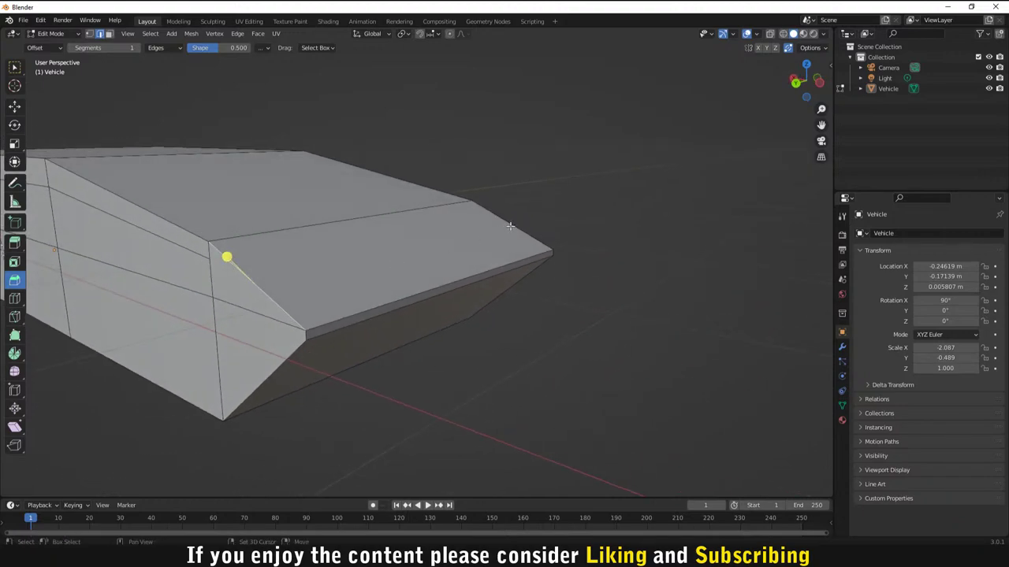
pyautogui.moveTo(428, 198); pyautogui.dragTo(471, 169)
pyautogui.moveTo(470, 169); pyautogui.dragTo(580, 209, button='middle')
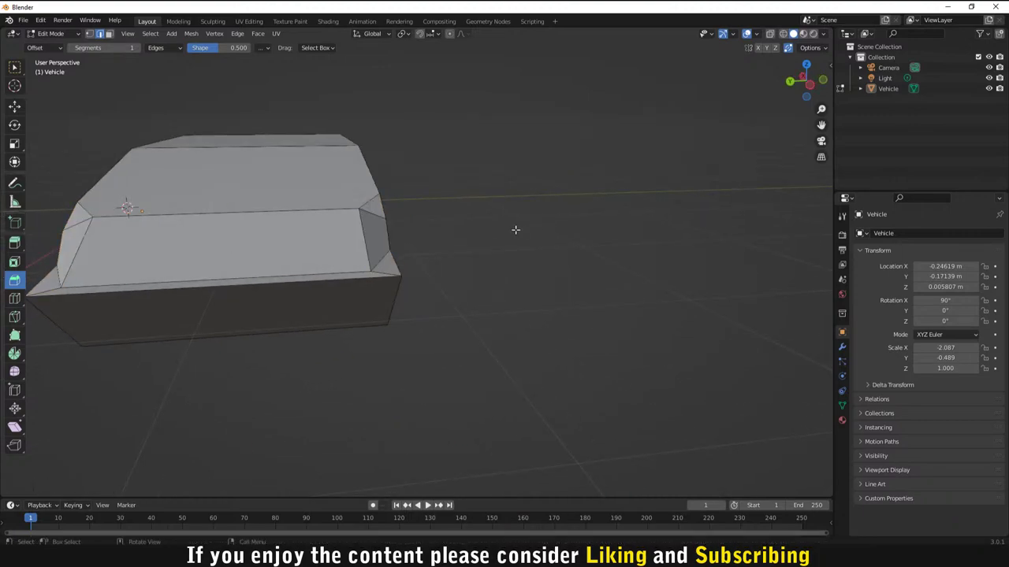
pyautogui.moveTo(516, 229); pyautogui.dragTo(543, 229, button='middle')
# Step: Select the hull's front bottom edge and orbit around the beveled front
pyautogui.click(105, 326)
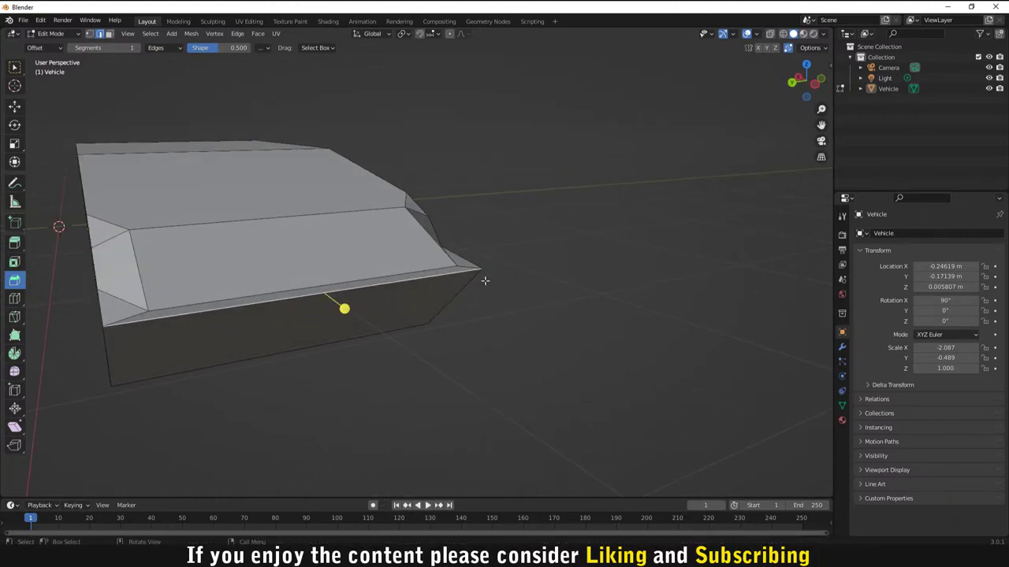
pyautogui.moveTo(484, 275); pyautogui.dragTo(445, 278, button='middle')
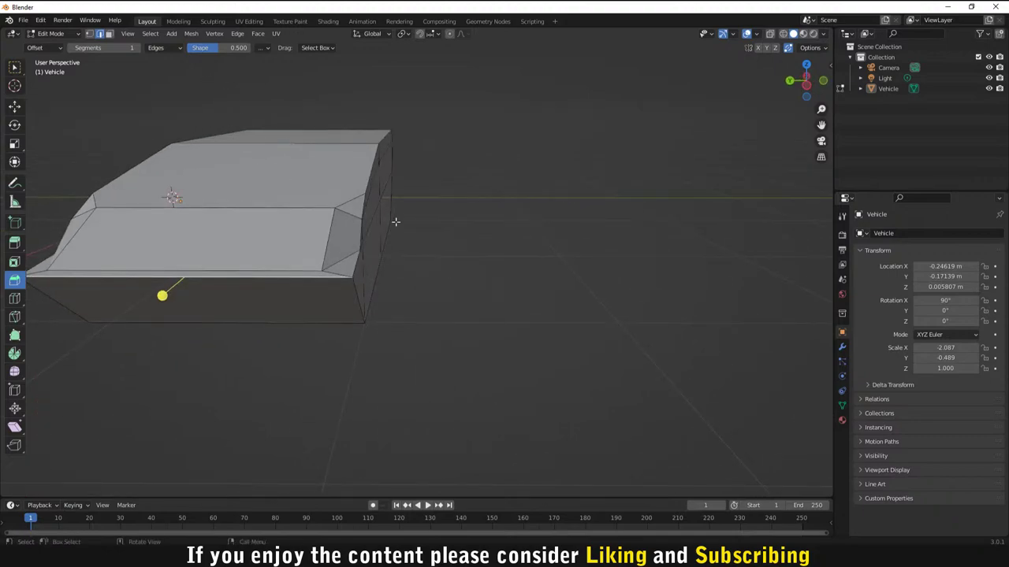
pyautogui.moveTo(491, 255); pyautogui.dragTo(465, 252, button='middle')
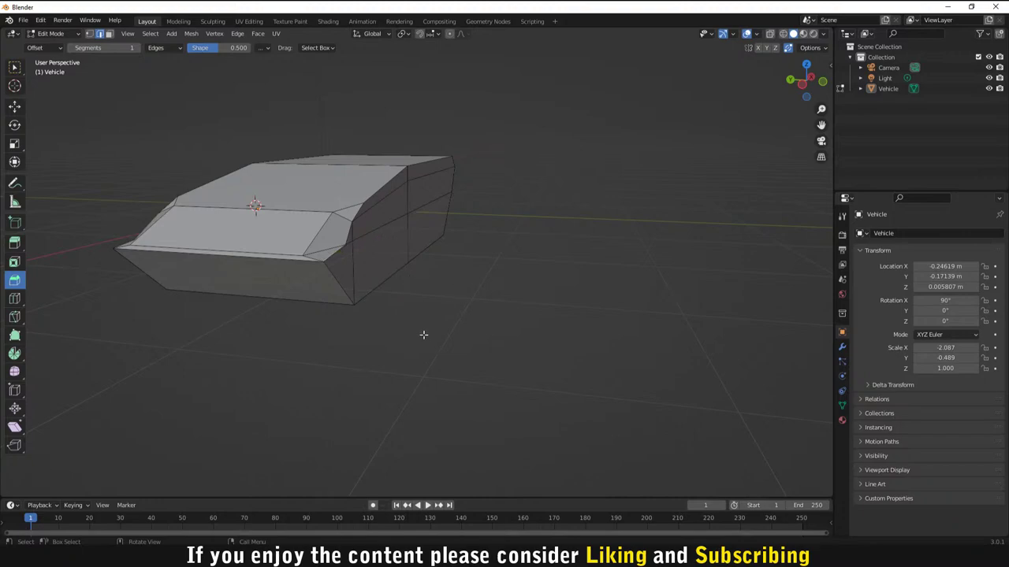
pyautogui.moveTo(423, 333); pyautogui.dragTo(455, 326, button='middle')
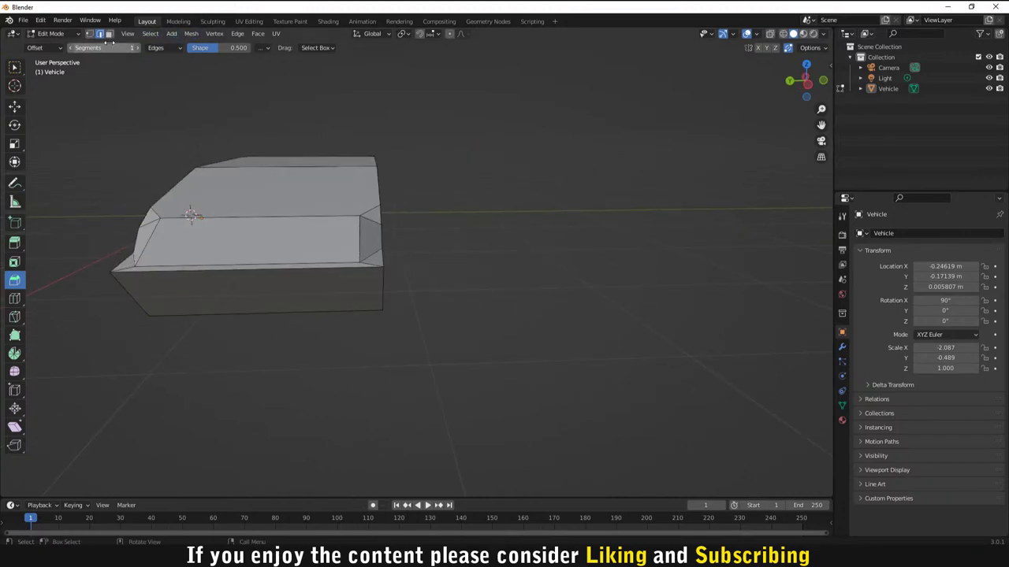
pyautogui.scroll(2, 88, 270)
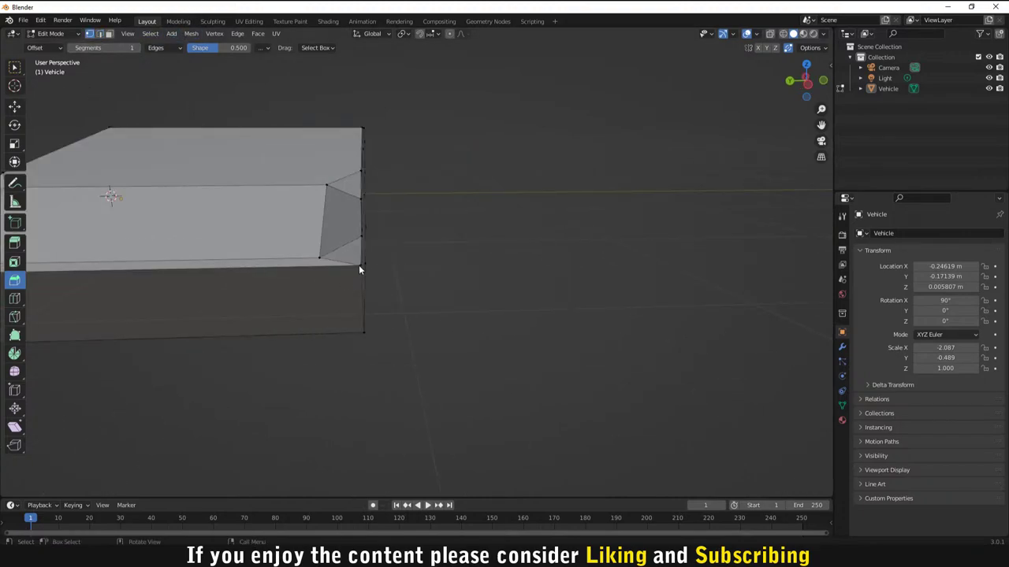
pyautogui.moveTo(359, 265); pyautogui.dragTo(488, 273, button='middle')
pyautogui.moveTo(173, 322); pyautogui.dragTo(433, 323, button='middle')
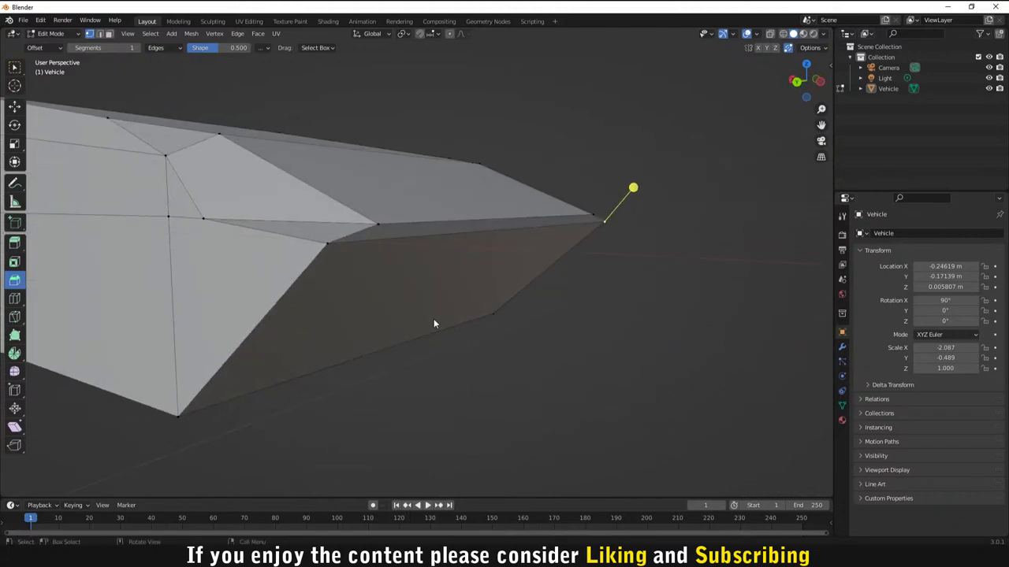
pyautogui.moveTo(316, 243); pyautogui.dragTo(484, 302, button='middle')
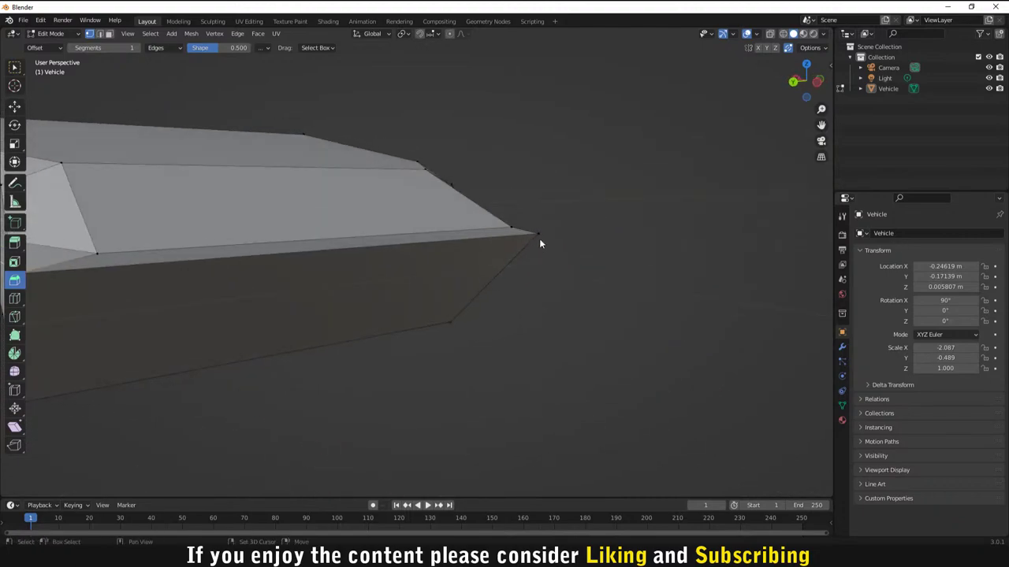
pyautogui.moveTo(544, 262); pyautogui.dragTo(427, 310, button='middle')
# Step: Cancel the pending scale and switch to a side view along the X axis
pyautogui.press('s')
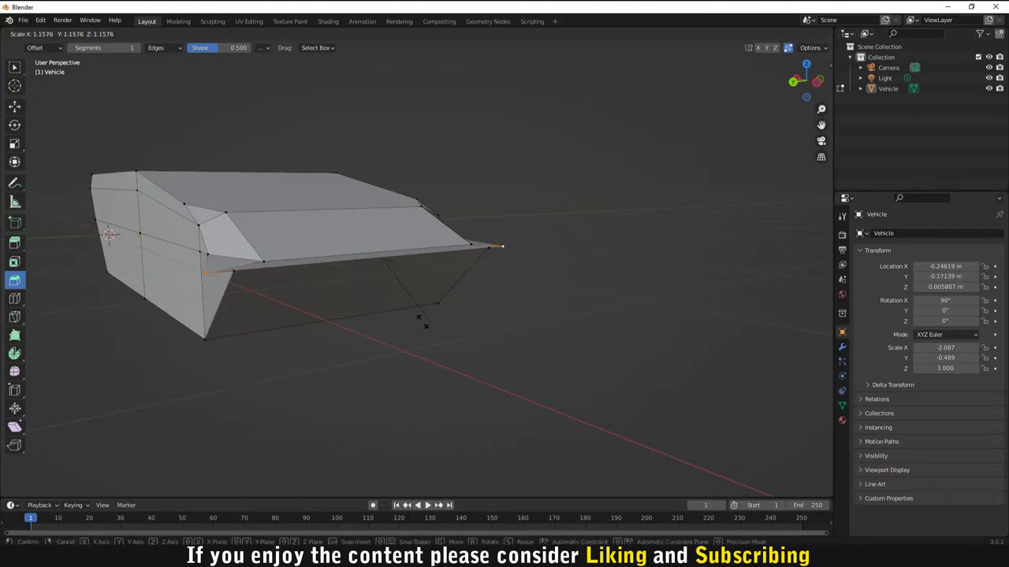
pyautogui.rightClick(326, 323)
pyautogui.scroll(-3, 341, 329)
pyautogui.press('KP_6')
pyautogui.press('KP_6')
pyautogui.press('KP_6')
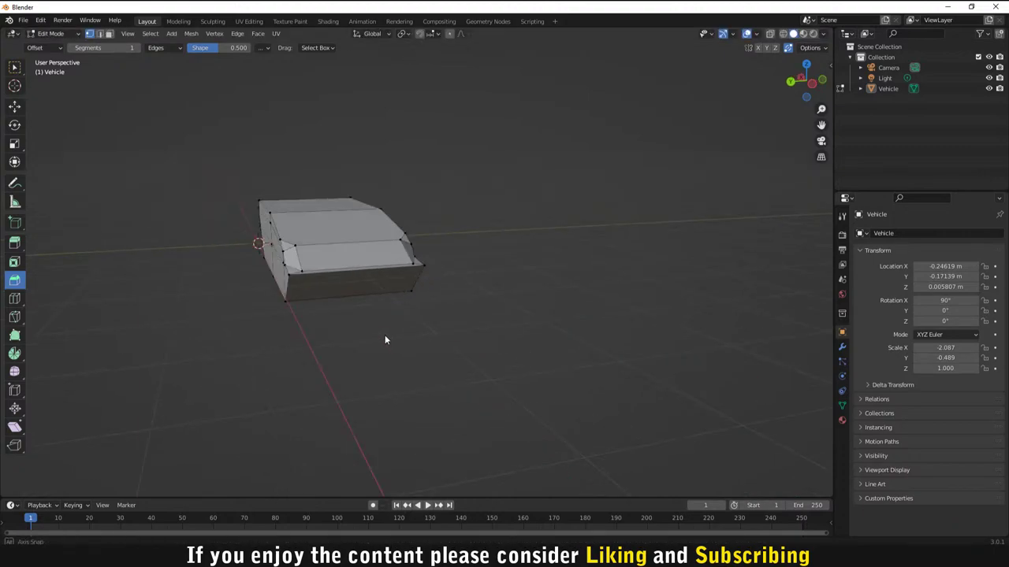
pyautogui.press('KP_6')
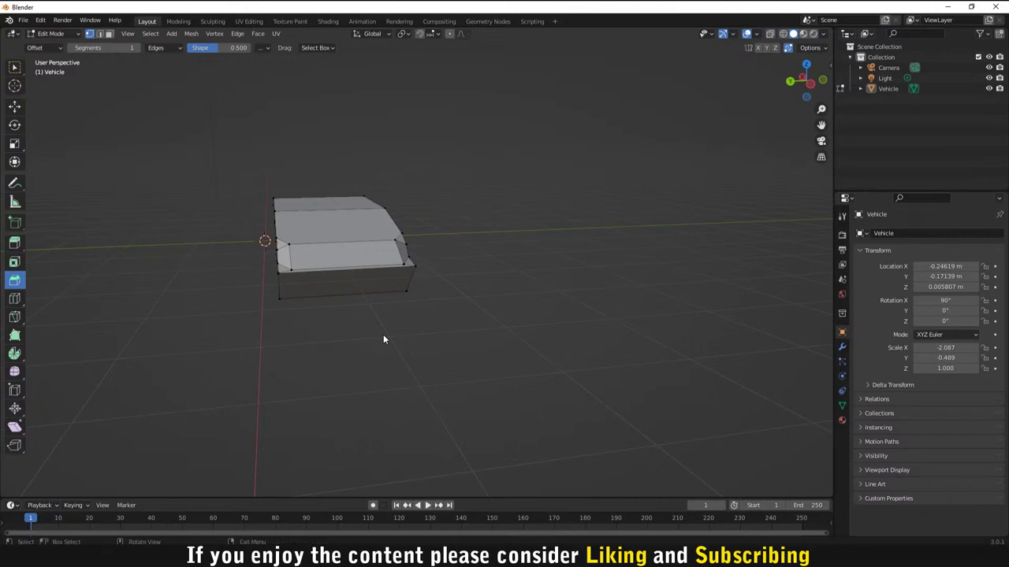
pyautogui.scroll(5, 394, 246)
# Step: Move the hull's front corner edge straight down along Z
pyautogui.click(359, 236)
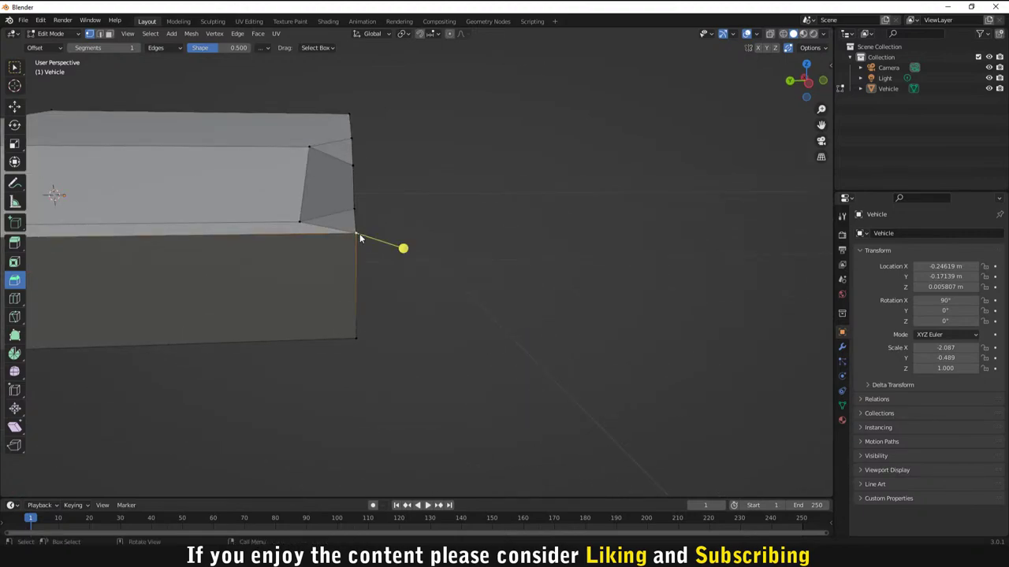
pyautogui.press('g')
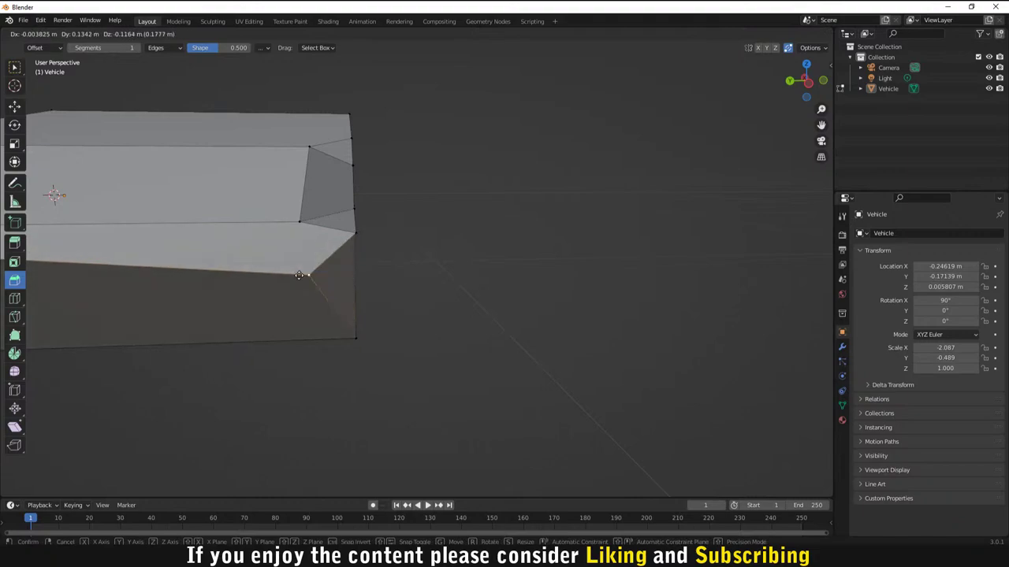
pyautogui.click(431, 275)
pyautogui.moveTo(431, 275); pyautogui.dragTo(363, 267, button='middle')
pyautogui.hotkey('ctrl', 'z')
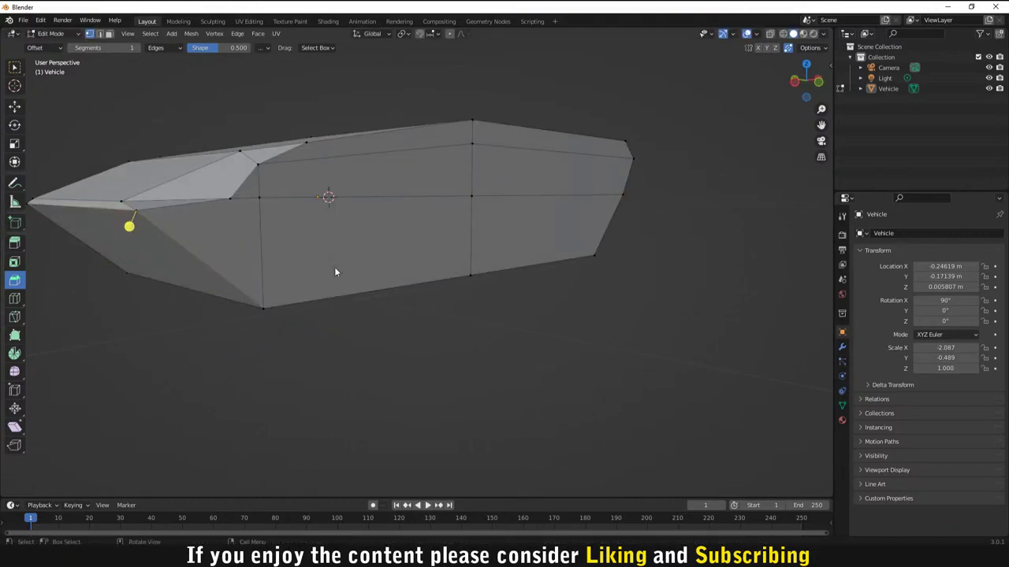
pyautogui.press('g')
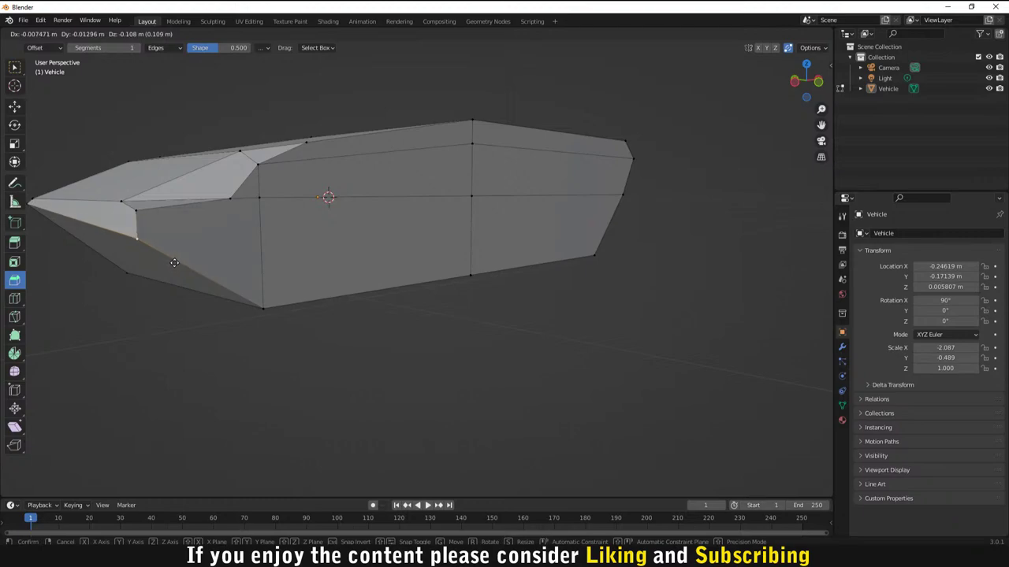
pyautogui.press('z')
pyautogui.click(174, 262)
pyautogui.moveTo(174, 262); pyautogui.dragTo(326, 273, button='middle')
pyautogui.scroll(5, 274, 277)
pyautogui.scroll(-3, 274, 282)
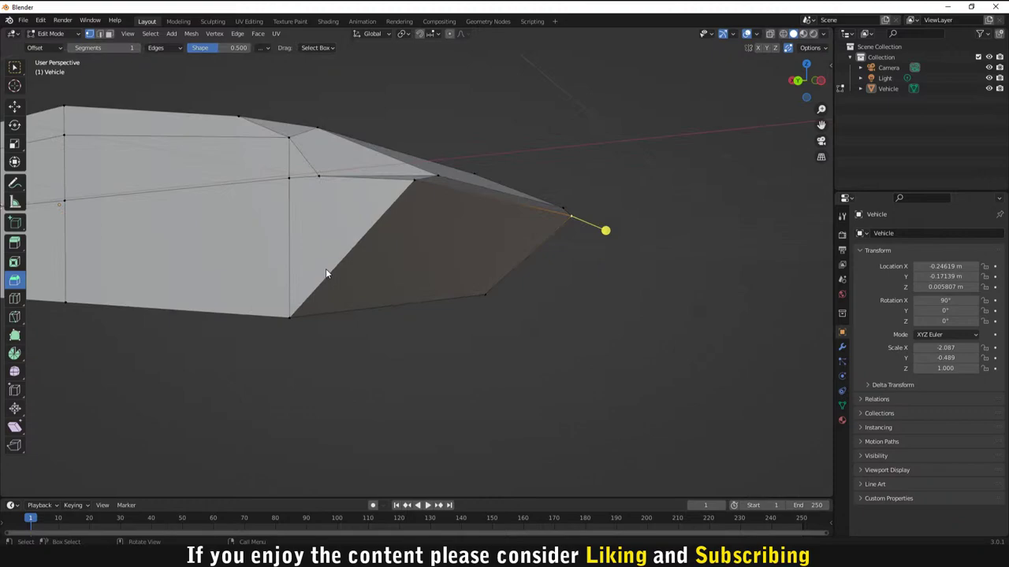
# Step: Lower the lower front slanted edge 0.199 m along Z
pyautogui.click(413, 181)
pyautogui.press('g')
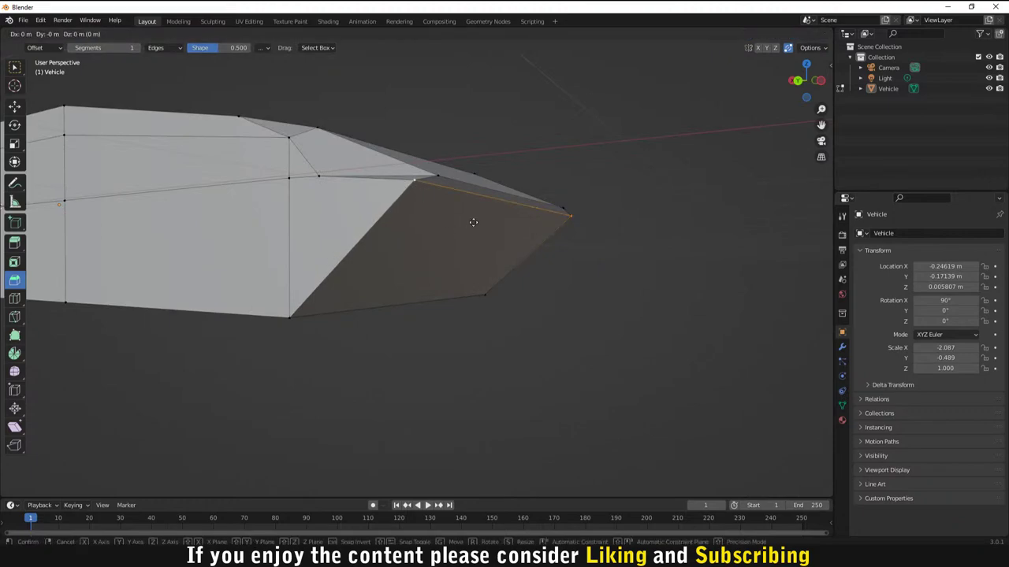
pyautogui.press('z')
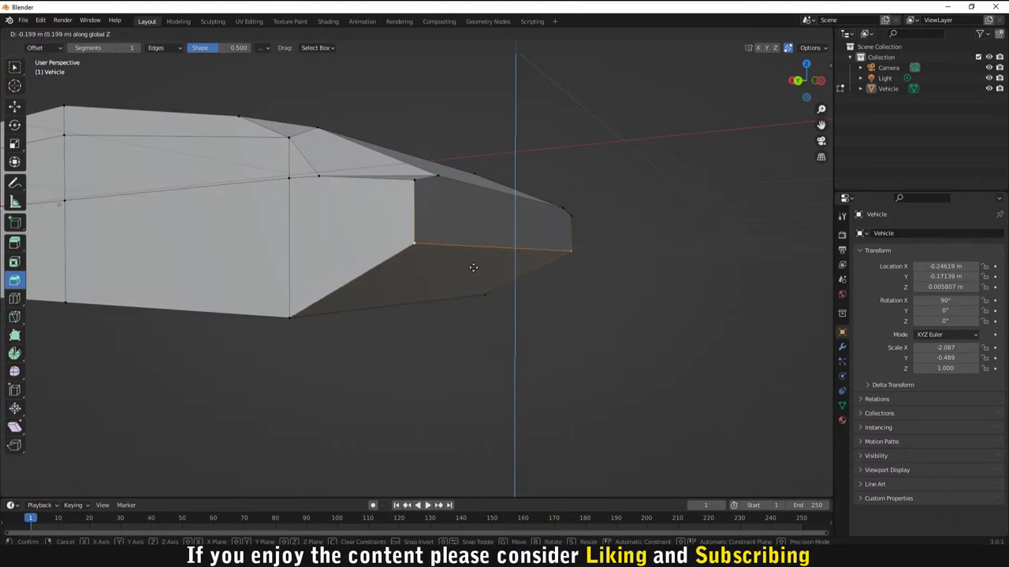
pyautogui.click(473, 267)
pyautogui.moveTo(526, 284); pyautogui.dragTo(324, 317, button='middle')
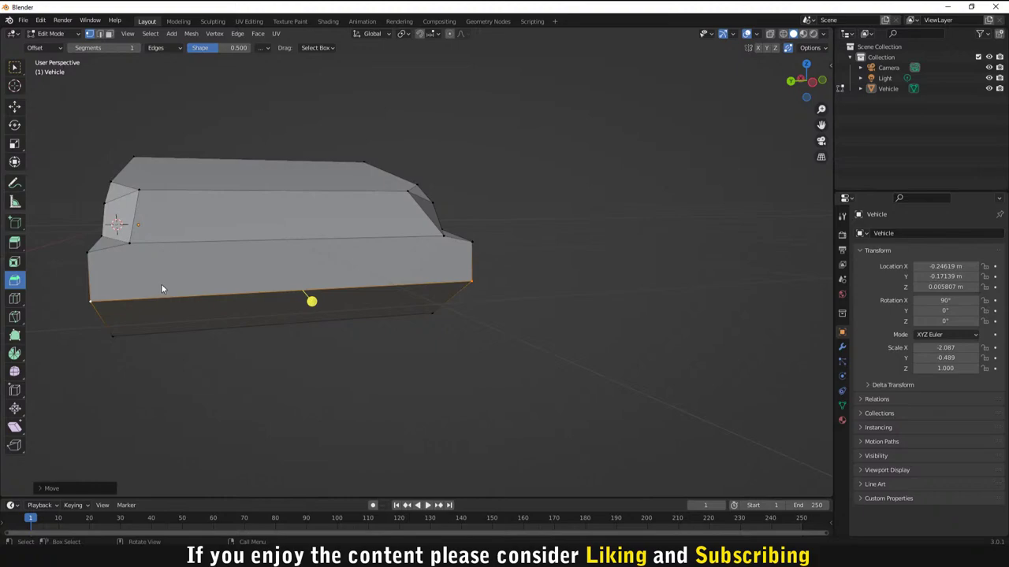
# Step: Knife two vertical, Z-locked cuts from top to bottom edge across the hull's front
pyautogui.press('k')
pyautogui.click(129, 243)
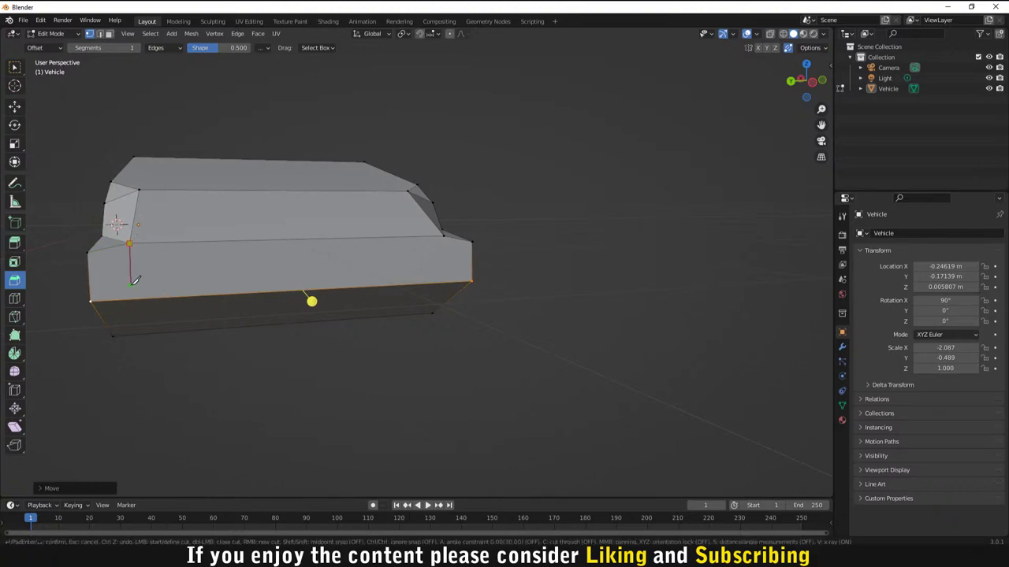
pyautogui.press('z')
pyautogui.click(133, 298)
pyautogui.press('Return')
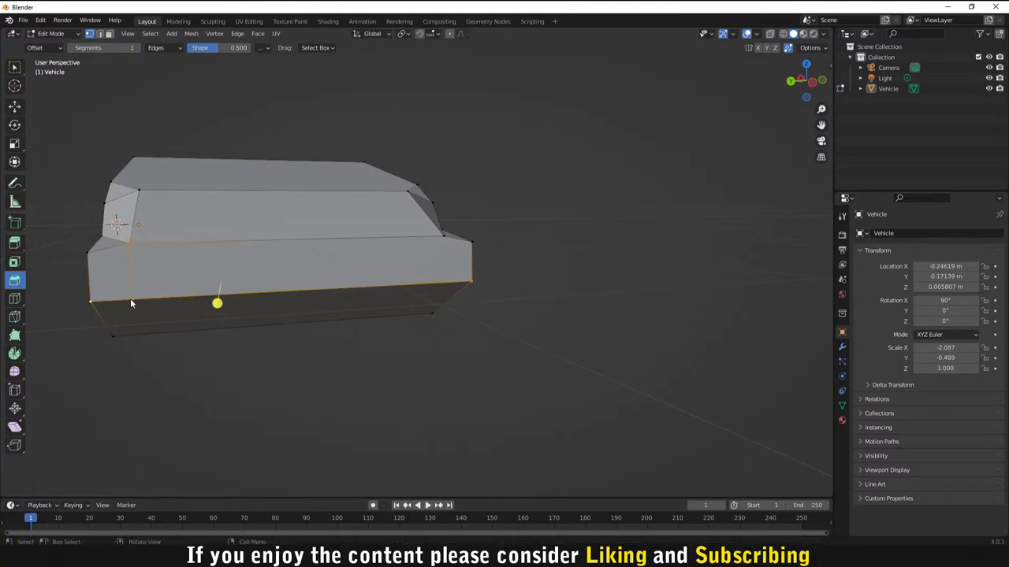
pyautogui.press('k')
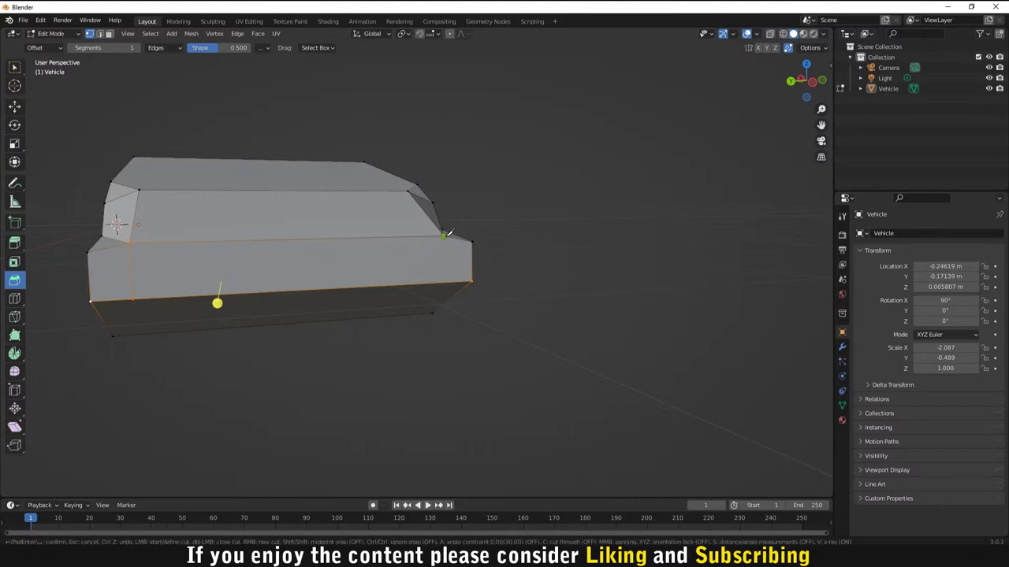
pyautogui.click(445, 234)
pyautogui.press('z')
pyautogui.click(446, 282)
pyautogui.press('Return')
# Step: In edge select mode, slide the front vertical edge along the X axis
pyautogui.moveTo(550, 337); pyautogui.dragTo(360, 296, button='middle')
pyautogui.scroll(4, 346, 298)
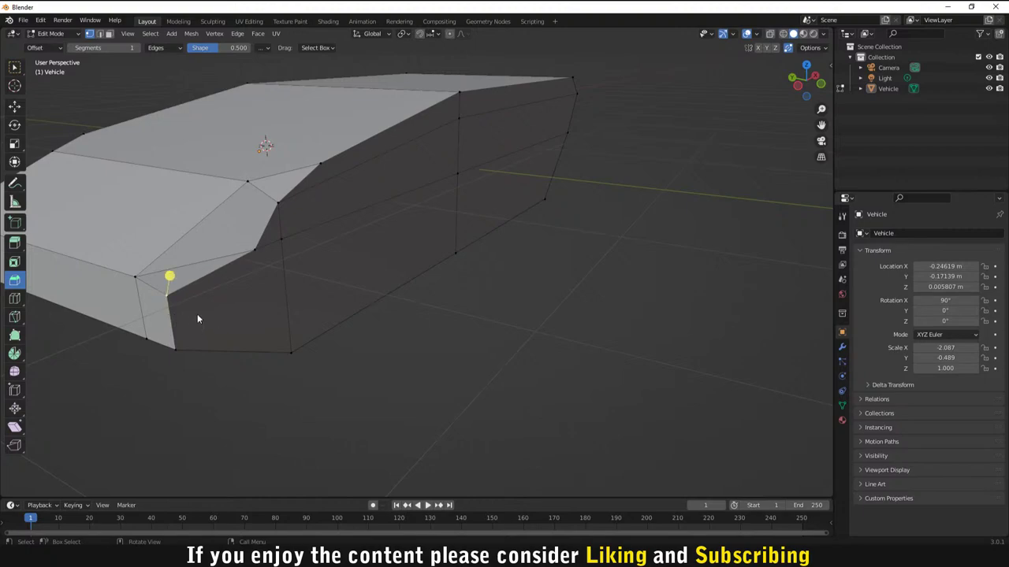
pyautogui.click(99, 33)
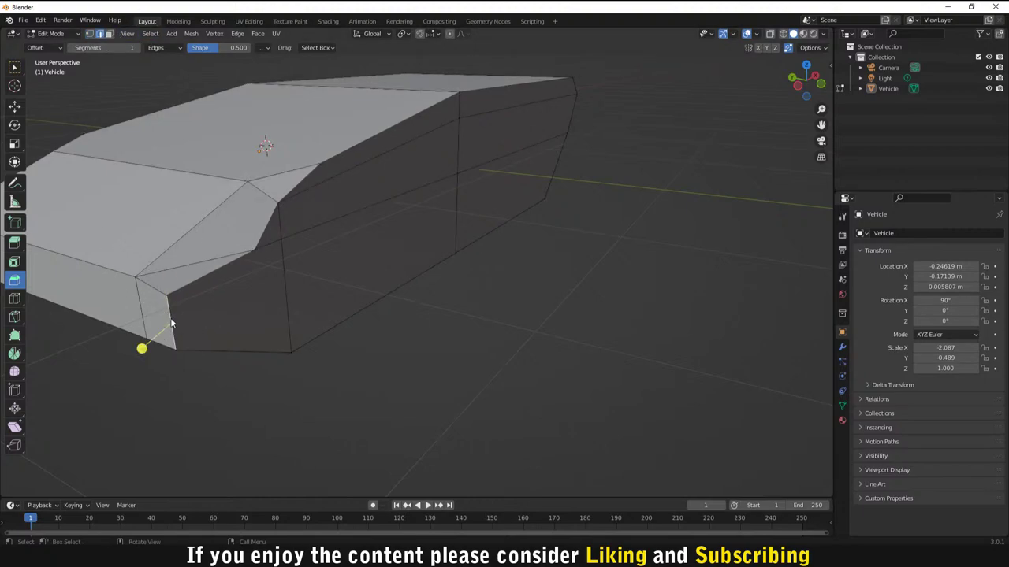
pyautogui.press('g')
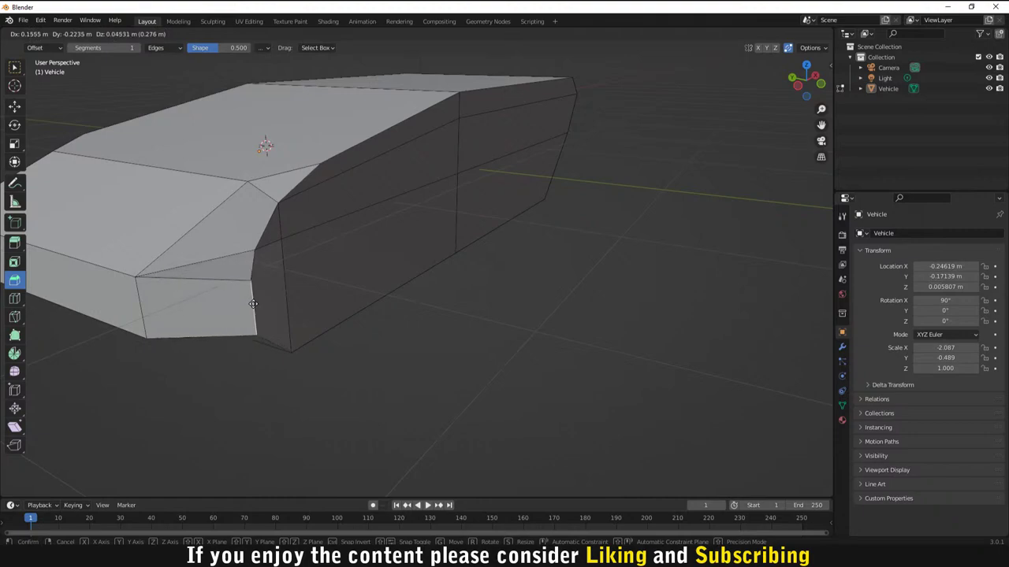
pyautogui.click(253, 280)
pyautogui.moveTo(253, 281); pyautogui.dragTo(323, 290, button='middle')
pyautogui.press('g')
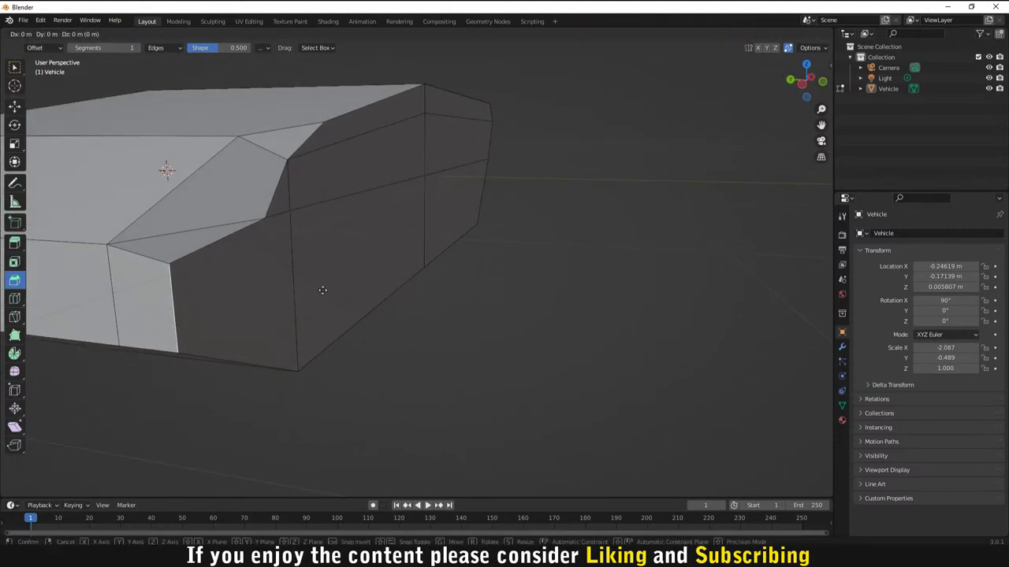
pyautogui.press('x')
pyautogui.click(405, 263)
pyautogui.moveTo(405, 263); pyautogui.dragTo(178, 225, button='middle')
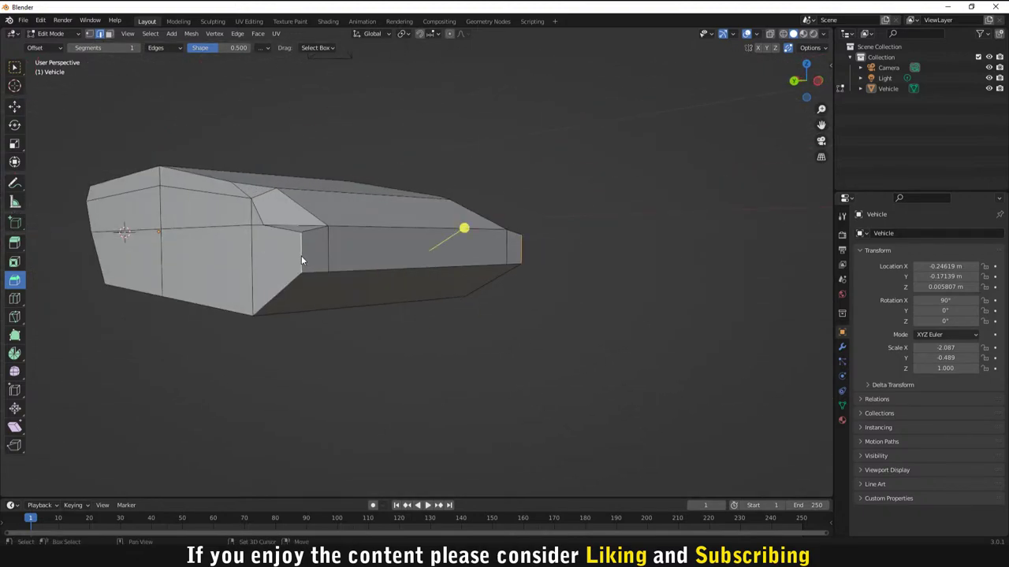
# Step: Slide the selected edge further along the X axis
pyautogui.press('g')
pyautogui.press('x')
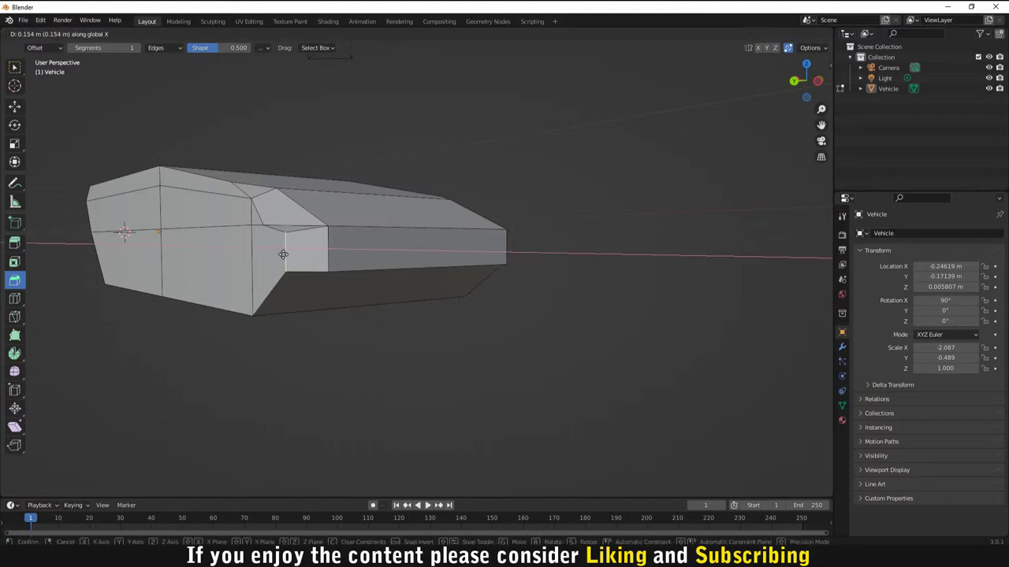
pyautogui.click(276, 253)
pyautogui.moveTo(276, 253); pyautogui.dragTo(256, 241, button='middle')
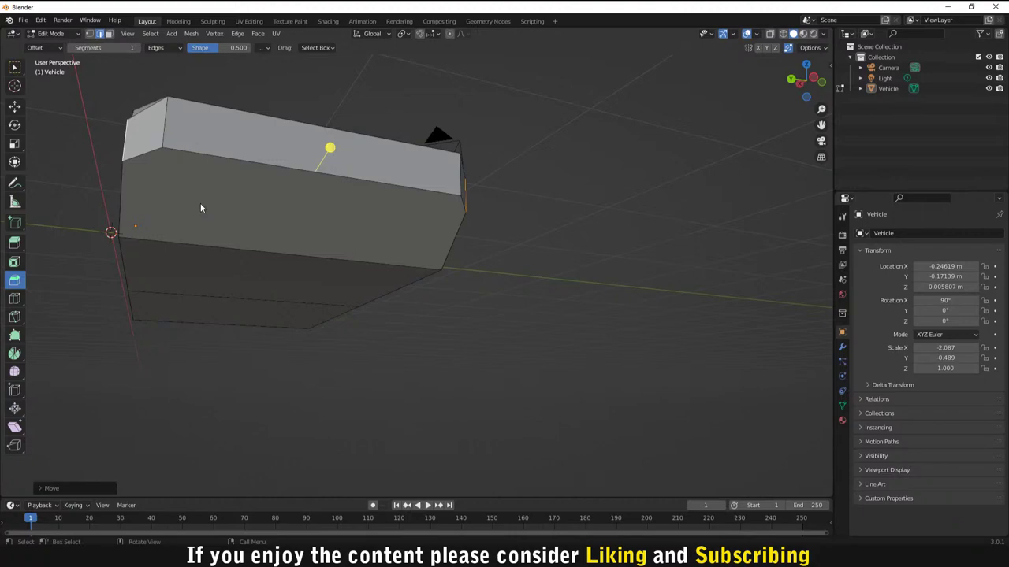
# Step: Knife a cut line across the side face and lower the new edge along Z
pyautogui.press('k')
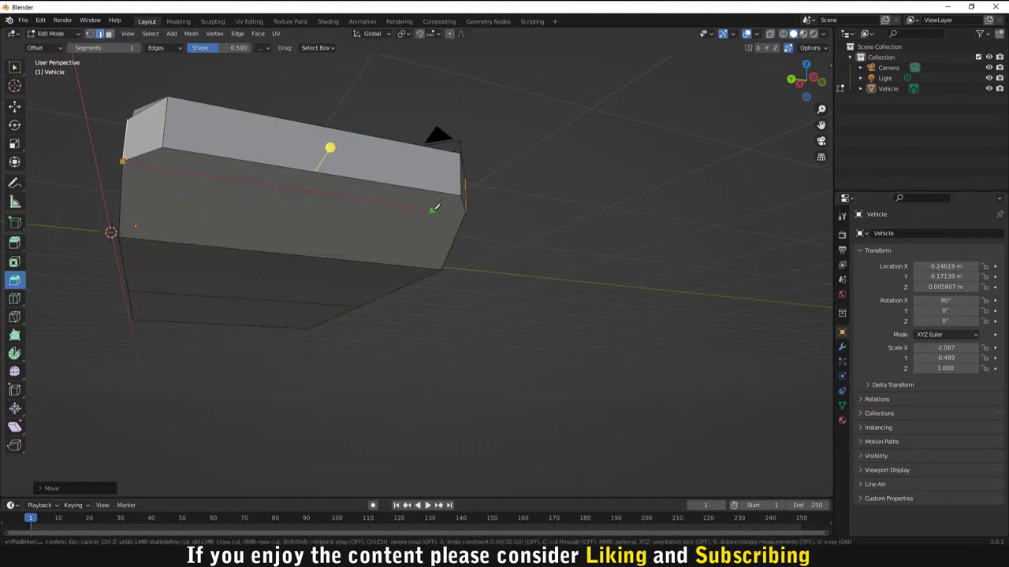
pyautogui.click(465, 210)
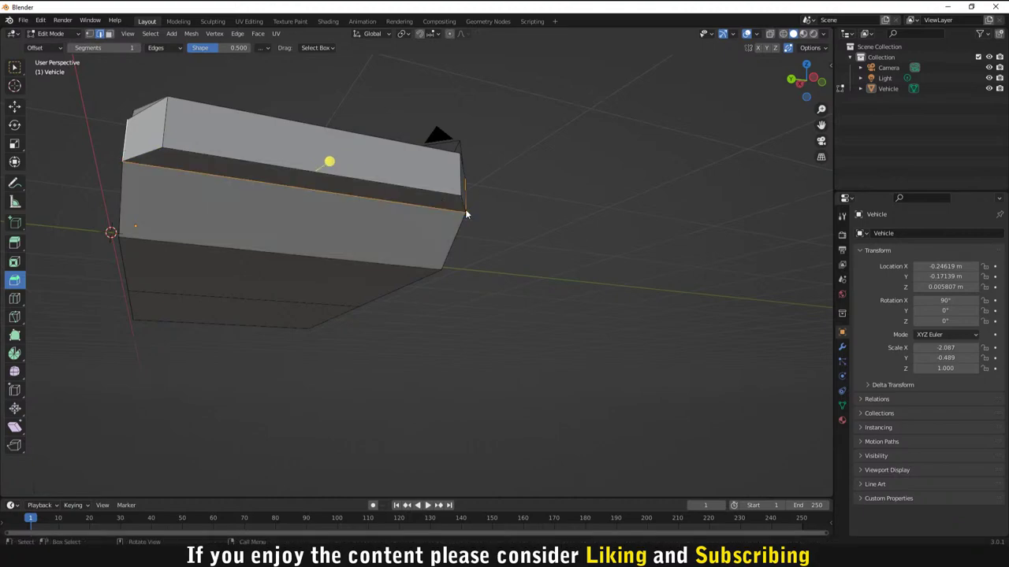
pyautogui.press('Return')
pyautogui.moveTo(513, 264); pyautogui.dragTo(555, 277, button='middle')
pyautogui.scroll(3, 555, 277)
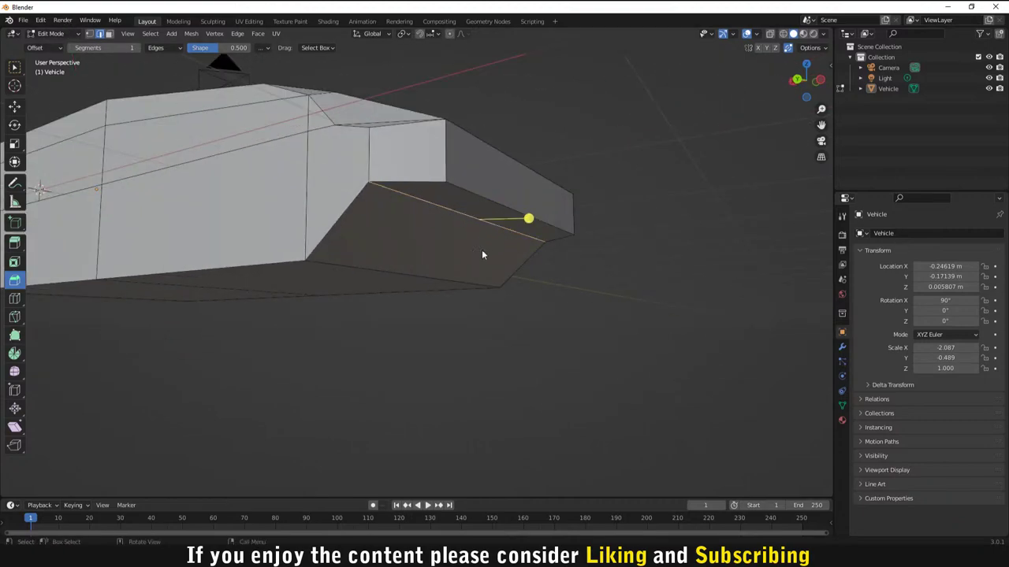
pyautogui.moveTo(483, 255); pyautogui.dragTo(462, 255, button='middle')
pyautogui.press('g')
pyautogui.press('z')
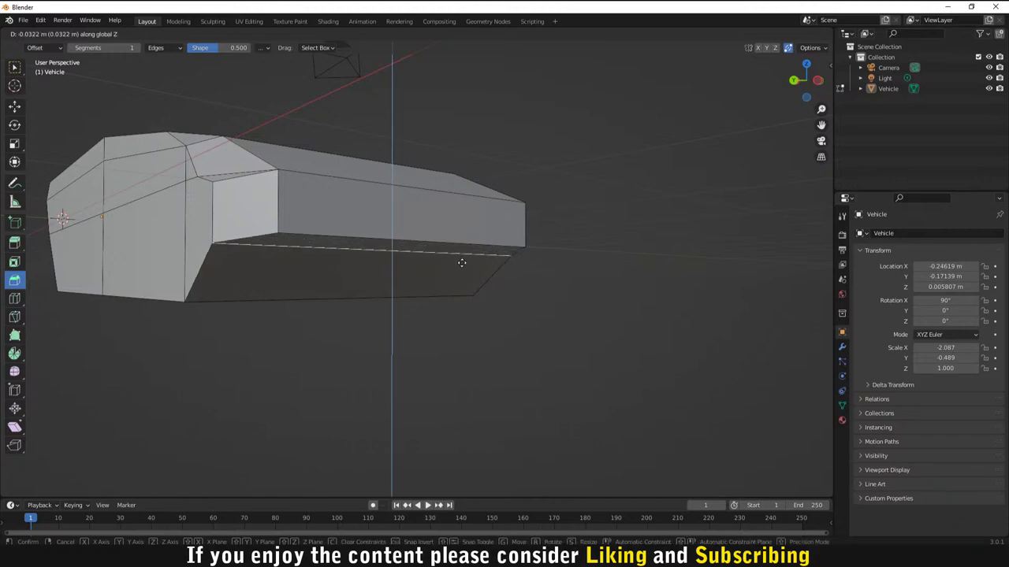
pyautogui.click(465, 286)
pyautogui.moveTo(466, 286); pyautogui.dragTo(326, 281, button='middle')
pyautogui.scroll(4, 382, 266)
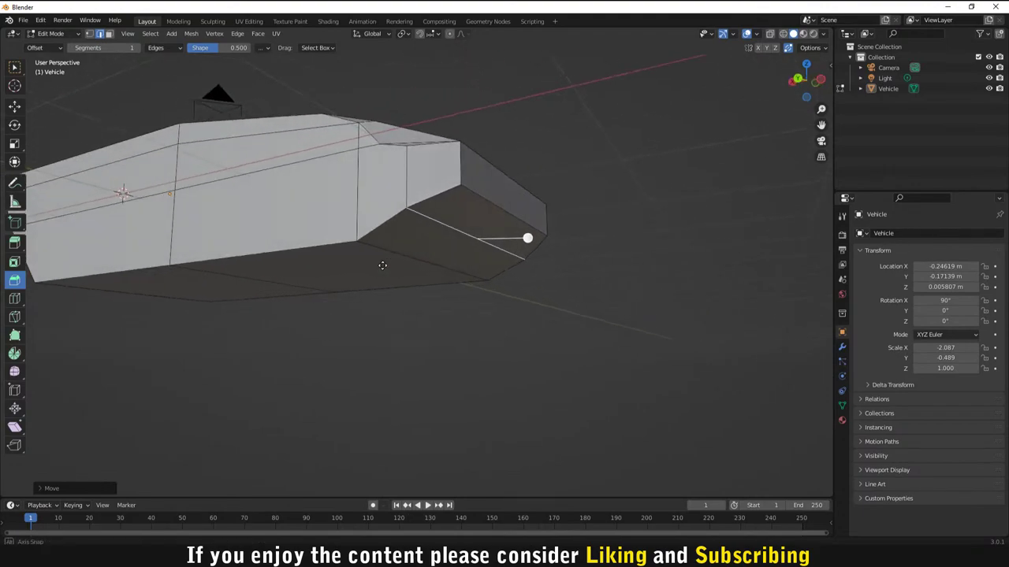
# Step: Select the front and side bottom edges and bevel them into a chamfer
pyautogui.click(300, 251)
pyautogui.scroll(-3, 300, 254)
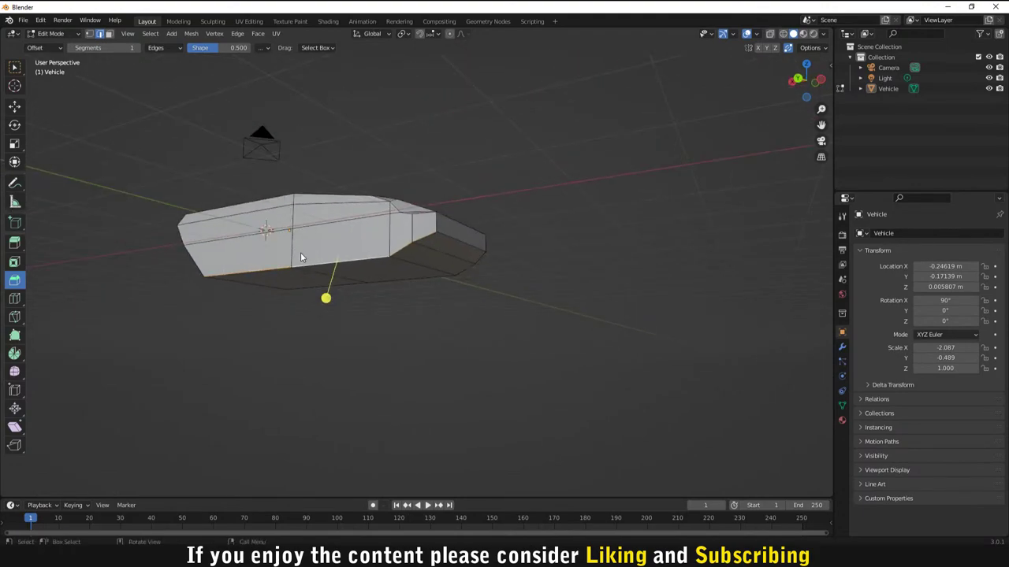
pyautogui.moveTo(401, 292)
pyautogui.mouseDown(button='middle')
pyautogui.moveTo(500, 287)
pyautogui.moveTo(311, 292)
pyautogui.moveTo(394, 285)
pyautogui.mouseUp(button='middle')
pyautogui.click(395, 286)
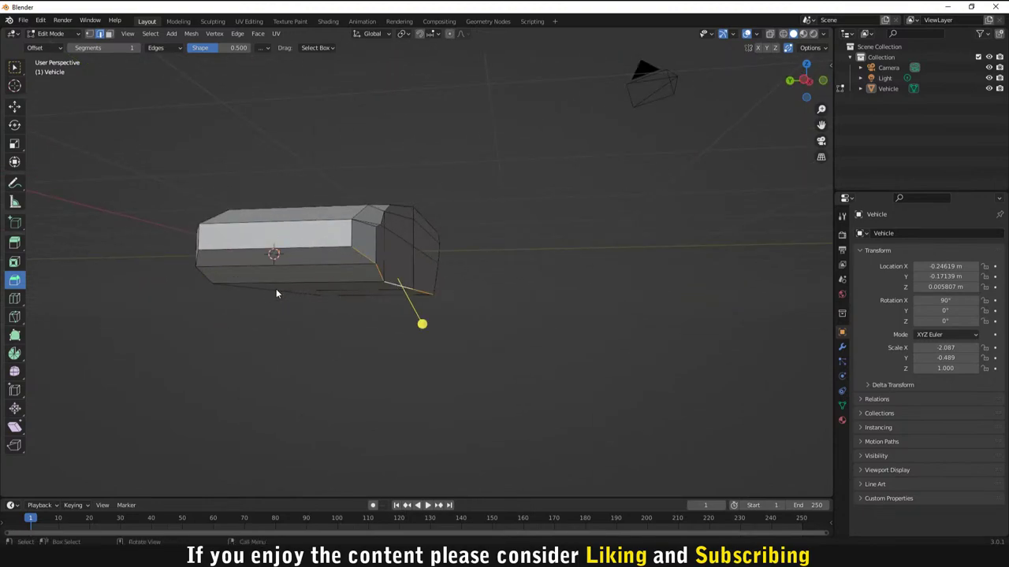
pyautogui.moveTo(276, 293); pyautogui.dragTo(300, 331, button='middle')
pyautogui.click(264, 294)
pyautogui.moveTo(350, 331); pyautogui.dragTo(468, 268)
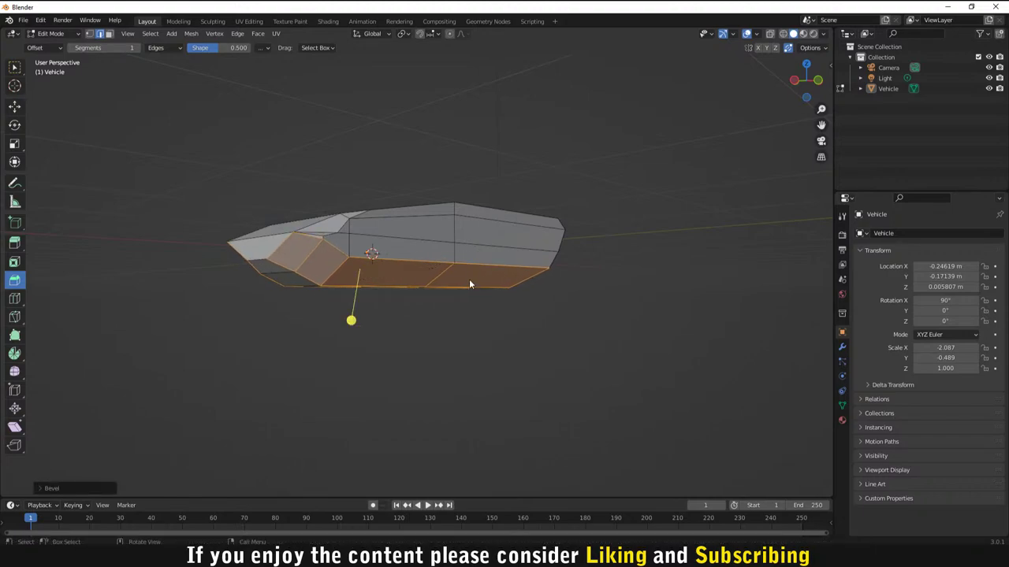
pyautogui.moveTo(469, 279); pyautogui.dragTo(257, 266, button='middle')
pyautogui.scroll(4, 552, 340)
pyautogui.scroll(-4, 475, 350)
# Step: Clear the selection and select the short and long edges at the front corner
pyautogui.hotkey('alt', 'a')
pyautogui.scroll(2, 340, 228)
pyautogui.scroll(3, 279, 259)
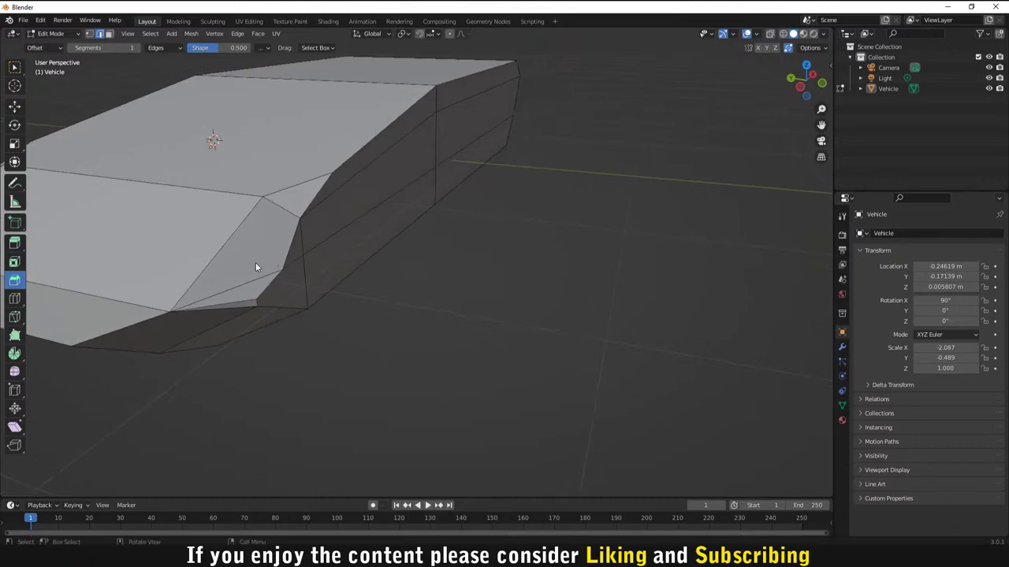
pyautogui.scroll(2, 218, 299)
pyautogui.moveTo(219, 299); pyautogui.dragTo(174, 313, button='middle')
pyautogui.moveTo(113, 325); pyautogui.dragTo(301, 306, button='middle')
pyautogui.click(327, 288)
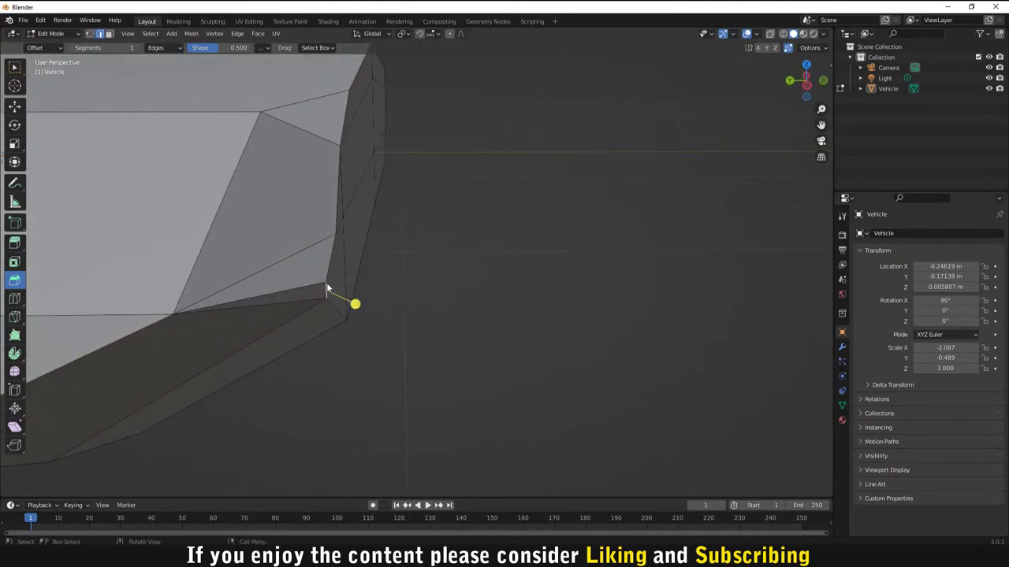
pyautogui.click(292, 291)
# Step: In wireframe X-ray view, subdivide the lower-front edge chain, then delete those edges
pyautogui.click(783, 34)
pyautogui.moveTo(390, 257); pyautogui.dragTo(335, 262, button='middle')
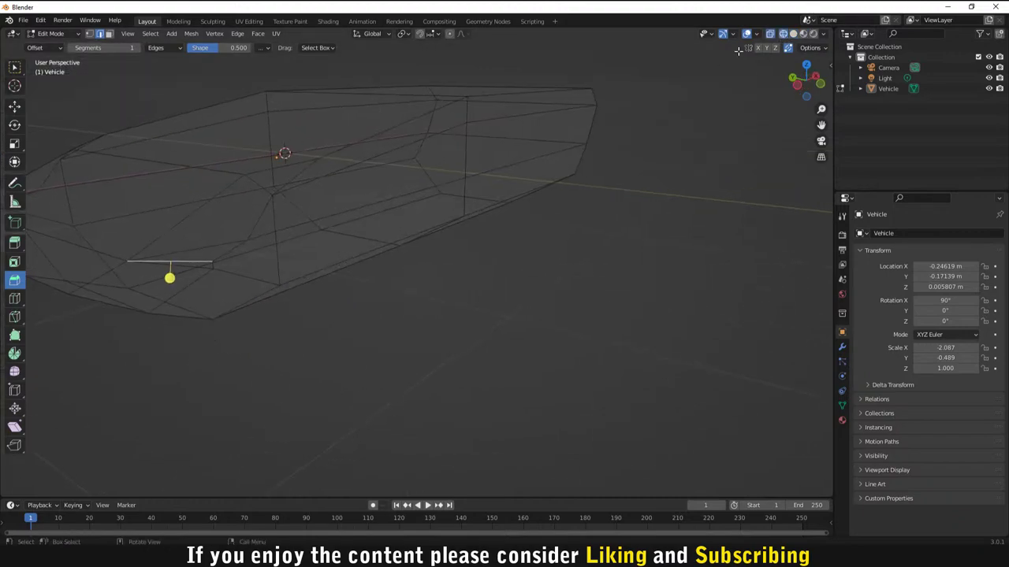
pyautogui.click(770, 33)
pyautogui.click(770, 35)
pyautogui.keyDown('ctrl'); pyautogui.click(149, 185); pyautogui.keyUp('ctrl')
pyautogui.moveTo(149, 184); pyautogui.dragTo(160, 222, button='middle')
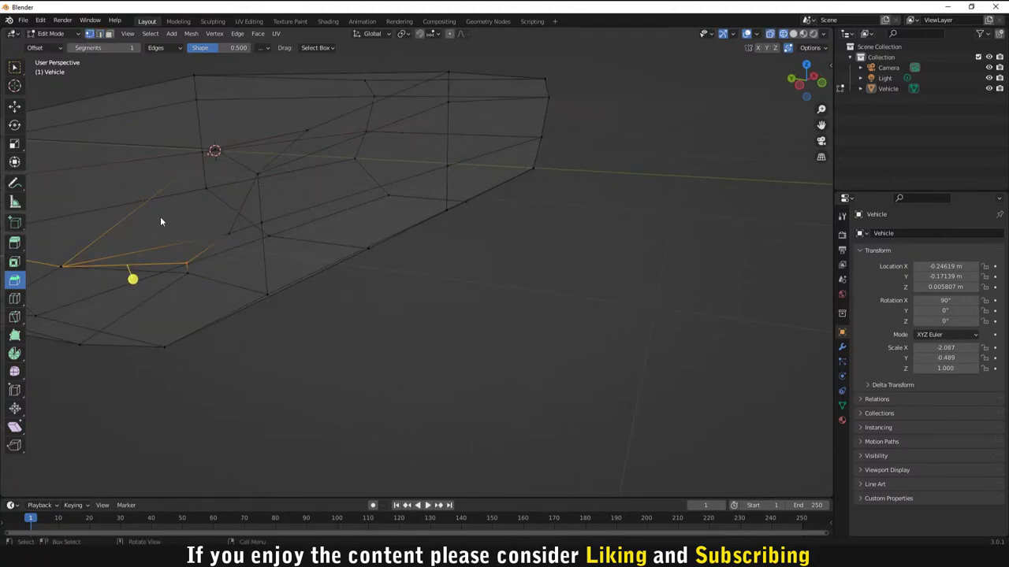
pyautogui.rightClick(168, 264)
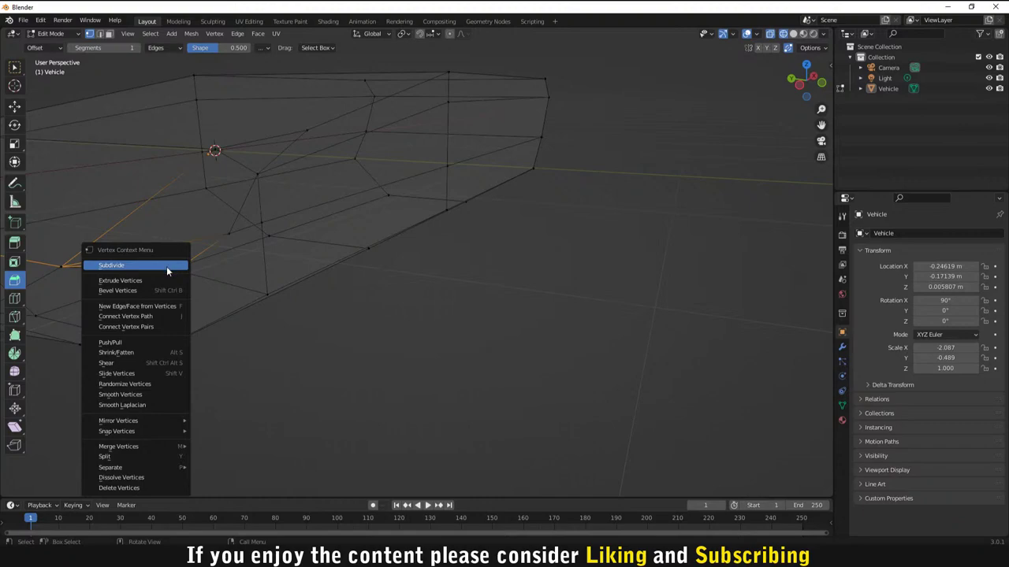
pyautogui.click(156, 264)
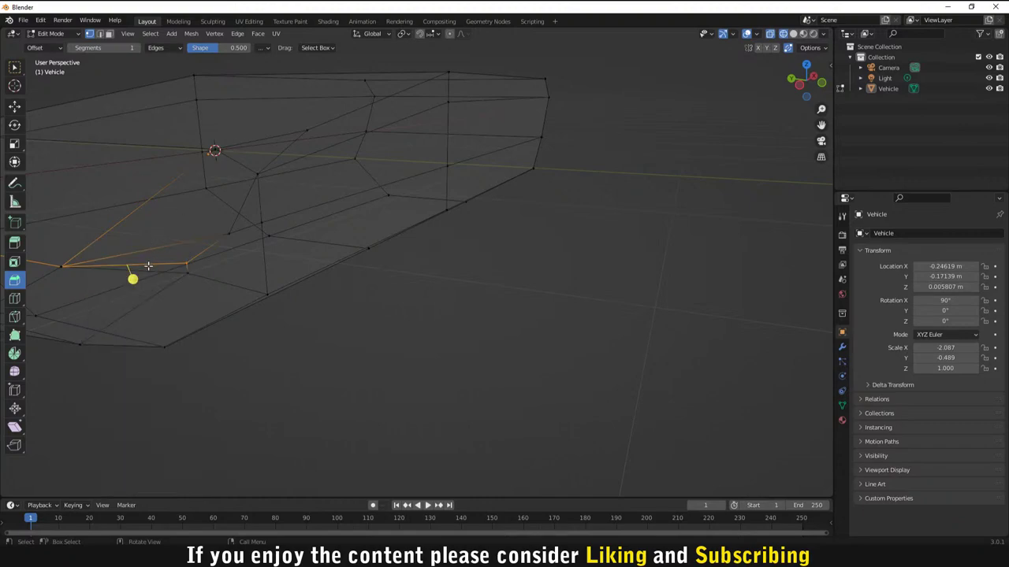
pyautogui.press('x')
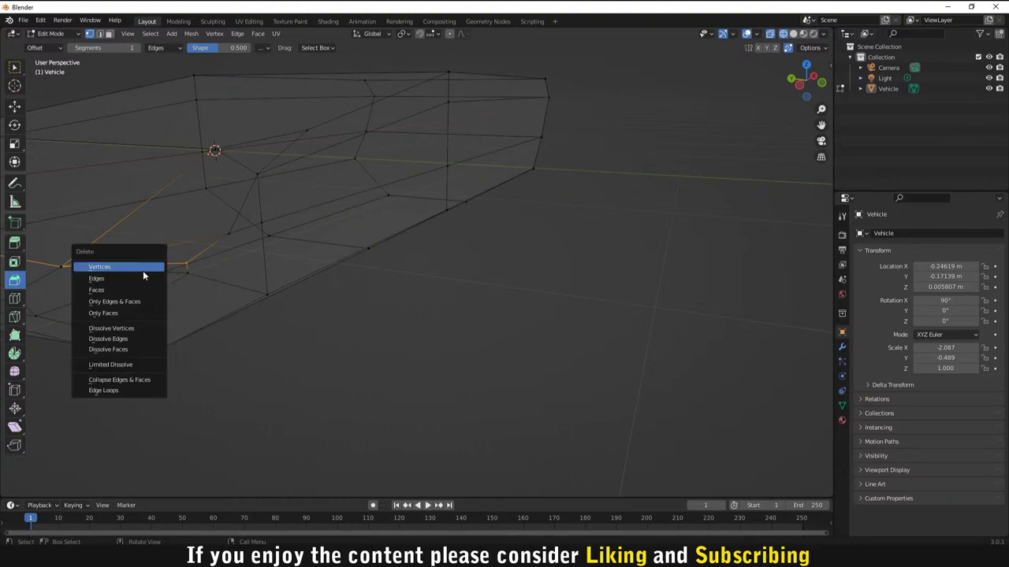
pyautogui.click(139, 276)
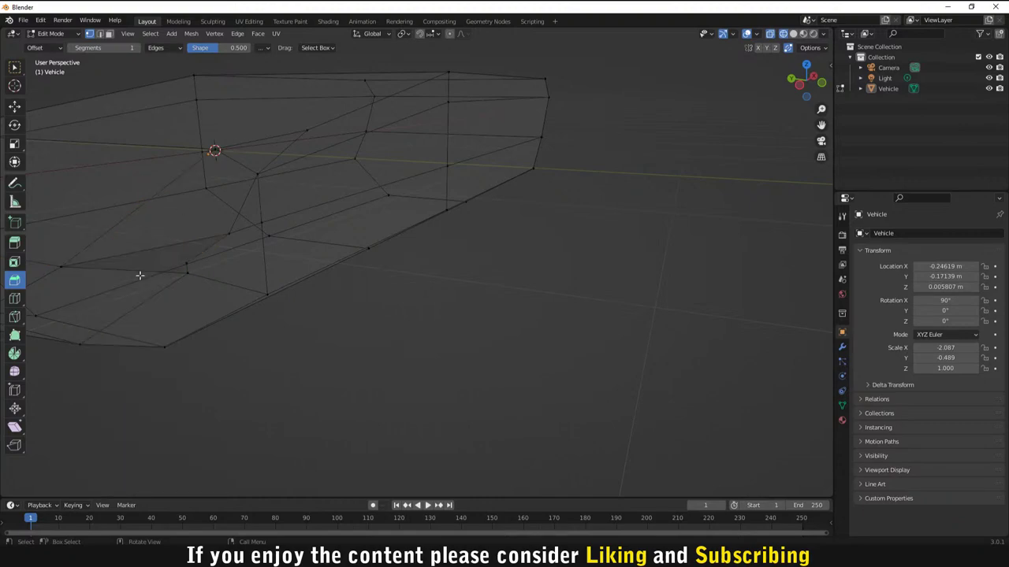
# Step: Return to solid shading and undo a trial selection at the lower corner
pyautogui.click(793, 34)
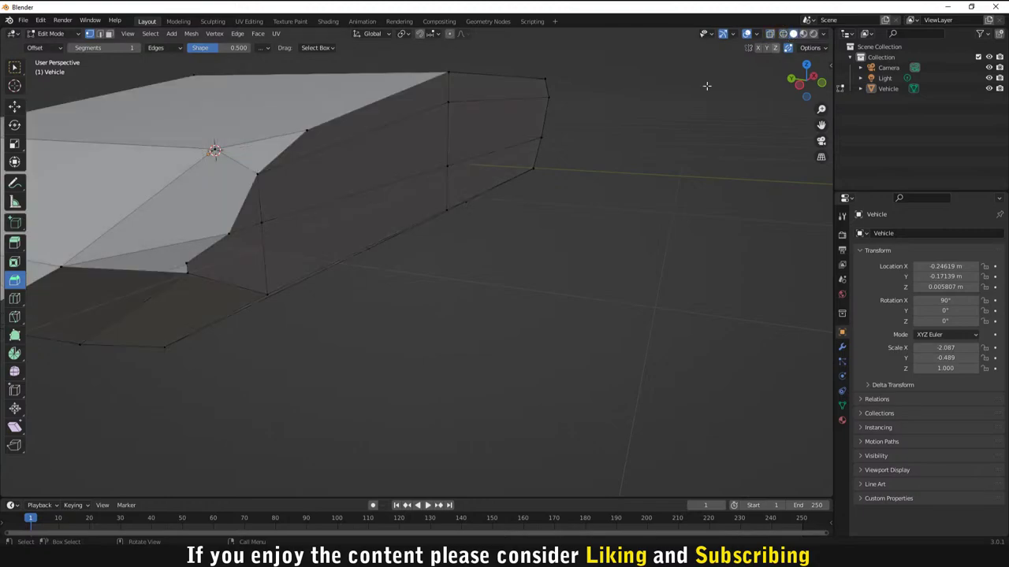
pyautogui.moveTo(260, 197); pyautogui.dragTo(290, 229, button='middle')
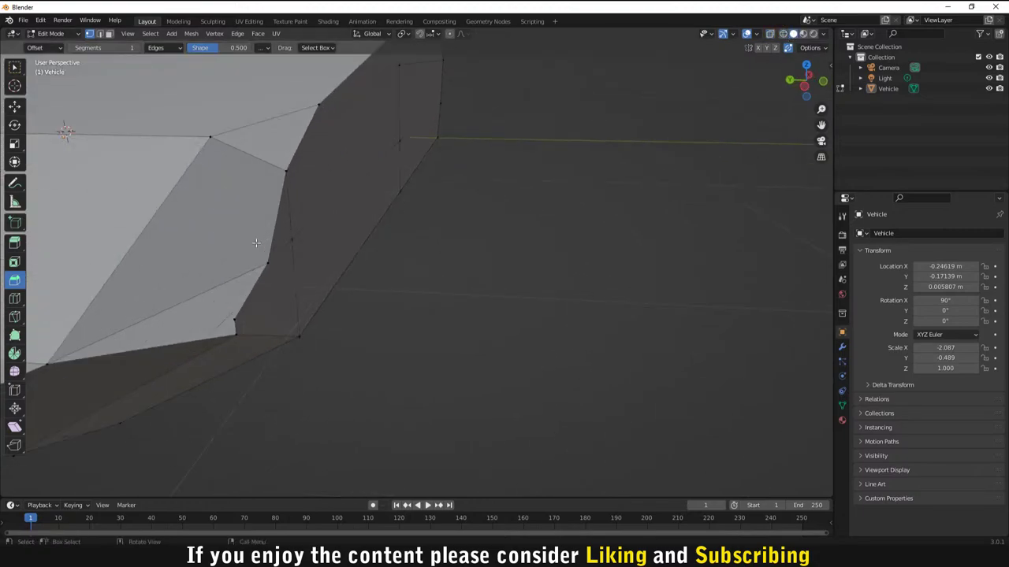
pyautogui.click(44, 364)
pyautogui.keyDown('shift'); pyautogui.click(253, 298); pyautogui.keyUp('shift')
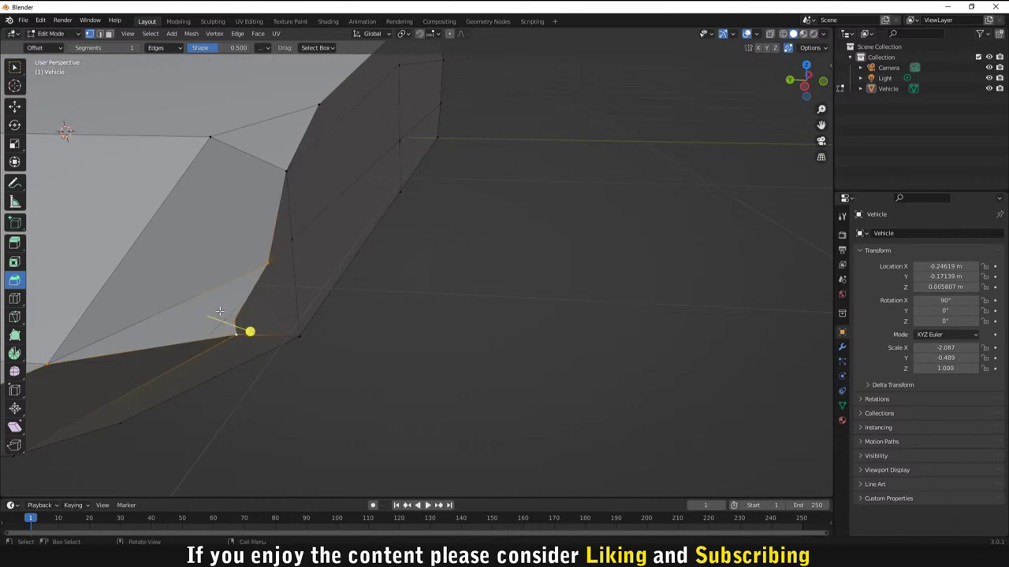
pyautogui.hotkey('ctrl', 'z')
pyautogui.hotkey('ctrl', 'z')
pyautogui.hotkey('ctrl', 'z')
pyautogui.hotkey('ctrl', 'z')
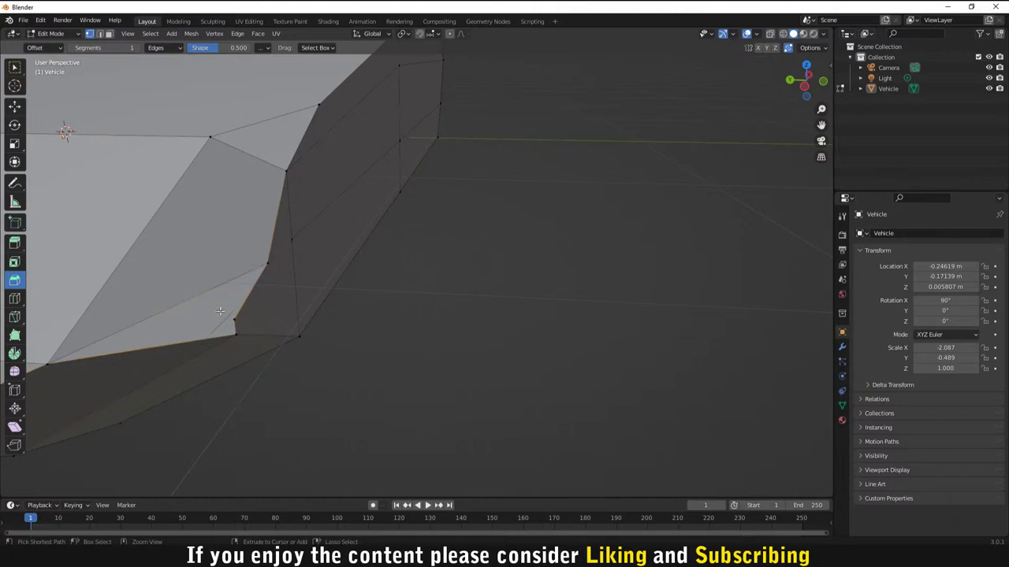
pyautogui.hotkey('ctrl', 'z')
pyautogui.hotkey('ctrl', 'z')
pyautogui.moveTo(220, 311); pyautogui.dragTo(370, 302, button='middle')
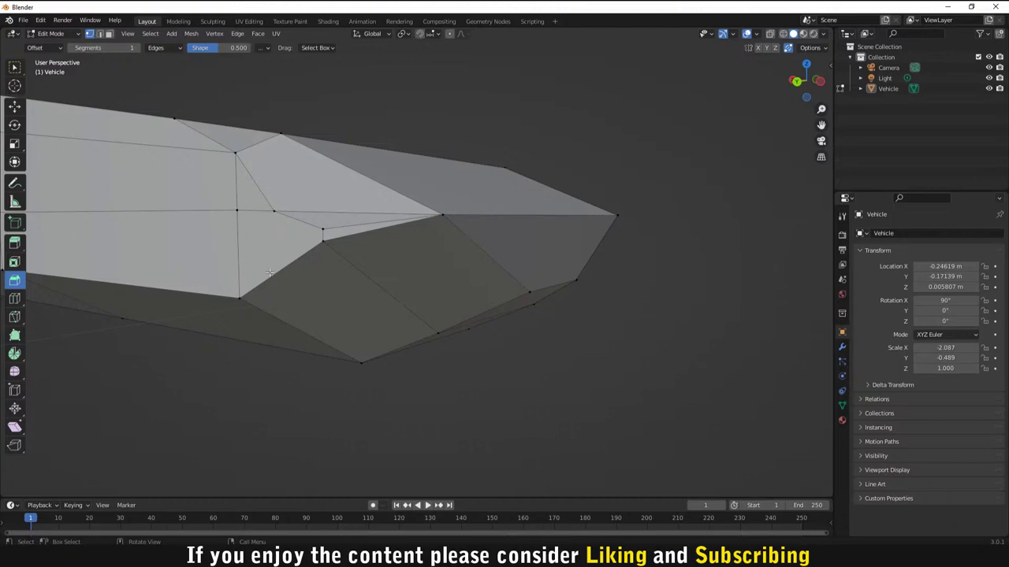
# Step: Knife a Z-locked vertical edge between the lower and upper vertices on the front flank
pyautogui.press('k')
pyautogui.click(274, 212)
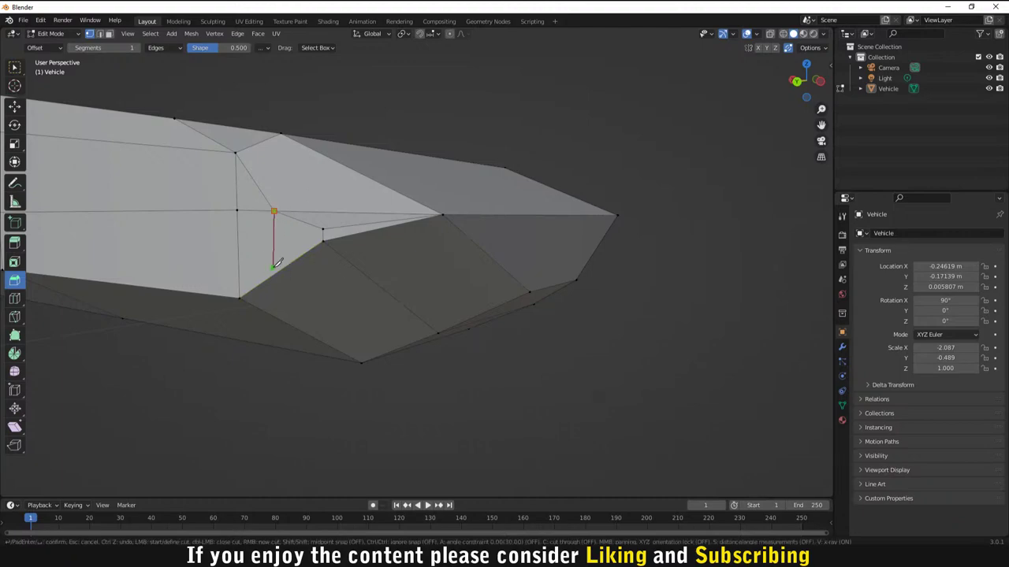
pyautogui.rightClick(276, 264)
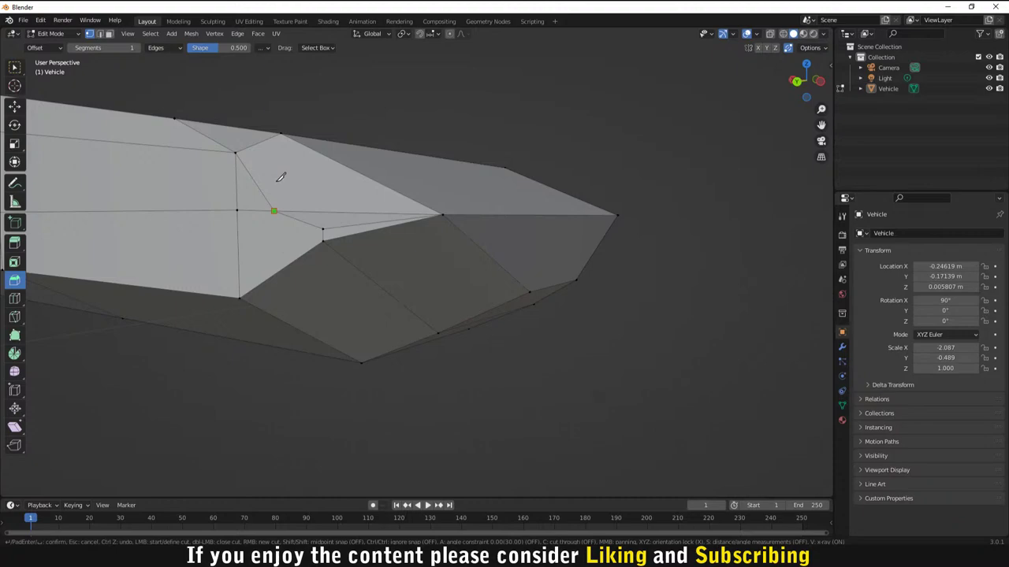
pyautogui.click(273, 211)
pyautogui.press('z')
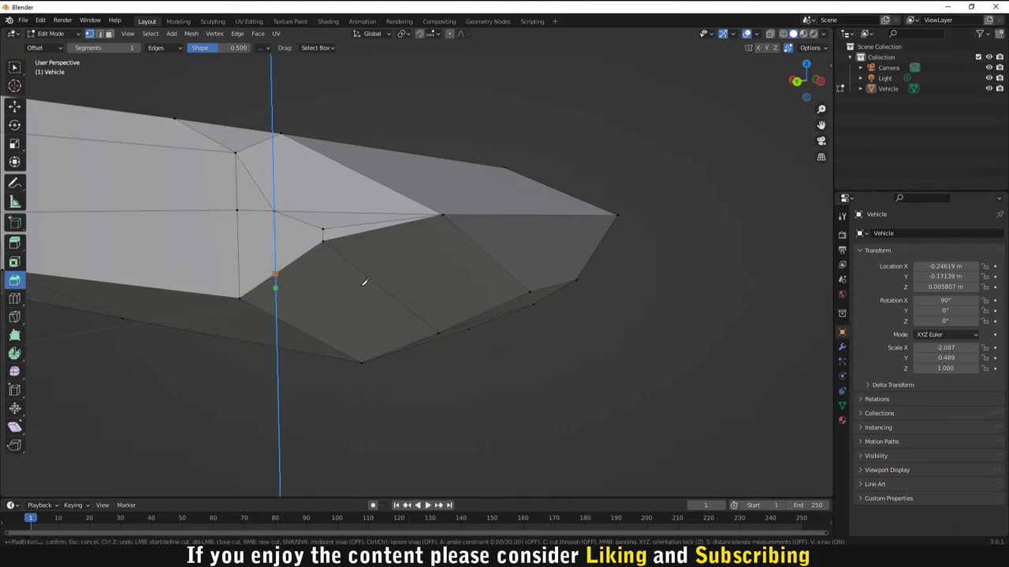
pyautogui.scroll(-8, 364, 281)
pyautogui.moveTo(360, 286); pyautogui.dragTo(334, 252, button='middle')
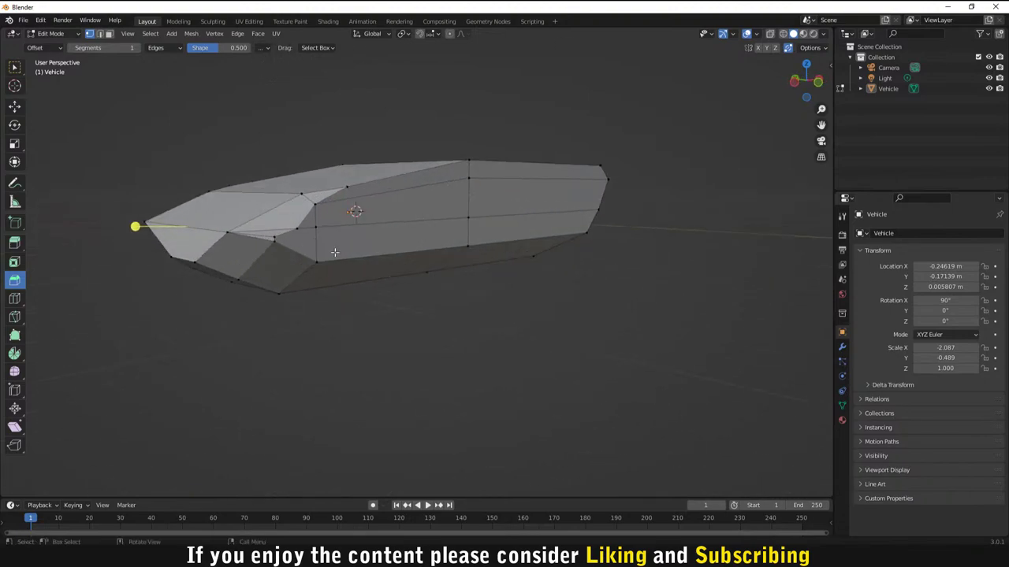
pyautogui.click(315, 261)
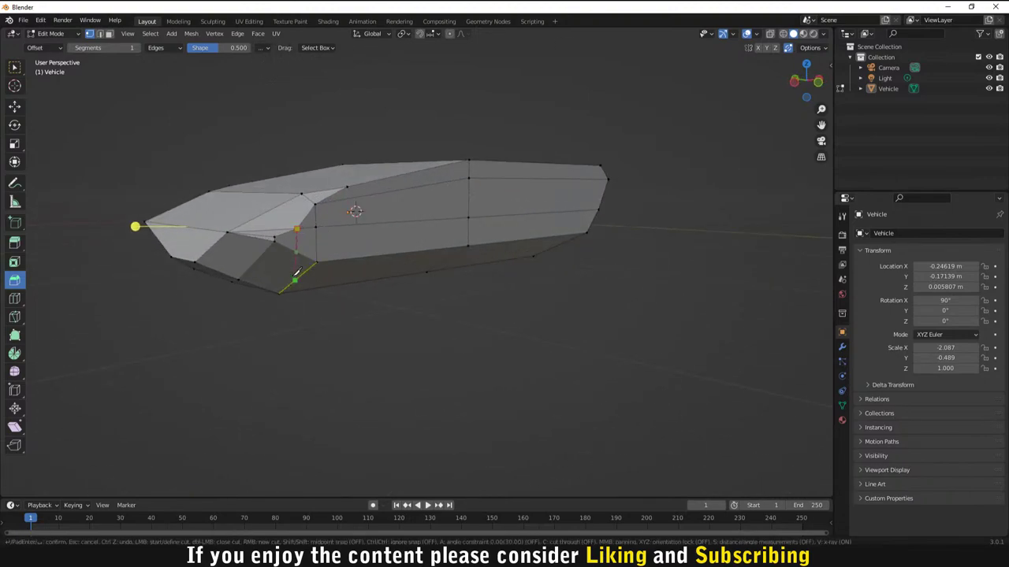
pyautogui.press('z')
pyautogui.press('z')
pyautogui.press('Return')
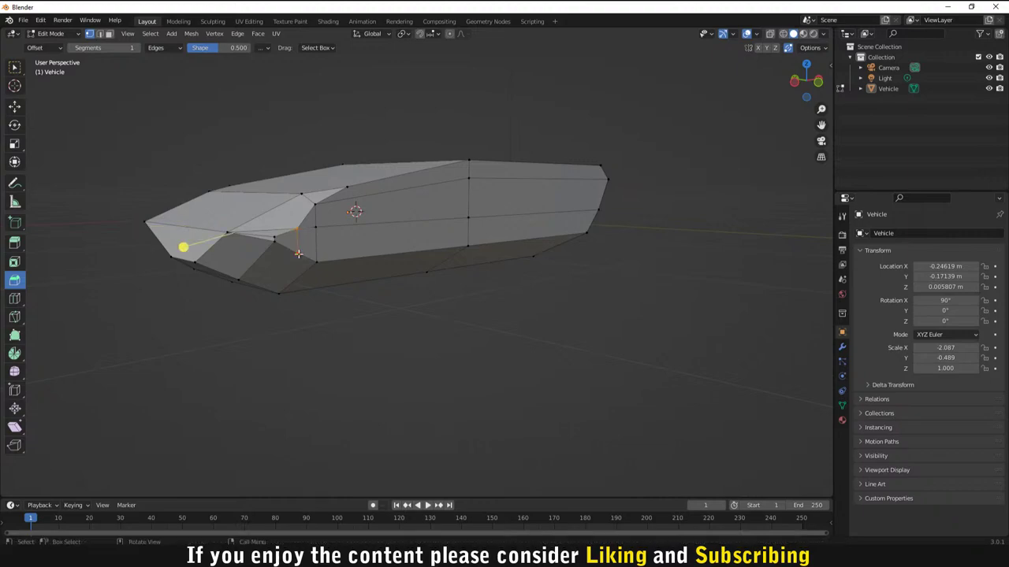
# Step: Hide the selected front faces to expose the geometry behind them
pyautogui.moveTo(492, 344); pyautogui.dragTo(394, 288, button='middle')
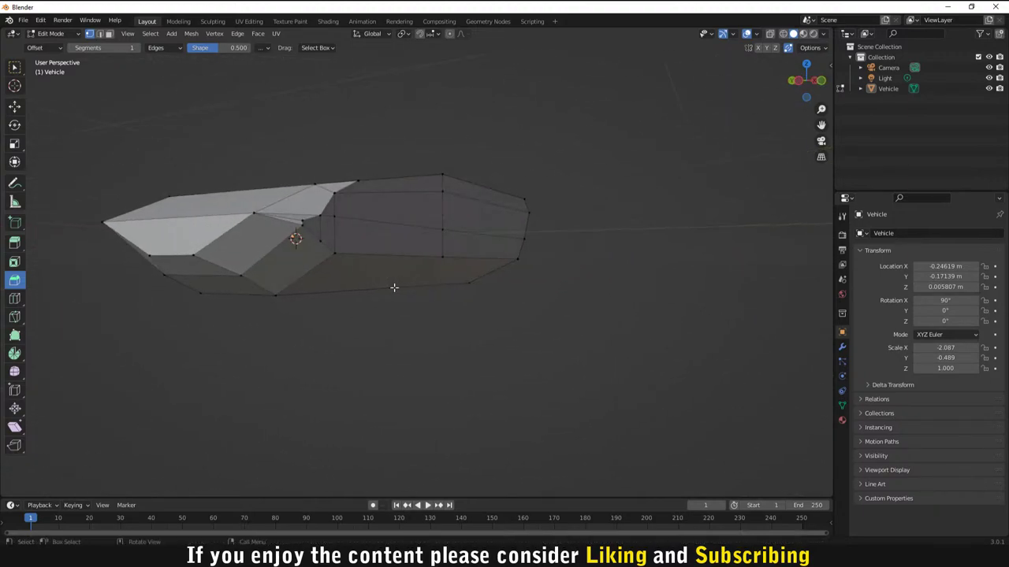
pyautogui.moveTo(172, 257); pyautogui.dragTo(189, 260)
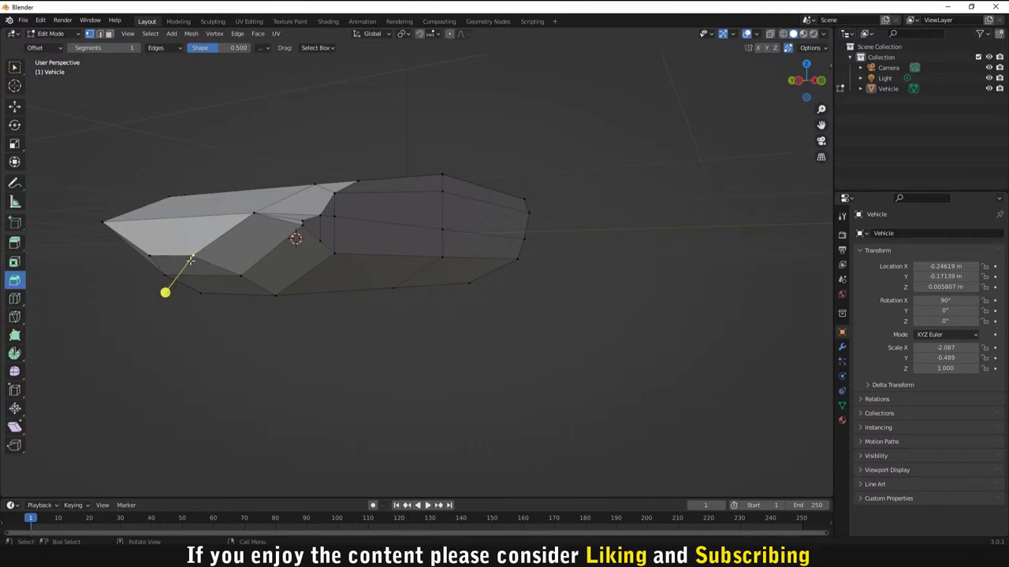
pyautogui.click(100, 34)
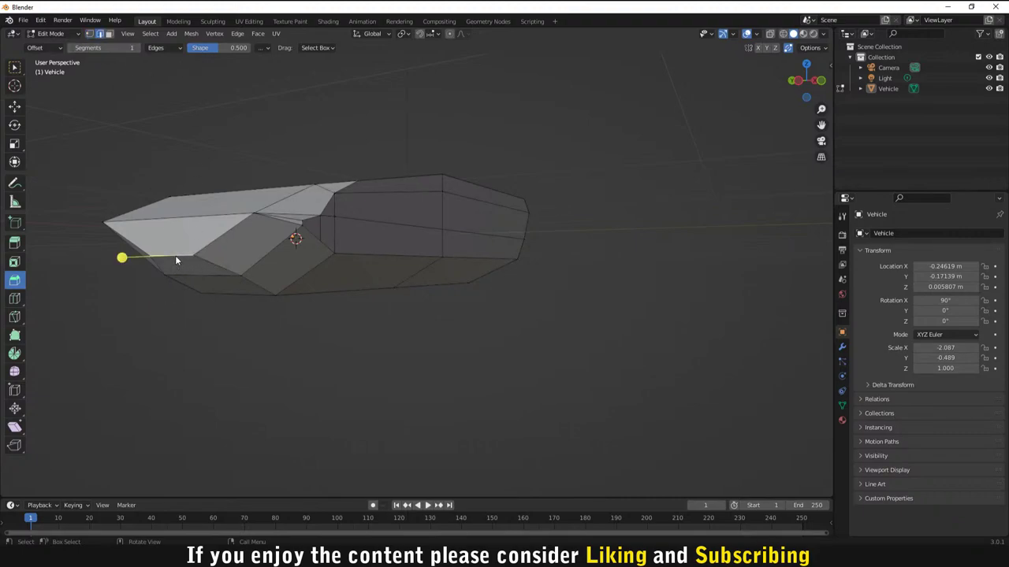
pyautogui.press('h')
pyautogui.press('z')
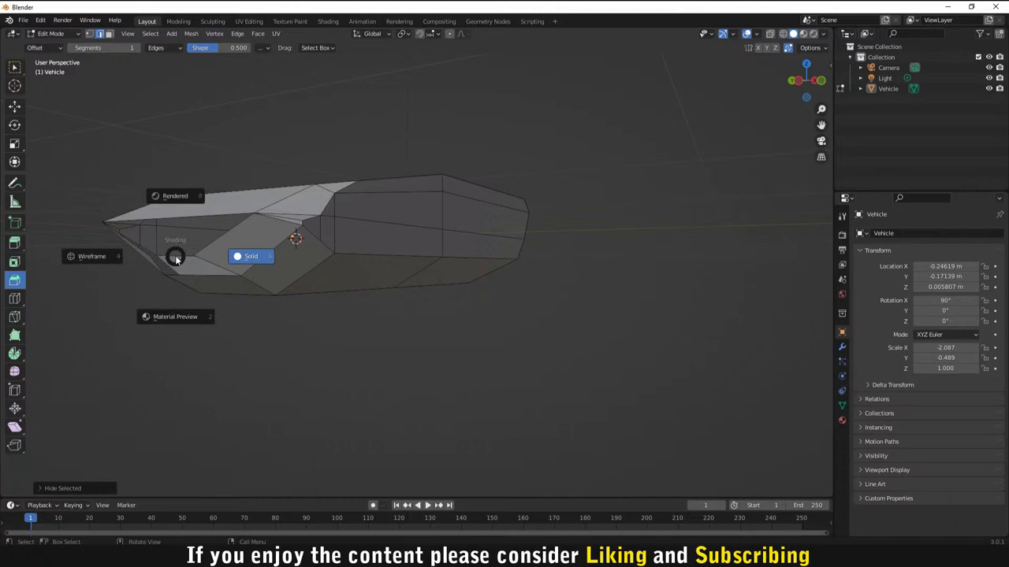
pyautogui.click(175, 258)
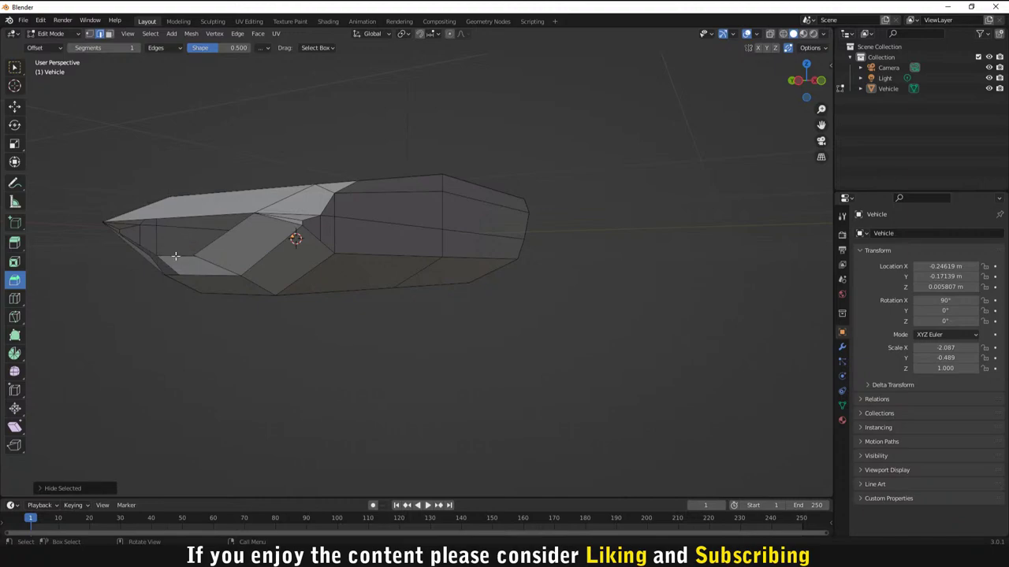
pyautogui.scroll(-3, 319, 341)
pyautogui.moveTo(320, 342); pyautogui.dragTo(288, 299, button='middle')
# Step: Pull the selected nose vertices, then a single nose vertex, back along the X axis
pyautogui.scroll(5, 228, 265)
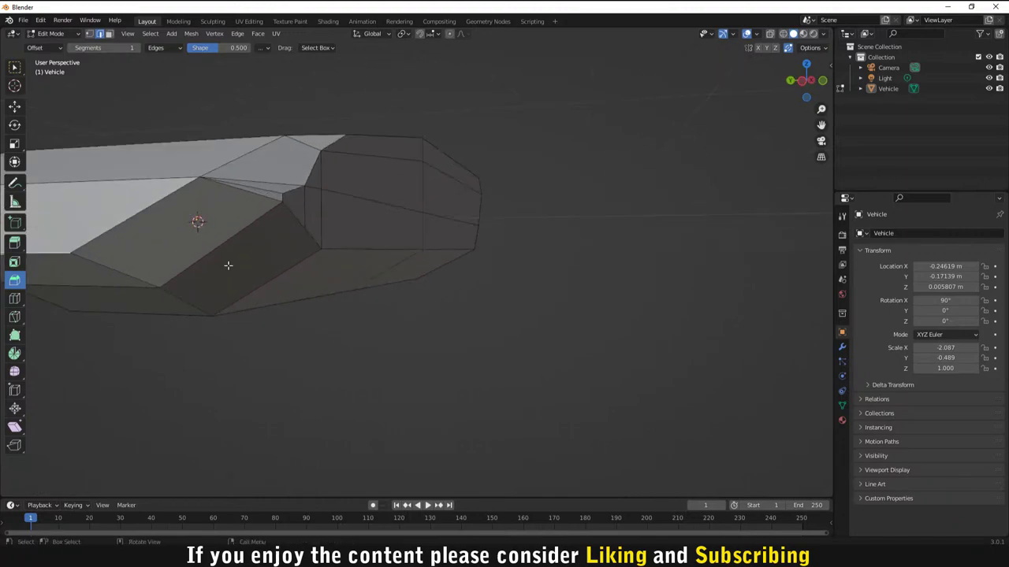
pyautogui.press('g')
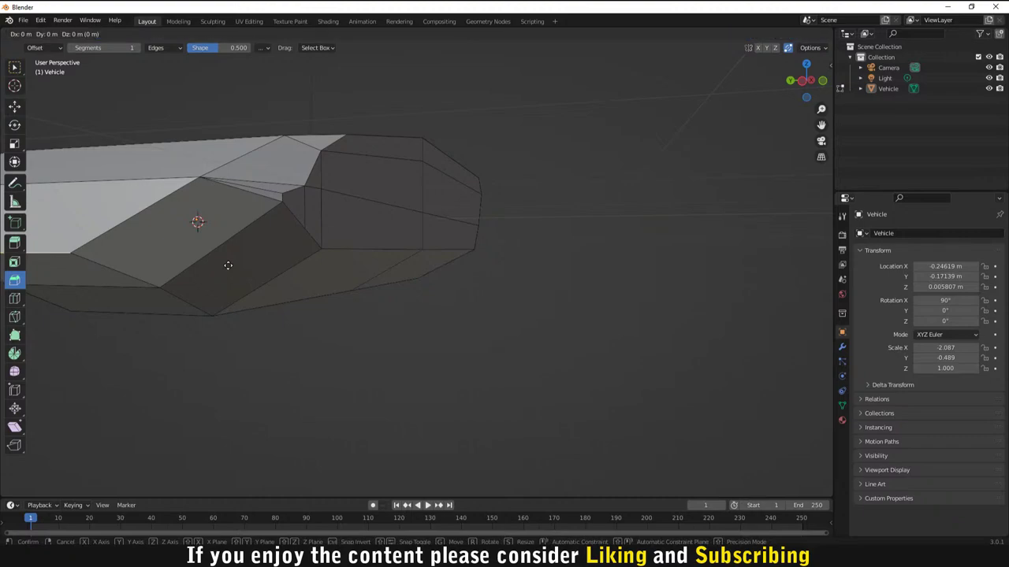
pyautogui.press('x')
pyautogui.click(268, 286)
pyautogui.moveTo(268, 286); pyautogui.dragTo(175, 293, button='middle')
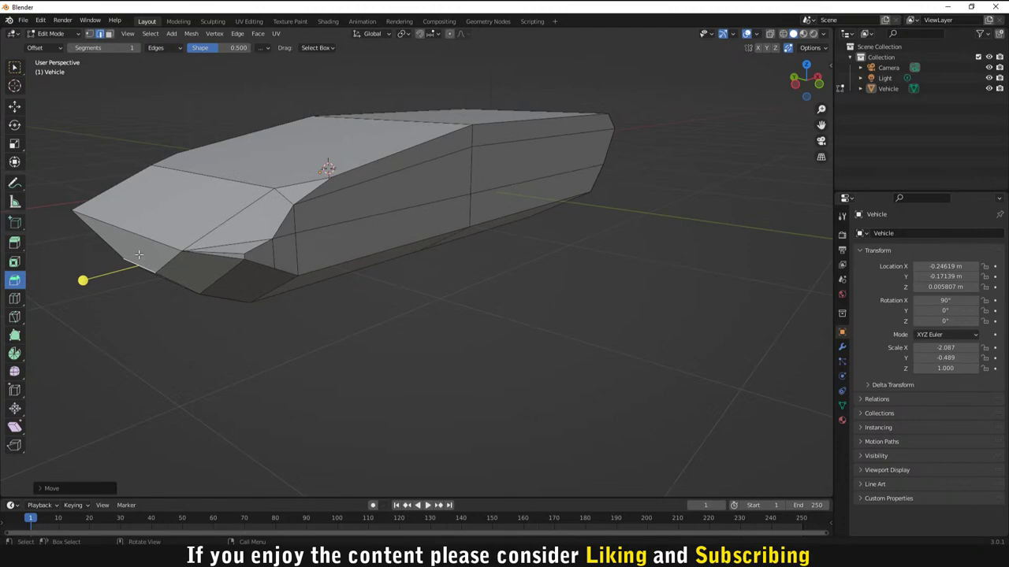
pyautogui.moveTo(139, 253); pyautogui.dragTo(162, 259, button='middle')
pyautogui.press('g')
pyautogui.press('z')
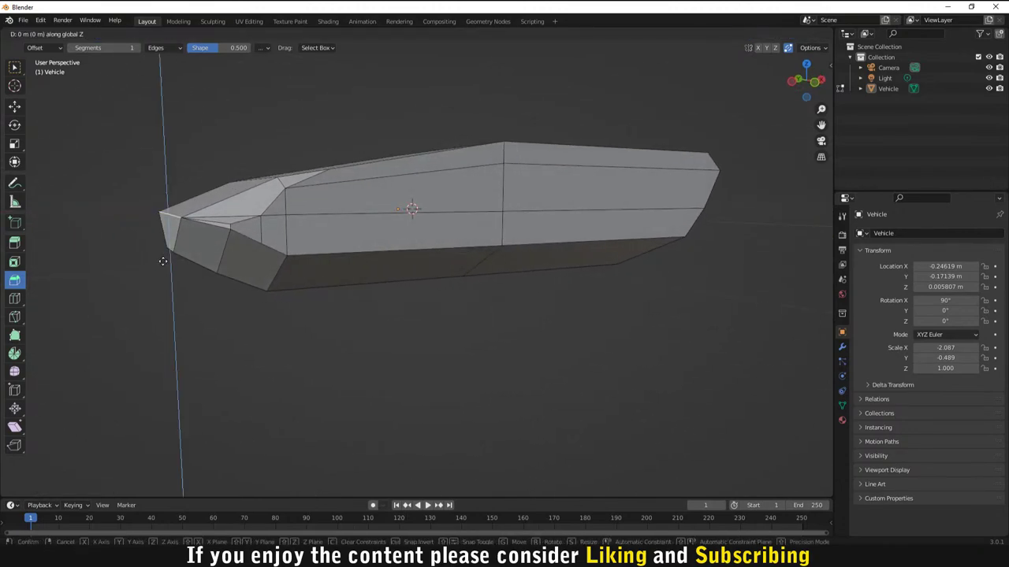
pyautogui.press('x')
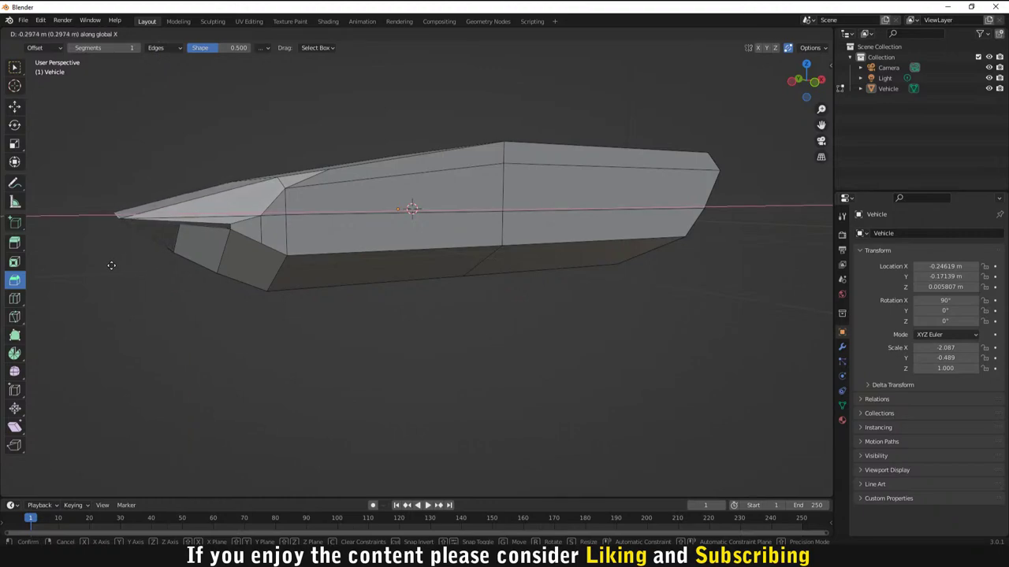
pyautogui.click(110, 263)
pyautogui.moveTo(111, 263); pyautogui.dragTo(296, 241, button='middle')
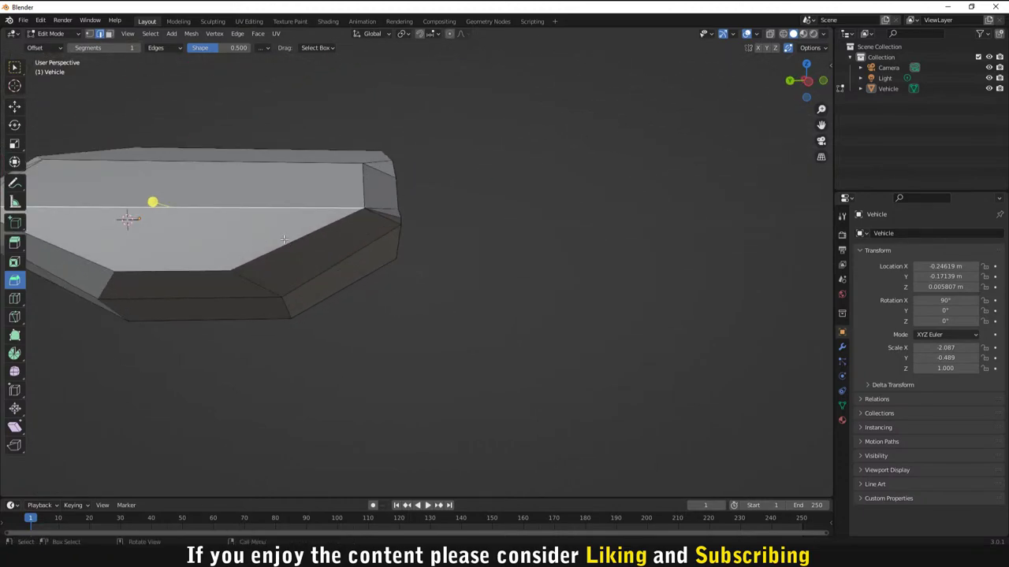
pyautogui.moveTo(215, 268); pyautogui.dragTo(167, 259, button='middle')
# Step: Raise the front nose edge about 0.042 m along Z
pyautogui.press('g')
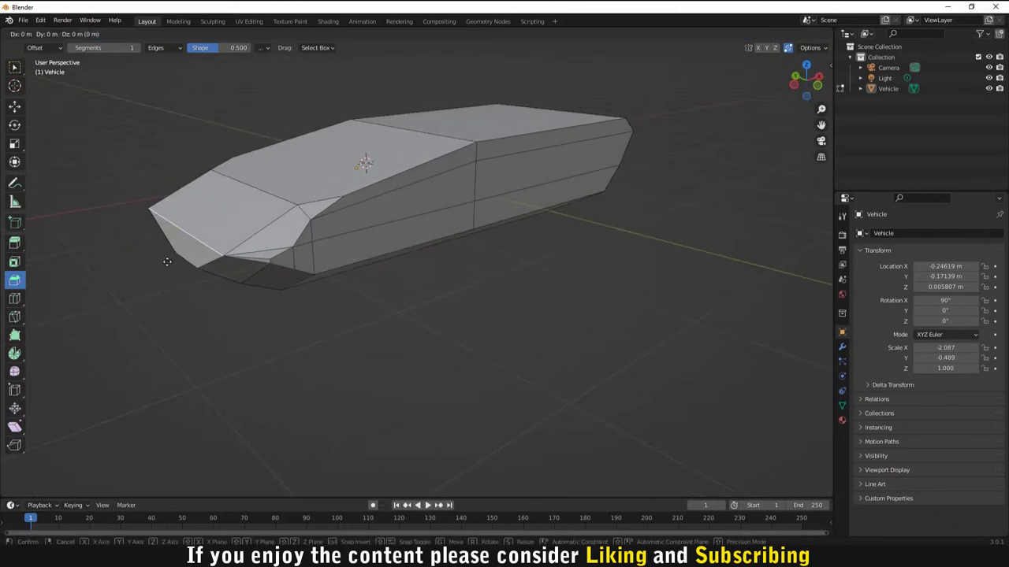
pyautogui.press('z')
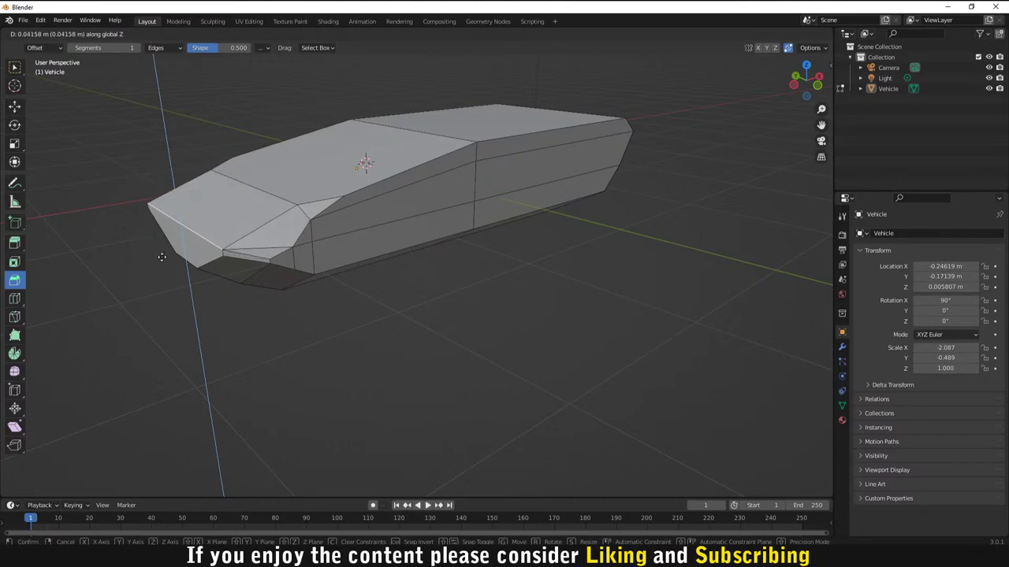
pyautogui.click(161, 258)
pyautogui.moveTo(161, 257)
pyautogui.mouseDown(button='middle')
pyautogui.moveTo(166, 239)
pyautogui.moveTo(212, 272)
pyautogui.moveTo(150, 266)
pyautogui.mouseUp(button='middle')
pyautogui.scroll(4, 280, 273)
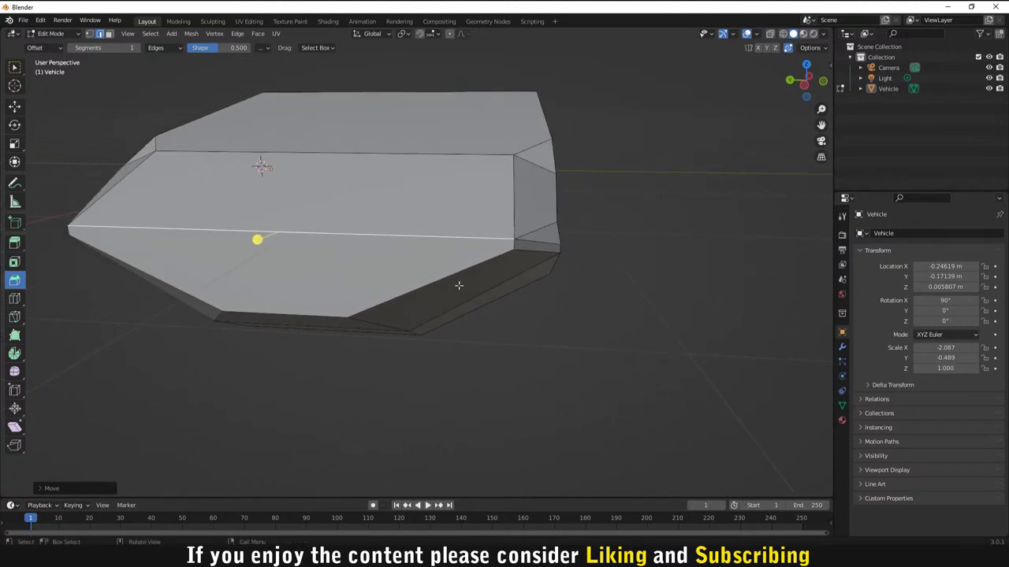
# Step: Knife a new edge across the side face to the left vertex
pyautogui.press('k')
pyautogui.click(510, 249)
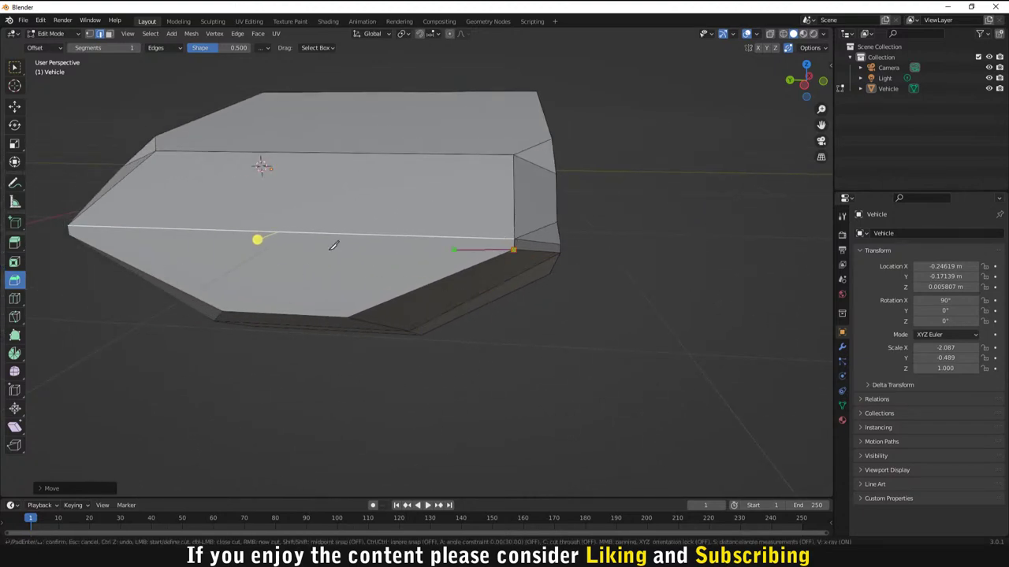
pyautogui.click(71, 233)
pyautogui.press('Return')
pyautogui.moveTo(70, 233); pyautogui.dragTo(284, 317, button='middle')
pyautogui.scroll(2, 276, 319)
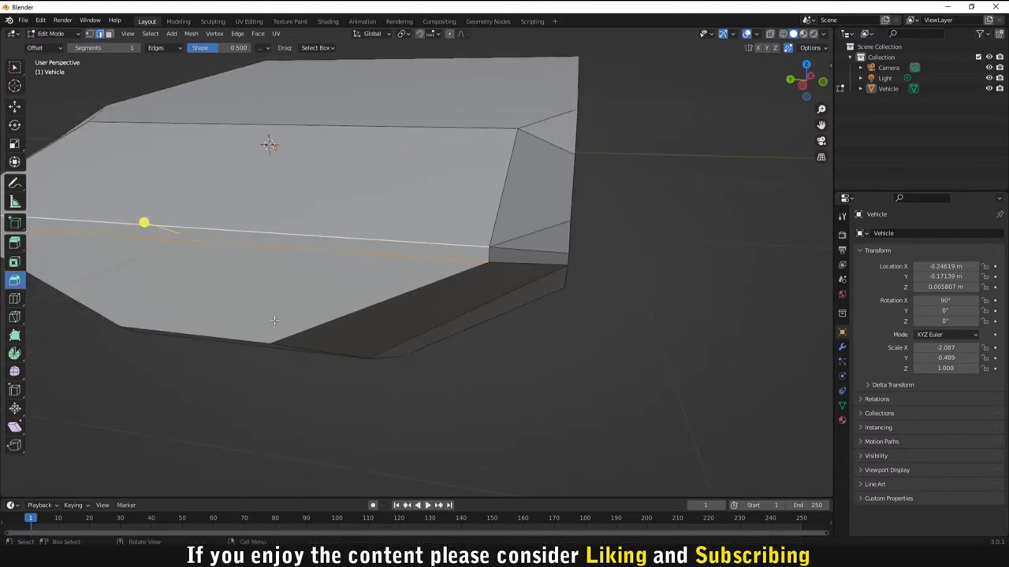
# Step: In face select mode, try selecting face strips on the body and nose, cancelling a move
pyautogui.click(109, 33)
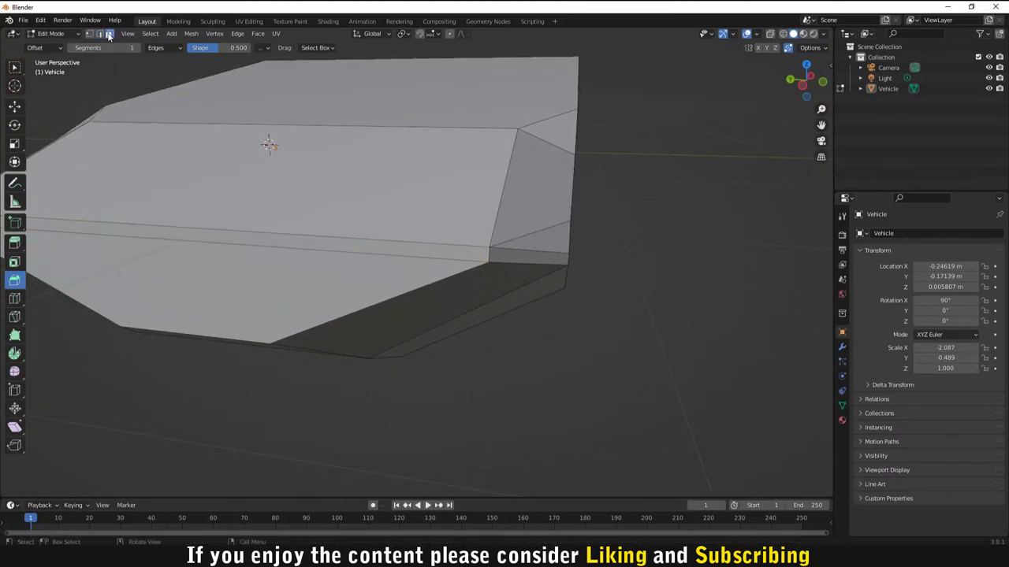
pyautogui.click(229, 238)
pyautogui.moveTo(239, 255); pyautogui.dragTo(181, 271, button='middle')
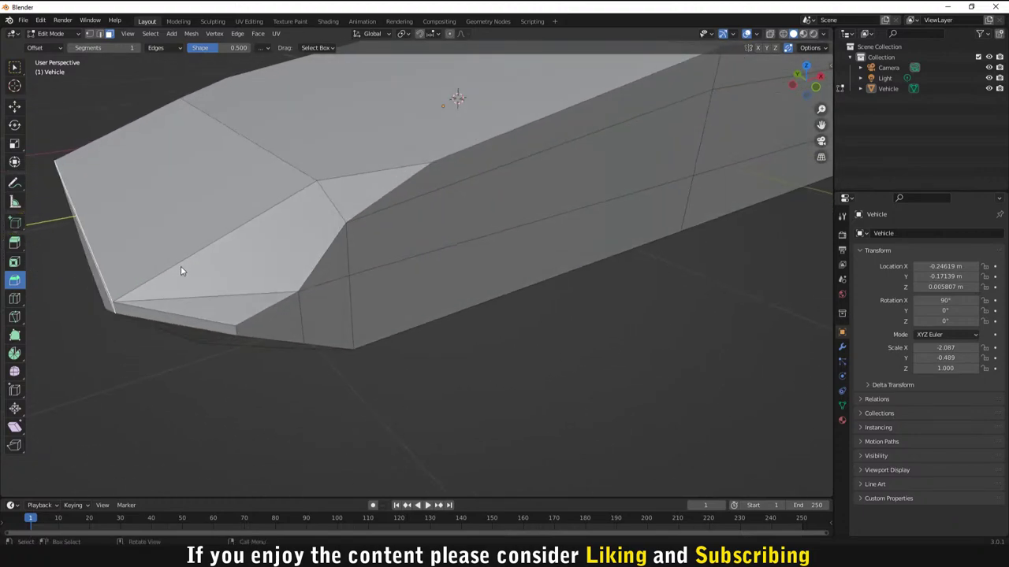
pyautogui.press('g')
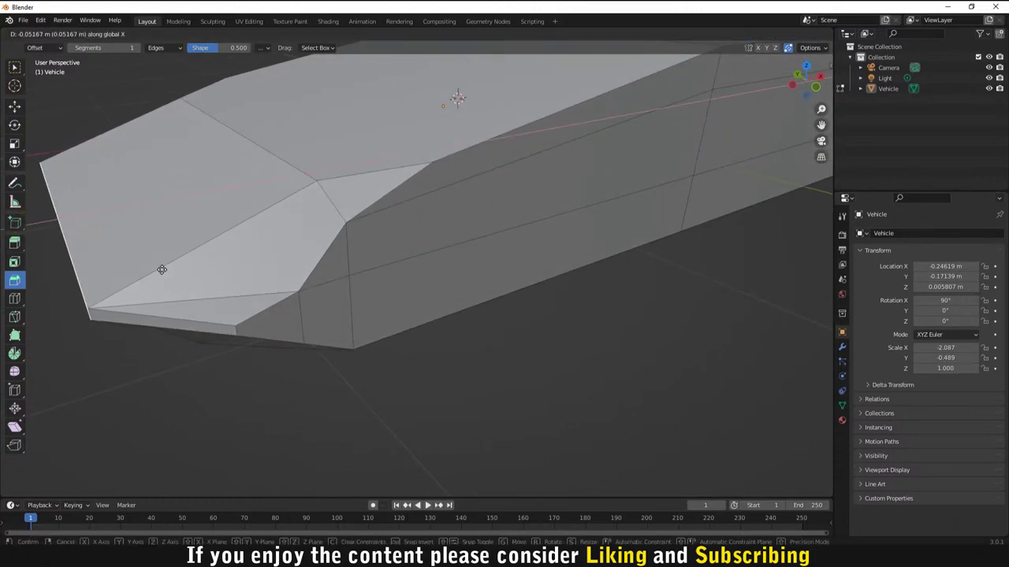
pyautogui.rightClick(150, 270)
pyautogui.click(155, 260)
pyautogui.moveTo(156, 257); pyautogui.dragTo(180, 191, button='middle')
pyautogui.click(155, 252)
pyautogui.click(252, 209)
pyautogui.click(225, 180)
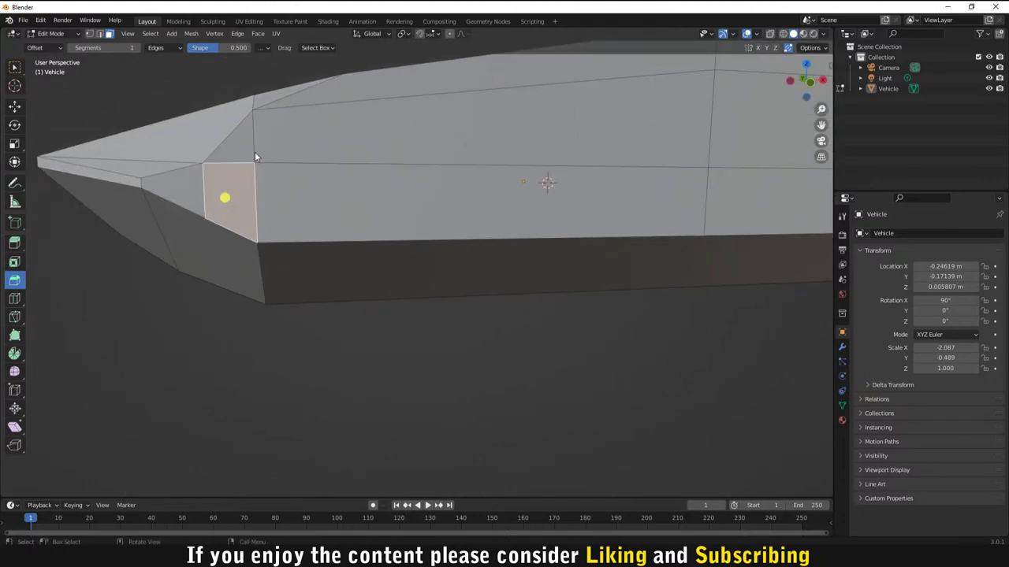
pyautogui.click(263, 152)
pyautogui.click(317, 385)
# Step: Try selecting side faces near the nose, then clear the face selection
pyautogui.scroll(-2, 315, 384)
pyautogui.scroll(2, 316, 389)
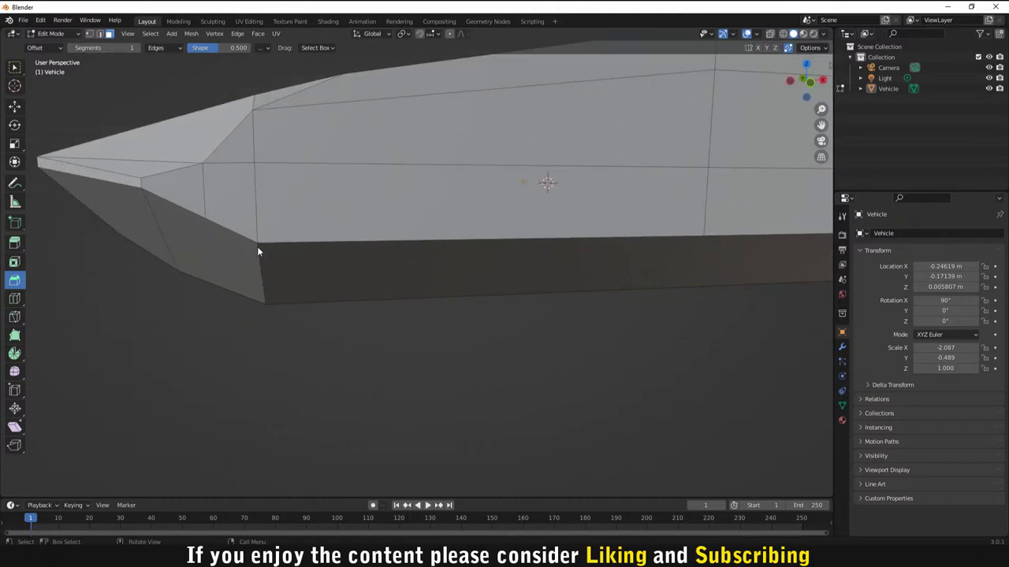
pyautogui.scroll(-2, 256, 252)
pyautogui.moveTo(257, 251); pyautogui.dragTo(251, 242, button='middle')
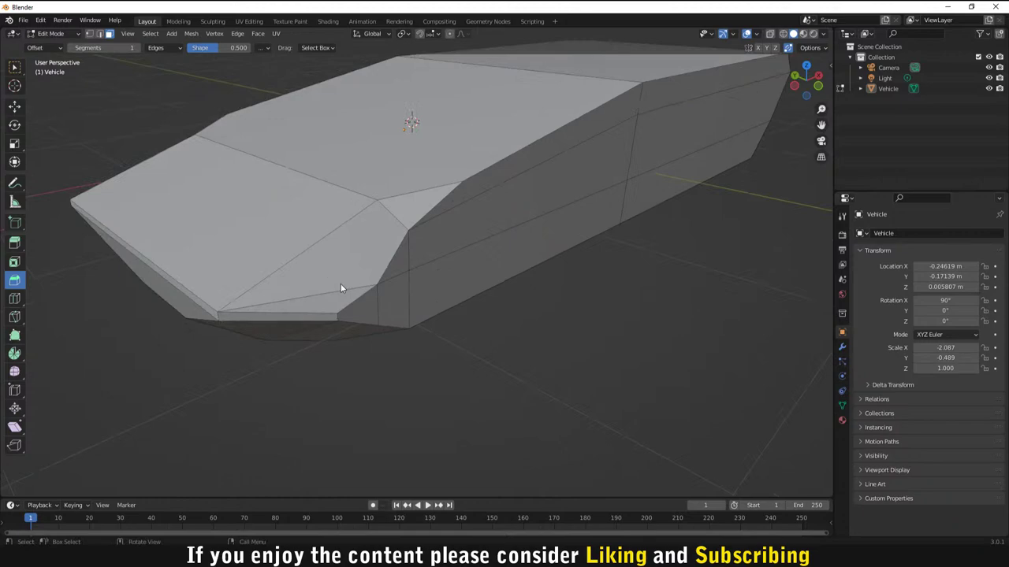
pyautogui.click(363, 285)
pyautogui.scroll(3, 360, 293)
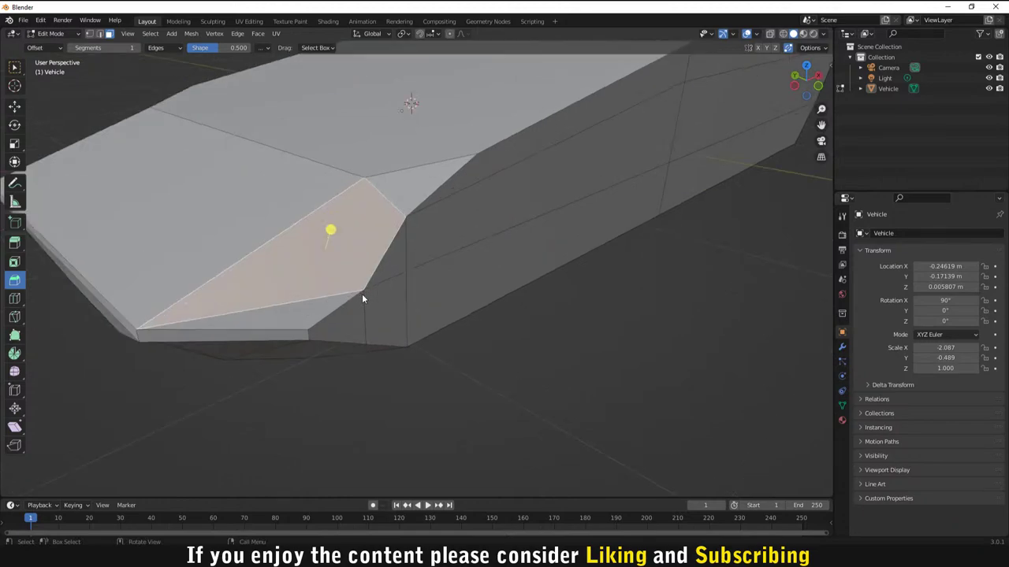
pyautogui.click(532, 340)
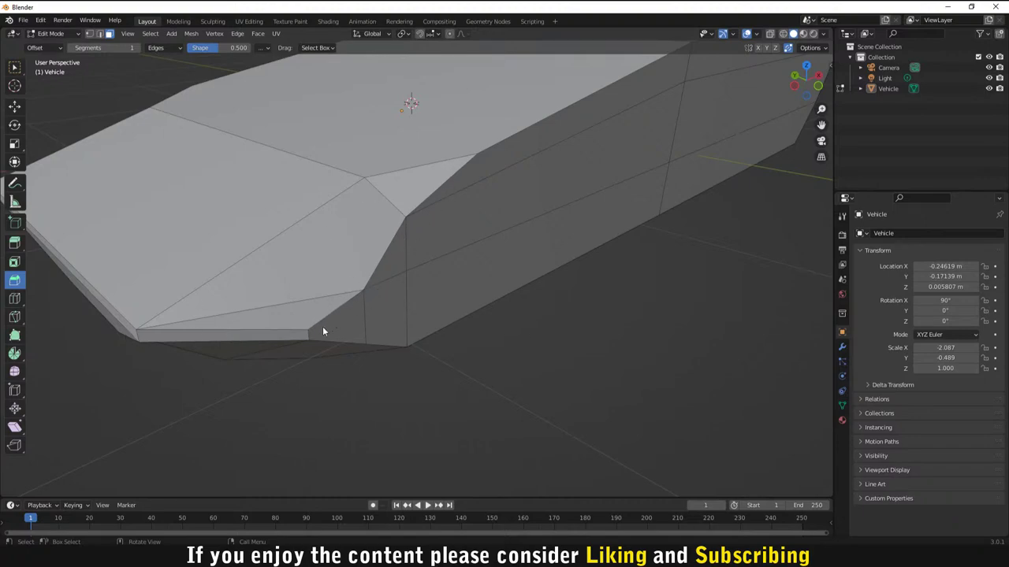
pyautogui.scroll(-3, 360, 329)
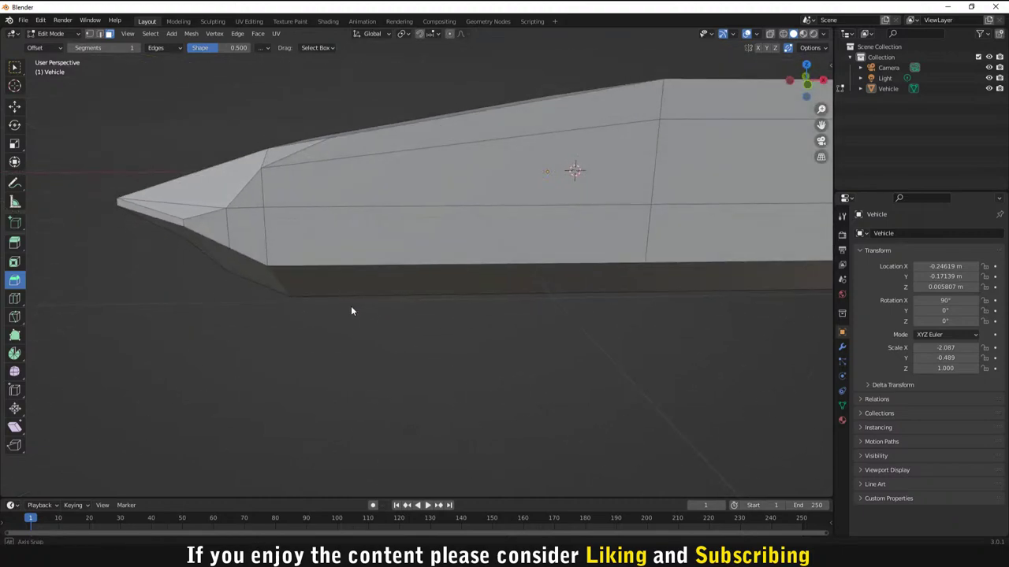
pyautogui.moveTo(351, 310); pyautogui.dragTo(415, 221, button='middle')
pyautogui.click(416, 221)
pyautogui.moveTo(478, 257); pyautogui.dragTo(445, 295, button='middle')
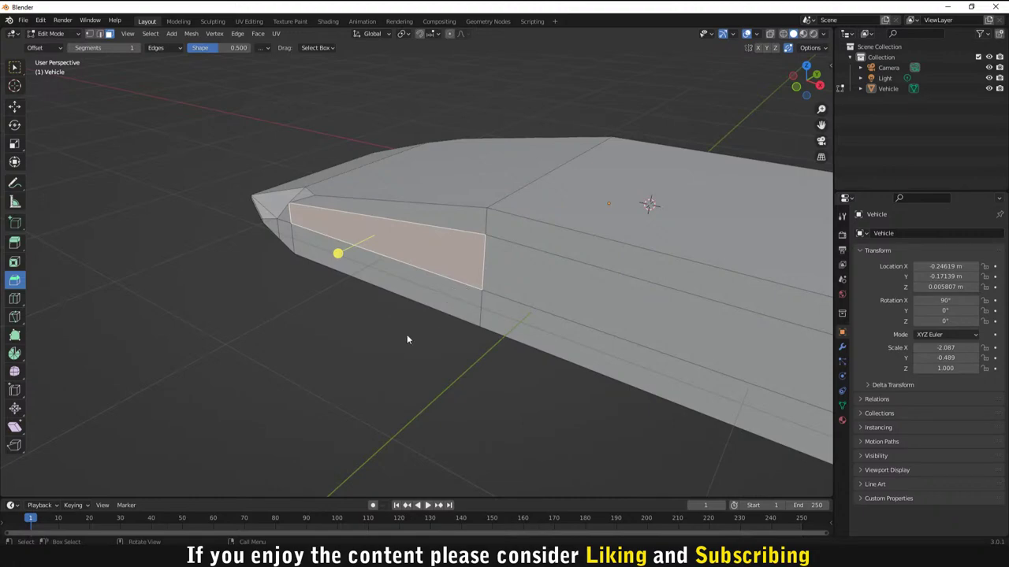
pyautogui.moveTo(493, 315); pyautogui.dragTo(394, 354, button='middle')
pyautogui.hotkey('alt', 'a')
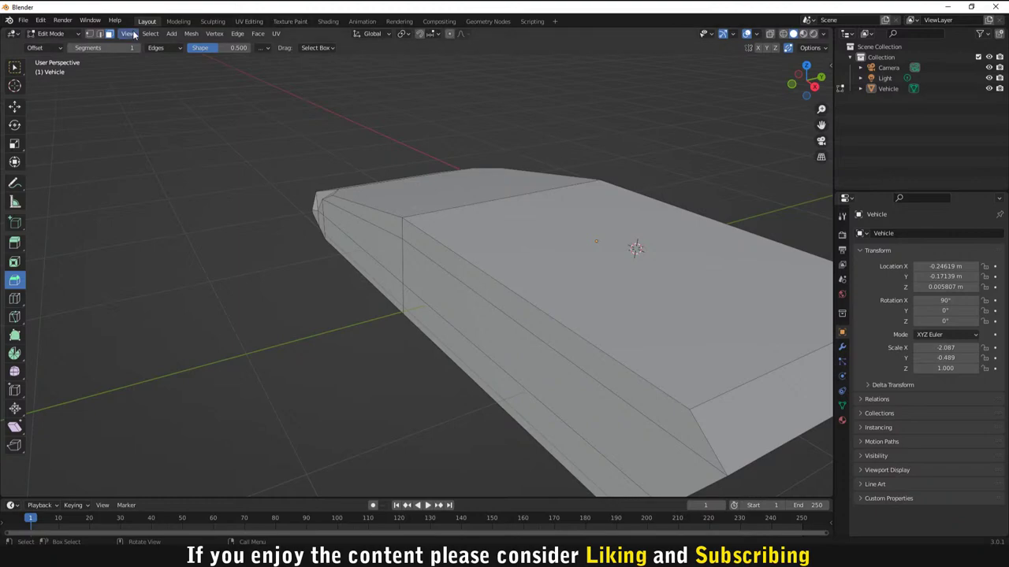
# Step: In edge select mode, select the side edge loop and scale it up about 1.04
pyautogui.click(100, 35)
pyautogui.moveTo(372, 300); pyautogui.dragTo(536, 234, button='middle')
pyautogui.keyDown('alt'); pyautogui.click(403, 247); pyautogui.keyUp('alt')
pyautogui.press('s')
pyautogui.click(496, 286)
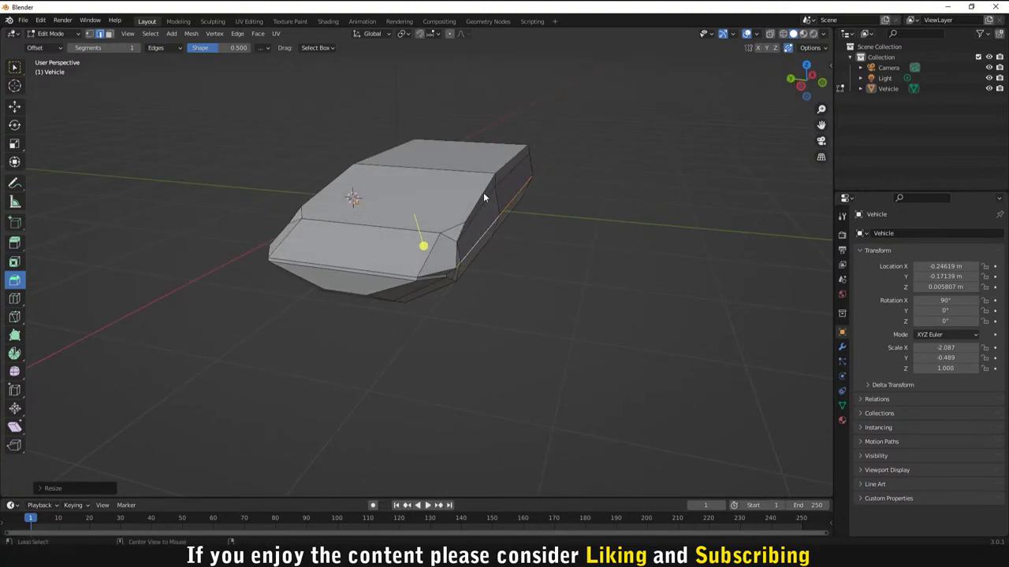
# Step: Shrink the selected side edge loop to about 0.82 scale, viewing the hull from several angles
pyautogui.moveTo(500, 205); pyautogui.dragTo(531, 205, button='middle')
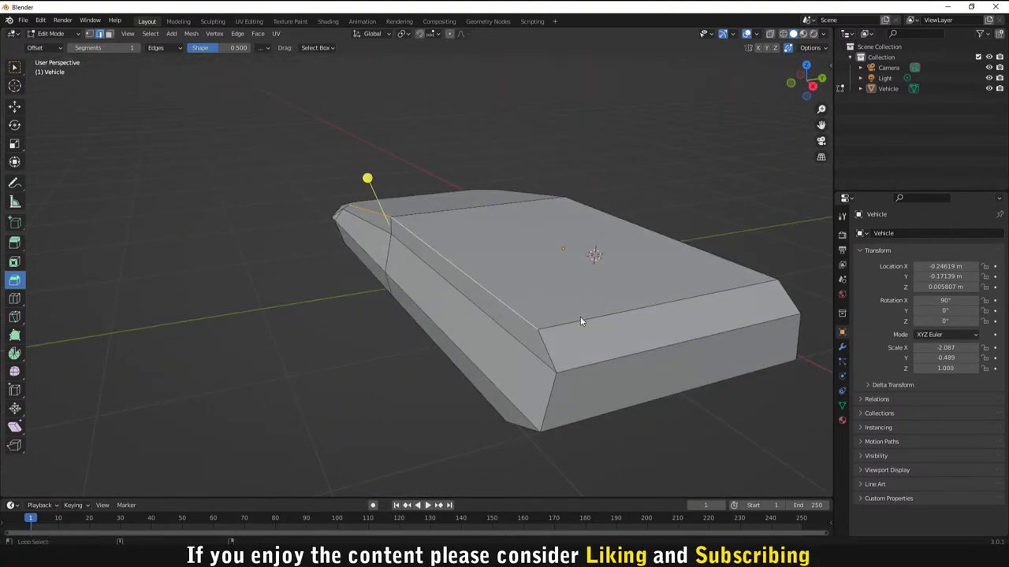
pyautogui.moveTo(580, 320); pyautogui.dragTo(364, 270, button='middle')
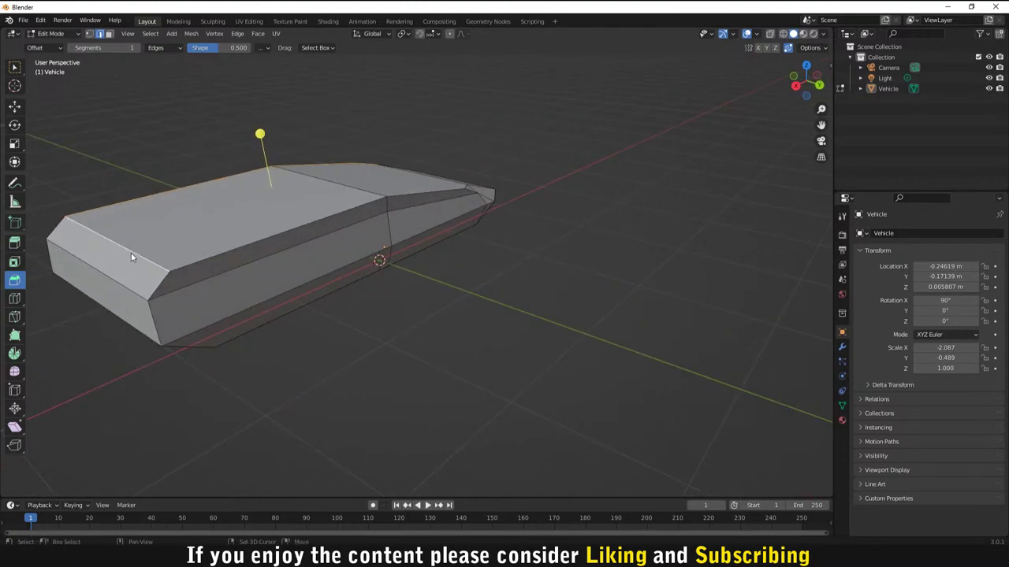
pyautogui.moveTo(131, 253); pyautogui.dragTo(230, 254, button='middle')
pyautogui.moveTo(428, 196); pyautogui.dragTo(272, 223, button='middle')
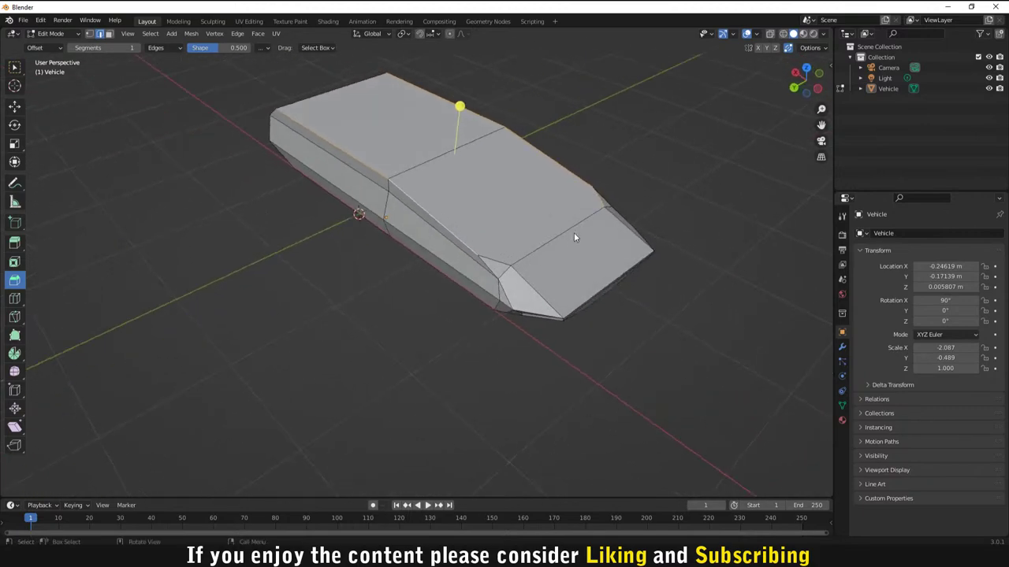
pyautogui.moveTo(497, 266); pyautogui.dragTo(597, 178, button='middle')
pyautogui.press('s')
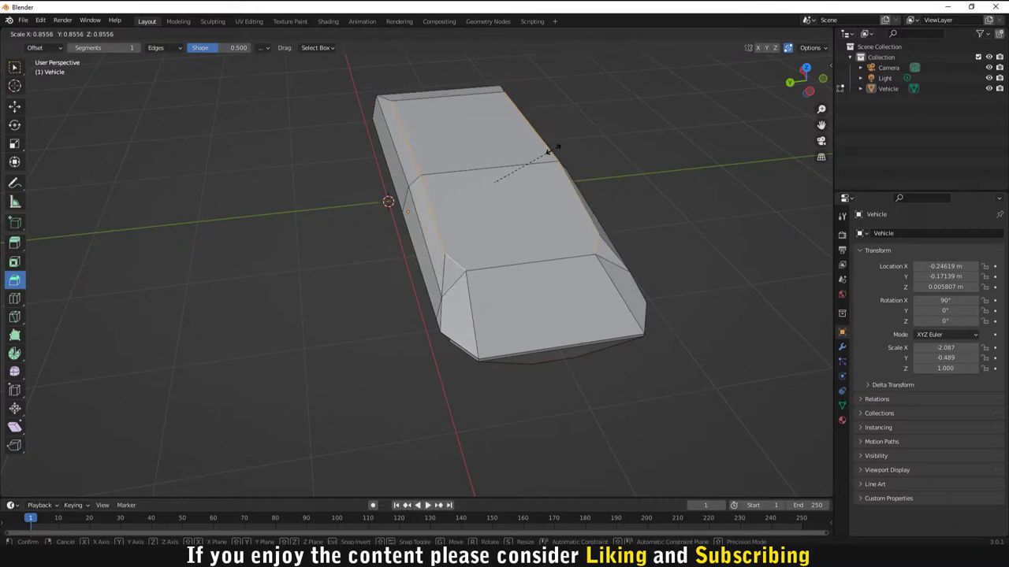
pyautogui.click(551, 153)
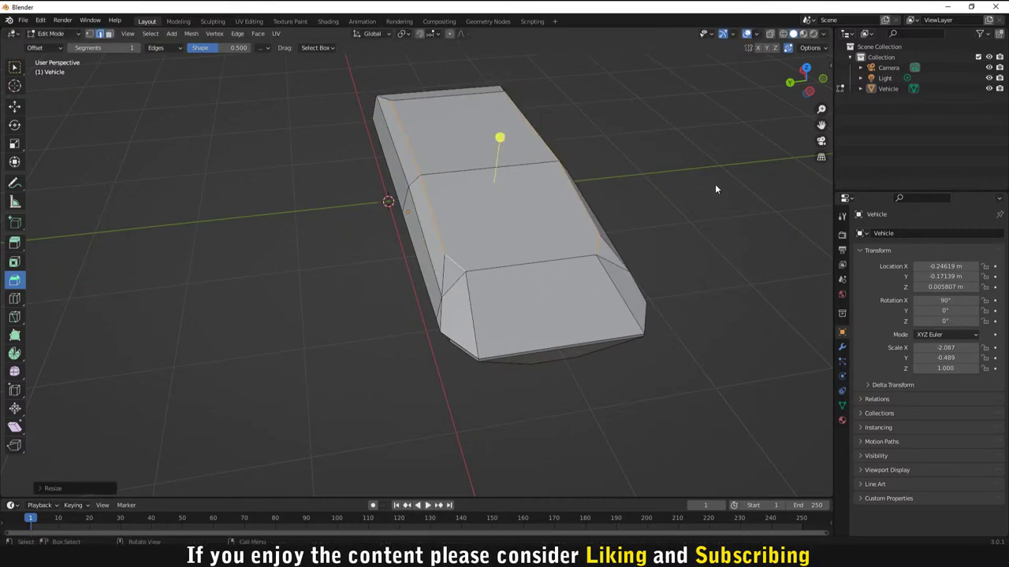
pyautogui.moveTo(715, 183); pyautogui.dragTo(706, 282, button='middle')
pyautogui.moveTo(646, 244); pyautogui.dragTo(490, 292, button='middle')
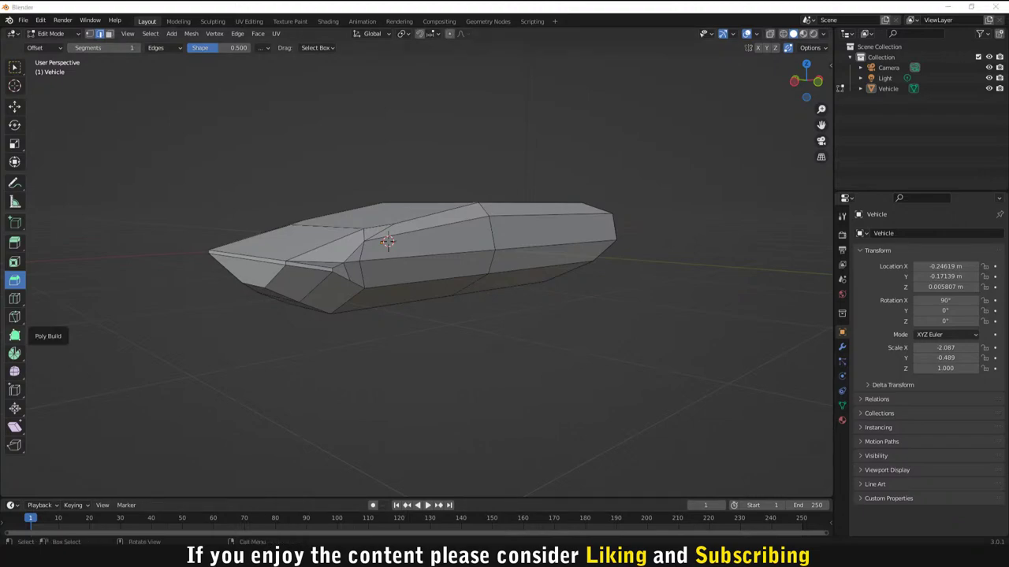
pyautogui.rightClick(366, 158)
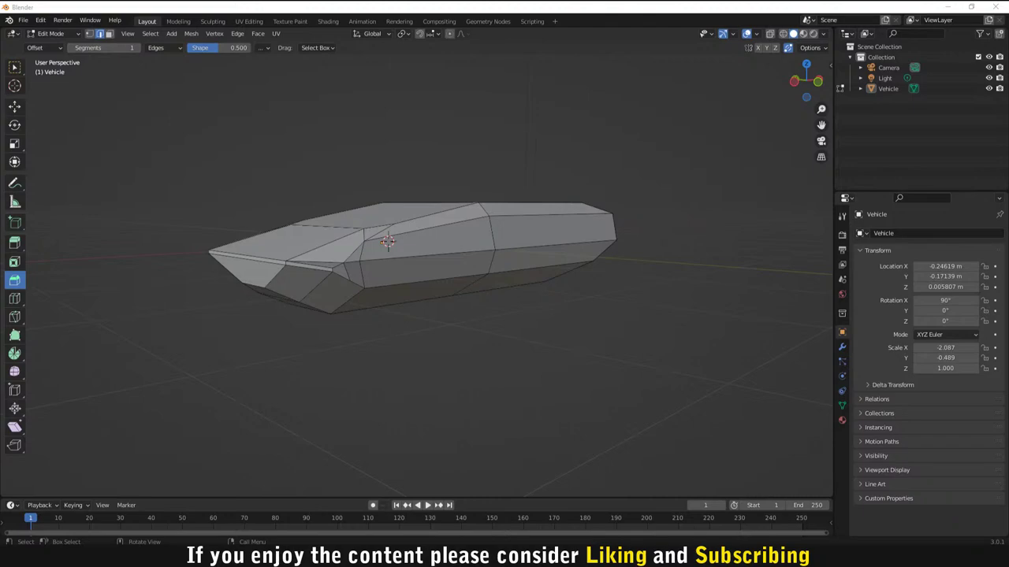
pyautogui.hotkey('alt', 'Tab')
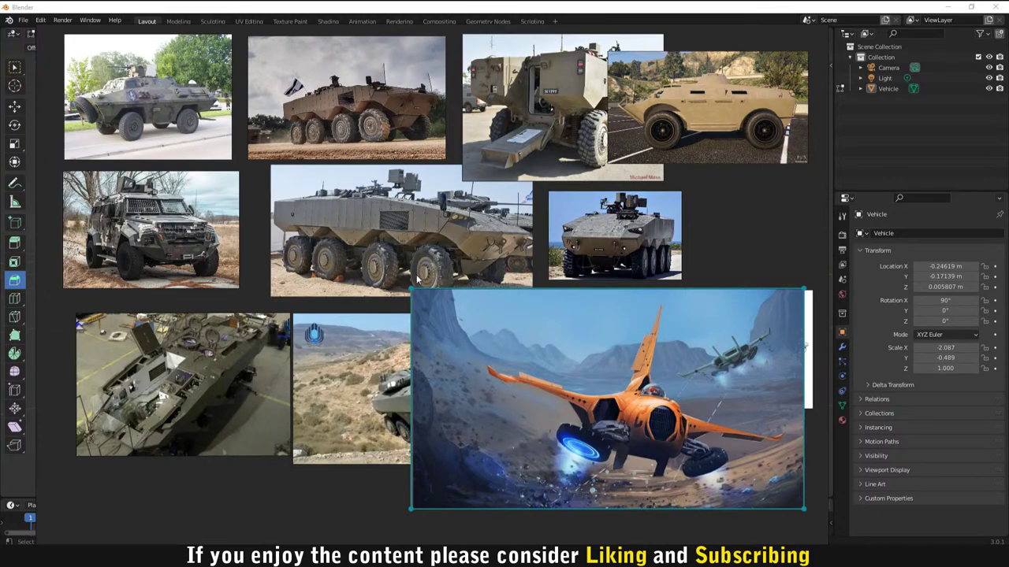
pyautogui.hotkey('alt', 'Tab')
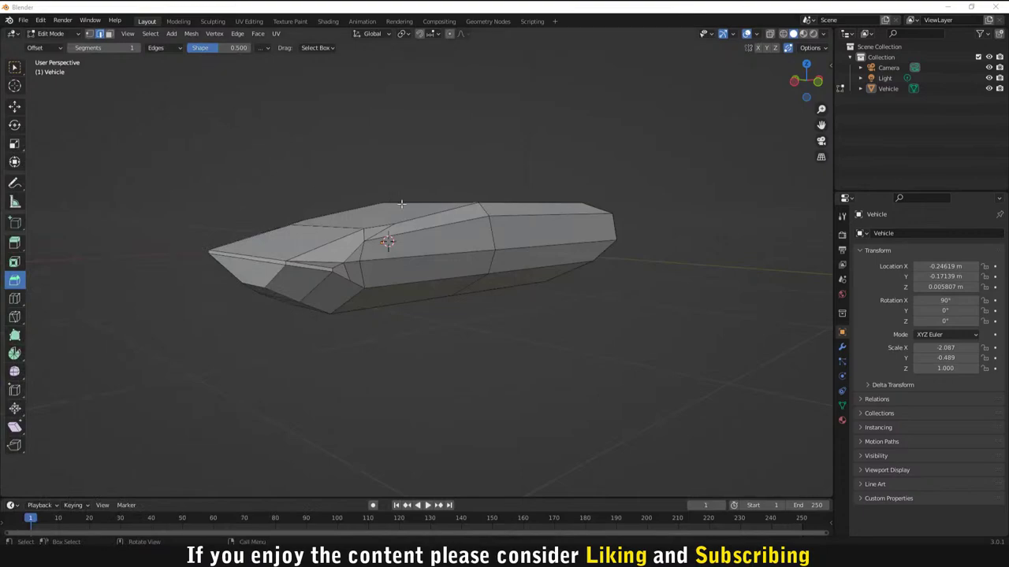
pyautogui.moveTo(401, 204); pyautogui.dragTo(516, 173, button='middle')
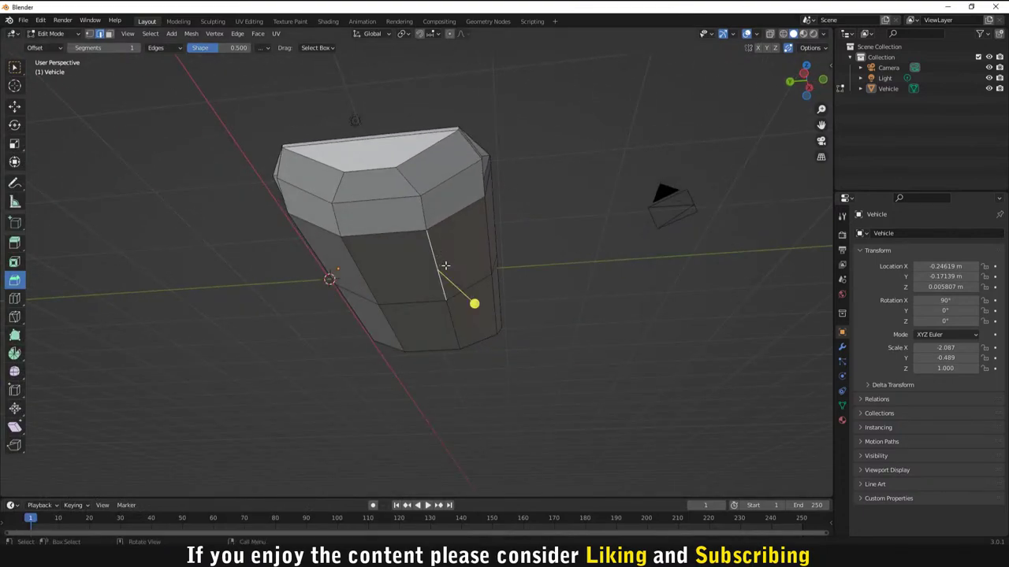
# Step: Extrude the hull's lower side face outward 0.225 m into a skirt block
pyautogui.moveTo(445, 265); pyautogui.dragTo(319, 375, button='middle')
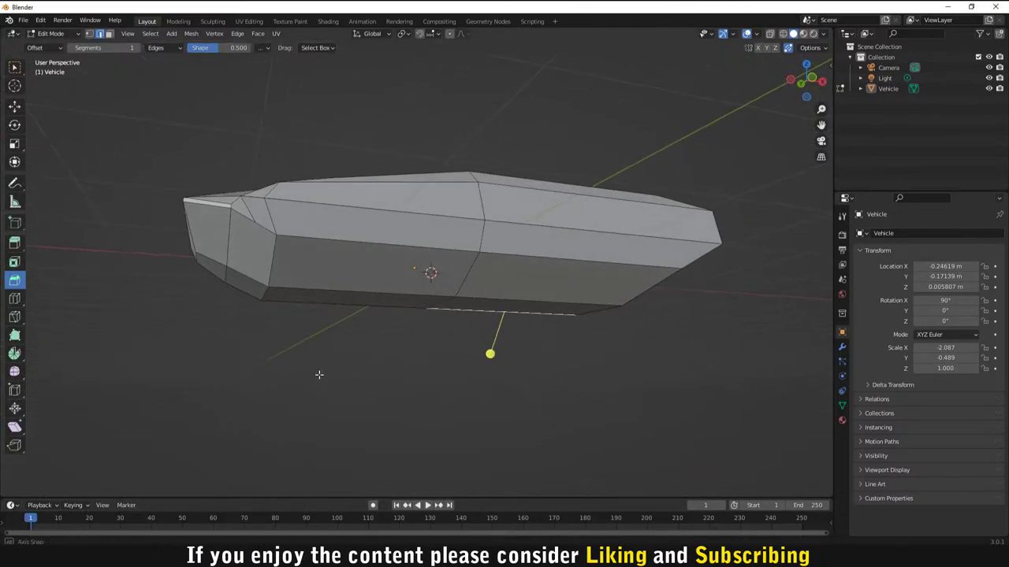
pyautogui.click(19, 69)
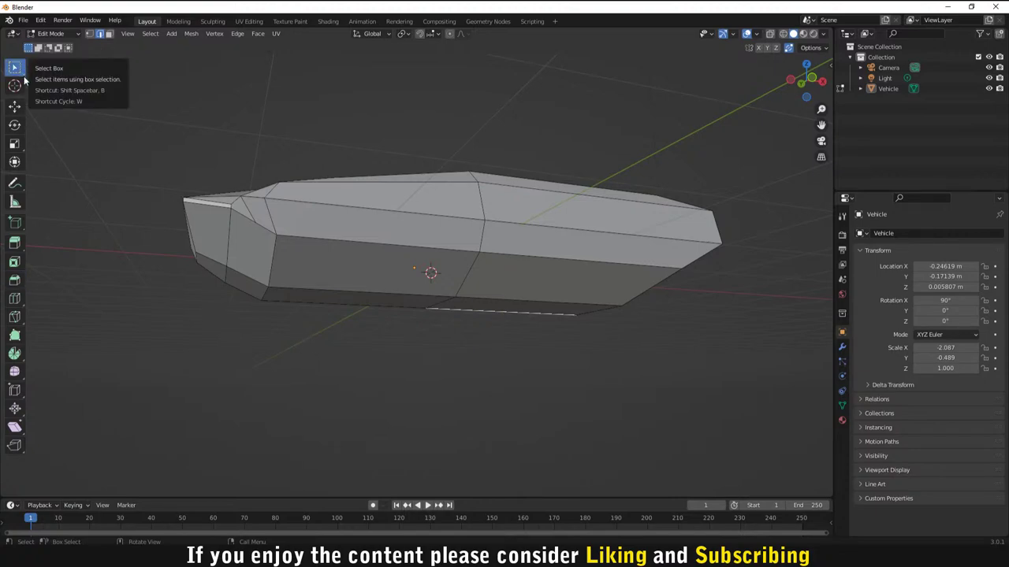
pyautogui.click(108, 35)
pyautogui.scroll(3, 367, 342)
pyautogui.click(370, 319)
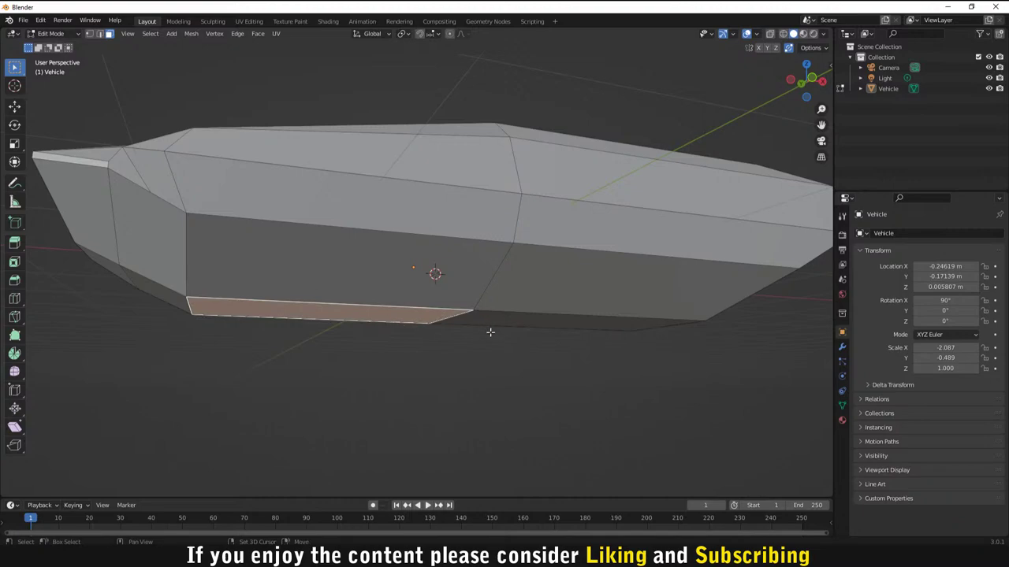
pyautogui.press('e')
pyautogui.moveTo(457, 362); pyautogui.dragTo(394, 408, button='middle')
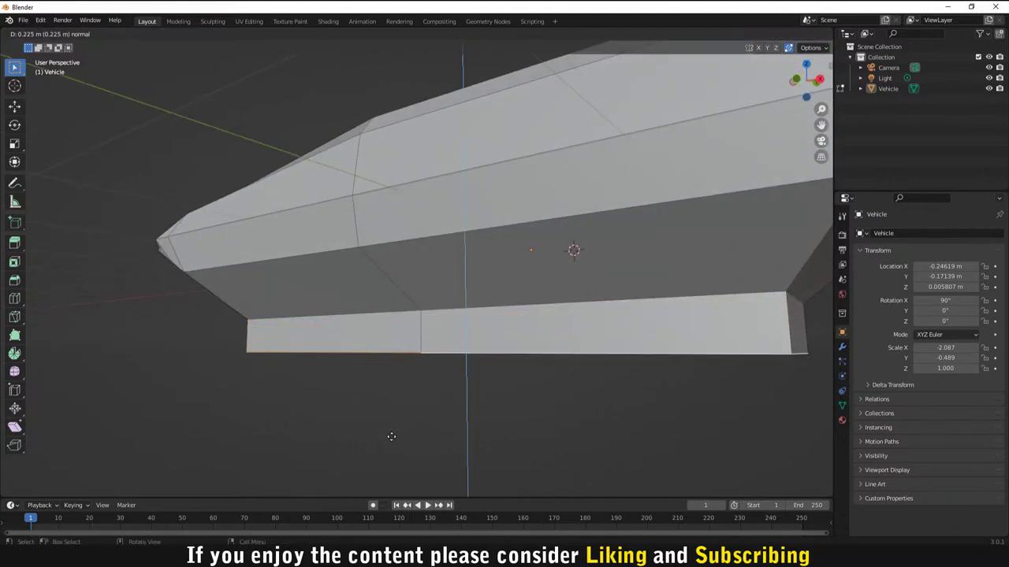
pyautogui.click(387, 437)
pyautogui.keyDown('shift'); pyautogui.click(463, 361); pyautogui.keyUp('shift')
pyautogui.moveTo(353, 376); pyautogui.dragTo(197, 293, button='middle')
pyautogui.hotkey('alt', 'a')
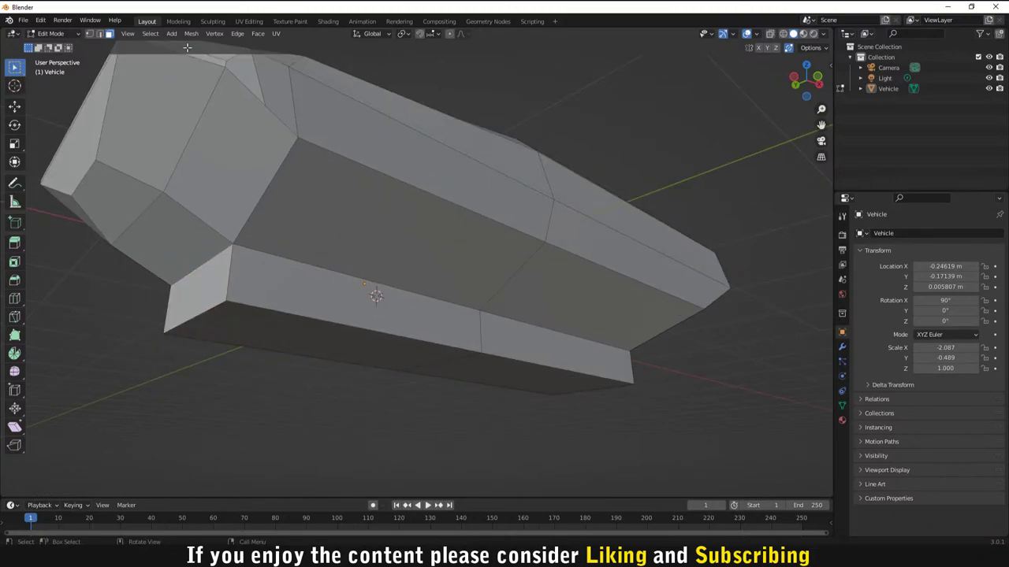
# Step: Slide the block's front corner edge and bottom front edge along X, about 0.147 m
pyautogui.press('2')
pyautogui.click(198, 315)
pyautogui.press('g')
pyautogui.press('x')
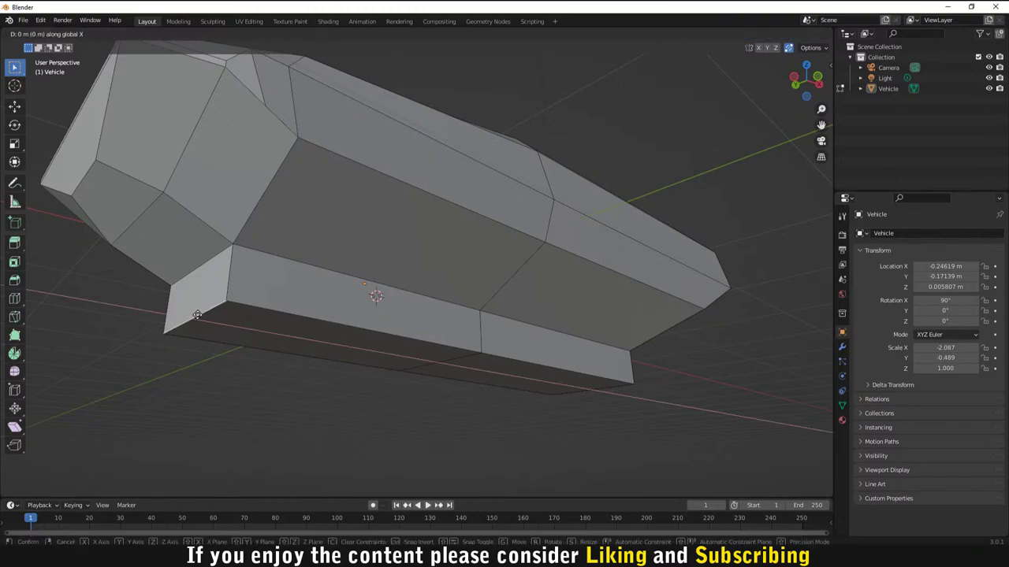
pyautogui.click(249, 322)
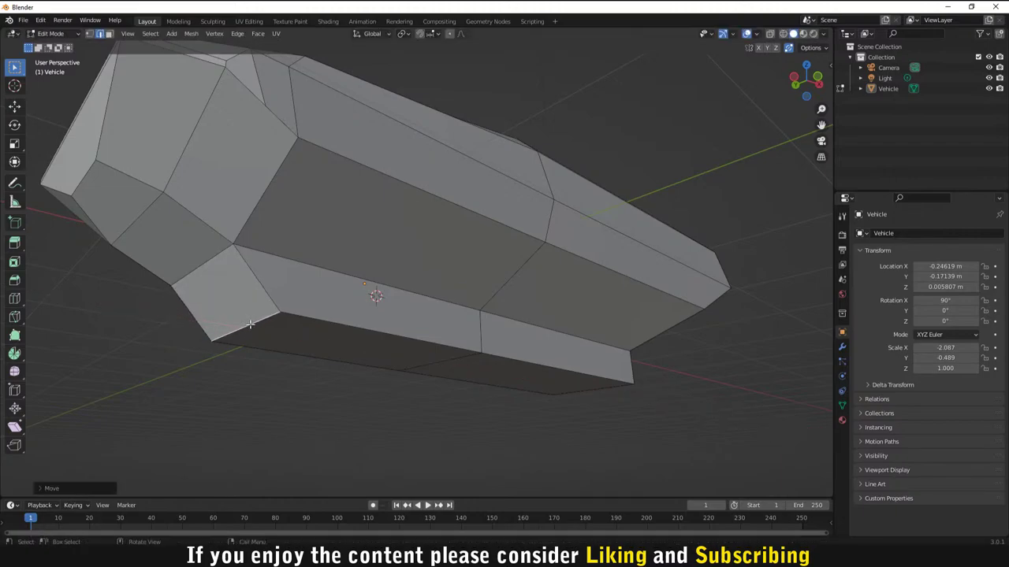
pyautogui.moveTo(249, 322); pyautogui.dragTo(664, 306, button='middle')
pyautogui.click(506, 271)
pyautogui.press('g')
pyautogui.press('x')
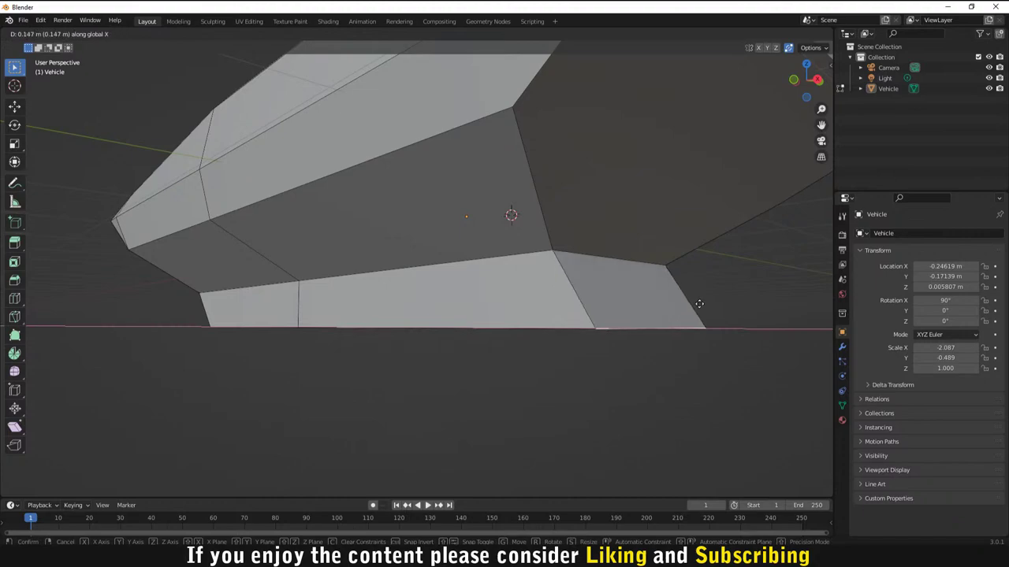
pyautogui.click(699, 304)
pyautogui.moveTo(544, 344); pyautogui.dragTo(347, 308, button='middle')
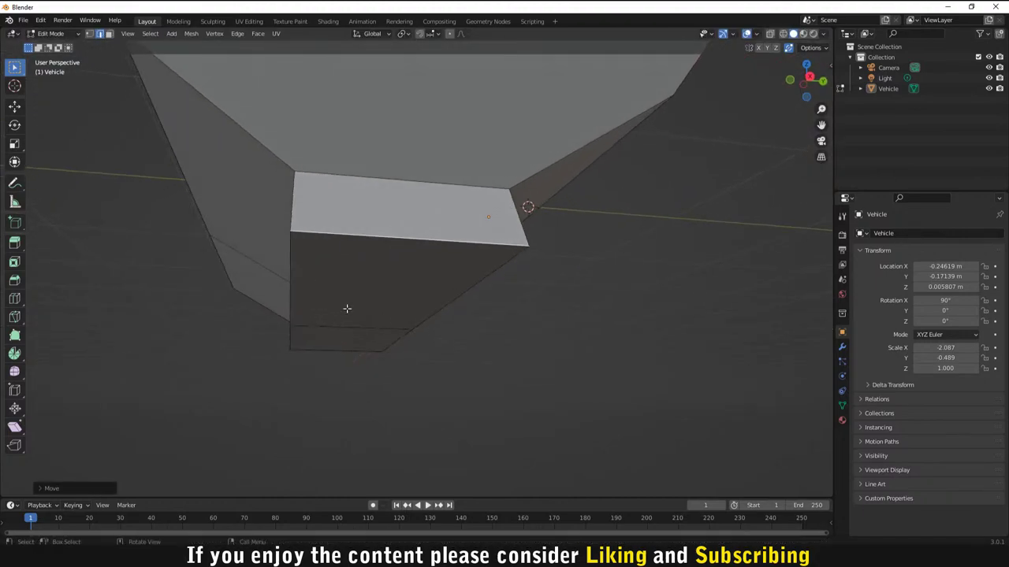
# Step: Scale the block's two front edges down to 0.815 to slope the front inward
pyautogui.click(289, 282)
pyautogui.moveTo(289, 281); pyautogui.dragTo(317, 300, button='middle')
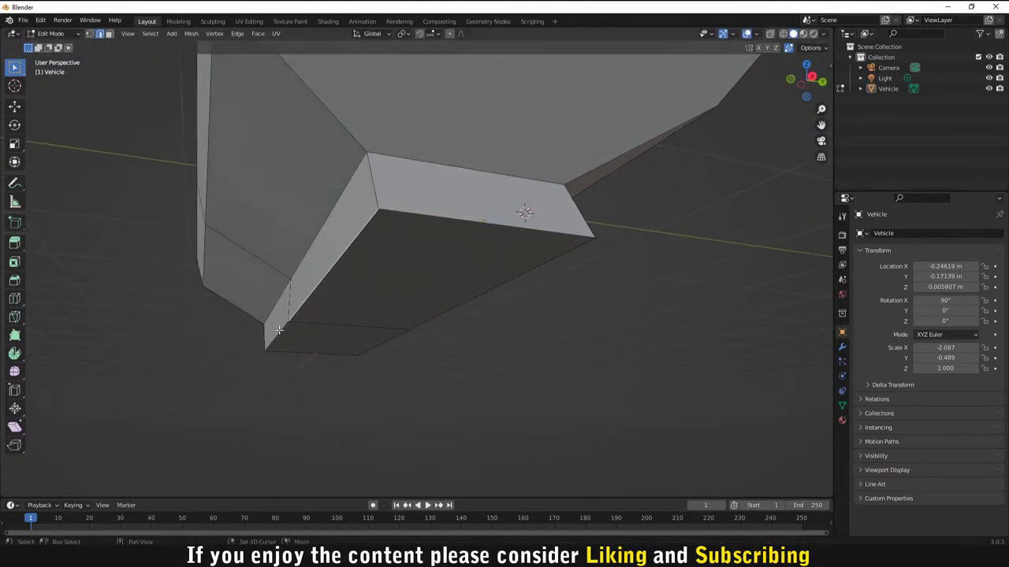
pyautogui.moveTo(468, 337); pyautogui.dragTo(387, 299, button='middle')
pyautogui.keyDown('shift'); pyautogui.click(407, 315); pyautogui.keyUp('shift')
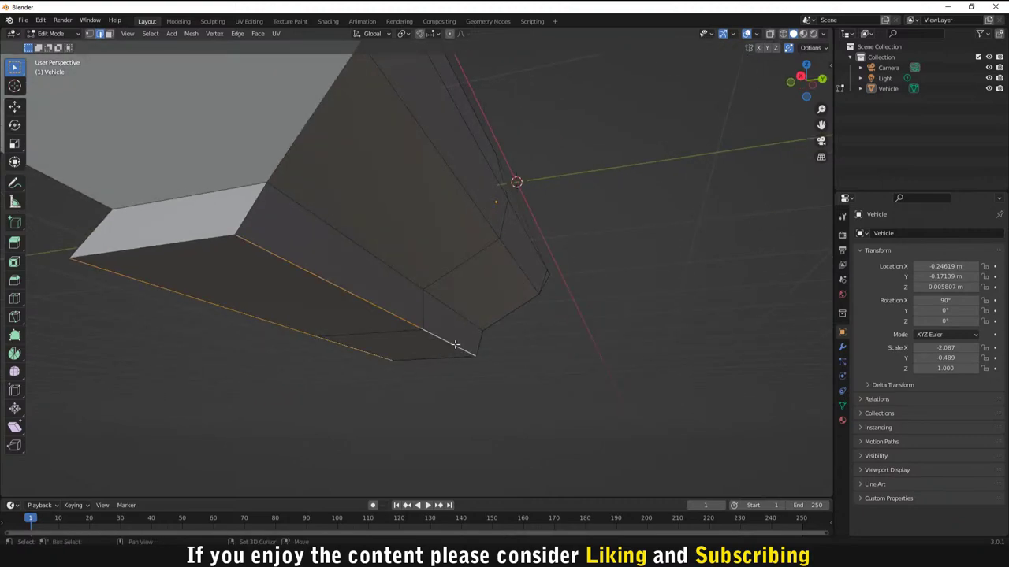
pyautogui.moveTo(459, 345); pyautogui.dragTo(579, 376, button='middle')
pyautogui.press('s')
pyautogui.click(386, 307)
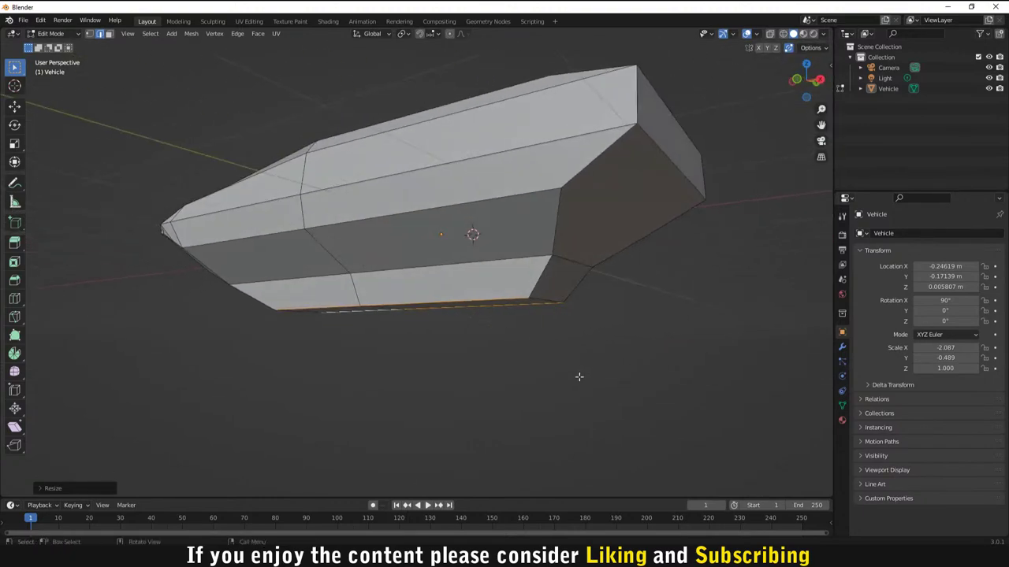
pyautogui.hotkey('alt', 'a')
pyautogui.click(542, 299)
pyautogui.press('g')
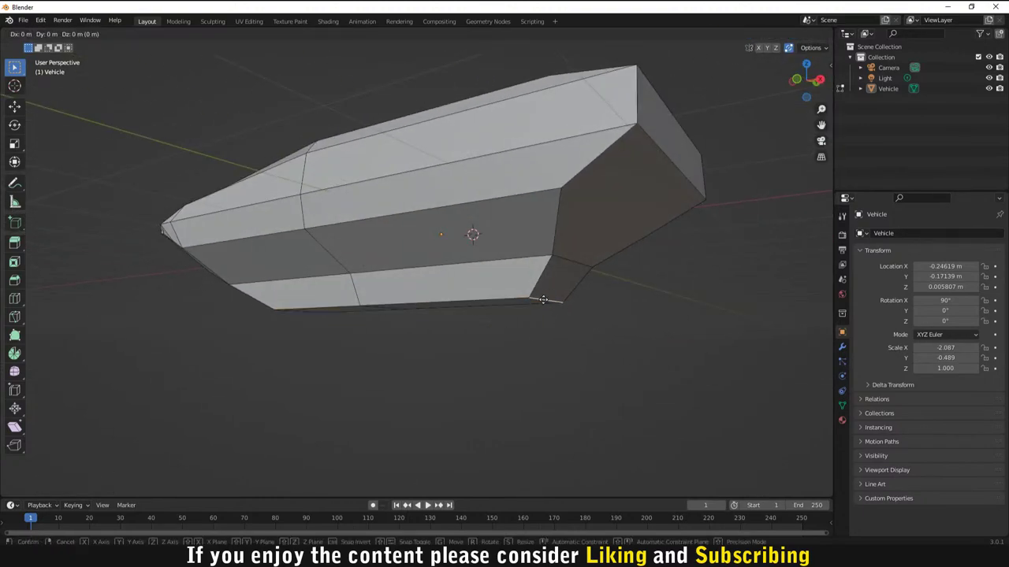
pyautogui.press('x')
pyautogui.click(604, 301)
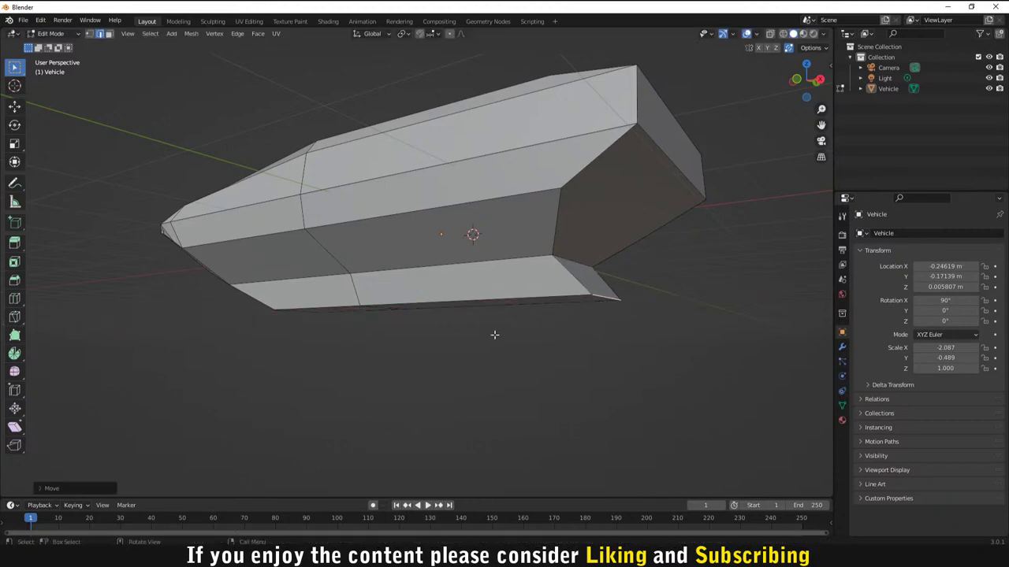
pyautogui.moveTo(495, 336); pyautogui.dragTo(488, 302, button='middle')
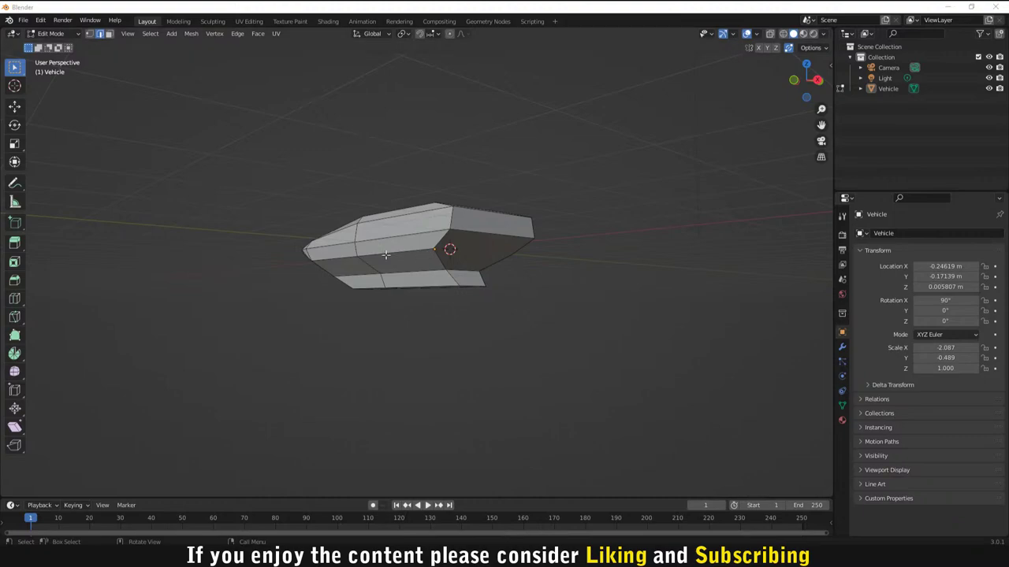
pyautogui.moveTo(385, 255); pyautogui.dragTo(433, 289, button='middle')
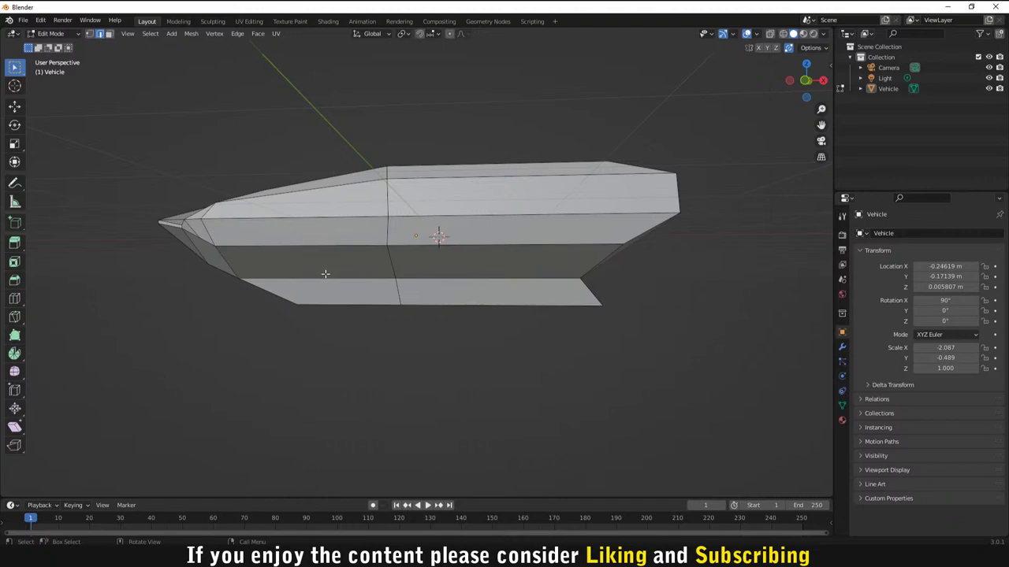
pyautogui.scroll(-2, 325, 273)
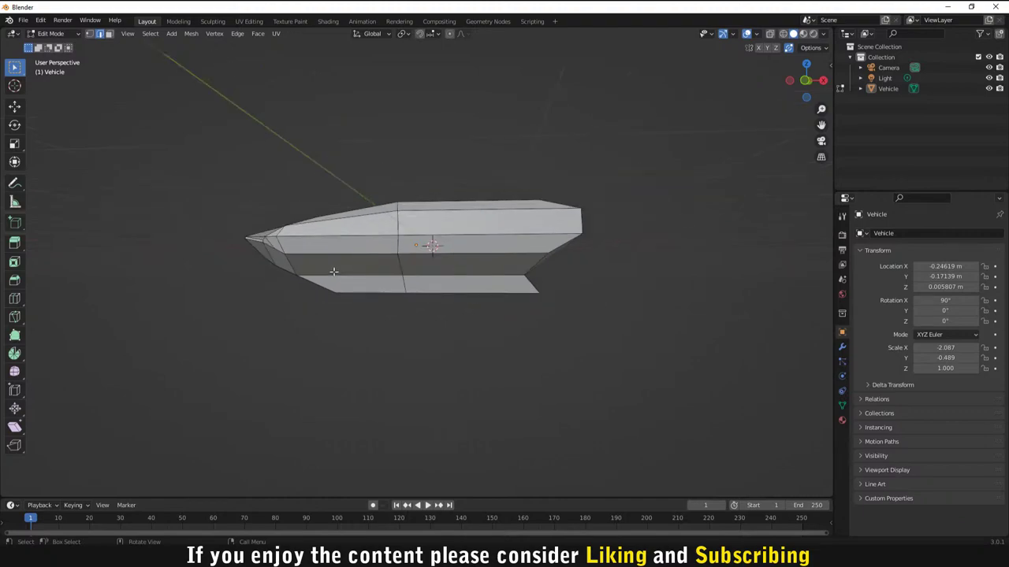
pyautogui.moveTo(333, 273); pyautogui.dragTo(462, 275, button='middle')
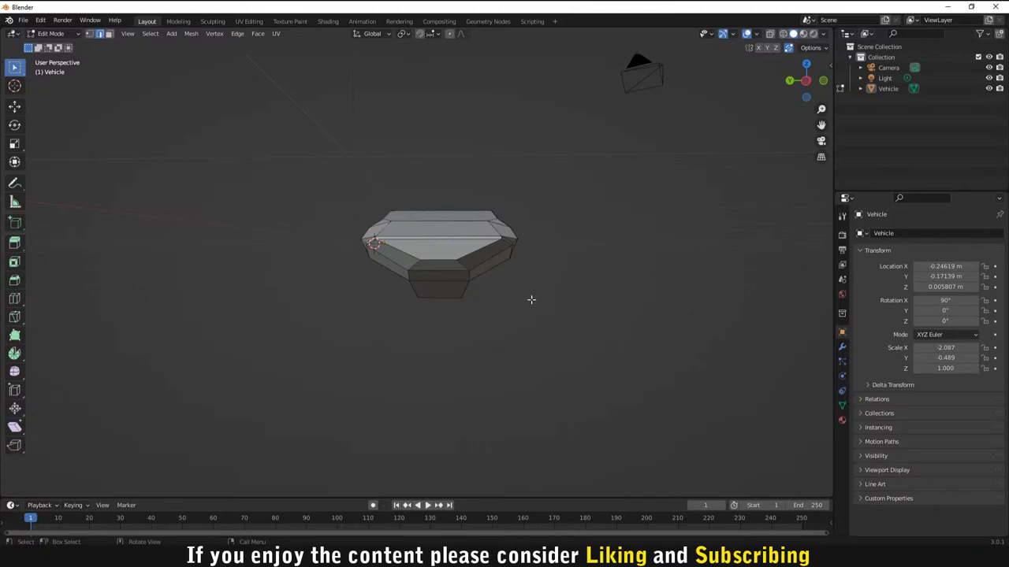
pyautogui.moveTo(531, 300); pyautogui.dragTo(430, 310, button='middle')
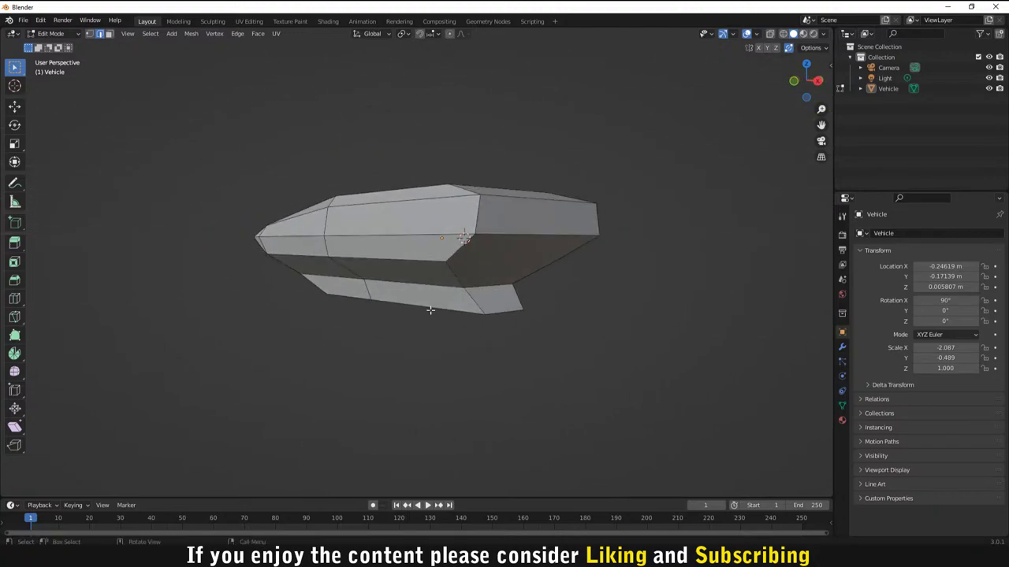
pyautogui.moveTo(489, 275); pyautogui.dragTo(421, 255, button='middle')
pyautogui.scroll(4, 472, 268)
# Step: Knife two Z-constrained vertical cuts from the lower block's corners up to the top edge
pyautogui.press('k')
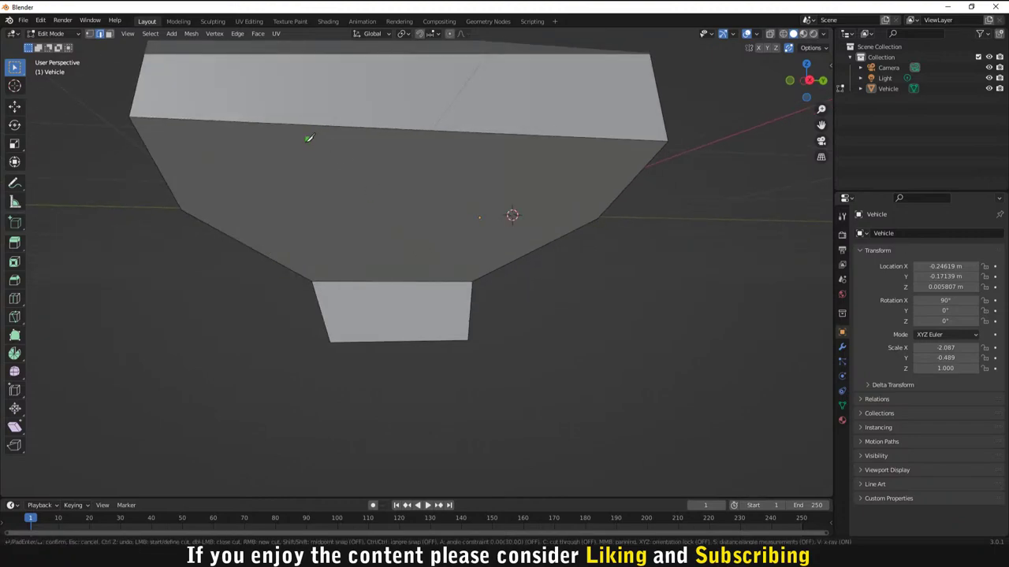
pyautogui.click(312, 277)
pyautogui.press('z')
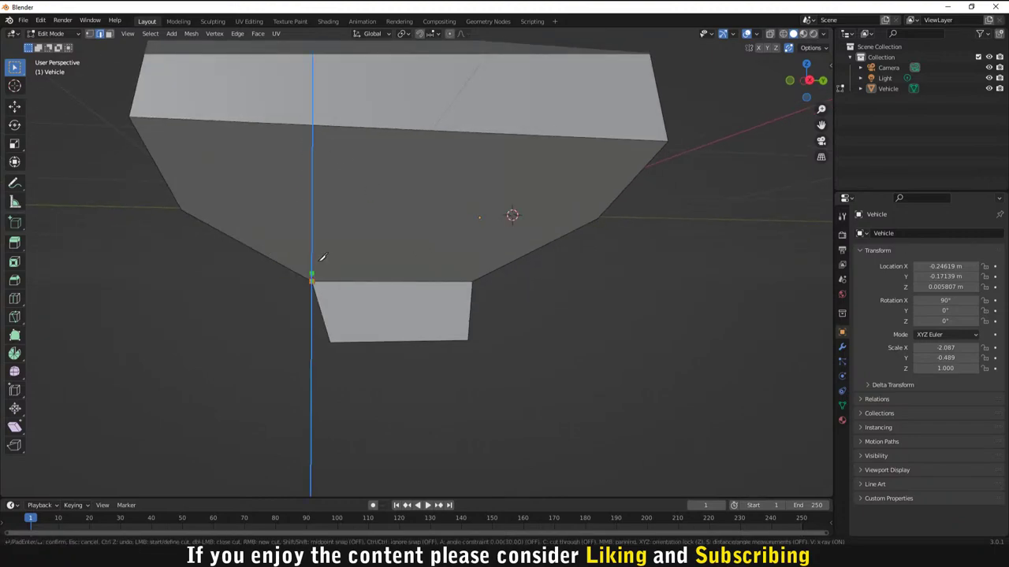
pyautogui.click(315, 121)
pyautogui.press('Return')
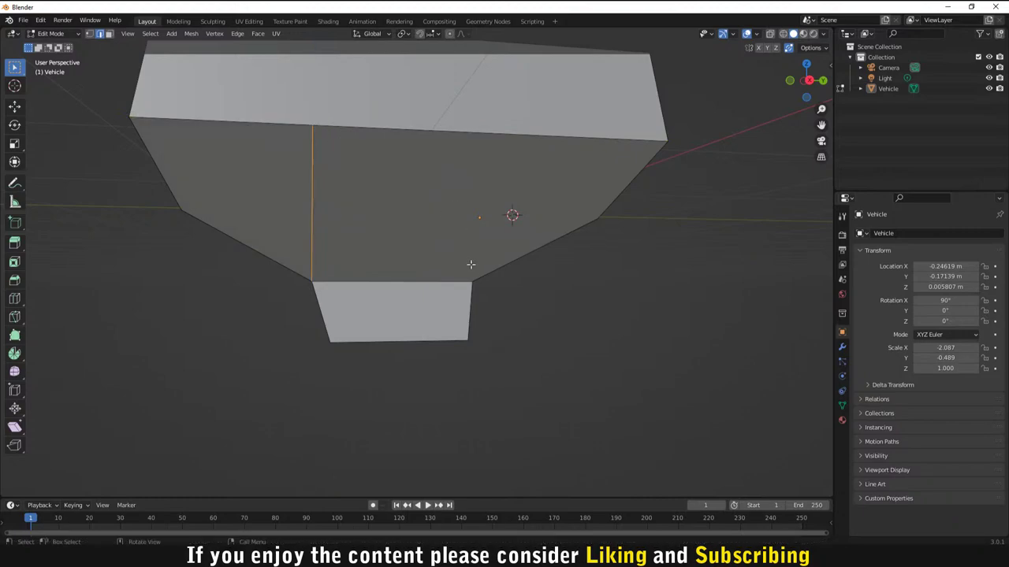
pyautogui.press('k')
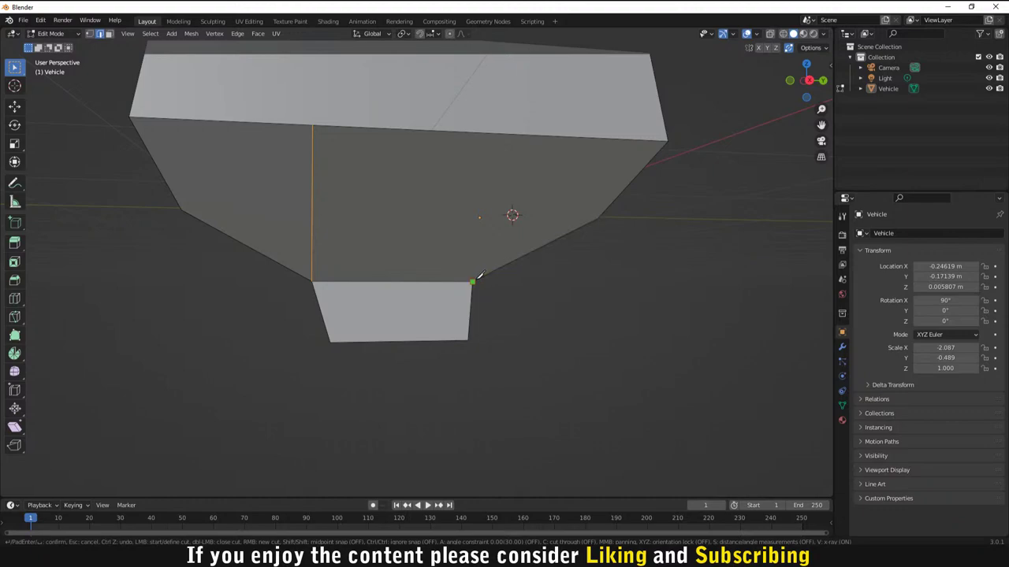
pyautogui.click(472, 281)
pyautogui.press('z')
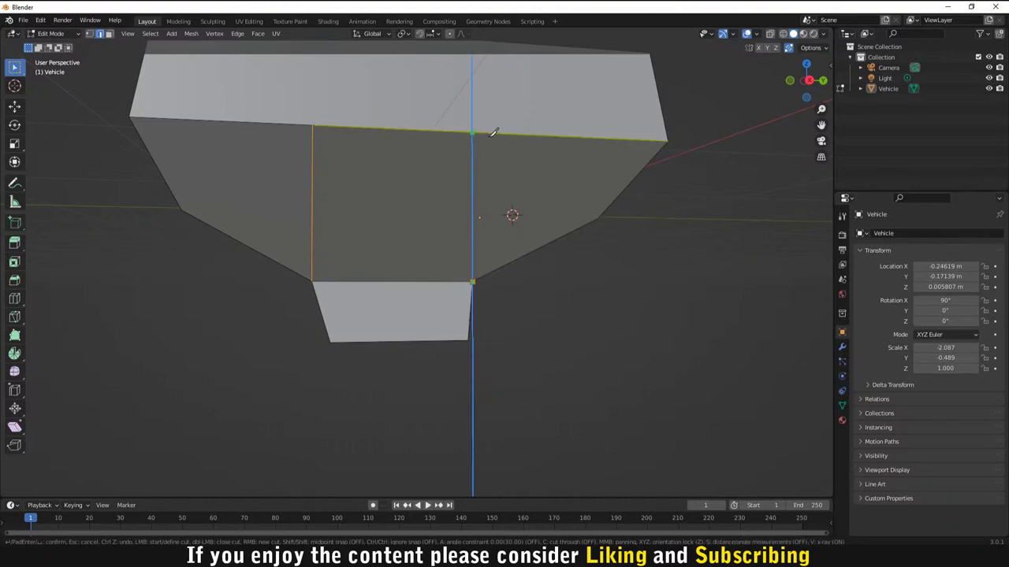
pyautogui.moveTo(523, 207); pyautogui.dragTo(542, 192, button='middle')
pyautogui.press('Return')
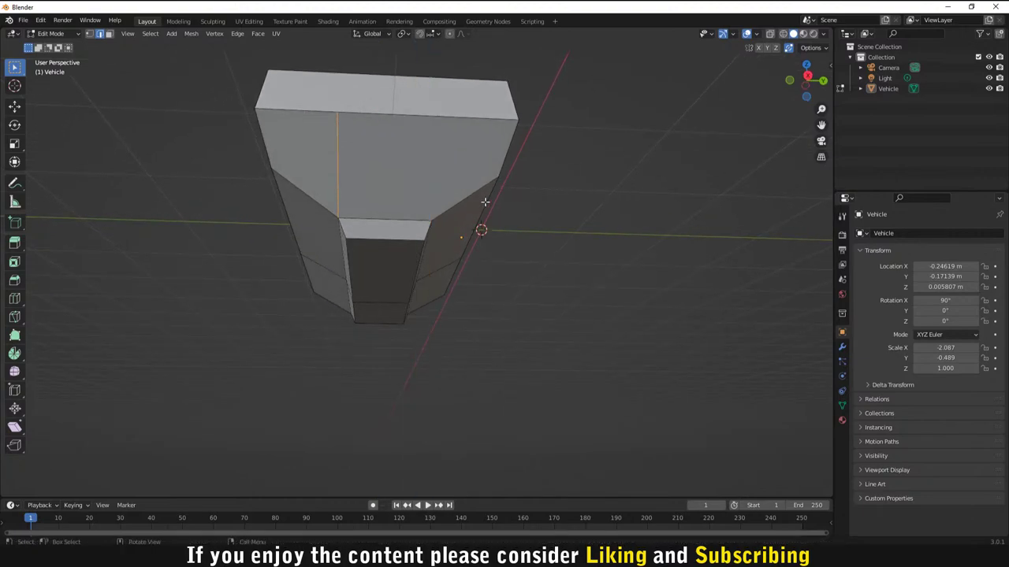
pyautogui.moveTo(484, 201); pyautogui.dragTo(473, 210, button='middle')
pyautogui.hotkey('alt', 'a')
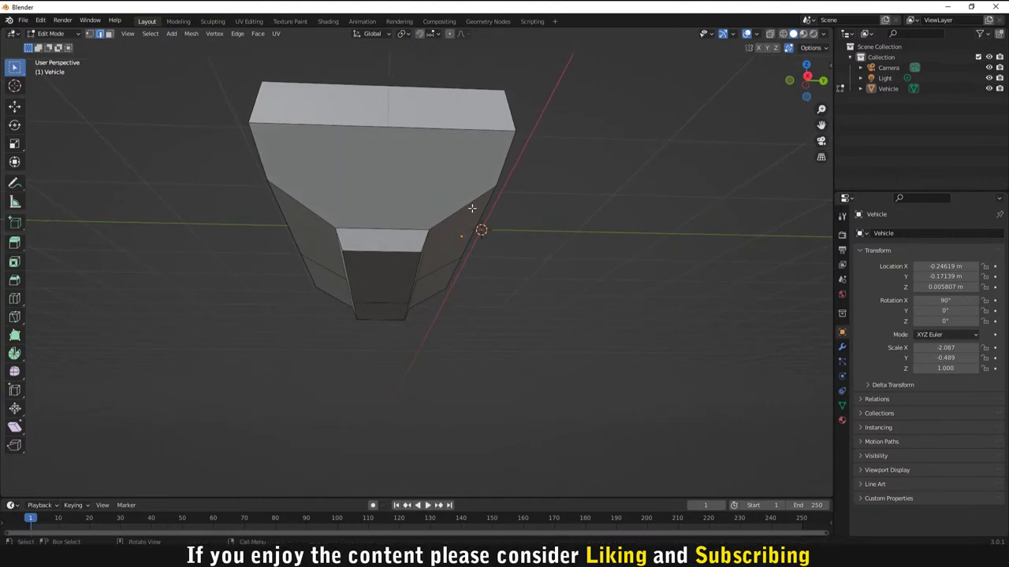
# Step: In Right Orthographic view, knife a vertical cut from the lower-left vertex to the top edge
pyautogui.press('KP_3')
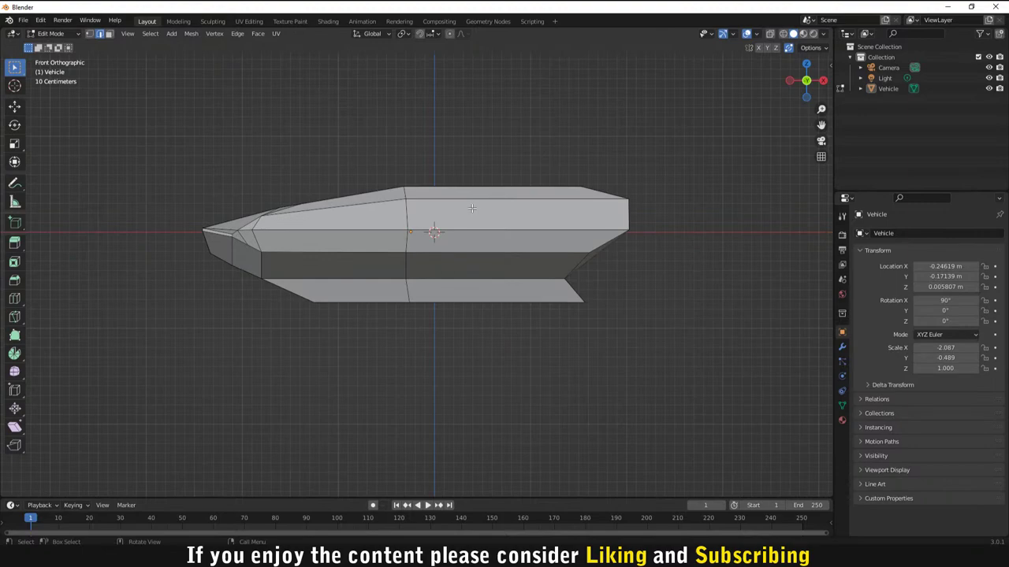
pyautogui.press('KP_3')
pyautogui.moveTo(472, 208); pyautogui.dragTo(477, 229, button='middle')
pyautogui.press('KP_3')
pyautogui.scroll(4, 361, 262)
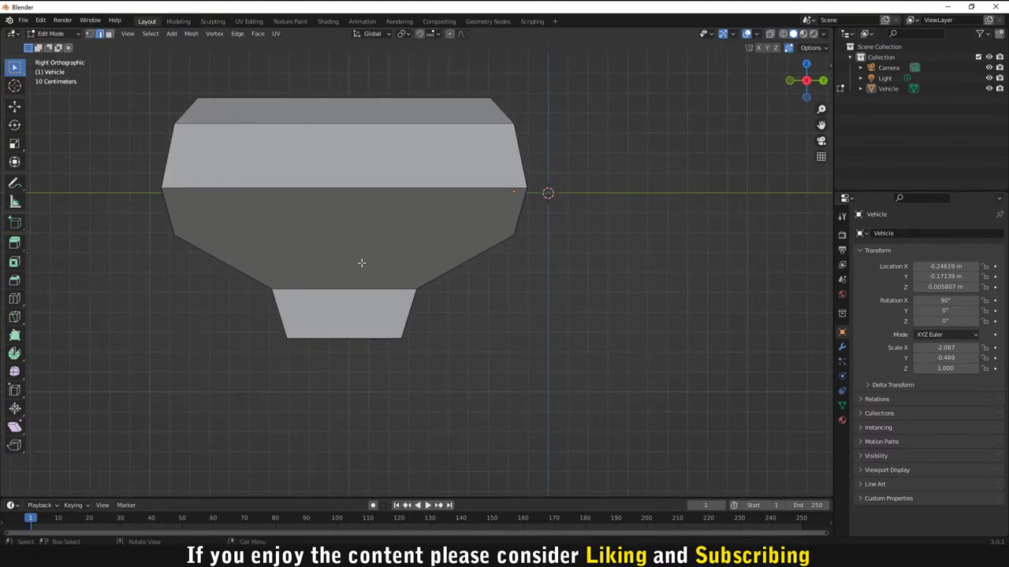
pyautogui.press('k')
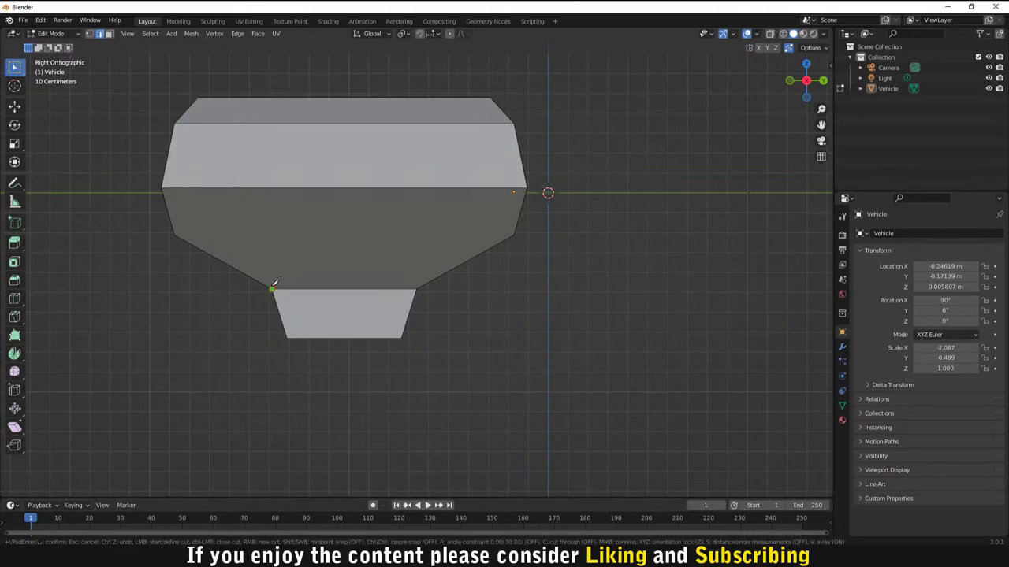
pyautogui.click(272, 289)
pyautogui.click(272, 189)
pyautogui.press('Return')
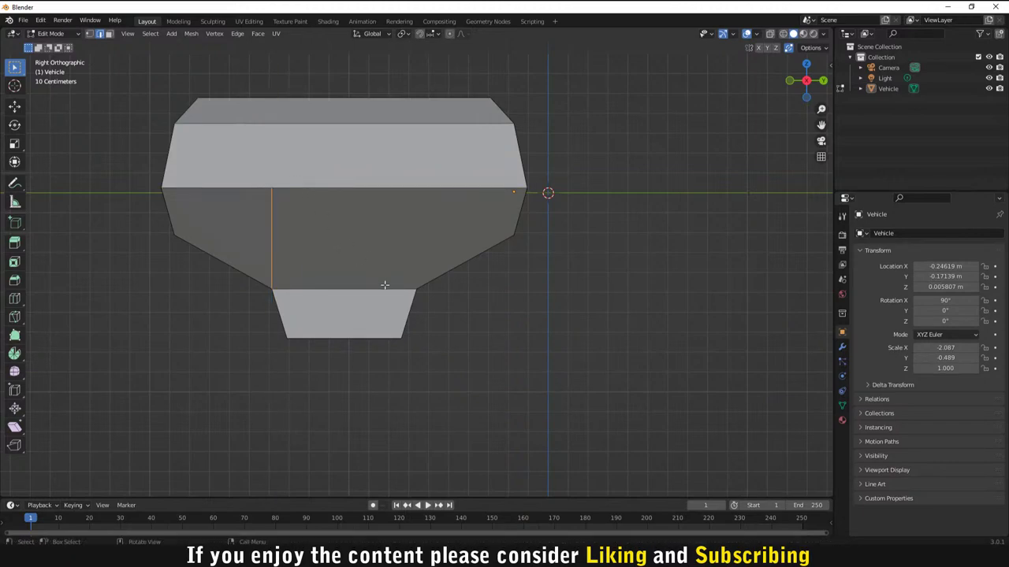
# Step: Knife a Z-constrained vertical cut from the lower-right vertex to the top edge
pyautogui.press('k')
pyautogui.click(417, 287)
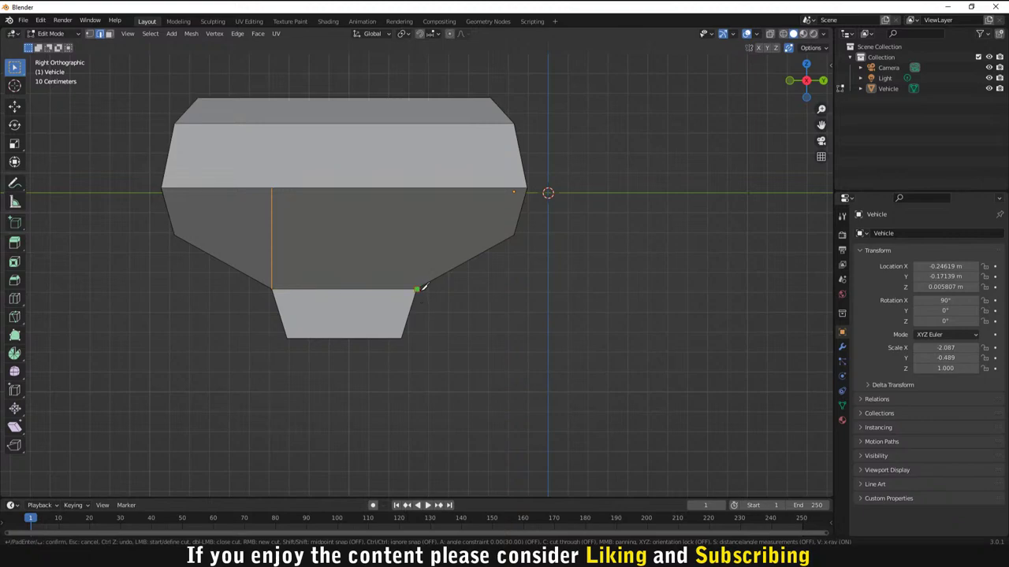
pyautogui.press('z')
pyautogui.click(426, 184)
pyautogui.press('Return')
pyautogui.scroll(-2, 418, 202)
pyautogui.scroll(2, 417, 202)
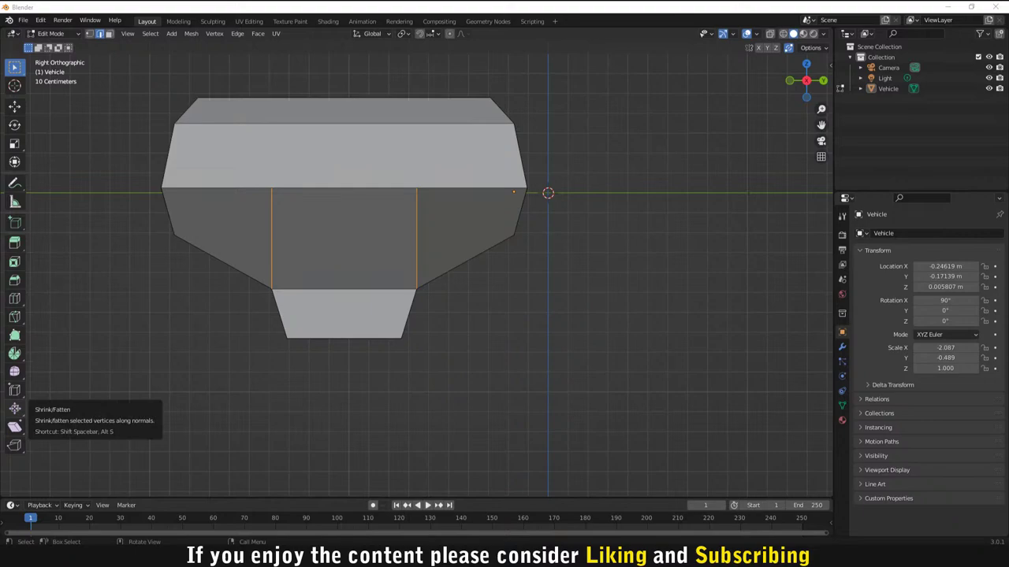
pyautogui.moveTo(538, 302); pyautogui.dragTo(462, 288, button='middle')
pyautogui.scroll(3, 342, 243)
pyautogui.scroll(-1, 257, 204)
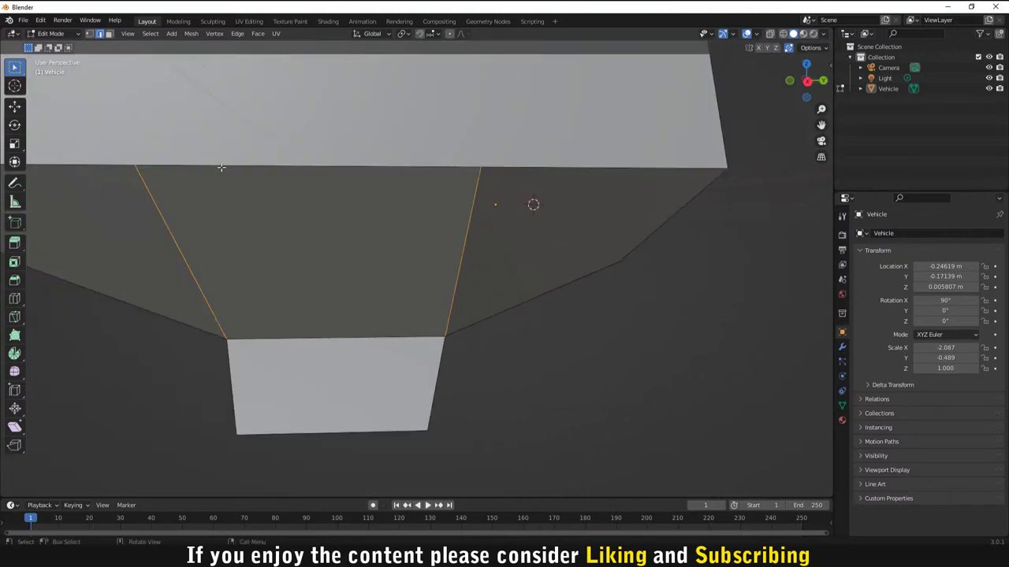
# Step: Extrude the central panel face between the two cuts slightly outward from the hull side
pyautogui.click(244, 191)
pyautogui.moveTo(261, 210); pyautogui.dragTo(279, 198, button='middle')
pyautogui.click(278, 200)
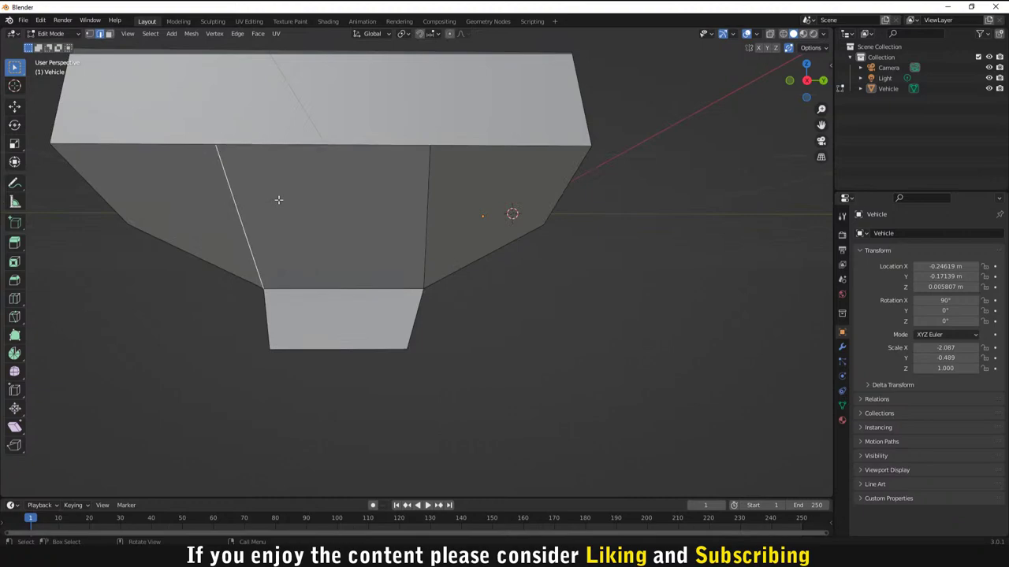
pyautogui.press('e')
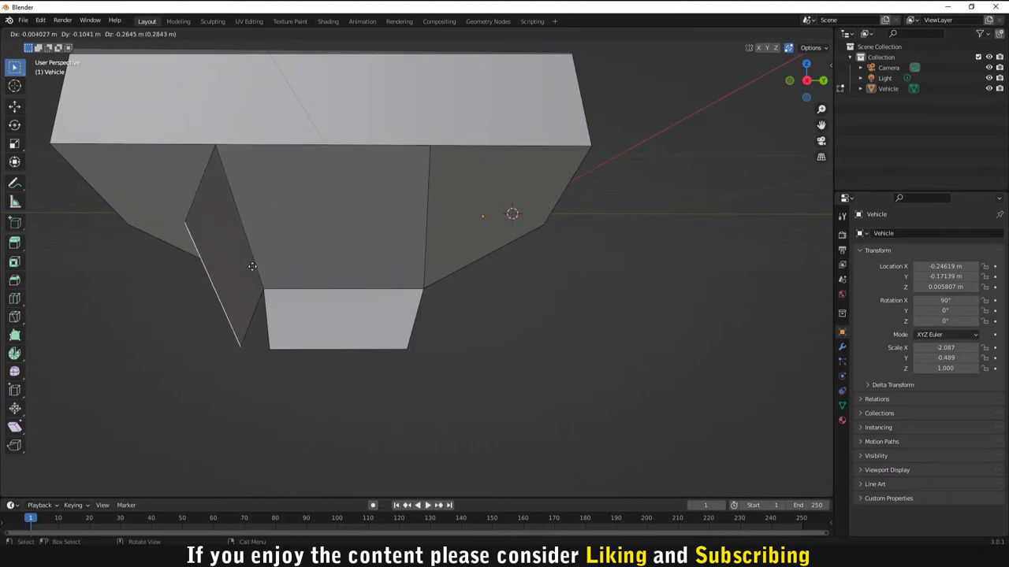
pyautogui.rightClick(298, 178)
pyautogui.press('3')
pyautogui.click(355, 251)
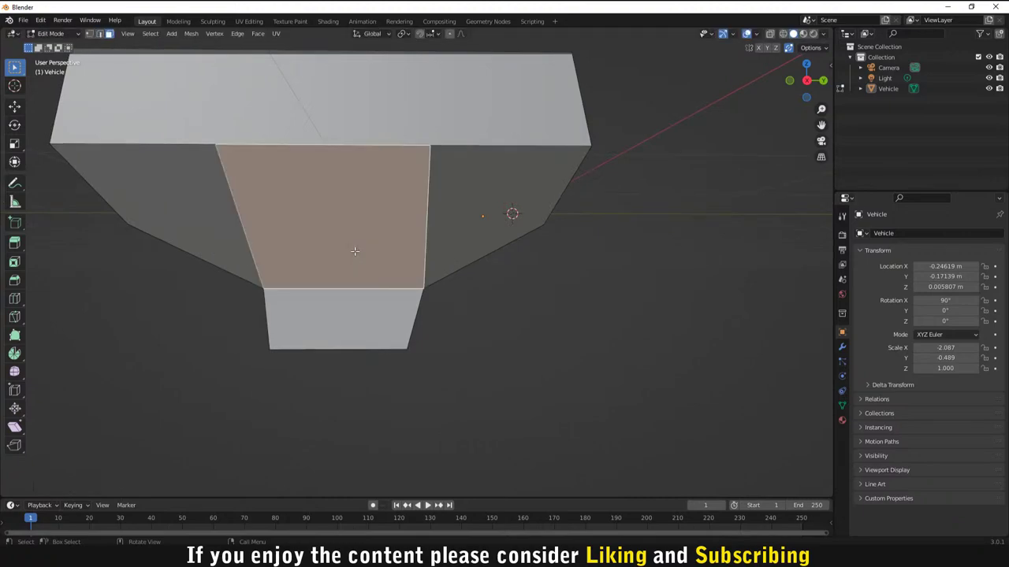
pyautogui.press('e')
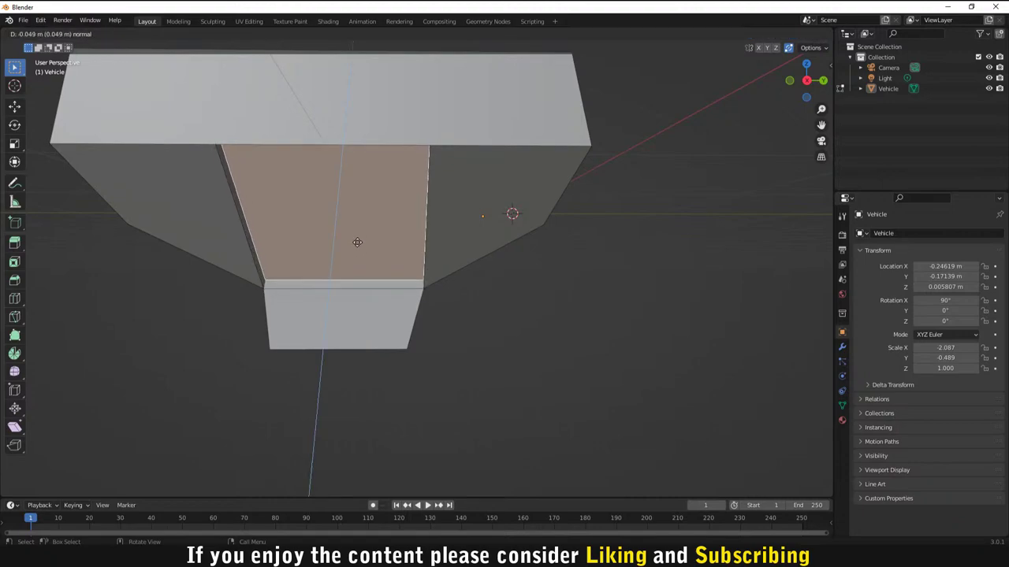
pyautogui.click(357, 241)
# Step: Deselect the extruded face and orbit to a close side view of the hull from below
pyautogui.moveTo(360, 239); pyautogui.dragTo(556, 244, button='middle')
pyautogui.scroll(-3, 670, 201)
pyautogui.scroll(3, 653, 217)
pyautogui.scroll(-2, 454, 233)
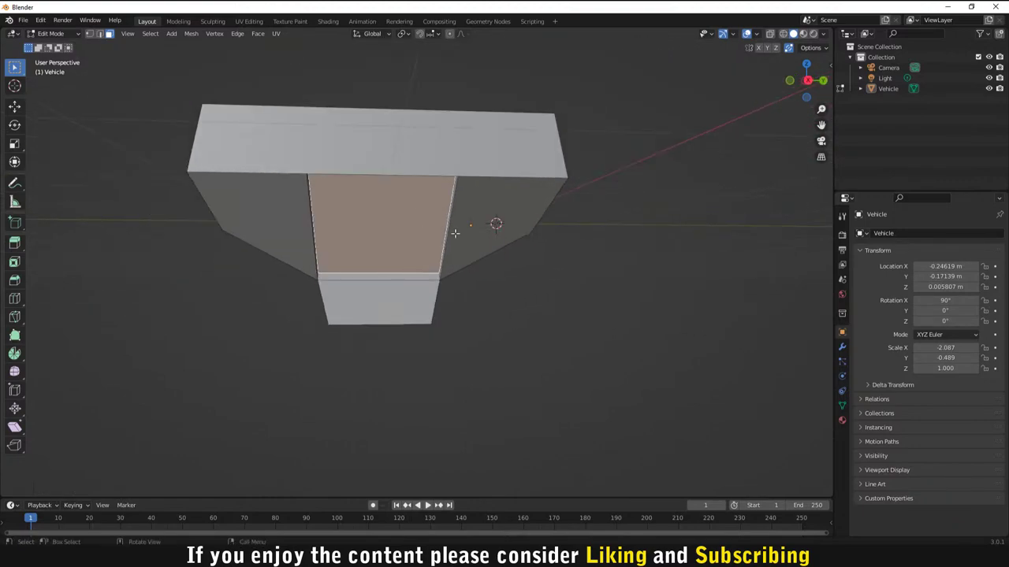
pyautogui.click(513, 312)
pyautogui.moveTo(513, 313); pyautogui.dragTo(549, 304, button='middle')
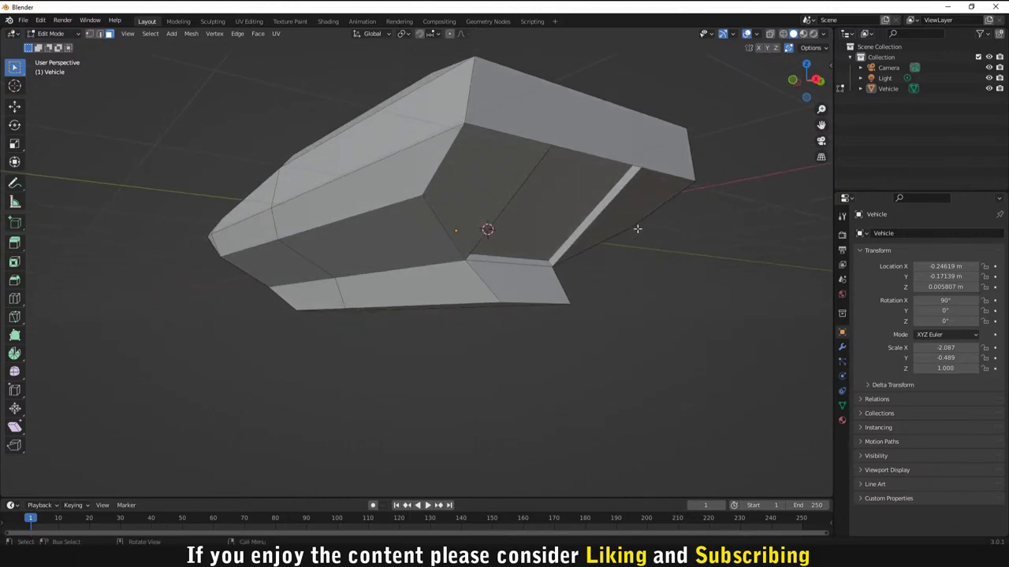
pyautogui.scroll(2, 636, 228)
pyautogui.moveTo(653, 187); pyautogui.dragTo(716, 176, button='middle')
# Step: Slide the edge at the panel's rear corner about 0.23 m along X
pyautogui.press('2')
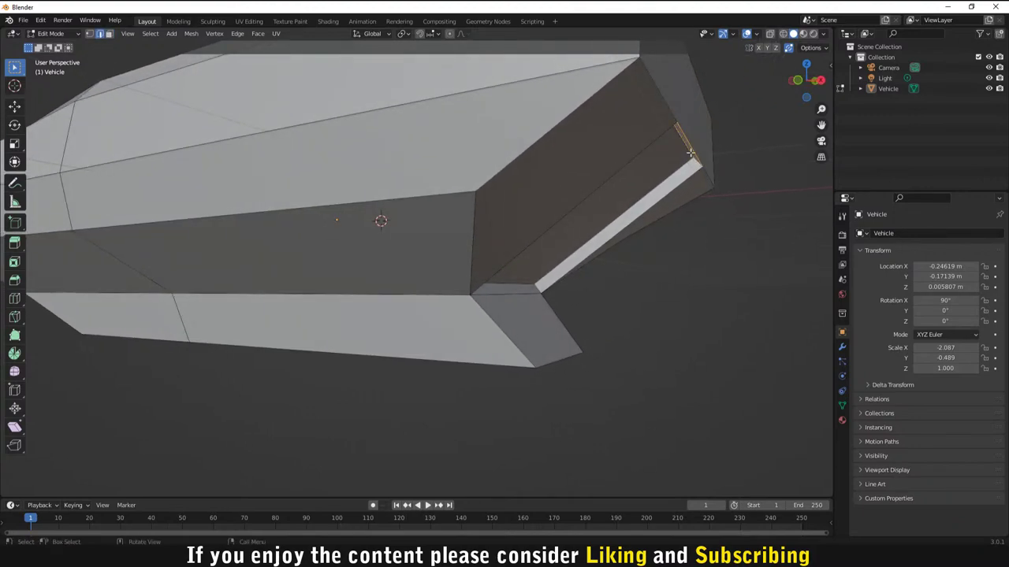
pyautogui.click(696, 158)
pyautogui.press('g')
pyautogui.press('x')
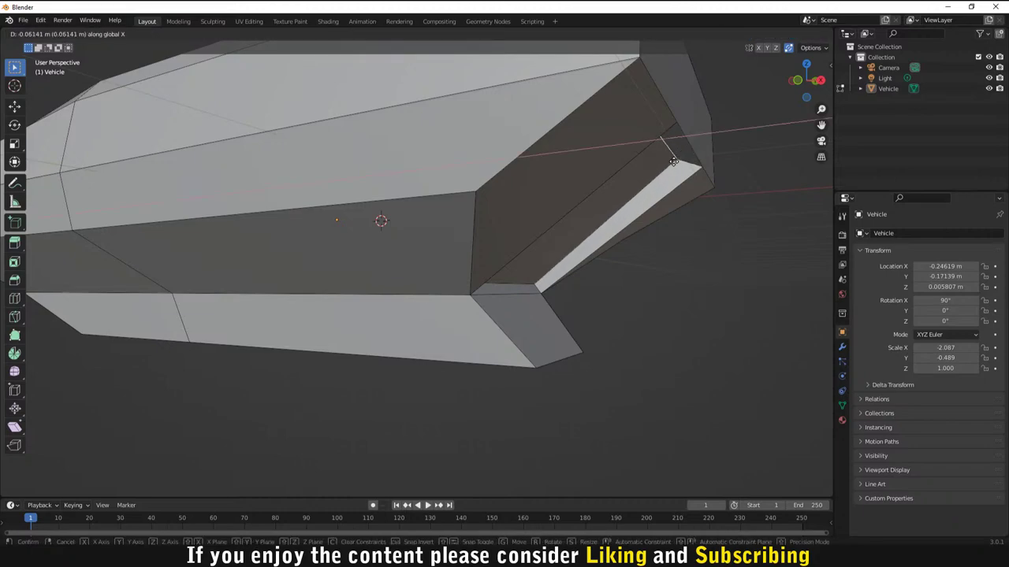
pyautogui.click(628, 168)
pyautogui.moveTo(628, 168); pyautogui.dragTo(590, 260, button='middle')
pyautogui.scroll(-5, 583, 268)
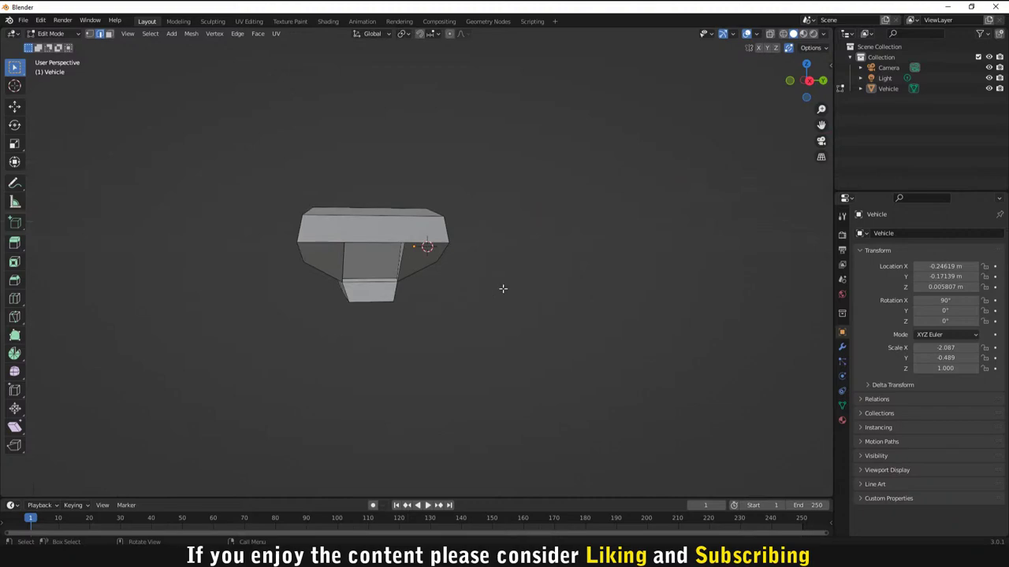
pyautogui.moveTo(502, 289); pyautogui.dragTo(431, 316, button='middle')
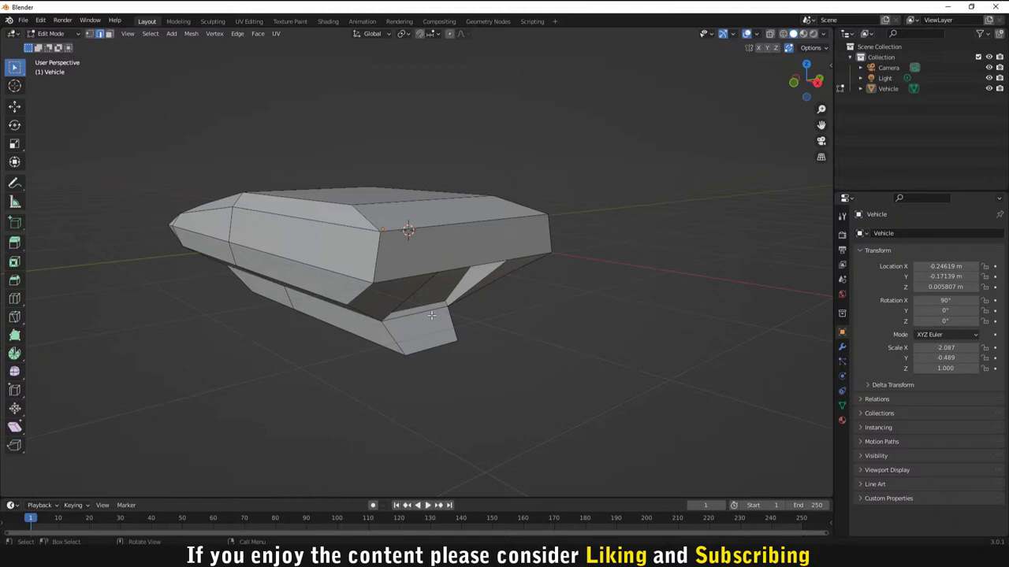
pyautogui.moveTo(457, 315); pyautogui.dragTo(541, 283, button='middle')
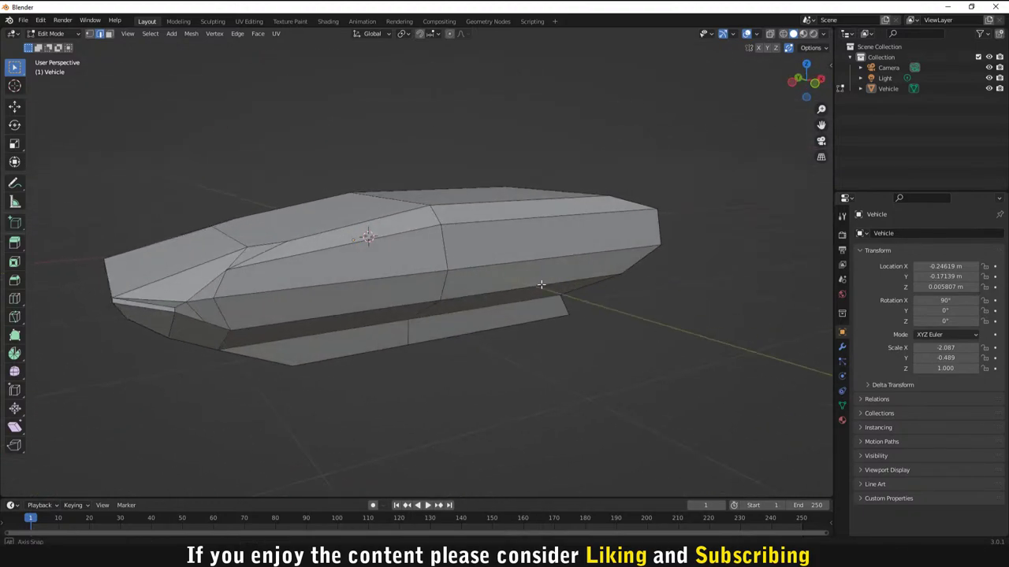
pyautogui.scroll(3, 538, 282)
pyautogui.scroll(-4, 523, 276)
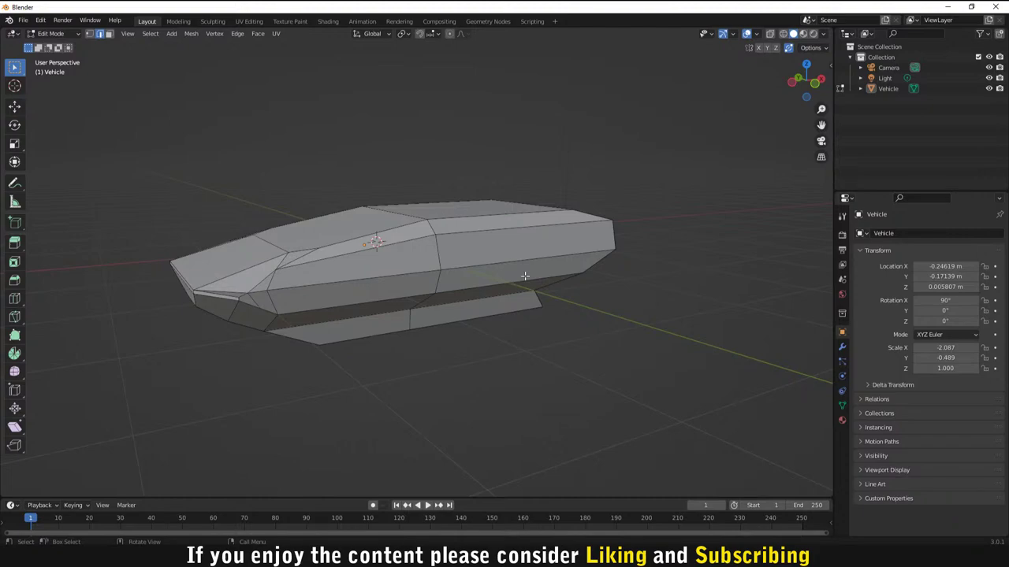
pyautogui.moveTo(645, 255); pyautogui.dragTo(573, 241, button='middle')
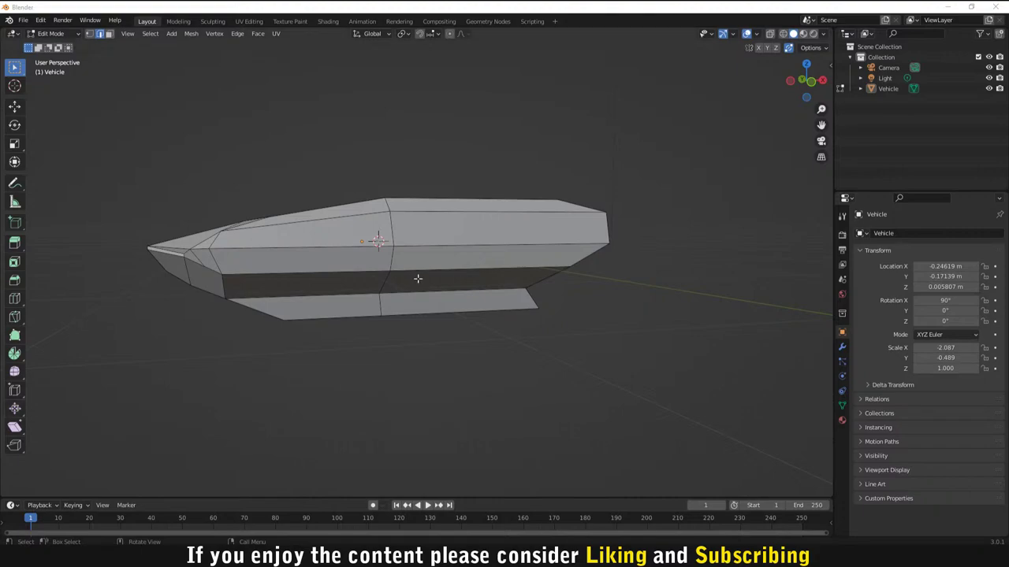
pyautogui.moveTo(434, 292); pyautogui.dragTo(292, 288, button='middle')
pyautogui.scroll(3, 309, 245)
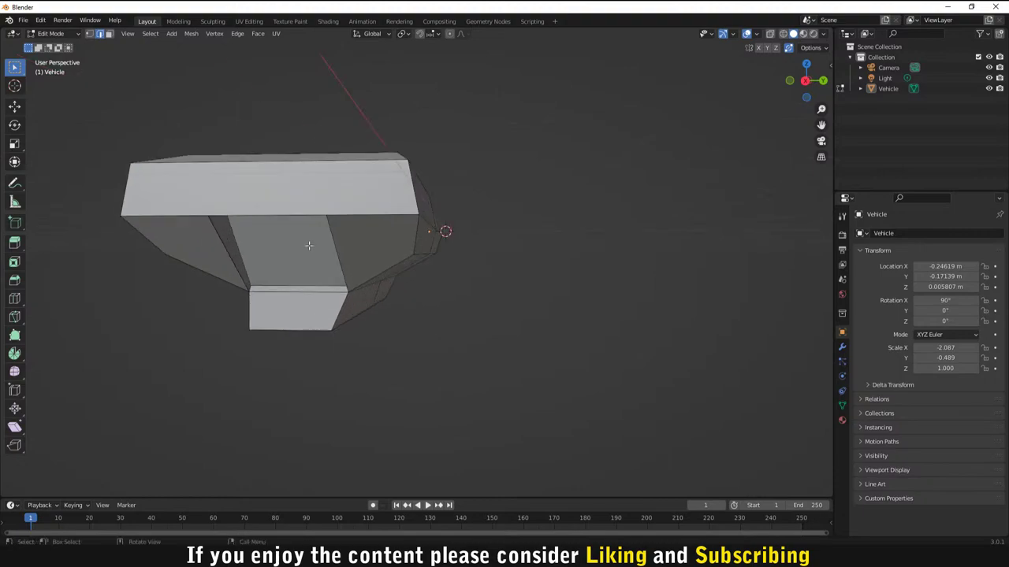
pyautogui.scroll(4, 239, 213)
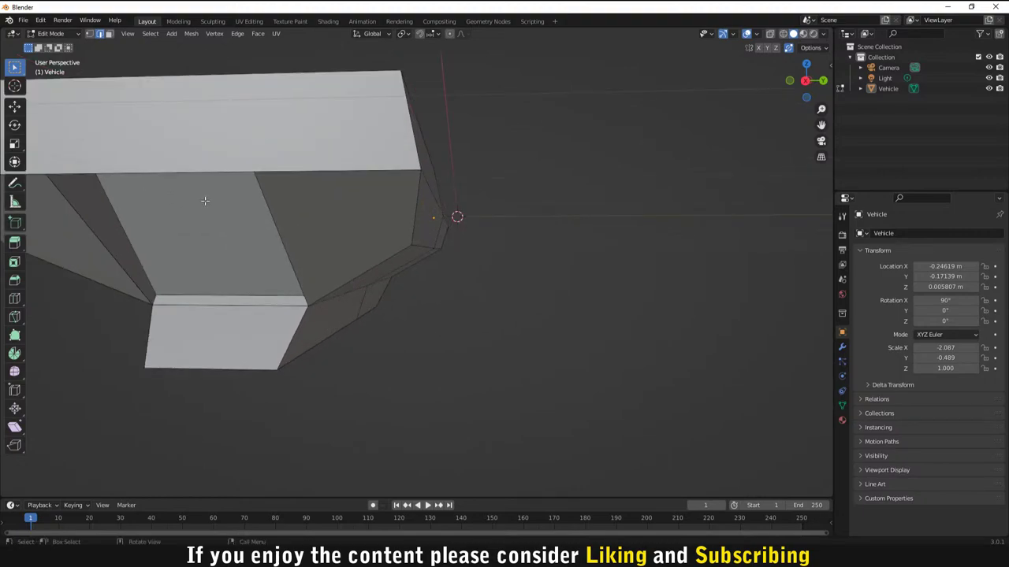
pyautogui.moveTo(207, 202); pyautogui.dragTo(335, 288, button='middle')
pyautogui.moveTo(294, 249); pyautogui.dragTo(489, 274, button='middle')
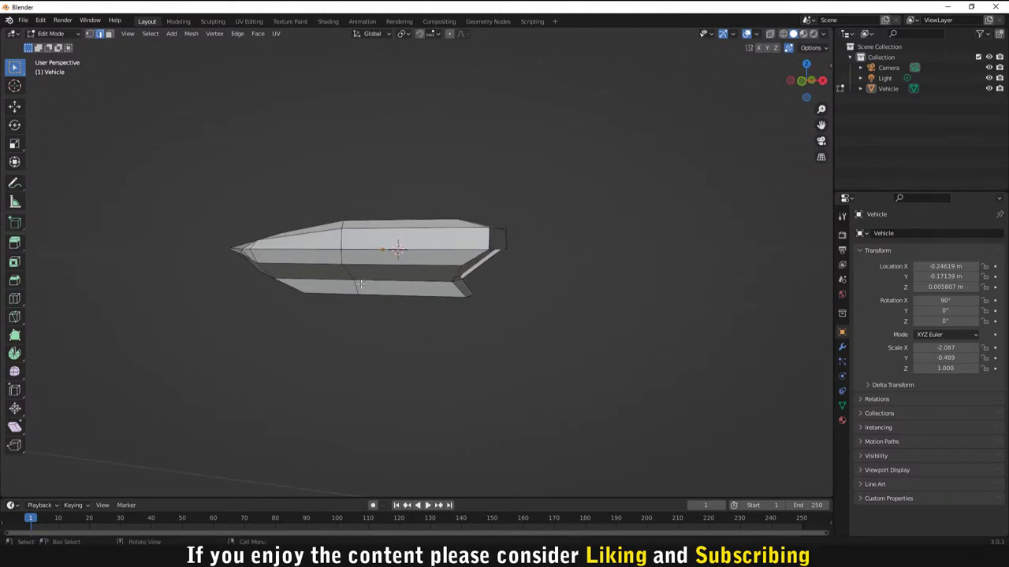
pyautogui.moveTo(360, 283); pyautogui.dragTo(387, 274, button='middle')
pyautogui.scroll(2, 405, 267)
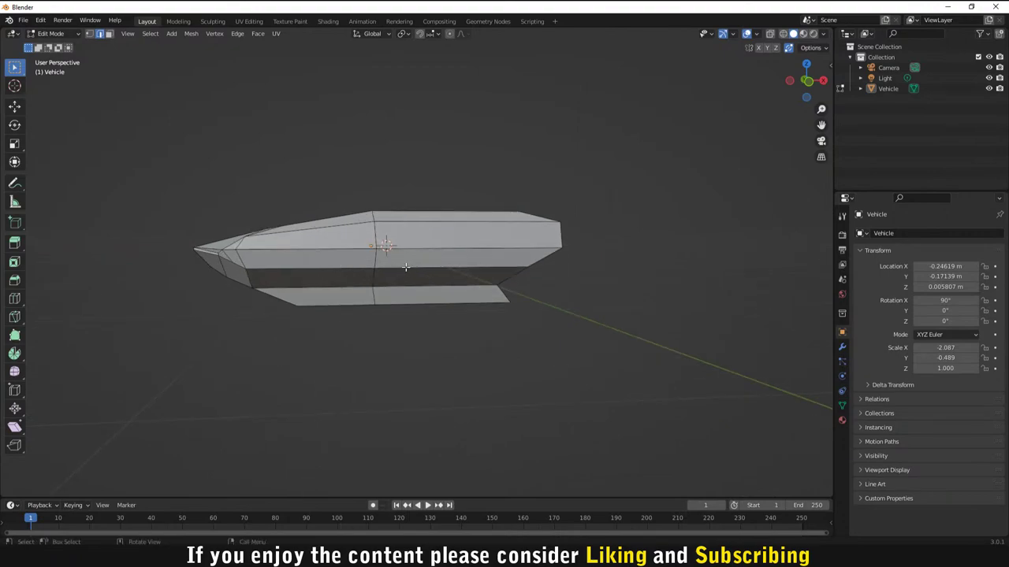
pyautogui.scroll(3, 405, 267)
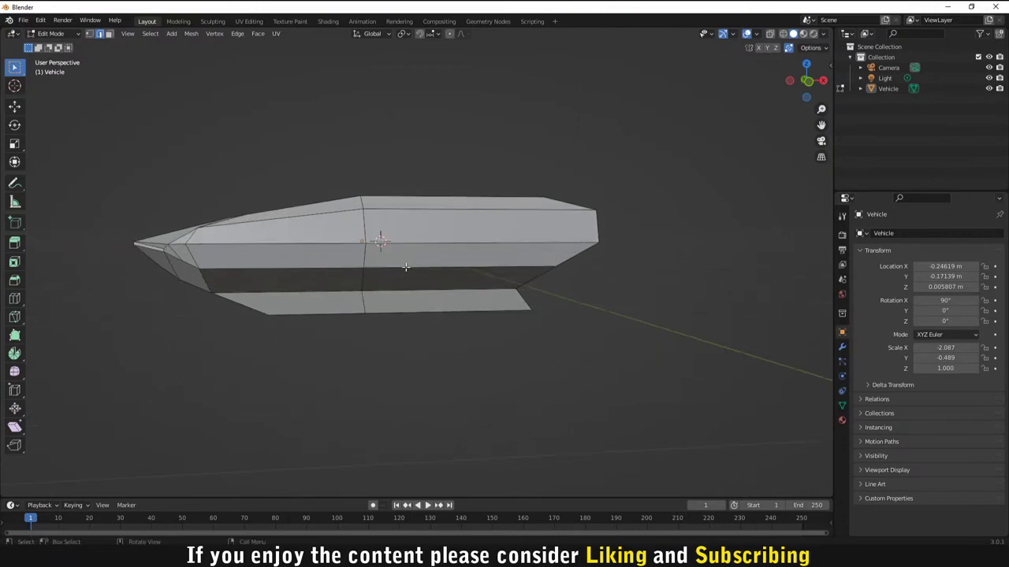
pyautogui.scroll(-2, 405, 265)
pyautogui.moveTo(405, 266); pyautogui.dragTo(457, 264, button='middle')
pyautogui.scroll(3, 435, 211)
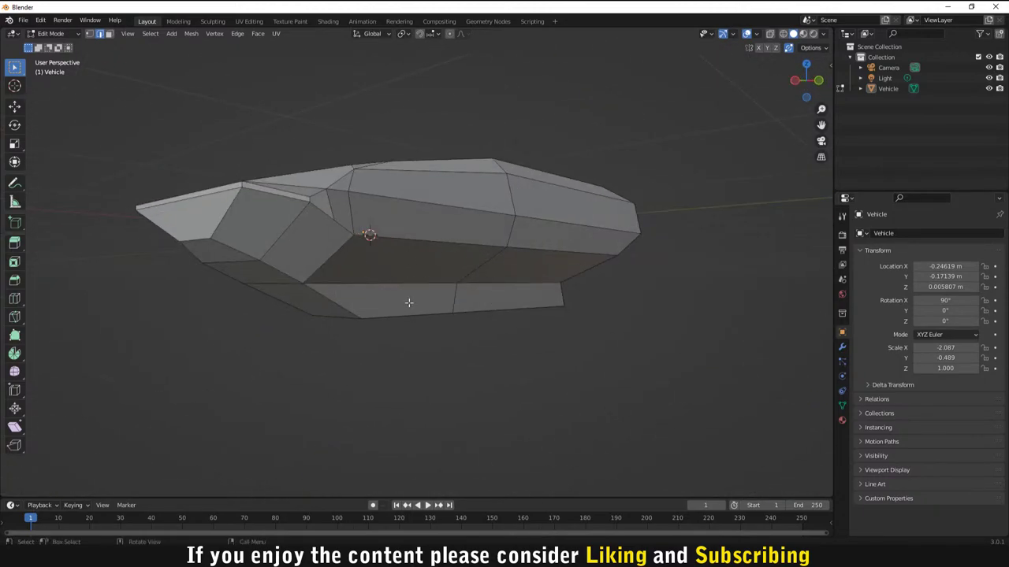
pyautogui.moveTo(408, 303); pyautogui.dragTo(285, 279, button='middle')
pyautogui.moveTo(405, 301); pyautogui.dragTo(500, 308, button='middle')
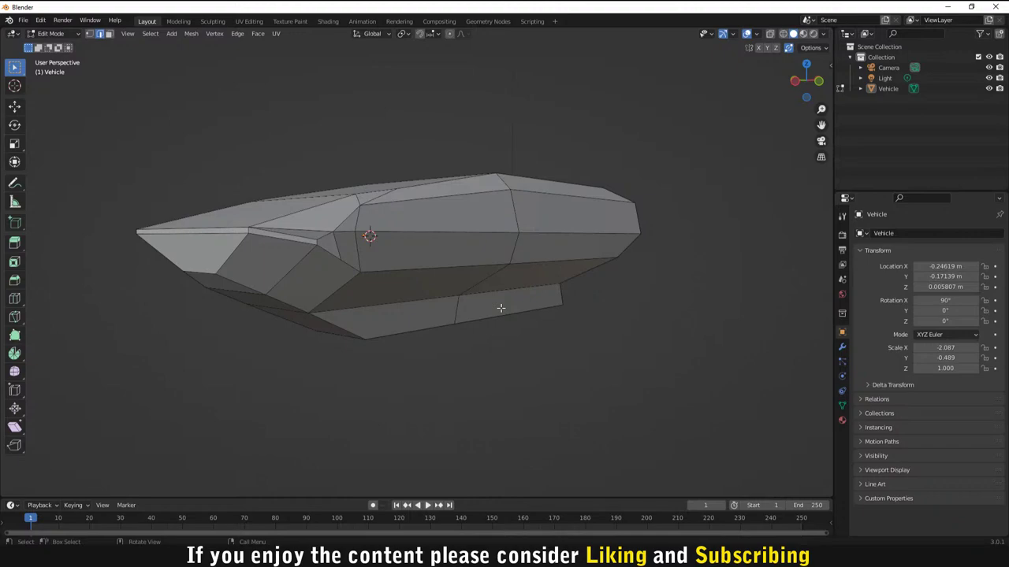
pyautogui.moveTo(459, 242); pyautogui.dragTo(418, 245, button='middle')
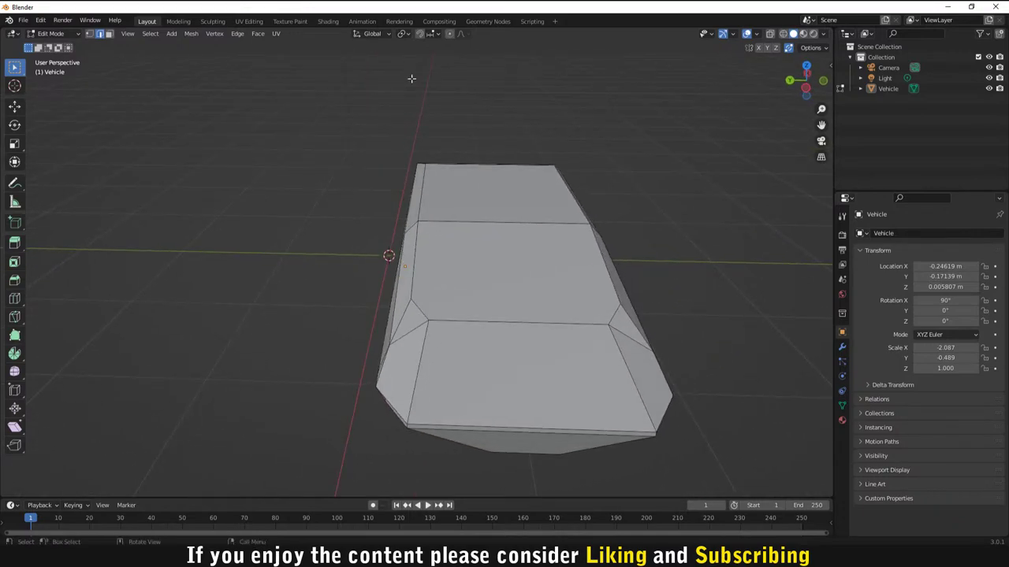
# Step: Delete the diagonal edge across the hull's top surface
pyautogui.click(438, 35)
pyautogui.click(404, 33)
pyautogui.moveTo(333, 223); pyautogui.dragTo(302, 200, button='middle')
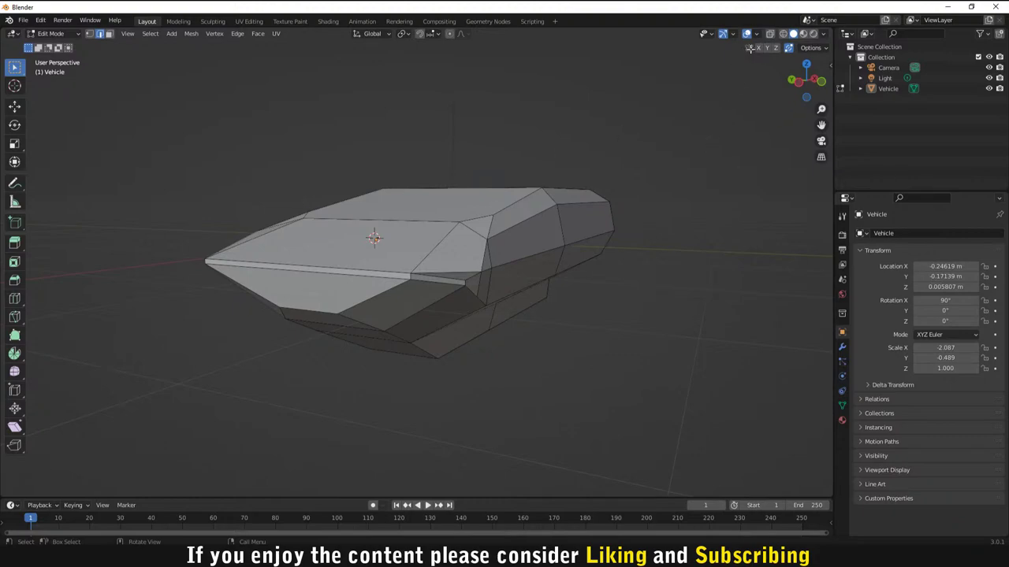
pyautogui.moveTo(622, 165); pyautogui.dragTo(608, 324, button='middle')
pyautogui.scroll(4, 430, 292)
pyautogui.scroll(-1, 429, 293)
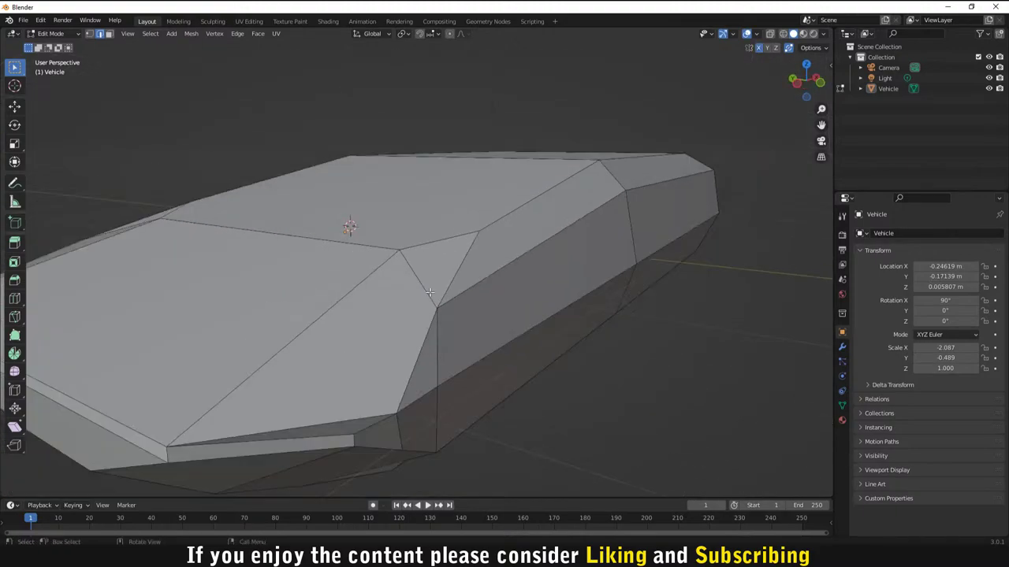
pyautogui.click(427, 288)
pyautogui.press('x')
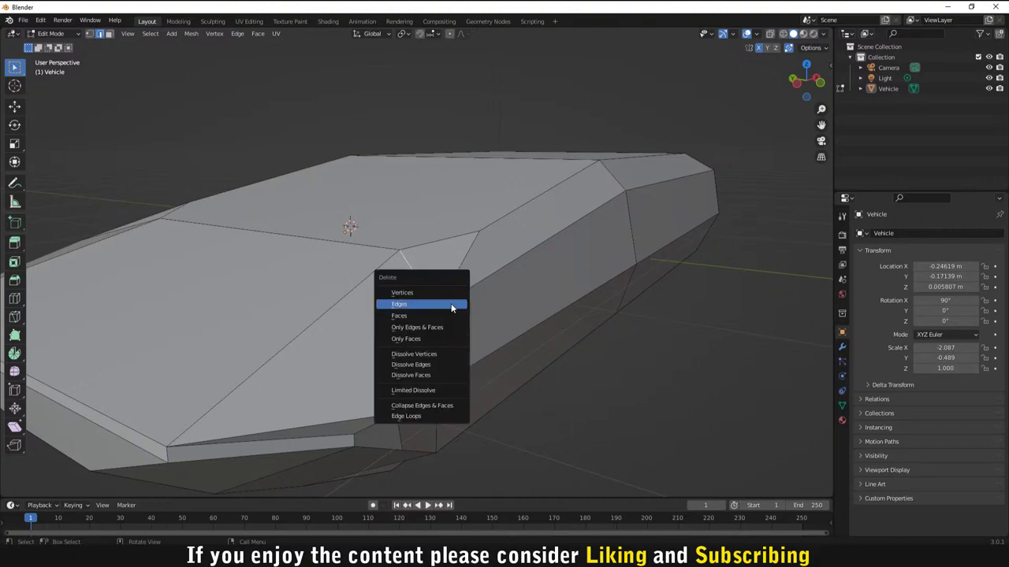
pyautogui.click(439, 305)
# Step: Inspect the hull after the deletion and select the whole mesh, leaving it unchanged
pyautogui.moveTo(438, 304); pyautogui.dragTo(709, 158, button='middle')
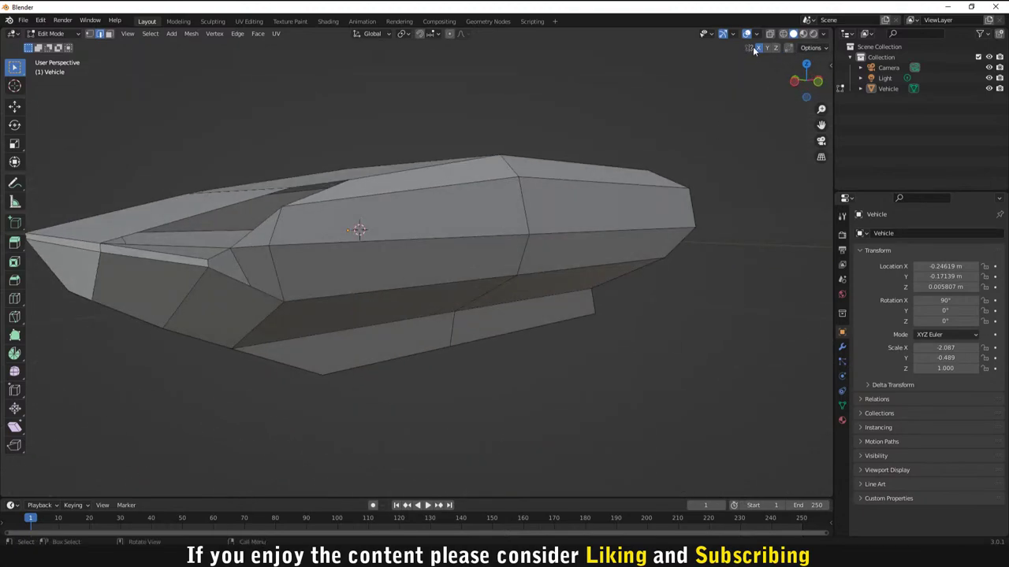
pyautogui.moveTo(551, 260); pyautogui.dragTo(648, 274, button='middle')
pyautogui.click(647, 273)
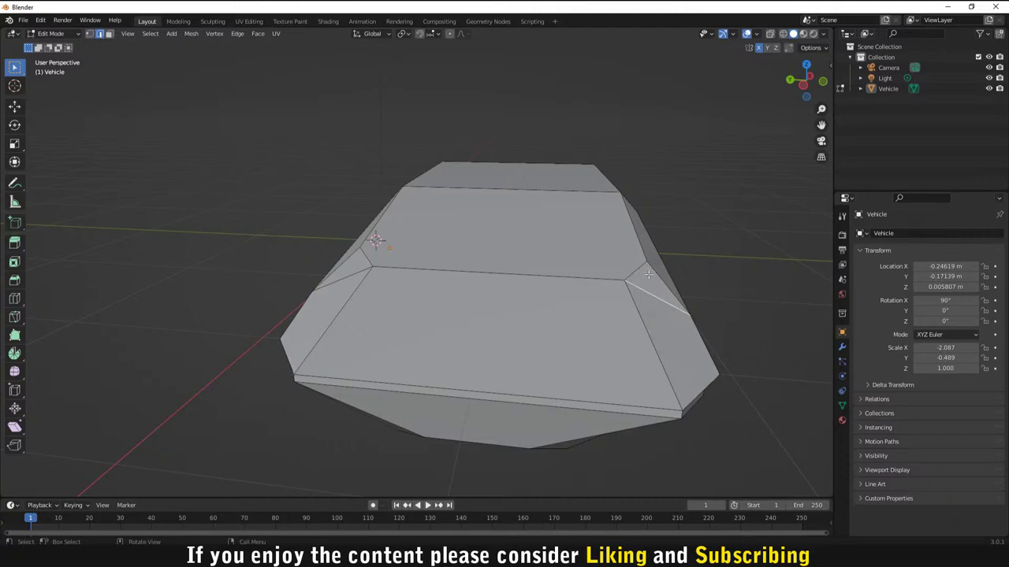
pyautogui.press('k')
pyautogui.press('Escape')
pyautogui.moveTo(713, 273); pyautogui.dragTo(733, 267, button='middle')
pyautogui.scroll(-3, 682, 261)
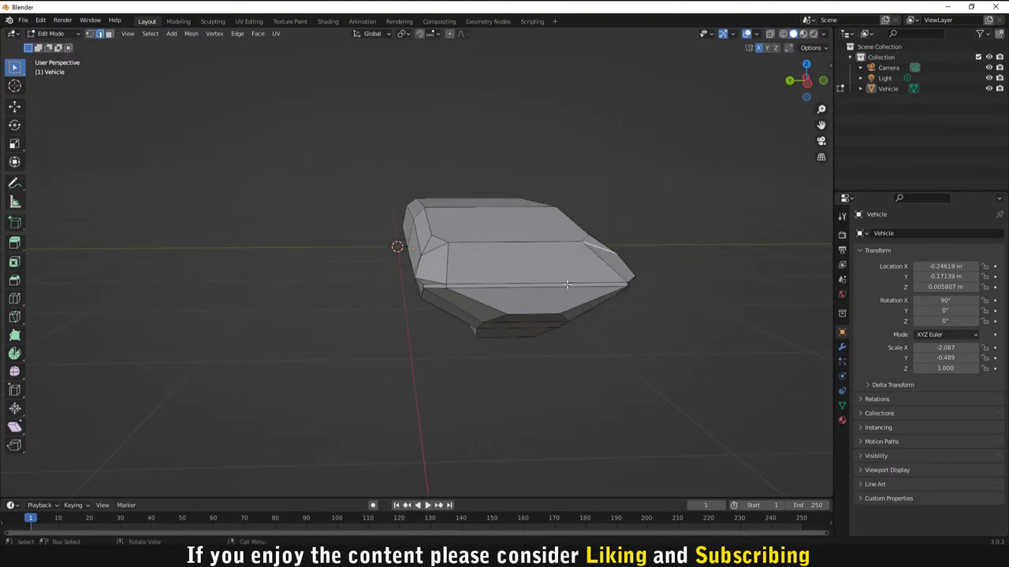
pyautogui.moveTo(567, 284); pyautogui.dragTo(552, 292, button='middle')
pyautogui.moveTo(386, 160); pyautogui.dragTo(688, 459)
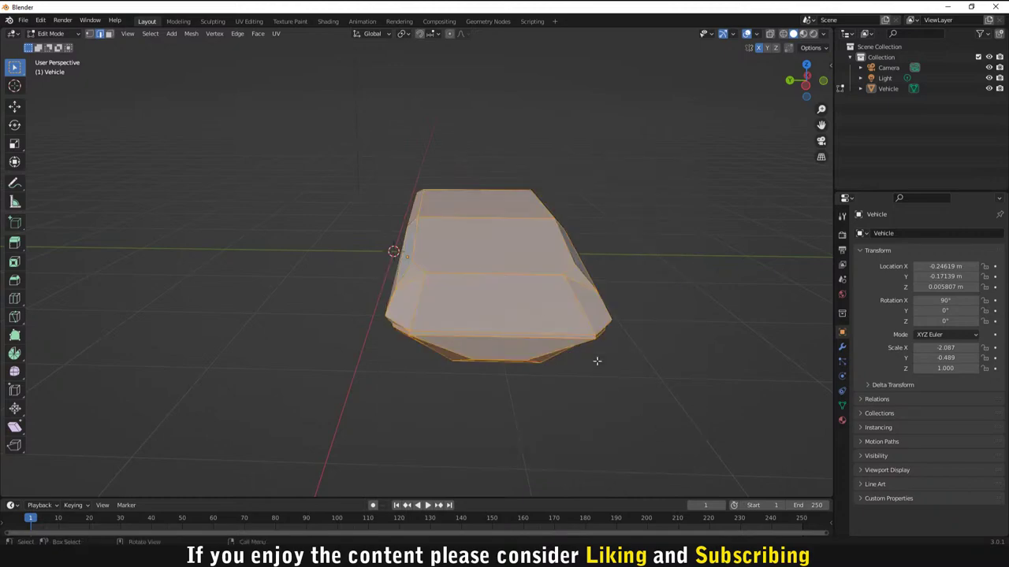
pyautogui.rightClick(543, 312)
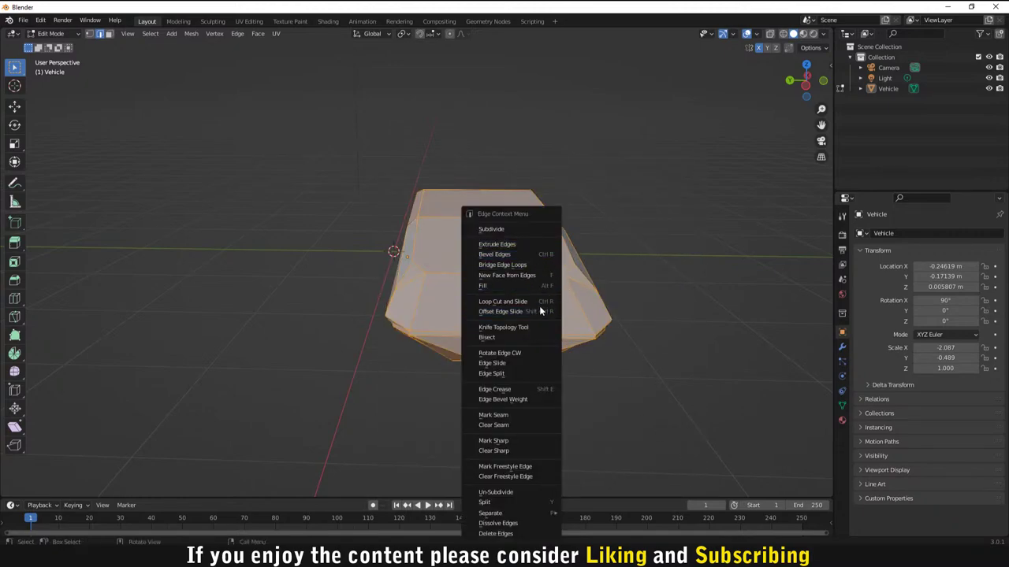
pyautogui.click(630, 262)
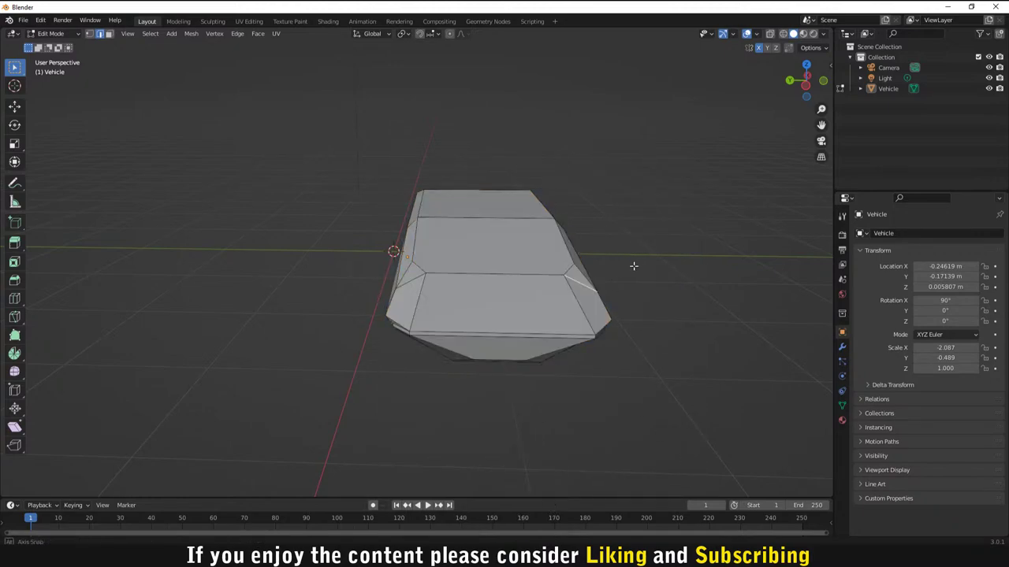
pyautogui.moveTo(632, 266); pyautogui.dragTo(784, 57, button='middle')
# Step: In Object Mode, set the Vehicle's origin to its geometry
pyautogui.press('Tab')
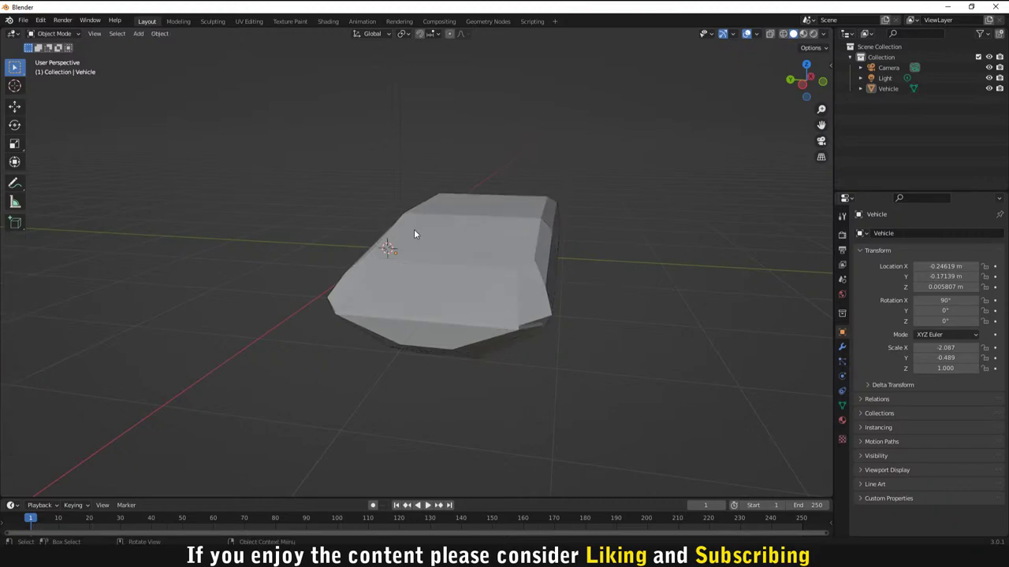
pyautogui.click(413, 229)
pyautogui.rightClick(414, 230)
pyautogui.moveTo(435, 270)
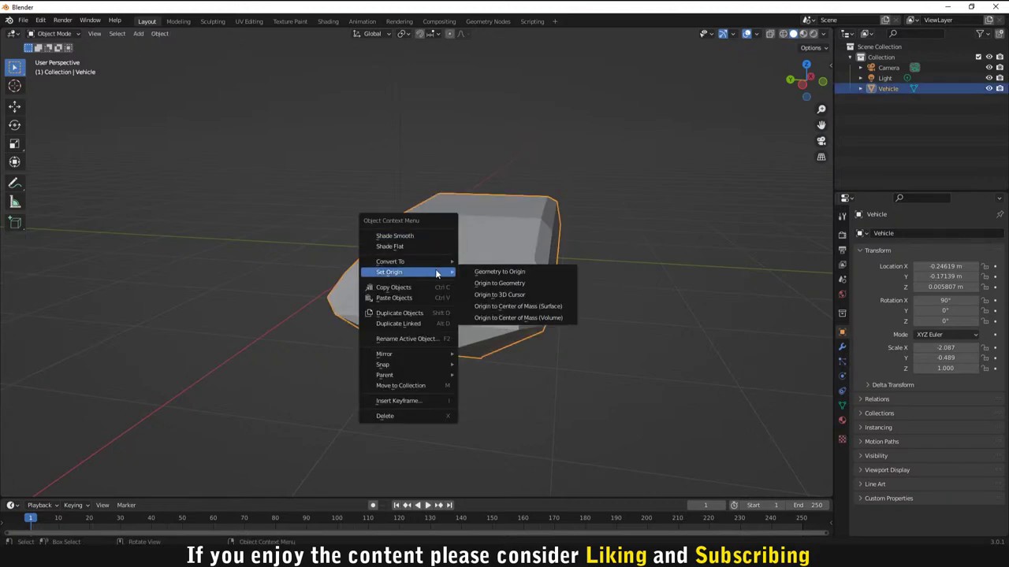
pyautogui.click(506, 286)
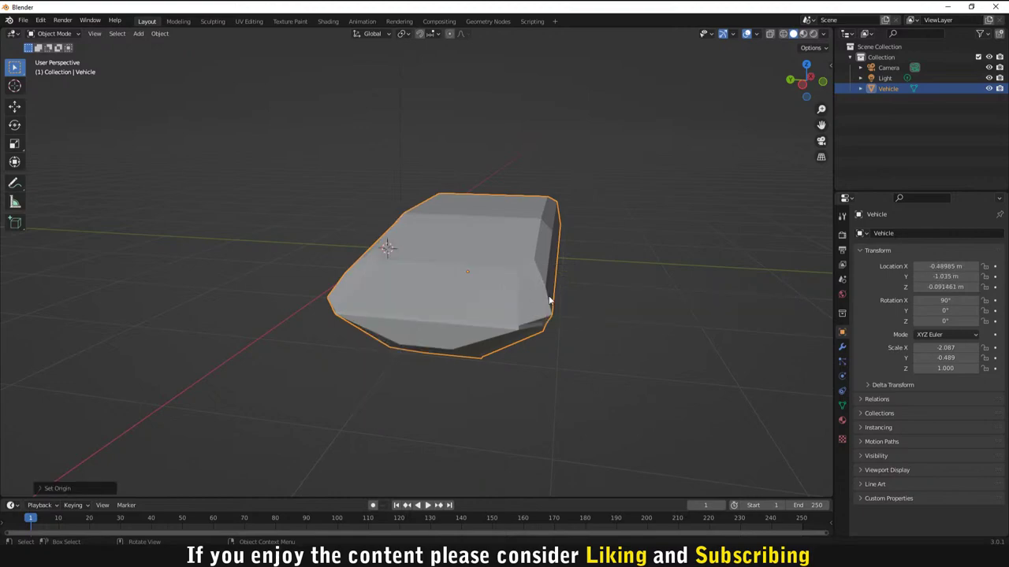
pyautogui.moveTo(552, 293); pyautogui.dragTo(605, 301, button='middle')
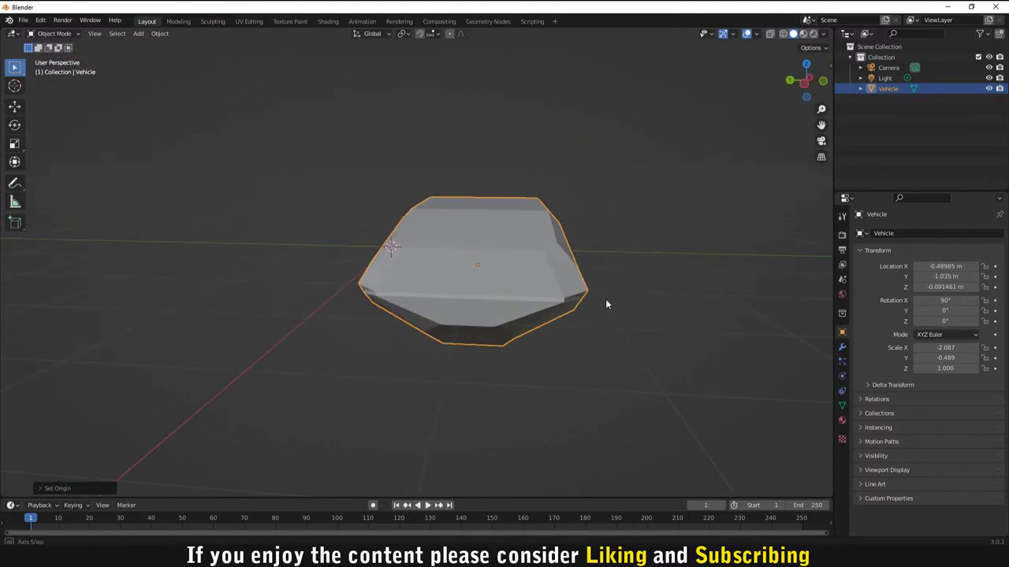
pyautogui.click(607, 320)
pyautogui.click(486, 270)
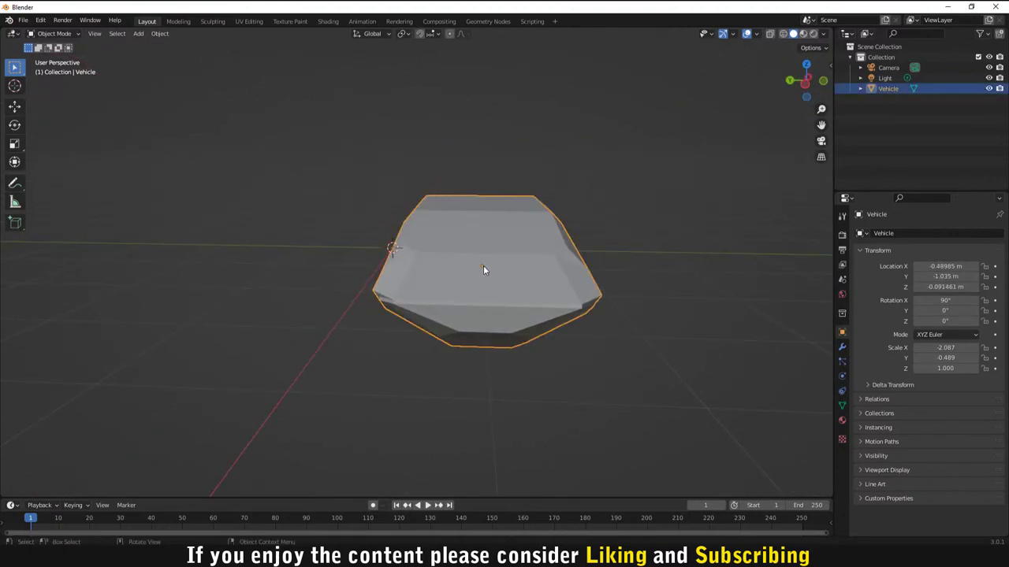
# Step: Place the 3D cursor on the car's top, undo the origin change, and re-enter Edit Mode
pyautogui.click(14, 85)
pyautogui.rightClick(15, 85)
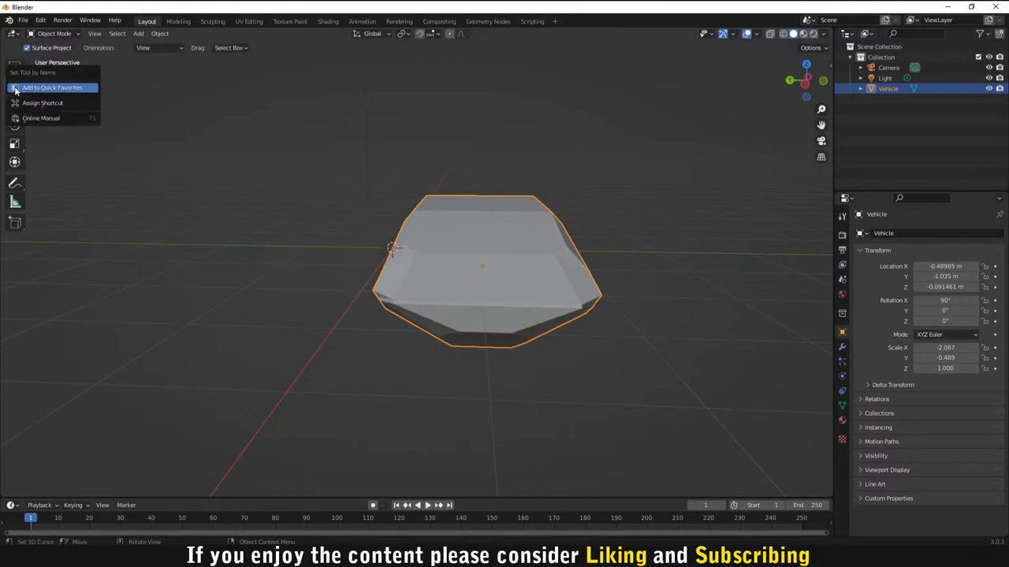
pyautogui.moveTo(316, 223); pyautogui.dragTo(454, 272, button='middle')
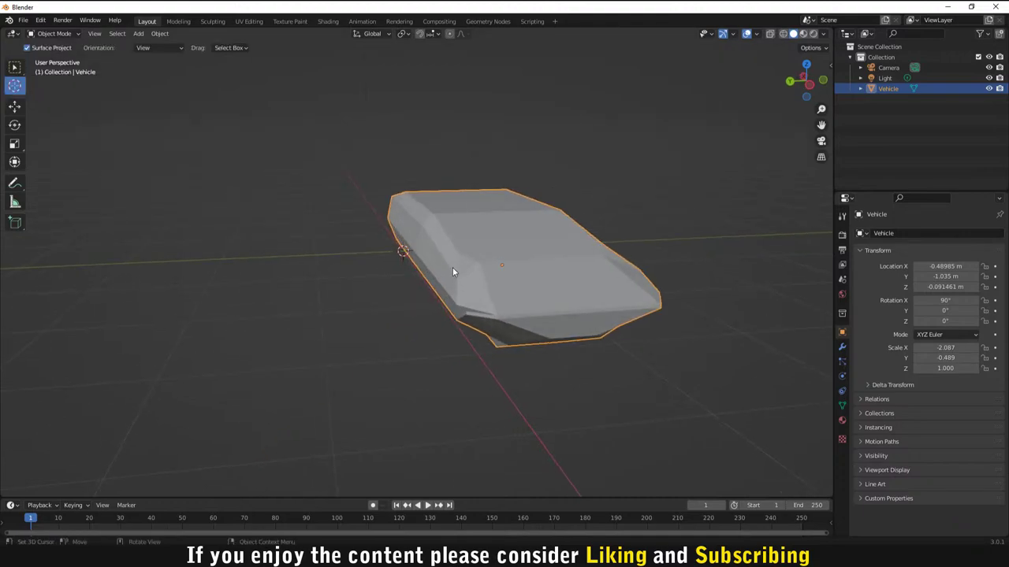
pyautogui.keyDown('shift'); pyautogui.rightClick(502, 266); pyautogui.keyUp('shift')
pyautogui.moveTo(501, 263)
pyautogui.mouseDown(button='middle')
pyautogui.moveTo(567, 271)
pyautogui.moveTo(471, 285)
pyautogui.moveTo(513, 279)
pyautogui.mouseUp(button='middle')
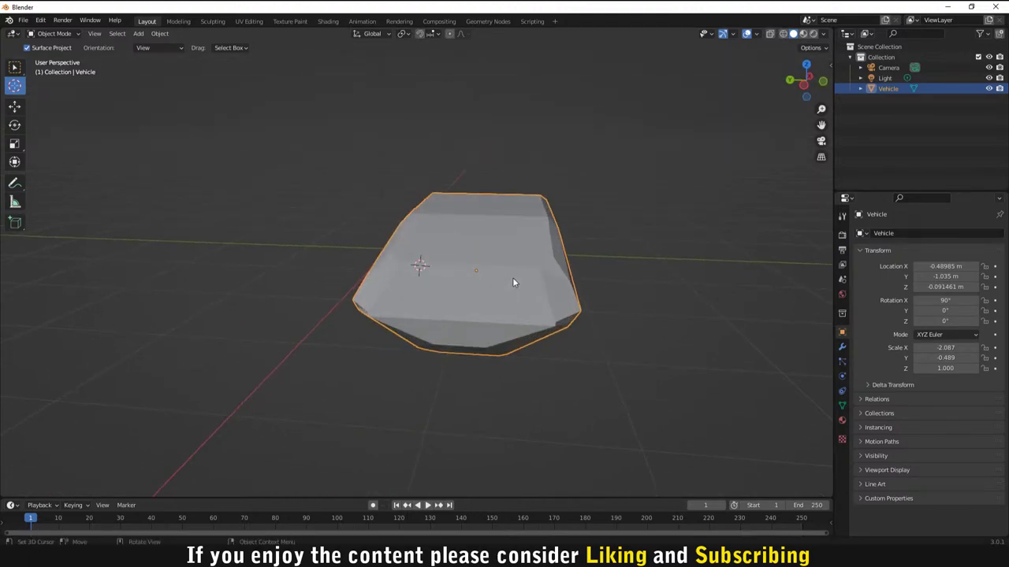
pyautogui.hotkey('ctrl', 'z')
pyautogui.hotkey('ctrl', 'z')
pyautogui.hotkey('ctrl', 'z')
pyautogui.press('Tab')
pyautogui.moveTo(423, 265); pyautogui.dragTo(405, 252, button='middle')
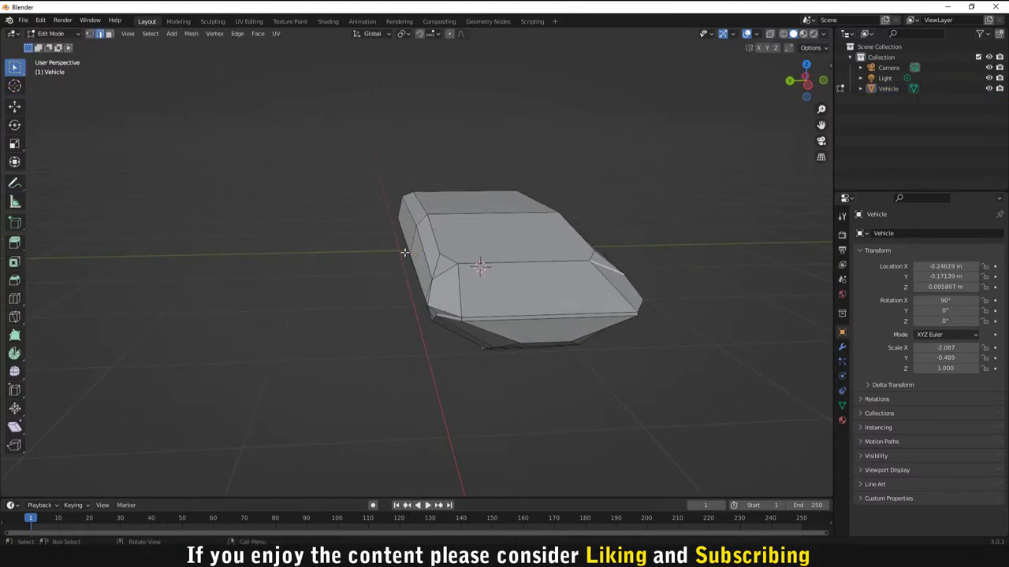
# Step: Place the 3D cursor on the hull and return to Object Mode
pyautogui.click(15, 85)
pyautogui.click(401, 257)
pyautogui.moveTo(400, 257); pyautogui.dragTo(479, 248, button='middle')
pyautogui.press('Tab')
pyautogui.click(432, 249)
# Step: Set the Vehicle's origin to geometry, then to the 3D cursor, and enter Edit Mode
pyautogui.press('w')
pyautogui.rightClick(479, 247)
pyautogui.moveTo(480, 247)
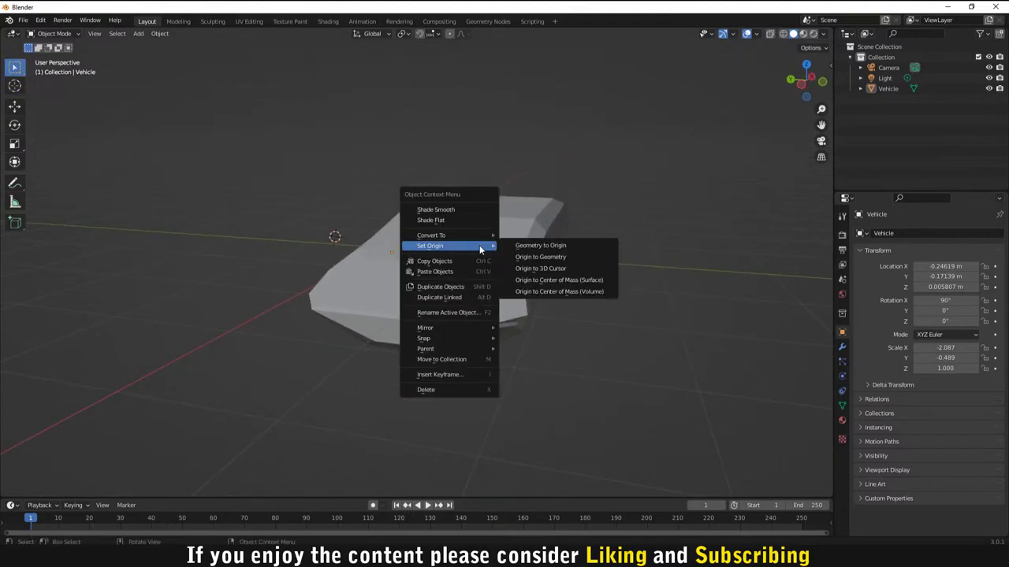
pyautogui.click(551, 258)
pyautogui.moveTo(578, 265); pyautogui.dragTo(617, 274, button='middle')
pyautogui.click(542, 264)
pyautogui.rightClick(542, 262)
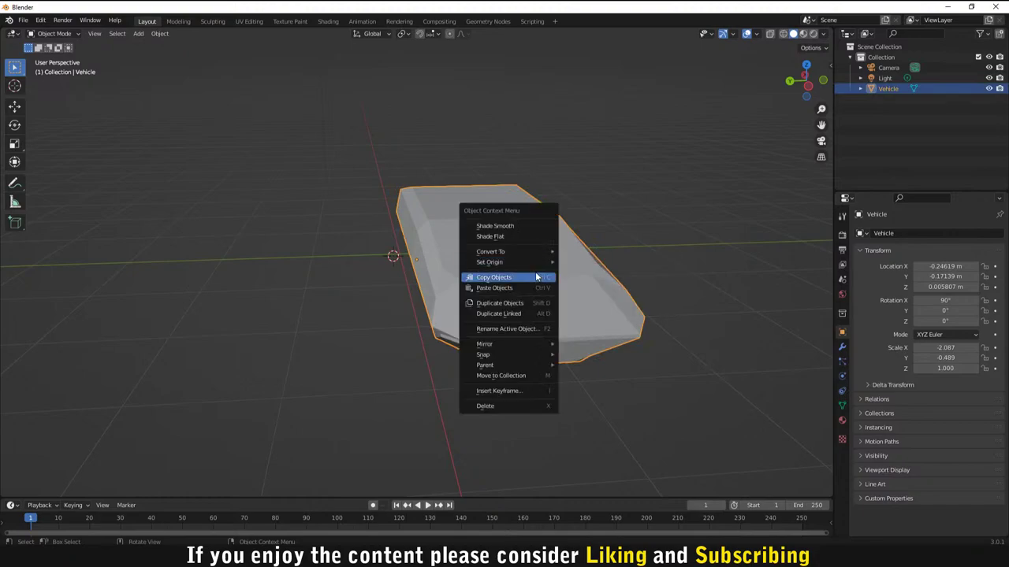
pyautogui.moveTo(538, 263)
pyautogui.click(606, 285)
pyautogui.moveTo(607, 273); pyautogui.dragTo(582, 265, button='middle')
pyautogui.hotkey('alt', 'a')
pyautogui.press('Tab')
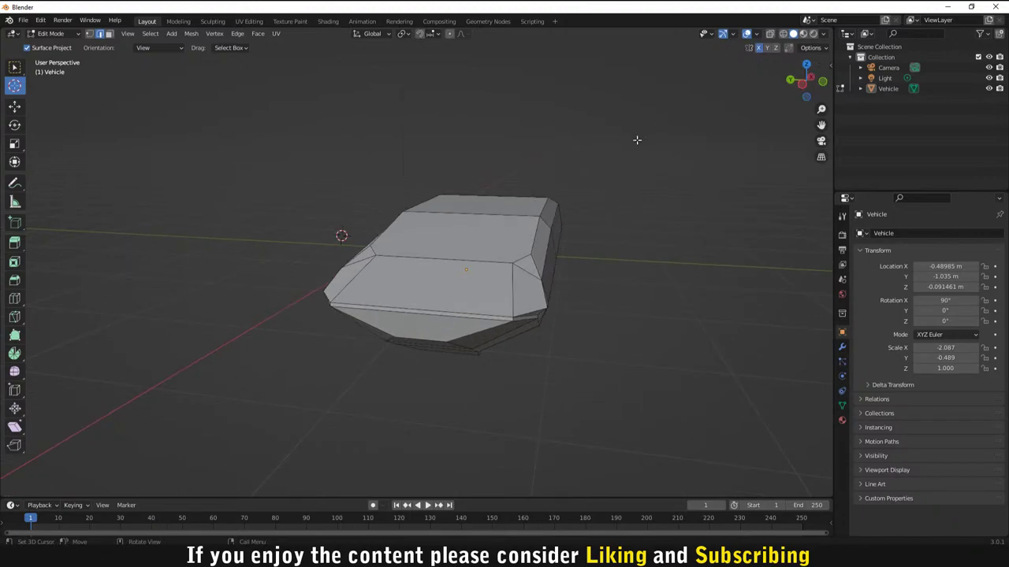
# Step: Set the 3D cursor on a car body corner and select the windshield edge, cancelling its move
pyautogui.scroll(2, 599, 205)
pyautogui.keyDown('shift'); pyautogui.rightClick(560, 271); pyautogui.keyUp('shift')
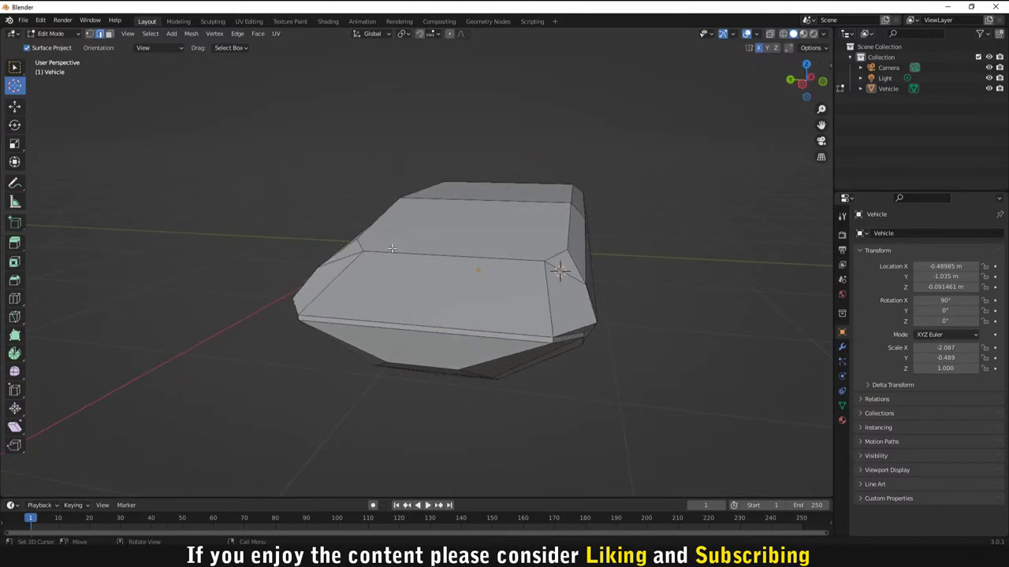
pyautogui.moveTo(393, 250); pyautogui.dragTo(483, 274, button='middle')
pyautogui.press('w')
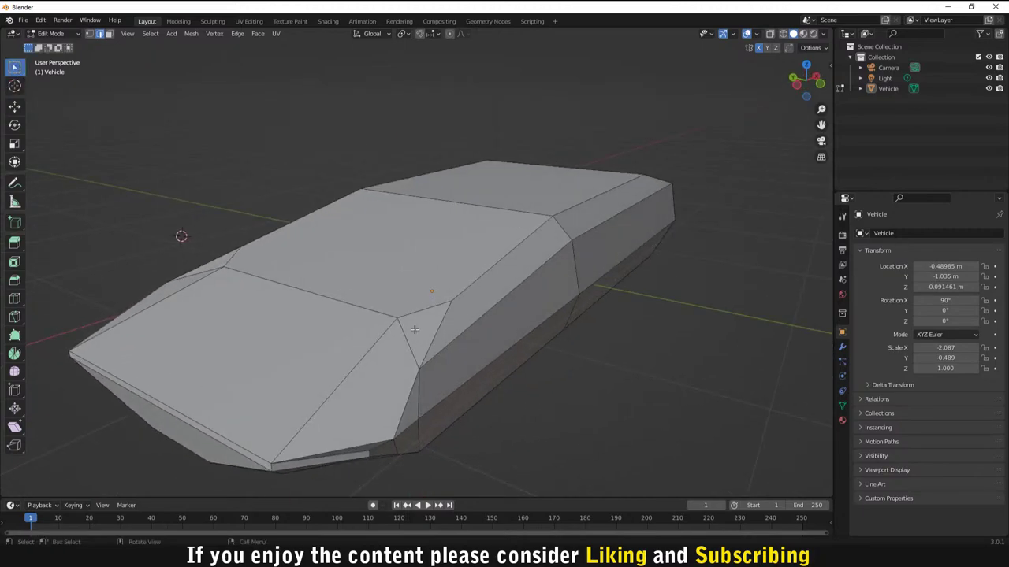
pyautogui.click(402, 335)
pyautogui.press('g')
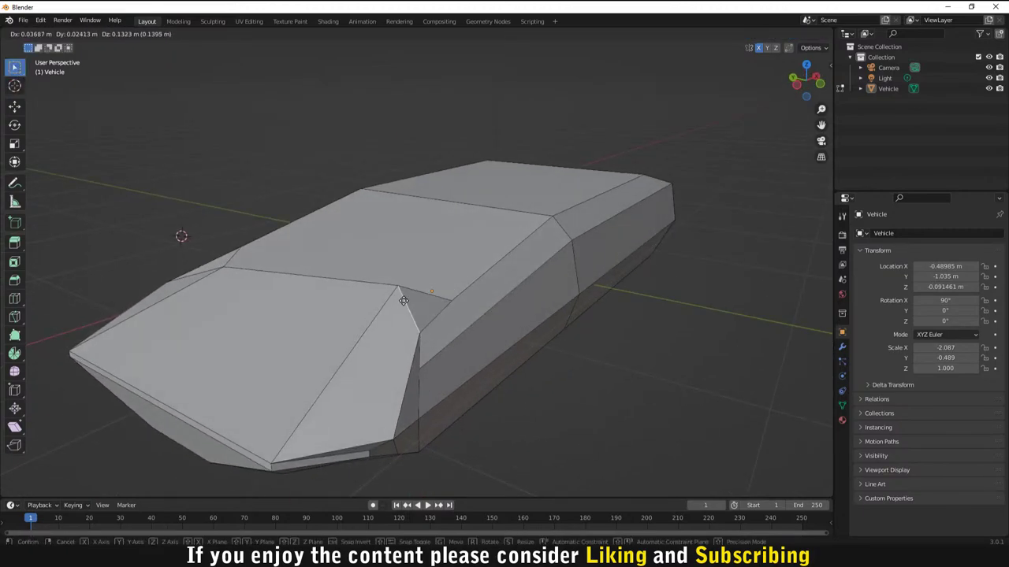
pyautogui.press('Escape')
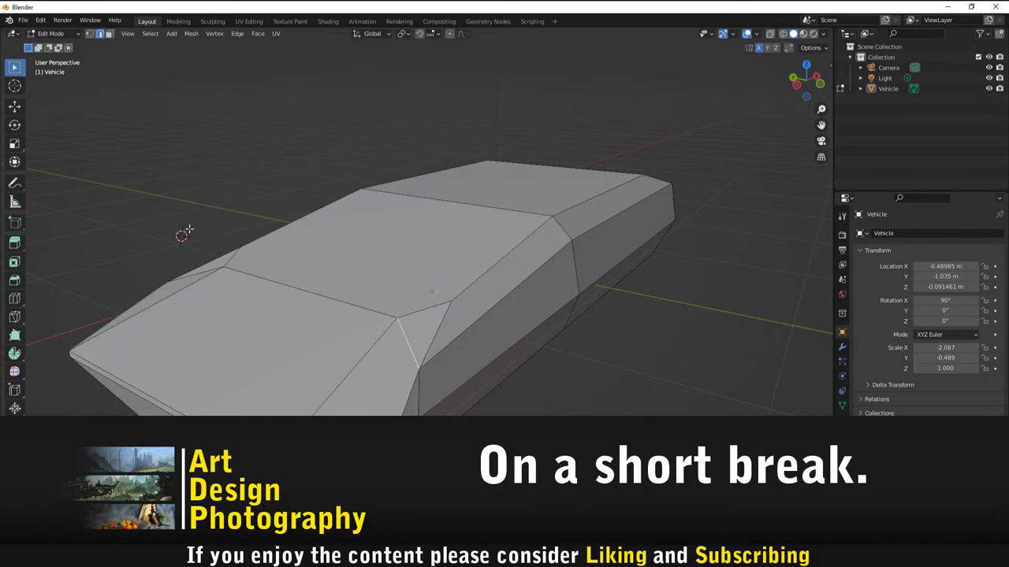
pyautogui.moveTo(292, 189); pyautogui.dragTo(289, 140, button='middle')
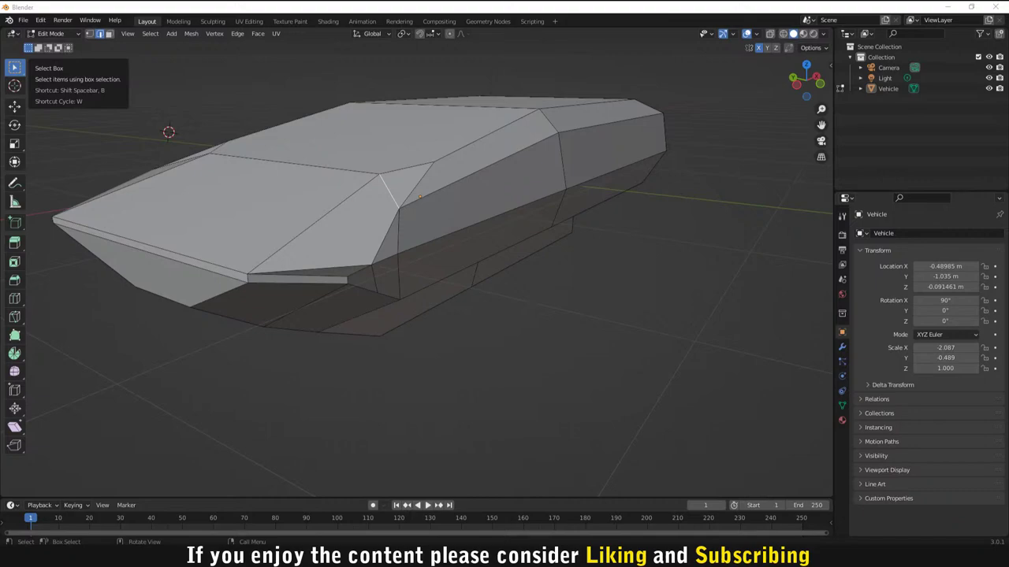
pyautogui.moveTo(371, 302); pyautogui.dragTo(403, 301, button='middle')
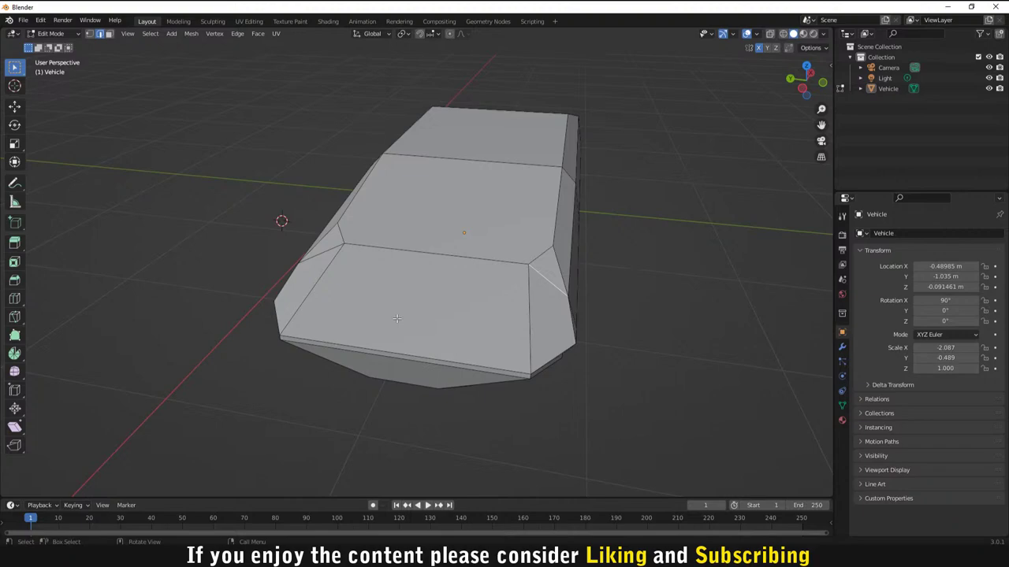
pyautogui.moveTo(419, 320); pyautogui.dragTo(588, 296, button='middle')
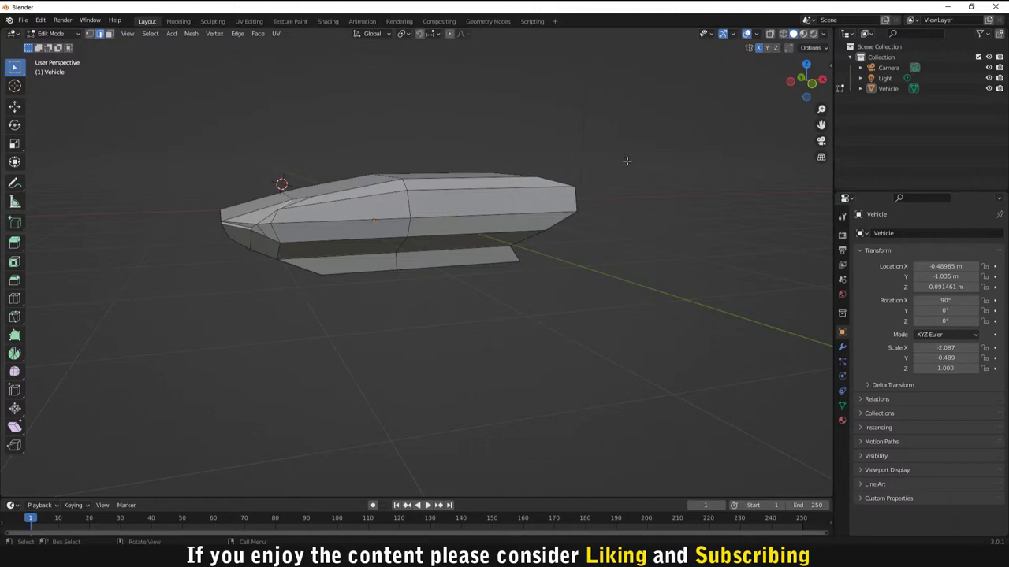
pyautogui.moveTo(626, 162); pyautogui.dragTo(587, 163, button='middle')
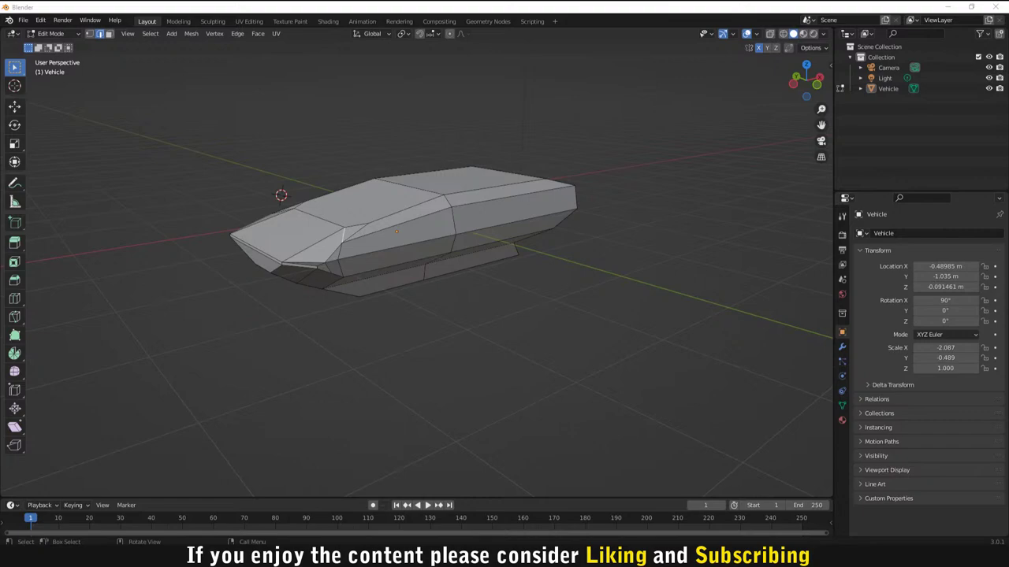
pyautogui.moveTo(518, 112); pyautogui.dragTo(477, 124, button='middle')
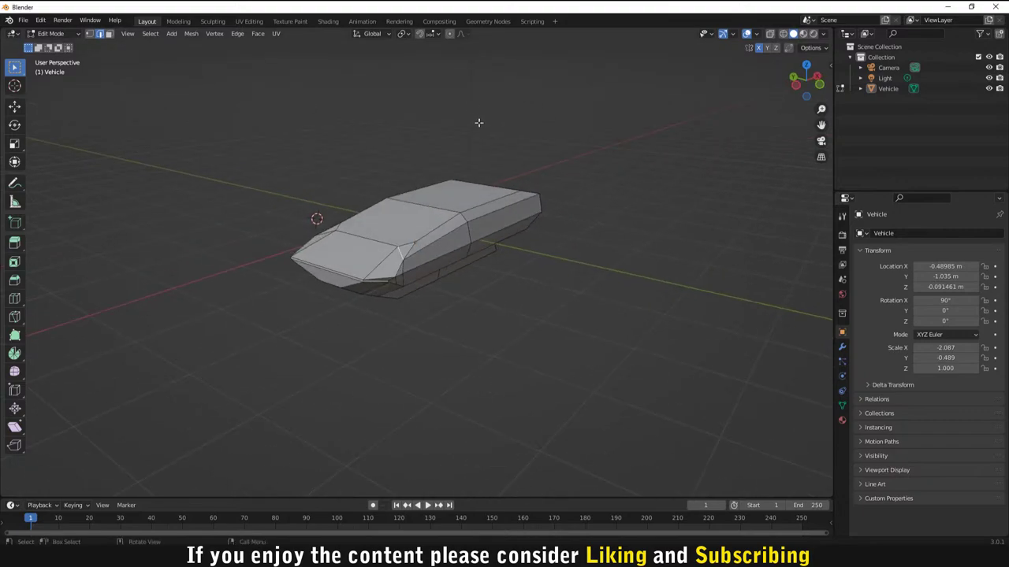
# Step: Save the scene as SciFiAPC.blend in the Vehicles/SciFiAPC folder
pyautogui.click(24, 20)
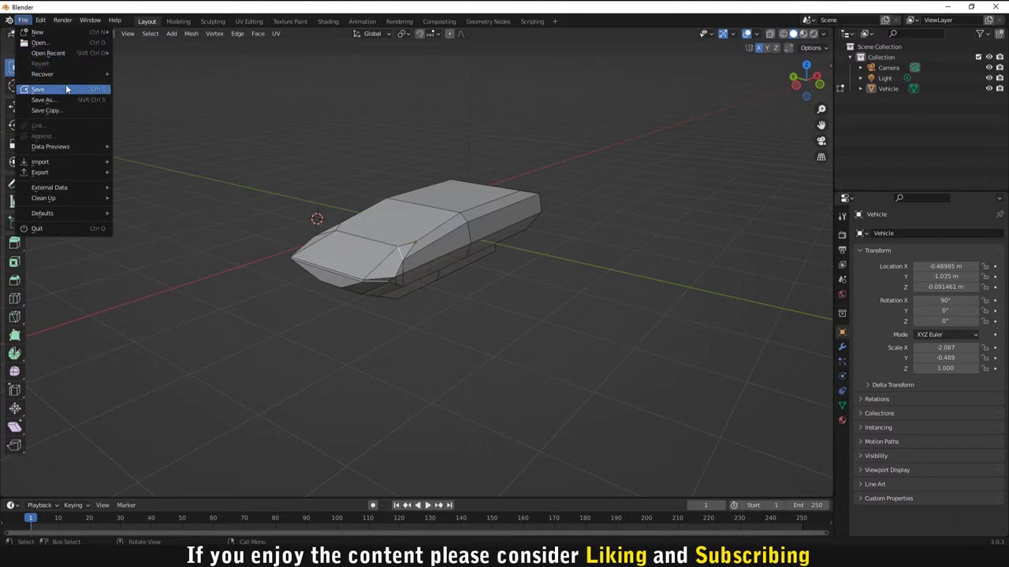
pyautogui.click(30, 25)
pyautogui.click(48, 90)
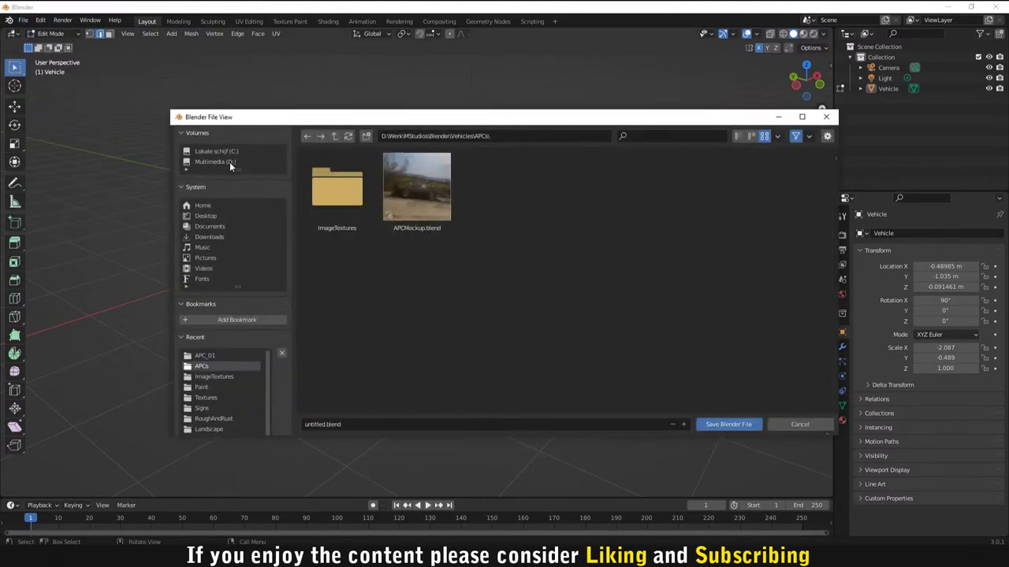
pyautogui.click(333, 136)
pyautogui.doubleClick(340, 193)
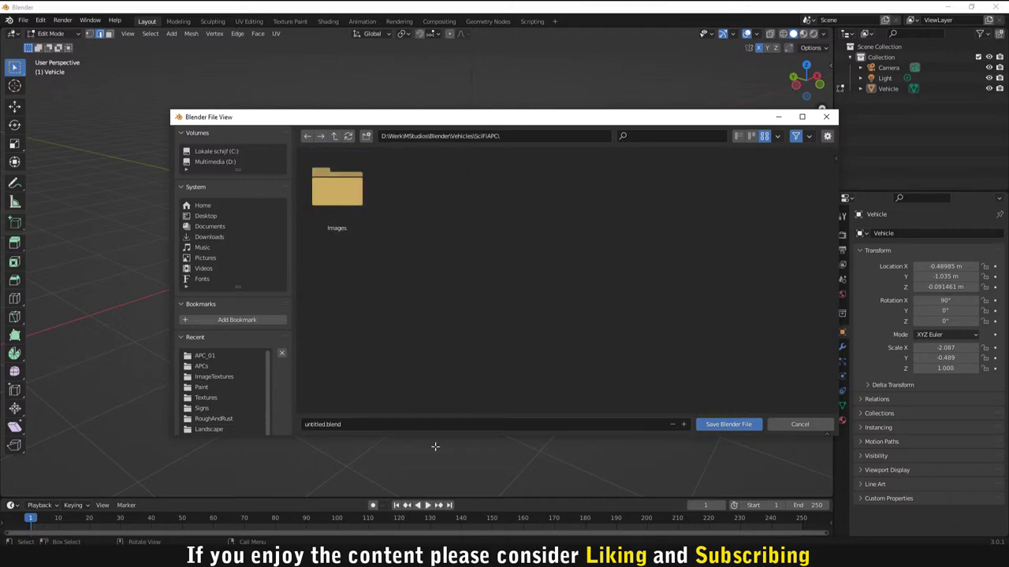
pyautogui.click(322, 424)
pyautogui.click(321, 424)
pyautogui.doubleClick(321, 424)
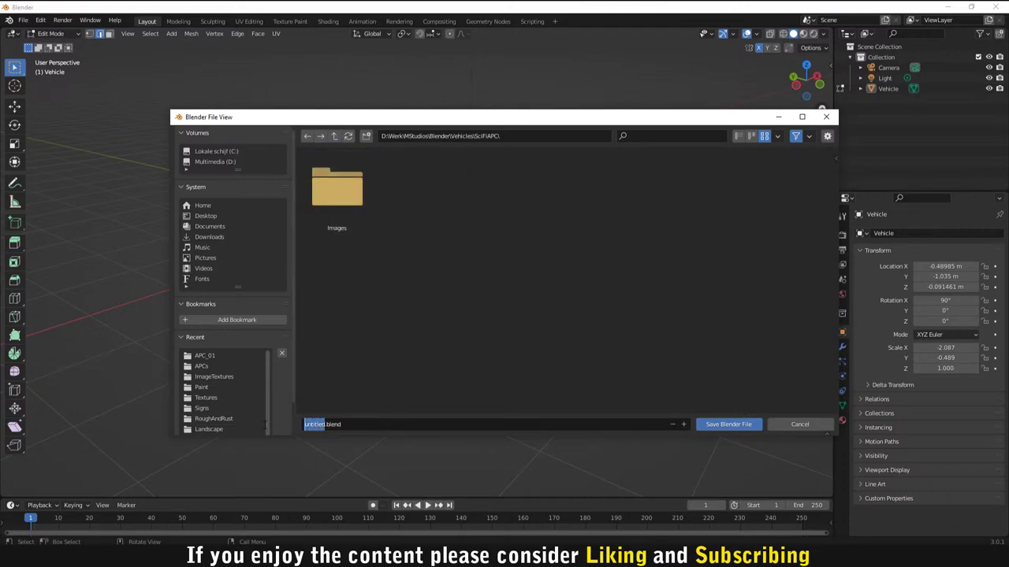
pyautogui.write('SciFiAPC')
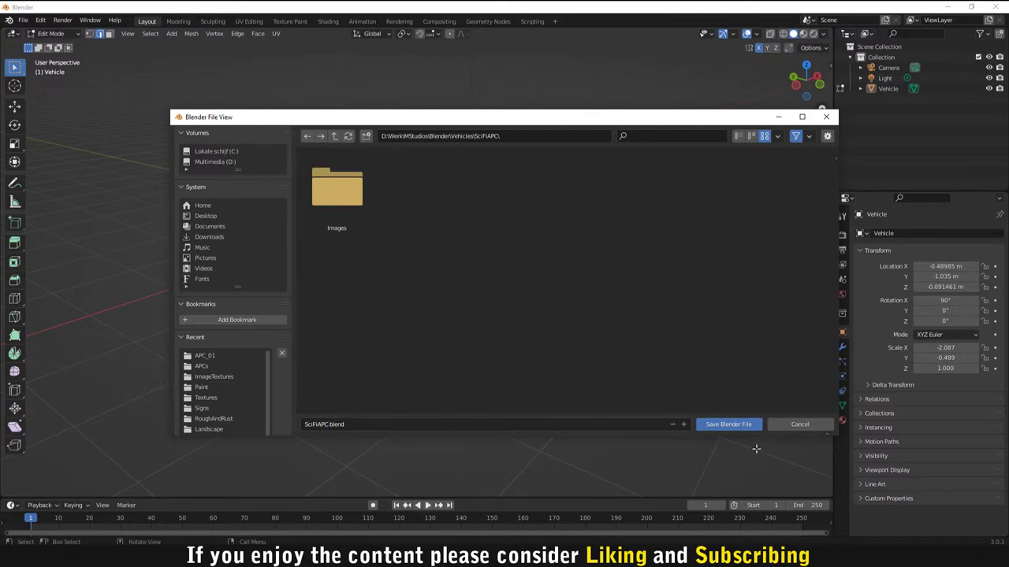
pyautogui.click(718, 424)
pyautogui.moveTo(578, 263); pyautogui.dragTo(557, 279, button='middle')
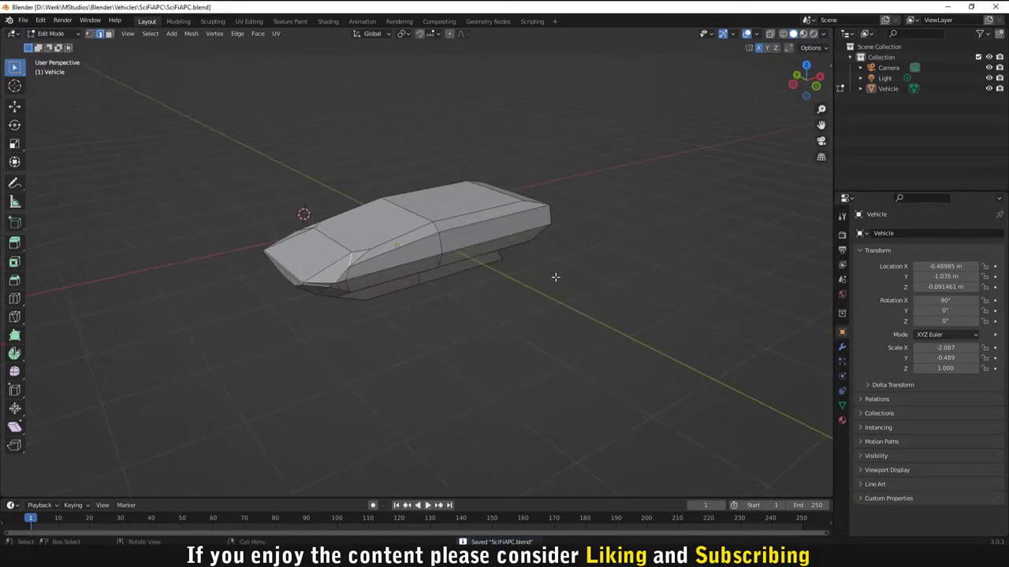
pyautogui.hotkey('shift', 'a')
pyautogui.click(479, 266)
# Step: Back in Object Mode, import the desert photo from the Images folder as a plane and preview its material
pyautogui.press('Tab')
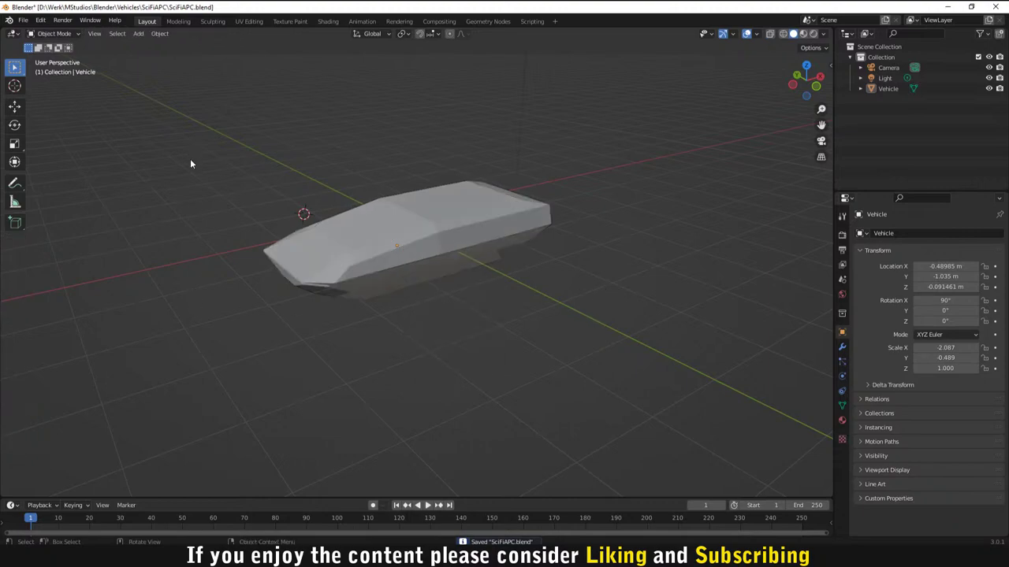
pyautogui.hotkey('shift', 'a')
pyautogui.moveTo(190, 160)
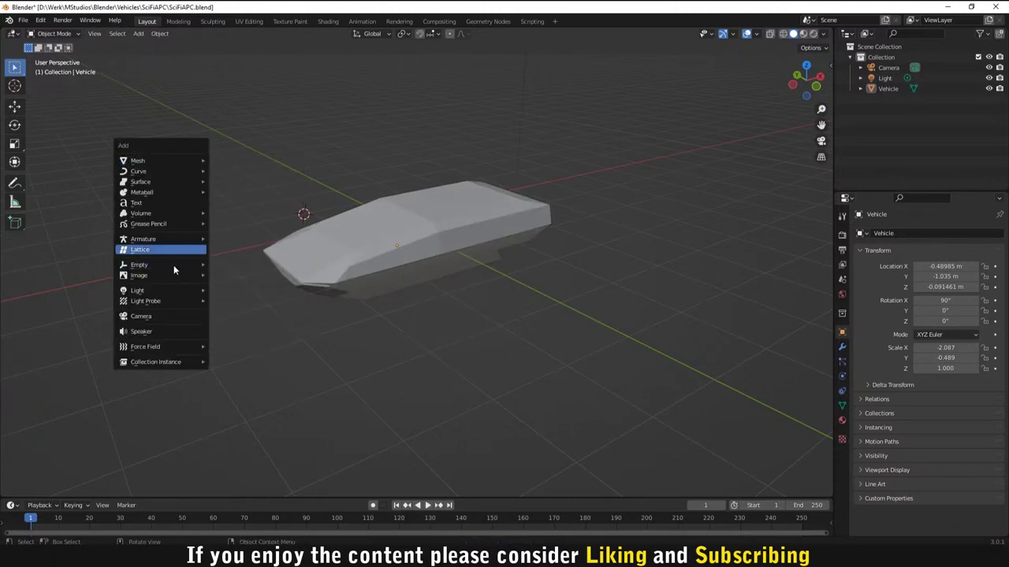
pyautogui.moveTo(167, 277)
pyautogui.click(241, 296)
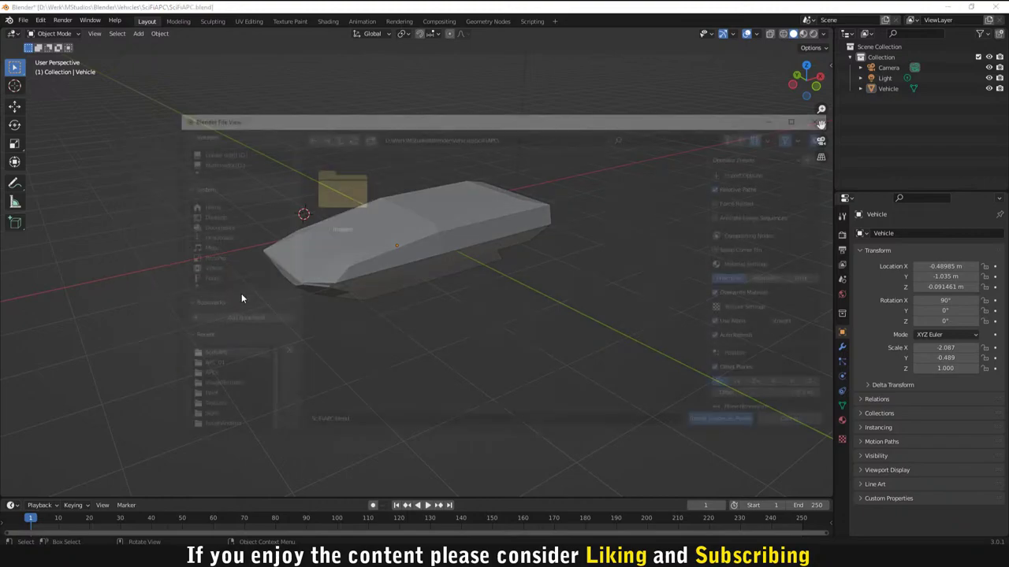
pyautogui.click(338, 208)
pyautogui.doubleClick(338, 206)
pyautogui.doubleClick(341, 202)
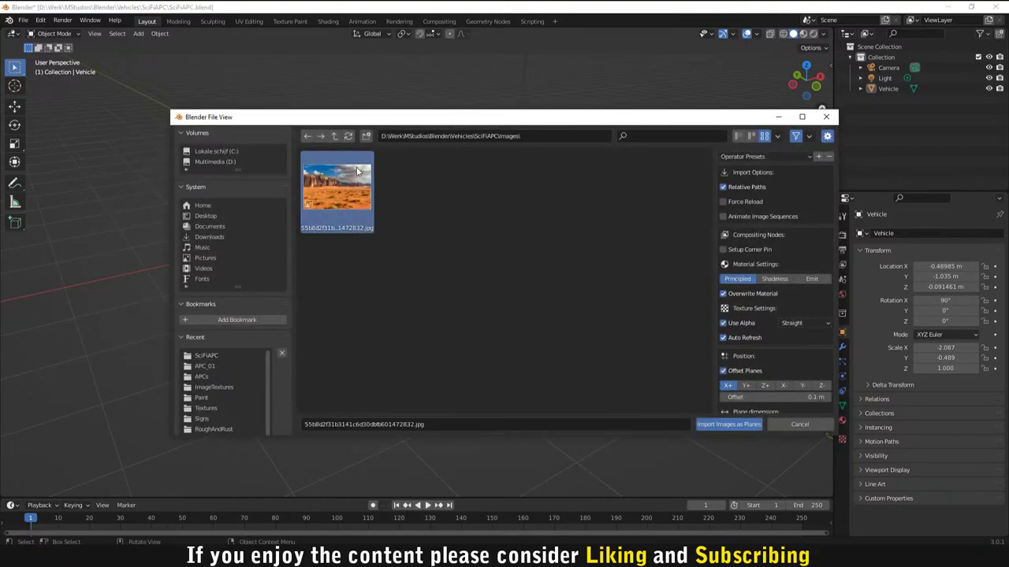
pyautogui.moveTo(498, 285)
pyautogui.mouseDown(button='middle')
pyautogui.moveTo(421, 284)
pyautogui.moveTo(536, 248)
pyautogui.moveTo(589, 266)
pyautogui.mouseUp(button='middle')
pyautogui.click(803, 34)
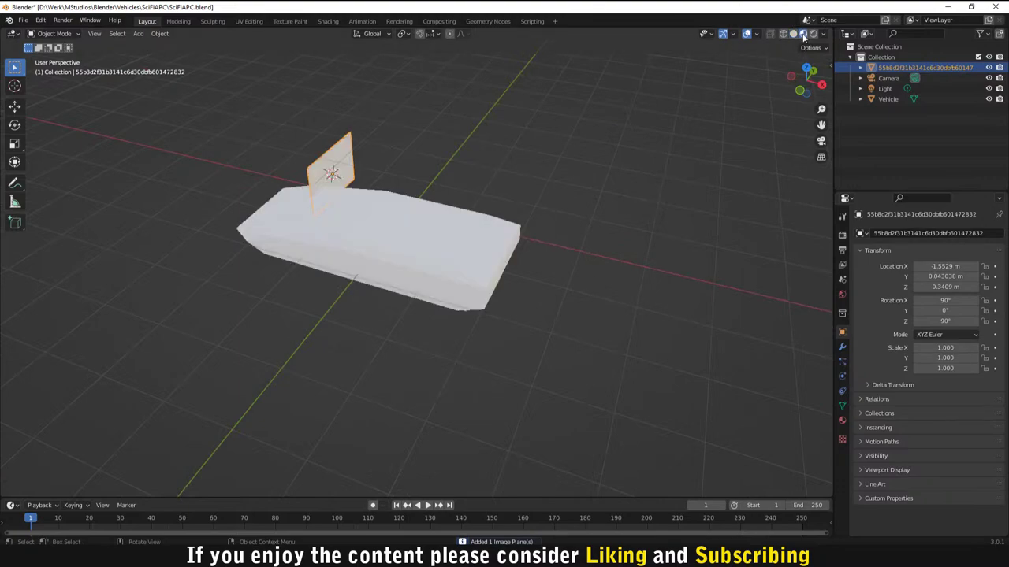
# Step: Rotate the image plane 90 degrees about X so it stands upright
pyautogui.press('r')
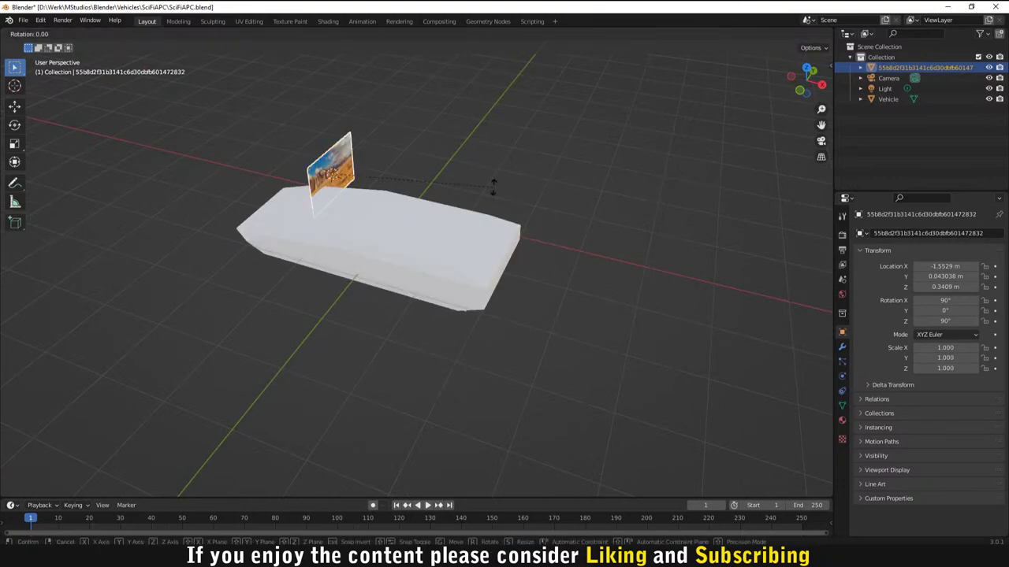
pyautogui.write('x90')
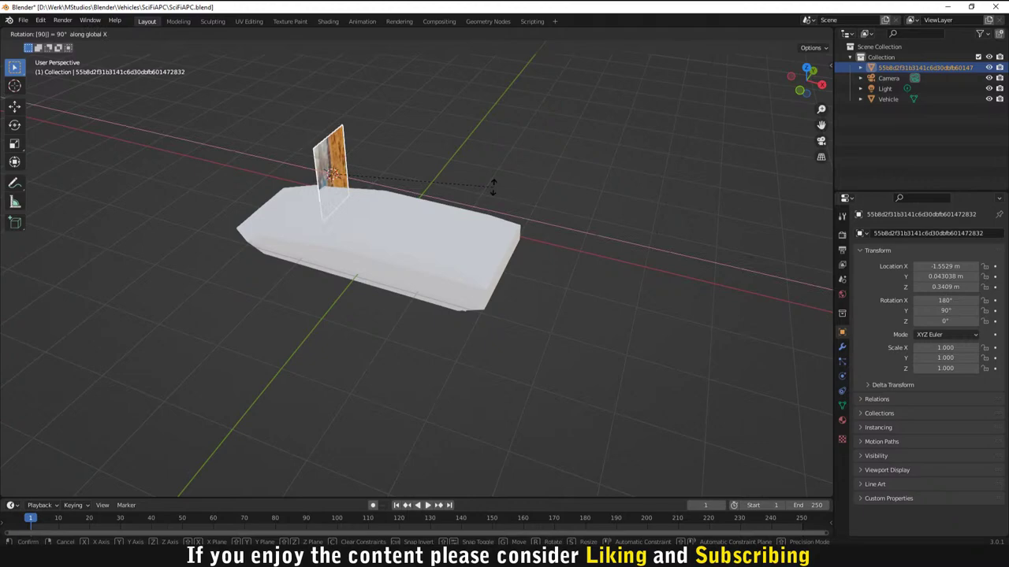
pyautogui.write('y')
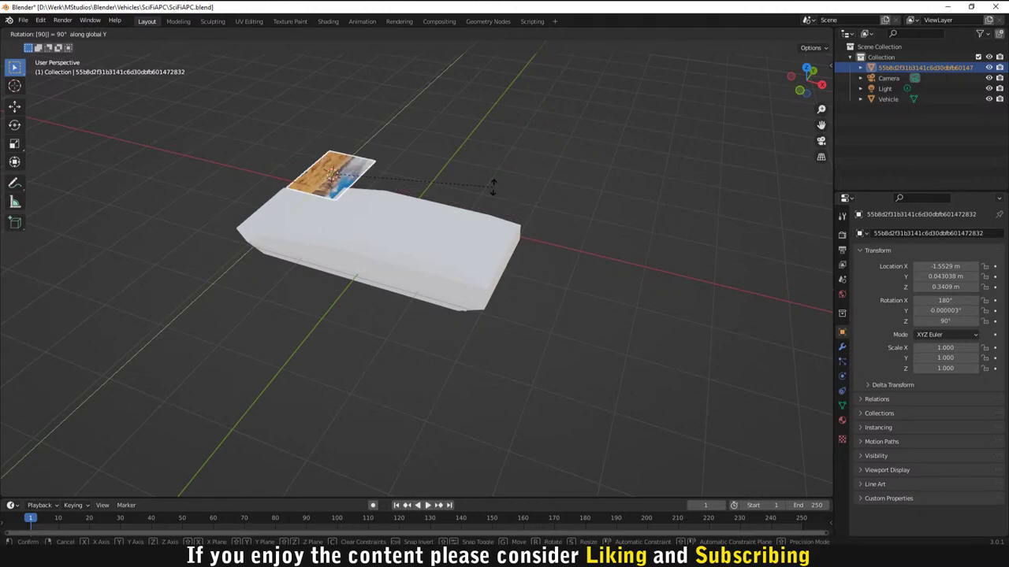
pyautogui.write('x')
pyautogui.press('Return')
pyautogui.moveTo(492, 187); pyautogui.dragTo(588, 157, button='middle')
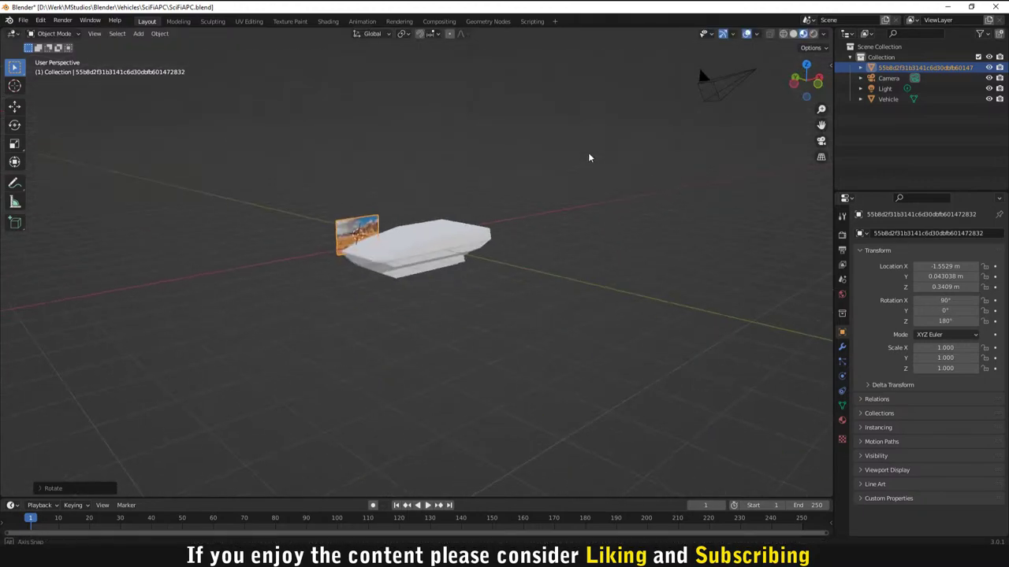
pyautogui.scroll(2, 588, 157)
pyautogui.moveTo(516, 174); pyautogui.dragTo(480, 196, button='middle')
# Step: Scale the image plane up in three passes to 11.275
pyautogui.press('s')
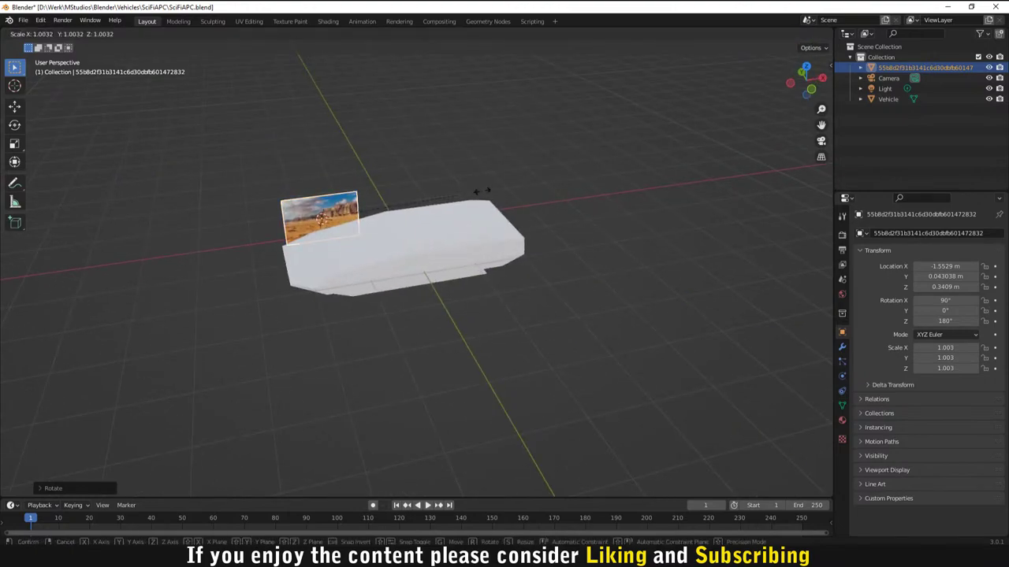
pyautogui.click(676, 122)
pyautogui.scroll(-2, 520, 148)
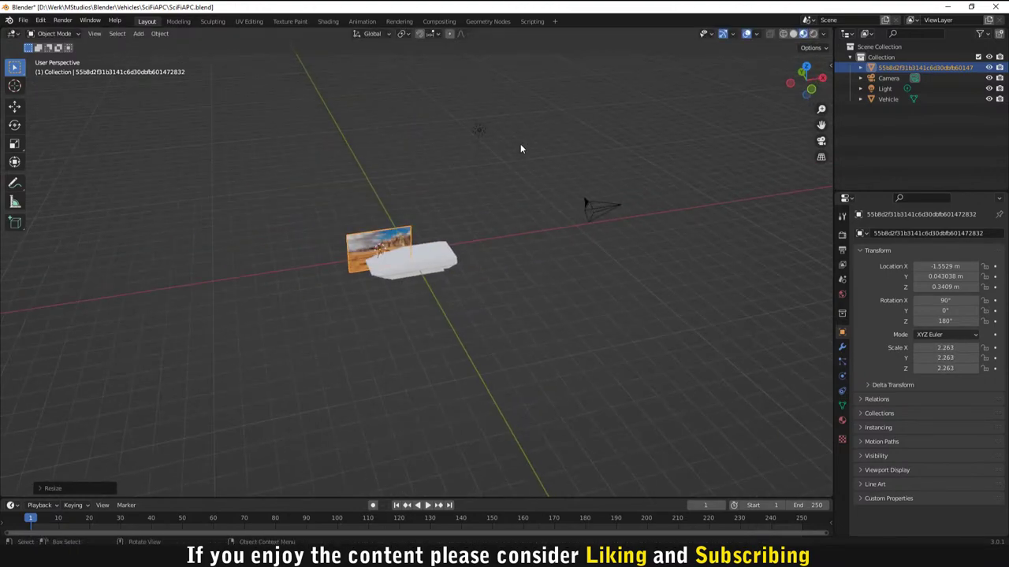
pyautogui.press('s')
pyautogui.click(711, 119)
pyautogui.moveTo(711, 118); pyautogui.dragTo(408, 213, button='middle')
pyautogui.press('s')
pyautogui.click(494, 213)
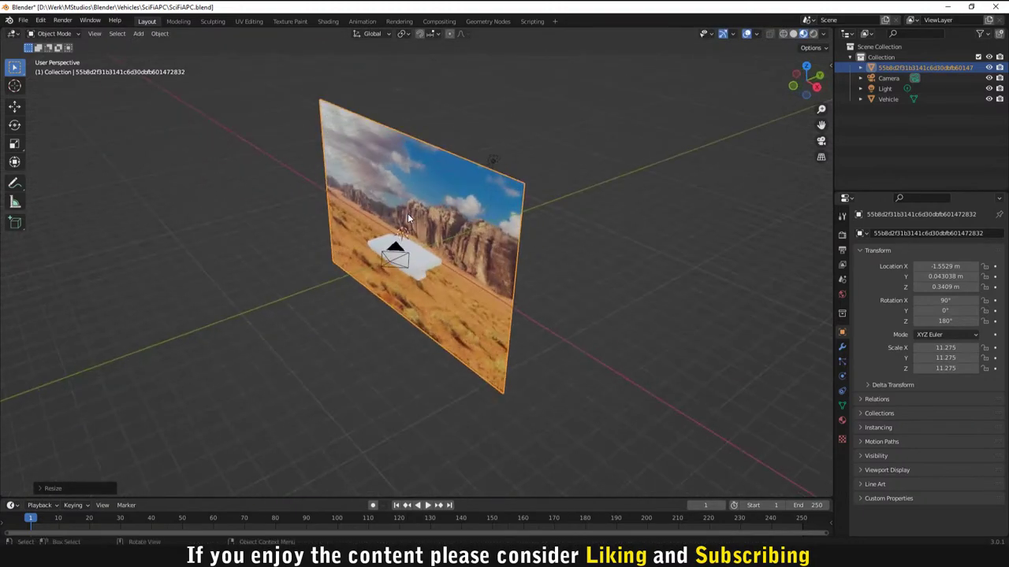
# Step: Raise the image plane along Z and move it toward its place behind the hull
pyautogui.press('g')
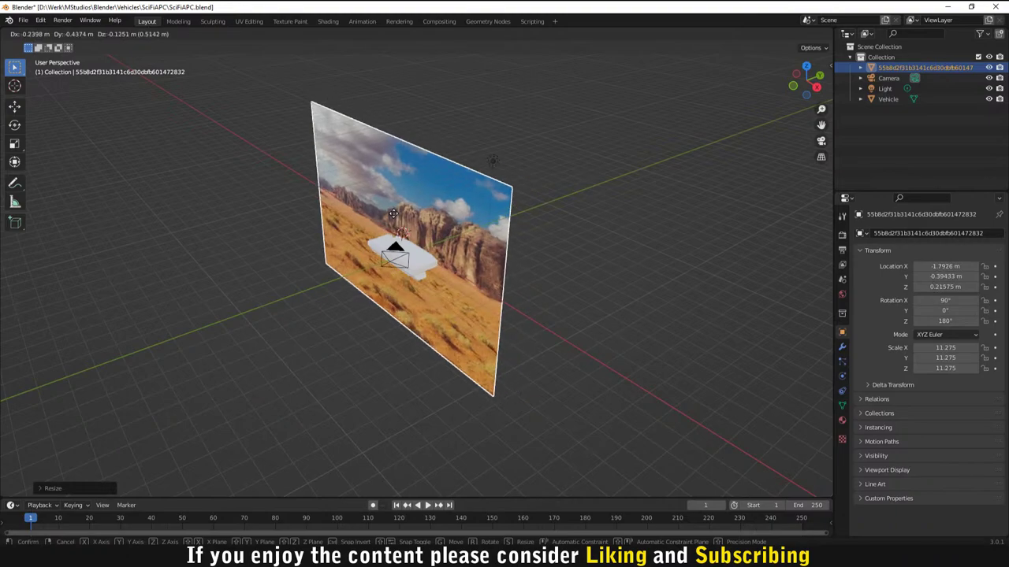
pyautogui.press('z')
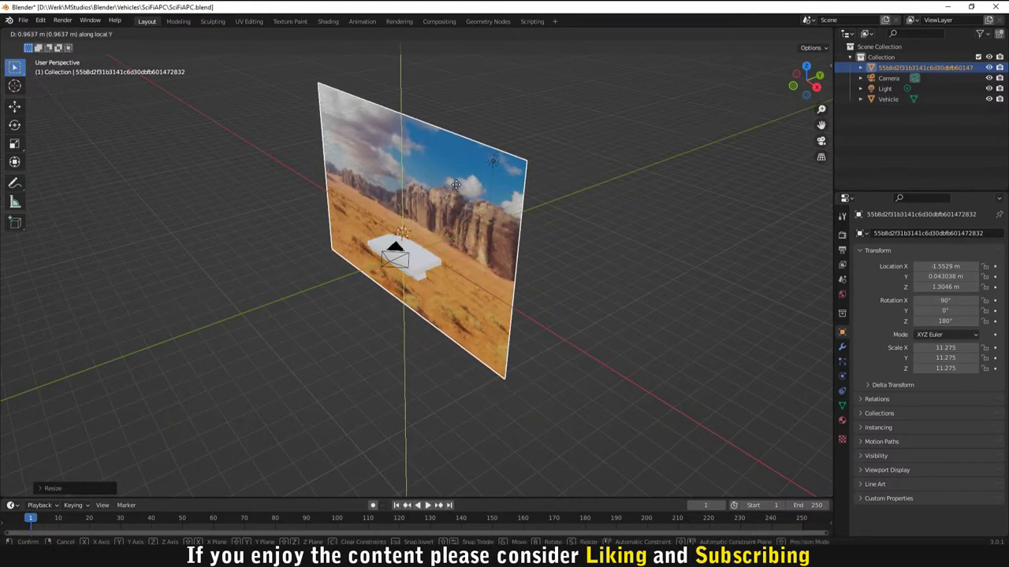
pyautogui.click(475, 207)
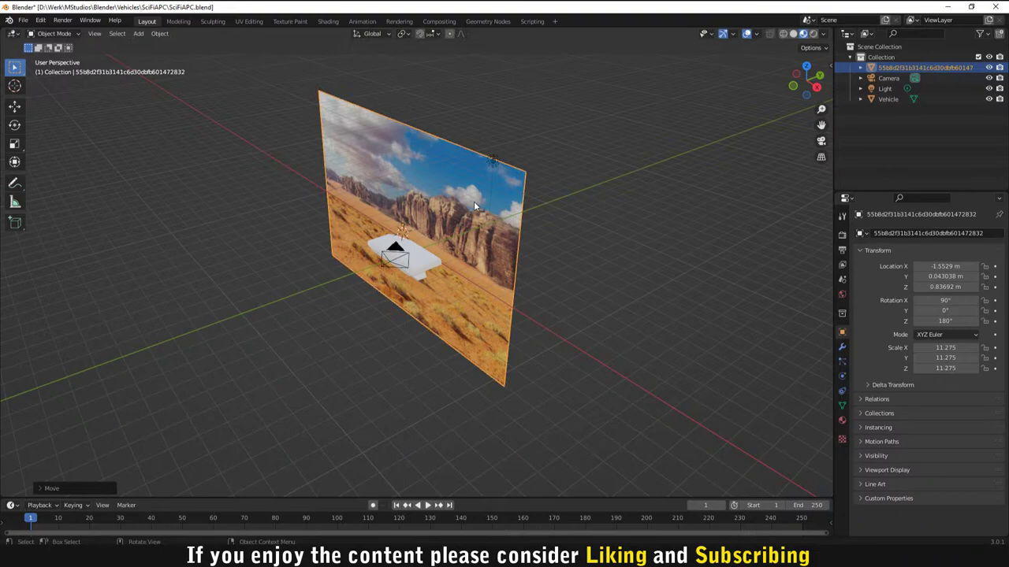
pyautogui.press('g')
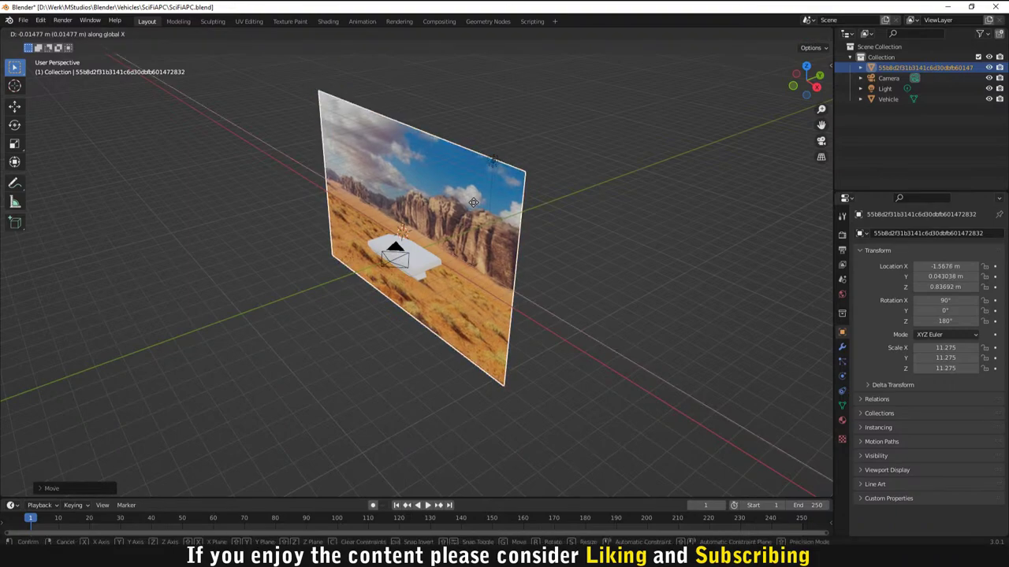
pyautogui.click(571, 181)
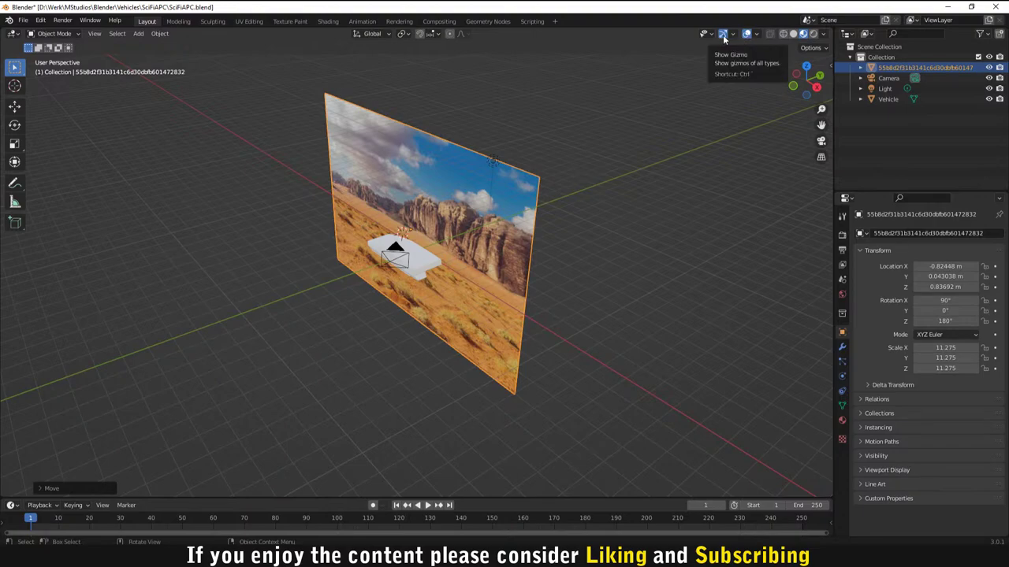
pyautogui.rightClick(431, 186)
pyautogui.moveTo(433, 189)
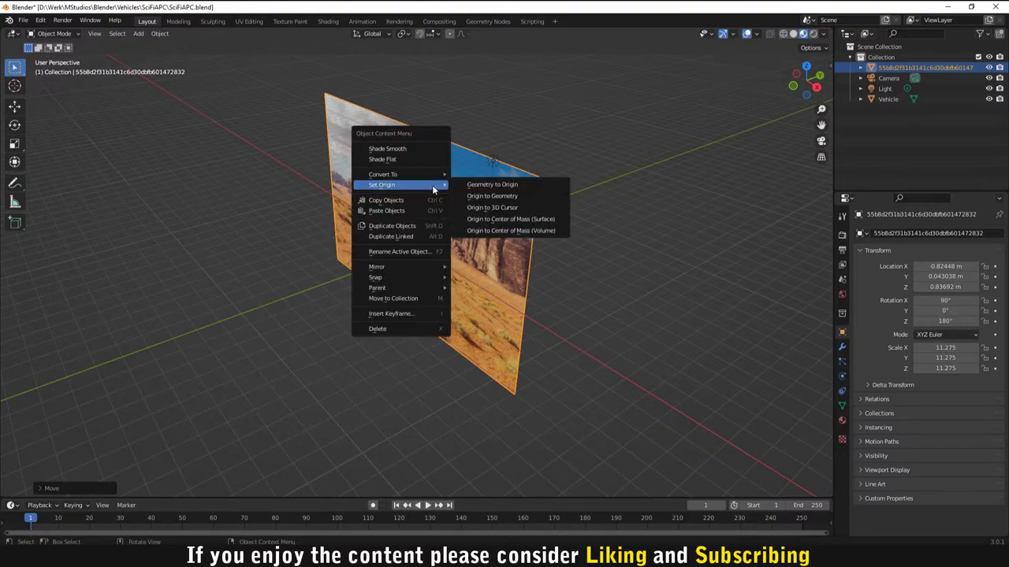
pyautogui.moveTo(603, 115); pyautogui.dragTo(680, 117, button='middle')
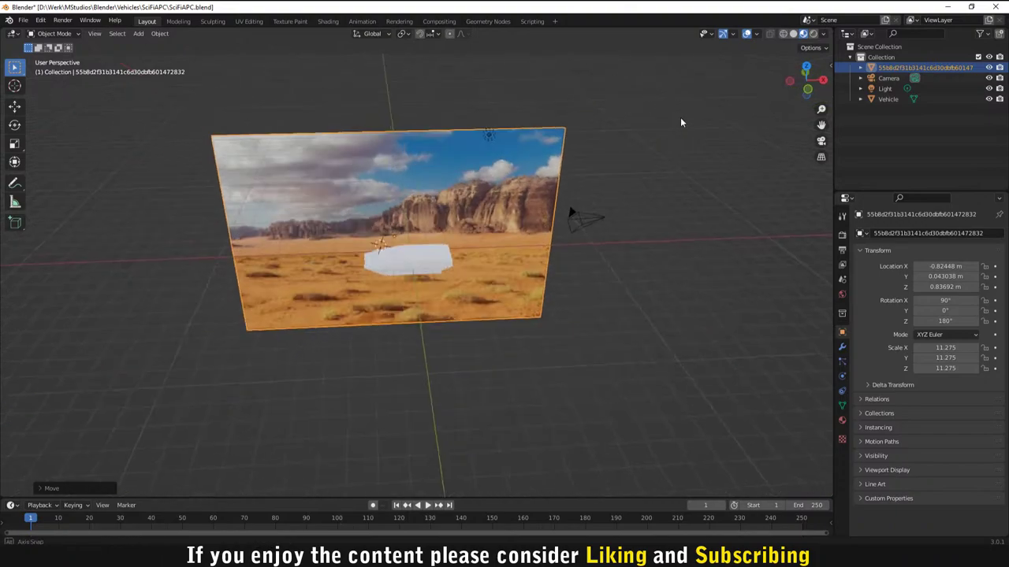
pyautogui.scroll(3, 436, 219)
pyautogui.moveTo(464, 184); pyautogui.dragTo(355, 171, button='middle')
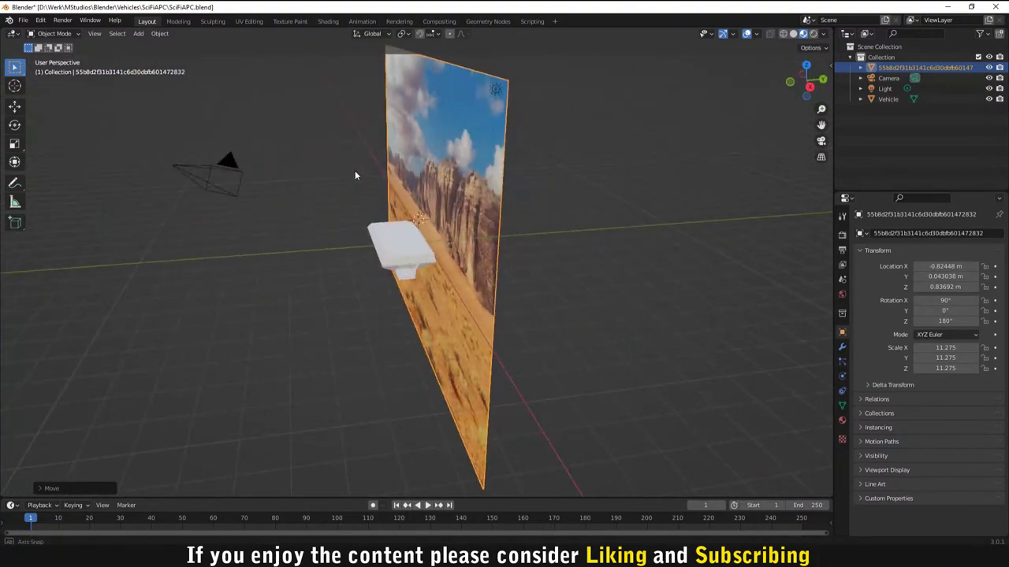
pyautogui.moveTo(756, 225); pyautogui.dragTo(608, 192, button='middle')
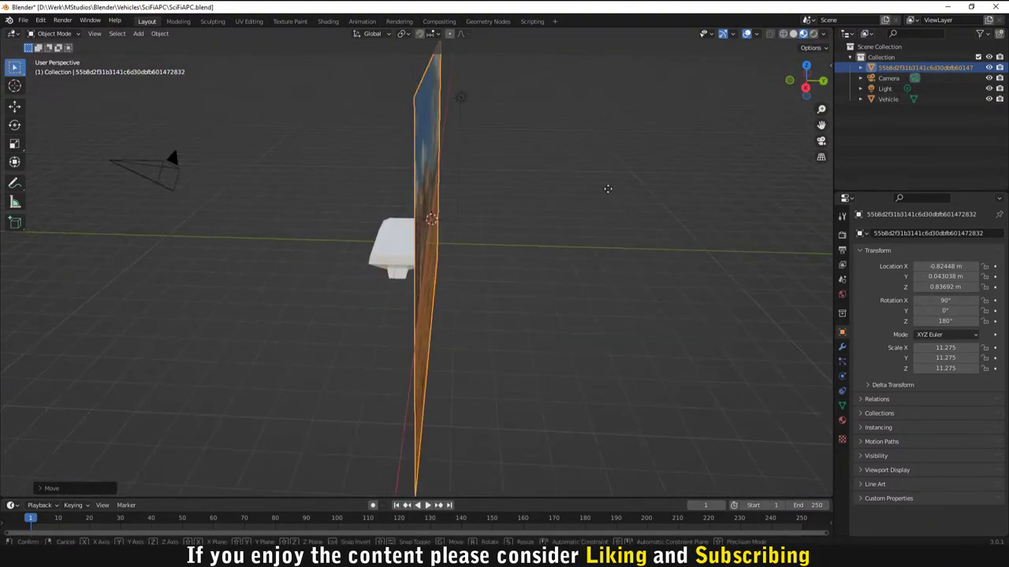
# Step: Raise the plane slightly along Z and push it back along Y
pyautogui.press('g')
pyautogui.press('z')
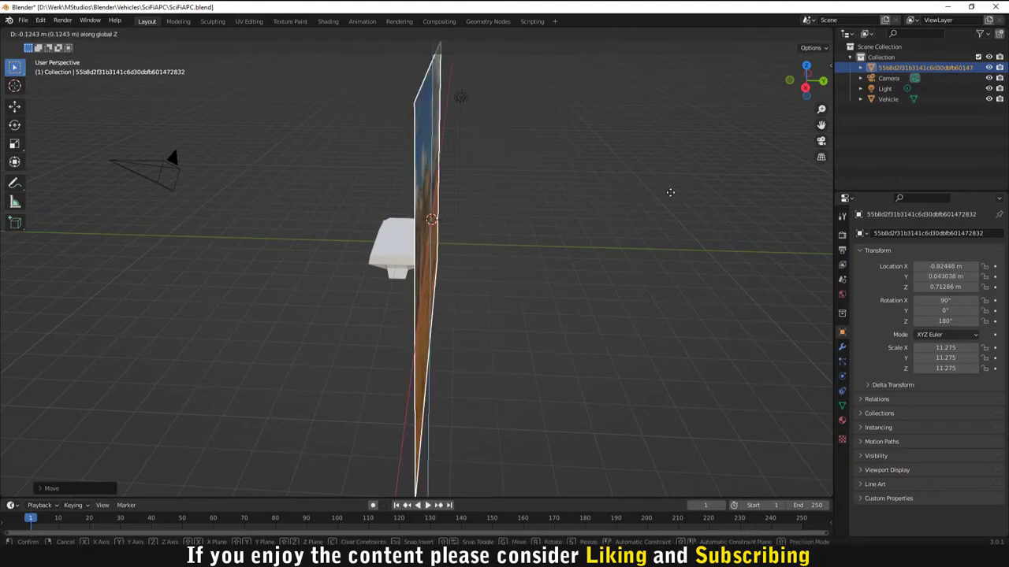
pyautogui.moveTo(603, 193); pyautogui.dragTo(643, 190, button='middle')
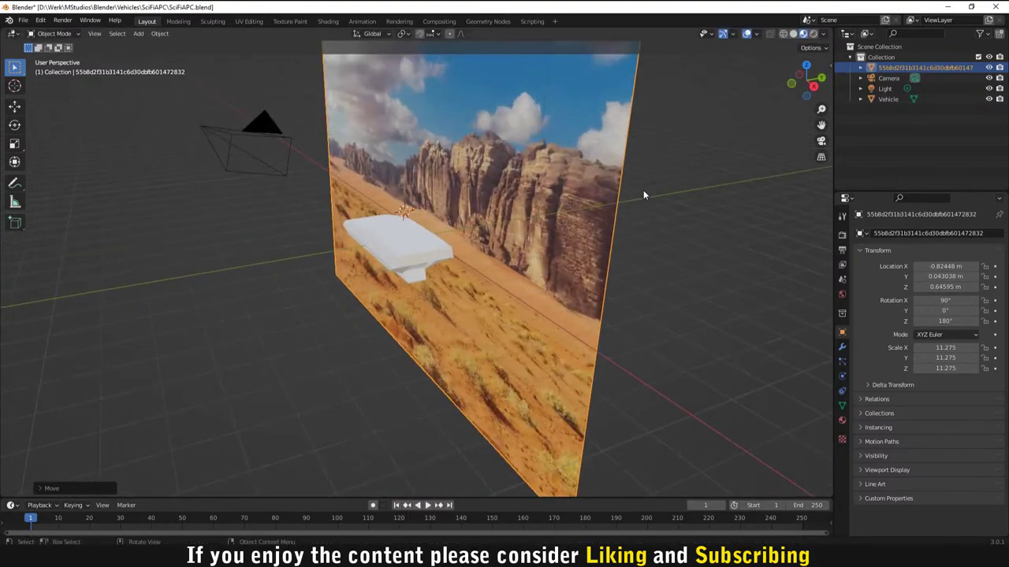
pyautogui.click(625, 191)
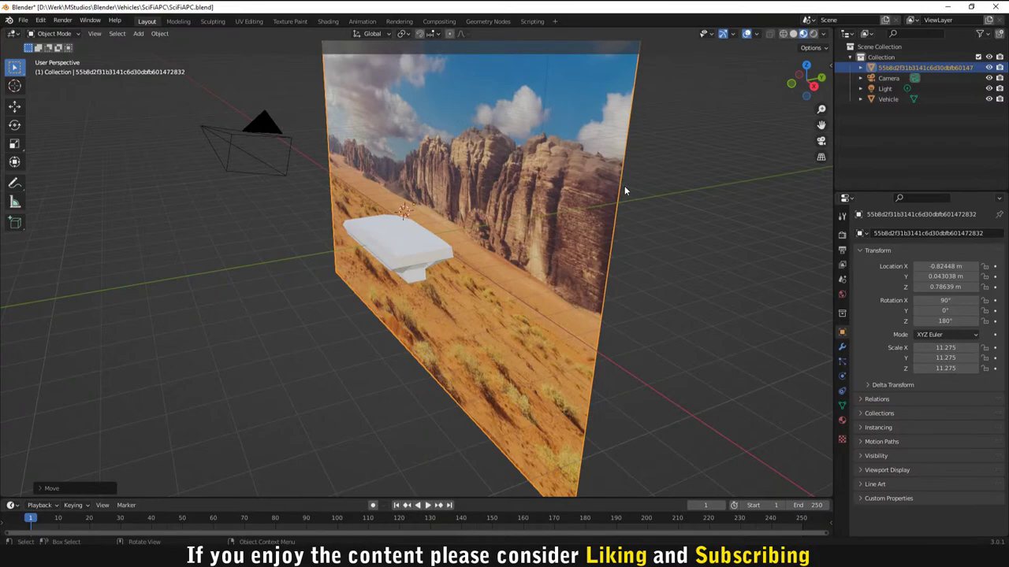
pyautogui.press('g')
pyautogui.press('x')
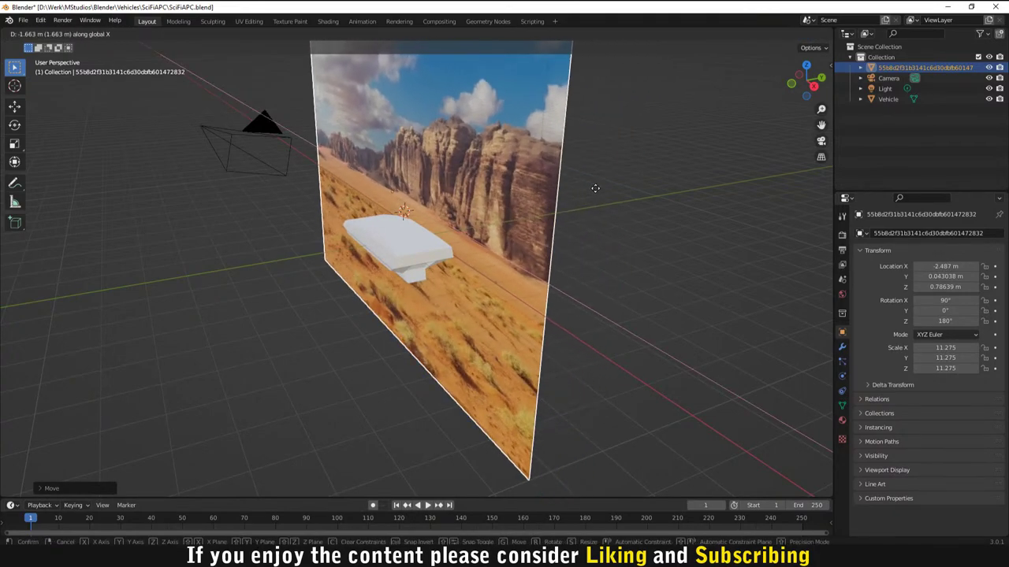
pyautogui.press('y')
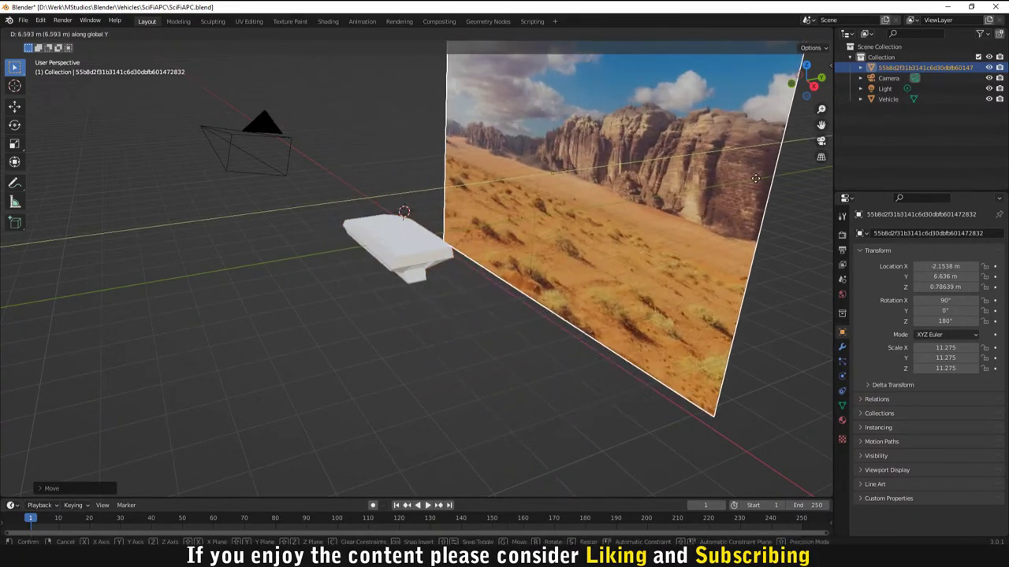
pyautogui.click(732, 182)
# Step: Slide the plane along X to centre it behind the hull
pyautogui.moveTo(733, 183); pyautogui.dragTo(519, 197, button='middle')
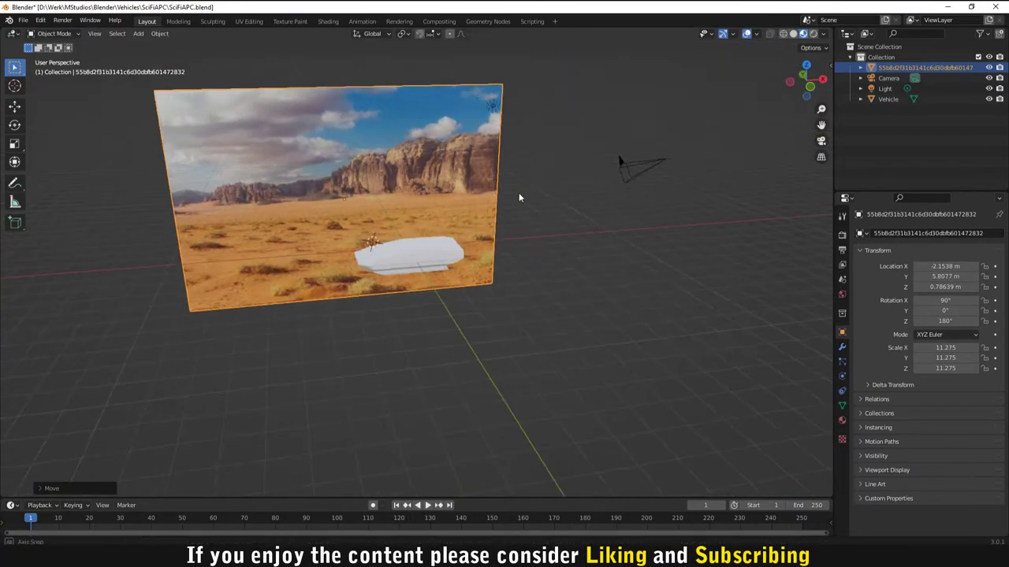
pyautogui.press('g')
pyautogui.press('x')
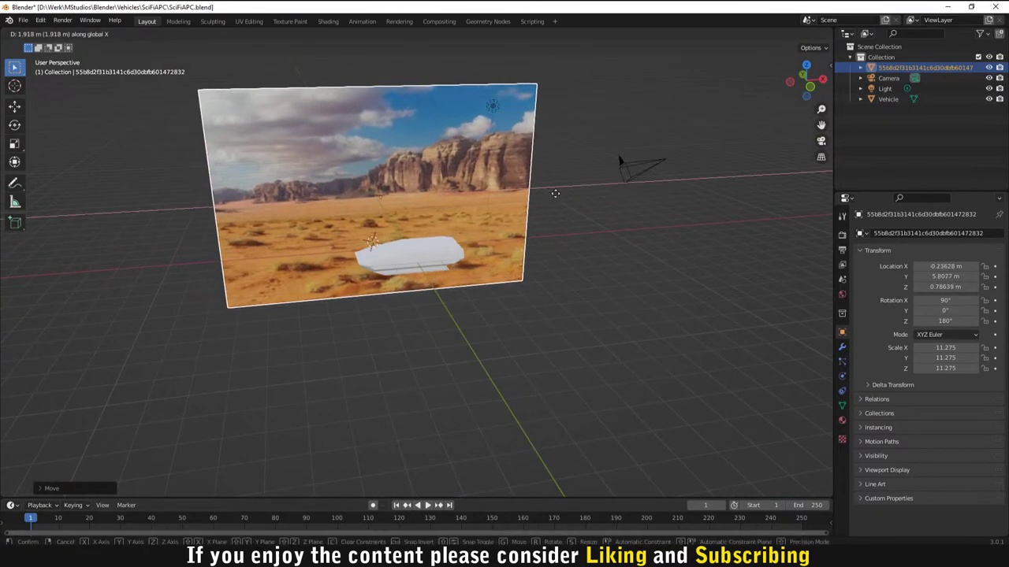
pyautogui.click(549, 225)
pyautogui.scroll(4, 570, 216)
pyautogui.moveTo(569, 216)
pyautogui.mouseDown(button='middle')
pyautogui.moveTo(535, 203)
pyautogui.moveTo(535, 164)
pyautogui.moveTo(538, 193)
pyautogui.moveTo(561, 214)
pyautogui.mouseUp(button='middle')
pyautogui.scroll(4, 583, 236)
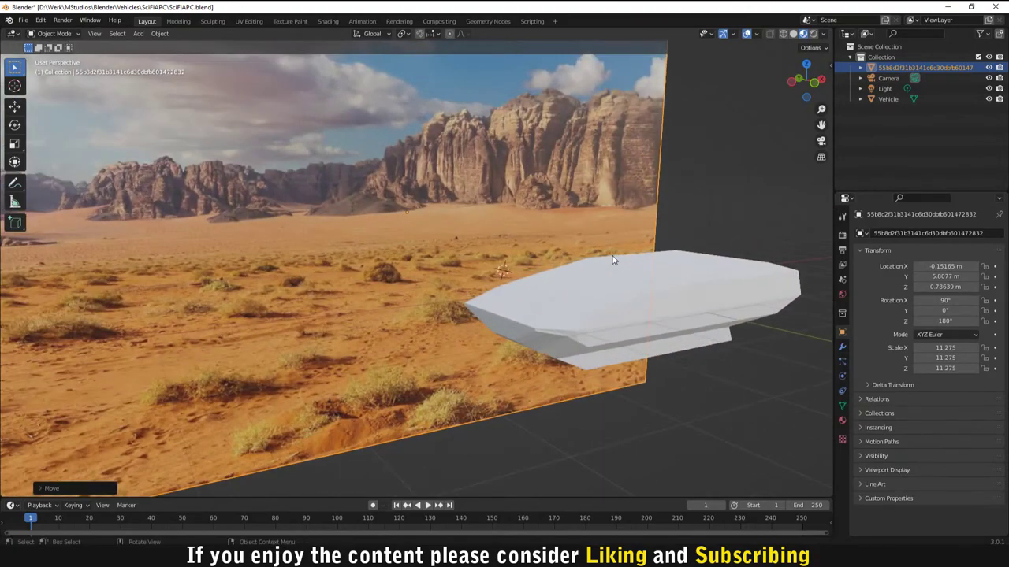
pyautogui.moveTo(635, 277); pyautogui.dragTo(447, 207, button='middle')
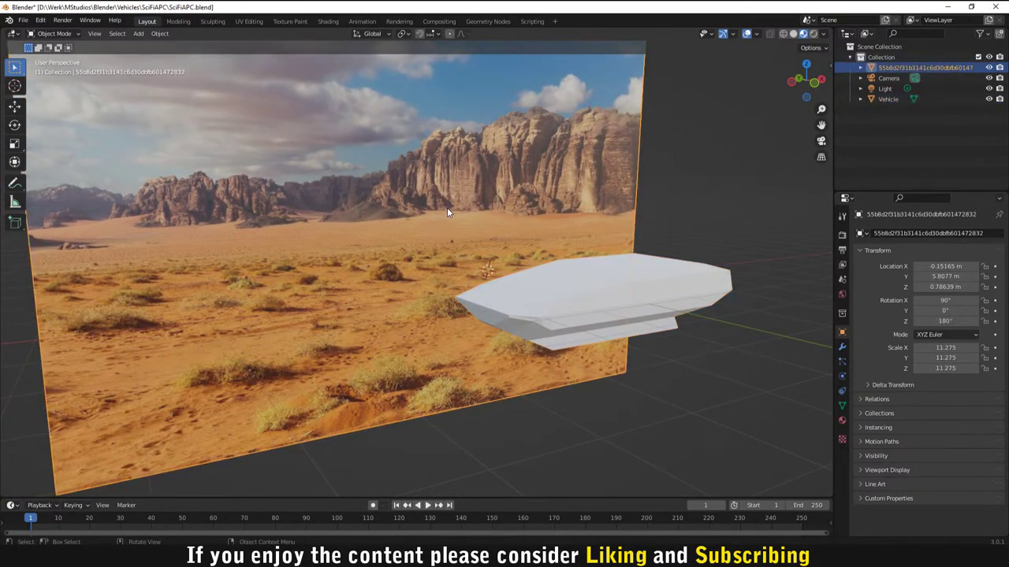
# Step: Lower the backdrop along Z, bring it closer along Y and slide it along X
pyautogui.press('g')
pyautogui.press('z')
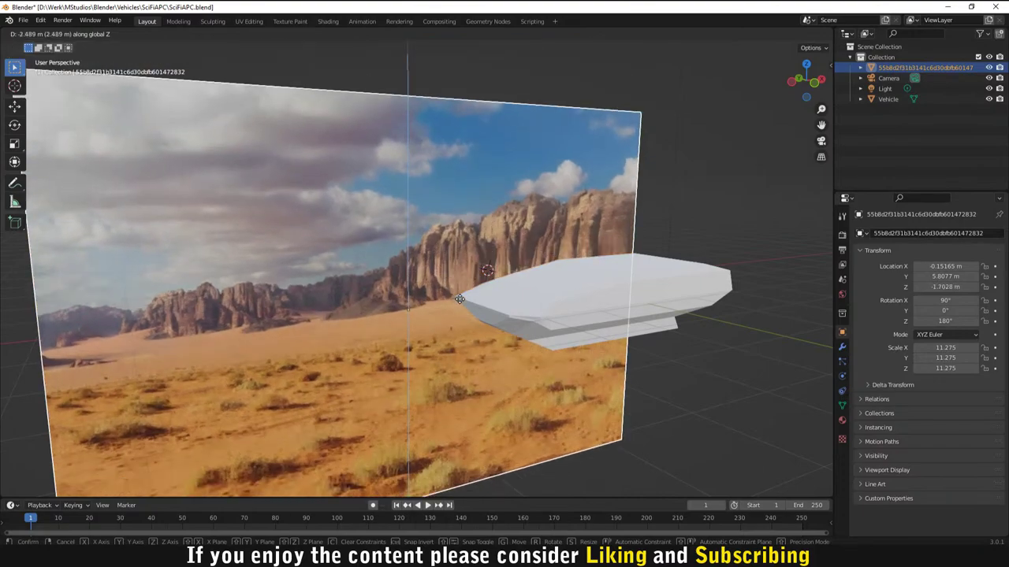
pyautogui.click(463, 295)
pyautogui.press('g')
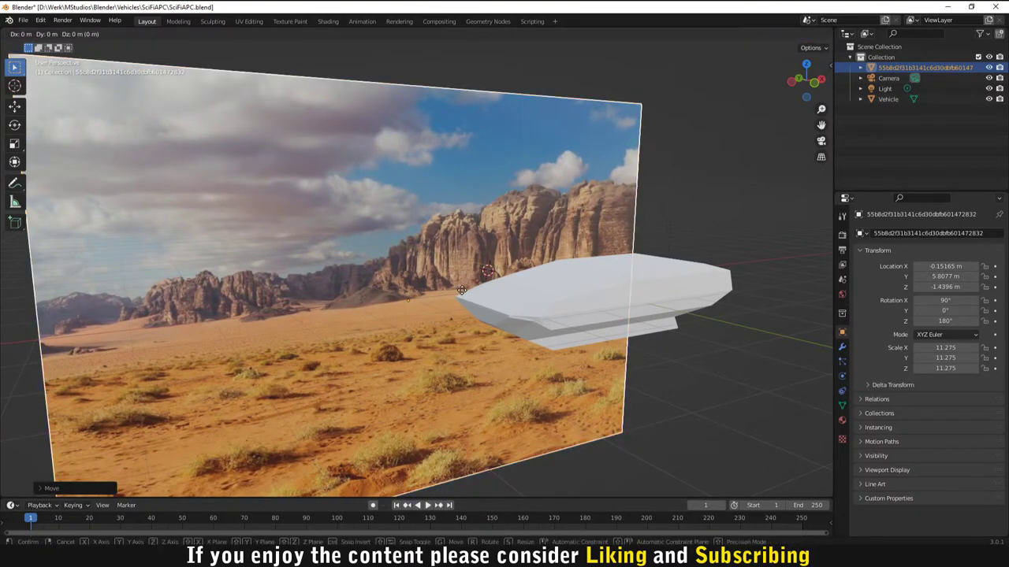
pyautogui.press('y')
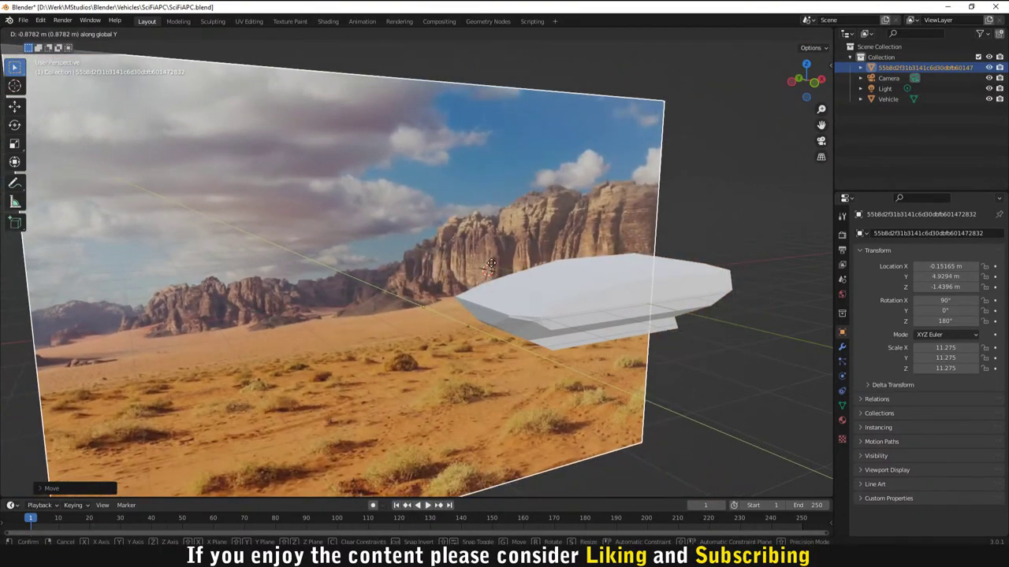
pyautogui.click(489, 268)
pyautogui.press('g')
pyautogui.press('x')
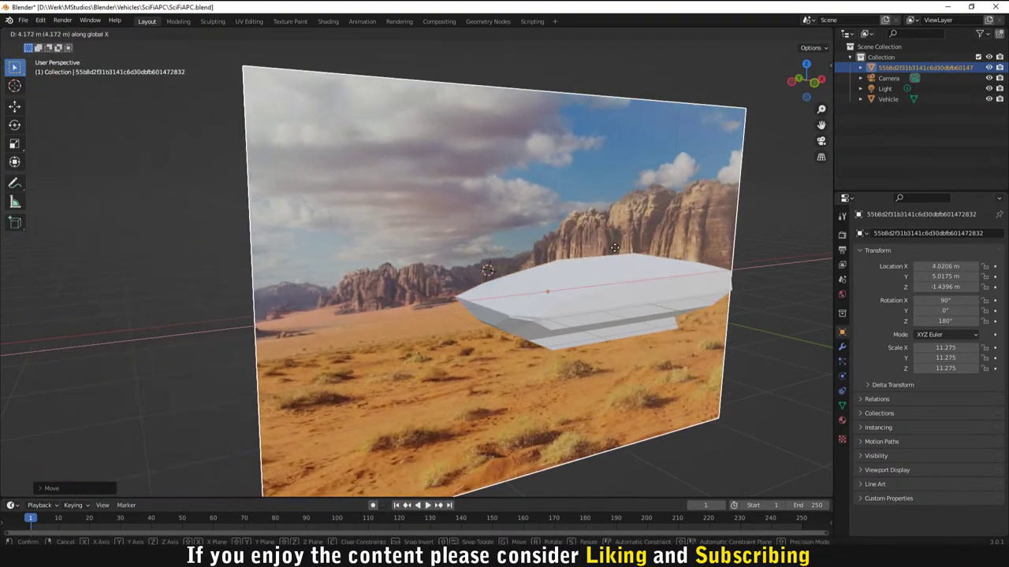
pyautogui.click(597, 244)
# Step: Frame the backdrop in the view, select the Camera, then reselect the backdrop plane
pyautogui.press('KP_Decimal')
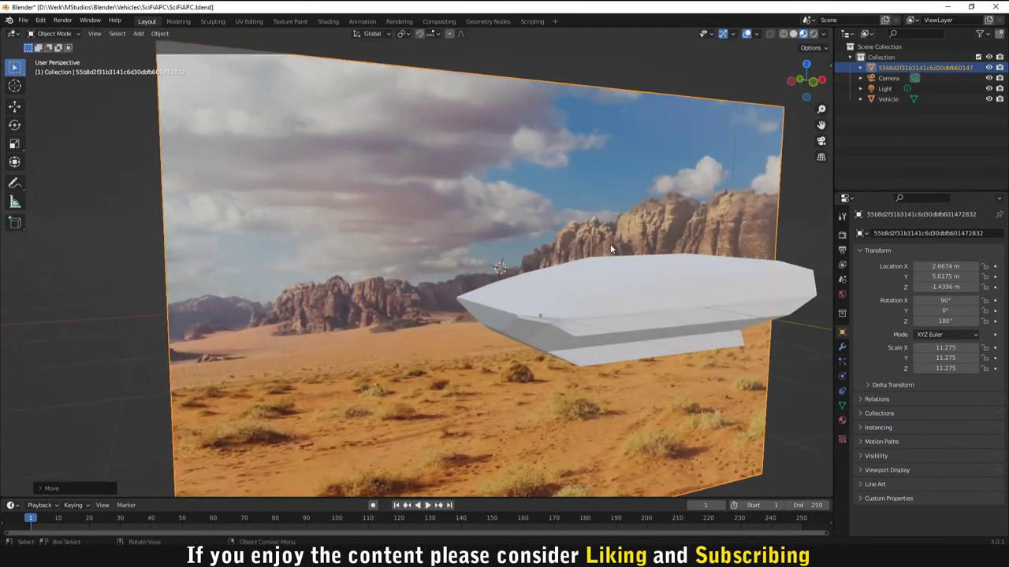
pyautogui.moveTo(656, 258); pyautogui.dragTo(680, 257, button='middle')
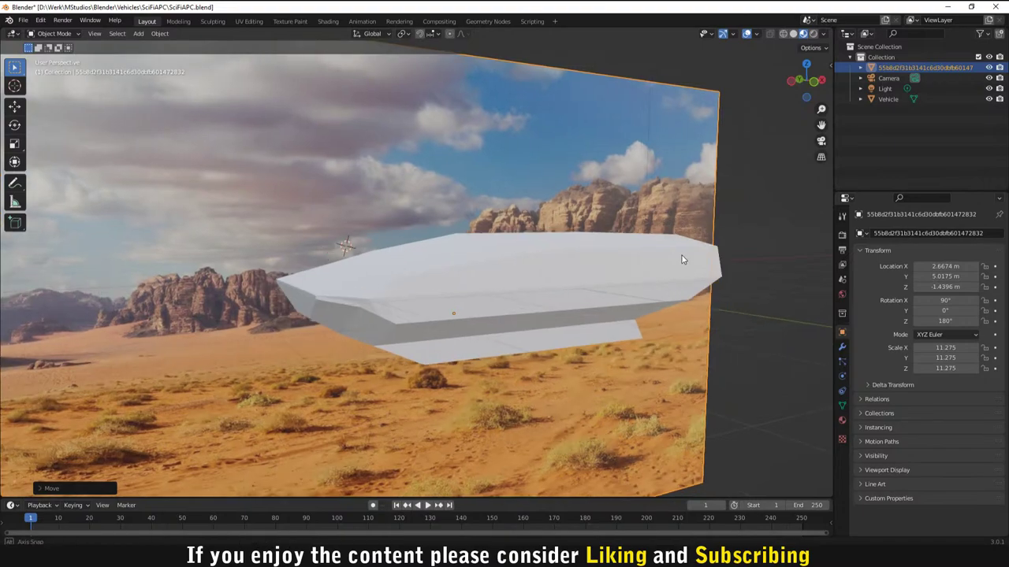
pyautogui.click(888, 78)
pyautogui.moveTo(678, 165); pyautogui.dragTo(627, 179, button='middle')
pyautogui.scroll(-2, 628, 178)
pyautogui.click(628, 178)
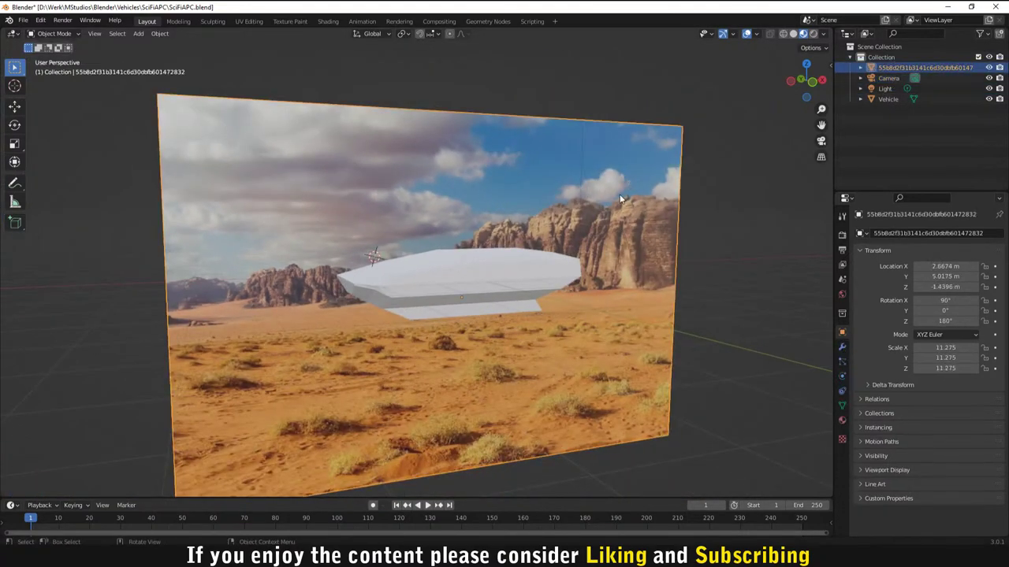
pyautogui.scroll(-3, 619, 194)
# Step: Scale the backdrop up further and move it closer behind the ship to Y 2.8749
pyautogui.press('s')
pyautogui.click(604, 223)
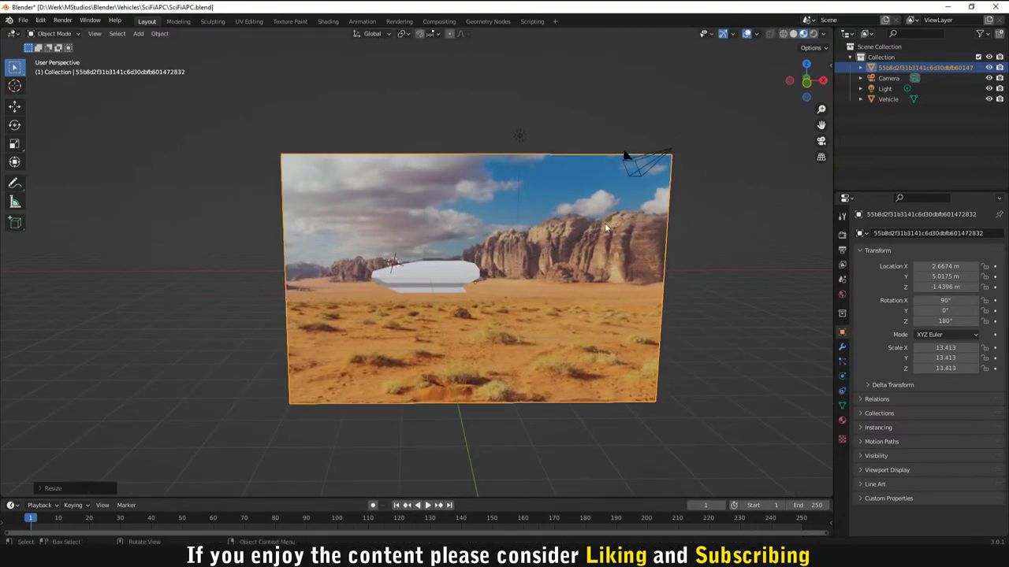
pyautogui.moveTo(605, 223); pyautogui.dragTo(656, 246, button='middle')
pyautogui.press('g')
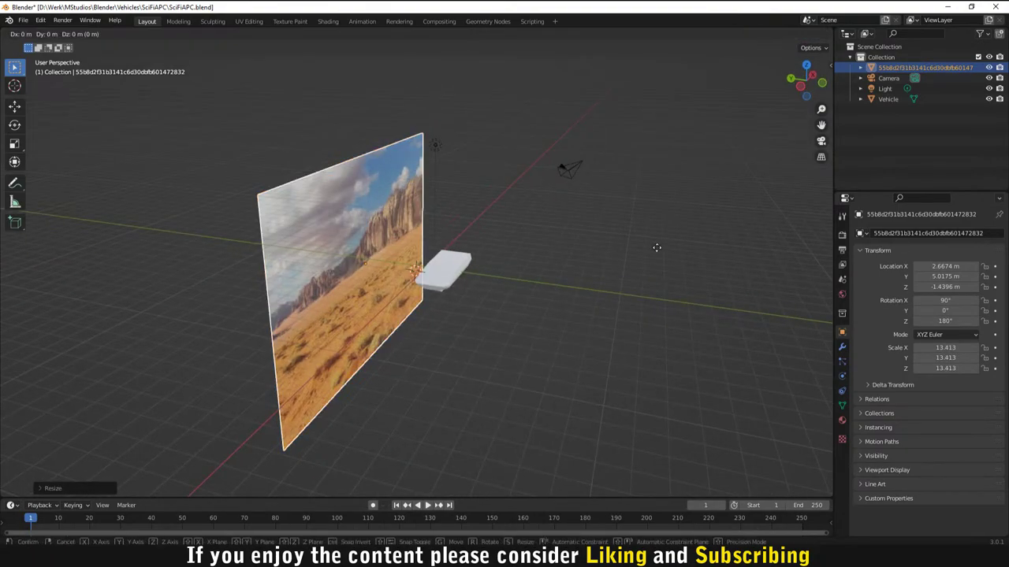
pyautogui.click(551, 272)
pyautogui.scroll(6, 548, 274)
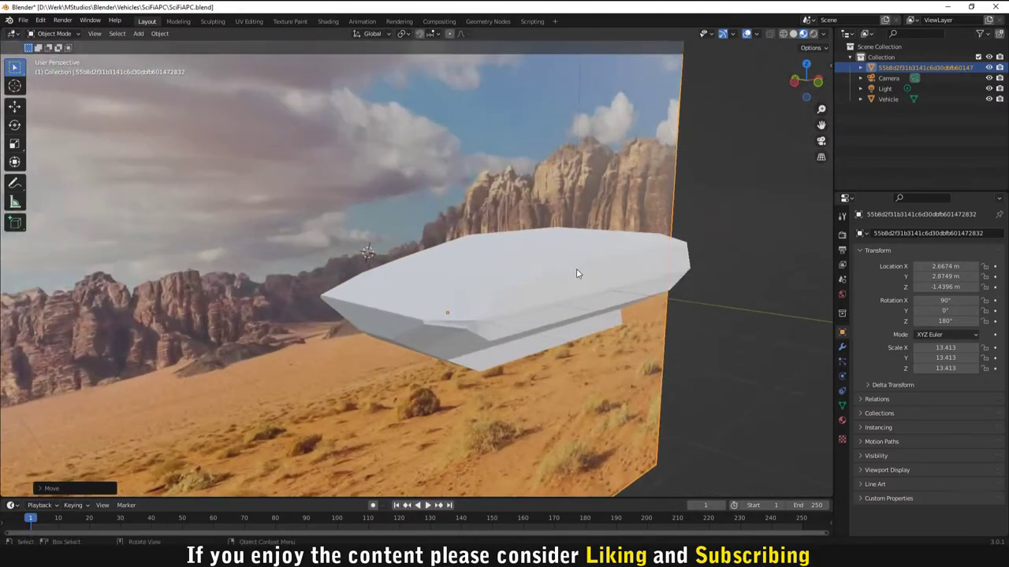
pyautogui.moveTo(576, 274); pyautogui.dragTo(657, 234, button='middle')
pyautogui.scroll(4, 631, 284)
pyautogui.scroll(-5, 636, 284)
pyautogui.scroll(2, 650, 232)
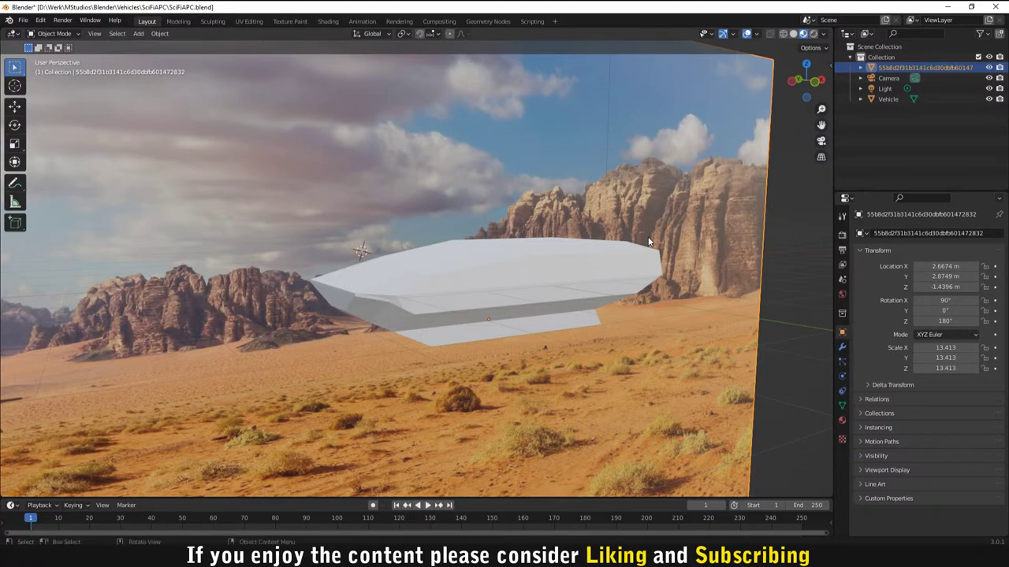
# Step: Shift the backdrop along X to 4.6574 m so the ship sits against the cliffs
pyautogui.press('g')
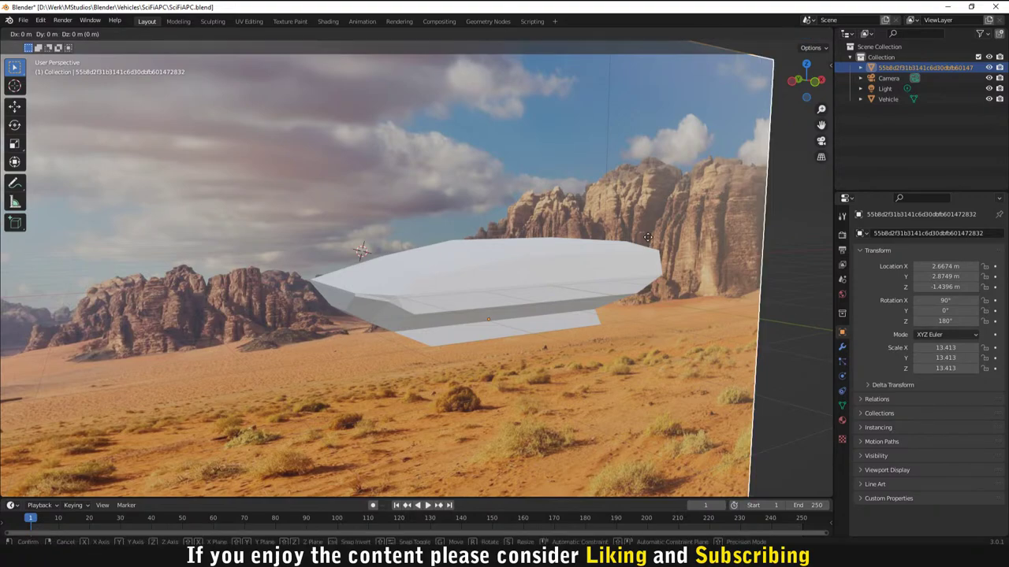
pyautogui.press('x')
pyautogui.click(721, 250)
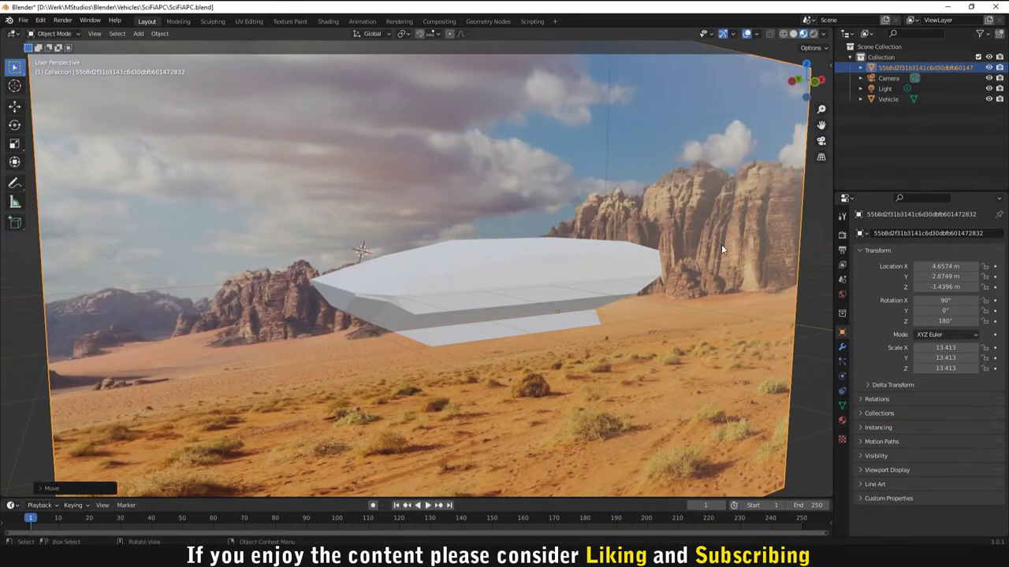
pyautogui.scroll(2, 721, 250)
pyautogui.moveTo(754, 316); pyautogui.dragTo(734, 370, button='middle')
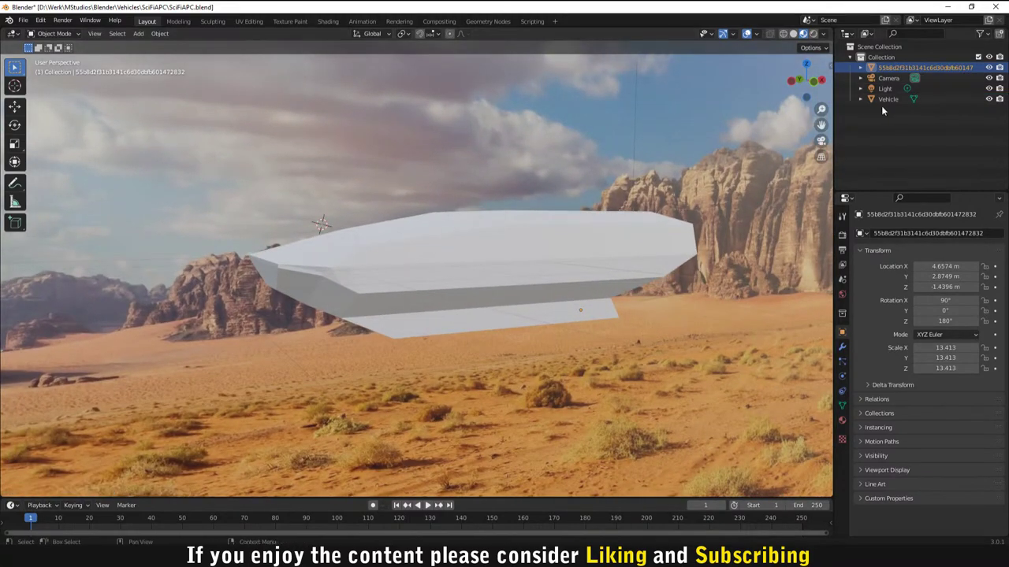
pyautogui.click(888, 78)
# Step: Look through the scene camera, then orbit the viewport in close around the ship
pyautogui.click(821, 140)
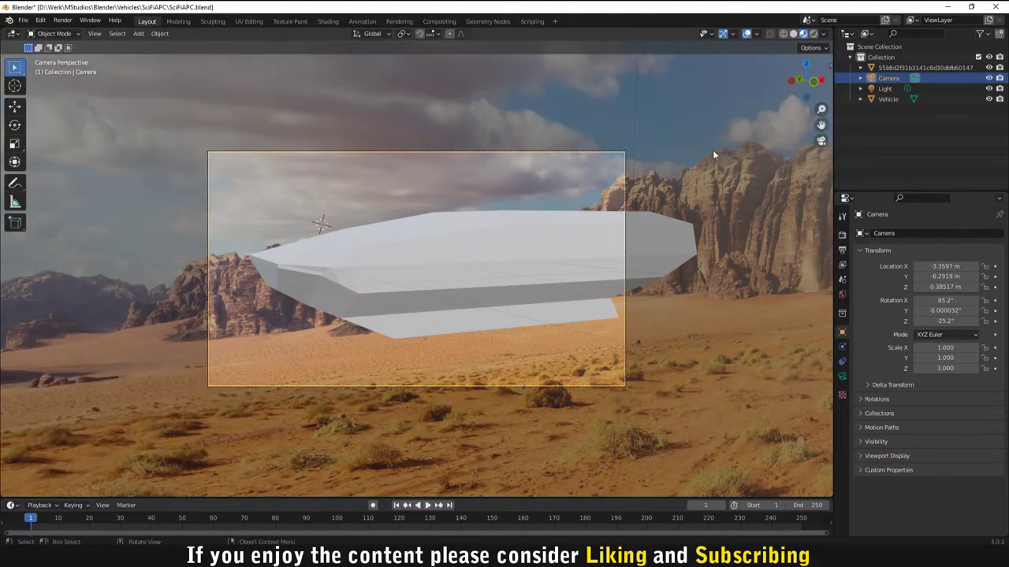
pyautogui.scroll(-4, 712, 155)
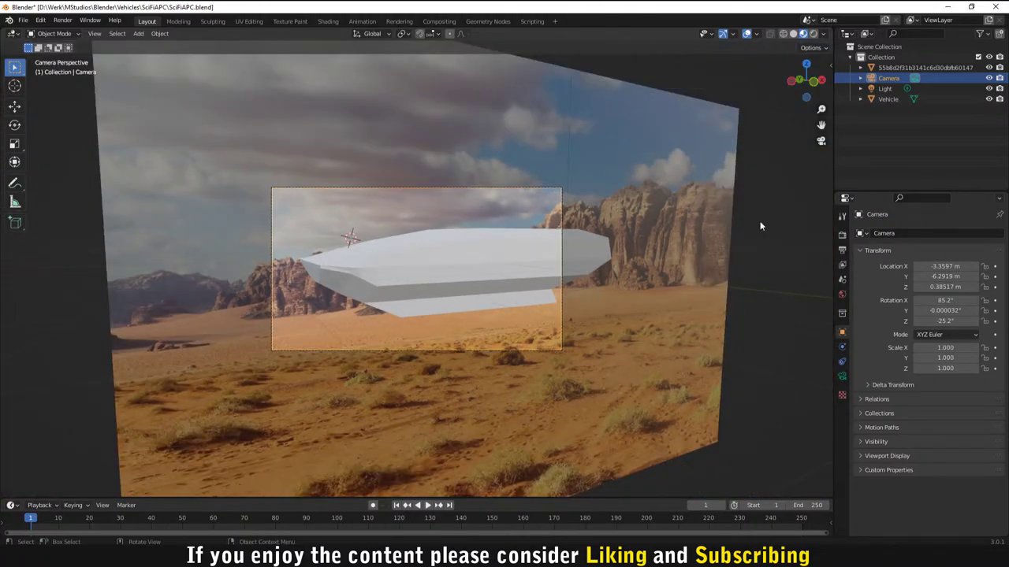
pyautogui.click(760, 226)
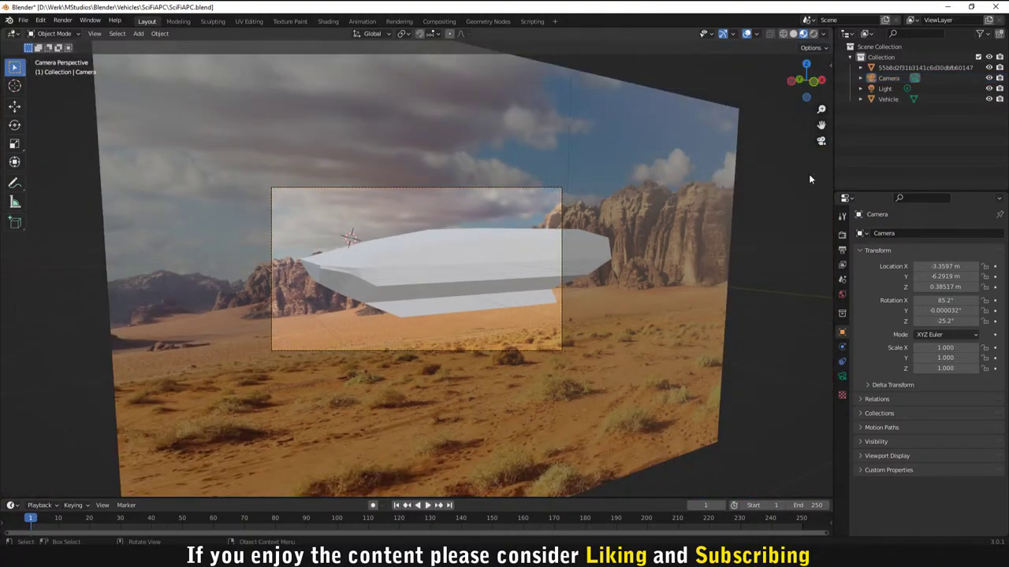
pyautogui.click(886, 79)
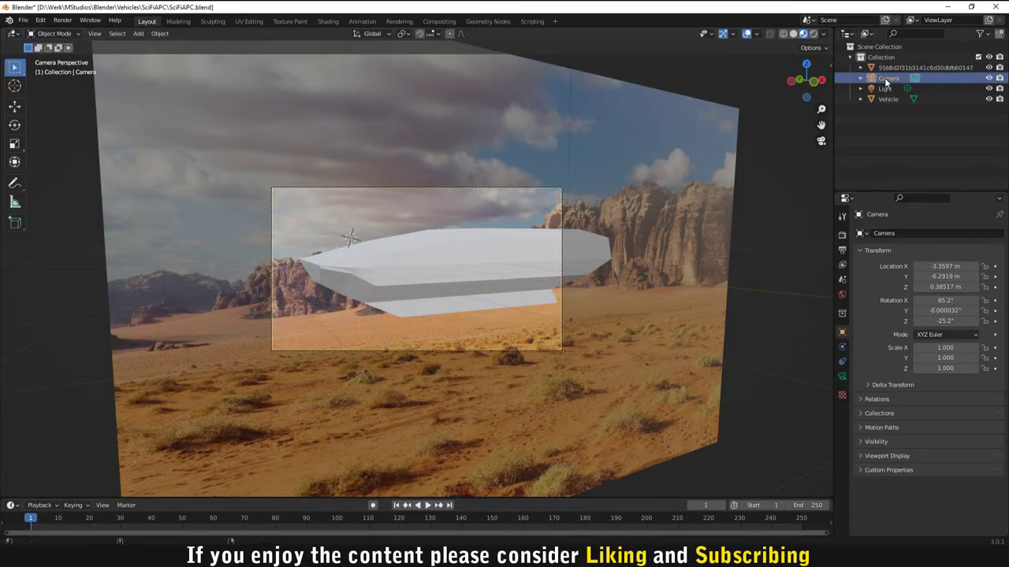
pyautogui.click(765, 208)
pyautogui.scroll(-3, 779, 214)
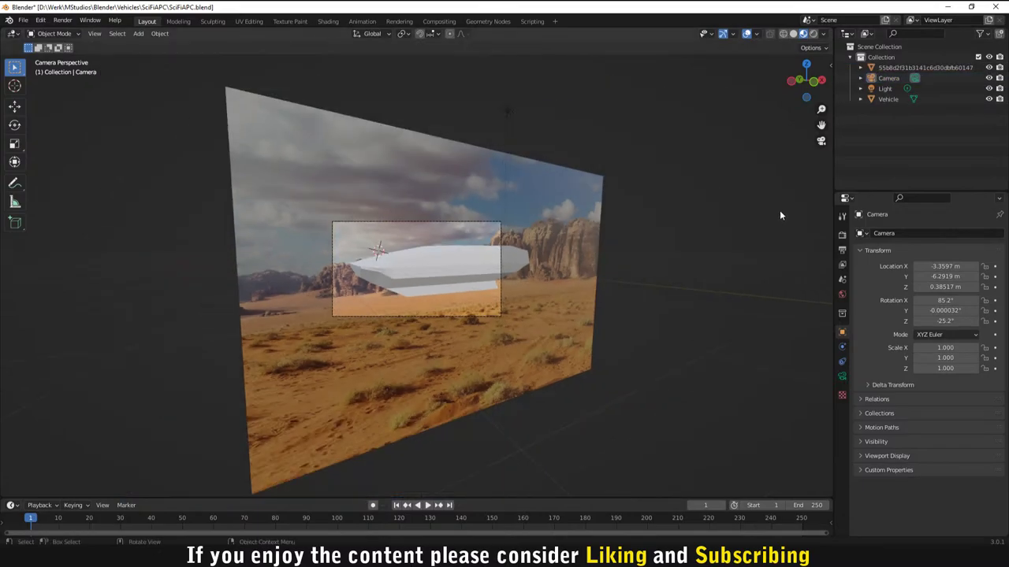
pyautogui.moveTo(779, 210); pyautogui.dragTo(756, 221, button='middle')
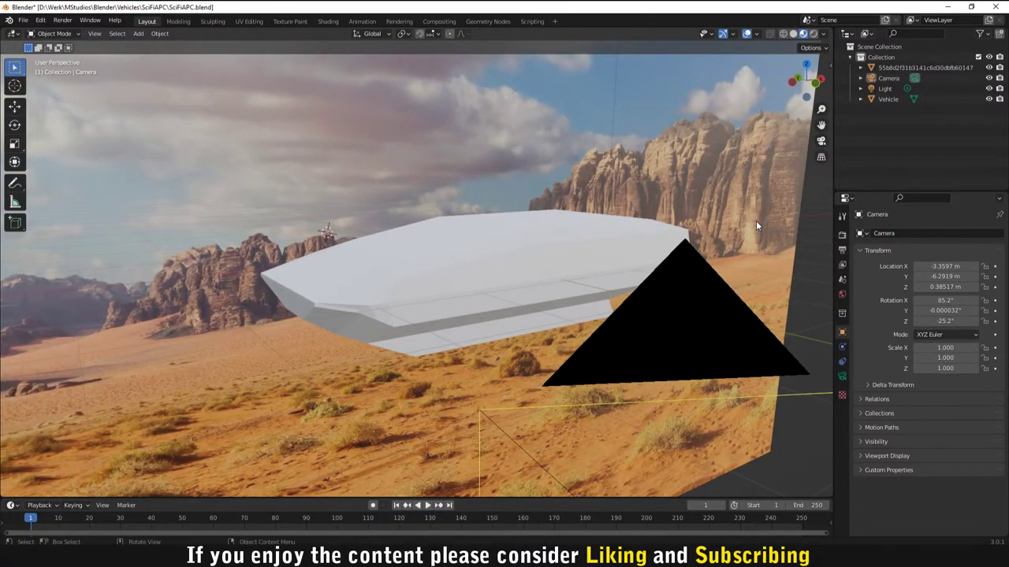
# Step: Align the camera to the current view, then delete the current selection
pyautogui.press('ctrl+alt+KP_0')
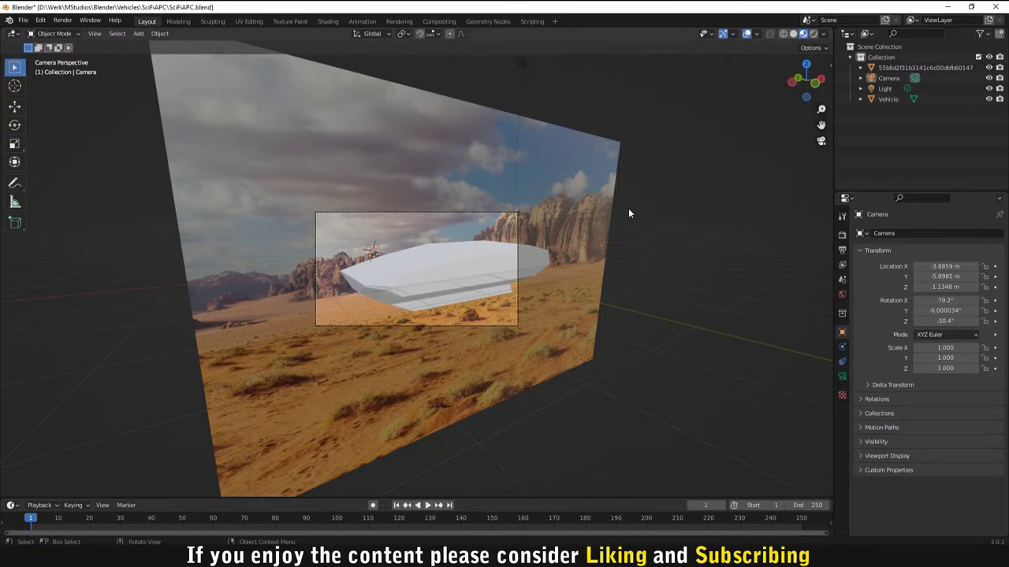
pyautogui.press('KP_0')
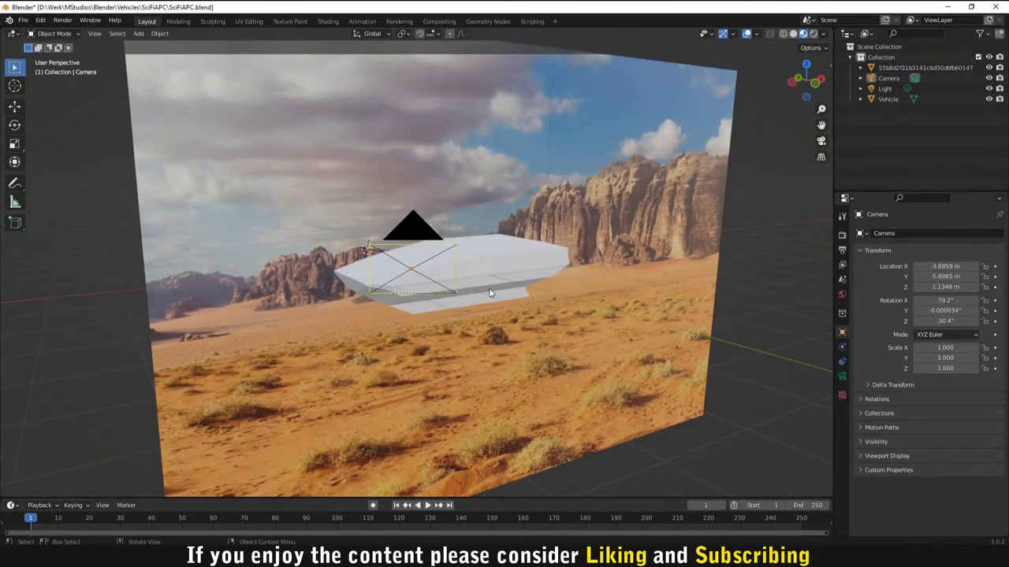
pyautogui.moveTo(546, 287); pyautogui.dragTo(508, 323, button='middle')
pyautogui.scroll(-5, 542, 296)
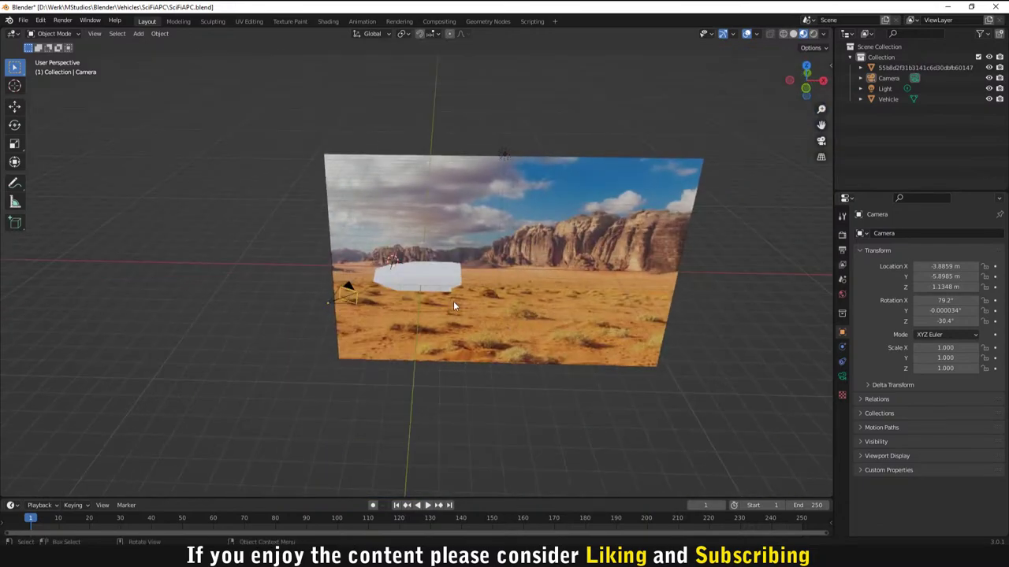
pyautogui.press('x')
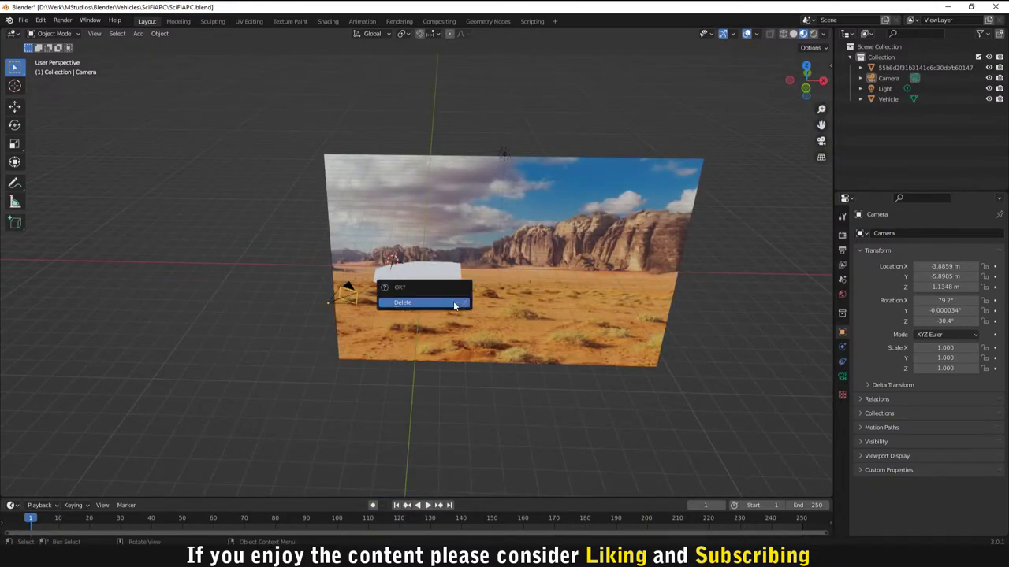
pyautogui.click(454, 302)
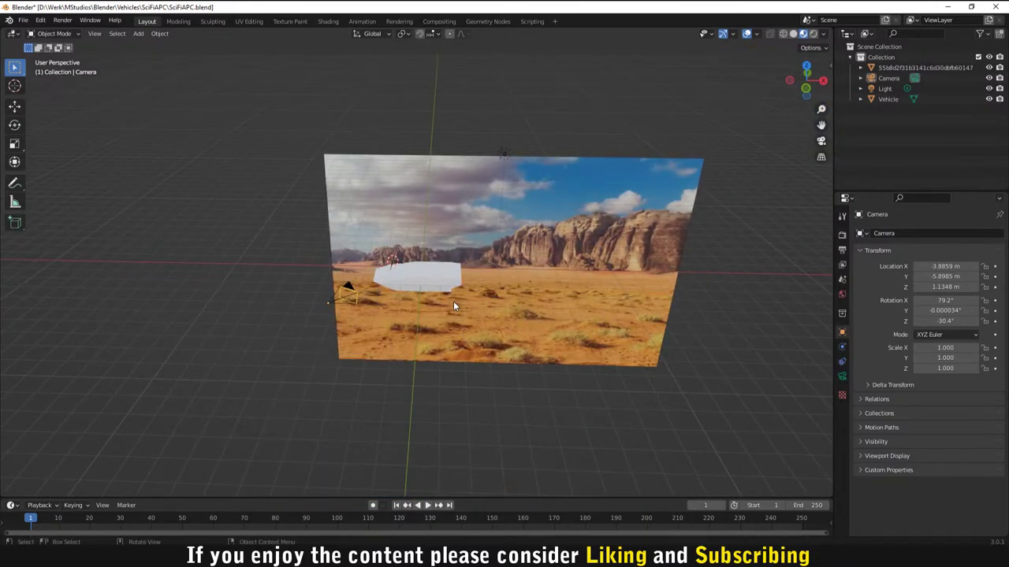
# Step: Slide the camera along X to -3.1451 m and check the framing through it
pyautogui.click(888, 78)
pyautogui.press('g')
pyautogui.press('x')
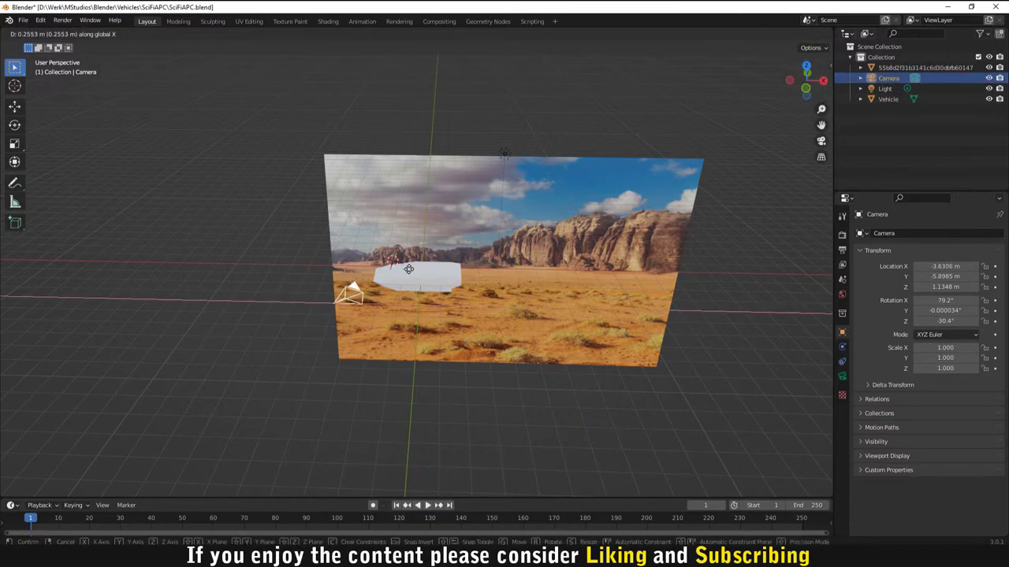
pyautogui.click(473, 323)
pyautogui.moveTo(473, 323); pyautogui.dragTo(482, 322, button='middle')
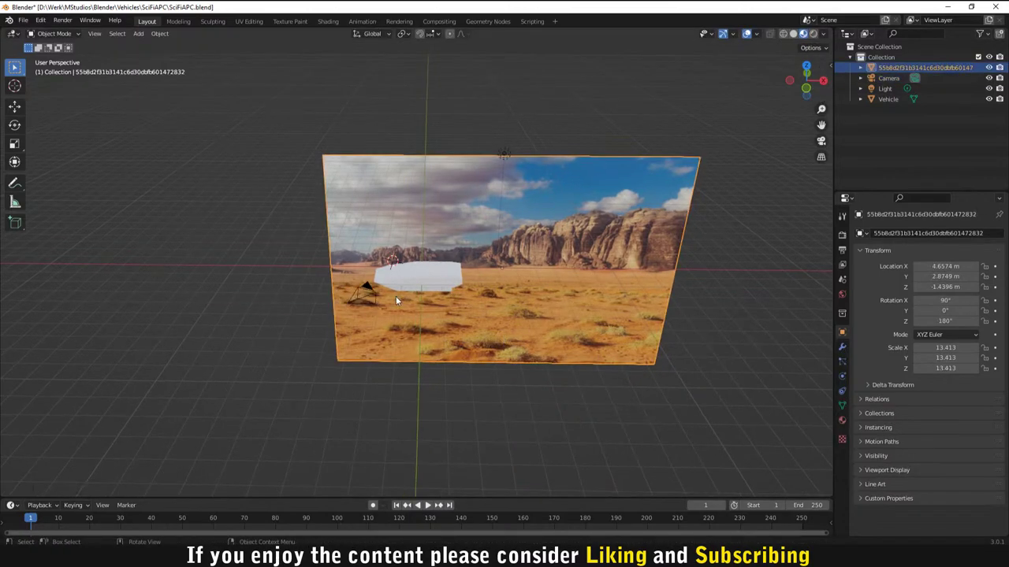
pyautogui.press('KP_0')
pyautogui.scroll(5, 376, 300)
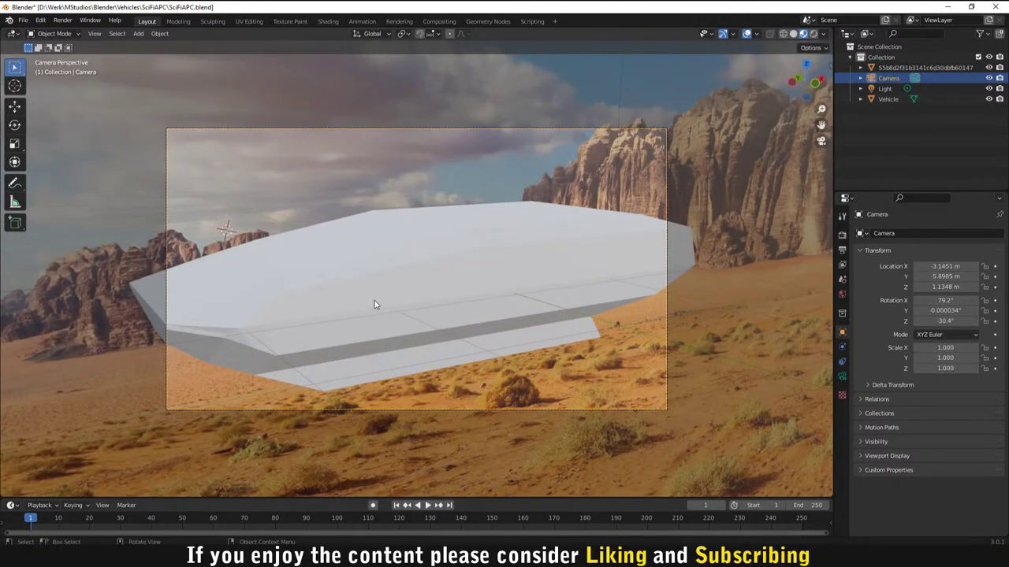
# Step: Set the camera's focal length to 35 mm
pyautogui.click(842, 377)
pyautogui.click(965, 284)
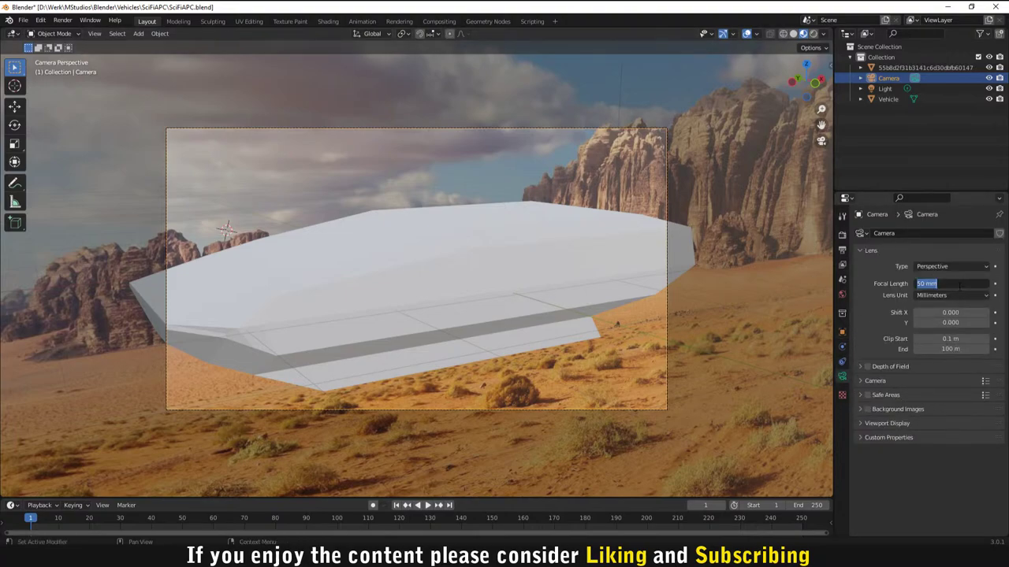
pyautogui.write('35')
pyautogui.press('Return')
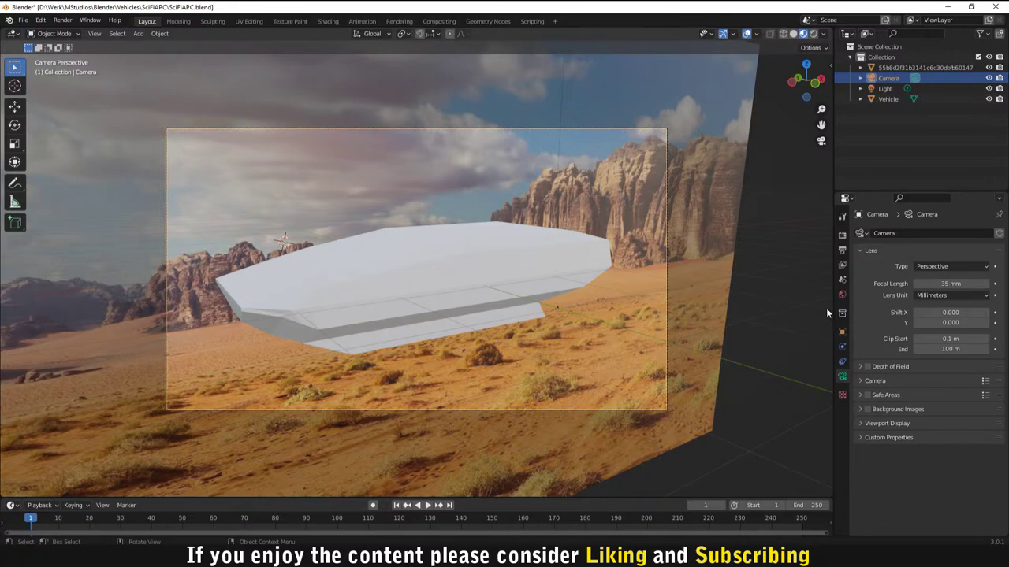
# Step: Deselect the camera, then orbit and zoom freely around the vehicle and desert backdrop
pyautogui.click(808, 308)
pyautogui.moveTo(808, 308); pyautogui.dragTo(645, 258, button='middle')
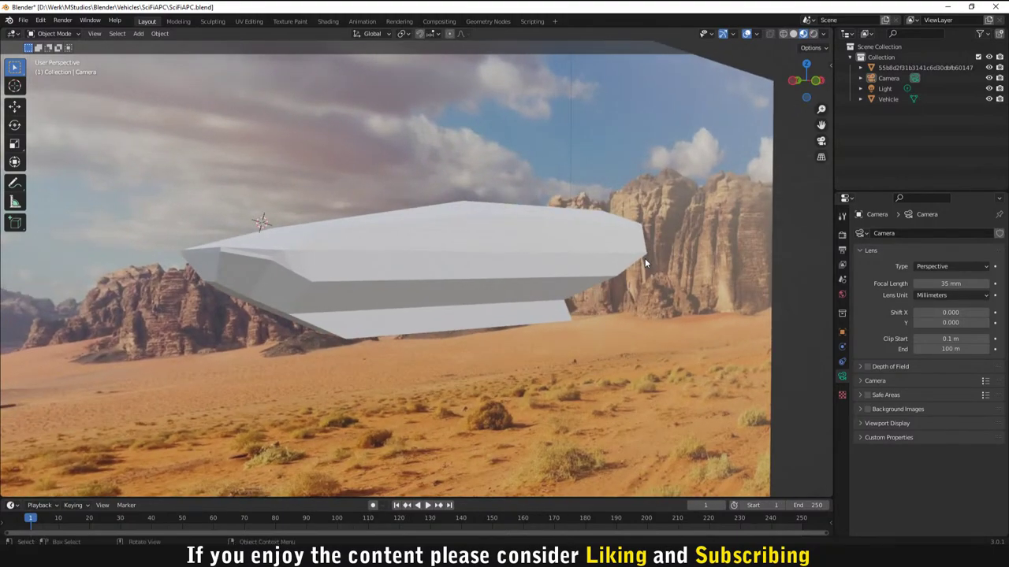
pyautogui.scroll(-3, 645, 258)
pyautogui.scroll(2, 645, 262)
pyautogui.scroll(1, 644, 262)
# Step: Select the vehicle and undo an accidental move onto the backdrop
pyautogui.click(551, 263)
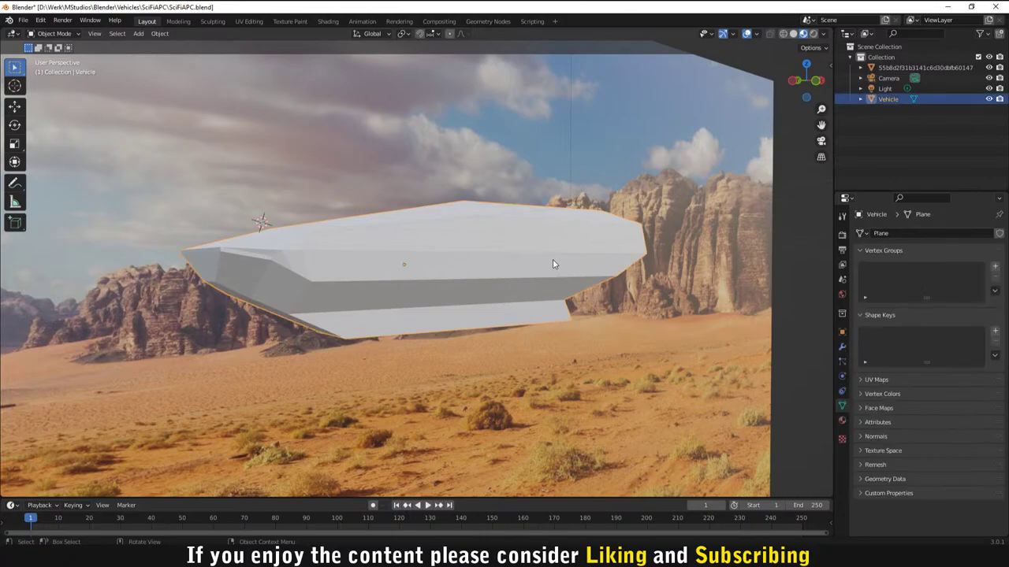
pyautogui.moveTo(552, 263); pyautogui.dragTo(435, 294, button='middle')
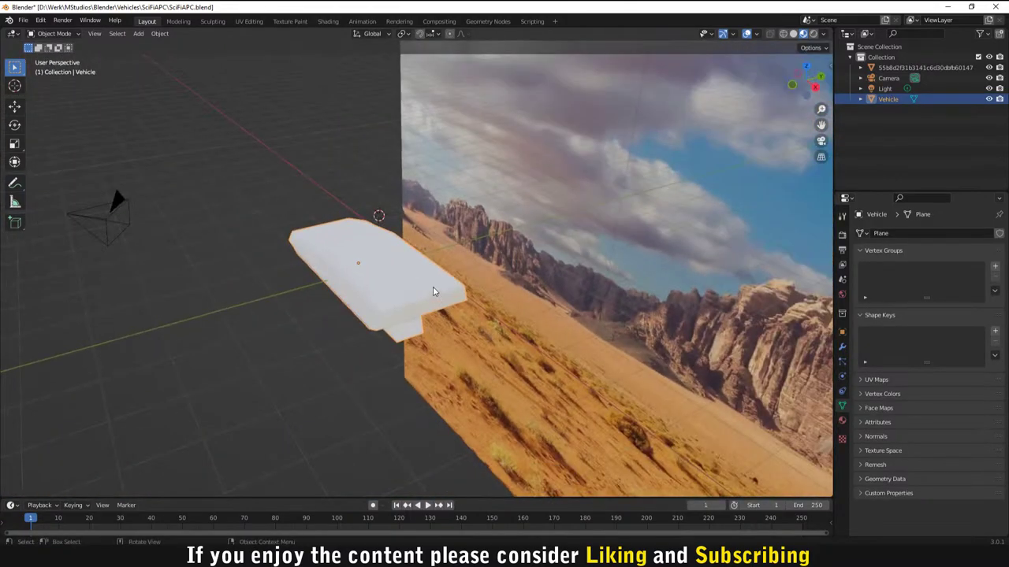
pyautogui.press('g')
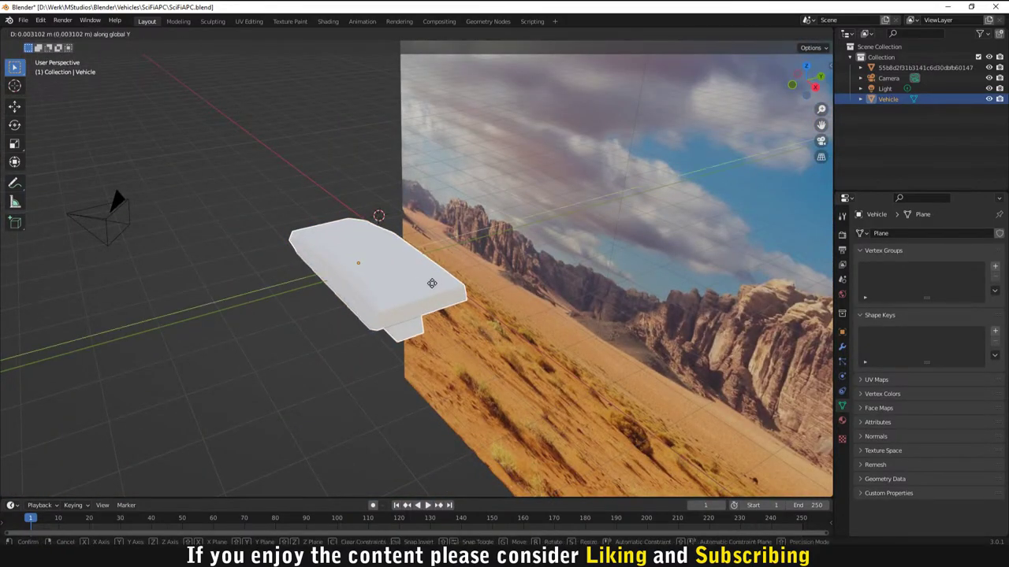
pyautogui.click(550, 282)
pyautogui.press('r')
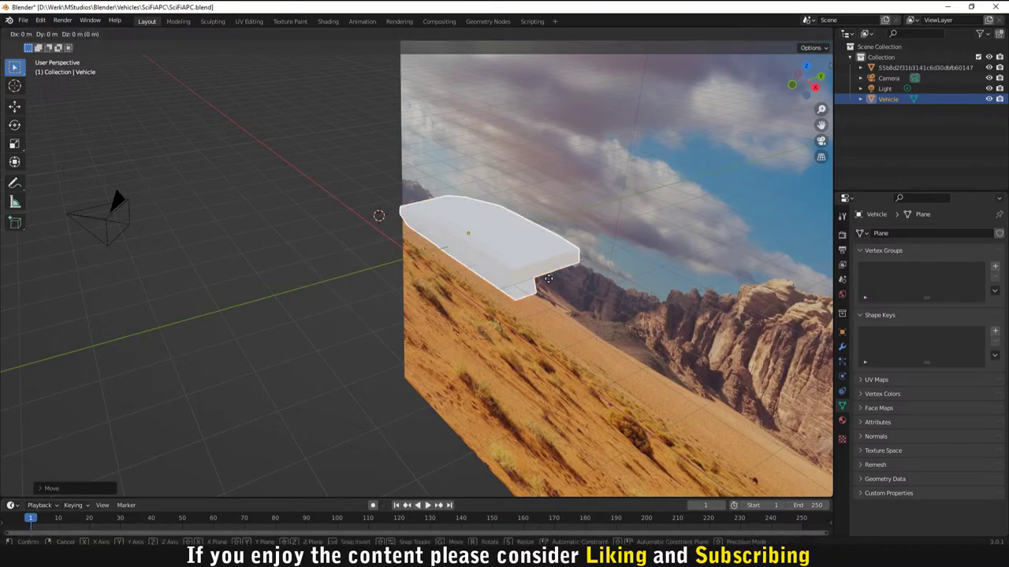
pyautogui.press('Return')
# Step: Try shifting the vehicle again, dismissing the delete prompt and cancelling the stray move
pyautogui.moveTo(550, 283); pyautogui.dragTo(565, 242, button='middle')
pyautogui.press('g')
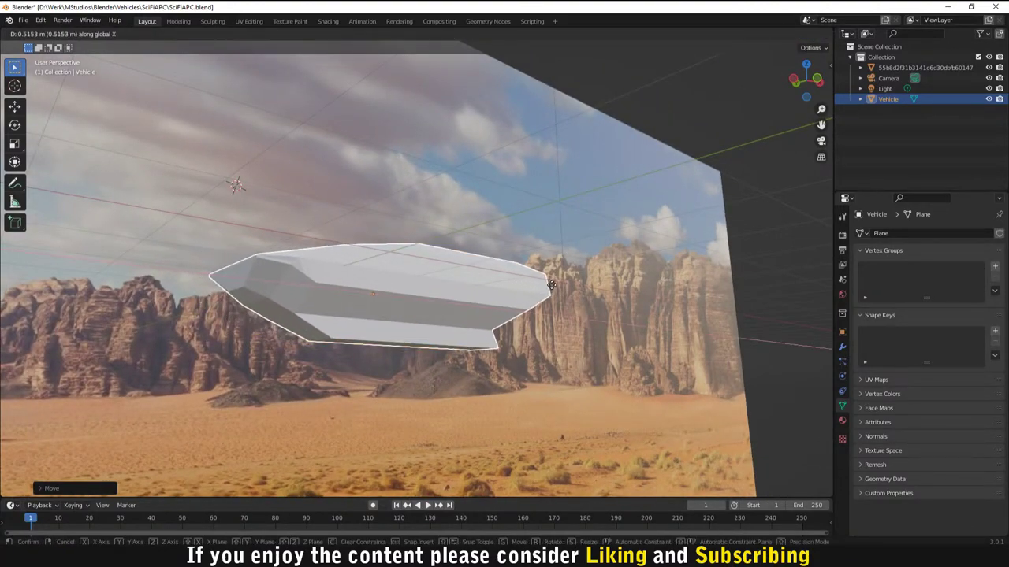
pyautogui.click(551, 288)
pyautogui.press('x')
pyautogui.press('Escape')
pyautogui.press('g')
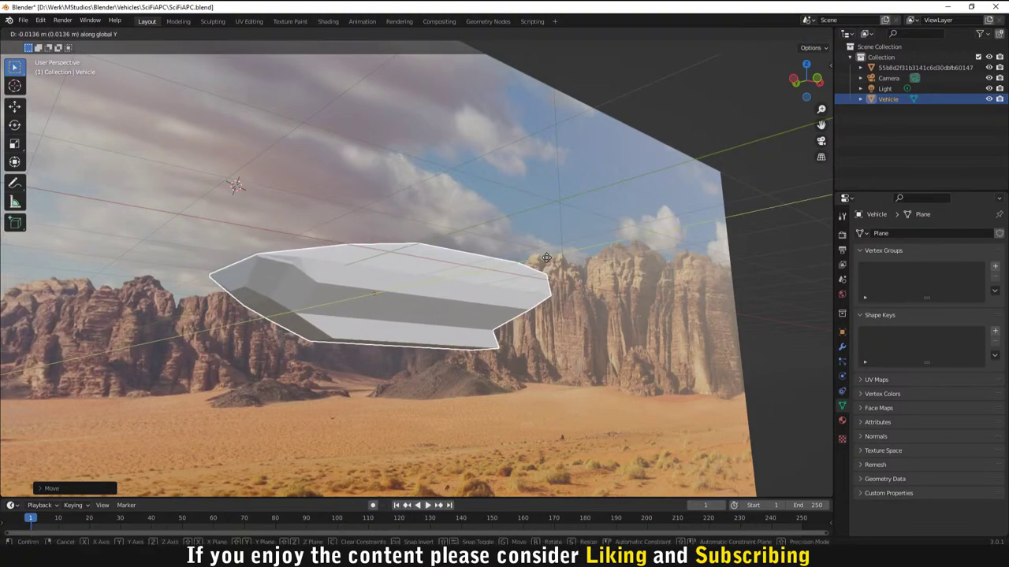
pyautogui.rightClick(544, 264)
# Step: Raise the vehicle straight up along Z above the cliffs, then select the camera
pyautogui.press('g')
pyautogui.press('z')
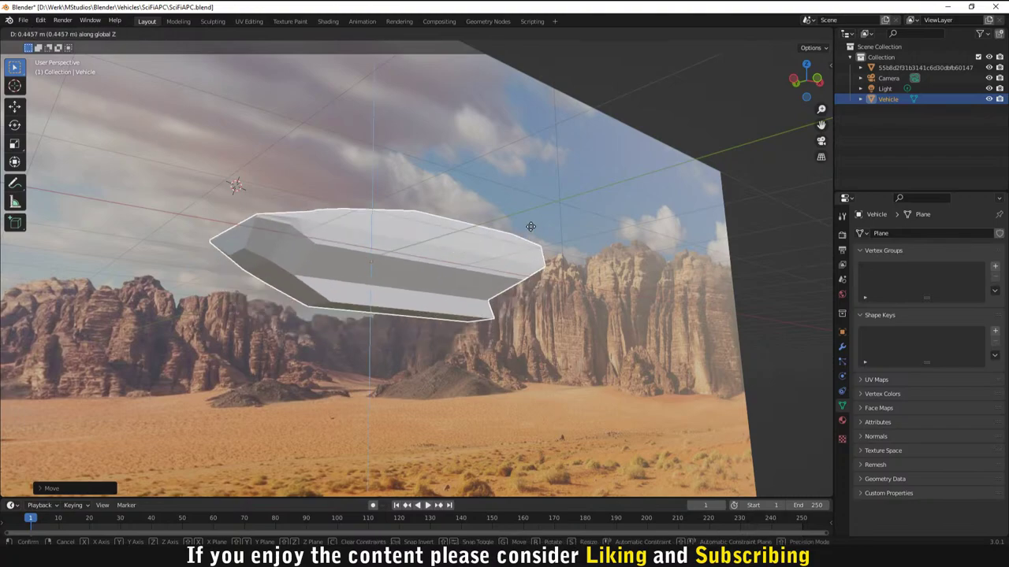
pyautogui.click(535, 179)
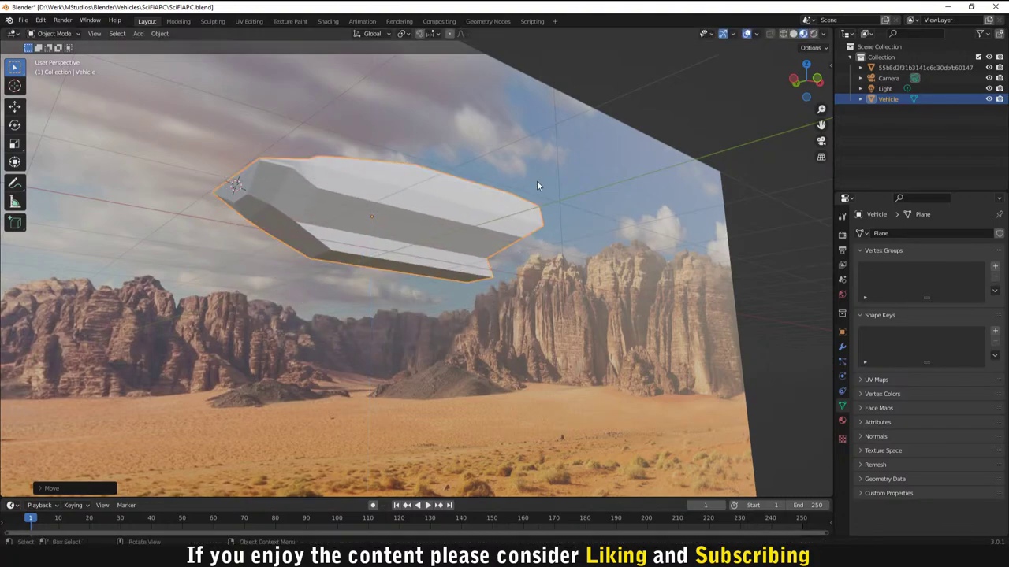
pyautogui.click(779, 256)
pyautogui.moveTo(778, 256); pyautogui.dragTo(760, 351, button='middle')
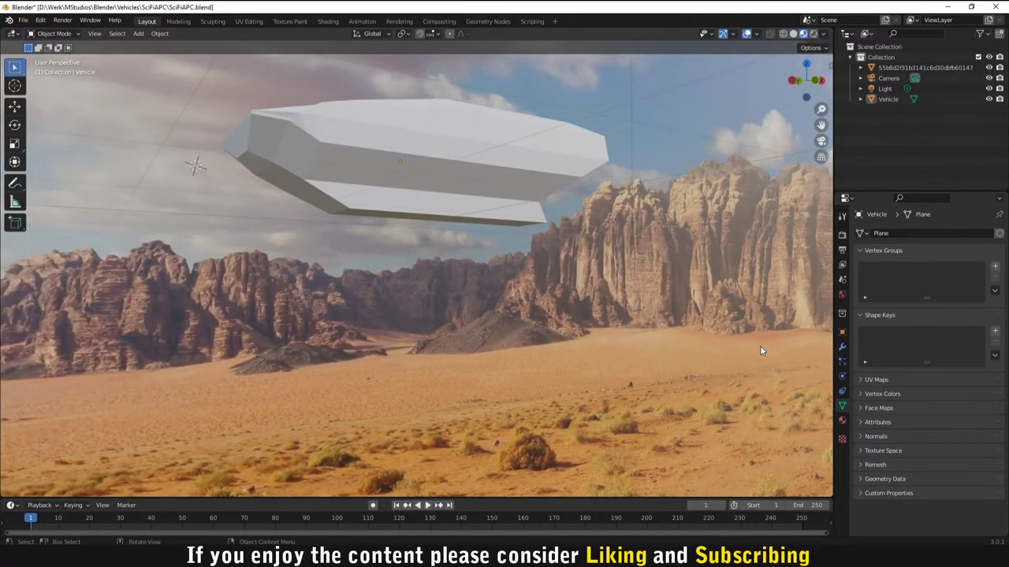
pyautogui.scroll(-2, 759, 350)
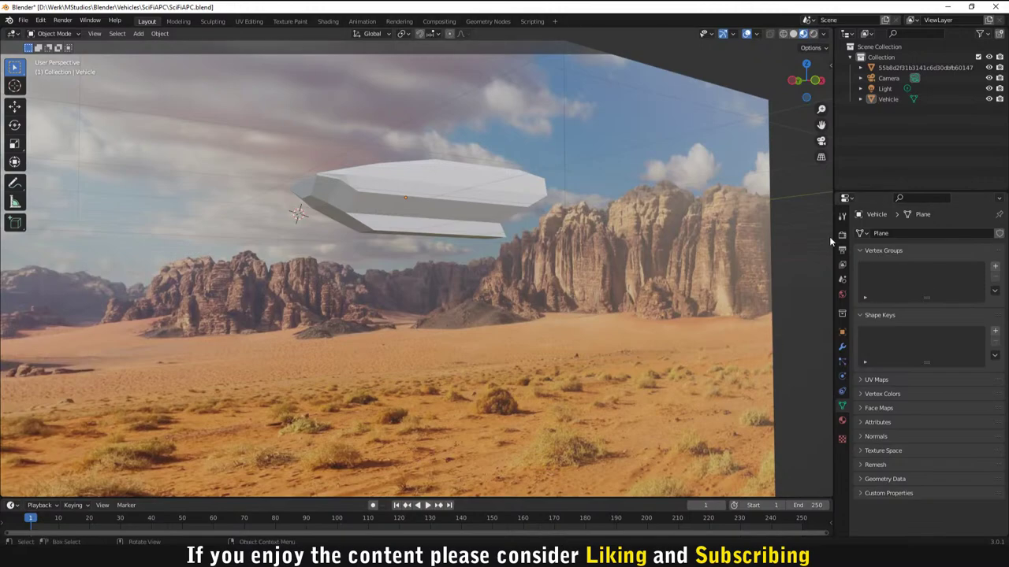
pyautogui.click(888, 78)
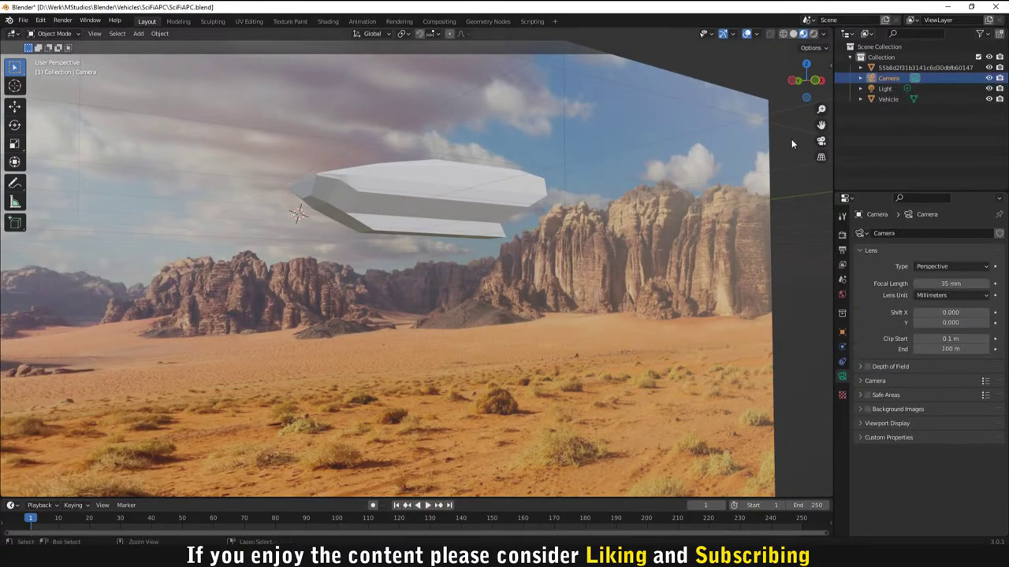
# Step: Render the camera view, inspect the floating hull over the canyon, and close the render
pyautogui.press('KP_0')
pyautogui.press('F12')
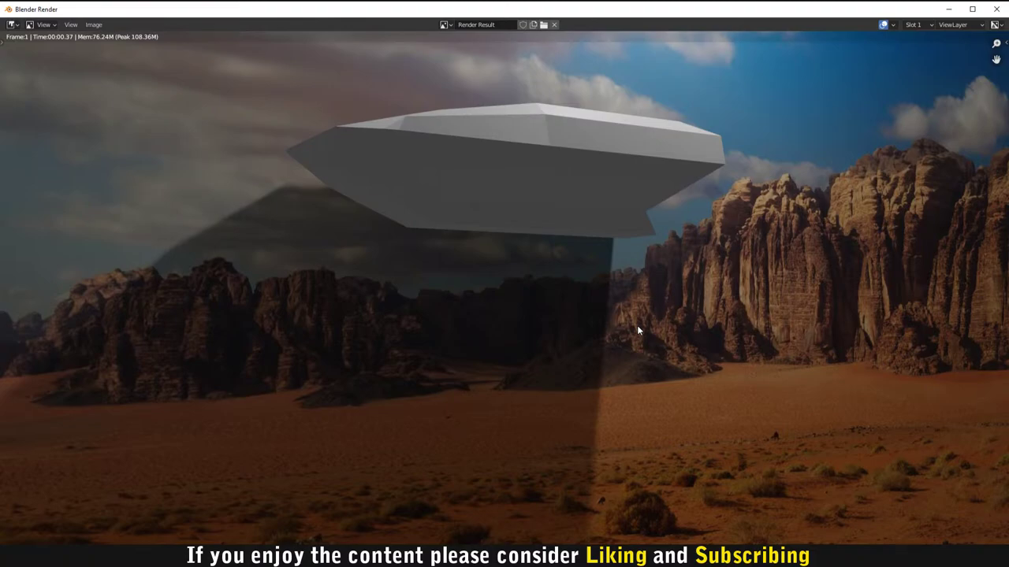
pyautogui.scroll(-6, 636, 315)
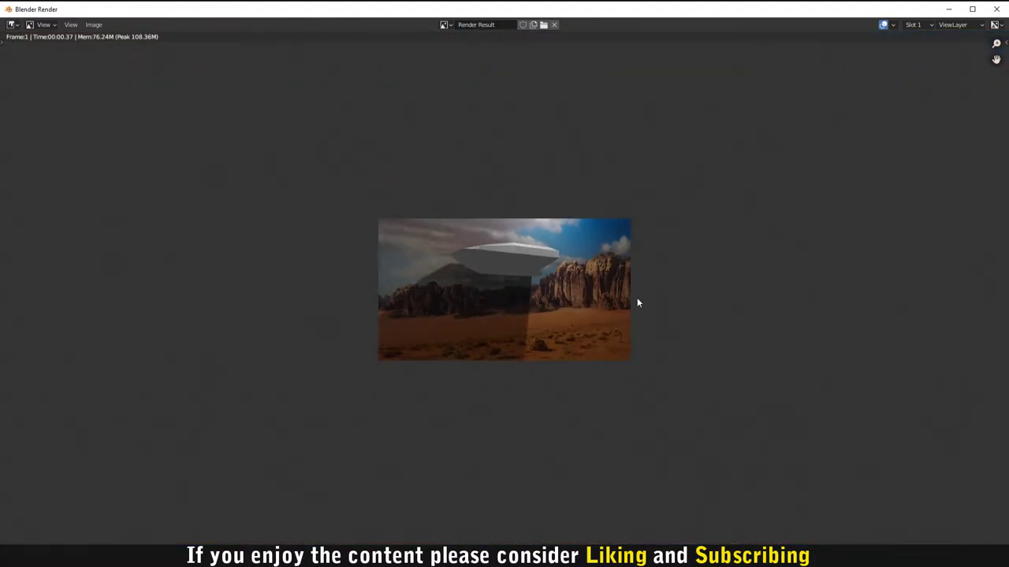
pyautogui.scroll(5, 622, 307)
pyautogui.scroll(2, 615, 314)
pyautogui.scroll(-1, 615, 313)
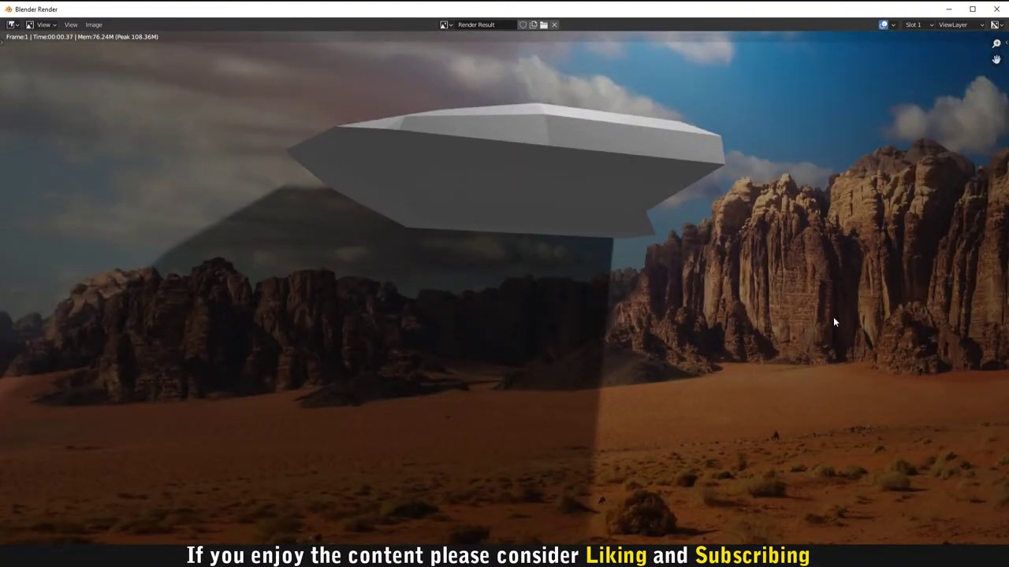
pyautogui.press('Escape')
pyautogui.moveTo(719, 292); pyautogui.dragTo(451, 254, button='middle')
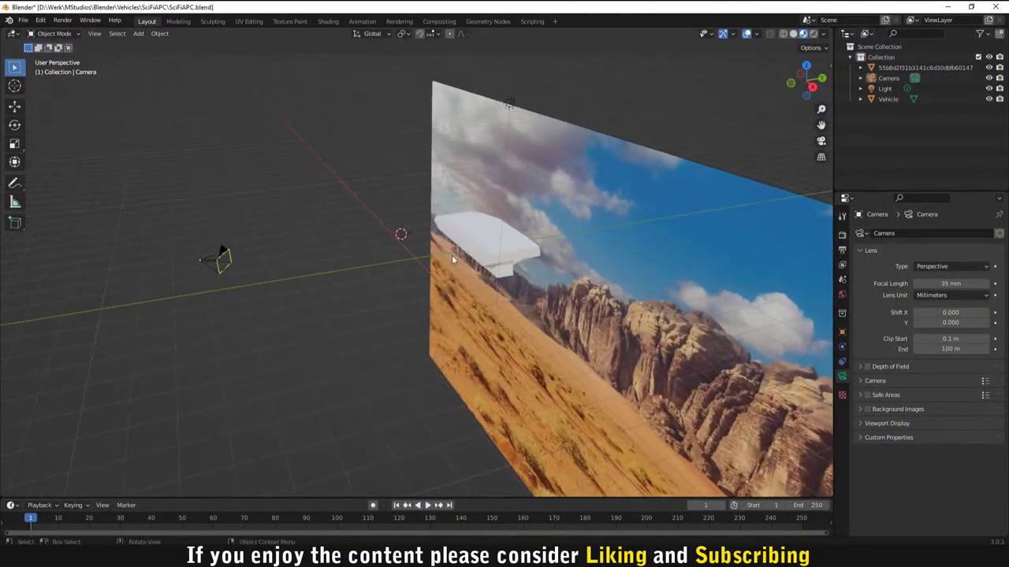
# Step: Slide the desert backdrop plane about 0.74 m along Y
pyautogui.click(476, 250)
pyautogui.click(668, 288)
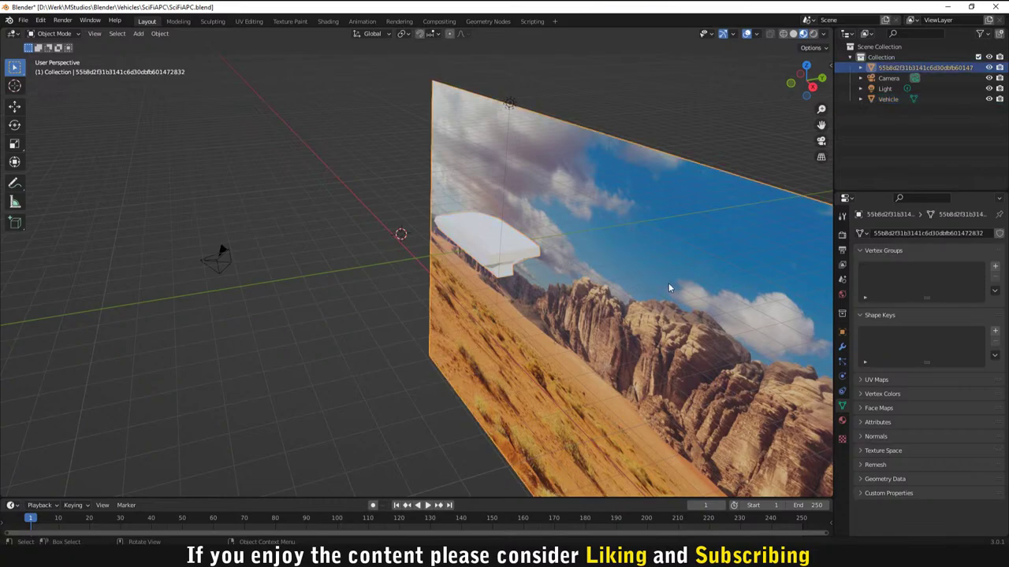
pyautogui.press('g')
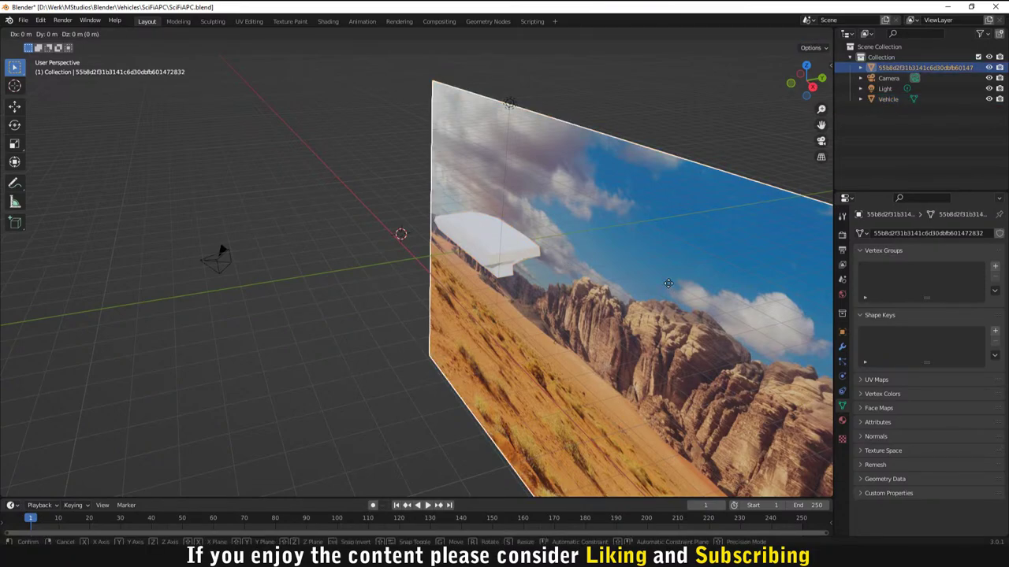
pyautogui.press('y')
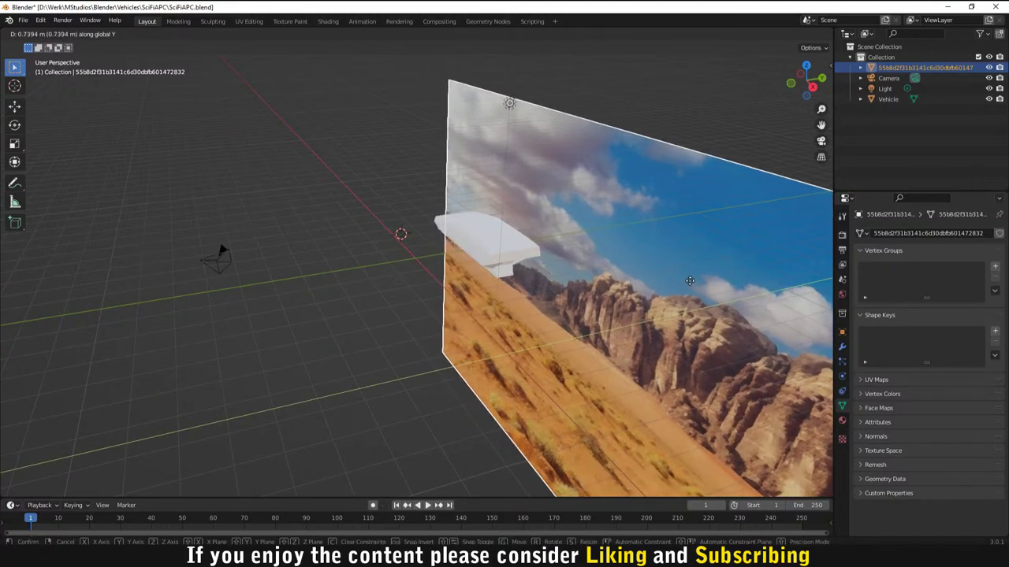
pyautogui.click(461, 411)
pyautogui.moveTo(461, 411); pyautogui.dragTo(621, 394, button='middle')
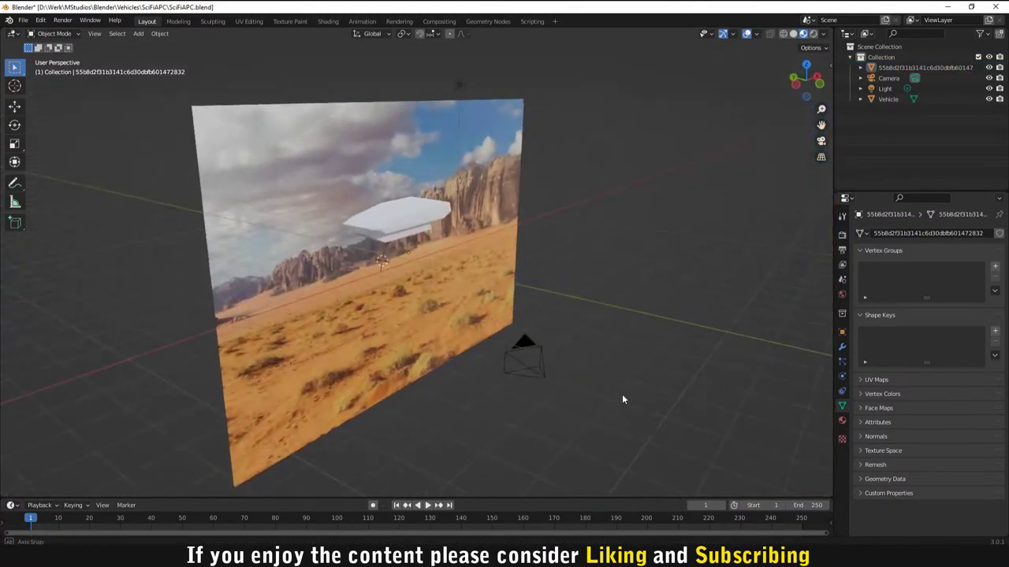
# Step: Render again to check the floating hull, then close the render
pyautogui.press('F12')
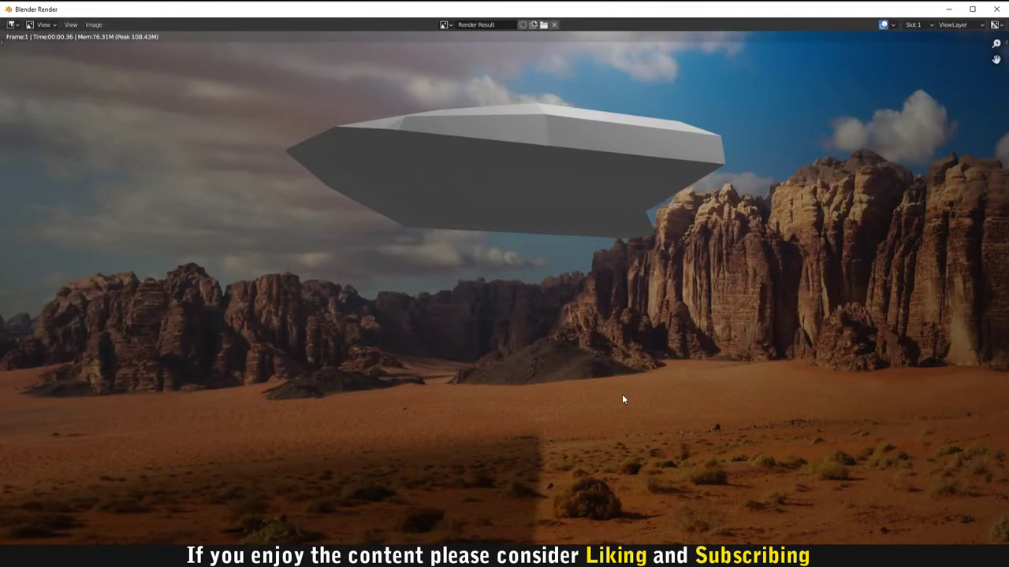
pyautogui.press('Escape')
pyautogui.moveTo(646, 371); pyautogui.dragTo(549, 209, button='middle')
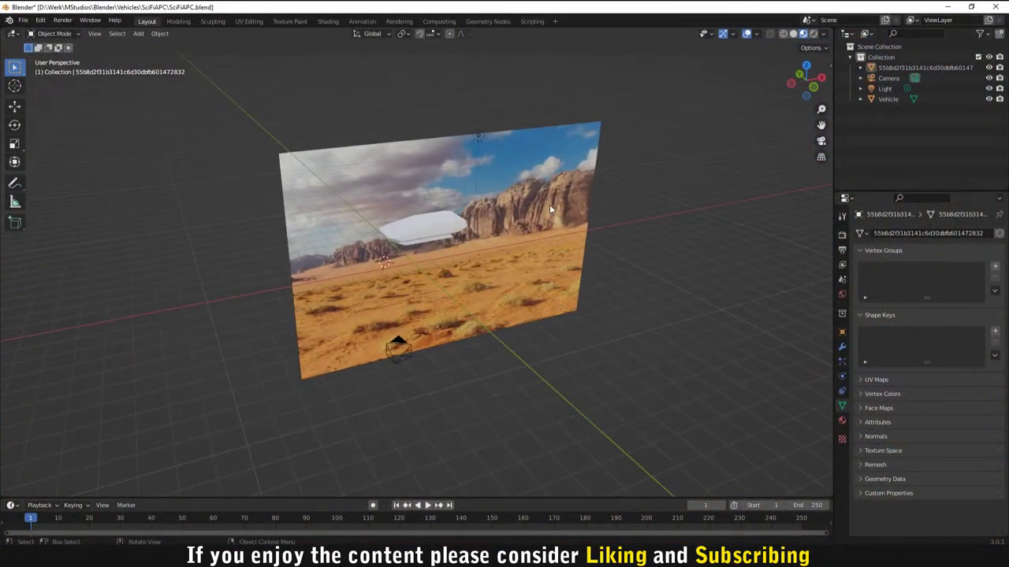
# Step: Move the light to the left in two passes so its shadow clears the backdrop
pyautogui.click(479, 137)
pyautogui.moveTo(480, 139); pyautogui.dragTo(525, 260, button='middle')
pyautogui.press('g')
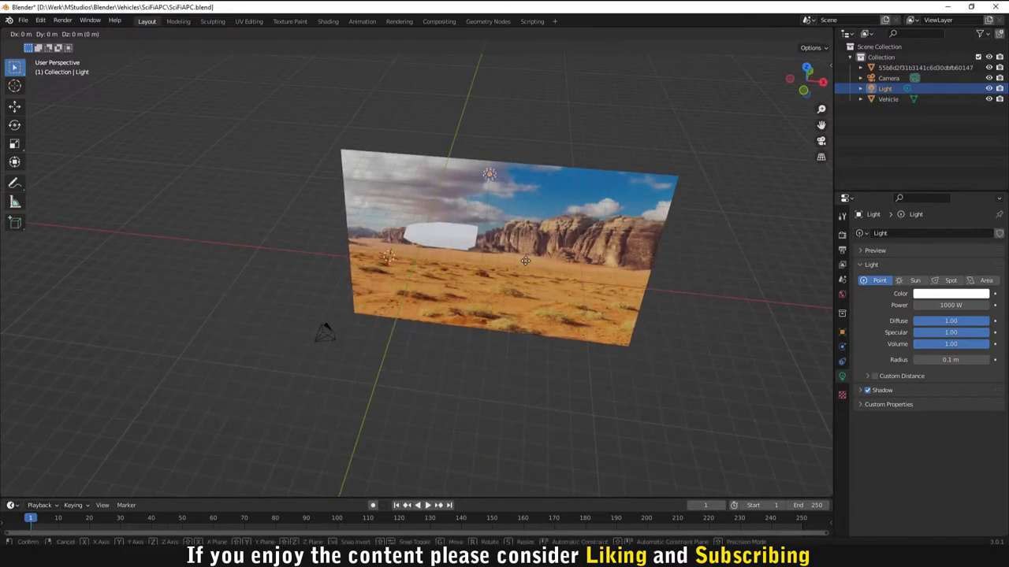
pyautogui.click(393, 251)
pyautogui.moveTo(505, 283)
pyautogui.mouseDown(button='middle')
pyautogui.moveTo(537, 301)
pyautogui.moveTo(519, 296)
pyautogui.mouseUp(button='middle')
pyautogui.press('g')
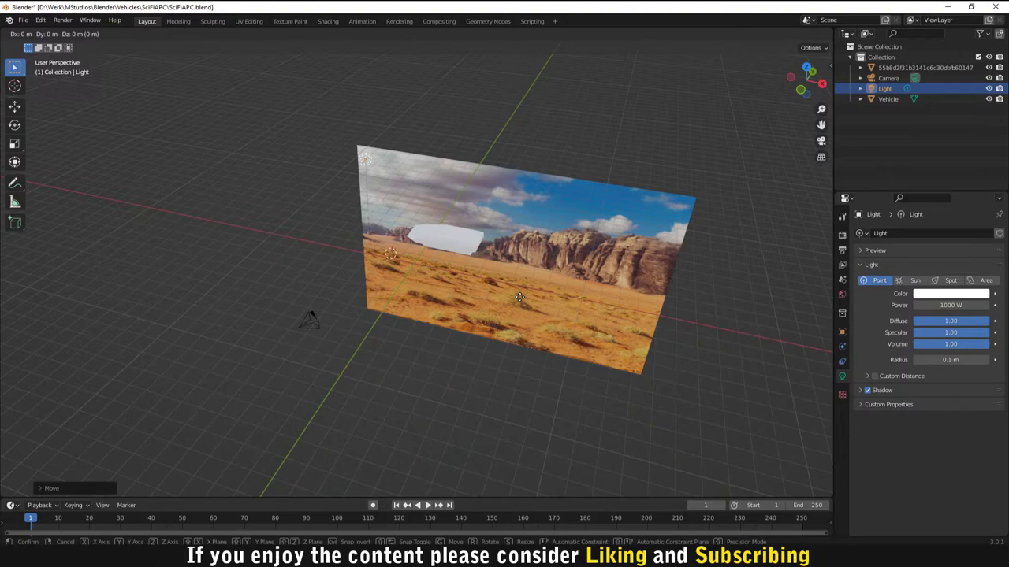
pyautogui.click(528, 306)
# Step: Render the relit scene, review it, and close the render window
pyautogui.press('F12')
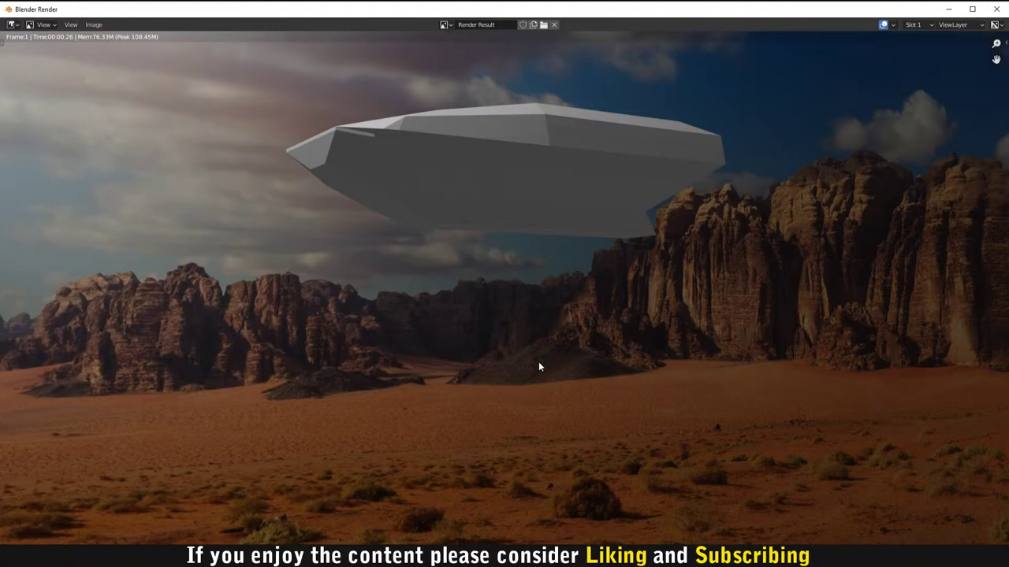
pyautogui.scroll(-3, 546, 365)
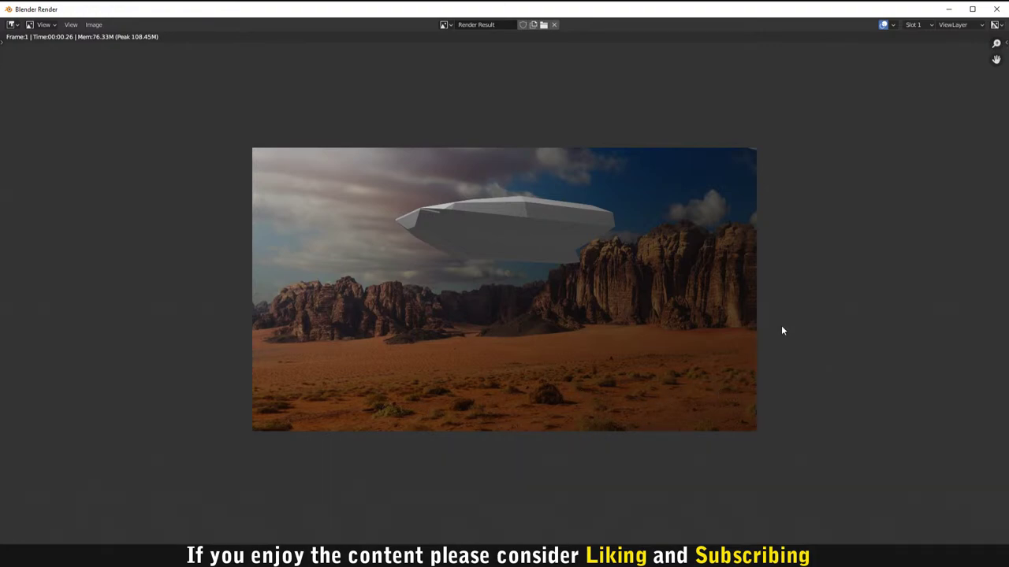
pyautogui.press('Escape')
pyautogui.moveTo(505, 262); pyautogui.dragTo(478, 177, button='middle')
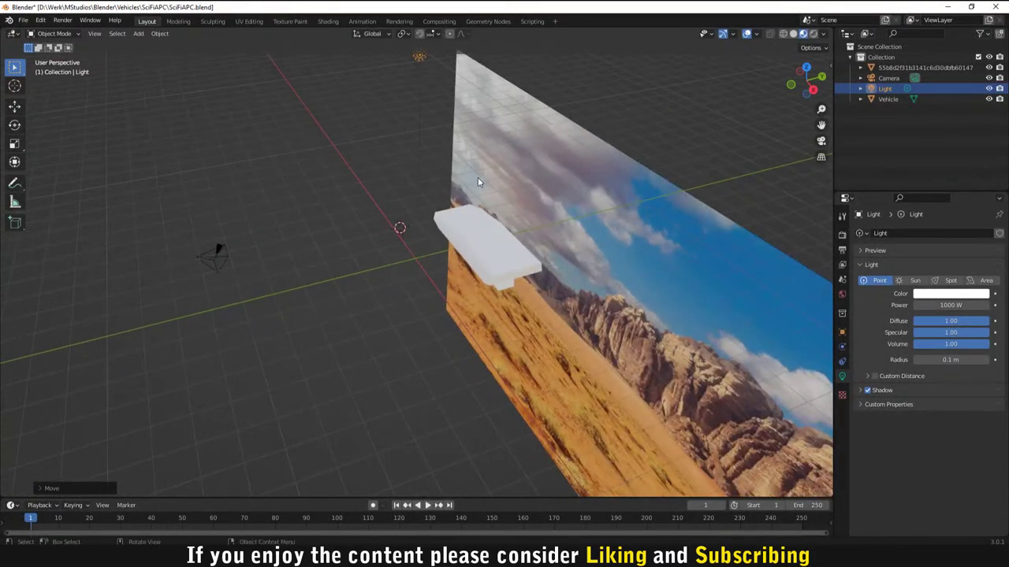
# Step: Shift the light left again, then along X, and deselect it
pyautogui.press('g')
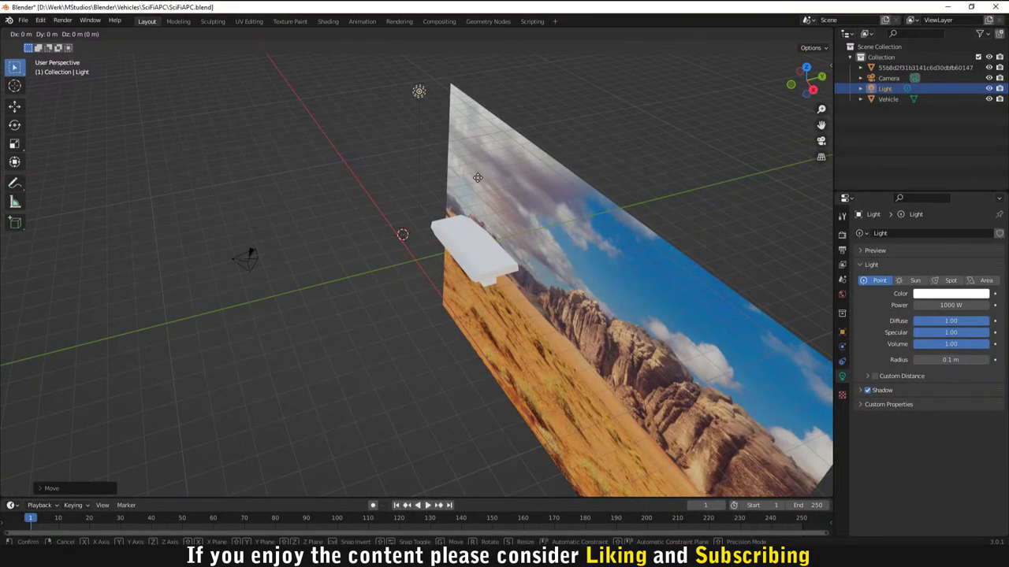
pyautogui.click(416, 197)
pyautogui.moveTo(416, 197); pyautogui.dragTo(483, 182, button='middle')
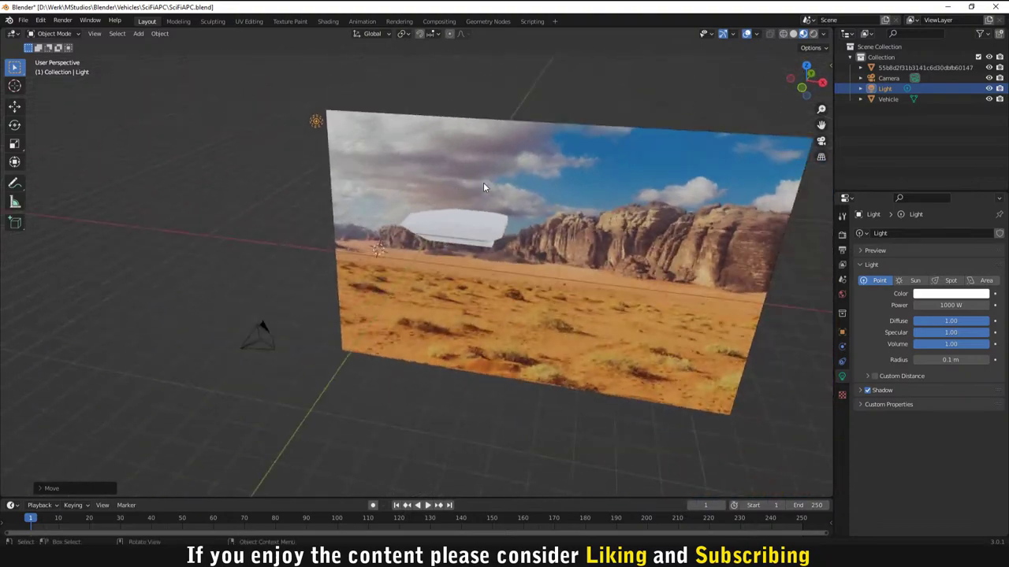
pyautogui.press('g')
pyautogui.press('x')
pyautogui.click(513, 193)
pyautogui.click(439, 388)
# Step: Render a preview, close it, and look through the scene camera
pyautogui.press('F12')
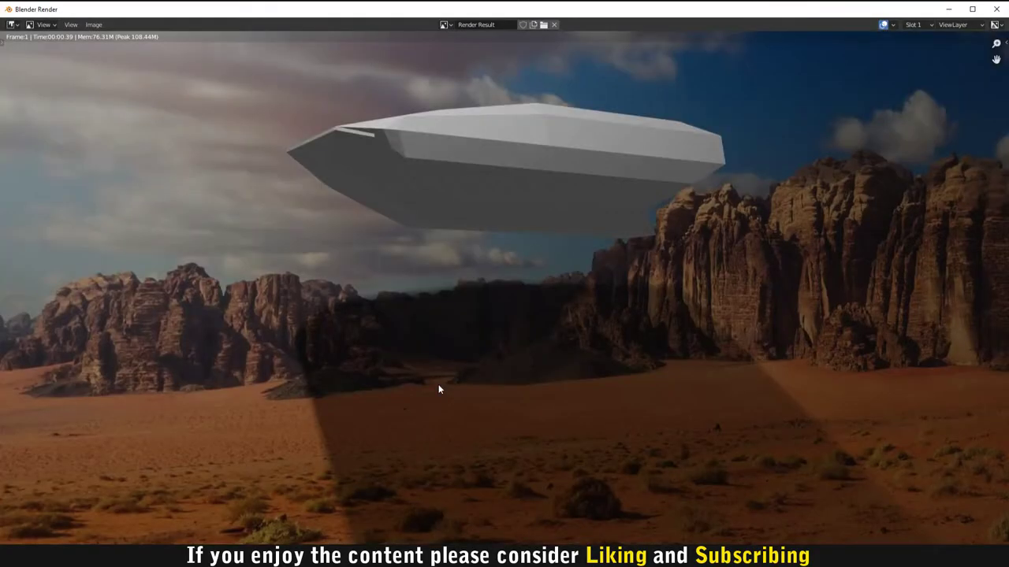
pyautogui.press('Escape')
pyautogui.scroll(-1, 473, 311)
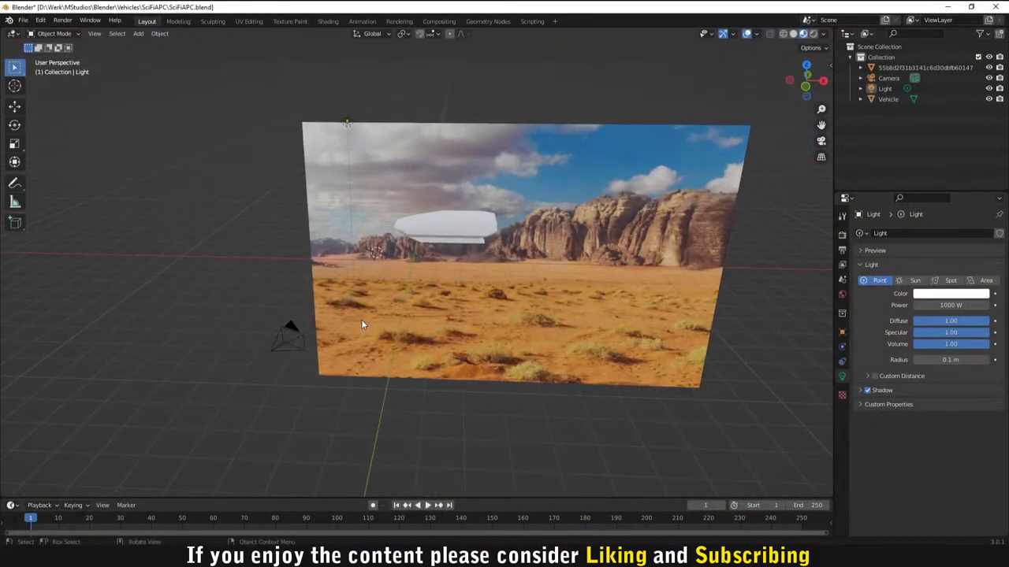
pyautogui.click(311, 344)
pyautogui.press('KP_0')
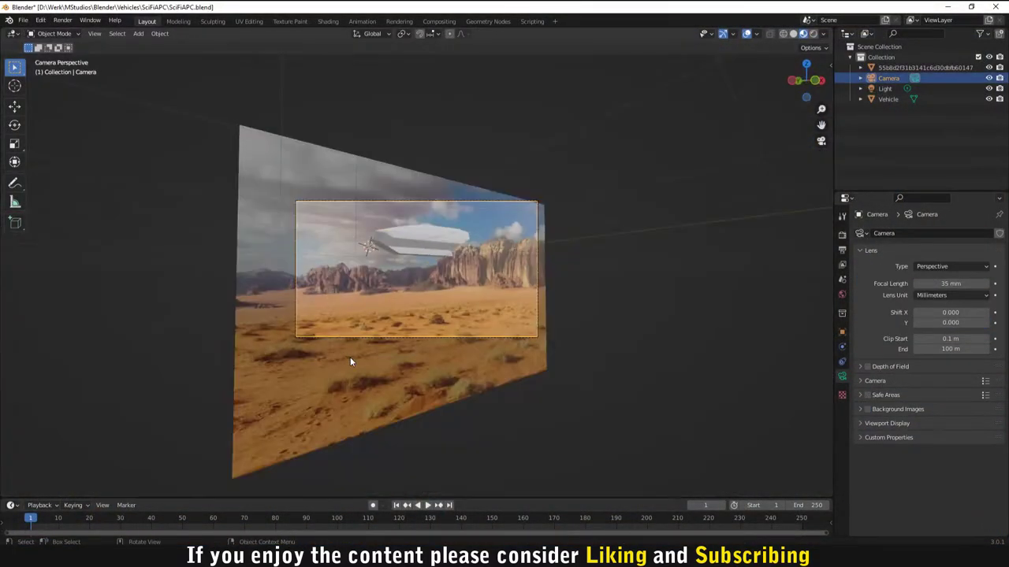
# Step: Switch the viewport to Rendered shading and move the light to a new spot
pyautogui.click(590, 400)
pyautogui.click(813, 33)
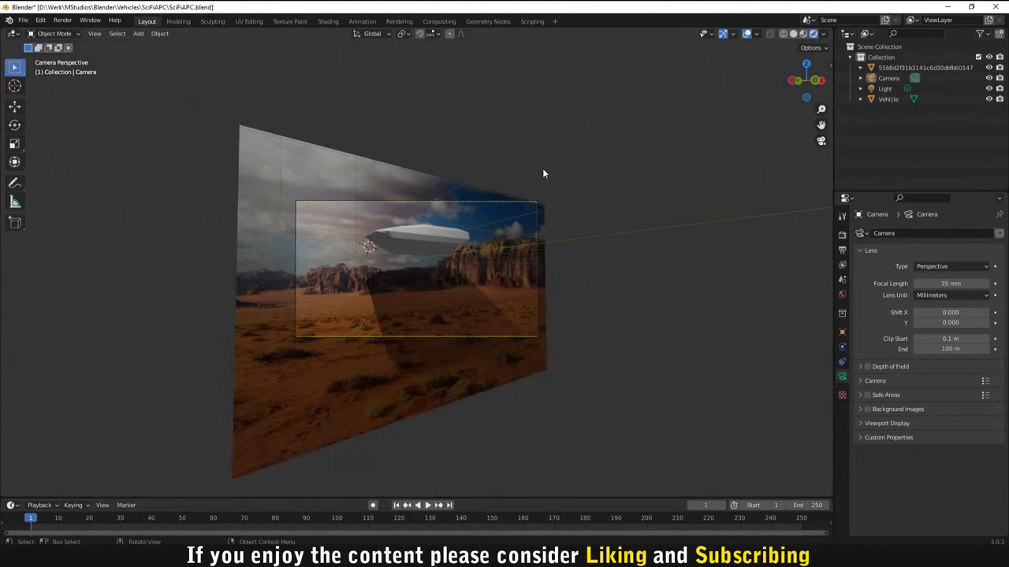
pyautogui.click(868, 89)
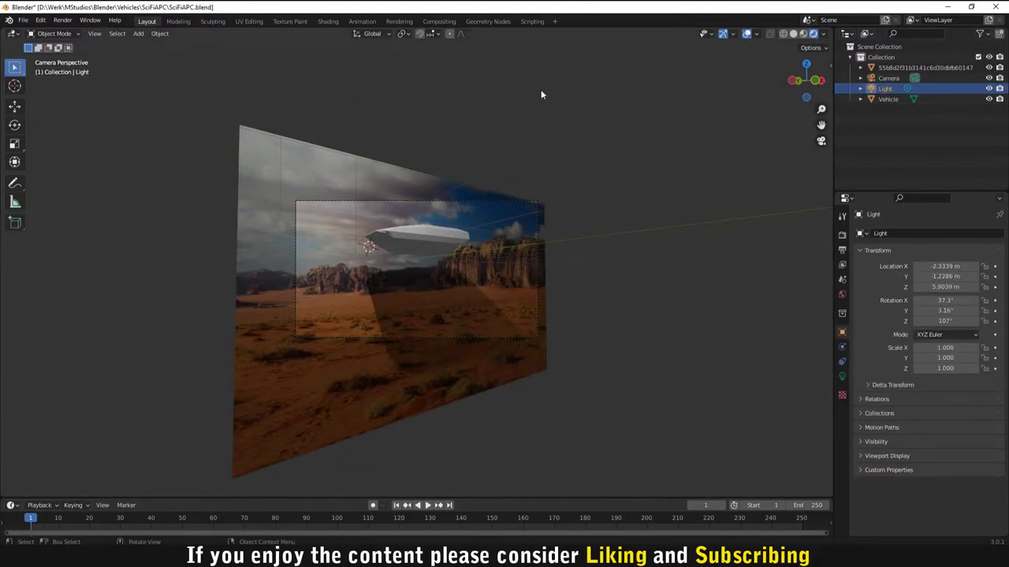
pyautogui.press('g')
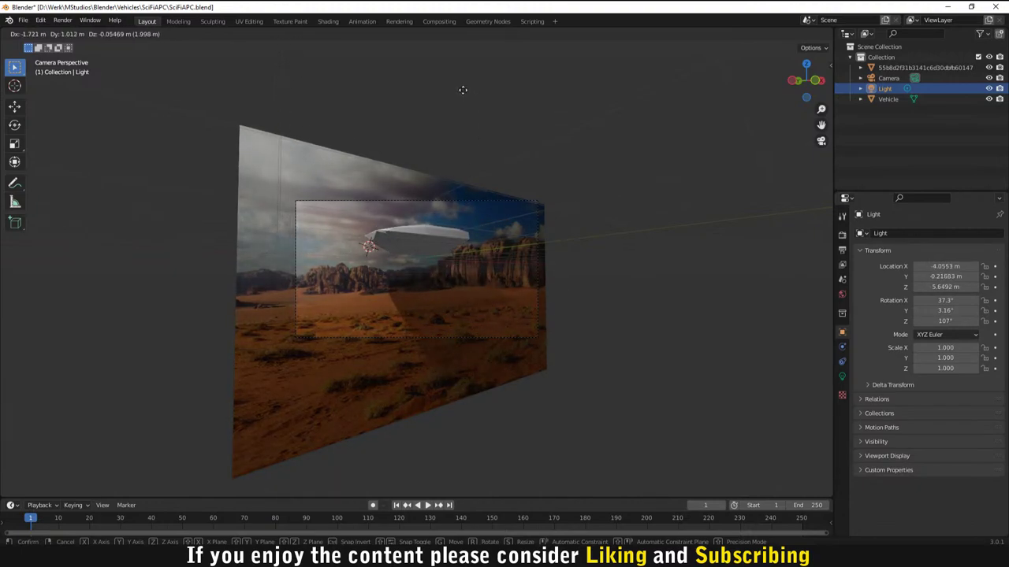
pyautogui.click(478, 112)
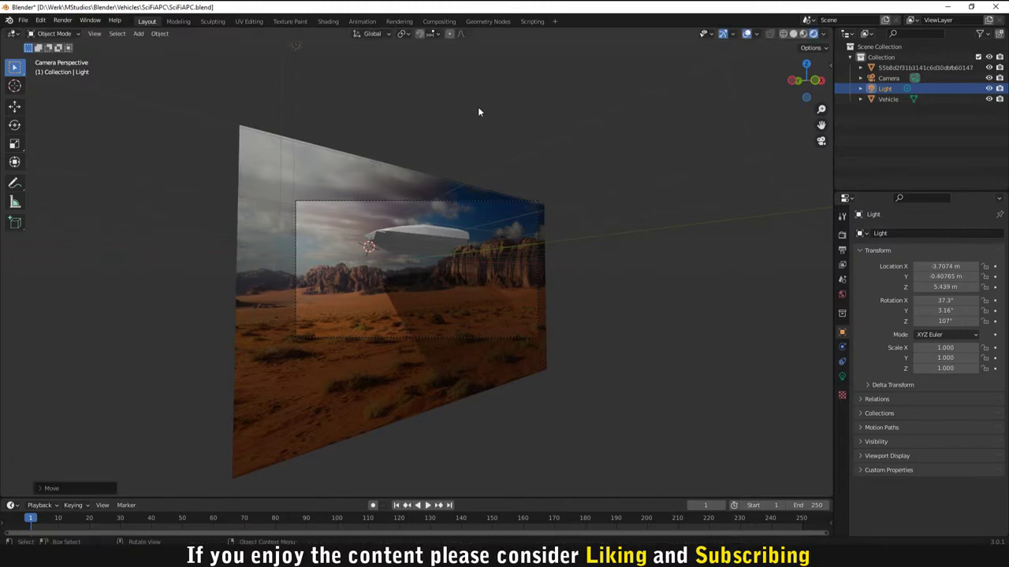
pyautogui.scroll(-2, 539, 126)
pyautogui.moveTo(539, 126); pyautogui.dragTo(517, 138, button='middle')
pyautogui.scroll(-3, 539, 162)
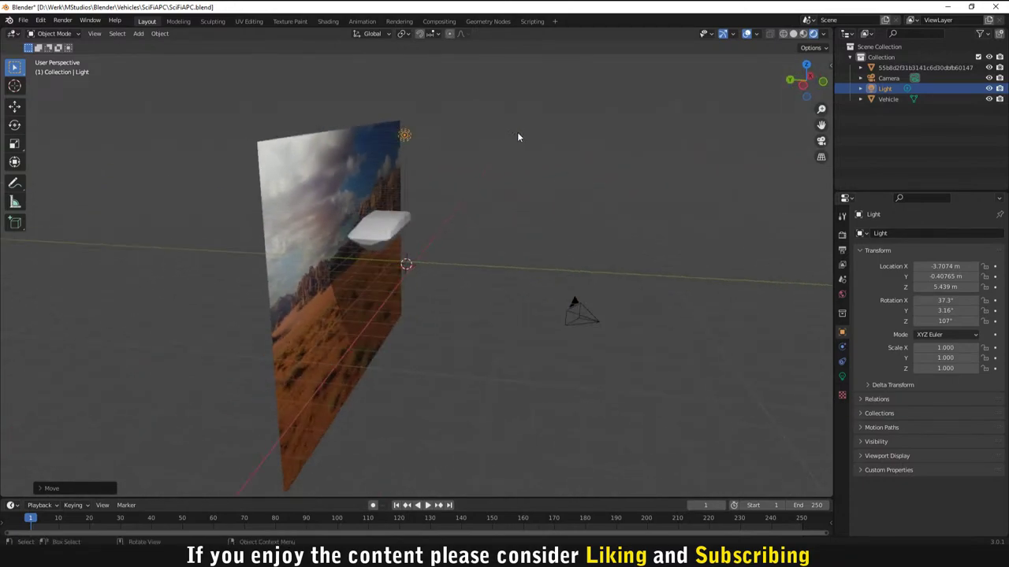
# Step: Slide the light along Y to about 2.39 m
pyautogui.click(400, 132)
pyautogui.click(407, 136)
pyautogui.press('g')
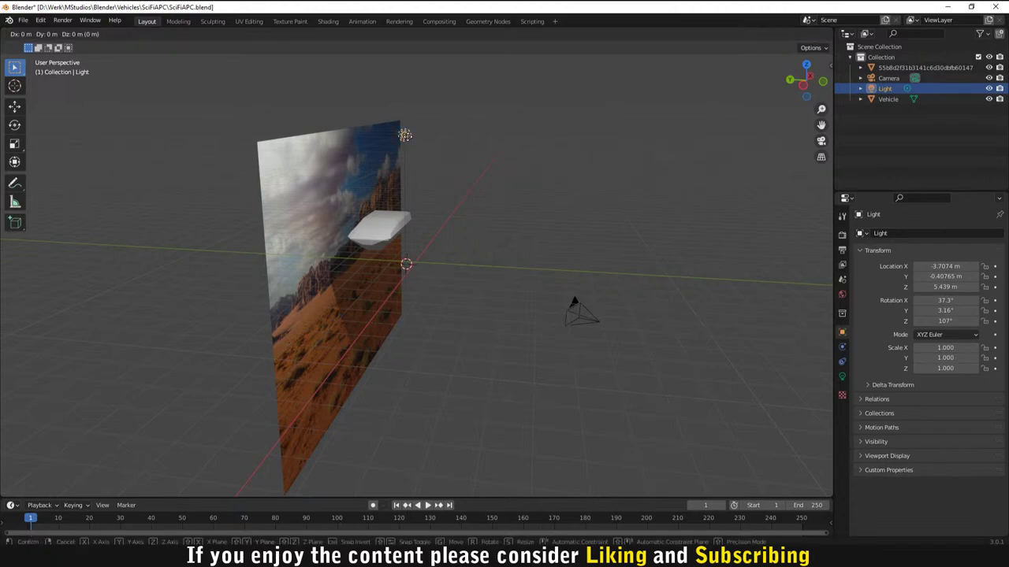
pyautogui.press('y')
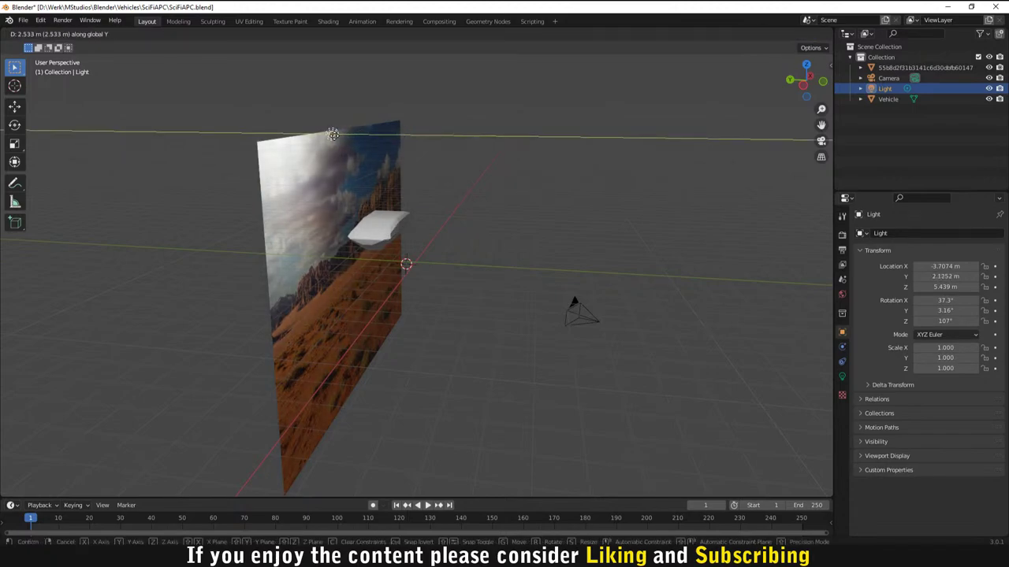
pyautogui.click(330, 136)
pyautogui.moveTo(442, 145); pyautogui.dragTo(364, 139, button='middle')
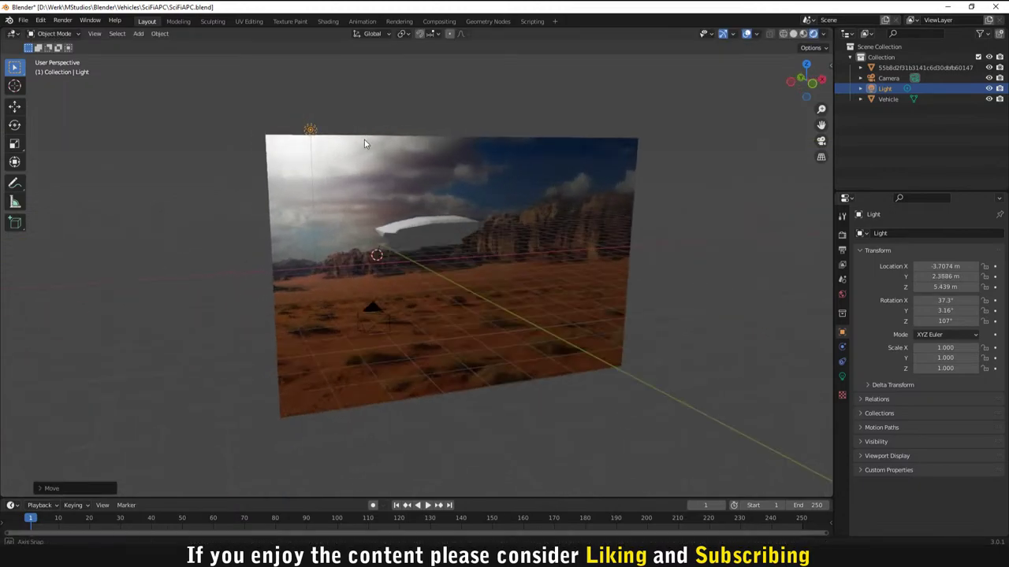
# Step: Return to the scene camera's view of the vehicle and backdrop
pyautogui.click(465, 196)
pyautogui.moveTo(514, 202); pyautogui.dragTo(616, 391, button='middle')
pyautogui.click(616, 391)
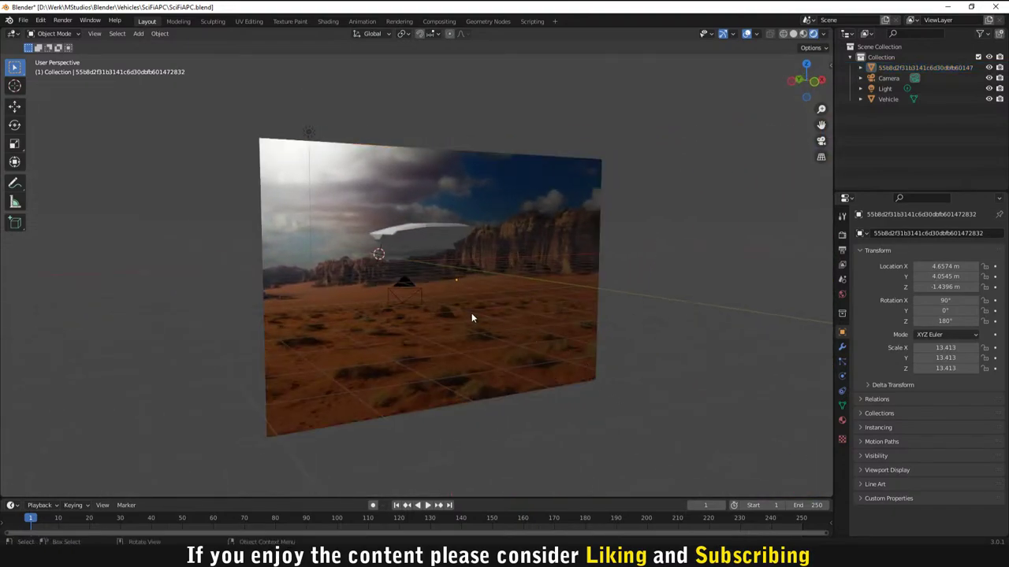
pyautogui.click(411, 301)
pyautogui.press('KP_0')
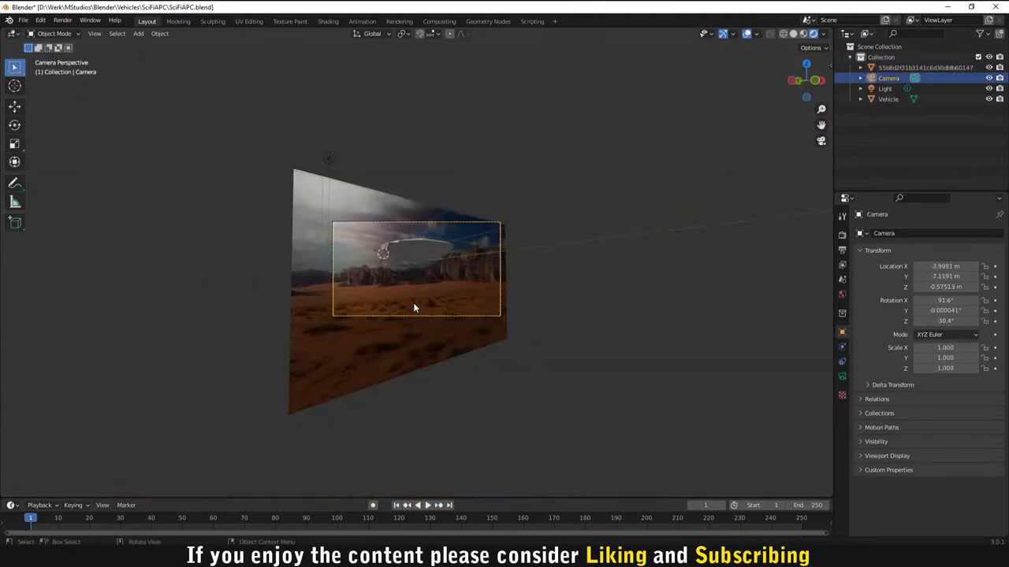
# Step: Select the desert backdrop plane and raise it along Z
pyautogui.click(566, 293)
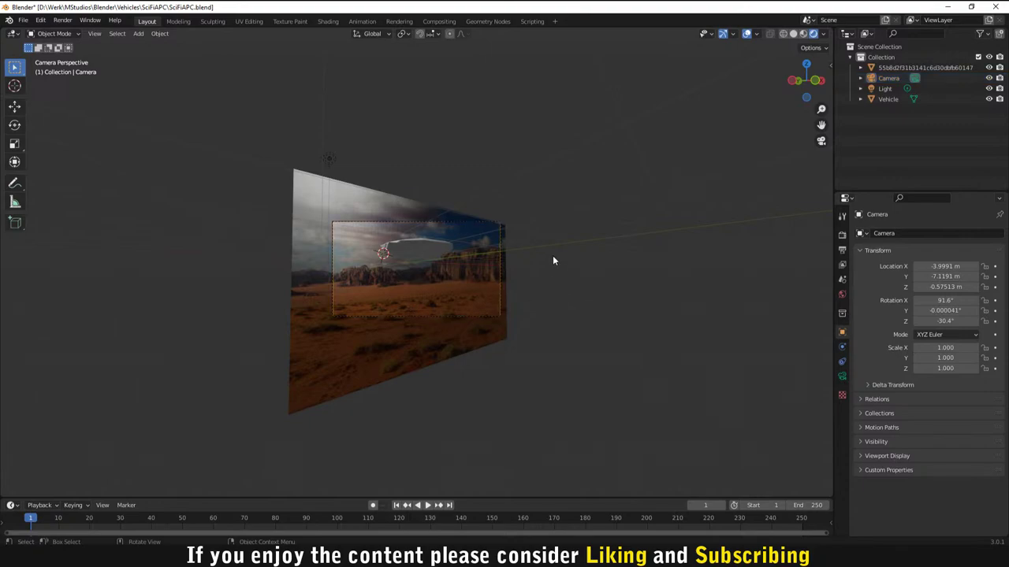
pyautogui.click(504, 279)
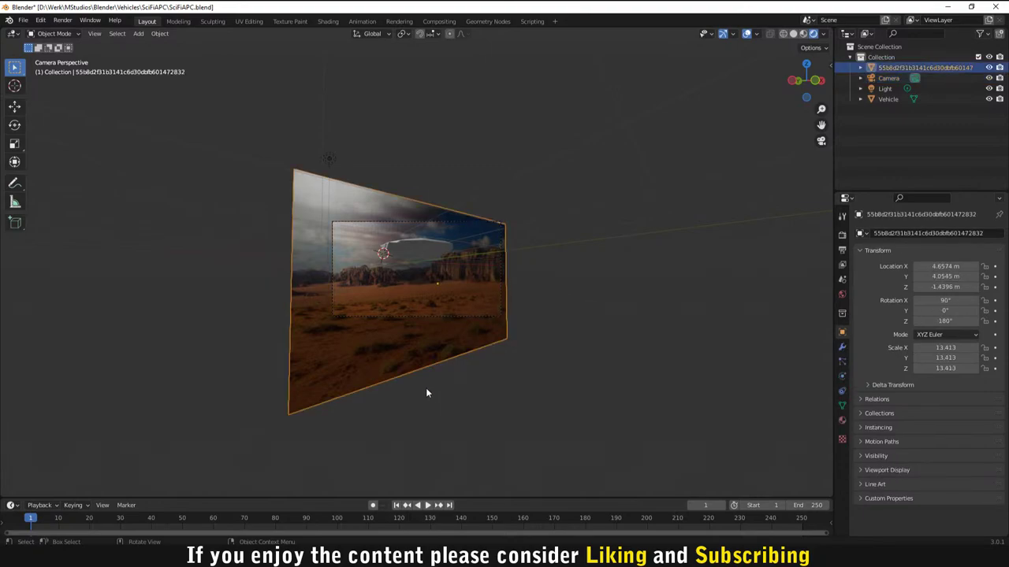
pyautogui.press('g')
pyautogui.press('z')
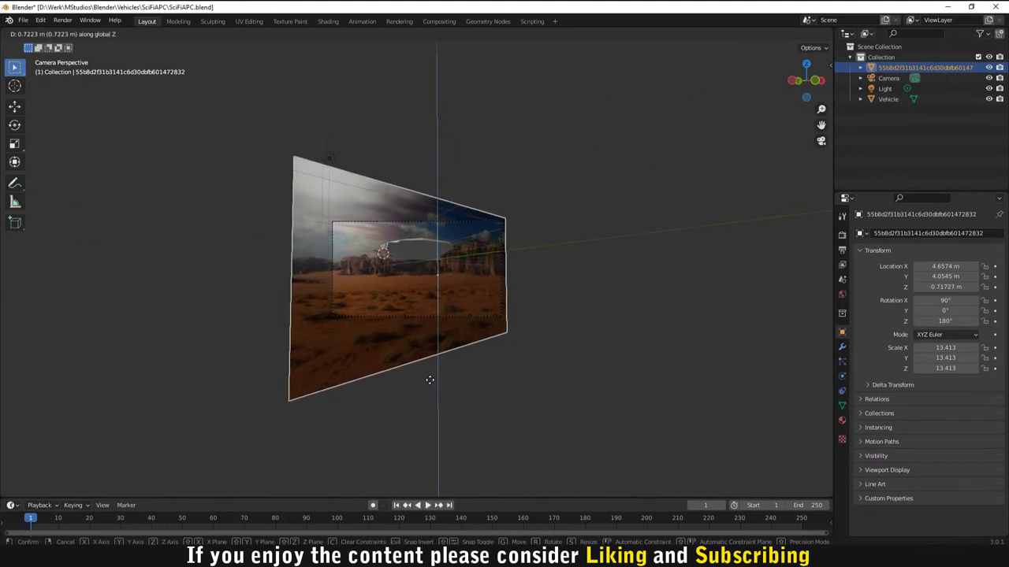
pyautogui.click(429, 380)
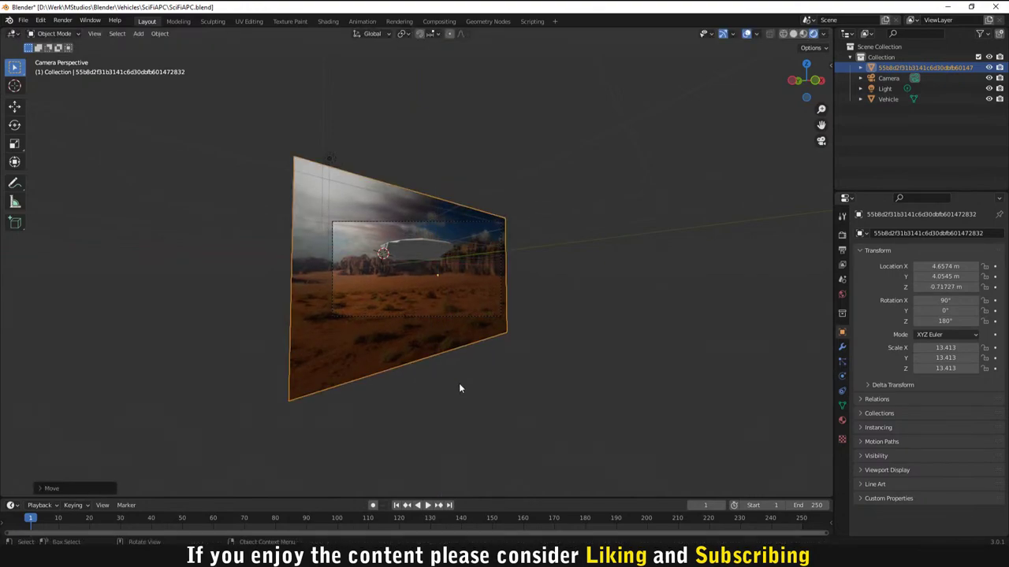
# Step: Shift the backdrop sideways along X to about X 5.43, Y 4.51, Z -0.72 m
pyautogui.press('g')
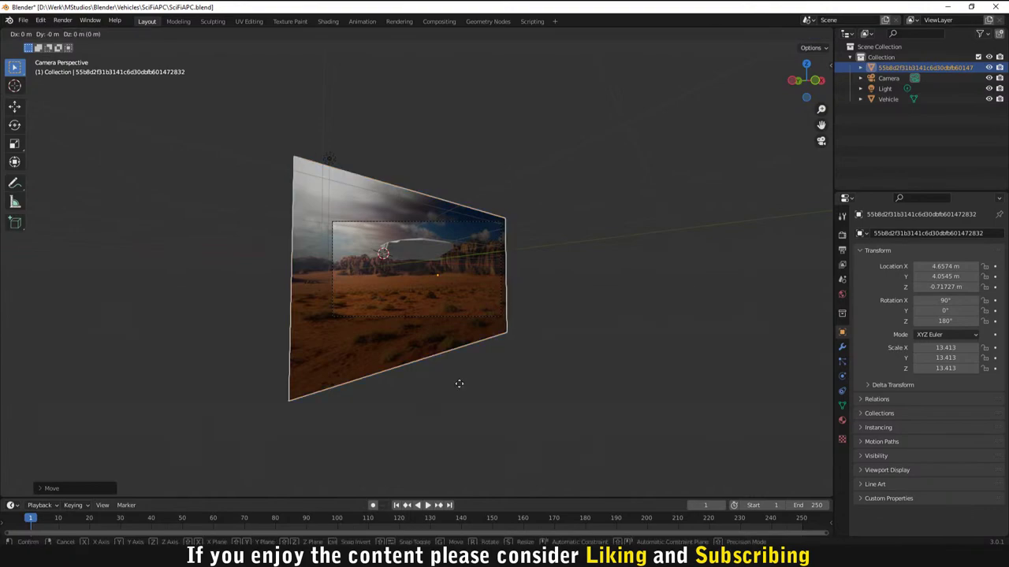
pyautogui.press('y')
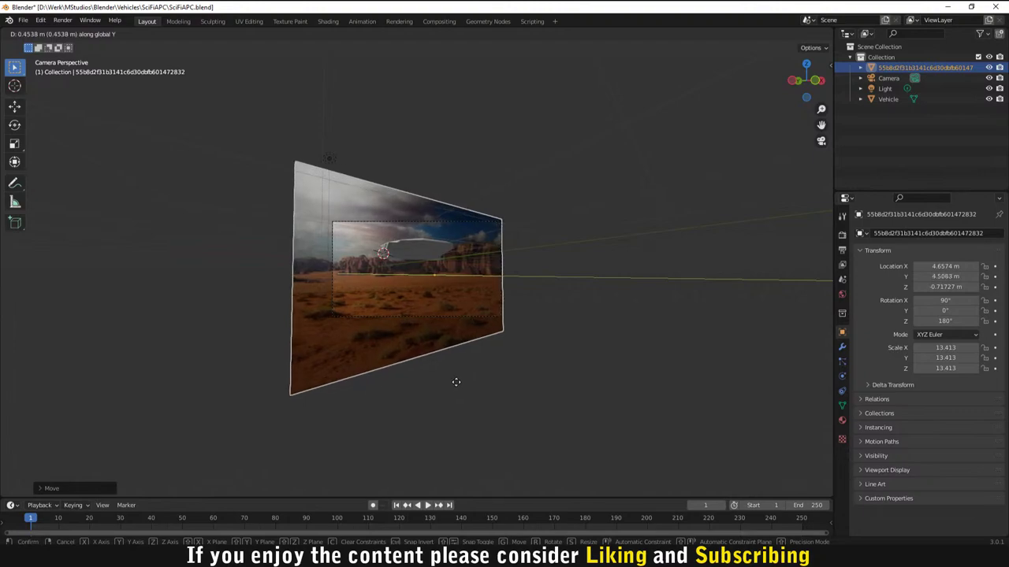
pyautogui.press('y')
pyautogui.press('y')
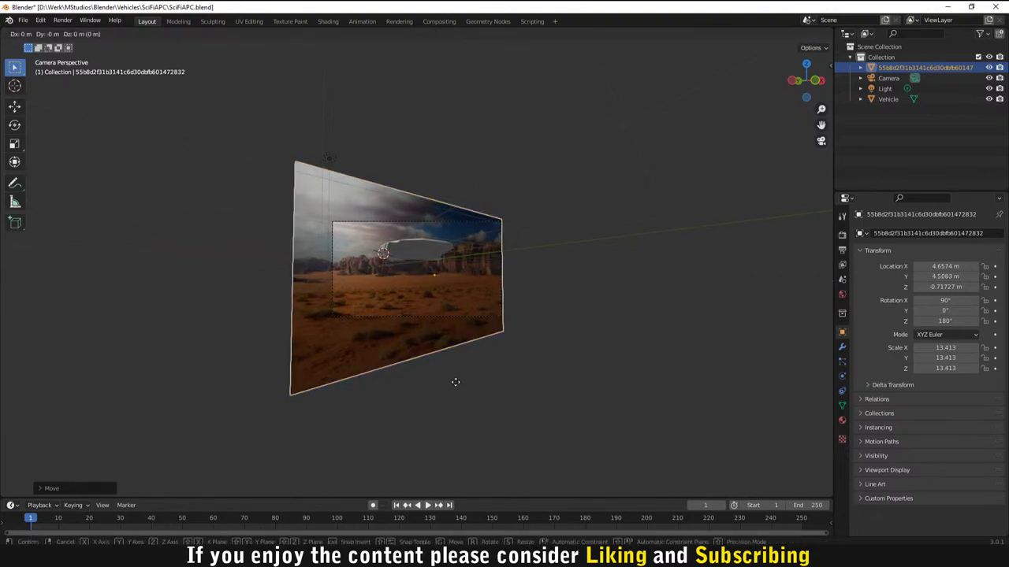
pyautogui.press('x')
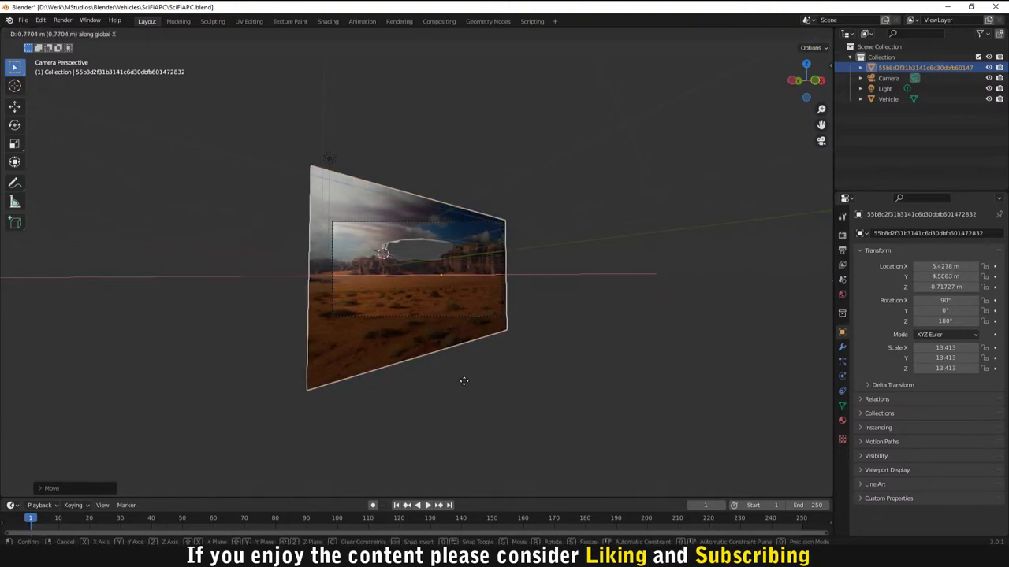
pyautogui.click(463, 380)
# Step: Leave camera view and slide the light along Y back to about 1.994 m
pyautogui.press('KP_Decimal')
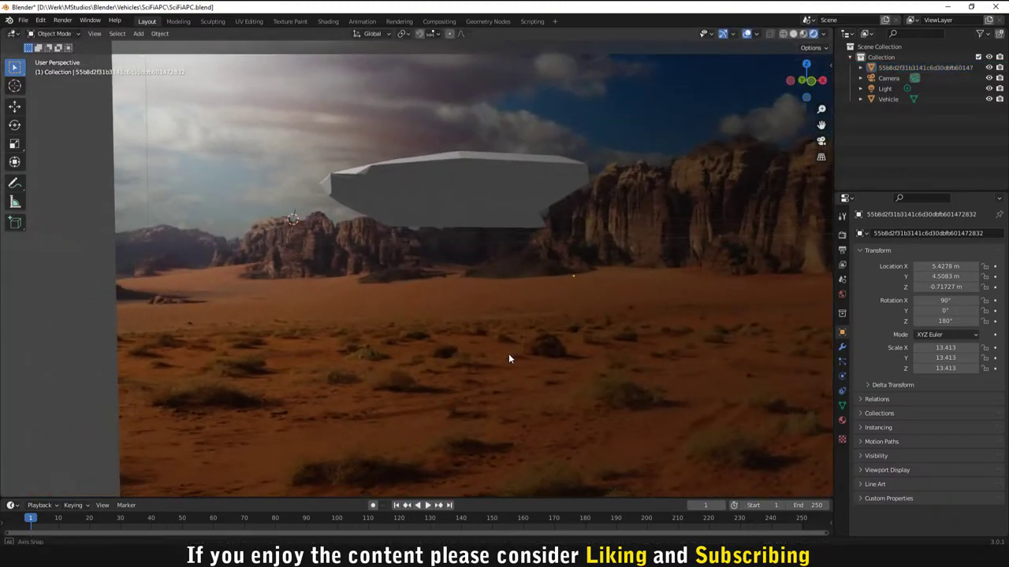
pyautogui.scroll(-2, 561, 357)
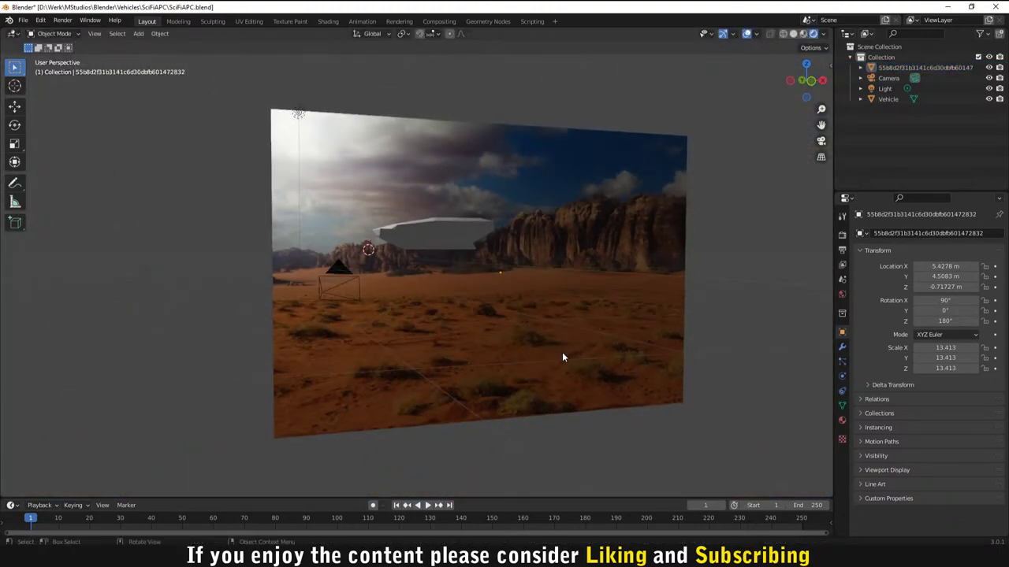
pyautogui.moveTo(562, 356); pyautogui.dragTo(407, 165, button='middle')
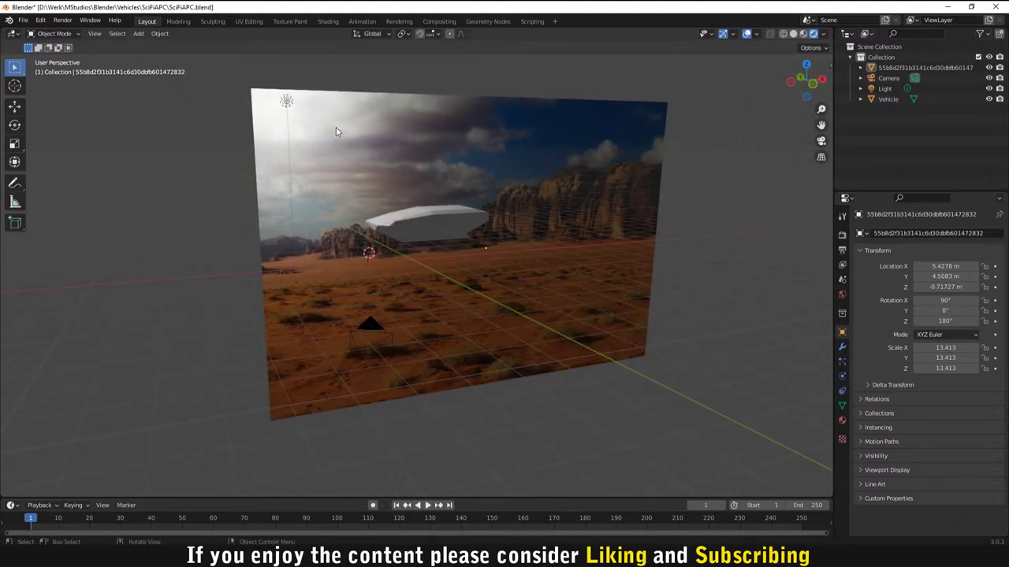
pyautogui.click(287, 102)
pyautogui.scroll(-1, 418, 207)
pyautogui.moveTo(419, 207); pyautogui.dragTo(337, 206, button='middle')
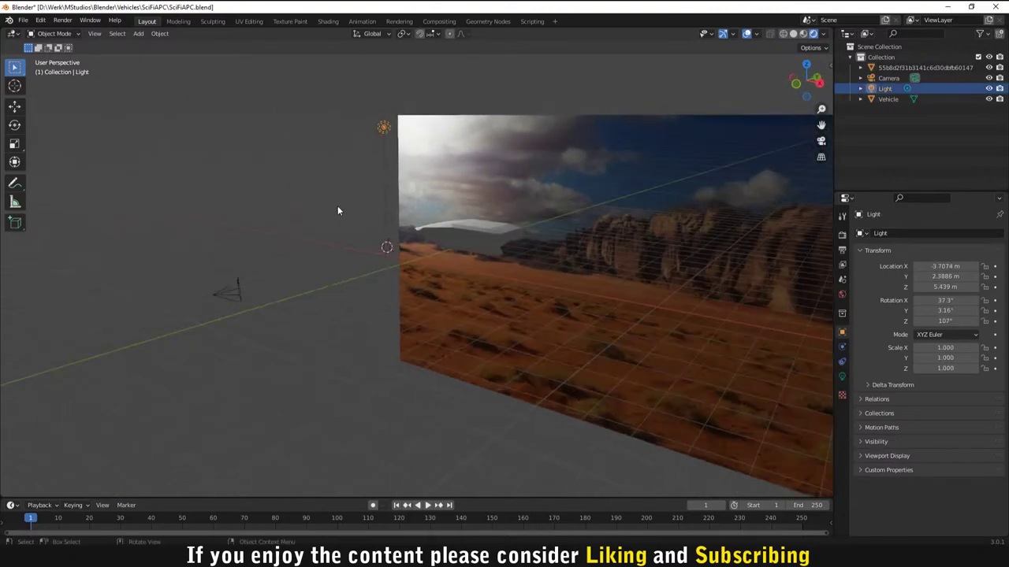
pyautogui.press('g')
pyautogui.press('y')
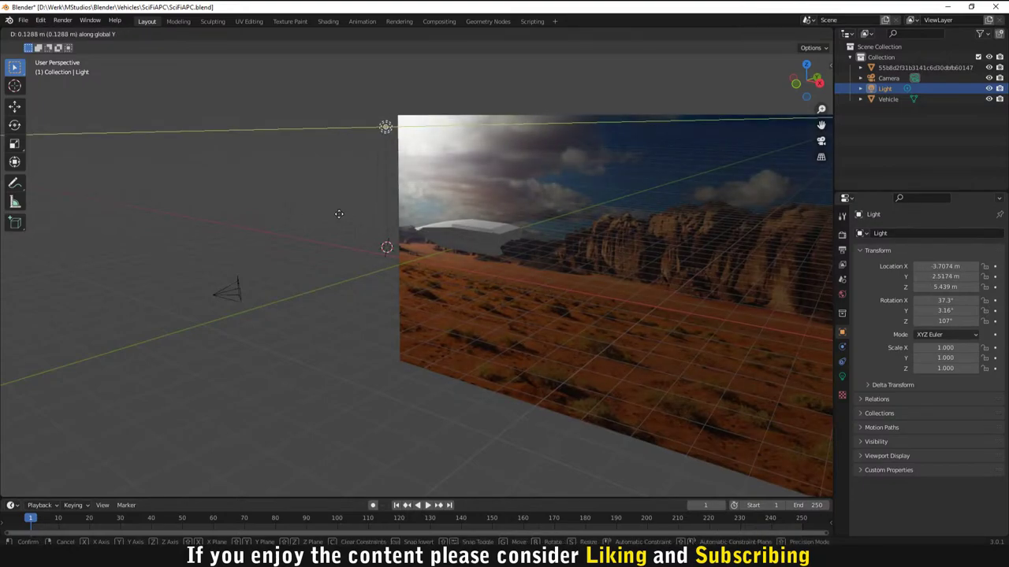
pyautogui.click(333, 215)
pyautogui.moveTo(333, 215); pyautogui.dragTo(498, 224, button='middle')
pyautogui.scroll(-3, 490, 199)
pyautogui.click(355, 230)
# Step: Add an Area light to the scene
pyautogui.hotkey('shift', 'a')
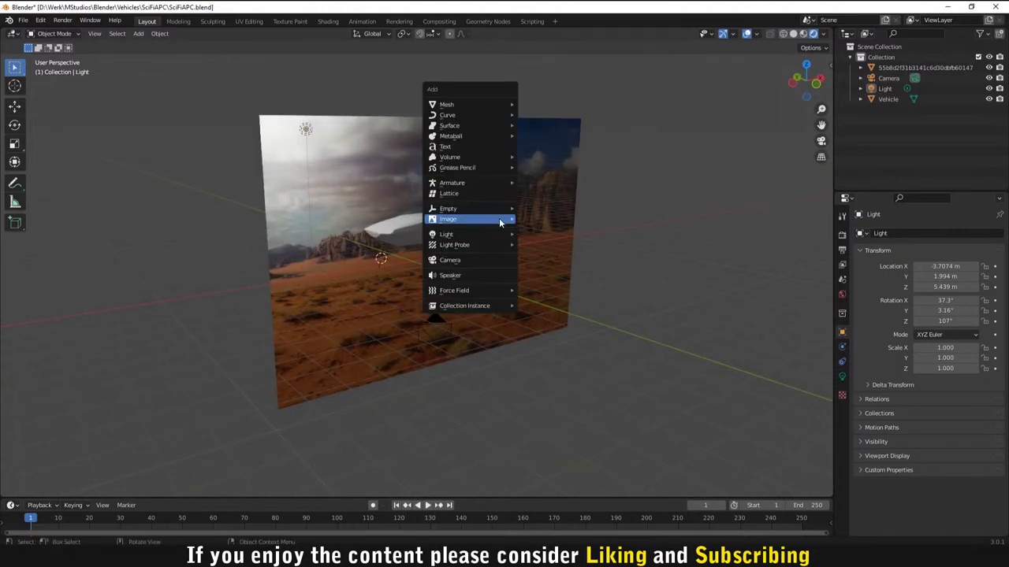
pyautogui.moveTo(499, 223)
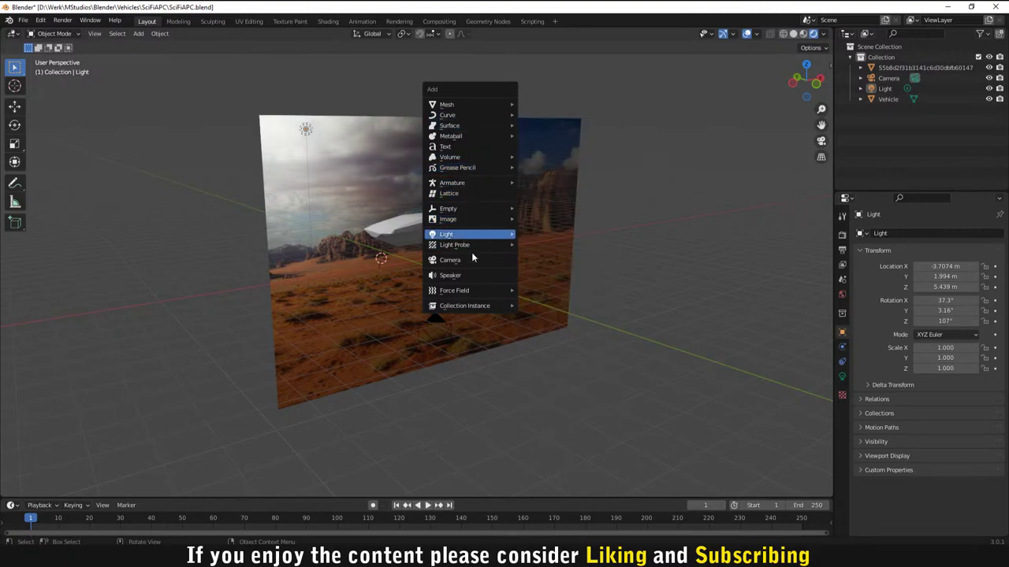
pyautogui.moveTo(479, 237)
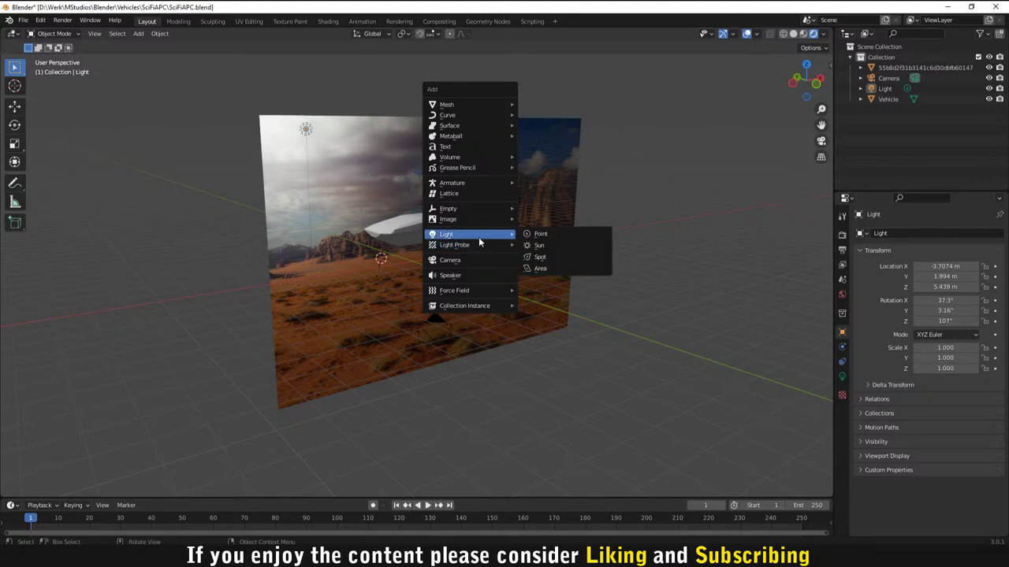
pyautogui.click(531, 272)
pyautogui.moveTo(523, 266); pyautogui.dragTo(398, 284, button='middle')
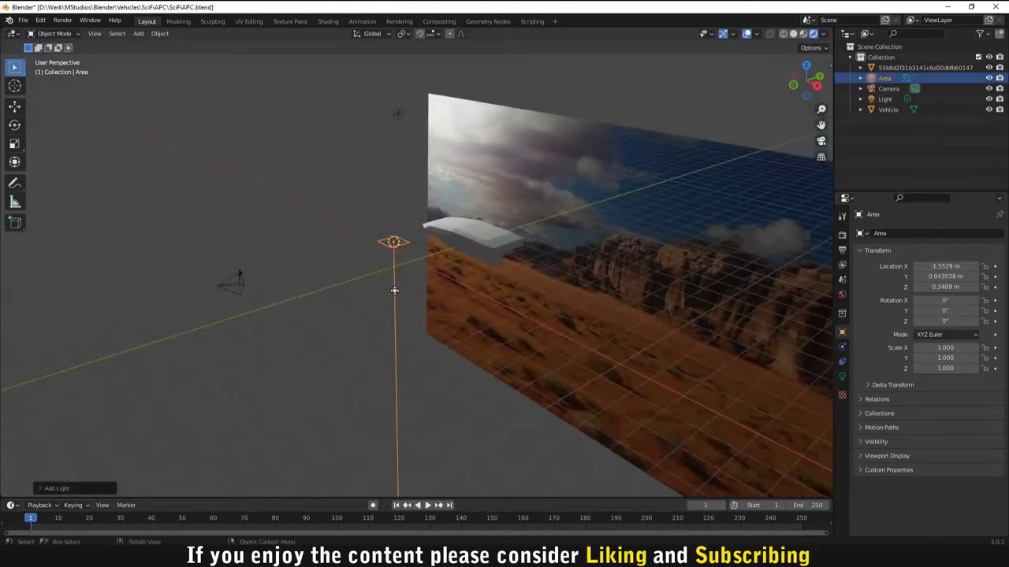
# Step: Rotate the Area light 90° on X and place it in front of the backdrop
pyautogui.write('r90')
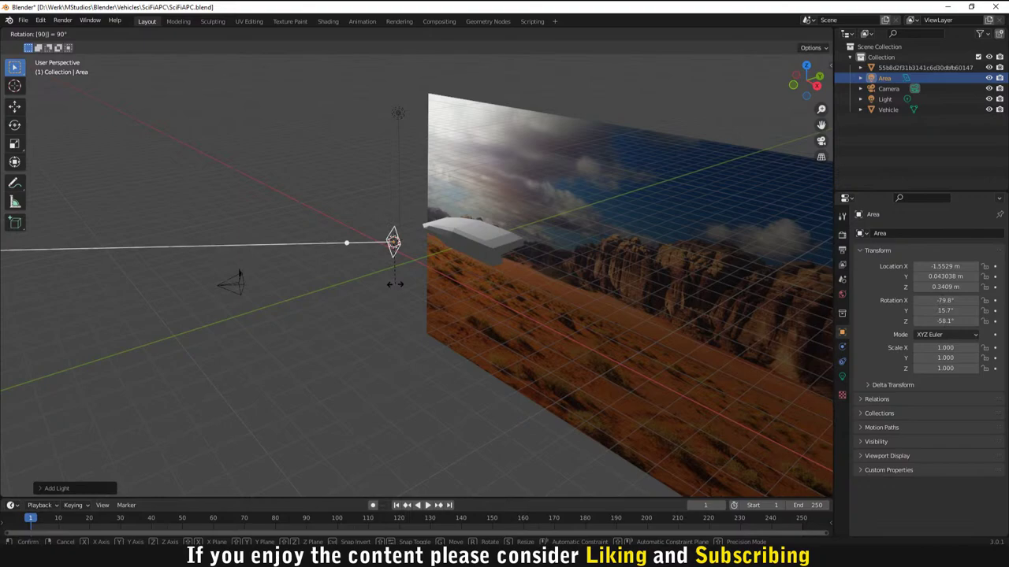
pyautogui.press('Return')
pyautogui.press('g')
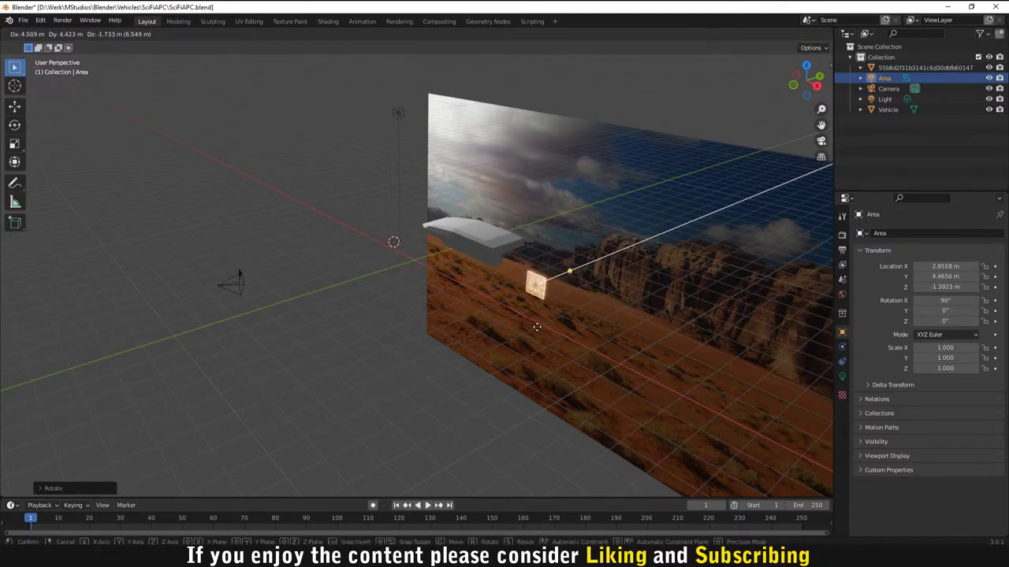
pyautogui.click(511, 340)
pyautogui.moveTo(510, 335); pyautogui.dragTo(599, 305, button='middle')
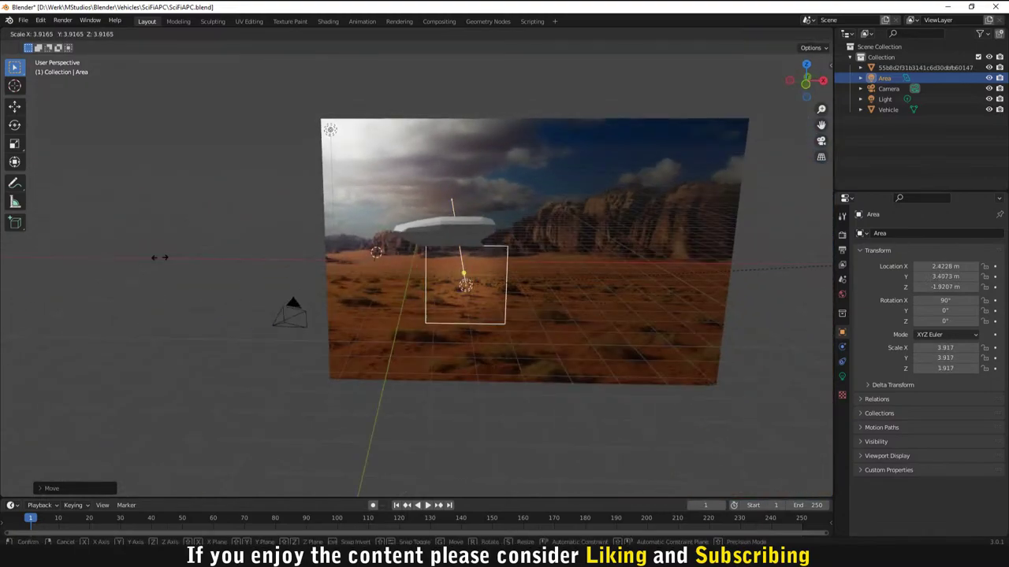
# Step: Scale the Area light along X, Y and Z to about 20.38 × 13.94 × 3.13
pyautogui.click(40, 236)
pyautogui.scroll(-4, 340, 265)
pyautogui.press('s')
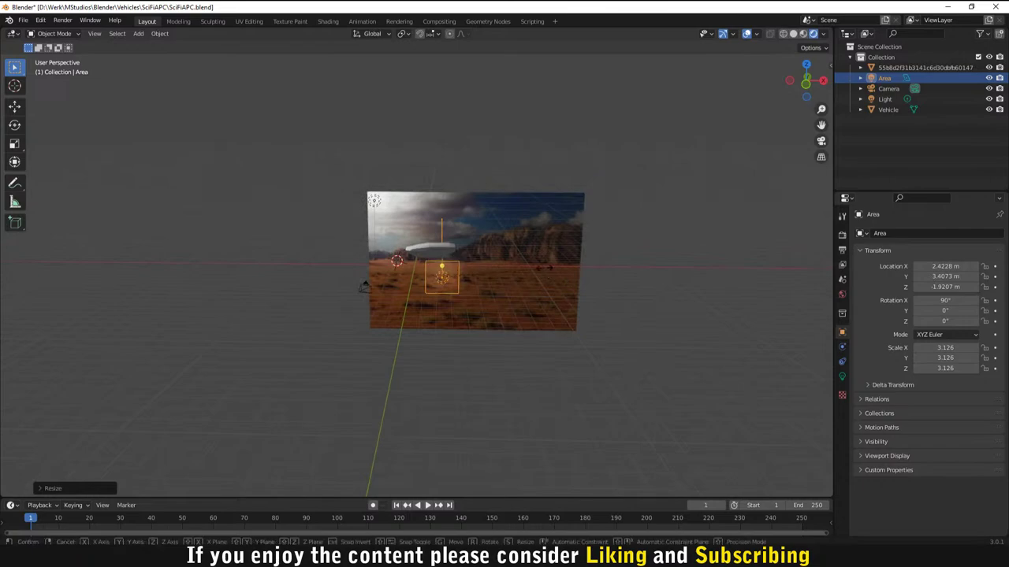
pyautogui.press('x')
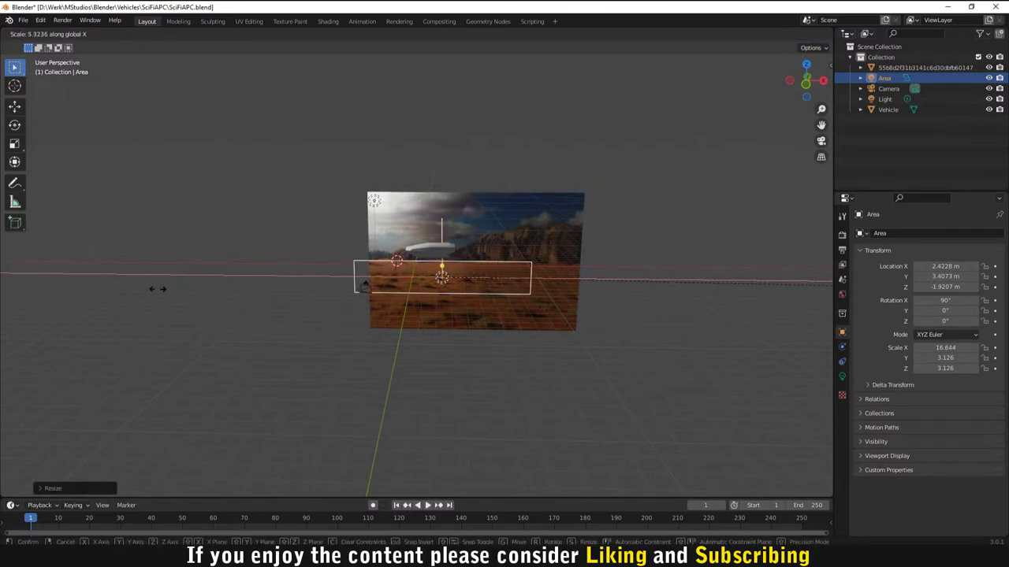
pyautogui.click(279, 299)
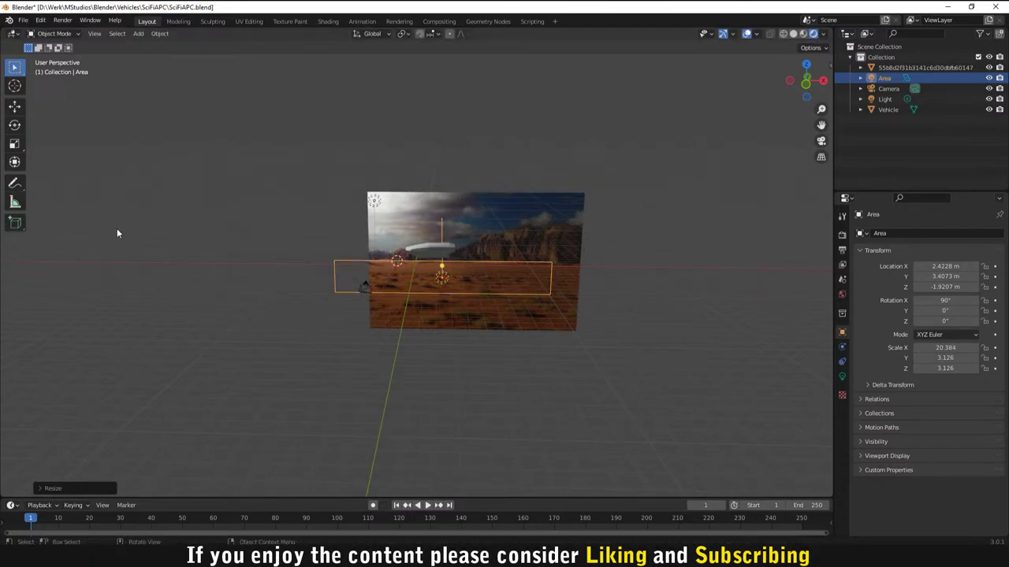
pyautogui.press('s')
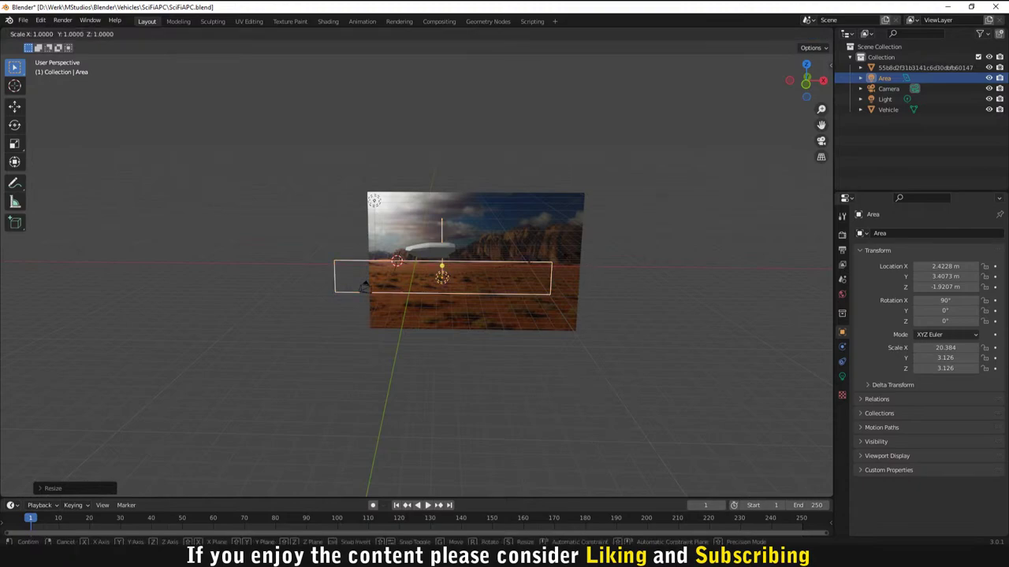
pyautogui.press('y')
pyautogui.click(614, 318)
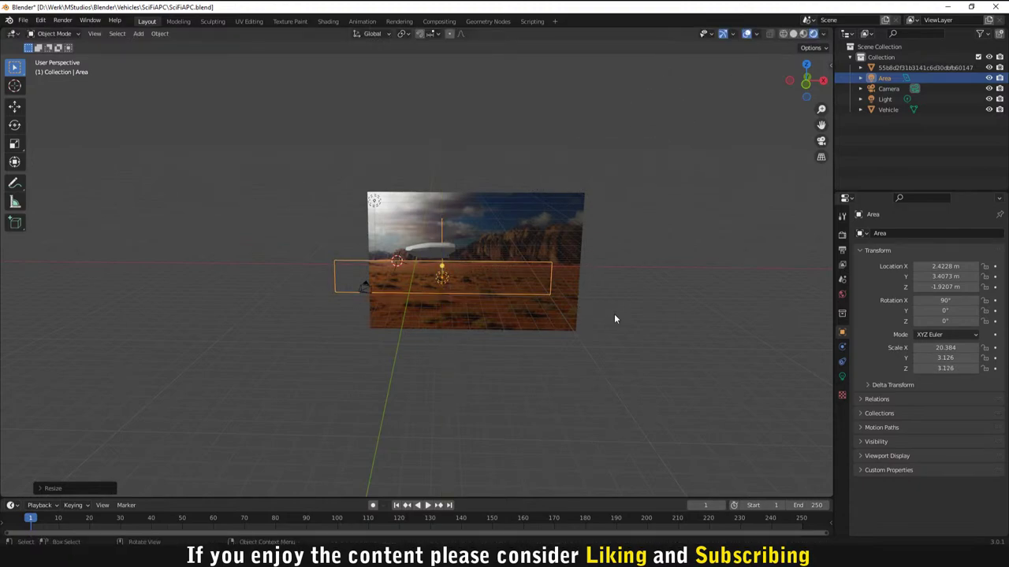
pyautogui.press('s')
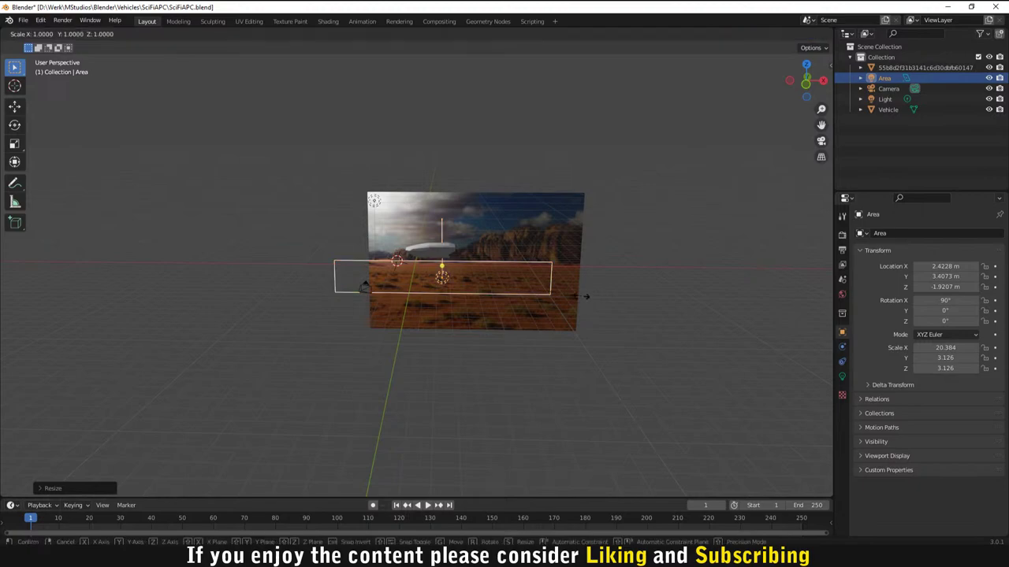
pyautogui.press('z')
pyautogui.click(236, 235)
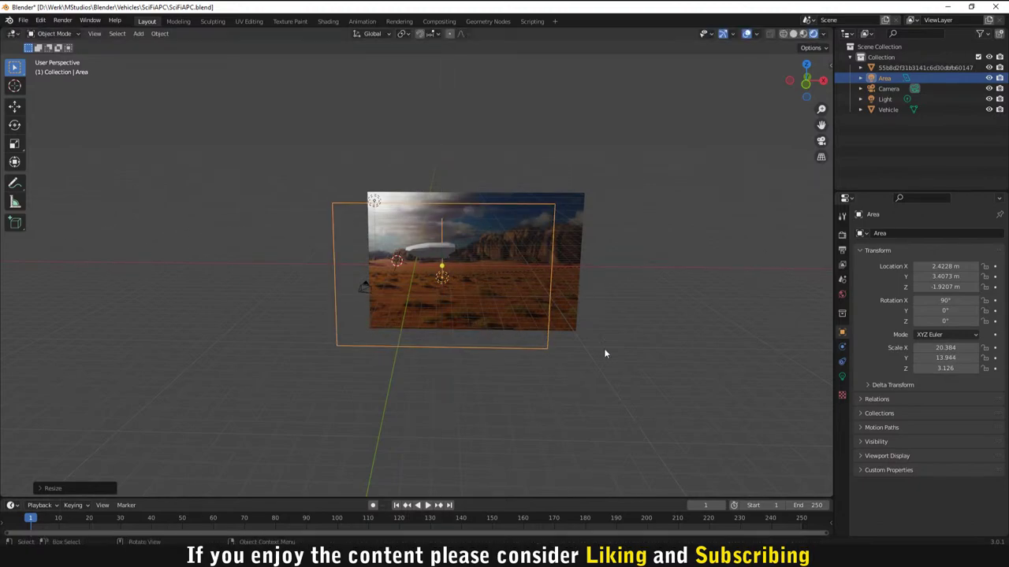
pyautogui.moveTo(604, 354); pyautogui.dragTo(659, 353, button='middle')
# Step: Move the Area light freely, then along X and Y, to roughly X 8.82, Y 2.93, Z -2.27 m
pyautogui.press('g')
pyautogui.click(559, 374)
pyautogui.press('g')
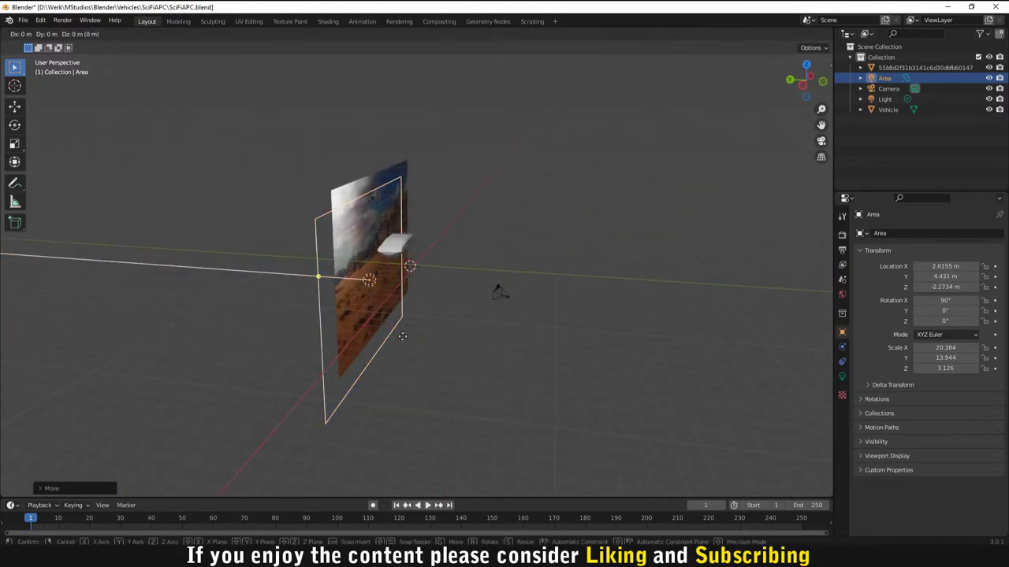
pyautogui.press('x')
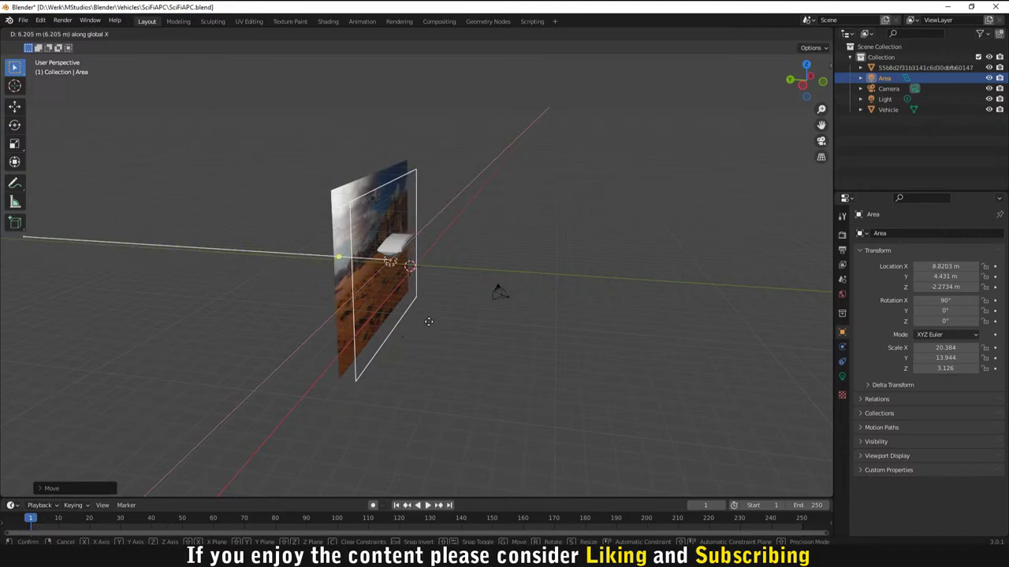
pyautogui.click(441, 331)
pyautogui.moveTo(441, 331)
pyautogui.mouseDown(button='middle')
pyautogui.moveTo(474, 327)
pyautogui.moveTo(443, 328)
pyautogui.mouseUp(button='middle')
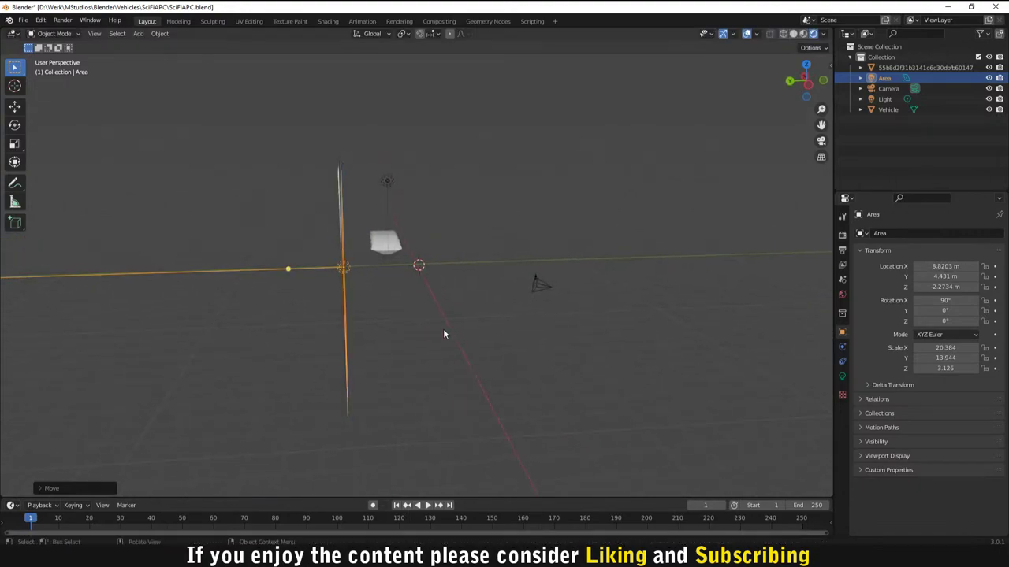
pyautogui.press('g')
pyautogui.press('y')
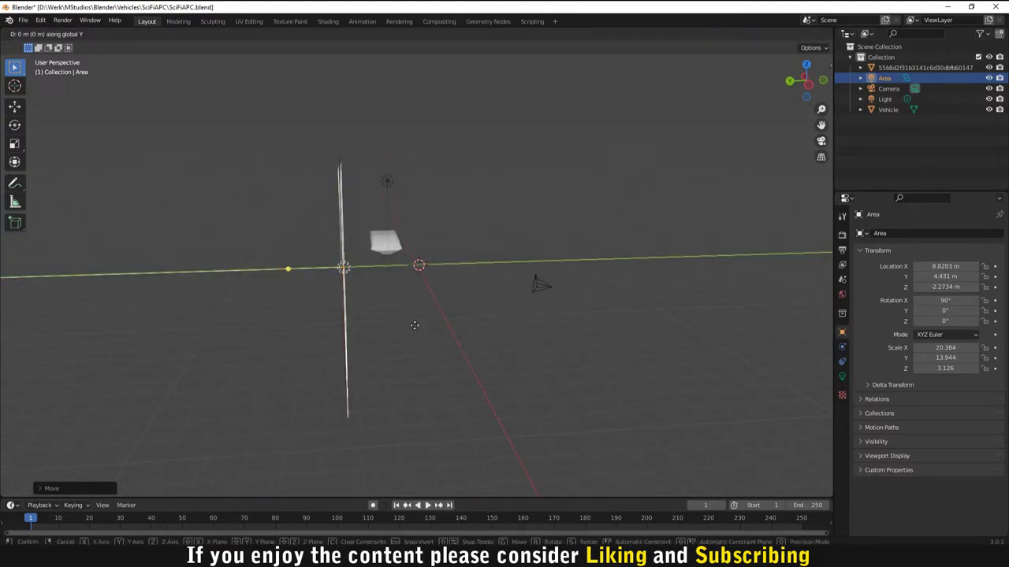
pyautogui.click(432, 325)
pyautogui.moveTo(432, 324); pyautogui.dragTo(741, 349, button='middle')
# Step: Set the Area light's Power to 500 W in the Light properties
pyautogui.click(841, 378)
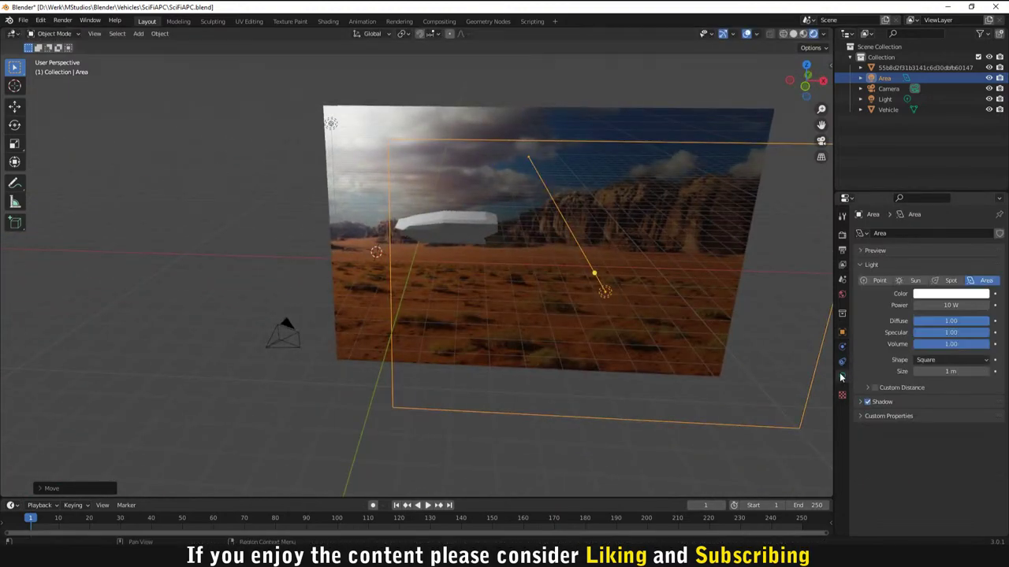
pyautogui.moveTo(951, 305); pyautogui.dragTo(977, 305)
pyautogui.moveTo(819, 299); pyautogui.dragTo(769, 308, button='middle')
pyautogui.click(942, 305)
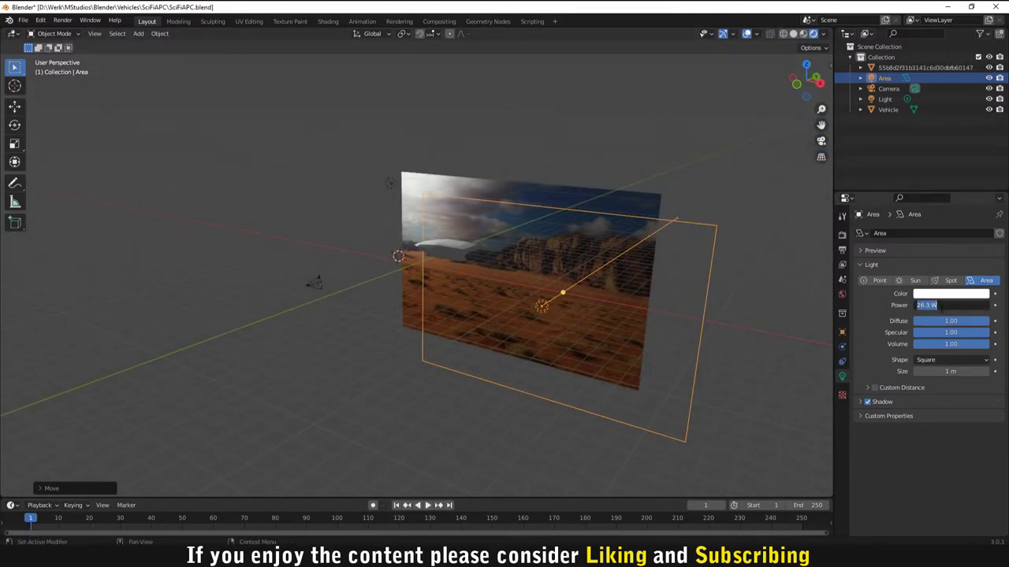
pyautogui.write('500')
pyautogui.press('Return')
# Step: Enlarge the Area light again, reposition it, and shift it along X
pyautogui.moveTo(749, 331); pyautogui.dragTo(510, 266, button='middle')
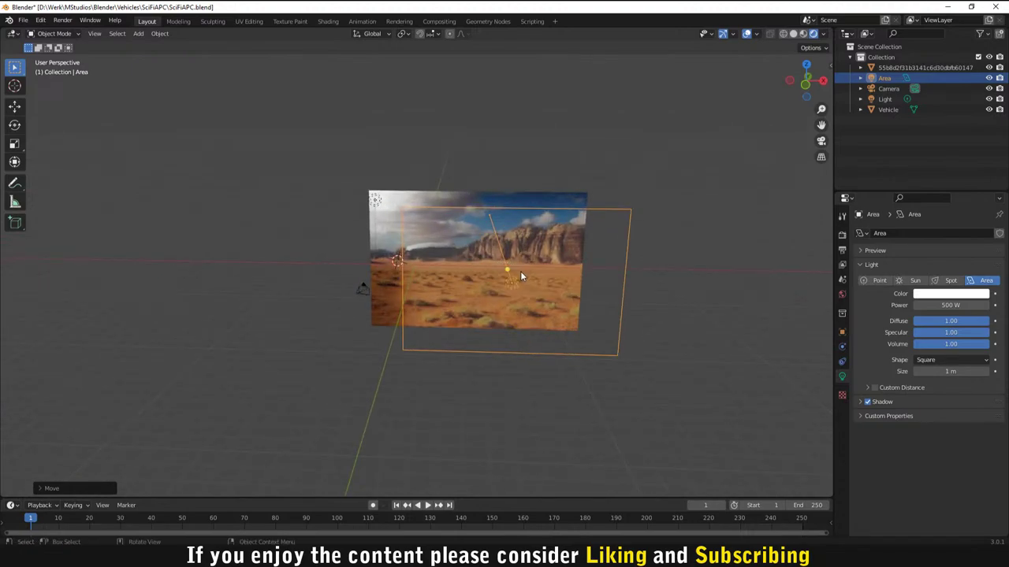
pyautogui.press('s')
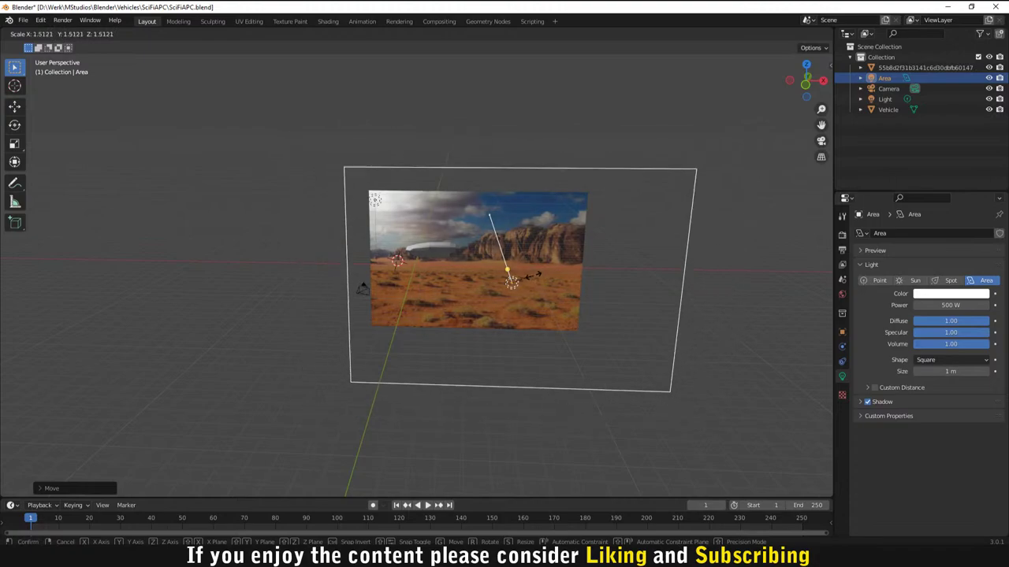
pyautogui.click(542, 277)
pyautogui.moveTo(542, 277); pyautogui.dragTo(505, 303, button='middle')
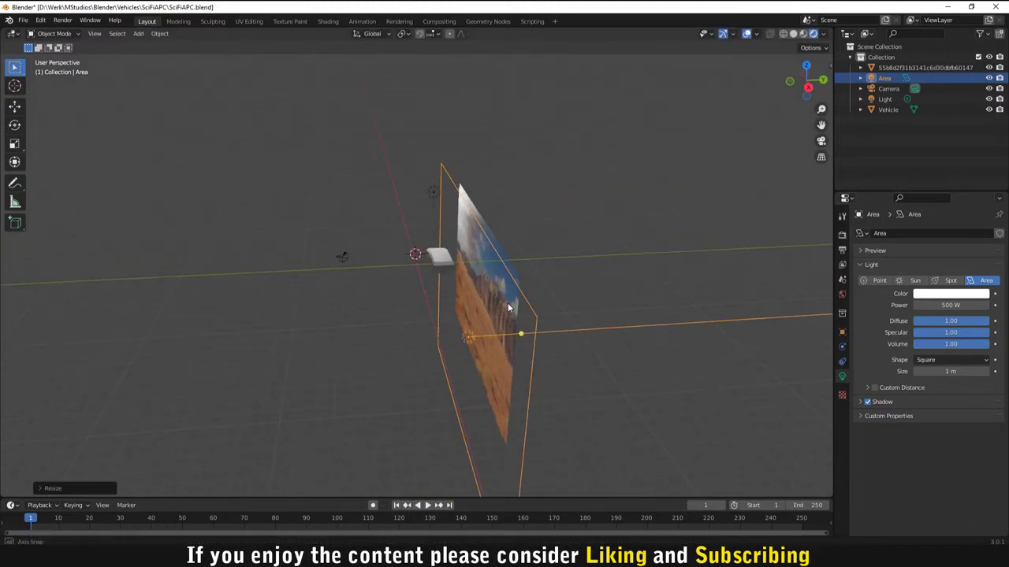
pyautogui.press('g')
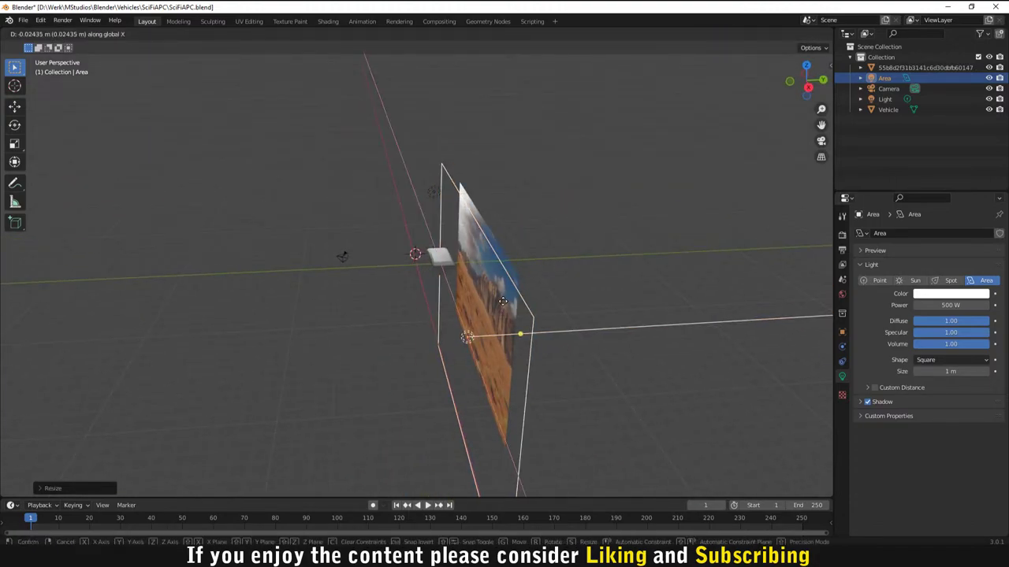
pyautogui.click(475, 292)
pyautogui.moveTo(474, 291); pyautogui.dragTo(568, 265, button='middle')
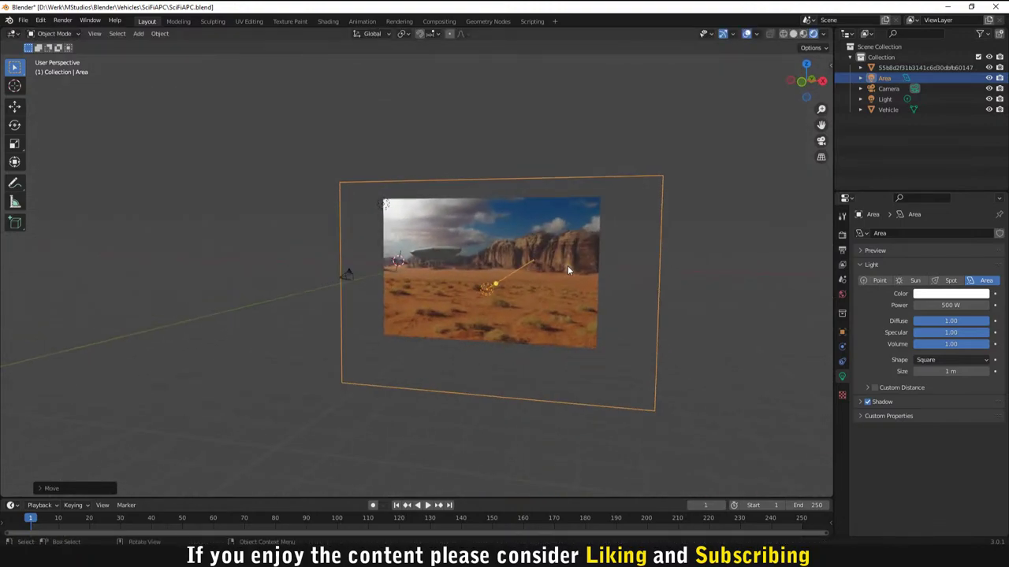
pyautogui.press('g')
pyautogui.press('x')
pyautogui.click(554, 266)
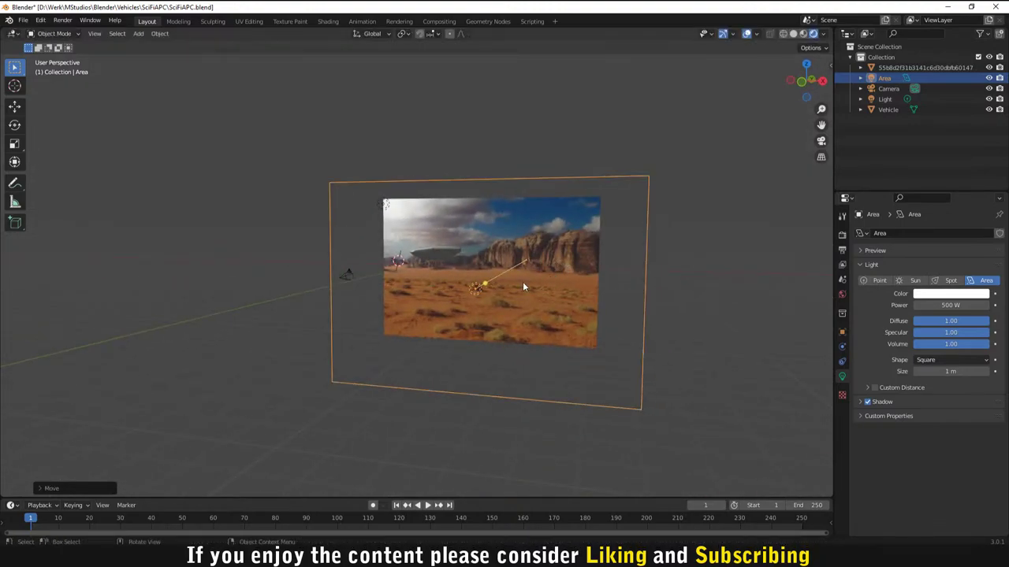
# Step: Deselect all, toggle the Area light's visibility off and on, and render with F12
pyautogui.click(371, 411)
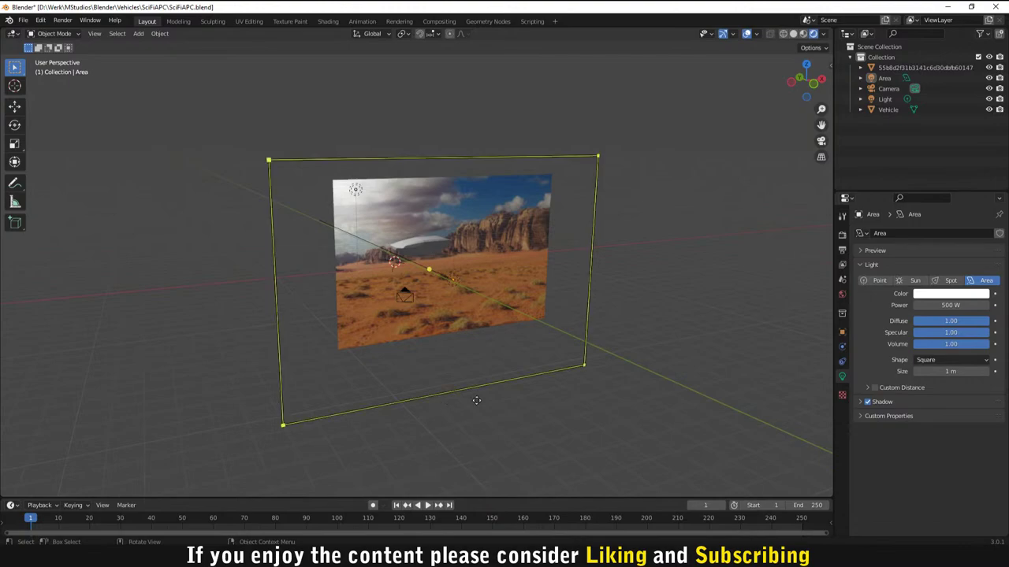
pyautogui.click(989, 78)
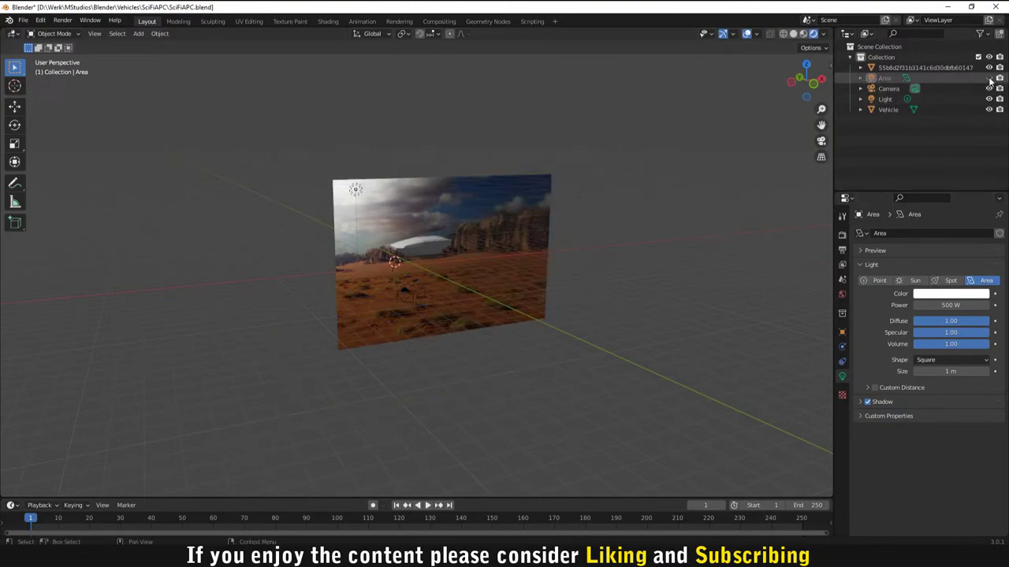
pyautogui.click(989, 78)
pyautogui.scroll(4, 708, 326)
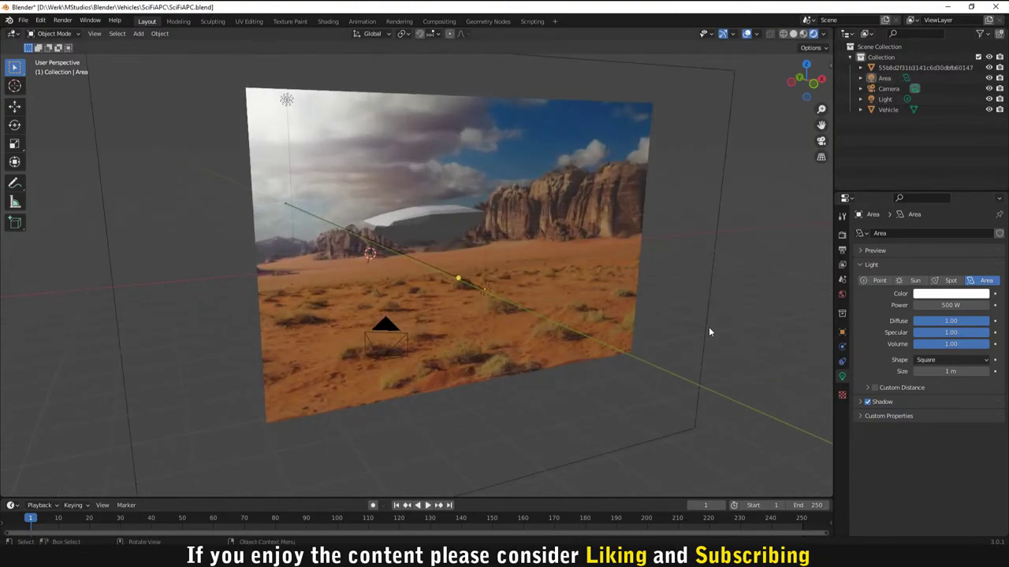
pyautogui.press('F12')
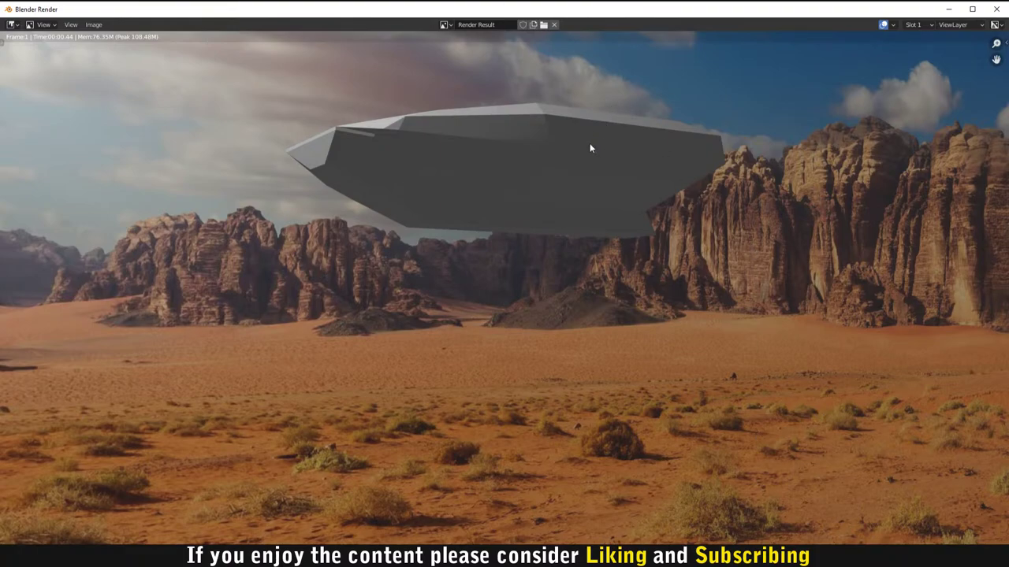
# Step: Close the render and move the point light up along Z, then along Y
pyautogui.scroll(-3, 591, 154)
pyautogui.press('Escape')
pyautogui.moveTo(594, 202); pyautogui.dragTo(475, 223, button='middle')
pyautogui.click(388, 90)
pyautogui.press('g')
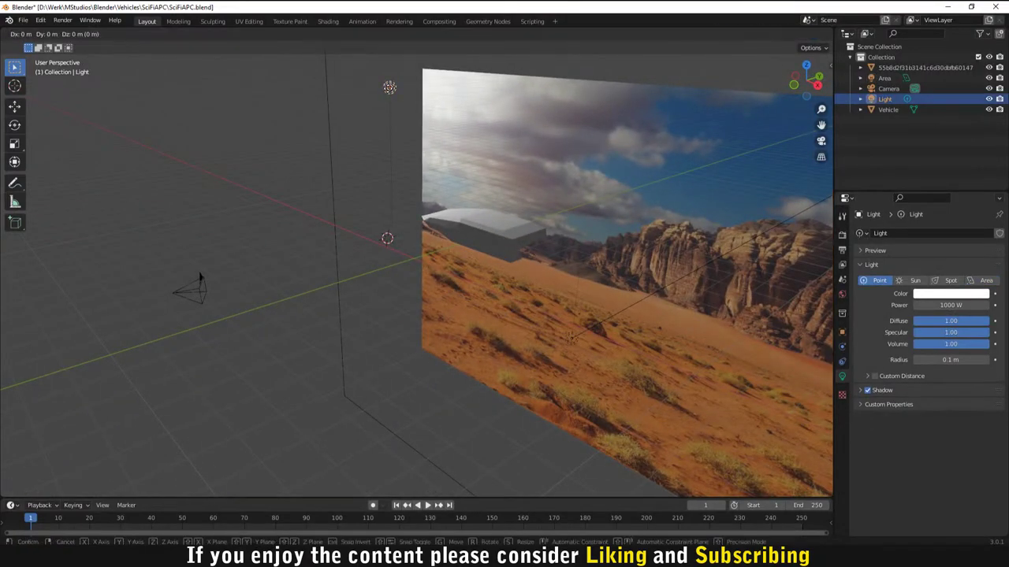
pyautogui.press('z')
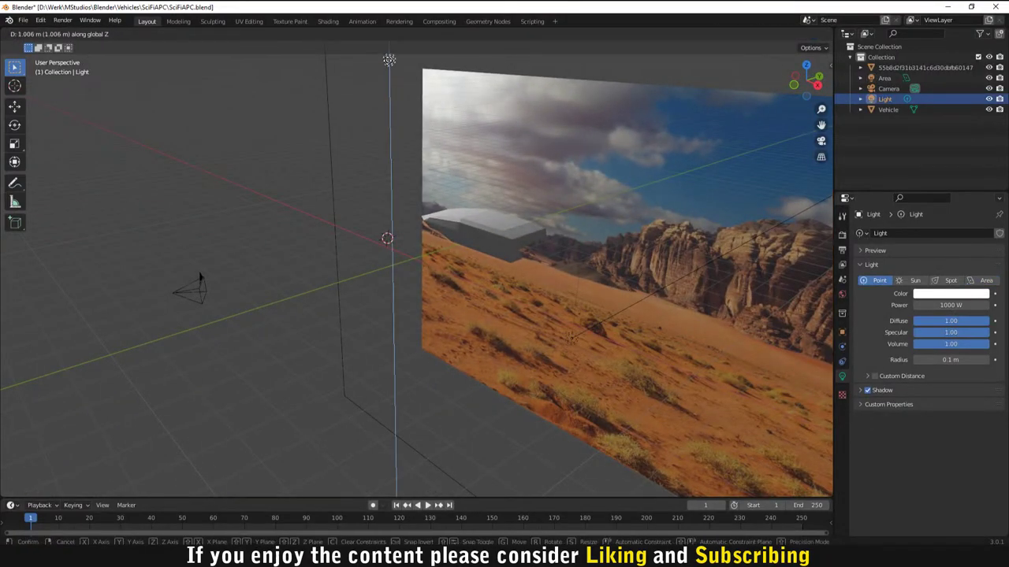
pyautogui.click(386, 79)
pyautogui.press('g')
pyautogui.press('y')
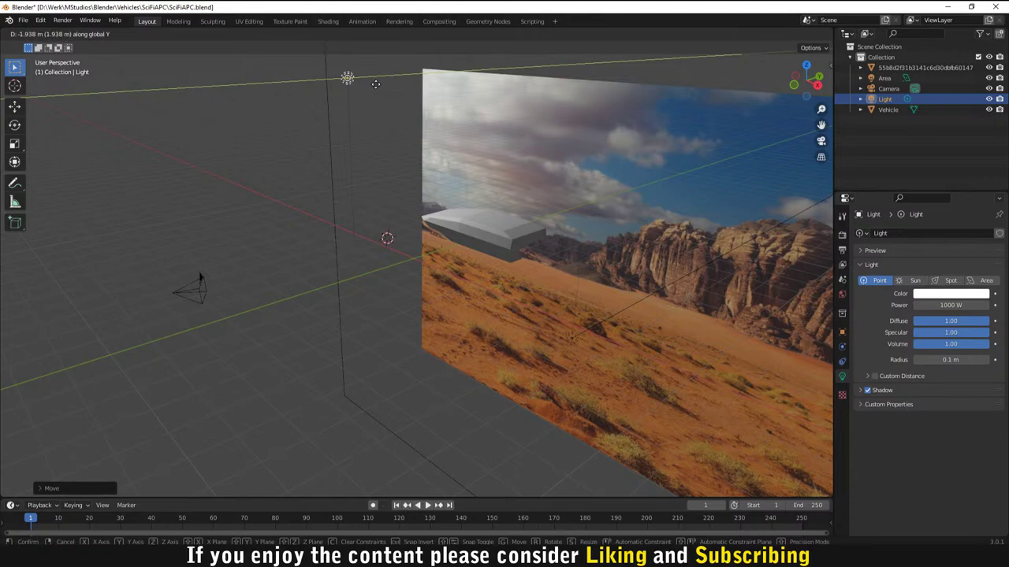
pyautogui.click(376, 84)
# Step: Select the Vehicle, check a test render, close it, and deselect the vehicle
pyautogui.moveTo(425, 110); pyautogui.dragTo(543, 106, button='middle')
pyautogui.click(419, 207)
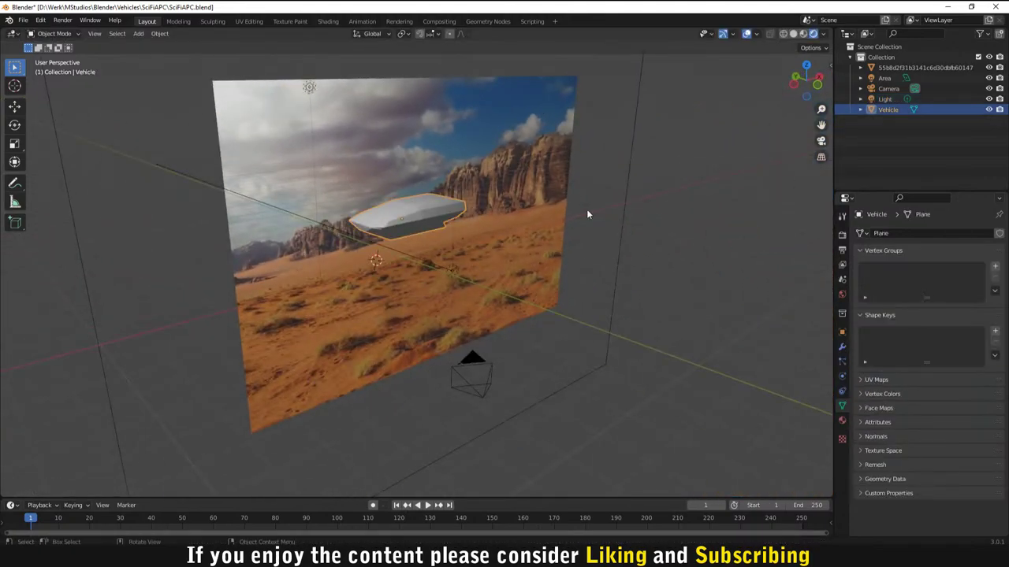
pyautogui.moveTo(587, 213); pyautogui.dragTo(550, 288, button='middle')
pyautogui.scroll(6, 560, 250)
pyautogui.press('F12')
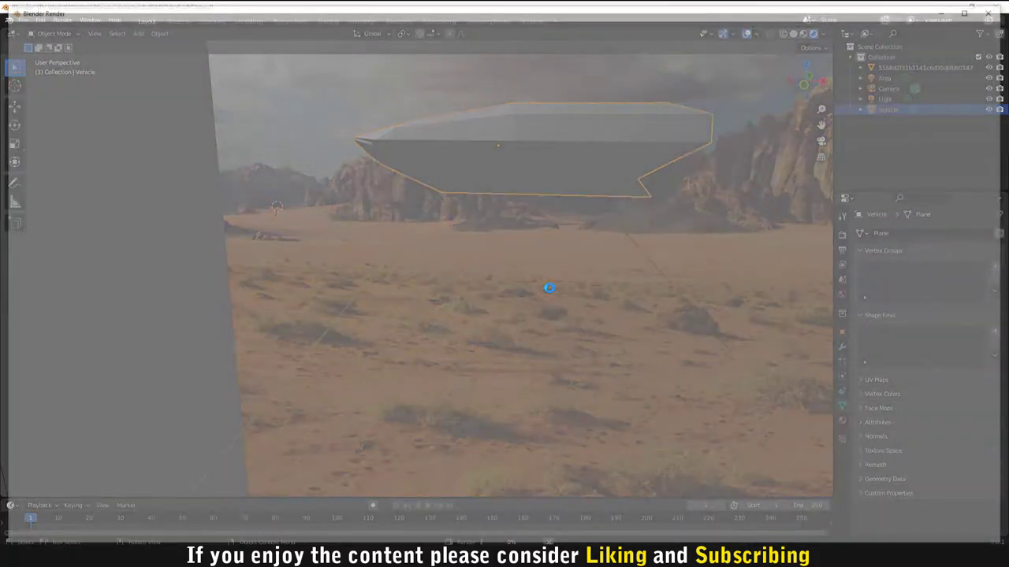
pyautogui.press('Escape')
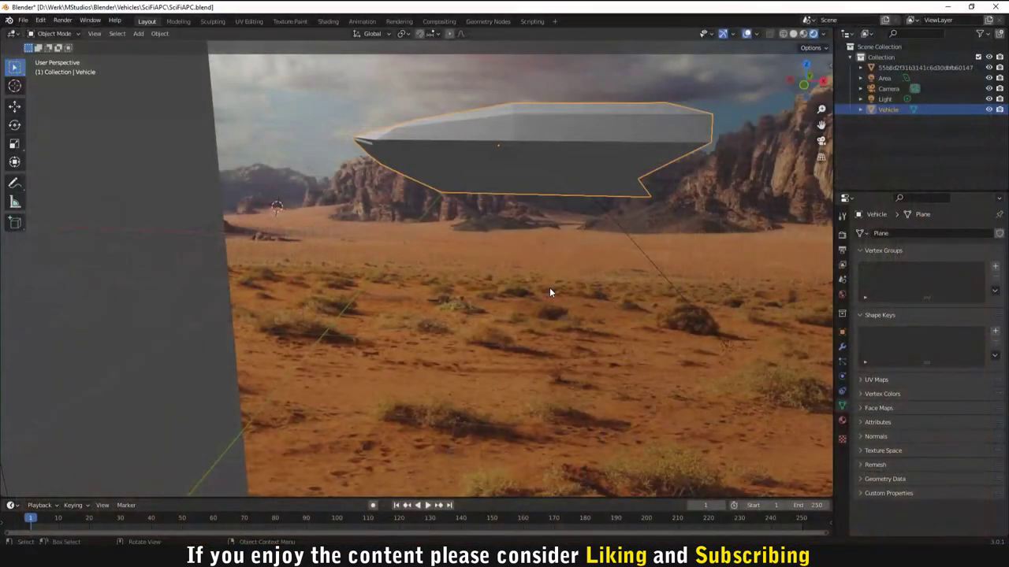
pyautogui.scroll(-8, 549, 287)
pyautogui.moveTo(583, 294); pyautogui.dragTo(526, 358, button='middle')
pyautogui.click(559, 365)
# Step: Add a Mesh Plane to the scene and move it into place
pyautogui.hotkey('shift', 'a')
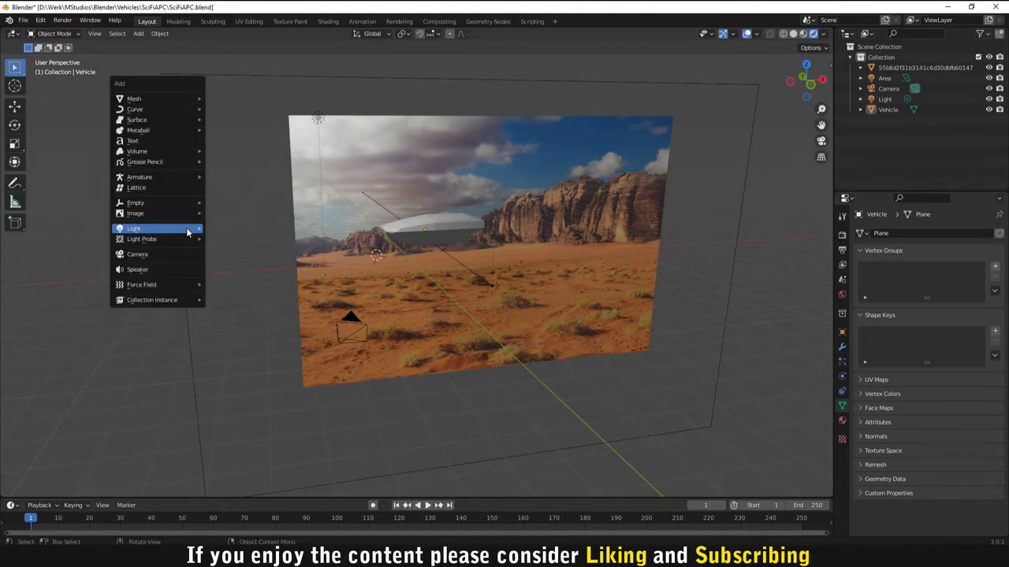
pyautogui.moveTo(181, 99)
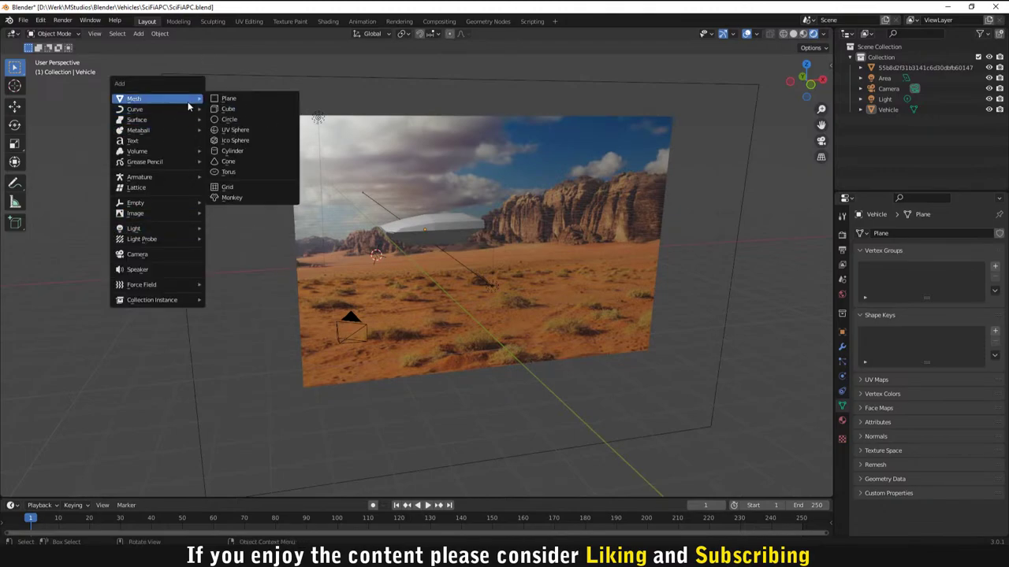
pyautogui.click(231, 100)
pyautogui.moveTo(450, 233); pyautogui.dragTo(427, 266, button='middle')
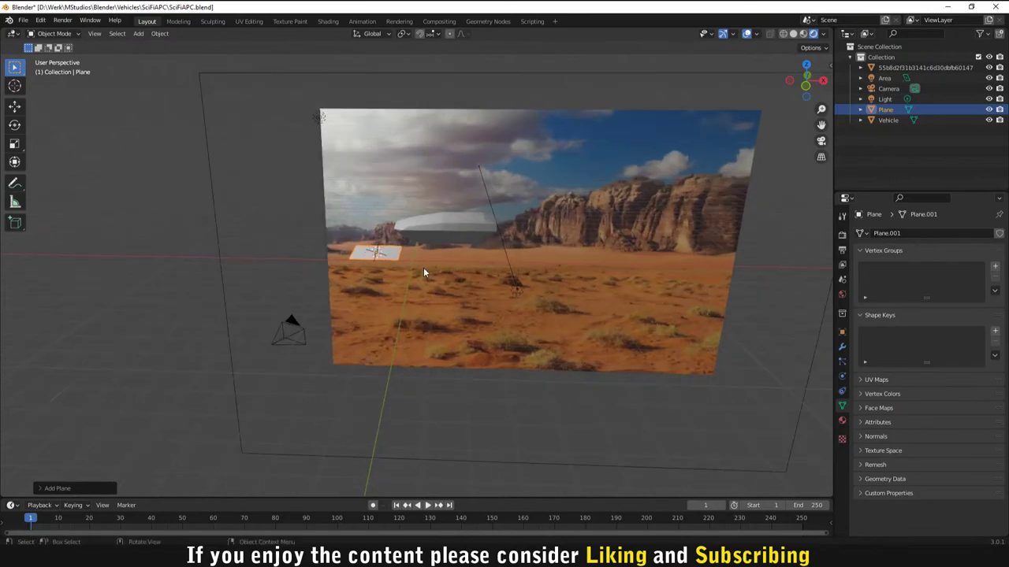
pyautogui.press('g')
pyautogui.click(607, 286)
pyautogui.moveTo(608, 286); pyautogui.dragTo(556, 311, button='middle')
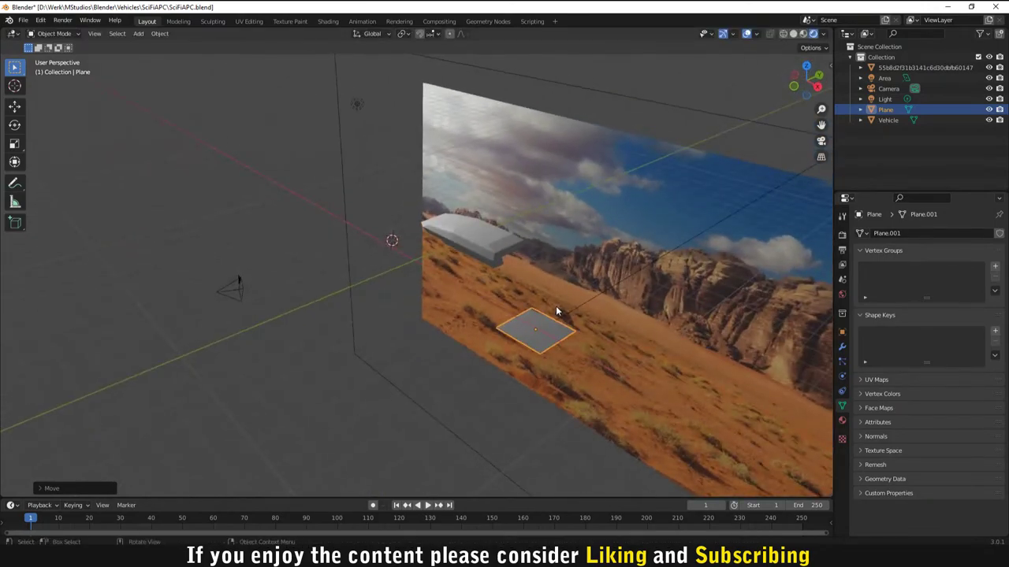
# Step: Duplicate the existing light as Light.001 and place the copy
pyautogui.click(359, 104)
pyautogui.hotkey('shift', 'd')
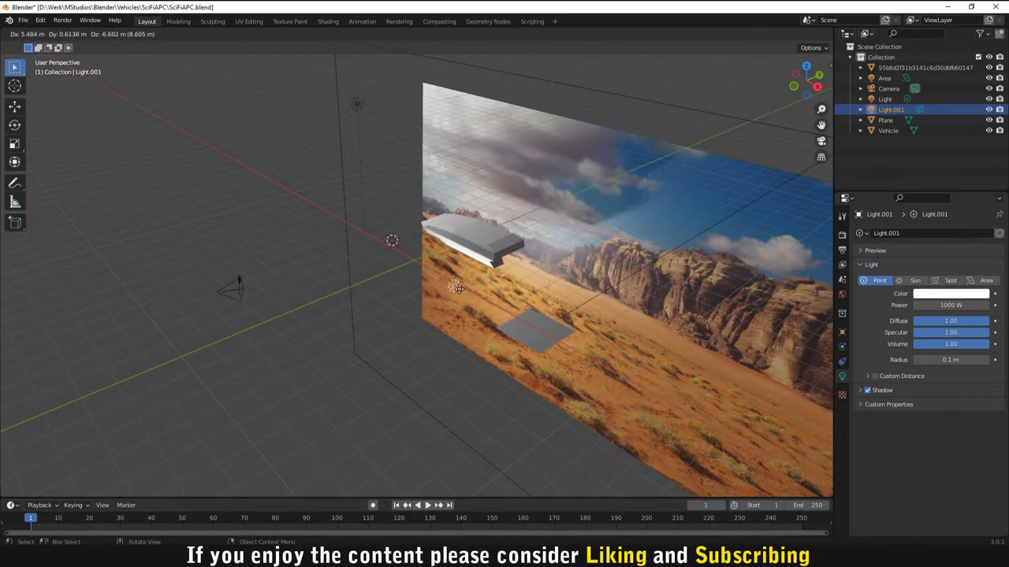
pyautogui.click(429, 307)
pyautogui.moveTo(429, 307); pyautogui.dragTo(585, 281, button='middle')
pyautogui.scroll(2, 585, 281)
# Step: Lower the plane beneath the vehicle and fine-tune its position
pyautogui.click(599, 265)
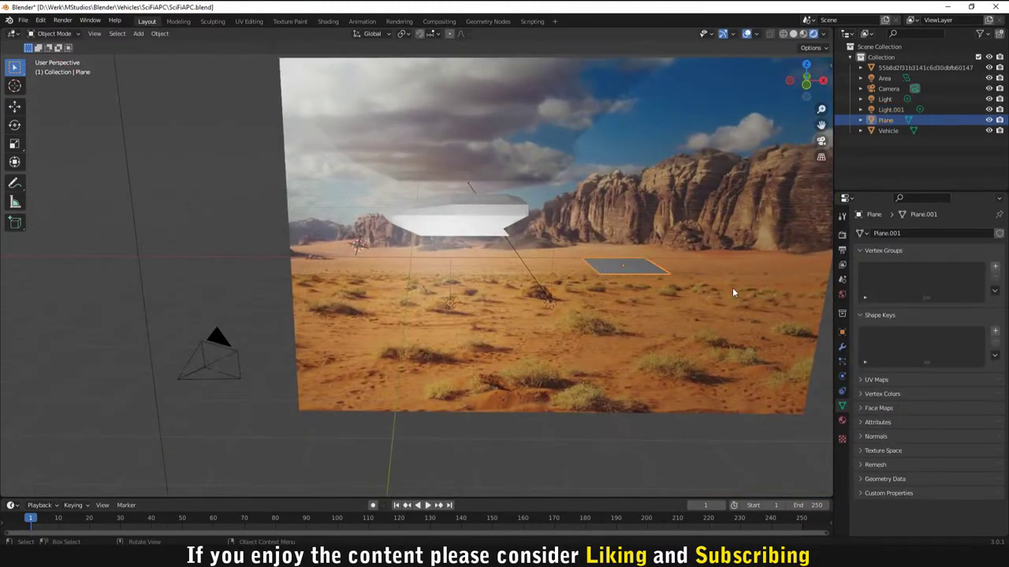
pyautogui.moveTo(732, 290)
pyautogui.mouseDown(button='middle')
pyautogui.moveTo(690, 282)
pyautogui.moveTo(733, 274)
pyautogui.mouseUp(button='middle')
pyautogui.press('g')
pyautogui.click(737, 358)
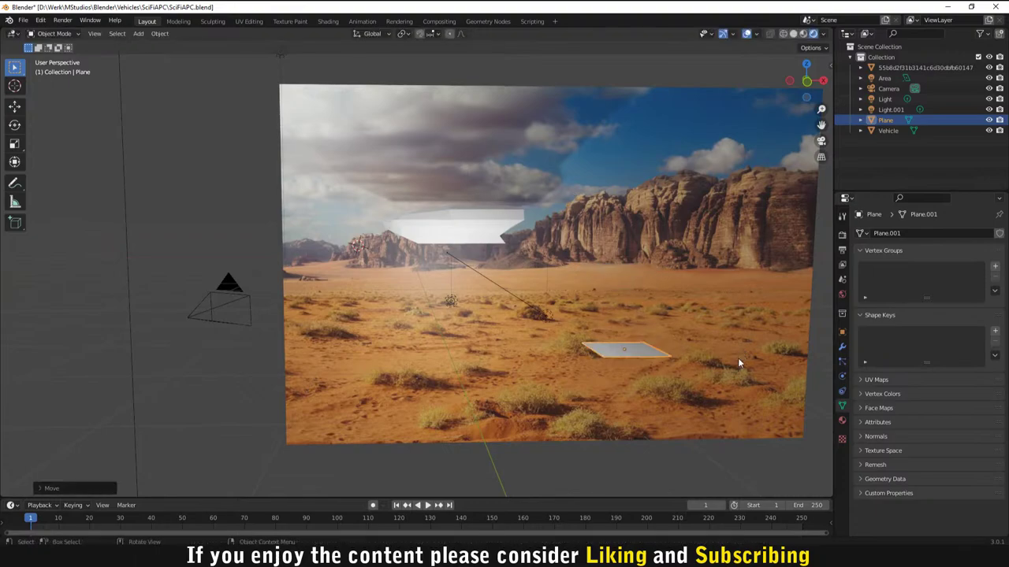
pyautogui.moveTo(737, 358); pyautogui.dragTo(639, 366, button='middle')
pyautogui.press('g')
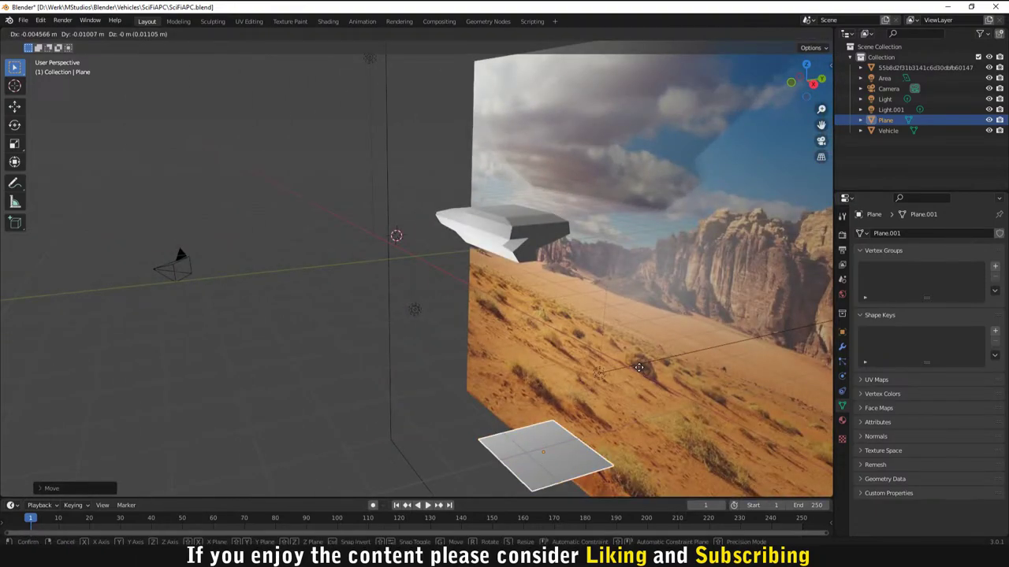
pyautogui.click(651, 366)
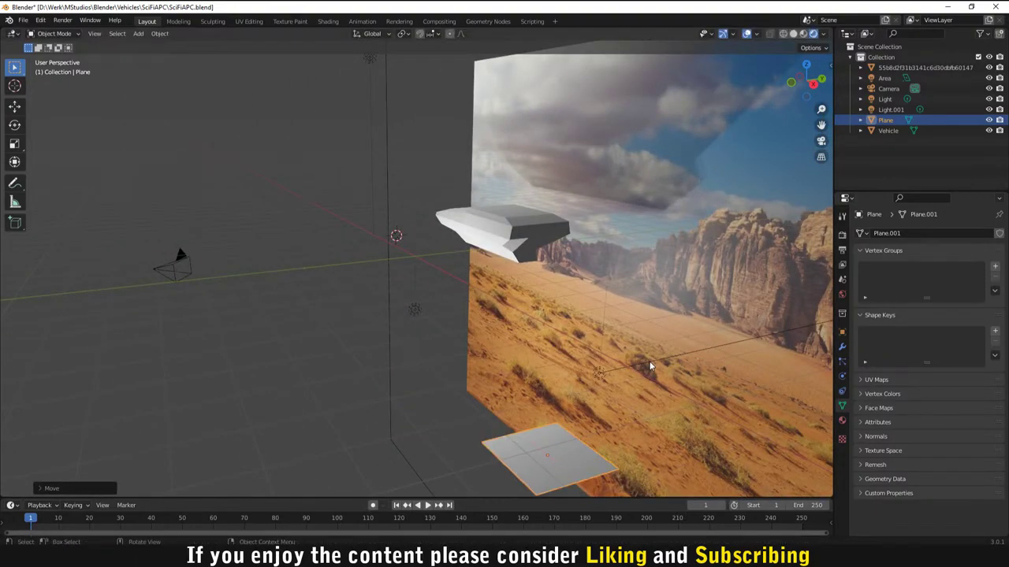
pyautogui.press('g')
pyautogui.click(654, 352)
pyautogui.moveTo(654, 353); pyautogui.dragTo(756, 334, button='middle')
pyautogui.moveTo(650, 360); pyautogui.dragTo(453, 293, button='middle')
# Step: Widen the plane along the X axis
pyautogui.press('s')
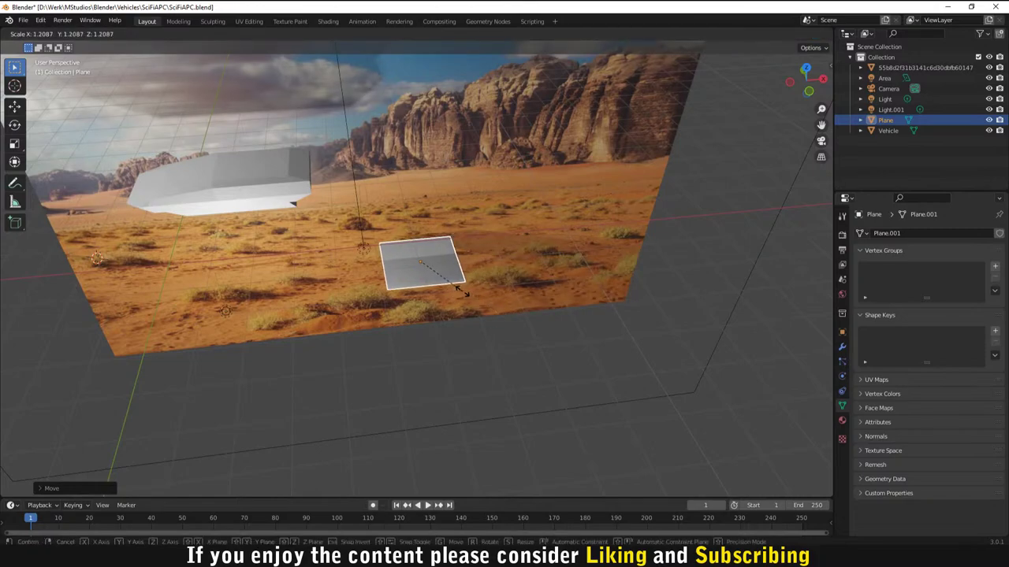
pyautogui.press('x')
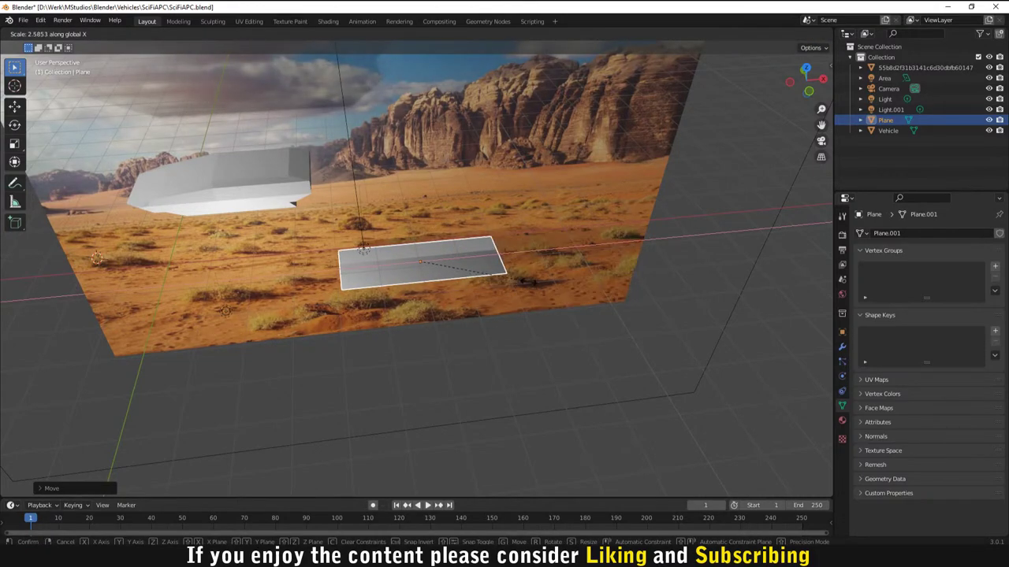
pyautogui.click(470, 252)
pyautogui.scroll(2, 478, 274)
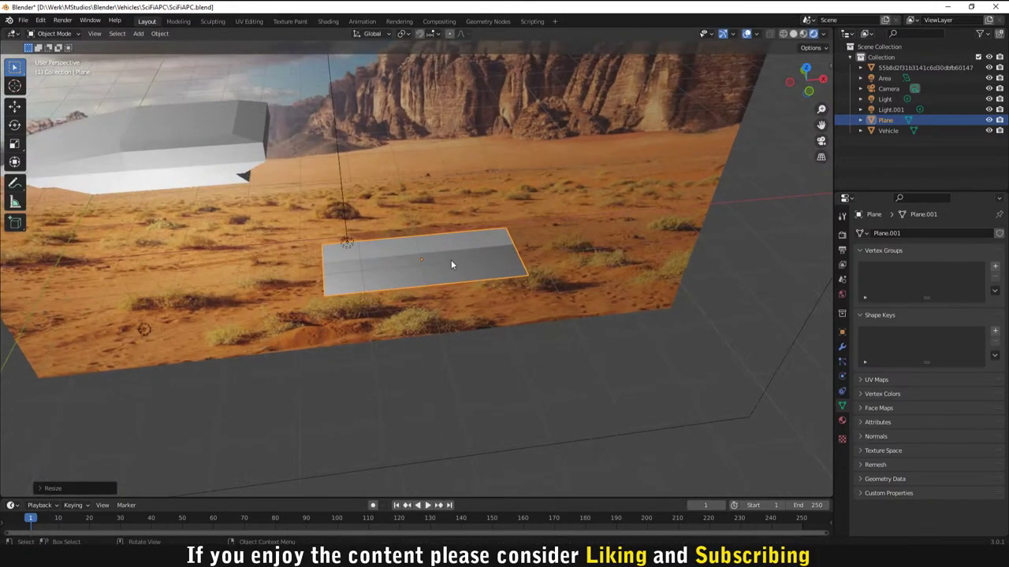
pyautogui.rightClick(450, 264)
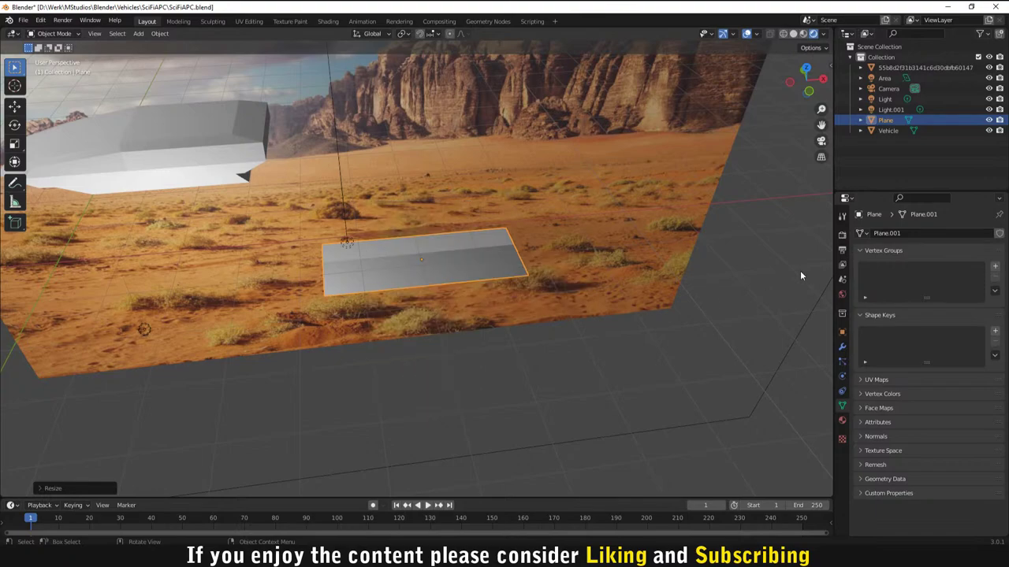
pyautogui.click(841, 214)
pyautogui.rightClick(446, 272)
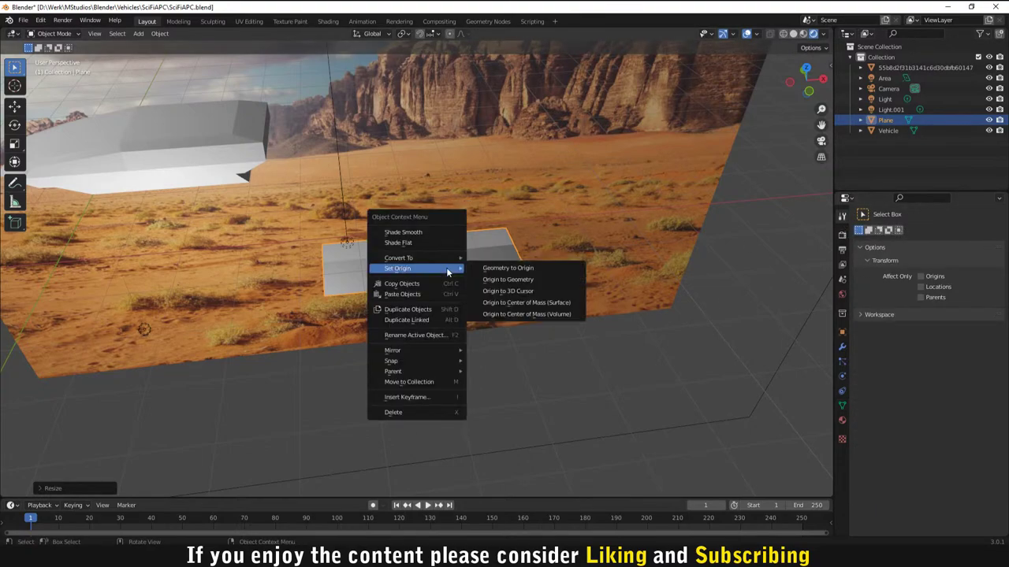
# Step: Subdivide the plane's mesh in Edit Mode
pyautogui.press('Tab')
pyautogui.rightClick(359, 252)
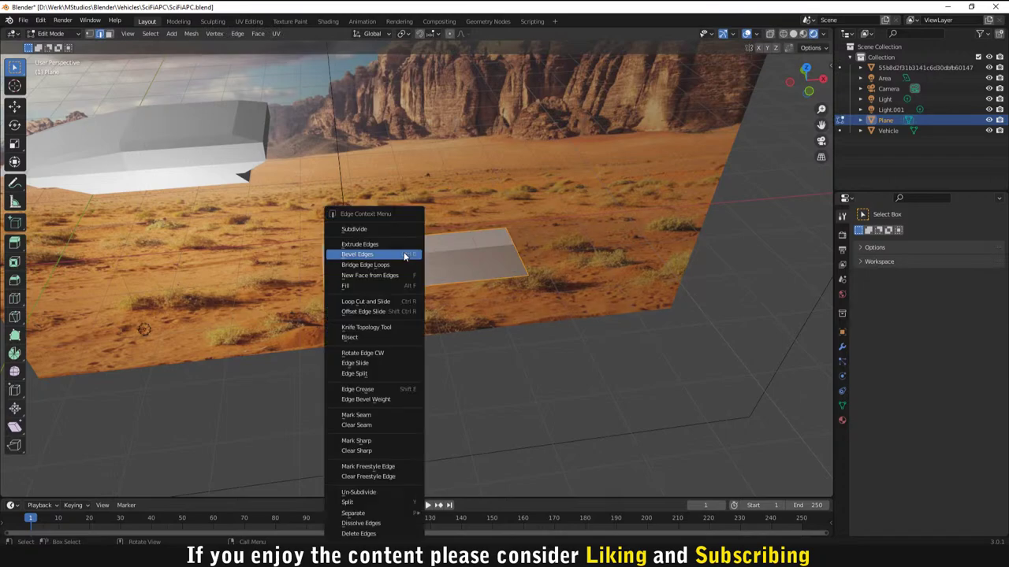
pyautogui.click(354, 229)
pyautogui.rightClick(455, 245)
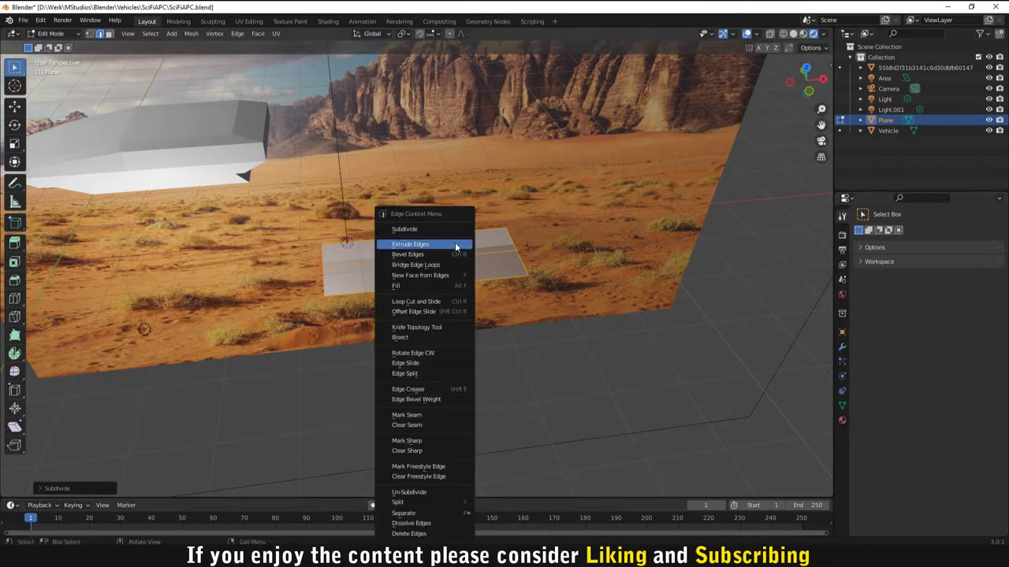
pyautogui.press('Escape')
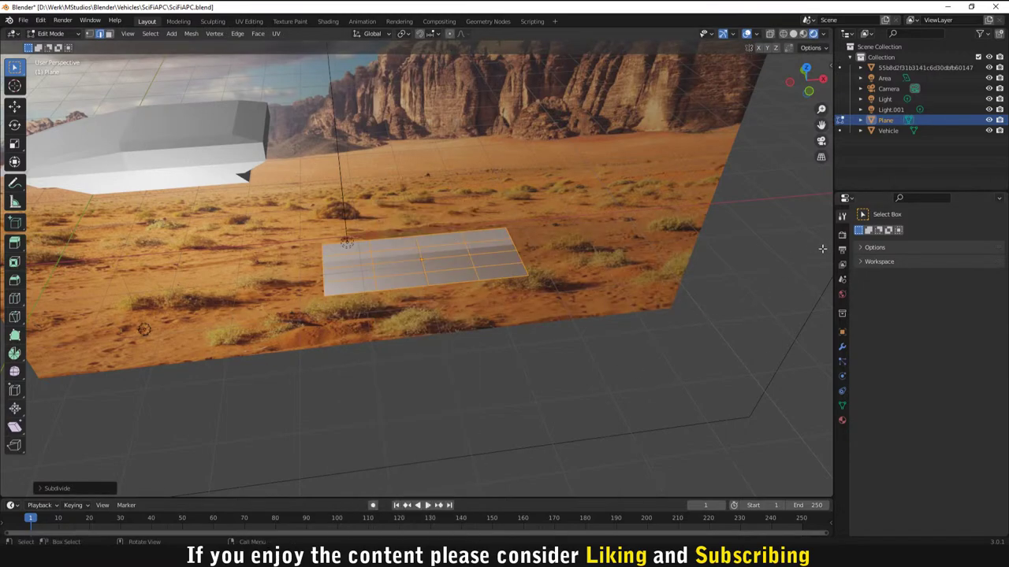
# Step: Add a Subdivision Surface modifier to the plane with viewport level 2
pyautogui.click(842, 346)
pyautogui.click(881, 234)
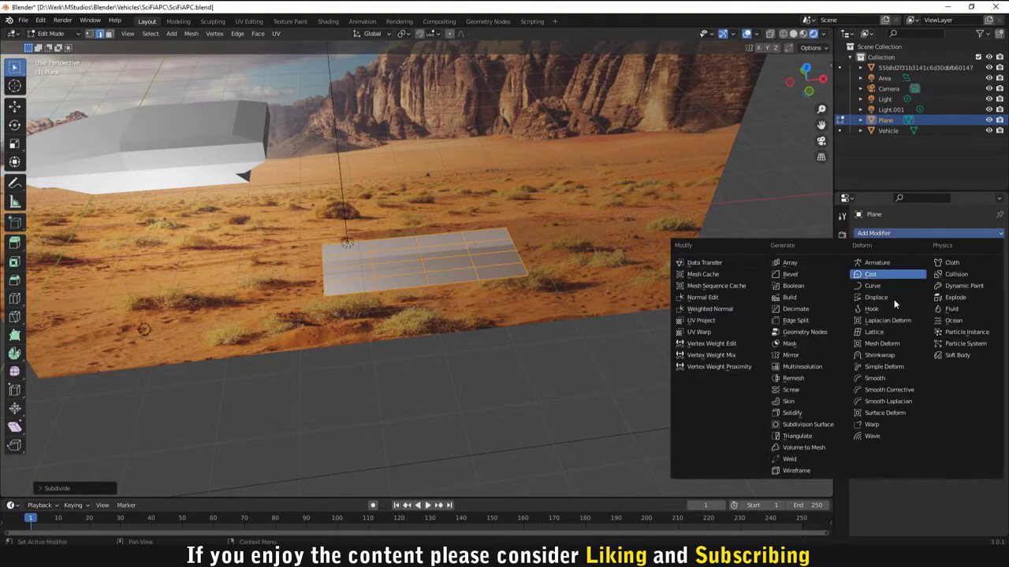
pyautogui.click(827, 425)
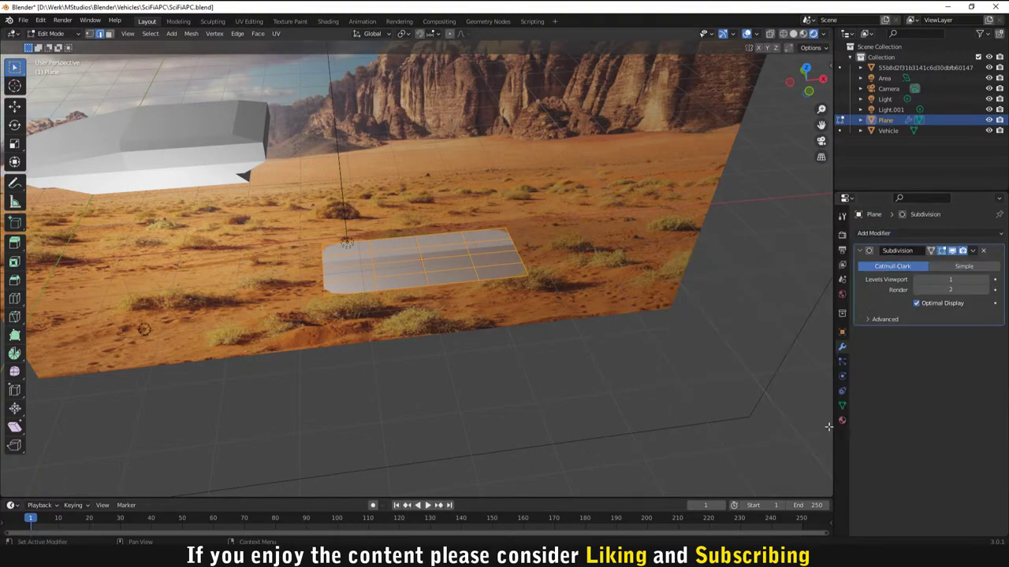
pyautogui.click(985, 281)
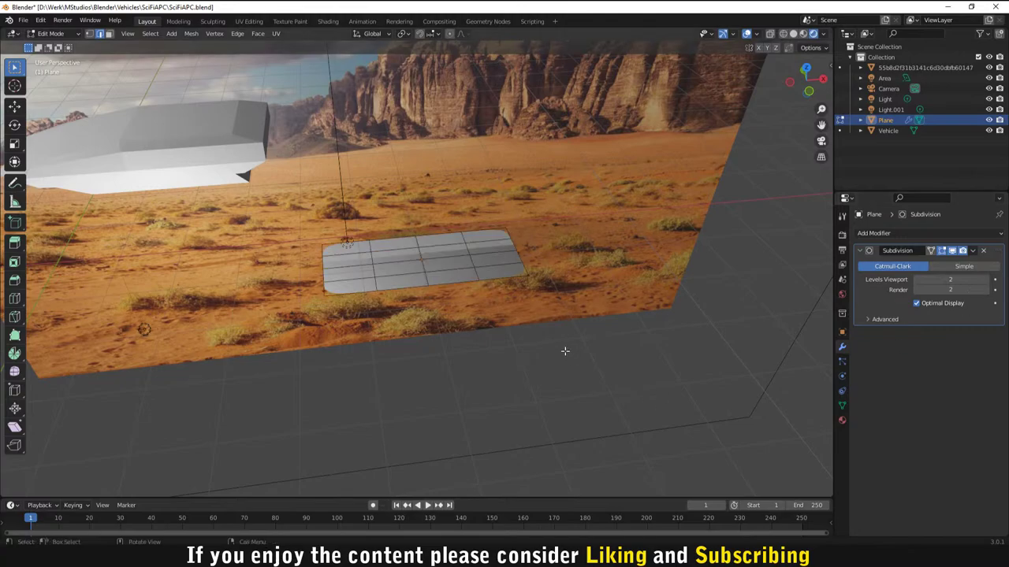
# Step: Render the scene from the camera view with F12
pyautogui.moveTo(564, 350); pyautogui.dragTo(572, 363, button='middle')
pyautogui.press('KP_0')
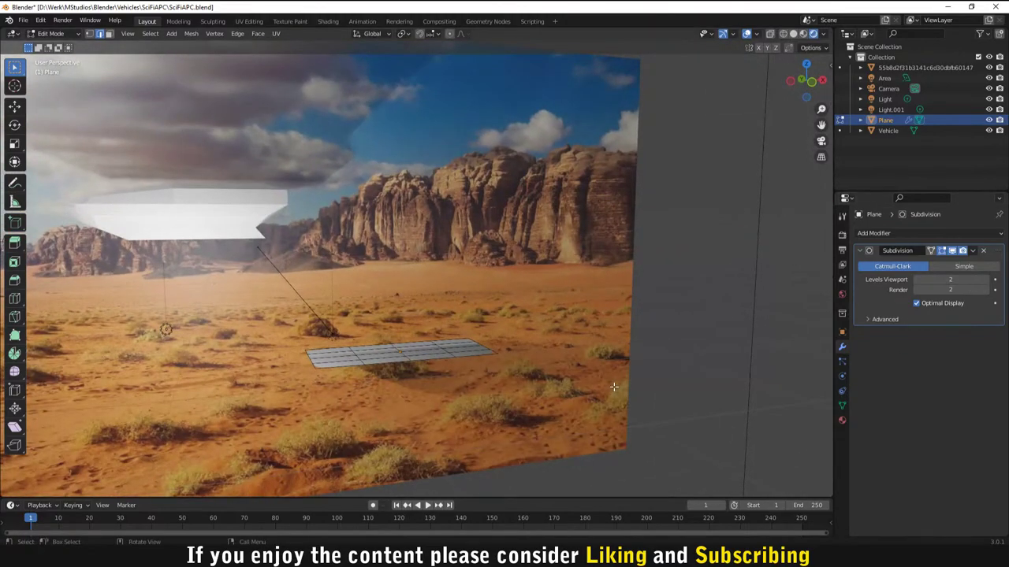
pyautogui.press('F12')
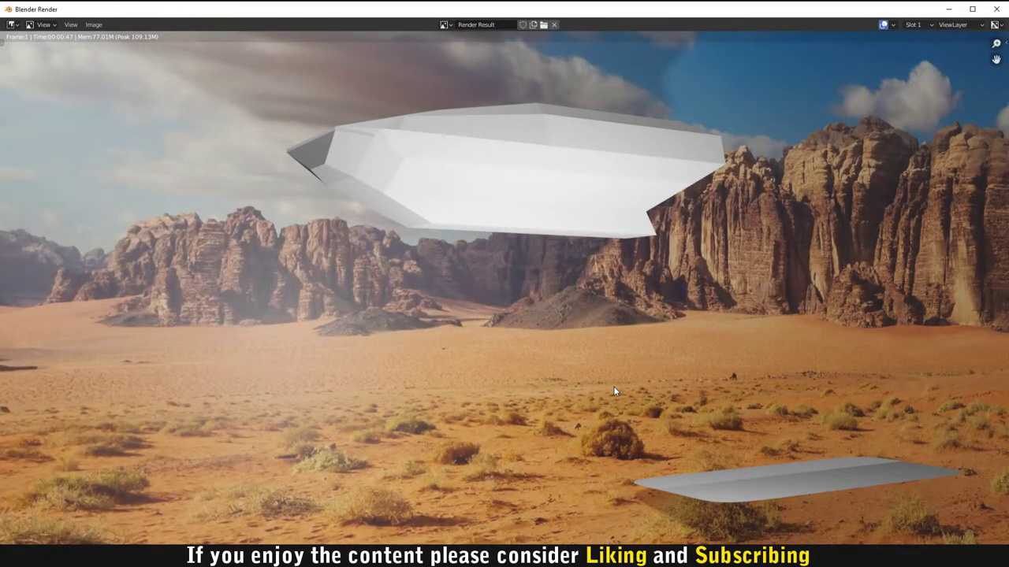
# Step: Move the reflector plane onto the floor at left and tilt it around the X axis
pyautogui.press('Escape')
pyautogui.moveTo(760, 470); pyautogui.dragTo(455, 415, button='middle')
pyautogui.press('Tab')
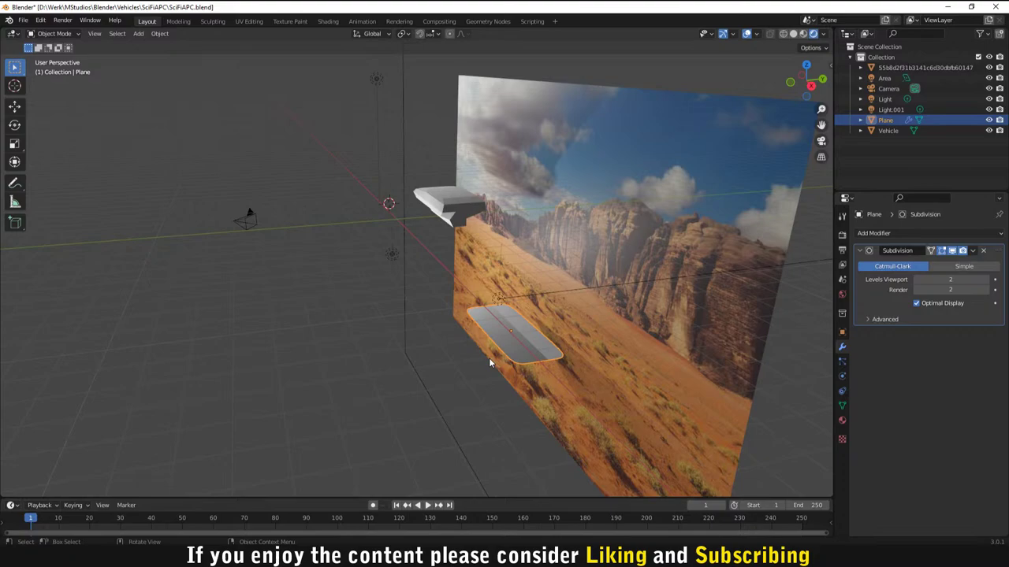
pyautogui.press('g')
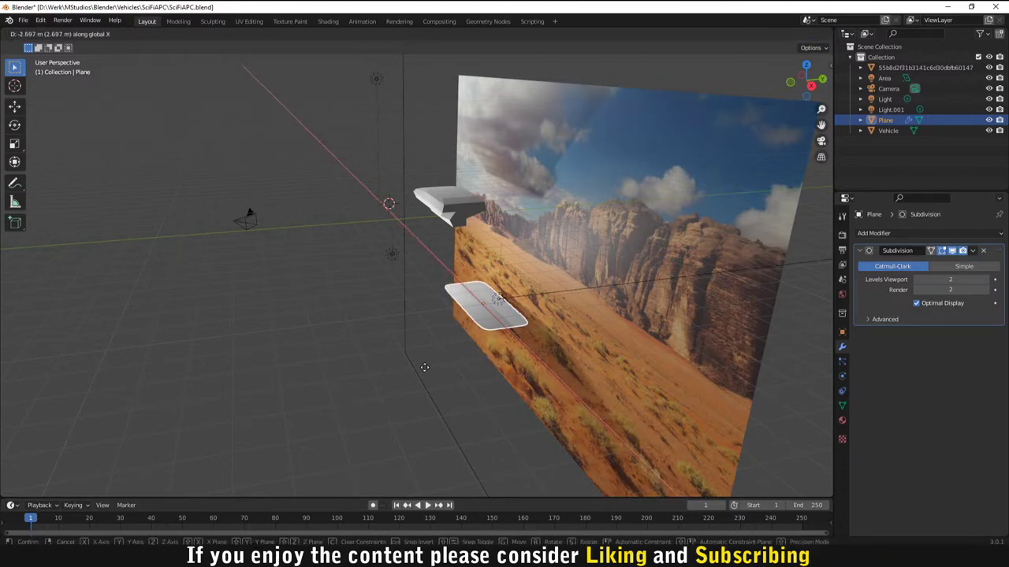
pyautogui.click(492, 388)
pyautogui.press('g')
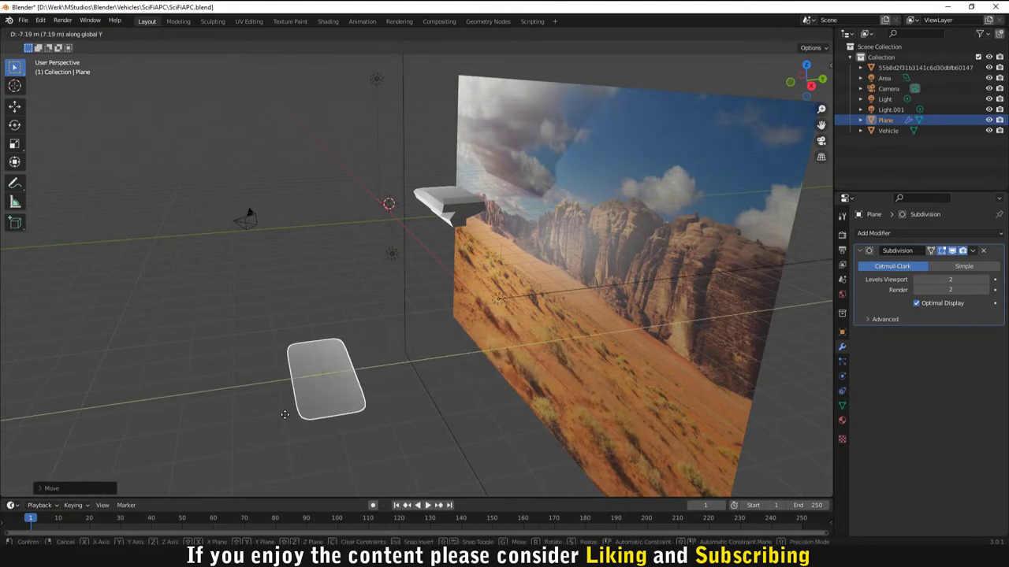
pyautogui.click(435, 385)
pyautogui.press('r')
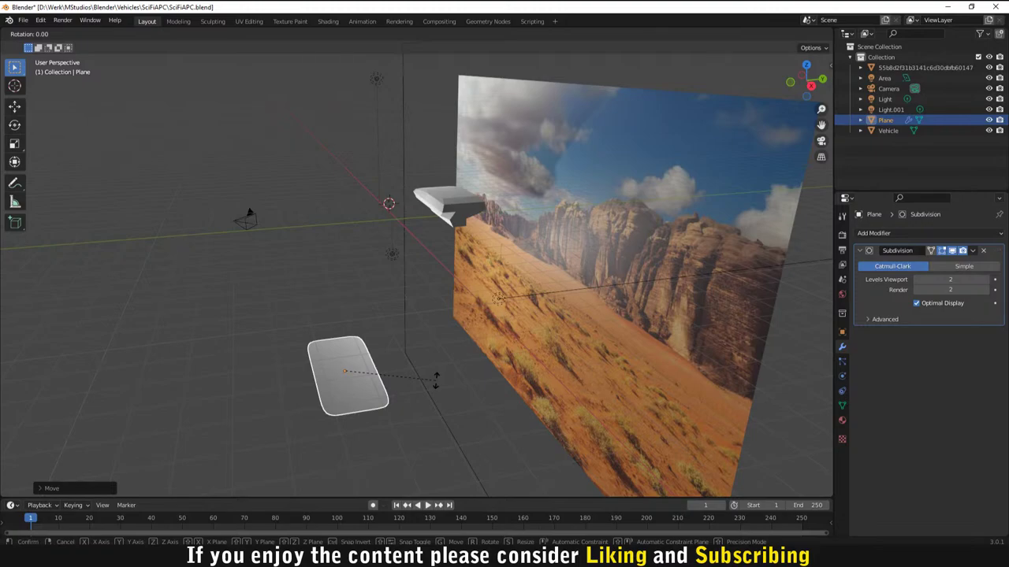
pyautogui.press('x')
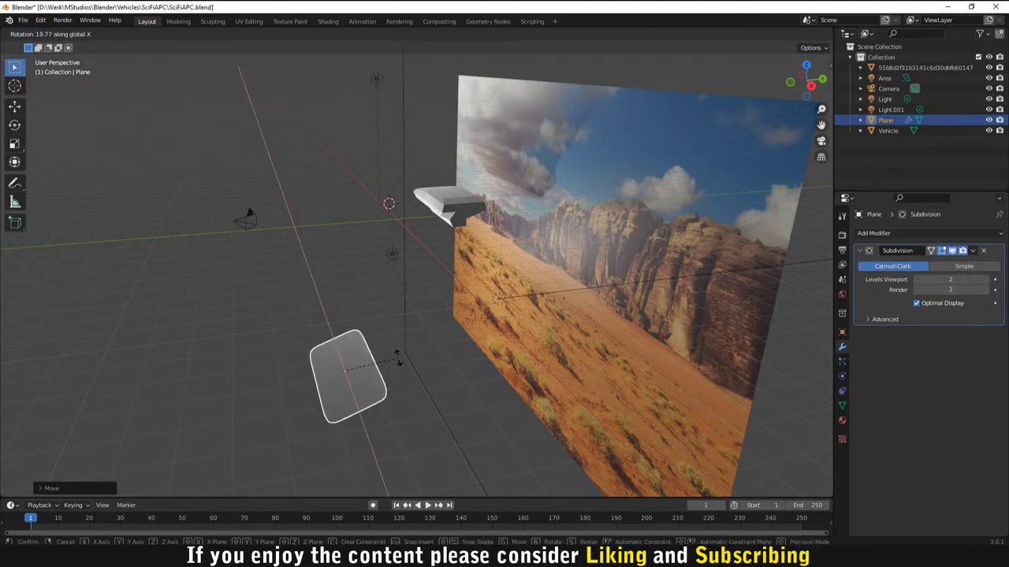
pyautogui.click(401, 358)
# Step: Select Light.001 and move it to a new spot beside the backdrop
pyautogui.moveTo(401, 359); pyautogui.dragTo(283, 299, button='middle')
pyautogui.click(296, 293)
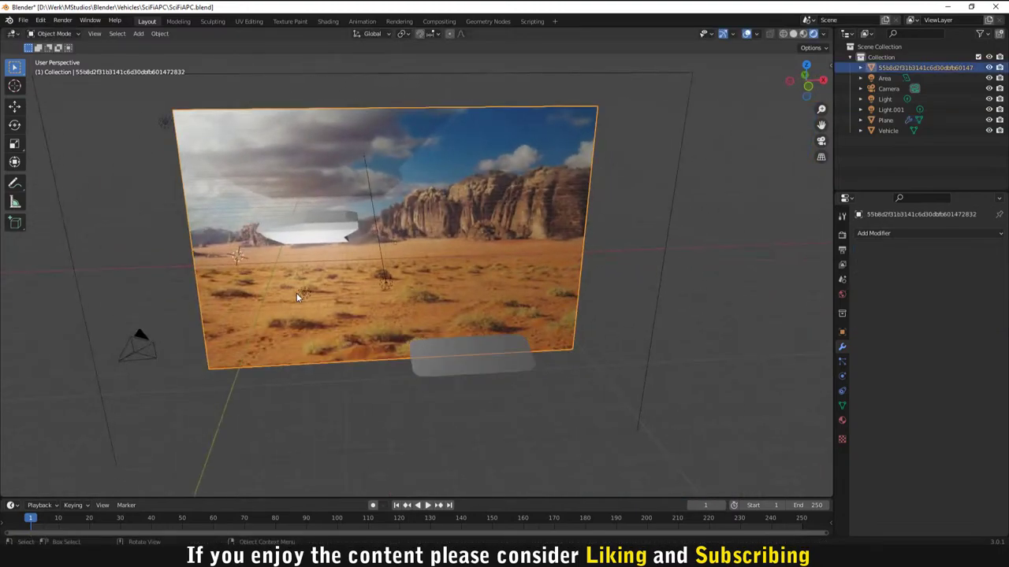
pyautogui.click(307, 295)
pyautogui.moveTo(466, 357)
pyautogui.mouseDown(button='middle')
pyautogui.moveTo(318, 378)
pyautogui.moveTo(462, 352)
pyautogui.mouseUp(button='middle')
pyautogui.press('g')
pyautogui.click(313, 370)
pyautogui.press('g')
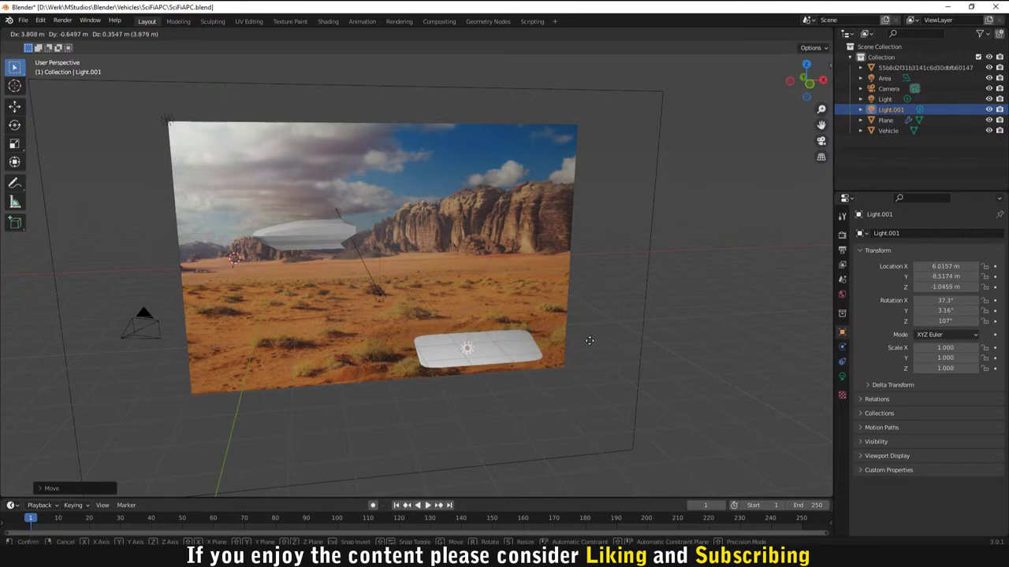
pyautogui.click(586, 344)
# Step: Render the camera view with F12 to check the scene
pyautogui.moveTo(586, 344); pyautogui.dragTo(545, 371, button='middle')
pyautogui.click(468, 384)
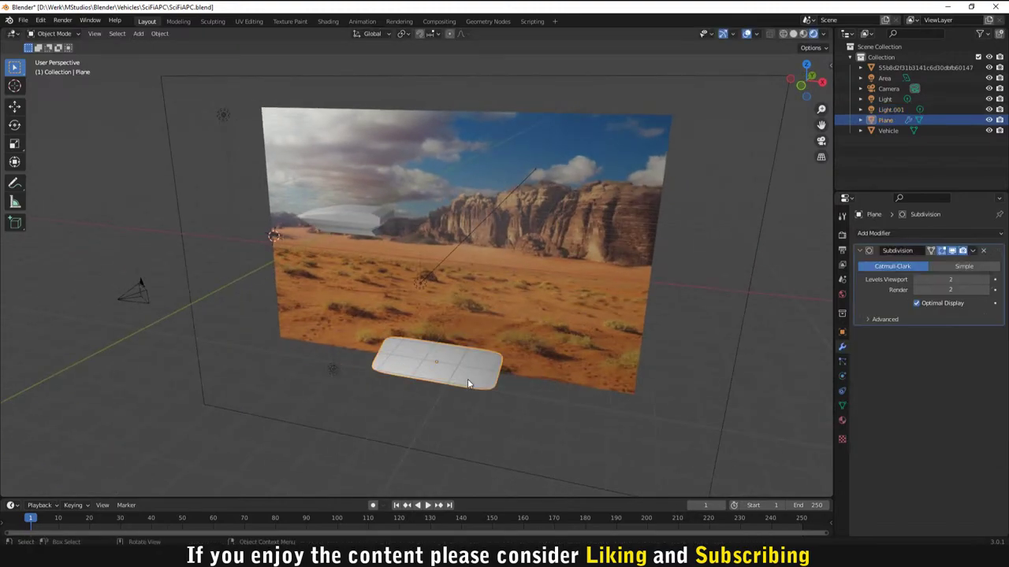
pyautogui.click(322, 385)
pyautogui.press('F12')
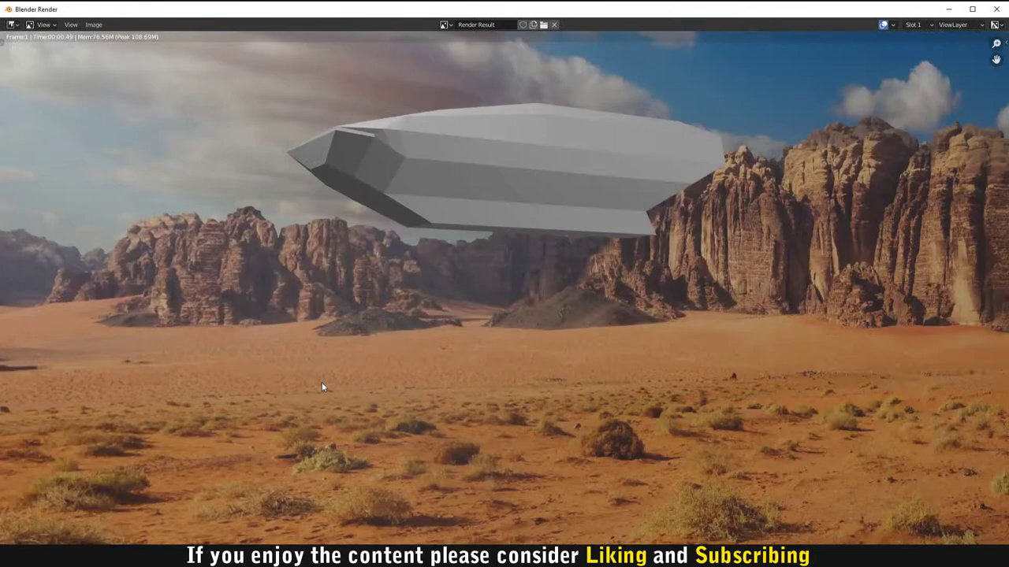
pyautogui.press('Escape')
# Step: Shrink the reflector card and shift it to a new position
pyautogui.scroll(-3, 321, 387)
pyautogui.moveTo(423, 405); pyautogui.dragTo(415, 387, button='middle')
pyautogui.click(415, 386)
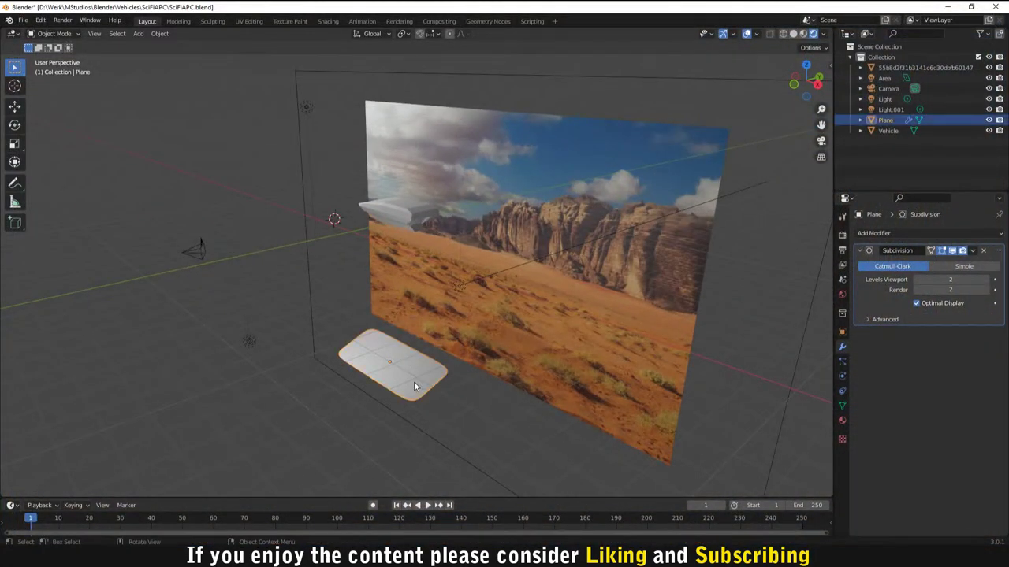
pyautogui.press('s')
pyautogui.click(404, 379)
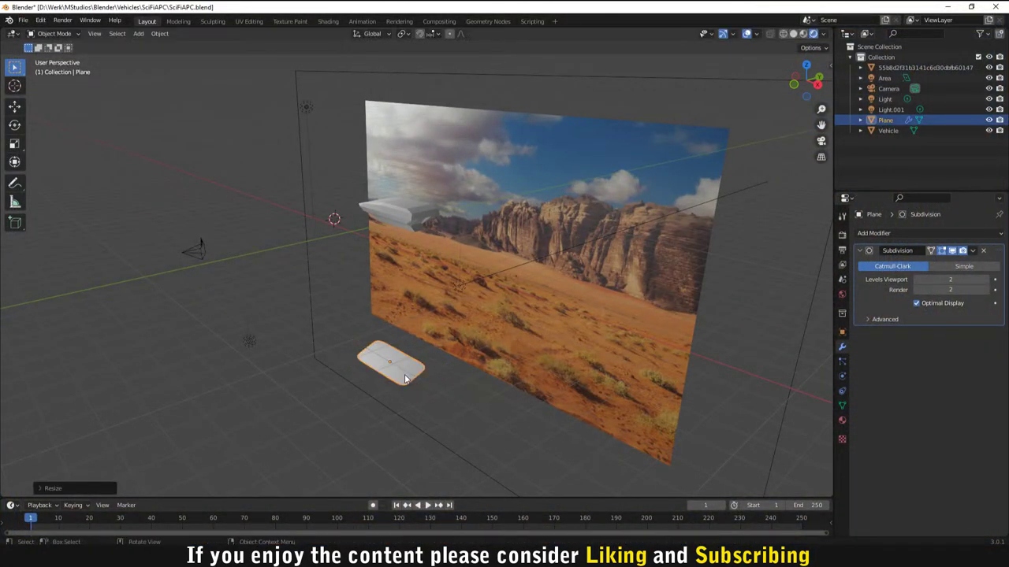
pyautogui.press('g')
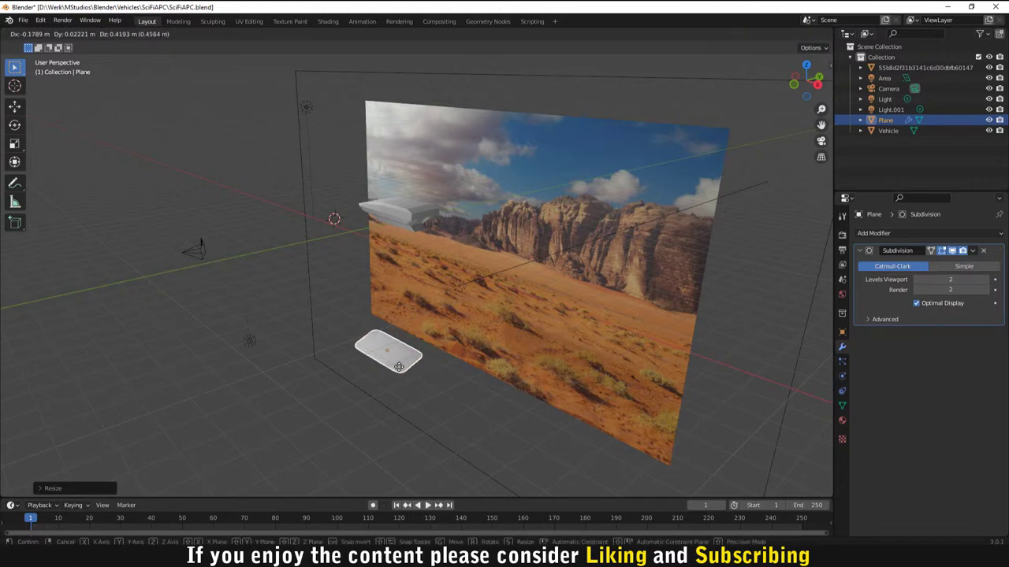
pyautogui.click(398, 369)
# Step: Place the second light below the reflector card
pyautogui.scroll(2, 425, 402)
pyautogui.moveTo(451, 439); pyautogui.dragTo(512, 435, button='middle')
pyautogui.click(330, 409)
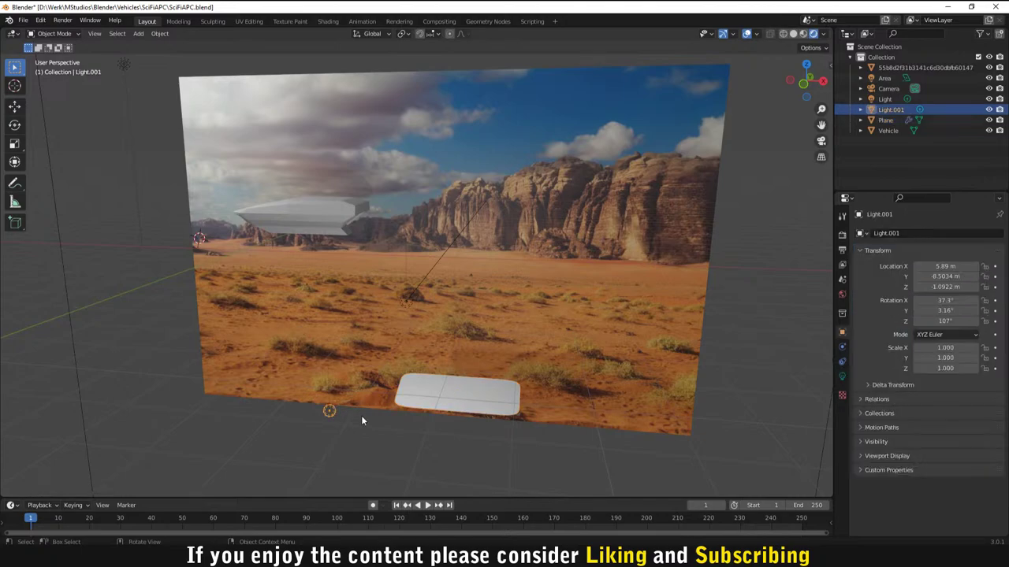
pyautogui.press('g')
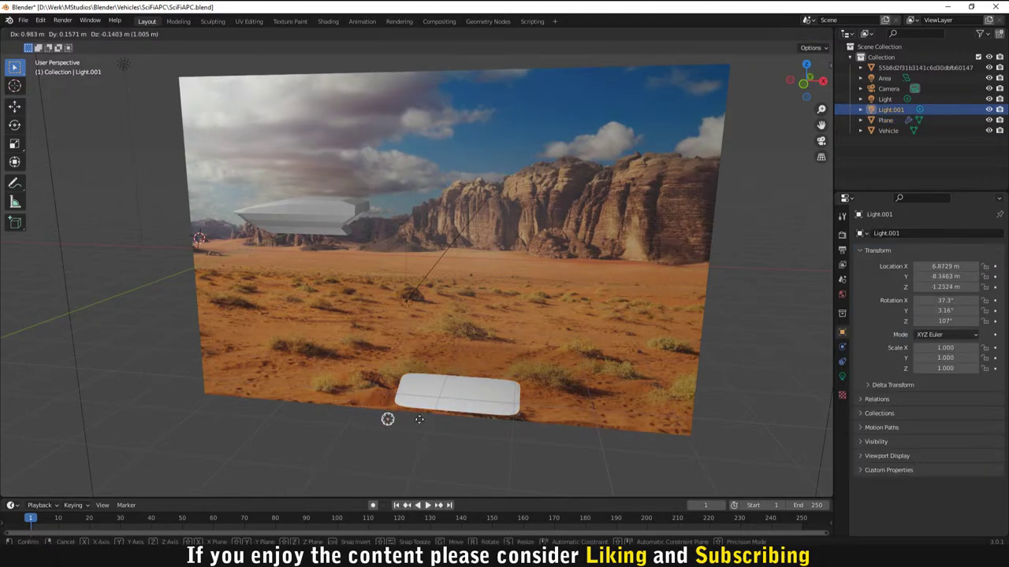
pyautogui.click(442, 437)
# Step: Select the camera and look through it with numpad 0
pyautogui.moveTo(385, 405); pyautogui.dragTo(418, 398, button='middle')
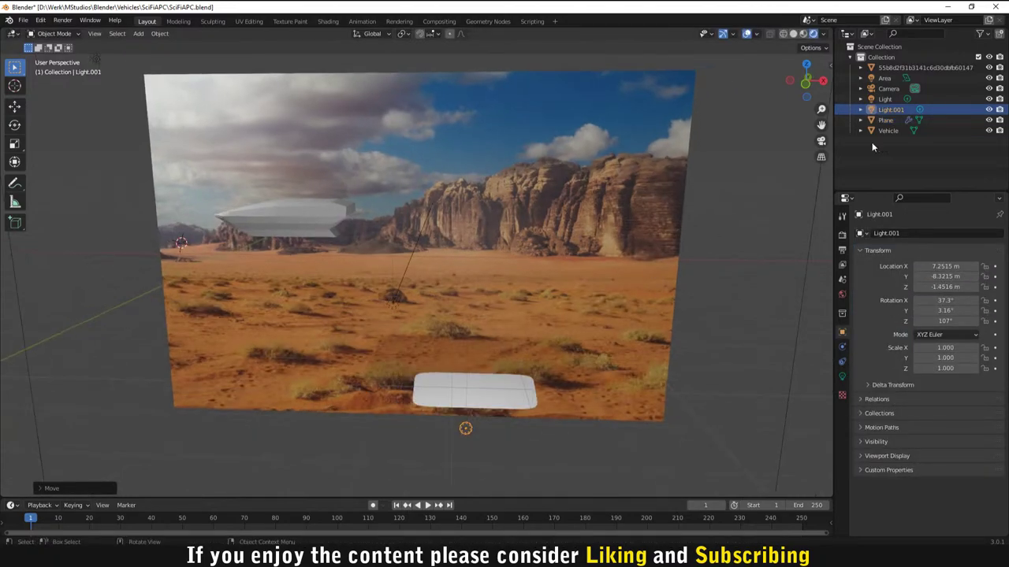
pyautogui.click(881, 89)
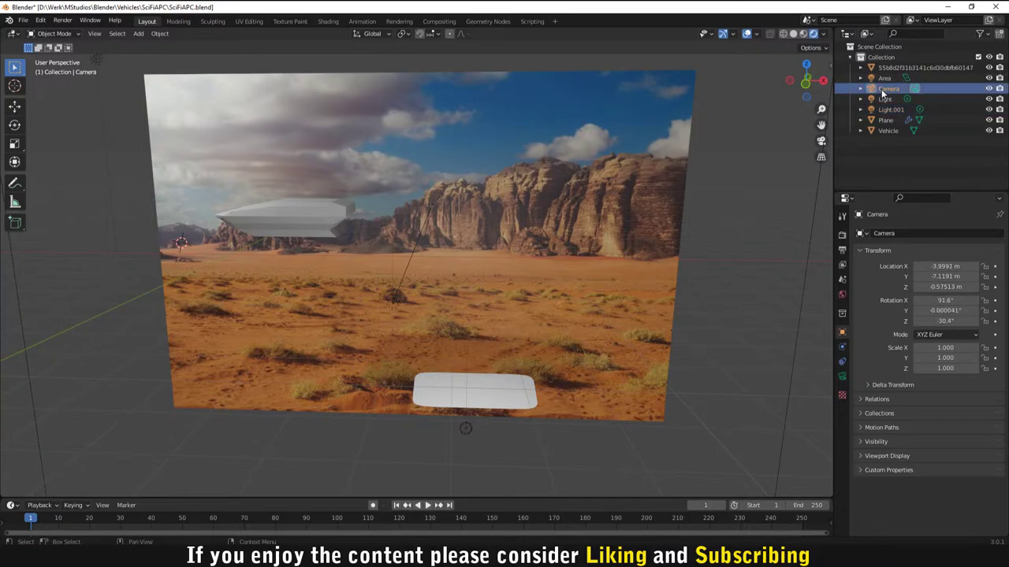
pyautogui.scroll(-3, 701, 206)
pyautogui.press('KP_0')
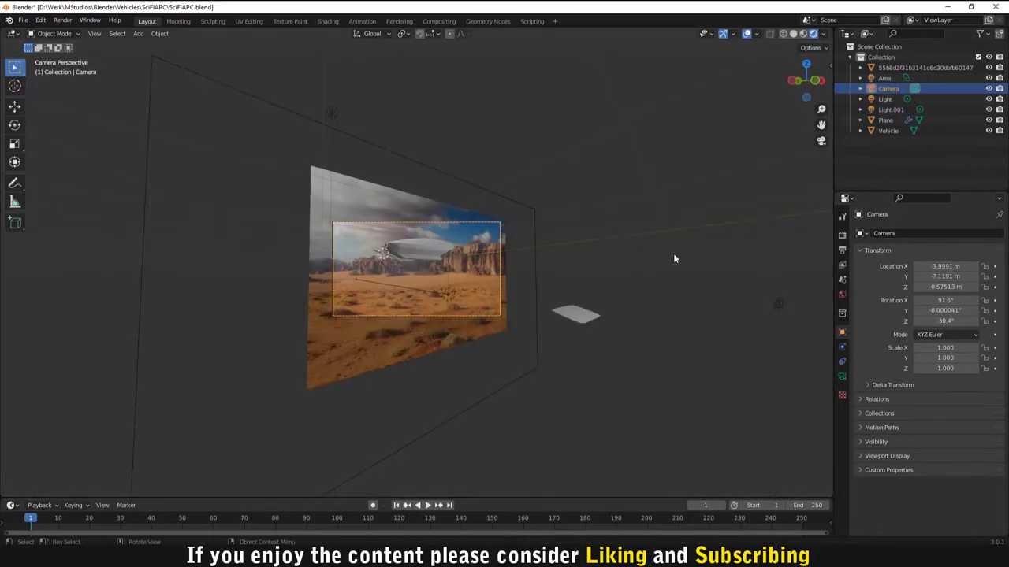
pyautogui.scroll(3, 674, 260)
# Step: Tilt the reflector card around X and move it up and left
pyautogui.click(768, 354)
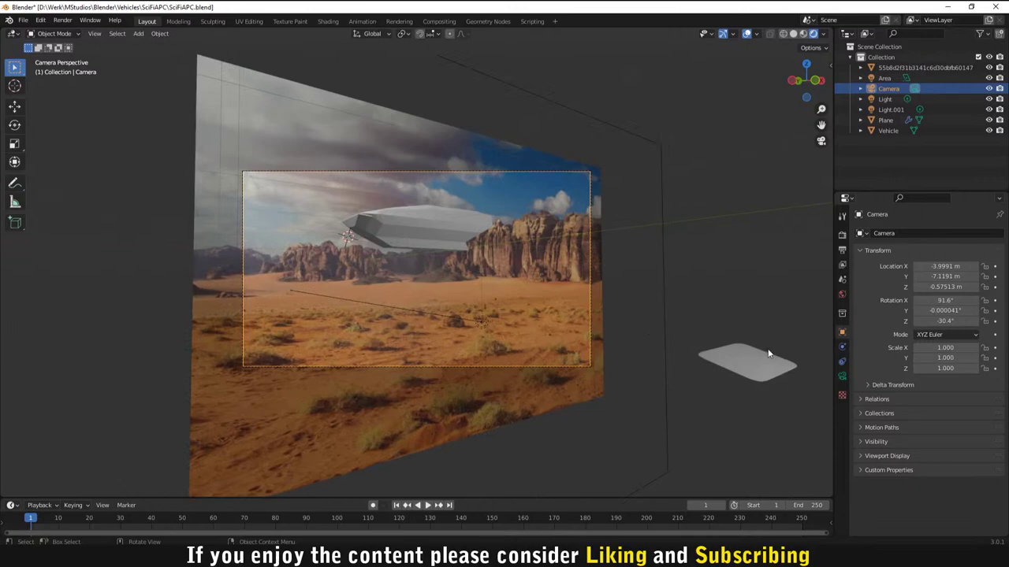
pyautogui.hotkey('ctrl', '2')
pyautogui.press('r')
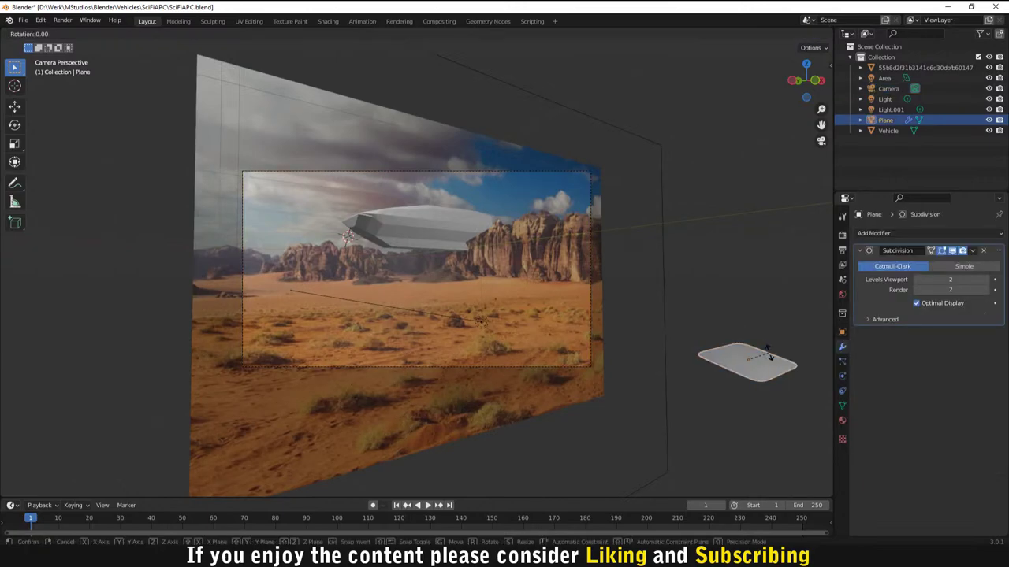
pyautogui.press('x')
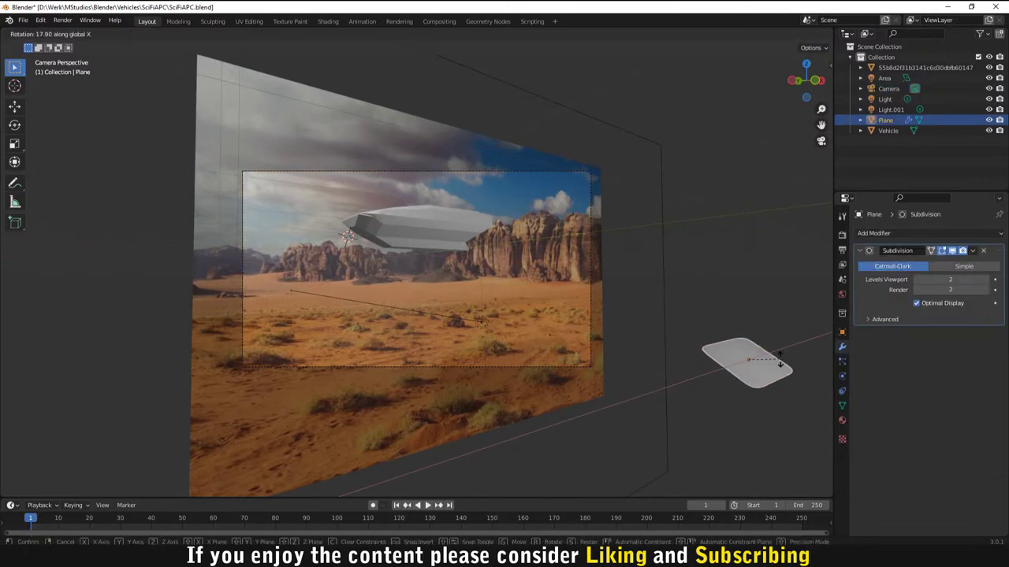
pyautogui.click(778, 359)
pyautogui.press('g')
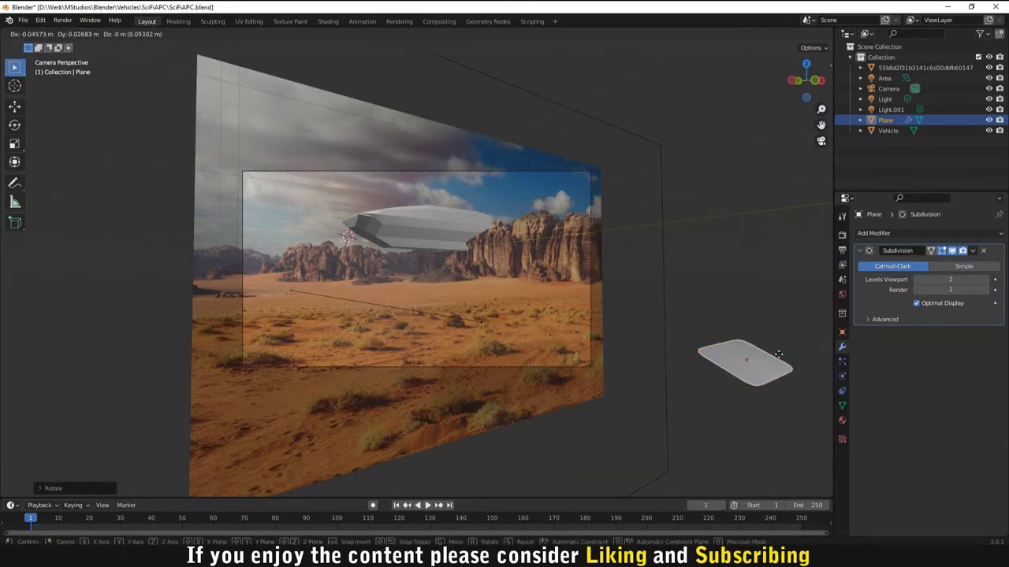
pyautogui.click(763, 351)
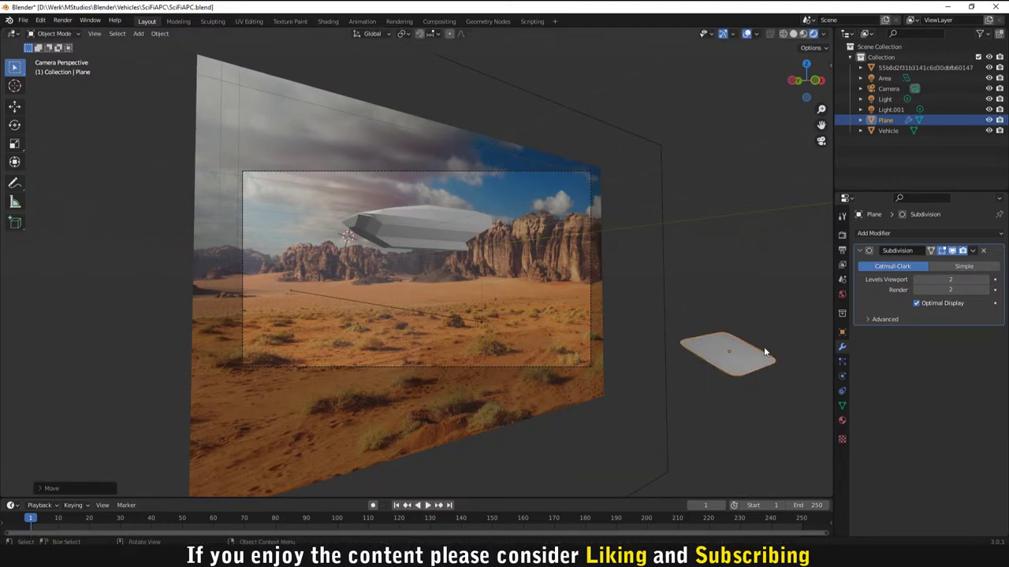
pyautogui.click(660, 464)
# Step: Move the second light along X, then Y, then lower it along Z
pyautogui.scroll(-4, 745, 353)
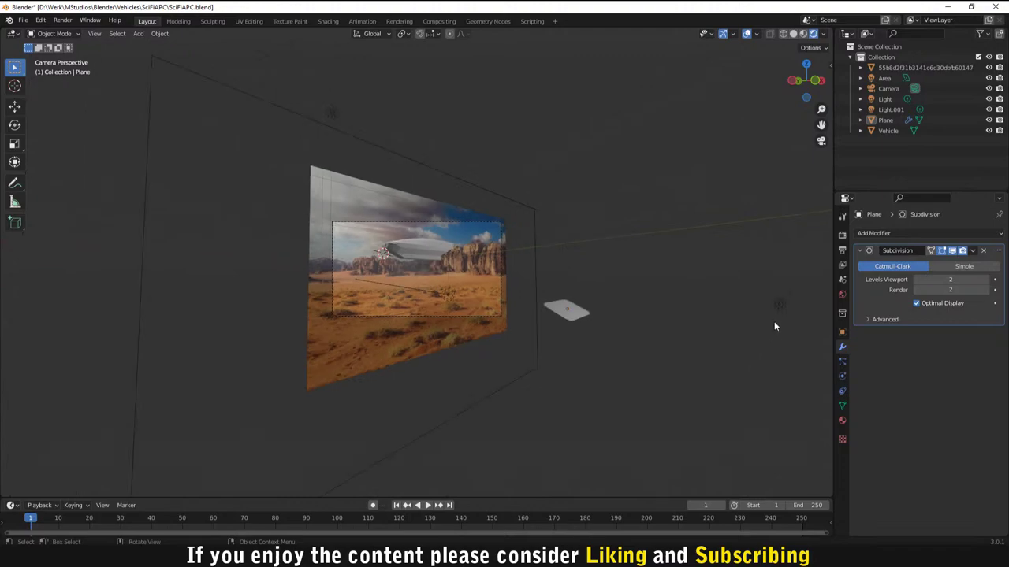
pyautogui.click(778, 306)
pyautogui.press('g')
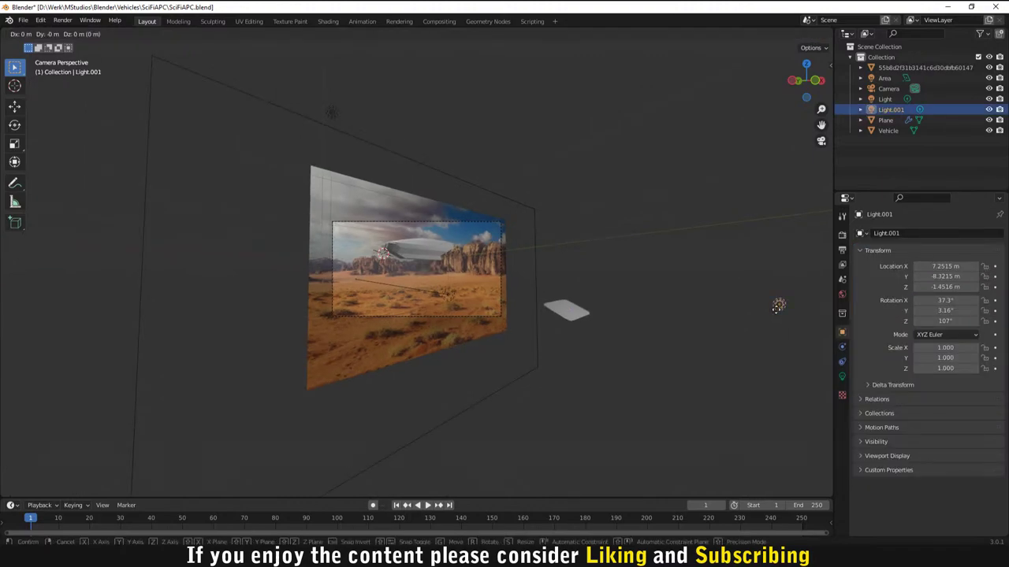
pyautogui.press('x')
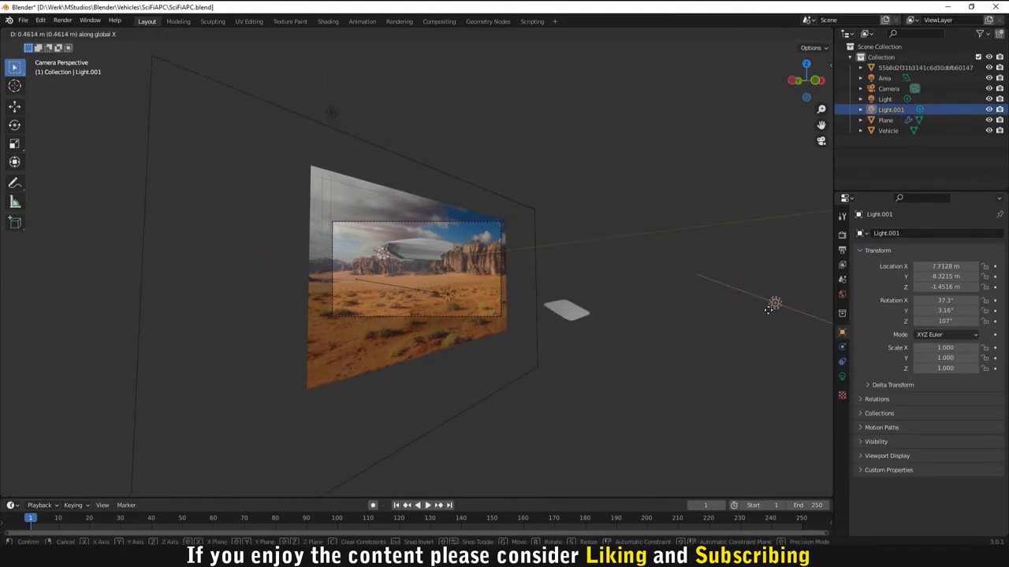
pyautogui.click(768, 309)
pyautogui.press('g')
pyautogui.press('y')
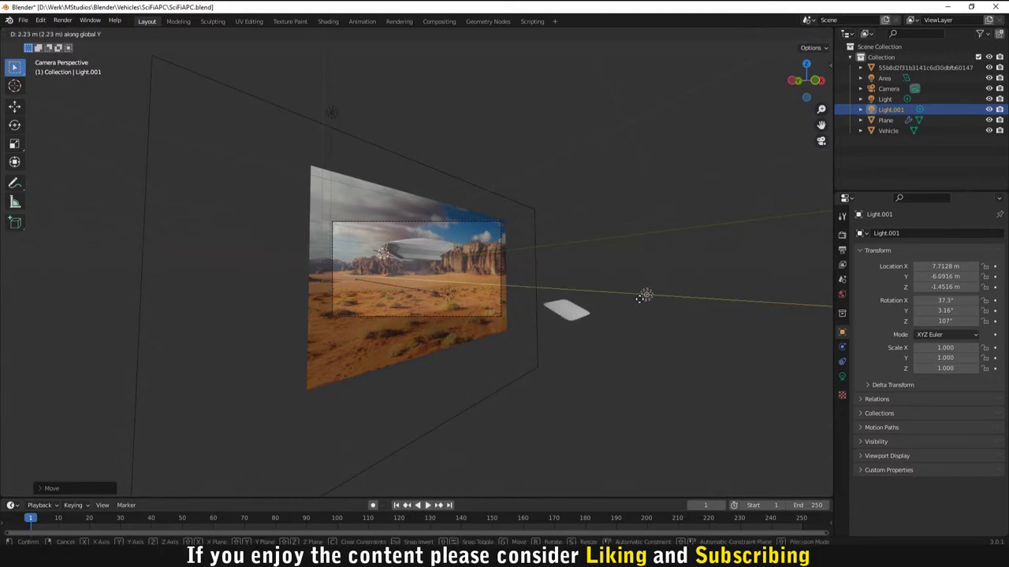
pyautogui.click(643, 298)
pyautogui.press('g')
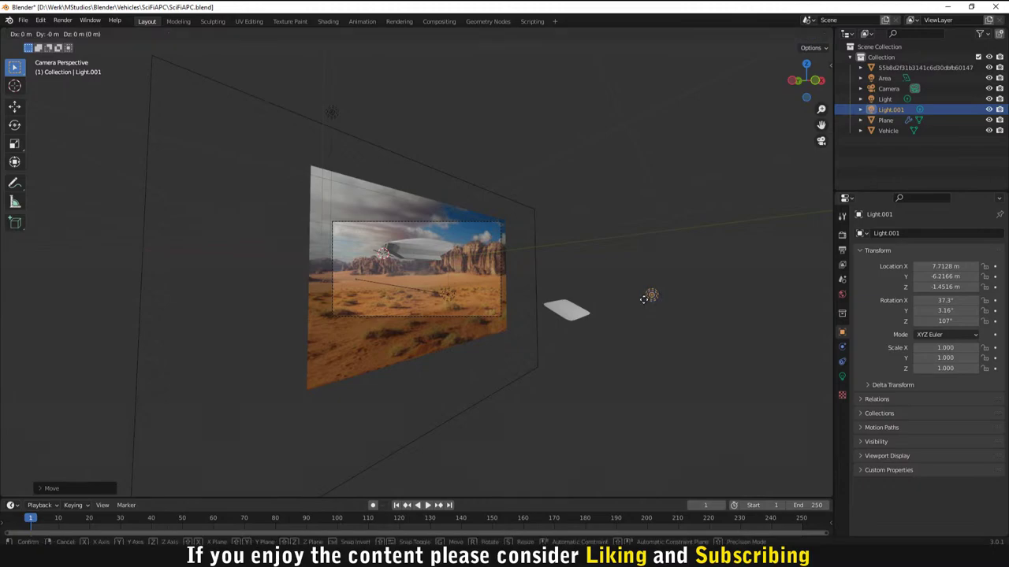
pyautogui.press('z')
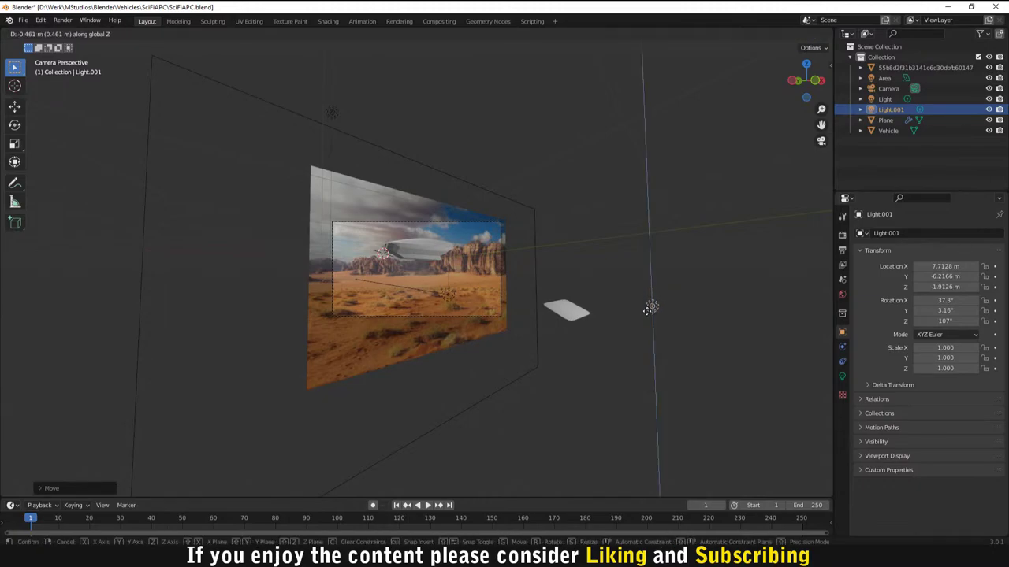
pyautogui.click(647, 309)
# Step: Pull the second light back along X to about X 7.54, Y -6.22, Z -1.91 m
pyautogui.scroll(4, 649, 341)
pyautogui.moveTo(649, 341); pyautogui.dragTo(698, 340, button='middle')
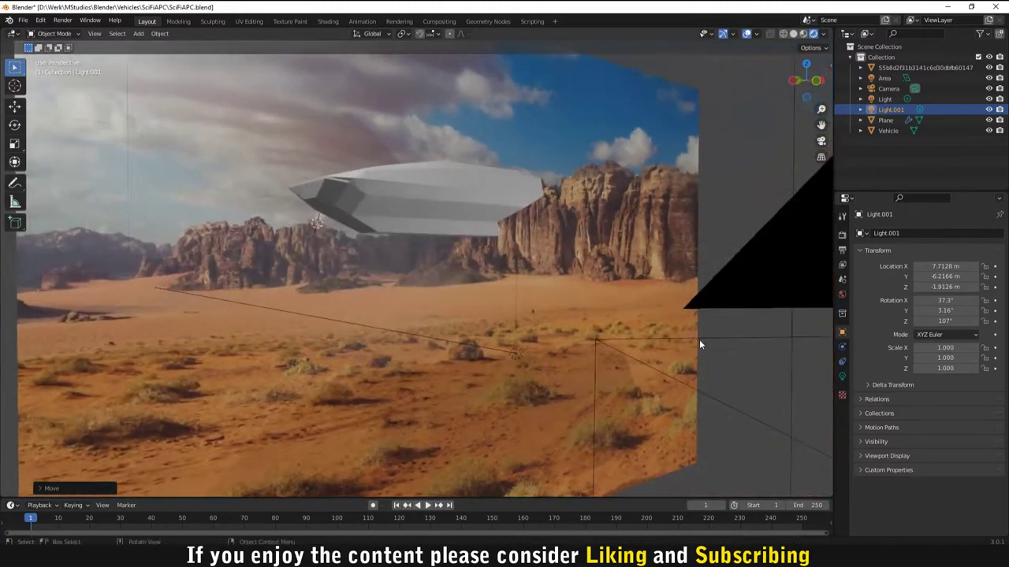
pyautogui.scroll(-2, 699, 339)
pyautogui.press('g')
pyautogui.press('x')
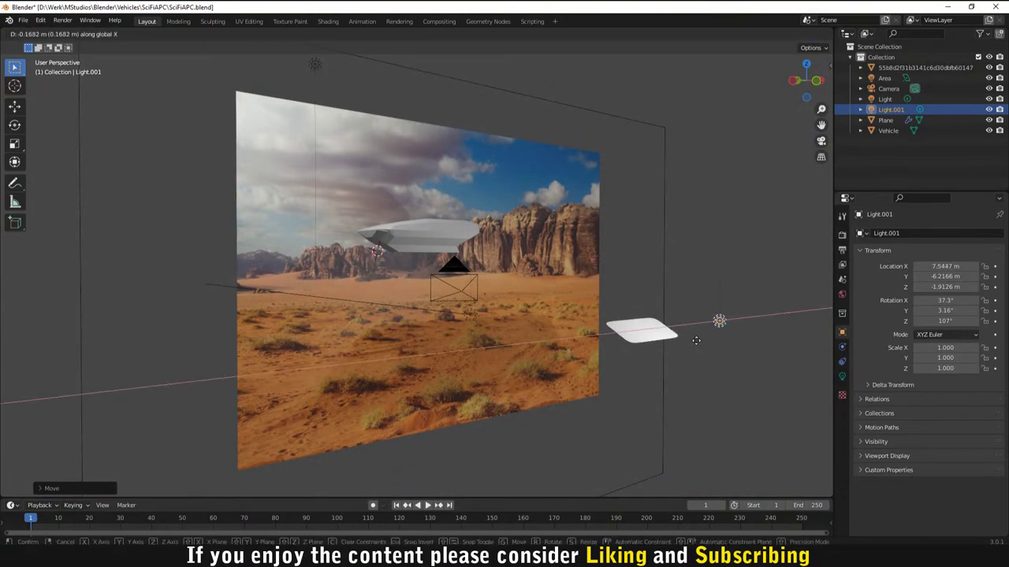
pyautogui.click(680, 347)
pyautogui.click(884, 78)
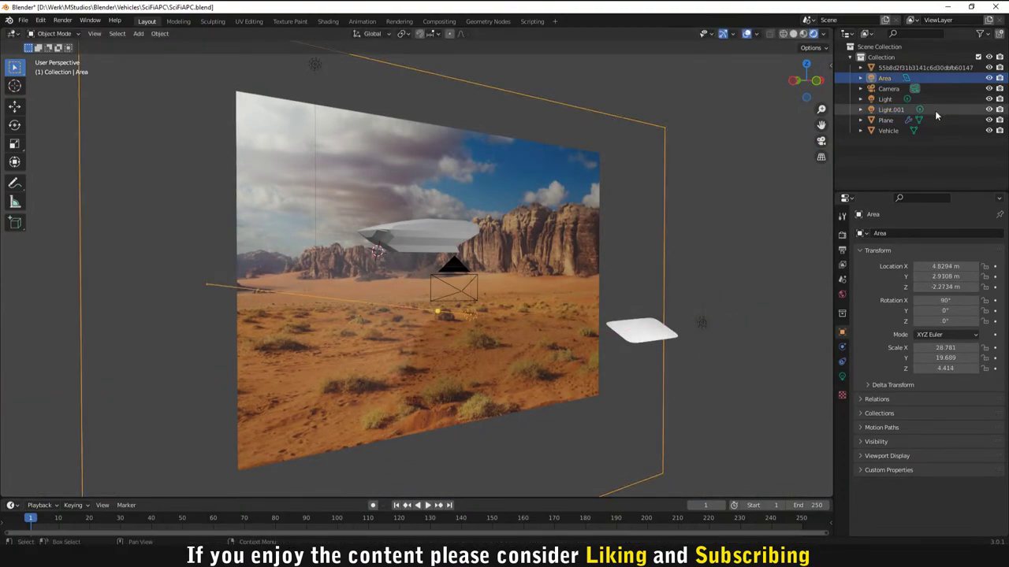
pyautogui.click(888, 89)
pyautogui.press('F12')
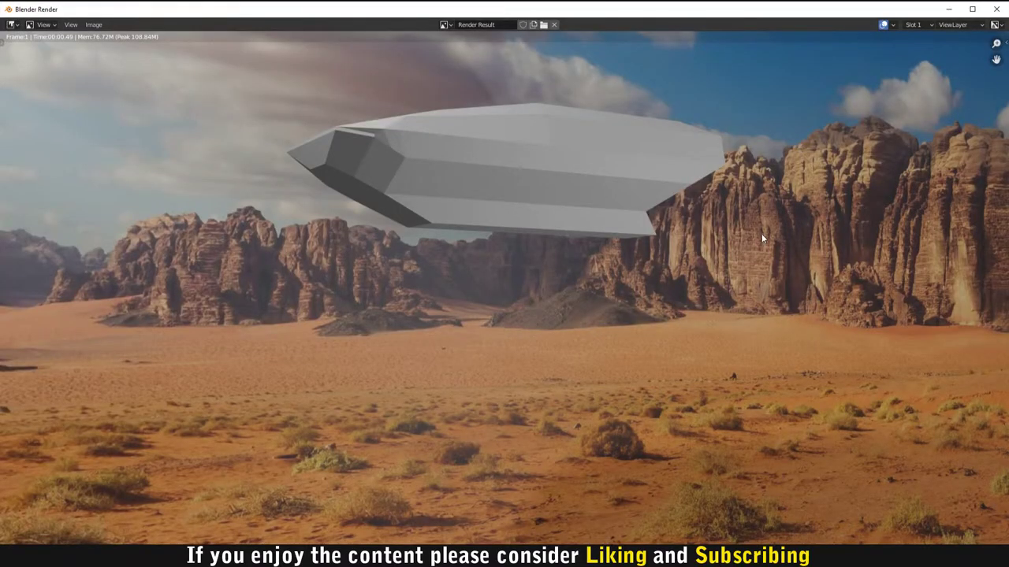
pyautogui.press('Escape')
pyautogui.moveTo(759, 235); pyautogui.dragTo(676, 305, button='middle')
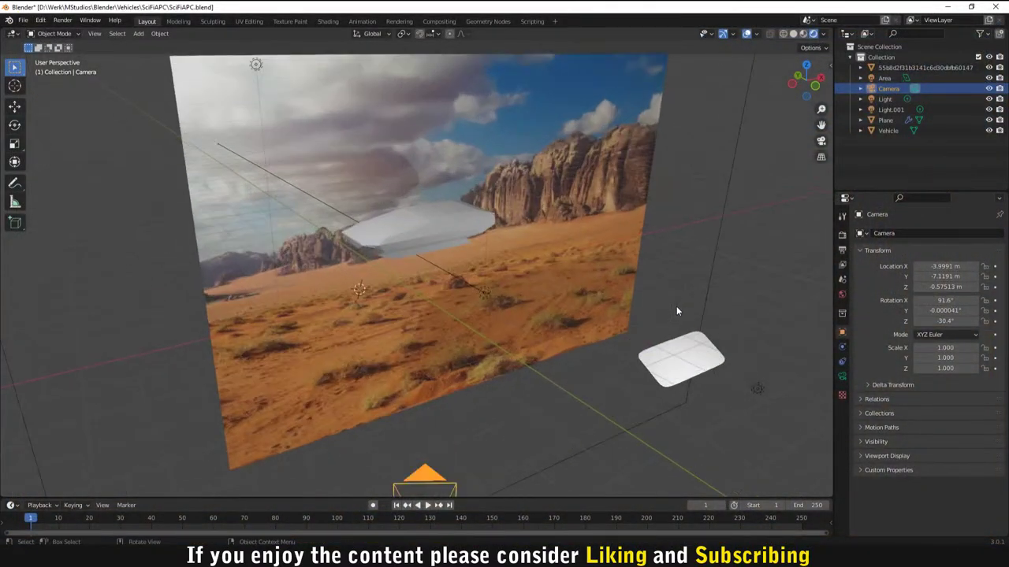
pyautogui.click(683, 348)
pyautogui.scroll(-2, 782, 355)
pyautogui.moveTo(782, 355); pyautogui.dragTo(529, 297, button='middle')
pyautogui.scroll(3, 364, 284)
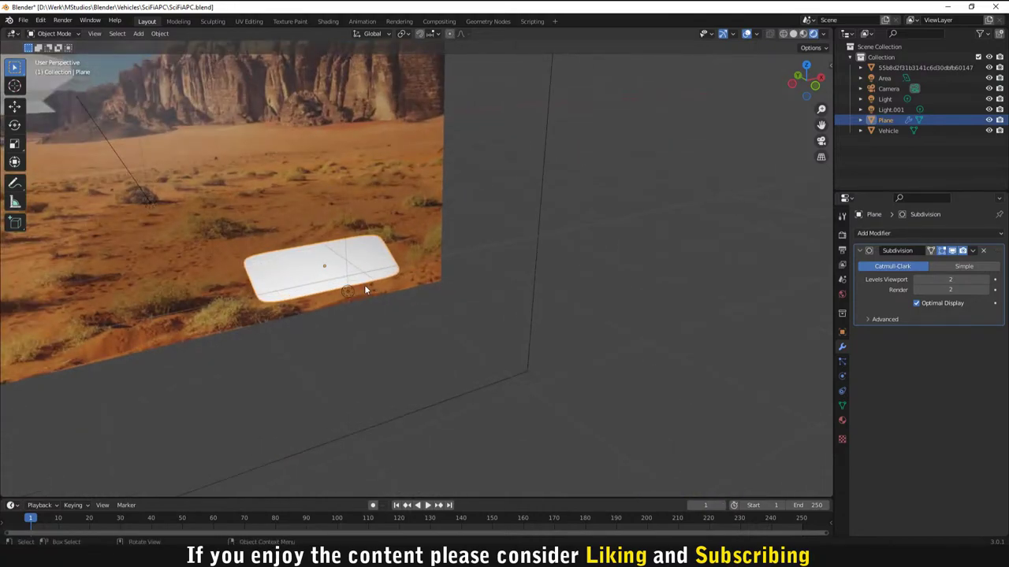
pyautogui.scroll(5, 360, 288)
pyautogui.moveTo(360, 287); pyautogui.dragTo(405, 295, button='middle')
pyautogui.scroll(-4, 383, 263)
pyautogui.scroll(-2, 405, 294)
pyautogui.scroll(2, 366, 296)
pyautogui.scroll(5, 298, 287)
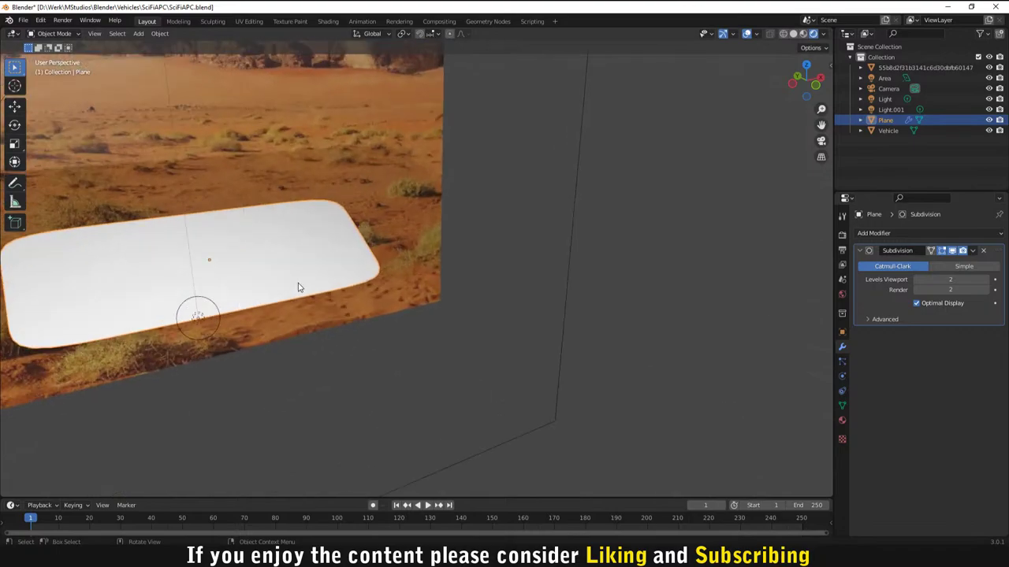
pyautogui.scroll(-3, 253, 263)
pyautogui.moveTo(270, 292); pyautogui.dragTo(289, 308, button='middle')
# Step: In Edit Mode, pull the plane's left-edge vertices far to the left
pyautogui.scroll(1, 266, 255)
pyautogui.press('Tab')
pyautogui.scroll(1, 213, 273)
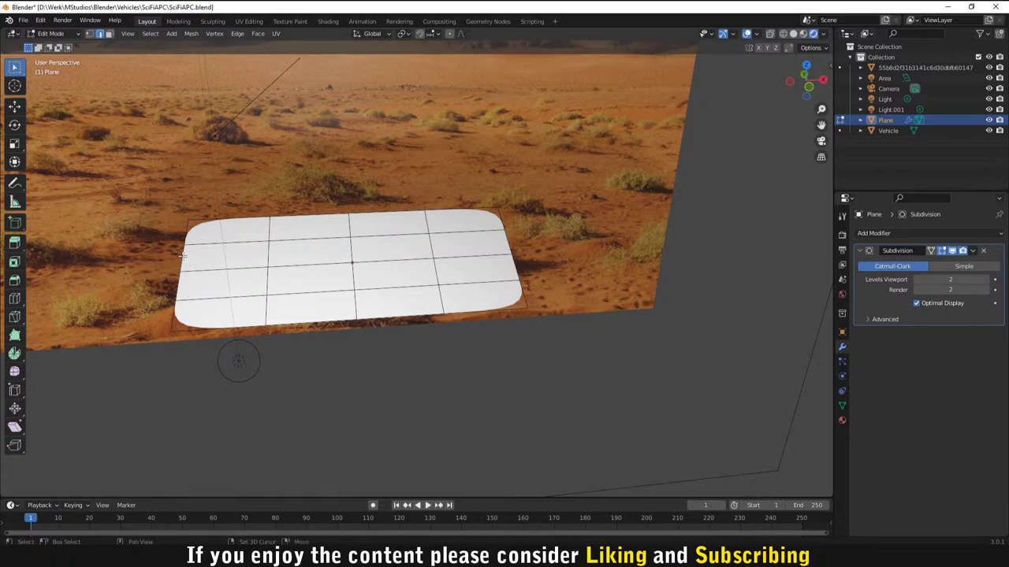
pyautogui.press('g')
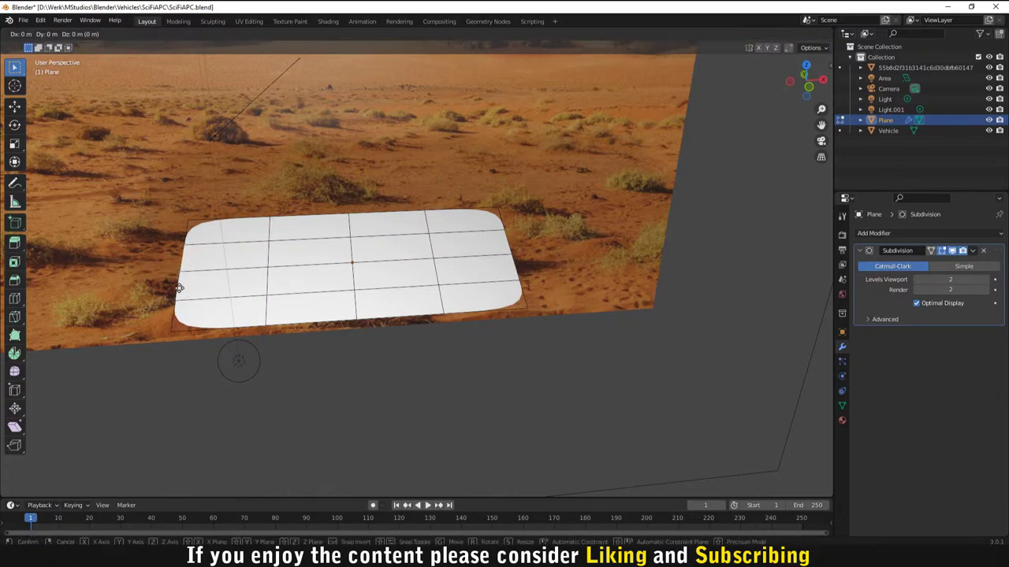
pyautogui.click(150, 298)
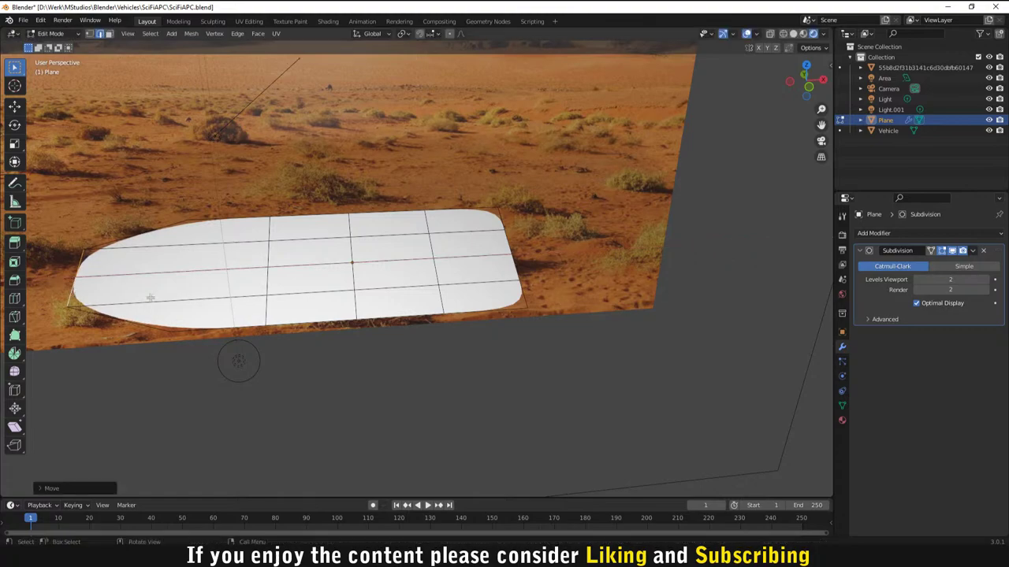
pyautogui.hotkey('alt', 'a')
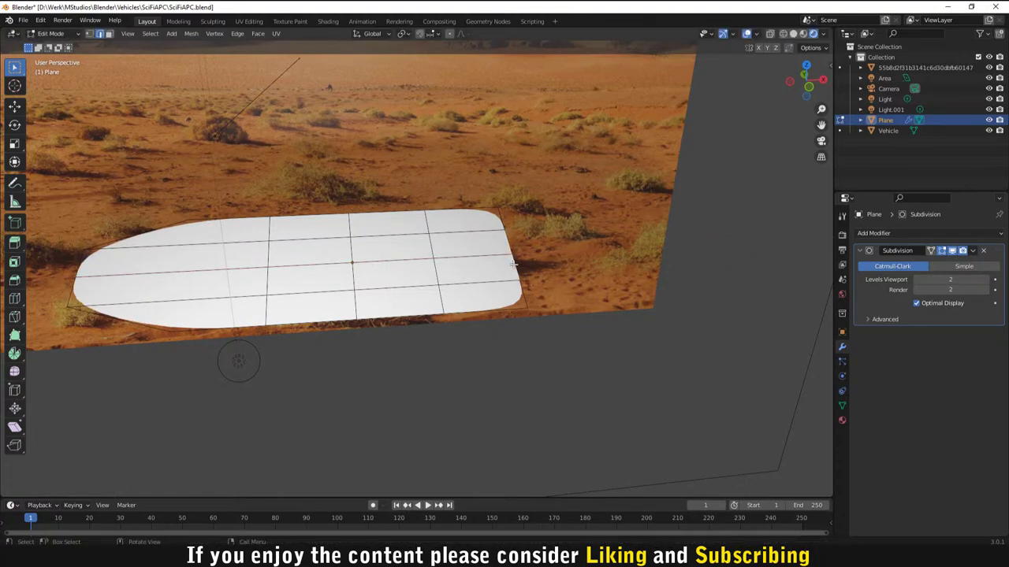
# Step: Stretch the right edge outward into a long oval and return to Object Mode
pyautogui.press('g')
pyautogui.click(623, 265)
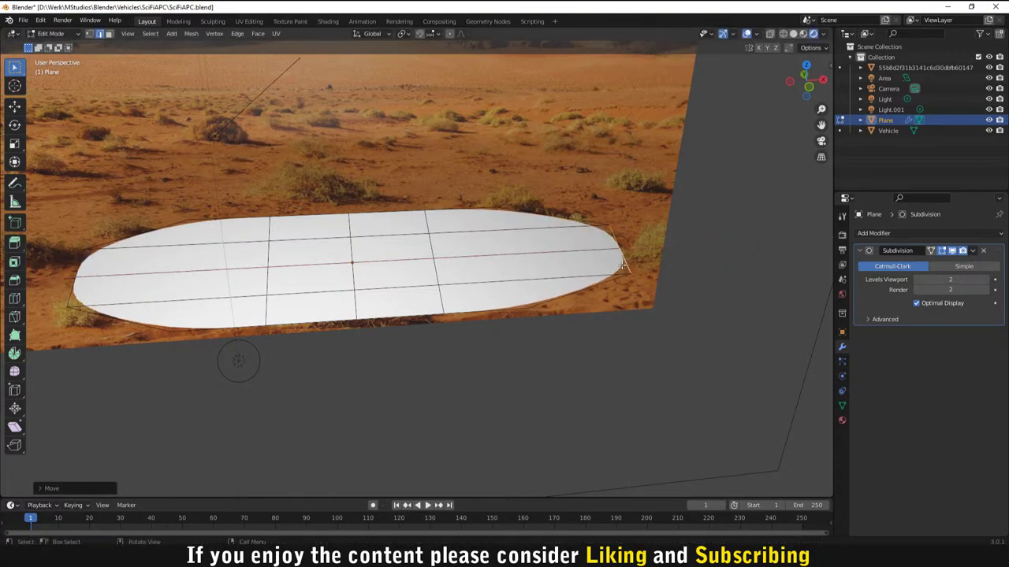
pyautogui.scroll(-3, 623, 266)
pyautogui.moveTo(518, 365); pyautogui.dragTo(638, 323, button='middle')
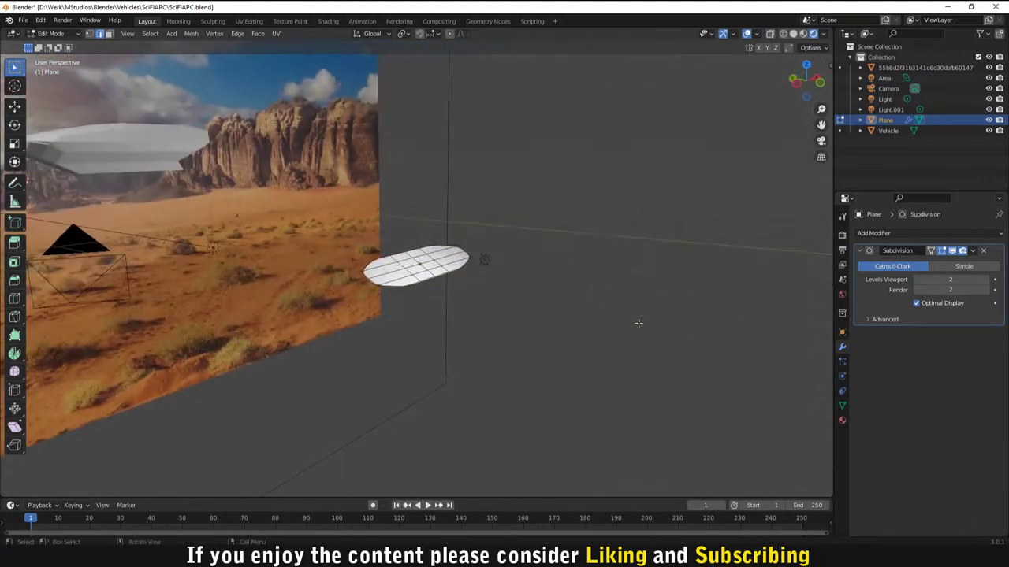
pyautogui.moveTo(538, 302); pyautogui.dragTo(409, 303, button='middle')
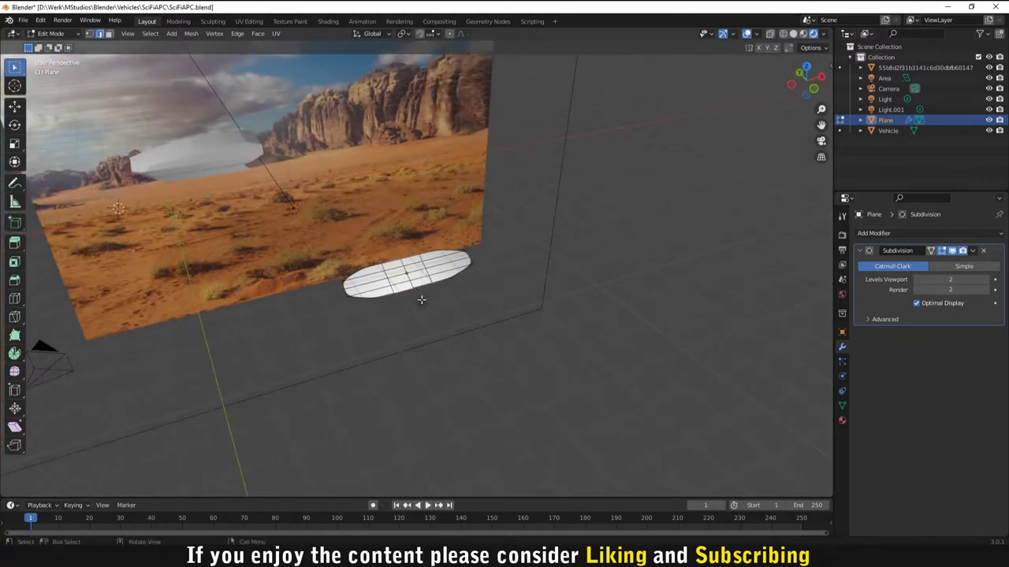
pyautogui.press('Escape')
pyautogui.press('Tab')
# Step: Select Light.001 and confirm its power at 2000 W in the light settings
pyautogui.click(422, 303)
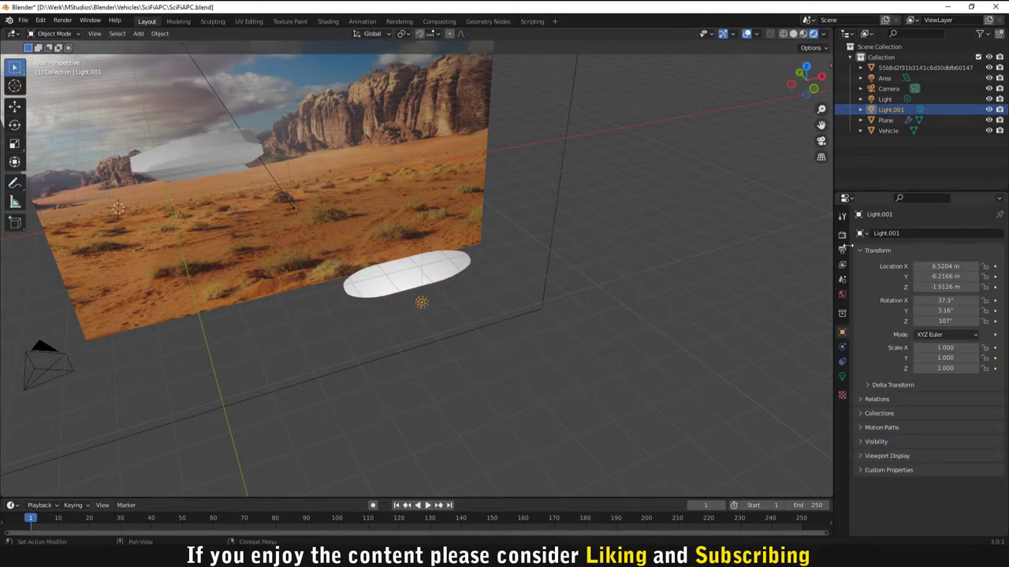
pyautogui.click(842, 377)
pyautogui.doubleClick(936, 304)
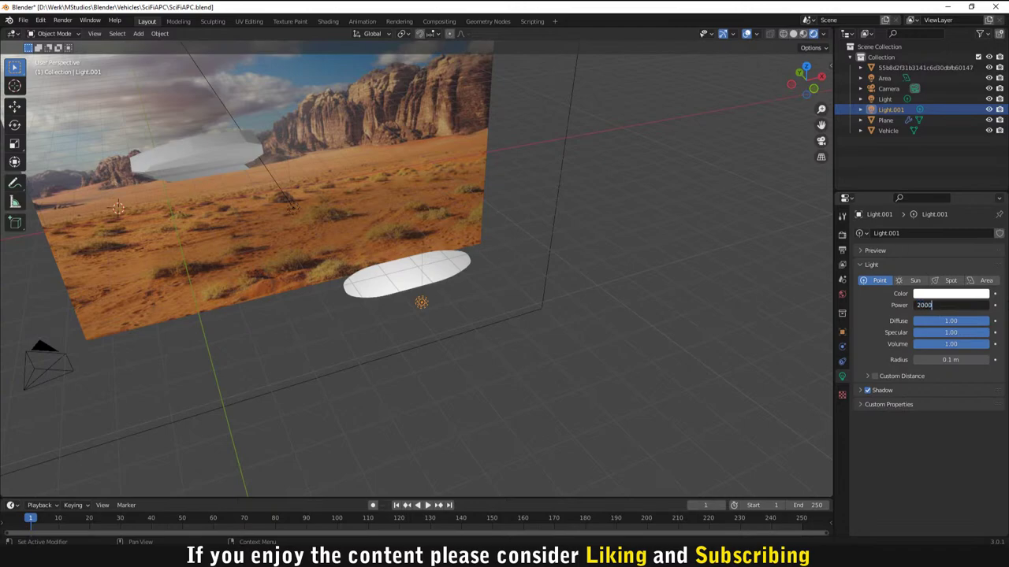
pyautogui.press('Return')
# Step: Move the point light beside the plane and raise it vertically
pyautogui.moveTo(545, 293); pyautogui.dragTo(583, 270, button='middle')
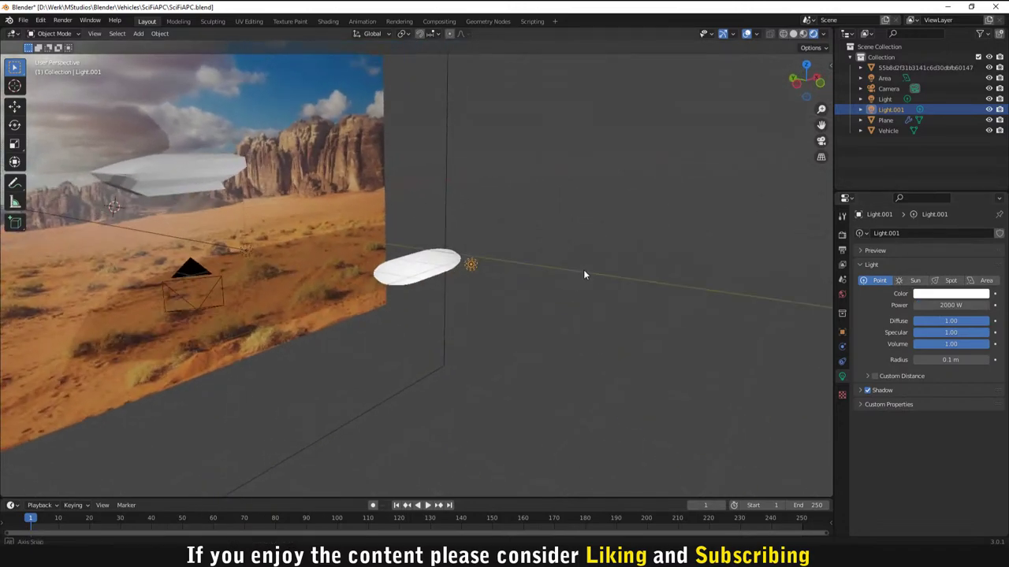
pyautogui.press('g')
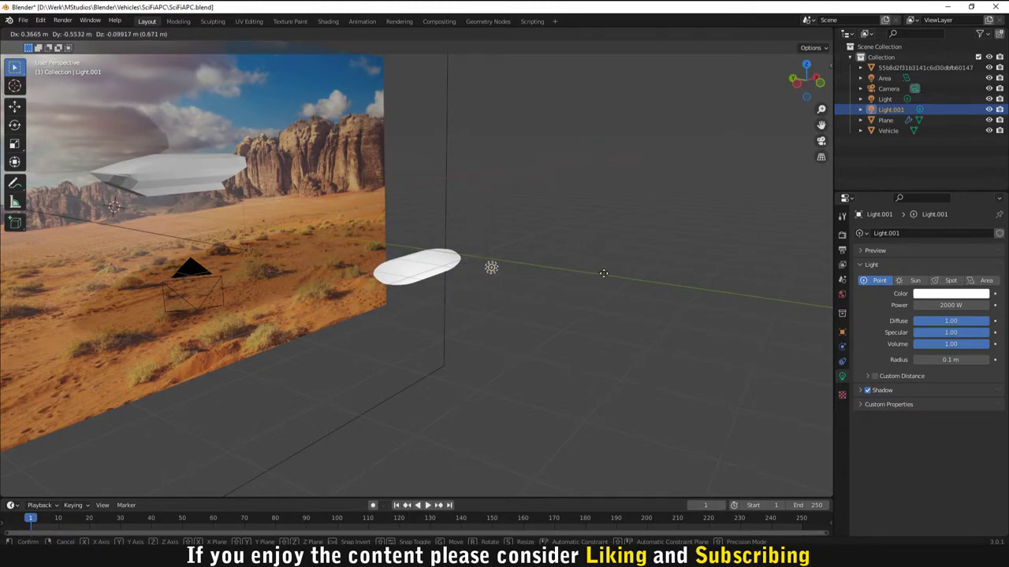
pyautogui.click(631, 282)
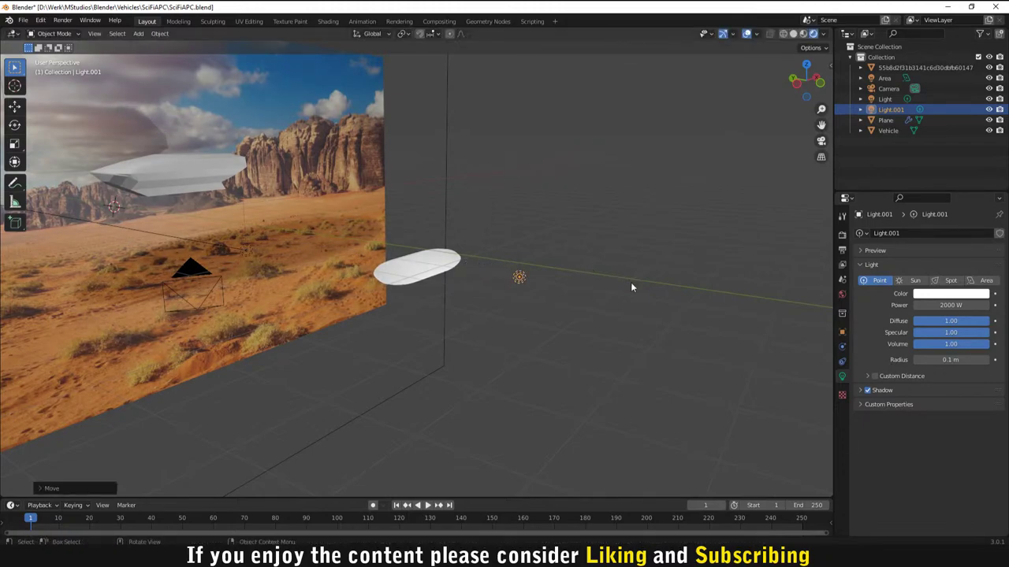
pyautogui.press('g')
pyautogui.press('z')
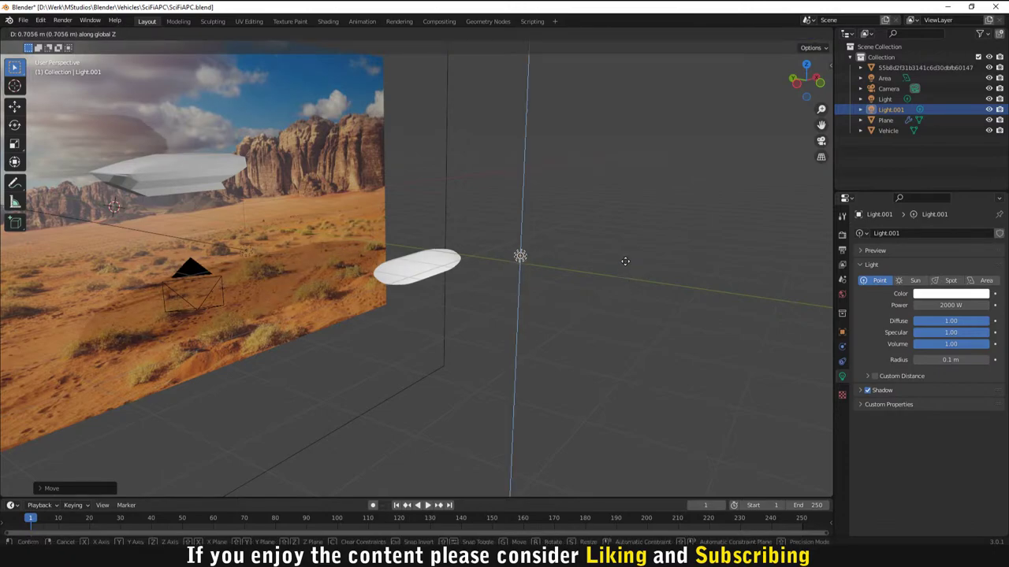
pyautogui.click(619, 245)
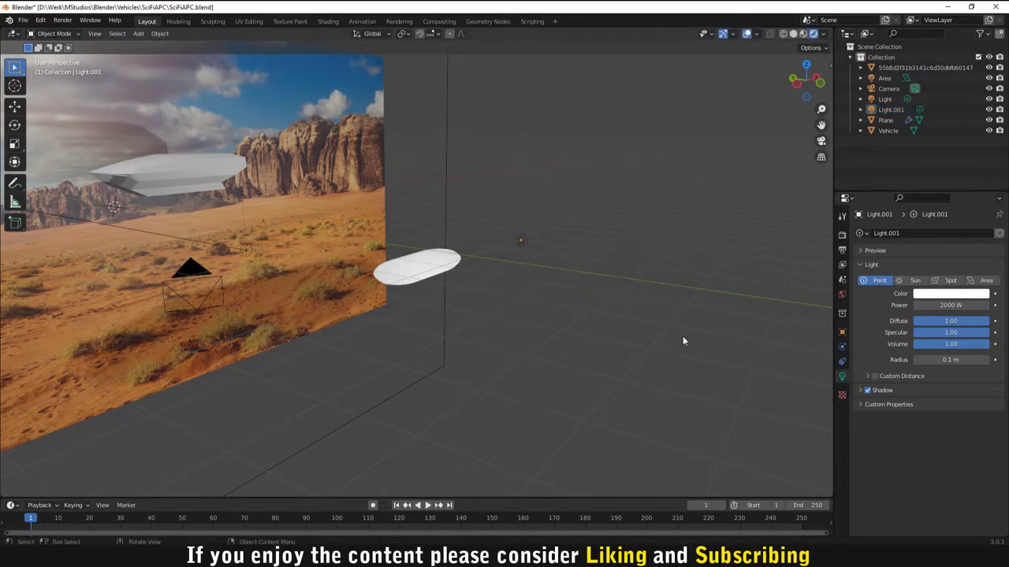
# Step: Raise the point light slightly higher along Z
pyautogui.scroll(-5, 681, 336)
pyautogui.moveTo(669, 332); pyautogui.dragTo(602, 304, button='middle')
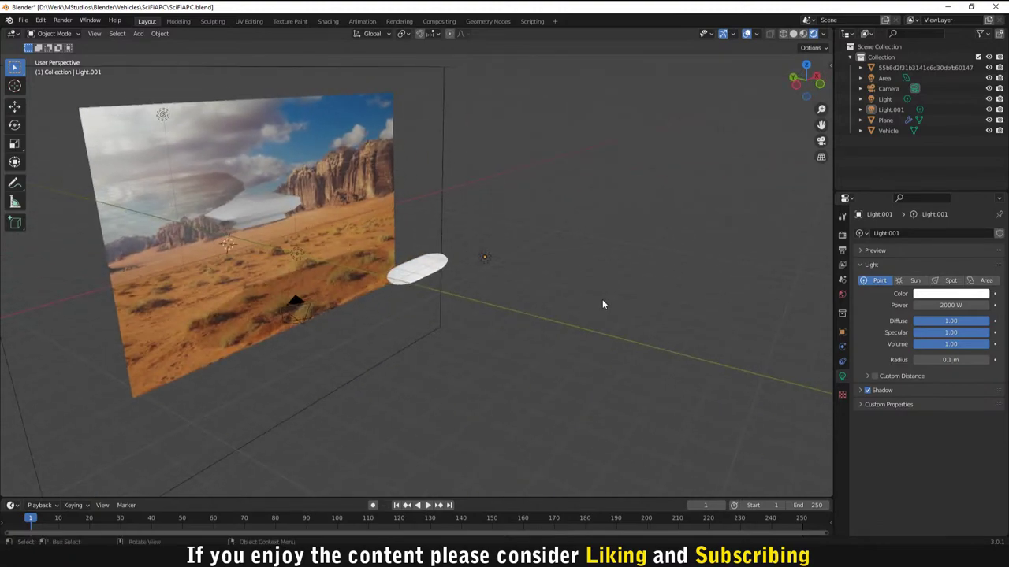
pyautogui.click(483, 258)
pyautogui.press('g')
pyautogui.press('z')
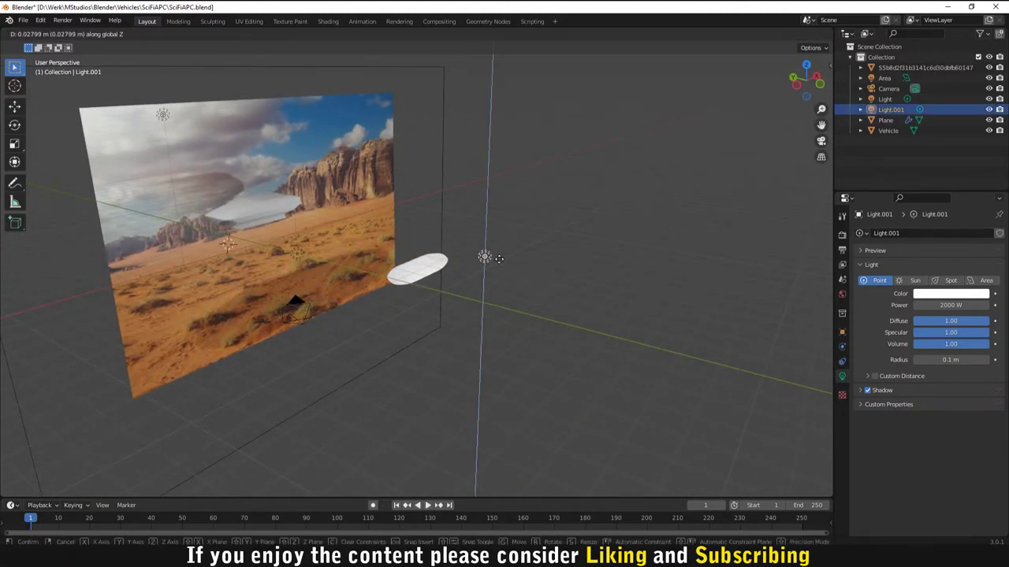
pyautogui.click(521, 249)
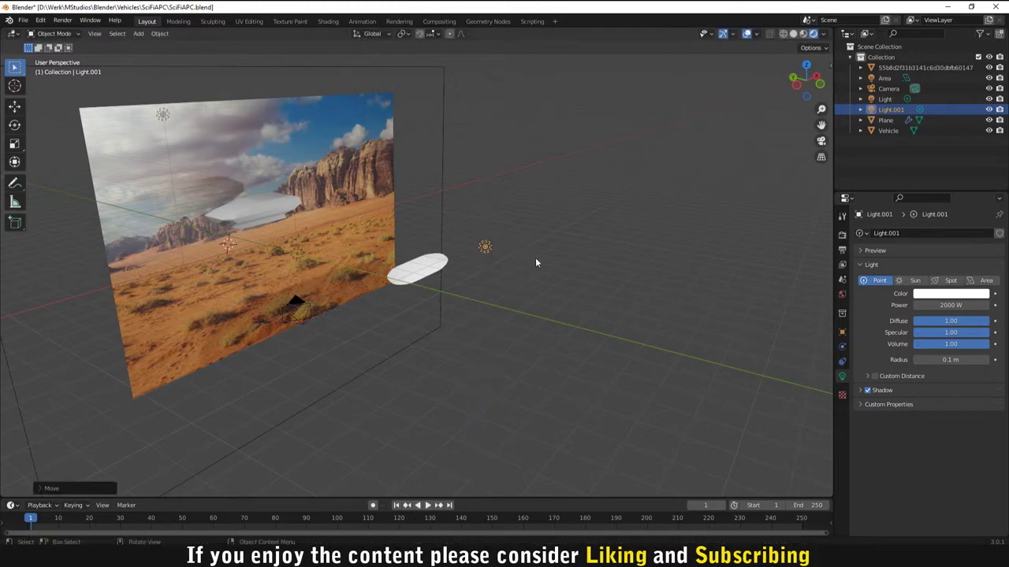
# Step: Reposition the light and raise it just above the end of the reflector plane
pyautogui.moveTo(535, 257); pyautogui.dragTo(384, 258, button='middle')
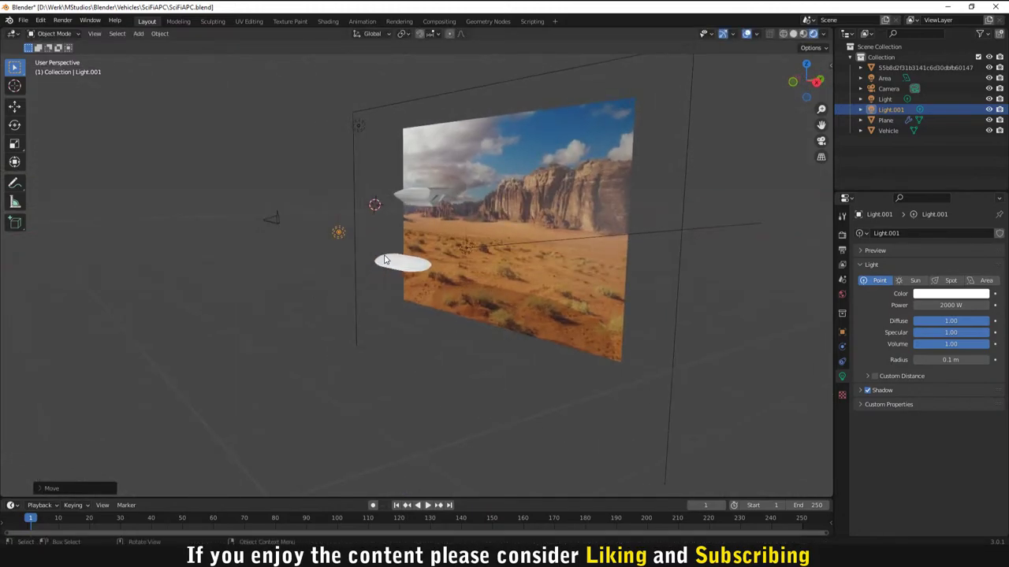
pyautogui.moveTo(465, 197); pyautogui.dragTo(490, 255, button='middle')
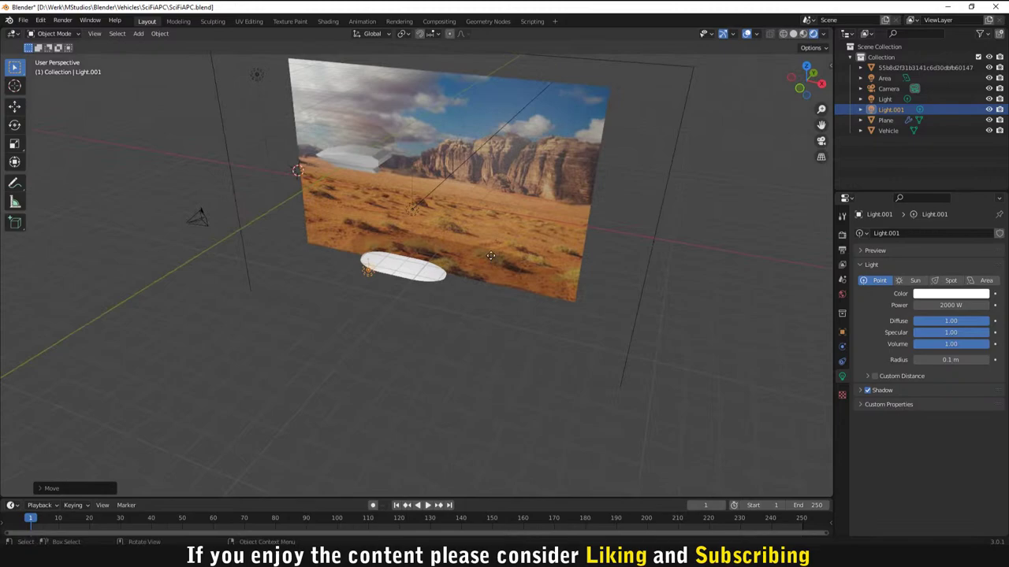
pyautogui.press('g')
pyautogui.click(438, 252)
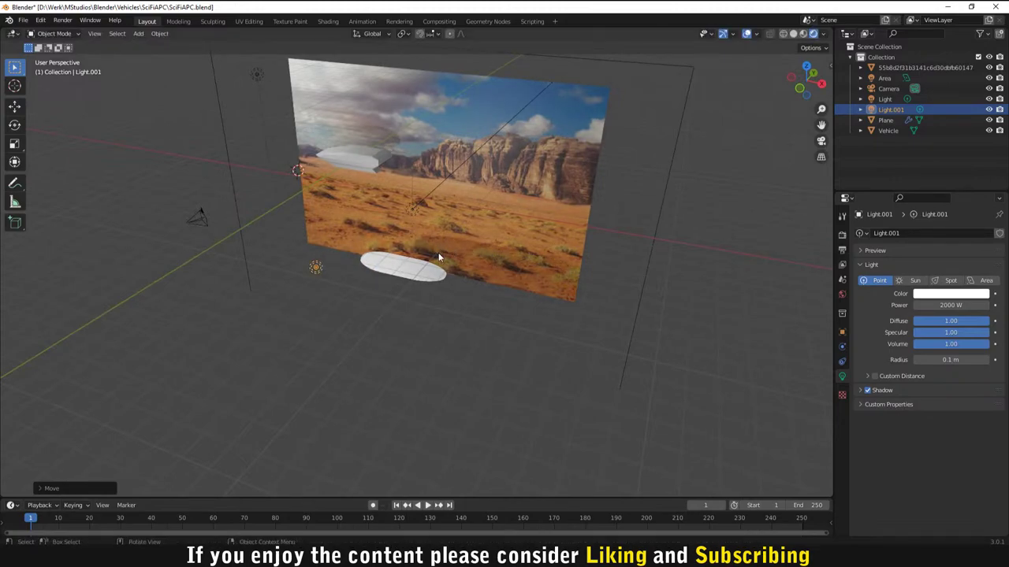
pyautogui.moveTo(438, 252); pyautogui.dragTo(494, 222, button='middle')
pyautogui.moveTo(396, 253); pyautogui.dragTo(446, 286, button='middle')
pyautogui.press('g')
pyautogui.press('z')
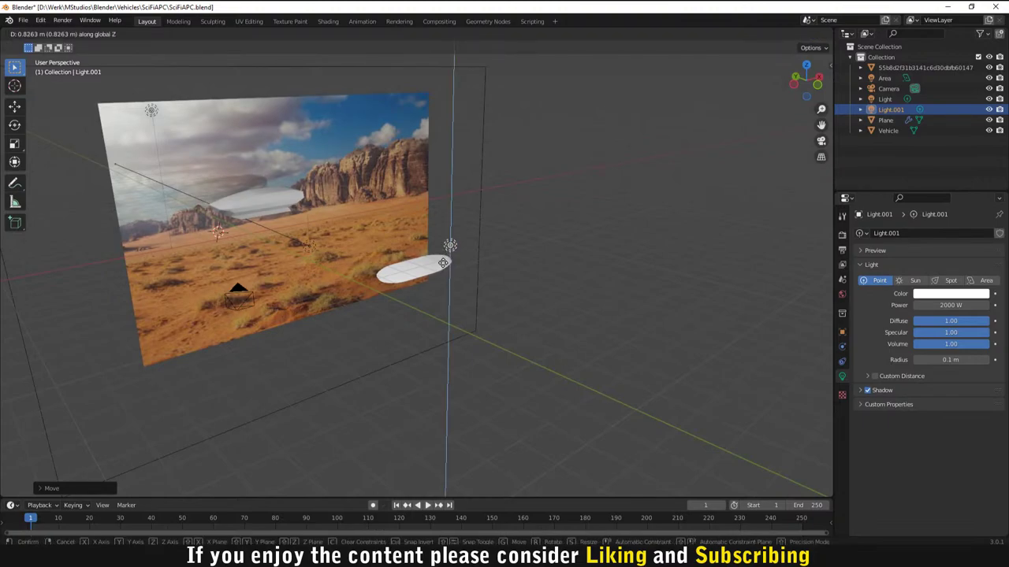
pyautogui.click(445, 274)
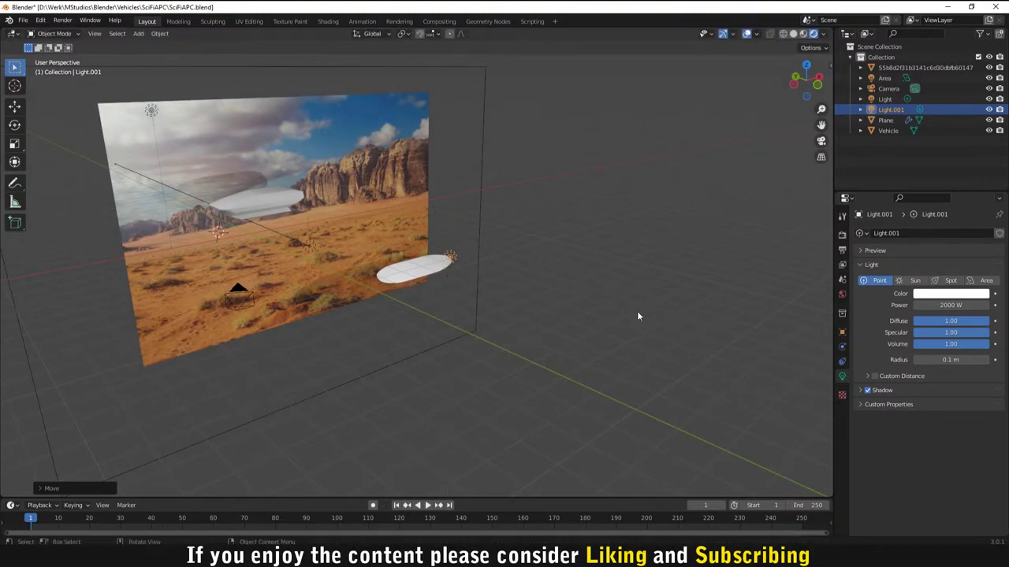
# Step: Lower the light's power to 1500 W, then to 100 W
pyautogui.click(937, 305)
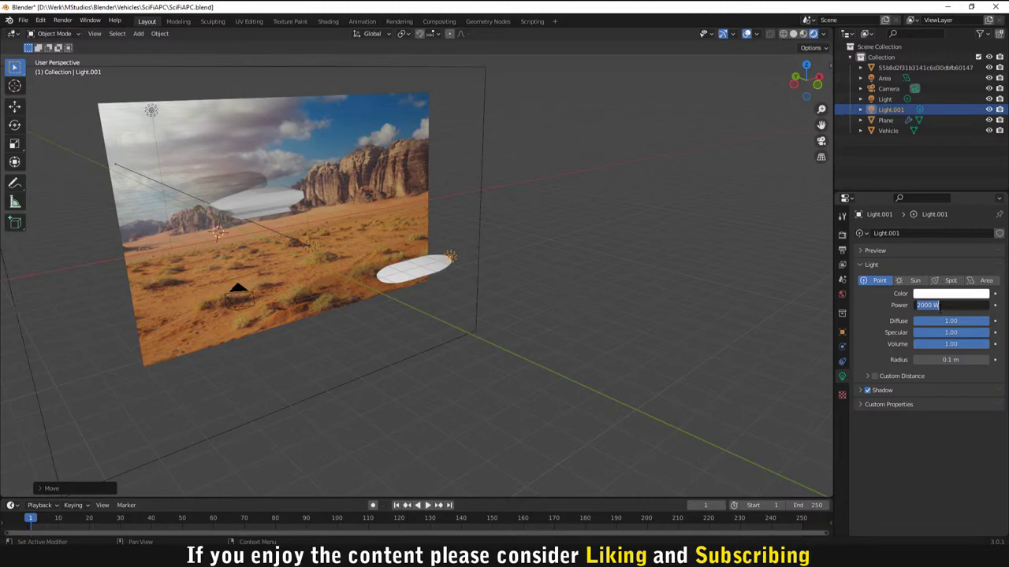
pyautogui.write('1500')
pyautogui.press('Return')
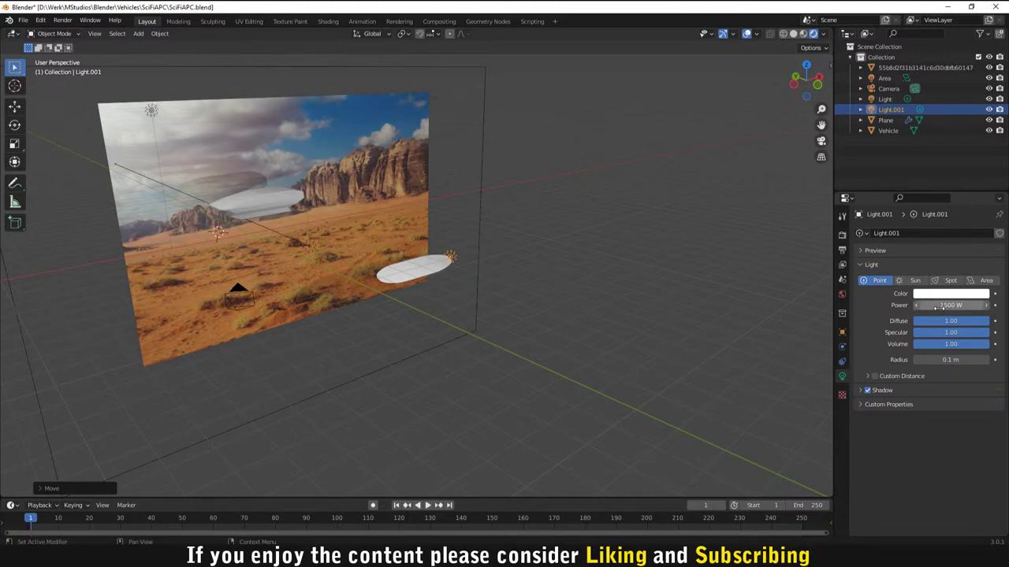
pyautogui.click(938, 306)
pyautogui.press('Return')
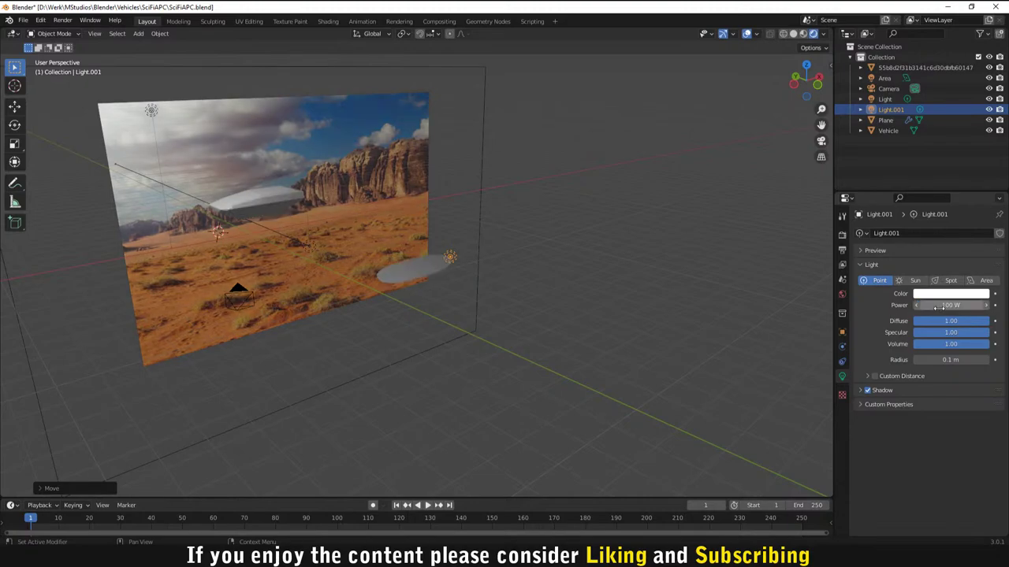
pyautogui.scroll(5, 732, 300)
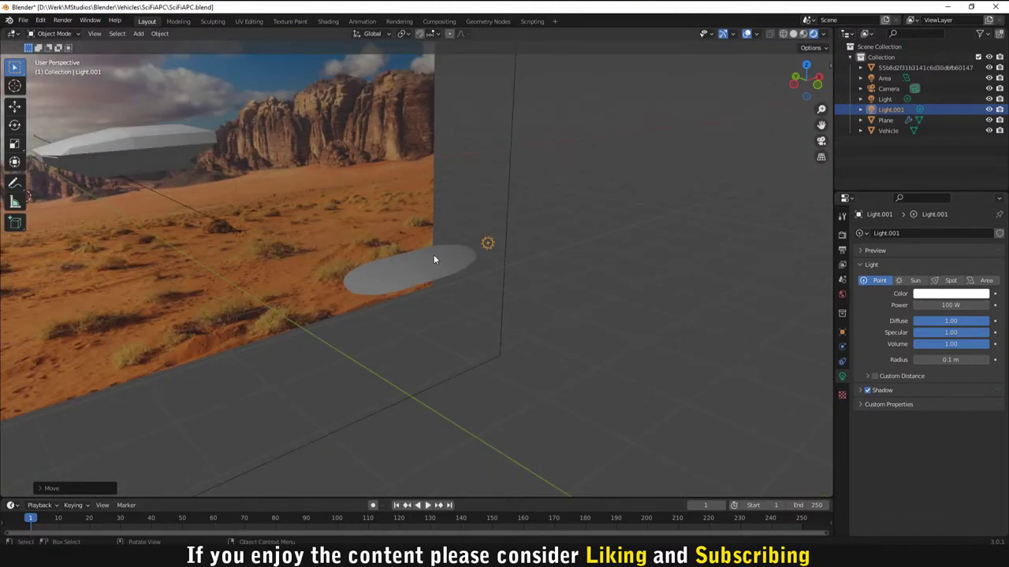
pyautogui.click(411, 284)
pyautogui.moveTo(411, 284); pyautogui.dragTo(552, 362, button='middle')
pyautogui.click(287, 392)
# Step: Expand the camera's Viewport Display and drag its Size up to 15 m
pyautogui.scroll(-3, 738, 347)
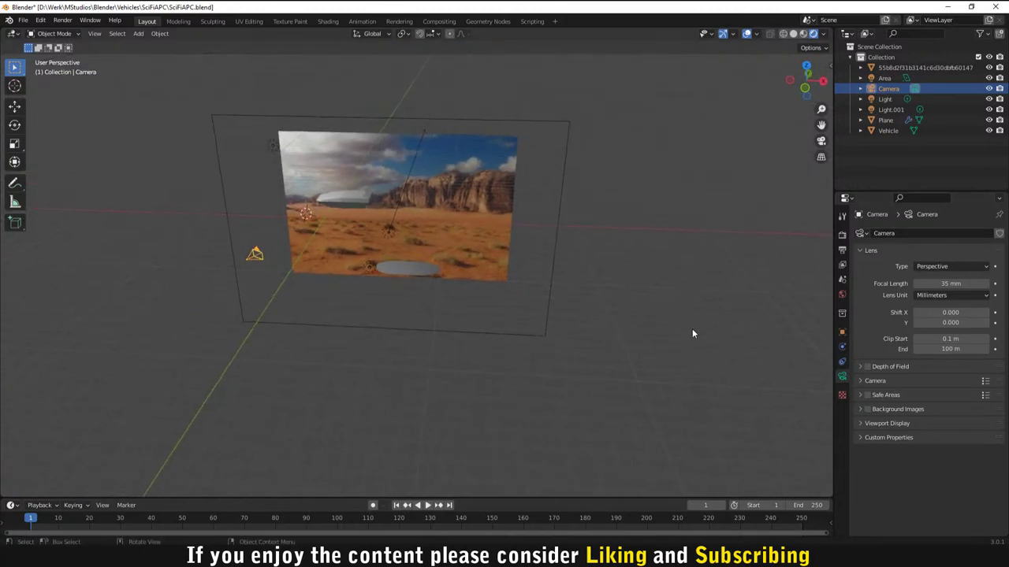
pyautogui.click(862, 424)
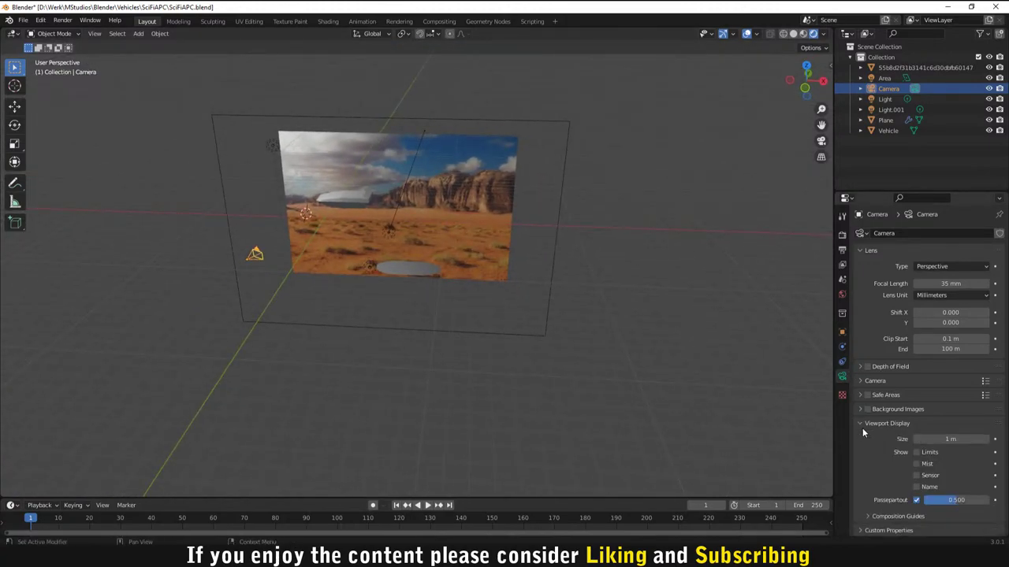
pyautogui.moveTo(950, 439); pyautogui.dragTo(977, 439)
pyautogui.scroll(-2, 781, 378)
pyautogui.scroll(-2, 531, 360)
pyautogui.moveTo(444, 310); pyautogui.dragTo(575, 362, button='middle')
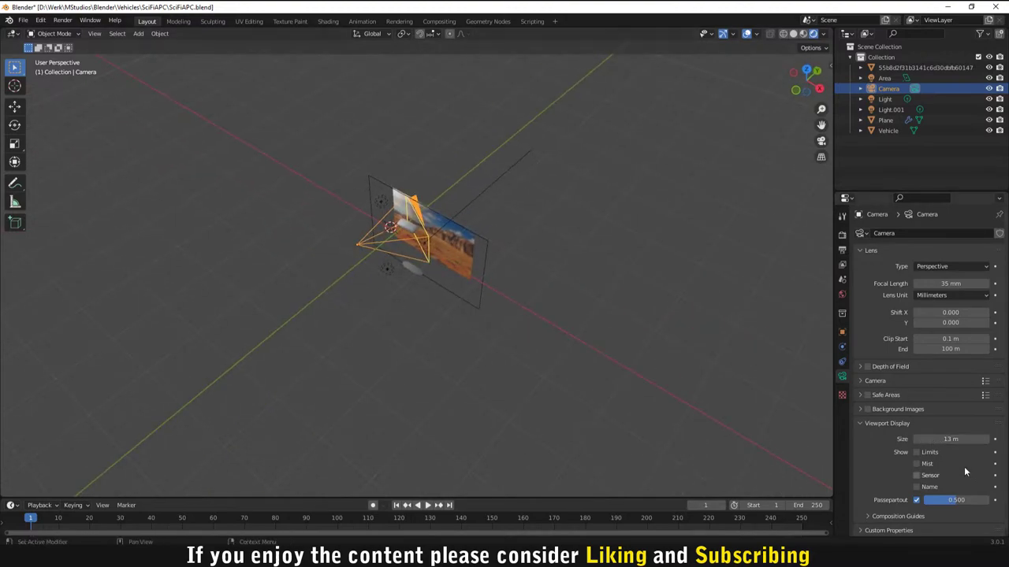
pyautogui.moveTo(950, 438); pyautogui.dragTo(977, 439)
pyautogui.moveTo(469, 317); pyautogui.dragTo(541, 319, button='middle')
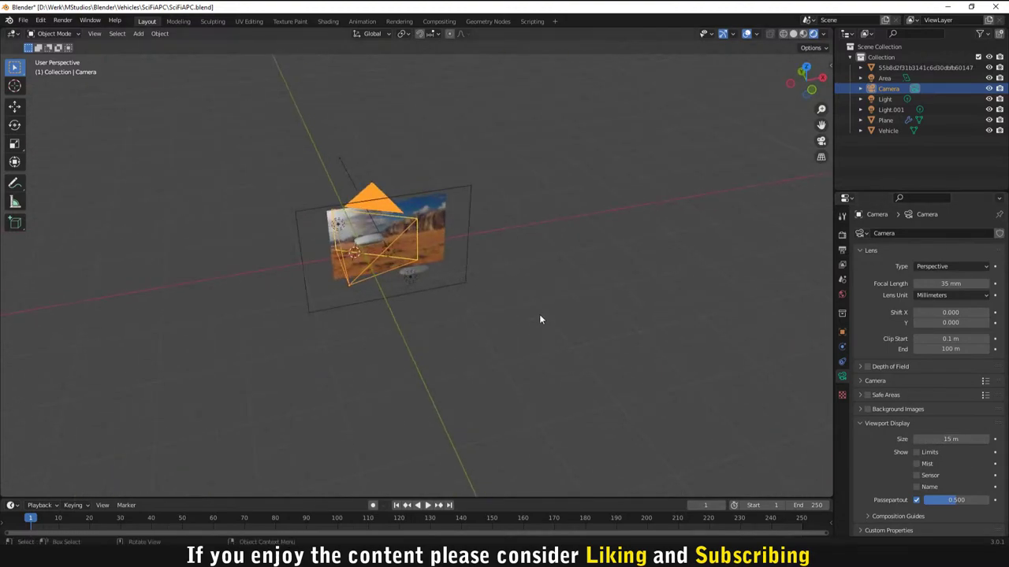
pyautogui.scroll(5, 539, 317)
pyautogui.click(408, 270)
pyautogui.moveTo(409, 270); pyautogui.dragTo(523, 297, button='middle')
# Step: Move the white reflector plane into place, shrink it, and shift it slightly left
pyautogui.press('g')
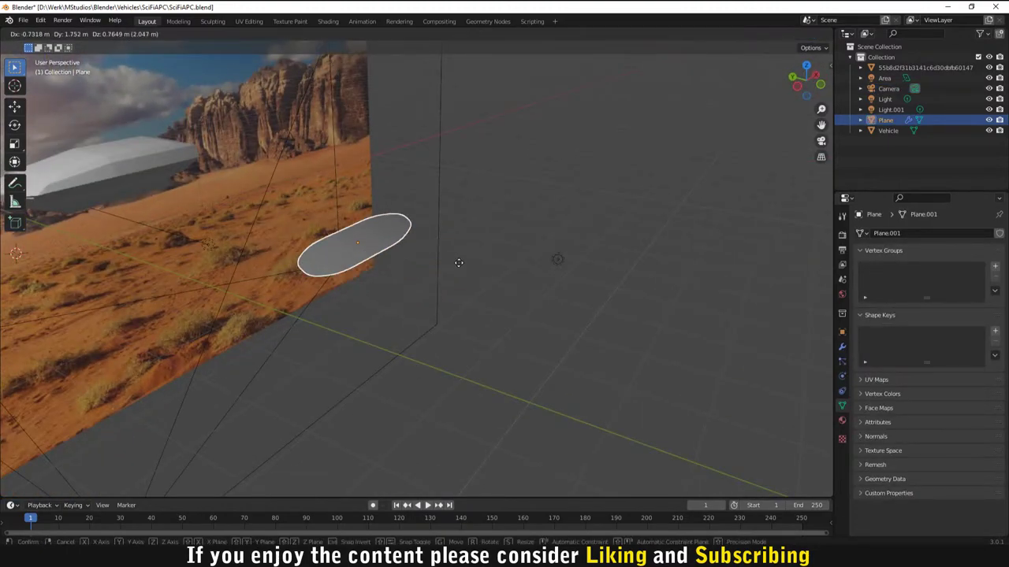
pyautogui.click(453, 265)
pyautogui.moveTo(439, 286); pyautogui.dragTo(453, 313, button='middle')
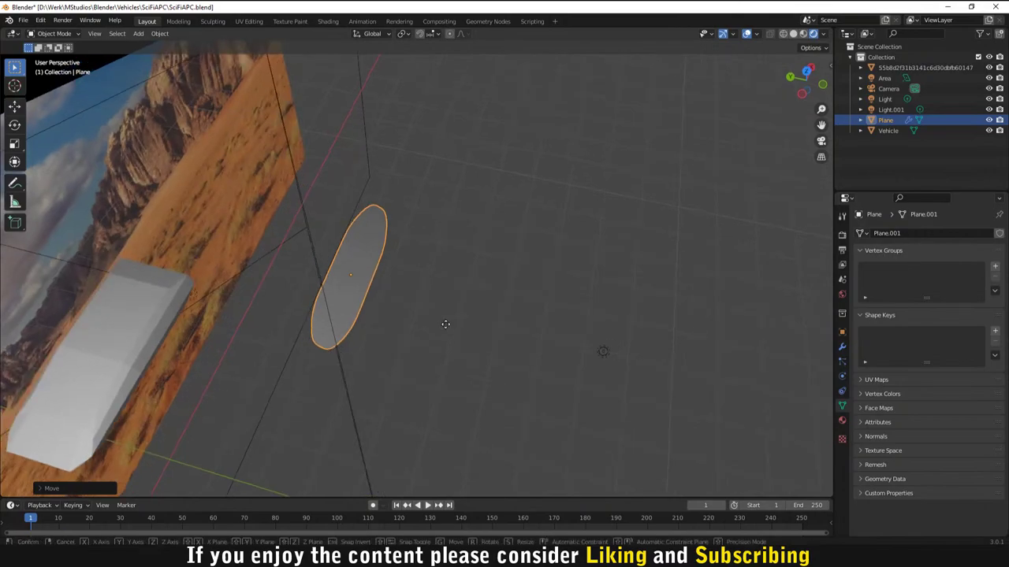
pyautogui.press('g')
pyautogui.click(457, 272)
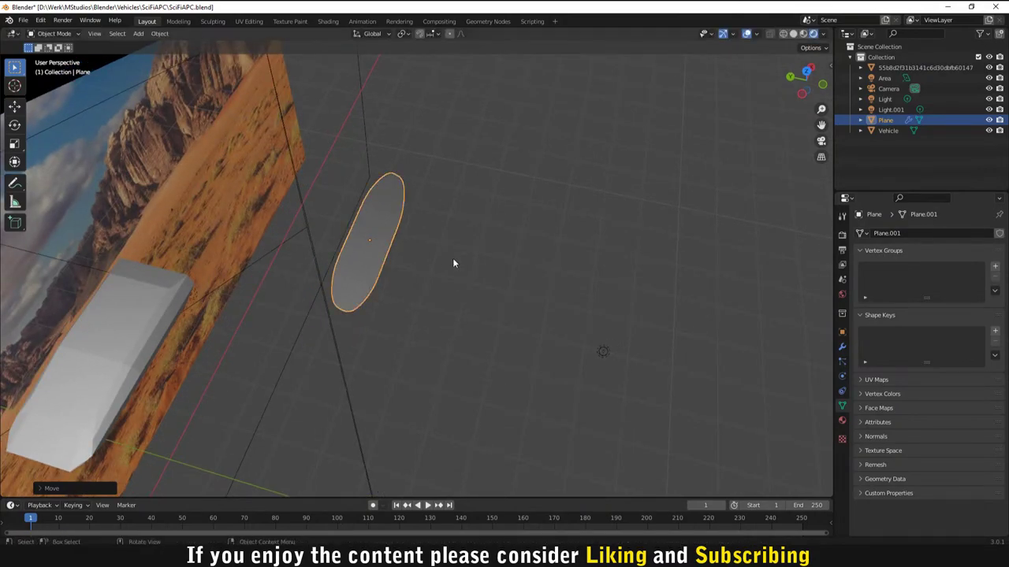
pyautogui.press('s')
pyautogui.click(435, 271)
pyautogui.moveTo(440, 279); pyautogui.dragTo(429, 238, button='middle')
pyautogui.press('g')
pyautogui.click(409, 236)
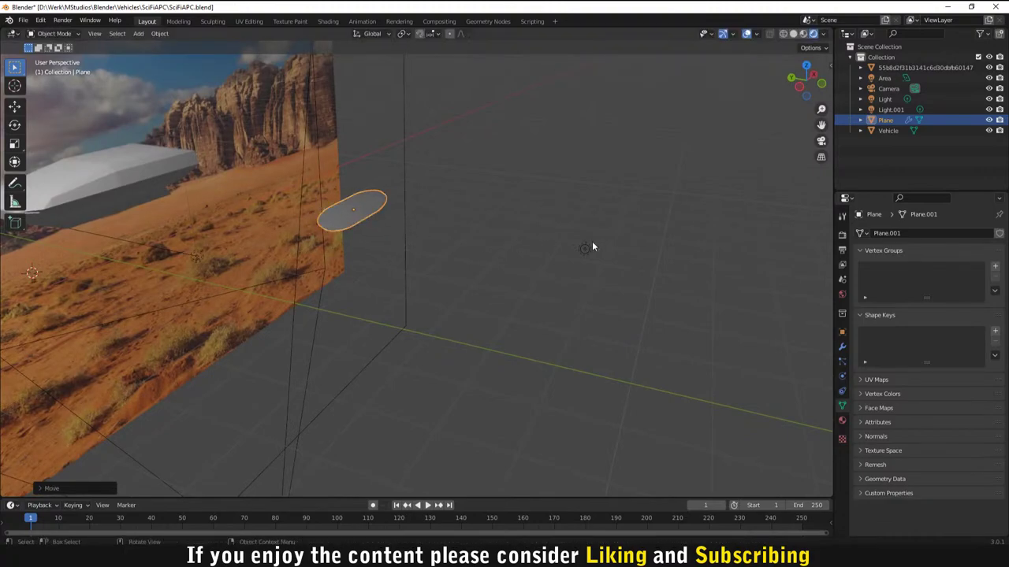
# Step: Move Light.001 along the Y axis to sit beside the reflector plane
pyautogui.click(583, 248)
pyautogui.press('g')
pyautogui.press('x')
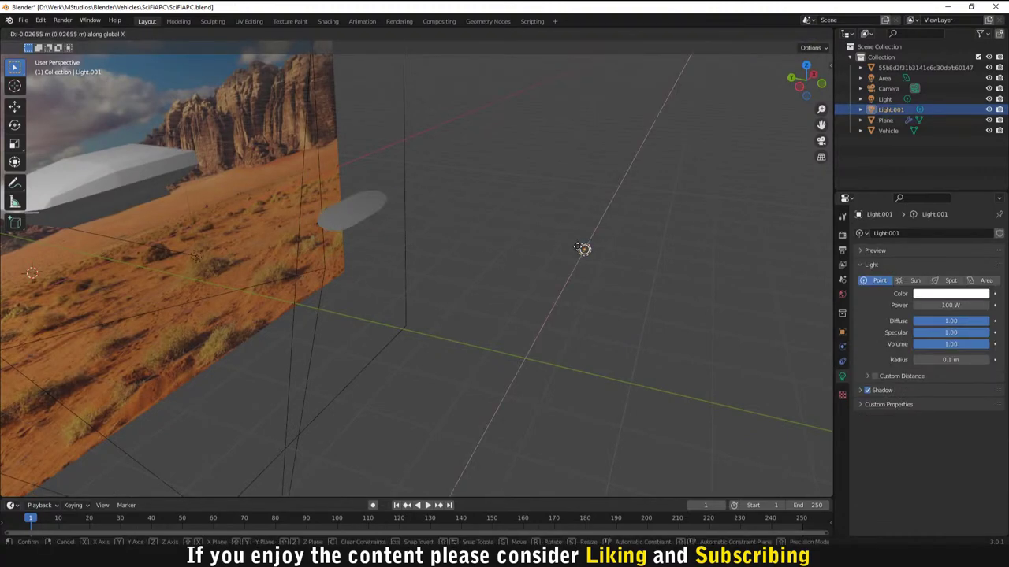
pyautogui.press('y')
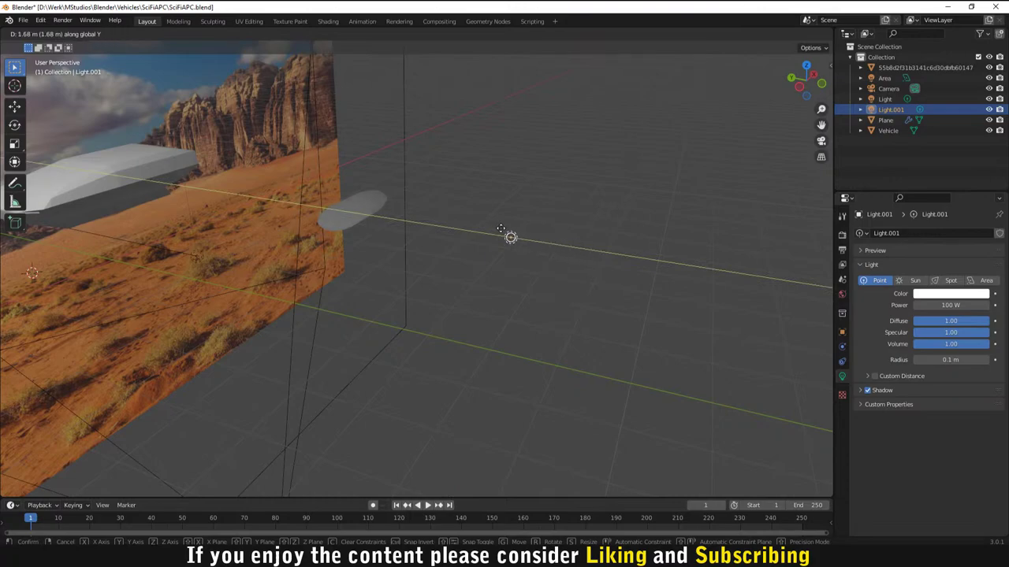
pyautogui.click(375, 209)
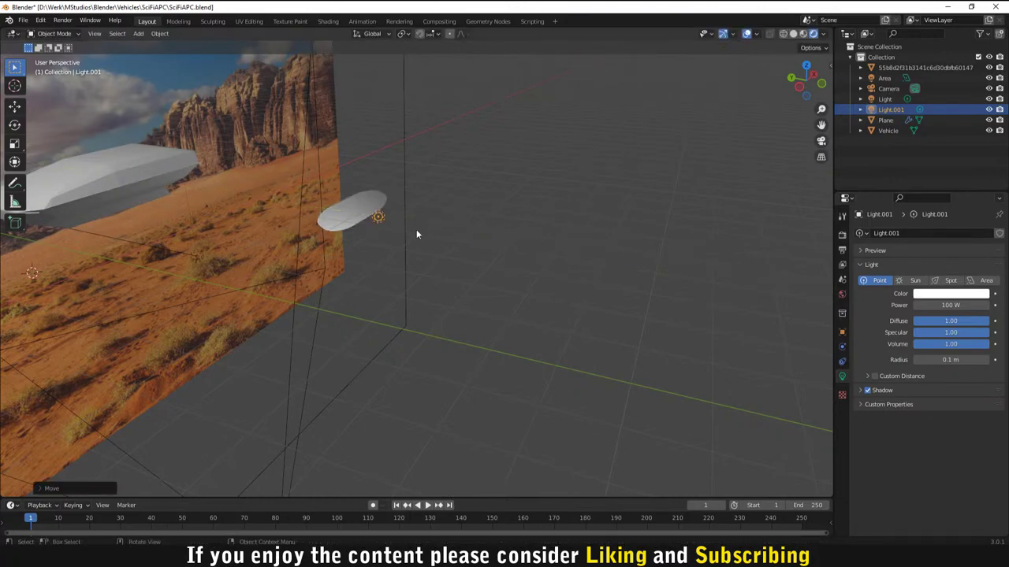
pyautogui.moveTo(417, 234); pyautogui.dragTo(359, 238, button='middle')
# Step: Nudge the reflector plane, then shift Light.001 along X and raise it along Z
pyautogui.click(327, 205)
pyautogui.press('g')
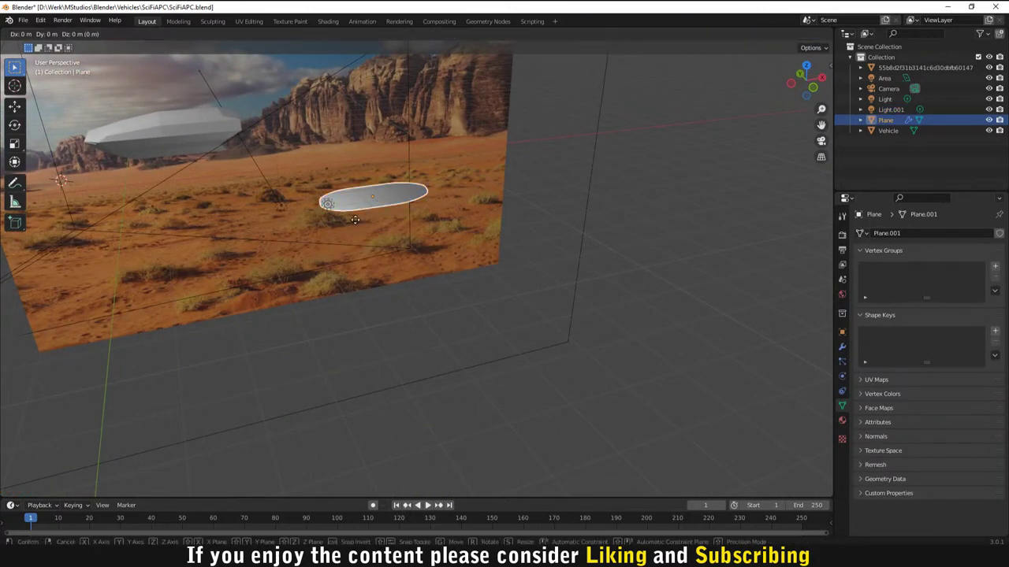
pyautogui.click(325, 206)
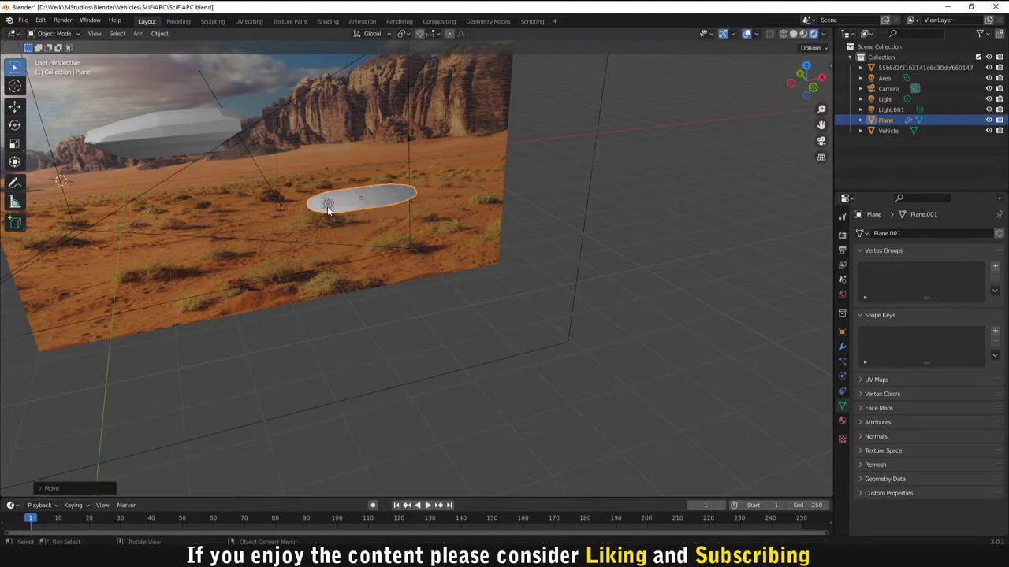
pyautogui.click(328, 207)
pyautogui.press('g')
pyautogui.press('x')
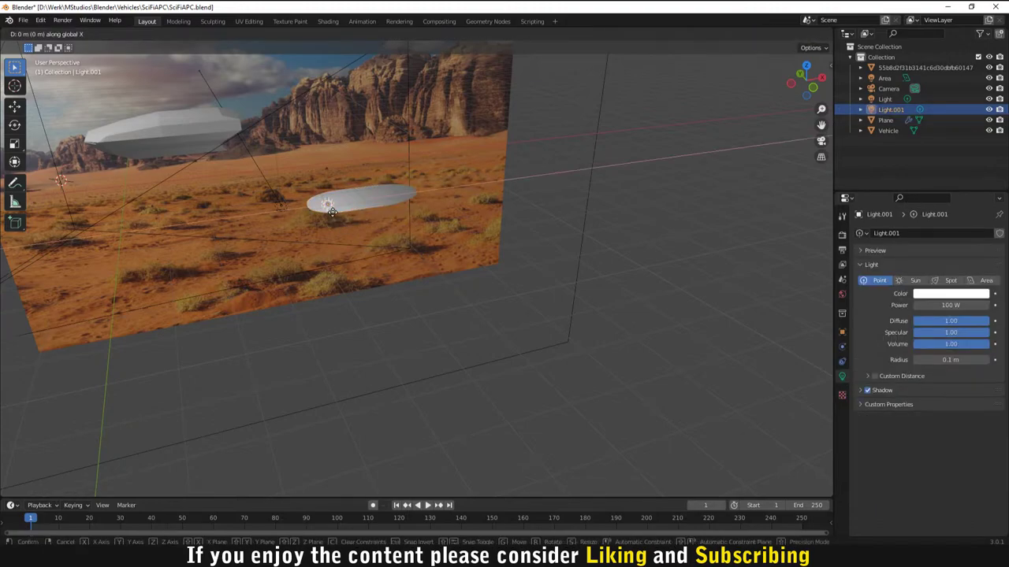
pyautogui.click(363, 216)
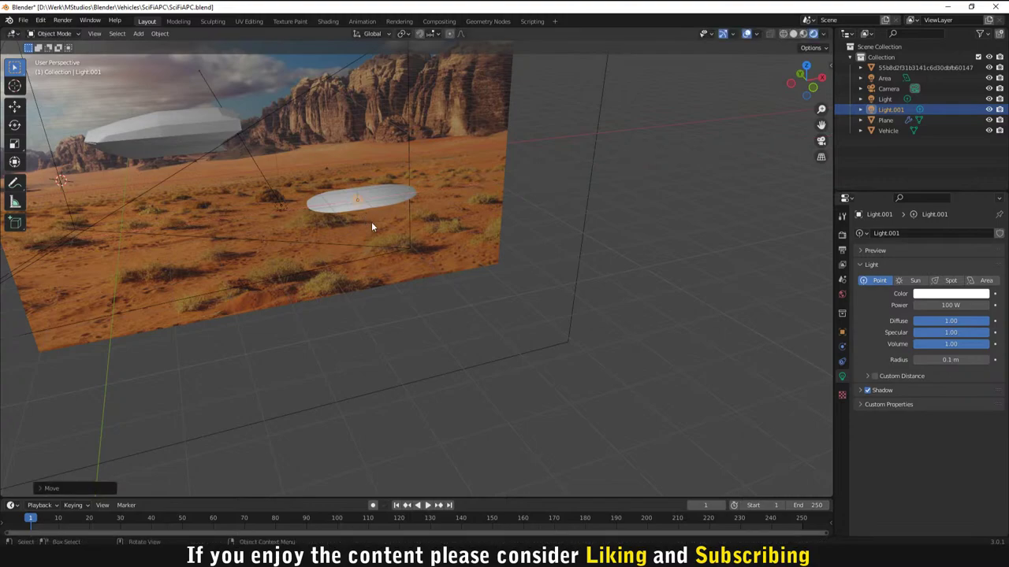
pyautogui.press('g')
pyautogui.press('z')
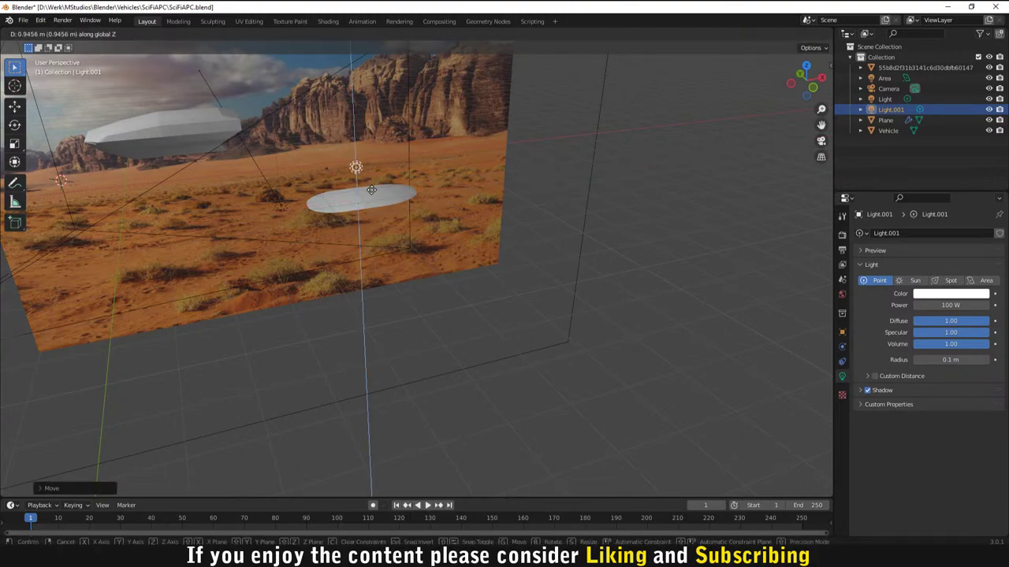
pyautogui.click(372, 193)
pyautogui.moveTo(372, 193); pyautogui.dragTo(527, 309, button='middle')
# Step: Render a preview with F12, close it, and reselect the reflector plane
pyautogui.scroll(-5, 528, 309)
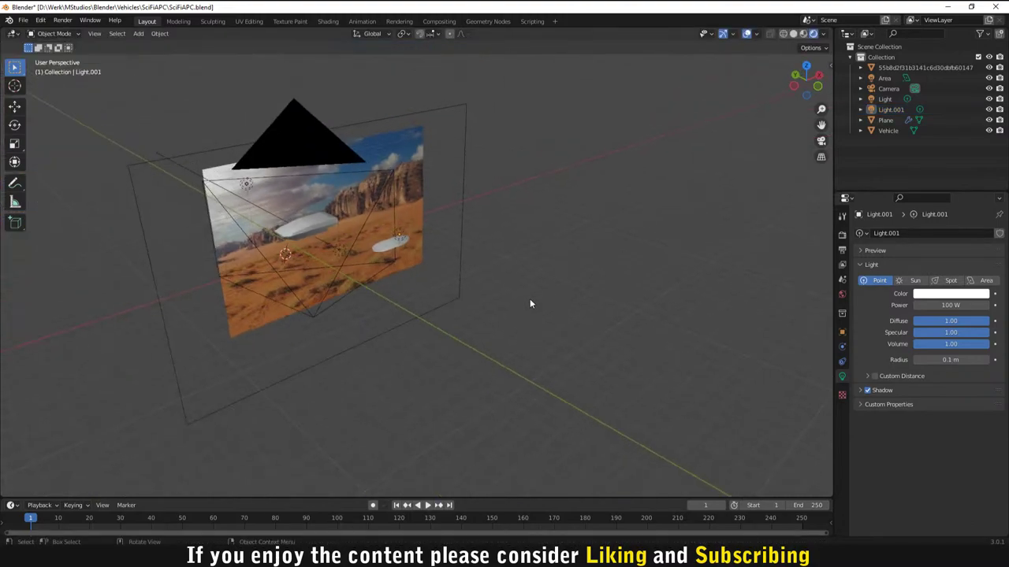
pyautogui.press('F12')
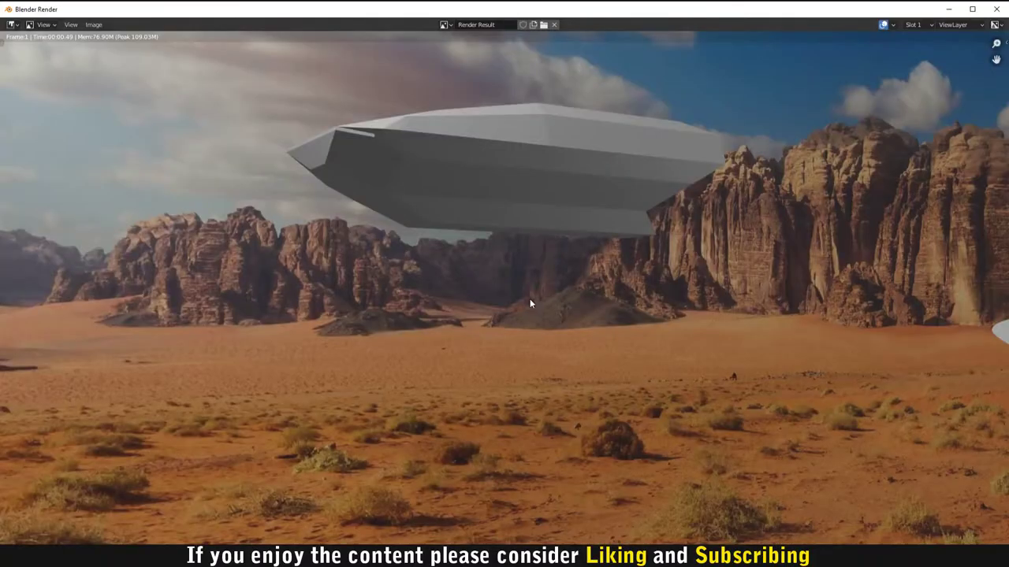
pyautogui.press('Escape')
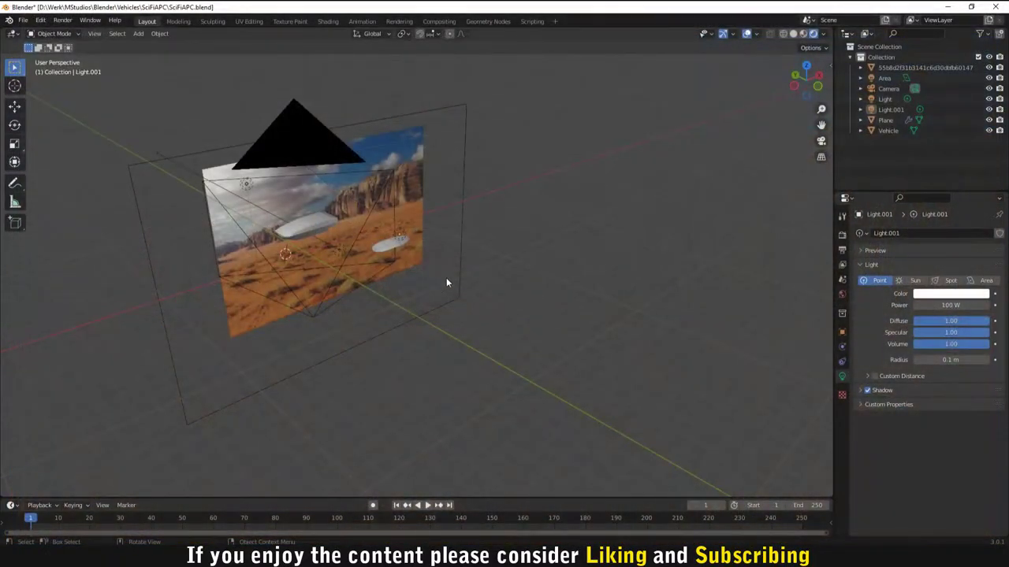
pyautogui.click(378, 250)
pyautogui.scroll(3, 415, 252)
# Step: Lower the reflector plane, then set Light.001's power to 1000 W and then 500 W
pyautogui.press('g')
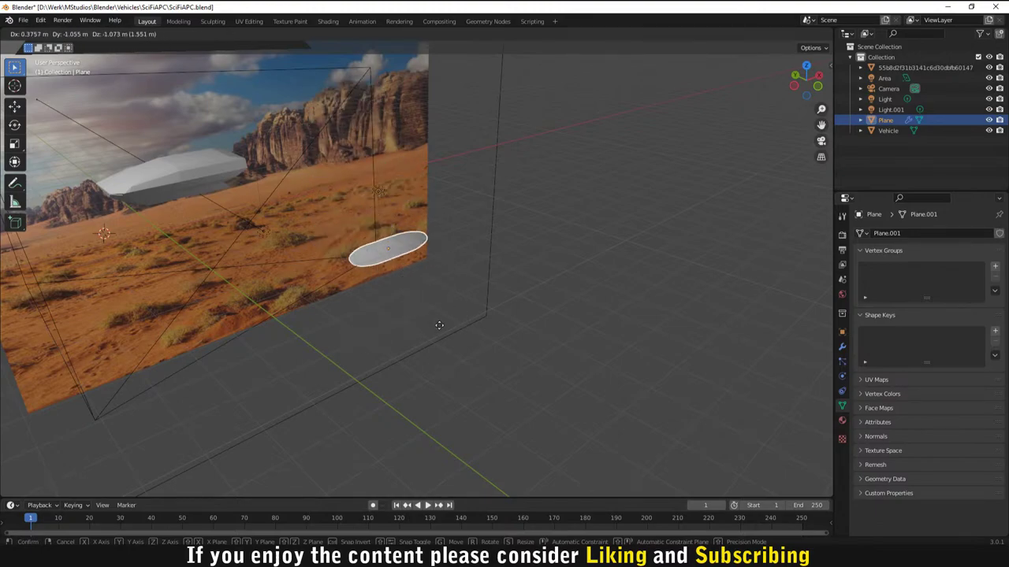
pyautogui.click(432, 254)
pyautogui.click(379, 192)
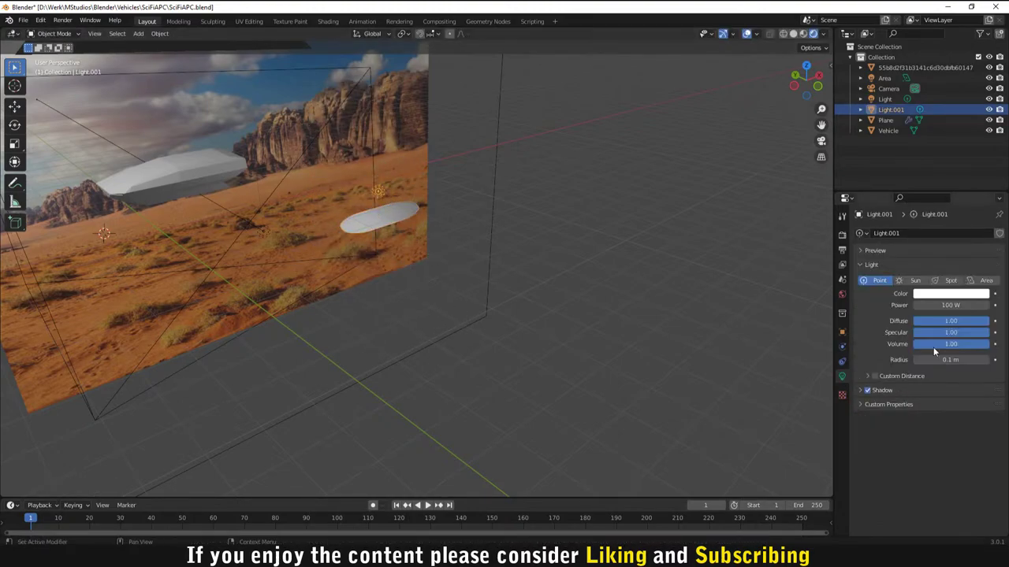
pyautogui.doubleClick(949, 305)
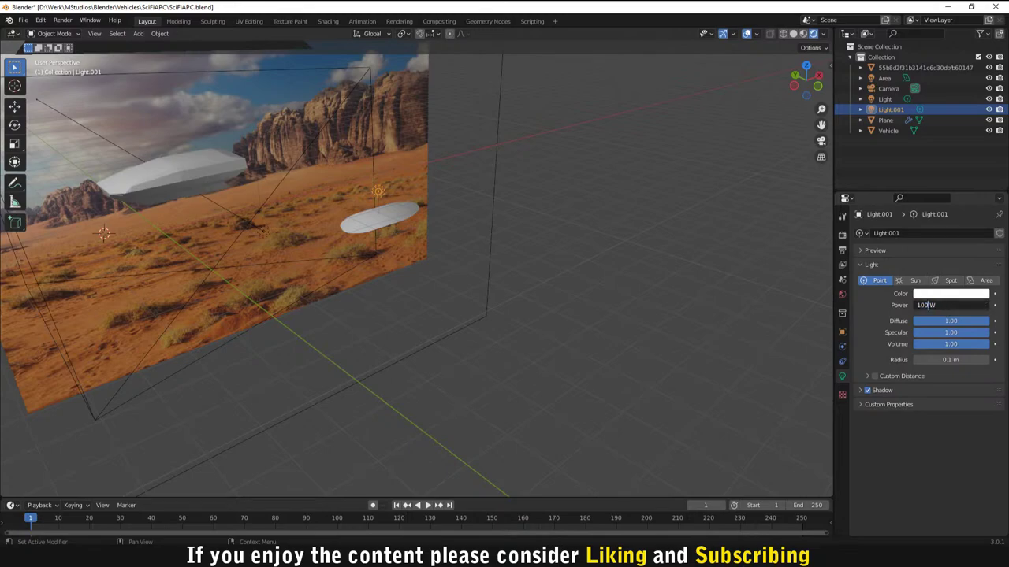
pyautogui.write('0')
pyautogui.press('Return')
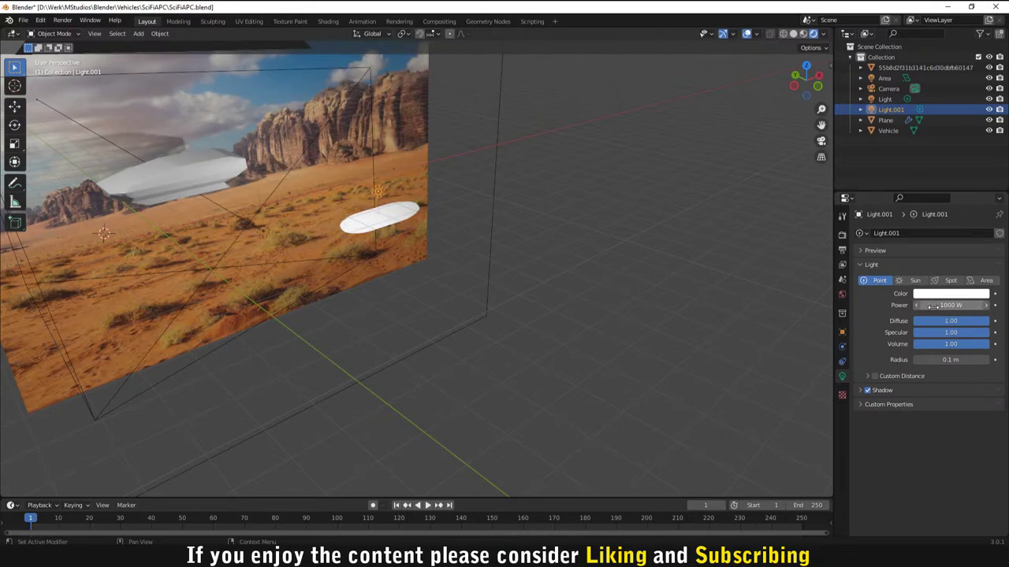
pyautogui.doubleClick(933, 305)
pyautogui.write('500')
pyautogui.press('Return')
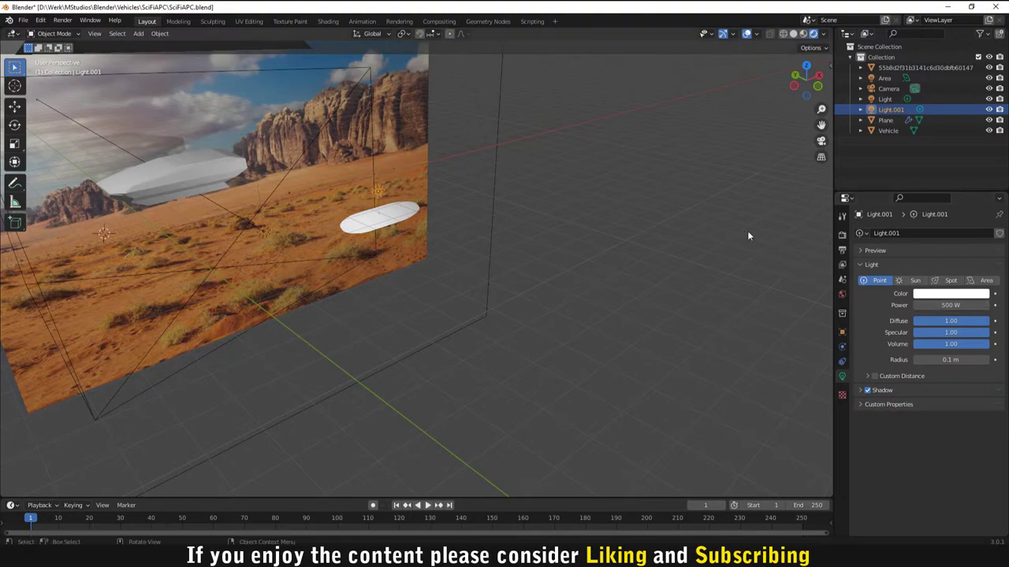
# Step: Shift the capsule-shaped reflector plane up and left and shrink it further
pyautogui.moveTo(746, 230); pyautogui.dragTo(313, 236, button='middle')
pyautogui.click(319, 230)
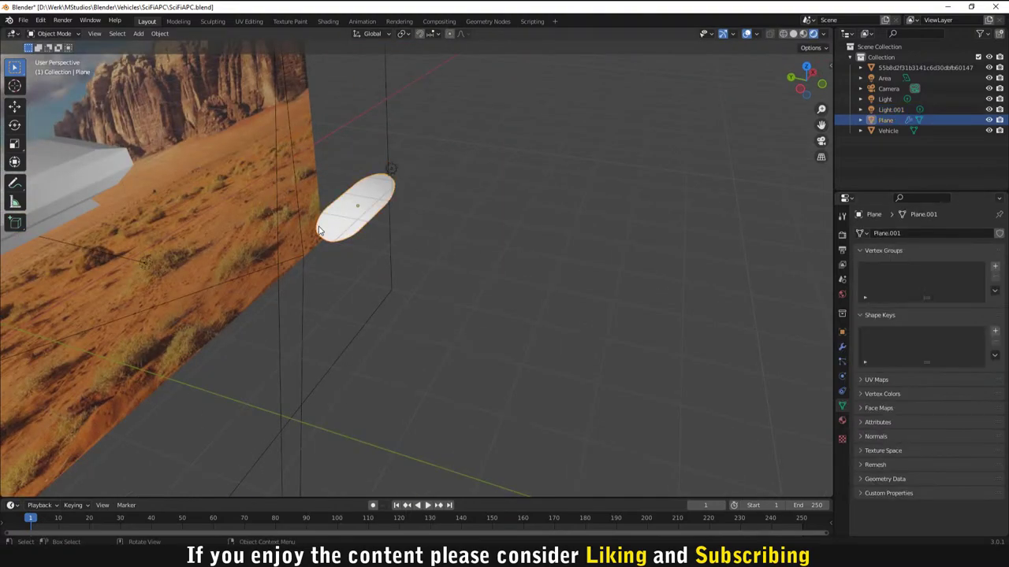
pyautogui.moveTo(319, 230); pyautogui.dragTo(314, 217)
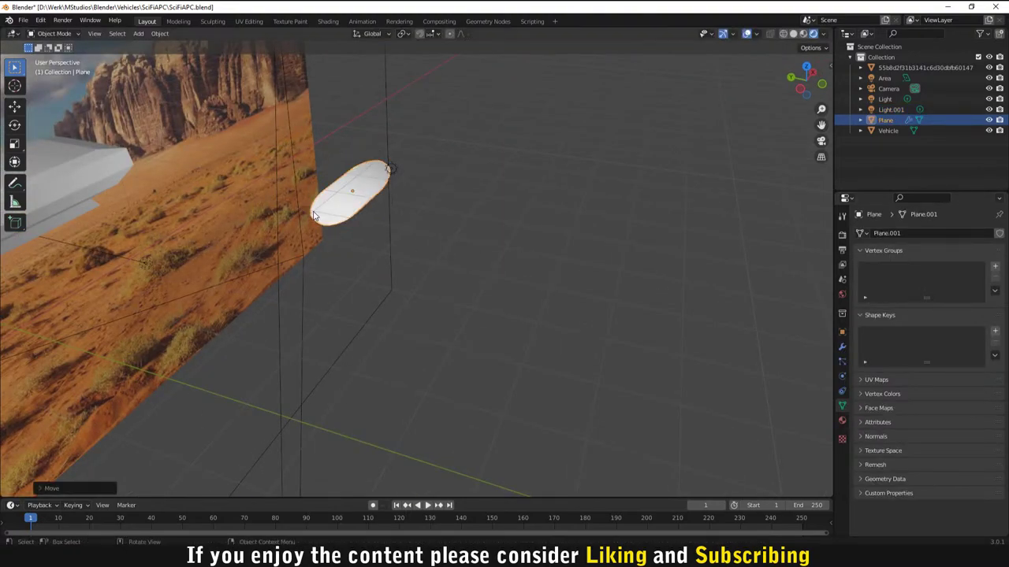
pyautogui.click(388, 169)
pyautogui.click(360, 189)
pyautogui.press('s')
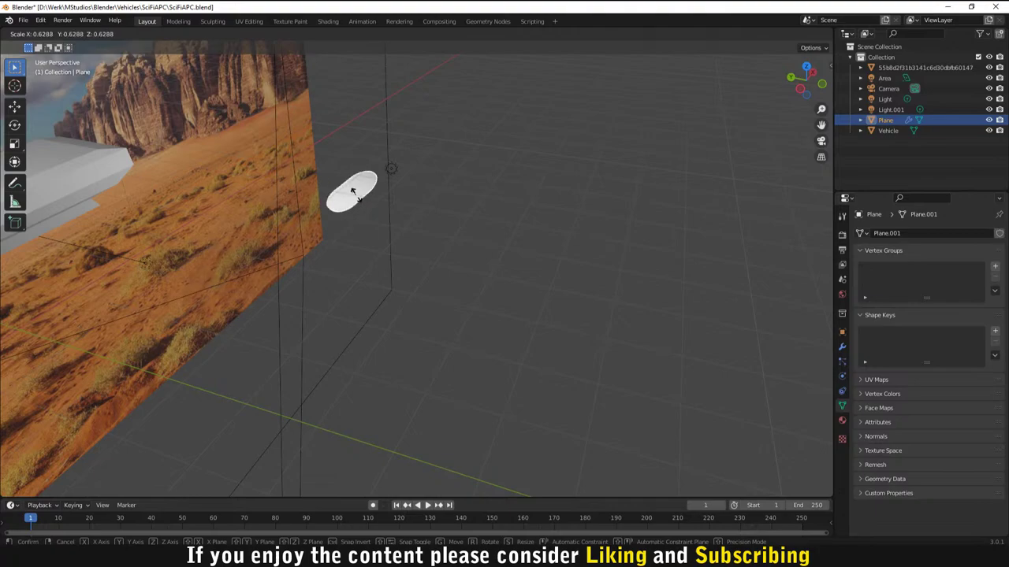
pyautogui.click(357, 199)
pyautogui.moveTo(357, 198); pyautogui.dragTo(439, 246, button='middle')
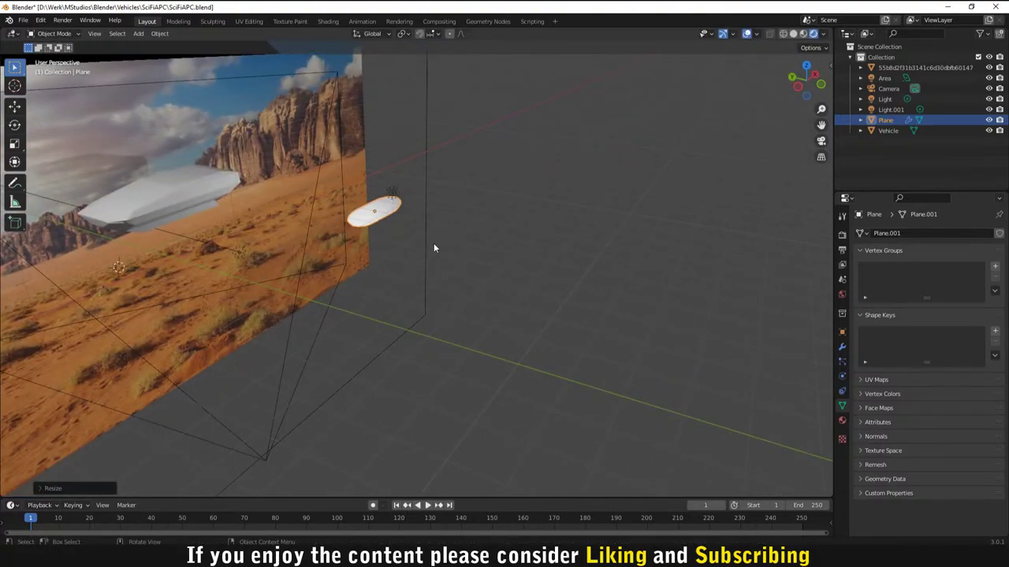
# Step: Move Light.001 to a new position and render the scene with F12
pyautogui.click(398, 195)
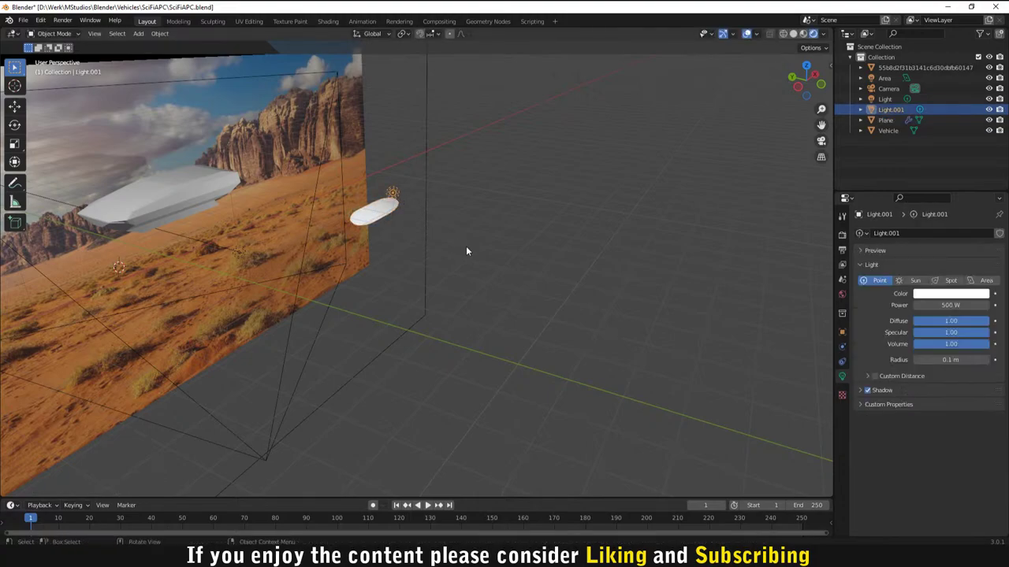
pyautogui.moveTo(466, 246); pyautogui.dragTo(502, 266, button='middle')
pyautogui.press('g')
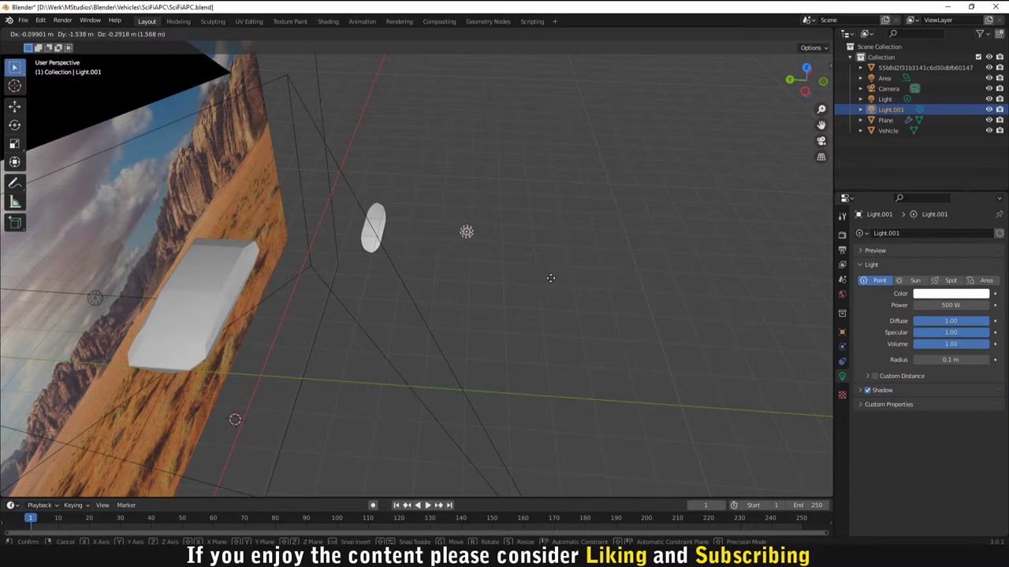
pyautogui.click(522, 255)
pyautogui.moveTo(529, 270); pyautogui.dragTo(501, 251, button='middle')
pyautogui.press('F12')
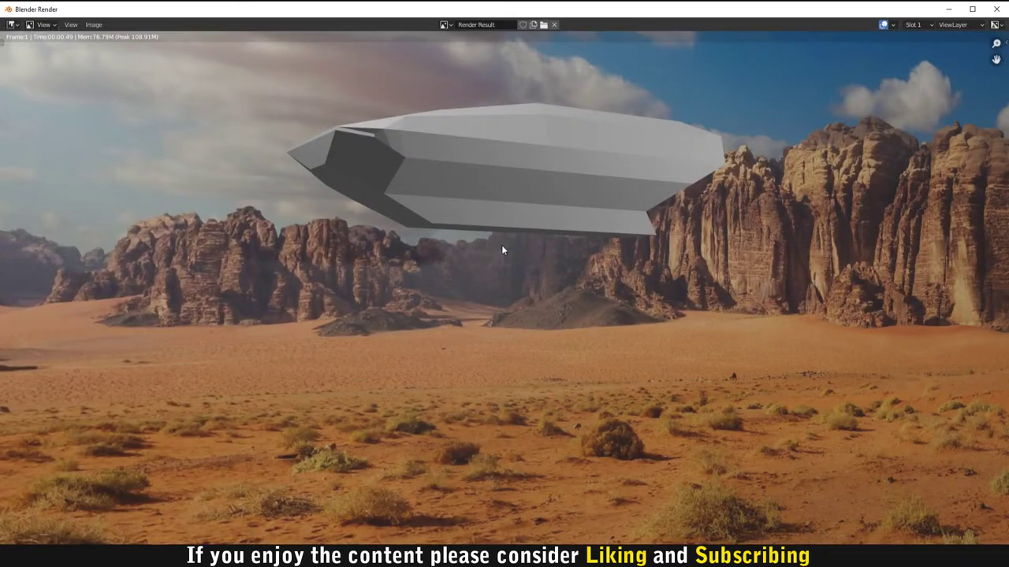
# Step: Close the render and move Light.001 about 1.71 m down along Z
pyautogui.scroll(-4, 496, 246)
pyautogui.scroll(2, 444, 270)
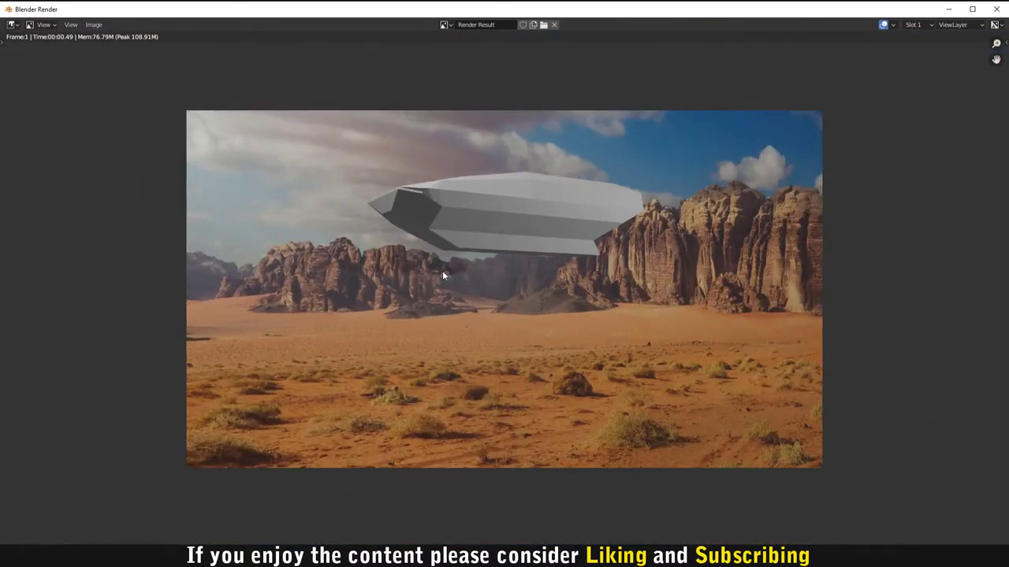
pyautogui.press('Escape')
pyautogui.moveTo(489, 192); pyautogui.dragTo(329, 182, button='middle')
pyautogui.scroll(3, 429, 189)
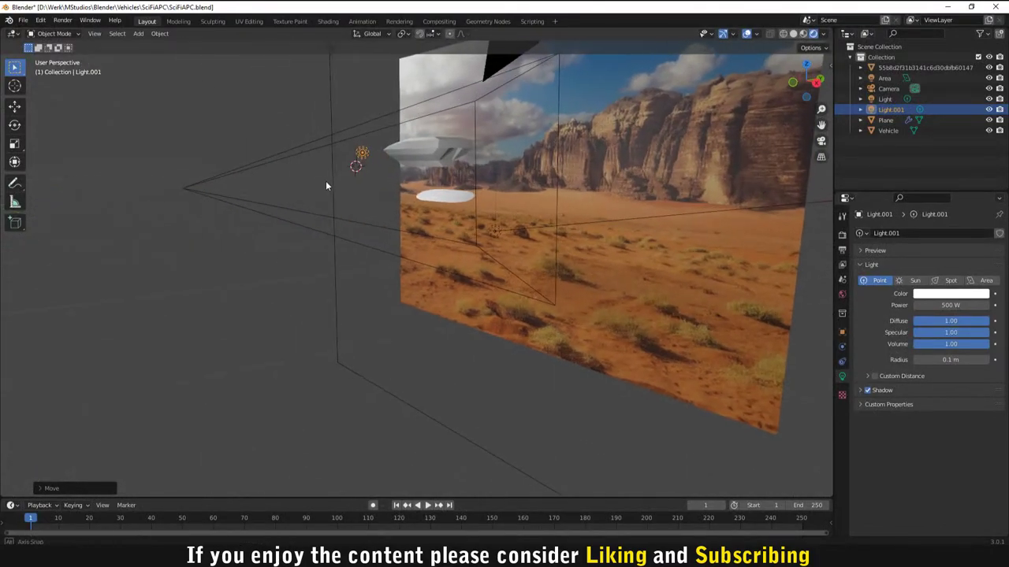
pyautogui.click(361, 158)
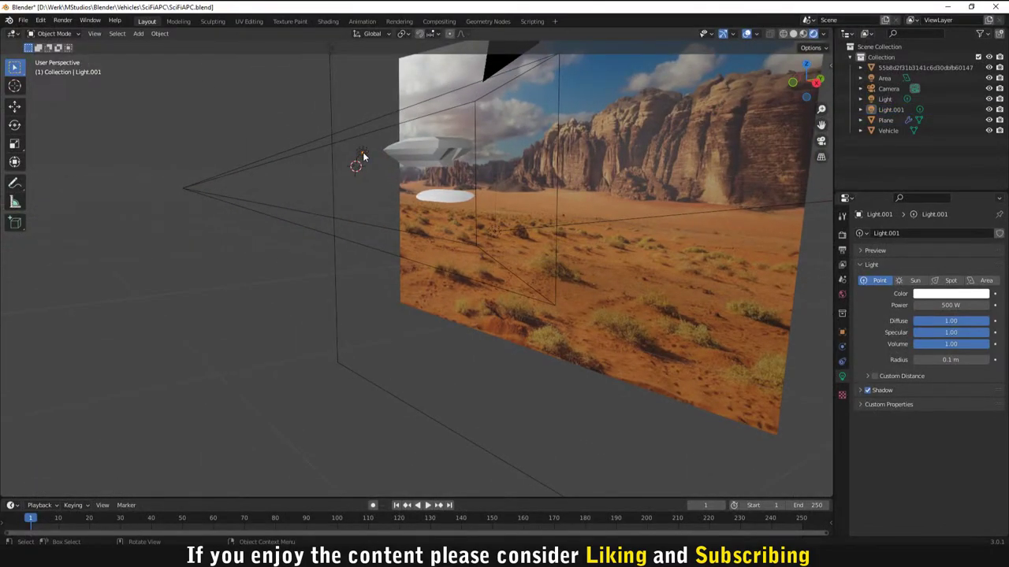
pyautogui.click(363, 156)
pyautogui.press('g')
pyautogui.press('z')
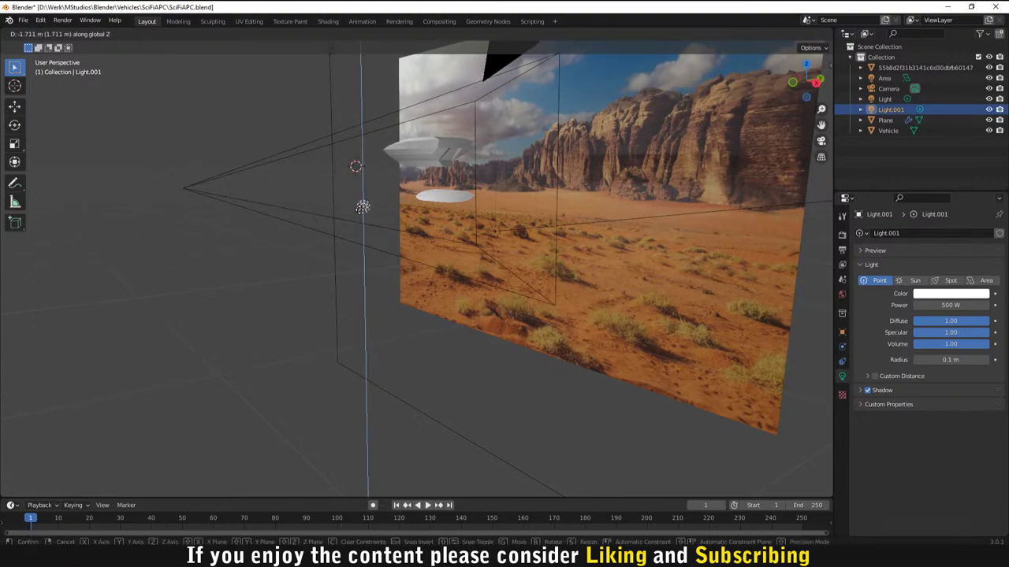
pyautogui.click(366, 208)
# Step: Lower the reflector plane along Z and switch to the camera view to check framing
pyautogui.click(446, 198)
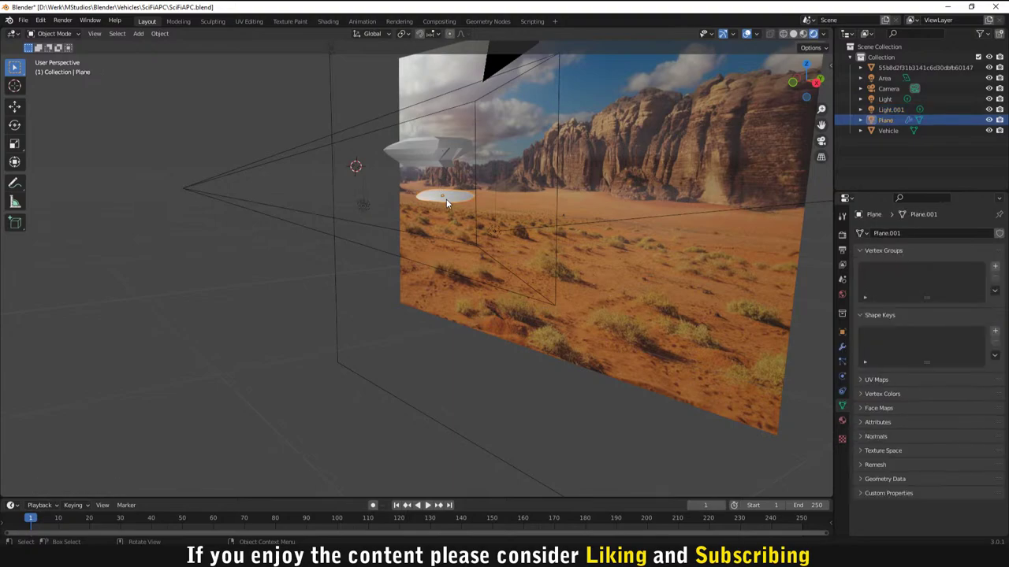
pyautogui.press('g')
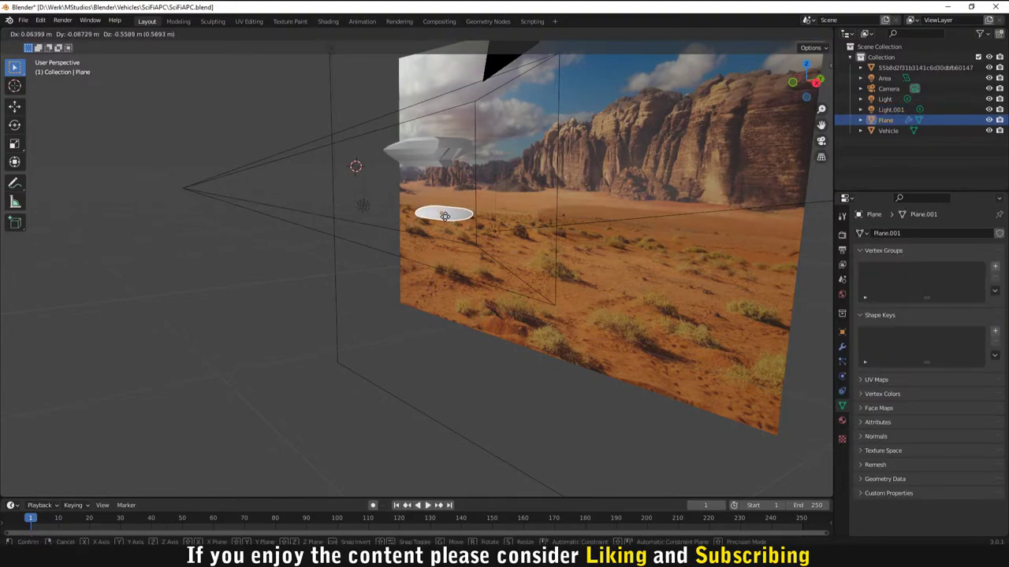
pyautogui.press('z')
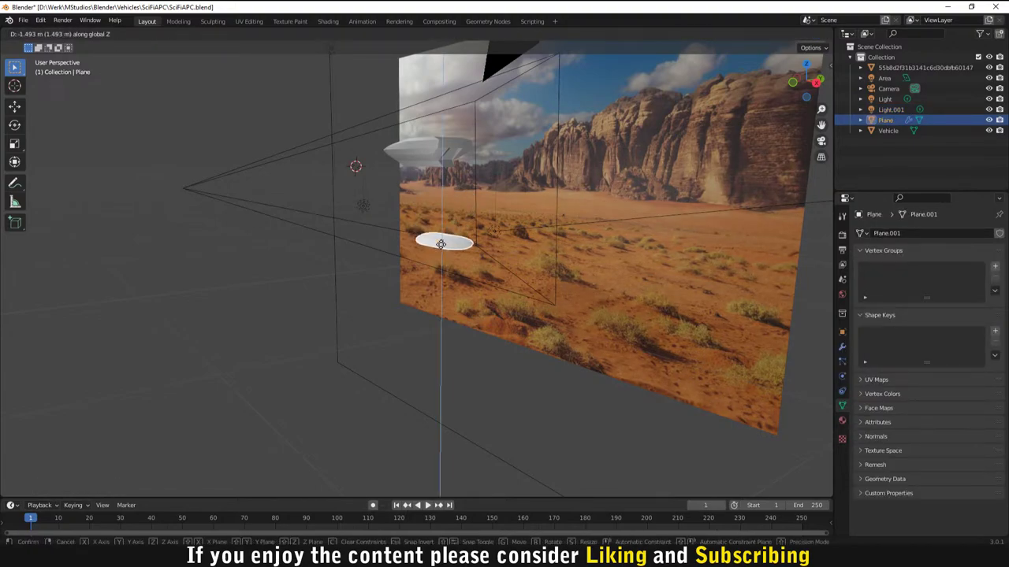
pyautogui.click(441, 249)
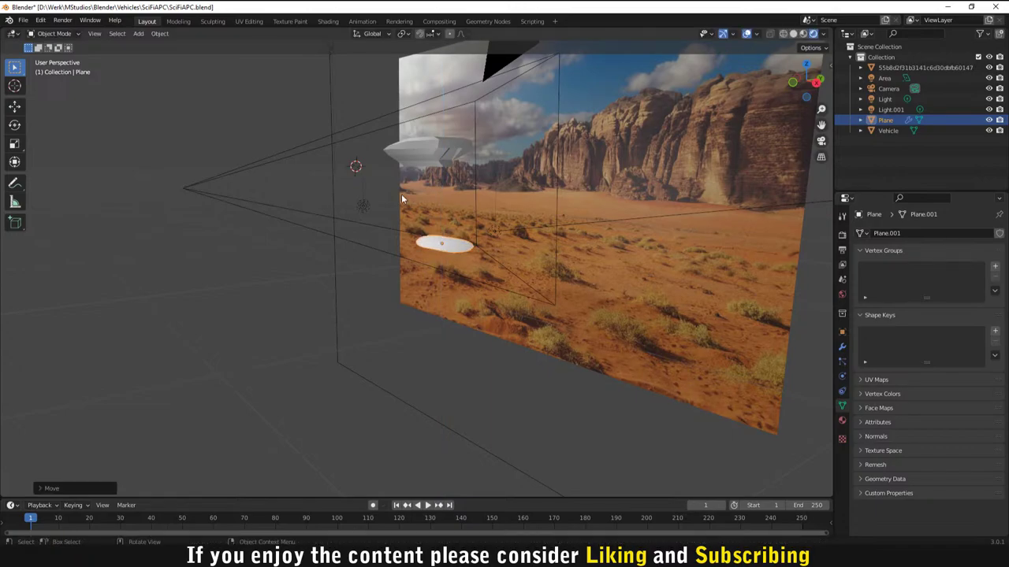
pyautogui.click(387, 207)
pyautogui.click(454, 254)
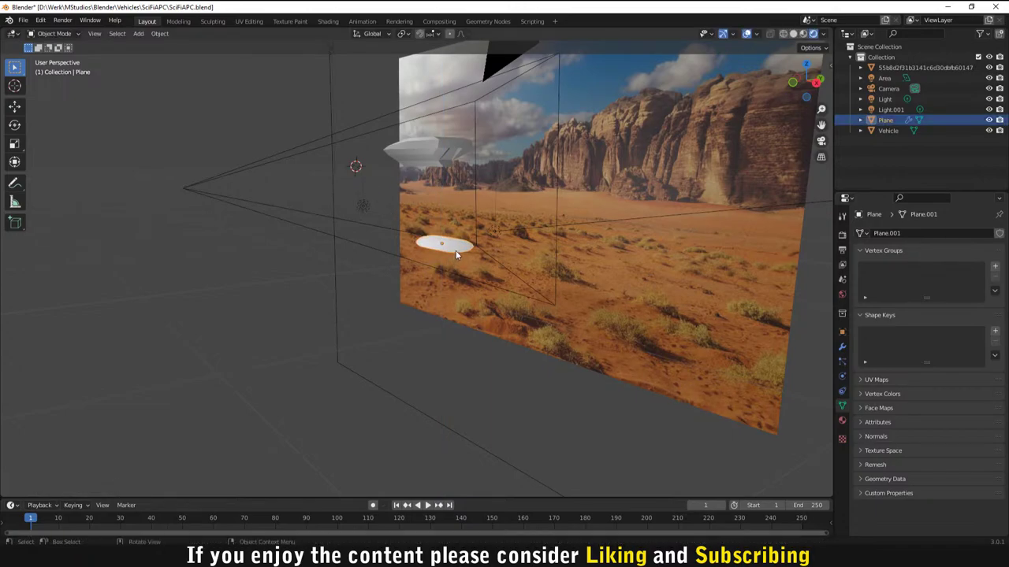
pyautogui.click(900, 90)
pyautogui.click(298, 342)
pyautogui.press('KP_0')
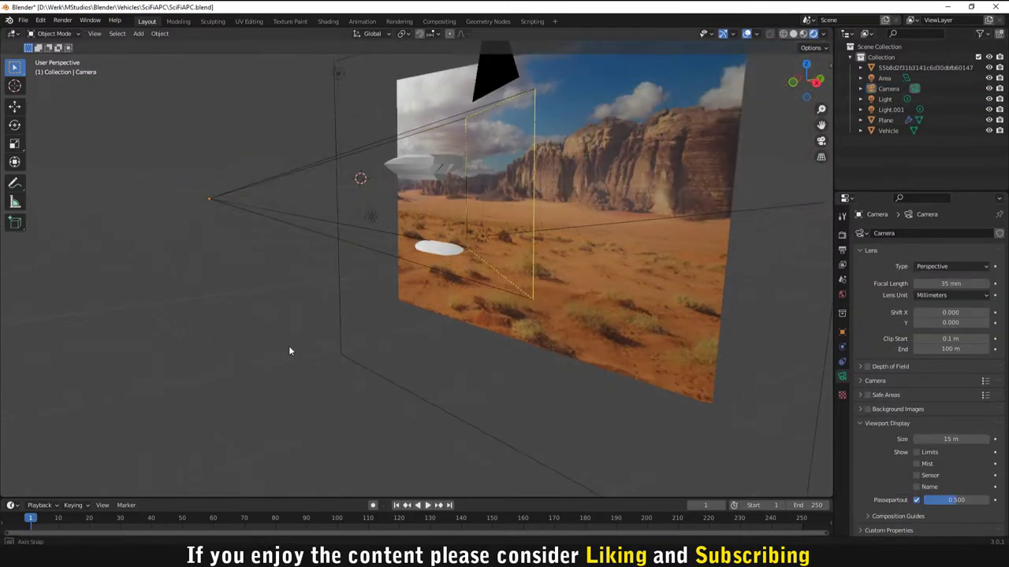
# Step: Raise the reflector plane slightly along Z and scale it down to about 0.88
pyautogui.scroll(3, 401, 340)
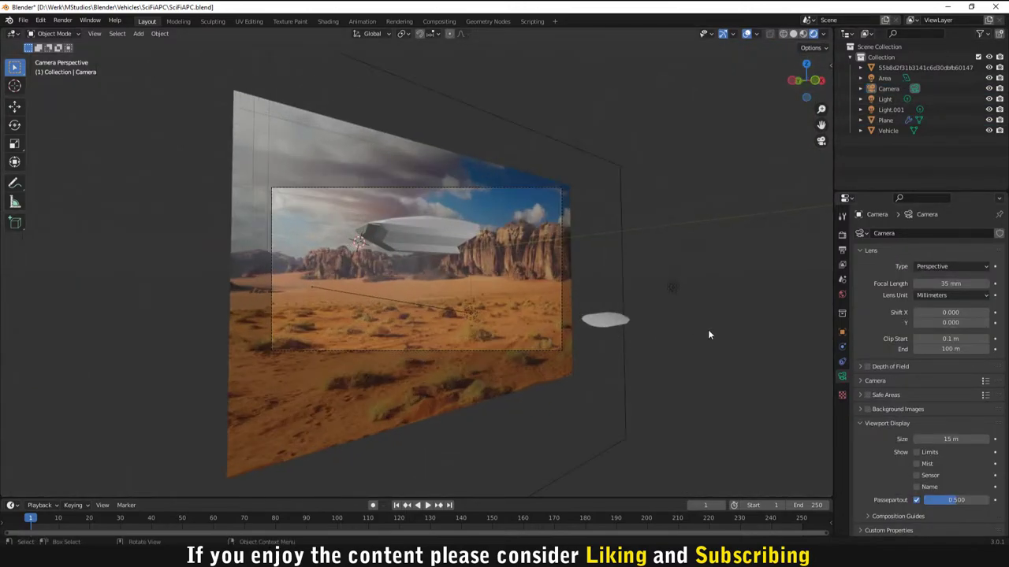
pyautogui.click(600, 322)
pyautogui.scroll(2, 594, 328)
pyautogui.scroll(2, 595, 328)
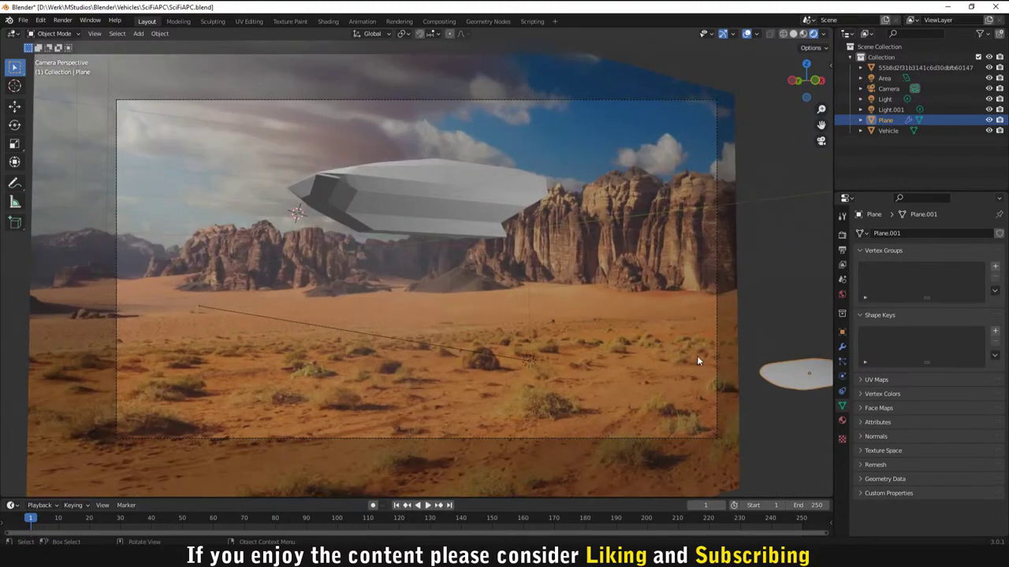
pyautogui.press('g')
pyautogui.press('z')
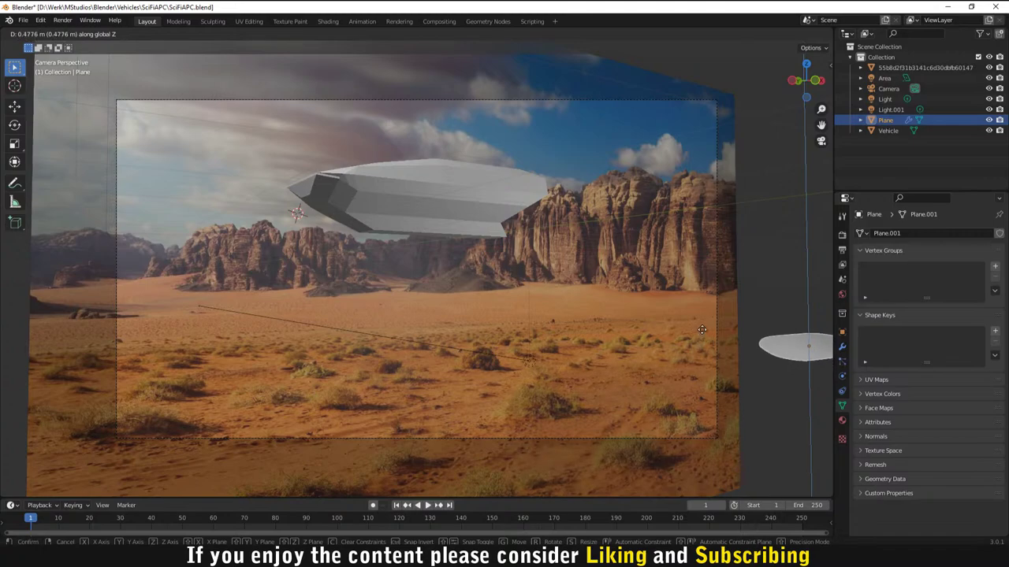
pyautogui.click(703, 332)
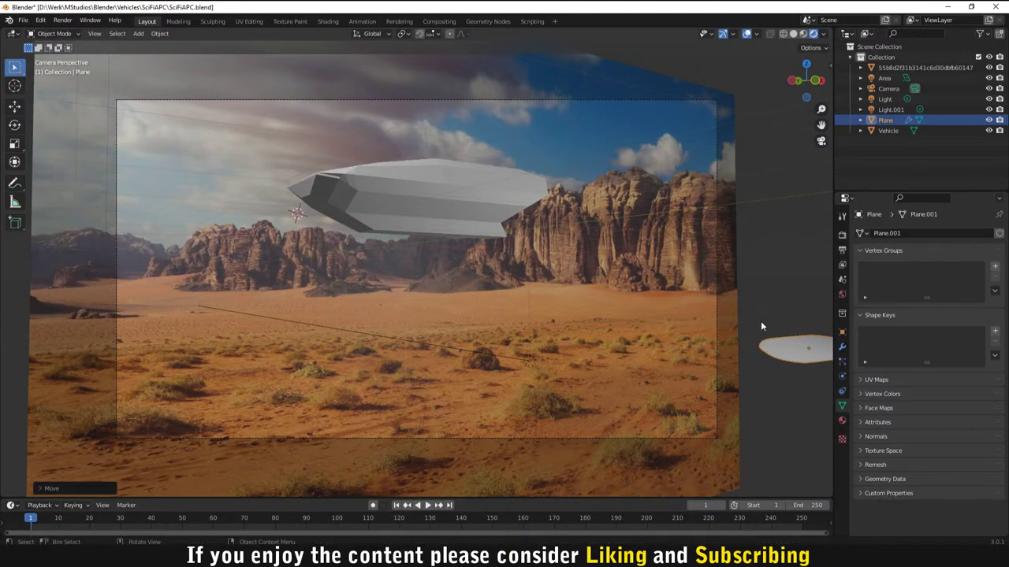
pyautogui.press('s')
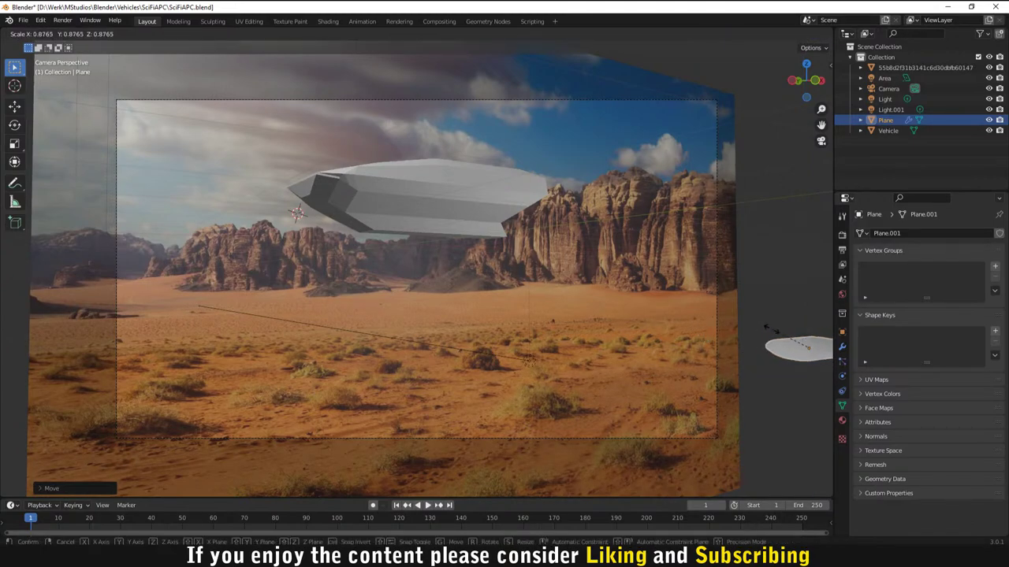
pyautogui.click(771, 329)
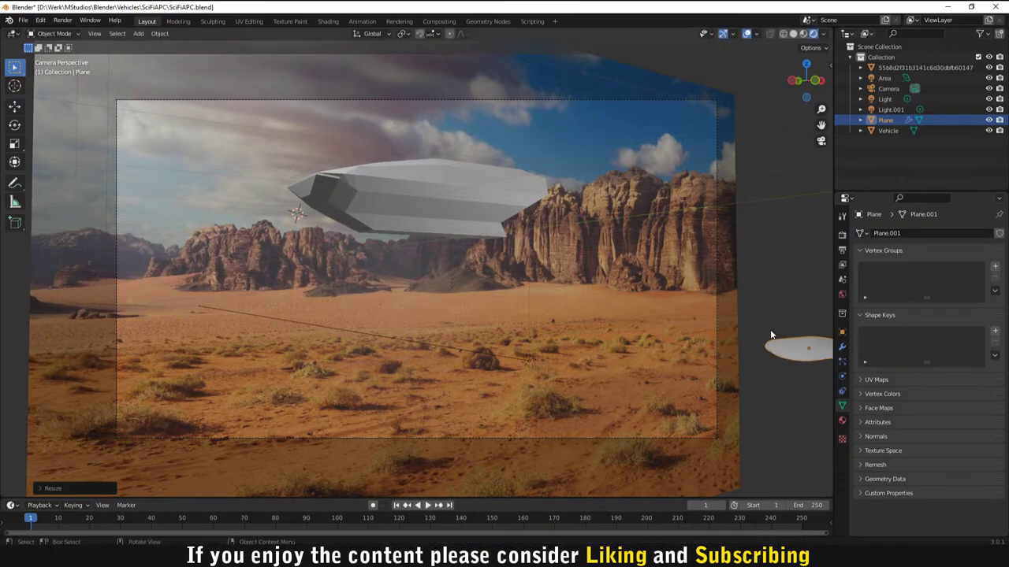
# Step: Render the camera view with F12
pyautogui.scroll(-3, 792, 300)
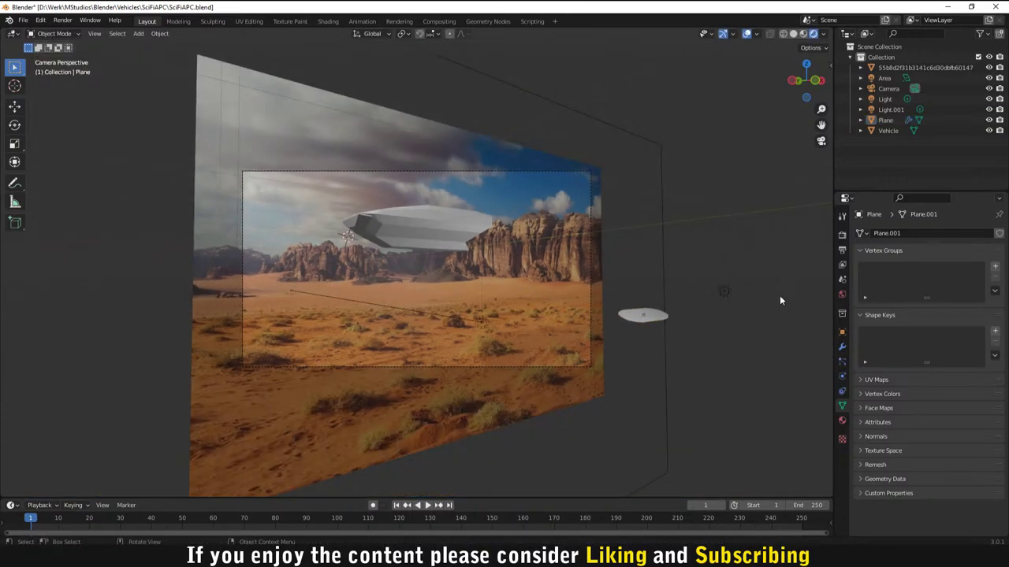
pyautogui.scroll(1, 780, 299)
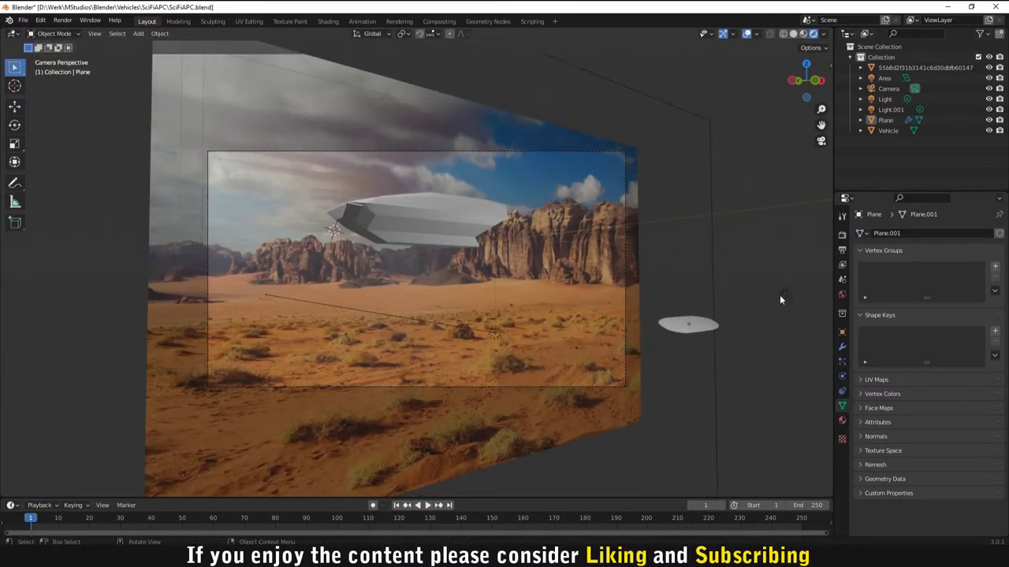
pyautogui.click(787, 296)
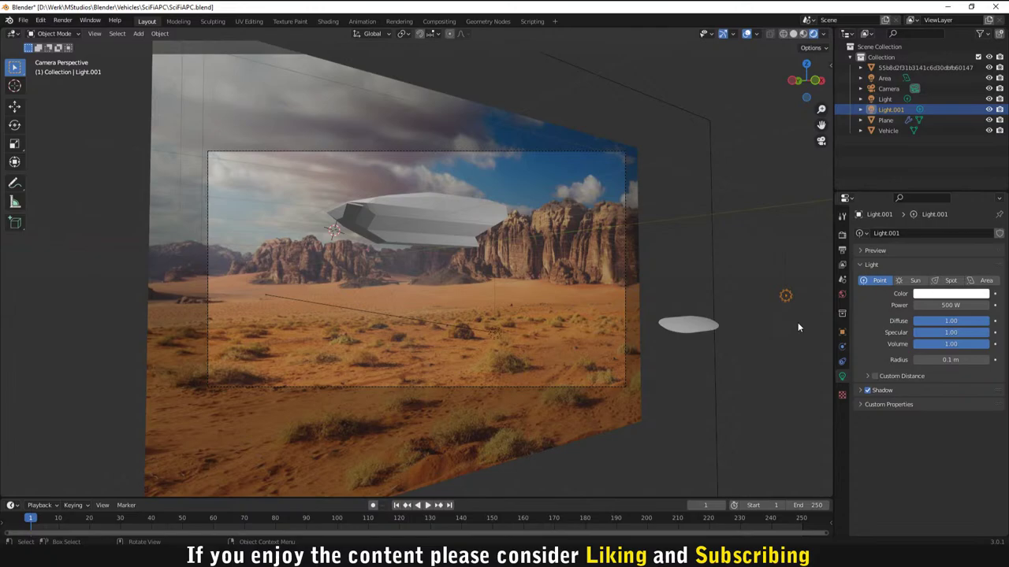
pyautogui.click(783, 329)
pyautogui.scroll(-2, 753, 328)
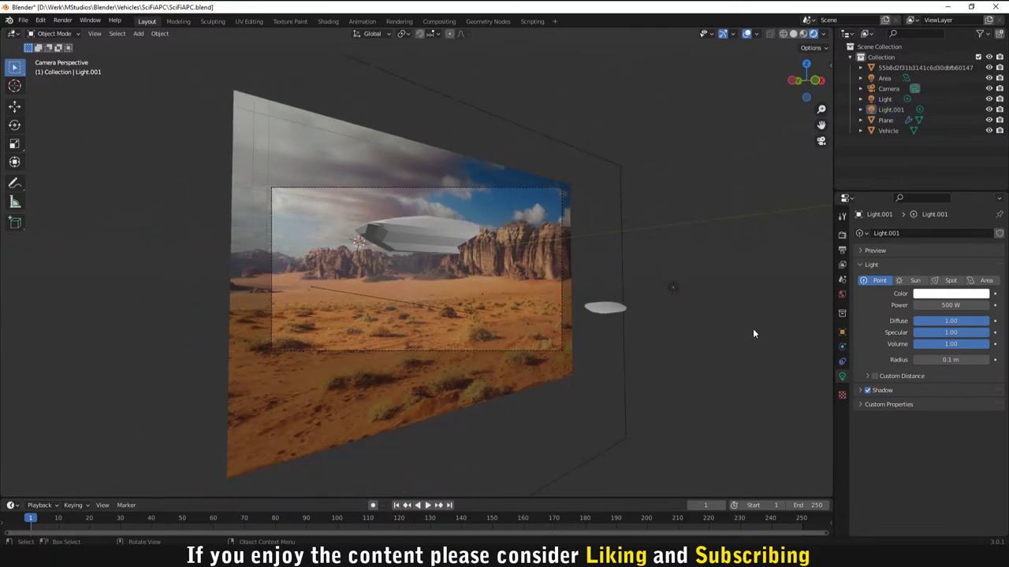
pyautogui.press('F12')
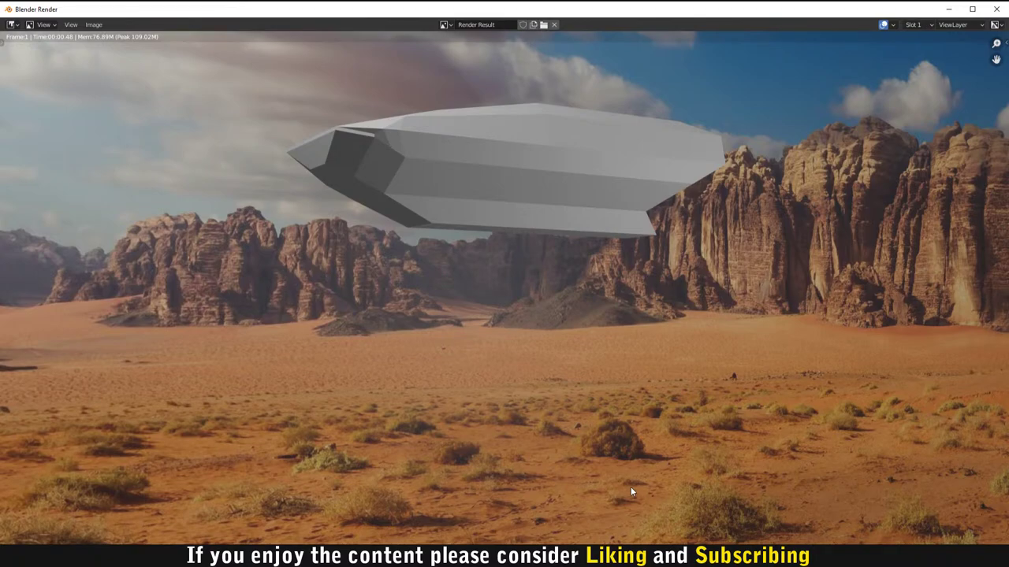
# Step: Close the render showing the grey hull above the canyon backdrop
pyautogui.press('Escape')
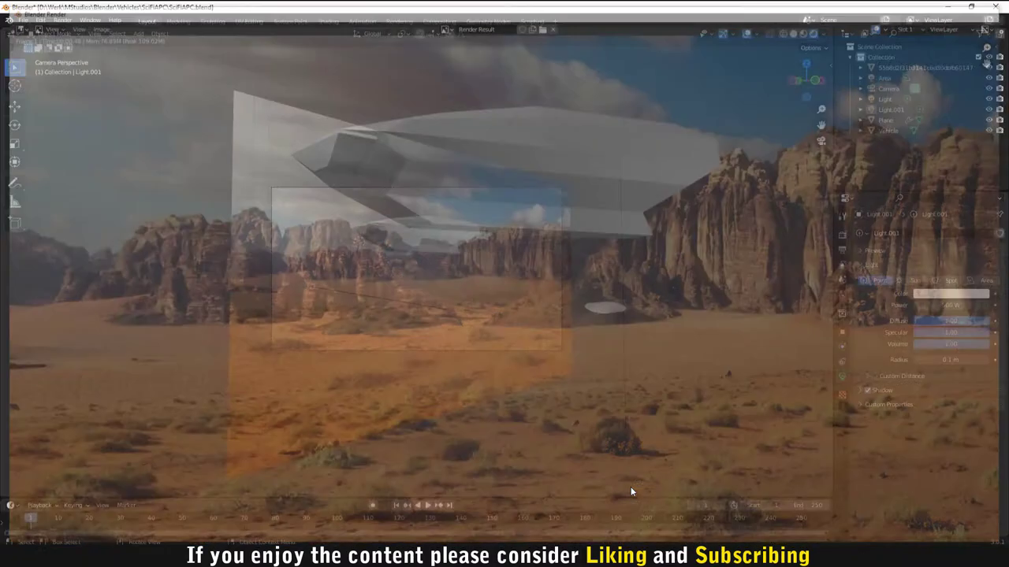
# Step: Hide the desert photo backdrop image plane from the Outliner
pyautogui.moveTo(692, 291); pyautogui.dragTo(563, 321, button='middle')
pyautogui.scroll(-5, 681, 230)
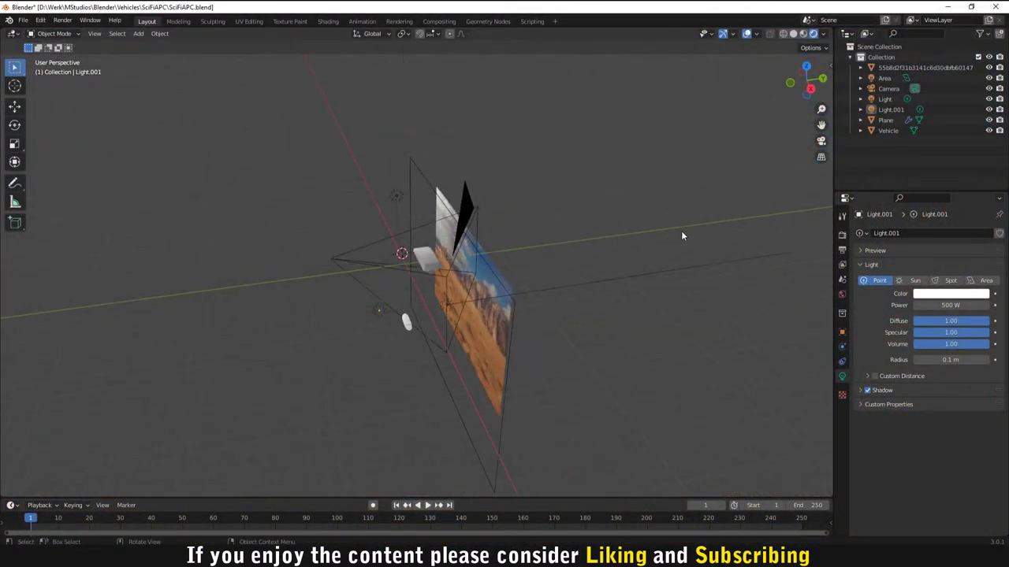
pyautogui.moveTo(681, 230); pyautogui.dragTo(489, 299, button='middle')
pyautogui.moveTo(549, 230); pyautogui.dragTo(512, 236, button='middle')
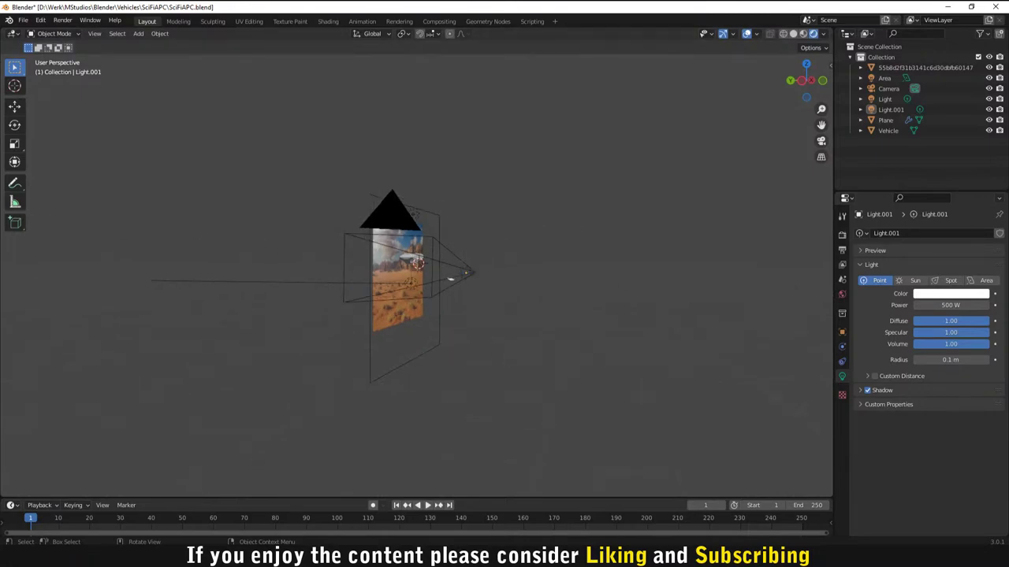
pyautogui.scroll(5, 434, 295)
pyautogui.moveTo(434, 294); pyautogui.dragTo(595, 306, button='middle')
pyautogui.click(458, 211)
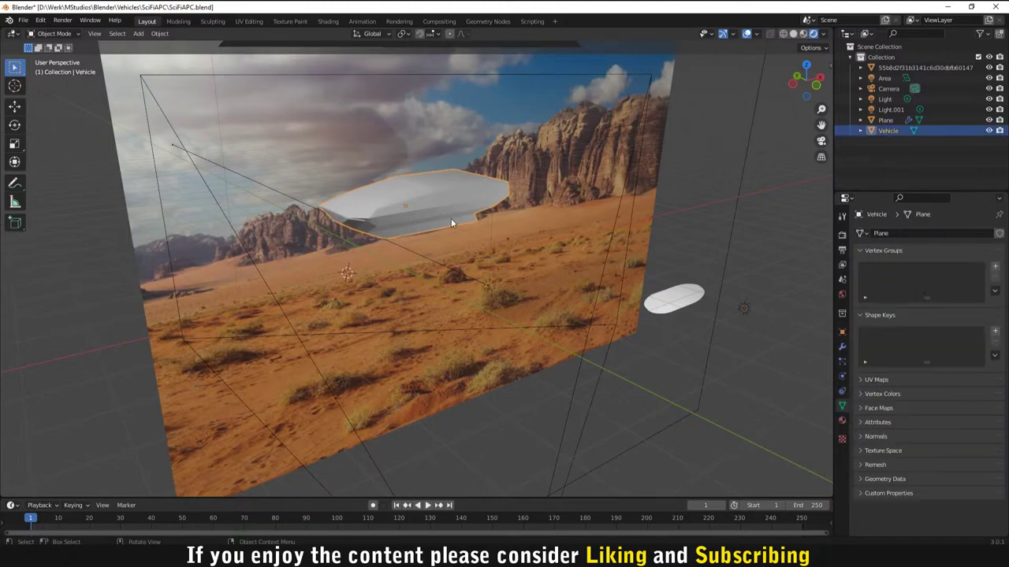
pyautogui.scroll(-4, 451, 219)
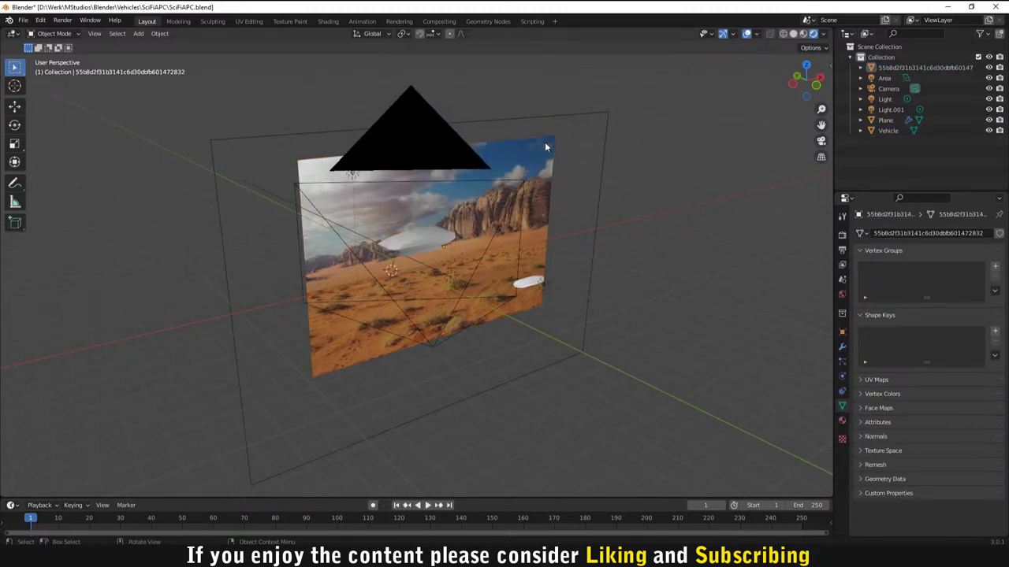
pyautogui.click(925, 68)
pyautogui.press('h')
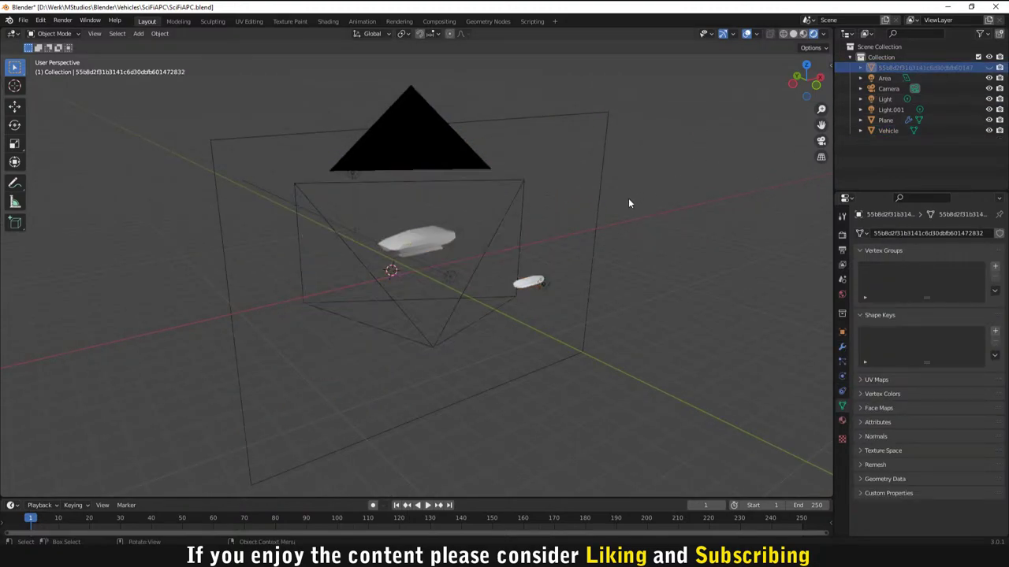
# Step: Set the camera's Viewport Display size to 0.5 m, then 1 m
pyautogui.moveTo(628, 203); pyautogui.dragTo(571, 308, button='middle')
pyautogui.click(510, 310)
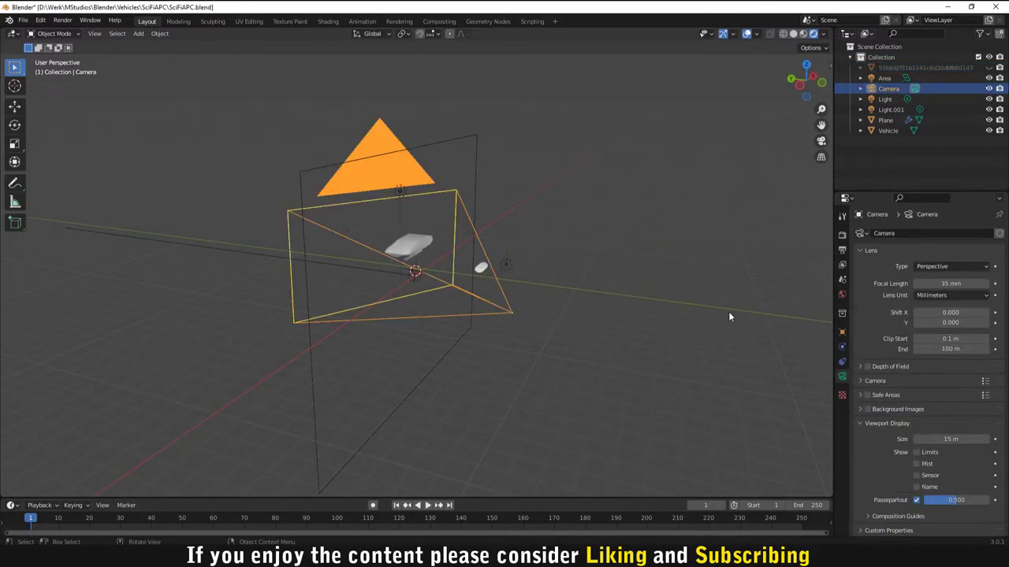
pyautogui.click(958, 439)
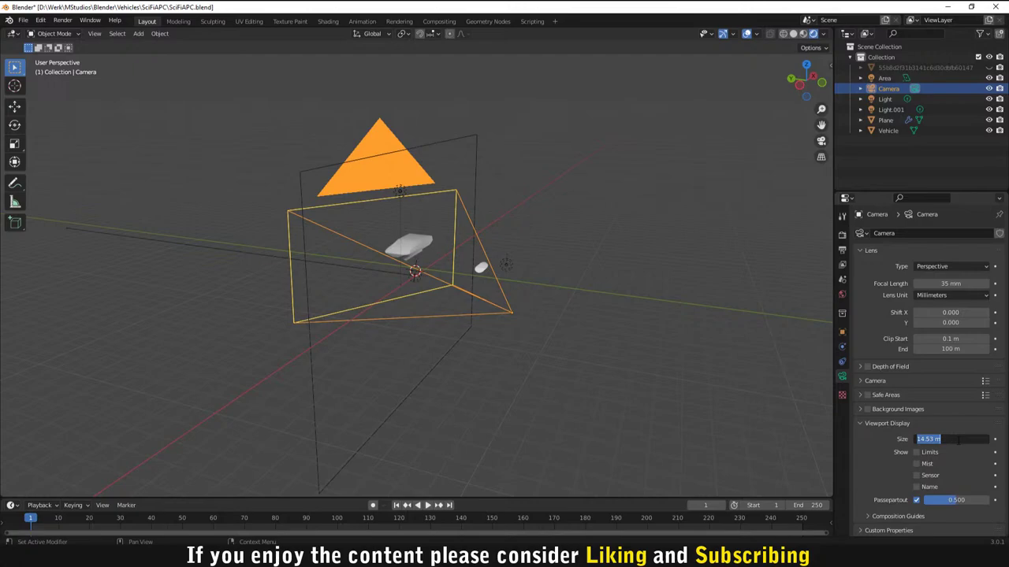
pyautogui.write('0.5')
pyautogui.press('Return')
pyautogui.click(954, 439)
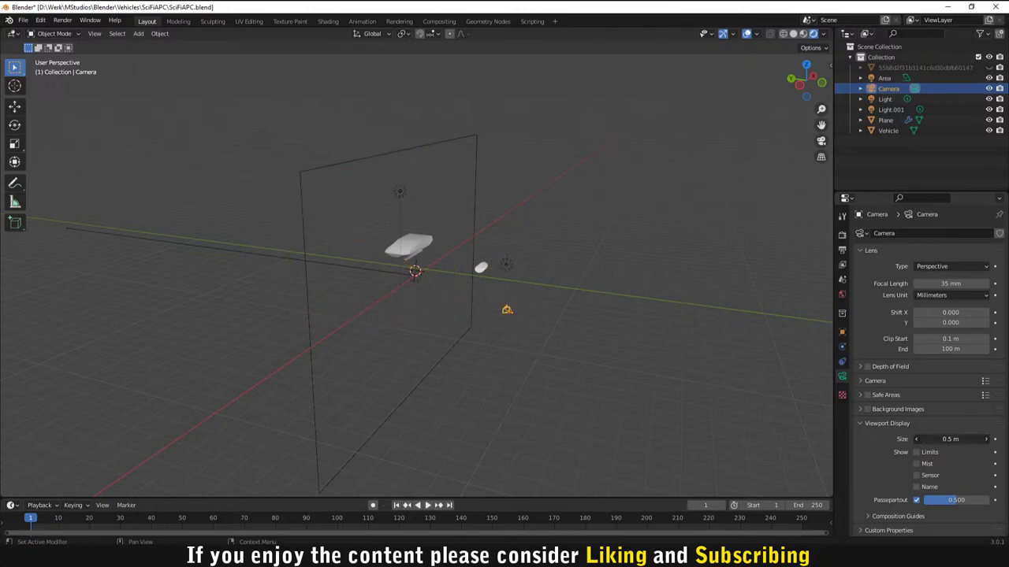
pyautogui.write('1')
pyautogui.press('Return')
# Step: Orbit to side and top-down views of the vehicle
pyautogui.click(629, 372)
pyautogui.scroll(4, 629, 373)
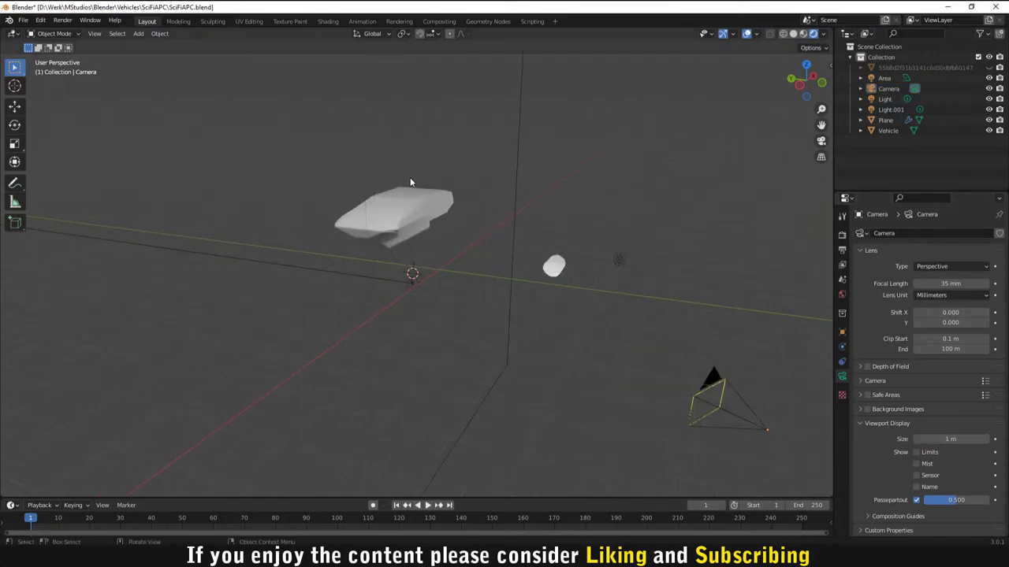
pyautogui.moveTo(567, 237); pyautogui.dragTo(475, 218, button='middle')
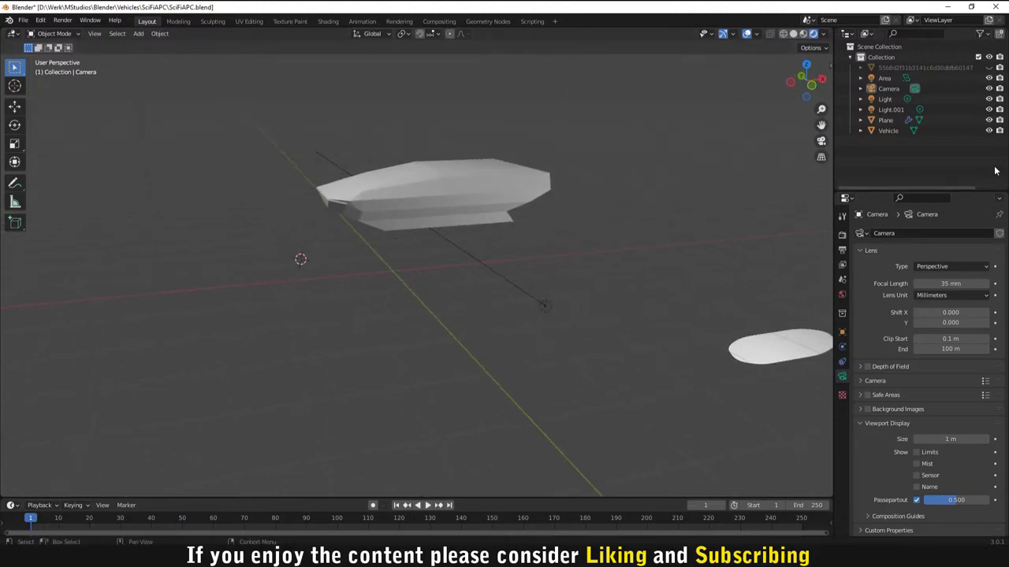
pyautogui.click(577, 199)
pyautogui.moveTo(577, 201)
pyautogui.mouseDown(button='middle')
pyautogui.moveTo(671, 202)
pyautogui.moveTo(502, 196)
pyautogui.moveTo(468, 214)
pyautogui.moveTo(604, 165)
pyautogui.moveTo(545, 210)
pyautogui.moveTo(581, 215)
pyautogui.mouseUp(button='middle')
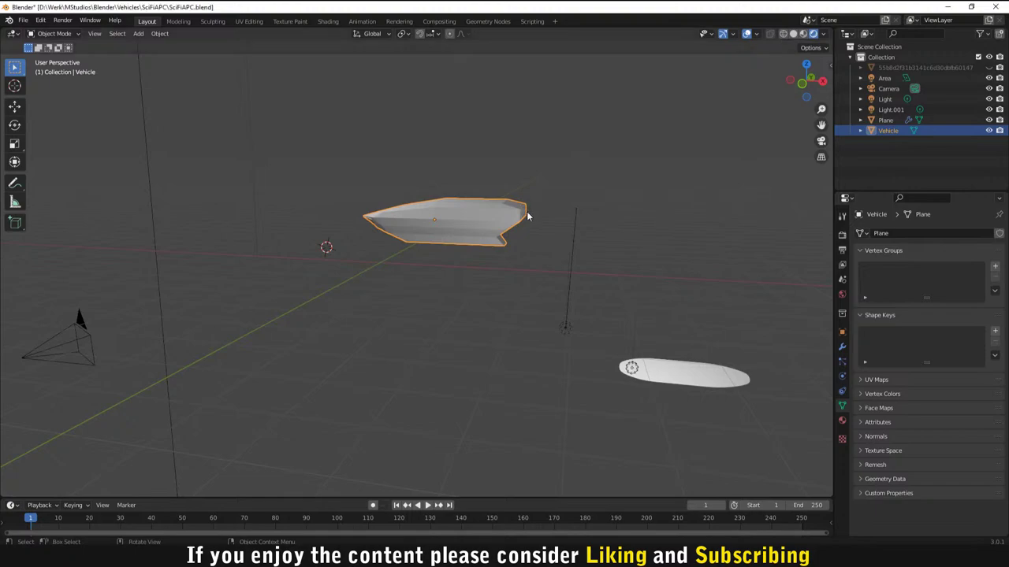
# Step: Add a Cylinder mesh from the Shift+A Mesh menu next to the vehicle
pyautogui.moveTo(528, 216); pyautogui.dragTo(440, 269, button='middle')
pyautogui.scroll(-4, 276, 279)
pyautogui.click(251, 285)
pyautogui.moveTo(596, 350); pyautogui.dragTo(451, 348, button='middle')
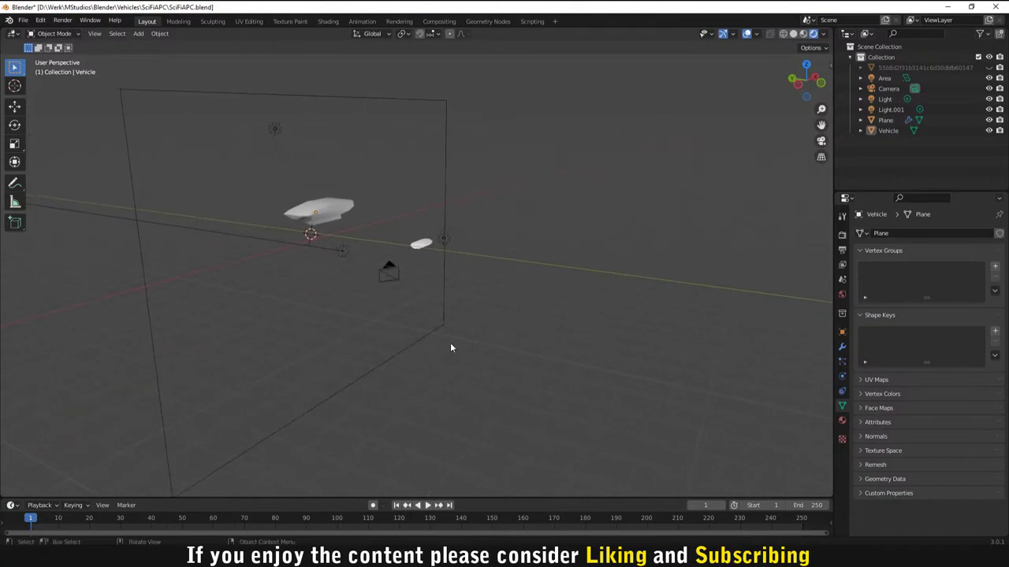
pyautogui.hotkey('shift', 'a')
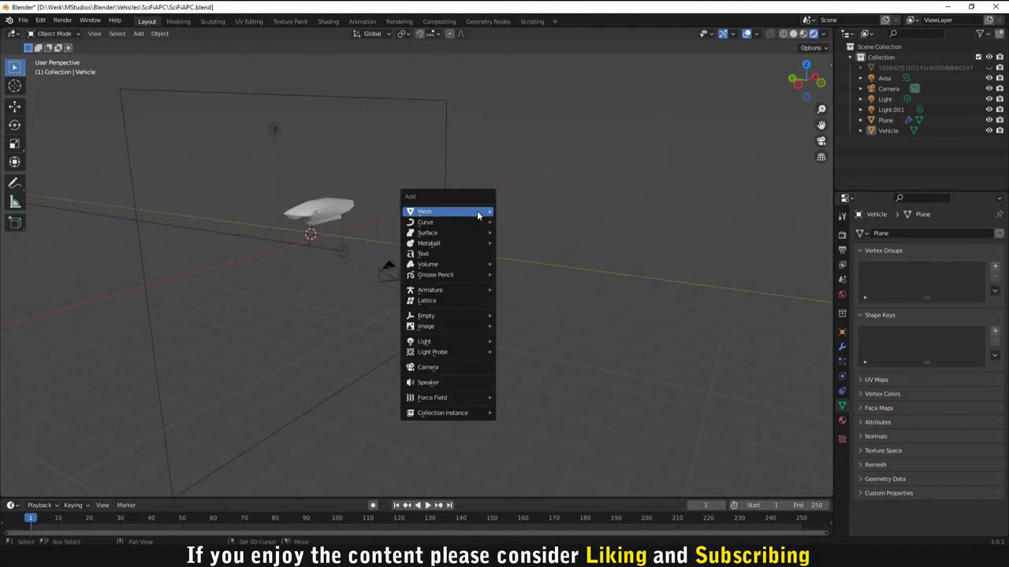
pyautogui.press('Escape')
pyautogui.hotkey('shift', 'a')
pyautogui.moveTo(452, 307)
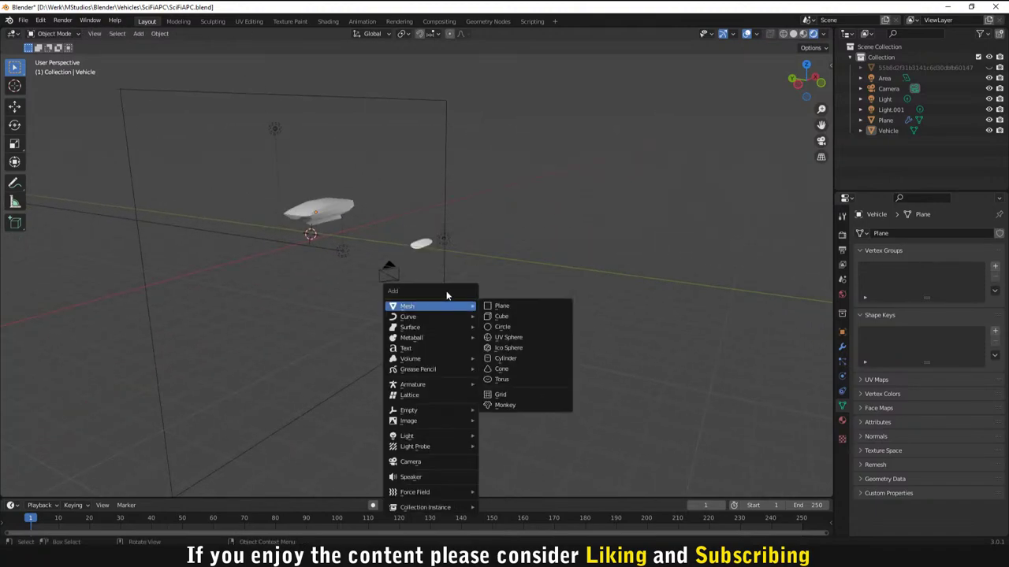
pyautogui.click(505, 359)
# Step: Flatten the cylinder along Z into a disc and resize it to wheel size
pyautogui.moveTo(489, 307); pyautogui.dragTo(356, 282, button='middle')
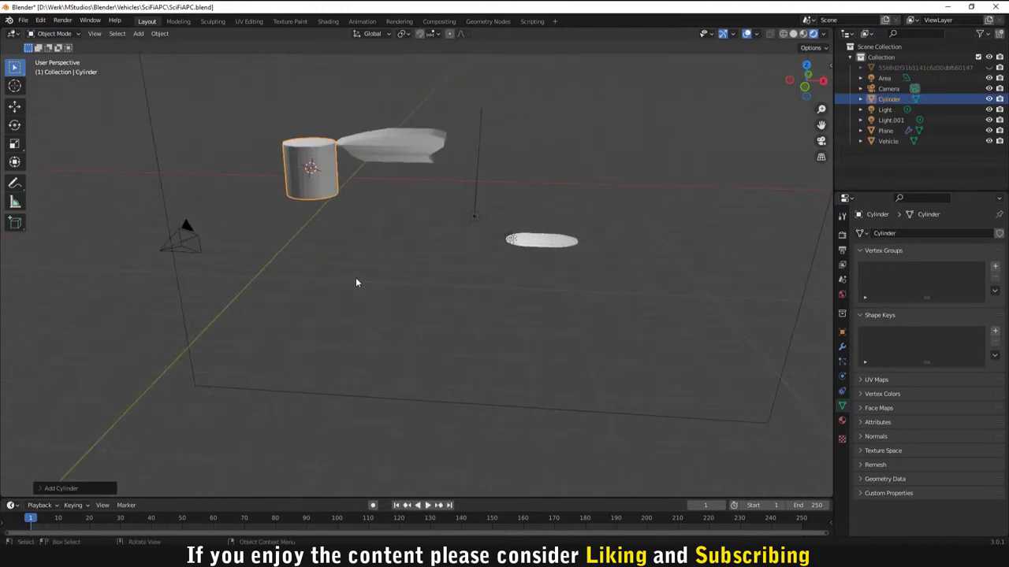
pyautogui.press('s')
pyautogui.press('z')
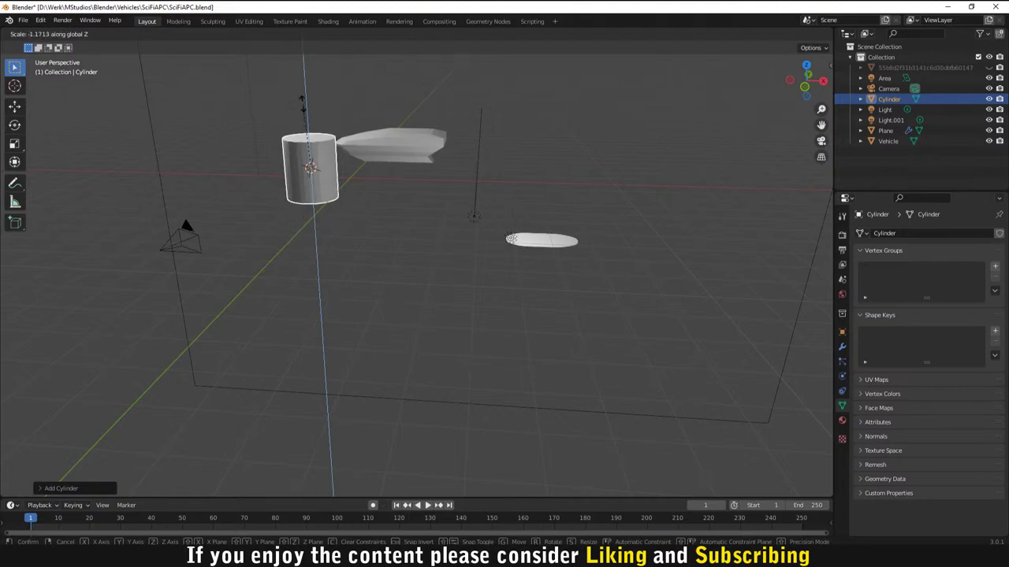
pyautogui.click(313, 175)
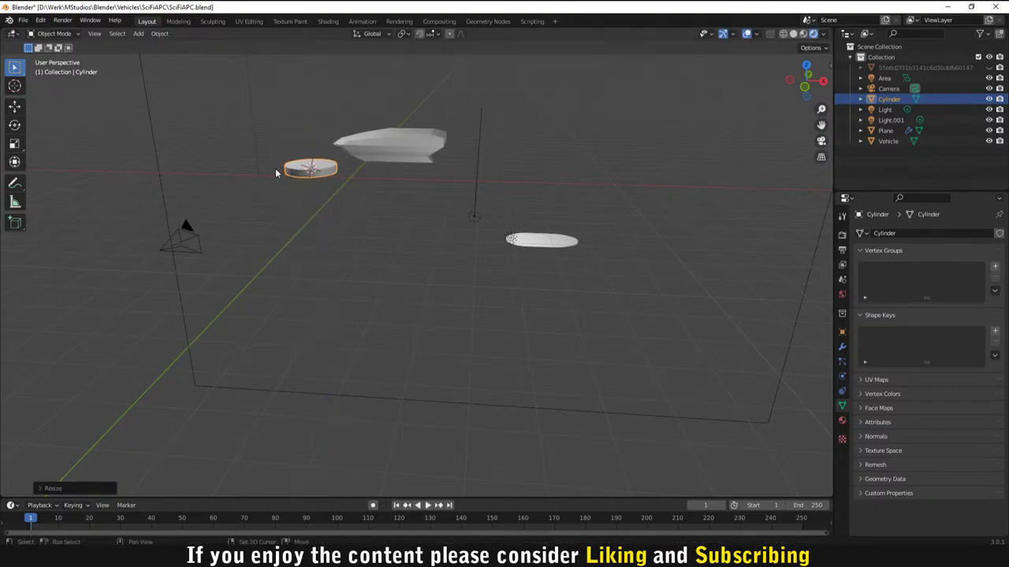
pyautogui.moveTo(275, 168); pyautogui.dragTo(572, 299, button='middle')
pyautogui.moveTo(579, 149); pyautogui.dragTo(377, 258, button='middle')
pyautogui.press('s')
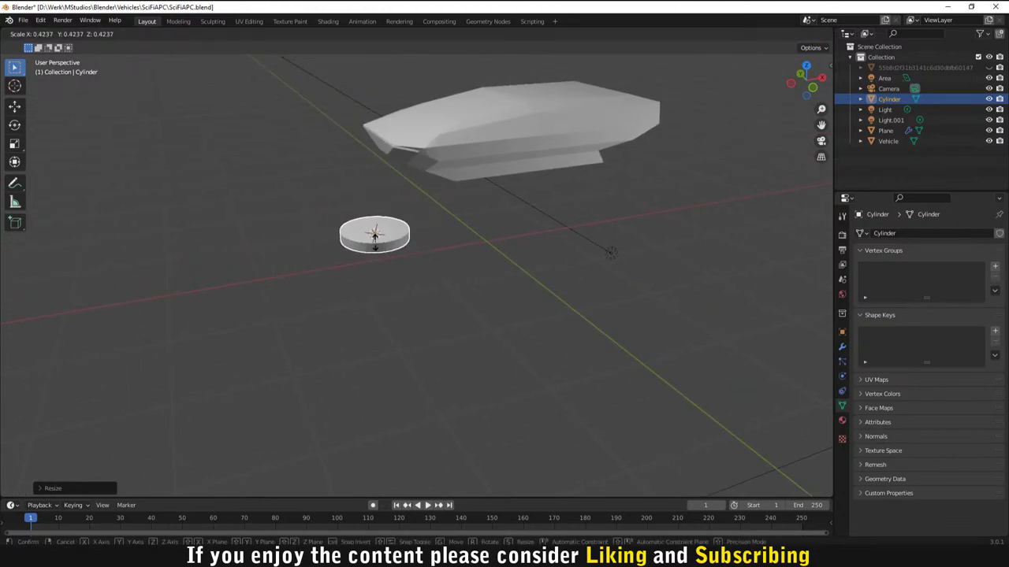
pyautogui.click(372, 234)
pyautogui.moveTo(372, 235); pyautogui.dragTo(458, 230, button='middle')
pyautogui.moveTo(518, 283); pyautogui.dragTo(380, 336, button='middle')
pyautogui.press('s')
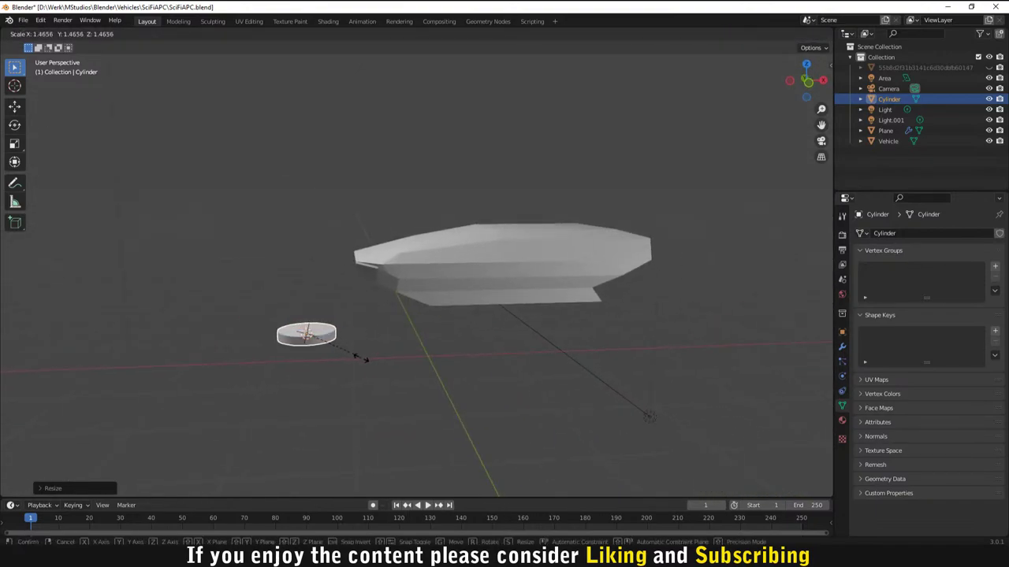
pyautogui.click(361, 357)
# Step: Rotate the disc 90° upright and move it beside the front of the hull
pyautogui.write('r90')
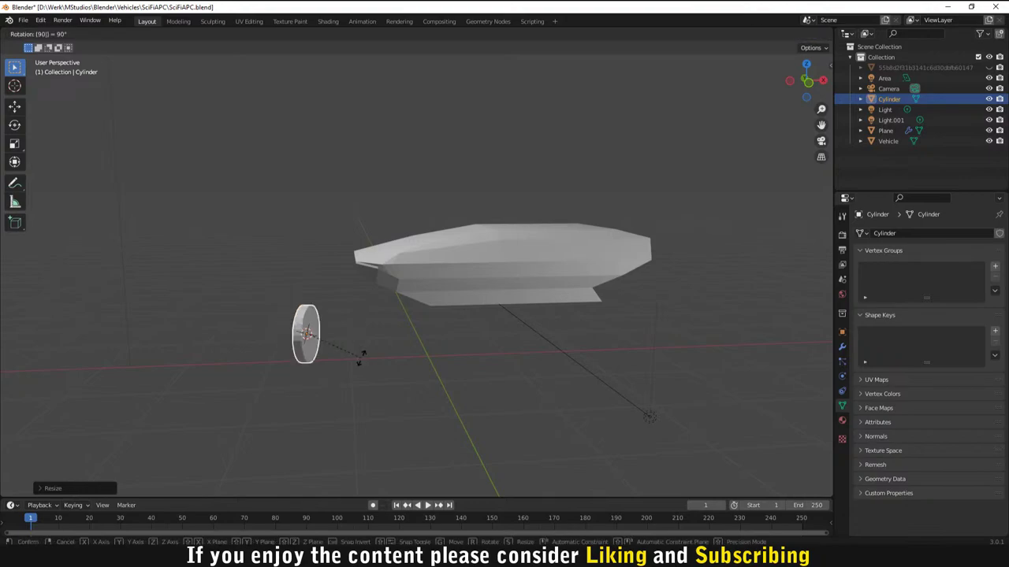
pyautogui.press('Return')
pyautogui.press('g')
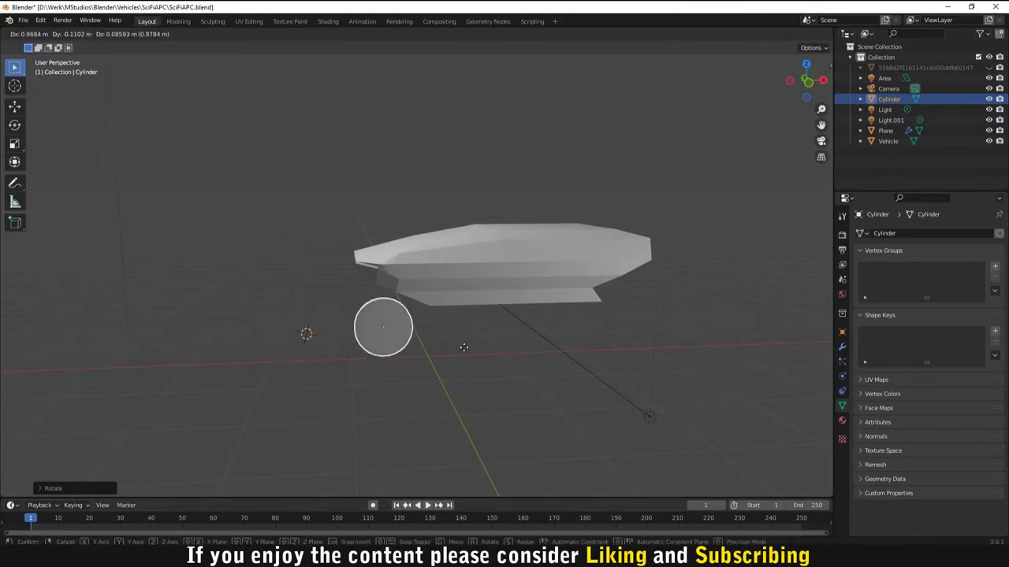
pyautogui.click(476, 327)
pyautogui.moveTo(476, 328); pyautogui.dragTo(397, 311, button='middle')
# Step: In front view, move the wheel disc under the hull's front end and scale it up about 1.32×
pyautogui.press('KP_1')
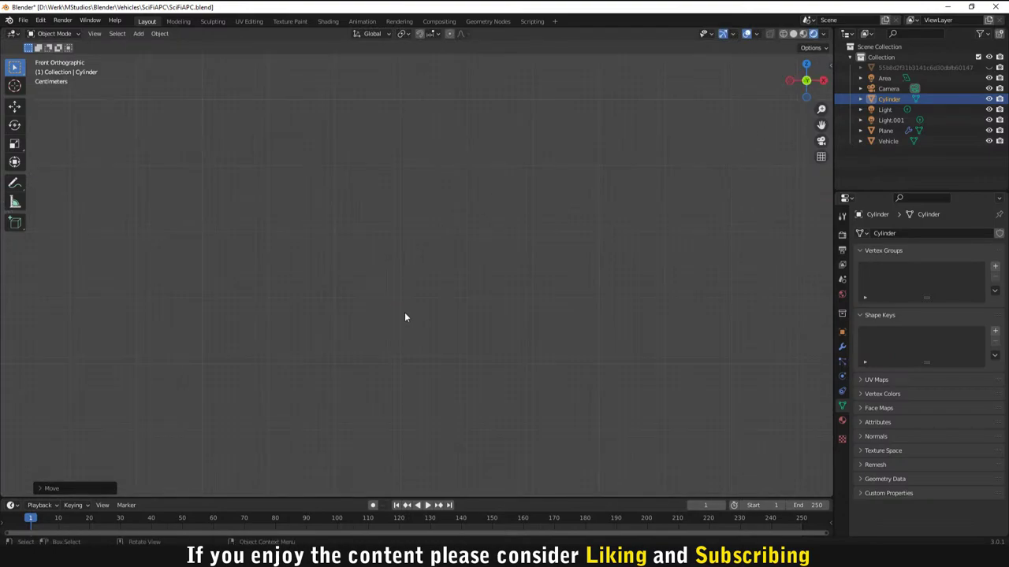
pyautogui.scroll(-3, 404, 312)
pyautogui.scroll(8, 409, 304)
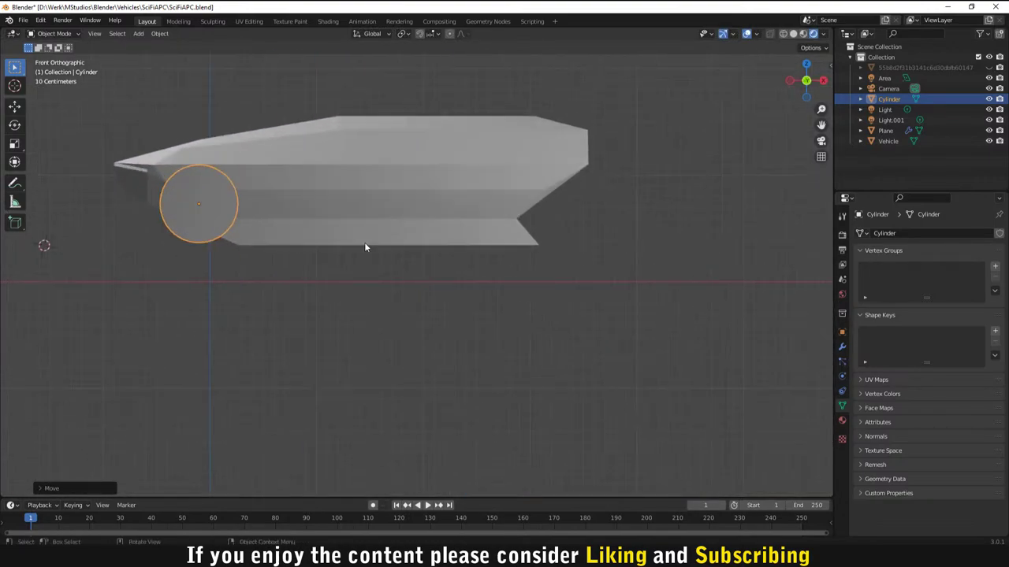
pyautogui.press('g')
pyautogui.click(343, 253)
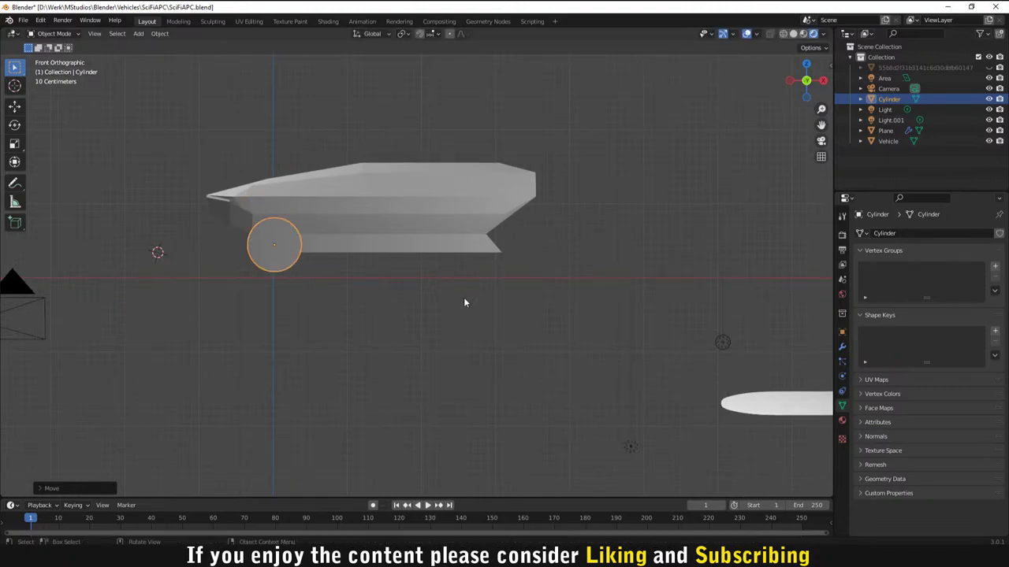
pyautogui.press('s')
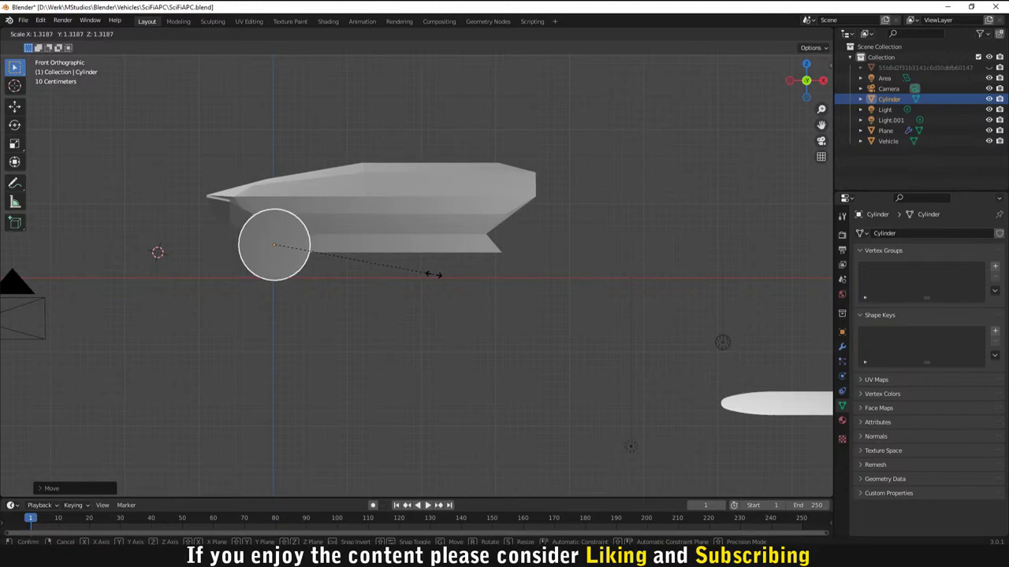
pyautogui.click(424, 278)
pyautogui.moveTo(424, 282); pyautogui.dragTo(422, 317, button='middle')
pyautogui.scroll(-5, 372, 300)
pyautogui.scroll(4, 423, 317)
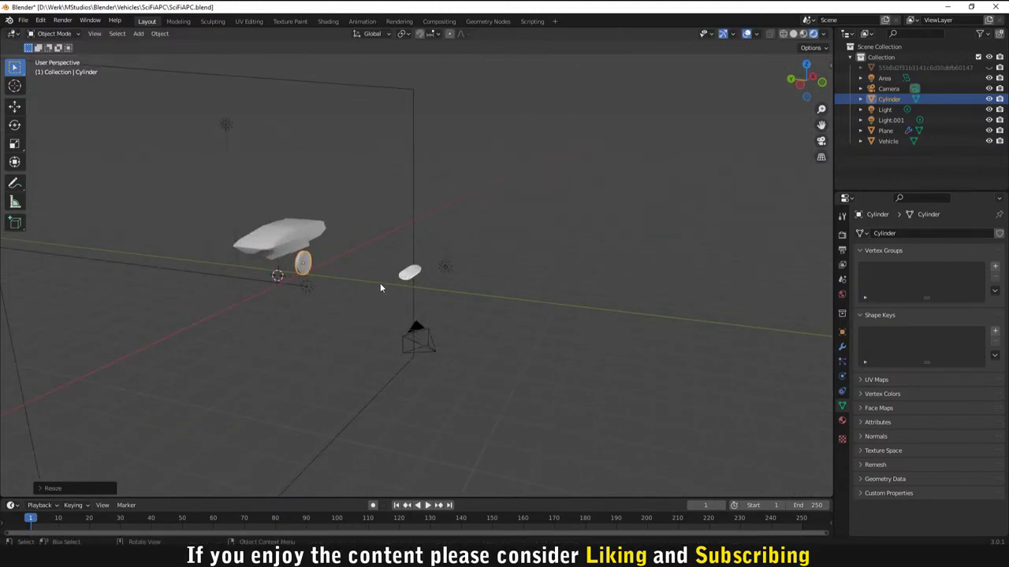
pyautogui.moveTo(383, 286); pyautogui.dragTo(477, 297, button='middle')
pyautogui.scroll(3, 469, 301)
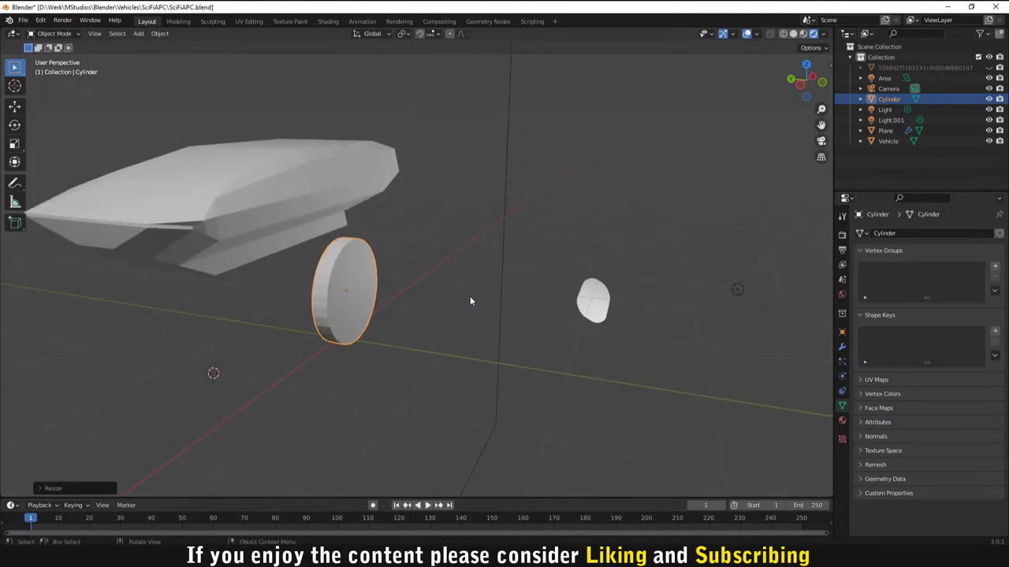
# Step: Isolate the wheel cylinder, hide all other objects, and view it in solid shading
pyautogui.hotkey('shift', 'h')
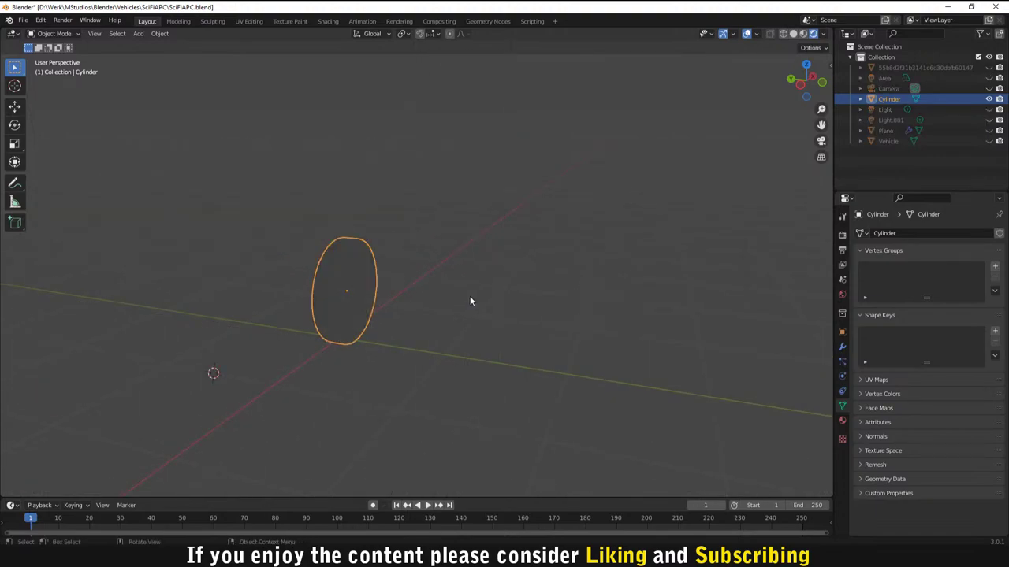
pyautogui.click(480, 300)
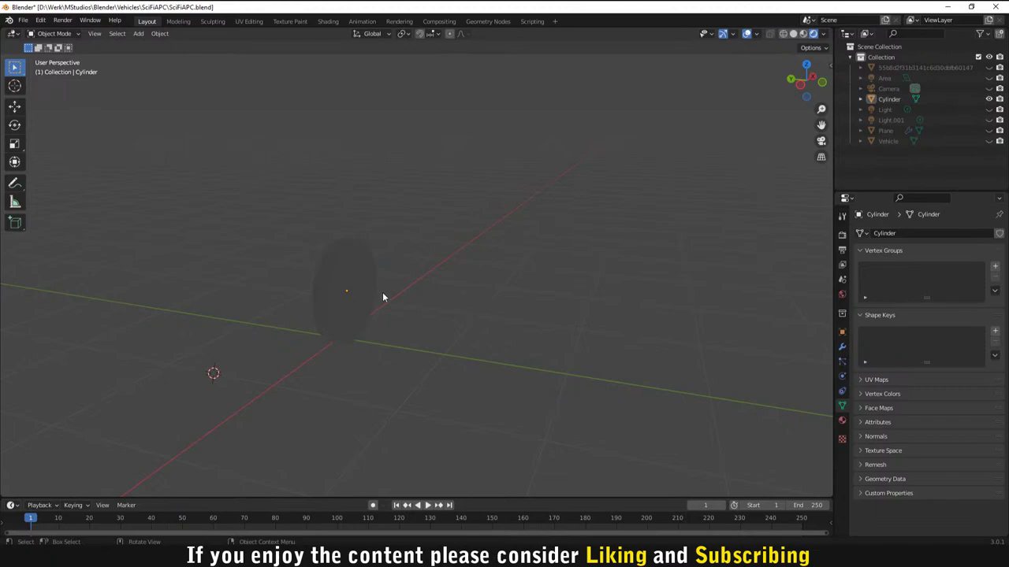
pyautogui.click(793, 34)
pyautogui.click(782, 34)
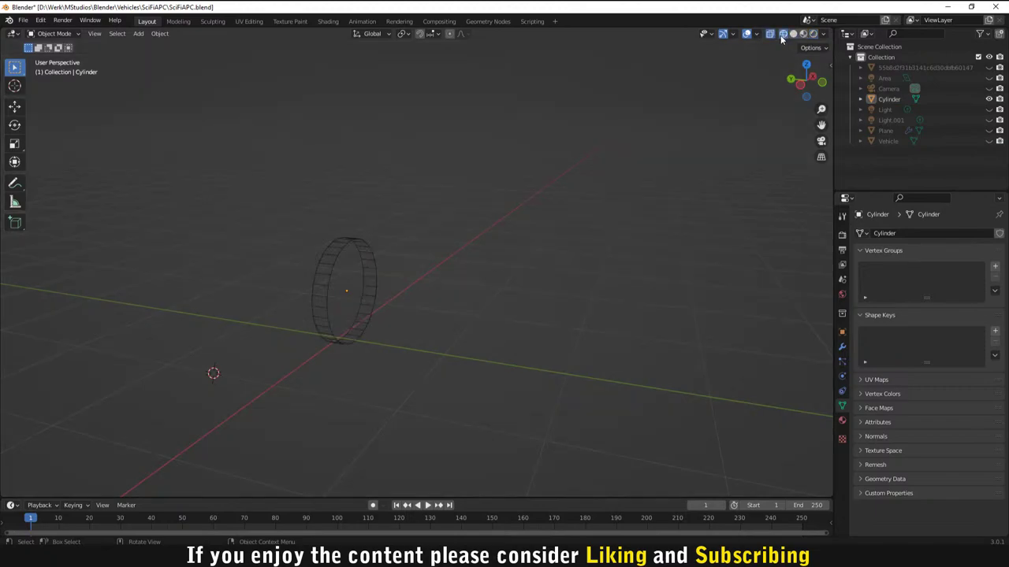
pyautogui.click(793, 34)
pyautogui.click(316, 280)
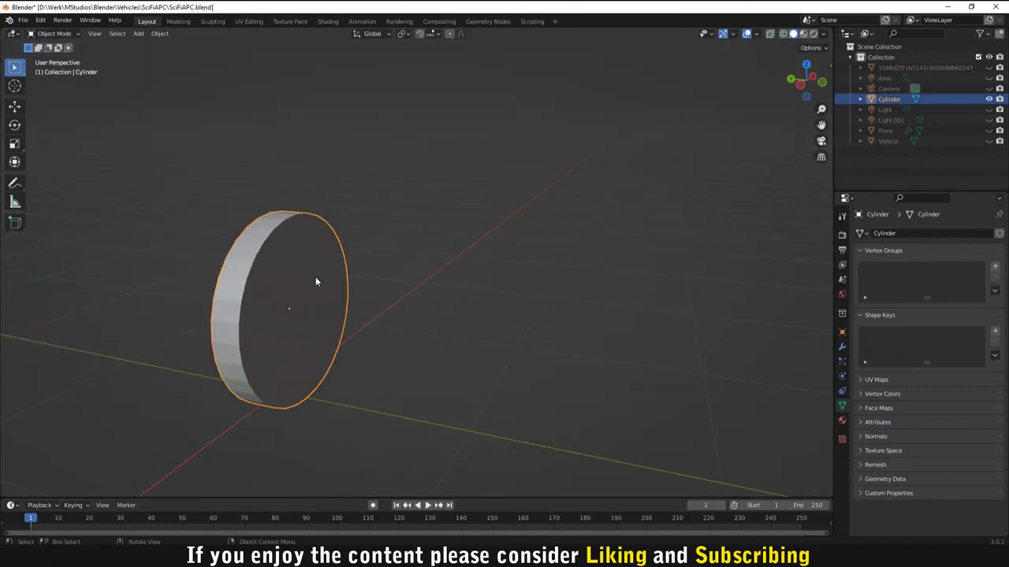
pyautogui.moveTo(432, 314); pyautogui.dragTo(334, 337, button='middle')
# Step: Rotate the cylinder 90° about Y to lay it flat, then enter Edit Mode
pyautogui.press('r')
pyautogui.press('Escape')
pyautogui.write('ry90')
pyautogui.press('Return')
pyautogui.scroll(3, 390, 296)
pyautogui.scroll(-3, 417, 277)
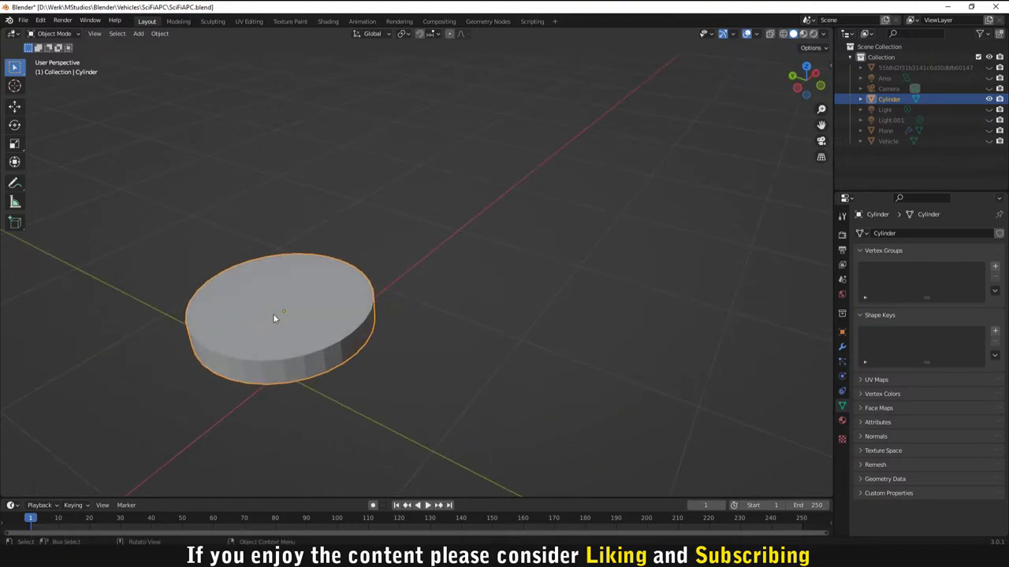
pyautogui.press('Tab')
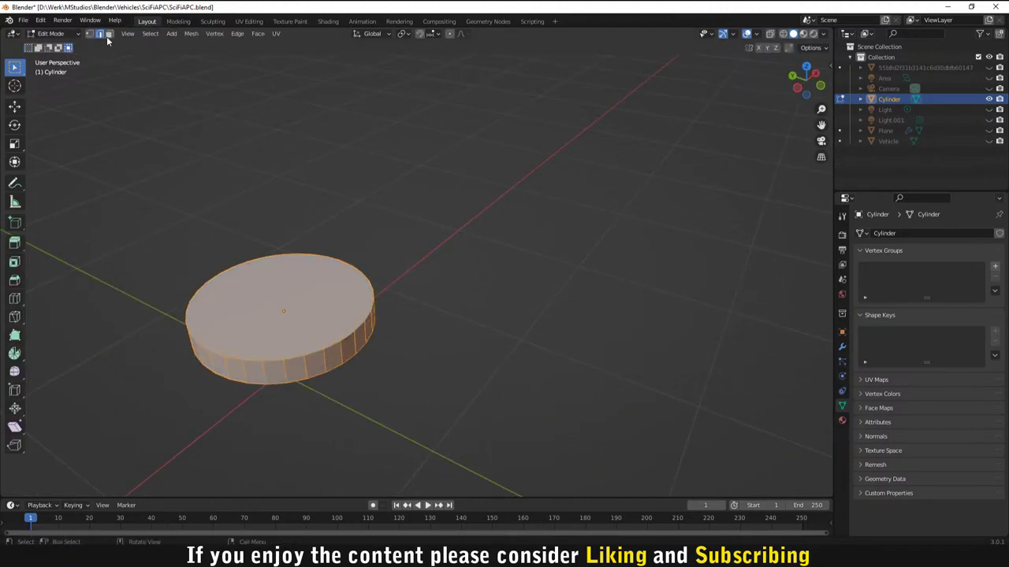
# Step: In face select mode, delete the cylinder's top cap face
pyautogui.click(109, 35)
pyautogui.click(291, 332)
pyautogui.press('x')
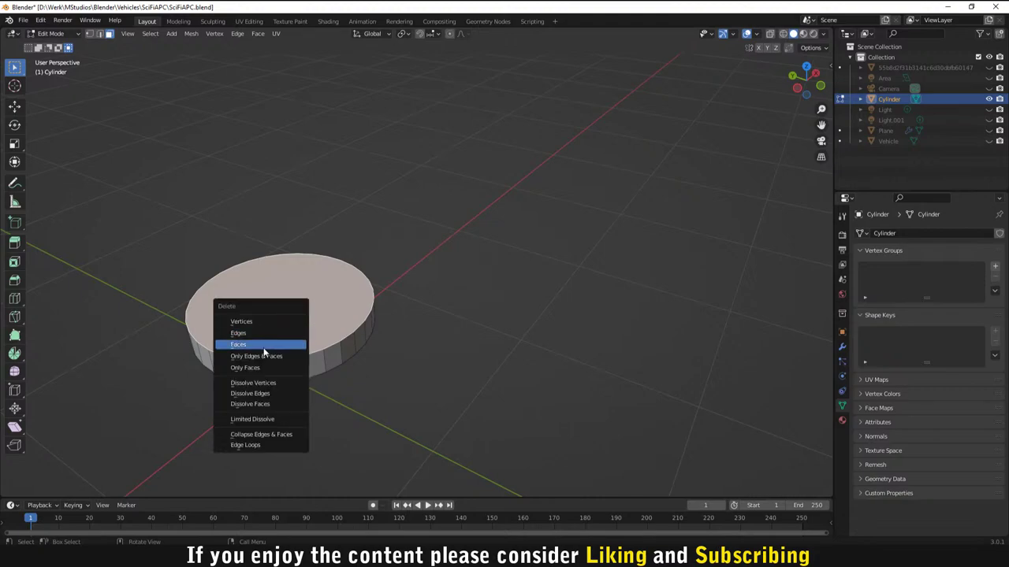
pyautogui.click(265, 345)
# Step: Delete only the bottom cap face, leaving an open ring of side faces
pyautogui.moveTo(292, 290); pyautogui.dragTo(292, 220, button='middle')
pyautogui.click(292, 221)
pyautogui.press('x')
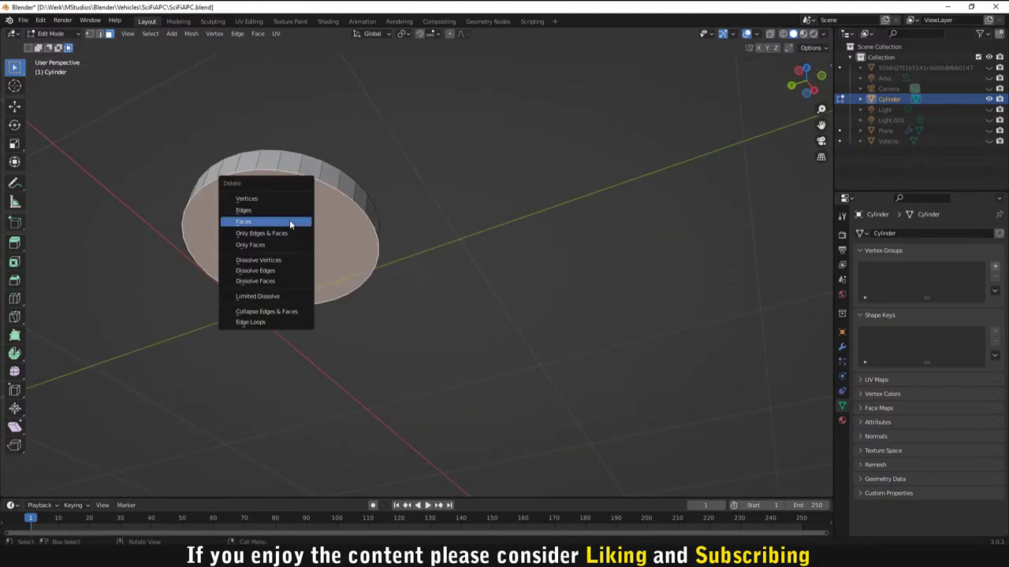
pyautogui.click(276, 236)
pyautogui.moveTo(276, 236)
pyautogui.mouseDown(button='middle')
pyautogui.moveTo(308, 261)
pyautogui.moveTo(269, 335)
pyautogui.moveTo(292, 247)
pyautogui.mouseUp(button='middle')
pyautogui.hotkey('ctrl', 'z')
pyautogui.rightClick(292, 247)
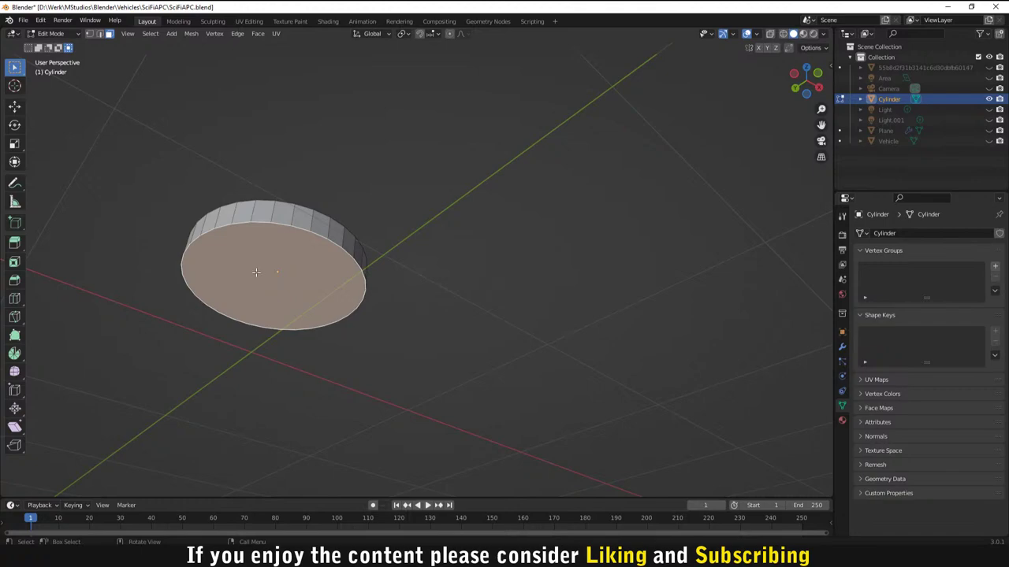
pyautogui.press('x')
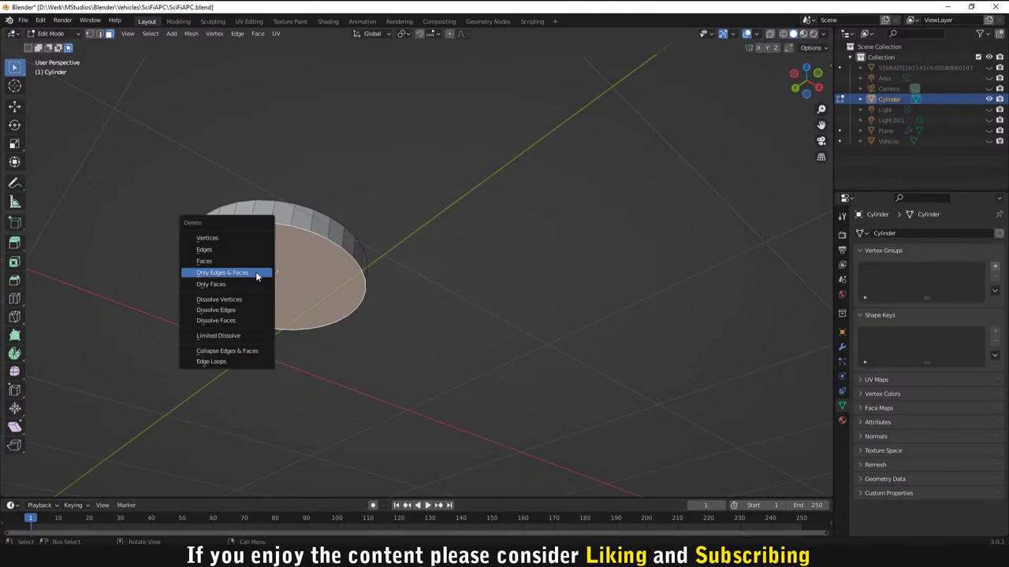
pyautogui.click(217, 284)
pyautogui.moveTo(271, 265); pyautogui.dragTo(298, 315, button='middle')
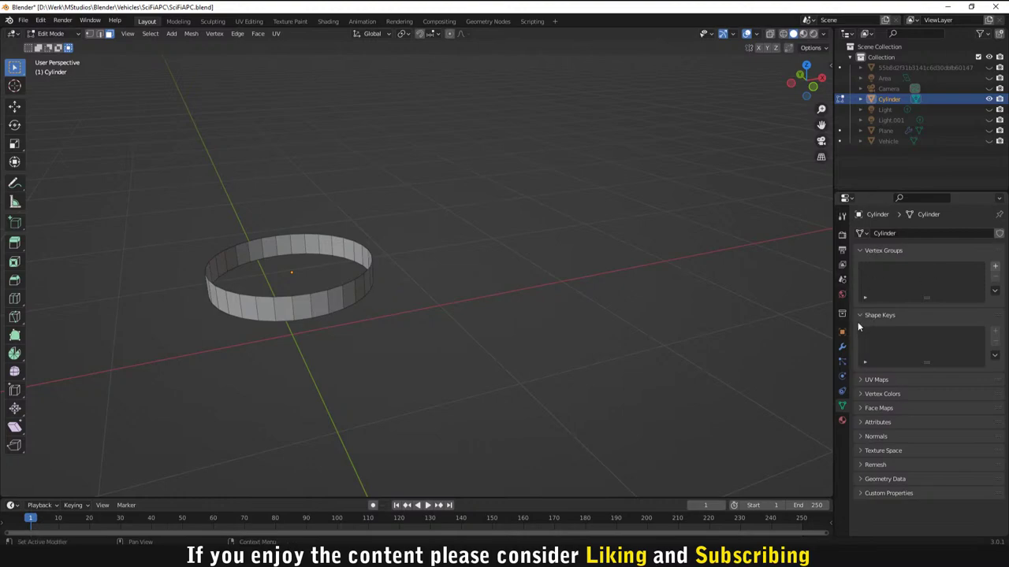
# Step: Add a Solidify modifier to the ring with an initial 0.05 m thickness
pyautogui.click(842, 346)
pyautogui.click(894, 235)
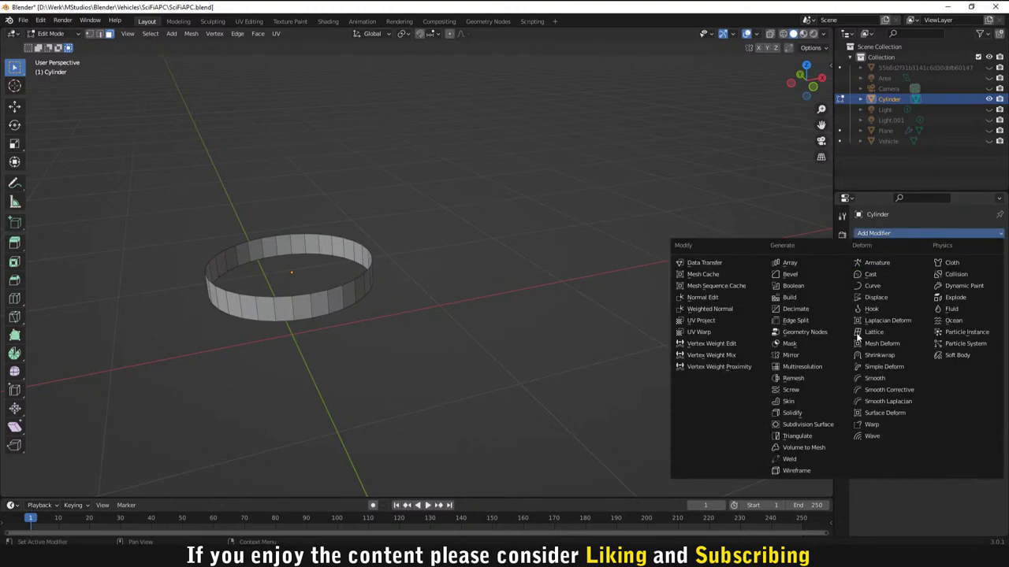
pyautogui.click(812, 416)
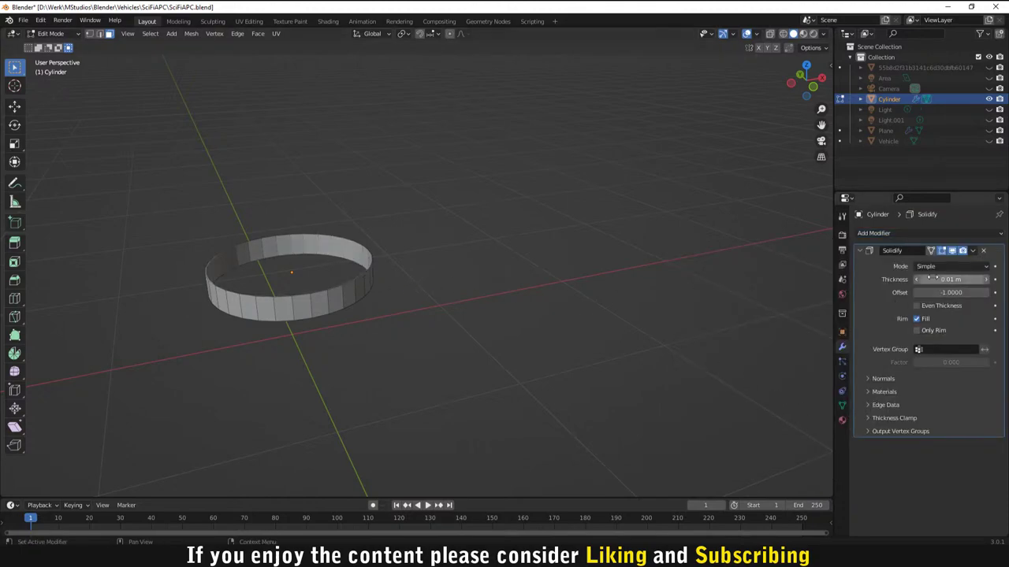
pyautogui.click(946, 279)
pyautogui.write('0')
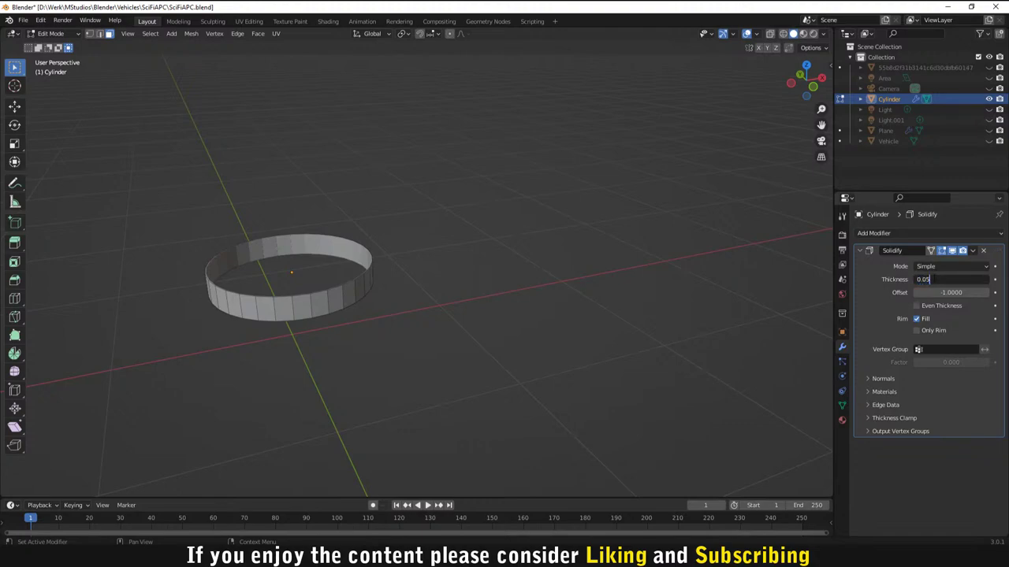
pyautogui.write('.05')
pyautogui.press('Return')
# Step: Adjust the Solidify thickness to 0.08 m and return to Object Mode
pyautogui.scroll(3, 337, 272)
pyautogui.keyDown('shift'); pyautogui.moveTo(342, 273); pyautogui.dragTo(520, 271, button='middle'); pyautogui.keyUp('shift')
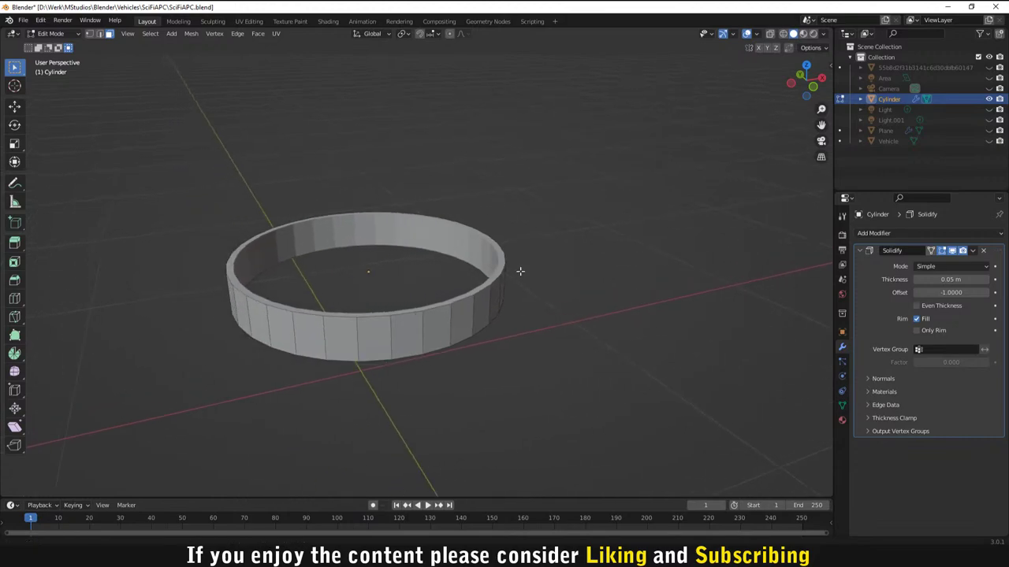
pyautogui.scroll(2, 520, 271)
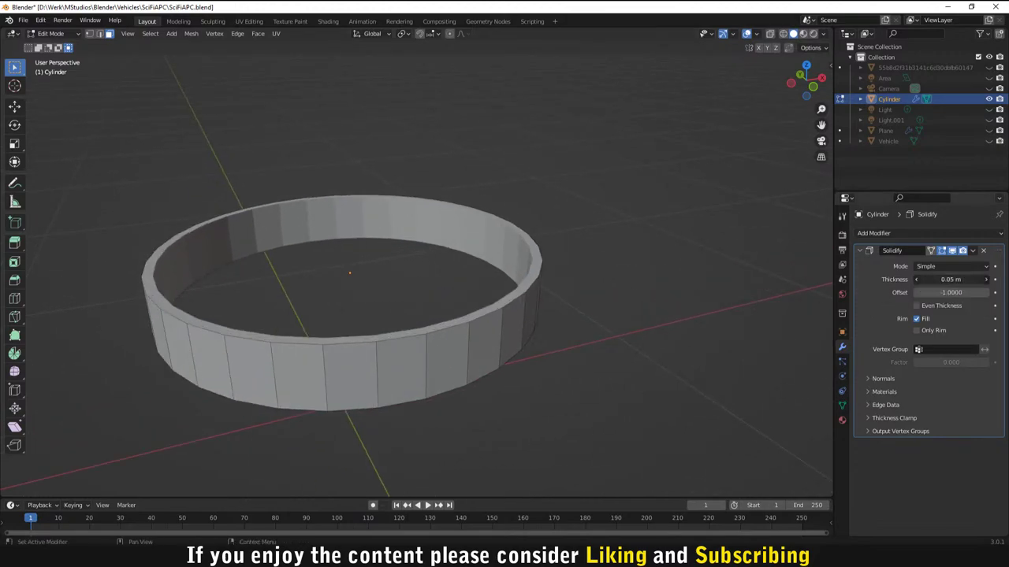
pyautogui.moveTo(949, 279)
pyautogui.mouseDown()
pyautogui.moveTo(977, 279)
pyautogui.moveTo(965, 279)
pyautogui.mouseUp()
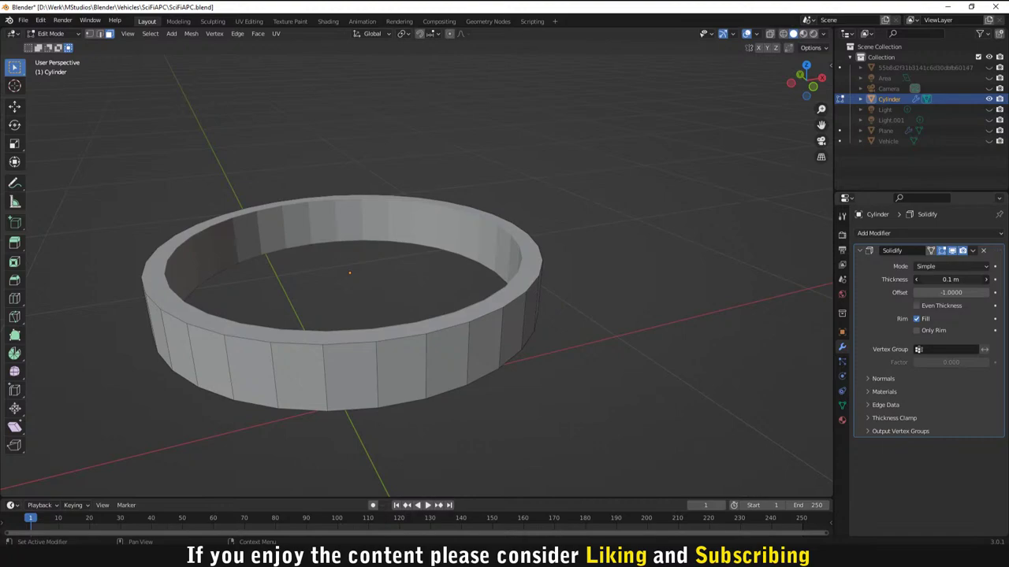
pyautogui.moveTo(966, 279); pyautogui.dragTo(953, 279)
pyautogui.press('s')
pyautogui.press('Escape')
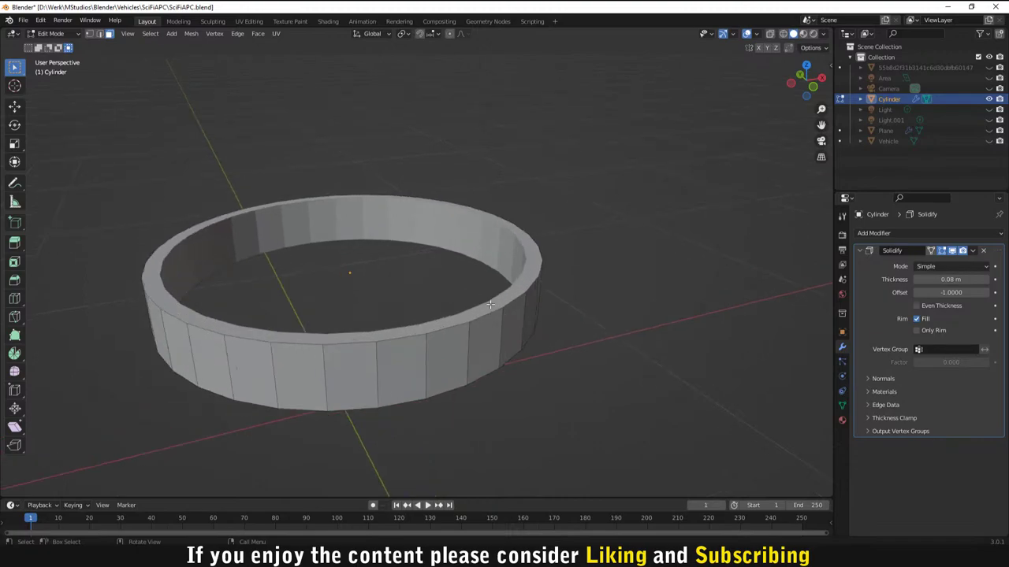
pyautogui.click(972, 251)
pyautogui.press('Tab')
# Step: Apply the Solidify modifier permanently to the ring
pyautogui.click(972, 251)
pyautogui.click(956, 262)
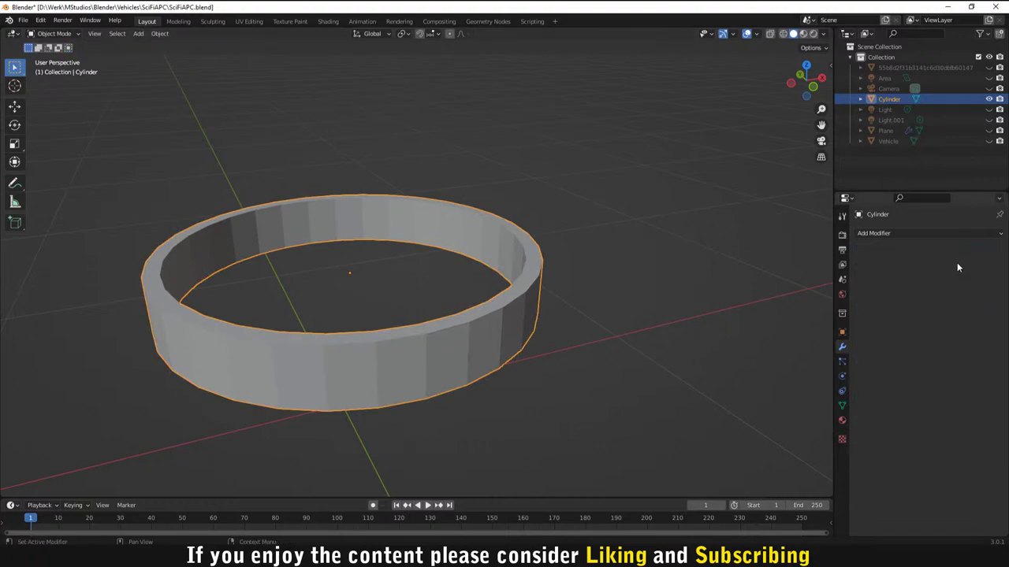
pyautogui.click(689, 292)
pyautogui.click(513, 281)
pyautogui.click(593, 319)
pyautogui.click(871, 235)
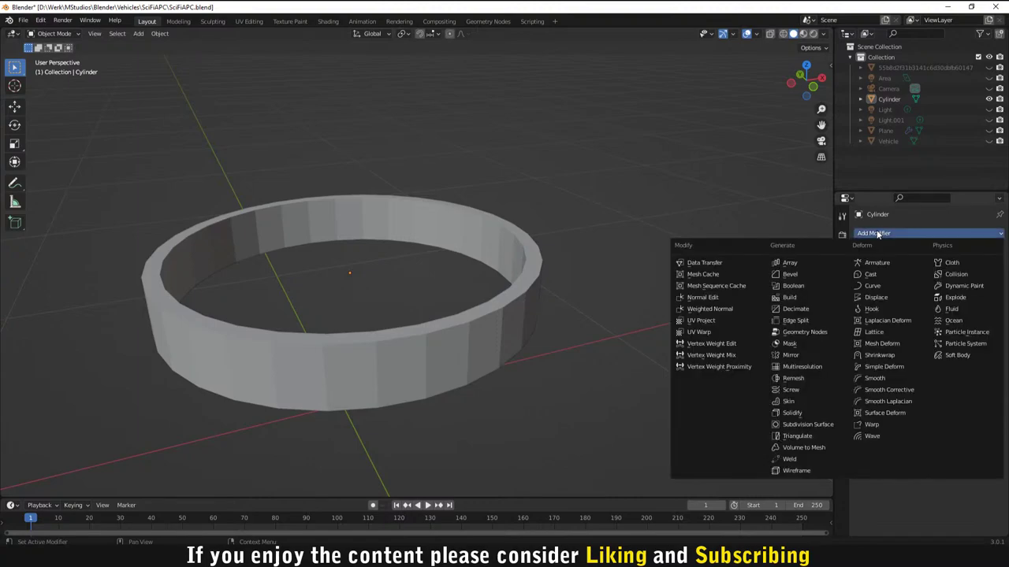
pyautogui.click(876, 237)
pyautogui.click(876, 236)
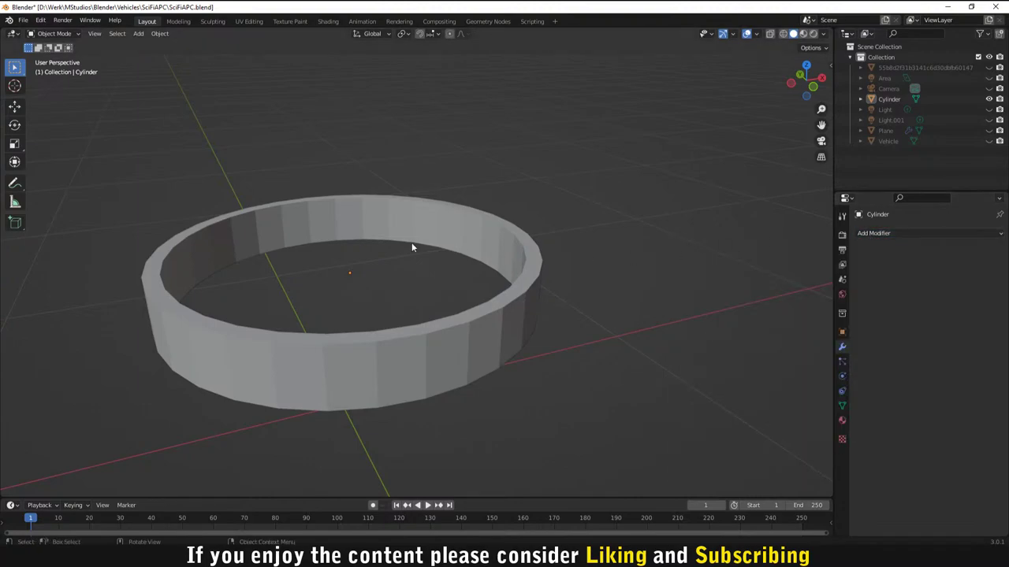
# Step: In Edit Mode with edge select, select the ring's outer top edge loop
pyautogui.press('Tab')
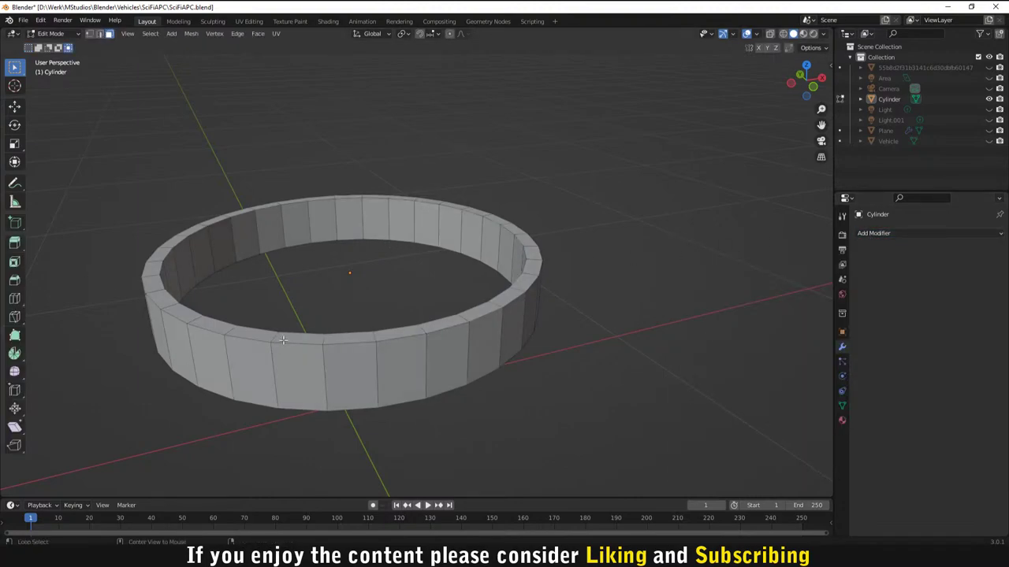
pyautogui.click(275, 345)
pyautogui.click(408, 451)
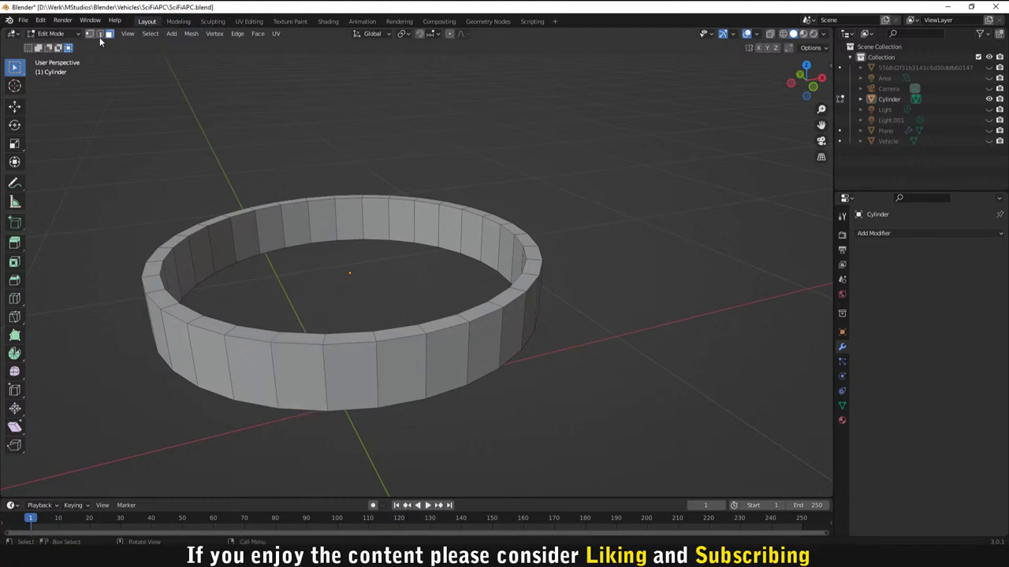
pyautogui.press('2')
pyautogui.keyDown('alt'); pyautogui.click(325, 344); pyautogui.keyUp('alt')
pyautogui.moveTo(325, 344); pyautogui.dragTo(320, 279, button='middle')
pyautogui.scroll(-2, 303, 337)
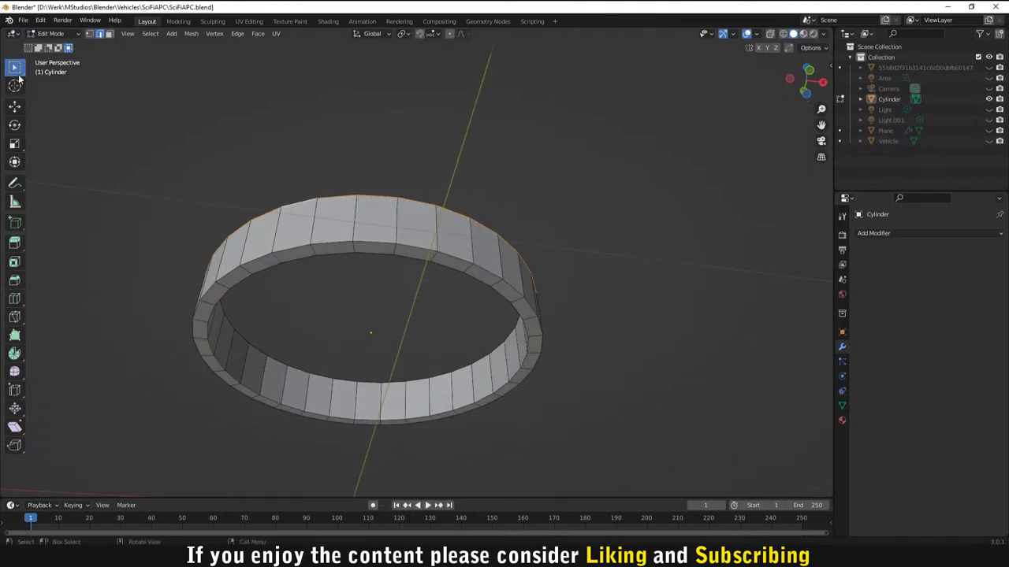
# Step: In face select mode, select the ring's rim face loop
pyautogui.click(110, 34)
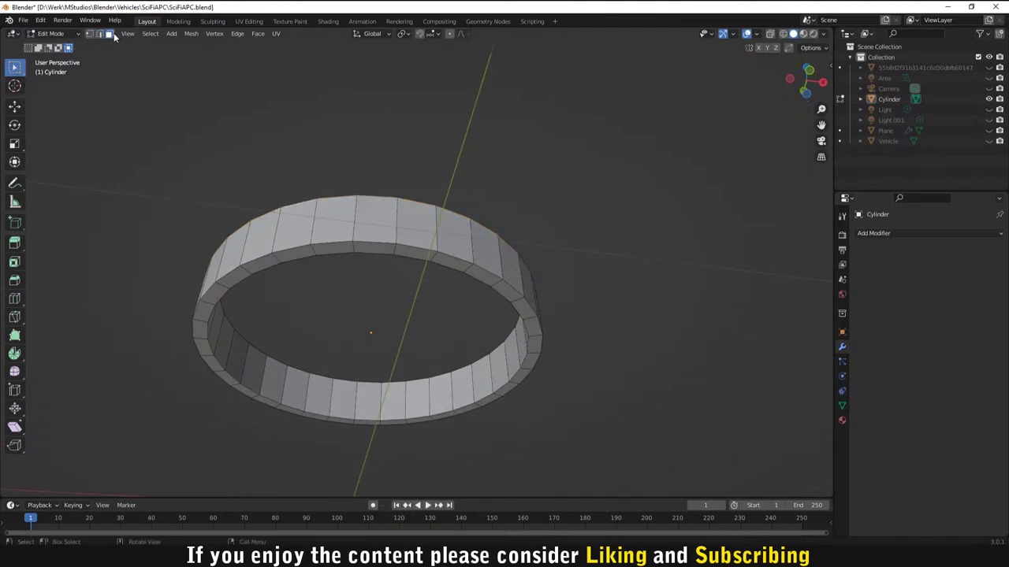
pyautogui.click(301, 252)
pyautogui.keyDown('shift'); pyautogui.click(302, 253); pyautogui.keyUp('shift')
pyautogui.click(303, 254)
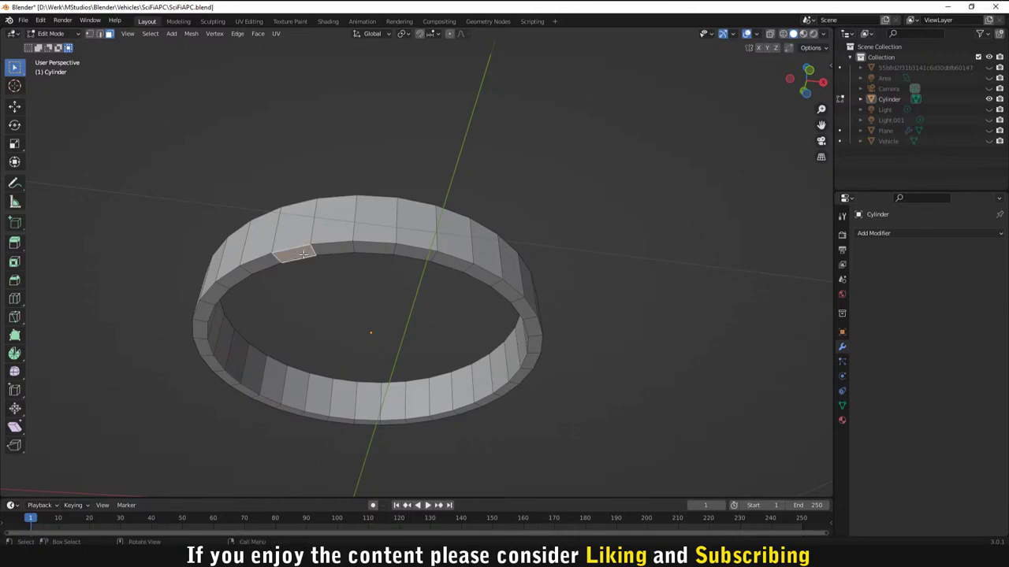
pyautogui.keyDown('shift'); pyautogui.click(334, 249); pyautogui.keyUp('shift')
pyautogui.keyDown('shift'); pyautogui.click(375, 249); pyautogui.keyUp('shift')
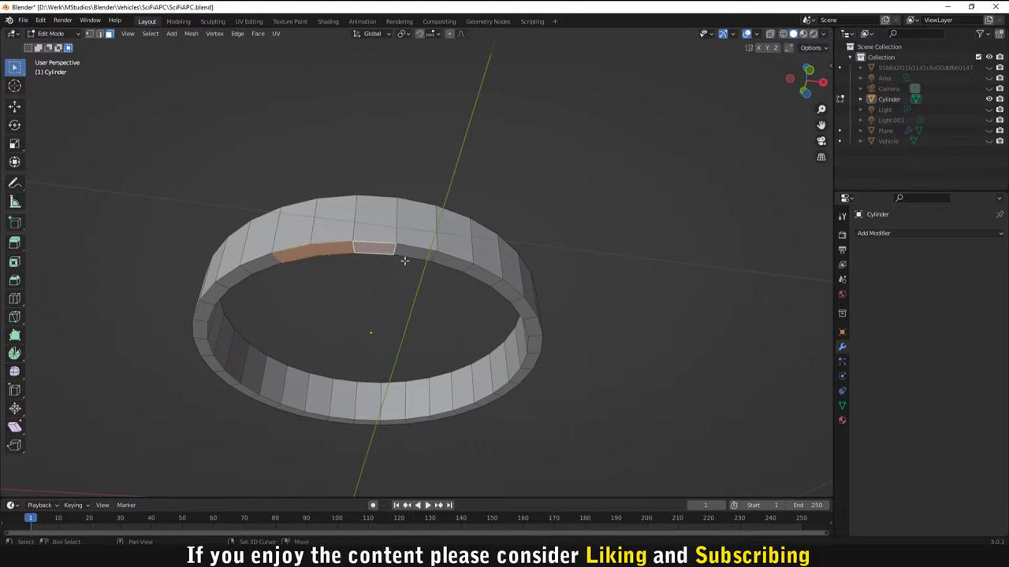
pyautogui.keyDown('shift'); pyautogui.click(450, 266); pyautogui.keyUp('shift')
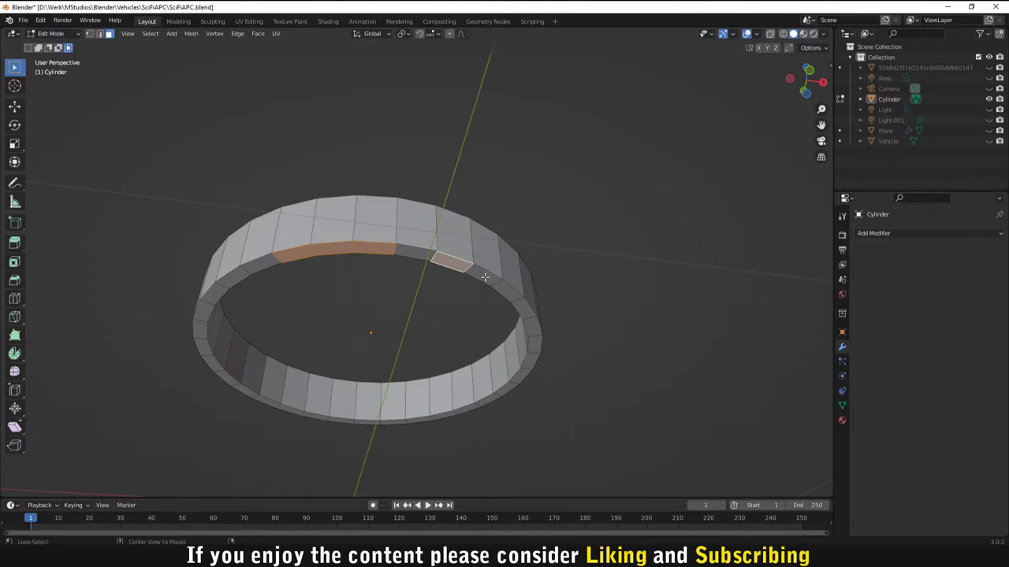
pyautogui.keyDown('alt'); pyautogui.click(461, 268); pyautogui.keyUp('alt')
pyautogui.keyDown('alt'); pyautogui.click(417, 254); pyautogui.keyUp('alt')
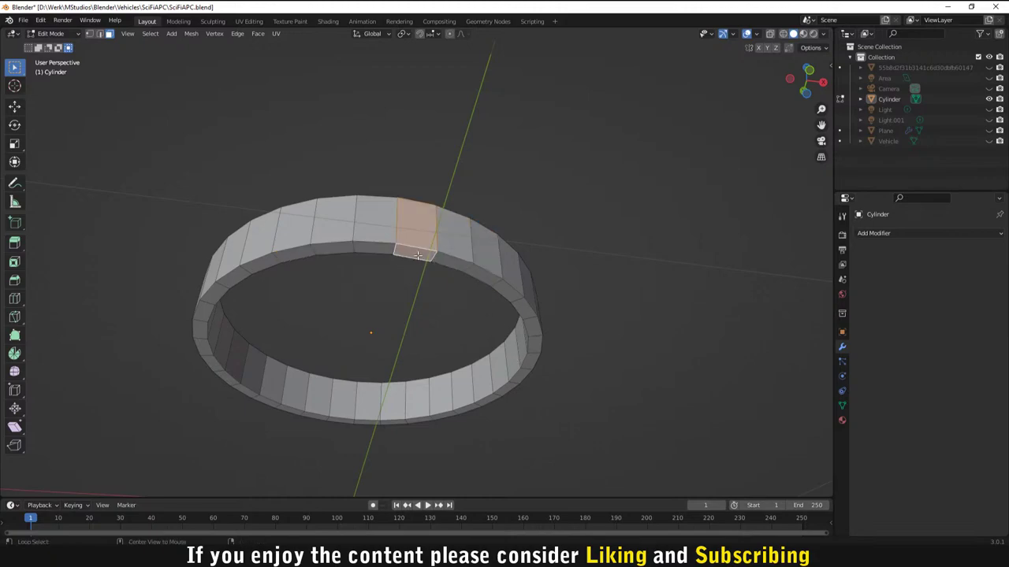
pyautogui.keyDown('alt'); pyautogui.click(431, 256); pyautogui.keyUp('alt')
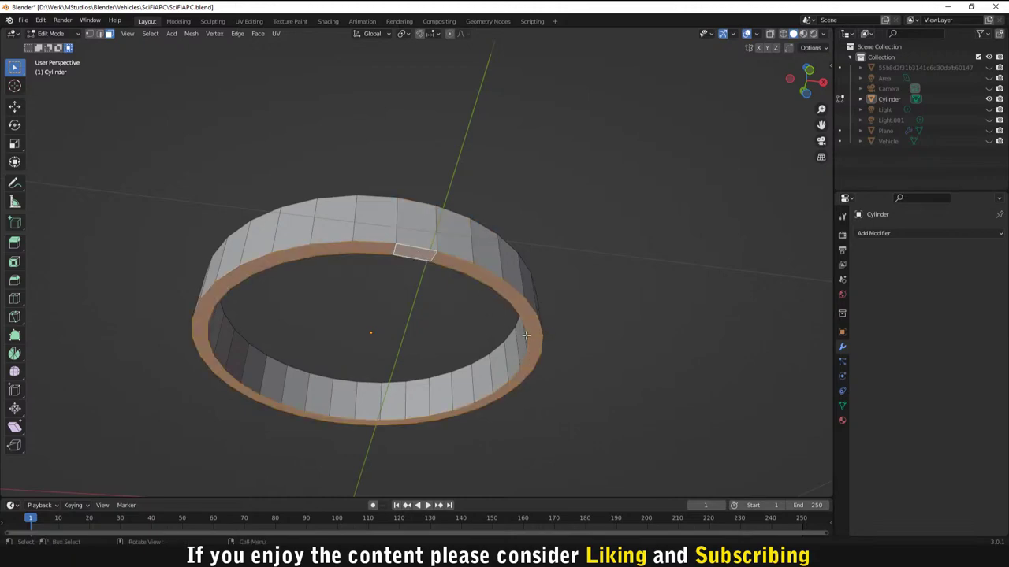
# Step: Scale the rim loop to about 0.844 so the ring tapers toward its base
pyautogui.press('s')
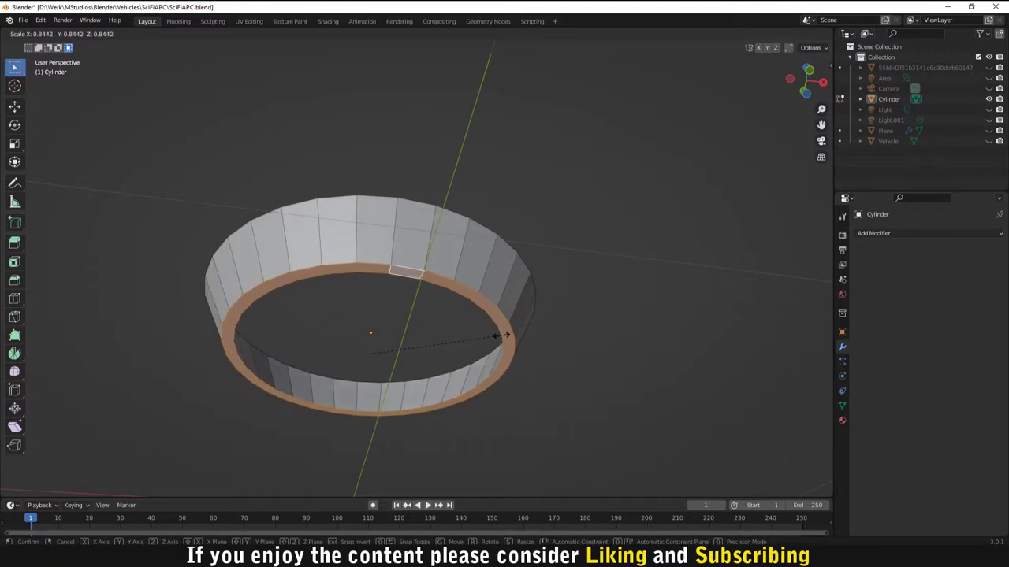
pyautogui.click(501, 336)
pyautogui.moveTo(501, 335); pyautogui.dragTo(420, 417, button='middle')
pyautogui.moveTo(445, 387); pyautogui.dragTo(434, 369, button='middle')
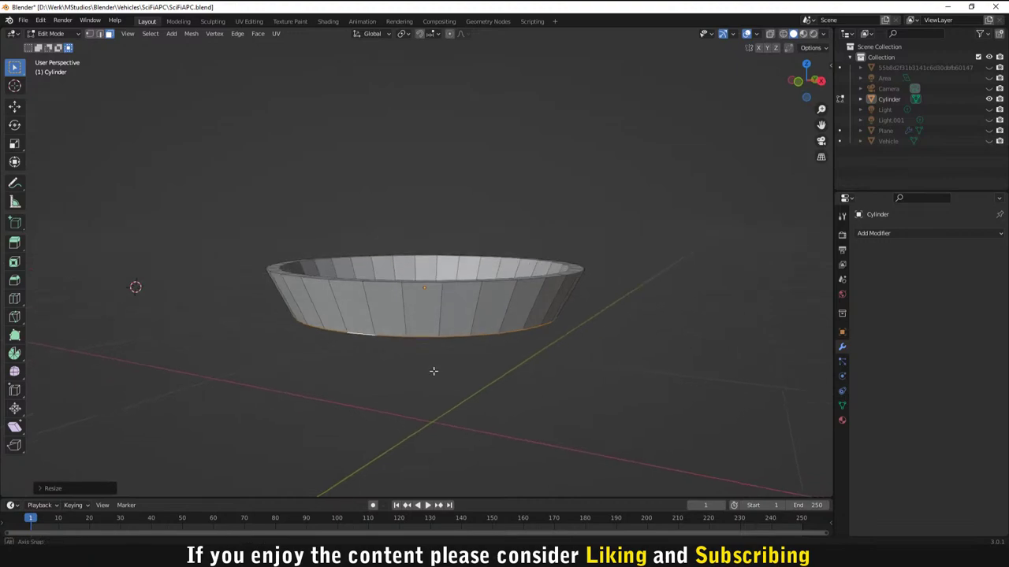
pyautogui.scroll(2, 420, 367)
# Step: Select the ring's outer top edge loop in edge mode and pick the Bevel tool
pyautogui.click(361, 307)
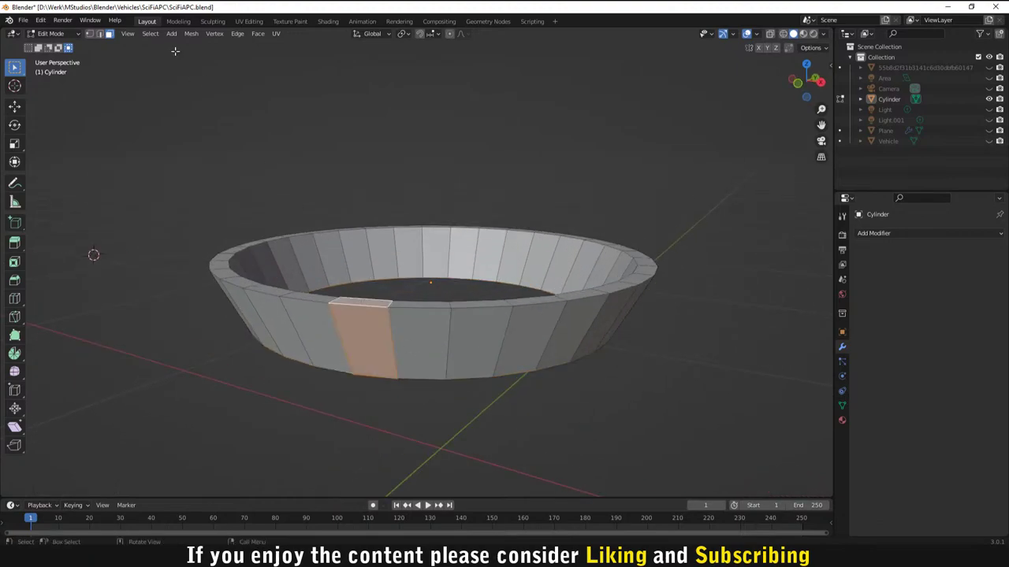
pyautogui.click(99, 33)
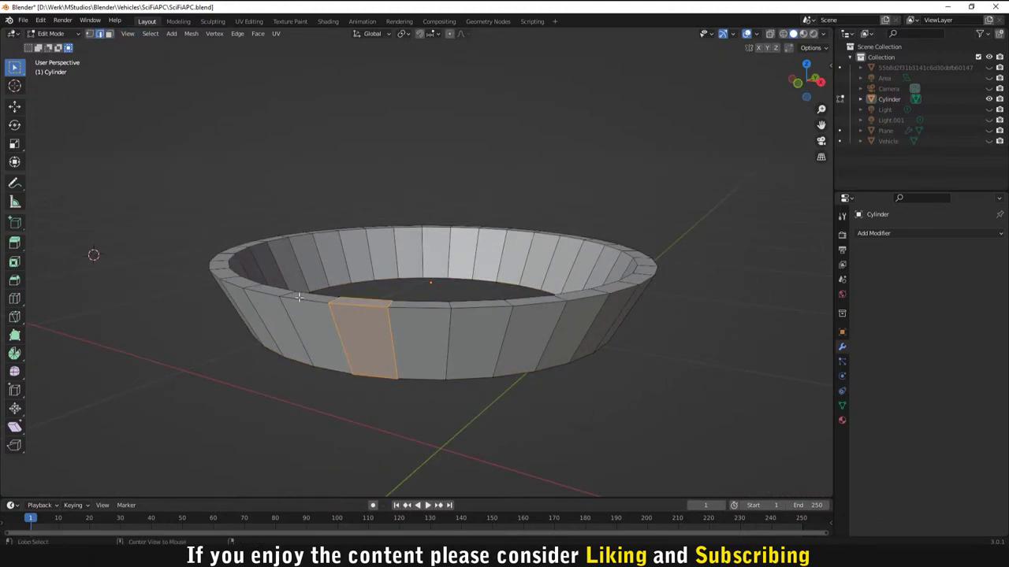
pyautogui.keyDown('alt'); pyautogui.click(330, 307); pyautogui.keyUp('alt')
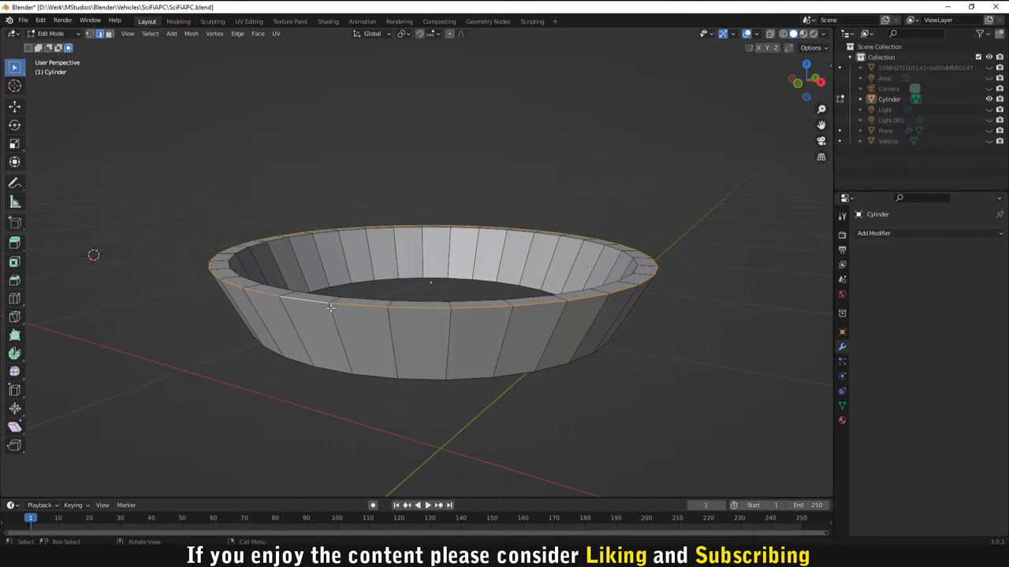
pyautogui.click(14, 284)
# Step: Bevel the ring's outer top edge, trying Absolute width, then switch Width Type to Percent
pyautogui.moveTo(431, 199); pyautogui.dragTo(472, 211)
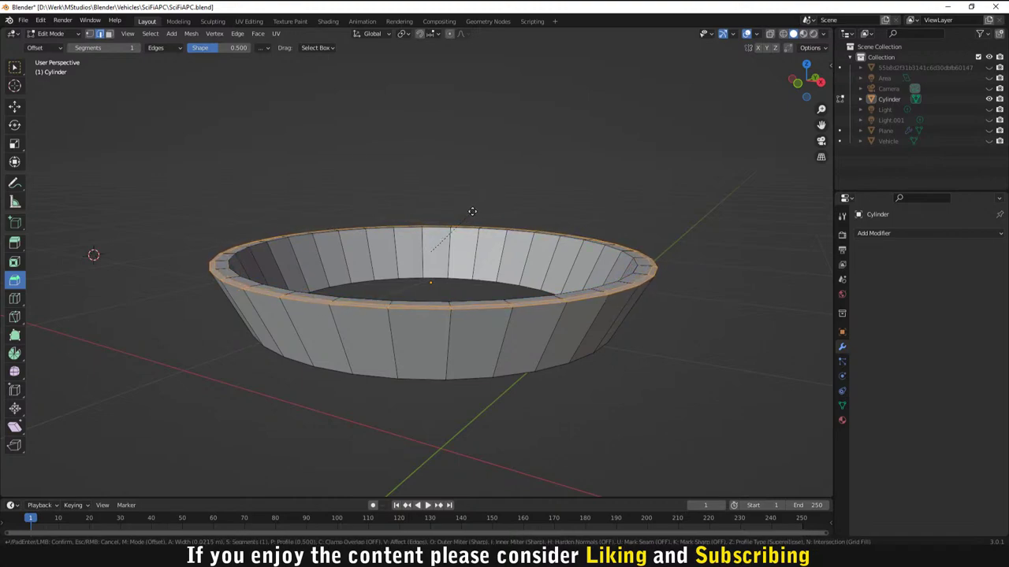
pyautogui.click(41, 488)
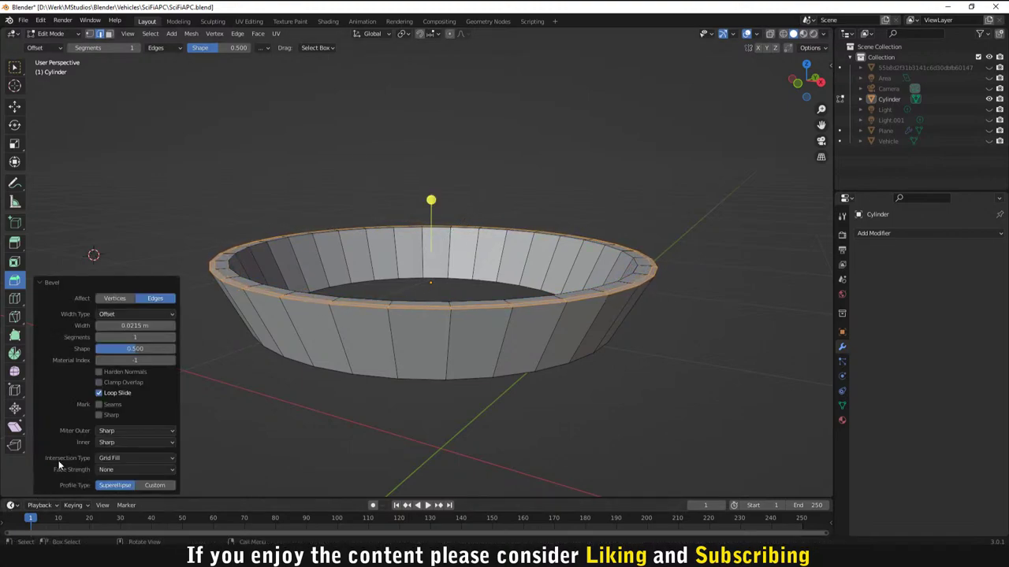
pyautogui.click(138, 315)
pyautogui.click(123, 315)
pyautogui.click(116, 372)
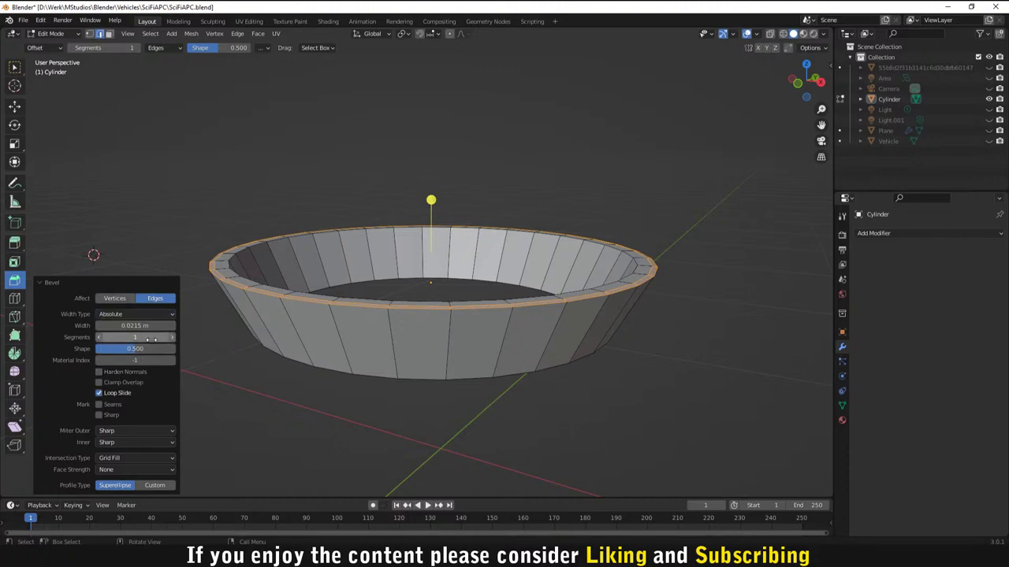
pyautogui.moveTo(134, 325); pyautogui.dragTo(184, 326)
pyautogui.click(131, 315)
pyautogui.click(114, 360)
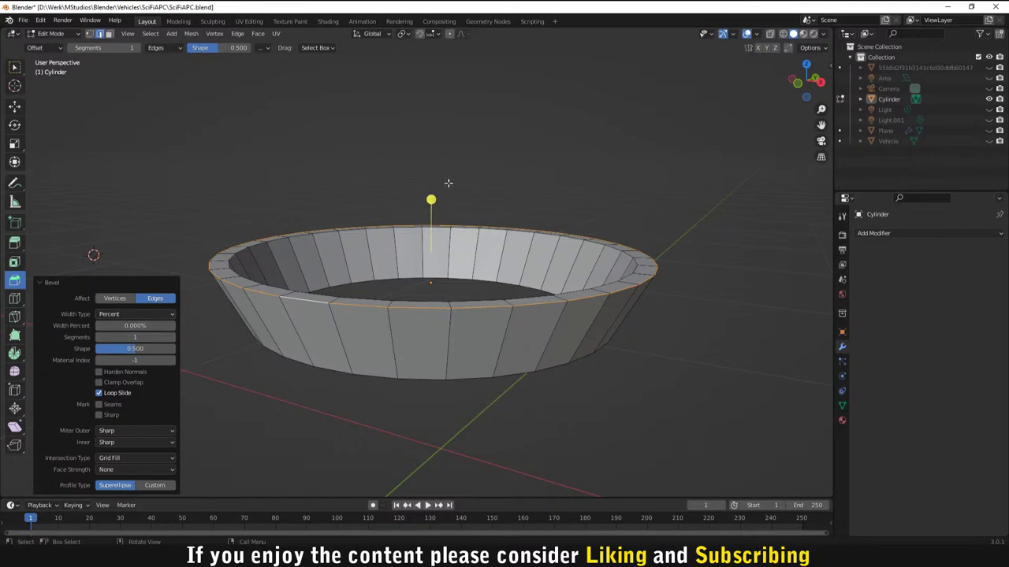
# Step: Leave the bevel tool for plain selection and select the ring's outer top rim edge loop
pyautogui.scroll(2, 184, 318)
pyautogui.scroll(-5, 339, 338)
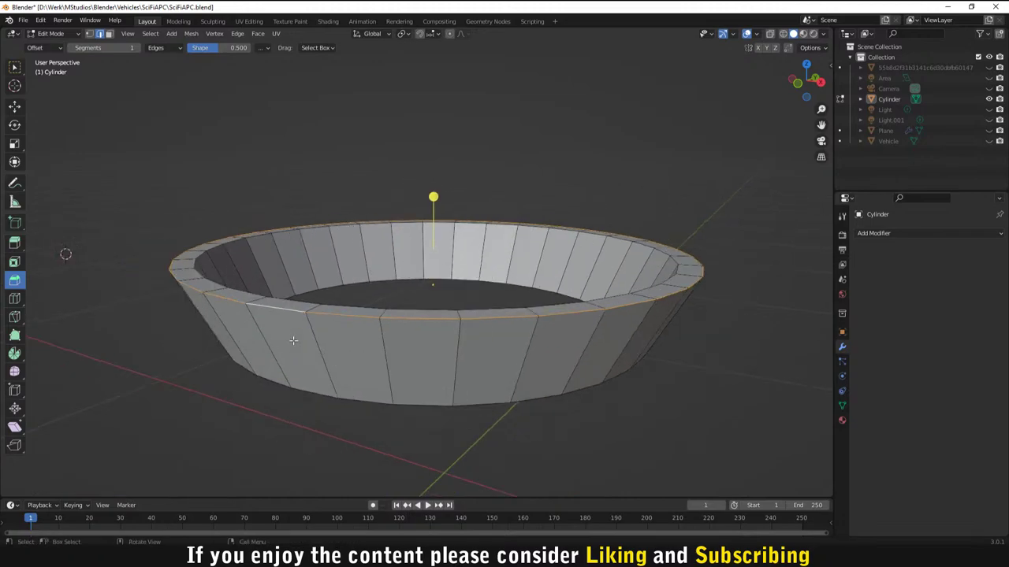
pyautogui.moveTo(384, 334); pyautogui.dragTo(484, 360, button='middle')
pyautogui.click(15, 68)
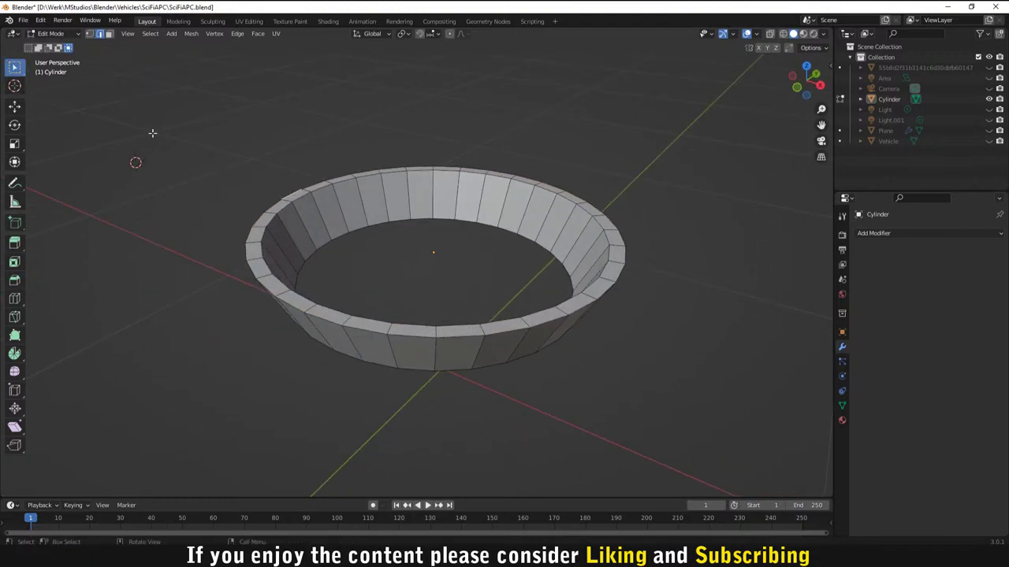
pyautogui.keyDown('alt'); pyautogui.click(292, 293); pyautogui.keyUp('alt')
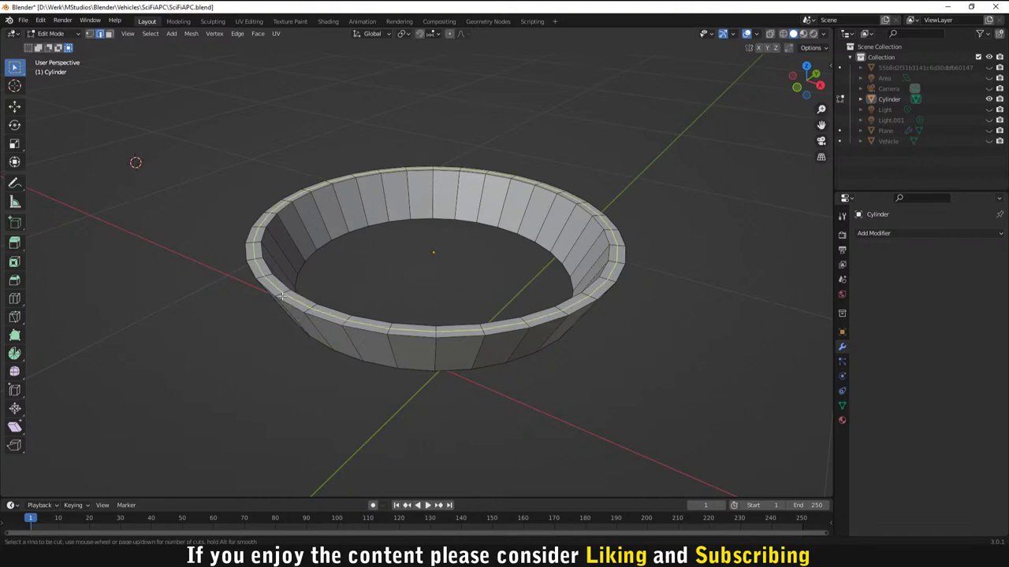
pyautogui.press('g')
pyautogui.press('g')
pyautogui.click(282, 295)
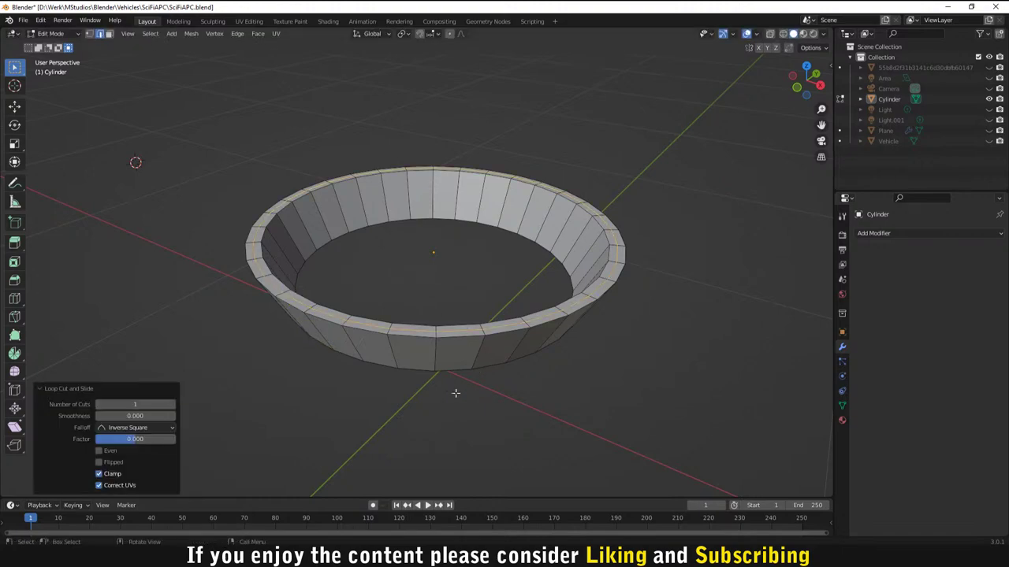
pyautogui.click(316, 394)
pyautogui.scroll(2, 327, 367)
pyautogui.keyDown('alt'); pyautogui.click(309, 356); pyautogui.keyUp('alt')
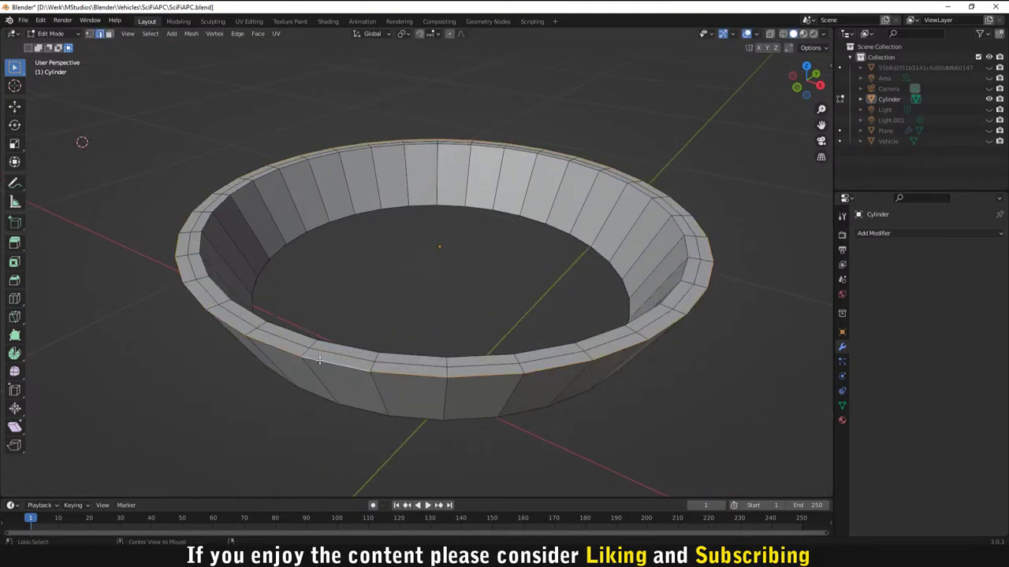
pyautogui.moveTo(359, 371); pyautogui.dragTo(367, 335, button='middle')
# Step: Lower the outer top rim loop 0.015 m along Z and scale it slightly inward
pyautogui.press('g')
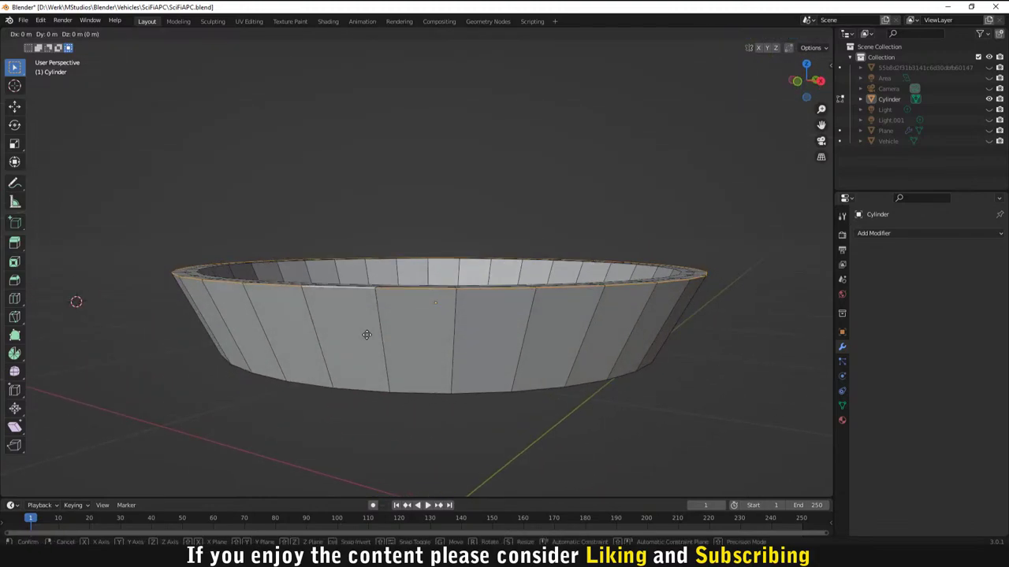
pyautogui.press('z')
pyautogui.click(367, 342)
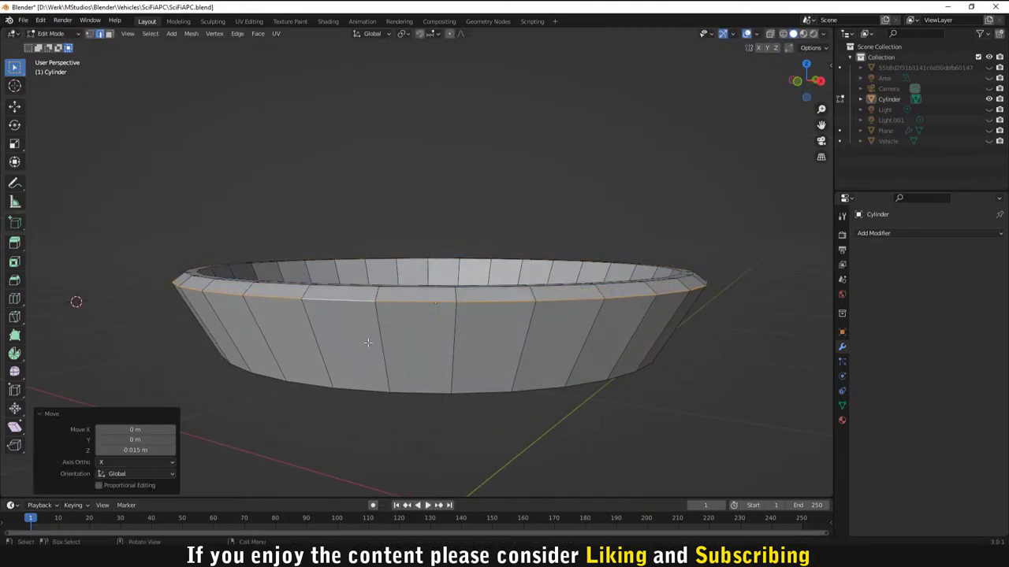
pyautogui.press('s')
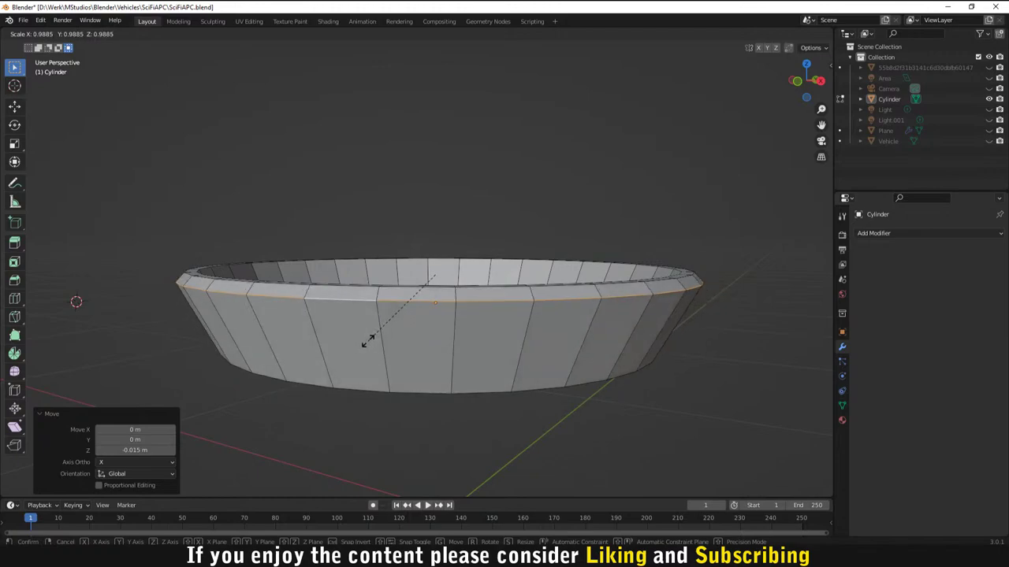
pyautogui.click(367, 342)
pyautogui.scroll(-3, 583, 421)
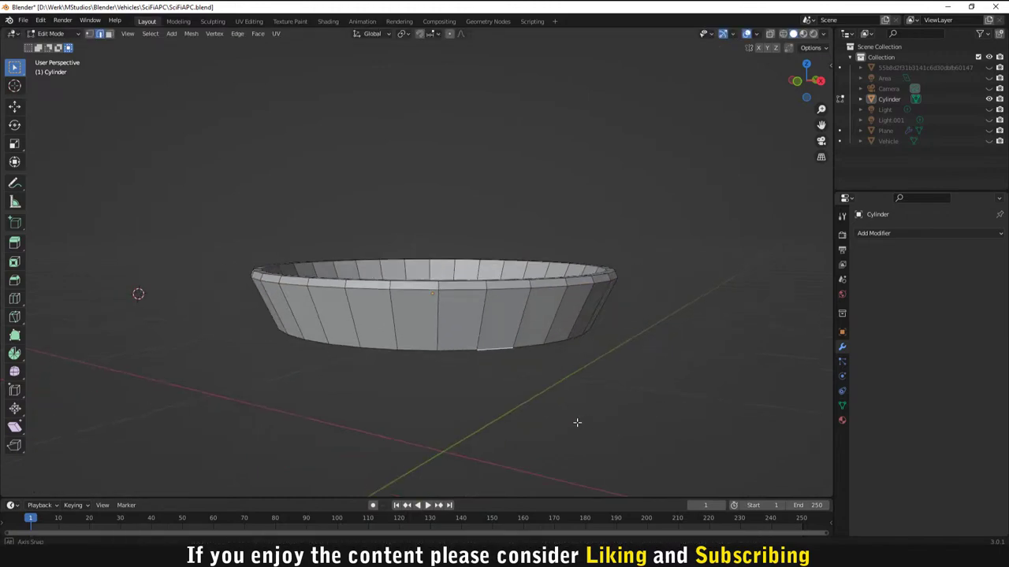
pyautogui.moveTo(576, 421); pyautogui.dragTo(329, 336, button='middle')
# Step: Try a loop cut around the ring's inner wall, then undo it
pyautogui.hotkey('ctrl', 'r')
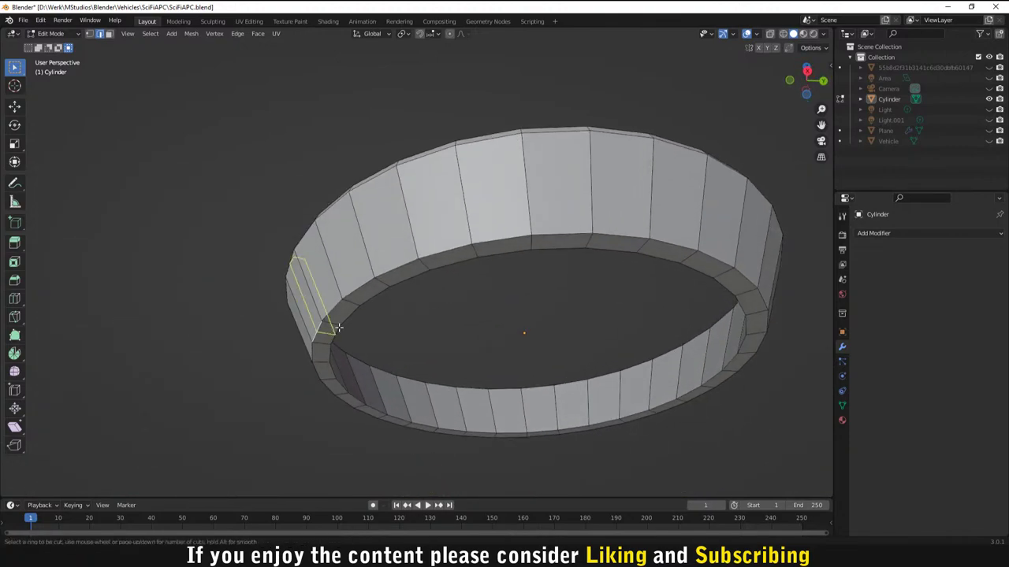
pyautogui.click(356, 298)
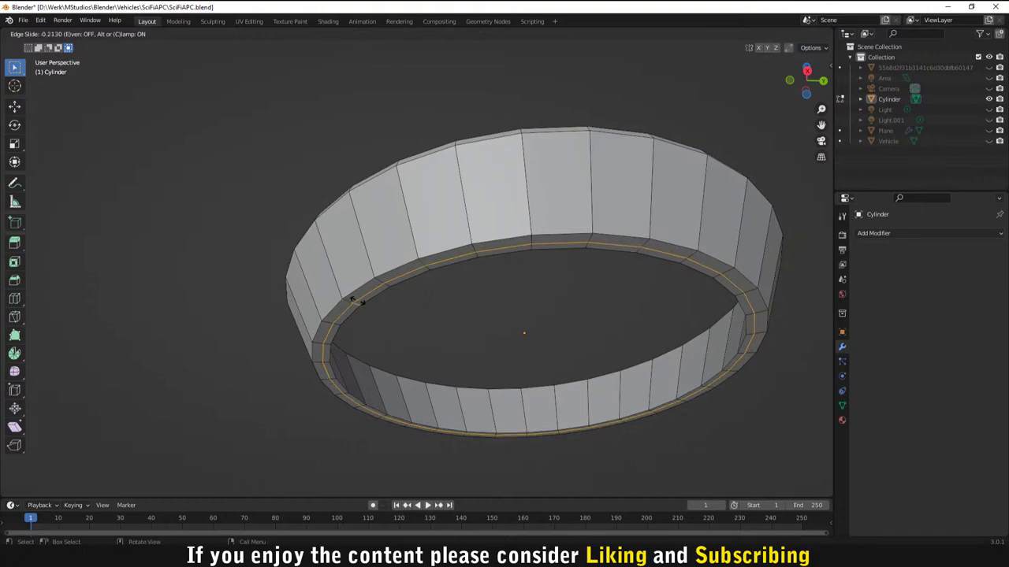
pyautogui.rightClick(356, 298)
pyautogui.moveTo(426, 342); pyautogui.dragTo(370, 306, button='middle')
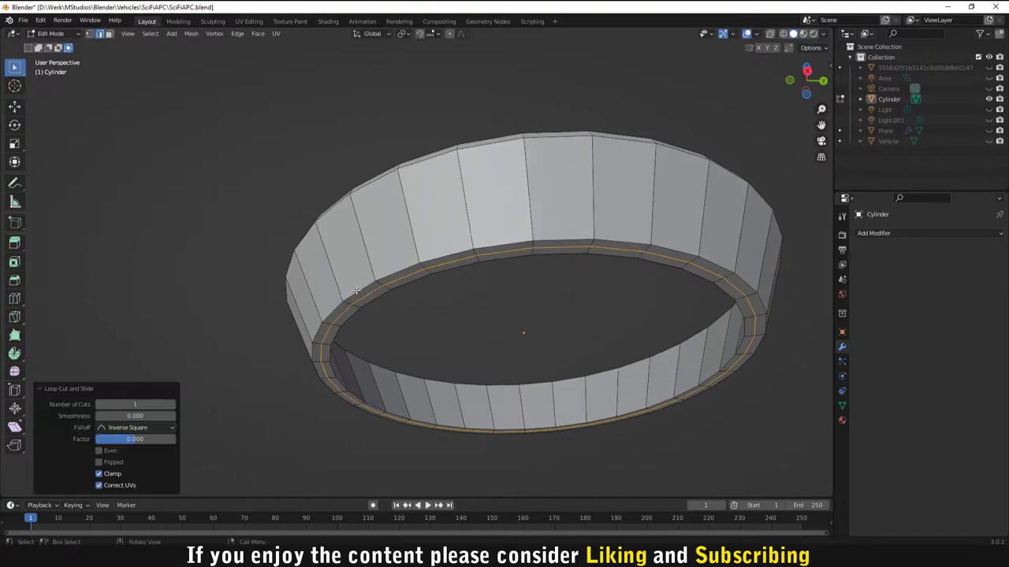
pyautogui.hotkey('ctrl', 'z')
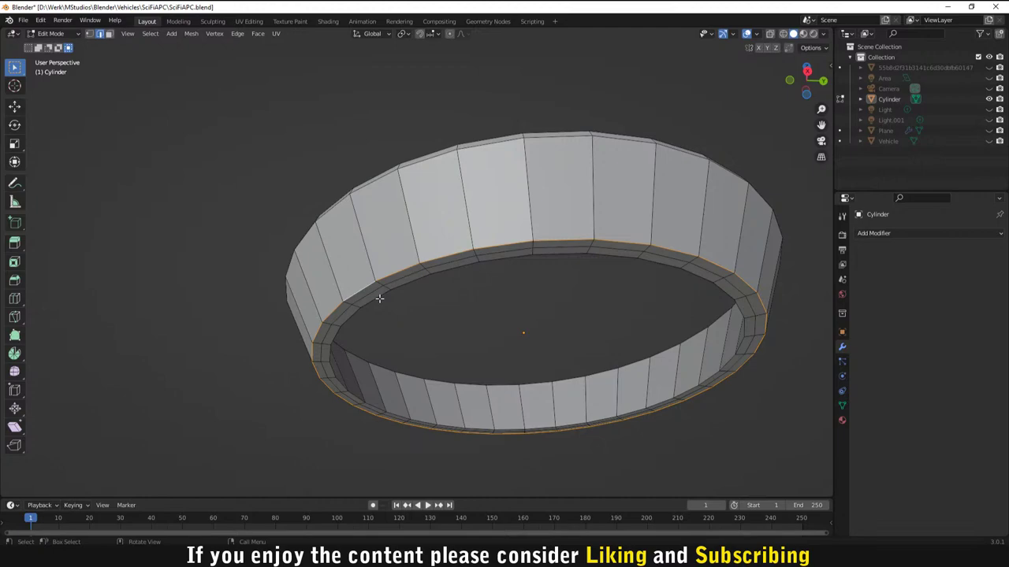
# Step: Raise the rim edges about 0.013 m along Z
pyautogui.press('g')
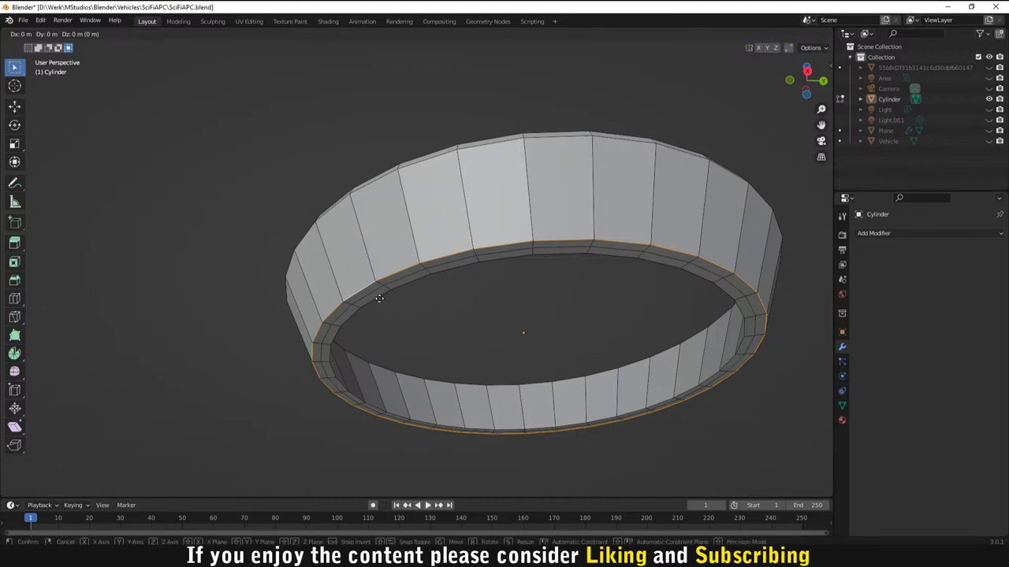
pyautogui.press('z')
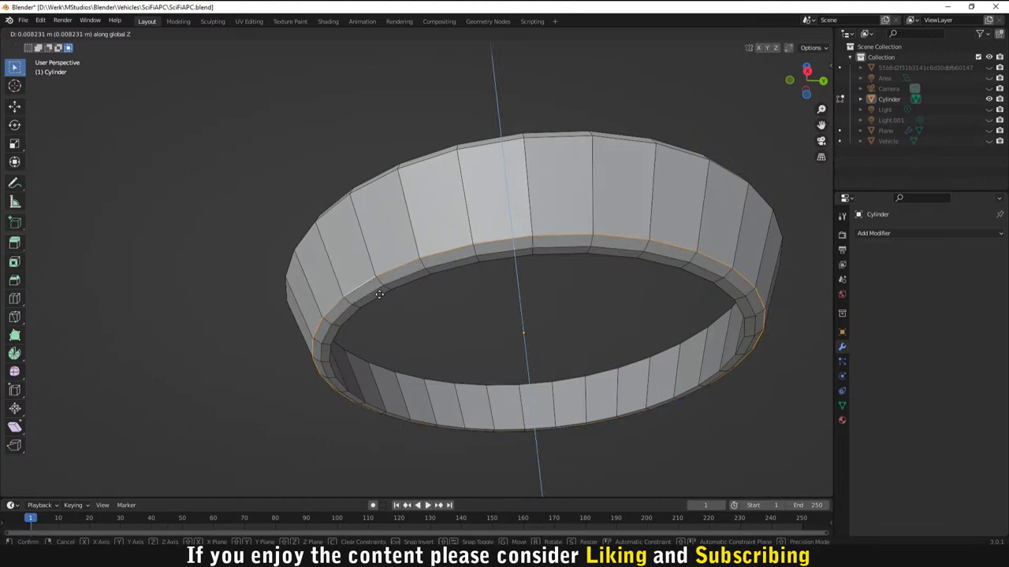
pyautogui.click(348, 348)
pyautogui.moveTo(348, 347); pyautogui.dragTo(401, 381, button='middle')
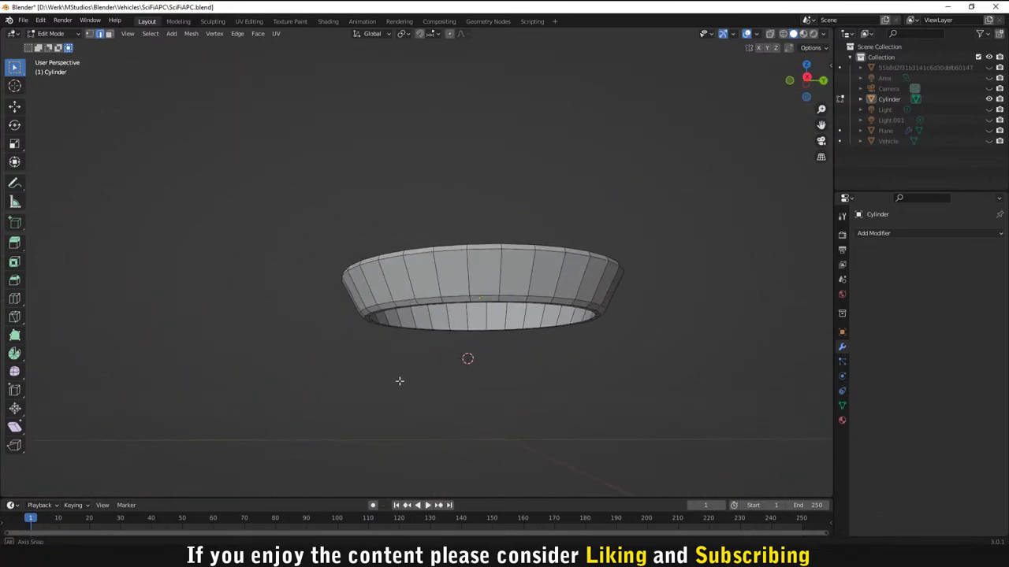
pyautogui.moveTo(515, 367); pyautogui.dragTo(486, 261, button='middle')
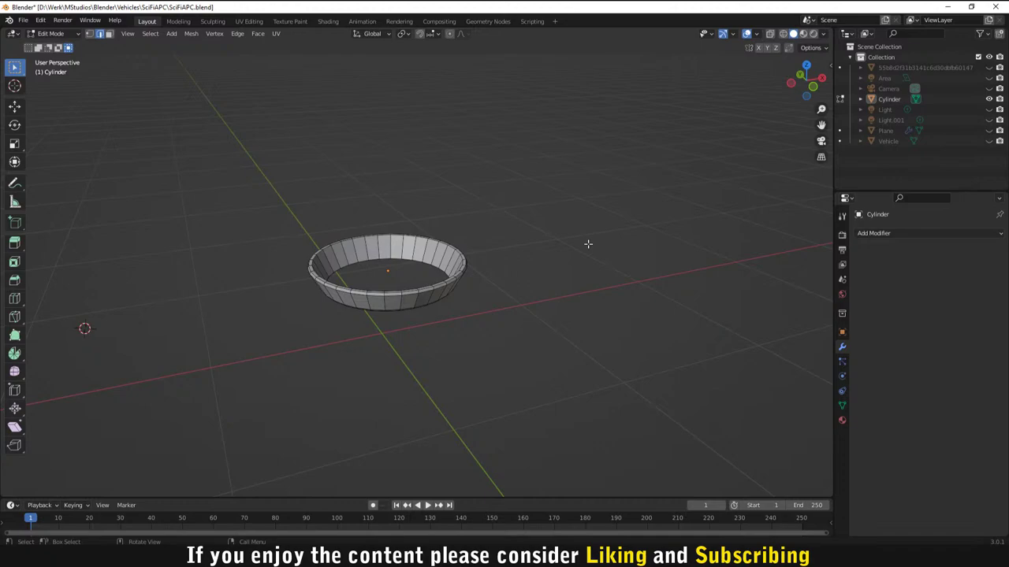
pyautogui.moveTo(498, 226); pyautogui.dragTo(668, 327, button='middle')
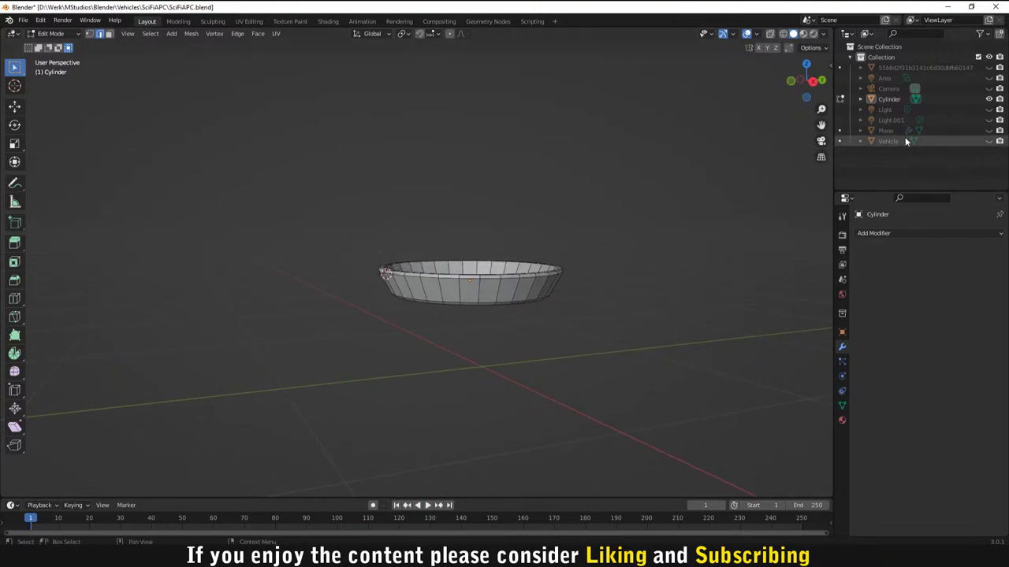
pyautogui.moveTo(673, 208); pyautogui.dragTo(623, 222, button='middle')
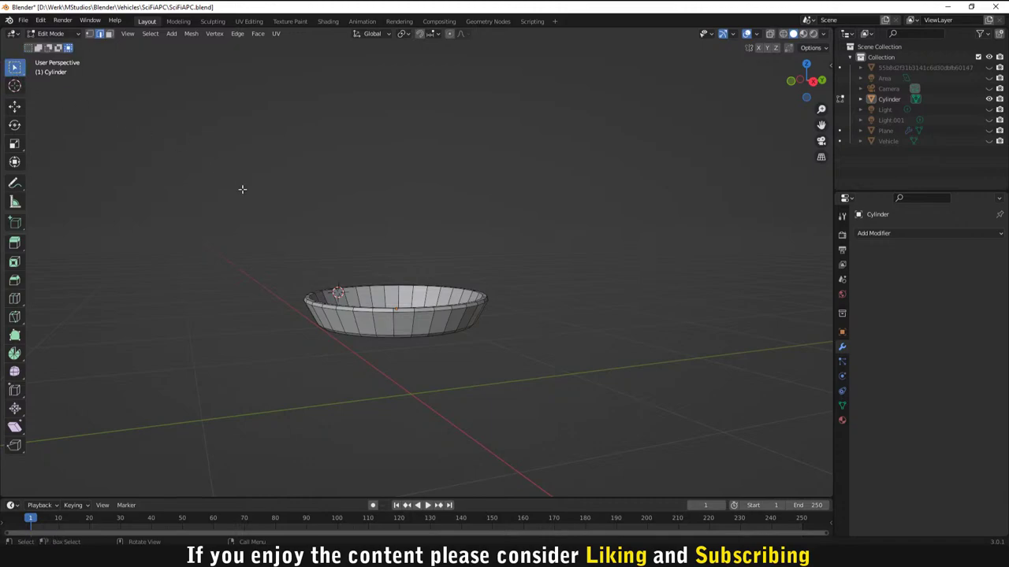
# Step: Create a new collection in the Outliner named Propulsion
pyautogui.rightClick(858, 183)
pyautogui.click(858, 183)
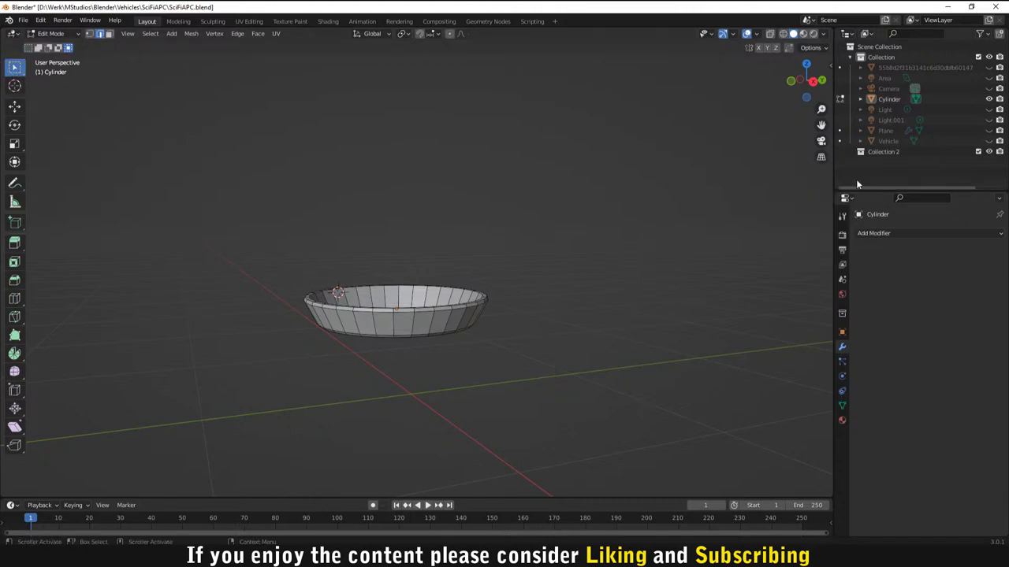
pyautogui.doubleClick(890, 150)
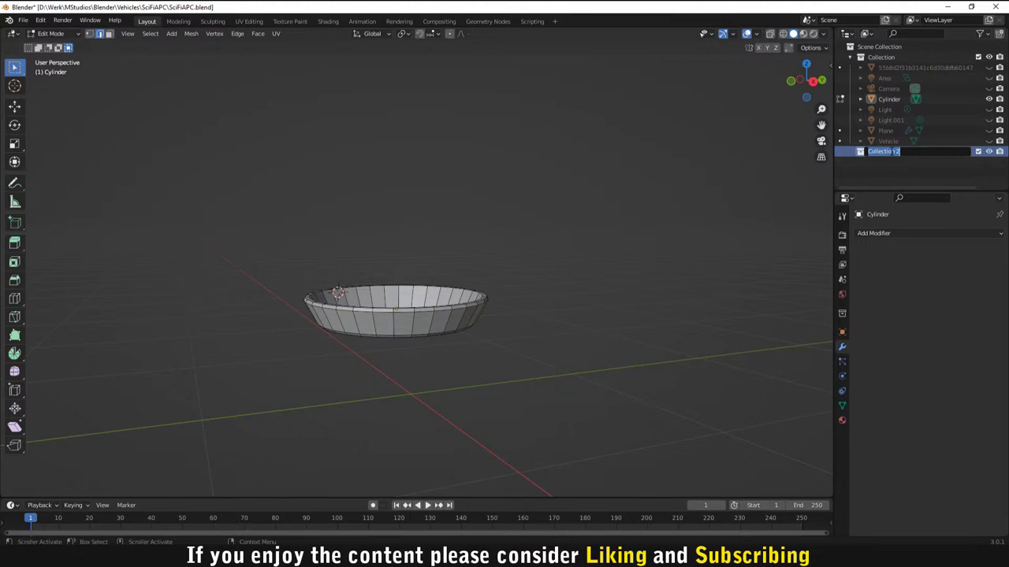
pyautogui.write('Li')
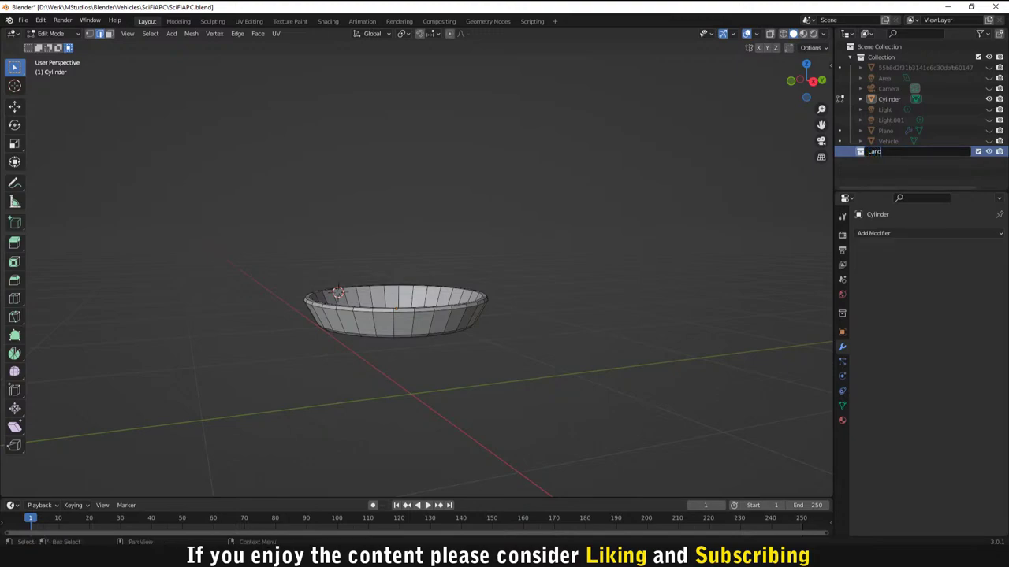
pyautogui.write('Propulsion')
pyautogui.press('Return')
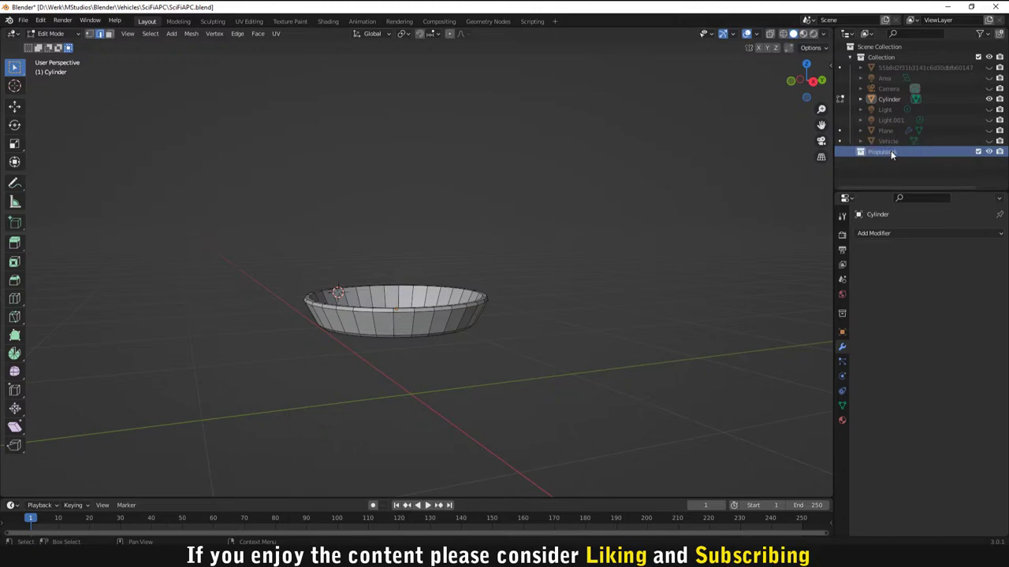
# Step: Move Cylinder into Propulsion, rename it OuterRing, and return to Object Mode
pyautogui.click(890, 99)
pyautogui.moveTo(890, 98); pyautogui.dragTo(894, 153)
pyautogui.moveTo(495, 227); pyautogui.dragTo(490, 246, button='middle')
pyautogui.doubleClick(887, 152)
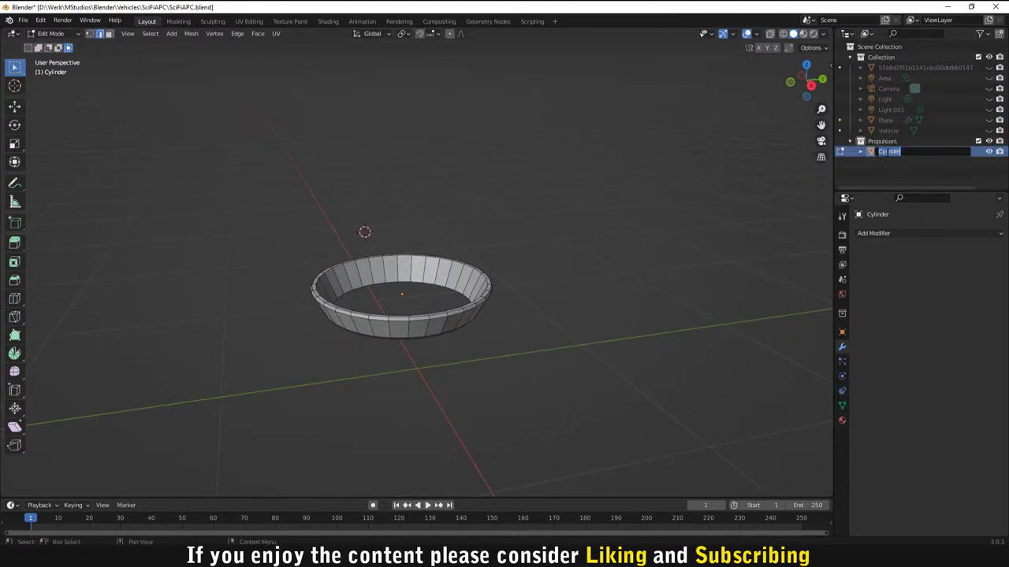
pyautogui.write('OuterRing')
pyautogui.press('Return')
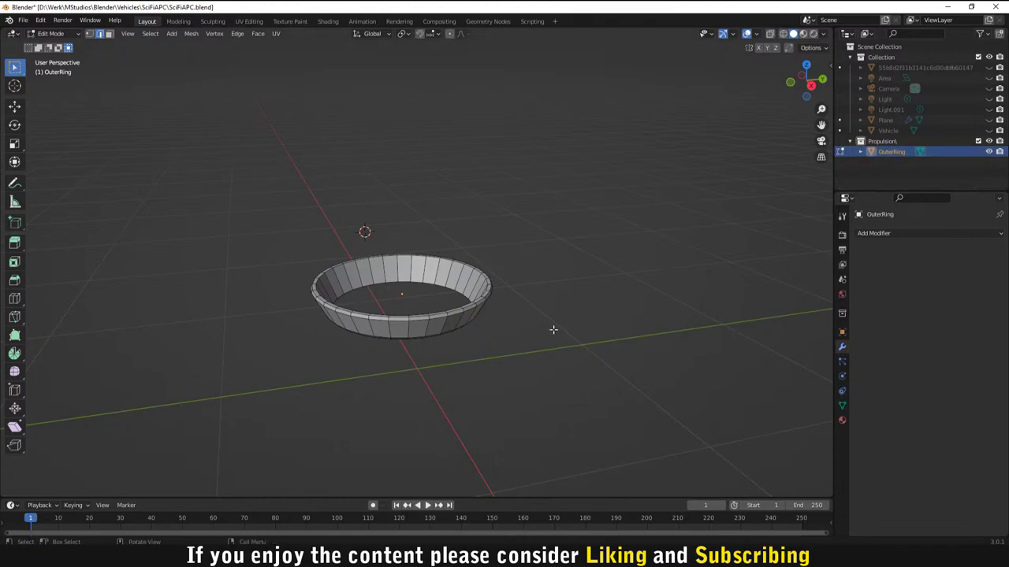
pyautogui.press('Tab')
# Step: Duplicate OuterRing, scale the copy to 0.809 and lower it along Z
pyautogui.hotkey('shift', 'd')
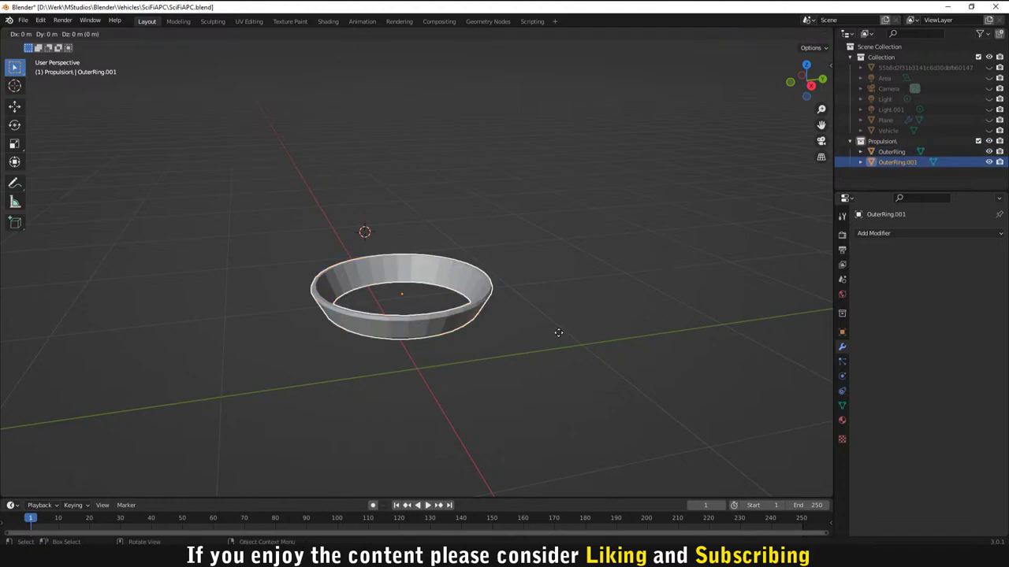
pyautogui.press('s')
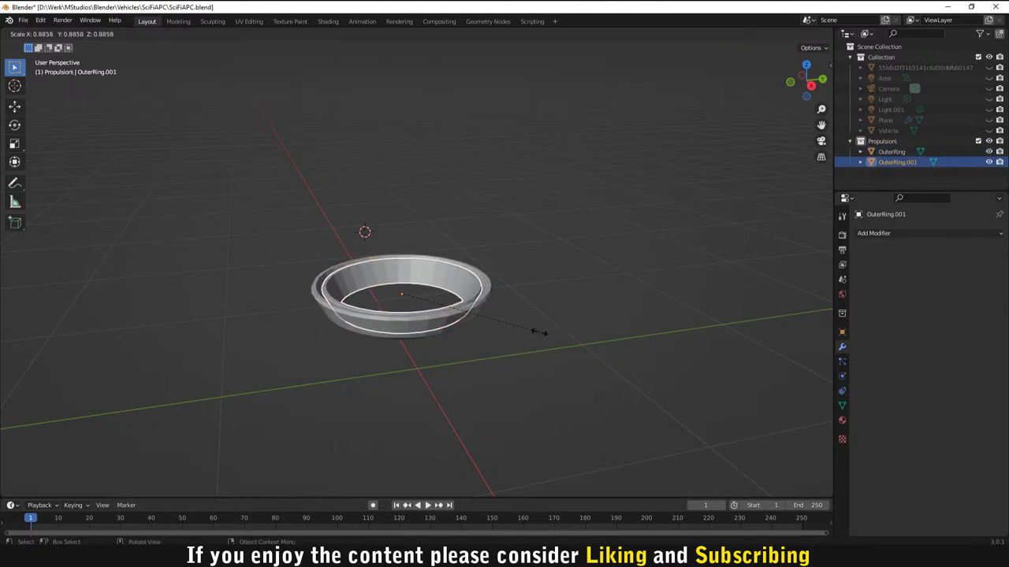
pyautogui.click(527, 330)
pyautogui.moveTo(528, 330); pyautogui.dragTo(514, 278, button='middle')
pyautogui.press('g')
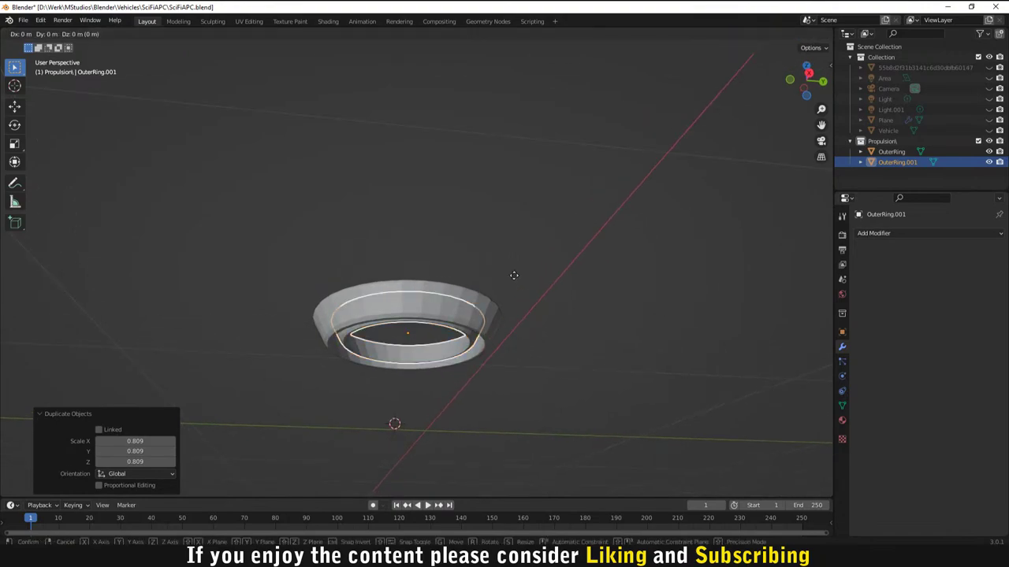
pyautogui.press('z')
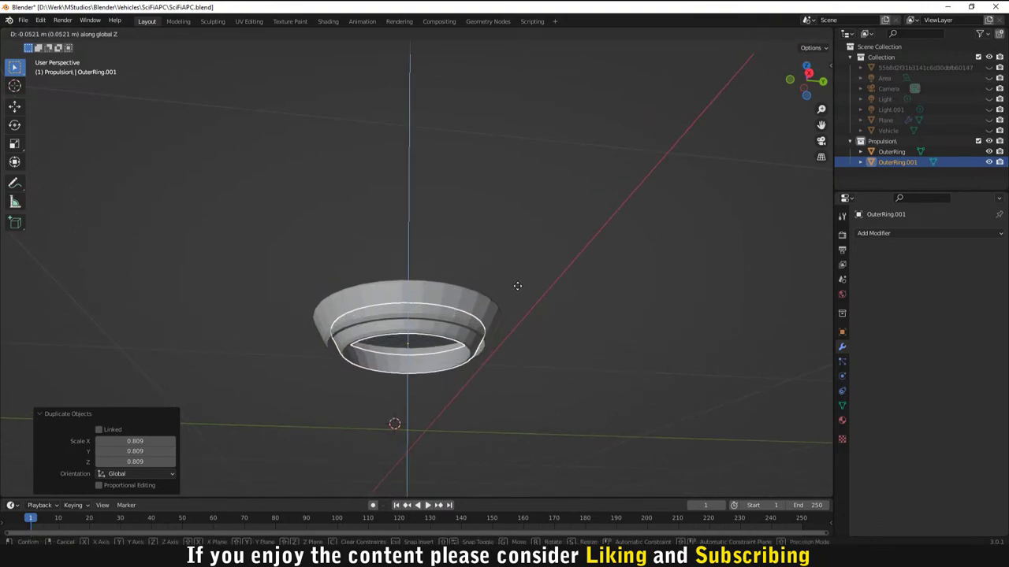
pyautogui.click(518, 285)
# Step: Apply Shade Smooth to the outer ring
pyautogui.click(534, 377)
pyautogui.moveTo(534, 376); pyautogui.dragTo(439, 379, button='middle')
pyautogui.scroll(3, 545, 466)
pyautogui.scroll(-5, 446, 399)
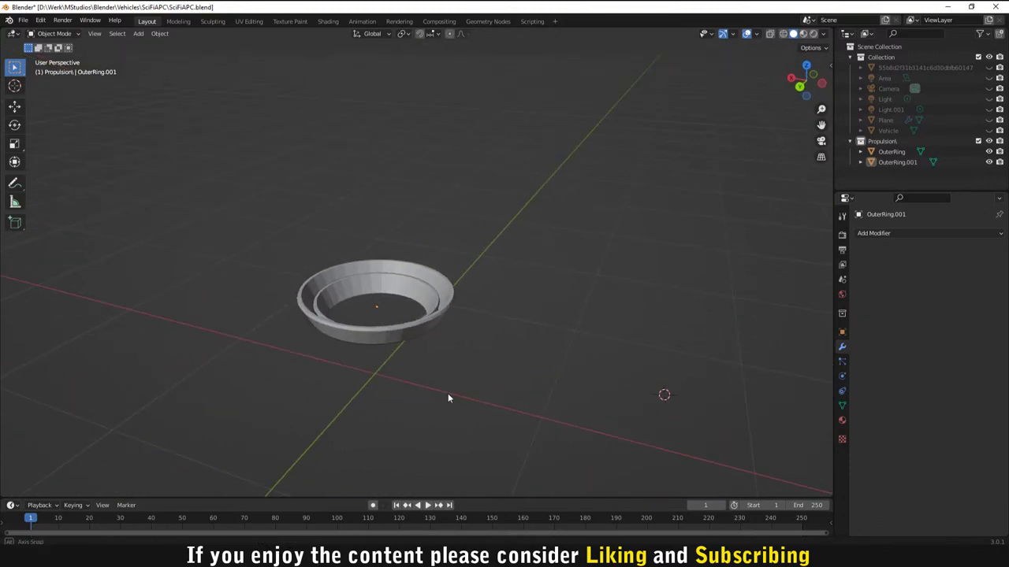
pyautogui.scroll(3, 397, 377)
pyautogui.click(379, 362)
pyautogui.rightClick(393, 347)
pyautogui.click(355, 328)
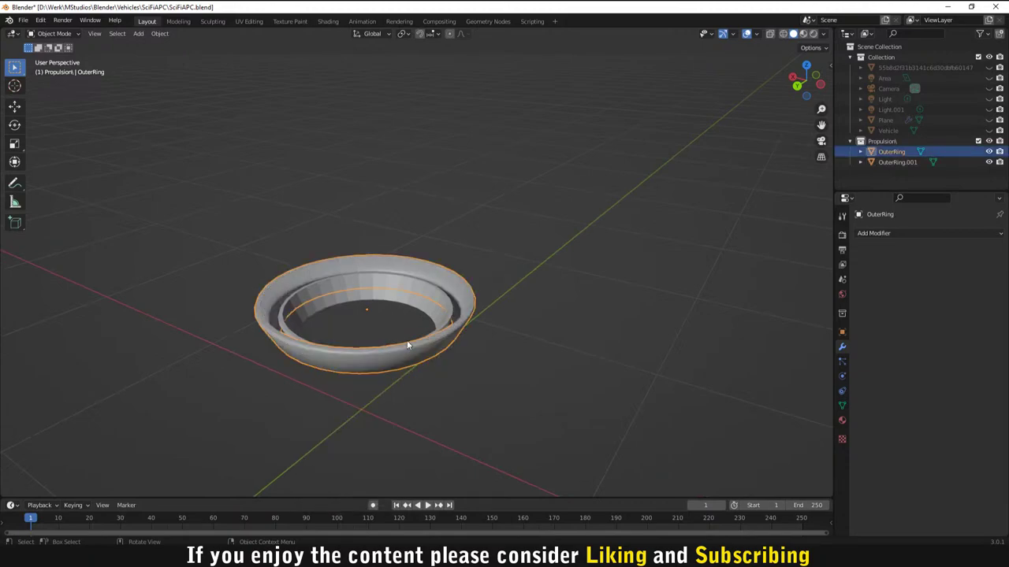
# Step: Rename the inner ring copy OuterRing.001 to InnerRing
pyautogui.moveTo(312, 329); pyautogui.dragTo(394, 356, button='middle')
pyautogui.click(394, 356)
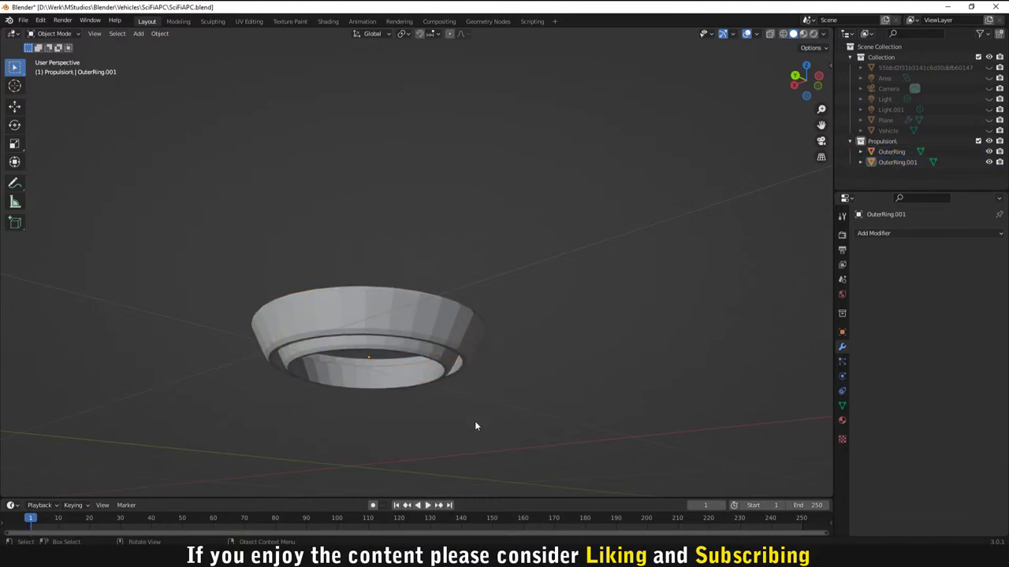
pyautogui.moveTo(491, 417); pyautogui.dragTo(496, 460, button='middle')
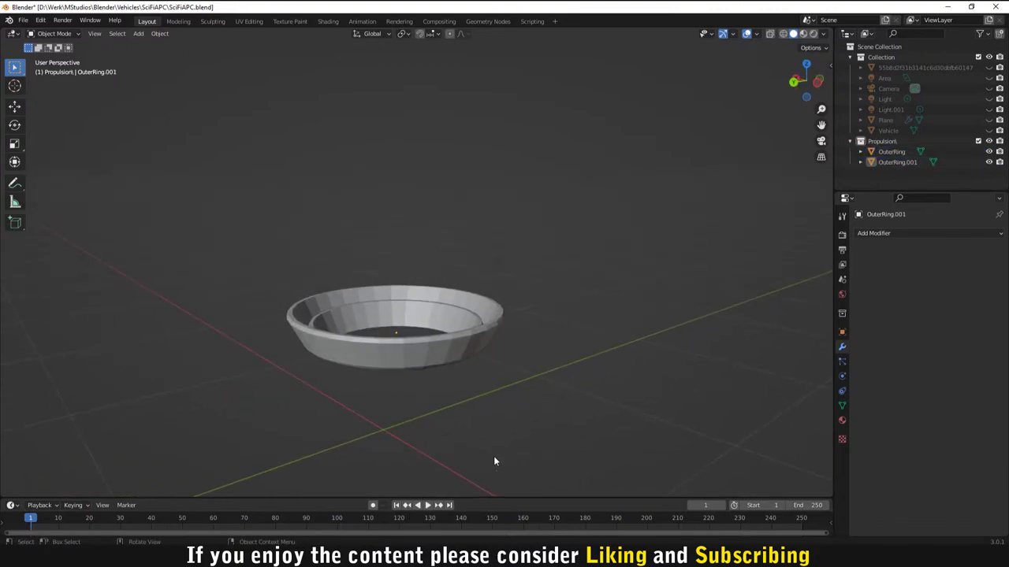
pyautogui.doubleClick(889, 163)
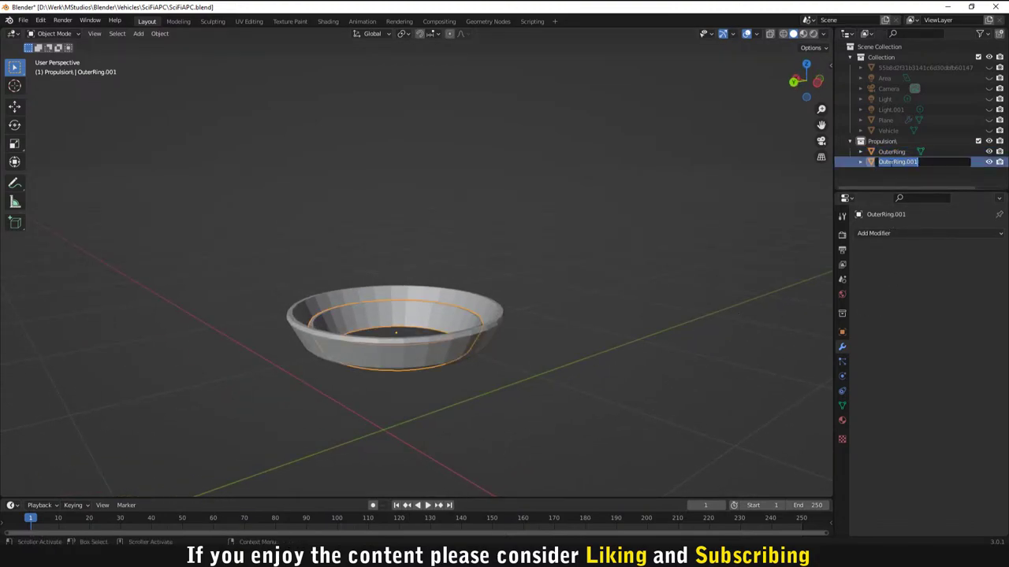
pyautogui.press('BackSpace')
pyautogui.write('InnerRing')
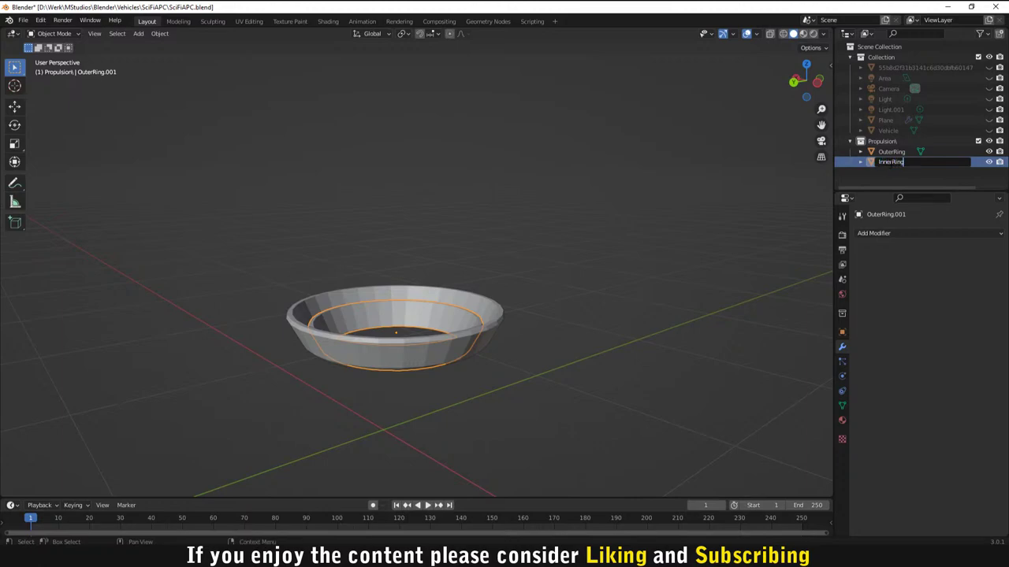
pyautogui.press('Return')
pyautogui.click(626, 372)
pyautogui.moveTo(625, 372); pyautogui.dragTo(481, 380, button='middle')
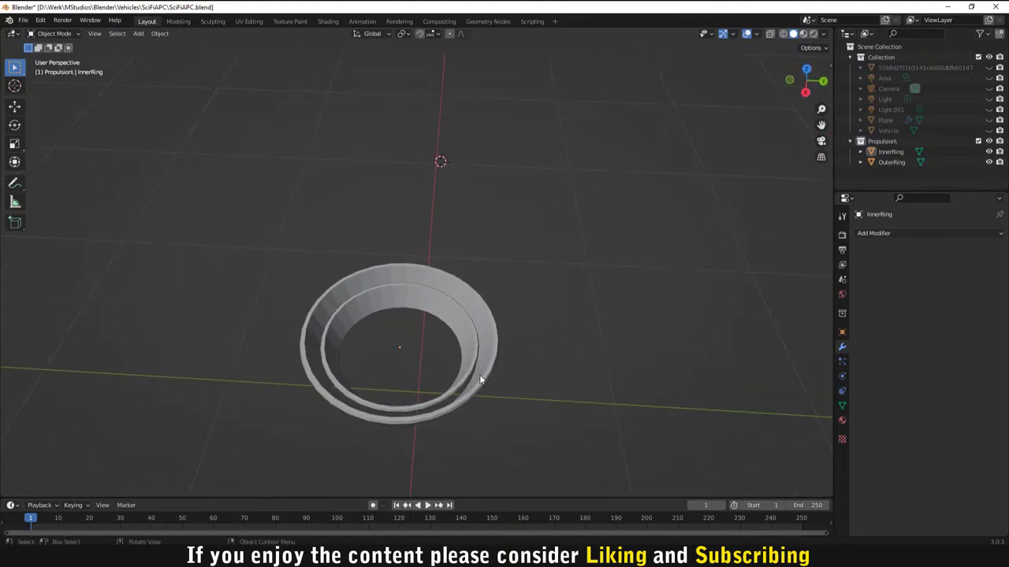
# Step: Duplicate InnerRing and flip the copy 180° about X
pyautogui.click(471, 340)
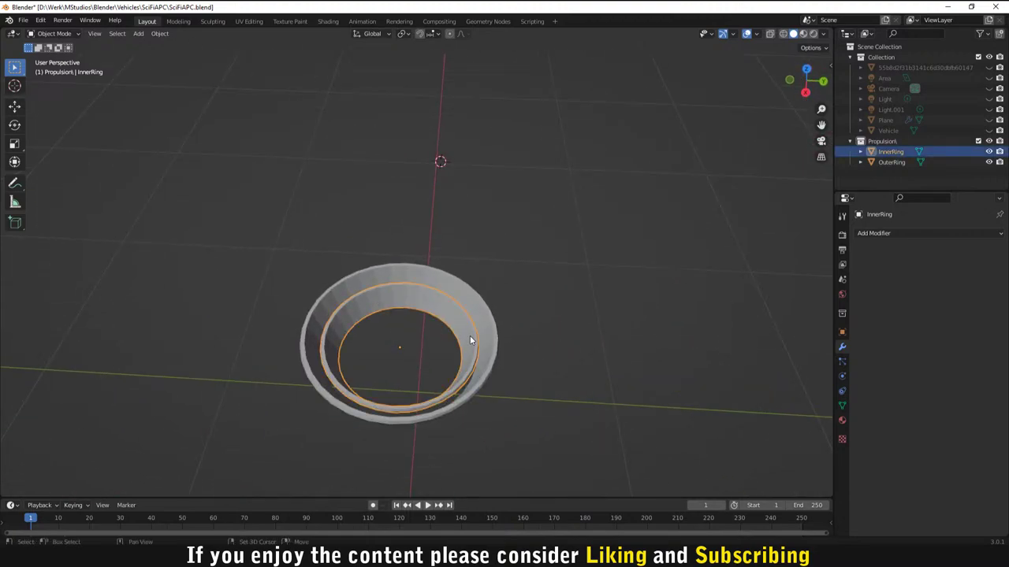
pyautogui.hotkey('shift', 'd')
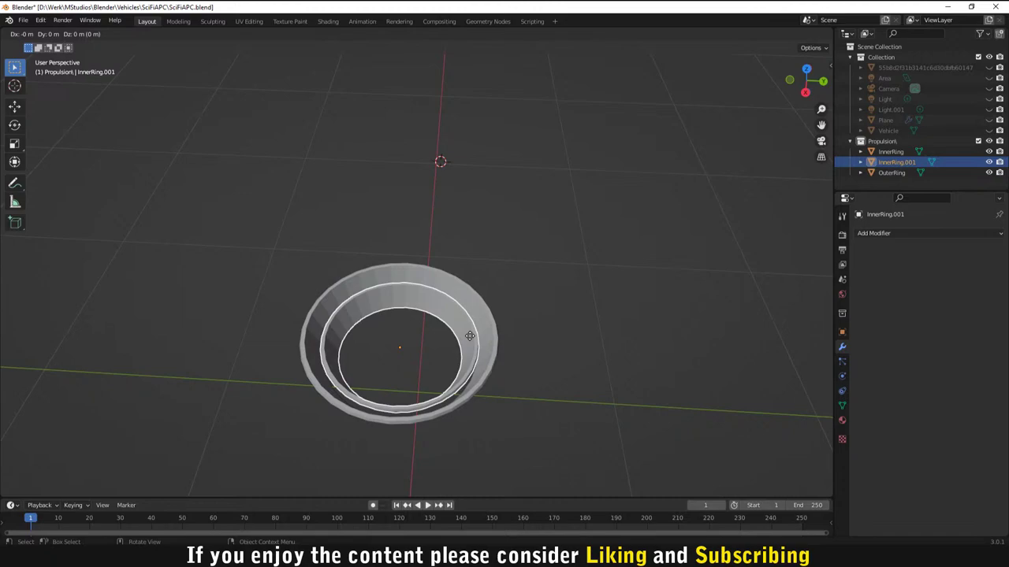
pyautogui.write('r180')
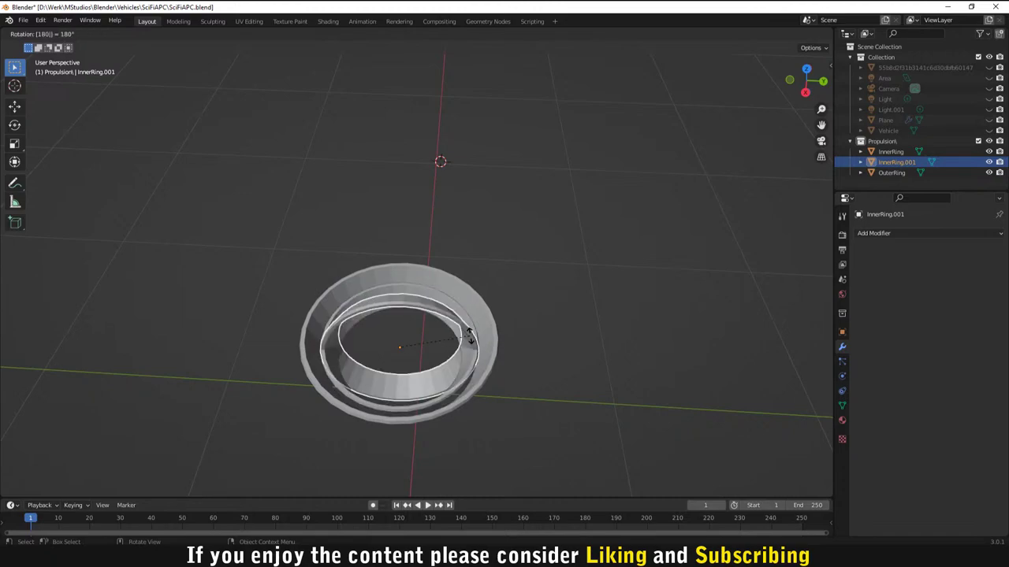
pyautogui.write('z')
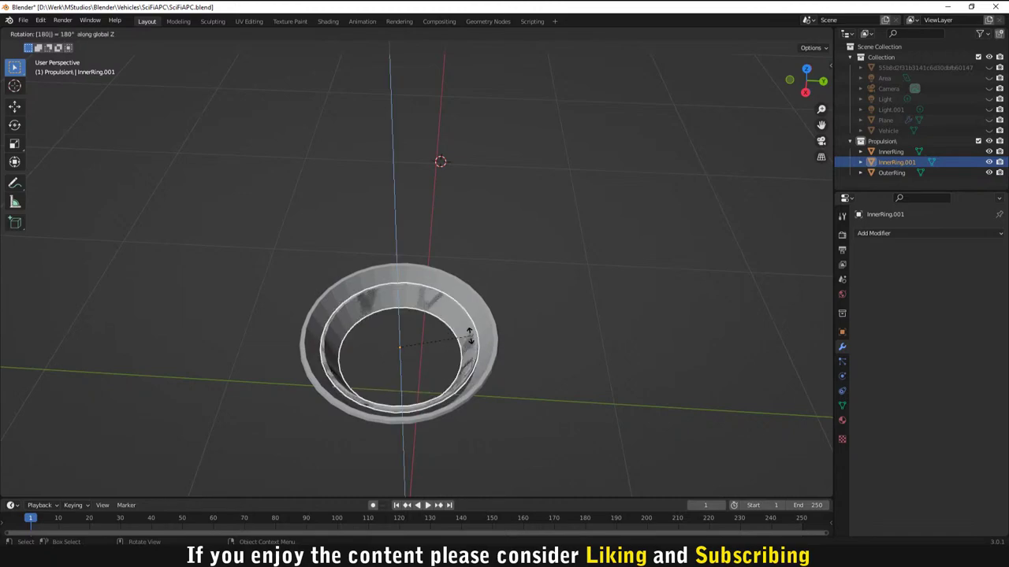
pyautogui.write('x')
pyautogui.press('Return')
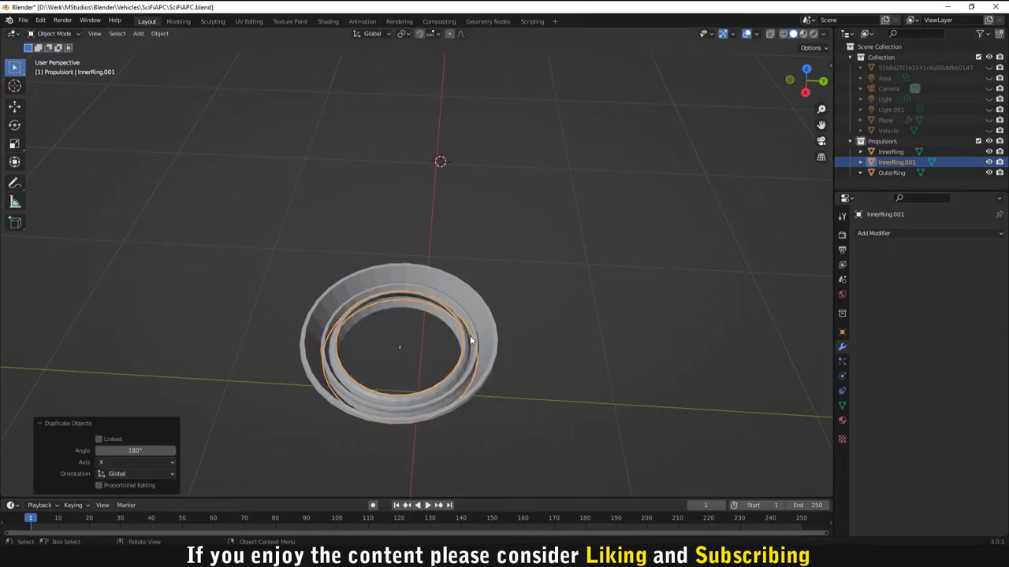
# Step: Scale the copy to 0.746 overall, then stretch it to 3.574 along Z
pyautogui.press('s')
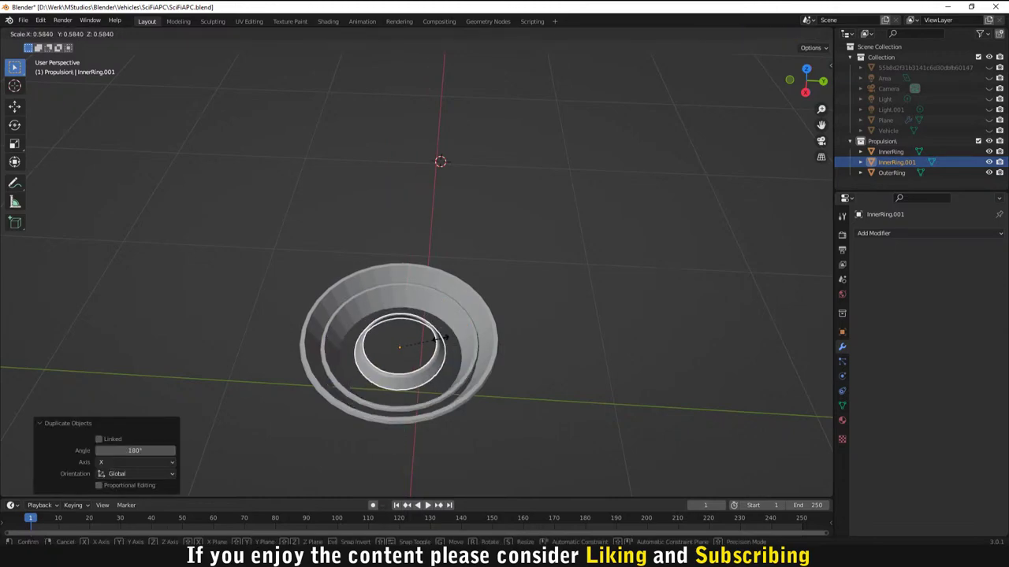
pyautogui.click(451, 342)
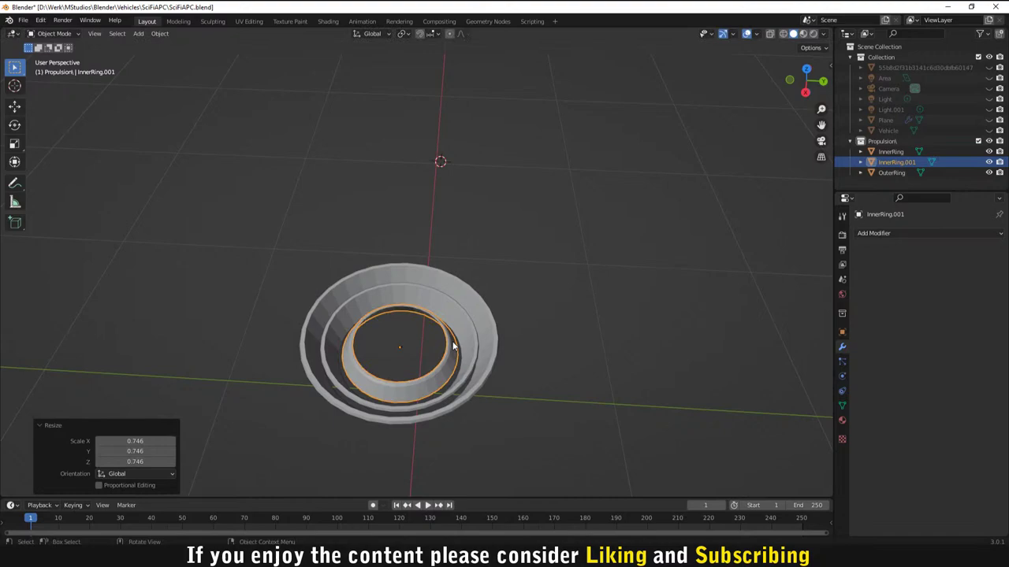
pyautogui.press('s')
pyautogui.press('z')
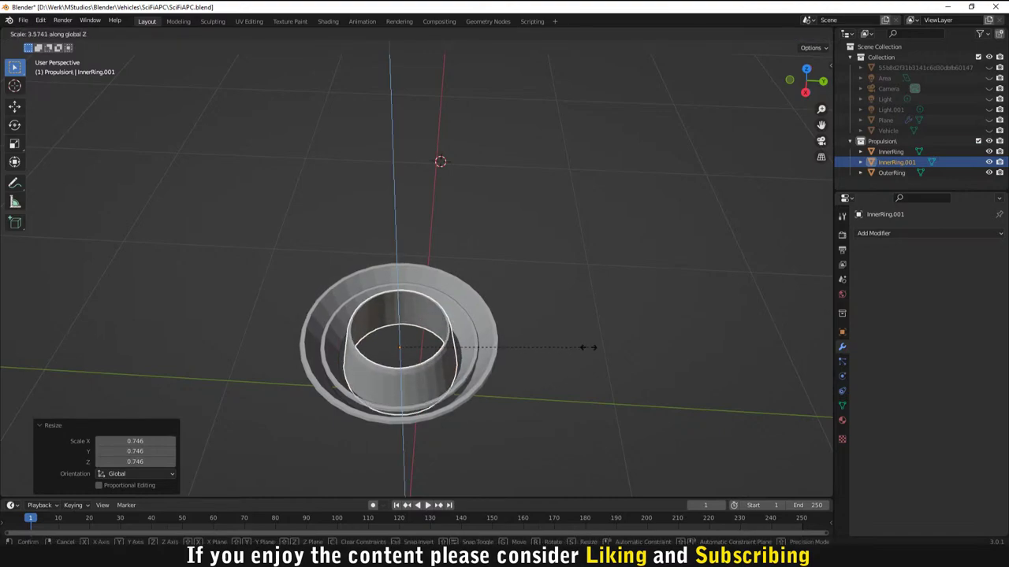
pyautogui.click(587, 347)
pyautogui.scroll(-2, 512, 409)
pyautogui.moveTo(510, 410); pyautogui.dragTo(434, 405, button='middle')
pyautogui.scroll(2, 448, 318)
pyautogui.click(502, 405)
pyautogui.scroll(-2, 500, 405)
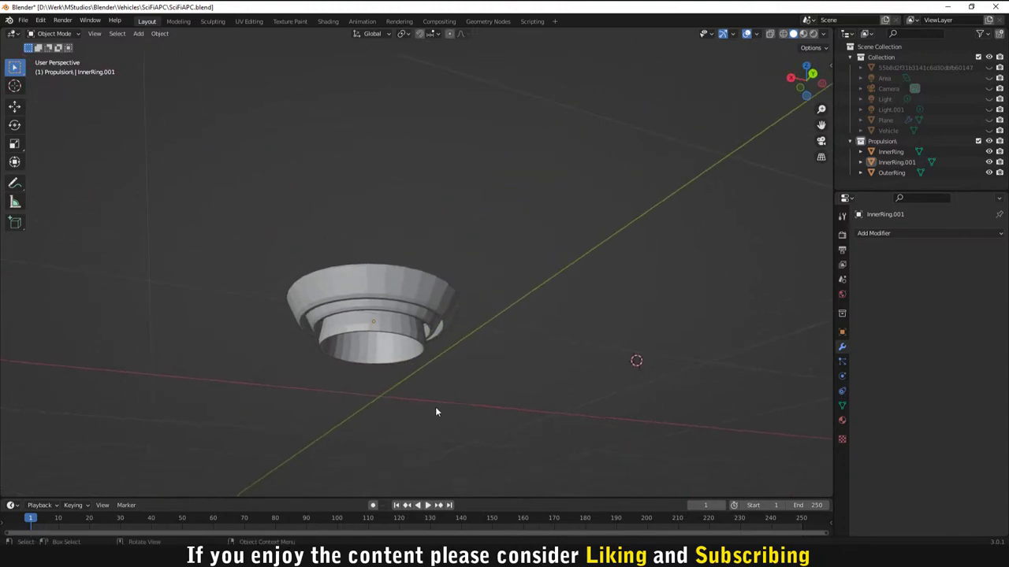
# Step: Rename the copy InnerRing.001 to Exhaust
pyautogui.doubleClick(897, 163)
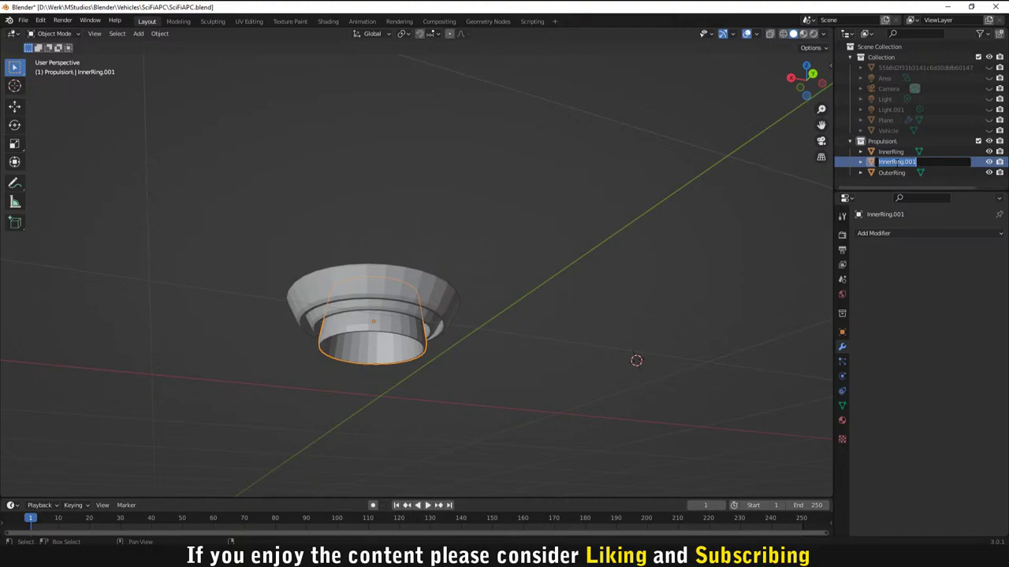
pyautogui.write('Exhaust')
pyautogui.press('Return')
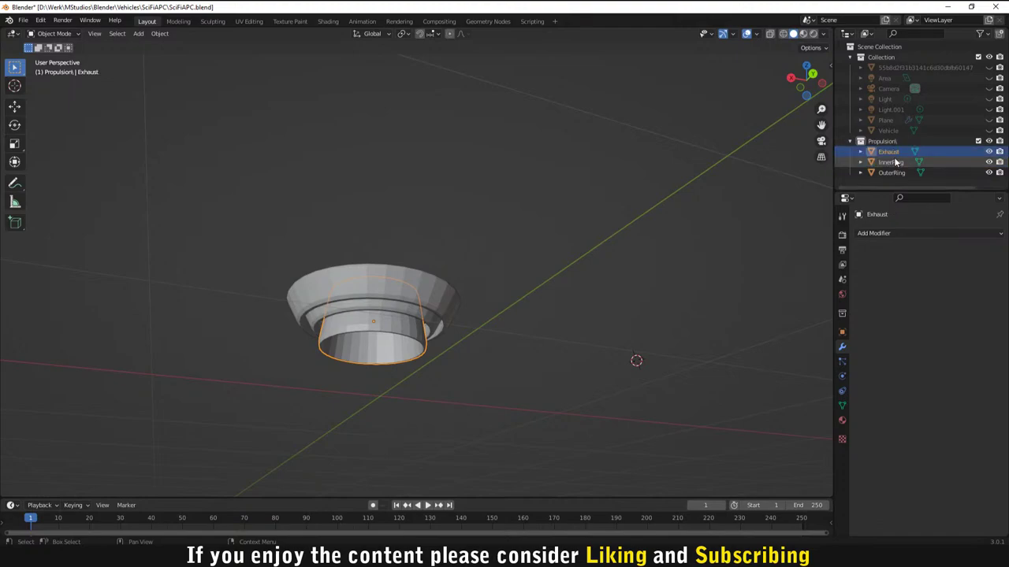
pyautogui.moveTo(492, 355); pyautogui.dragTo(599, 315, button='middle')
pyautogui.click(470, 387)
pyautogui.click(879, 141)
pyautogui.click(848, 141)
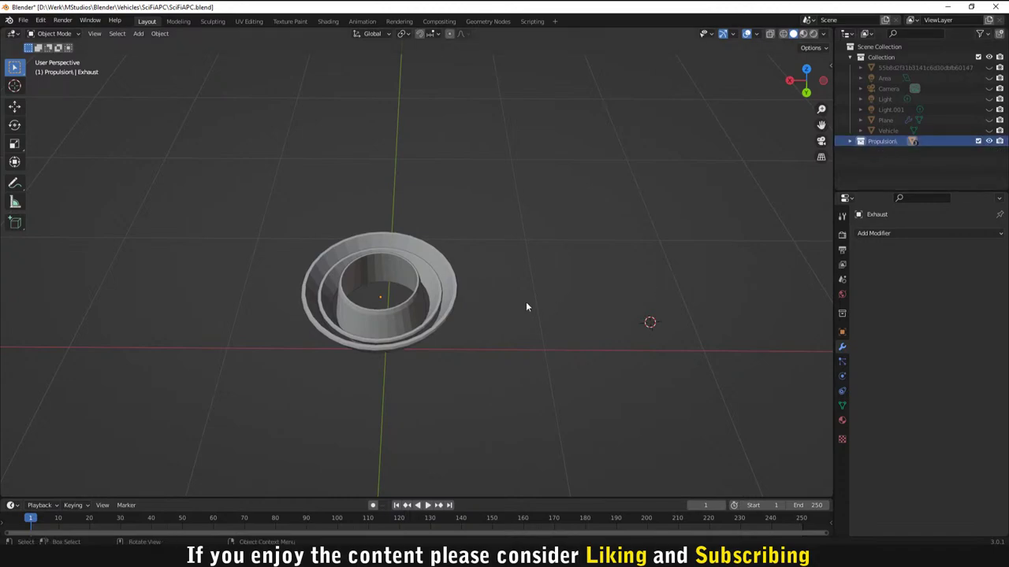
pyautogui.scroll(-4, 624, 240)
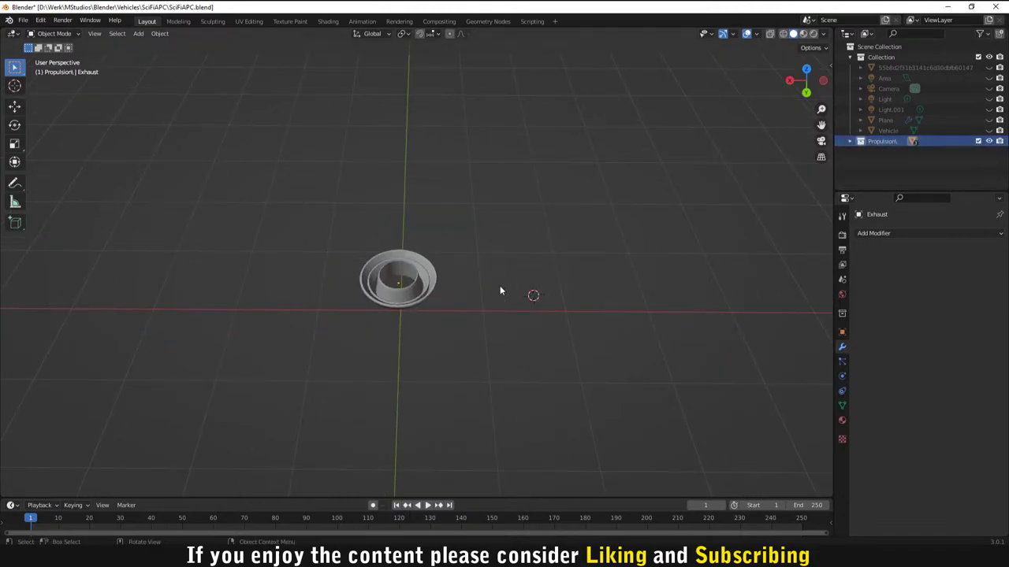
pyautogui.press('Tab')
pyautogui.press('Tab')
pyautogui.rightClick(880, 142)
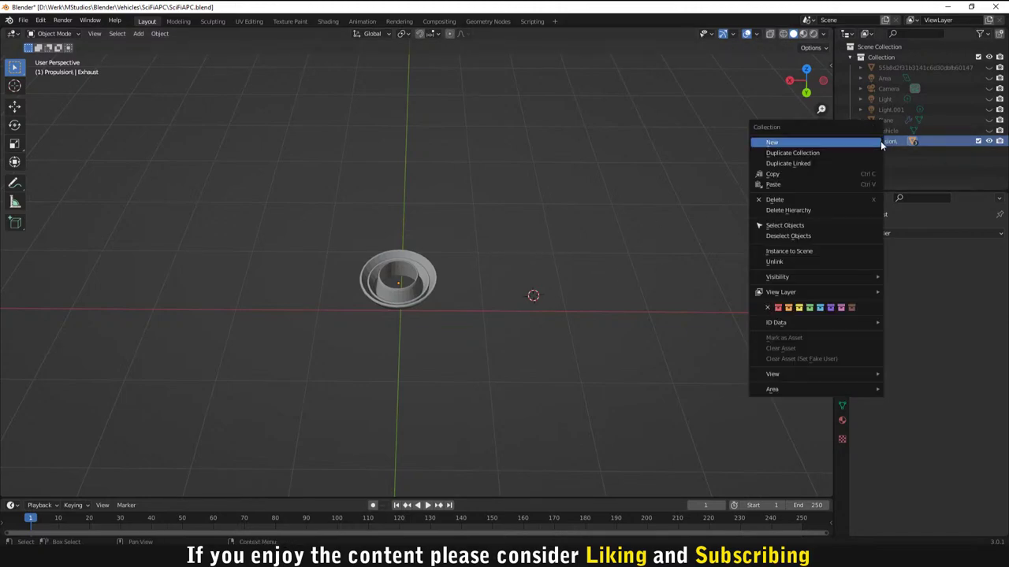
pyautogui.click(776, 251)
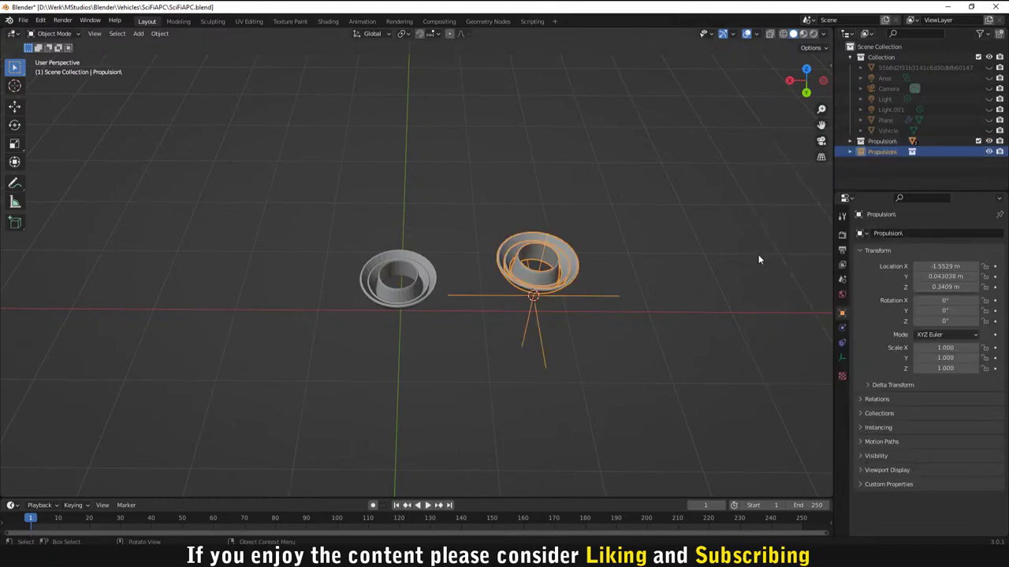
pyautogui.moveTo(643, 267); pyautogui.dragTo(522, 225, button='middle')
pyautogui.press('r')
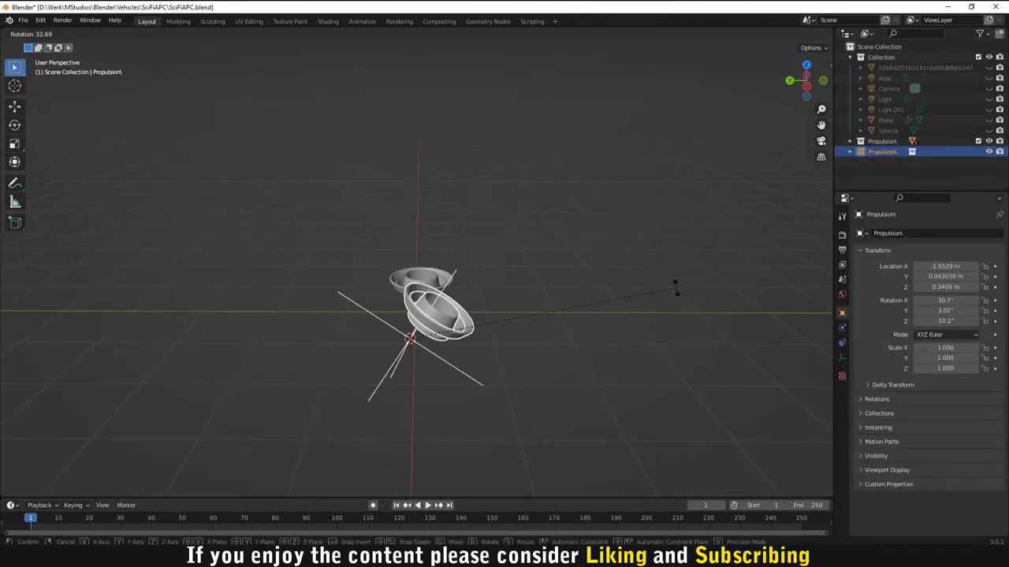
pyautogui.click(564, 339)
pyautogui.moveTo(562, 340); pyautogui.dragTo(495, 359, button='middle')
pyautogui.hotkey('alt', 'r')
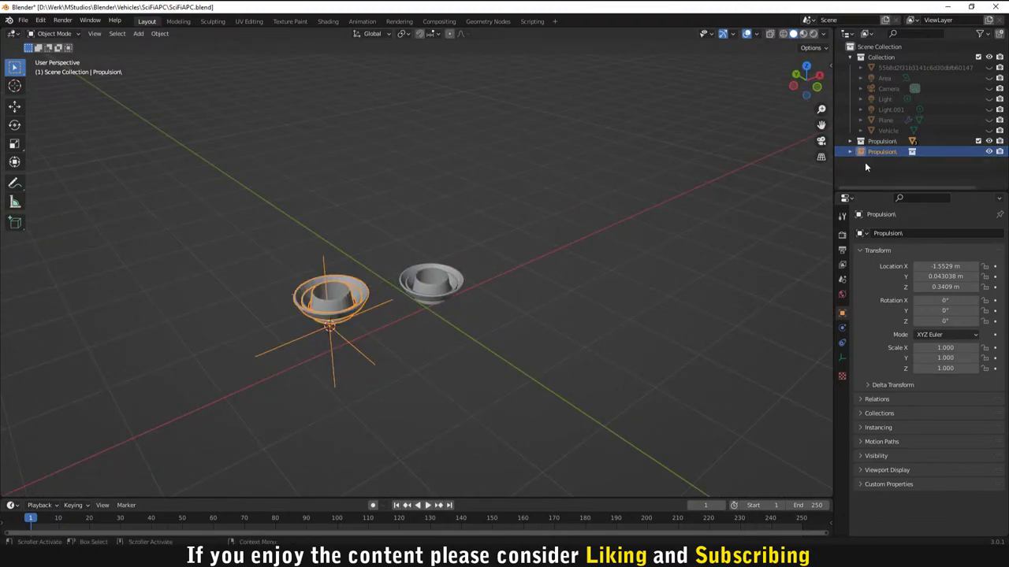
pyautogui.press('Delete')
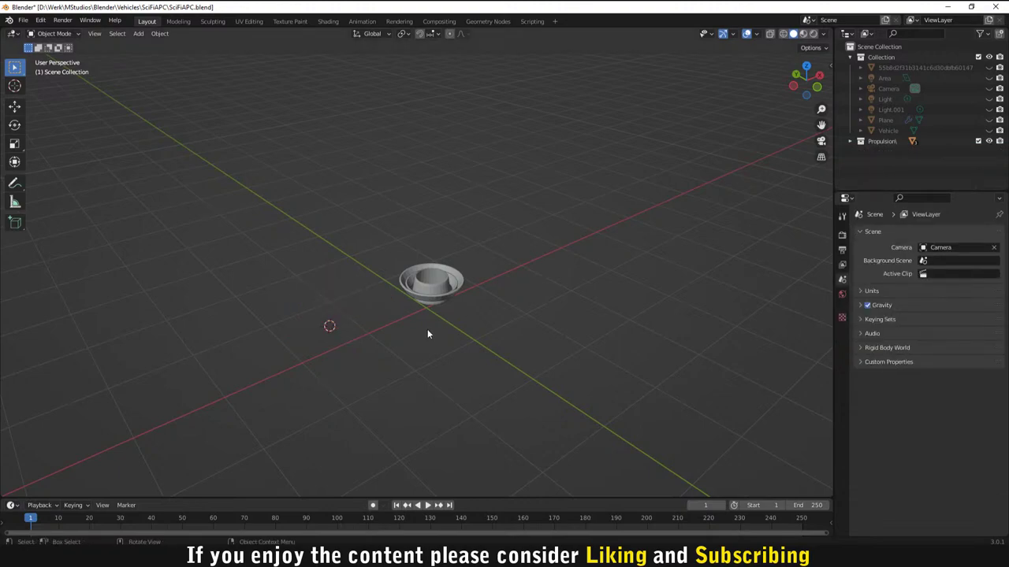
pyautogui.click(462, 275)
pyautogui.click(849, 141)
pyautogui.moveTo(512, 197); pyautogui.dragTo(574, 210, button='middle')
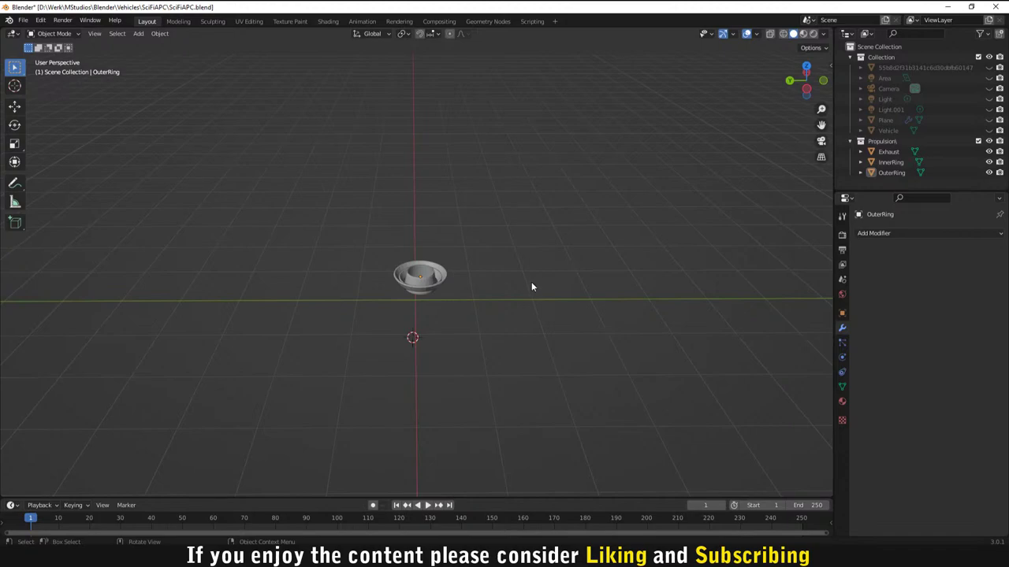
pyautogui.scroll(-5, 530, 288)
pyautogui.press('Tab')
pyautogui.press('Tab')
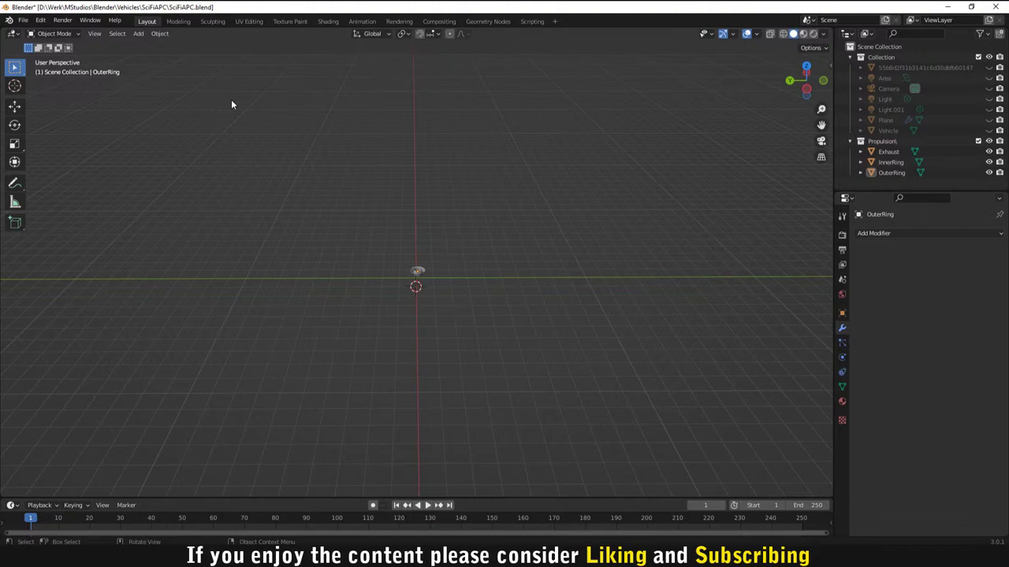
pyautogui.scroll(5, 441, 193)
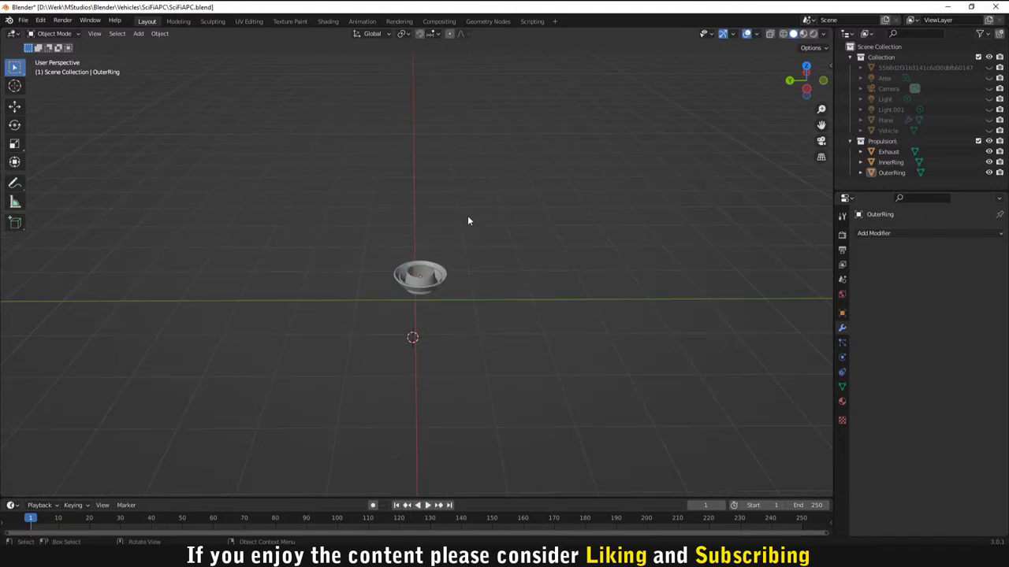
pyautogui.scroll(-2, 497, 233)
pyautogui.press('Tab')
pyautogui.press('Tab')
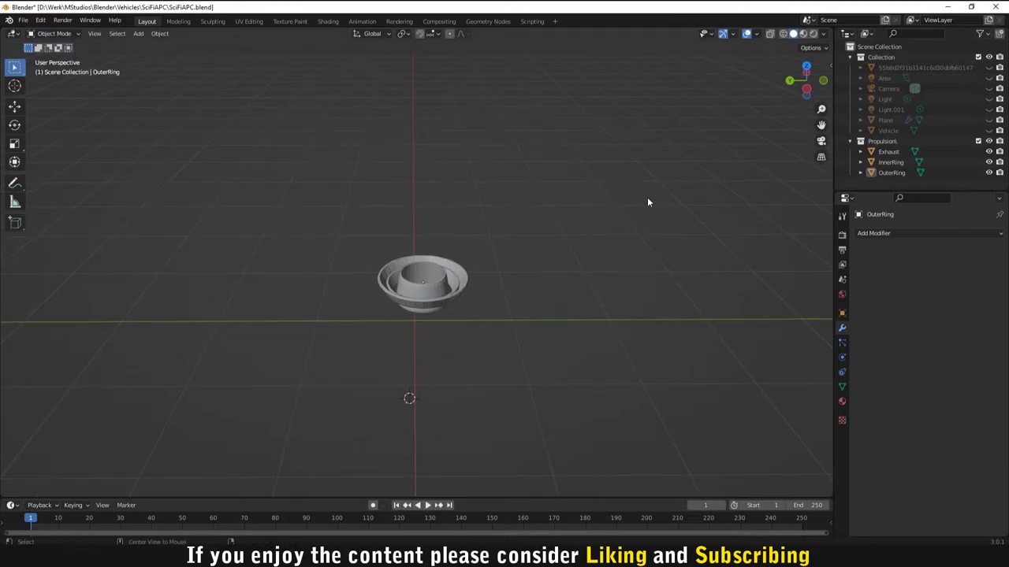
# Step: Show the full scene and move Exhaust, InnerRing and OuterRing aside along X
pyautogui.press('KP_Divide')
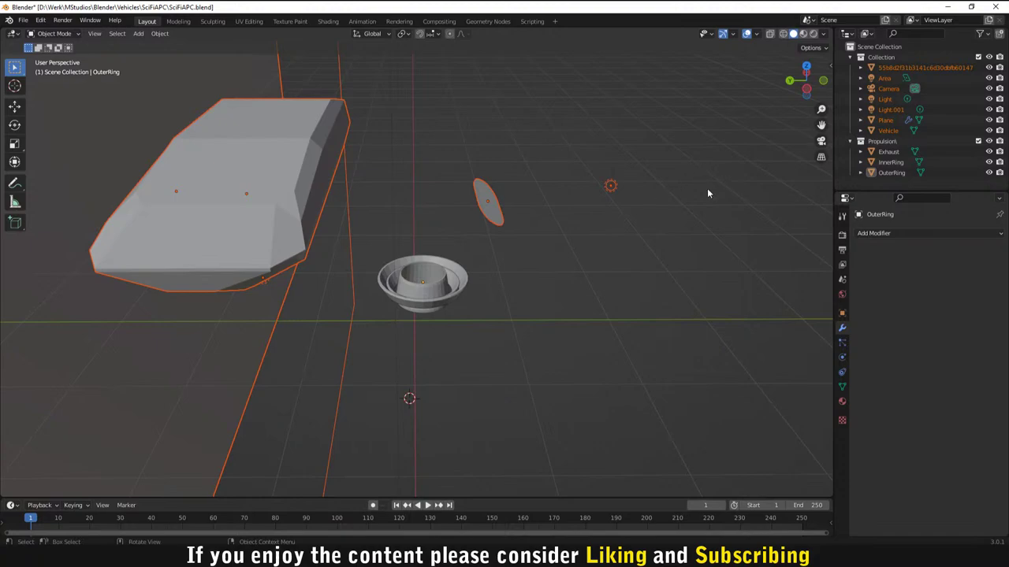
pyautogui.moveTo(628, 315); pyautogui.dragTo(554, 305, button='middle')
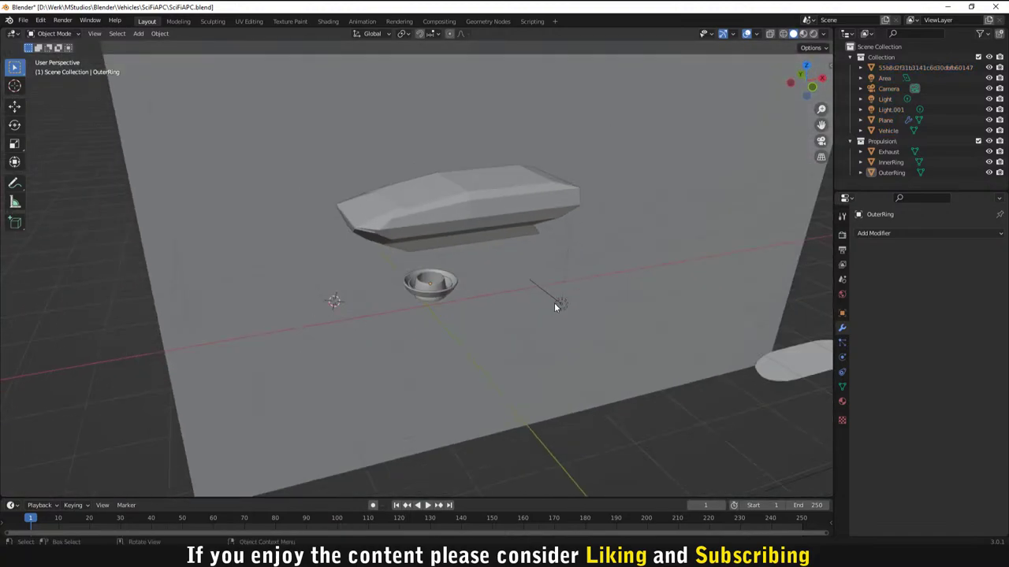
pyautogui.click(898, 150)
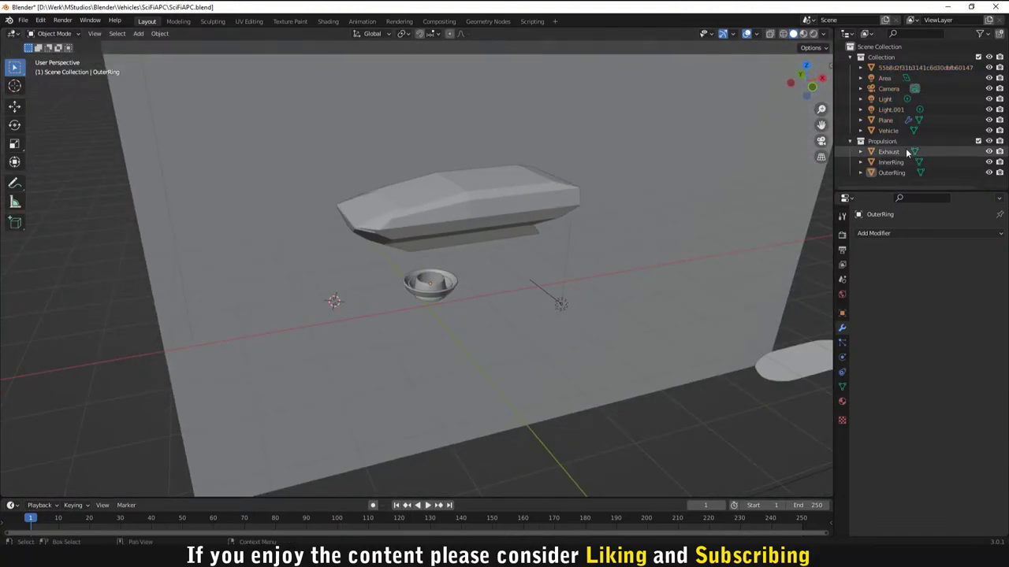
pyautogui.keyDown('shift'); pyautogui.click(893, 173); pyautogui.keyUp('shift')
pyautogui.press('g')
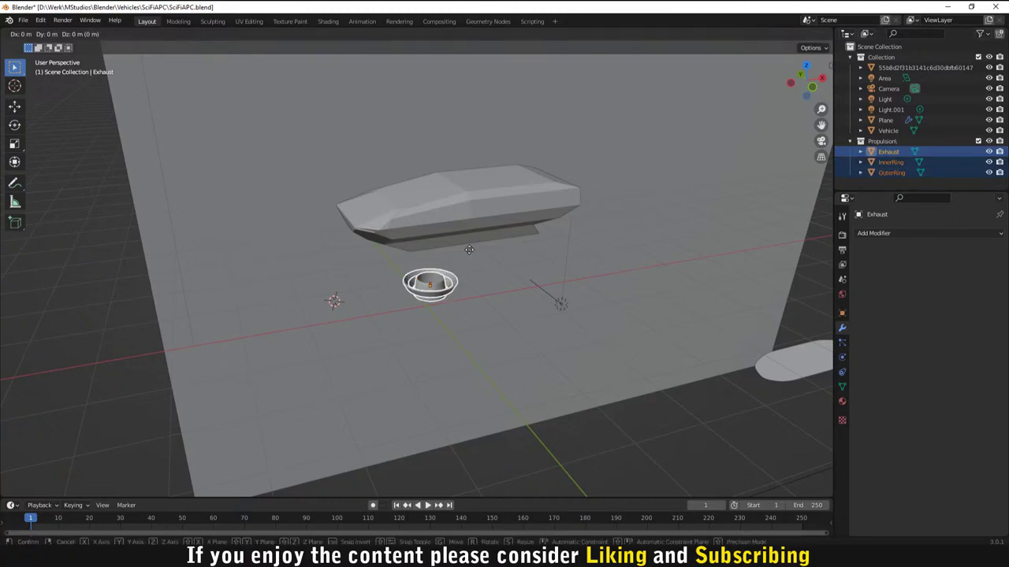
pyautogui.press('x')
pyautogui.click(63, 315)
pyautogui.moveTo(63, 315); pyautogui.dragTo(178, 326, button='middle')
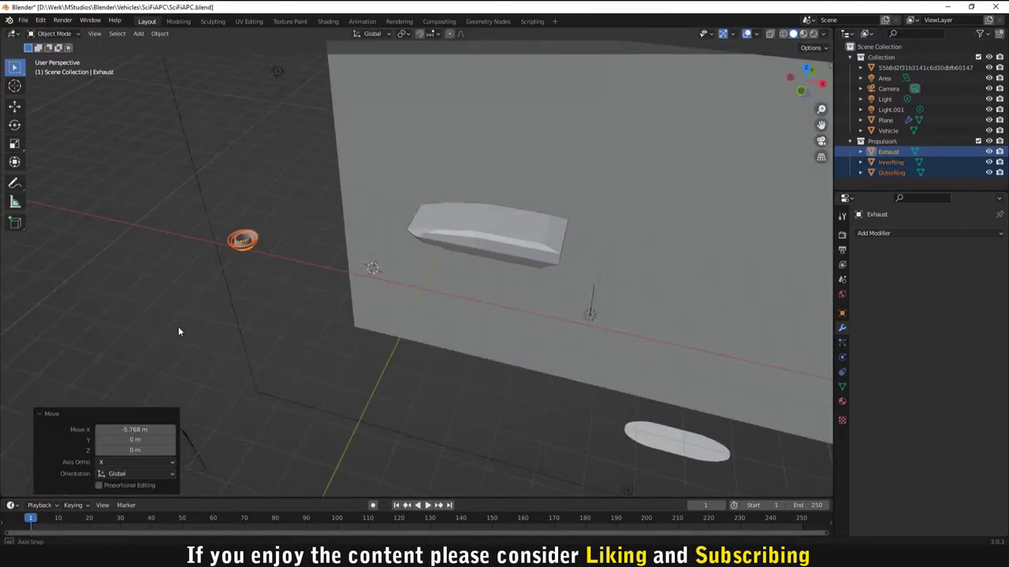
pyautogui.press('x')
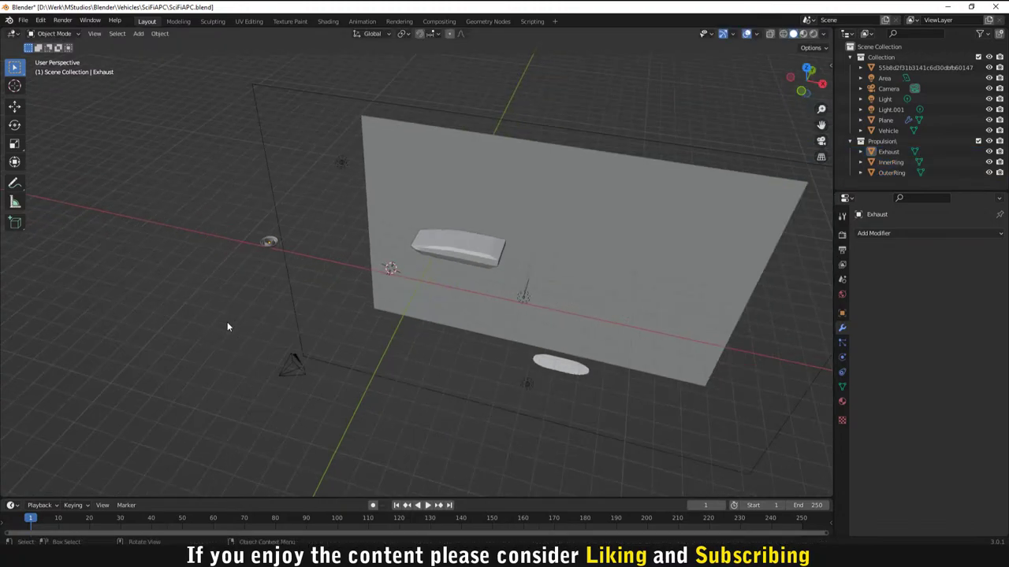
pyautogui.moveTo(227, 326); pyautogui.dragTo(729, 234, button='middle')
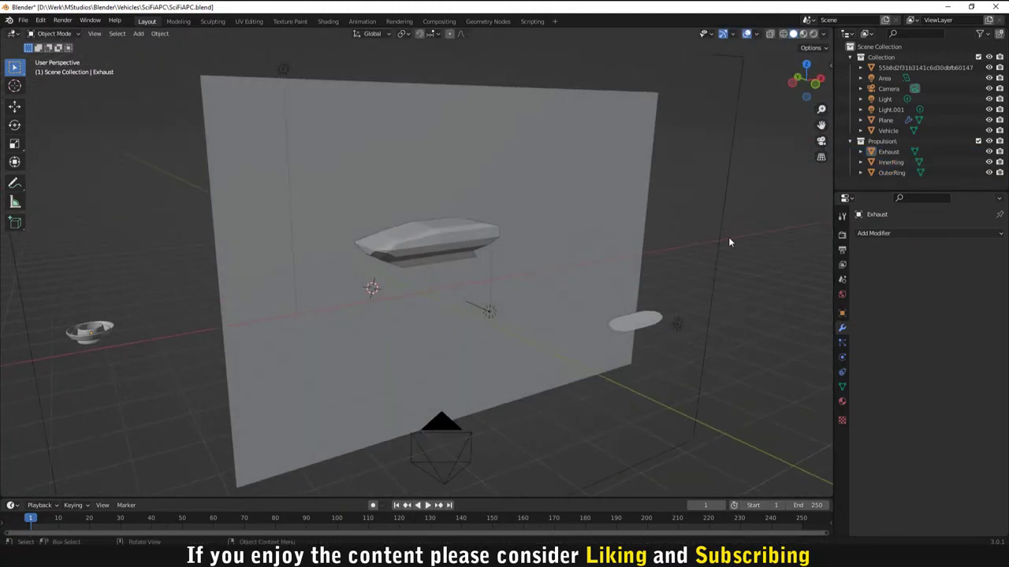
# Step: Instance the Propulsion collection into the scene, shift it along X, then undo both
pyautogui.rightClick(883, 146)
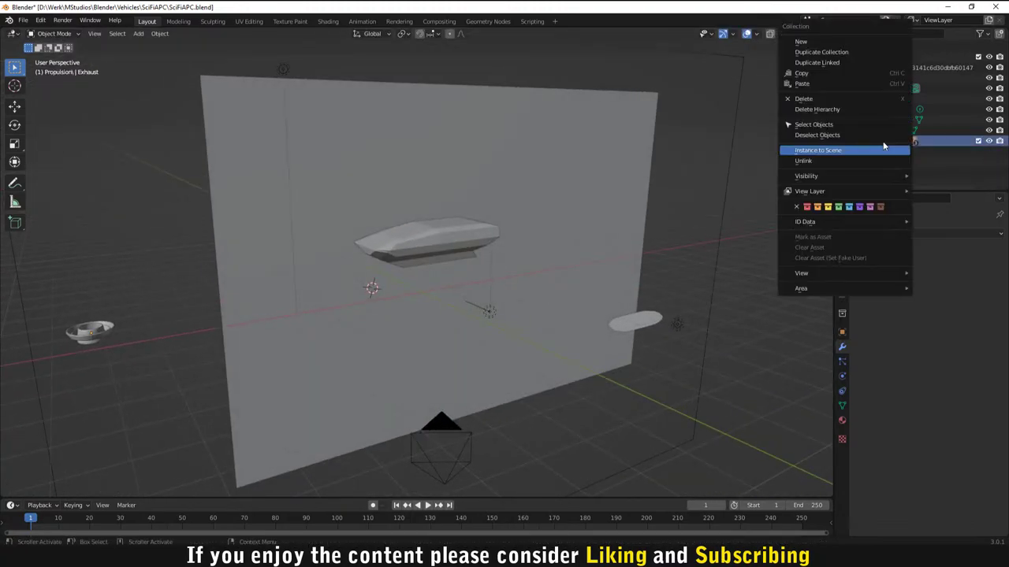
pyautogui.click(835, 150)
pyautogui.moveTo(742, 176); pyautogui.dragTo(302, 282, button='middle')
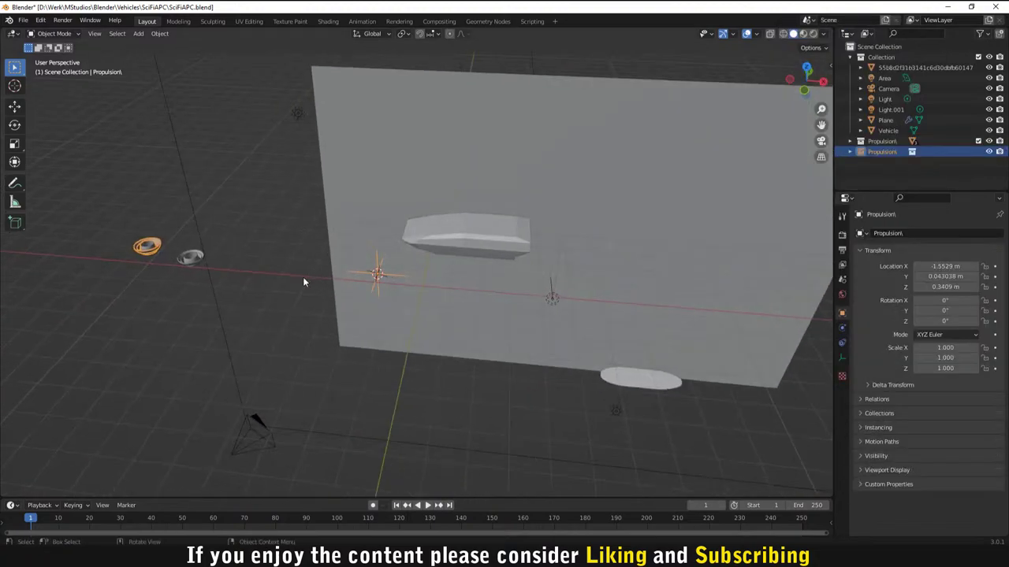
pyautogui.press('g')
pyautogui.press('x')
pyautogui.click(600, 335)
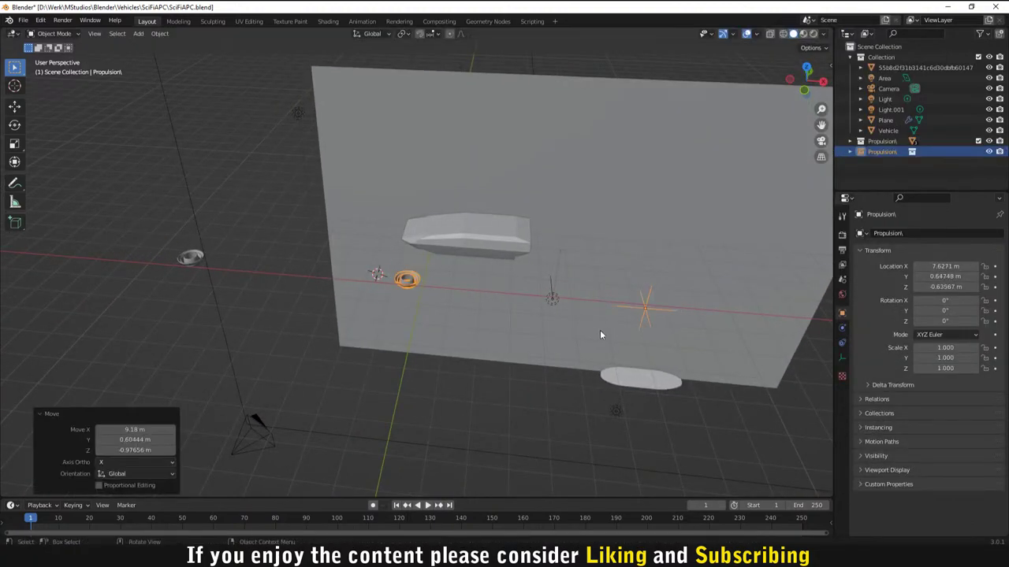
pyautogui.hotkey('ctrl', 'z')
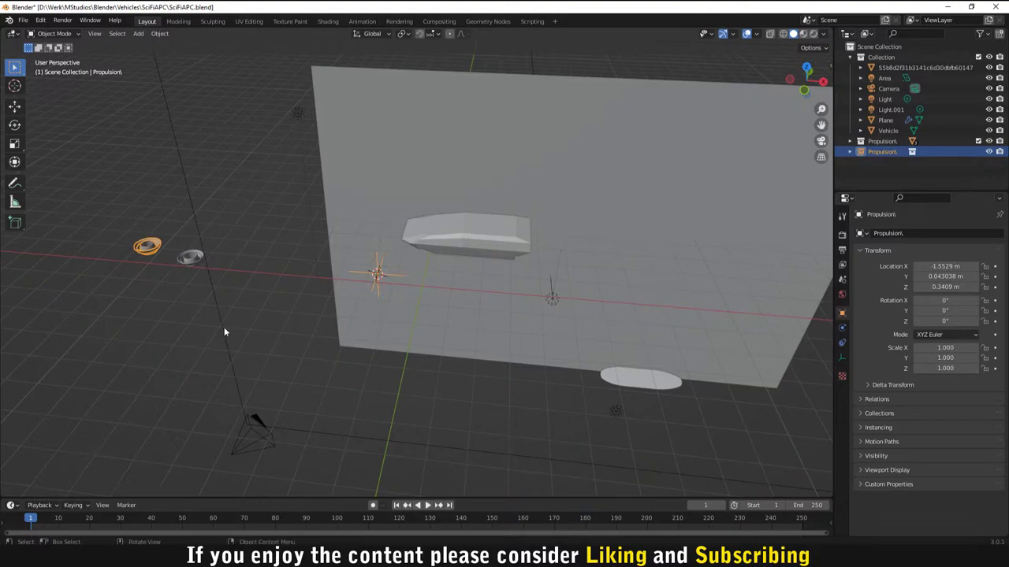
pyautogui.hotkey('ctrl', 'z')
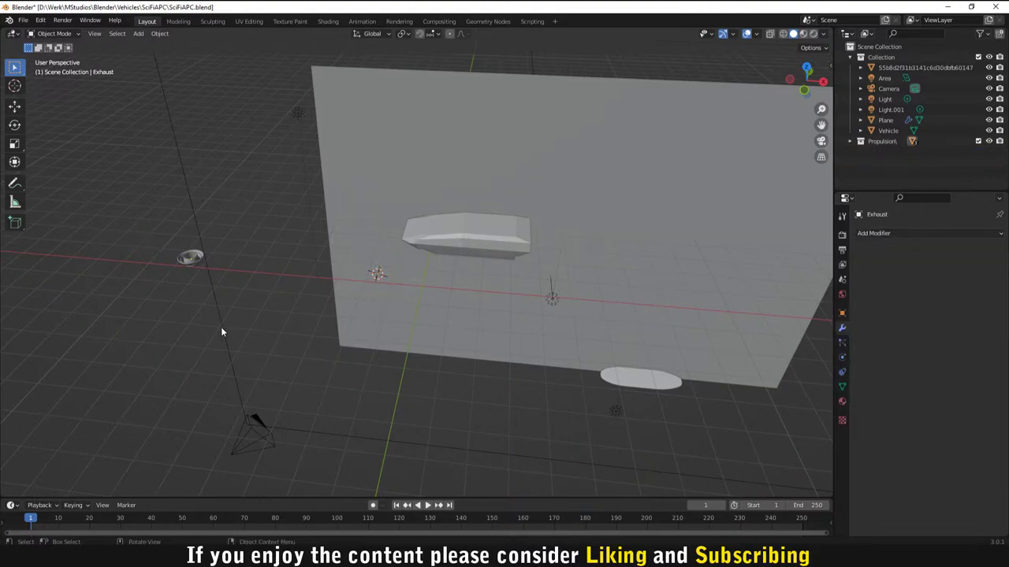
# Step: Expand the Propulsion collection and select its Exhaust and InnerRing parts, dismissing its options menu
pyautogui.click(377, 273)
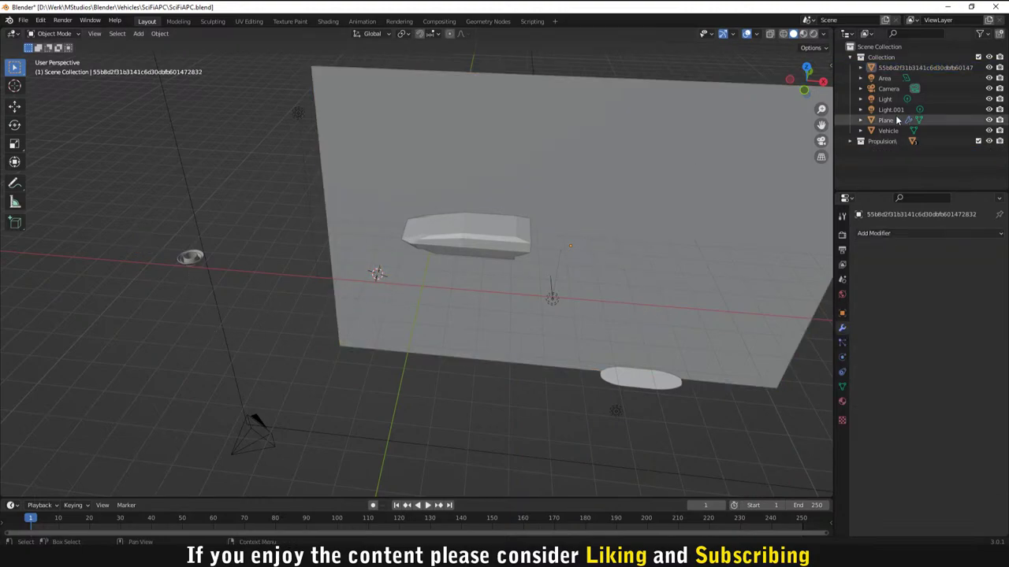
pyautogui.click(882, 142)
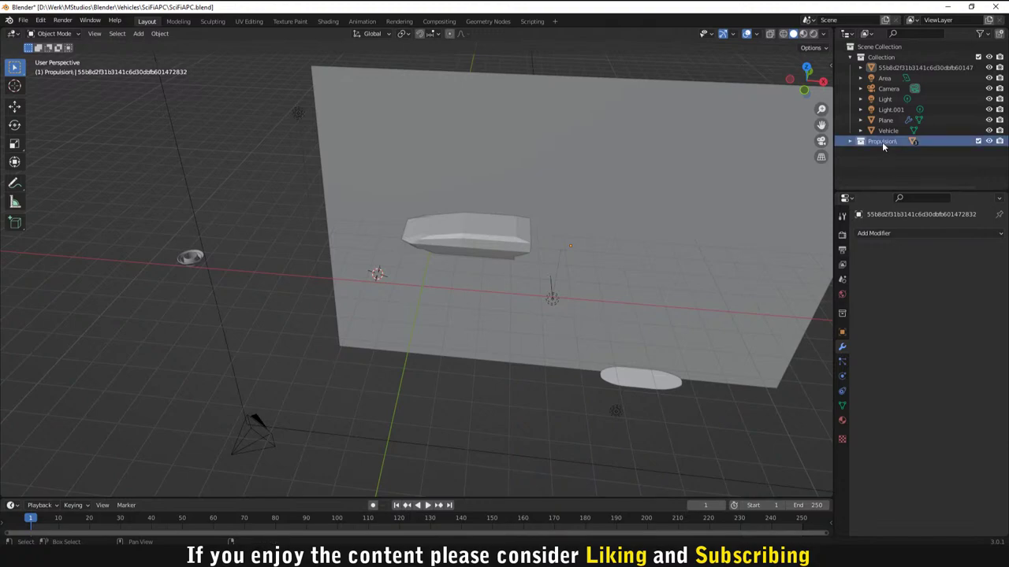
pyautogui.click(850, 141)
pyautogui.click(897, 153)
pyautogui.click(892, 161)
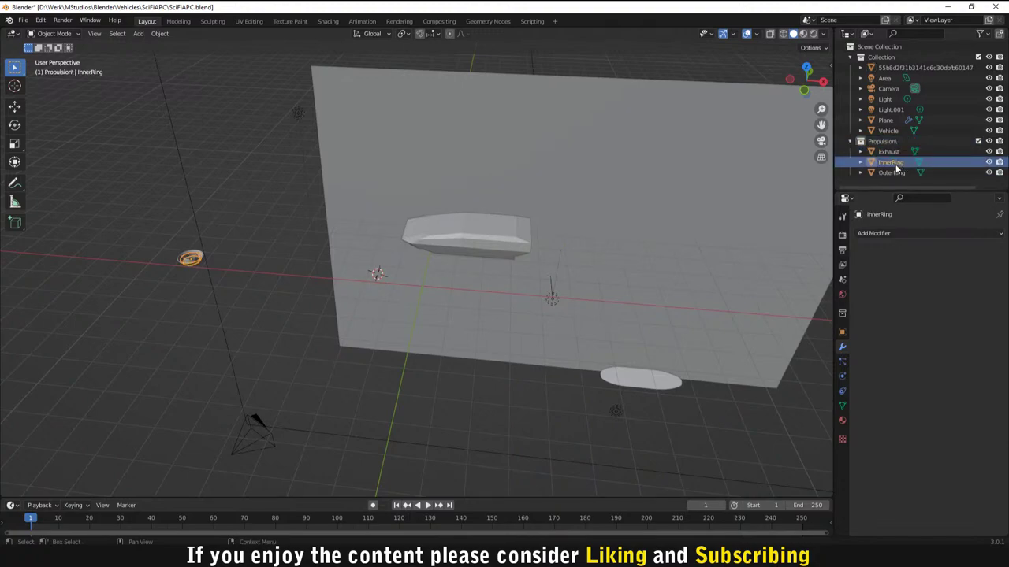
pyautogui.click(893, 184)
pyautogui.click(892, 163)
pyautogui.click(888, 152)
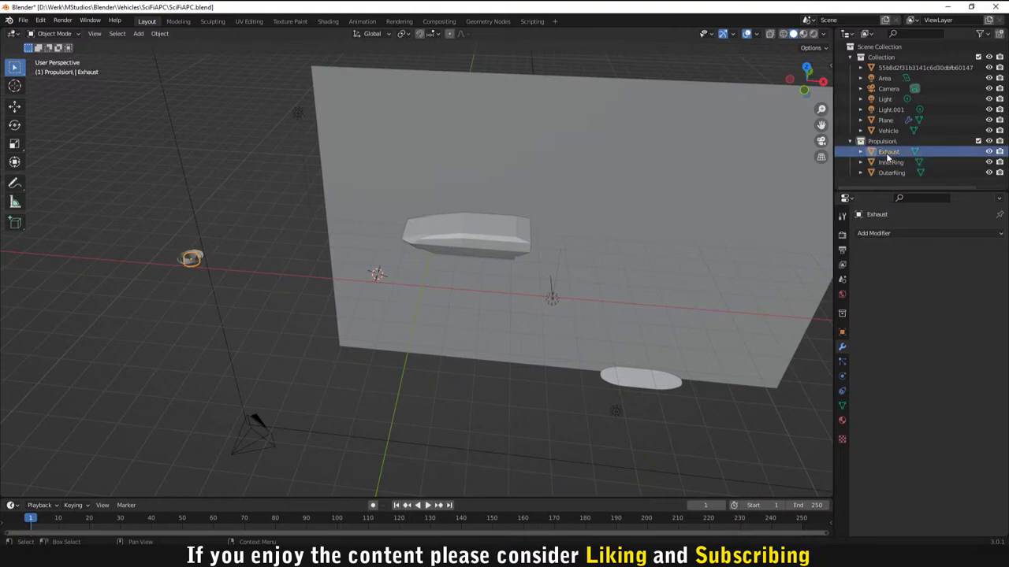
pyautogui.rightClick(882, 142)
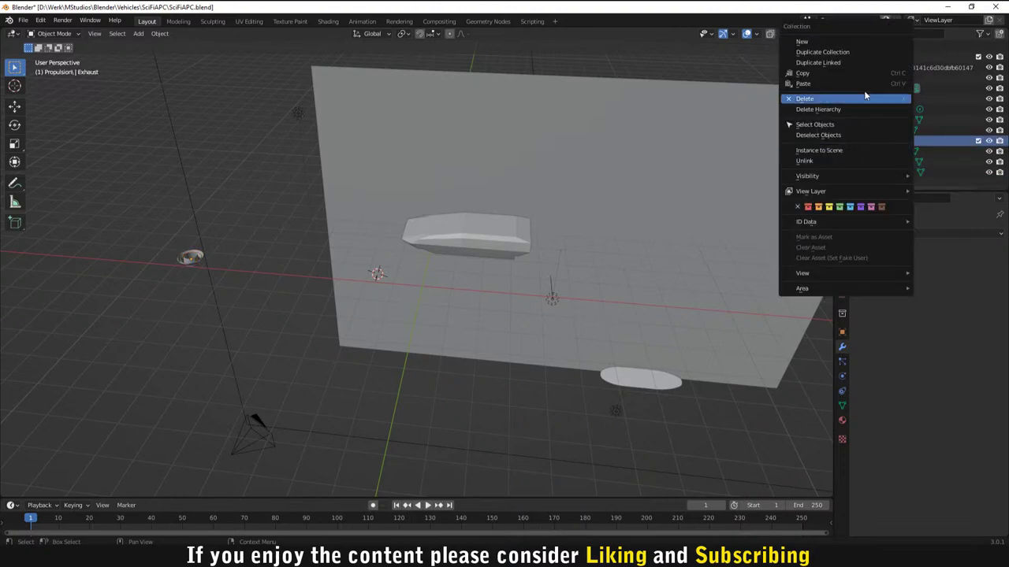
pyautogui.moveTo(437, 377); pyautogui.dragTo(470, 343, button='middle')
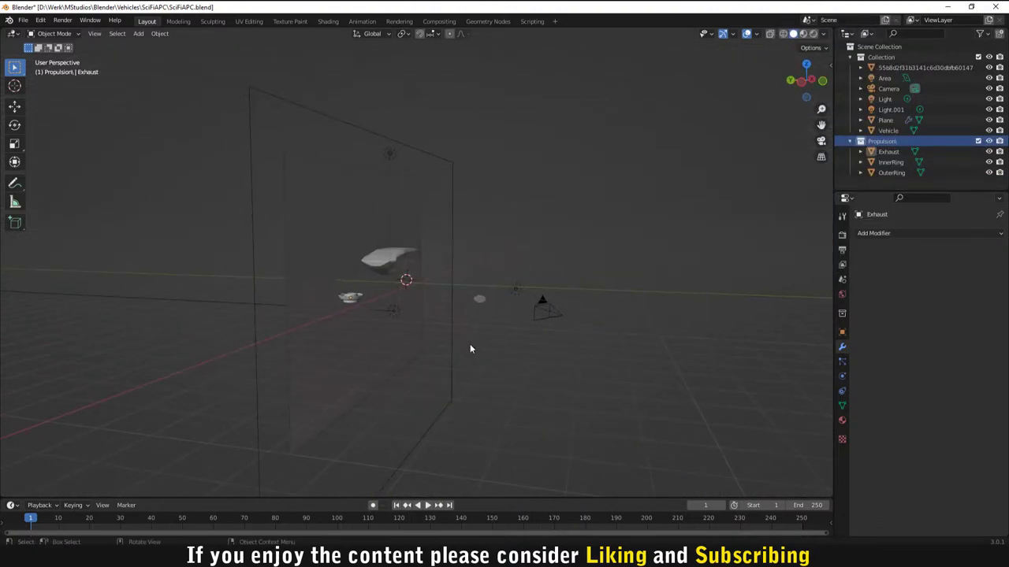
# Step: Select the backdrop plane and switch to the 3D cursor tool
pyautogui.click(469, 384)
pyautogui.moveTo(468, 384); pyautogui.dragTo(238, 330, button='middle')
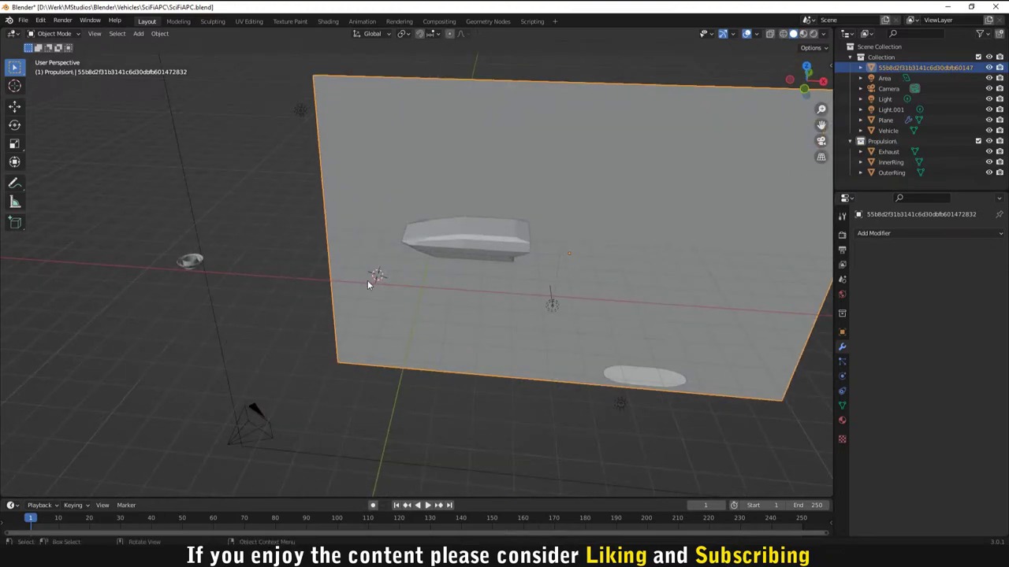
pyautogui.moveTo(222, 276); pyautogui.dragTo(278, 290, button='middle')
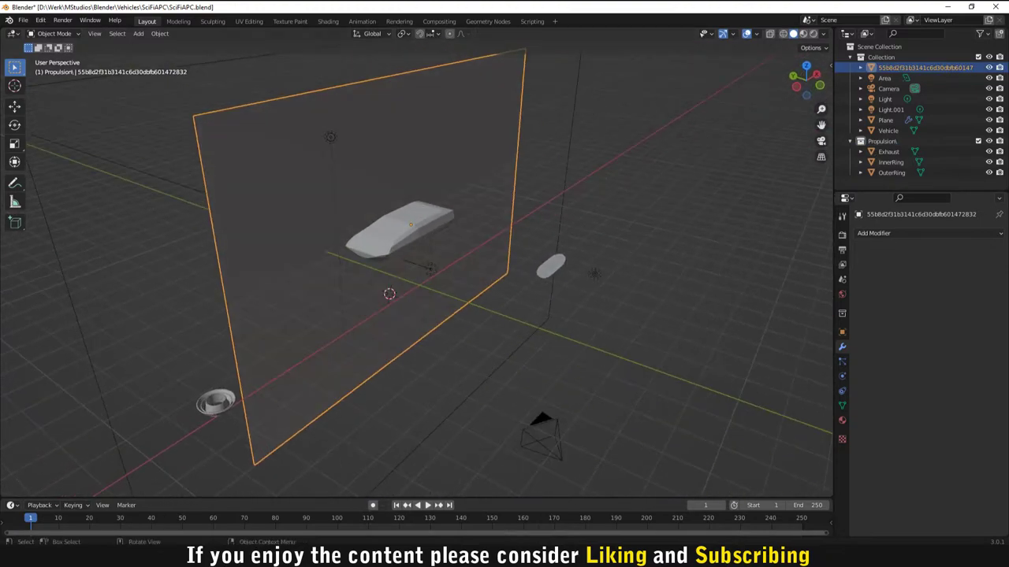
pyautogui.click(14, 85)
pyautogui.moveTo(219, 319); pyautogui.dragTo(534, 381, button='middle')
pyautogui.moveTo(623, 401); pyautogui.dragTo(516, 383, button='middle')
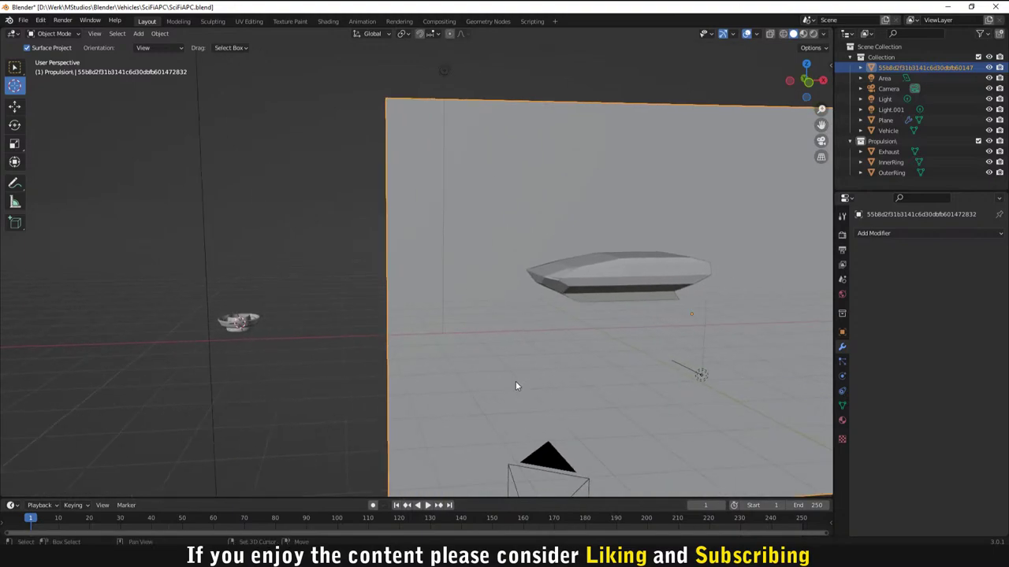
# Step: Instance the Propulsion collection into the scene from the Outliner
pyautogui.click(860, 141)
pyautogui.rightClick(885, 139)
pyautogui.click(874, 156)
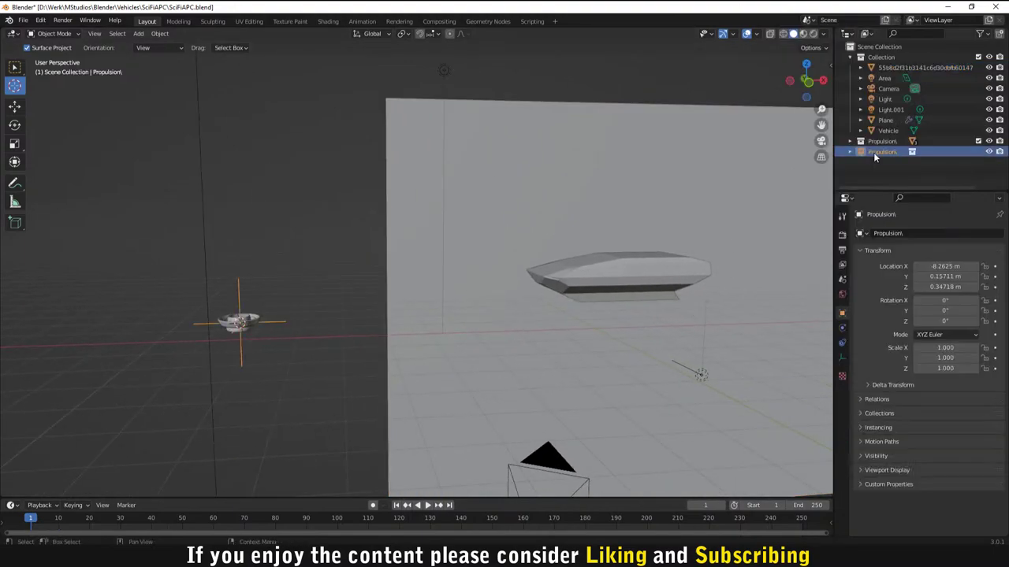
# Step: Move the instance, set its origin to geometry, and drop it onto the backdrop plane
pyautogui.moveTo(599, 252); pyautogui.dragTo(484, 295, button='middle')
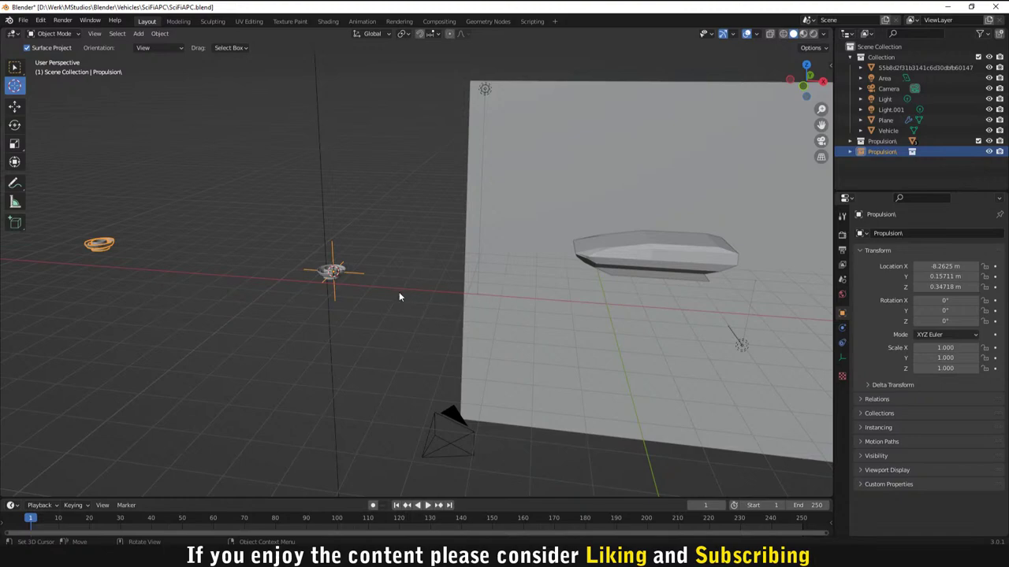
pyautogui.press('g')
pyautogui.click(585, 314)
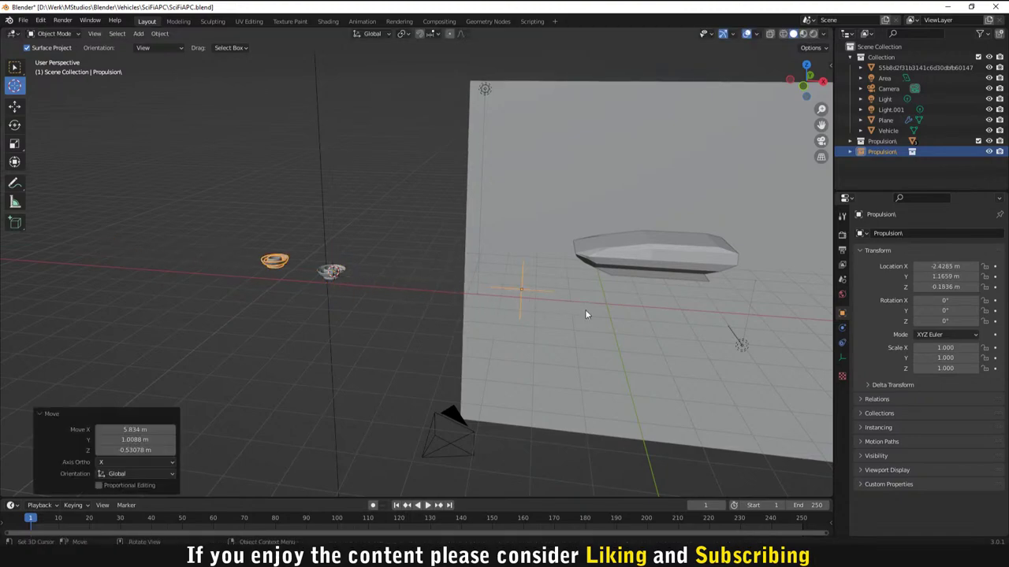
pyautogui.rightClick(292, 273)
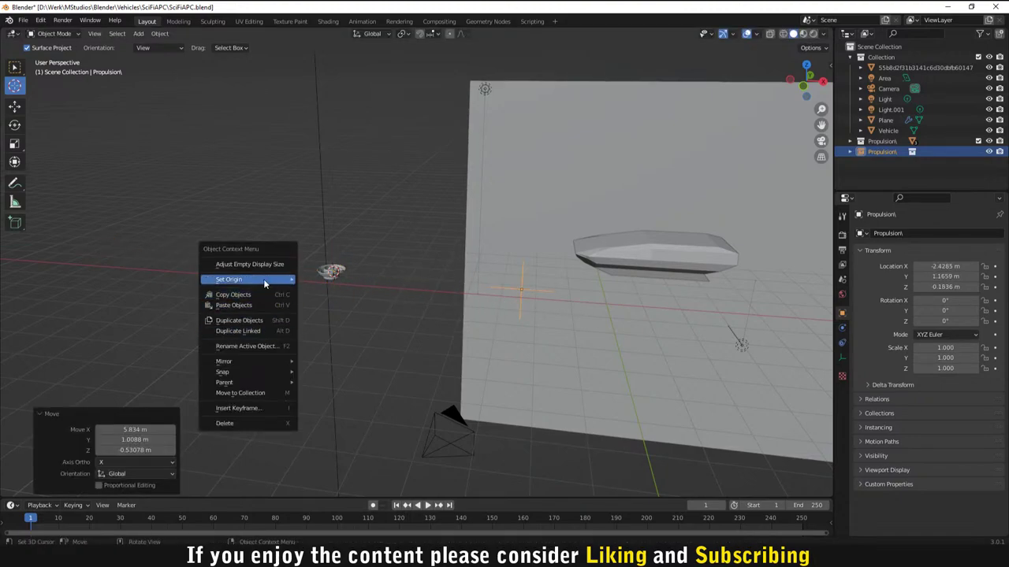
pyautogui.moveTo(263, 279)
pyautogui.click(349, 289)
pyautogui.moveTo(349, 289); pyautogui.dragTo(288, 286, button='middle')
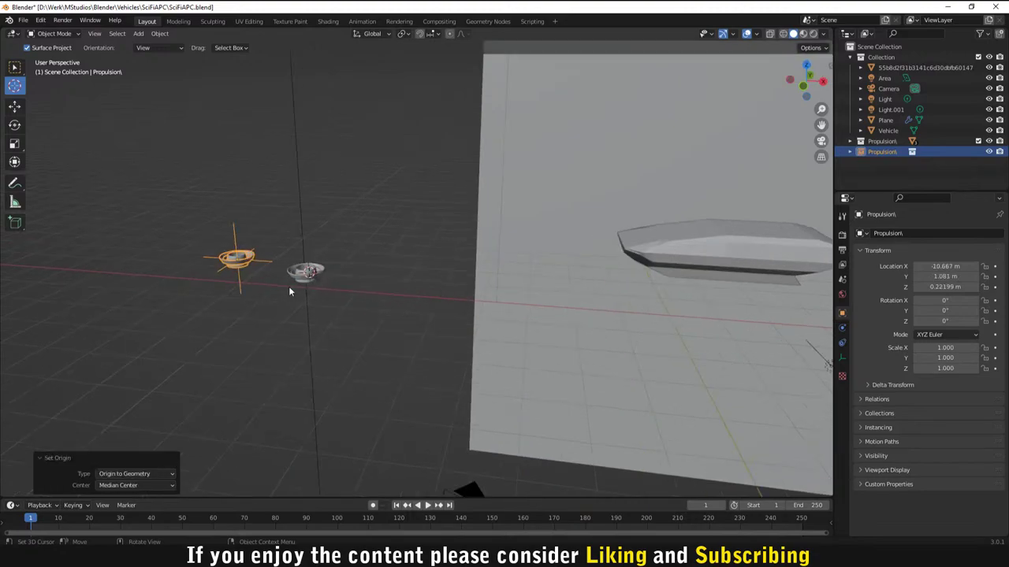
pyautogui.press('g')
pyautogui.click(768, 337)
# Step: Shift the instance along Y so it sits at Y -0.268 m beside the plane
pyautogui.moveTo(768, 338); pyautogui.dragTo(813, 337, button='middle')
pyautogui.moveTo(684, 282); pyautogui.dragTo(416, 289, button='middle')
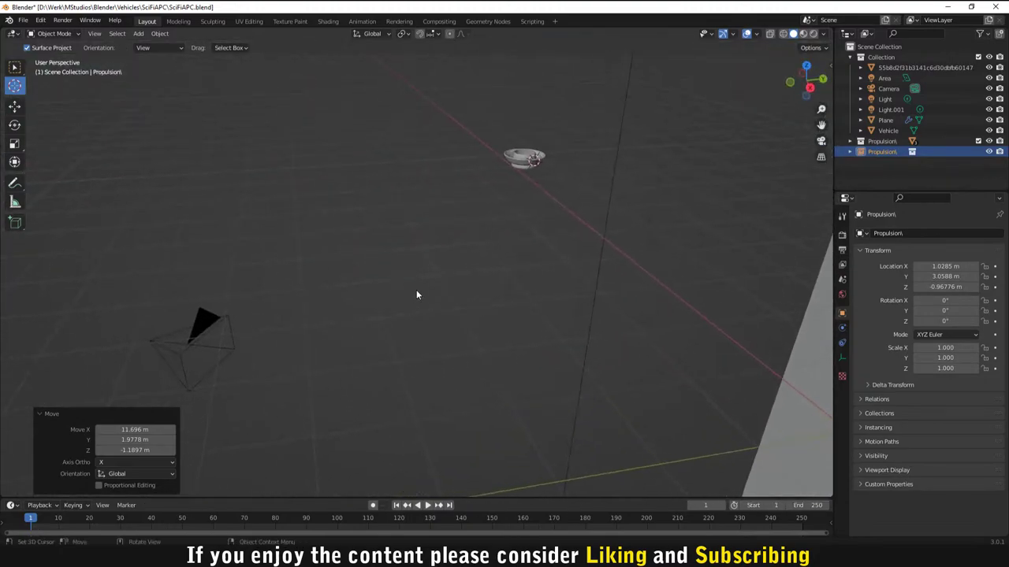
pyautogui.press('g')
pyautogui.press('y')
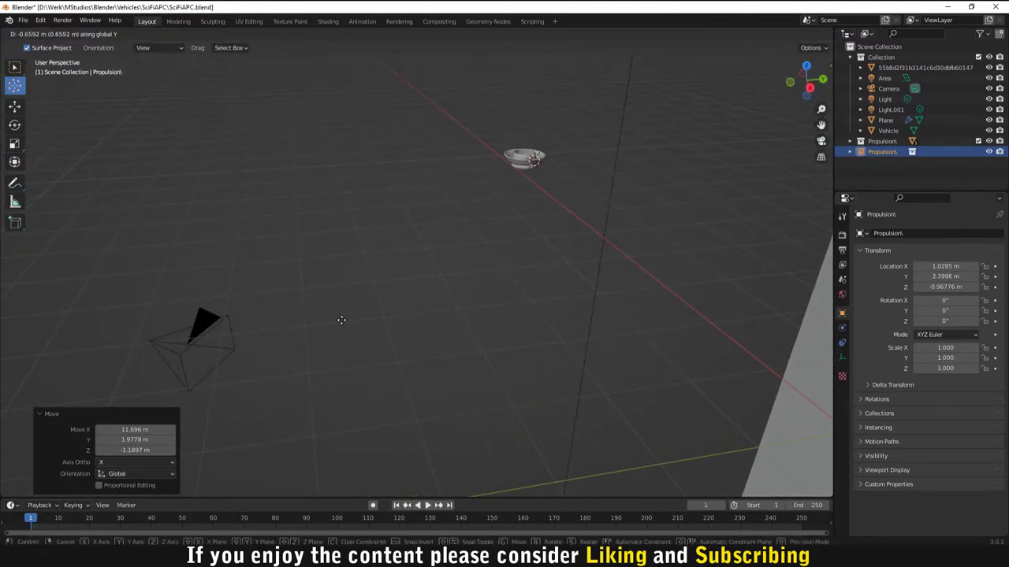
pyautogui.click(421, 323)
pyautogui.moveTo(583, 324); pyautogui.dragTo(708, 333, button='middle')
pyautogui.press('g')
pyautogui.click(690, 366)
# Step: Expand the Propulsion collection to list its Exhaust, InnerRing and OuterRing parts
pyautogui.scroll(-2, 492, 357)
pyautogui.moveTo(491, 356); pyautogui.dragTo(433, 372, button='middle')
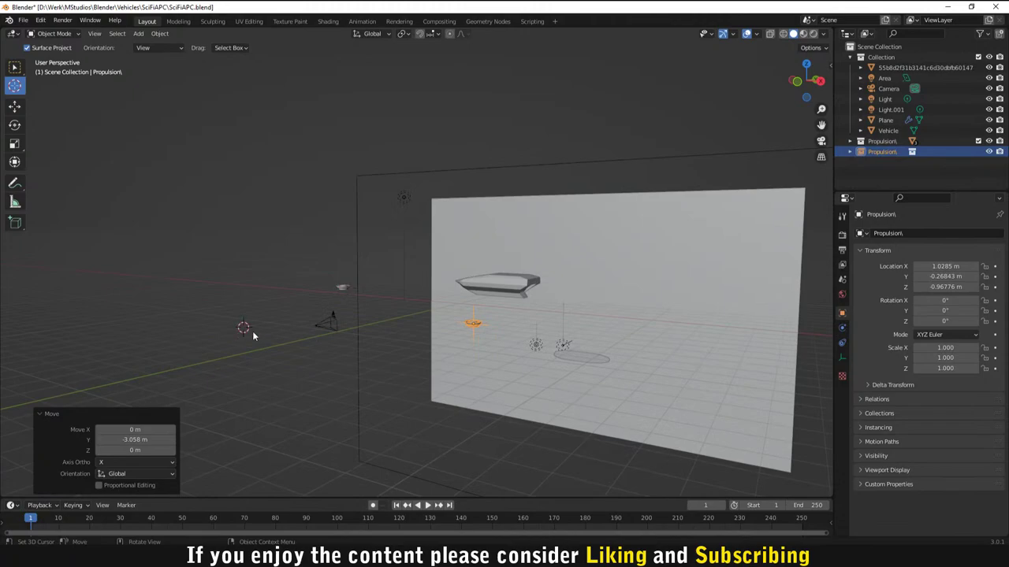
pyautogui.moveTo(252, 333); pyautogui.dragTo(229, 299, button='middle')
pyautogui.moveTo(440, 337); pyautogui.dragTo(369, 313, button='middle')
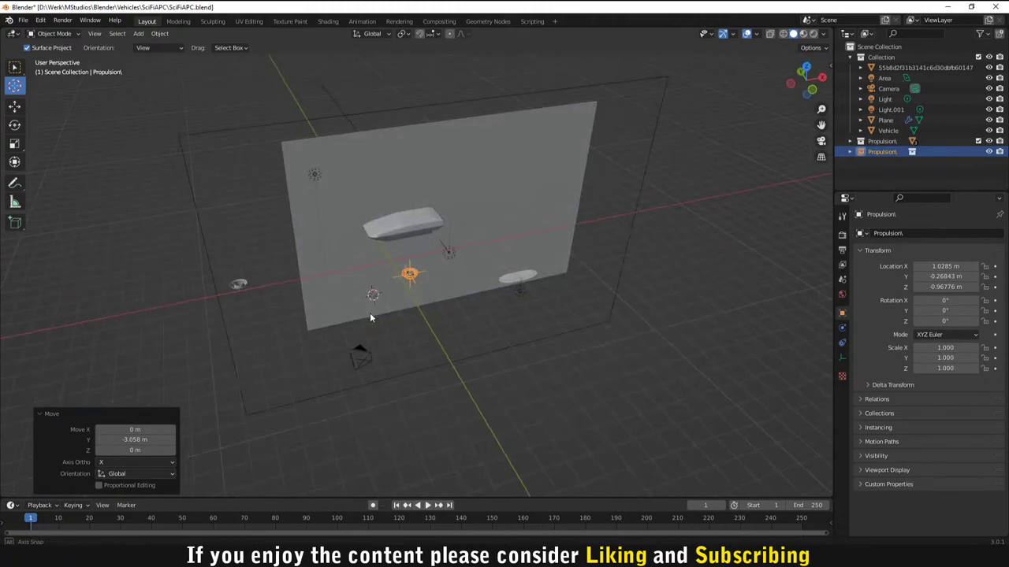
pyautogui.moveTo(241, 293); pyautogui.dragTo(446, 240, button='middle')
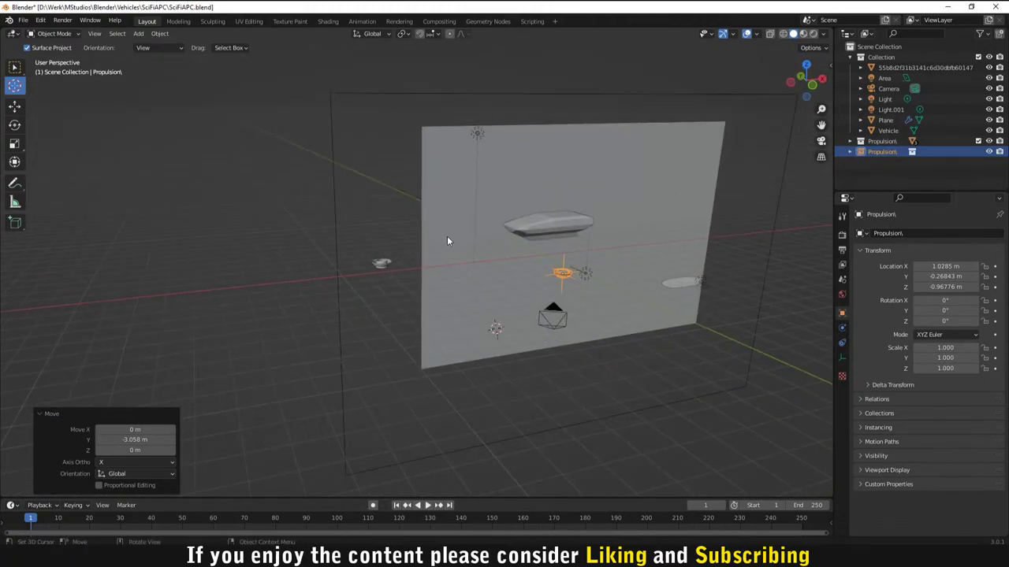
pyautogui.click(849, 140)
pyautogui.click(881, 140)
pyautogui.scroll(4, 562, 320)
pyautogui.scroll(2, 320, 255)
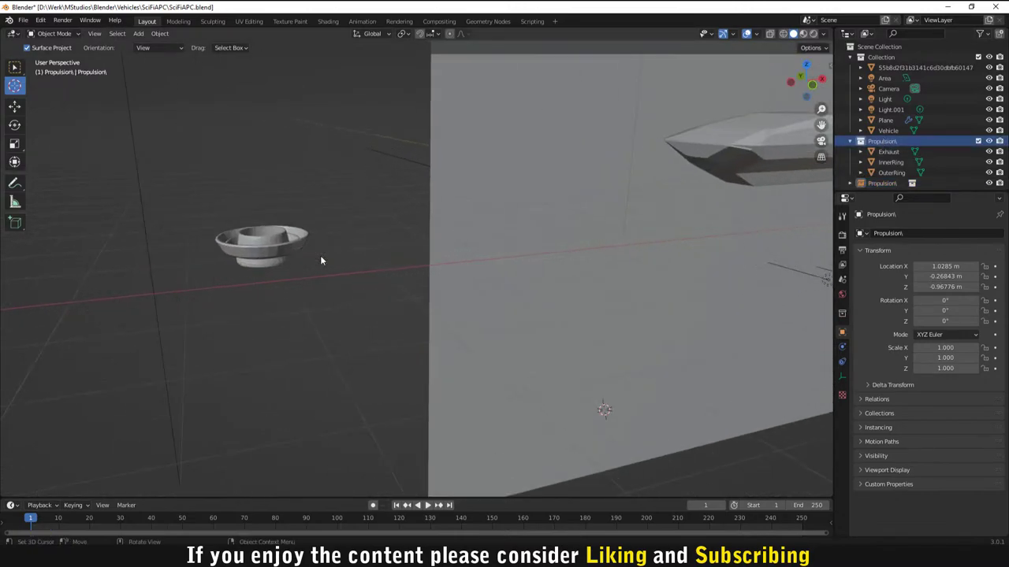
pyautogui.keyDown('shift'); pyautogui.moveTo(393, 274); pyautogui.dragTo(459, 301, button='middle'); pyautogui.keyUp('shift')
pyautogui.scroll(3, 459, 301)
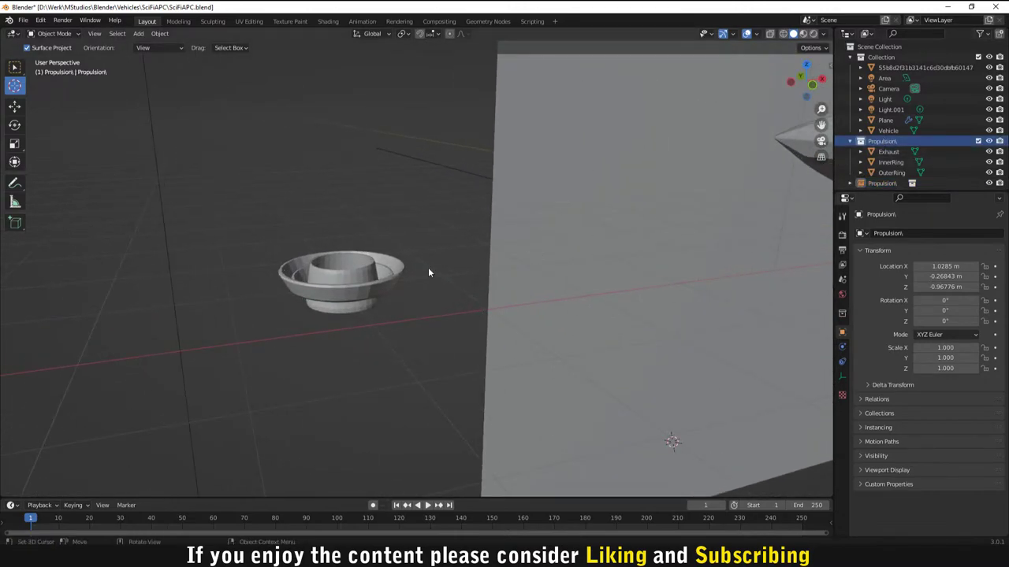
# Step: Add a trial circle mesh, then undo it
pyautogui.hotkey('shift', 'a')
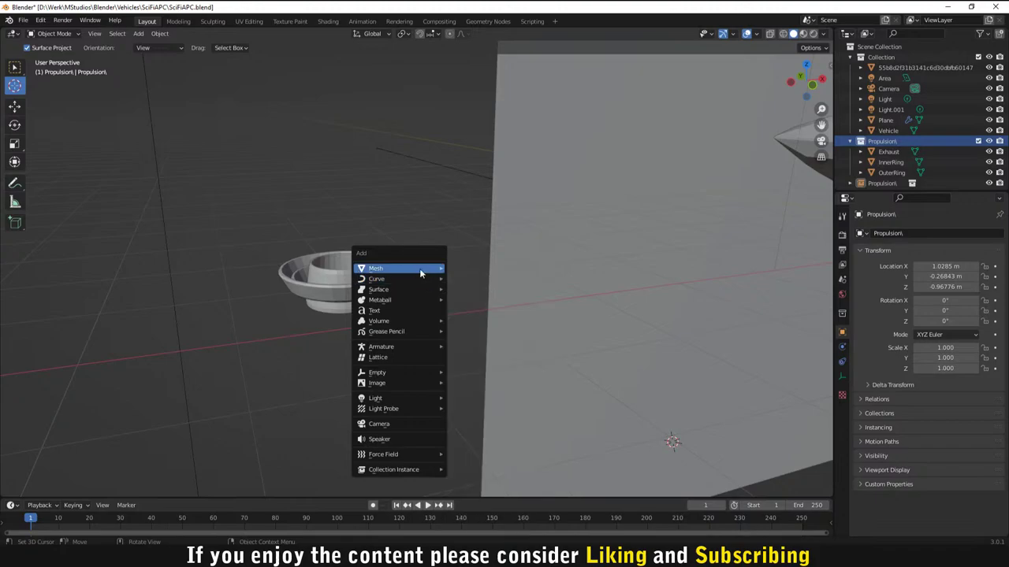
pyautogui.moveTo(425, 268)
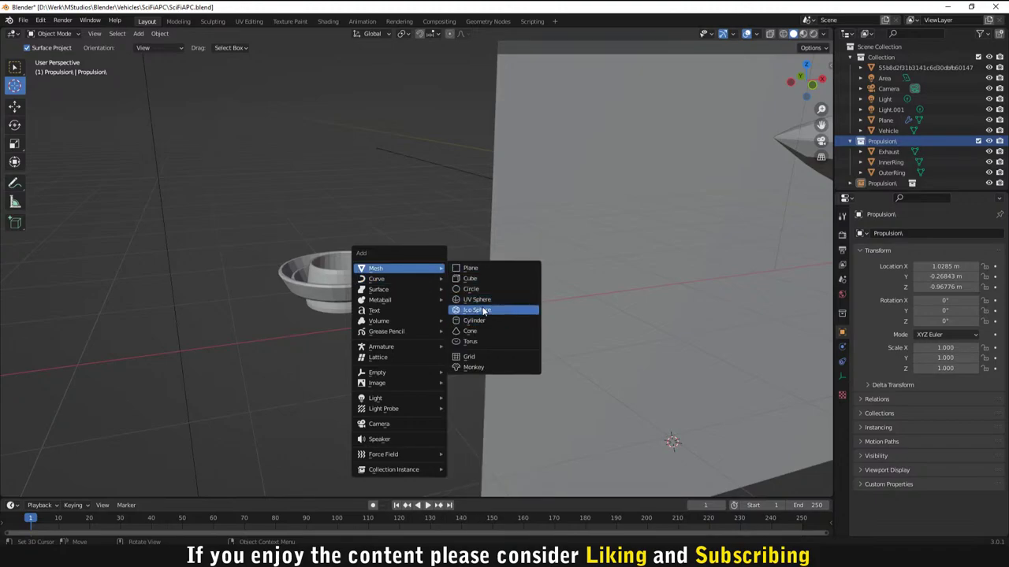
pyautogui.click(465, 289)
pyautogui.scroll(-6, 460, 289)
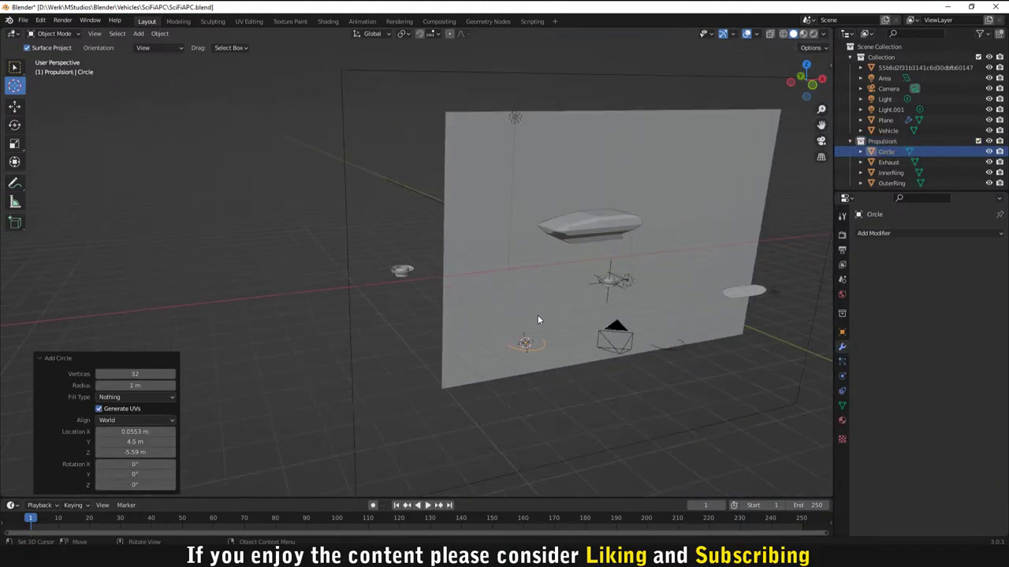
pyautogui.moveTo(538, 320); pyautogui.dragTo(539, 289, button='middle')
pyautogui.hotkey('ctrl', 'z')
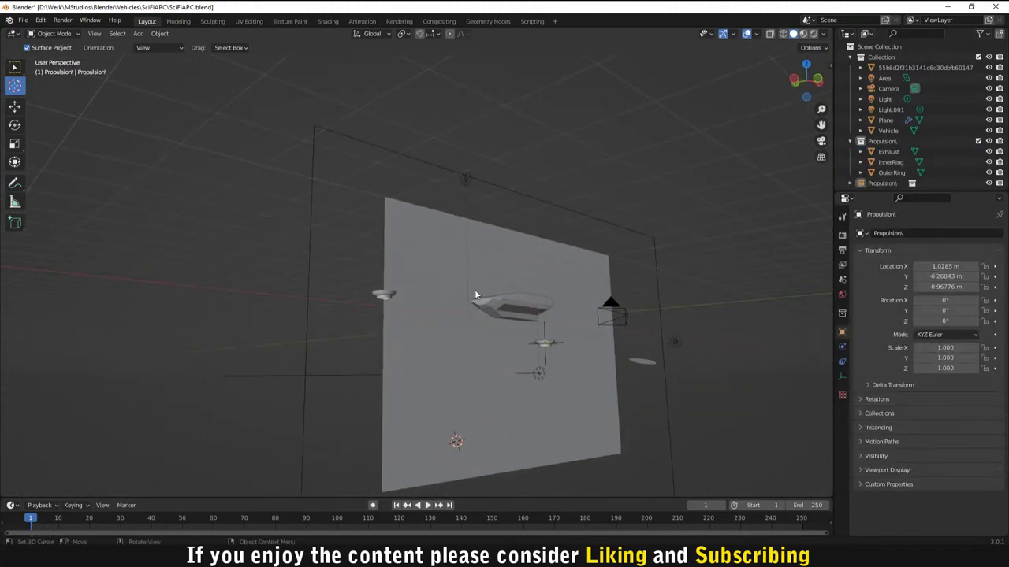
pyautogui.moveTo(475, 295); pyautogui.dragTo(416, 313, button='middle')
# Step: Add a UV sphere beside the saucer thruster and shrink it to 0.247 scale
pyautogui.hotkey('shift', 'a')
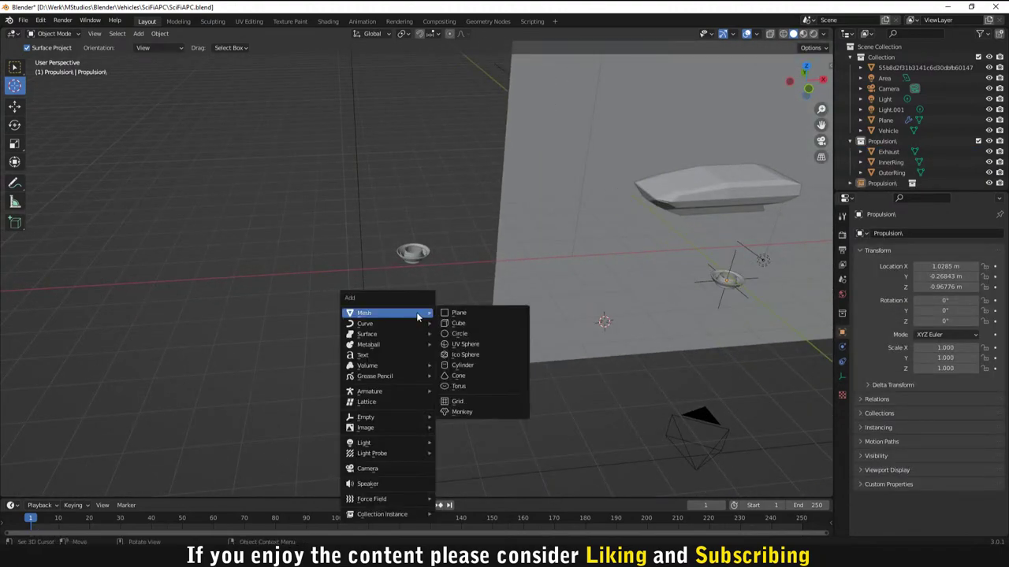
pyautogui.click(461, 345)
pyautogui.scroll(-2, 560, 345)
pyautogui.scroll(2, 577, 345)
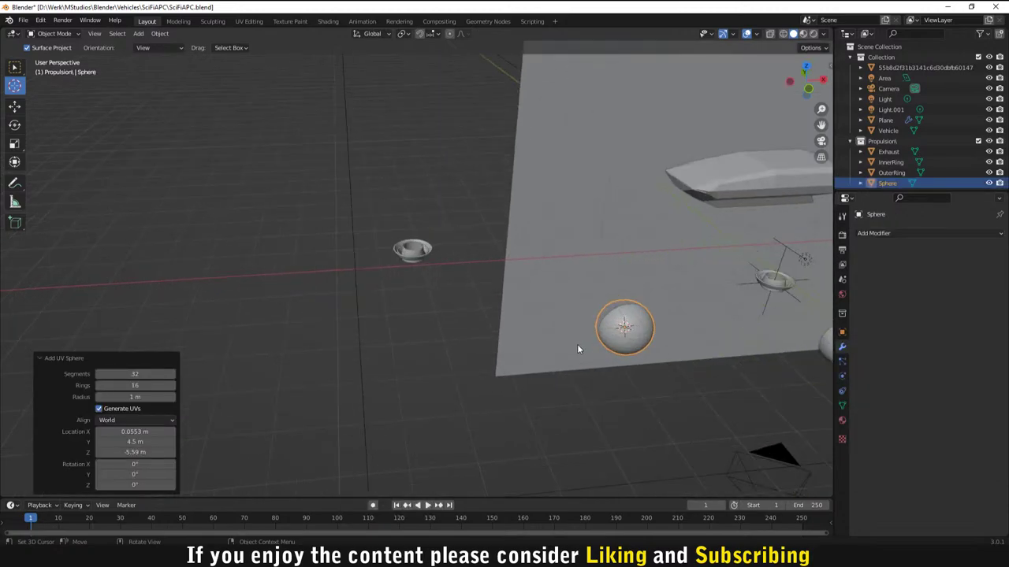
pyautogui.press('g')
pyautogui.click(387, 275)
pyautogui.scroll(-5, 558, 256)
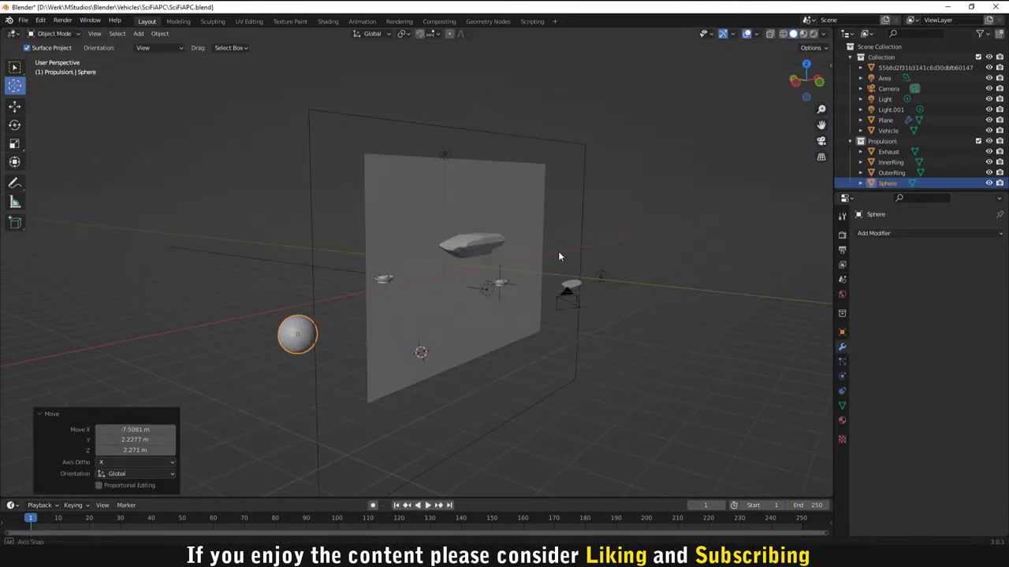
pyautogui.moveTo(559, 256); pyautogui.dragTo(571, 253, button='middle')
pyautogui.press('s')
pyautogui.click(262, 392)
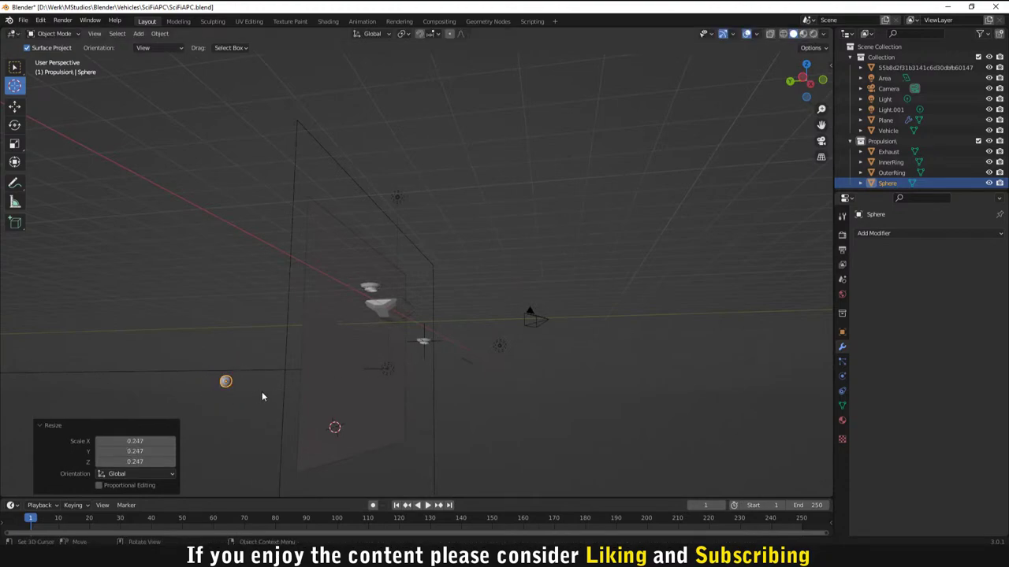
# Step: Position the sphere under the thruster using the right-side and front views
pyautogui.moveTo(261, 392); pyautogui.dragTo(246, 417, button='middle')
pyautogui.press('KP_3')
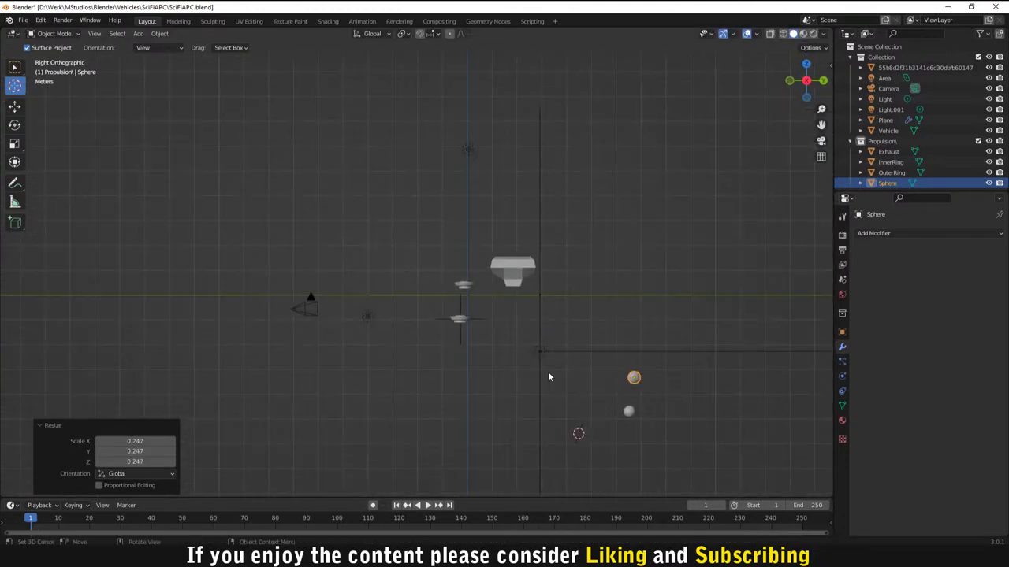
pyautogui.press('g')
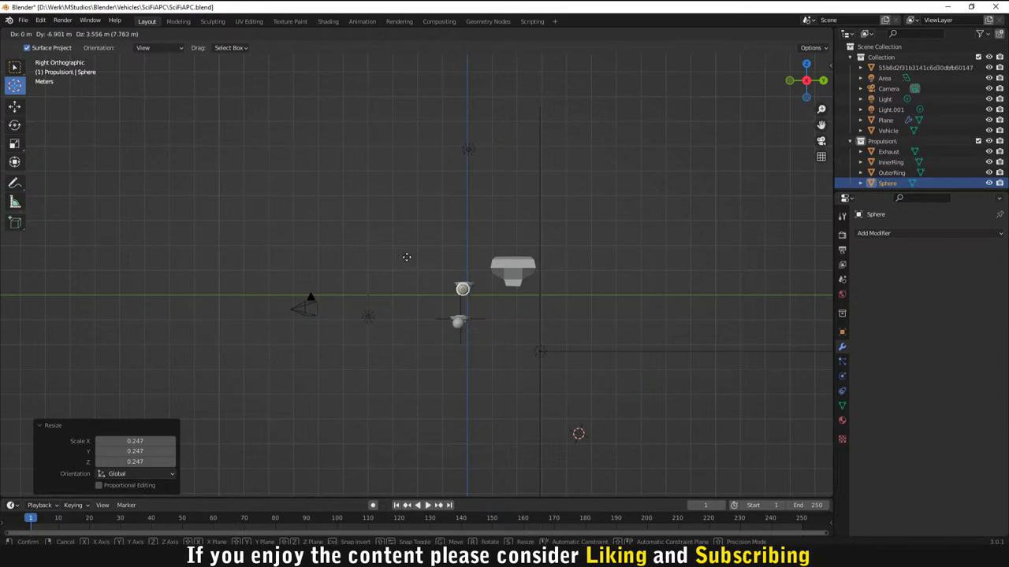
pyautogui.click(413, 264)
pyautogui.press('KP_1')
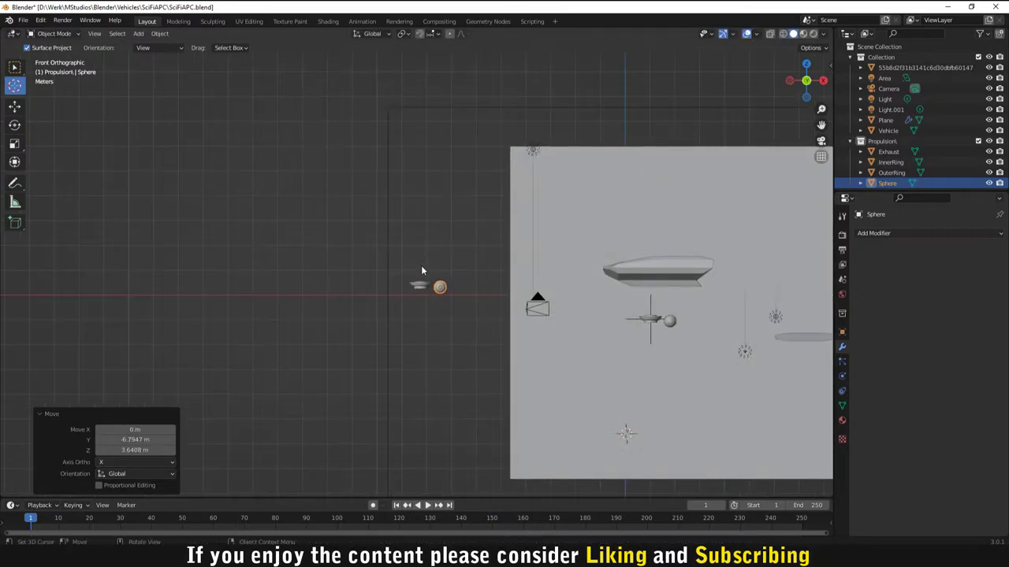
pyautogui.press('g')
pyautogui.click(421, 287)
# Step: Scale the sphere to about 0.545 and settle it beneath the ring stack as a dome
pyautogui.moveTo(496, 312); pyautogui.dragTo(410, 242, button='middle')
pyautogui.scroll(3, 497, 335)
pyautogui.scroll(2, 478, 295)
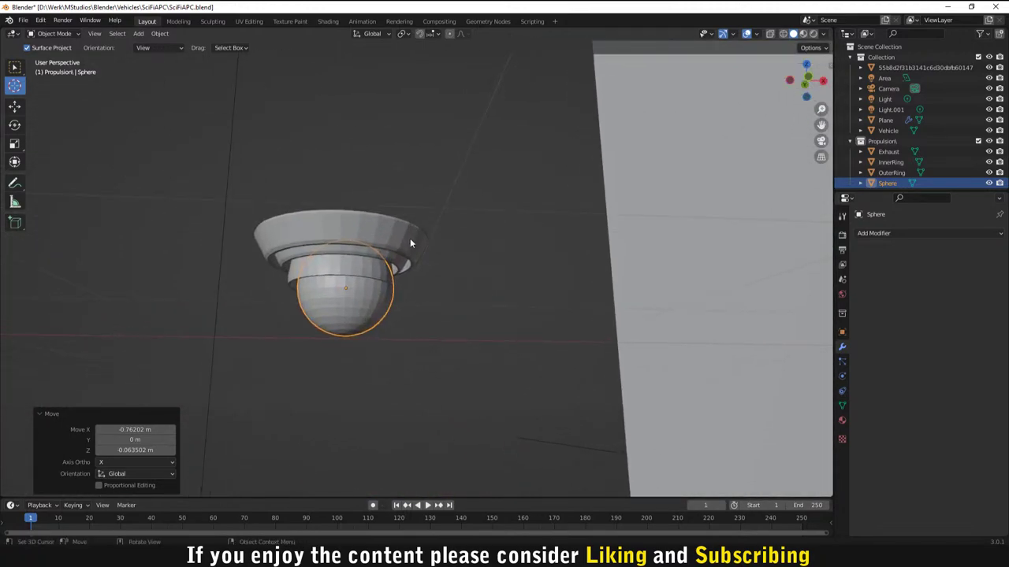
pyautogui.click(389, 306)
pyautogui.press('g')
pyautogui.click(390, 309)
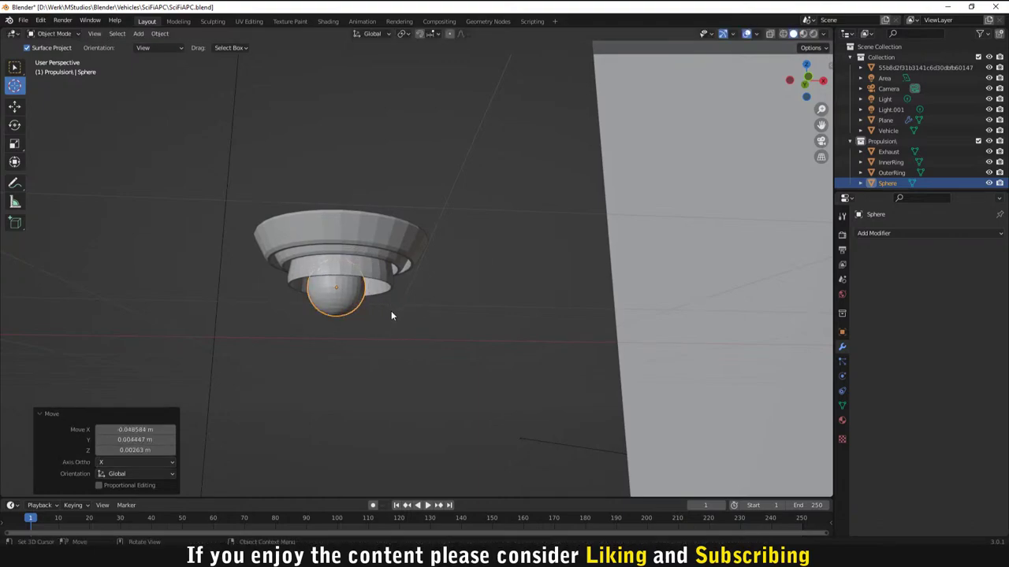
pyautogui.moveTo(391, 313); pyautogui.dragTo(498, 324, button='middle')
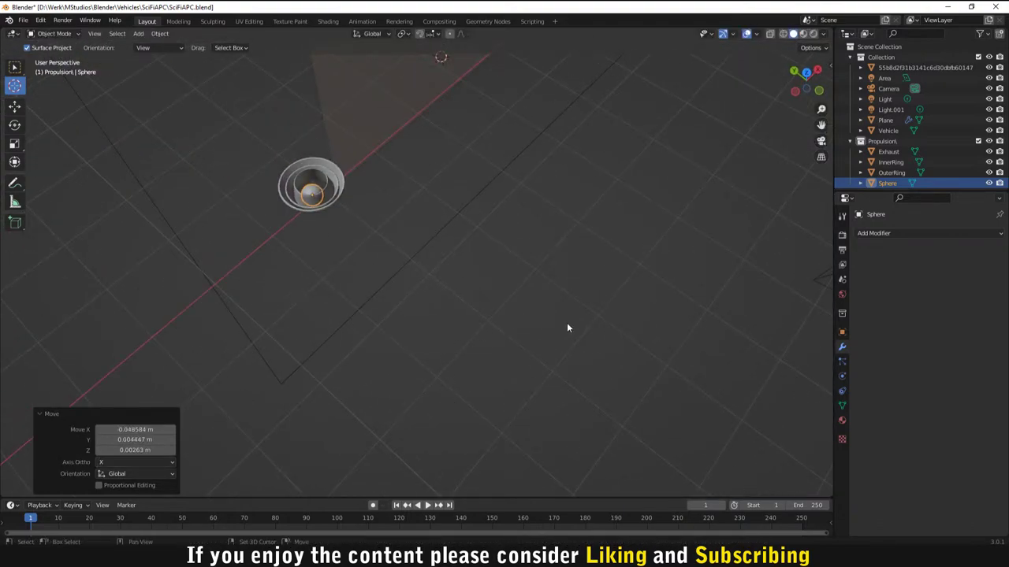
pyautogui.moveTo(568, 329); pyautogui.dragTo(542, 96, button='middle')
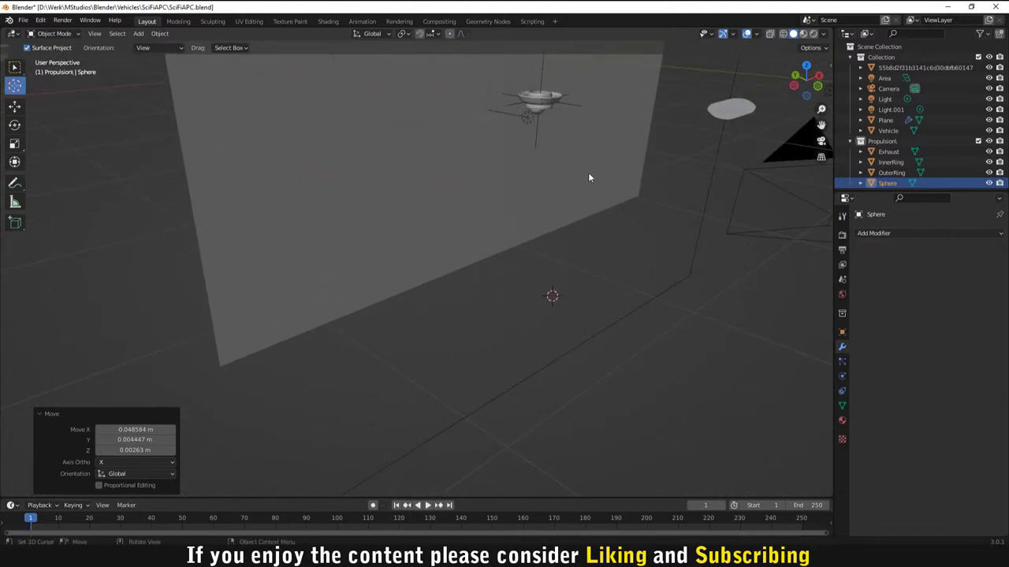
pyautogui.moveTo(588, 172); pyautogui.dragTo(883, 185, button='middle')
pyautogui.click(888, 184)
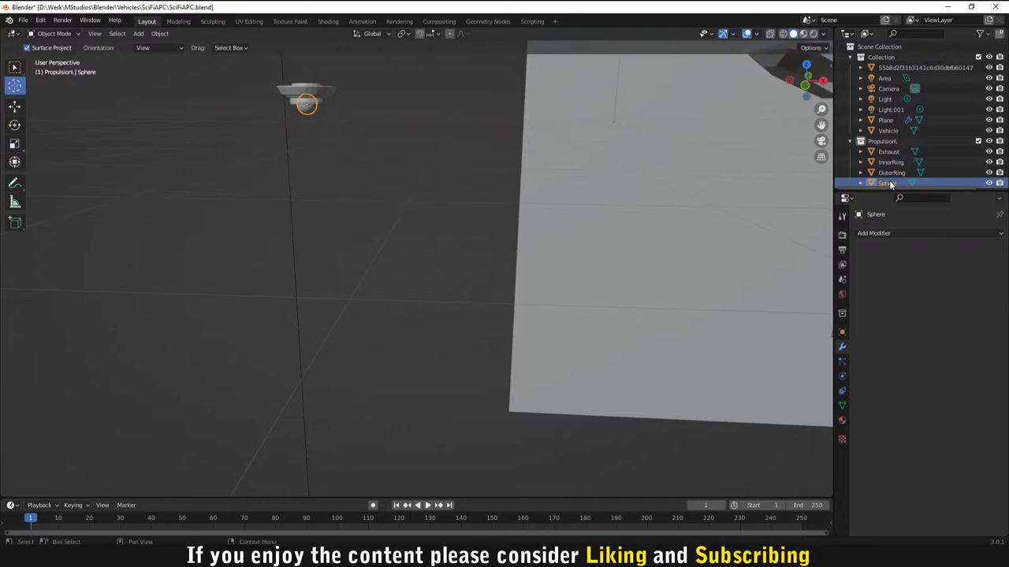
# Step: Delete the Sphere, collapse Propulsion in the Outliner, and select the Propulsion instance
pyautogui.press('x')
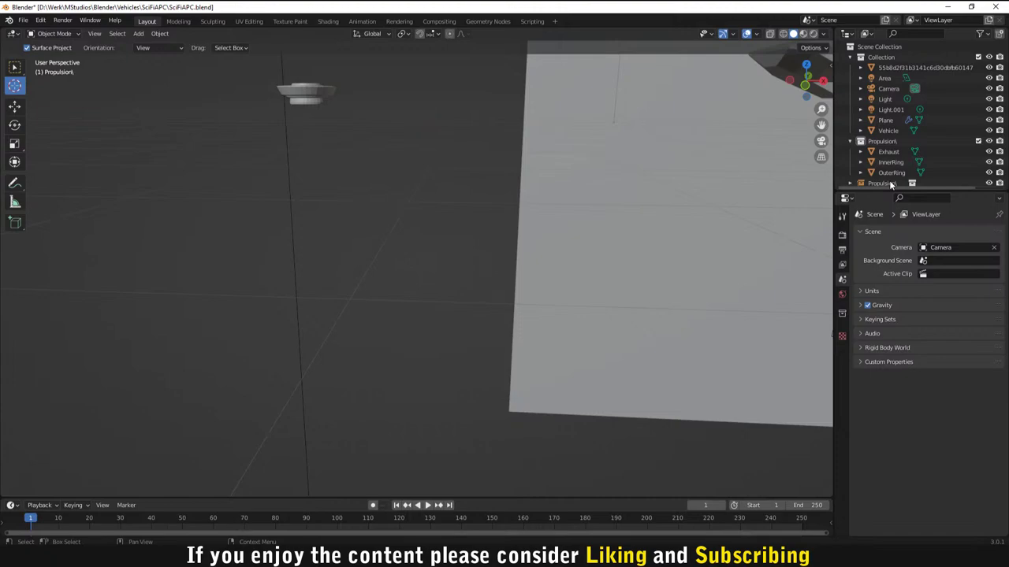
pyautogui.scroll(-3, 319, 166)
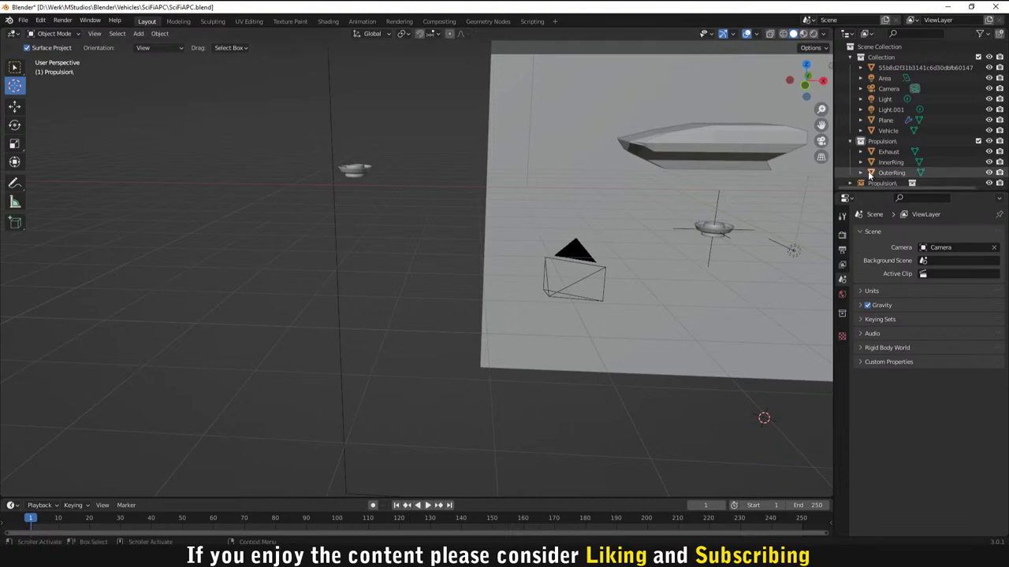
pyautogui.click(849, 141)
pyautogui.scroll(-3, 756, 224)
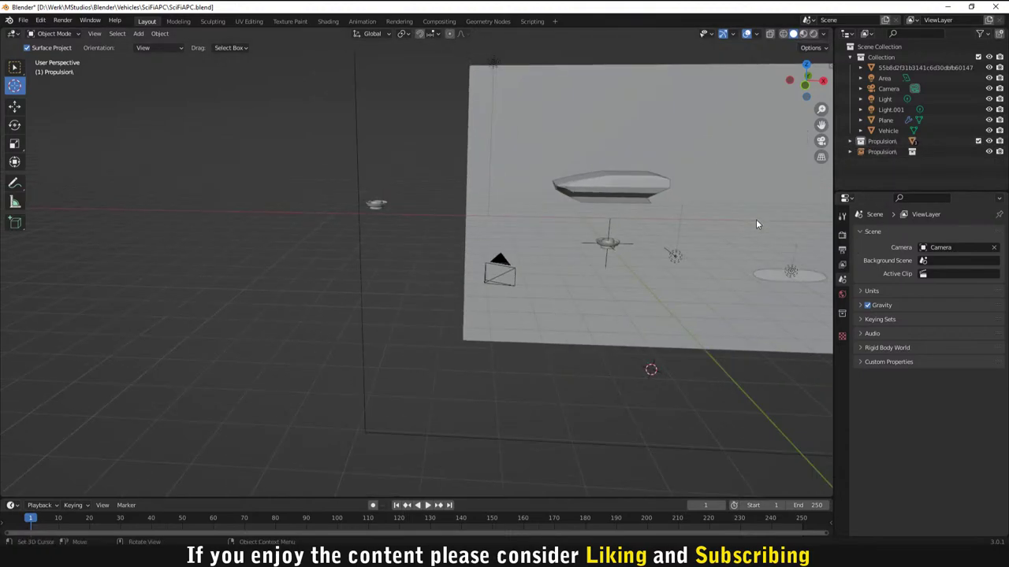
pyautogui.moveTo(611, 236); pyautogui.dragTo(770, 220, button='middle')
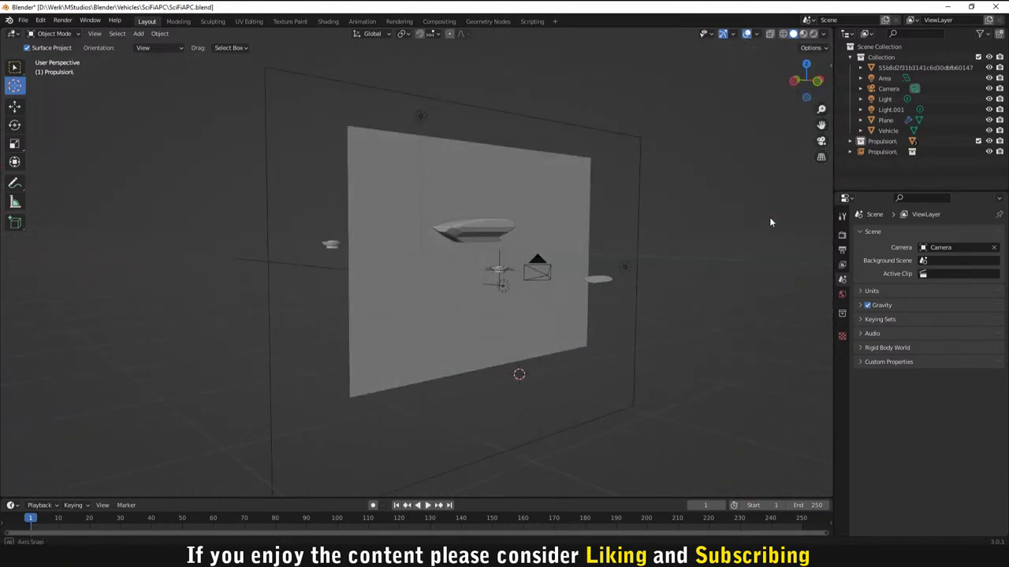
pyautogui.moveTo(736, 185); pyautogui.dragTo(518, 177, button='middle')
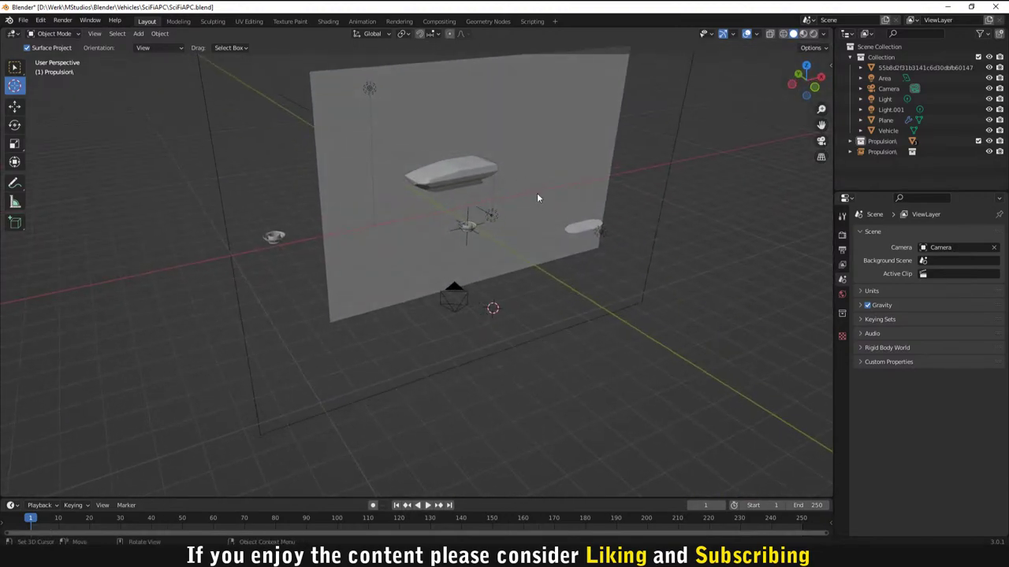
pyautogui.scroll(5, 536, 193)
pyautogui.scroll(2, 556, 163)
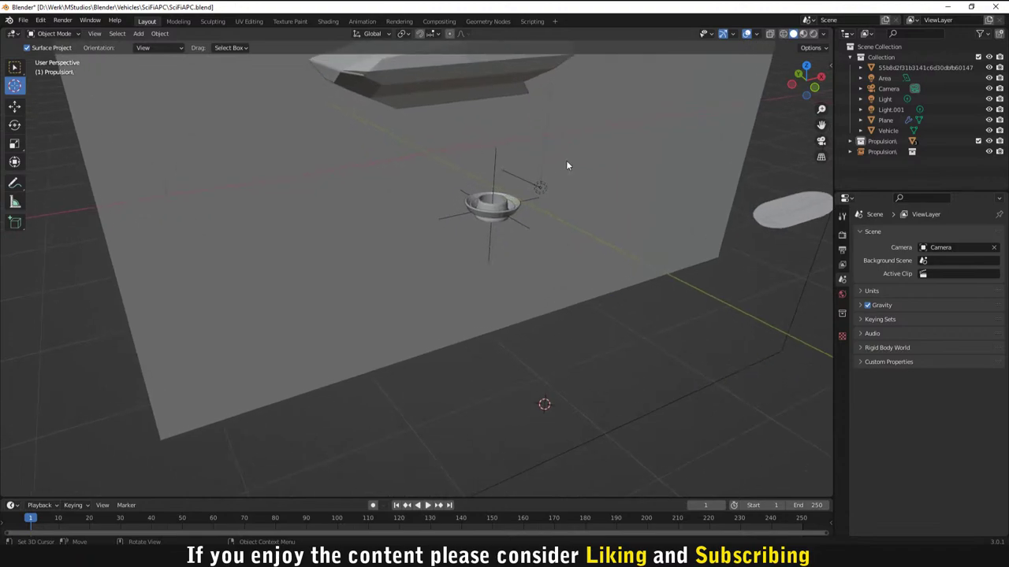
pyautogui.scroll(2, 391, 295)
pyautogui.scroll(-2, 392, 289)
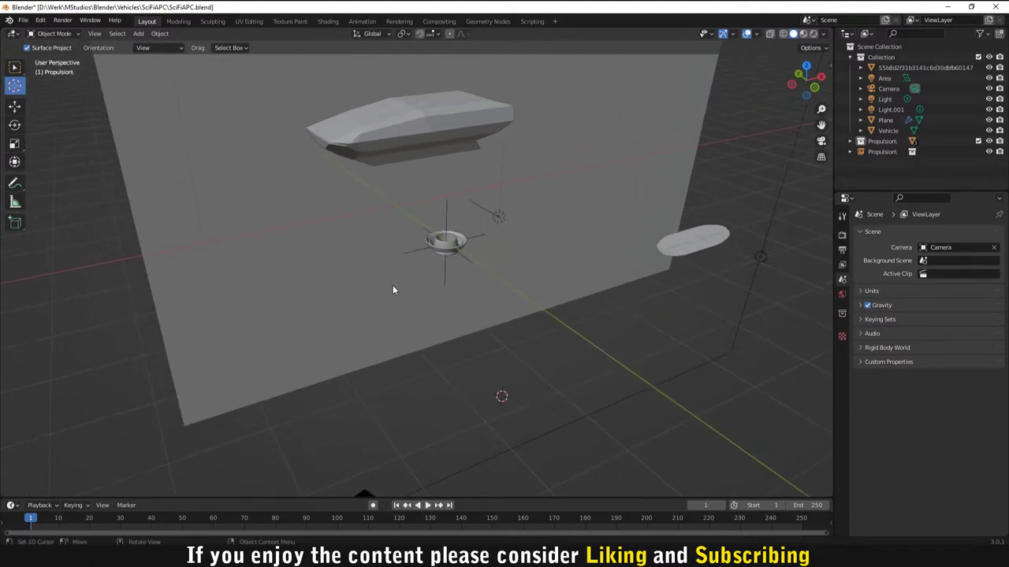
pyautogui.scroll(2, 434, 283)
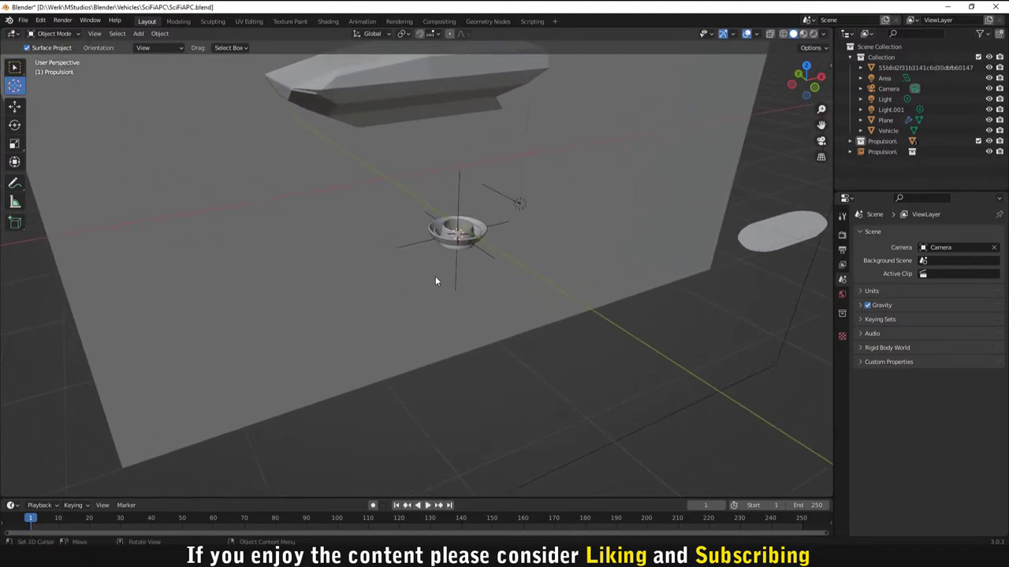
pyautogui.scroll(-6, 436, 274)
pyautogui.scroll(4, 430, 278)
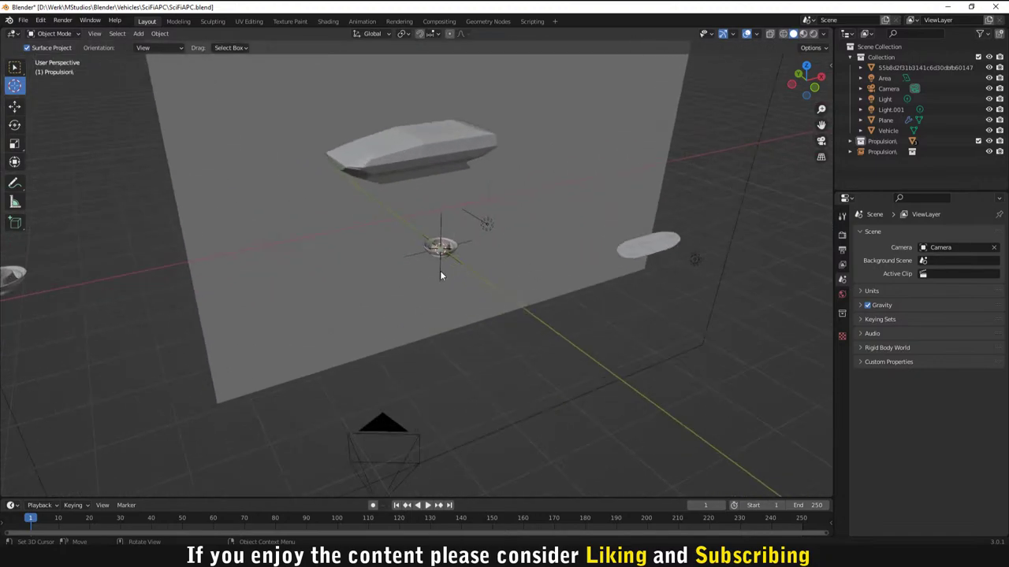
pyautogui.click(882, 151)
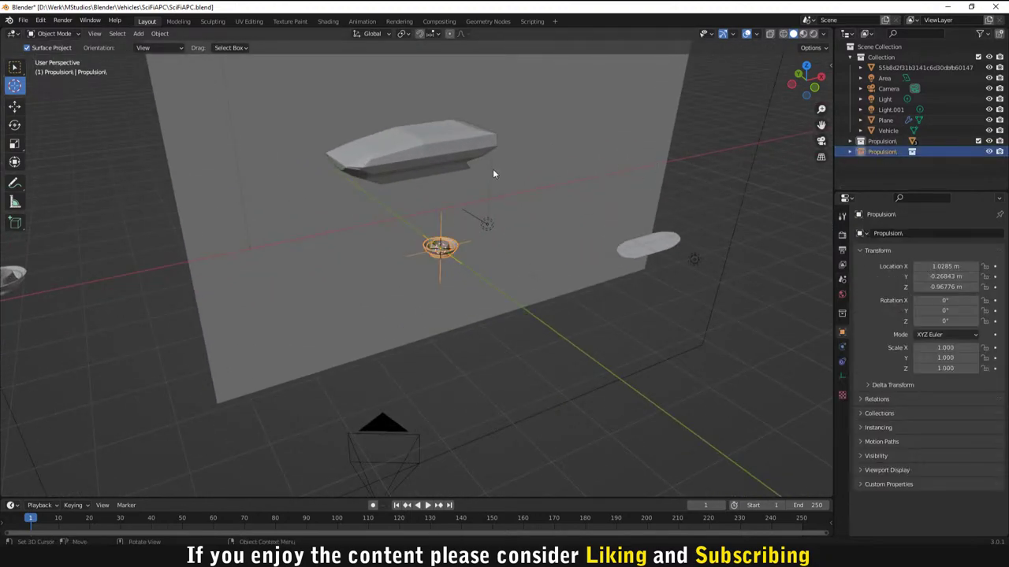
# Step: Move the Propulsion instance under the hull's front using right-side and front views
pyautogui.press('g')
pyautogui.click(451, 124)
pyautogui.press('KP_3')
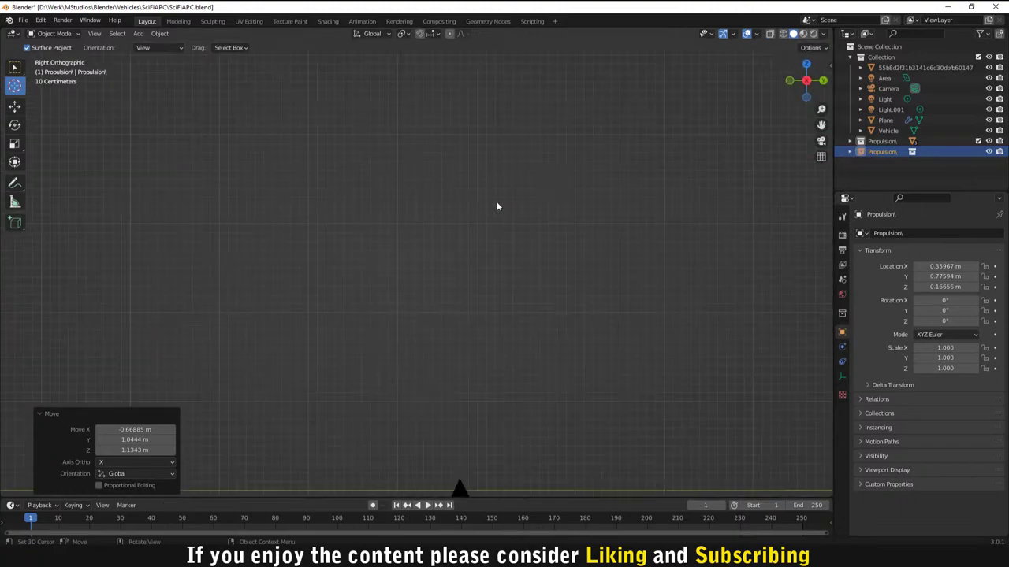
pyautogui.press('KP_1')
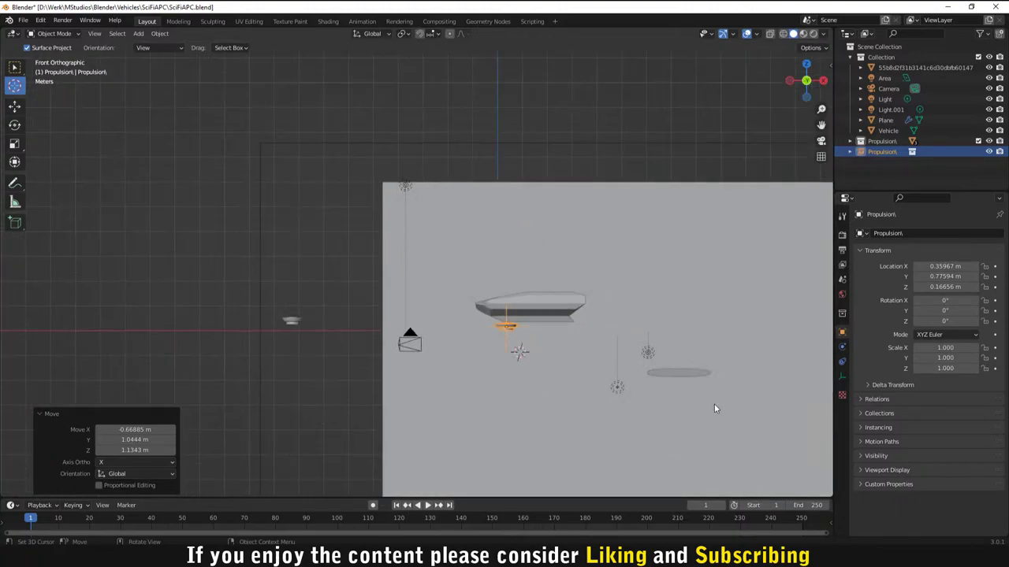
pyautogui.scroll(6, 337, 270)
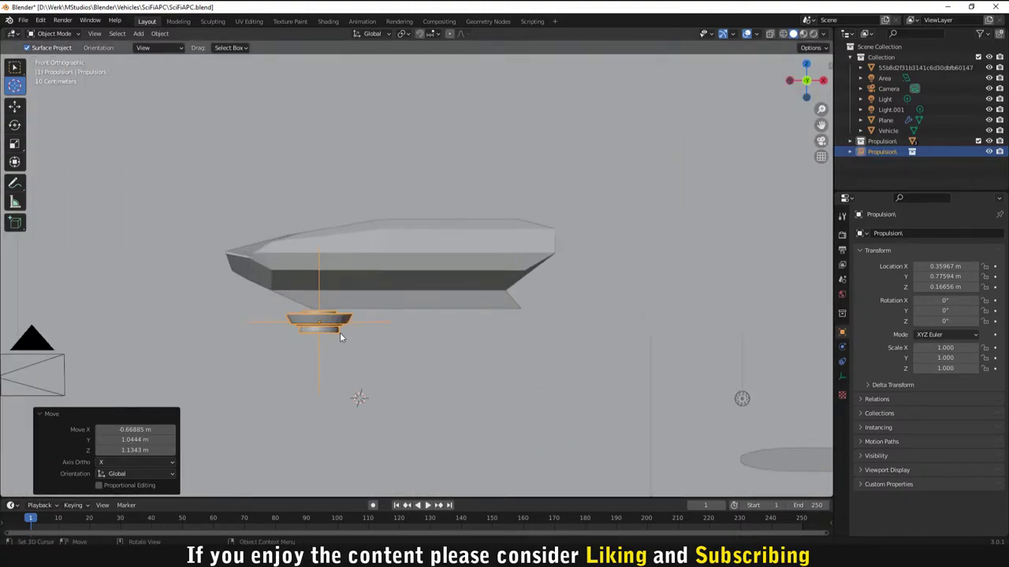
pyautogui.press('g')
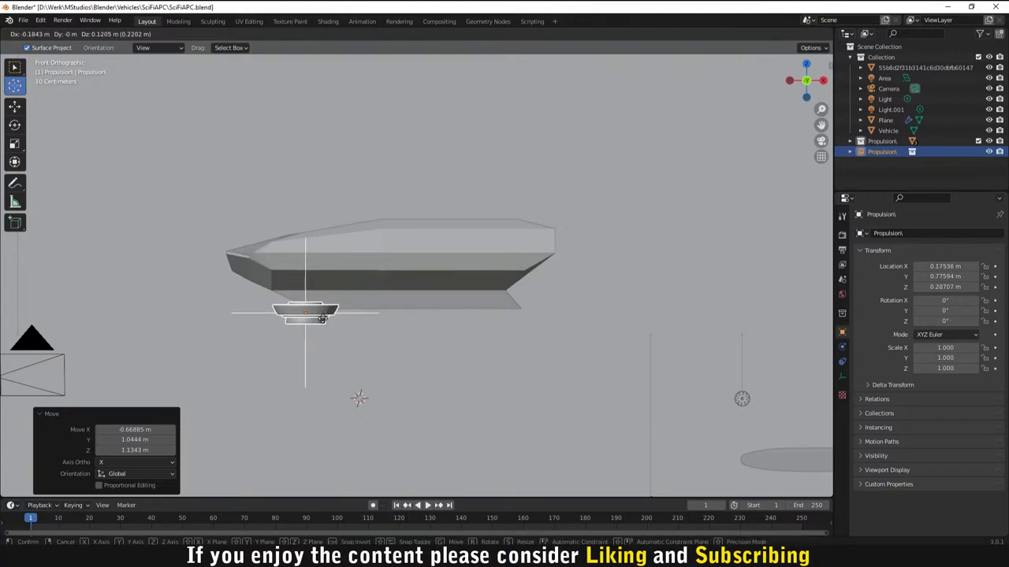
pyautogui.click(322, 318)
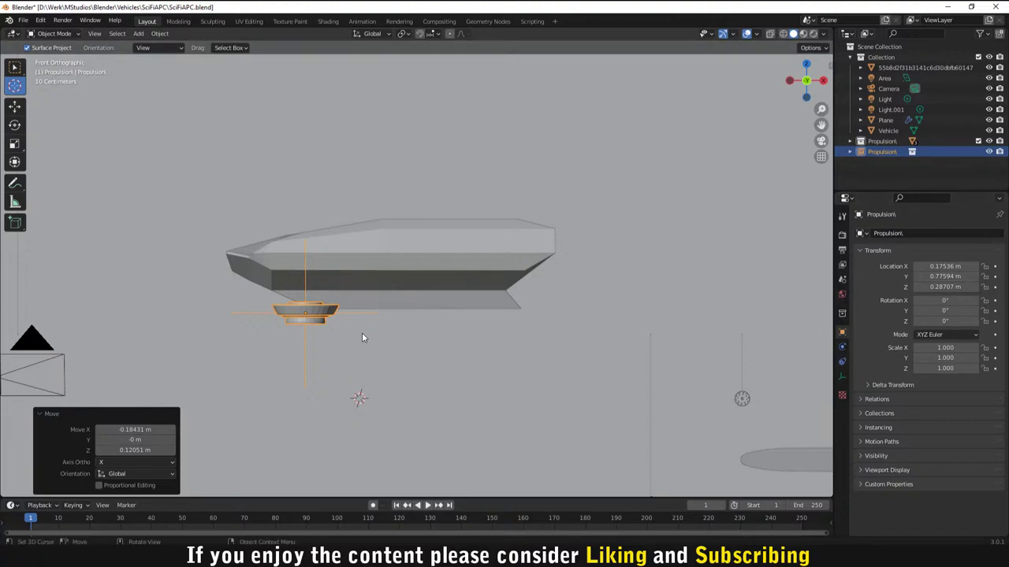
# Step: Raise the thruster closer under the hull and tilt it 43° in the side view
pyautogui.press('KP_3')
pyautogui.scroll(-5, 402, 325)
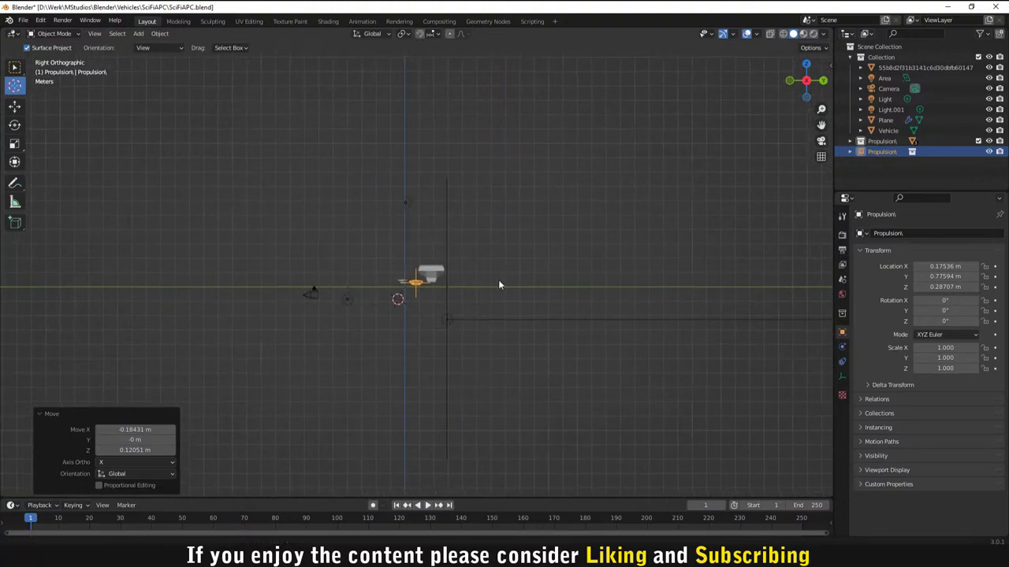
pyautogui.scroll(6, 247, 373)
pyautogui.scroll(-2, 248, 372)
pyautogui.keyDown('shift'); pyautogui.moveTo(331, 384); pyautogui.dragTo(369, 281, button='middle'); pyautogui.keyUp('shift')
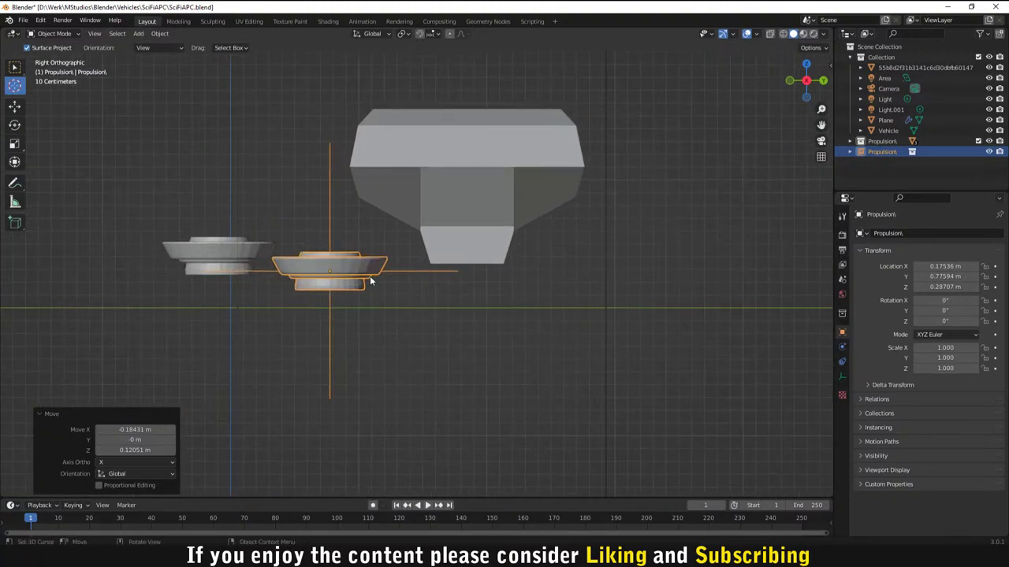
pyautogui.press('g')
pyautogui.click(399, 260)
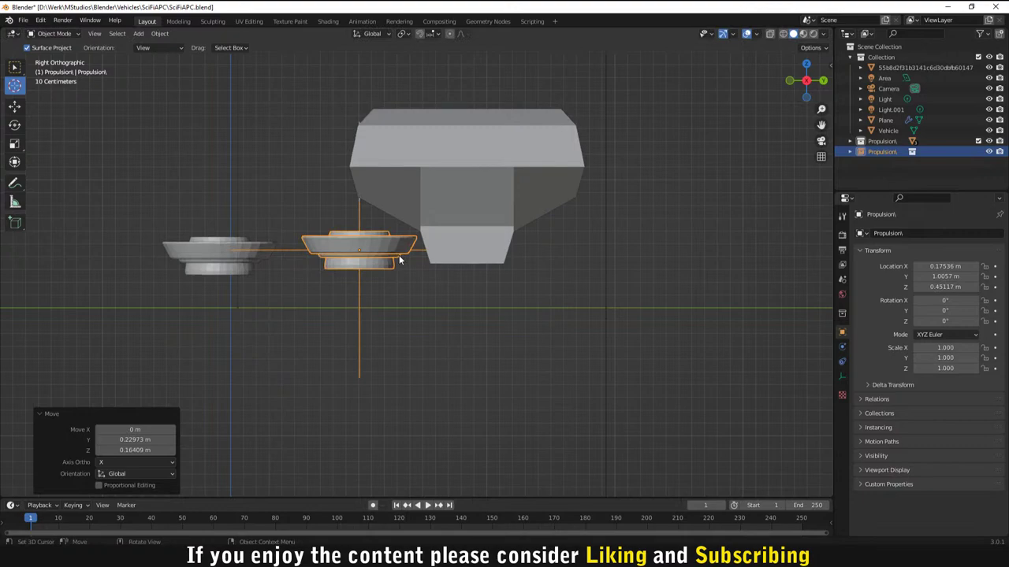
pyautogui.press('r')
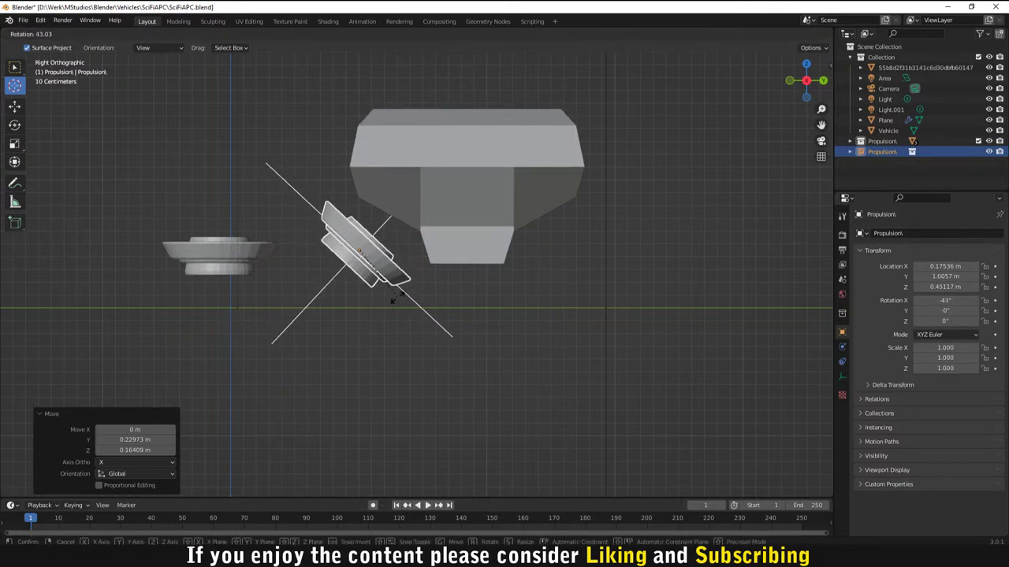
pyautogui.click(399, 302)
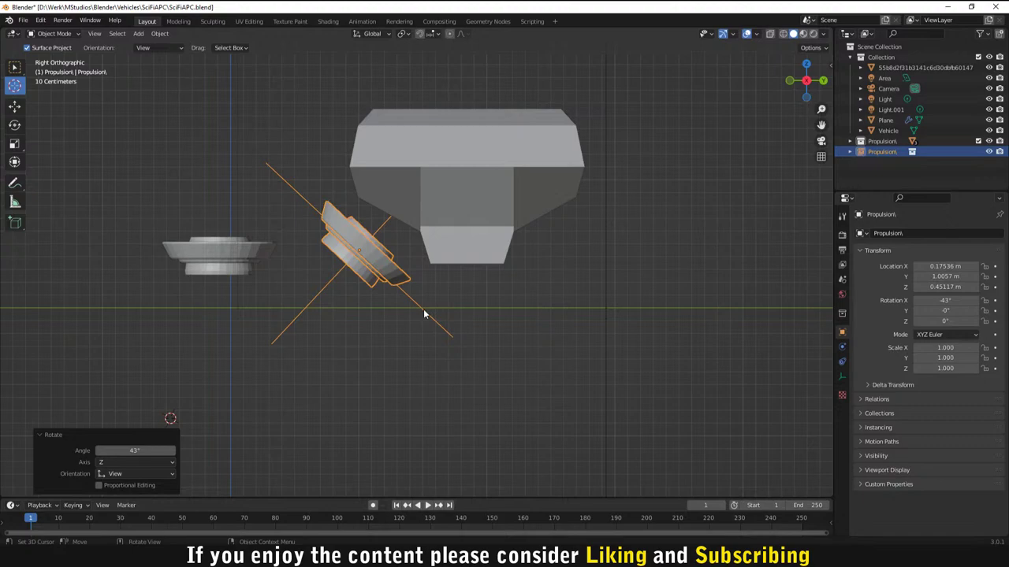
# Step: Turn the thruster about -36.8° around the global Z axis
pyautogui.keyDown('shift'); pyautogui.rightClick(489, 326); pyautogui.keyUp('shift')
pyautogui.scroll(-3, 432, 378)
pyautogui.moveTo(418, 371); pyautogui.dragTo(507, 374, button='middle')
pyautogui.moveTo(390, 292); pyautogui.dragTo(343, 303, button='middle')
pyautogui.press('KP_1')
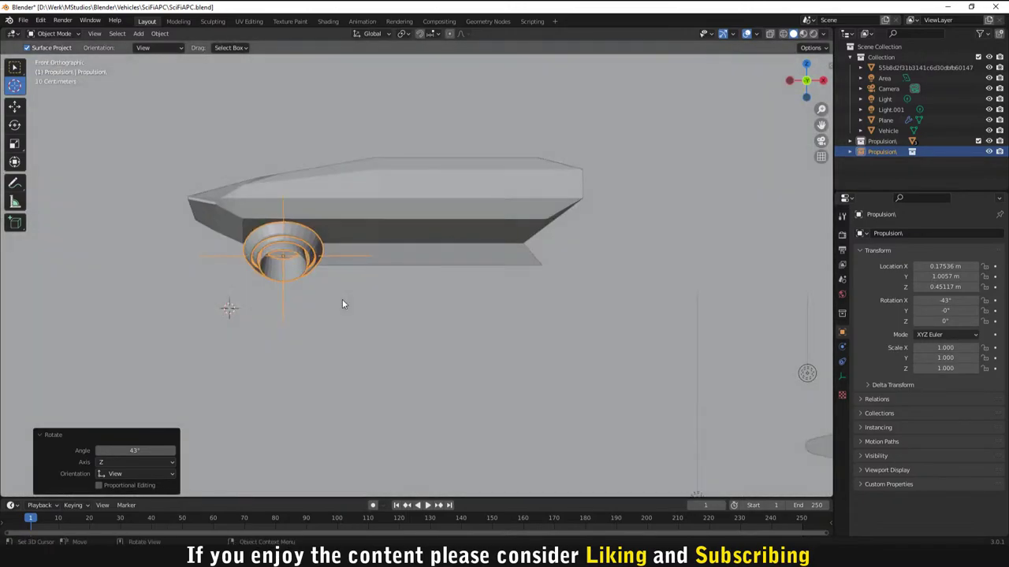
pyautogui.press('g')
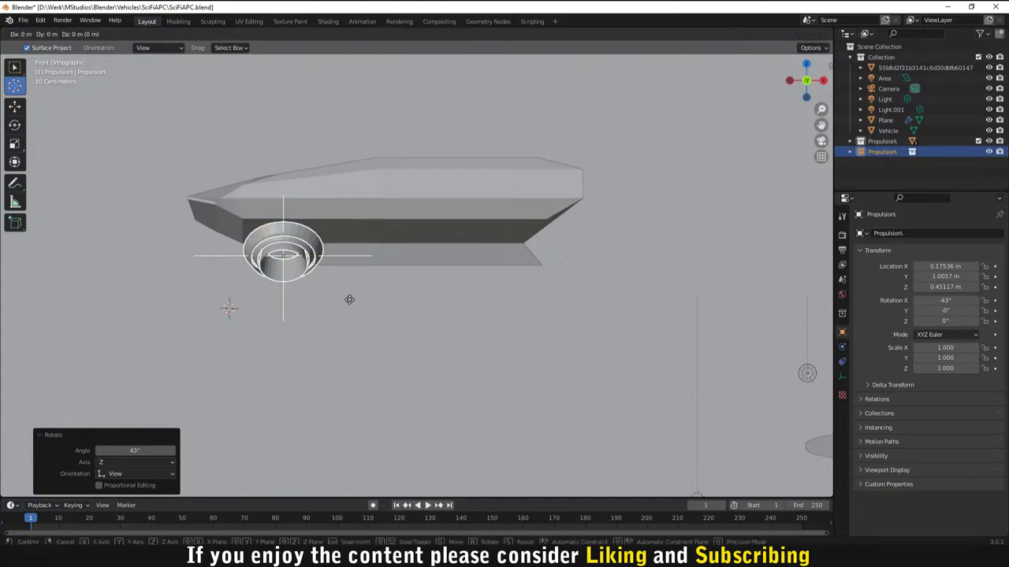
pyautogui.press('r')
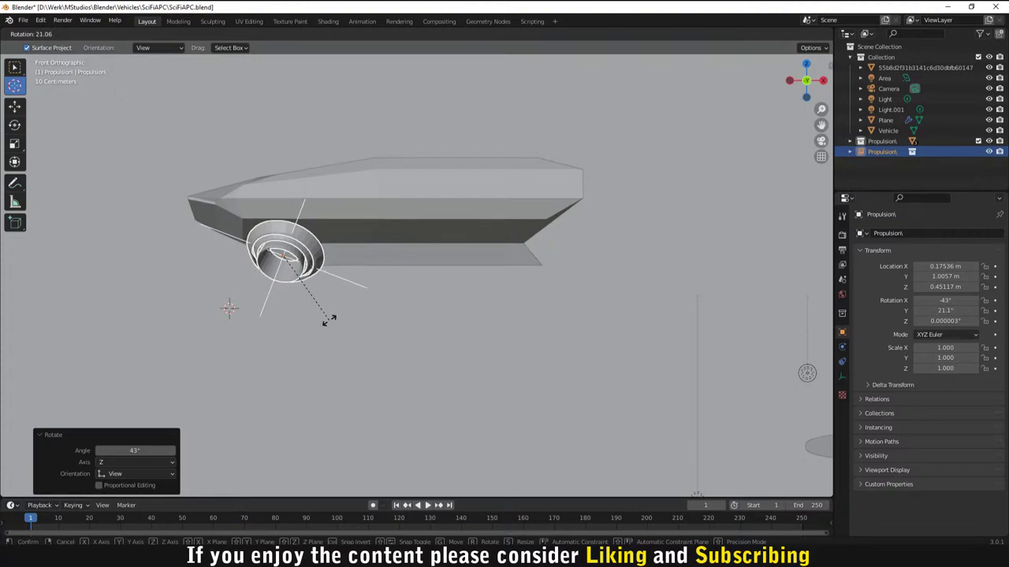
pyautogui.rightClick(329, 323)
pyautogui.press('r')
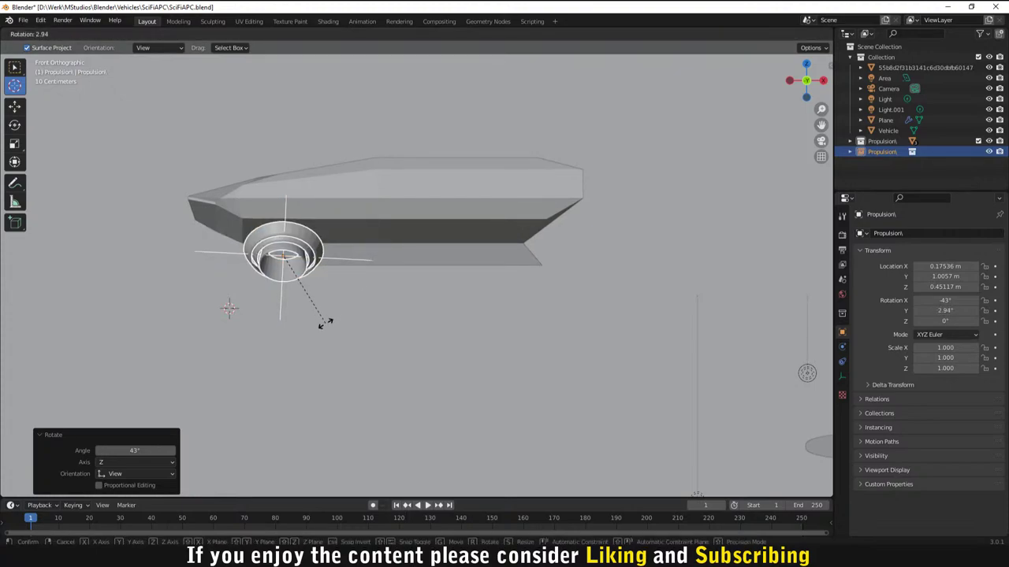
pyautogui.press('z')
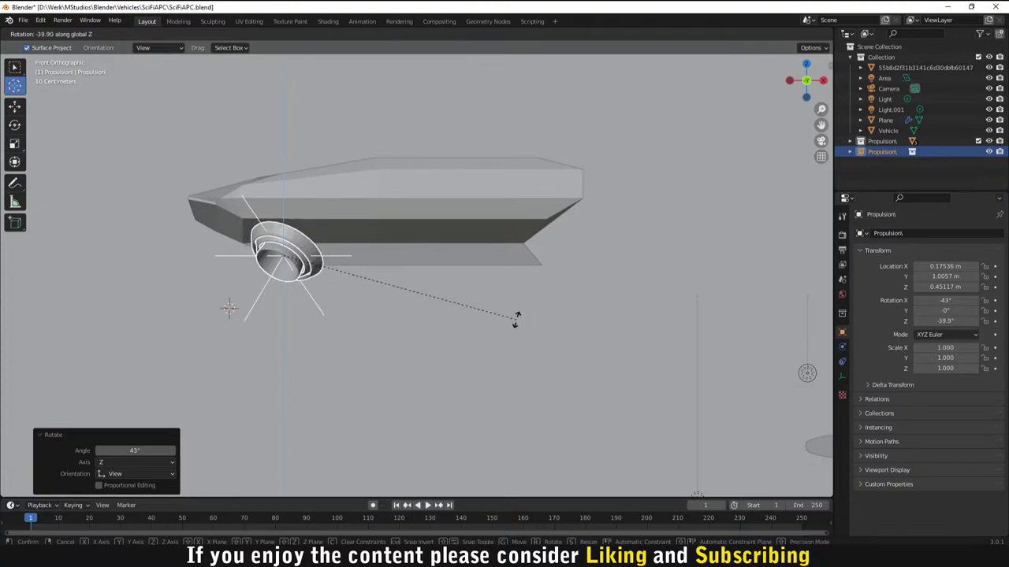
pyautogui.click(475, 315)
pyautogui.moveTo(471, 306); pyautogui.dragTo(452, 339, button='middle')
pyautogui.keyDown('shift'); pyautogui.rightClick(408, 336); pyautogui.keyUp('shift')
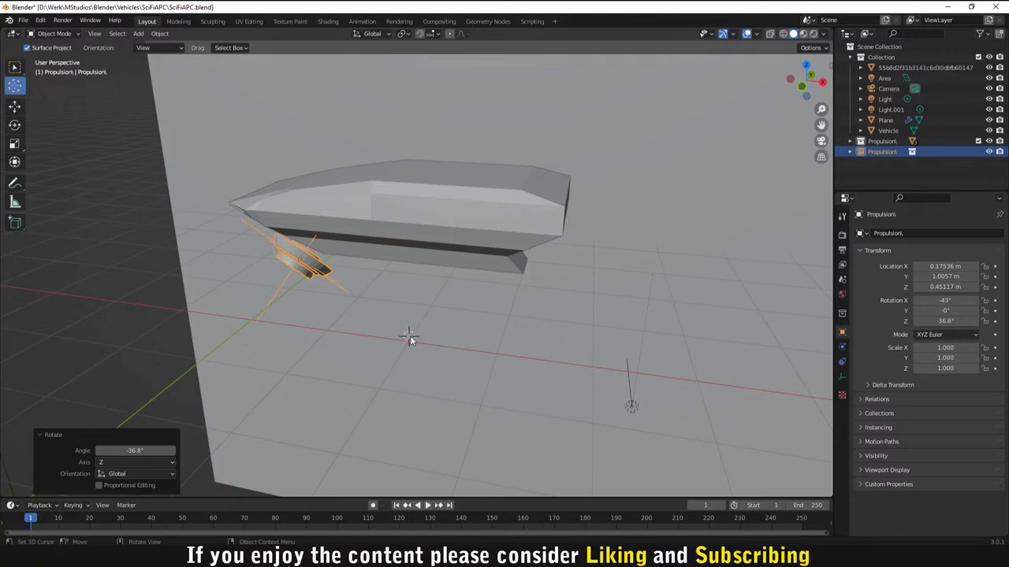
pyautogui.click(881, 142)
# Step: Instance the Propulsion collection again as a second thruster, Propulsion.001
pyautogui.rightClick(881, 145)
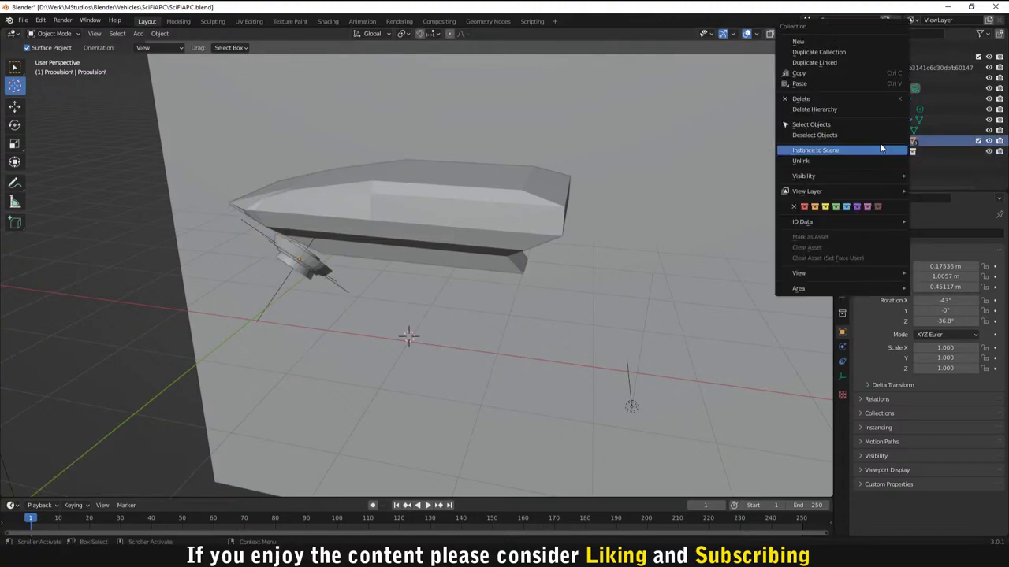
pyautogui.click(879, 142)
pyautogui.scroll(3, 449, 344)
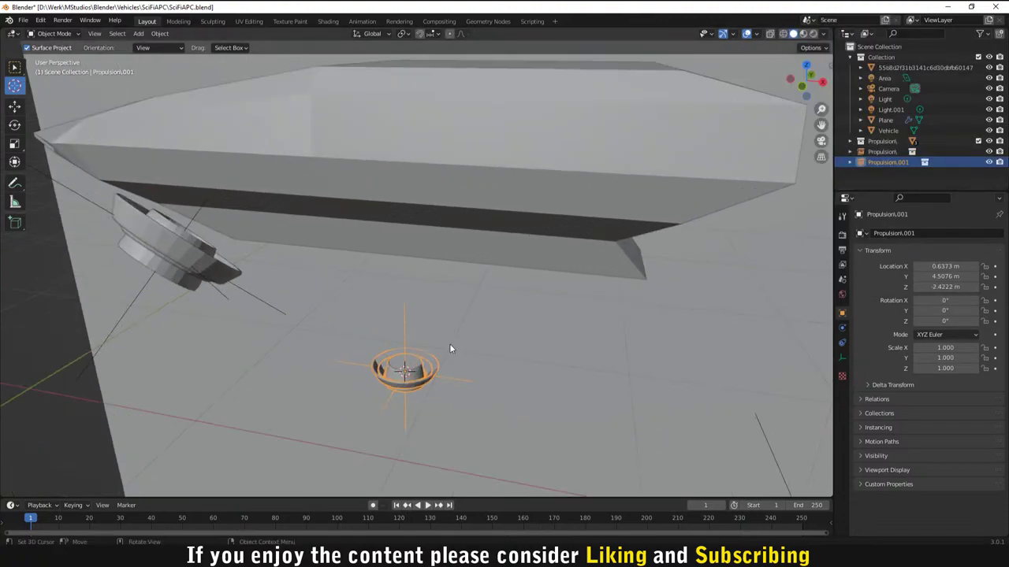
pyautogui.scroll(-2, 453, 344)
pyautogui.press('g')
pyautogui.click(382, 401)
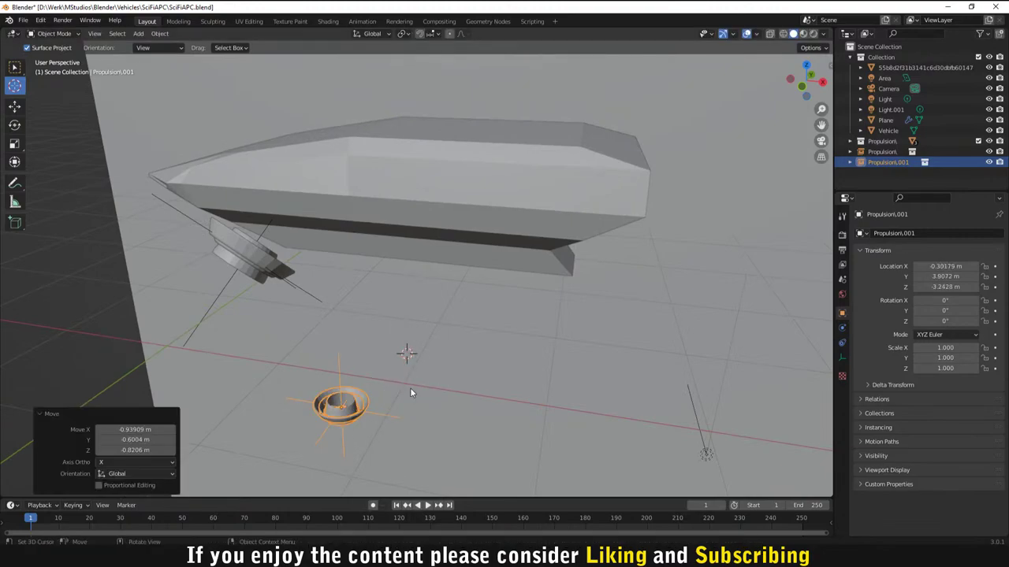
pyautogui.moveTo(410, 388); pyautogui.dragTo(406, 350, button='middle')
pyautogui.scroll(-2, 405, 351)
# Step: Place the second thruster near the hull, further along its length, using side and front views
pyautogui.press('KP_3')
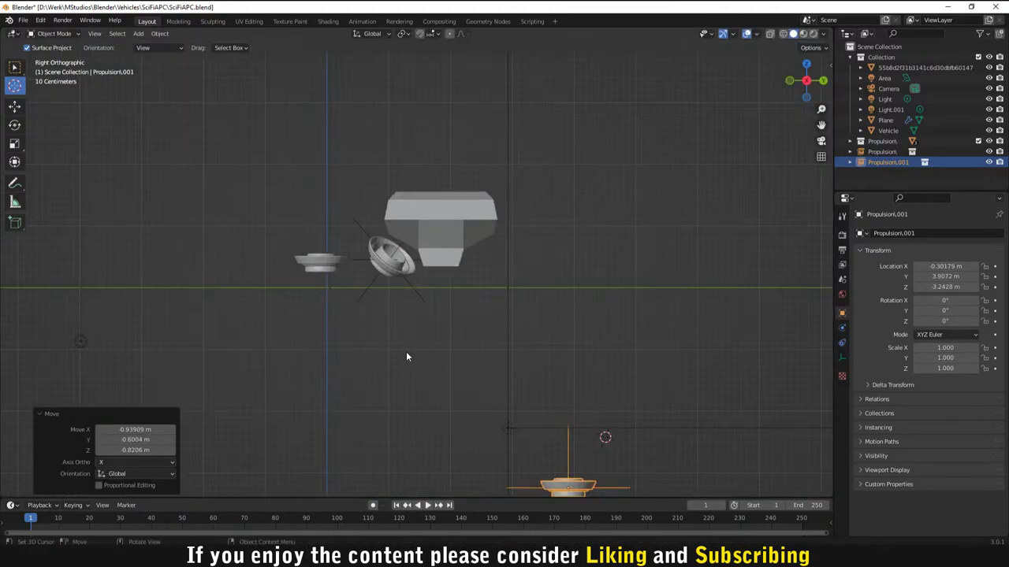
pyautogui.press('g')
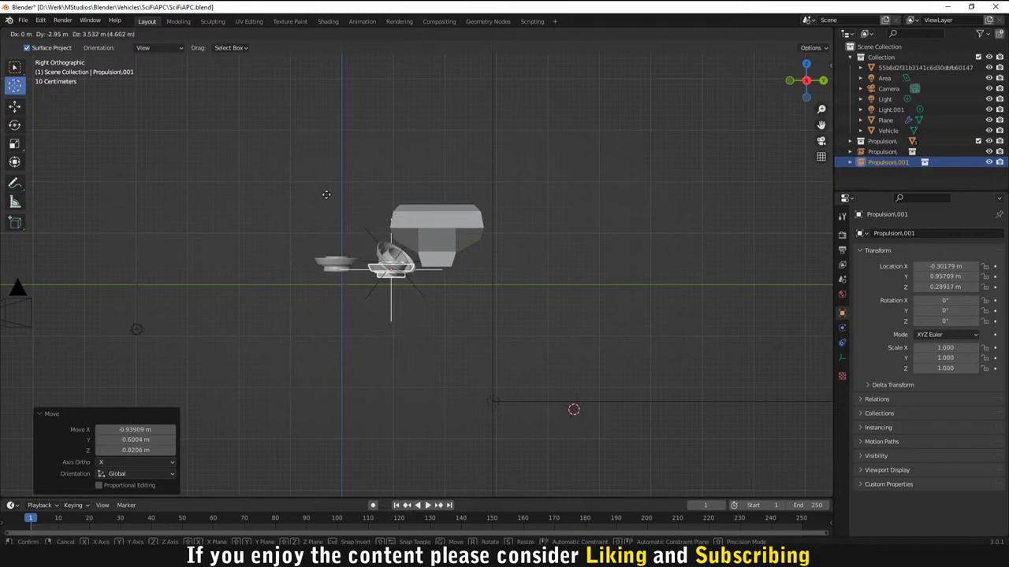
pyautogui.click(355, 216)
pyautogui.press('KP_1')
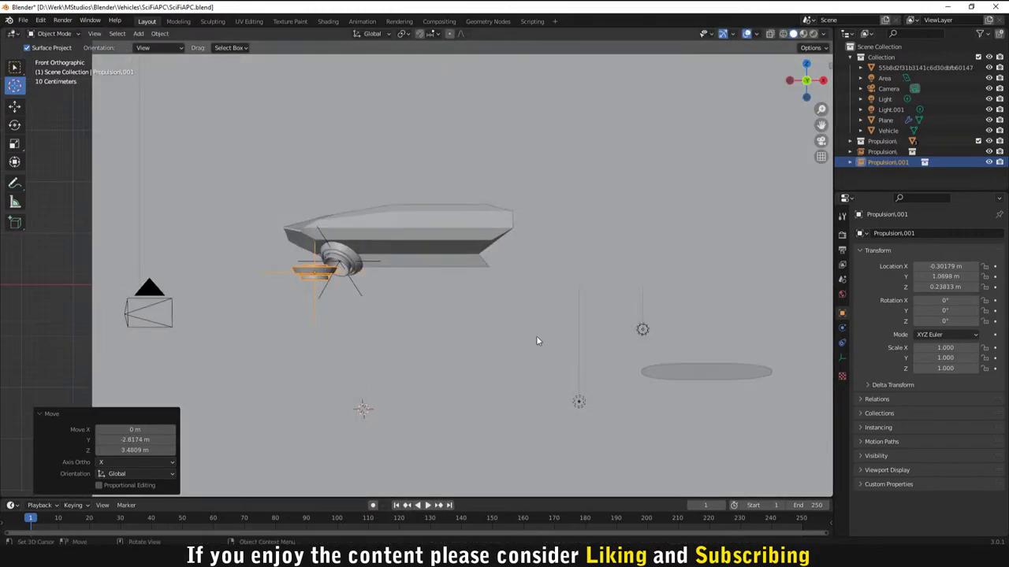
pyautogui.scroll(-2, 534, 341)
pyautogui.press('g')
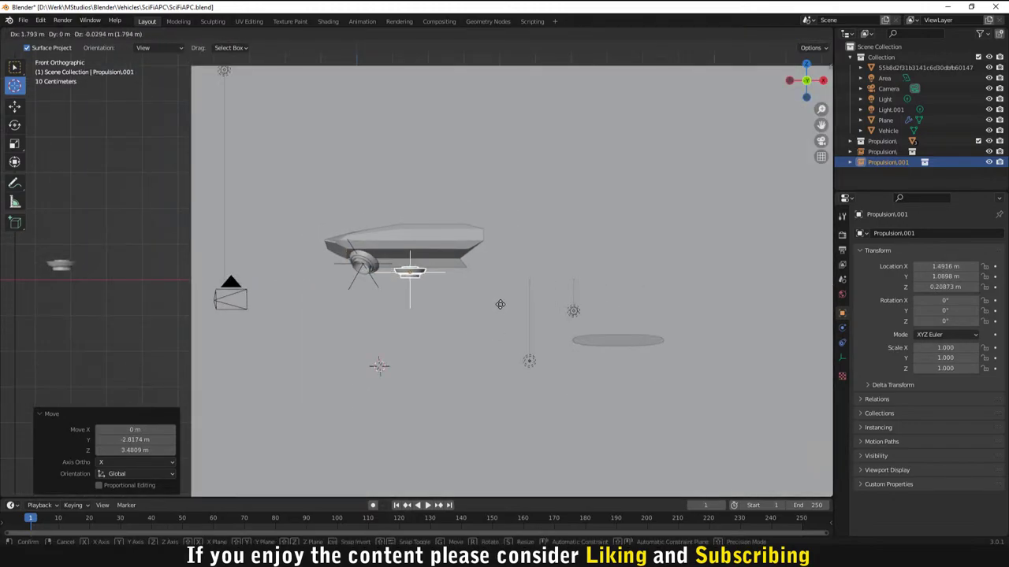
pyautogui.click(474, 301)
pyautogui.press('KP_3')
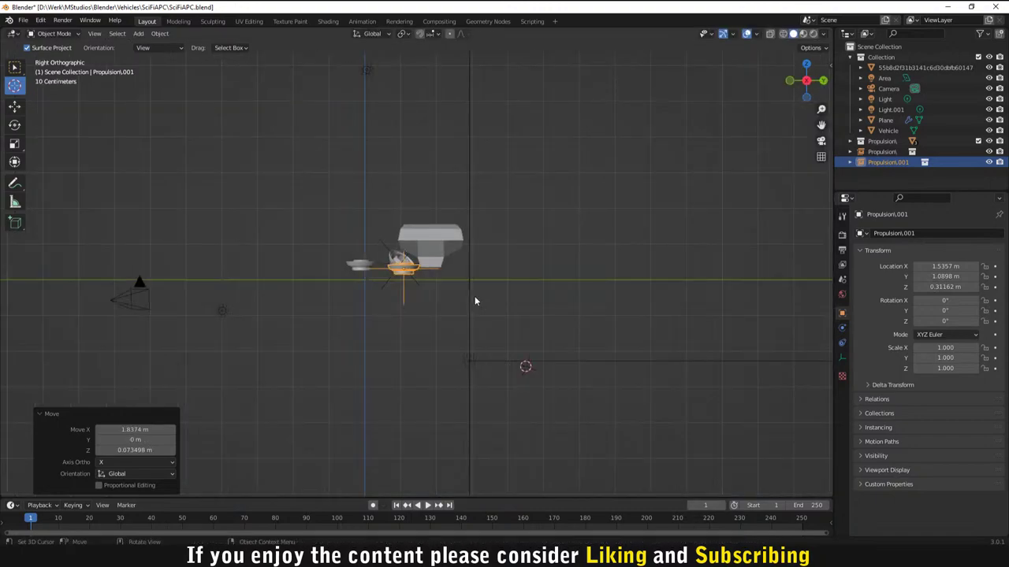
pyautogui.scroll(4, 437, 269)
# Step: Tilt the second thruster -45.7° on X and lift it up under the hull
pyautogui.press('r')
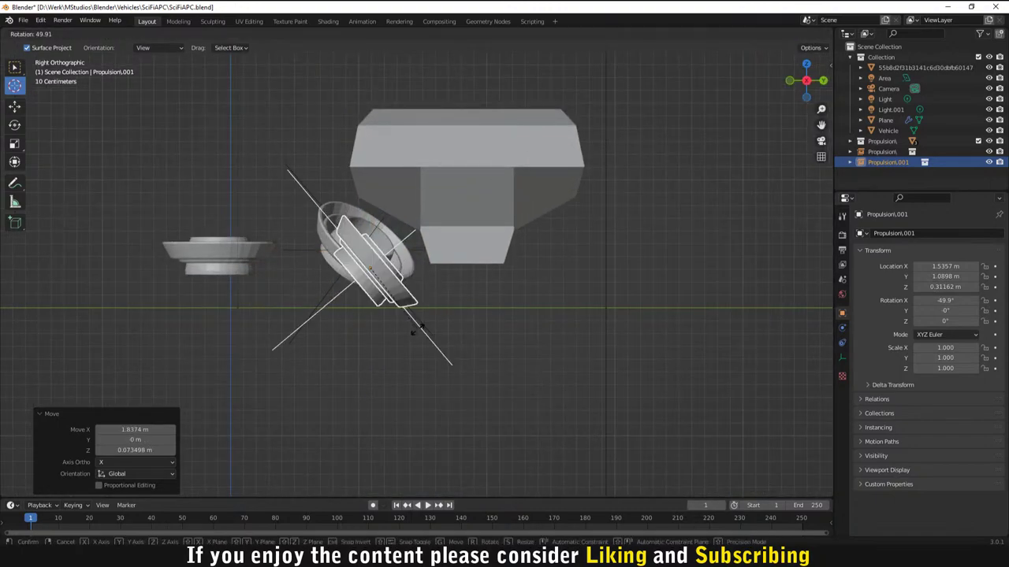
pyautogui.click(422, 331)
pyautogui.press('g')
pyautogui.click(410, 308)
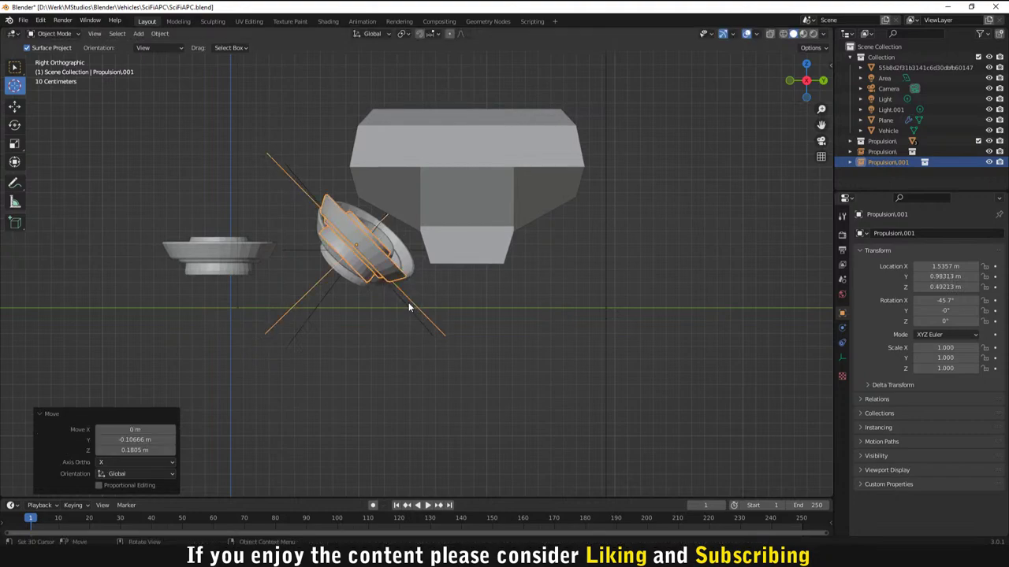
pyautogui.keyDown('shift'); pyautogui.rightClick(392, 361); pyautogui.keyUp('shift')
pyautogui.scroll(-1, 427, 350)
pyautogui.moveTo(496, 346); pyautogui.dragTo(581, 275, button='middle')
pyautogui.press('g')
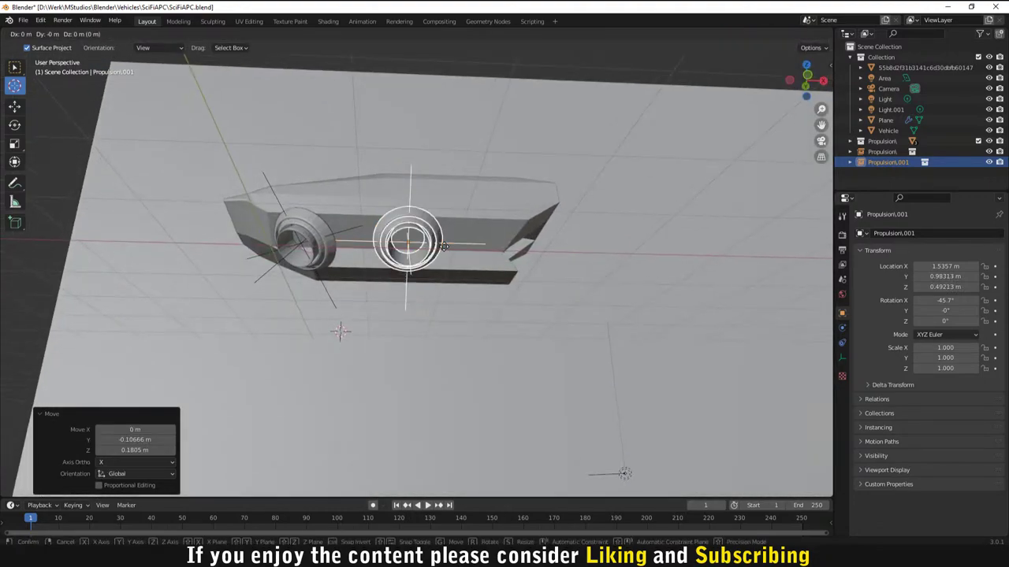
pyautogui.click(446, 256)
pyautogui.moveTo(446, 256); pyautogui.dragTo(362, 312, button='middle')
pyautogui.moveTo(536, 332); pyautogui.dragTo(572, 323, button='middle')
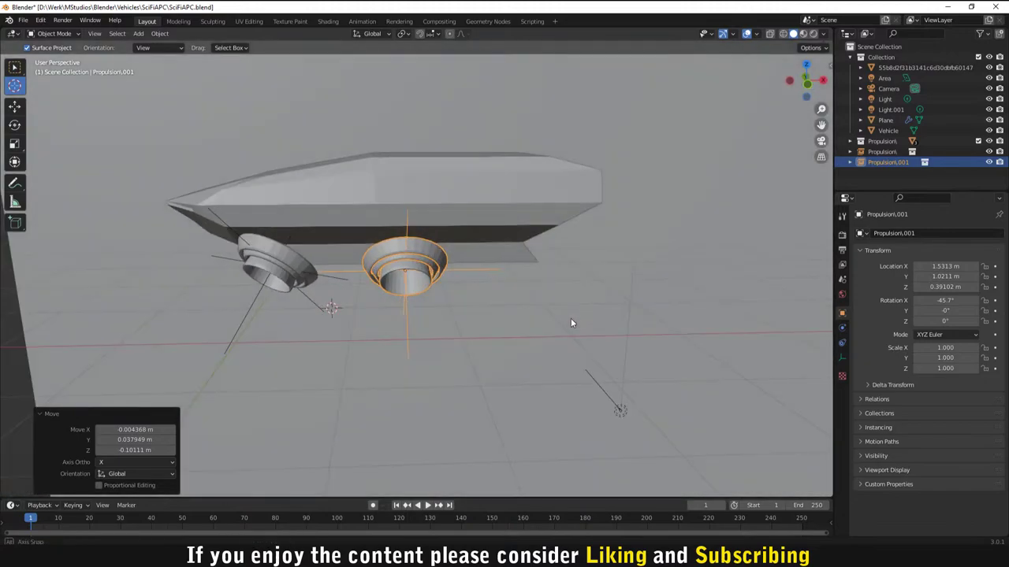
# Step: Add a third Propulsion instance at the first thruster's spot, tilted about 47.6°
pyautogui.click(874, 140)
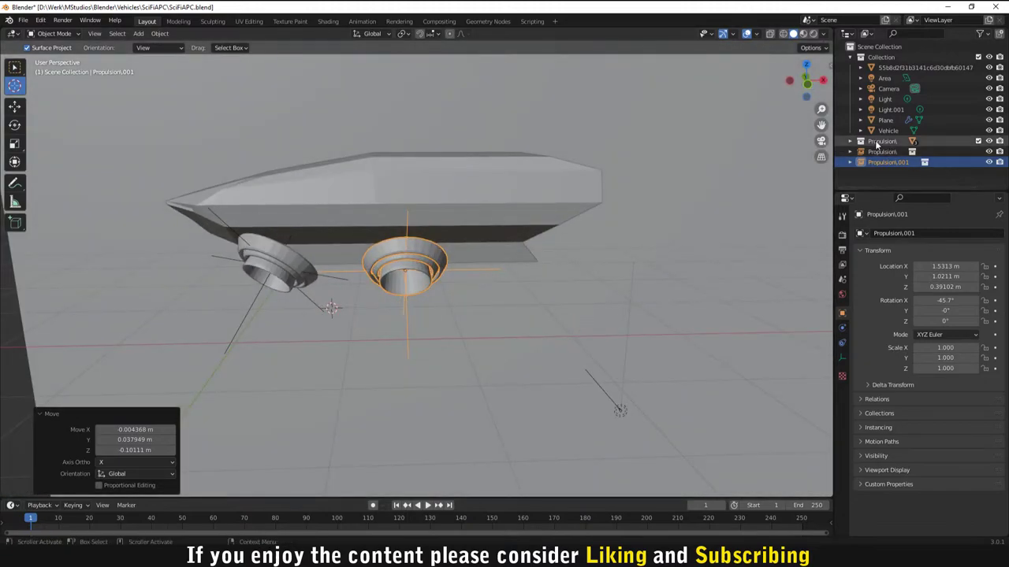
pyautogui.rightClick(874, 140)
pyautogui.click(849, 150)
pyautogui.moveTo(647, 193); pyautogui.dragTo(520, 245, button='middle')
pyautogui.press('KP_3')
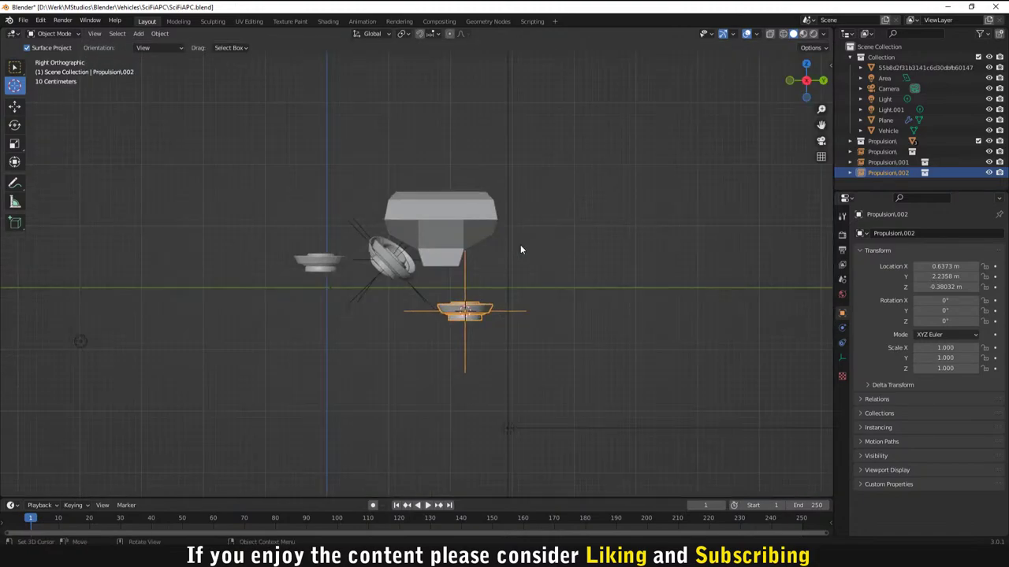
pyautogui.press('g')
pyautogui.click(451, 197)
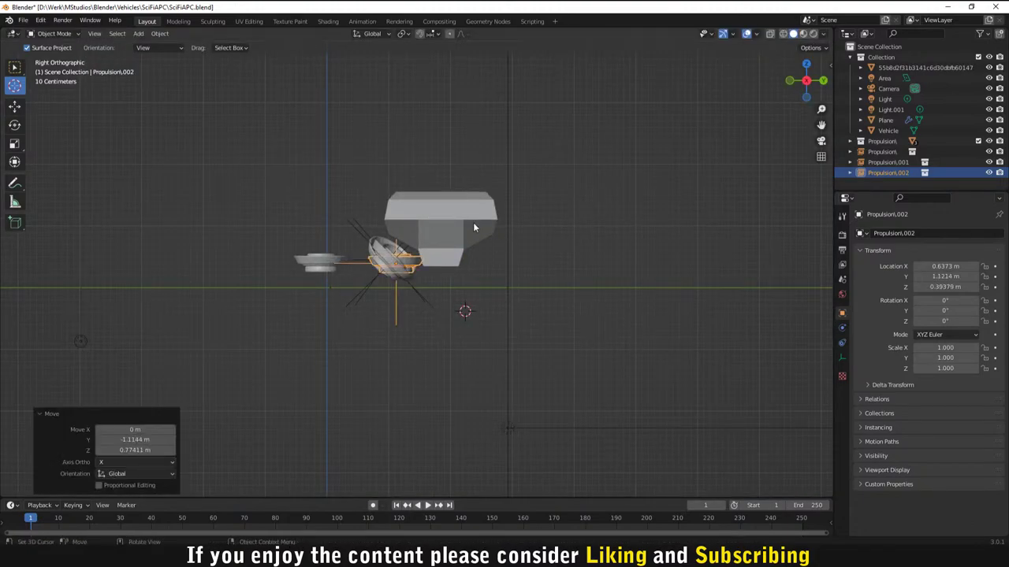
pyautogui.press('r')
pyautogui.click(452, 288)
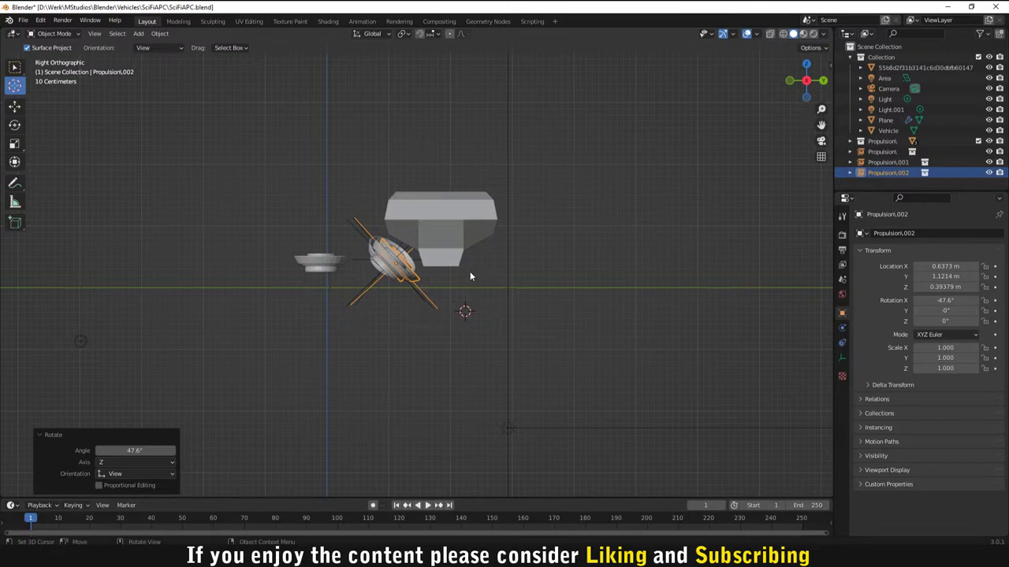
# Step: Slide Propulsion.002 along X into the third engine slot and turn it 26.9° about Z
pyautogui.press('KP_1')
pyautogui.press('g')
pyautogui.press('x')
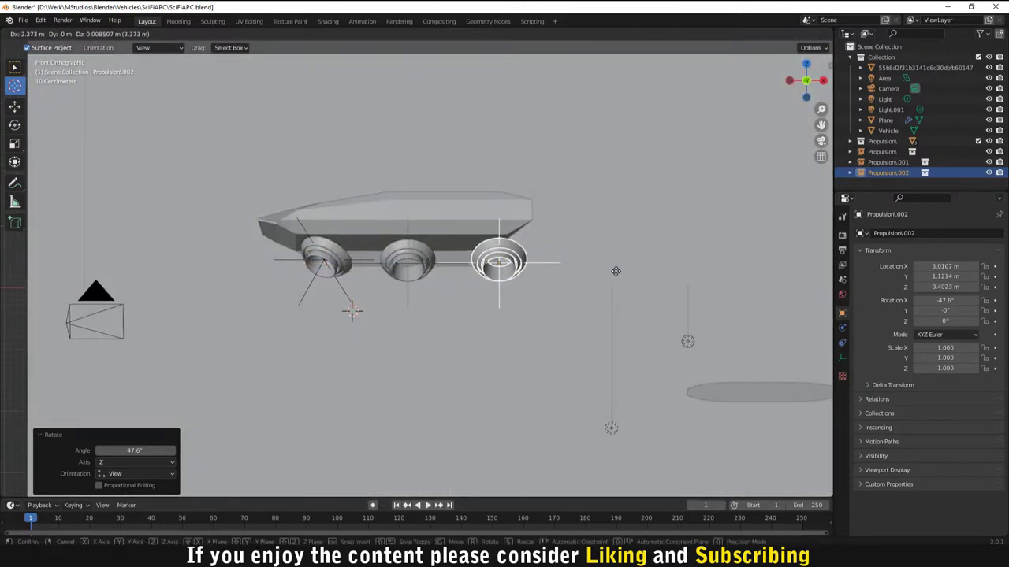
pyautogui.click(607, 276)
pyautogui.scroll(2, 608, 275)
pyautogui.press('r')
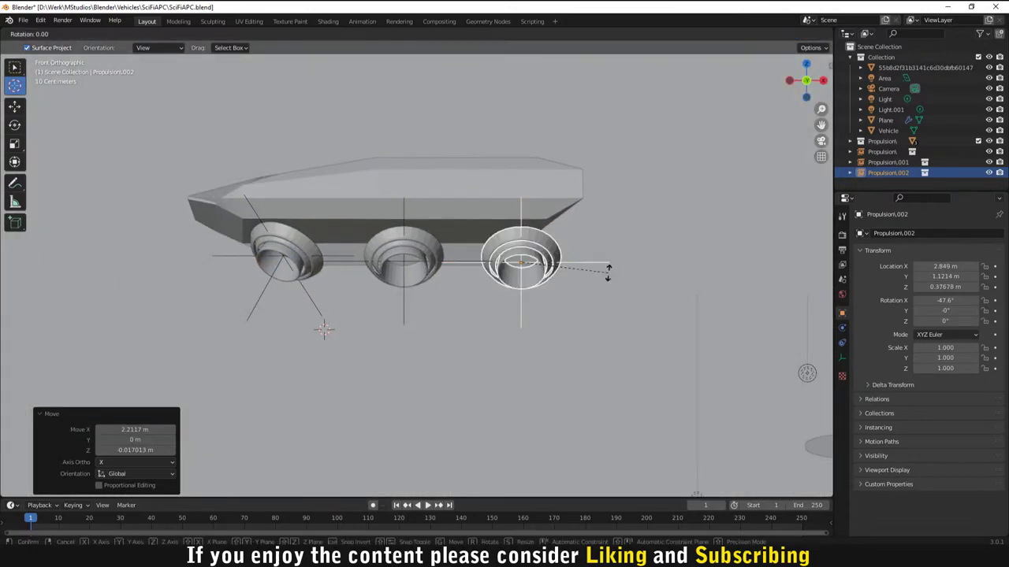
pyautogui.press('z')
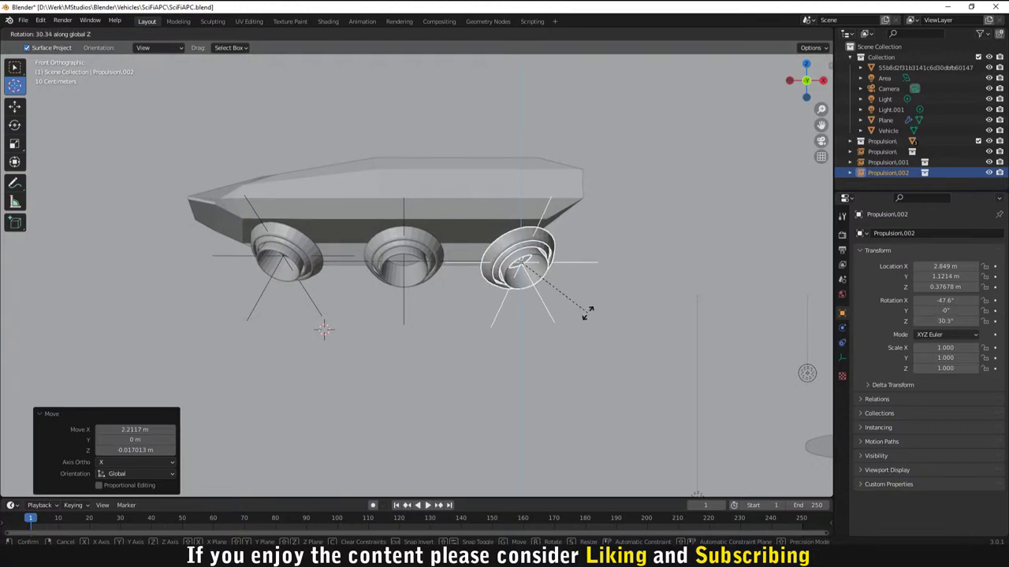
pyautogui.click(622, 402)
pyautogui.scroll(-4, 622, 403)
# Step: Inspect the thrusters from below and render the scene with F12
pyautogui.moveTo(601, 369); pyautogui.dragTo(528, 251, button='middle')
pyautogui.scroll(4, 532, 256)
pyautogui.click(516, 226)
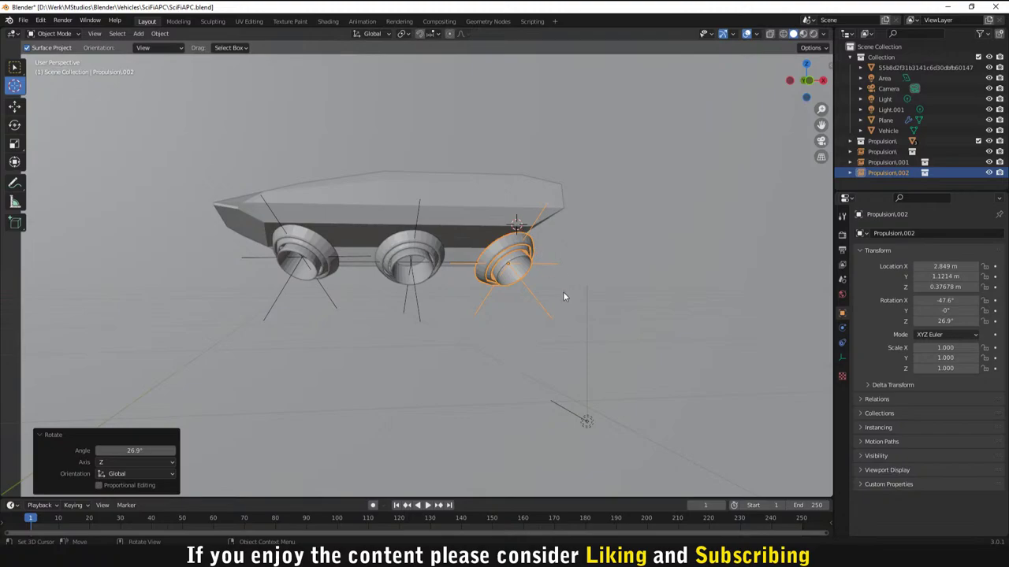
pyautogui.moveTo(427, 308); pyautogui.dragTo(316, 319, button='middle')
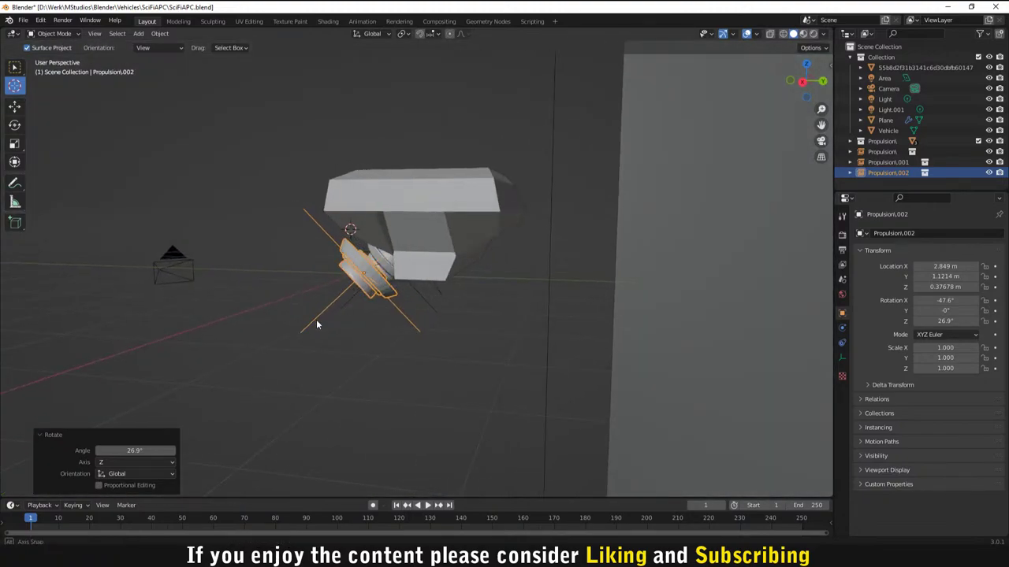
pyautogui.moveTo(468, 261); pyautogui.dragTo(639, 331, button='middle')
pyautogui.press('F12')
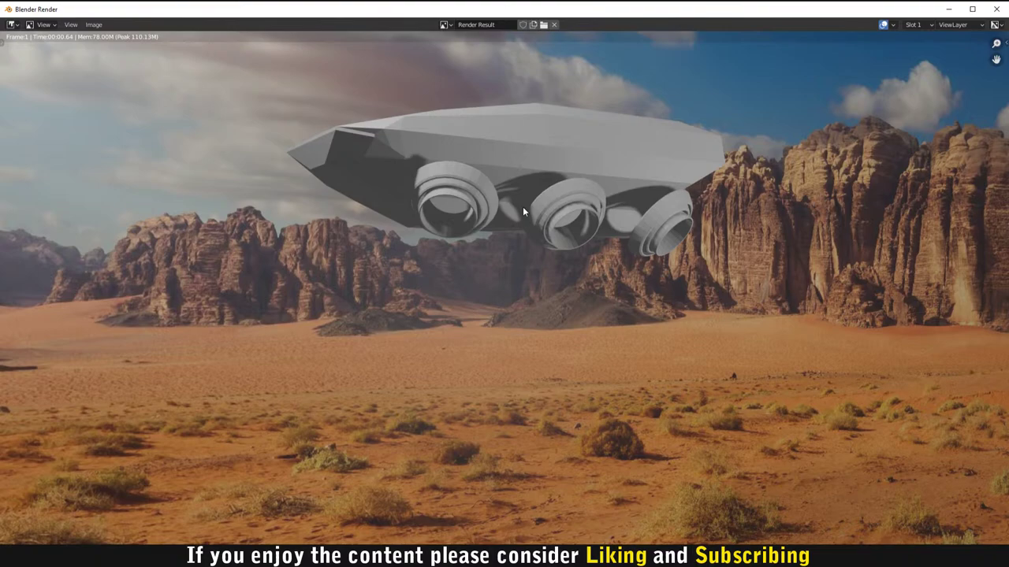
pyautogui.press('Escape')
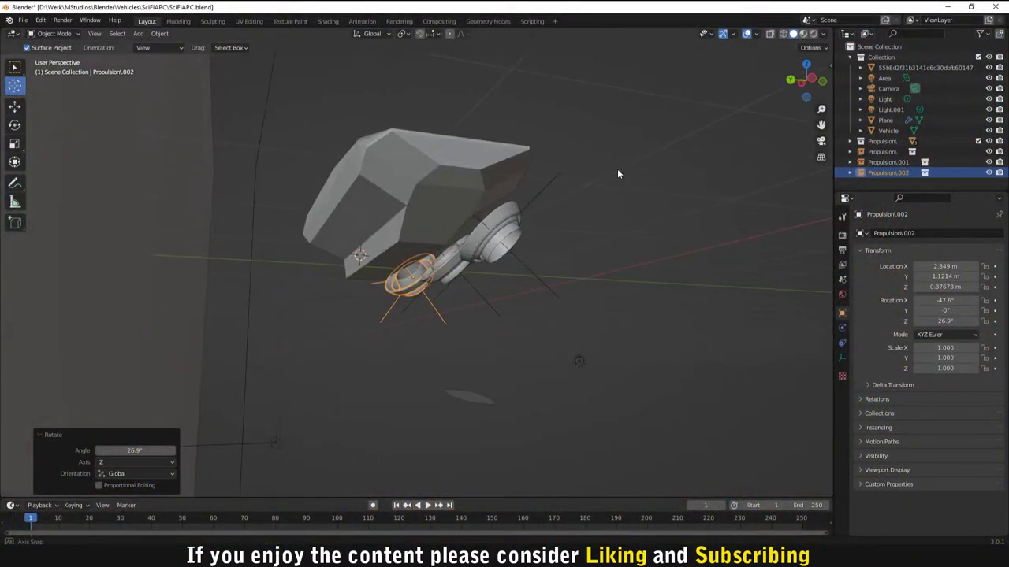
# Step: Frame the thruster and add a new Propulsion collection instance to the scene
pyautogui.press('KP_Decimal')
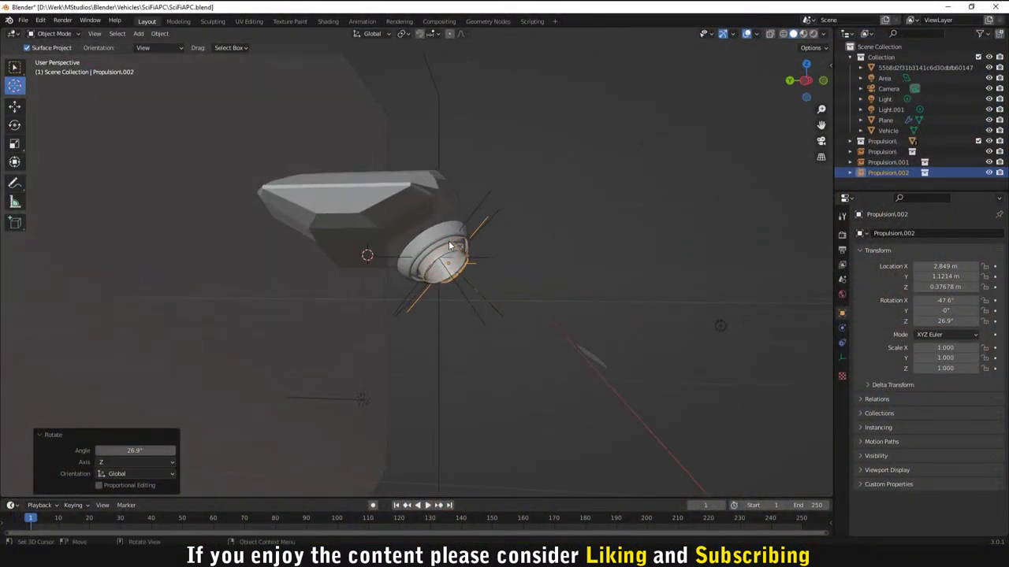
pyautogui.scroll(-2, 366, 288)
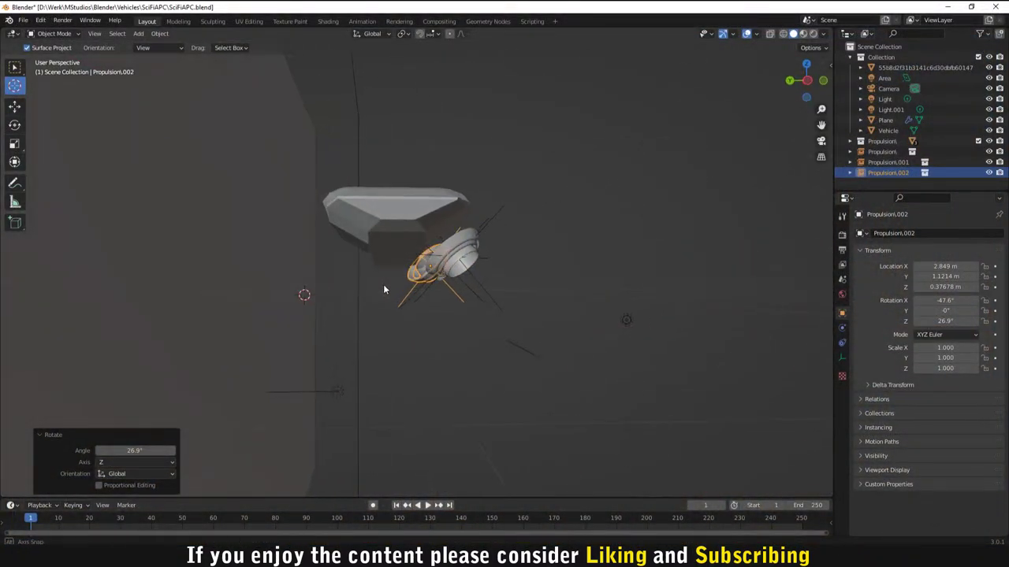
pyautogui.click(883, 142)
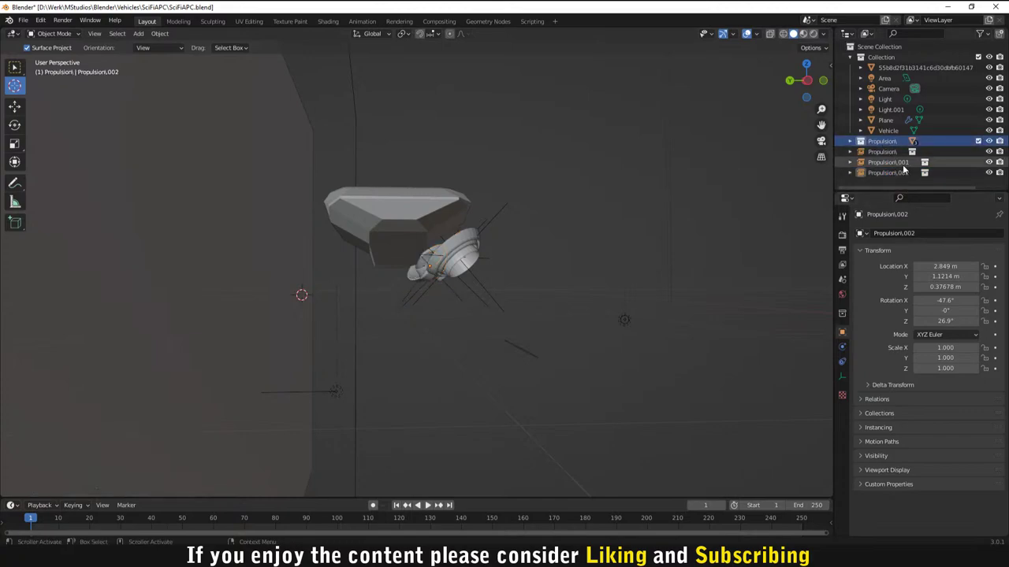
pyautogui.click(889, 152)
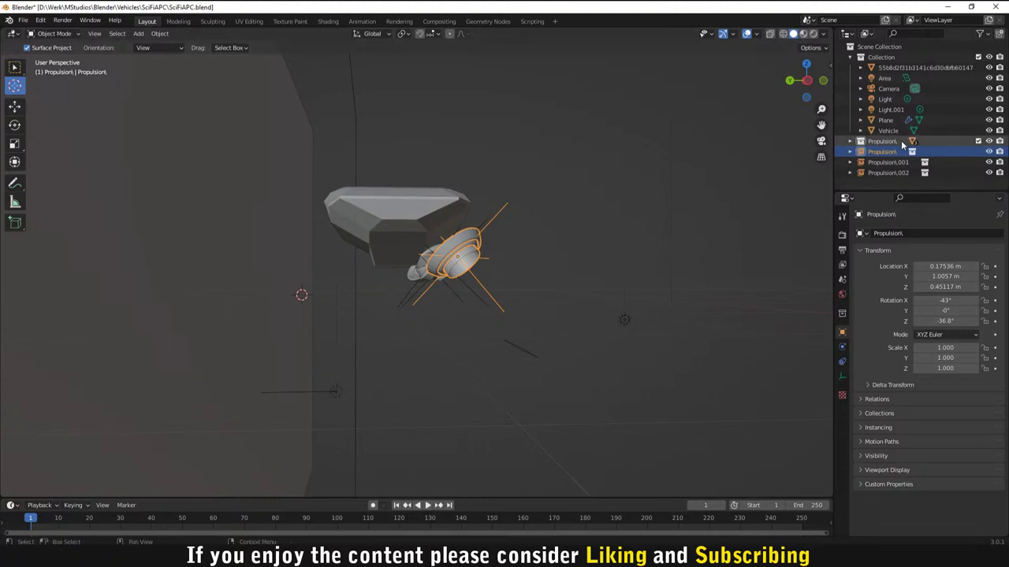
pyautogui.click(462, 217)
pyautogui.rightClick(883, 142)
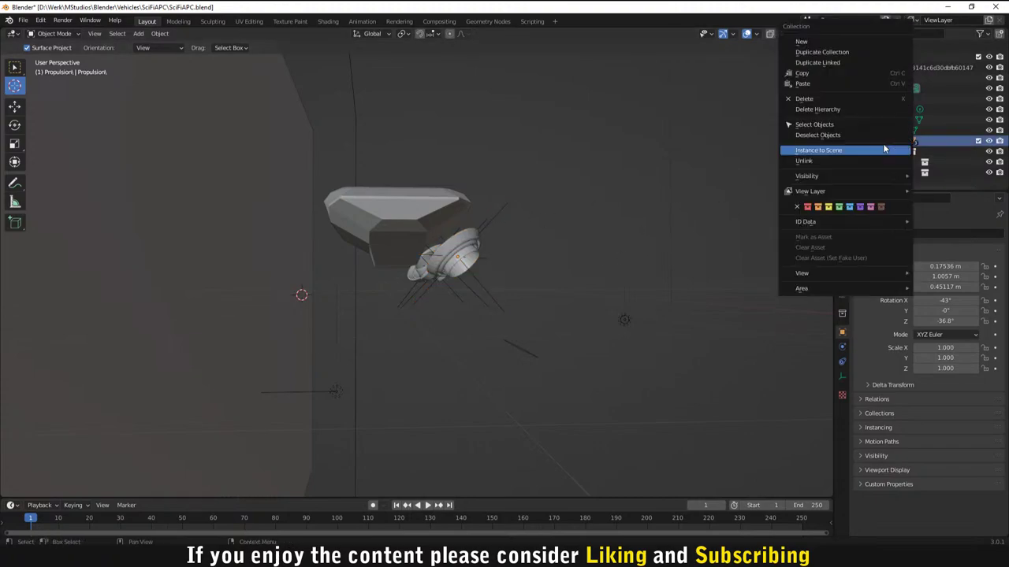
pyautogui.click(883, 149)
# Step: Move the new Propulsion.003 instance onto the front engine slot under the hull
pyautogui.moveTo(449, 287); pyautogui.dragTo(471, 278, button='middle')
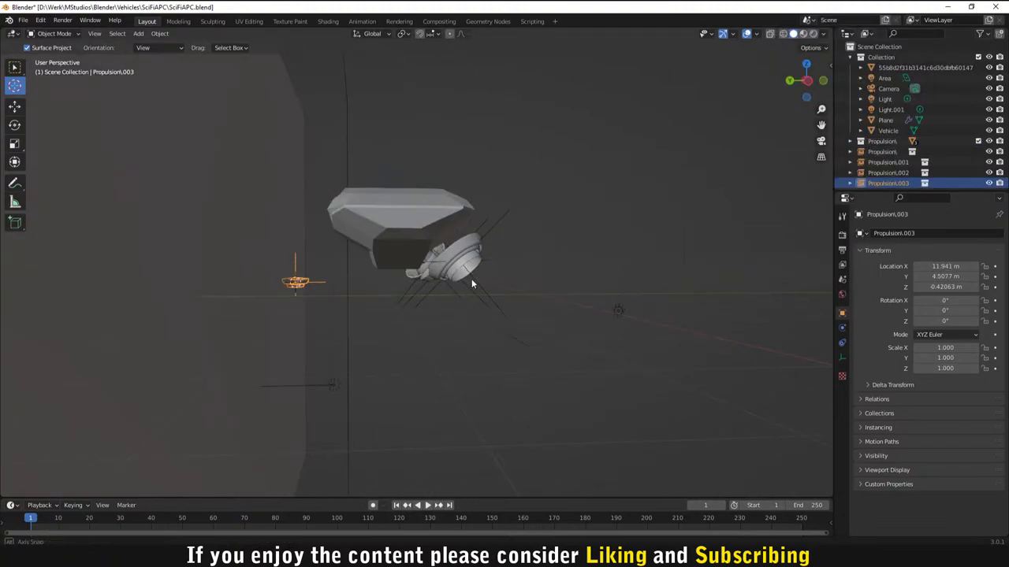
pyautogui.press('g')
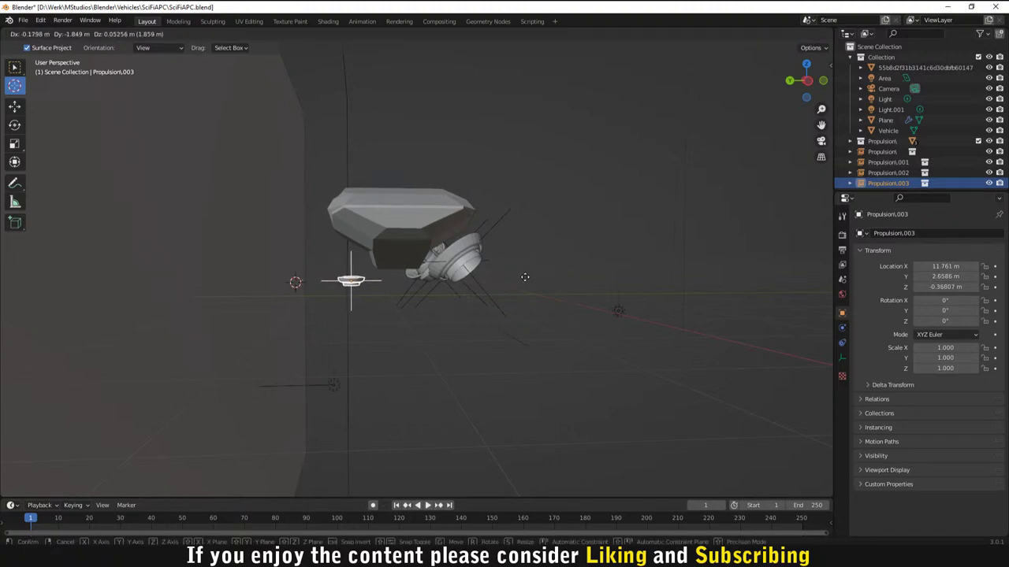
pyautogui.click(525, 276)
pyautogui.press('KP_1')
pyautogui.scroll(-3, 525, 277)
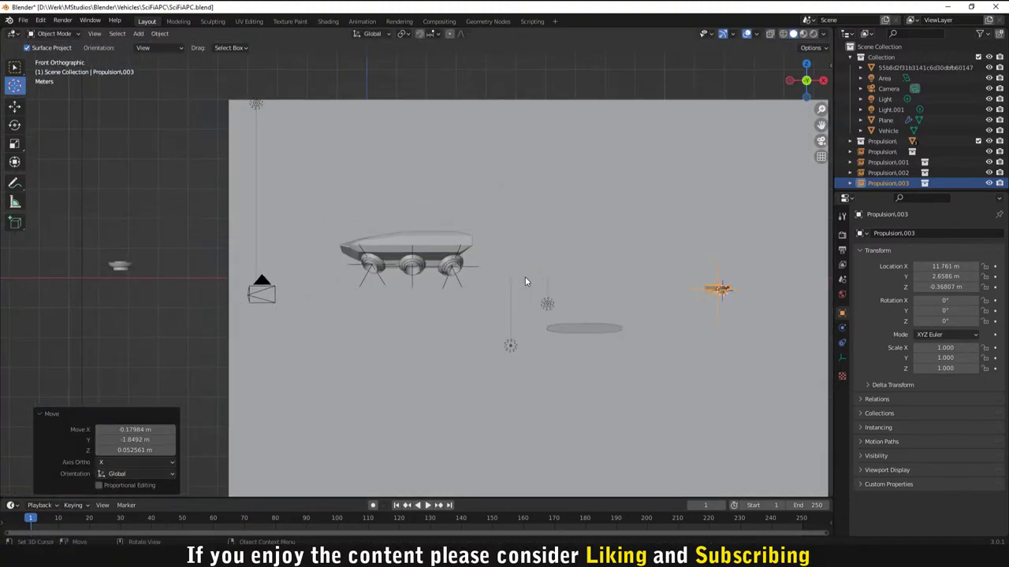
pyautogui.press('g')
pyautogui.click(175, 252)
# Step: Tilt Propulsion.003 54.9° on X and turn it 17.1° about global Z
pyautogui.scroll(4, 389, 288)
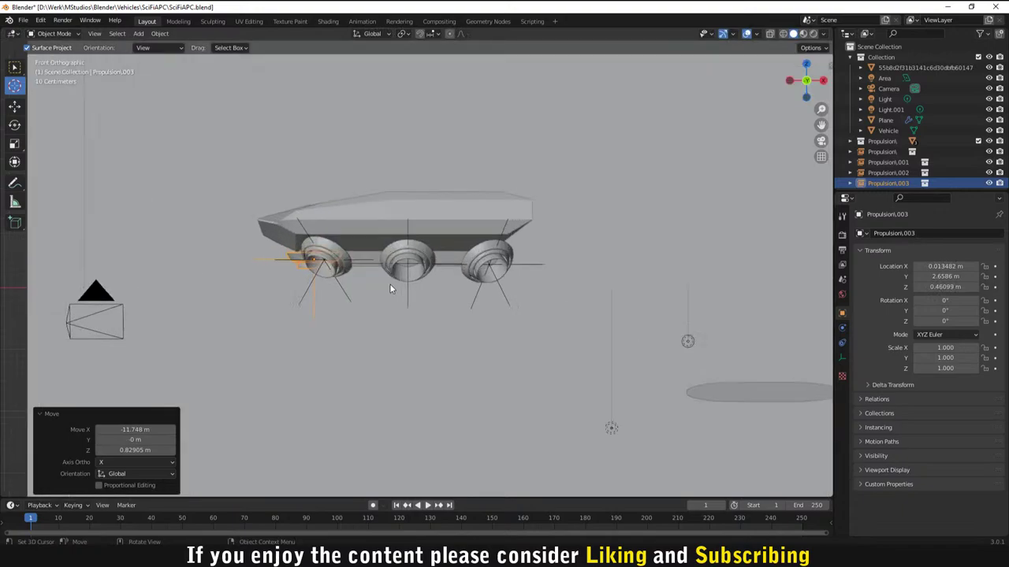
pyautogui.press('KP_3')
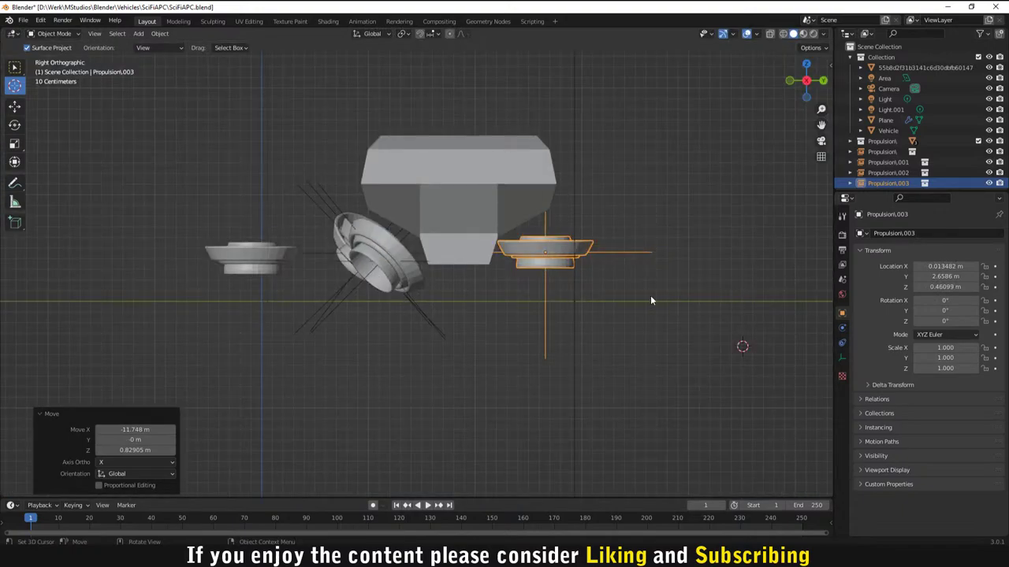
pyautogui.press('r')
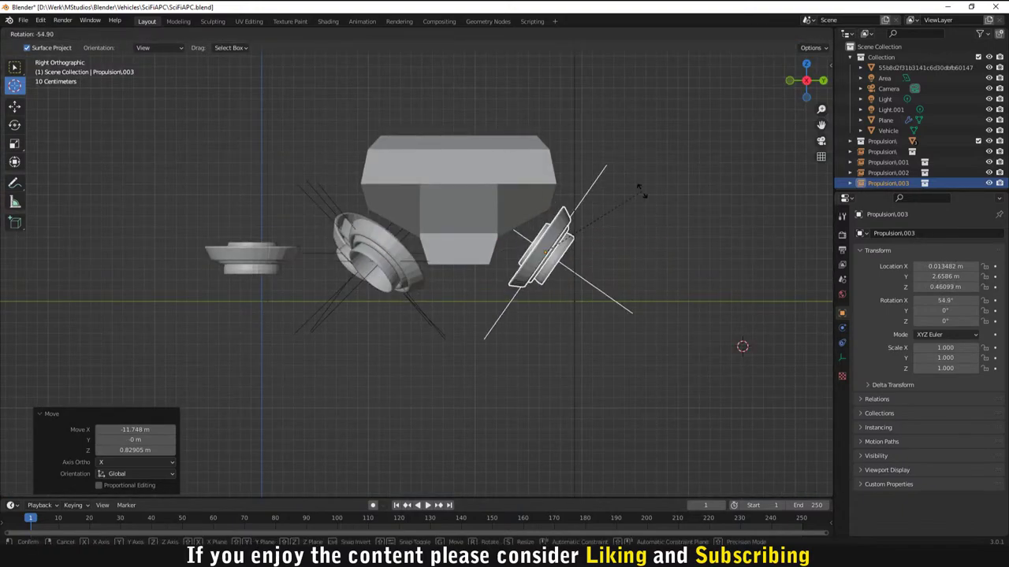
pyautogui.click(640, 190)
pyautogui.press('KP_1')
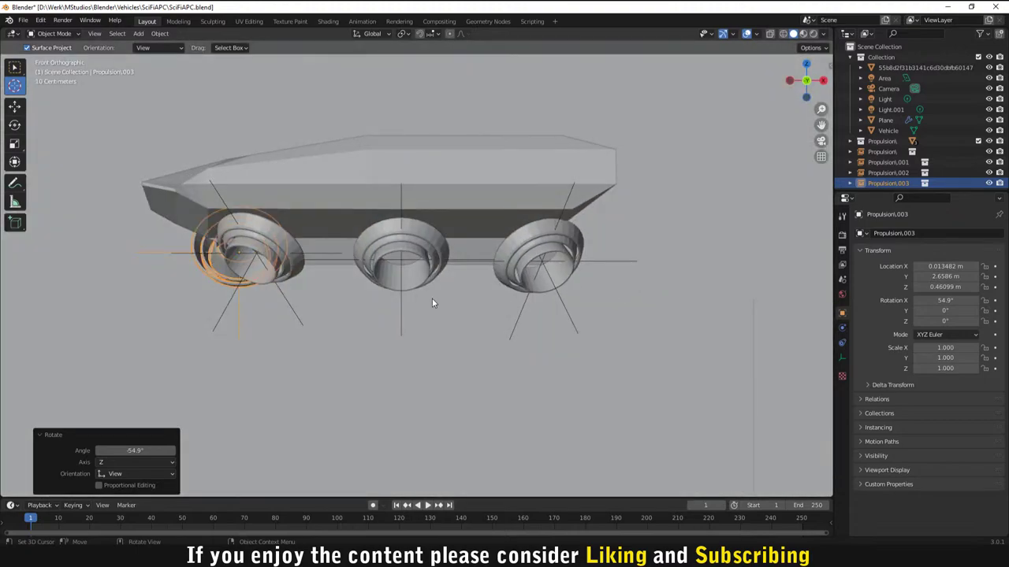
pyautogui.press('r')
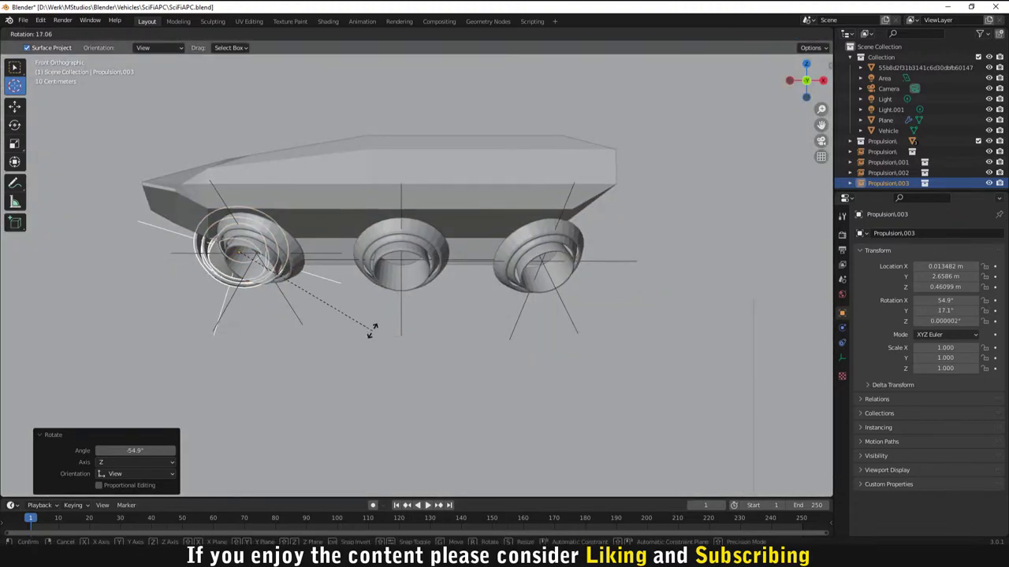
pyautogui.press('z')
pyautogui.click(372, 330)
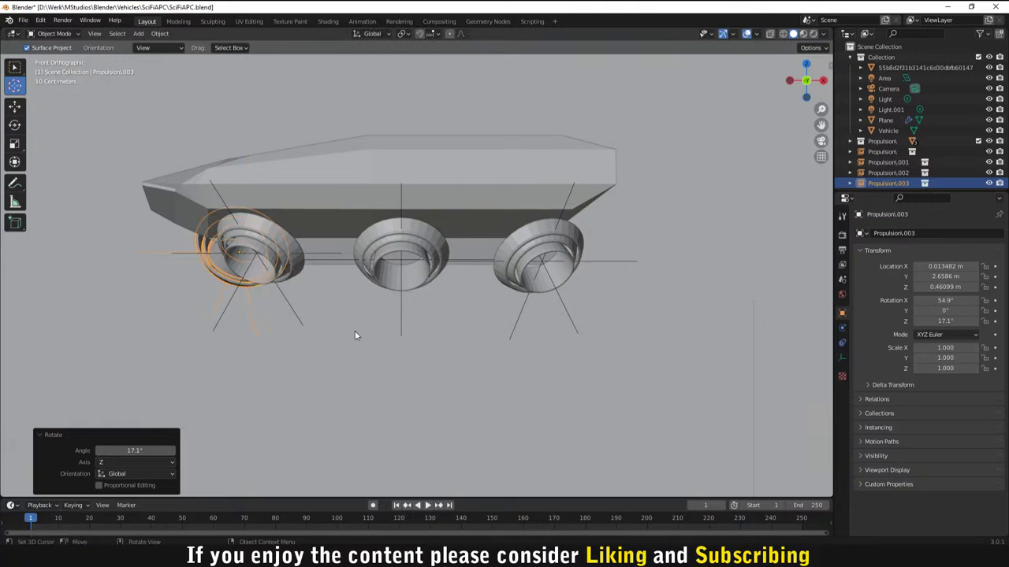
# Step: Shift the thruster 0.238 m along X and slightly along Y
pyautogui.moveTo(355, 336); pyautogui.dragTo(537, 436, button='middle')
pyautogui.scroll(-3, 351, 328)
pyautogui.press('g')
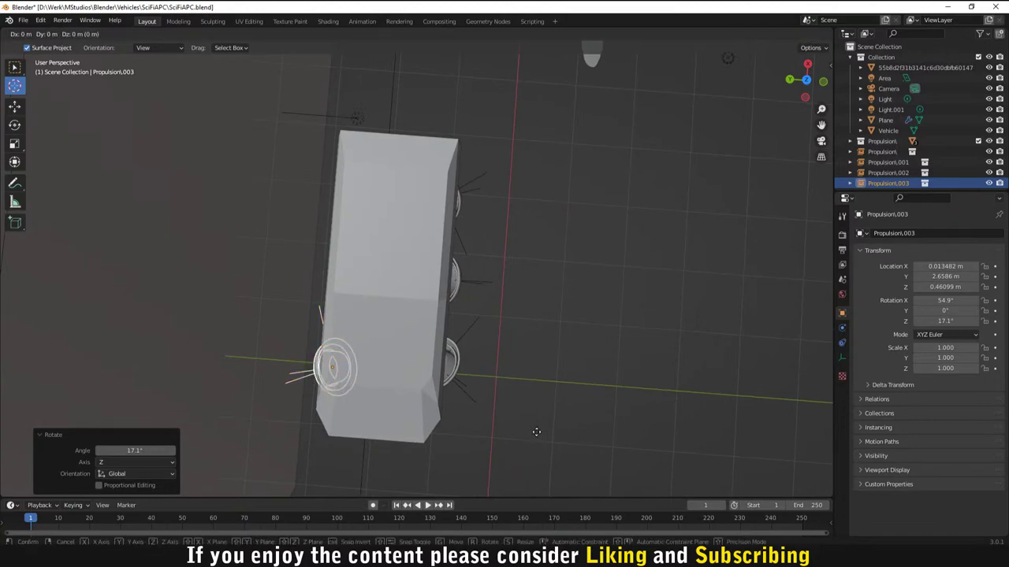
pyautogui.press('x')
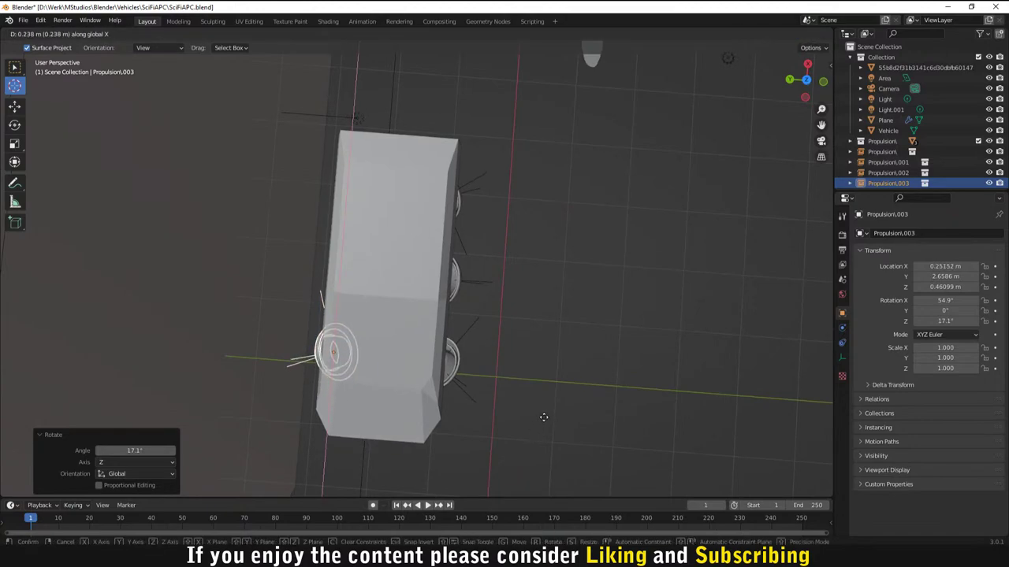
pyautogui.click(544, 398)
pyautogui.moveTo(545, 392); pyautogui.dragTo(543, 328, button='middle')
pyautogui.press('KP_1')
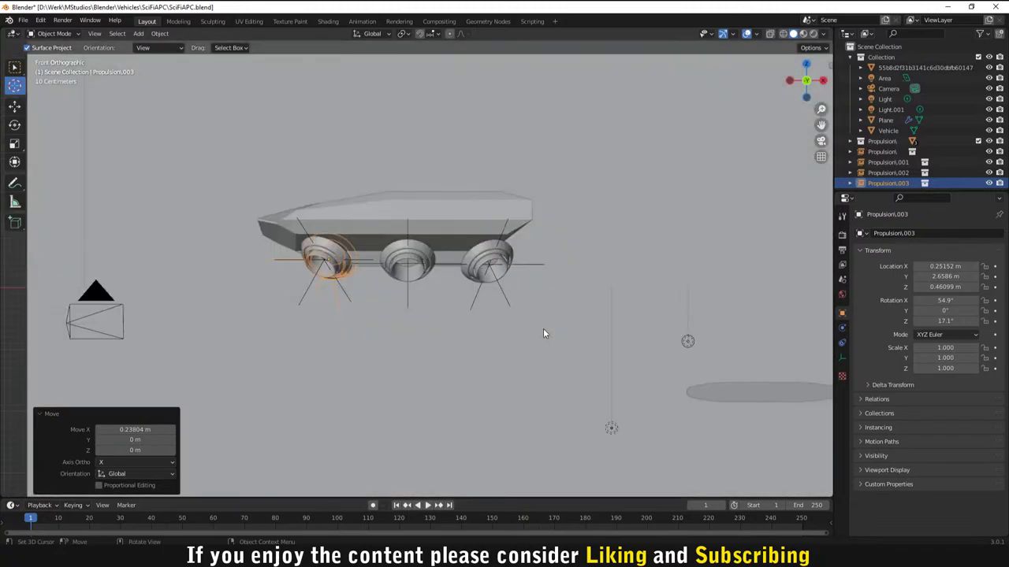
pyautogui.press('KP_3')
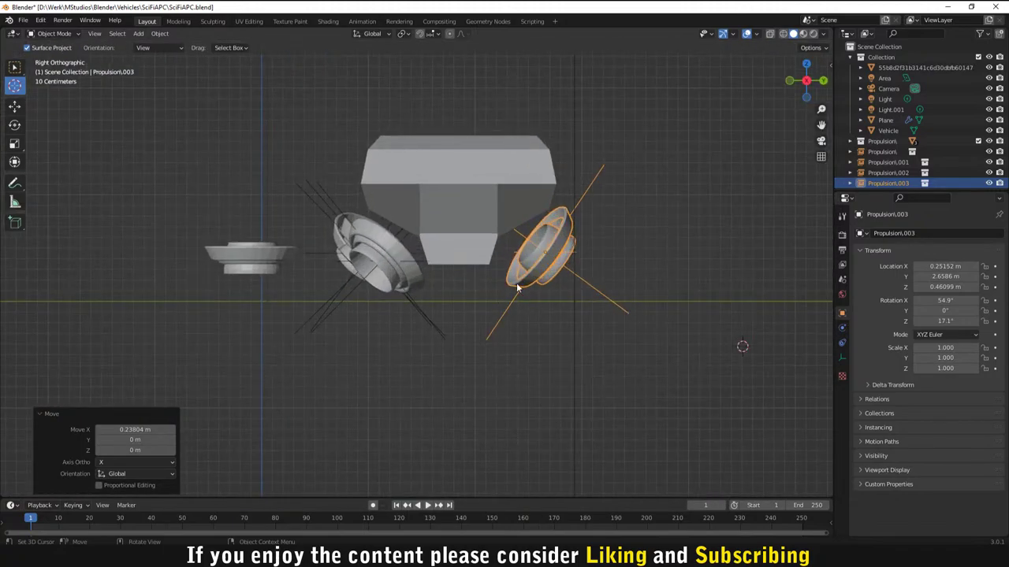
pyautogui.press('g')
pyautogui.press('y')
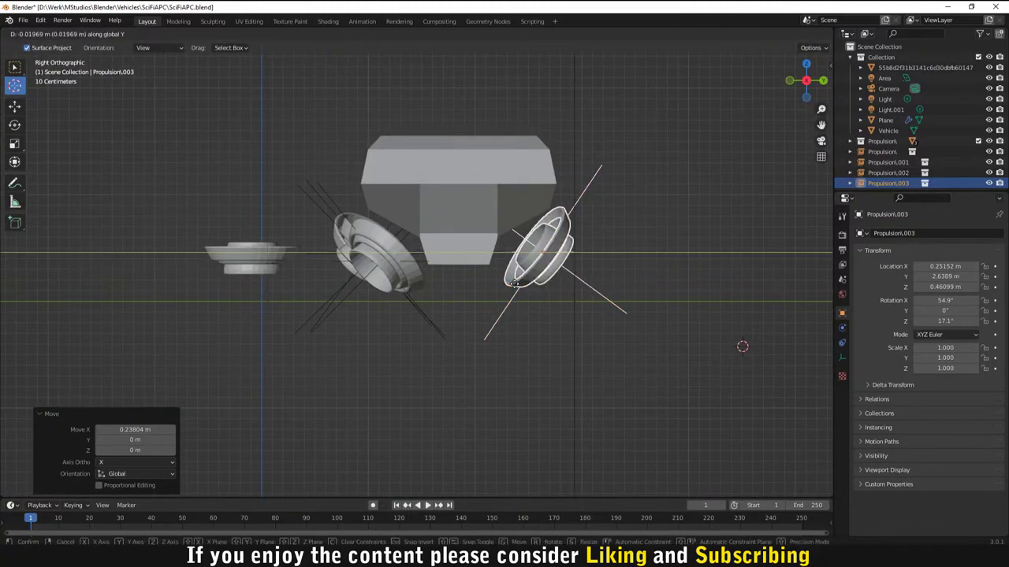
pyautogui.click(484, 360)
# Step: Orbit and zoom to view the hull in perspective from above-front
pyautogui.keyDown('shift'); pyautogui.rightClick(482, 360); pyautogui.keyUp('shift')
pyautogui.scroll(-3, 481, 361)
pyautogui.keyDown('shift'); pyautogui.rightClick(428, 405); pyautogui.keyUp('shift')
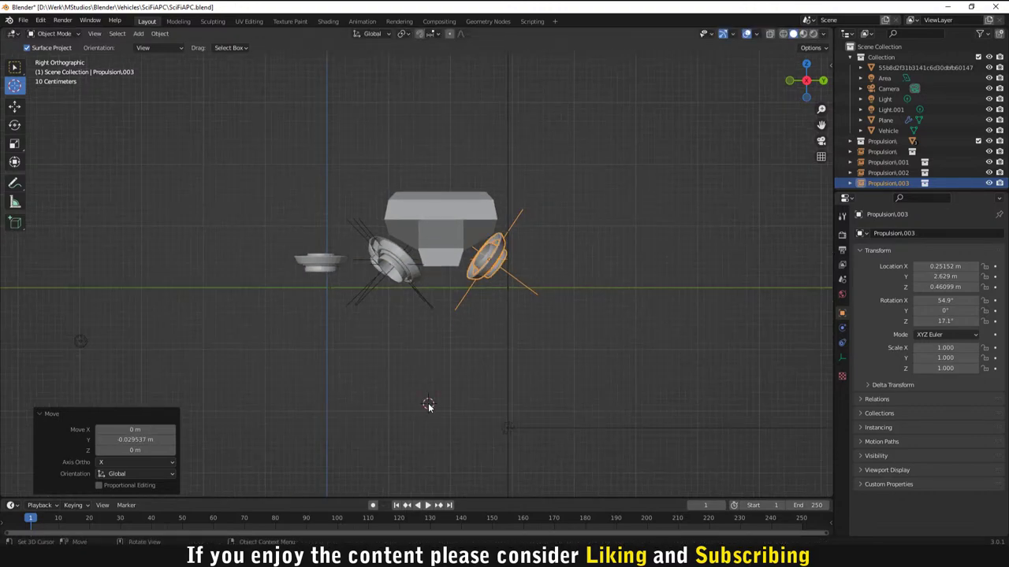
pyautogui.moveTo(413, 382)
pyautogui.mouseDown(button='middle')
pyautogui.moveTo(513, 385)
pyautogui.moveTo(410, 383)
pyautogui.mouseUp(button='middle')
pyautogui.scroll(3, 507, 371)
pyautogui.scroll(-3, 507, 376)
pyautogui.scroll(3, 428, 355)
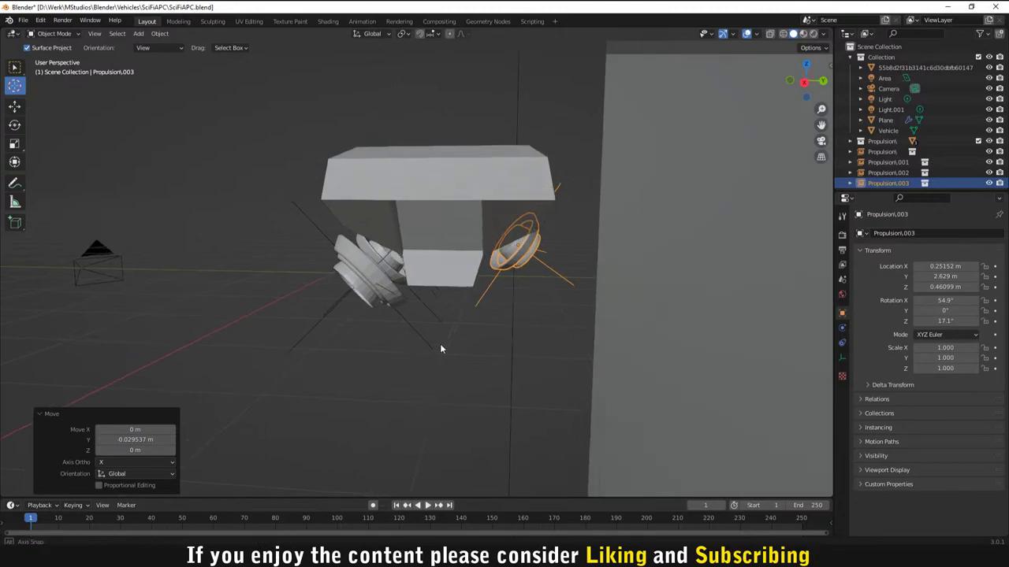
pyautogui.moveTo(441, 347); pyautogui.dragTo(511, 373, button='middle')
pyautogui.scroll(-4, 513, 354)
pyautogui.scroll(3, 513, 364)
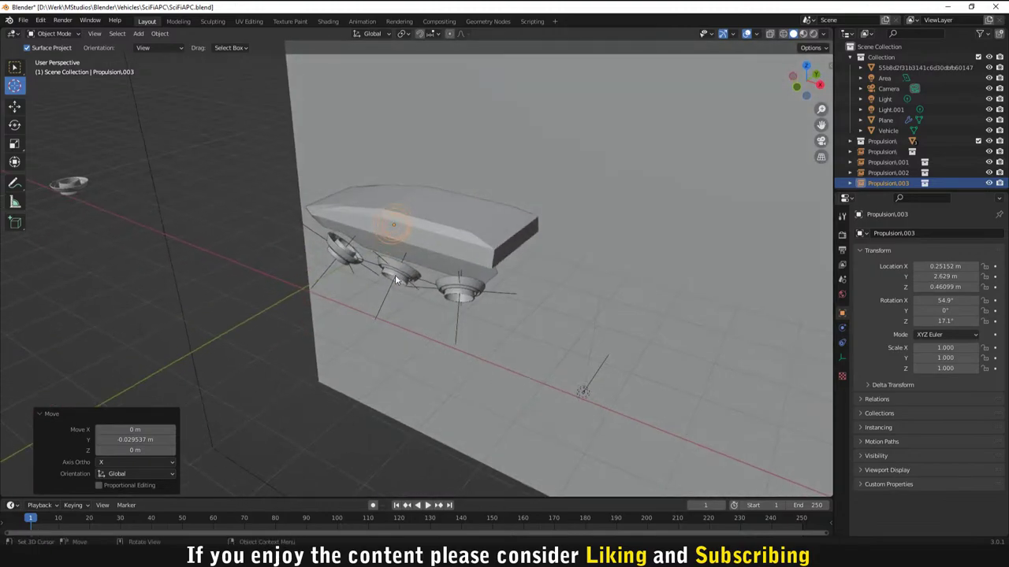
# Step: Add the Propulsion.004 collection instance and frame it in the right view
pyautogui.rightClick(885, 141)
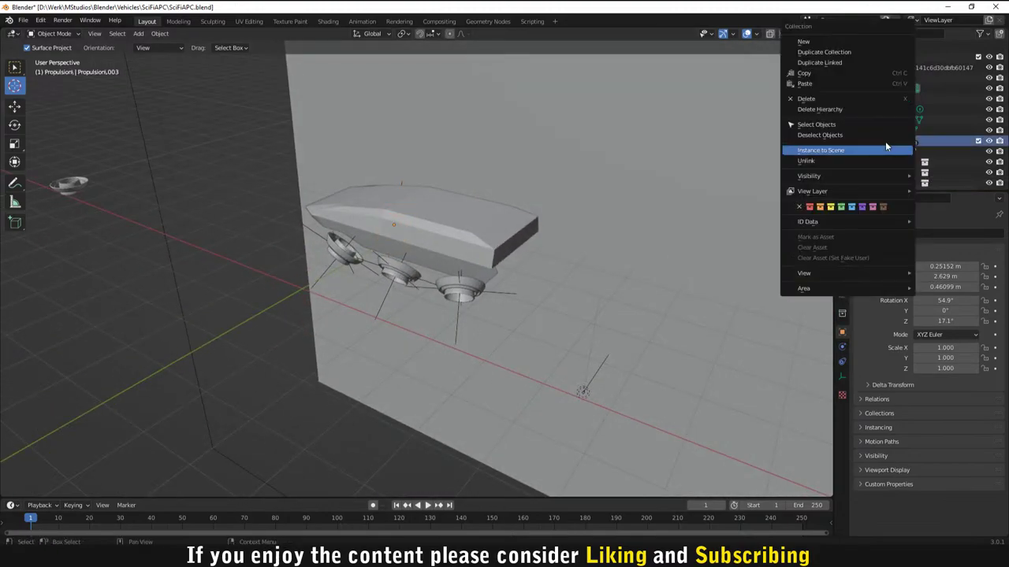
pyautogui.click(842, 150)
pyautogui.press('KP_Decimal')
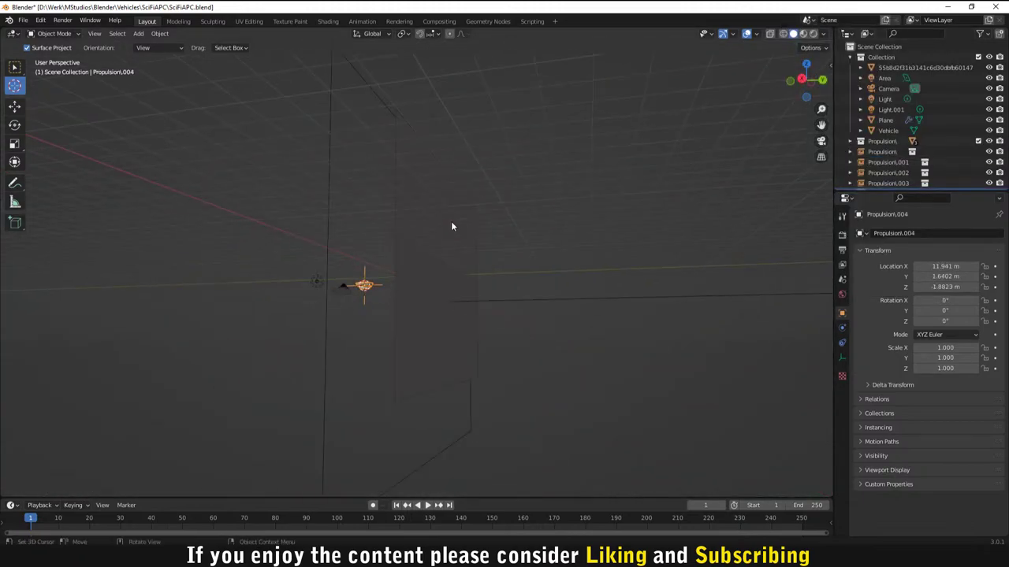
pyautogui.moveTo(452, 226); pyautogui.dragTo(508, 299, button='middle')
pyautogui.press('KP_3')
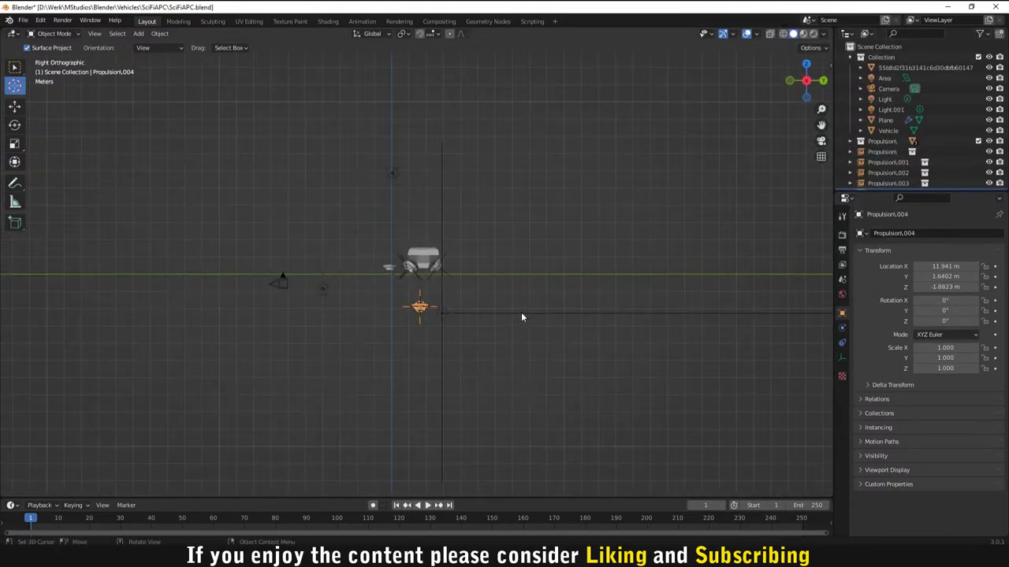
pyautogui.scroll(6, 521, 317)
# Step: Move Propulsion.004 under the right side of the hull
pyautogui.press('g')
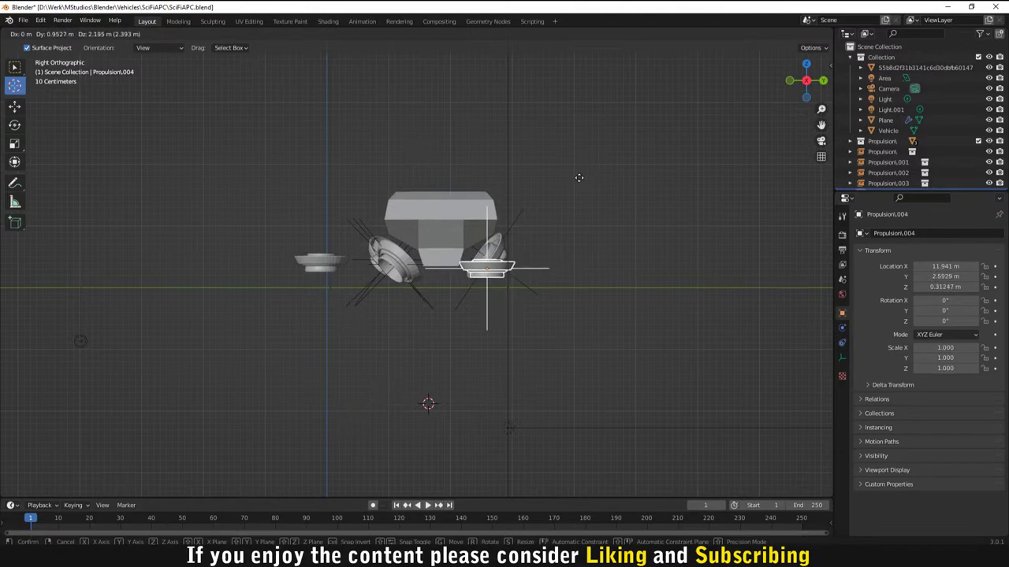
pyautogui.click(578, 177)
pyautogui.press('KP_1')
pyautogui.press('g')
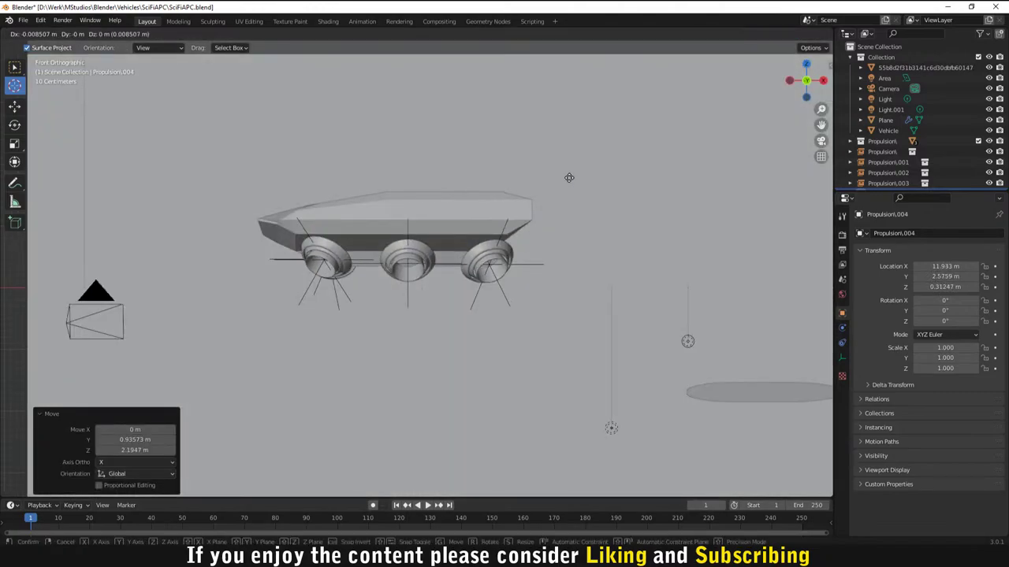
pyautogui.click(666, 267)
pyautogui.press('g')
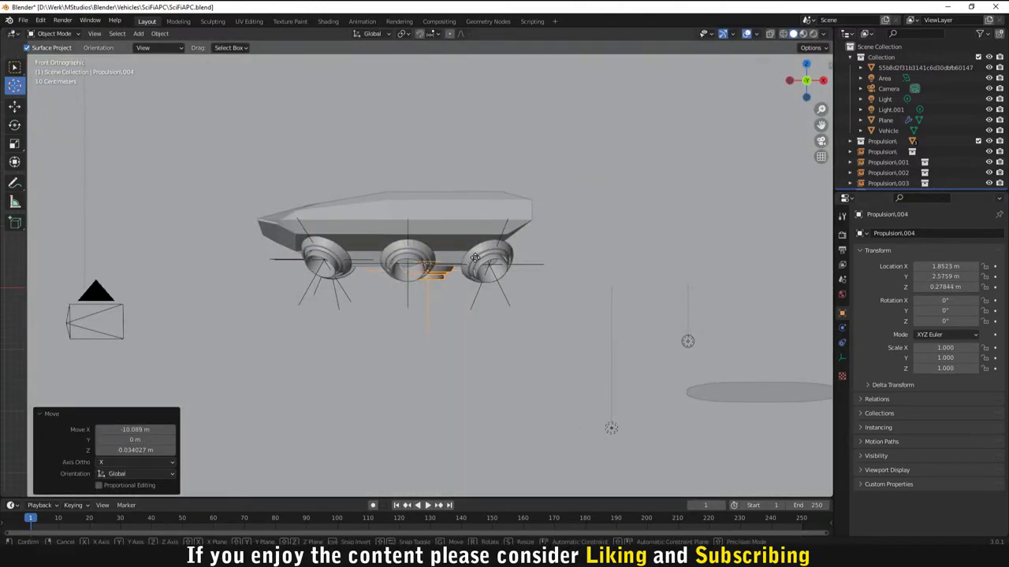
pyautogui.click(454, 260)
# Step: Tilt Propulsion.004 about 50.7° outward and raise it to Z 0.46559 m
pyautogui.press('KP_3')
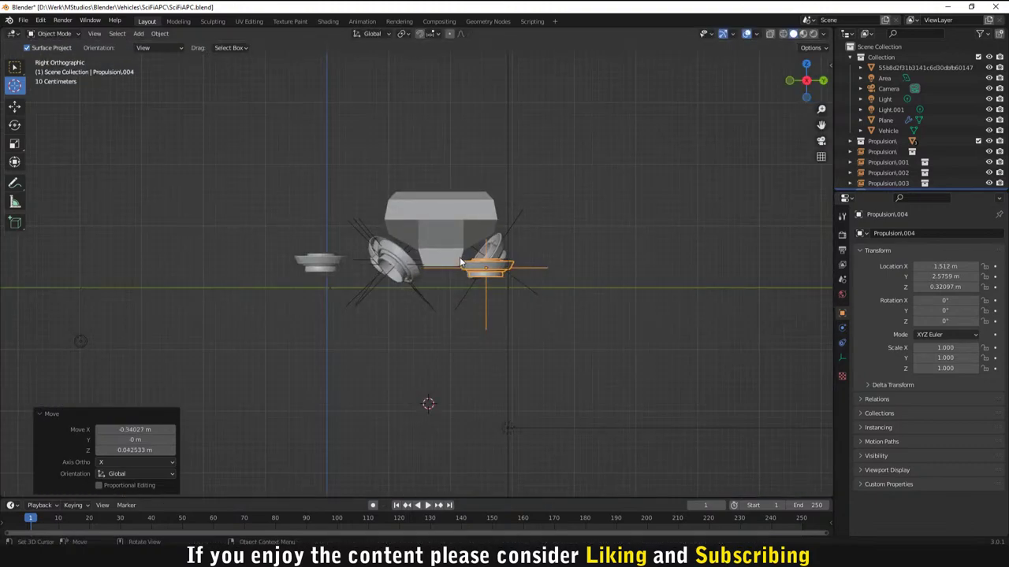
pyautogui.press('r')
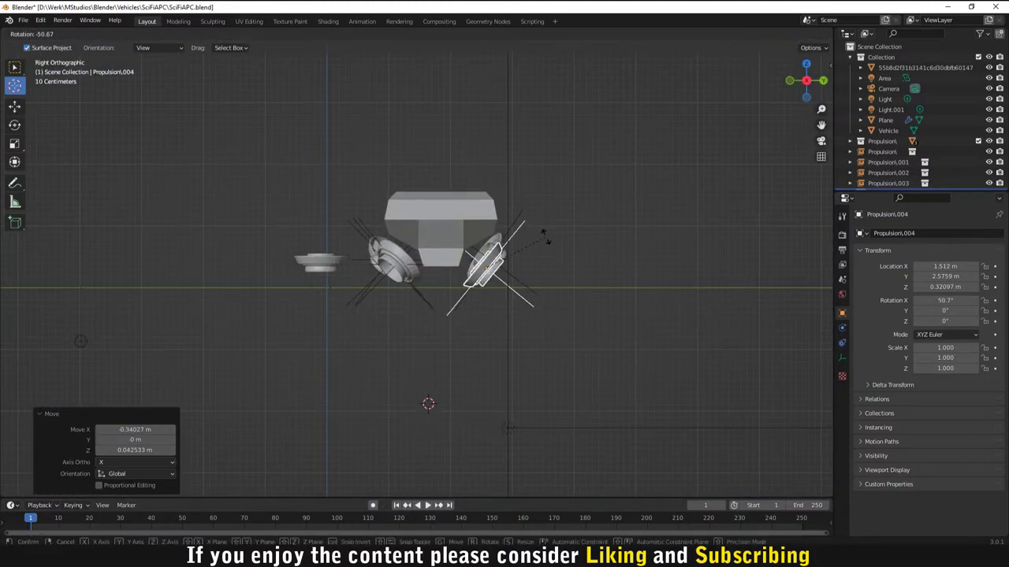
pyautogui.click(545, 236)
pyautogui.click(545, 237)
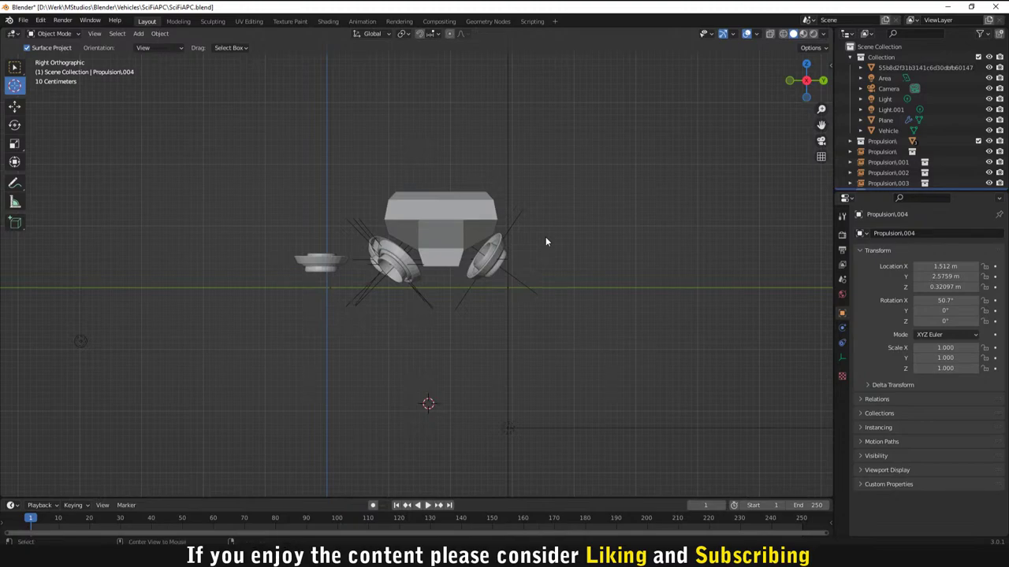
pyautogui.hotkey('ctrl', 'z')
pyautogui.press('g')
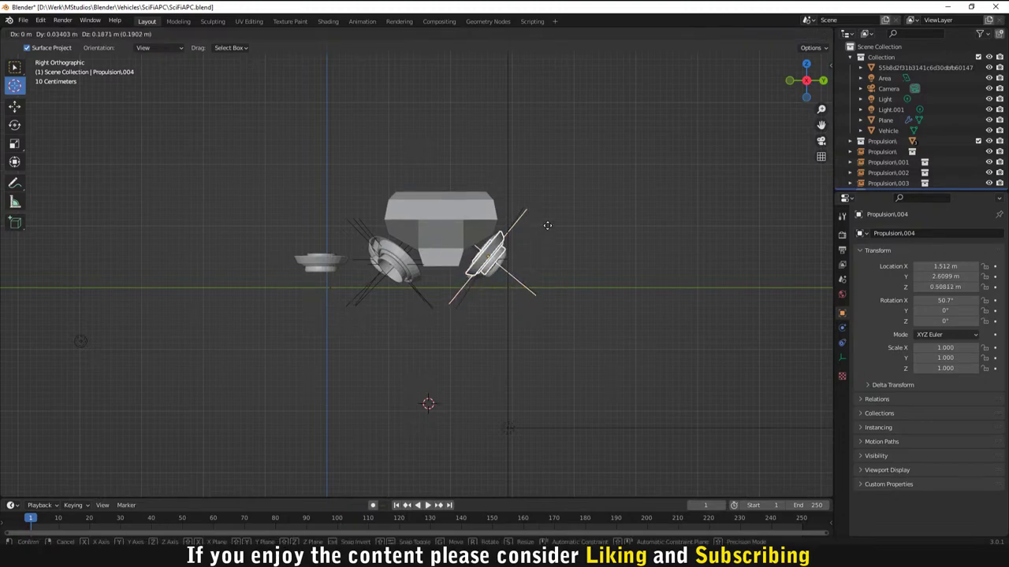
pyautogui.click(565, 262)
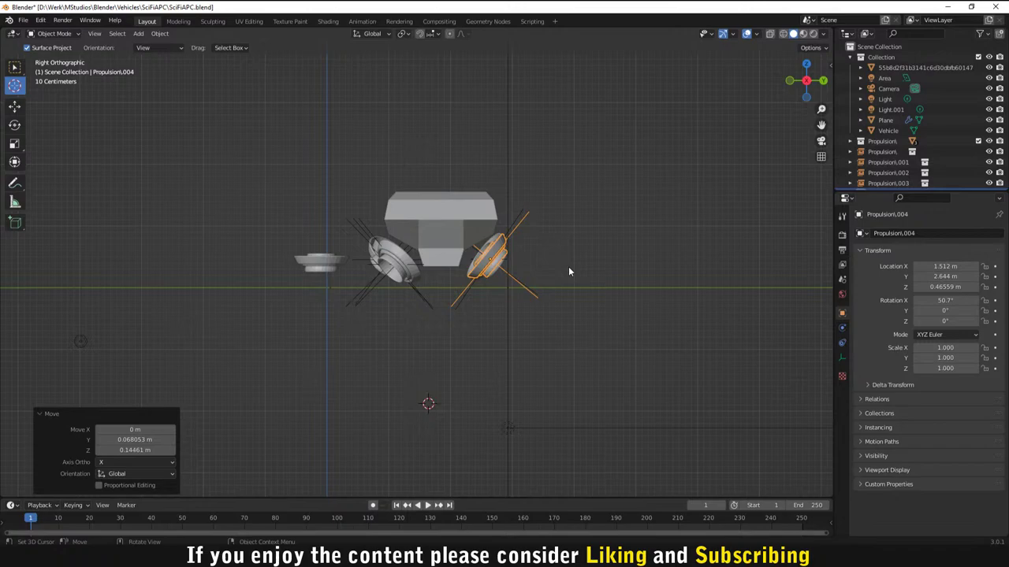
pyautogui.click(883, 141)
# Step: Add the Propulsion.005 instance and move it beneath the rear thruster
pyautogui.rightClick(882, 142)
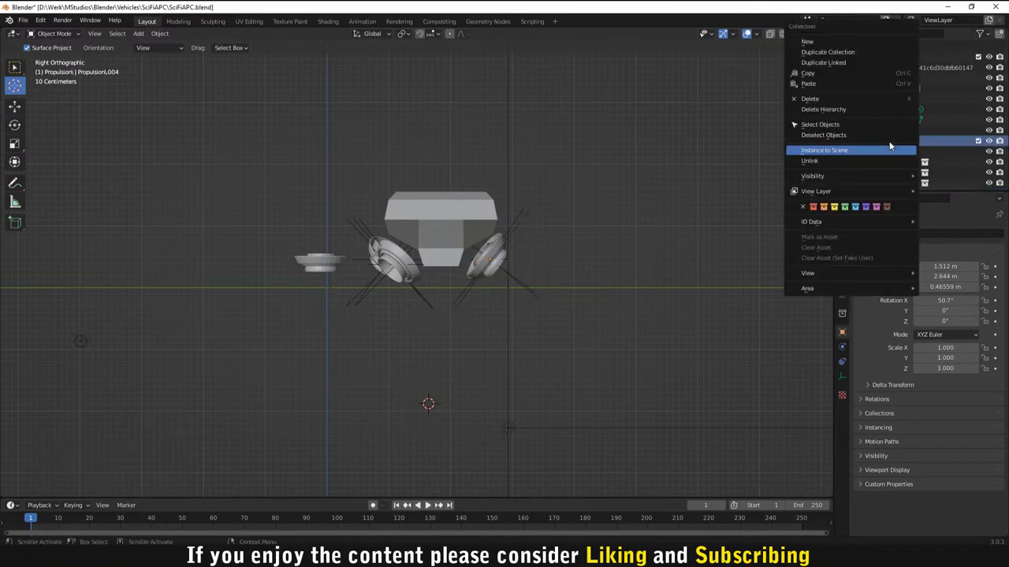
pyautogui.click(883, 150)
pyautogui.press('g')
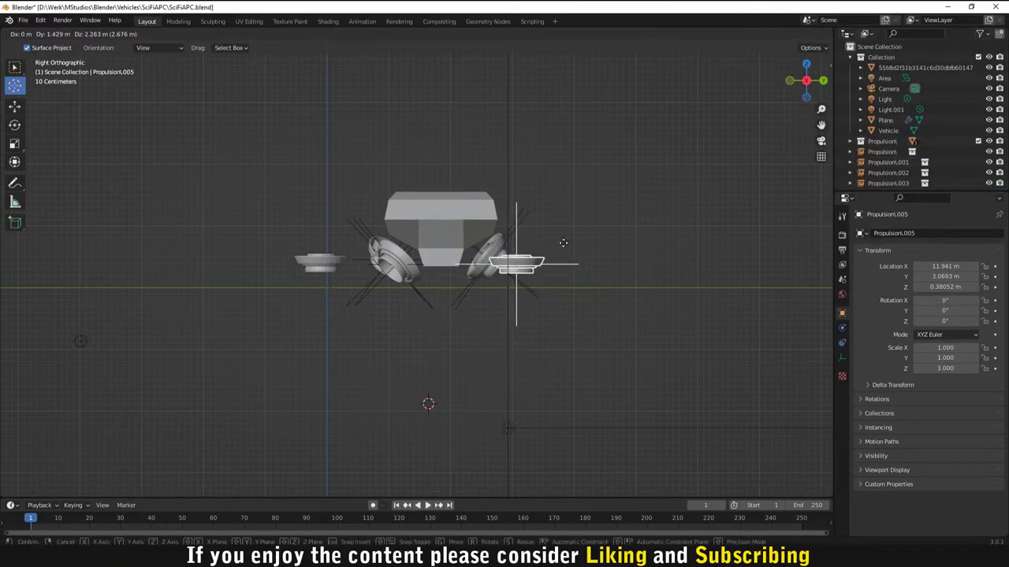
pyautogui.click(532, 271)
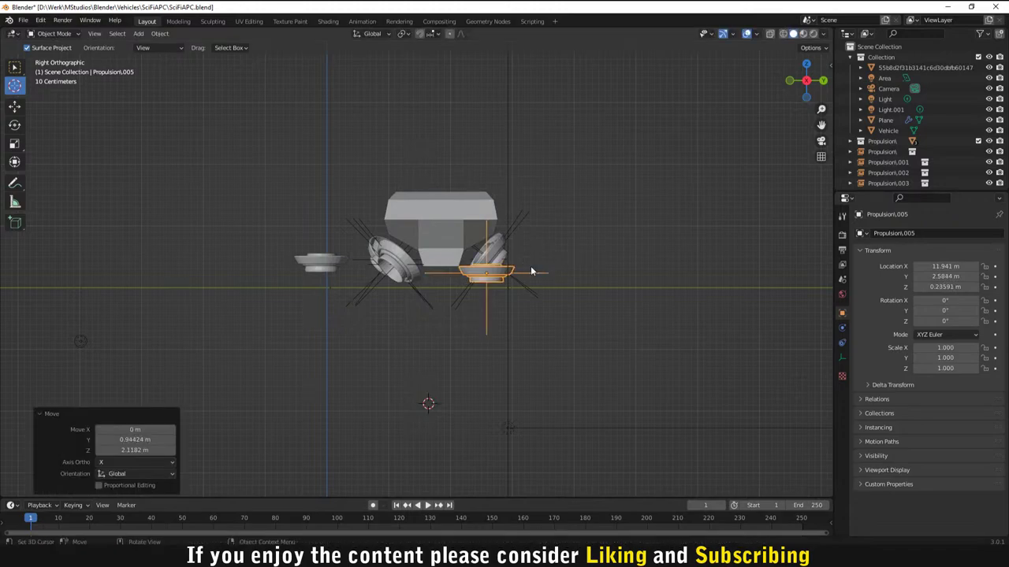
pyautogui.press('KP_1')
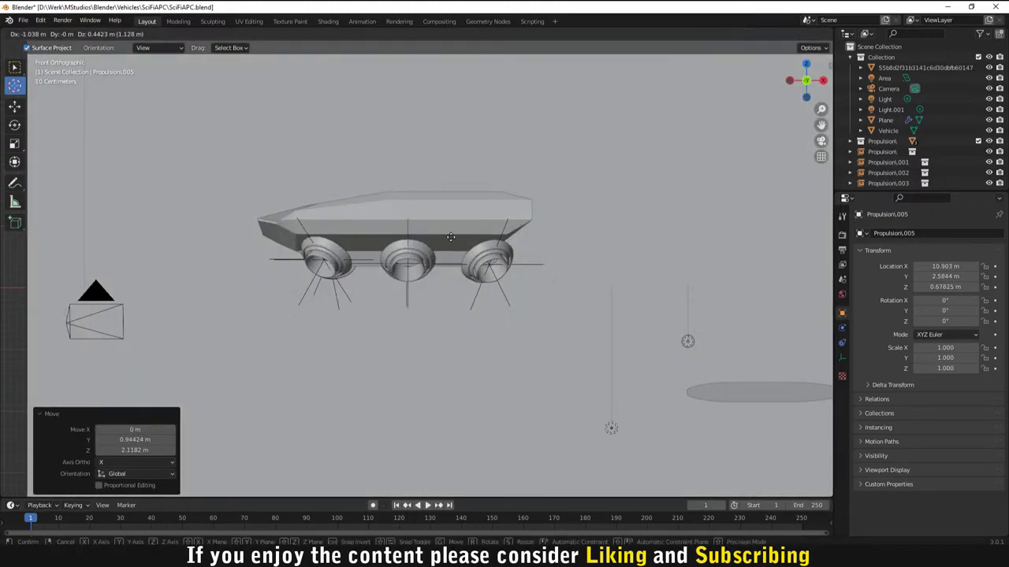
pyautogui.press('g')
pyautogui.click(208, 247)
pyautogui.press('g')
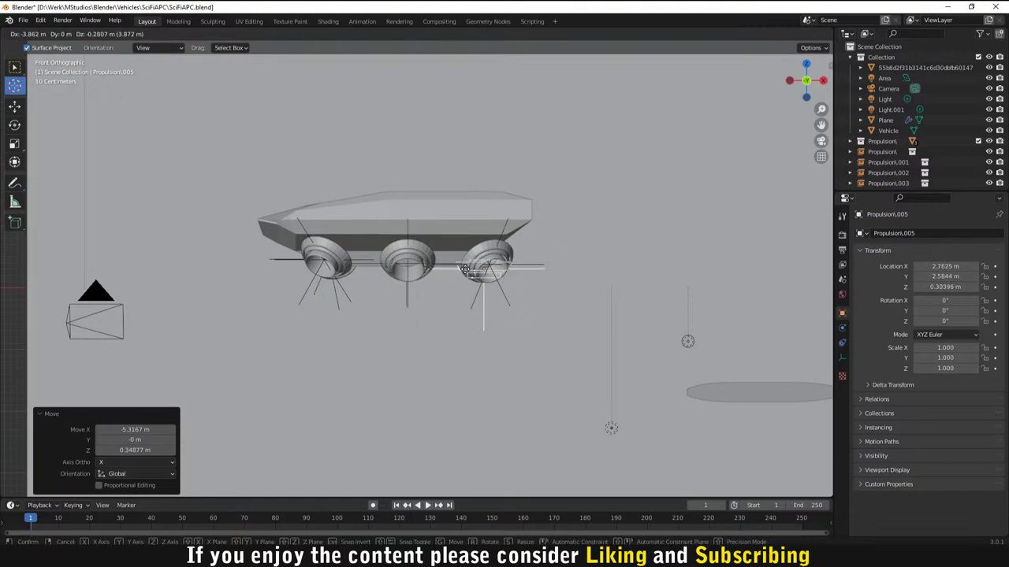
pyautogui.click(466, 268)
# Step: Tilt Propulsion.005 47.8°, turn it -26.4° about Z, and adjust its position
pyautogui.press('KP_3')
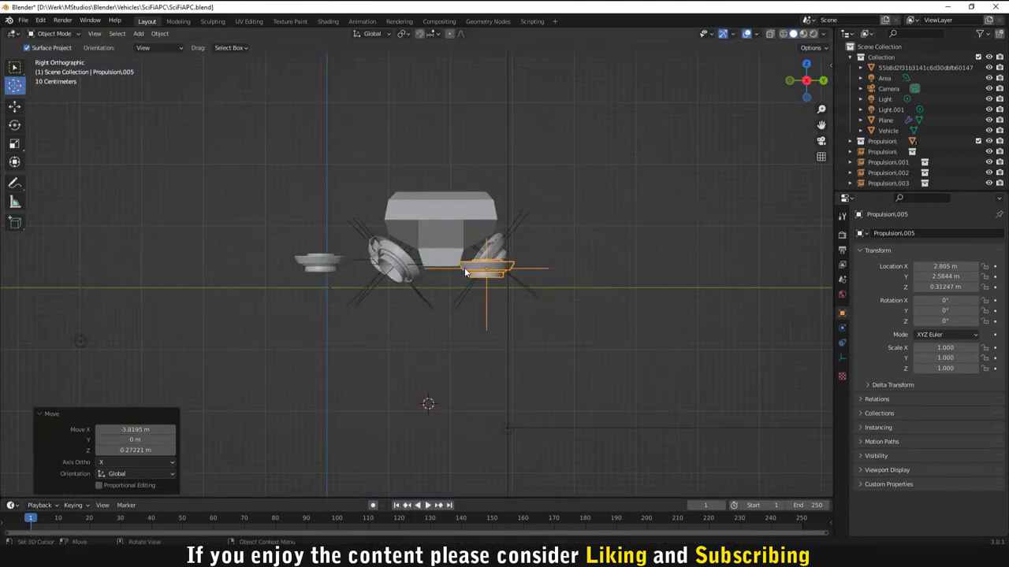
pyautogui.press('r')
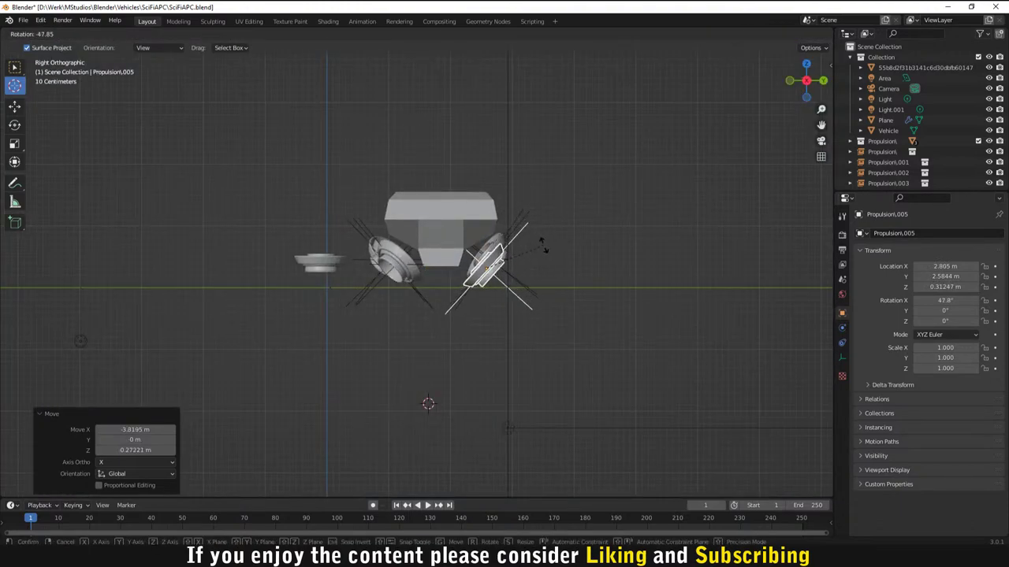
pyautogui.click(543, 249)
pyautogui.press('KP_1')
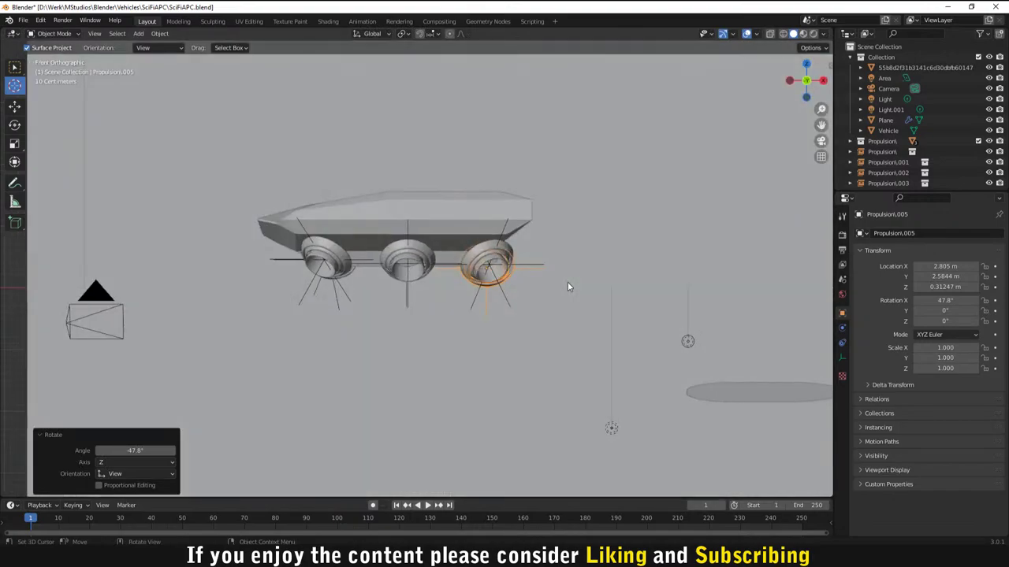
pyautogui.press('r')
pyautogui.press('z')
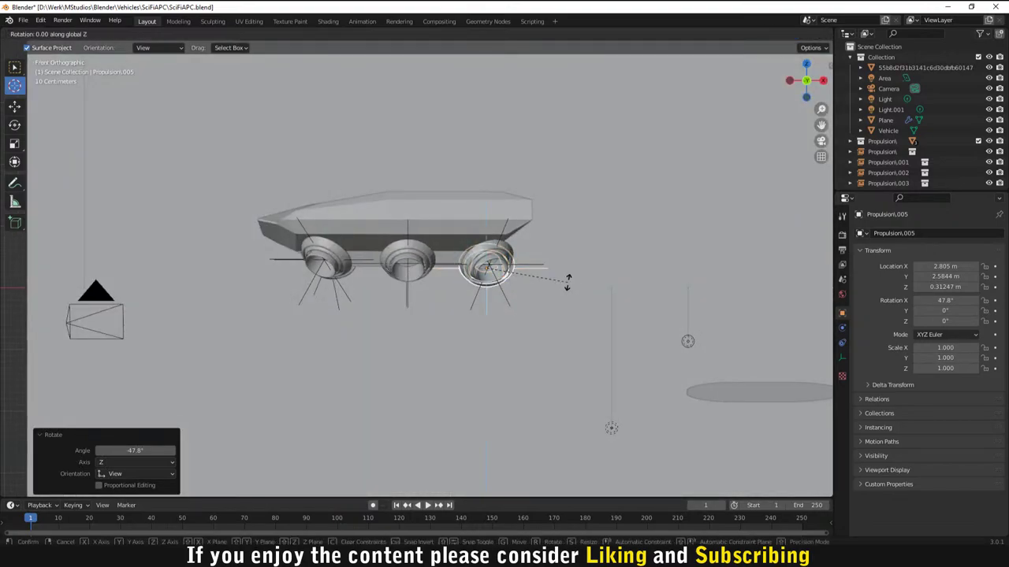
pyautogui.click(560, 259)
pyautogui.press('KP_3')
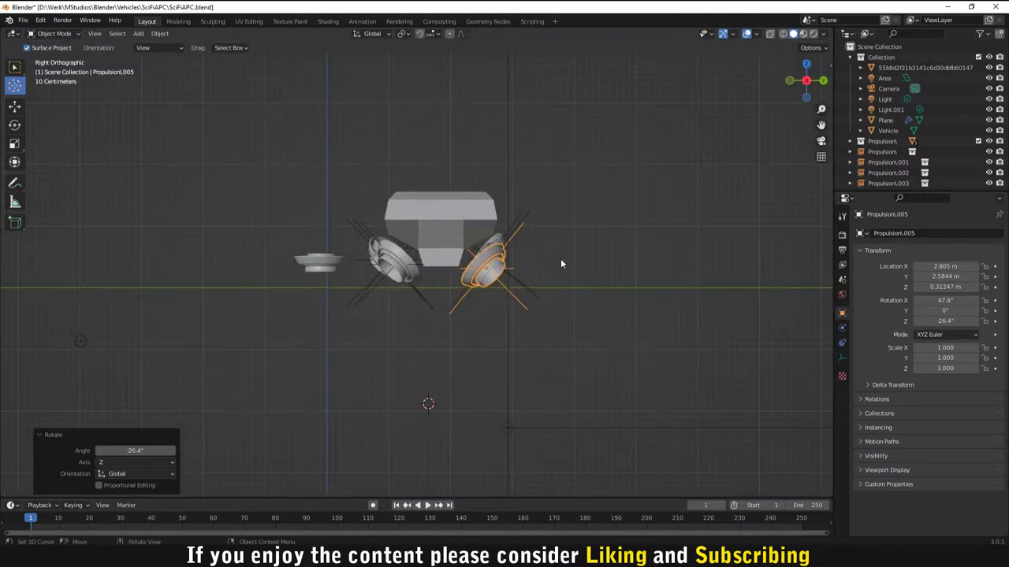
pyautogui.press('g')
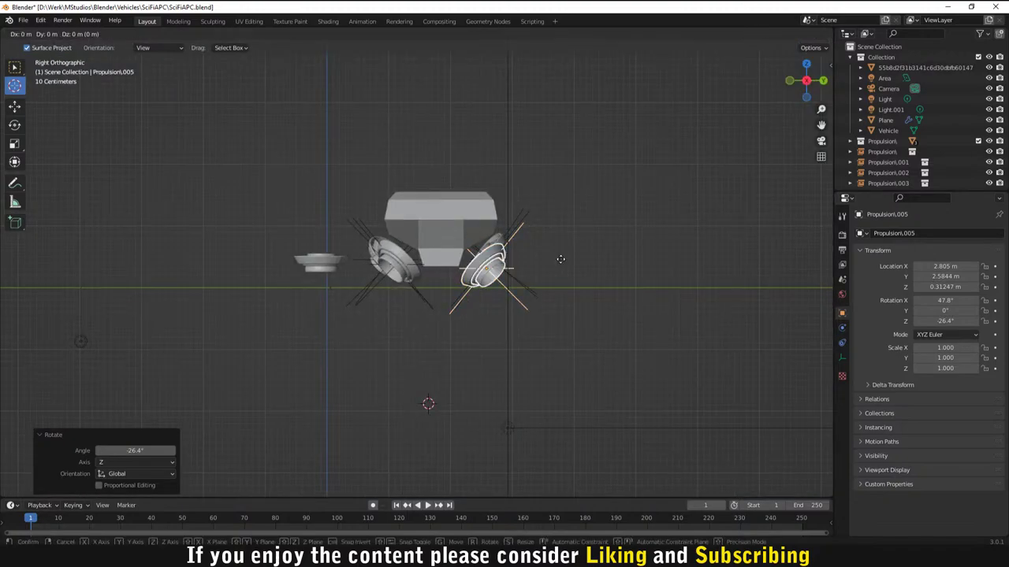
pyautogui.click(590, 319)
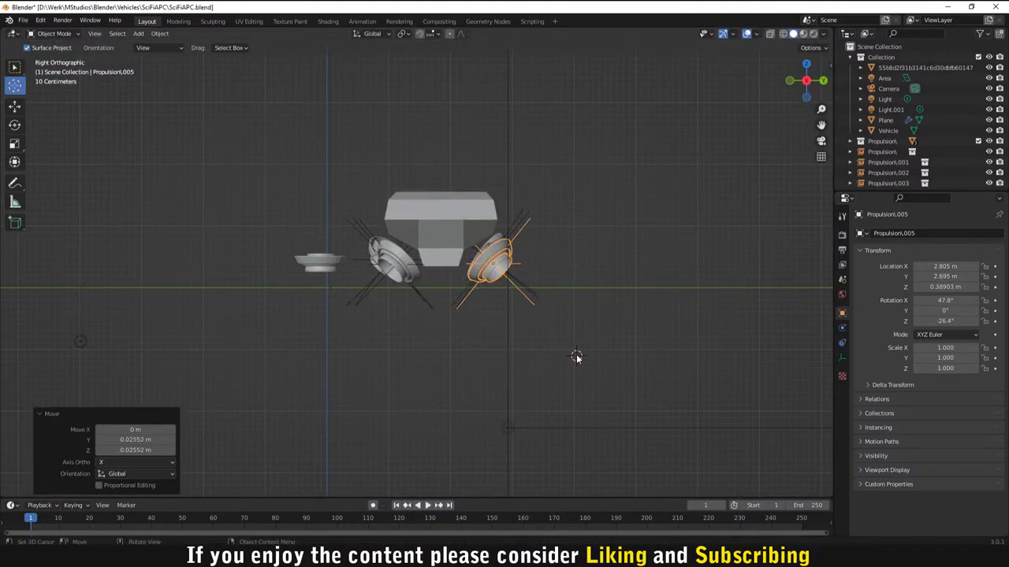
# Step: Orbit around the vehicle and render a test image with F12
pyautogui.moveTo(576, 355); pyautogui.dragTo(533, 307, button='middle')
pyautogui.moveTo(422, 277); pyautogui.dragTo(490, 336, button='middle')
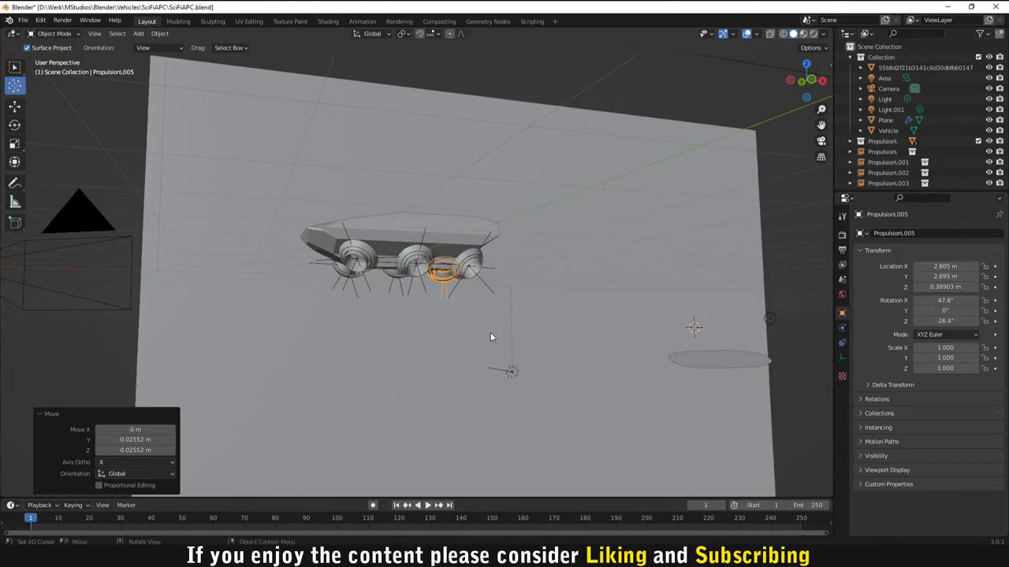
pyautogui.press('F12')
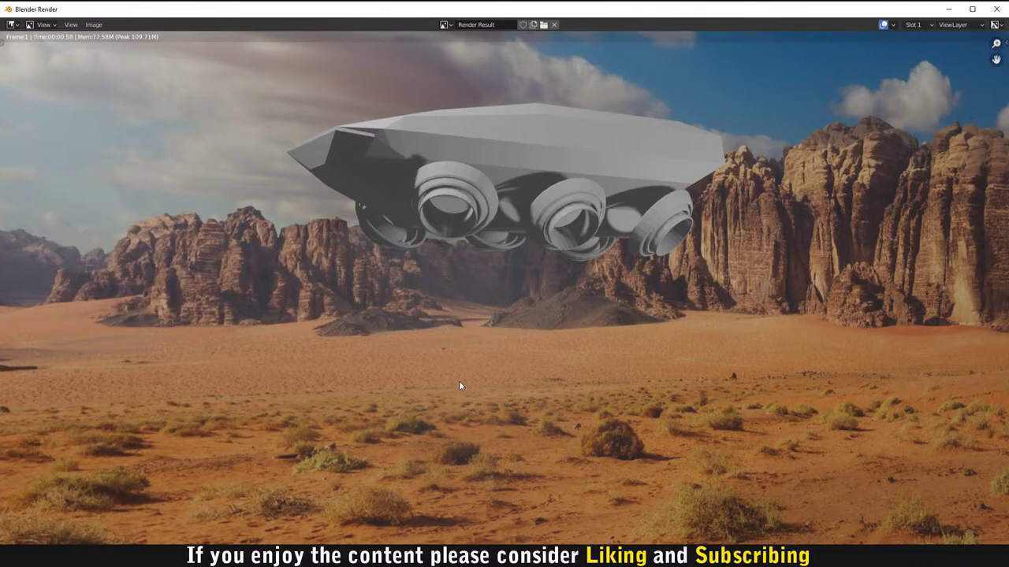
pyautogui.press('Escape')
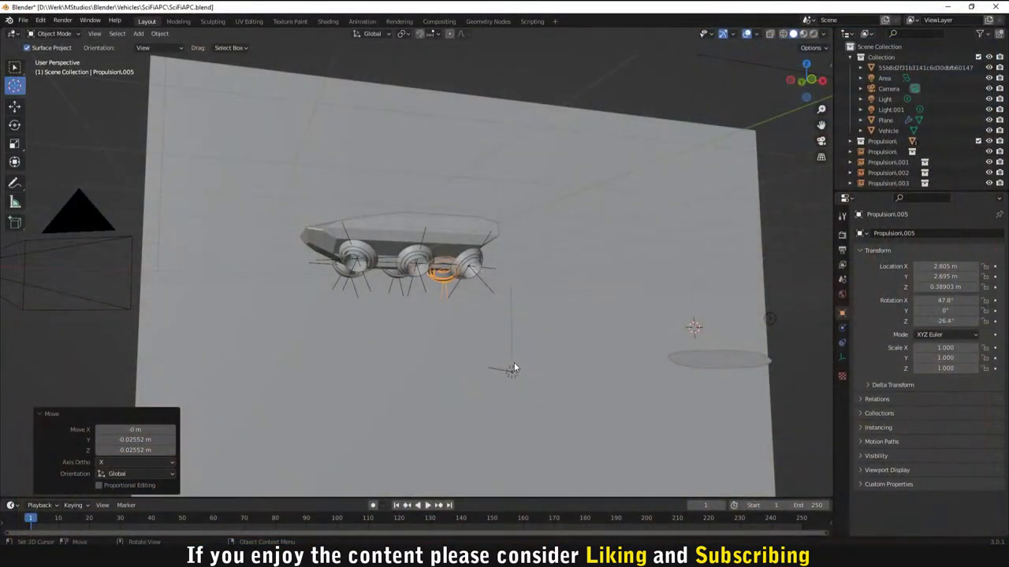
pyautogui.moveTo(513, 368); pyautogui.dragTo(687, 203, button='middle')
pyautogui.scroll(-3, 680, 254)
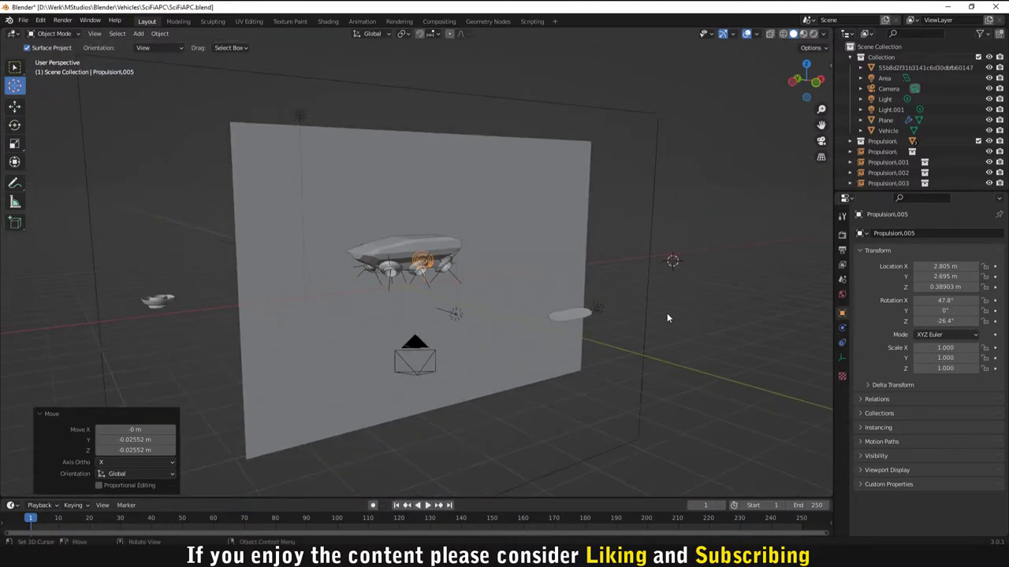
pyautogui.moveTo(666, 317); pyautogui.dragTo(462, 324, button='middle')
pyautogui.moveTo(233, 291); pyautogui.dragTo(497, 312, button='middle')
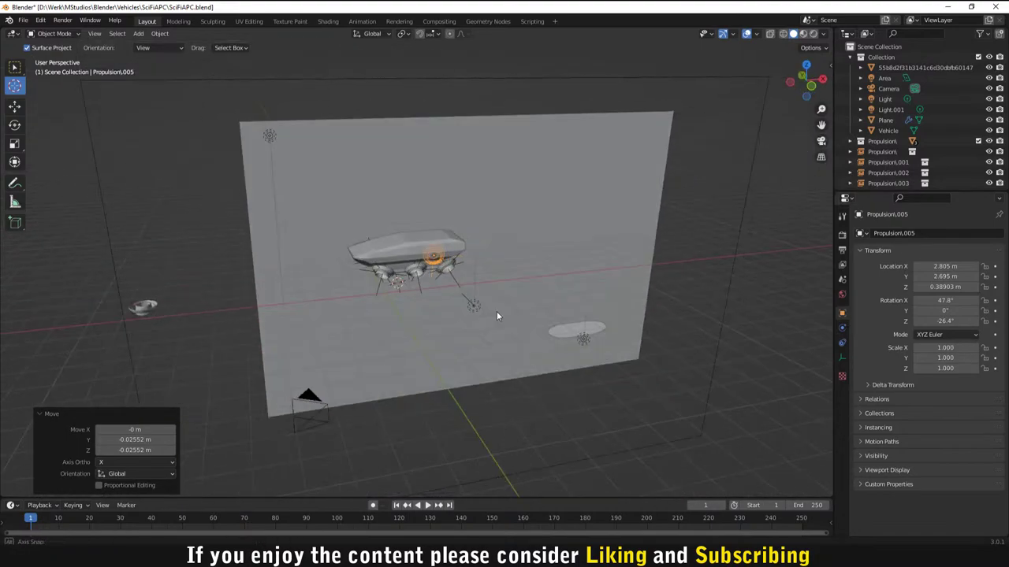
pyautogui.scroll(5, 499, 310)
pyautogui.press('F12')
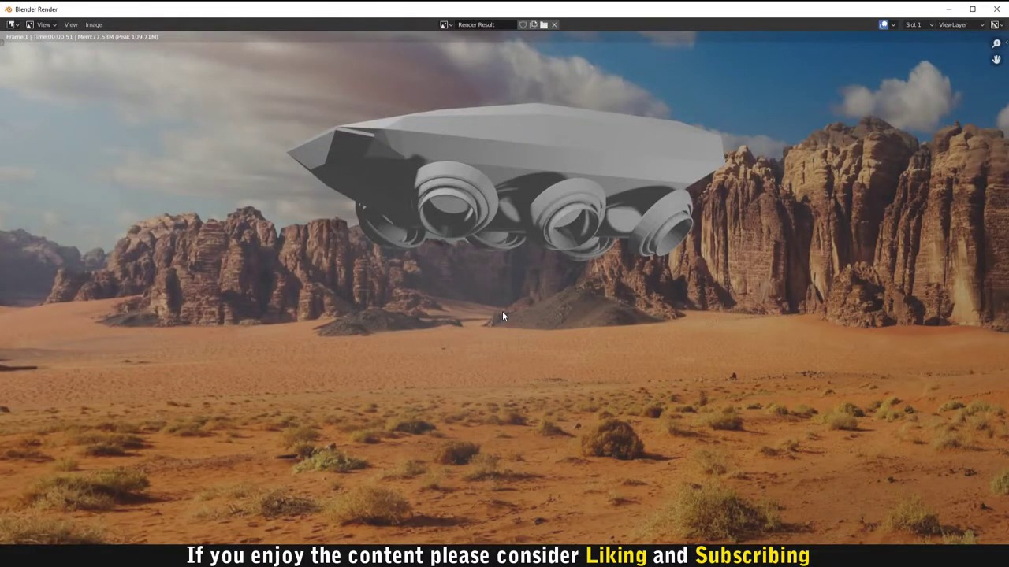
pyautogui.press('Escape')
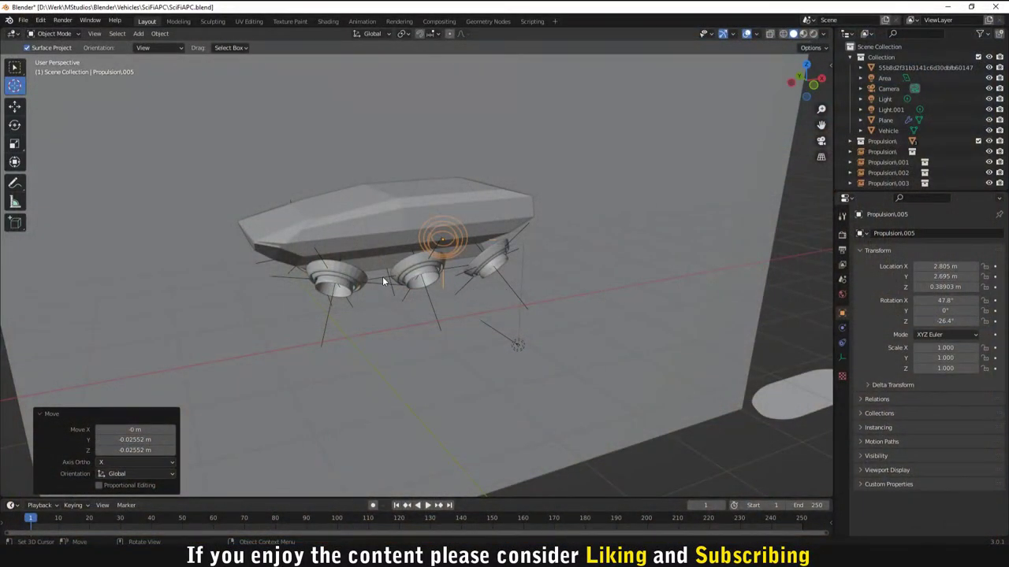
pyautogui.keyDown('shift'); pyautogui.rightClick(354, 281); pyautogui.keyUp('shift')
pyautogui.moveTo(399, 307); pyautogui.dragTo(338, 286, button='middle')
pyautogui.keyDown('shift'); pyautogui.rightClick(165, 266); pyautogui.keyUp('shift')
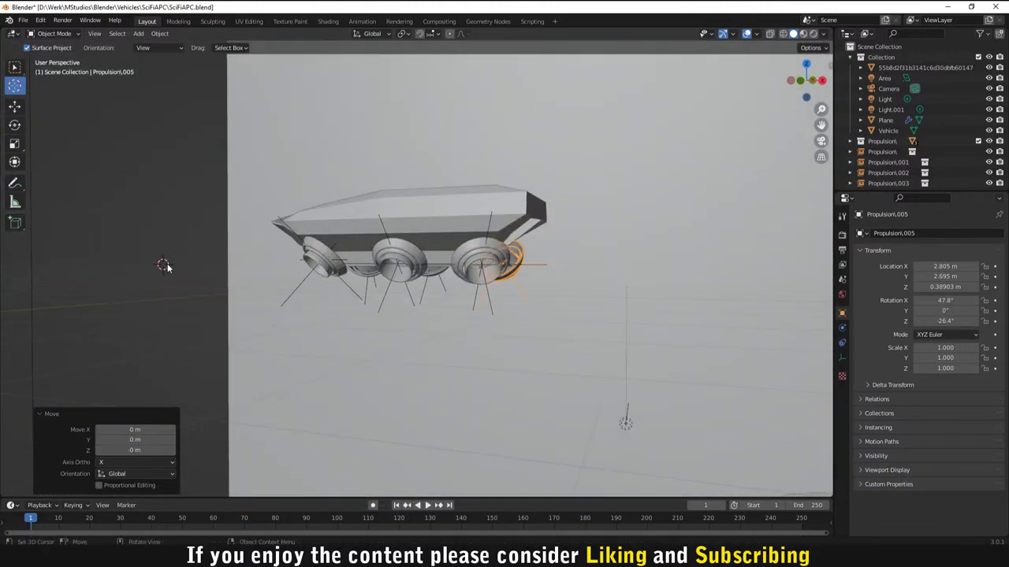
pyautogui.moveTo(165, 266); pyautogui.dragTo(237, 280, button='middle')
pyautogui.moveTo(290, 312); pyautogui.dragTo(417, 308, button='middle')
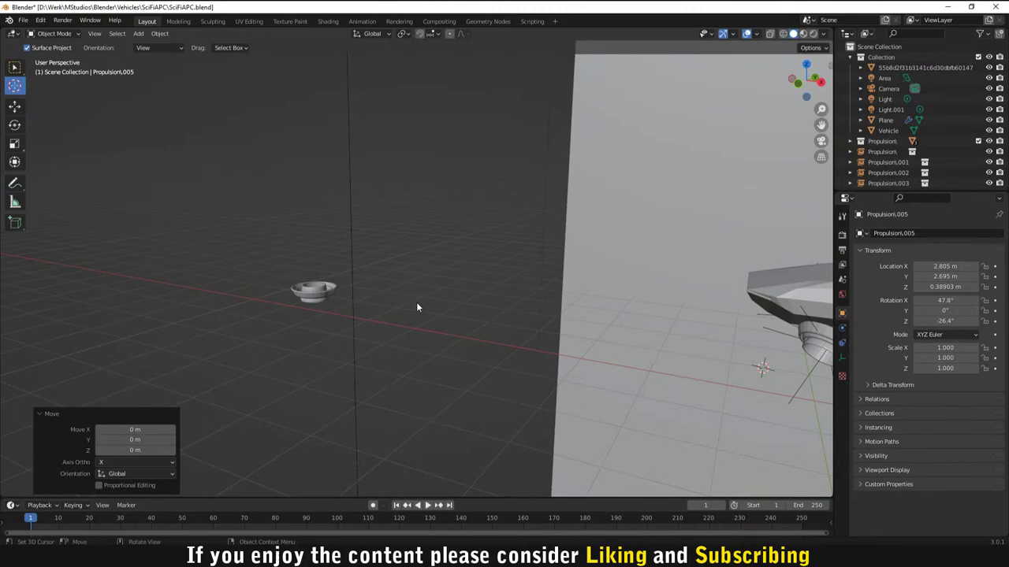
pyautogui.keyDown('shift'); pyautogui.rightClick(311, 295); pyautogui.keyUp('shift')
pyautogui.click(805, 390)
pyautogui.click(14, 67)
pyautogui.moveTo(109, 167); pyautogui.dragTo(388, 293, button='middle')
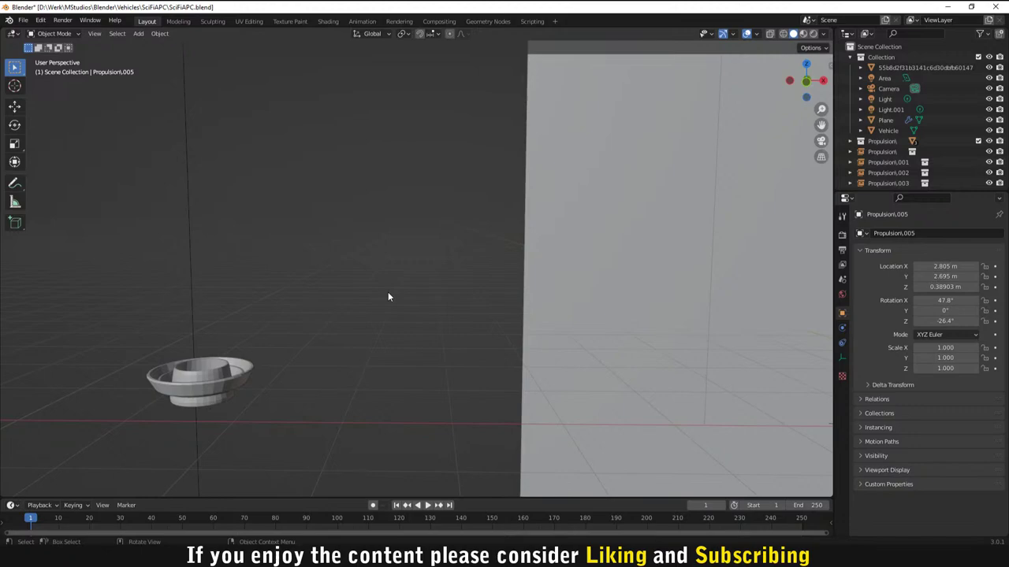
pyautogui.moveTo(387, 295); pyautogui.dragTo(379, 308, button='middle')
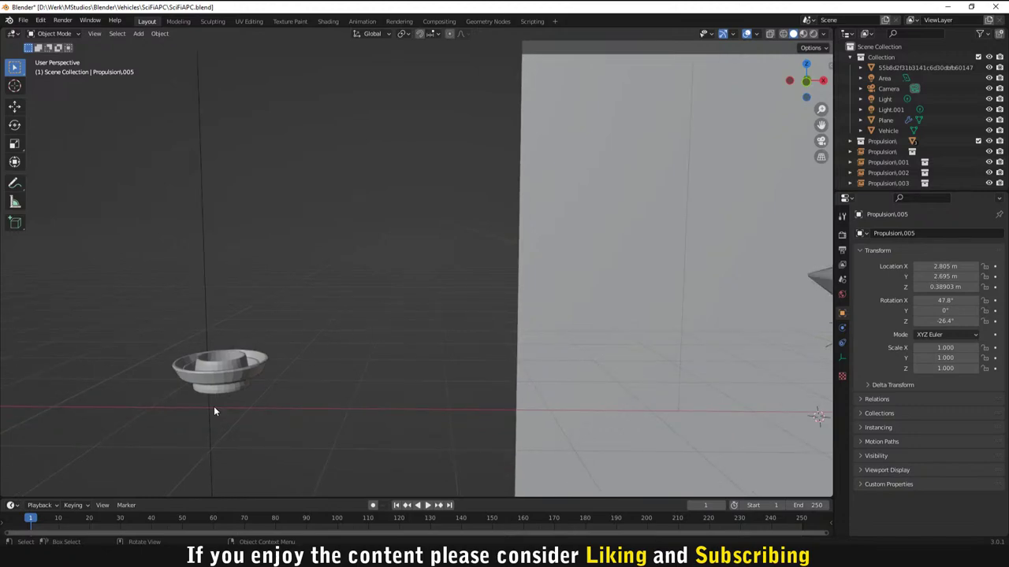
pyautogui.moveTo(205, 435); pyautogui.dragTo(346, 444, button='middle')
pyautogui.moveTo(468, 388); pyautogui.dragTo(457, 398, button='middle')
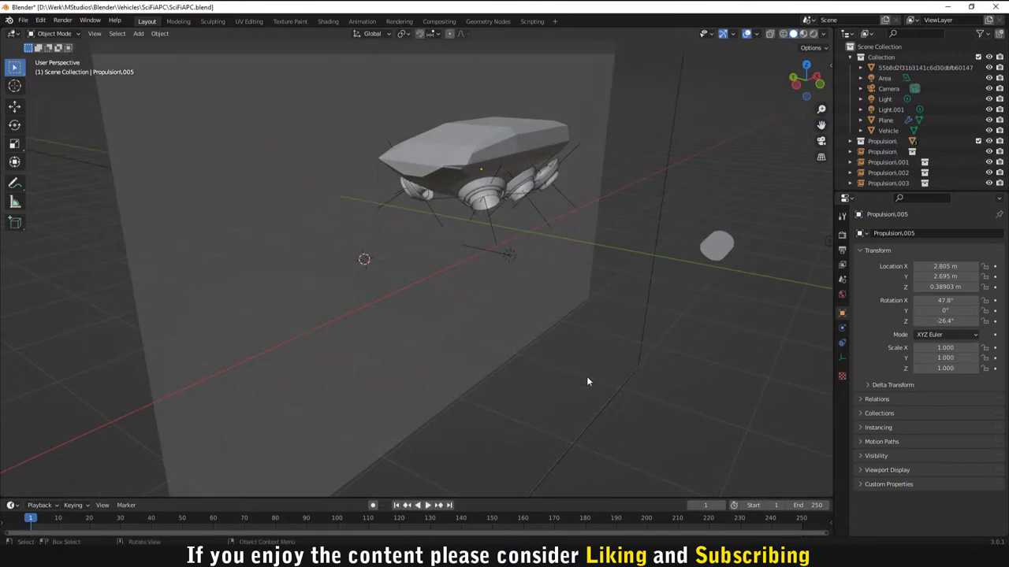
pyautogui.moveTo(587, 381); pyautogui.dragTo(498, 330, button='middle')
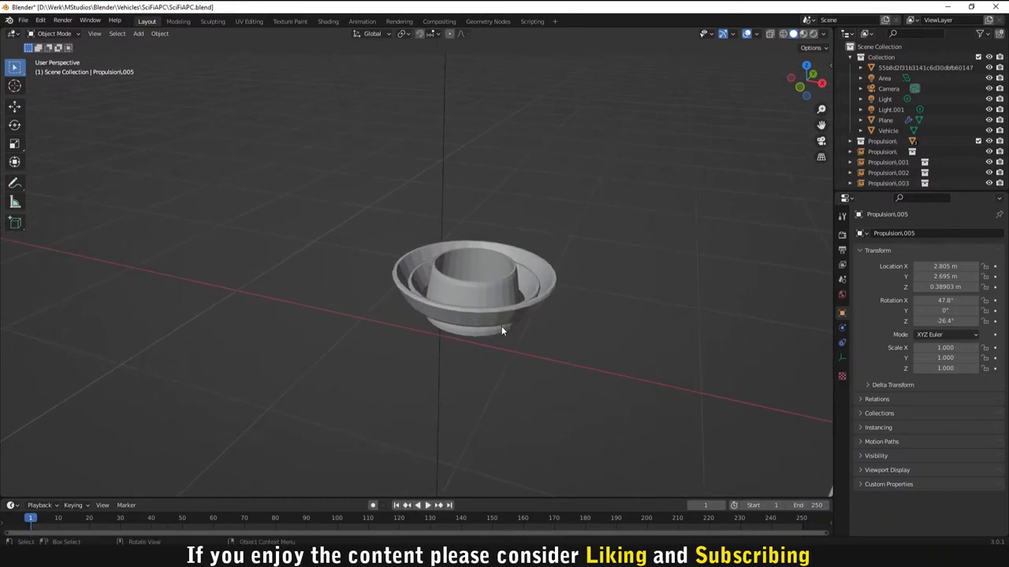
# Step: Add a cylinder mesh to the Propulsion collection left of the thruster source
pyautogui.click(14, 85)
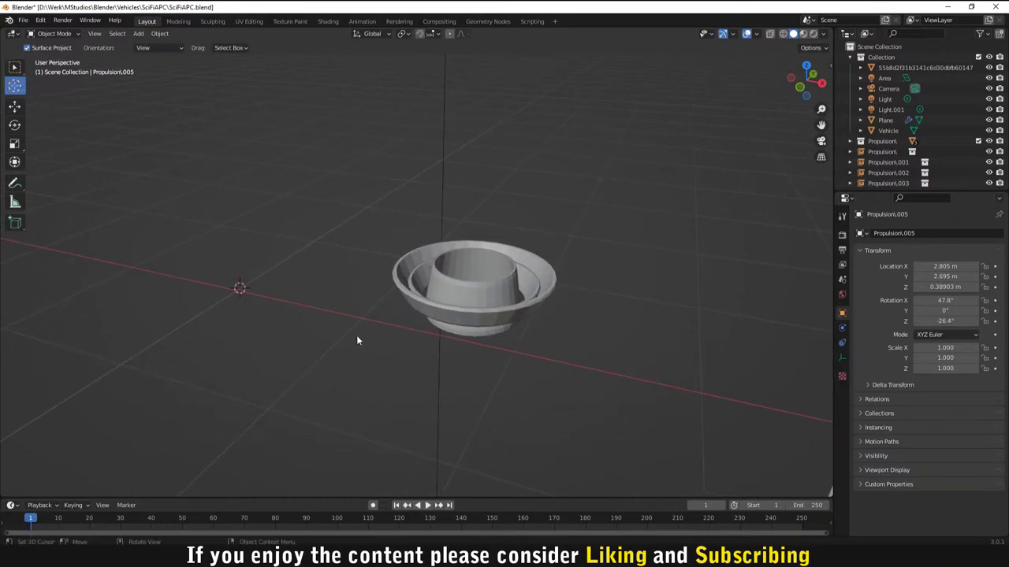
pyautogui.click(881, 151)
pyautogui.click(882, 141)
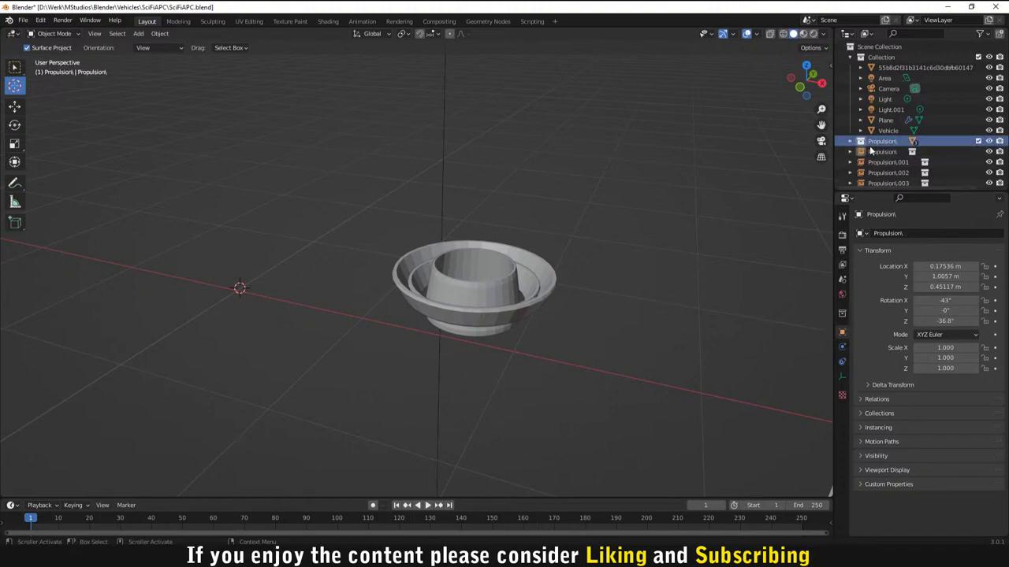
pyautogui.click(849, 141)
pyautogui.click(366, 287)
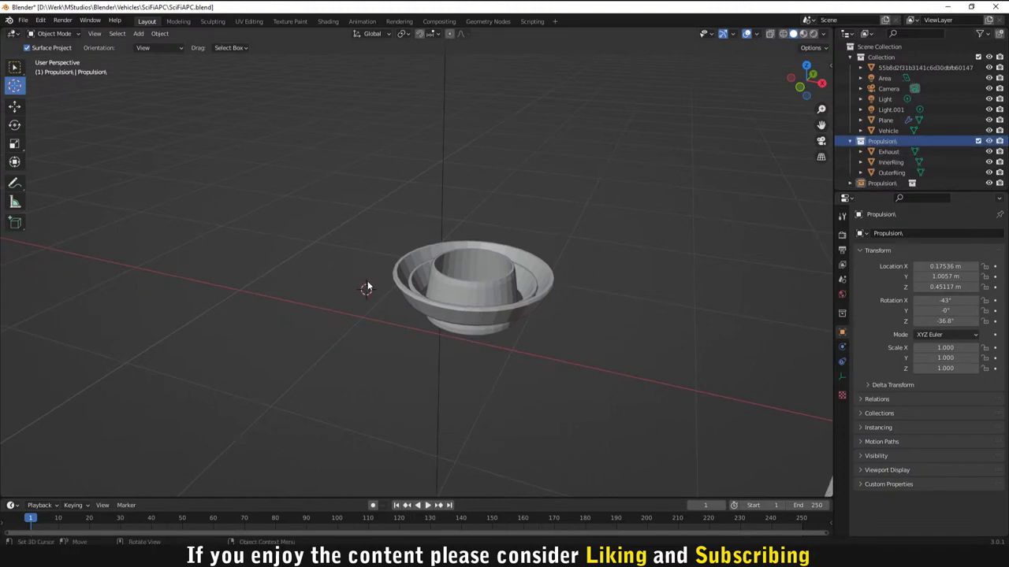
pyautogui.click(233, 293)
pyautogui.hotkey('shift', 'a')
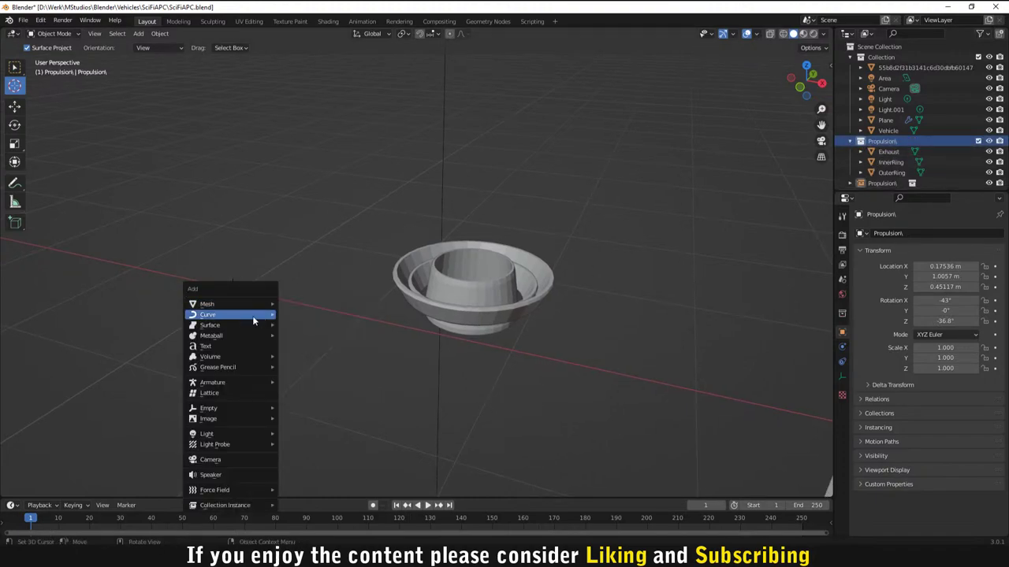
pyautogui.moveTo(236, 304)
pyautogui.click(323, 356)
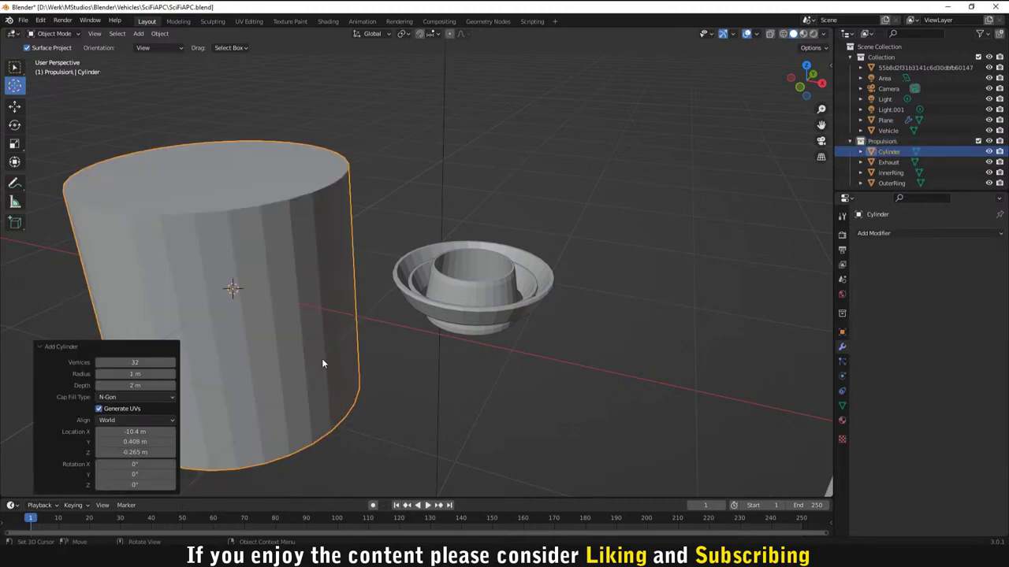
# Step: Scale the cylinder to 0.233, then flatten it to 0.116 on Z
pyautogui.press('s')
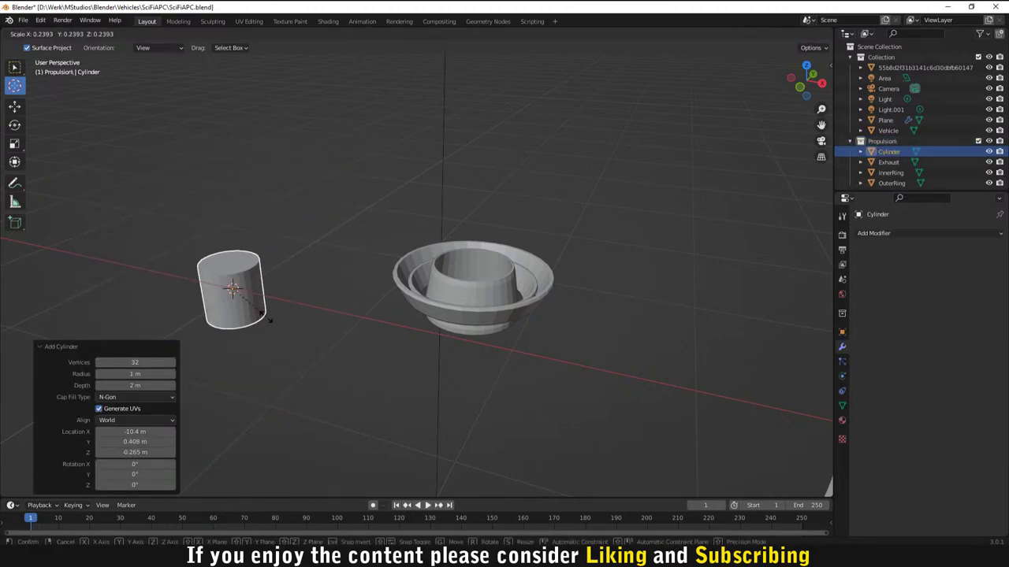
pyautogui.click(265, 321)
pyautogui.press('s')
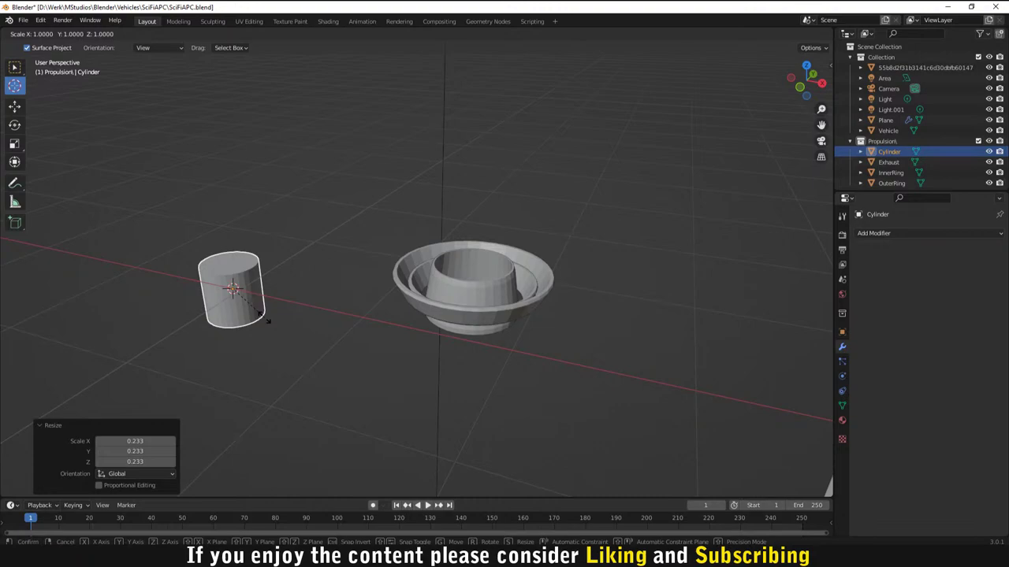
pyautogui.press('z')
pyautogui.click(268, 308)
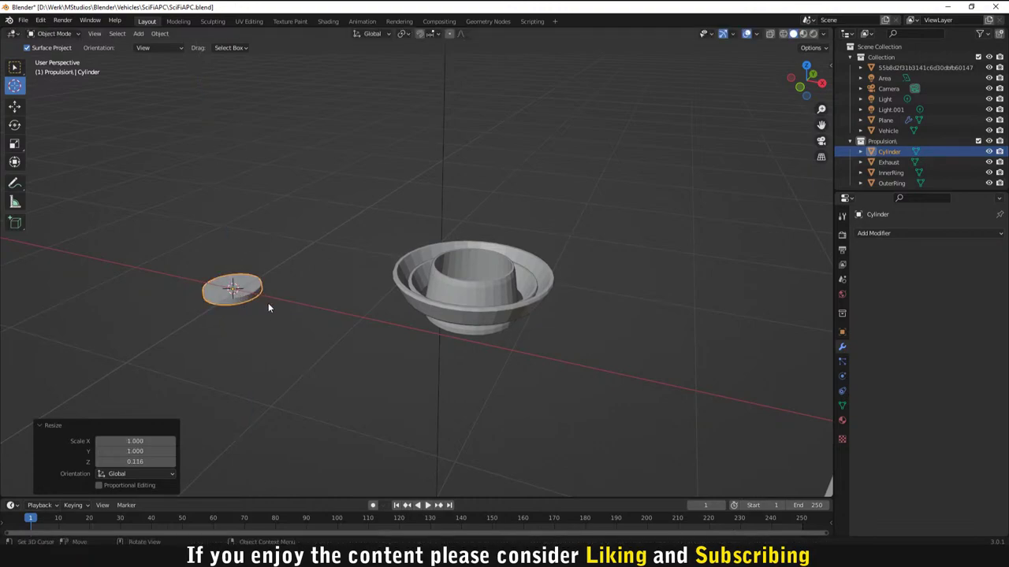
# Step: In front view, move the thin cylinder disc over to the thruster source
pyautogui.press('KP_1')
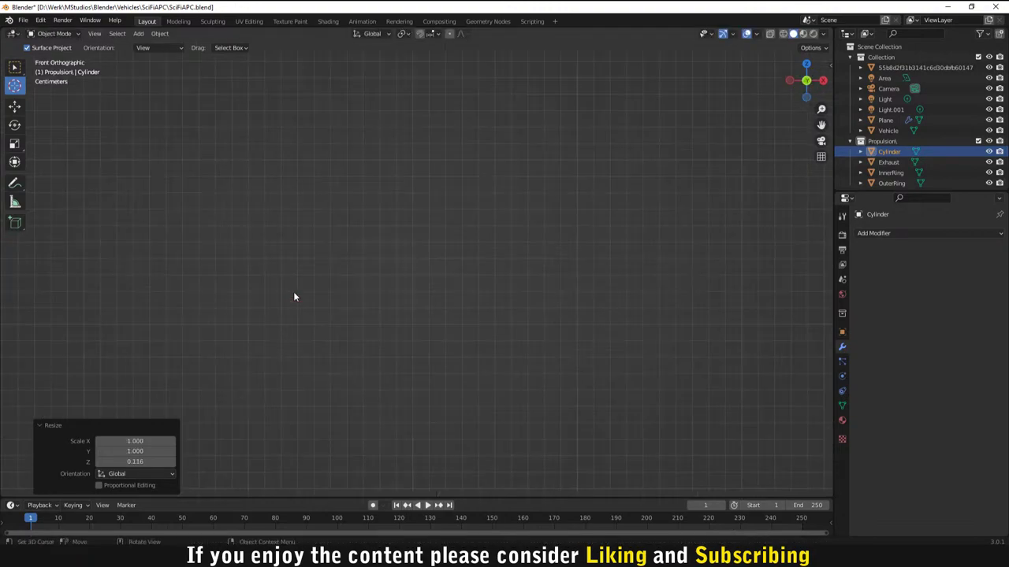
pyautogui.scroll(5, 315, 339)
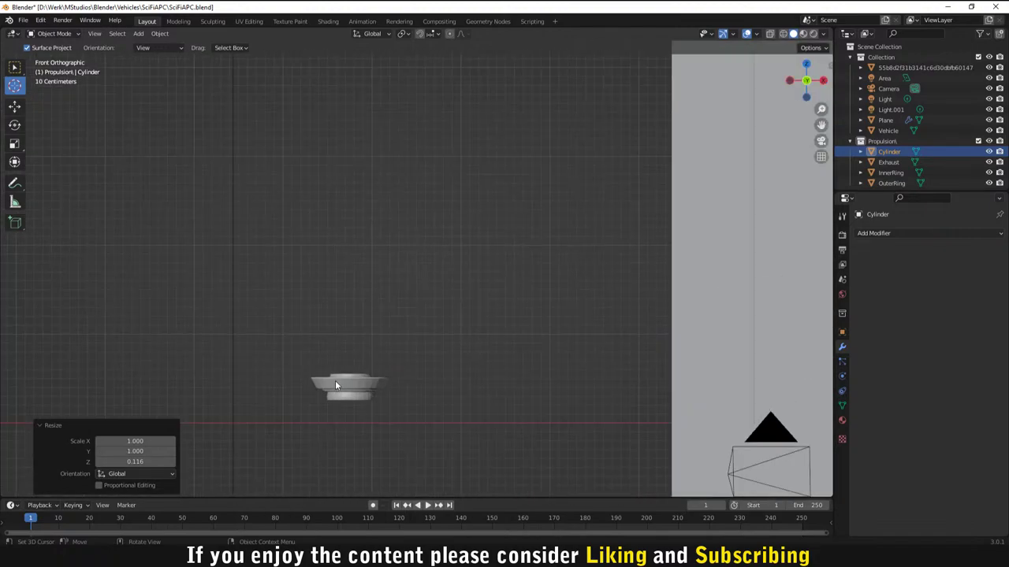
pyautogui.scroll(-1, 310, 401)
pyautogui.moveTo(311, 401); pyautogui.dragTo(426, 408, button='middle')
pyautogui.press('KP_1')
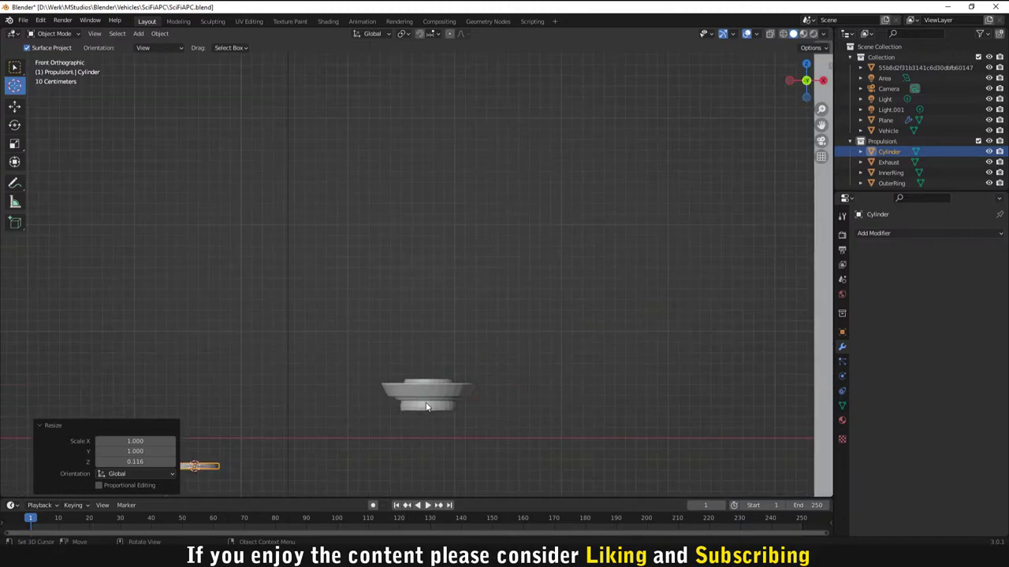
pyautogui.press('g')
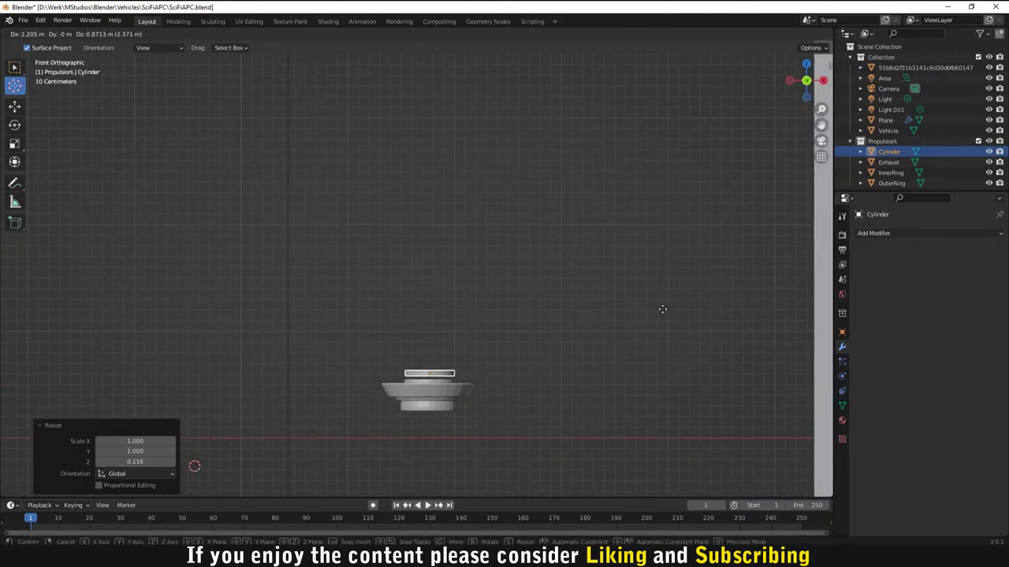
pyautogui.click(662, 308)
# Step: Zoom in and reposition the disc so it rests on top of the thruster
pyautogui.scroll(2, 542, 396)
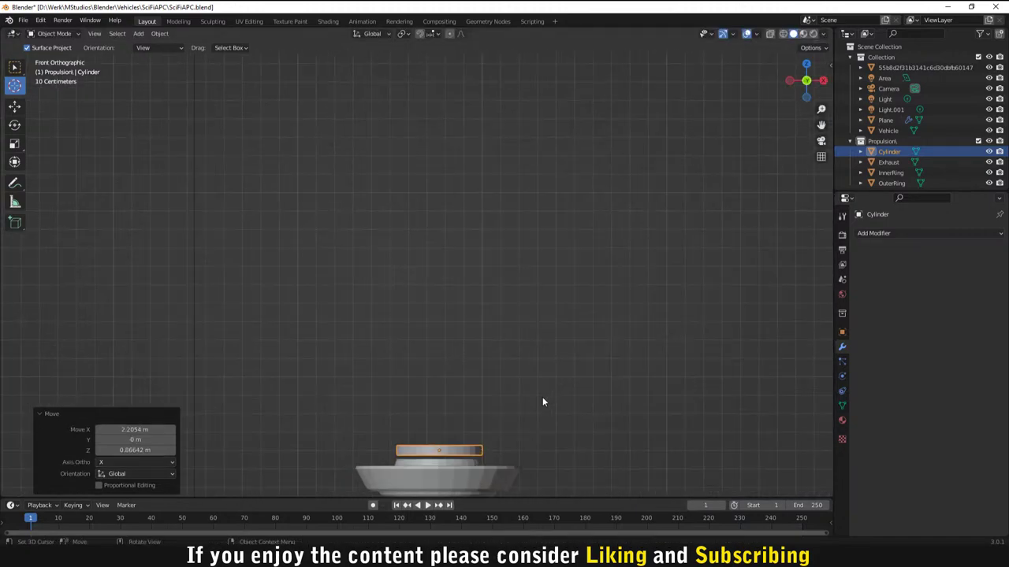
pyautogui.keyDown('shift'); pyautogui.moveTo(590, 462); pyautogui.dragTo(531, 293, button='middle'); pyautogui.keyUp('shift')
pyautogui.scroll(2, 478, 360)
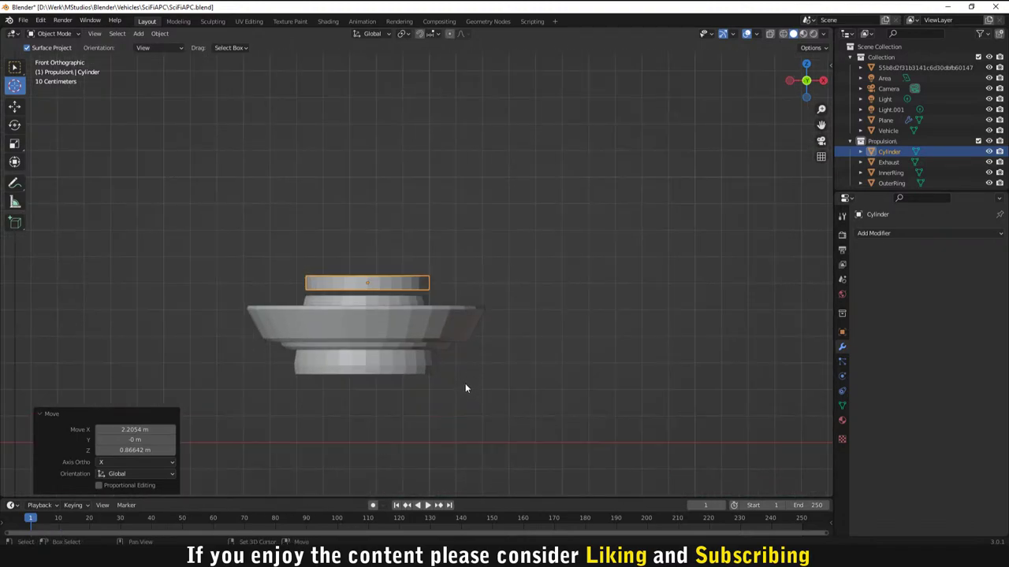
pyautogui.scroll(1, 475, 360)
pyautogui.press('g')
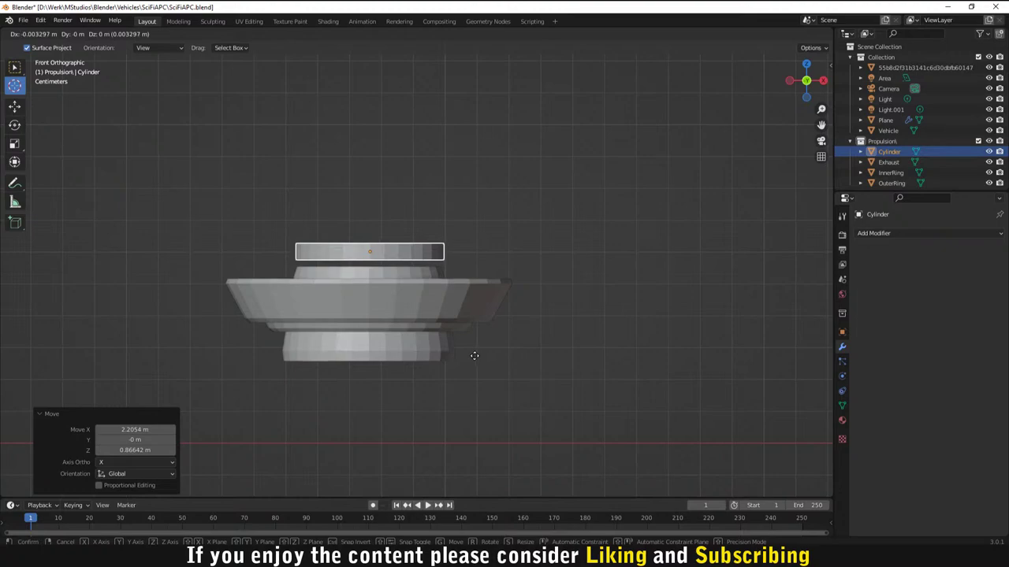
pyautogui.click(475, 355)
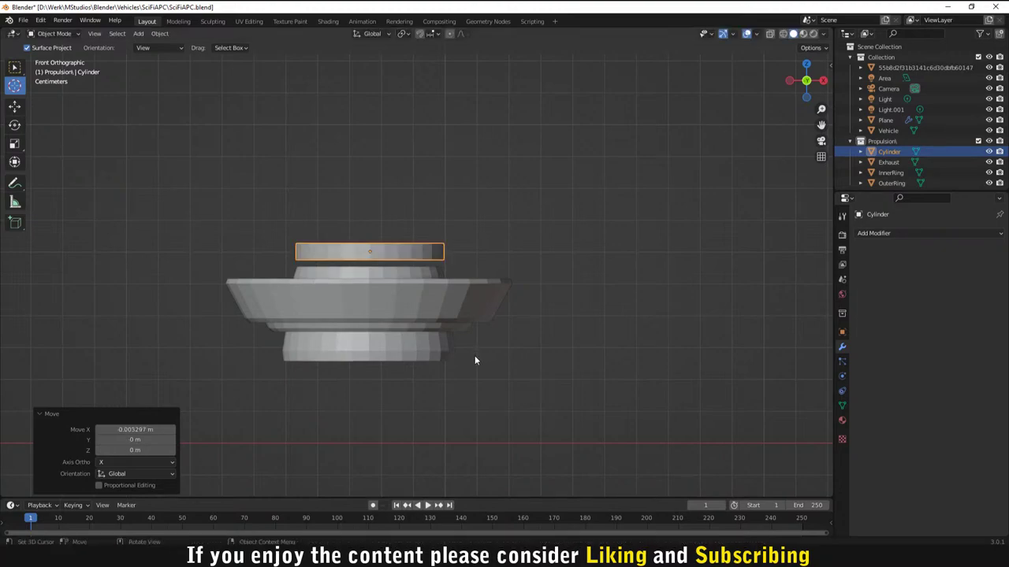
# Step: From the right view, shift the disc -0.4937 m along Y to centre it above the inner ring
pyautogui.press('KP_3')
pyautogui.scroll(-4, 475, 358)
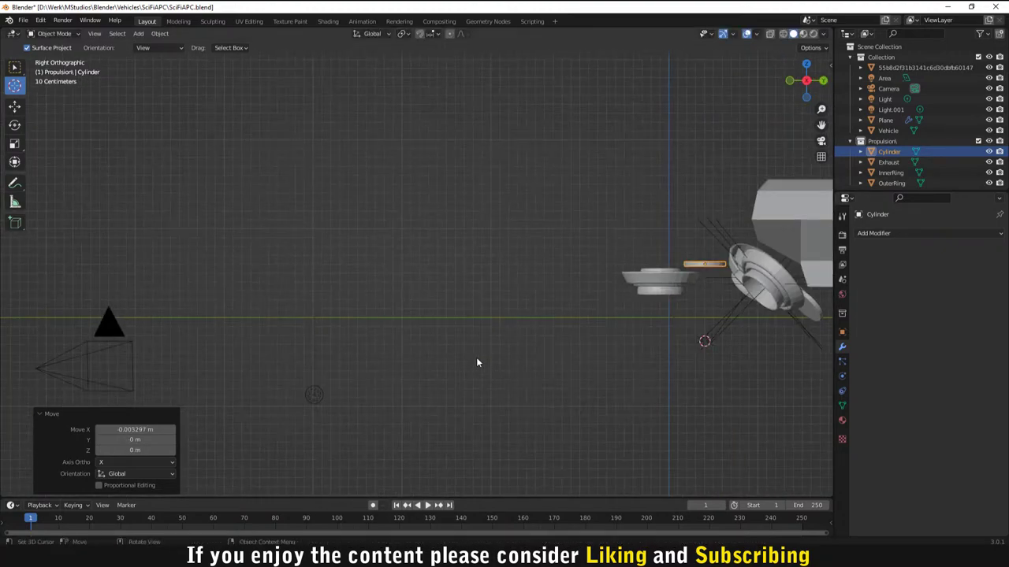
pyautogui.scroll(2, 552, 274)
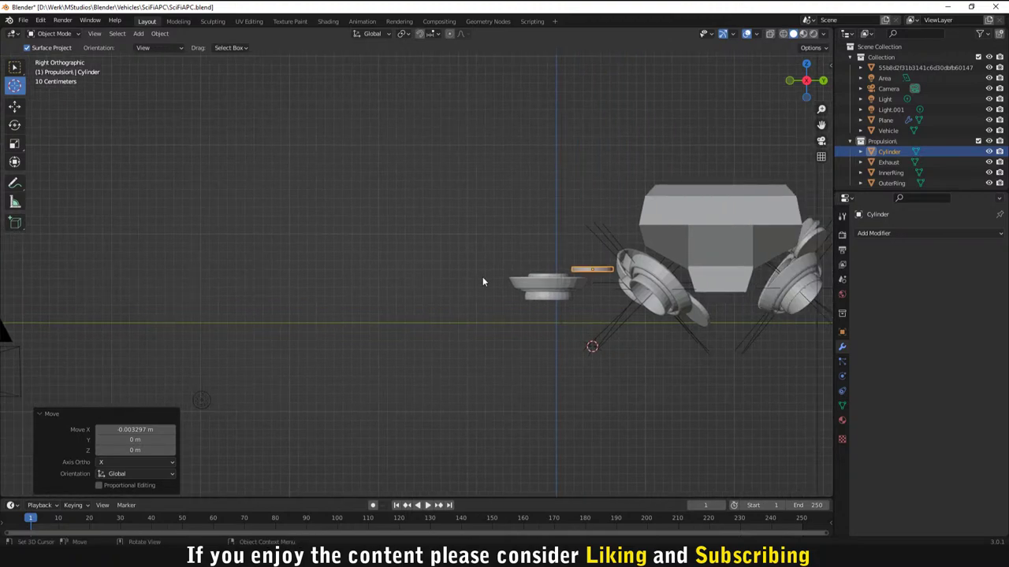
pyautogui.press('KP_Decimal')
pyautogui.scroll(-5, 477, 284)
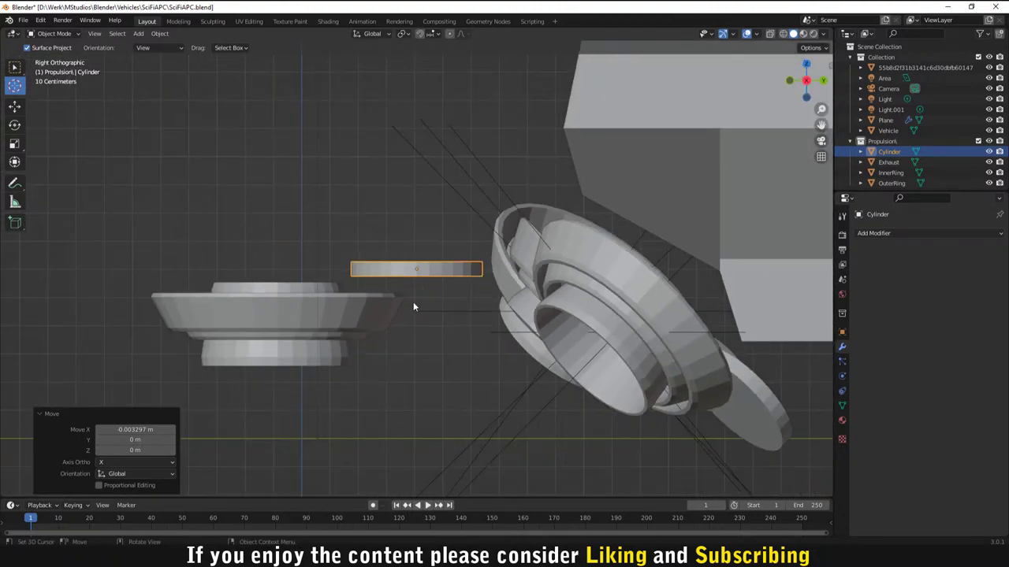
pyautogui.press('g')
pyautogui.press('Escape')
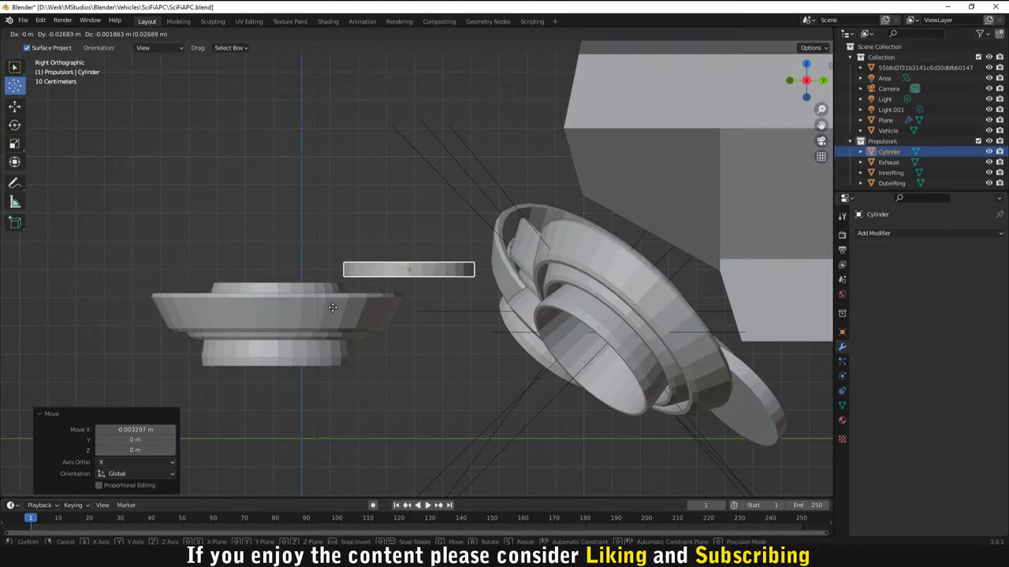
pyautogui.press('g')
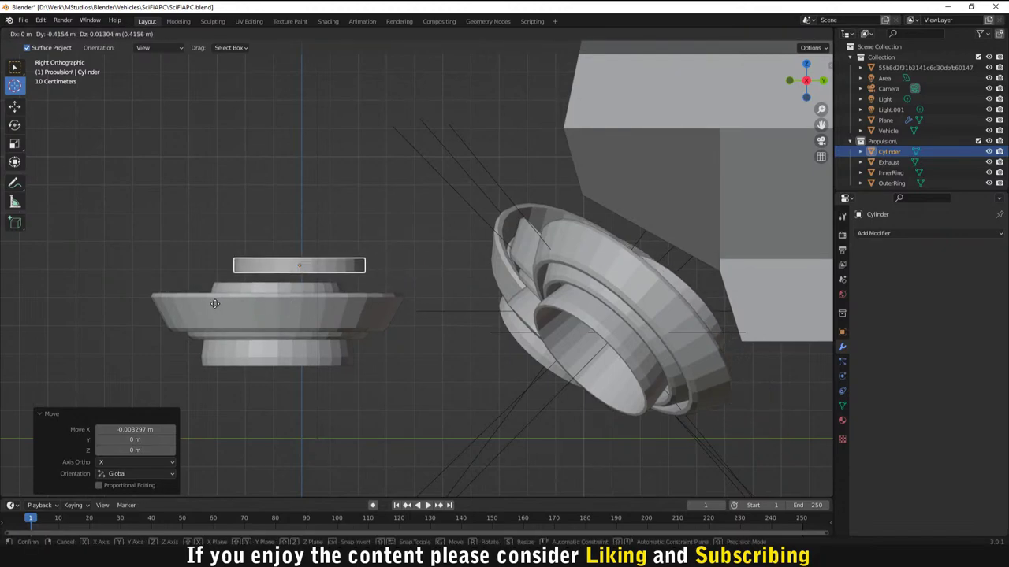
pyautogui.press('y')
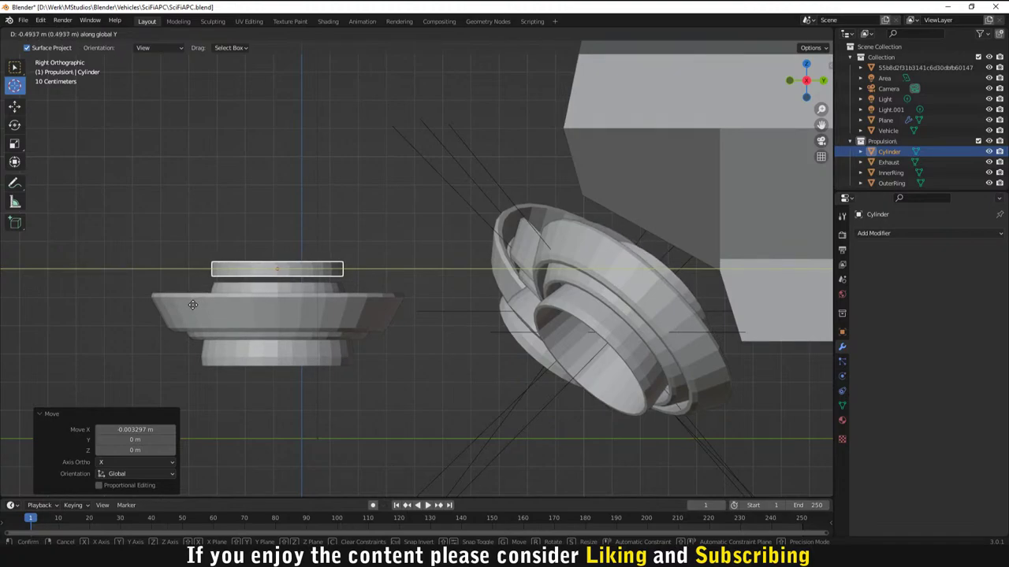
pyautogui.click(192, 305)
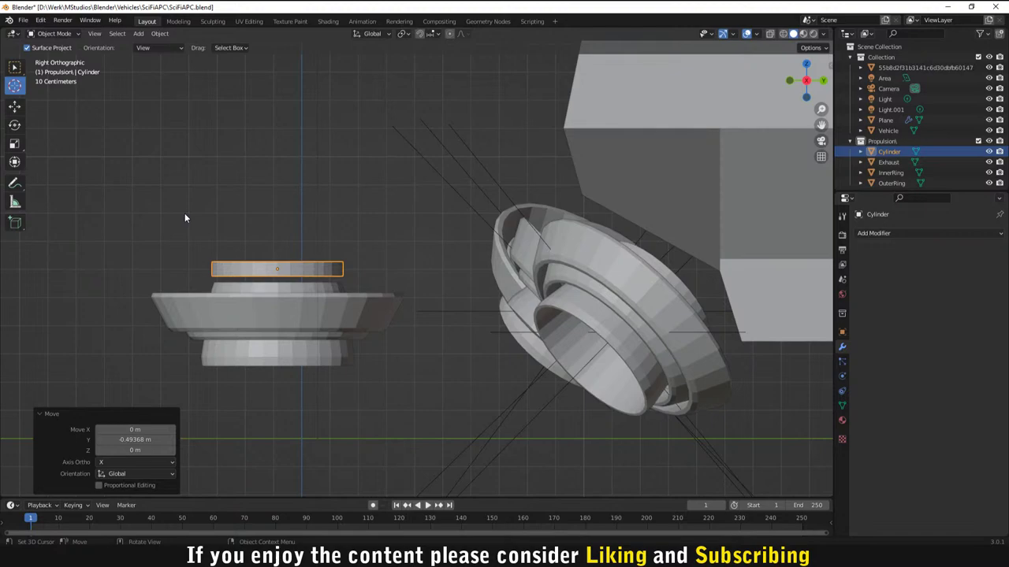
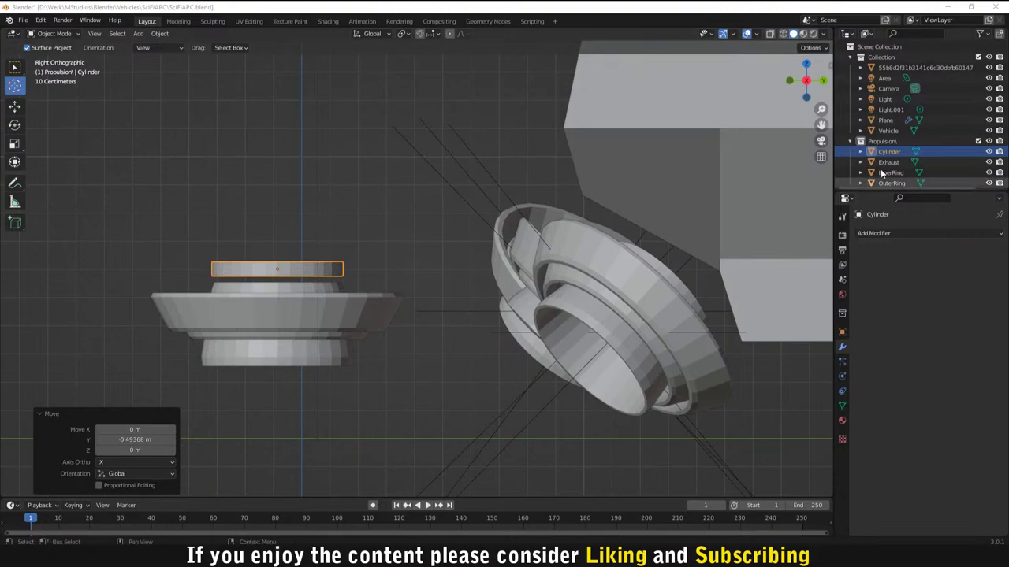
# Step: In local view, move the Cylinder cap down about 0.2 m along Z inside the exhaust rings
pyautogui.scroll(-2, 426, 270)
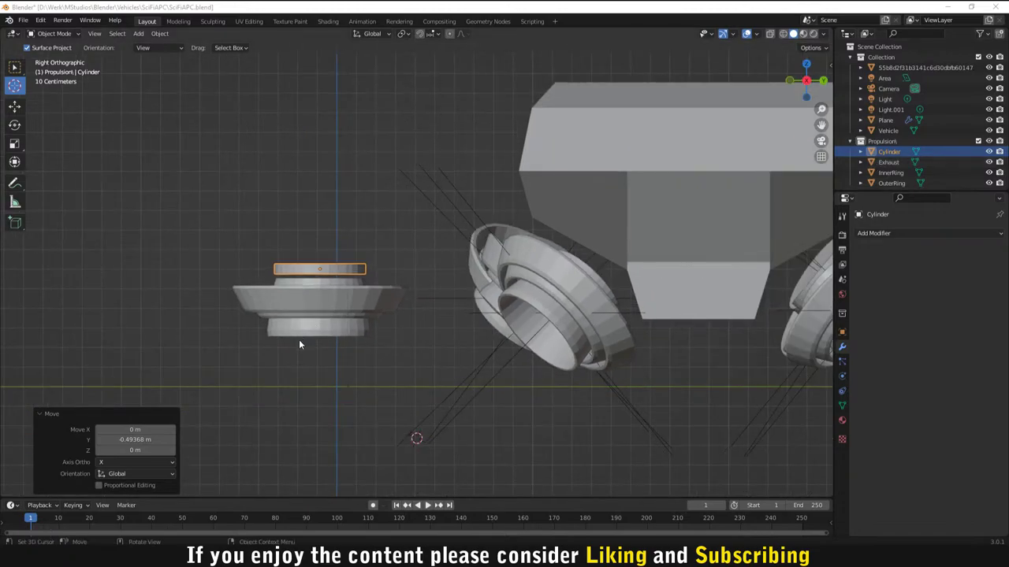
pyautogui.press('KP_Divide')
pyautogui.moveTo(299, 344); pyautogui.dragTo(414, 269, button='middle')
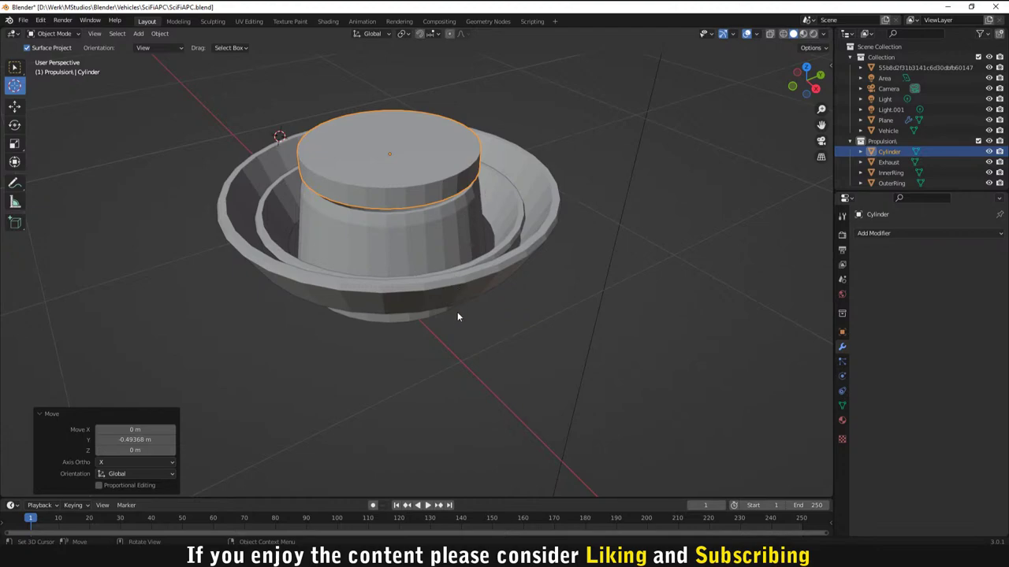
pyautogui.moveTo(458, 329); pyautogui.dragTo(443, 185, button='middle')
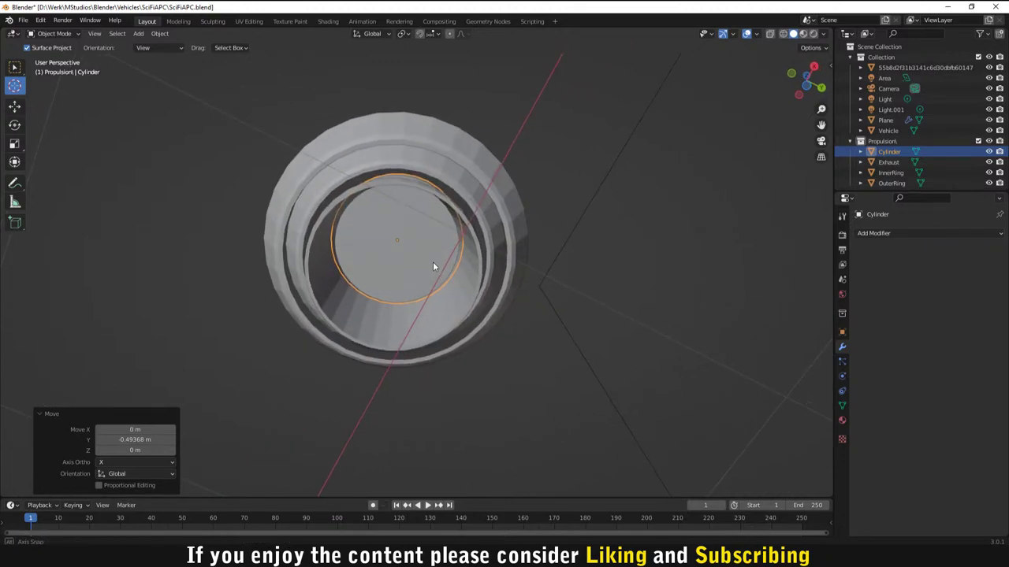
pyautogui.press('s')
pyautogui.press('Escape')
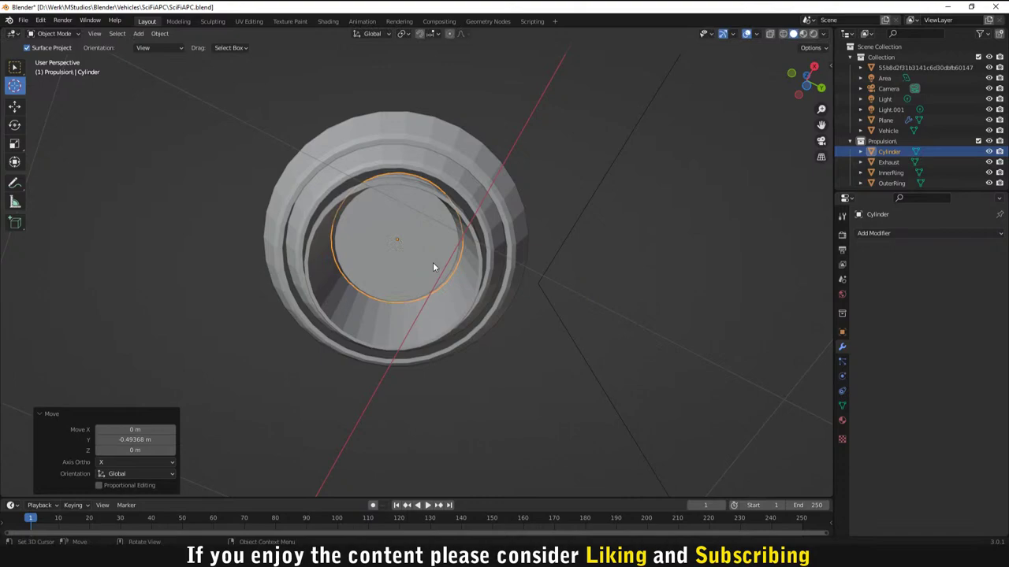
pyautogui.press('g')
pyautogui.press('z')
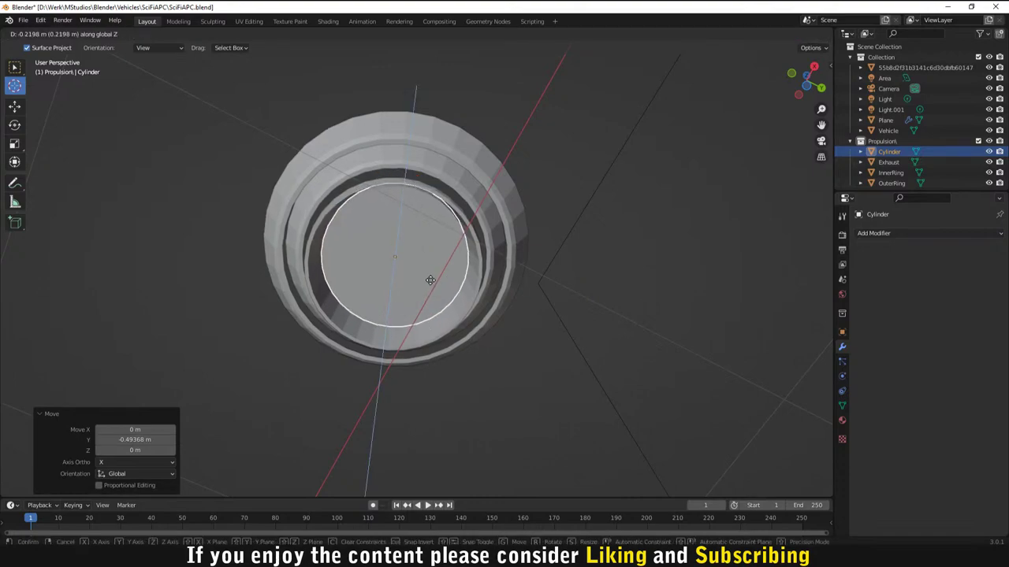
pyautogui.click(431, 279)
pyautogui.moveTo(465, 311); pyautogui.dragTo(470, 349, button='middle')
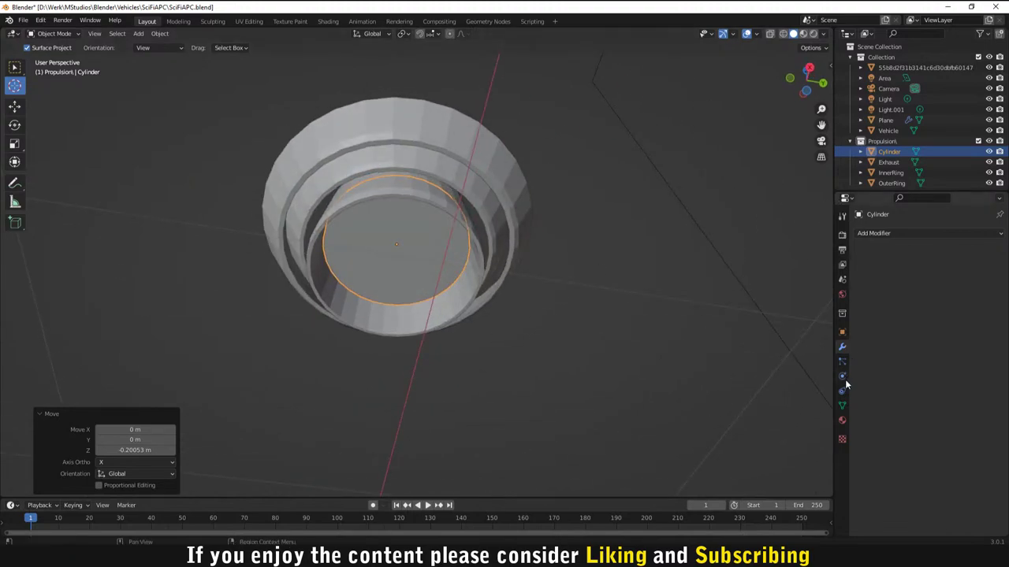
# Step: Create a new material for the Cylinder in Material Properties
pyautogui.click(843, 422)
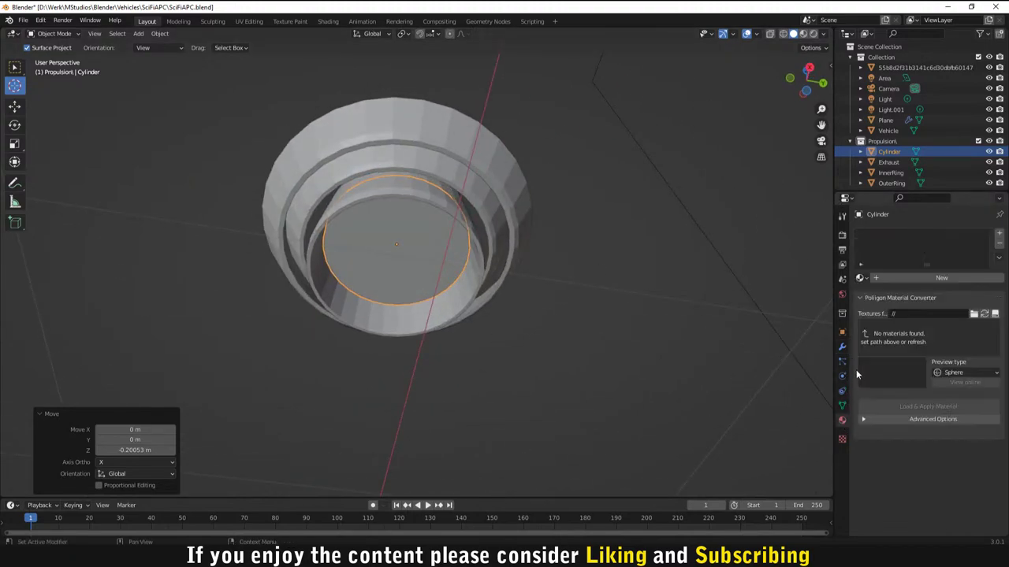
pyautogui.click(861, 278)
pyautogui.click(999, 234)
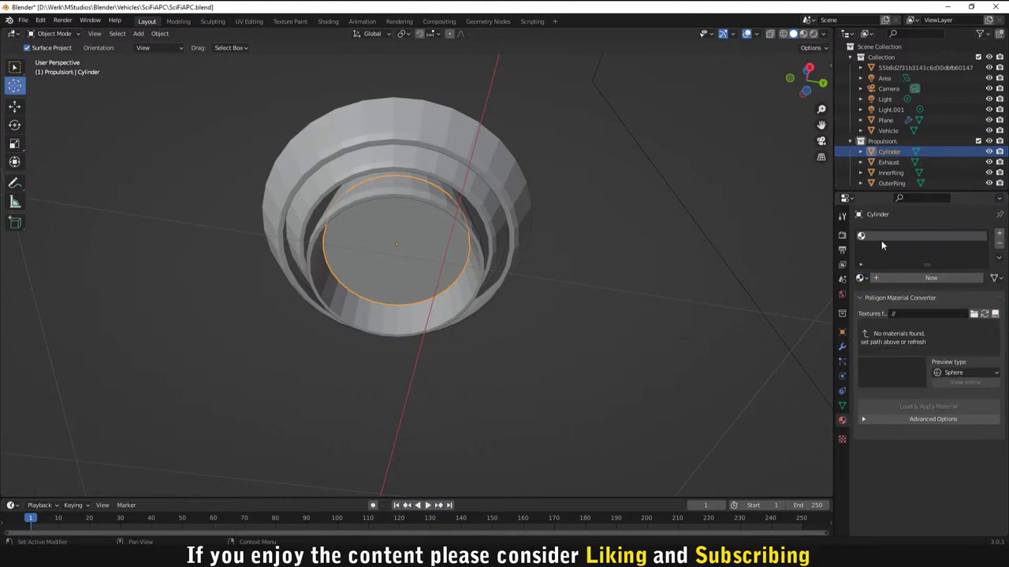
pyautogui.click(999, 242)
pyautogui.click(916, 278)
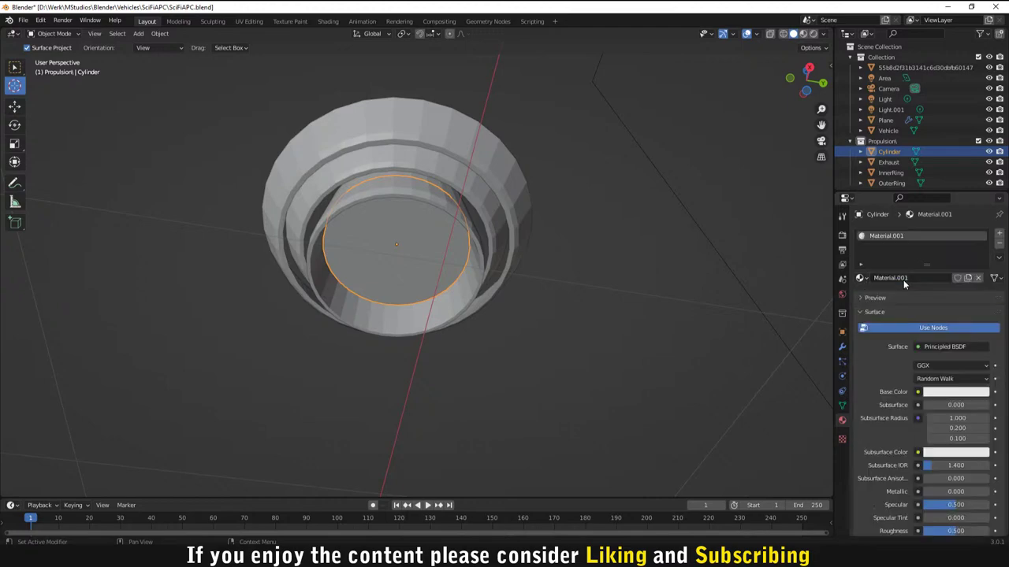
# Step: Set the material's Base Color and Subsurface Color to light blue
pyautogui.click(934, 391)
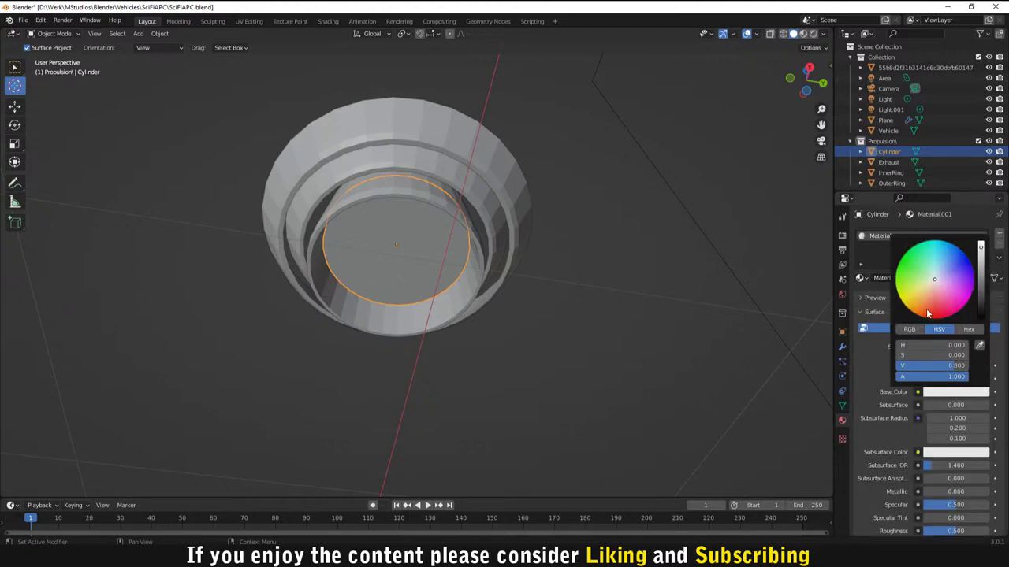
pyautogui.moveTo(940, 282); pyautogui.dragTo(943, 263)
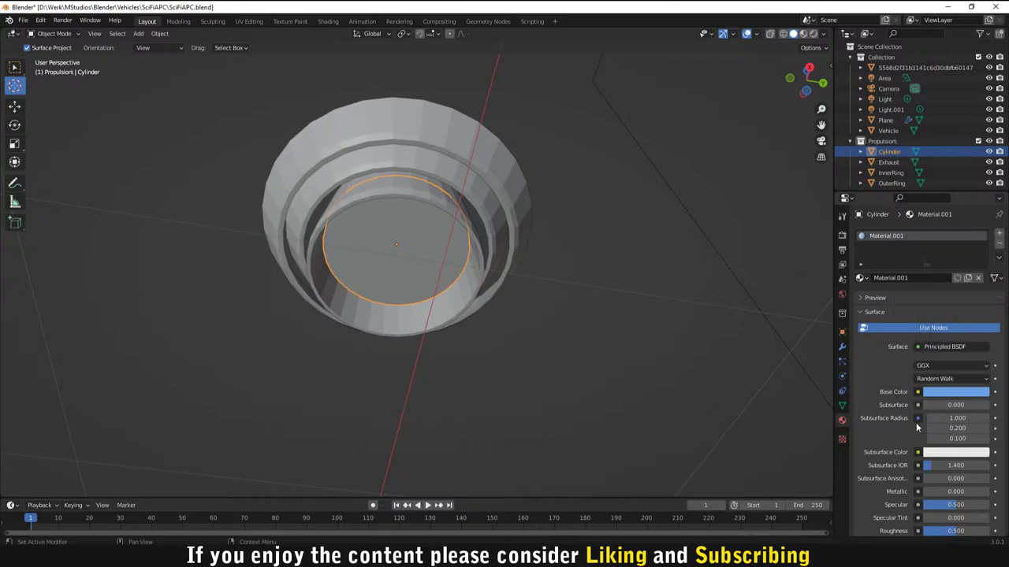
pyautogui.click(939, 453)
pyautogui.moveTo(936, 325); pyautogui.dragTo(942, 325)
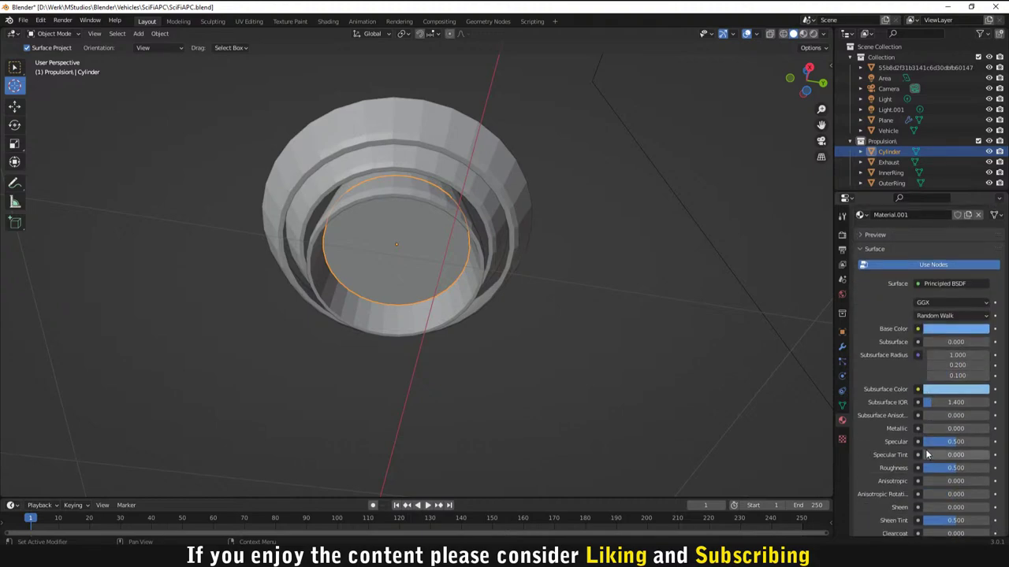
pyautogui.scroll(-6, 925, 447)
pyautogui.scroll(-1, 925, 447)
# Step: Set the Emission color to blue with an Emission Strength of 20
pyautogui.click(952, 455)
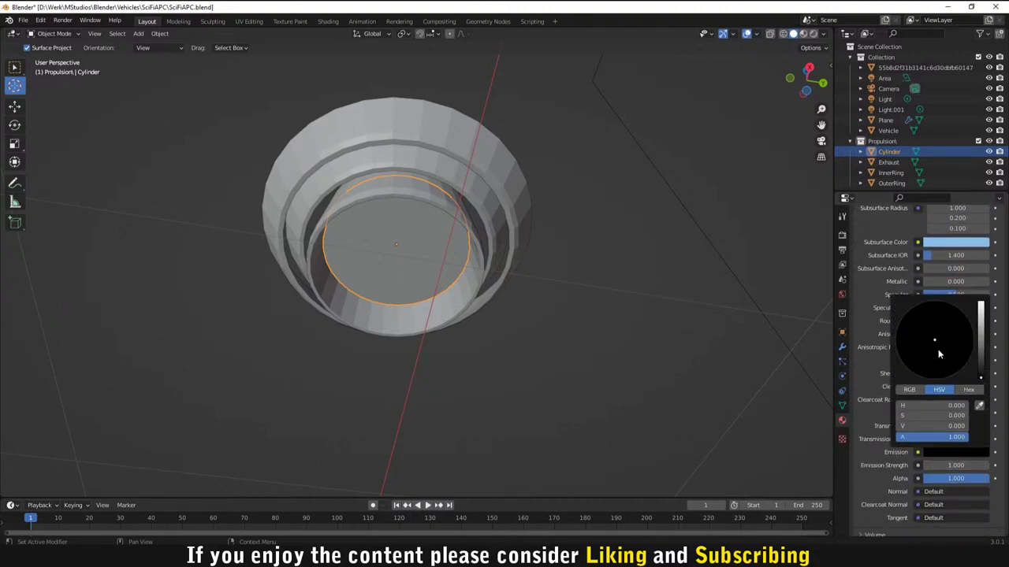
pyautogui.moveTo(981, 372)
pyautogui.mouseDown()
pyautogui.moveTo(973, 319)
pyautogui.moveTo(949, 327)
pyautogui.moveTo(943, 316)
pyautogui.mouseUp()
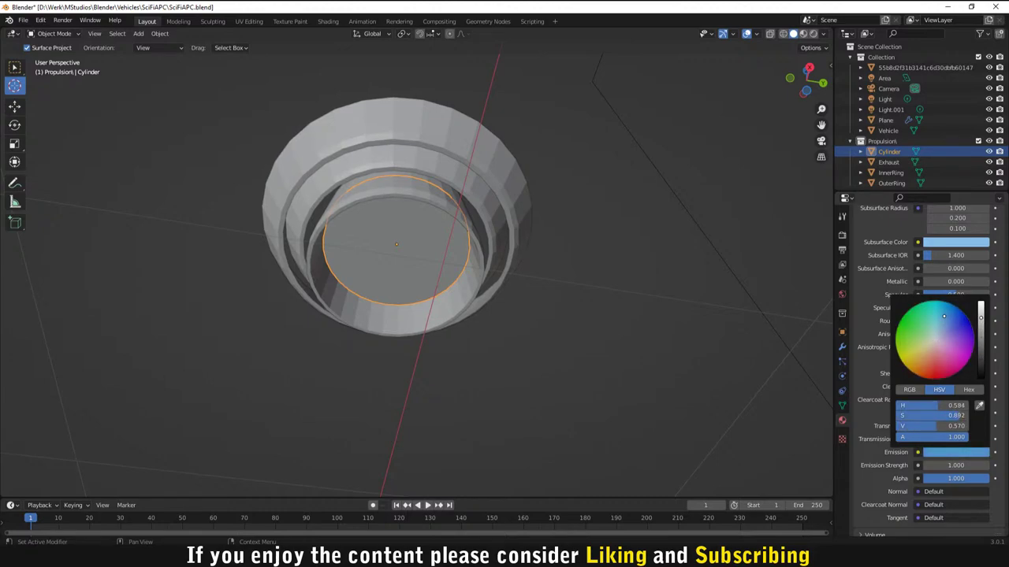
pyautogui.moveTo(942, 470)
pyautogui.mouseDown()
pyautogui.moveTo(953, 467)
pyautogui.moveTo(936, 467)
pyautogui.mouseUp()
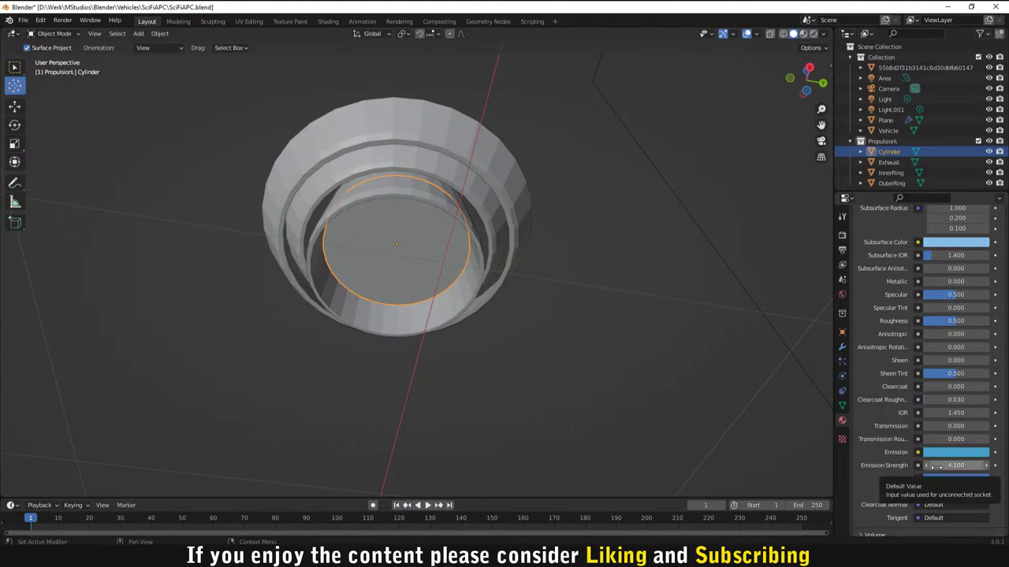
pyautogui.click(936, 466)
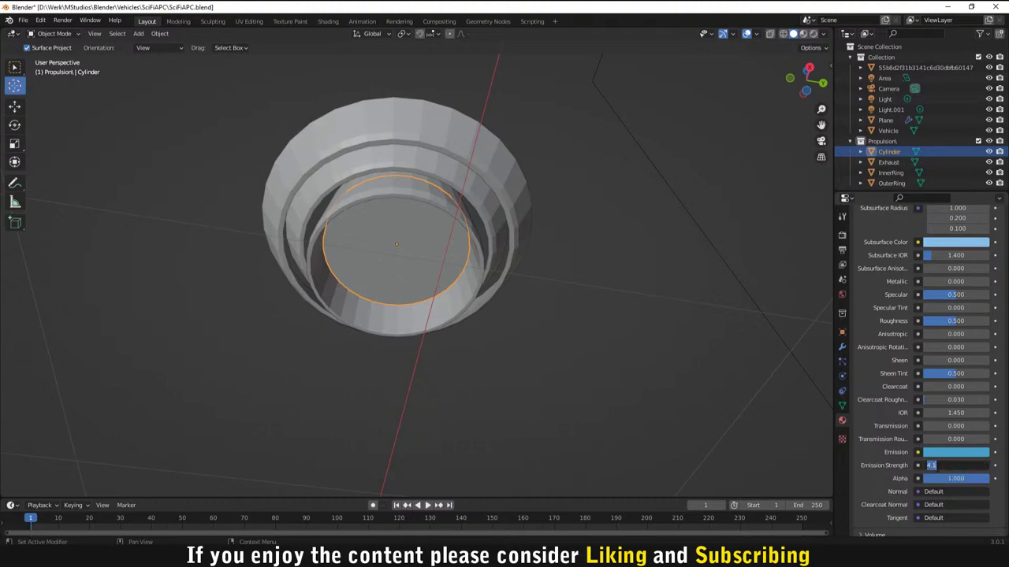
pyautogui.write('20')
pyautogui.press('Return')
pyautogui.moveTo(551, 284); pyautogui.dragTo(534, 309, button='middle')
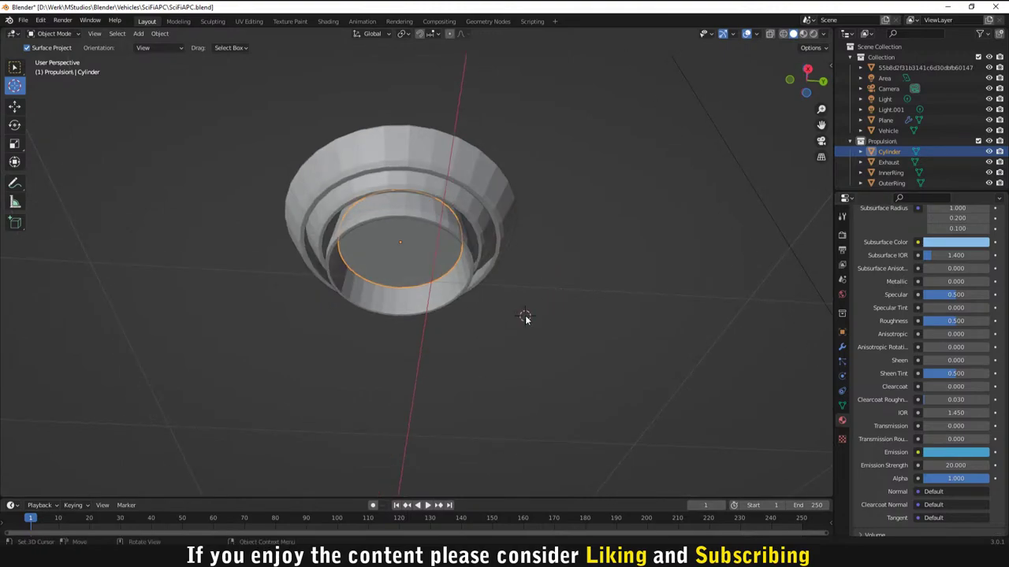
pyautogui.press('F12')
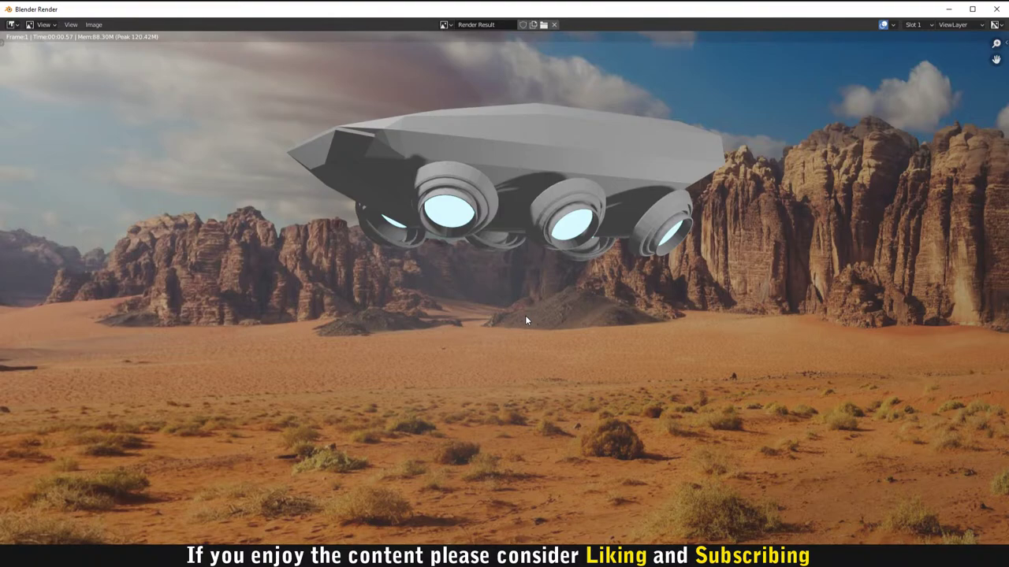
pyautogui.moveTo(474, 272); pyautogui.dragTo(475, 277, button='middle')
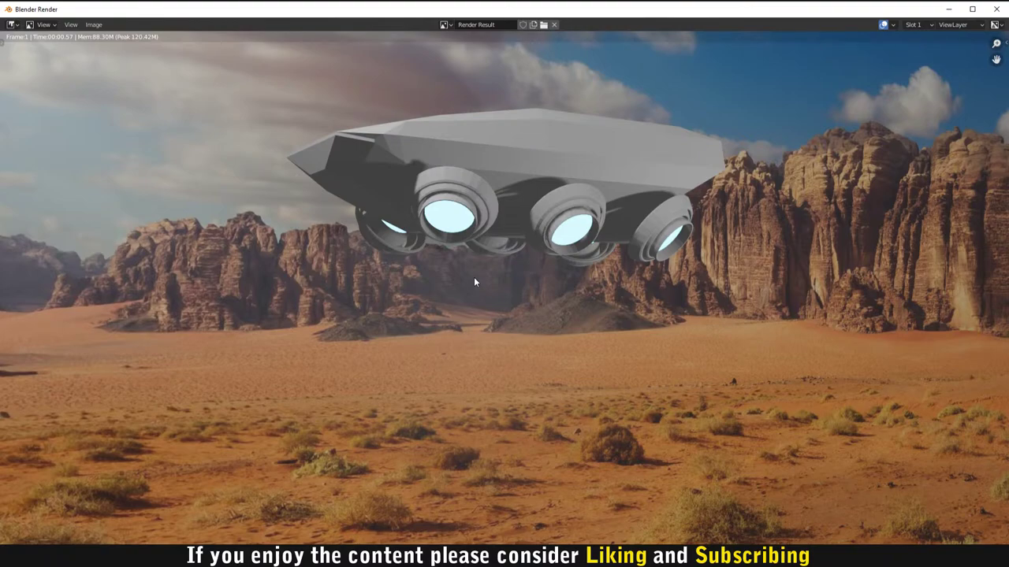
# Step: In face select mode, delete the Cylinder's top face with X > Faces, then return to Object Mode
pyautogui.press('F11')
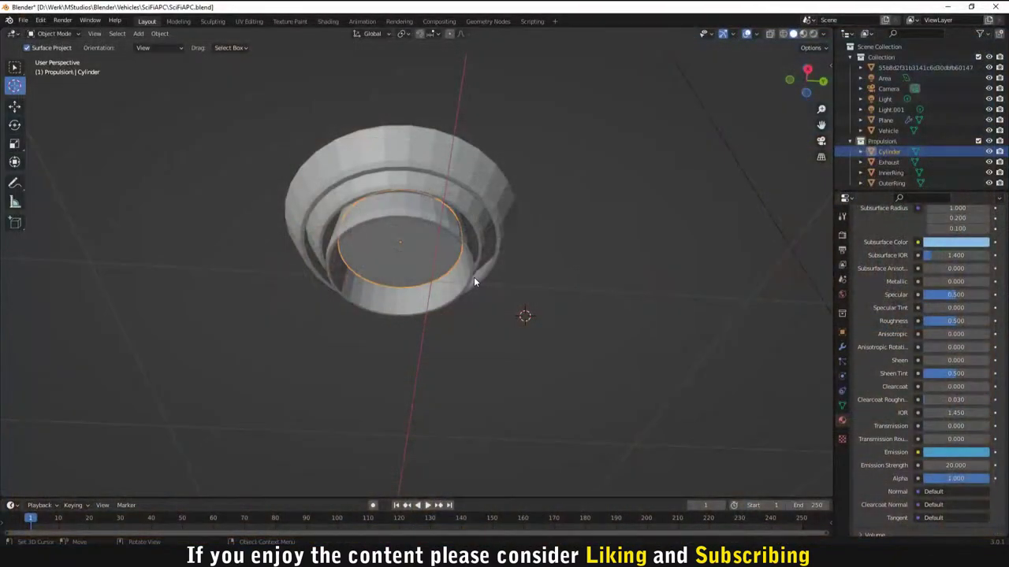
pyautogui.scroll(5, 906, 355)
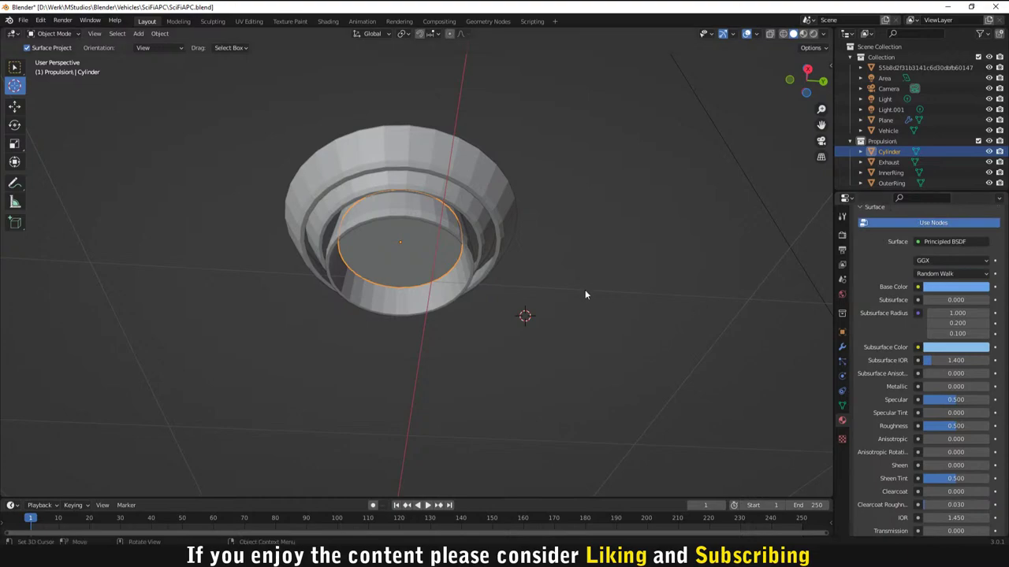
pyautogui.moveTo(515, 296); pyautogui.dragTo(418, 227, button='middle')
pyautogui.press('Tab')
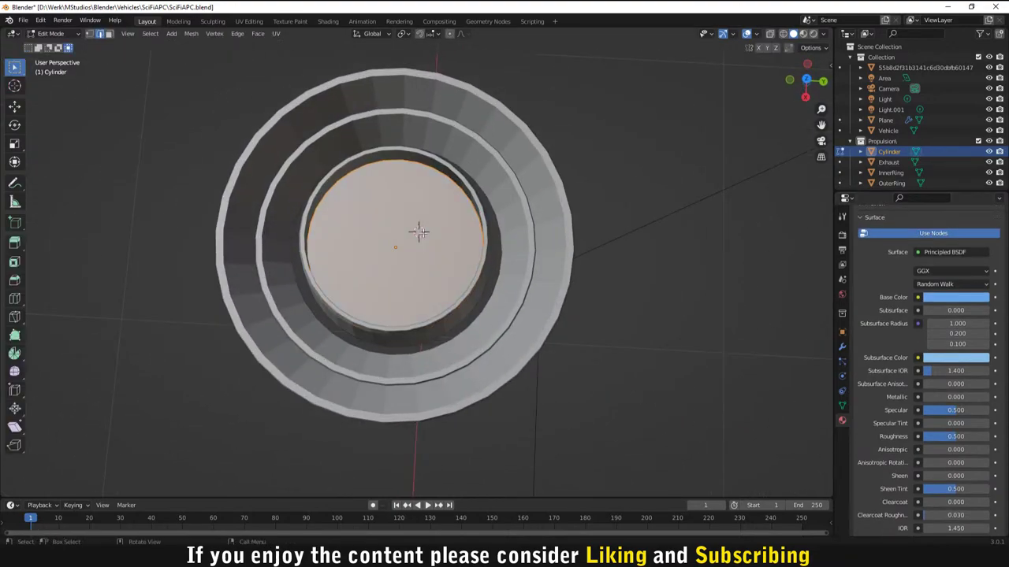
pyautogui.click(109, 33)
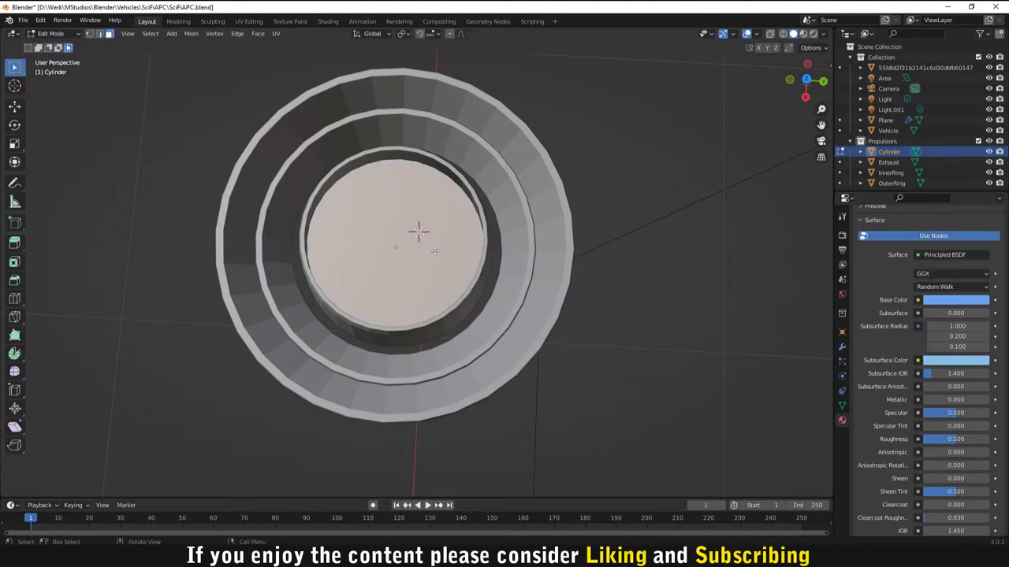
pyautogui.press('x')
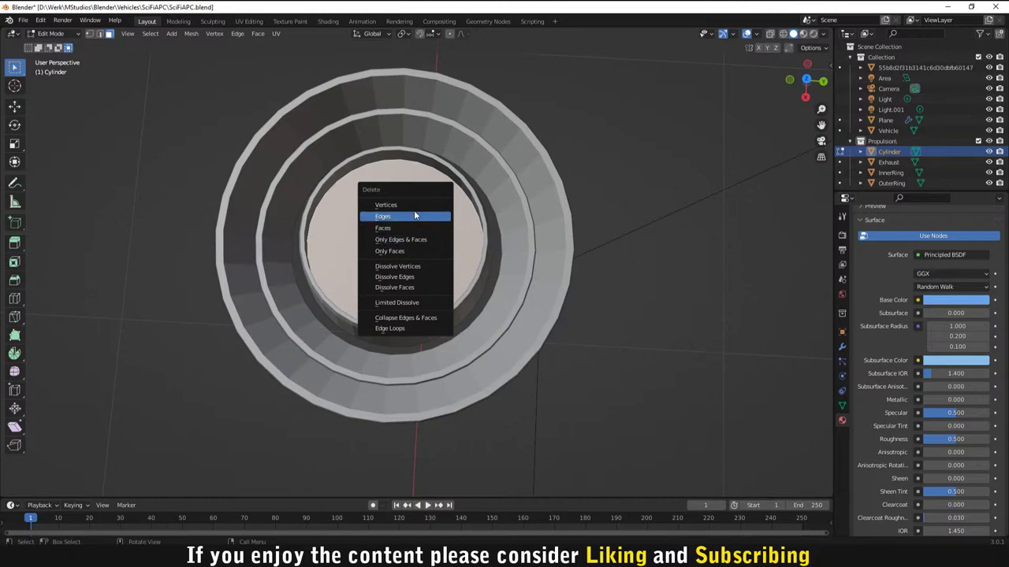
pyautogui.click(405, 230)
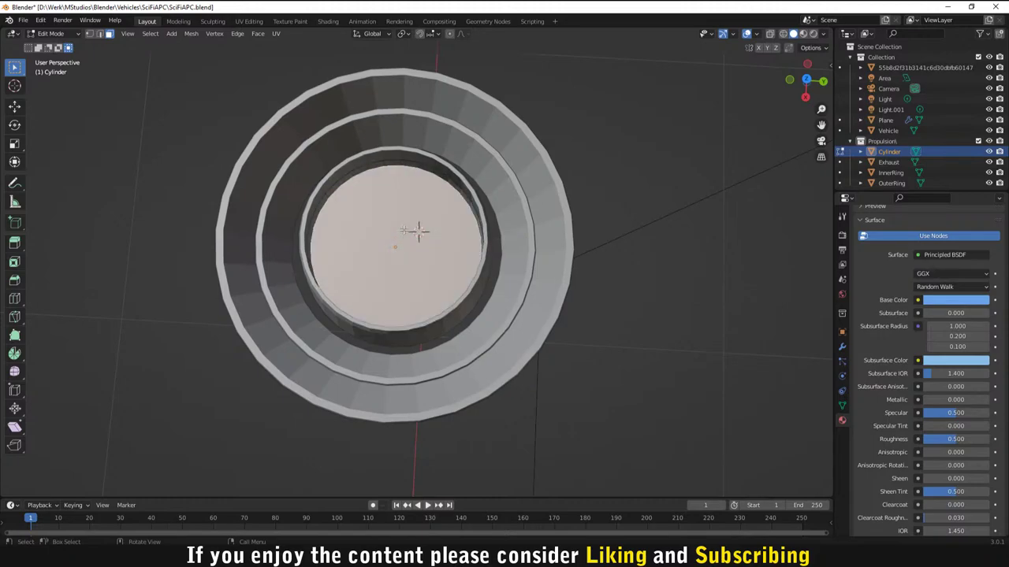
pyautogui.press('x')
pyautogui.click(403, 229)
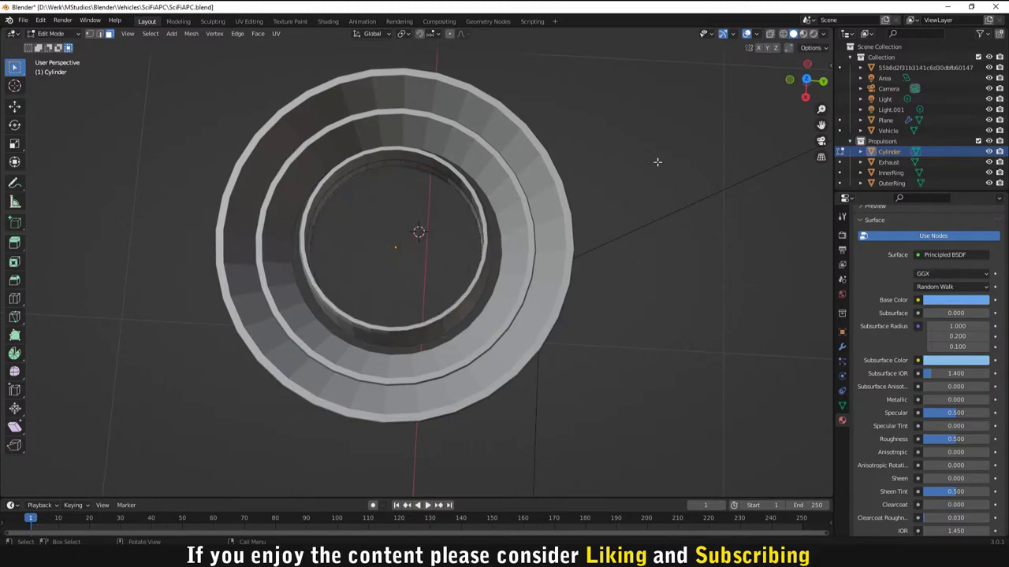
pyautogui.press('Tab')
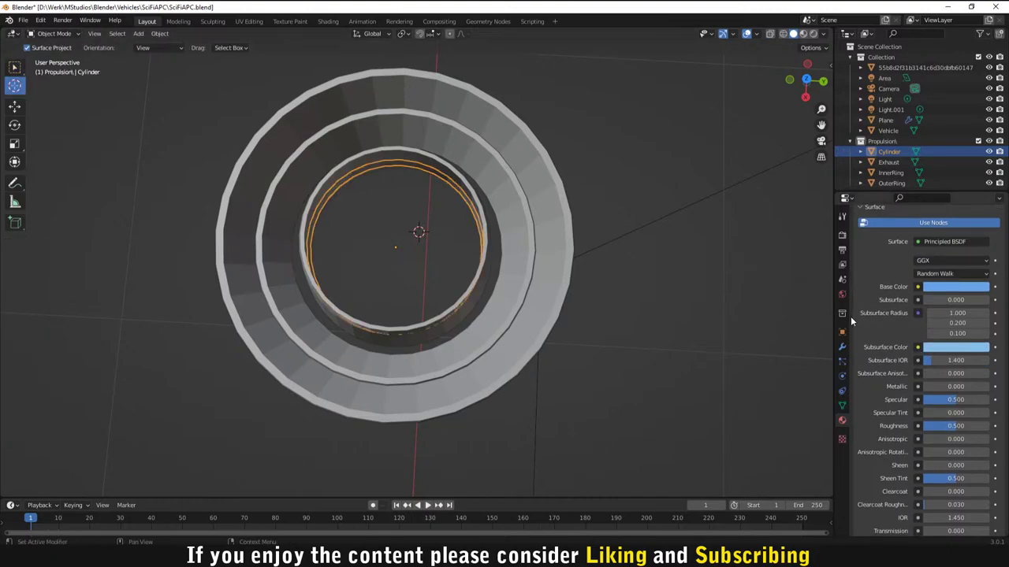
# Step: Add a Solidify modifier to the Cylinder with Thickness 0.05 m
pyautogui.click(842, 345)
pyautogui.click(910, 230)
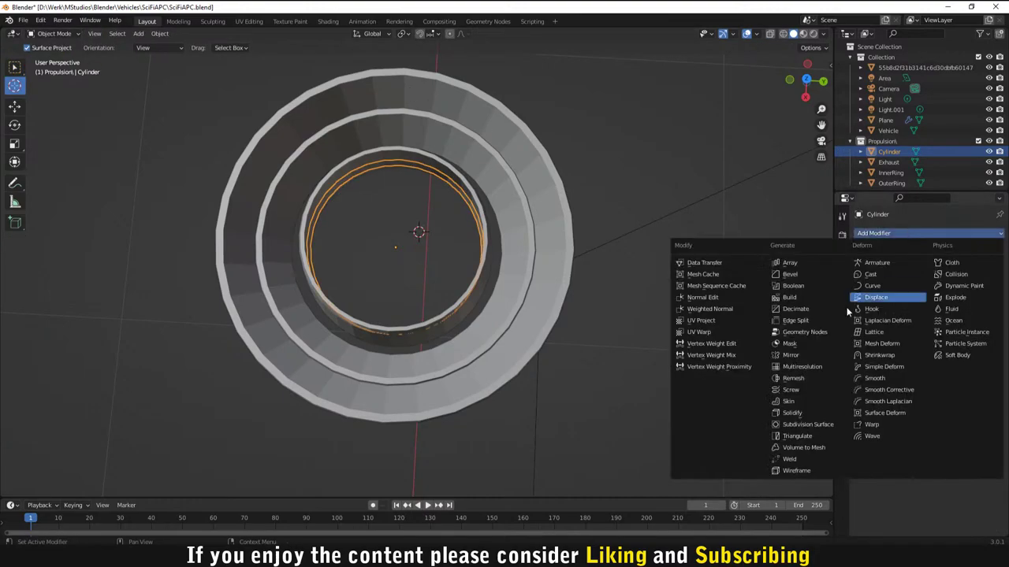
pyautogui.click(819, 413)
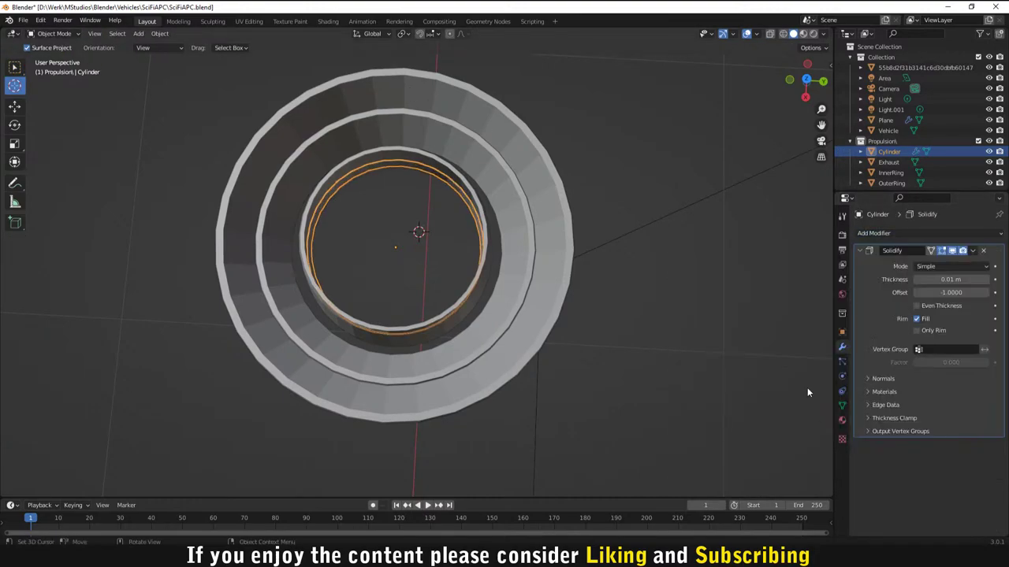
pyautogui.click(950, 279)
pyautogui.write('0')
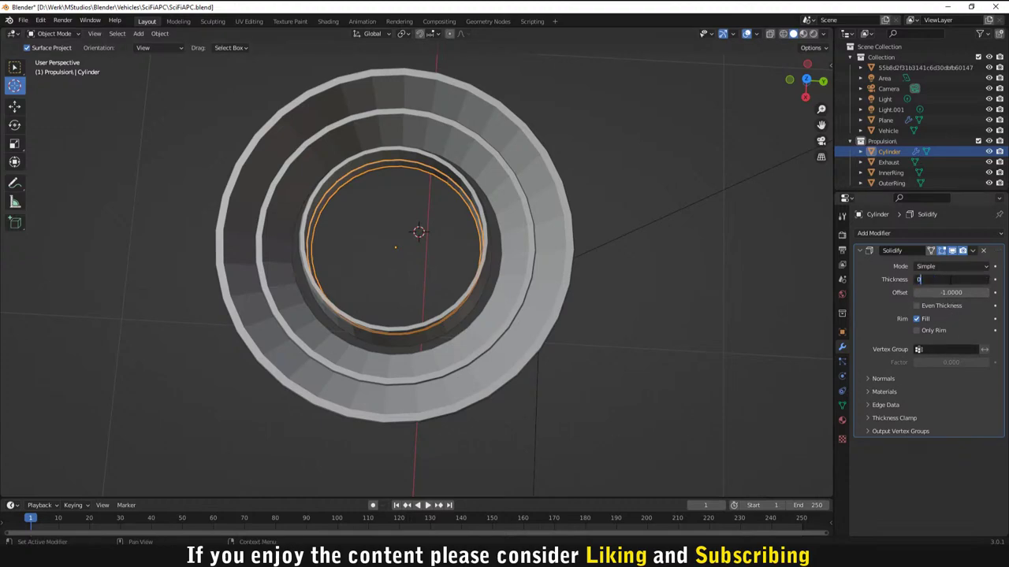
pyautogui.write('.05')
pyautogui.press('Return')
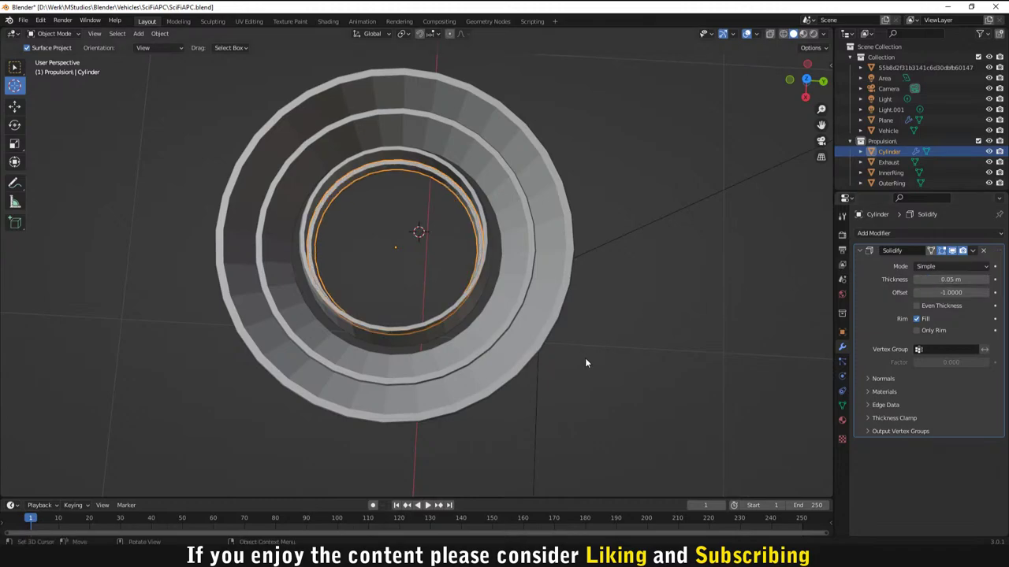
pyautogui.moveTo(584, 363); pyautogui.dragTo(574, 195, button='middle')
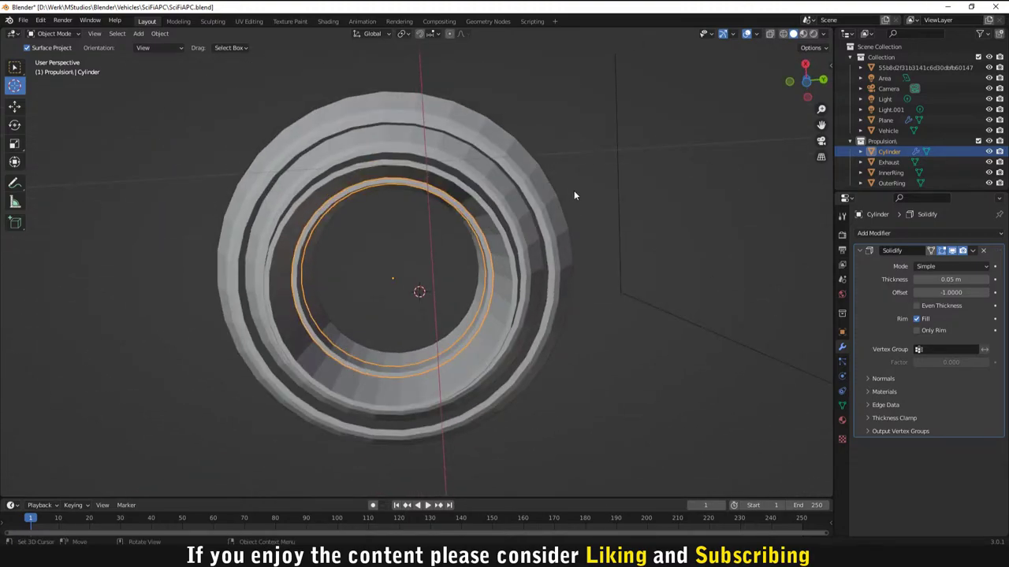
pyautogui.click(859, 249)
pyautogui.click(872, 234)
# Step: Add an Array modifier to the Cylinder with its X offset factor set to 0
pyautogui.click(785, 263)
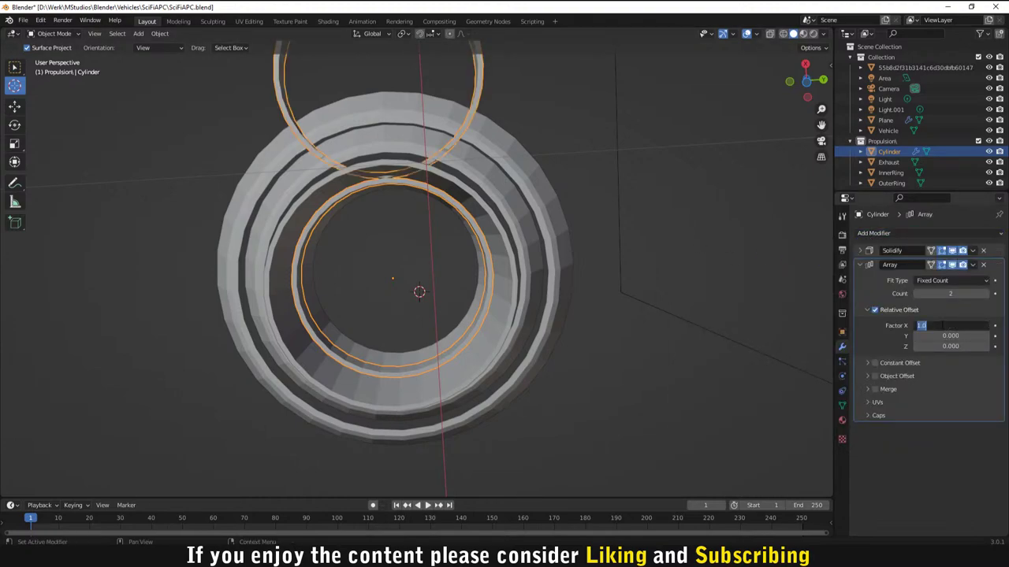
pyautogui.moveTo(918, 326); pyautogui.dragTo(938, 325)
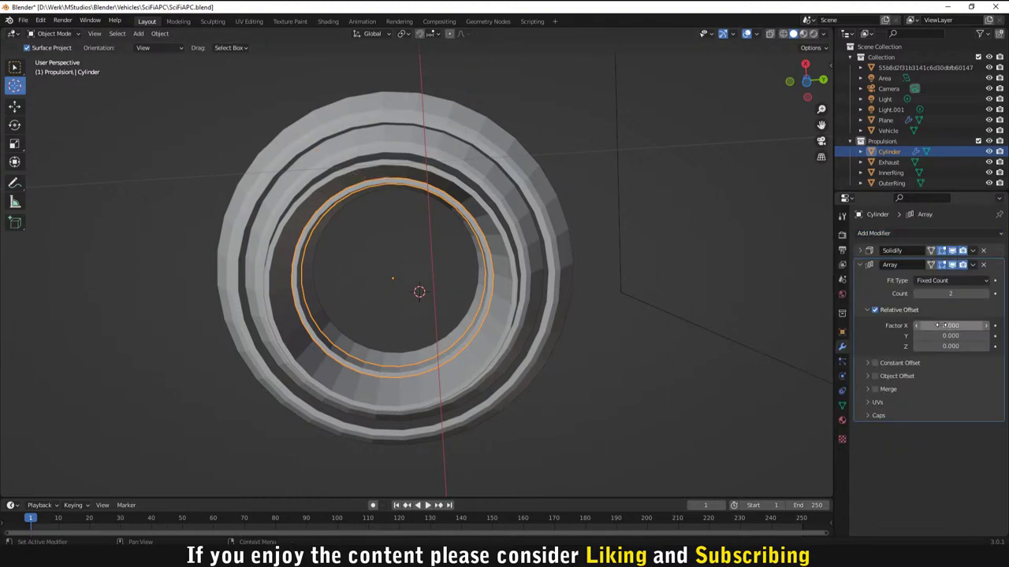
pyautogui.click(869, 411)
pyautogui.click(869, 413)
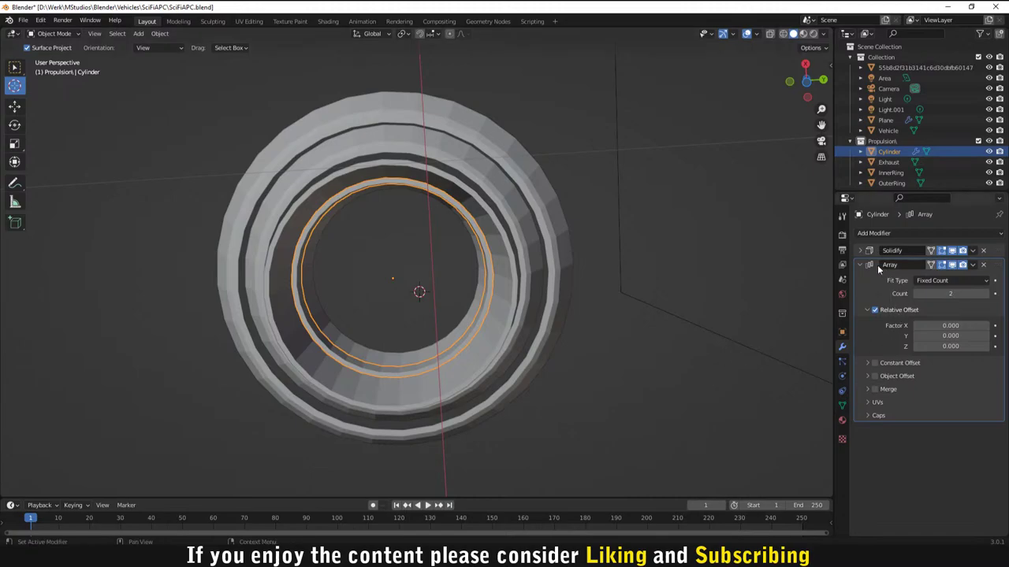
# Step: Apply the Solidify modifier to the mesh and delete the Array modifier
pyautogui.click(972, 250)
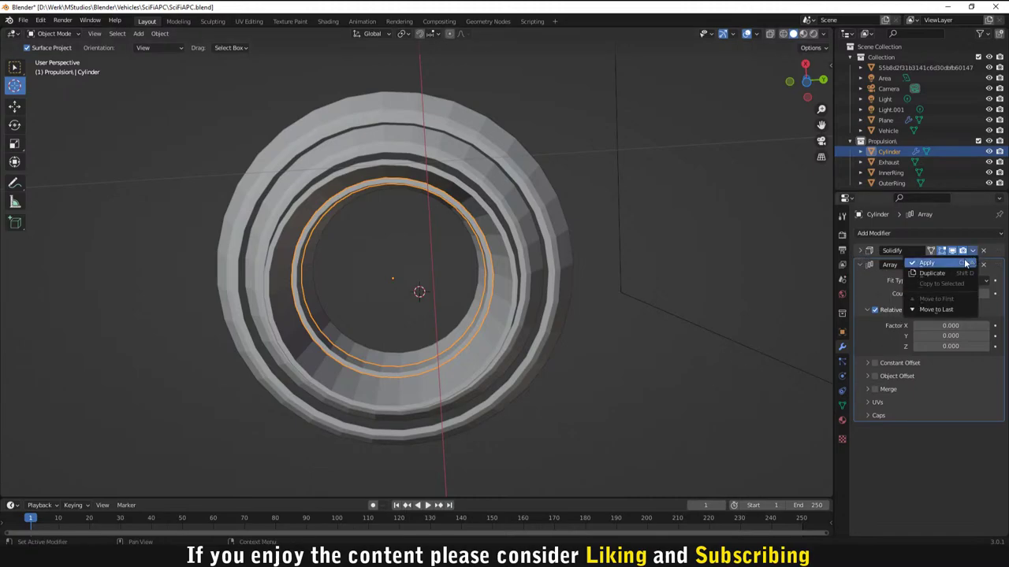
pyautogui.click(929, 261)
pyautogui.click(861, 250)
pyautogui.click(859, 250)
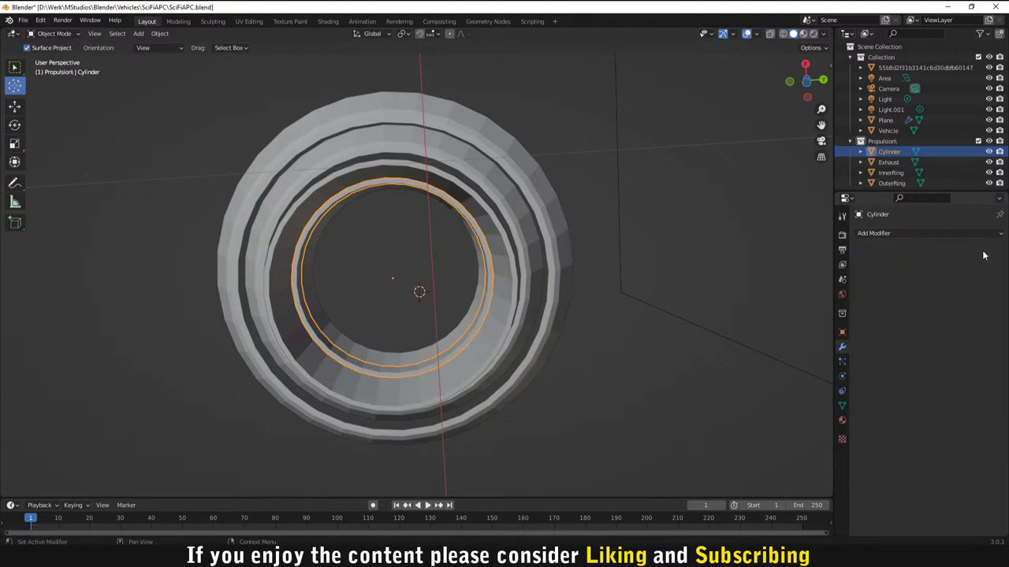
pyautogui.click(982, 251)
# Step: Add a trial Build modifier and remove it again, leaving the stack empty
pyautogui.click(895, 234)
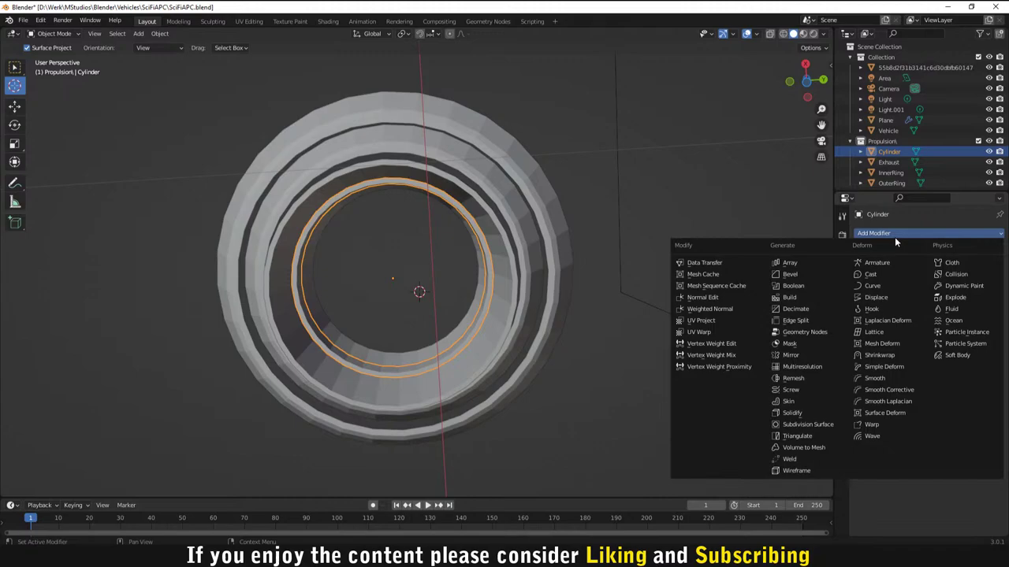
pyautogui.click(792, 297)
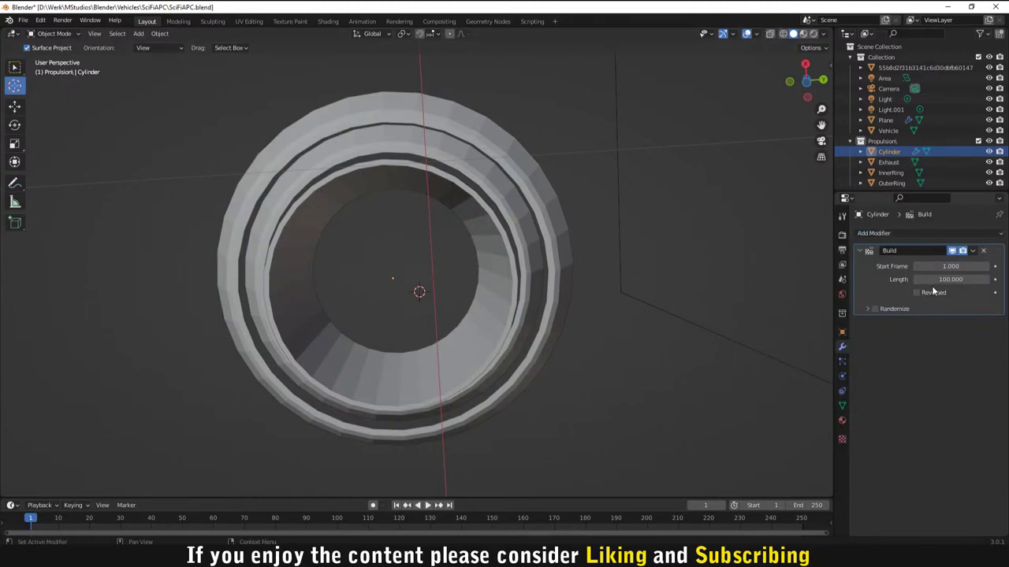
pyautogui.click(982, 250)
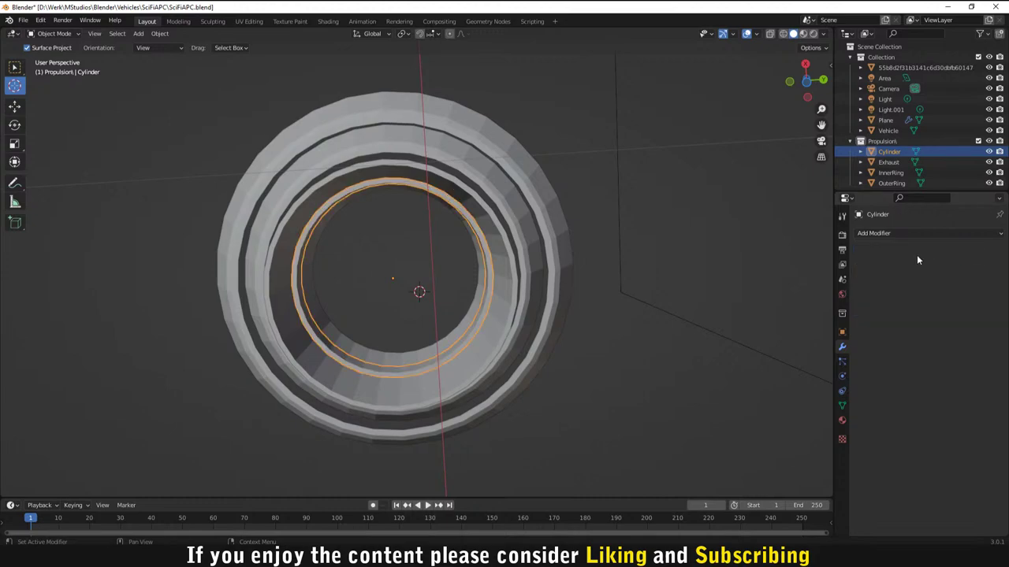
pyautogui.click(862, 235)
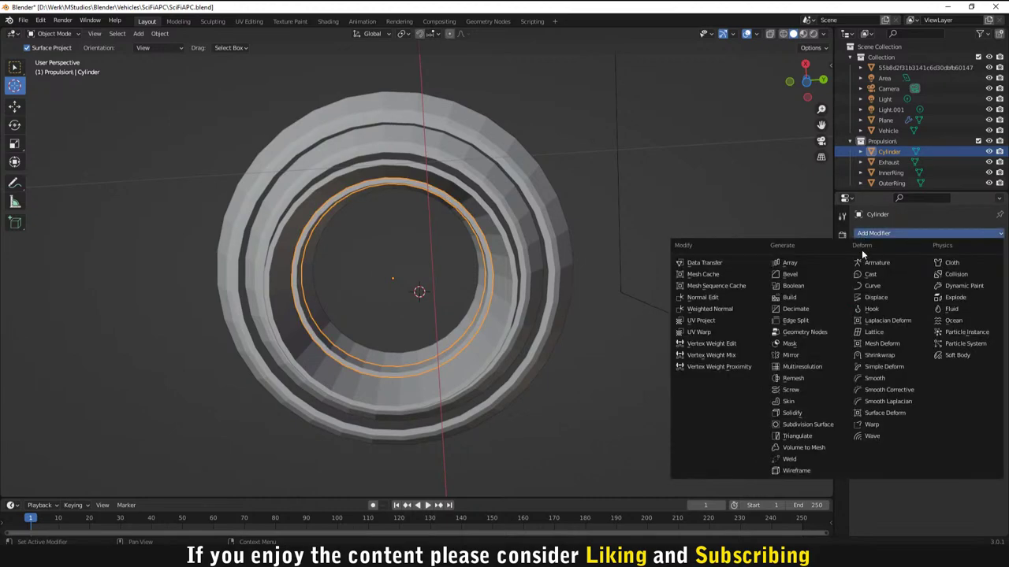
pyautogui.click(793, 389)
pyautogui.moveTo(951, 267); pyautogui.dragTo(938, 267)
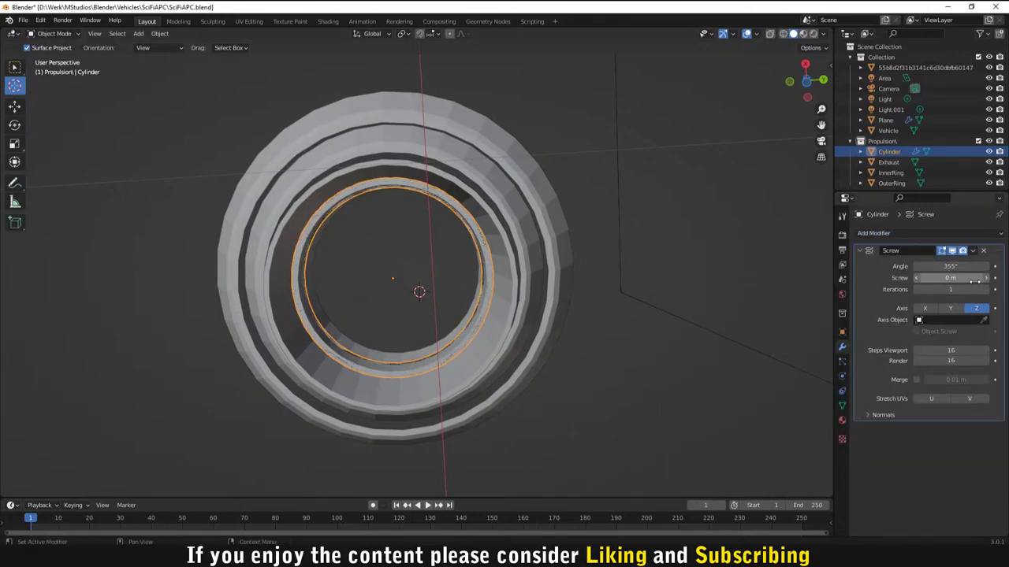
pyautogui.click(941, 277)
pyautogui.click(941, 277)
pyautogui.press('Return')
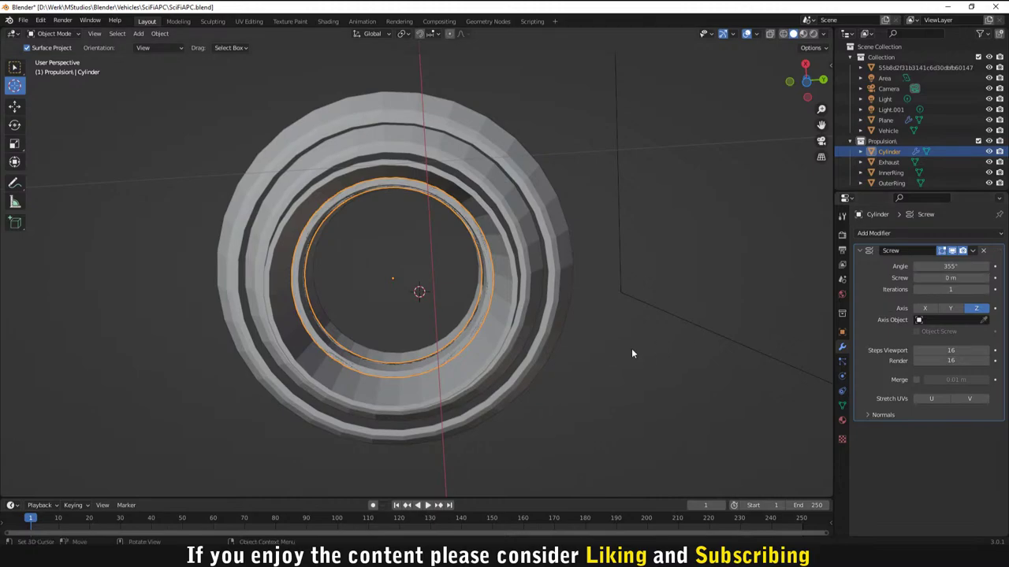
pyautogui.moveTo(631, 348); pyautogui.dragTo(635, 394, button='middle')
pyautogui.moveTo(938, 277)
pyautogui.mouseDown()
pyautogui.moveTo(969, 278)
pyautogui.moveTo(934, 279)
pyautogui.mouseUp()
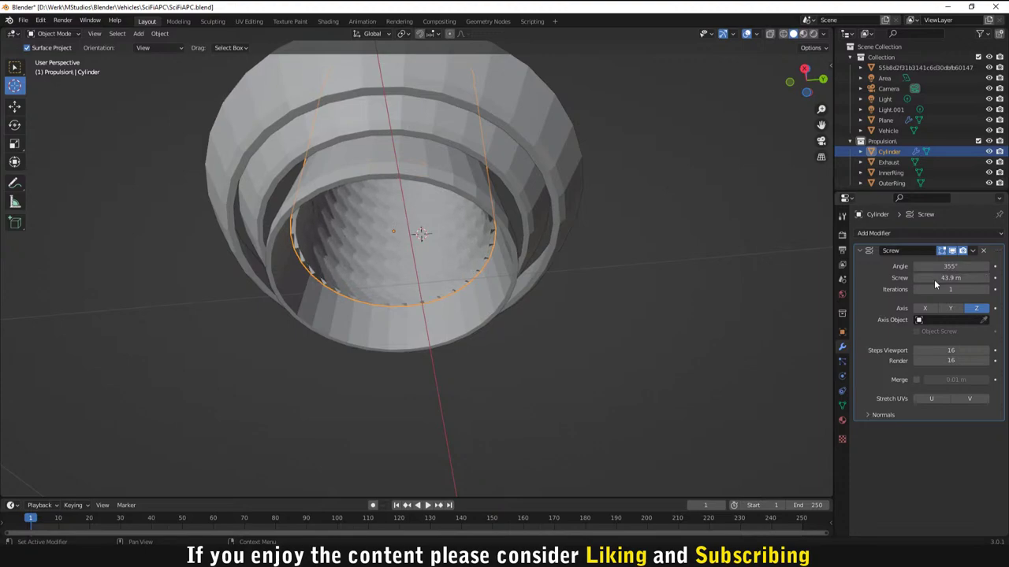
pyautogui.scroll(-5, 666, 313)
pyautogui.moveTo(667, 313); pyautogui.dragTo(558, 302, button='middle')
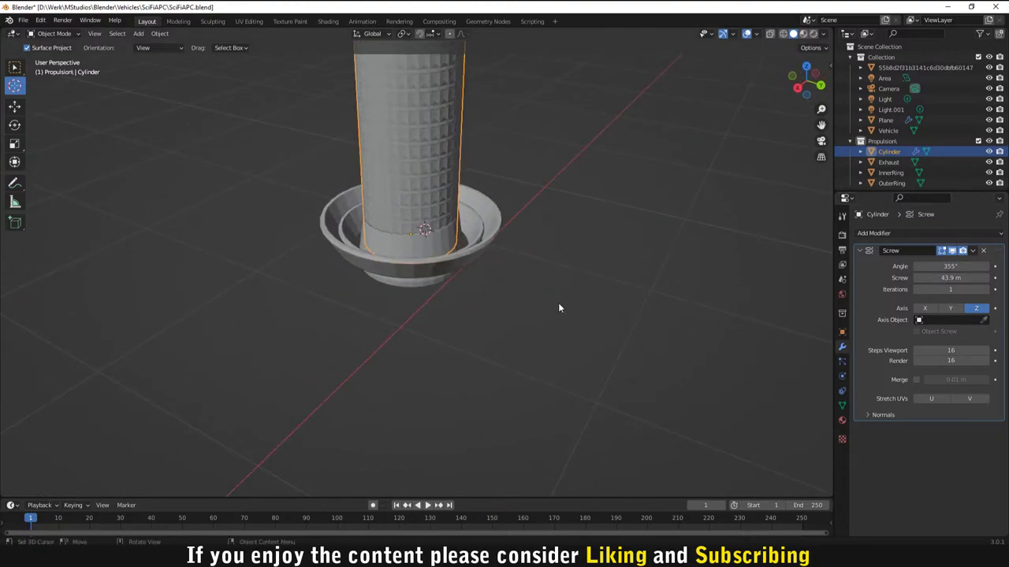
pyautogui.scroll(3, 558, 302)
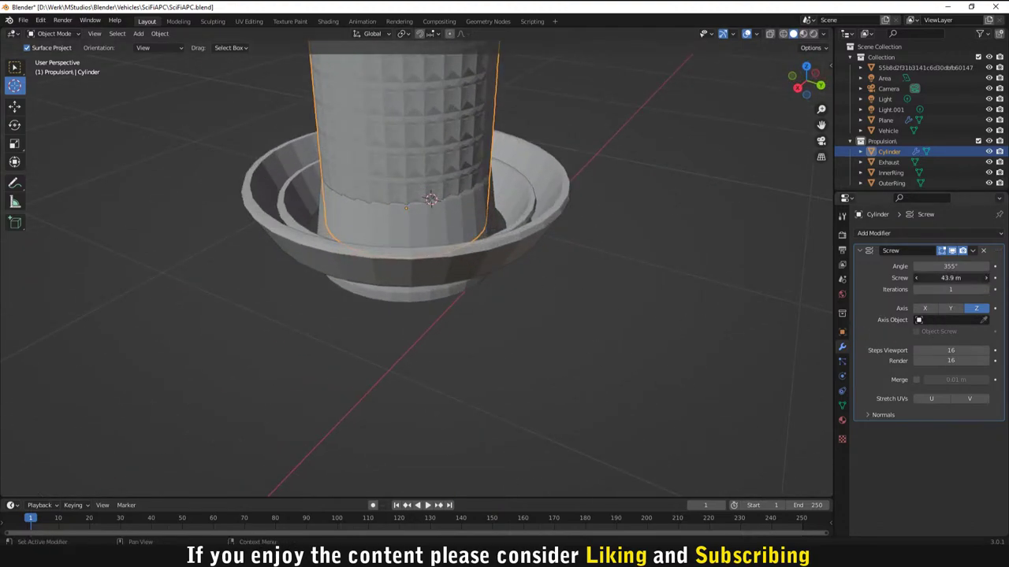
pyautogui.moveTo(949, 278); pyautogui.dragTo(926, 278)
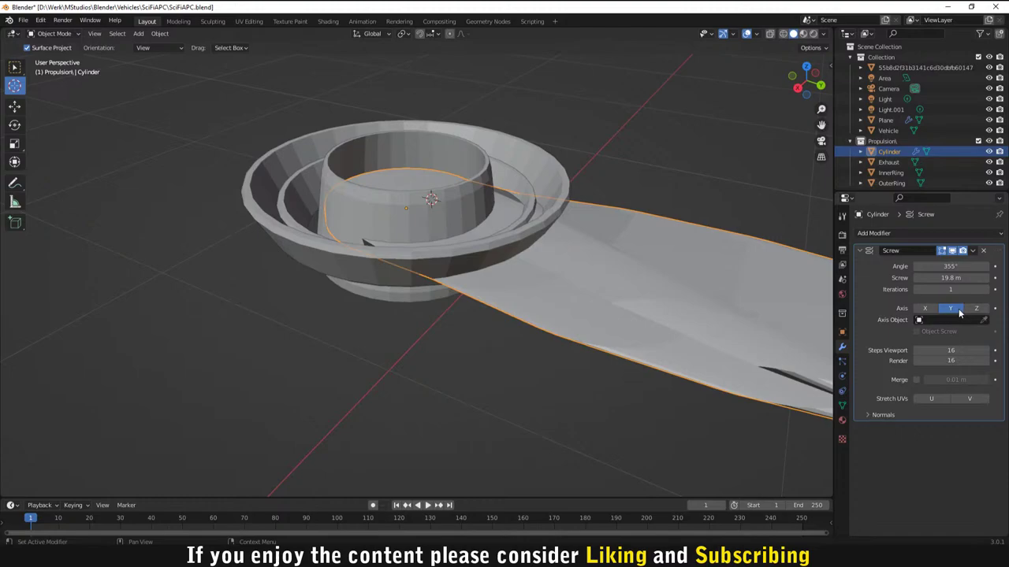
pyautogui.click(924, 308)
pyautogui.moveTo(610, 307); pyautogui.dragTo(552, 283, button='middle')
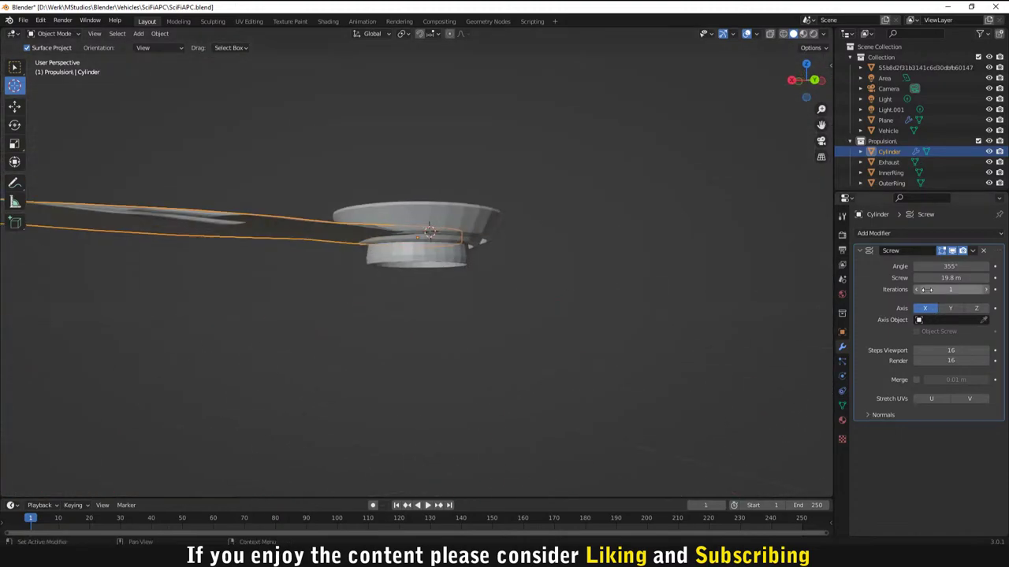
pyautogui.click(976, 308)
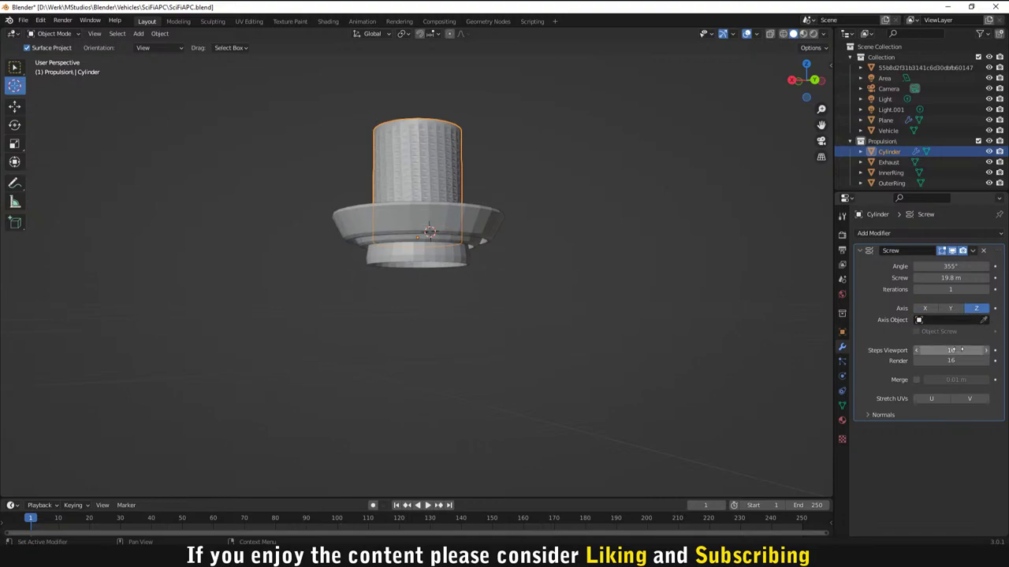
pyautogui.click(951, 349)
pyautogui.write('6')
pyautogui.press('Return')
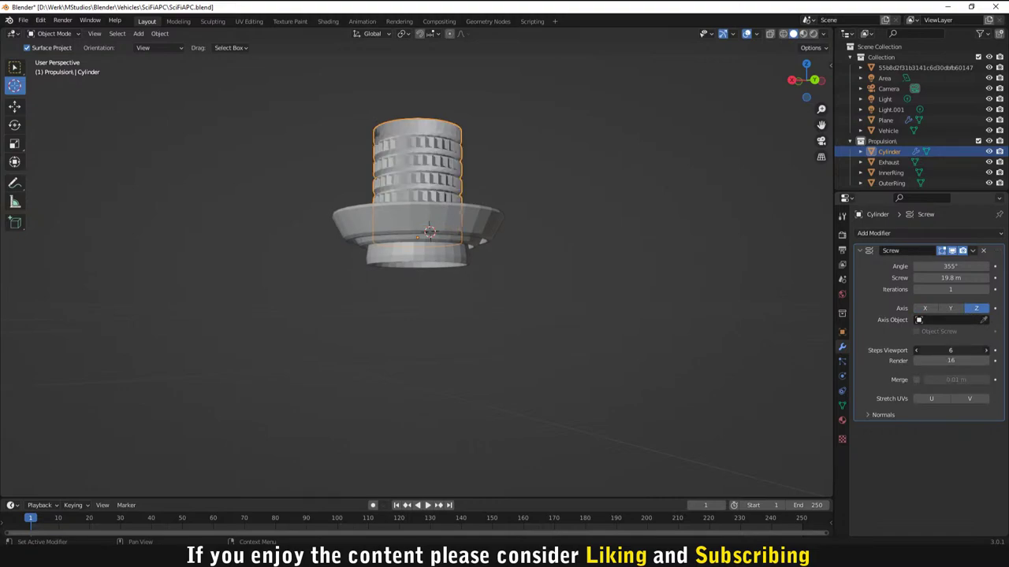
pyautogui.moveTo(951, 349)
pyautogui.mouseDown()
pyautogui.moveTo(934, 350)
pyautogui.moveTo(947, 350)
pyautogui.mouseUp()
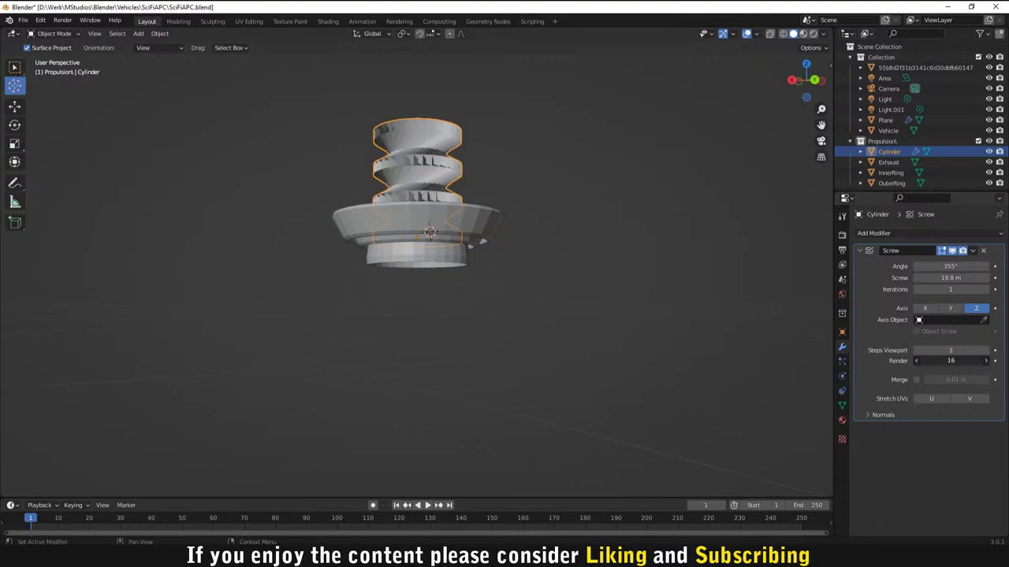
pyautogui.moveTo(948, 349)
pyautogui.mouseDown()
pyautogui.moveTo(936, 349)
pyautogui.moveTo(953, 360)
pyautogui.mouseUp()
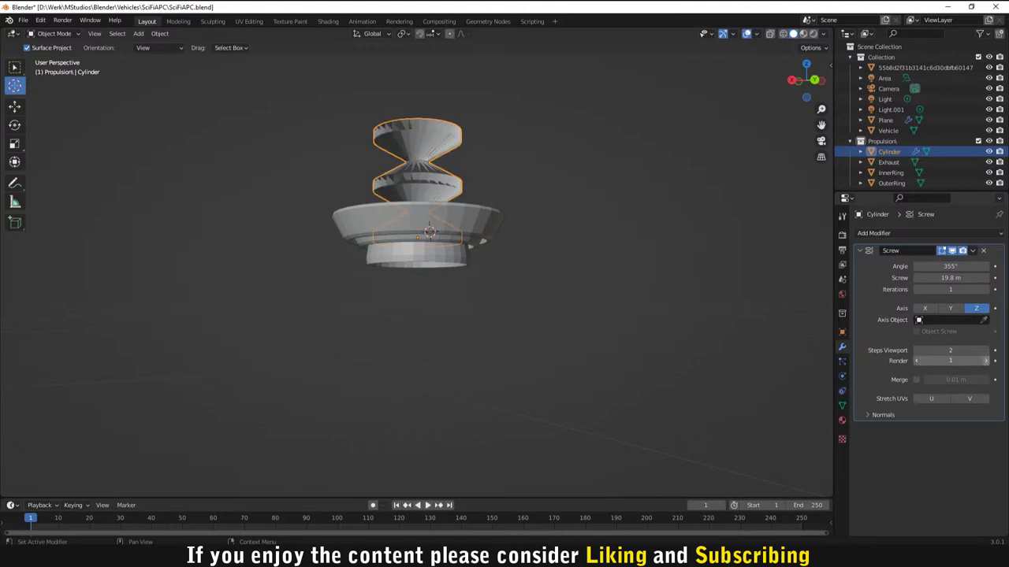
pyautogui.moveTo(459, 301); pyautogui.dragTo(485, 240, button='middle')
pyautogui.scroll(5, 485, 241)
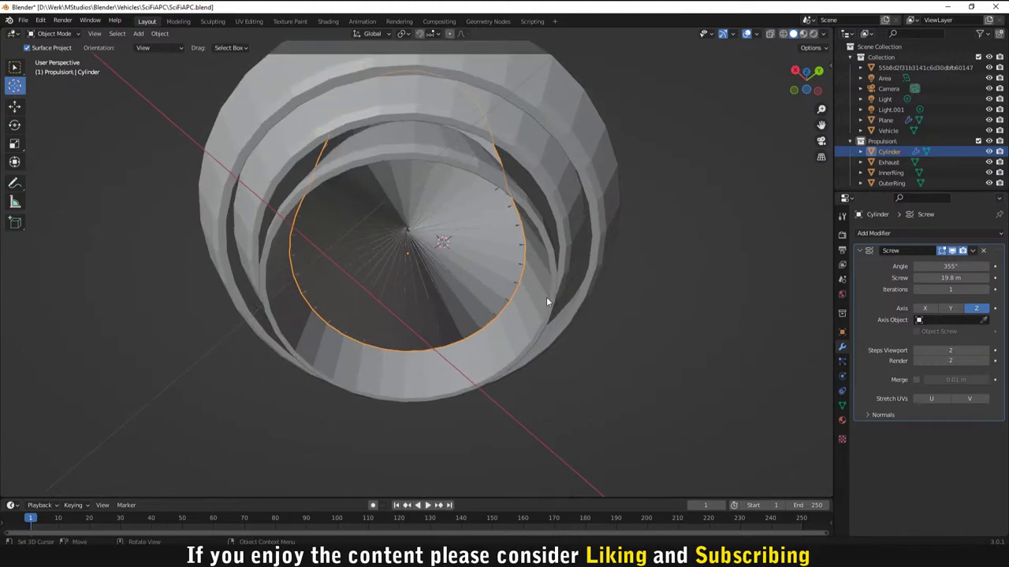
pyautogui.moveTo(583, 309); pyautogui.dragTo(551, 291, button='middle')
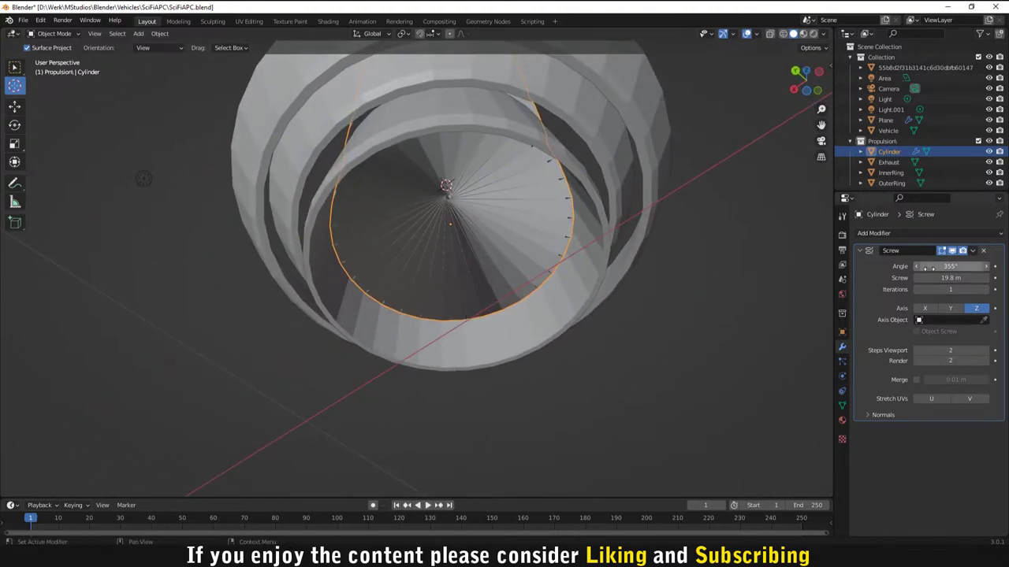
pyautogui.moveTo(949, 266); pyautogui.dragTo(985, 266)
pyautogui.scroll(-3, 595, 186)
pyautogui.moveTo(595, 186); pyautogui.dragTo(616, 243, button='middle')
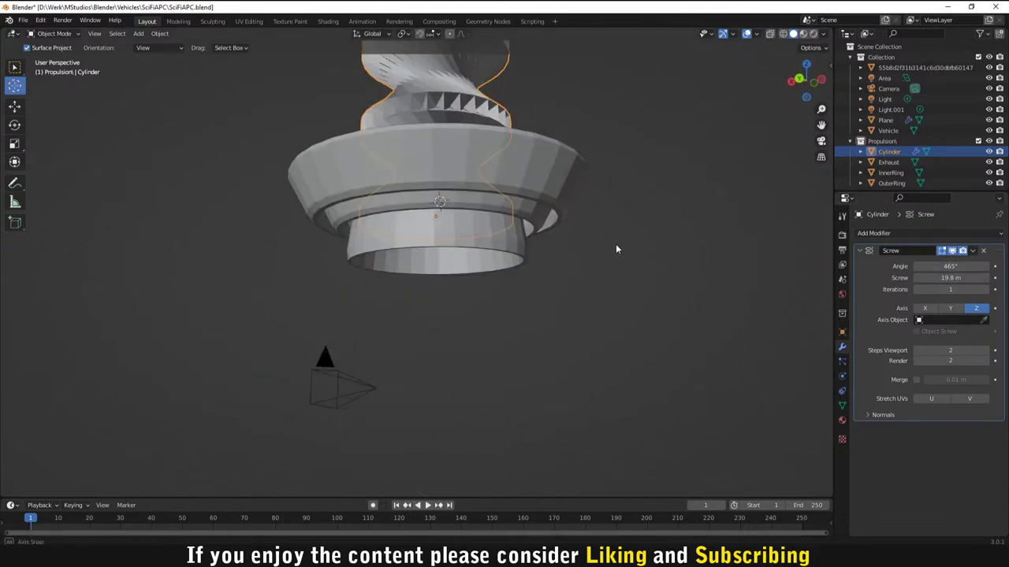
pyautogui.scroll(-2, 705, 267)
pyautogui.click(949, 267)
pyautogui.write('90')
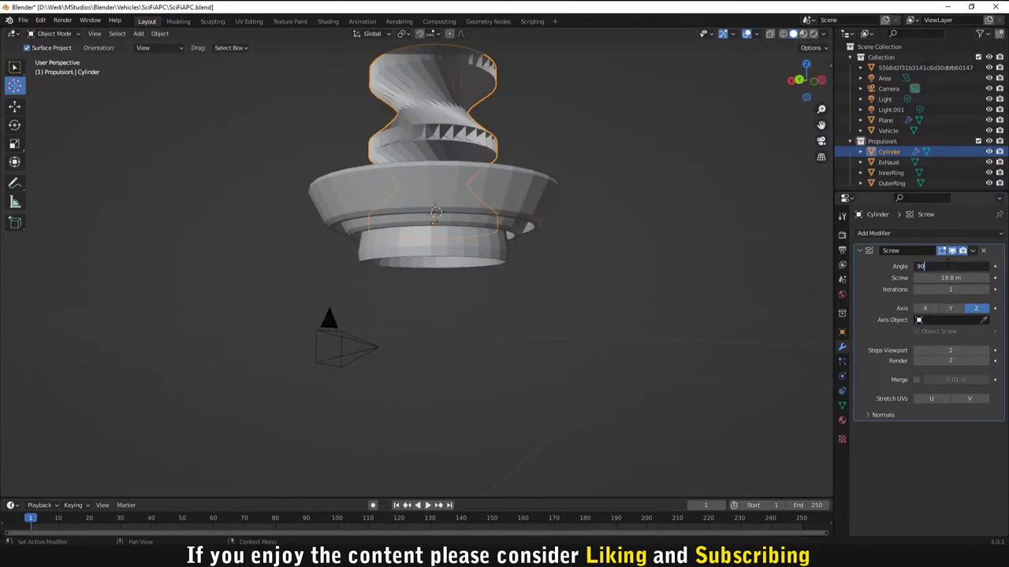
pyautogui.press('Return')
pyautogui.scroll(-2, 699, 191)
pyautogui.moveTo(699, 191); pyautogui.dragTo(488, 155, button='middle')
pyautogui.scroll(5, 488, 155)
pyautogui.moveTo(476, 209); pyautogui.dragTo(539, 121, button='middle')
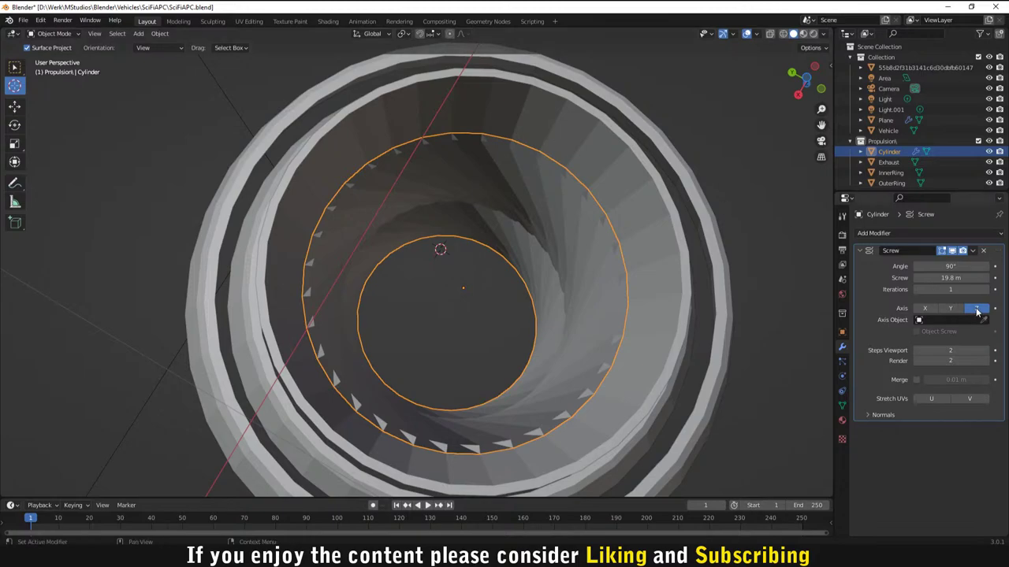
pyautogui.moveTo(951, 277); pyautogui.dragTo(914, 277)
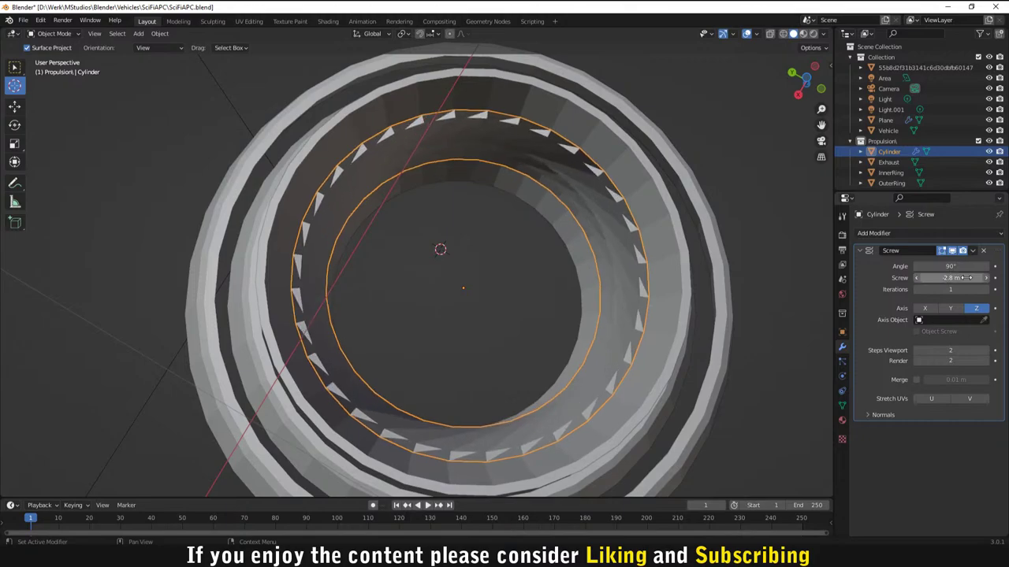
pyautogui.scroll(-3, 728, 236)
pyautogui.moveTo(728, 236); pyautogui.dragTo(670, 309, button='middle')
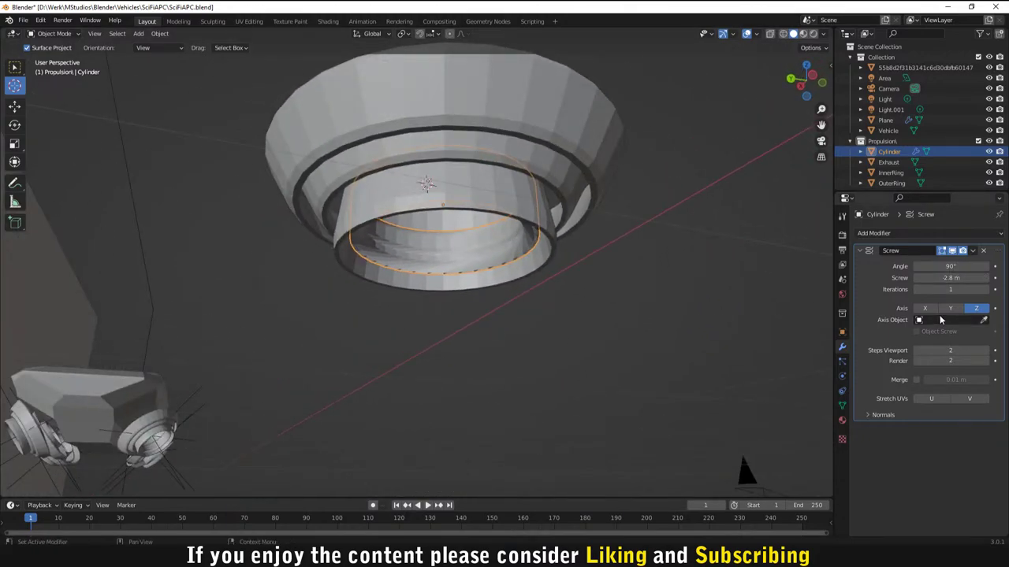
pyautogui.click(983, 251)
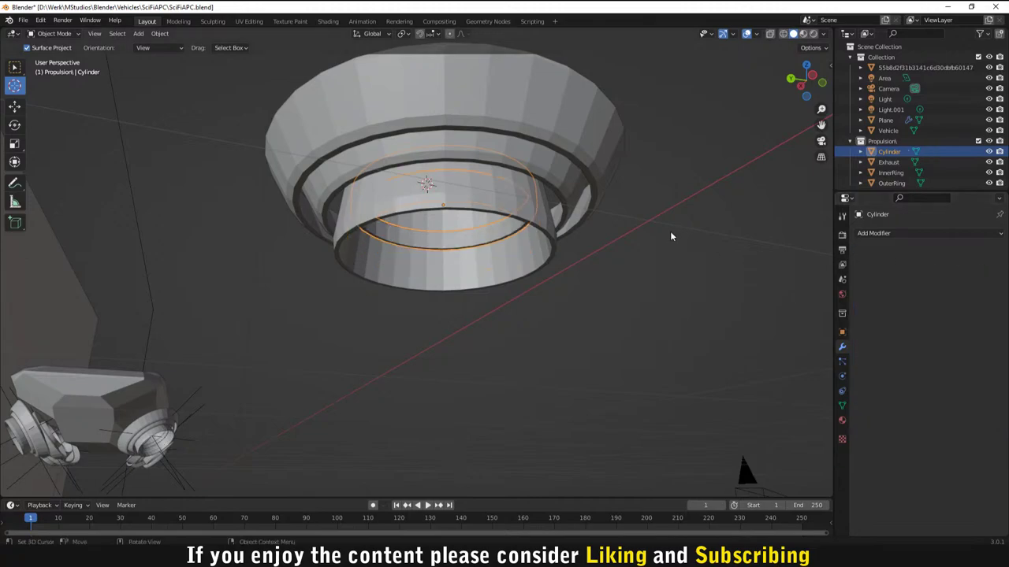
# Step: Duplicate the ring three times, scaling the copies to 0.882, 0.862 and 0.768
pyautogui.moveTo(637, 230); pyautogui.dragTo(513, 298, button='middle')
pyautogui.scroll(2, 508, 299)
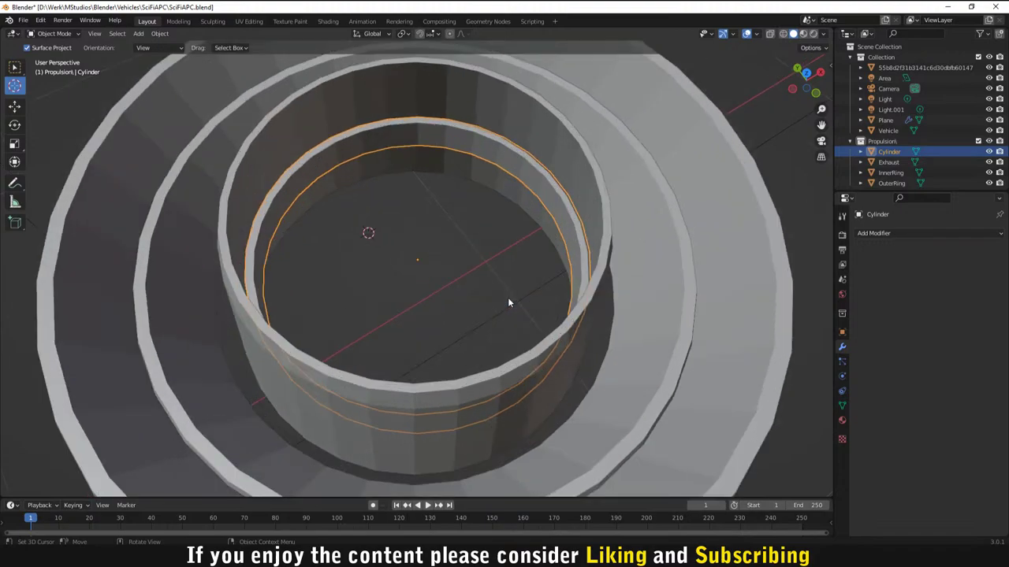
pyautogui.hotkey('shift', 'd')
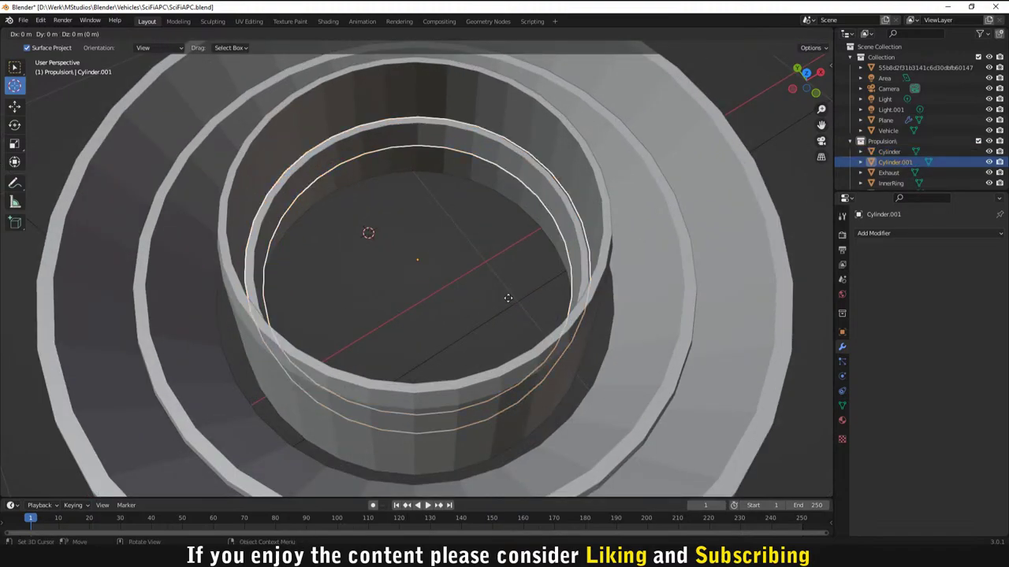
pyautogui.press('s')
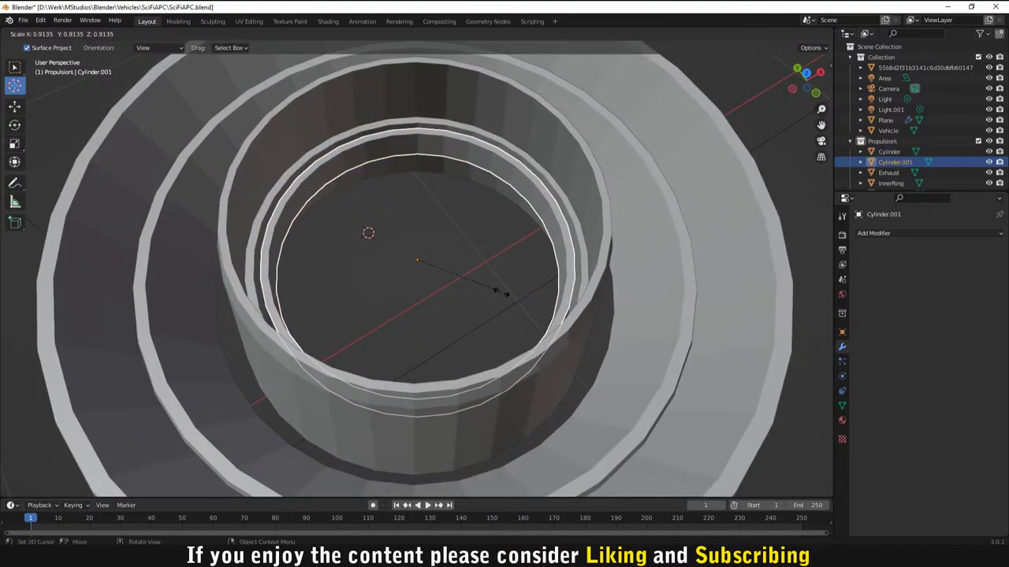
pyautogui.click(498, 292)
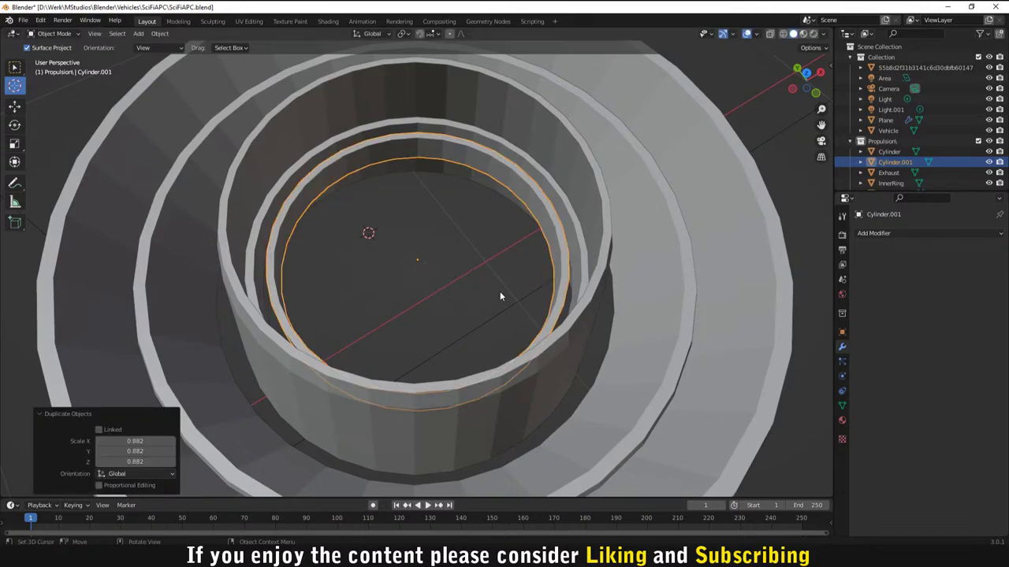
pyautogui.hotkey('shift', 'd')
pyautogui.press('s')
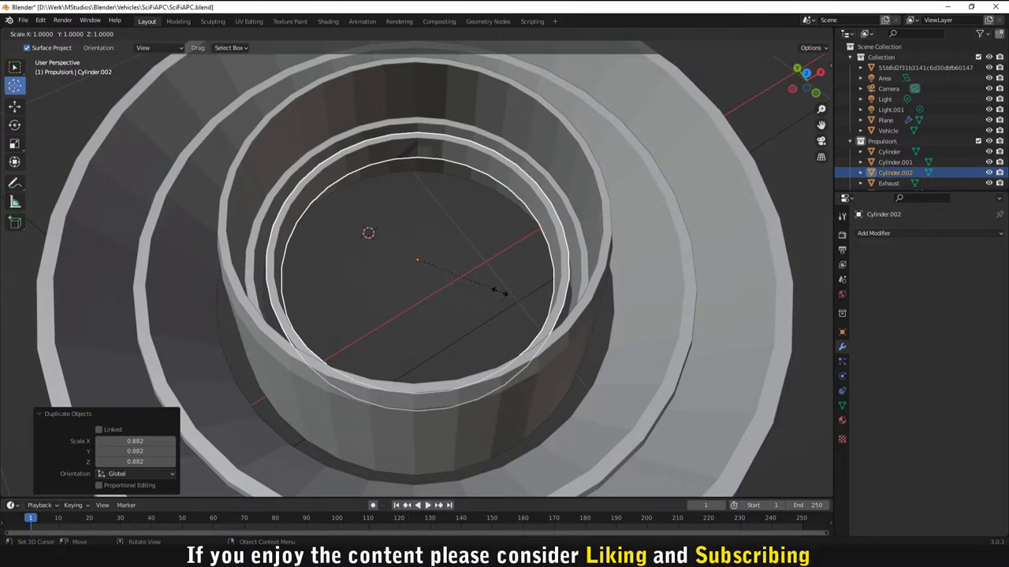
pyautogui.click(489, 287)
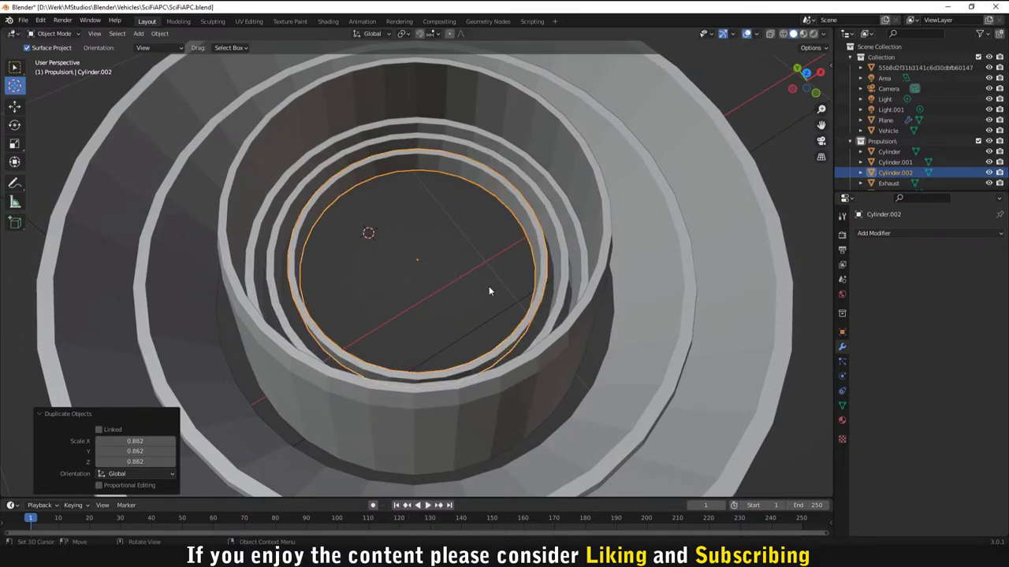
pyautogui.hotkey('shift', 'd')
pyautogui.press('s')
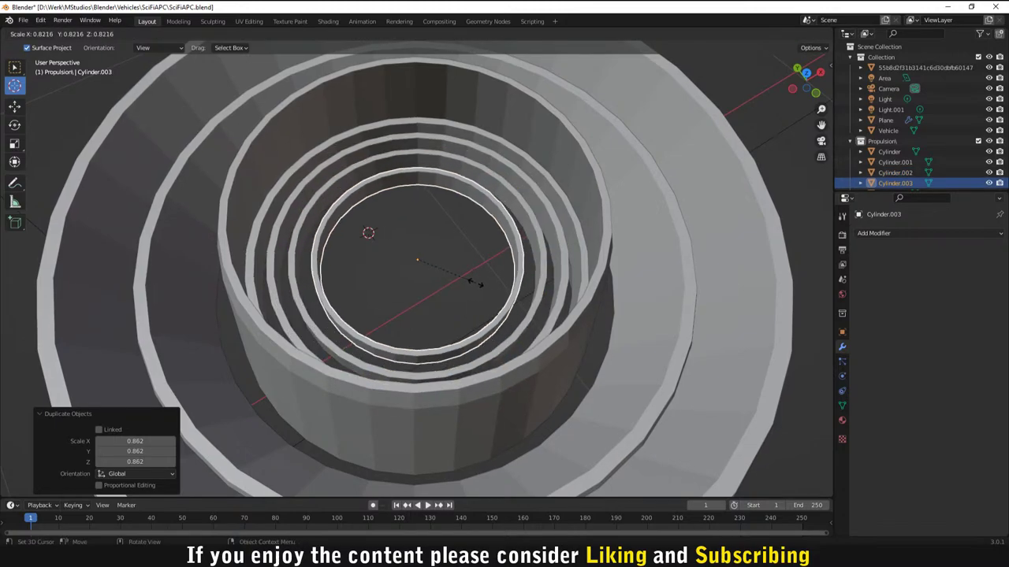
pyautogui.click(473, 281)
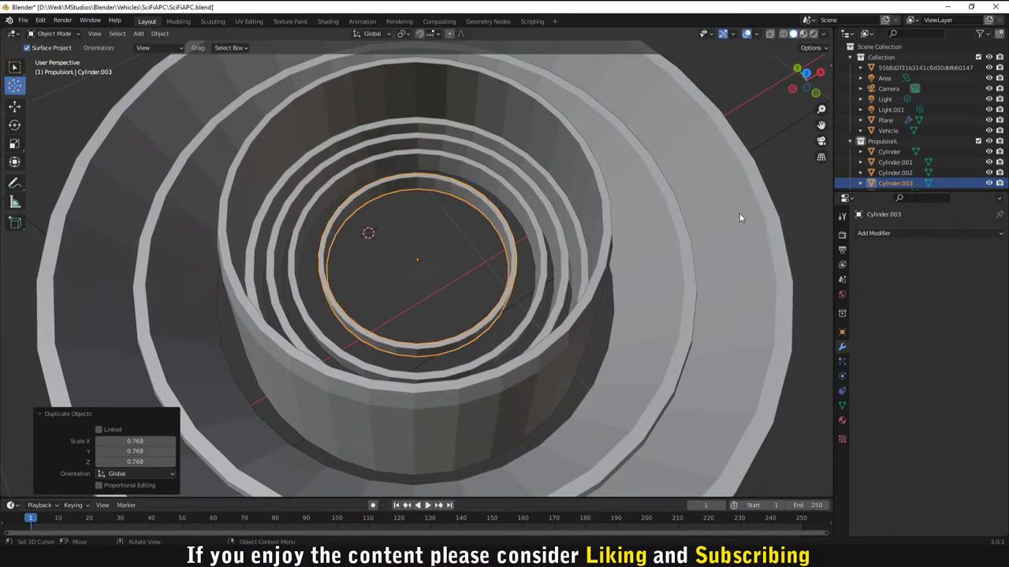
# Step: Run an F12 test render of the nested rings, then close it and orbit around them
pyautogui.scroll(-5, 790, 184)
pyautogui.moveTo(688, 251); pyautogui.dragTo(691, 153, button='middle')
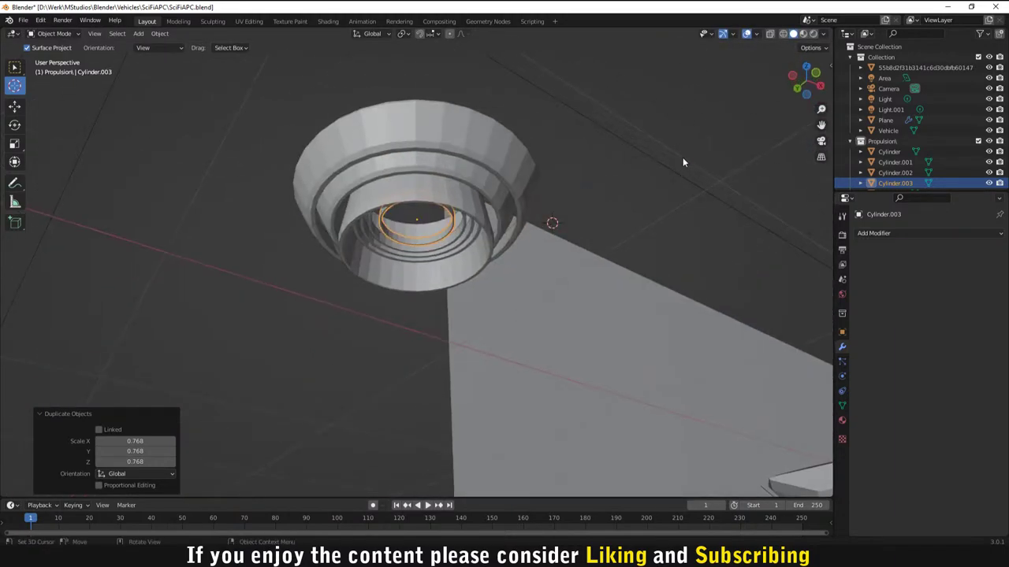
pyautogui.press('F12')
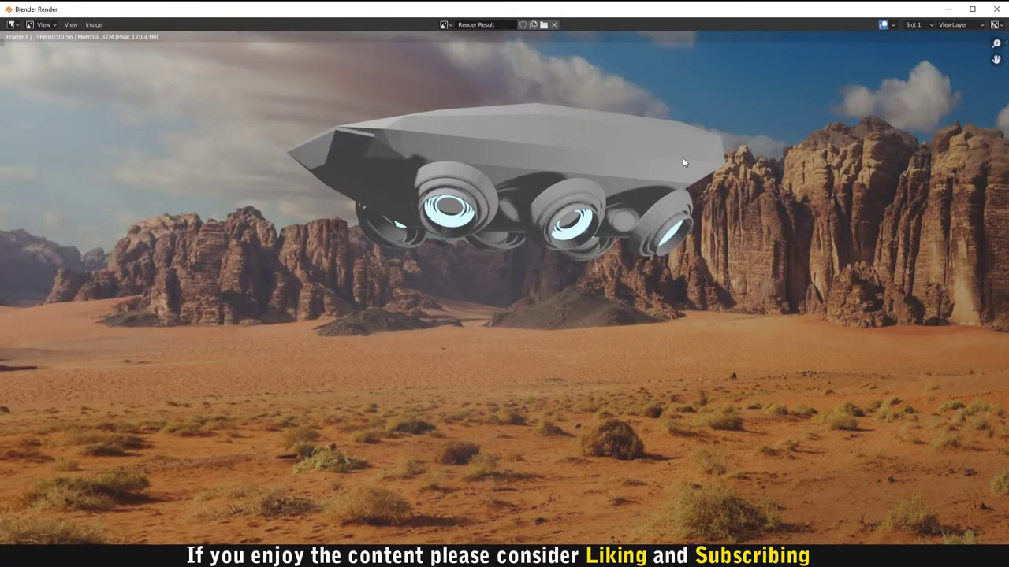
pyautogui.press('Escape')
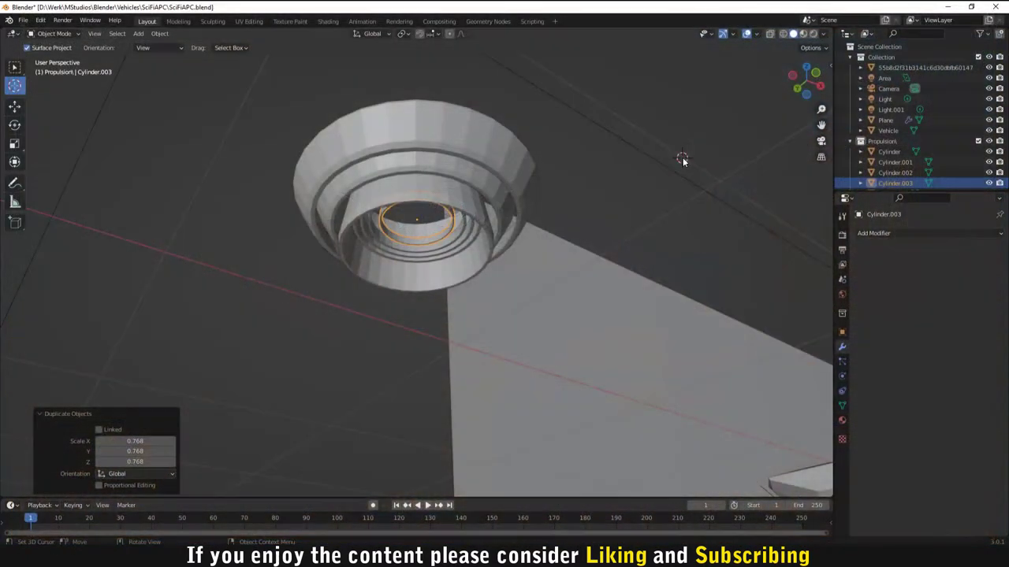
pyautogui.scroll(-6, 511, 145)
pyautogui.moveTo(510, 145); pyautogui.dragTo(472, 241, button='middle')
pyautogui.scroll(6, 453, 219)
pyautogui.moveTo(462, 187); pyautogui.dragTo(566, 180, button='middle')
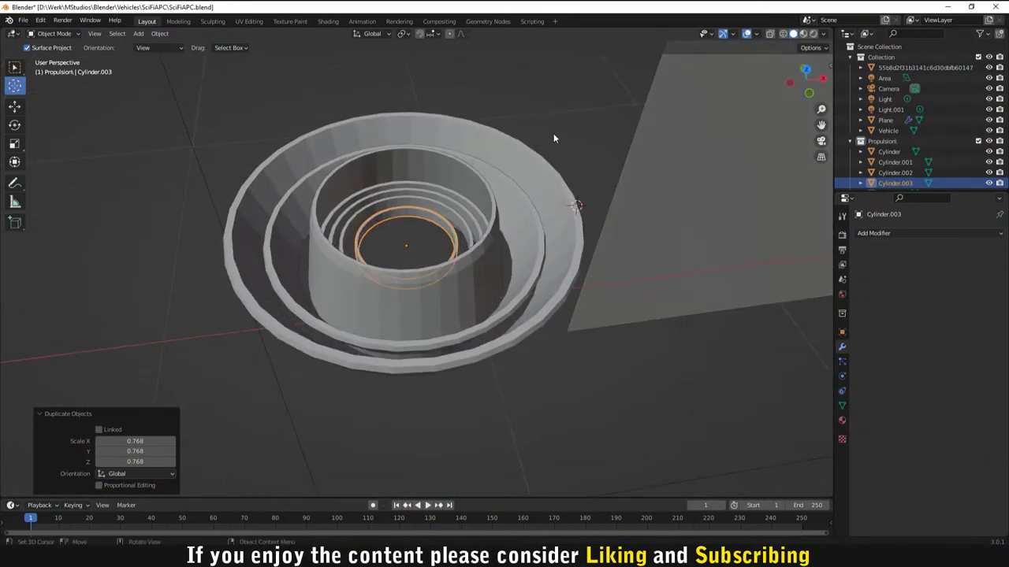
pyautogui.scroll(-4, 553, 133)
# Step: Add a new mesh Cylinder at the 3D cursor and scale it to 0.298
pyautogui.keyDown('shift'); pyautogui.rightClick(262, 288); pyautogui.keyUp('shift')
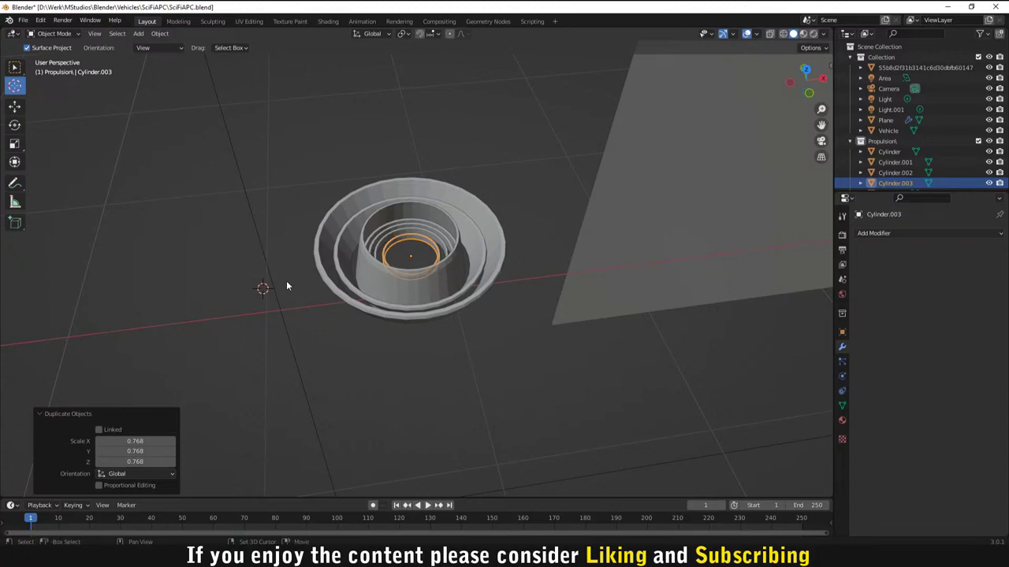
pyautogui.hotkey('shift', 'a')
pyautogui.moveTo(286, 281)
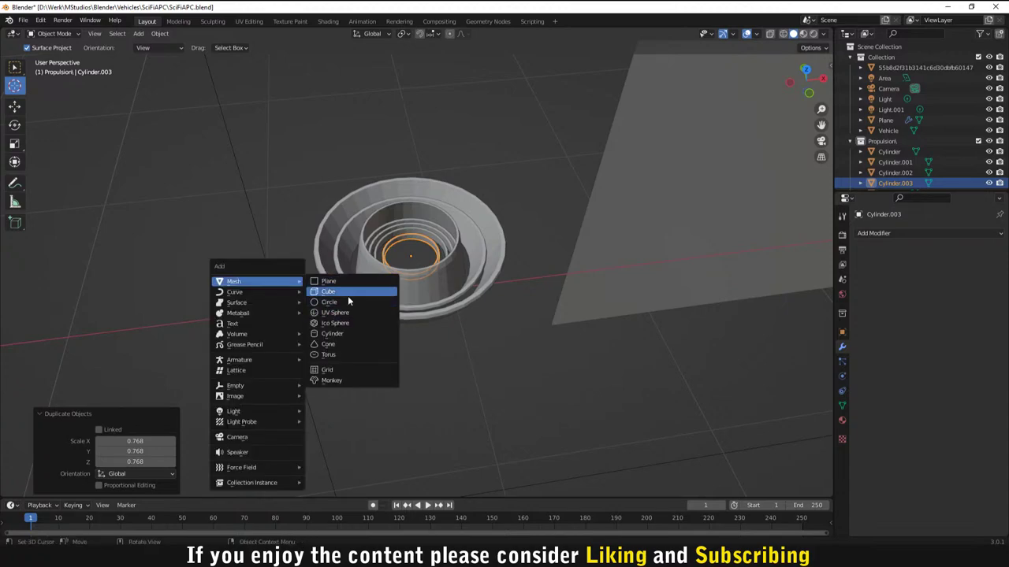
pyautogui.click(338, 334)
pyautogui.scroll(-5, 324, 312)
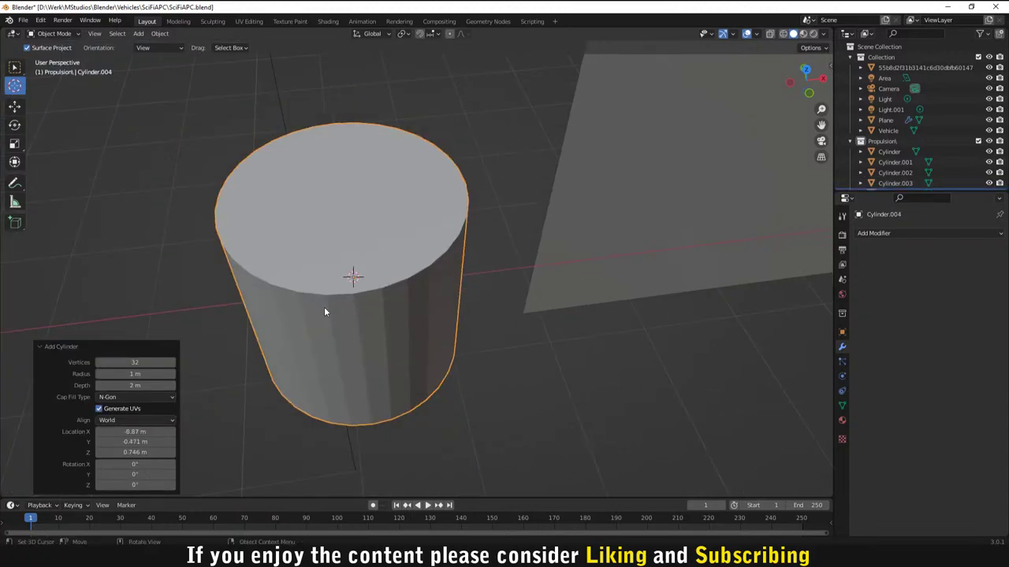
pyautogui.press('s')
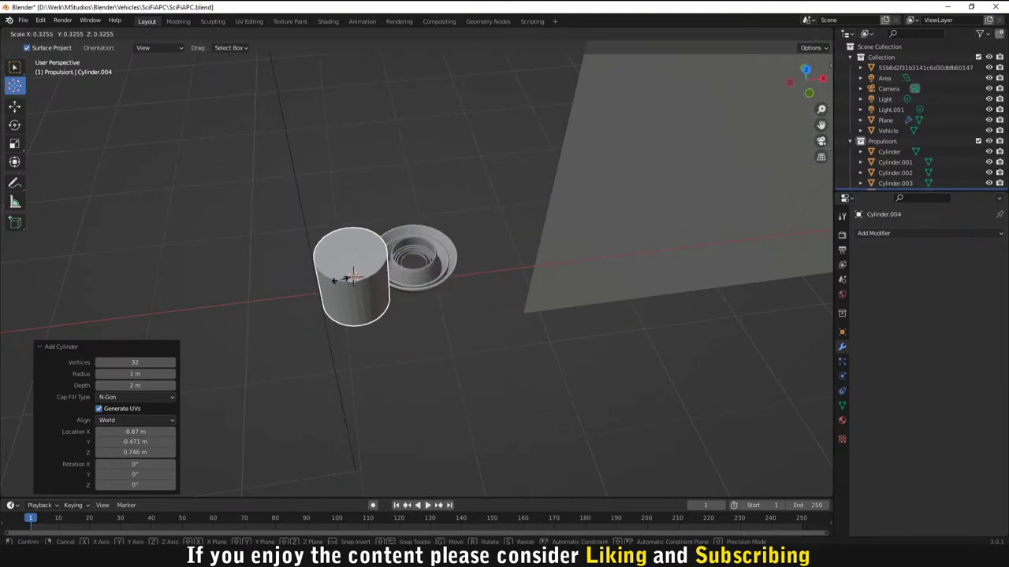
pyautogui.click(358, 276)
# Step: Flatten the cylinder into a disc by scaling Z to 0.151
pyautogui.moveTo(362, 276); pyautogui.dragTo(368, 279, button='middle')
pyautogui.press('s')
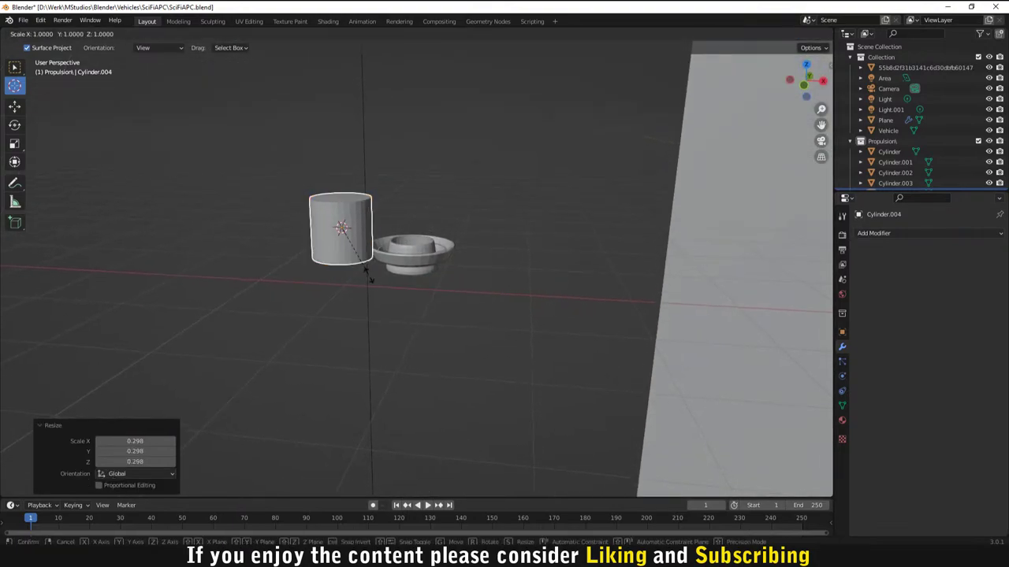
pyautogui.press('z')
pyautogui.click(349, 234)
pyautogui.scroll(3, 368, 244)
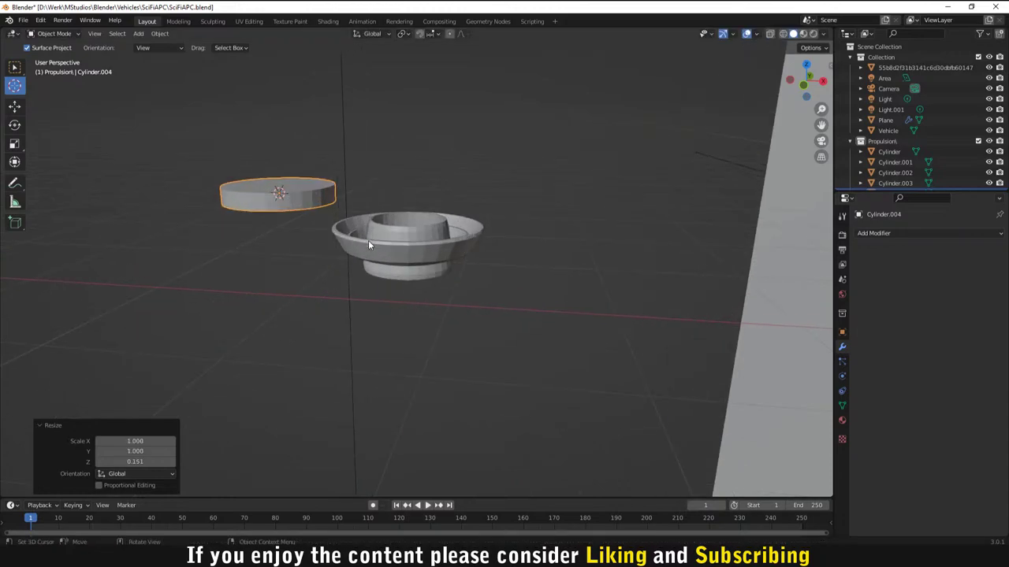
pyautogui.moveTo(368, 241)
pyautogui.mouseDown(button='middle')
pyautogui.moveTo(382, 275)
pyautogui.moveTo(362, 240)
pyautogui.mouseUp(button='middle')
# Step: In front view, scale the disc to 0.736 and rest it on the exhaust housing
pyautogui.press('KP_1')
pyautogui.press('g')
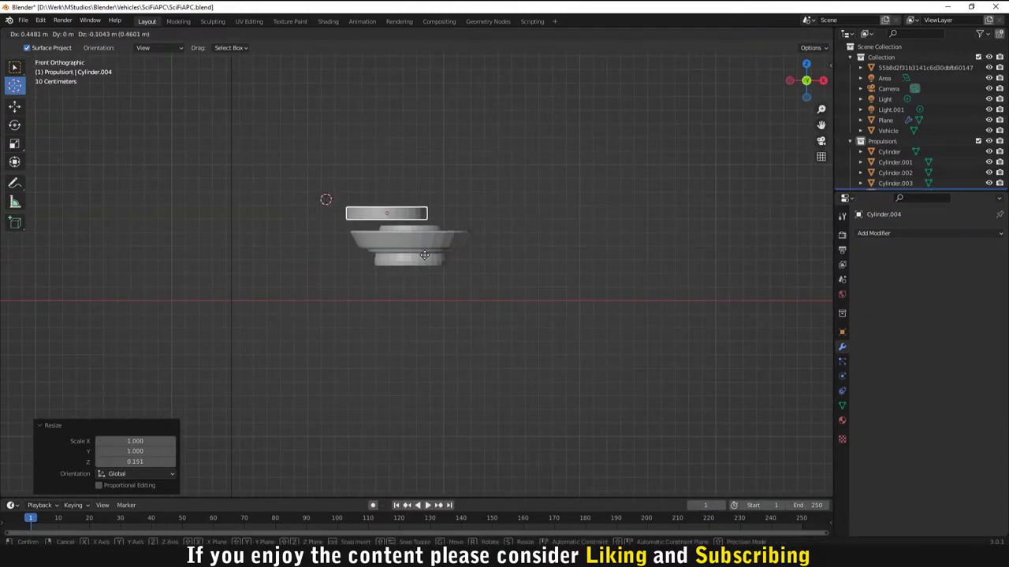
pyautogui.click(448, 253)
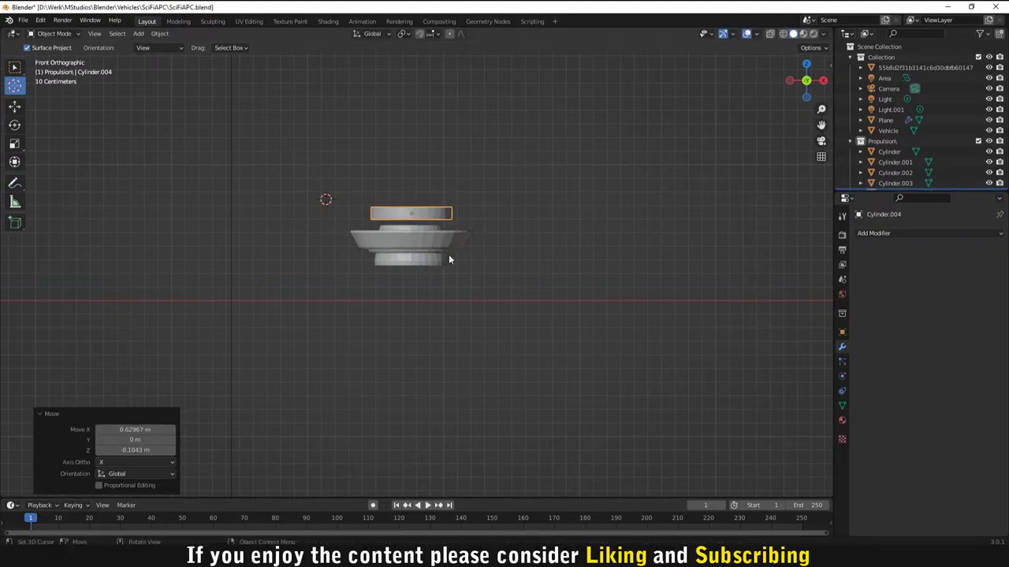
pyautogui.scroll(5, 445, 251)
pyautogui.press('s')
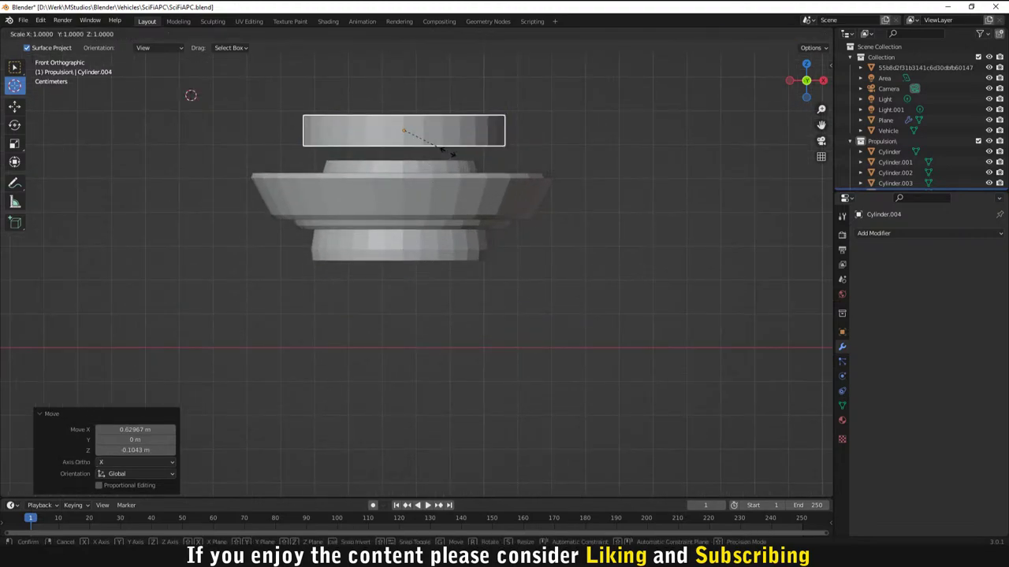
pyautogui.click(436, 152)
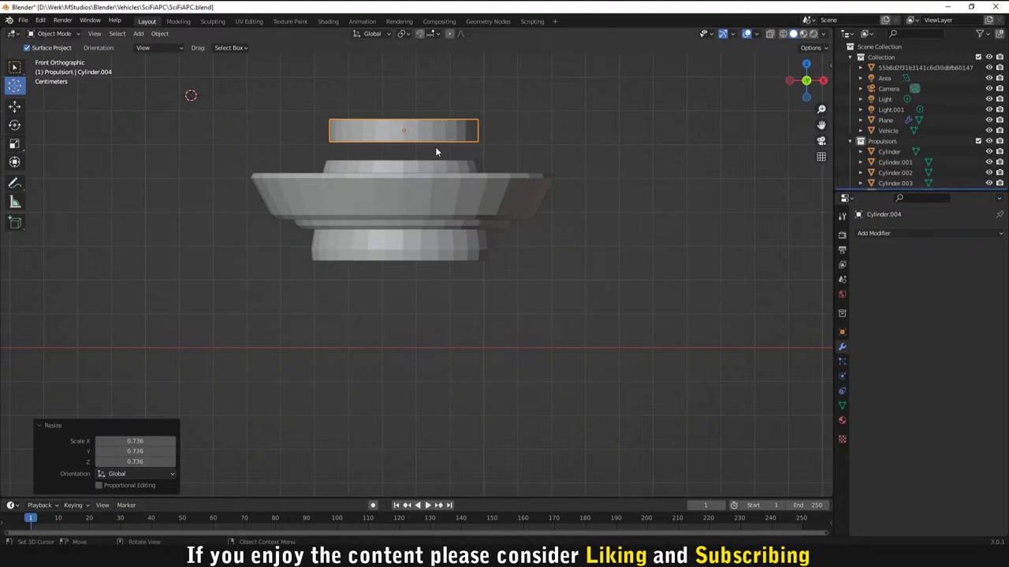
pyautogui.press('g')
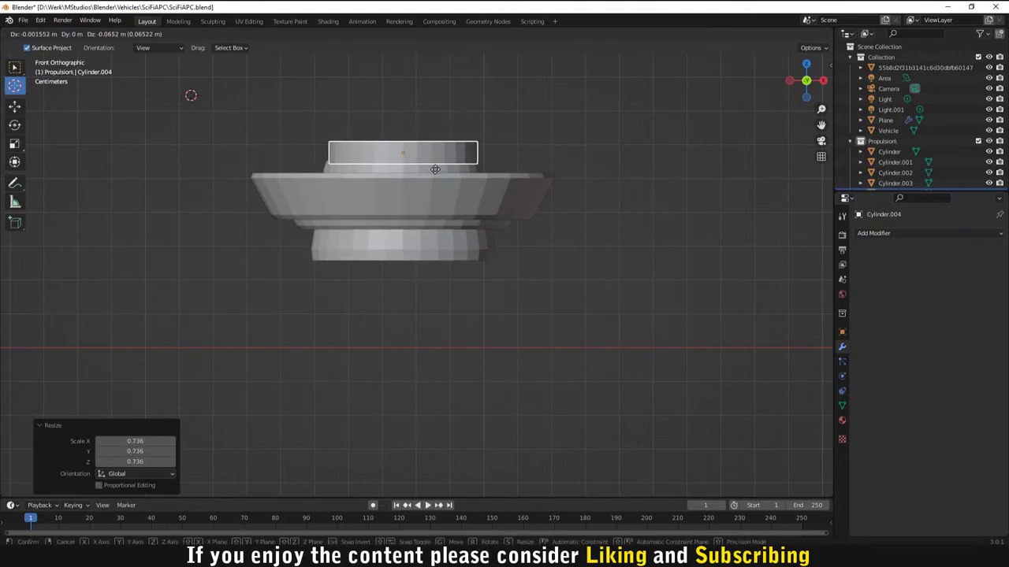
pyautogui.click(435, 169)
# Step: In side view, centre the disc along Y and lower it along Z into the housing
pyautogui.press('KP_3')
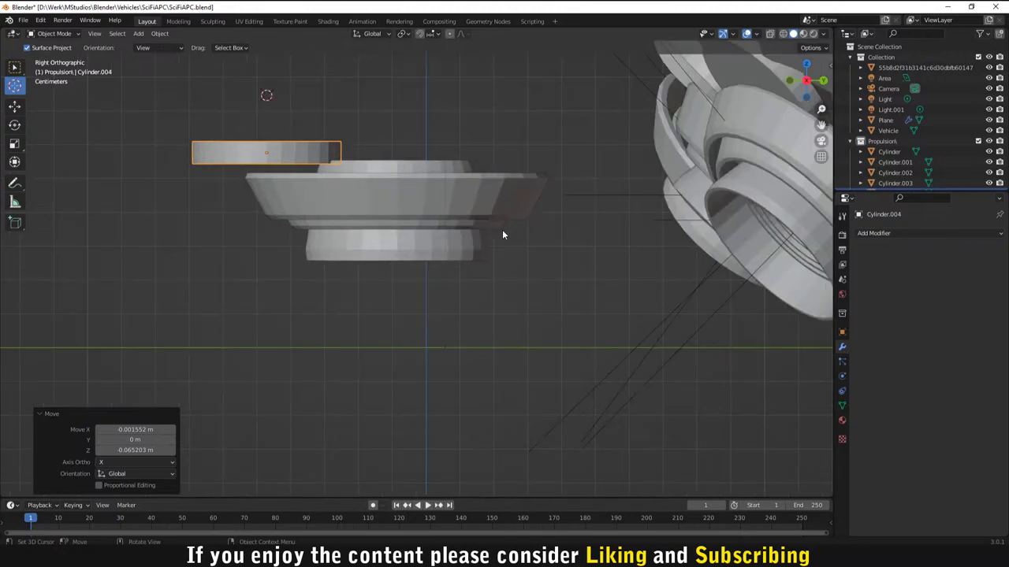
pyautogui.press('g')
pyautogui.press('y')
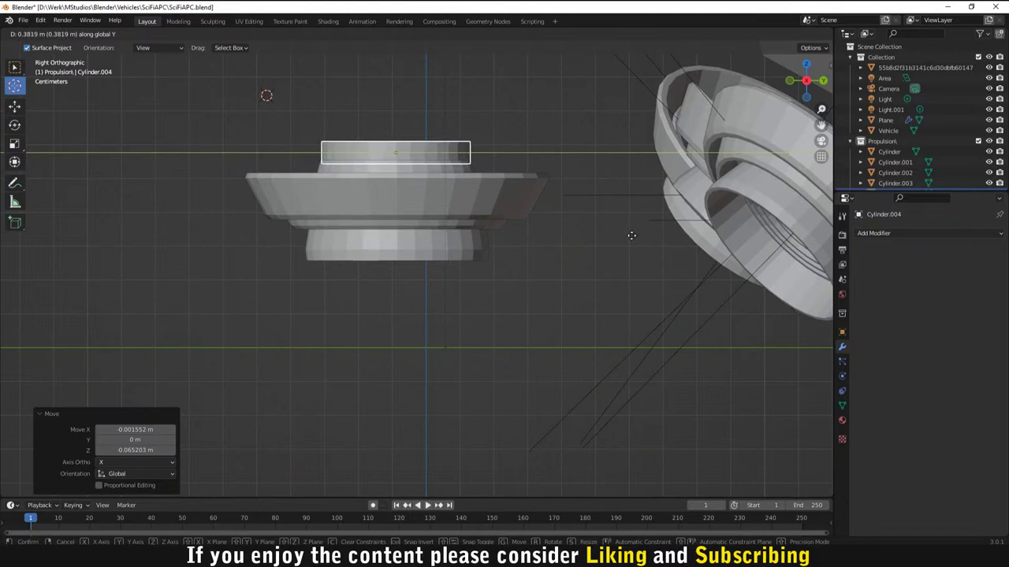
pyautogui.click(632, 235)
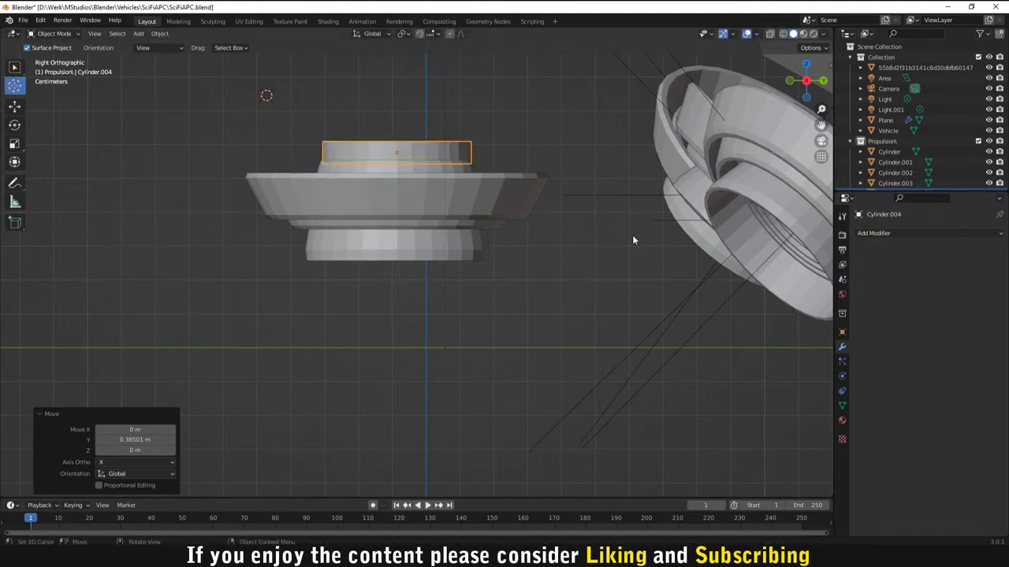
pyautogui.press('g')
pyautogui.press('z')
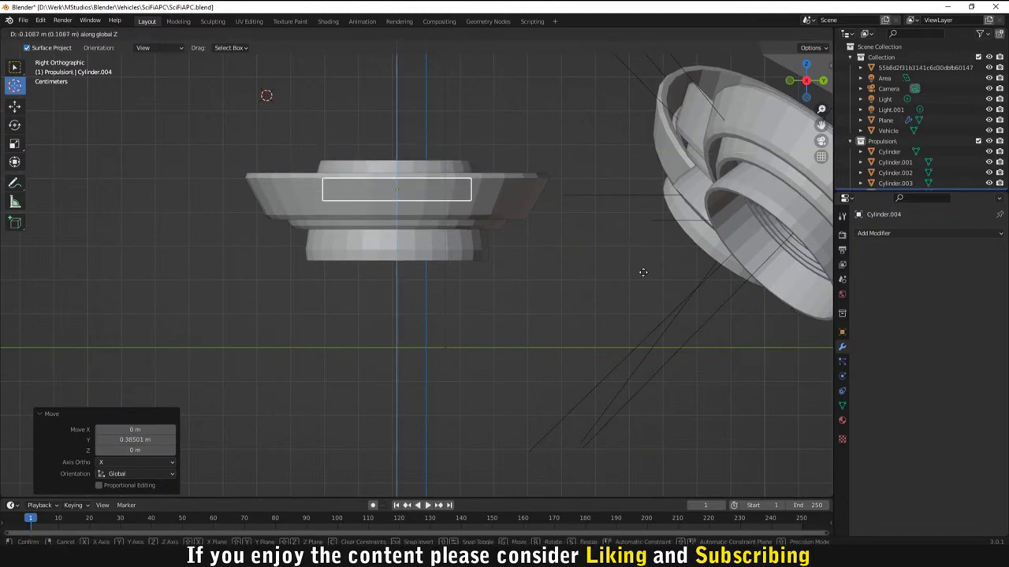
pyautogui.click(641, 272)
pyautogui.moveTo(641, 272); pyautogui.dragTo(325, 181, button='middle')
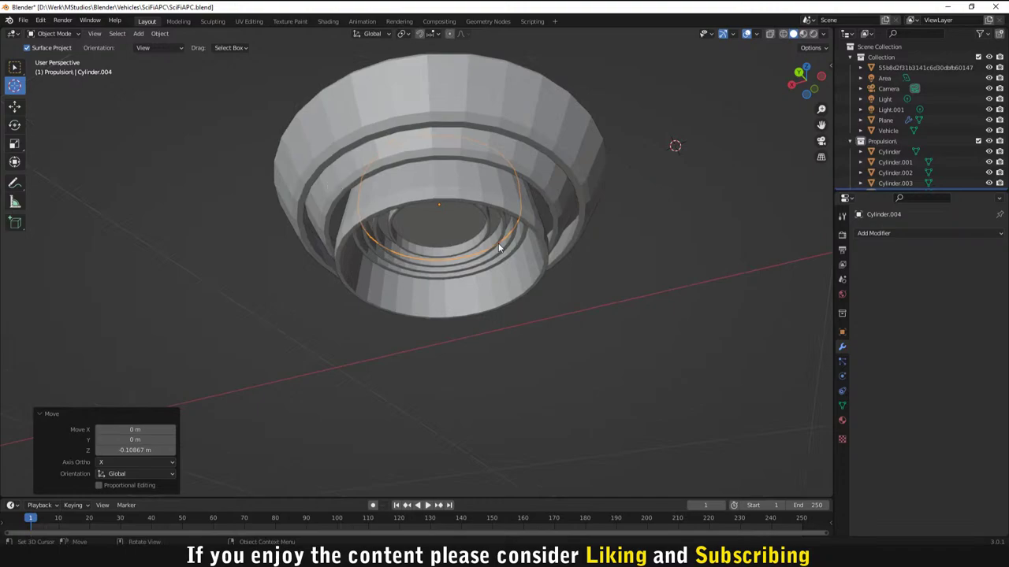
pyautogui.scroll(5, 498, 248)
pyautogui.scroll(-5, 498, 245)
# Step: Render a preview and orbit around the stepped exhaust rings to inspect them
pyautogui.press('F12')
pyautogui.scroll(-3, 556, 318)
pyautogui.moveTo(556, 318); pyautogui.dragTo(626, 138, button='middle')
pyautogui.scroll(4, 606, 259)
pyautogui.scroll(-4, 626, 272)
pyautogui.scroll(4, 557, 178)
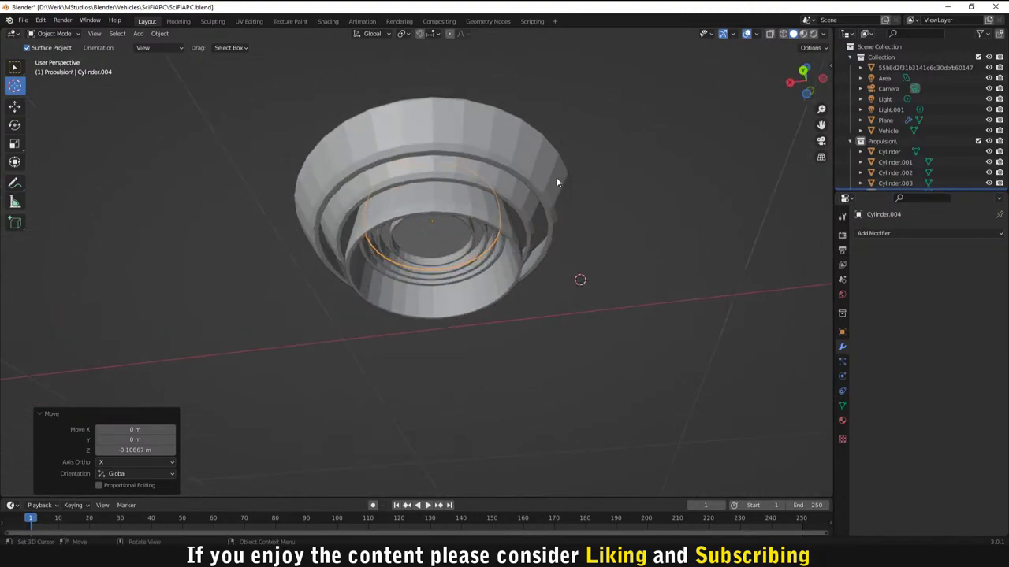
pyautogui.moveTo(556, 177); pyautogui.dragTo(504, 197, button='middle')
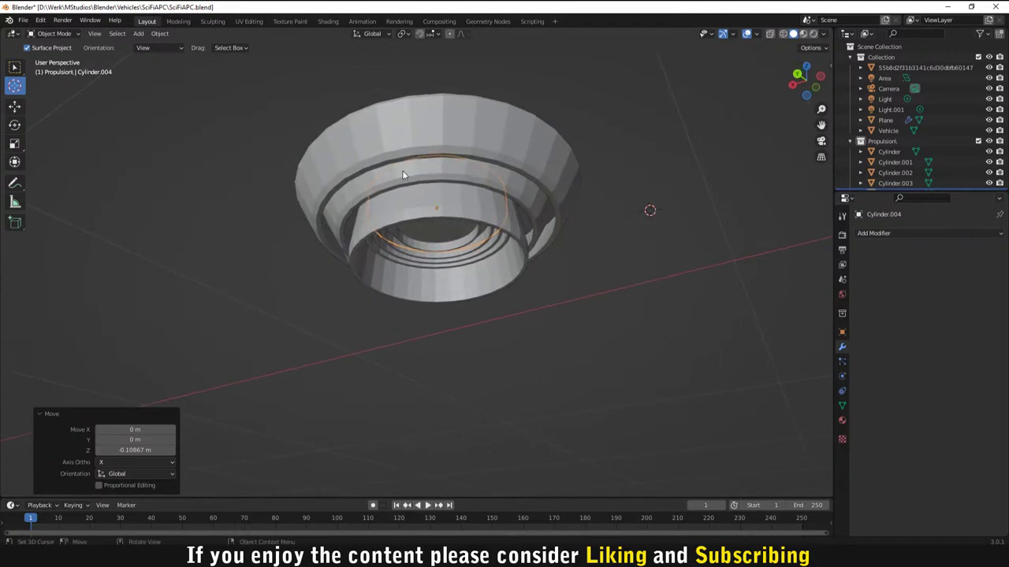
pyautogui.moveTo(453, 226); pyautogui.dragTo(519, 275, button='middle')
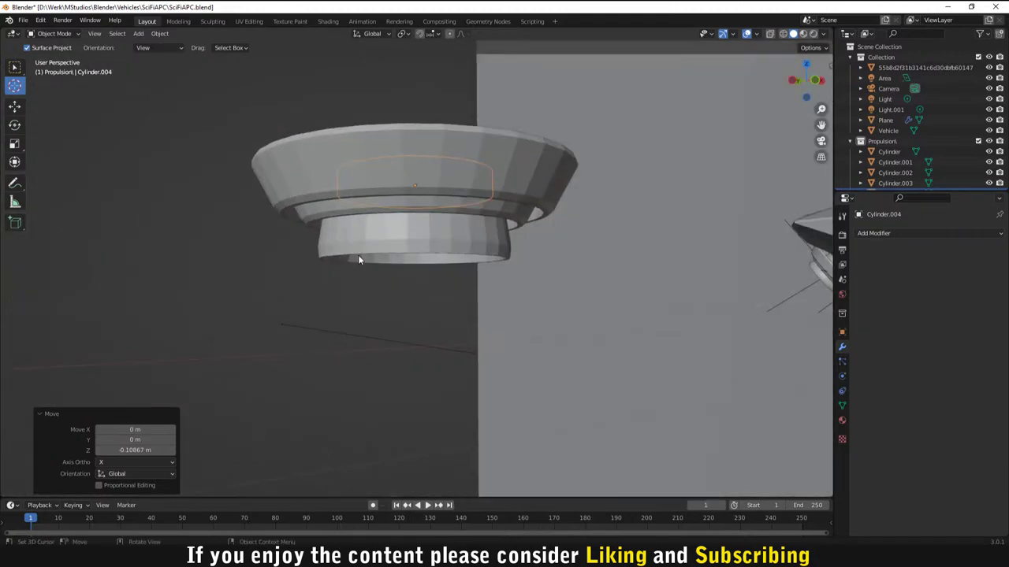
pyautogui.scroll(-4, 591, 213)
pyautogui.scroll(-1, 544, 264)
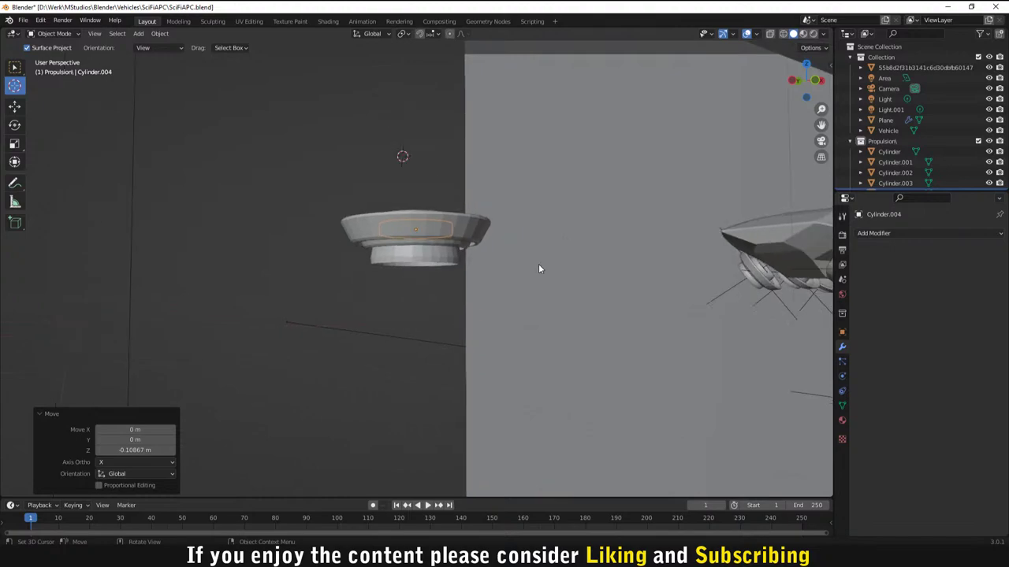
pyautogui.moveTo(517, 276)
pyautogui.mouseDown(button='middle')
pyautogui.moveTo(523, 237)
pyautogui.moveTo(599, 210)
pyautogui.moveTo(603, 273)
pyautogui.moveTo(520, 281)
pyautogui.mouseUp(button='middle')
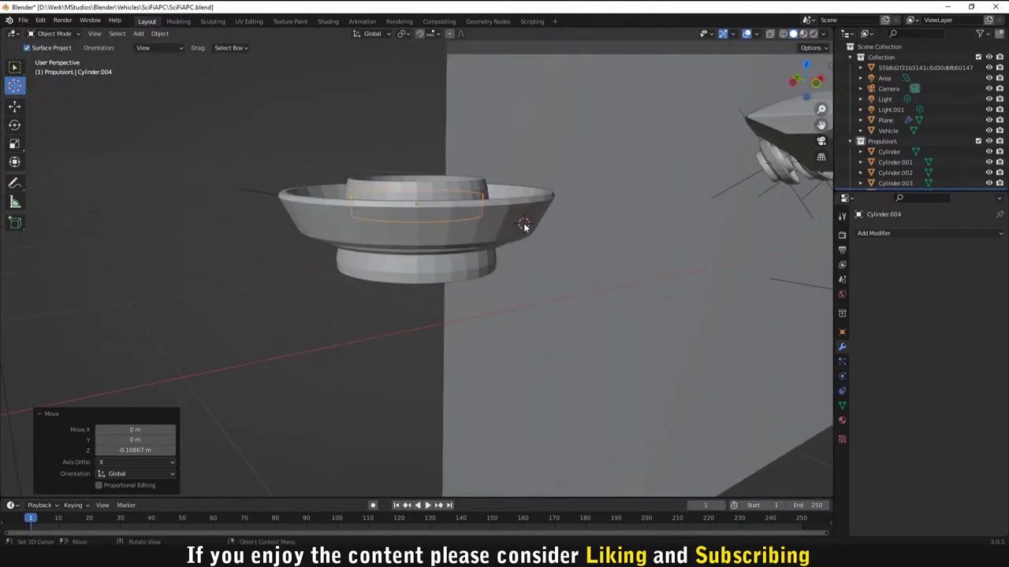
# Step: Place the 3D cursor beside the thruster and select the OuterRing object with Select Box
pyautogui.keyDown('shift'); pyautogui.rightClick(523, 223); pyautogui.keyUp('shift')
pyautogui.keyDown('shift'); pyautogui.rightClick(525, 308); pyautogui.keyUp('shift')
pyautogui.keyDown('shift'); pyautogui.rightClick(286, 154); pyautogui.keyUp('shift')
pyautogui.press('Tab')
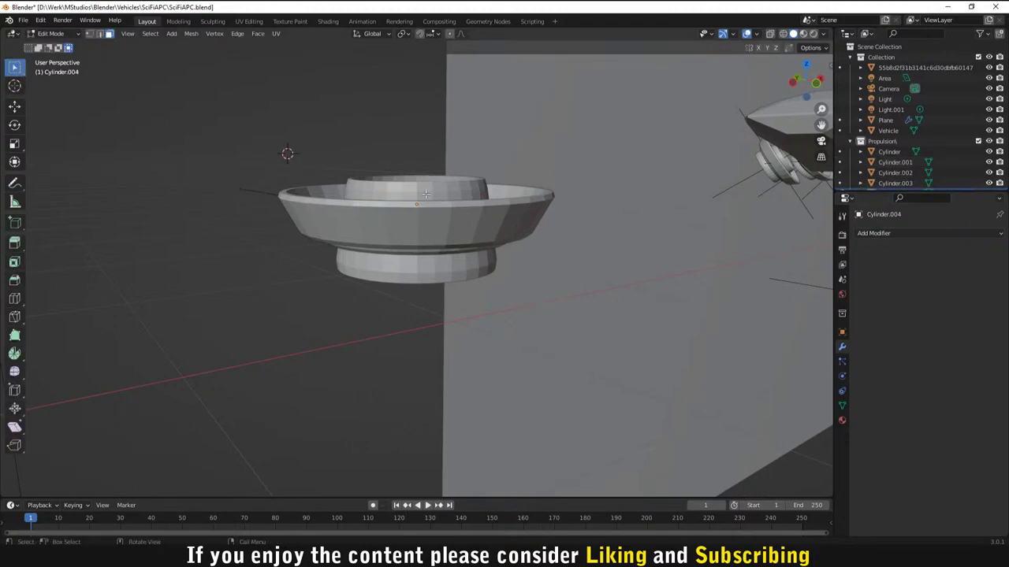
pyautogui.press('Tab')
pyautogui.click(267, 300)
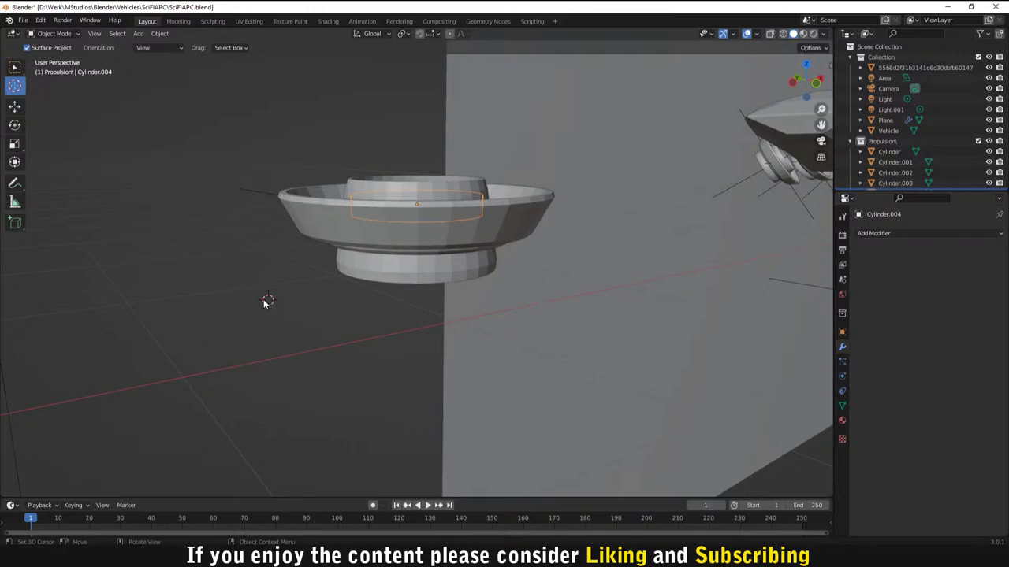
pyautogui.click(15, 67)
pyautogui.click(355, 224)
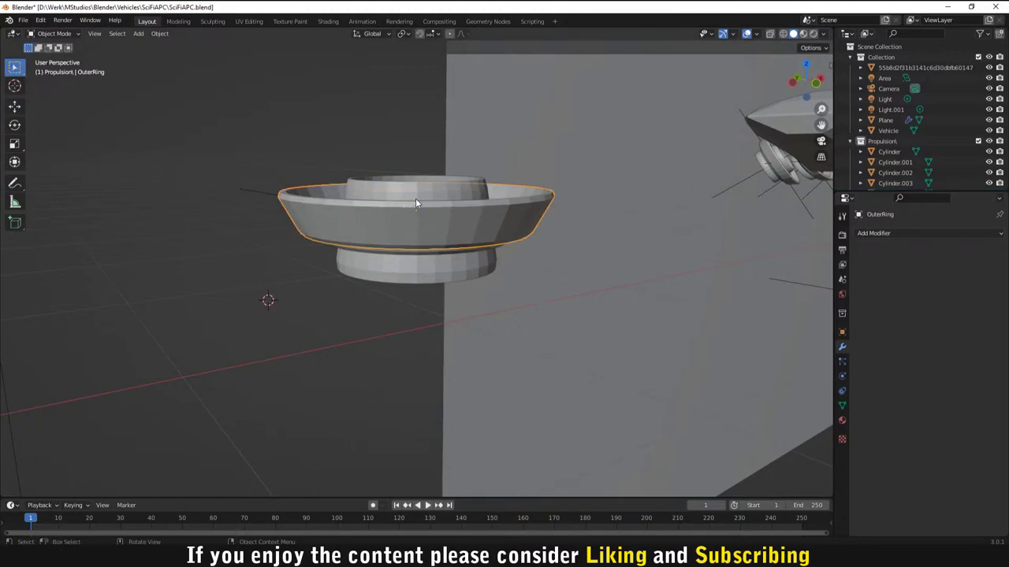
# Step: Tilt OuterRing 2.68° around Y and InnerRing -1.81° around X
pyautogui.press('r')
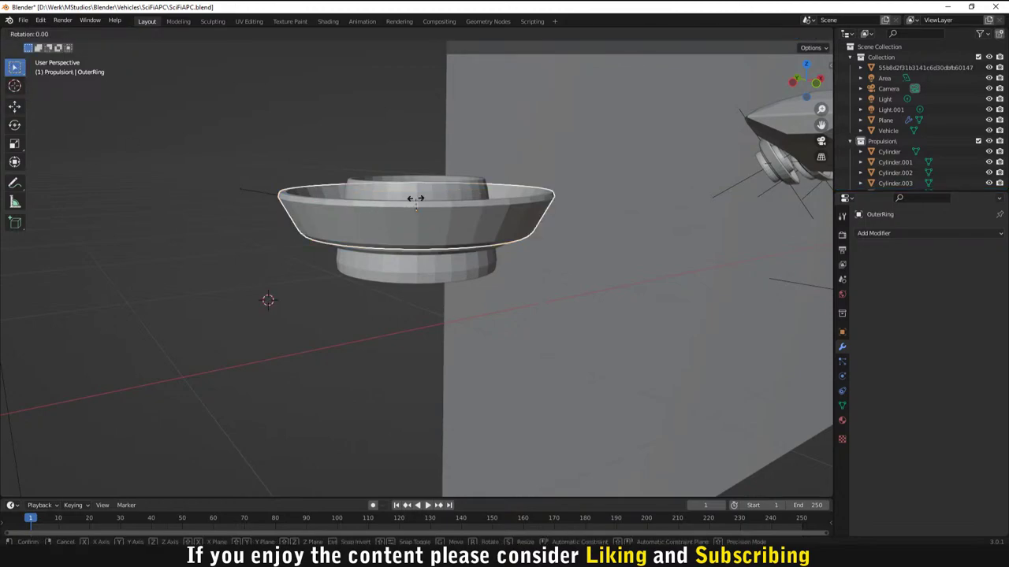
pyautogui.press('y')
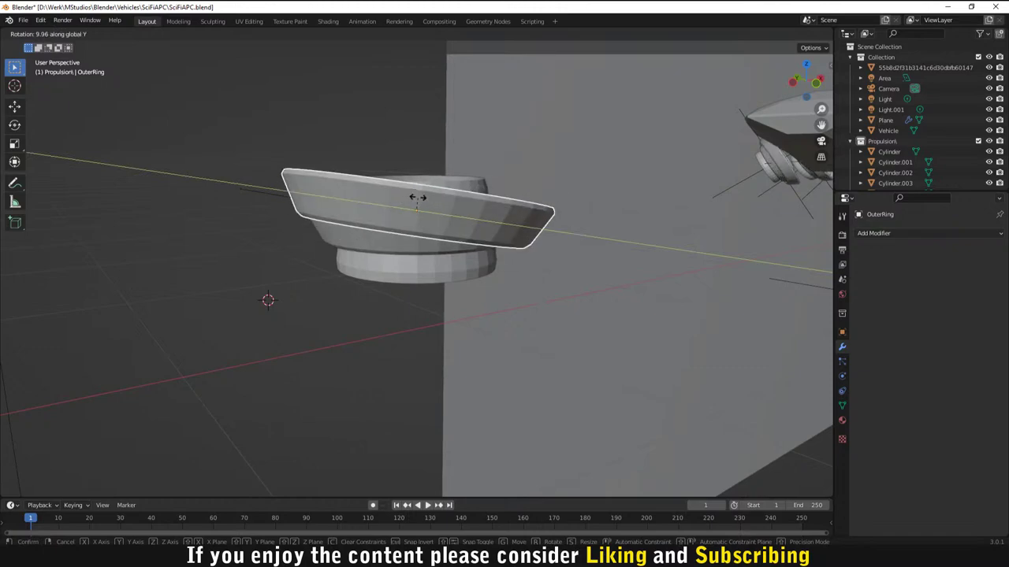
pyautogui.click(417, 199)
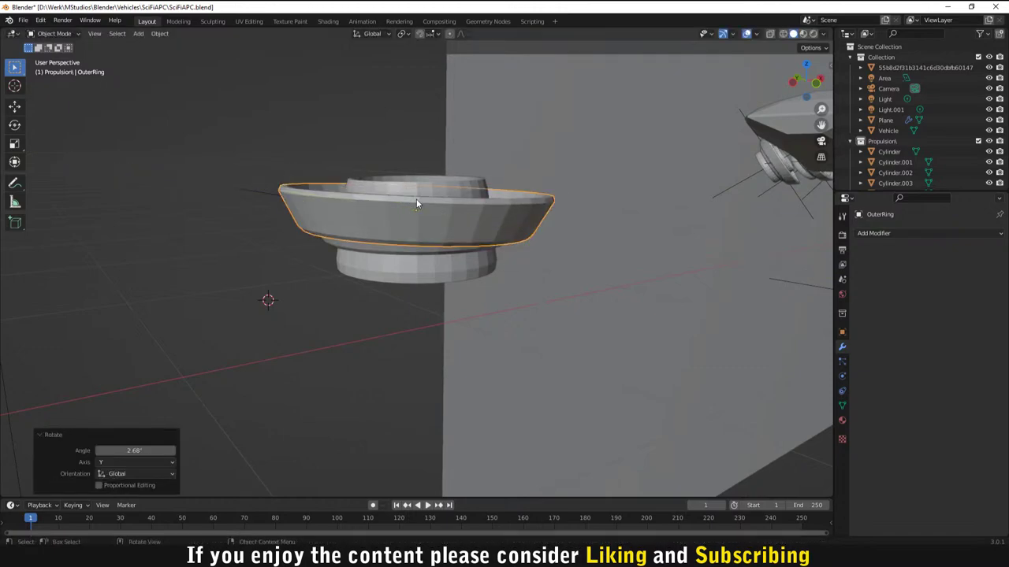
pyautogui.moveTo(416, 199); pyautogui.dragTo(425, 232, button='middle')
pyautogui.click(420, 229)
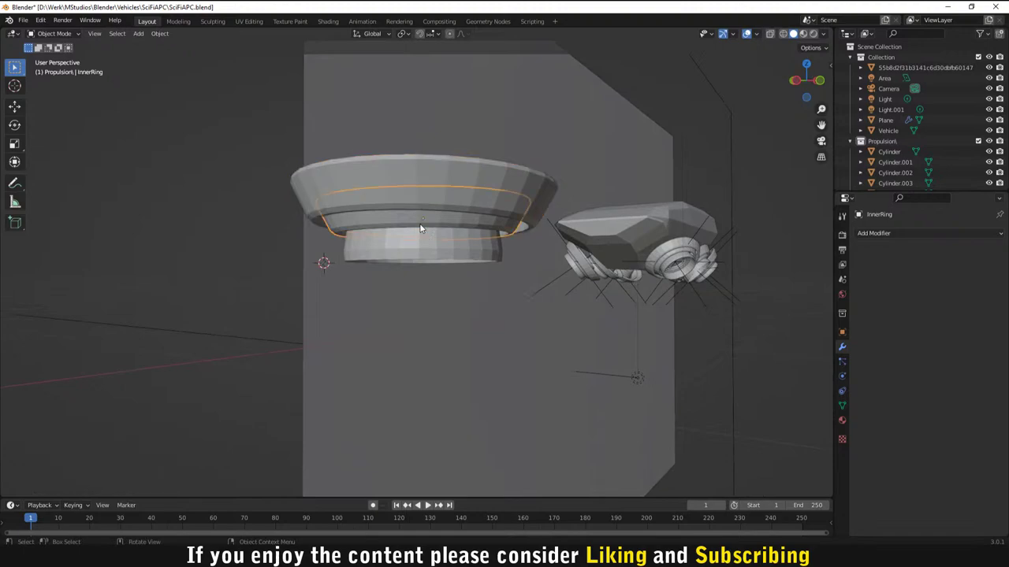
pyautogui.press('r')
pyautogui.press('x')
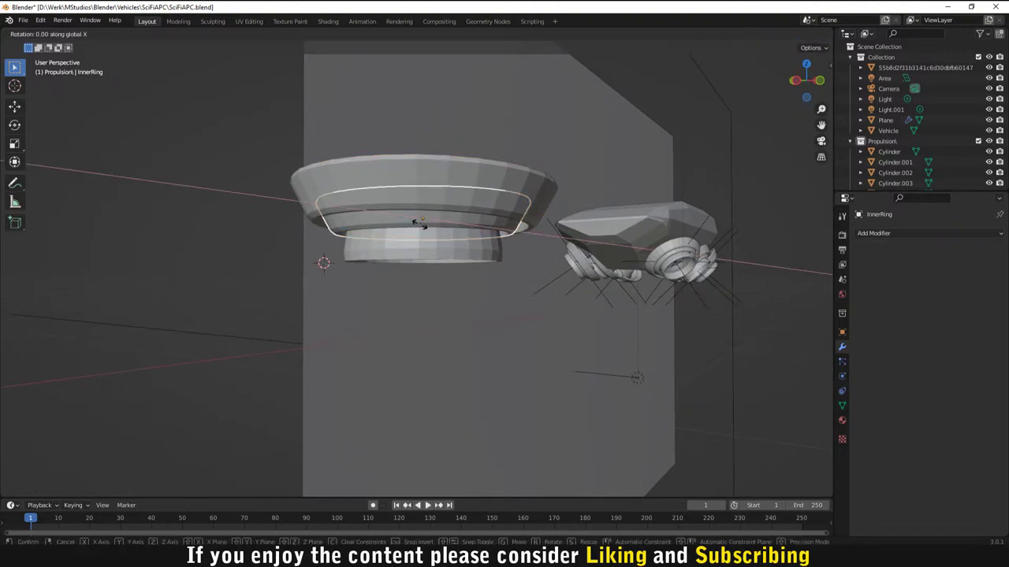
pyautogui.click(421, 232)
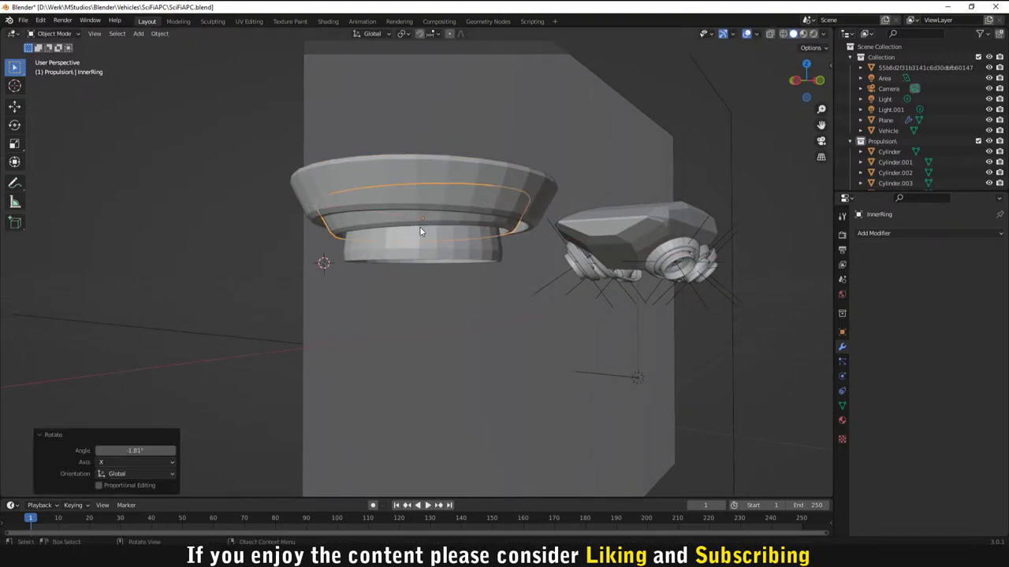
# Step: Tilt the Exhaust 1.21° around the Y axis
pyautogui.click(472, 247)
pyautogui.press('r')
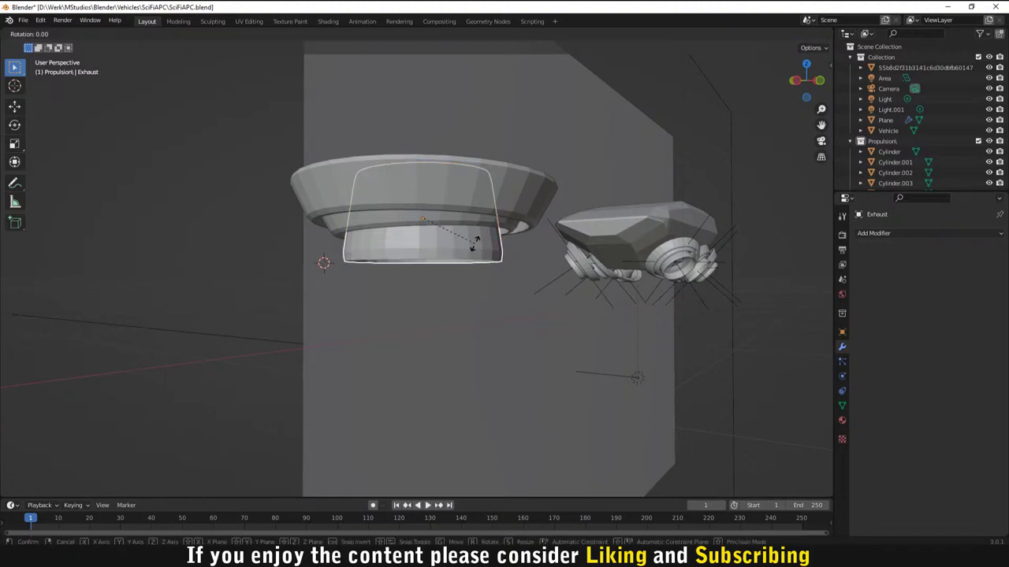
pyautogui.press('y')
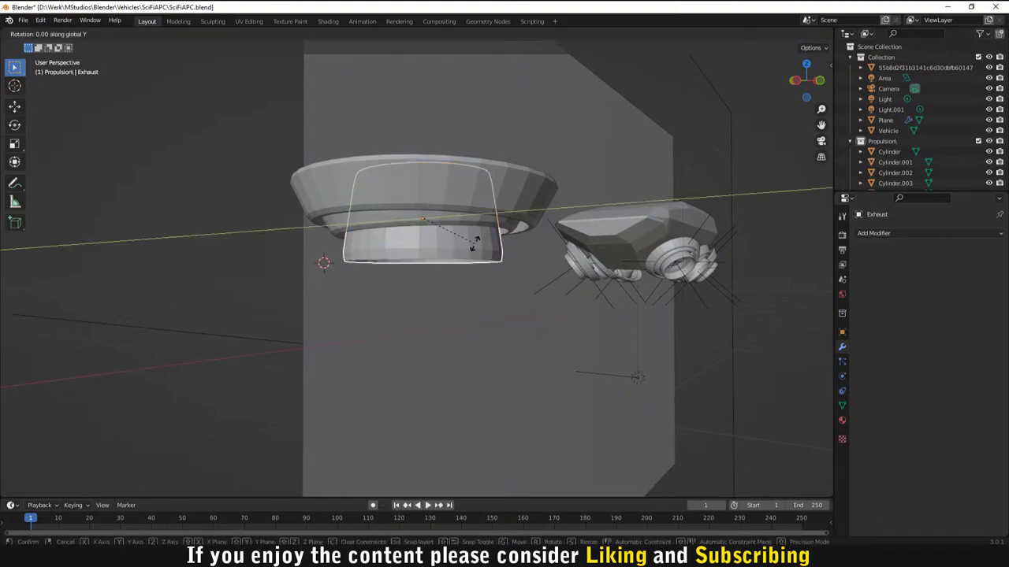
pyautogui.click(472, 246)
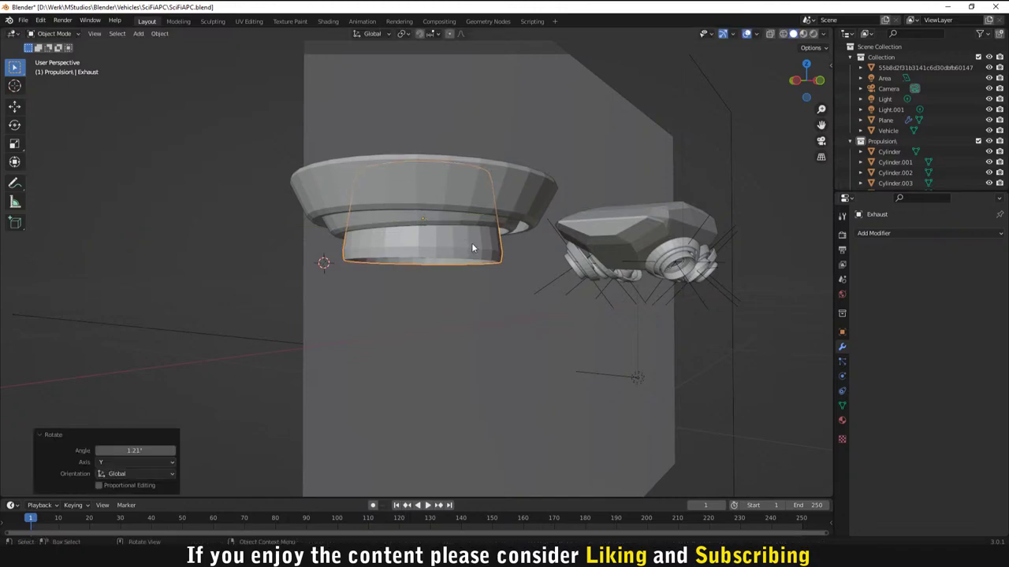
# Step: Cancel the extra exhaust rotation, then orbit and zoom around the vehicle to inspect it
pyautogui.press('r')
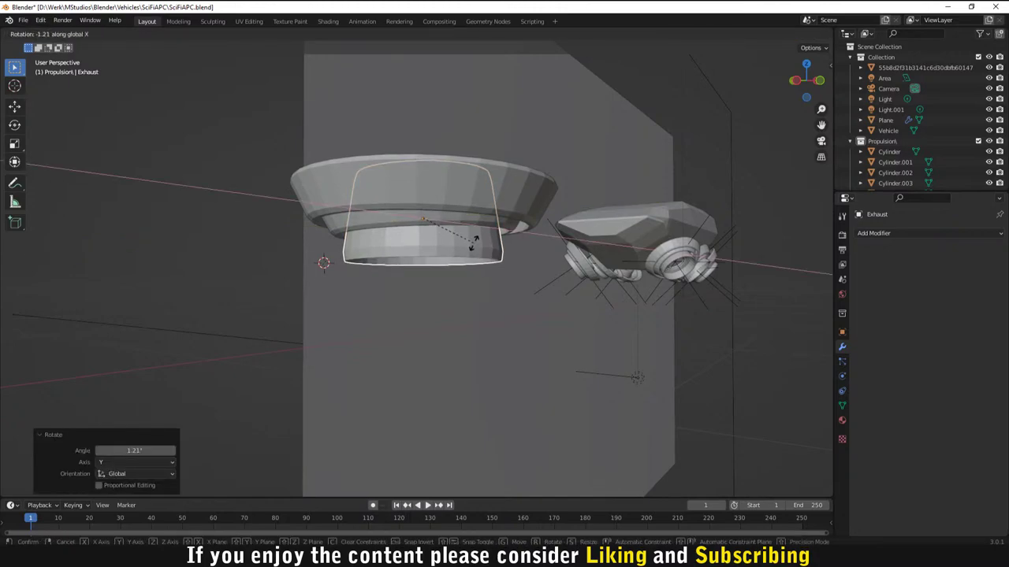
pyautogui.press('Escape')
pyautogui.click(769, 358)
pyautogui.moveTo(770, 358); pyautogui.dragTo(513, 302, button='middle')
pyautogui.scroll(3, 520, 299)
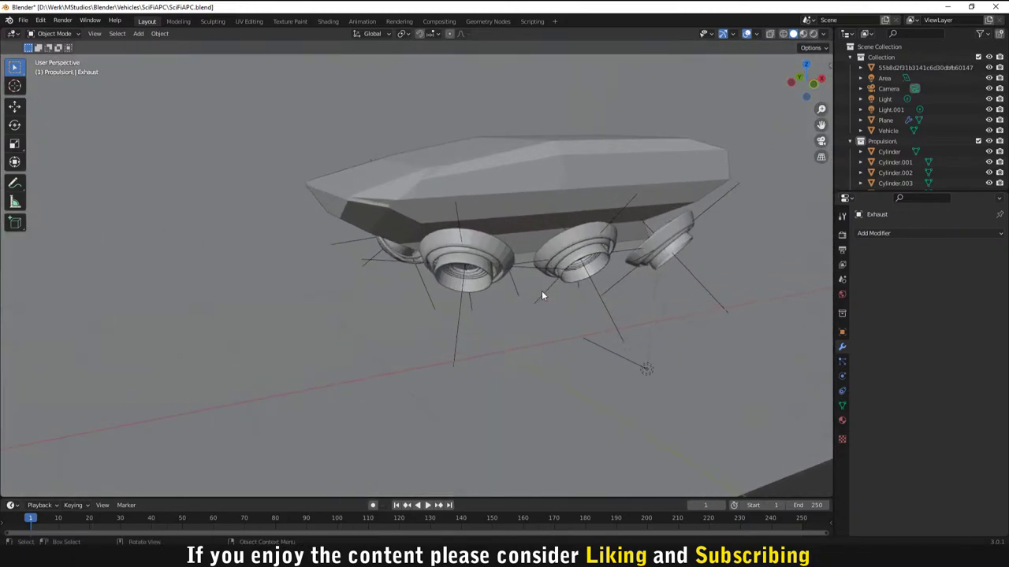
pyautogui.scroll(3, 593, 303)
pyautogui.scroll(-5, 607, 299)
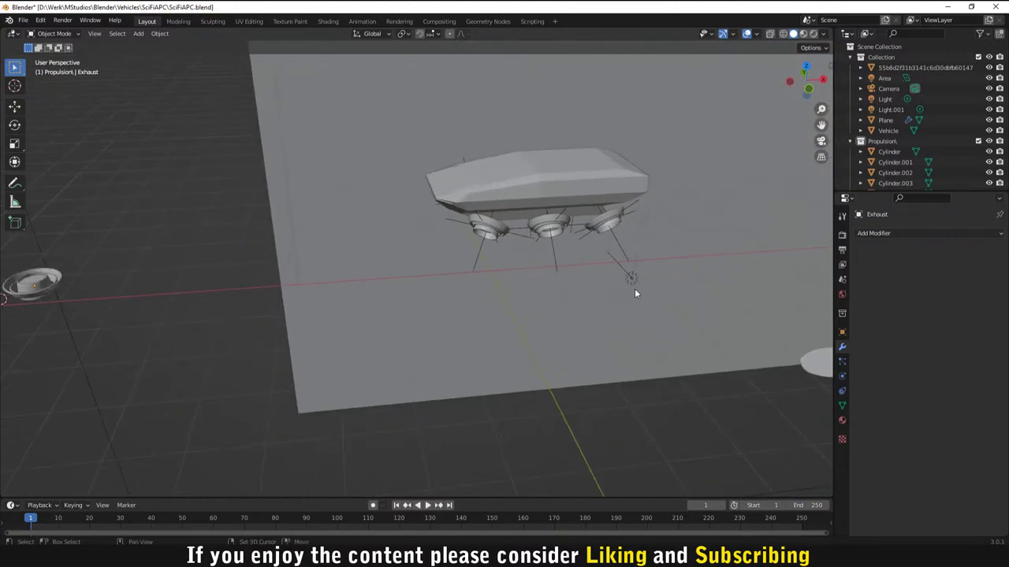
pyautogui.moveTo(635, 289); pyautogui.dragTo(464, 297, button='middle')
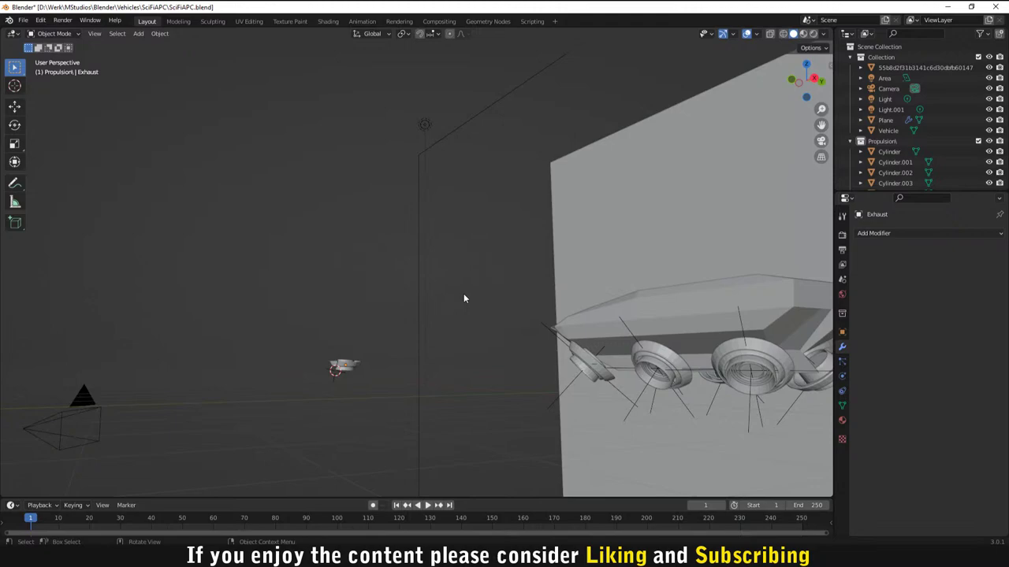
pyautogui.scroll(-3, 463, 294)
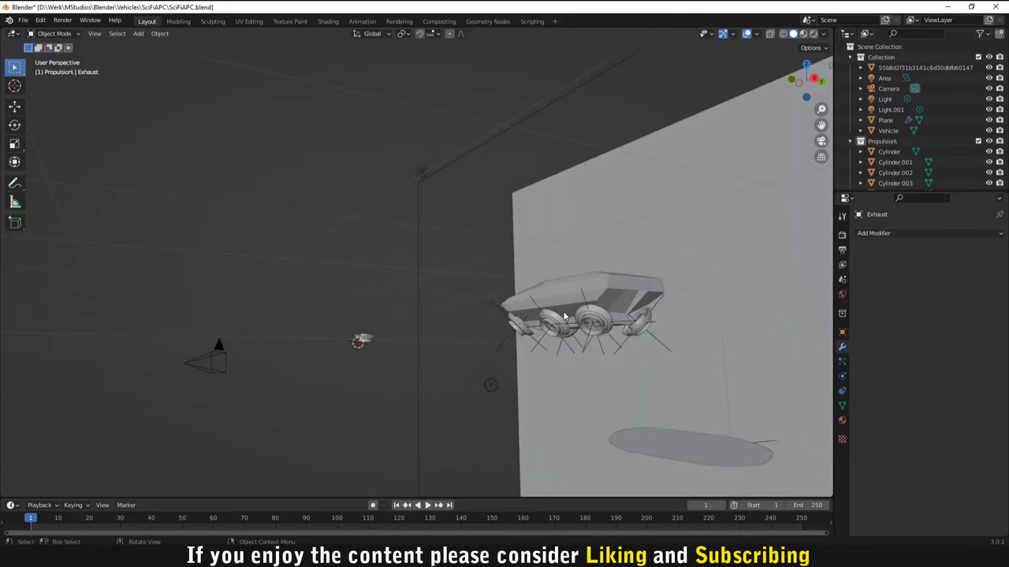
pyautogui.moveTo(465, 300); pyautogui.dragTo(637, 322, button='middle')
pyautogui.scroll(3, 454, 295)
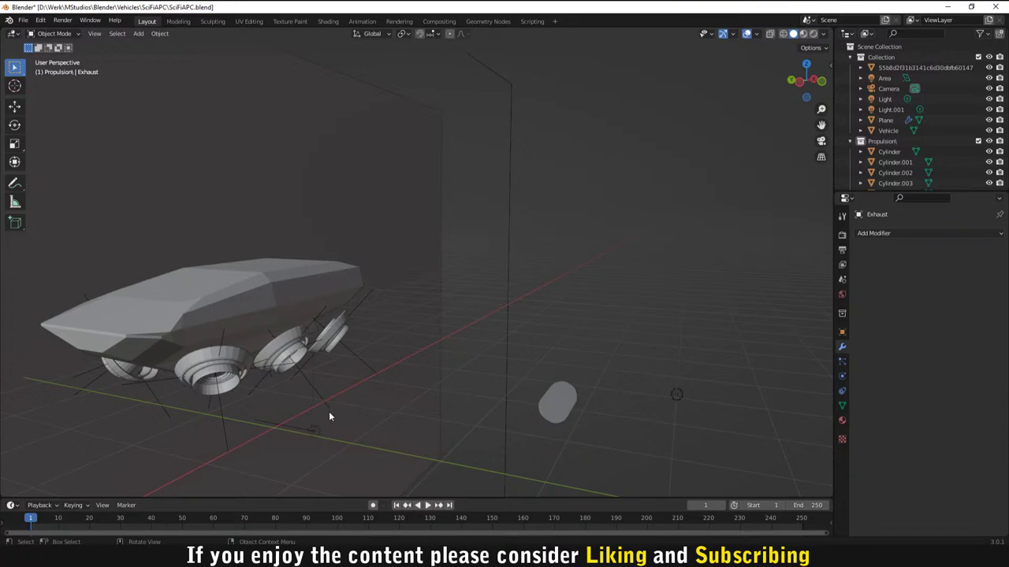
pyautogui.scroll(4, 303, 339)
pyautogui.press('F12')
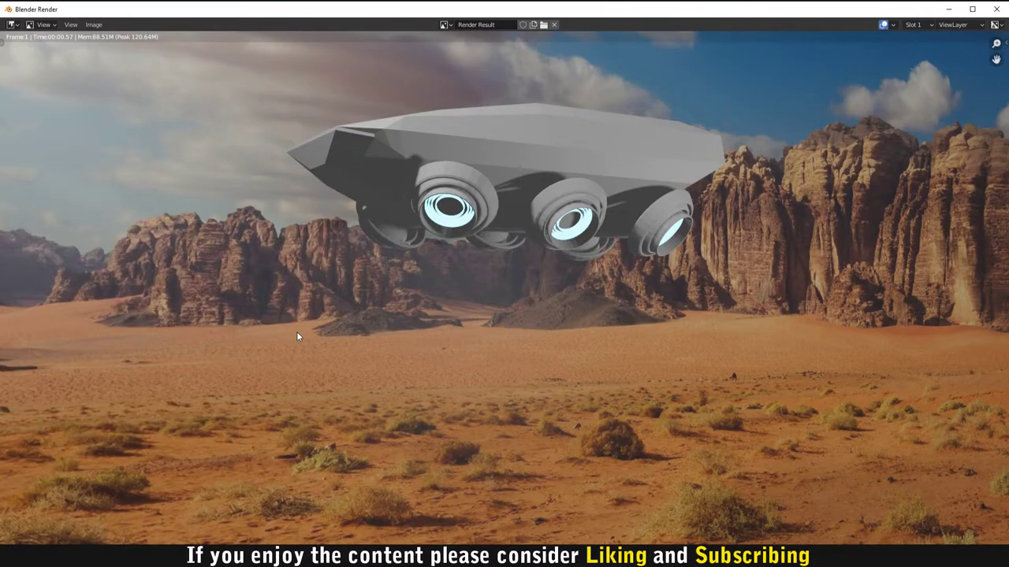
pyautogui.press('Escape')
pyautogui.moveTo(297, 337); pyautogui.dragTo(511, 325, button='middle')
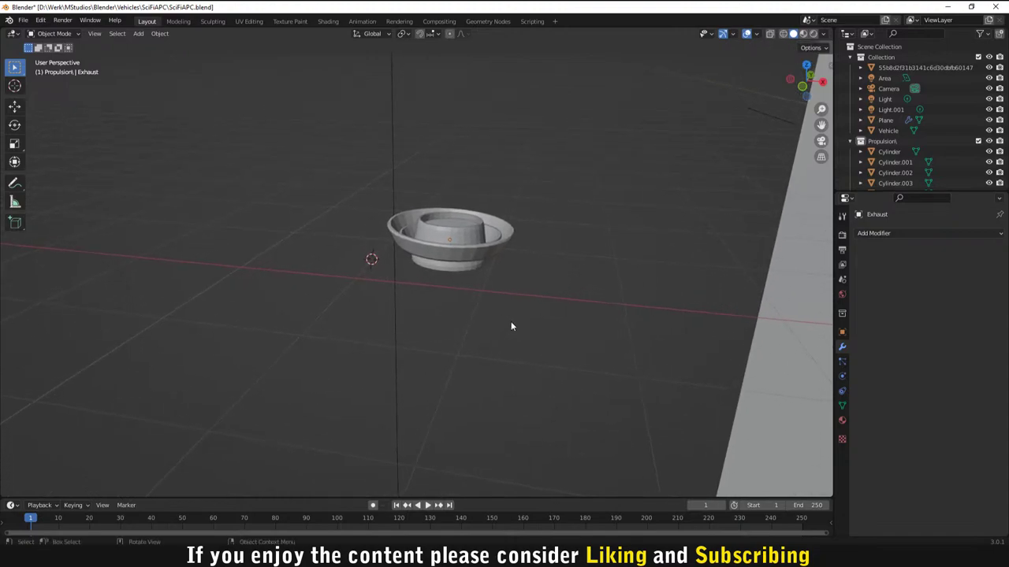
# Step: View the outer ring from the front, orbit around it, and add a cube
pyautogui.click(469, 262)
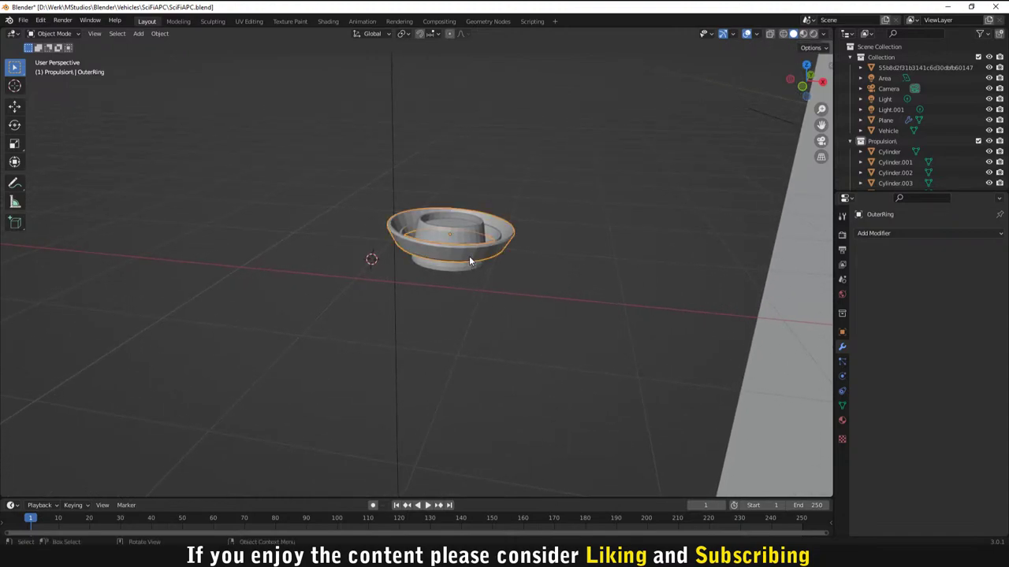
pyautogui.press('KP_1')
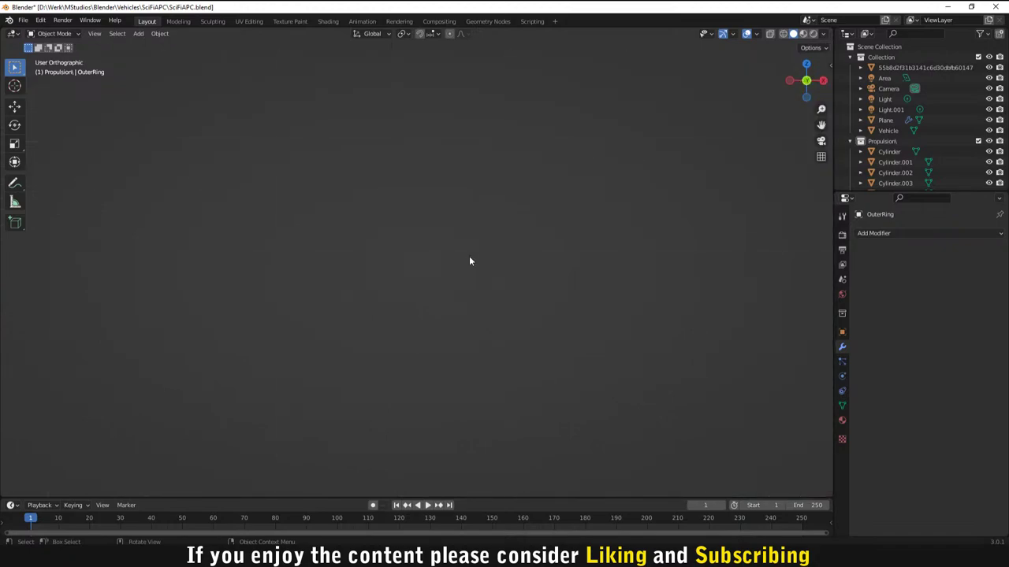
pyautogui.scroll(-5, 469, 261)
pyautogui.moveTo(469, 261); pyautogui.dragTo(533, 354, button='middle')
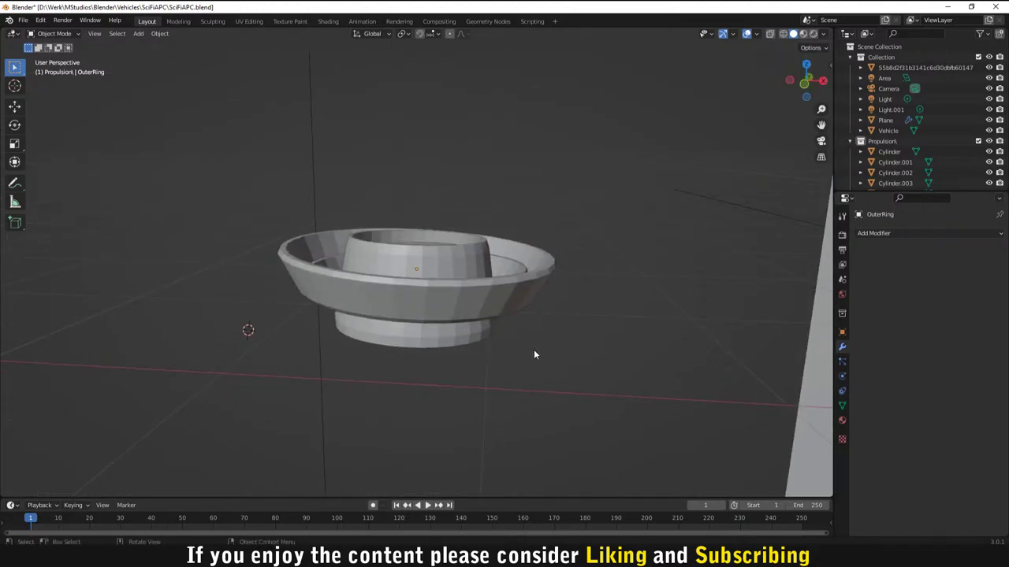
pyautogui.moveTo(347, 326); pyautogui.dragTo(384, 263, button='middle')
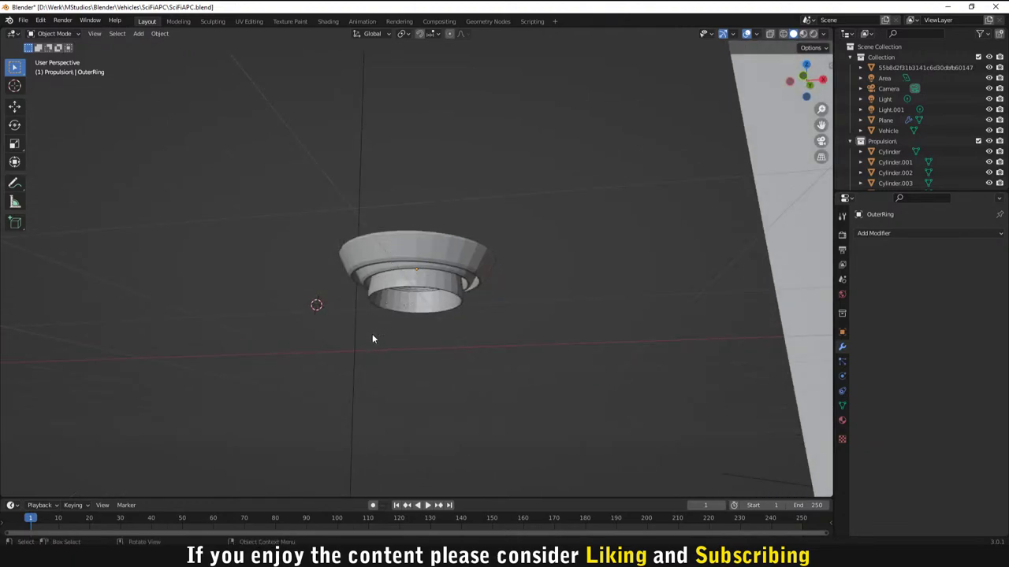
pyautogui.moveTo(373, 339); pyautogui.dragTo(373, 387, button='middle')
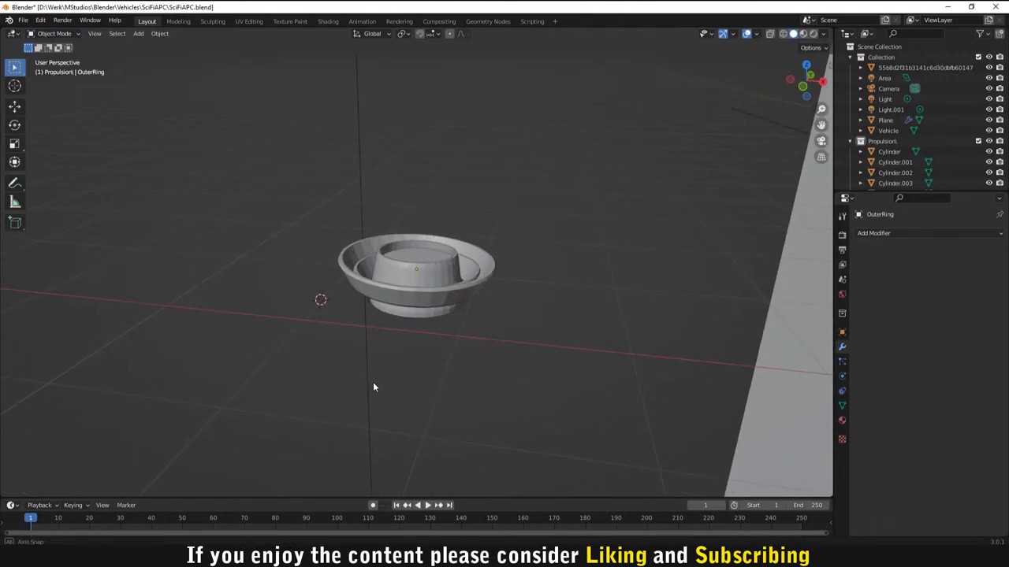
pyautogui.hotkey('shift', 'a')
pyautogui.moveTo(357, 339)
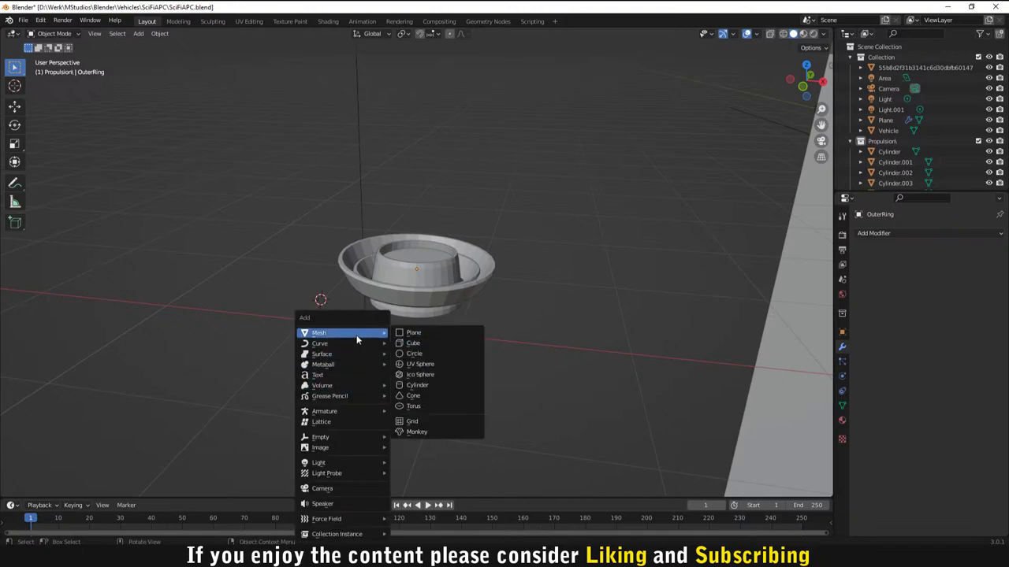
pyautogui.click(426, 342)
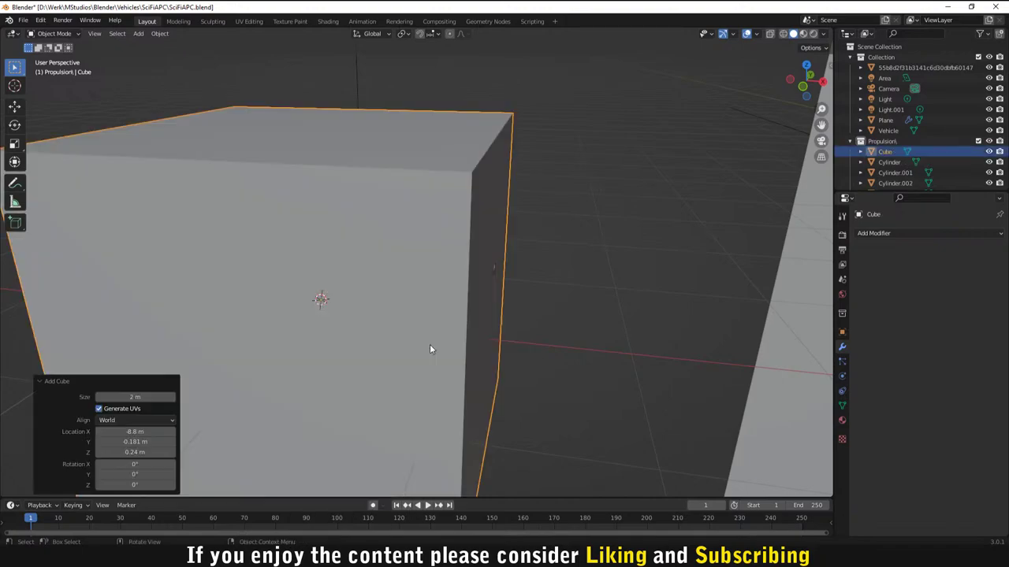
# Step: Set the new cube's size to 0.05 m in the Add Cube panel
pyautogui.scroll(-4, 430, 349)
pyautogui.click(135, 397)
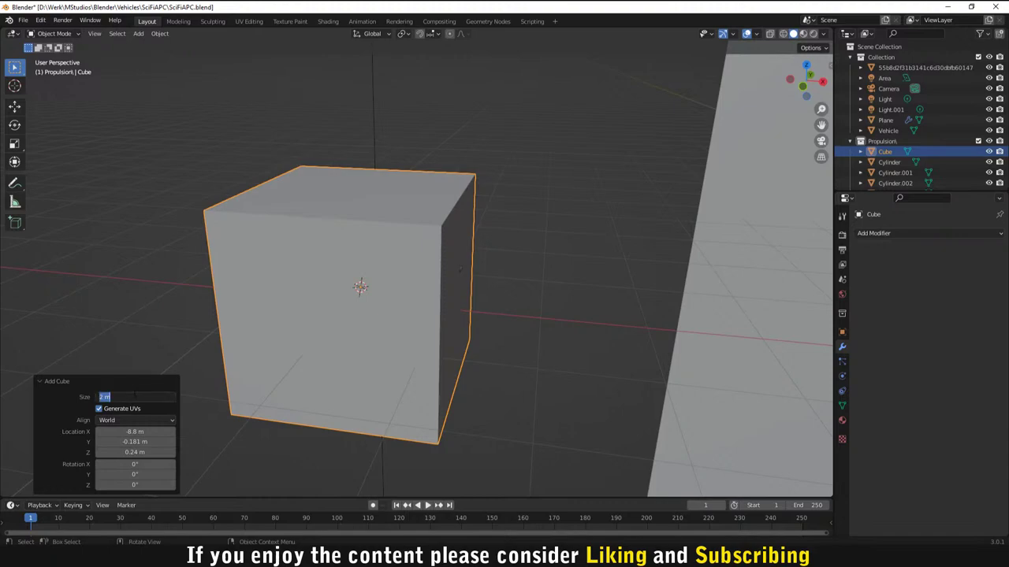
pyautogui.write('0.5')
pyautogui.press('Return')
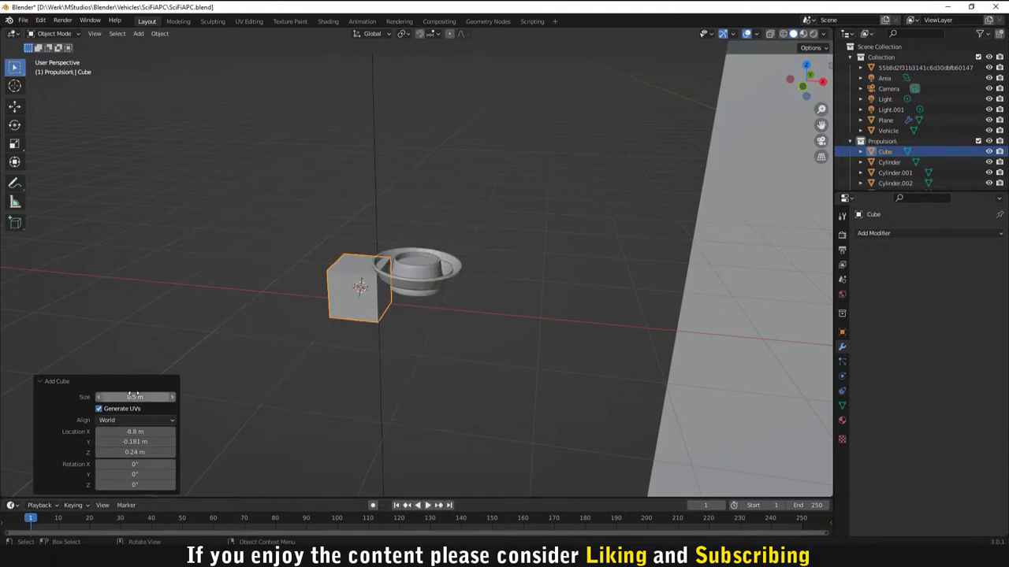
pyautogui.click(133, 396)
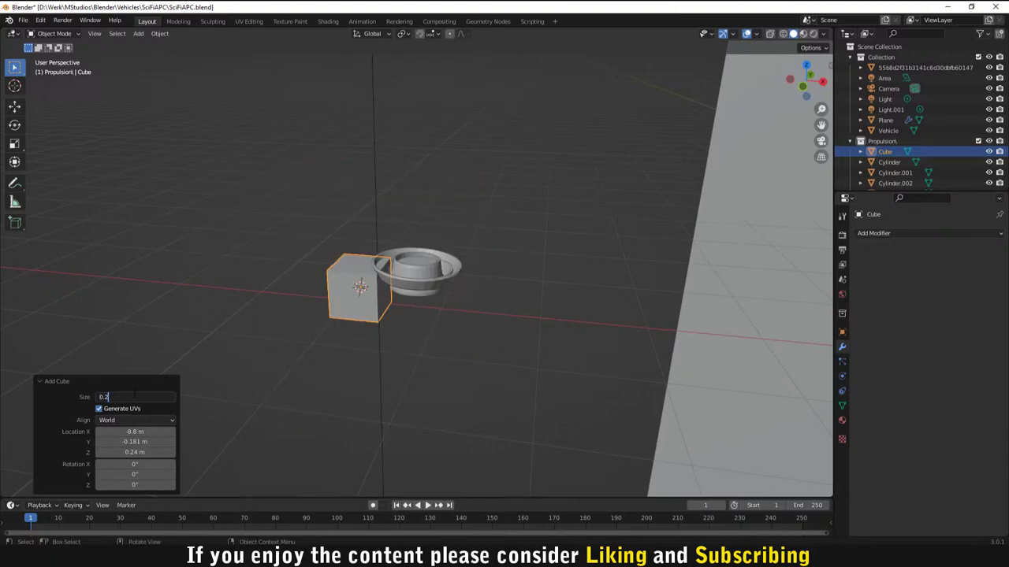
pyautogui.write('0.2')
pyautogui.press('Return')
pyautogui.click(133, 396)
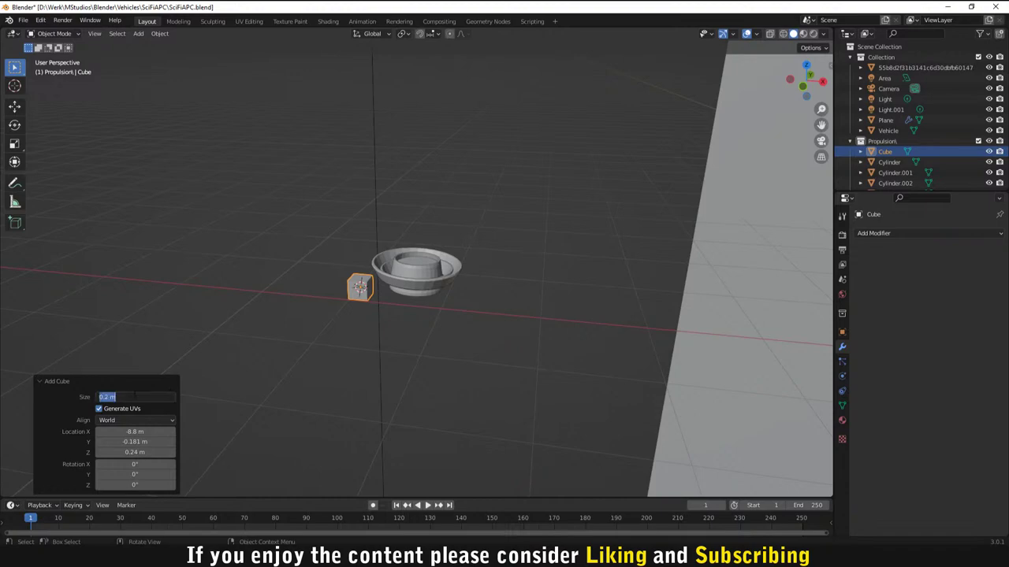
pyautogui.write('0.05')
pyautogui.press('Return')
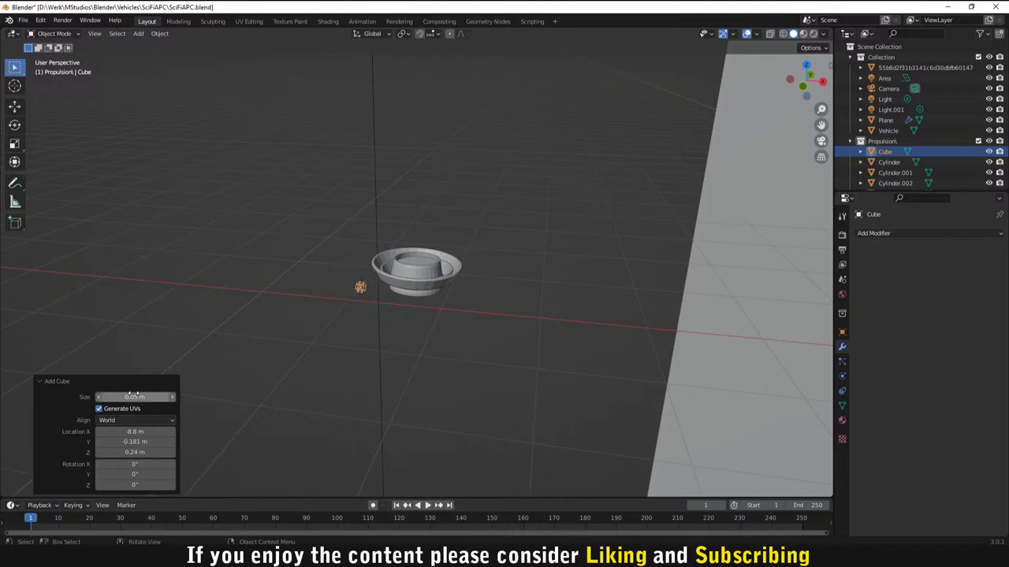
# Step: Stretch the cube about 3.035 times taller along Z
pyautogui.scroll(5, 345, 293)
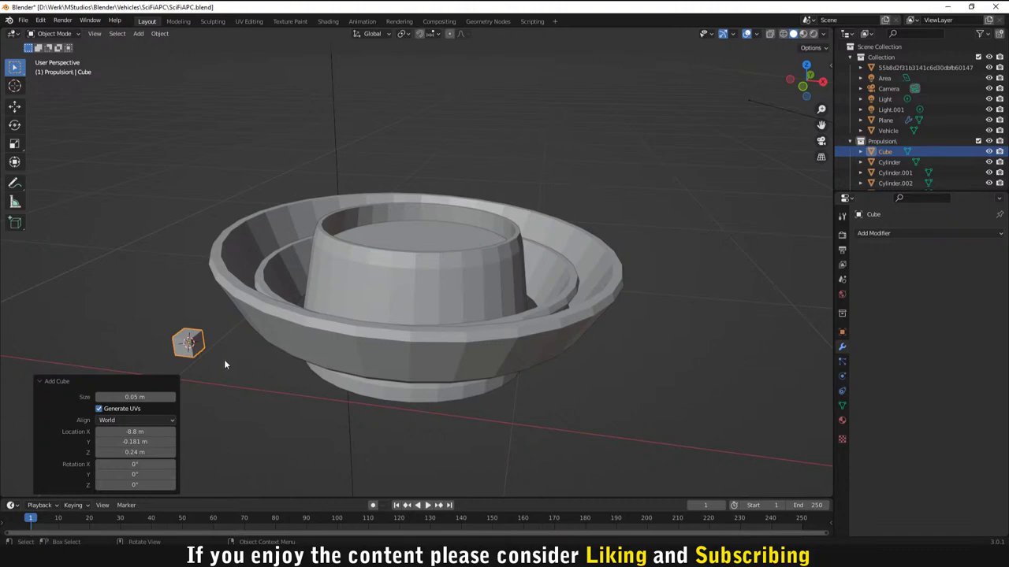
pyautogui.scroll(-3, 225, 364)
pyautogui.moveTo(262, 355); pyautogui.dragTo(242, 356, button='middle')
pyautogui.press('s')
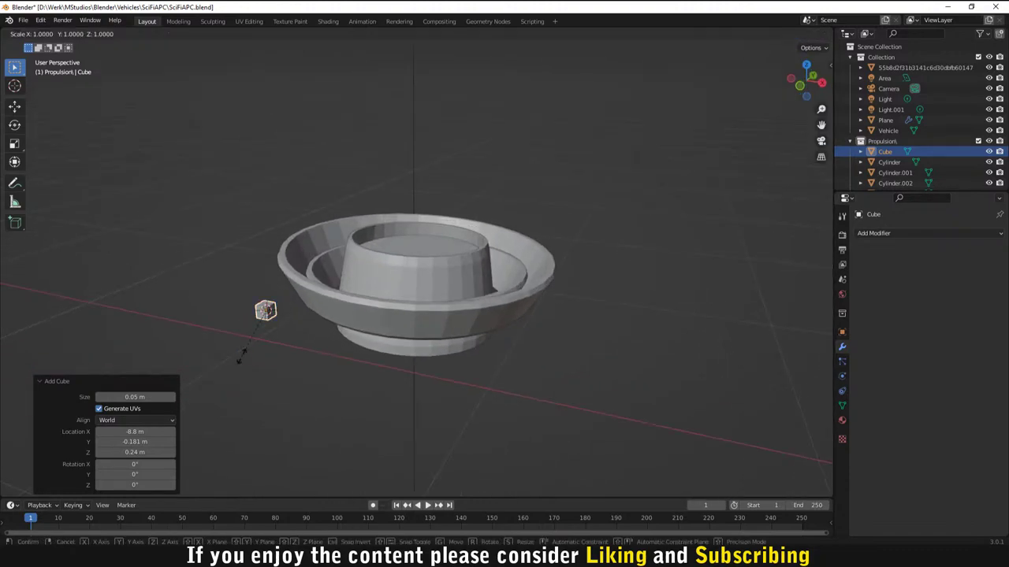
pyautogui.press('z')
pyautogui.click(273, 464)
pyautogui.scroll(-1, 285, 371)
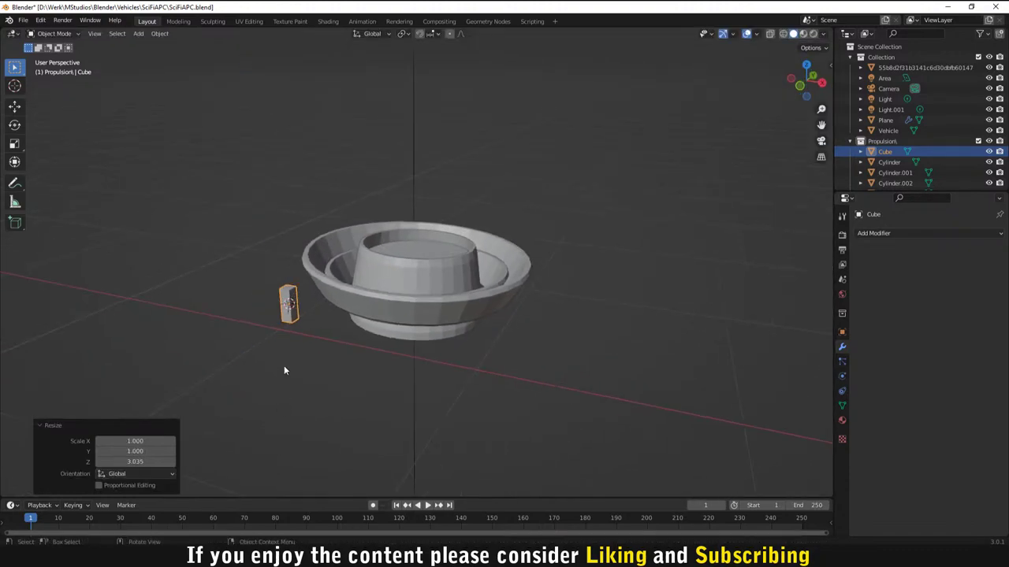
pyautogui.press('z')
pyautogui.press('Escape')
pyautogui.moveTo(296, 361)
pyautogui.mouseDown(button='middle')
pyautogui.moveTo(282, 352)
pyautogui.moveTo(295, 375)
pyautogui.moveTo(290, 396)
pyautogui.moveTo(557, 340)
pyautogui.moveTo(628, 349)
pyautogui.moveTo(476, 342)
pyautogui.moveTo(468, 328)
pyautogui.mouseUp(button='middle')
pyautogui.scroll(2, 302, 355)
# Step: Hide everything but the cube, enter Edit Mode, and select its top face
pyautogui.press('Tab')
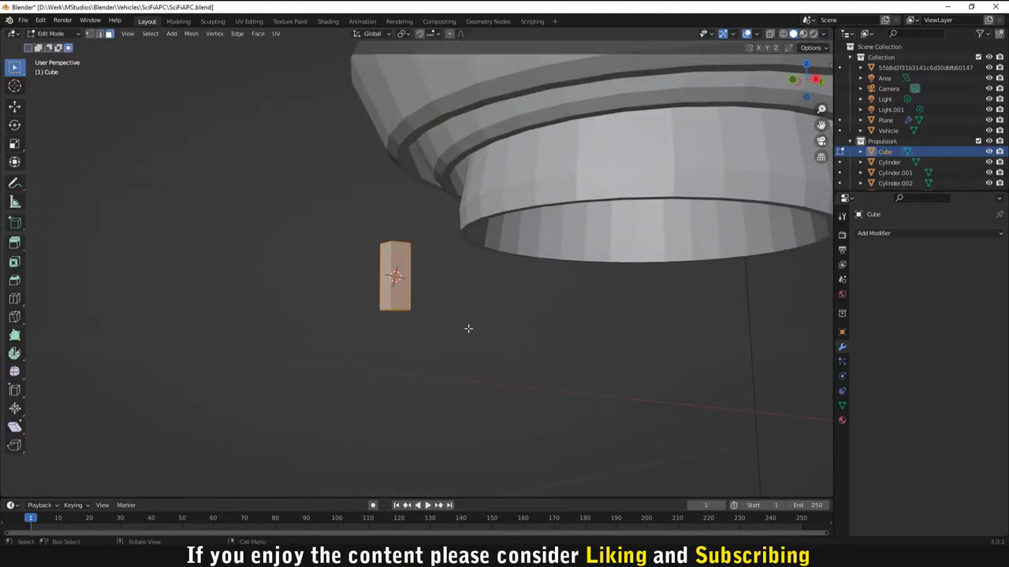
pyautogui.press('Tab')
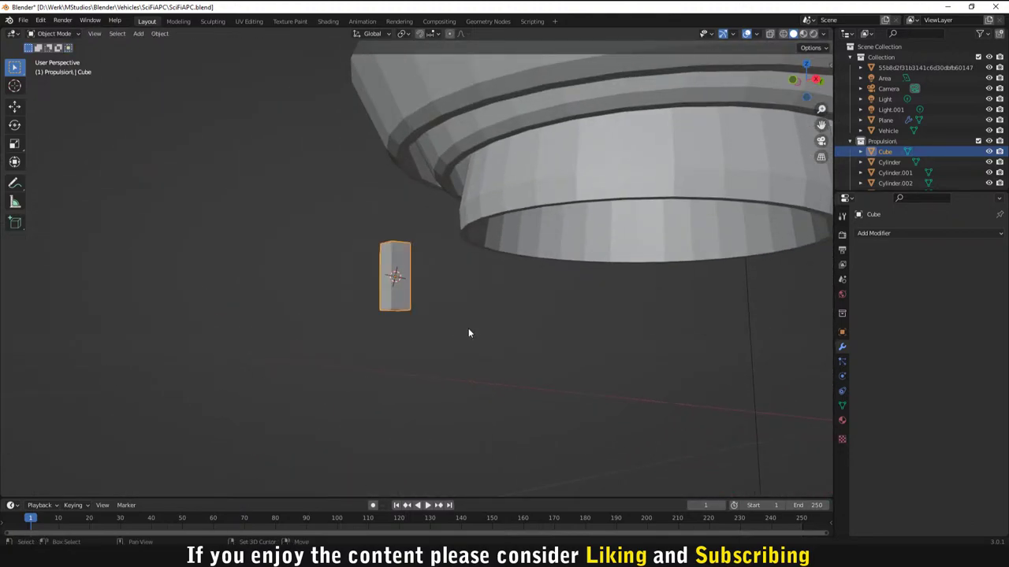
pyautogui.hotkey('shift', 'h')
pyautogui.moveTo(465, 324); pyautogui.dragTo(426, 310, button='middle')
pyautogui.press('Tab')
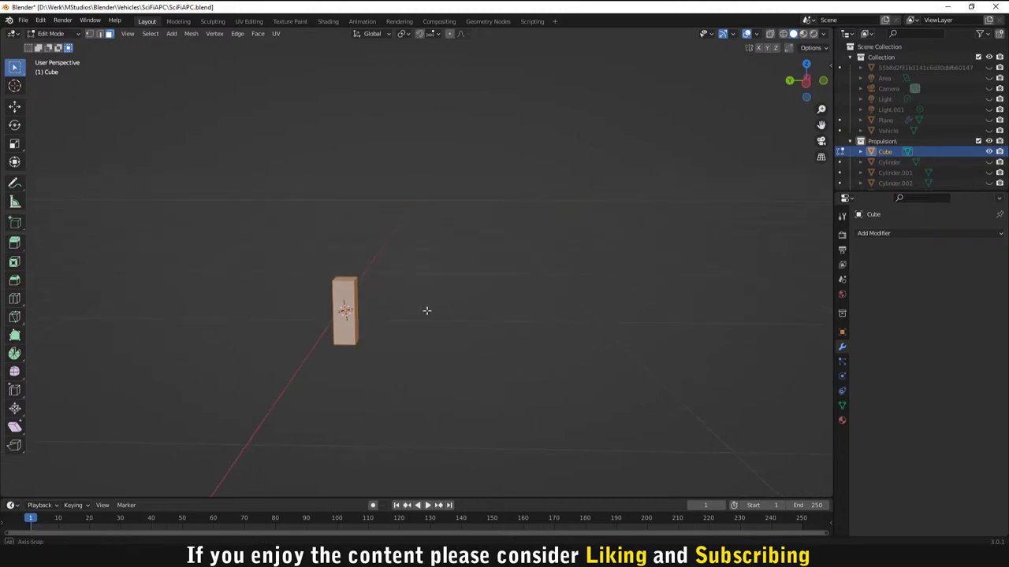
pyautogui.click(346, 277)
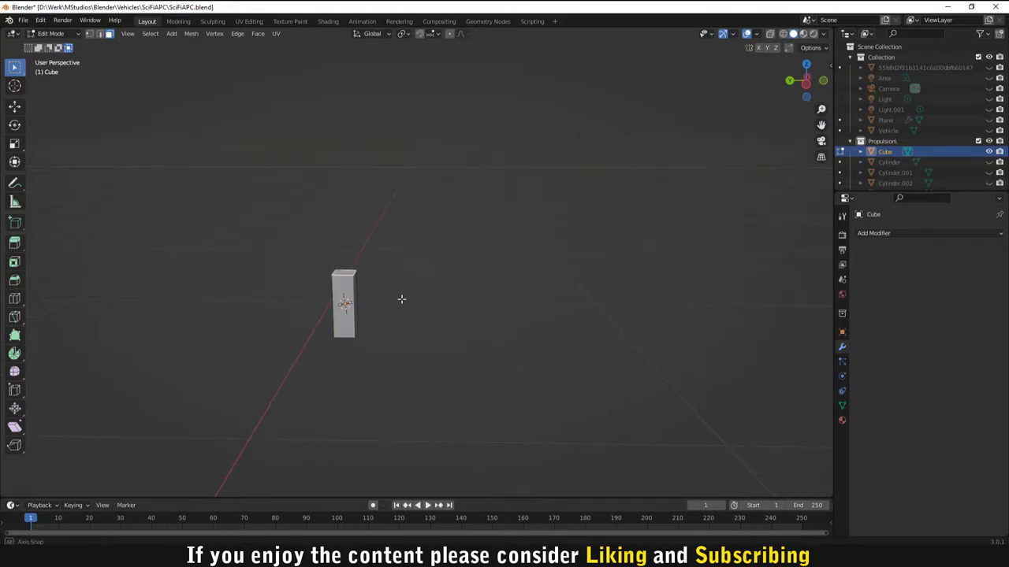
pyautogui.scroll(4, 401, 299)
pyautogui.press('KP_Decimal')
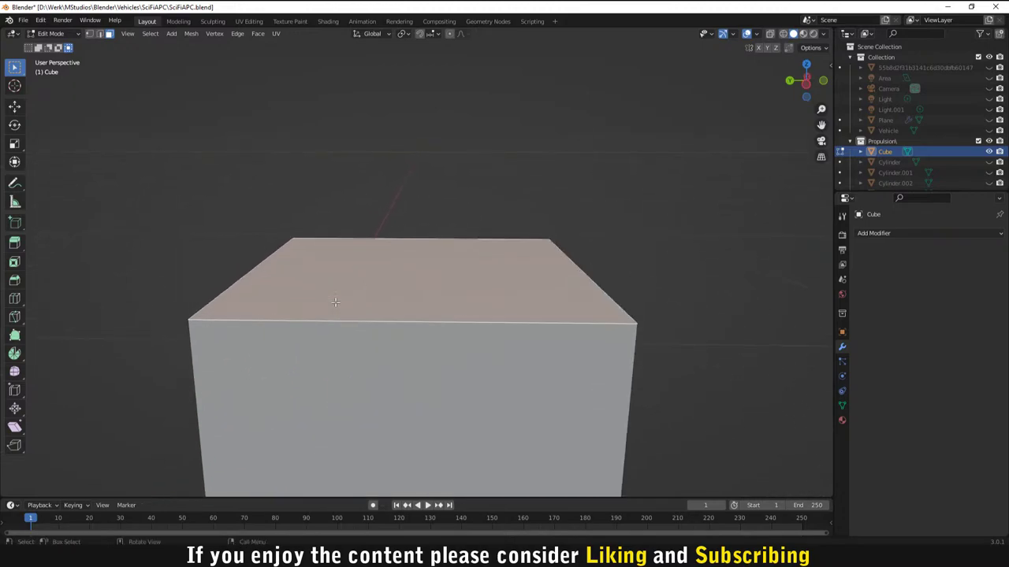
pyautogui.moveTo(565, 385); pyautogui.dragTo(551, 276, button='middle')
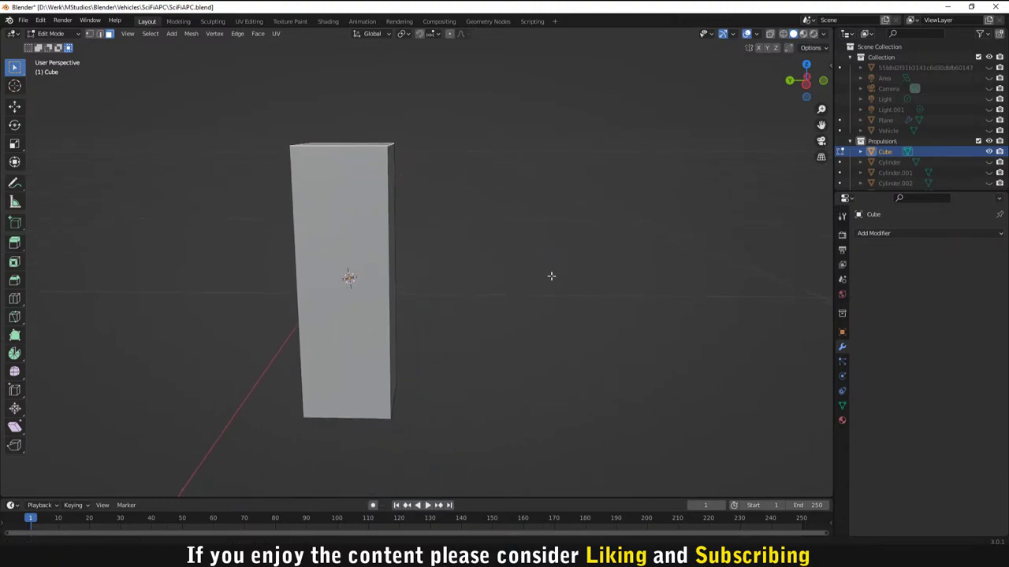
# Step: Slide the top face along the Y axis to slant the cube
pyautogui.press('g')
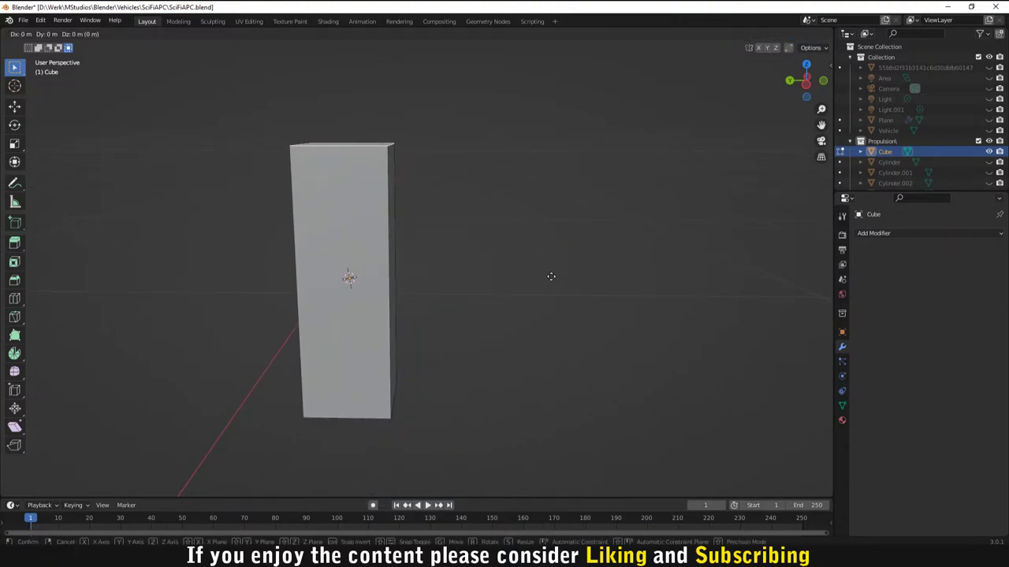
pyautogui.press('x')
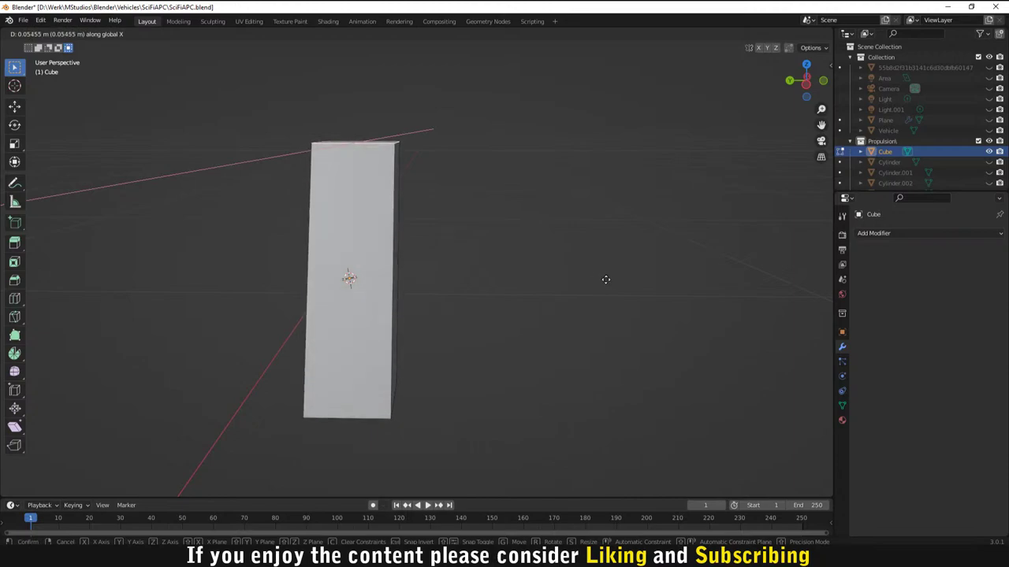
pyautogui.press('y')
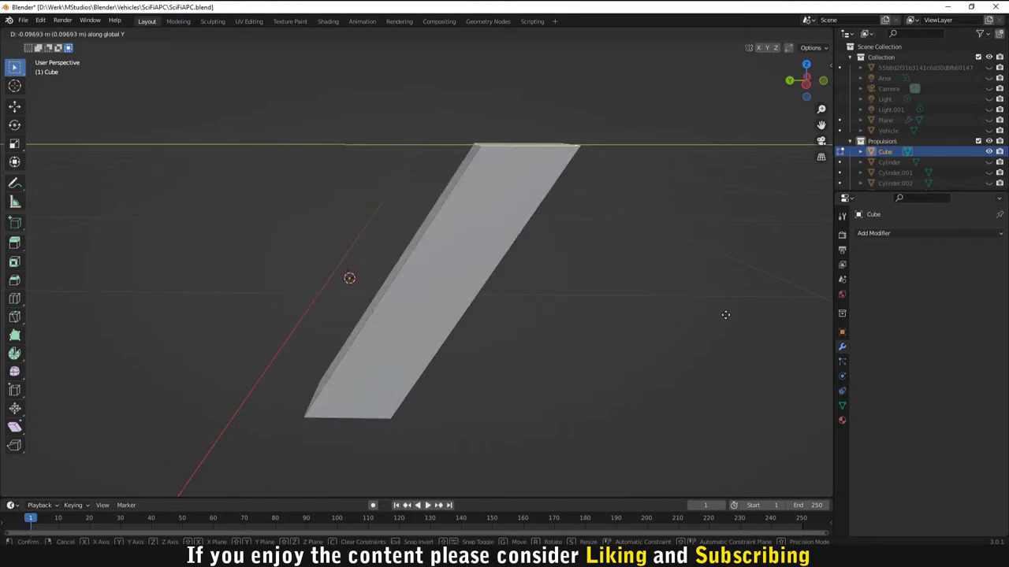
pyautogui.click(611, 313)
pyautogui.scroll(-2, 553, 308)
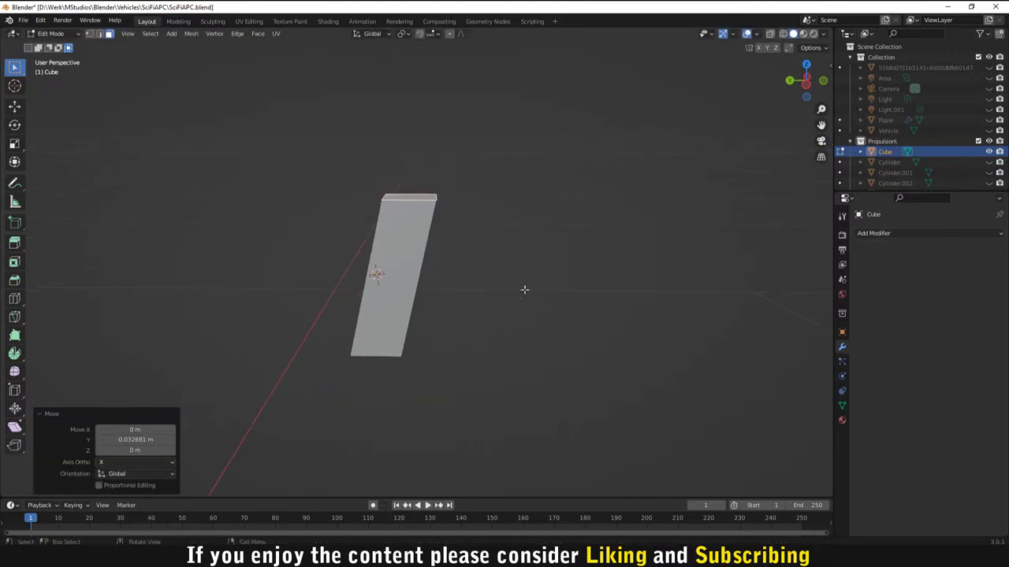
pyautogui.moveTo(503, 256); pyautogui.dragTo(447, 220, button='middle')
# Step: Extrude the top face upward, then extrude the bar's end face outward
pyautogui.press('e')
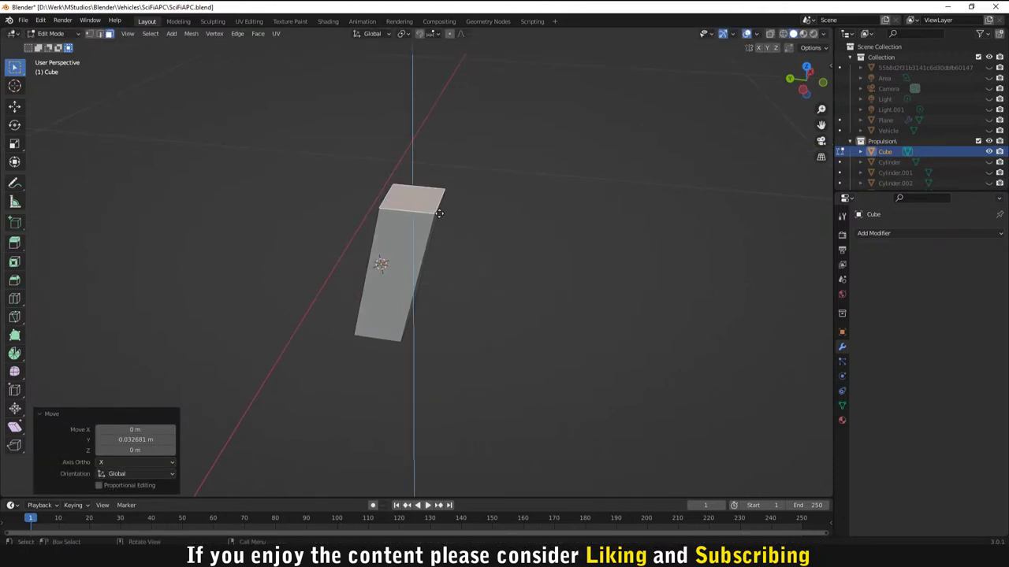
pyautogui.click(436, 177)
pyautogui.moveTo(491, 286); pyautogui.dragTo(468, 210, button='middle')
pyautogui.click(361, 314)
pyautogui.press('e')
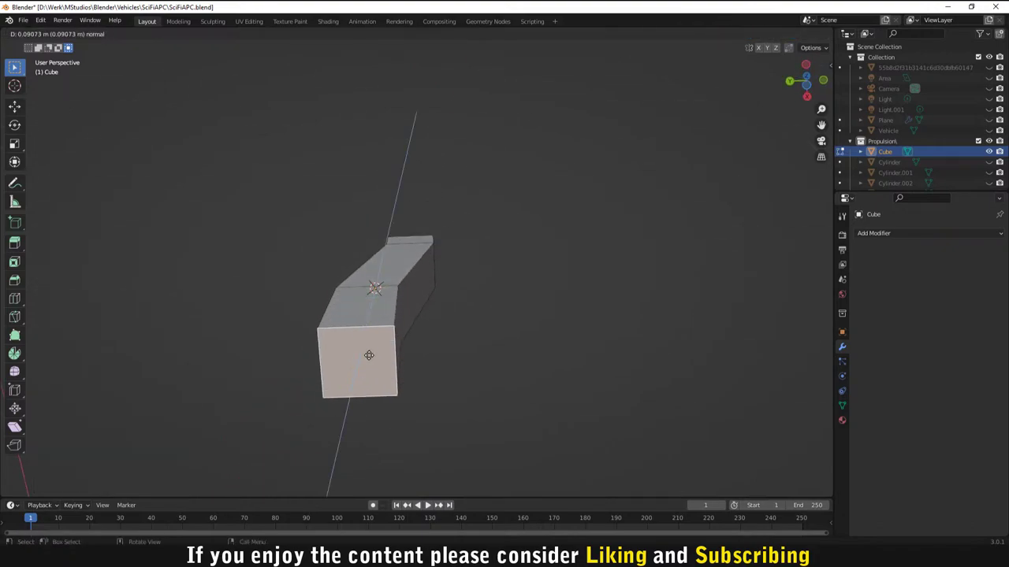
pyautogui.click(401, 364)
pyautogui.moveTo(402, 365); pyautogui.dragTo(389, 414, button='middle')
# Step: Select the bar's right and left vertical edge loops, then pick the Bevel tool
pyautogui.click(425, 423)
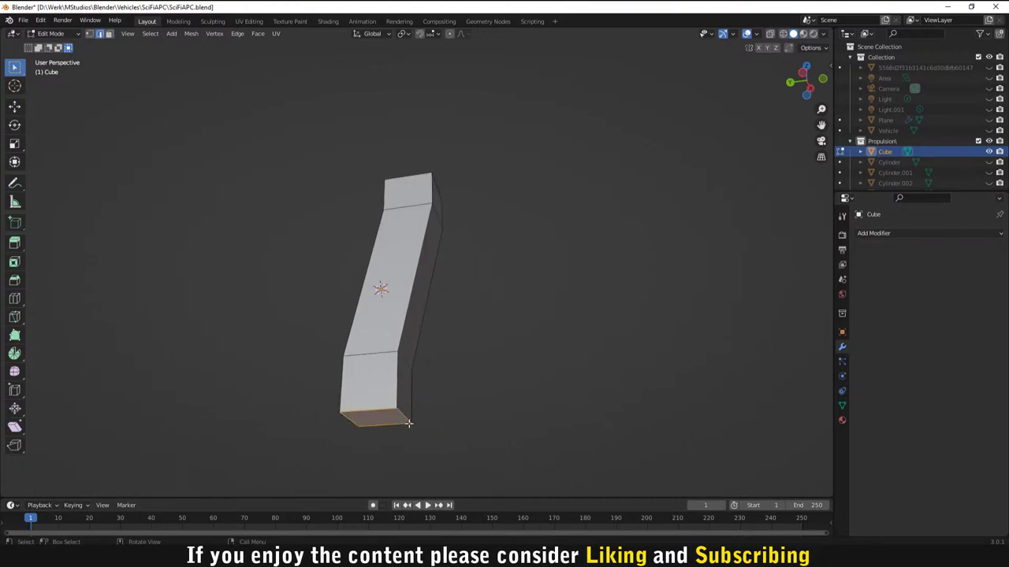
pyautogui.moveTo(491, 442); pyautogui.dragTo(286, 322, button='middle')
pyautogui.scroll(3, 451, 413)
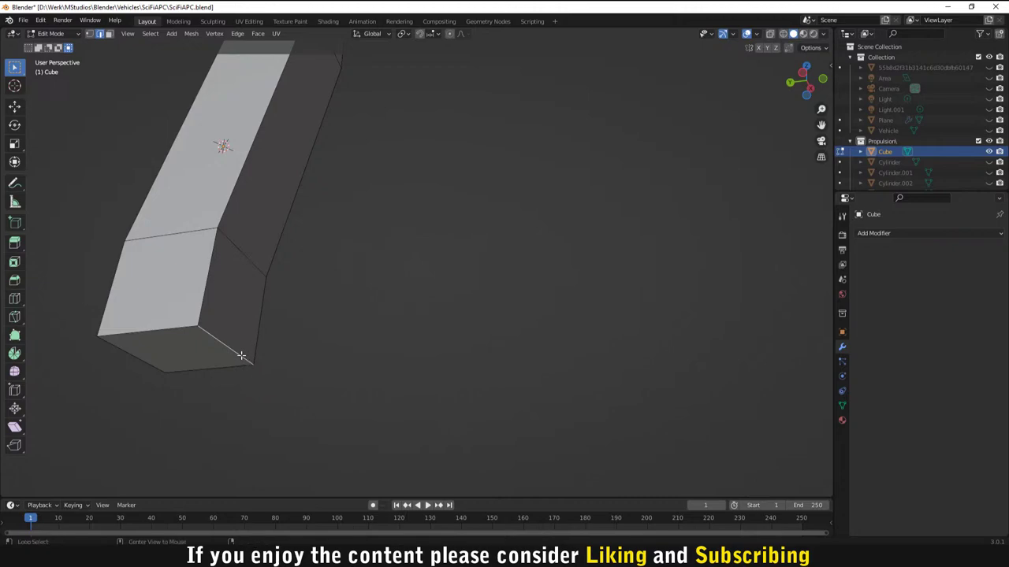
pyautogui.keyDown('alt'); pyautogui.click(184, 328); pyautogui.keyUp('alt')
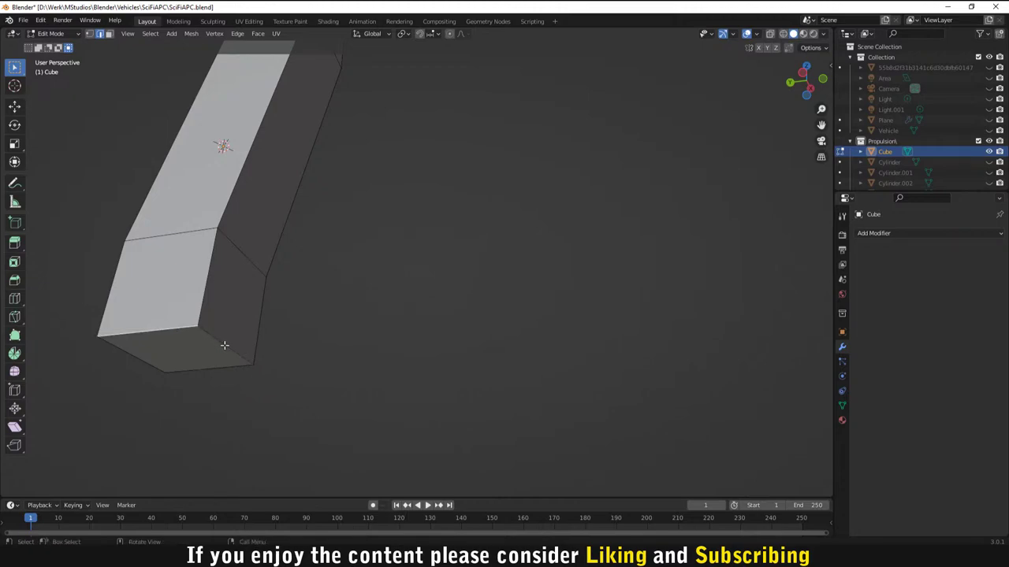
pyautogui.moveTo(265, 352); pyautogui.dragTo(201, 332, button='middle')
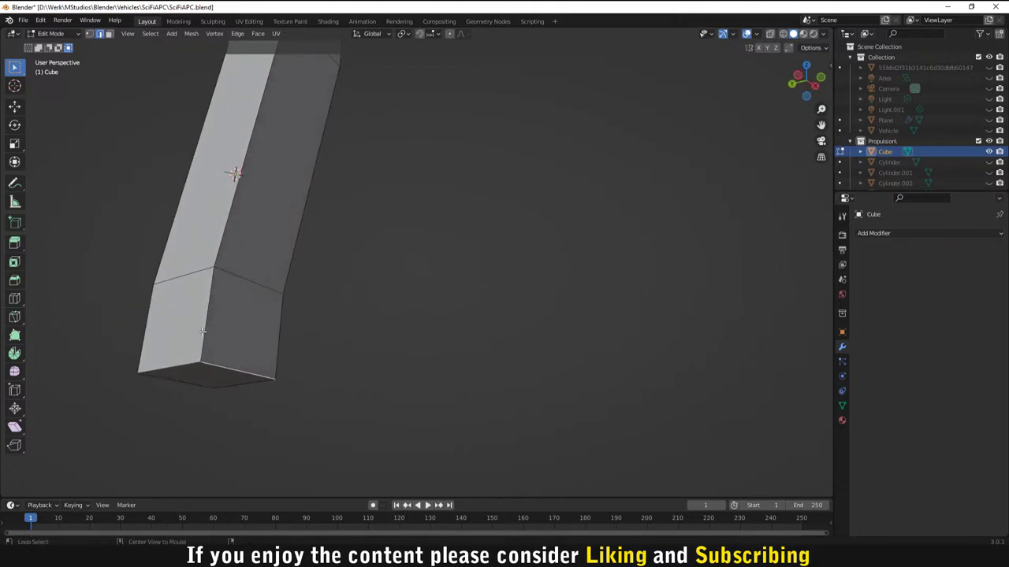
pyautogui.keyDown('alt'); pyautogui.click(203, 331); pyautogui.keyUp('alt')
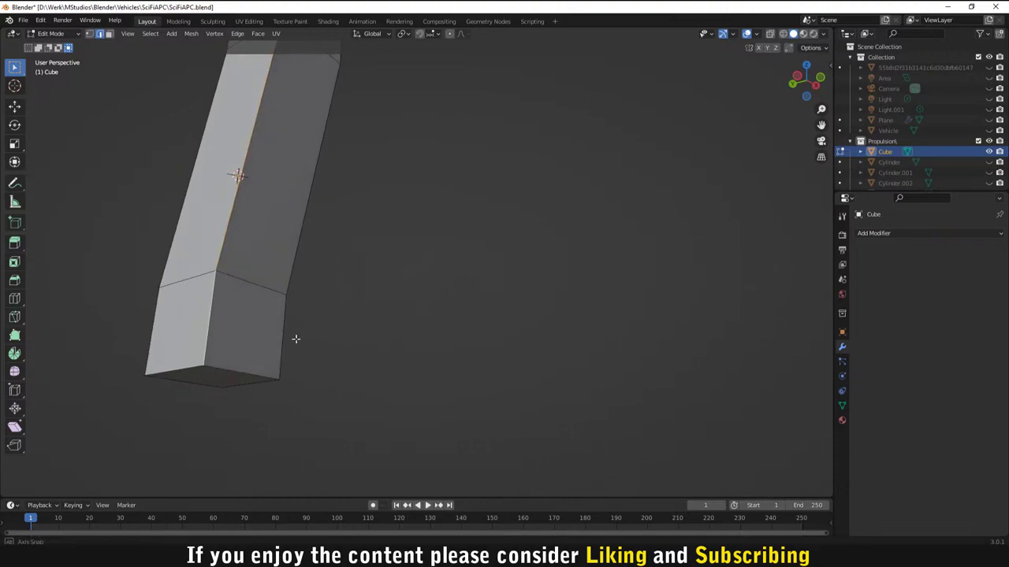
pyautogui.moveTo(295, 340); pyautogui.dragTo(324, 243, button='middle')
pyautogui.keyDown('alt'); pyautogui.click(346, 210); pyautogui.keyUp('alt')
pyautogui.moveTo(345, 210); pyautogui.dragTo(460, 247, button='middle')
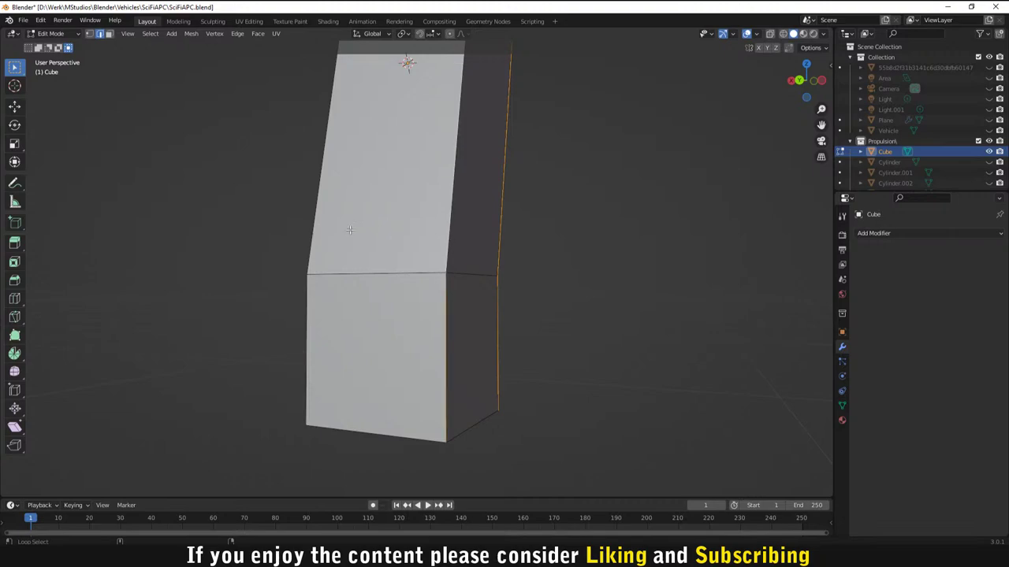
pyautogui.keyDown('alt'); pyautogui.keyDown('shift'); pyautogui.click(310, 236); pyautogui.keyUp('shift'); pyautogui.keyUp('alt')
pyautogui.moveTo(489, 281); pyautogui.dragTo(346, 288, button='middle')
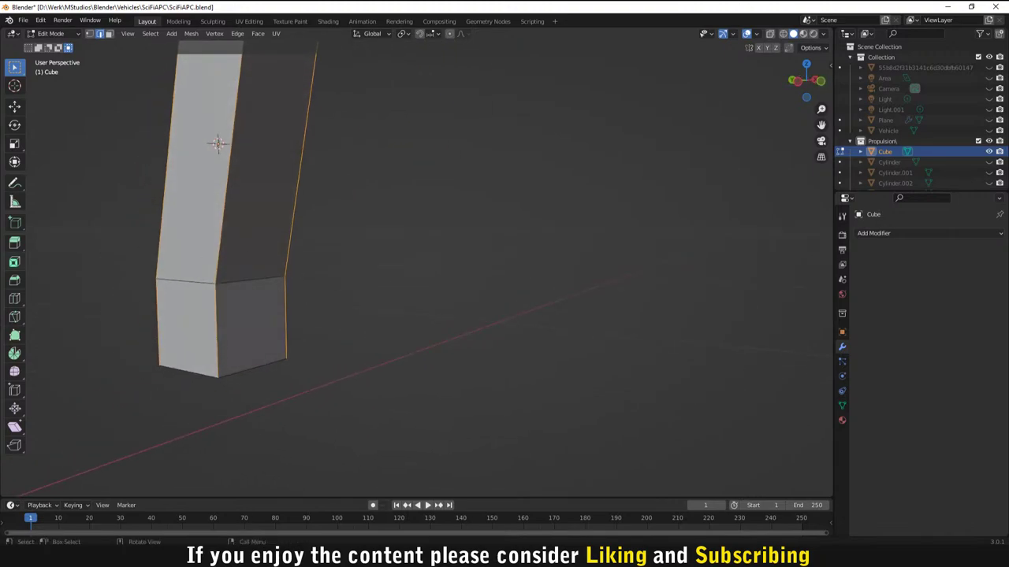
pyautogui.click(15, 281)
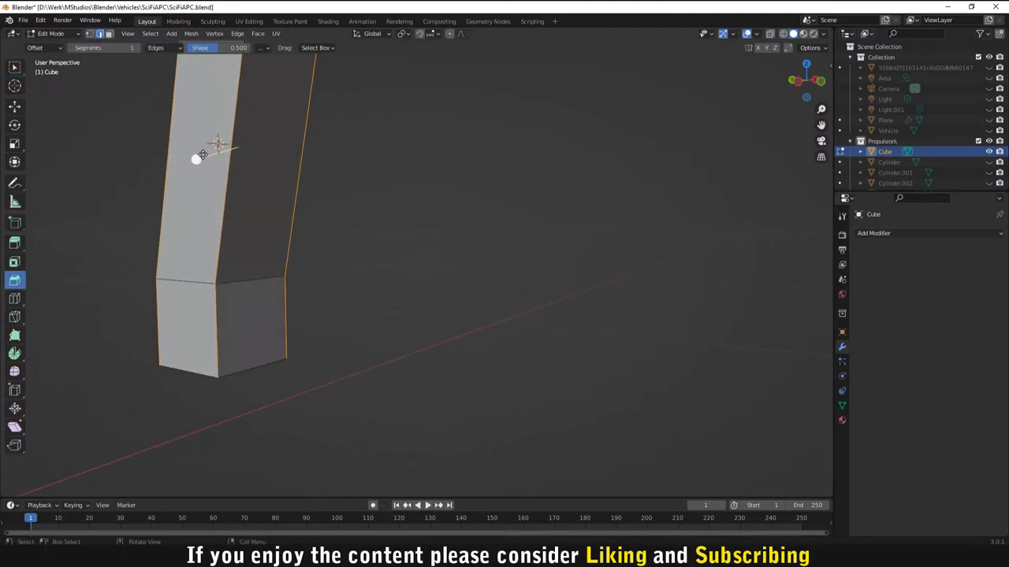
# Step: Bevel the two selected vertical edge loops with the Bevel gizmo
pyautogui.moveTo(203, 156); pyautogui.dragTo(315, 142)
pyautogui.scroll(-3, 337, 189)
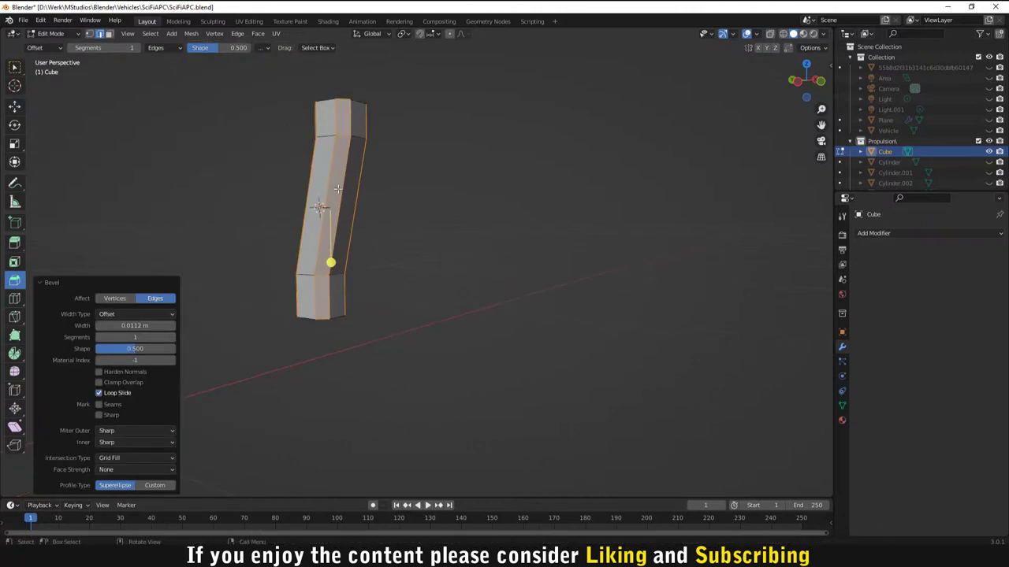
pyautogui.click(386, 174)
pyautogui.moveTo(354, 323); pyautogui.dragTo(309, 288, button='middle')
pyautogui.scroll(3, 309, 289)
# Step: Bevel the column's bottom end face, then its top end face
pyautogui.click(259, 334)
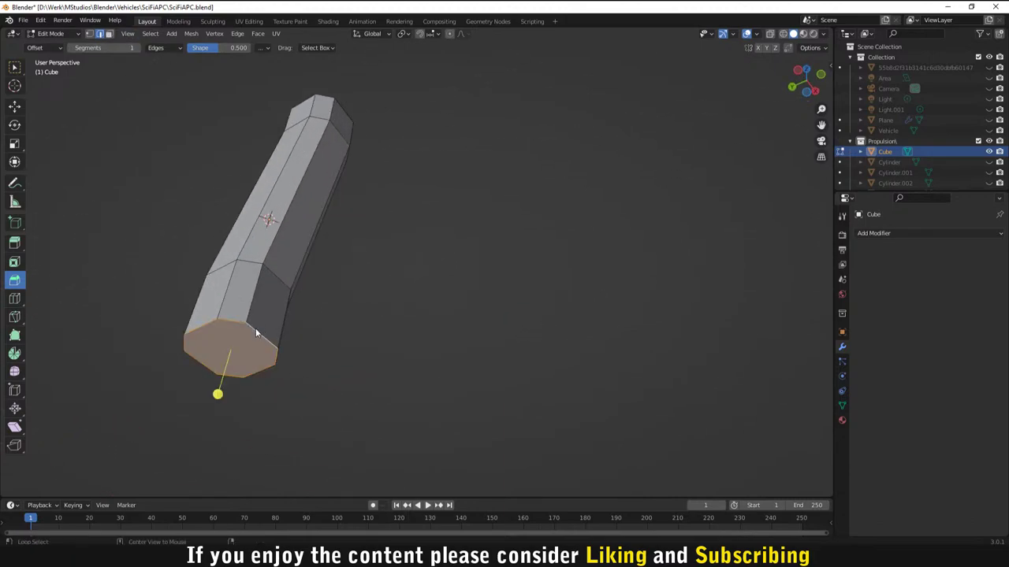
pyautogui.moveTo(218, 394); pyautogui.dragTo(222, 385)
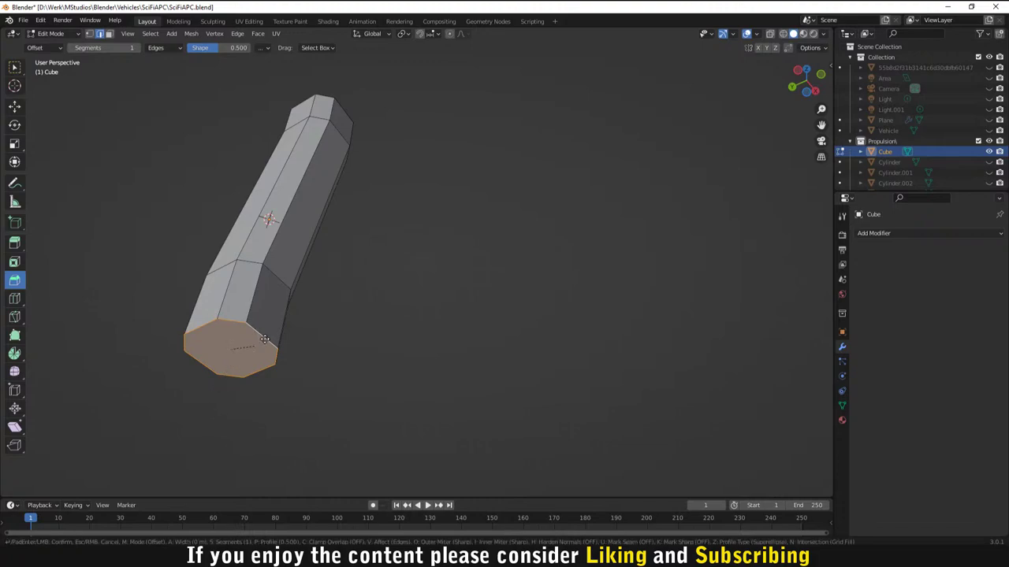
pyautogui.moveTo(264, 339); pyautogui.dragTo(317, 339)
pyautogui.moveTo(395, 290); pyautogui.dragTo(436, 213, button='middle')
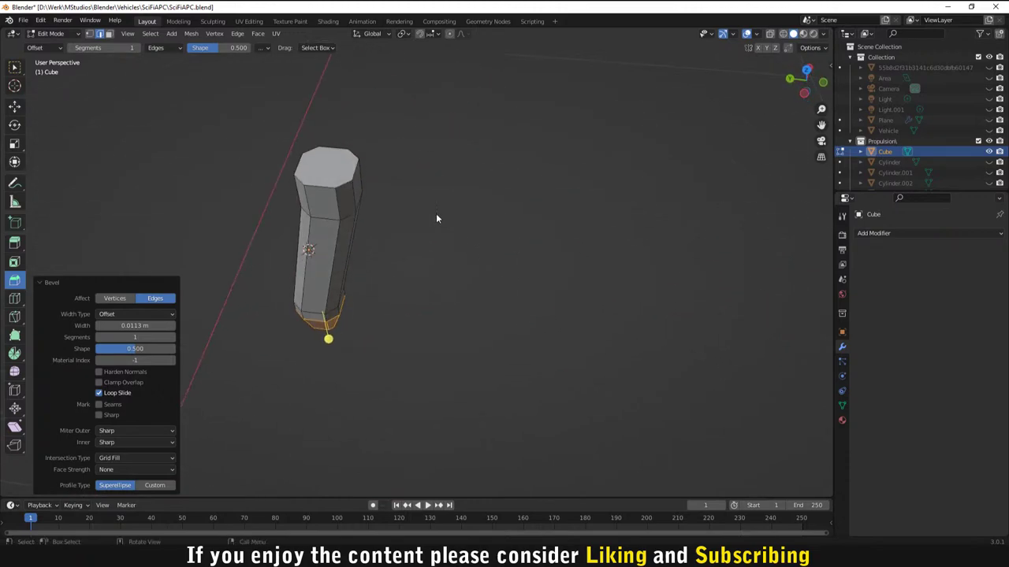
pyautogui.click(347, 185)
pyautogui.moveTo(319, 124); pyautogui.dragTo(360, 114)
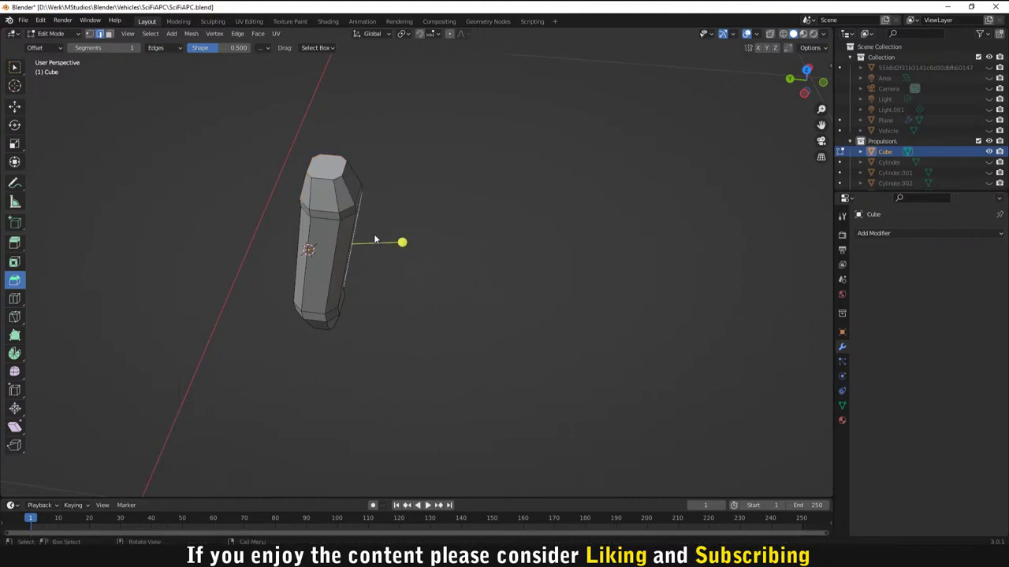
pyautogui.moveTo(371, 209); pyautogui.dragTo(319, 224, button='middle')
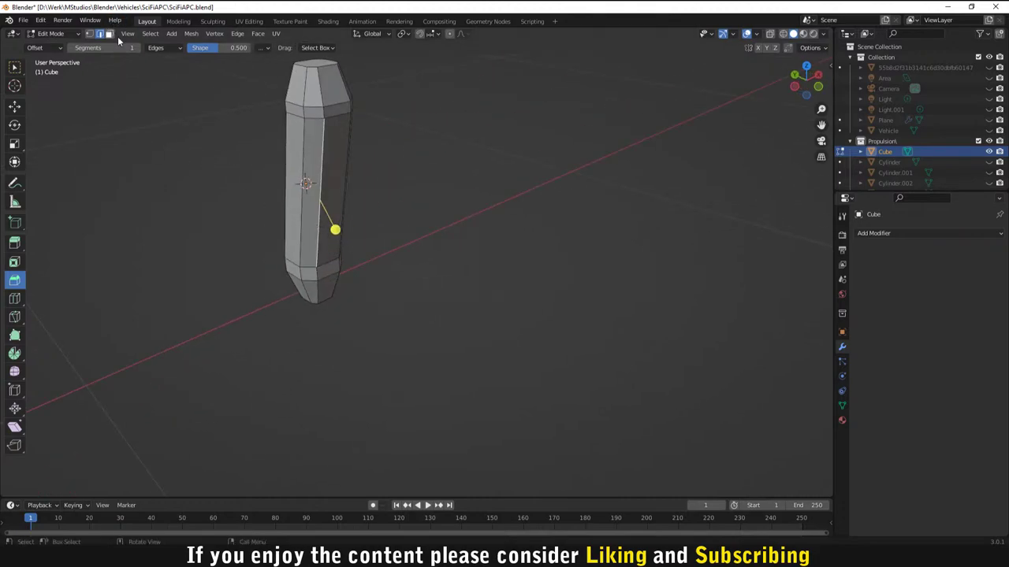
# Step: Extrude the column's left and right side faces, then undo both extrusions
pyautogui.press('3')
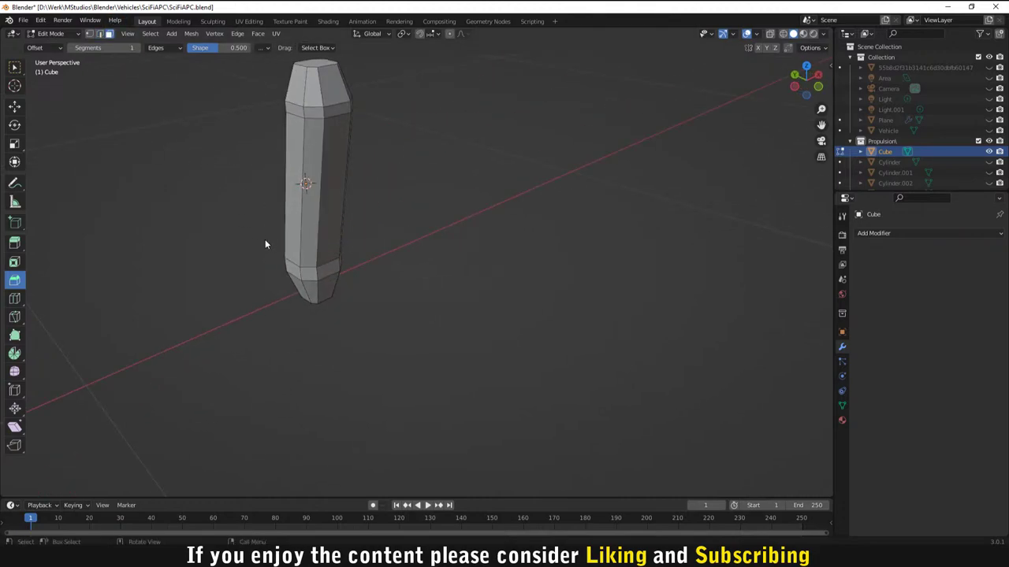
pyautogui.click(286, 154)
pyautogui.press('e')
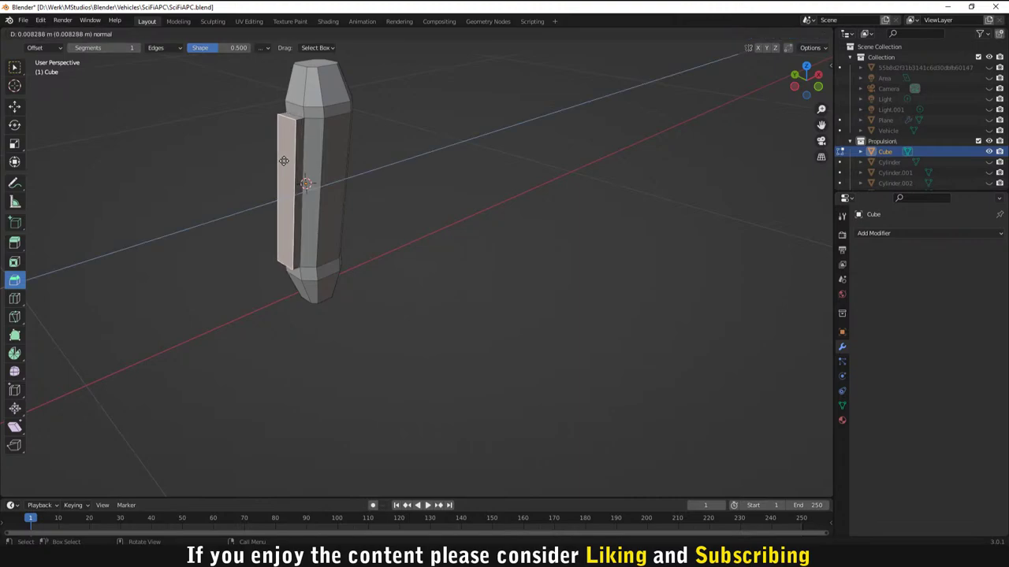
pyautogui.click(286, 160)
pyautogui.moveTo(426, 211); pyautogui.dragTo(308, 204, button='middle')
pyautogui.click(461, 140)
pyautogui.press('e')
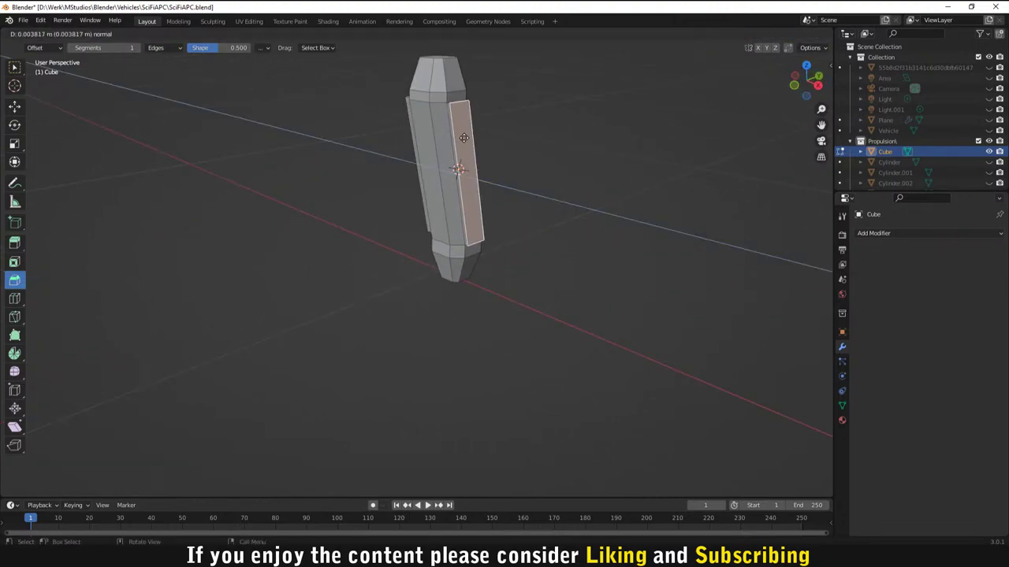
pyautogui.click(464, 138)
pyautogui.moveTo(464, 138); pyautogui.dragTo(411, 314, button='middle')
pyautogui.scroll(2, 563, 189)
pyautogui.scroll(3, 408, 315)
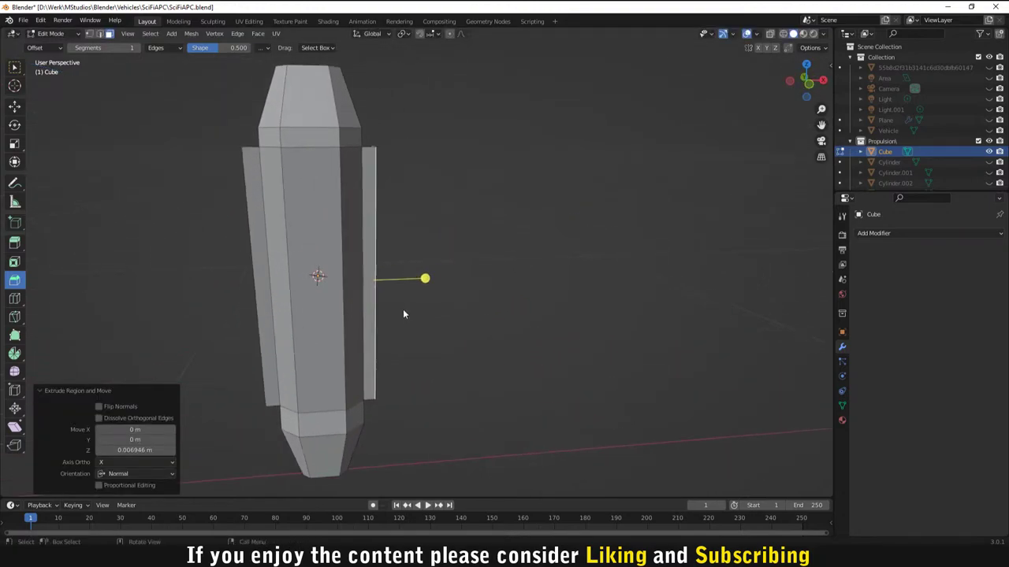
pyautogui.hotkey('ctrl', 'z')
pyautogui.hotkey('ctrl', 'z')
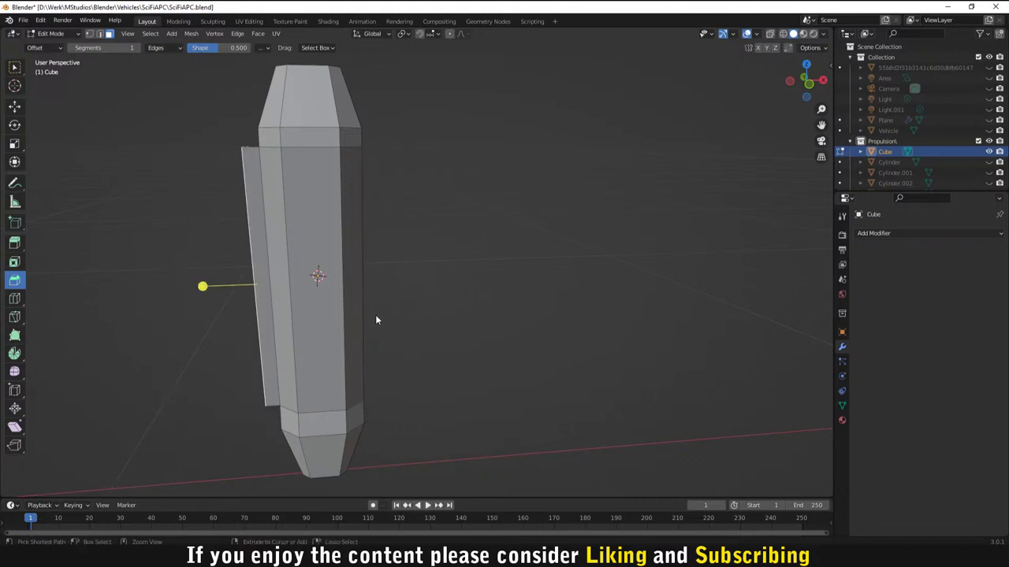
pyautogui.hotkey('ctrl', 'z')
# Step: Try bevelling the column's left edge, then undo it
pyautogui.moveTo(378, 317); pyautogui.dragTo(245, 297, button='middle')
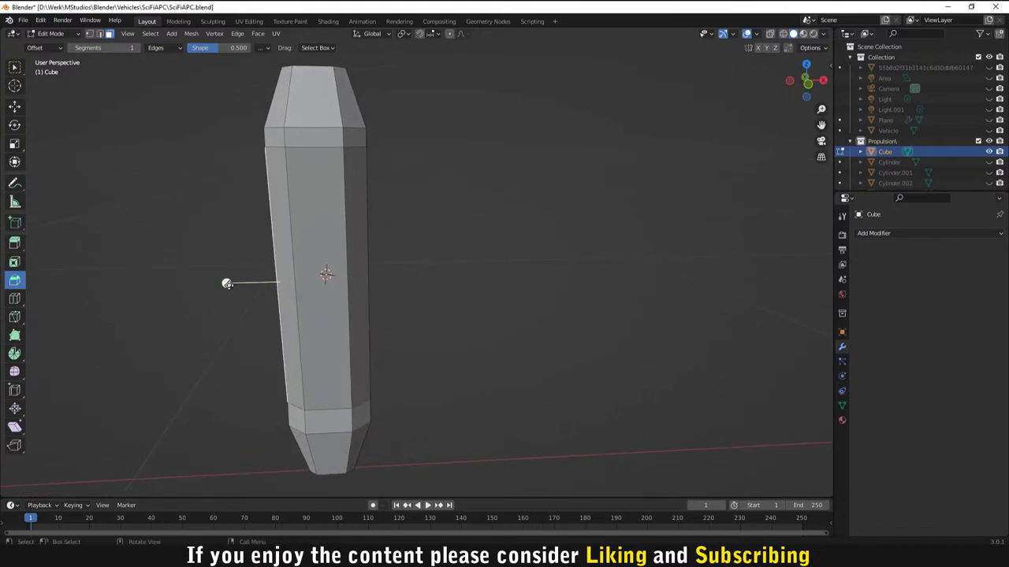
pyautogui.moveTo(227, 283); pyautogui.dragTo(294, 288)
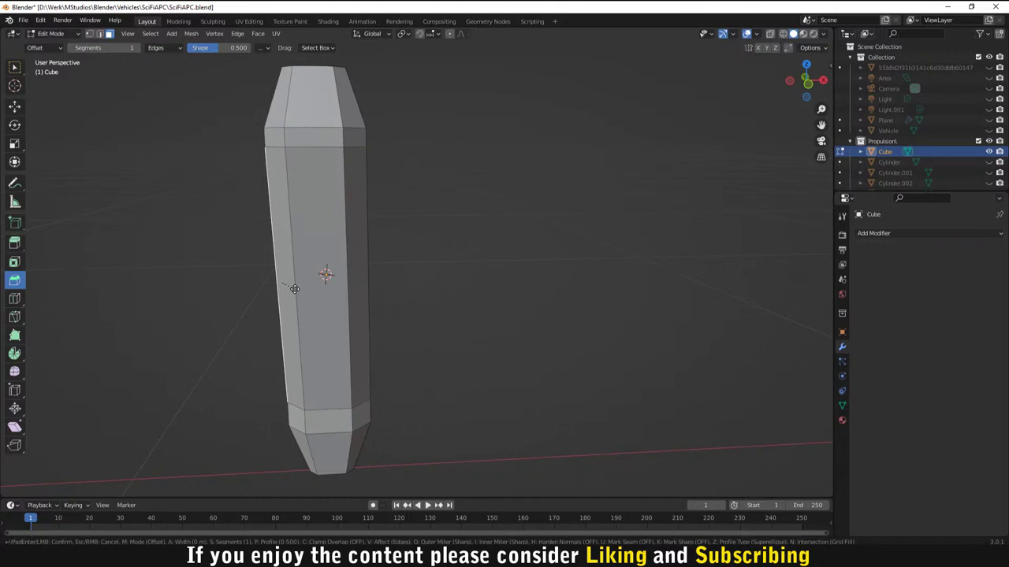
pyautogui.click(214, 287)
pyautogui.moveTo(215, 287); pyautogui.dragTo(242, 299, button='middle')
pyautogui.hotkey('ctrl', 'z')
# Step: Extrude the left and right side faces 0.008 m along their normals
pyautogui.moveTo(241, 300); pyautogui.dragTo(292, 300)
pyautogui.click(136, 450)
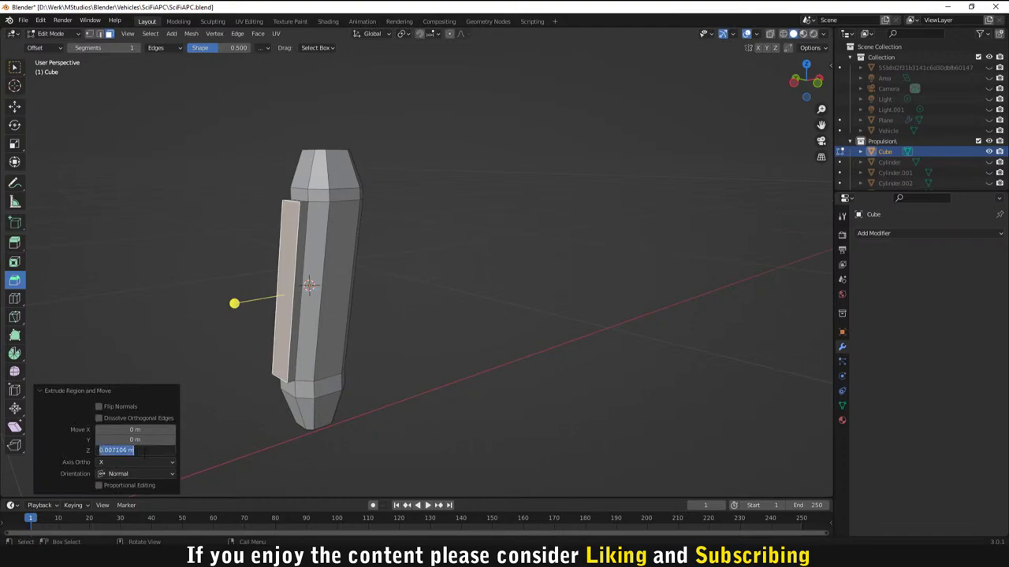
pyautogui.write('0.008')
pyautogui.press('Return')
pyautogui.moveTo(401, 303); pyautogui.dragTo(366, 306, button='middle')
pyautogui.moveTo(442, 275); pyautogui.dragTo(454, 278, button='middle')
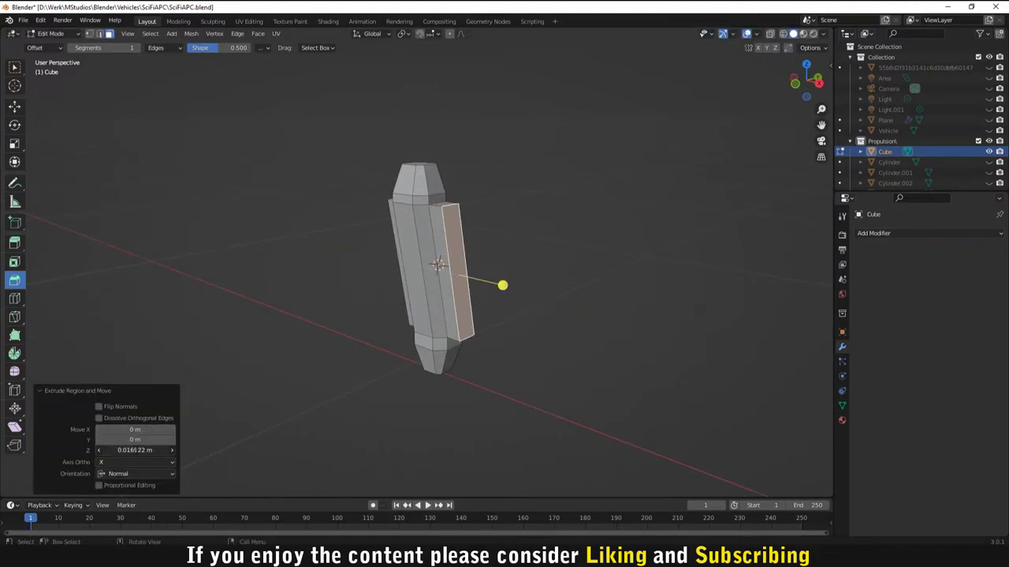
pyautogui.click(135, 450)
pyautogui.write('0.008')
pyautogui.press('Return')
# Step: Bevel the long faces of both slabs into framed panels
pyautogui.click(513, 391)
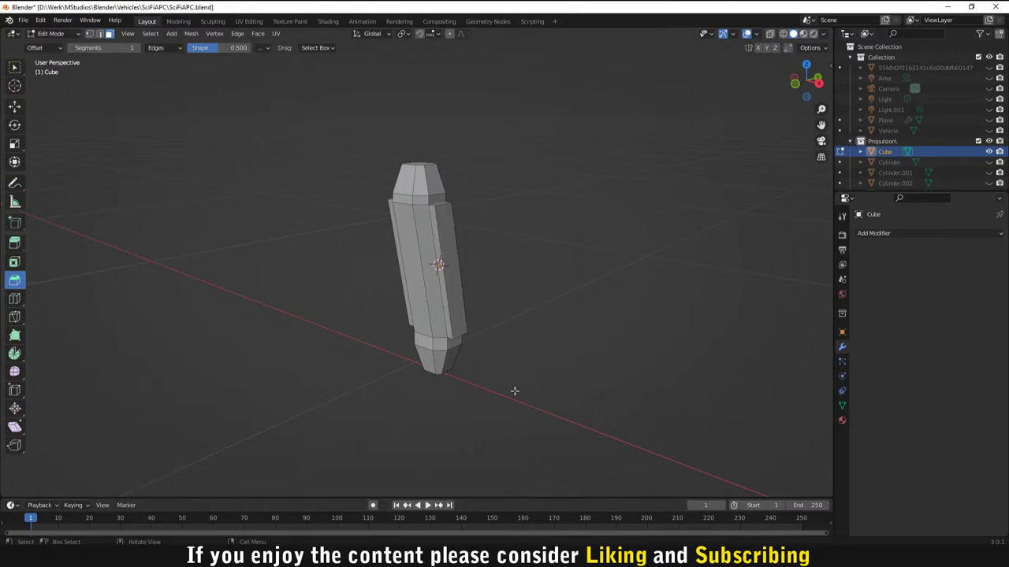
pyautogui.moveTo(519, 327); pyautogui.dragTo(284, 181, button='middle')
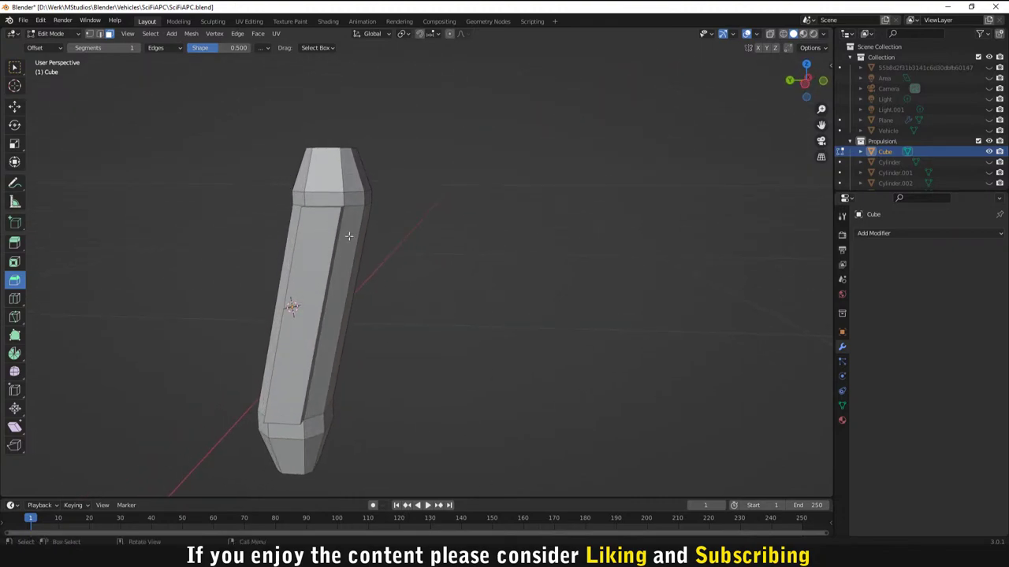
pyautogui.moveTo(349, 236); pyautogui.dragTo(316, 231, button='middle')
pyautogui.click(306, 217)
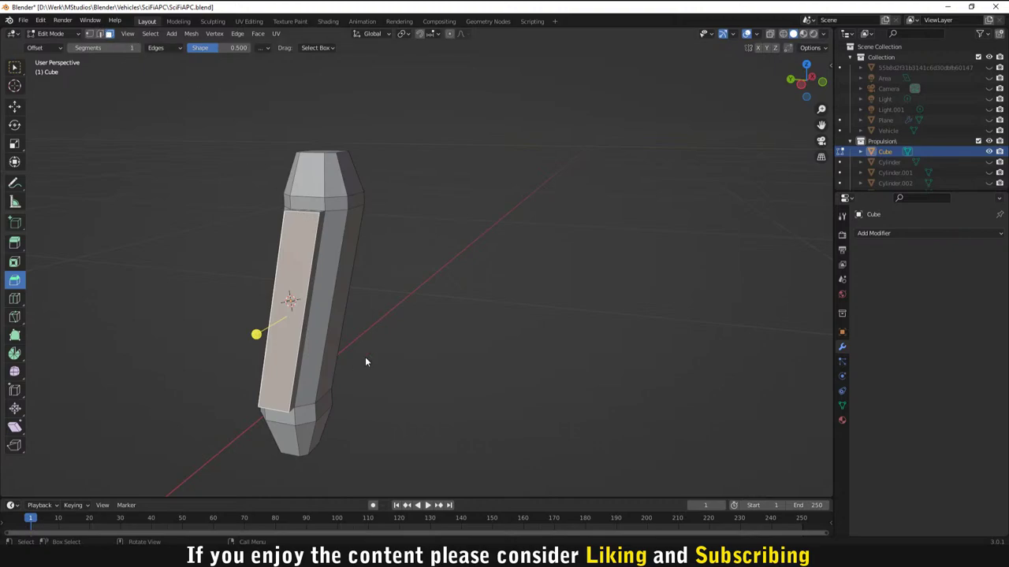
pyautogui.moveTo(256, 334); pyautogui.dragTo(332, 305)
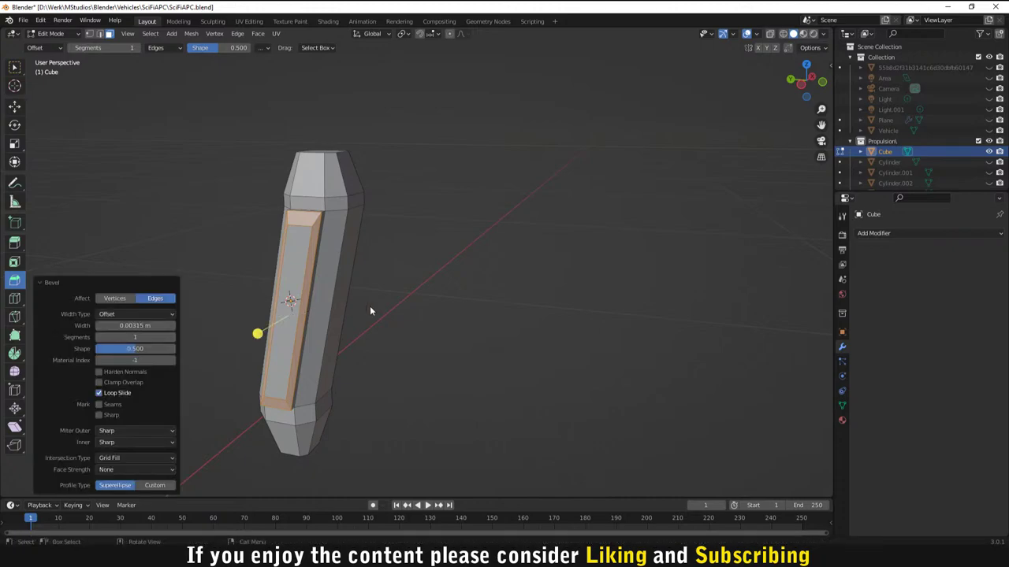
pyautogui.moveTo(369, 306); pyautogui.dragTo(335, 254, button='middle')
pyautogui.click(395, 249)
pyautogui.moveTo(410, 208); pyautogui.dragTo(460, 235)
pyautogui.moveTo(509, 249); pyautogui.dragTo(587, 275, button='middle')
pyautogui.click(509, 273)
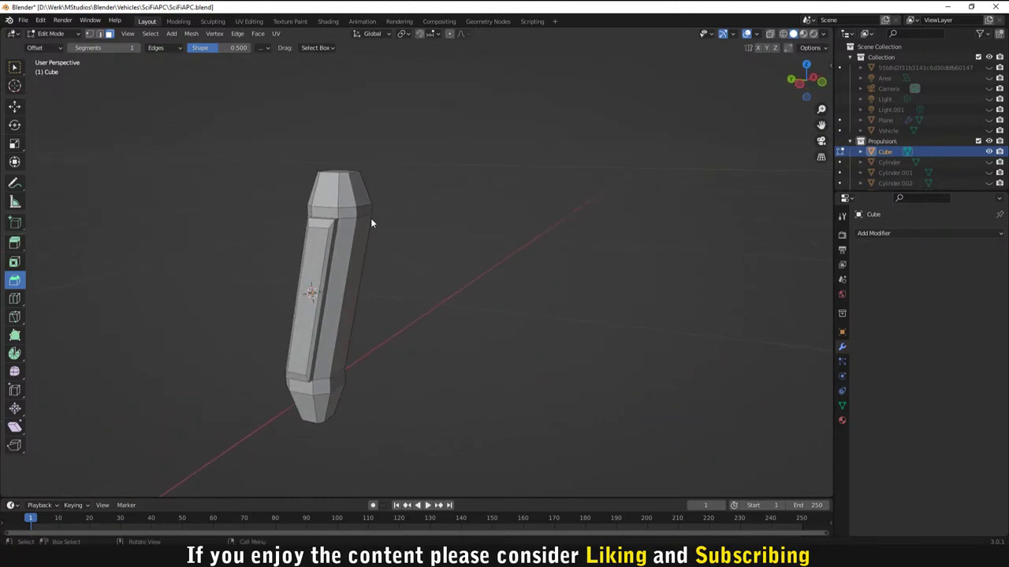
# Step: Extrude a small tab near the column's top, bevel its end, and unhide the hidden mesh parts
pyautogui.press('e')
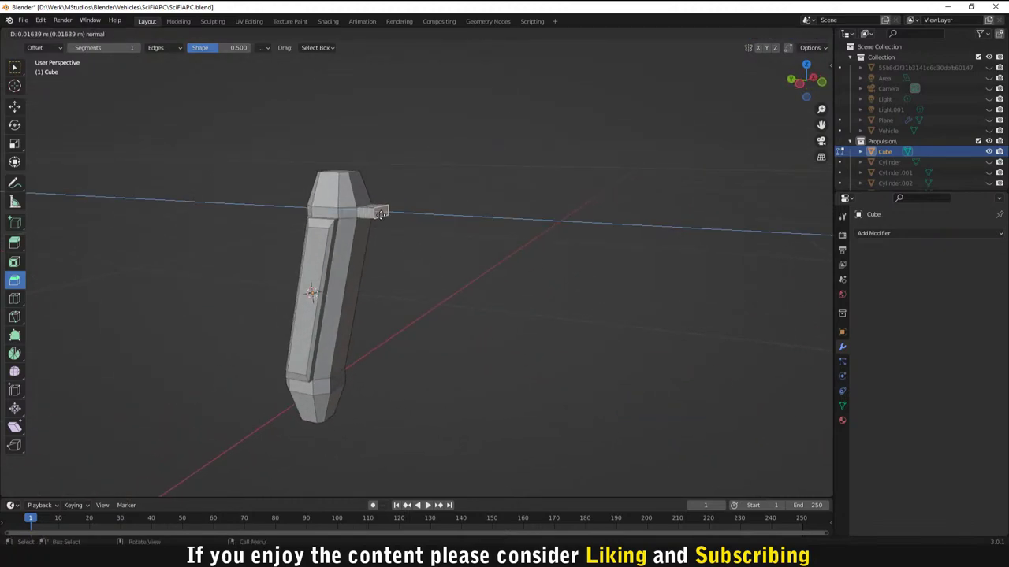
pyautogui.click(371, 215)
pyautogui.scroll(1, 409, 261)
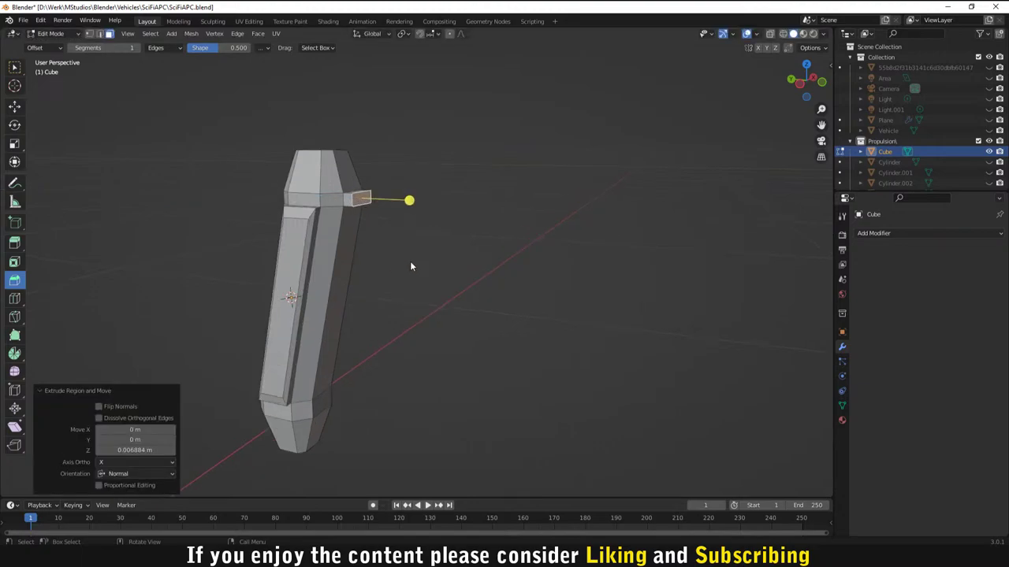
pyautogui.click(419, 208)
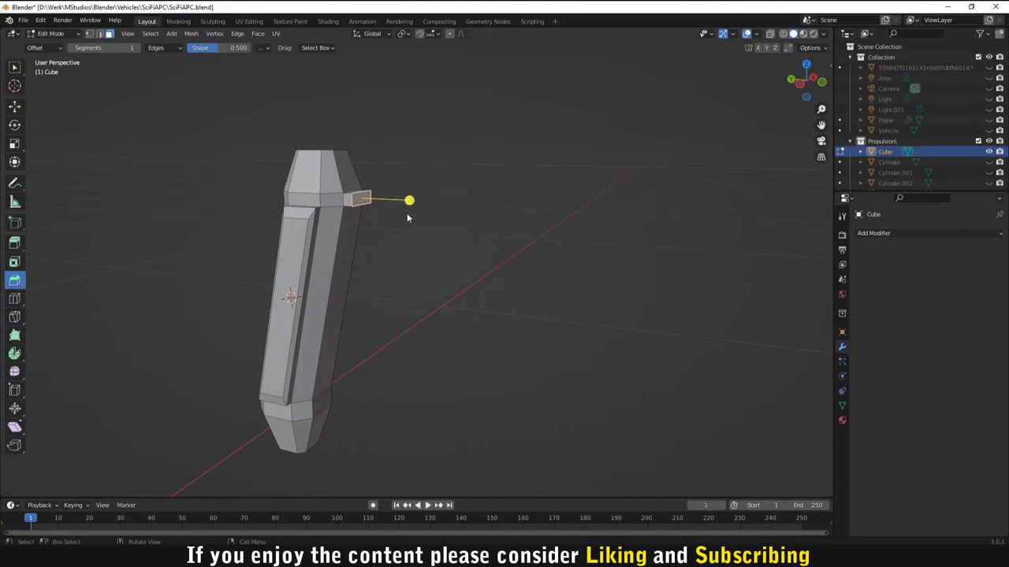
pyautogui.moveTo(411, 199); pyautogui.dragTo(412, 198)
pyautogui.click(498, 235)
pyautogui.moveTo(498, 234)
pyautogui.mouseDown(button='middle')
pyautogui.moveTo(443, 237)
pyautogui.moveTo(483, 243)
pyautogui.mouseUp(button='middle')
pyautogui.hotkey('alt', 'h')
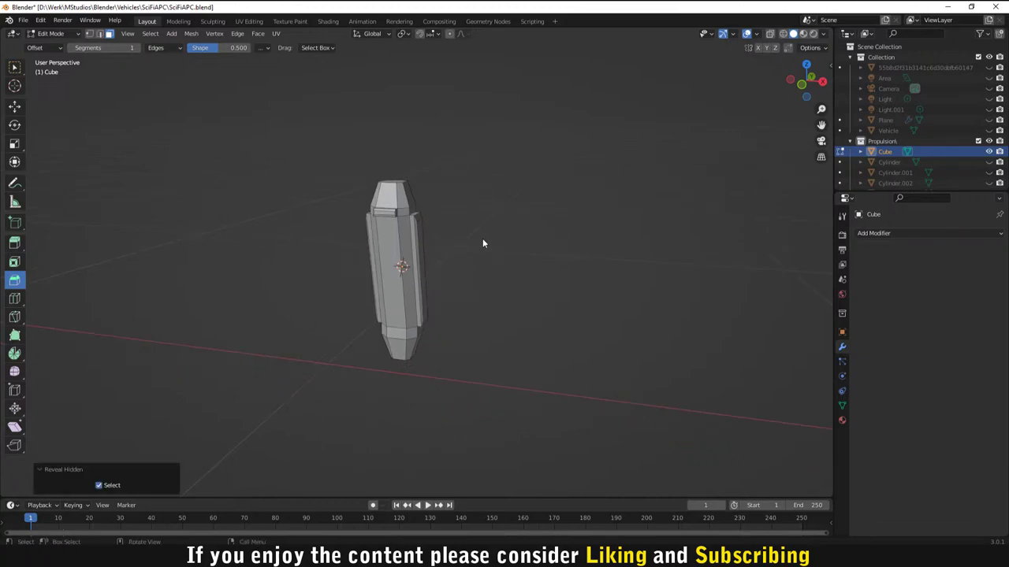
pyautogui.scroll(-4, 473, 249)
# Step: Leave Edit Mode, unhide all objects, and inspect the strut under the exhaust bowl
pyautogui.press('Tab')
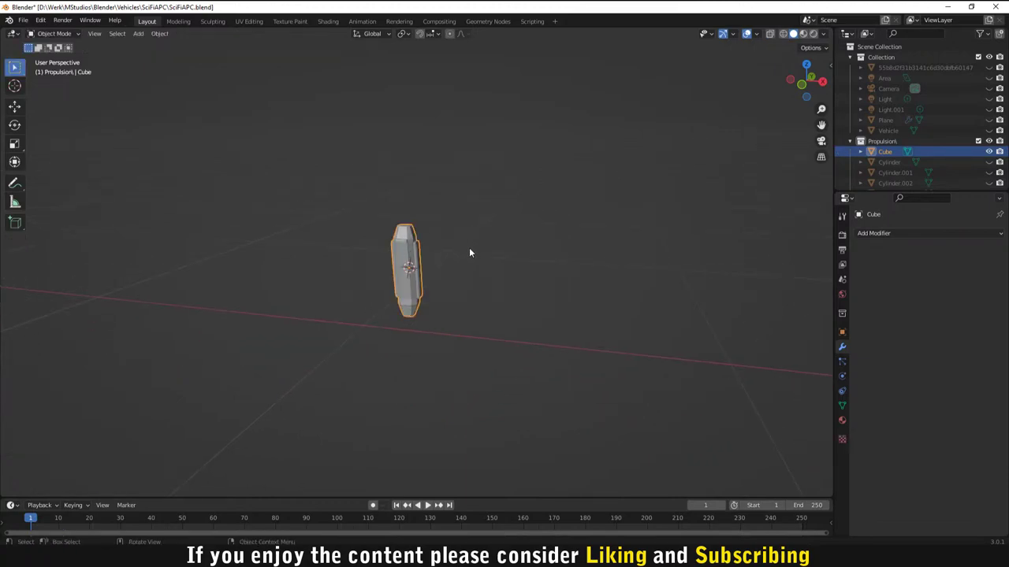
pyautogui.hotkey('alt', 'h')
pyautogui.scroll(-2, 473, 268)
pyautogui.moveTo(476, 271); pyautogui.dragTo(517, 306, button='middle')
pyautogui.scroll(2, 574, 271)
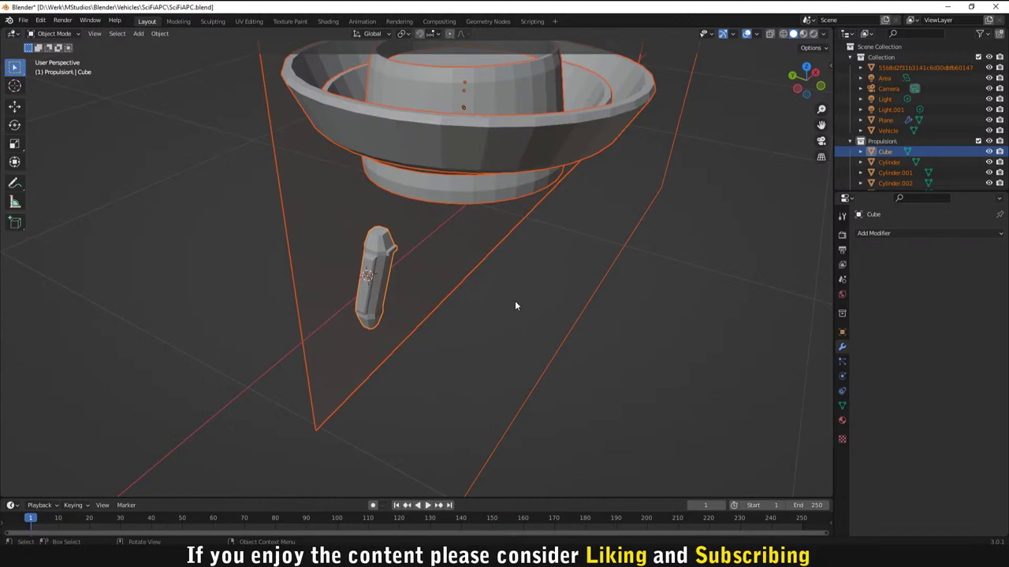
# Step: Select the strut and hide everything else with Shift+H
pyautogui.click(694, 376)
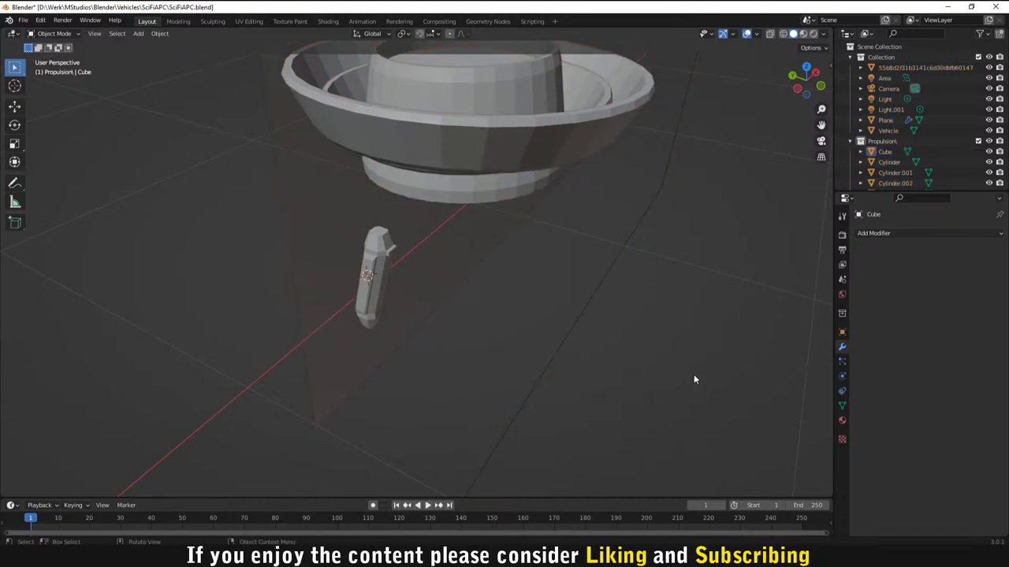
pyautogui.click(366, 252)
pyautogui.hotkey('shift', 'h')
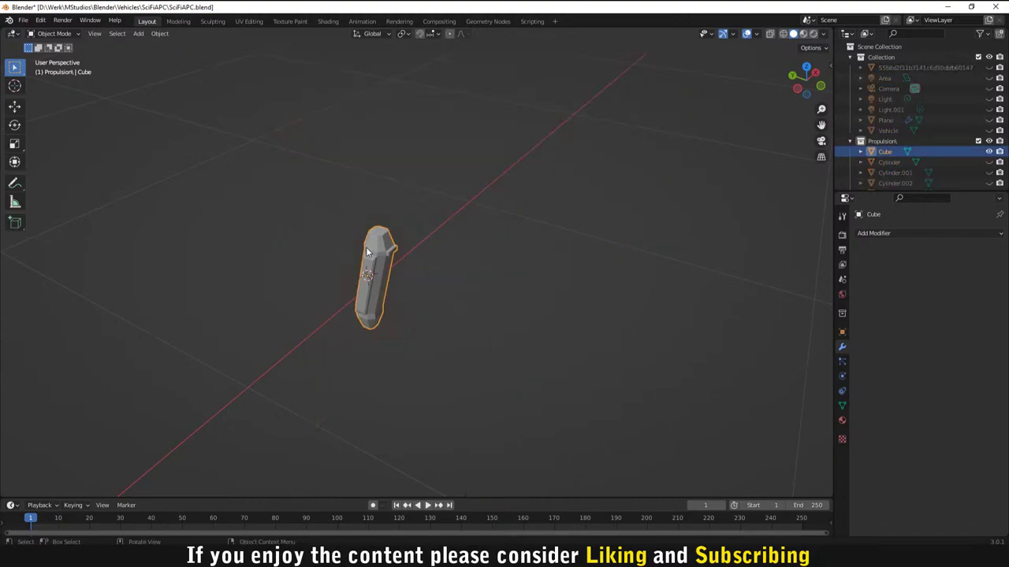
pyautogui.scroll(4, 440, 252)
# Step: In Edit Mode, extrude the strut's top face upward and its bottom face downward
pyautogui.press('Tab')
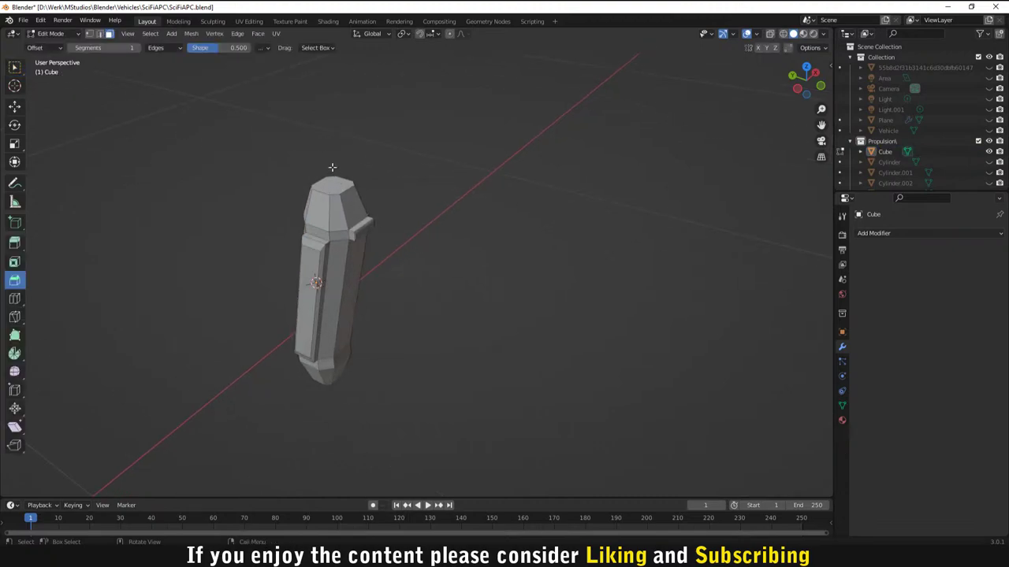
pyautogui.click(338, 188)
pyautogui.press('e')
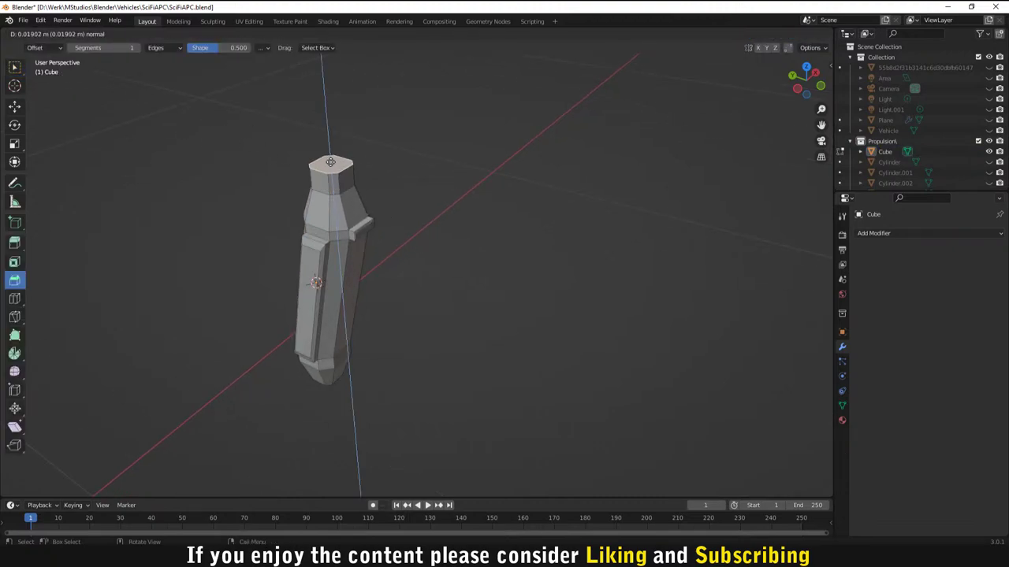
pyautogui.click(399, 286)
pyautogui.moveTo(399, 286); pyautogui.dragTo(426, 207, button='middle')
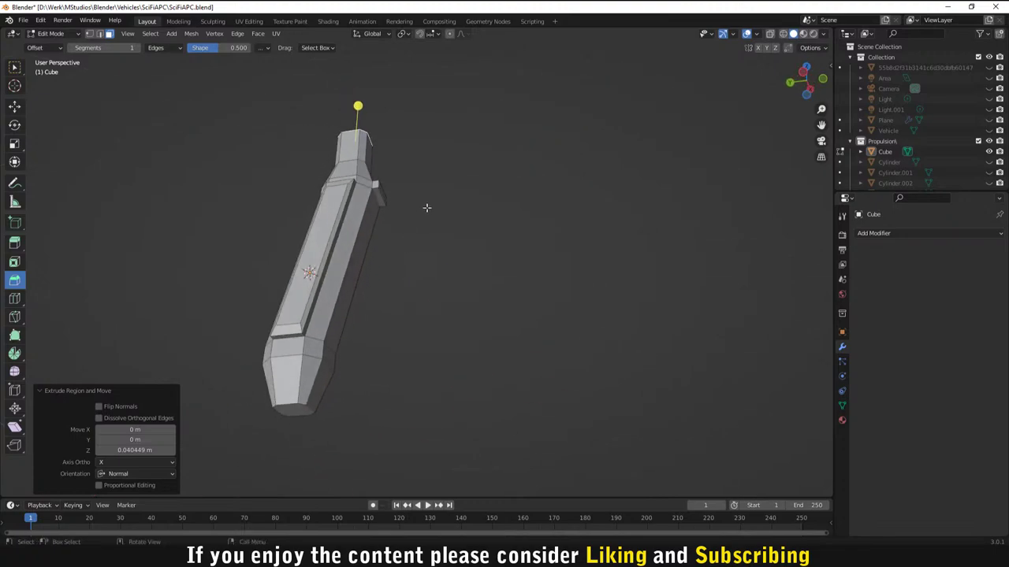
pyautogui.click(283, 413)
pyautogui.press('e')
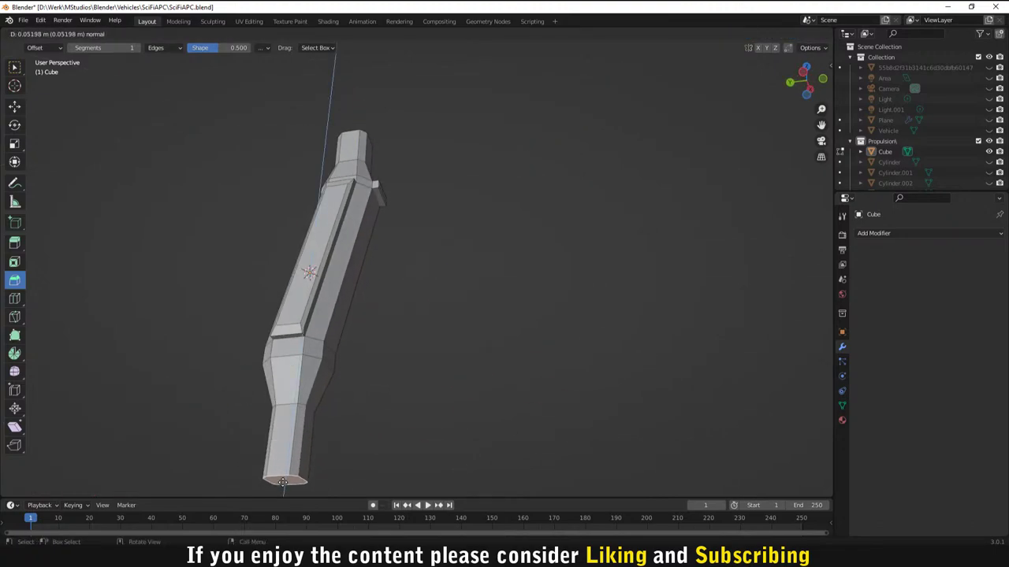
pyautogui.click(361, 434)
pyautogui.click(361, 434)
# Step: Add a loop cut around the strut's narrow lower end
pyautogui.moveTo(360, 434); pyautogui.dragTo(446, 376, button='middle')
pyautogui.scroll(2, 446, 376)
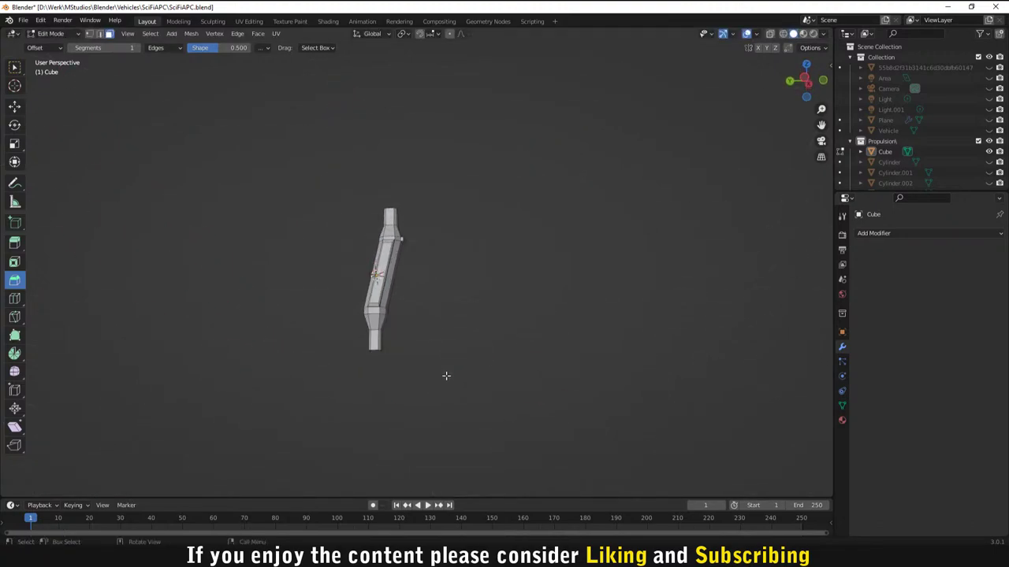
pyautogui.moveTo(380, 356); pyautogui.dragTo(516, 324, button='middle')
pyautogui.scroll(3, 626, 228)
pyautogui.moveTo(625, 228); pyautogui.dragTo(437, 299, button='middle')
pyautogui.hotkey('ctrl', 'e')
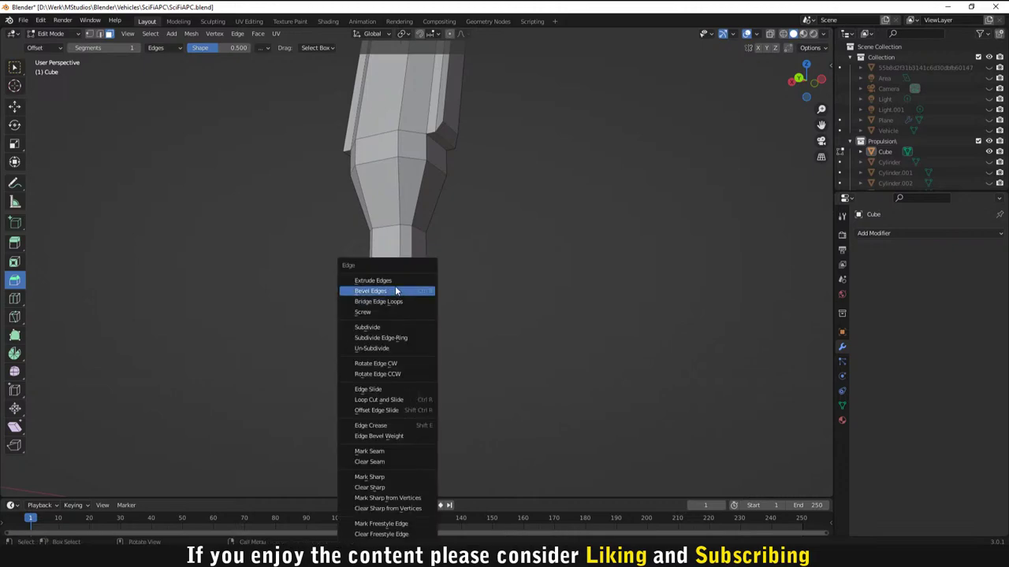
pyautogui.press('Escape')
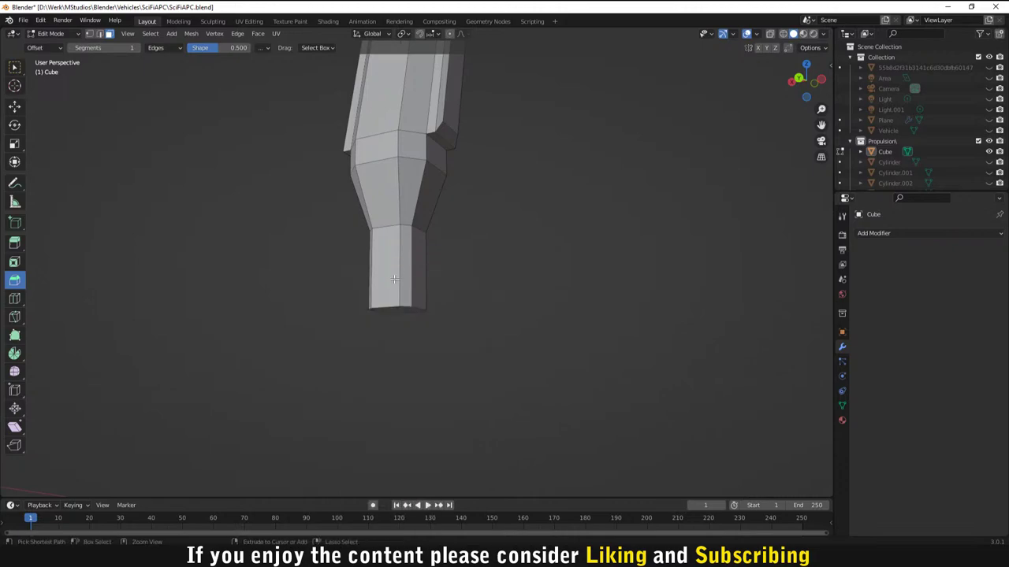
pyautogui.click(394, 276)
pyautogui.rightClick(394, 277)
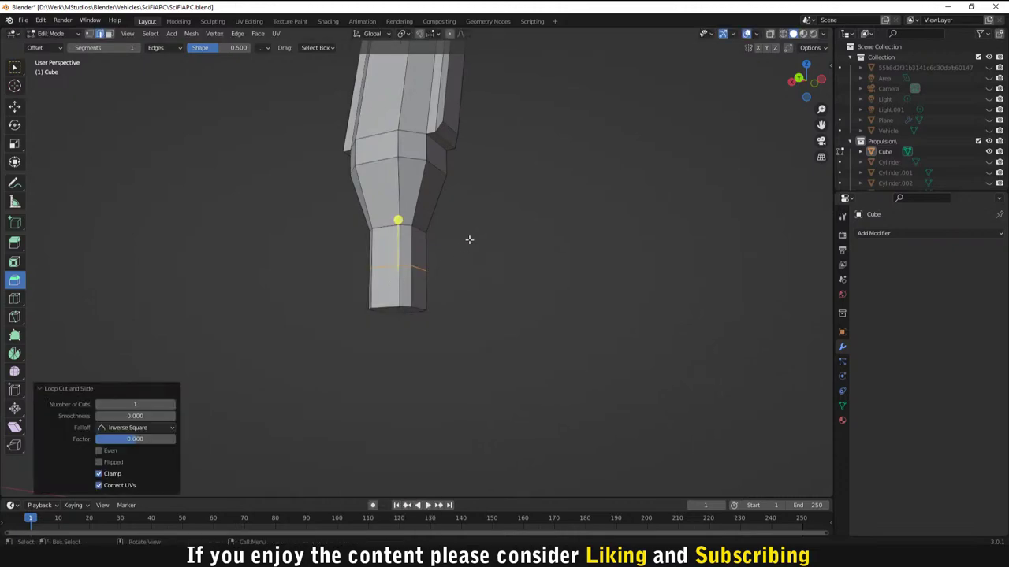
pyautogui.scroll(-3, 468, 239)
pyautogui.moveTo(507, 146); pyautogui.dragTo(395, 186, button='middle')
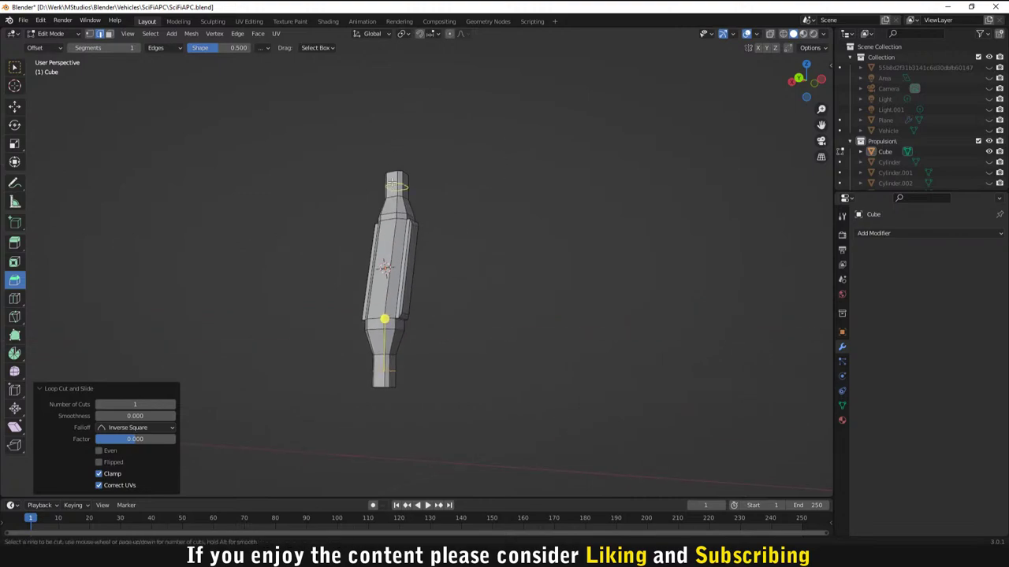
pyautogui.scroll(2, 398, 400)
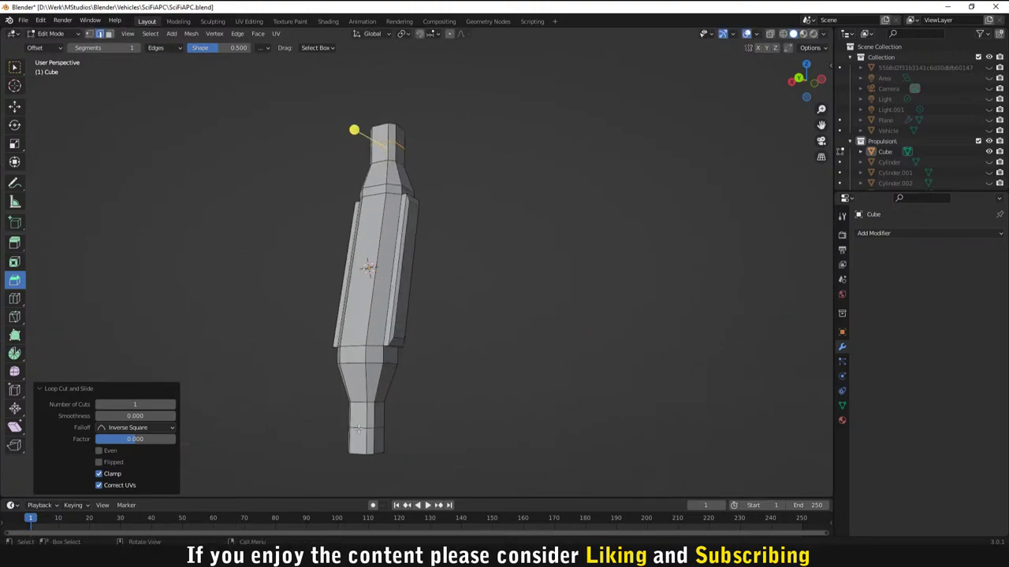
# Step: Extrude the bottom and top end faces outward into hooked tabs, then return to Object Mode
pyautogui.click(357, 438)
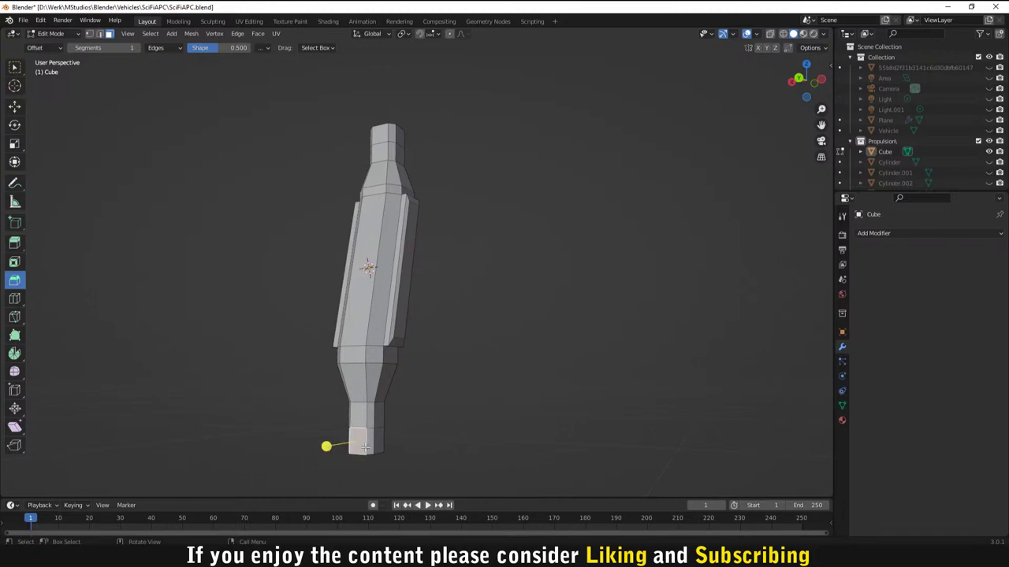
pyautogui.press('e')
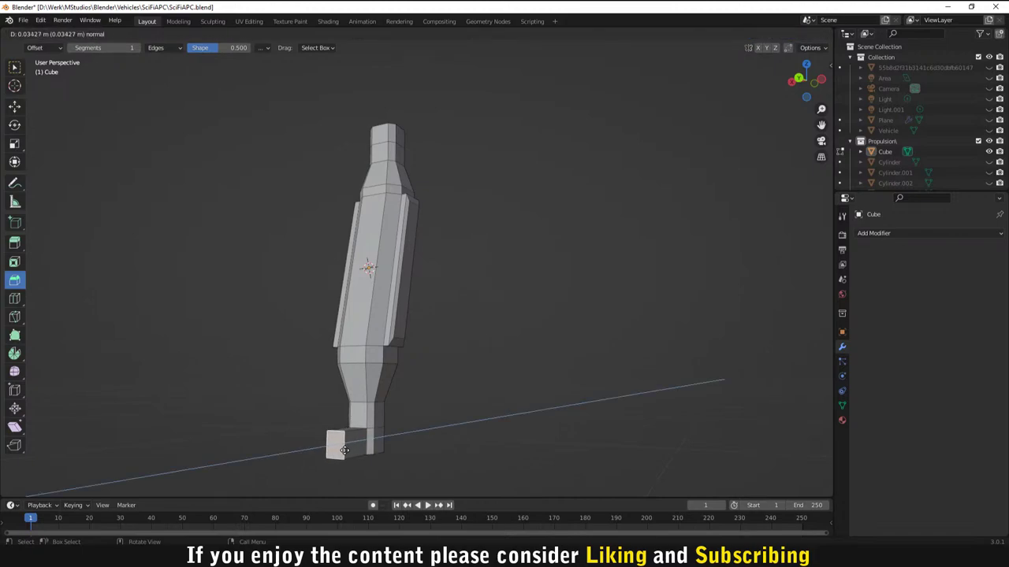
pyautogui.click(339, 447)
pyautogui.click(384, 132)
pyautogui.press('e')
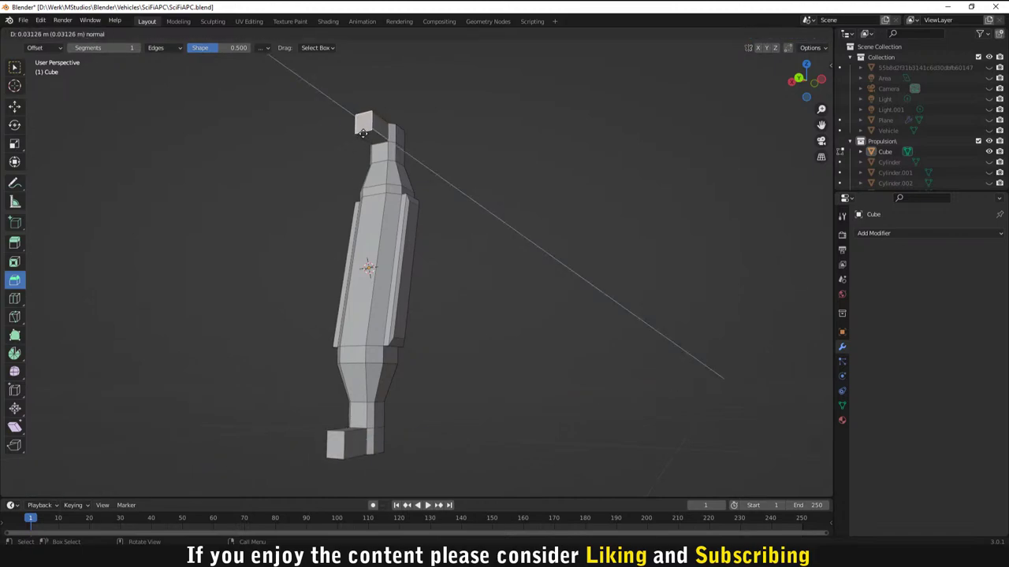
pyautogui.click(362, 134)
pyautogui.moveTo(362, 134); pyautogui.dragTo(427, 365, button='middle')
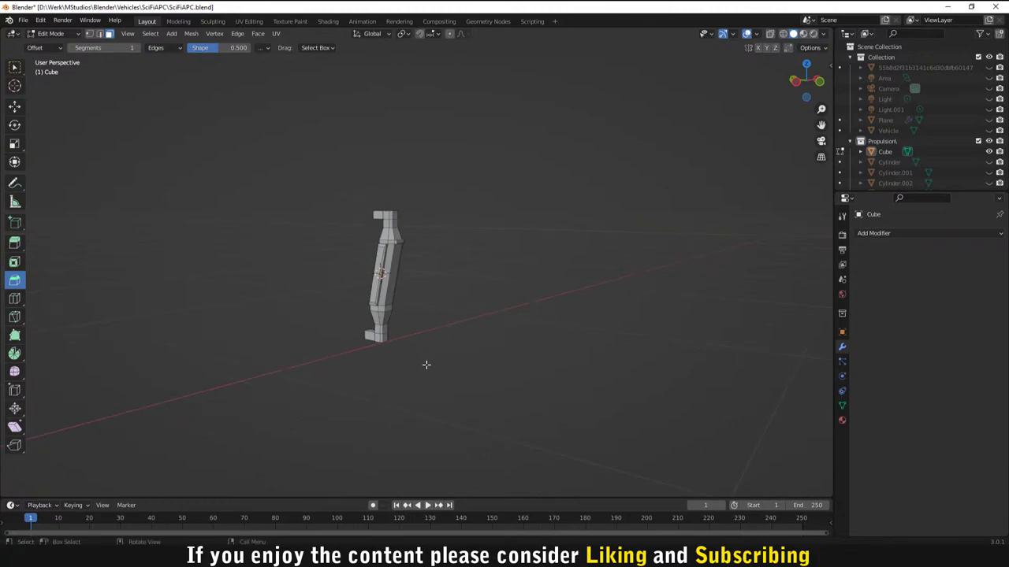
pyautogui.press('Tab')
# Step: Reveal all objects, select the strut, and move it under the exhaust bowl
pyautogui.press('h')
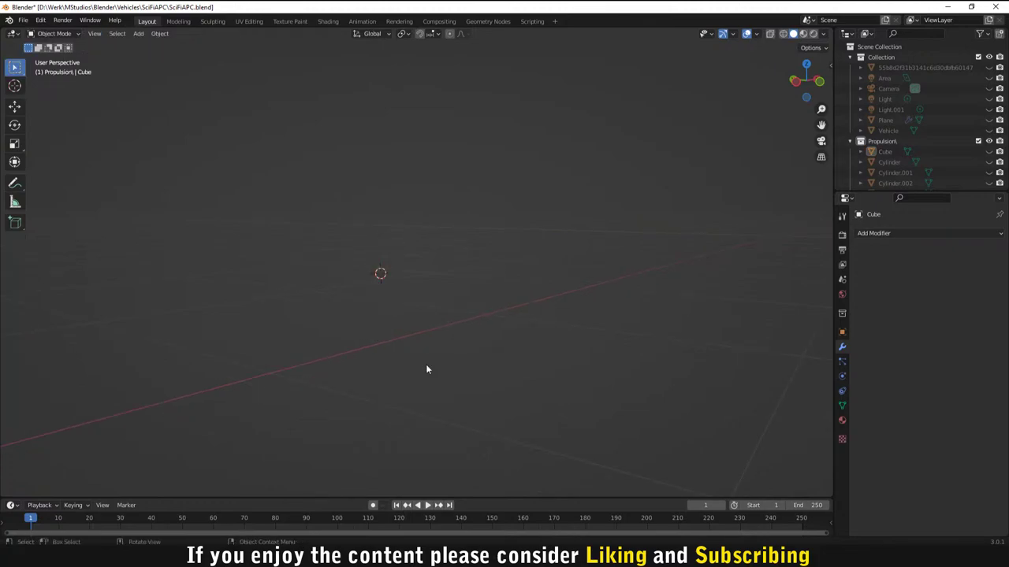
pyautogui.hotkey('alt', 'h')
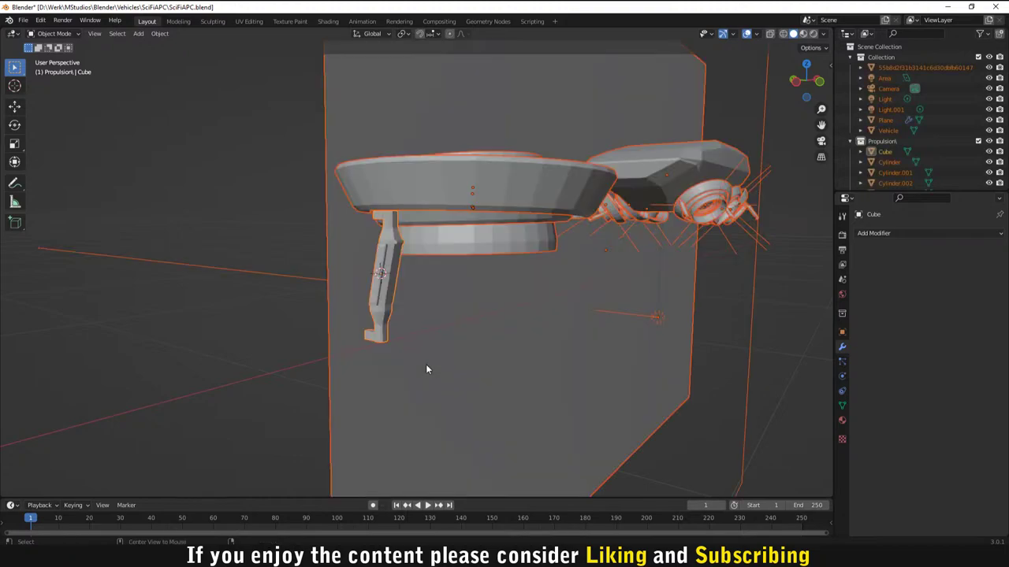
pyautogui.moveTo(426, 369); pyautogui.dragTo(413, 261, button='middle')
pyautogui.hotkey('alt', 'a')
pyautogui.scroll(2, 403, 261)
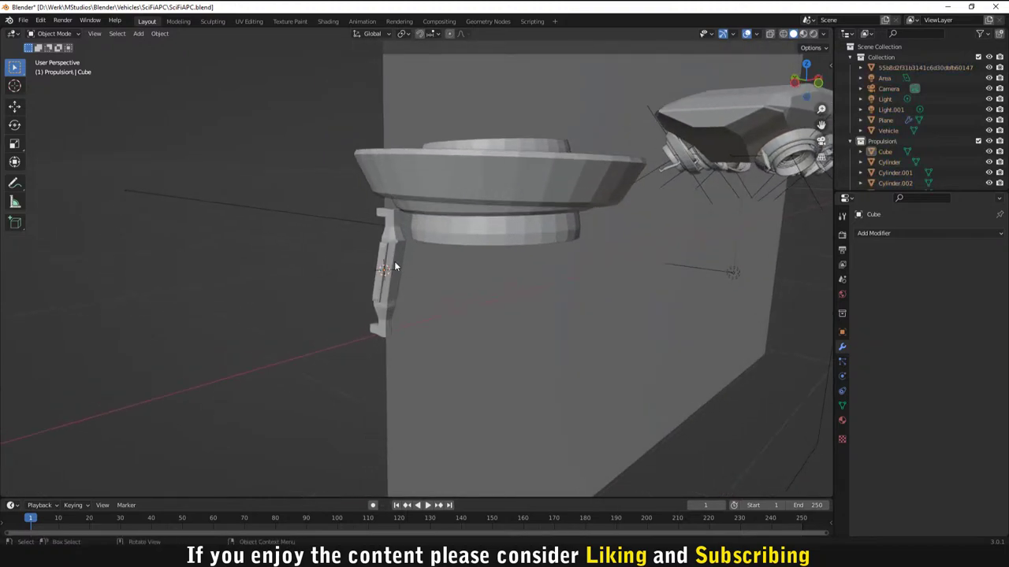
pyautogui.click(394, 261)
pyautogui.moveTo(483, 290); pyautogui.dragTo(422, 323, button='middle')
pyautogui.press('g')
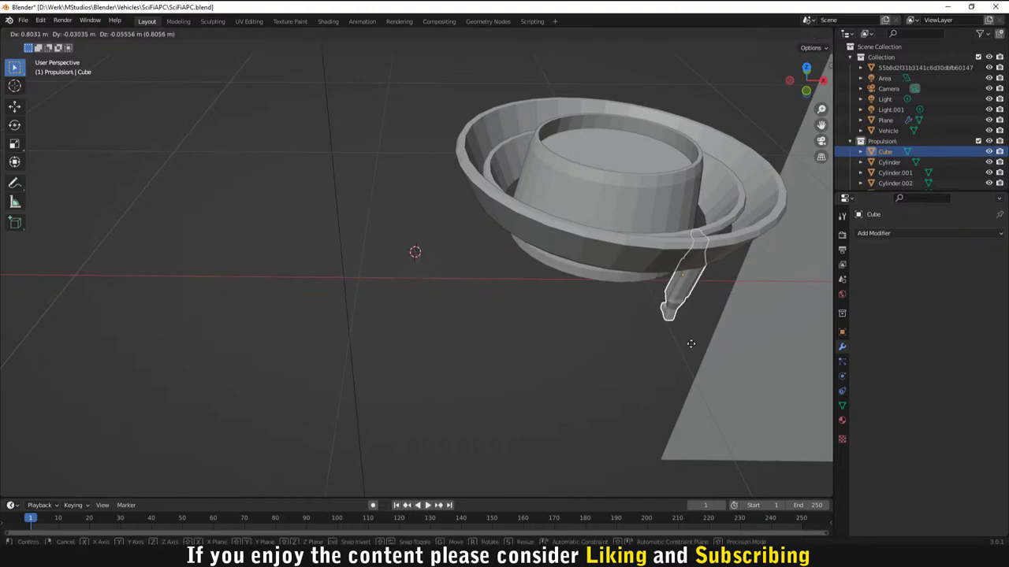
pyautogui.click(636, 327)
# Step: In front orthographic view, move the strut closer to the exhaust
pyautogui.press('KP_1')
pyautogui.keyDown('shift'); pyautogui.moveTo(734, 256); pyautogui.dragTo(652, 275, button='middle'); pyautogui.keyUp('shift')
pyautogui.press('g')
pyautogui.click(612, 205)
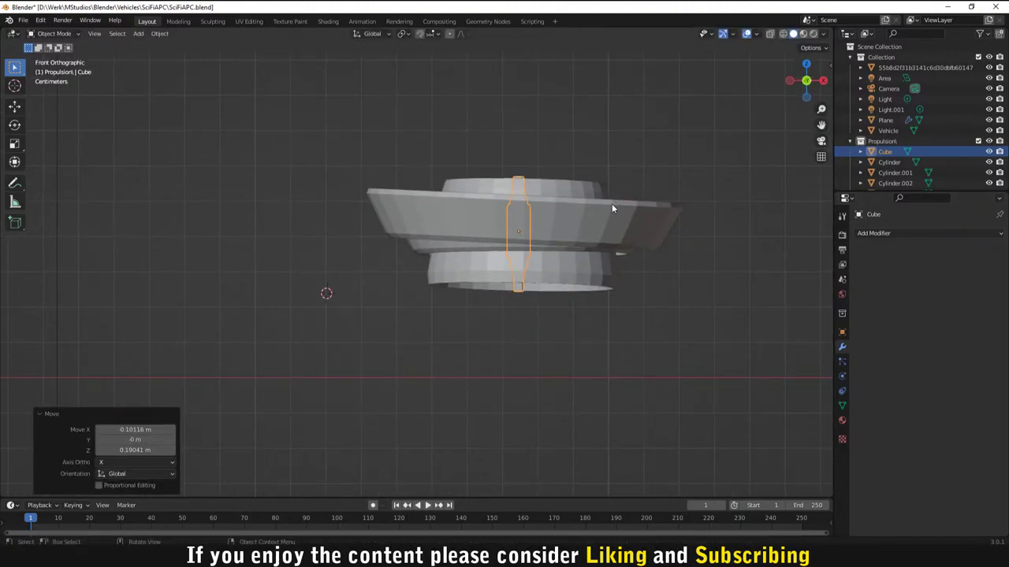
pyautogui.moveTo(611, 204); pyautogui.dragTo(492, 331, button='middle')
# Step: Flip the strut 180° around the X axis
pyautogui.press('g')
pyautogui.press('Escape')
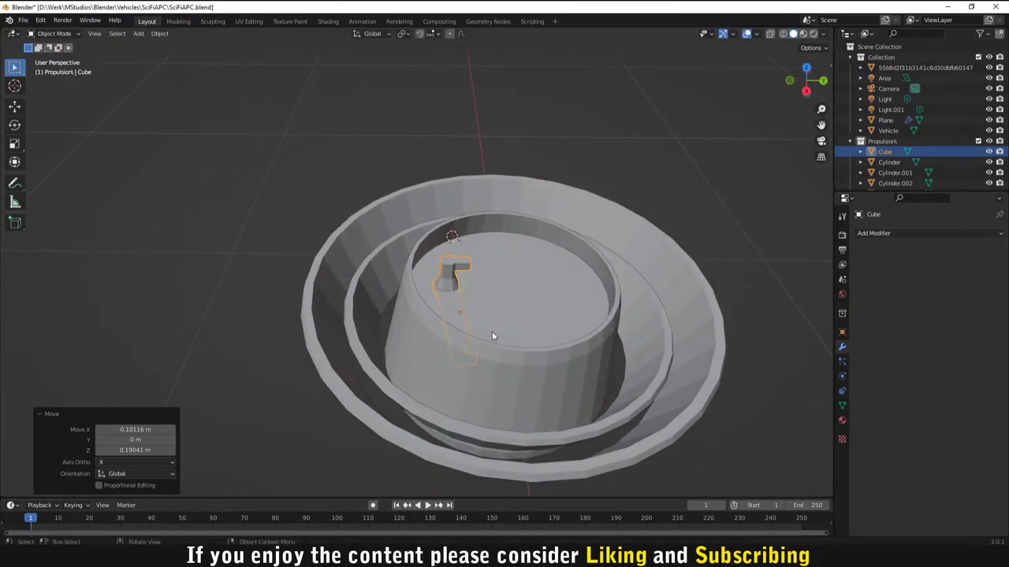
pyautogui.press('r')
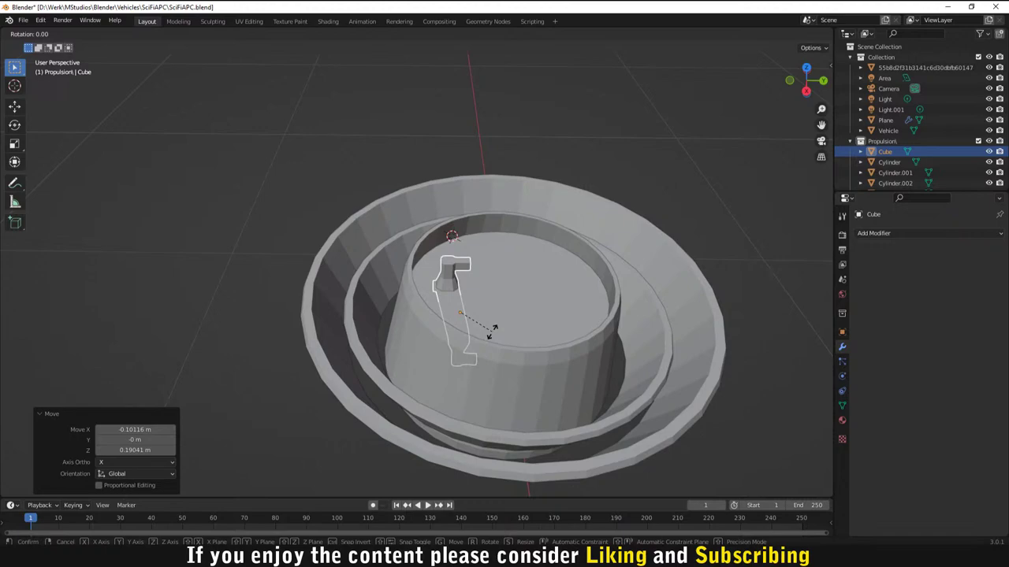
pyautogui.write('x180')
pyautogui.press('Return')
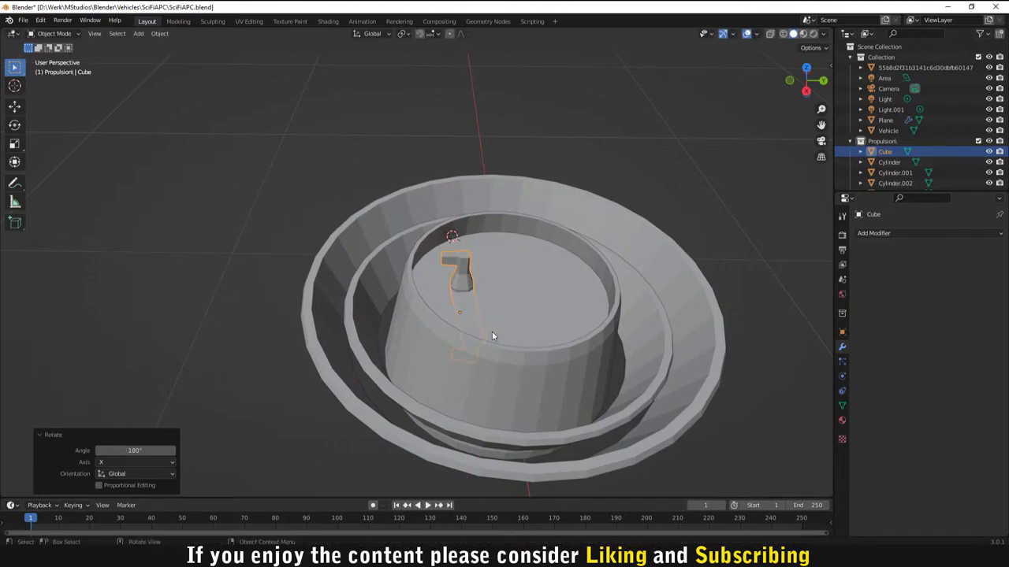
# Step: In right orthographic view, place the strut against the exhaust ring's outer side and fine-tune it
pyautogui.press('g')
pyautogui.press('Escape')
pyautogui.press('KP_3')
pyautogui.press('g')
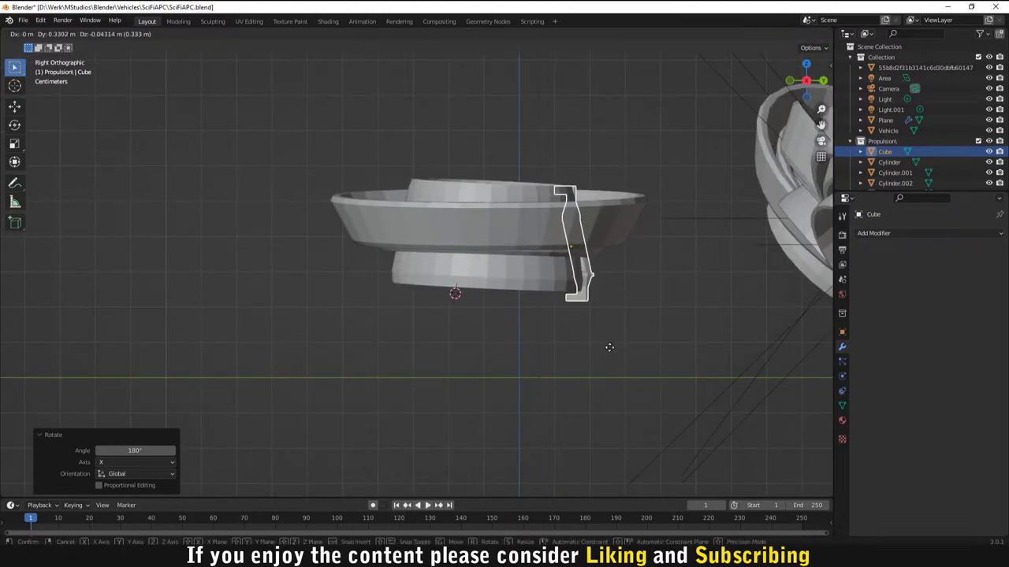
pyautogui.click(618, 342)
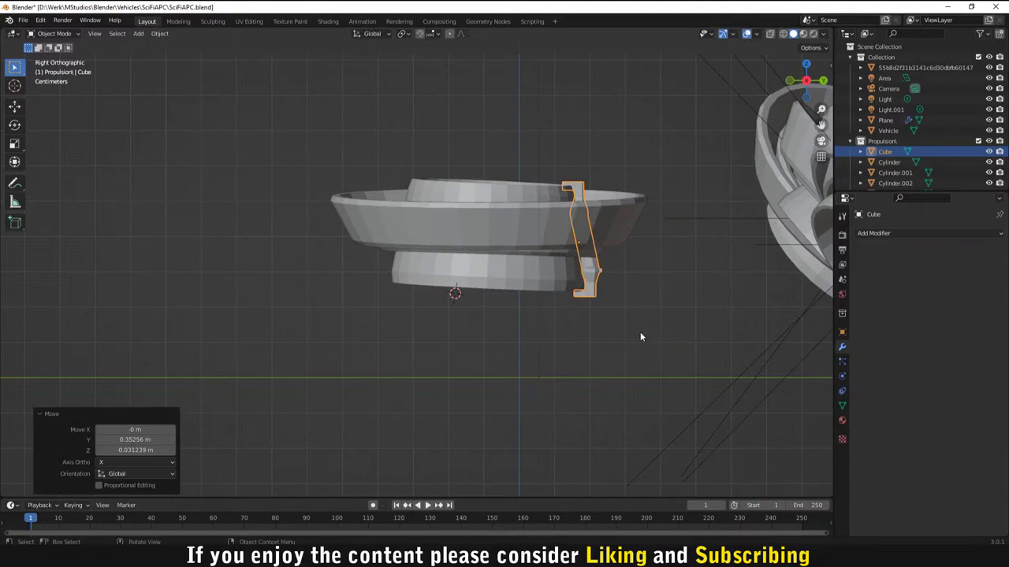
pyautogui.moveTo(639, 337); pyautogui.dragTo(464, 287, button='middle')
pyautogui.scroll(4, 503, 283)
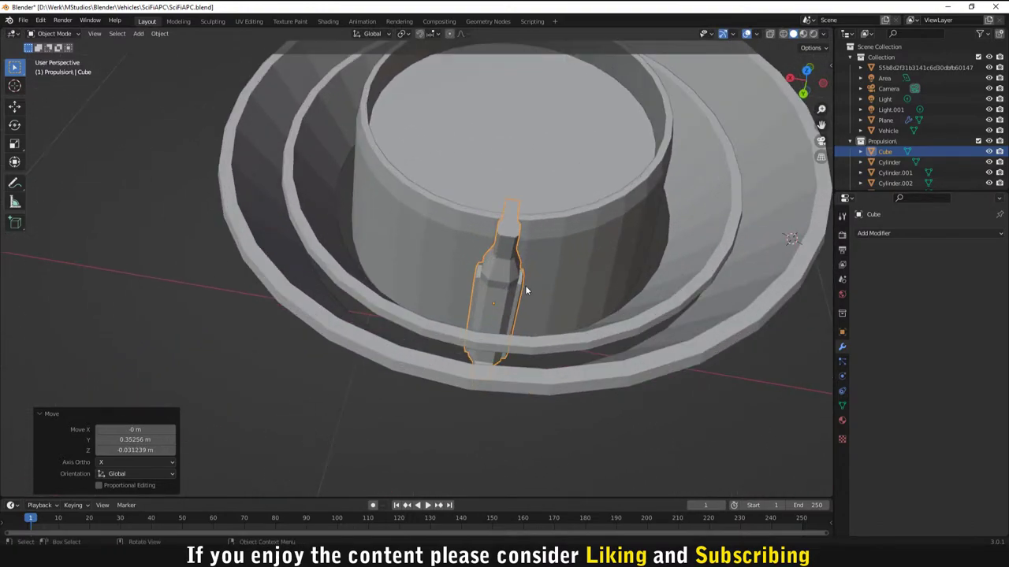
pyautogui.press('g')
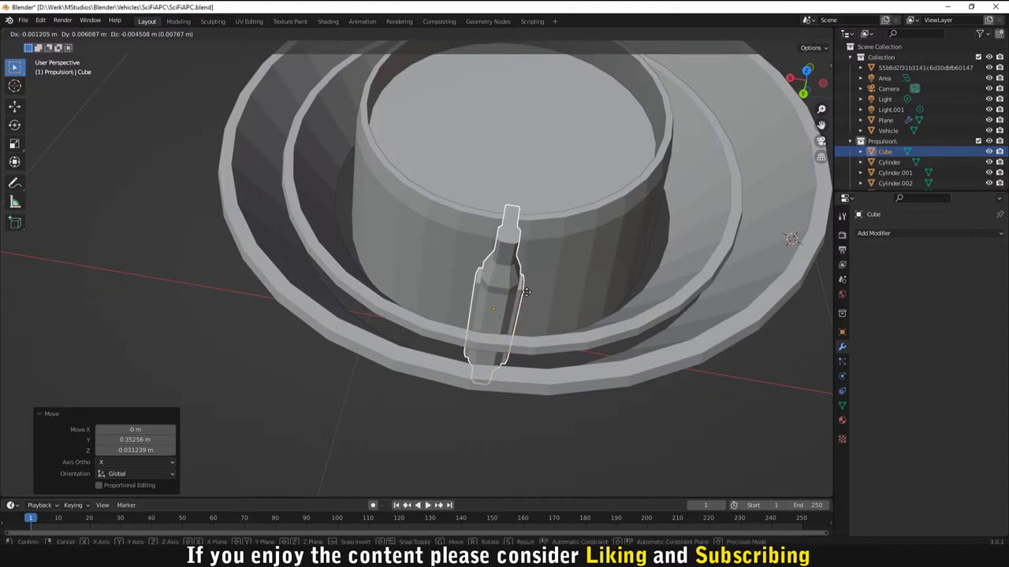
pyautogui.click(541, 345)
pyautogui.scroll(-5, 541, 344)
pyautogui.moveTo(542, 344); pyautogui.dragTo(586, 241, button='middle')
pyautogui.scroll(4, 562, 287)
# Step: Select the Exhaust, show its transform values, and try then undo a uniform scale of 1
pyautogui.click(418, 234)
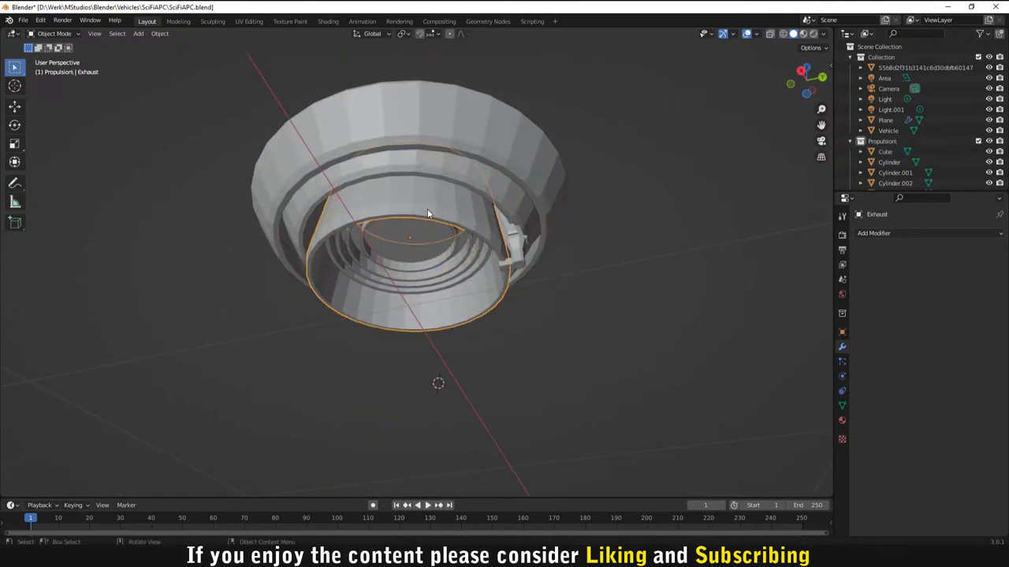
pyautogui.click(828, 57)
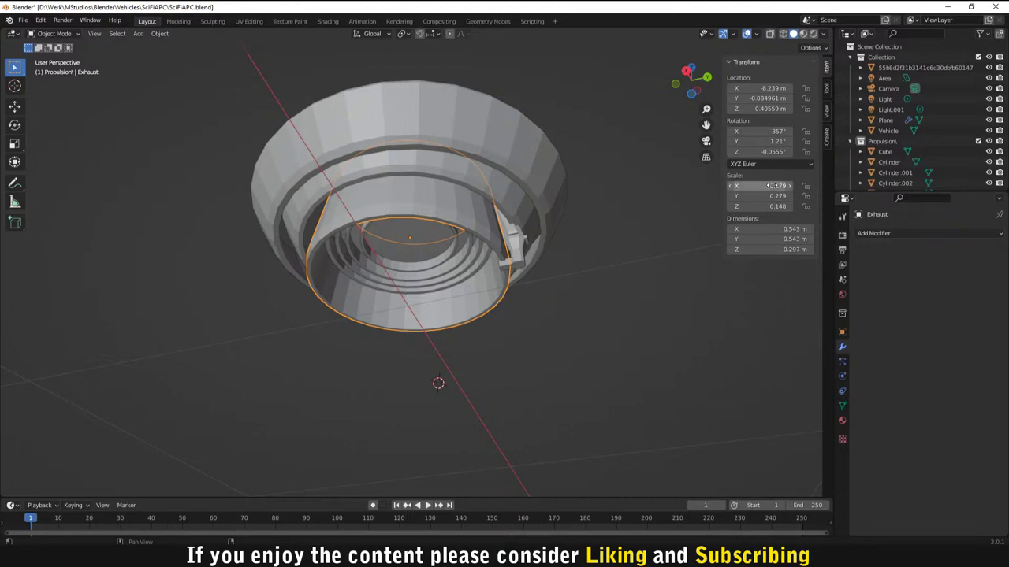
pyautogui.moveTo(757, 186)
pyautogui.mouseDown()
pyautogui.moveTo(756, 206)
pyautogui.moveTo(770, 184)
pyautogui.mouseUp()
pyautogui.write('1')
pyautogui.press('Return')
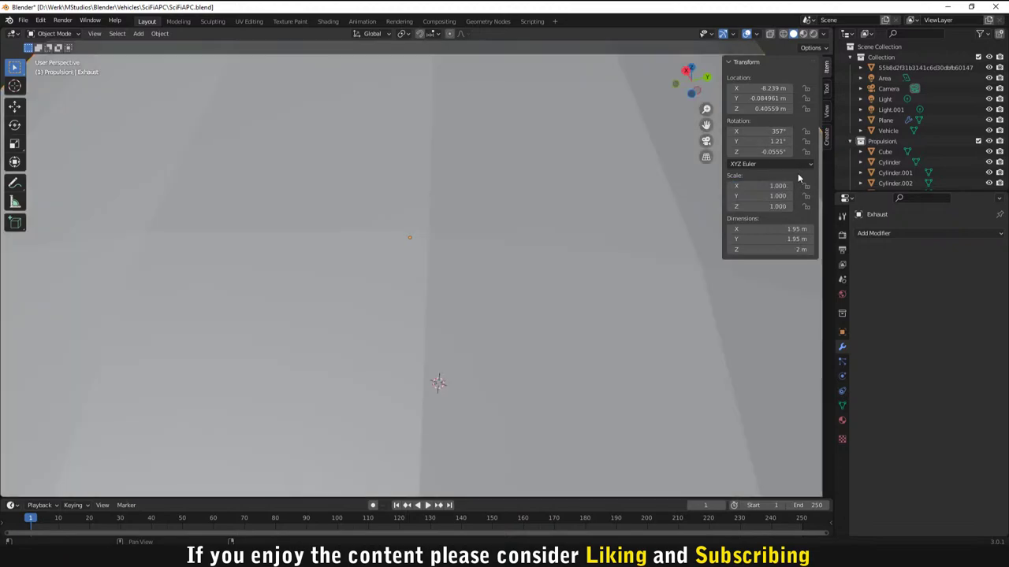
pyautogui.press('KP_Decimal')
pyautogui.hotkey('ctrl', 'z')
pyautogui.hotkey('ctrl', 'z')
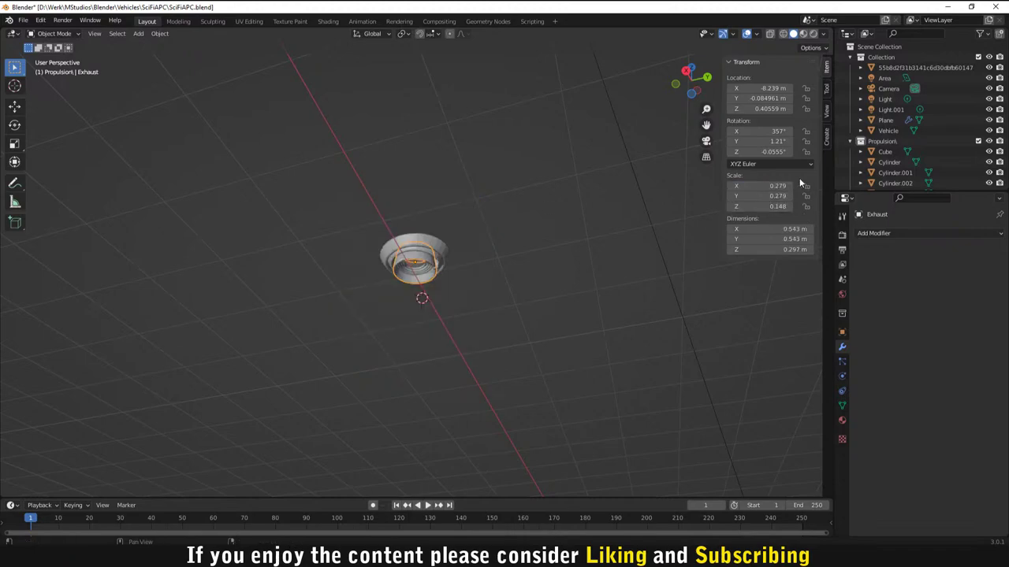
# Step: Box-select and frame the exhaust parts, then select only the inner exhaust cylinder
pyautogui.moveTo(367, 222); pyautogui.dragTo(503, 317)
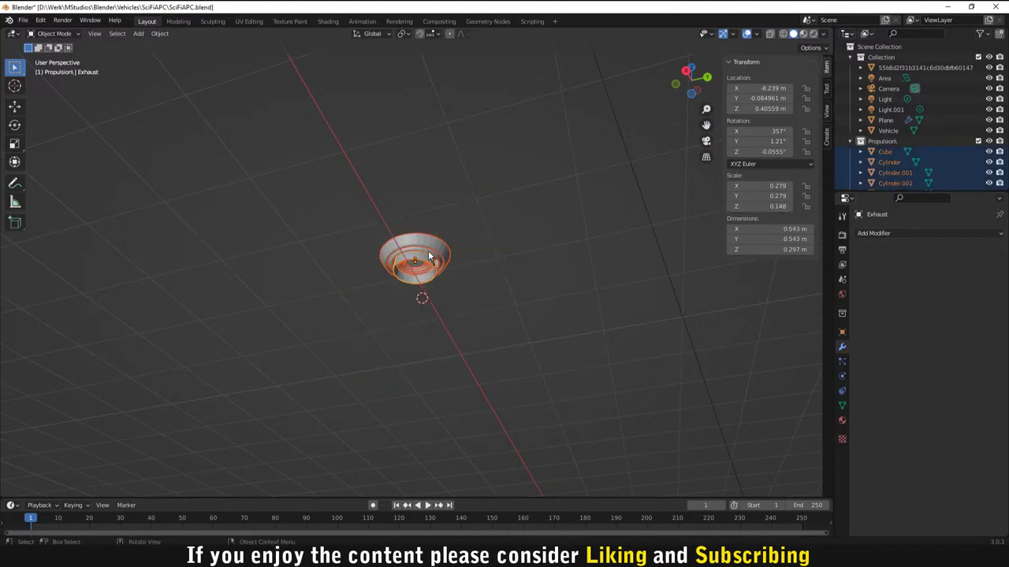
pyautogui.rightClick(428, 251)
pyautogui.press('KP_Decimal')
pyautogui.scroll(3, 521, 264)
pyautogui.hotkey('alt', 'a')
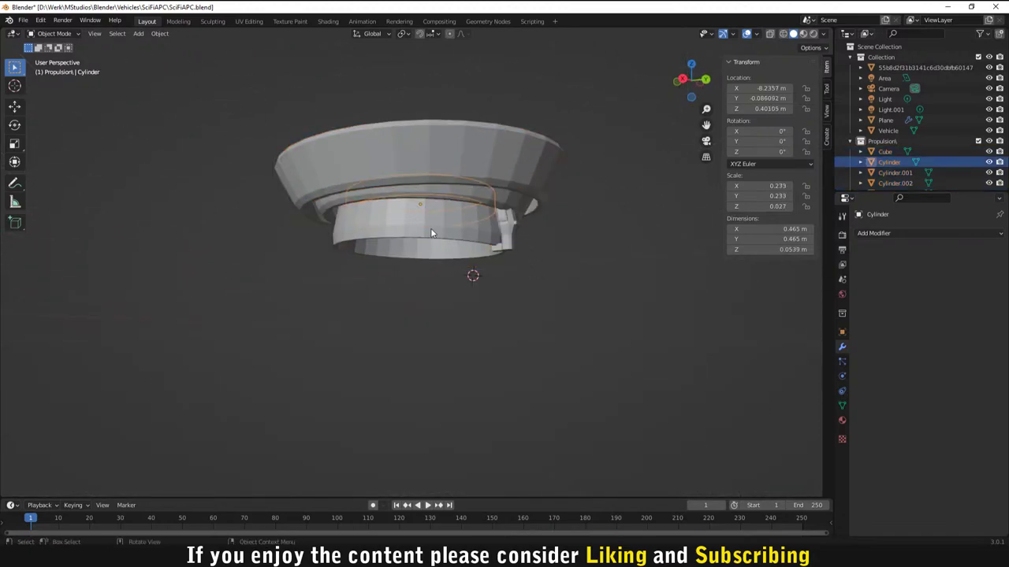
pyautogui.click(431, 227)
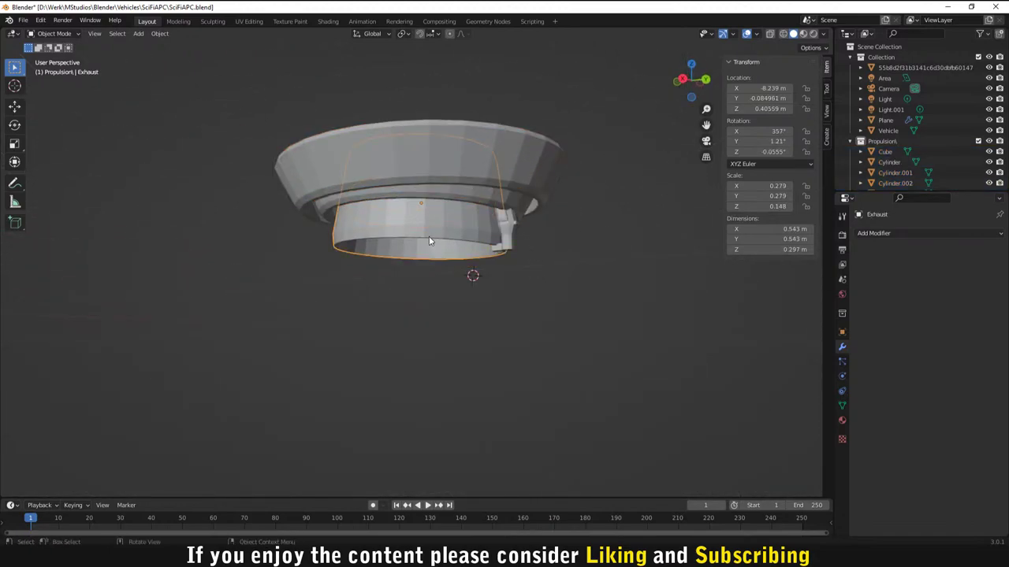
# Step: Set the Exhaust's rotation to Z 0°, Y 0° and X 360°
pyautogui.click(772, 151)
pyautogui.write('0')
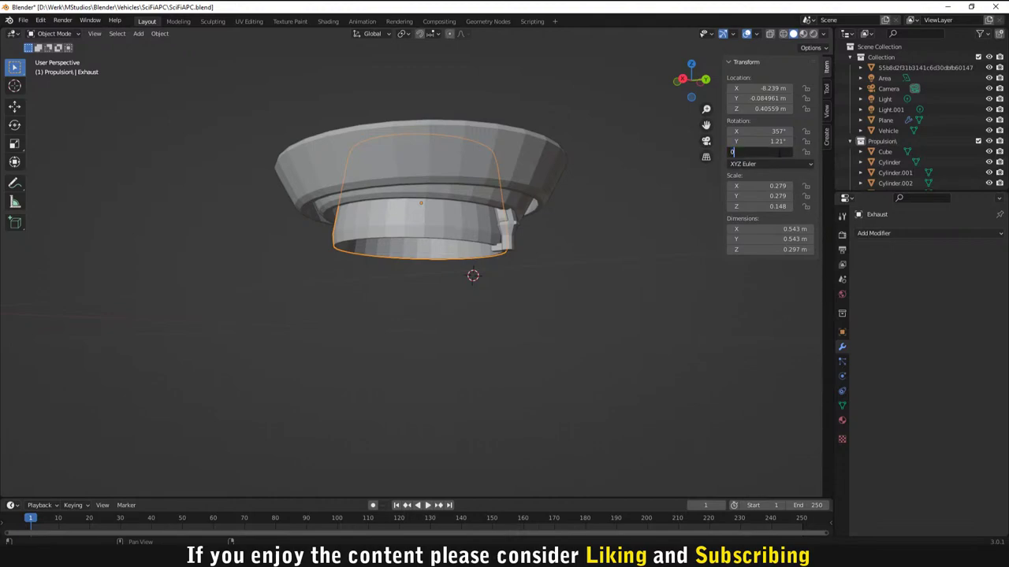
pyautogui.press('Return')
pyautogui.click(776, 141)
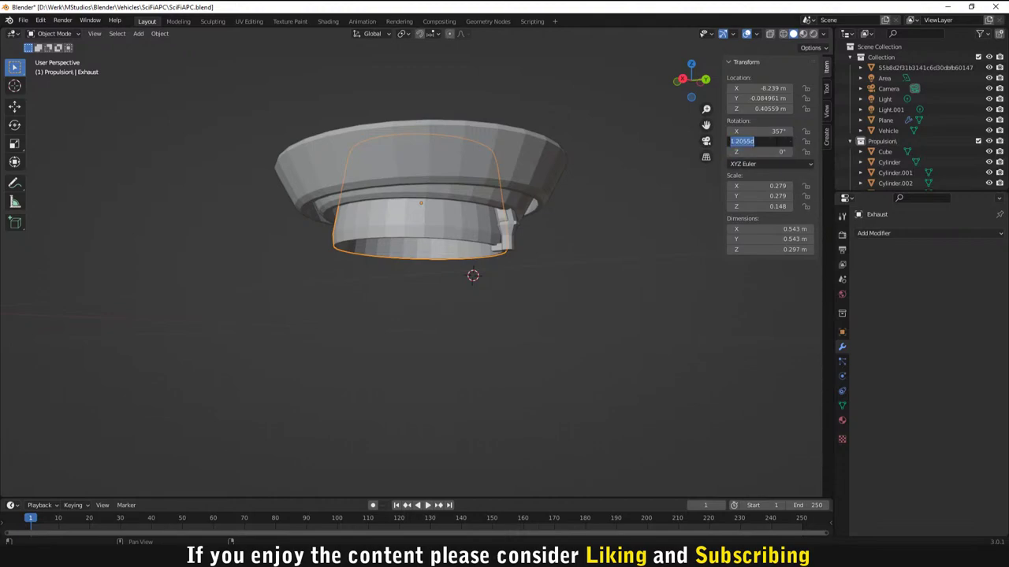
pyautogui.write('0')
pyautogui.press('Return')
pyautogui.moveTo(603, 241); pyautogui.dragTo(640, 267, button='middle')
pyautogui.click(780, 131)
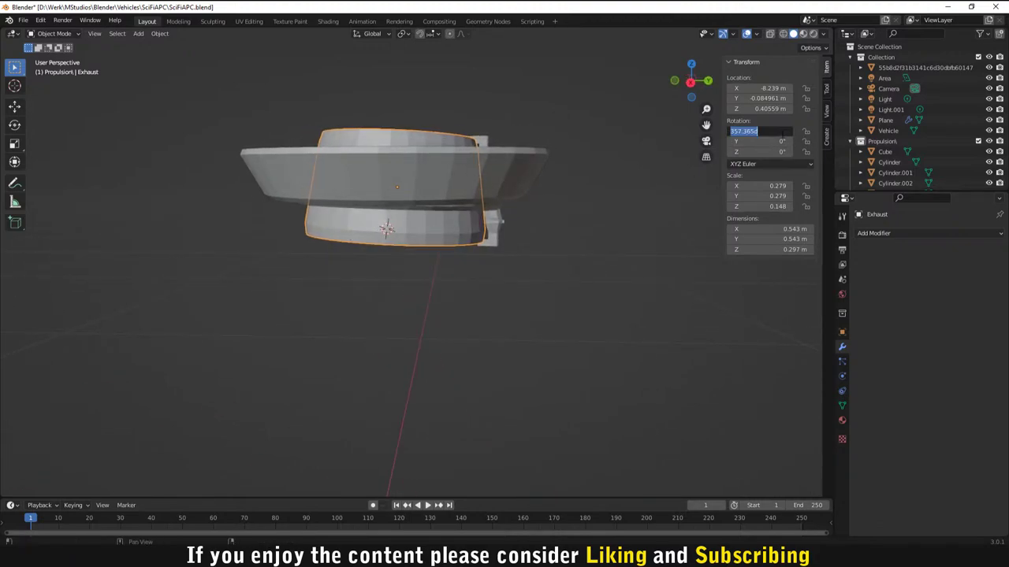
pyautogui.write('0')
pyautogui.press('Return')
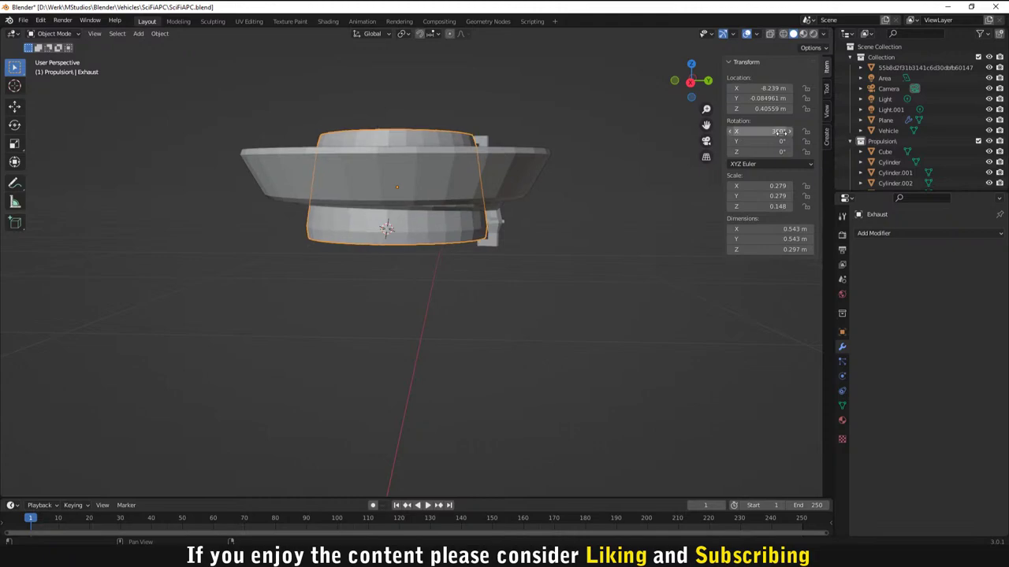
# Step: Orbit around the straightened exhaust and select the strut
pyautogui.scroll(-2, 630, 209)
pyautogui.scroll(4, 630, 209)
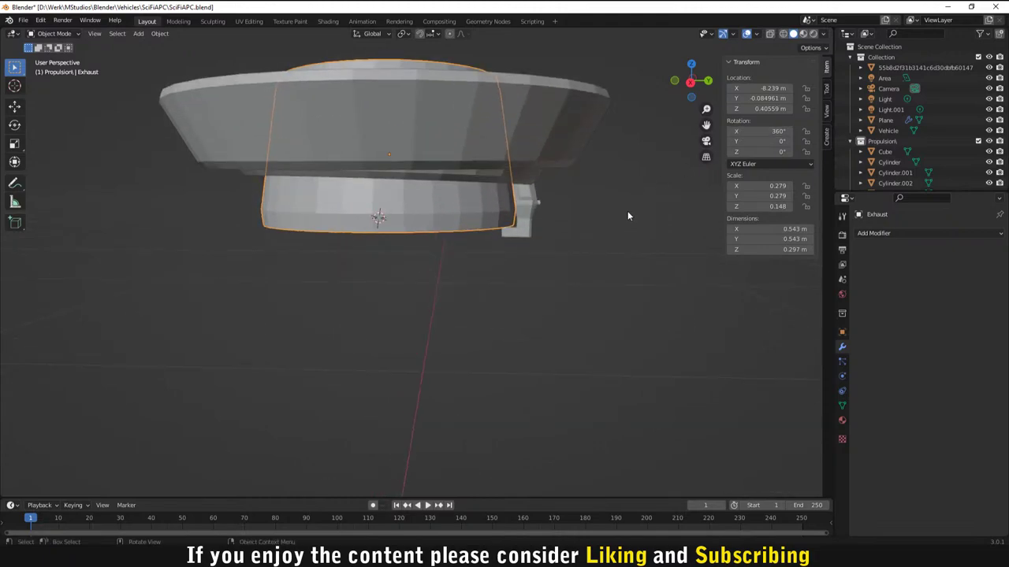
pyautogui.moveTo(627, 210); pyautogui.dragTo(534, 197, button='middle')
pyautogui.click(534, 197)
pyautogui.moveTo(580, 225); pyautogui.dragTo(576, 277, button='middle')
# Step: Nudge the strut slightly along Z, then reselect it from a higher view
pyautogui.press('g')
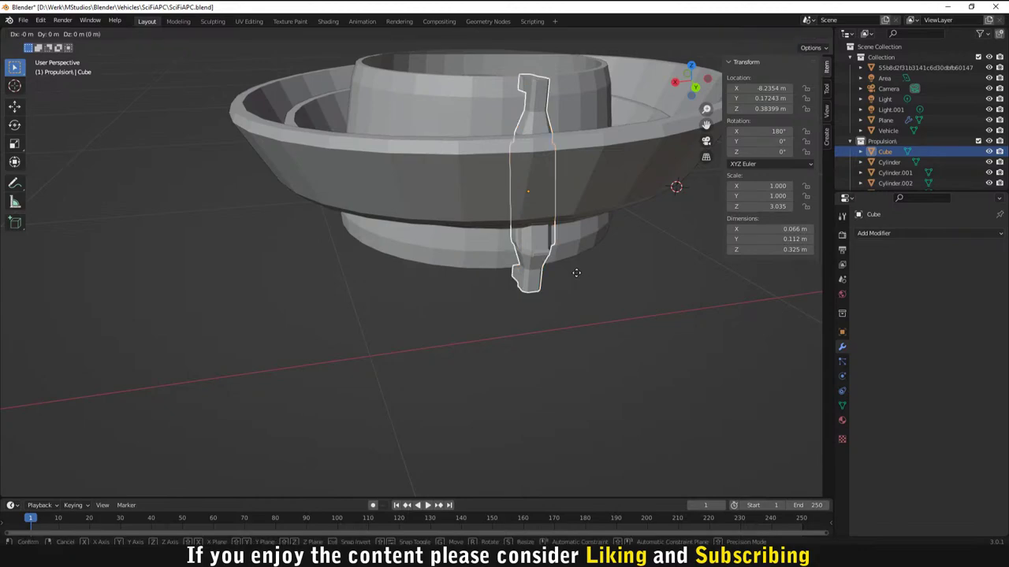
pyautogui.press('z')
pyautogui.click(578, 274)
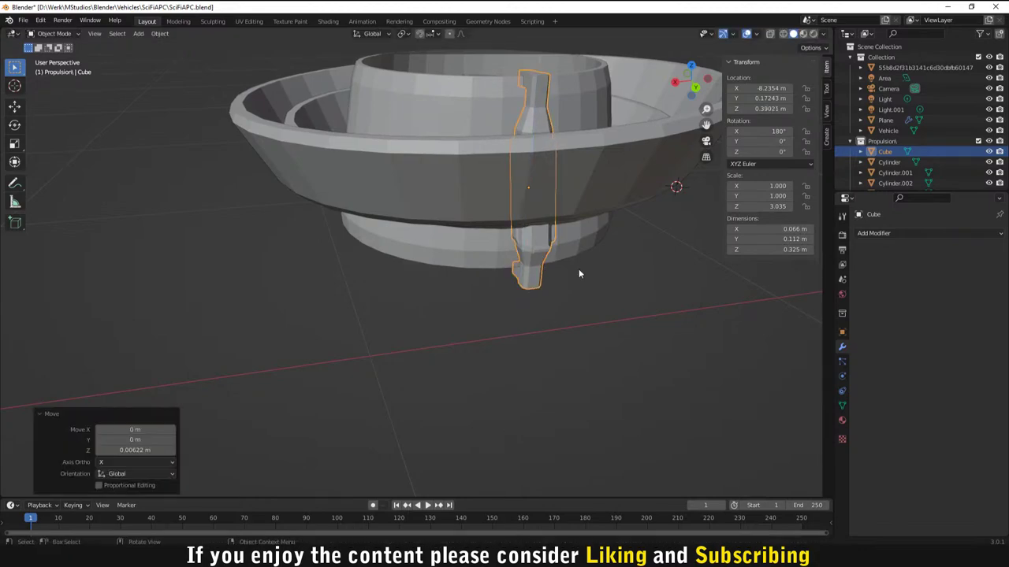
pyautogui.click(576, 322)
pyautogui.scroll(-3, 582, 320)
pyautogui.moveTo(581, 321); pyautogui.dragTo(505, 228, button='middle')
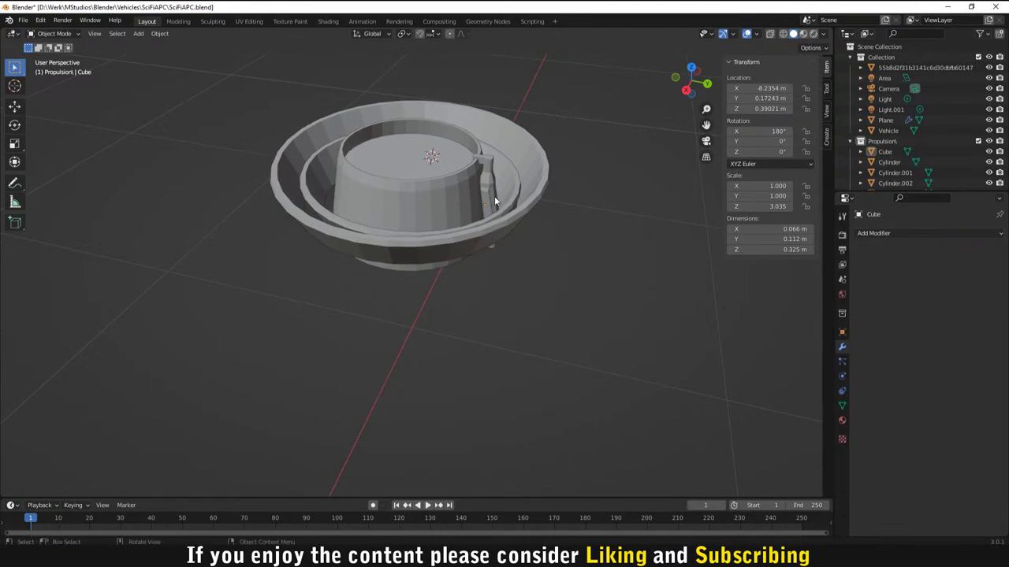
pyautogui.click(494, 197)
pyautogui.moveTo(554, 211); pyautogui.dragTo(453, 252, button='middle')
pyautogui.scroll(3, 453, 252)
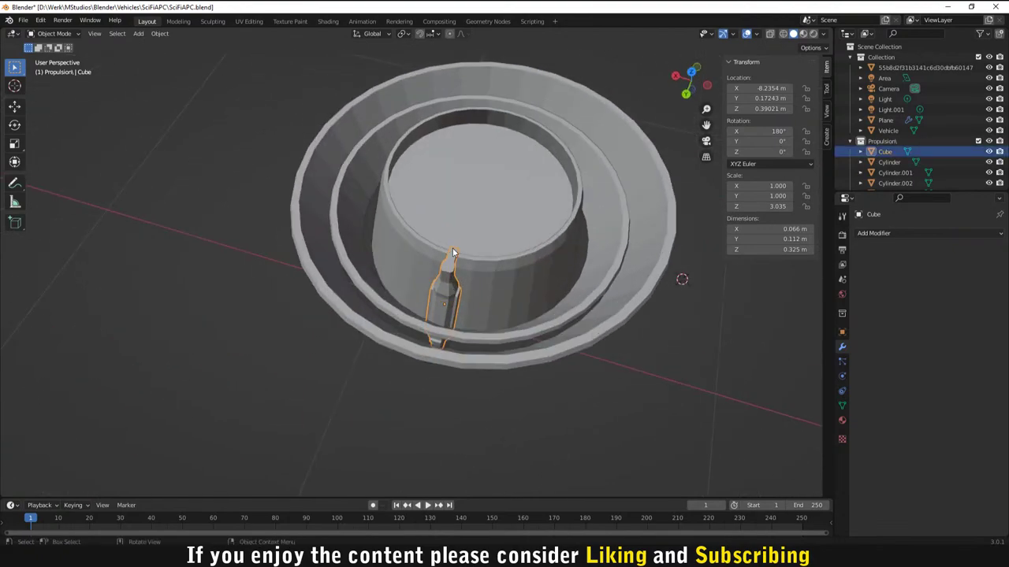
# Step: Inspect the strut inside the ring in wireframe, switch to vertex select, and restore solid shading
pyautogui.press('Tab')
pyautogui.press('Tab')
pyautogui.press('Tab')
pyautogui.click(782, 35)
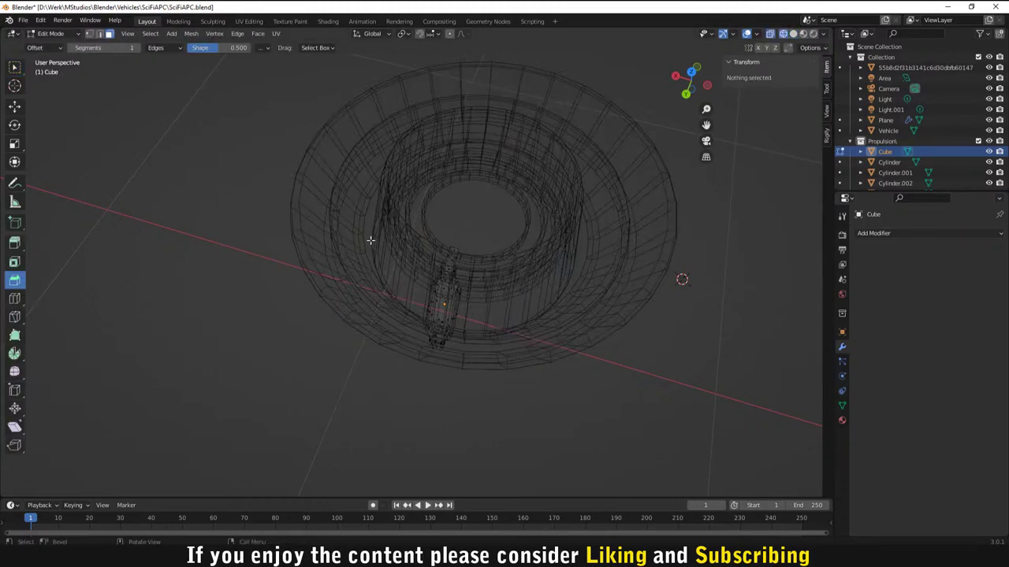
pyautogui.moveTo(597, 295); pyautogui.dragTo(660, 251, button='middle')
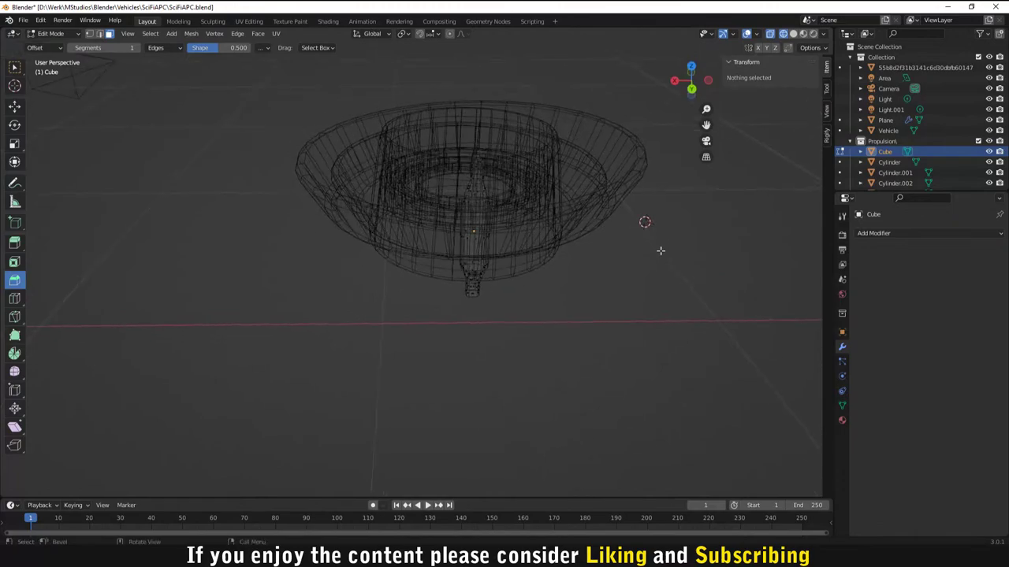
pyautogui.click(90, 34)
pyautogui.press('Tab')
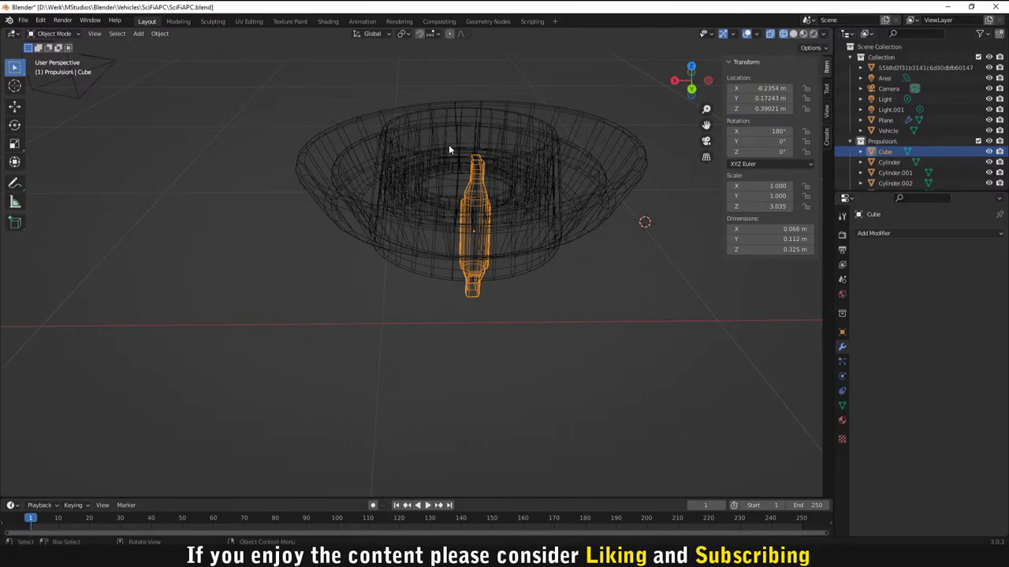
pyautogui.moveTo(472, 235); pyautogui.dragTo(487, 239, button='middle')
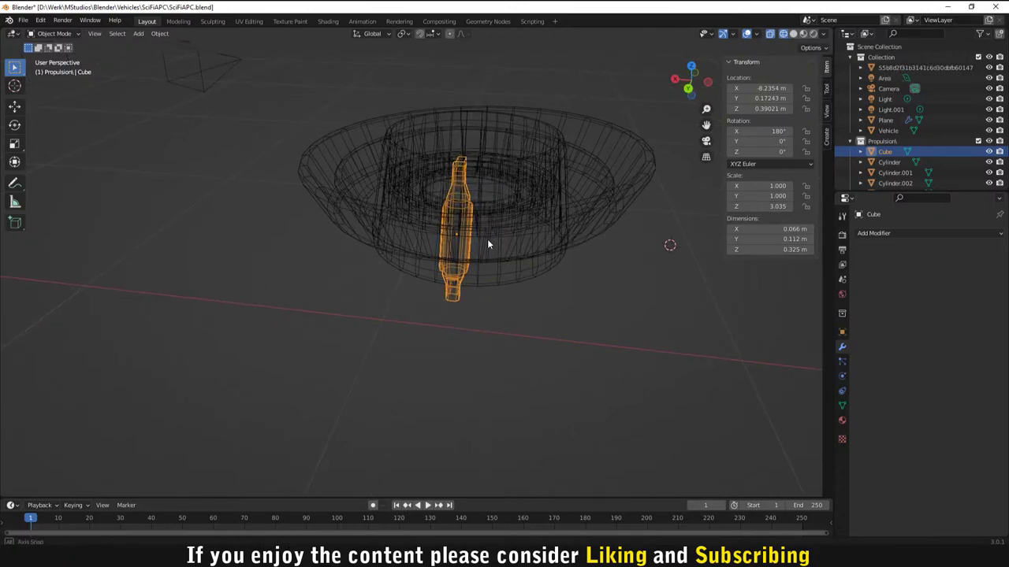
pyautogui.click(792, 34)
# Step: Re-enter Edit Mode on the Cube leg with X-ray on and box-select the stem vertices
pyautogui.press('Tab')
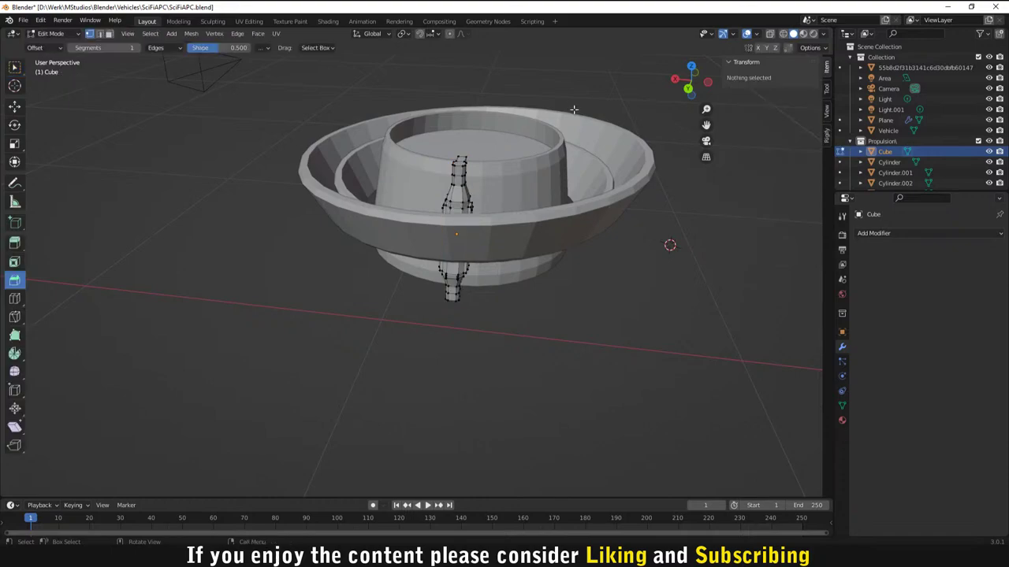
pyautogui.click(782, 34)
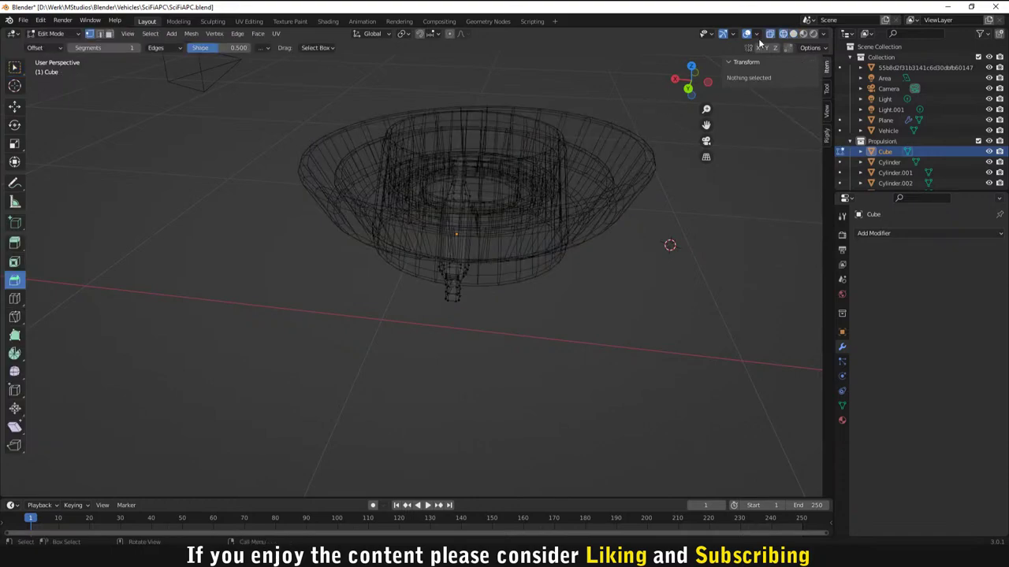
pyautogui.moveTo(349, 119); pyautogui.dragTo(527, 387)
pyautogui.click(14, 69)
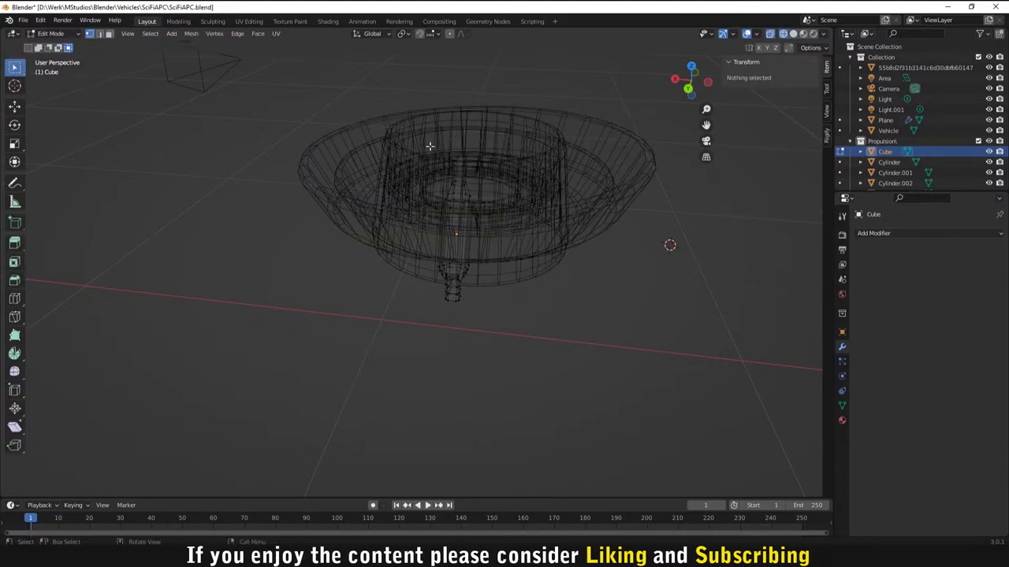
pyautogui.scroll(5, 533, 315)
pyautogui.click(526, 299)
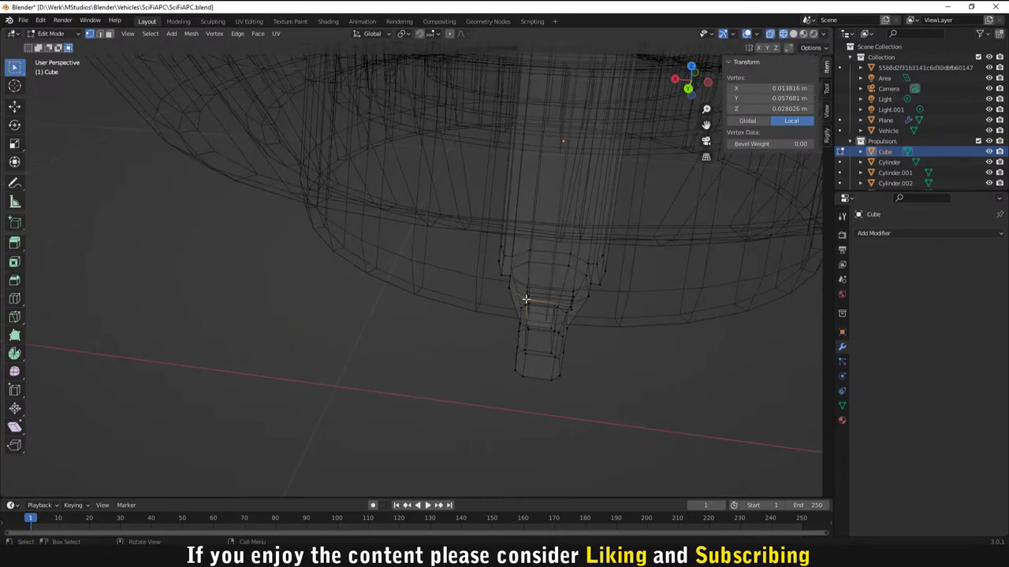
pyautogui.scroll(-5, 526, 299)
pyautogui.moveTo(415, 84); pyautogui.dragTo(570, 372)
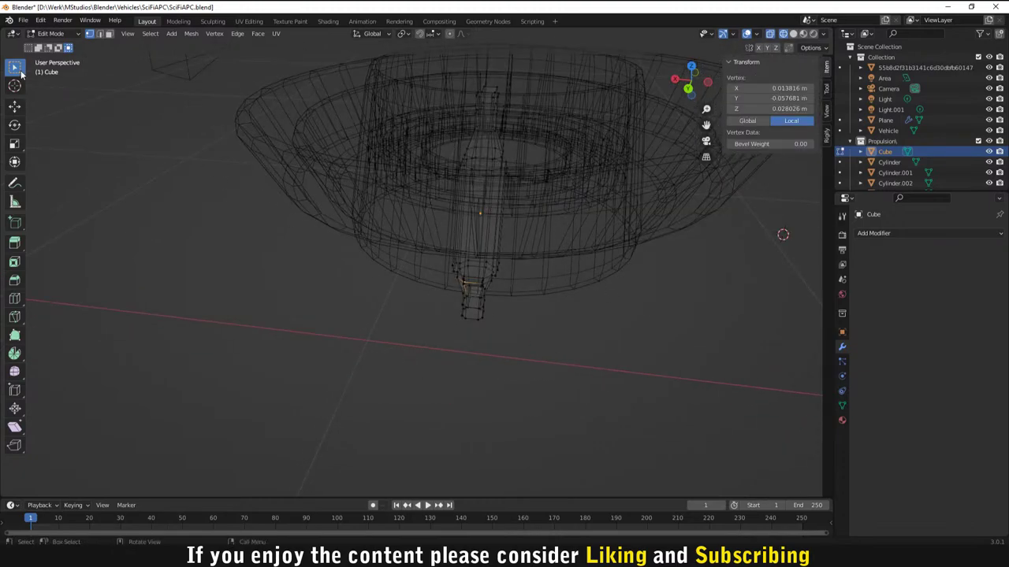
pyautogui.moveTo(426, 63); pyautogui.dragTo(553, 302)
# Step: Add more leg vertices to the selection from other angles, toggling X-ray and solid shading
pyautogui.moveTo(744, 162); pyautogui.dragTo(331, 87, button='middle')
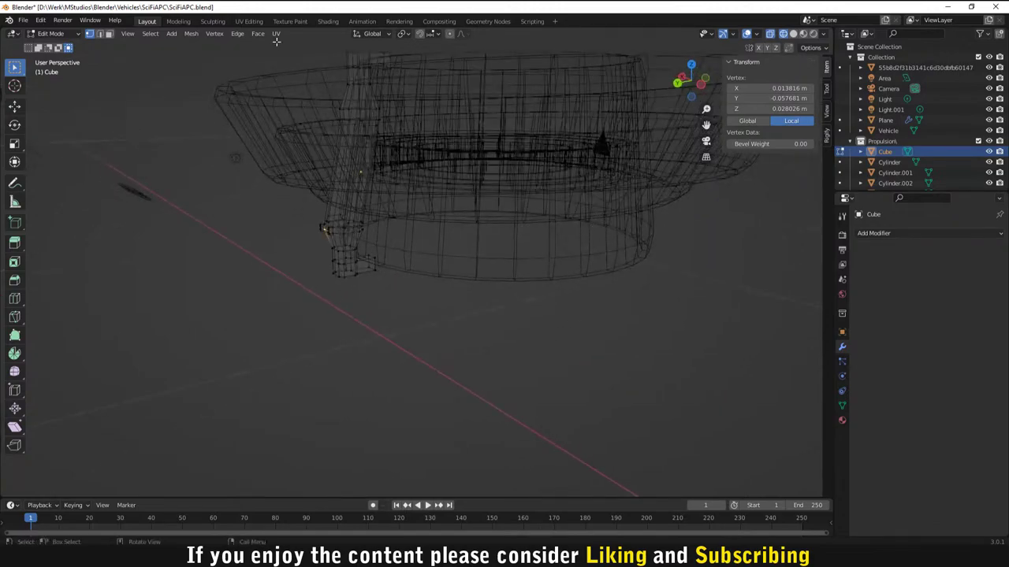
pyautogui.moveTo(485, 274); pyautogui.dragTo(430, 268, button='middle')
pyautogui.moveTo(335, 189); pyautogui.dragTo(407, 340)
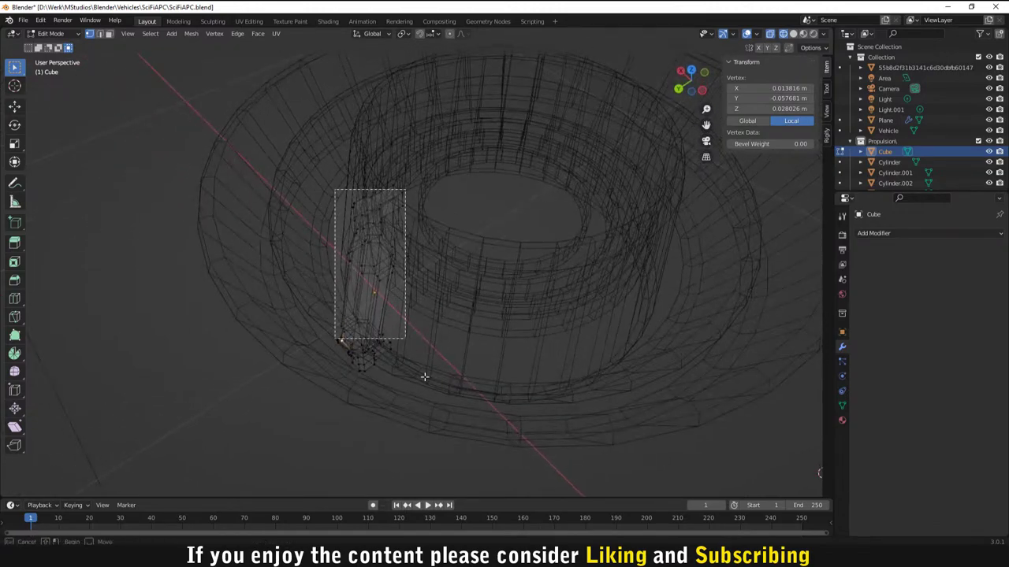
pyautogui.moveTo(457, 429); pyautogui.dragTo(452, 387, button='middle')
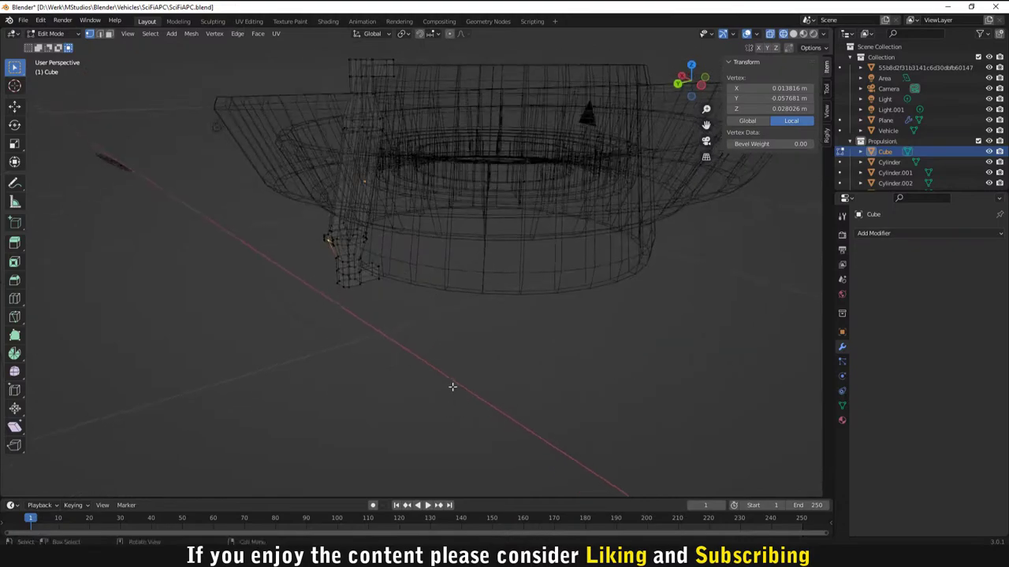
pyautogui.click(770, 34)
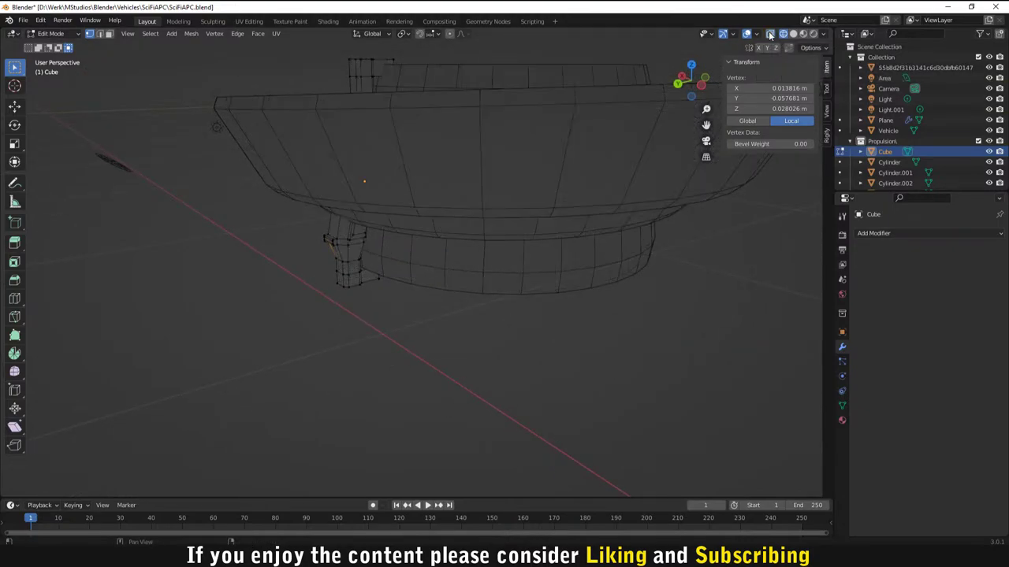
pyautogui.moveTo(304, 51); pyautogui.dragTo(367, 124)
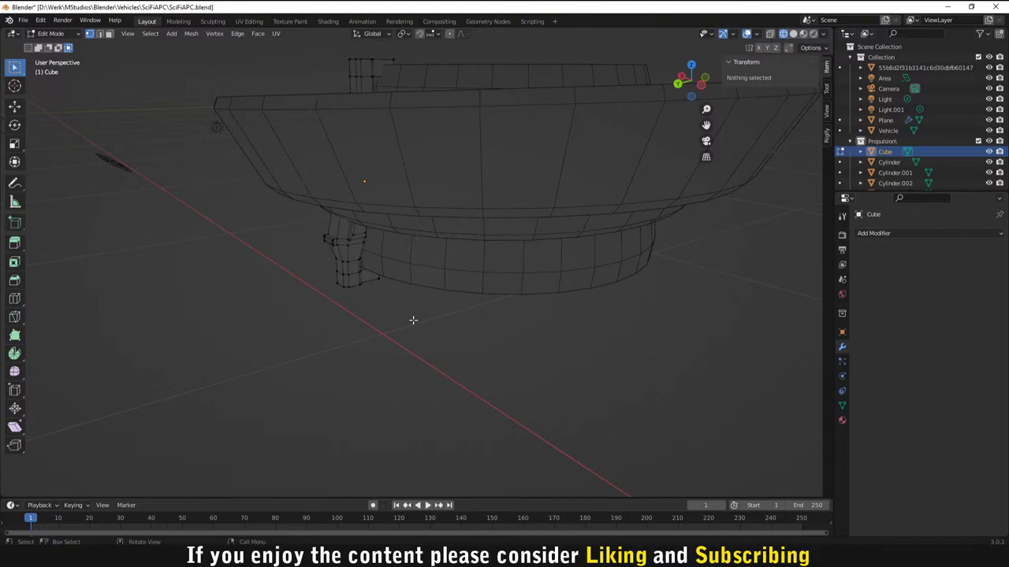
pyautogui.click(771, 34)
pyautogui.click(792, 34)
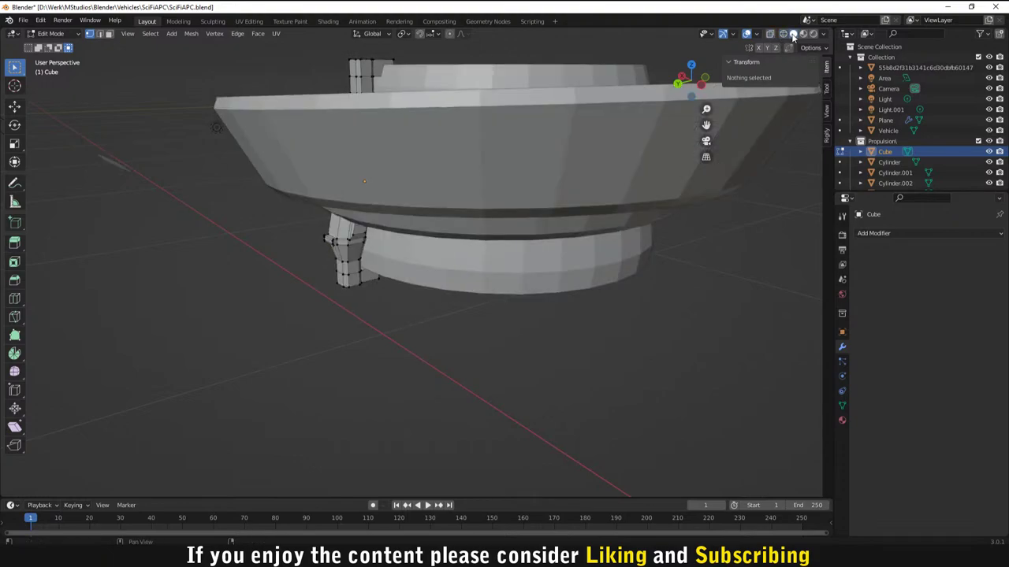
pyautogui.moveTo(315, 49); pyautogui.dragTo(454, 240)
pyautogui.click(348, 260)
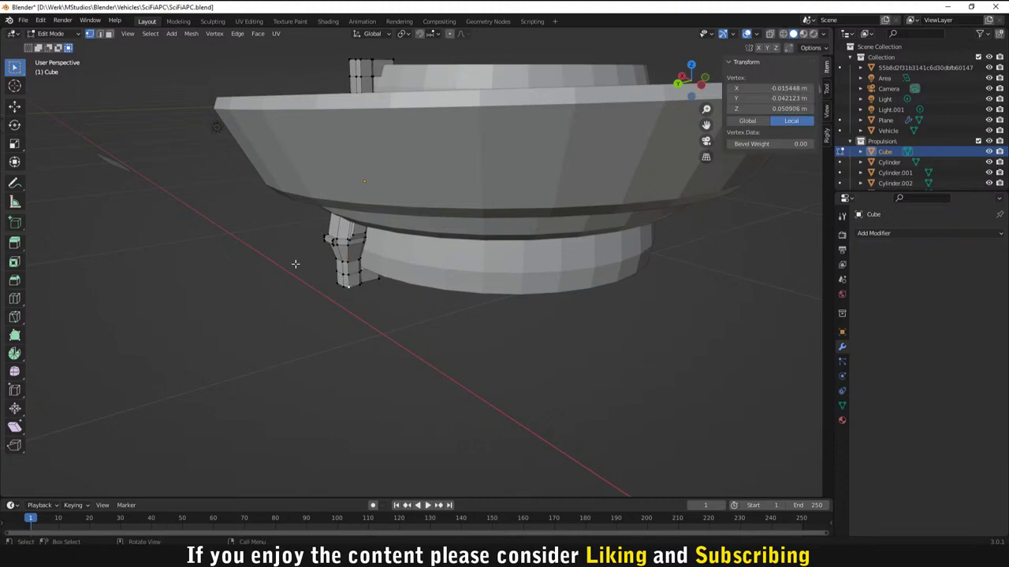
# Step: With selection mode set to Set New and X-ray on, box-select the entire leg mesh
pyautogui.click(72, 35)
pyautogui.click(28, 48)
pyautogui.moveTo(323, 61); pyautogui.dragTo(417, 385)
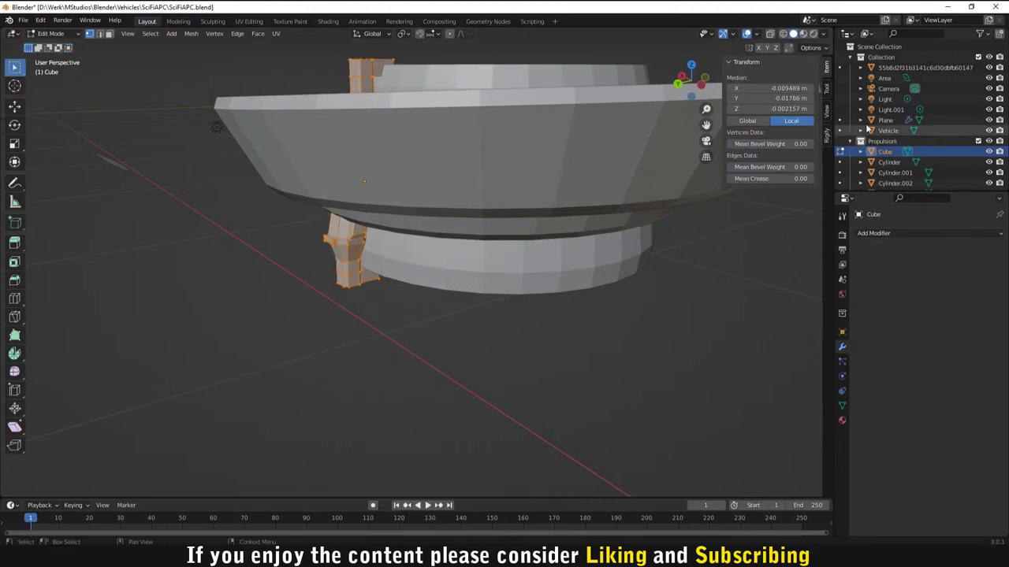
pyautogui.click(782, 34)
pyautogui.moveTo(325, 51)
pyautogui.mouseDown()
pyautogui.moveTo(388, 186)
pyautogui.moveTo(445, 358)
pyautogui.mouseUp()
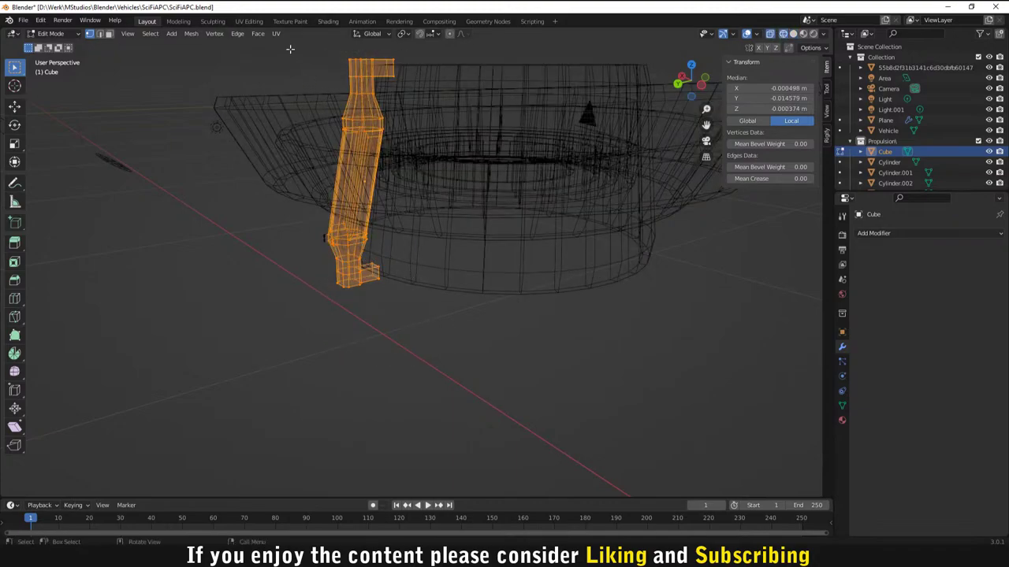
pyautogui.moveTo(290, 49); pyautogui.dragTo(481, 347)
pyautogui.moveTo(533, 369); pyautogui.dragTo(531, 367, button='middle')
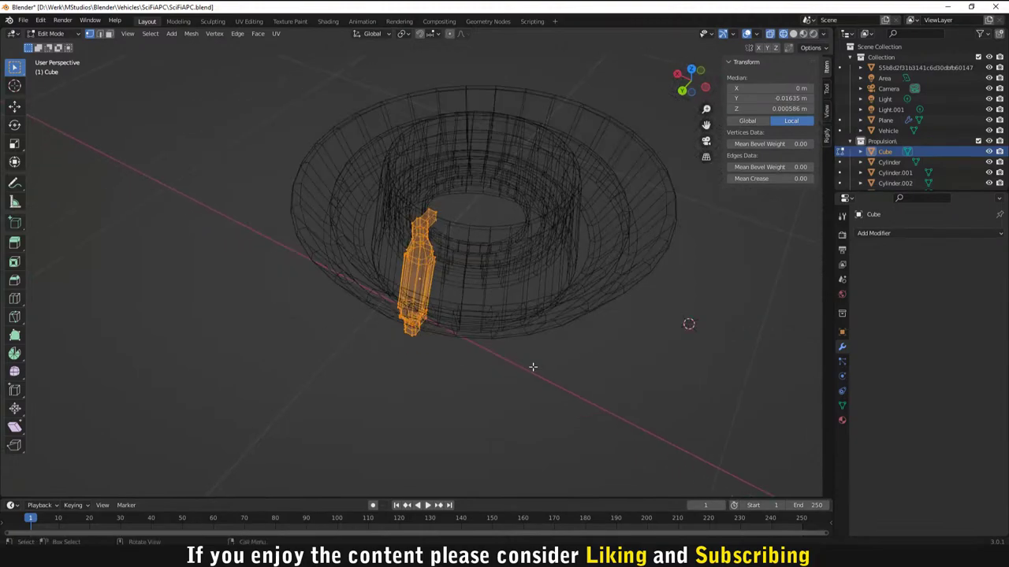
# Step: Spin 12 copies of the leg with the Spin tool, undo it, and return to Object Mode
pyautogui.click(18, 356)
pyautogui.moveTo(742, 402); pyautogui.dragTo(679, 410)
pyautogui.scroll(-3, 679, 410)
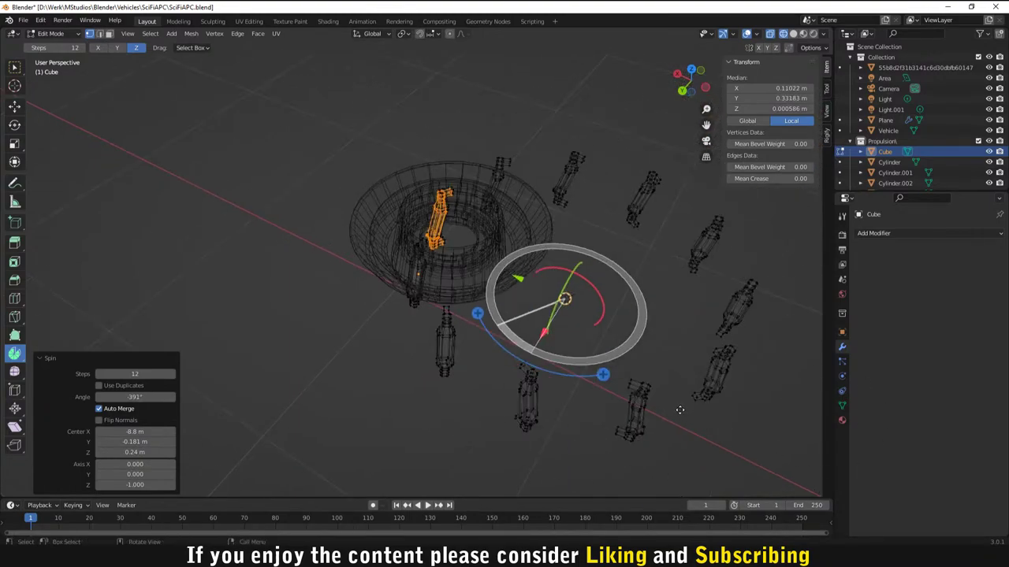
pyautogui.hotkey('ctrl', 'z')
pyautogui.moveTo(659, 390); pyautogui.dragTo(562, 367, button='middle')
pyautogui.press('Tab')
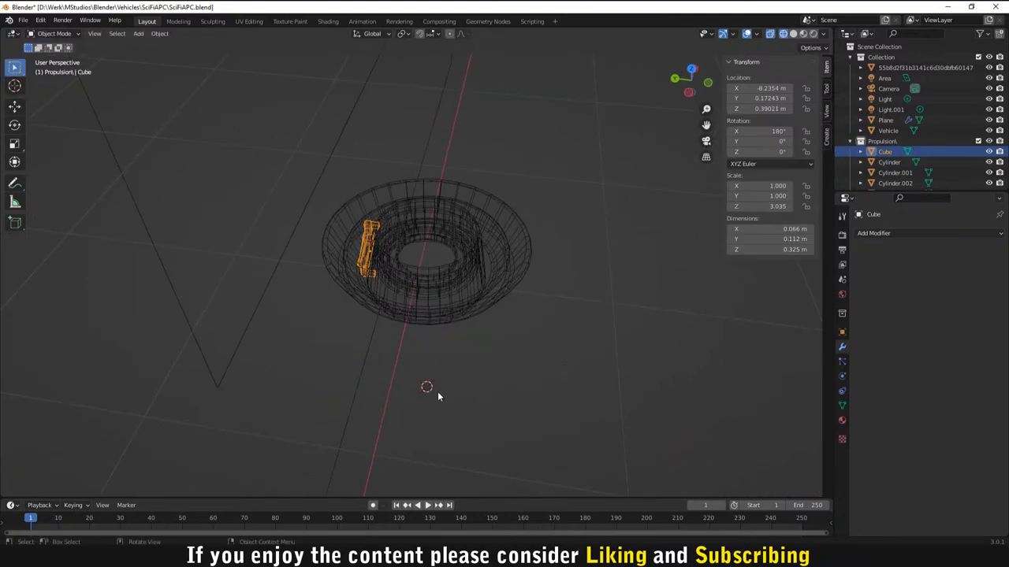
# Step: Switch to Solid shading, select Cylinder.004, and open the Pivot Point dropdown
pyautogui.click(793, 34)
pyautogui.scroll(4, 437, 252)
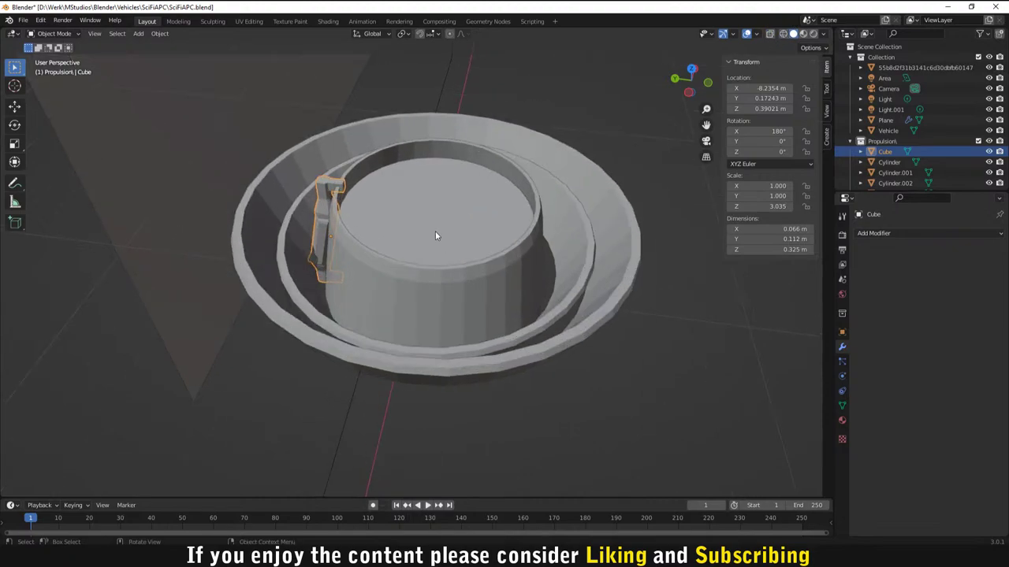
pyautogui.click(435, 235)
pyautogui.scroll(-4, 434, 235)
pyautogui.moveTo(472, 307); pyautogui.dragTo(471, 280, button='middle')
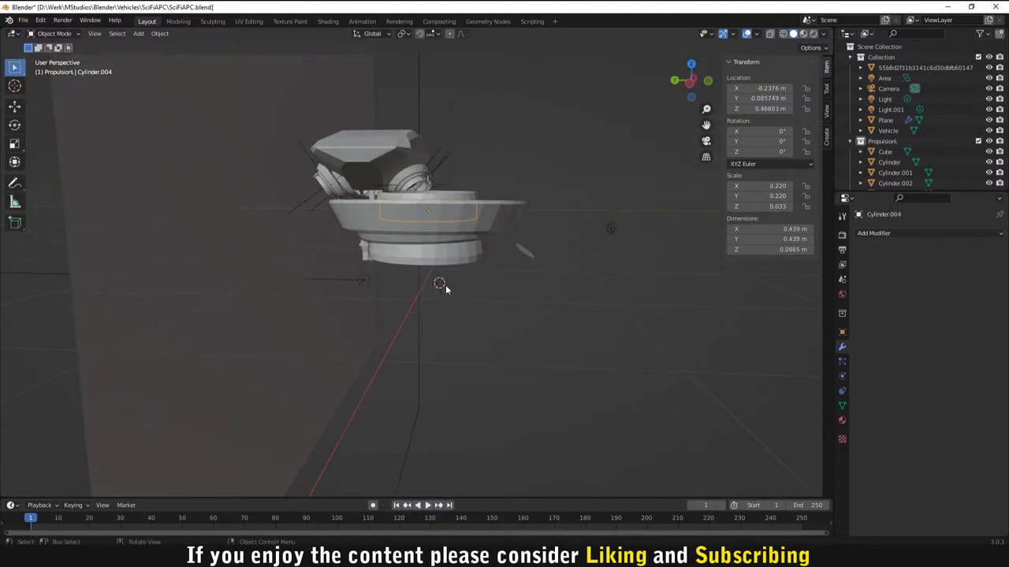
pyautogui.click(405, 34)
# Step: Select the Exhaust object and bring up its Set Origin options
pyautogui.scroll(2, 429, 196)
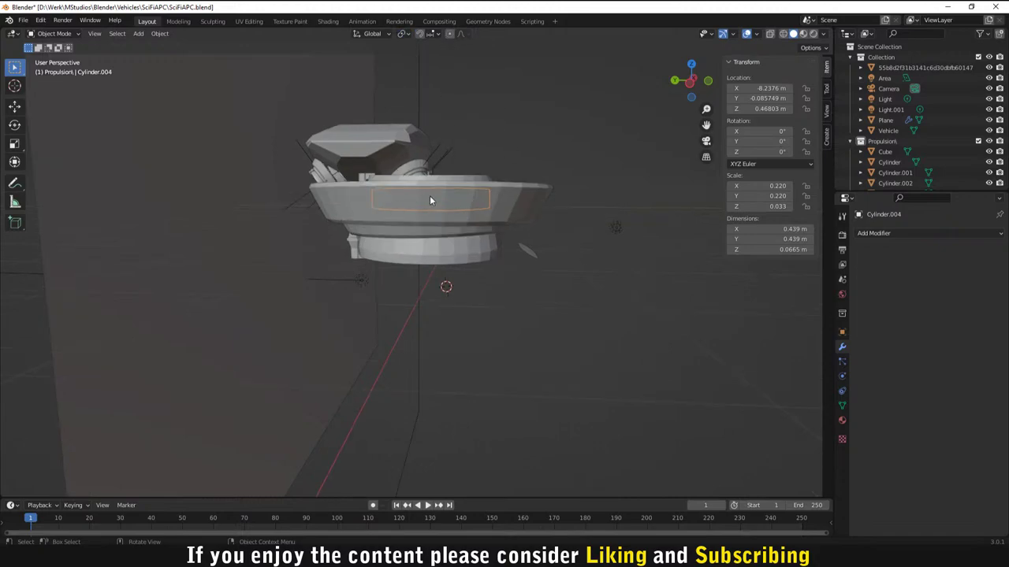
pyautogui.click(438, 206)
pyautogui.moveTo(438, 206); pyautogui.dragTo(509, 231, button='middle')
pyautogui.scroll(3, 462, 257)
pyautogui.scroll(-2, 518, 249)
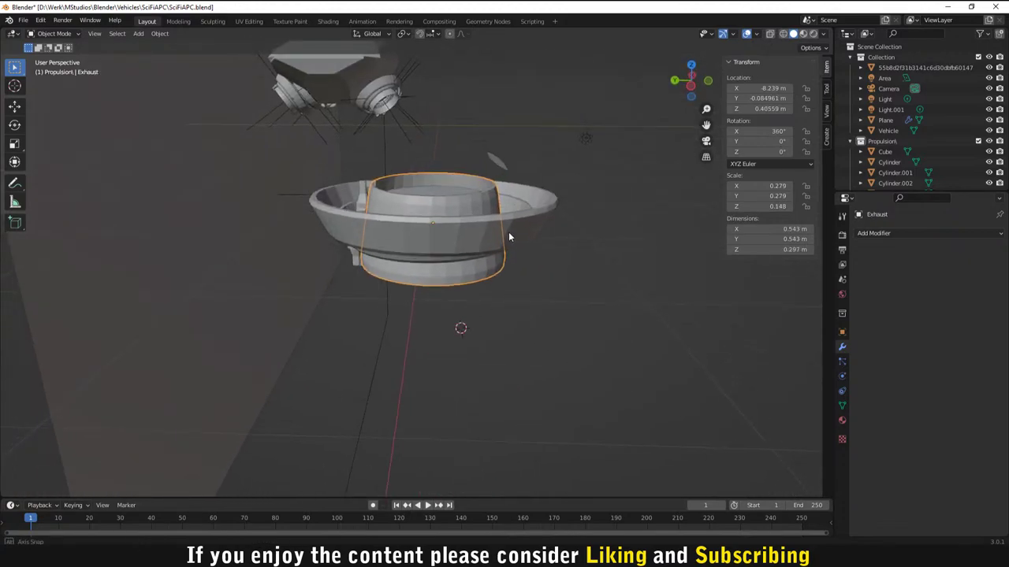
pyautogui.scroll(4, 448, 202)
pyautogui.rightClick(440, 197)
pyautogui.moveTo(442, 197)
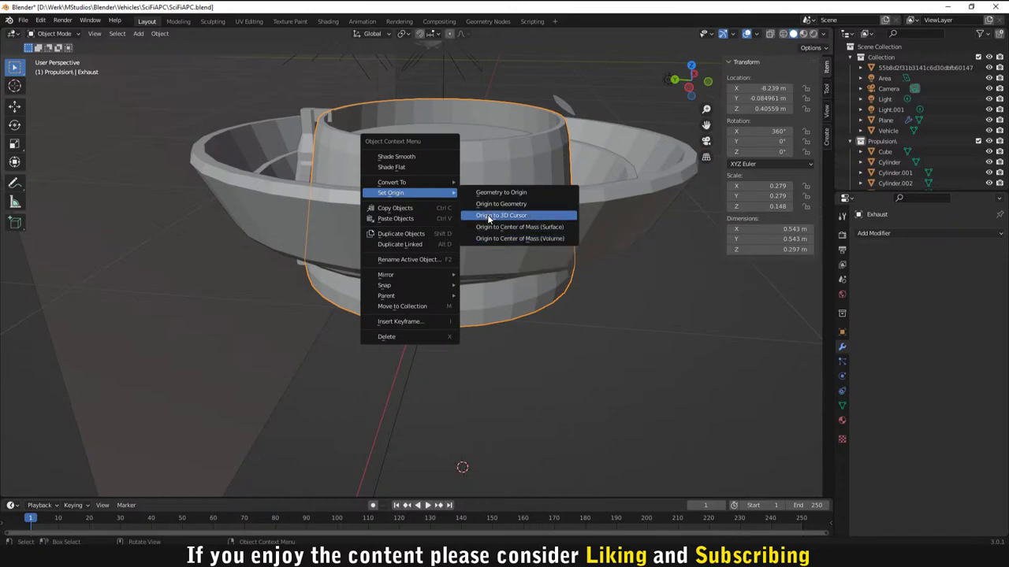
pyautogui.rightClick(15, 93)
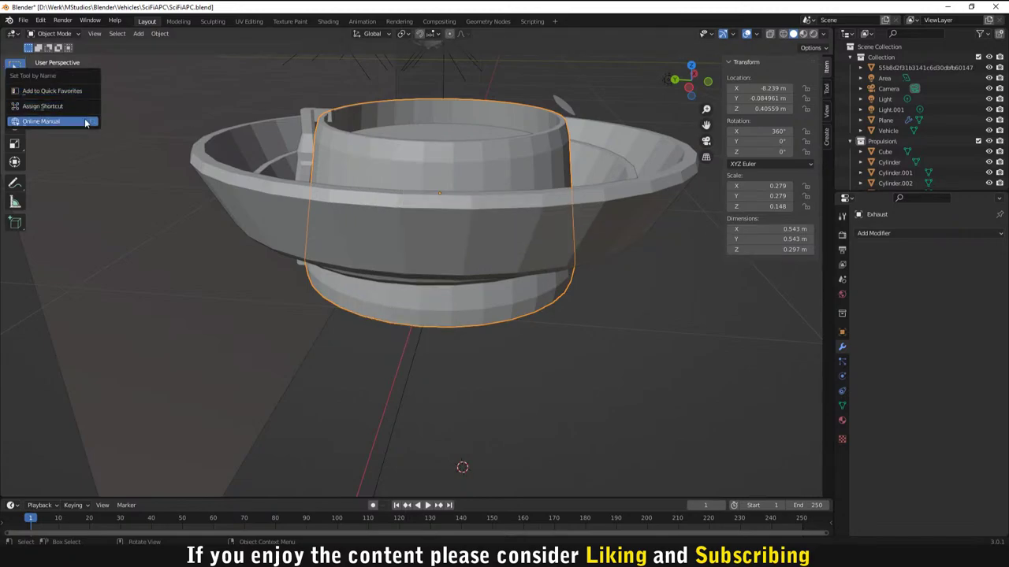
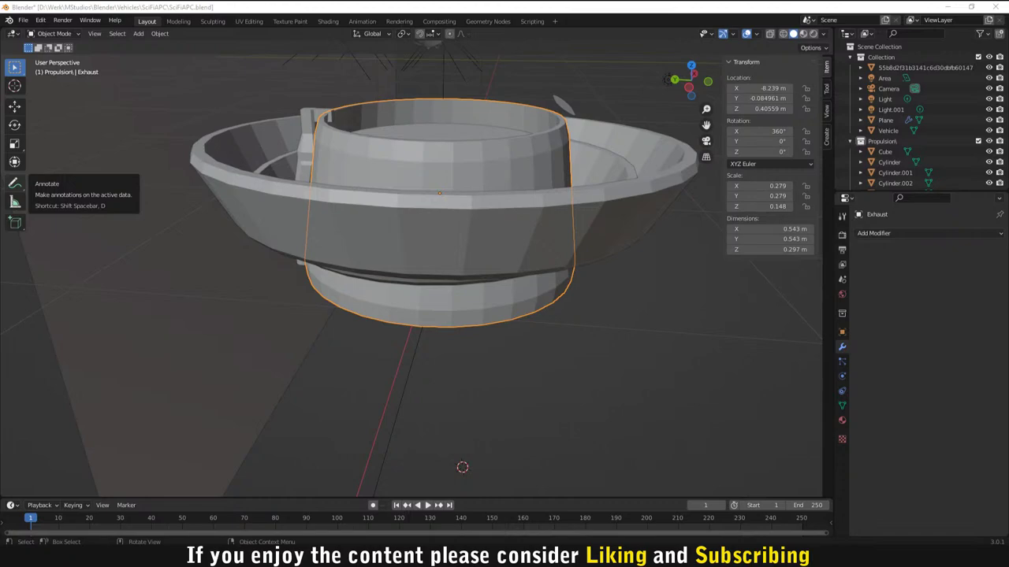
# Step: Move the Exhaust's origin to the 3D cursor, then recentre it with Origin to Geometry
pyautogui.rightClick(462, 205)
pyautogui.moveTo(441, 176)
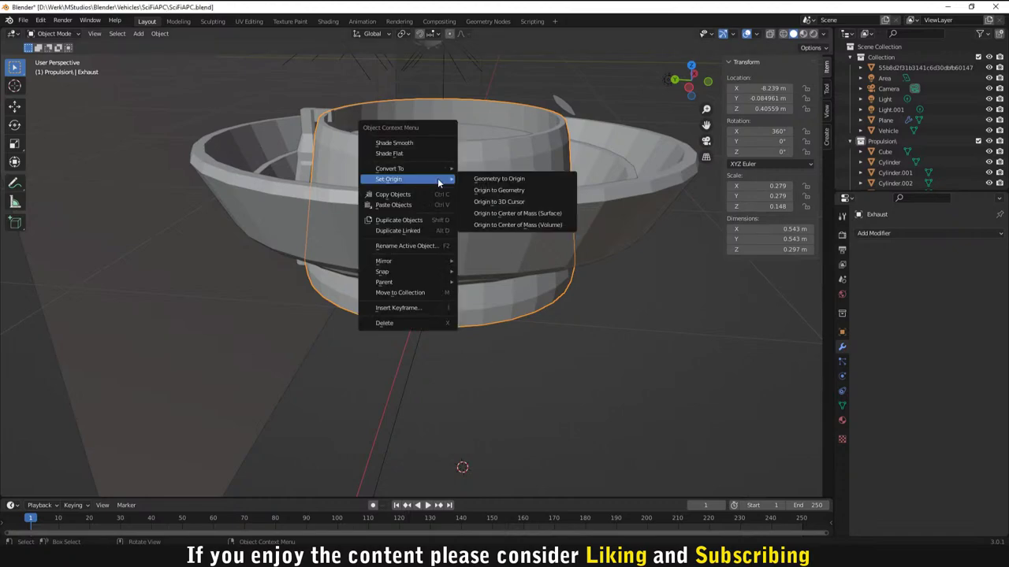
pyautogui.click(499, 202)
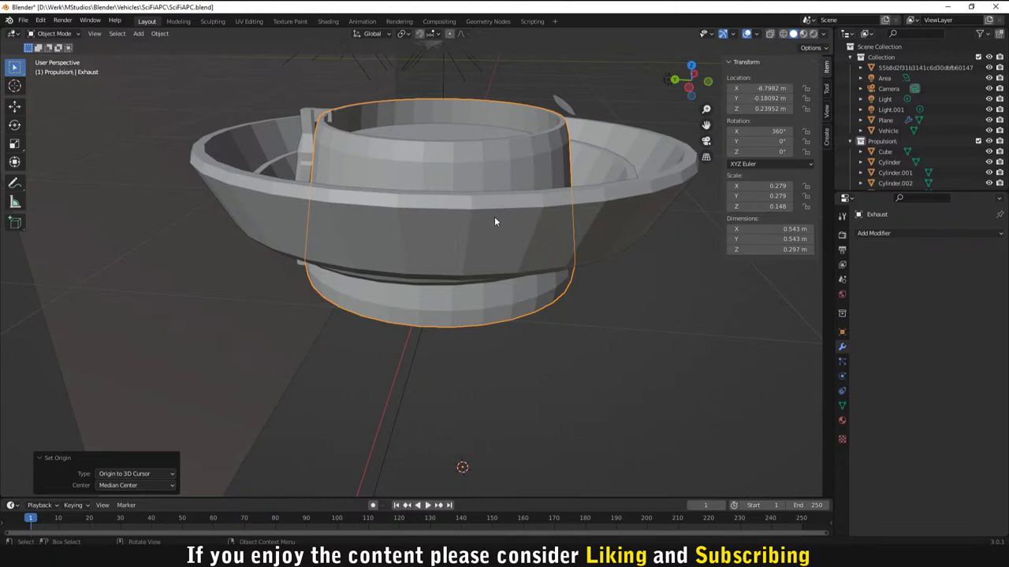
pyautogui.rightClick(457, 174)
pyautogui.moveTo(457, 174)
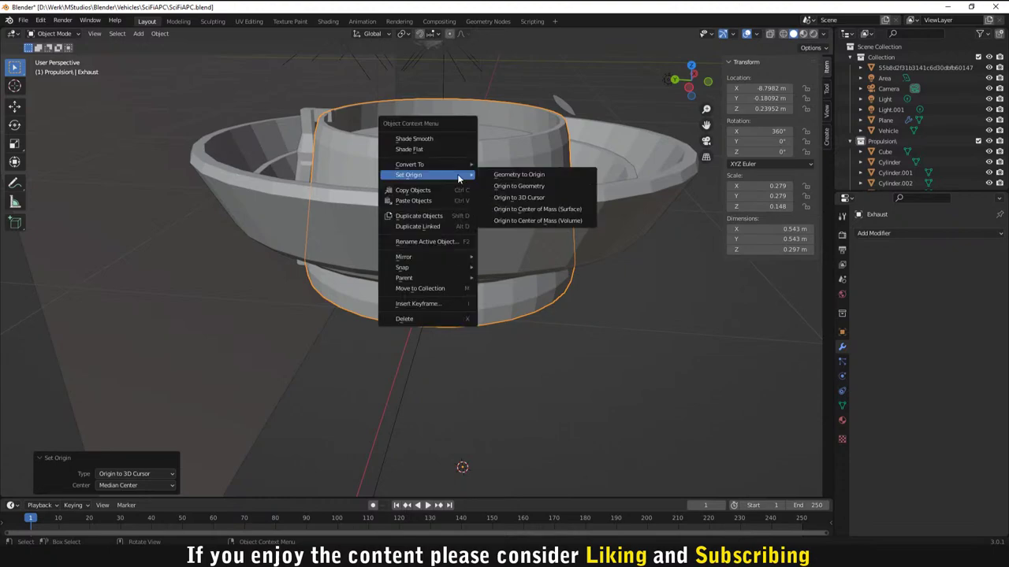
pyautogui.click(549, 188)
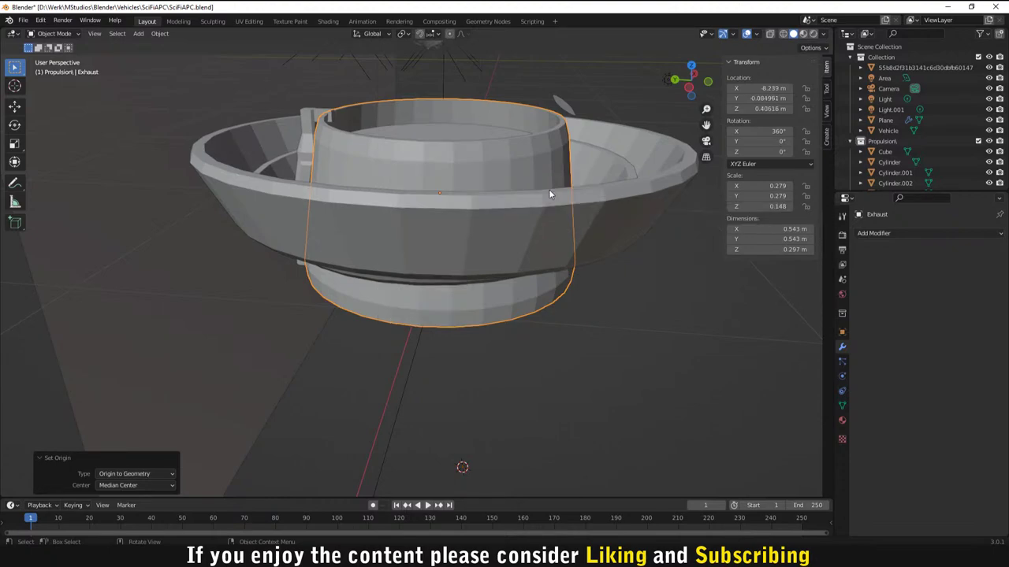
pyautogui.rightClick(450, 186)
pyautogui.moveTo(453, 186)
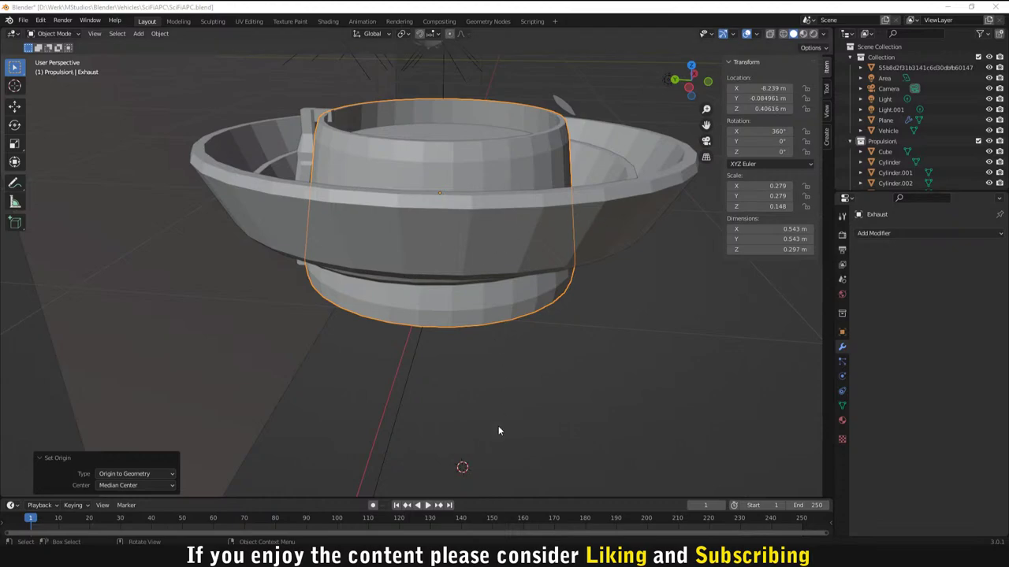
# Step: Switch to the Cursor tool and turn off Surface Project in the sidebar Tool settings
pyautogui.click(829, 93)
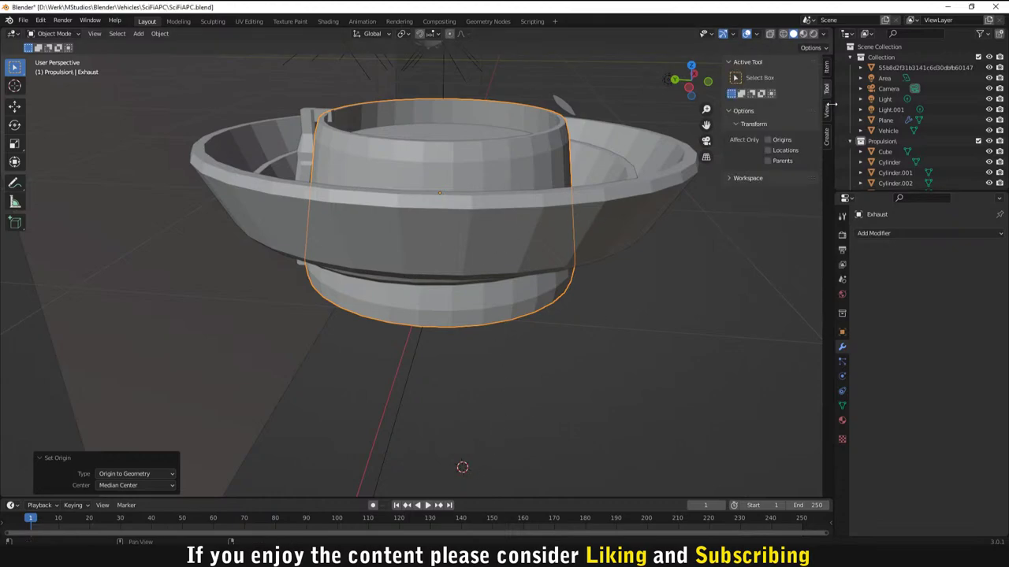
pyautogui.click(20, 87)
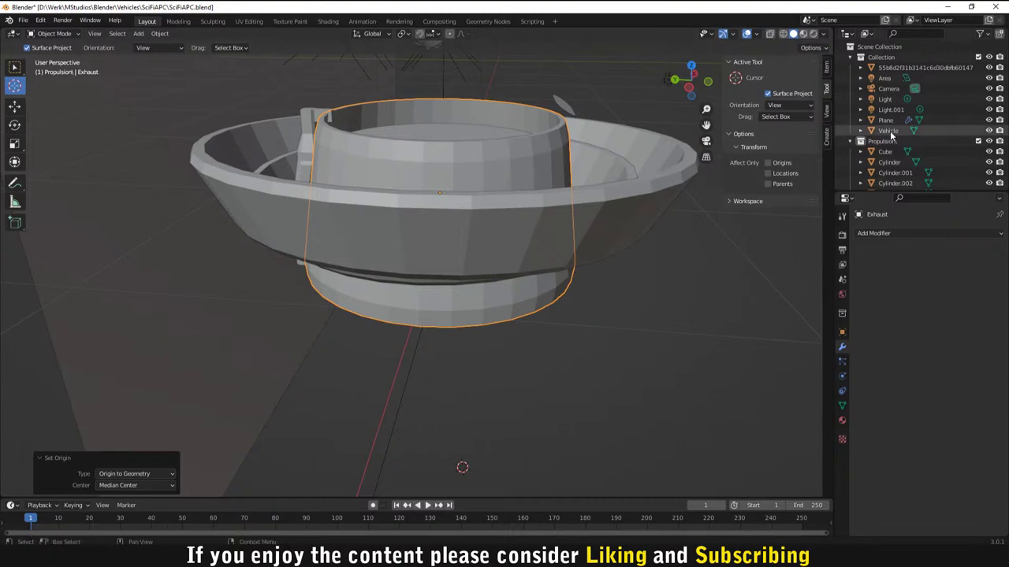
pyautogui.click(807, 108)
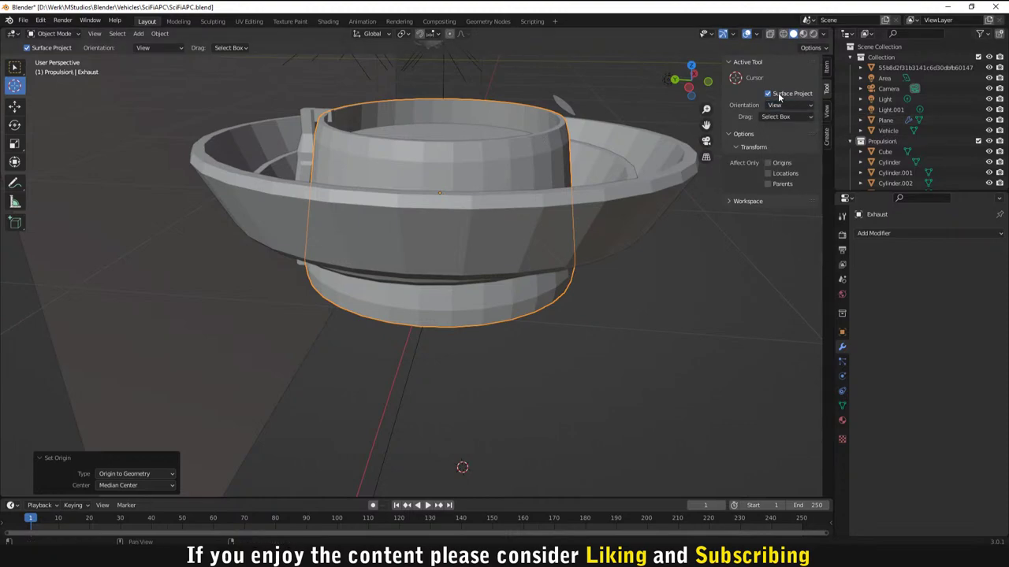
pyautogui.click(769, 94)
pyautogui.click(797, 117)
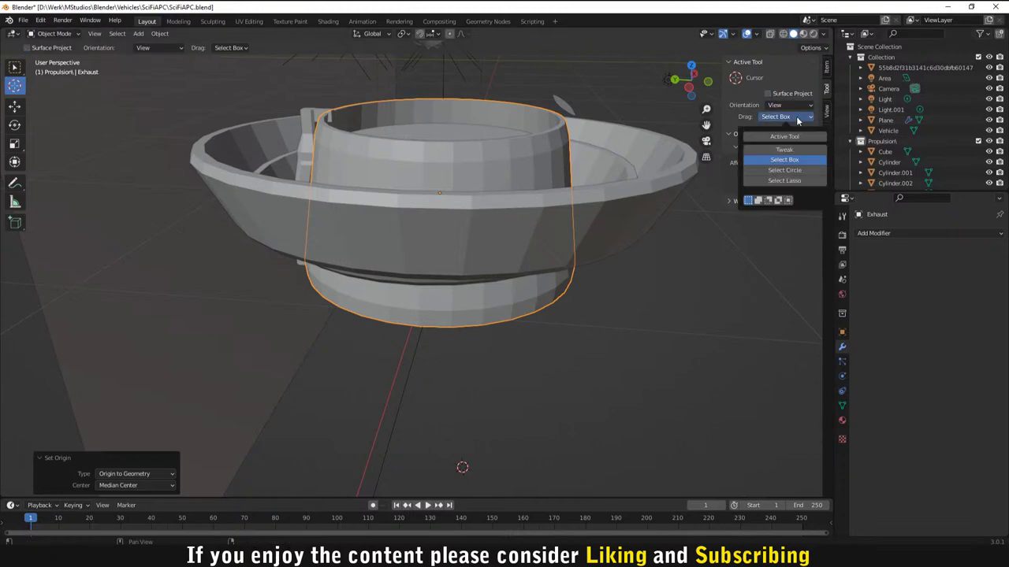
pyautogui.click(797, 117)
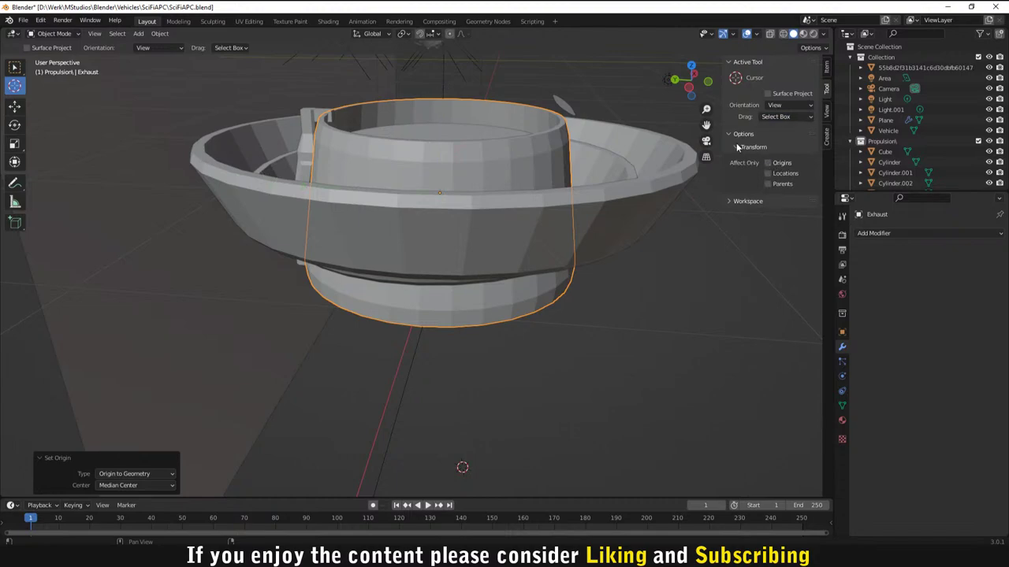
pyautogui.click(739, 202)
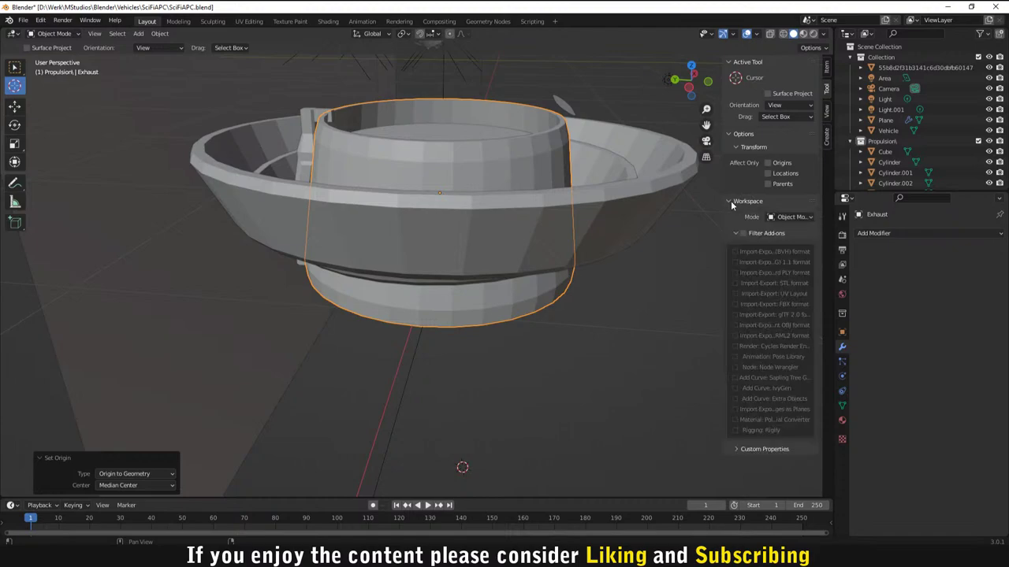
pyautogui.click(729, 200)
pyautogui.click(725, 135)
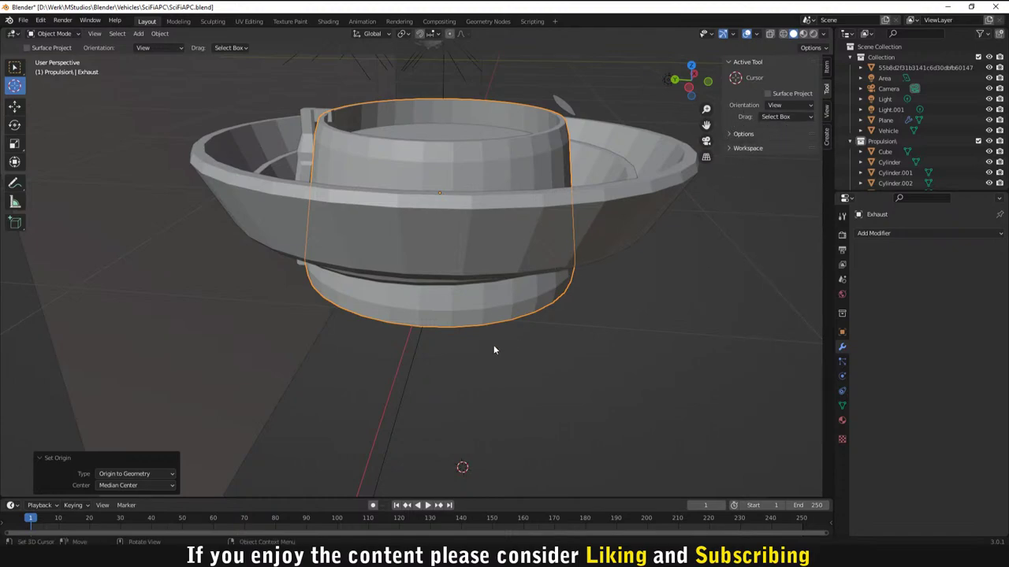
# Step: Snap the 3D cursor to the selected Exhaust with Shift+S Cursor to Selected
pyautogui.hotkey('shift', 's')
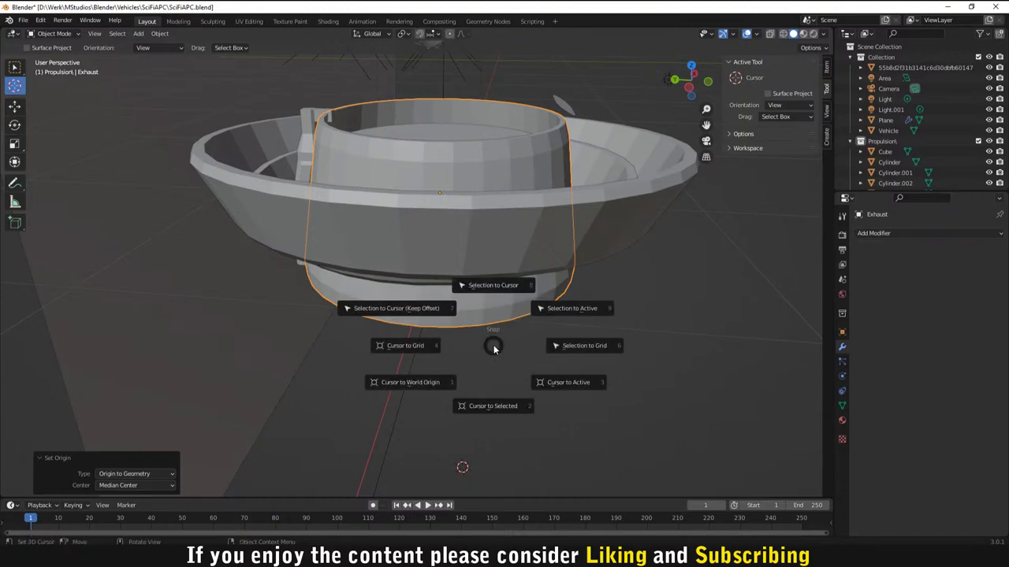
pyautogui.click(484, 407)
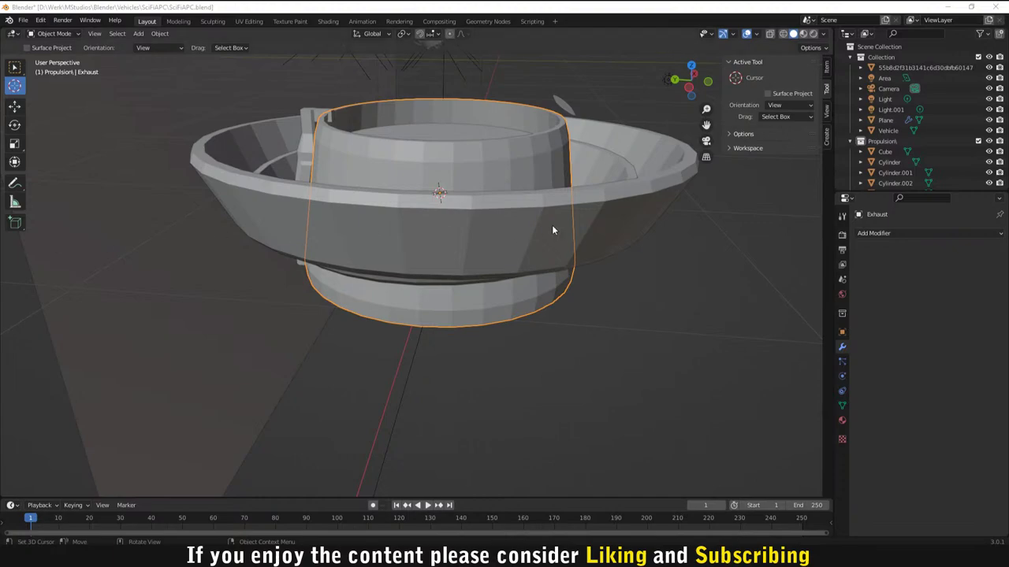
pyautogui.moveTo(553, 229); pyautogui.dragTo(608, 228, button='middle')
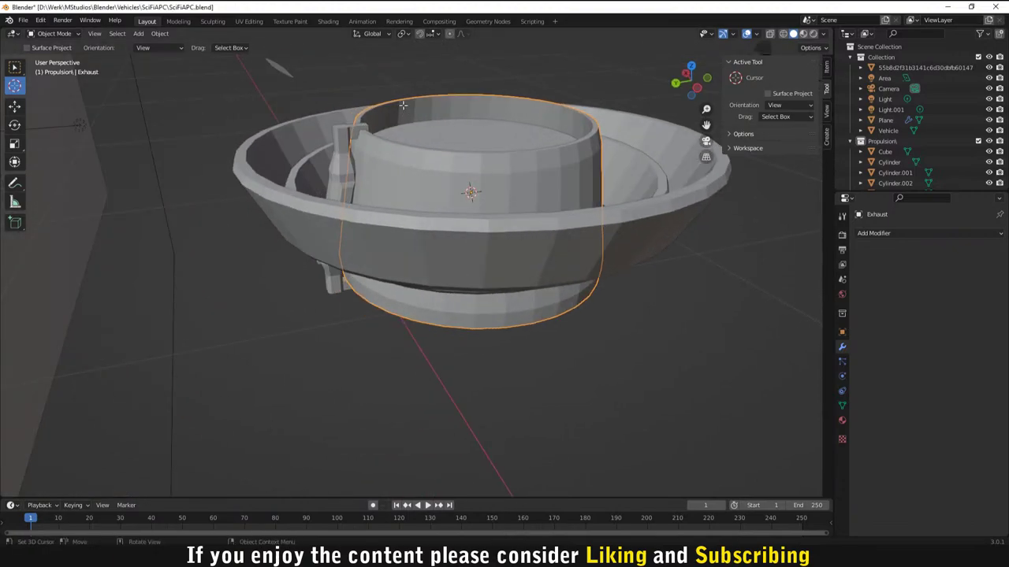
# Step: Re-snap the 3D cursor to the Exhaust's centre and return to the Select Box tool
pyautogui.press('Tab')
pyautogui.press('Tab')
pyautogui.click(336, 147)
pyautogui.press('Tab')
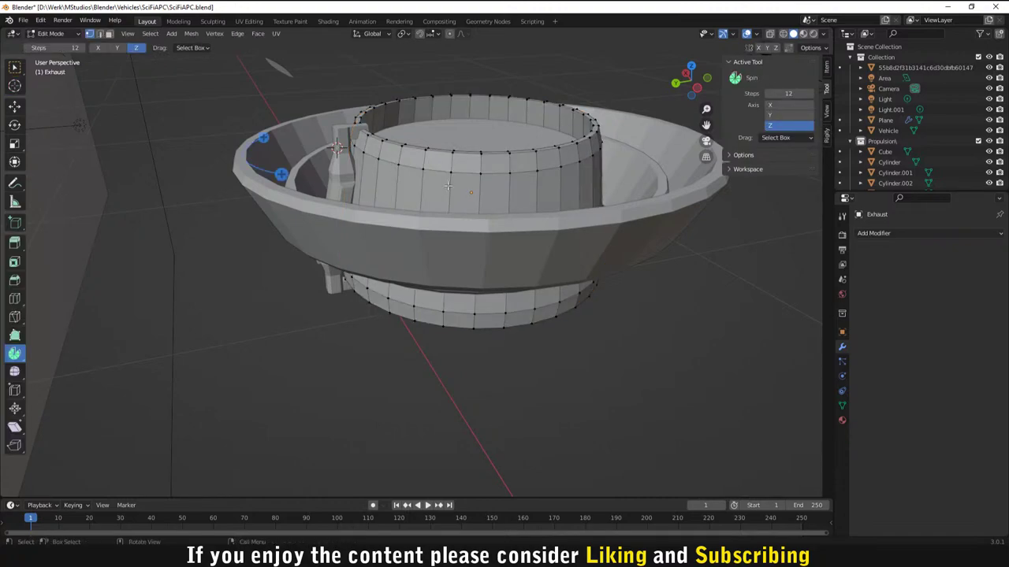
pyautogui.press('Tab')
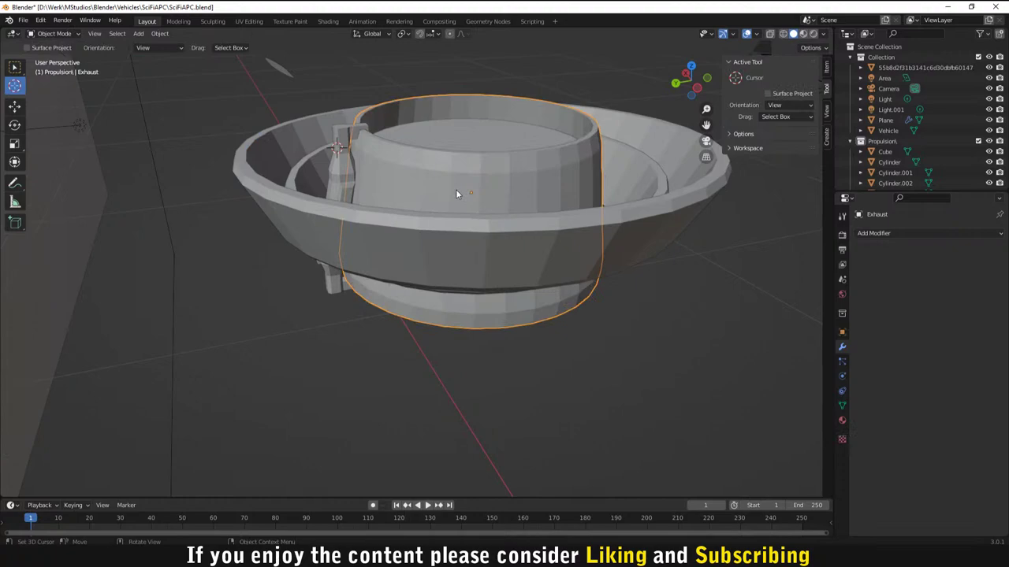
pyautogui.click(15, 68)
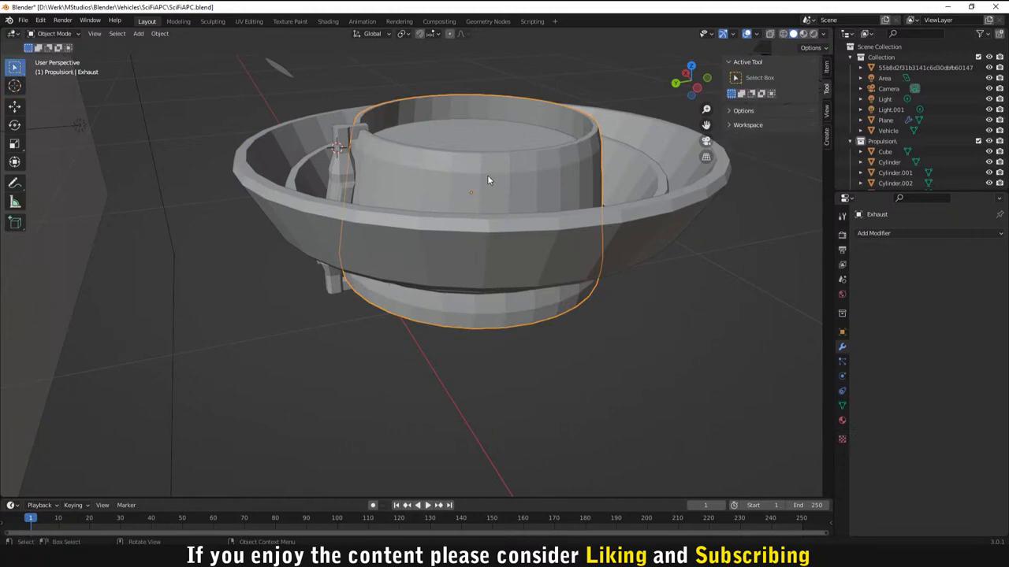
pyautogui.click(15, 86)
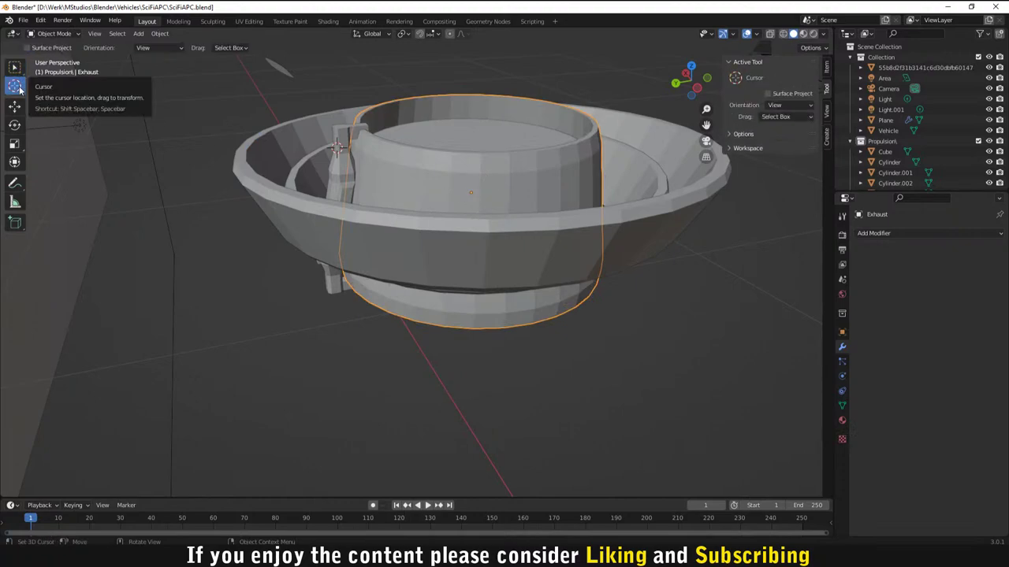
pyautogui.hotkey('shift', 's')
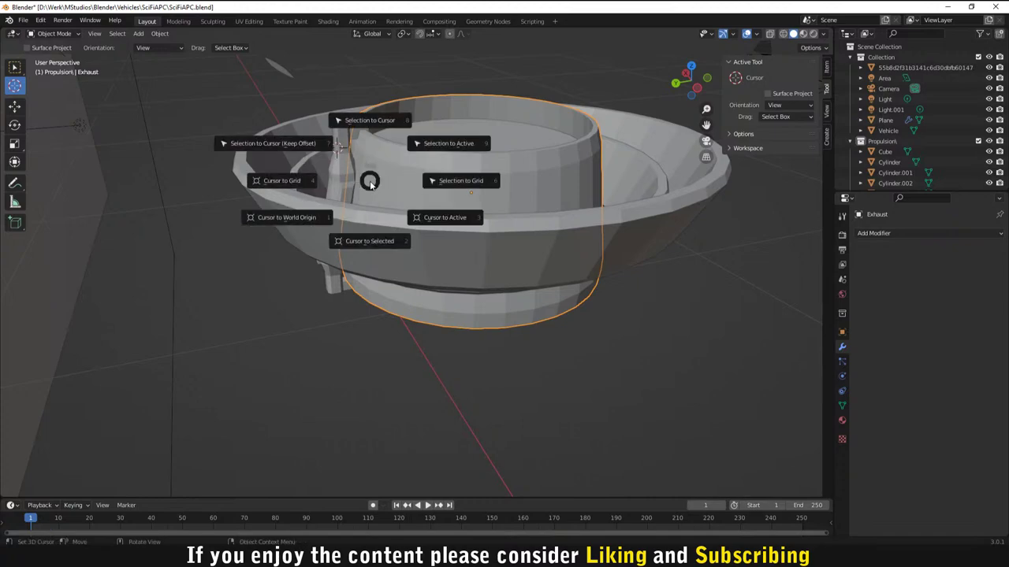
pyautogui.click(372, 234)
pyautogui.click(14, 68)
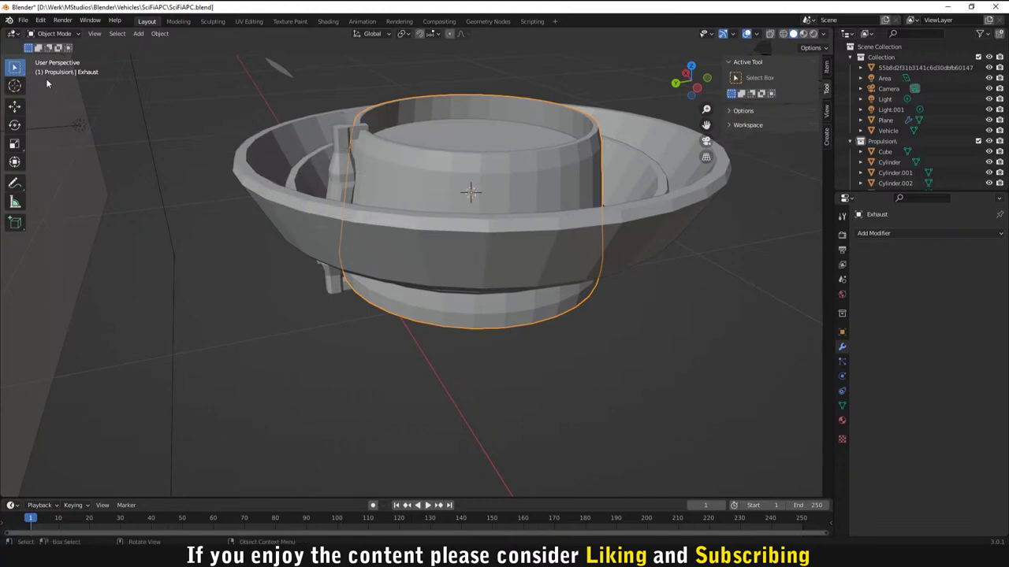
# Step: Spin the Cube bracket in Edit Mode around the cursor, 12 steps over a 360° angle
pyautogui.click(336, 163)
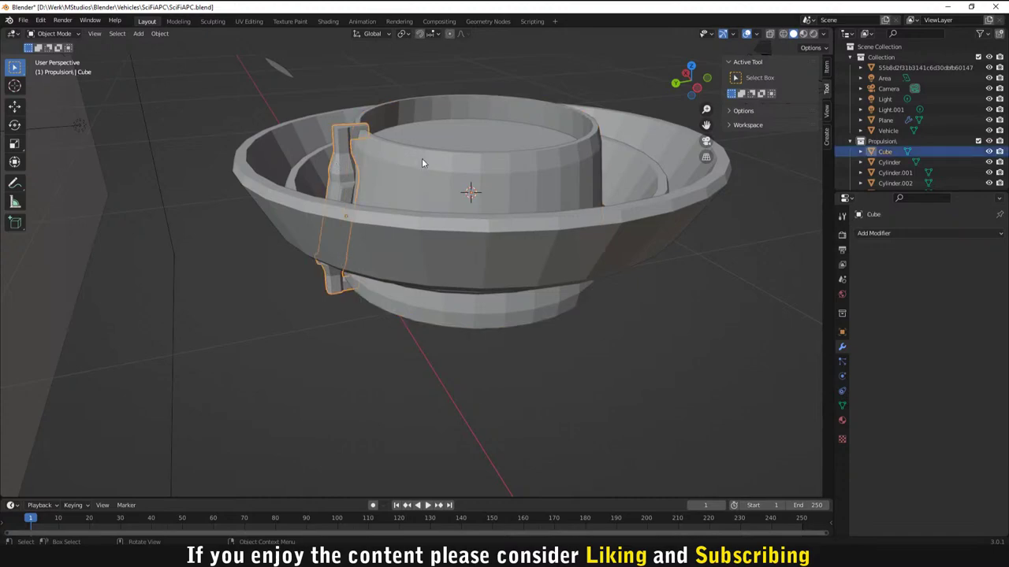
pyautogui.press('Tab')
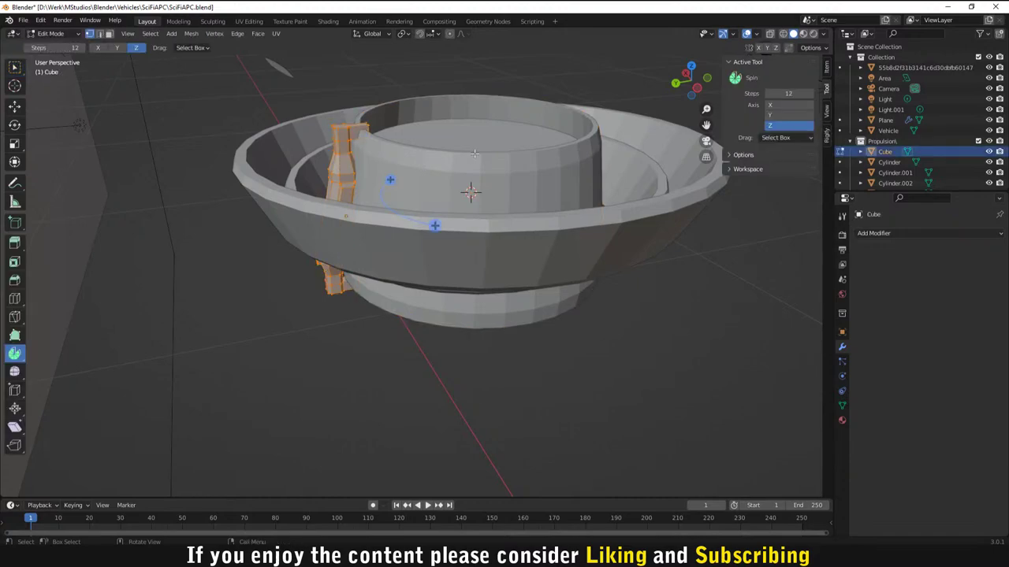
pyautogui.moveTo(508, 188); pyautogui.dragTo(378, 290, button='middle')
pyautogui.moveTo(378, 290)
pyautogui.mouseDown()
pyautogui.moveTo(371, 253)
pyautogui.moveTo(497, 315)
pyautogui.moveTo(382, 291)
pyautogui.moveTo(368, 300)
pyautogui.moveTo(373, 289)
pyautogui.mouseUp()
pyautogui.click(136, 396)
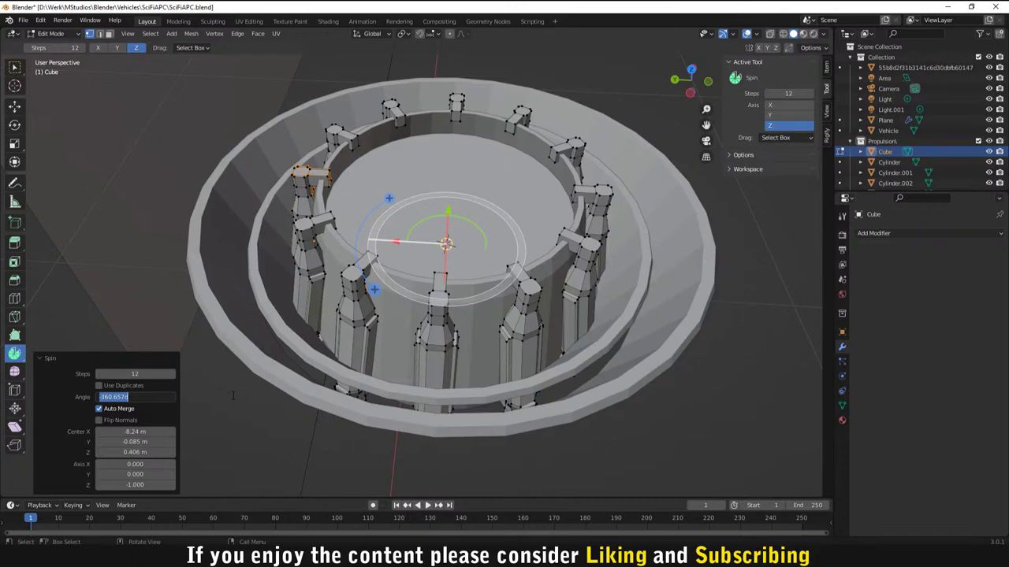
pyautogui.write('360')
pyautogui.press('Return')
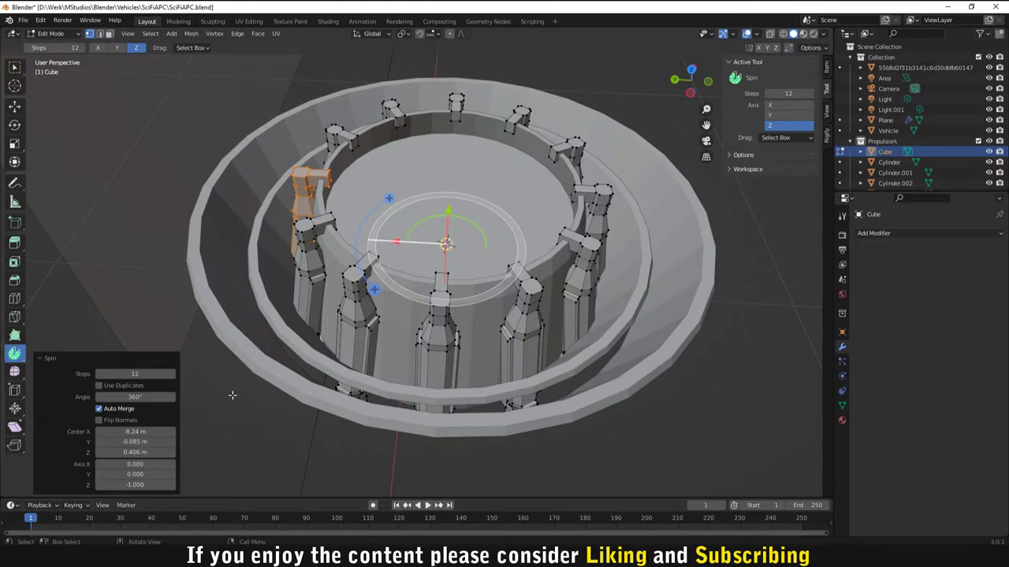
pyautogui.scroll(-5, 333, 367)
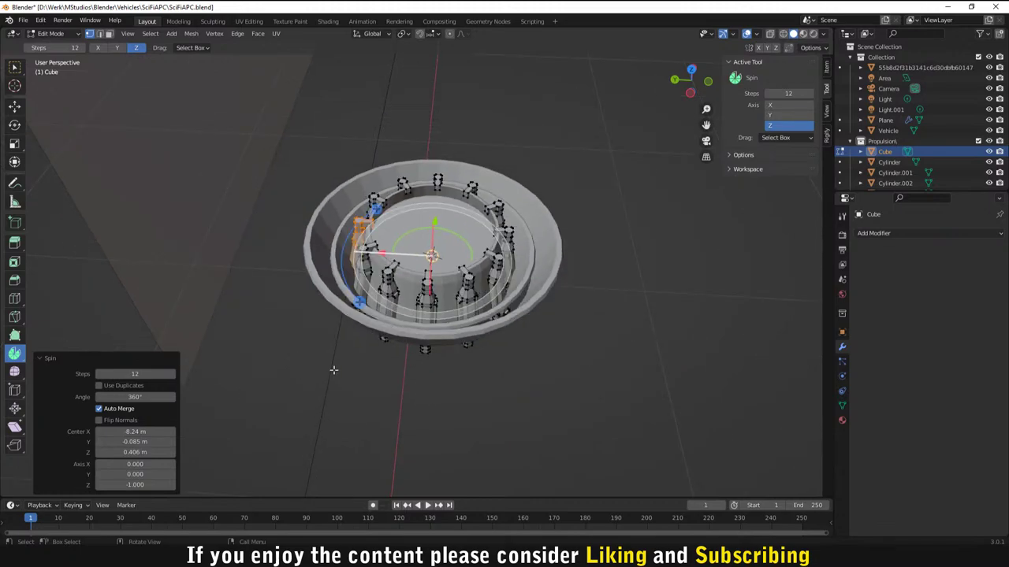
pyautogui.moveTo(333, 367); pyautogui.dragTo(308, 338, button='middle')
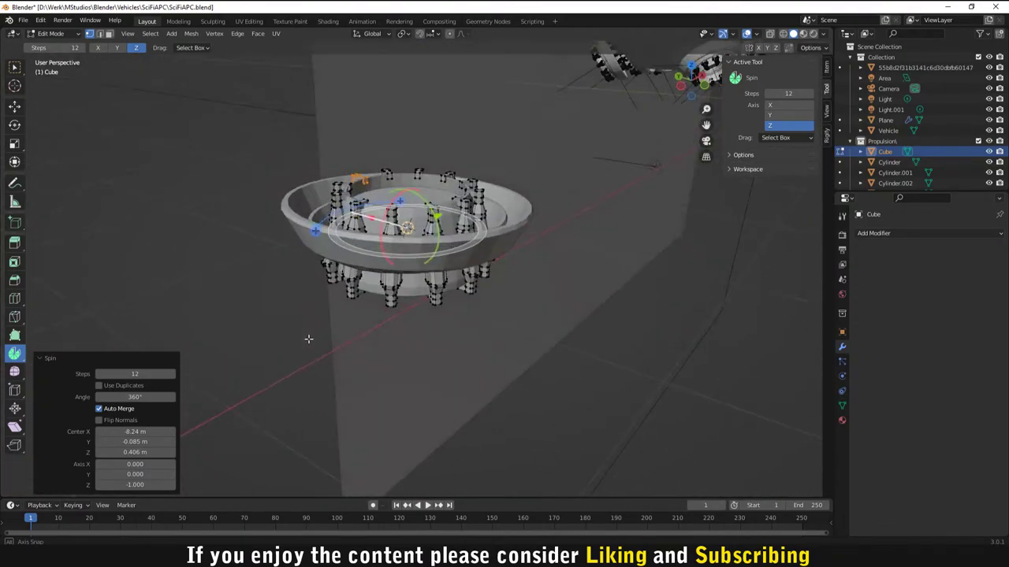
pyautogui.scroll(6, 309, 339)
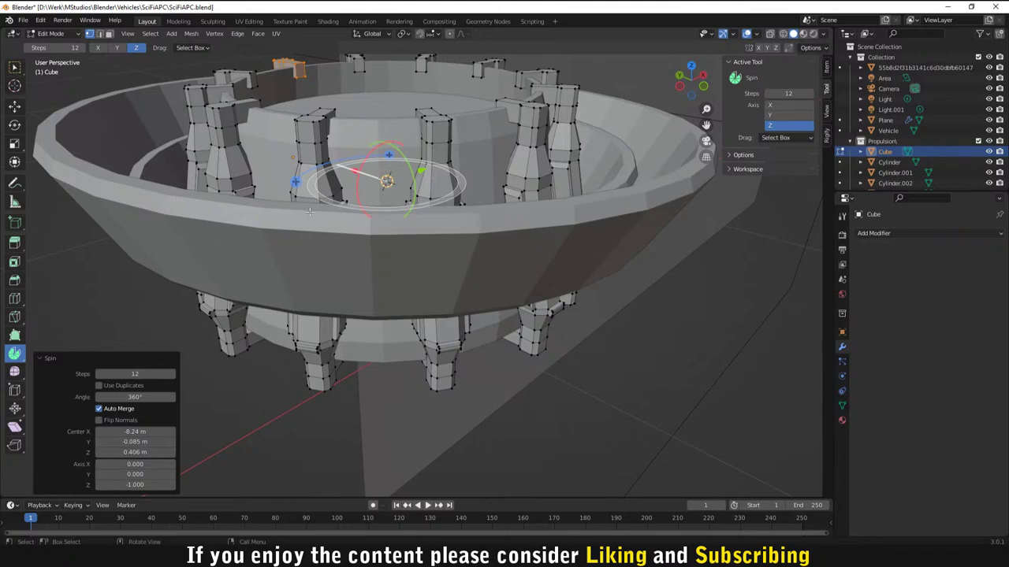
# Step: Raise the spin steps and set the spin angle to 360/12, giving 30°
pyautogui.moveTo(310, 213); pyautogui.dragTo(345, 184, button='middle')
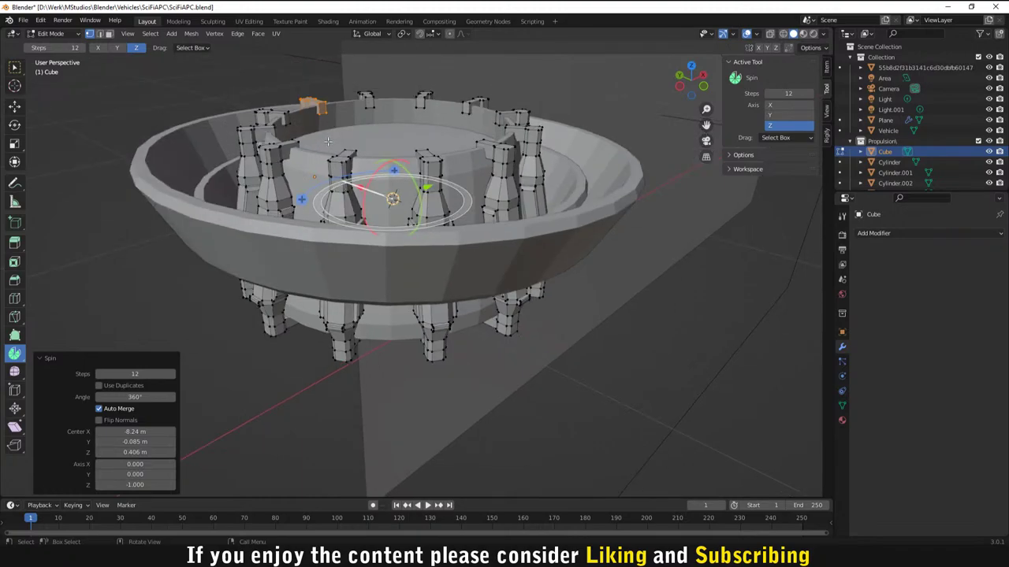
pyautogui.moveTo(148, 374)
pyautogui.mouseDown()
pyautogui.moveTo(171, 374)
pyautogui.moveTo(148, 374)
pyautogui.mouseUp()
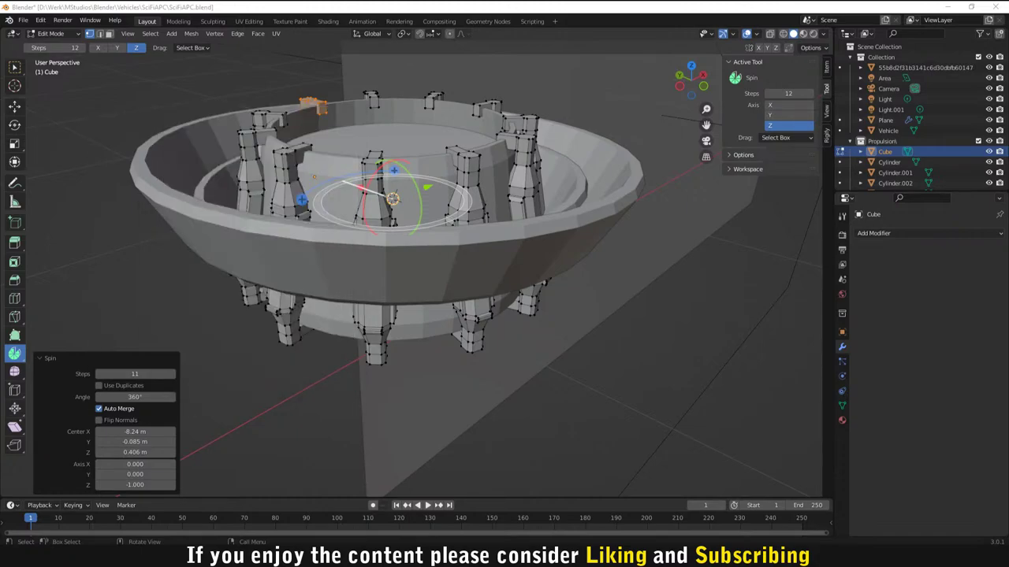
pyautogui.click(136, 397)
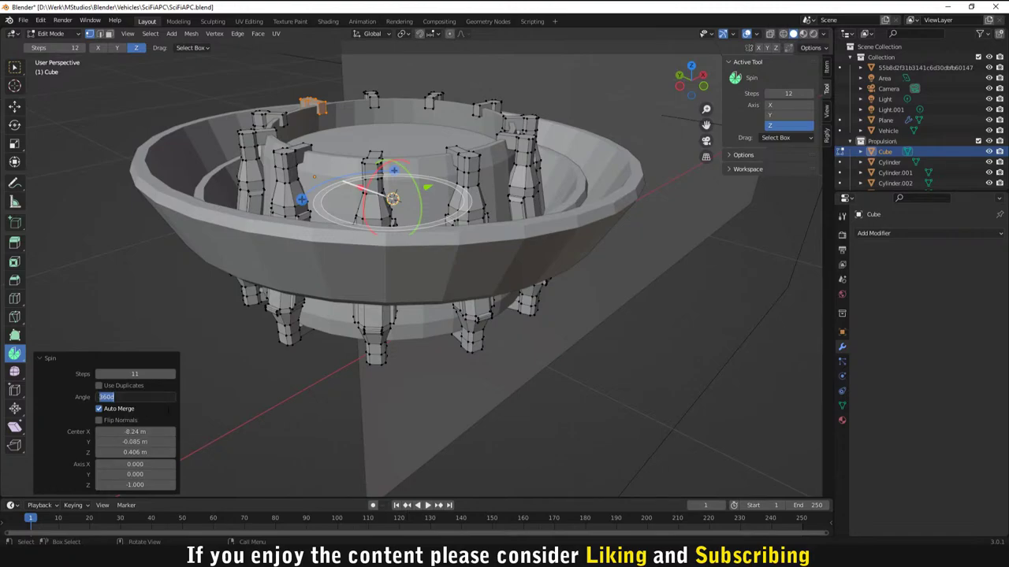
pyautogui.write('360/11')
pyautogui.press('Return')
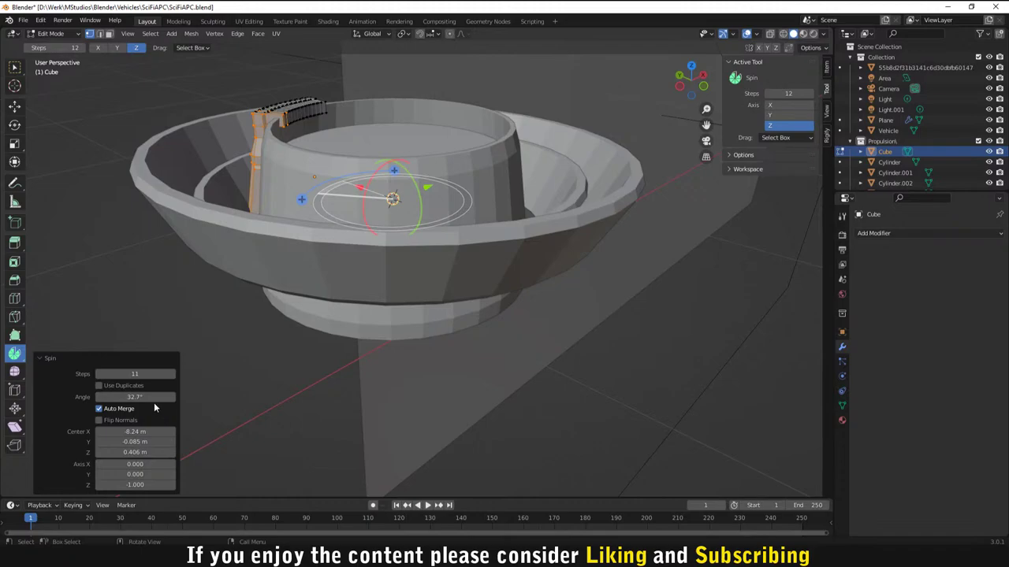
pyautogui.click(154, 400)
pyautogui.write('360/12')
pyautogui.press('Return')
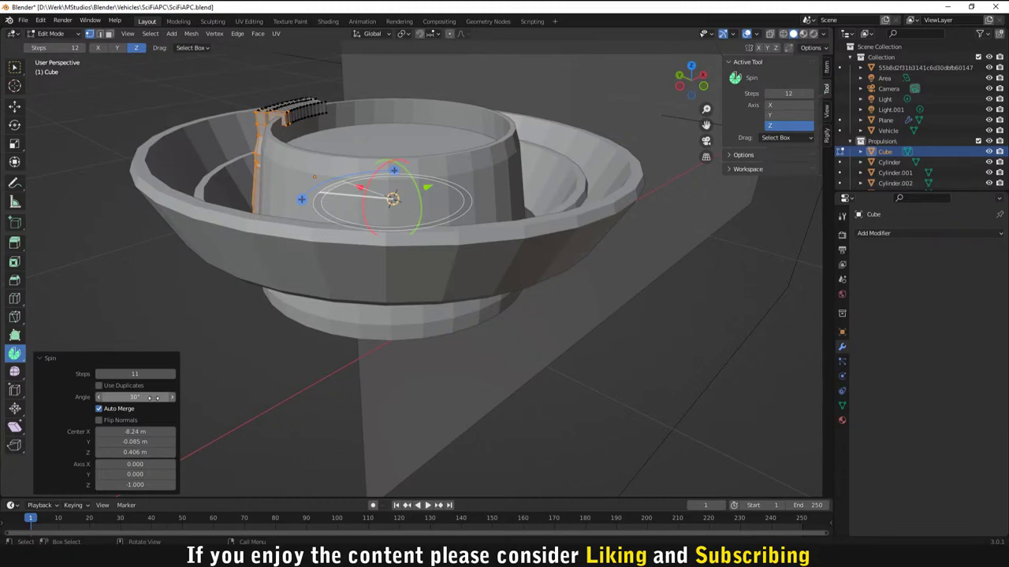
# Step: Change the spin angle to 30*11 so it totals 330° over 11 steps
pyautogui.click(153, 397)
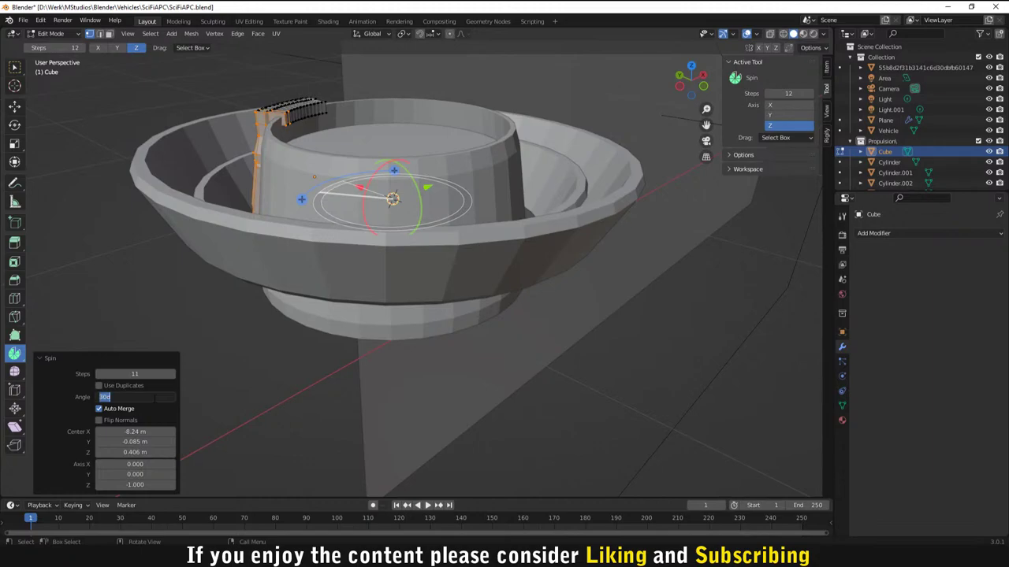
pyautogui.press('End')
pyautogui.press('BackSpace')
pyautogui.write('*11')
pyautogui.press('Return')
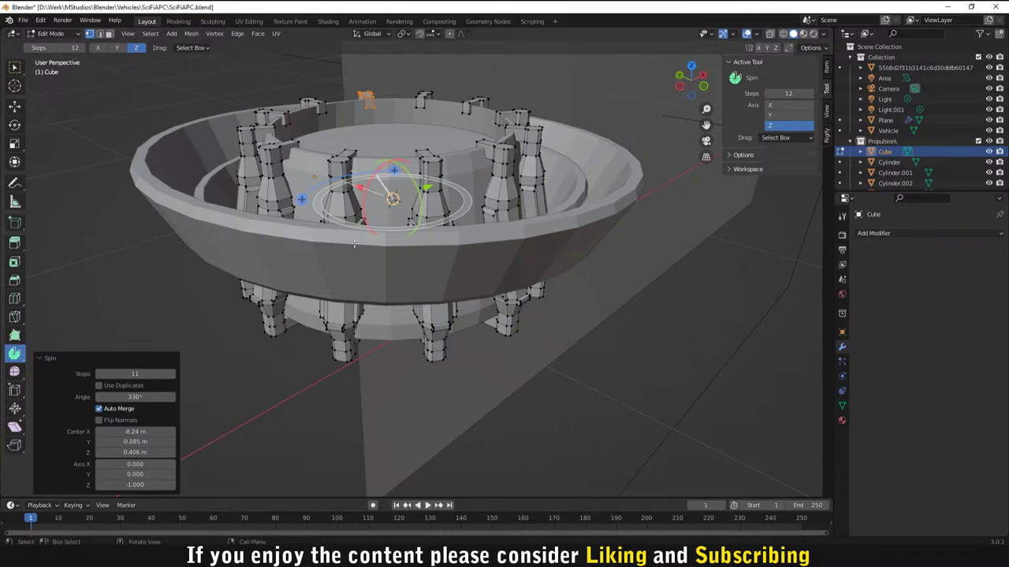
# Step: Orbit and zoom around the bowl to inspect the twelve spun struts
pyautogui.moveTo(477, 566)
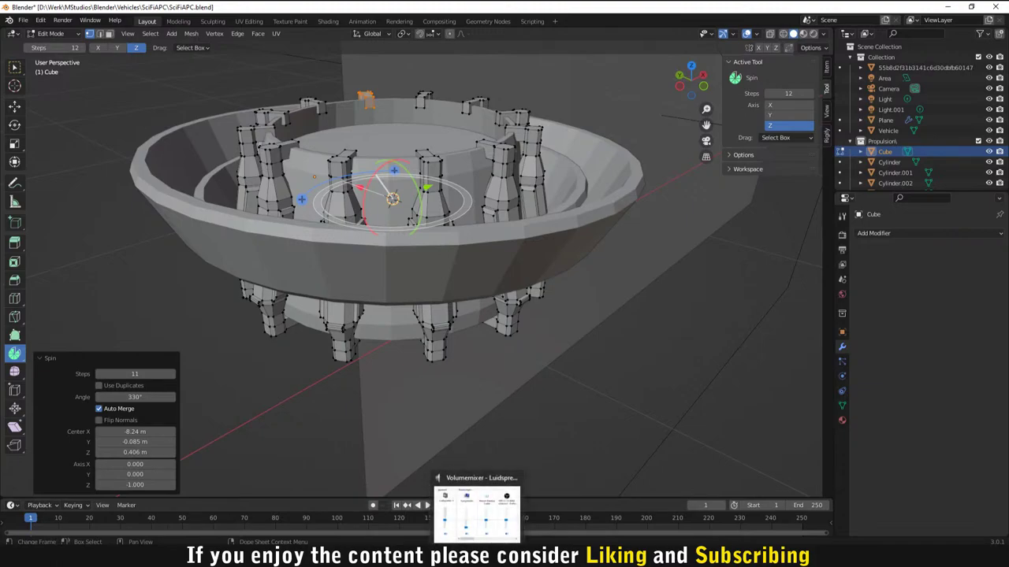
pyautogui.scroll(-2, 117, 145)
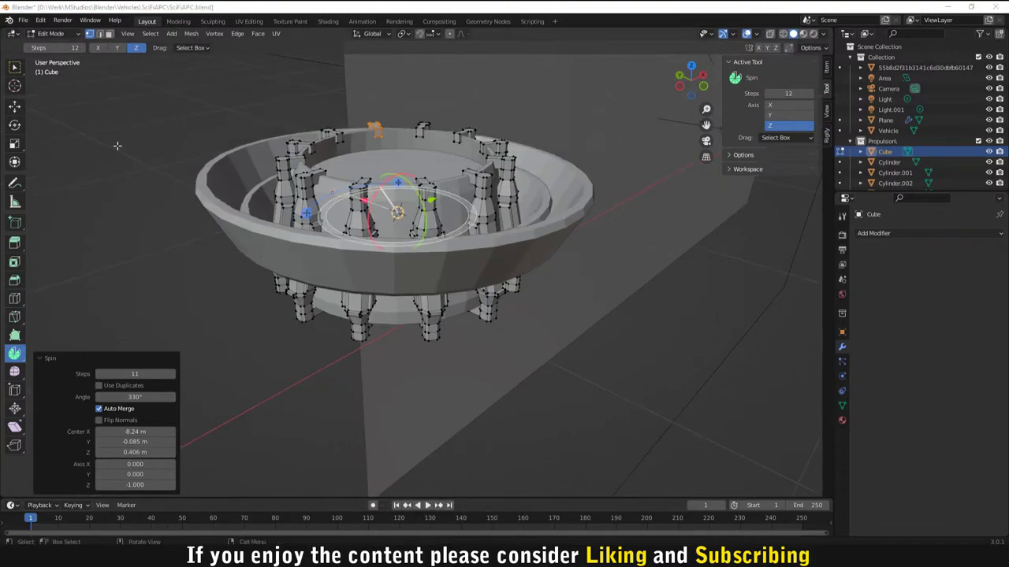
pyautogui.moveTo(119, 147); pyautogui.dragTo(199, 189, button='middle')
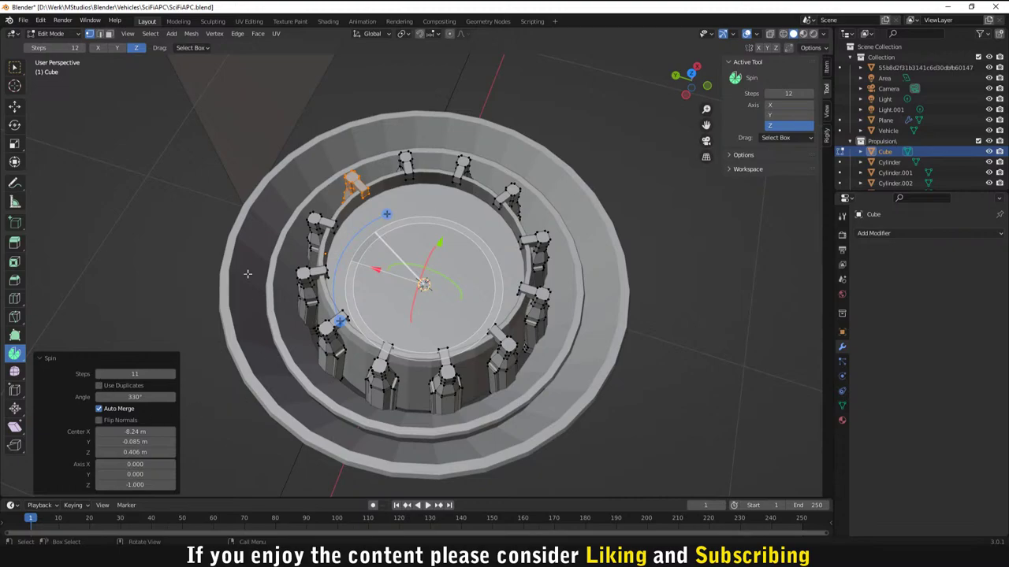
pyautogui.scroll(-4, 446, 171)
pyautogui.moveTo(446, 171); pyautogui.dragTo(237, 232, button='middle')
pyautogui.scroll(5, 216, 232)
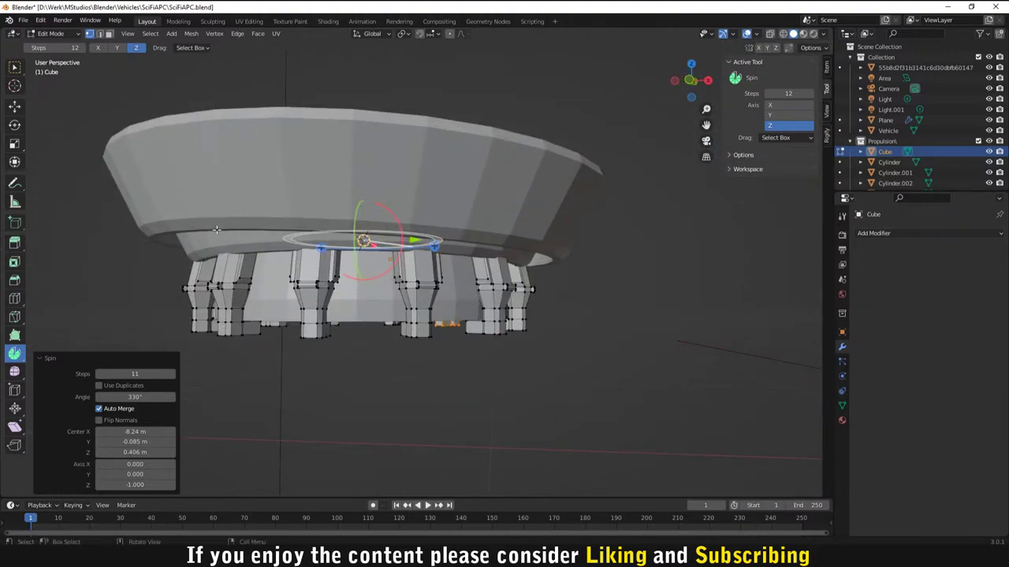
# Step: In Object Mode, set InnerRing's X rotation to 180° in the Item panel
pyautogui.press('Tab')
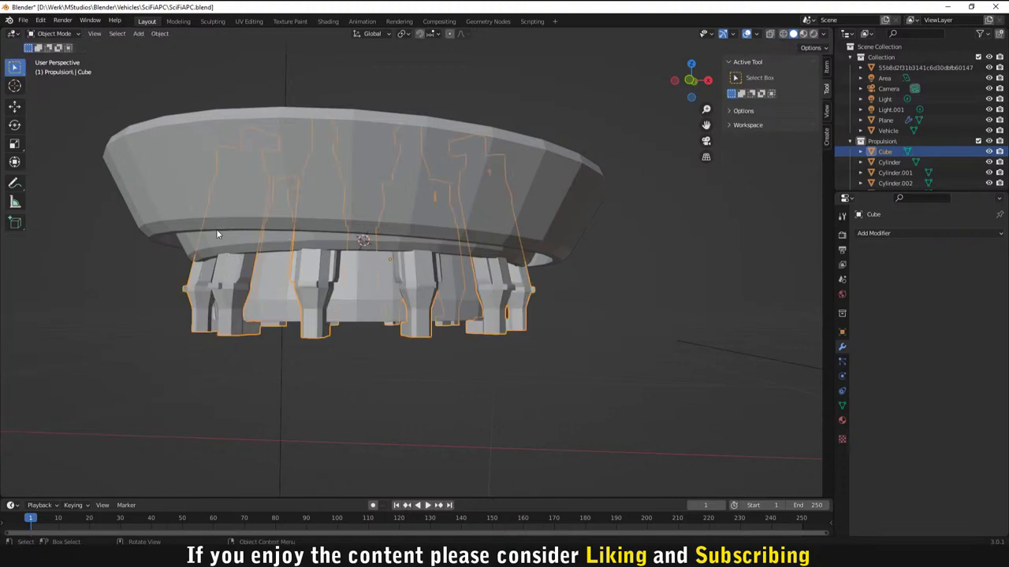
pyautogui.click(213, 241)
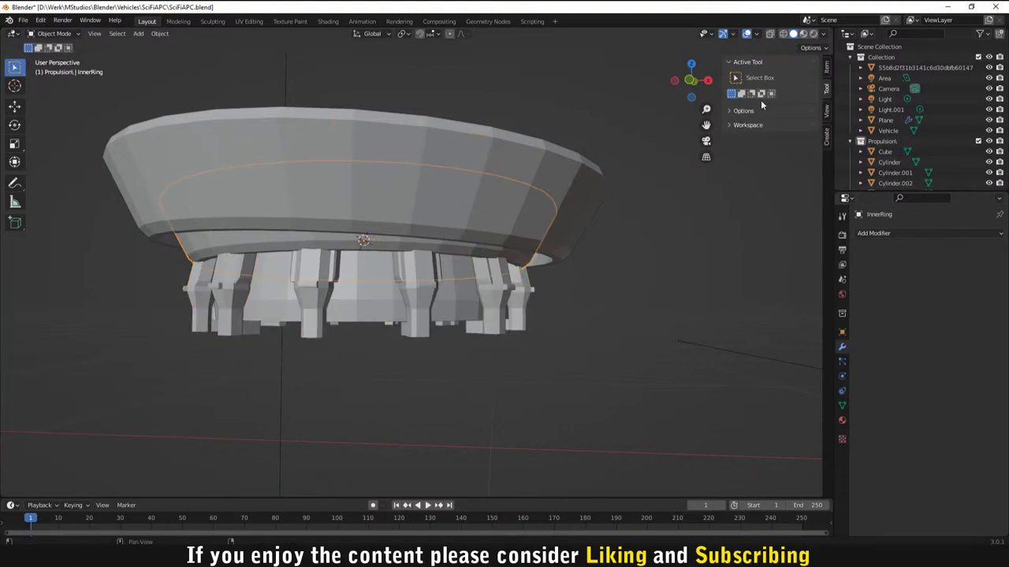
pyautogui.click(826, 71)
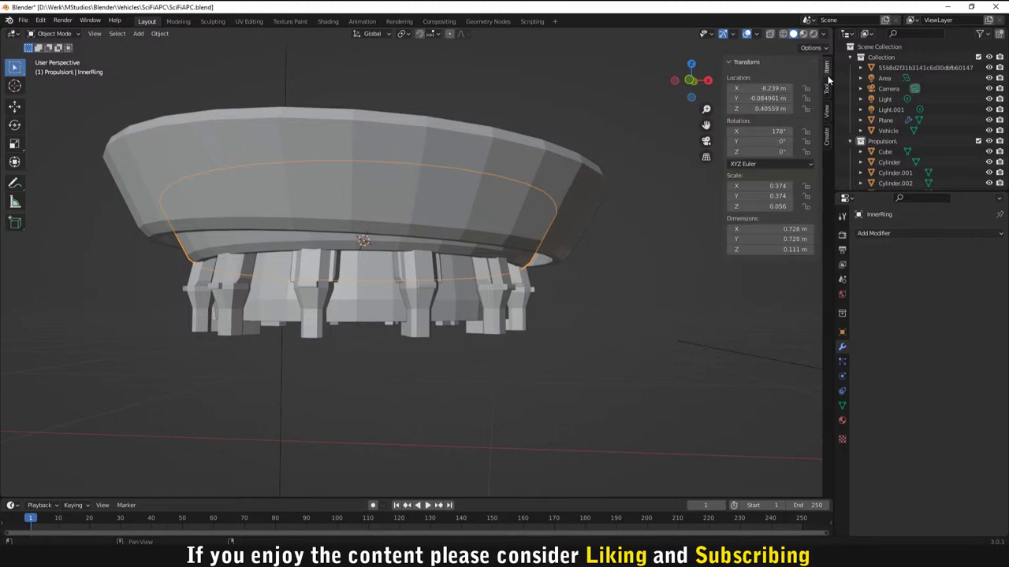
pyautogui.click(776, 133)
pyautogui.write('180')
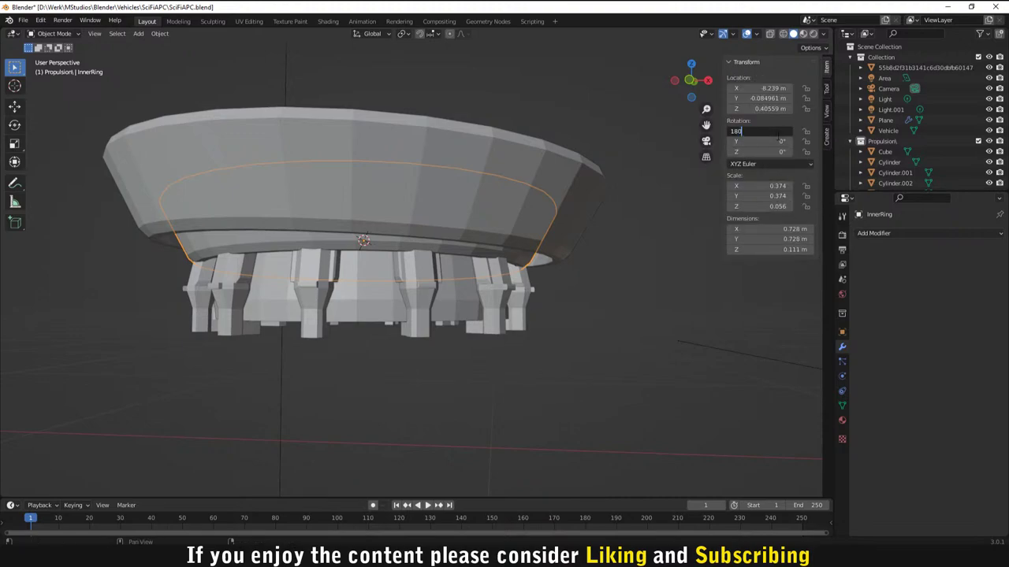
pyautogui.press('Return')
# Step: Set OuterRing's Y rotation to 0°
pyautogui.click(399, 156)
pyautogui.click(758, 141)
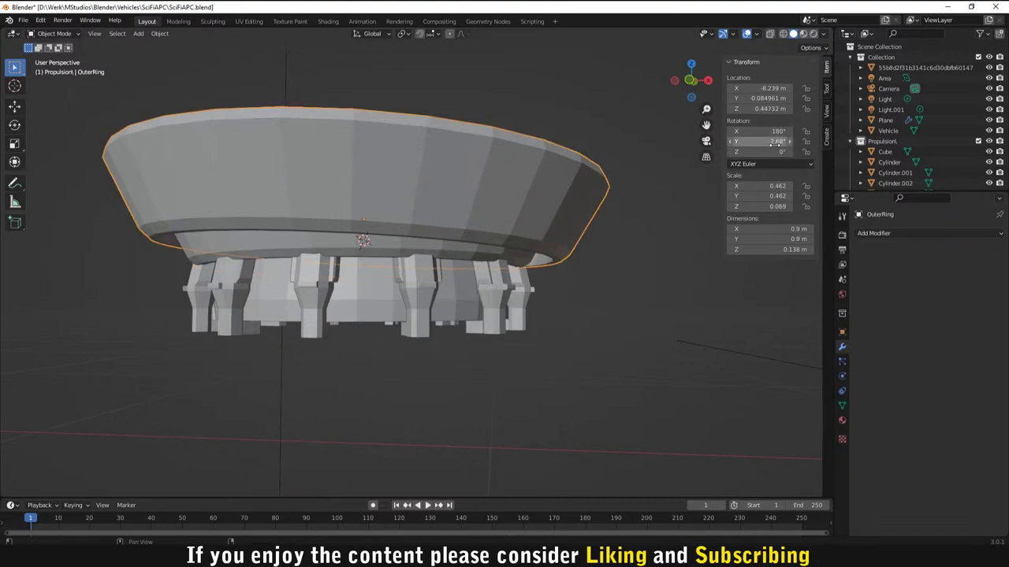
pyautogui.write('0')
pyautogui.press('Return')
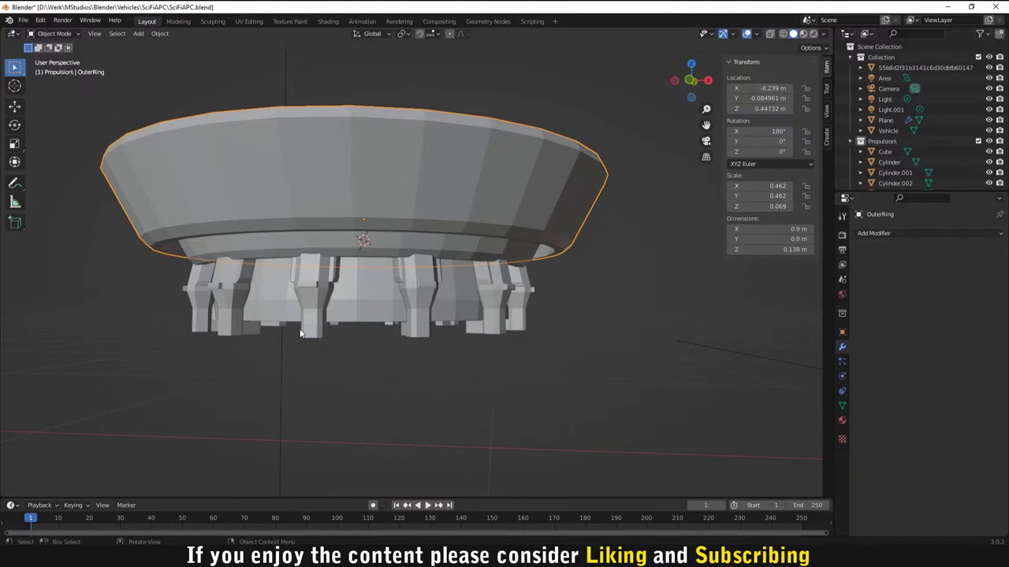
# Step: Select the spun strut mesh, then add Exhaust as the active object
pyautogui.click(337, 308)
pyautogui.click(354, 300)
pyautogui.click(432, 302)
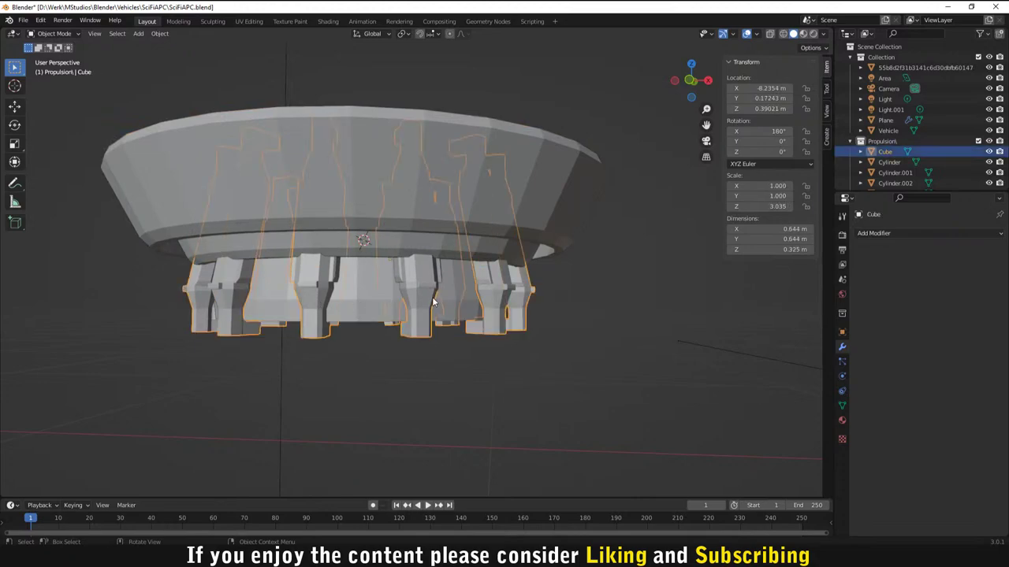
pyautogui.keyDown('shift'); pyautogui.click(343, 301); pyautogui.keyUp('shift')
# Step: Join the selected strut mesh into the Exhaust object
pyautogui.rightClick(343, 299)
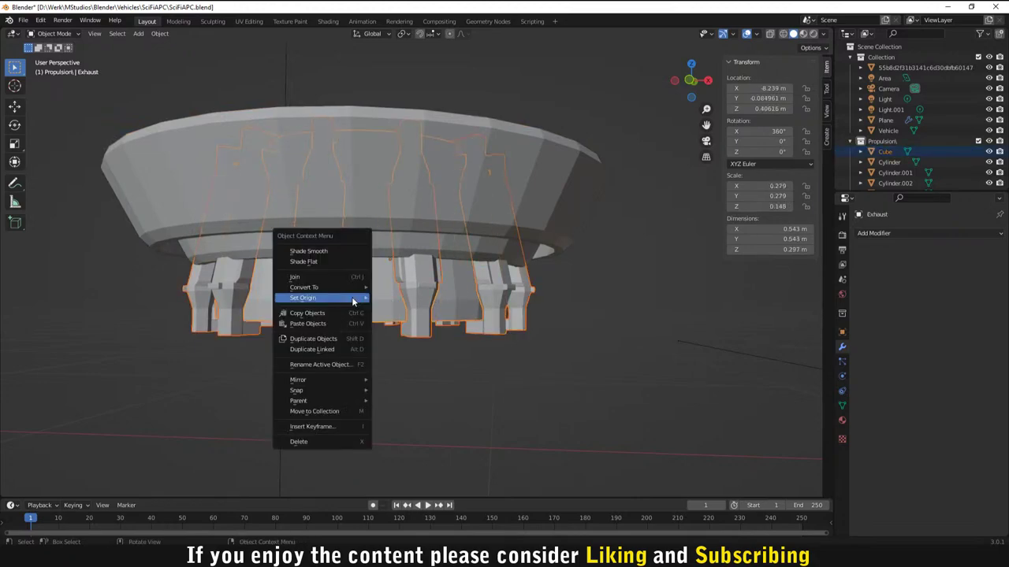
pyautogui.moveTo(325, 394)
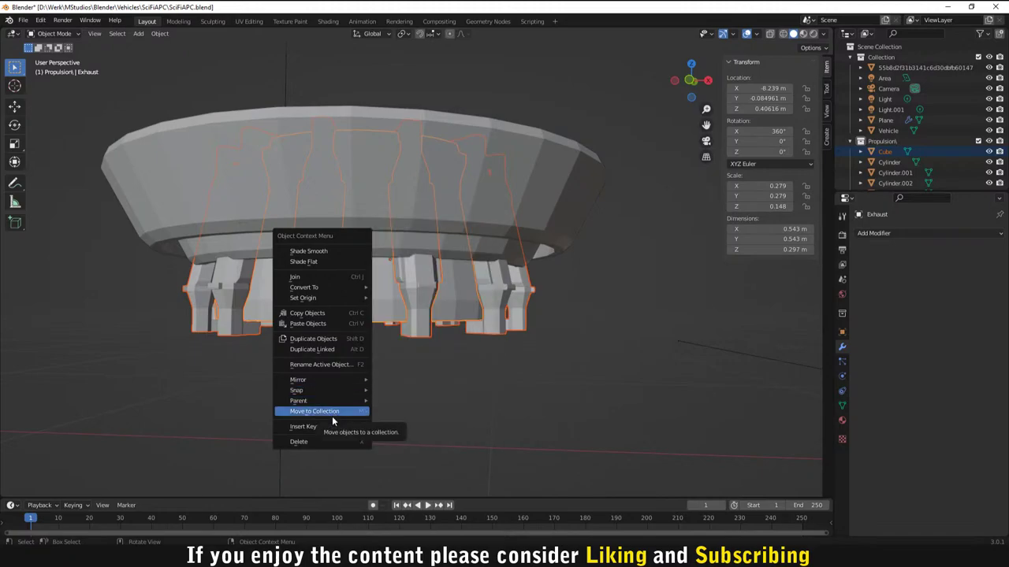
pyautogui.click(320, 278)
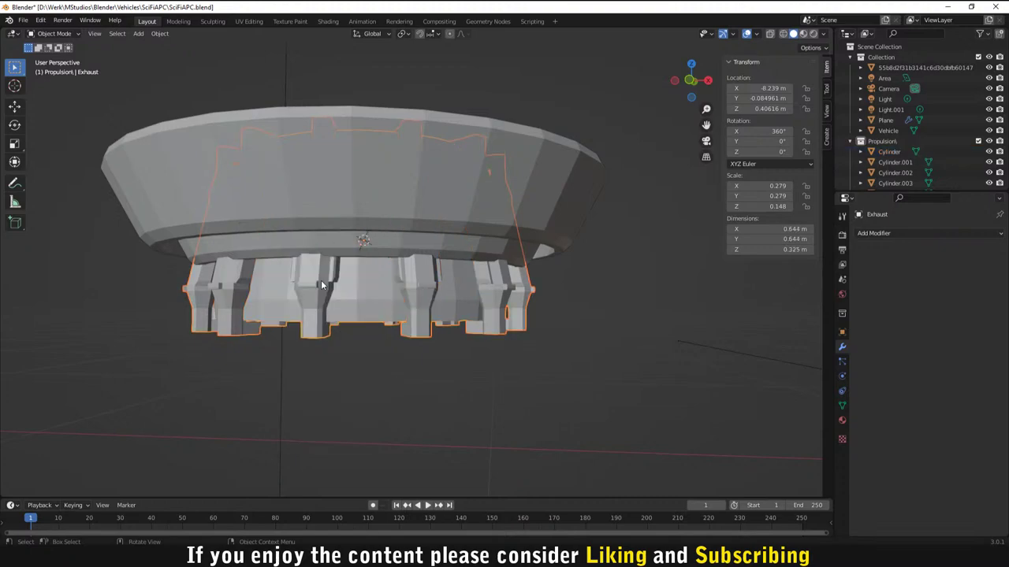
# Step: Toggle Cylinder and Exhaust visibility in the outliner to check the joined result
pyautogui.scroll(-1, 878, 161)
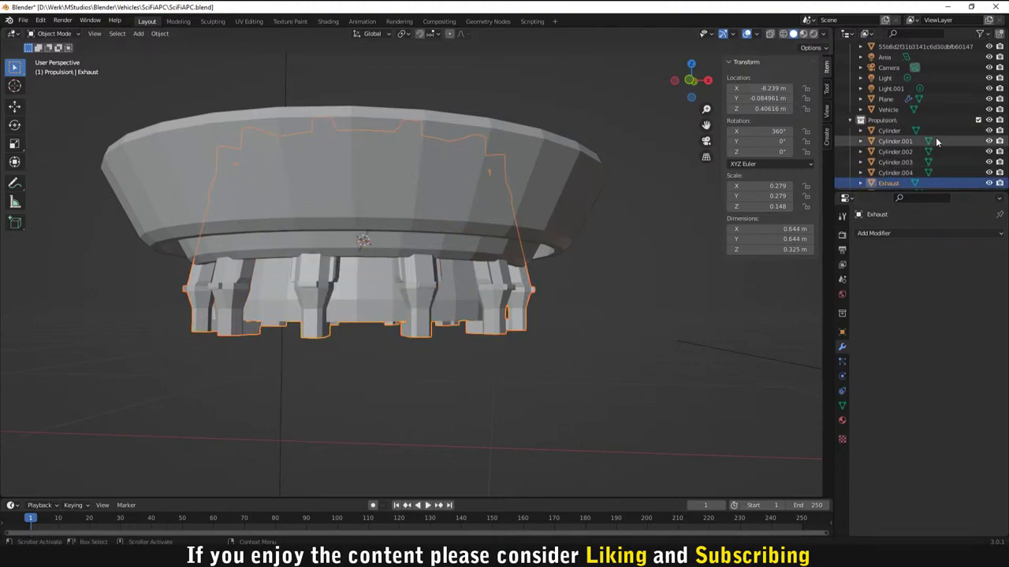
pyautogui.click(989, 131)
pyautogui.click(989, 131)
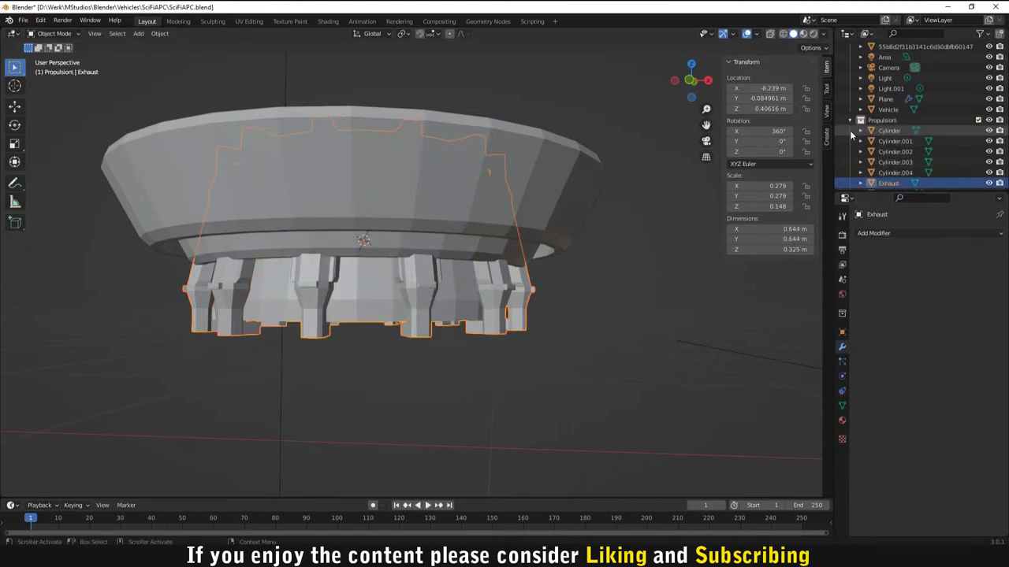
pyautogui.click(989, 183)
pyautogui.click(988, 183)
pyautogui.click(989, 183)
pyautogui.click(989, 183)
# Step: Orbit around the exhaust, switching the selection between Exhaust and Cylinder.004
pyautogui.scroll(-4, 511, 235)
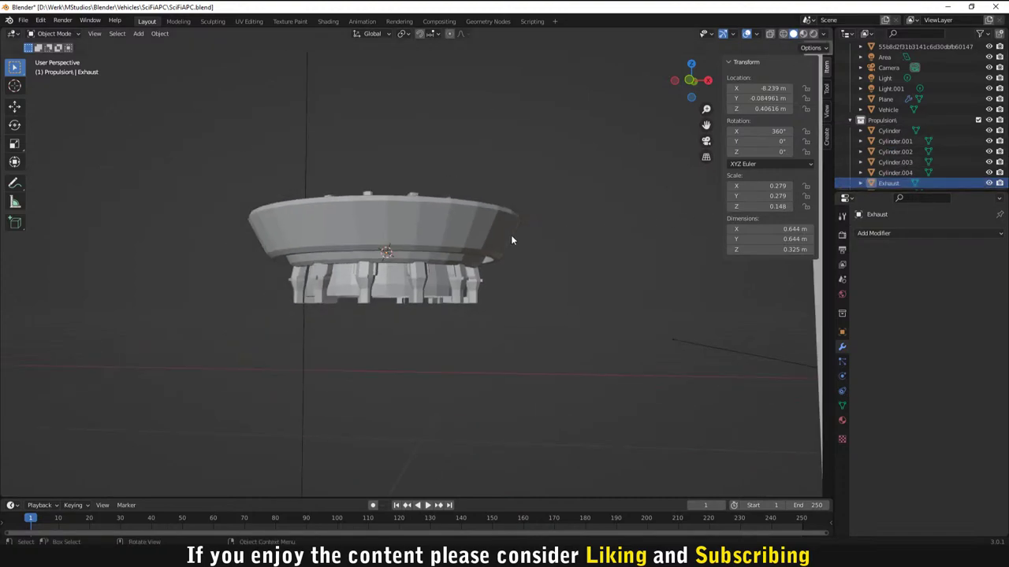
pyautogui.moveTo(510, 235); pyautogui.dragTo(445, 267, button='middle')
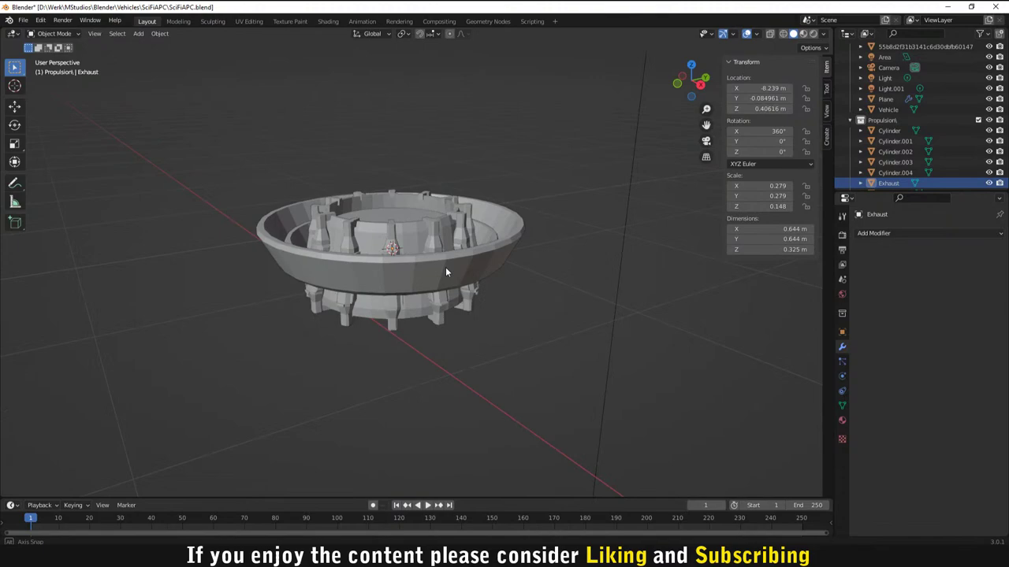
pyautogui.click(393, 236)
pyautogui.click(387, 237)
pyautogui.click(386, 237)
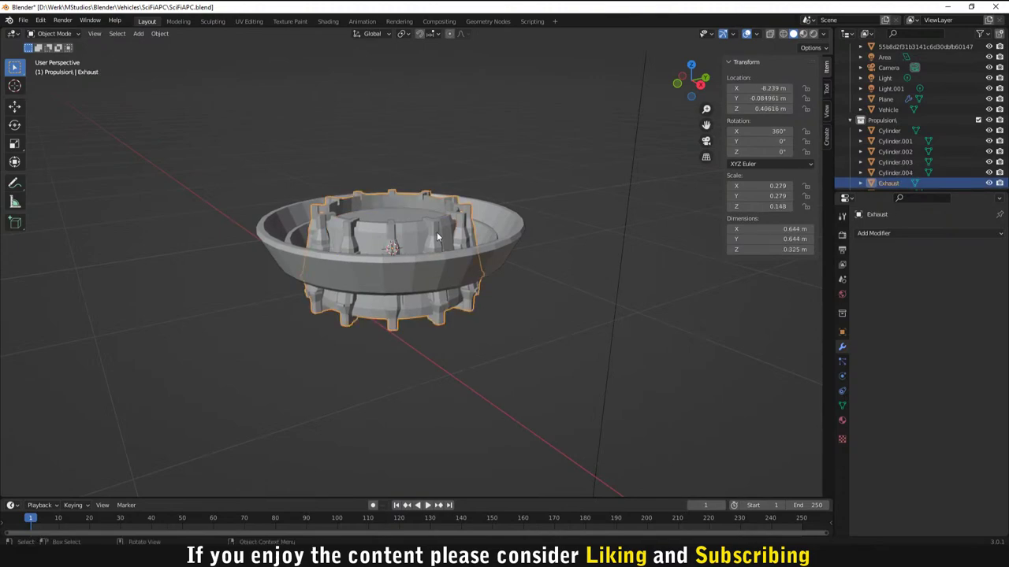
pyautogui.scroll(-2, 456, 240)
pyautogui.scroll(5, 512, 261)
pyautogui.moveTo(455, 239); pyautogui.dragTo(488, 211, button='middle')
pyautogui.click(488, 211)
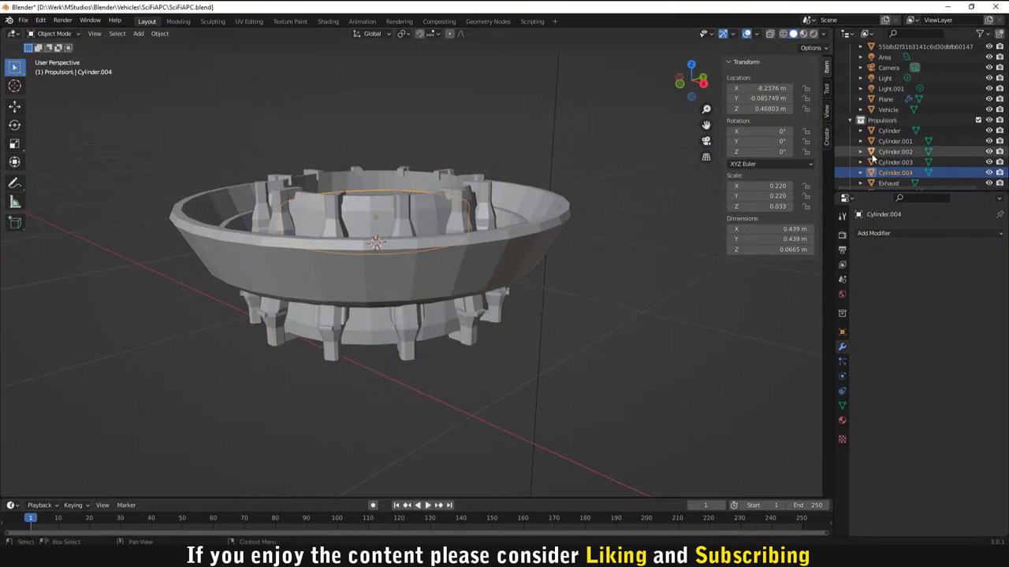
pyautogui.click(399, 211)
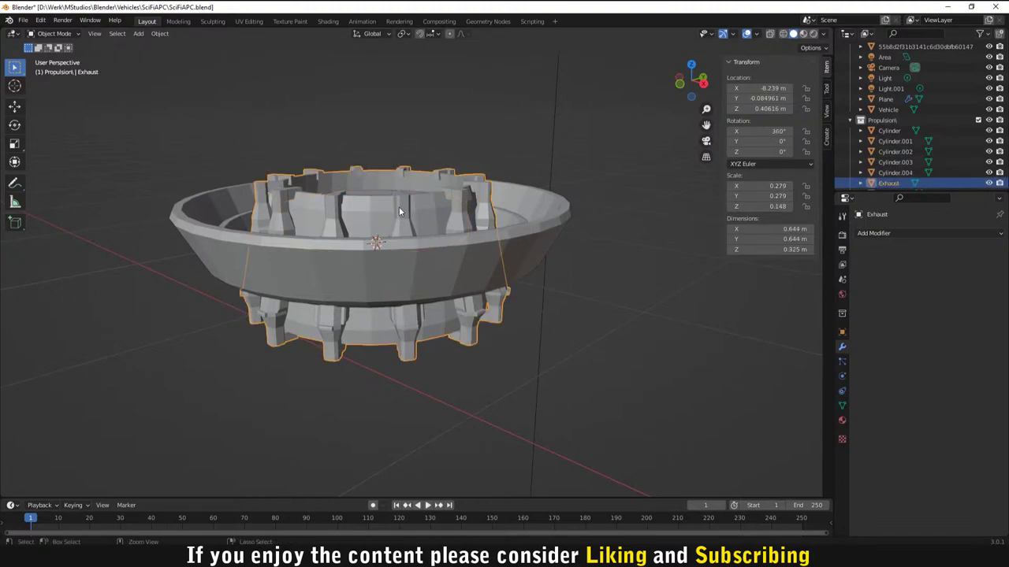
pyautogui.keyDown('ctrl'); pyautogui.click(398, 211); pyautogui.keyUp('ctrl')
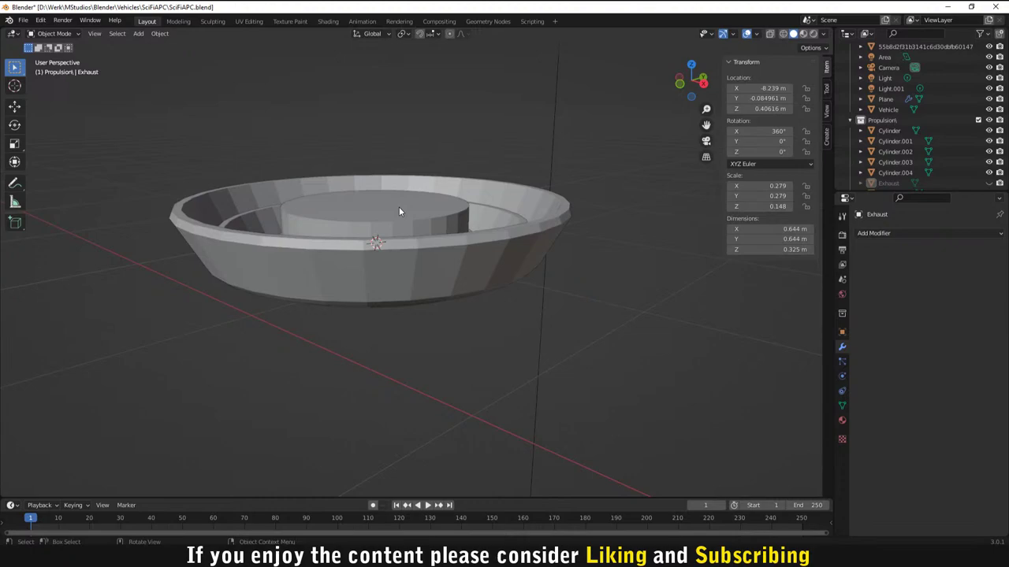
# Step: Undo back to before the join, restoring the separate Cube strut mesh
pyautogui.hotkey('ctrl', 'shift', 'z')
pyautogui.hotkey('ctrl', 'z')
pyautogui.hotkey('ctrl', 'shift', 'z')
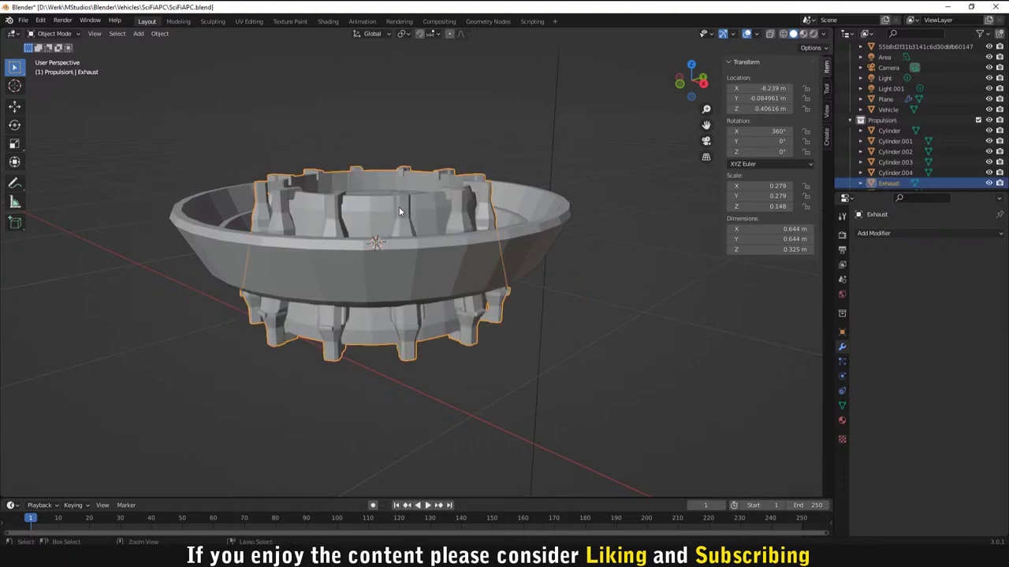
pyautogui.hotkey('ctrl', 'z')
pyautogui.hotkey('ctrl', 'shift', 'z')
pyautogui.hotkey('ctrl', 'z')
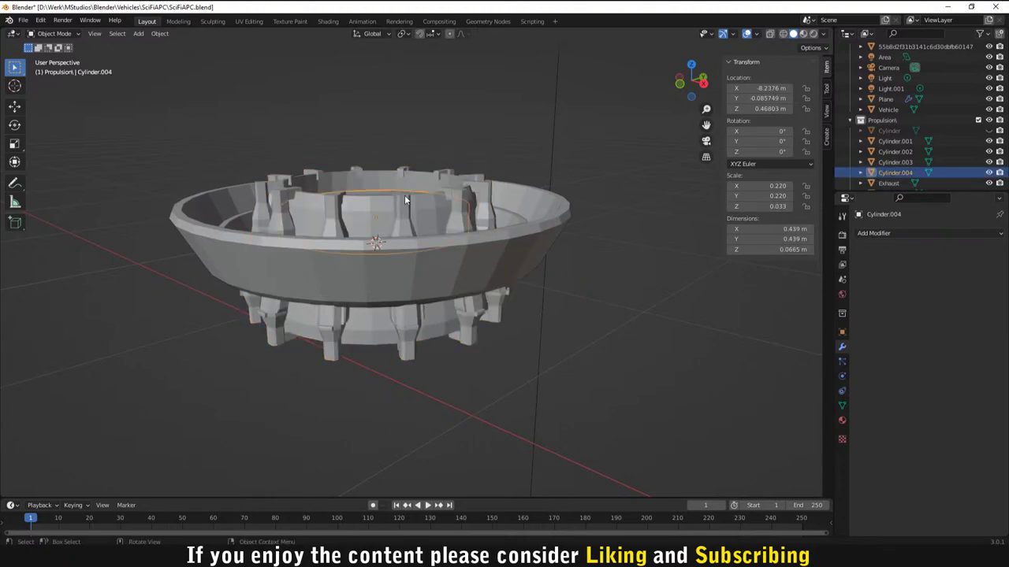
pyautogui.hotkey('ctrl', 'shift', 'z')
pyautogui.hotkey('ctrl', 'z')
pyautogui.hotkey('ctrl', 'z')
pyautogui.hotkey('ctrl', 'z')
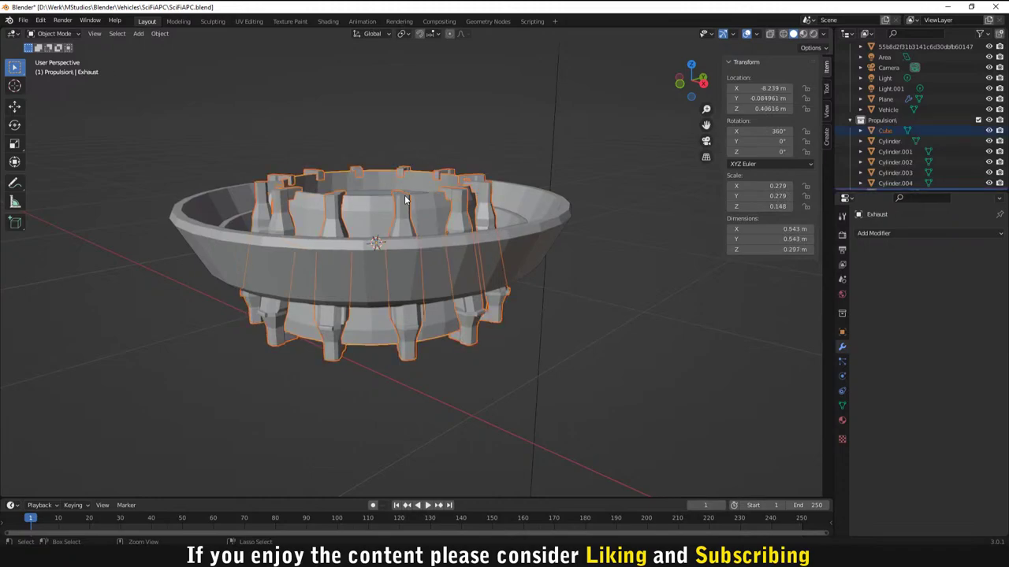
pyautogui.hotkey('ctrl', 'z')
pyautogui.hotkey('ctrl', 'z')
pyautogui.hotkey('ctrl', 'z')
pyautogui.hotkey('ctrl', 'z')
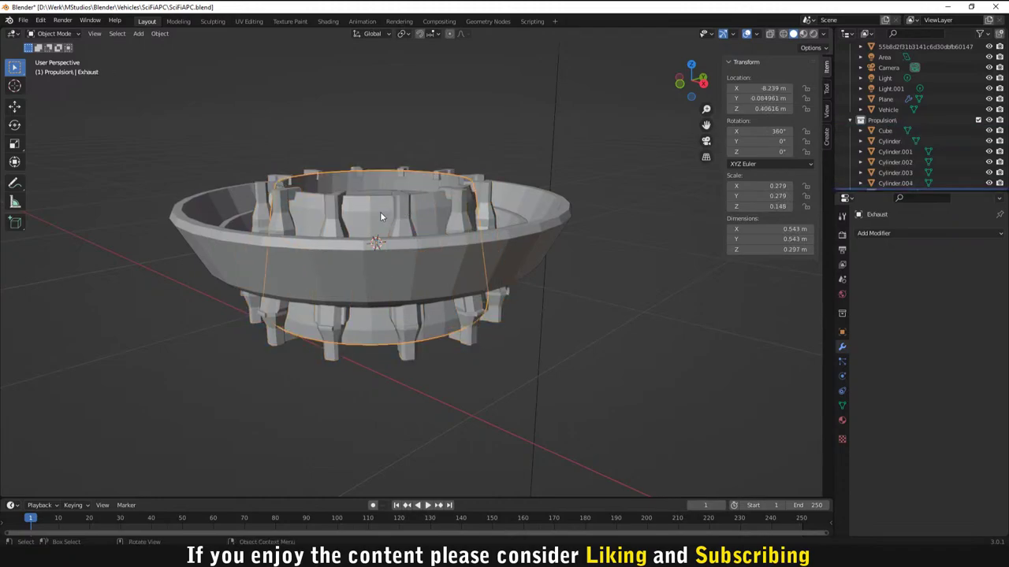
# Step: Clear the selection, then select the Cube strut ring with Exhaust added as active
pyautogui.moveTo(406, 211); pyautogui.dragTo(477, 280, button='middle')
pyautogui.scroll(3, 477, 279)
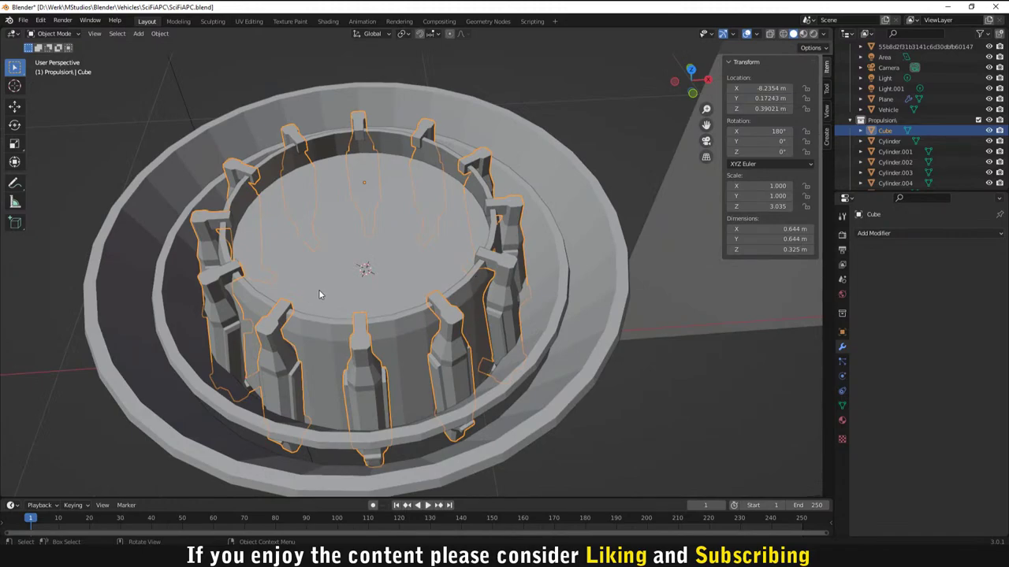
pyautogui.scroll(-3, 351, 304)
pyautogui.moveTo(351, 304); pyautogui.dragTo(339, 275, button='middle')
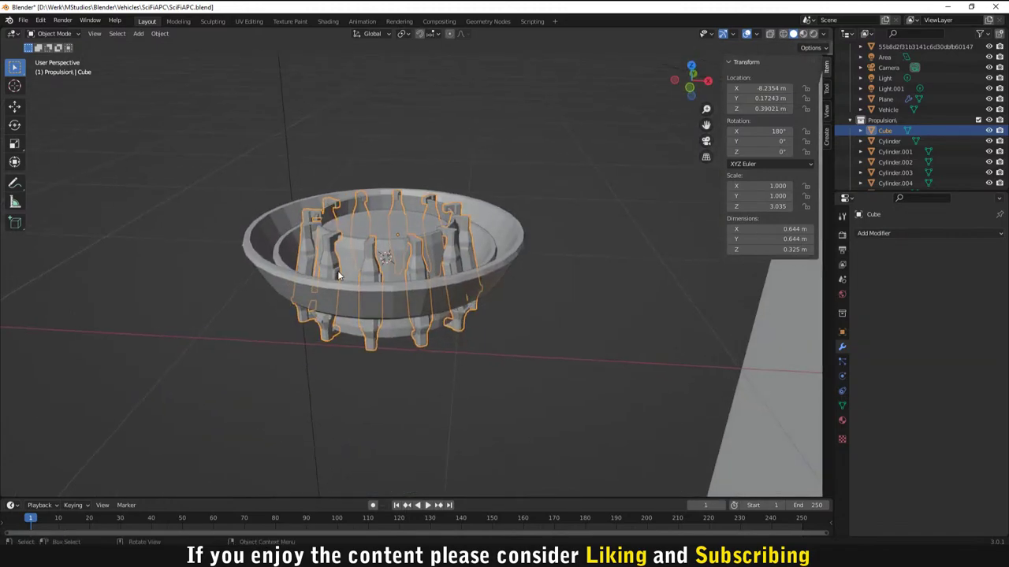
pyautogui.scroll(2, 339, 275)
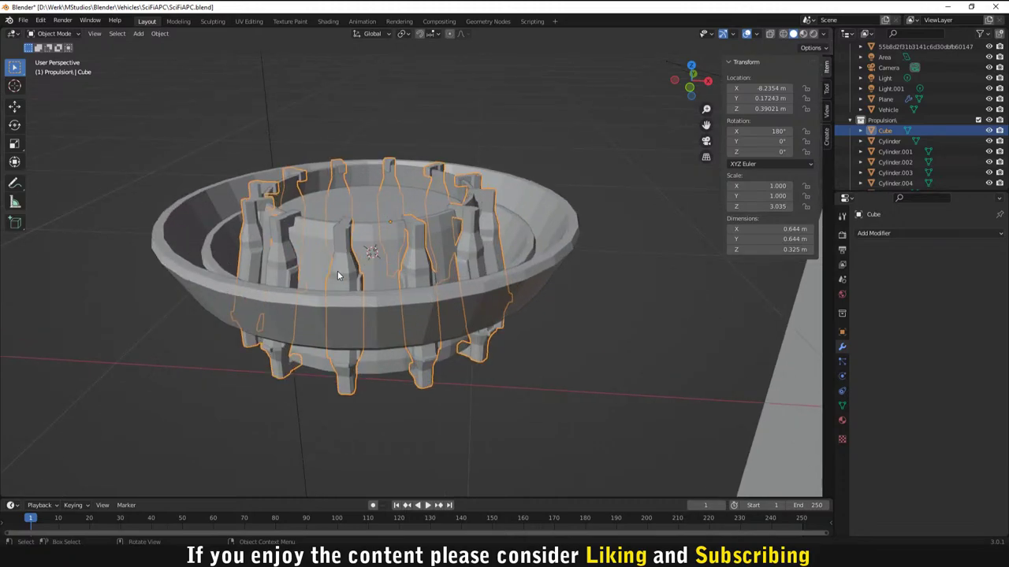
pyautogui.scroll(-5, 338, 271)
pyautogui.click(583, 370)
pyautogui.scroll(5, 473, 266)
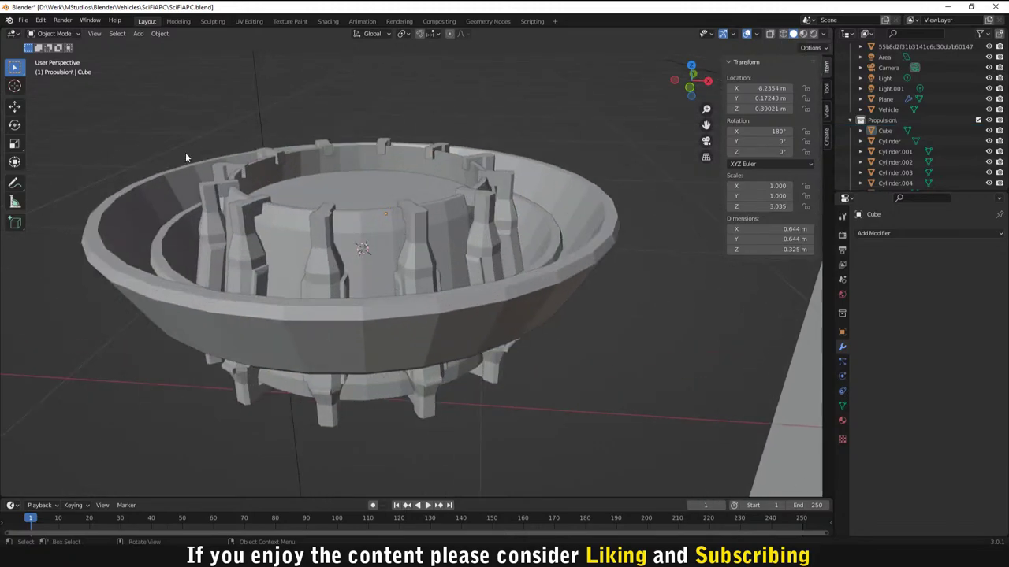
pyautogui.click(329, 243)
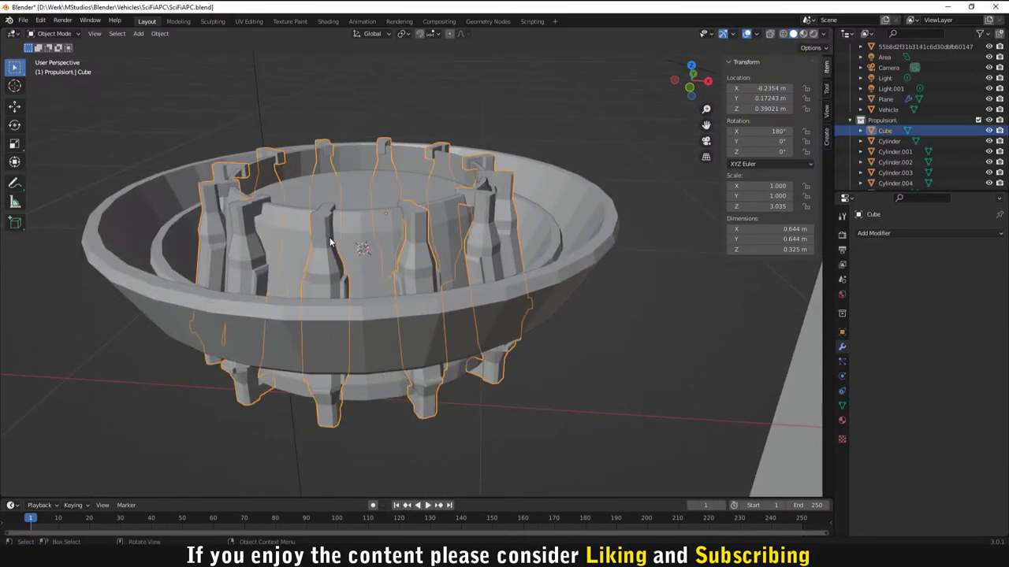
pyautogui.keyDown('shift'); pyautogui.click(414, 243); pyautogui.keyUp('shift')
pyautogui.scroll(-2, 367, 222)
pyautogui.moveTo(382, 228)
pyautogui.mouseDown(button='middle')
pyautogui.moveTo(367, 181)
pyautogui.moveTo(374, 138)
pyautogui.moveTo(370, 226)
pyautogui.mouseUp(button='middle')
# Step: Join the Cube strut ring into the Exhaust, starting then cancelling a rotation
pyautogui.rightClick(370, 225)
pyautogui.click(370, 221)
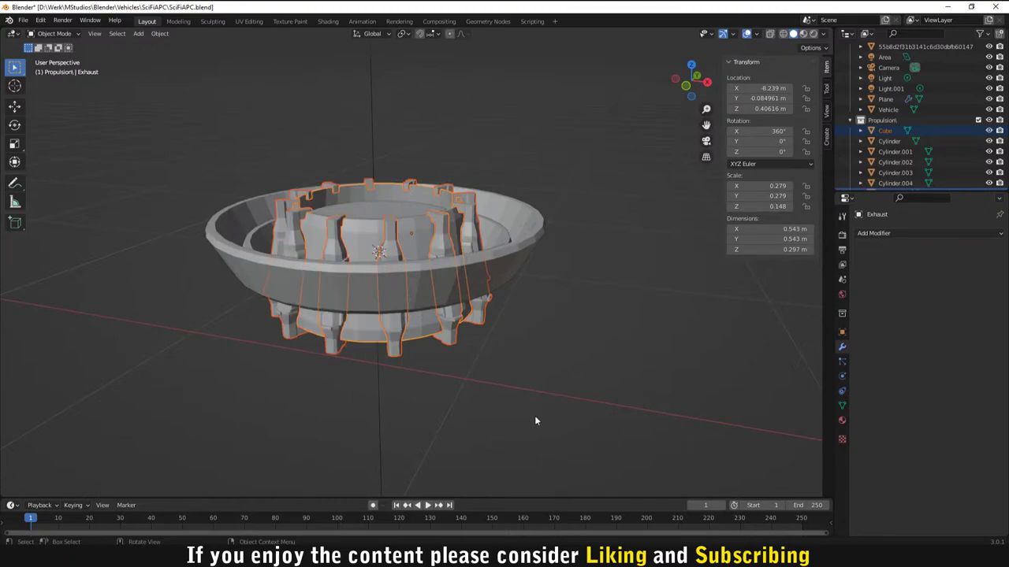
pyautogui.rightClick(534, 419)
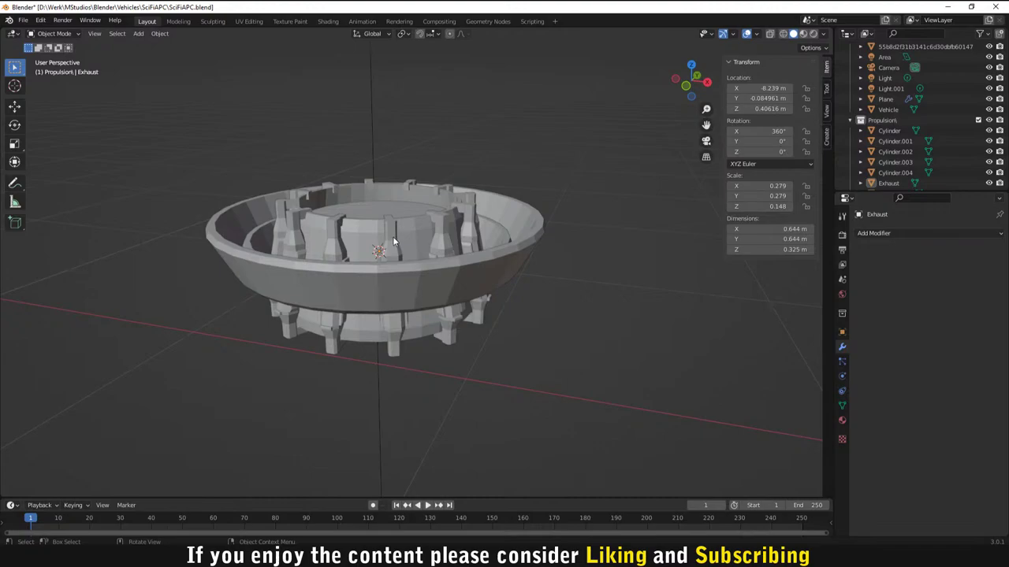
pyautogui.press('r')
pyautogui.rightClick(461, 364)
pyautogui.moveTo(460, 364); pyautogui.dragTo(393, 276, button='middle')
pyautogui.scroll(3, 332, 229)
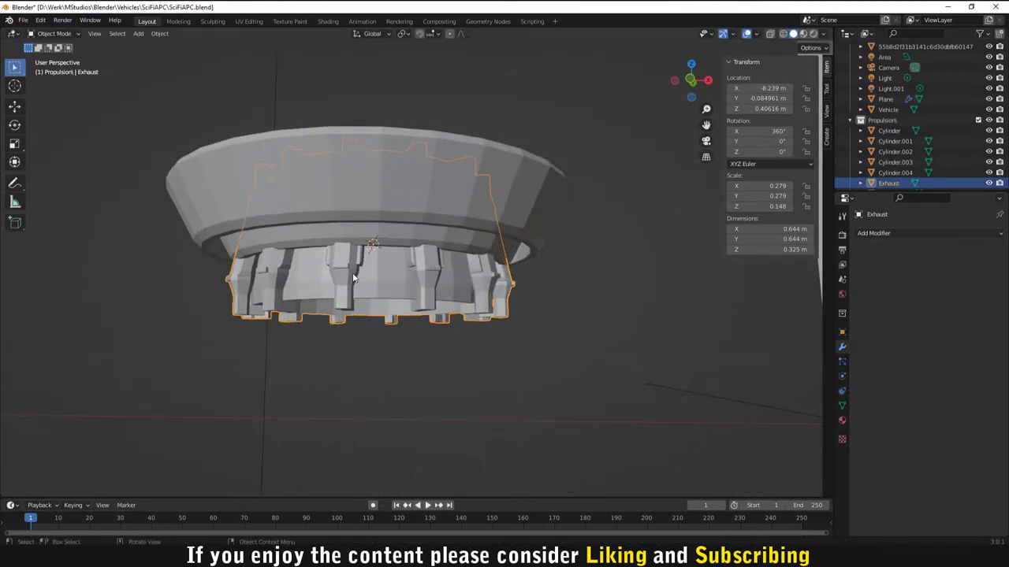
# Step: Select the OuterRing and orbit above and below it to inspect the fit
pyautogui.click(470, 268)
pyautogui.moveTo(470, 268); pyautogui.dragTo(391, 248, button='middle')
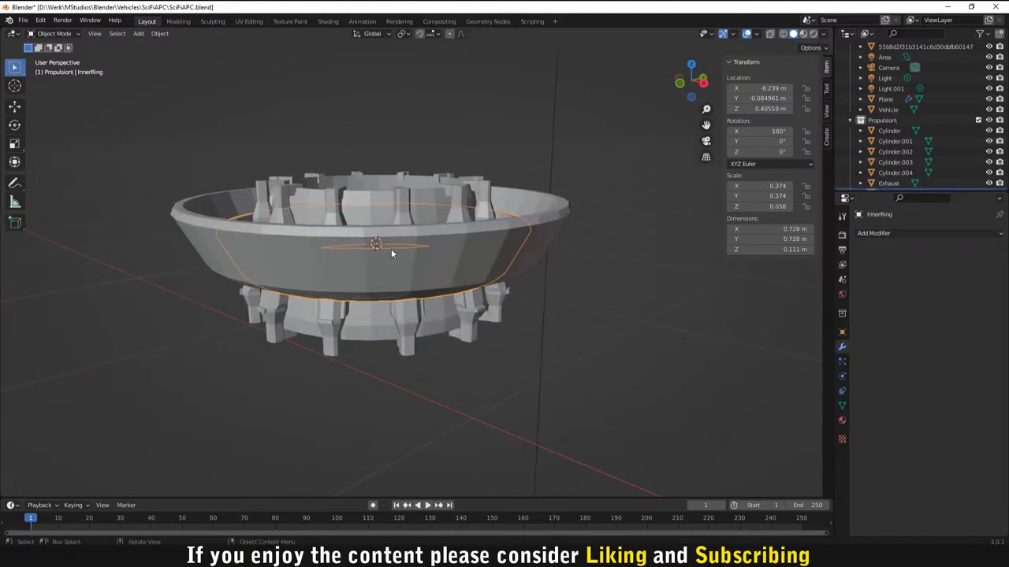
pyautogui.moveTo(313, 207); pyautogui.dragTo(205, 210, button='middle')
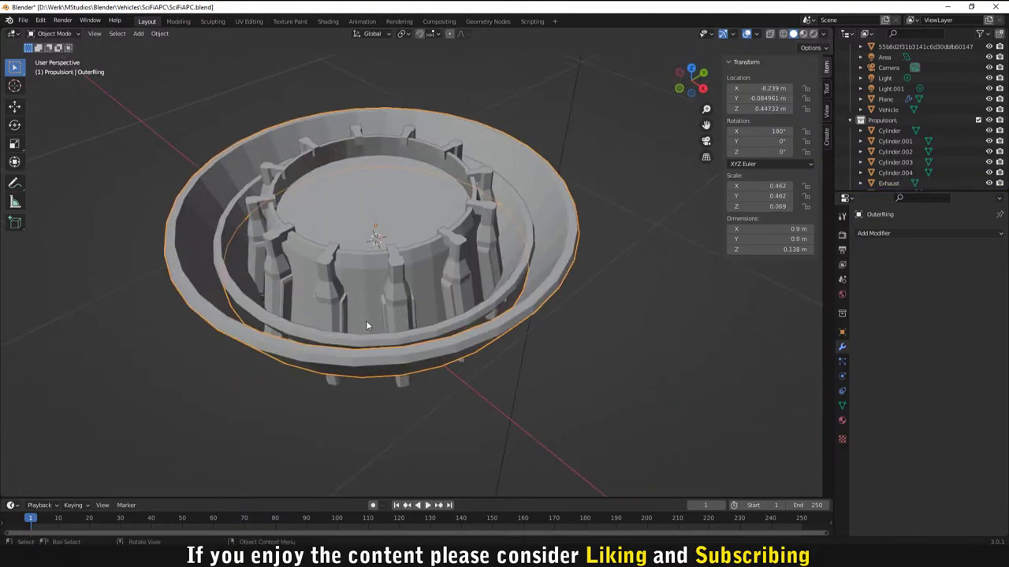
pyautogui.moveTo(366, 324); pyautogui.dragTo(371, 368, button='middle')
pyautogui.scroll(4, 336, 329)
pyautogui.scroll(-5, 327, 327)
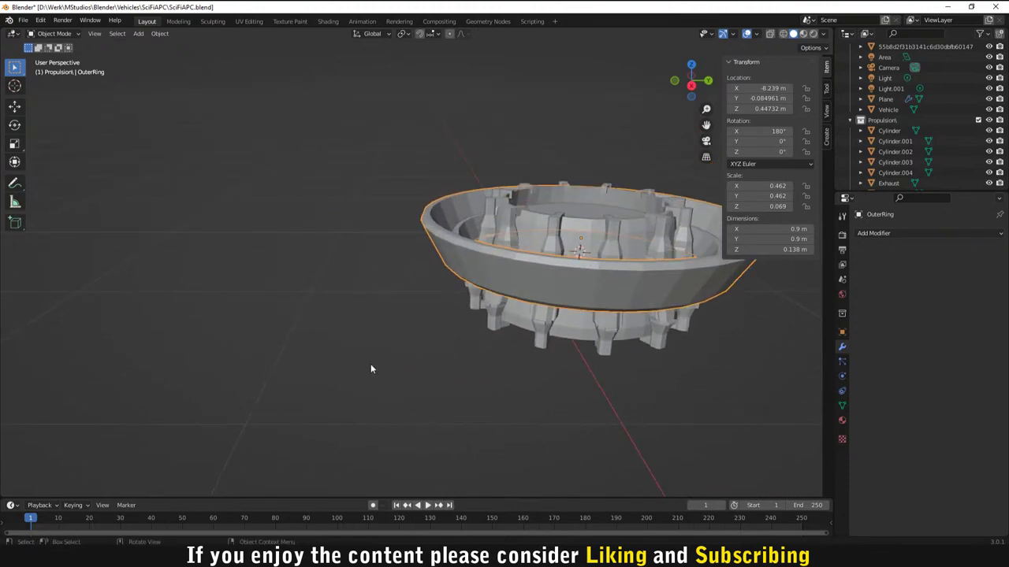
# Step: Deselect everything and add a new cube mesh near the propulsion ring
pyautogui.hotkey('alt', 'a')
pyautogui.hotkey('shift', 'a')
pyautogui.moveTo(360, 332)
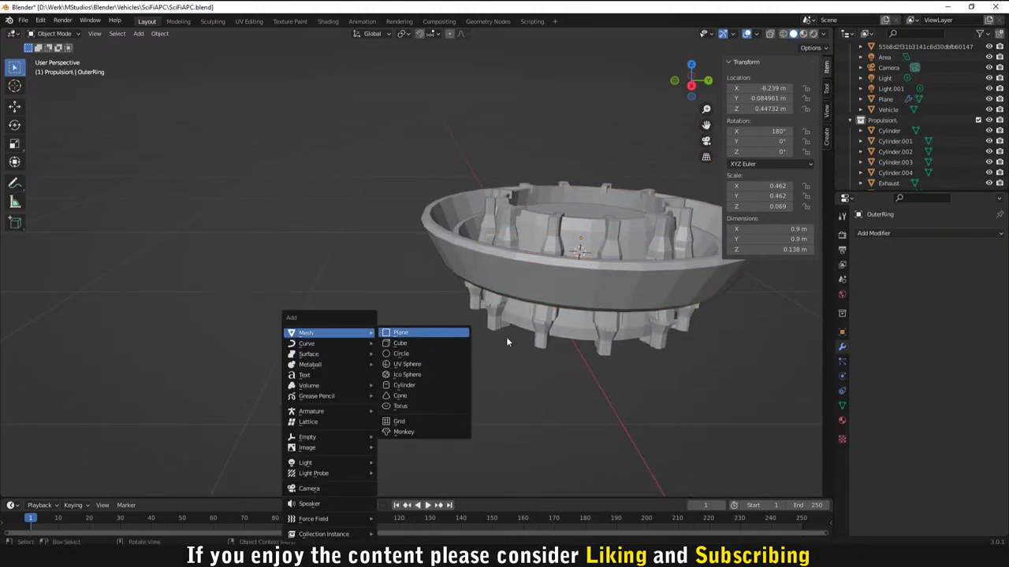
pyautogui.click(402, 344)
pyautogui.scroll(-4, 398, 341)
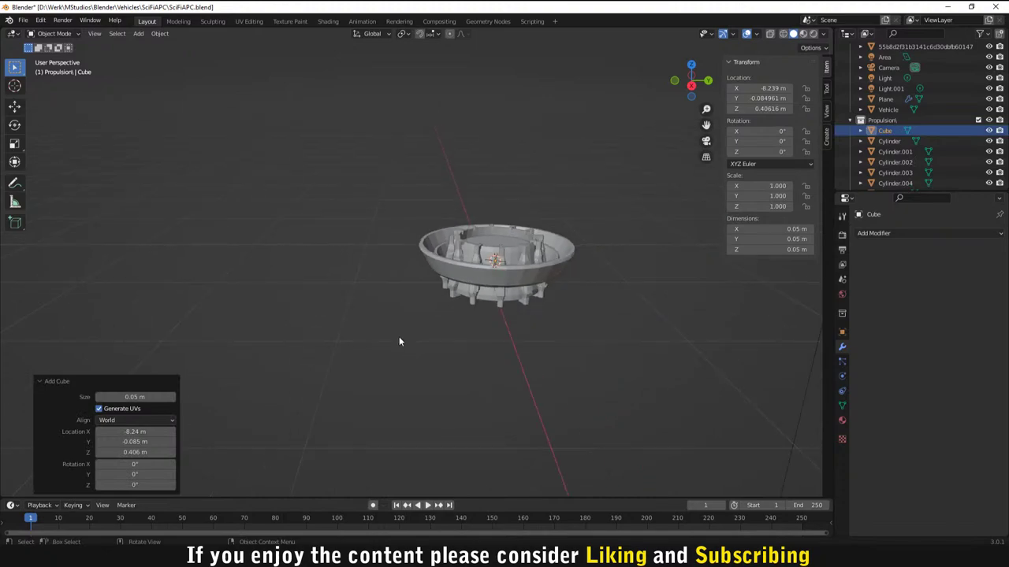
pyautogui.scroll(-6, 399, 341)
pyautogui.moveTo(398, 356); pyautogui.dragTo(497, 348, button='middle')
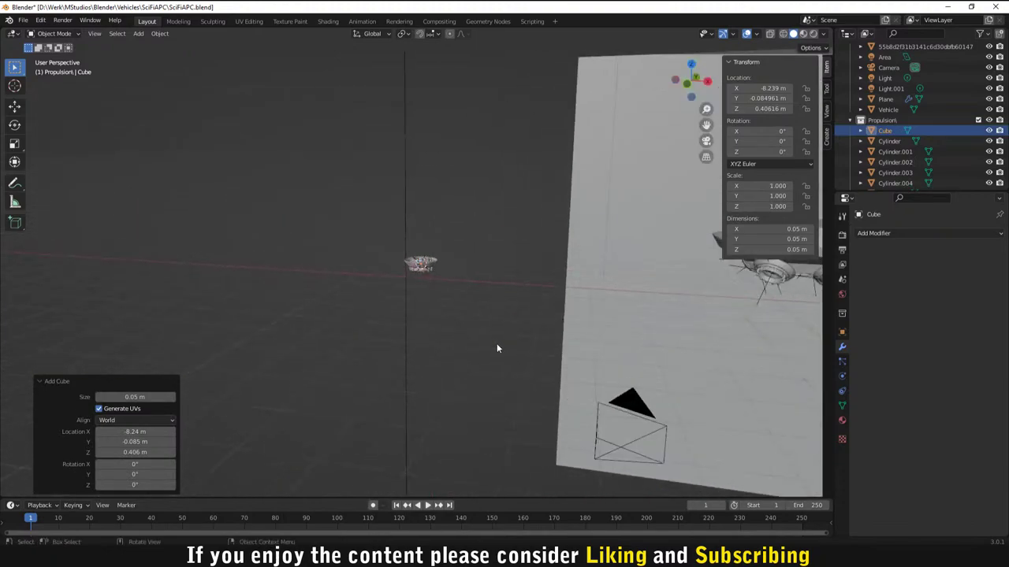
pyautogui.scroll(8, 460, 291)
pyautogui.moveTo(488, 294); pyautogui.dragTo(459, 327, button='middle')
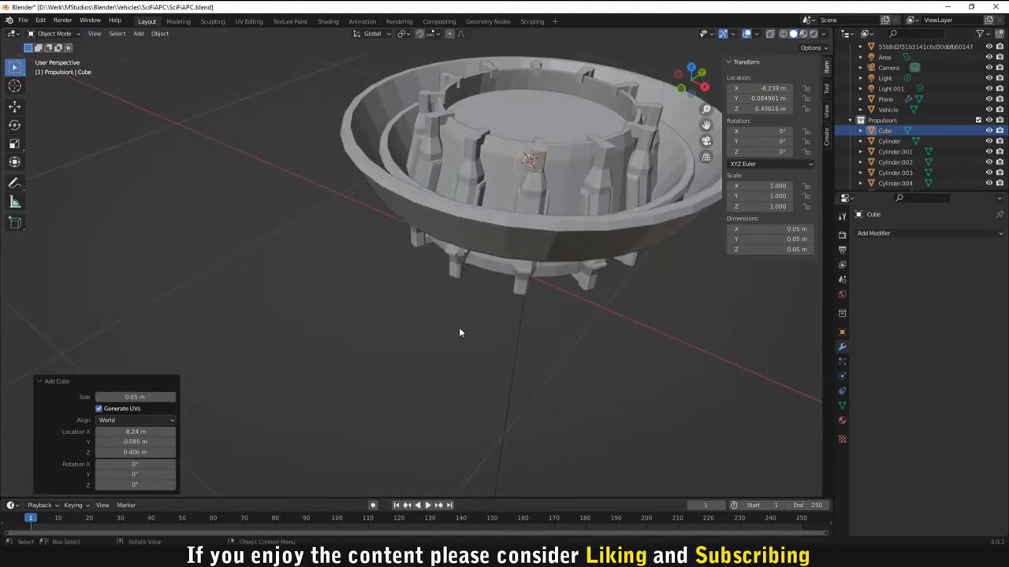
# Step: Move the new cube -1.3152 m along X so it sits beside the ring
pyautogui.press('g')
pyautogui.press('x')
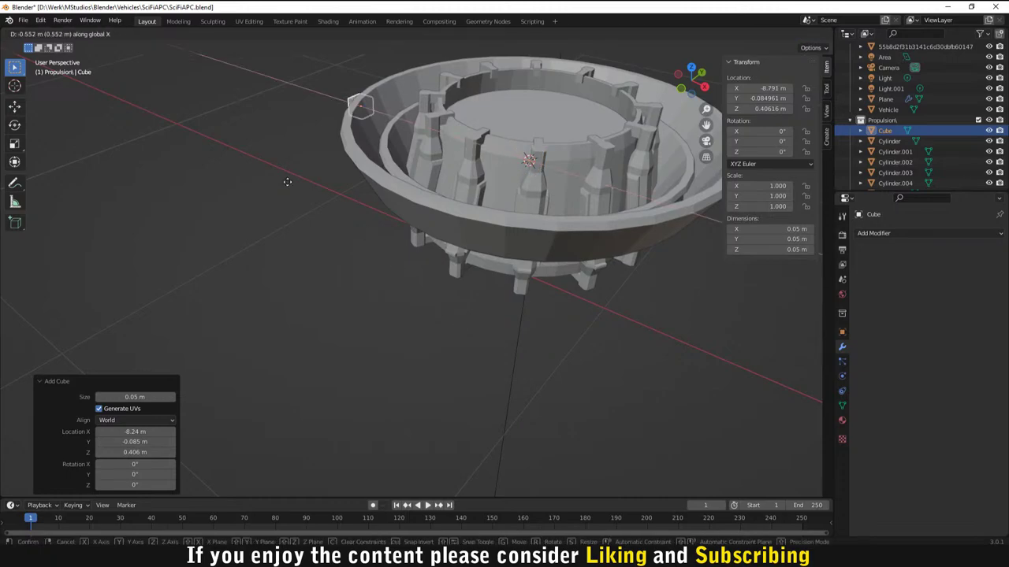
pyautogui.click(228, 141)
pyautogui.scroll(-4, 228, 141)
pyautogui.moveTo(228, 141); pyautogui.dragTo(383, 187, button='middle')
pyautogui.scroll(5, 320, 239)
pyautogui.moveTo(195, 231); pyautogui.dragTo(417, 198, button='middle')
pyautogui.scroll(-3, 378, 216)
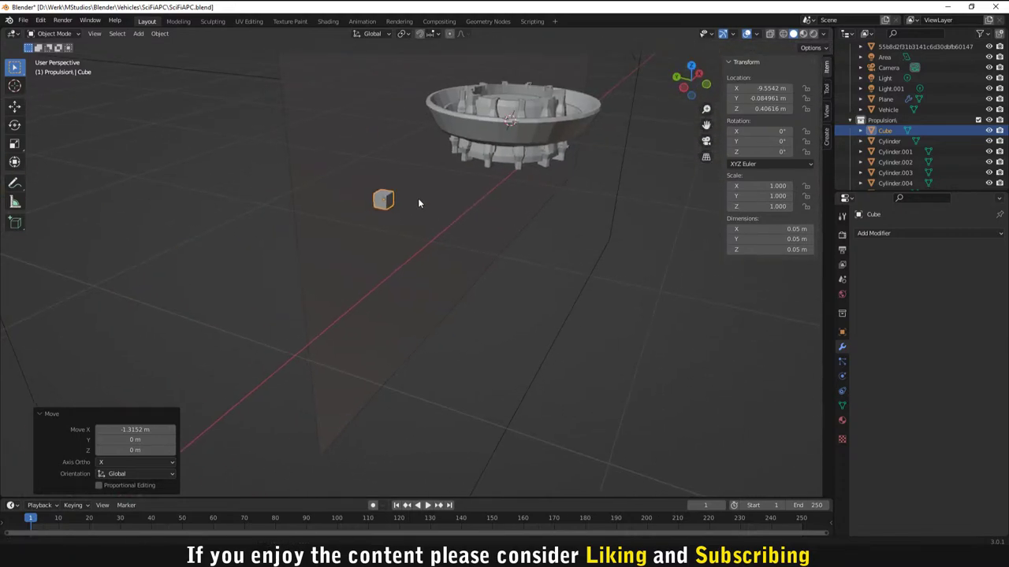
pyautogui.scroll(4, 379, 197)
pyautogui.moveTo(354, 165); pyautogui.dragTo(407, 317, button='middle')
# Step: Scale the cube down to 0.563 and select it
pyautogui.press('s')
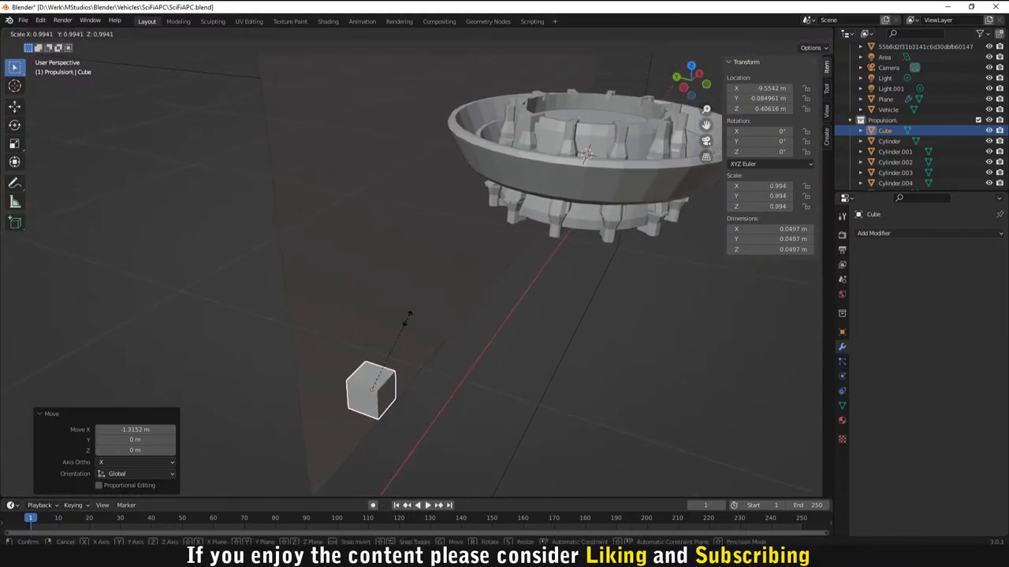
pyautogui.click(377, 350)
pyautogui.moveTo(394, 426); pyautogui.dragTo(308, 367, button='middle')
pyautogui.click(273, 334)
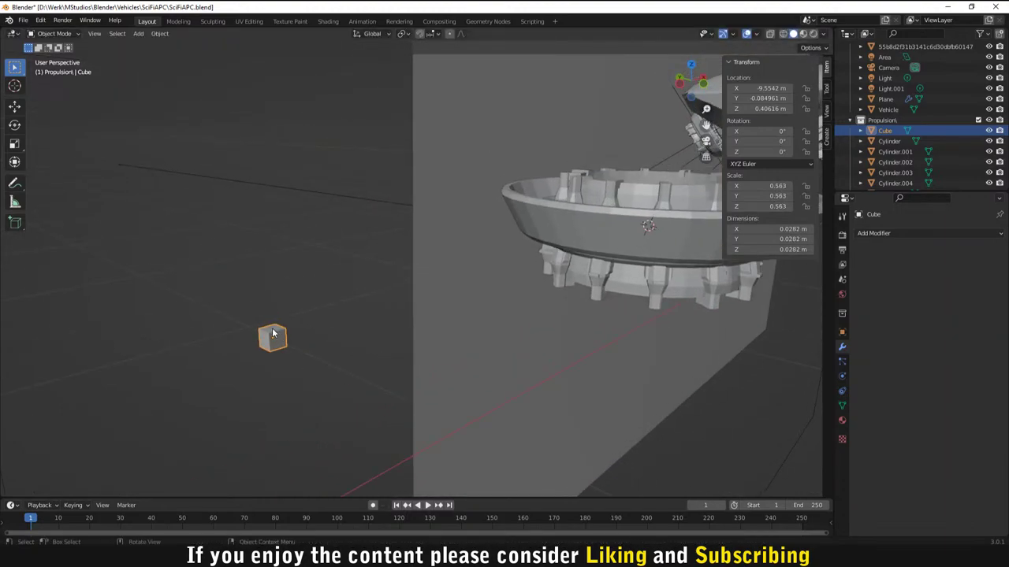
# Step: In Edit Mode, raise the cube's top face along Z into a tall column
pyautogui.press('Tab')
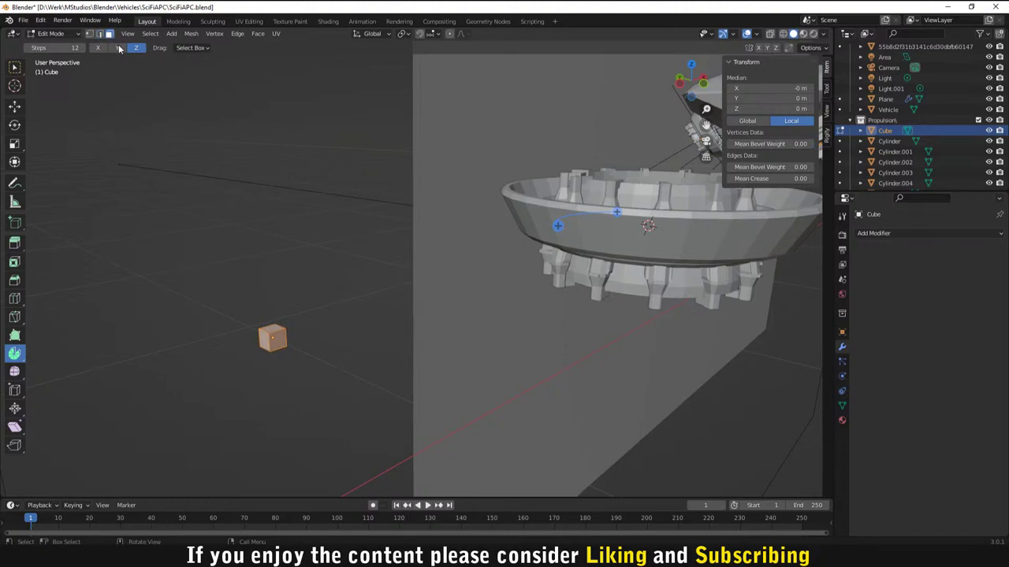
pyautogui.click(276, 329)
pyautogui.press('g')
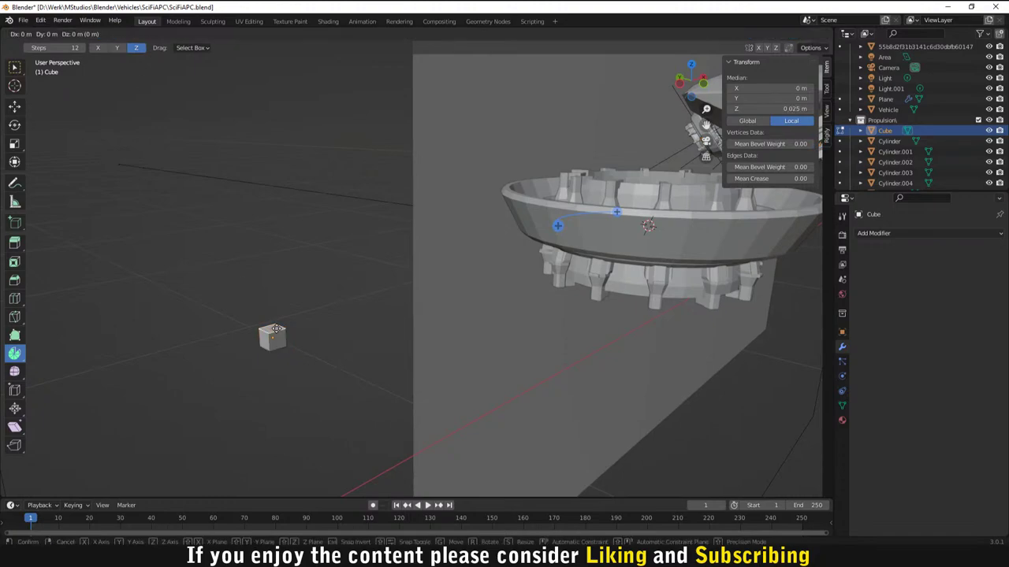
pyautogui.press('z')
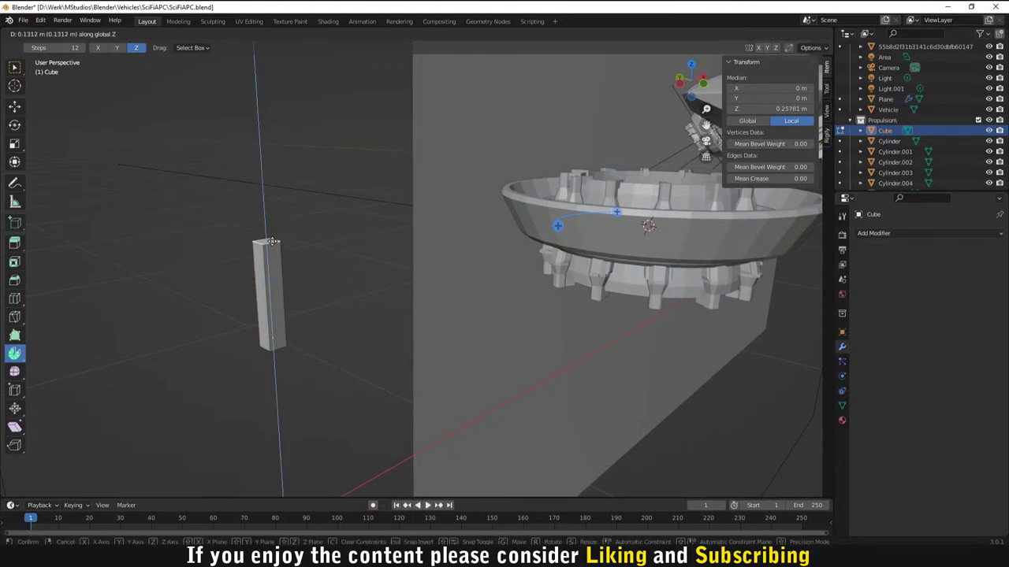
pyautogui.click(355, 338)
pyautogui.moveTo(355, 338); pyautogui.dragTo(410, 349, button='middle')
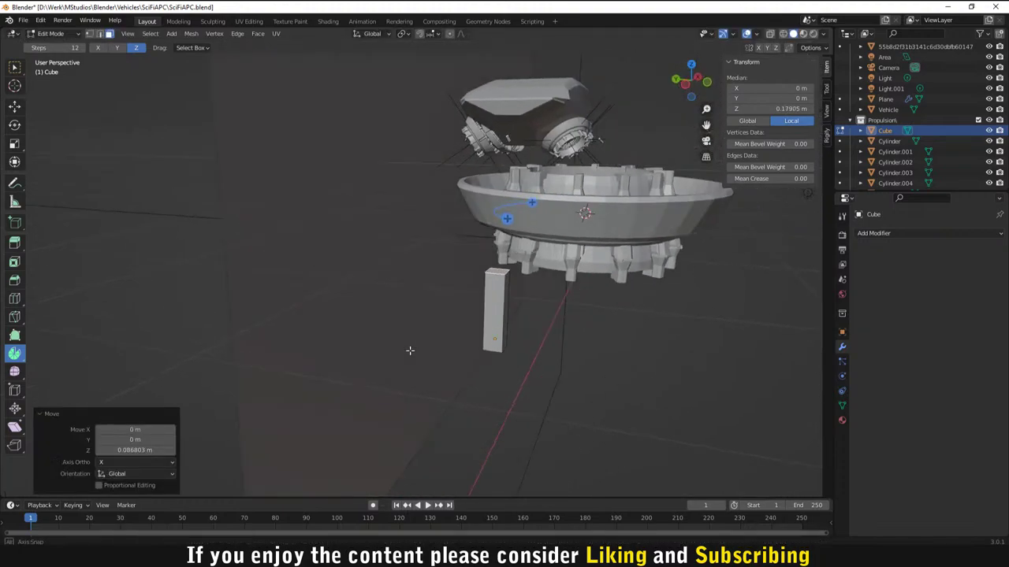
# Step: Offset the column's top face sideways along Y so it leans, then frame it in view
pyautogui.press('g')
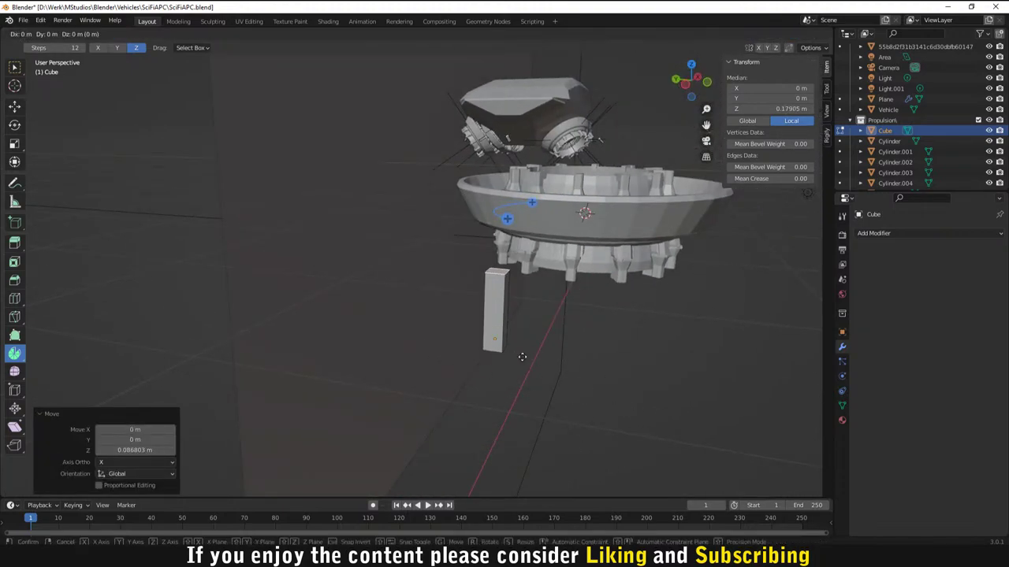
pyautogui.press('x')
pyautogui.press('y')
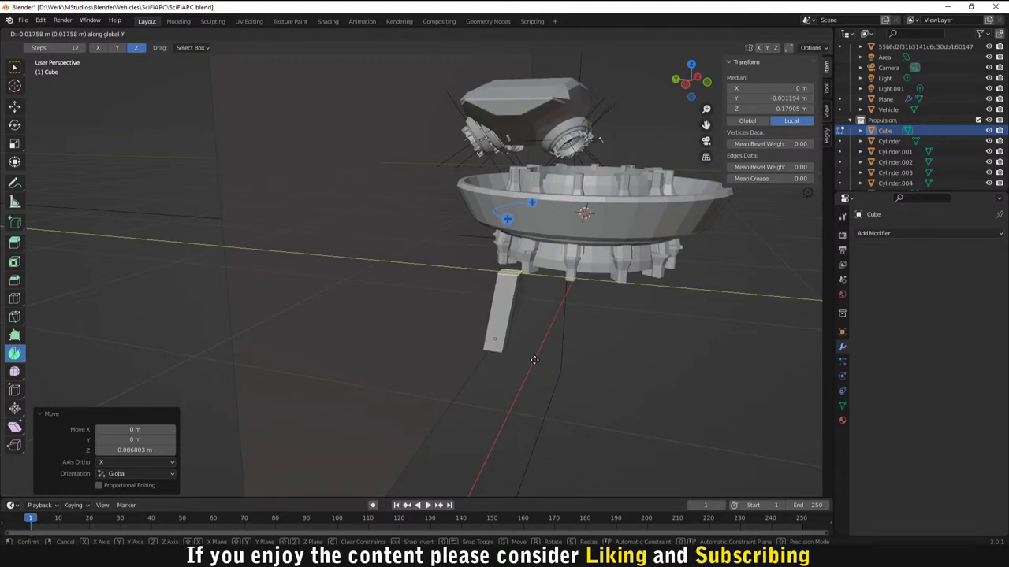
pyautogui.click(544, 365)
pyautogui.moveTo(621, 378); pyautogui.dragTo(670, 386, button='middle')
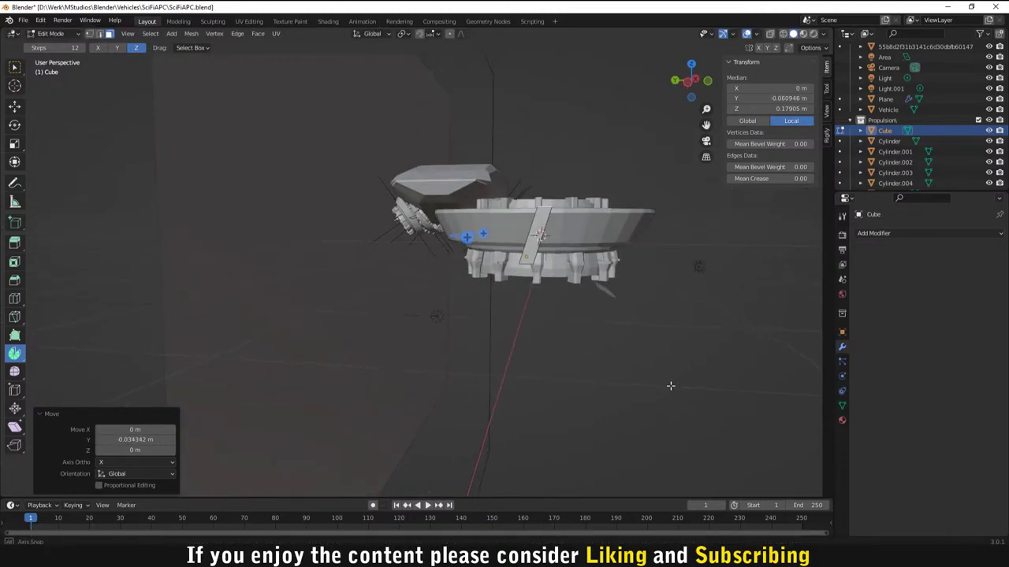
pyautogui.press('KP_3')
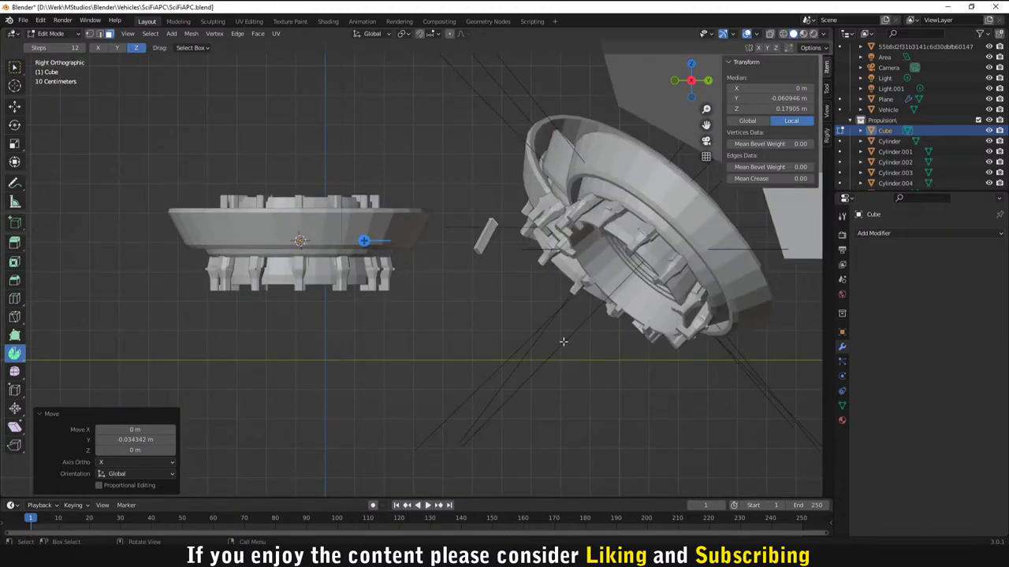
pyautogui.moveTo(546, 345); pyautogui.dragTo(36, 182, button='middle')
pyautogui.click(15, 68)
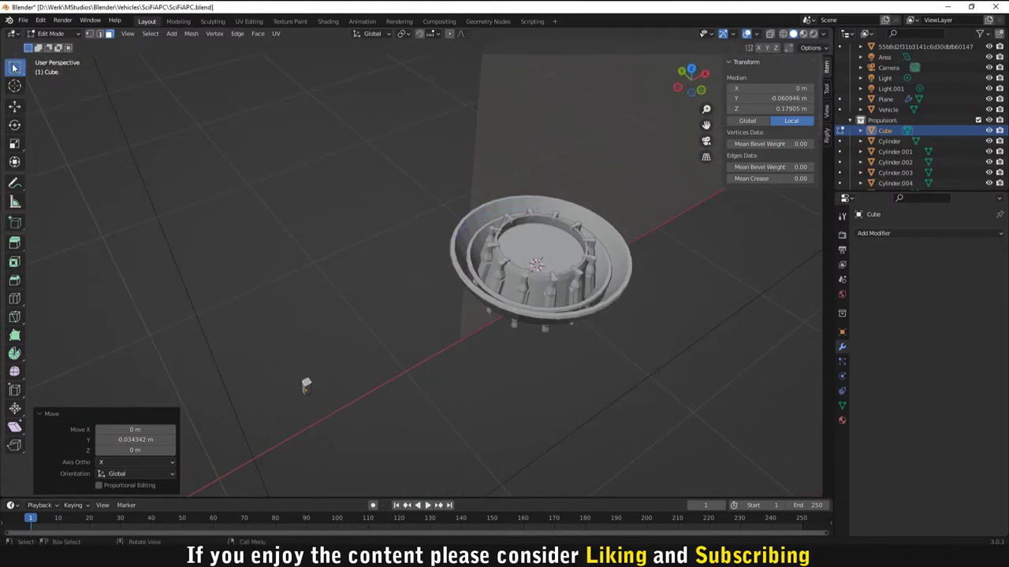
pyautogui.moveTo(262, 293); pyautogui.dragTo(419, 366, button='middle')
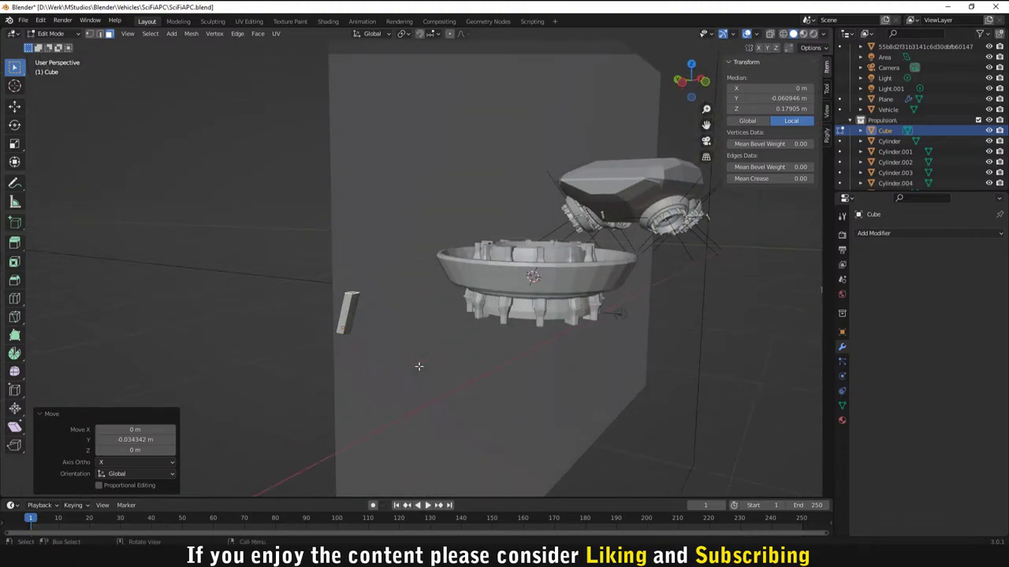
pyautogui.press('KP_Decimal')
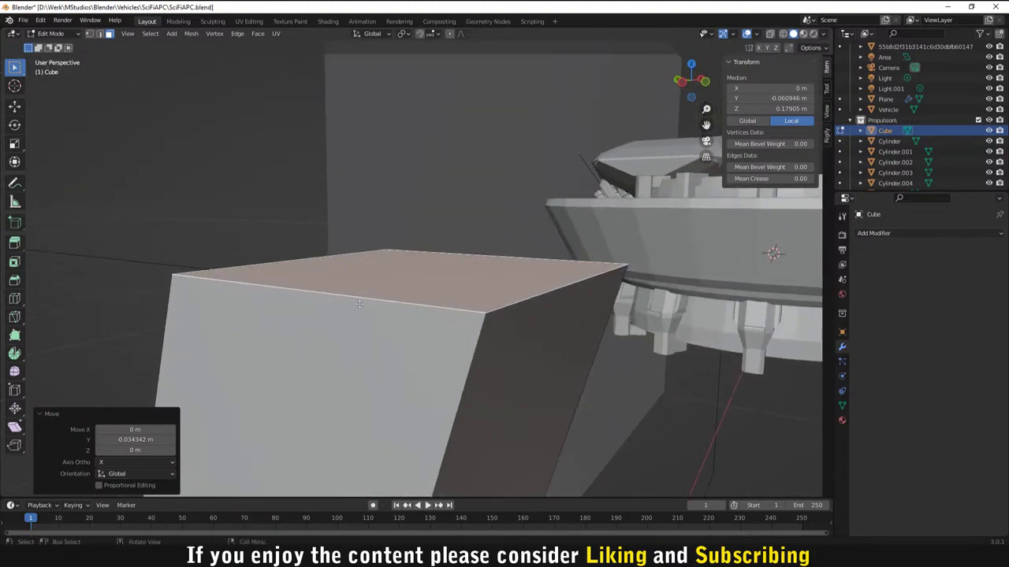
pyautogui.scroll(-8, 425, 364)
pyautogui.moveTo(461, 375); pyautogui.dragTo(409, 330, button='middle')
# Step: Extrude the selected face, then the column's bottom face, along their normals
pyautogui.press('e')
pyautogui.click(441, 382)
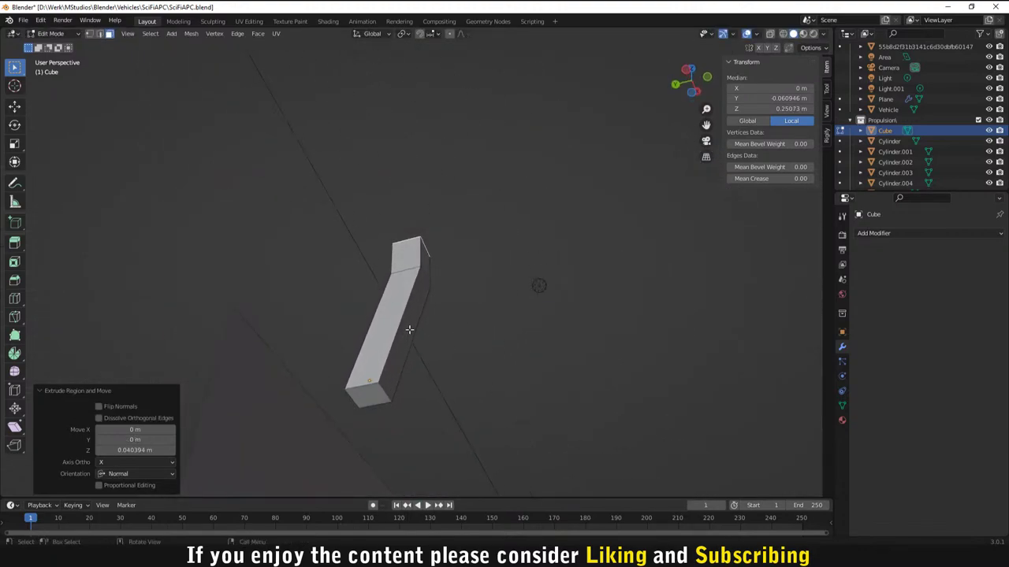
pyautogui.press('e')
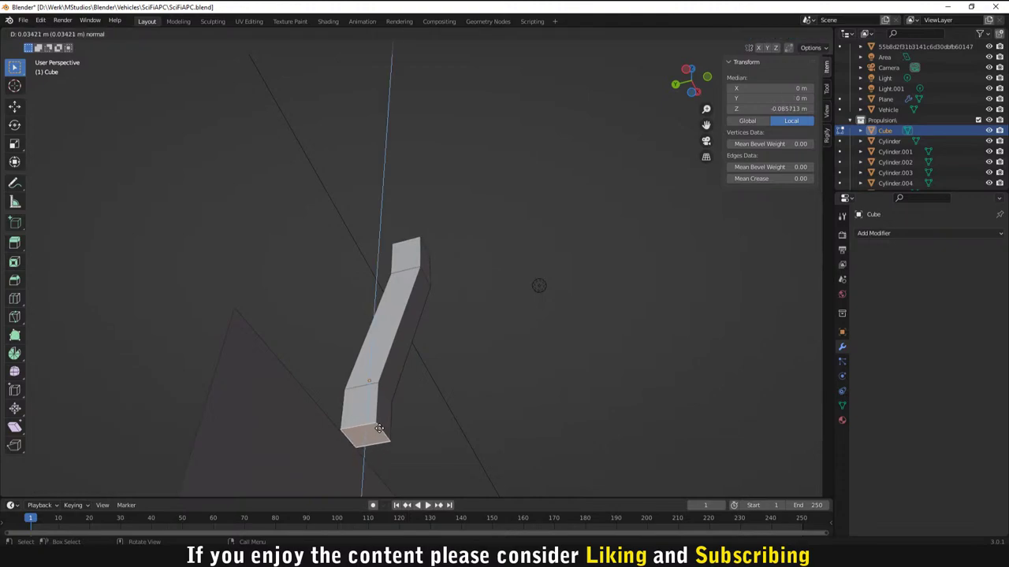
pyautogui.click(381, 424)
pyautogui.moveTo(381, 424); pyautogui.dragTo(434, 239, button='middle')
# Step: Extrude the strut's top face upward and shift it sideways along Y
pyautogui.click(411, 246)
pyautogui.press('e')
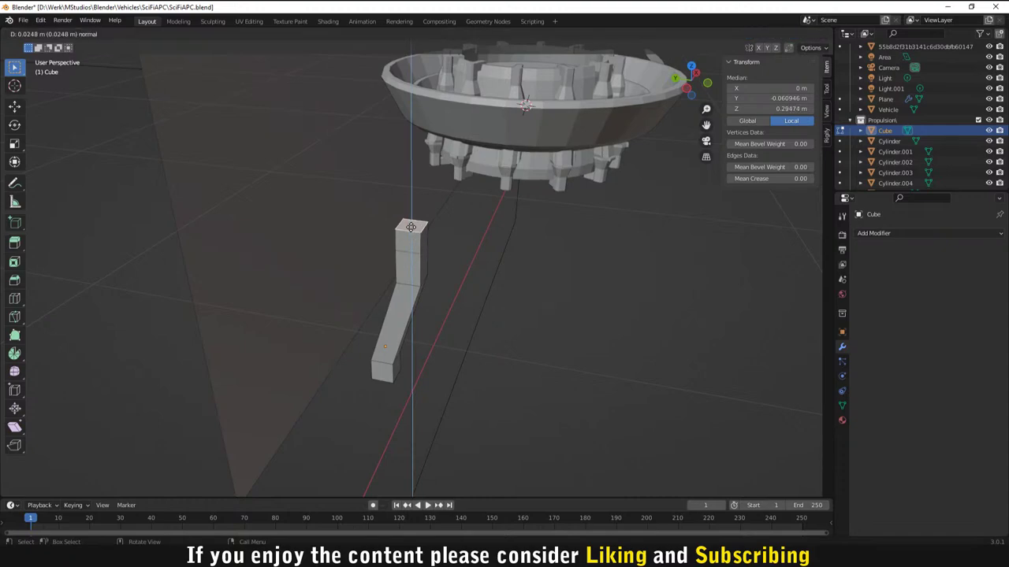
pyautogui.click(409, 226)
pyautogui.press('g')
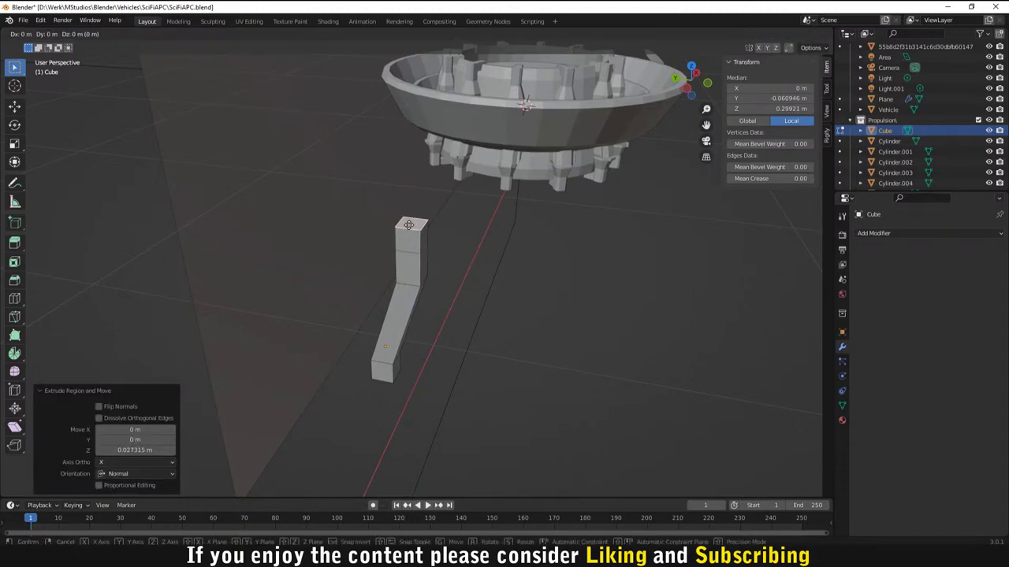
pyautogui.press('y')
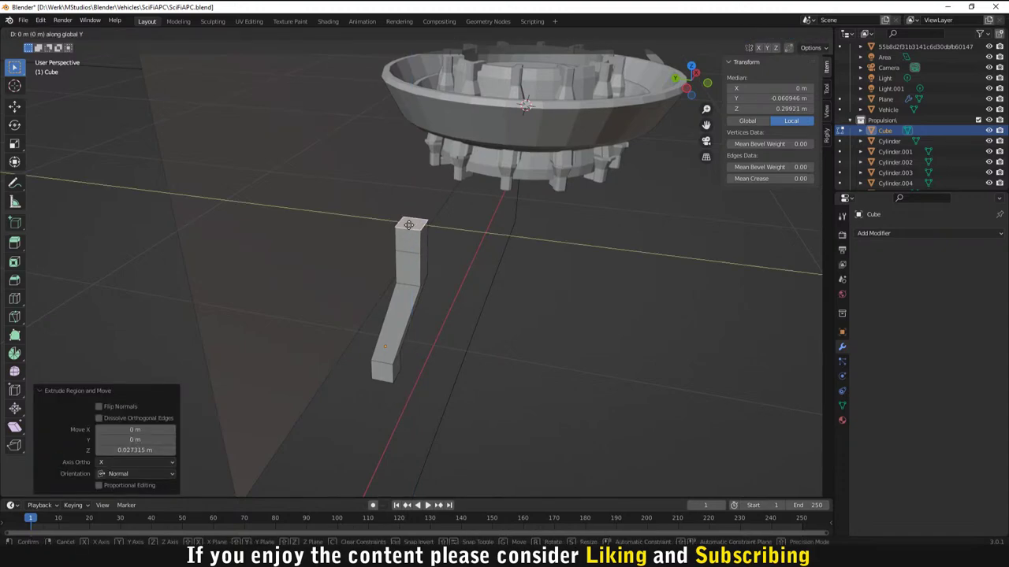
pyautogui.click(395, 225)
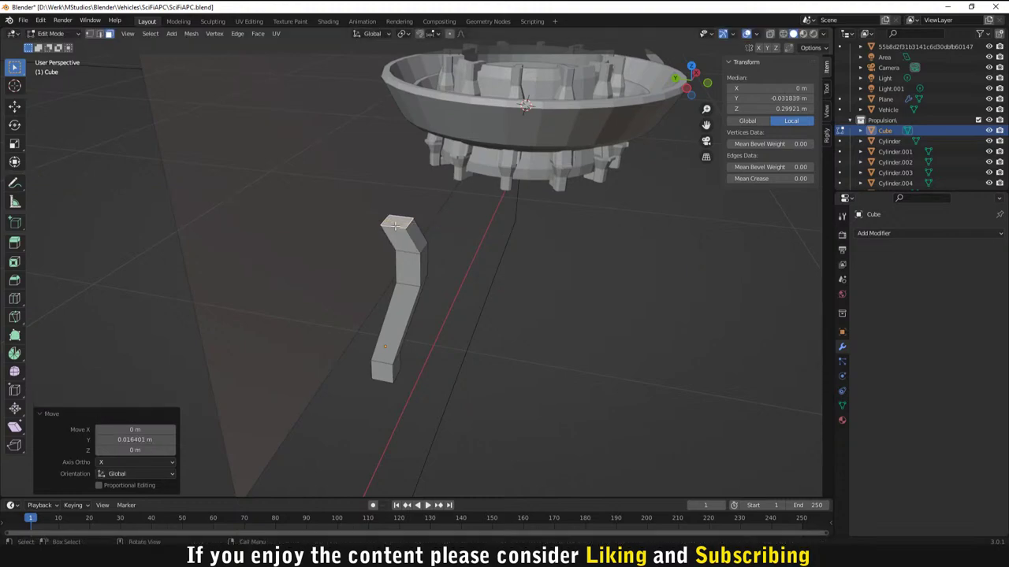
pyautogui.moveTo(421, 308)
pyautogui.mouseDown(button='middle')
pyautogui.moveTo(442, 284)
pyautogui.moveTo(488, 300)
pyautogui.moveTo(551, 300)
pyautogui.moveTo(396, 350)
pyautogui.moveTo(374, 471)
pyautogui.mouseUp(button='middle')
pyautogui.scroll(2, 370, 424)
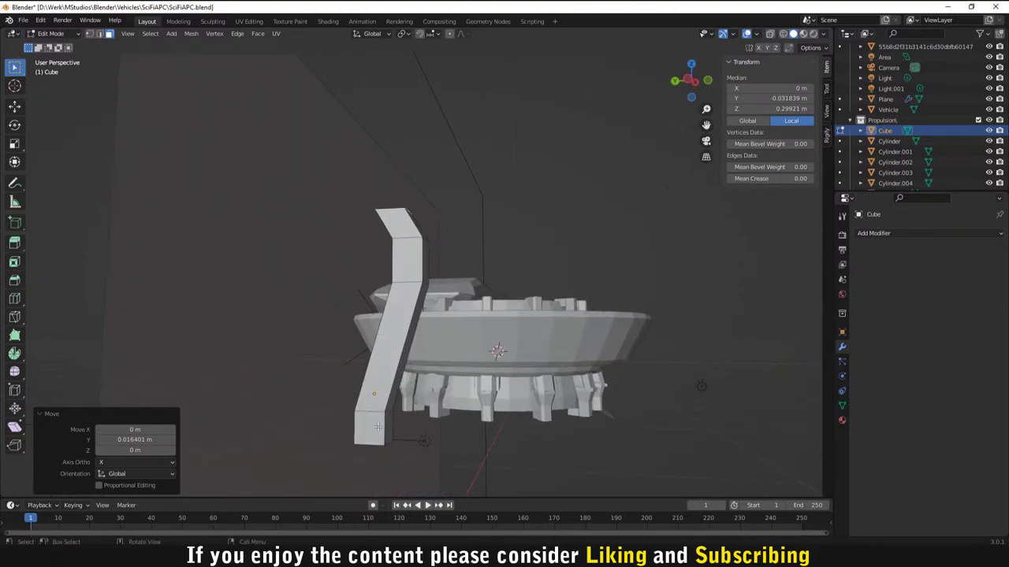
# Step: Extrude the bottom face 0.012118 m and offset it 0.014218 m along Y
pyautogui.press('KP_Divide')
pyautogui.click(362, 421)
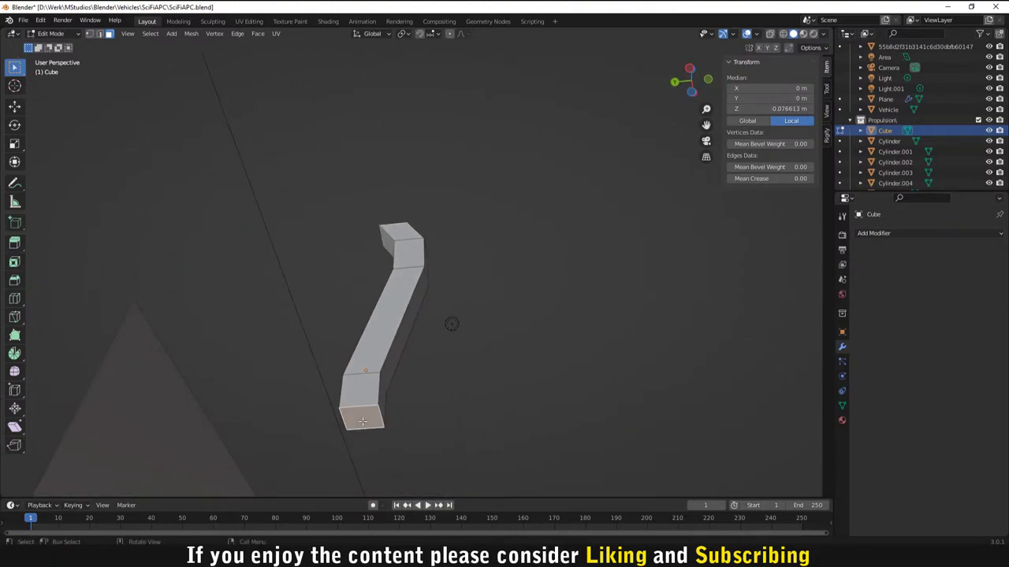
pyautogui.press('e')
pyautogui.click(364, 435)
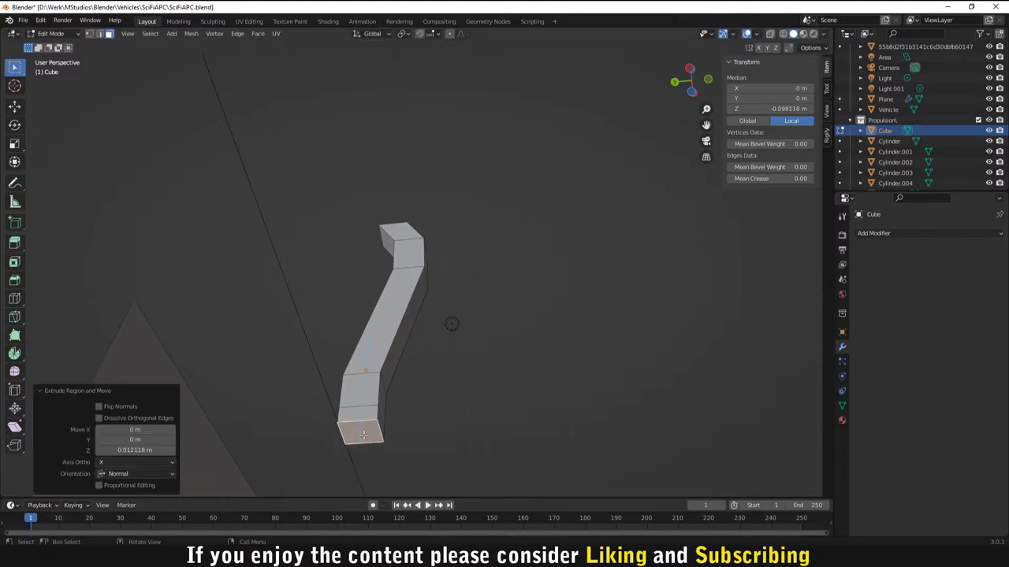
pyautogui.press('g')
pyautogui.press('y')
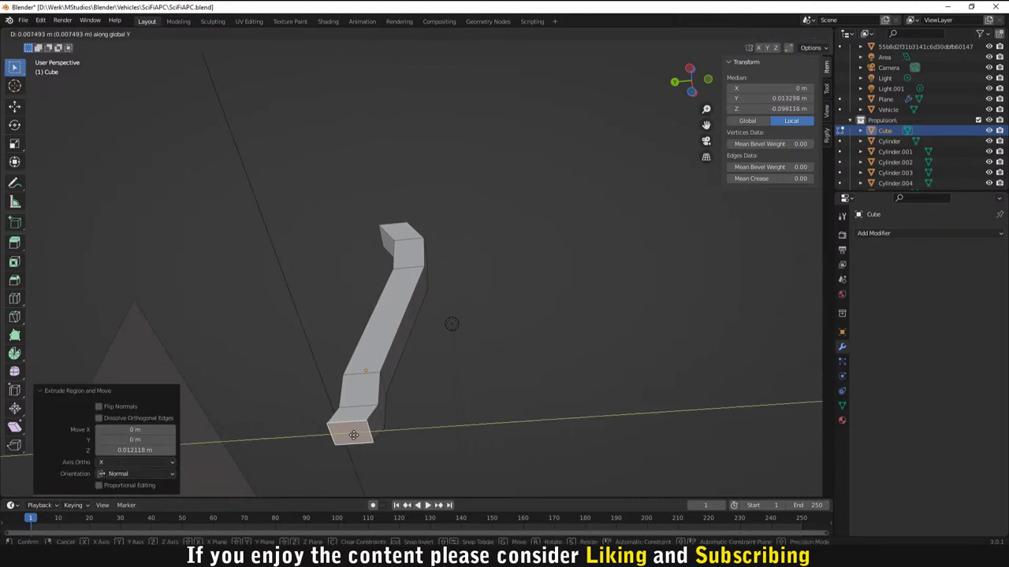
pyautogui.click(343, 435)
# Step: In edge mode, select the strut's corner edge loop and bevel it with Ctrl+B
pyautogui.moveTo(347, 425); pyautogui.dragTo(410, 367, button='middle')
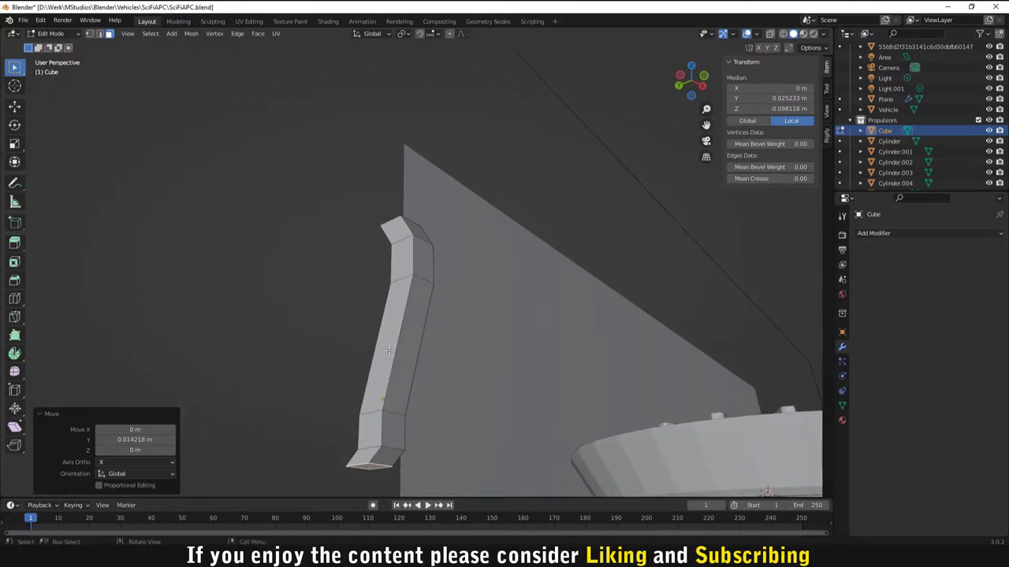
pyautogui.keyDown('alt'); pyautogui.click(395, 351); pyautogui.keyUp('alt')
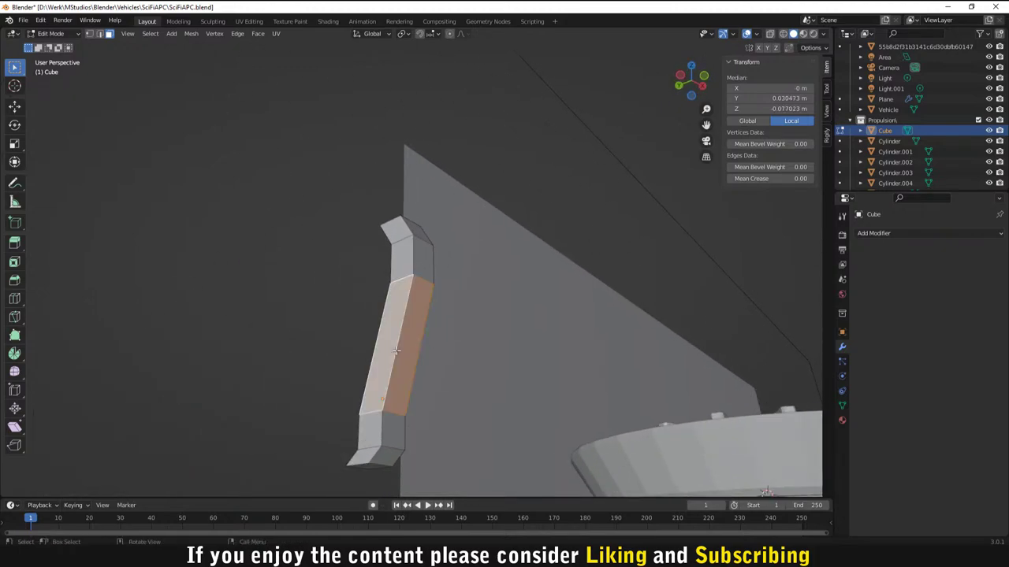
pyautogui.press('2')
pyautogui.keyDown('alt'); pyautogui.click(395, 348); pyautogui.keyUp('alt')
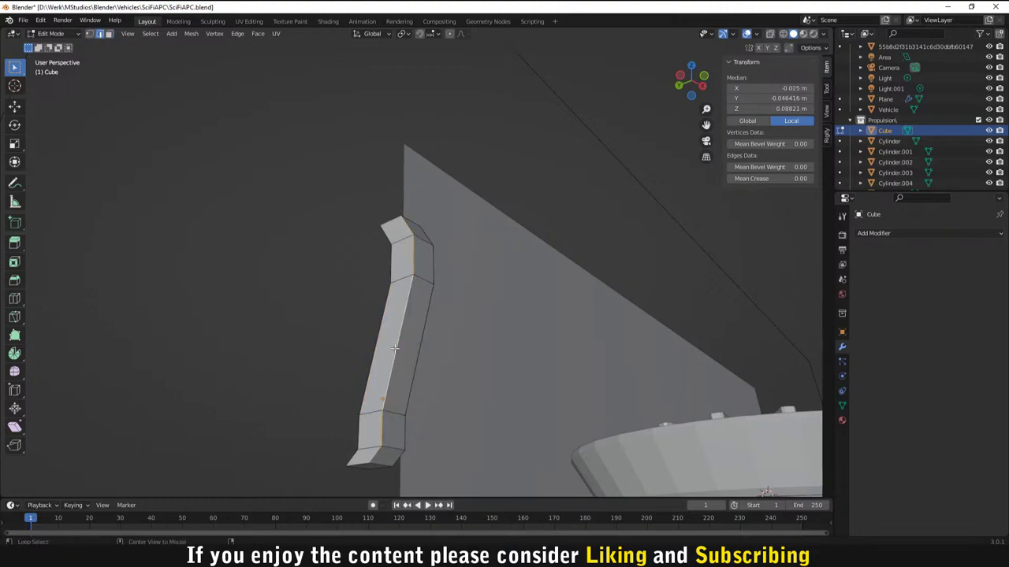
pyautogui.keyDown('alt'); pyautogui.click(369, 383); pyautogui.keyUp('alt')
pyautogui.press('KP_Divide')
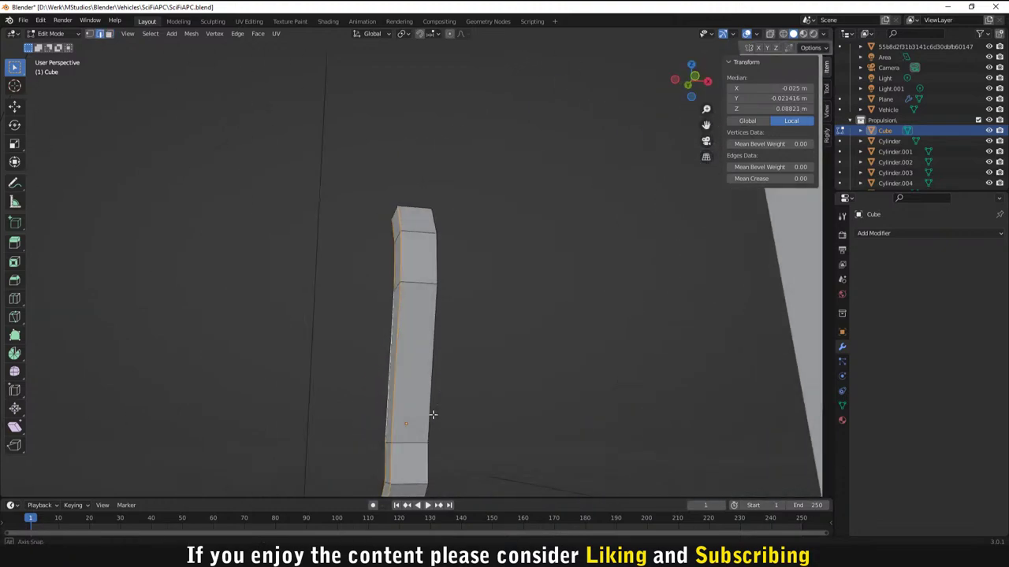
pyautogui.keyDown('alt'); pyautogui.click(437, 359); pyautogui.keyUp('alt')
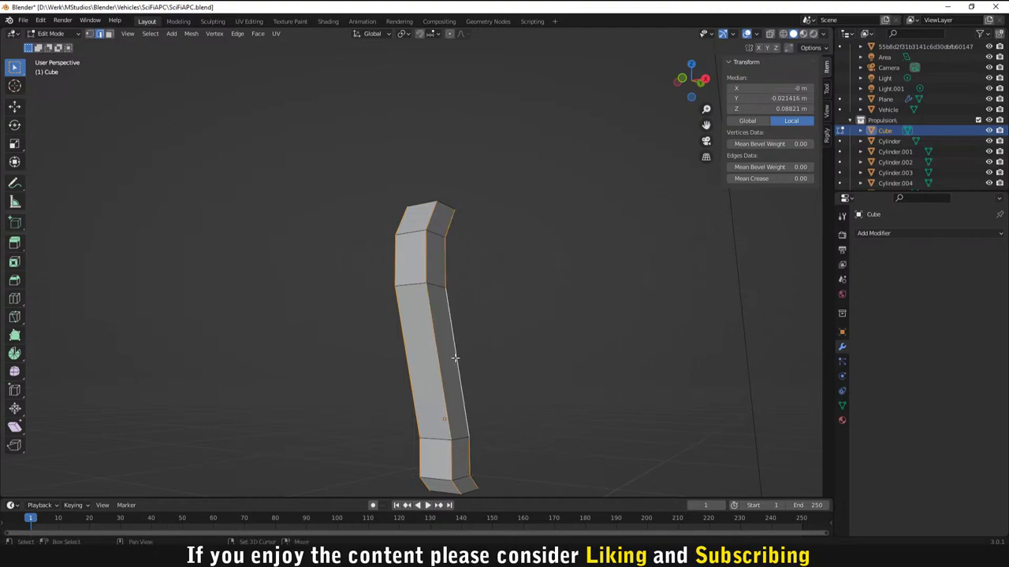
pyautogui.moveTo(457, 360); pyautogui.dragTo(512, 360, button='middle')
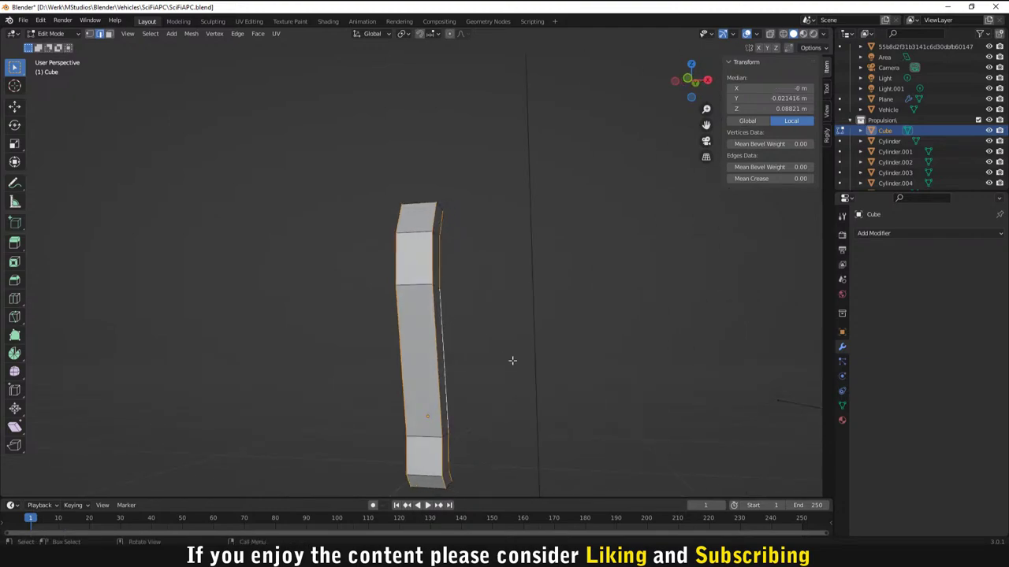
pyautogui.hotkey('ctrl', 'b')
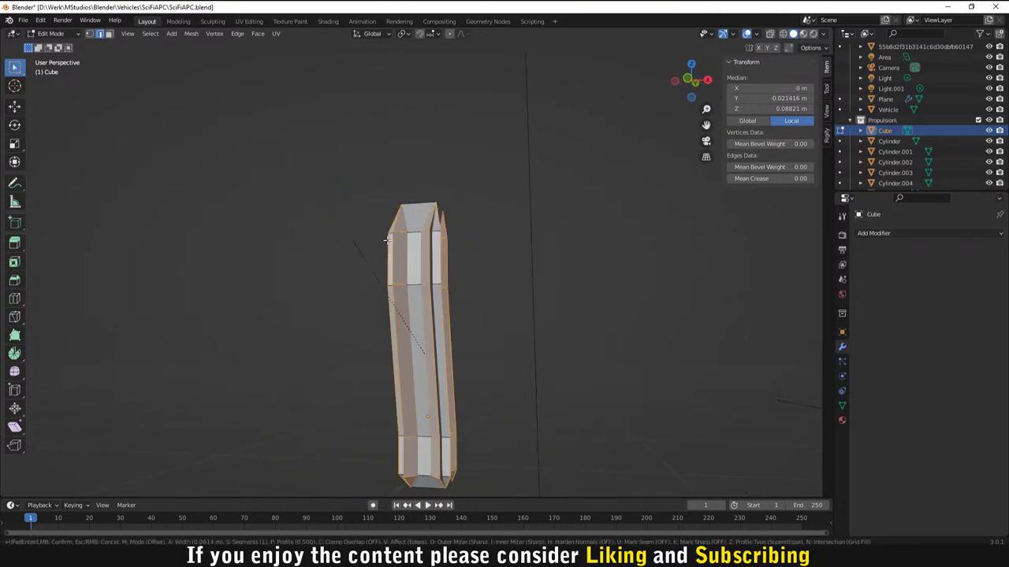
pyautogui.click(324, 264)
# Step: Bevel a second corner edge loop along the strut
pyautogui.moveTo(323, 264); pyautogui.dragTo(509, 290, button='middle')
pyautogui.keyDown('ctrl'); pyautogui.click(444, 280); pyautogui.keyUp('ctrl')
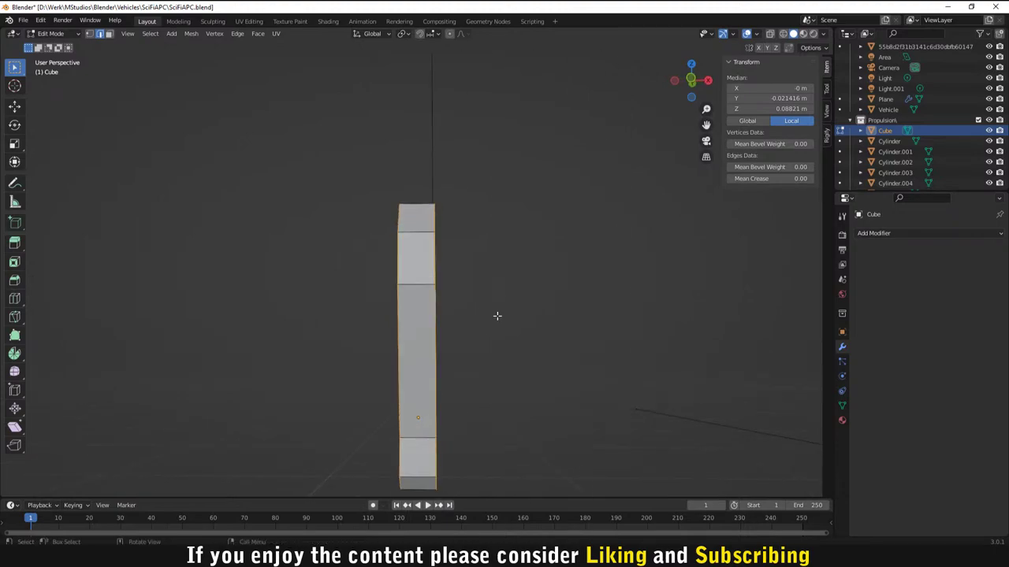
pyautogui.hotkey('ctrl', 'b')
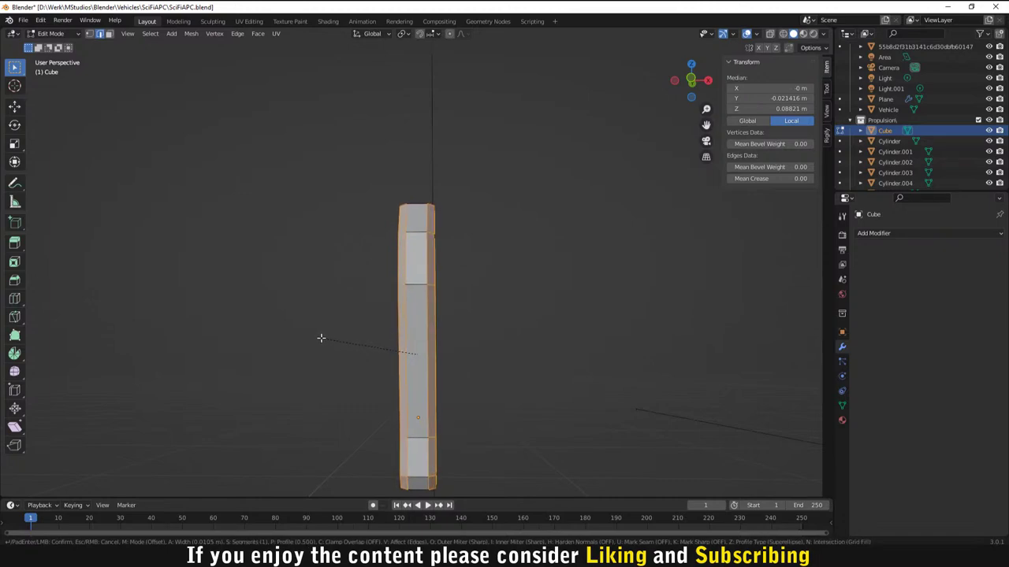
pyautogui.click(320, 338)
pyautogui.moveTo(441, 286); pyautogui.dragTo(500, 367, button='middle')
pyautogui.click(459, 331)
pyautogui.scroll(3, 415, 213)
# Step: In face mode, extrude the strut's top face a further 0.00371 m
pyautogui.scroll(1, 439, 206)
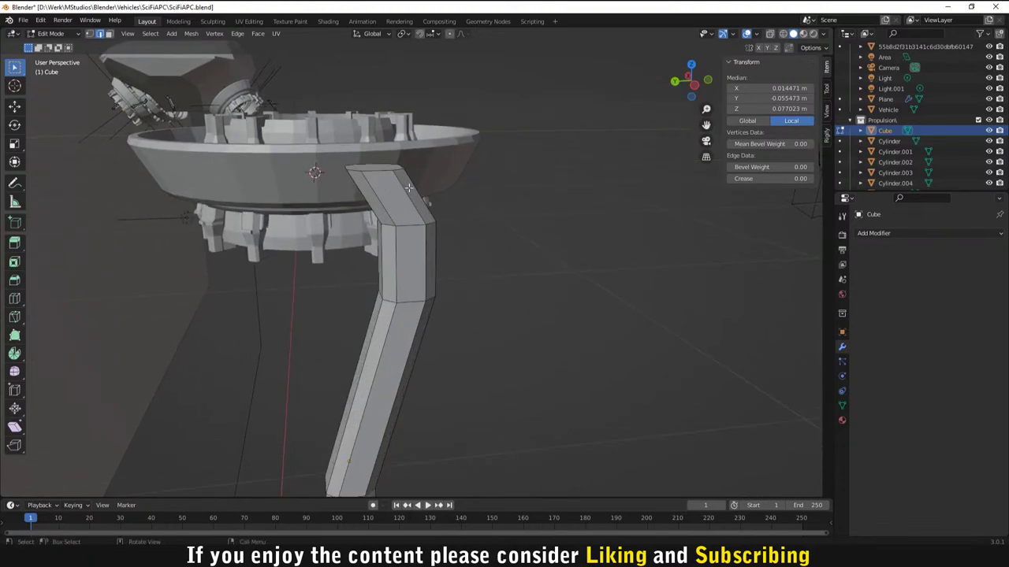
pyautogui.press('KP_Divide')
pyautogui.press('3')
pyautogui.click(371, 187)
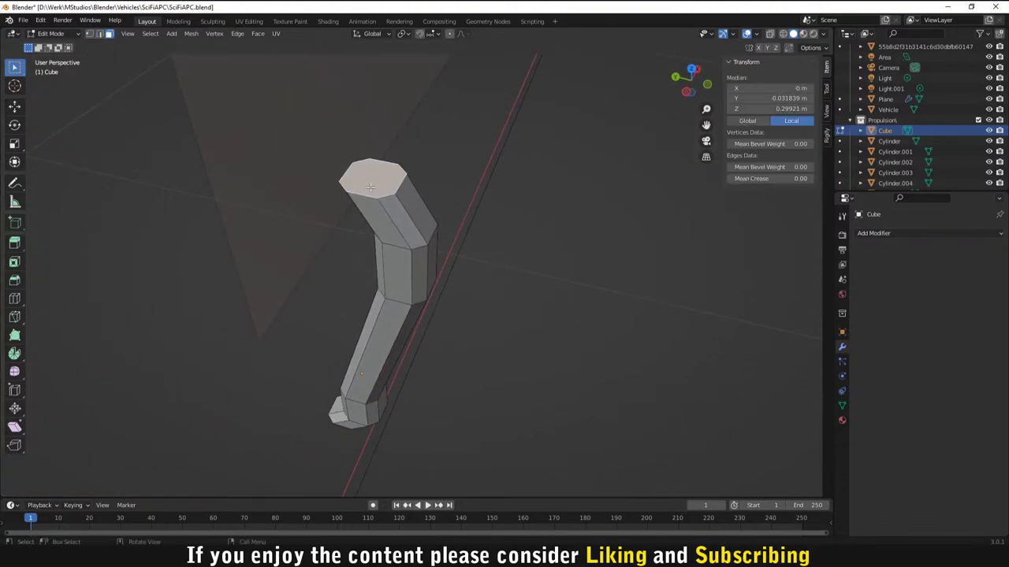
pyautogui.moveTo(370, 186); pyautogui.dragTo(441, 331, button='middle')
pyautogui.press('e')
pyautogui.click(462, 353)
# Step: Extrude the strut's bottom face to lengthen its foot, then clear the selection
pyautogui.press('KP_Divide')
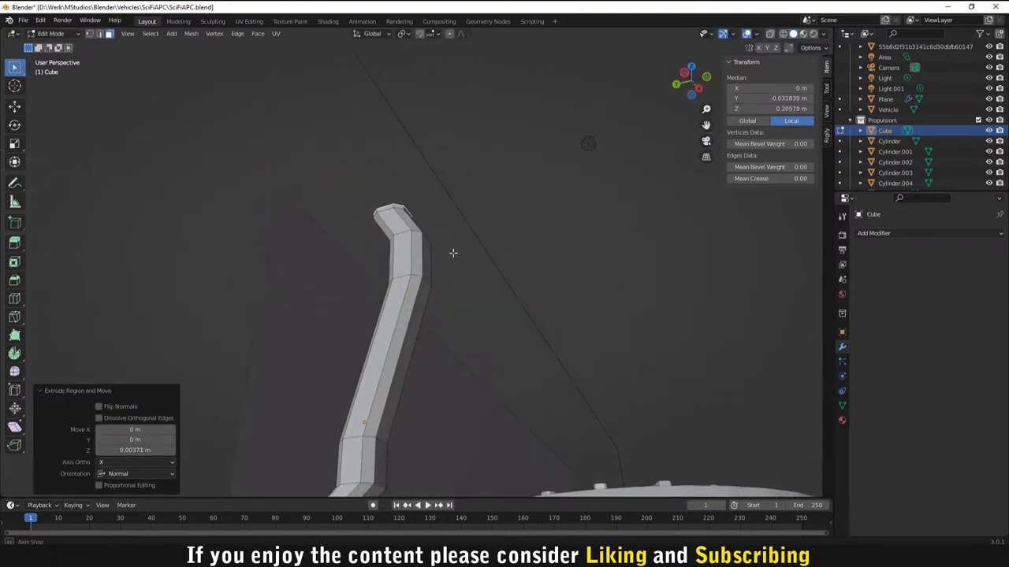
pyautogui.click(384, 376)
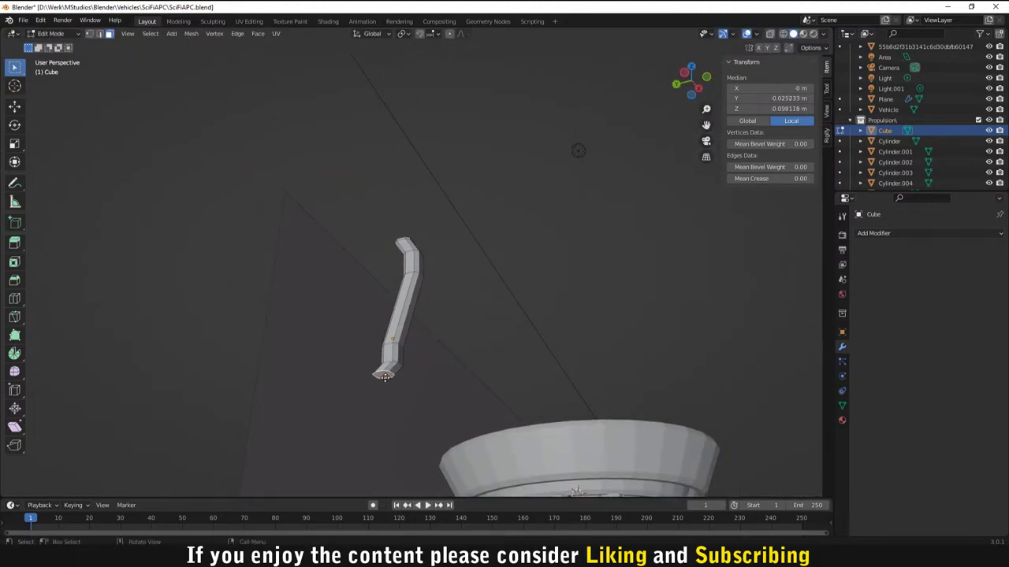
pyautogui.press('e')
pyautogui.click(384, 376)
pyautogui.click(402, 400)
pyautogui.moveTo(402, 400); pyautogui.dragTo(430, 360, button='middle')
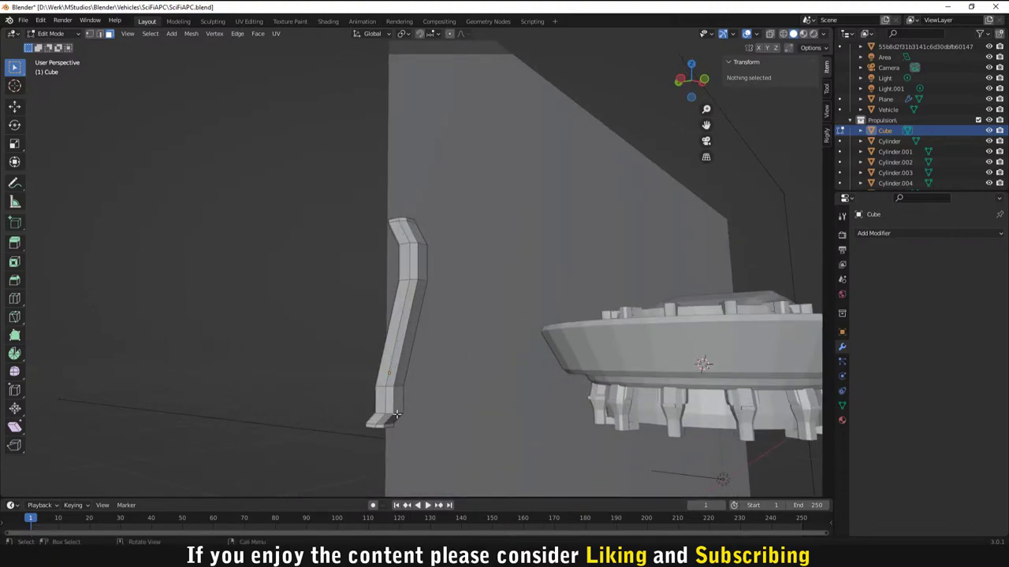
pyautogui.moveTo(397, 416)
pyautogui.mouseDown(button='middle')
pyautogui.moveTo(421, 354)
pyautogui.moveTo(446, 372)
pyautogui.mouseUp(button='middle')
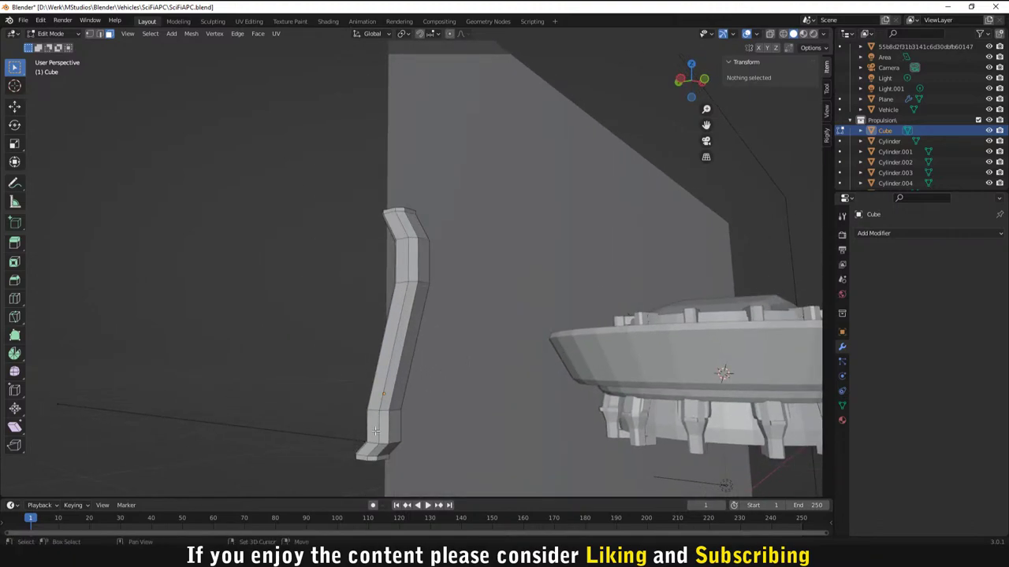
# Step: Extrude a strip of faces along the strut's side outward by 0.005 m
pyautogui.click(375, 430)
pyautogui.keyDown('ctrl'); pyautogui.click(403, 283); pyautogui.keyUp('ctrl')
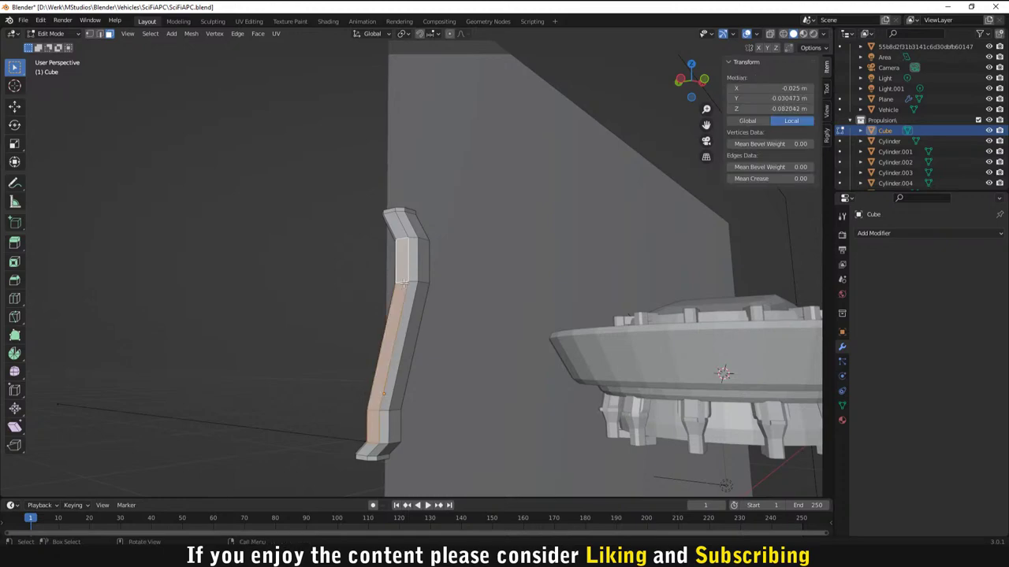
pyautogui.press('e')
pyautogui.click(395, 290)
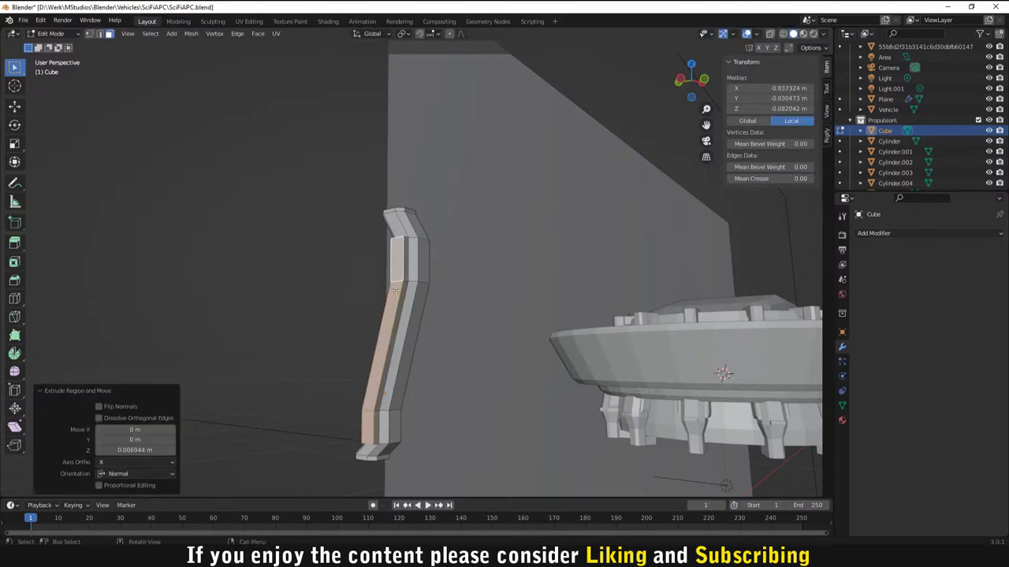
pyautogui.press('KP_Divide')
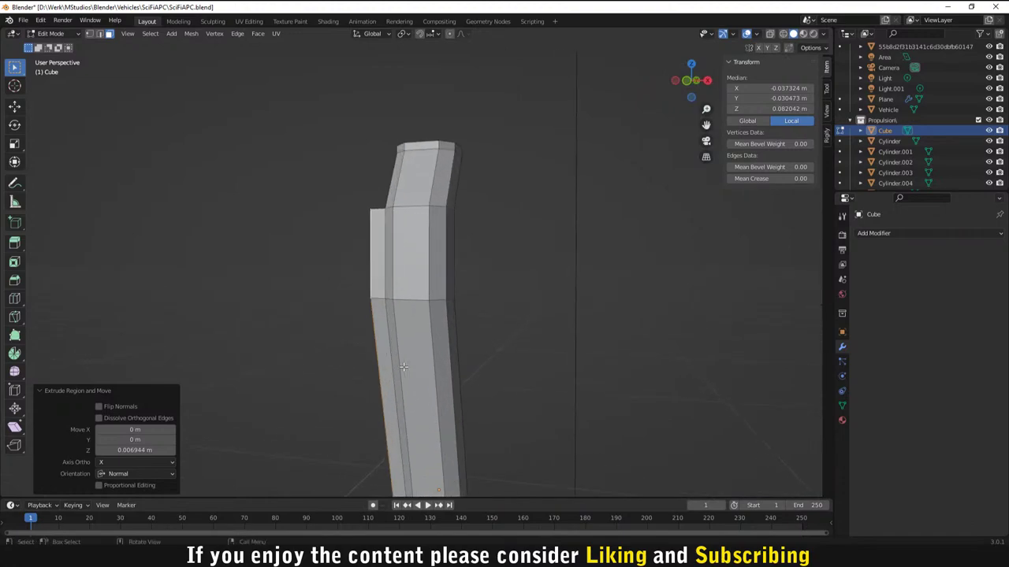
pyautogui.moveTo(457, 368); pyautogui.dragTo(418, 369, button='middle')
pyautogui.click(148, 450)
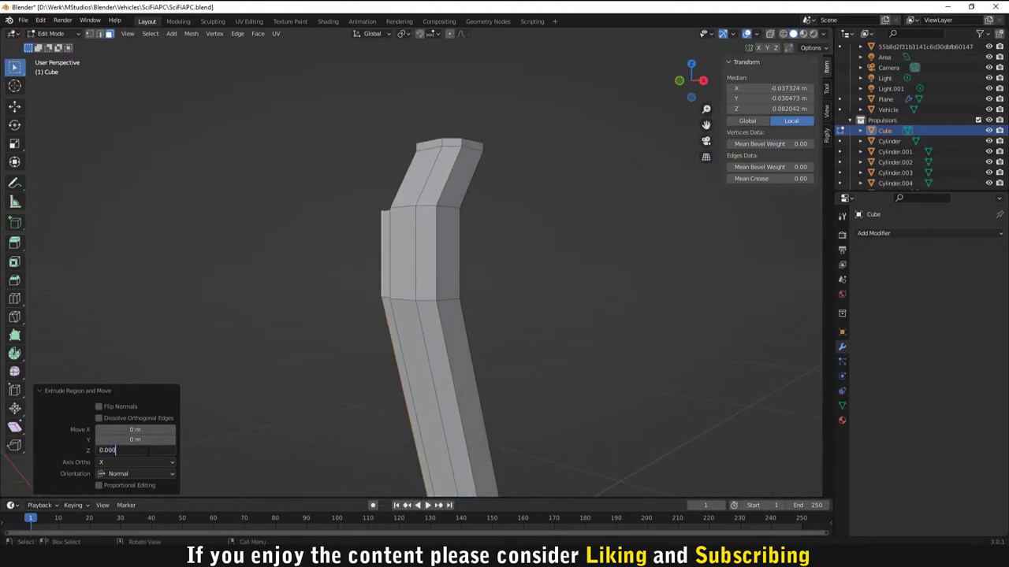
pyautogui.write('0.005')
pyautogui.press('Return')
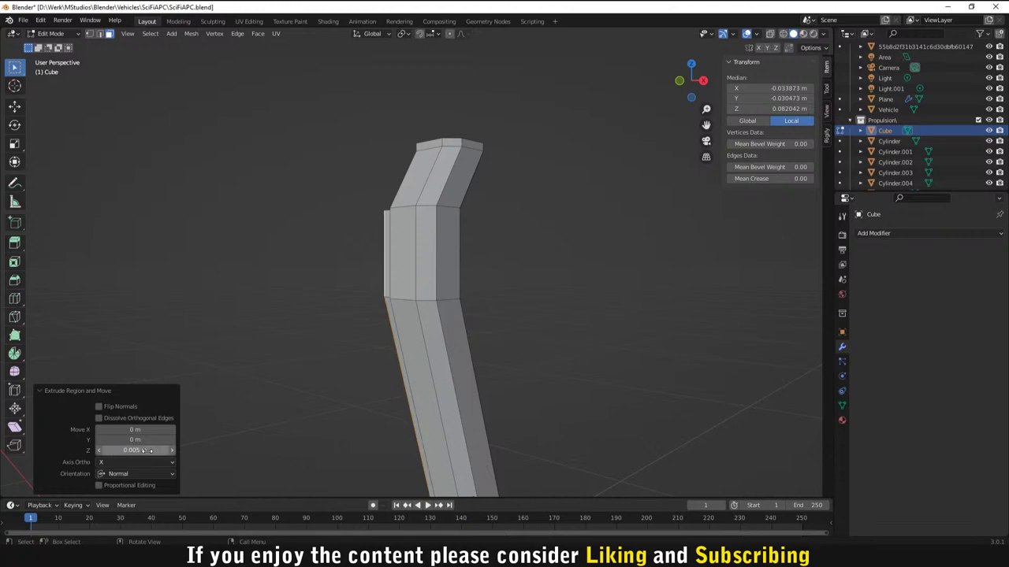
# Step: Select the right-side strip and lower face, and extrude them outward by 0.005 m
pyautogui.click(435, 267)
pyautogui.scroll(-2, 435, 266)
pyautogui.keyDown('shift'); pyautogui.click(449, 393); pyautogui.keyUp('shift')
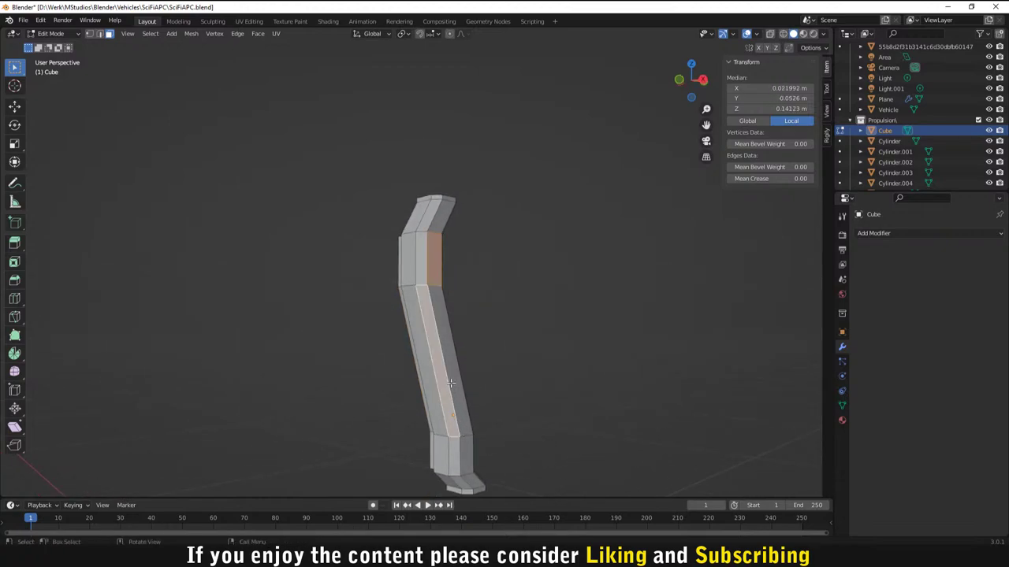
pyautogui.keyDown('shift'); pyautogui.click(449, 384); pyautogui.keyUp('shift')
pyautogui.keyDown('shift'); pyautogui.click(464, 387); pyautogui.keyUp('shift')
pyautogui.keyDown('shift'); pyautogui.click(467, 447); pyautogui.keyUp('shift')
pyautogui.press('e')
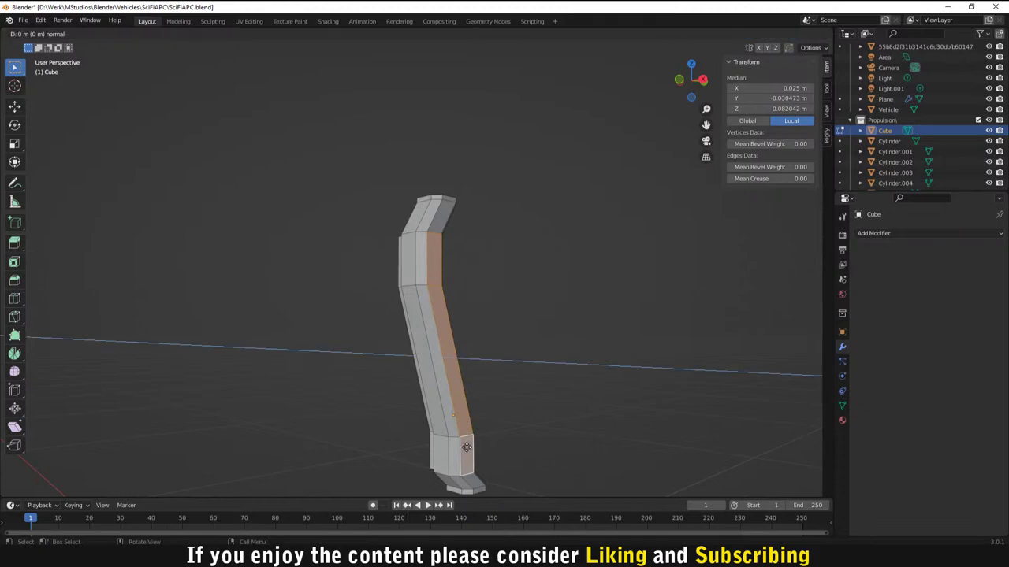
pyautogui.click(470, 448)
pyautogui.scroll(2, 471, 448)
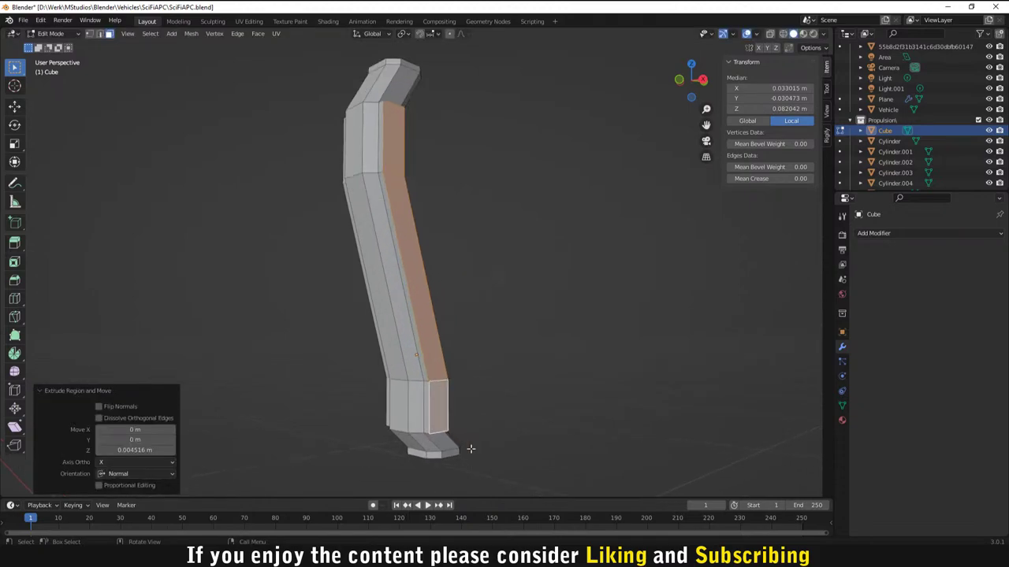
pyautogui.press('KP_0')
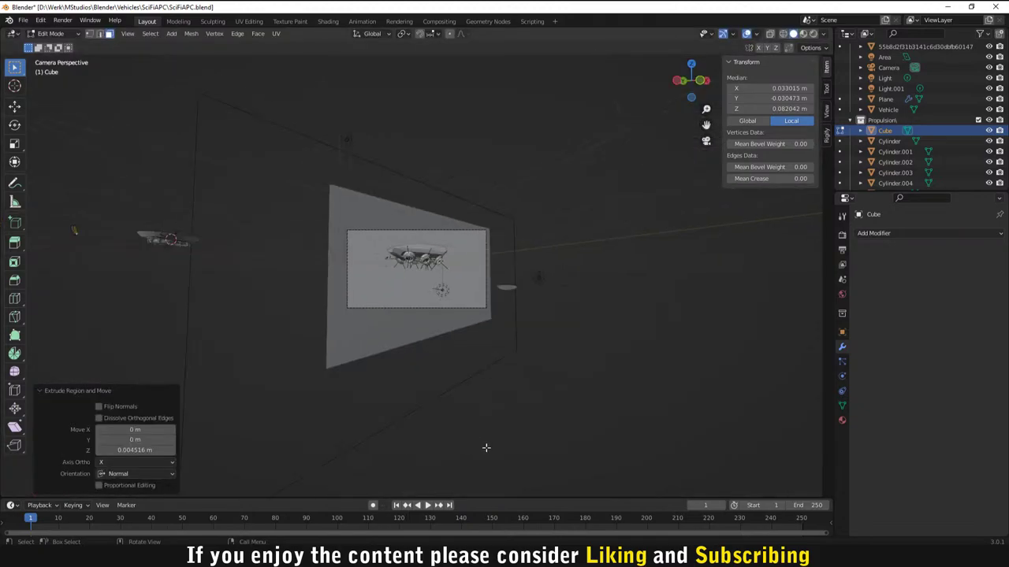
pyautogui.press('KP_0')
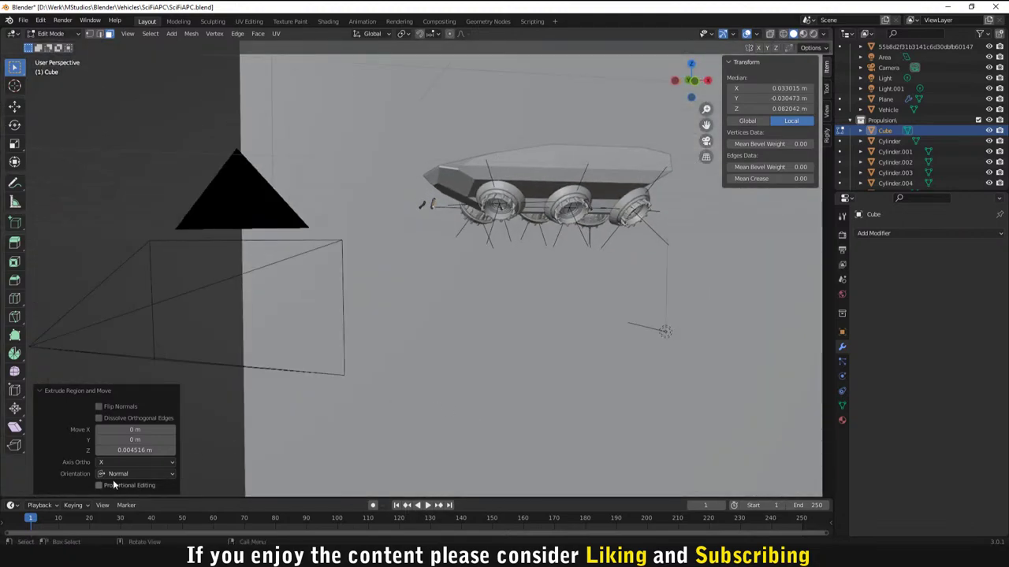
pyautogui.write('0')
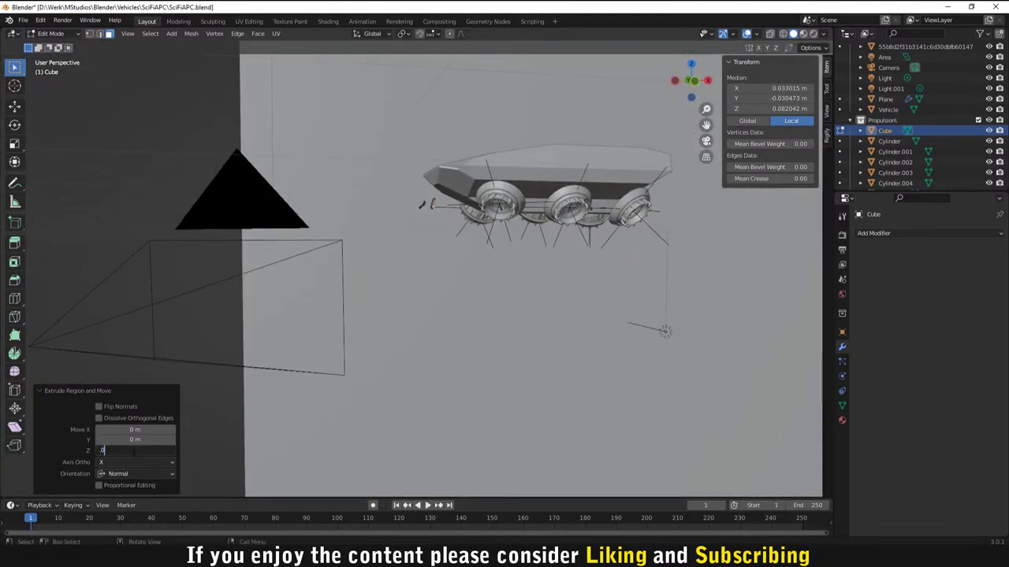
pyautogui.write('.005')
pyautogui.press('Return')
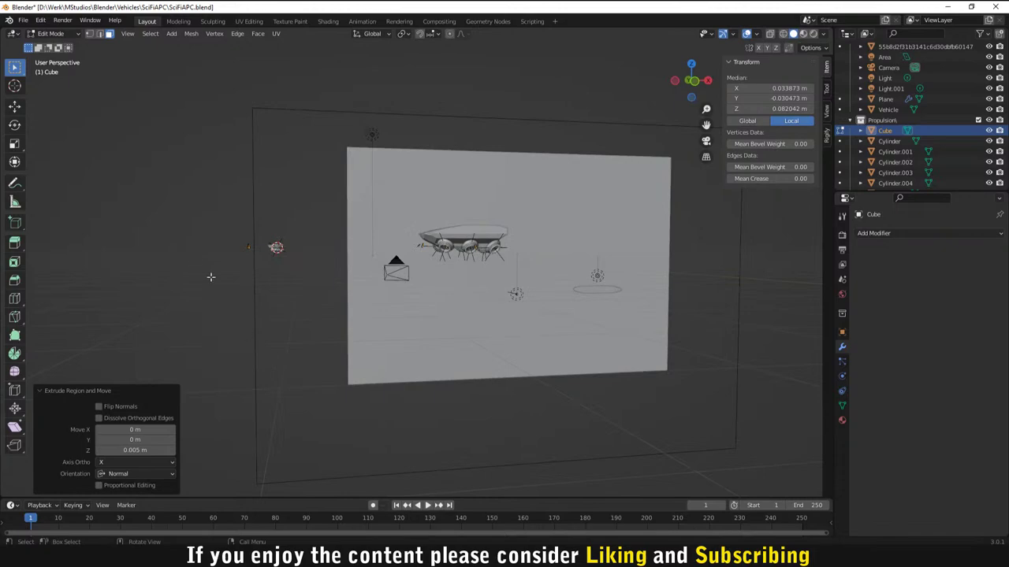
# Step: Clear the selection, then select the face loops on both the left and right sides of the strut
pyautogui.press('KP_Decimal')
pyautogui.scroll(-6, 340, 301)
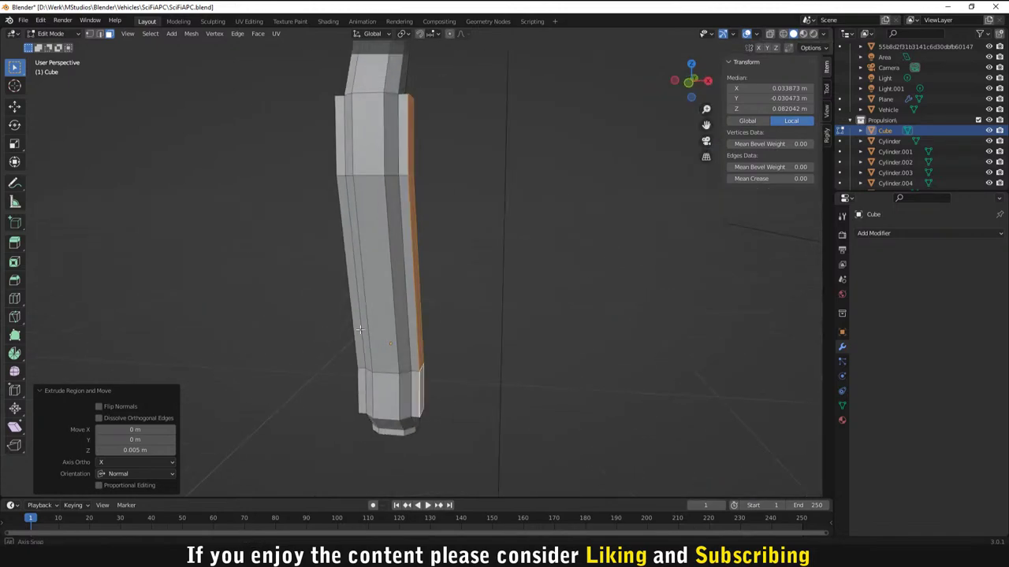
pyautogui.moveTo(349, 333); pyautogui.dragTo(611, 235, button='middle')
pyautogui.click(461, 239)
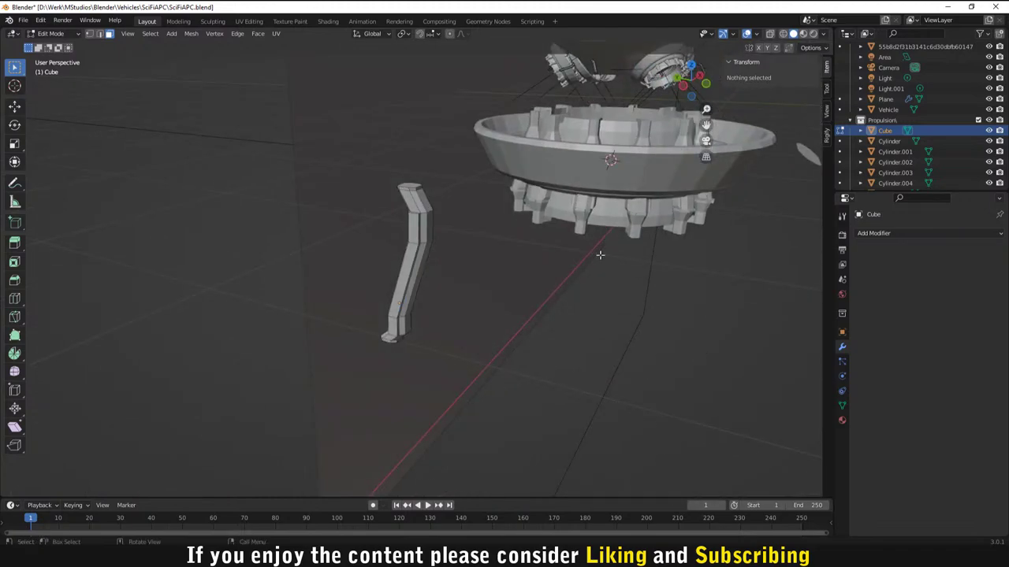
pyautogui.scroll(8, 461, 270)
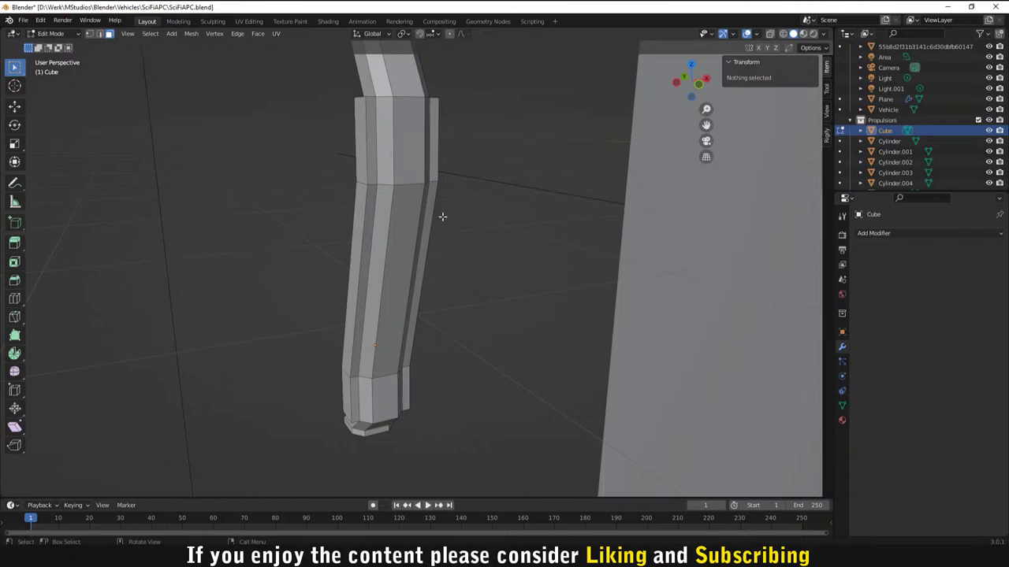
pyautogui.moveTo(445, 220); pyautogui.dragTo(308, 170, button='middle')
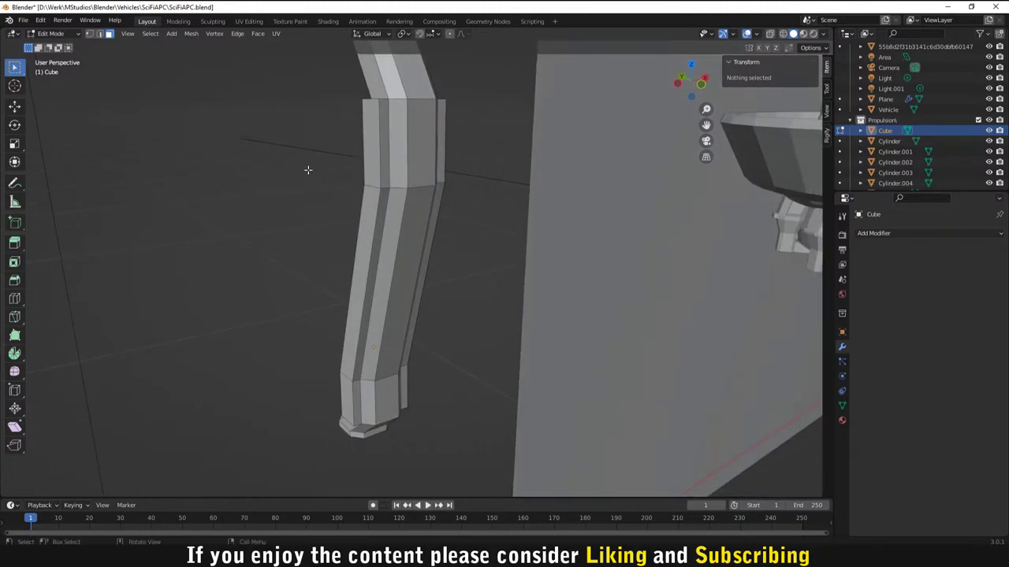
pyautogui.click(347, 164)
pyautogui.keyDown('alt'); pyautogui.keyDown('shift'); pyautogui.click(354, 256); pyautogui.keyUp('shift'); pyautogui.keyUp('alt')
pyautogui.moveTo(355, 256); pyautogui.dragTo(446, 364, button='middle')
pyautogui.keyDown('shift'); pyautogui.click(429, 358); pyautogui.keyUp('shift')
pyautogui.keyDown('alt'); pyautogui.keyDown('shift'); pyautogui.click(430, 358); pyautogui.keyUp('shift'); pyautogui.keyUp('alt')
pyautogui.keyDown('shift'); pyautogui.click(400, 152); pyautogui.keyUp('shift')
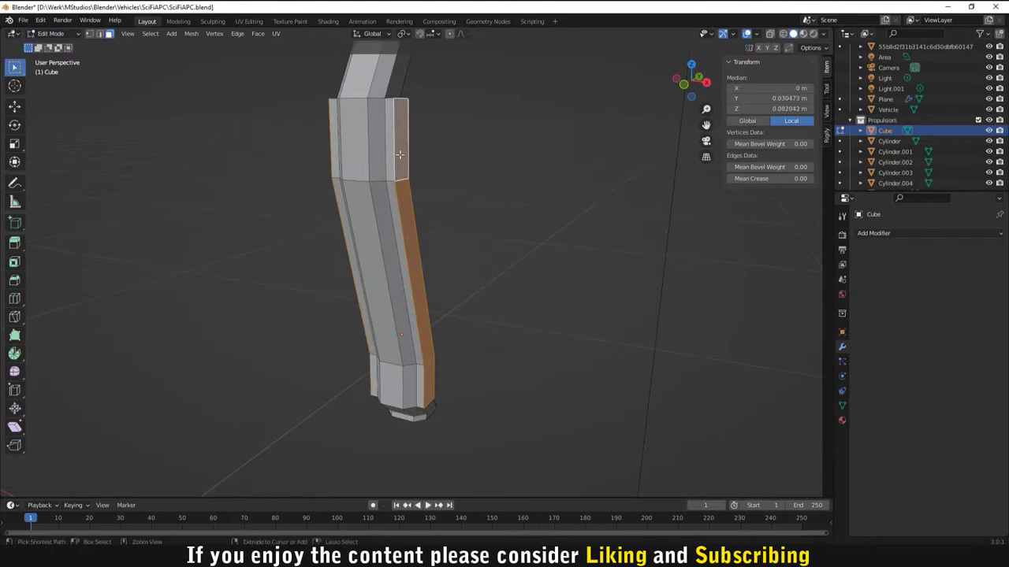
# Step: Bevel the selected side panel faces of the bent strut
pyautogui.hotkey('ctrl', 'b')
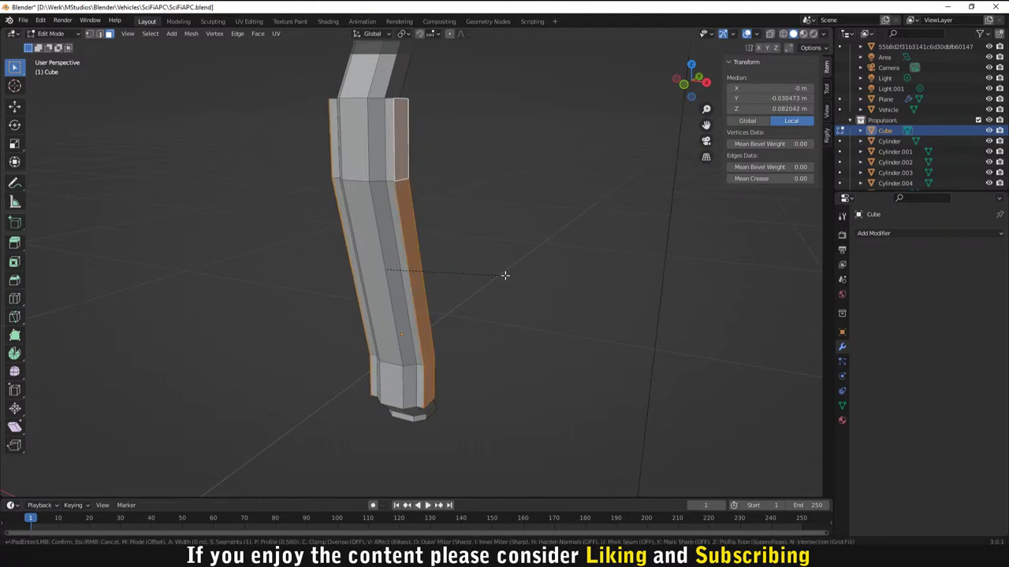
pyautogui.click(507, 275)
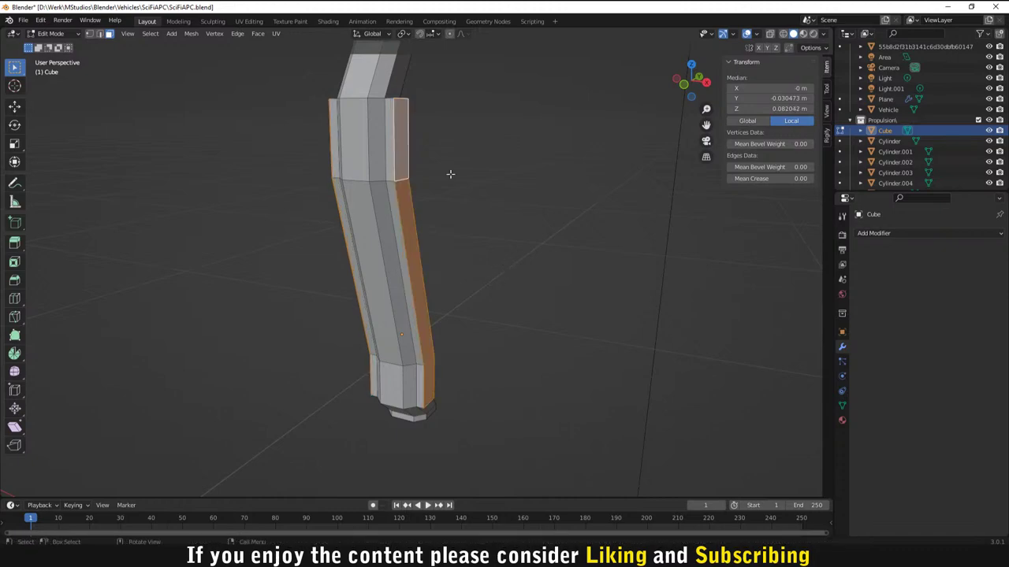
pyautogui.moveTo(450, 171); pyautogui.dragTo(440, 165, button='middle')
# Step: In edge select, pick the long side edge loops running along the strut
pyautogui.click(101, 34)
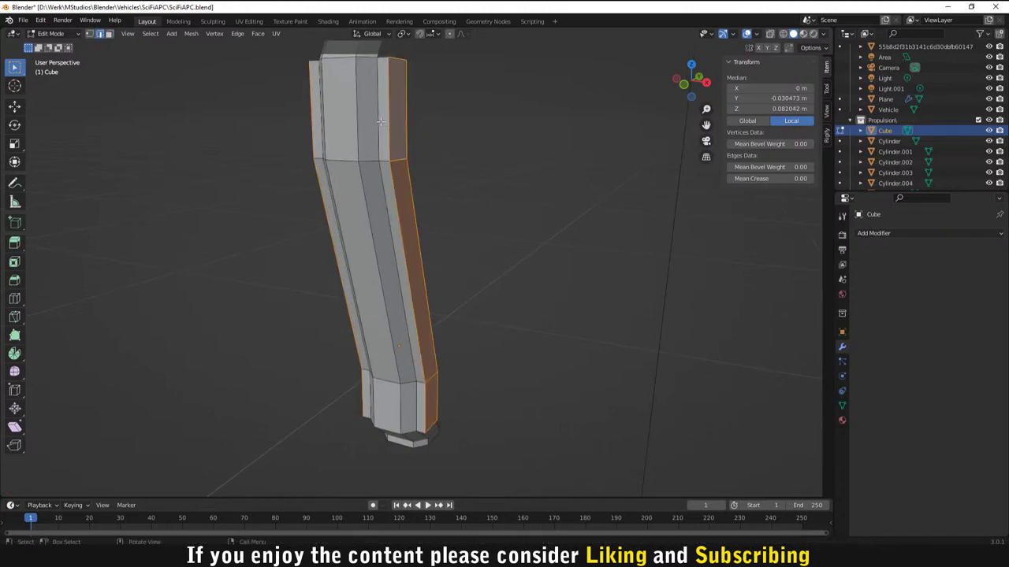
pyautogui.click(387, 124)
pyautogui.keyDown('alt'); pyautogui.click(388, 125); pyautogui.keyUp('alt')
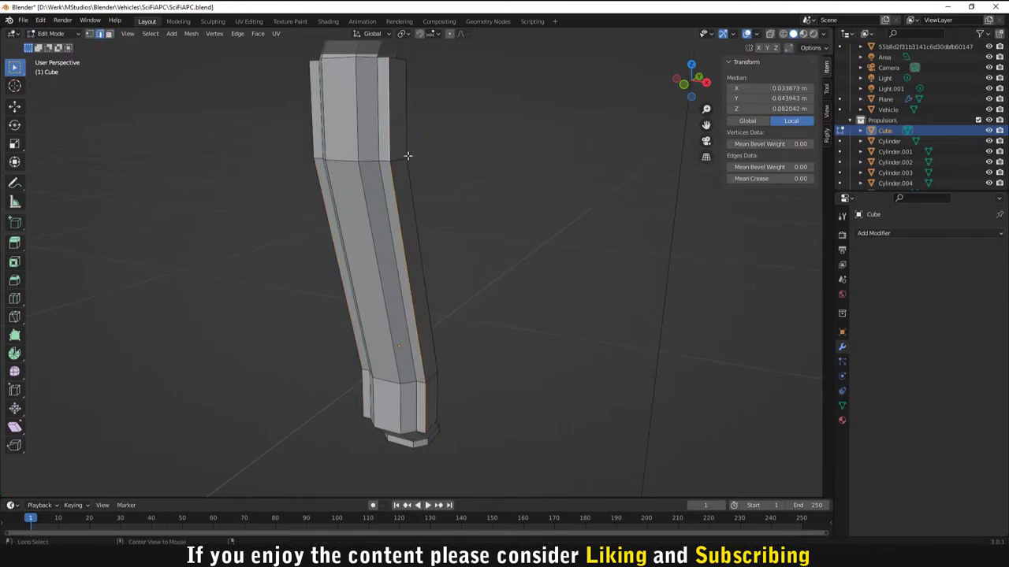
pyautogui.moveTo(408, 153); pyautogui.dragTo(402, 214, button='middle')
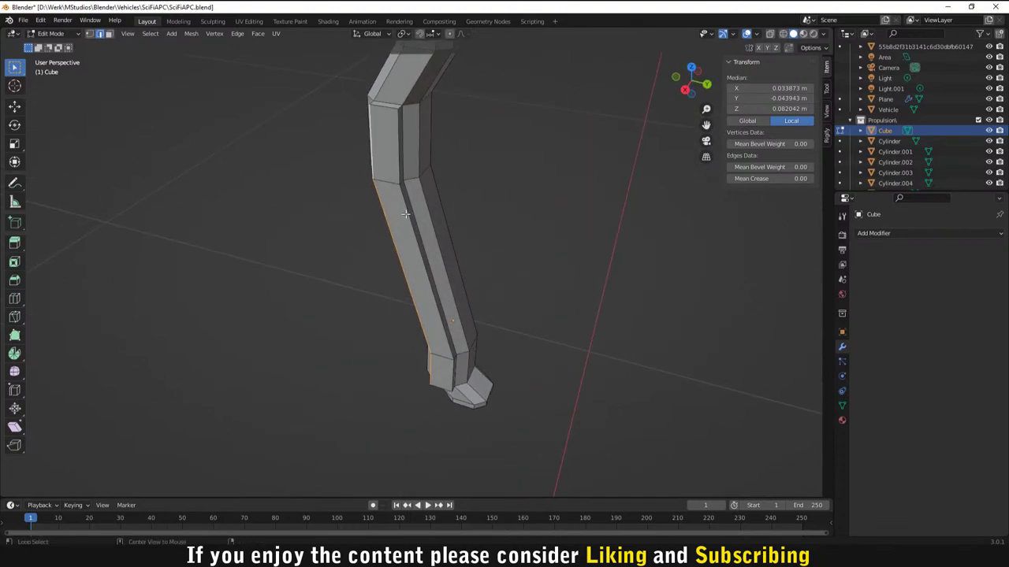
pyautogui.keyDown('alt'); pyautogui.click(413, 223); pyautogui.keyUp('alt')
pyautogui.keyDown('alt'); pyautogui.click(392, 177); pyautogui.keyUp('alt')
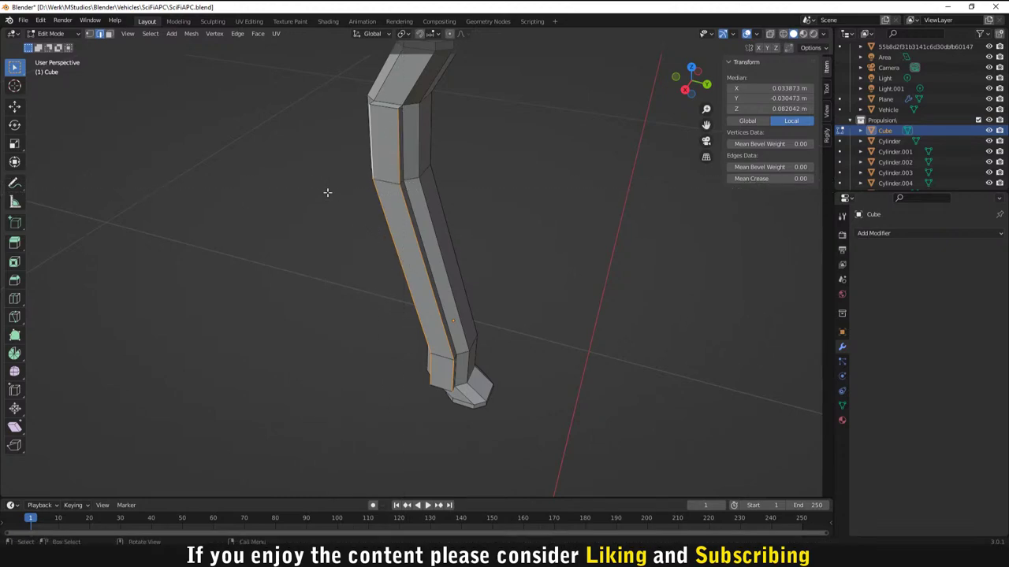
pyautogui.scroll(-2, 327, 192)
pyautogui.moveTo(327, 192); pyautogui.dragTo(379, 284, button='middle')
pyautogui.scroll(5, 379, 285)
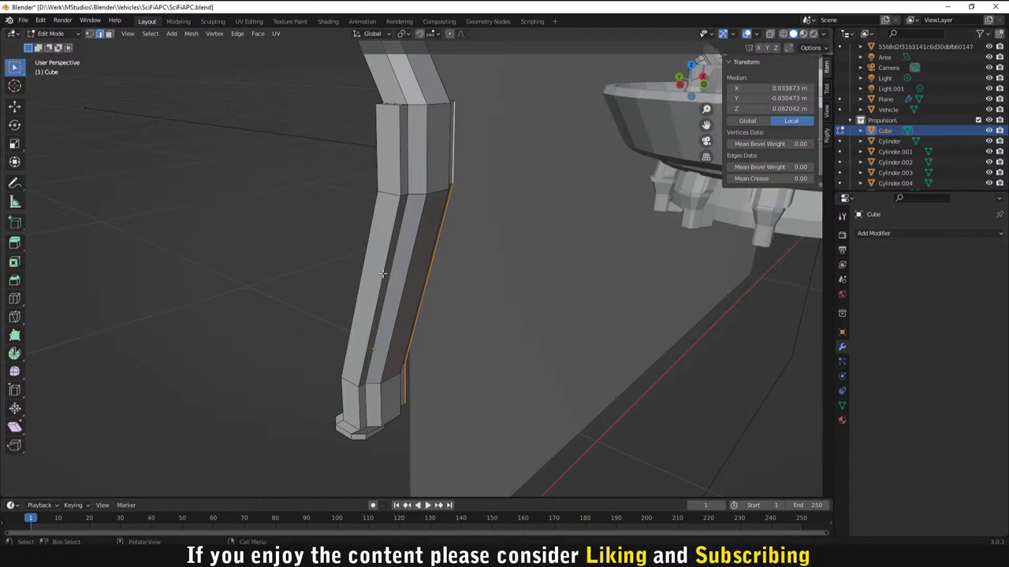
pyautogui.keyDown('alt'); pyautogui.keyDown('shift'); pyautogui.click(382, 273); pyautogui.keyUp('shift'); pyautogui.keyUp('alt')
pyautogui.keyDown('alt'); pyautogui.keyDown('shift'); pyautogui.click(362, 268); pyautogui.keyUp('shift'); pyautogui.keyUp('alt')
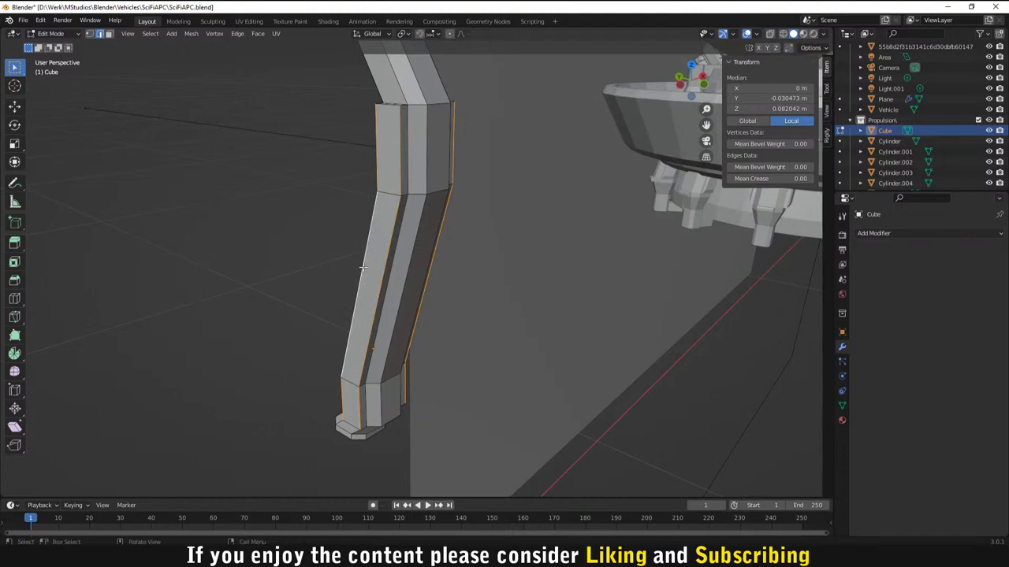
# Step: Bevel the selected edge loops by 0.00416 m with one segment, then clear the selection
pyautogui.hotkey('ctrl', 'b')
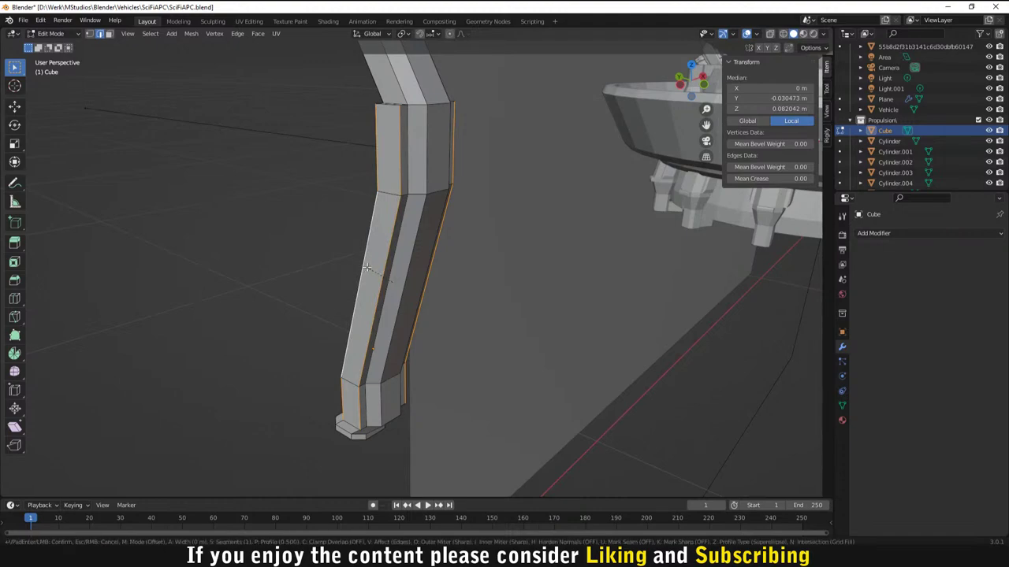
pyautogui.click(432, 276)
pyautogui.moveTo(433, 276); pyautogui.dragTo(331, 275, button='middle')
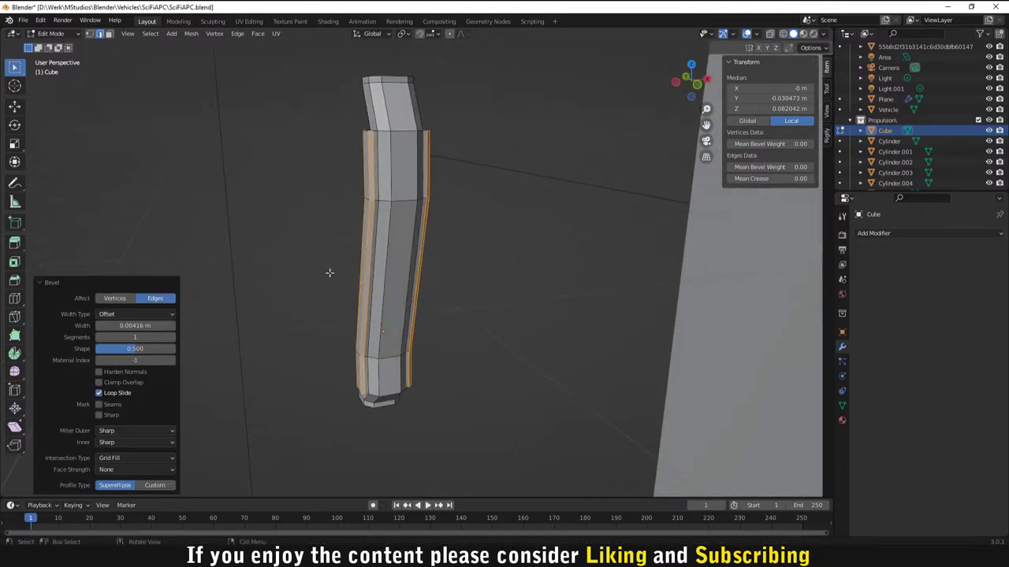
pyautogui.hotkey('alt', 'a')
pyautogui.keyDown('alt'); pyautogui.moveTo(399, 278); pyautogui.dragTo(423, 311, button='middle'); pyautogui.keyUp('alt')
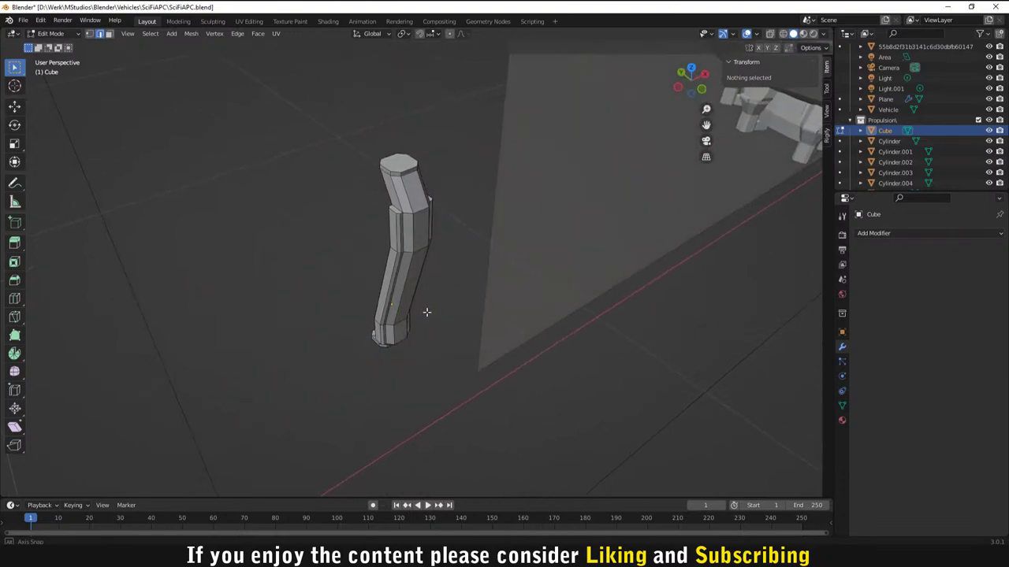
# Step: Extrude the strut's top end face outward in face select mode
pyautogui.scroll(2, 394, 237)
pyautogui.scroll(-1, 368, 132)
pyautogui.click(369, 117)
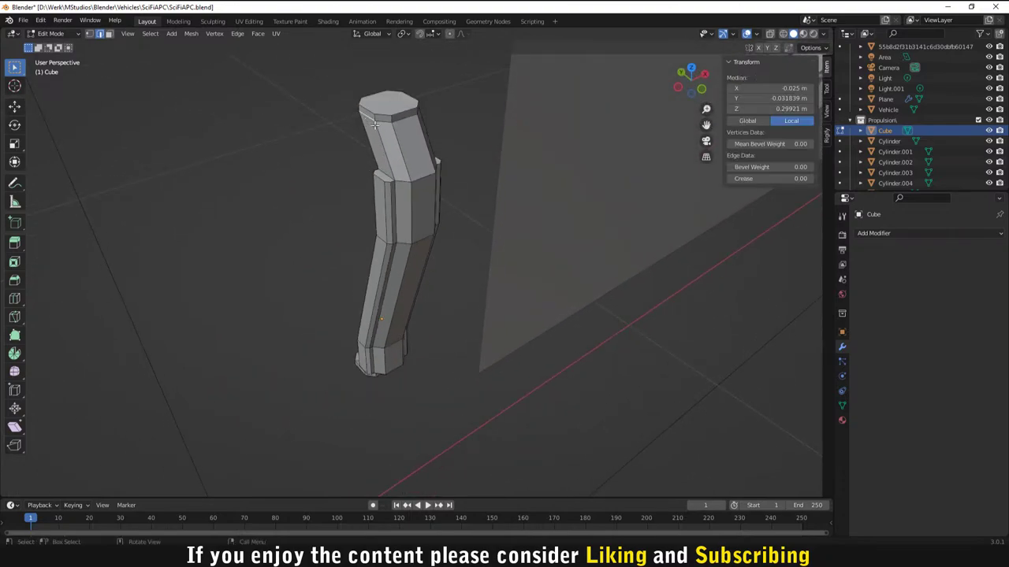
pyautogui.scroll(1, 364, 116)
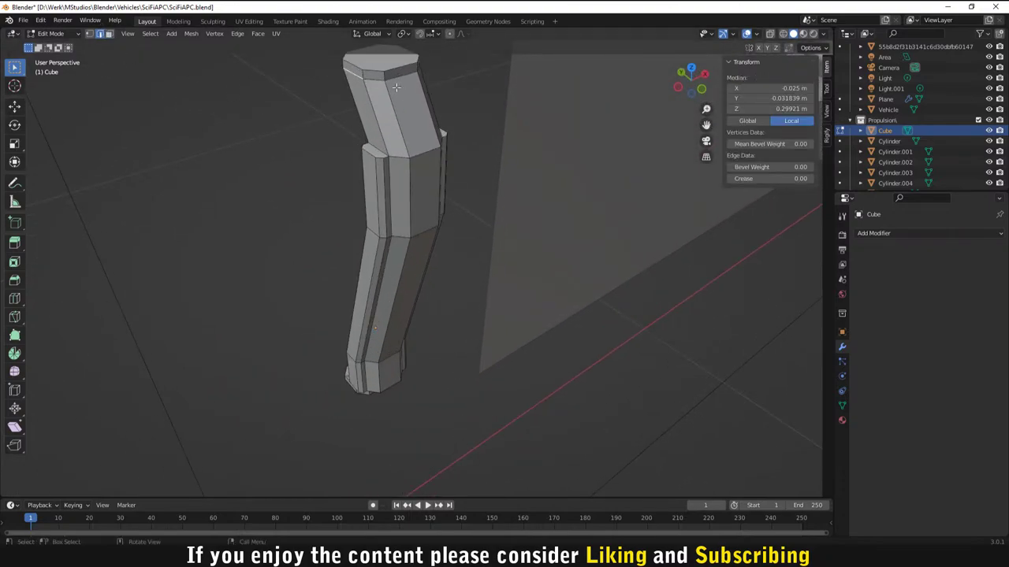
pyautogui.scroll(-1, 347, 69)
pyautogui.click(109, 34)
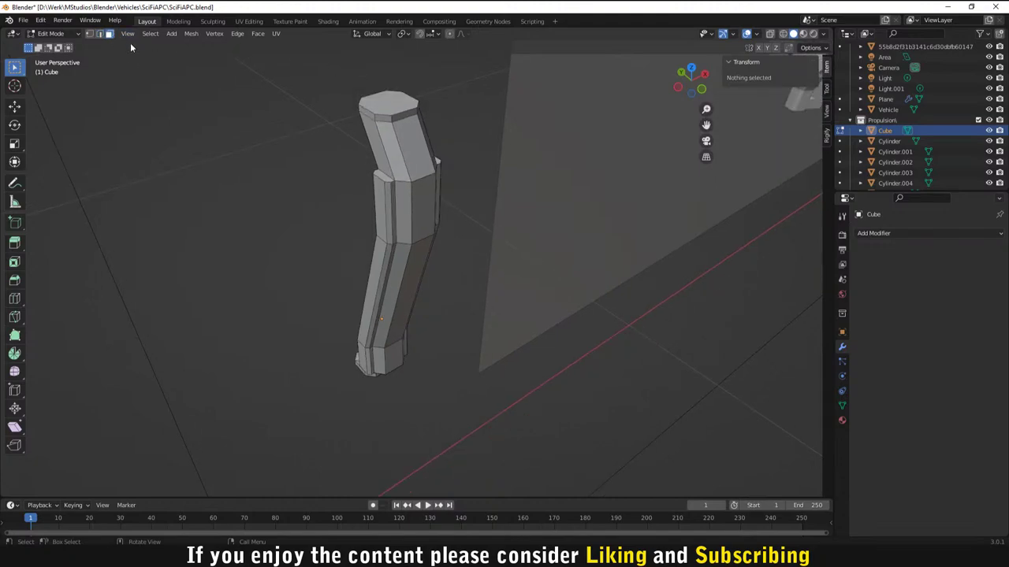
pyautogui.click(368, 114)
pyautogui.press('e')
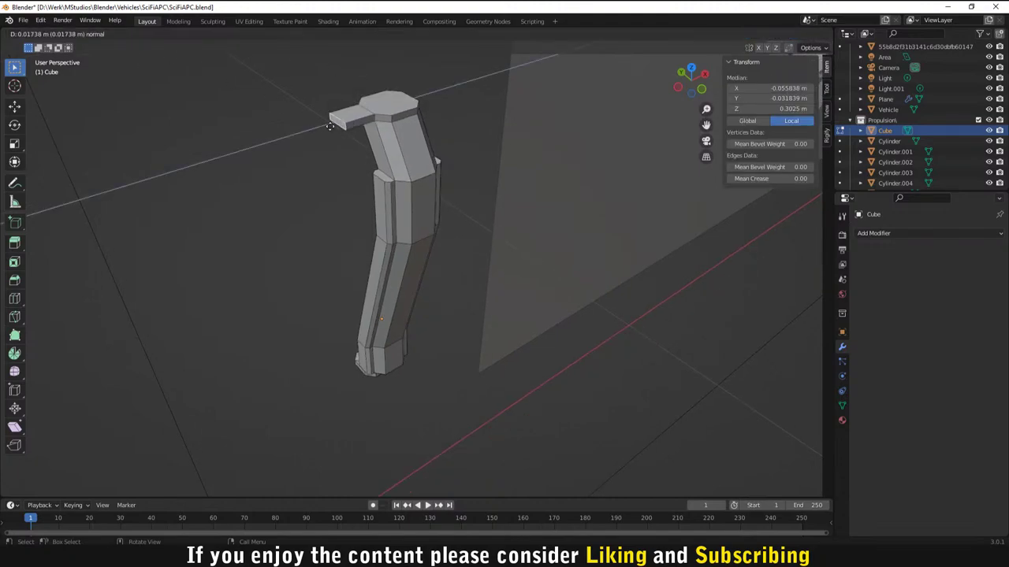
pyautogui.click(439, 162)
# Step: Shift the extruded top face along X, then along Y, to form a sideways tab
pyautogui.moveTo(439, 162); pyautogui.dragTo(515, 203, button='middle')
pyautogui.moveTo(384, 423); pyautogui.dragTo(372, 418, button='middle')
pyautogui.scroll(2, 342, 463)
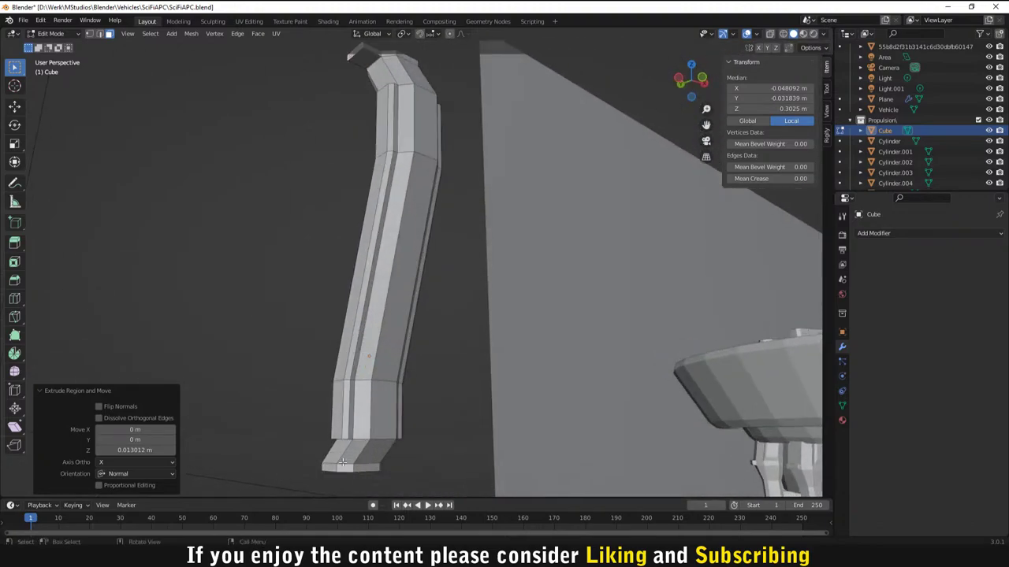
pyautogui.moveTo(482, 268); pyautogui.dragTo(545, 283, button='middle')
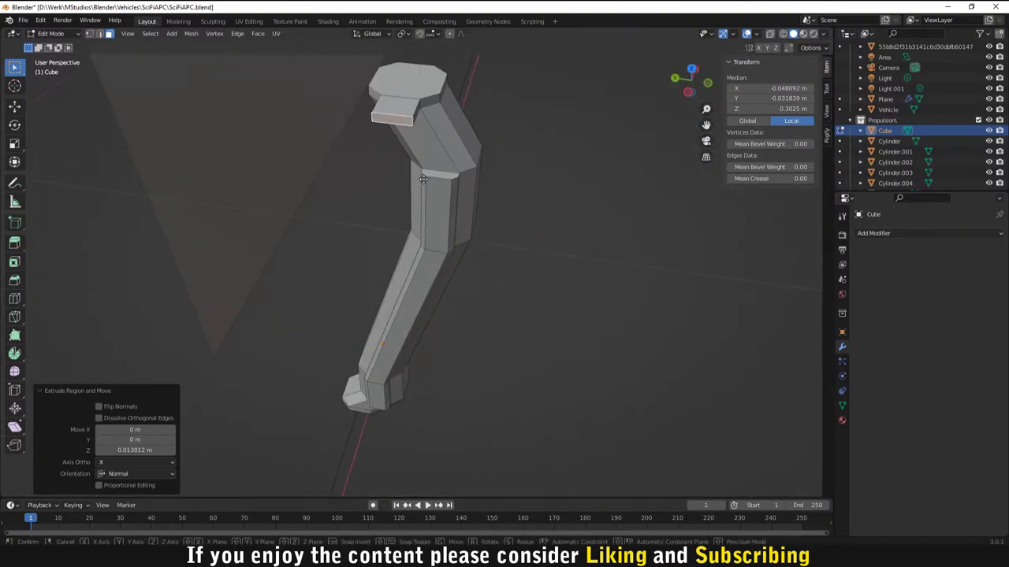
pyautogui.press('g')
pyautogui.press('x')
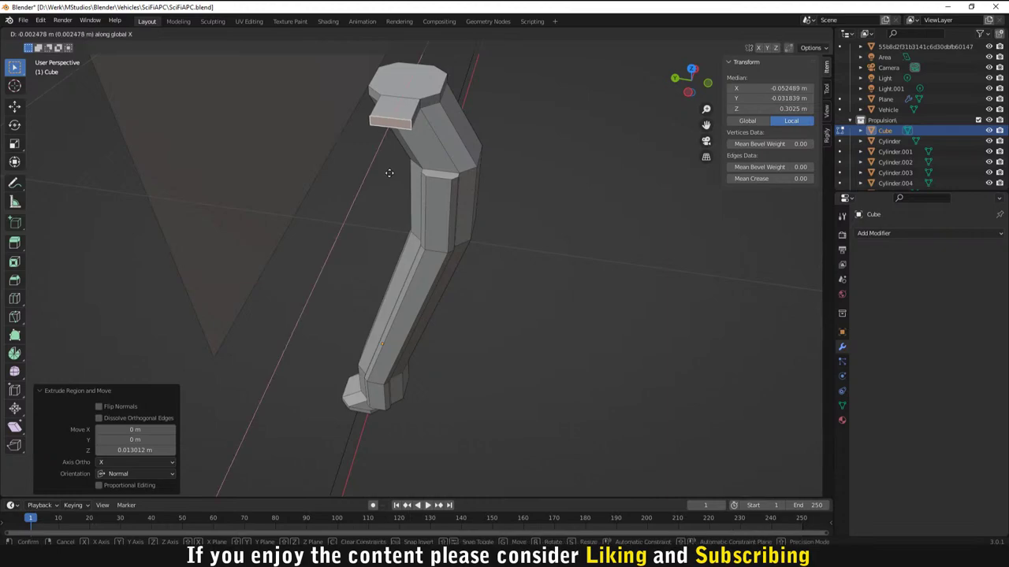
pyautogui.click(389, 172)
pyautogui.press('g')
pyautogui.press('y')
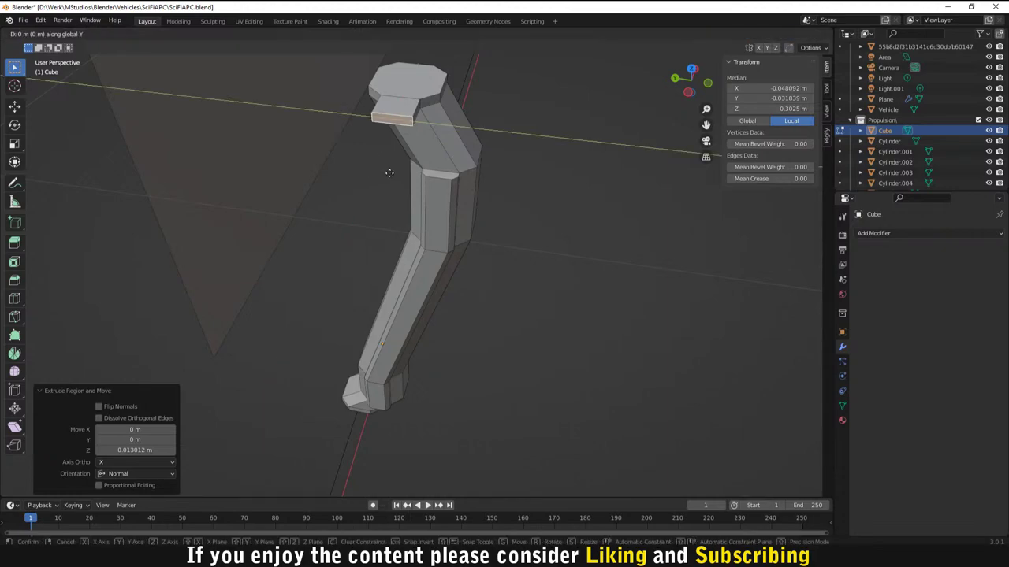
pyautogui.click(367, 163)
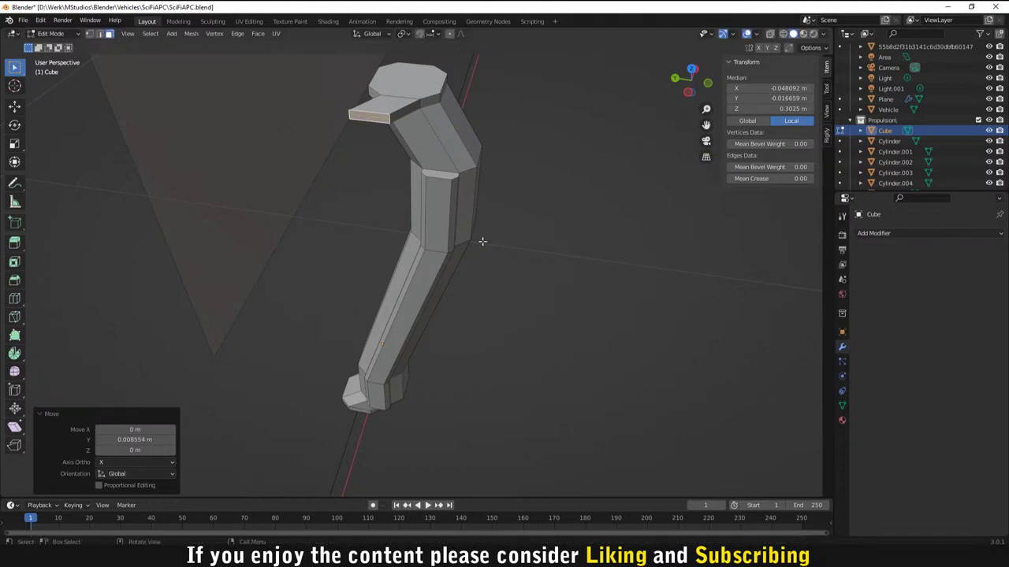
# Step: Extrude the strut's lower end face and shift it along Y into a bottom tab
pyautogui.moveTo(482, 242); pyautogui.dragTo(441, 465, button='middle')
pyautogui.moveTo(496, 446); pyautogui.dragTo(555, 454, button='middle')
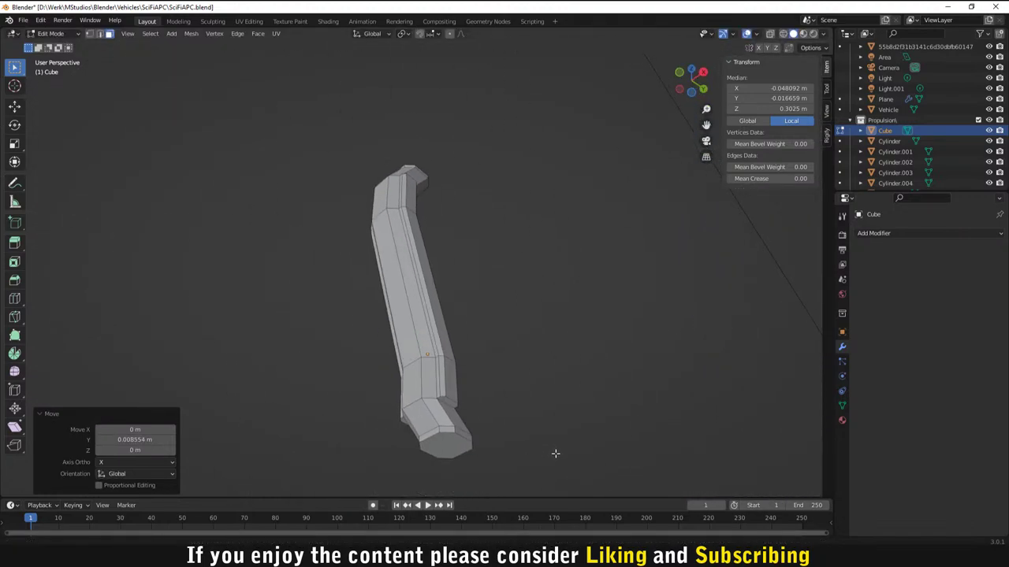
pyautogui.click(463, 436)
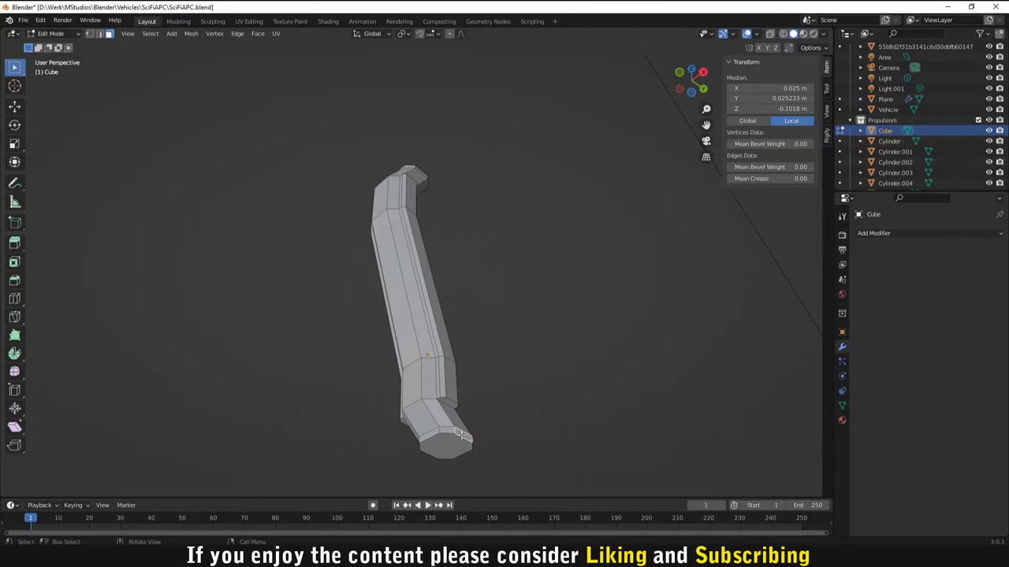
pyautogui.press('e')
pyautogui.click(487, 430)
pyautogui.press('g')
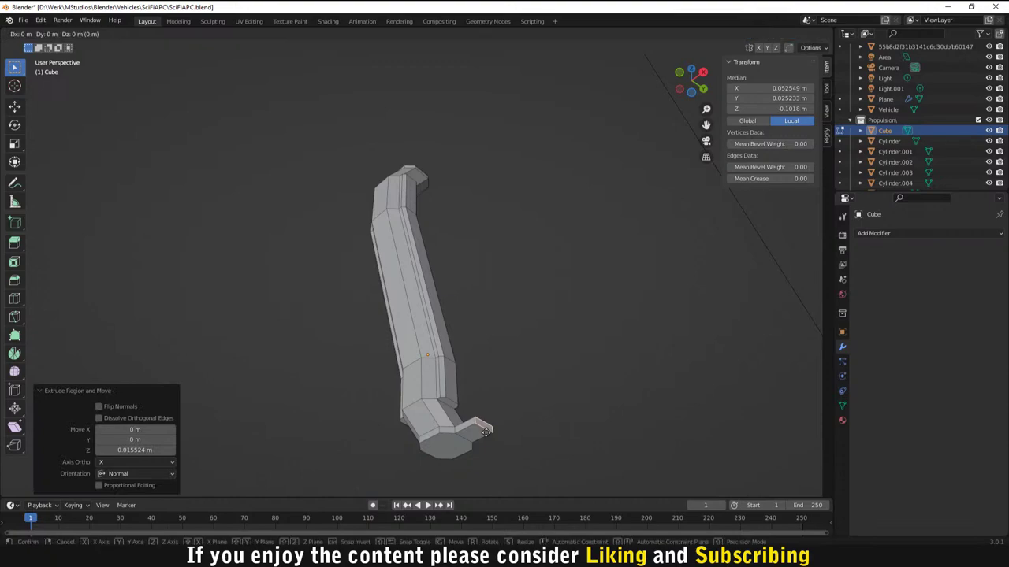
pyautogui.press('y')
pyautogui.click(493, 435)
# Step: Extrude the top tab's face a little further
pyautogui.moveTo(492, 435); pyautogui.dragTo(424, 233, button='middle')
pyautogui.click(367, 134)
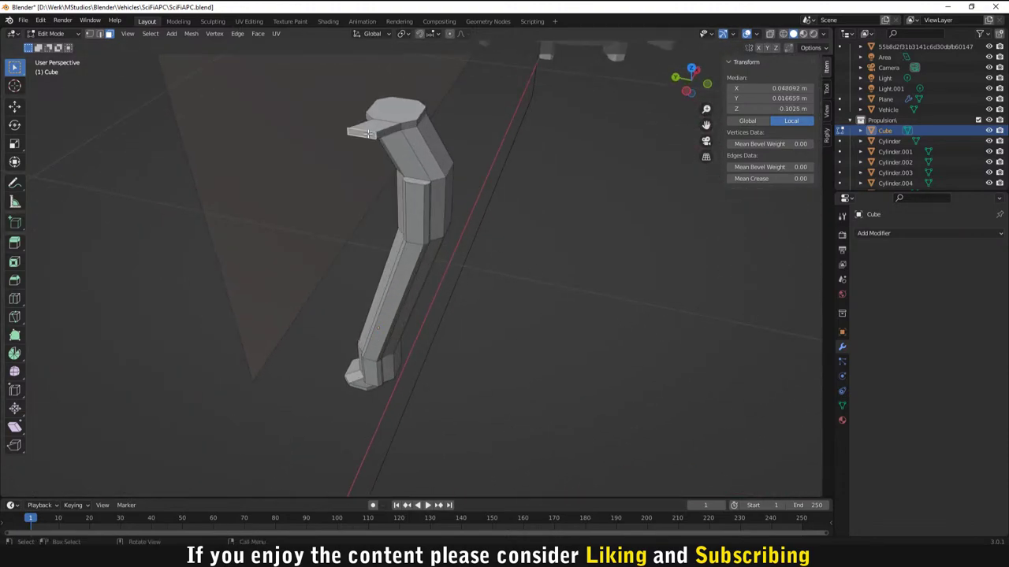
pyautogui.press('e')
pyautogui.click(367, 136)
pyautogui.moveTo(367, 135); pyautogui.dragTo(497, 313, button='middle')
pyautogui.scroll(-3, 517, 428)
pyautogui.scroll(-2, 500, 408)
# Step: In object mode, move the strut up alongside the propulsion unit in front view
pyautogui.press('Tab')
pyautogui.press('g')
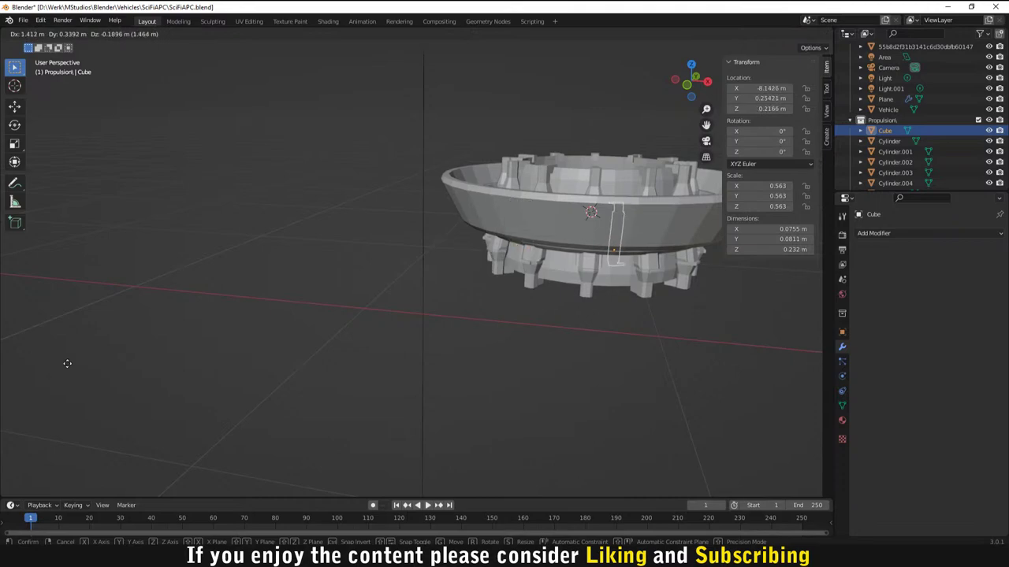
pyautogui.click(52, 363)
pyautogui.press('KP_1')
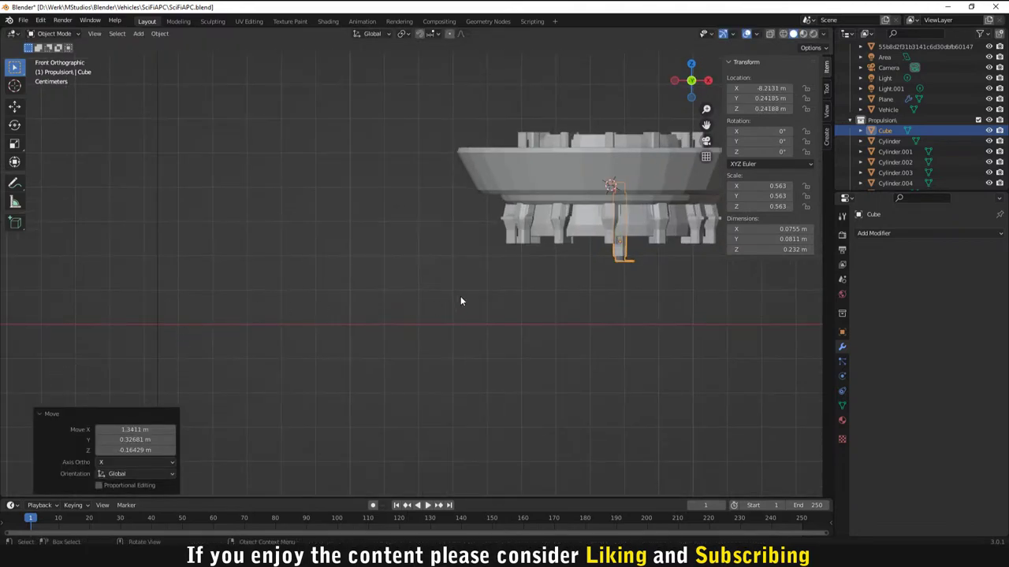
pyautogui.keyDown('shift'); pyautogui.moveTo(654, 249); pyautogui.dragTo(469, 301, button='middle'); pyautogui.keyUp('shift')
pyautogui.scroll(2, 461, 292)
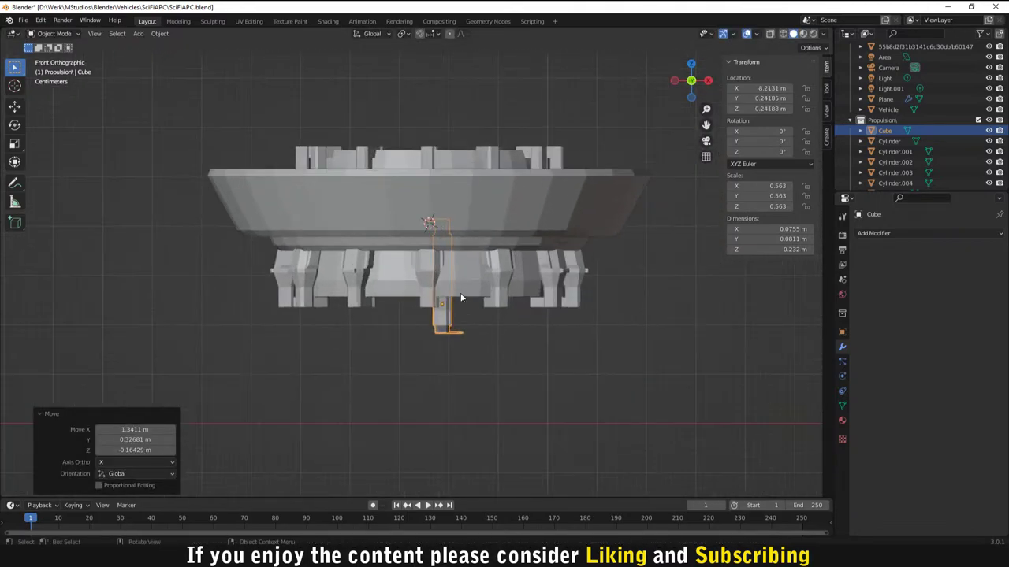
pyautogui.press('g')
pyautogui.click(473, 252)
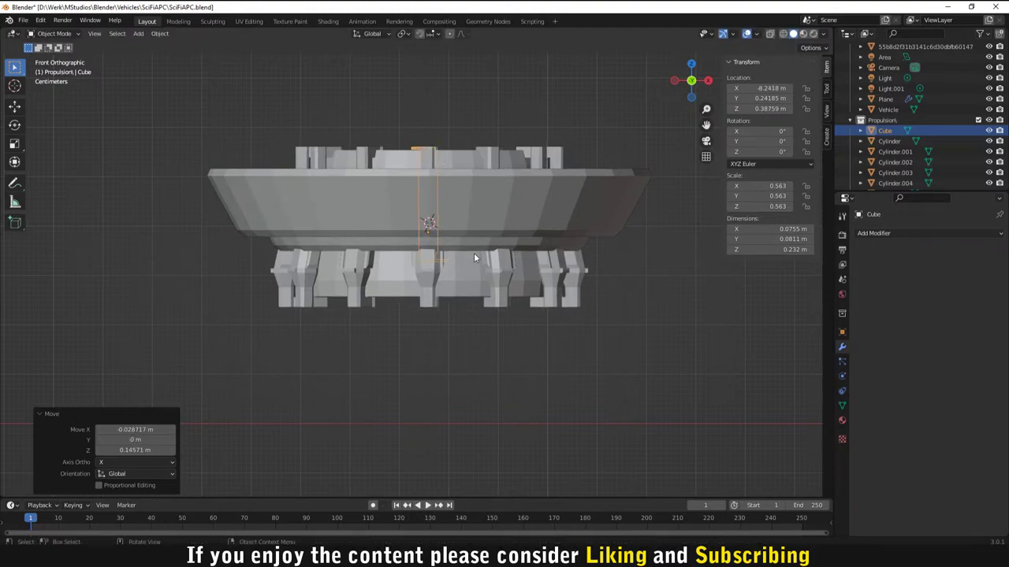
# Step: From the side view, place the strut beside the rim and scale it to about 0.815
pyautogui.press('KP_3')
pyautogui.press('g')
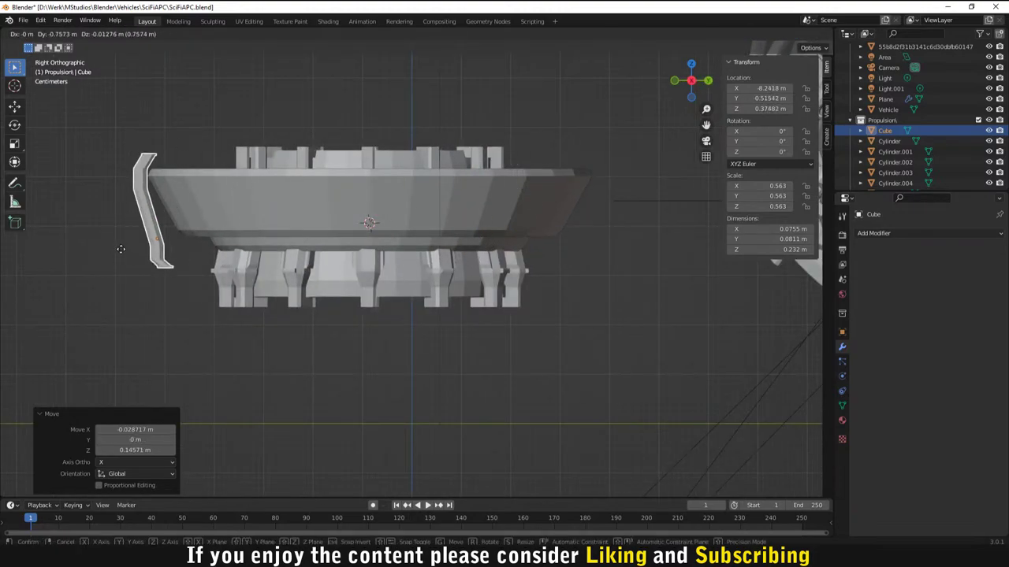
pyautogui.click(122, 247)
pyautogui.scroll(-1, 138, 264)
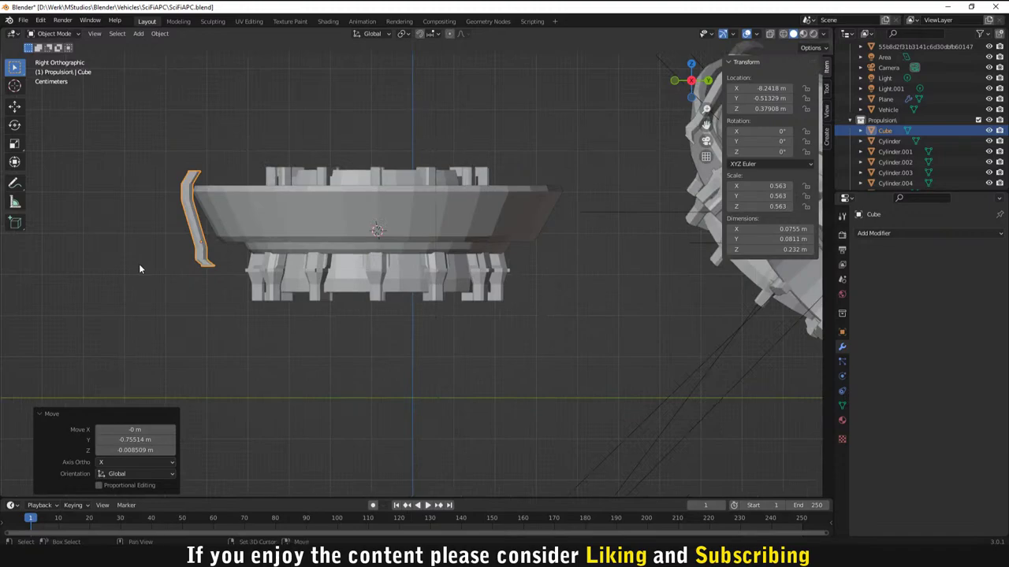
pyautogui.keyDown('shift'); pyautogui.moveTo(138, 264); pyautogui.dragTo(340, 277, button='middle'); pyautogui.keyUp('shift')
pyautogui.scroll(3, 342, 273)
pyautogui.scroll(-1, 342, 273)
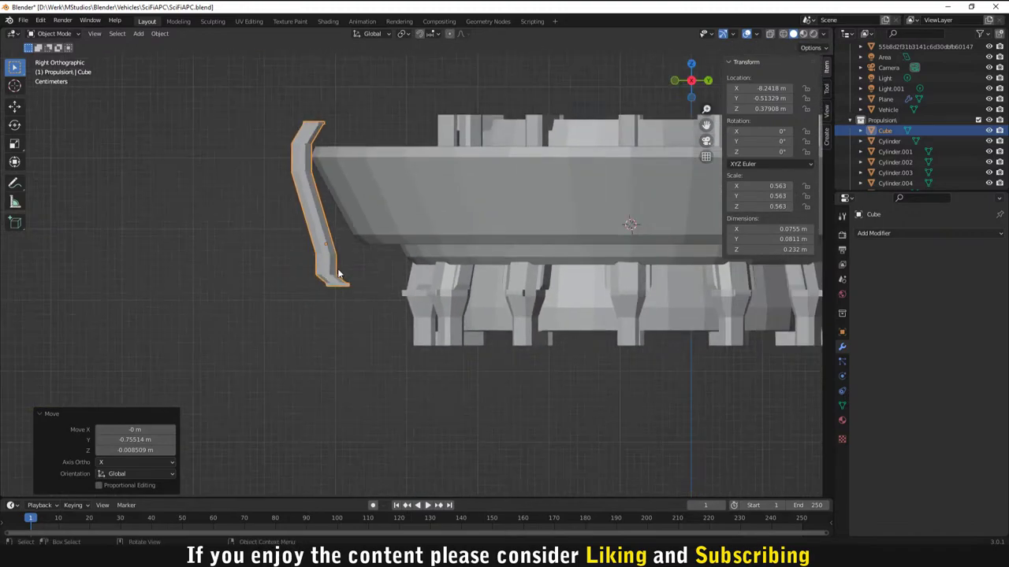
pyautogui.press('s')
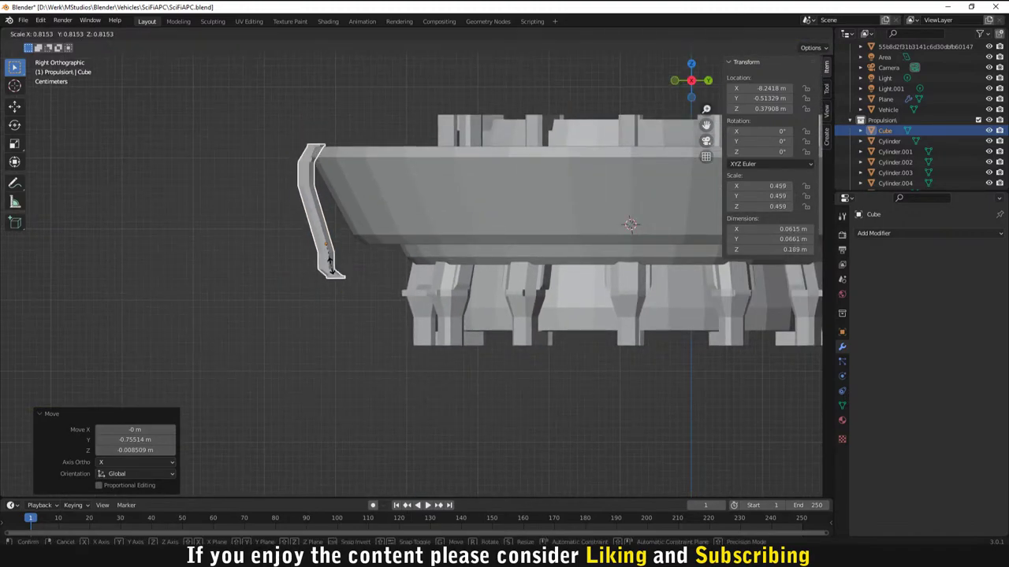
pyautogui.click(332, 270)
# Step: Shrink the strut further to about 0.361 and set it against the rim edge
pyautogui.scroll(1, 335, 275)
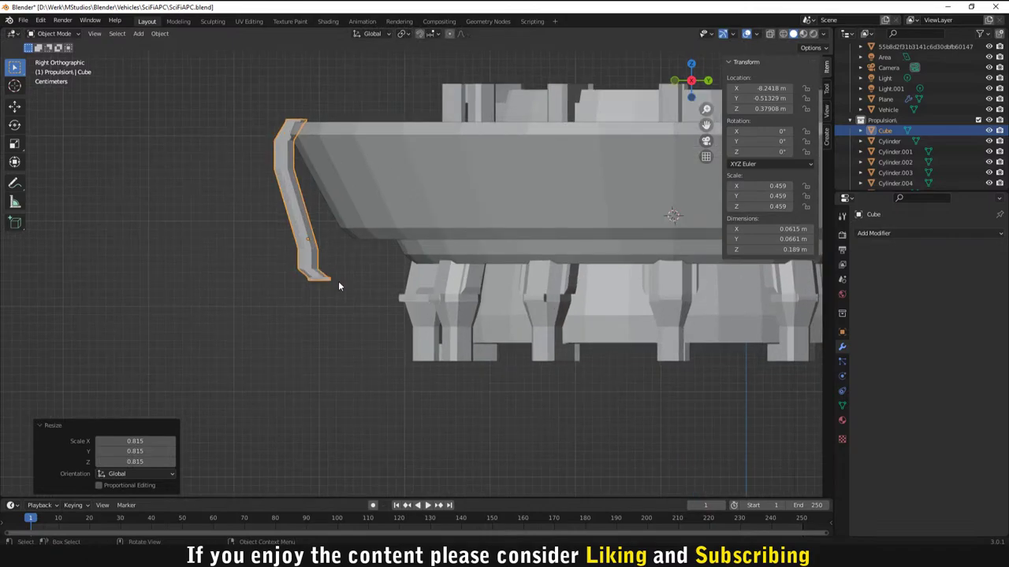
pyautogui.moveTo(330, 295); pyautogui.dragTo(573, 322, button='middle')
pyautogui.press('KP_3')
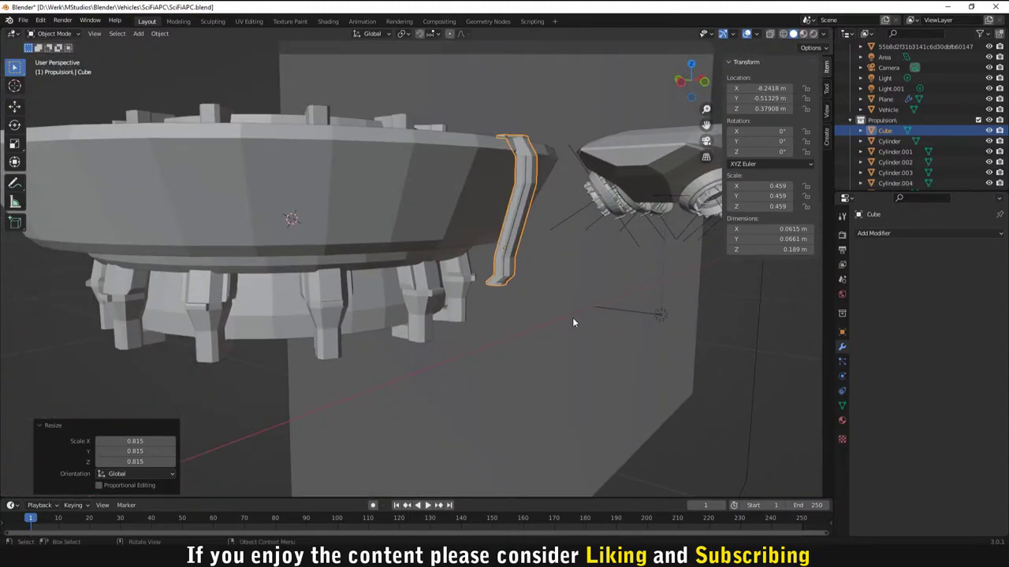
pyautogui.press('s')
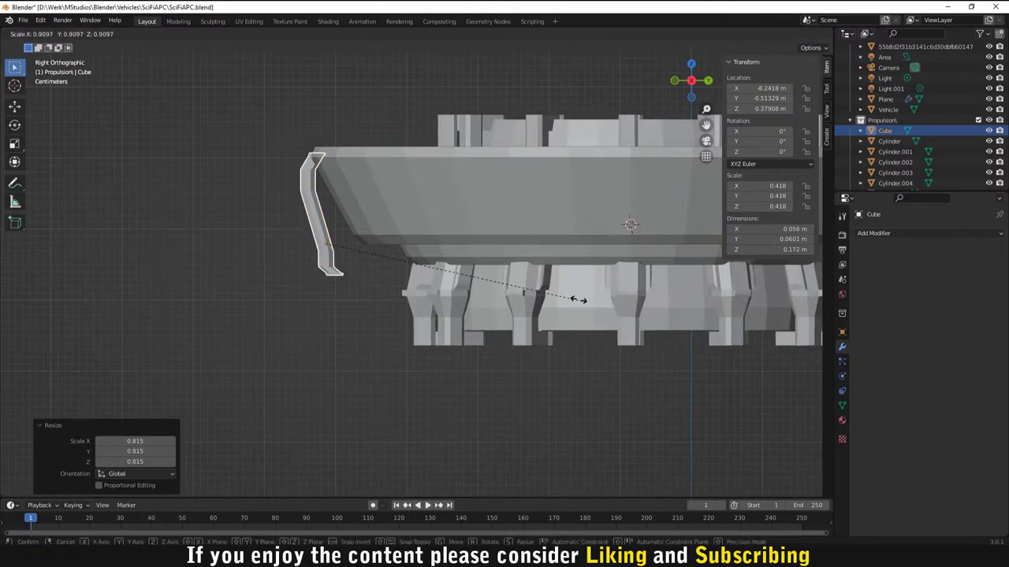
pyautogui.click(415, 276)
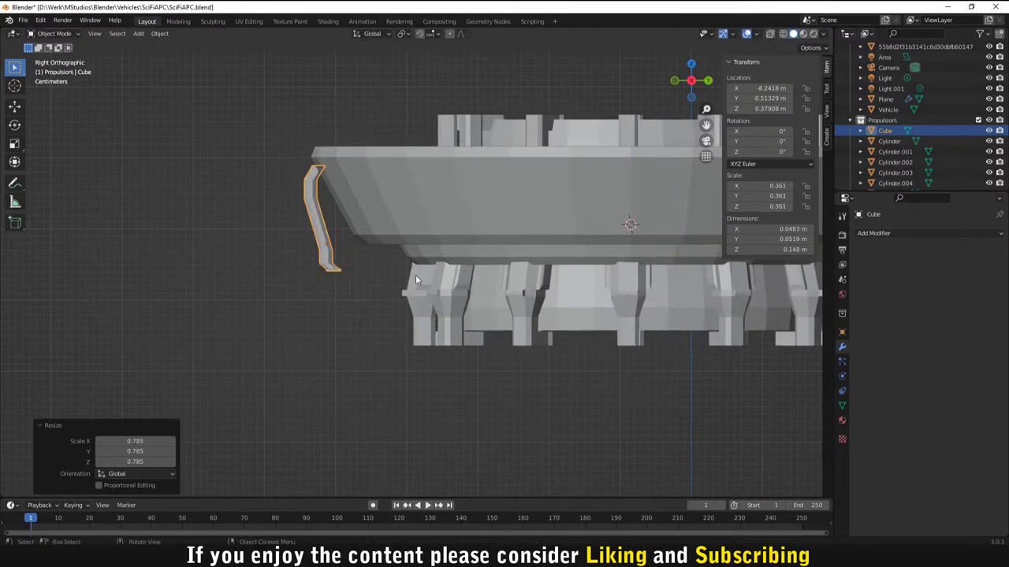
pyautogui.press('g')
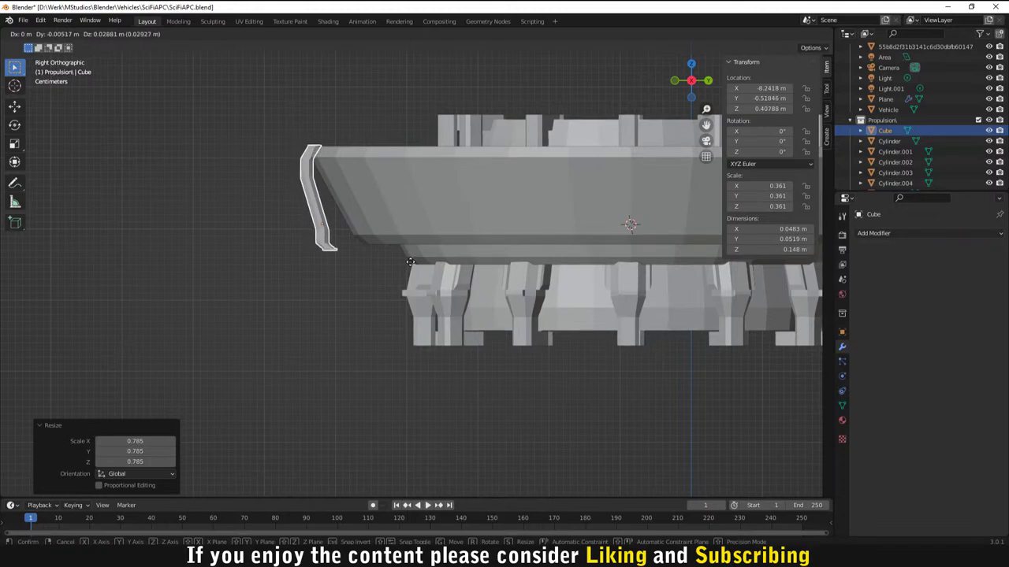
pyautogui.click(410, 266)
# Step: Keep the strut untilted and reselect it after checking the rim in perspective
pyautogui.scroll(2, 360, 274)
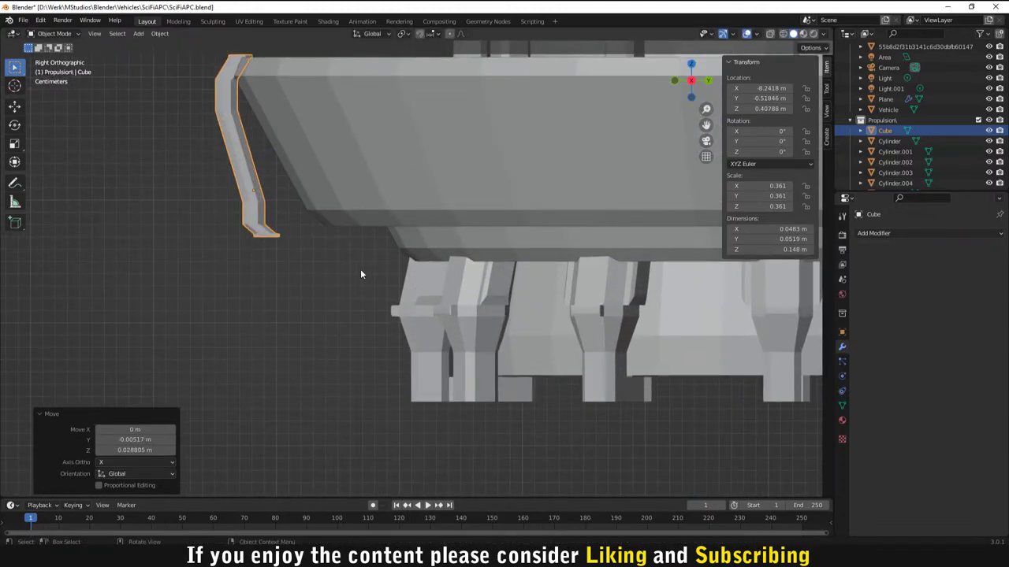
pyautogui.press('r')
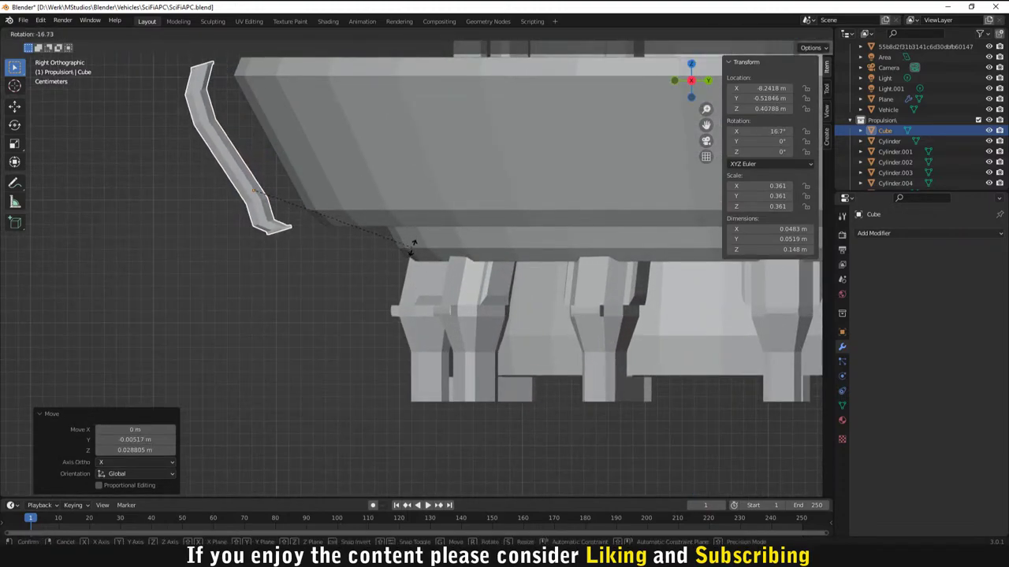
pyautogui.rightClick(412, 247)
pyautogui.scroll(2, 265, 213)
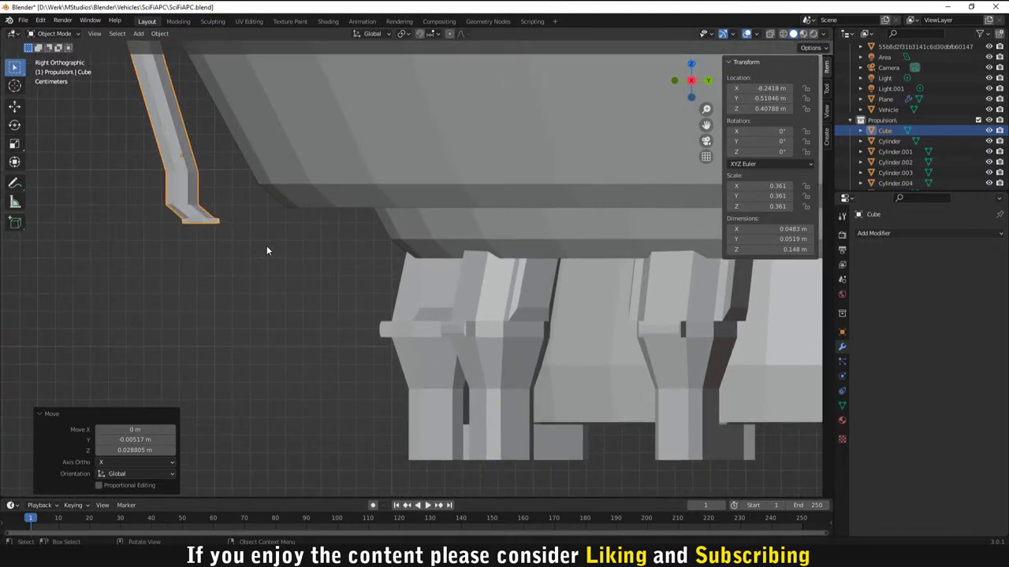
pyautogui.click(240, 256)
pyautogui.moveTo(240, 256); pyautogui.dragTo(281, 236, button='middle')
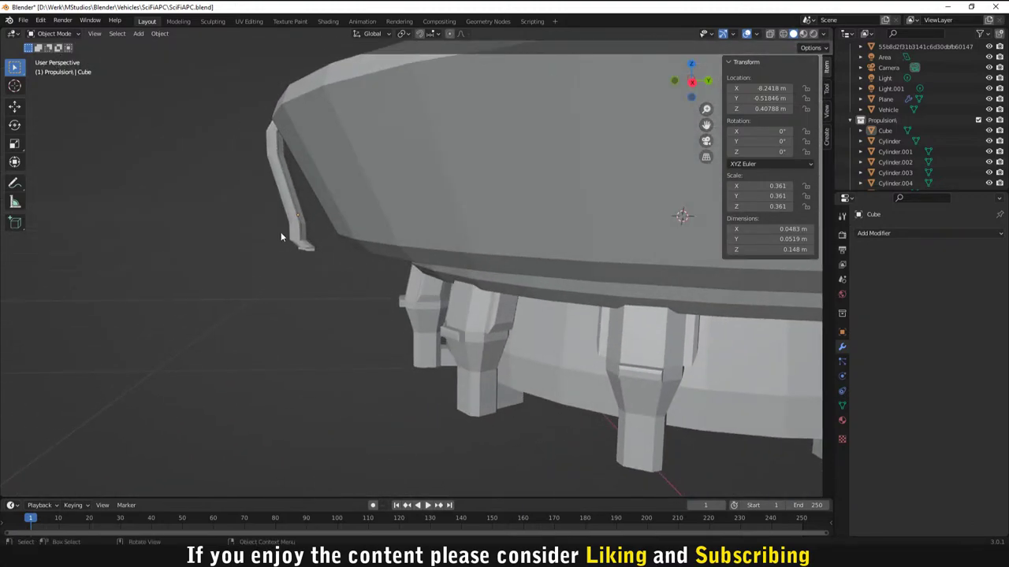
pyautogui.click(298, 232)
pyautogui.scroll(3, 302, 262)
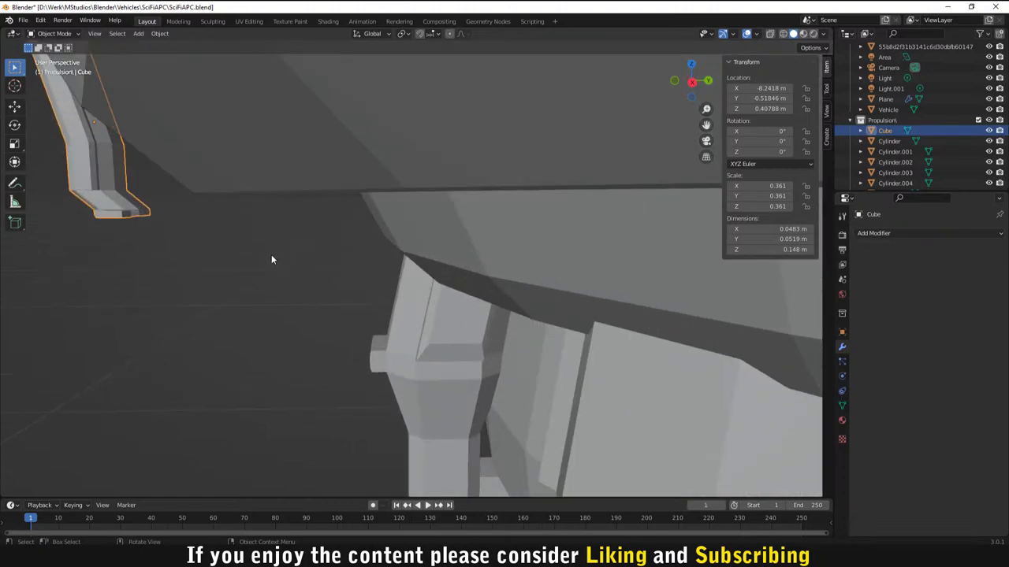
# Step: Extrude the strut's inner foot face 0.05 m toward the rim
pyautogui.press('Tab')
pyautogui.click(116, 171)
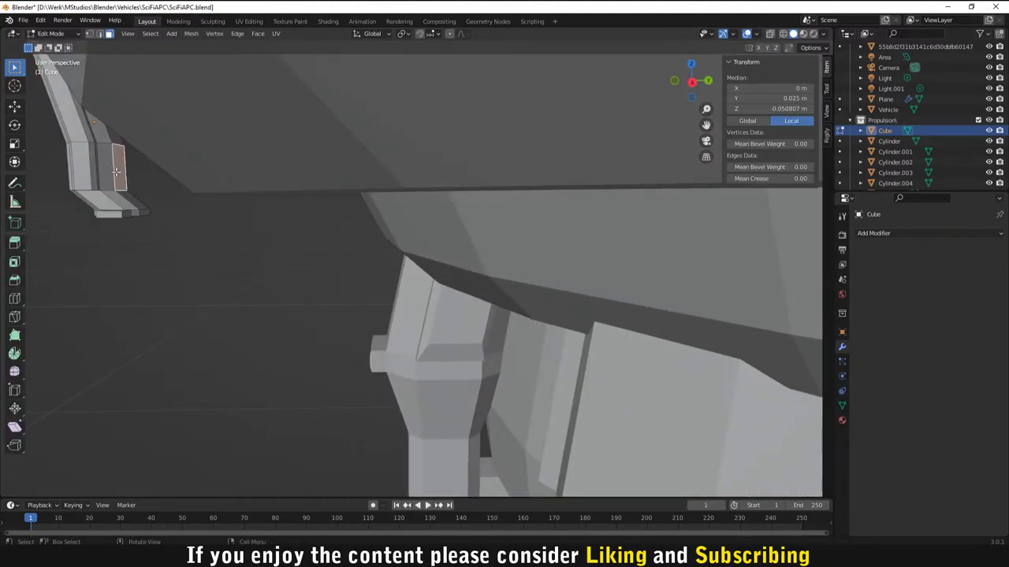
pyautogui.moveTo(156, 215); pyautogui.dragTo(184, 220, button='middle')
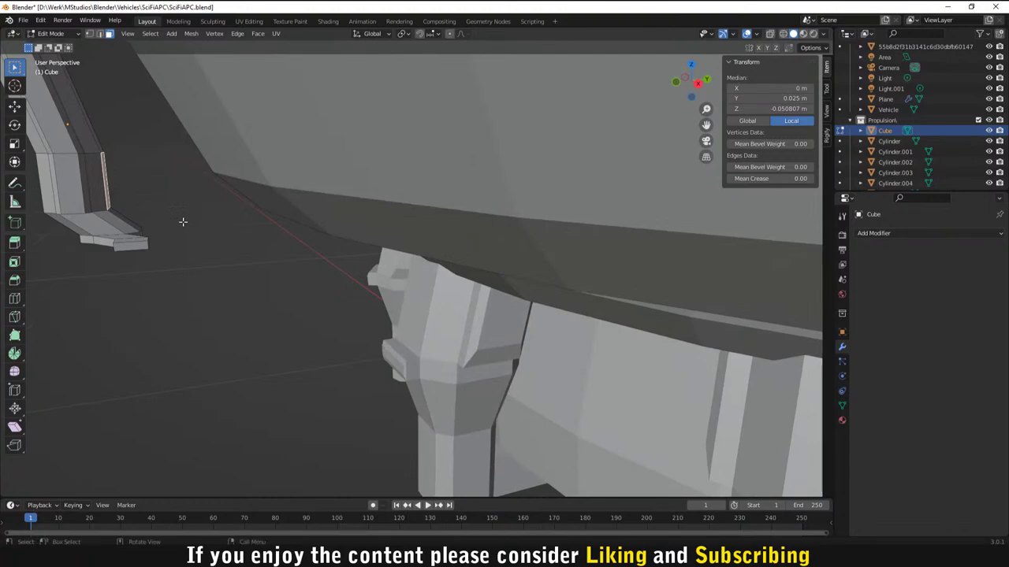
pyautogui.press('e')
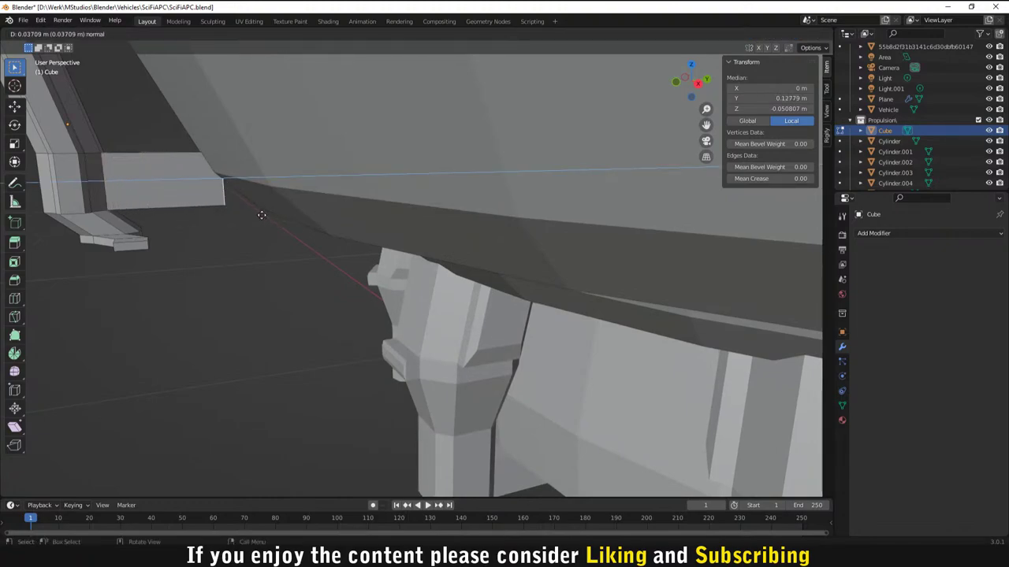
pyautogui.click(323, 213)
pyautogui.moveTo(304, 210); pyautogui.dragTo(271, 199, button='middle')
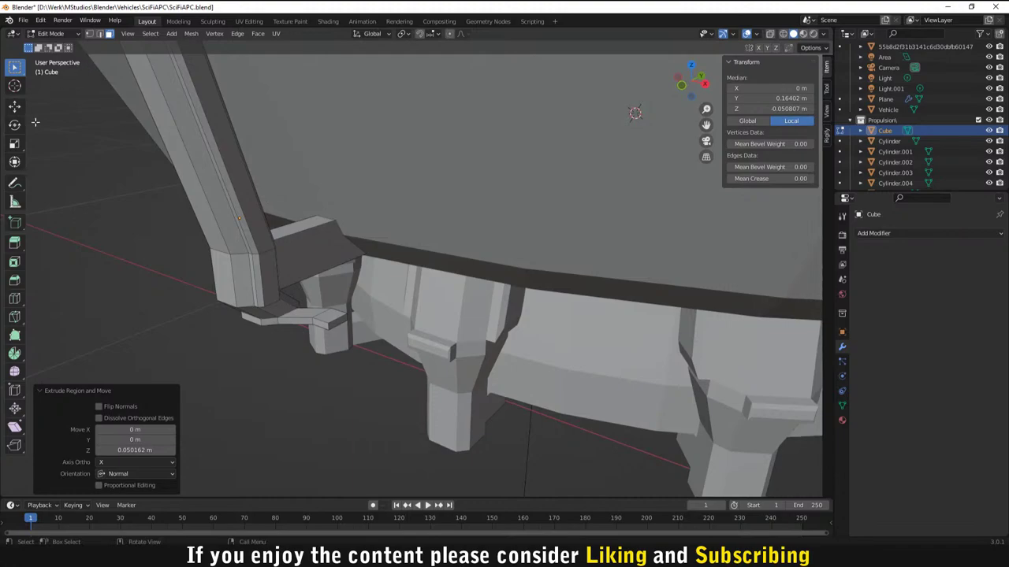
# Step: In edge select, pick the edges of the new foot tab
pyautogui.press('2')
pyautogui.click(302, 231)
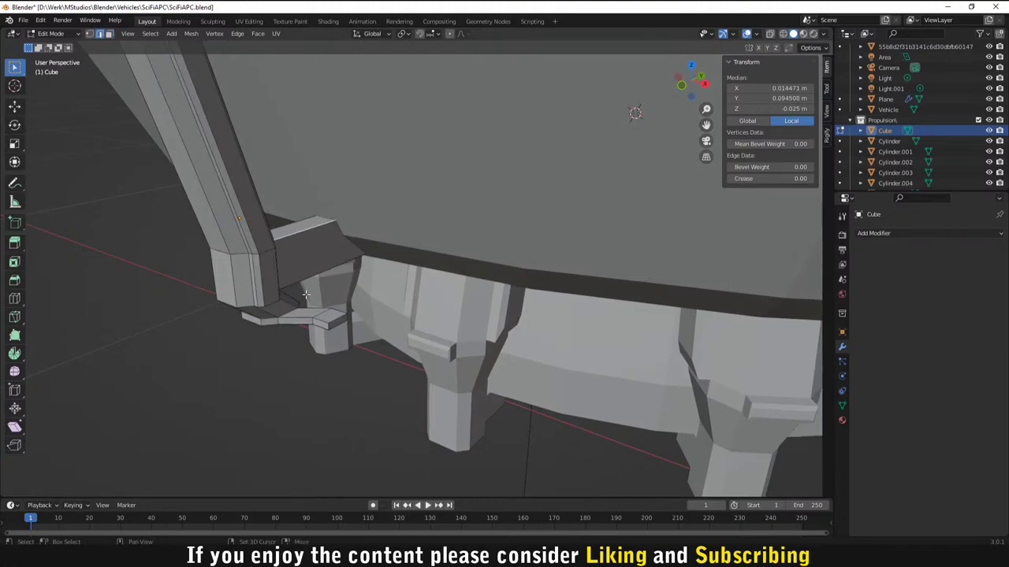
pyautogui.keyDown('shift'); pyautogui.click(302, 282); pyautogui.keyUp('shift')
pyautogui.moveTo(302, 282); pyautogui.dragTo(520, 209, button='middle')
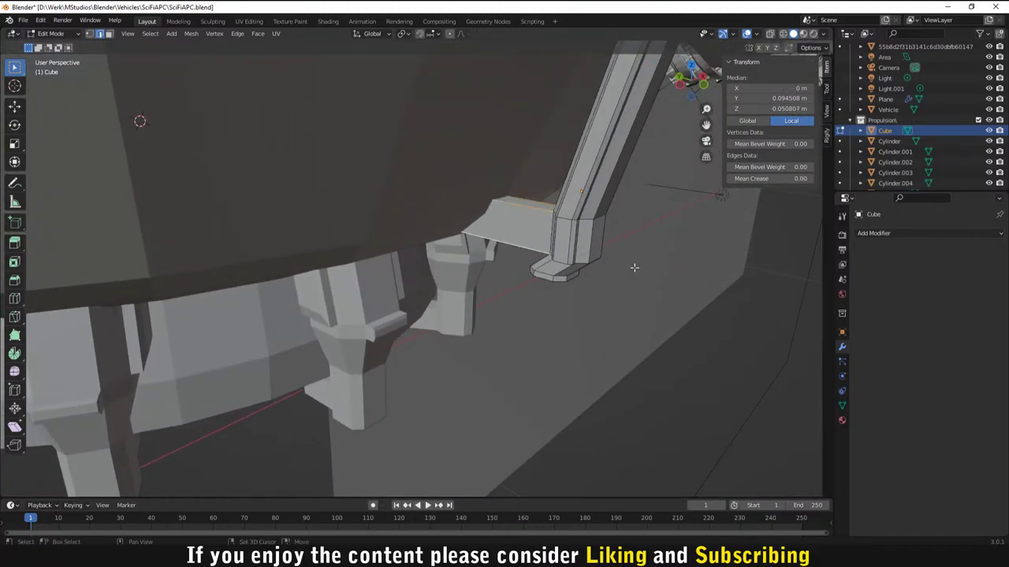
pyautogui.keyDown('shift'); pyautogui.moveTo(634, 268); pyautogui.dragTo(487, 274, button='middle'); pyautogui.keyUp('shift')
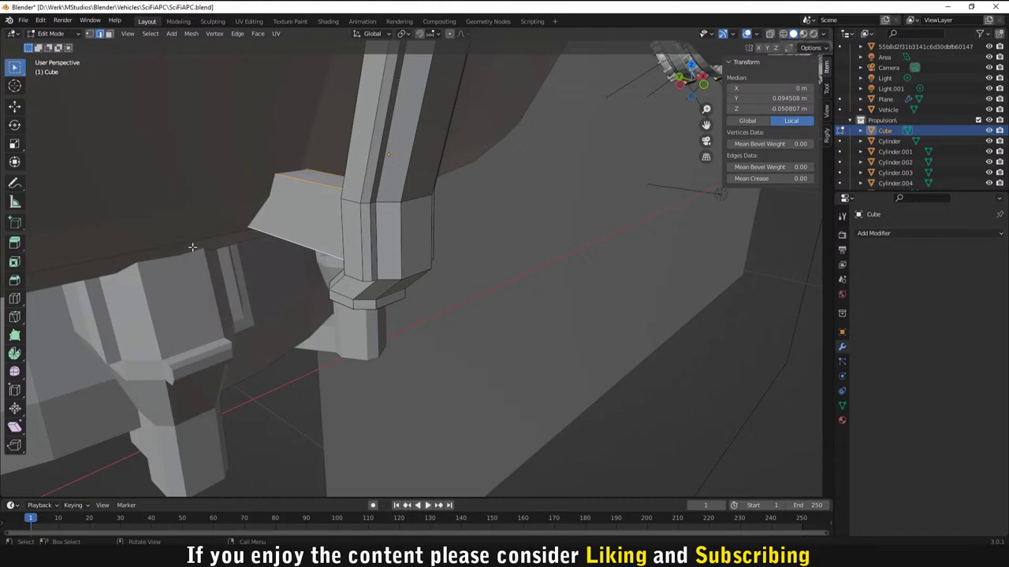
pyautogui.press('b')
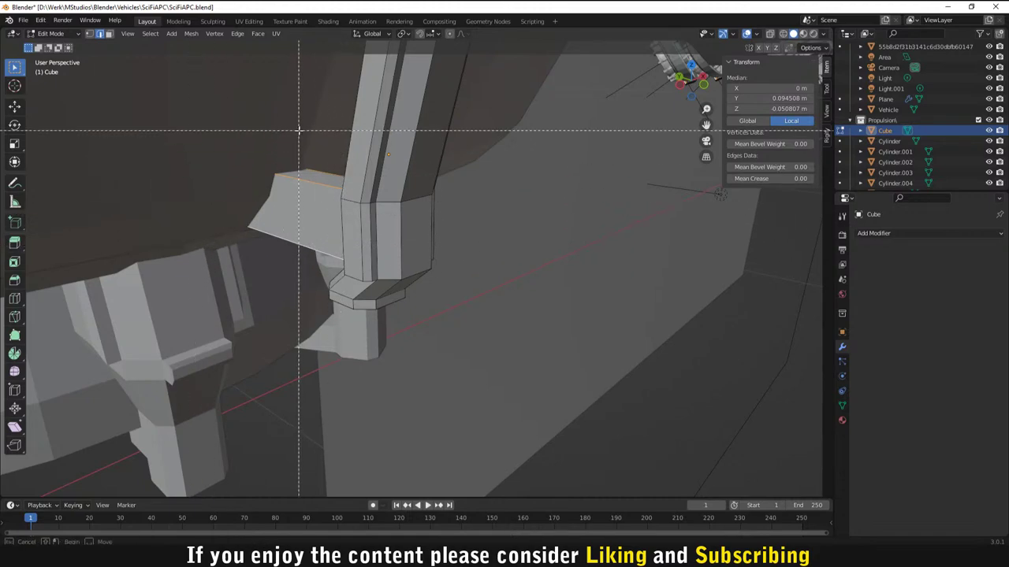
pyautogui.press('Escape')
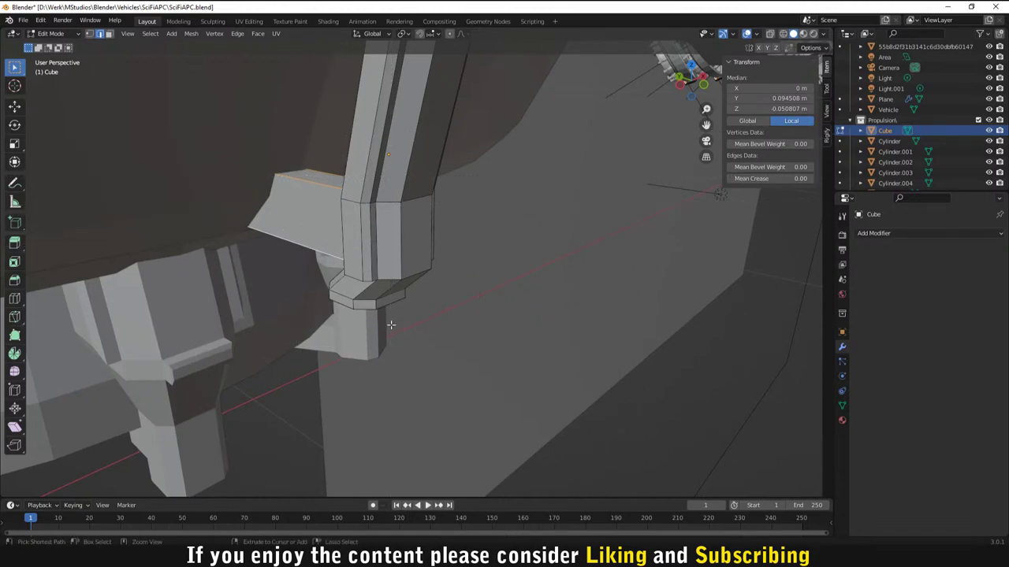
# Step: Bevel the tab edges by about 0.0072 m and clear the selection
pyautogui.hotkey('ctrl', 'b')
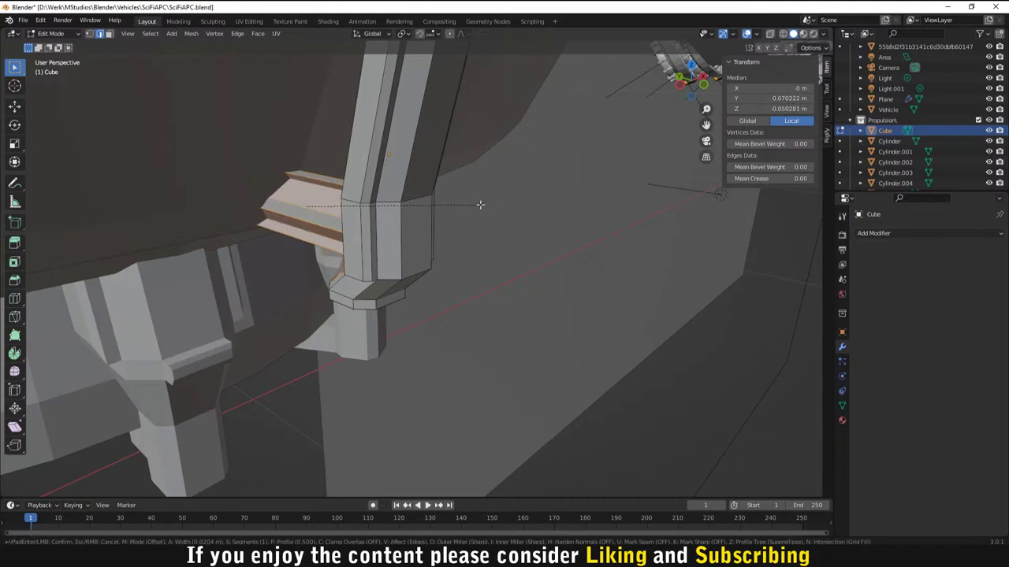
pyautogui.click(464, 207)
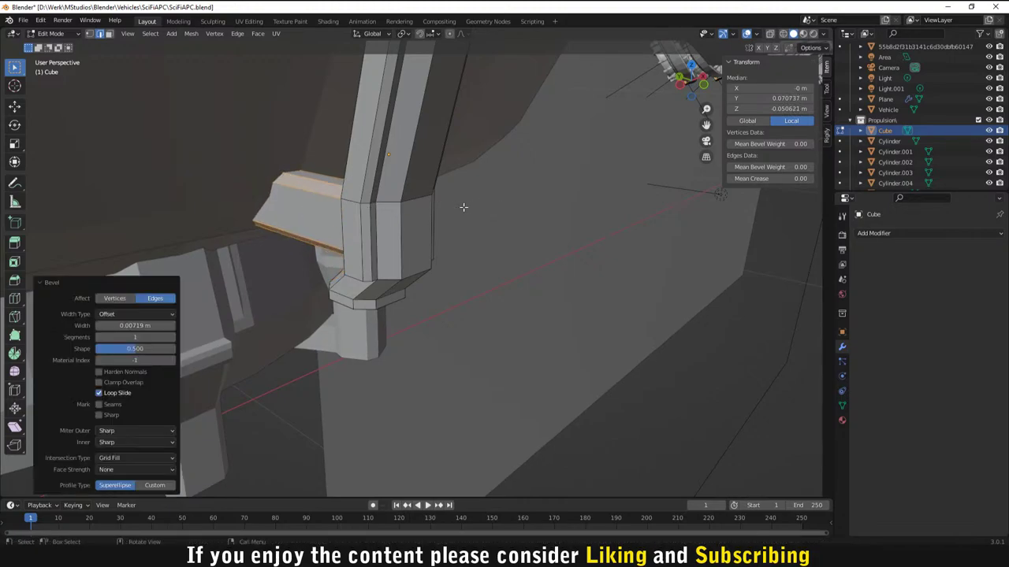
pyautogui.moveTo(450, 271); pyautogui.dragTo(522, 279, button='middle')
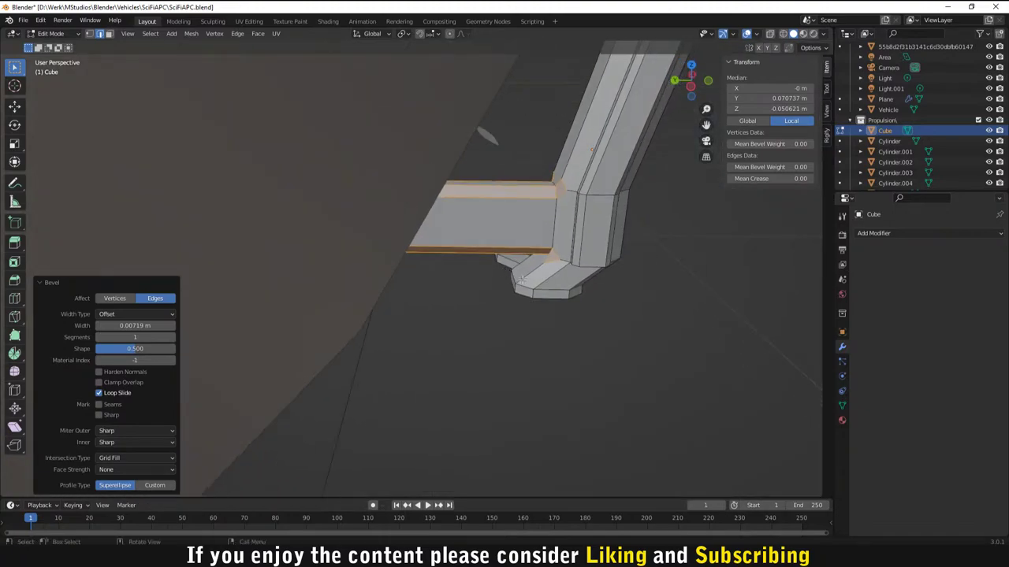
pyautogui.click(667, 330)
pyautogui.moveTo(609, 187); pyautogui.dragTo(733, 290, button='middle')
pyautogui.moveTo(733, 290); pyautogui.dragTo(409, 331, button='middle')
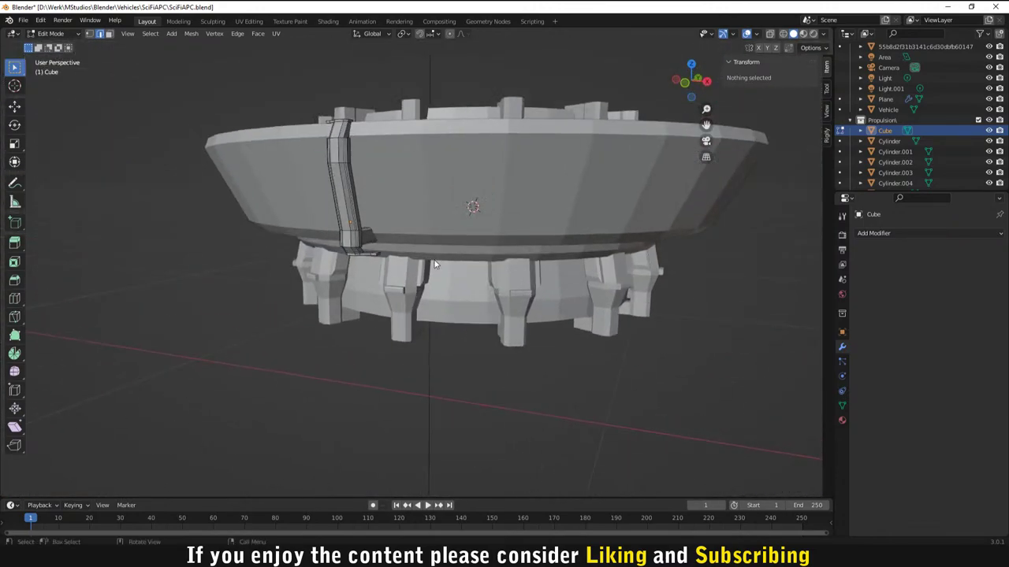
# Step: Select OuterRing and snap the 3D cursor to its centre
pyautogui.press('Tab')
pyautogui.scroll(-2, 363, 342)
pyautogui.scroll(-2, 363, 344)
pyautogui.moveTo(353, 344); pyautogui.dragTo(387, 208, button='middle')
pyautogui.scroll(3, 468, 299)
pyautogui.click(465, 269)
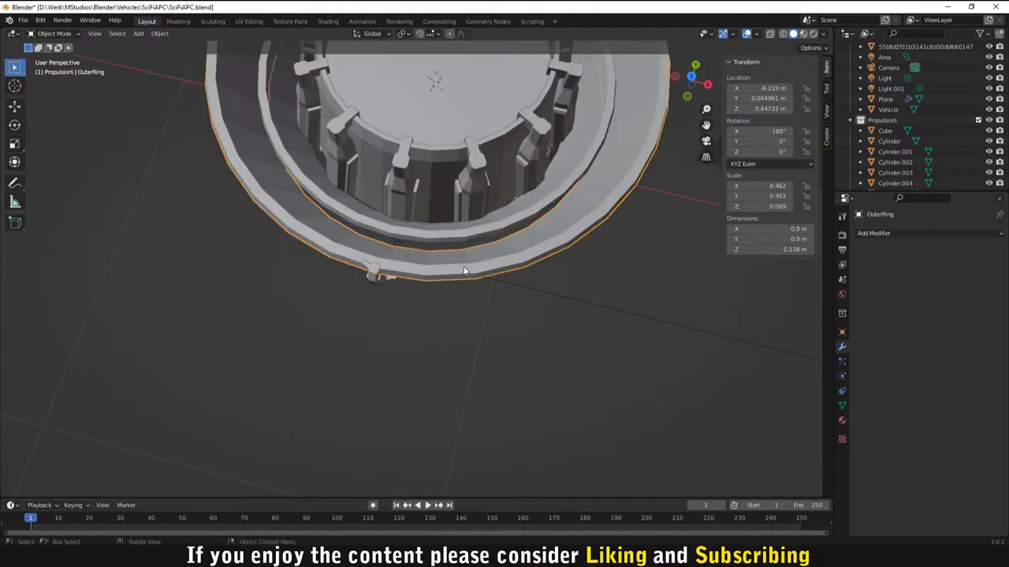
pyautogui.scroll(-3, 463, 265)
pyautogui.moveTo(477, 247); pyautogui.dragTo(382, 176, button='middle')
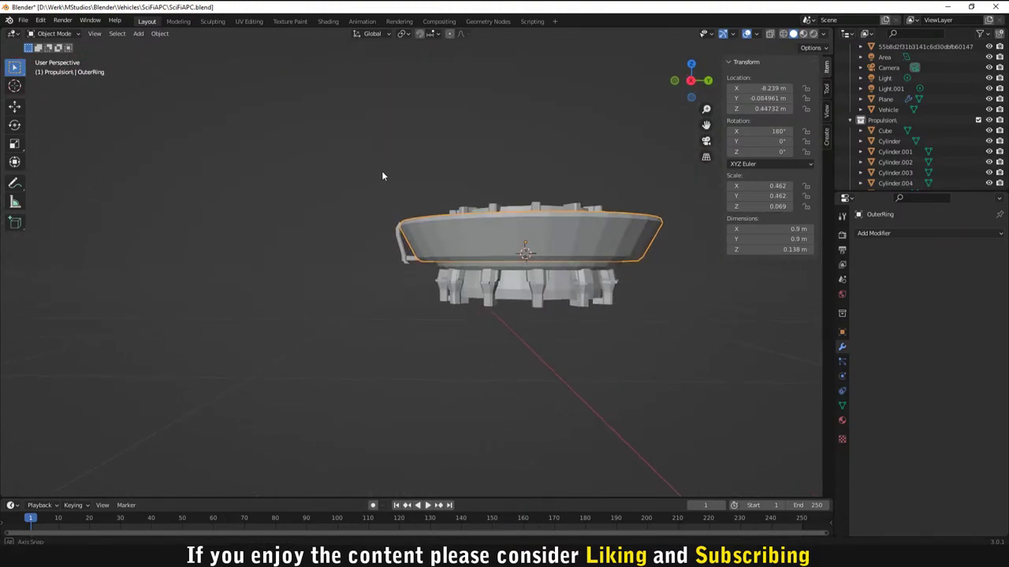
pyautogui.rightClick(447, 229)
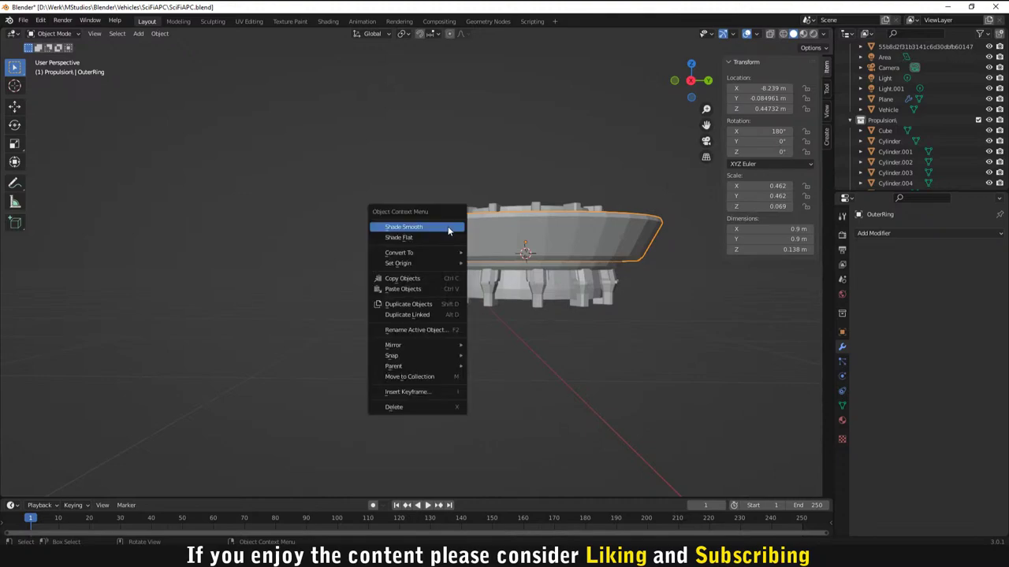
pyautogui.moveTo(439, 359)
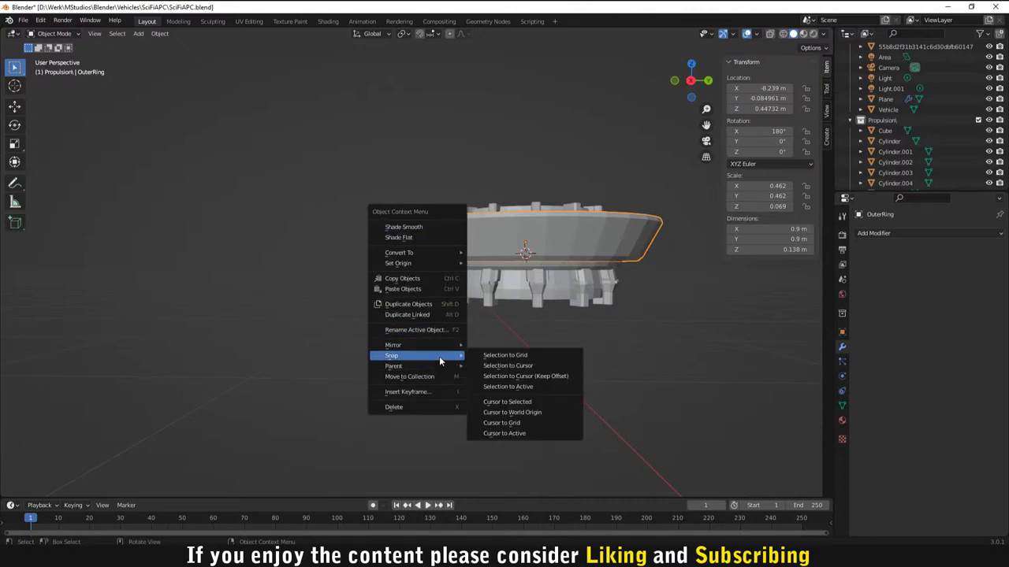
pyautogui.click(516, 411)
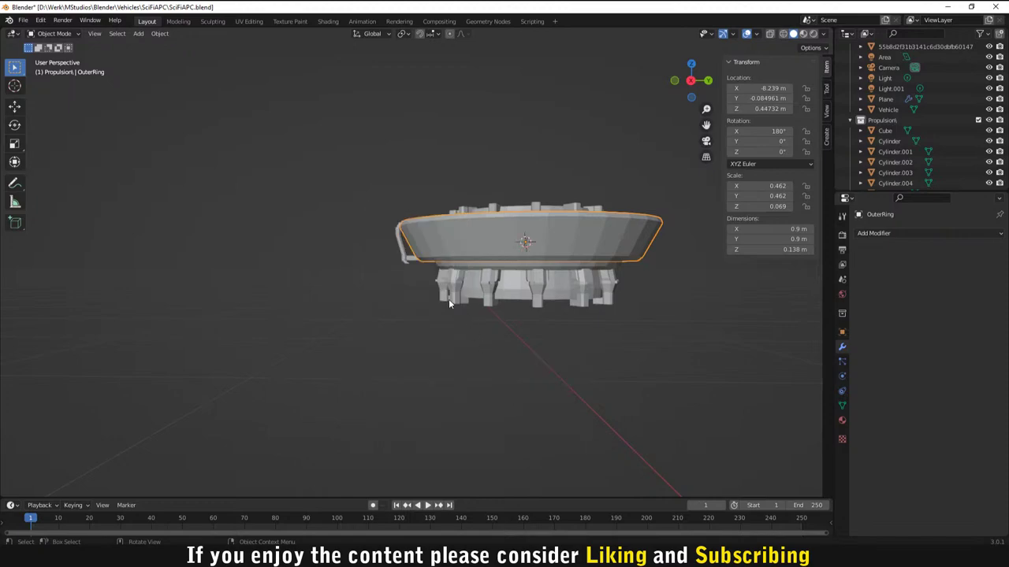
# Step: Select the Cube strut and enter Edit Mode on it
pyautogui.moveTo(448, 303); pyautogui.dragTo(527, 314, button='middle')
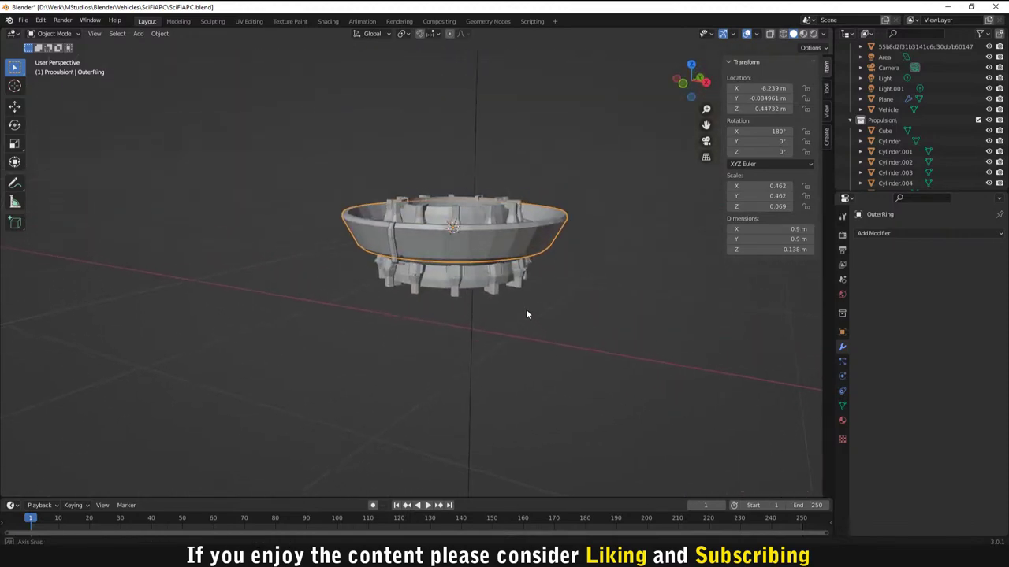
pyautogui.scroll(3, 473, 275)
pyautogui.click(373, 228)
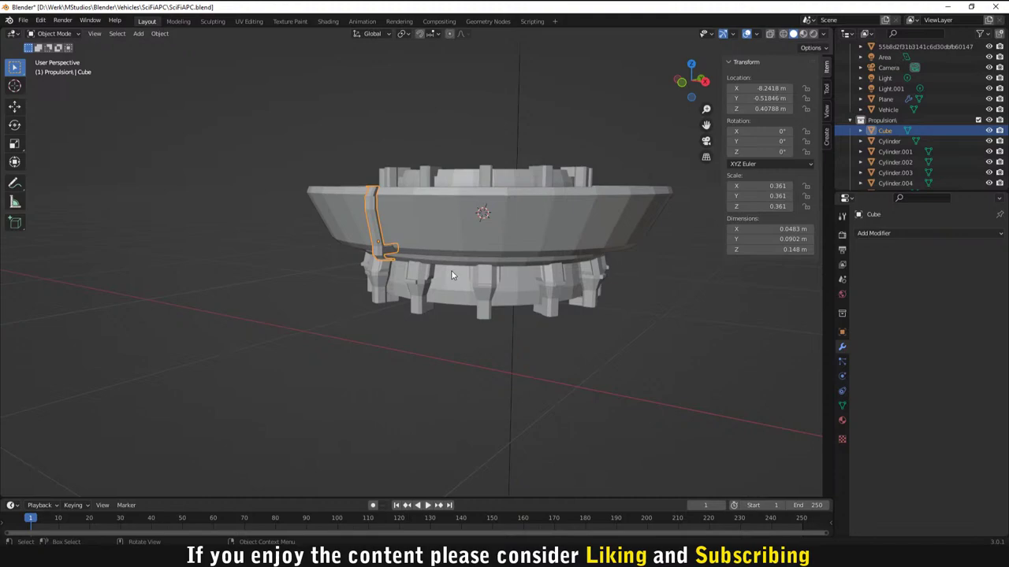
pyautogui.press('Tab')
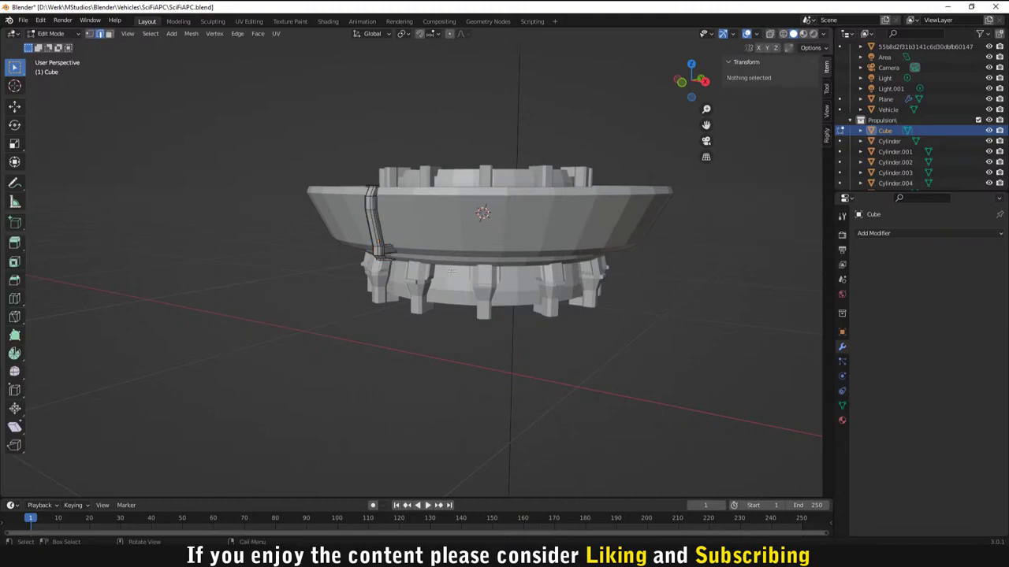
# Step: Select the strut's whole mesh island, checking it in wireframe before returning to solid
pyautogui.click(782, 33)
pyautogui.scroll(2, 400, 208)
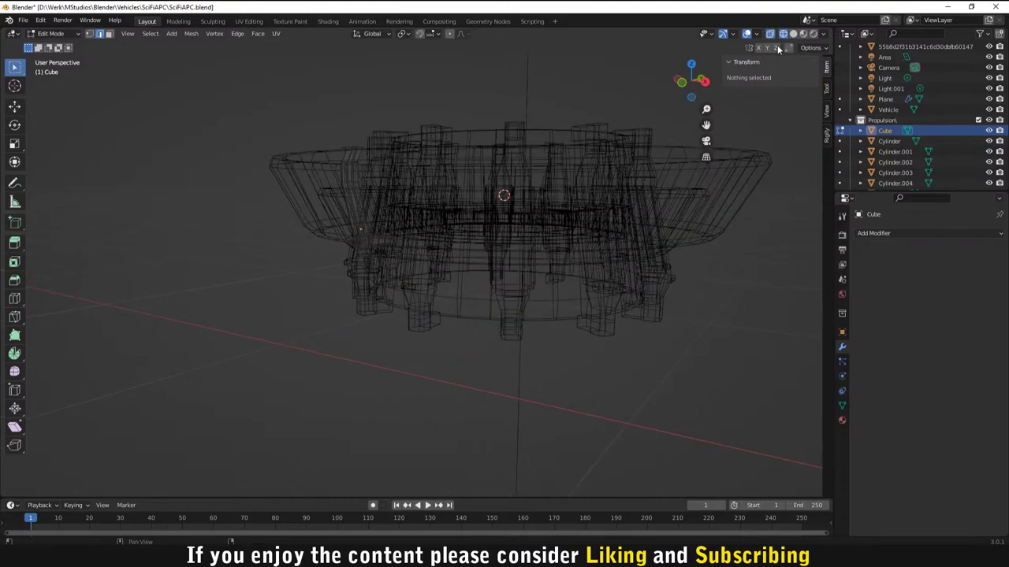
pyautogui.press('l')
pyautogui.press('Tab')
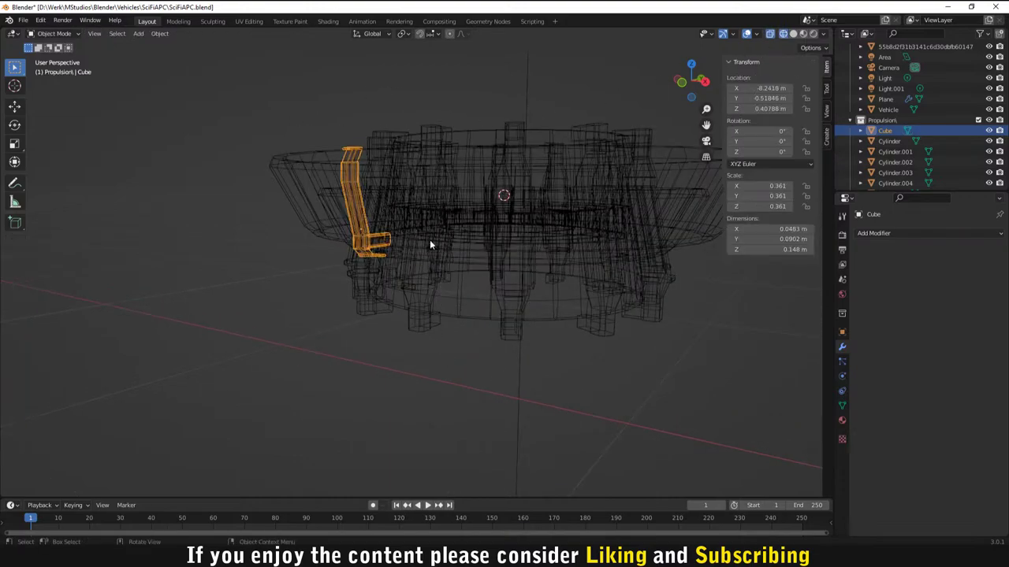
pyautogui.moveTo(403, 268); pyautogui.dragTo(342, 304, button='middle')
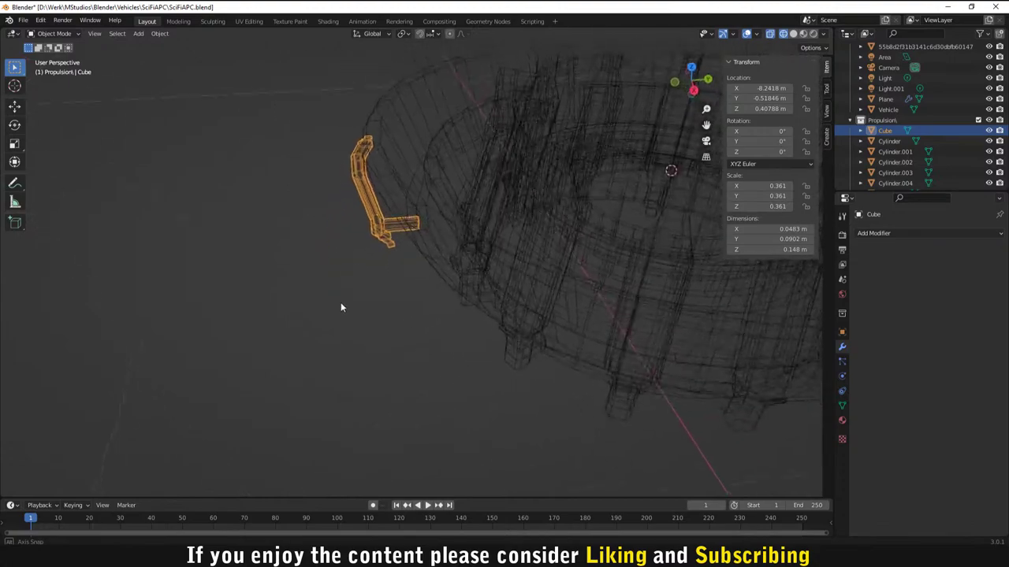
pyautogui.click(793, 33)
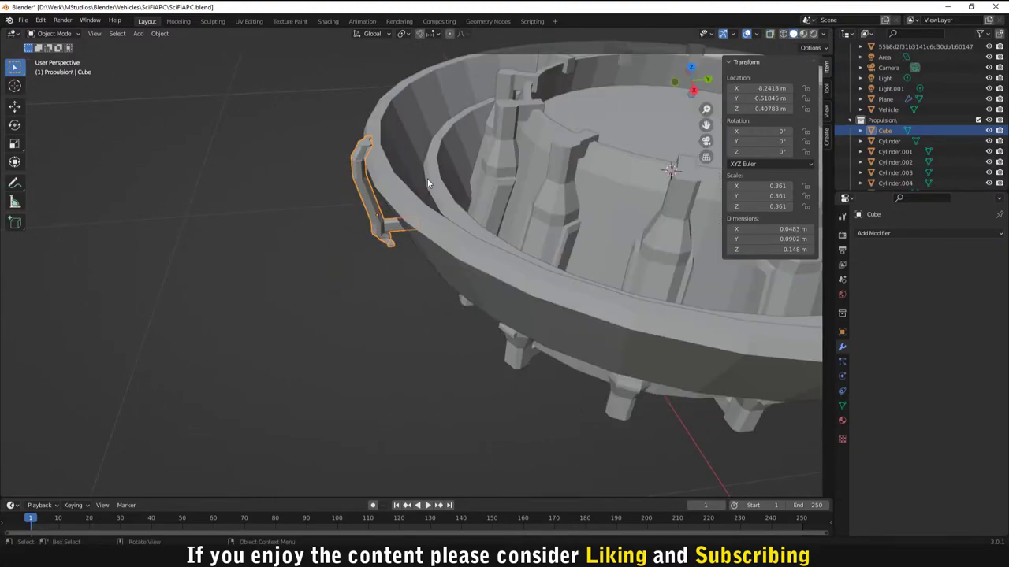
pyautogui.press('Tab')
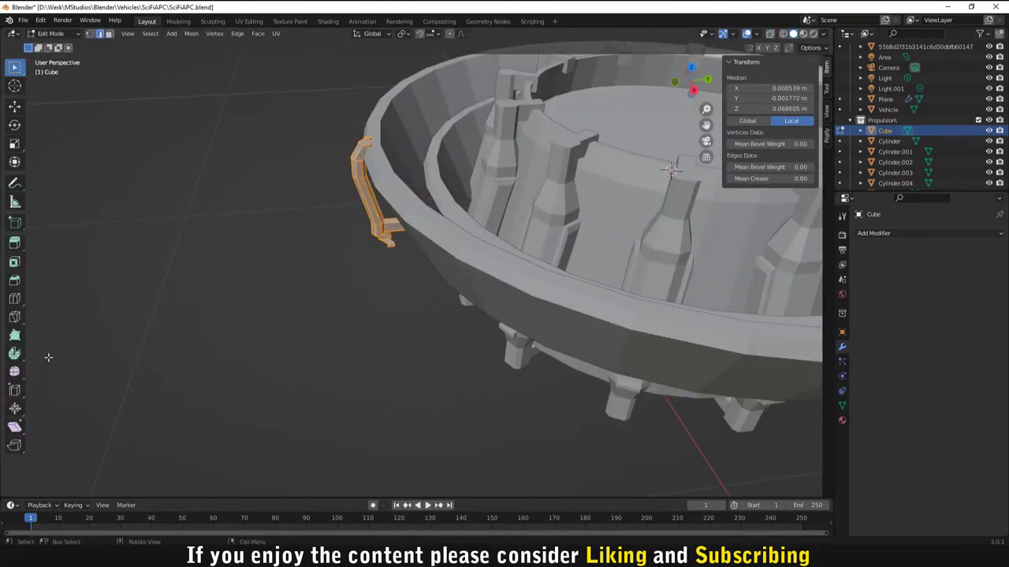
# Step: Spin the strut around the 3D cursor in 11 steps with a 330° angle
pyautogui.click(14, 353)
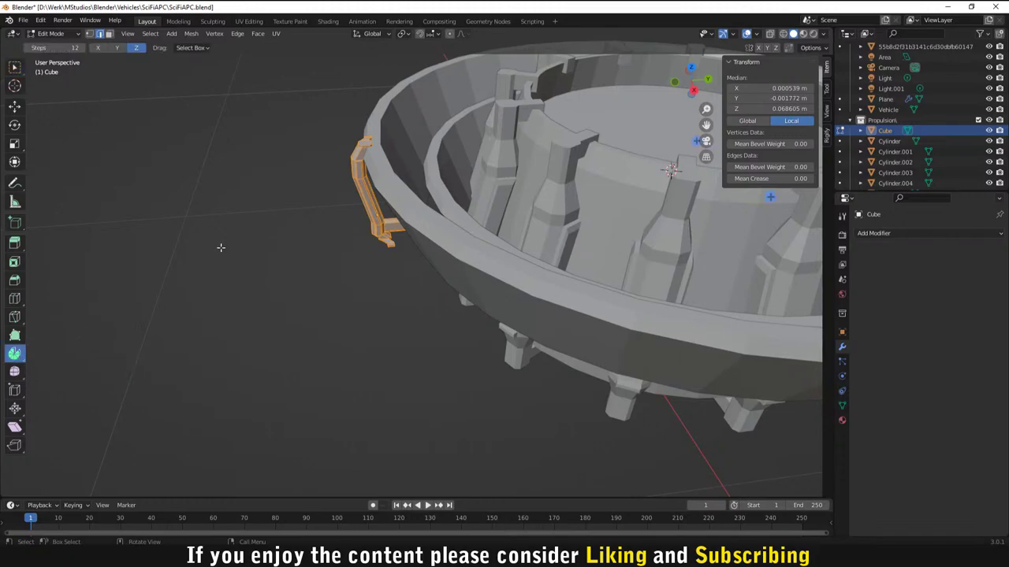
pyautogui.scroll(-3, 390, 216)
pyautogui.scroll(-2, 389, 217)
pyautogui.moveTo(540, 194); pyautogui.dragTo(501, 297)
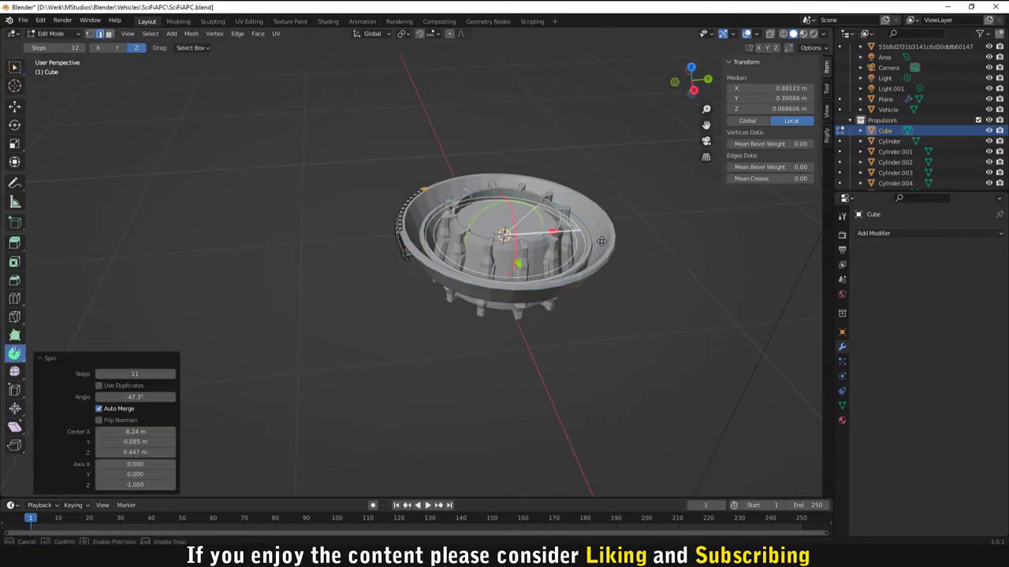
pyautogui.click(134, 396)
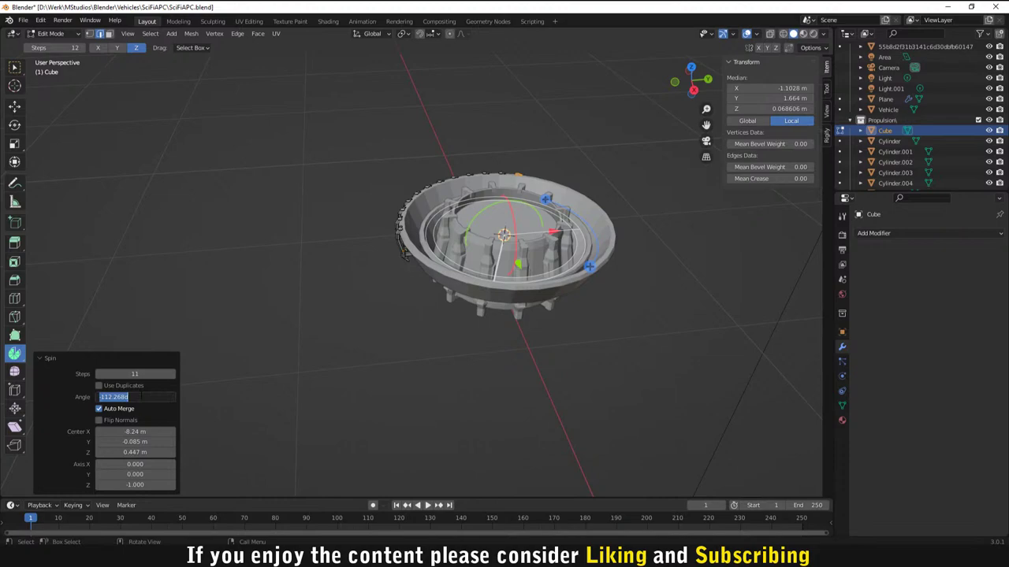
pyautogui.write('330')
pyautogui.press('Return')
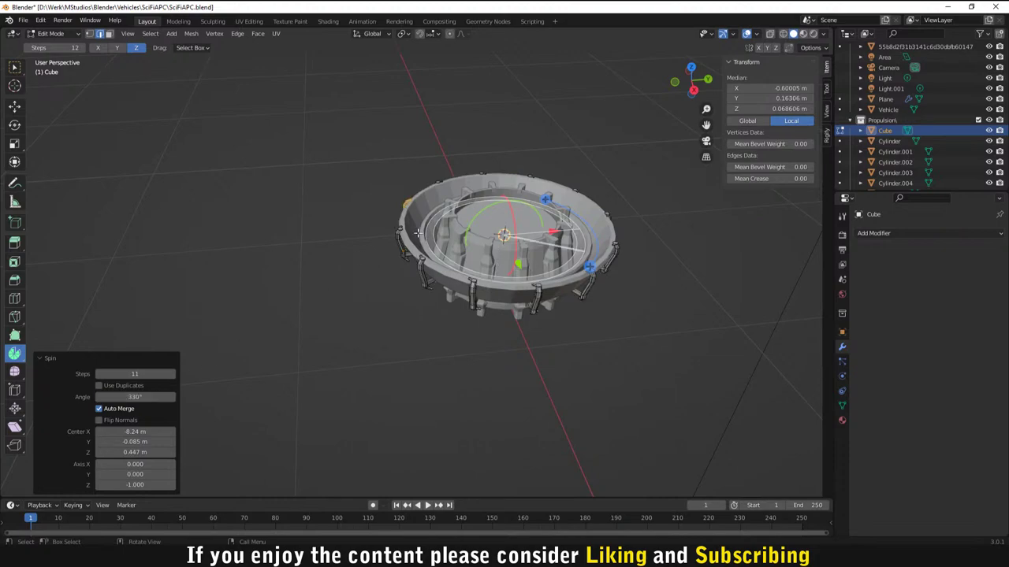
pyautogui.moveTo(418, 234); pyautogui.dragTo(488, 164, button='middle')
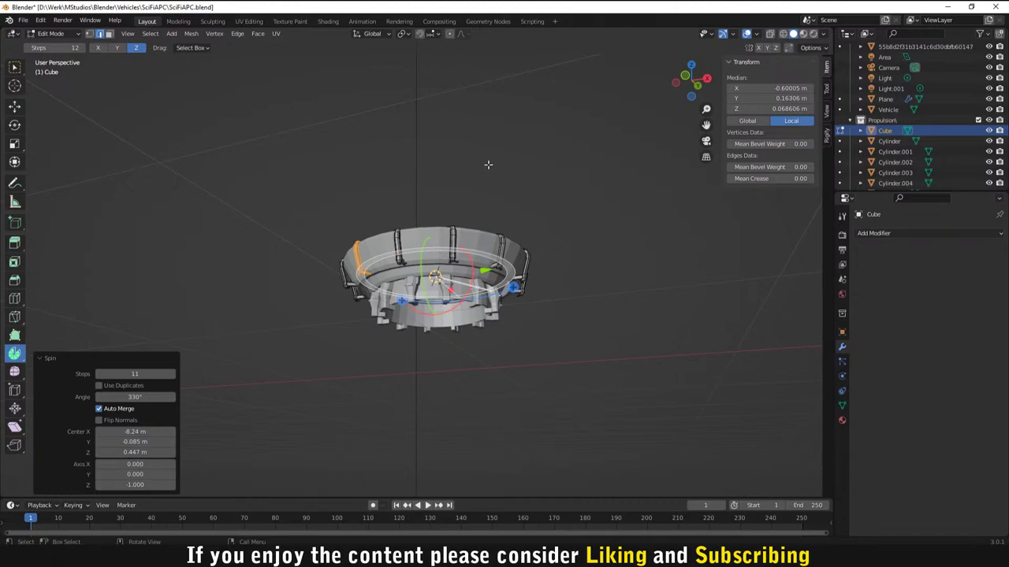
pyautogui.click(487, 164)
# Step: Leave strut Edit Mode and view the propulsion ring from the front and an angle
pyautogui.moveTo(487, 165); pyautogui.dragTo(505, 236, button='middle')
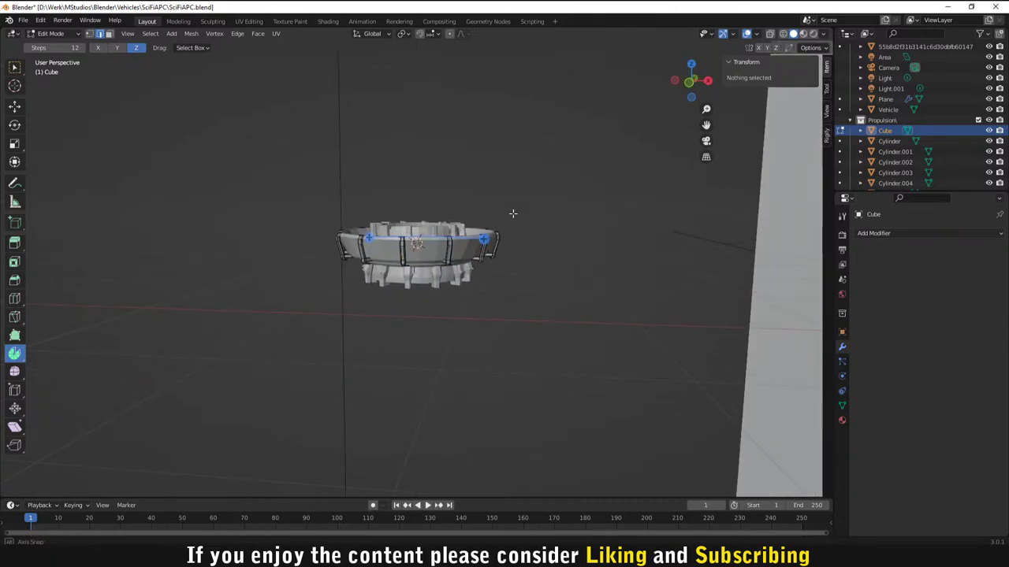
pyautogui.scroll(4, 466, 245)
pyautogui.press('`')
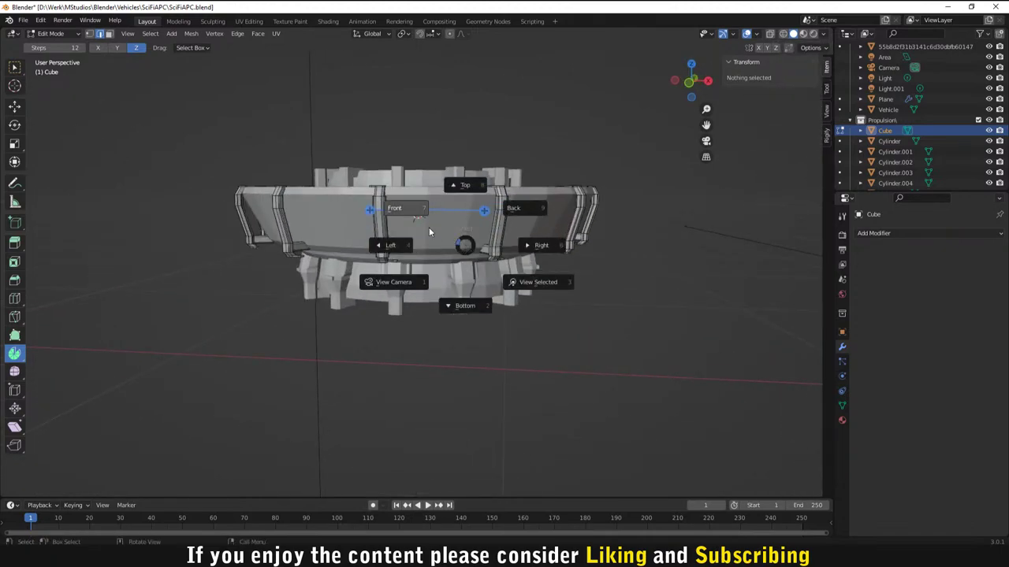
pyautogui.click(203, 124)
pyautogui.press('Tab')
pyautogui.moveTo(203, 122); pyautogui.dragTo(379, 211, button='middle')
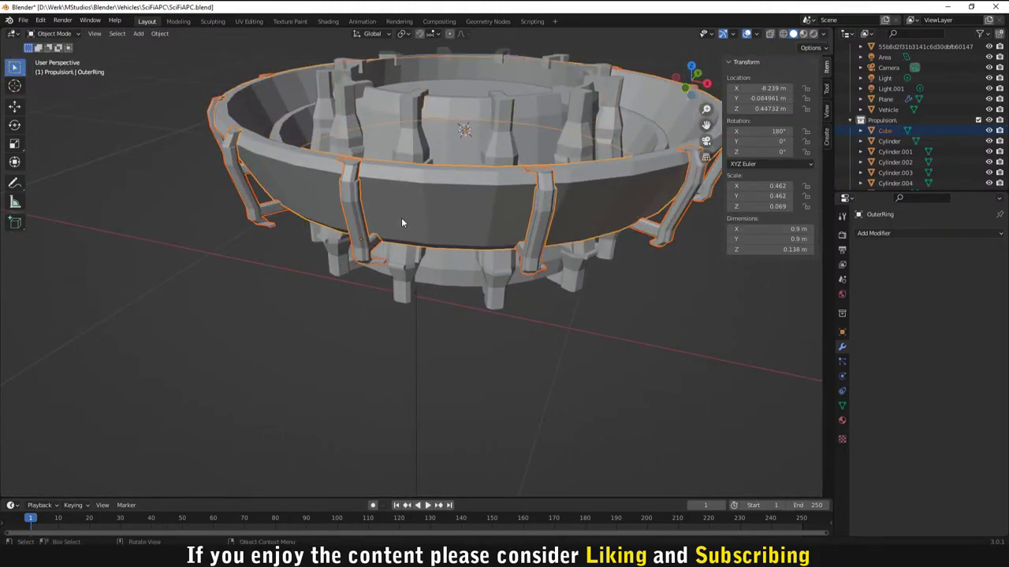
# Step: Inspect the ring's underside and top, reselecting the outer ring and Exhaust
pyautogui.click(252, 396)
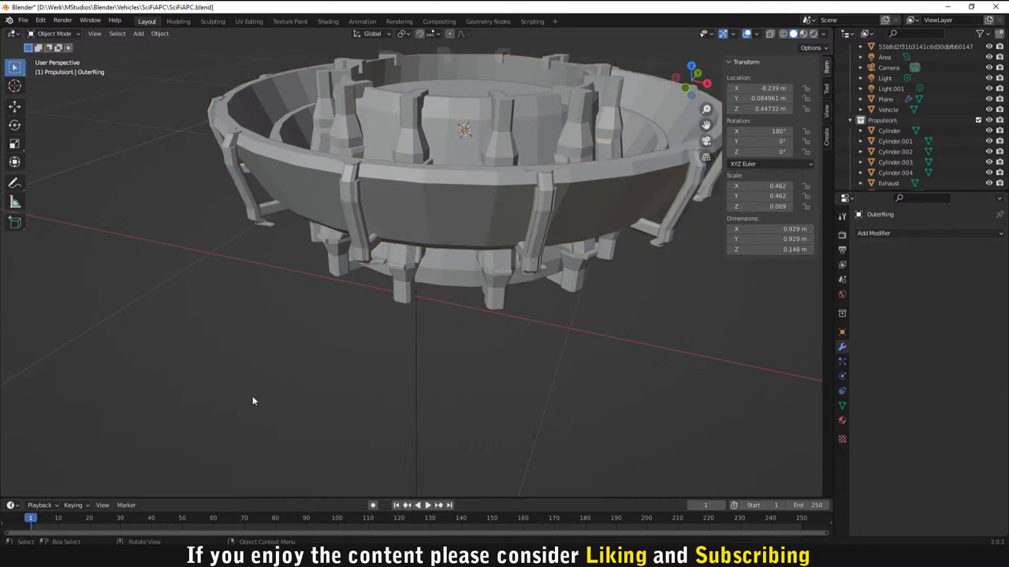
pyautogui.scroll(-3, 331, 368)
pyautogui.moveTo(332, 368); pyautogui.dragTo(349, 232, button='middle')
pyautogui.click(349, 233)
pyautogui.click(382, 234)
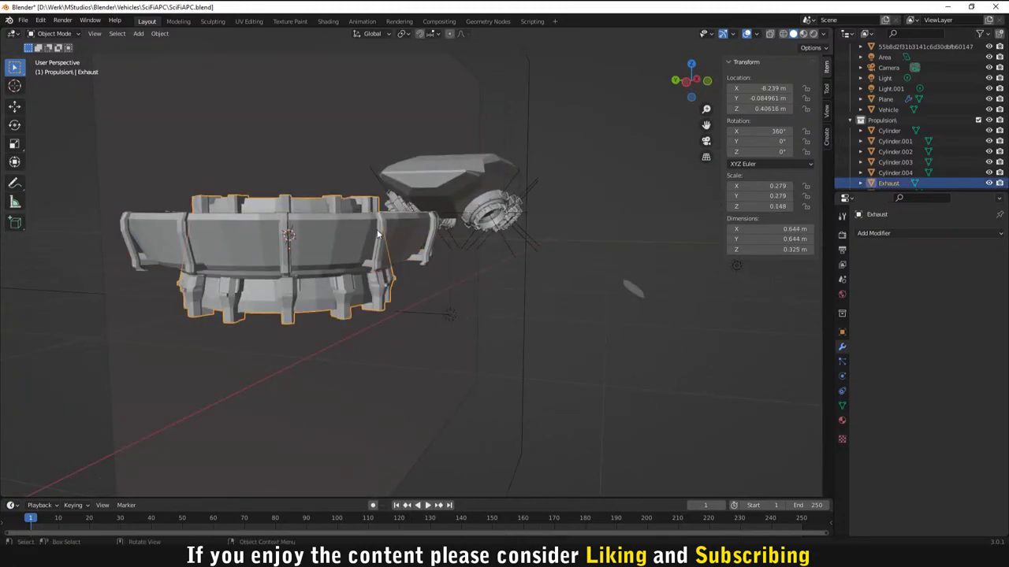
pyautogui.click(382, 234)
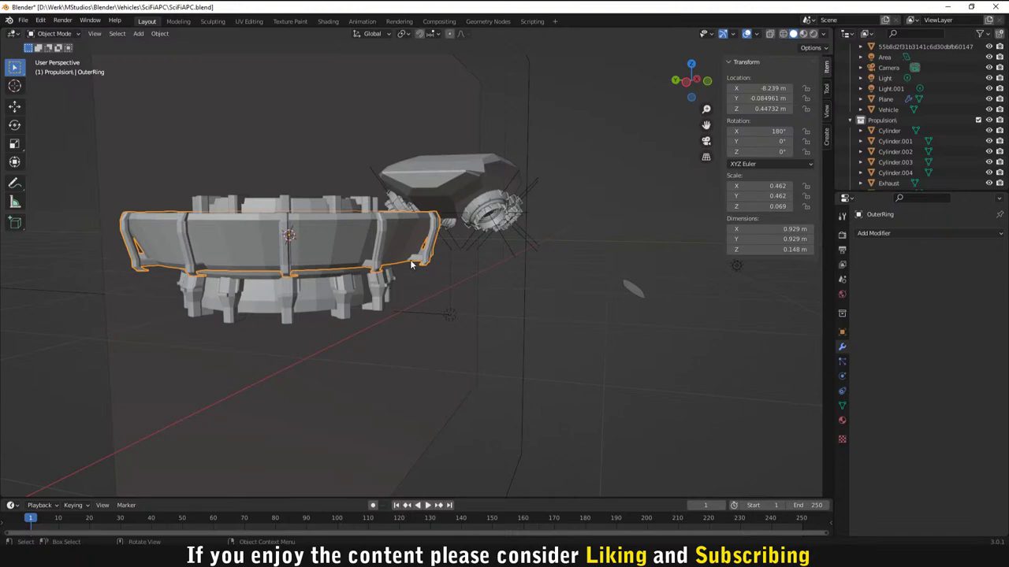
pyautogui.scroll(-3, 881, 140)
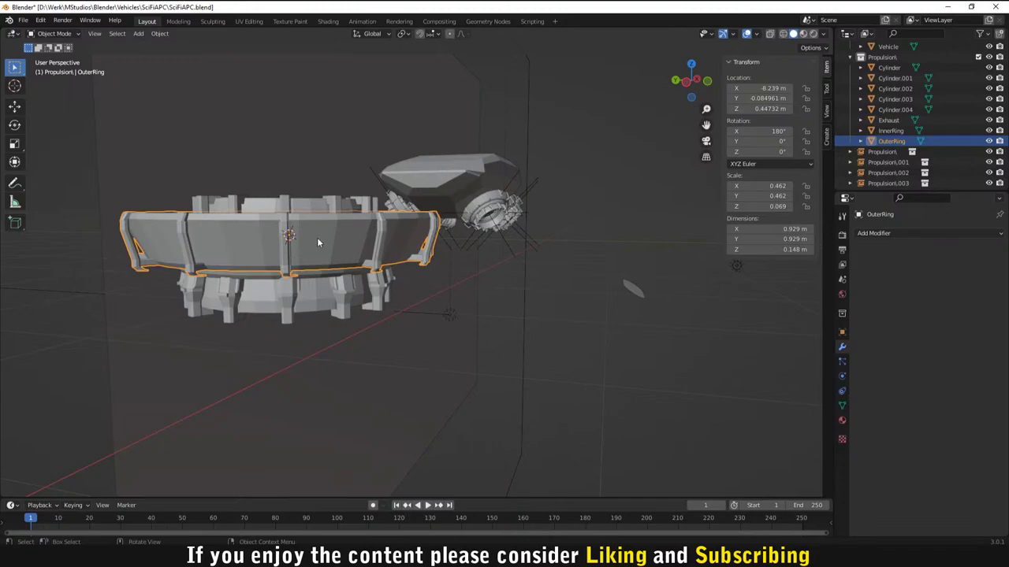
pyautogui.scroll(5, 317, 240)
pyautogui.moveTo(317, 242); pyautogui.dragTo(311, 263, button='middle')
pyautogui.scroll(-5, 354, 217)
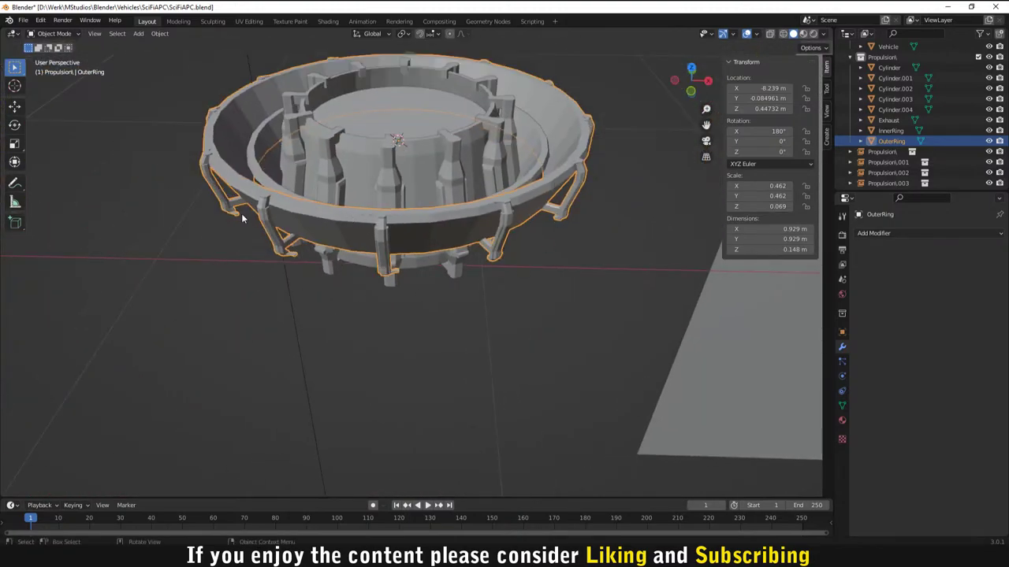
pyautogui.moveTo(417, 205); pyautogui.dragTo(398, 141, button='middle')
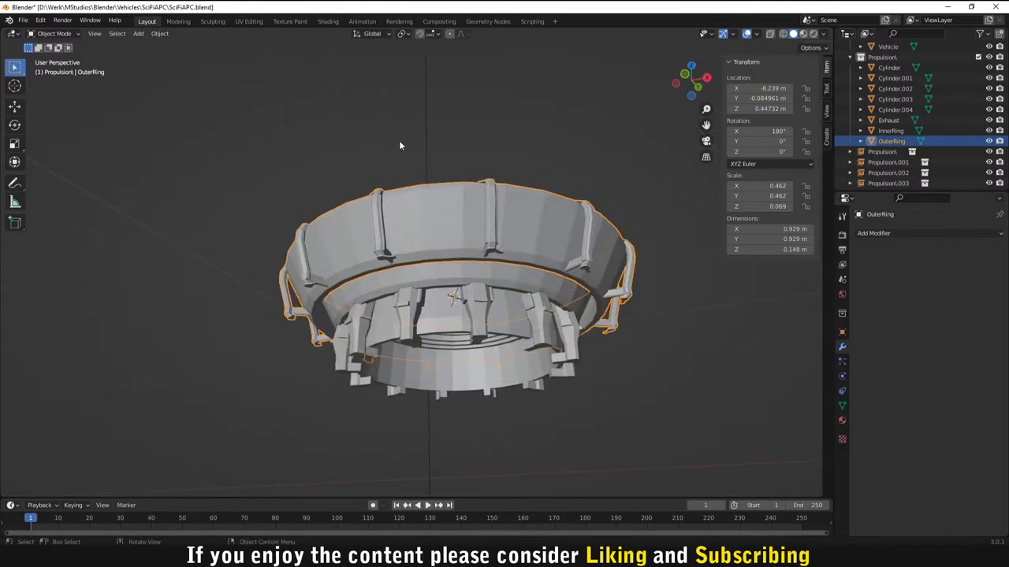
# Step: Undo the join of the struts into OuterRing and clear the selection
pyautogui.hotkey('ctrl', 'z')
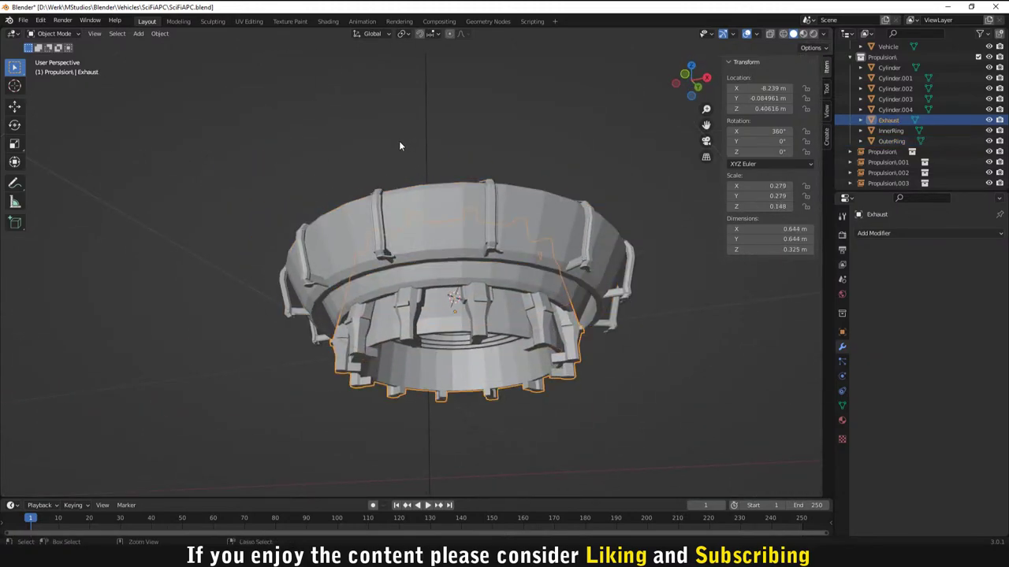
pyautogui.hotkey('ctrl', 'shift', 'z')
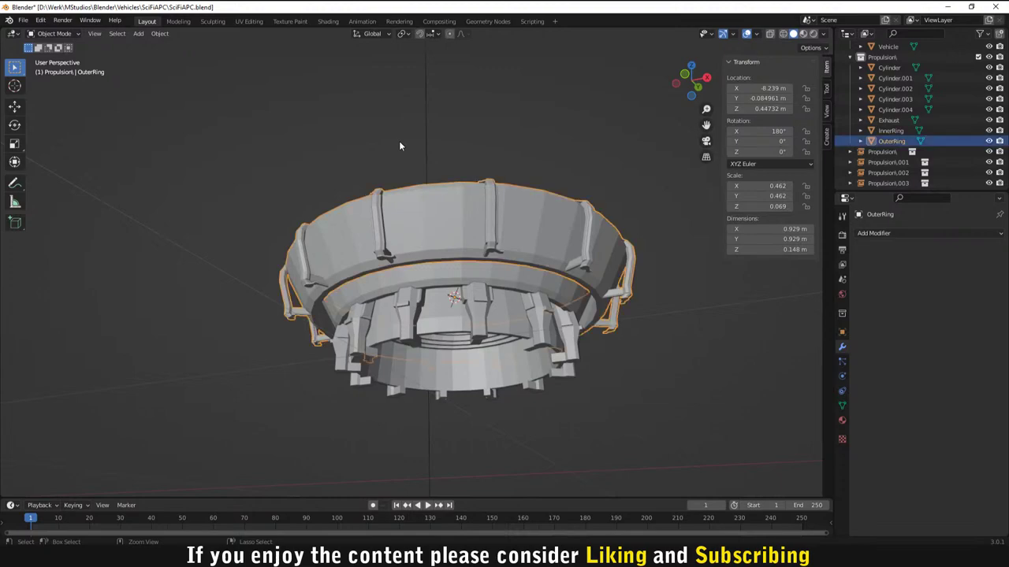
pyautogui.hotkey('ctrl', 'shift', 'z')
pyautogui.hotkey('ctrl', 'shift', 'z')
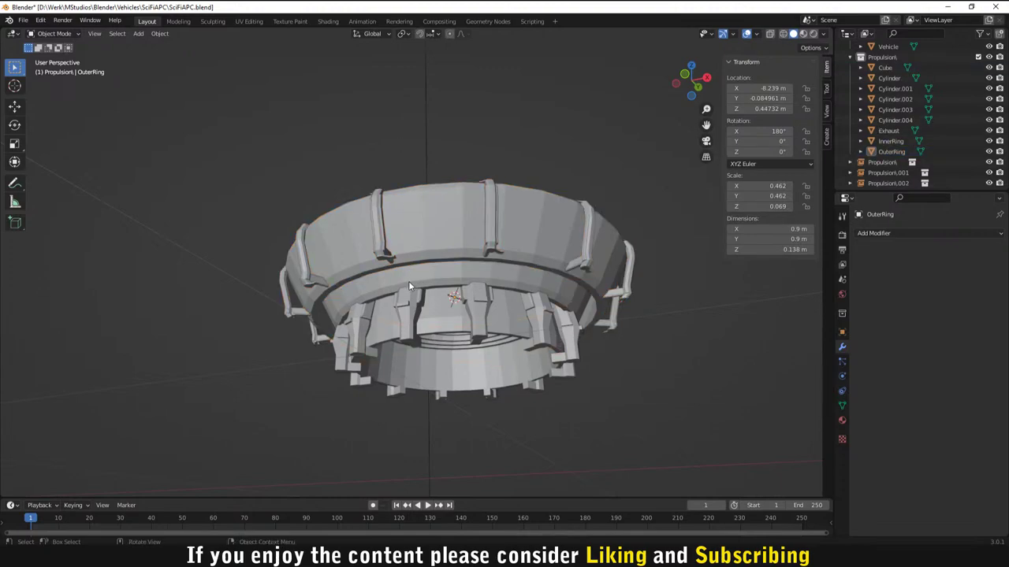
pyautogui.hotkey('ctrl', 'shift', 'z')
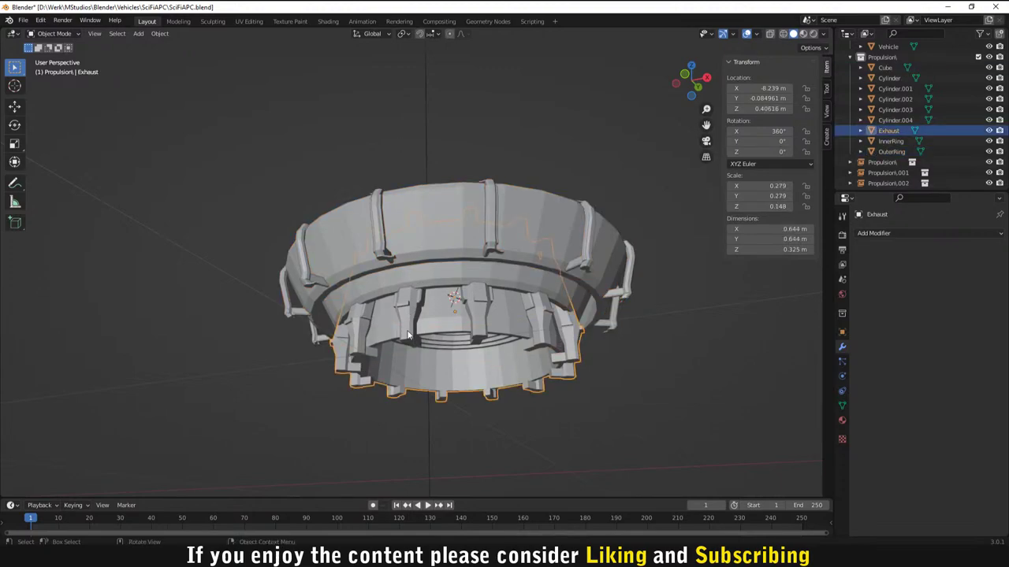
pyautogui.moveTo(638, 291); pyautogui.dragTo(658, 340, button='middle')
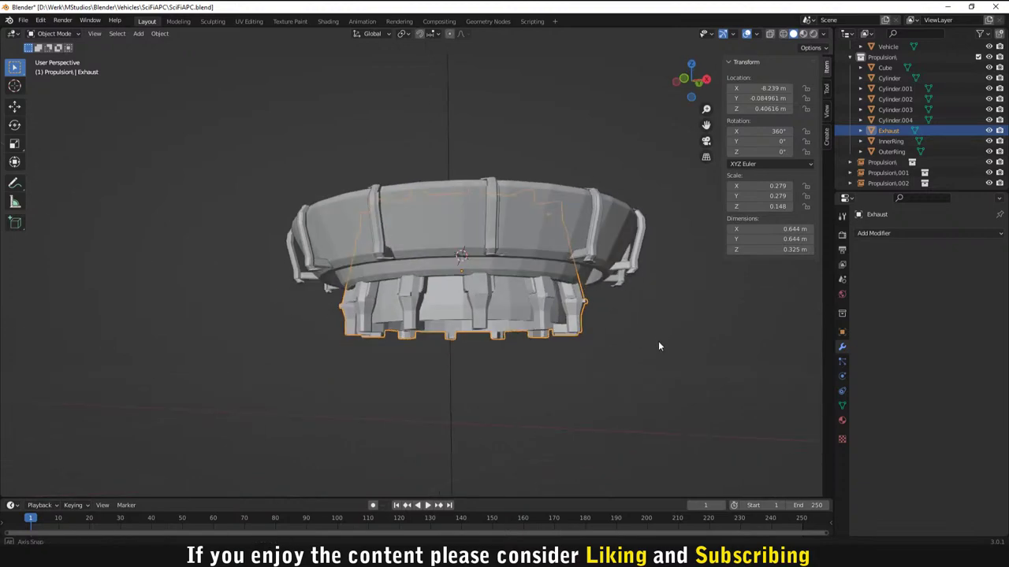
pyautogui.click(632, 361)
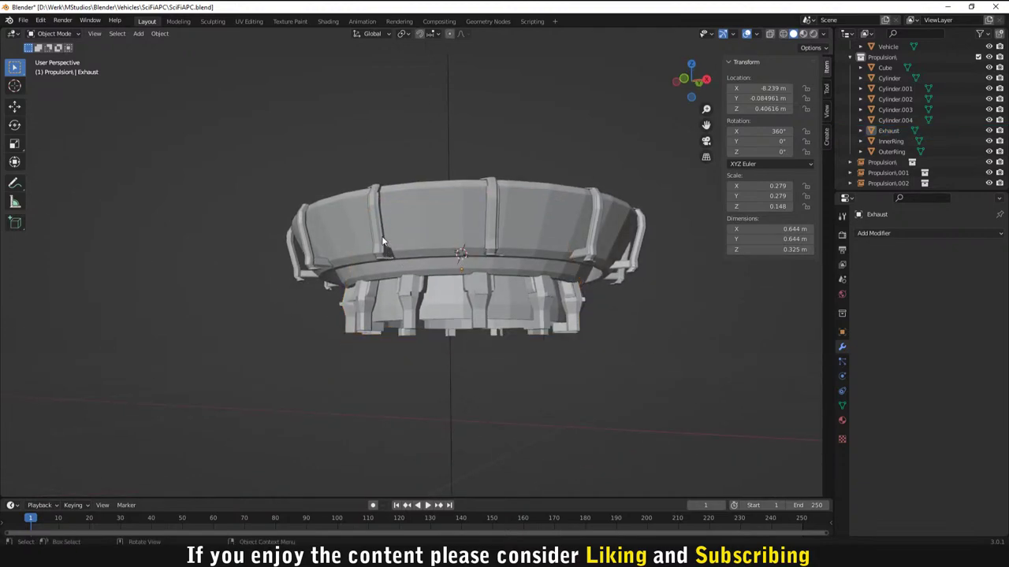
# Step: Render the scene from a close side-on view of the exhaust ring
pyautogui.moveTo(440, 149); pyautogui.dragTo(500, 212, button='middle')
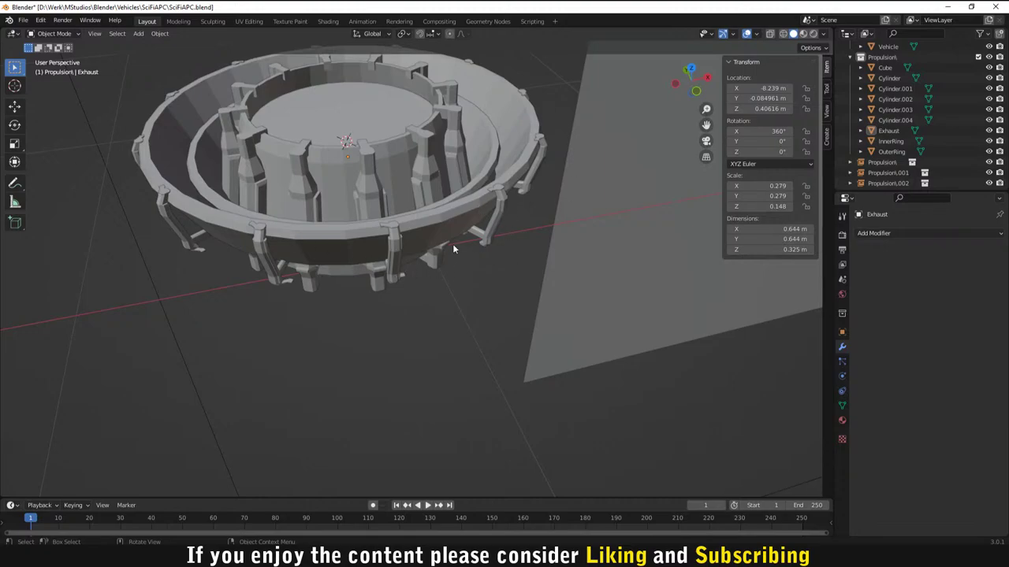
pyautogui.moveTo(473, 276)
pyautogui.mouseDown(button='middle')
pyautogui.moveTo(590, 254)
pyautogui.moveTo(538, 247)
pyautogui.moveTo(672, 196)
pyautogui.moveTo(615, 222)
pyautogui.moveTo(625, 271)
pyautogui.moveTo(556, 268)
pyautogui.moveTo(569, 251)
pyautogui.moveTo(556, 265)
pyautogui.moveTo(488, 268)
pyautogui.mouseUp(button='middle')
pyautogui.scroll(-2, 609, 225)
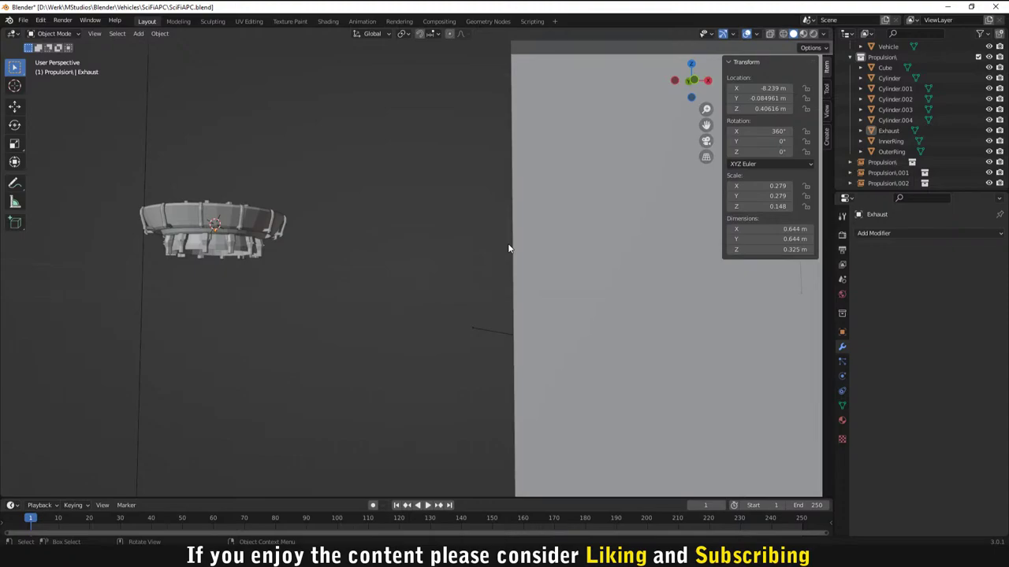
pyautogui.press('F12')
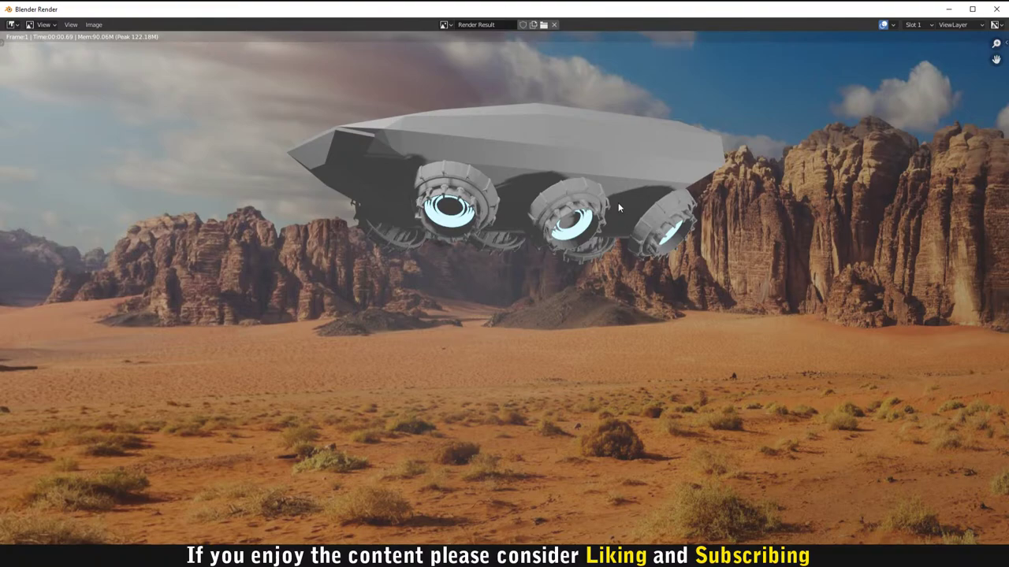
# Step: Close the render and frame the vehicle in Front Orthographic view
pyautogui.press('Escape')
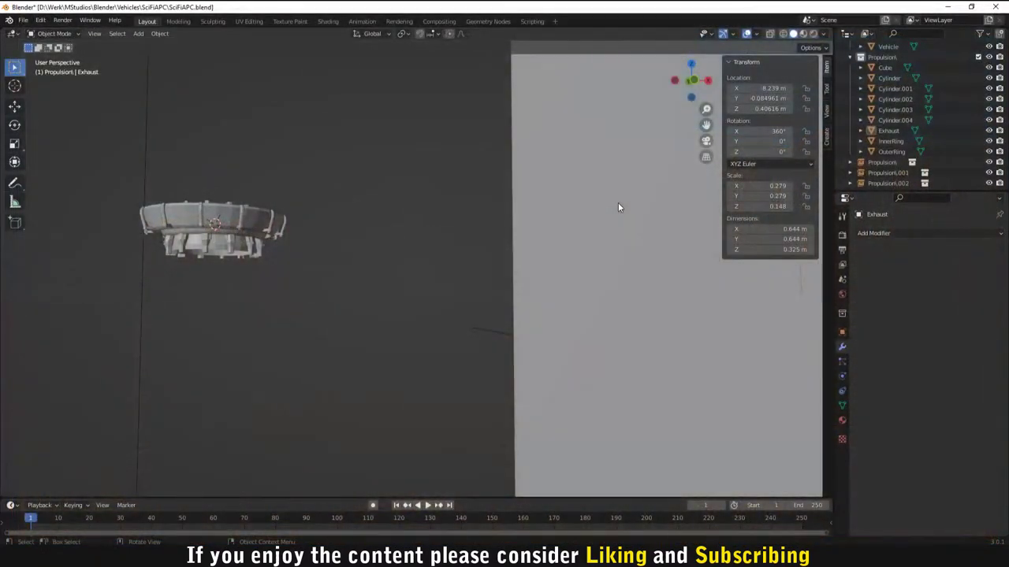
pyautogui.scroll(-3, 618, 203)
pyautogui.keyDown('shift'); pyautogui.moveTo(691, 255); pyautogui.dragTo(763, 304, button='middle'); pyautogui.keyUp('shift')
pyautogui.scroll(6, 622, 293)
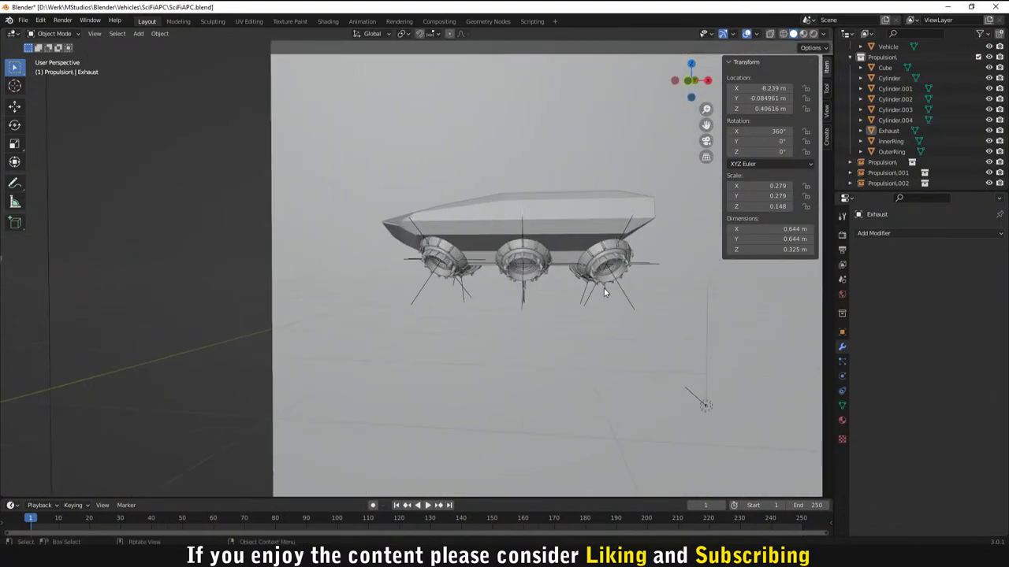
pyautogui.press('KP_3')
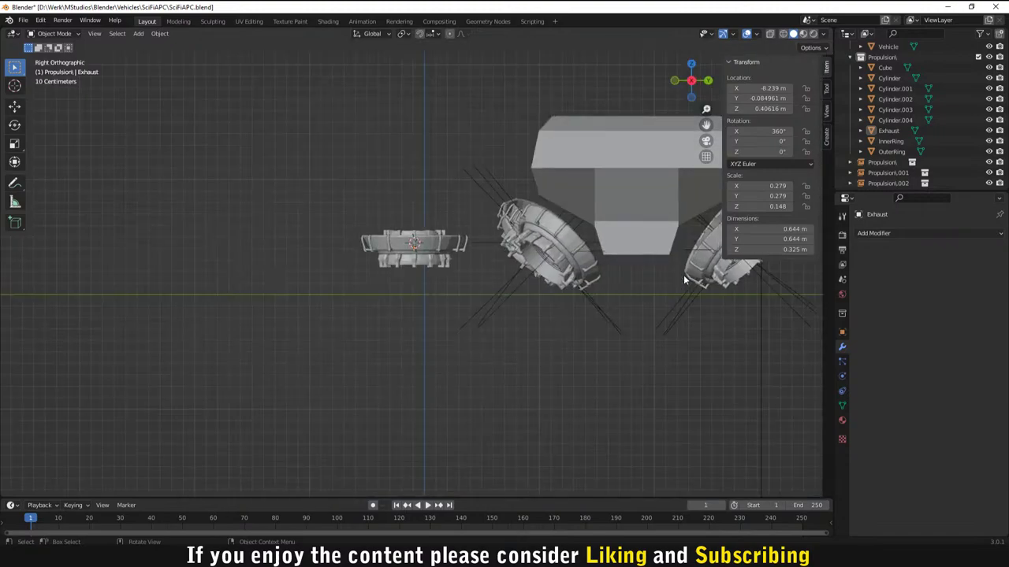
pyautogui.press('KP_1')
pyautogui.scroll(-3, 684, 280)
pyautogui.keyDown('shift'); pyautogui.moveTo(725, 292); pyautogui.dragTo(619, 266, button='middle'); pyautogui.keyUp('shift')
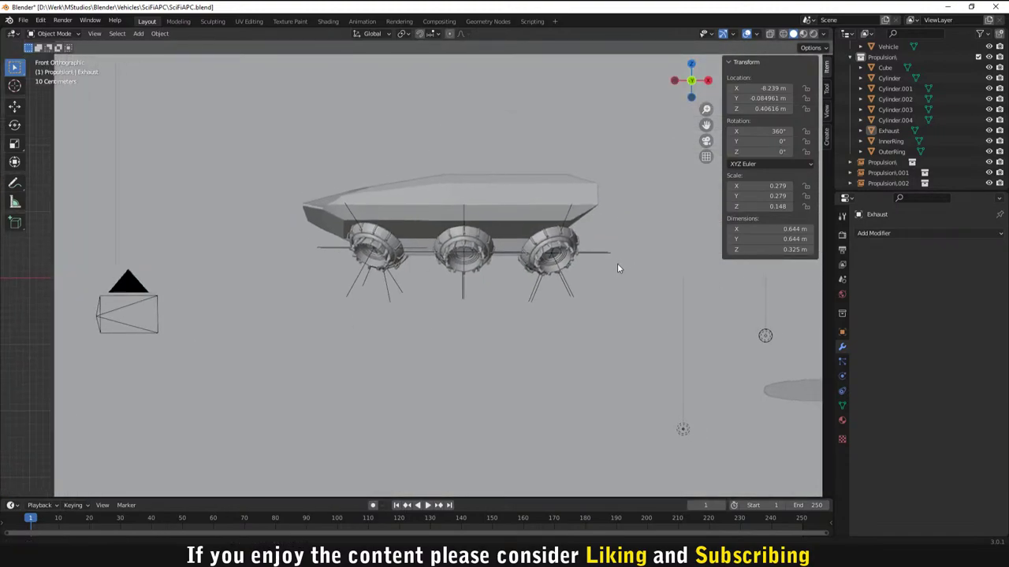
pyautogui.scroll(3, 385, 227)
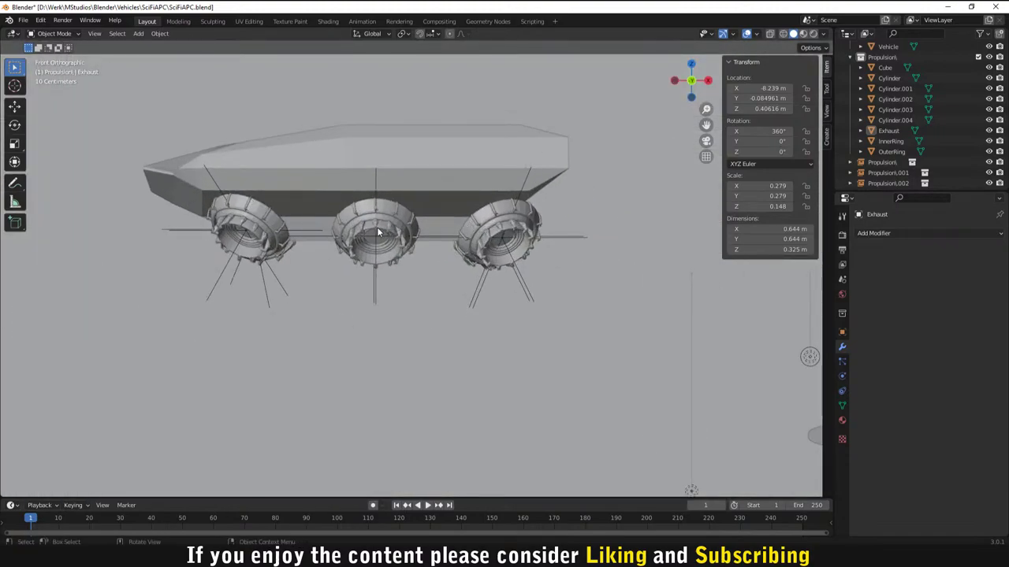
# Step: Move Propulsion and Propulsion.003 left along X, then view through the scene camera
pyautogui.click(260, 223)
pyautogui.press('g')
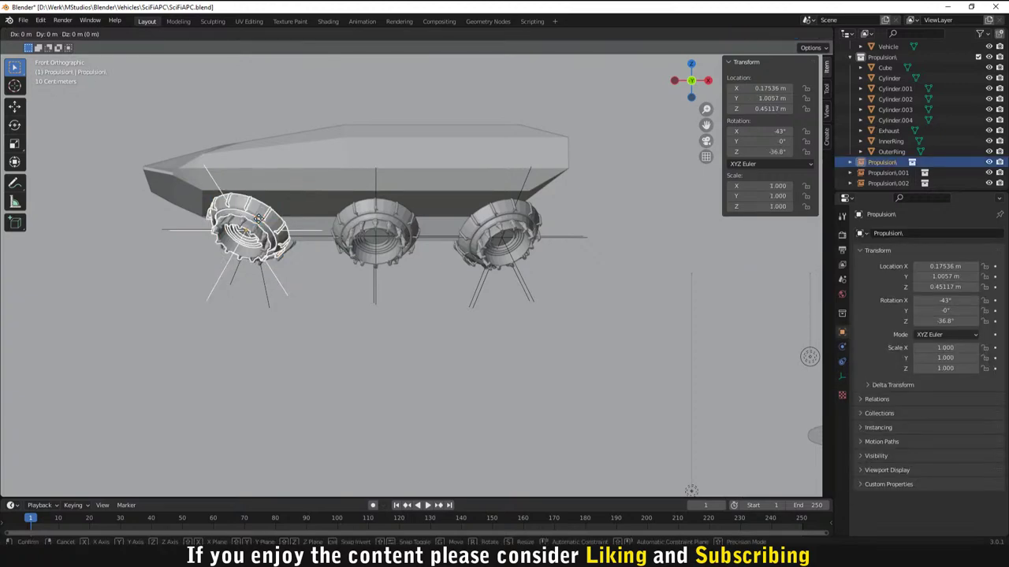
pyautogui.press('y')
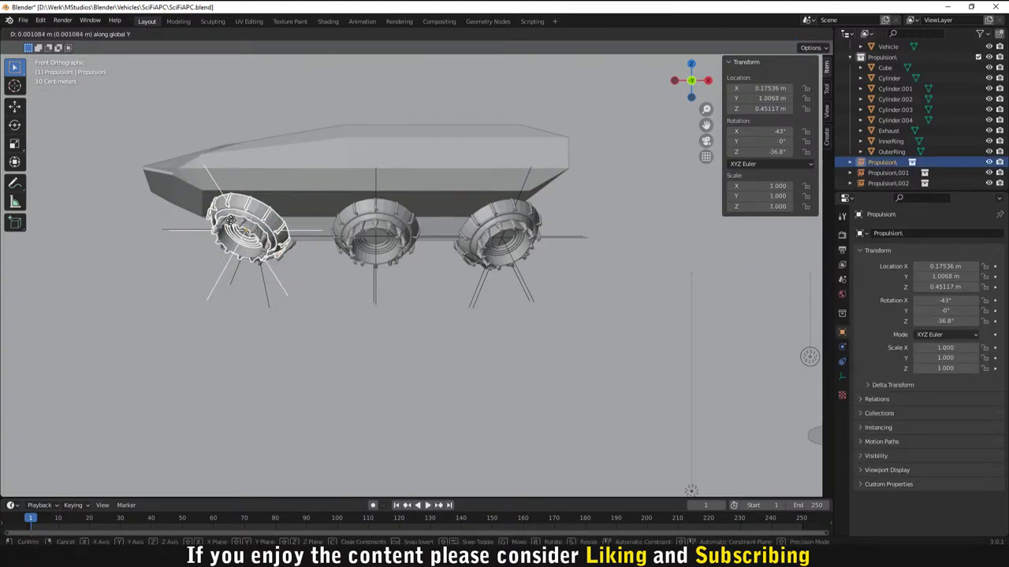
pyautogui.press('x')
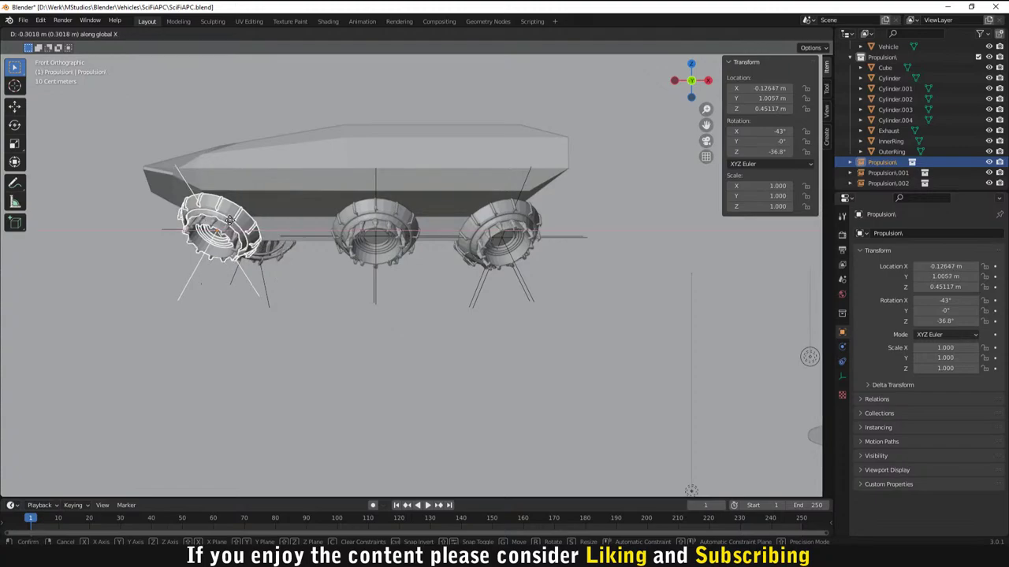
pyautogui.click(220, 224)
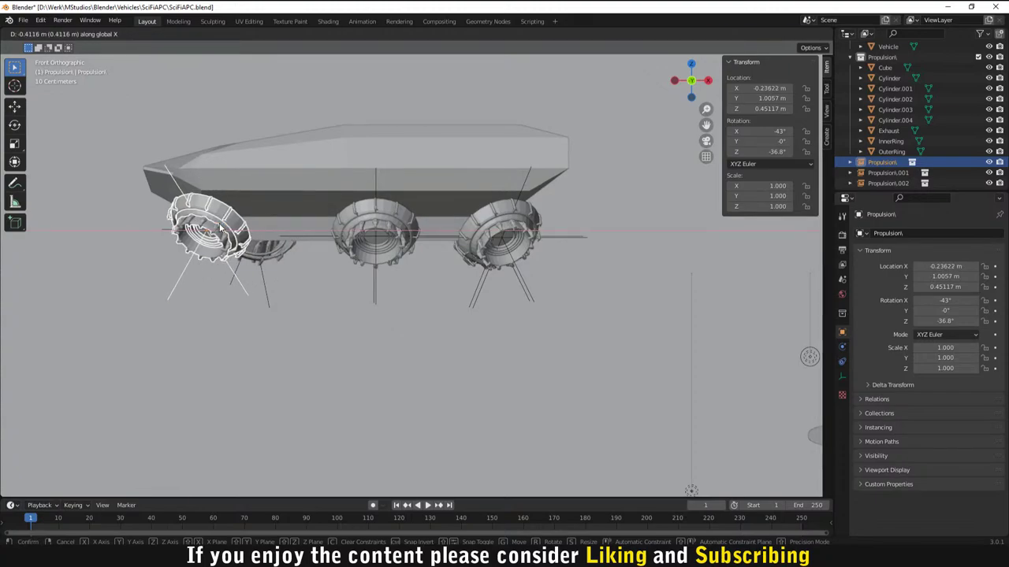
pyautogui.click(264, 265)
pyautogui.press('g')
pyautogui.press('x')
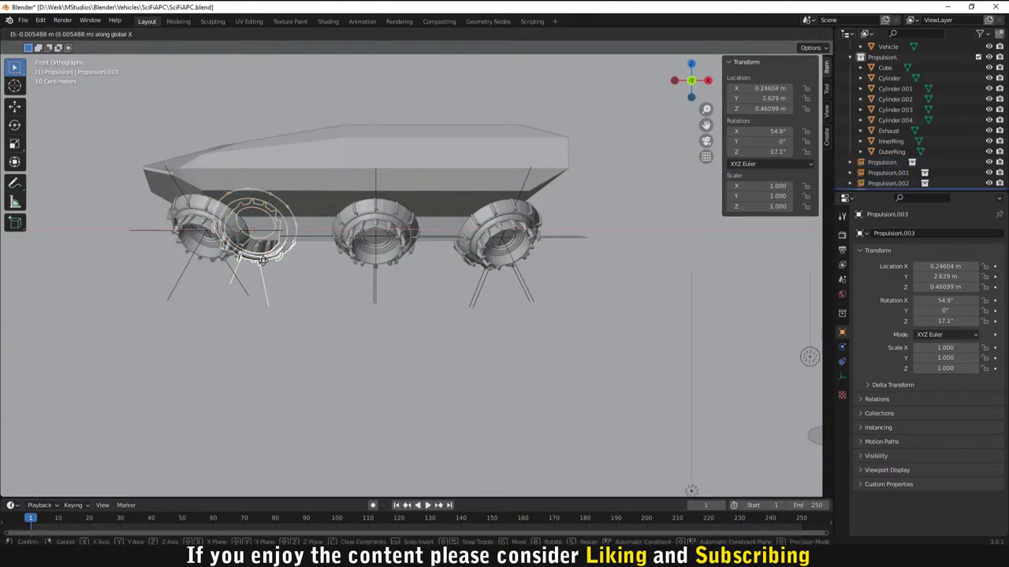
pyautogui.click(218, 257)
pyautogui.click(341, 293)
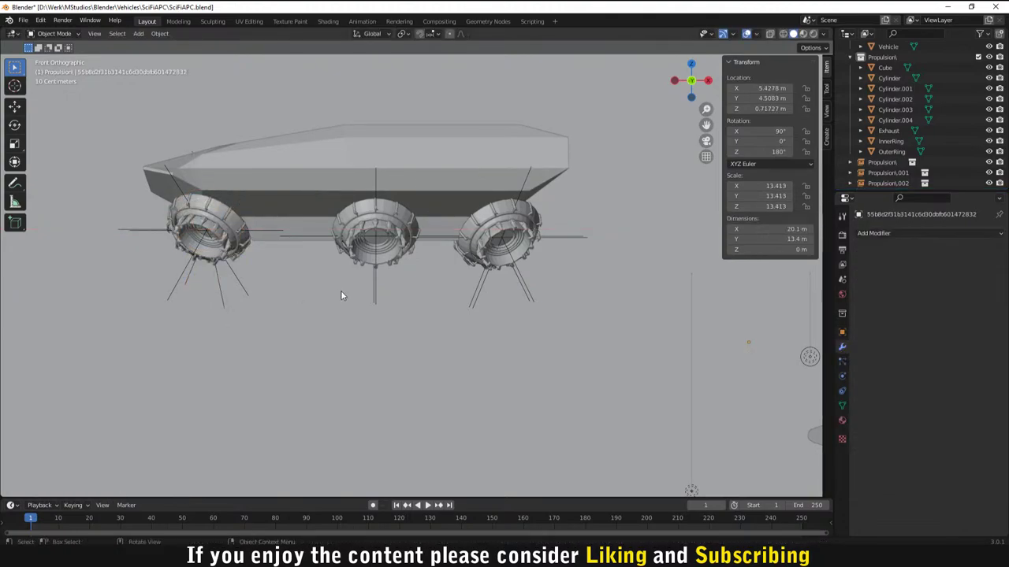
pyautogui.moveTo(344, 289)
pyautogui.mouseDown(button='middle')
pyautogui.moveTo(433, 288)
pyautogui.moveTo(358, 283)
pyautogui.mouseUp(button='middle')
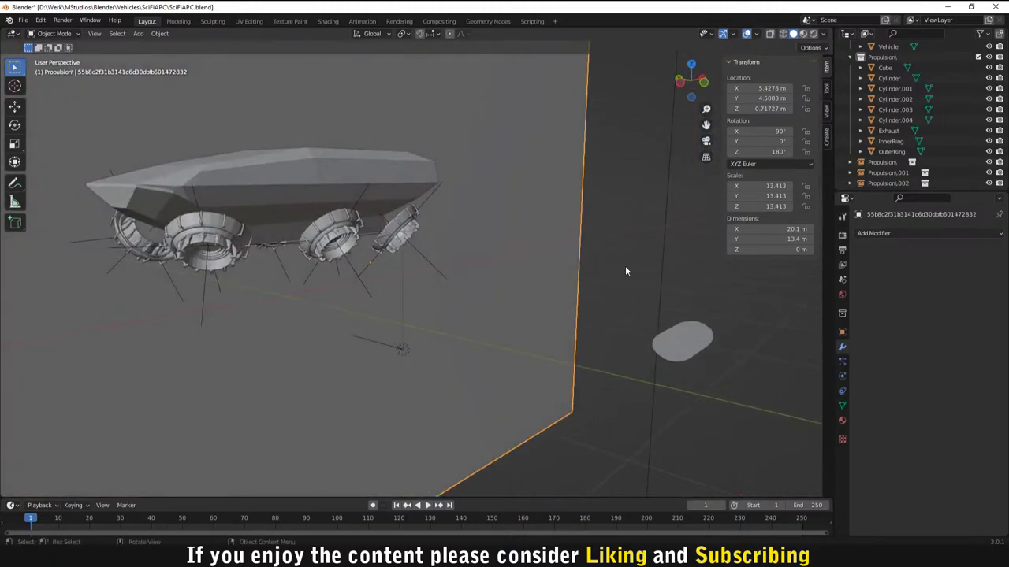
pyautogui.press('KP_0')
pyautogui.press('F12')
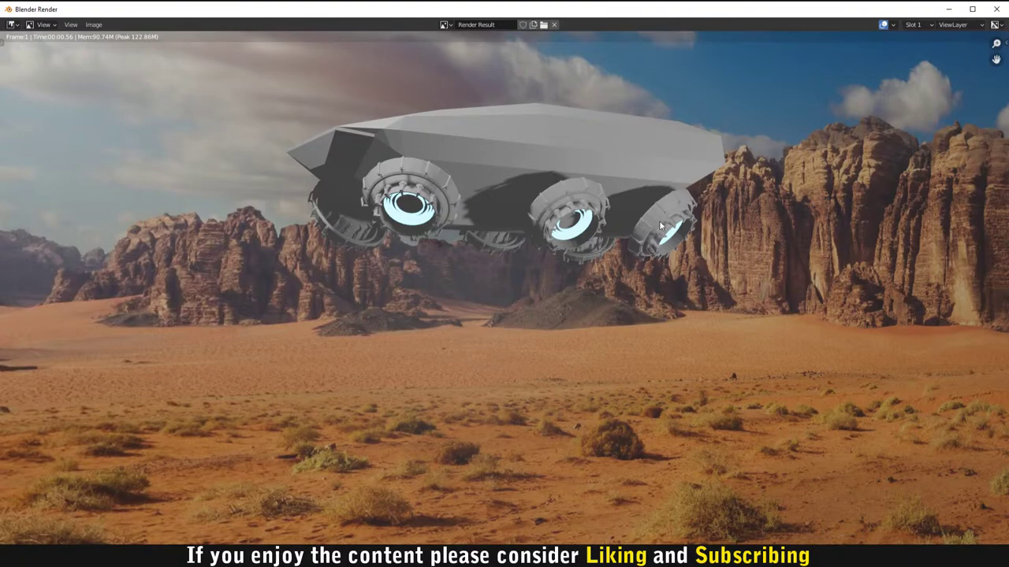
# Step: Close the render and orbit around the vehicle's underside, hull and thrusters
pyautogui.press('Escape')
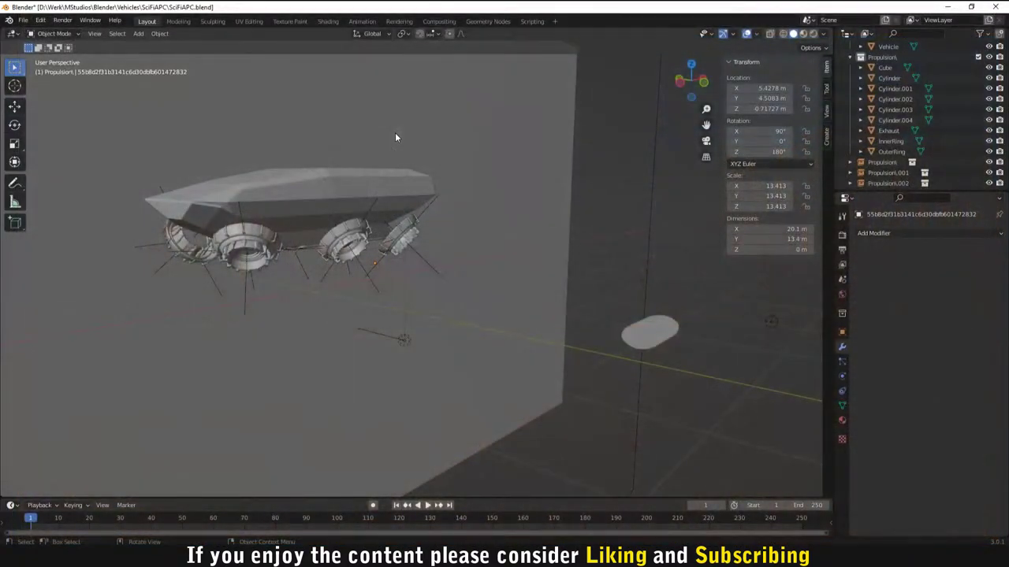
pyautogui.moveTo(339, 166); pyautogui.dragTo(238, 224, button='middle')
pyautogui.scroll(5, 238, 224)
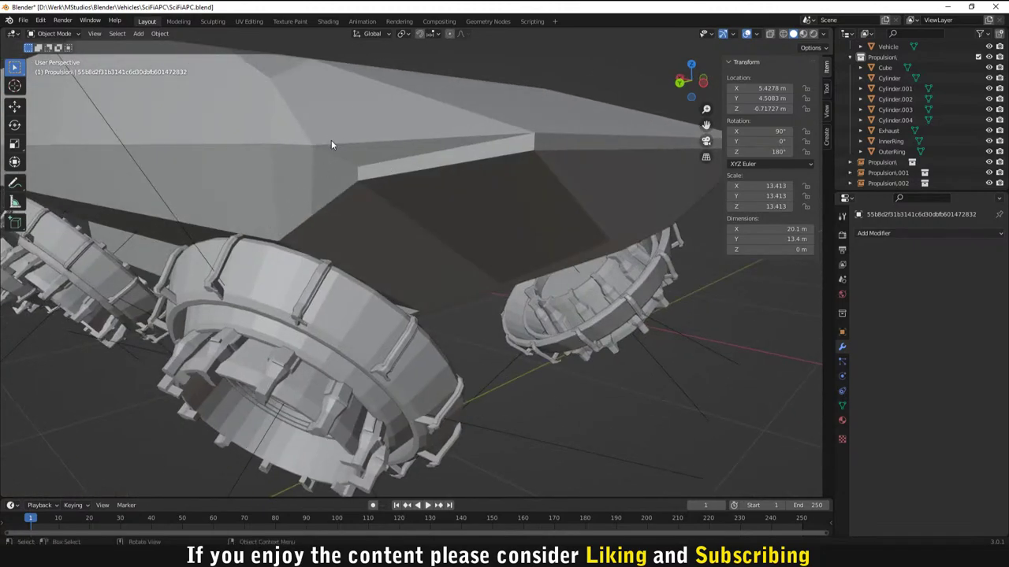
pyautogui.moveTo(331, 144); pyautogui.dragTo(468, 187, button='middle')
pyautogui.scroll(-6, 414, 207)
pyautogui.moveTo(415, 207); pyautogui.dragTo(150, 217, button='middle')
pyautogui.moveTo(169, 145)
pyautogui.mouseDown(button='middle')
pyautogui.moveTo(248, 165)
pyautogui.moveTo(160, 156)
pyautogui.mouseUp(button='middle')
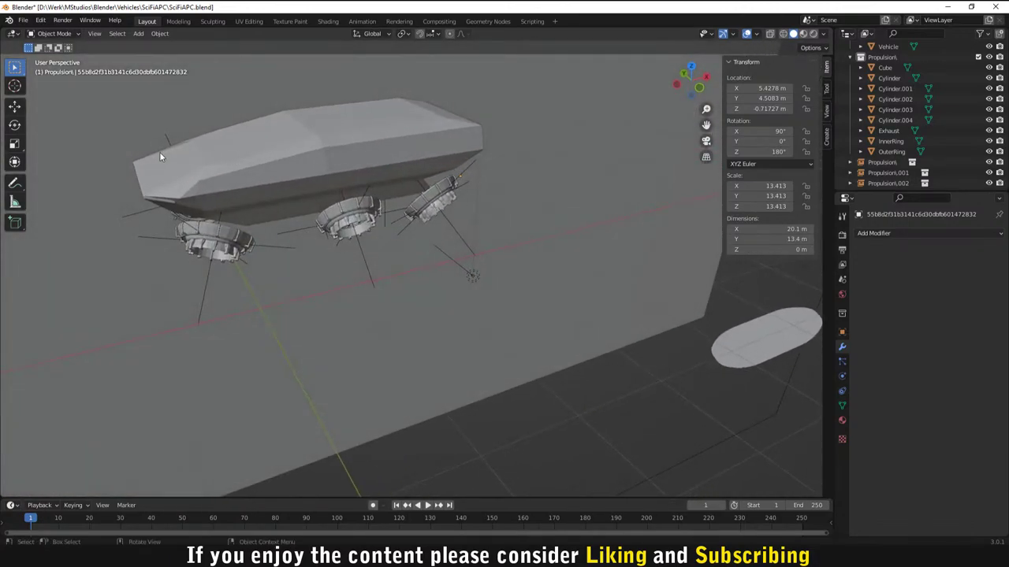
pyautogui.moveTo(232, 207); pyautogui.dragTo(192, 181, button='middle')
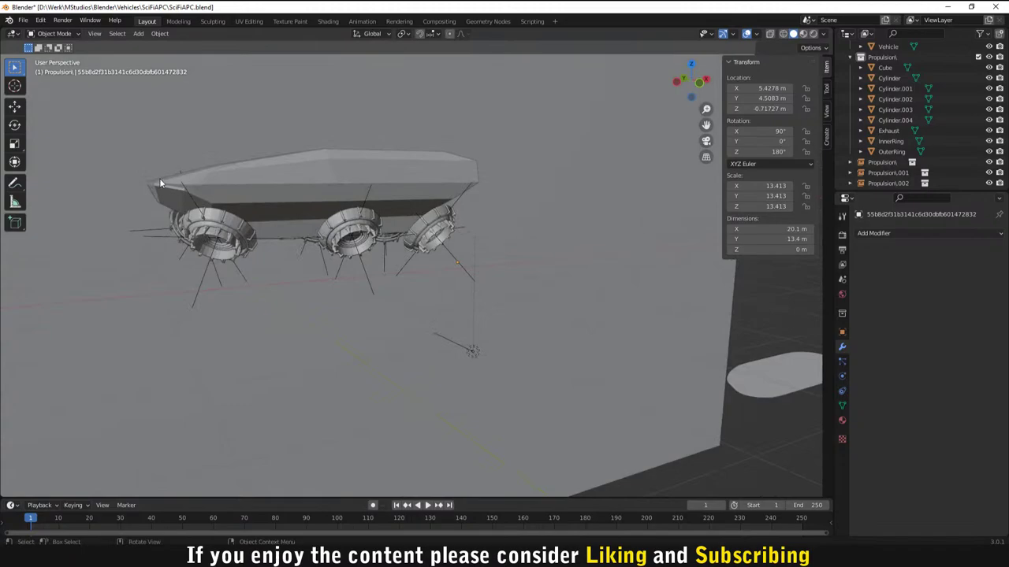
pyautogui.moveTo(162, 214); pyautogui.dragTo(120, 212, button='middle')
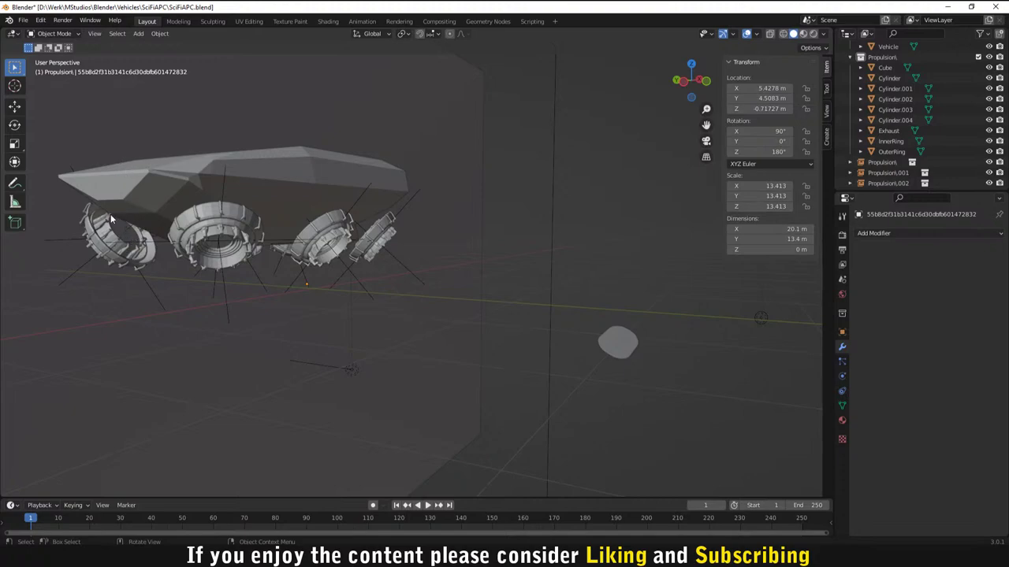
pyautogui.moveTo(145, 171); pyautogui.dragTo(188, 248, button='middle')
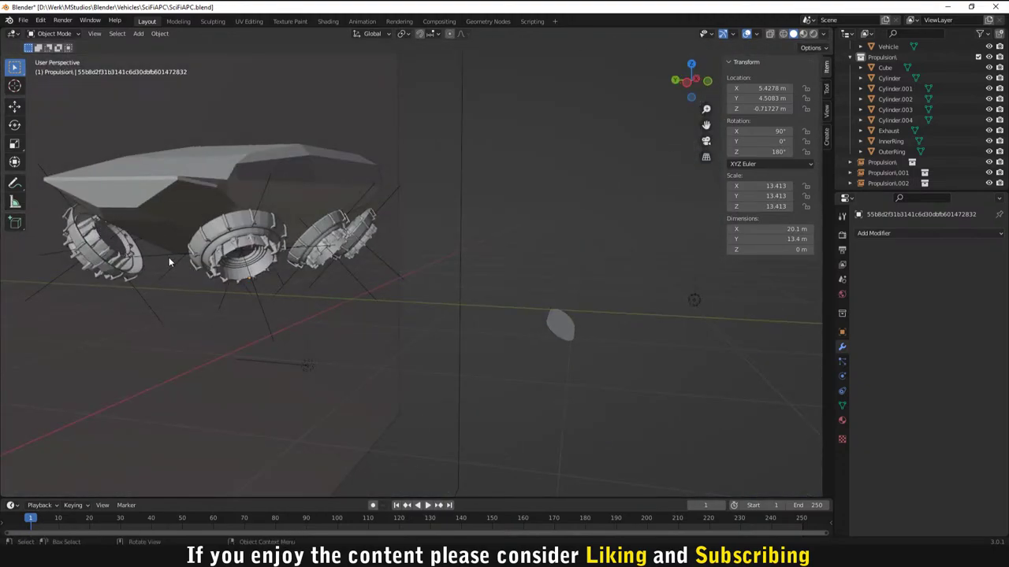
pyautogui.moveTo(395, 273); pyautogui.dragTo(369, 253, button='middle')
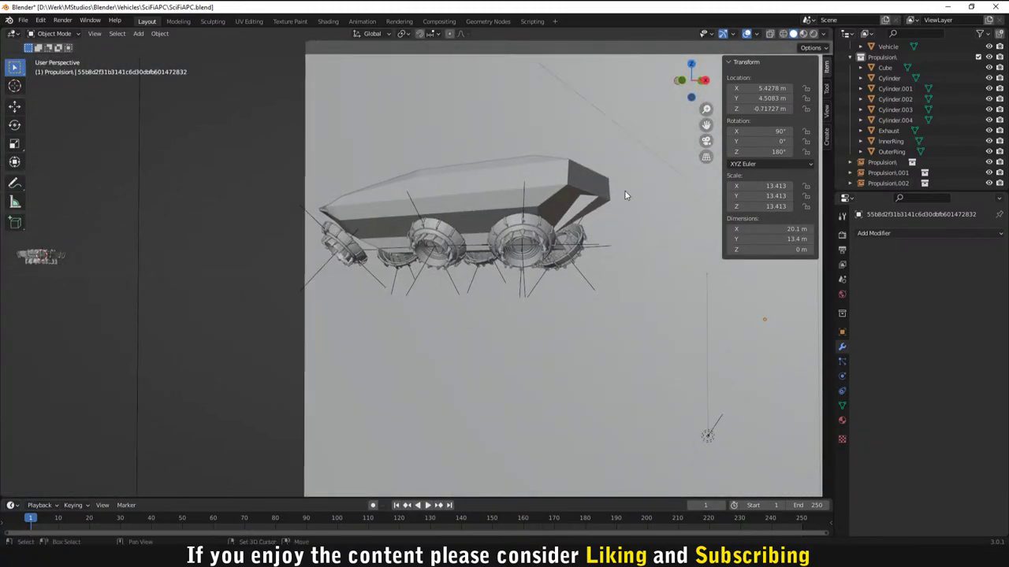
pyautogui.moveTo(624, 193); pyautogui.dragTo(499, 227, button='middle')
# Step: Examine the front, third thruster and propulsion rings, then switch to suspension reference images
pyautogui.scroll(6, 510, 227)
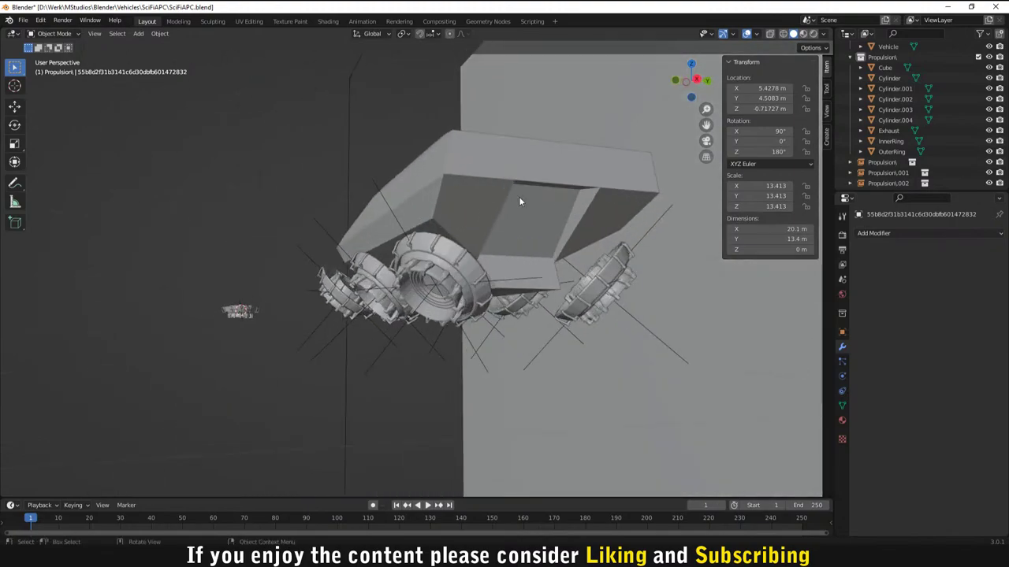
pyautogui.moveTo(606, 149); pyautogui.dragTo(400, 245, button='middle')
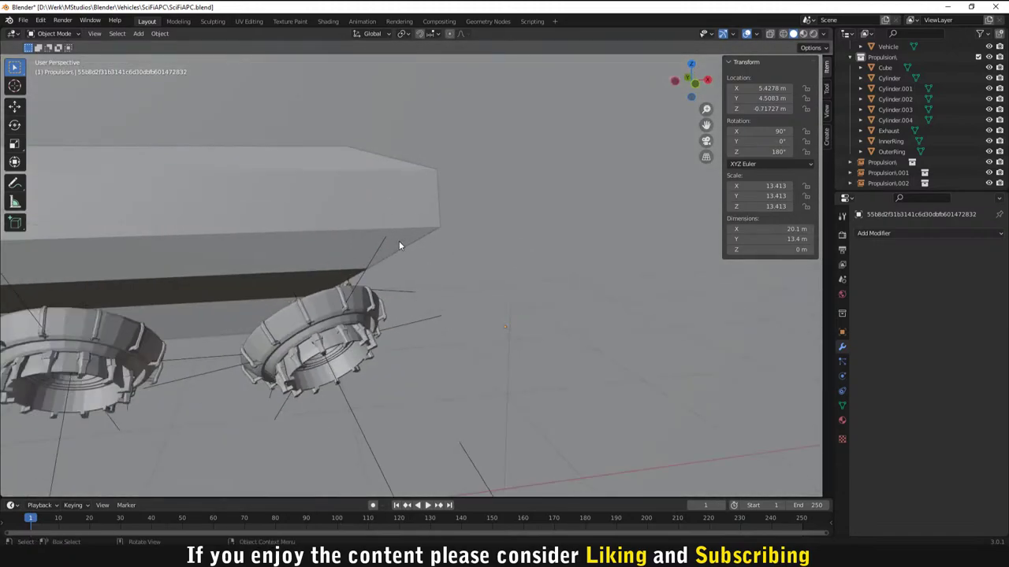
pyautogui.scroll(-4, 399, 245)
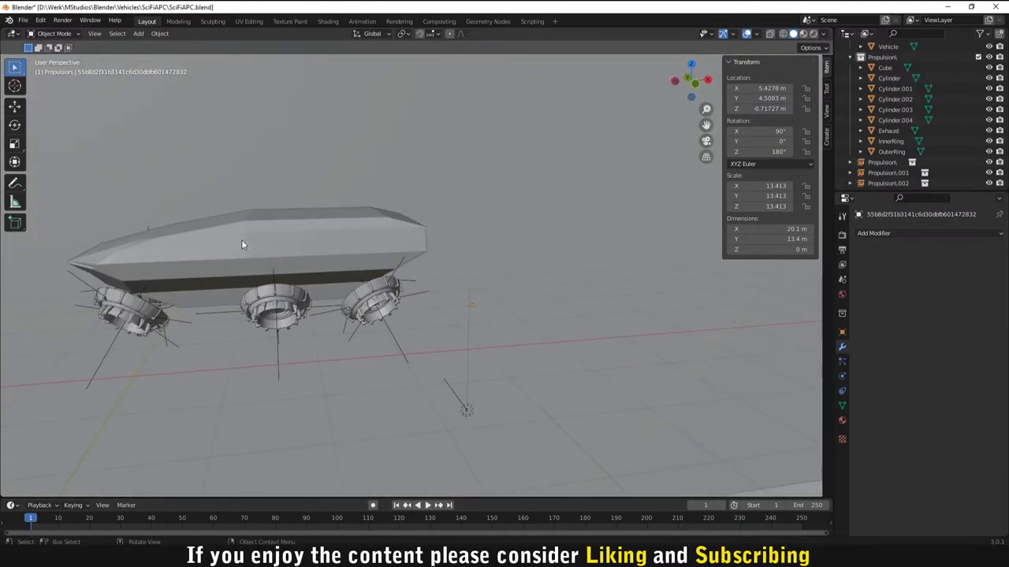
pyautogui.scroll(3, 241, 239)
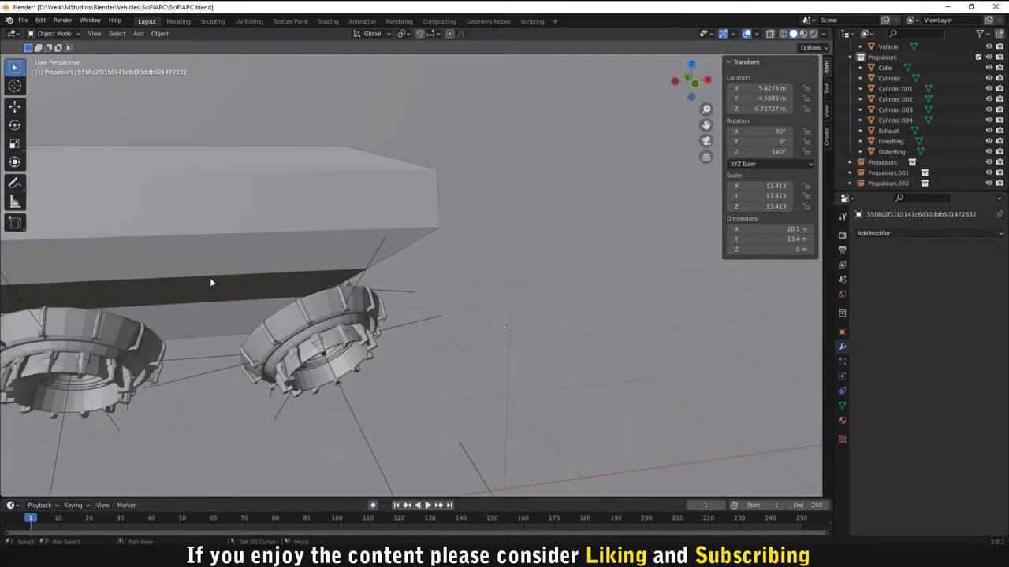
pyautogui.keyDown('shift'); pyautogui.moveTo(209, 278); pyautogui.dragTo(411, 250, button='middle'); pyautogui.keyUp('shift')
pyautogui.scroll(-5, 263, 323)
pyautogui.moveTo(262, 323); pyautogui.dragTo(229, 343, button='middle')
pyautogui.scroll(2, 284, 333)
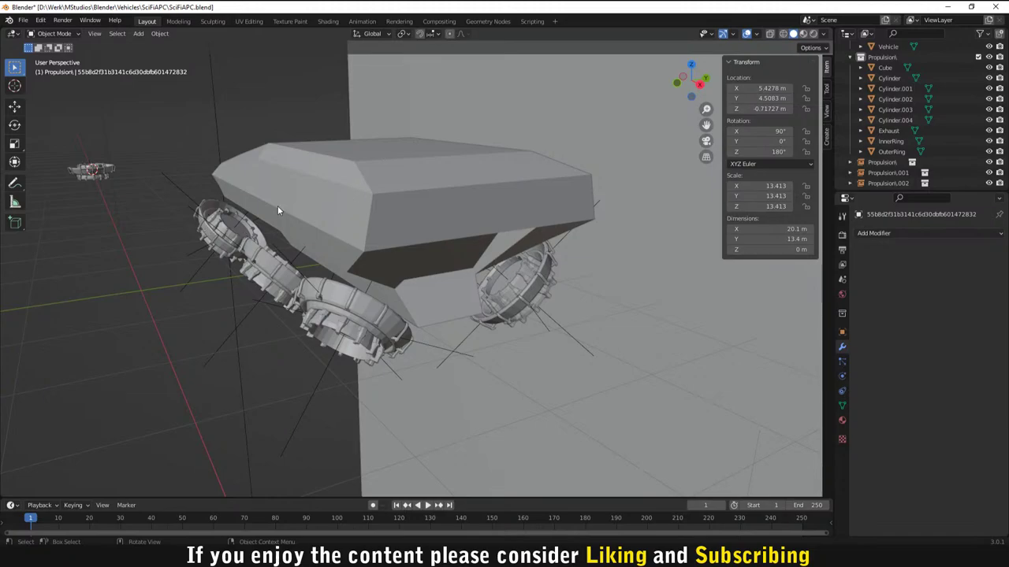
pyautogui.moveTo(455, 289); pyautogui.dragTo(552, 264, button='middle')
pyautogui.scroll(-6, 551, 264)
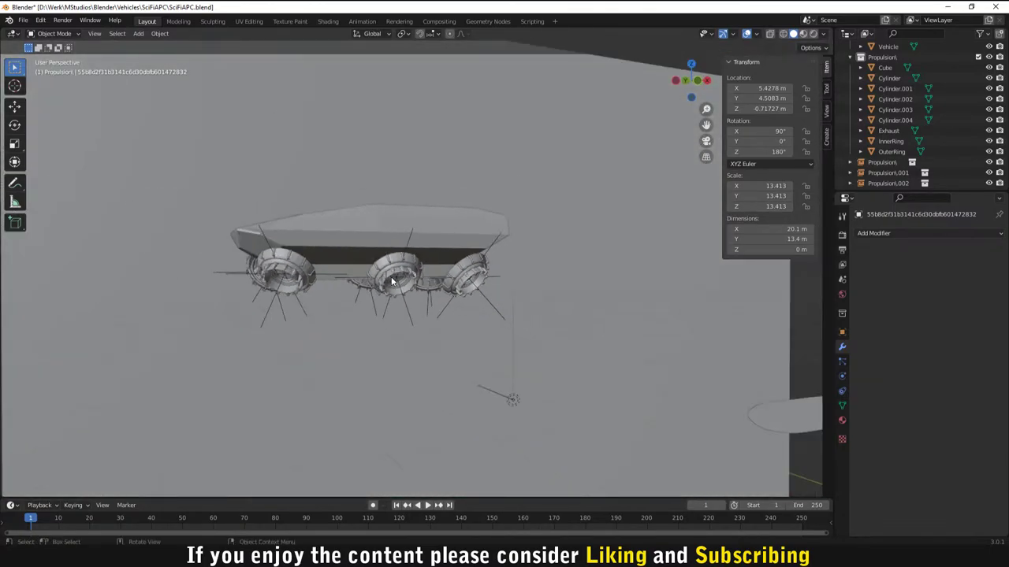
pyautogui.moveTo(410, 284); pyautogui.dragTo(540, 442, button='middle')
pyautogui.scroll(3, 335, 367)
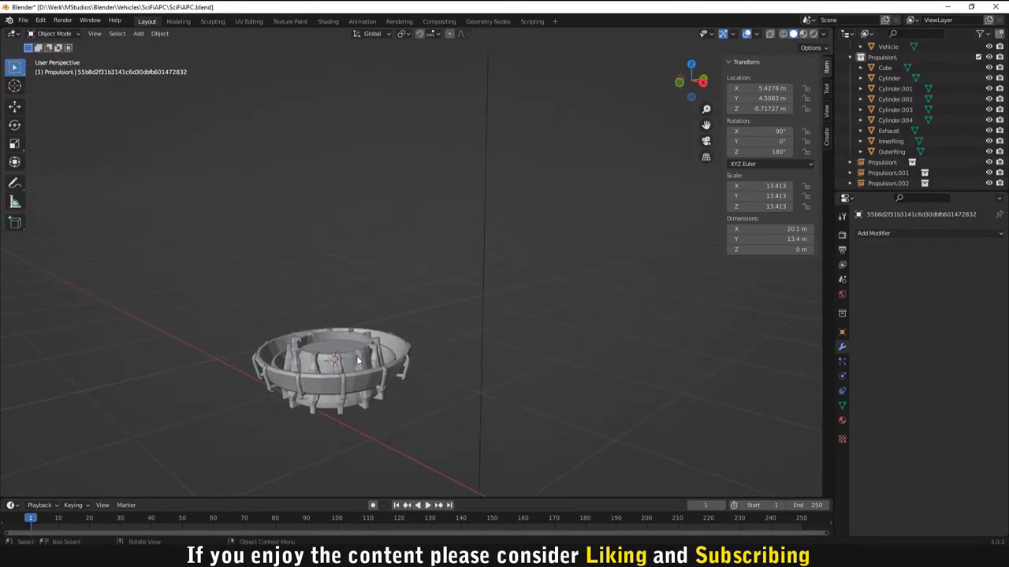
pyautogui.moveTo(489, 410); pyautogui.dragTo(392, 348, button='middle')
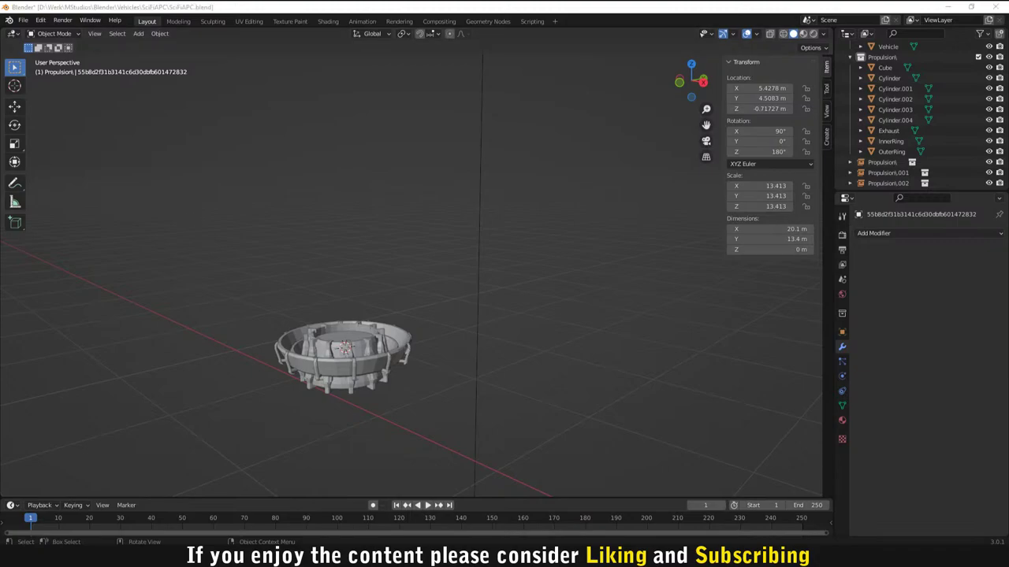
pyautogui.hotkey('alt', 'Tab')
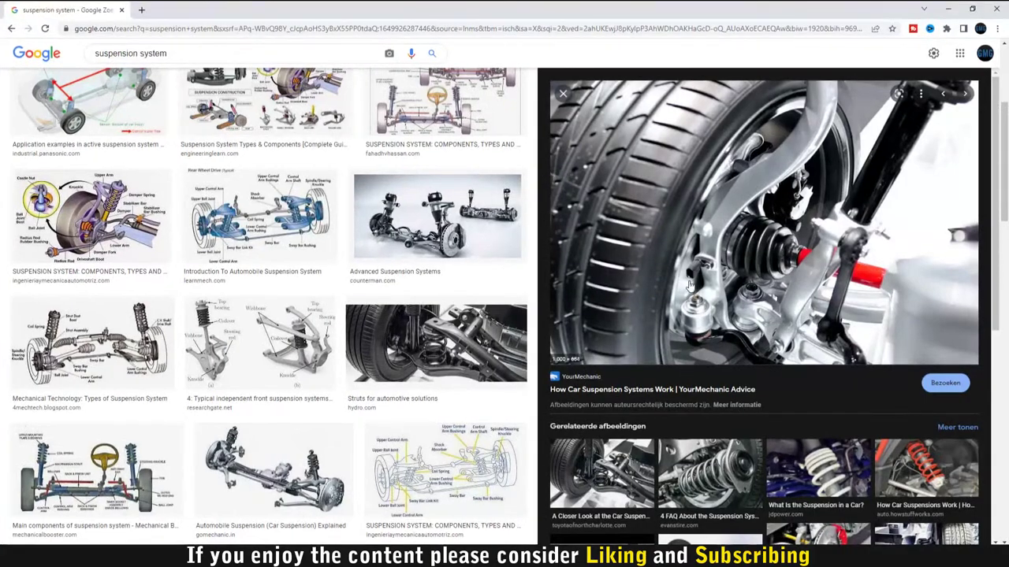
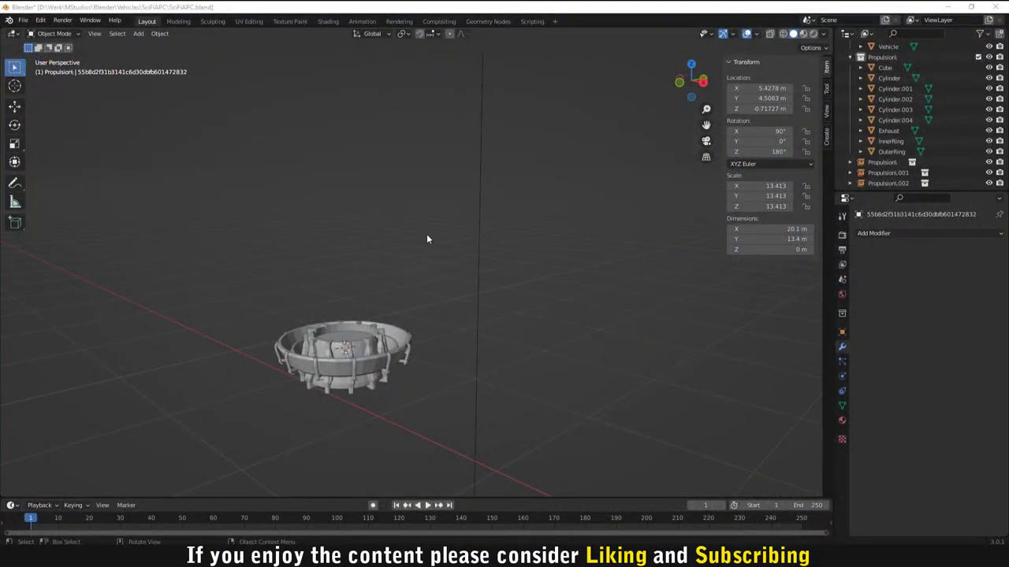
# Step: Frame the selected Propulsion object and orbit between the ring and the APC body
pyautogui.press('KP_Decimal')
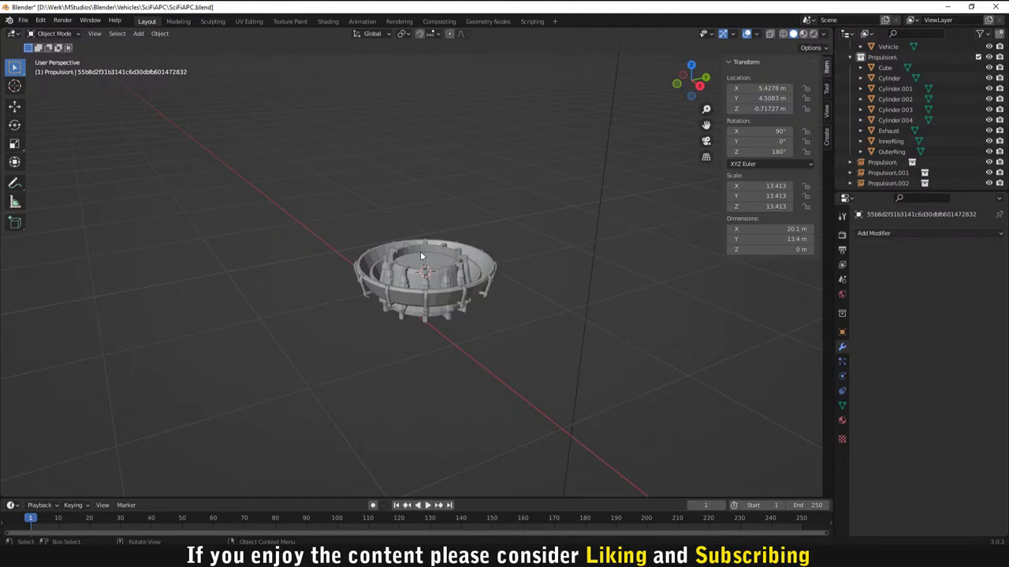
pyautogui.moveTo(482, 261); pyautogui.dragTo(247, 297, button='middle')
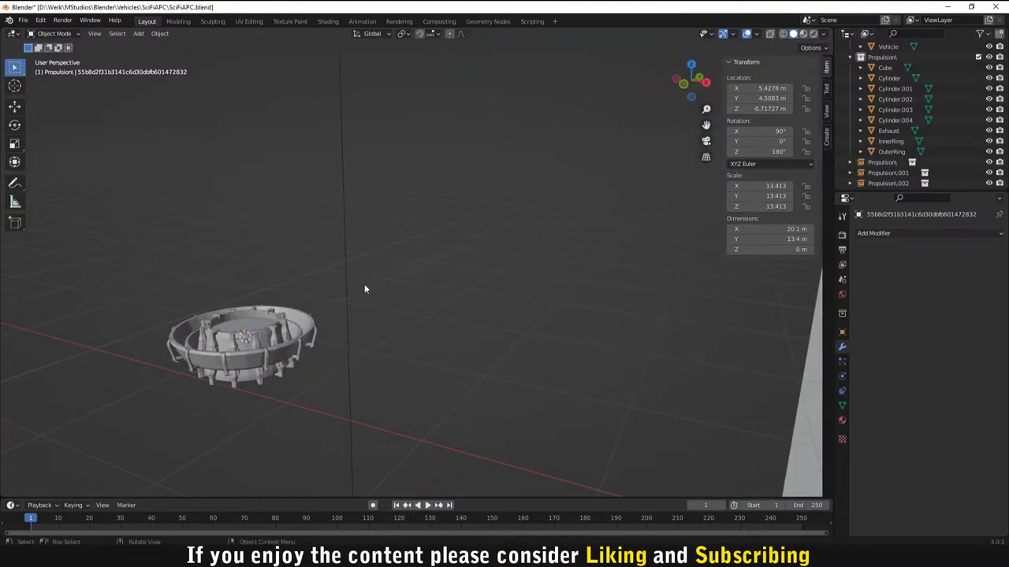
pyautogui.moveTo(364, 286); pyautogui.dragTo(370, 295, button='middle')
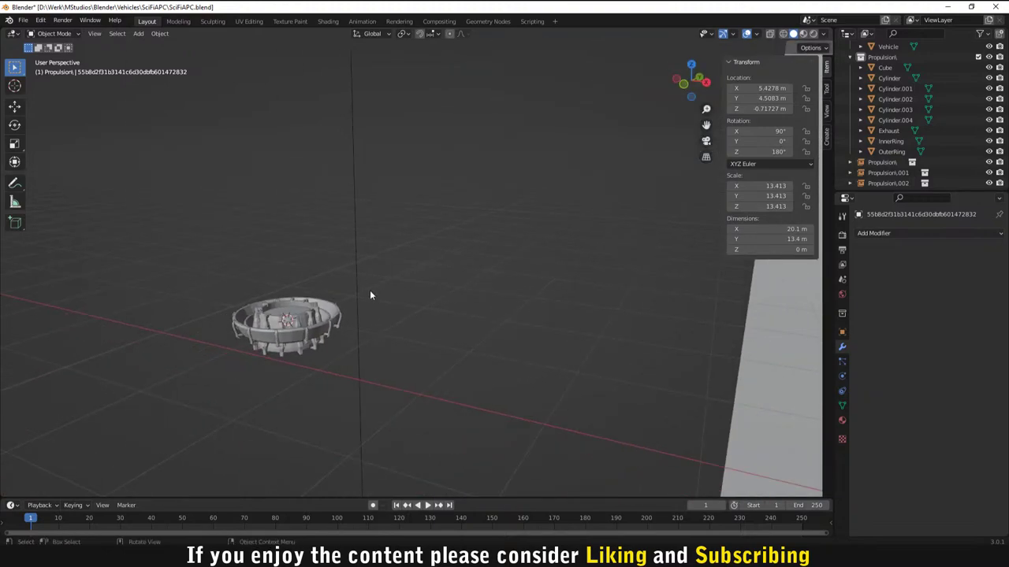
pyautogui.moveTo(360, 294); pyautogui.dragTo(293, 302, button='middle')
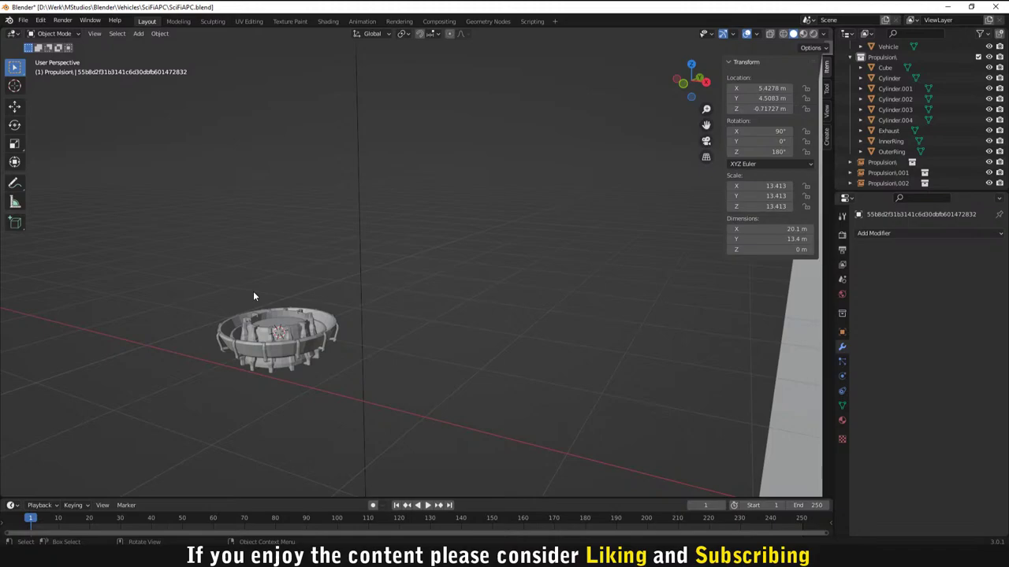
pyautogui.moveTo(254, 296); pyautogui.dragTo(605, 289, button='middle')
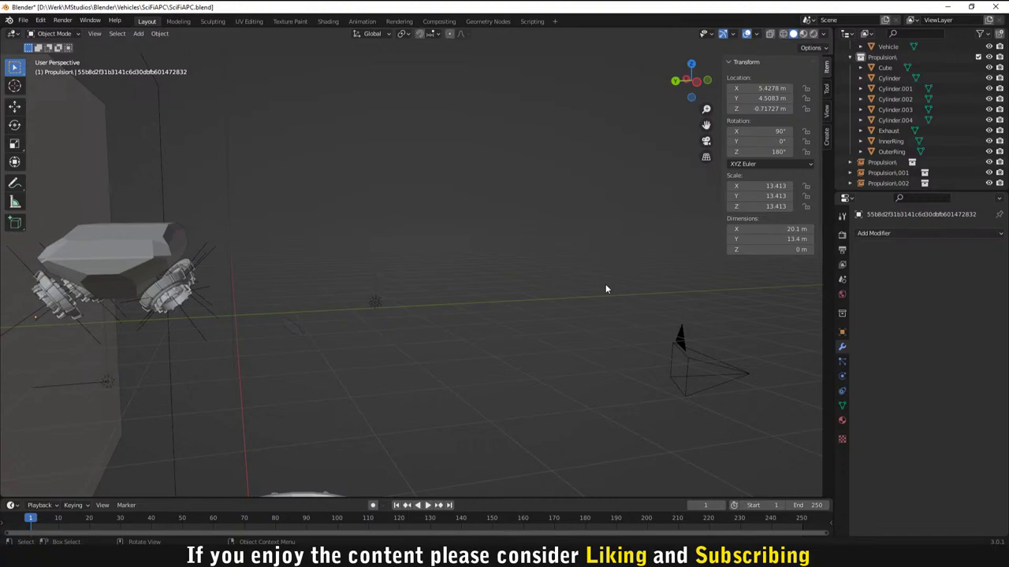
pyautogui.scroll(-2, 605, 289)
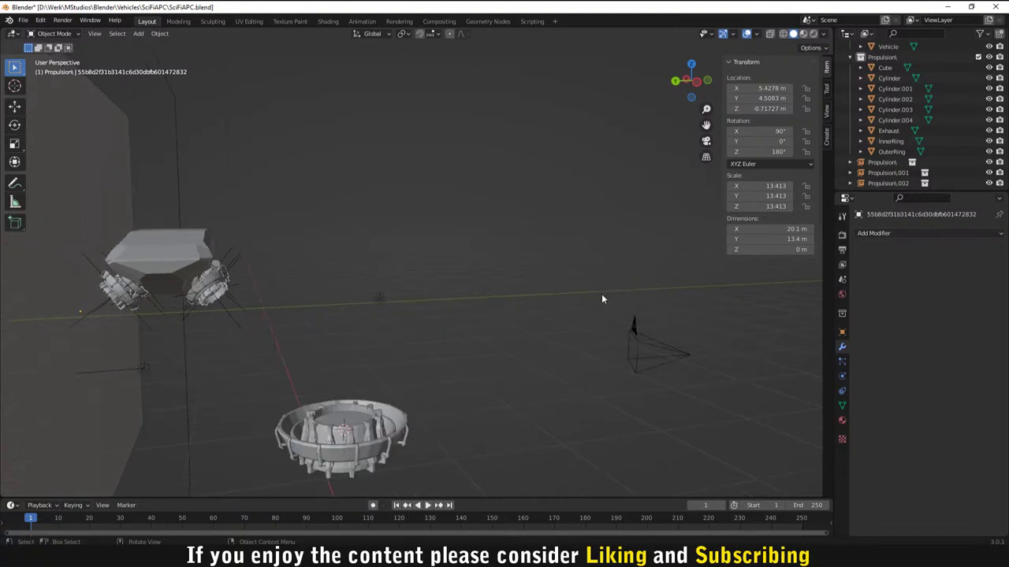
pyautogui.moveTo(414, 417); pyautogui.dragTo(482, 326, button='middle')
# Step: Add a Mesh > Cylinder and shrink it to 0.222 scale
pyautogui.hotkey('shift', 'a')
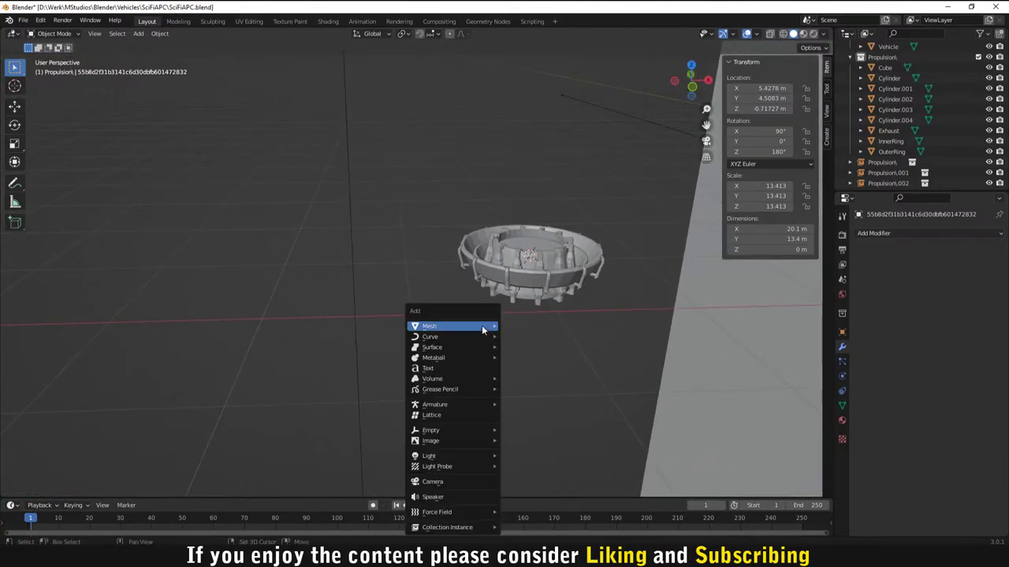
pyautogui.moveTo(481, 327)
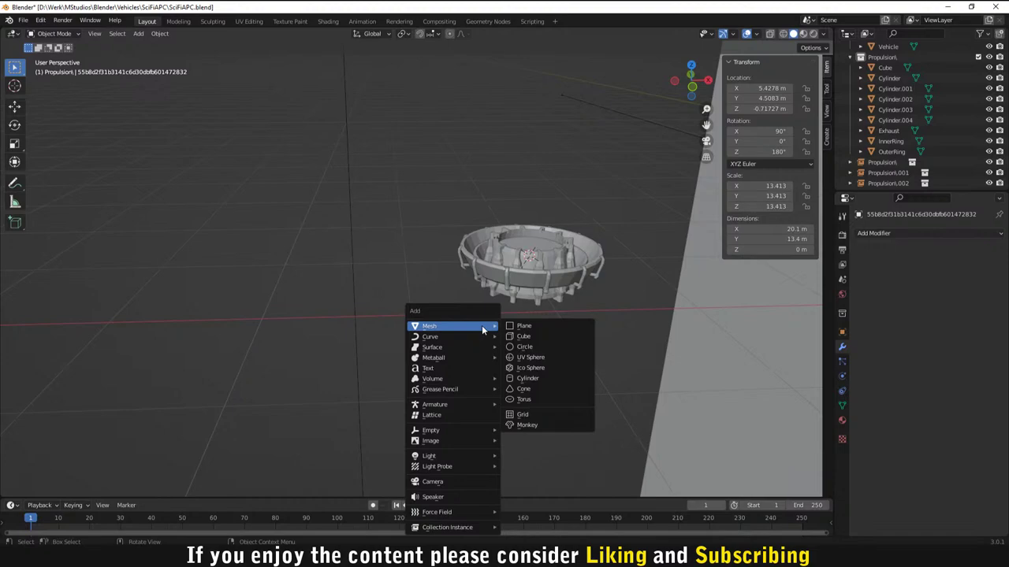
pyautogui.click(527, 378)
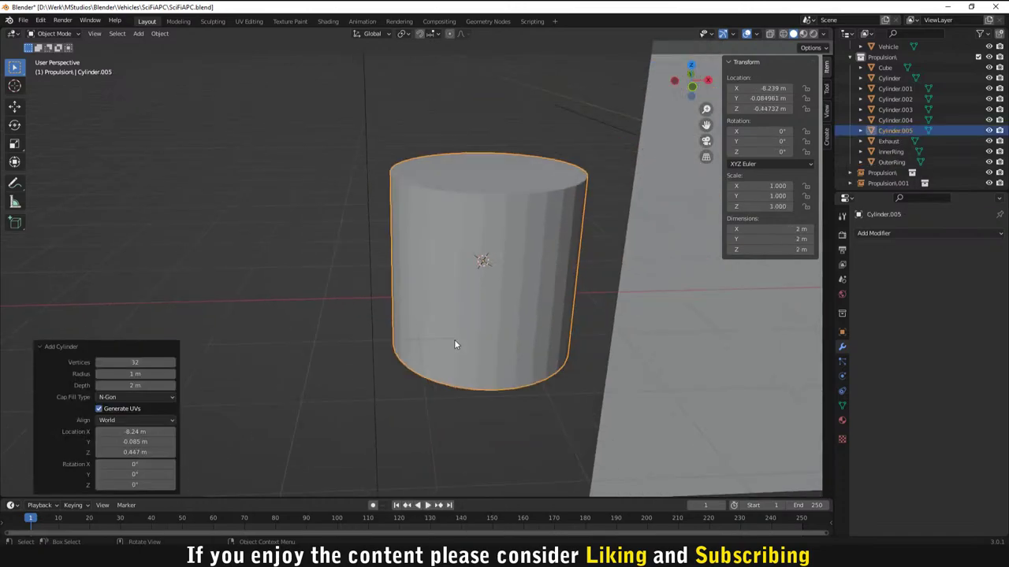
pyautogui.press('s')
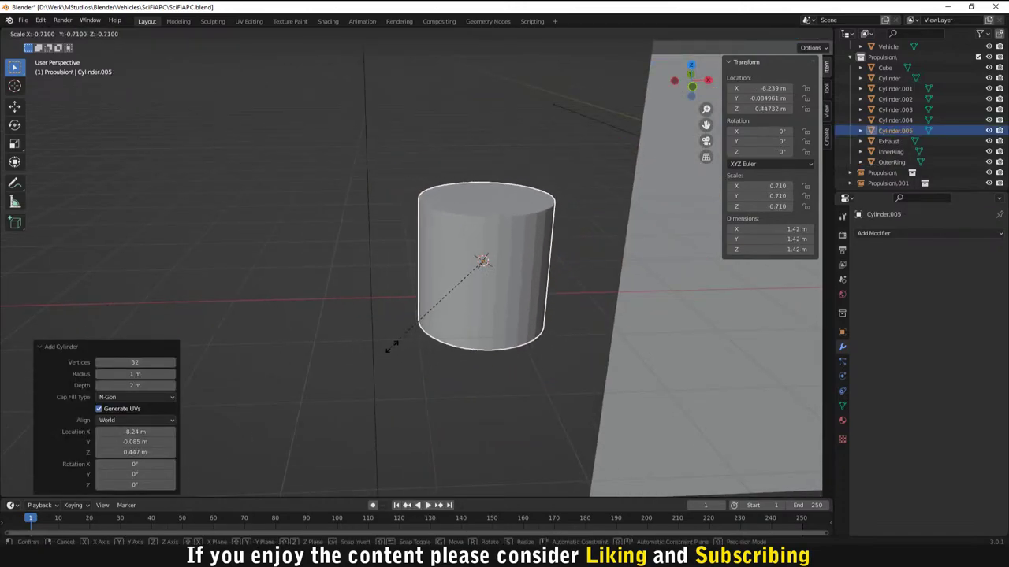
pyautogui.click(488, 304)
# Step: Move the cylinder along X to the left of the ring and shrink it to 0.030
pyautogui.press('g')
pyautogui.press('x')
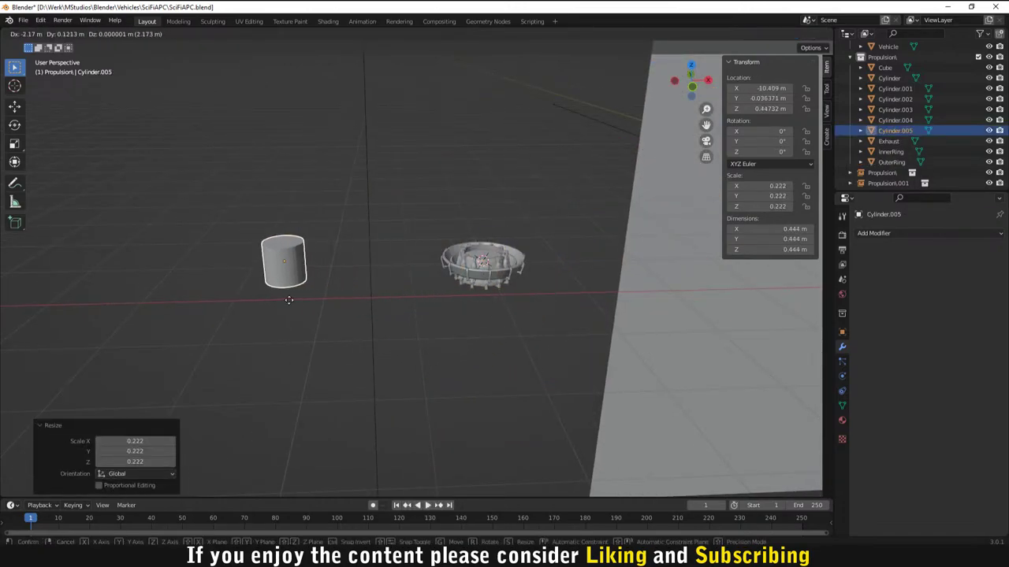
pyautogui.click(268, 272)
pyautogui.scroll(2, 267, 272)
pyautogui.press('g')
pyautogui.press('s')
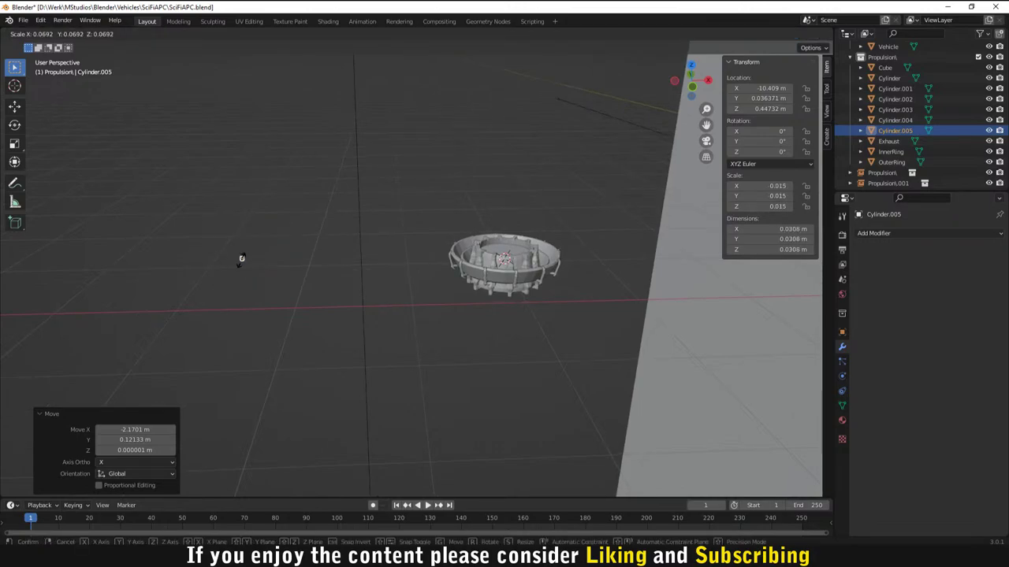
pyautogui.click(243, 262)
# Step: Rotate the cylinder 90° on X (r90x) and flatten it along Y to 0.172
pyautogui.write('r')
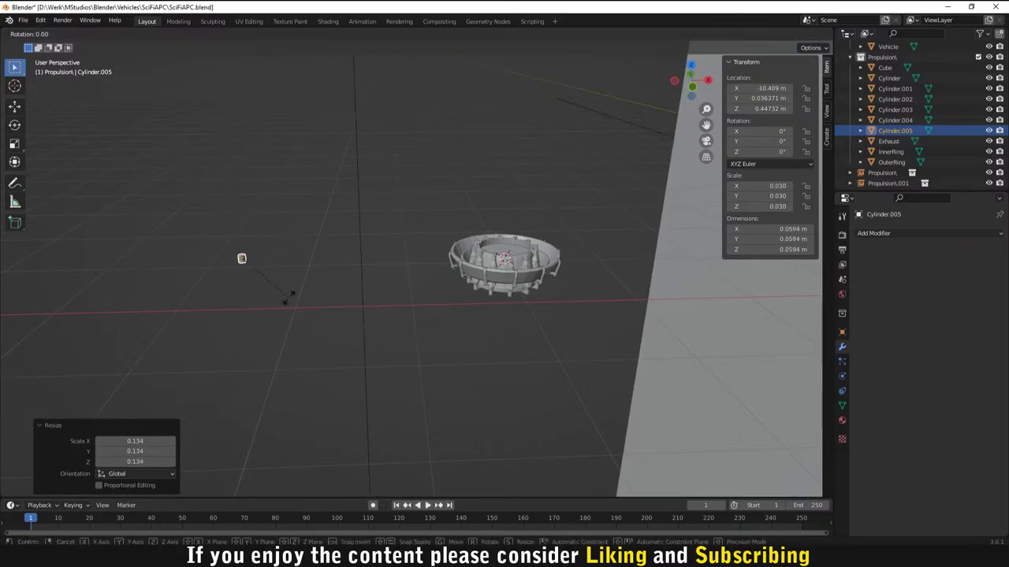
pyautogui.write('90x')
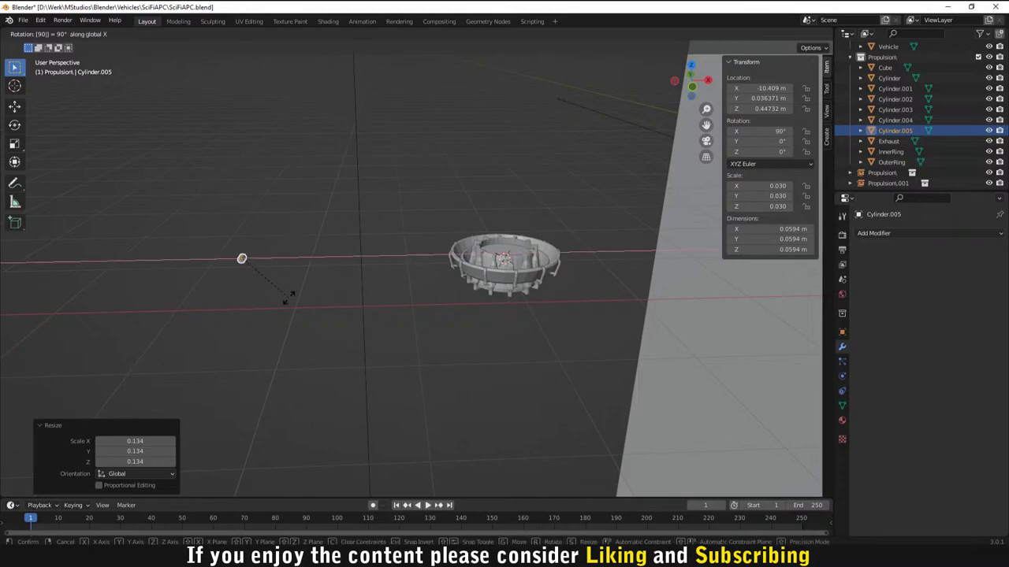
pyautogui.click(286, 297)
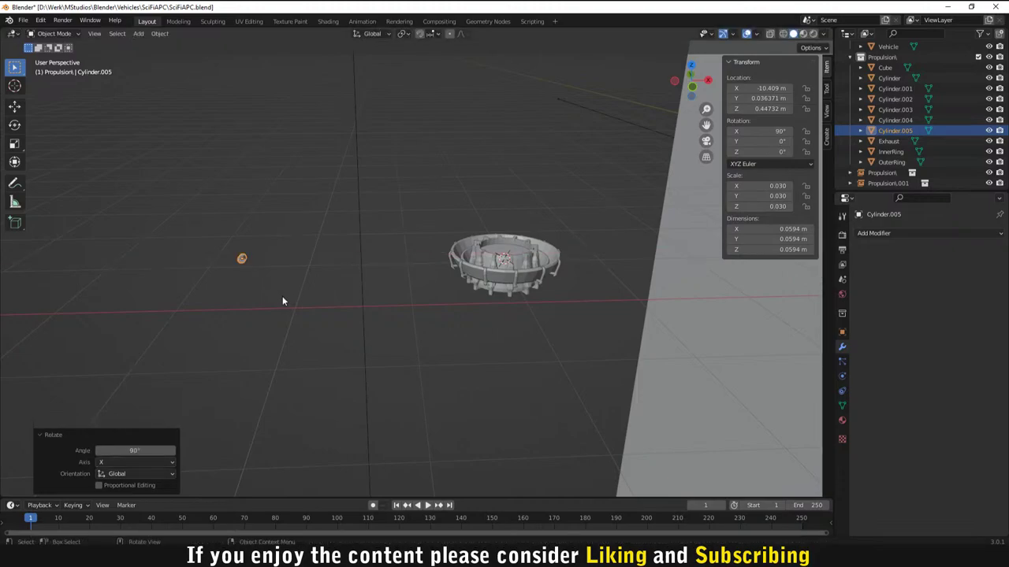
pyautogui.moveTo(282, 295); pyautogui.dragTo(328, 324, button='middle')
pyautogui.scroll(4, 290, 299)
pyautogui.press('s')
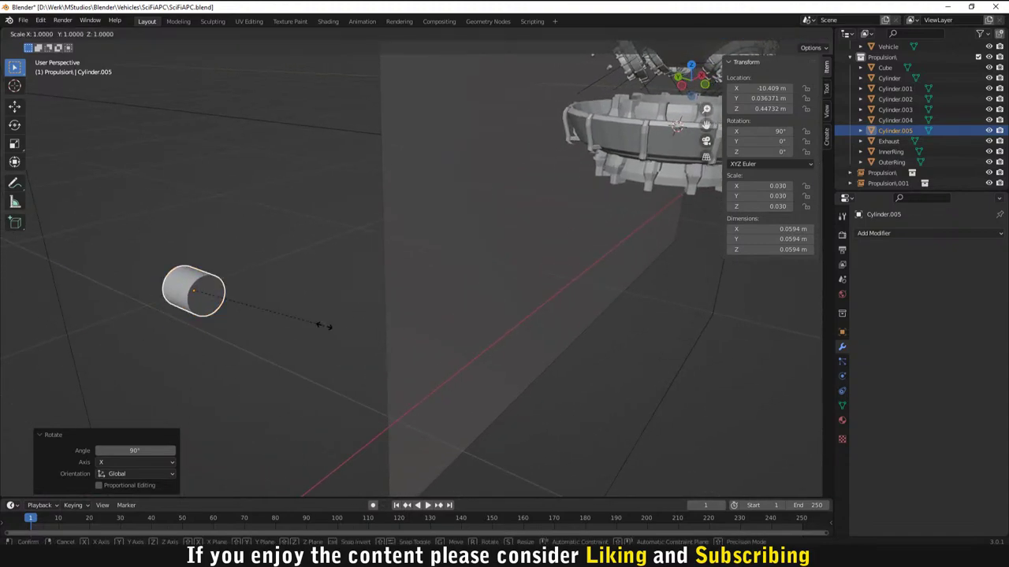
pyautogui.press('z')
pyautogui.press('z')
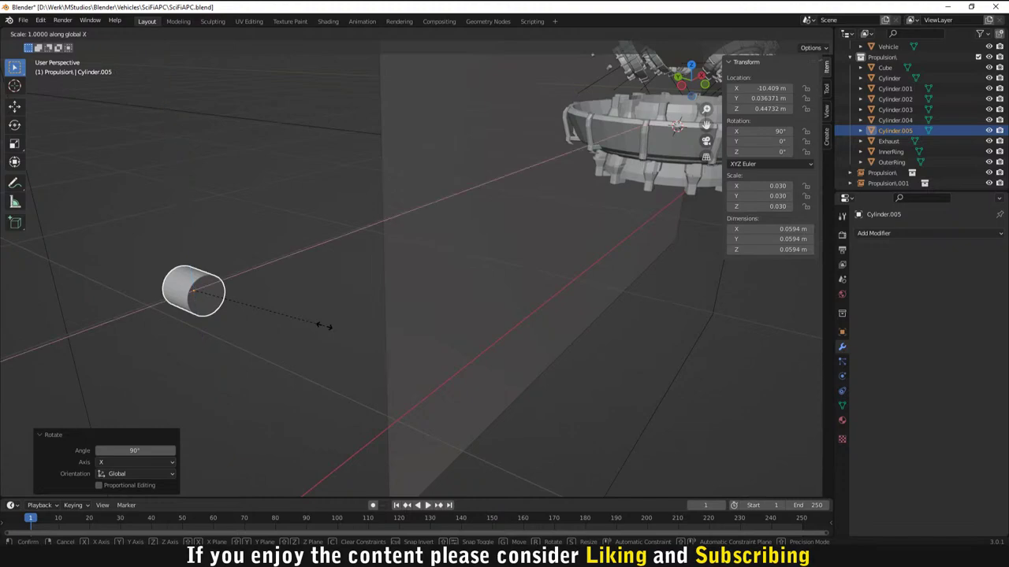
pyautogui.rightClick(277, 323)
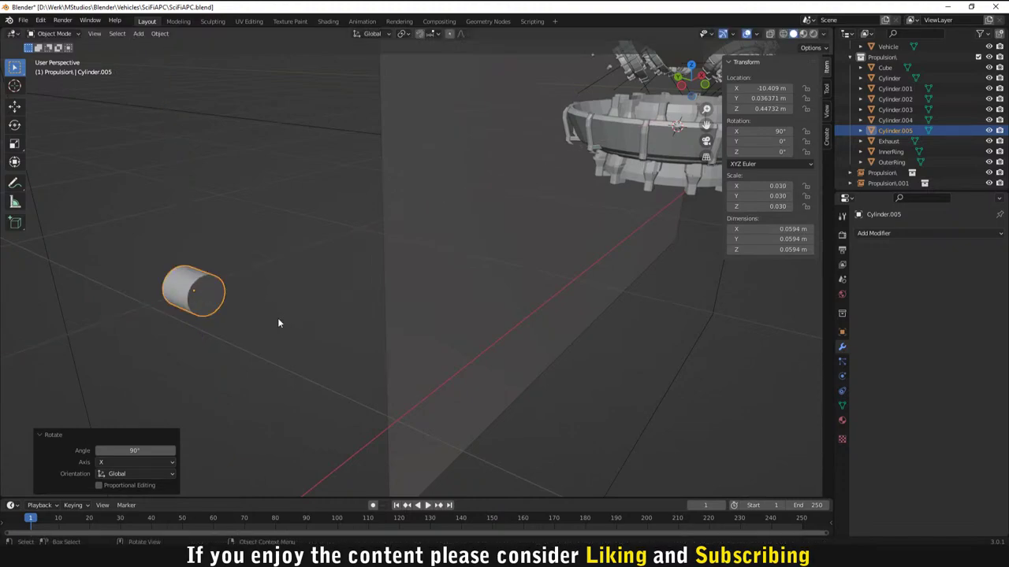
pyautogui.press('s')
pyautogui.press('y')
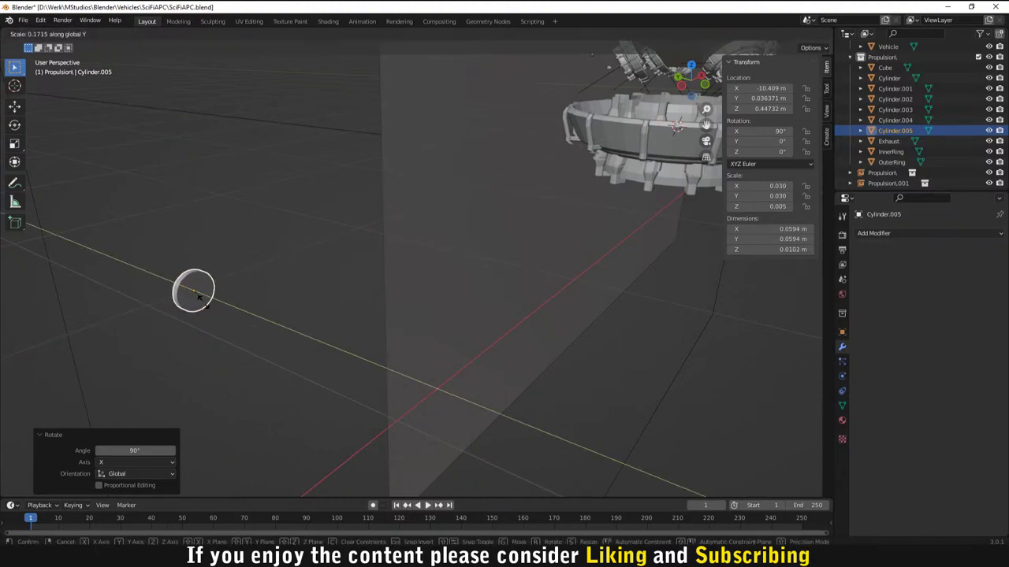
pyautogui.click(198, 296)
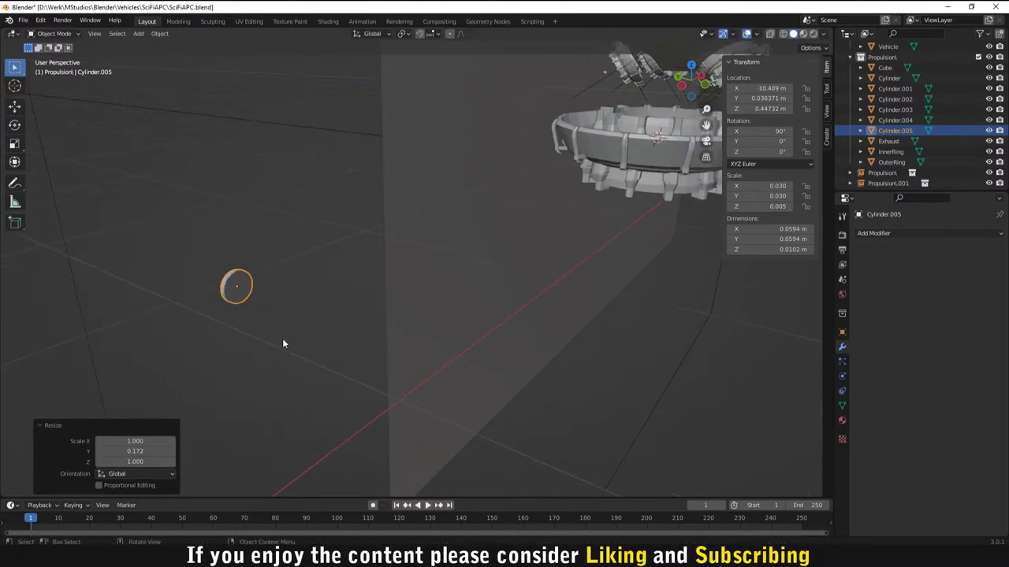
# Step: Shrink the disc uniformly to about half size and open the modifier list
pyautogui.press('s')
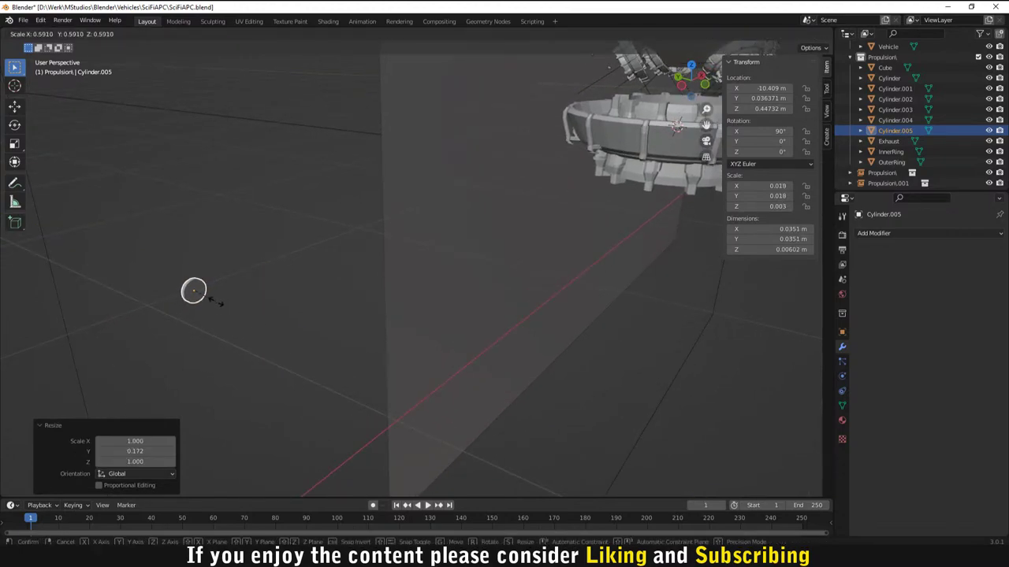
pyautogui.click(214, 303)
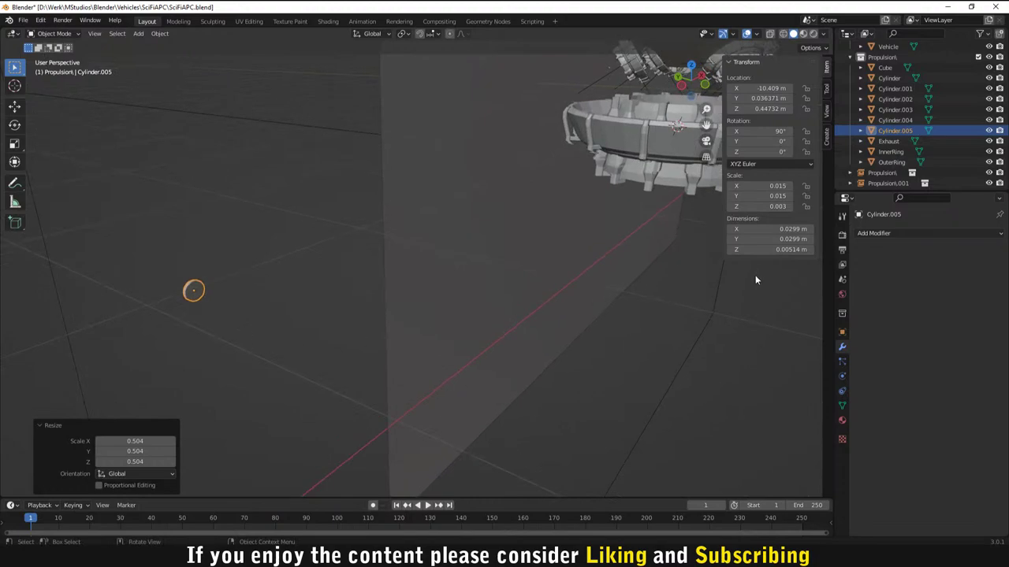
pyautogui.click(873, 234)
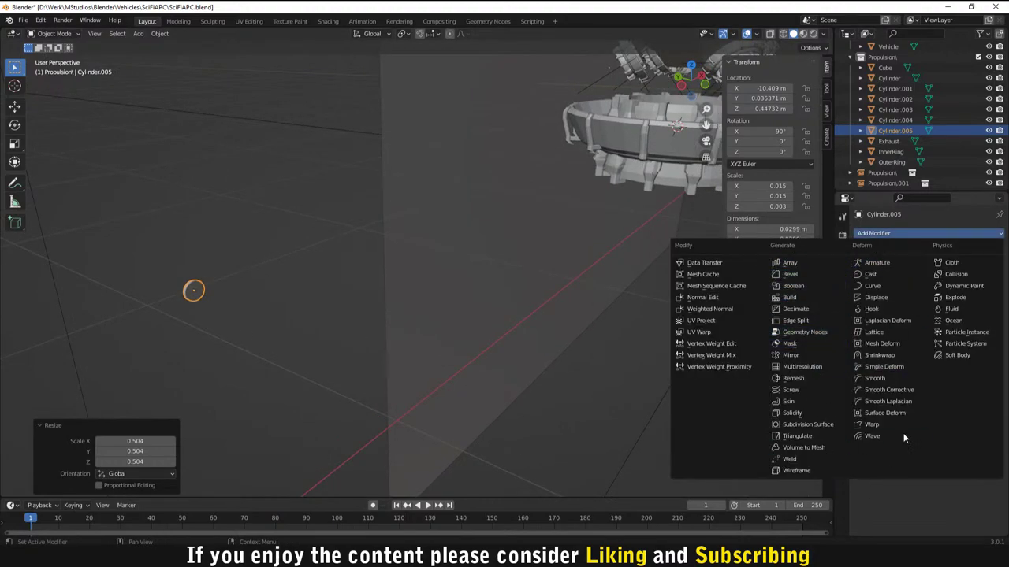
# Step: Add a Screw modifier, try the X, Y and Z axes, and raise the offset into a tube
pyautogui.click(830, 389)
pyautogui.moveTo(473, 347); pyautogui.dragTo(302, 297, button='middle')
pyautogui.scroll(5, 301, 297)
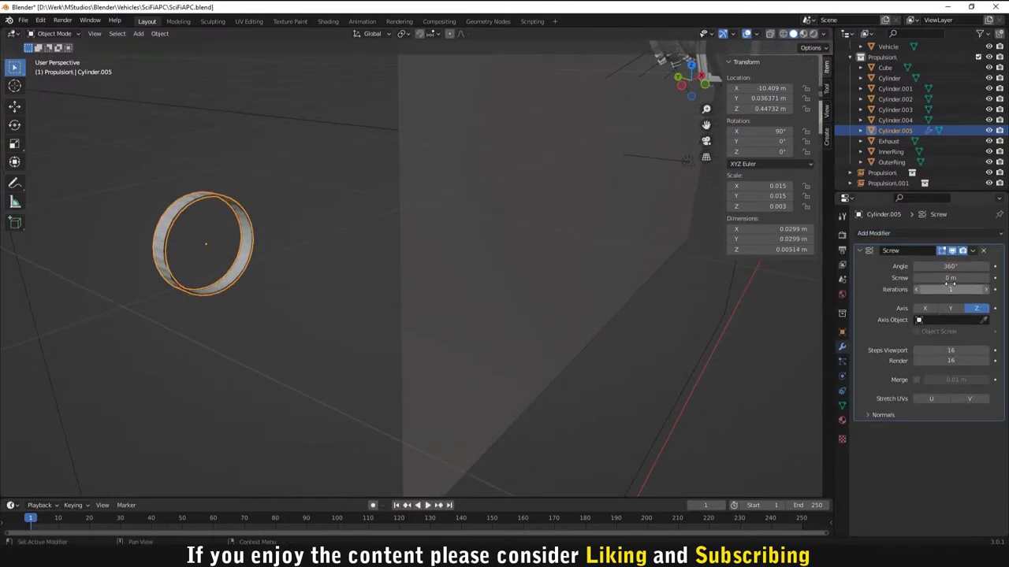
pyautogui.click(955, 312)
pyautogui.click(929, 312)
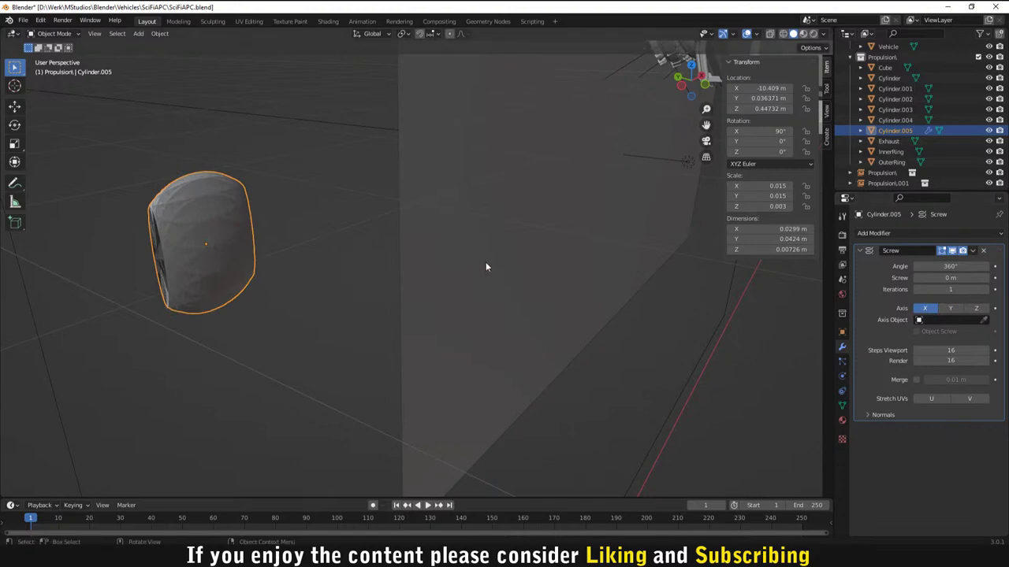
pyautogui.scroll(-4, 485, 262)
pyautogui.click(975, 309)
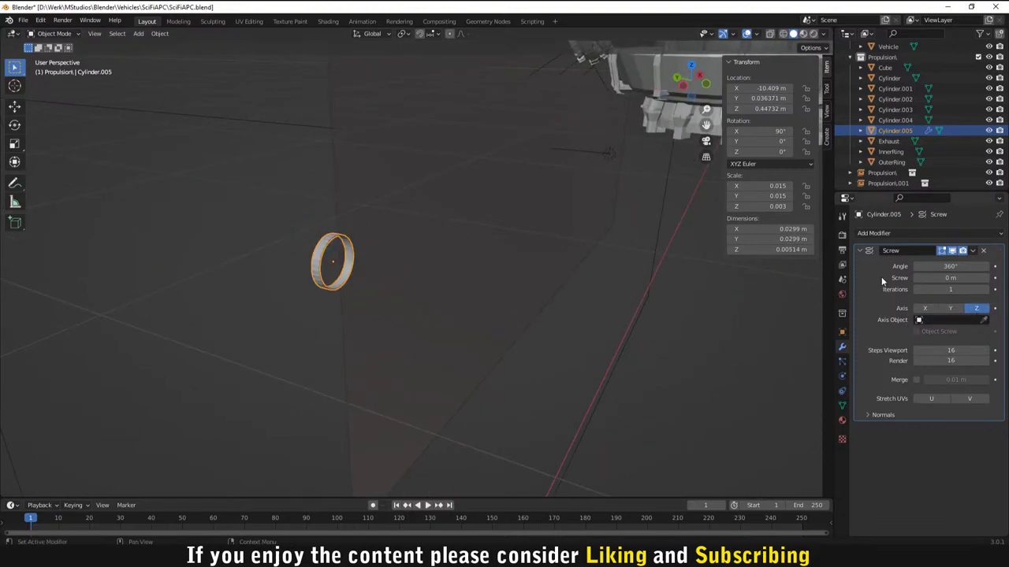
pyautogui.moveTo(950, 278); pyautogui.dragTo(992, 277)
pyautogui.moveTo(630, 267); pyautogui.dragTo(544, 285, button='middle')
# Step: Drop the screw angle to 0°, set a 9.7 m offset, and try 25 then 18 iterations
pyautogui.moveTo(952, 267); pyautogui.dragTo(947, 267)
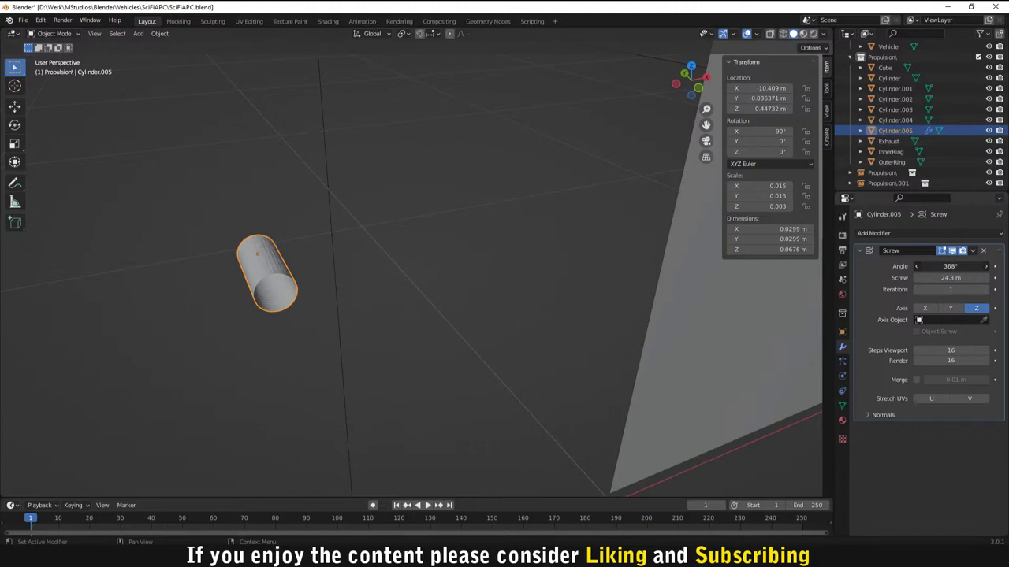
pyautogui.moveTo(948, 266); pyautogui.dragTo(949, 266)
pyautogui.moveTo(291, 302); pyautogui.dragTo(455, 347, button='middle')
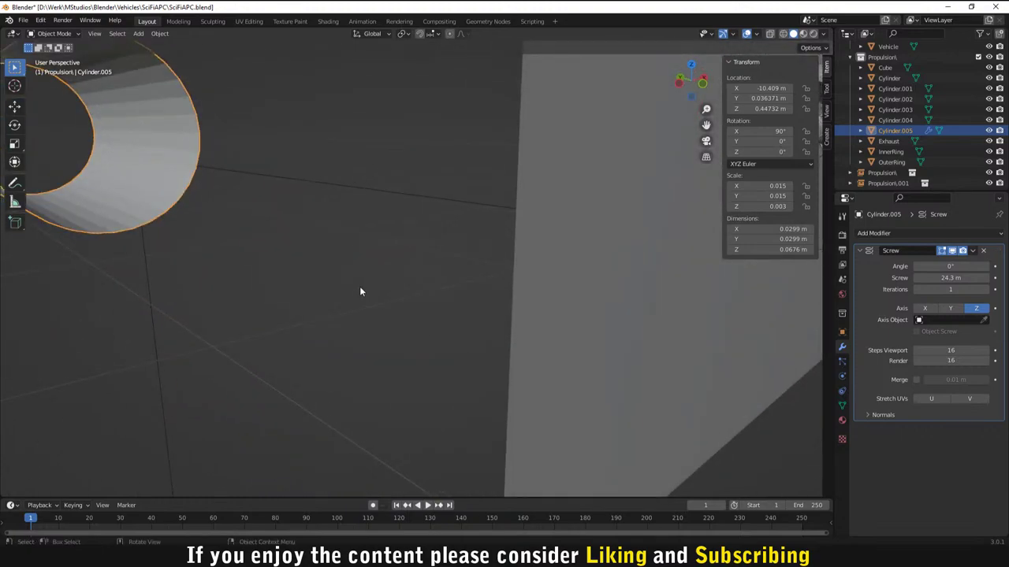
pyautogui.moveTo(951, 277); pyautogui.dragTo(930, 290)
pyautogui.click(951, 289)
pyautogui.write('25')
pyautogui.press('Return')
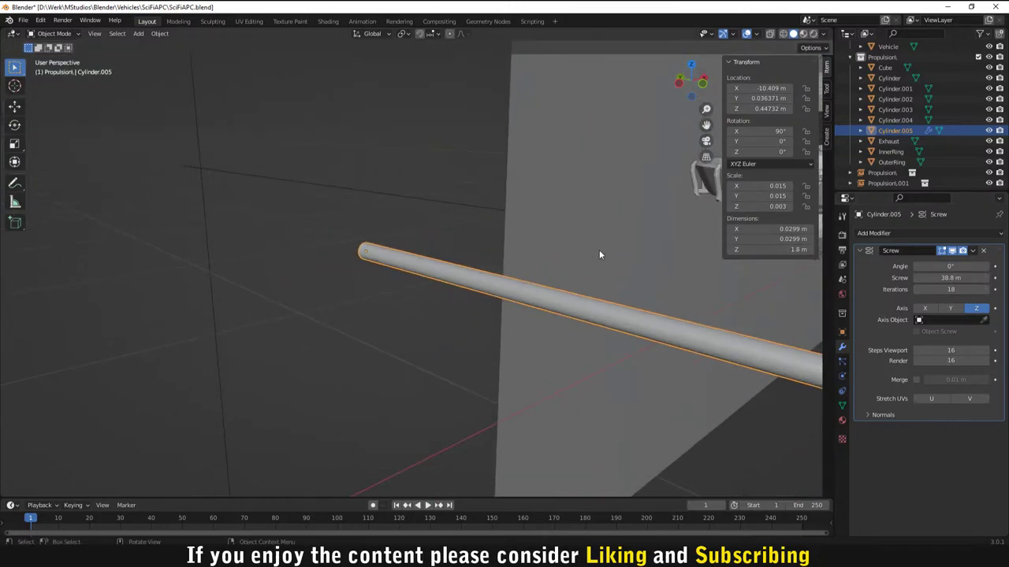
pyautogui.moveTo(601, 254); pyautogui.dragTo(965, 233, button='middle')
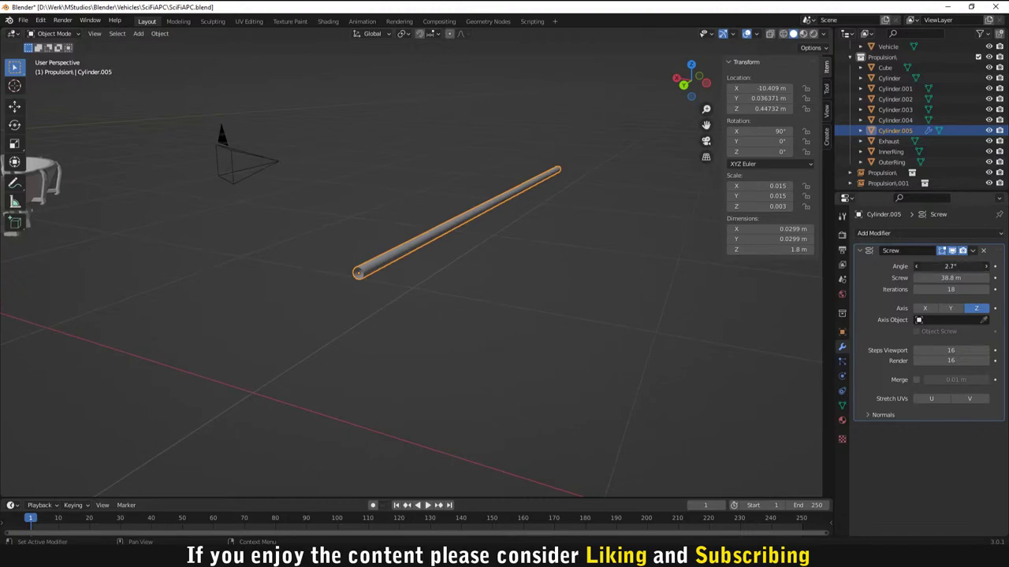
# Step: Twist the screw angle to -32° and run the screw along the Y axis
pyautogui.moveTo(950, 266); pyautogui.dragTo(930, 266)
pyautogui.scroll(2, 493, 257)
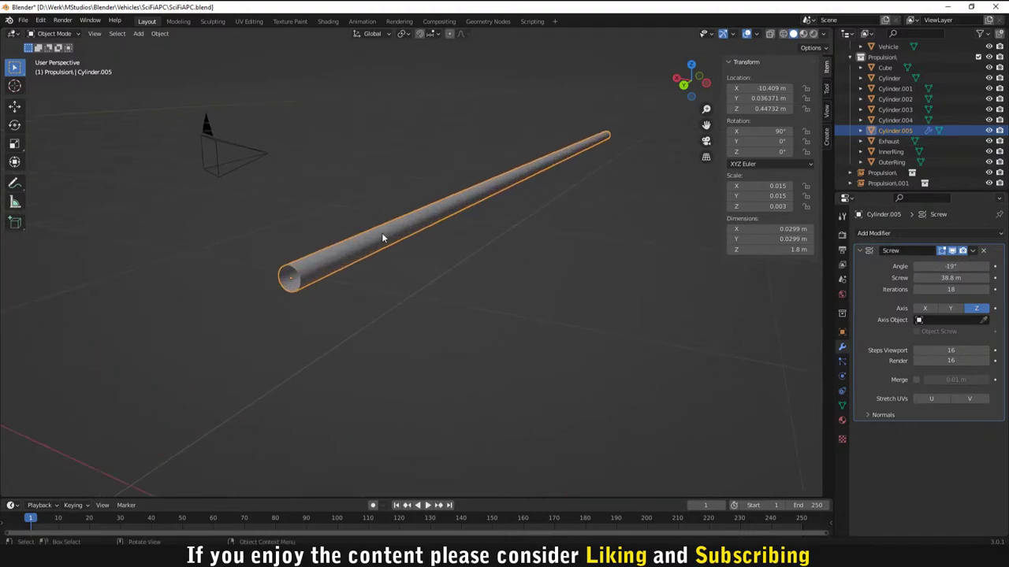
pyautogui.scroll(1, 350, 279)
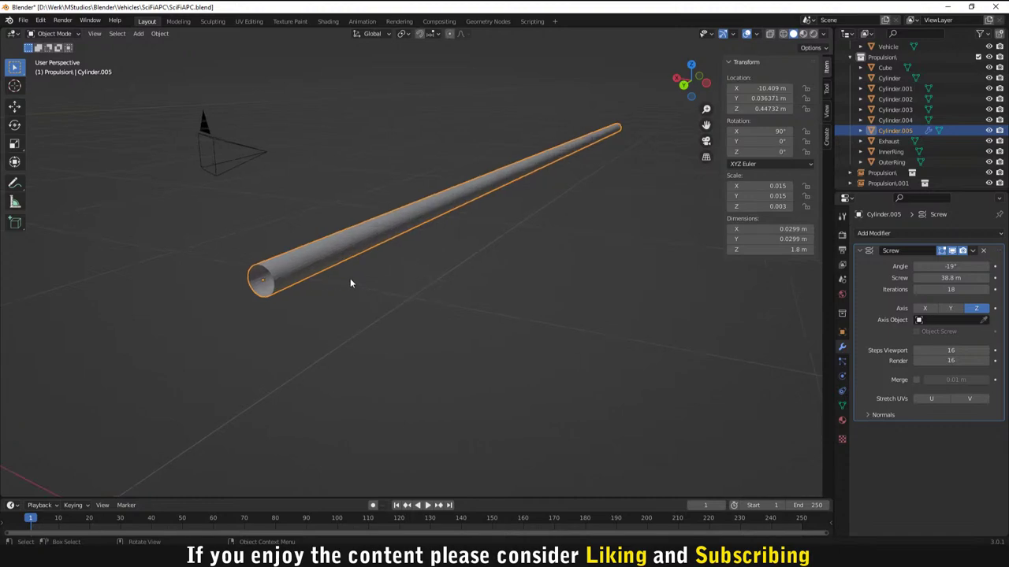
pyautogui.scroll(1, 576, 315)
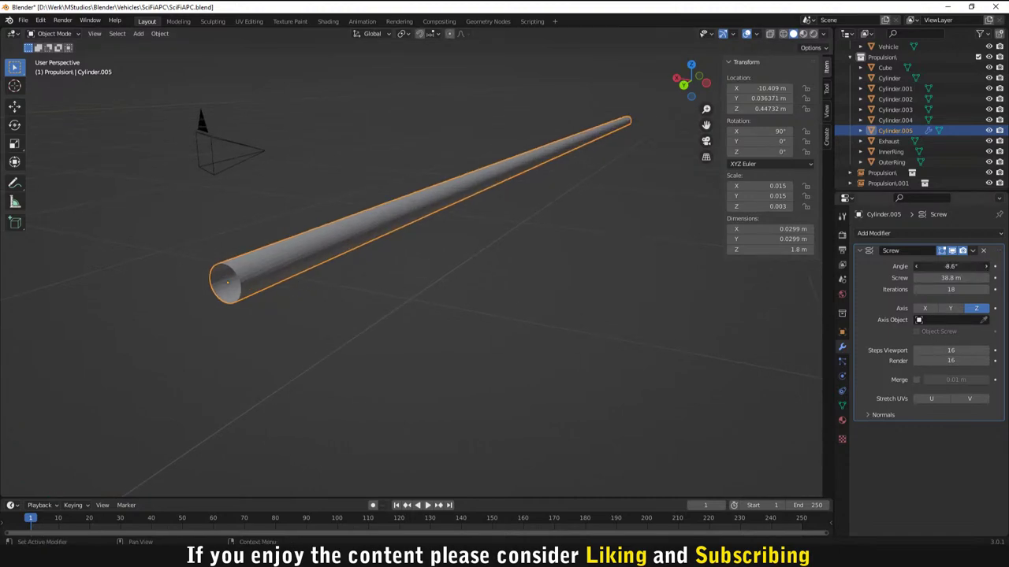
pyautogui.moveTo(951, 266); pyautogui.dragTo(946, 265)
pyautogui.click(950, 308)
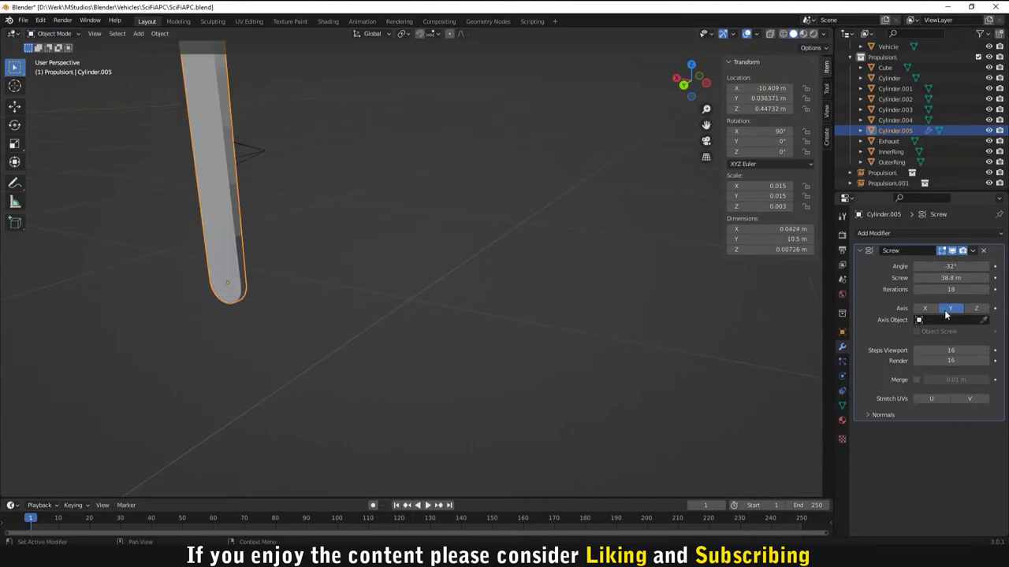
pyautogui.keyDown('shift'); pyautogui.moveTo(374, 211); pyautogui.dragTo(422, 215, button='middle'); pyautogui.keyUp('shift')
pyautogui.scroll(2, 422, 214)
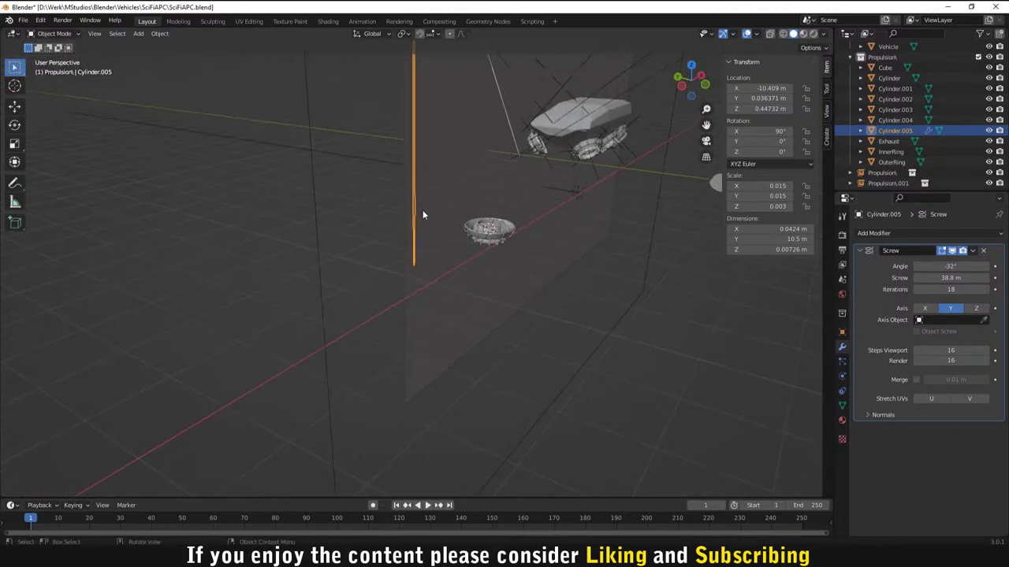
# Step: Set the screw to 1 iteration and 1 viewport step
pyautogui.click(950, 289)
pyautogui.write('1')
pyautogui.press('Return')
pyautogui.moveTo(950, 289)
pyautogui.mouseDown()
pyautogui.moveTo(977, 289)
pyautogui.moveTo(950, 289)
pyautogui.mouseUp()
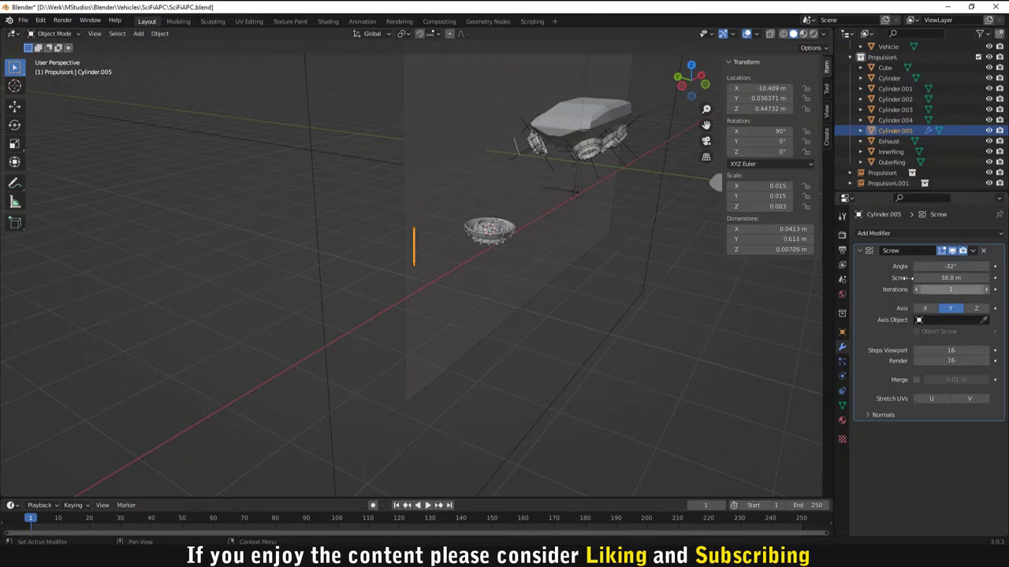
pyautogui.scroll(5, 506, 234)
pyautogui.moveTo(478, 225); pyautogui.dragTo(478, 331, button='middle')
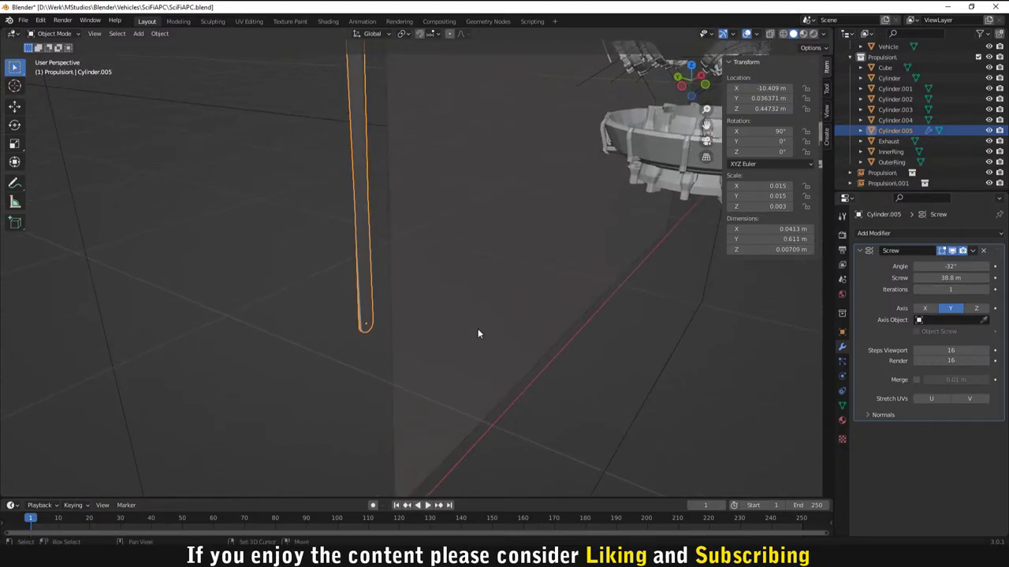
pyautogui.click(953, 350)
pyautogui.write('1')
pyautogui.press('Return')
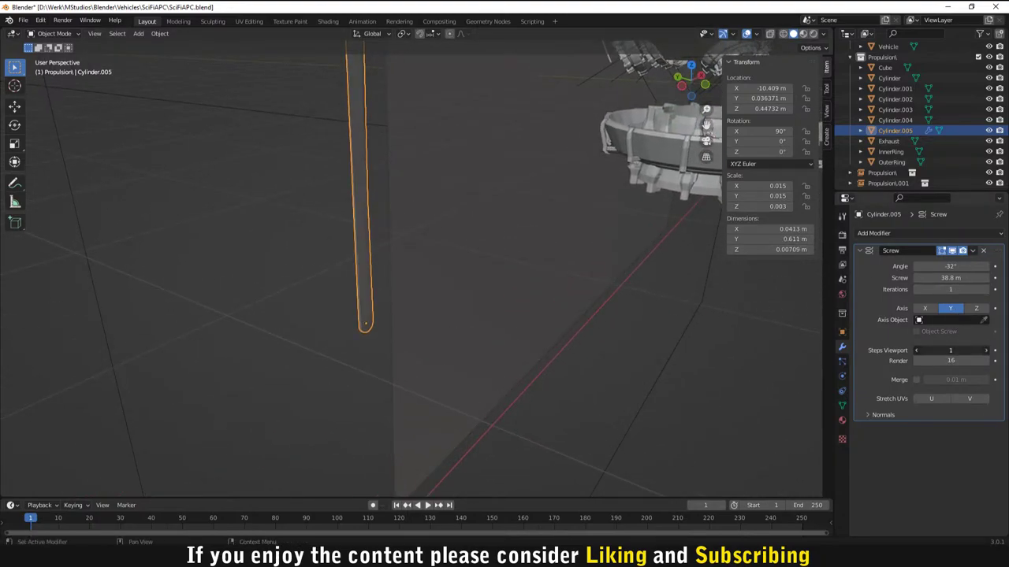
# Step: Set the screw angle to 24°, raise it to 167°, and keep the axis on Y after comparing Z
pyautogui.click(914, 266)
pyautogui.write('24')
pyautogui.press('Return')
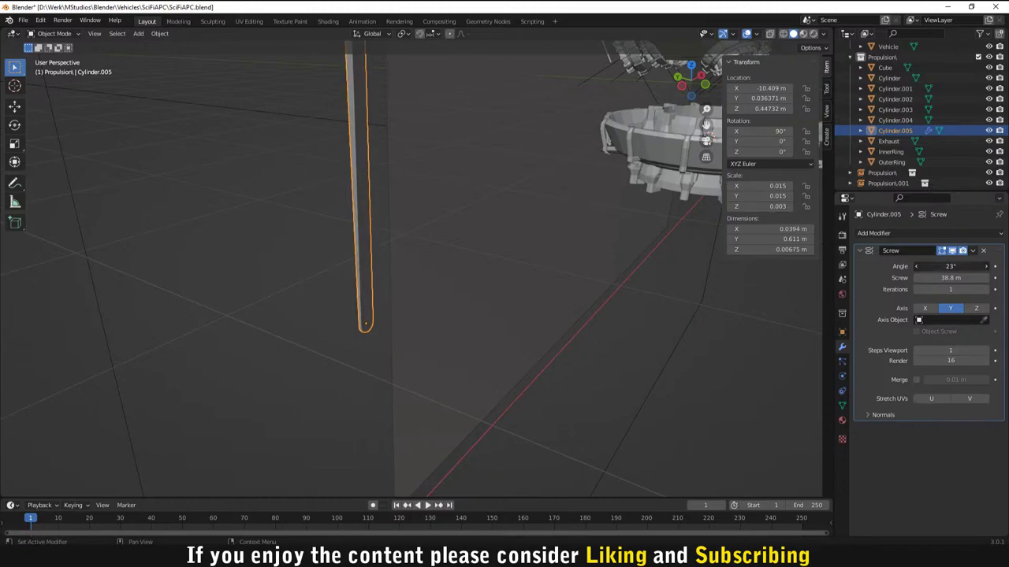
pyautogui.moveTo(950, 266); pyautogui.dragTo(977, 266)
pyautogui.moveTo(242, 233); pyautogui.dragTo(374, 259, button='middle')
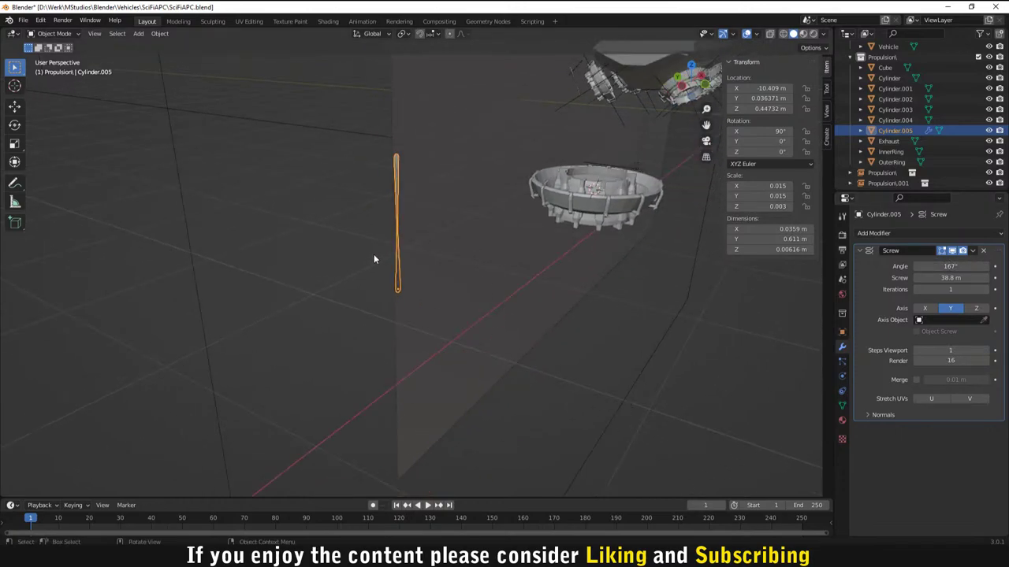
pyautogui.click(976, 308)
pyautogui.click(950, 309)
pyautogui.click(976, 309)
pyautogui.click(950, 309)
pyautogui.scroll(4, 441, 273)
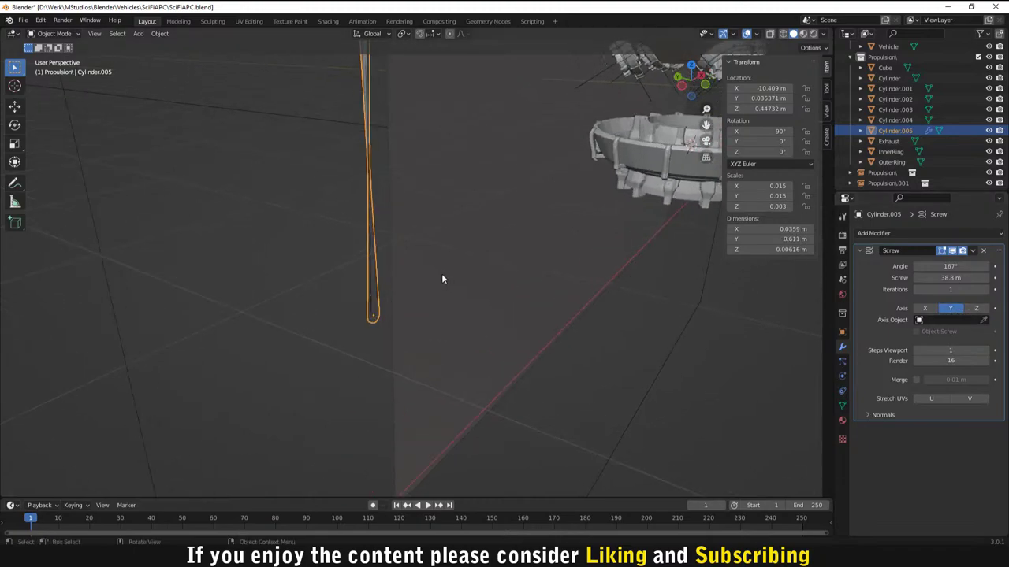
# Step: Delete the Cylinder.005 tube and add a new Mesh > Cube beside the engine
pyautogui.press('x')
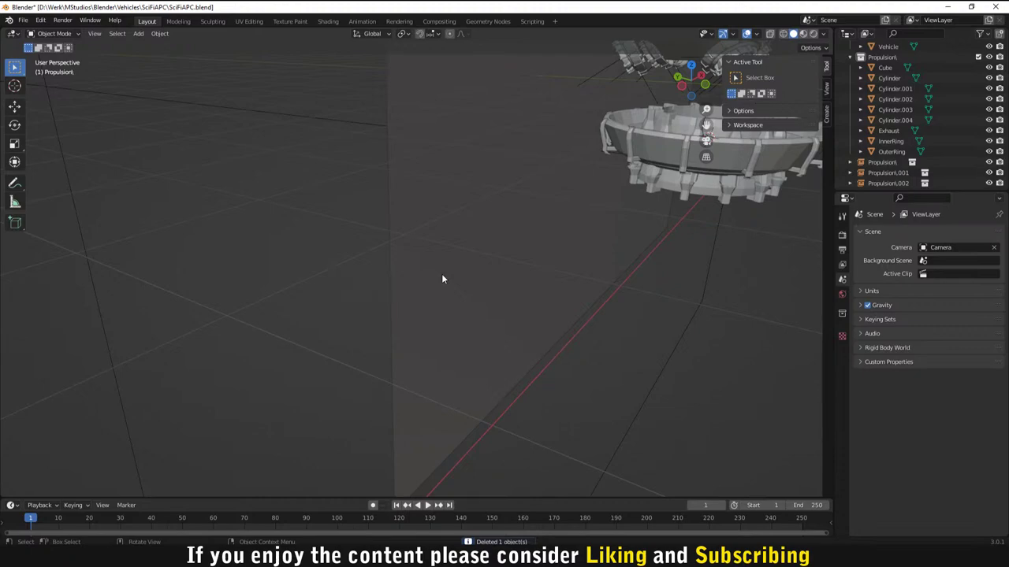
pyautogui.keyDown('shift'); pyautogui.moveTo(442, 279); pyautogui.dragTo(442, 279, button='middle'); pyautogui.keyUp('shift')
pyautogui.moveTo(717, 302); pyautogui.dragTo(404, 292, button='middle')
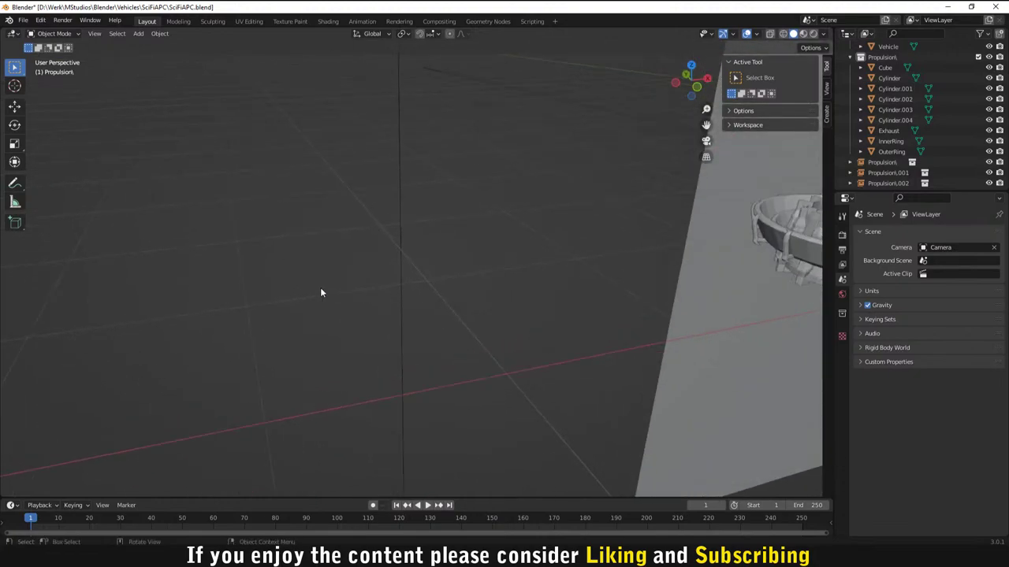
pyautogui.hotkey('shift', 'a')
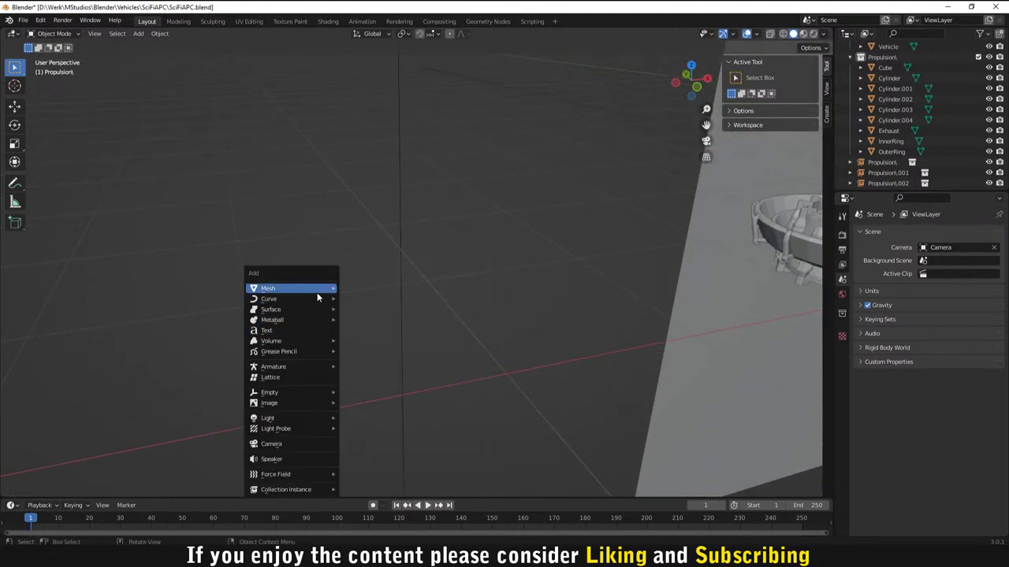
pyautogui.moveTo(319, 296)
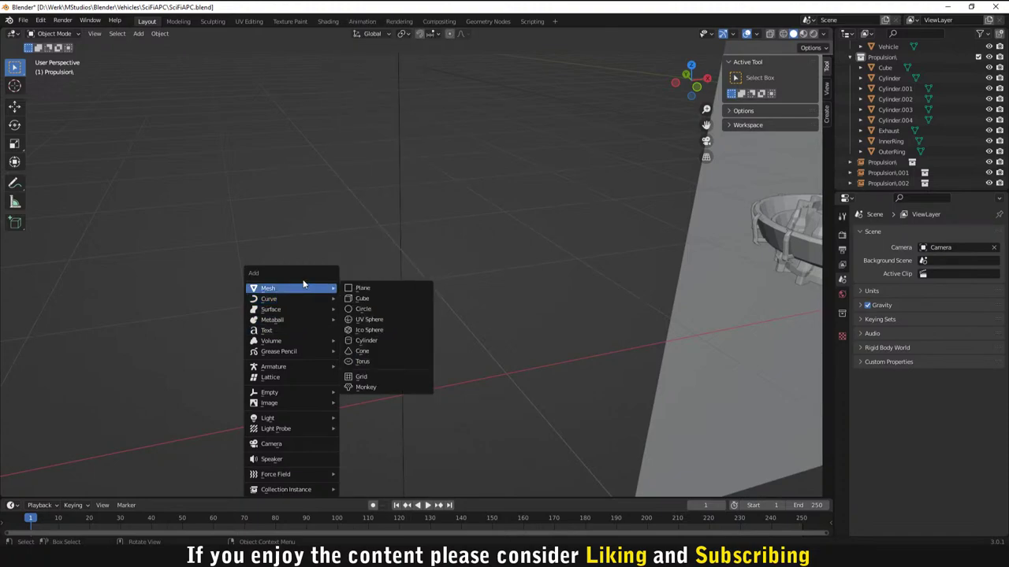
pyautogui.click(380, 295)
pyautogui.scroll(-5, 383, 286)
pyautogui.scroll(3, 426, 292)
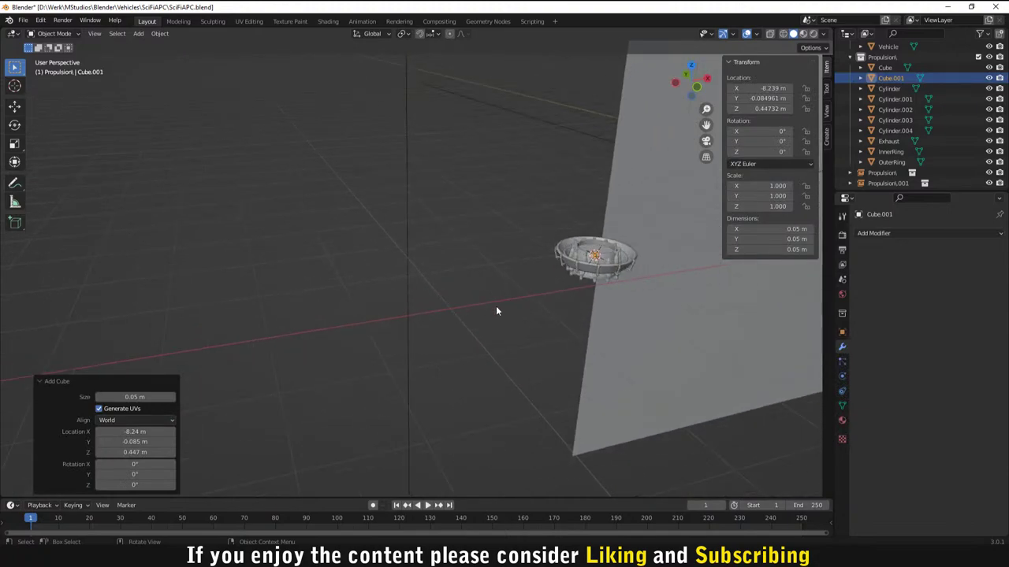
# Step: Move the cube left of the ring and scale it to about 1.07 m
pyautogui.press('g')
pyautogui.click(230, 338)
pyautogui.press('s')
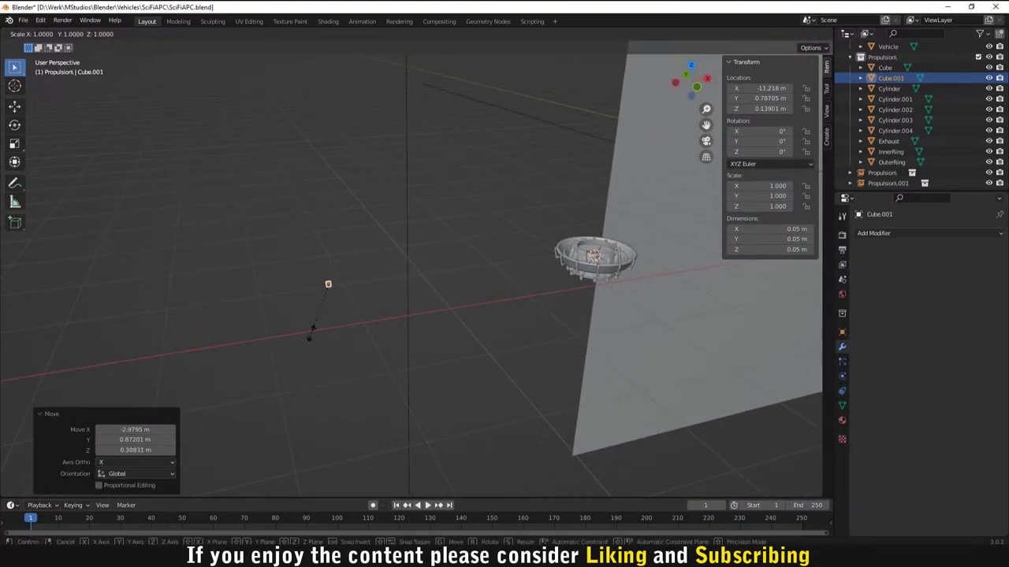
pyautogui.click(698, 346)
pyautogui.scroll(-1, 697, 346)
pyautogui.press('s')
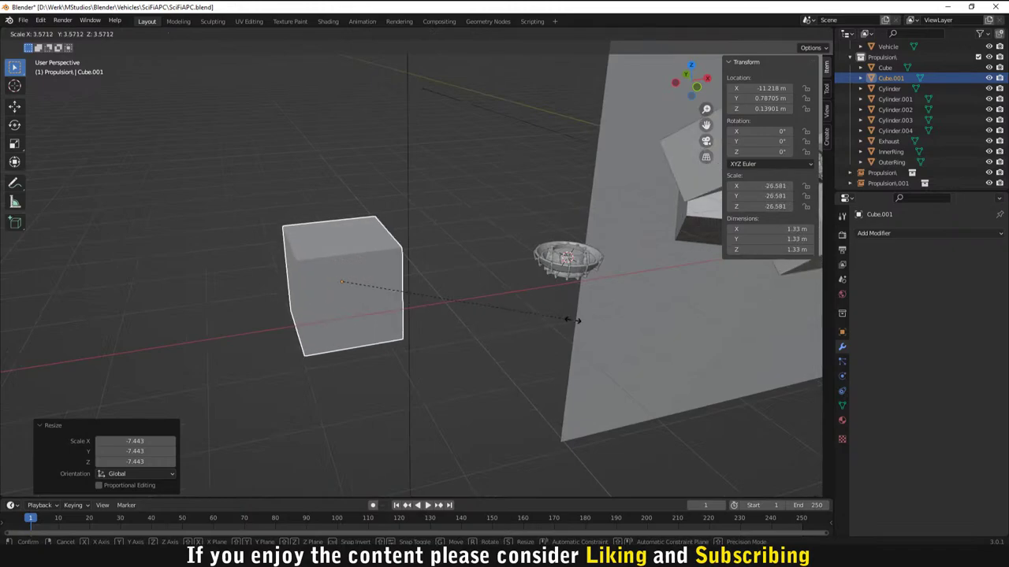
pyautogui.click(526, 325)
pyautogui.scroll(-3, 527, 322)
pyautogui.moveTo(528, 320); pyautogui.dragTo(542, 299, button='middle')
pyautogui.scroll(2, 539, 301)
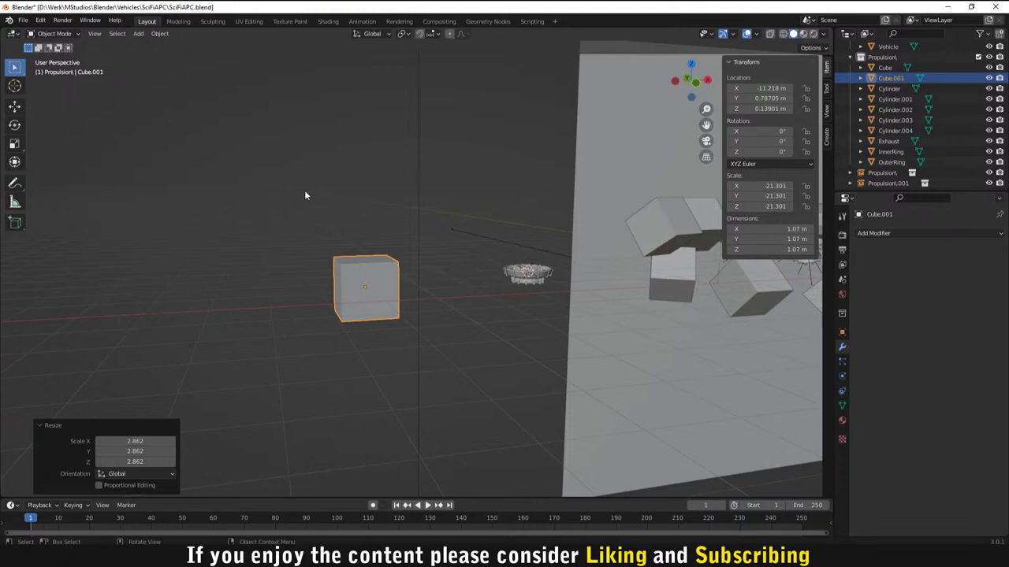
# Step: Add a Screw modifier to Cube.001, reset its angle to 0°, then set 19°
pyautogui.click(953, 233)
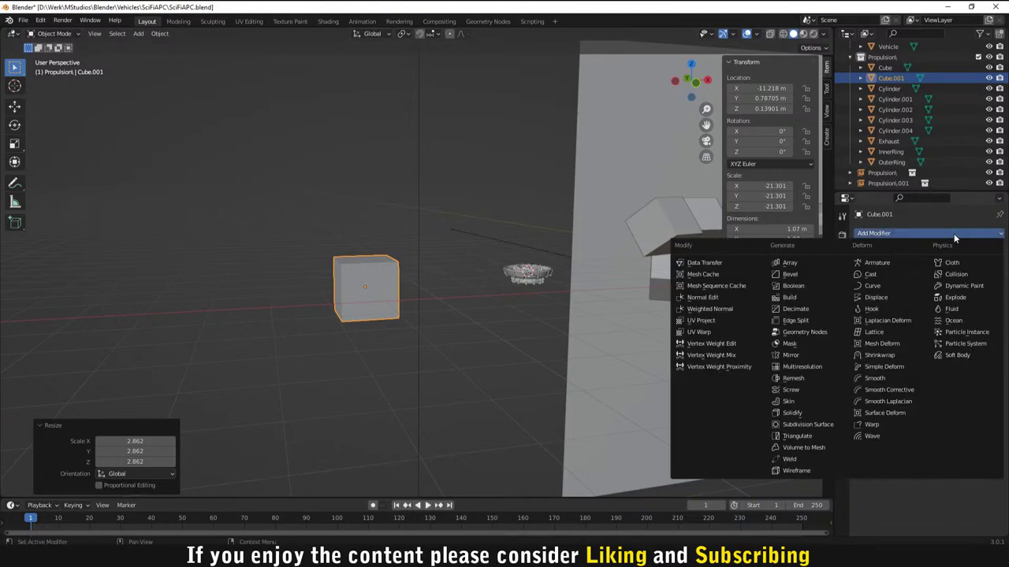
pyautogui.click(790, 389)
pyautogui.moveTo(756, 380); pyautogui.dragTo(472, 371, button='middle')
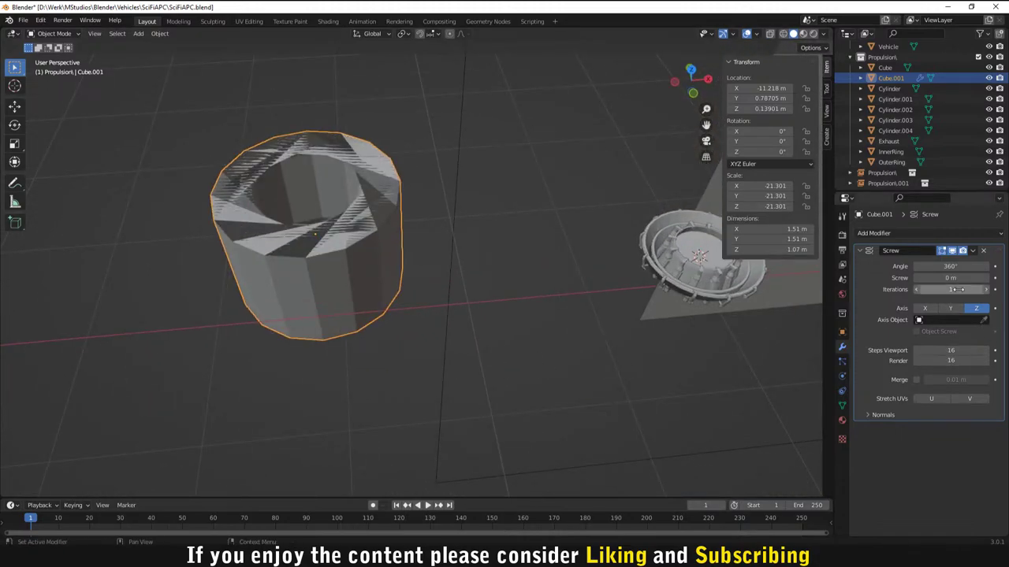
pyautogui.moveTo(969, 266)
pyautogui.mouseDown()
pyautogui.moveTo(937, 267)
pyautogui.moveTo(1006, 271)
pyautogui.moveTo(953, 265)
pyautogui.mouseUp()
pyautogui.press('BackSpace')
pyautogui.click(541, 216)
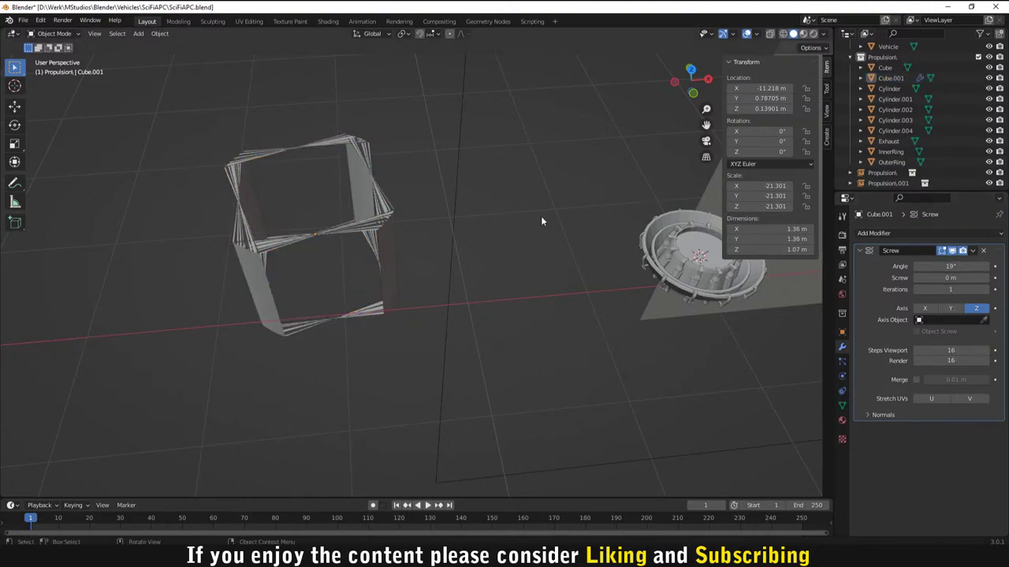
# Step: Raise the screw offset so the cube stretches taller
pyautogui.scroll(-2, 478, 225)
pyautogui.scroll(3, 475, 213)
pyautogui.scroll(3, 328, 297)
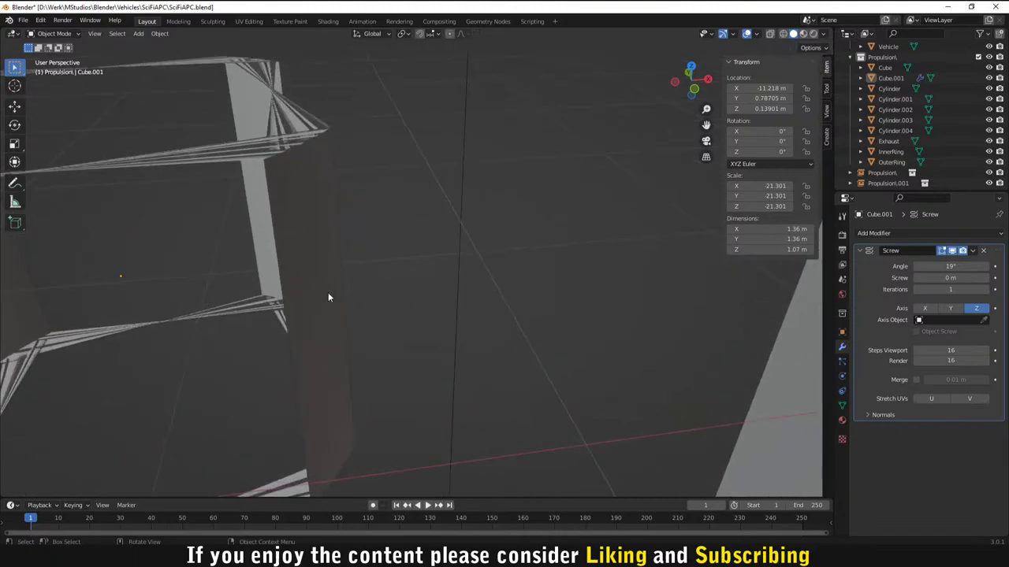
pyautogui.scroll(-3, 329, 297)
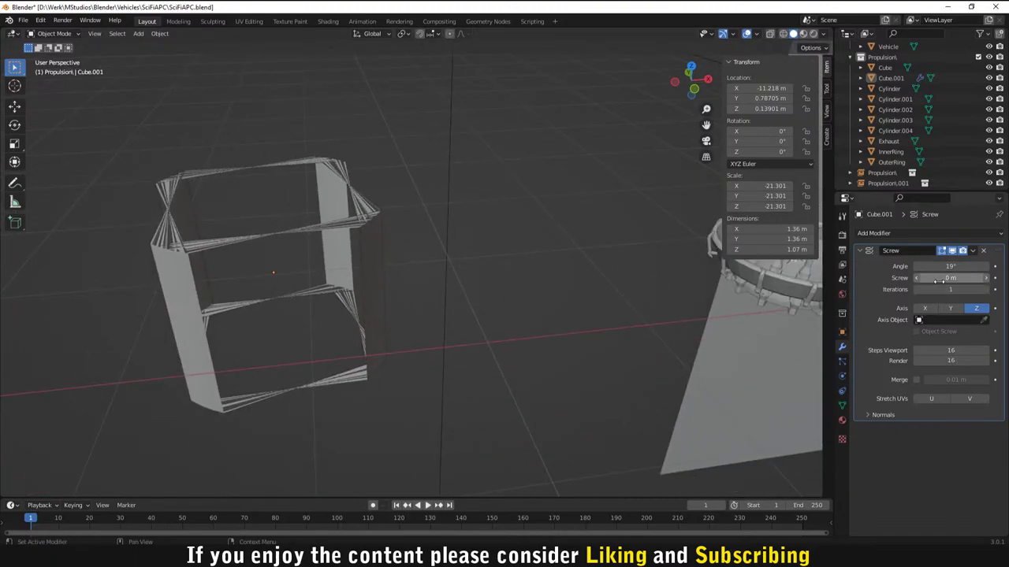
pyautogui.moveTo(938, 279)
pyautogui.mouseDown()
pyautogui.moveTo(953, 279)
pyautogui.moveTo(943, 279)
pyautogui.mouseUp()
pyautogui.scroll(-5, 553, 254)
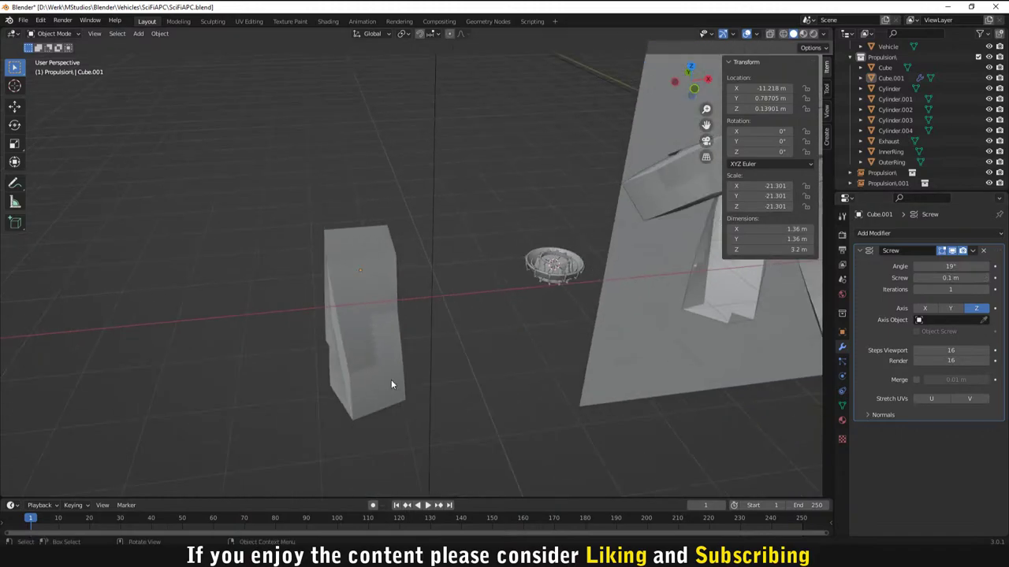
pyautogui.moveTo(390, 384); pyautogui.dragTo(558, 409, button='middle')
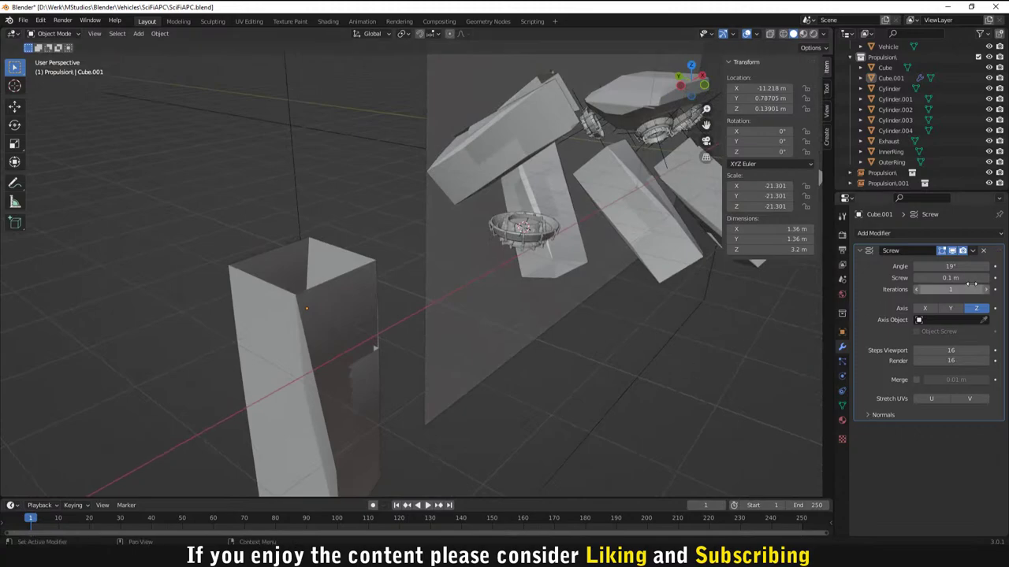
# Step: Return iterations to 1 and set the screw angle to 360°
pyautogui.moveTo(972, 284); pyautogui.dragTo(987, 285)
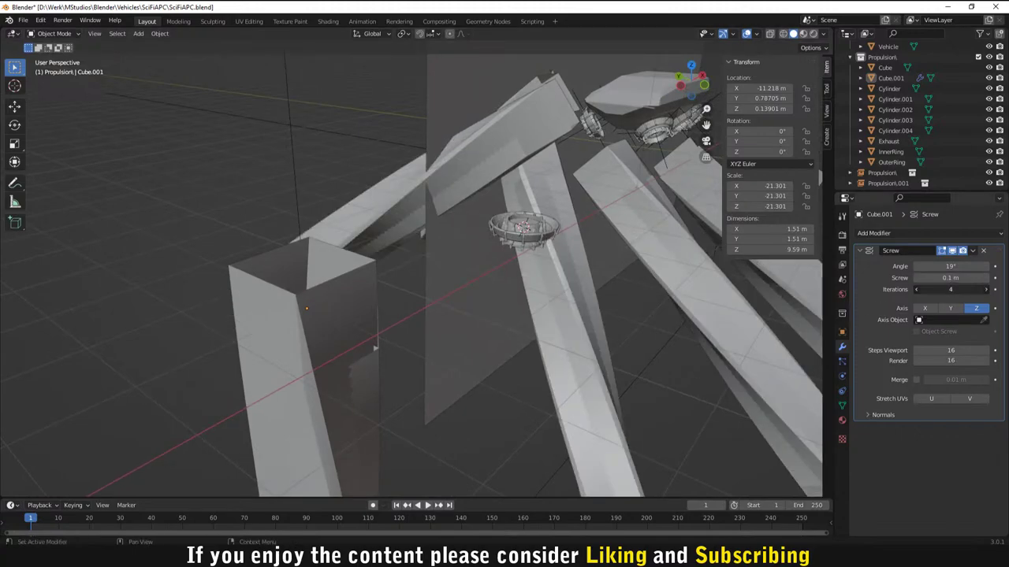
pyautogui.hotkey('ctrl', 'z')
pyautogui.click(950, 265)
pyautogui.write('360')
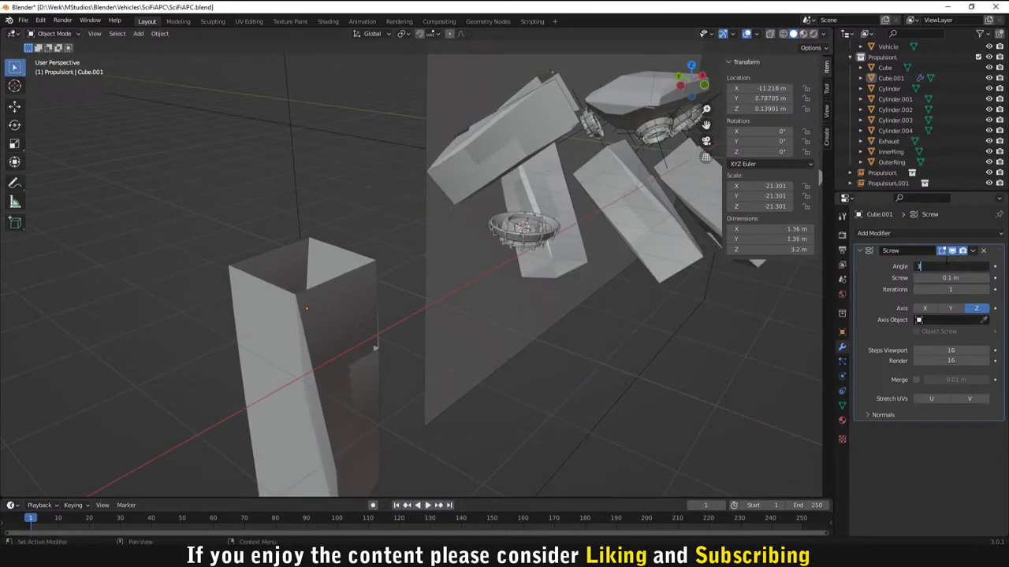
pyautogui.press('Return')
pyautogui.scroll(-5, 542, 336)
# Step: Try the screw around the Y axis and then the X axis
pyautogui.moveTo(542, 337); pyautogui.dragTo(504, 366, button='middle')
pyautogui.click(950, 308)
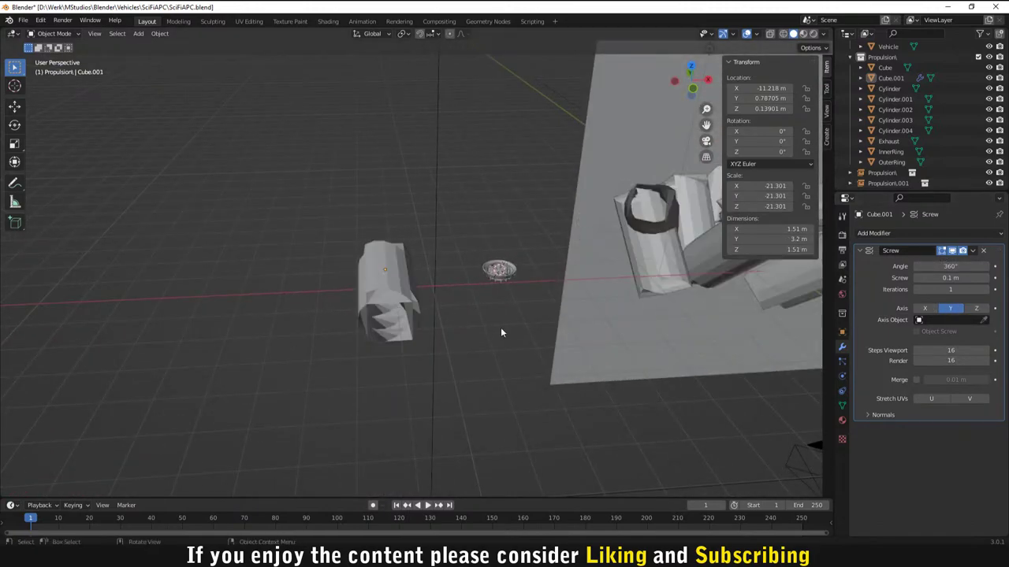
pyautogui.moveTo(501, 327); pyautogui.dragTo(557, 308, button='middle')
pyautogui.click(924, 308)
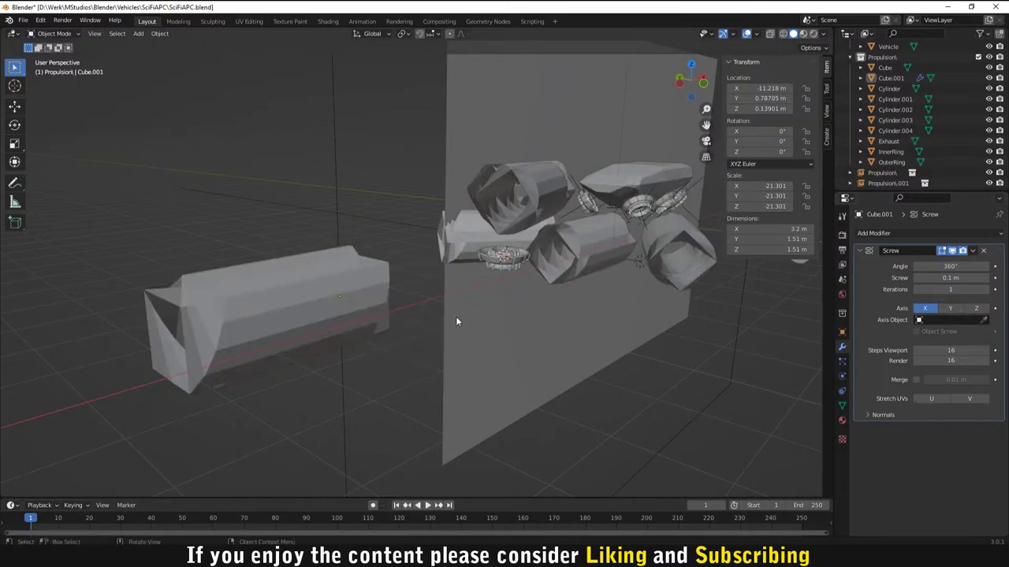
pyautogui.moveTo(456, 316); pyautogui.dragTo(508, 293, button='middle')
pyautogui.scroll(5, 508, 293)
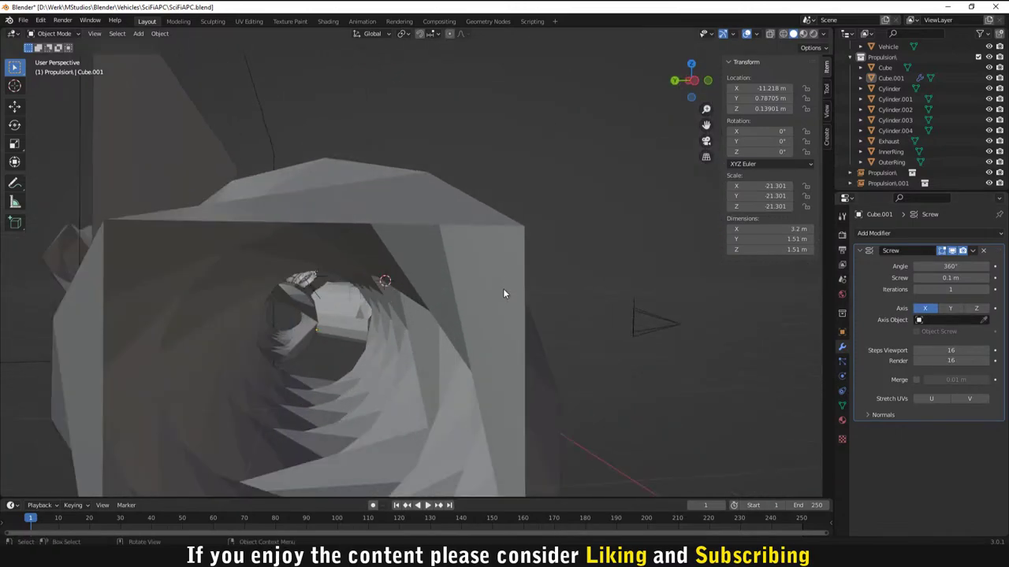
pyautogui.scroll(-5, 503, 289)
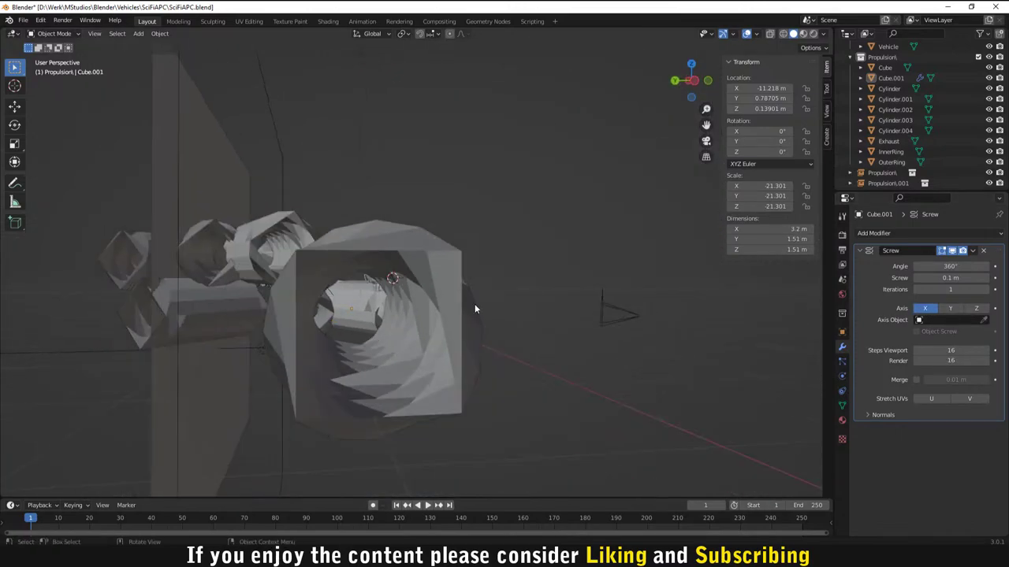
pyautogui.moveTo(474, 303); pyautogui.dragTo(343, 324, button='middle')
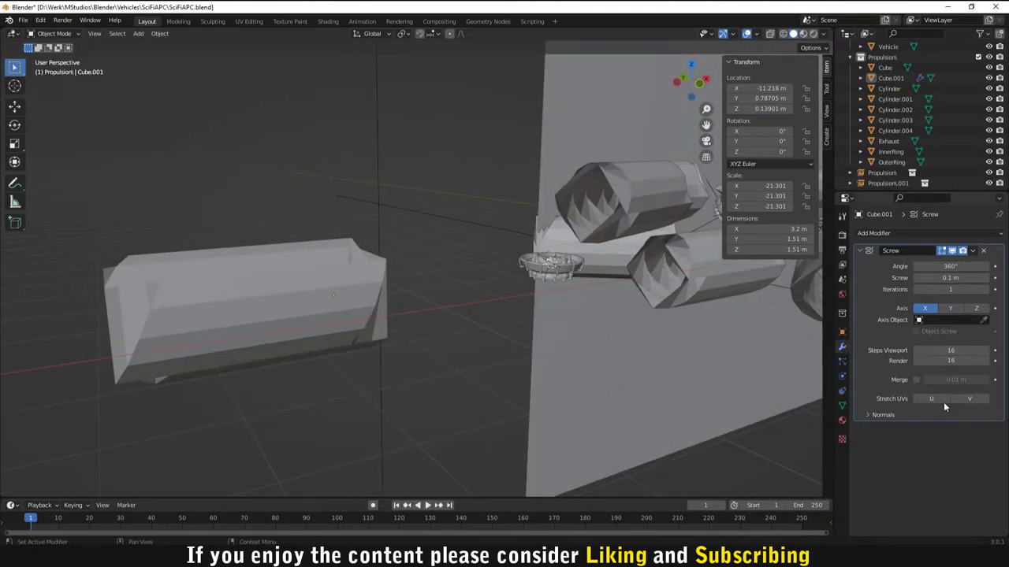
# Step: Toggle the screw's Flip normals, then adjust the offset and add iterations
pyautogui.click(883, 415)
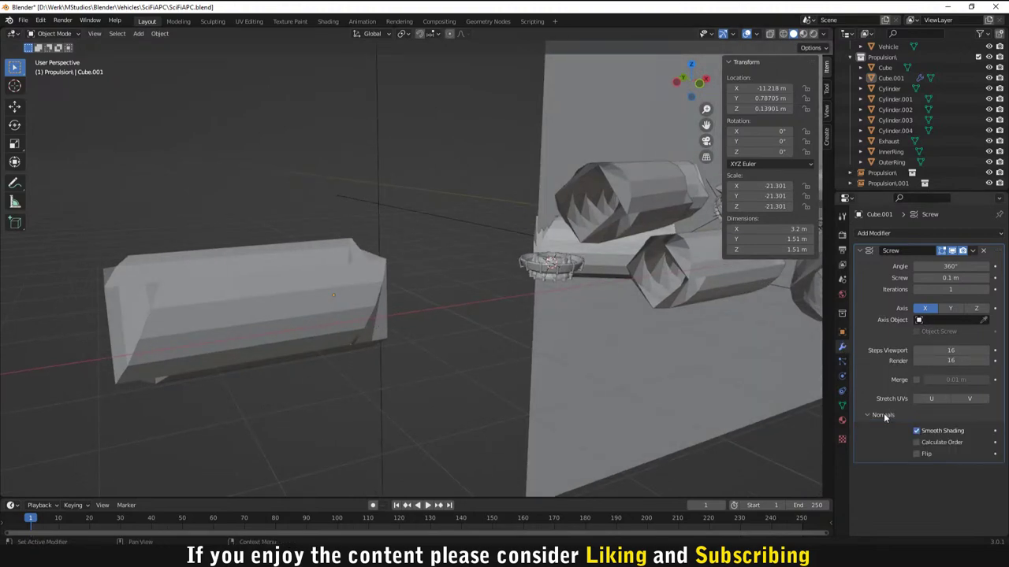
pyautogui.click(917, 454)
pyautogui.click(917, 454)
pyautogui.click(917, 454)
pyautogui.click(917, 454)
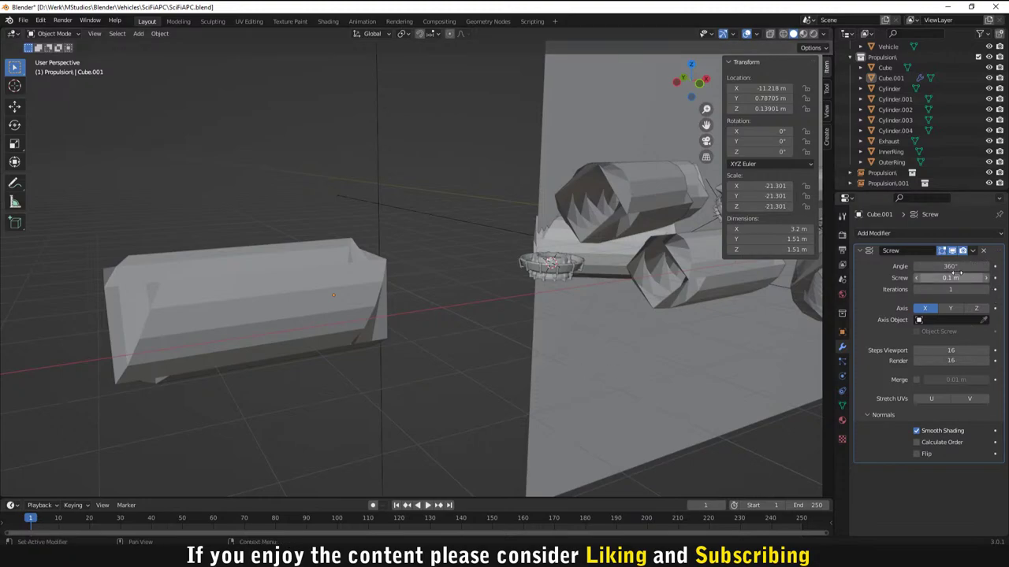
pyautogui.moveTo(950, 277); pyautogui.dragTo(980, 268)
pyautogui.click(985, 290)
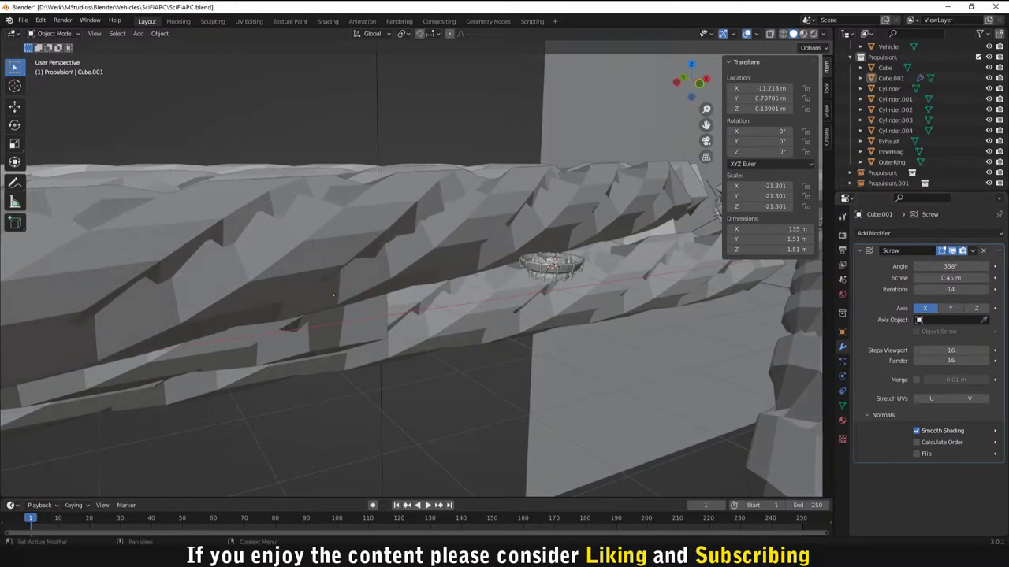
# Step: Set the screw angle to 20°, then remove the Screw modifier from Cube.001
pyautogui.click(983, 266)
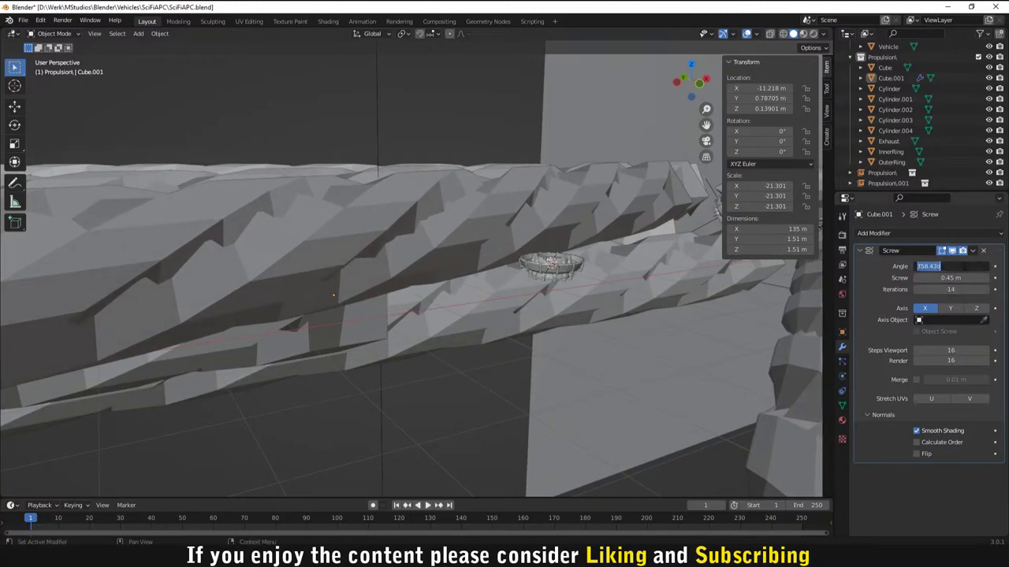
pyautogui.write('20')
pyautogui.press('Return')
pyautogui.scroll(-10, 498, 291)
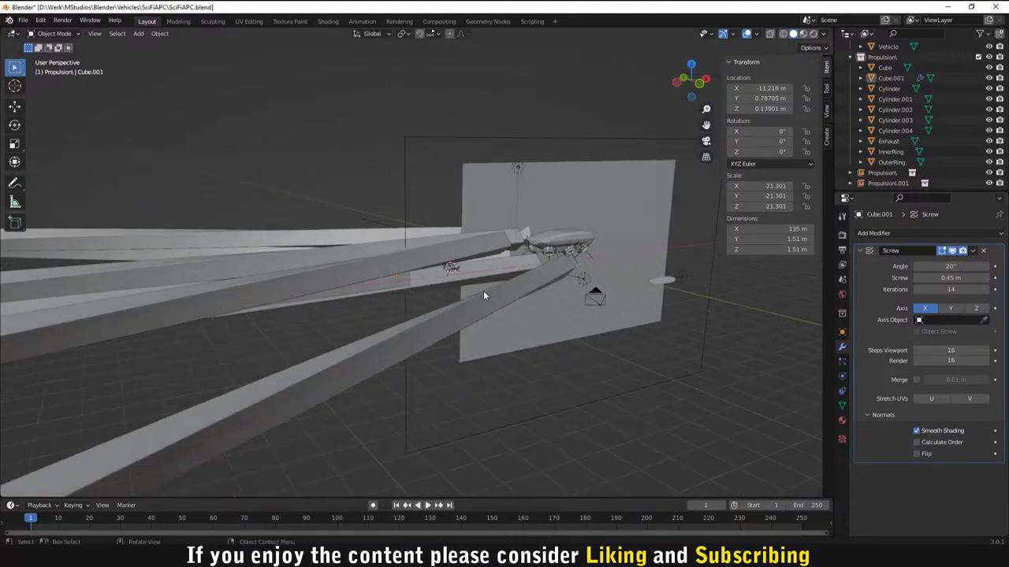
pyautogui.moveTo(344, 306); pyautogui.dragTo(459, 326, button='middle')
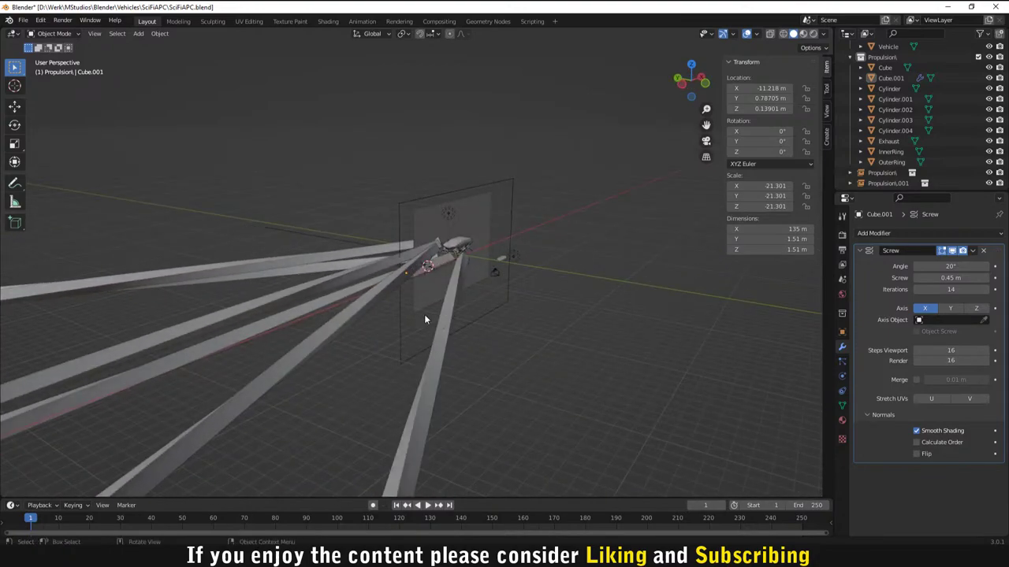
pyautogui.click(983, 250)
pyautogui.scroll(4, 293, 406)
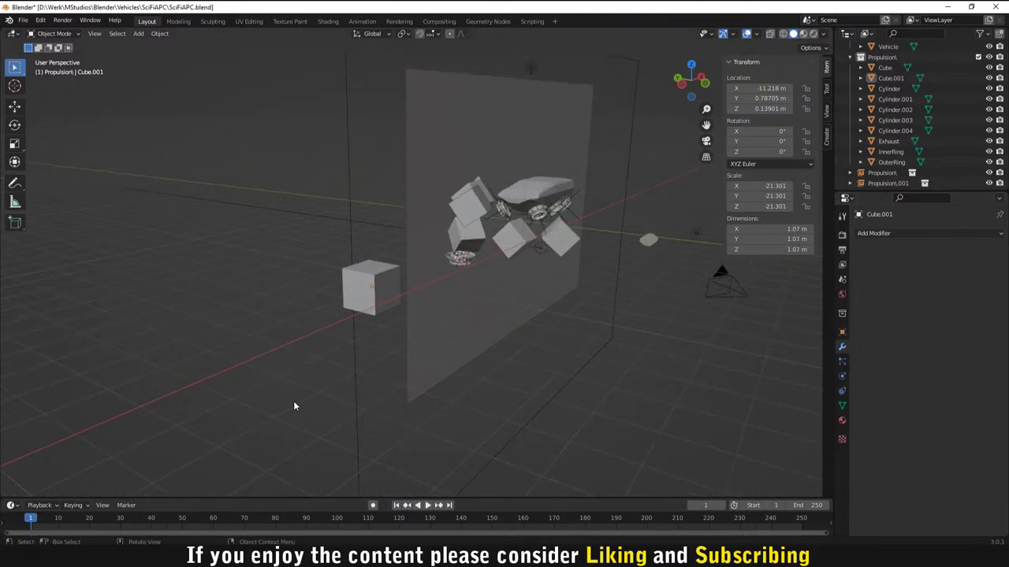
# Step: Delete the leftover Cube.001 and orbit the view around the propulsion ring
pyautogui.click(356, 300)
pyautogui.press('Delete')
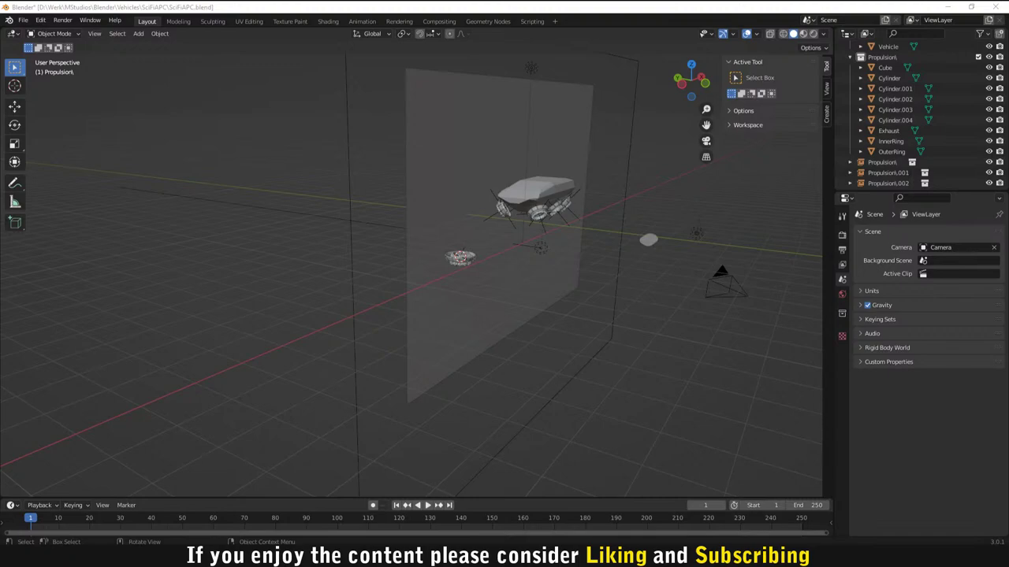
pyautogui.scroll(10, 535, 331)
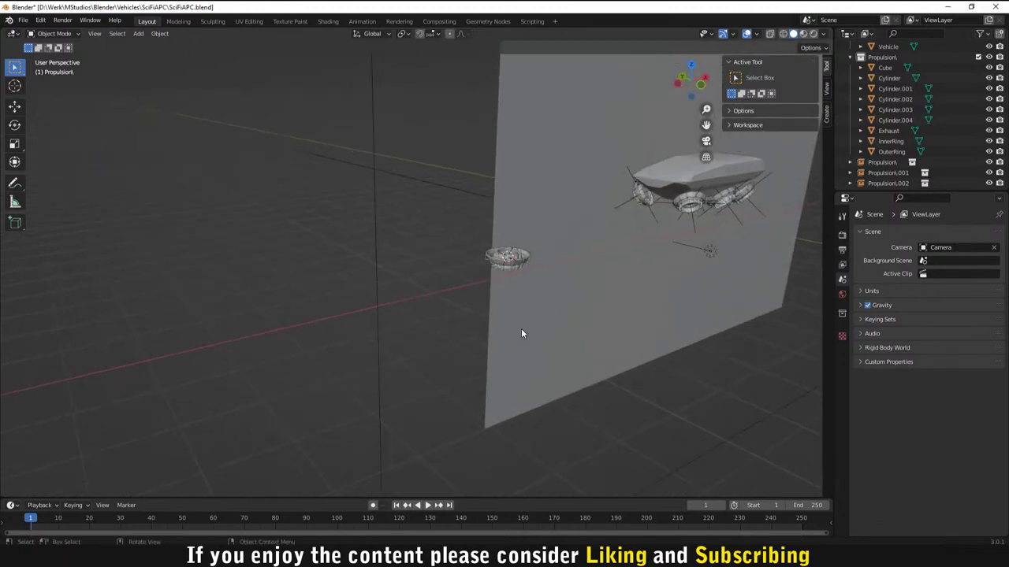
pyautogui.moveTo(521, 330); pyautogui.dragTo(293, 303, button='middle')
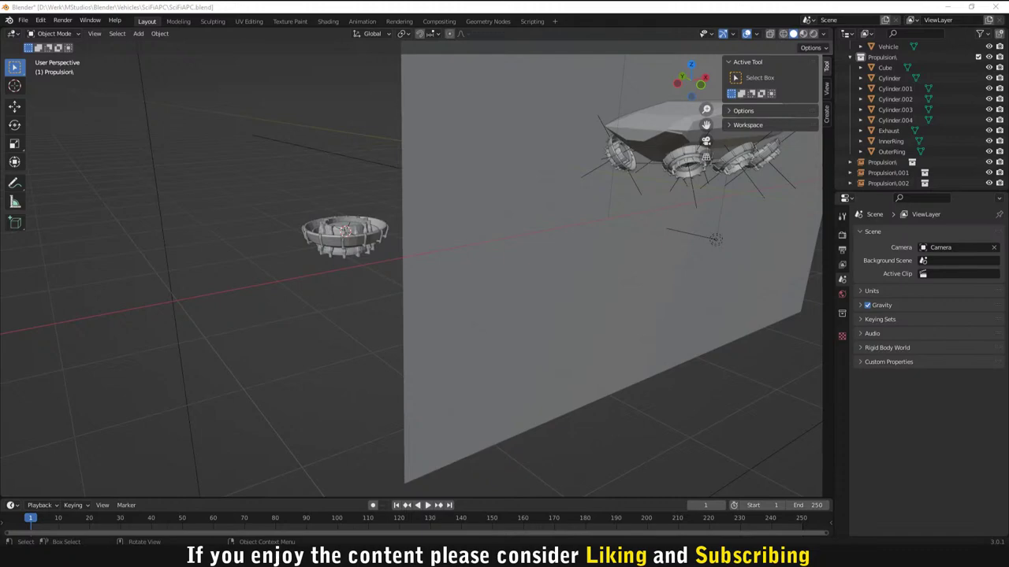
pyautogui.moveTo(209, 332); pyautogui.dragTo(90, 338, button='middle')
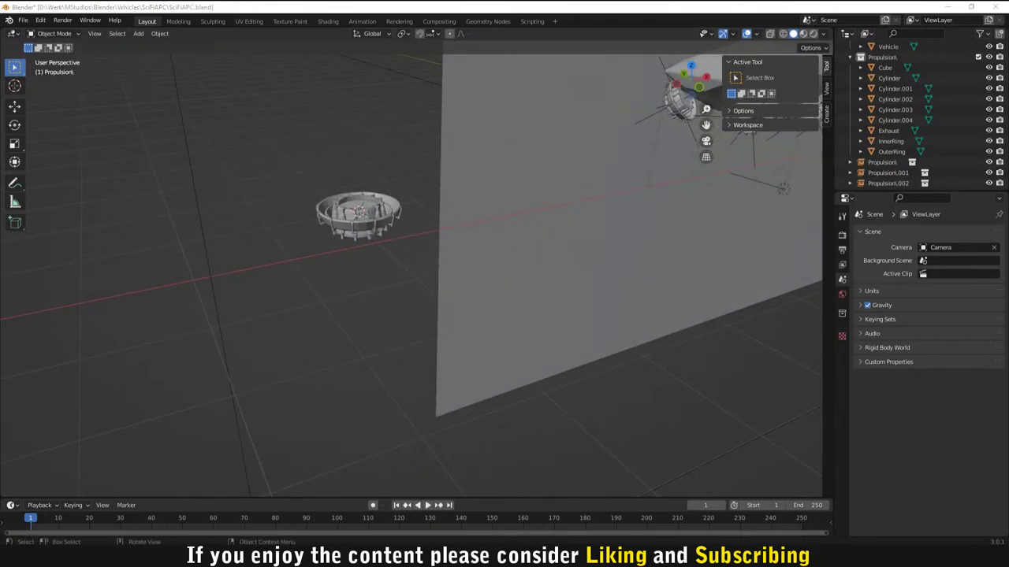
pyautogui.moveTo(278, 293); pyautogui.dragTo(414, 295, button='middle')
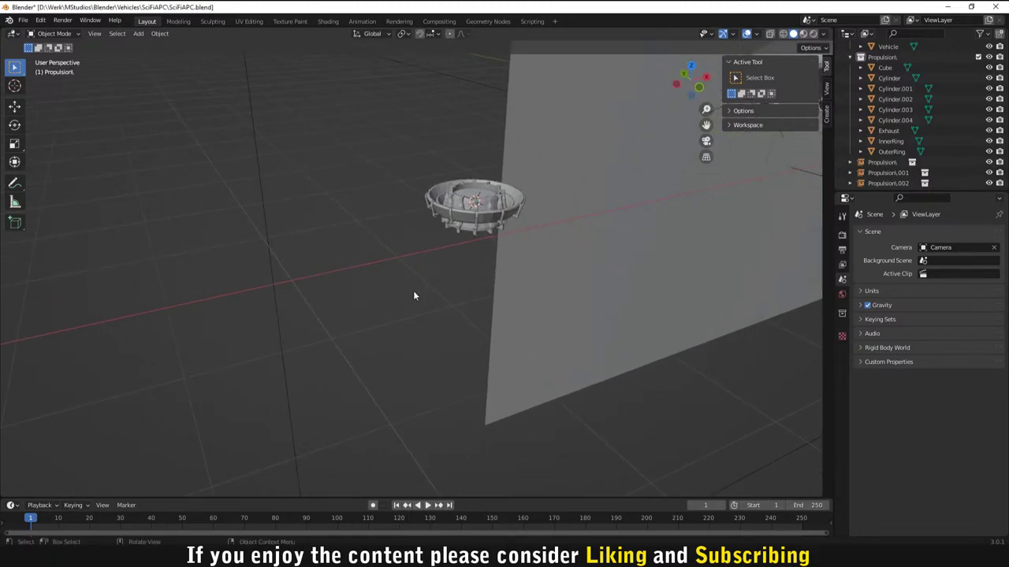
pyautogui.moveTo(405, 296); pyautogui.dragTo(403, 291, button='middle')
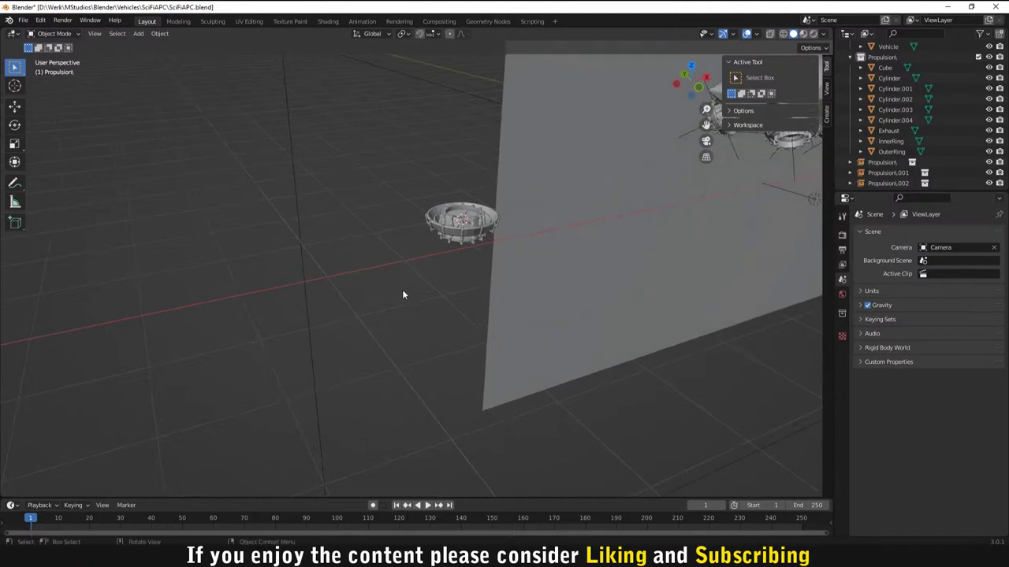
# Step: Add a circle mesh and move it to the left of the propulsion ring
pyautogui.hotkey('shift', 'a')
pyautogui.moveTo(402, 292)
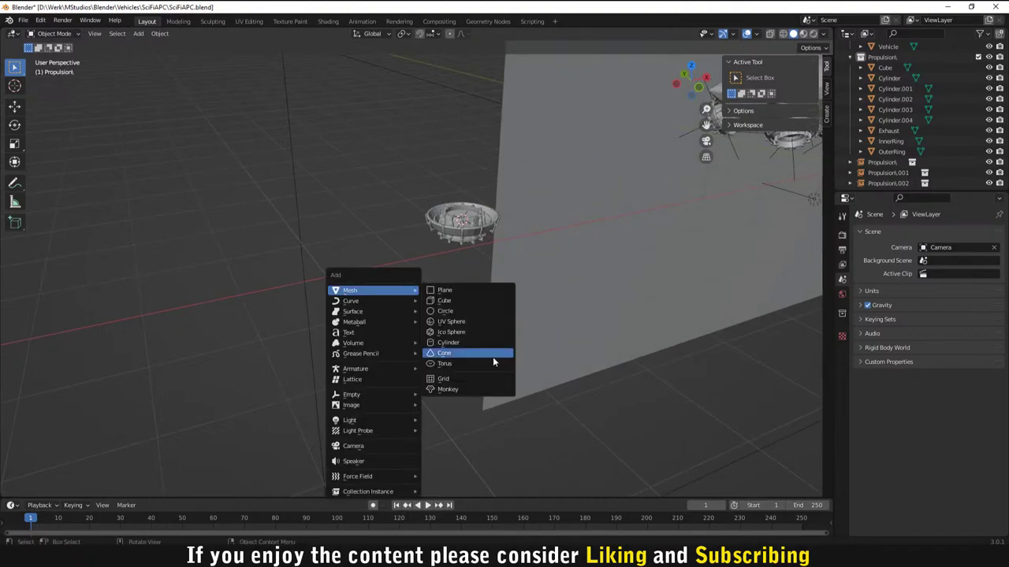
pyautogui.click(466, 312)
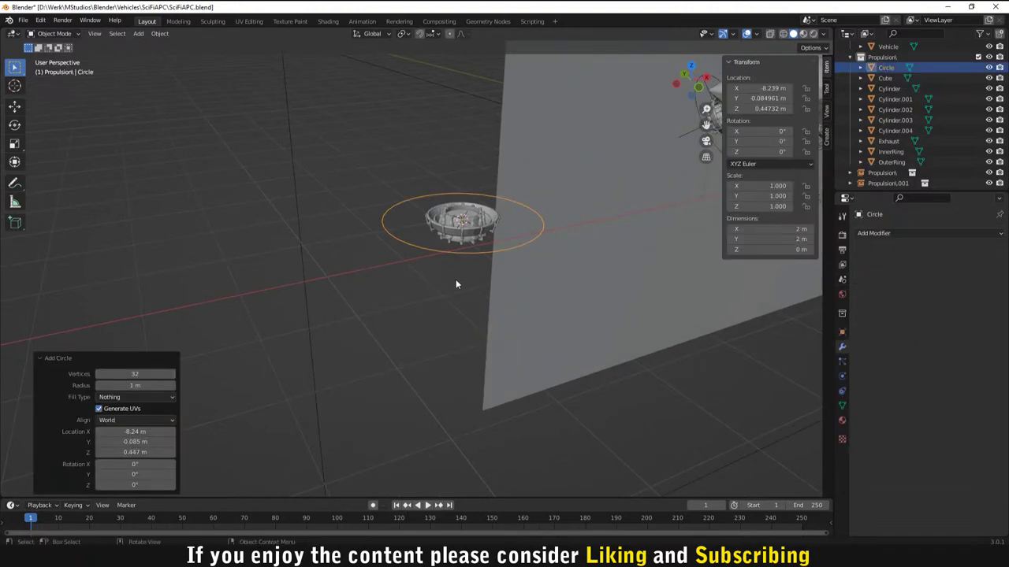
pyautogui.press('g')
pyautogui.click(270, 327)
pyautogui.moveTo(272, 329); pyautogui.dragTo(299, 339, button='middle')
# Step: Add a Solidify modifier to the circle, thicken it to 0.34 m, then undo the thickening
pyautogui.click(896, 234)
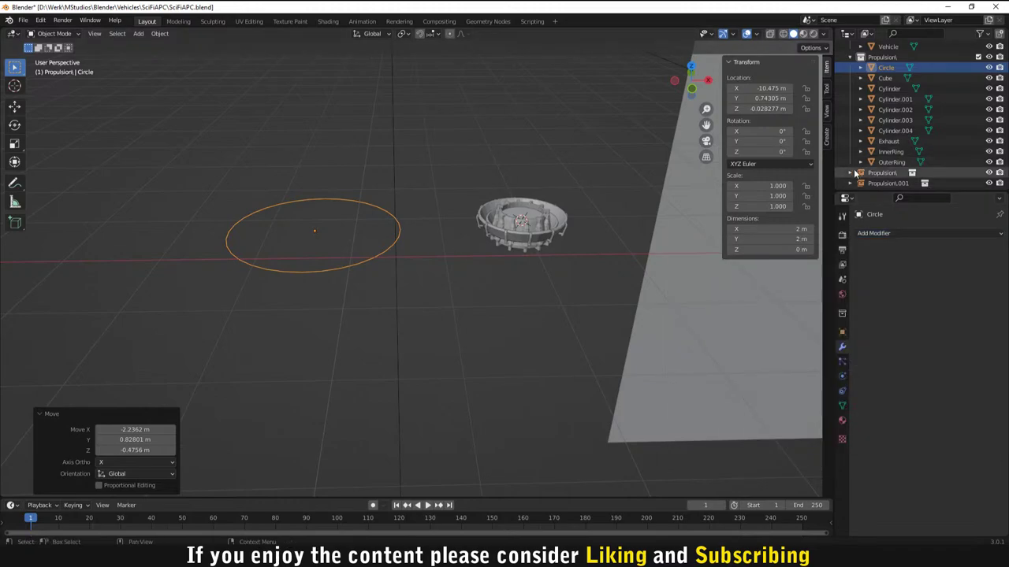
pyautogui.click(880, 231)
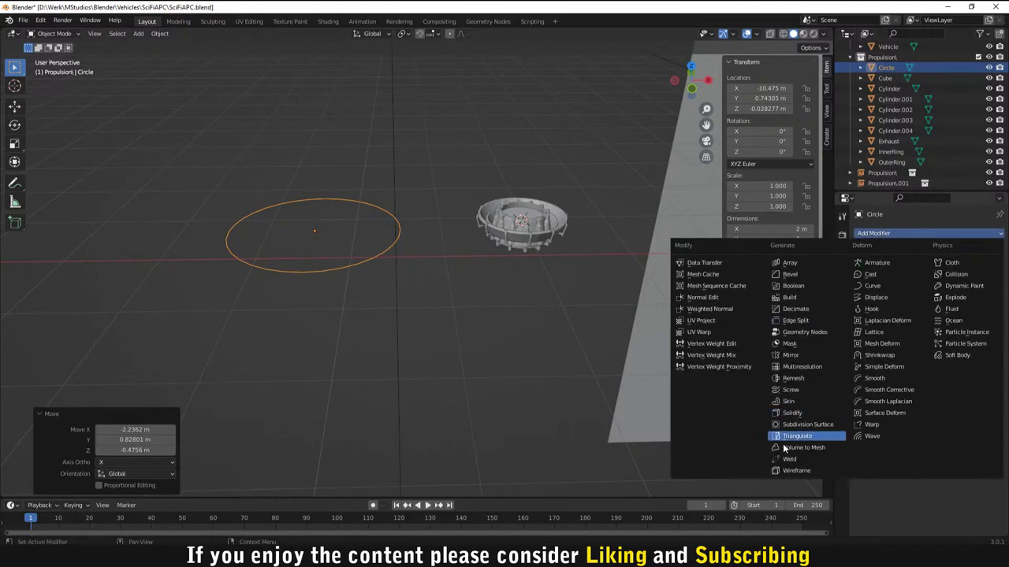
pyautogui.click(792, 413)
pyautogui.scroll(5, 360, 243)
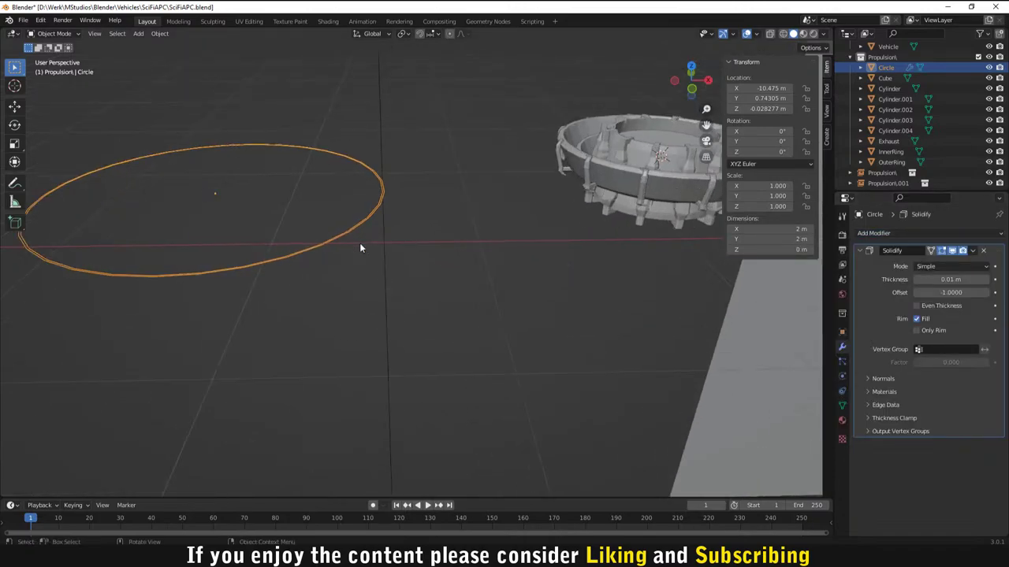
pyautogui.moveTo(934, 280)
pyautogui.mouseDown()
pyautogui.moveTo(957, 280)
pyautogui.moveTo(935, 281)
pyautogui.mouseUp()
pyautogui.hotkey('ctrl', 'z')
pyautogui.hotkey('ctrl', 'z')
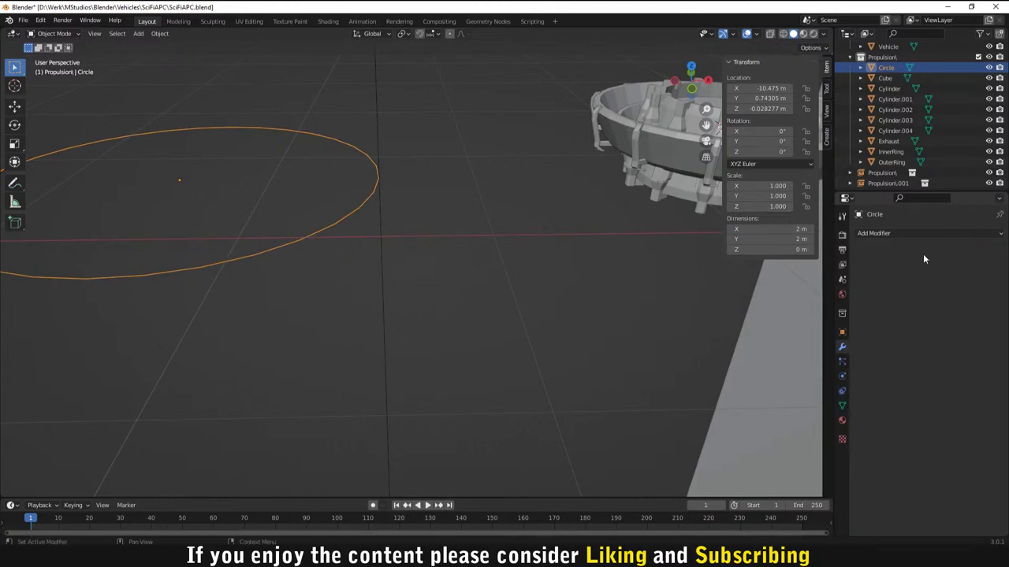
# Step: Add a Bevel modifier to the circle, then remove it again
pyautogui.click(903, 235)
pyautogui.click(816, 275)
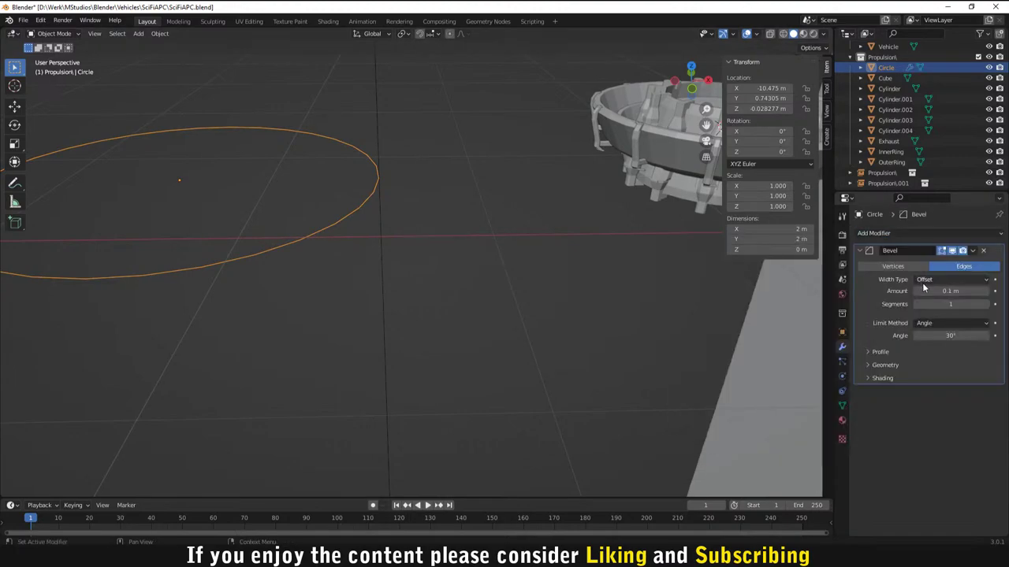
pyautogui.click(982, 249)
pyautogui.scroll(-3, 489, 255)
pyautogui.click(878, 234)
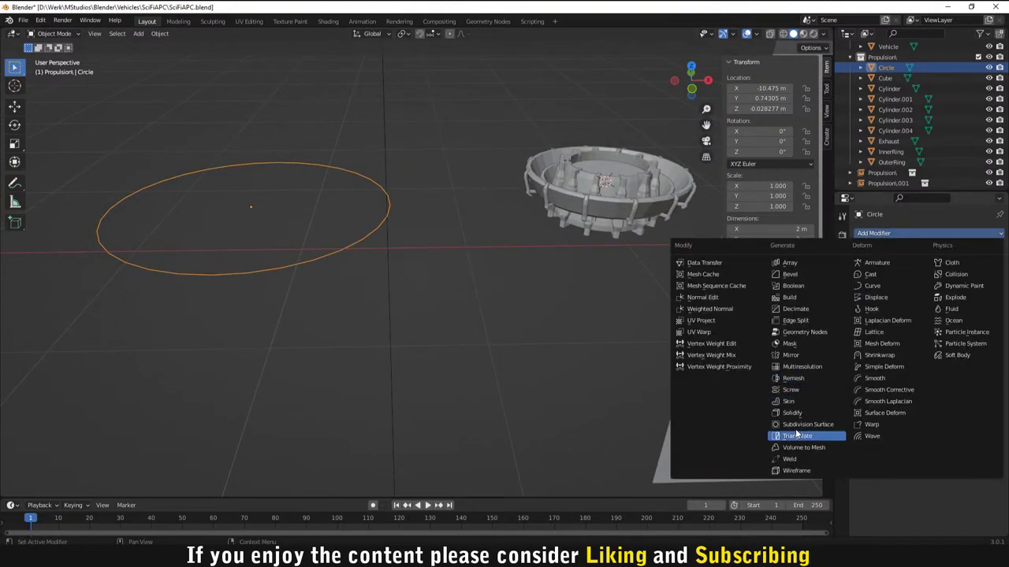
# Step: Give the circle a Screw modifier raised to a 0.2 m band, then delete the circle
pyautogui.click(792, 389)
pyautogui.scroll(3, 306, 243)
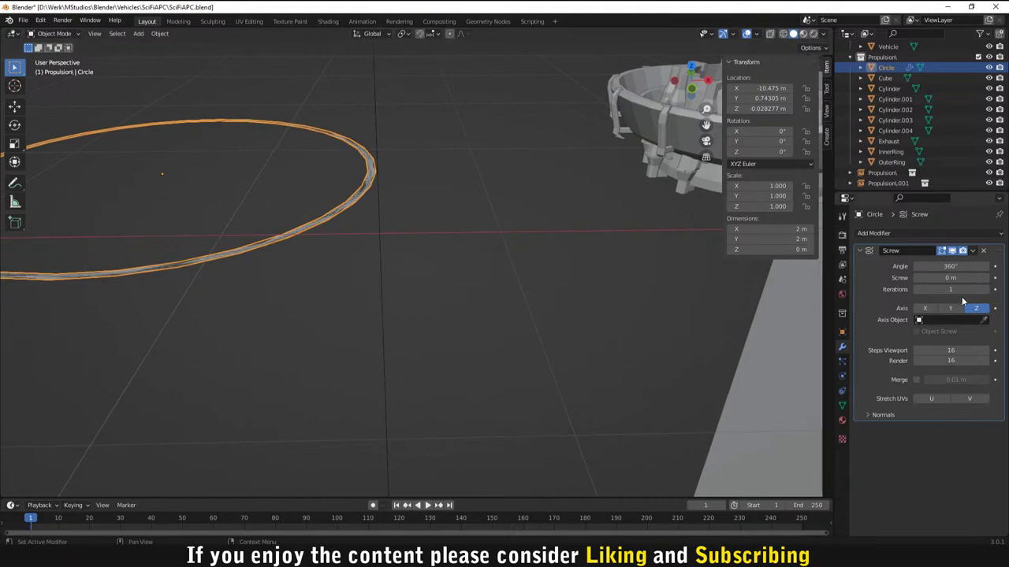
pyautogui.moveTo(936, 277); pyautogui.dragTo(996, 265)
pyautogui.scroll(-3, 535, 217)
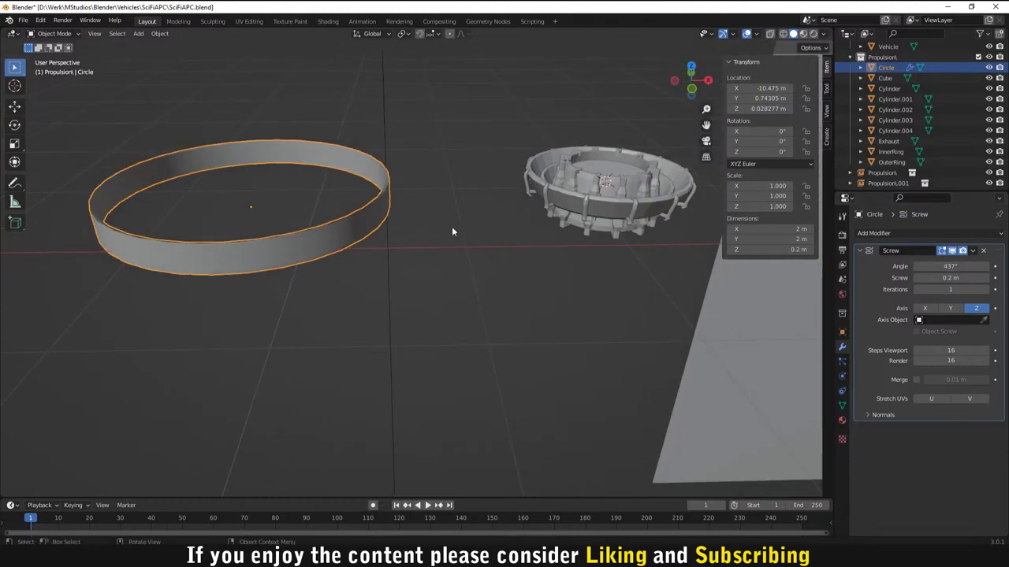
pyautogui.press('Delete')
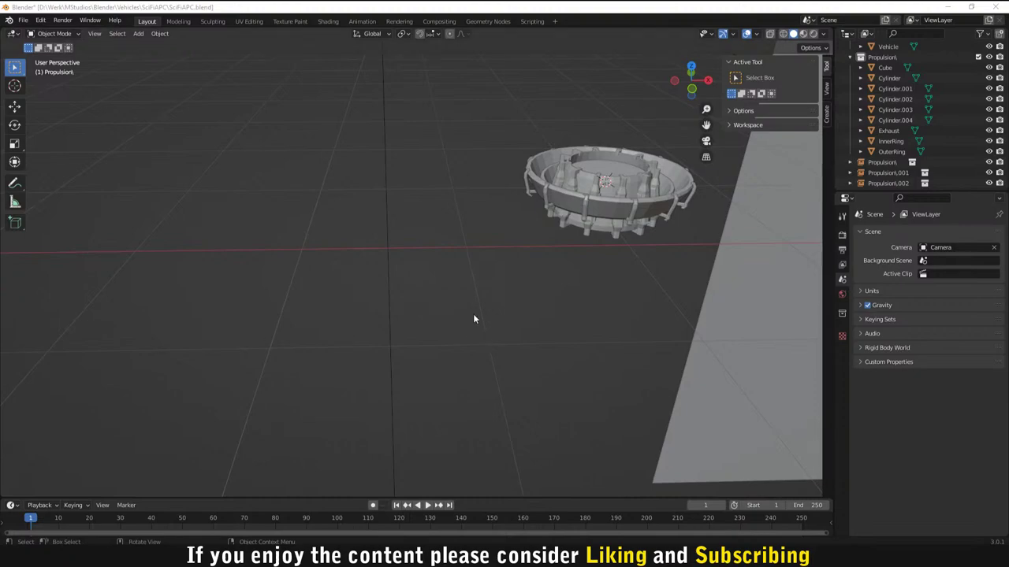
# Step: In front orthographic view, add a circle mesh and rotate it 90° on X
pyautogui.scroll(-3, 451, 288)
pyautogui.press('KP_1')
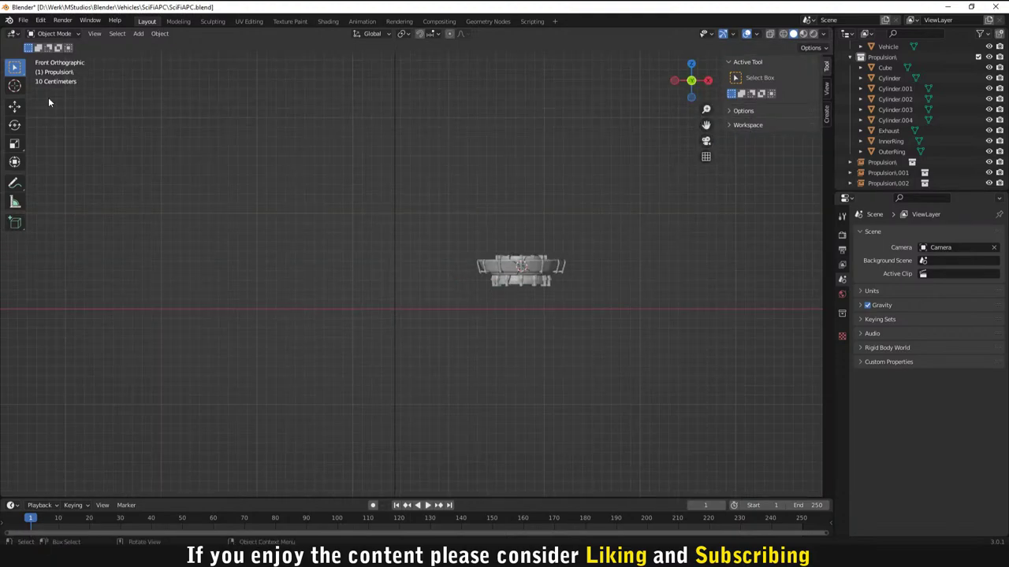
pyautogui.hotkey('shift', 'a')
pyautogui.moveTo(289, 237)
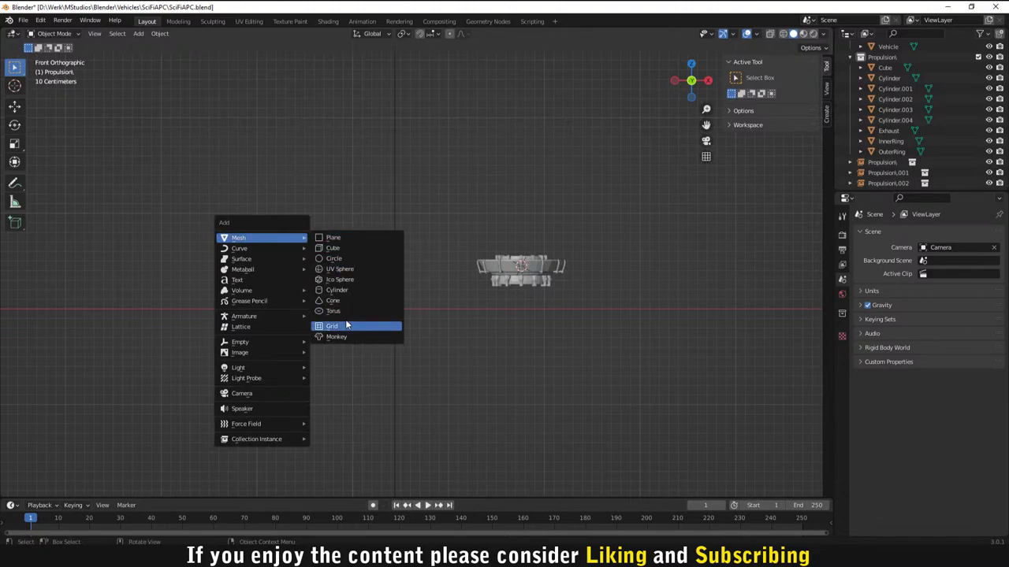
pyautogui.click(349, 260)
pyautogui.write('r')
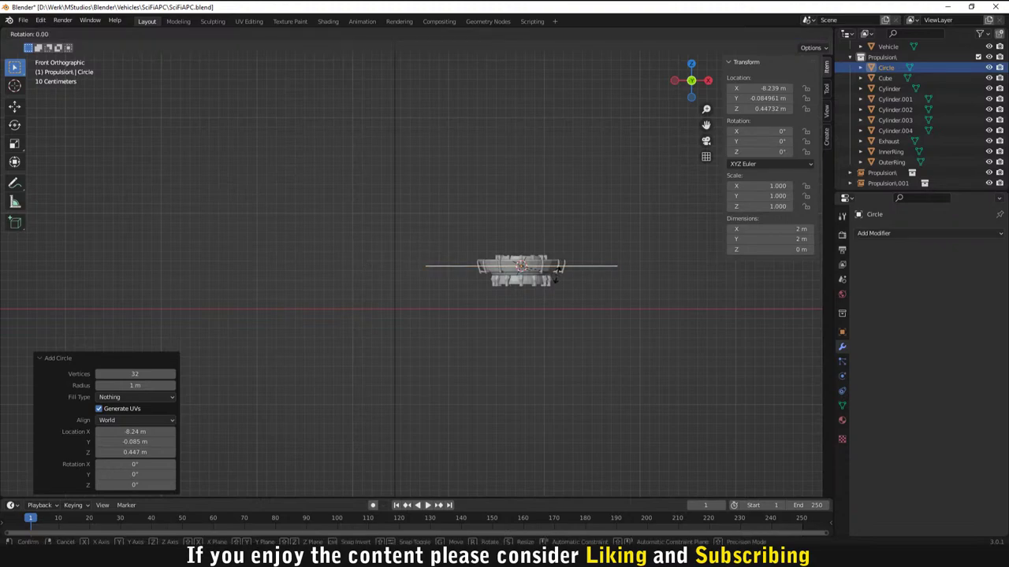
pyautogui.write('y90x')
pyautogui.press('Return')
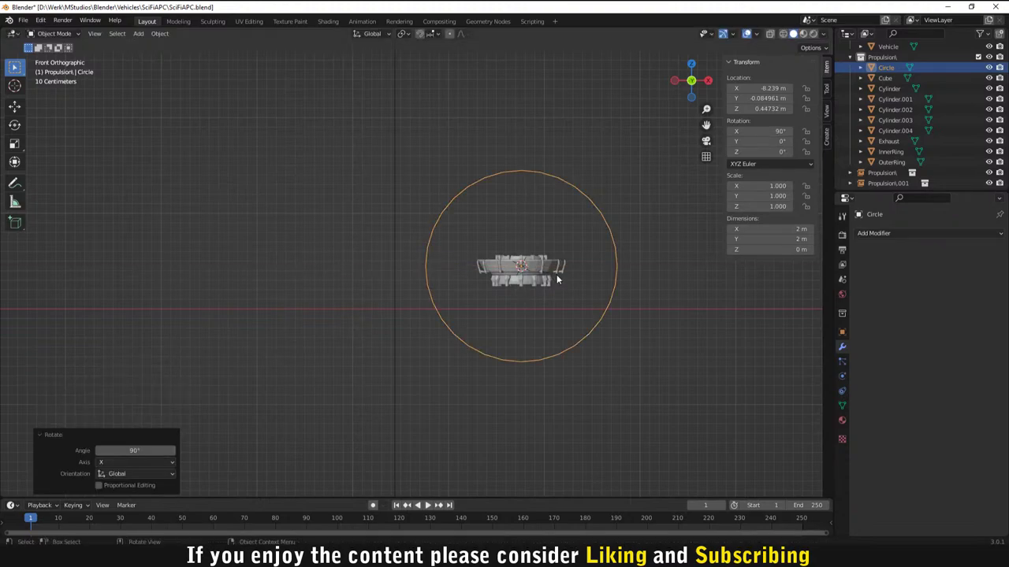
# Step: Scale the circle down to 0.065 and orbit into a perspective view
pyautogui.press('s')
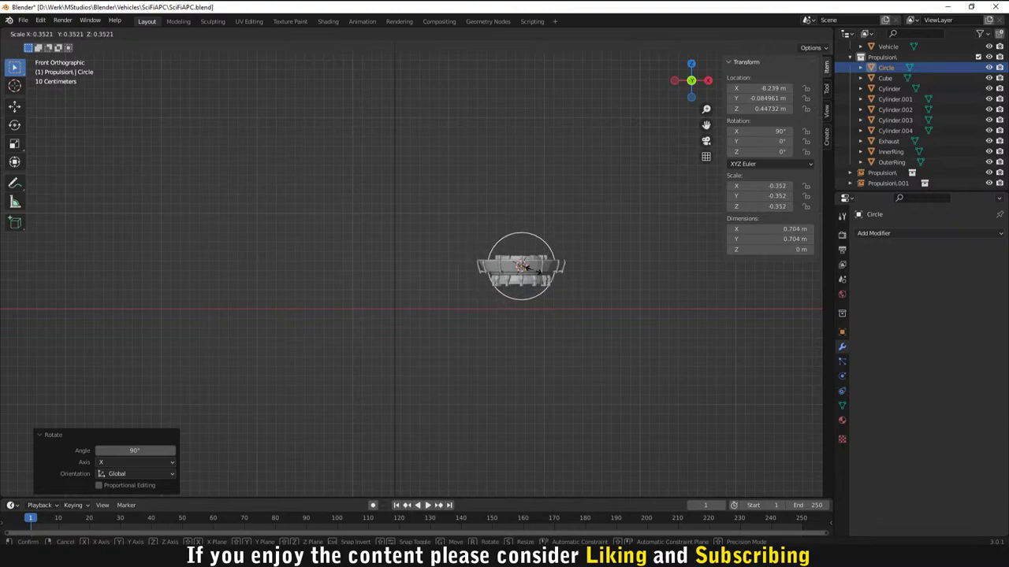
pyautogui.click(520, 266)
pyautogui.press('g')
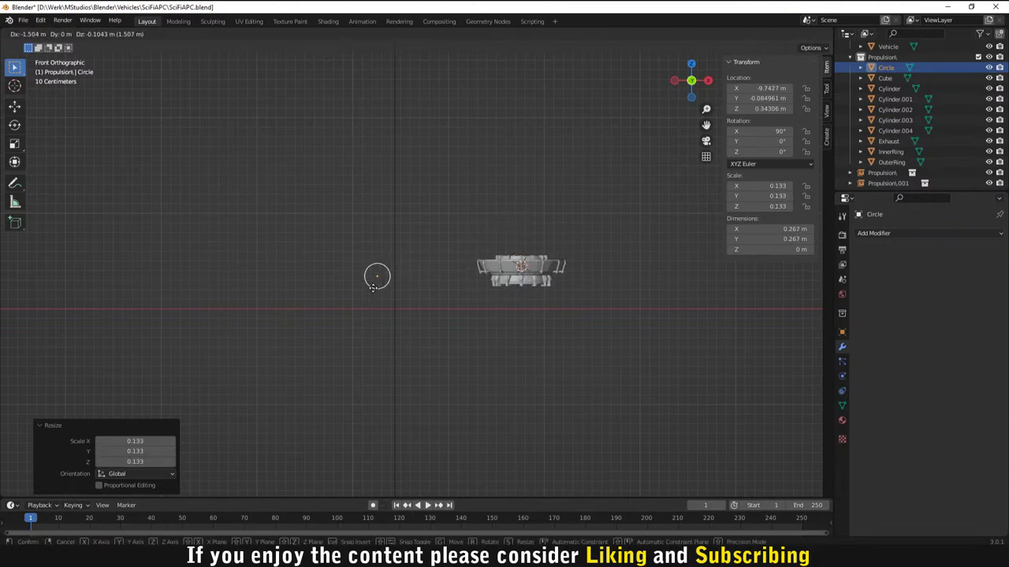
pyautogui.rightClick(367, 299)
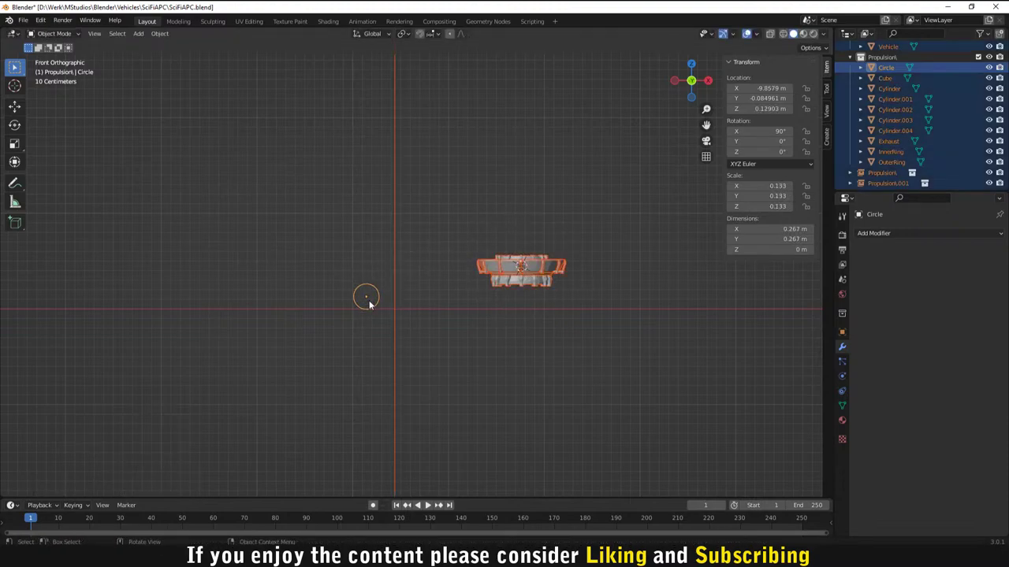
pyautogui.press('s')
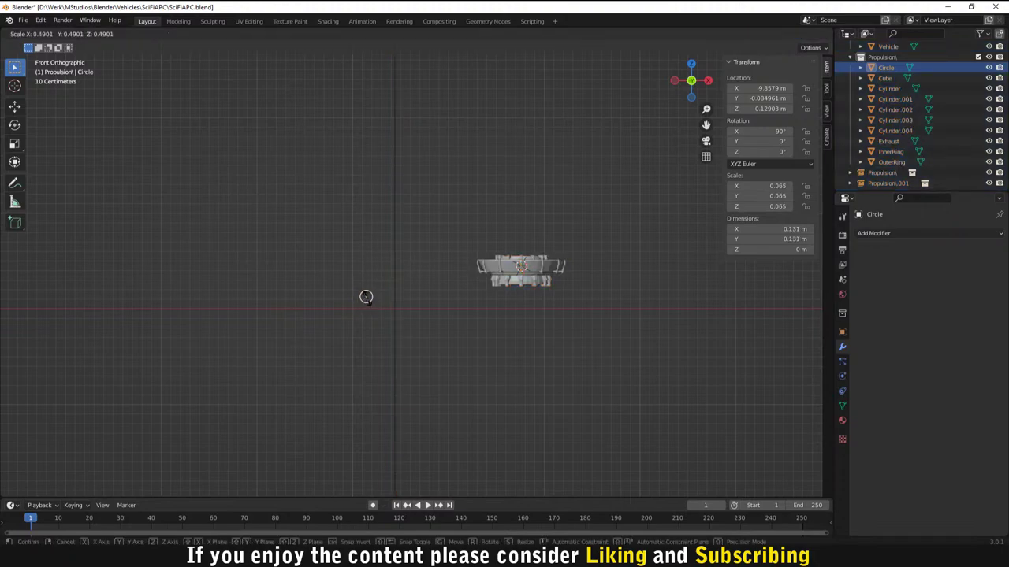
pyautogui.click(401, 319)
pyautogui.moveTo(401, 320); pyautogui.dragTo(434, 342, button='middle')
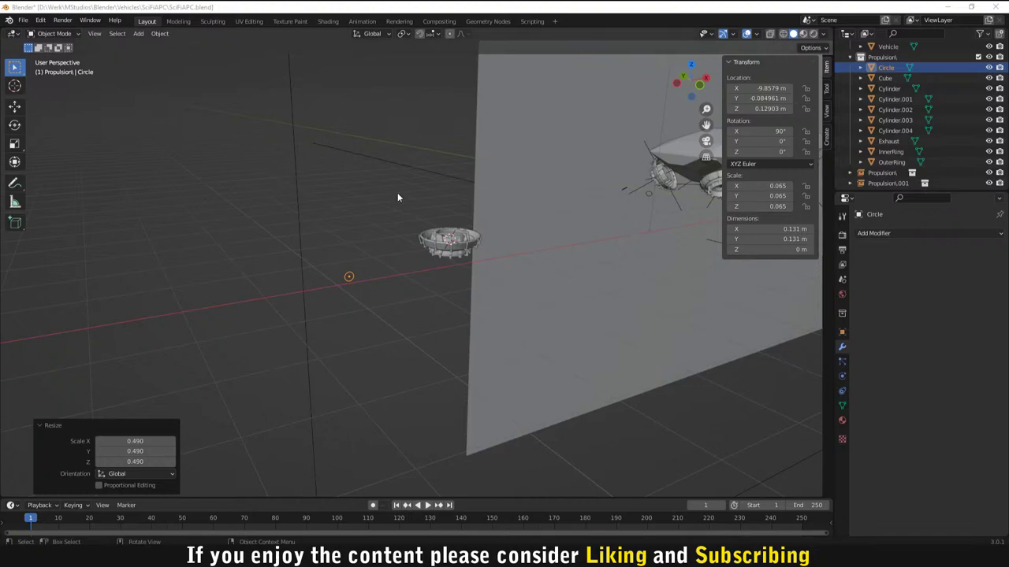
# Step: Add a Screw modifier to the small circle, stretch it, and try the Y and X axes
pyautogui.click(904, 232)
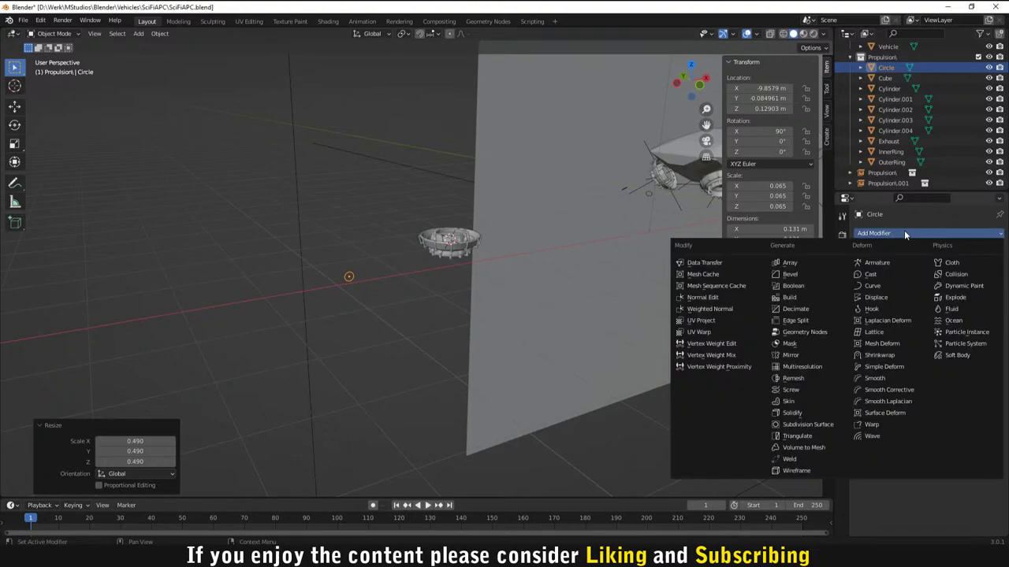
pyautogui.click(800, 389)
pyautogui.scroll(6, 394, 303)
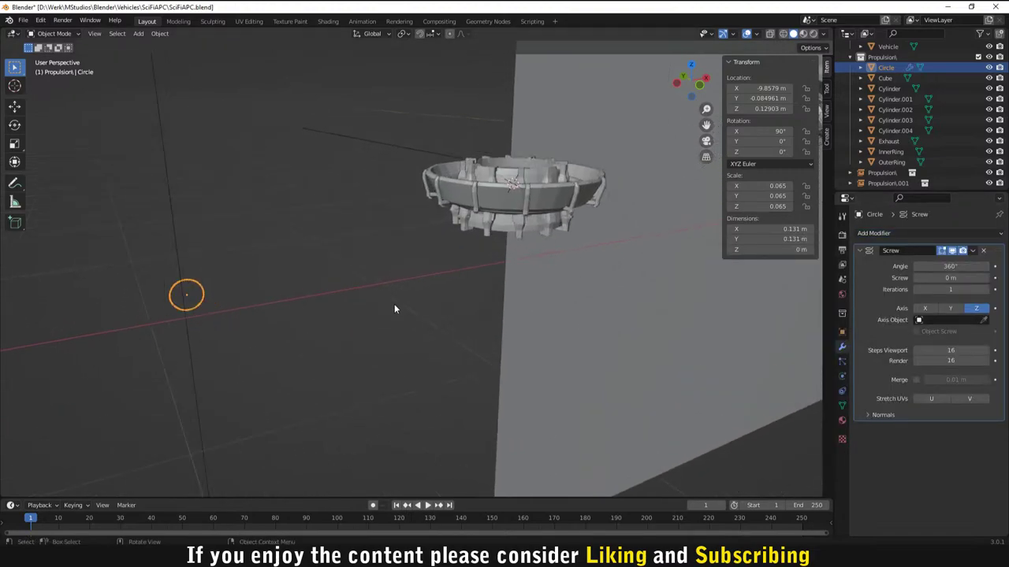
pyautogui.moveTo(957, 278); pyautogui.dragTo(977, 278)
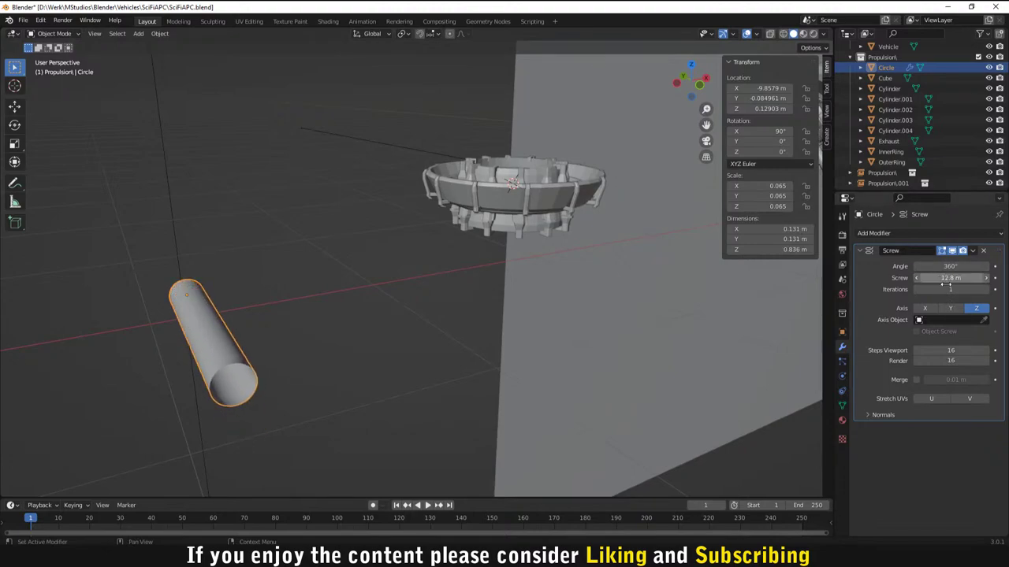
pyautogui.click(943, 310)
pyautogui.click(924, 308)
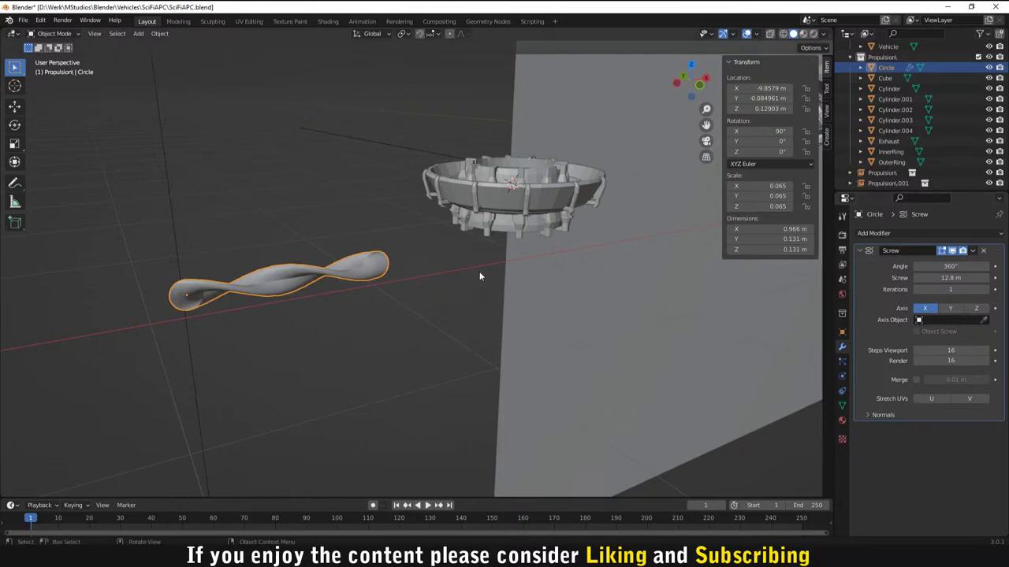
# Step: Set the screw length to 9.2 m and settle on the Y axis for a twisted spiral
pyautogui.moveTo(479, 271); pyautogui.dragTo(423, 250, button='middle')
pyautogui.click(950, 309)
pyautogui.click(976, 308)
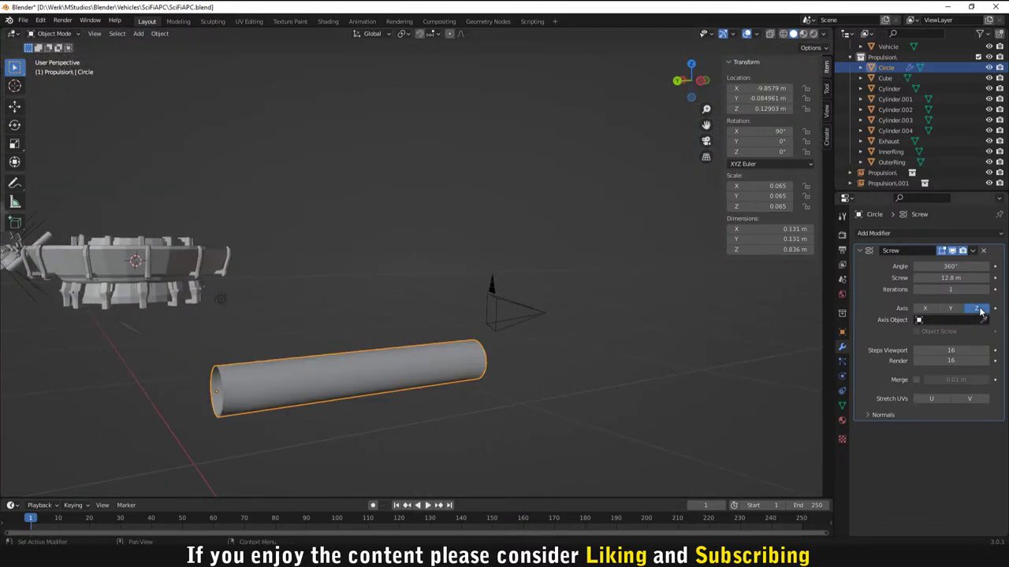
pyautogui.moveTo(559, 312); pyautogui.dragTo(460, 332, button='middle')
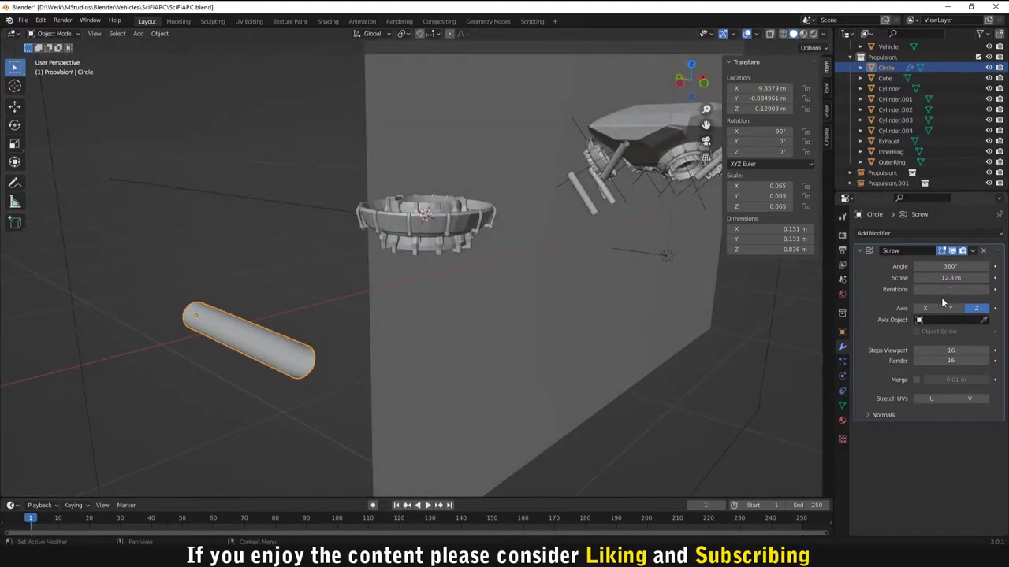
pyautogui.moveTo(948, 277); pyautogui.dragTo(911, 277)
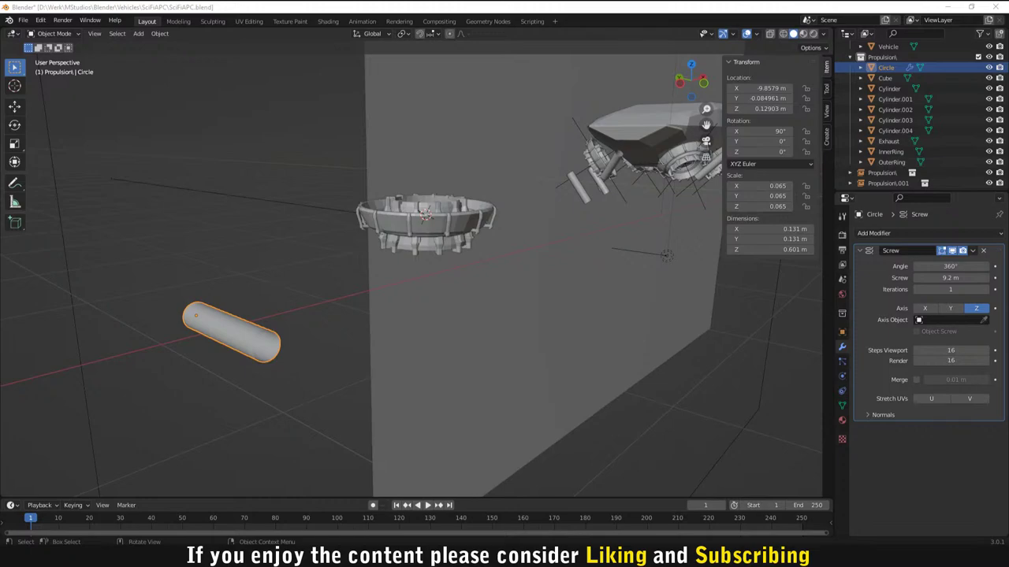
pyautogui.moveTo(373, 412); pyautogui.dragTo(394, 405, button='middle')
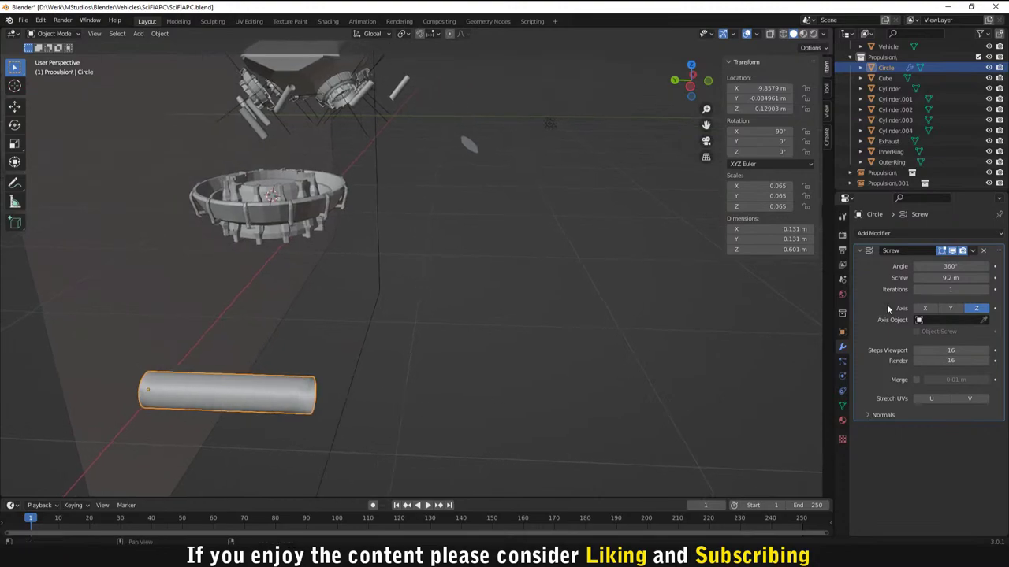
pyautogui.click(953, 308)
pyautogui.moveTo(291, 374); pyautogui.dragTo(499, 345, button='middle')
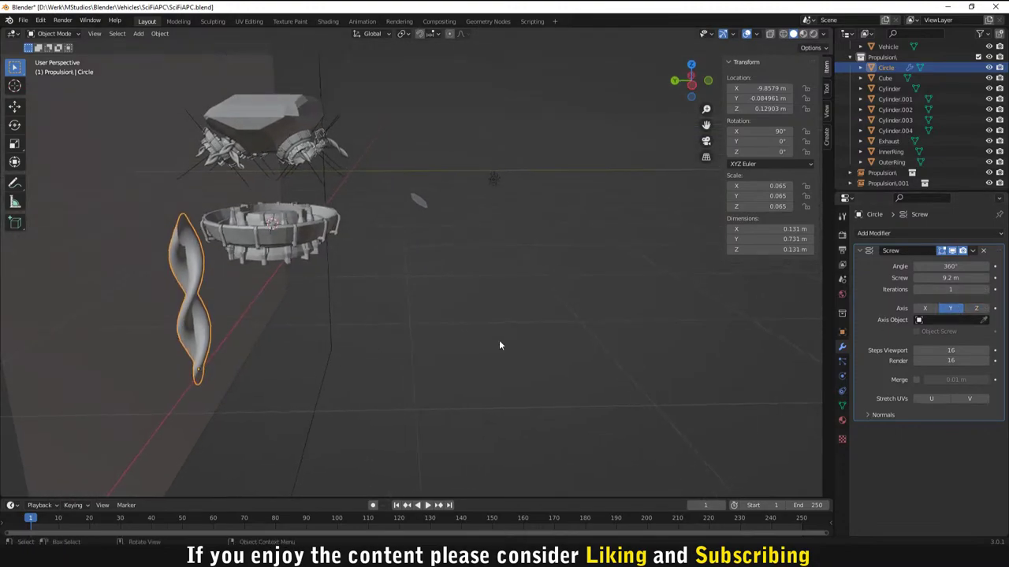
# Step: Set the Screw modifier's screw value to 0 m and inspect the flattened circle
pyautogui.doubleClick(974, 277)
pyautogui.write('0')
pyautogui.press('Return')
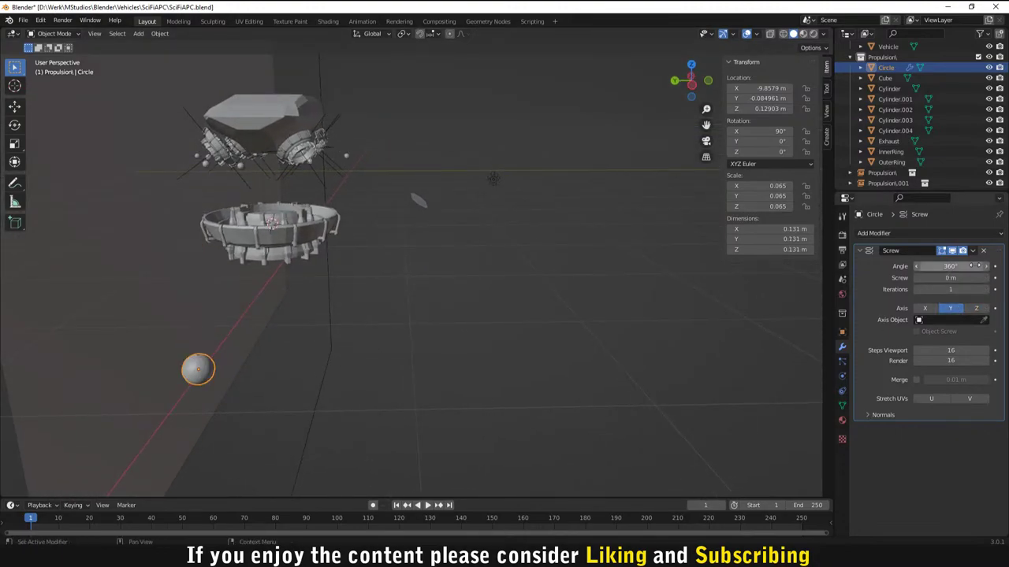
pyautogui.scroll(2, 410, 382)
pyautogui.scroll(-2, 460, 320)
pyautogui.moveTo(461, 321); pyautogui.dragTo(347, 329, button='middle')
pyautogui.scroll(2, 345, 331)
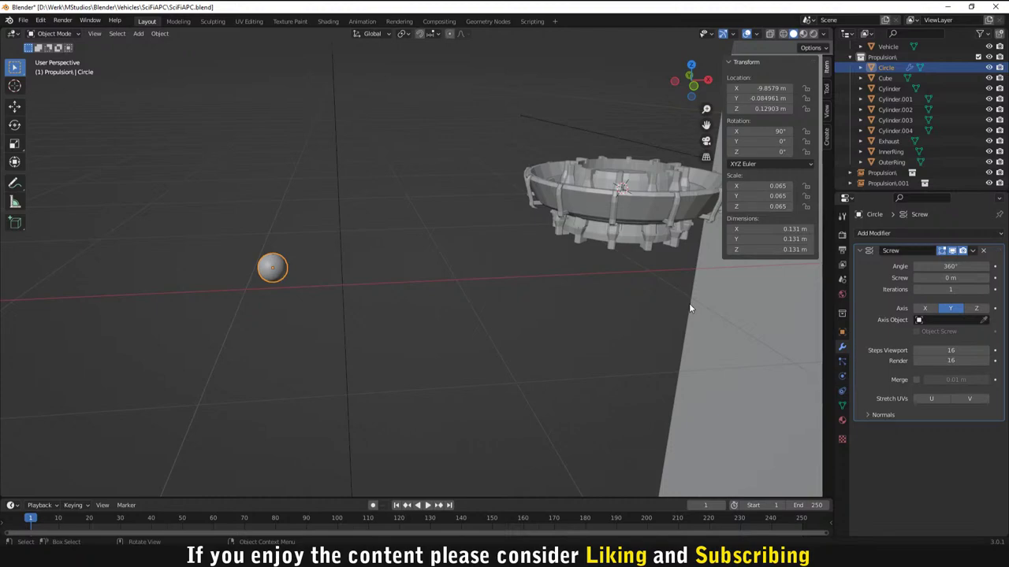
pyautogui.scroll(2, 268, 303)
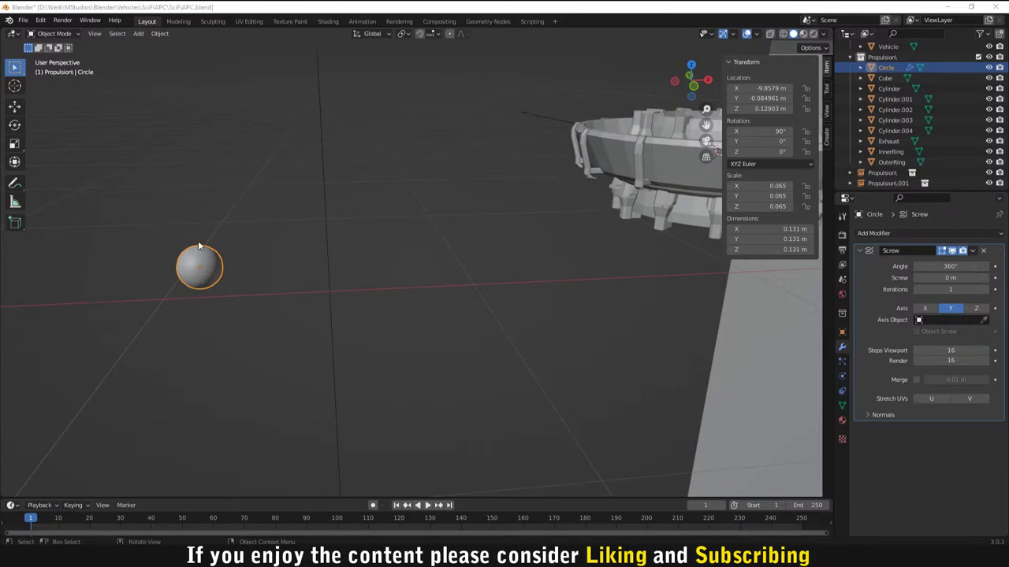
pyautogui.moveTo(182, 247); pyautogui.dragTo(417, 313, button='middle')
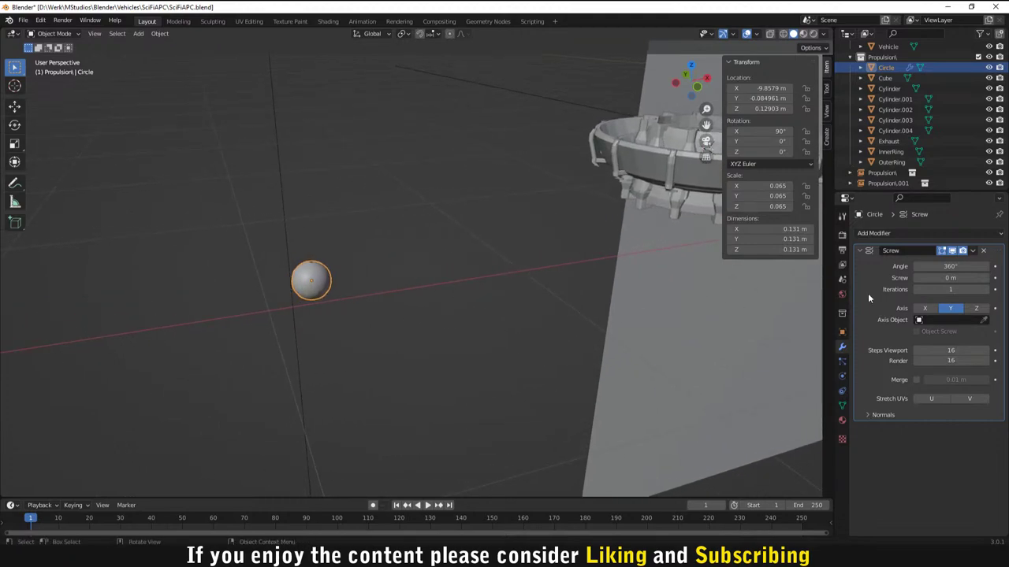
# Step: Drag the screw value to -6.6 m for a shorter twisted spiral and inspect it
pyautogui.moveTo(951, 277); pyautogui.dragTo(894, 278)
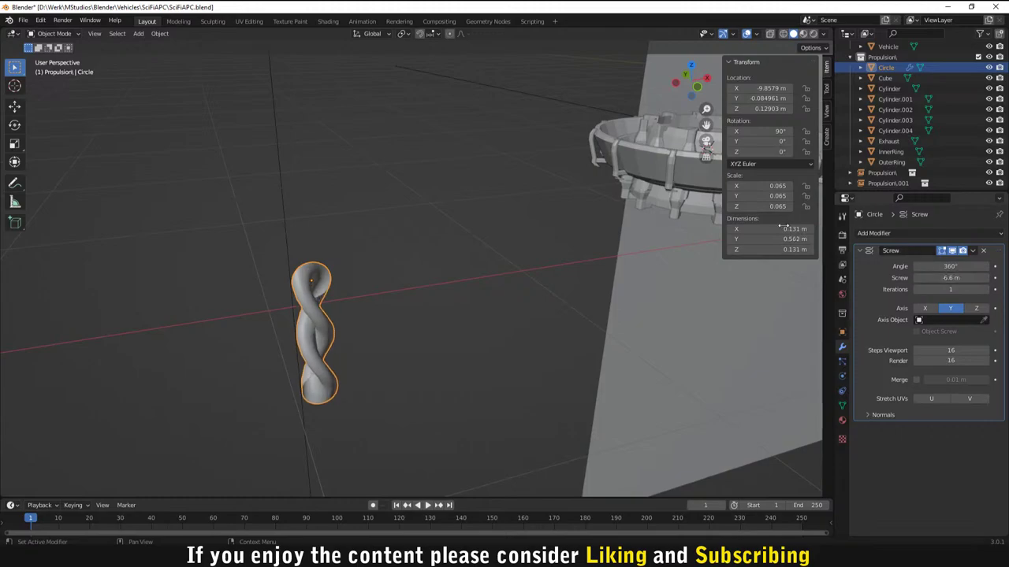
pyautogui.moveTo(504, 252); pyautogui.dragTo(427, 250, button='middle')
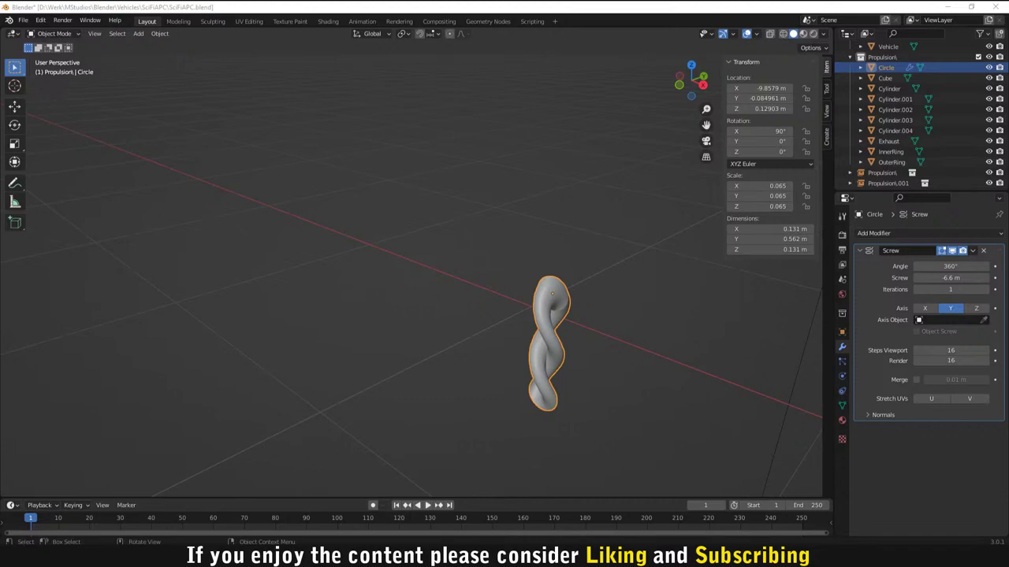
pyautogui.moveTo(87, 375); pyautogui.dragTo(385, 287, button='middle')
pyautogui.scroll(-2, 644, 320)
pyautogui.scroll(4, 644, 320)
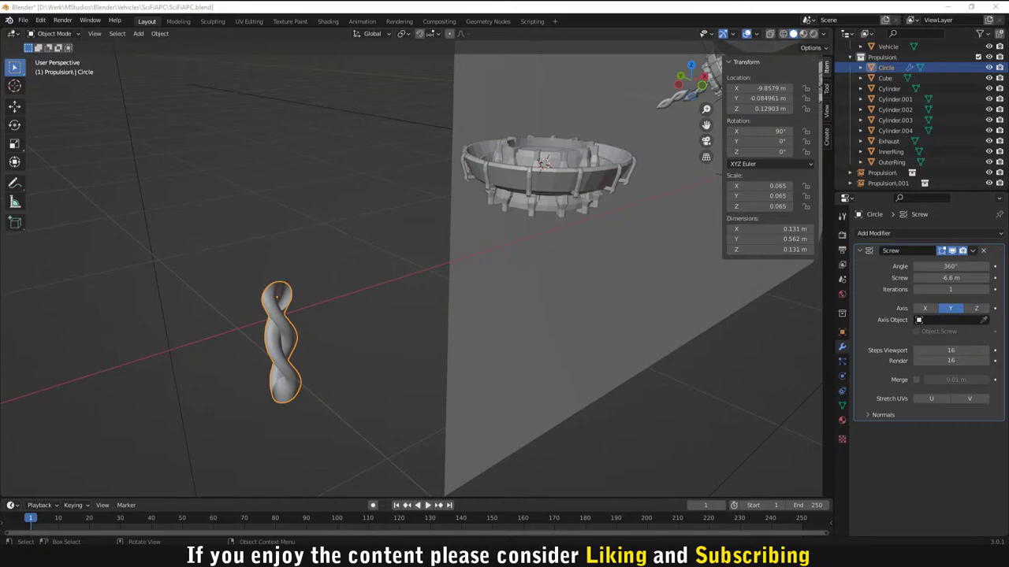
pyautogui.moveTo(605, 350); pyautogui.dragTo(549, 352, button='middle')
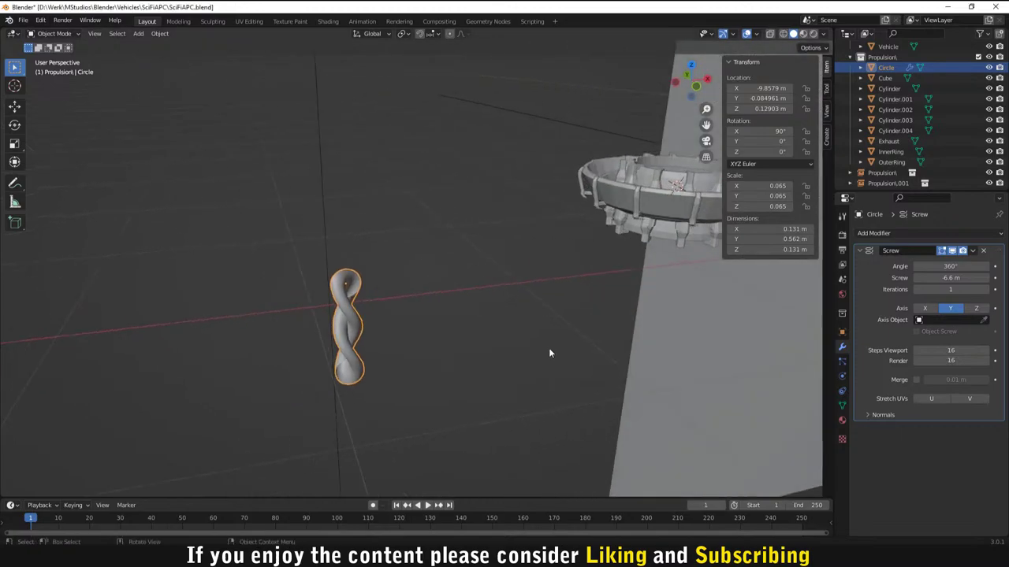
# Step: Remove the Screw modifier and snap the 3D cursor to the circle's centre
pyautogui.click(983, 251)
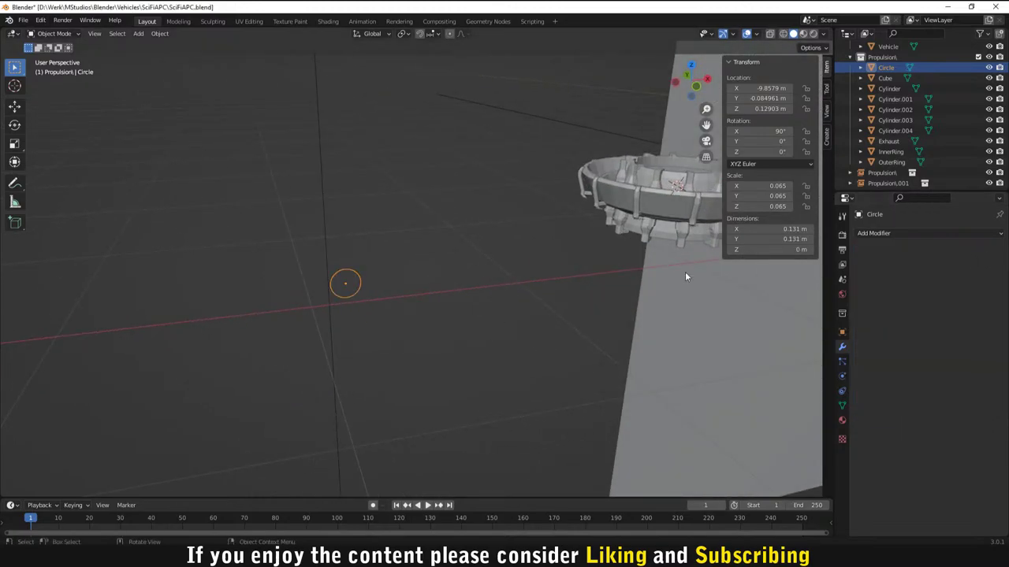
pyautogui.moveTo(684, 271); pyautogui.dragTo(527, 328, button='middle')
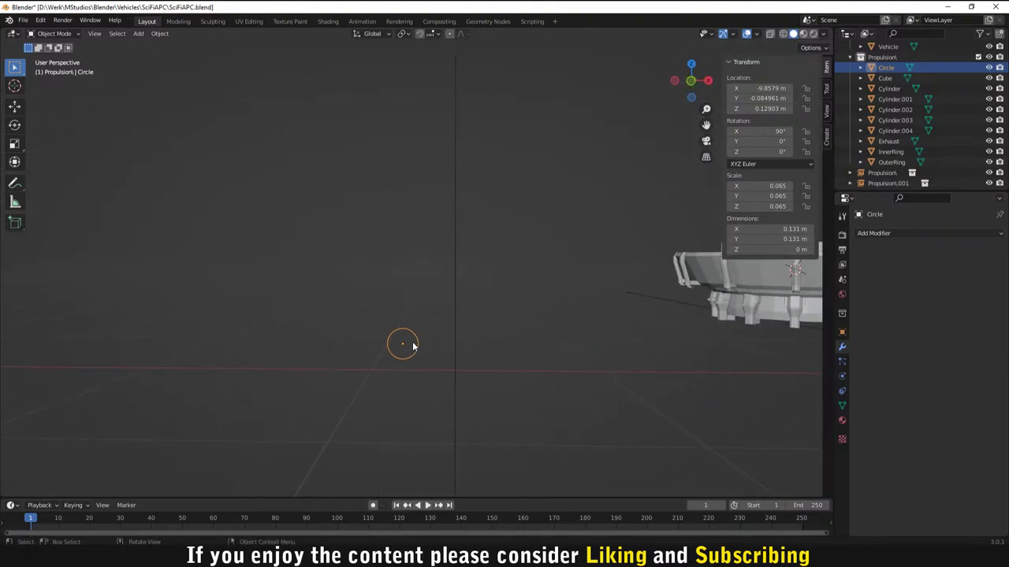
pyautogui.hotkey('shift', 'a')
pyautogui.press('Escape')
pyautogui.rightClick(389, 286)
pyautogui.moveTo(391, 292)
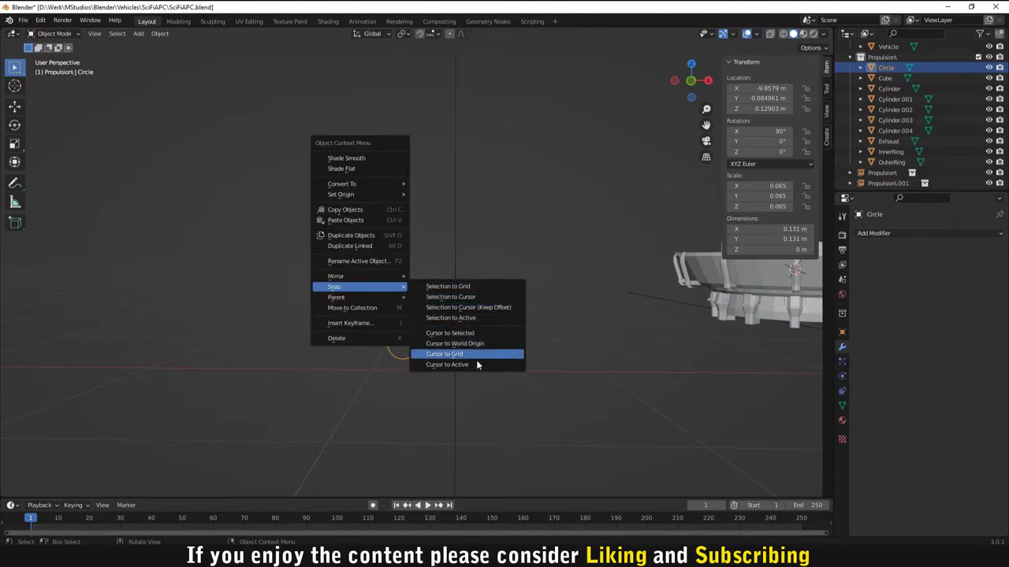
pyautogui.click(470, 334)
# Step: Move the circle slightly along the X axis
pyautogui.scroll(1, 467, 341)
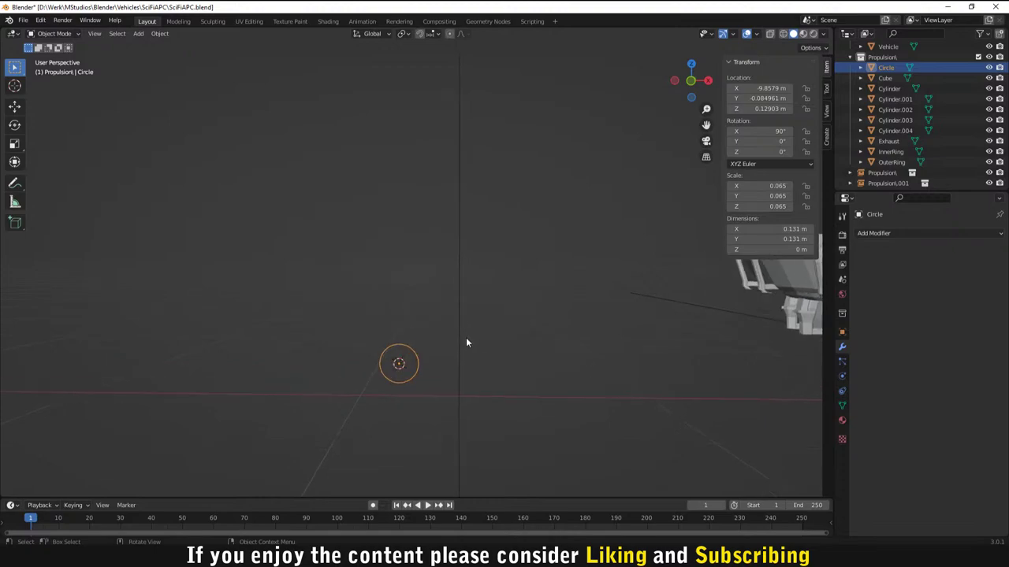
pyautogui.moveTo(501, 364); pyautogui.dragTo(470, 362, button='middle')
pyautogui.press('g')
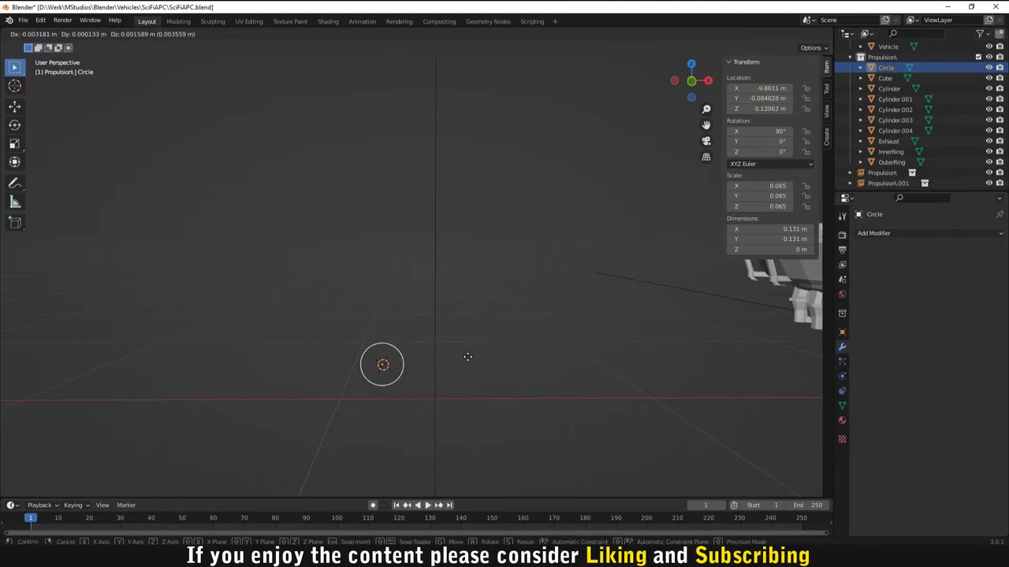
pyautogui.press('x')
pyautogui.click(533, 367)
# Step: Add a Screw modifier on the Y axis with OuterRing as its axis object
pyautogui.click(877, 232)
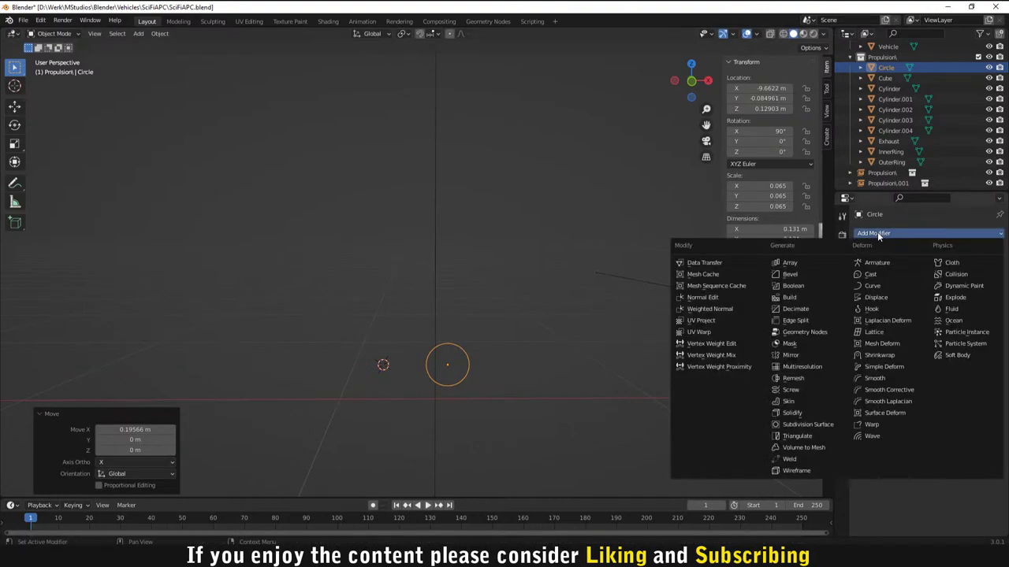
pyautogui.click(811, 390)
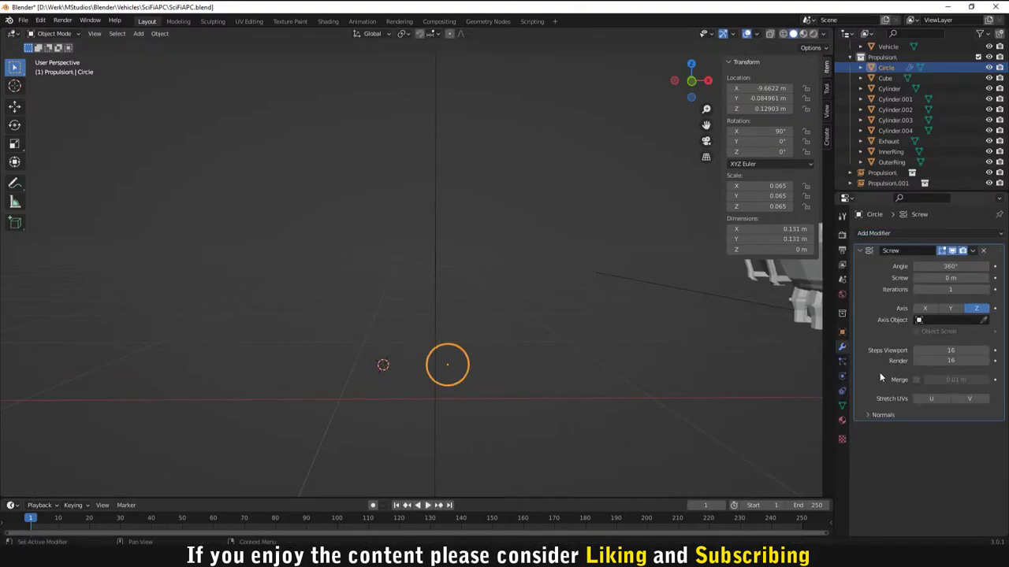
pyautogui.click(950, 309)
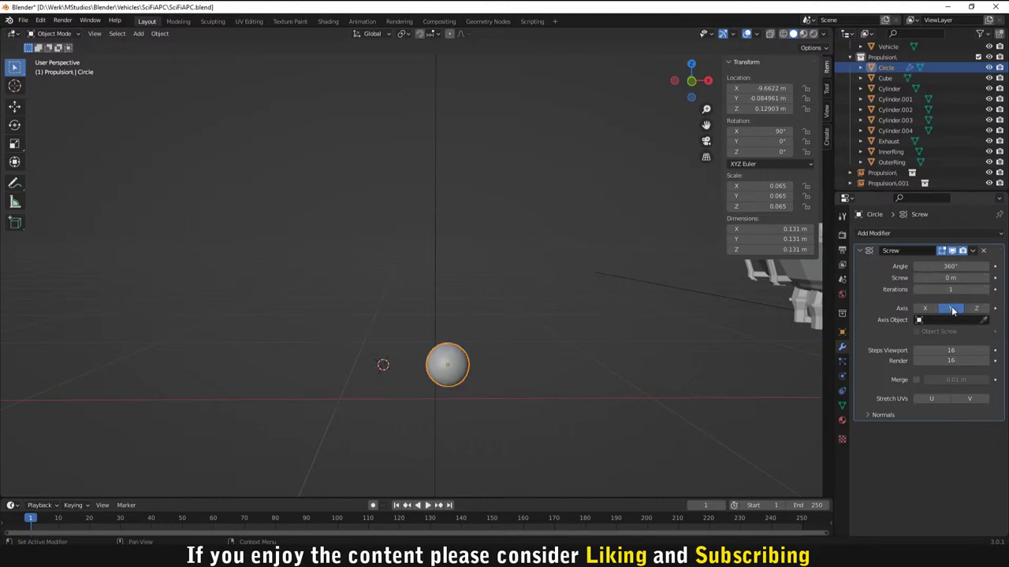
pyautogui.moveTo(496, 323); pyautogui.dragTo(544, 303, button='middle')
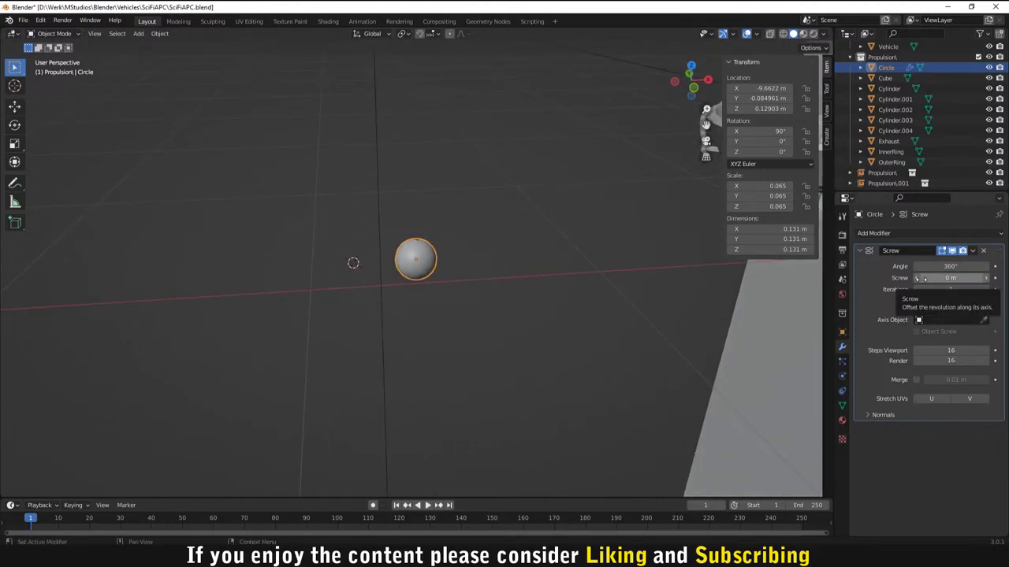
pyautogui.click(984, 320)
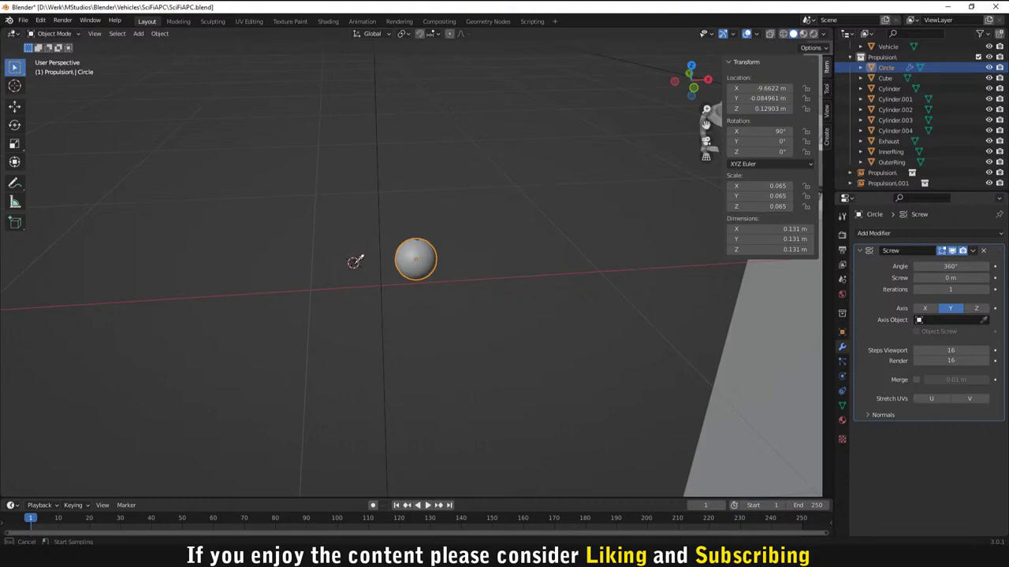
pyautogui.click(426, 264)
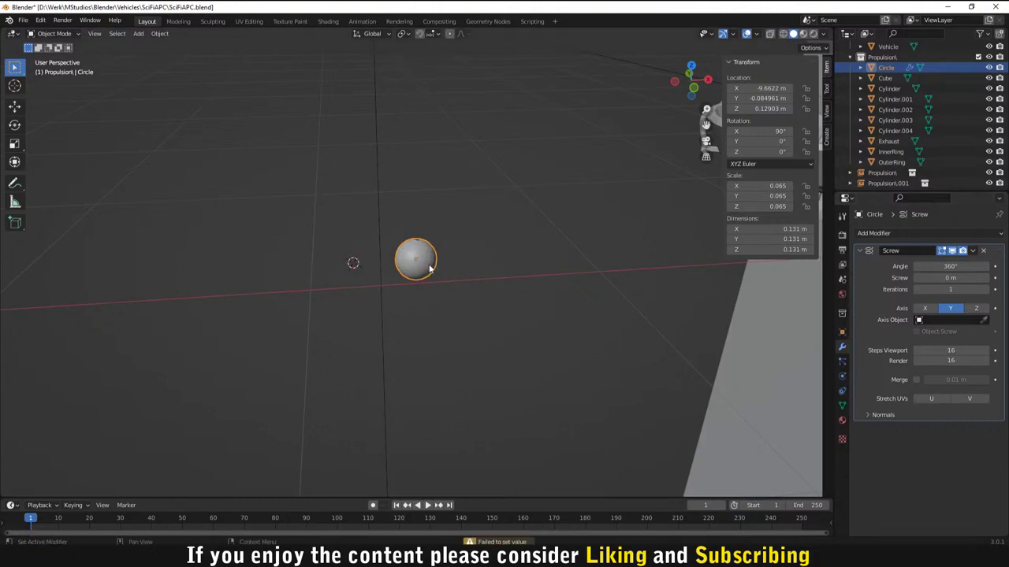
pyautogui.scroll(-2, 428, 266)
pyautogui.click(984, 320)
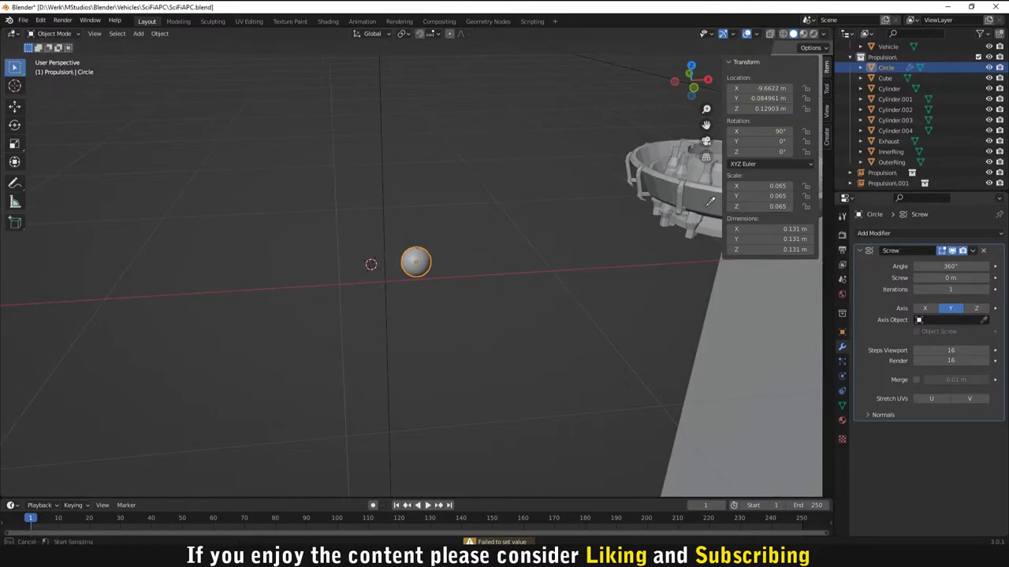
pyautogui.click(698, 206)
pyautogui.scroll(-4, 626, 218)
pyautogui.moveTo(582, 222); pyautogui.dragTo(662, 218, button='middle')
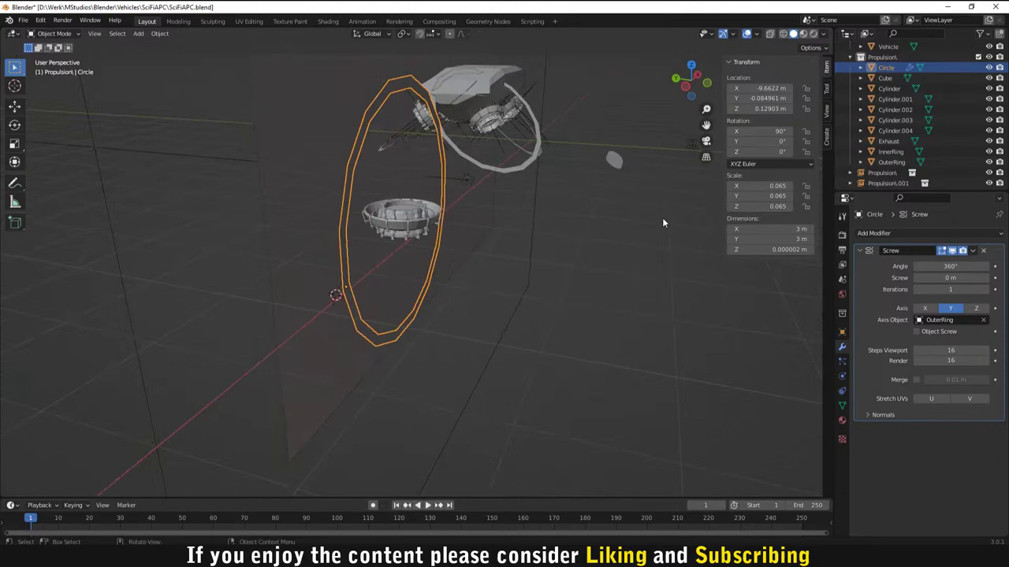
# Step: Switch the screw axis to Z, inspect the swept ring, then remove the Screw modifier
pyautogui.click(976, 308)
pyautogui.moveTo(582, 253); pyautogui.dragTo(509, 281, button='middle')
pyautogui.scroll(4, 483, 280)
pyautogui.scroll(-3, 509, 282)
pyautogui.moveTo(621, 322); pyautogui.dragTo(535, 284, button='middle')
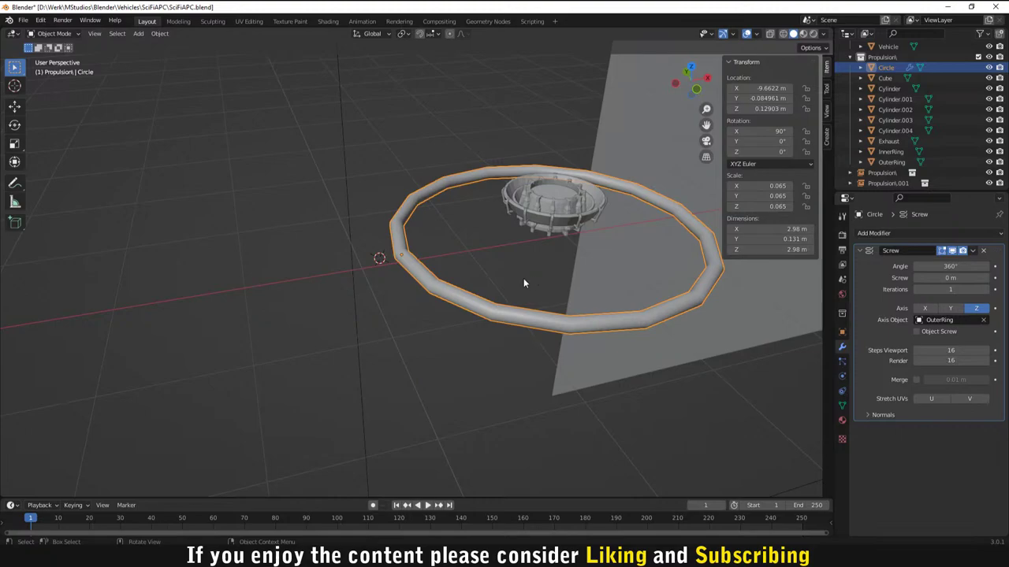
pyautogui.moveTo(457, 265); pyautogui.dragTo(504, 237, button='middle')
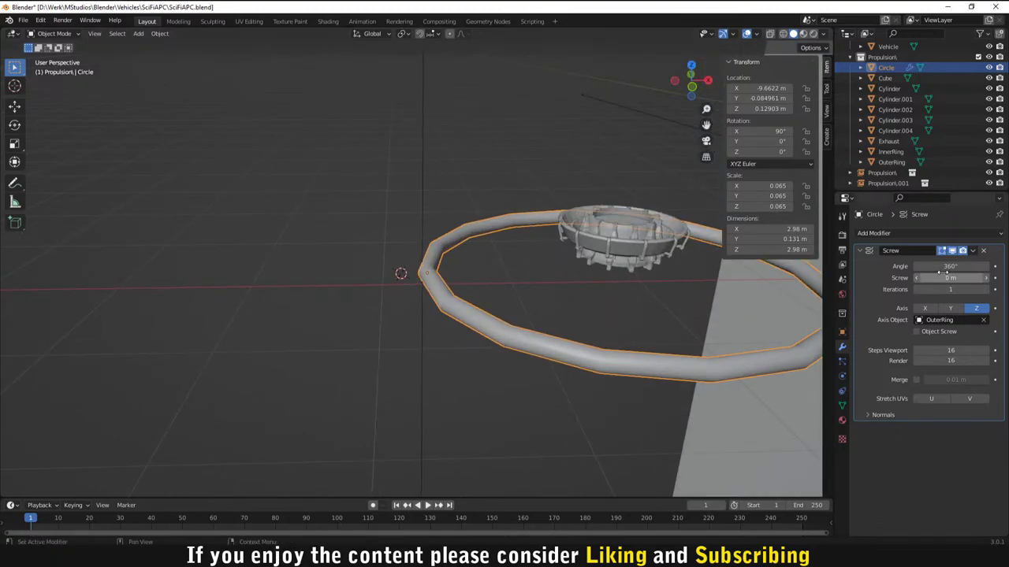
pyautogui.click(983, 251)
pyautogui.scroll(4, 472, 256)
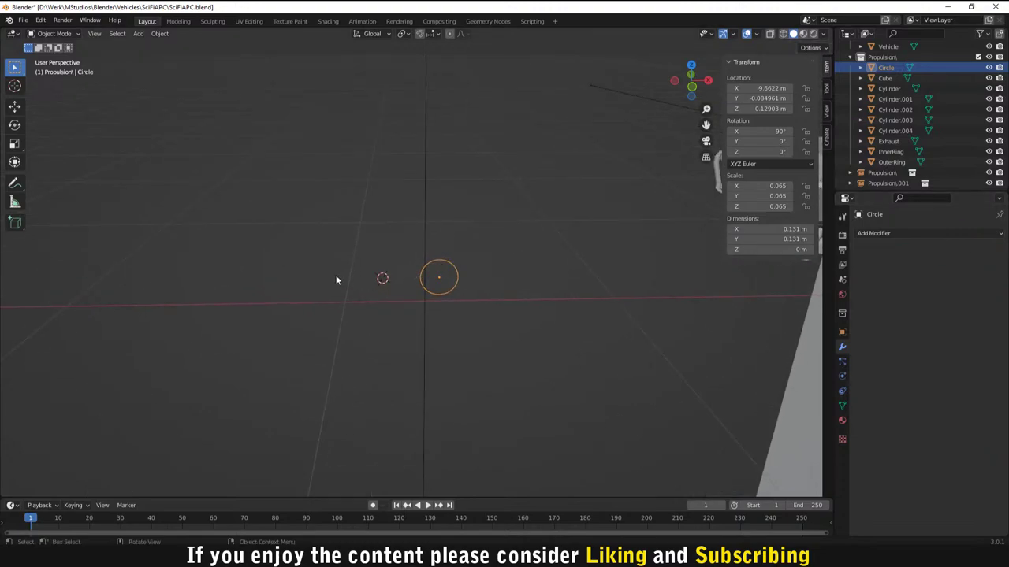
# Step: Add a Plain Axes Empty at the 3D cursor
pyautogui.hotkey('shift', 'a')
pyautogui.moveTo(335, 276)
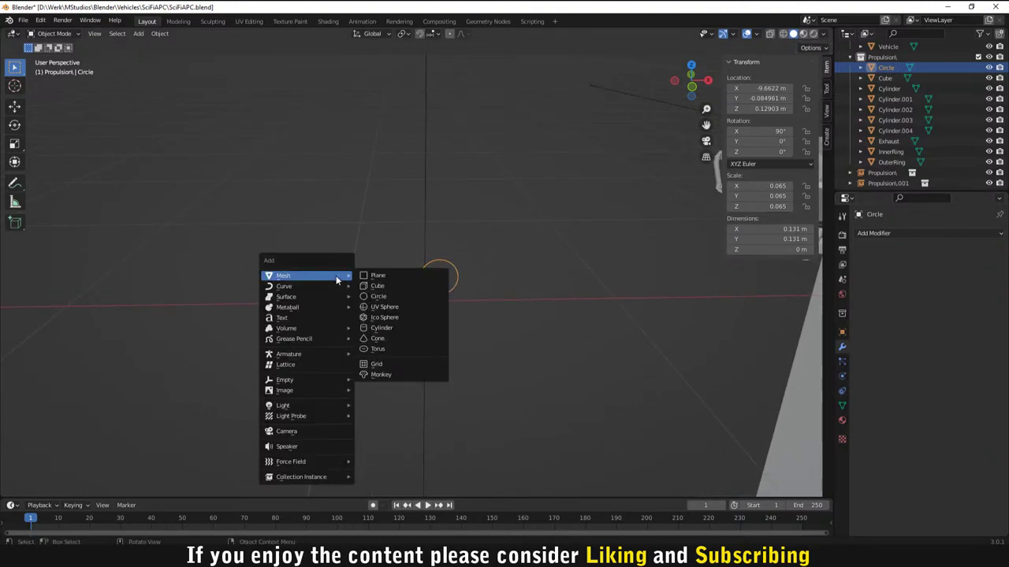
pyautogui.moveTo(323, 381)
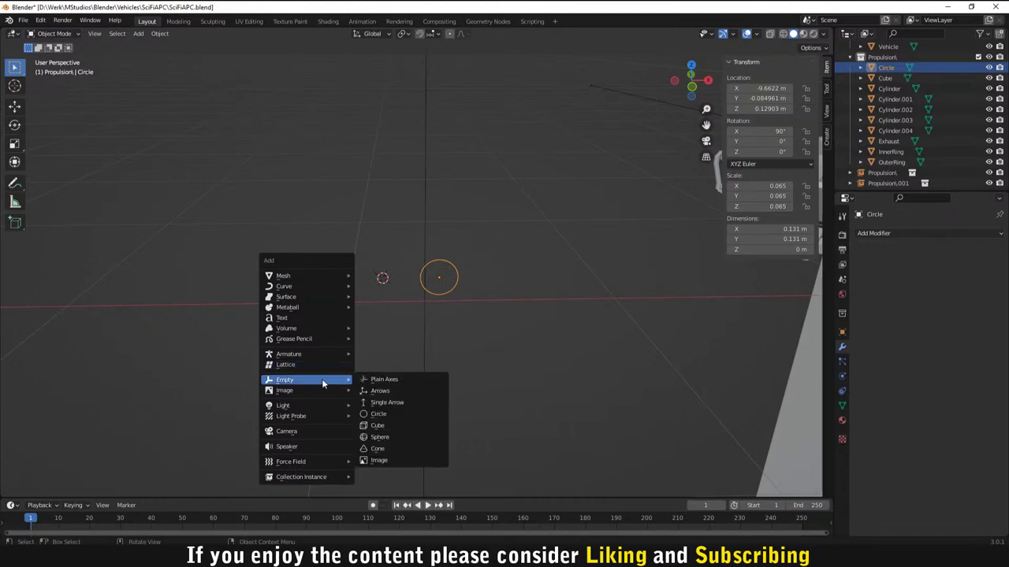
pyautogui.click(391, 383)
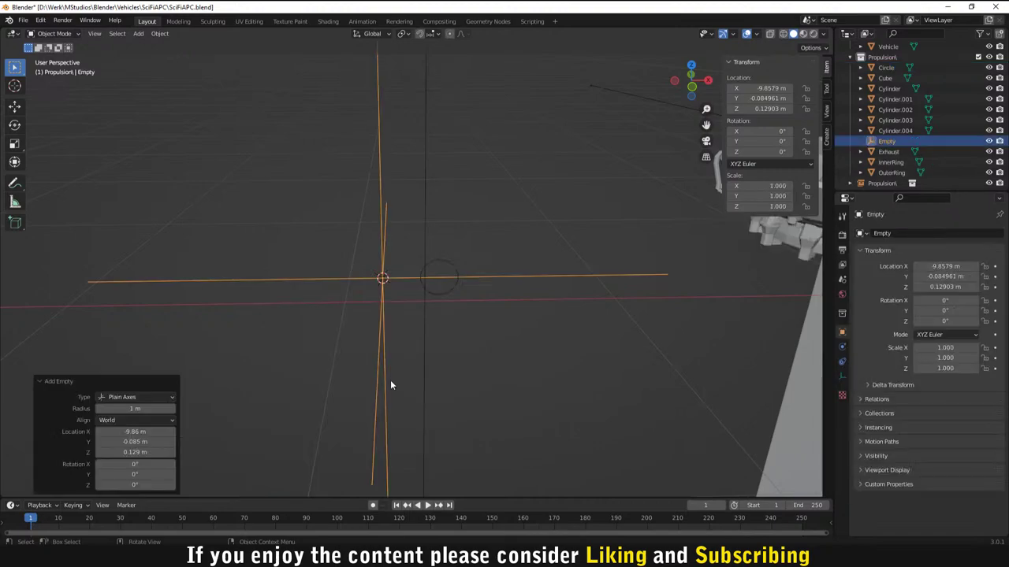
# Step: Give the Circle a Screw modifier using the Empty as its axis object
pyautogui.click(449, 292)
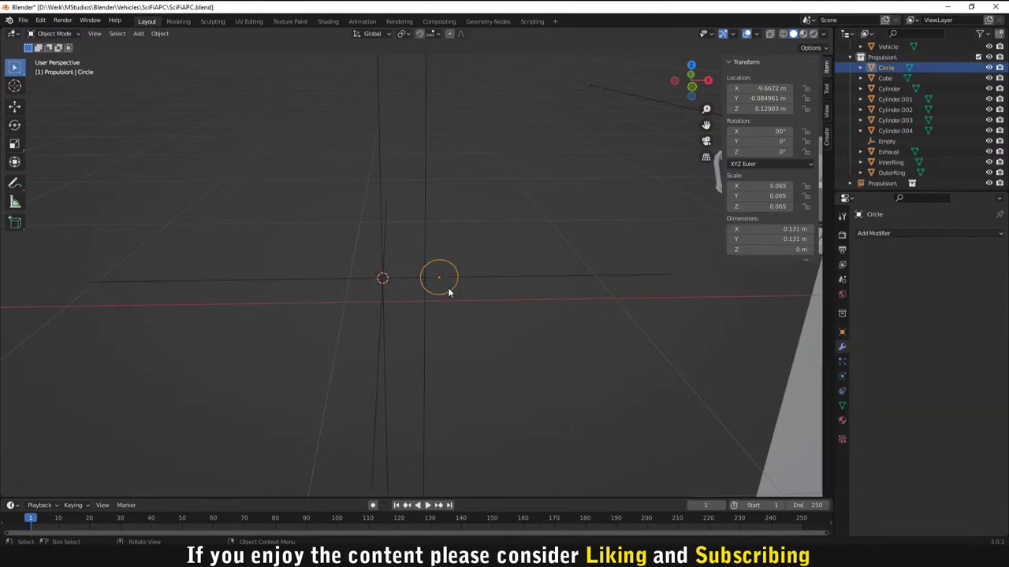
pyautogui.click(872, 234)
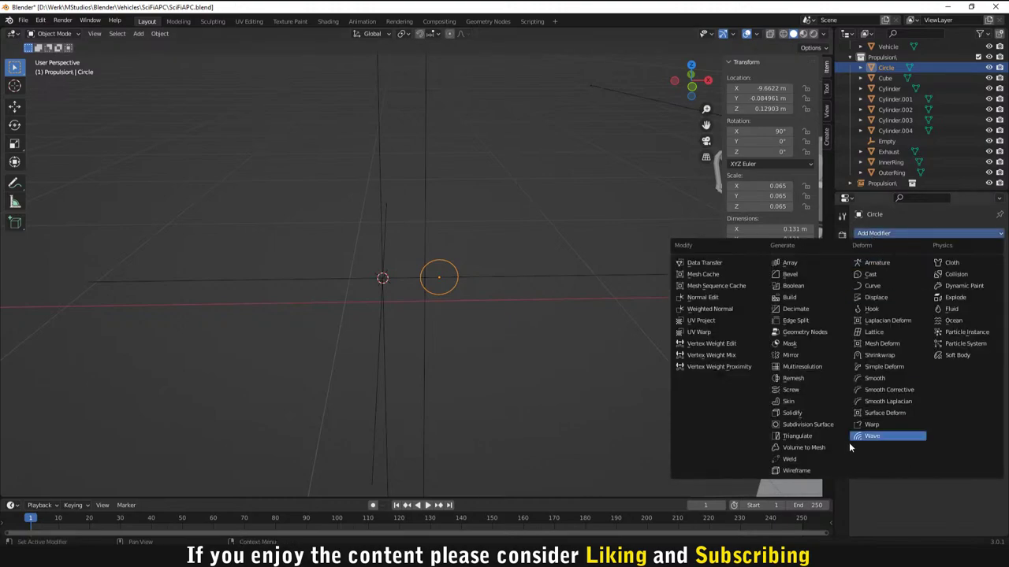
pyautogui.click(797, 389)
pyautogui.click(983, 320)
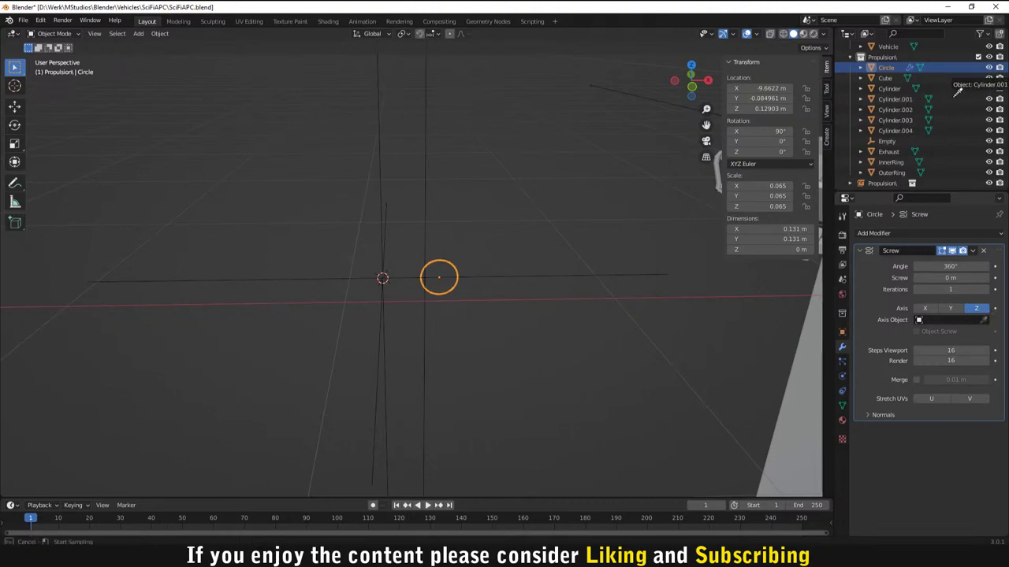
pyautogui.click(884, 141)
pyautogui.moveTo(481, 308); pyautogui.dragTo(571, 320, button='middle')
pyautogui.scroll(6, 360, 287)
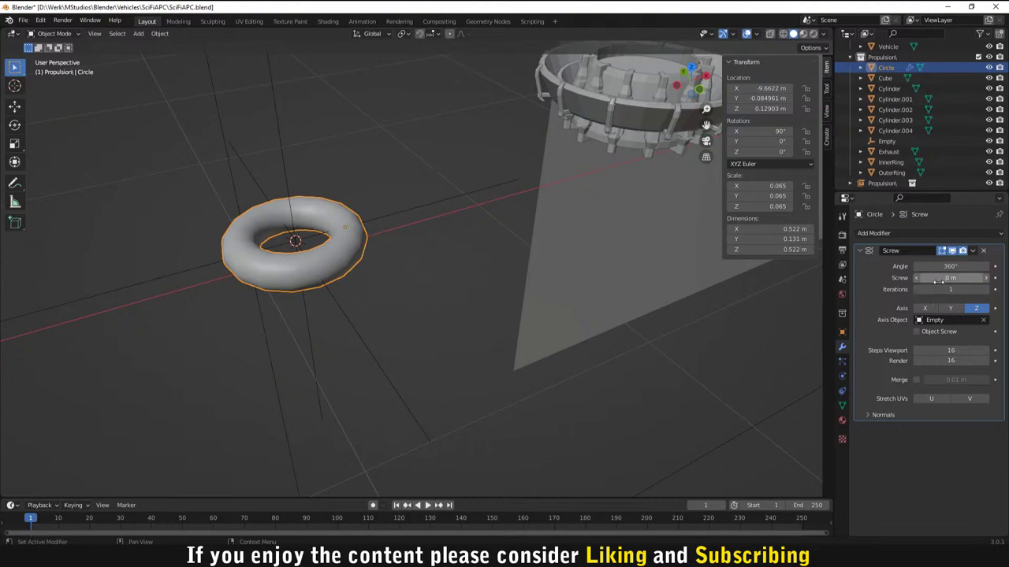
# Step: Raise the screw iterations and offset into a rising coil, trying 27 iterations
pyautogui.click(986, 290)
pyautogui.click(987, 290)
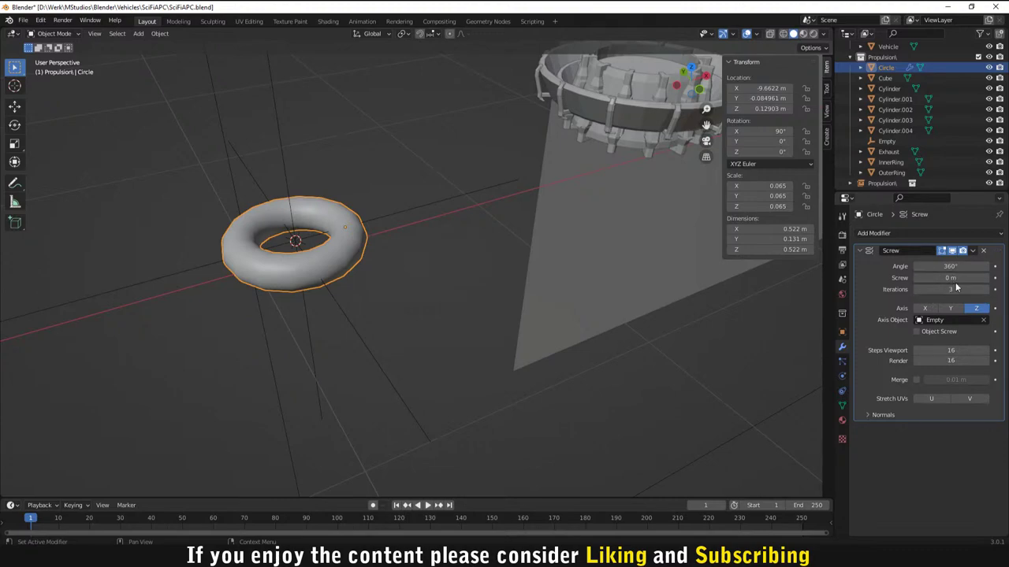
pyautogui.moveTo(950, 277); pyautogui.dragTo(999, 277)
pyautogui.scroll(-3, 663, 205)
pyautogui.moveTo(663, 205); pyautogui.dragTo(473, 236, button='middle')
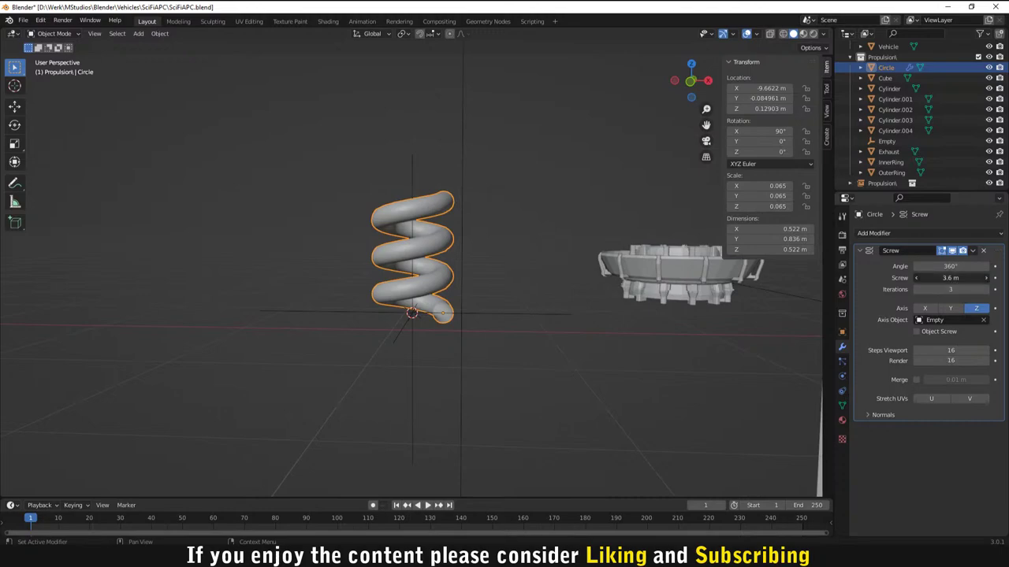
pyautogui.moveTo(950, 277); pyautogui.dragTo(929, 277)
pyautogui.click(950, 289)
pyautogui.write('27')
pyautogui.press('Return')
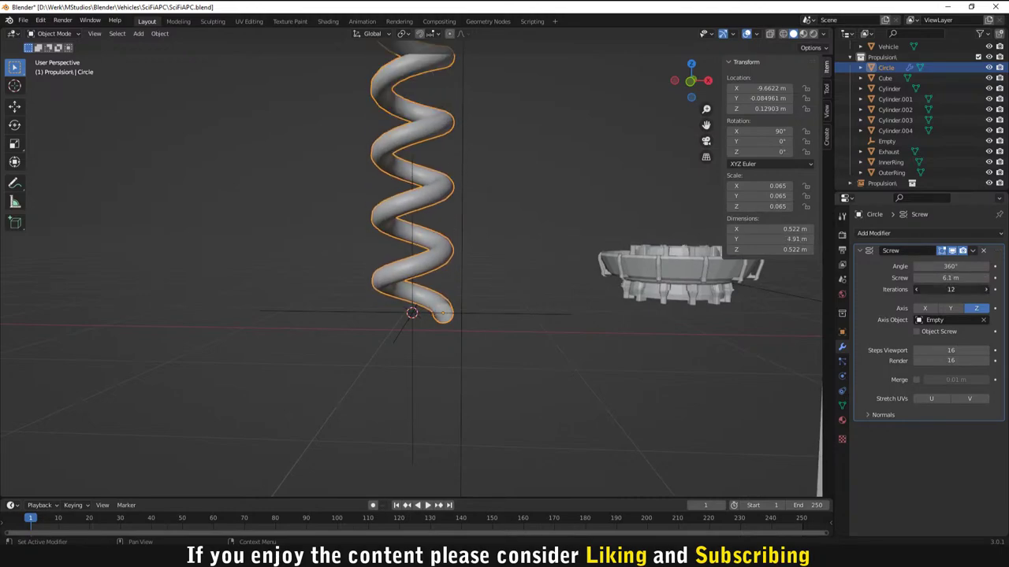
# Step: Reduce the coil to 6 iterations and lower the screw offset from 6 m to 2.8 m
pyautogui.scroll(-4, 609, 244)
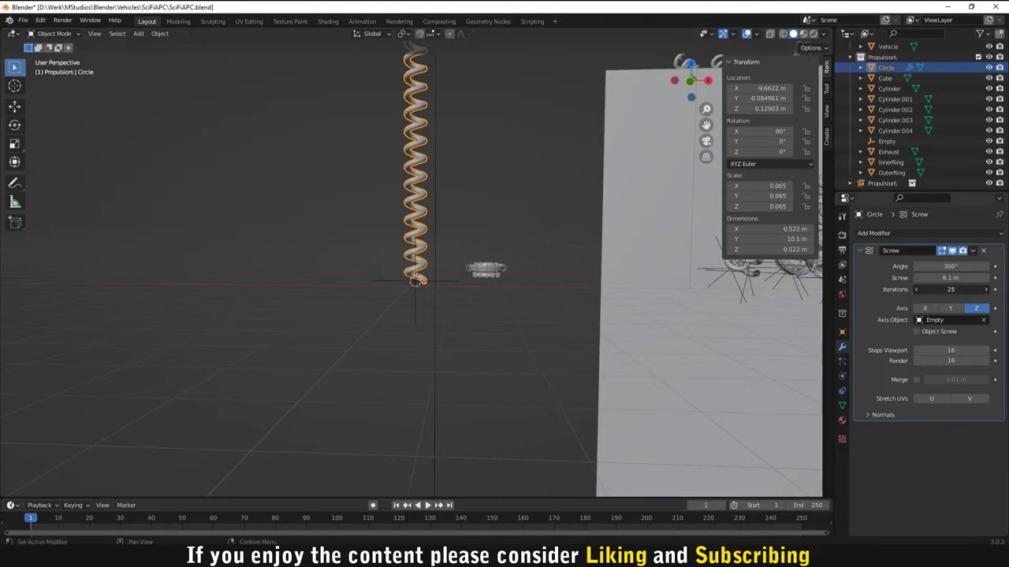
pyautogui.moveTo(960, 288); pyautogui.dragTo(926, 289)
pyautogui.scroll(4, 469, 253)
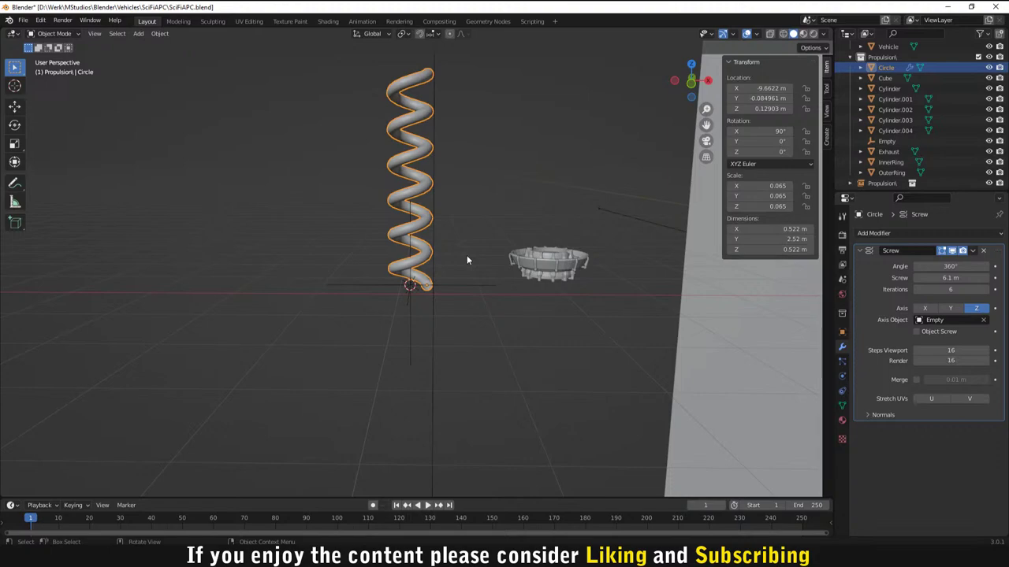
pyautogui.click(914, 277)
pyautogui.write('6')
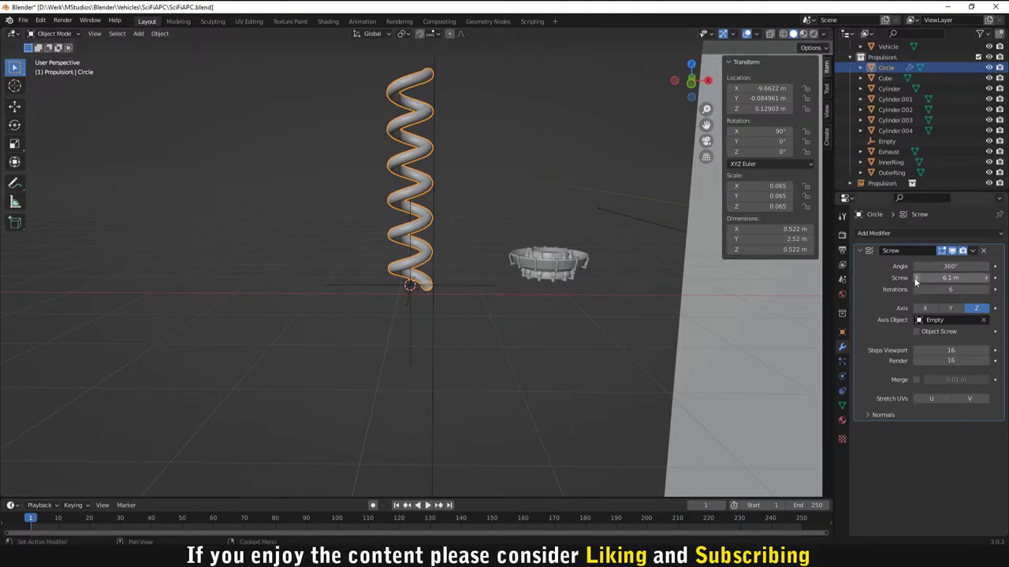
pyautogui.press('Return')
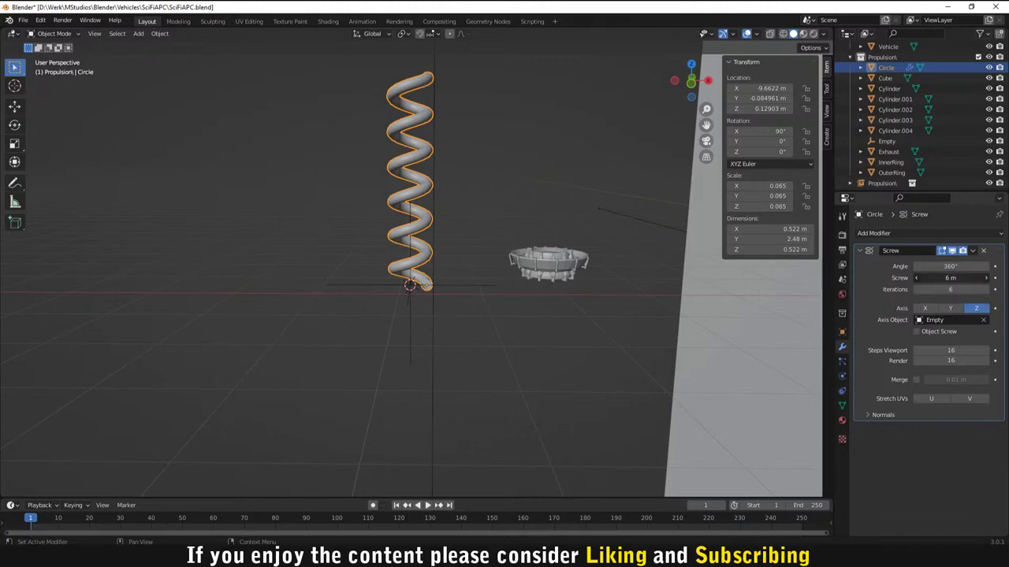
pyautogui.moveTo(953, 279); pyautogui.dragTo(903, 279)
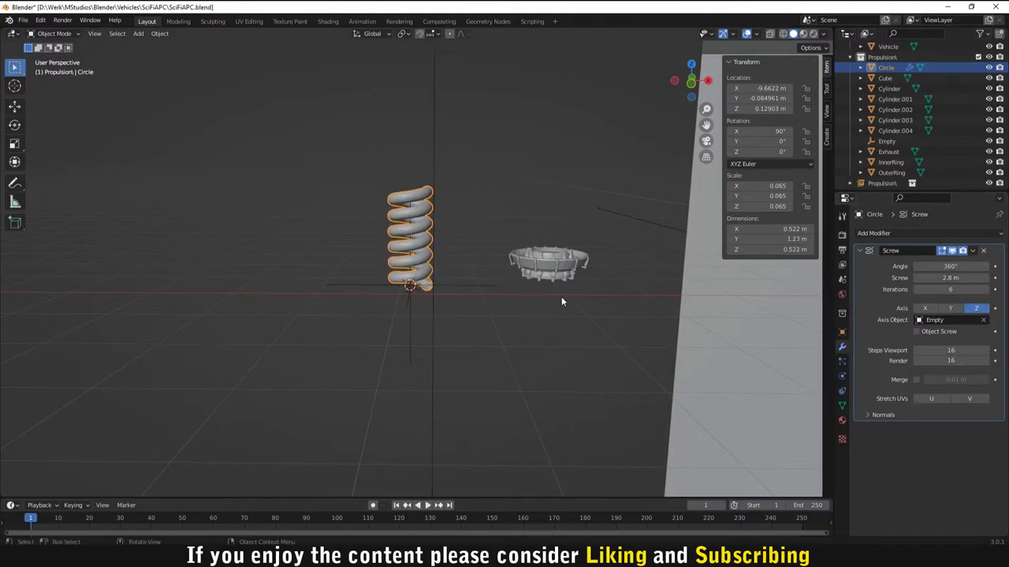
pyautogui.scroll(2, 551, 298)
pyautogui.press('s')
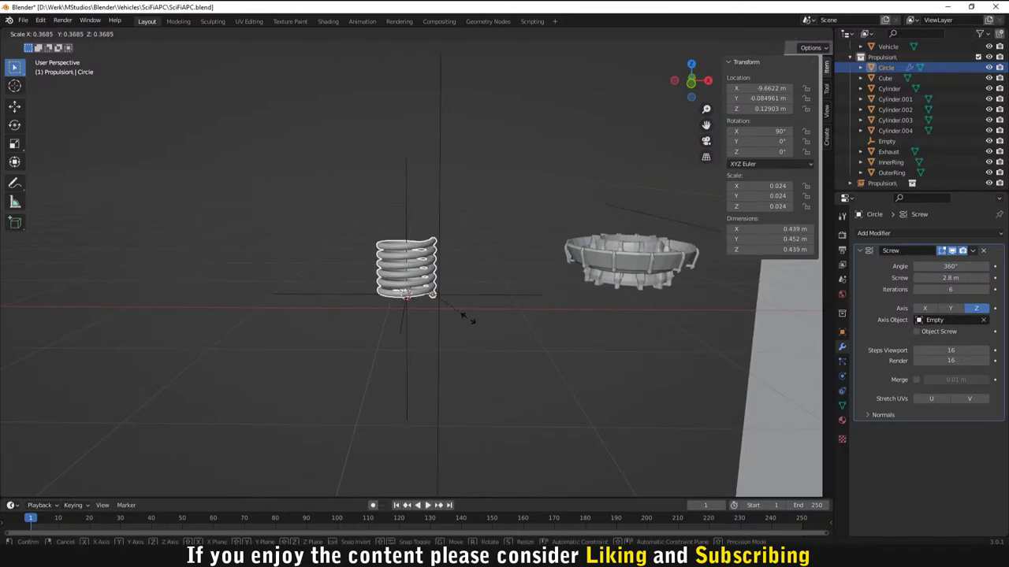
# Step: Scale the spring to 0.365 and view it side-on next to the ring
pyautogui.click(468, 319)
pyautogui.moveTo(468, 323); pyautogui.dragTo(443, 351, button='middle')
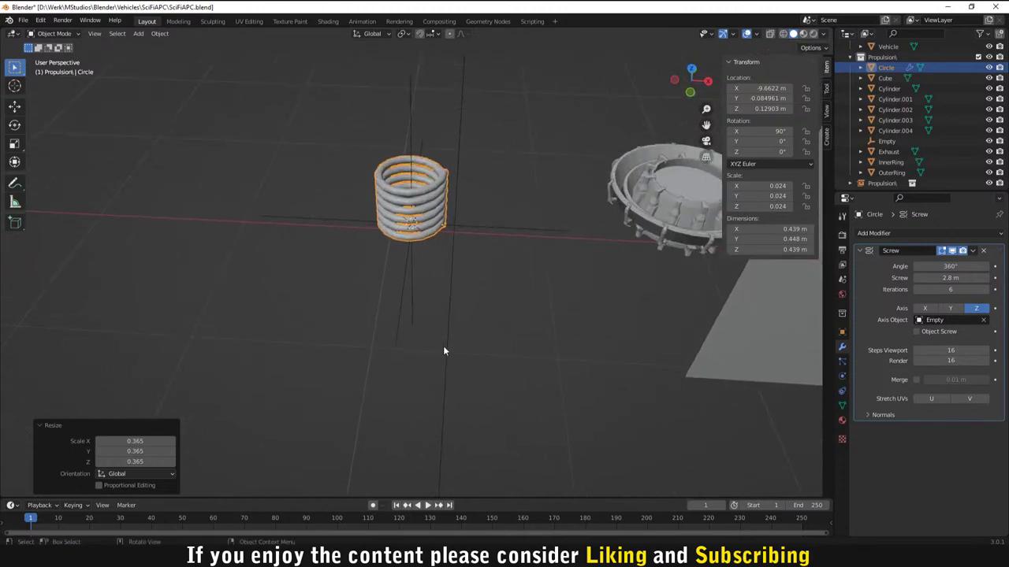
pyautogui.moveTo(483, 293); pyautogui.dragTo(504, 339, button='middle')
pyautogui.scroll(2, 504, 339)
pyautogui.press('s')
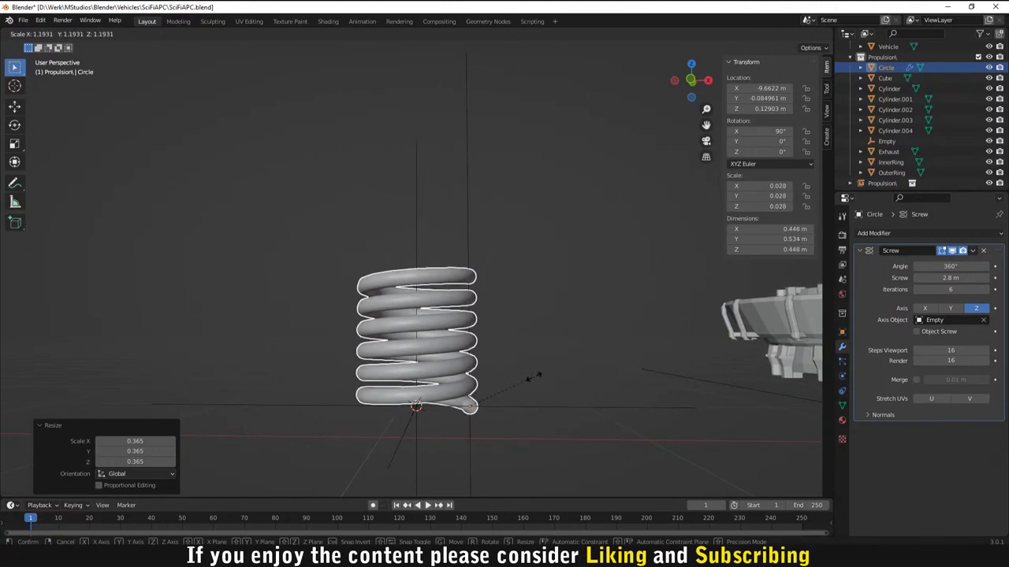
pyautogui.rightClick(426, 394)
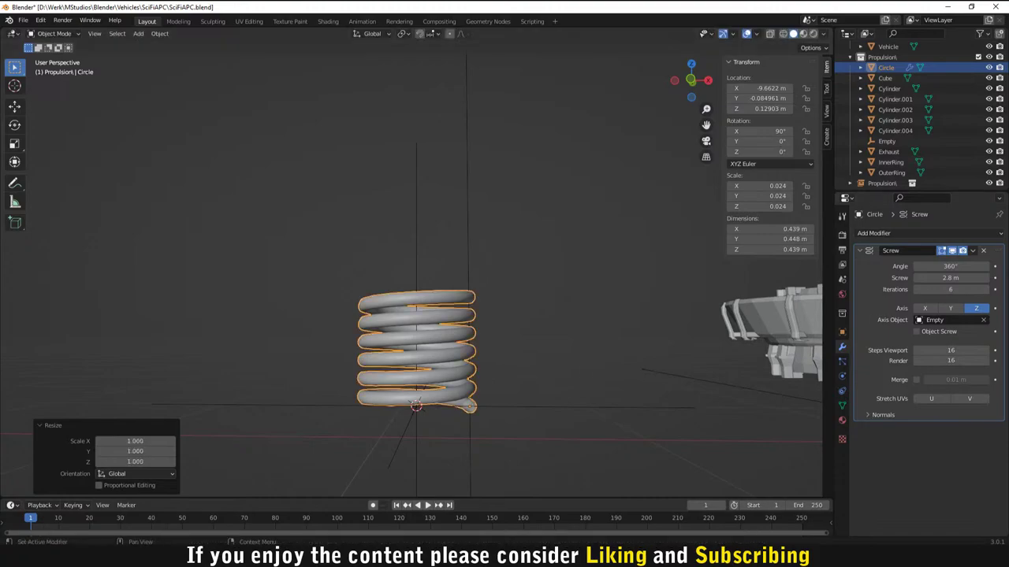
# Step: Set the Screw modifier to 14 coils and rescale the spring to 0.032
pyautogui.moveTo(950, 289); pyautogui.dragTo(975, 289)
pyautogui.moveTo(812, 292); pyautogui.dragTo(448, 275, button='middle')
pyautogui.scroll(3, 447, 275)
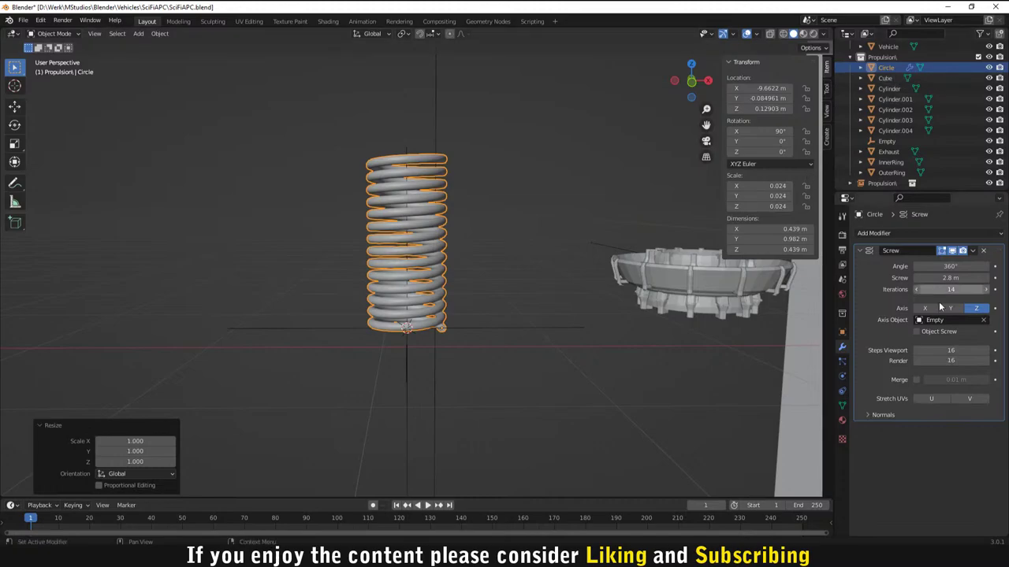
pyautogui.press('s')
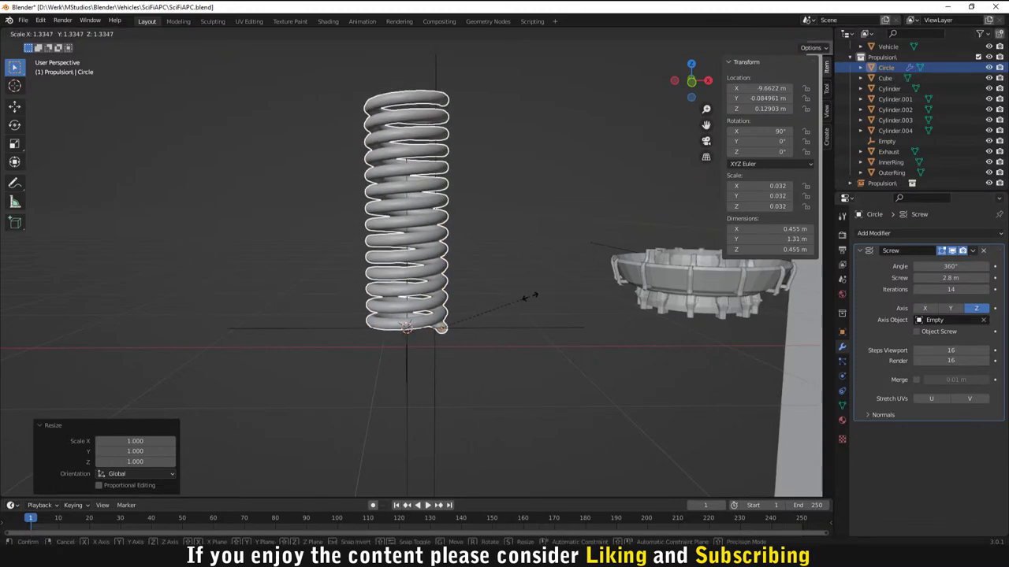
pyautogui.click(540, 298)
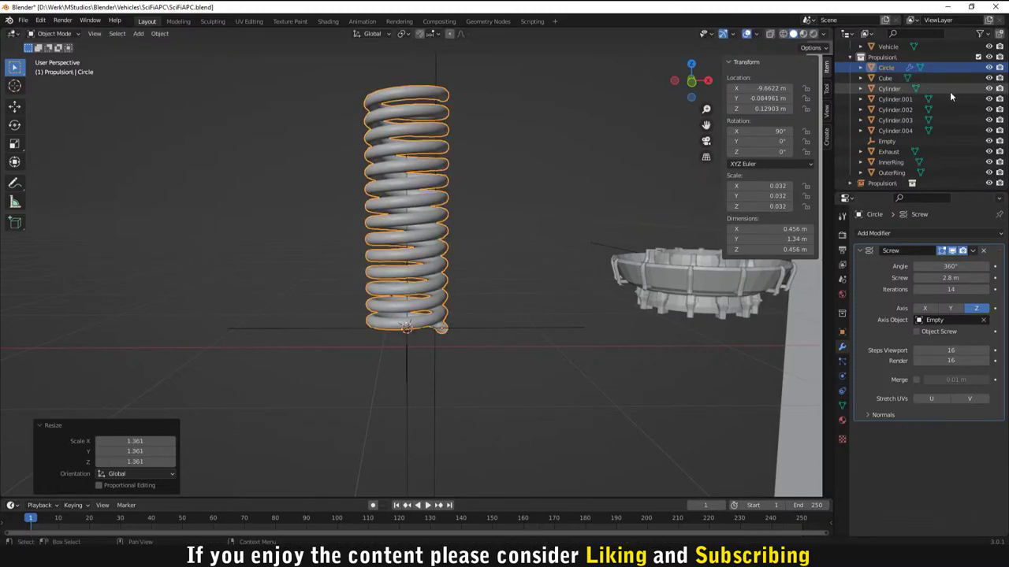
# Step: Rename the Circle object to 'Spring_01' in the Outliner
pyautogui.scroll(2, 949, 91)
pyautogui.doubleClick(887, 110)
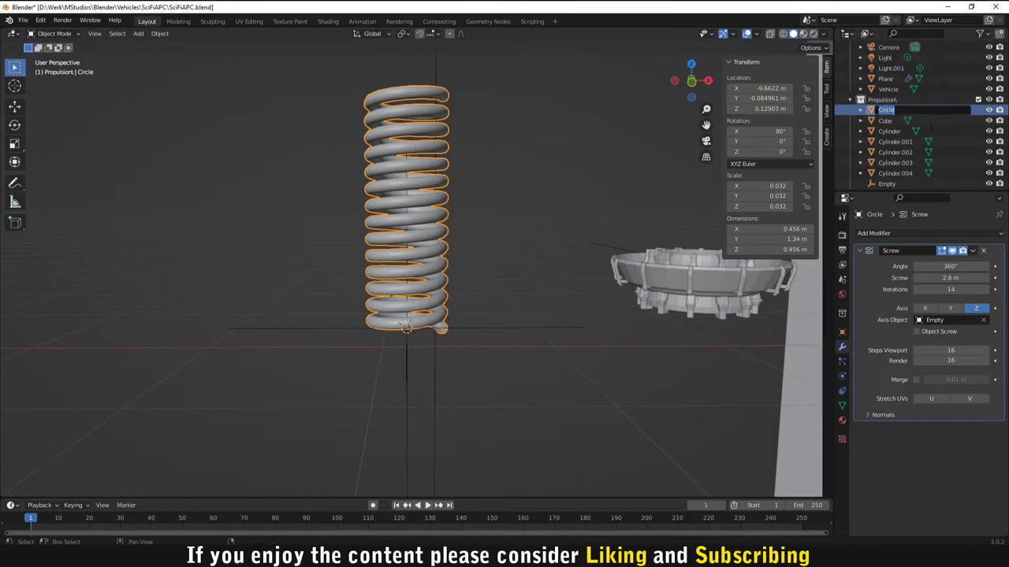
pyautogui.write('Spring_01')
pyautogui.press('Return')
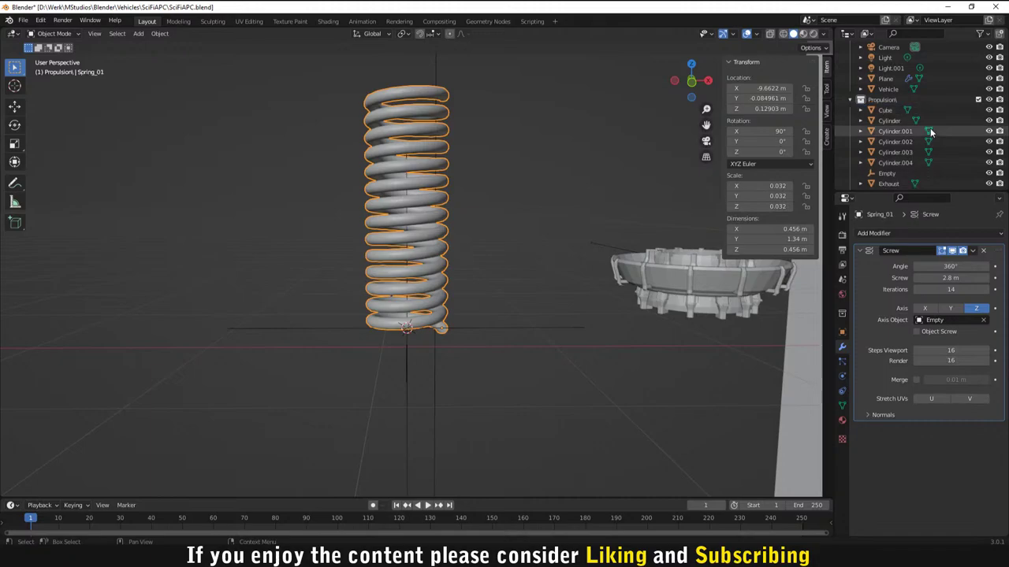
# Step: Apply the Screw modifier so the spring becomes real coiled geometry
pyautogui.moveTo(634, 189); pyautogui.dragTo(643, 251, button='middle')
pyautogui.click(971, 251)
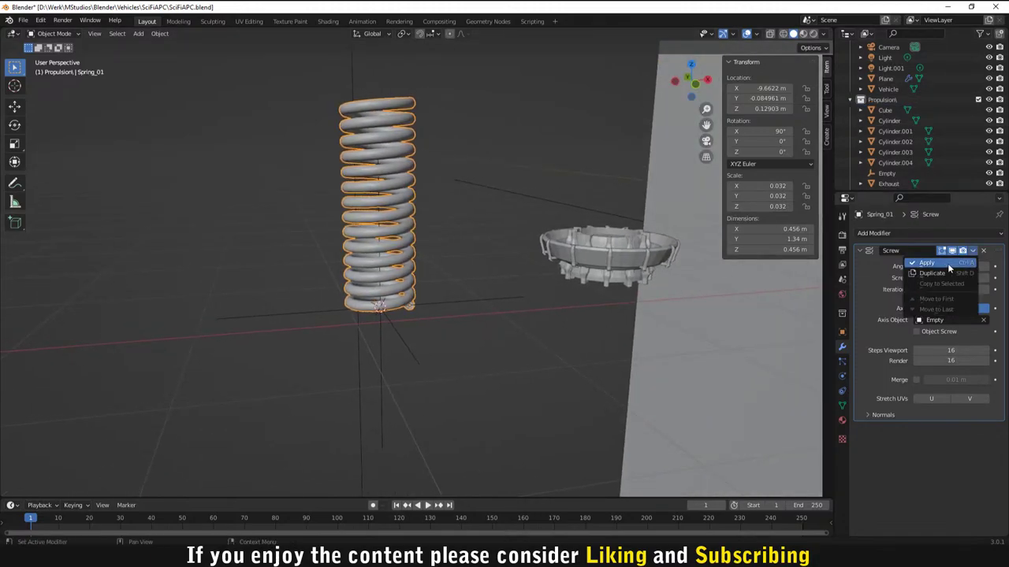
pyautogui.click(947, 263)
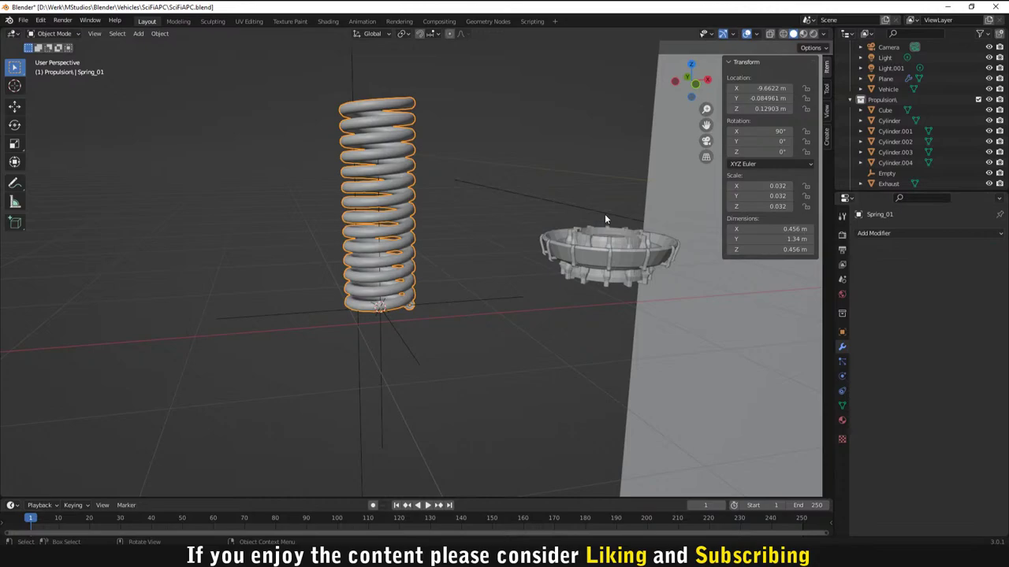
# Step: Select the Empty, move it aside, then delete it
pyautogui.click(901, 174)
pyautogui.press('g')
pyautogui.click(242, 321)
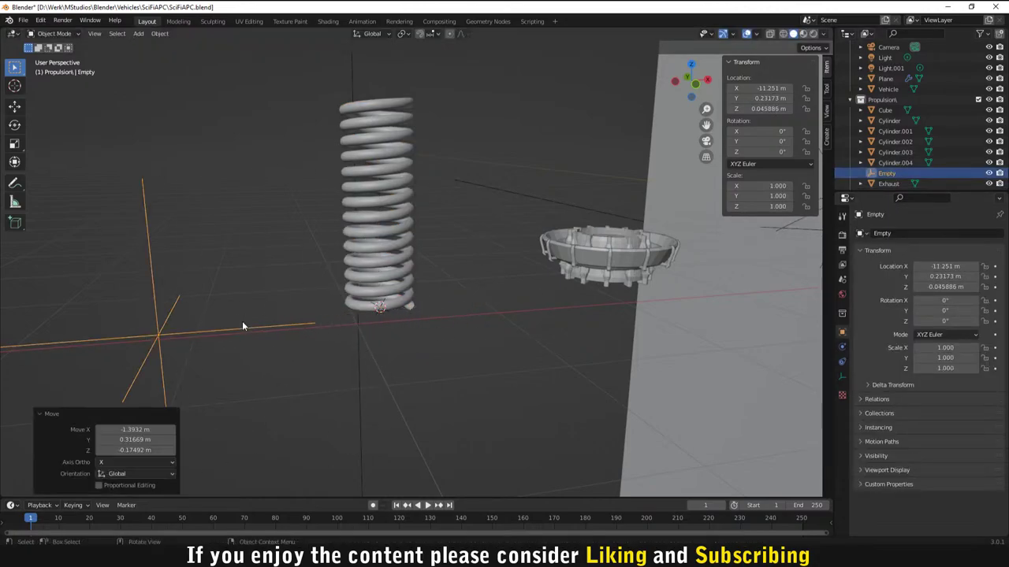
pyautogui.moveTo(242, 321); pyautogui.dragTo(372, 250, button='middle')
pyautogui.press('x')
# Step: Place Spring_01 on top of the ring base using front and side views
pyautogui.click(373, 251)
pyautogui.press('KP_1')
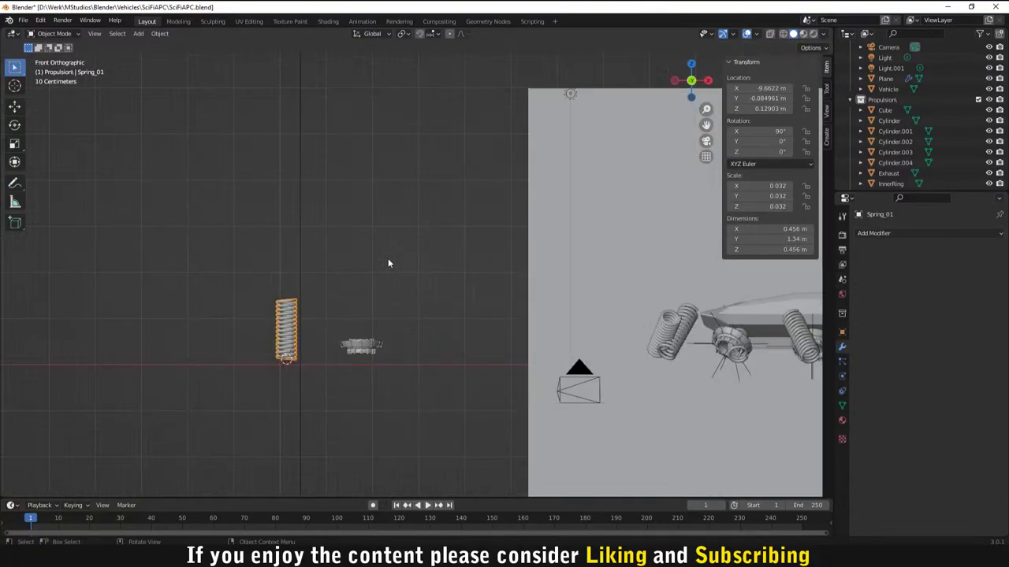
pyautogui.scroll(4, 319, 279)
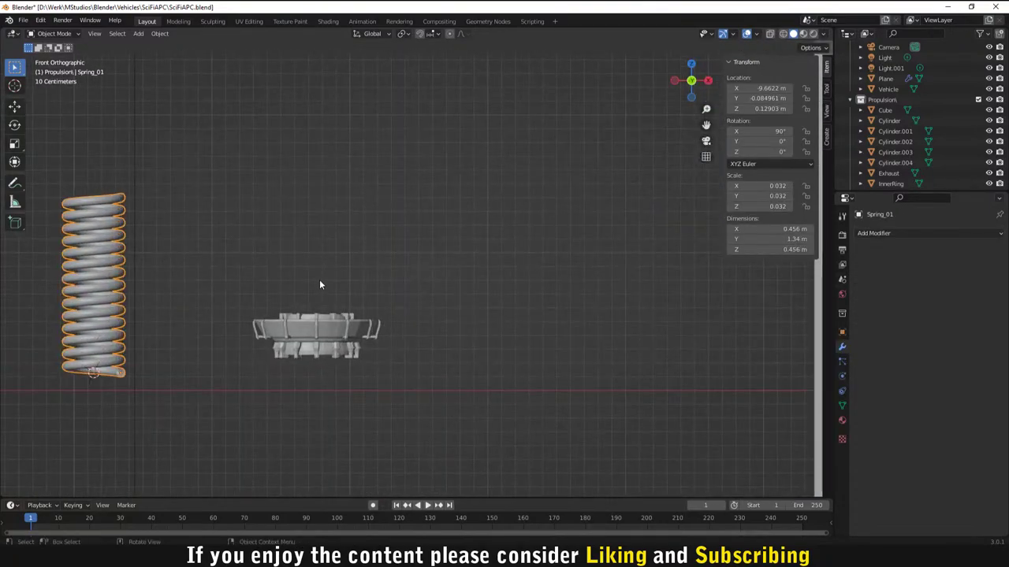
pyautogui.press('g')
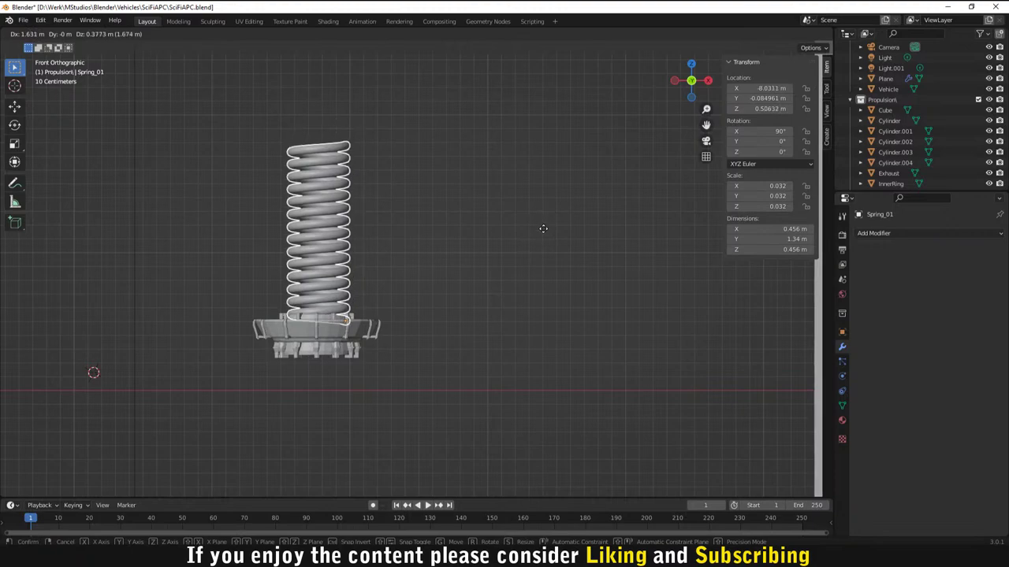
pyautogui.click(552, 238)
pyautogui.press('KP_3')
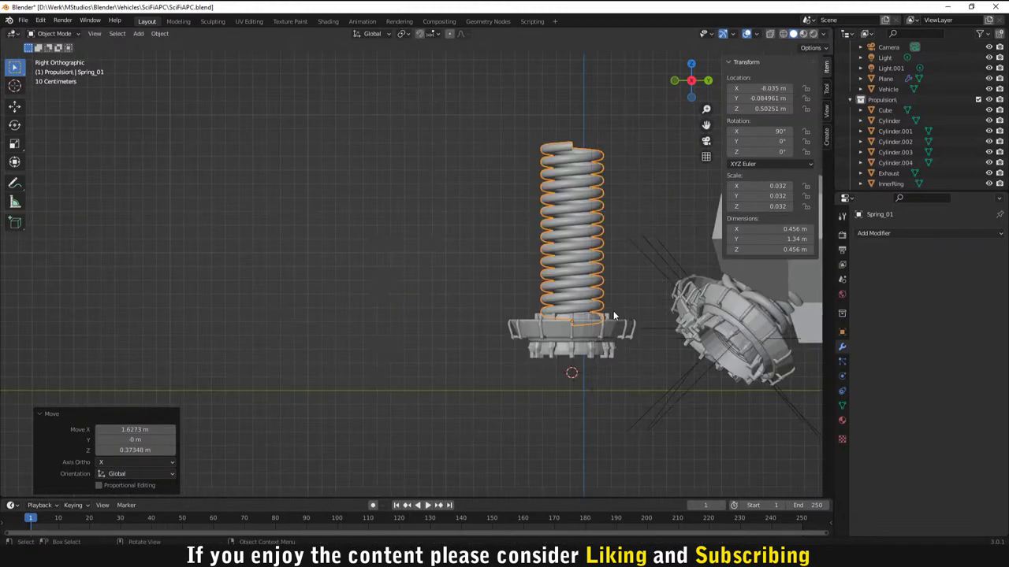
pyautogui.scroll(-4, 544, 312)
pyautogui.moveTo(472, 310); pyautogui.dragTo(497, 353, button='middle')
pyautogui.scroll(5, 419, 265)
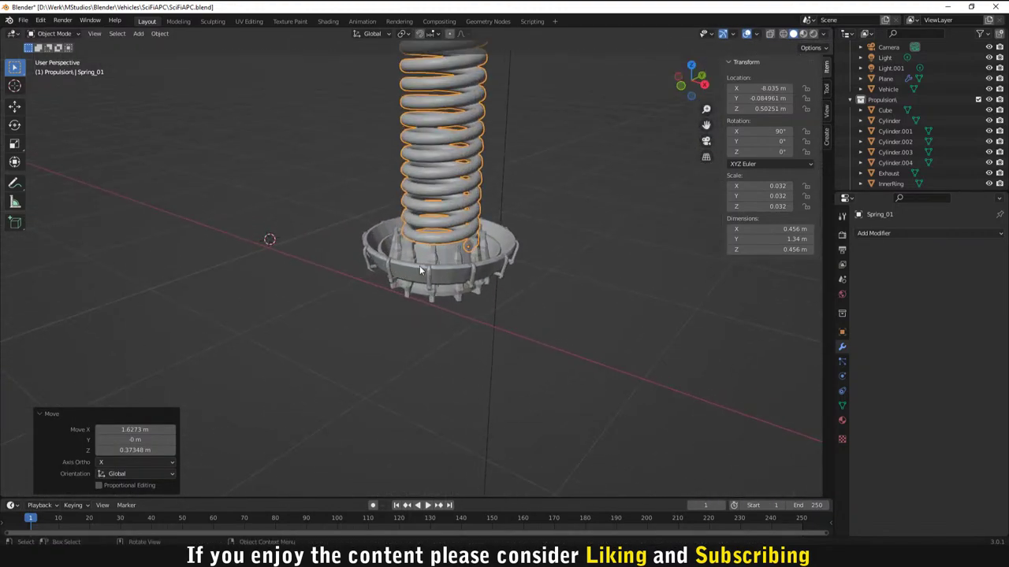
pyautogui.scroll(2, 429, 260)
pyautogui.scroll(-2, 450, 250)
# Step: Shrink Spring_01 to scale 0.010 and set it beside the ring part
pyautogui.press('s')
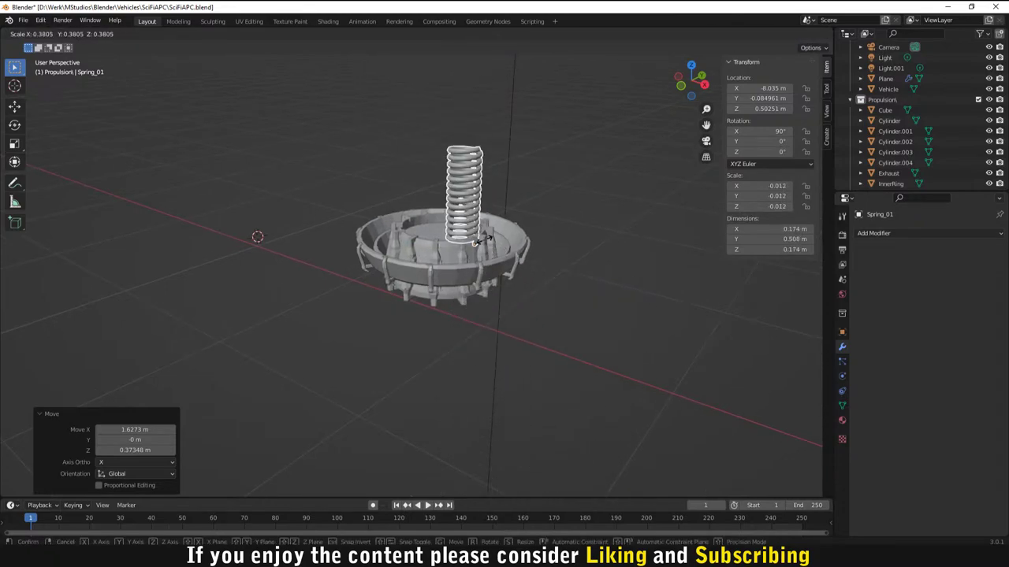
pyautogui.click(479, 242)
pyautogui.press('g')
pyautogui.click(325, 234)
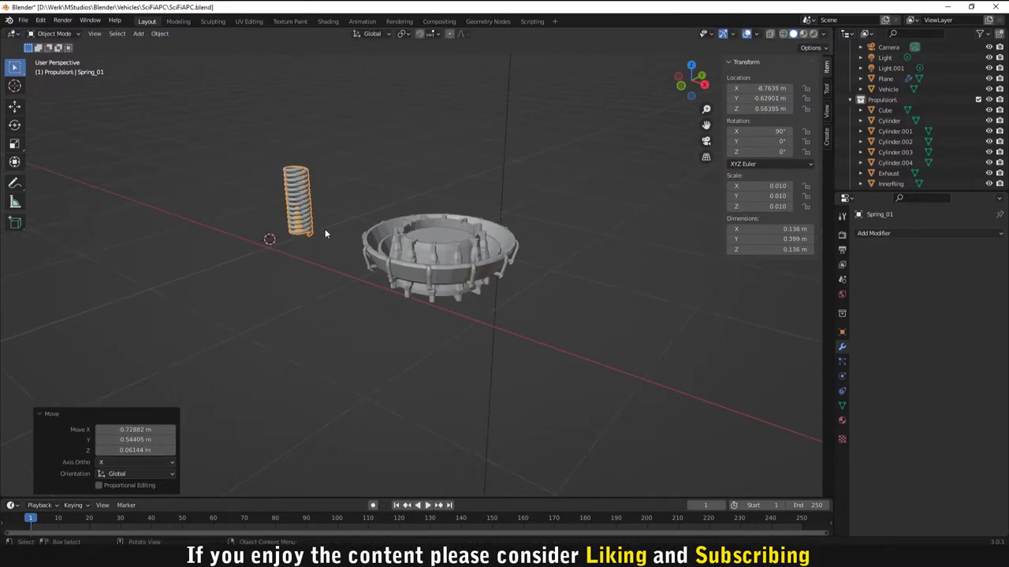
pyautogui.moveTo(325, 233); pyautogui.dragTo(240, 325, button='middle')
pyautogui.click(253, 345)
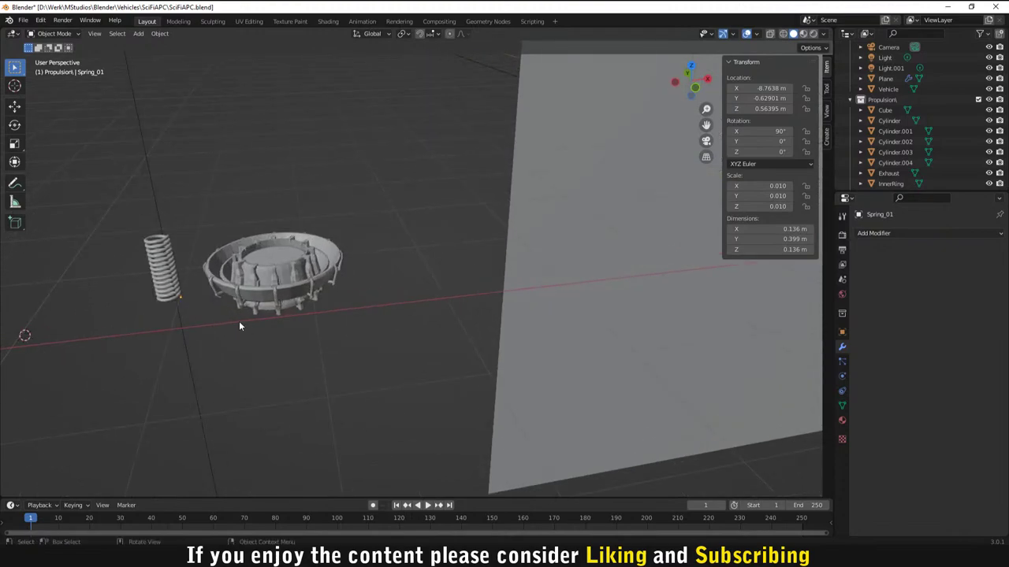
# Step: Duplicate the spring along X, placing Spring_01.001 left of the original
pyautogui.click(187, 292)
pyautogui.hotkey('shift', 'd')
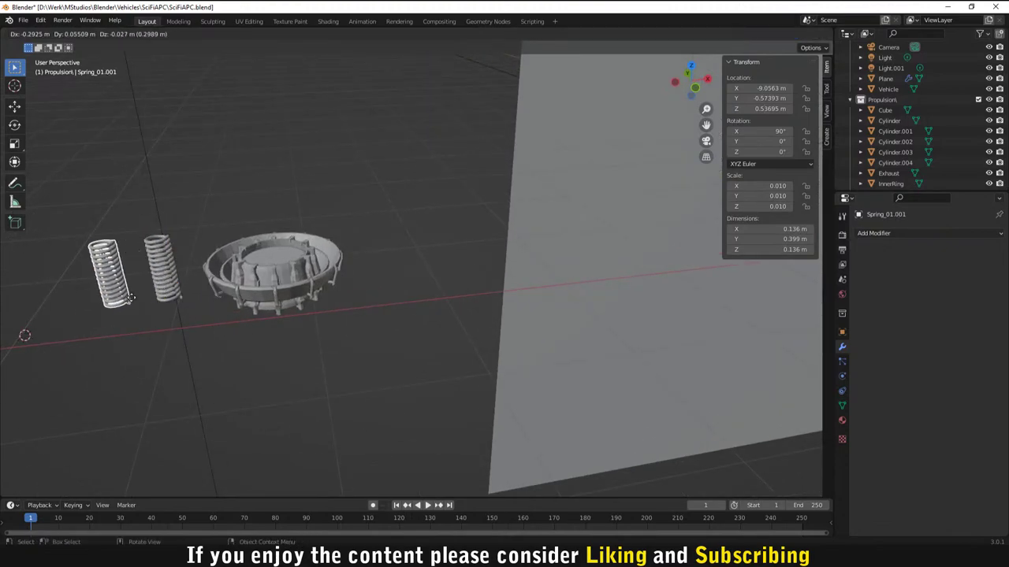
pyautogui.click(131, 298)
pyautogui.hotkey('ctrl', 'z')
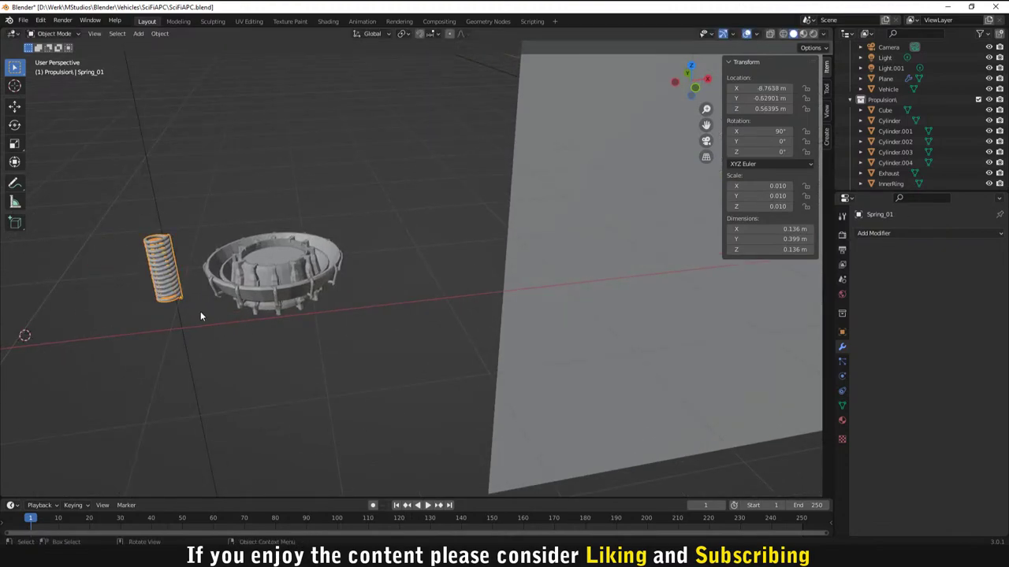
pyautogui.press('g')
pyautogui.press('x')
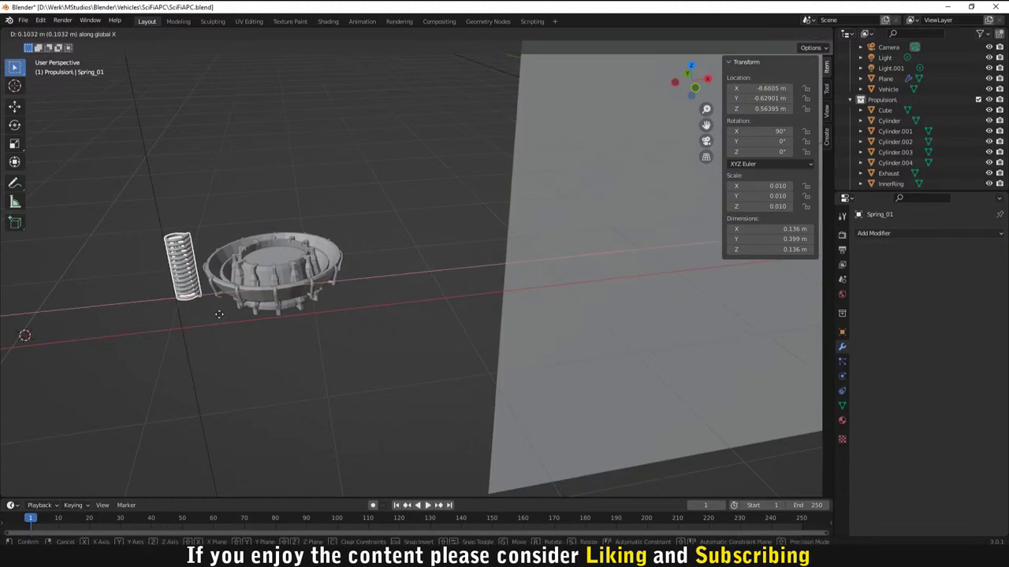
pyautogui.click(211, 319)
pyautogui.hotkey('shift', 'd')
pyautogui.press('x')
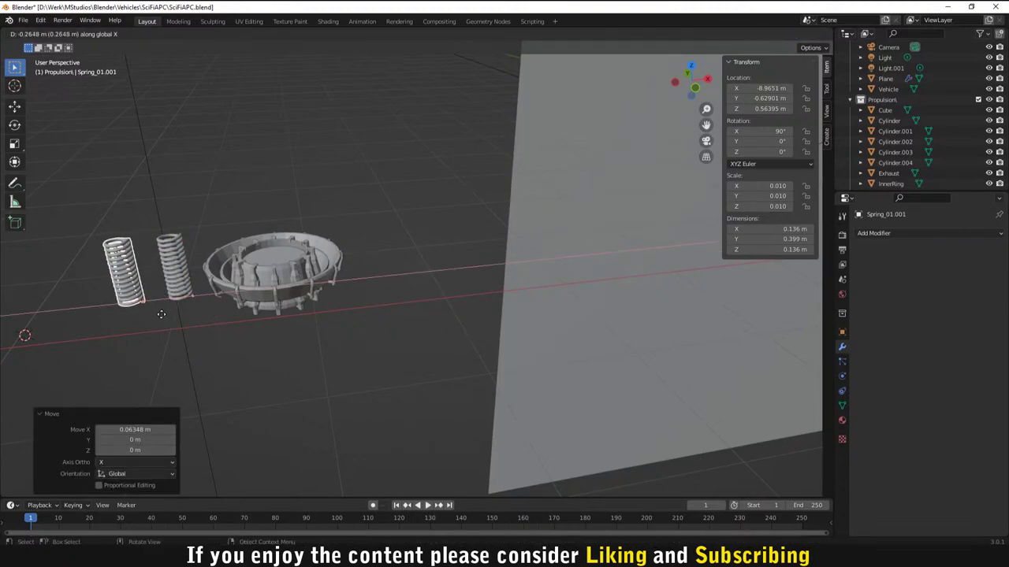
pyautogui.click(161, 323)
pyautogui.moveTo(254, 378); pyautogui.dragTo(369, 306, button='middle')
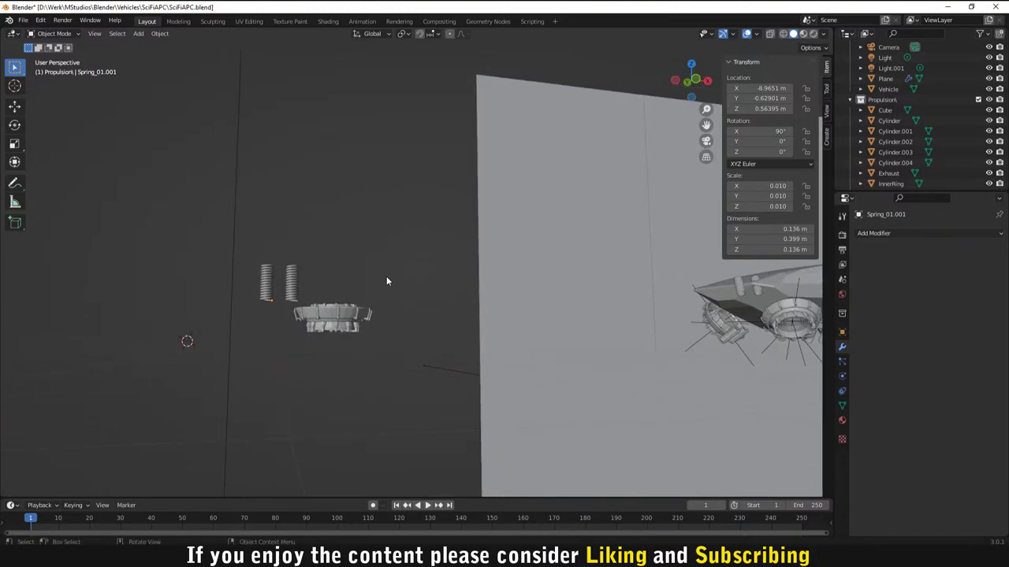
pyautogui.moveTo(386, 281); pyautogui.dragTo(465, 240, button='middle')
# Step: Select both springs and position them above the ring in front and side views
pyautogui.click(510, 241)
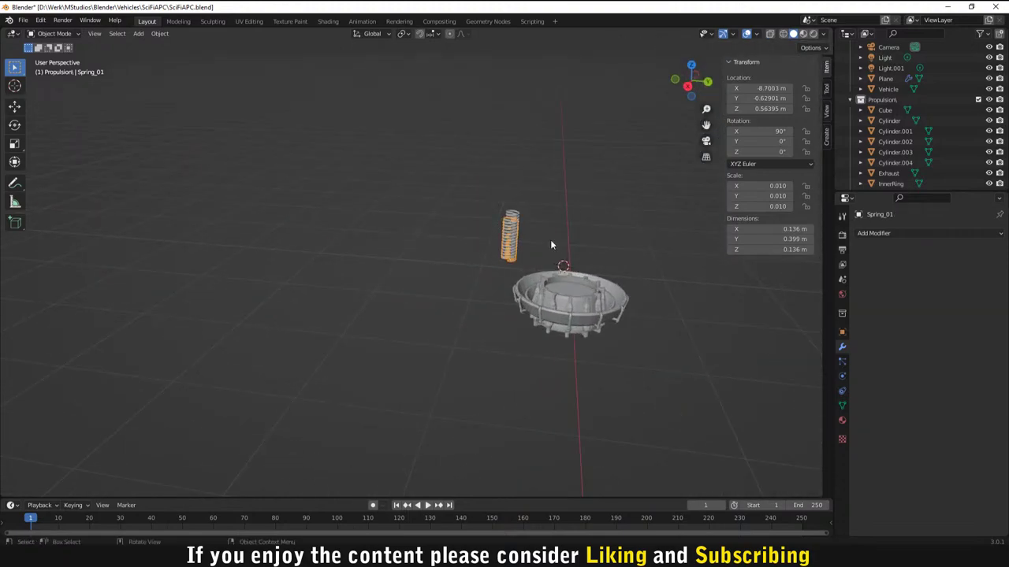
pyautogui.moveTo(550, 243); pyautogui.dragTo(297, 230, button='middle')
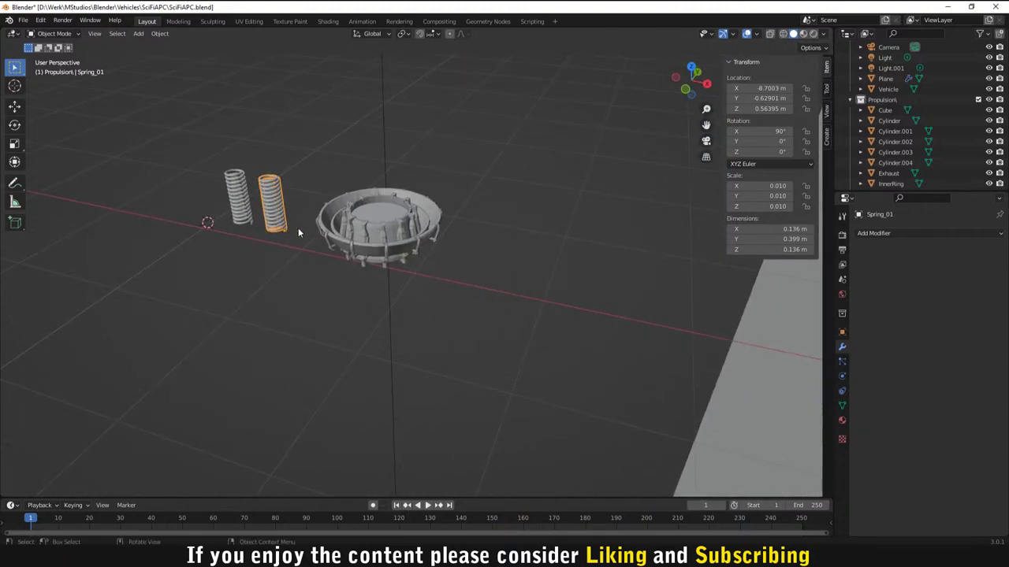
pyautogui.keyDown('shift'); pyautogui.click(233, 204); pyautogui.keyUp('shift')
pyautogui.press('KP_1')
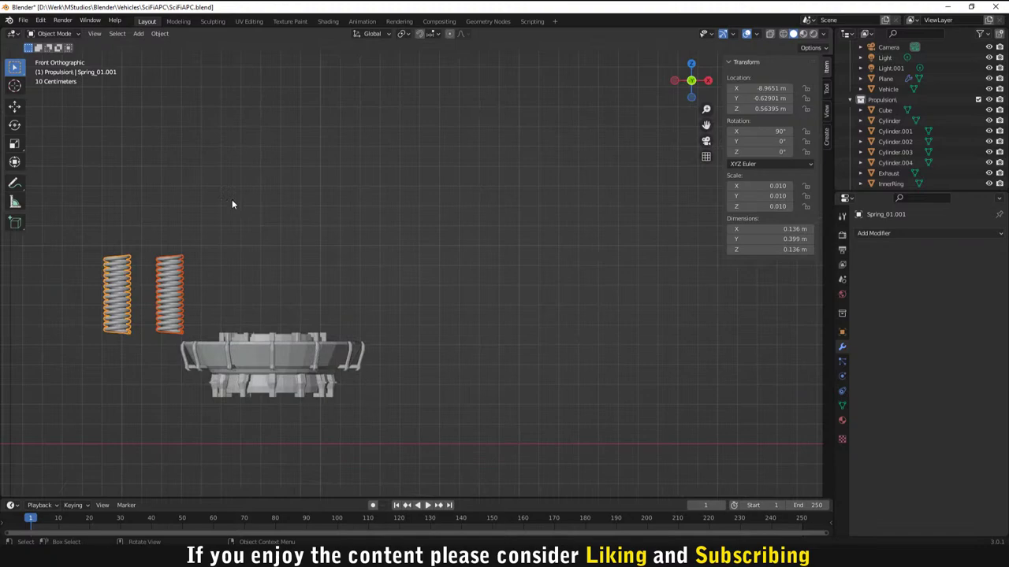
pyautogui.press('g')
pyautogui.click(379, 232)
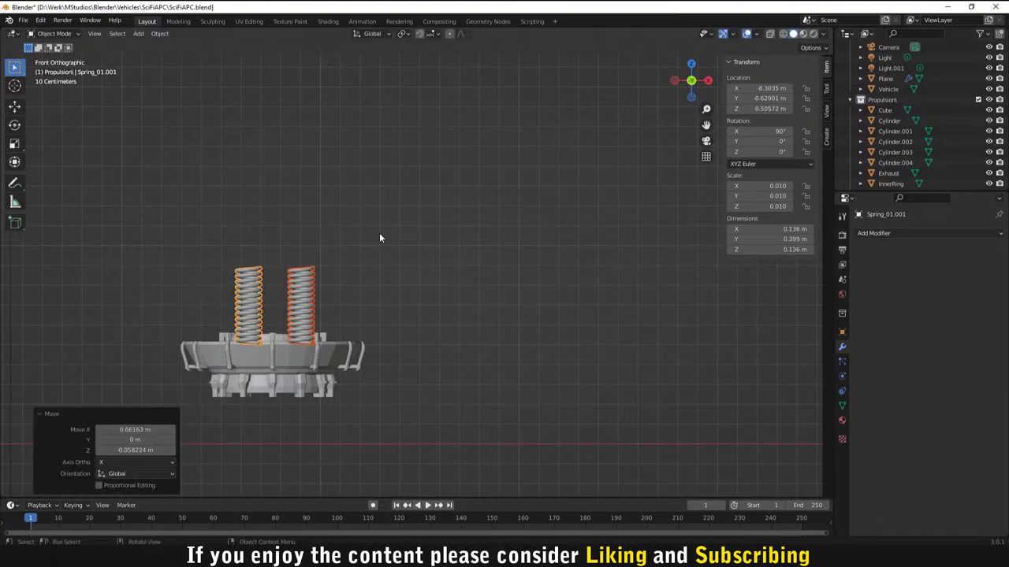
pyautogui.press('KP_3')
pyautogui.press('g')
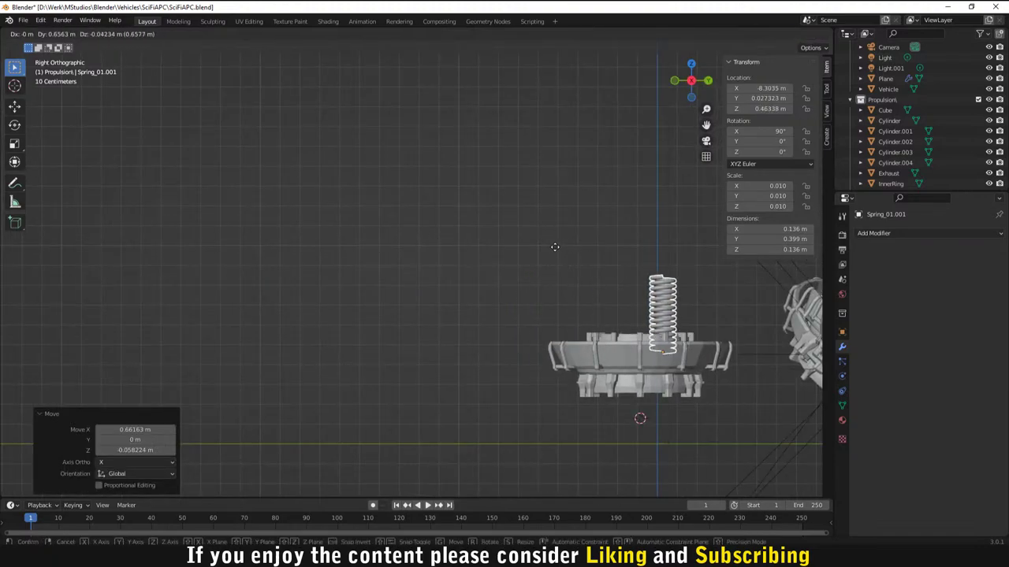
pyautogui.click(556, 247)
pyautogui.scroll(-2, 717, 311)
pyautogui.keyDown('shift'); pyautogui.moveTo(717, 311); pyautogui.dragTo(522, 319, button='middle'); pyautogui.keyUp('shift')
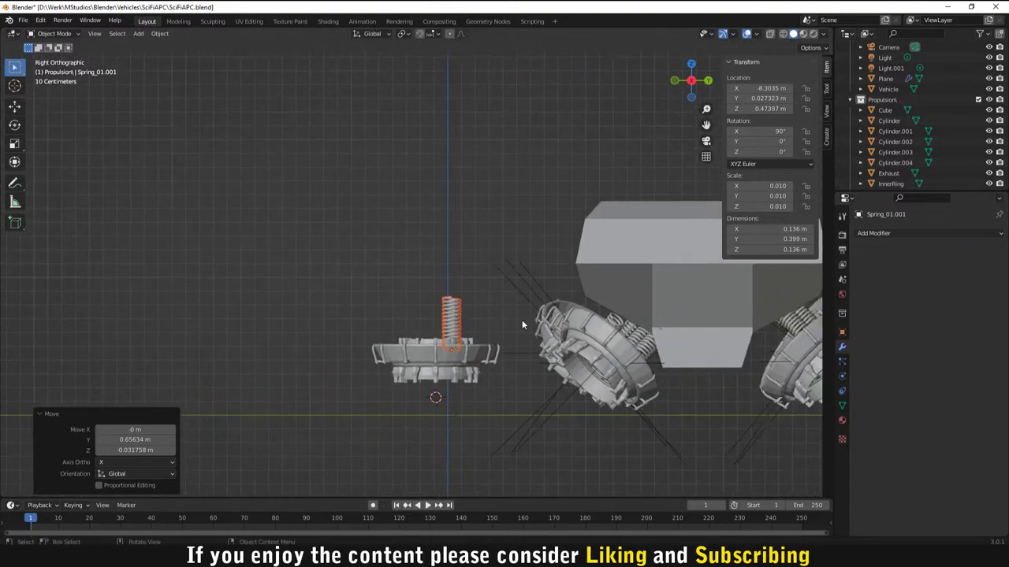
pyautogui.scroll(1, 522, 319)
# Step: Rotate Spring_01.001 about the X axis to 118°
pyautogui.press('r')
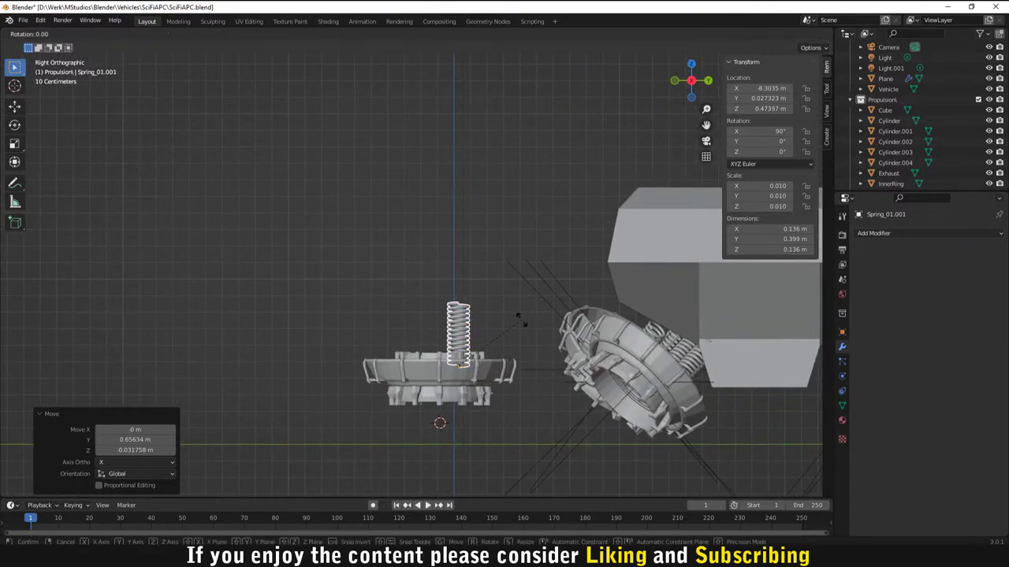
pyautogui.press('x')
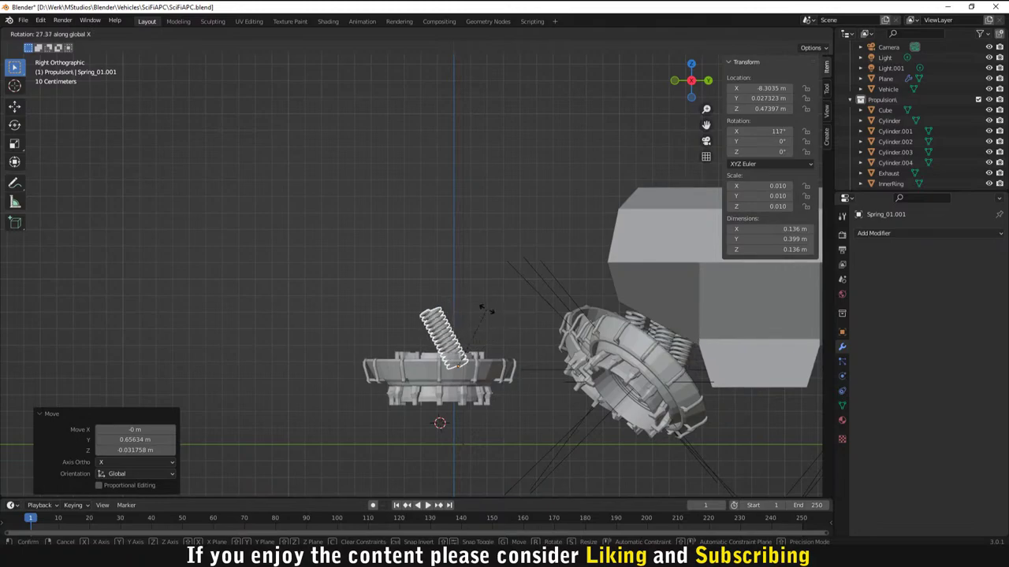
pyautogui.click(485, 309)
pyautogui.scroll(-3, 398, 268)
pyautogui.moveTo(398, 268); pyautogui.dragTo(358, 306, button='middle')
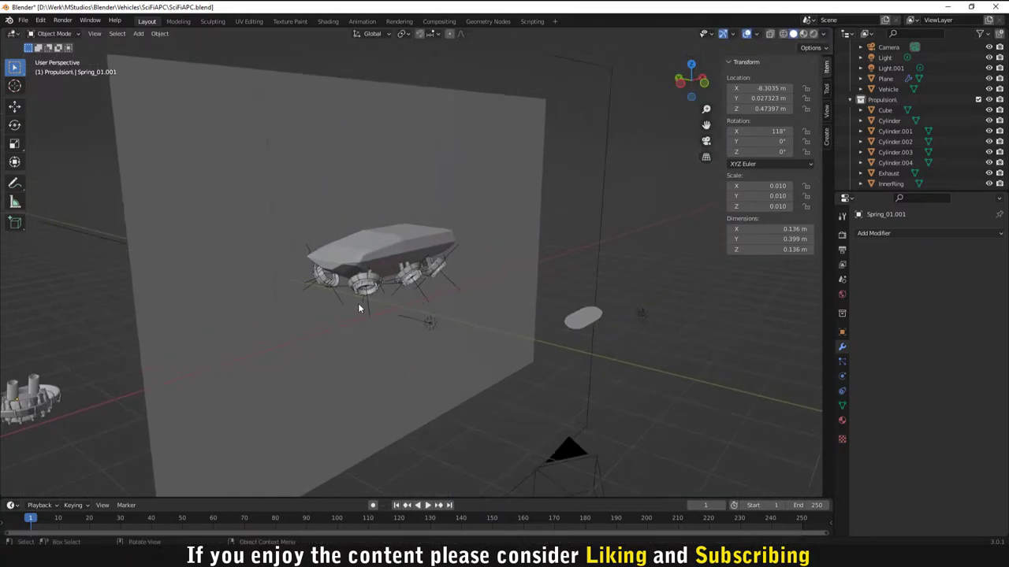
pyautogui.scroll(4, 407, 286)
# Step: Isolate the propulsion ring in local view and frame the right-hand spring
pyautogui.press('KP_Divide')
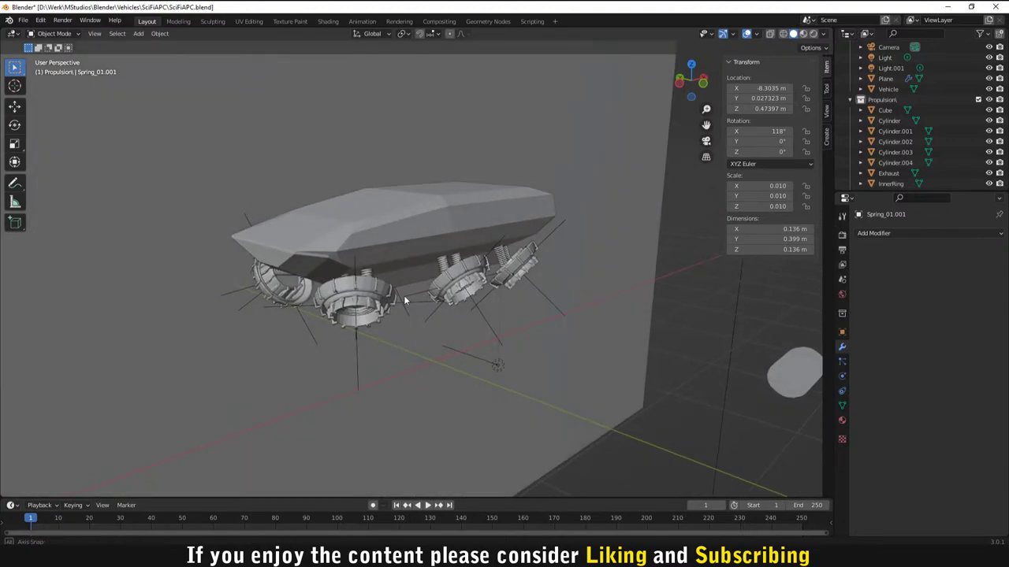
pyautogui.moveTo(289, 275); pyautogui.dragTo(169, 236, button='middle')
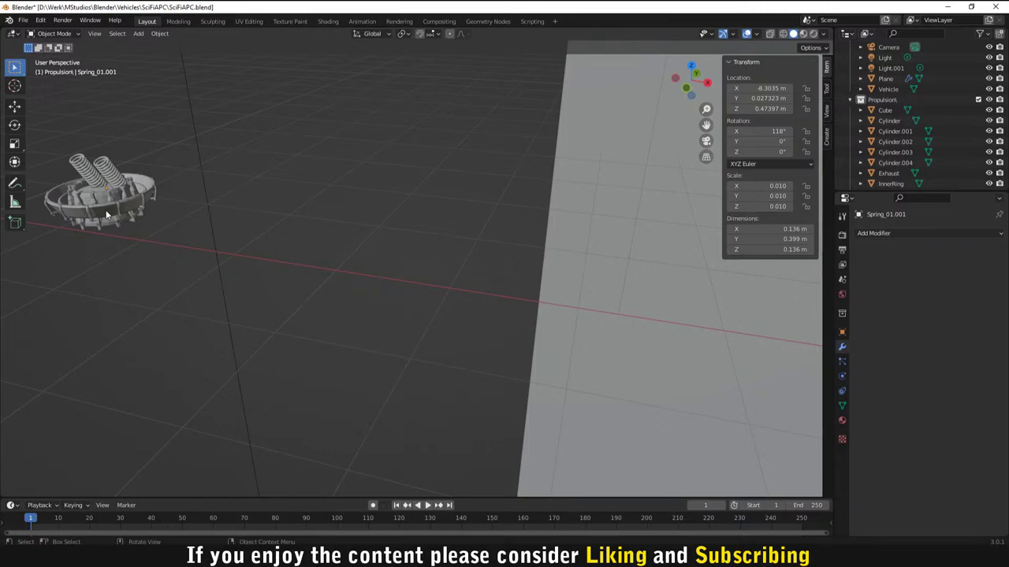
pyautogui.click(111, 173)
pyautogui.press('KP_Decimal')
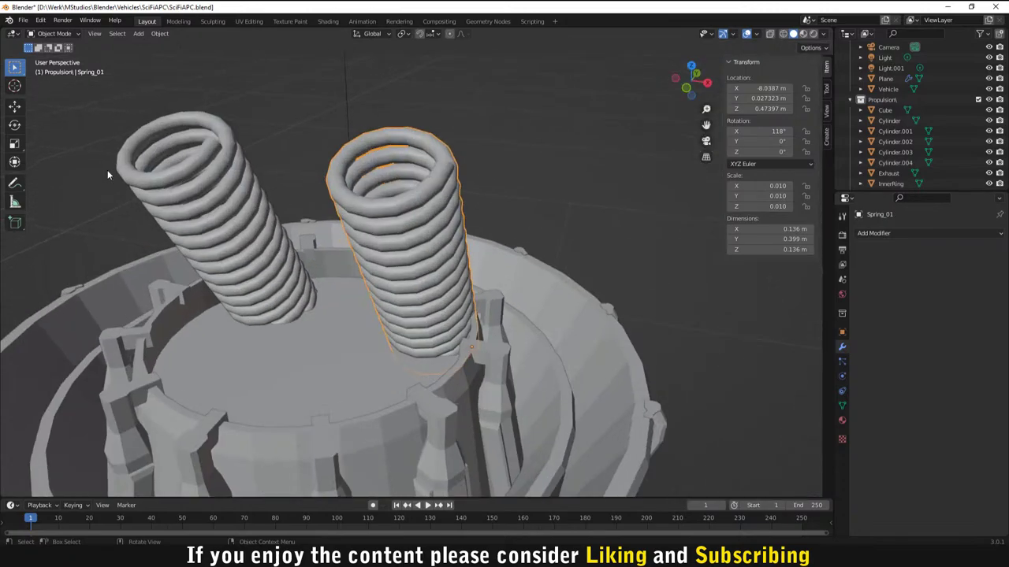
pyautogui.scroll(-5, 299, 231)
pyautogui.scroll(-2, 476, 204)
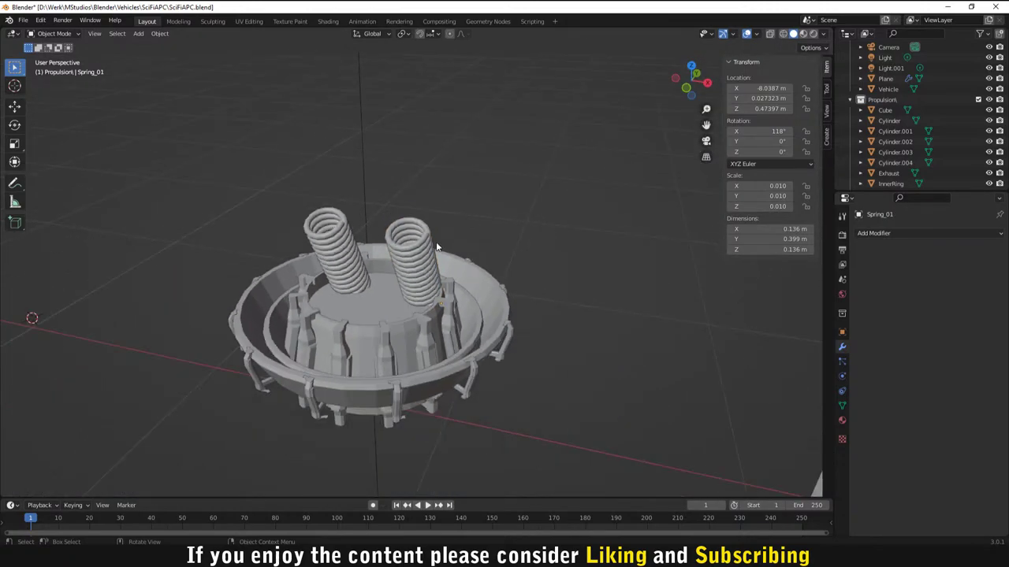
# Step: Scale both selected springs up by 1.337 and check them around the ring
pyautogui.keyDown('shift'); pyautogui.click(339, 252); pyautogui.keyUp('shift')
pyautogui.press('s')
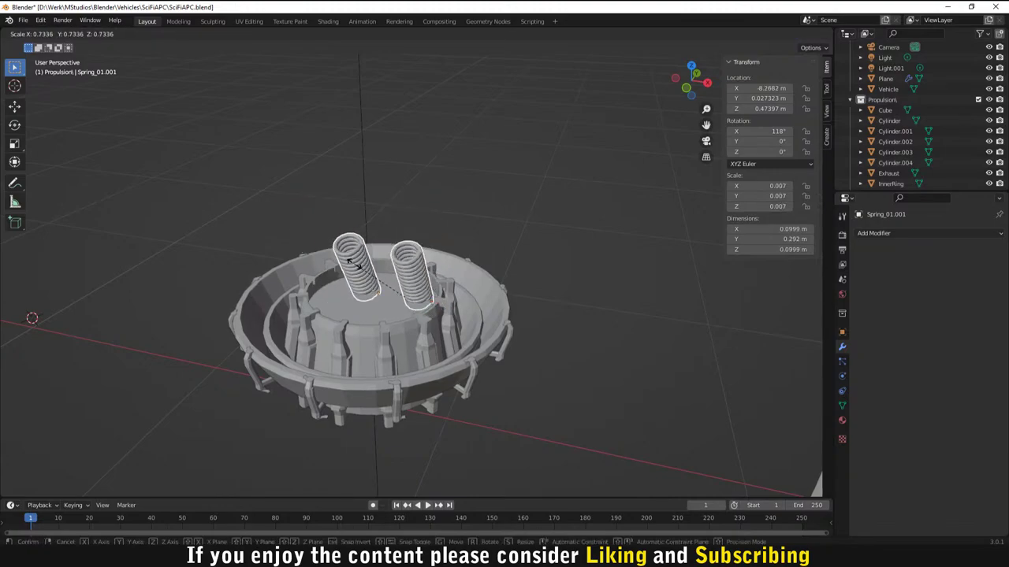
pyautogui.click(308, 231)
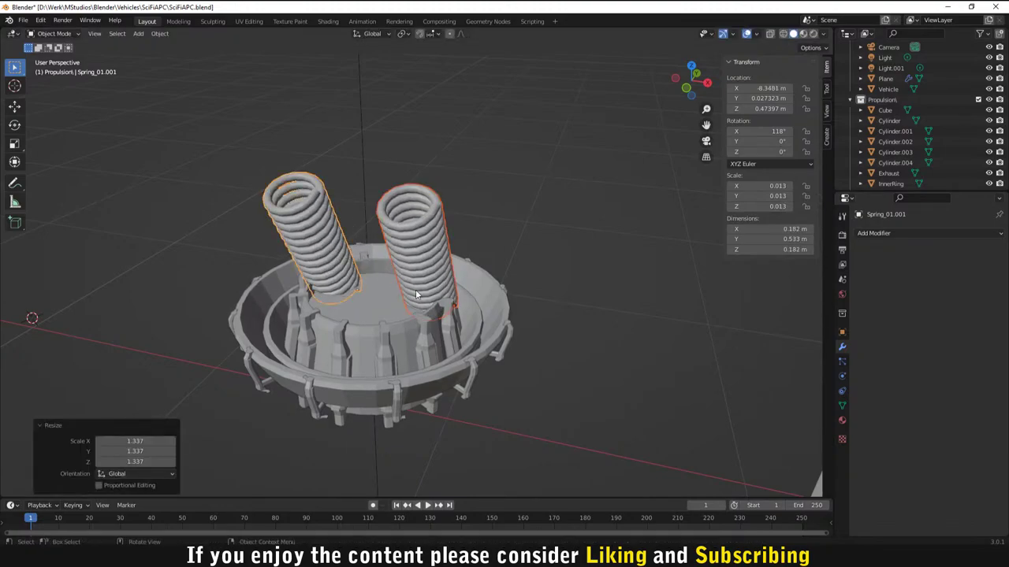
pyautogui.scroll(-3, 482, 306)
pyautogui.moveTo(482, 306); pyautogui.dragTo(529, 218, button='middle')
pyautogui.scroll(-2, 529, 217)
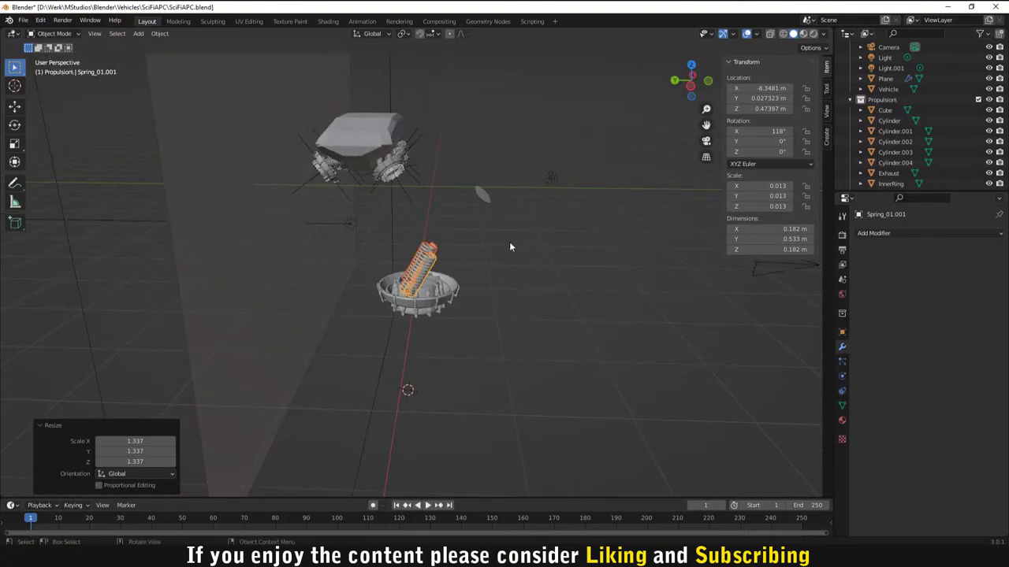
pyautogui.moveTo(506, 249); pyautogui.dragTo(382, 326, button='middle')
pyautogui.scroll(3, 501, 246)
pyautogui.scroll(2, 383, 323)
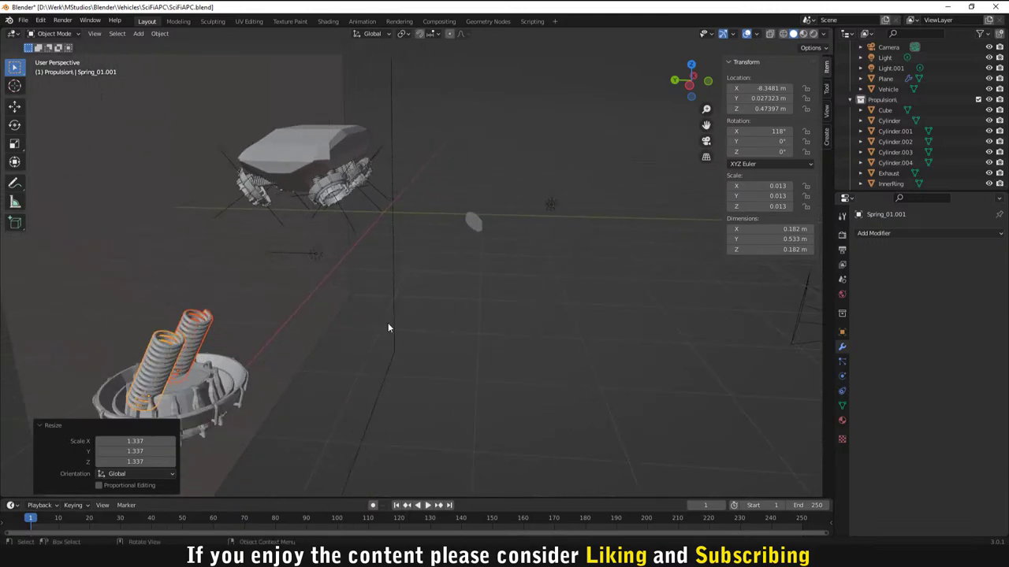
pyautogui.moveTo(454, 231); pyautogui.dragTo(382, 289, button='middle')
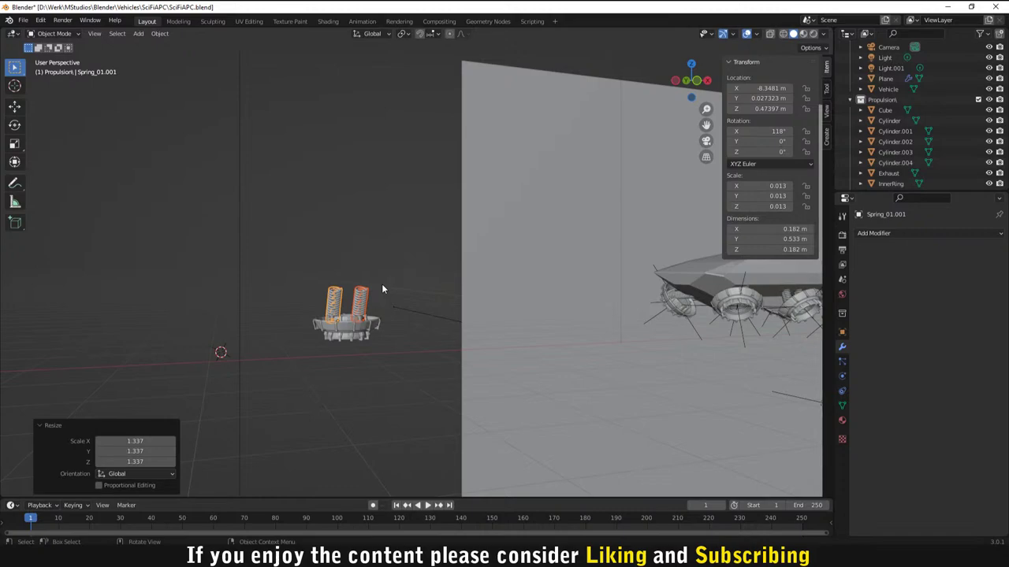
# Step: Orbit toward the vehicle and render the current frame with F12
pyautogui.click(347, 328)
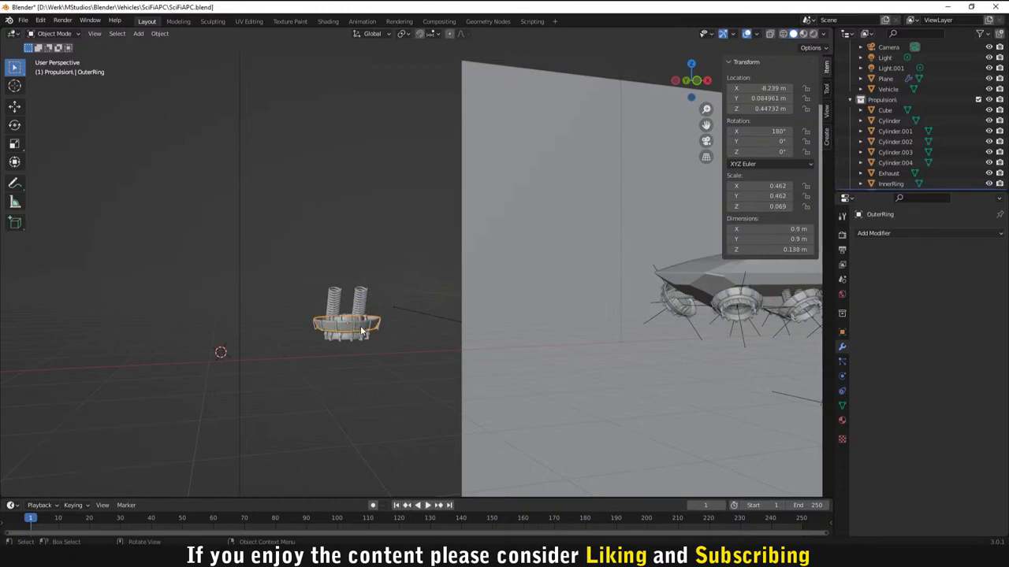
pyautogui.click(397, 335)
pyautogui.moveTo(609, 246); pyautogui.dragTo(556, 309, button='middle')
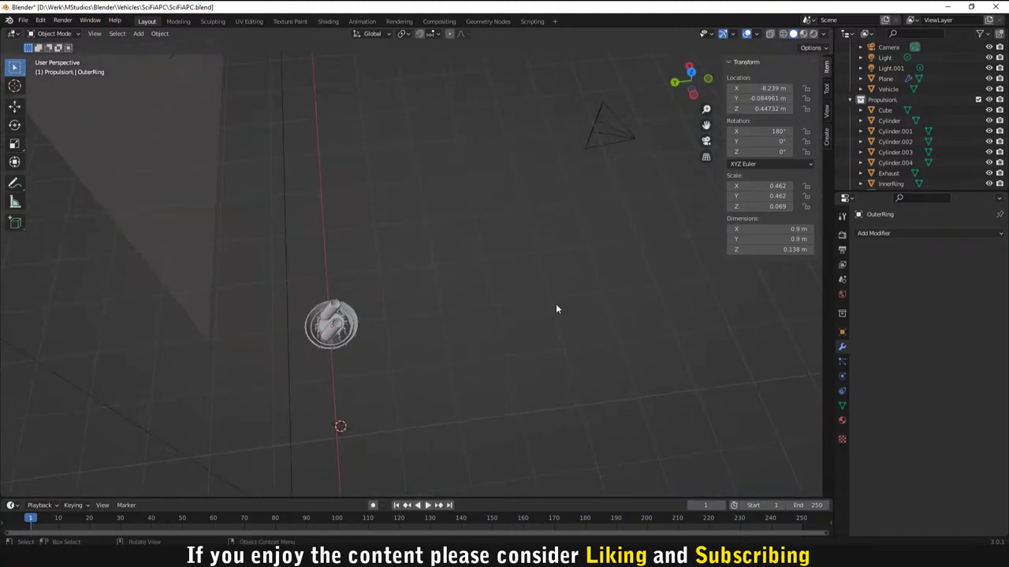
pyautogui.moveTo(362, 279); pyautogui.dragTo(242, 166, button='middle')
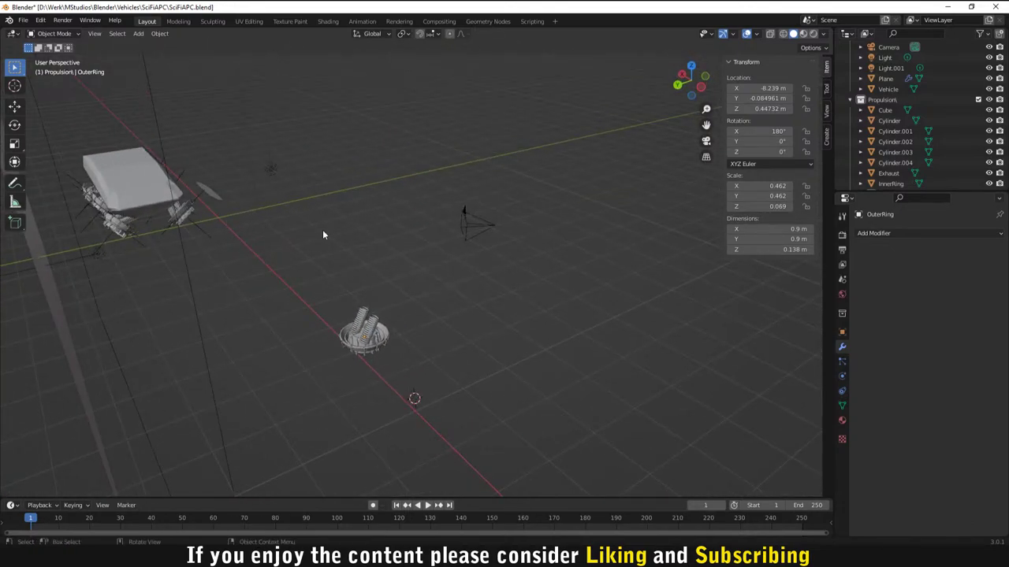
pyautogui.moveTo(322, 234); pyautogui.dragTo(284, 227, button='middle')
pyautogui.press('F12')
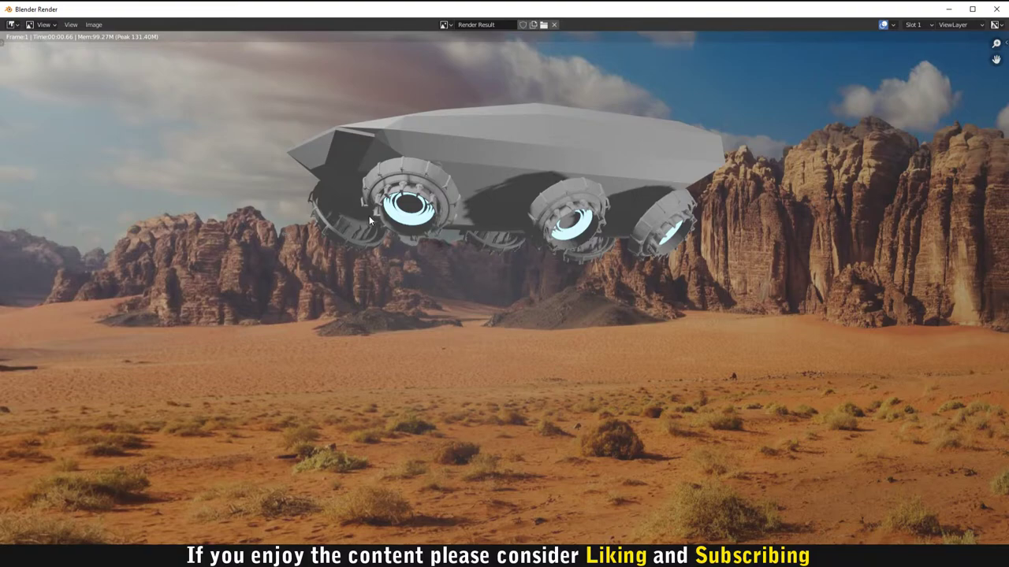
# Step: Close the render result and select the left spring on the ring
pyautogui.scroll(4, 363, 210)
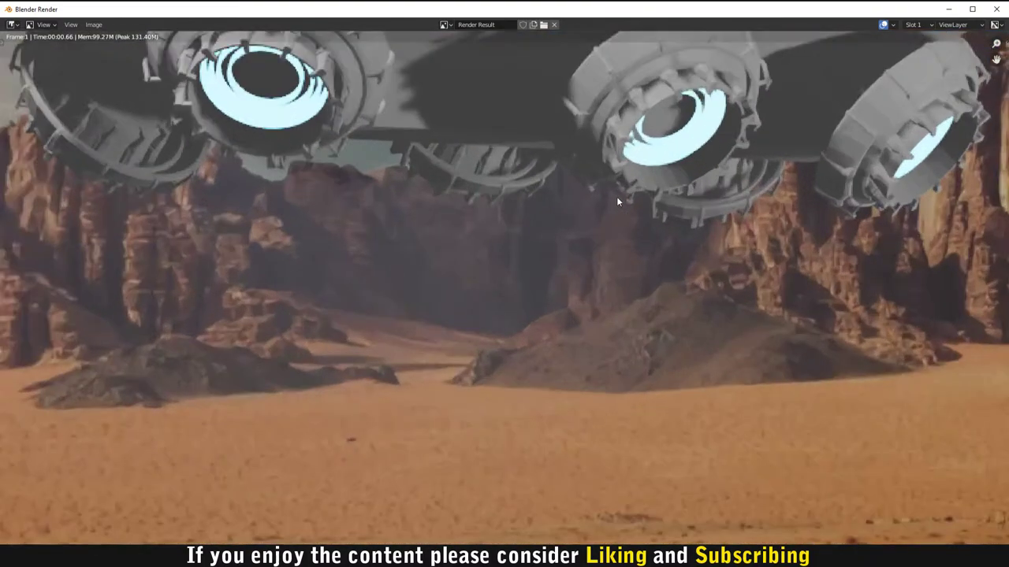
pyautogui.scroll(-2, 615, 195)
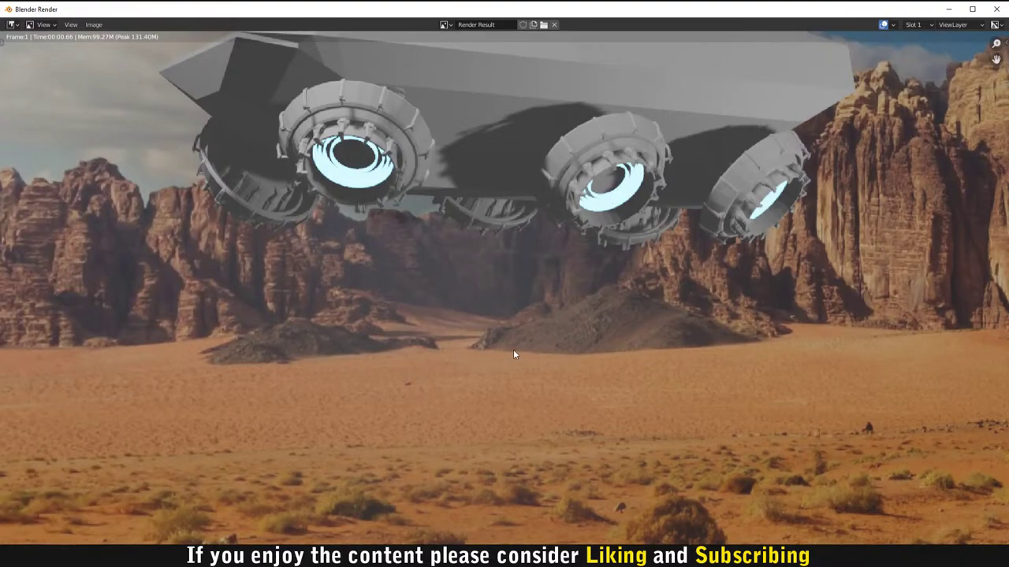
pyautogui.press('Escape')
pyautogui.moveTo(513, 354); pyautogui.dragTo(376, 221, button='middle')
pyautogui.scroll(3, 368, 213)
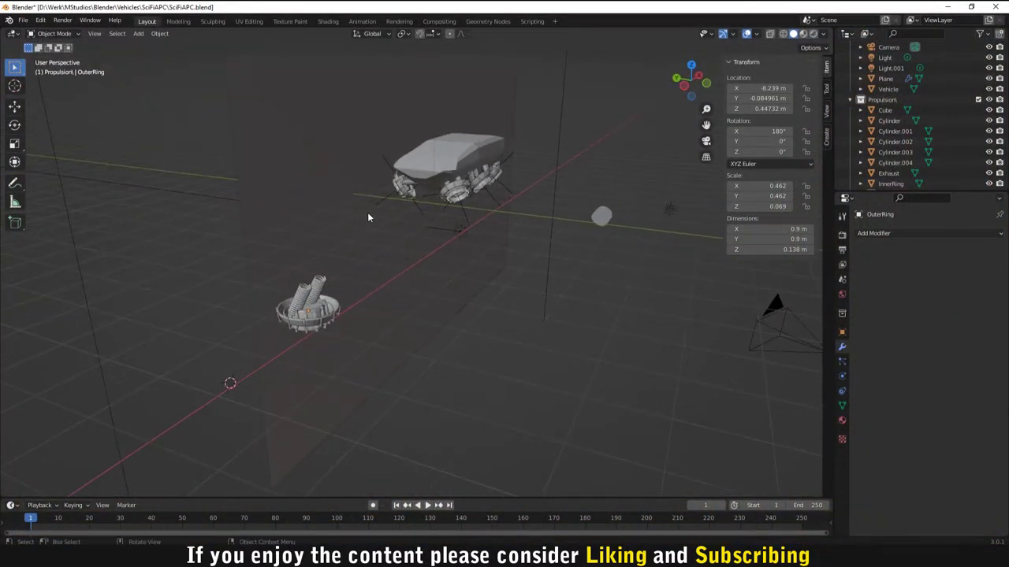
pyautogui.scroll(2, 369, 212)
pyautogui.click(250, 307)
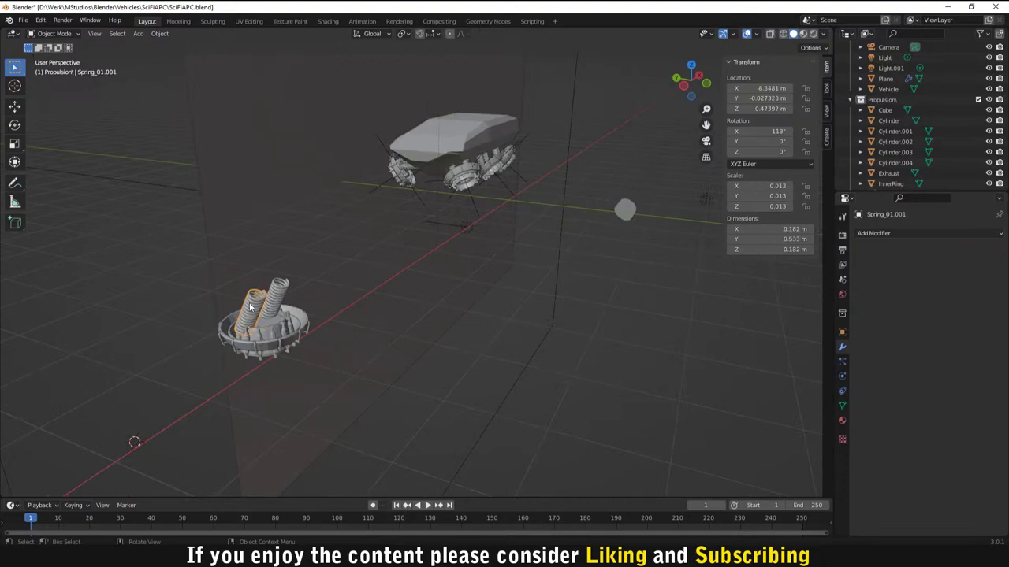
pyautogui.press('g')
pyautogui.click(249, 303)
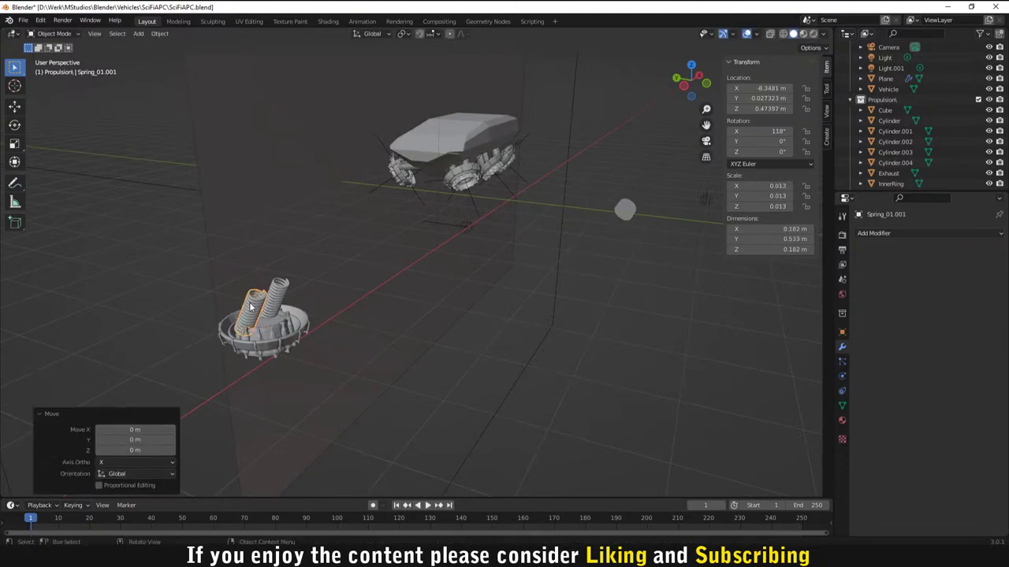
# Step: Inspect the backdrop plane and the Propulsion.003 unit on the vehicle
pyautogui.click(359, 242)
pyautogui.click(393, 171)
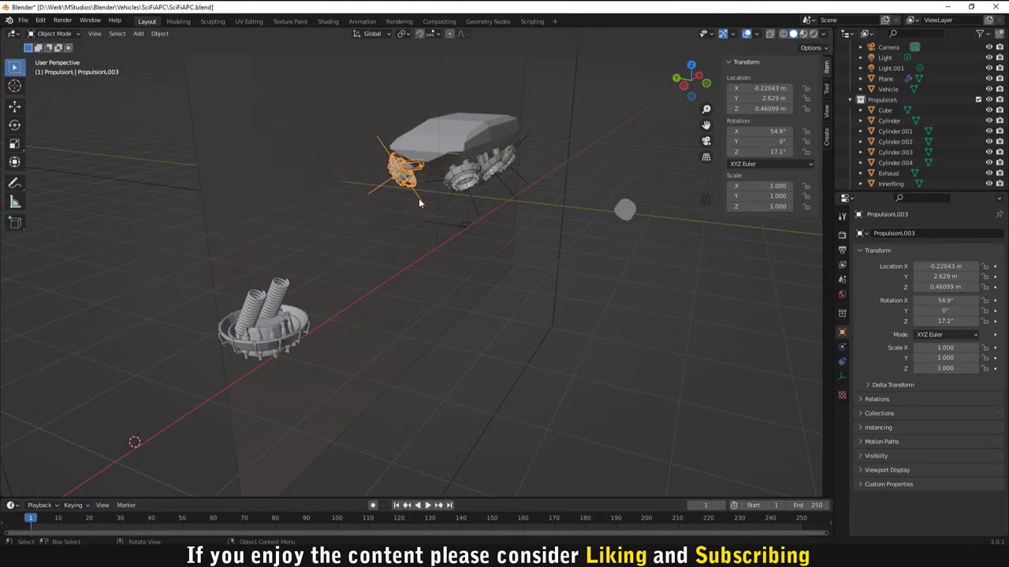
pyautogui.moveTo(418, 202); pyautogui.dragTo(502, 187, button='middle')
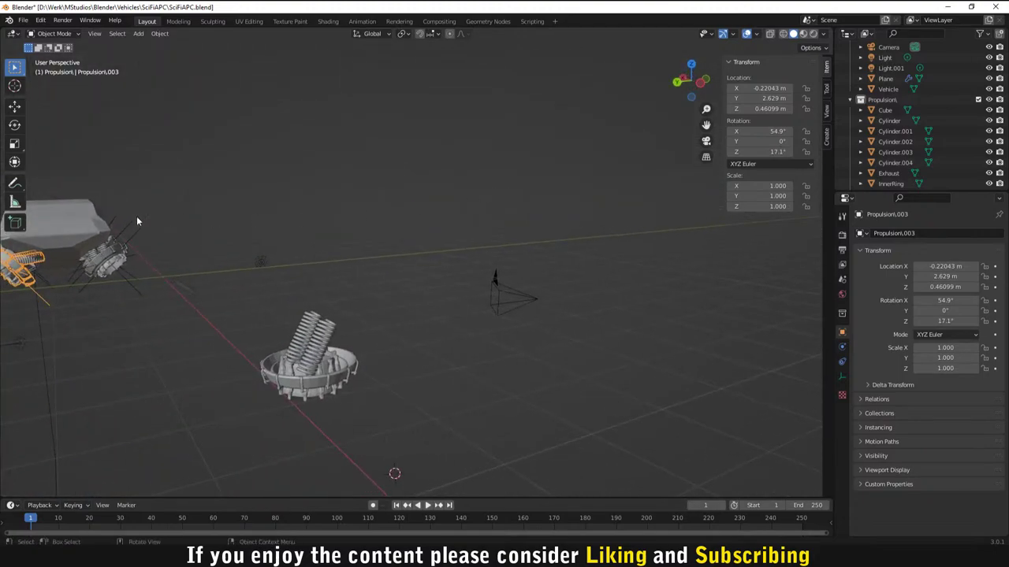
pyautogui.moveTo(145, 256); pyautogui.dragTo(128, 258, button='middle')
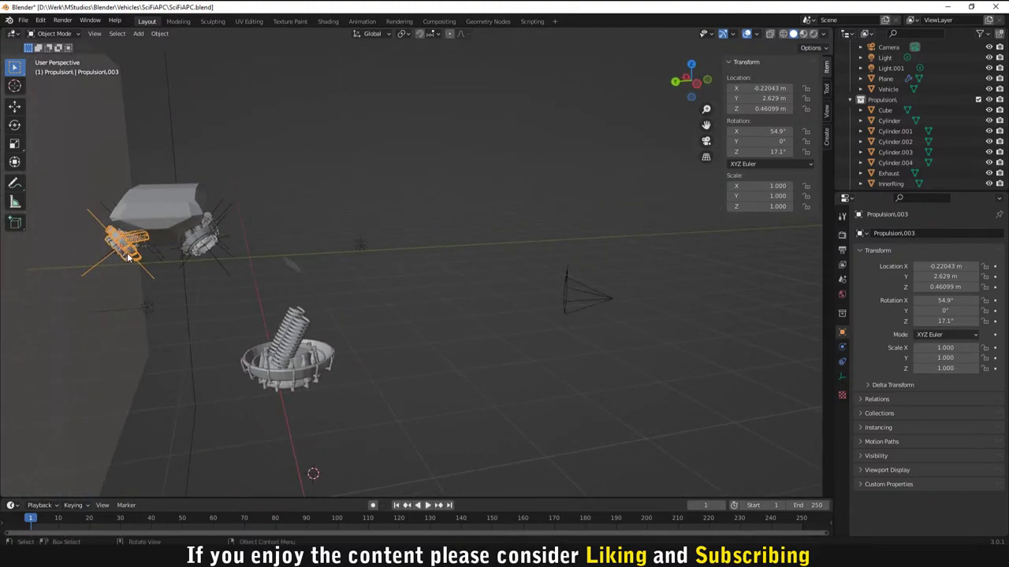
pyautogui.click(212, 278)
# Step: Duplicate the left spring beside it, re-render the scene and close the render
pyautogui.click(296, 342)
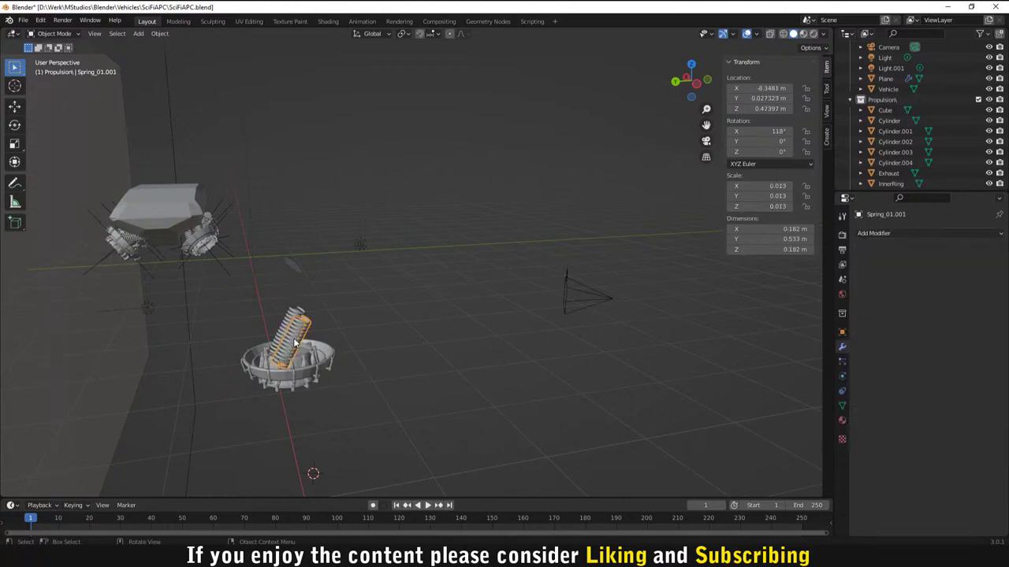
pyautogui.hotkey('shift', 'd')
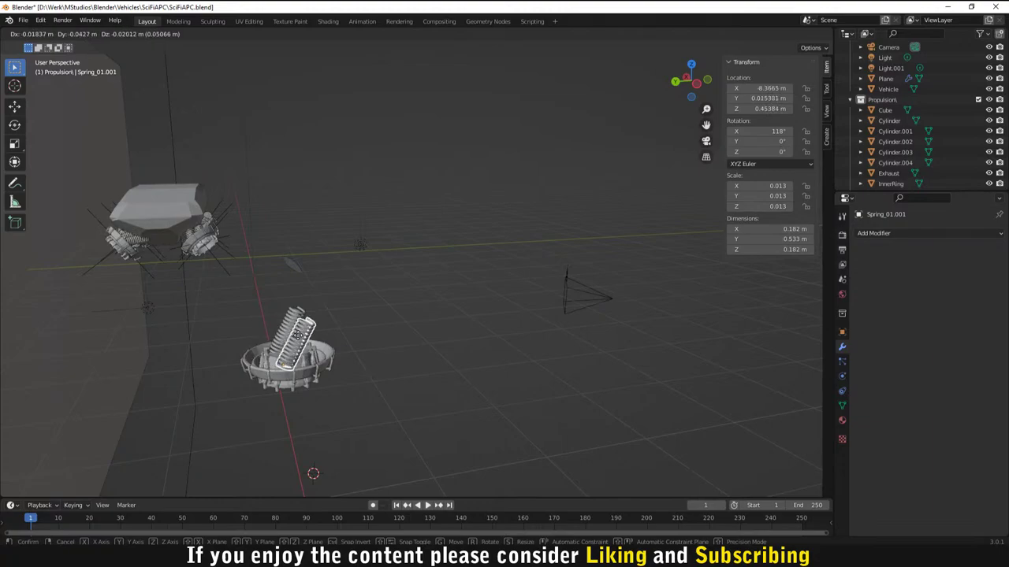
pyautogui.click(313, 332)
pyautogui.click(430, 352)
pyautogui.press('F12')
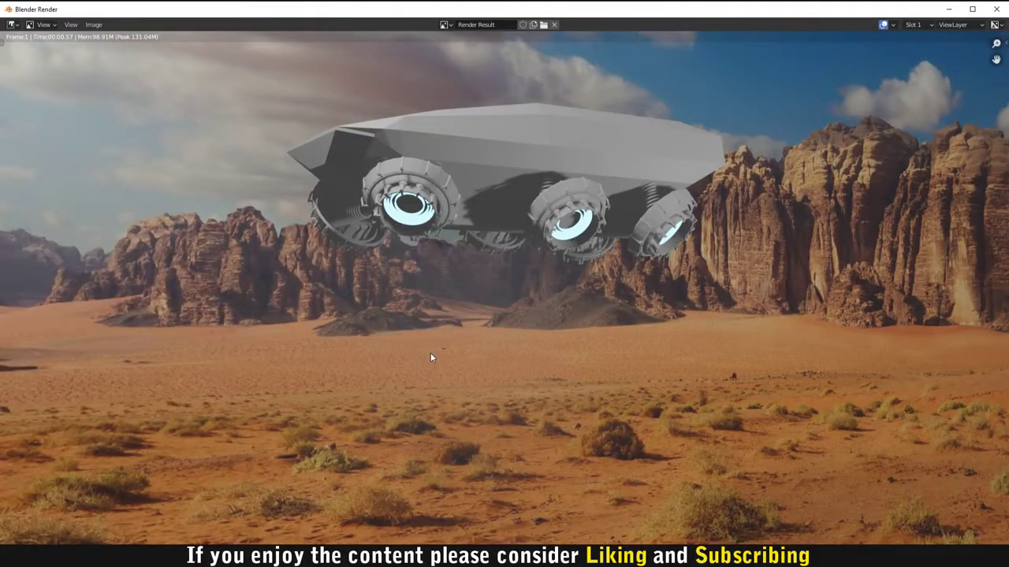
pyautogui.press('Escape')
pyautogui.moveTo(430, 352); pyautogui.dragTo(296, 391, button='middle')
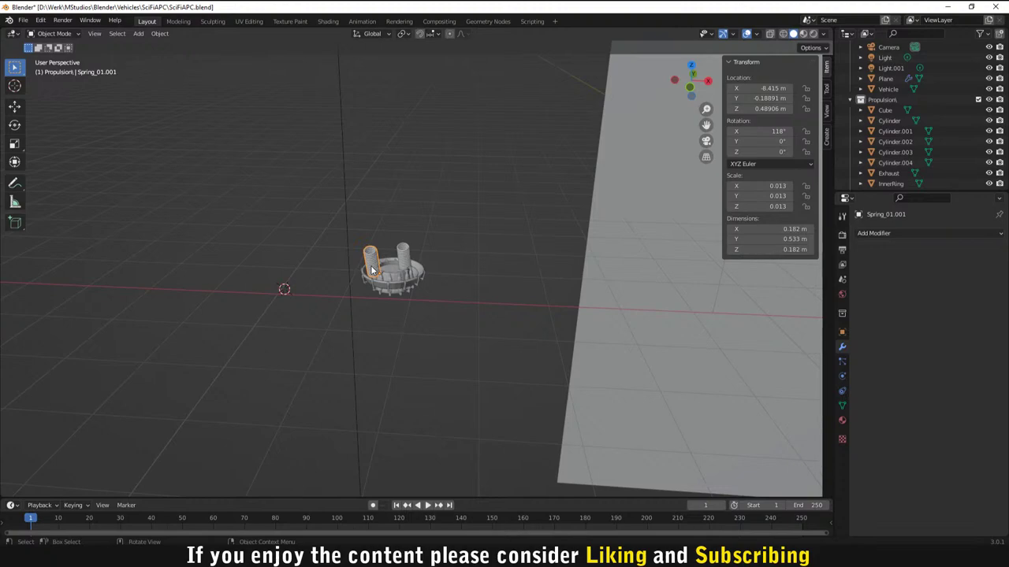
# Step: Reassign Spring_01 from Propulsion to the main Collection and collapse Propulsion
pyautogui.press('Delete')
pyautogui.hotkey('ctrl', 'z')
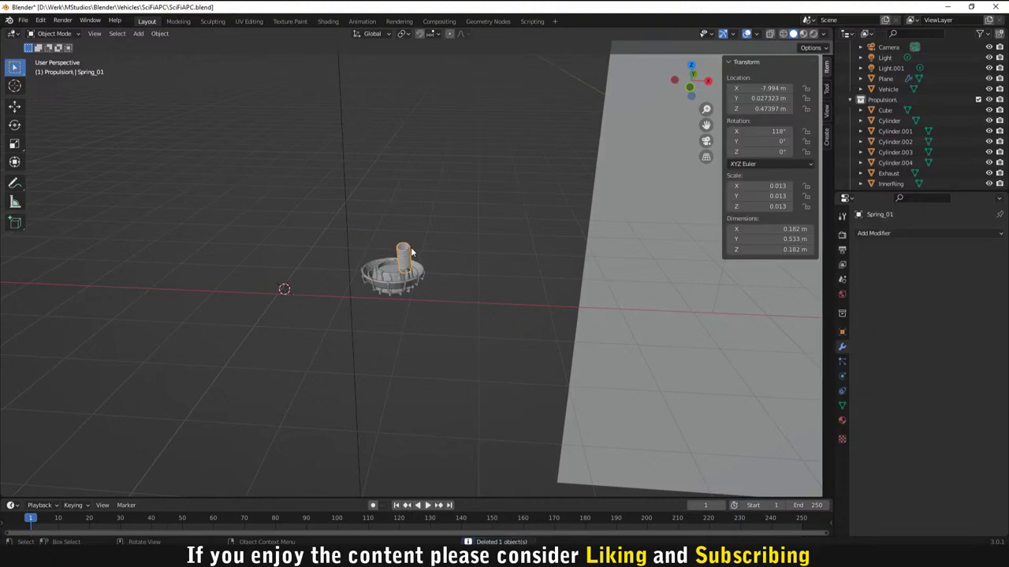
pyautogui.moveTo(410, 252); pyautogui.dragTo(190, 267)
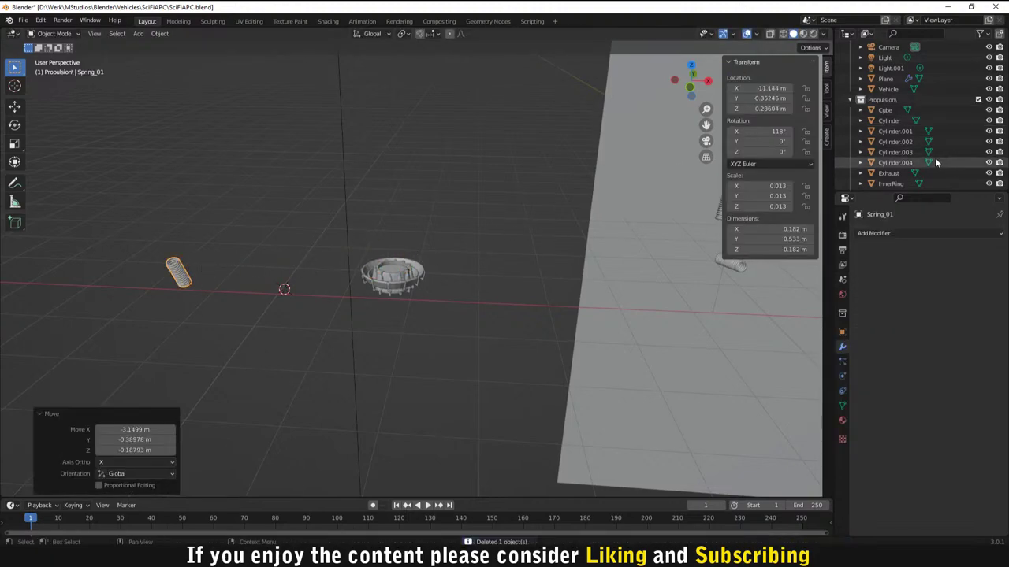
pyautogui.scroll(-3, 903, 148)
pyautogui.moveTo(897, 160); pyautogui.dragTo(891, 68)
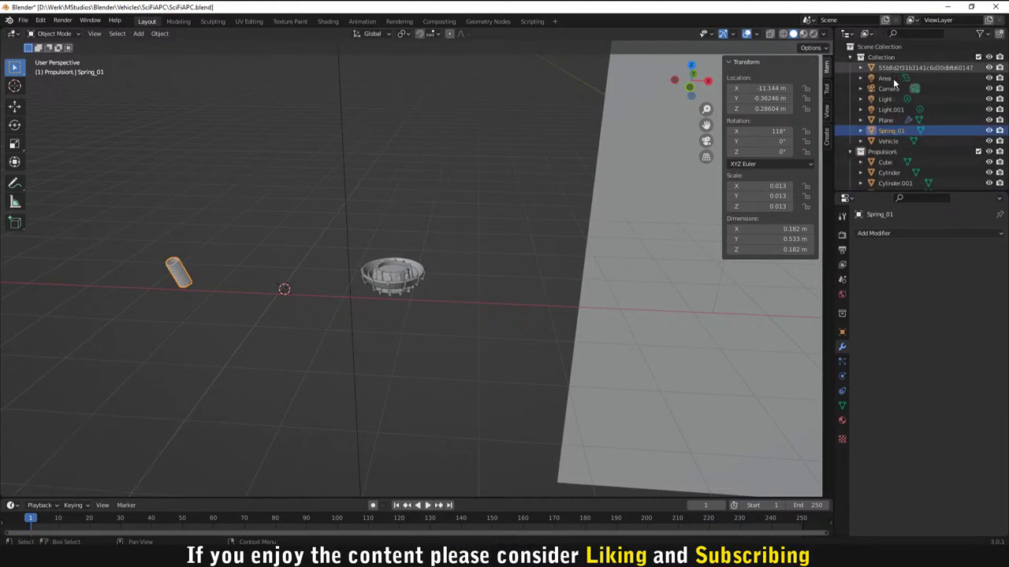
pyautogui.click(850, 153)
# Step: Orbit around the vehicle and propulsion ring, then select the Area light
pyautogui.scroll(-2, 570, 152)
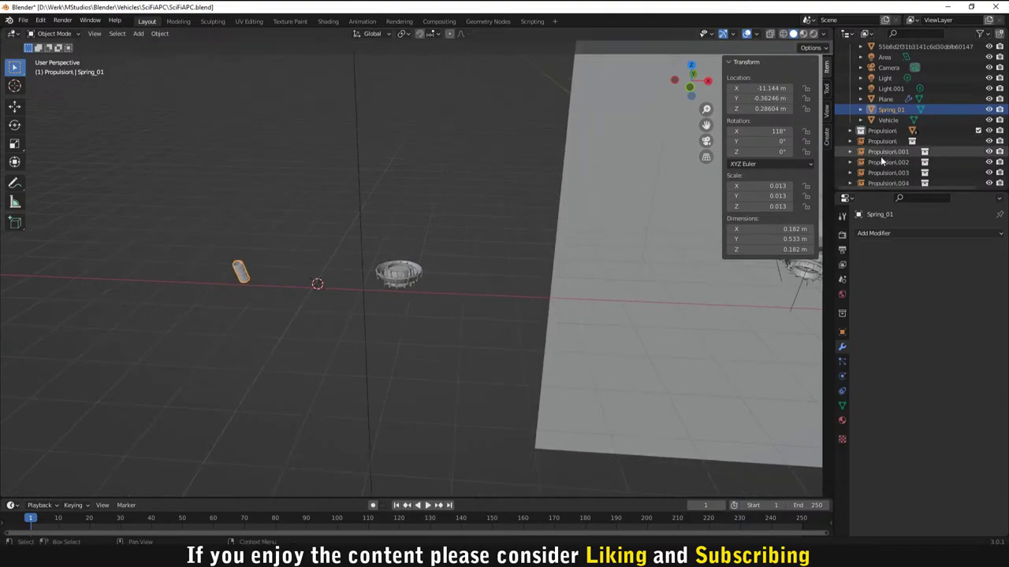
pyautogui.scroll(-2, 914, 126)
pyautogui.moveTo(353, 234); pyautogui.dragTo(536, 256, button='middle')
pyautogui.scroll(4, 386, 229)
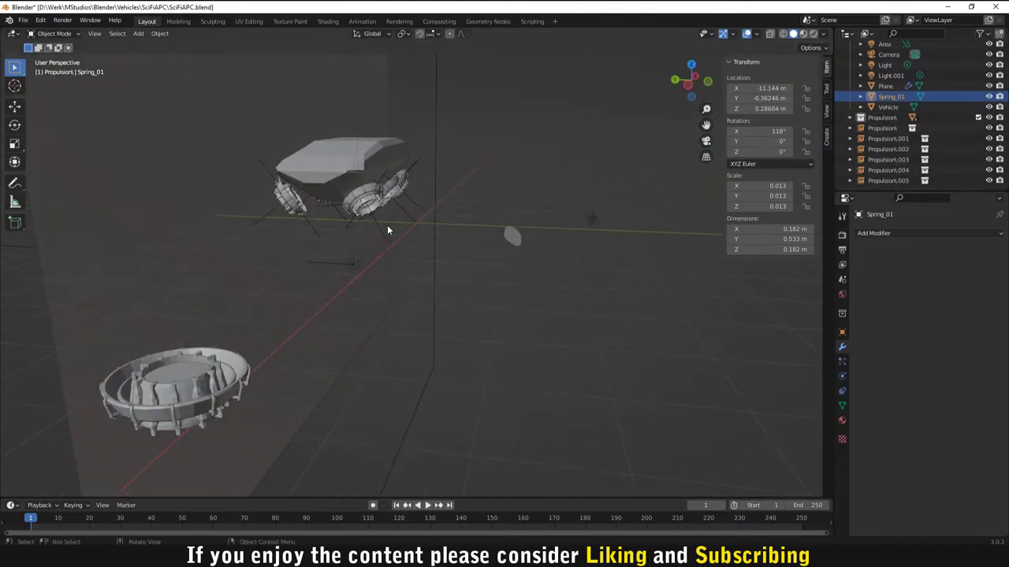
pyautogui.moveTo(387, 229); pyautogui.dragTo(530, 213, button='middle')
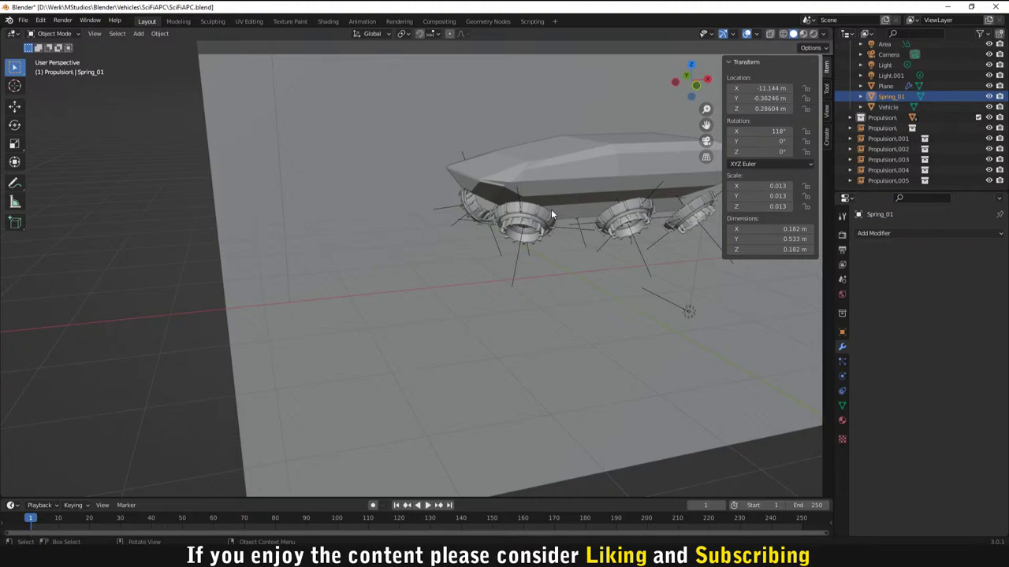
pyautogui.moveTo(551, 209); pyautogui.dragTo(213, 245, button='middle')
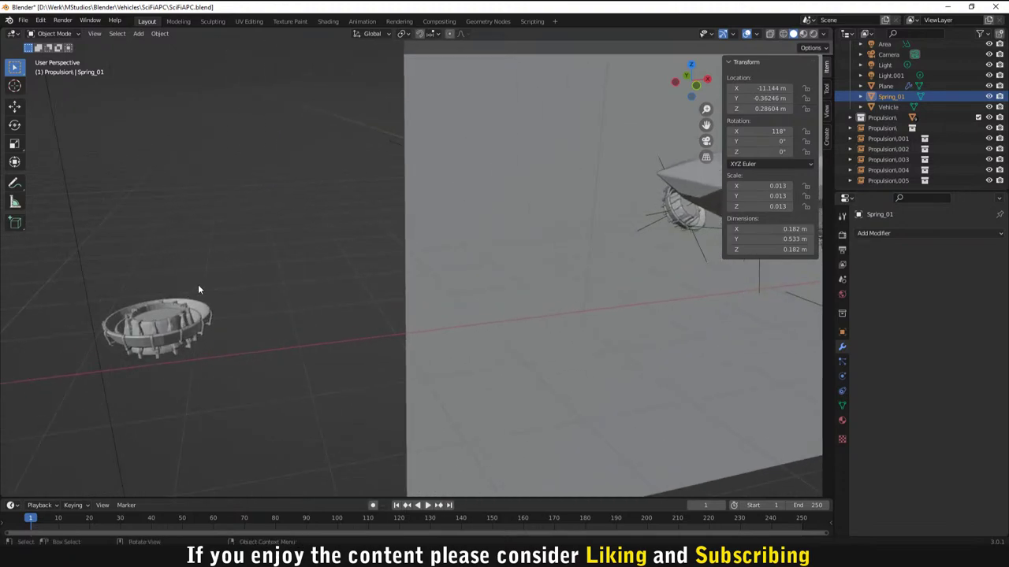
pyautogui.moveTo(198, 289); pyautogui.dragTo(194, 311, button='middle')
pyautogui.moveTo(194, 311); pyautogui.dragTo(552, 288, button='middle')
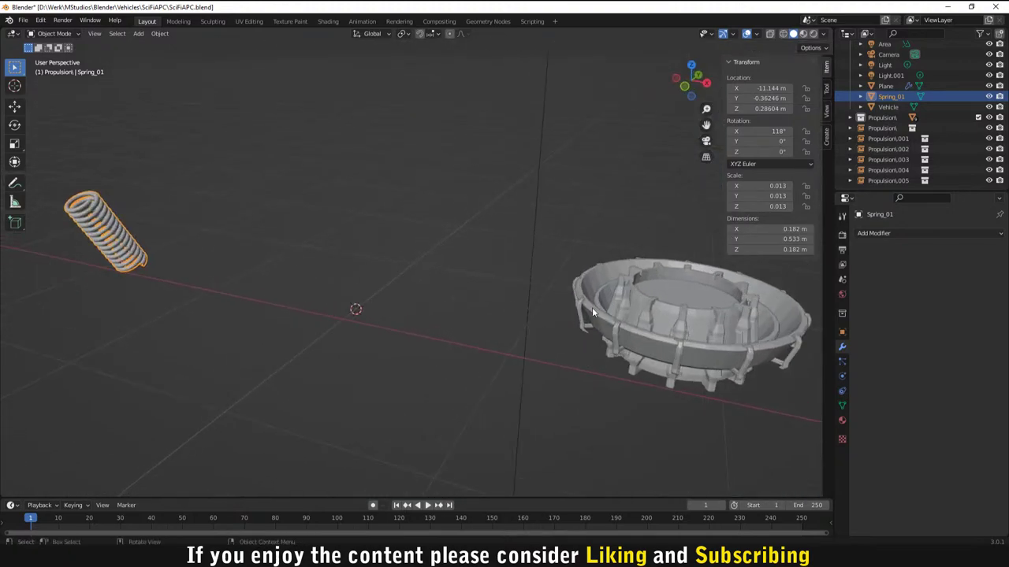
pyautogui.click(884, 44)
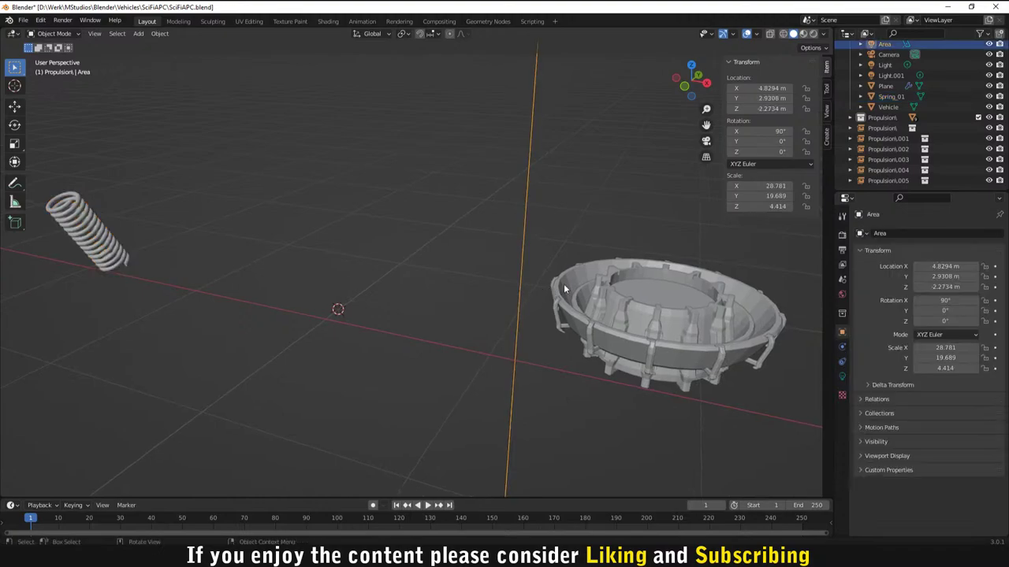
# Step: Add an Ico Sphere near the propulsion ring and scale it down to 0.128
pyautogui.click(884, 117)
pyautogui.moveTo(631, 201); pyautogui.dragTo(450, 252, button='middle')
pyautogui.scroll(5, 454, 260)
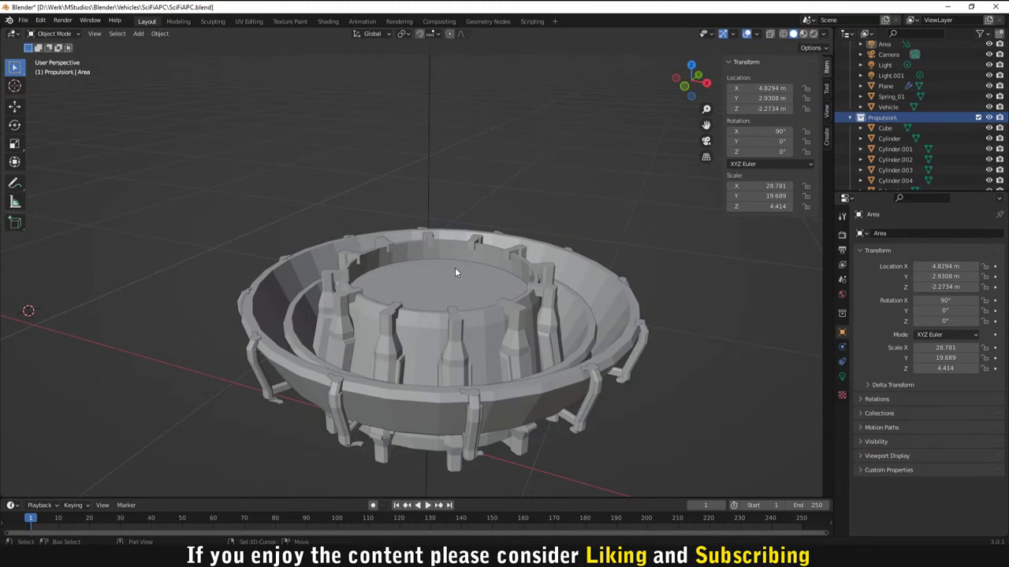
pyautogui.hotkey('shift', 'a')
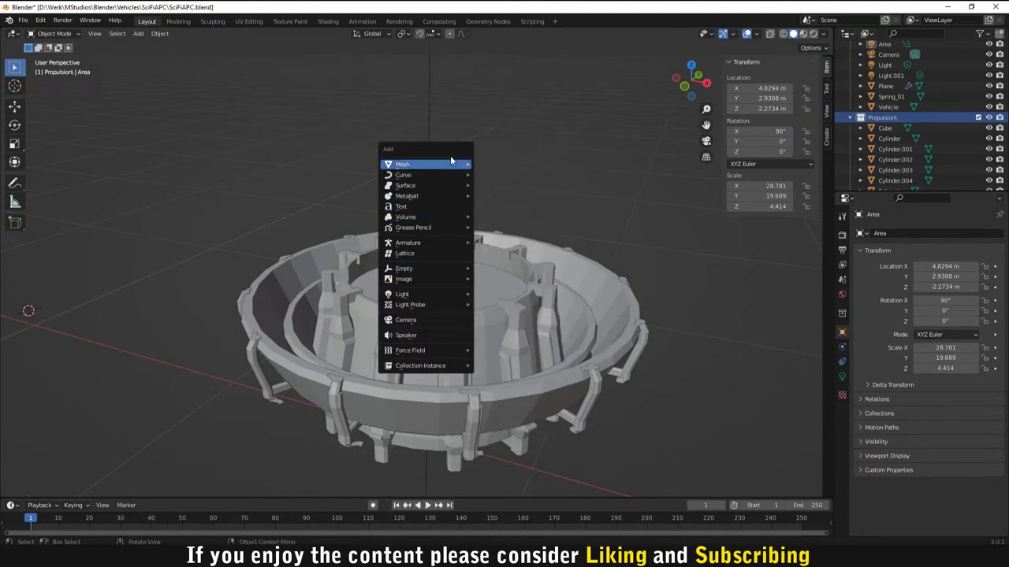
pyautogui.moveTo(451, 161)
pyautogui.click(537, 216)
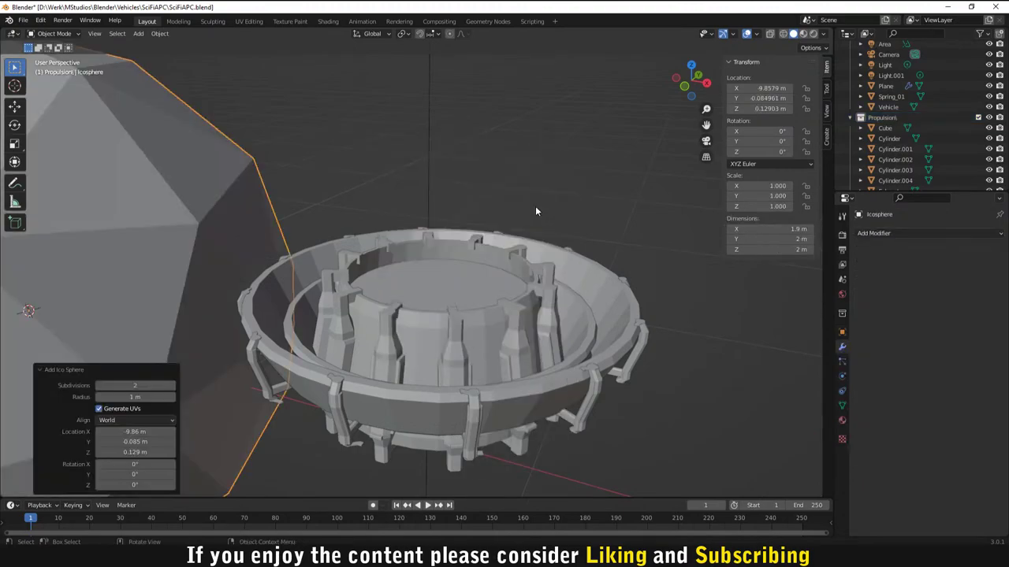
pyautogui.scroll(-5, 535, 211)
pyautogui.press('s')
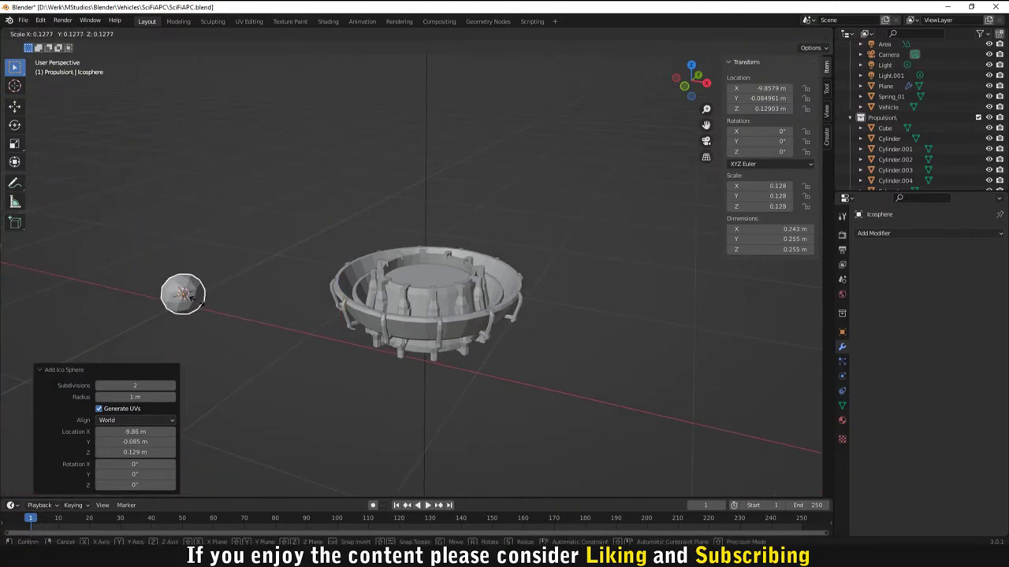
pyautogui.click(197, 300)
# Step: Move the icosphere into the ring's centre, adjusting its height in front view and its depth in right view
pyautogui.press('g')
pyautogui.click(444, 290)
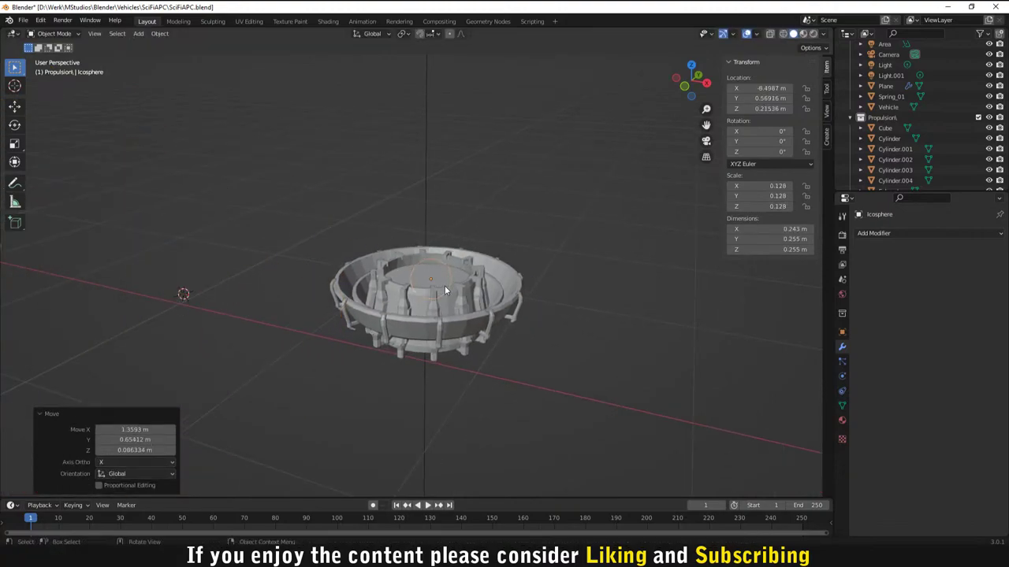
pyautogui.press('KP_1')
pyautogui.press('g')
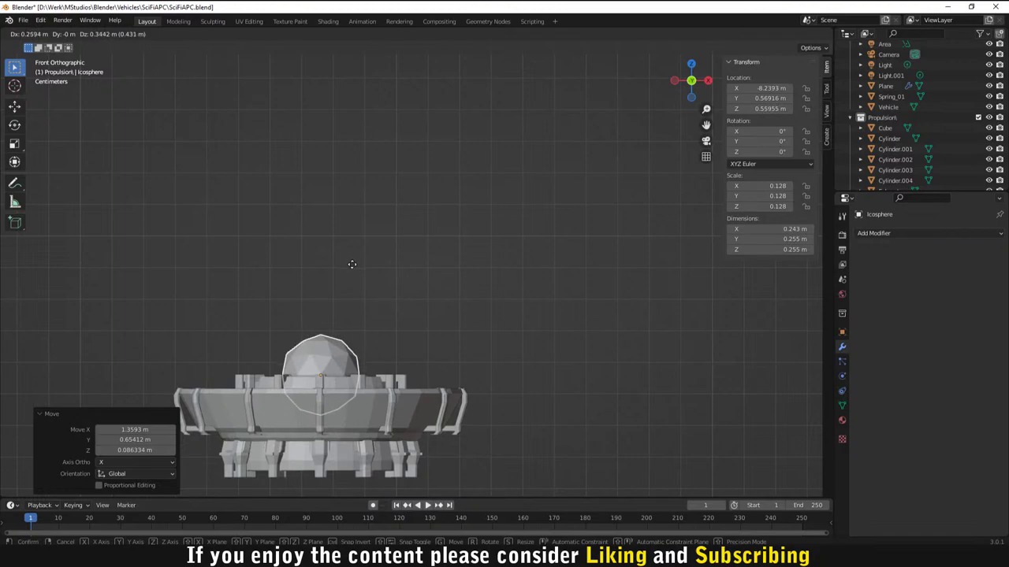
pyautogui.click(353, 269)
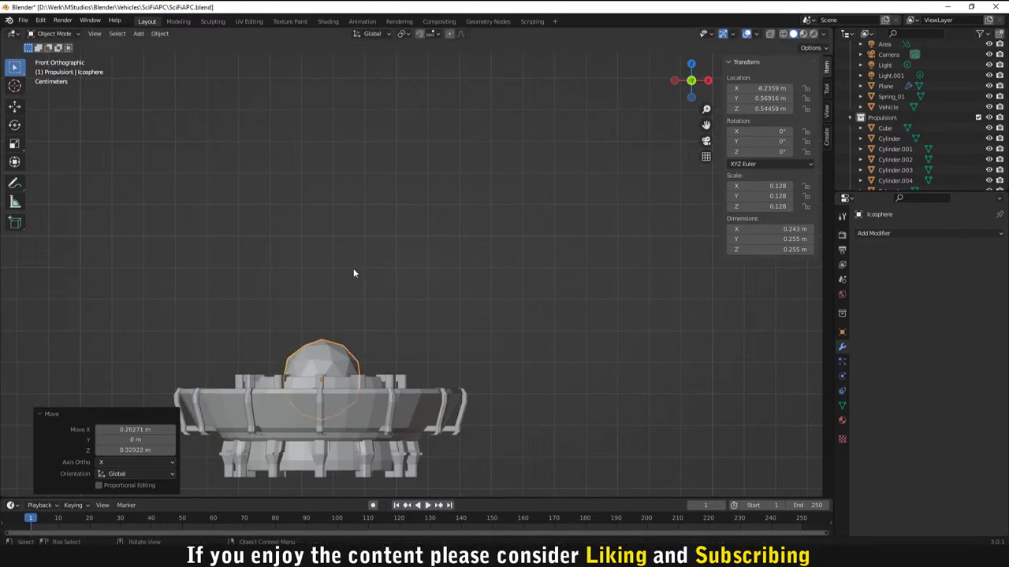
pyautogui.press('KP_3')
pyautogui.scroll(-3, 638, 398)
pyautogui.press('g')
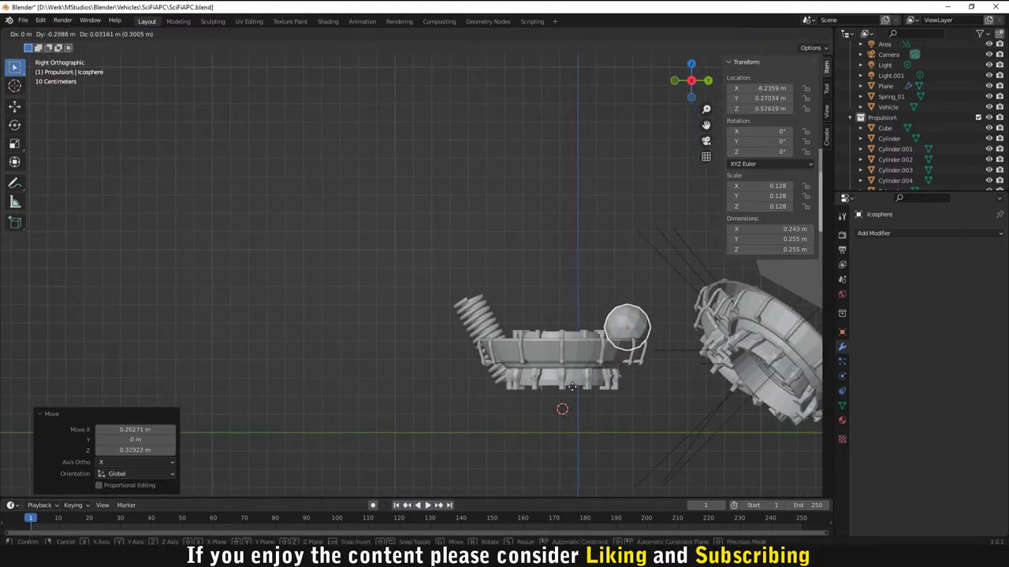
pyautogui.click(514, 391)
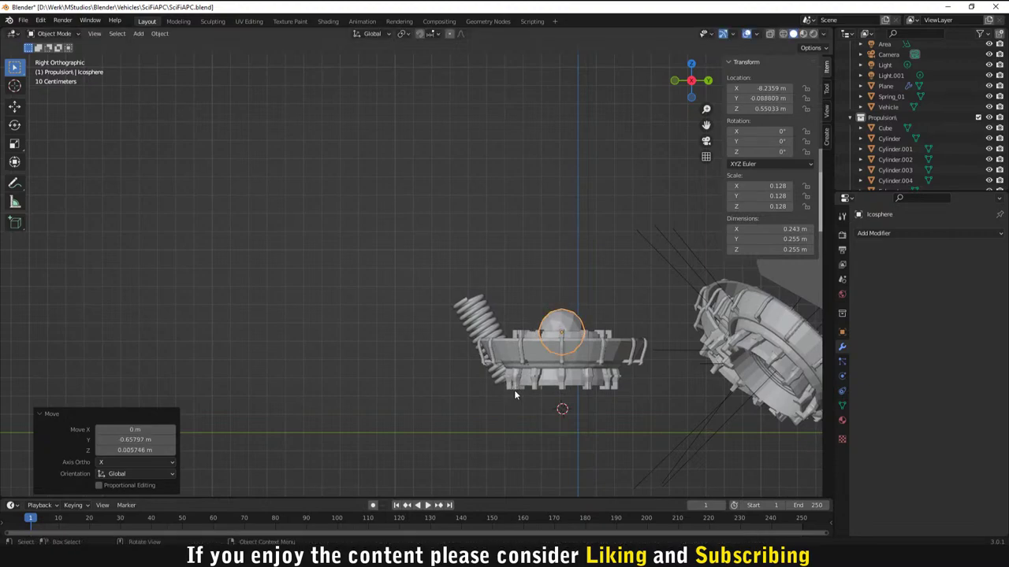
# Step: Centre the dome along the X axis in front view, placing it at X -8.2429 m
pyautogui.press('KP_1')
pyautogui.scroll(5, 331, 338)
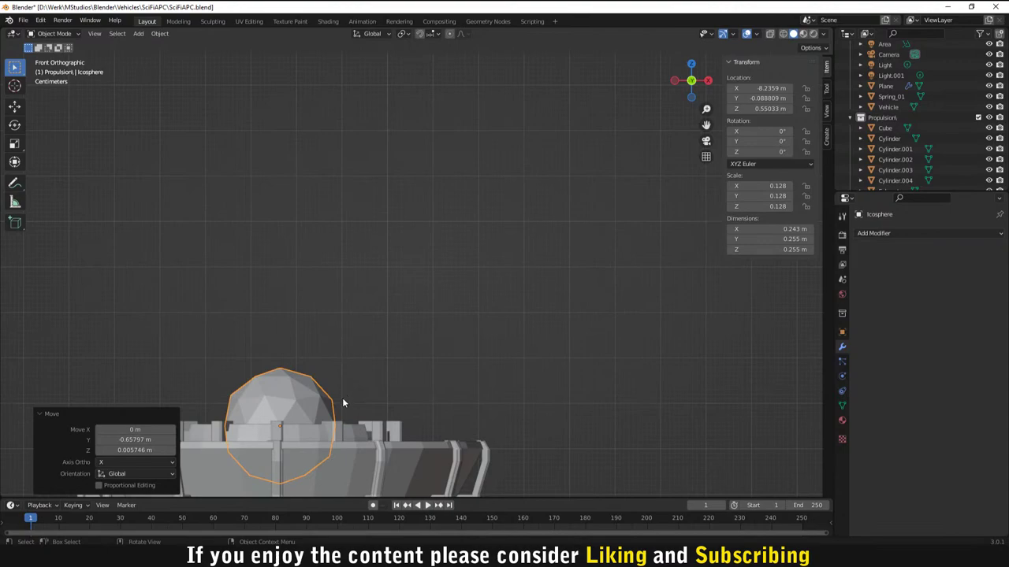
pyautogui.press('g')
pyautogui.press('y')
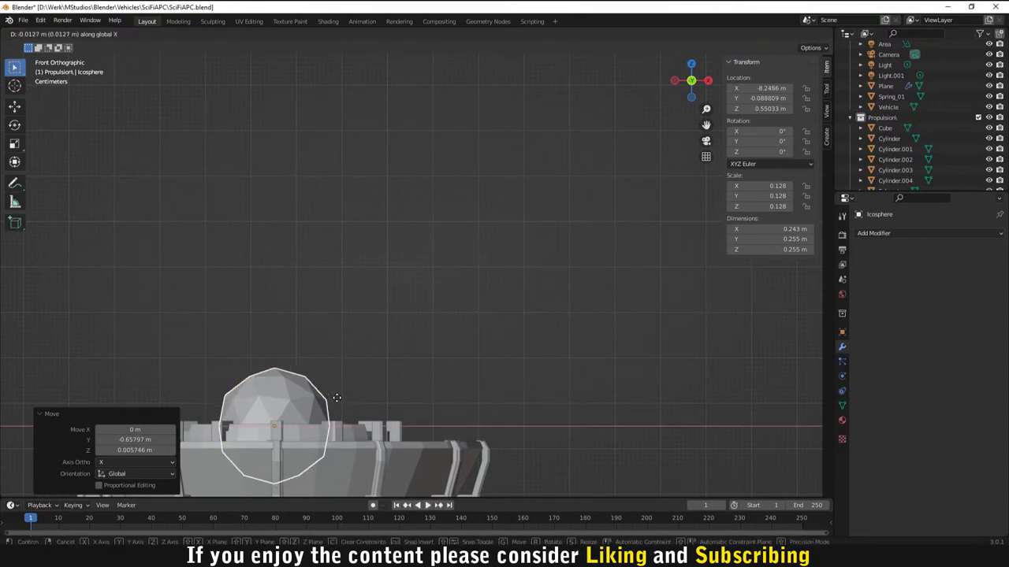
pyautogui.press('x')
pyautogui.click(340, 402)
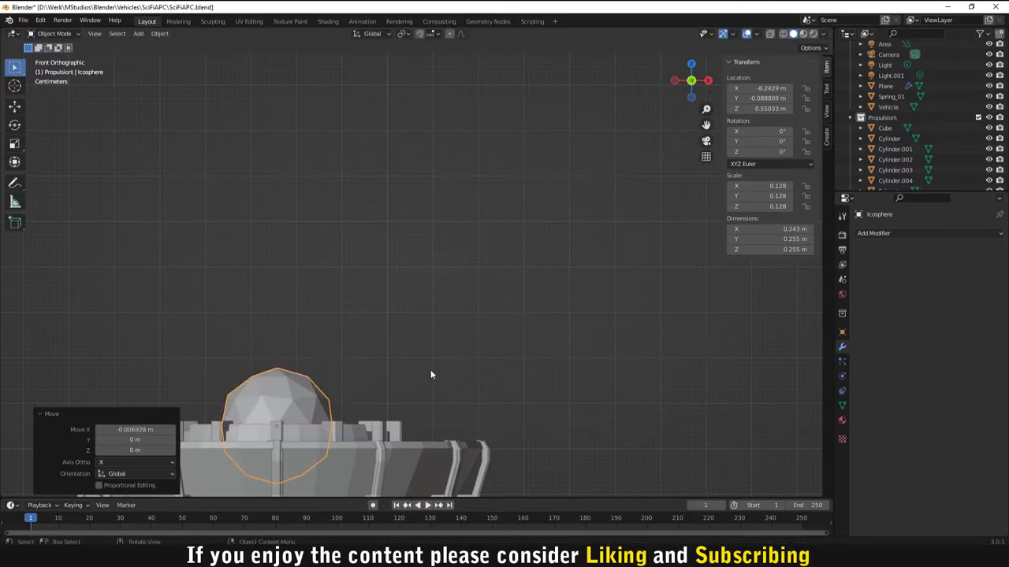
# Step: Orbit back to a perspective view to inspect the dome on the thruster and vehicle
pyautogui.scroll(-5, 431, 374)
pyautogui.moveTo(430, 374); pyautogui.dragTo(461, 403, button='middle')
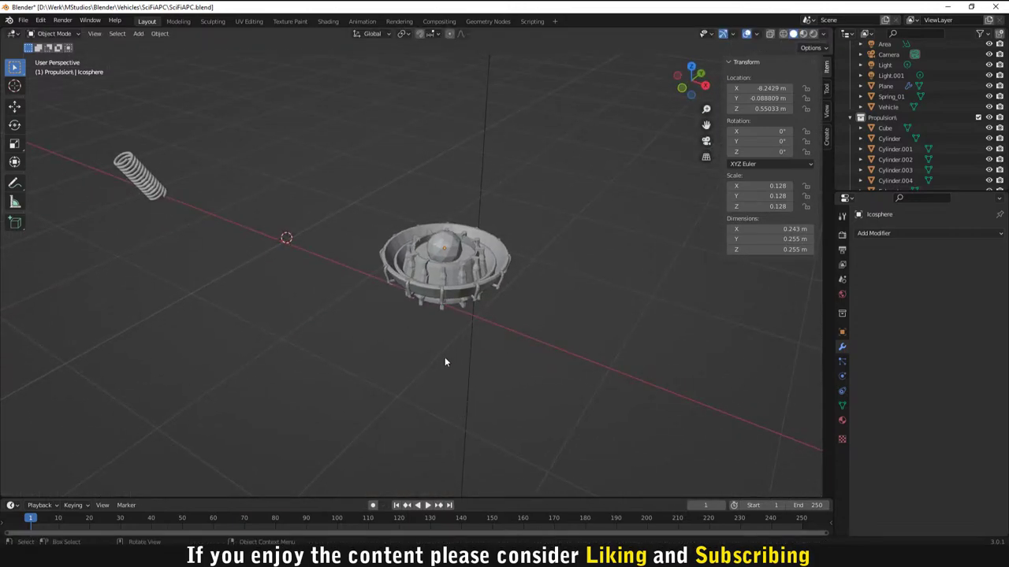
pyautogui.scroll(4, 474, 250)
pyautogui.moveTo(683, 364); pyautogui.dragTo(539, 220, button='middle')
pyautogui.scroll(-4, 594, 320)
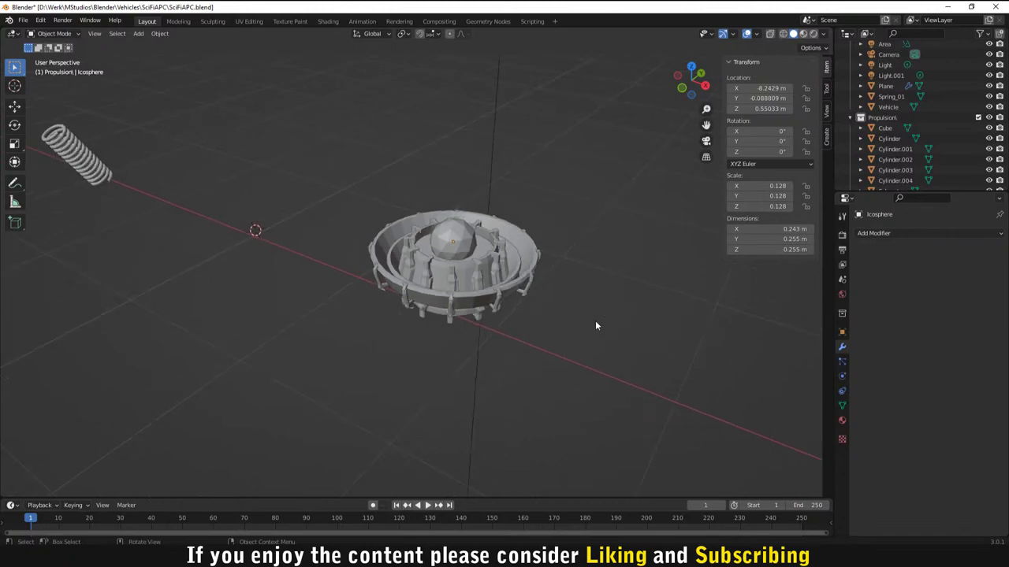
pyautogui.moveTo(595, 320); pyautogui.dragTo(667, 314, button='middle')
pyautogui.scroll(-2, 656, 307)
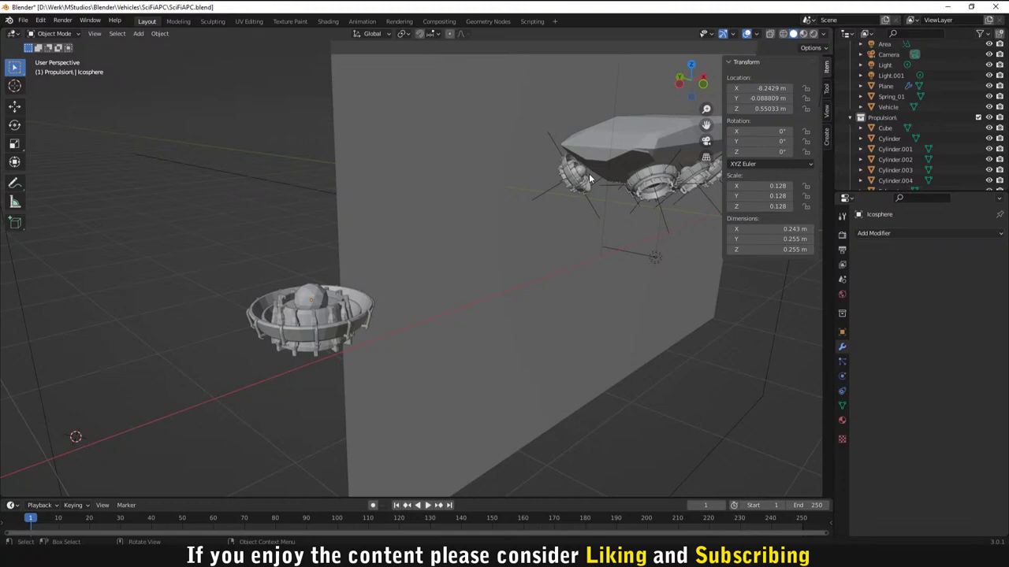
# Step: Orbit and zoom around the vehicle and wall to bring Spring_01 into view
pyautogui.scroll(-2, 589, 173)
pyautogui.moveTo(589, 173); pyautogui.dragTo(517, 275, button='middle')
pyautogui.scroll(6, 386, 318)
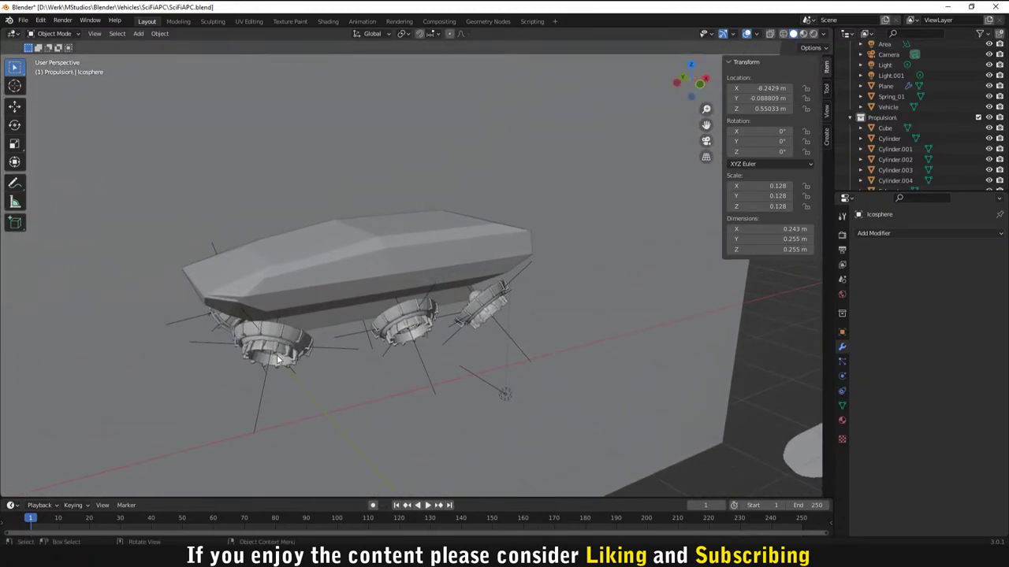
pyautogui.scroll(-4, 155, 337)
pyautogui.scroll(-2, 146, 335)
pyautogui.moveTo(142, 331); pyautogui.dragTo(498, 238, button='middle')
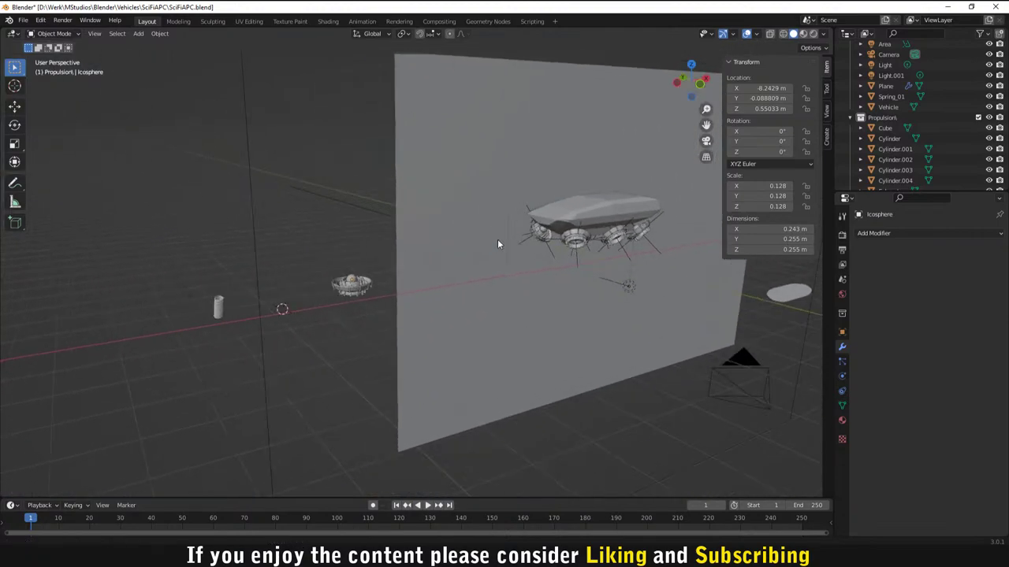
pyautogui.scroll(5, 650, 232)
pyautogui.moveTo(650, 232); pyautogui.dragTo(442, 324, button='middle')
pyautogui.scroll(-1, 667, 273)
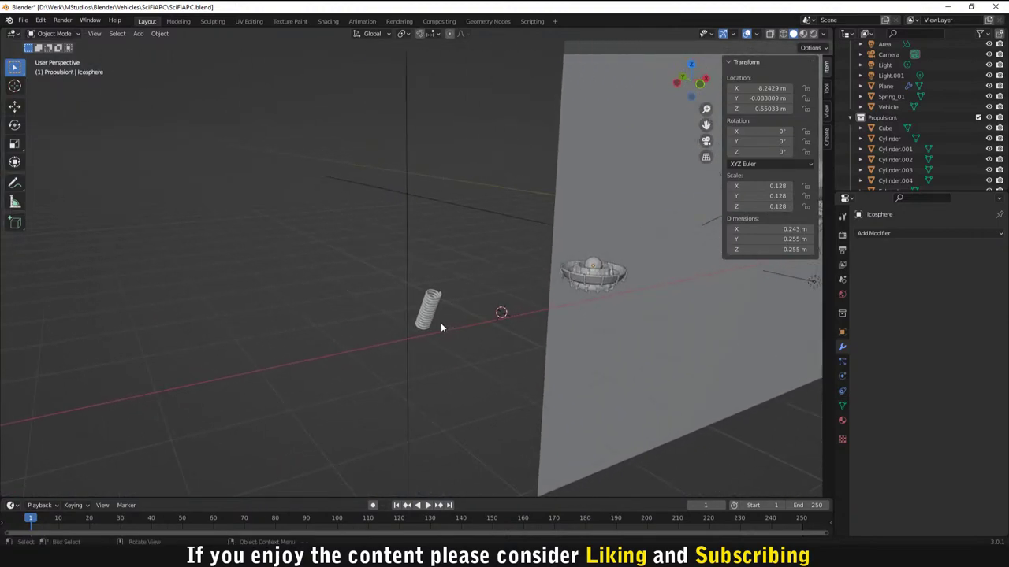
pyautogui.scroll(2, 441, 355)
# Step: Rotate Spring_01 180° about Z, giving rotation 118°, 0°, 180°
pyautogui.click(440, 354)
pyautogui.write('r')
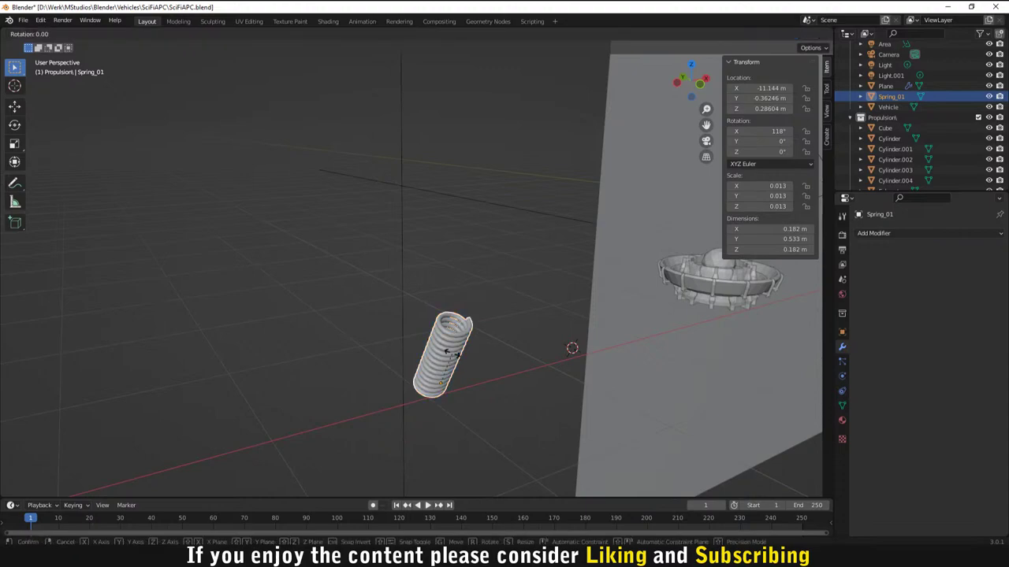
pyautogui.write('180x')
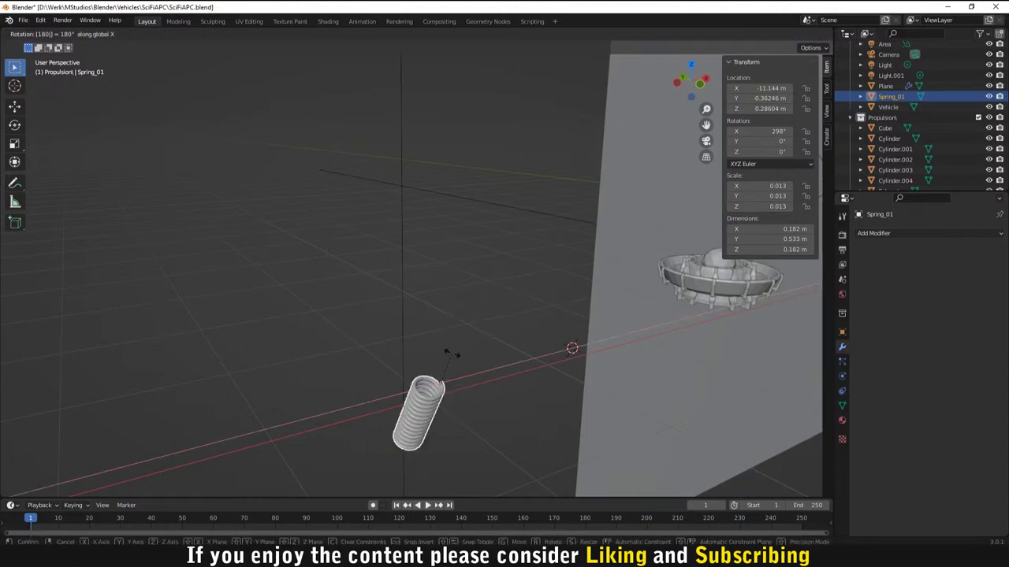
pyautogui.write('y')
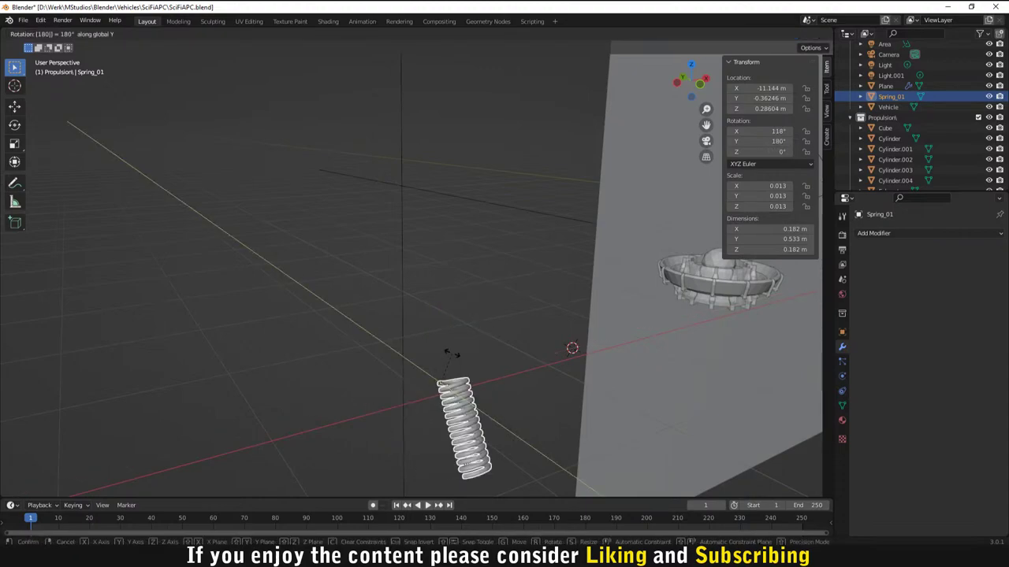
pyautogui.write('z')
pyautogui.press('Return')
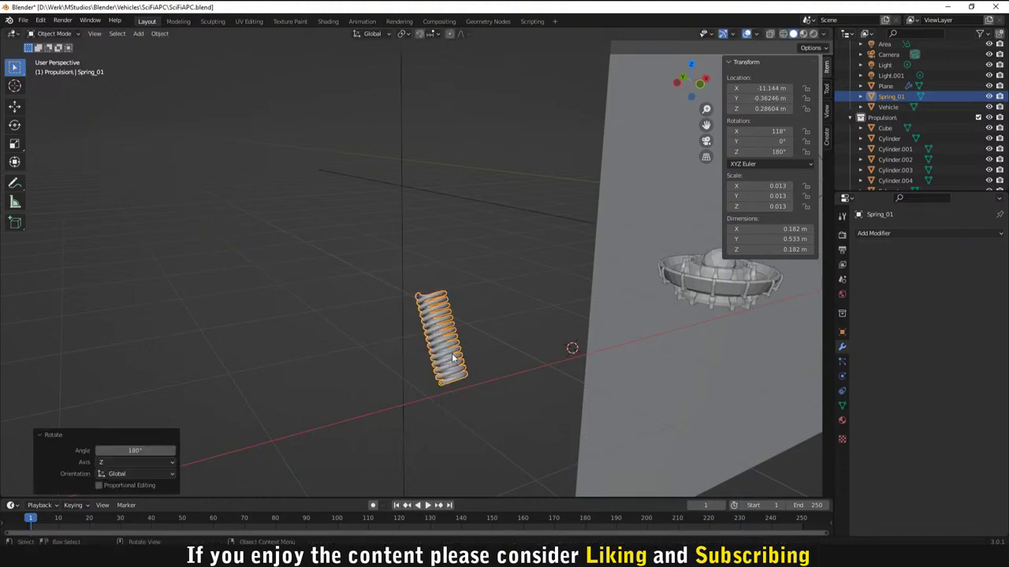
pyautogui.scroll(-2, 474, 347)
pyautogui.scroll(4, 513, 378)
pyautogui.moveTo(535, 403); pyautogui.dragTo(360, 319, button='middle')
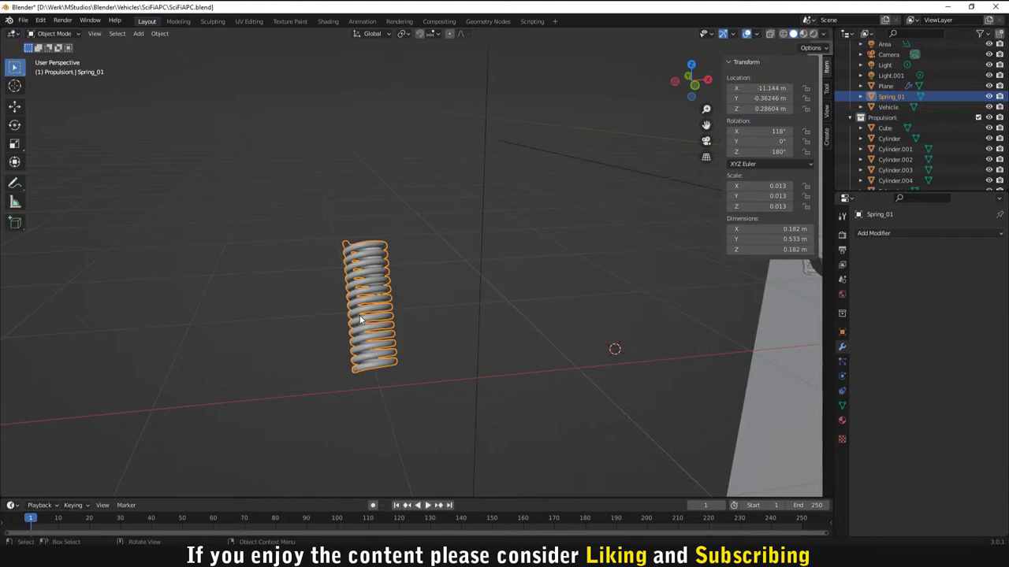
# Step: Move Spring_01 into a new collection from its Outliner context menu
pyautogui.rightClick(895, 99)
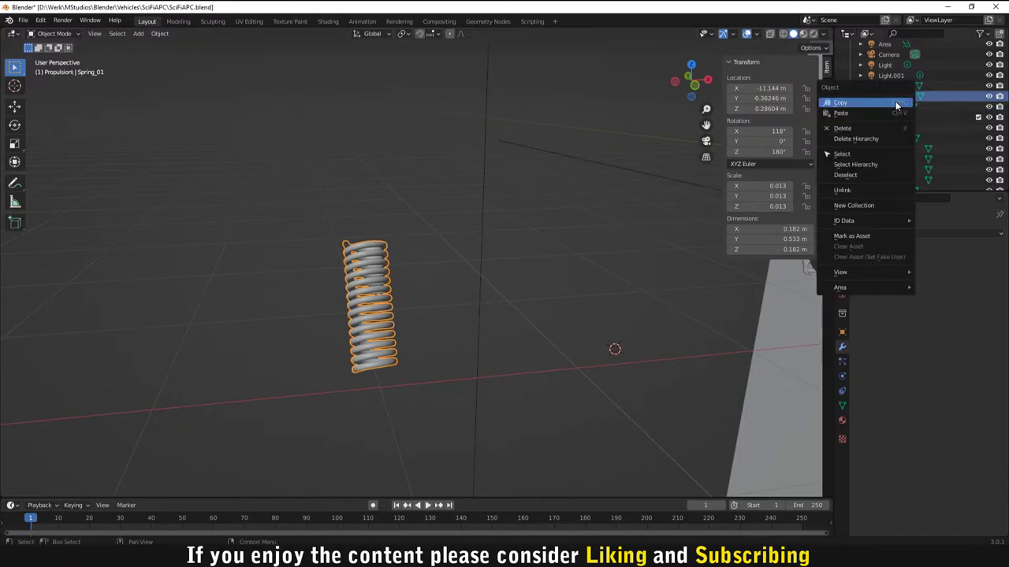
pyautogui.click(895, 101)
pyautogui.click(553, 275)
pyautogui.moveTo(553, 275); pyautogui.dragTo(585, 273, button='middle')
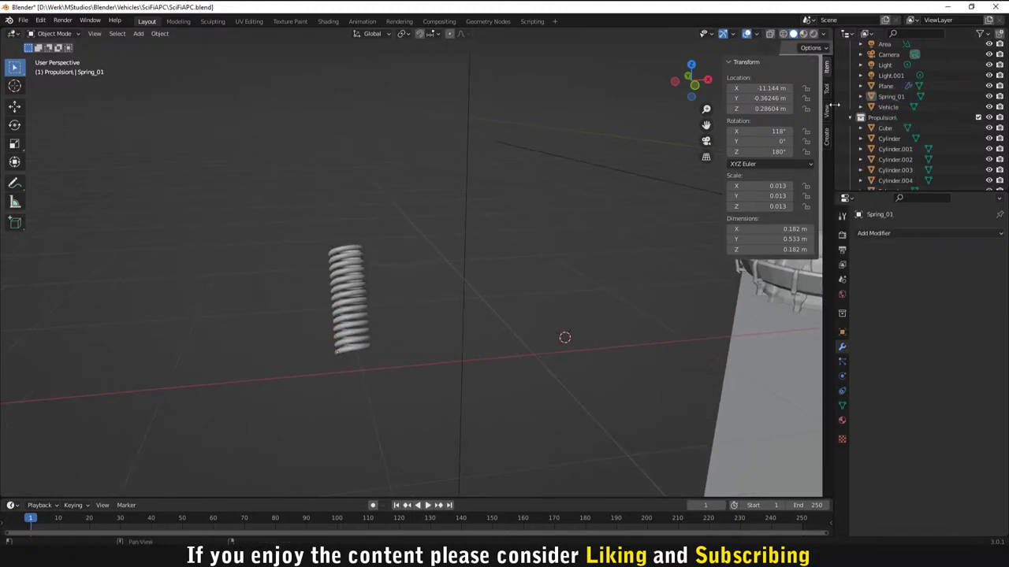
pyautogui.click(890, 96)
pyautogui.rightClick(890, 96)
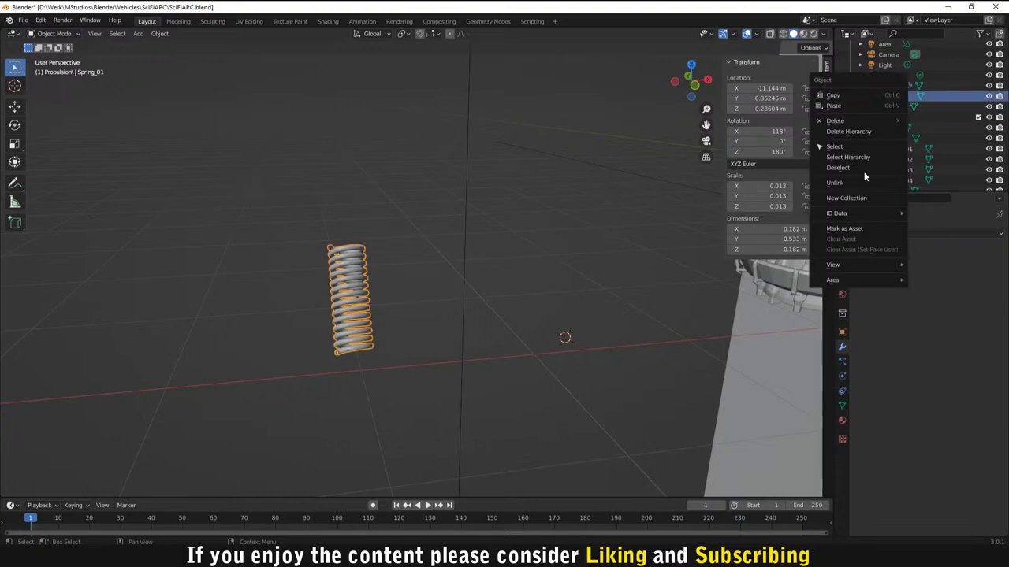
pyautogui.click(863, 197)
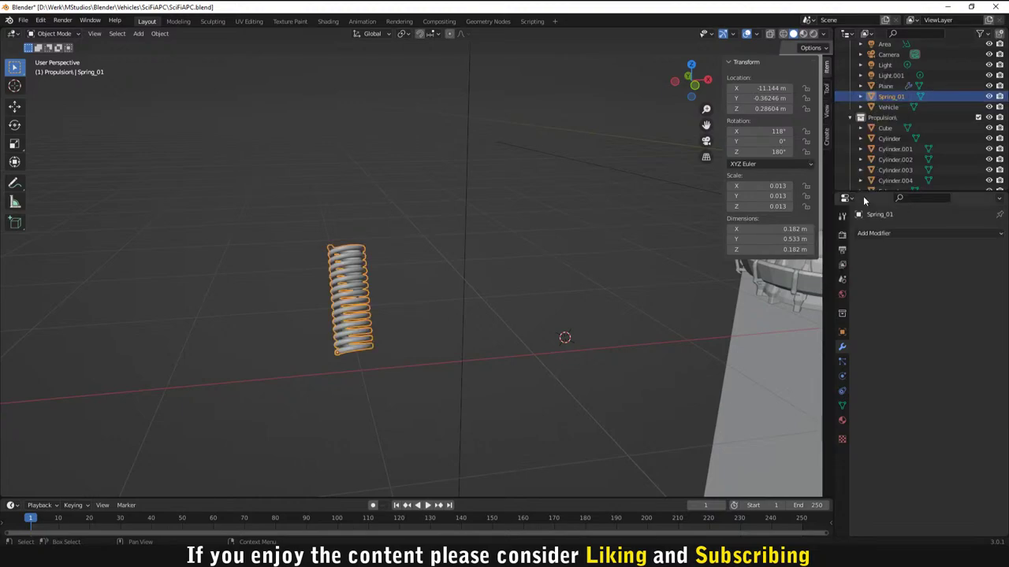
pyautogui.scroll(-5, 882, 142)
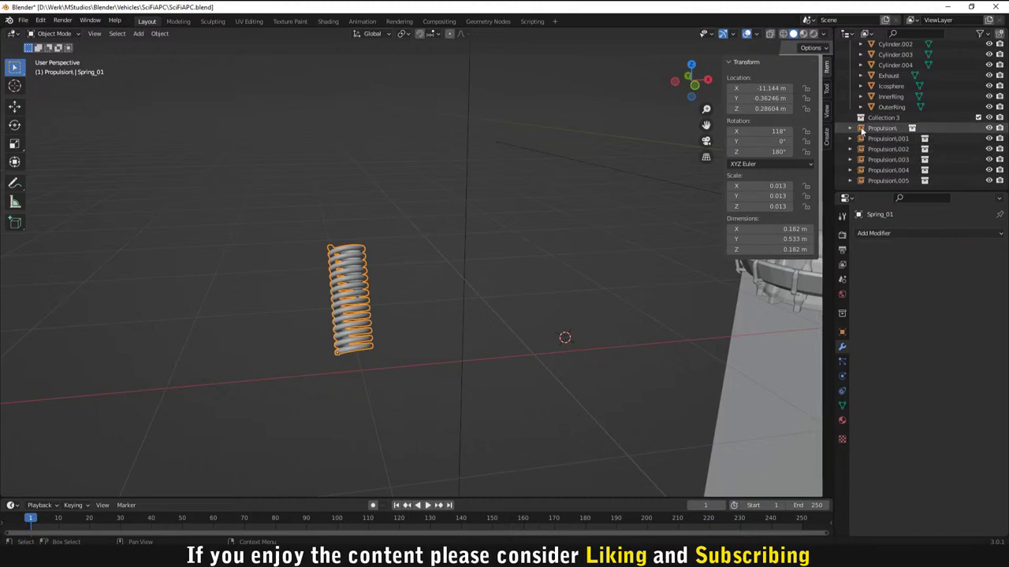
# Step: Collapse the Propulsion hierarchy in the Outliner to locate Collection 3
pyautogui.click(863, 118)
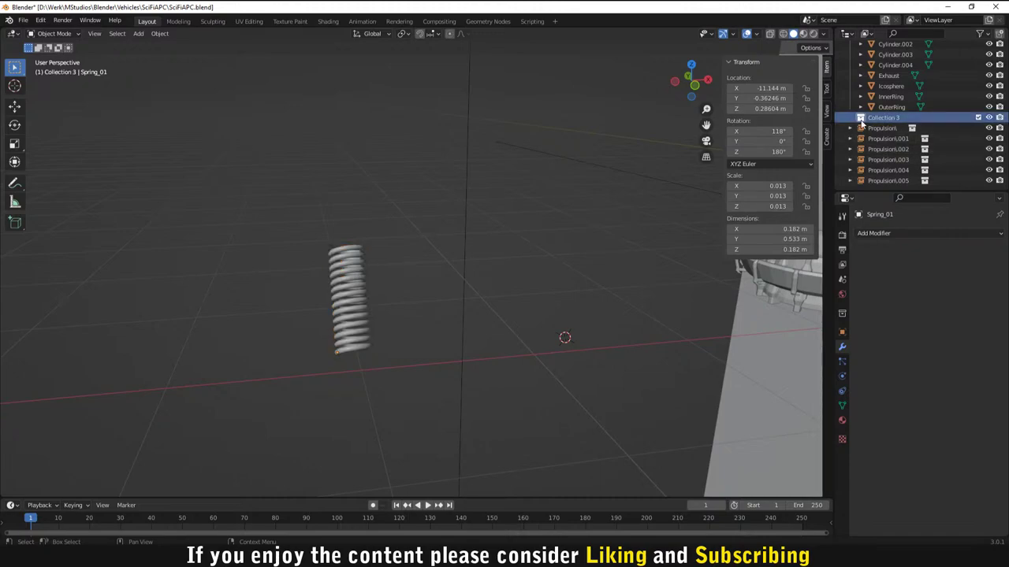
pyautogui.click(882, 130)
pyautogui.scroll(2, 887, 120)
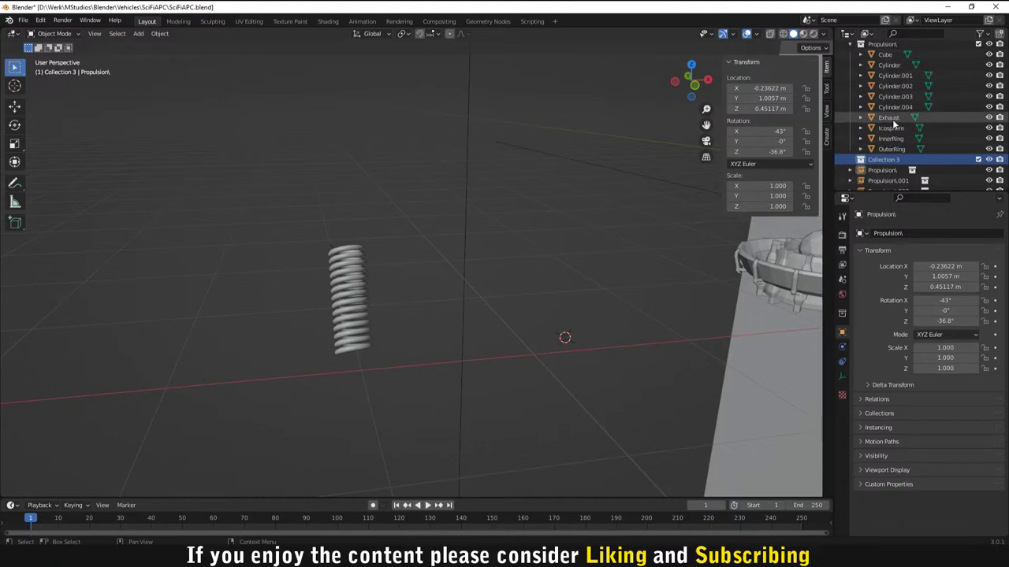
pyautogui.scroll(2, 892, 114)
pyautogui.click(851, 87)
pyautogui.scroll(1, 851, 92)
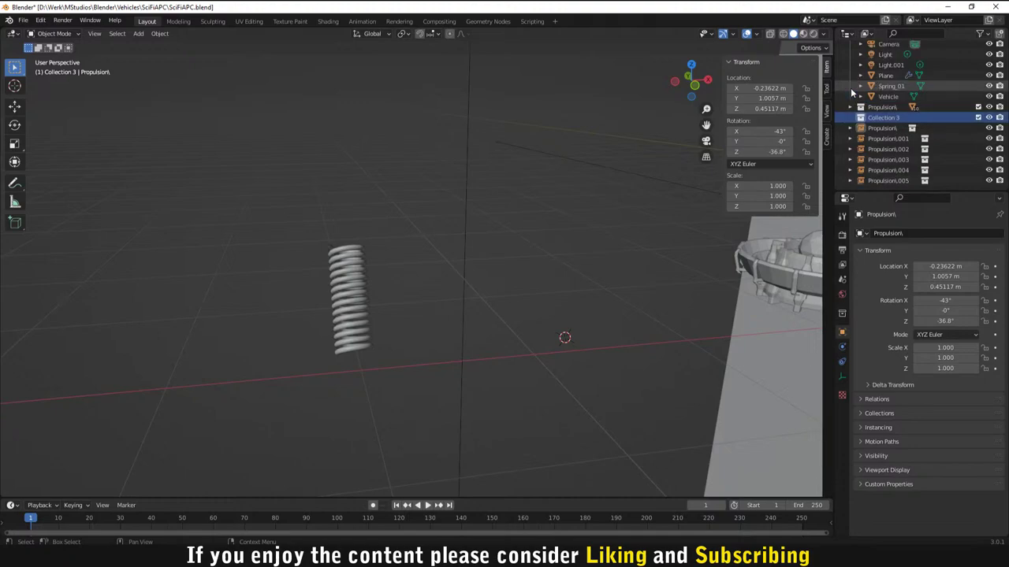
pyautogui.scroll(3, 918, 158)
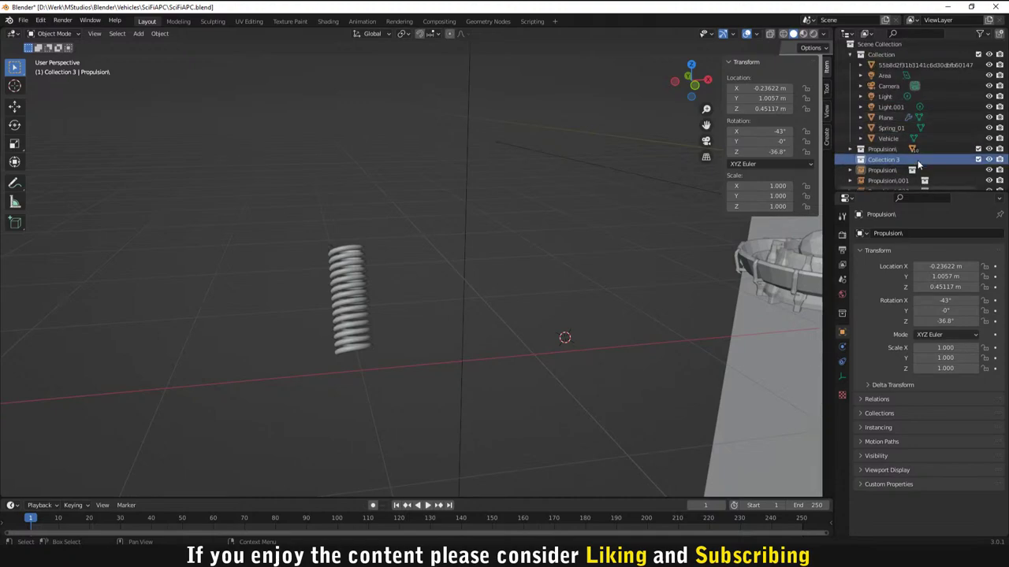
pyautogui.moveTo(918, 163); pyautogui.dragTo(889, 156)
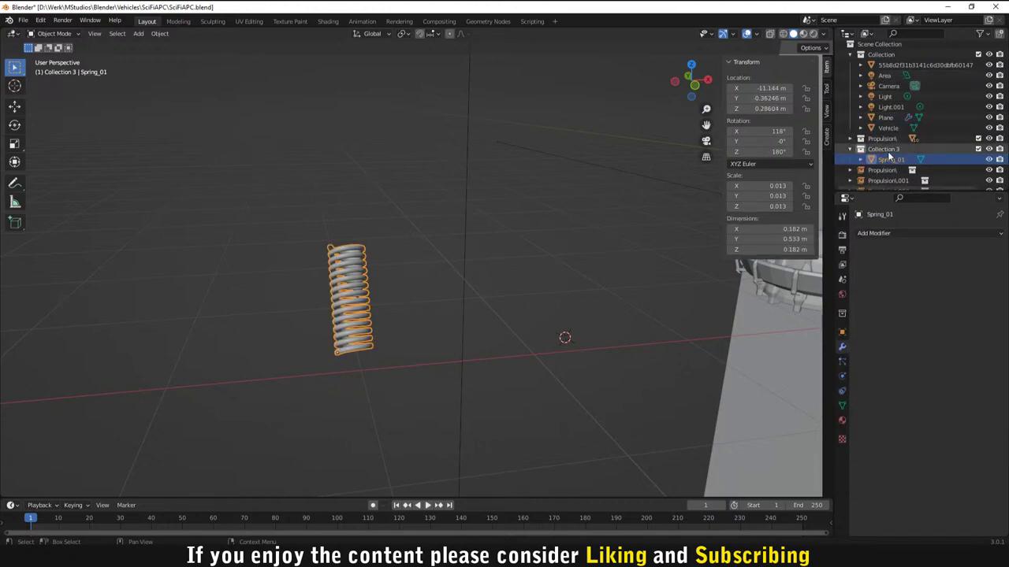
# Step: Rename Collection 3 to 'Suspension'
pyautogui.doubleClick(884, 149)
pyautogui.scroll(-2, 889, 151)
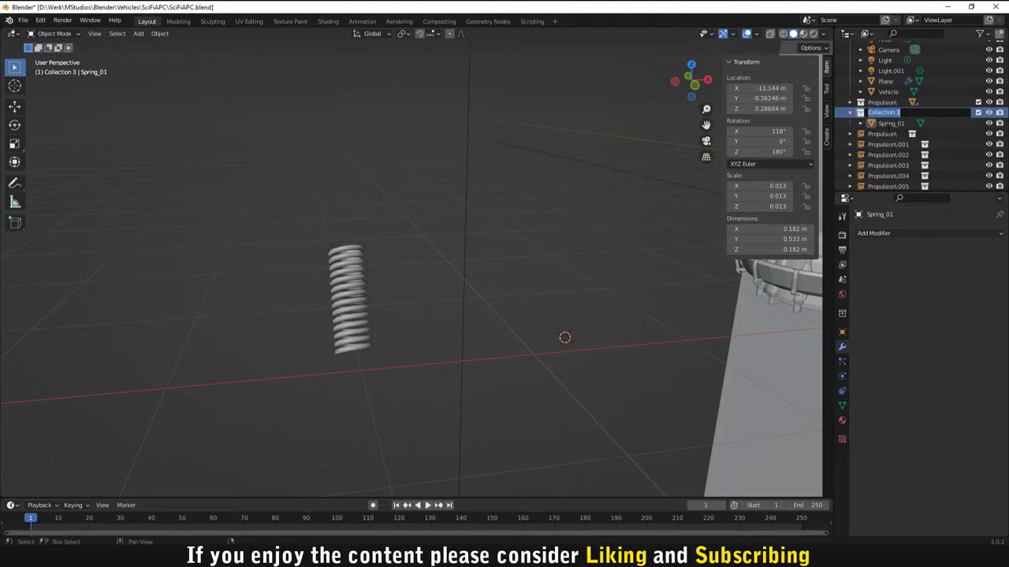
pyautogui.write('Suspension')
pyautogui.press('Return')
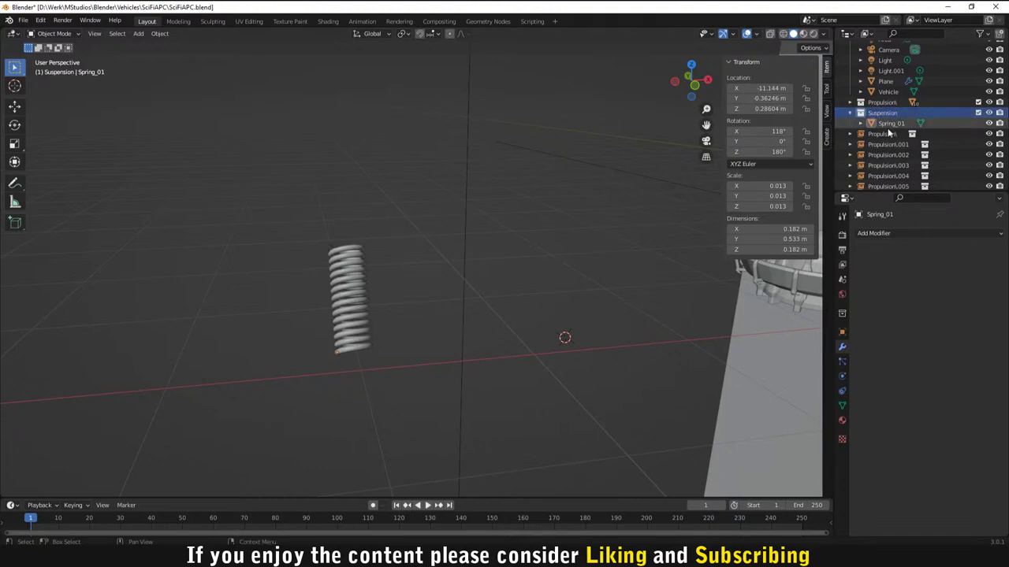
pyautogui.click(358, 302)
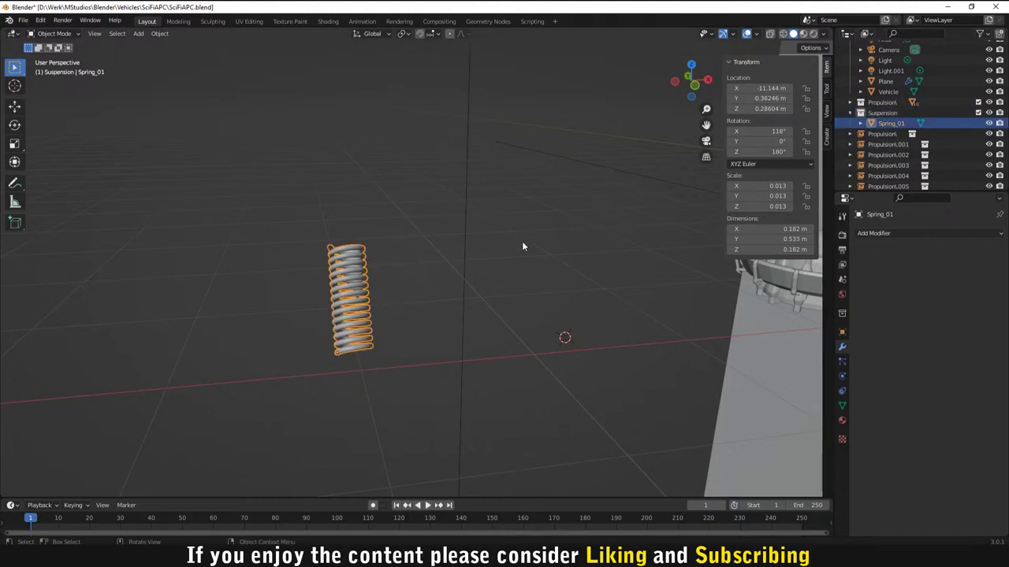
pyautogui.hotkey('shift', 'd')
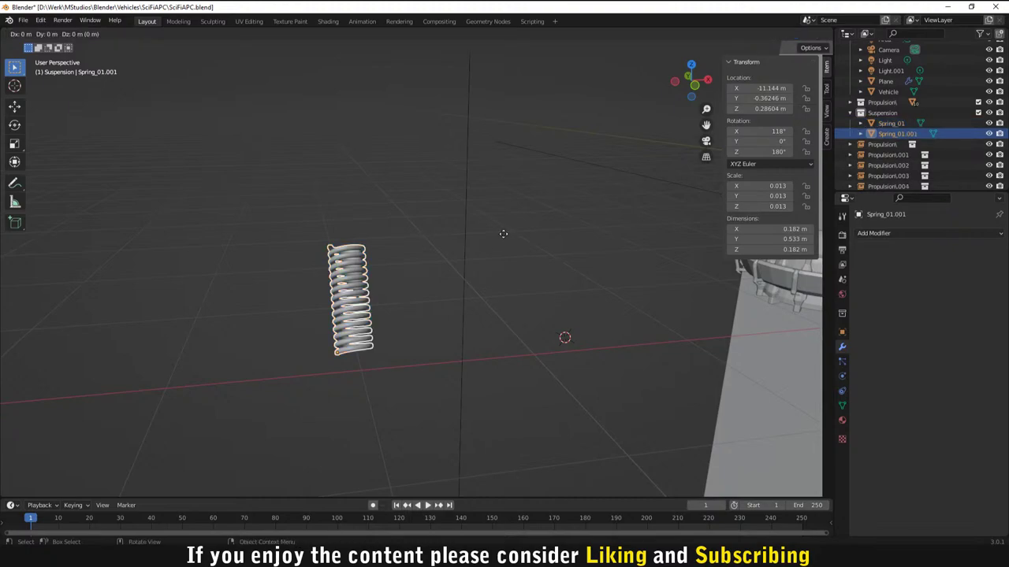
pyautogui.press('x')
pyautogui.click(551, 230)
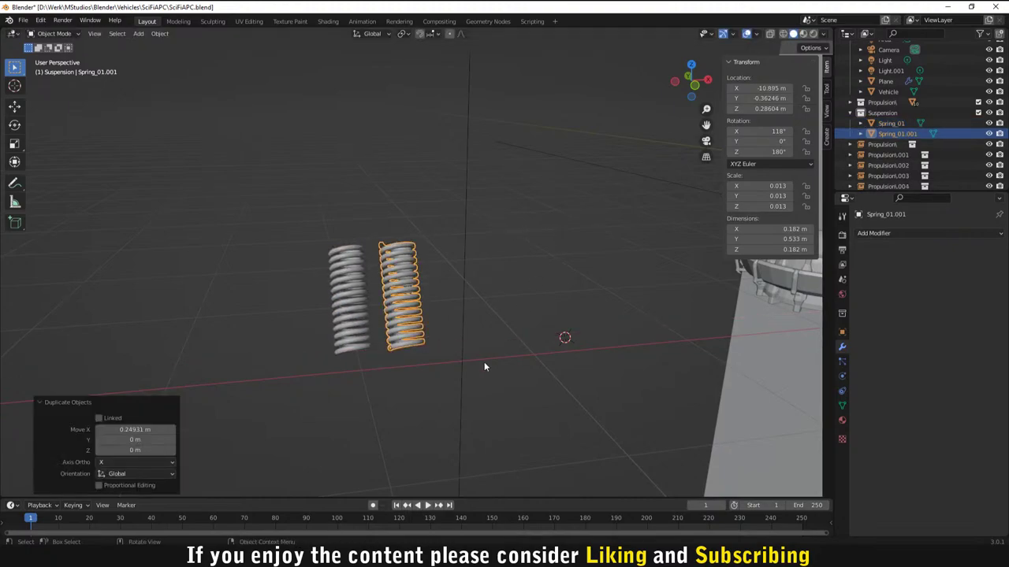
pyautogui.click(484, 366)
pyautogui.moveTo(484, 367); pyautogui.dragTo(411, 382, button='middle')
pyautogui.scroll(3, 410, 382)
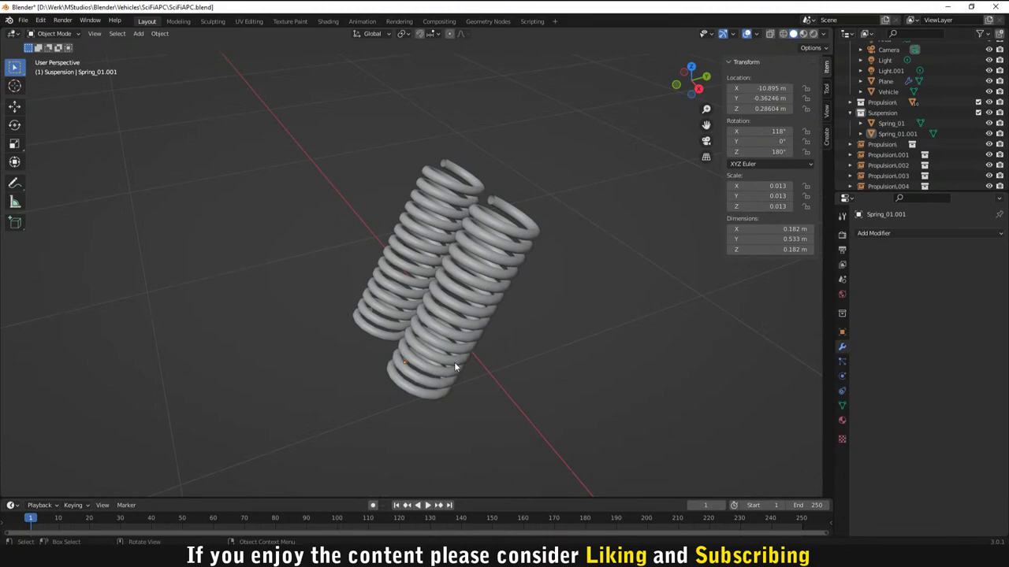
pyautogui.moveTo(486, 354)
pyautogui.mouseDown(button='middle')
pyautogui.moveTo(326, 392)
pyautogui.moveTo(326, 379)
pyautogui.moveTo(450, 333)
pyautogui.moveTo(494, 357)
pyautogui.mouseUp(button='middle')
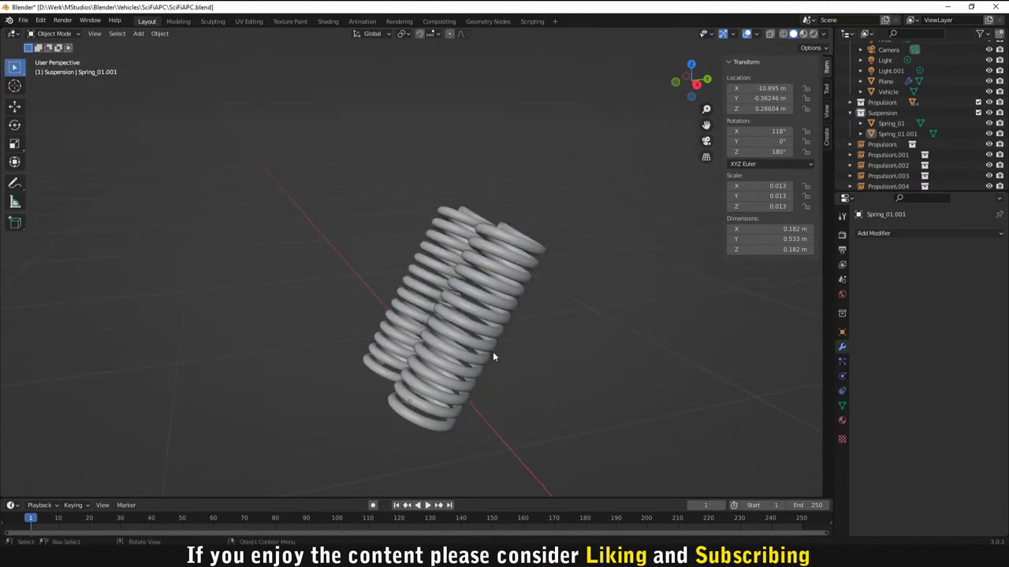
pyautogui.hotkey('shift', 'a')
pyautogui.moveTo(481, 332)
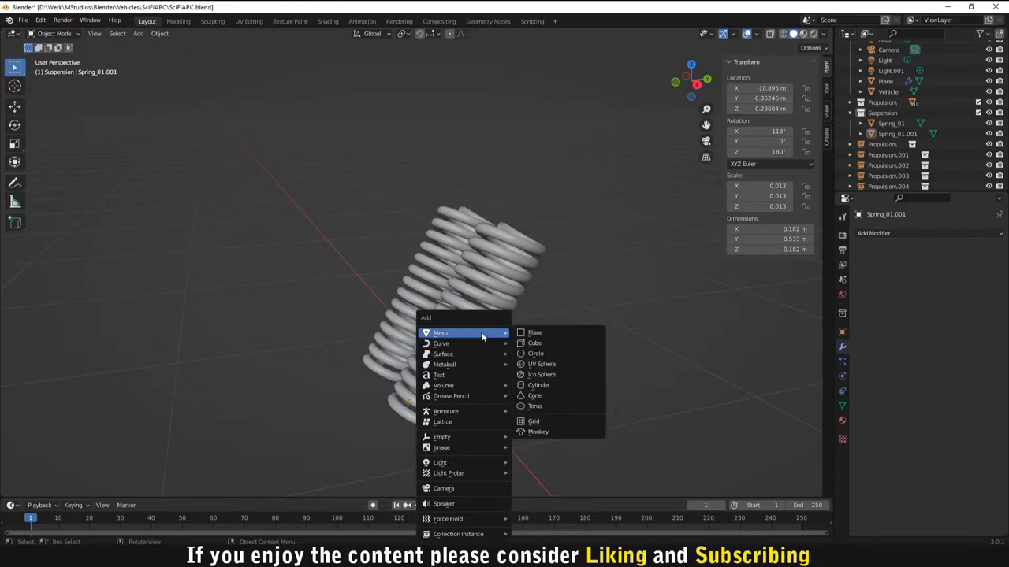
pyautogui.click(503, 278)
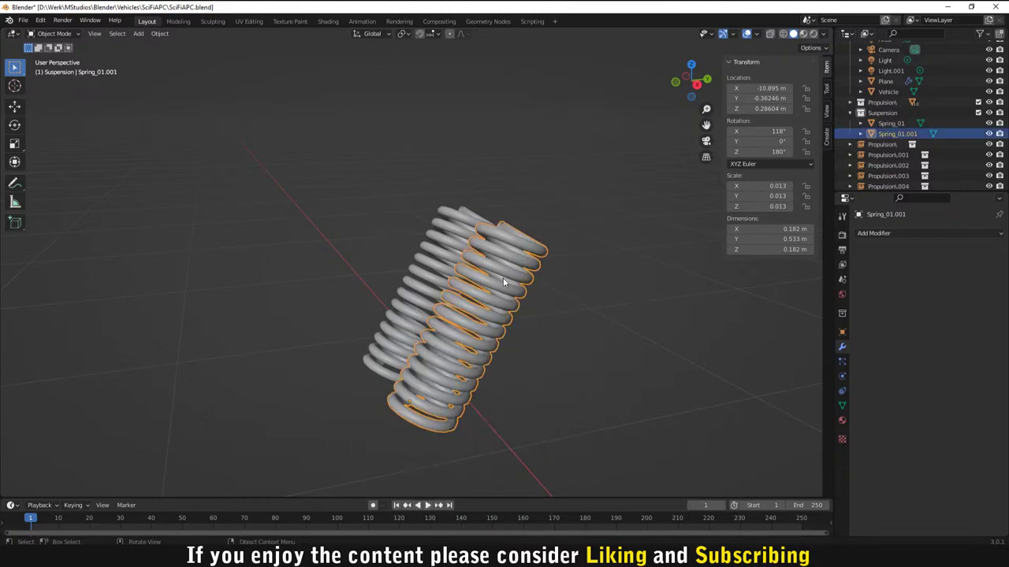
pyautogui.press('x')
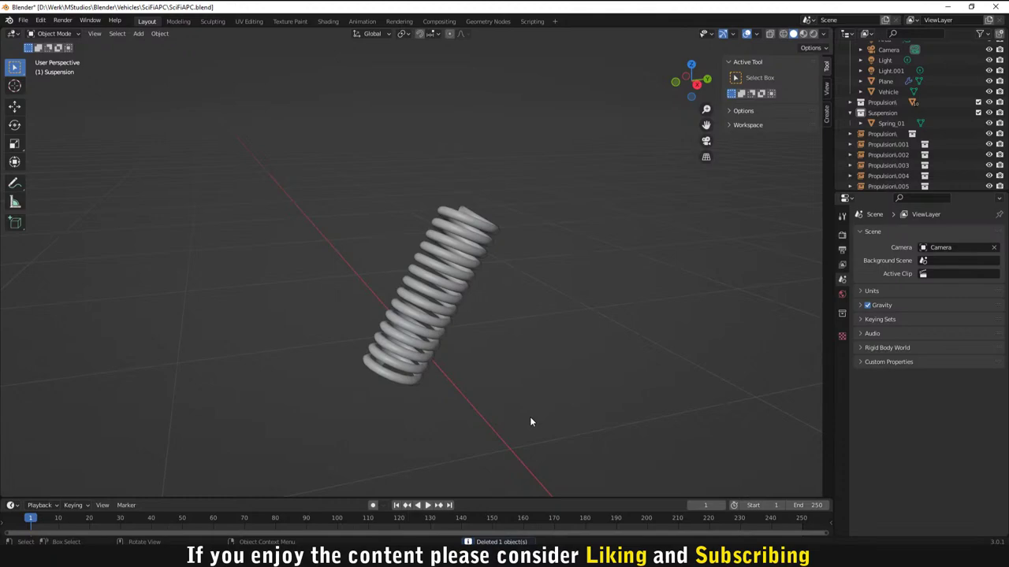
pyautogui.hotkey('shift', 'a')
# Step: Add a cylinder, shrink it to 0.192 scale, and stretch it vertically beside the spring
pyautogui.moveTo(536, 333)
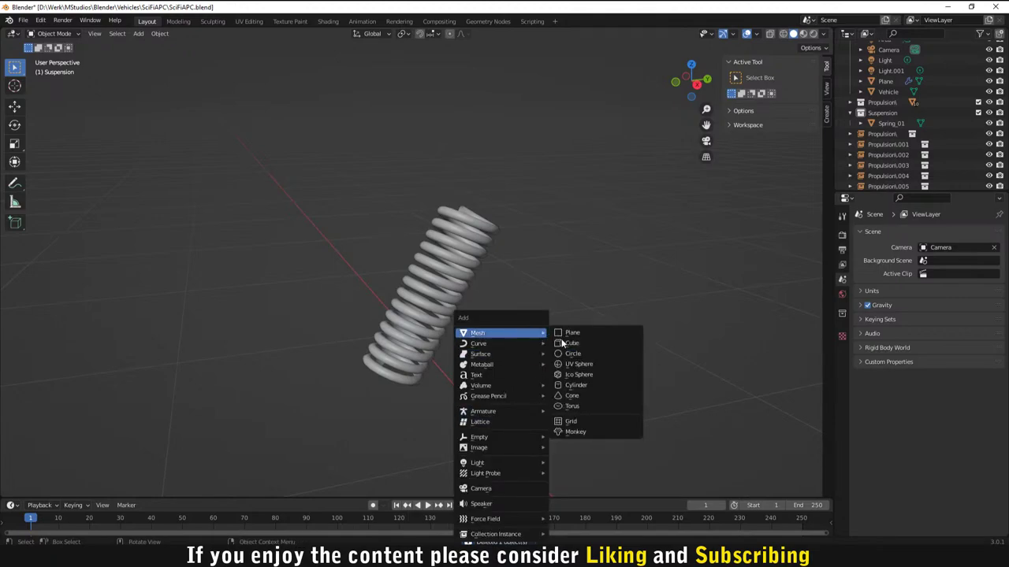
pyautogui.click(594, 385)
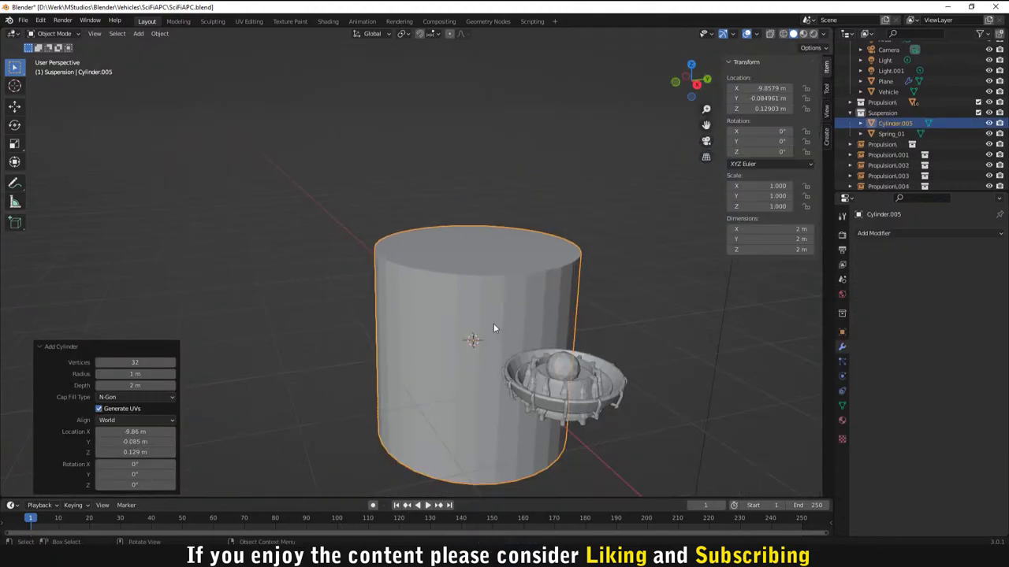
pyautogui.press('s')
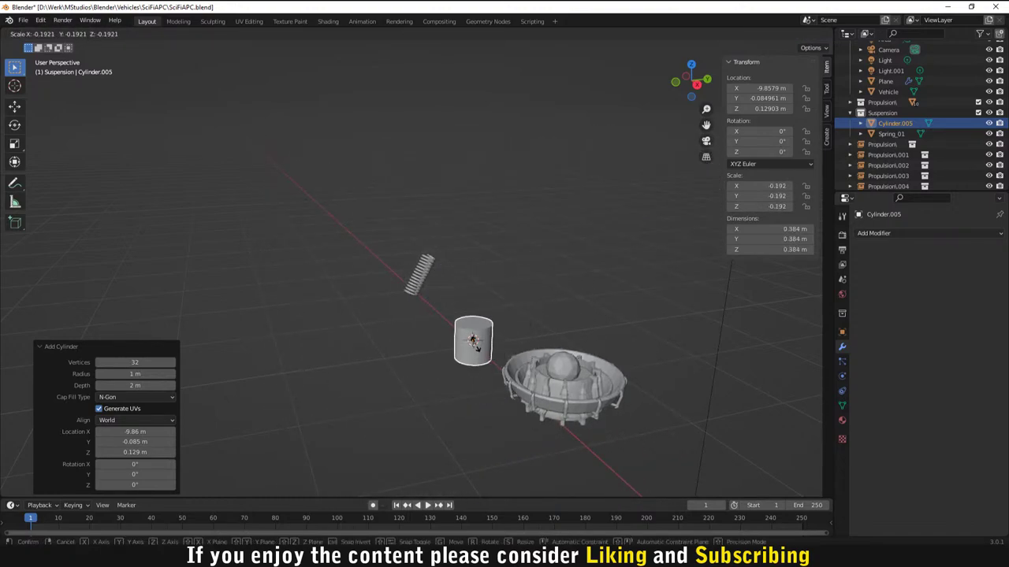
pyautogui.click(475, 347)
pyautogui.moveTo(475, 347); pyautogui.dragTo(529, 340, button='middle')
pyautogui.scroll(3, 528, 342)
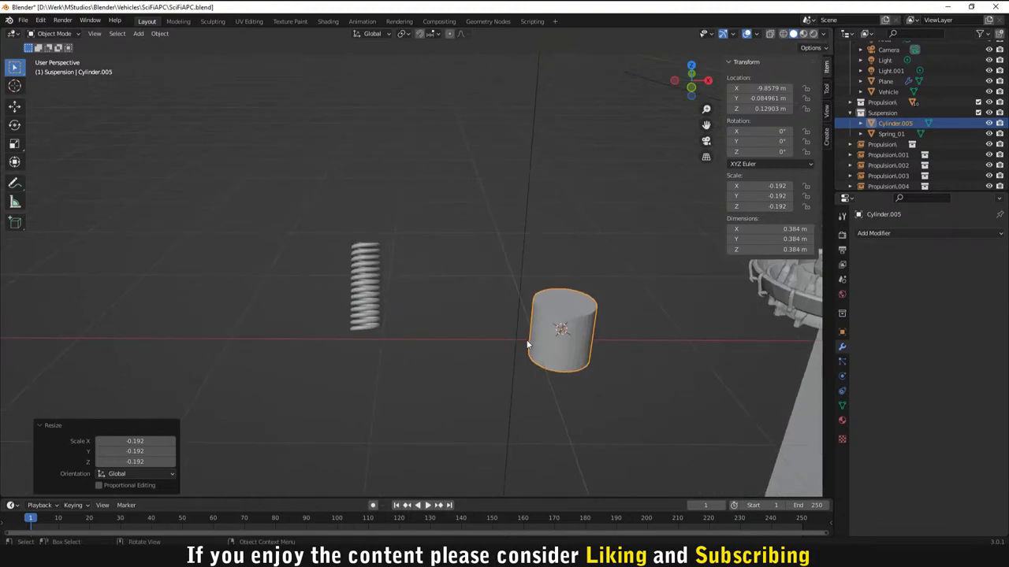
pyautogui.press('g')
pyautogui.click(365, 341)
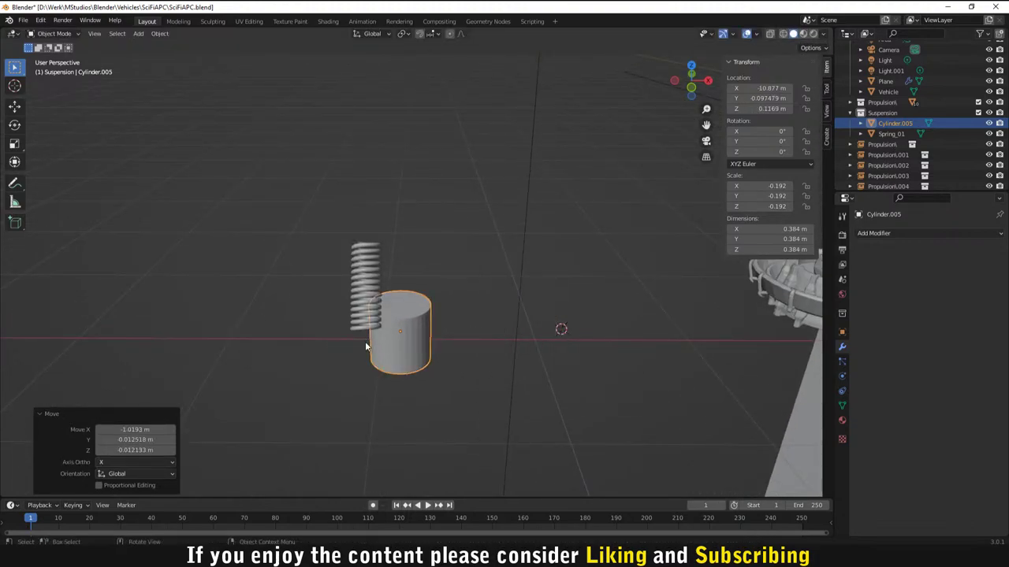
pyautogui.press('s')
pyautogui.press('z')
pyautogui.click(602, 225)
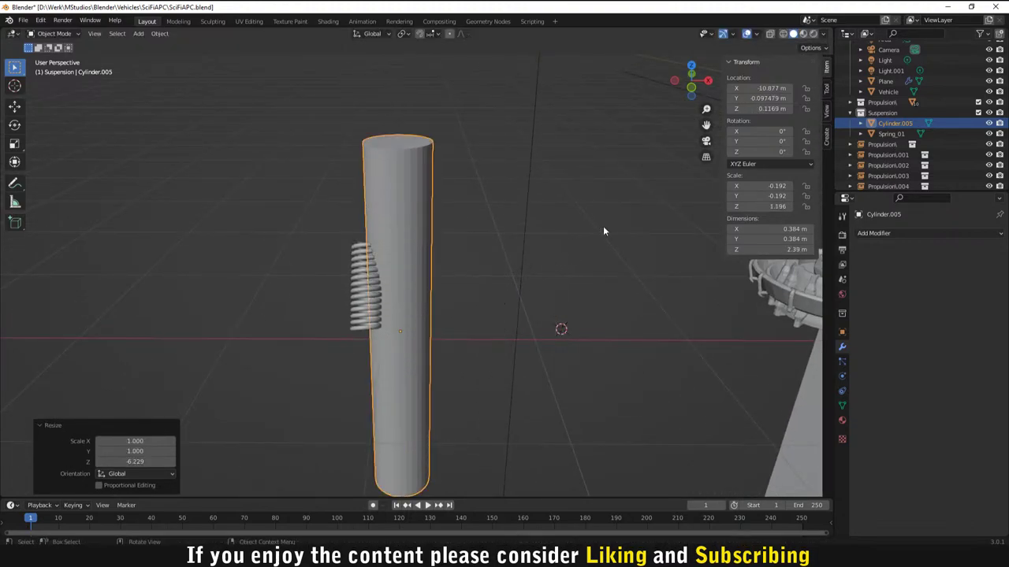
pyautogui.click(475, 299)
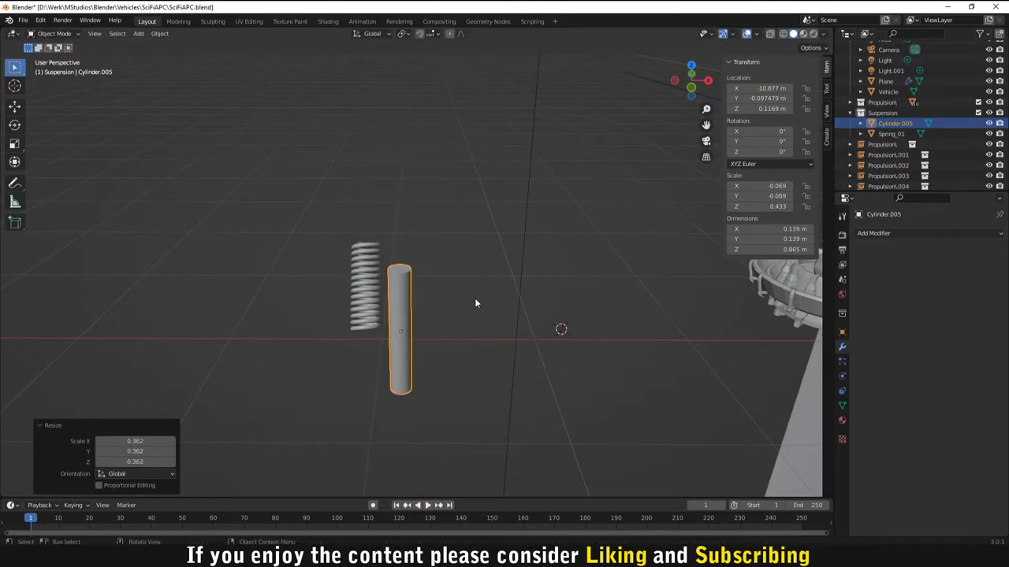
# Step: In front view, drop the rod inside the spring coil and thin it to 0.1 m
pyautogui.press('KP_1')
pyautogui.press('g')
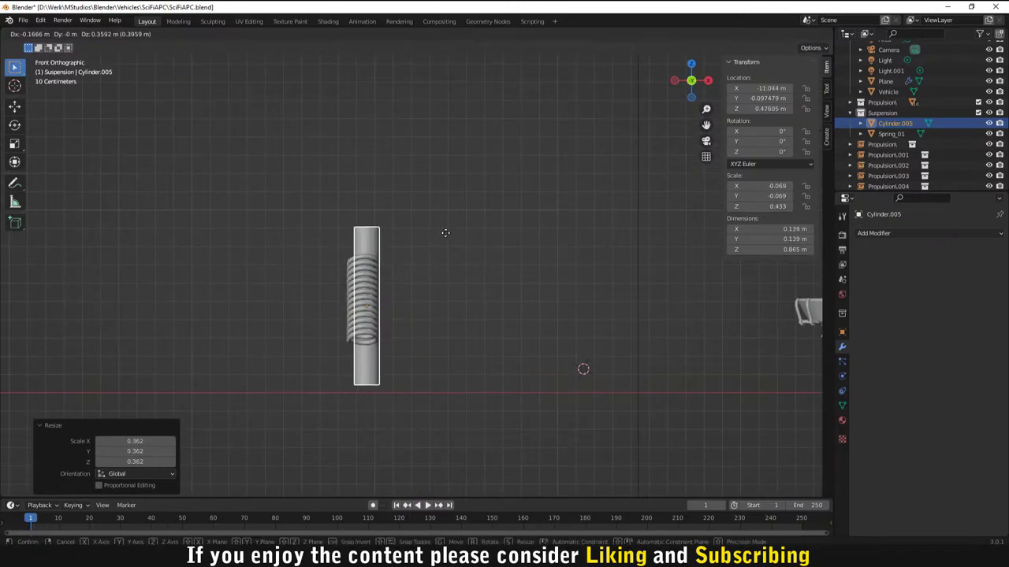
pyautogui.click(441, 244)
pyautogui.press('s')
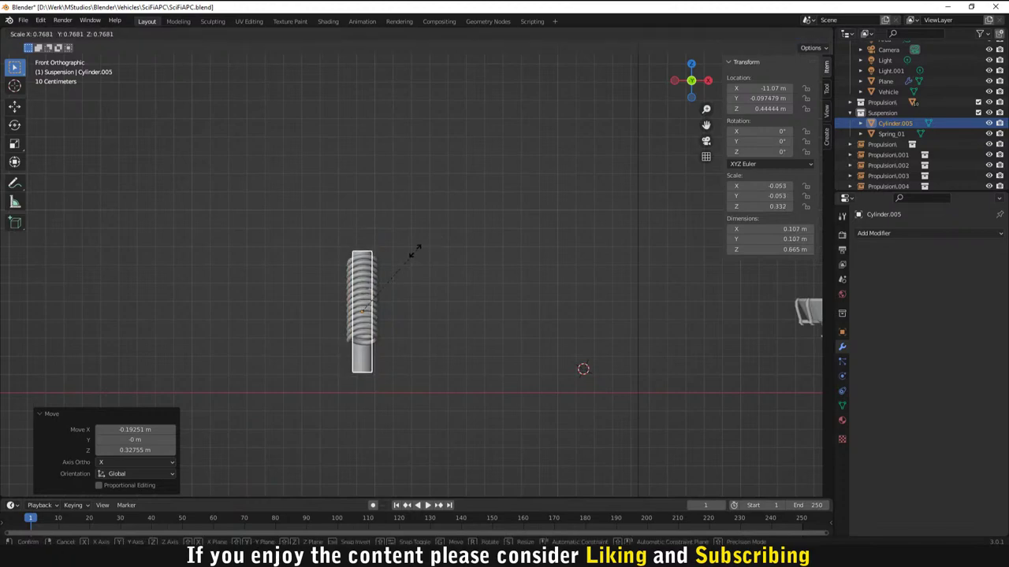
pyautogui.click(412, 254)
pyautogui.press('KP_3')
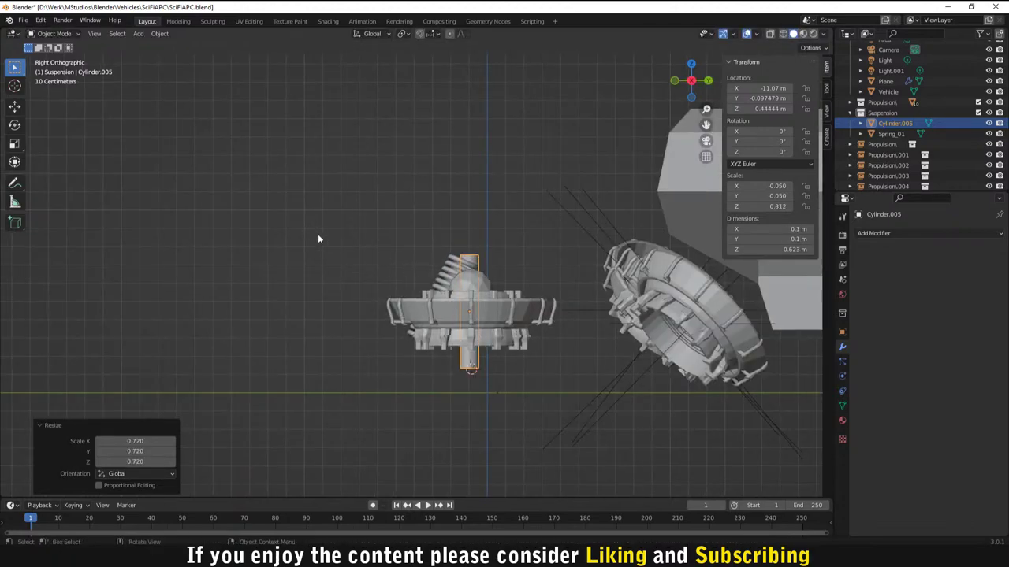
# Step: Hide the Propulsion collection's parts to clear the view
pyautogui.scroll(3, 430, 309)
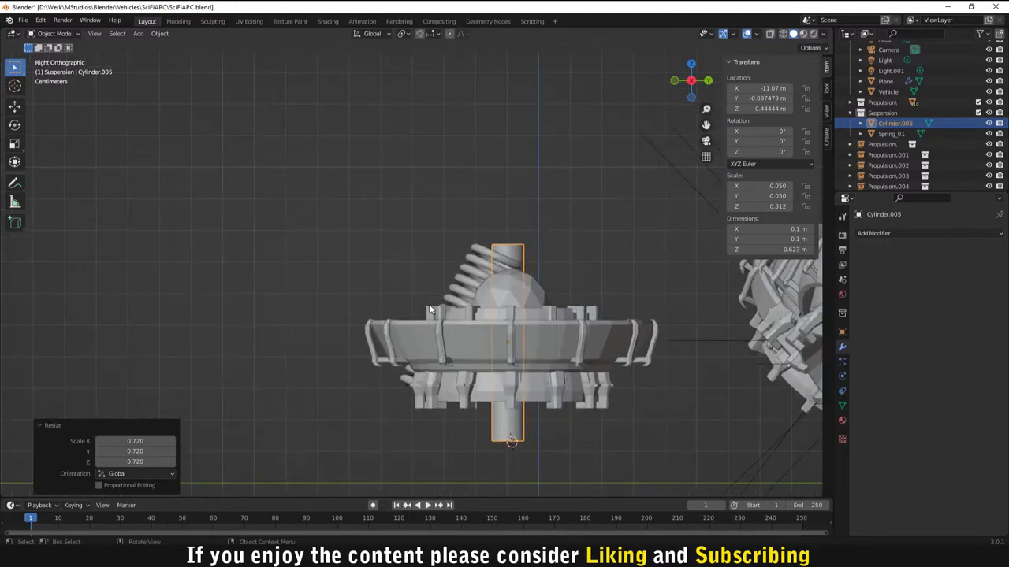
pyautogui.click(431, 325)
pyautogui.hotkey('alt', 'a')
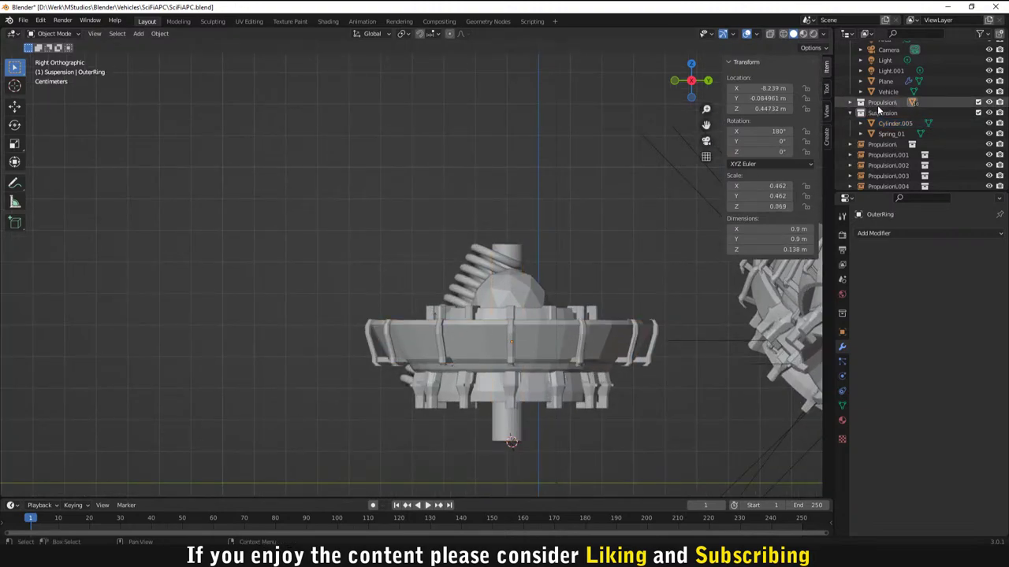
pyautogui.click(880, 102)
pyautogui.press('h')
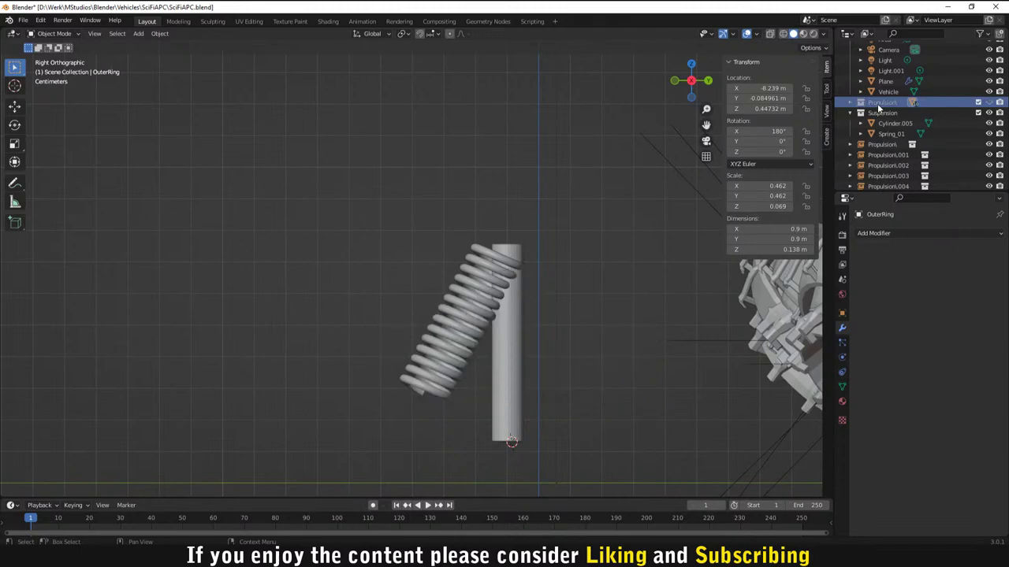
# Step: In side view, tilt the rod about 28° and move it into the spring
pyautogui.click(513, 396)
pyautogui.scroll(-1, 651, 399)
pyautogui.moveTo(650, 399); pyautogui.dragTo(487, 362, button='middle')
pyautogui.press('KP_3')
pyautogui.scroll(2, 487, 362)
pyautogui.press('r')
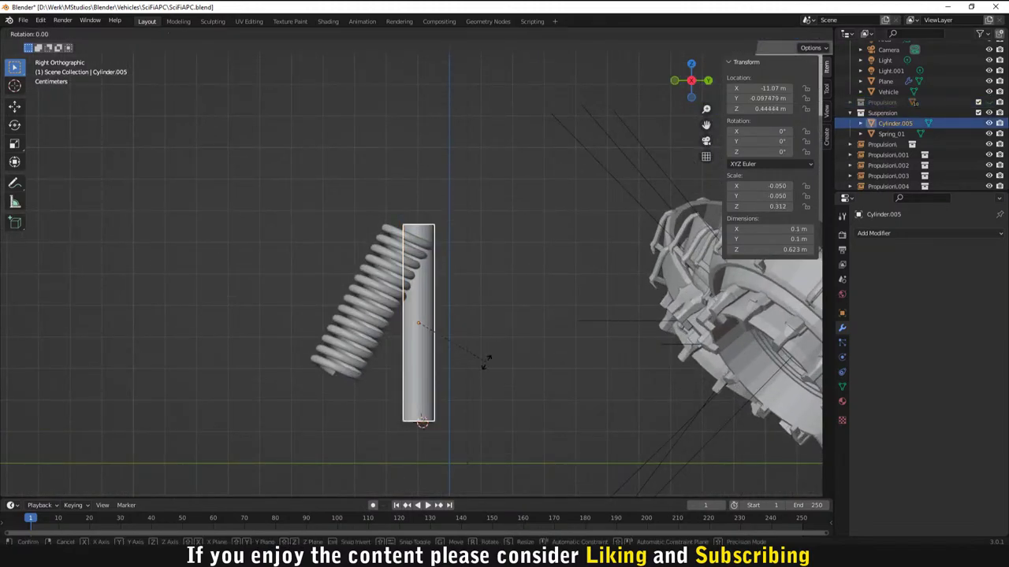
pyautogui.click(477, 414)
pyautogui.press('g')
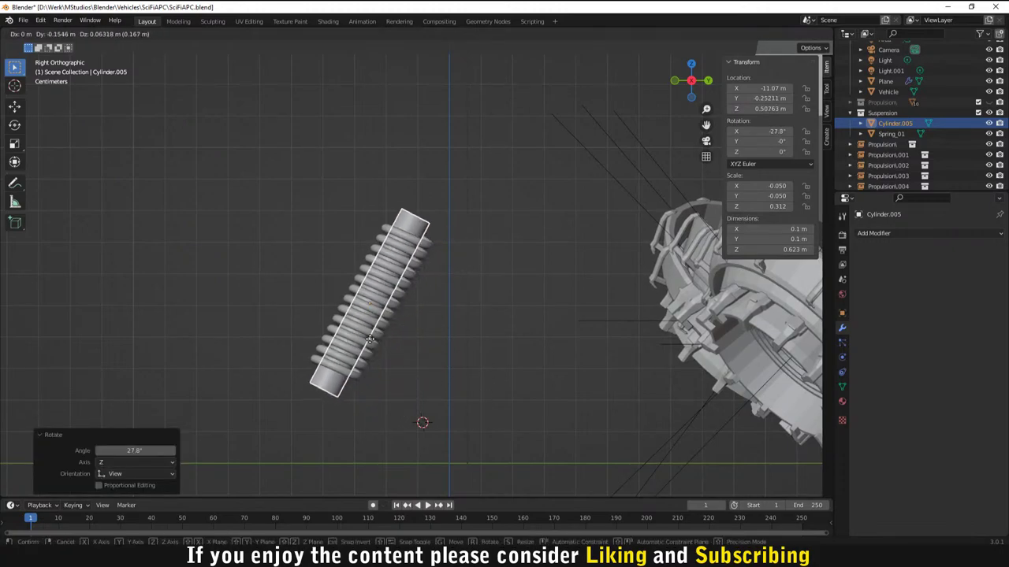
pyautogui.click(372, 340)
# Step: Compare the rod against the spring and add 1.1° more tilt, reaching -28.9° on X
pyautogui.click(337, 338)
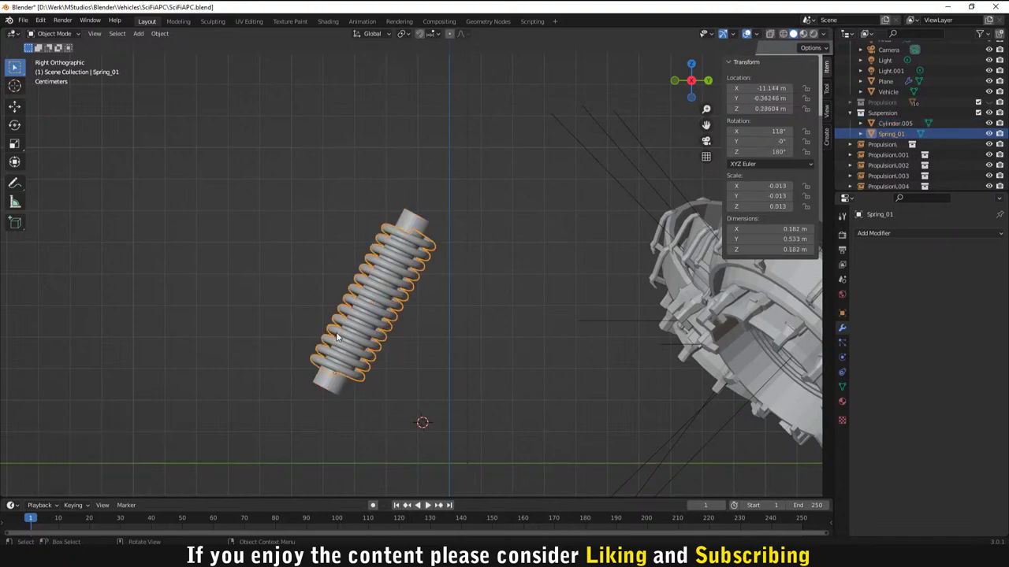
pyautogui.click(322, 382)
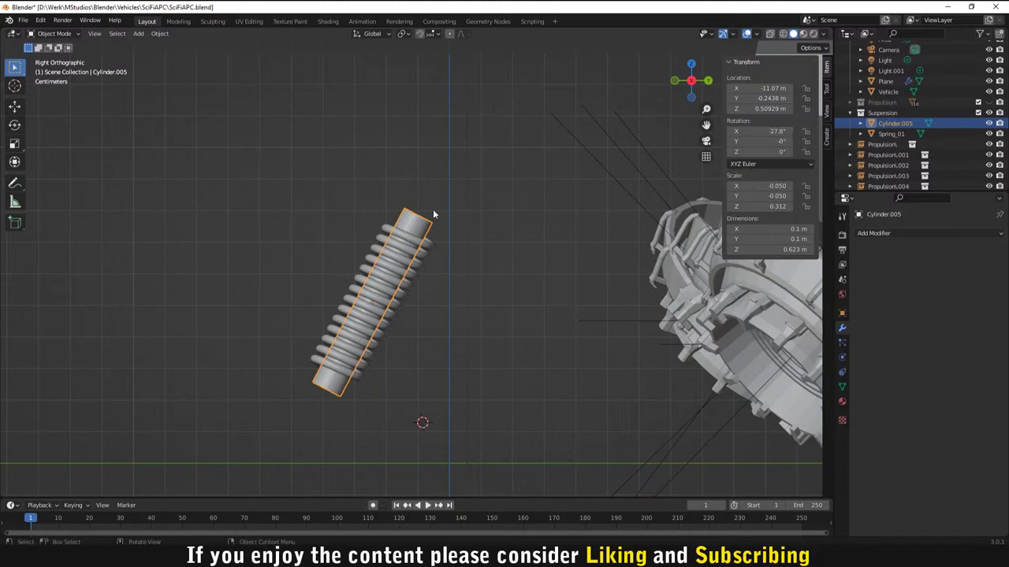
pyautogui.click(397, 235)
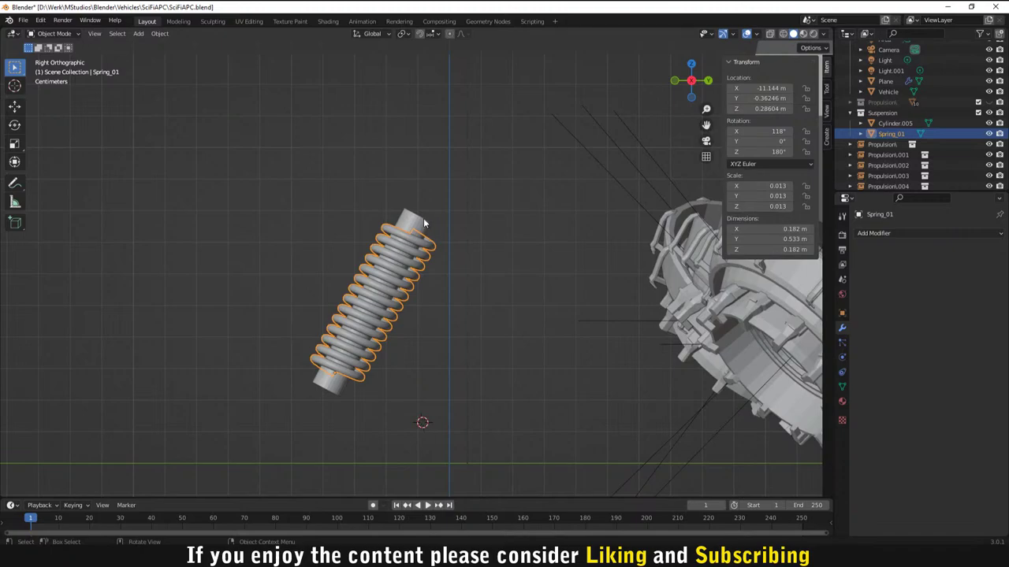
pyautogui.click(423, 218)
pyautogui.press('KP_Decimal')
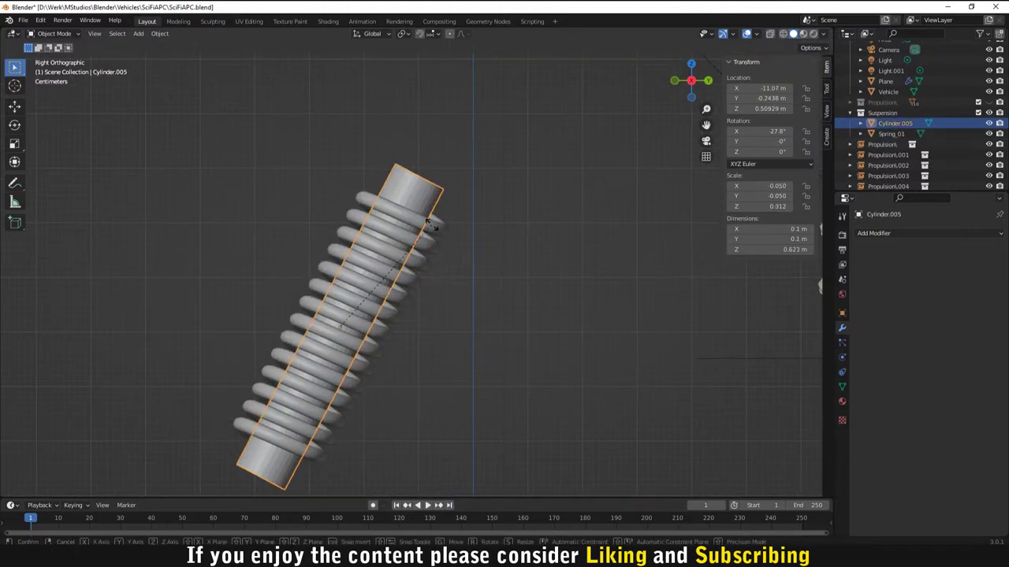
pyautogui.press('r')
pyautogui.click(454, 244)
pyautogui.scroll(-5, 453, 243)
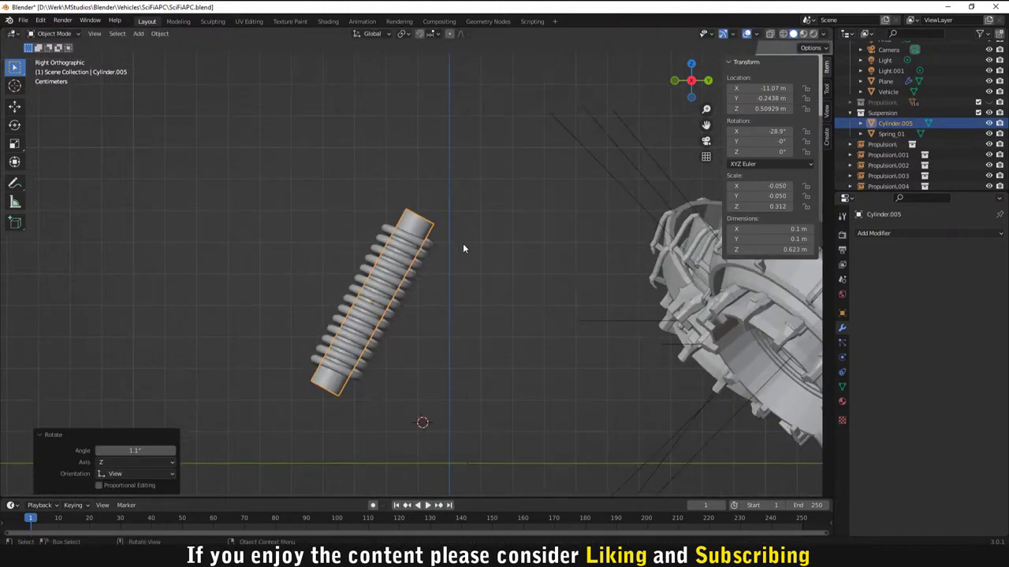
pyautogui.click(463, 242)
pyautogui.moveTo(462, 243); pyautogui.dragTo(405, 302, button='middle')
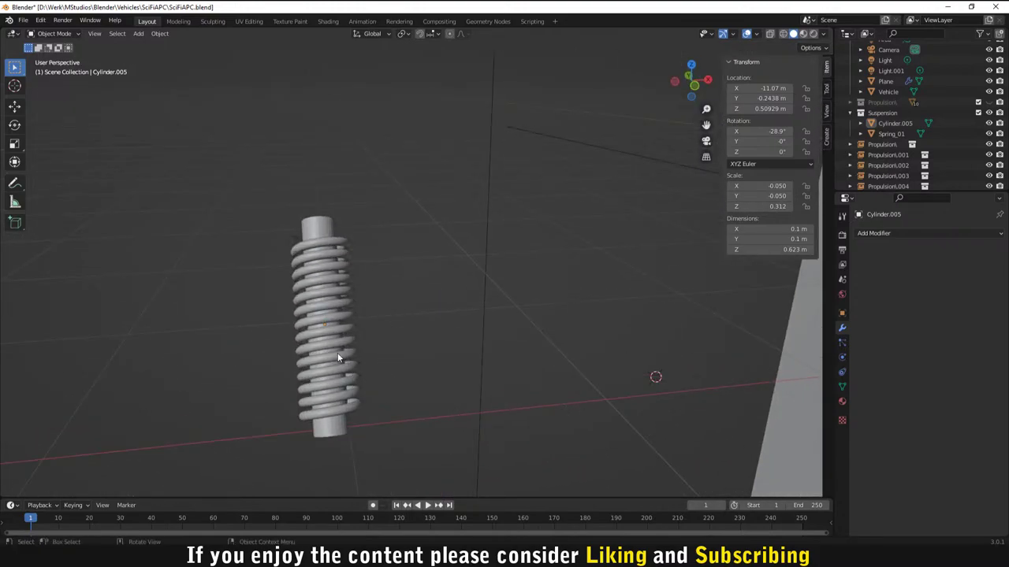
pyautogui.click(315, 228)
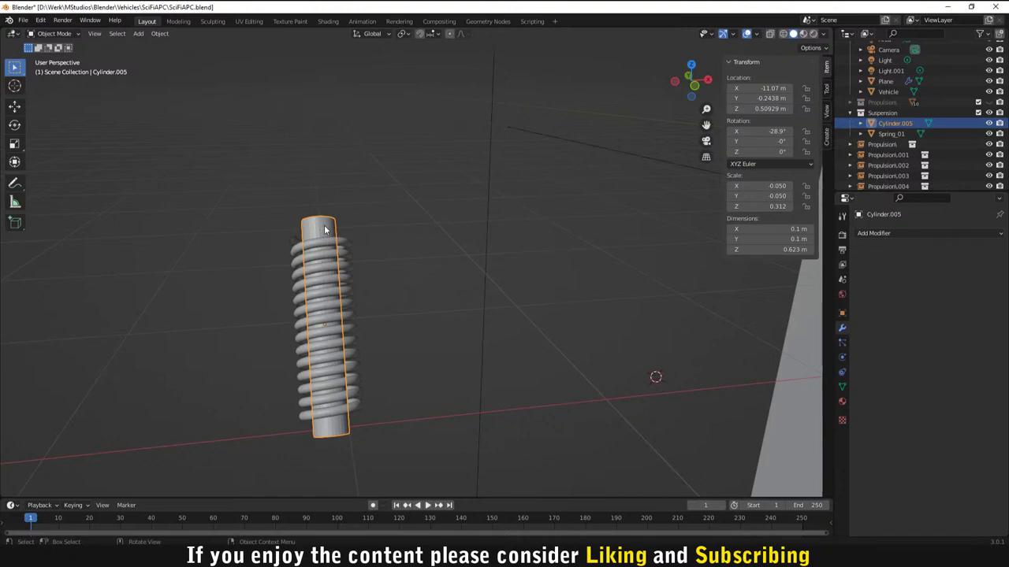
pyautogui.press('h')
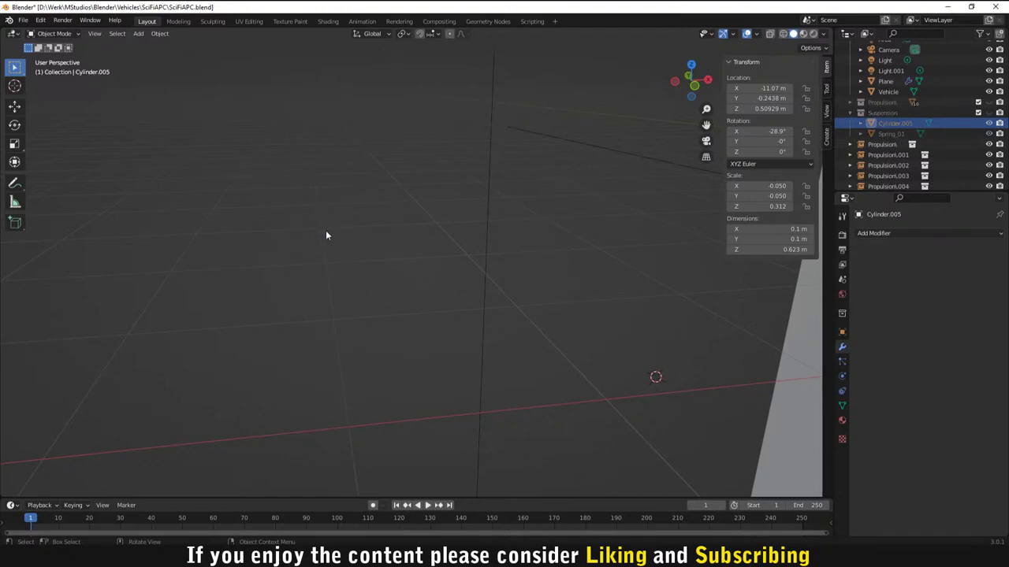
pyautogui.hotkey('alt', 'h')
pyautogui.click(481, 360)
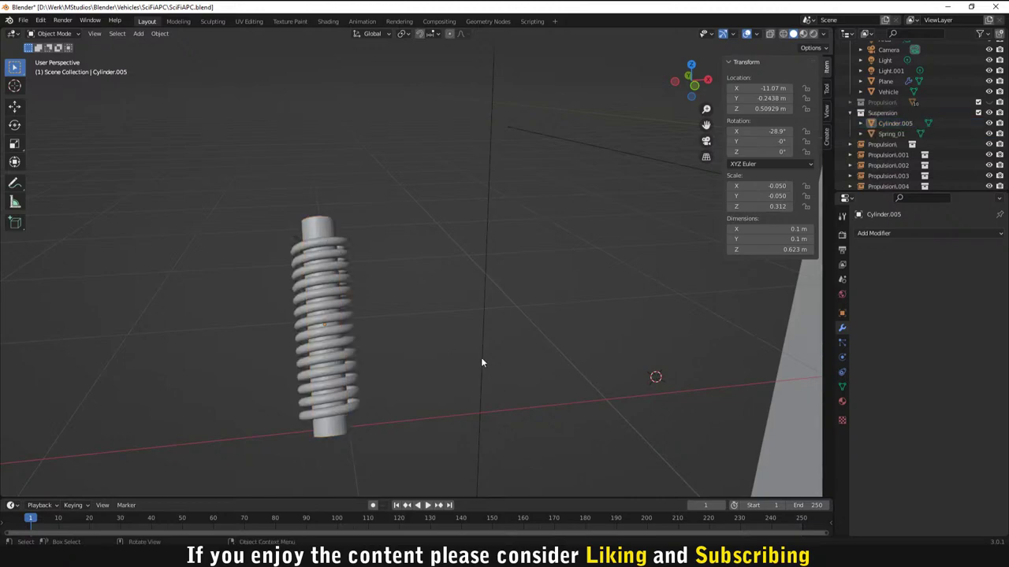
pyautogui.moveTo(480, 360); pyautogui.dragTo(394, 339, button='middle')
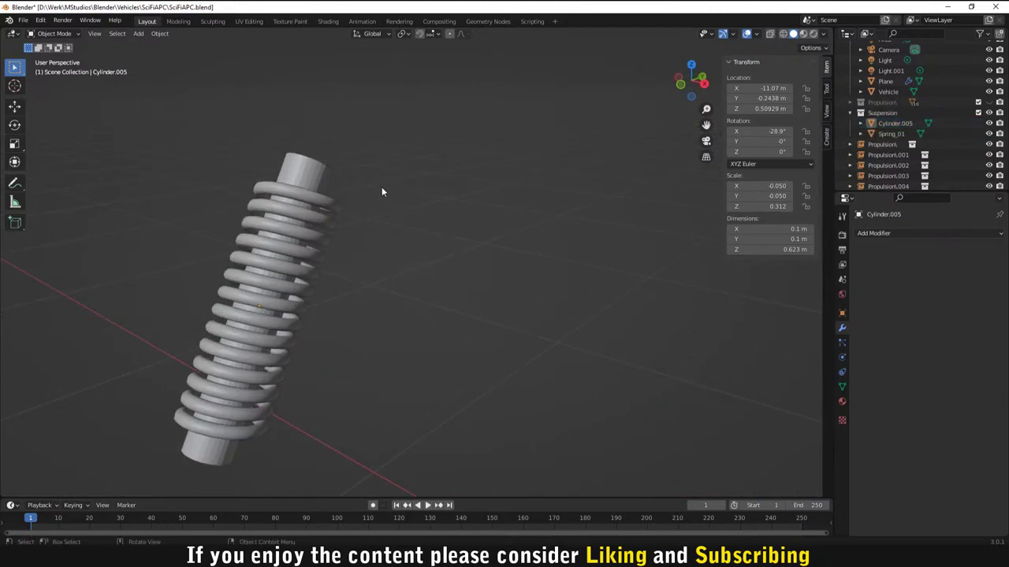
pyautogui.click(364, 261)
pyautogui.moveTo(375, 300); pyautogui.dragTo(358, 253, button='middle')
pyautogui.click(400, 265)
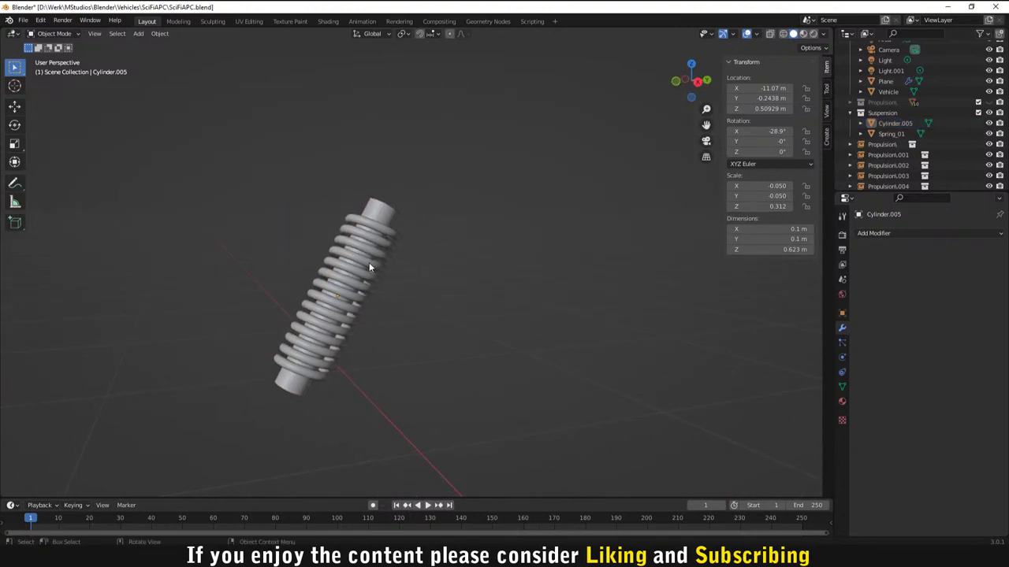
pyautogui.moveTo(275, 394); pyautogui.dragTo(354, 402, button='middle')
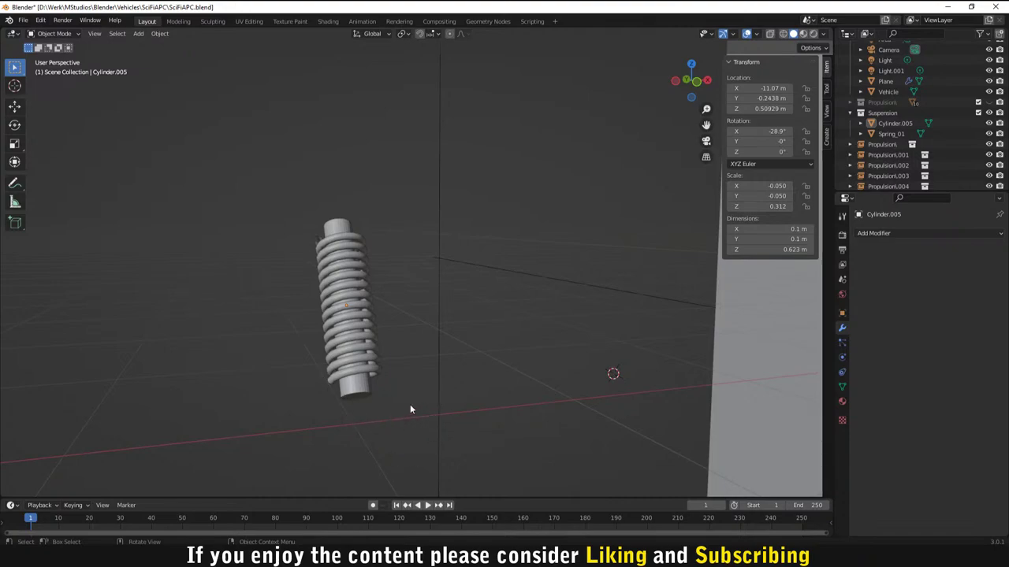
pyautogui.scroll(-5, 487, 394)
pyautogui.scroll(7, 425, 359)
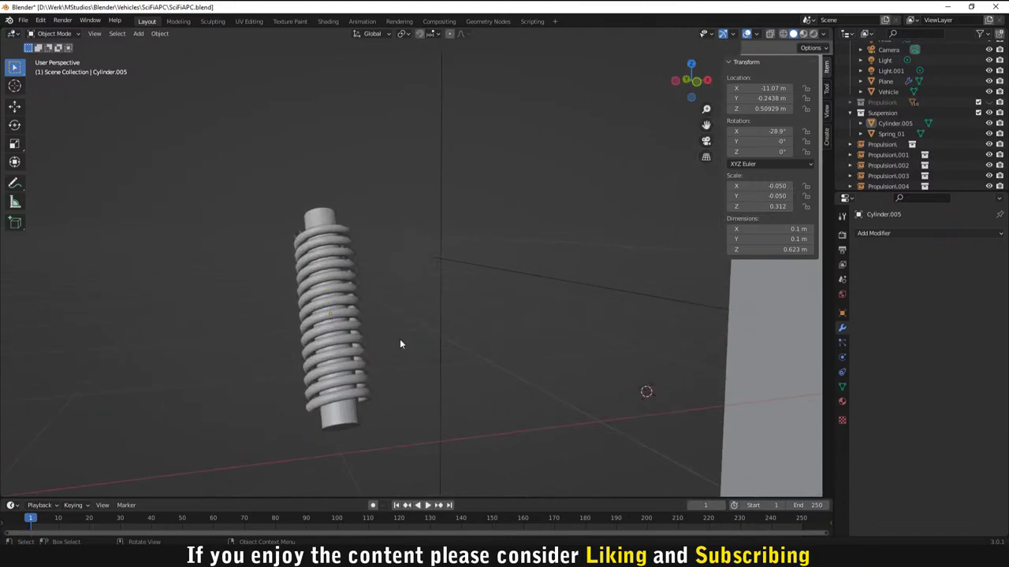
pyautogui.moveTo(421, 337); pyautogui.dragTo(309, 263, button='middle')
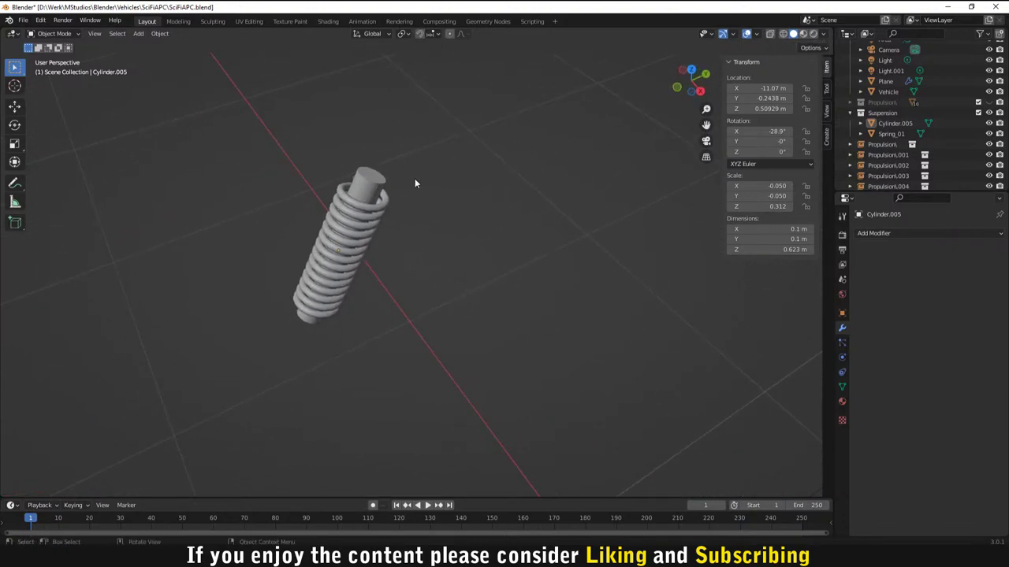
pyautogui.hotkey('shift', 'a')
# Step: Add a plane, shrink it, and raise it upward
pyautogui.moveTo(414, 178)
pyautogui.click(468, 178)
pyautogui.scroll(-3, 506, 257)
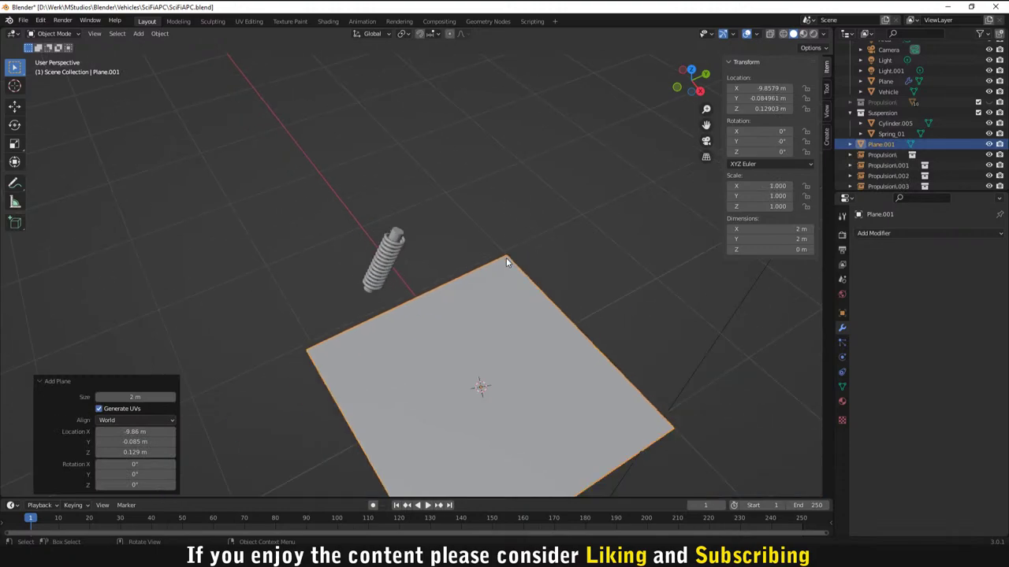
pyautogui.press('s')
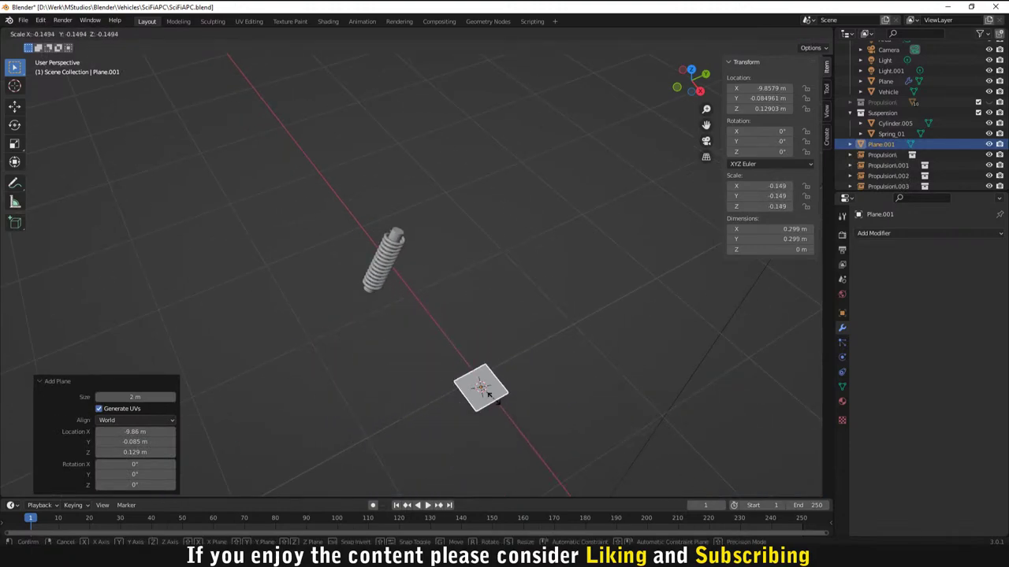
pyautogui.click(496, 394)
pyautogui.moveTo(509, 393); pyautogui.dragTo(499, 368, button='middle')
pyautogui.press('g')
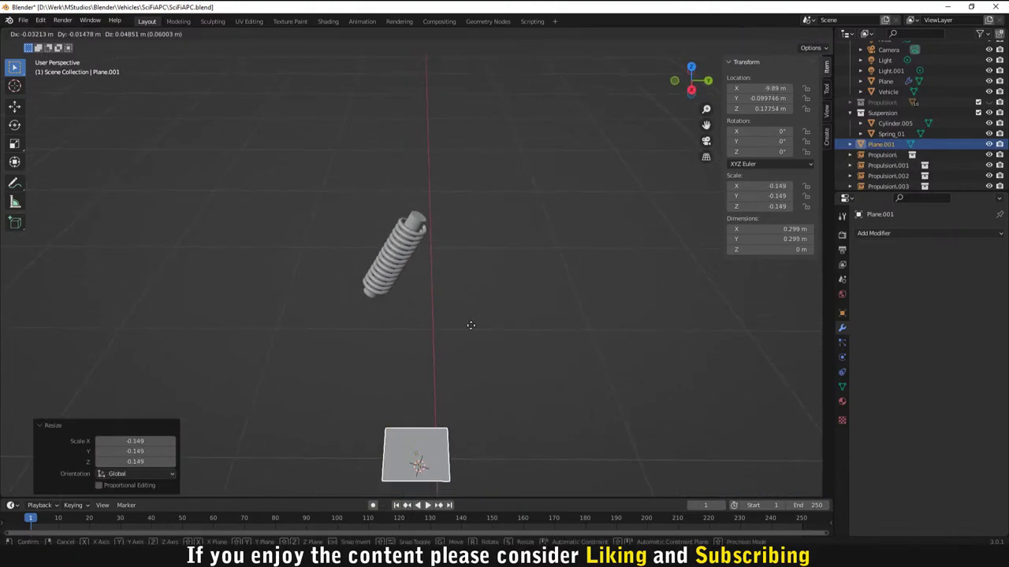
pyautogui.click(473, 221)
# Step: In side view, tilt the plane about 27° and move it above the strut top
pyautogui.press('KP_3')
pyautogui.scroll(4, 464, 248)
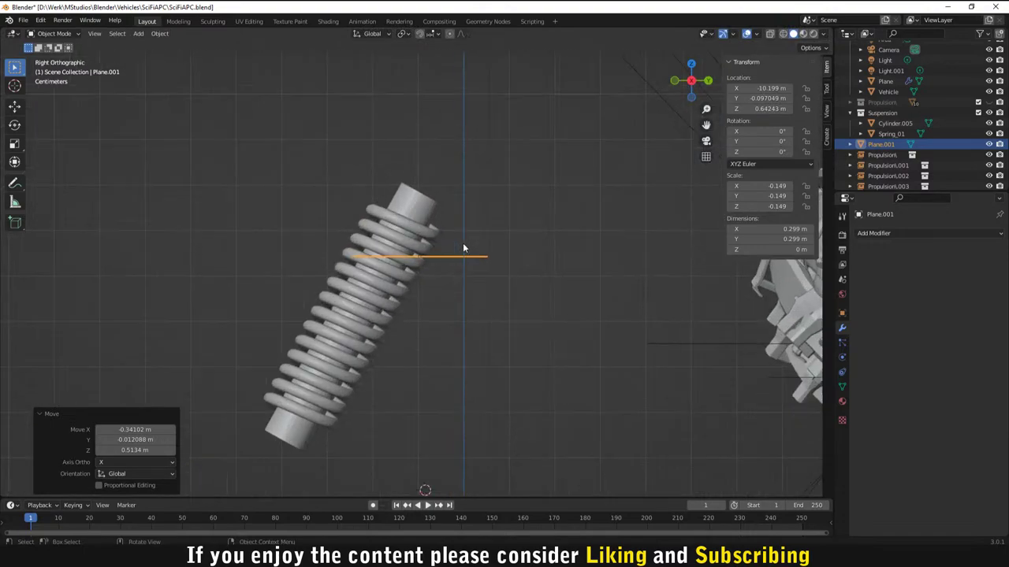
pyautogui.scroll(3, 500, 224)
pyautogui.press('r')
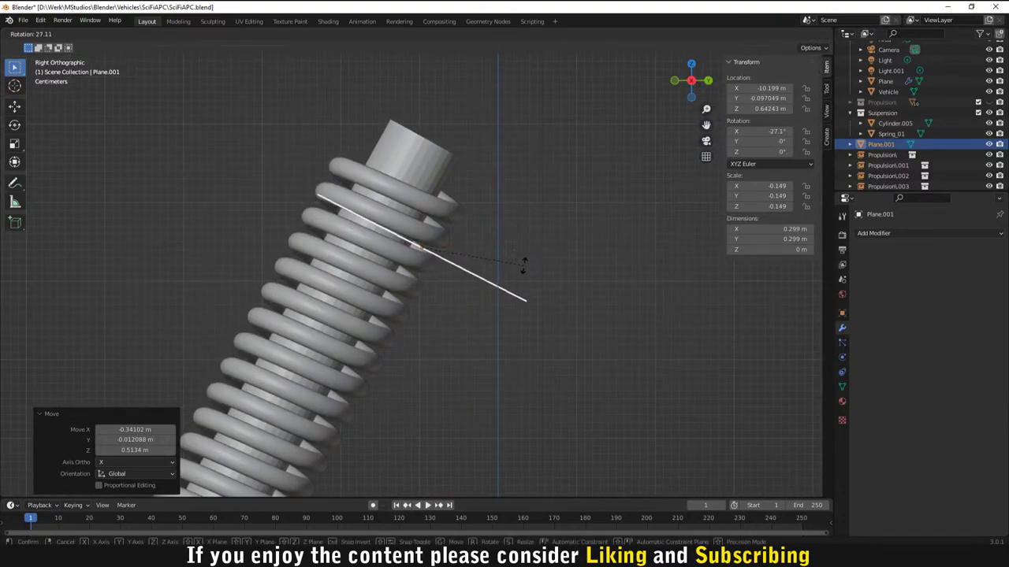
pyautogui.click(525, 264)
pyautogui.press('g')
pyautogui.click(522, 150)
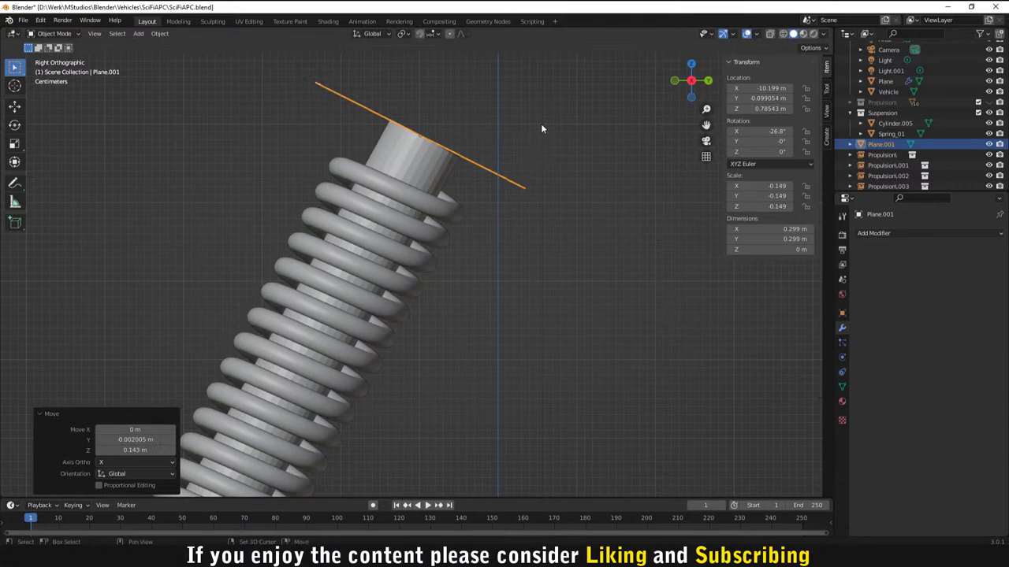
# Step: Tilt the plane to -29.1°, shrink it to 0.119 m square, and rest it on the strut top
pyautogui.scroll(4, 473, 189)
pyautogui.scroll(-1, 479, 158)
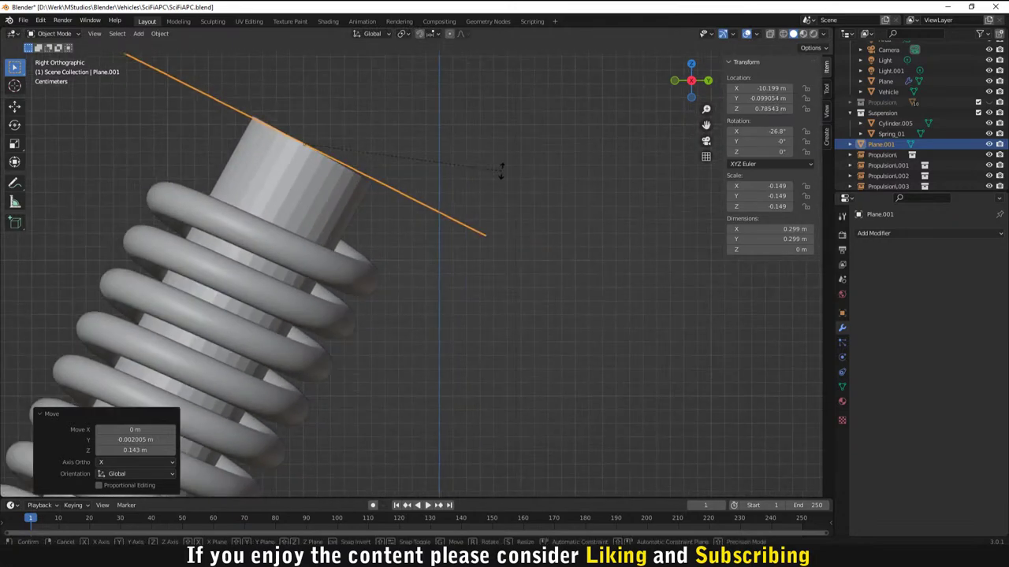
pyautogui.press('r')
pyautogui.click(495, 176)
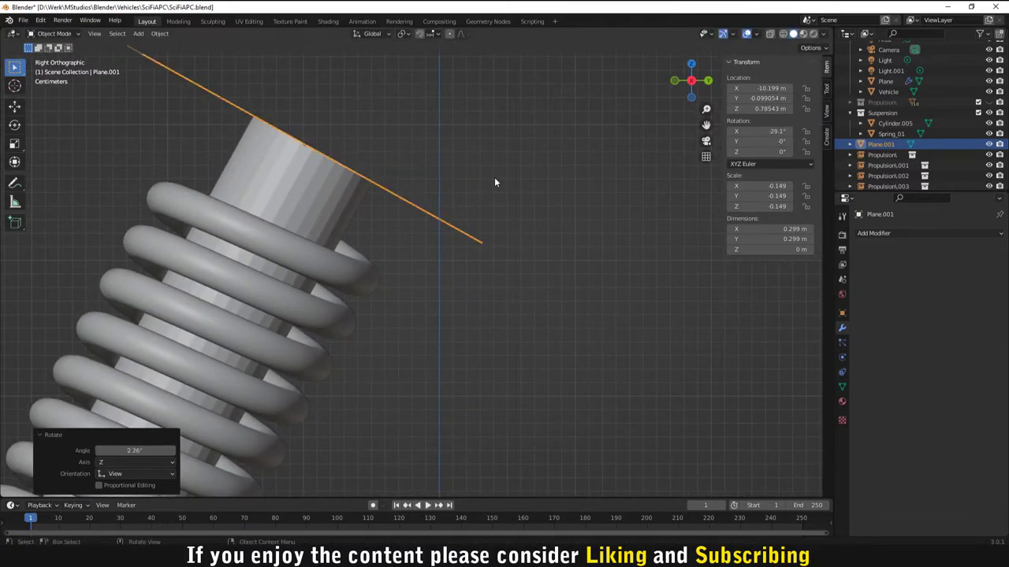
pyautogui.scroll(-3, 495, 177)
pyautogui.press('s')
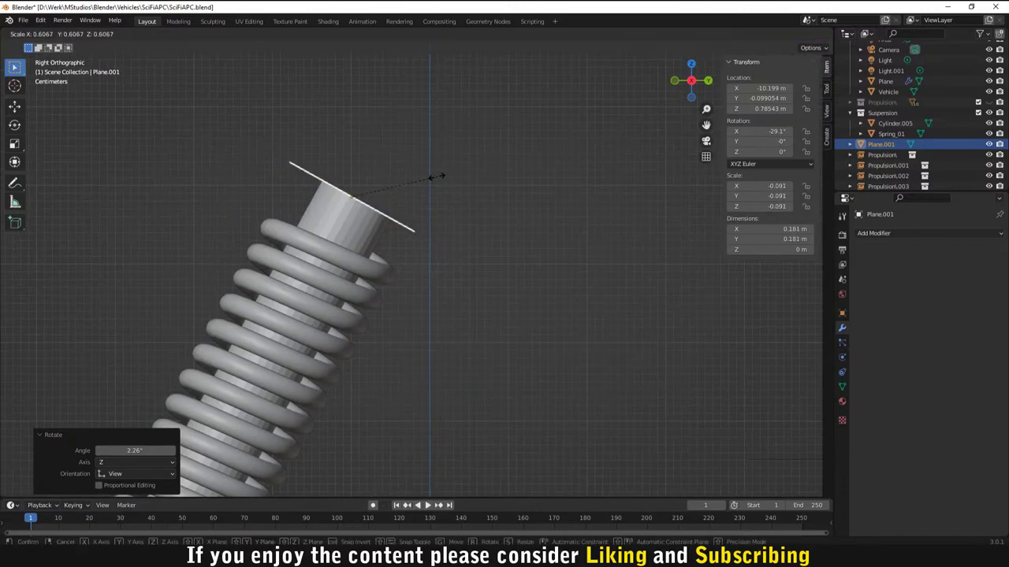
pyautogui.click(403, 174)
pyautogui.press('g')
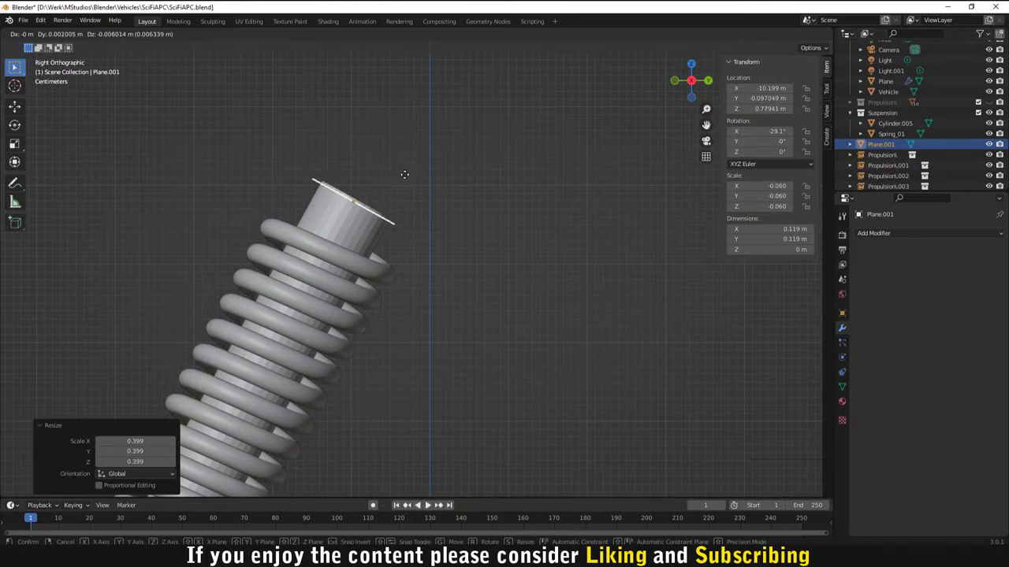
pyautogui.click(405, 175)
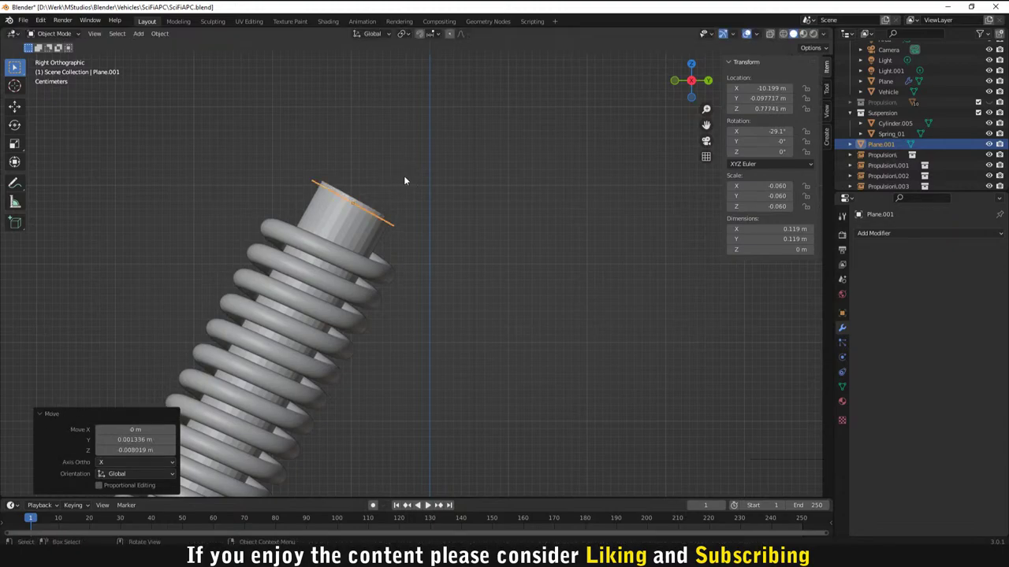
pyautogui.click(444, 235)
pyautogui.moveTo(445, 235); pyautogui.dragTo(472, 269, button='middle')
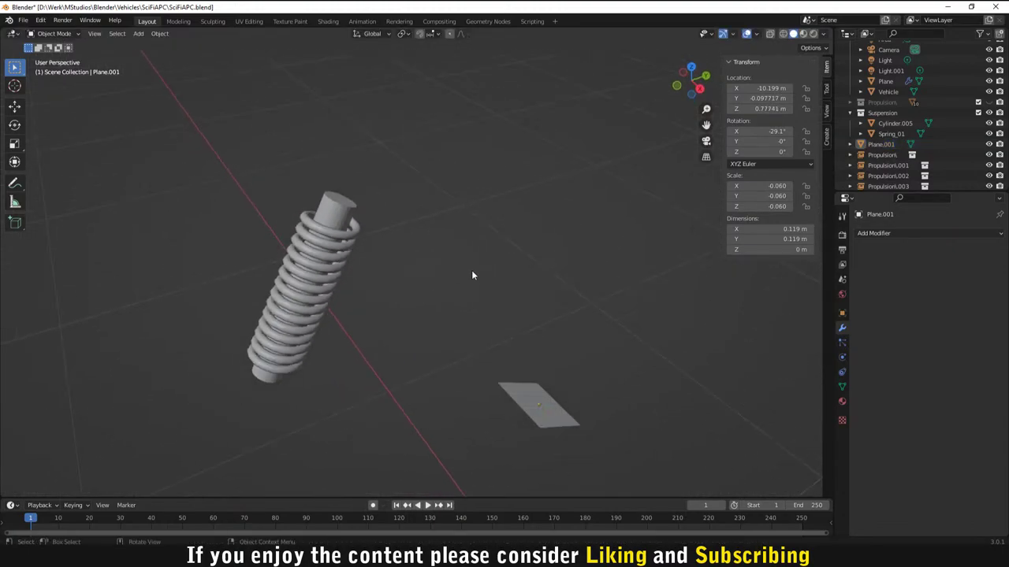
pyautogui.press('KP_1')
# Step: Move Plane.001 along X to -11.069 m onto the piston top
pyautogui.click(645, 240)
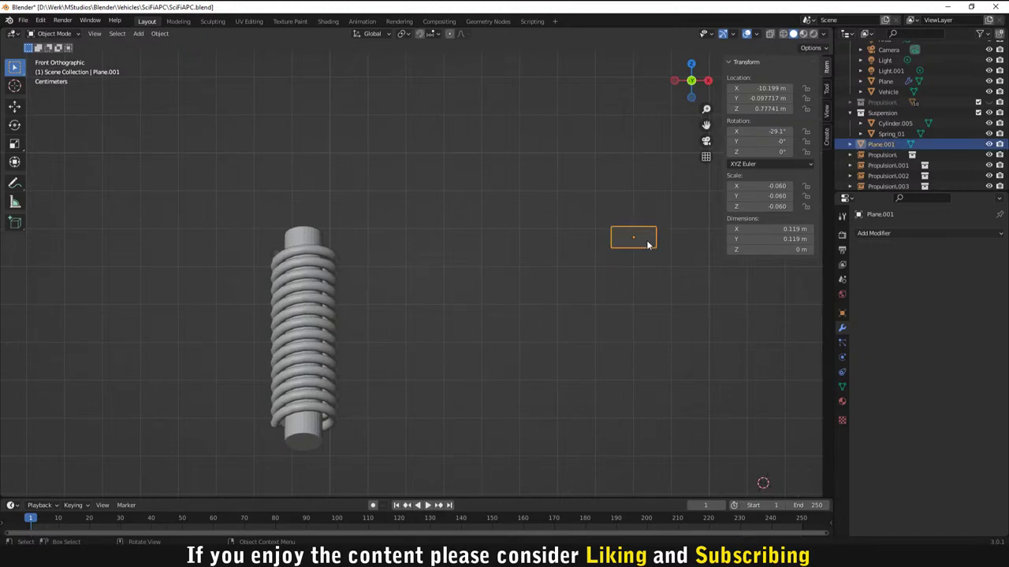
pyautogui.press('g')
pyautogui.press('x')
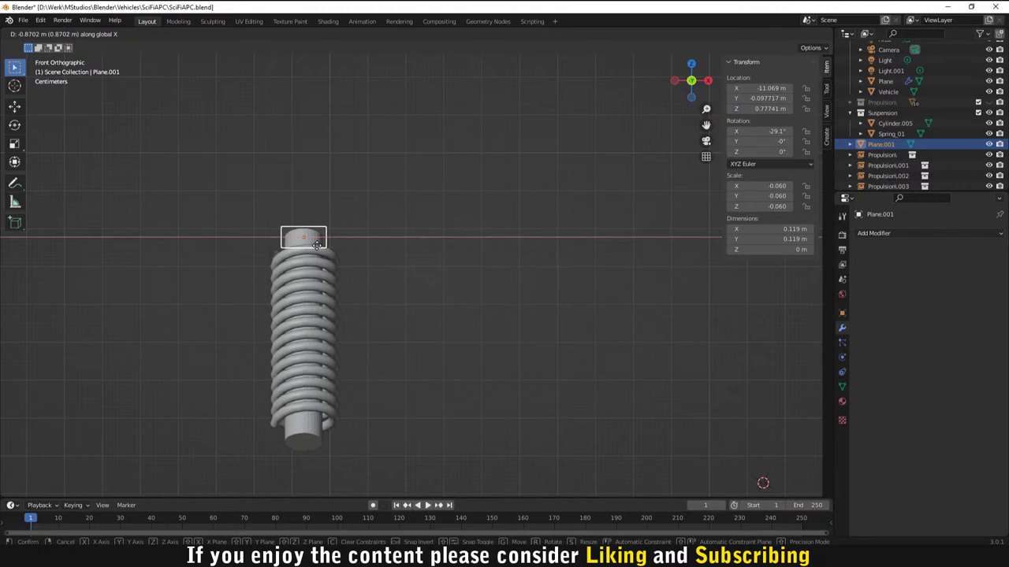
pyautogui.click(316, 246)
pyautogui.scroll(3, 354, 245)
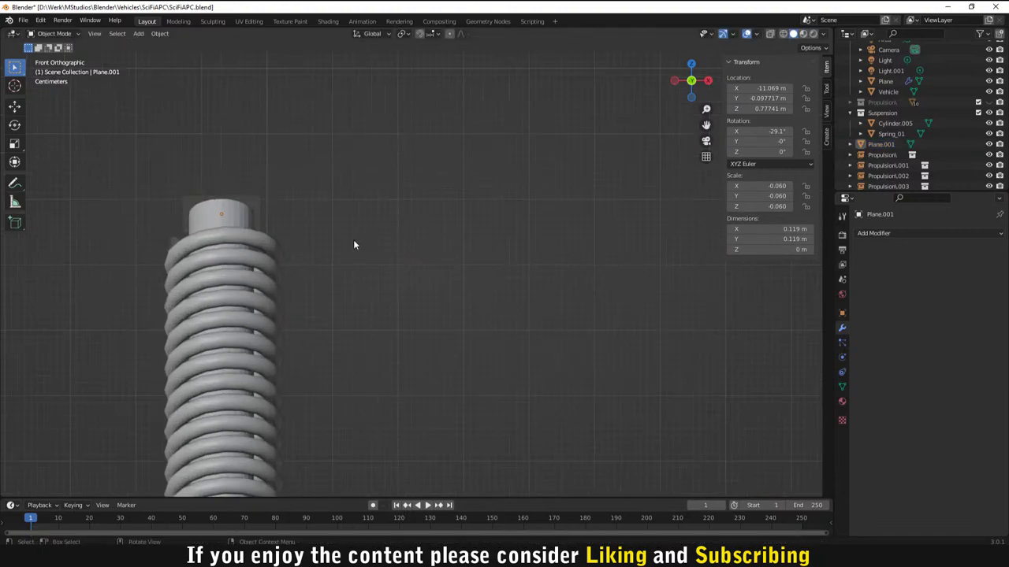
# Step: Select the spring and the piston cylinder together
pyautogui.click(248, 218)
pyautogui.keyDown('shift'); pyautogui.click(220, 295); pyautogui.keyUp('shift')
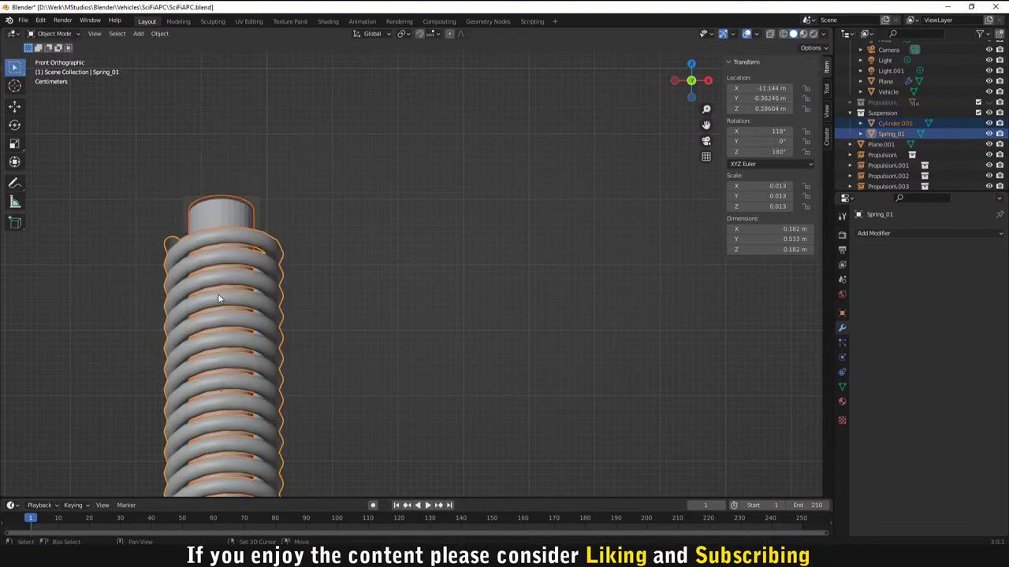
pyautogui.rightClick(203, 223)
pyautogui.click(412, 184)
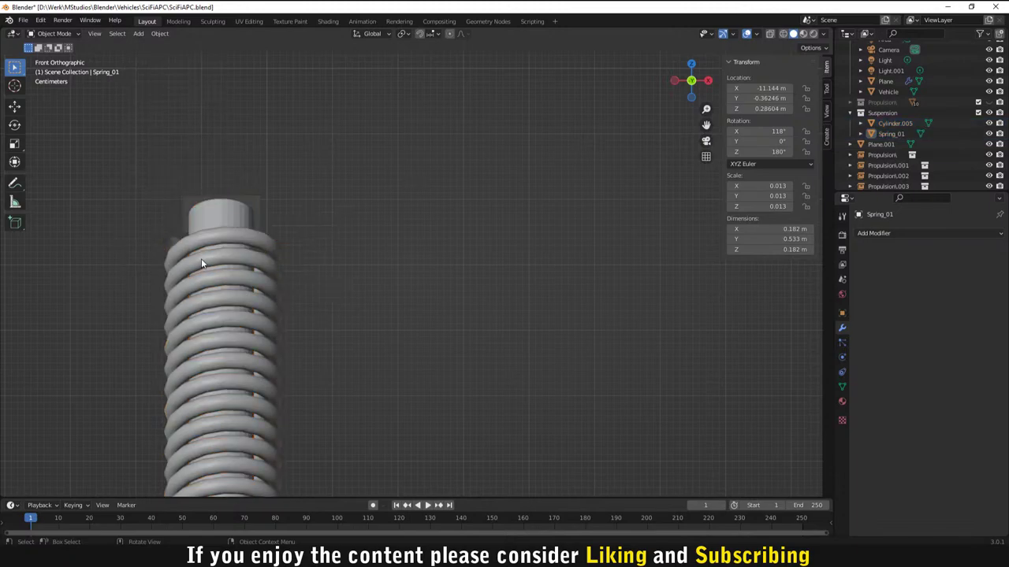
pyautogui.click(201, 258)
pyautogui.keyDown('shift'); pyautogui.click(206, 221); pyautogui.keyUp('shift')
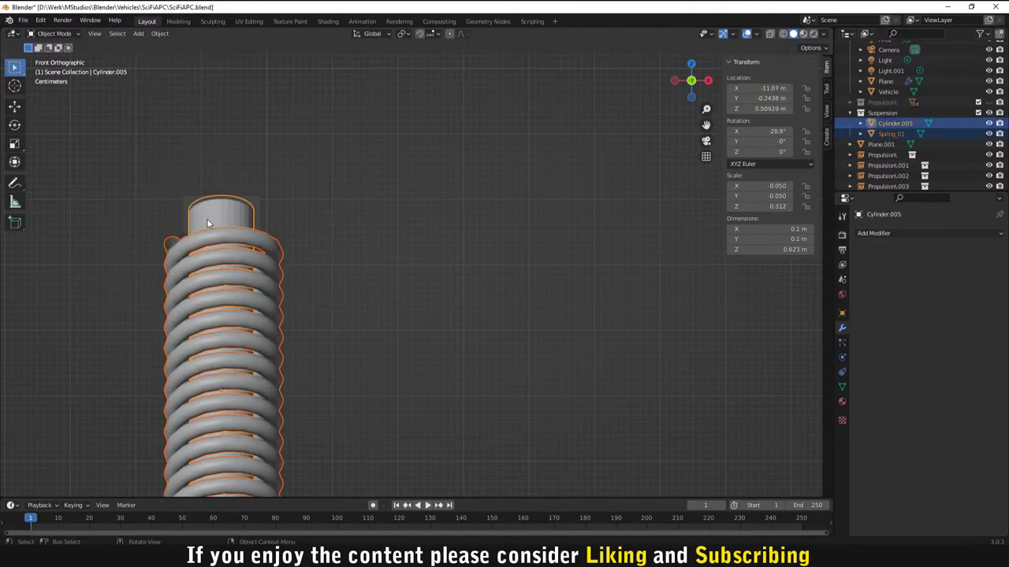
# Step: Join the spring and piston cylinder into a single Cylinder.005 strut
pyautogui.rightClick(206, 218)
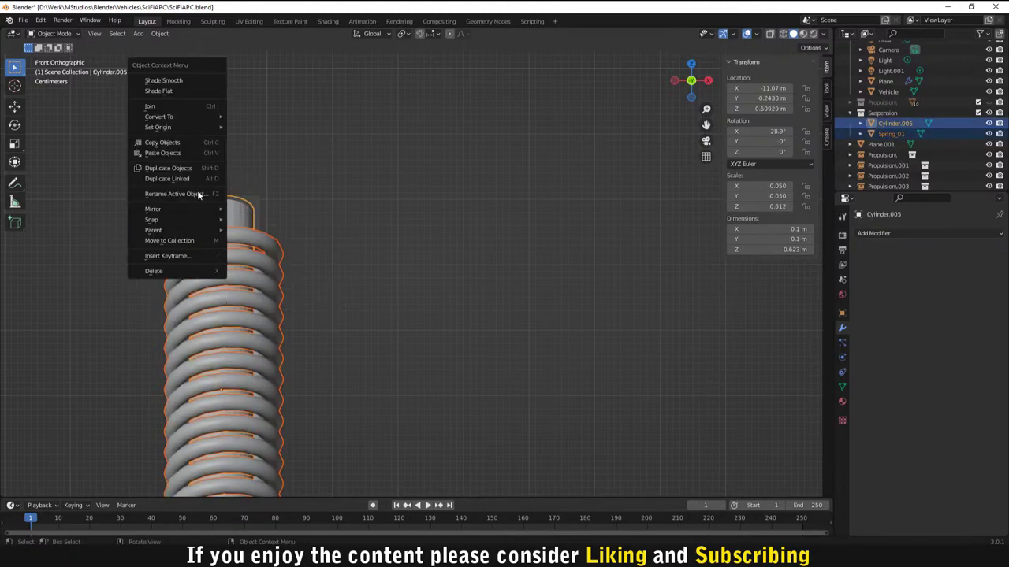
pyautogui.click(198, 105)
pyautogui.click(375, 300)
pyautogui.click(227, 319)
# Step: Duplicate the strut as Cylinder.006, offset 0.21971 m along X
pyautogui.hotkey('shift', 'd')
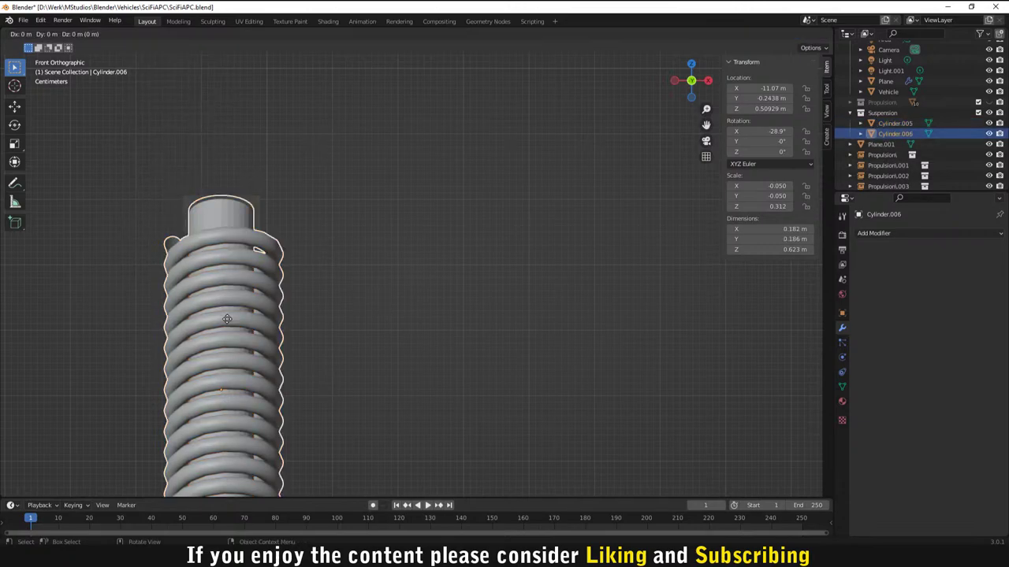
pyautogui.press('x')
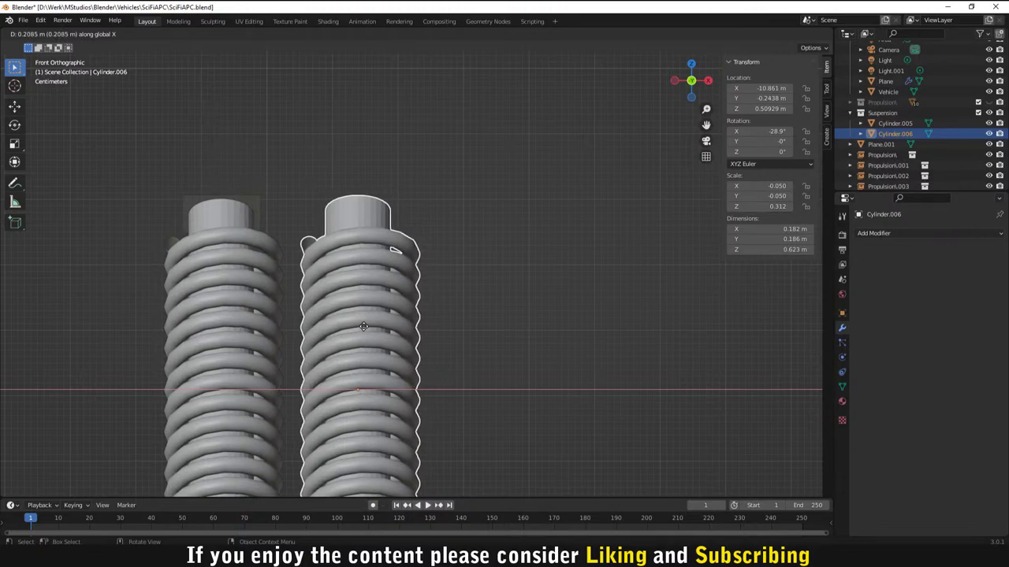
pyautogui.click(375, 329)
pyautogui.scroll(-4, 466, 351)
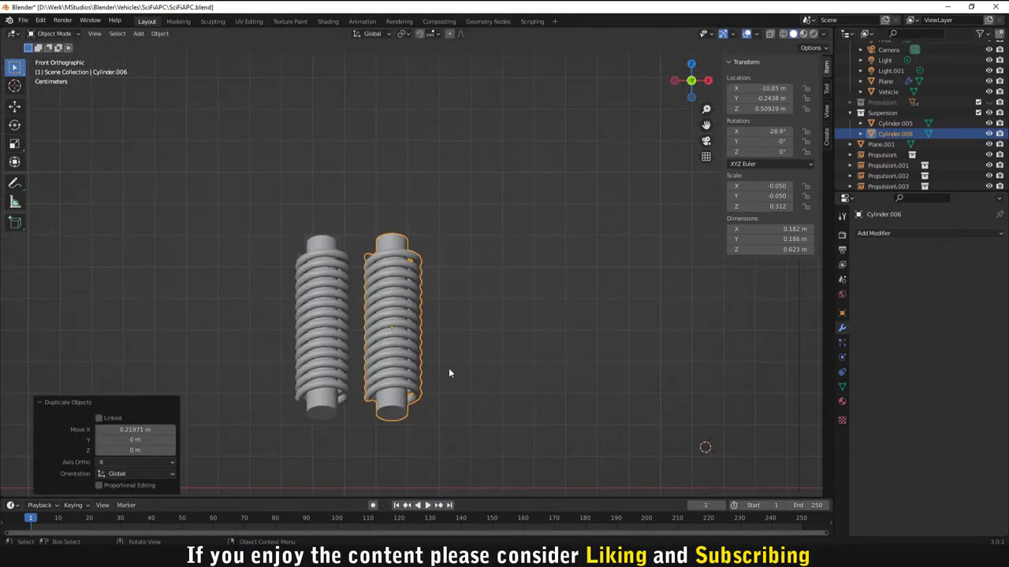
pyautogui.scroll(2, 445, 369)
pyautogui.click(289, 245)
# Step: Rotate the left strut about Z, then reset its Z rotation to 0
pyautogui.press('r')
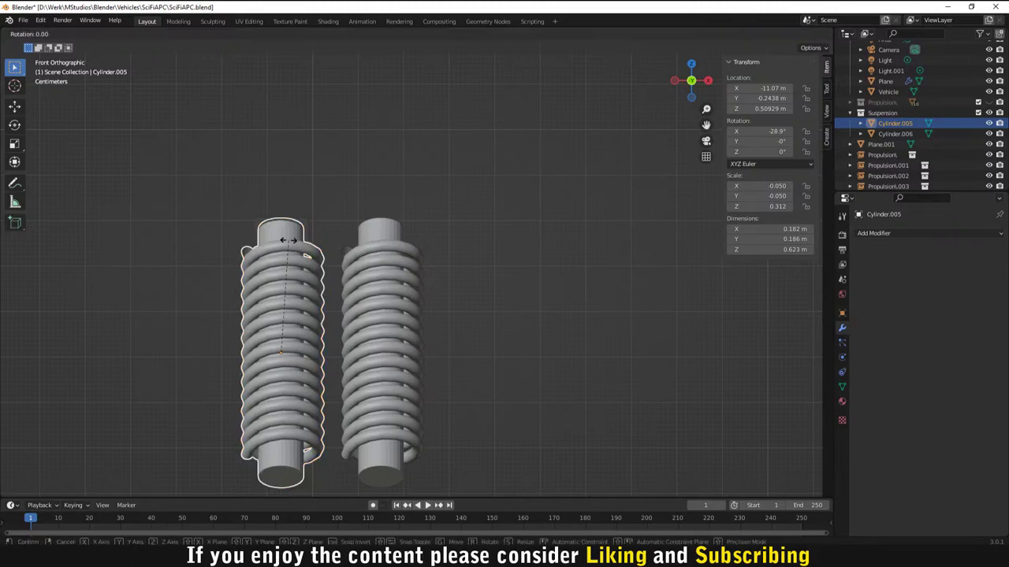
pyautogui.press('z')
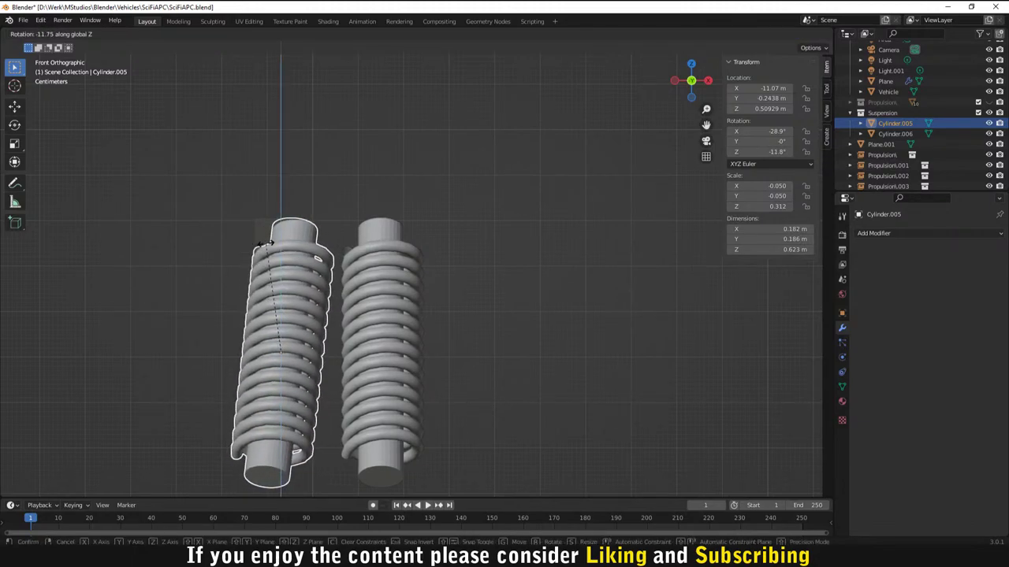
pyautogui.click(256, 241)
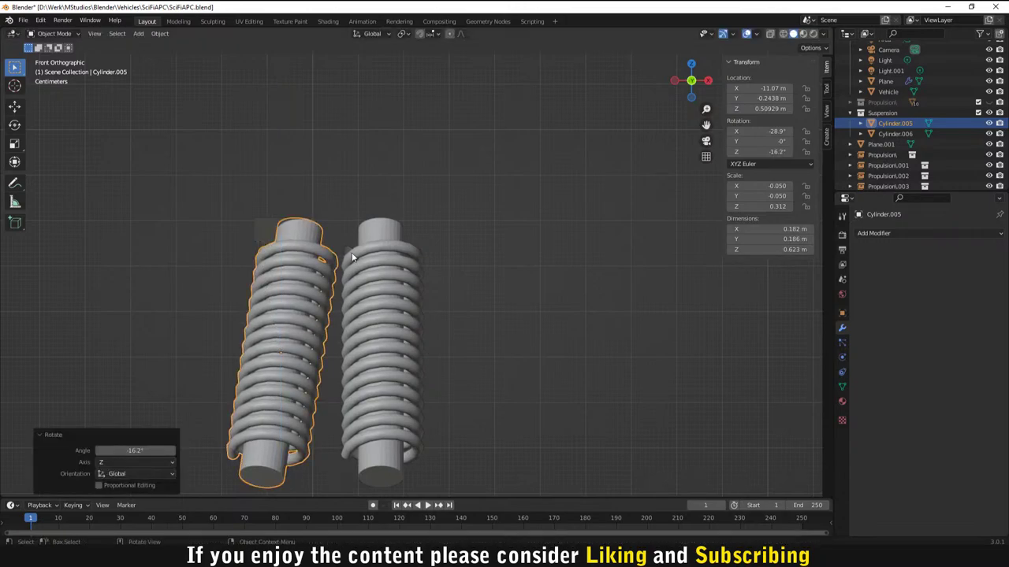
pyautogui.click(771, 152)
pyautogui.press('BackSpace')
pyautogui.write('0')
pyautogui.press('Return')
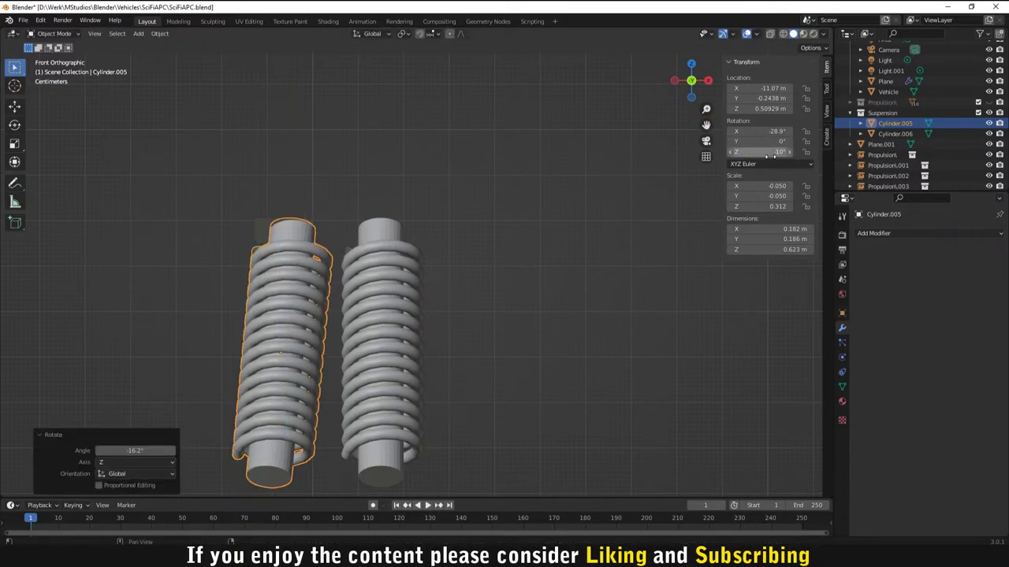
# Step: Set the right strut's Z rotation to 10°
pyautogui.click(400, 342)
pyautogui.click(776, 153)
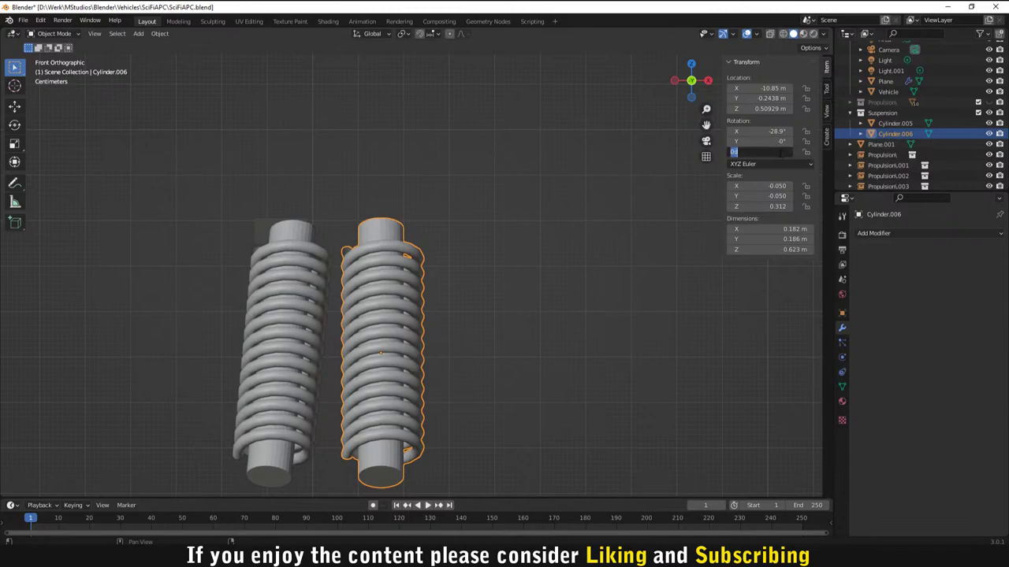
pyautogui.write('10')
pyautogui.press('Return')
# Step: Nudge the right strut slightly along X
pyautogui.click(521, 307)
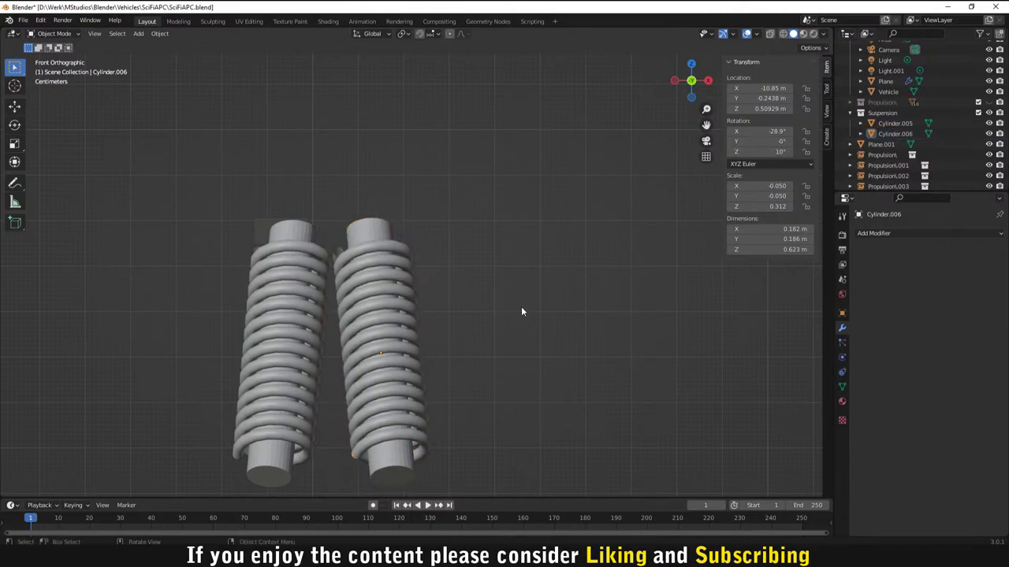
pyautogui.scroll(-5, 521, 306)
pyautogui.scroll(3, 484, 317)
pyautogui.click(394, 257)
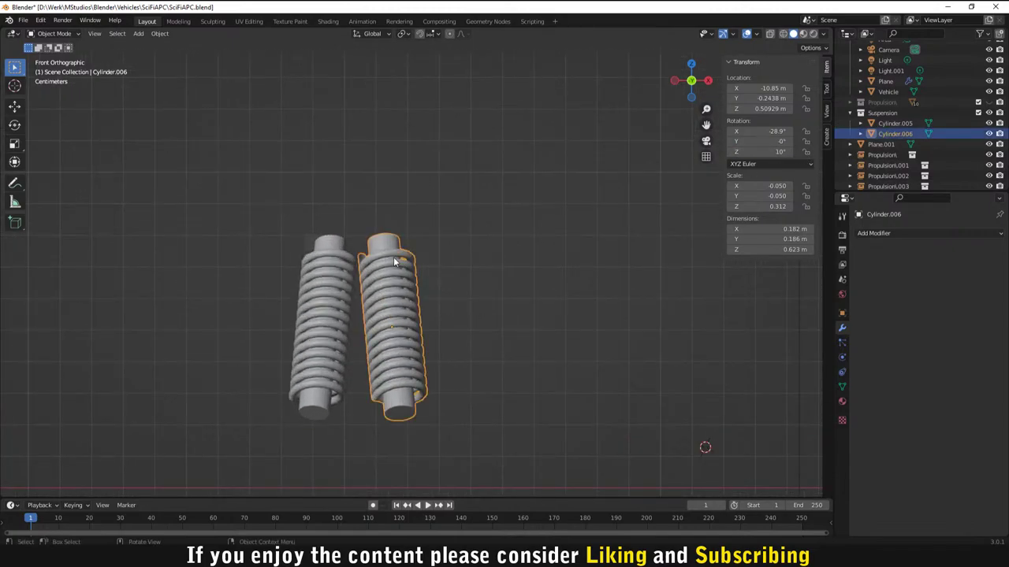
pyautogui.press('g')
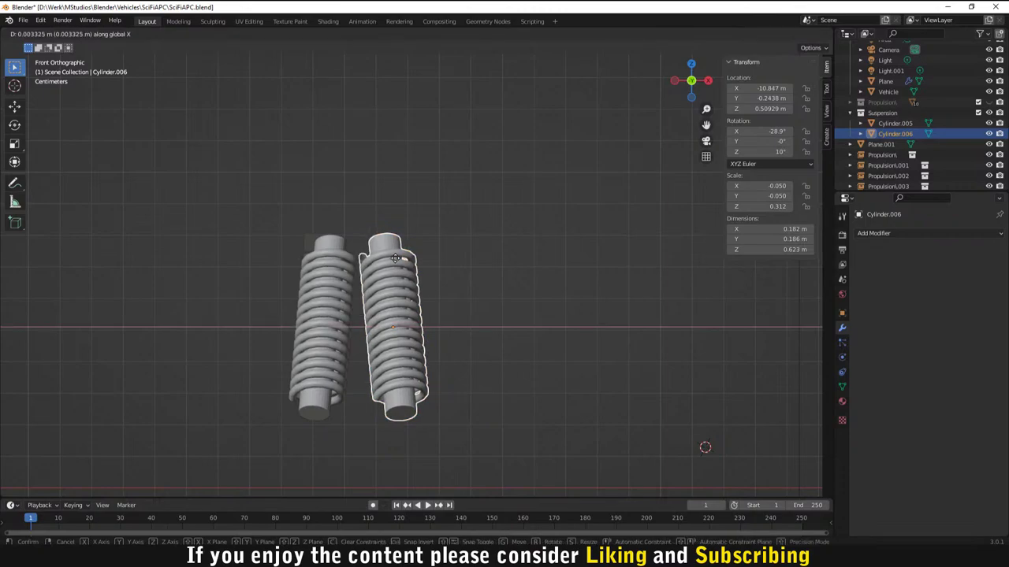
pyautogui.click(398, 258)
# Step: Select the small cap plane atop the left spring and begin scaling it along X
pyautogui.click(472, 298)
pyautogui.scroll(-8, 472, 298)
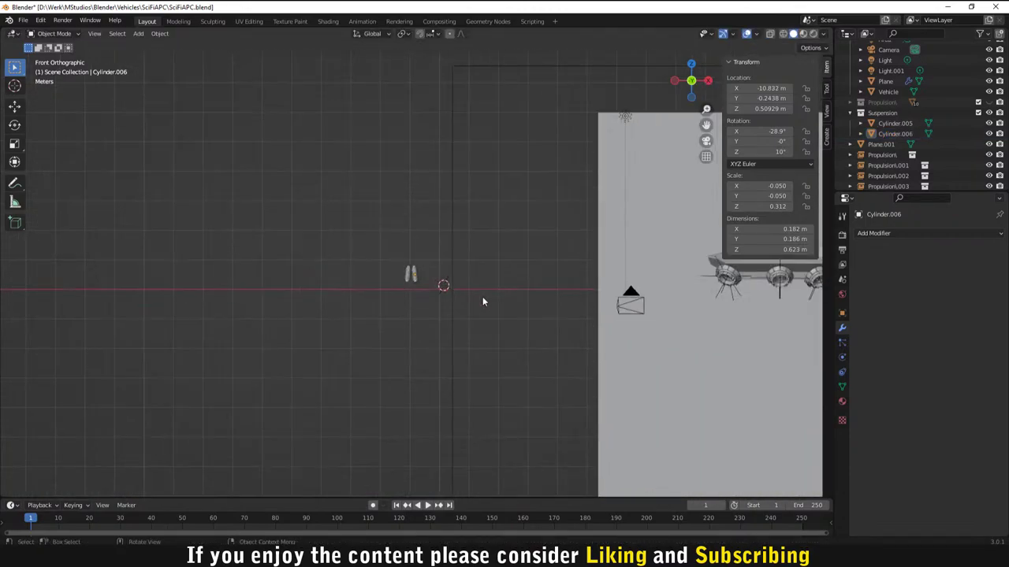
pyautogui.scroll(12, 473, 297)
pyautogui.click(189, 213)
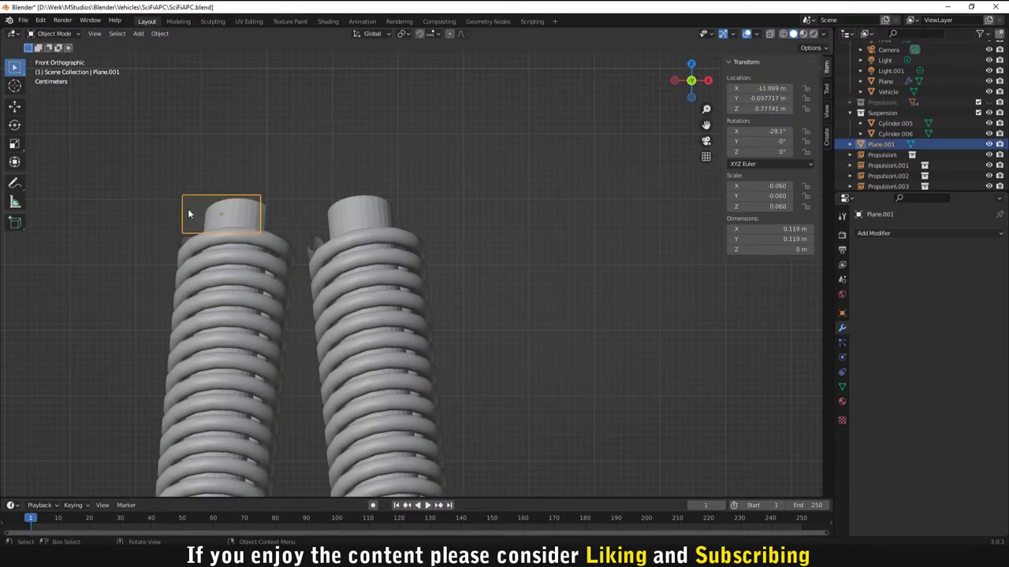
pyautogui.press('s')
pyautogui.press('x')
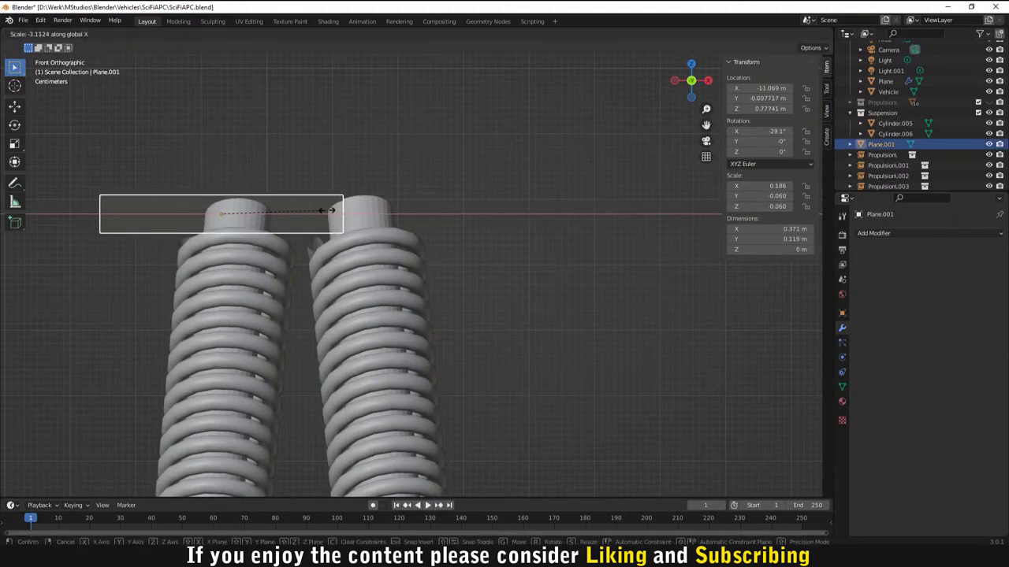
# Step: Stretch the cap plane along X by 3.112 and centre it over both springs
pyautogui.click(325, 213)
pyautogui.press('g')
pyautogui.press('x')
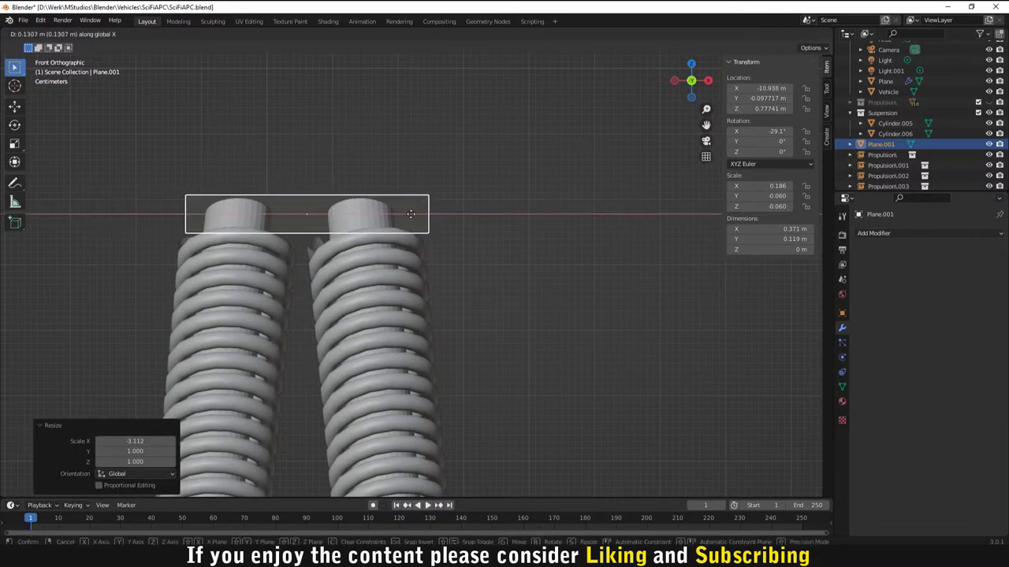
pyautogui.click(410, 214)
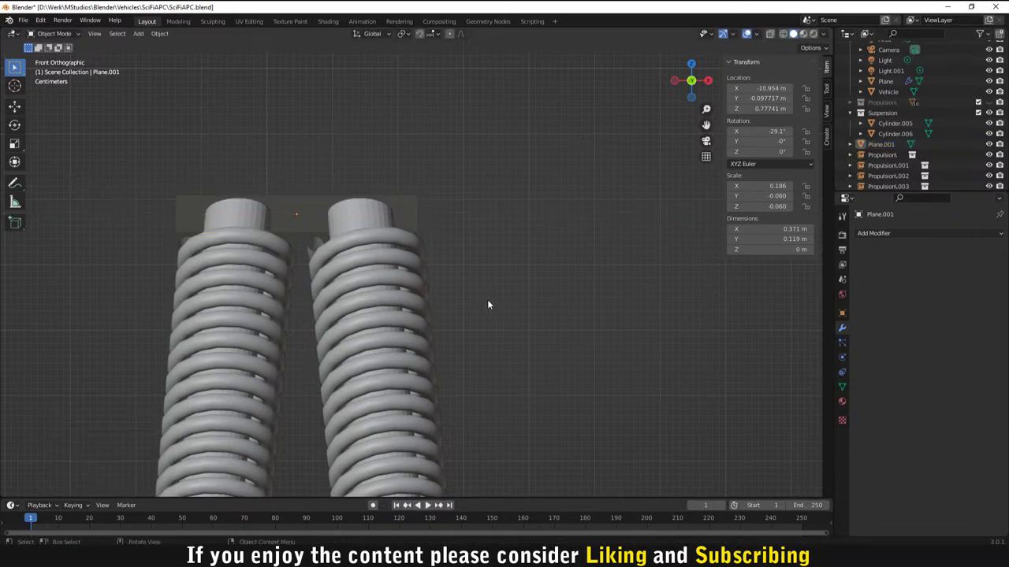
# Step: Extrude the plane's face upward into a thick mounting plate
pyautogui.moveTo(487, 301); pyautogui.dragTo(358, 324, button='middle')
pyautogui.press('Tab')
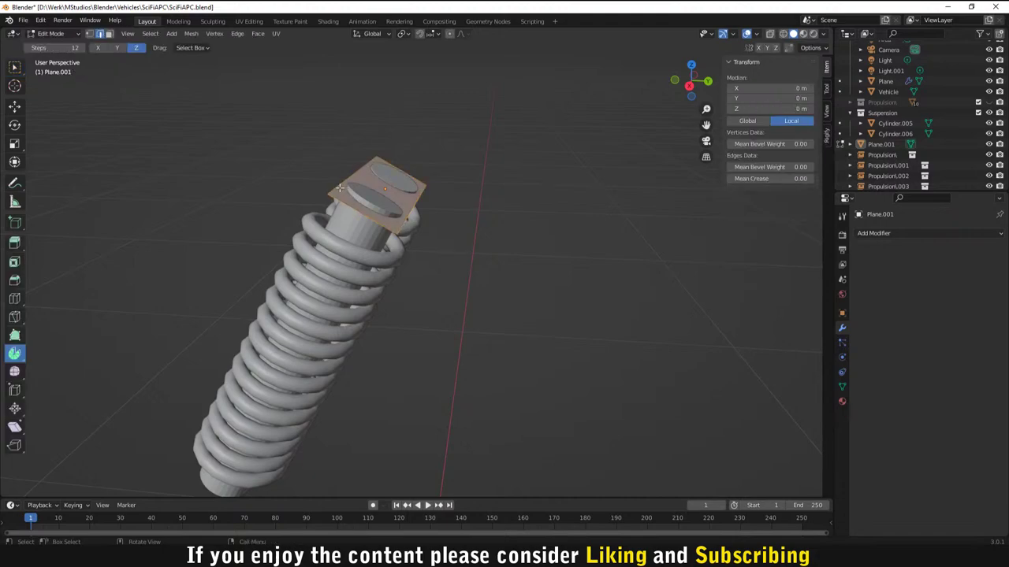
pyautogui.scroll(3, 396, 185)
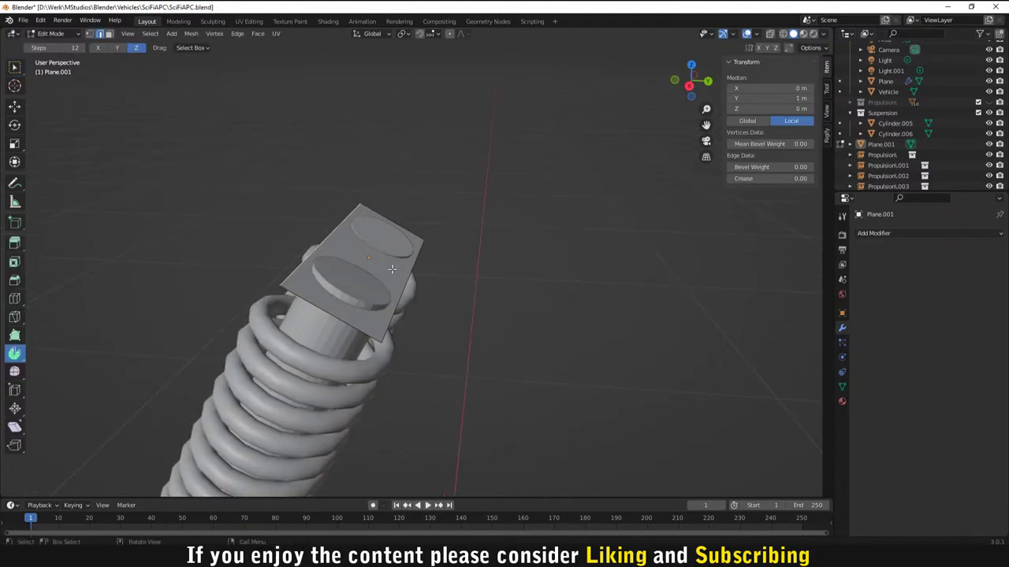
pyautogui.click(374, 265)
pyautogui.press('e')
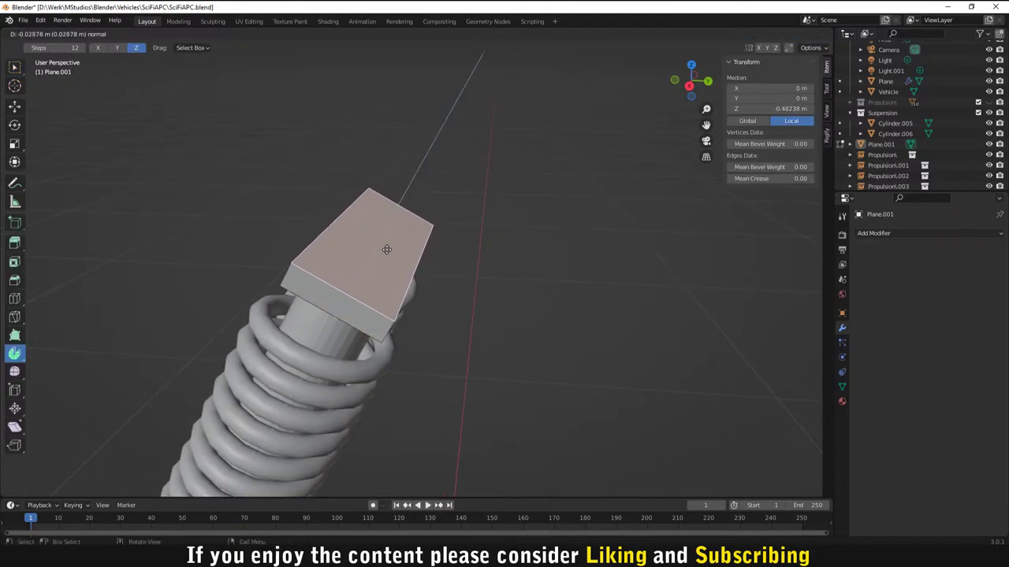
pyautogui.click(460, 312)
pyautogui.moveTo(460, 311); pyautogui.dragTo(349, 320, button='middle')
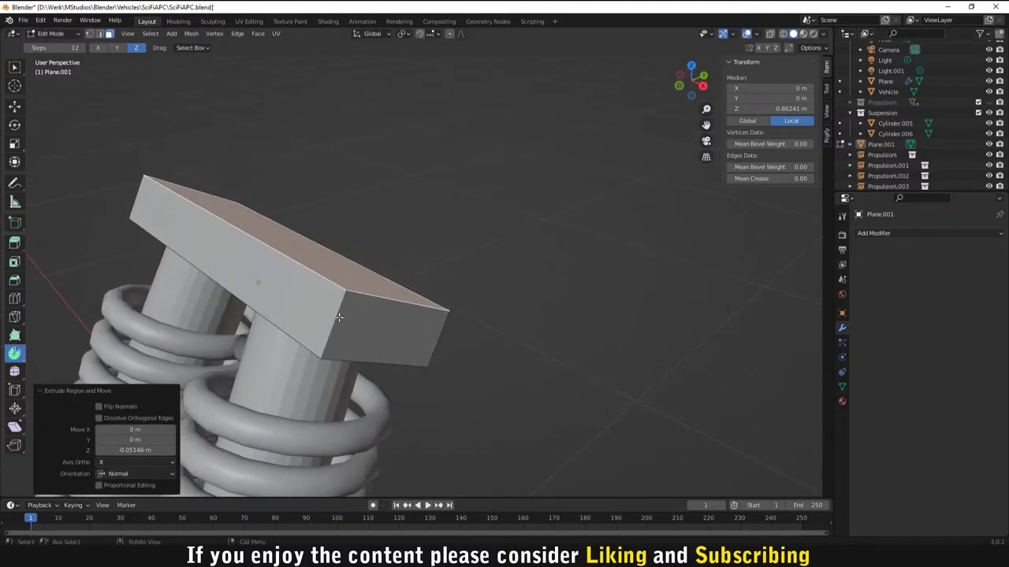
pyautogui.click(338, 318)
pyautogui.click(559, 365)
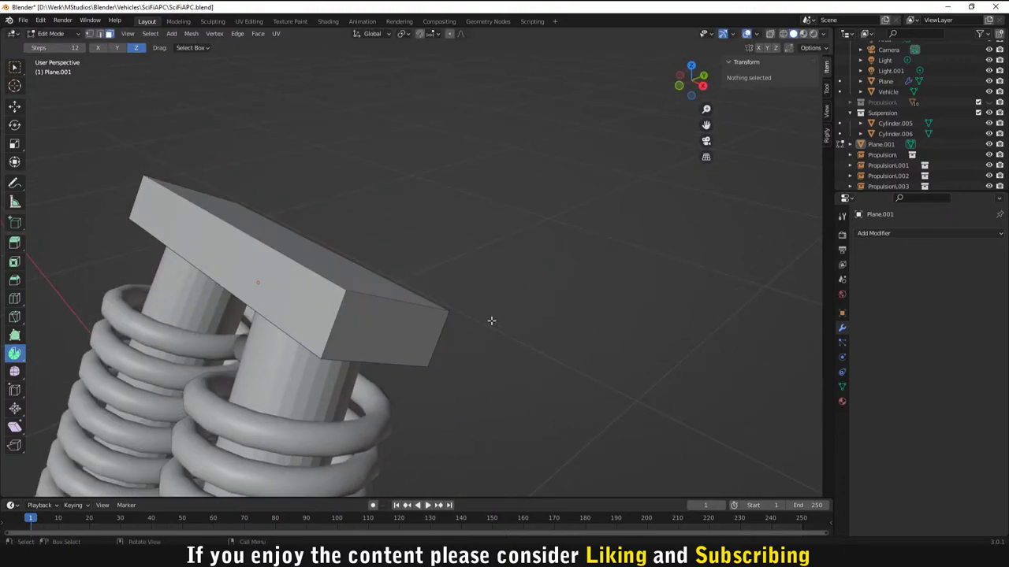
pyautogui.moveTo(363, 321); pyautogui.dragTo(386, 314, button='middle')
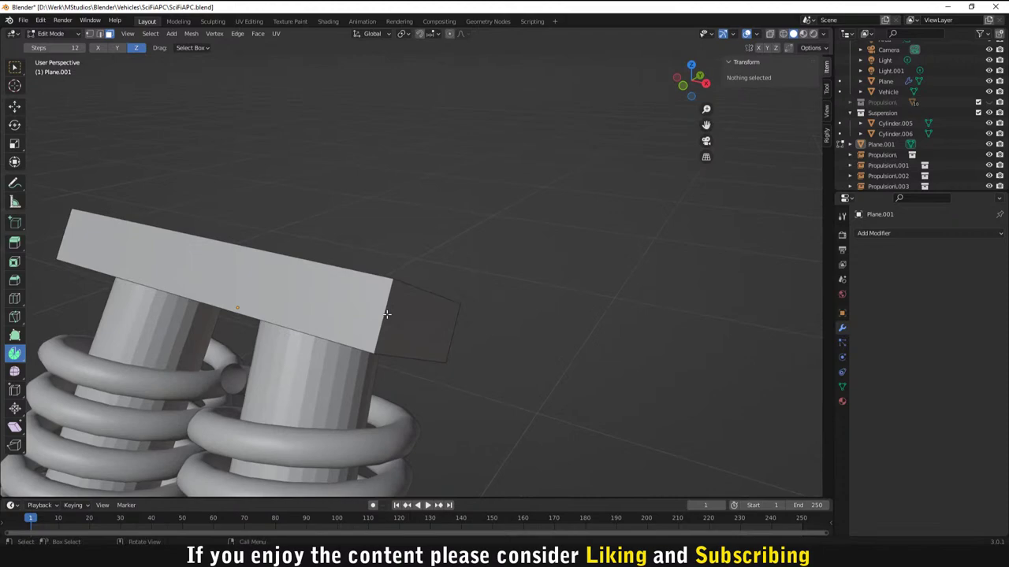
# Step: Select the mounting plate's edges in edge mode
pyautogui.press('2')
pyautogui.click(385, 314)
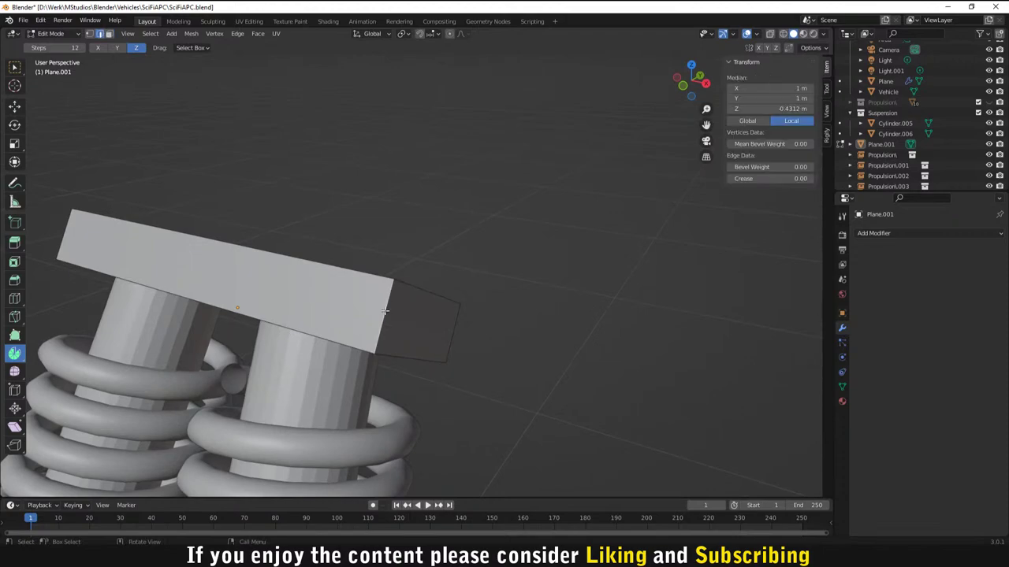
pyautogui.keyDown('shift'); pyautogui.click(277, 327); pyautogui.keyUp('shift')
pyautogui.moveTo(278, 327); pyautogui.dragTo(426, 284, button='middle')
pyautogui.keyDown('shift'); pyautogui.click(431, 327); pyautogui.keyUp('shift')
pyautogui.keyDown('shift'); pyautogui.click(432, 327); pyautogui.keyUp('shift')
pyautogui.keyDown('shift'); pyautogui.click(373, 344); pyautogui.keyUp('shift')
pyautogui.keyDown('shift'); pyautogui.click(332, 269); pyautogui.keyUp('shift')
pyautogui.keyDown('shift'); pyautogui.click(405, 275); pyautogui.keyUp('shift')
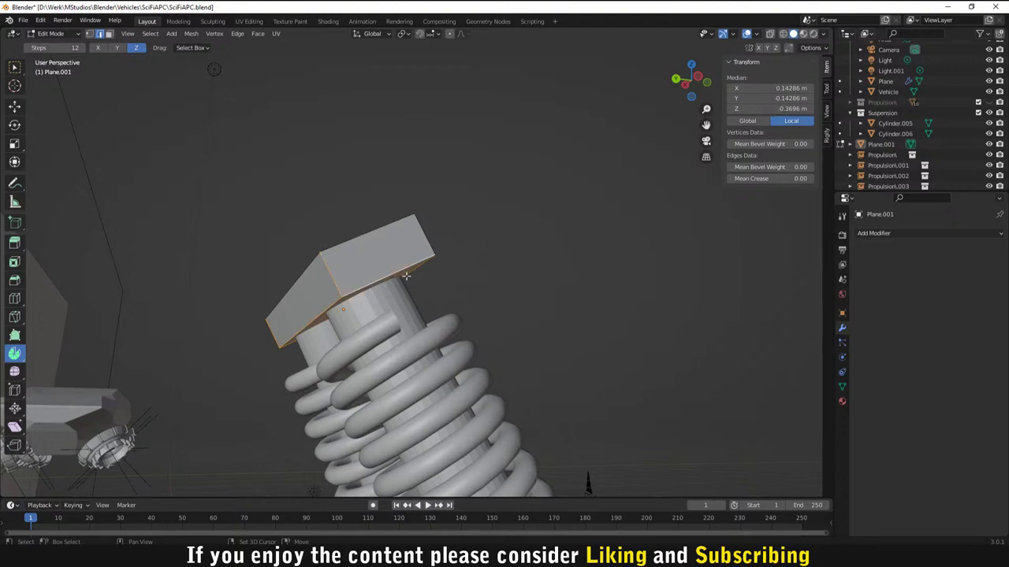
pyautogui.keyDown('shift'); pyautogui.click(424, 240); pyautogui.keyUp('shift')
pyautogui.moveTo(426, 244); pyautogui.dragTo(469, 315, button='middle')
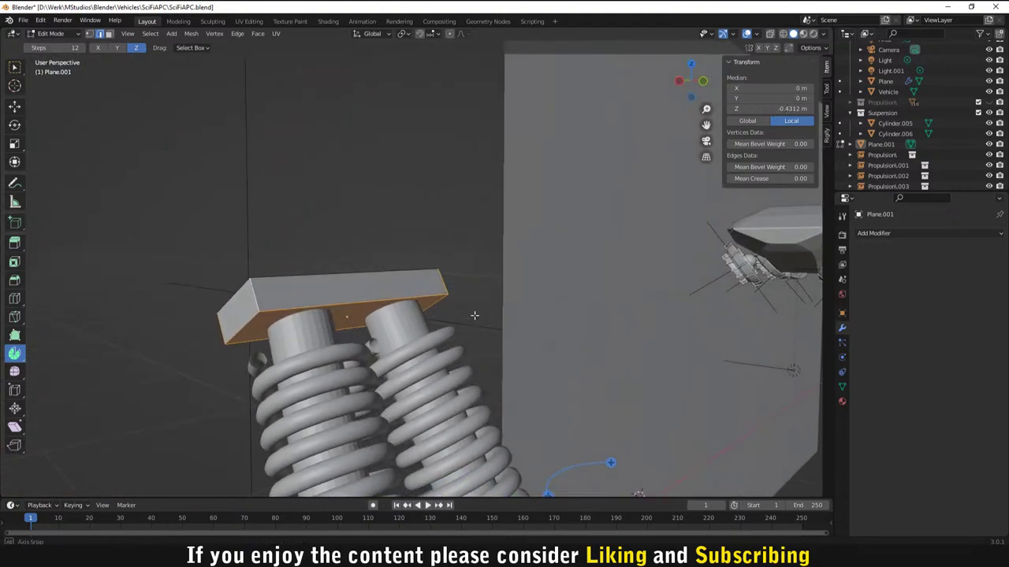
# Step: Bevel the selected plate edges into chamfered ends
pyautogui.hotkey('ctrl', 'b')
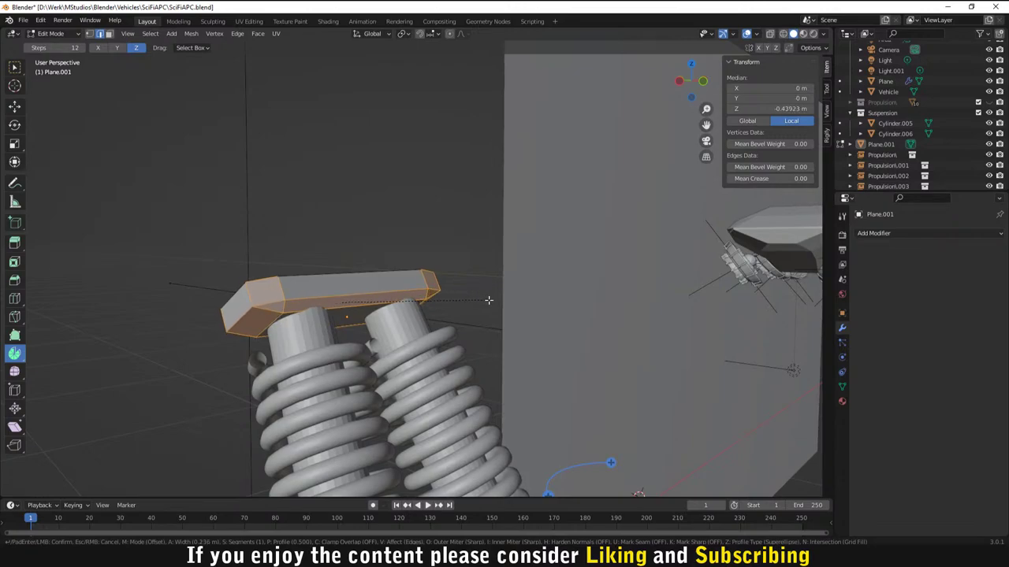
pyautogui.click(490, 301)
pyautogui.moveTo(490, 301); pyautogui.dragTo(458, 291, button='middle')
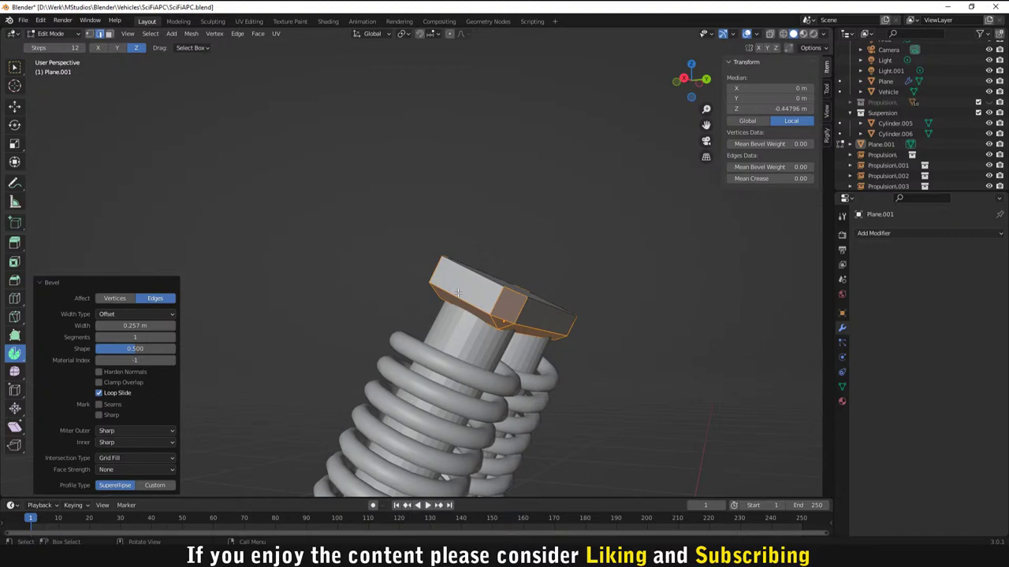
pyautogui.hotkey('alt', 'a')
# Step: Return to Object Mode and scale the whole plate down to 0.914
pyautogui.press('Tab')
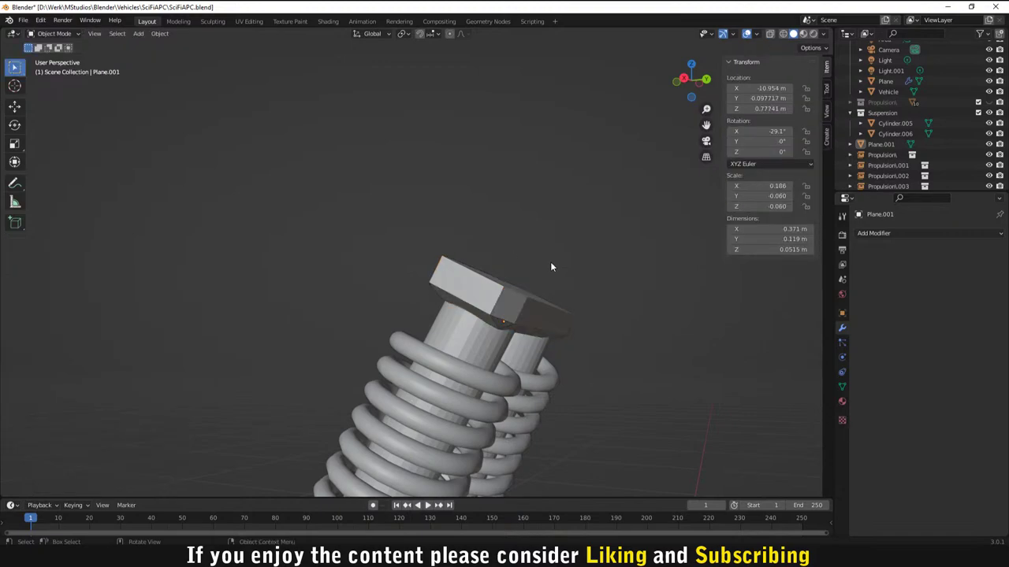
pyautogui.click(501, 300)
pyautogui.press('s')
pyautogui.click(502, 298)
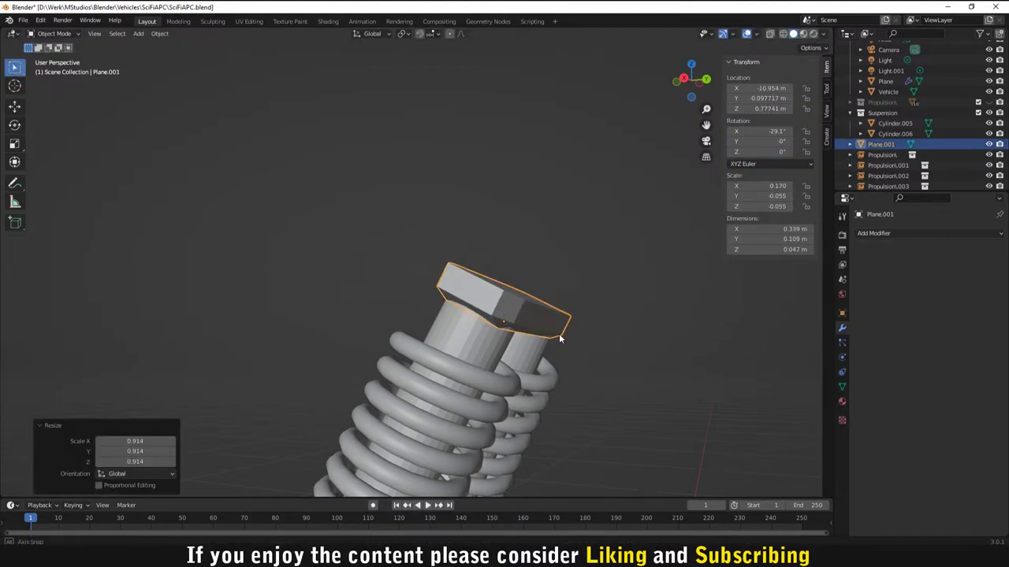
pyautogui.moveTo(558, 334); pyautogui.dragTo(493, 331, button='middle')
pyautogui.scroll(2, 520, 340)
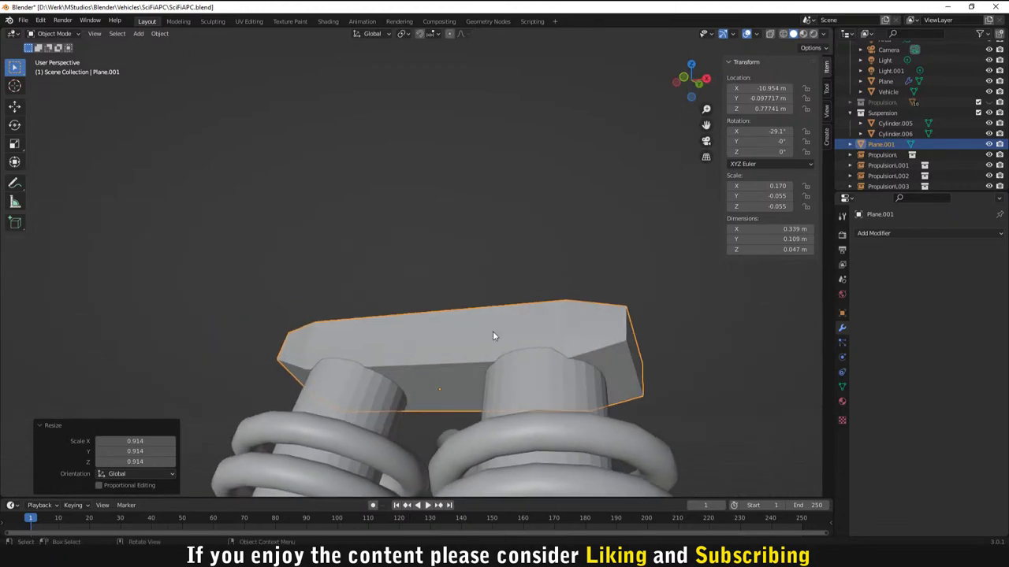
pyautogui.click(355, 401)
pyautogui.moveTo(351, 413); pyautogui.dragTo(386, 402, button='middle')
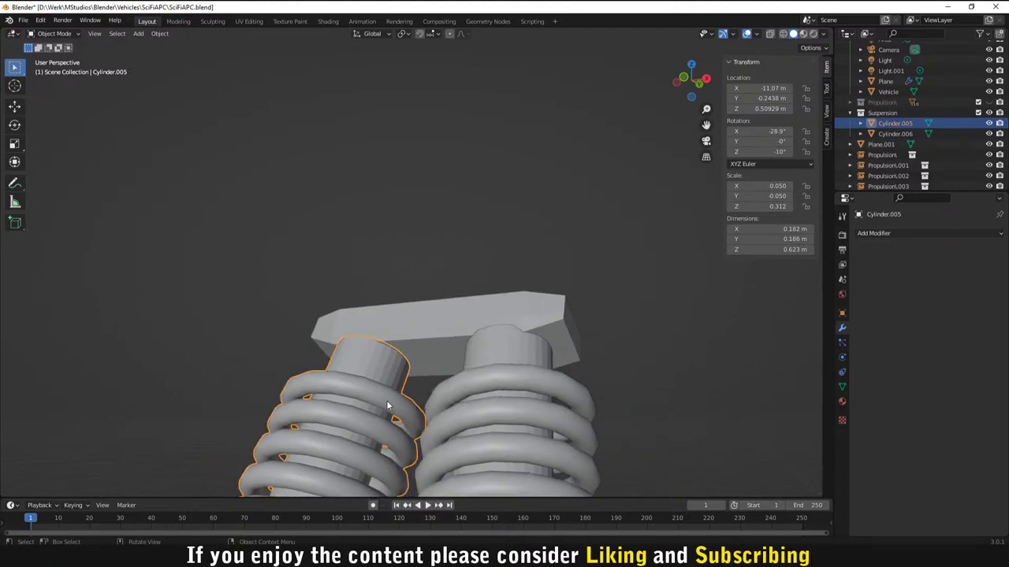
# Step: Delete the right spring strut
pyautogui.click(367, 361)
pyautogui.click(384, 370)
pyautogui.moveTo(387, 370); pyautogui.dragTo(419, 398, button='middle')
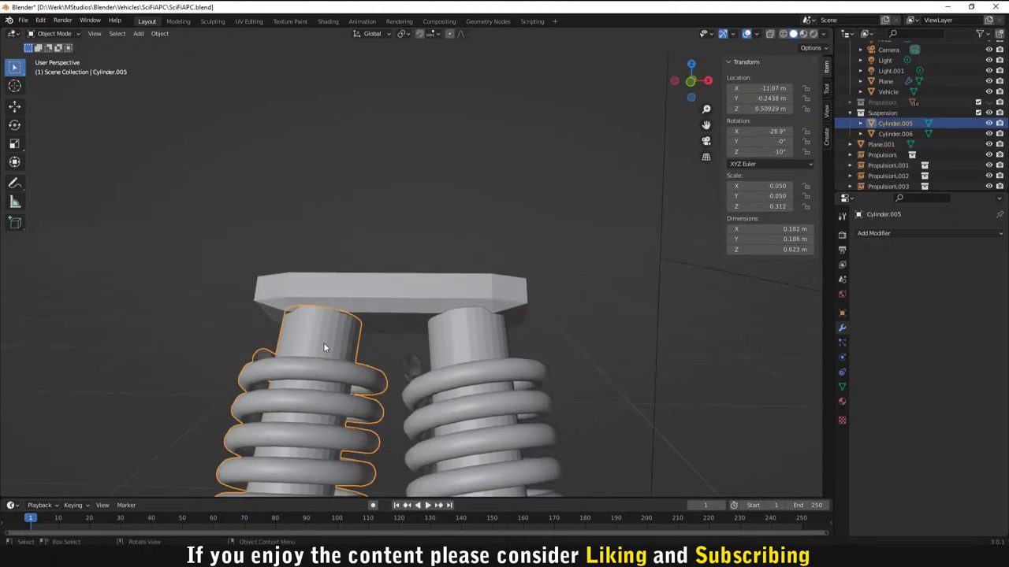
pyautogui.moveTo(323, 342); pyautogui.dragTo(303, 332, button='middle')
pyautogui.click(523, 356)
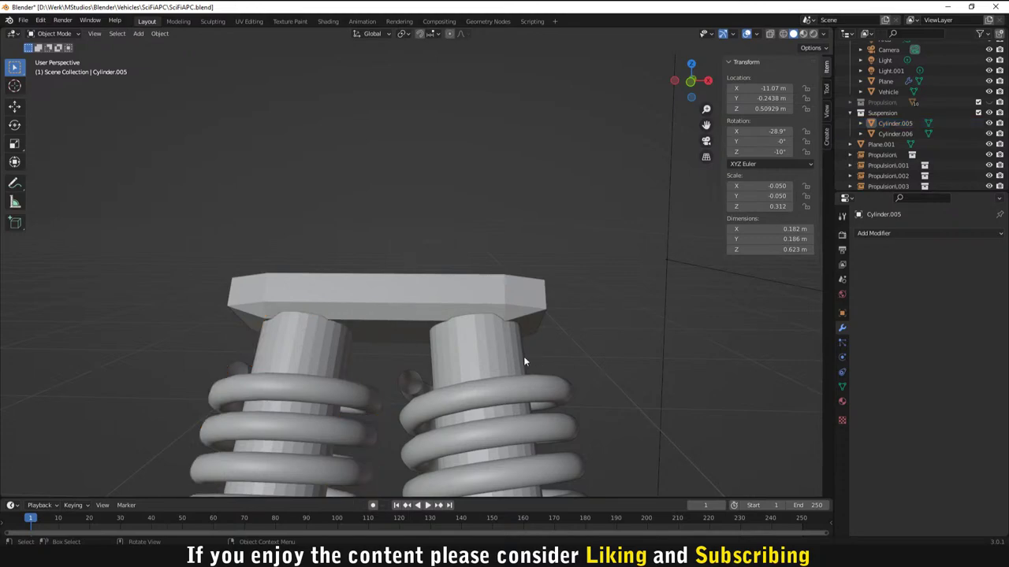
pyautogui.click(488, 353)
pyautogui.press('Delete')
# Step: Enter Edit Mode on the left strut and add a centred loop cut around the cylinder
pyautogui.click(311, 351)
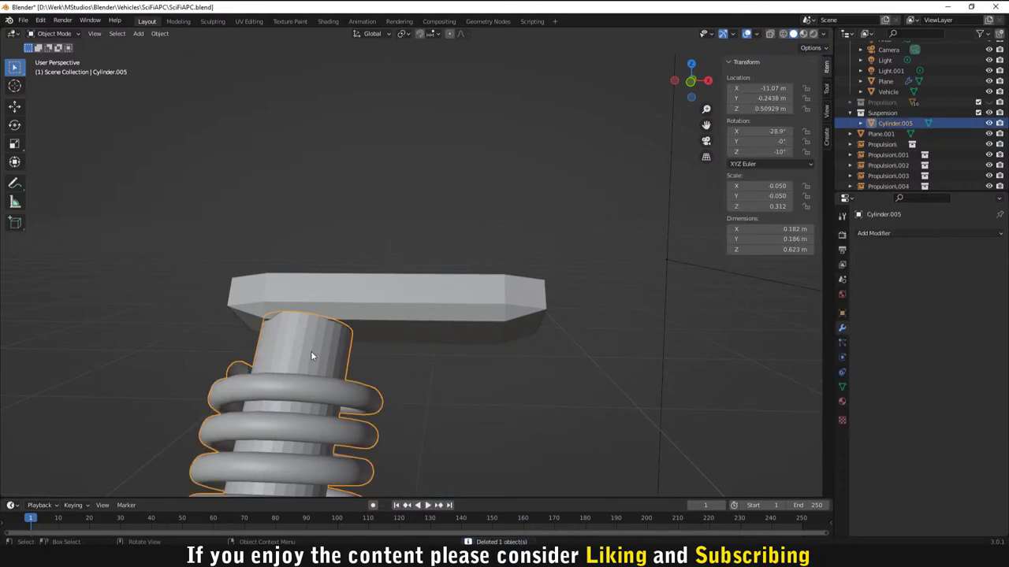
pyautogui.press('Tab')
pyautogui.scroll(2, 310, 351)
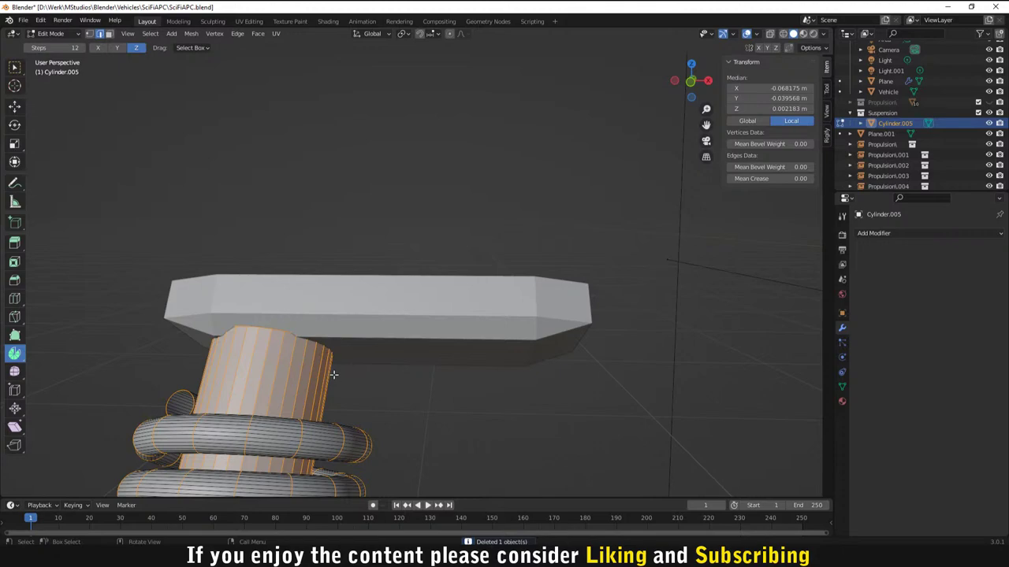
pyautogui.hotkey('ctrl', 'r')
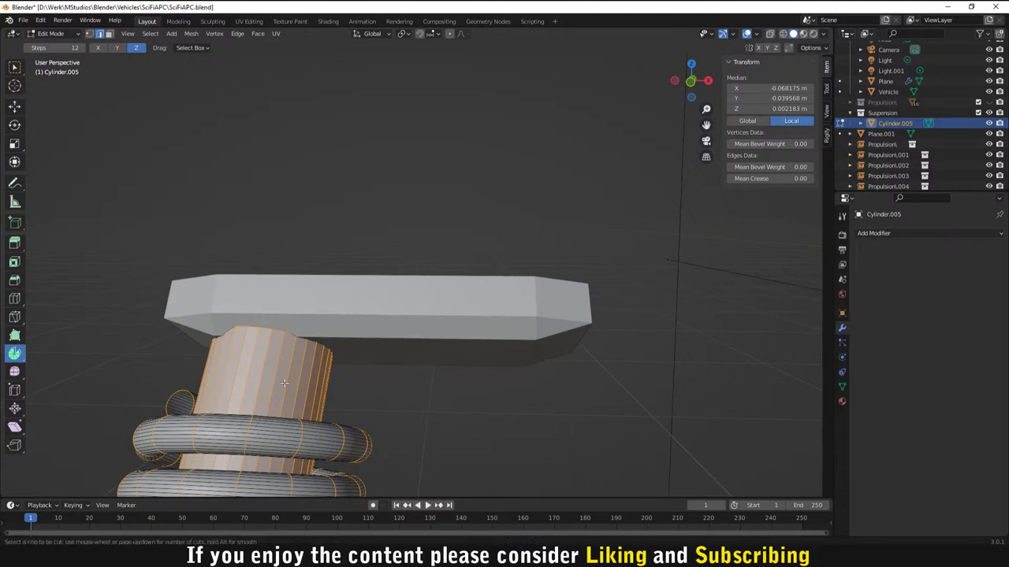
pyautogui.click(284, 382)
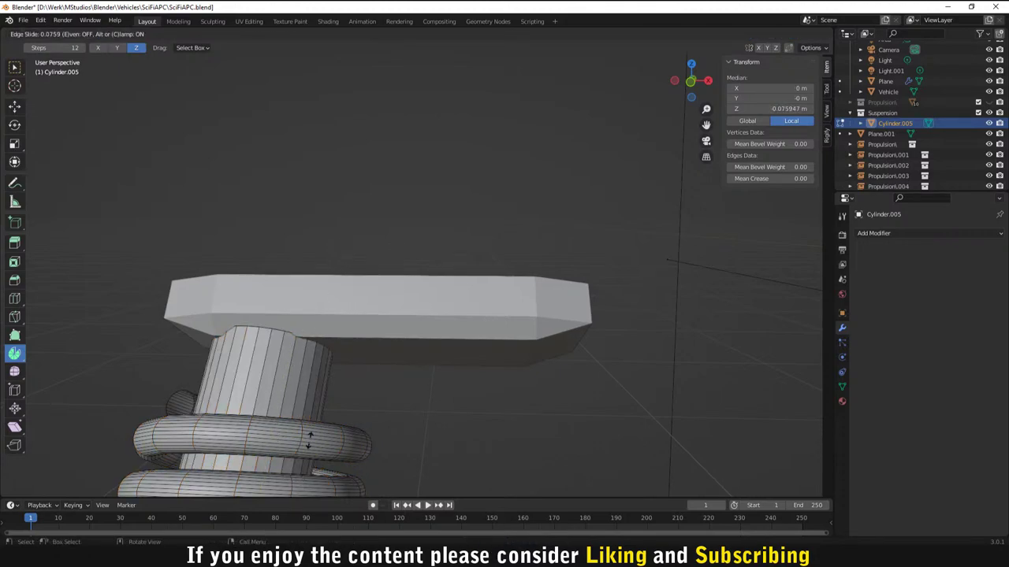
pyautogui.rightClick(473, 441)
pyautogui.scroll(-5, 472, 441)
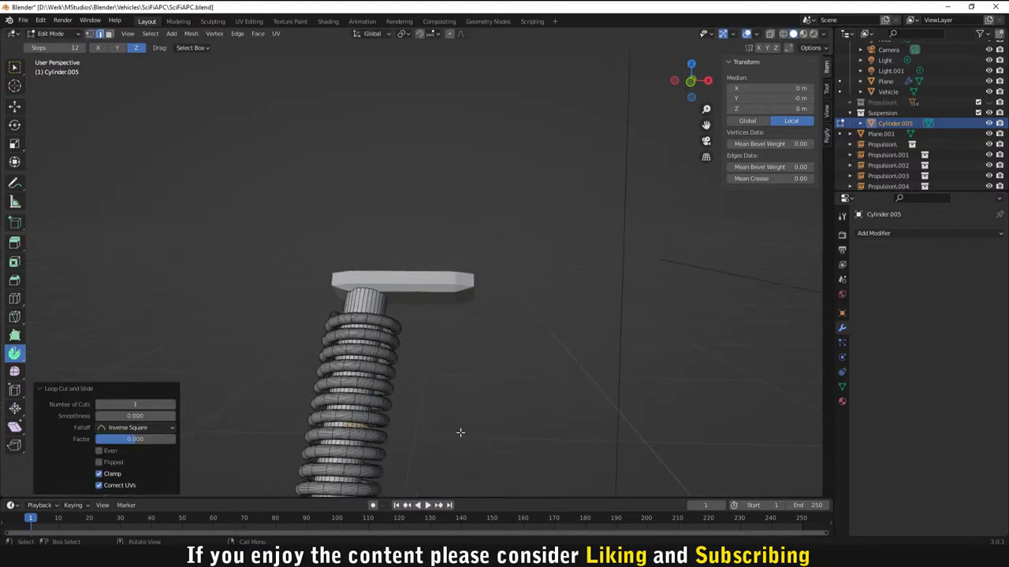
pyautogui.moveTo(462, 433); pyautogui.dragTo(386, 382, button='middle')
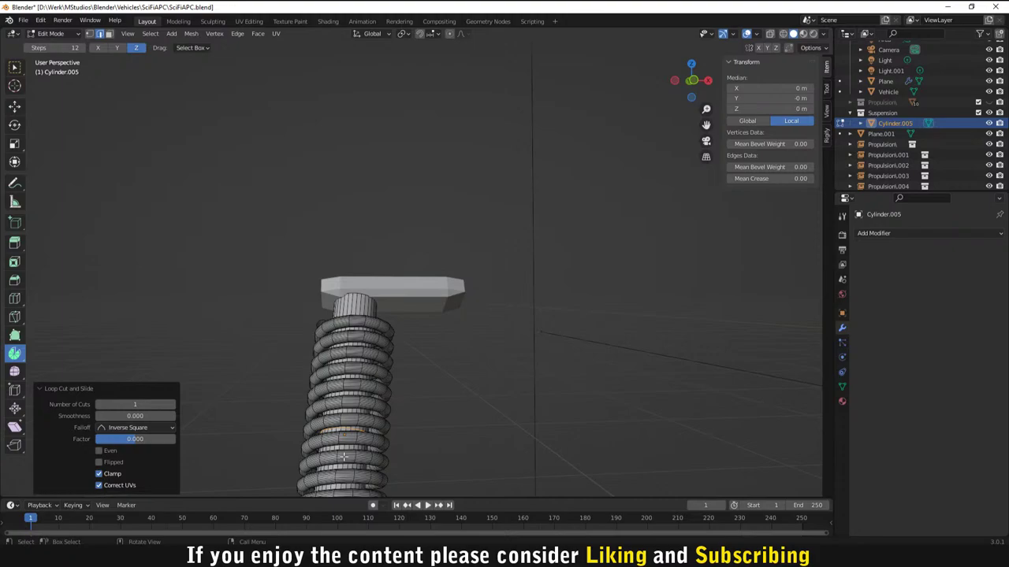
pyautogui.press('a')
pyautogui.hotkey('ctrl', 'z')
pyautogui.scroll(2, 392, 322)
pyautogui.scroll(-3, 370, 331)
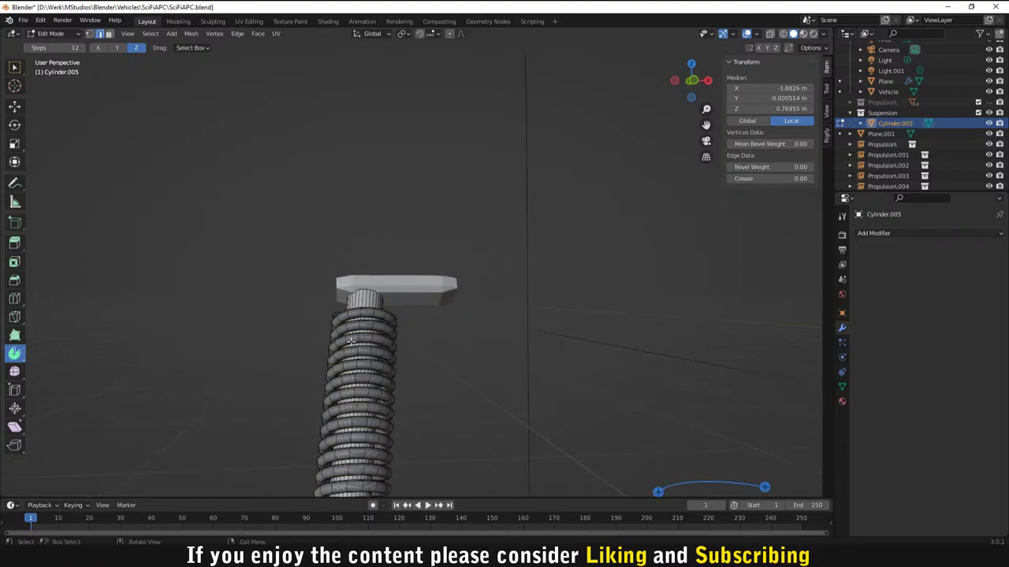
# Step: Add a loop cut slid near the top of the piston cylinder
pyautogui.hotkey('ctrl', 'r')
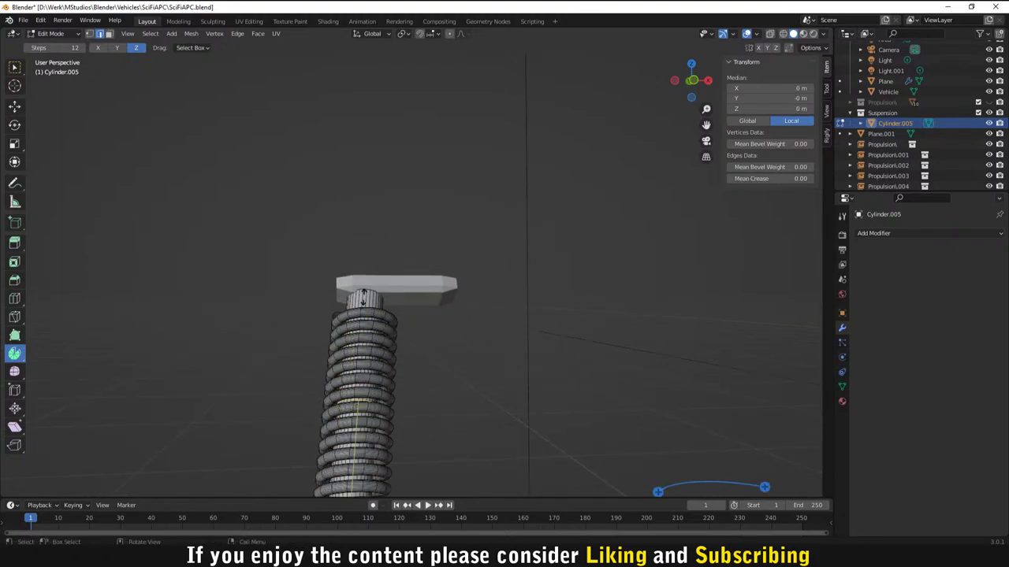
pyautogui.click(360, 405)
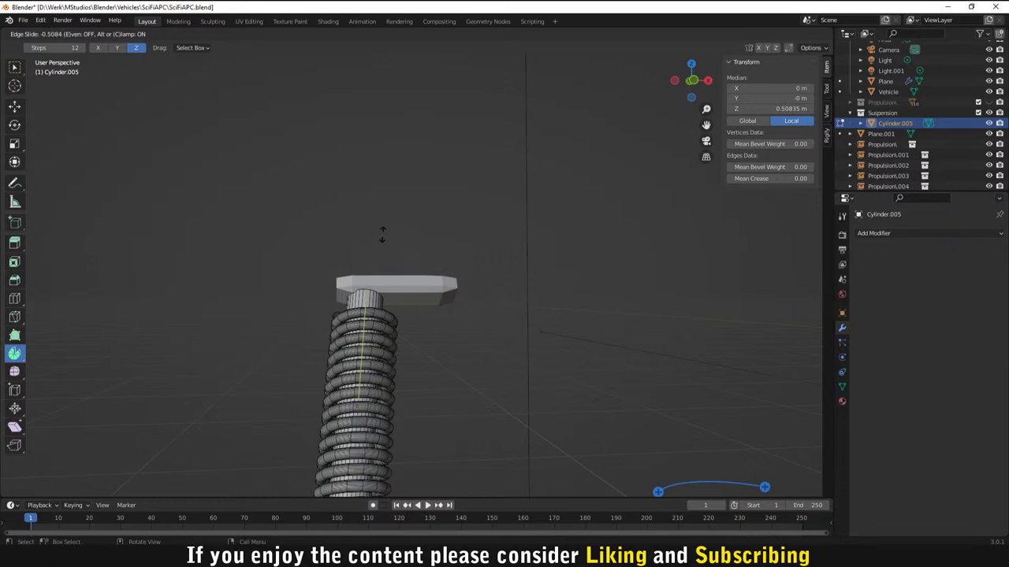
pyautogui.click(392, 182)
pyautogui.scroll(7, 365, 214)
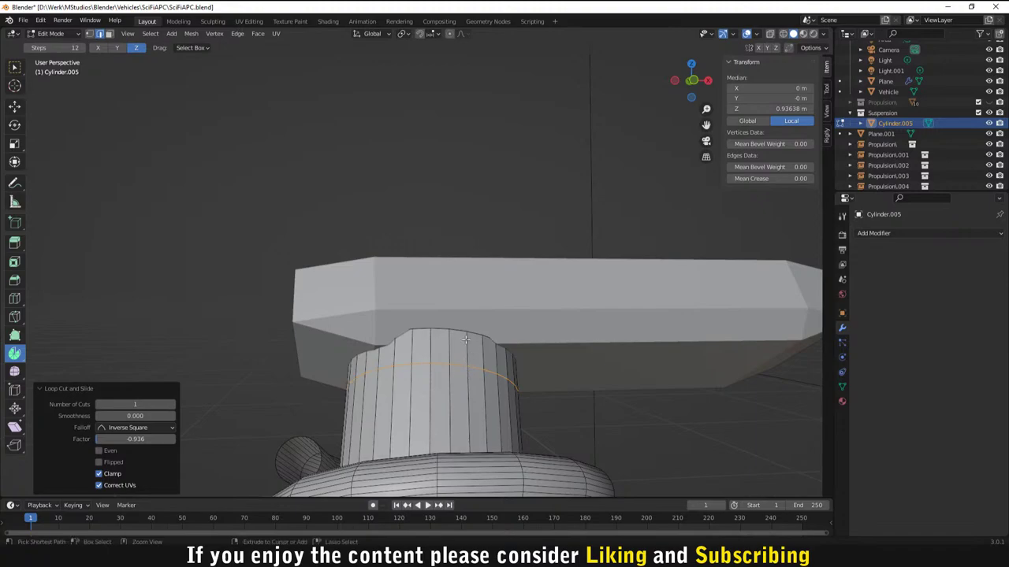
pyautogui.click(476, 362)
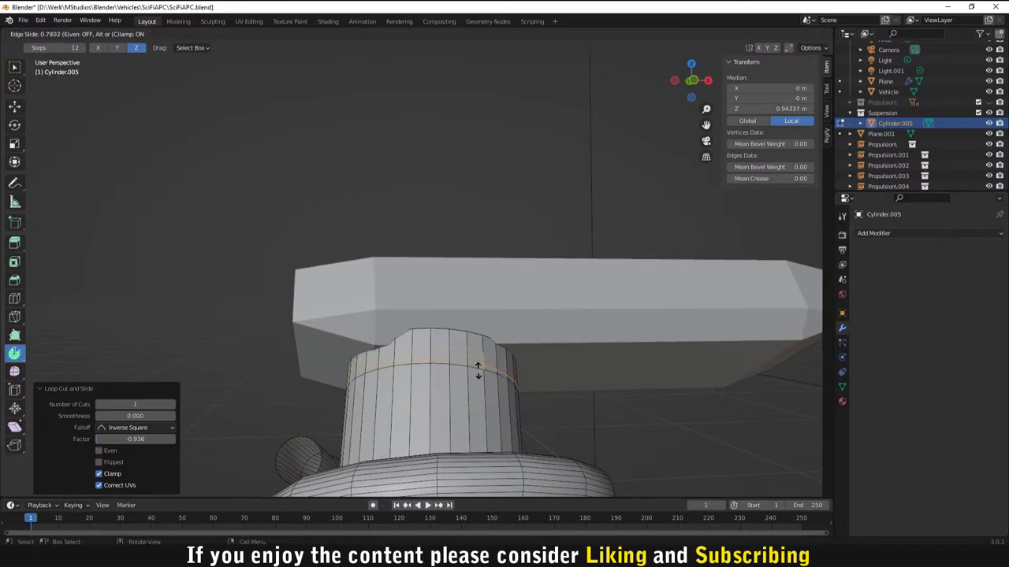
pyautogui.click(477, 369)
# Step: Select the ring of top-band faces in face mode
pyautogui.moveTo(551, 378); pyautogui.dragTo(531, 378, button='middle')
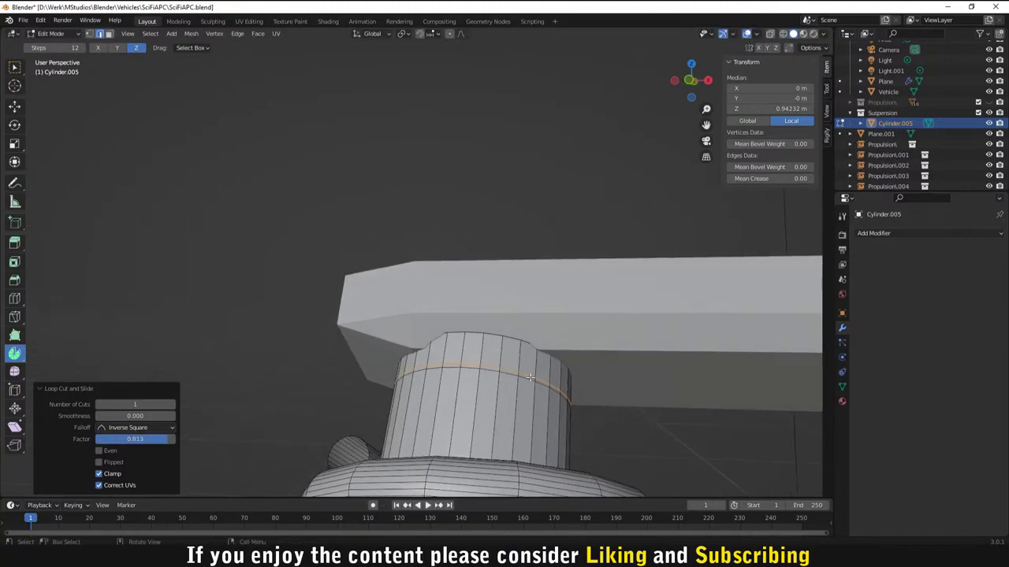
pyautogui.press('3')
pyautogui.click(492, 351)
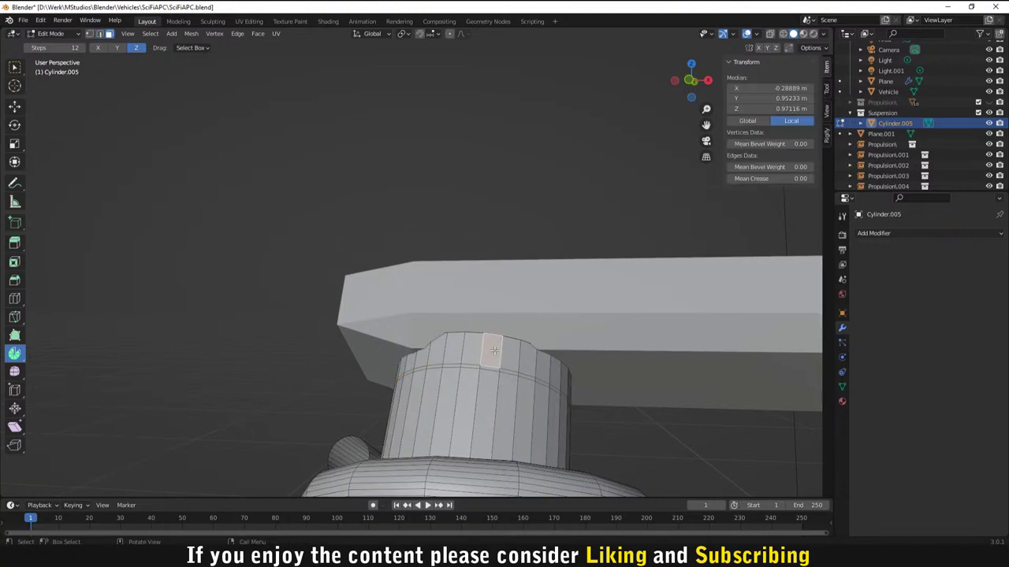
pyautogui.keyDown('alt'); pyautogui.click(506, 358); pyautogui.keyUp('alt')
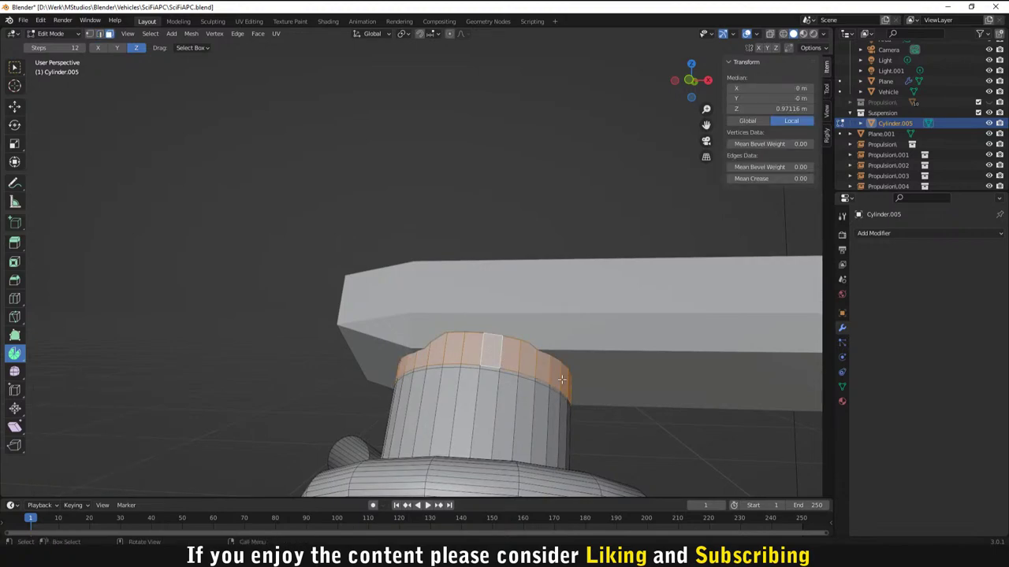
# Step: Scale the top face ring up by 1.196 to form a flared collar
pyautogui.press('s')
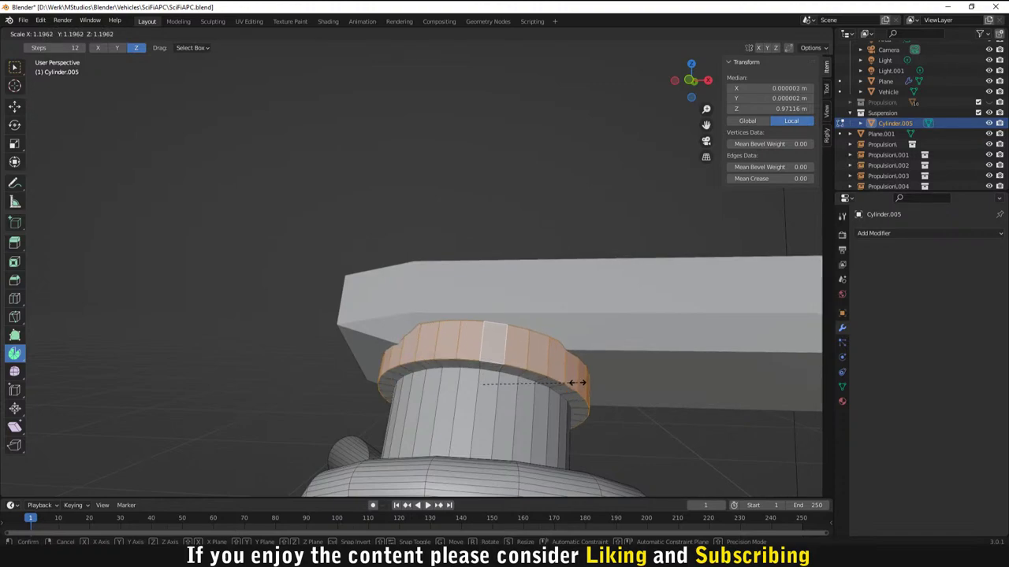
pyautogui.click(578, 383)
pyautogui.scroll(-2, 578, 383)
pyautogui.moveTo(578, 383); pyautogui.dragTo(267, 157, button='middle')
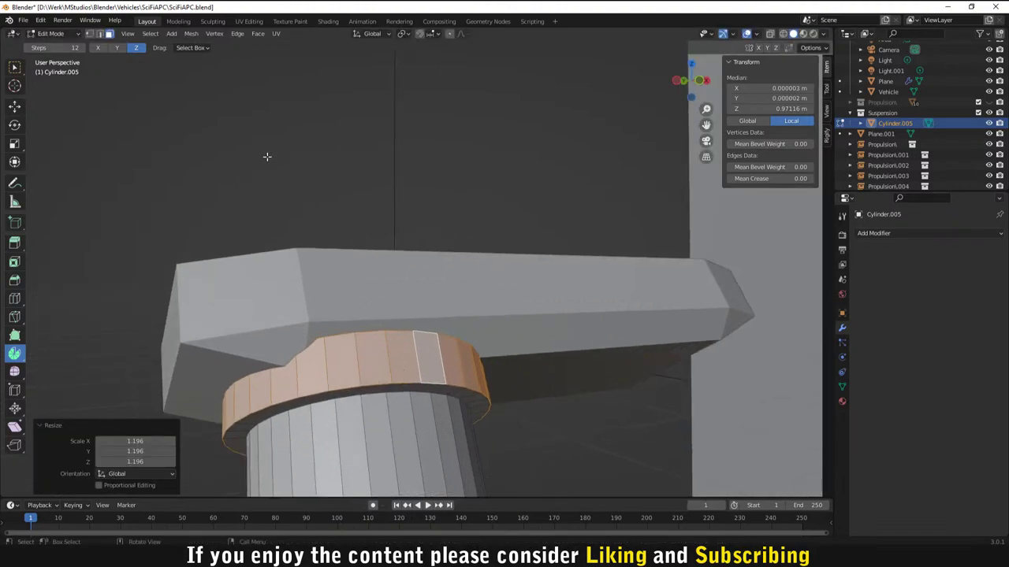
# Step: Shrink the edge loop below the collar to 0.905 and raise it slightly along Z
pyautogui.press('2')
pyautogui.keyDown('alt'); pyautogui.click(395, 390); pyautogui.keyUp('alt')
pyautogui.moveTo(395, 390); pyautogui.dragTo(505, 393, button='middle')
pyautogui.press('s')
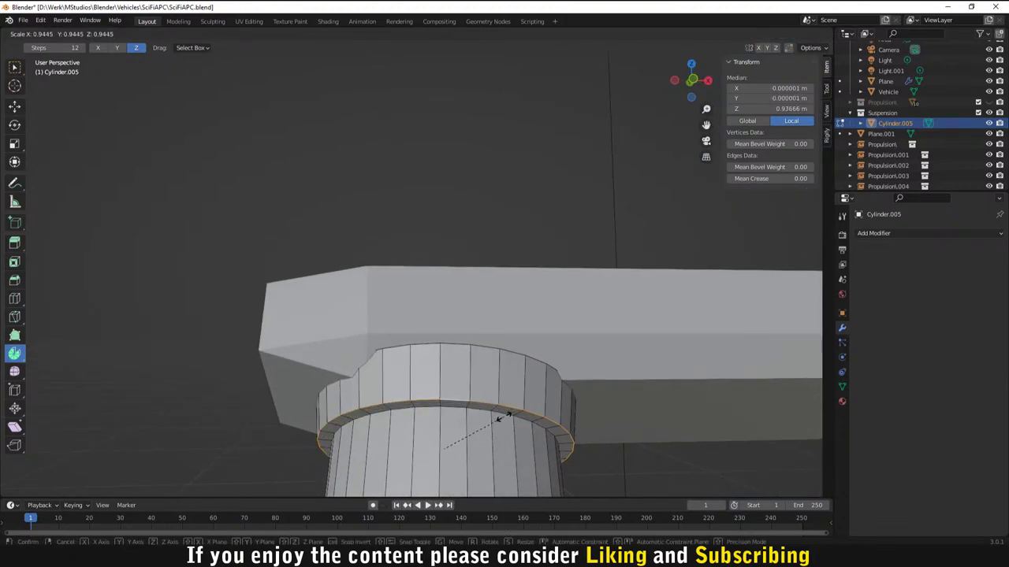
pyautogui.click(496, 420)
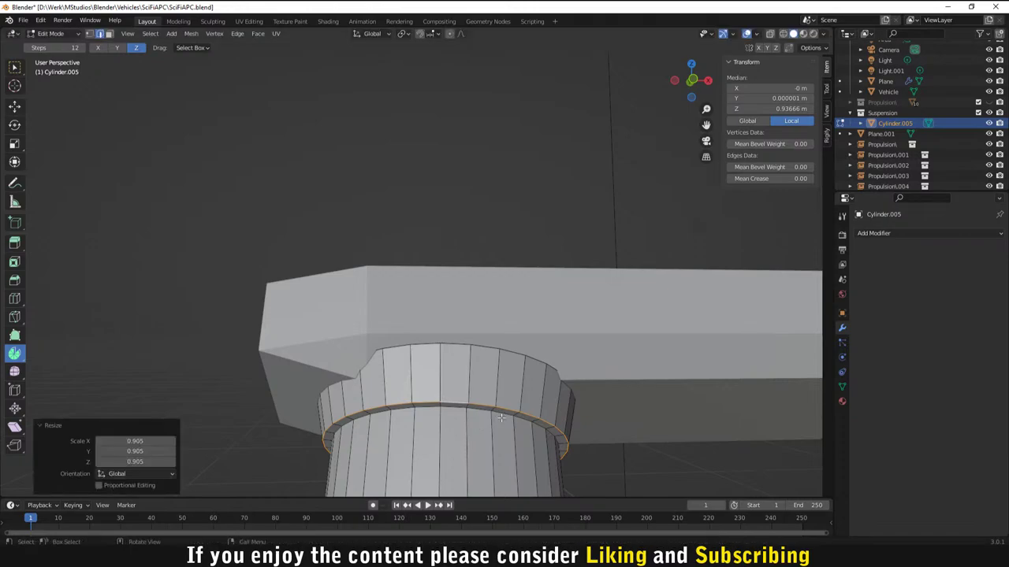
pyautogui.press('g')
pyautogui.press('z')
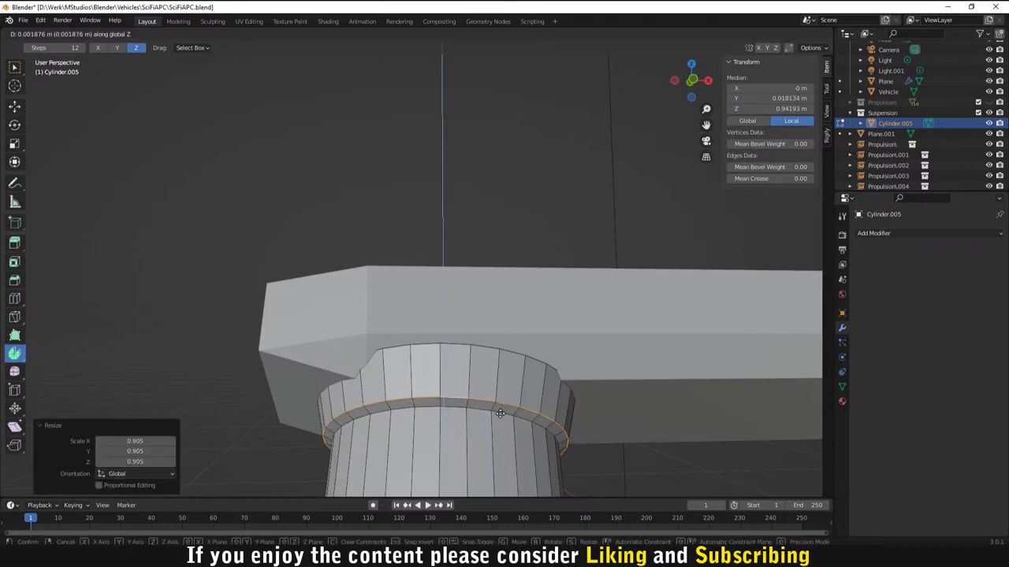
pyautogui.click(501, 418)
pyautogui.moveTo(501, 417); pyautogui.dragTo(507, 325, button='middle')
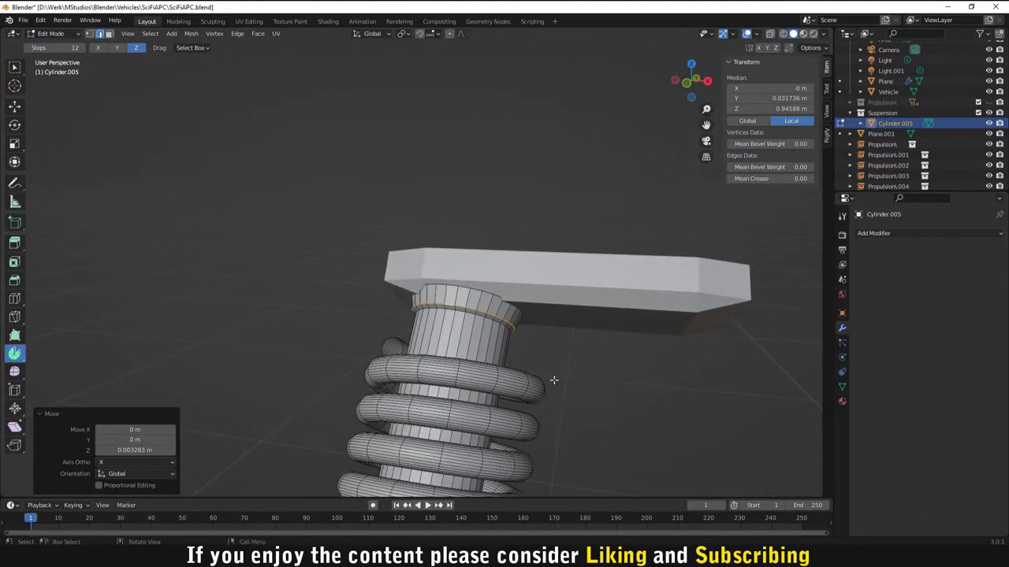
pyautogui.moveTo(553, 380); pyautogui.dragTo(499, 366, button='middle')
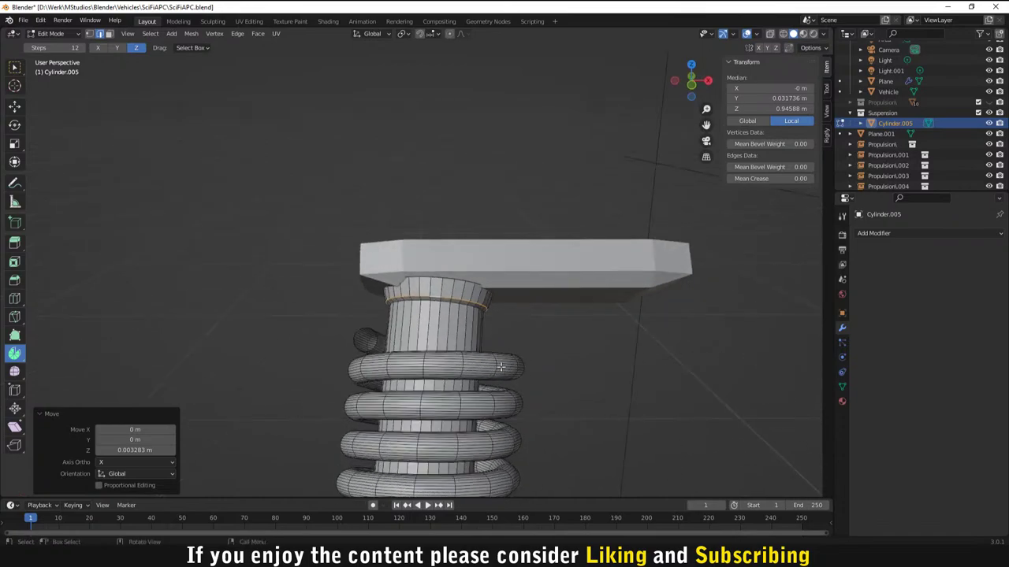
pyautogui.scroll(2, 499, 366)
pyautogui.click(611, 360)
pyautogui.scroll(-1, 611, 360)
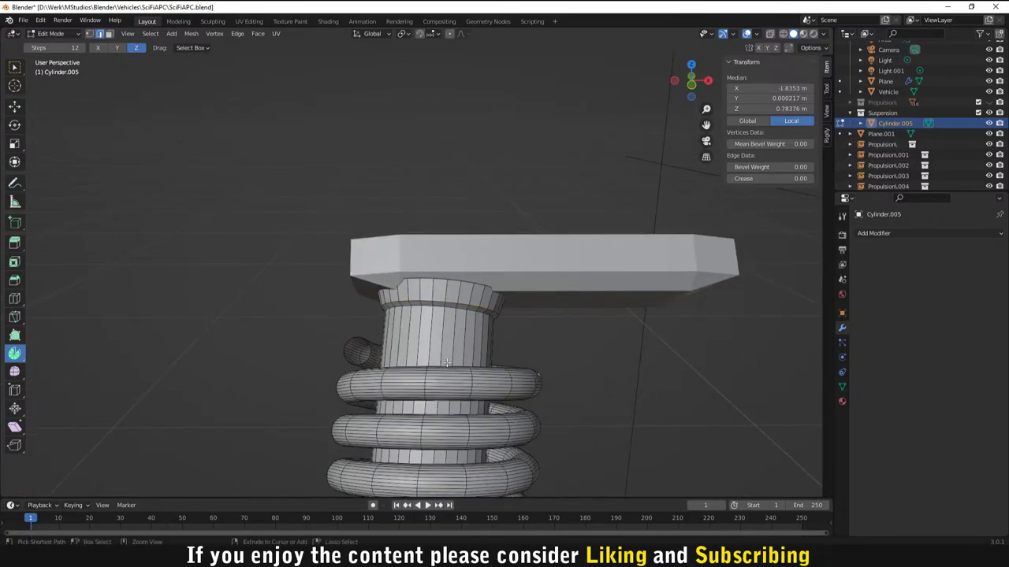
# Step: Add a loop cut lower on the piston cylinder
pyautogui.hotkey('ctrl', 'r')
pyautogui.click(447, 327)
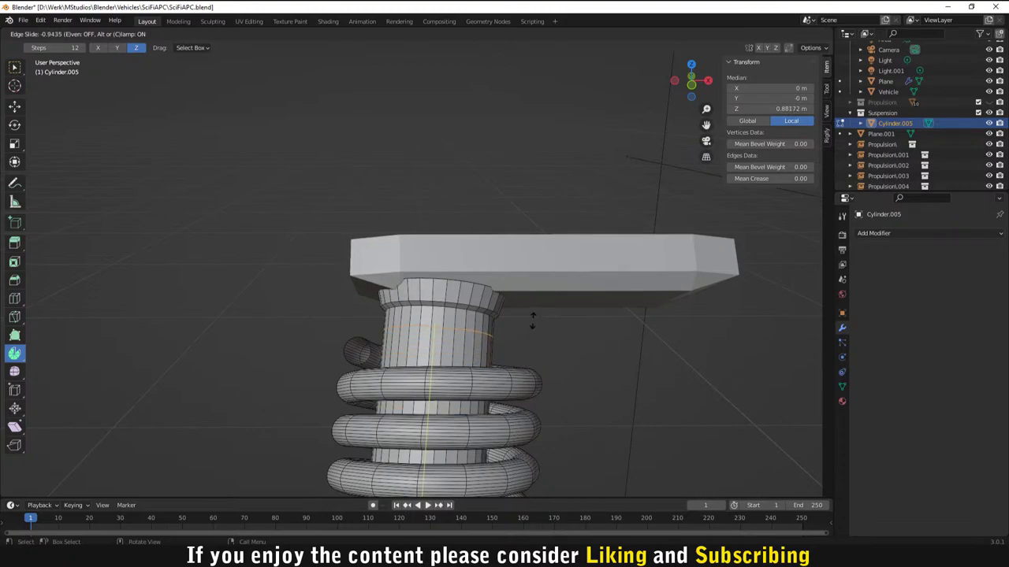
pyautogui.click(524, 363)
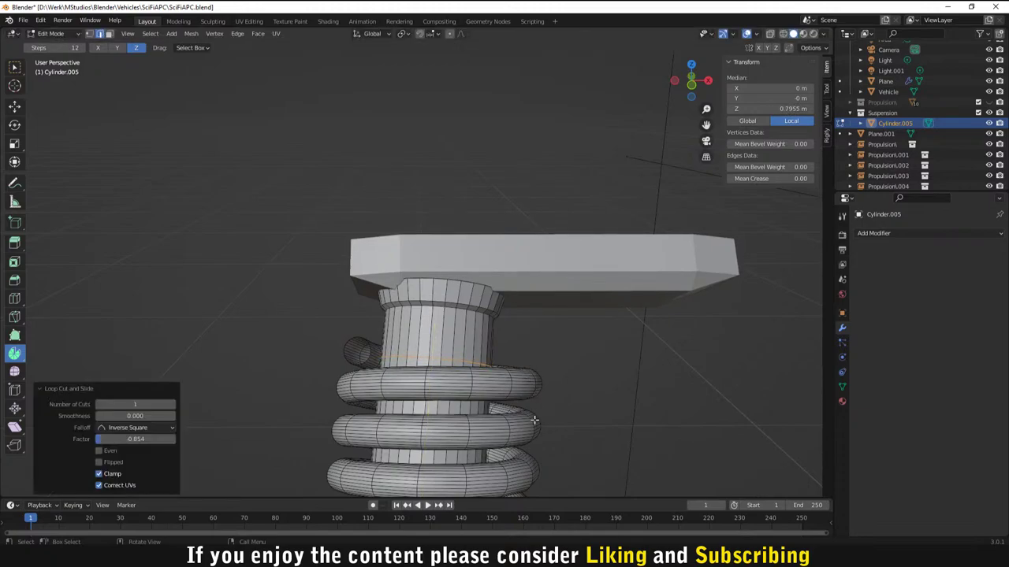
pyautogui.moveTo(534, 421); pyautogui.dragTo(486, 382, button='middle')
pyautogui.scroll(2, 487, 382)
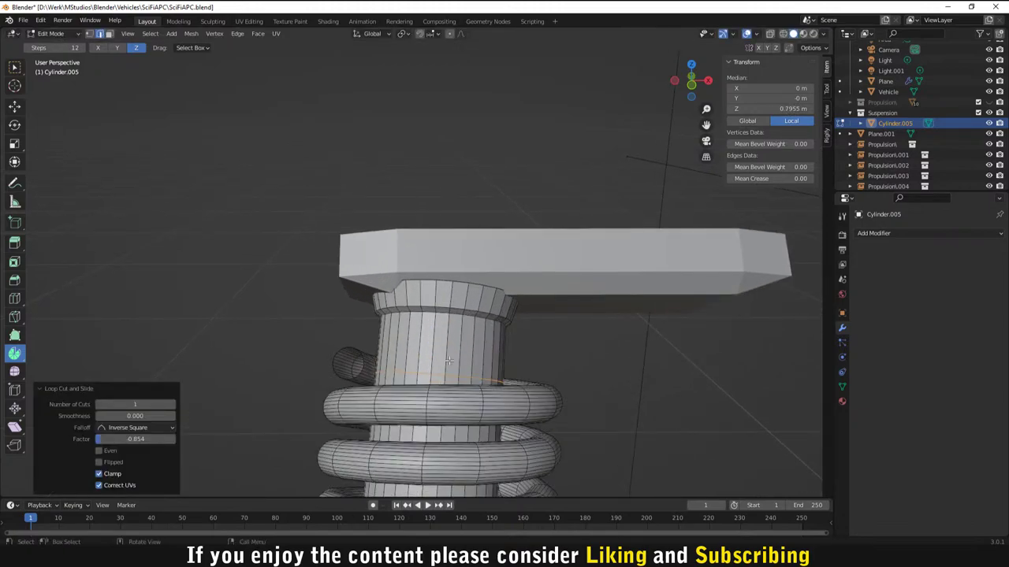
# Step: Add a second loop cut just below the collar, slid to factor 0.860
pyautogui.hotkey('ctrl', 'r')
pyautogui.click(449, 359)
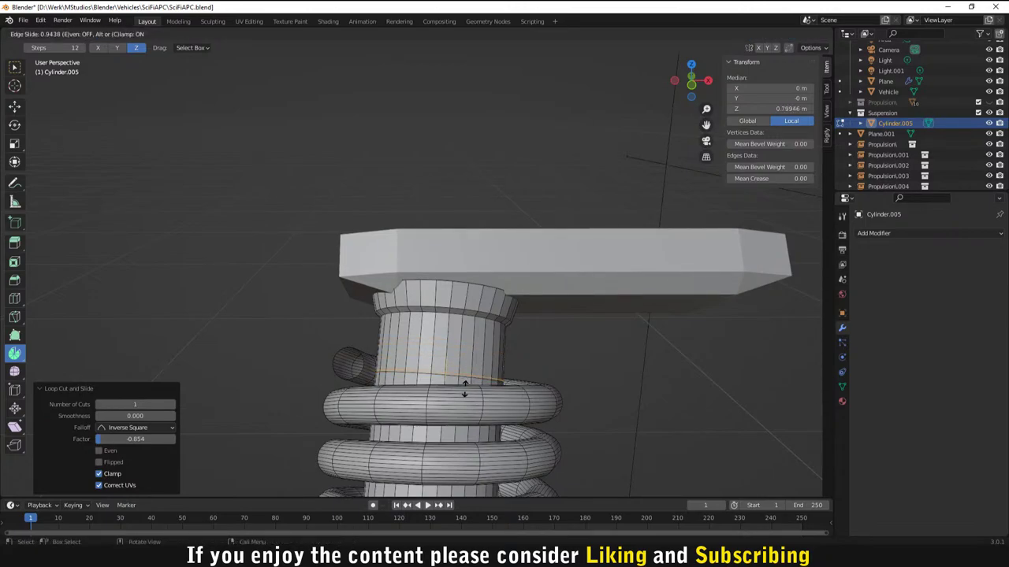
pyautogui.click(462, 386)
pyautogui.press('g')
pyautogui.press('g')
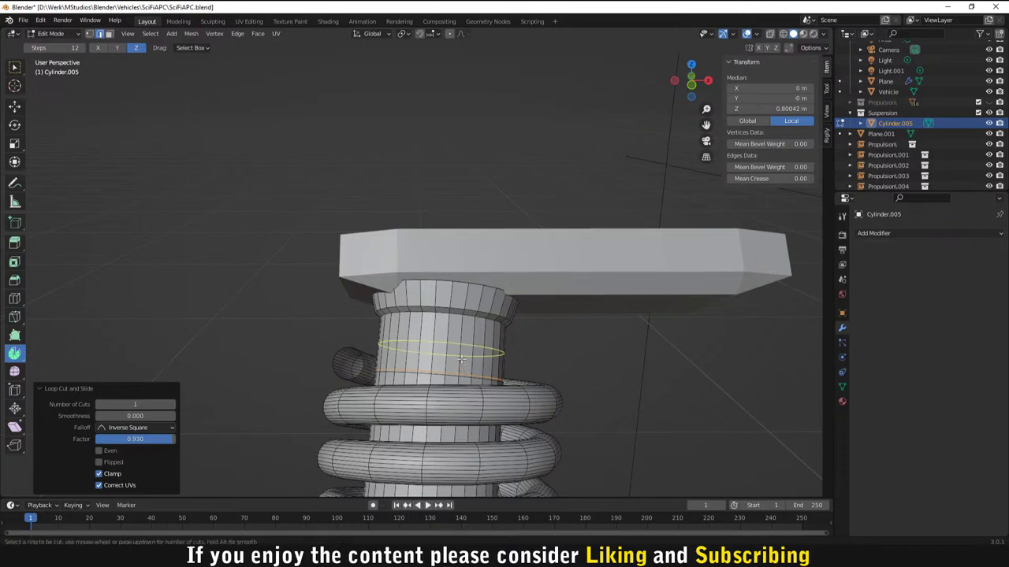
pyautogui.rightClick(461, 358)
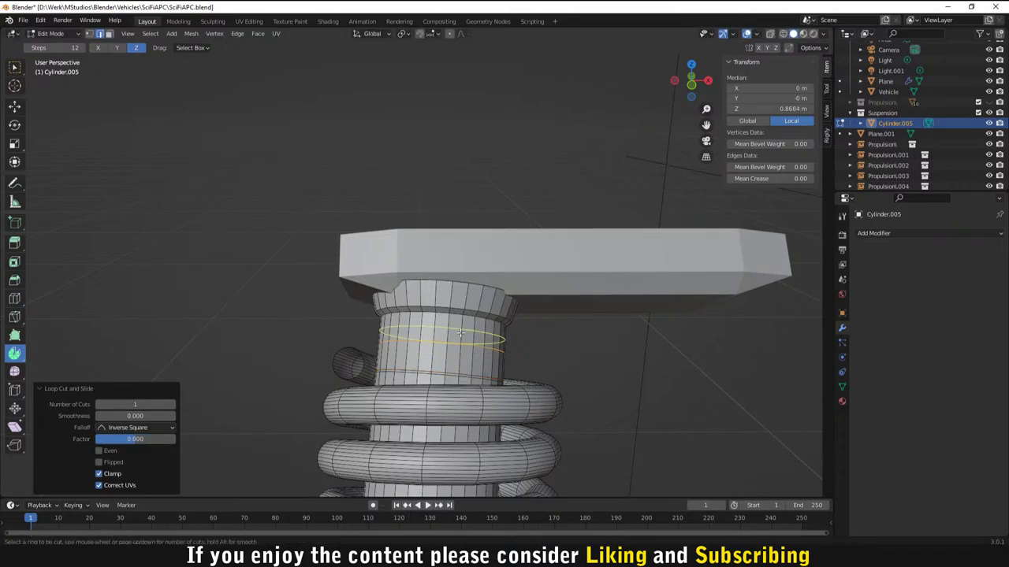
pyautogui.moveTo(461, 340); pyautogui.dragTo(461, 345)
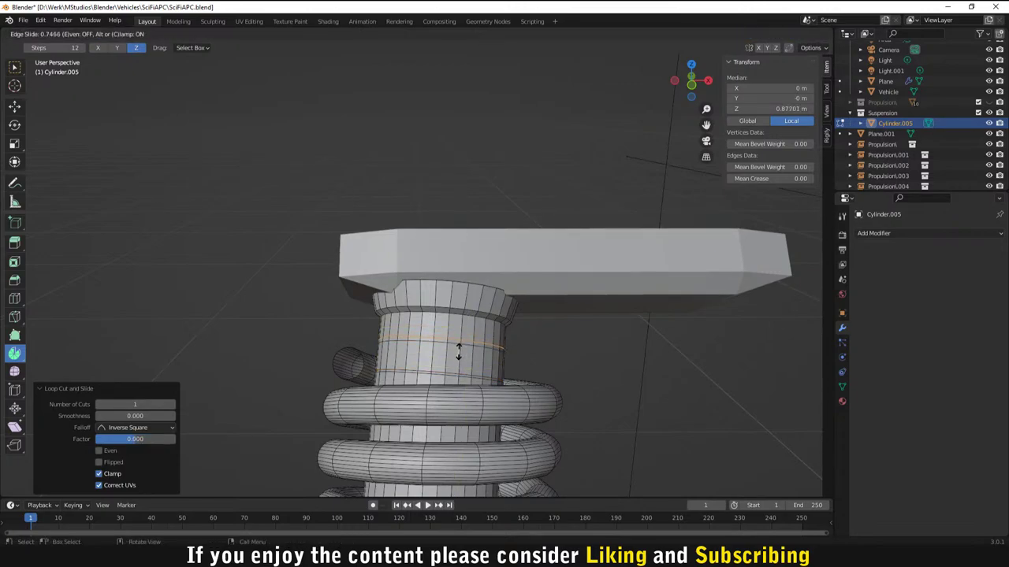
pyautogui.click(457, 354)
pyautogui.keyDown('alt'); pyautogui.moveTo(457, 354); pyautogui.dragTo(453, 309, button='middle'); pyautogui.keyUp('alt')
pyautogui.scroll(-5, 526, 418)
pyautogui.scroll(4, 481, 378)
pyautogui.scroll(4, 434, 331)
pyautogui.scroll(2, 453, 313)
pyautogui.scroll(1, 453, 312)
pyautogui.hotkey('ctrl', 'z')
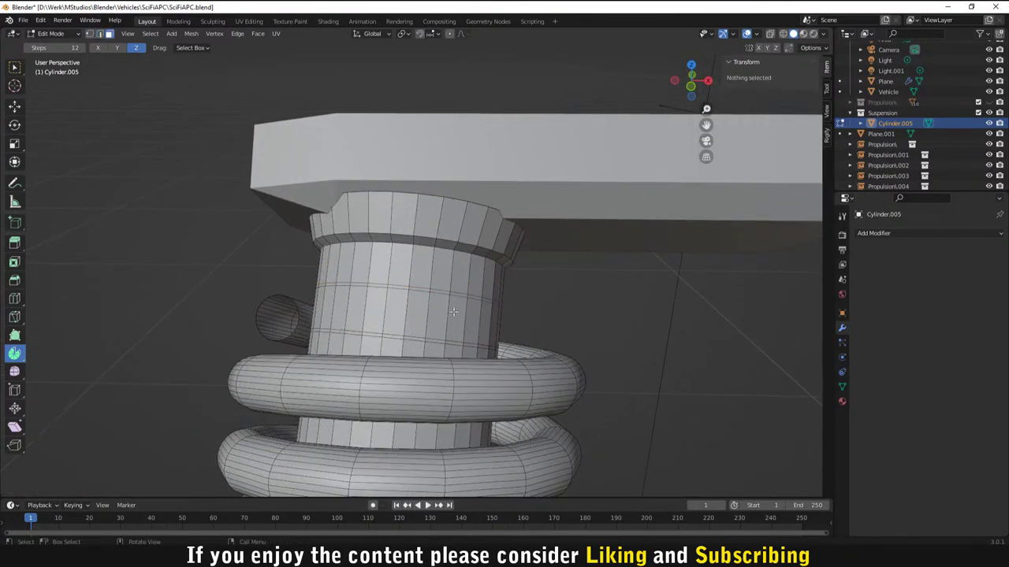
# Step: Extrude the selected face ring in place and enlarge it to scale 2.017
pyautogui.keyDown('alt'); pyautogui.click(416, 308); pyautogui.keyUp('alt')
pyautogui.press('e')
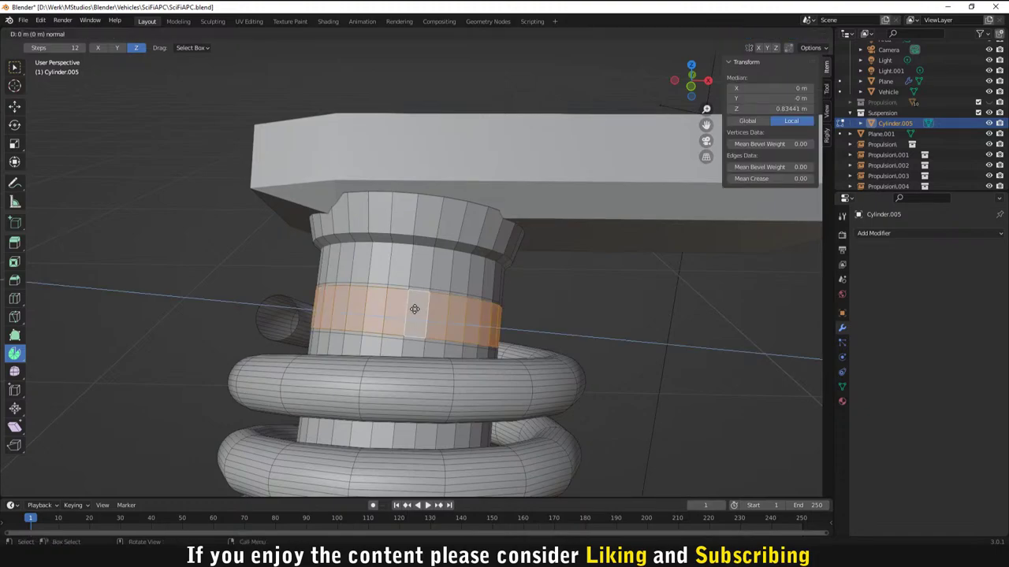
pyautogui.press('x')
pyautogui.rightClick(424, 313)
pyautogui.press('s')
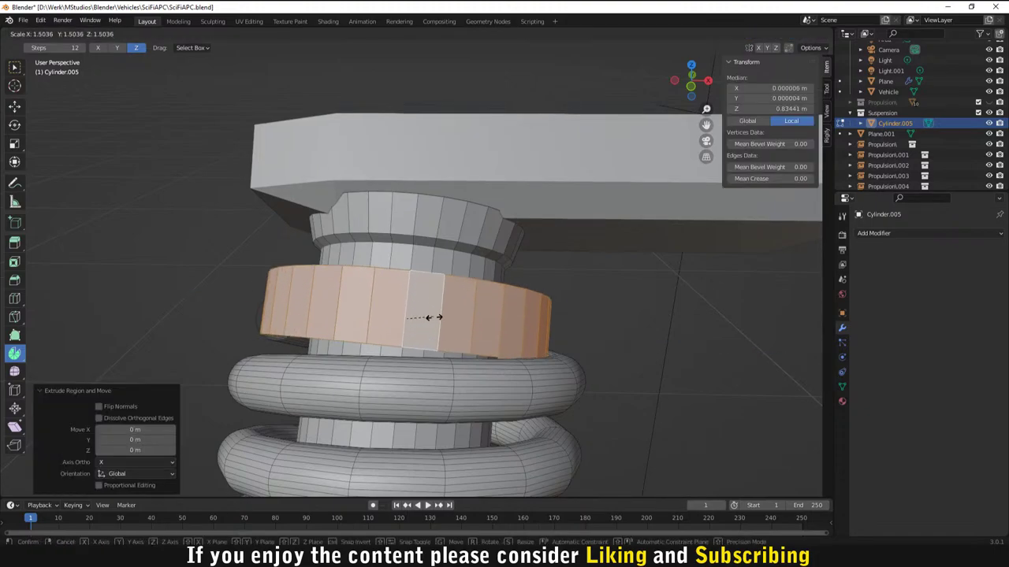
pyautogui.click(434, 322)
pyautogui.moveTo(434, 322); pyautogui.dragTo(349, 337, button='middle')
# Step: Lower the collar ring's top edge loop along the Z axis
pyautogui.scroll(5, 349, 337)
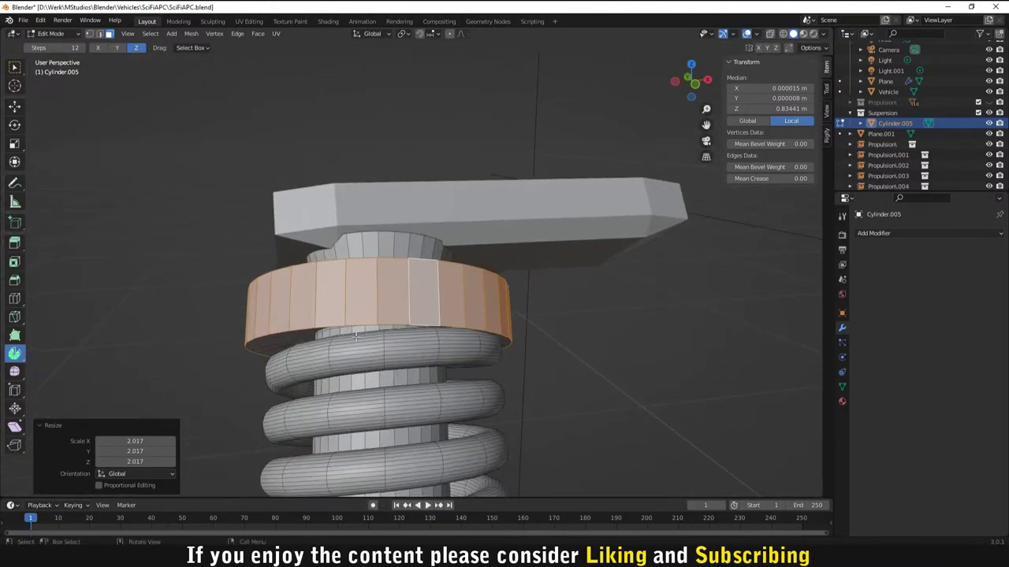
pyautogui.scroll(-2, 339, 347)
pyautogui.scroll(1, 334, 352)
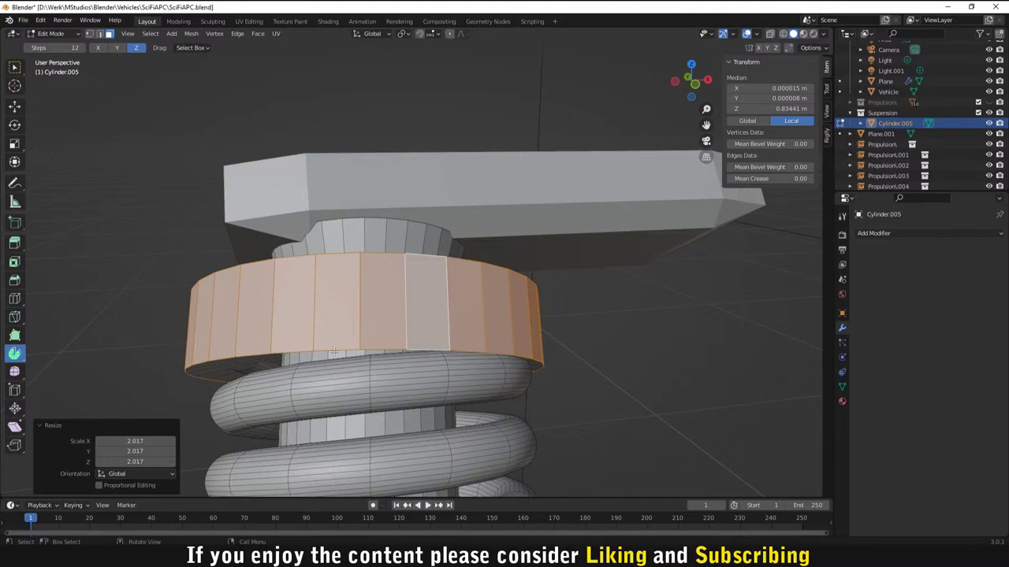
pyautogui.scroll(-4, 339, 343)
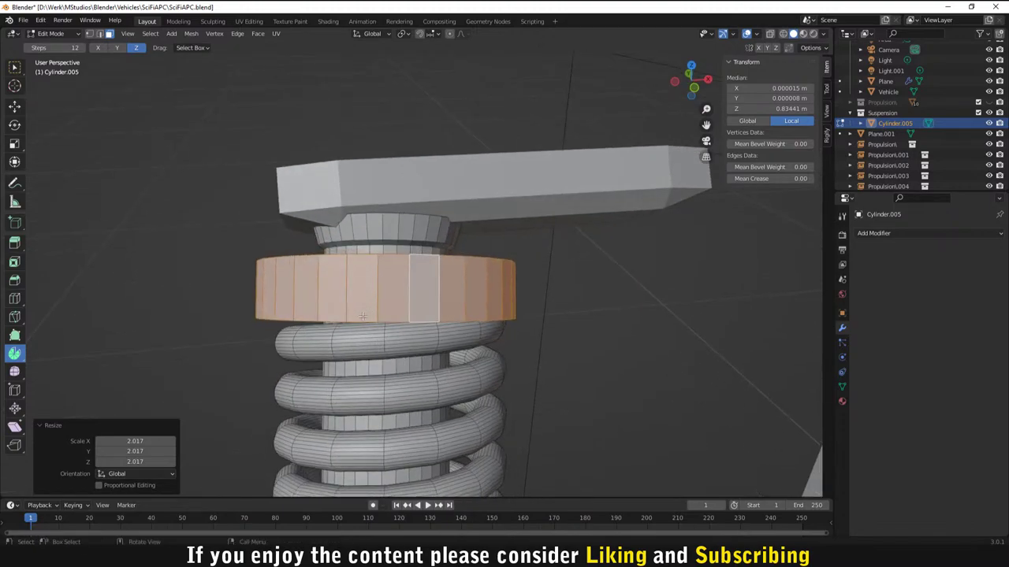
pyautogui.moveTo(363, 316); pyautogui.dragTo(366, 256, button='middle')
pyautogui.press('2')
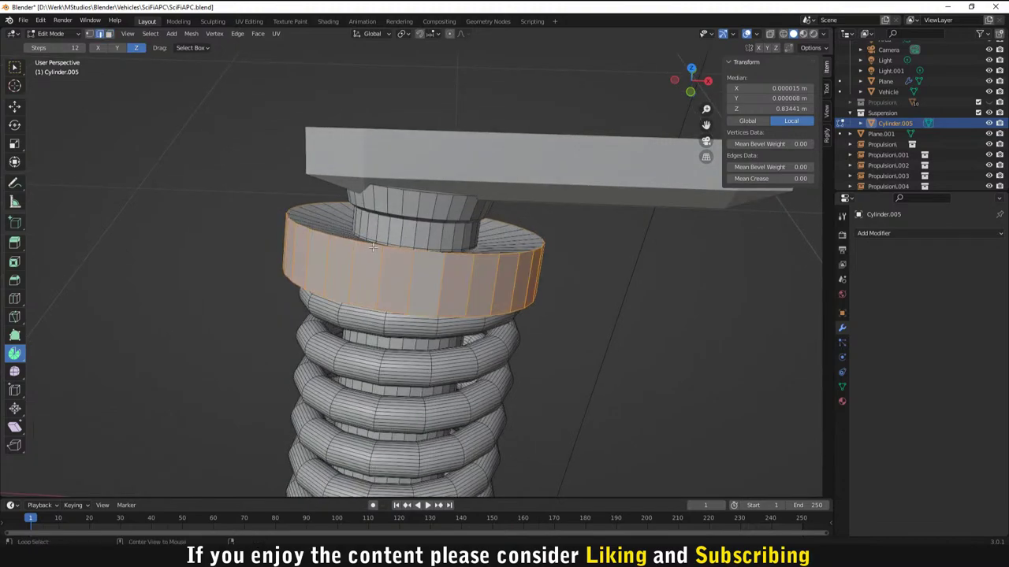
pyautogui.keyDown('alt'); pyautogui.click(372, 243); pyautogui.keyUp('alt')
pyautogui.press('g')
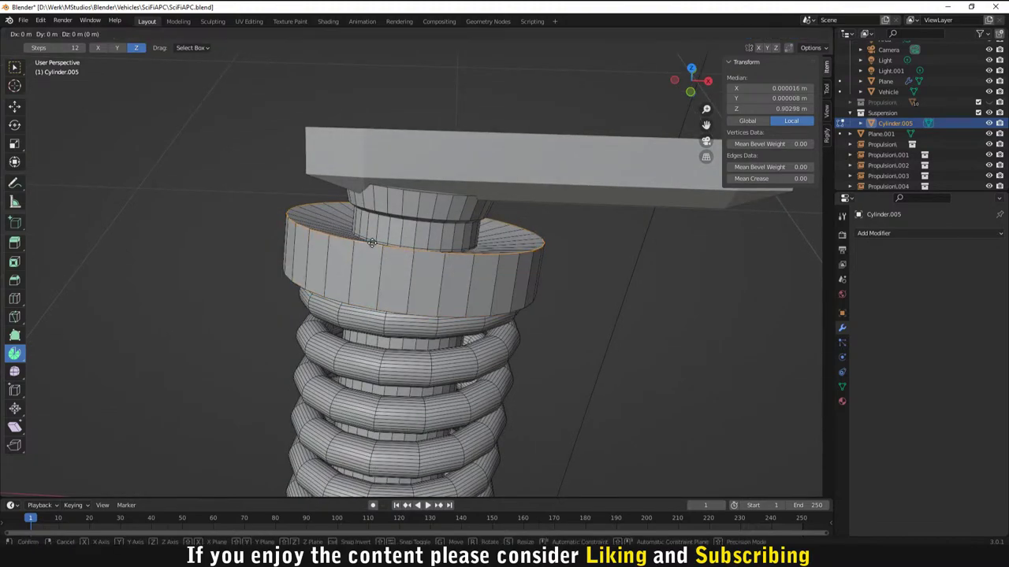
pyautogui.press('z')
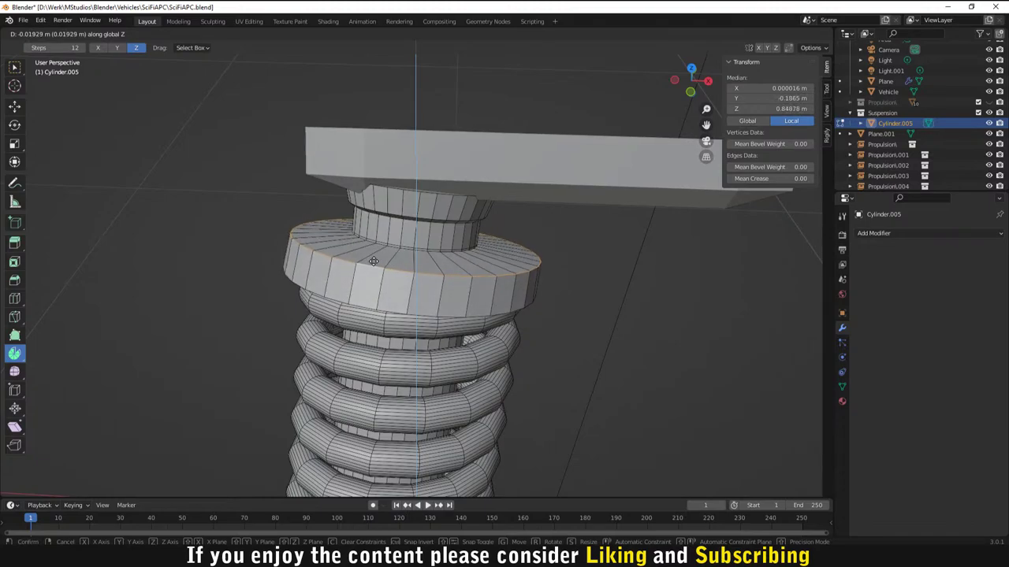
pyautogui.click(375, 263)
# Step: Move another edge loop on the collar vertically along Z
pyautogui.moveTo(375, 263); pyautogui.dragTo(435, 289, button='middle')
pyautogui.scroll(5, 435, 289)
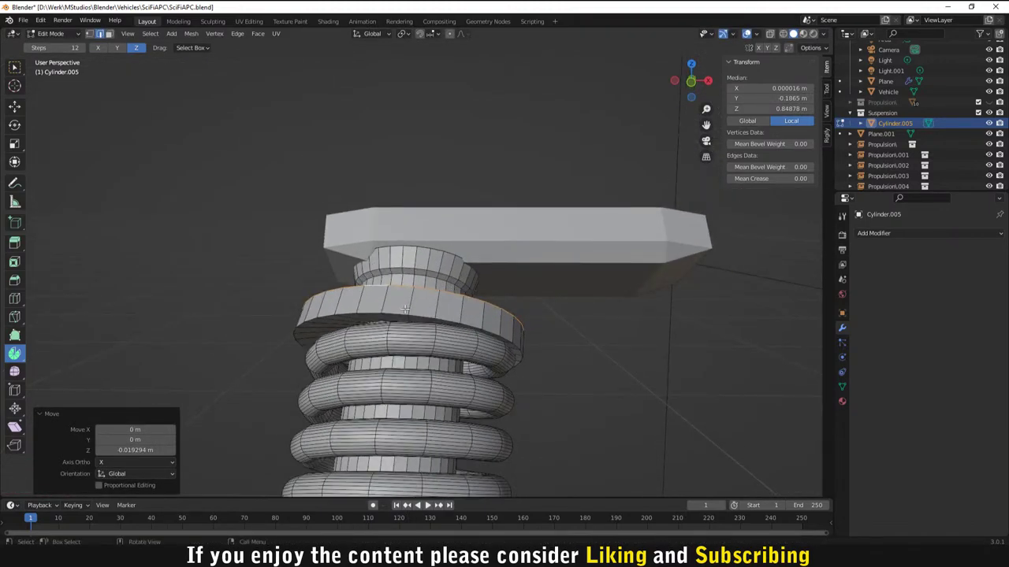
pyautogui.click(360, 386)
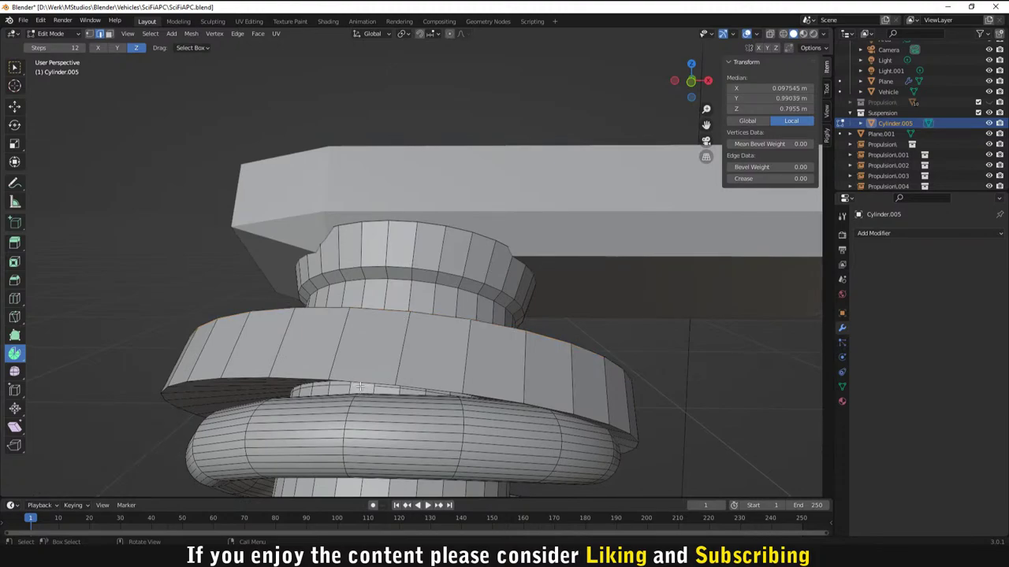
pyautogui.keyDown('alt'); pyautogui.click(360, 387); pyautogui.keyUp('alt')
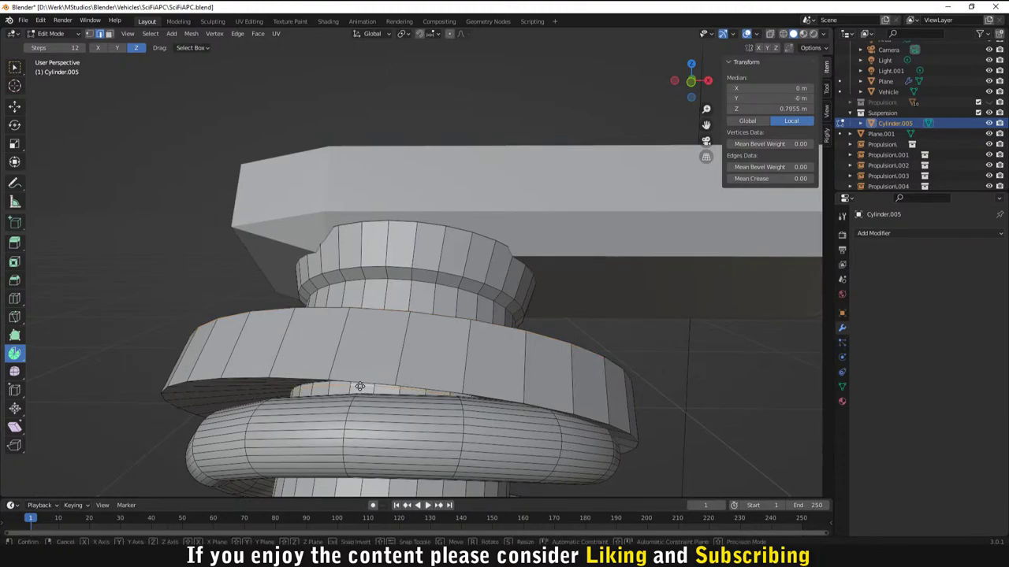
pyautogui.press('g')
pyautogui.press('z')
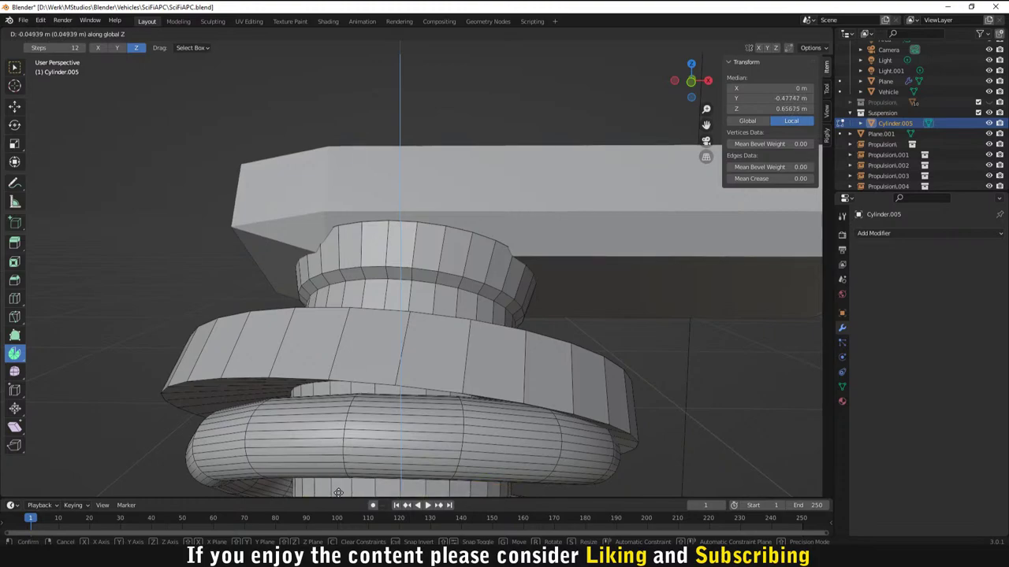
pyautogui.click(331, 457)
pyautogui.moveTo(331, 457); pyautogui.dragTo(347, 410, button='middle')
# Step: Edge-slide the large disc's top rim loop to tighten the bevel
pyautogui.keyDown('alt'); pyautogui.click(441, 260); pyautogui.keyUp('alt')
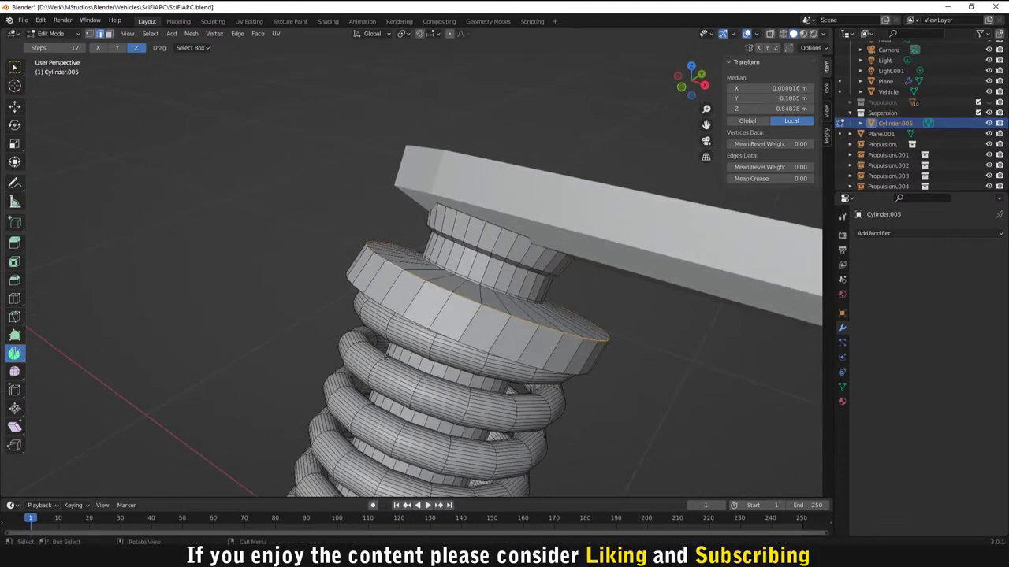
pyautogui.moveTo(474, 349); pyautogui.dragTo(453, 350, button='middle')
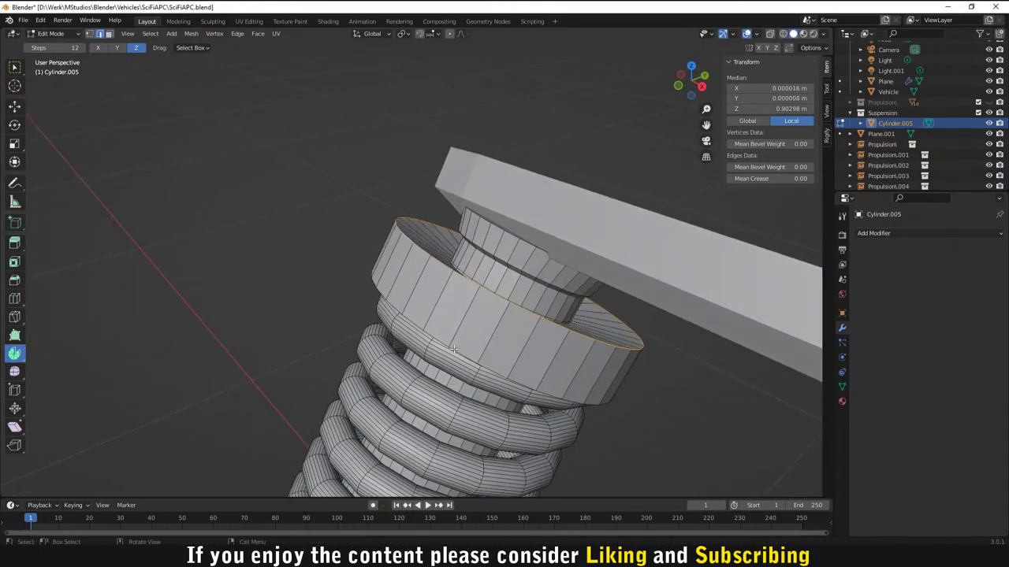
pyautogui.press('g')
pyautogui.press('g')
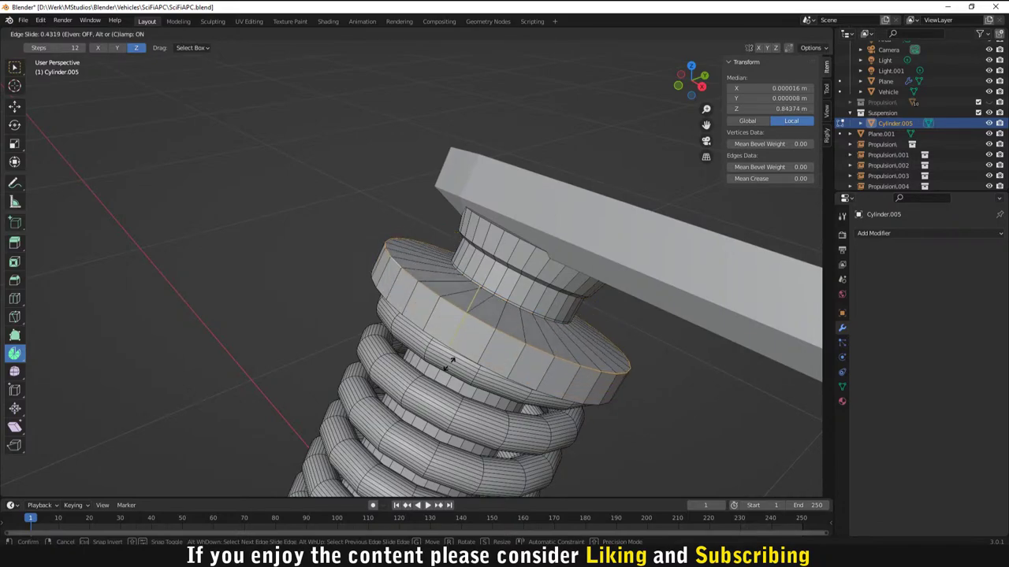
pyautogui.click(471, 368)
pyautogui.moveTo(478, 375); pyautogui.dragTo(419, 370, button='middle')
# Step: Edge-slide two loops on the lower ring toward the collar, the last to factor 0.209
pyautogui.keyDown('alt'); pyautogui.click(402, 340); pyautogui.keyUp('alt')
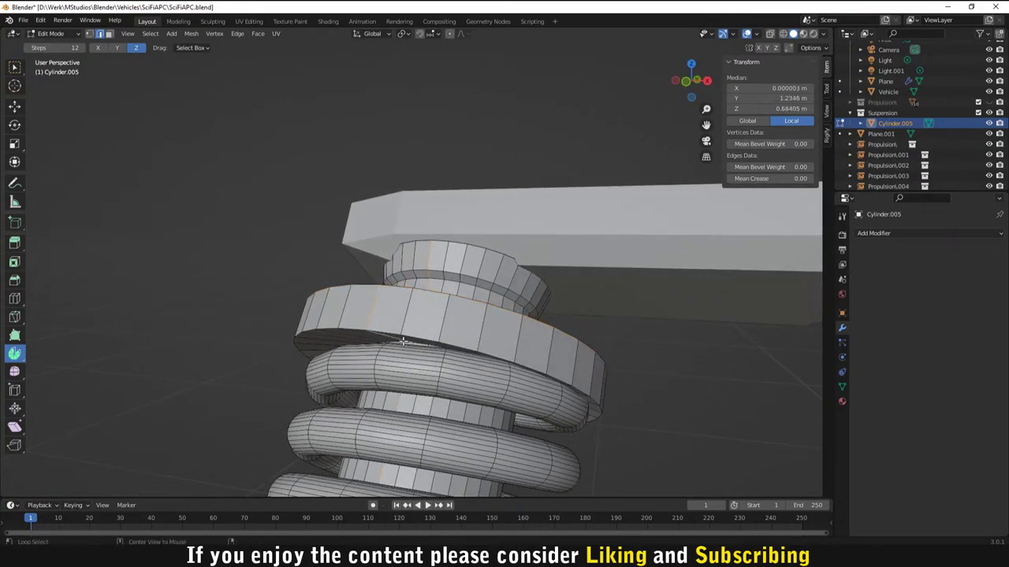
pyautogui.scroll(5, 402, 344)
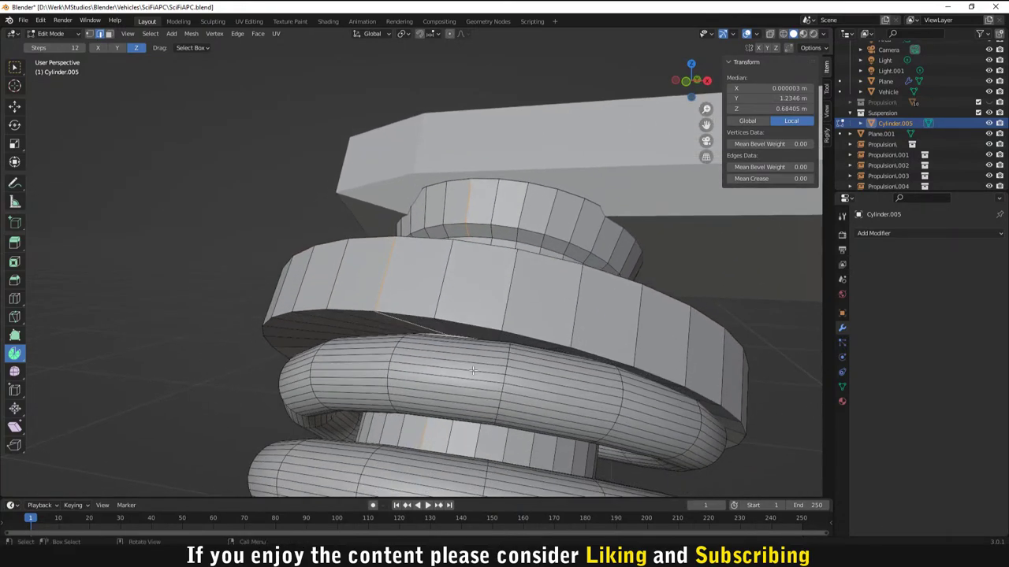
pyautogui.keyDown('alt'); pyautogui.click(451, 370); pyautogui.keyUp('alt')
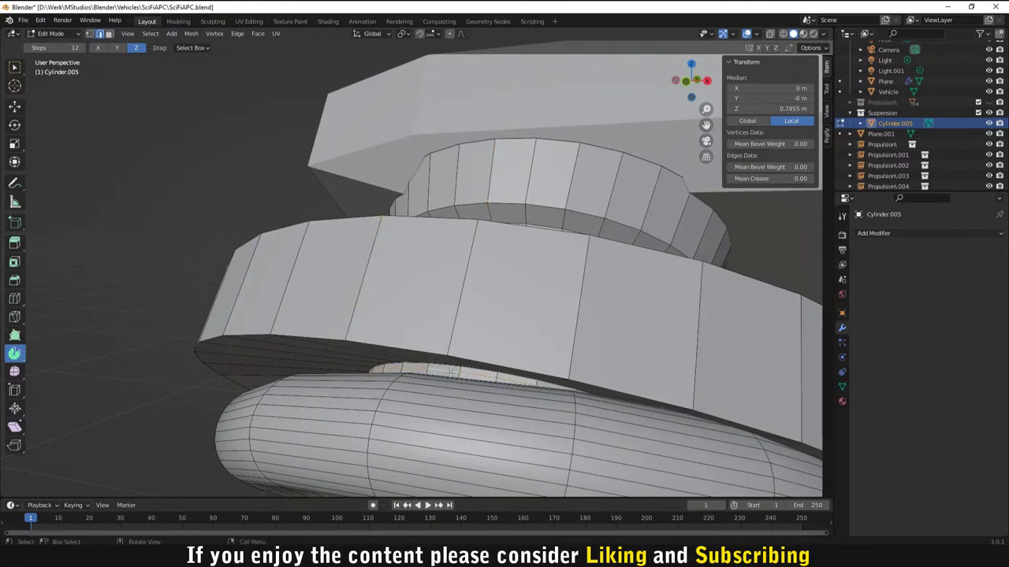
pyautogui.press('g')
pyautogui.press('g')
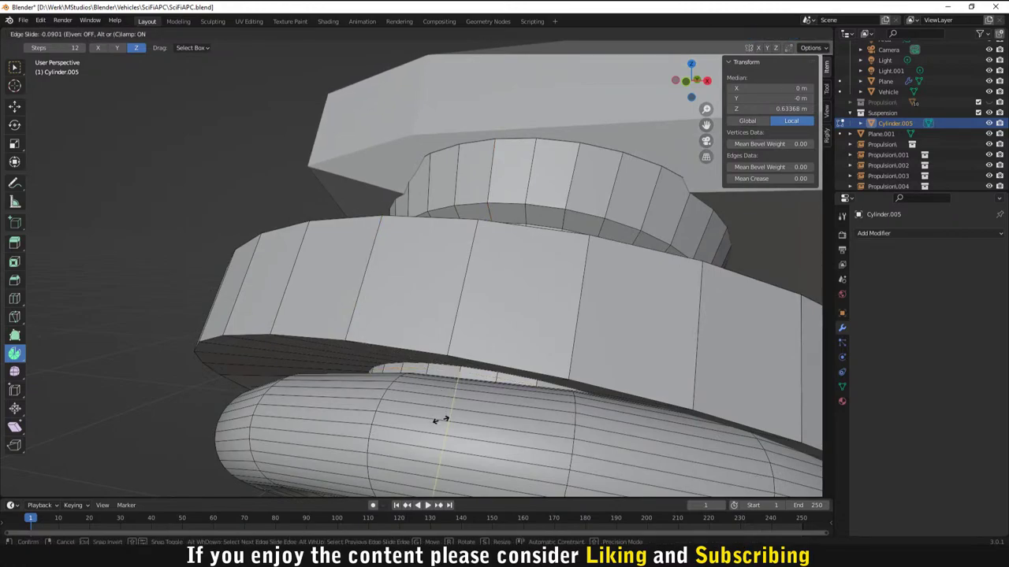
pyautogui.click(441, 420)
pyautogui.keyDown('alt'); pyautogui.click(419, 364); pyautogui.keyUp('alt')
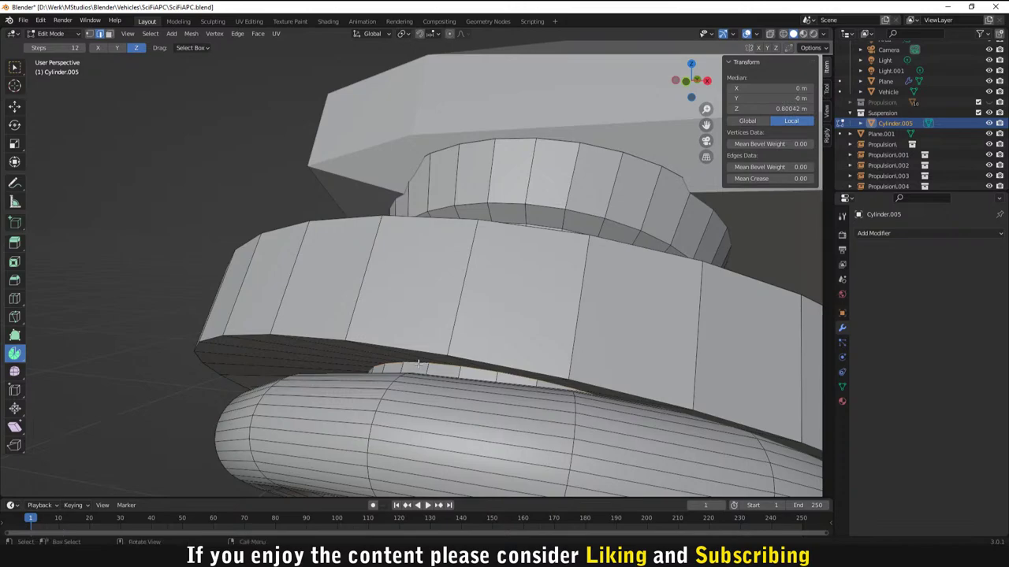
pyautogui.press('g')
pyautogui.press('g')
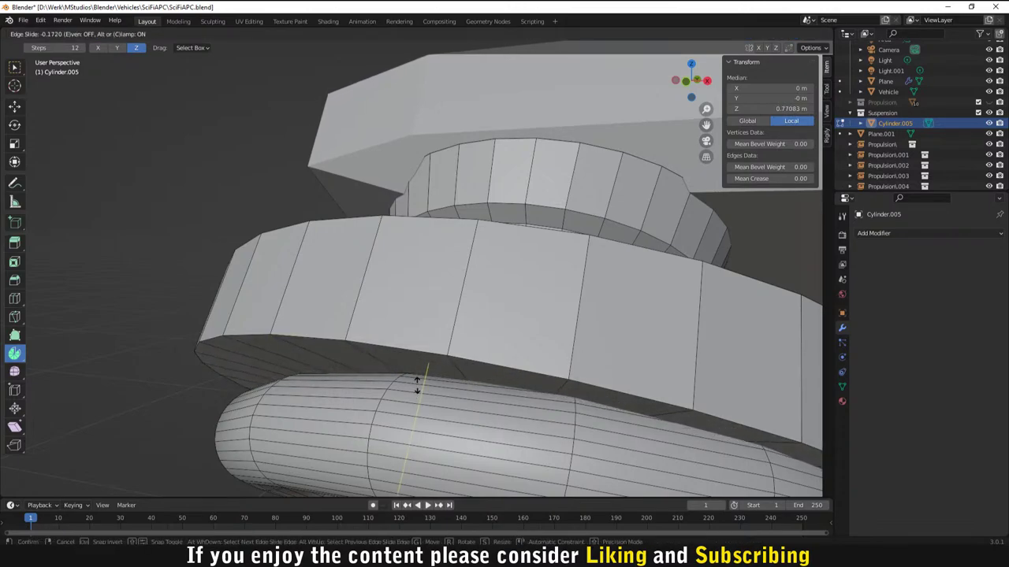
pyautogui.click(417, 390)
pyautogui.moveTo(416, 390); pyautogui.dragTo(502, 390, button='middle')
pyautogui.scroll(-8, 503, 390)
# Step: Clear the selection and add a loop cut on the strut below the spring
pyautogui.hotkey('alt', 'a')
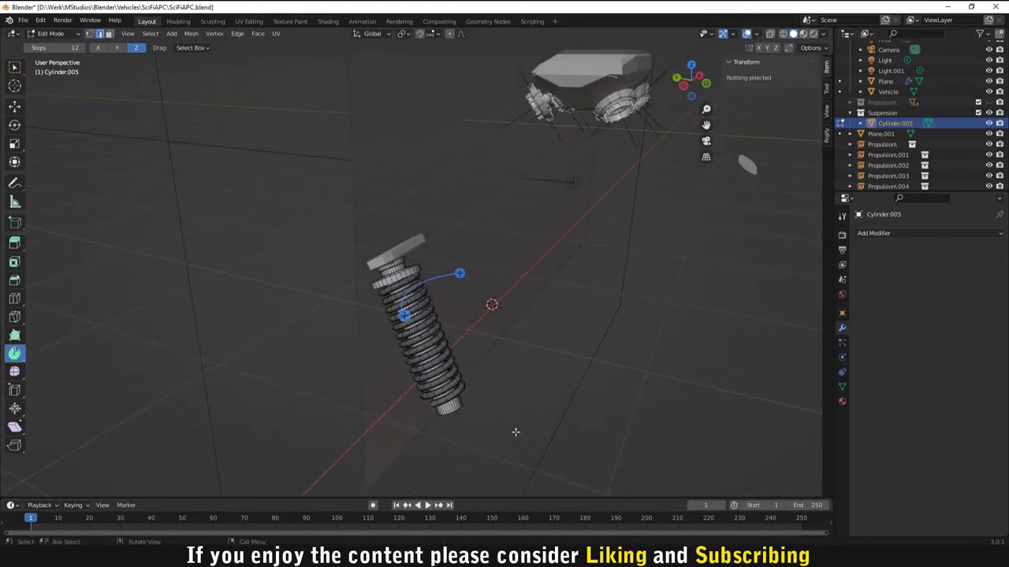
pyautogui.moveTo(534, 432); pyautogui.dragTo(455, 412, button='middle')
pyautogui.scroll(2, 455, 412)
pyautogui.moveTo(509, 381); pyautogui.dragTo(505, 333, button='middle')
pyautogui.scroll(6, 504, 334)
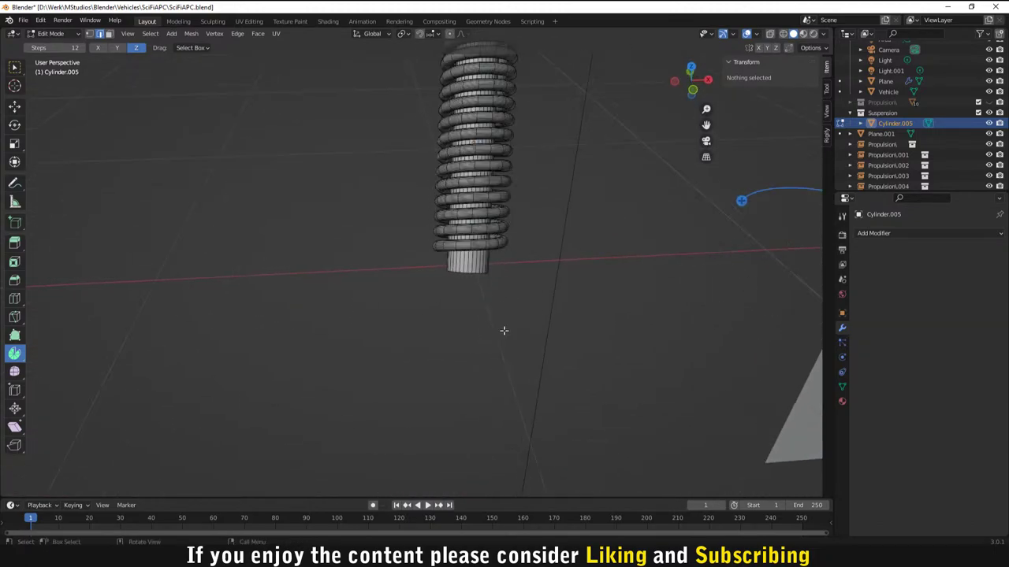
pyautogui.moveTo(692, 294); pyautogui.dragTo(553, 300, button='middle')
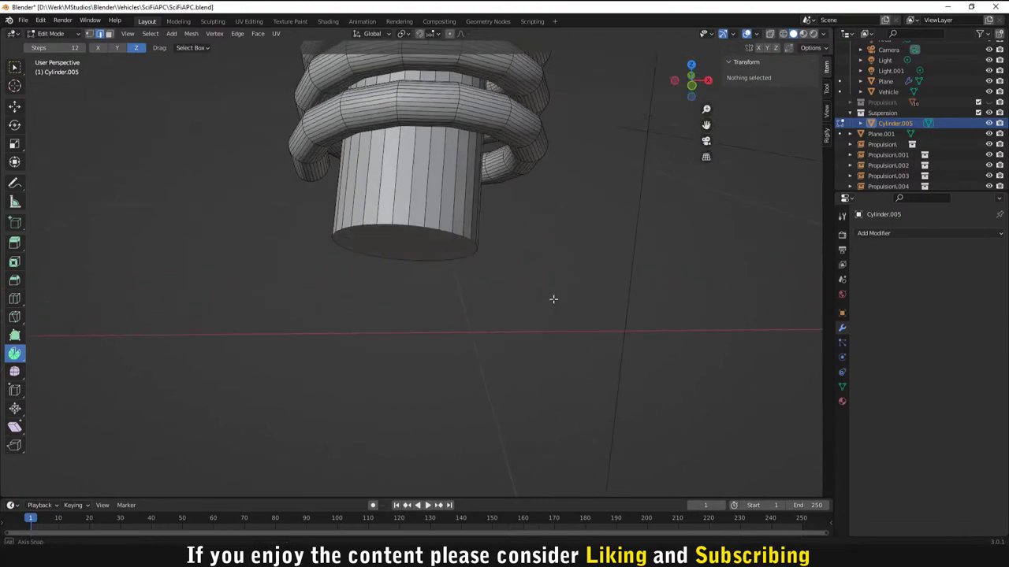
pyautogui.moveTo(493, 187); pyautogui.dragTo(491, 283, button='middle')
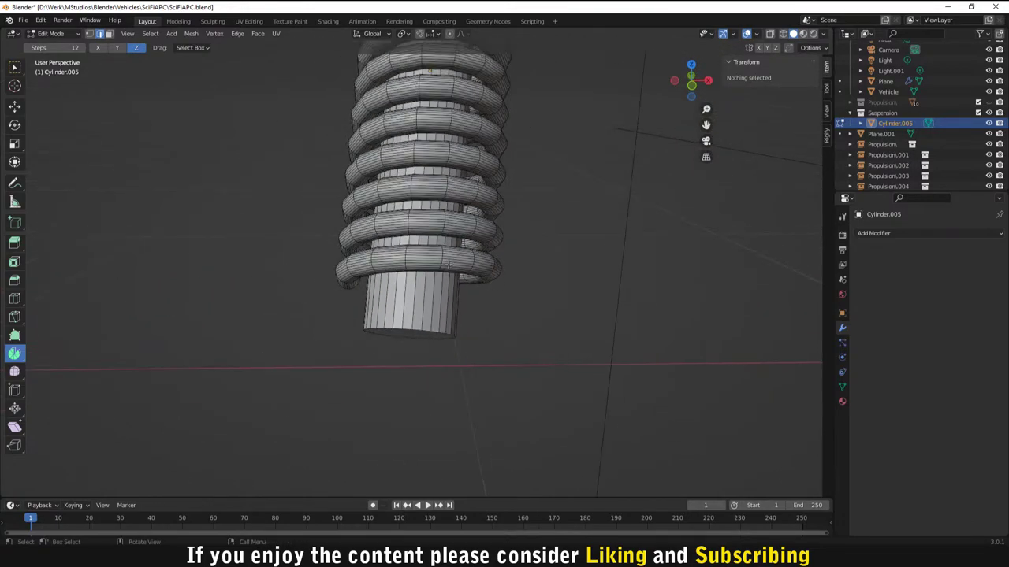
pyautogui.hotkey('ctrl', 'r')
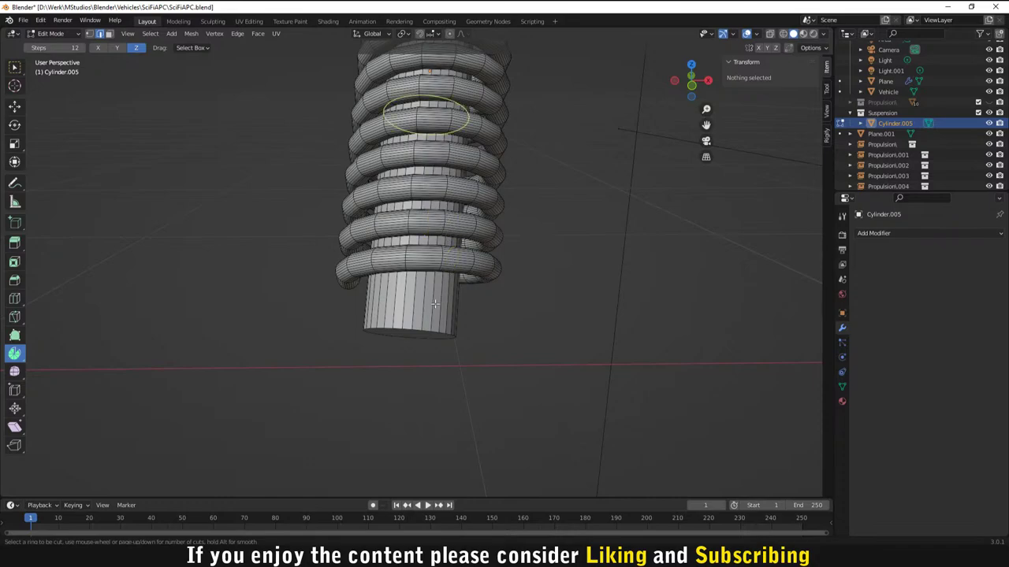
pyautogui.click(435, 304)
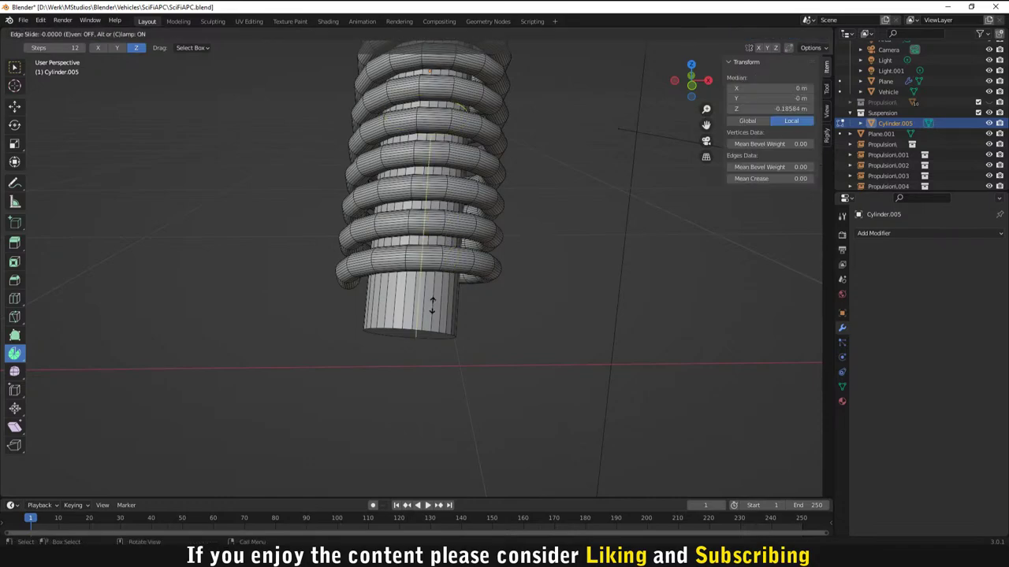
pyautogui.click(438, 467)
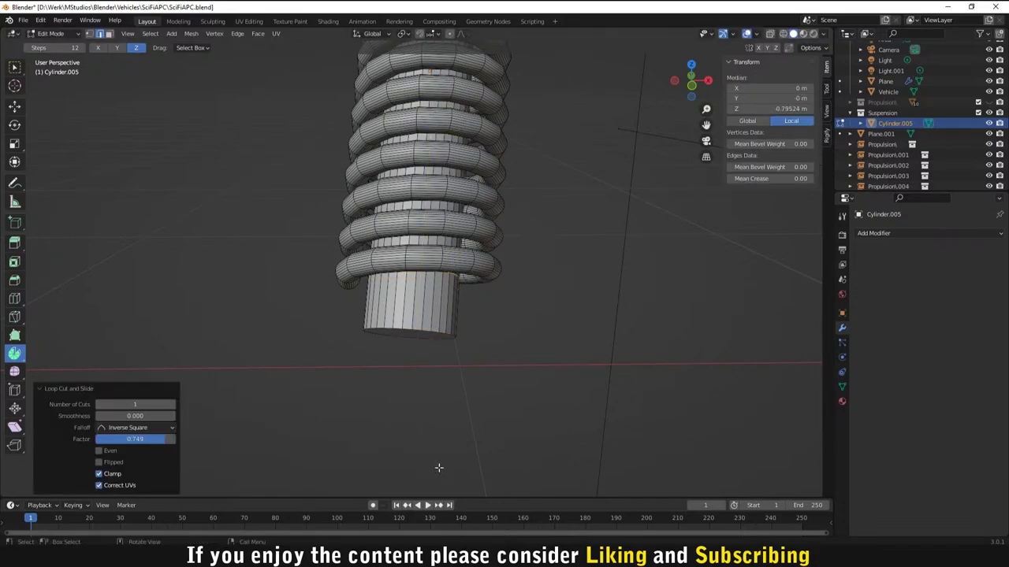
pyautogui.scroll(5, 544, 422)
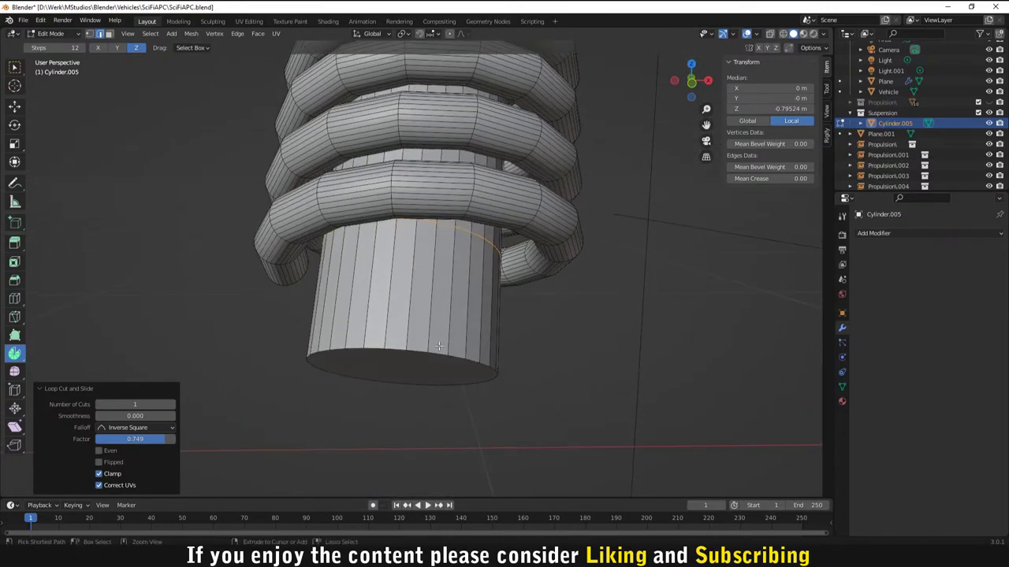
# Step: Add several more loop cuts around the piston cylinder near the lowest coil
pyautogui.hotkey('ctrl', 'r')
pyautogui.click(450, 289)
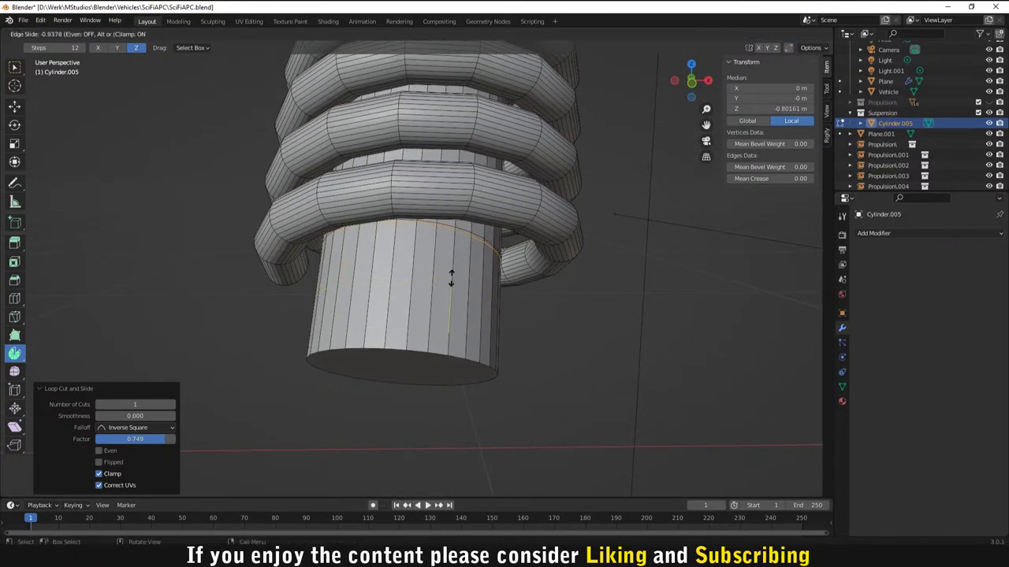
pyautogui.click(451, 275)
pyautogui.hotkey('ctrl', 'r')
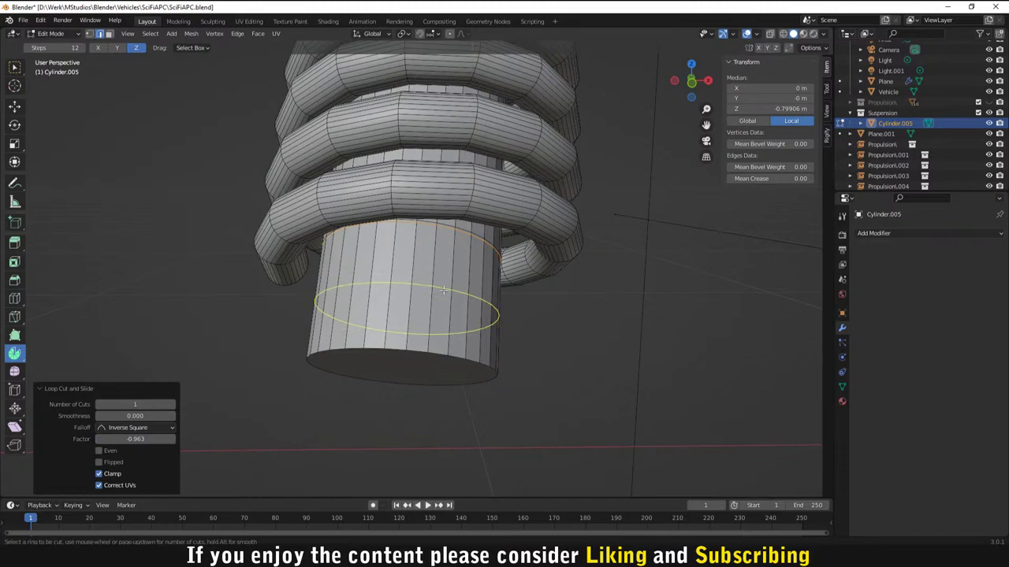
pyautogui.click(443, 291)
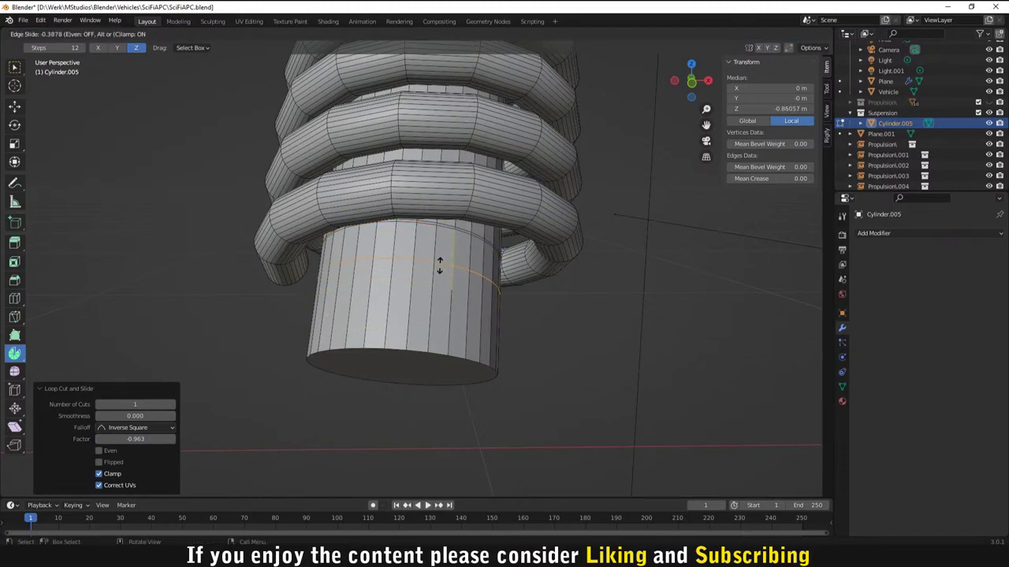
pyautogui.click(439, 267)
pyautogui.hotkey('ctrl', 'r')
pyautogui.click(454, 290)
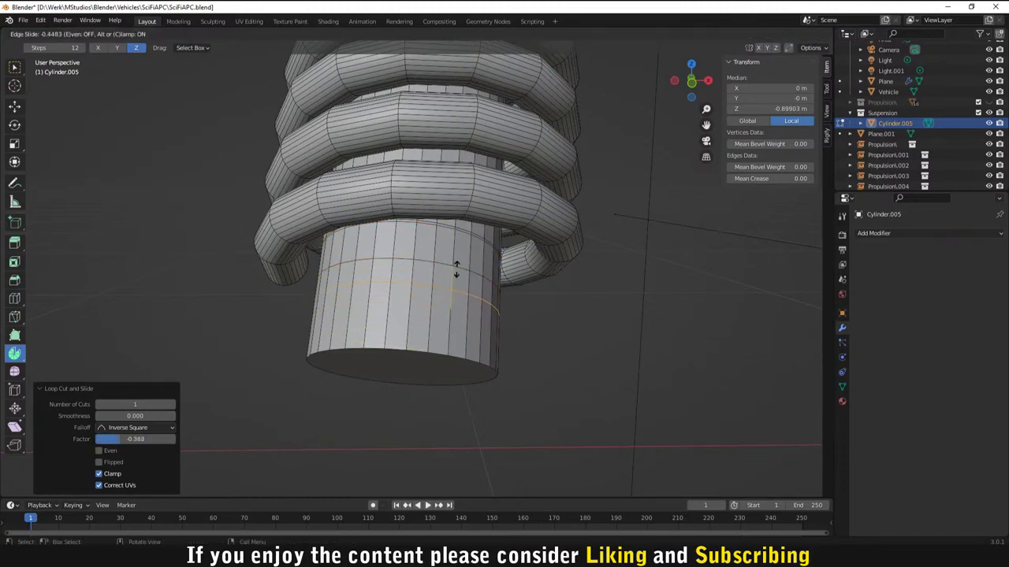
# Step: Confirm the last loop cut and scale the lower face ring 1.868 into a wide base collar
pyautogui.click(456, 248)
pyautogui.moveTo(456, 249); pyautogui.dragTo(466, 272, button='middle')
pyautogui.press('3')
pyautogui.keyDown('alt'); pyautogui.click(461, 267); pyautogui.keyUp('alt')
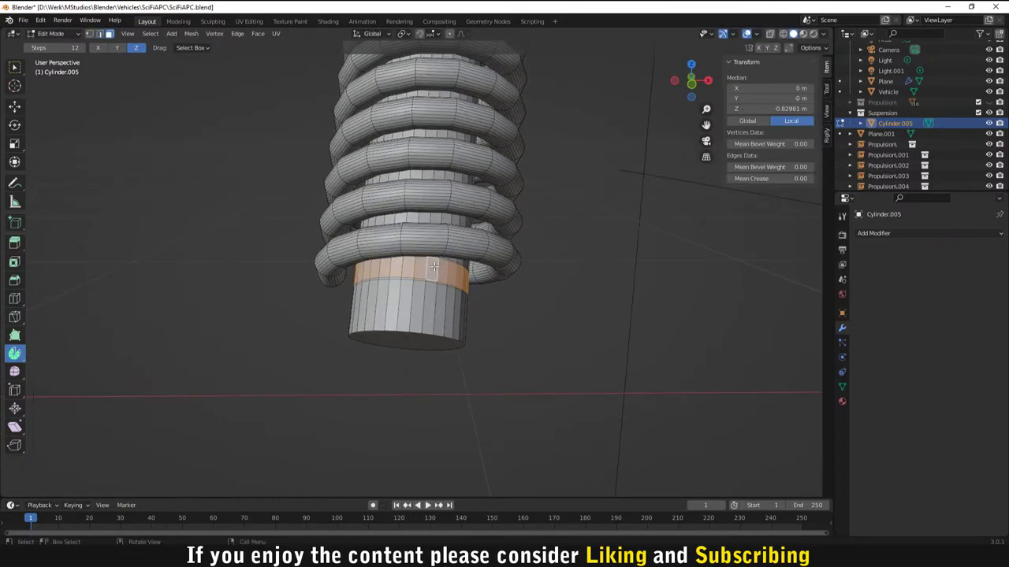
pyautogui.scroll(2, 473, 299)
pyautogui.press('s')
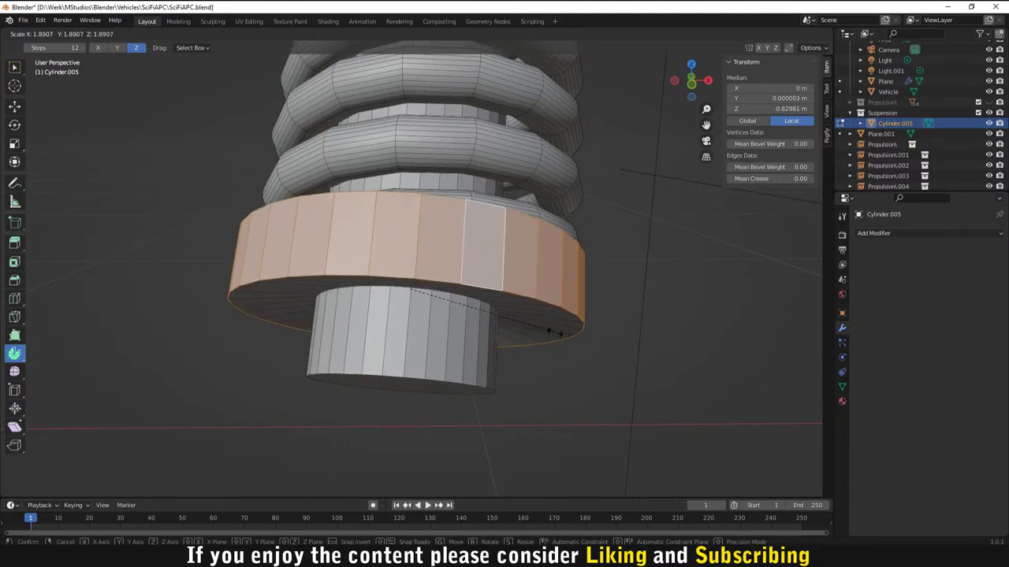
pyautogui.click(551, 339)
pyautogui.scroll(-3, 555, 360)
# Step: Edge-slide one of the collar's edge loops to -0.034
pyautogui.moveTo(556, 361); pyautogui.dragTo(483, 194, button='middle')
pyautogui.scroll(3, 500, 310)
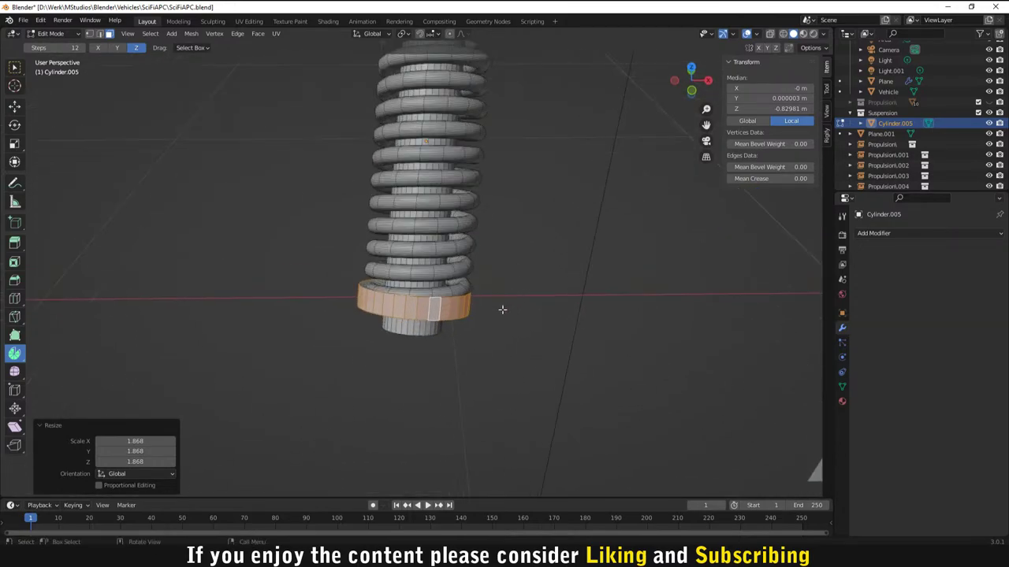
pyautogui.moveTo(500, 311); pyautogui.dragTo(623, 331, button='middle')
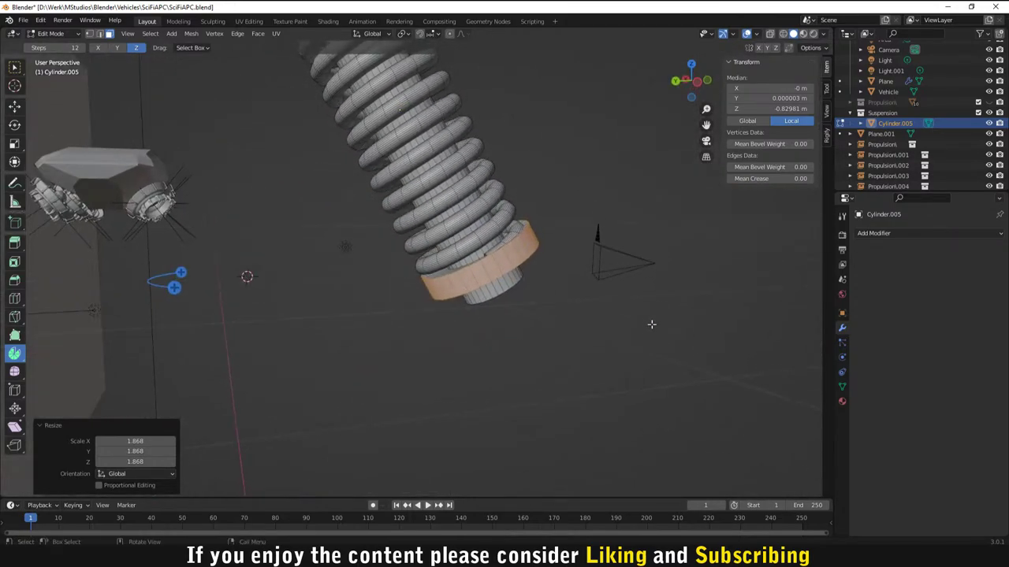
pyautogui.scroll(6, 615, 334)
pyautogui.moveTo(474, 366); pyautogui.dragTo(308, 313, button='middle')
pyautogui.press('2')
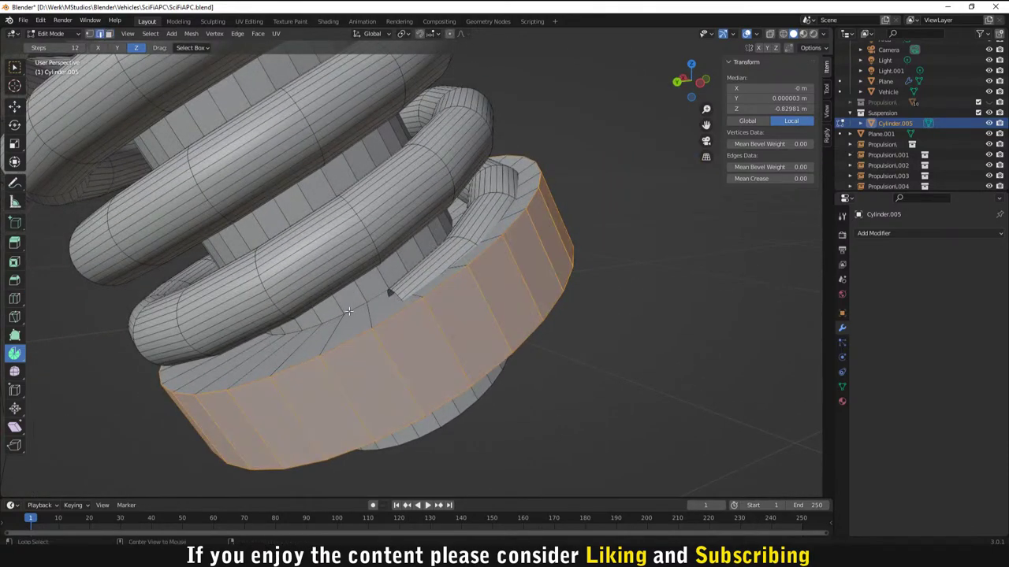
pyautogui.keyDown('alt'); pyautogui.click(353, 308); pyautogui.keyUp('alt')
pyautogui.press('g')
pyautogui.press('g')
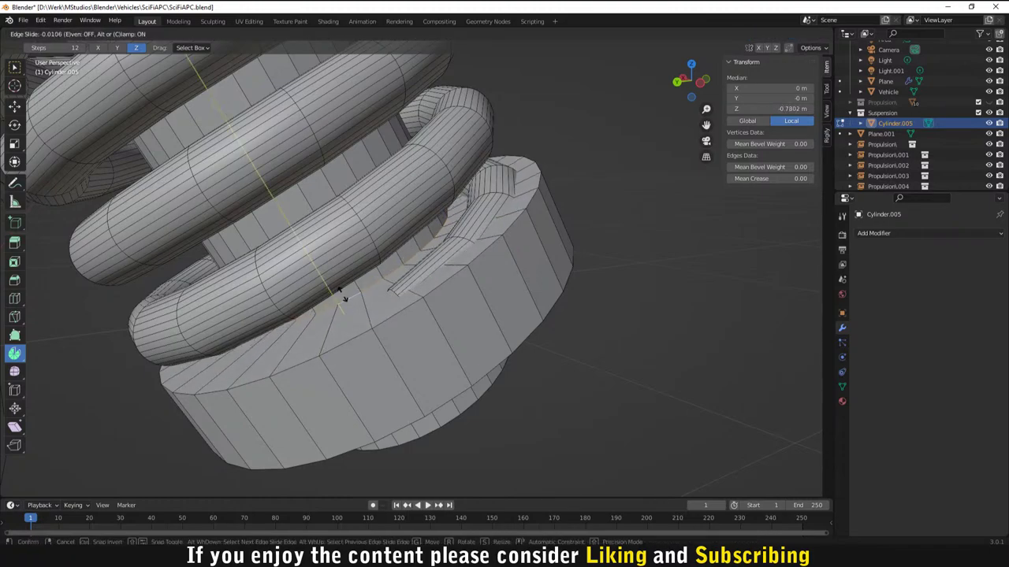
pyautogui.click(339, 291)
pyautogui.moveTo(339, 291); pyautogui.dragTo(402, 288, button='middle')
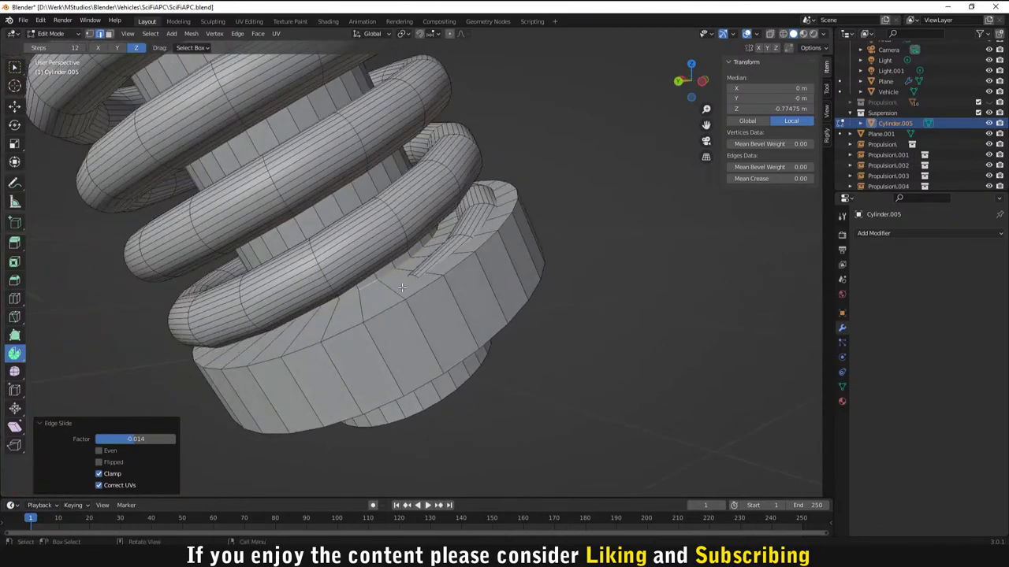
# Step: Slide the collar loop once more, then slide the inner cylinder's top loop downward
pyautogui.press('g')
pyautogui.press('g')
pyautogui.click(380, 264)
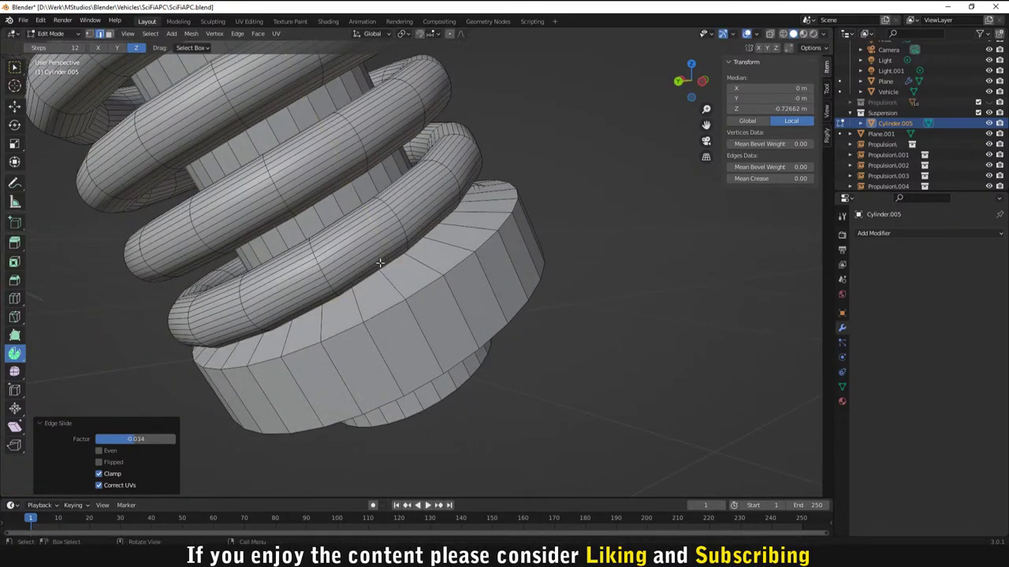
pyautogui.moveTo(380, 264); pyautogui.dragTo(438, 298, button='middle')
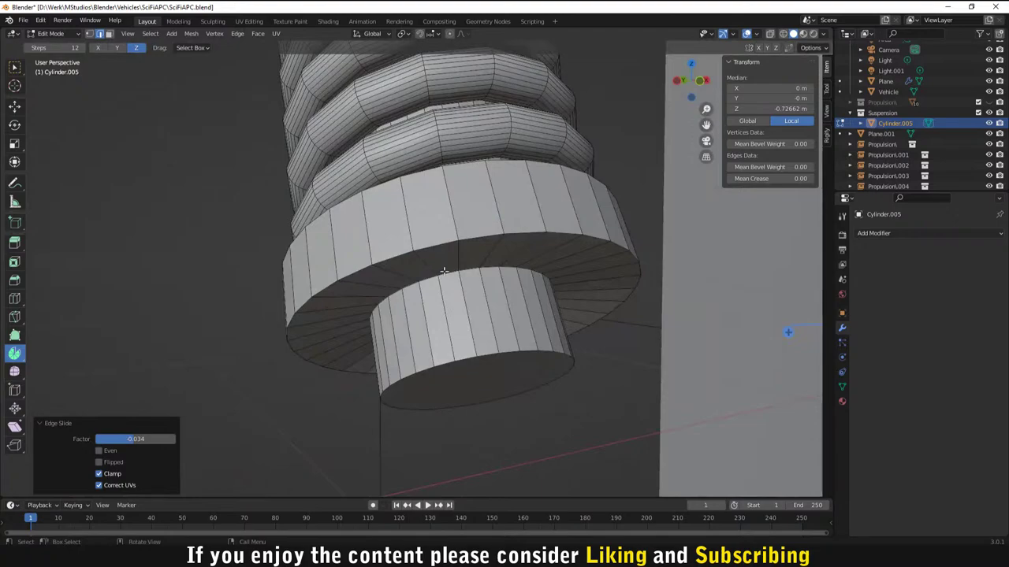
pyautogui.click(444, 271)
pyautogui.press('g')
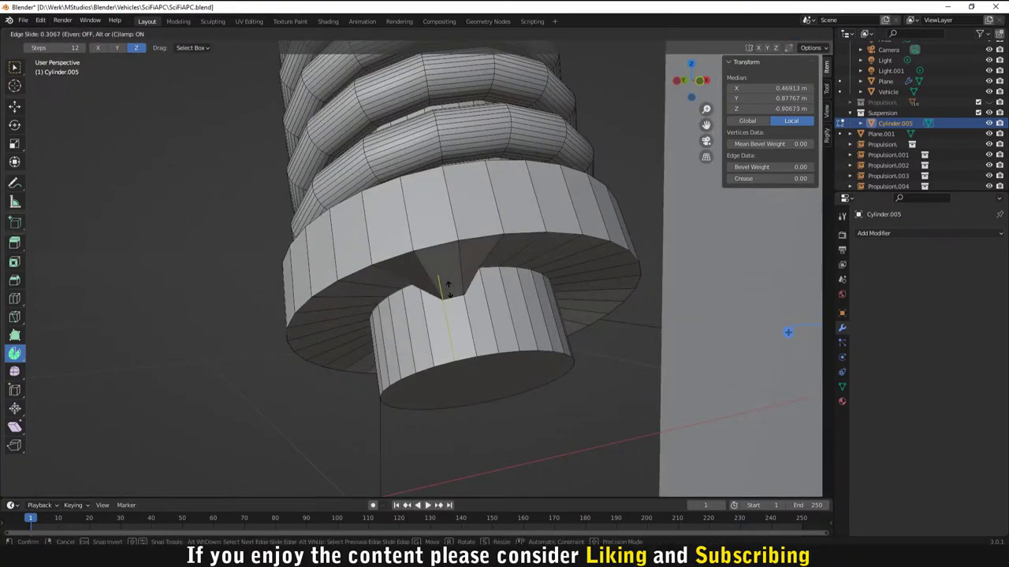
pyautogui.press('Escape')
pyautogui.keyDown('alt'); pyautogui.click(446, 272); pyautogui.keyUp('alt')
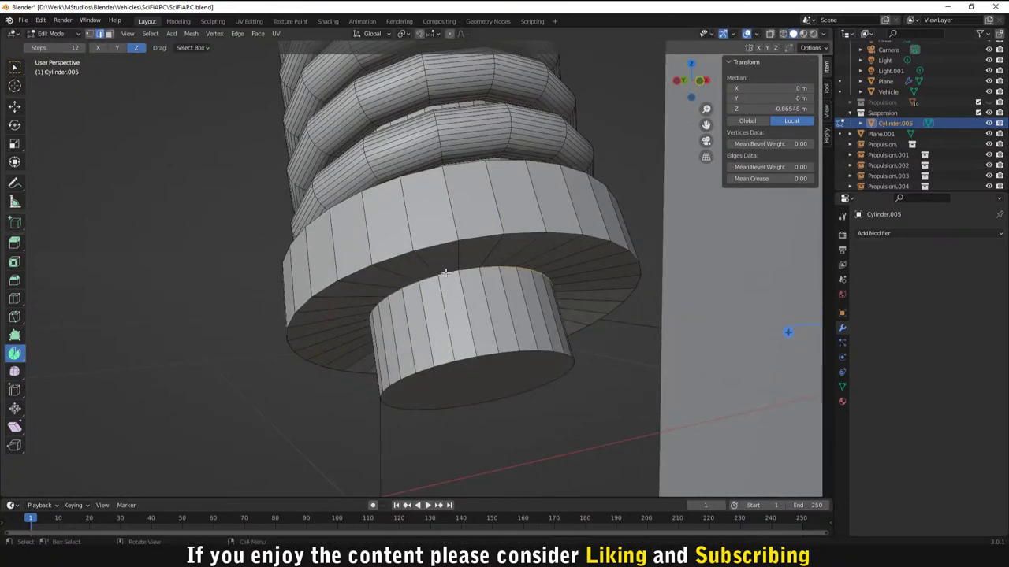
pyautogui.press('g')
pyautogui.press('g')
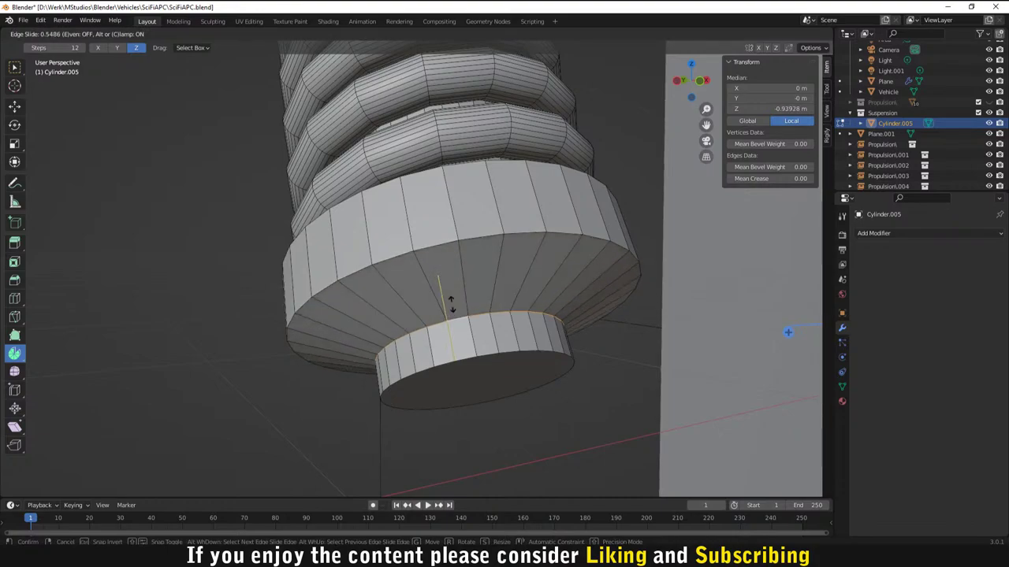
pyautogui.click(451, 303)
pyautogui.moveTo(451, 304); pyautogui.dragTo(450, 360, button='middle')
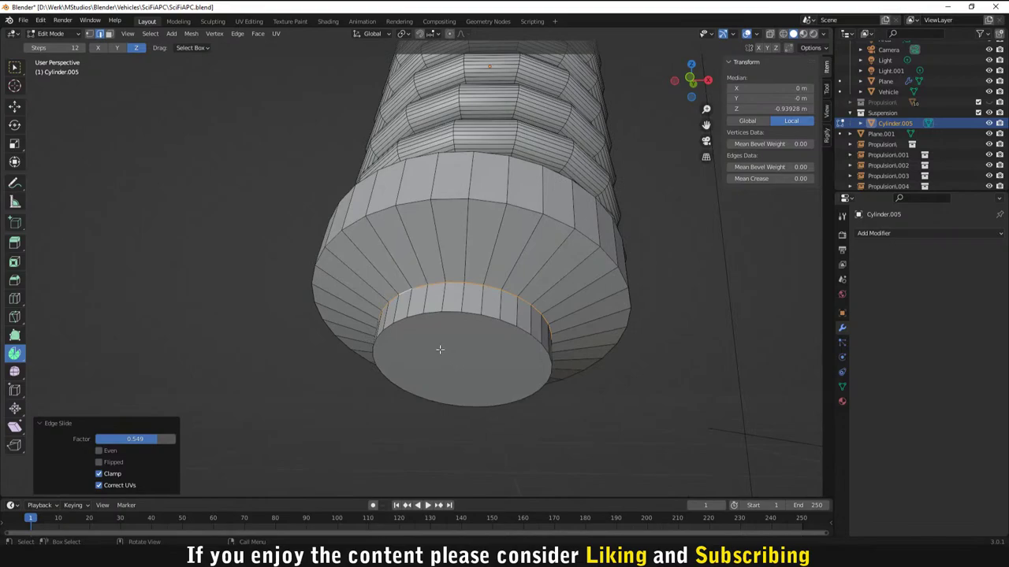
# Step: Checker-deselect the collar's underside face ring and extrude alternate faces along normals into teeth
pyautogui.hotkey('alt', 'a')
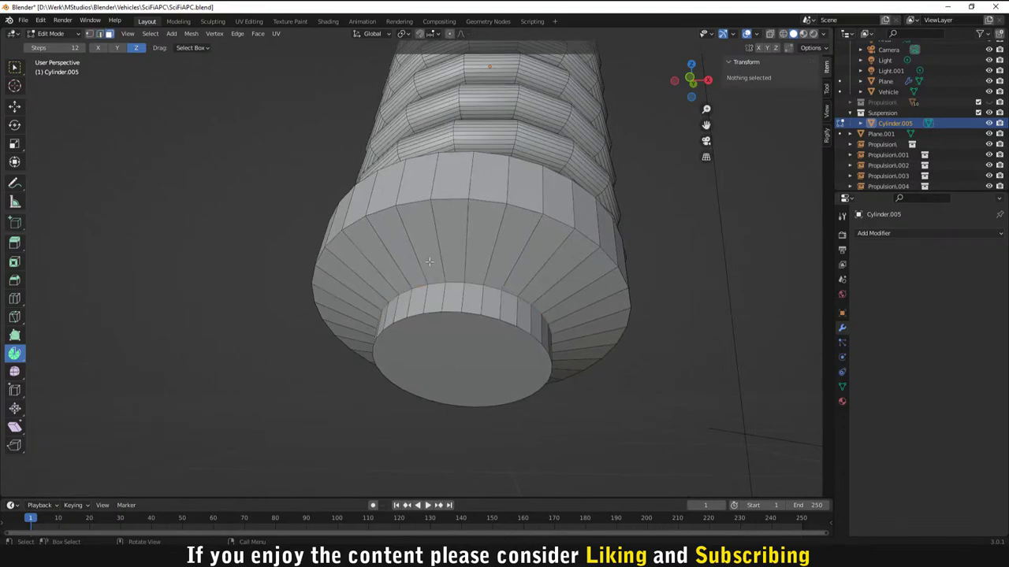
pyautogui.keyDown('alt'); pyautogui.click(428, 262); pyautogui.keyUp('alt')
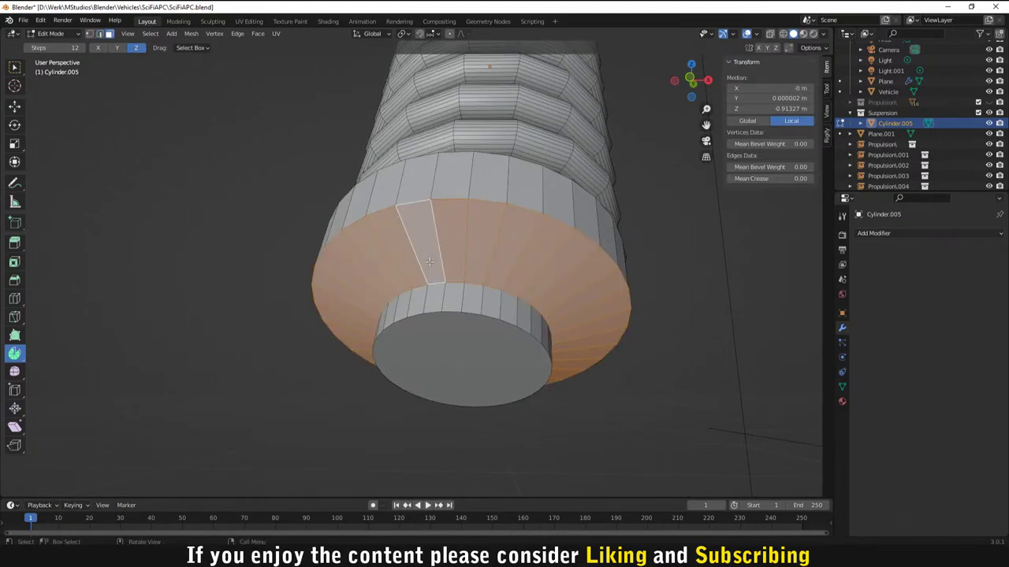
pyautogui.click(151, 34)
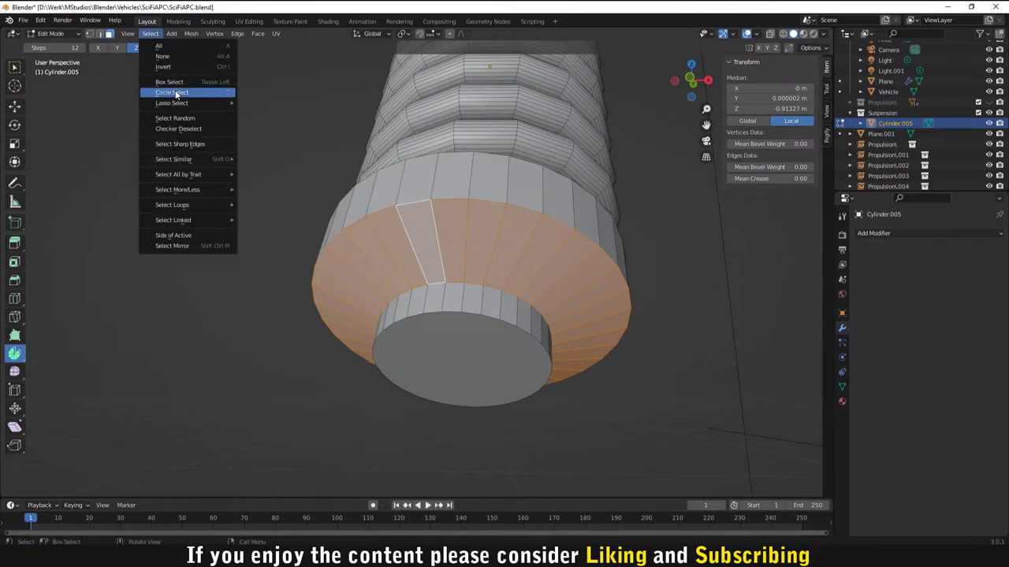
pyautogui.click(201, 129)
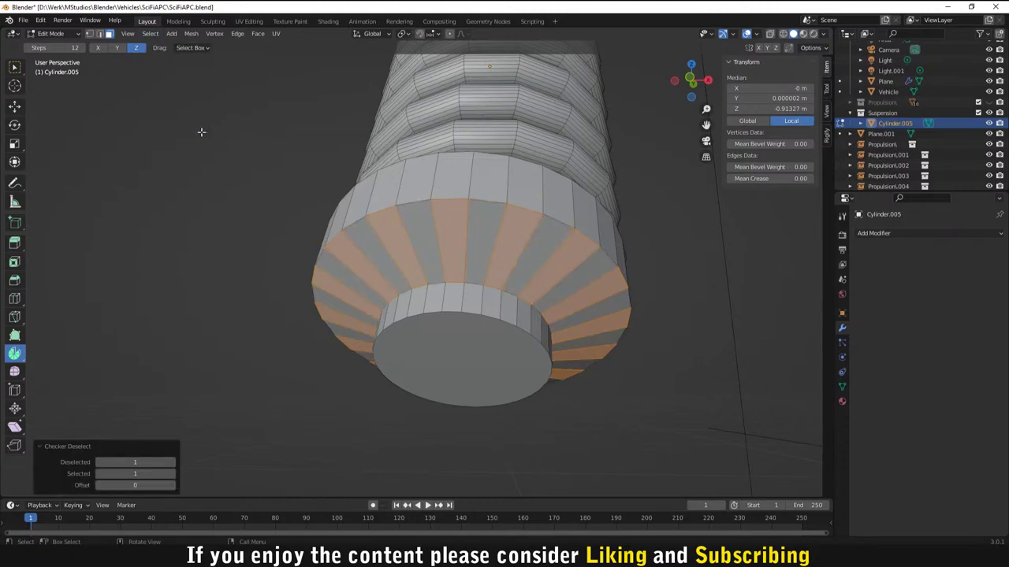
pyautogui.click(436, 292)
pyautogui.hotkey('alt', 'a')
pyautogui.moveTo(506, 423); pyautogui.dragTo(342, 334, button='middle')
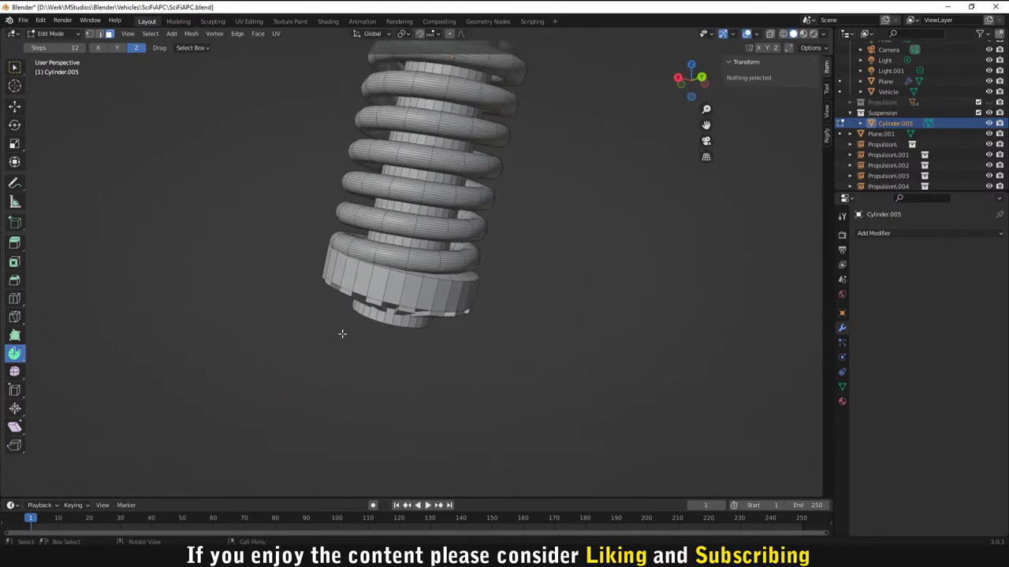
# Step: Zoom toward the spring and plate and try face loops around the collar disc
pyautogui.scroll(-3, 342, 334)
pyautogui.moveTo(421, 118); pyautogui.dragTo(405, 197, button='middle')
pyautogui.scroll(3, 379, 160)
pyautogui.scroll(5, 394, 193)
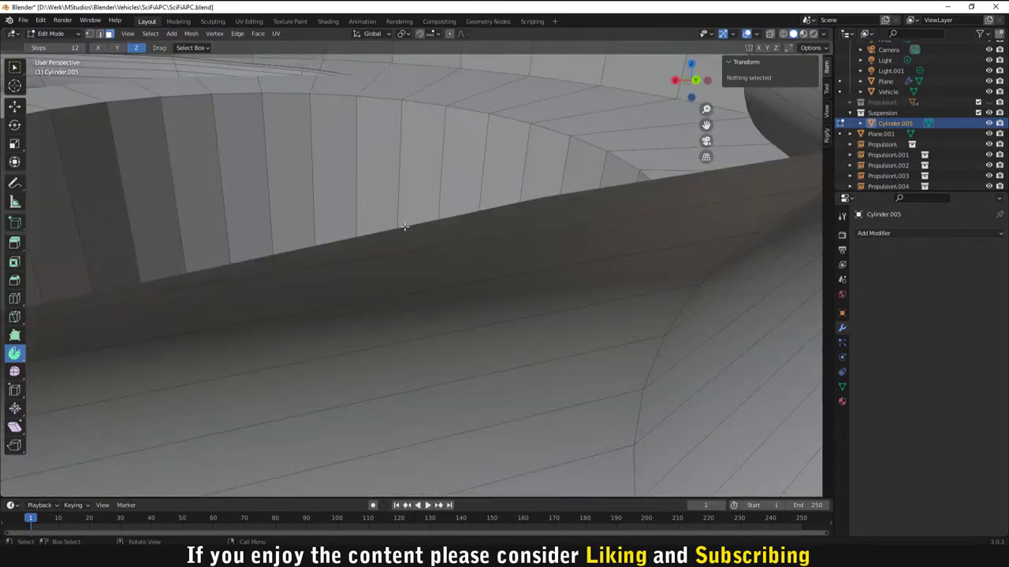
pyautogui.scroll(-2, 386, 188)
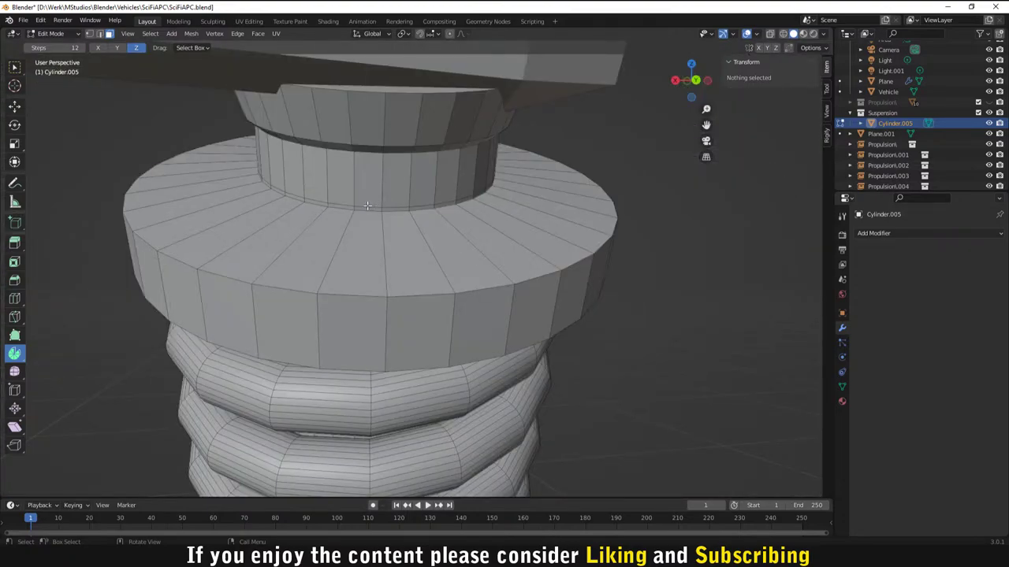
pyautogui.scroll(3, 368, 205)
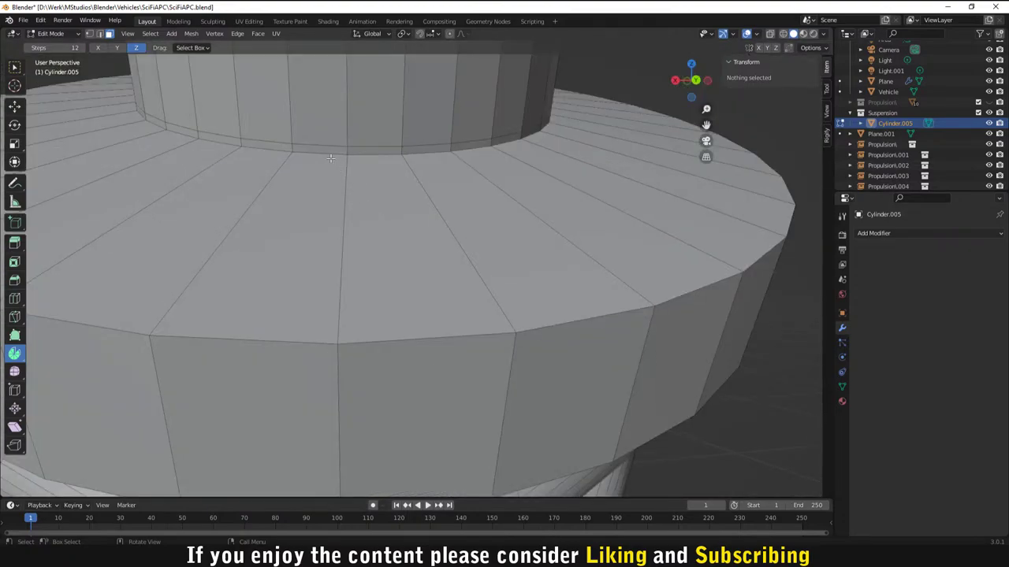
pyautogui.keyDown('alt'); pyautogui.click(323, 148); pyautogui.keyUp('alt')
pyautogui.hotkey('alt', 'a')
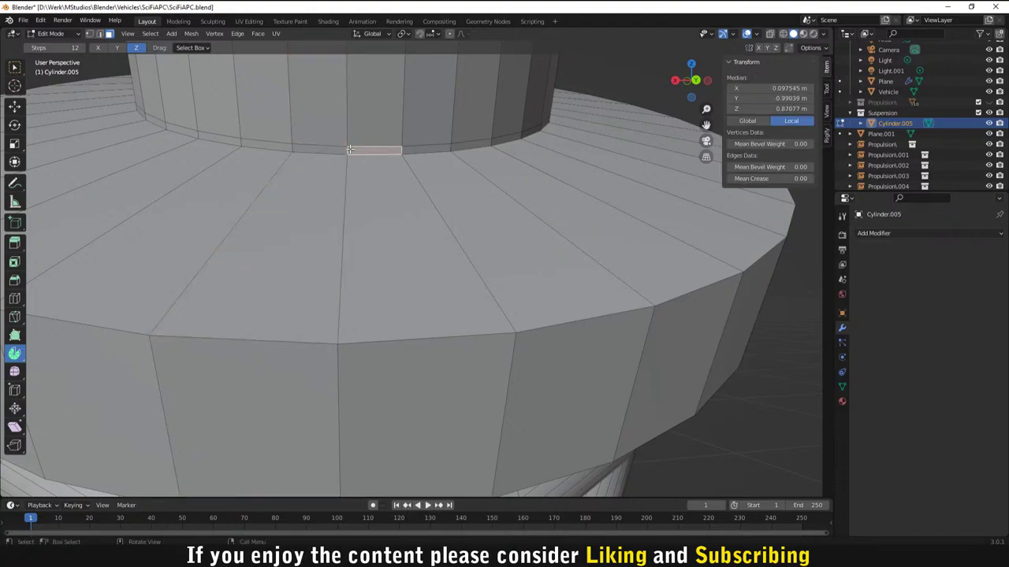
pyautogui.keyDown('alt'); pyautogui.click(396, 149); pyautogui.keyUp('alt')
pyautogui.keyDown('alt'); pyautogui.click(303, 149); pyautogui.keyUp('alt')
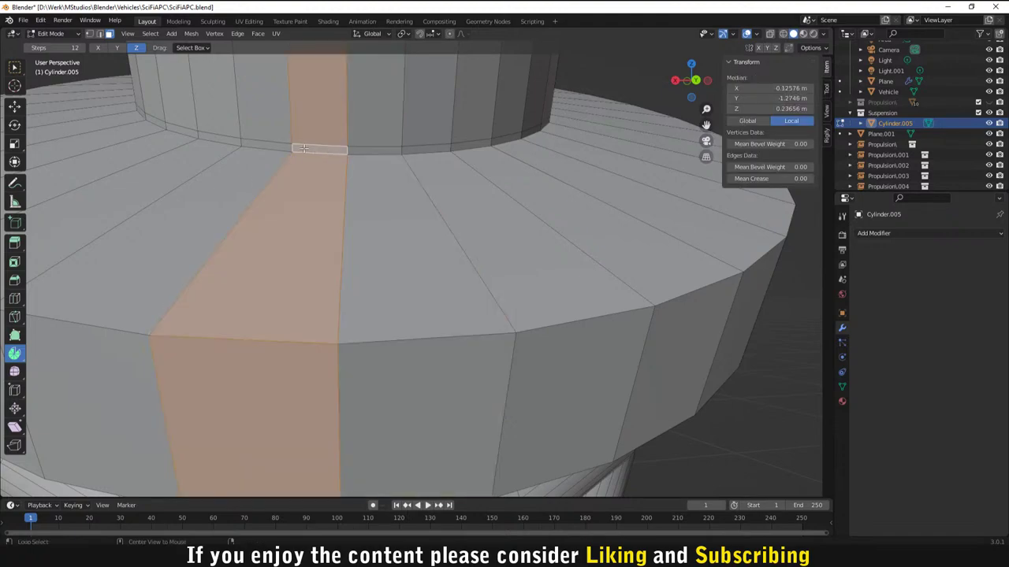
pyautogui.keyDown('alt'); pyautogui.click(250, 145); pyautogui.keyUp('alt')
pyautogui.keyDown('alt'); pyautogui.click(314, 145); pyautogui.keyUp('alt')
pyautogui.keyDown('alt'); pyautogui.click(387, 149); pyautogui.keyUp('alt')
pyautogui.keyDown('alt'); pyautogui.click(414, 144); pyautogui.keyUp('alt')
# Step: Scale the rim edge loop where cylinder meets disc outward to 1.110
pyautogui.keyDown('alt'); pyautogui.click(447, 147); pyautogui.keyUp('alt')
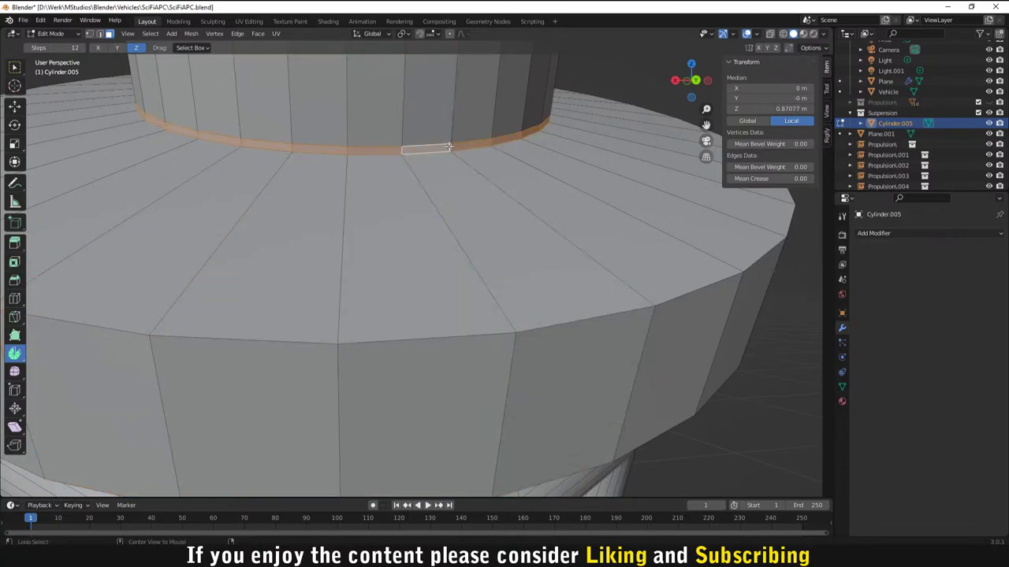
pyautogui.press('s')
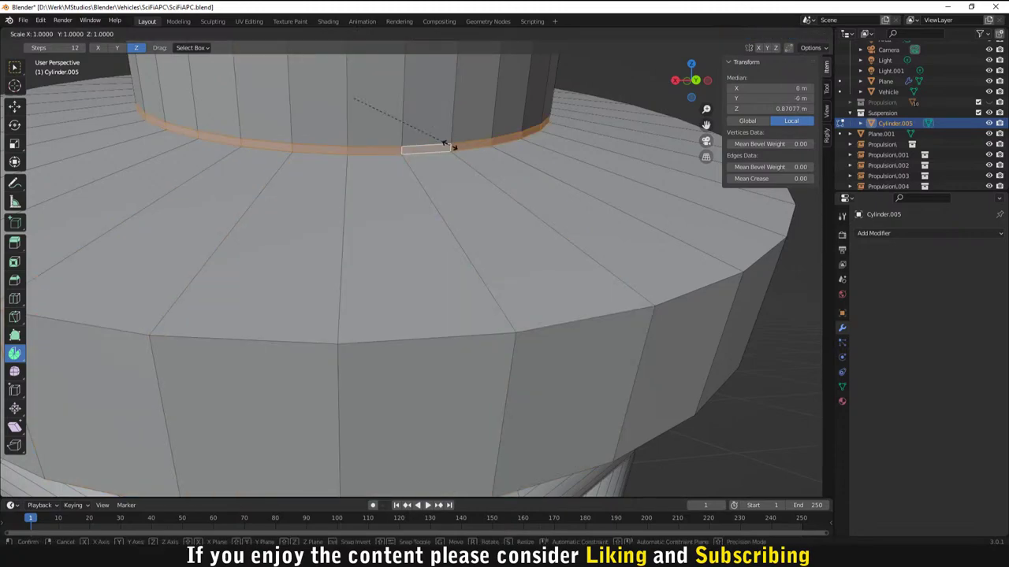
pyautogui.click(457, 149)
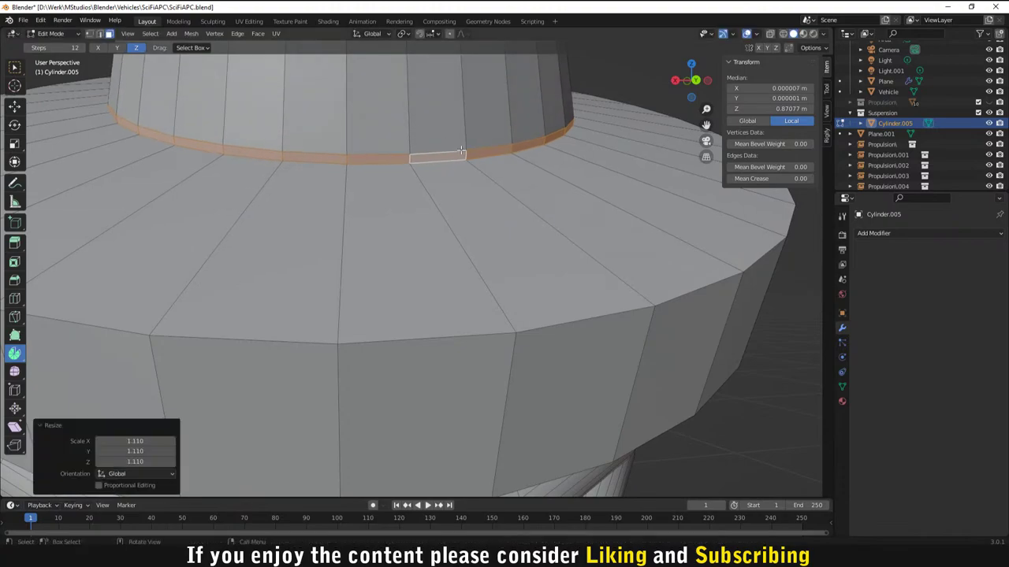
pyautogui.scroll(-8, 462, 150)
pyautogui.moveTo(472, 265); pyautogui.dragTo(392, 170, button='middle')
pyautogui.scroll(2, 442, 242)
pyautogui.scroll(3, 384, 145)
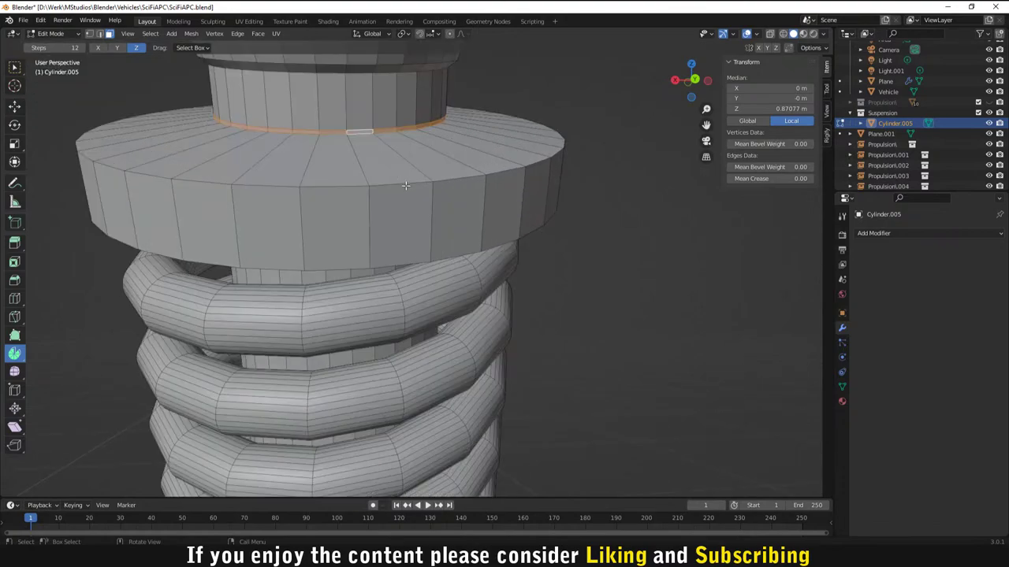
pyautogui.scroll(3, 374, 138)
pyautogui.scroll(-2, 373, 136)
pyautogui.moveTo(372, 136); pyautogui.dragTo(374, 163, button='middle')
pyautogui.scroll(4, 374, 163)
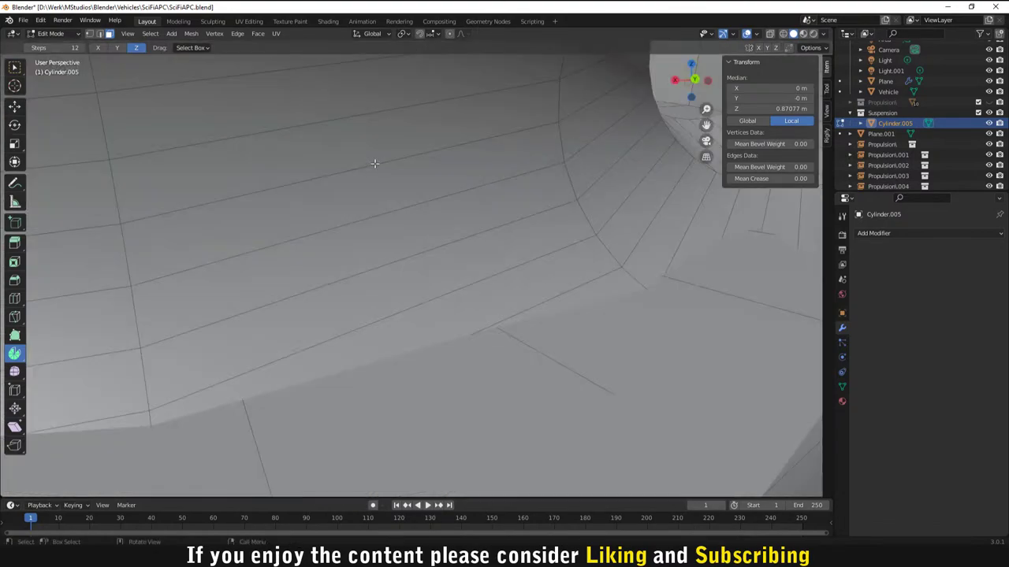
pyautogui.scroll(-4, 375, 163)
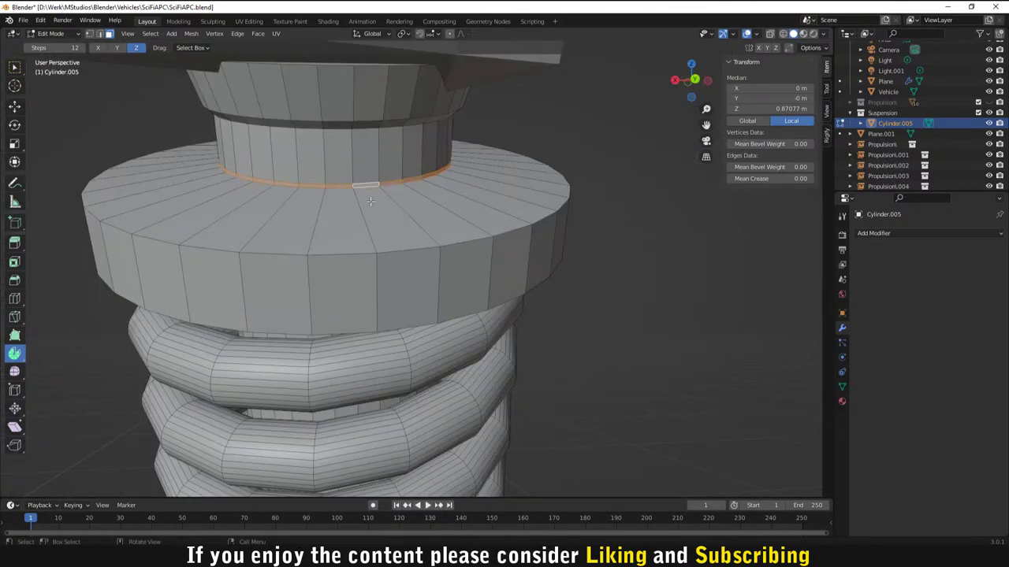
# Step: Checker-deselect the collar's top face ring and extrude the remaining faces into raised ribs
pyautogui.keyDown('shift'); pyautogui.click(370, 202); pyautogui.keyUp('shift')
pyautogui.keyDown('alt'); pyautogui.click(331, 211); pyautogui.keyUp('alt')
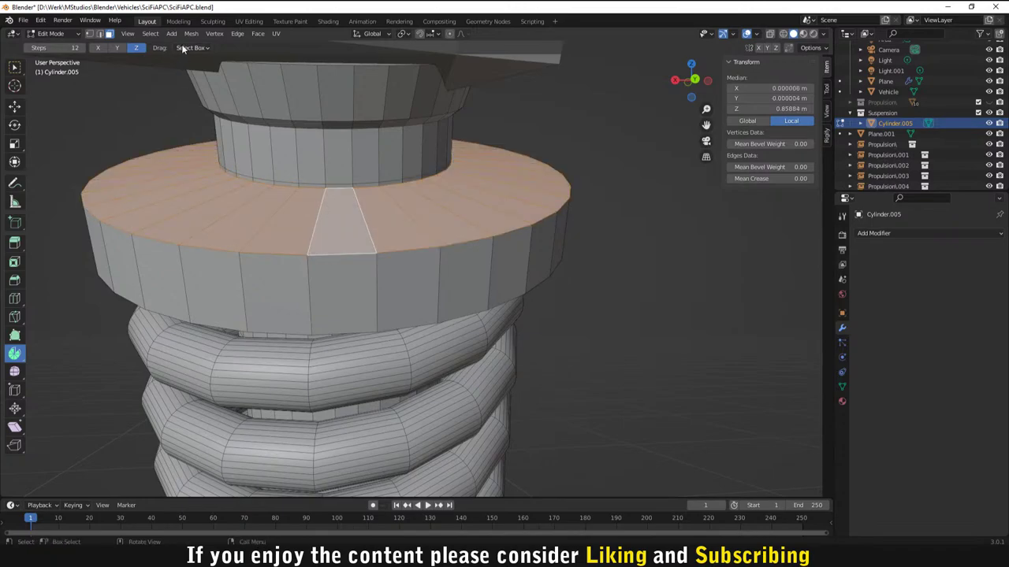
pyautogui.click(149, 33)
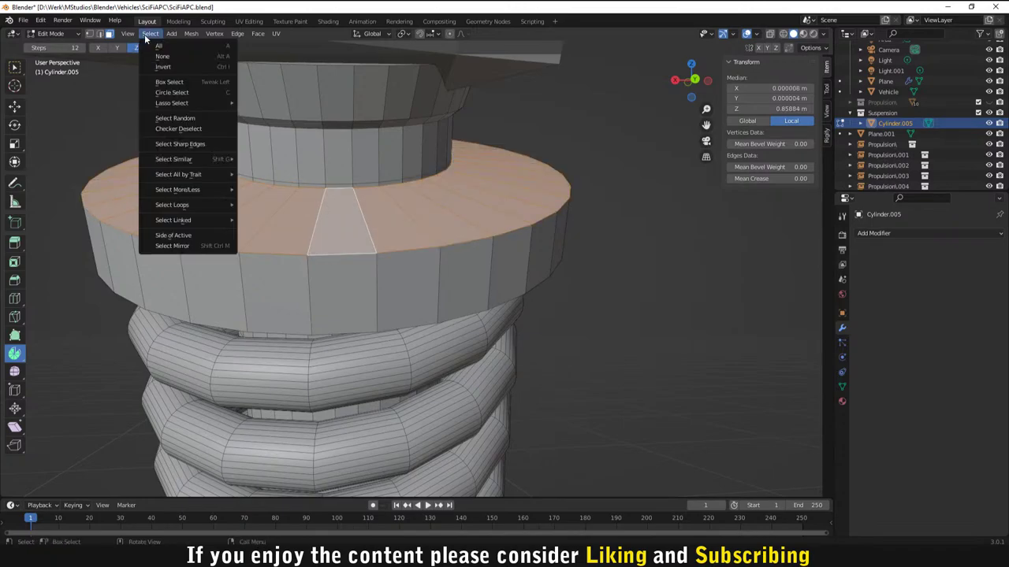
pyautogui.click(193, 127)
pyautogui.press('e')
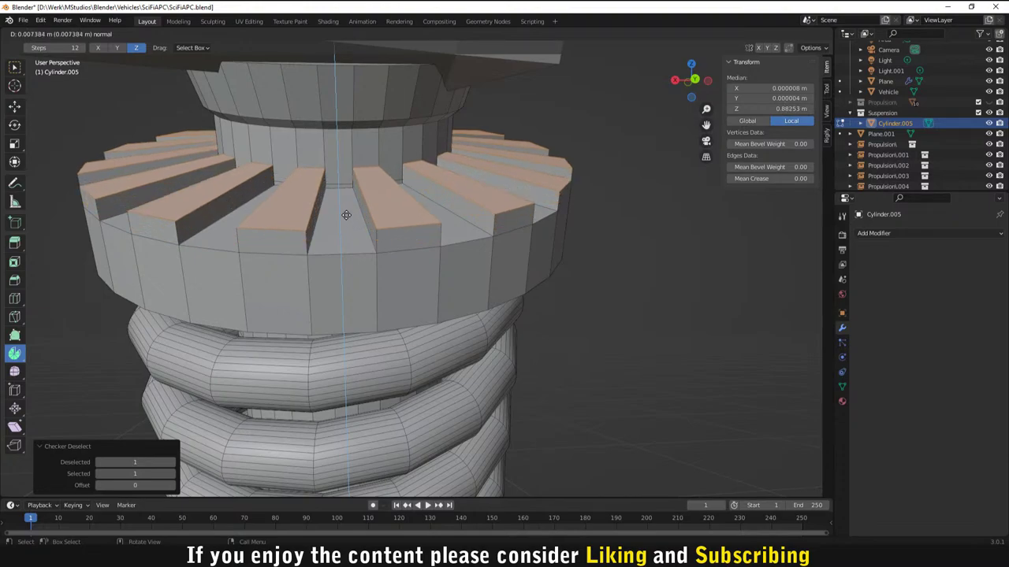
pyautogui.click(349, 218)
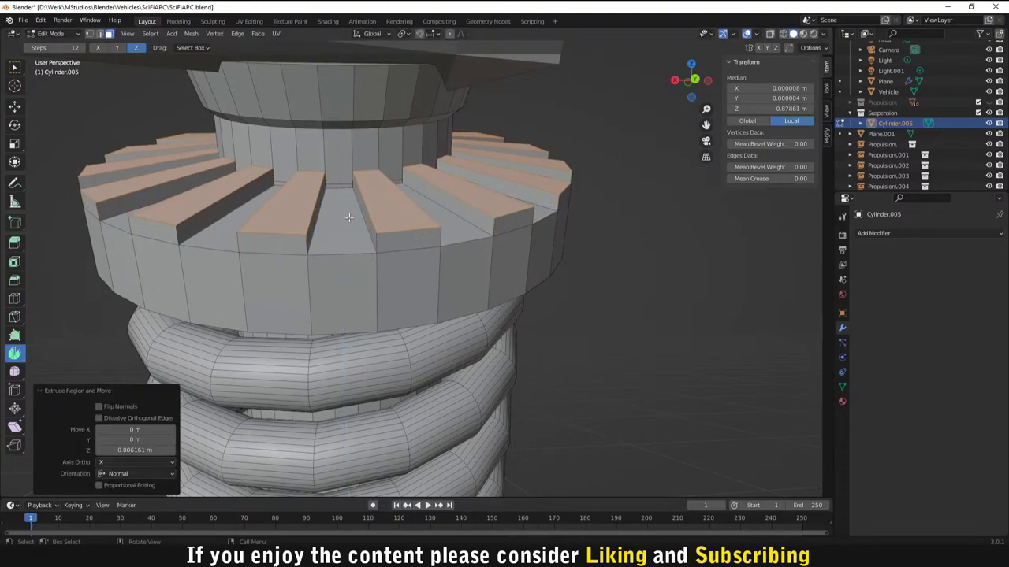
# Step: Inspect the rib edges in edge select mode, then clear the selection and orbit upright
pyautogui.click(281, 234)
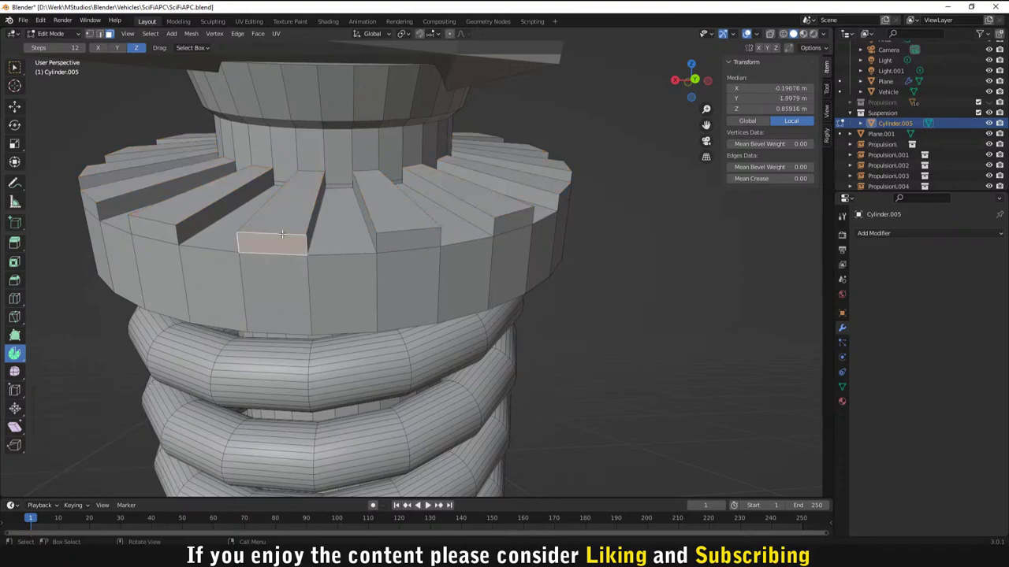
pyautogui.scroll(-4, 388, 264)
pyautogui.scroll(4, 450, 265)
pyautogui.moveTo(547, 258); pyautogui.dragTo(500, 272, button='middle')
pyautogui.moveTo(404, 268); pyautogui.dragTo(445, 258, button='middle')
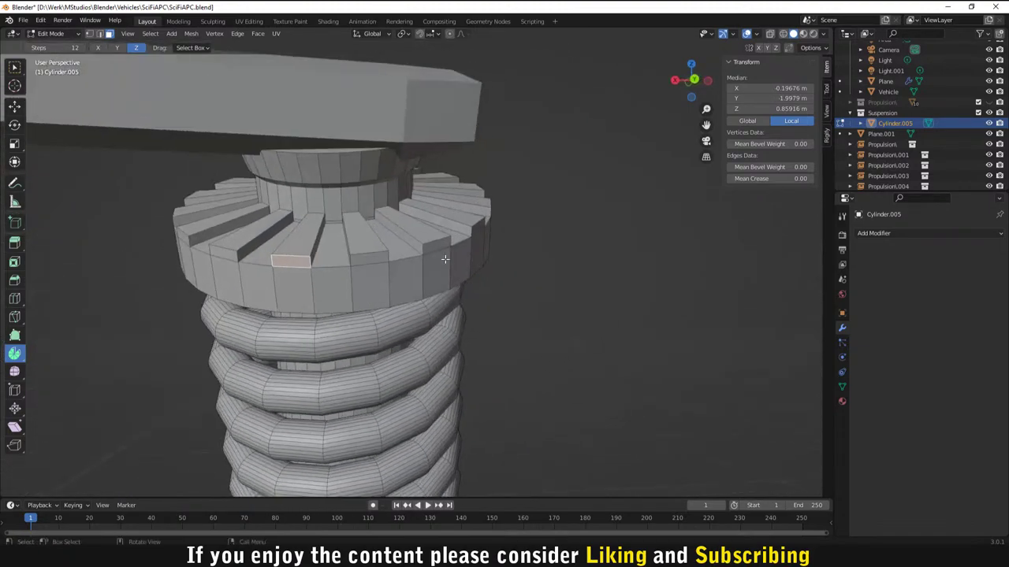
pyautogui.press('2')
pyautogui.click(291, 257)
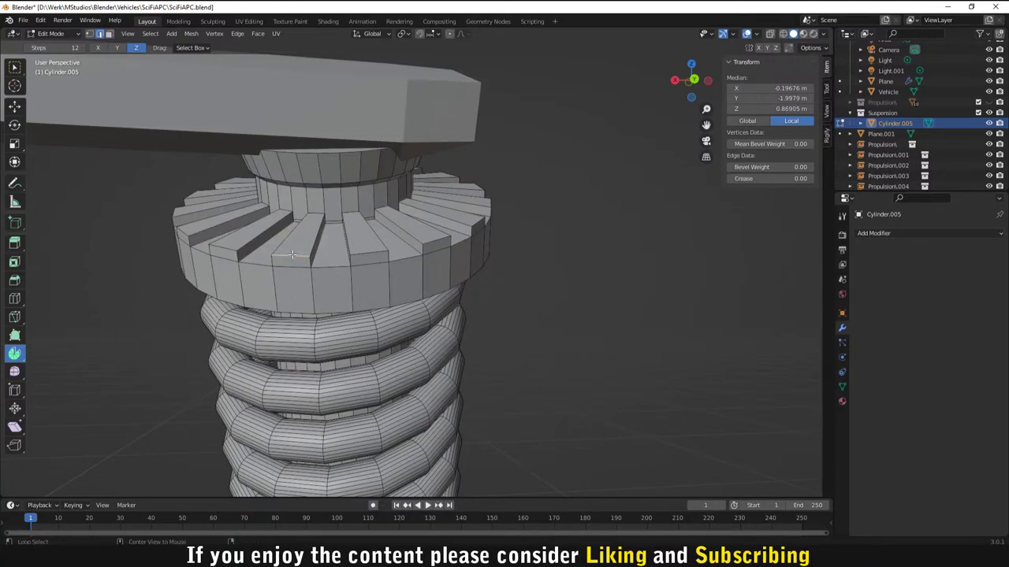
pyautogui.scroll(4, 332, 236)
pyautogui.scroll(-4, 332, 228)
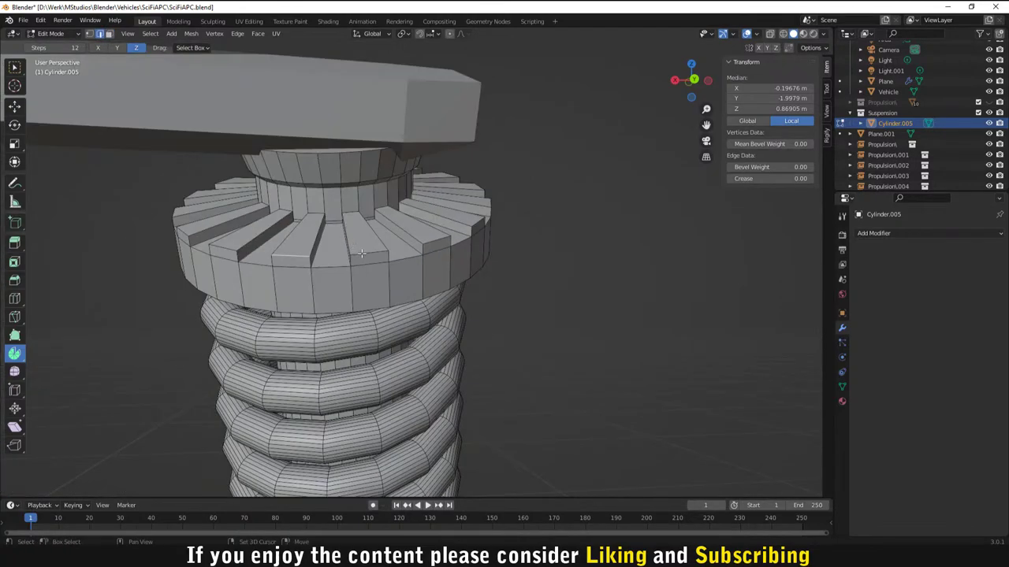
pyautogui.keyDown('shift'); pyautogui.click(364, 253); pyautogui.keyUp('shift')
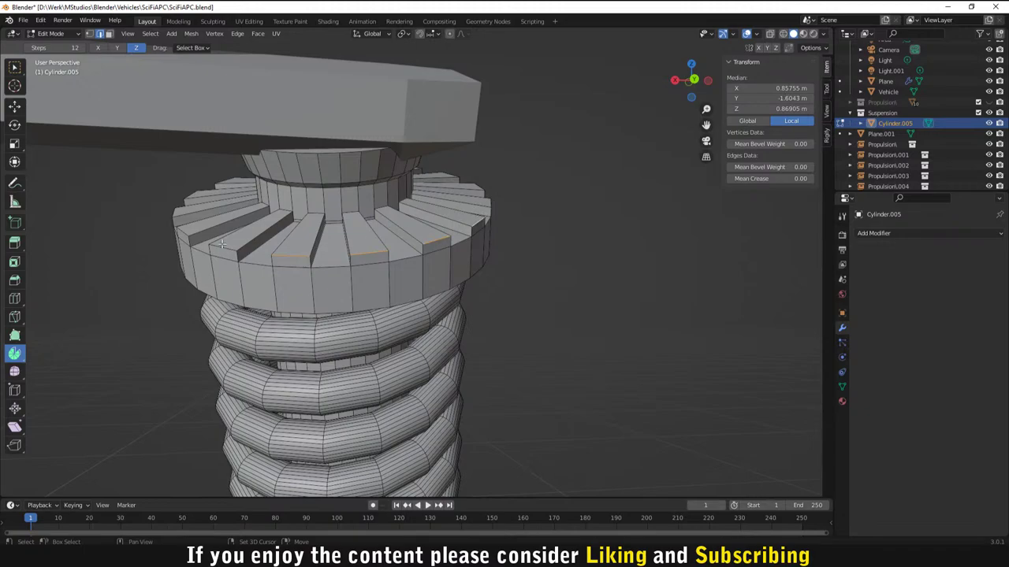
pyautogui.scroll(-4, 601, 323)
pyautogui.click(601, 322)
pyautogui.moveTo(602, 322); pyautogui.dragTo(550, 404, button='middle')
pyautogui.moveTo(425, 373); pyautogui.dragTo(404, 374, button='middle')
pyautogui.scroll(2, 536, 365)
# Step: Return to Object Mode and orbit around the strut
pyautogui.press('Tab')
pyautogui.click(349, 245)
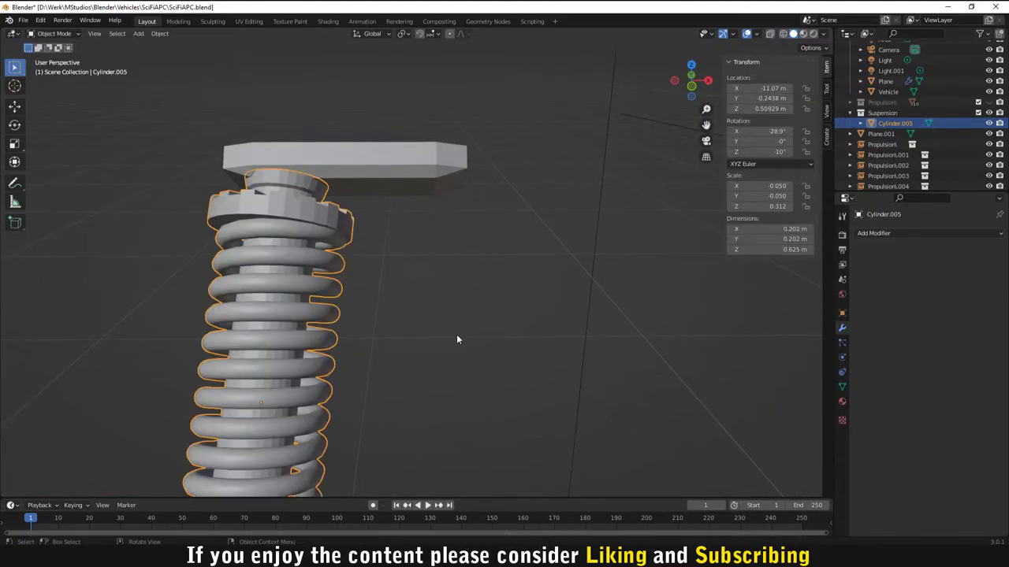
pyautogui.click(456, 335)
pyautogui.moveTo(400, 285); pyautogui.dragTo(446, 314, button='middle')
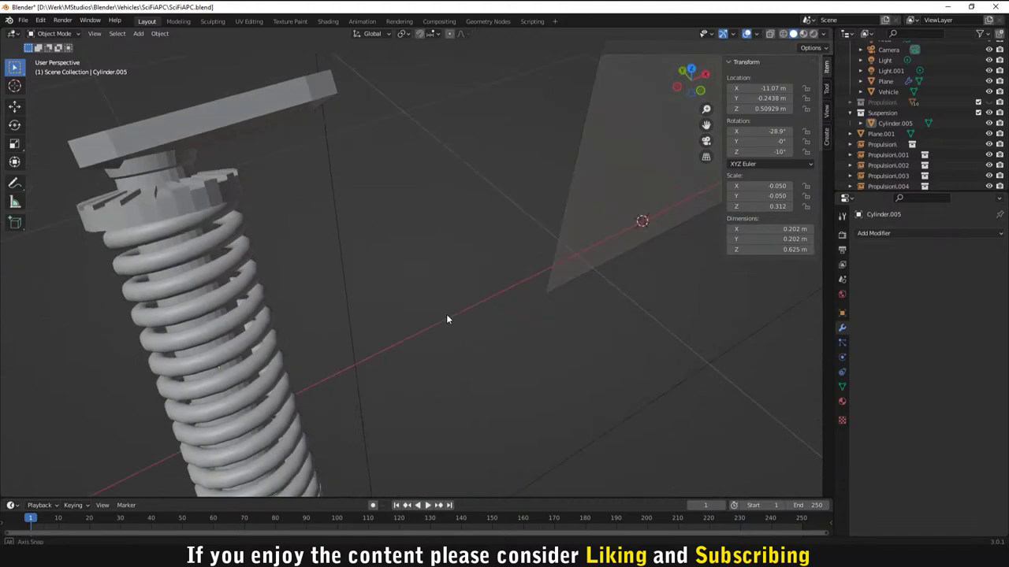
pyautogui.moveTo(260, 197); pyautogui.dragTo(274, 288, button='middle')
# Step: Scale Plane.001 by 1.429 and shift it along X to -10.927 m
pyautogui.click(211, 185)
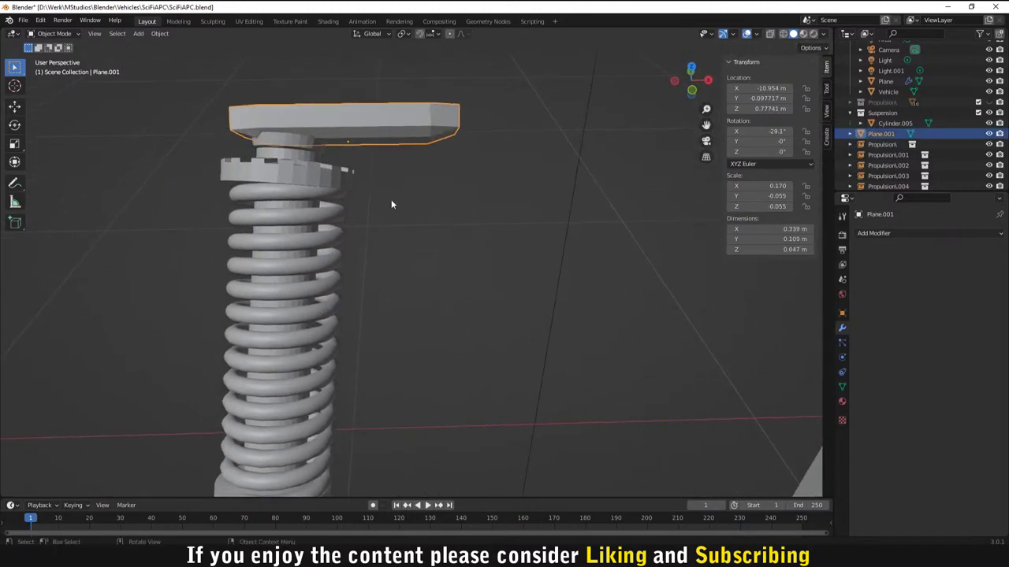
pyautogui.press('g')
pyautogui.press('x')
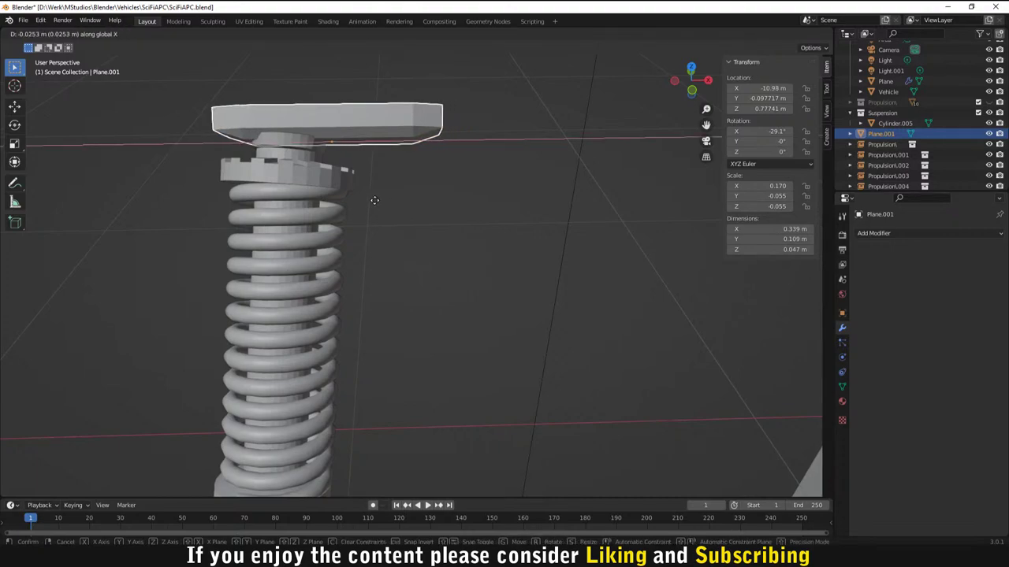
pyautogui.click(375, 205)
pyautogui.press('s')
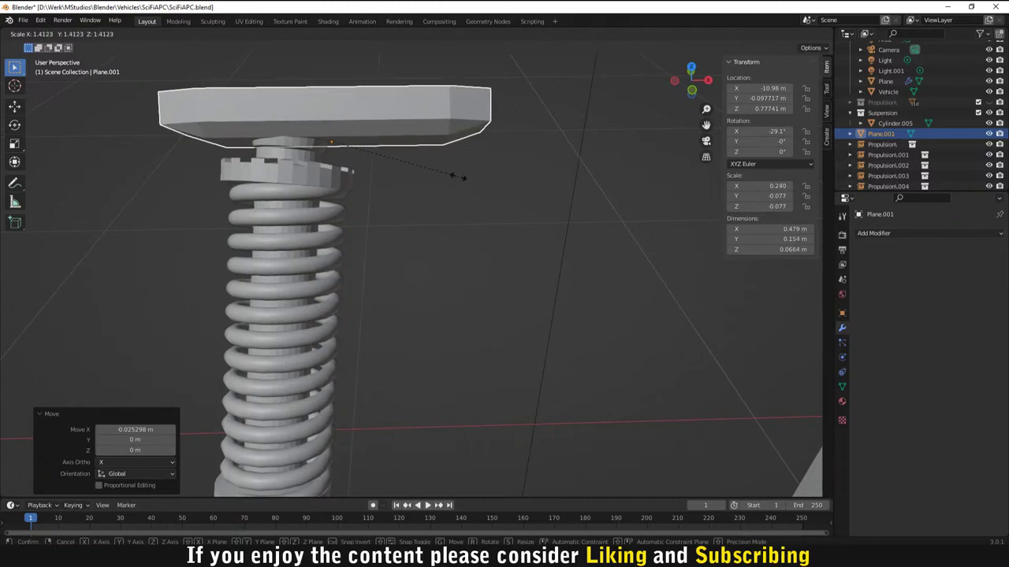
pyautogui.click(458, 176)
pyautogui.press('g')
pyautogui.press('x')
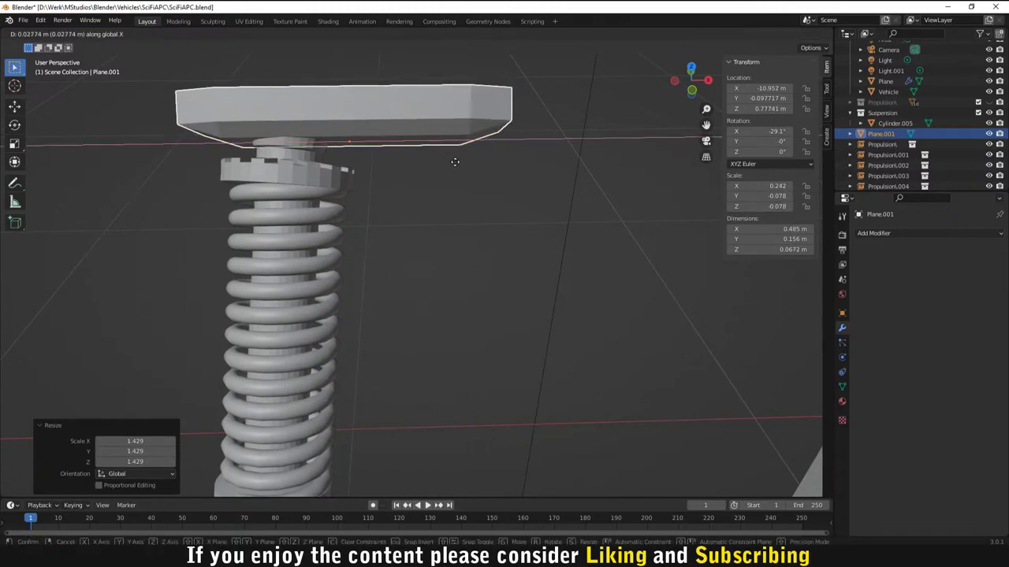
pyautogui.click(471, 163)
# Step: Deselect the plate, view the whole strut, and select spring Cylinder.005
pyautogui.scroll(-3, 507, 217)
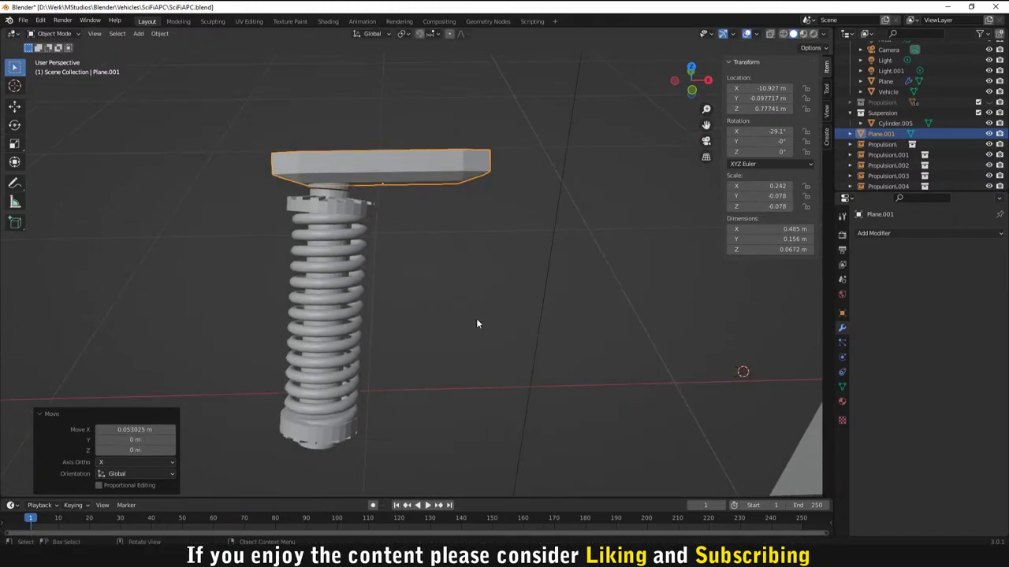
pyautogui.moveTo(476, 318); pyautogui.dragTo(480, 270, button='middle')
pyautogui.scroll(-4, 482, 277)
pyautogui.click(513, 343)
pyautogui.scroll(-2, 520, 346)
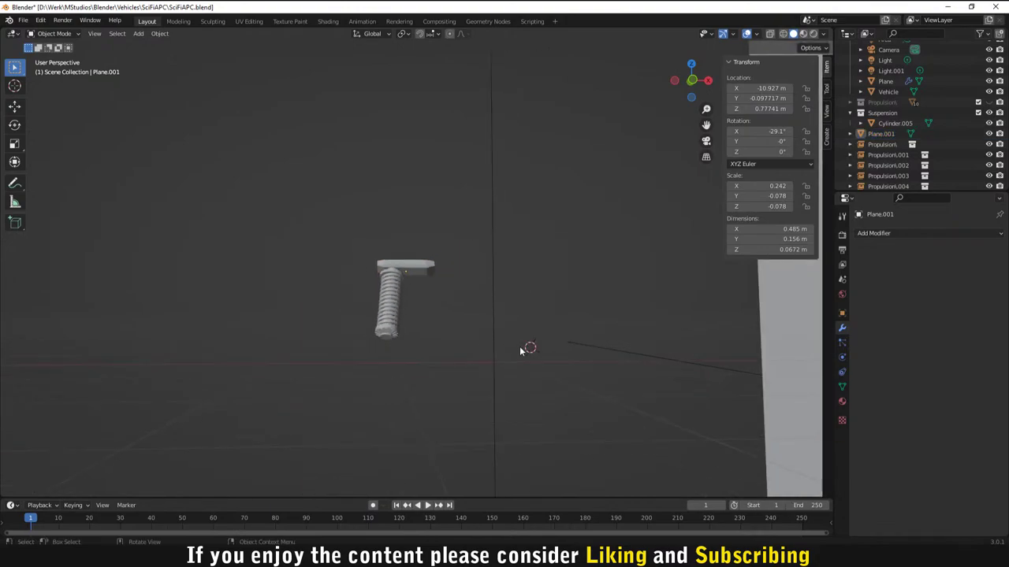
pyautogui.moveTo(519, 346); pyautogui.dragTo(438, 356, button='middle')
pyautogui.scroll(4, 517, 371)
pyautogui.click(289, 241)
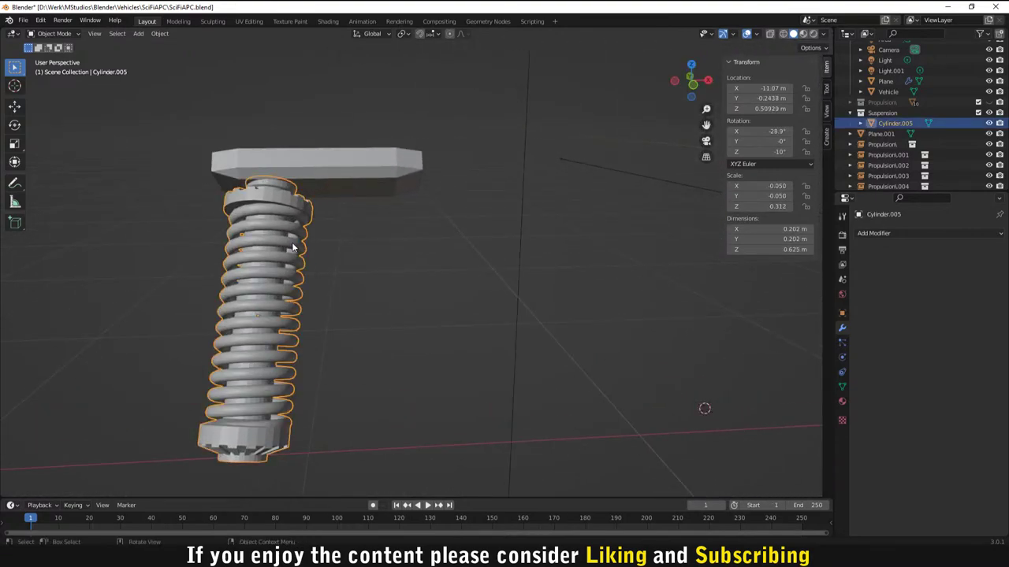
# Step: Duplicate the spring along X 0.2405 m and set its Z rotation to 10°
pyautogui.hotkey('shift', 'd')
pyautogui.press('x')
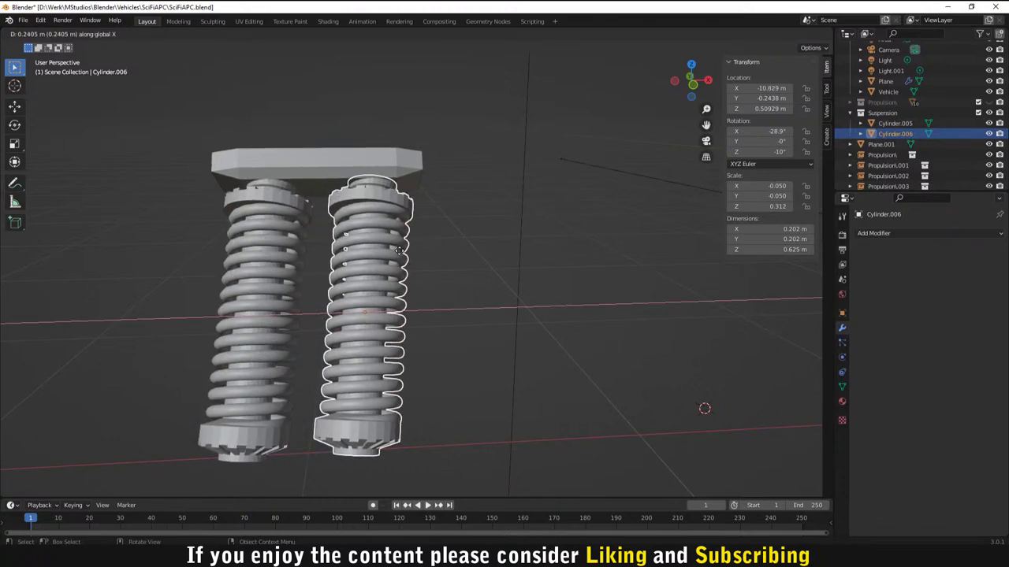
pyautogui.click(394, 243)
pyautogui.click(760, 151)
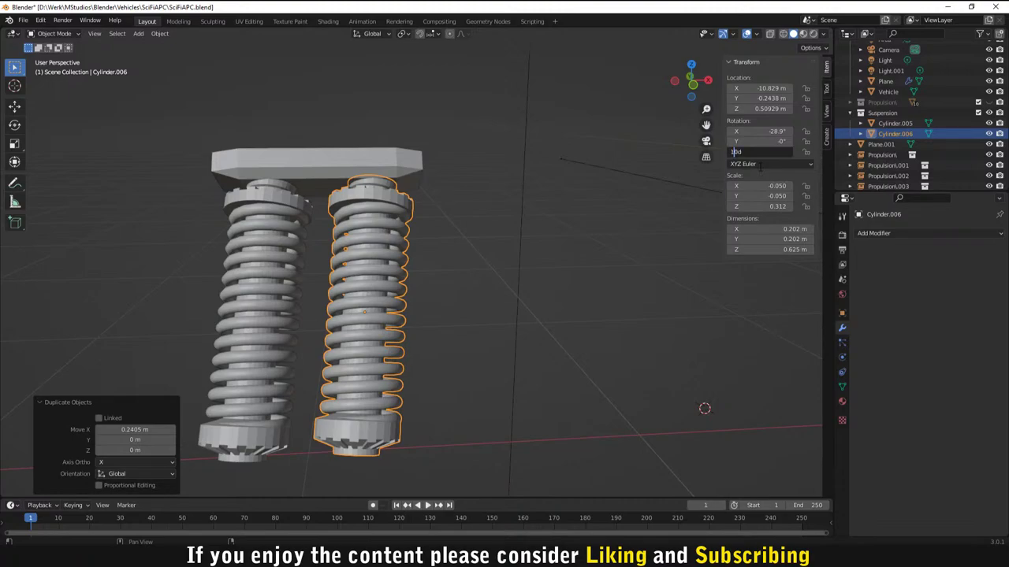
pyautogui.press('Return')
# Step: Shift Cylinder.006 along X to -10.784 m beside the original strut
pyautogui.press('g')
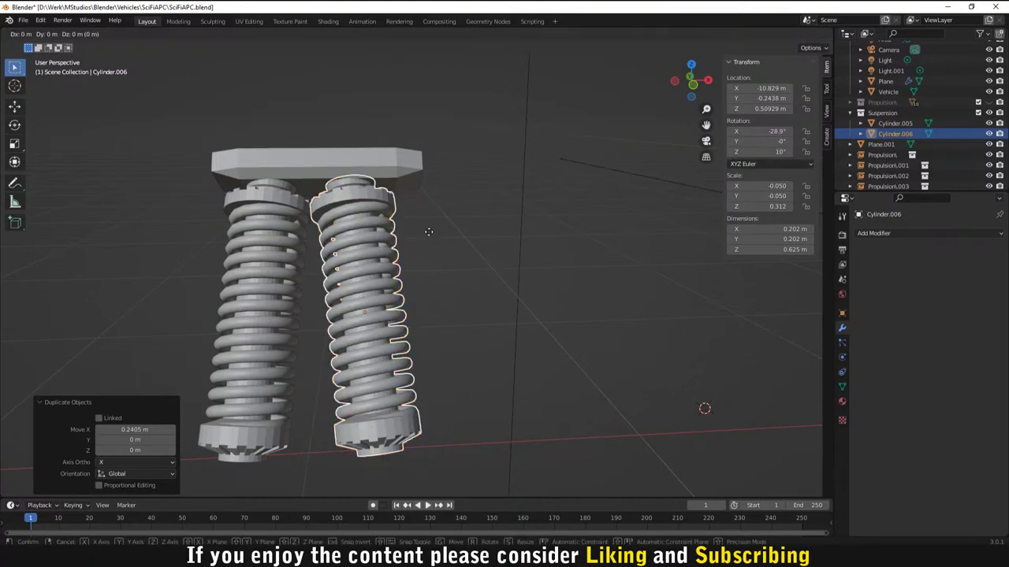
pyautogui.press('x')
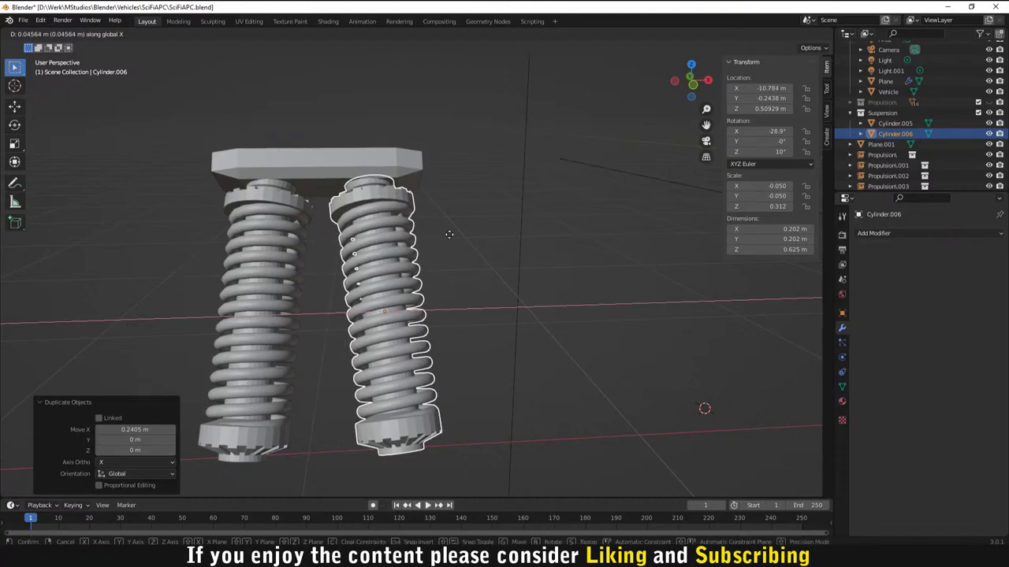
pyautogui.click(522, 322)
pyautogui.click(522, 322)
pyautogui.scroll(-3, 527, 339)
pyautogui.moveTo(528, 350); pyautogui.dragTo(434, 383, button='middle')
pyautogui.click(352, 249)
pyautogui.click(406, 445)
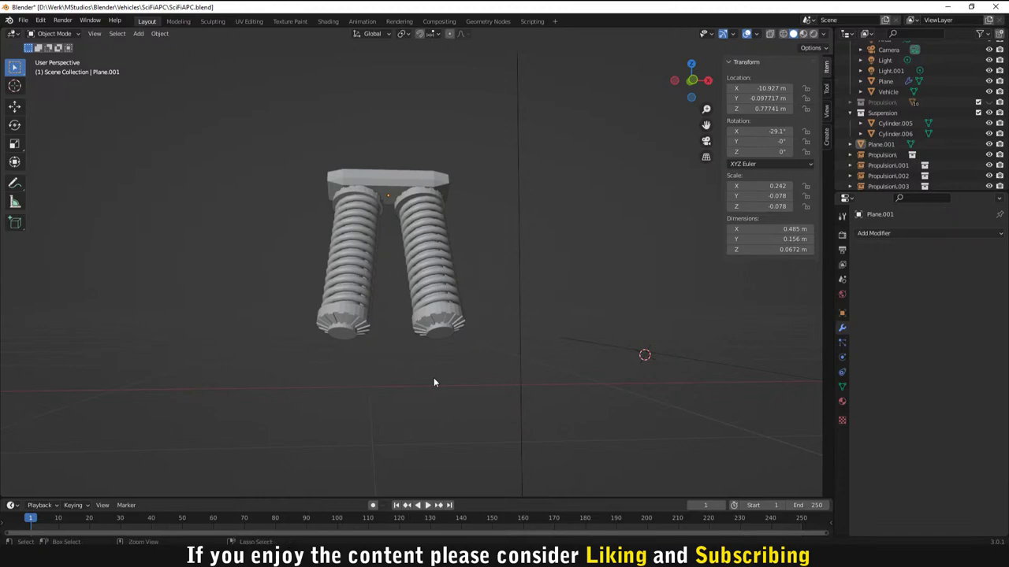
# Step: Undo until Cylinder.006 is gone, leaving one coil spring, and enter its Edit Mode
pyautogui.hotkey('ctrl', 'z')
pyautogui.hotkey('ctrl', 'z')
pyautogui.hotkey('ctrl', 'z')
pyautogui.hotkey('ctrl', 'z')
pyautogui.hotkey('ctrl', 'z')
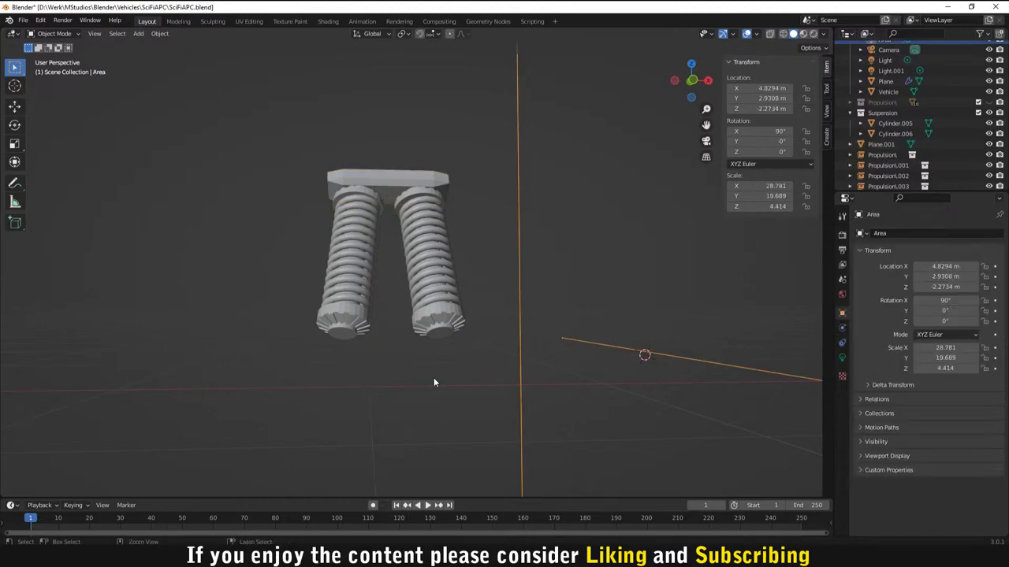
pyautogui.hotkey('ctrl', 'z')
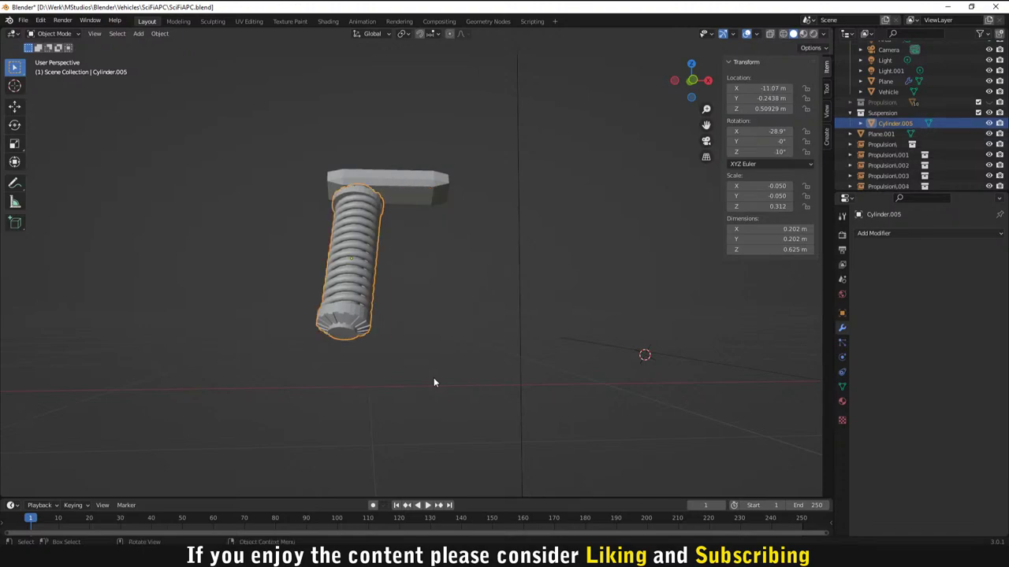
pyautogui.moveTo(433, 382); pyautogui.dragTo(382, 263, button='middle')
pyautogui.scroll(2, 382, 265)
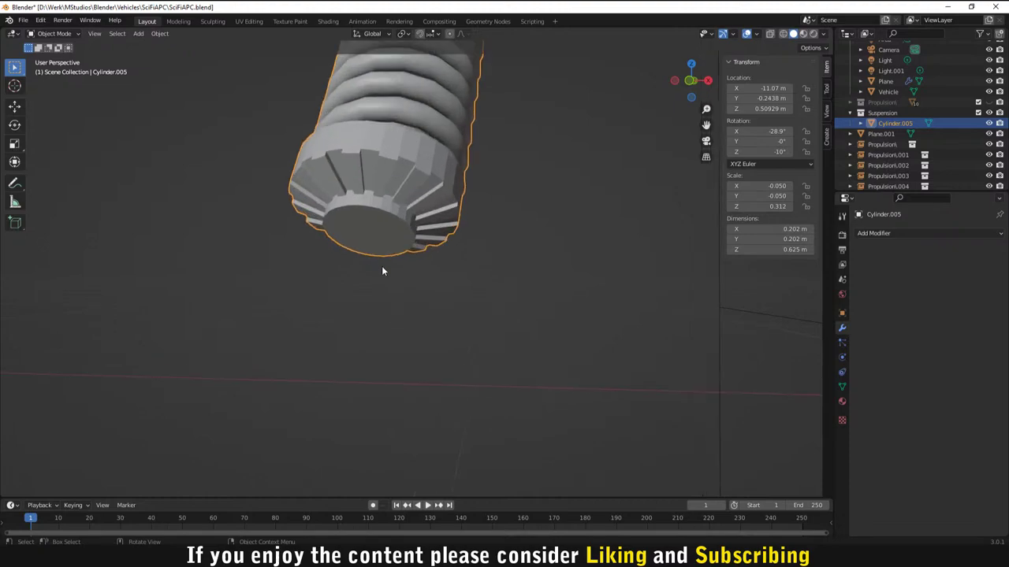
pyautogui.press('Tab')
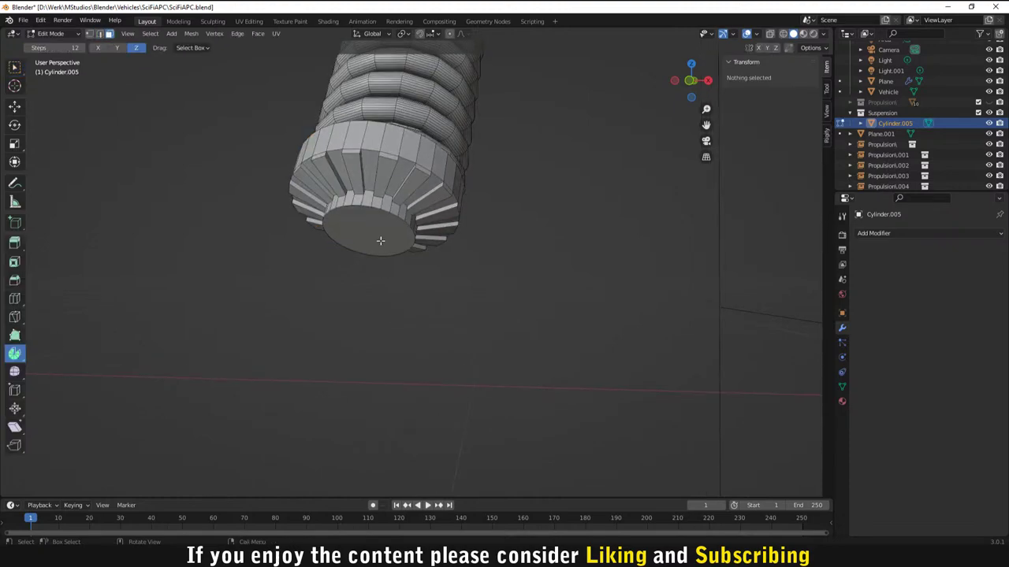
# Step: Extrude the spring's bottom face into a short cap of about 0.032 m, then return to Object Mode
pyautogui.click(380, 240)
pyautogui.press('e')
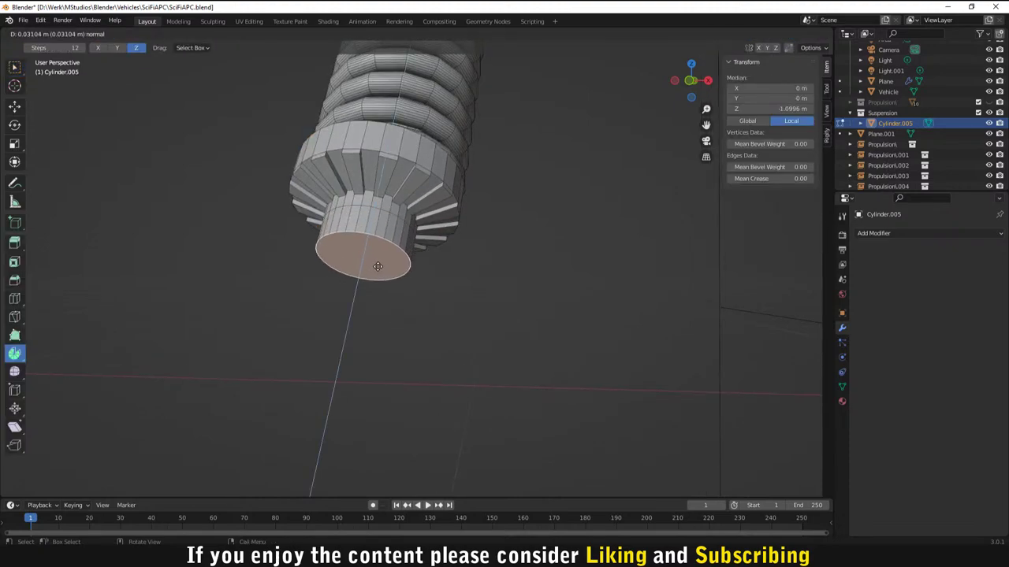
pyautogui.click(403, 308)
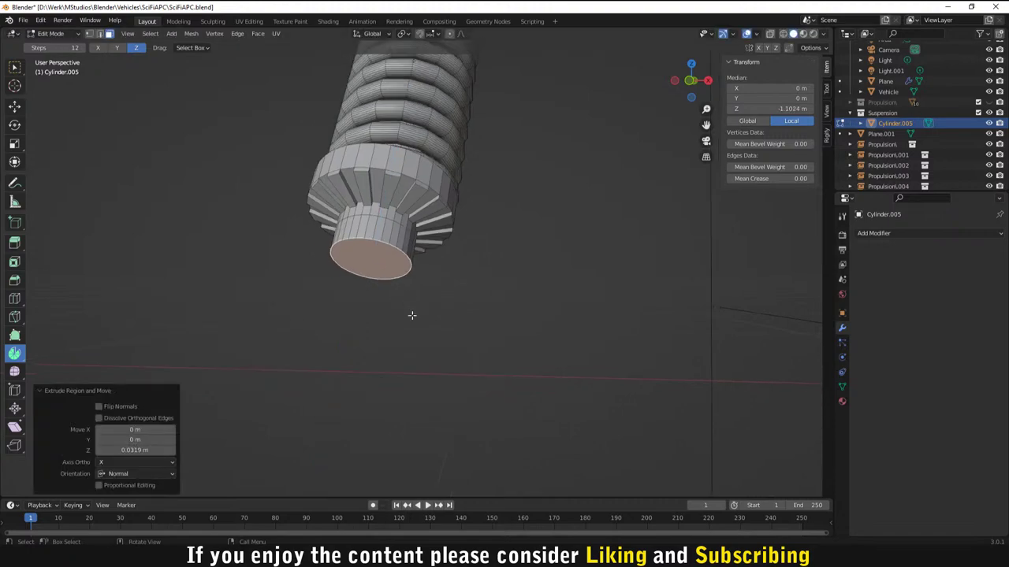
pyautogui.scroll(3, 411, 323)
pyautogui.click(406, 335)
pyautogui.scroll(-2, 405, 243)
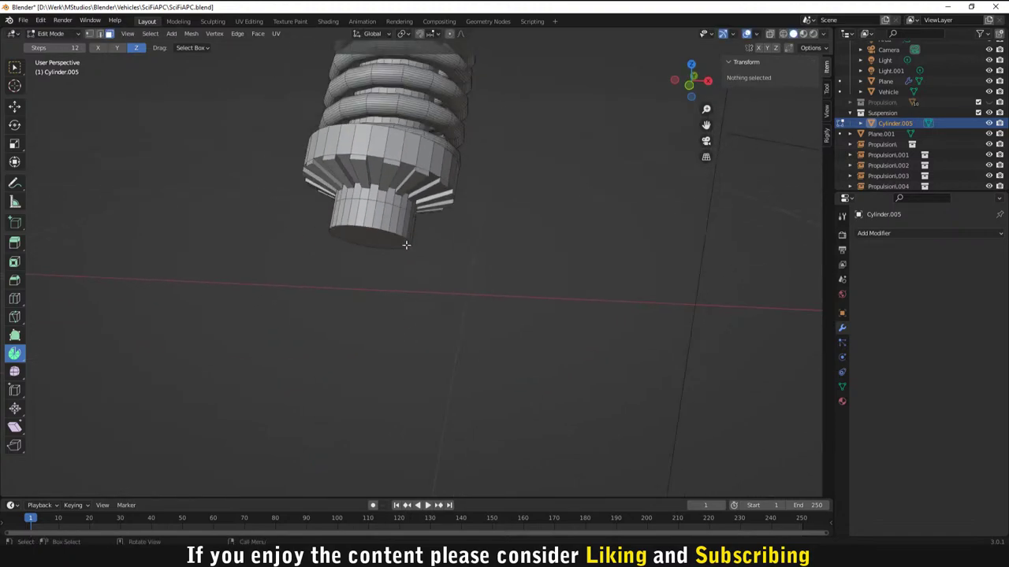
pyautogui.scroll(1, 405, 234)
pyautogui.scroll(-1, 415, 253)
pyautogui.moveTo(416, 253); pyautogui.dragTo(430, 389, button='middle')
pyautogui.press('Tab')
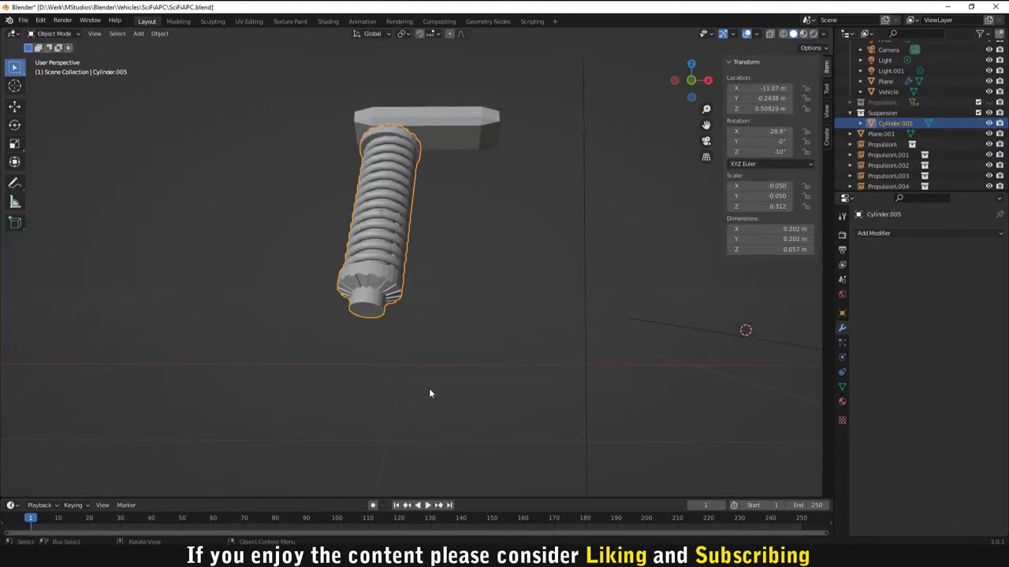
pyautogui.hotkey('shift', 'a')
pyautogui.moveTo(431, 343)
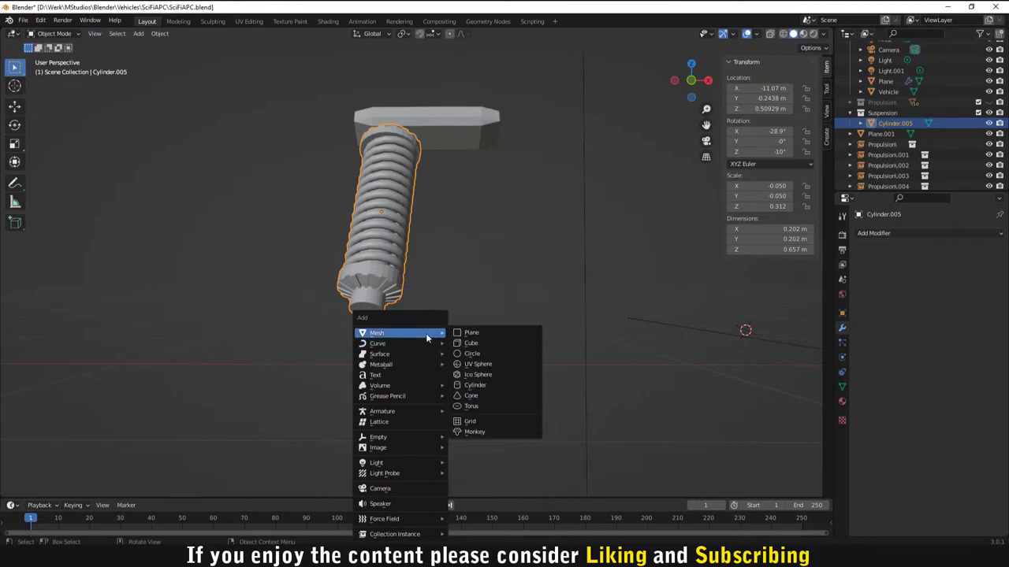
# Step: Add a new plane, shrink it to about a quarter size and move it near the spring
pyautogui.click(484, 331)
pyautogui.moveTo(428, 310); pyautogui.dragTo(434, 352, button='middle')
pyautogui.scroll(-5, 429, 337)
pyautogui.press('s')
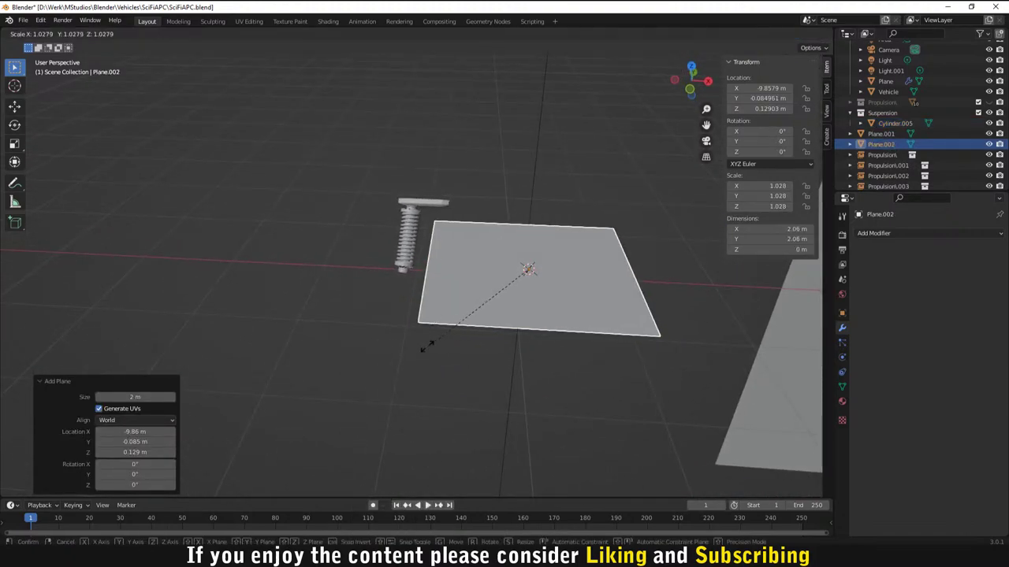
pyautogui.click(520, 297)
pyautogui.click(551, 319)
pyautogui.moveTo(551, 319); pyautogui.dragTo(533, 315, button='middle')
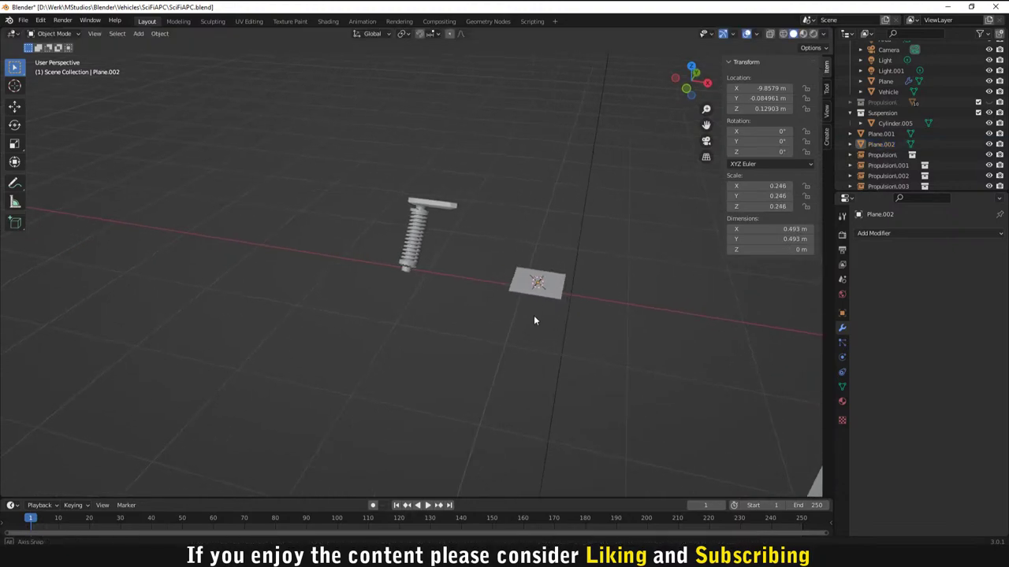
pyautogui.click(547, 285)
pyautogui.press('g')
pyautogui.click(410, 297)
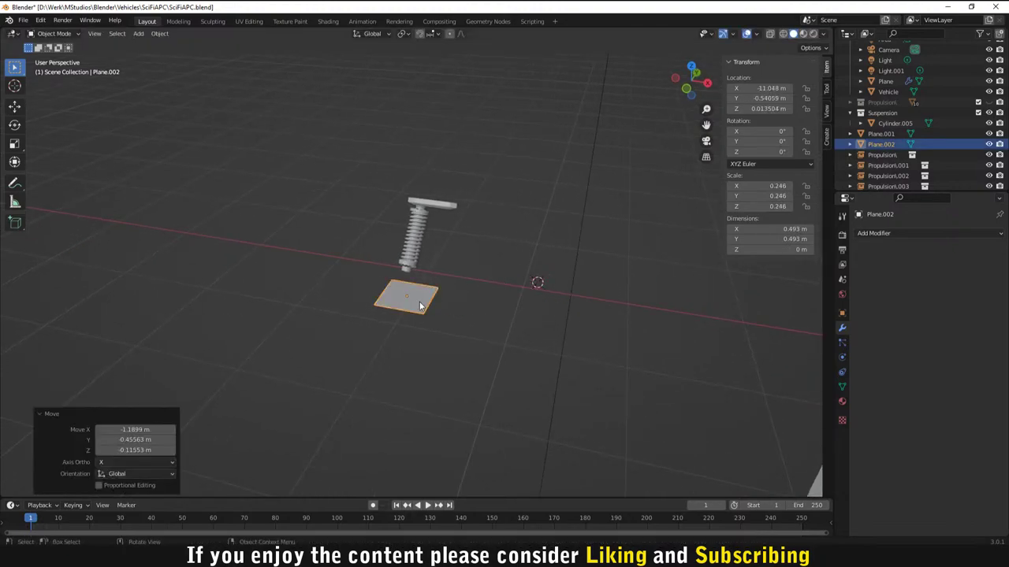
# Step: Position the plane at the spring's base using front and side views
pyautogui.press('KP_1')
pyautogui.scroll(5, 422, 312)
pyautogui.press('g')
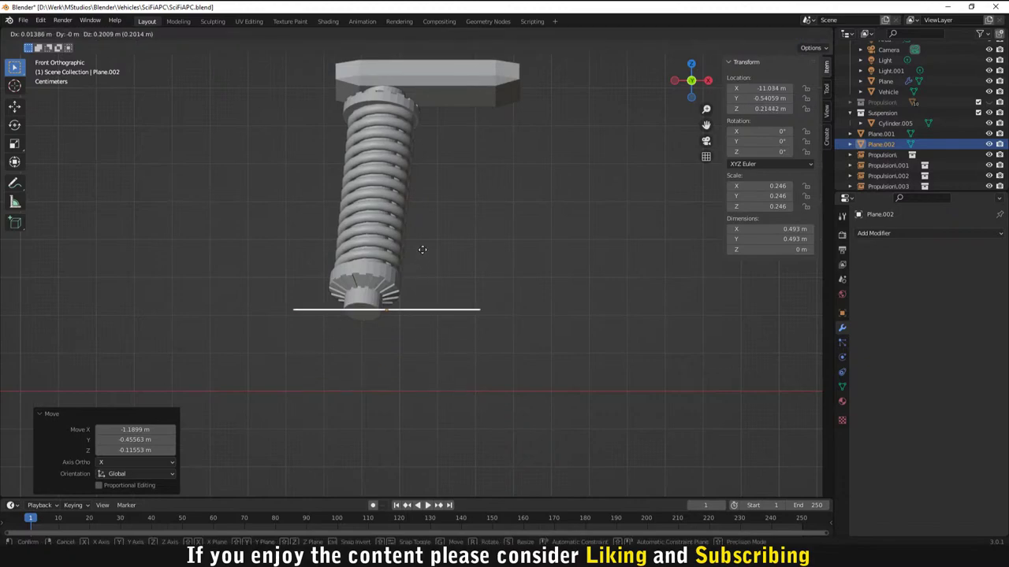
pyautogui.click(423, 245)
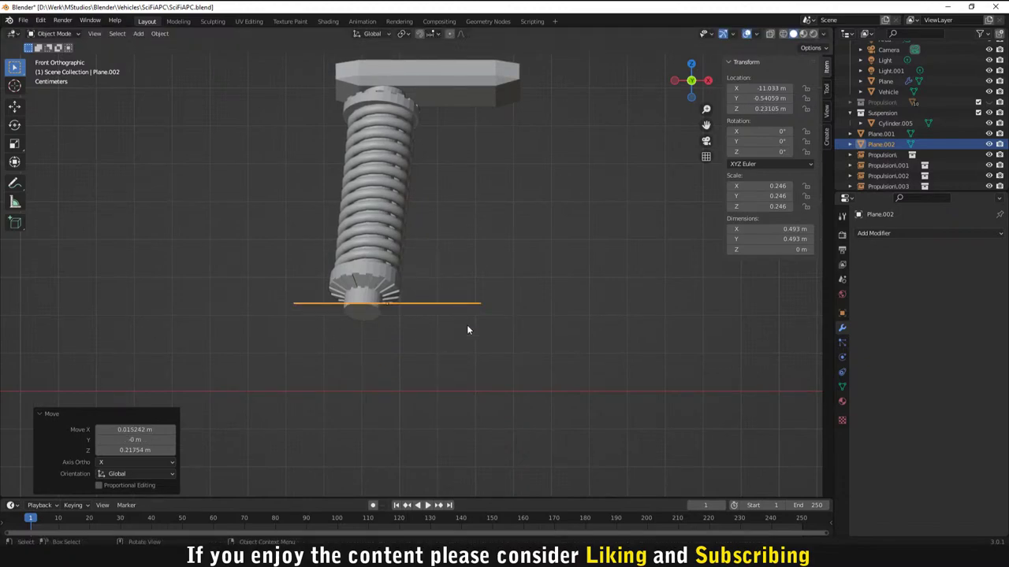
pyautogui.press('KP_3')
pyautogui.press('g')
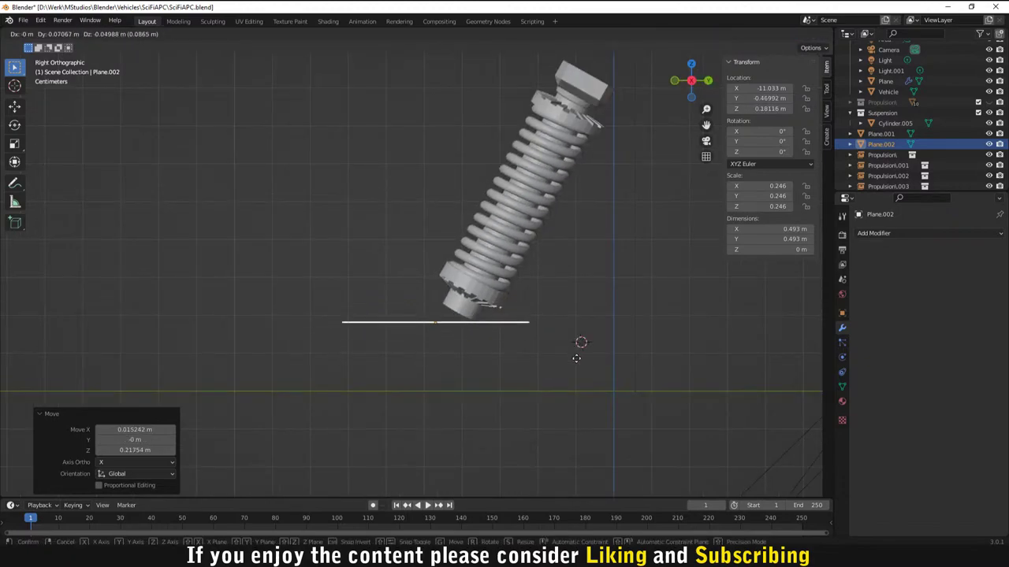
pyautogui.click(576, 356)
# Step: Tilt the plane to about -28.7° to match the spring and seat it against the end
pyautogui.press('r')
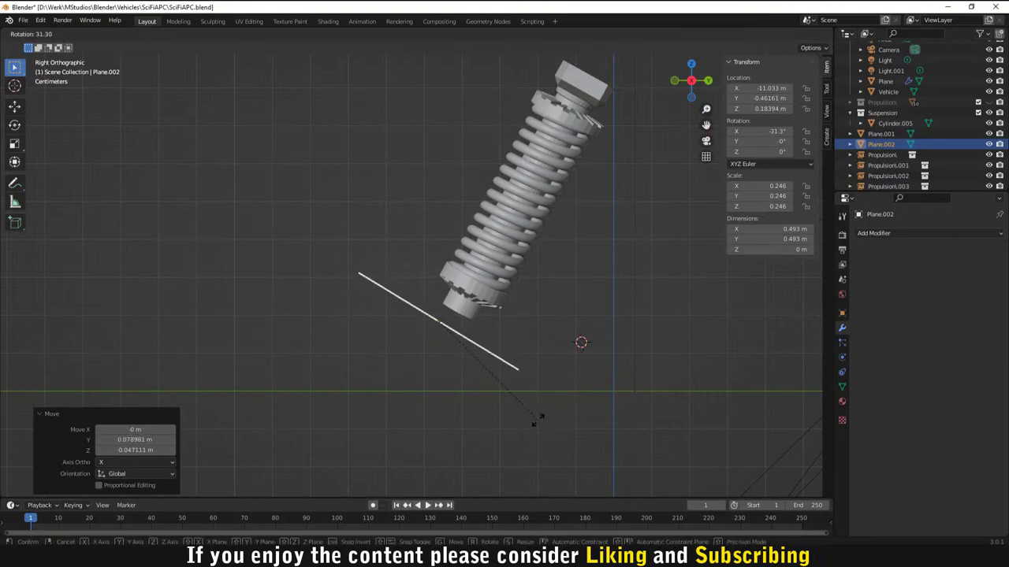
pyautogui.click(537, 424)
pyautogui.press('g')
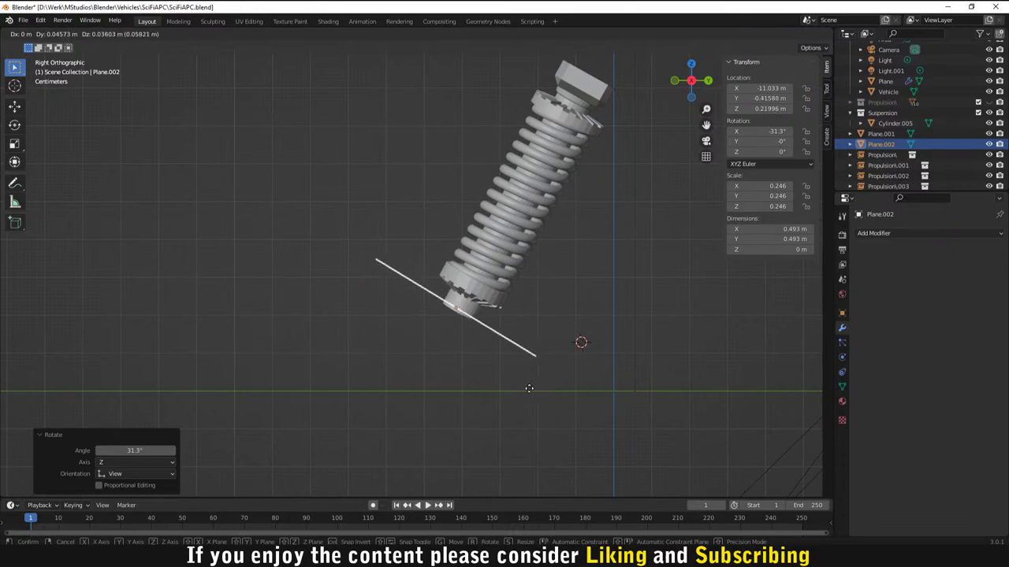
pyautogui.click(541, 400)
pyautogui.press('r')
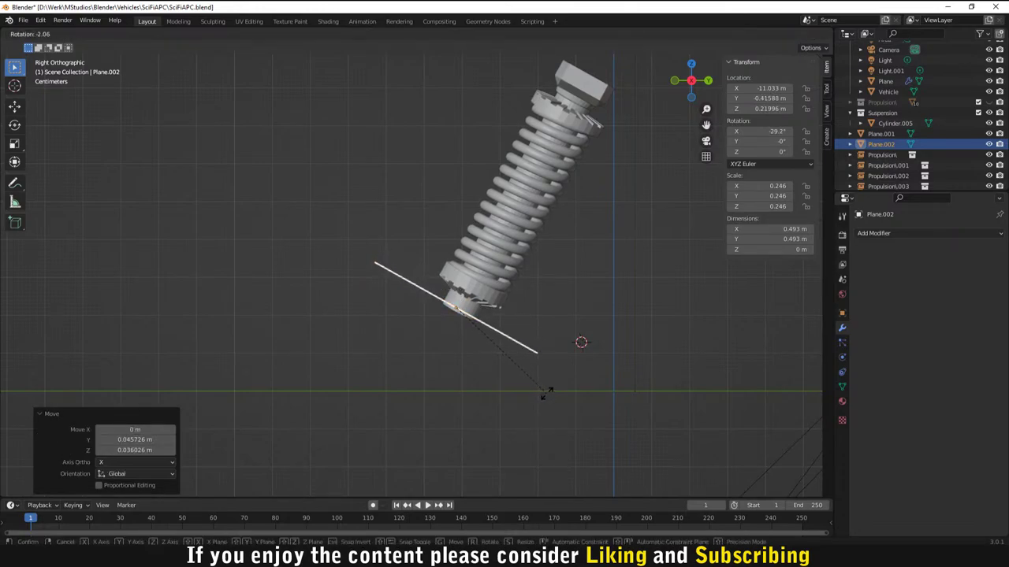
pyautogui.click(550, 392)
pyautogui.moveTo(509, 391); pyautogui.dragTo(496, 353, button='middle')
# Step: Narrow the plane along the Y axis in two passes
pyautogui.press('s')
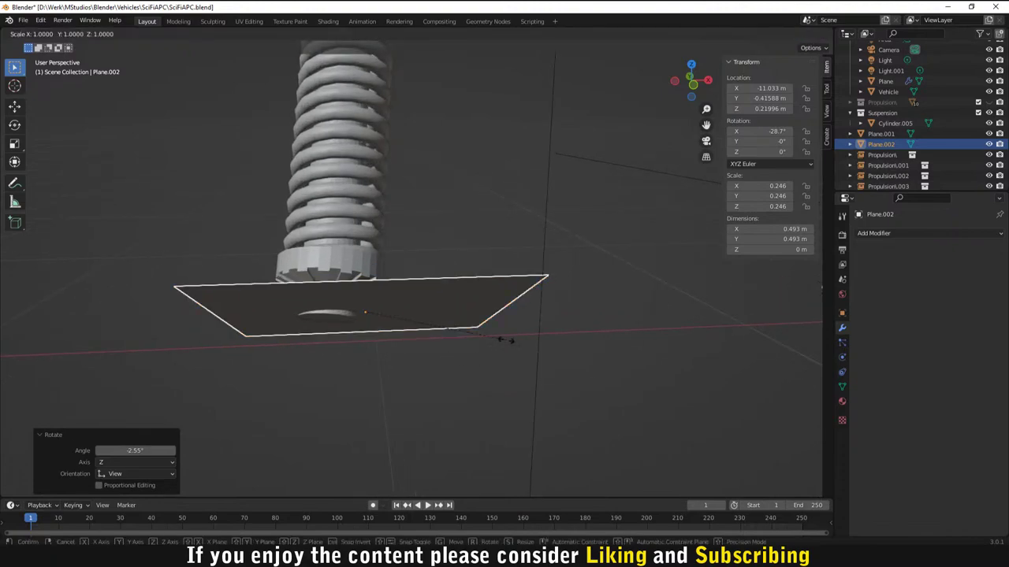
pyautogui.press('y')
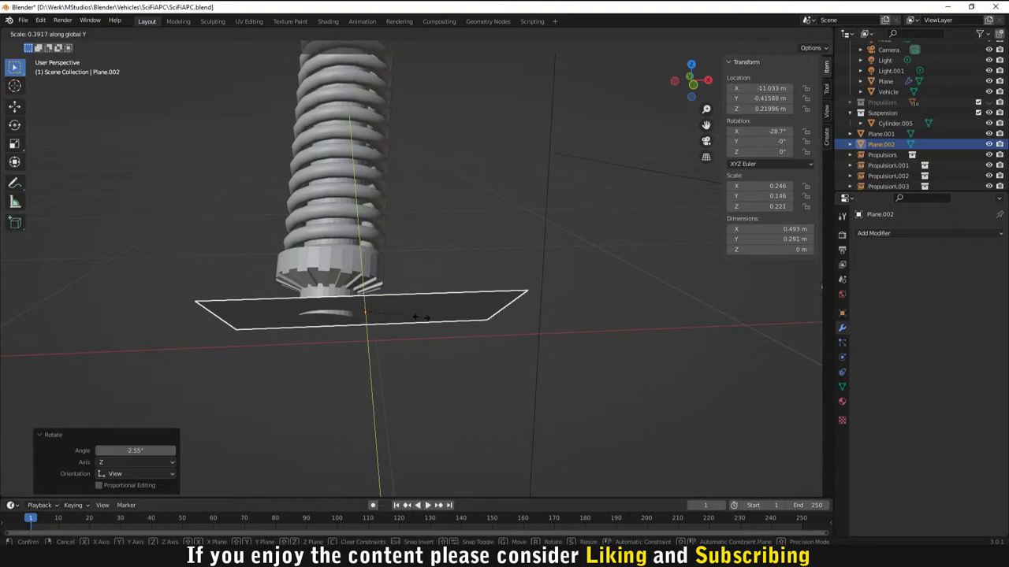
pyautogui.click(371, 312)
pyautogui.moveTo(464, 374); pyautogui.dragTo(361, 337, button='middle')
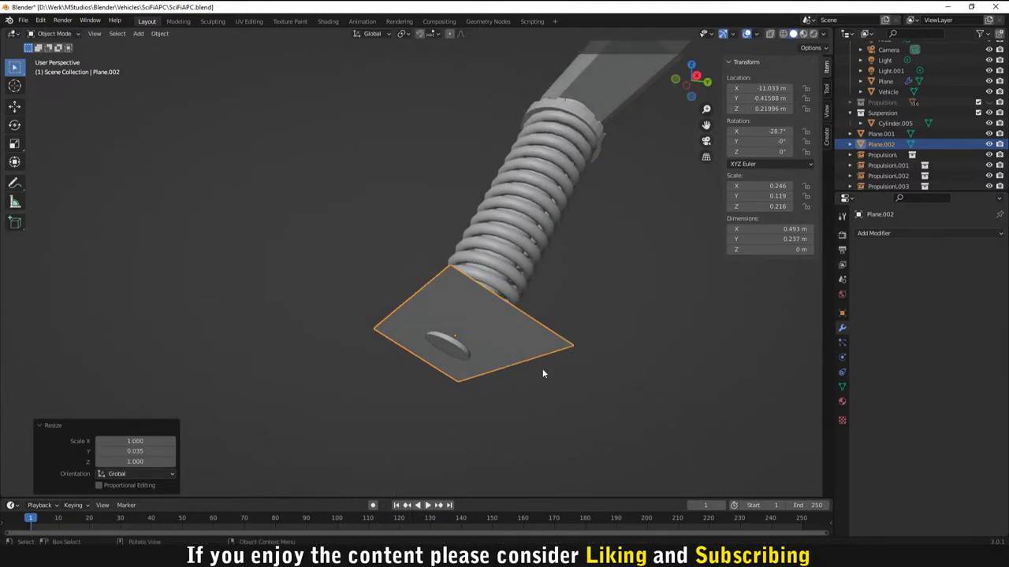
pyautogui.press('s')
pyautogui.press('y')
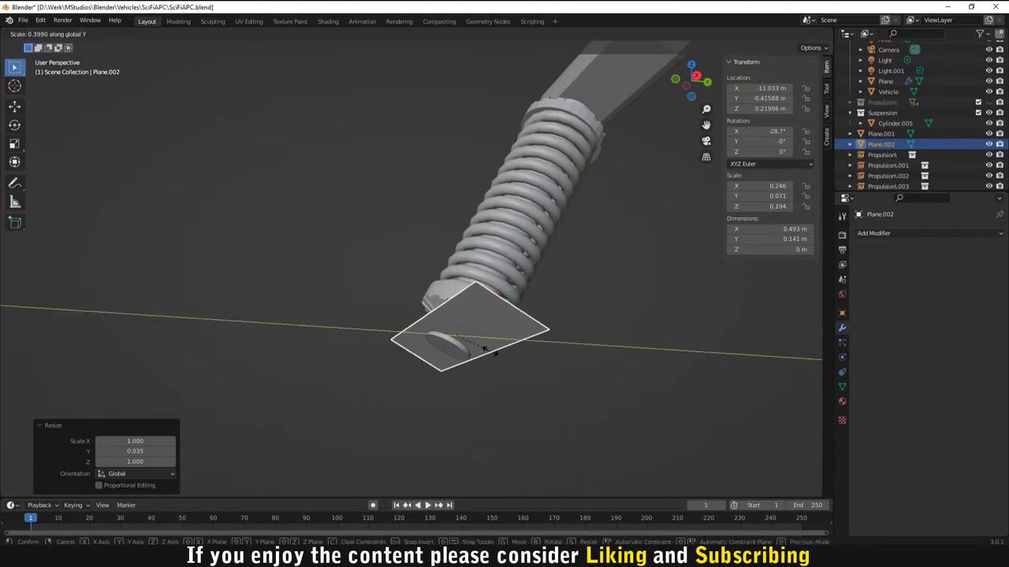
pyautogui.click(477, 347)
pyautogui.scroll(-2, 477, 346)
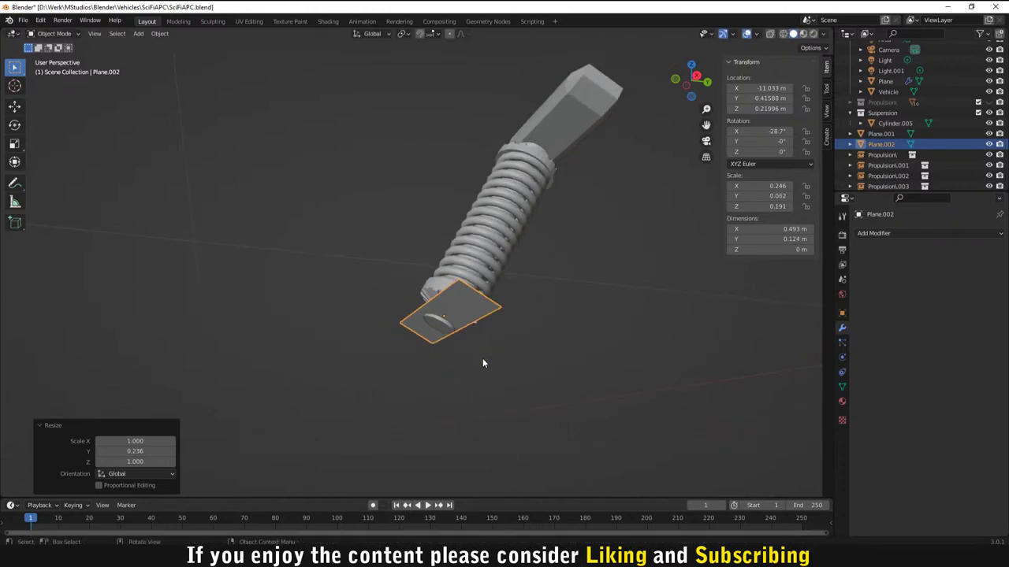
pyautogui.press('KP_3')
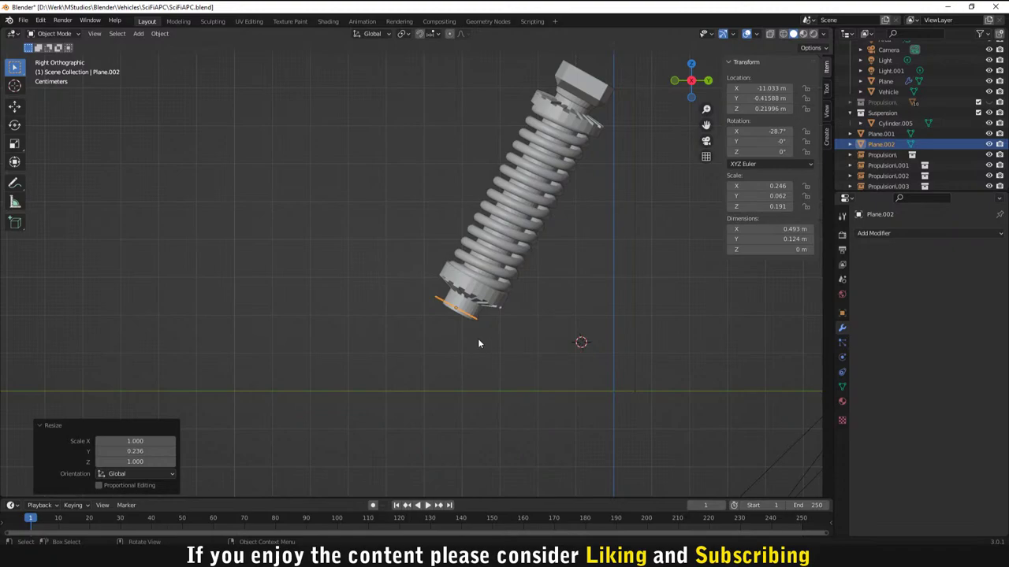
# Step: Reposition Plane.002 and narrow it along the X axis
pyautogui.press('g')
pyautogui.click(482, 342)
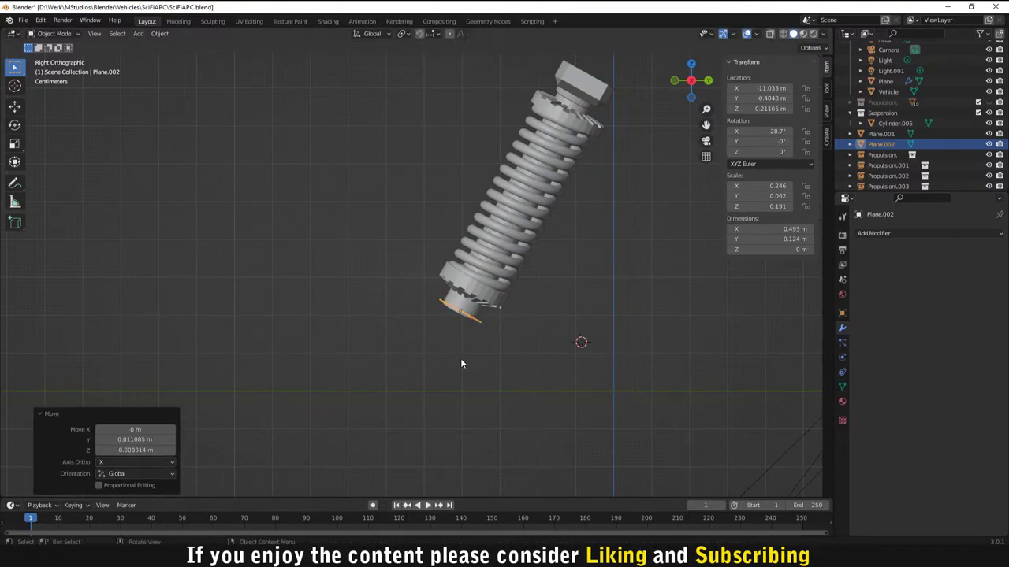
pyautogui.moveTo(413, 343)
pyautogui.mouseDown(button='middle')
pyautogui.moveTo(465, 348)
pyautogui.moveTo(403, 318)
pyautogui.moveTo(354, 318)
pyautogui.moveTo(399, 354)
pyautogui.mouseUp(button='middle')
pyautogui.click(398, 354)
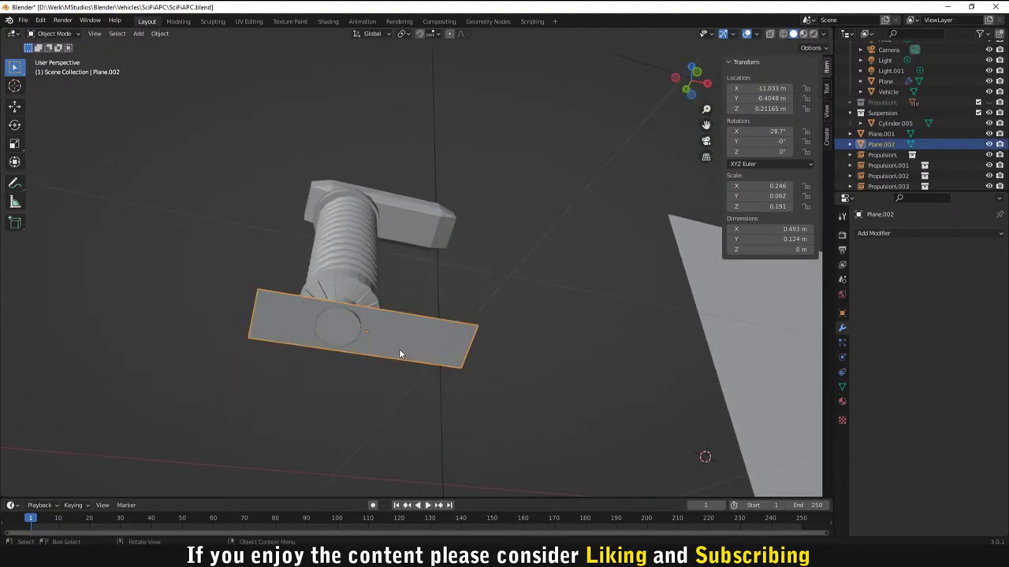
pyautogui.press('g')
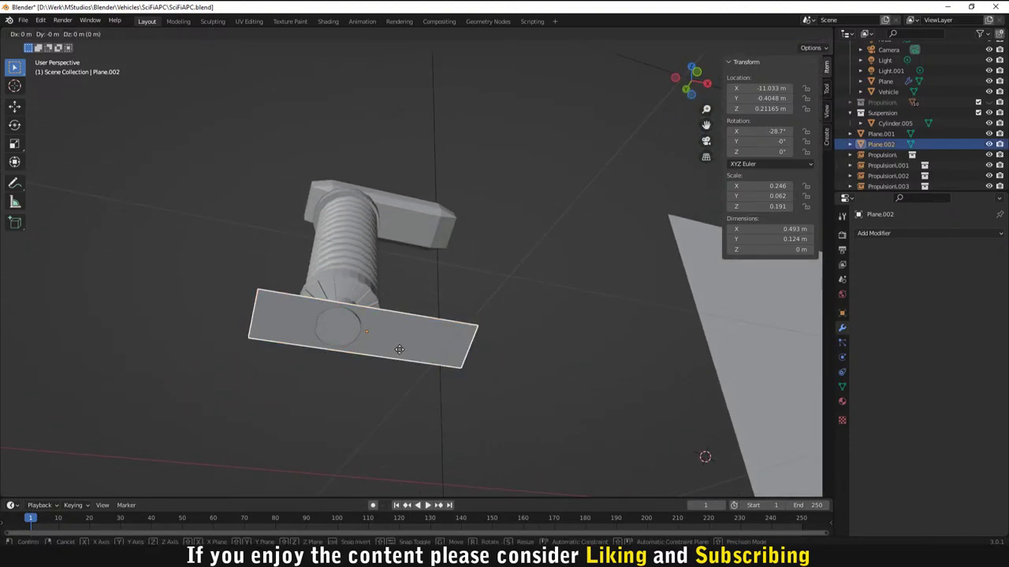
pyautogui.click(400, 349)
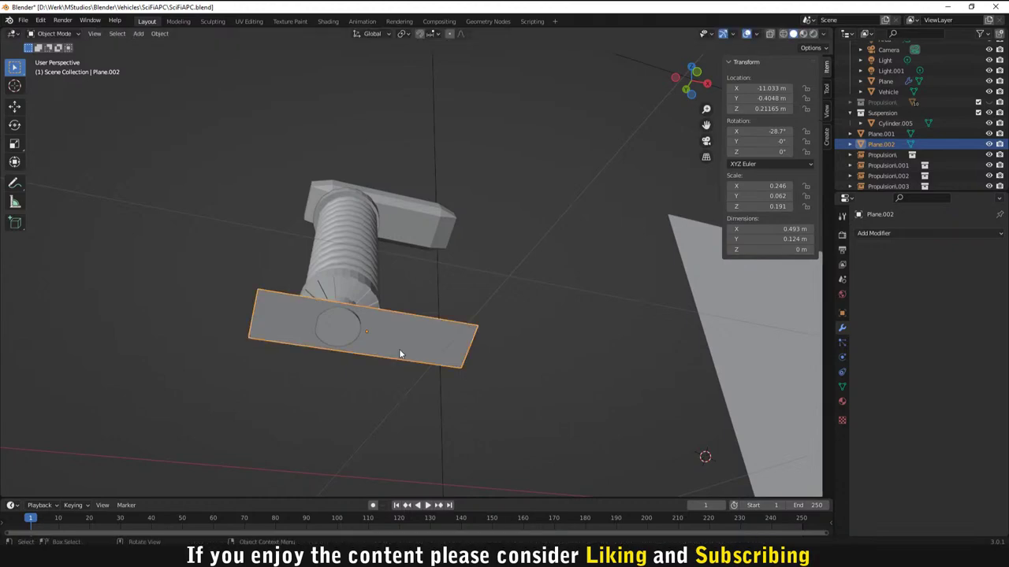
pyautogui.press('s')
pyautogui.press('x')
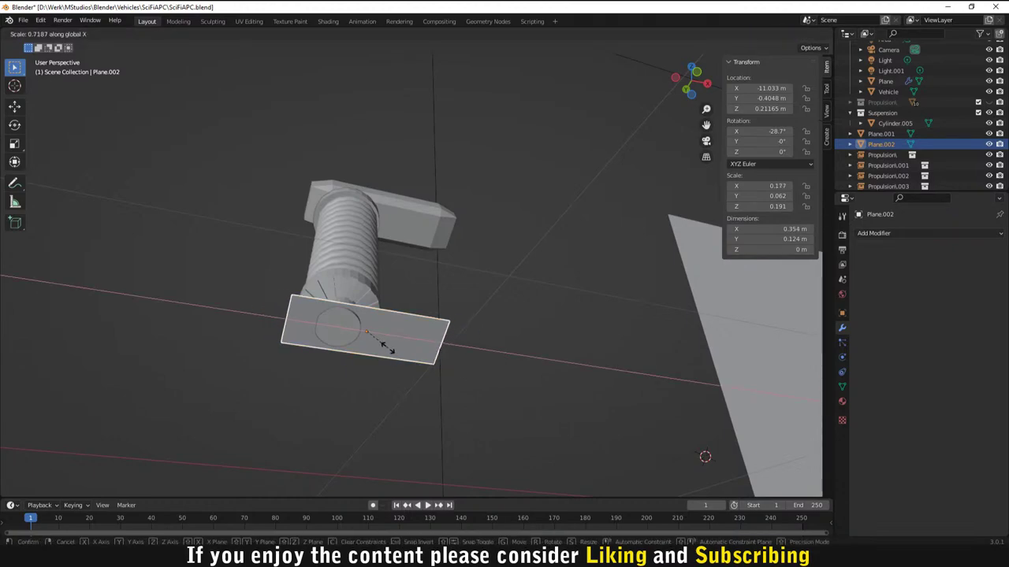
pyautogui.click(401, 372)
# Step: Shift the base plate slightly upward along Z
pyautogui.moveTo(401, 375); pyautogui.dragTo(390, 308, button='middle')
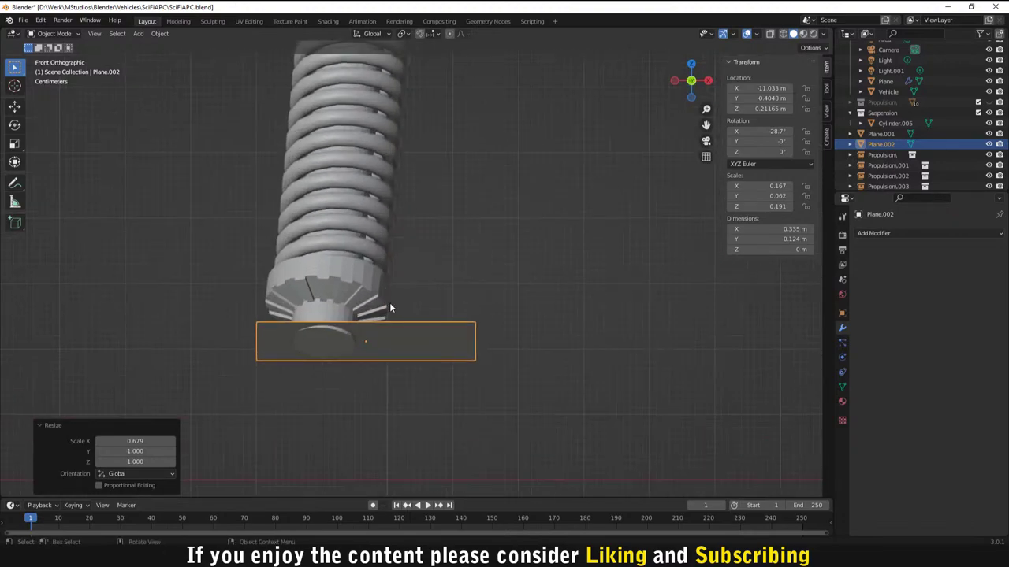
pyautogui.press('g')
pyautogui.press('z')
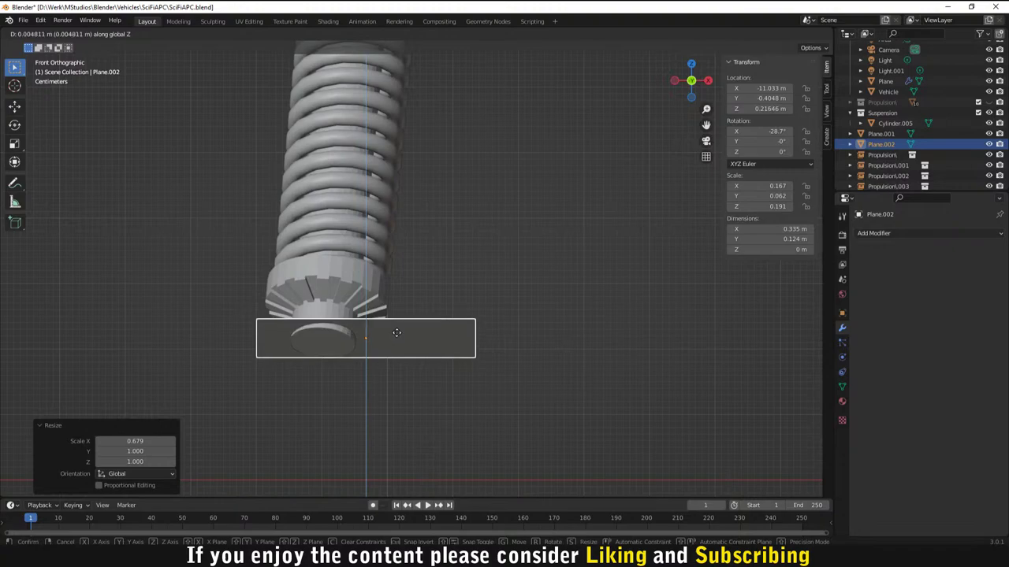
pyautogui.click(442, 381)
pyautogui.click(439, 386)
pyautogui.moveTo(434, 391); pyautogui.dragTo(556, 321, button='middle')
# Step: Widen the base plate to 1.771 along X and slide it sideways along X
pyautogui.click(451, 342)
pyautogui.press('s')
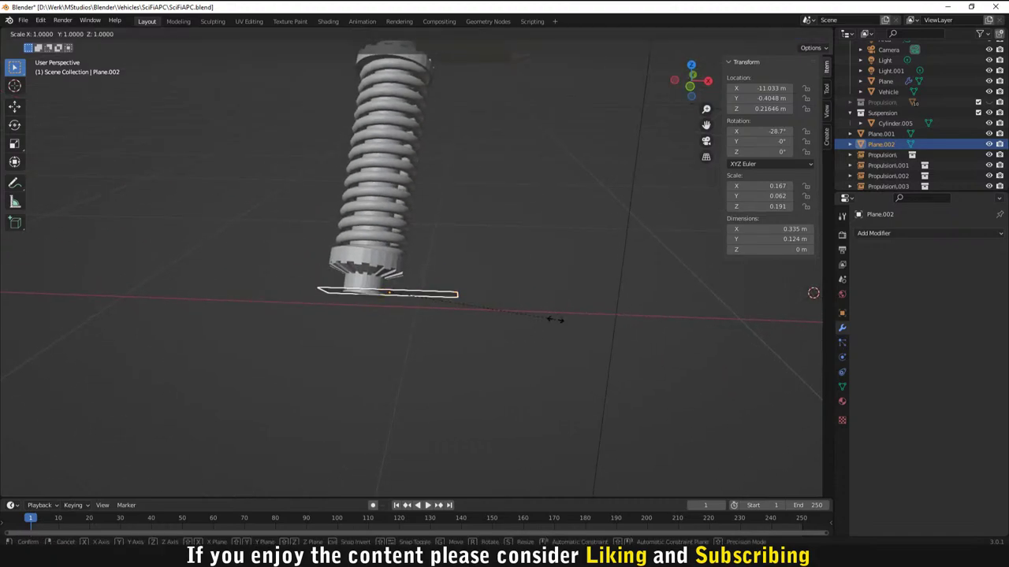
pyautogui.press('x')
pyautogui.click(684, 335)
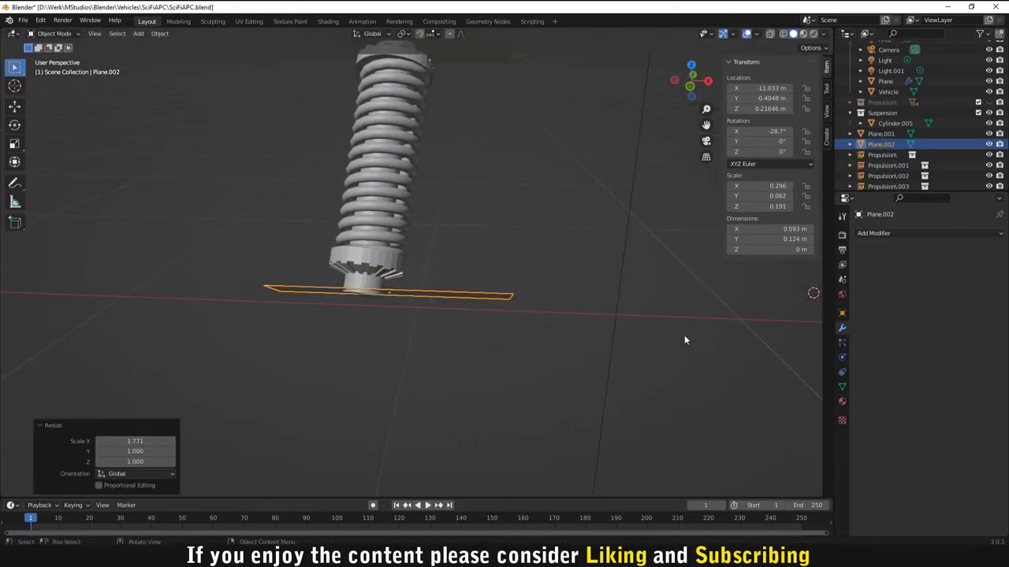
pyautogui.press('g')
pyautogui.press('x')
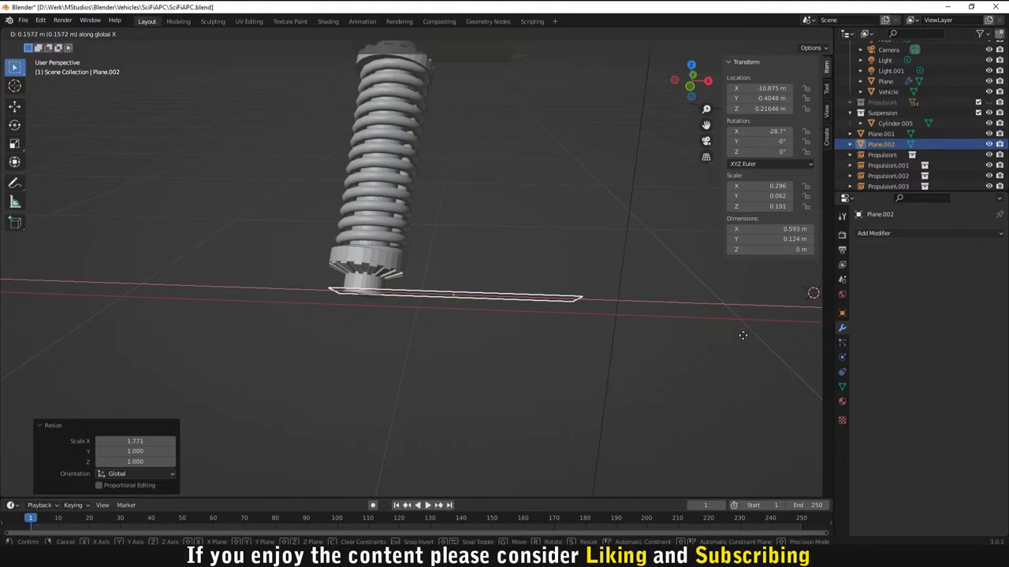
pyautogui.click(734, 337)
pyautogui.moveTo(655, 412); pyautogui.dragTo(509, 278, button='middle')
# Step: Duplicate the spring along X beside the original and set its Z rotation to 10°
pyautogui.click(414, 237)
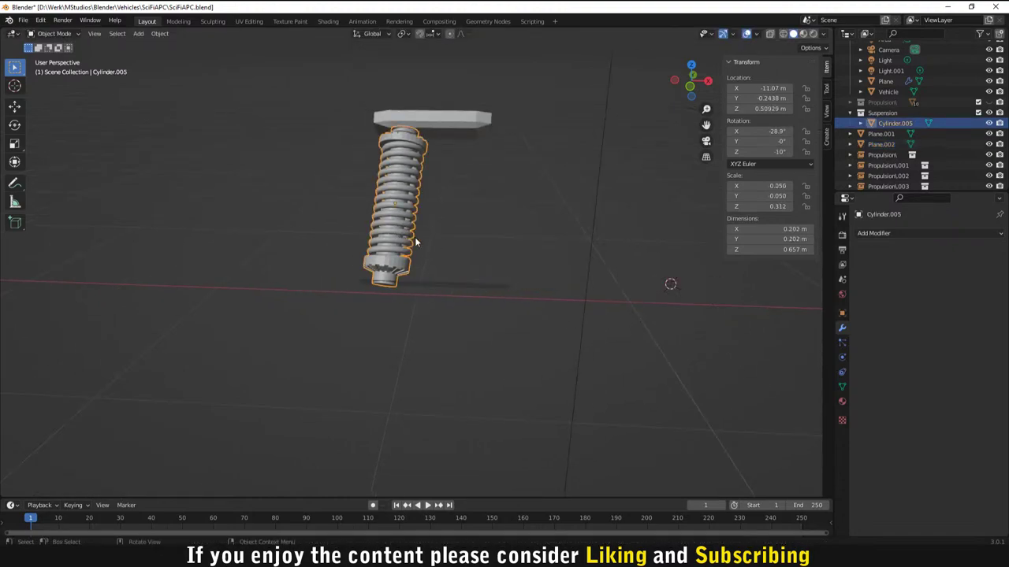
pyautogui.hotkey('shift', 'd')
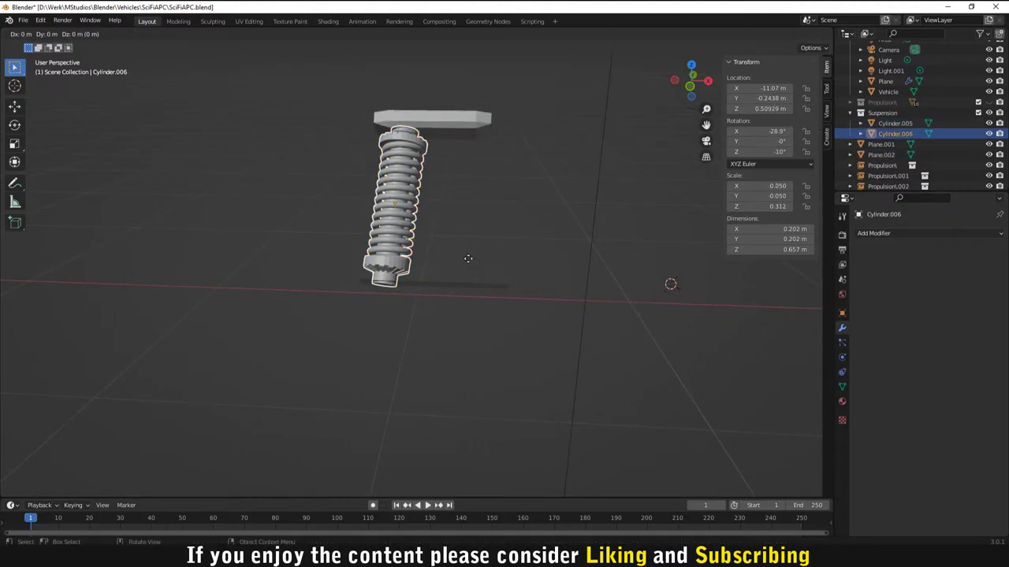
pyautogui.press('x')
pyautogui.click(533, 266)
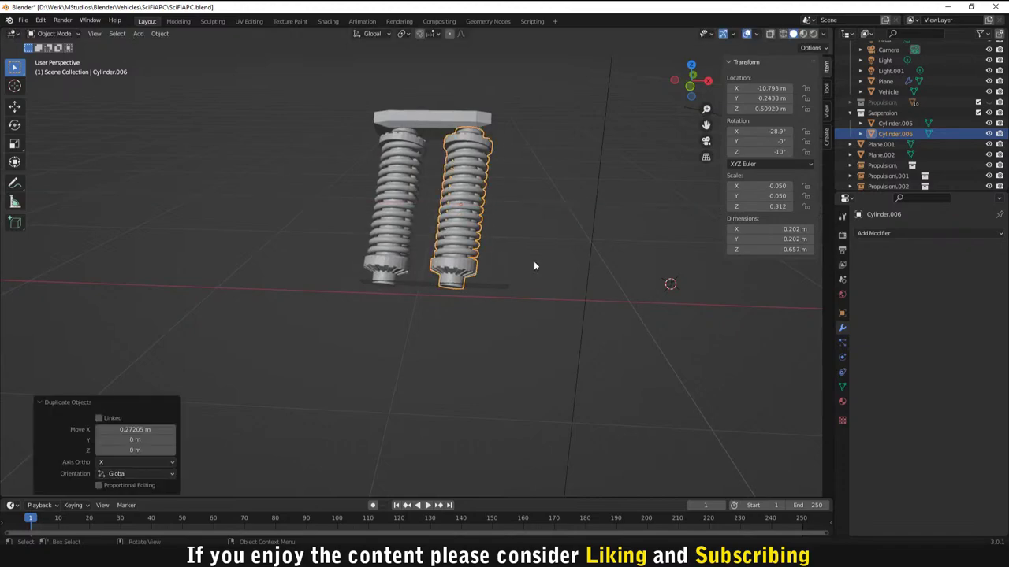
pyautogui.click(764, 152)
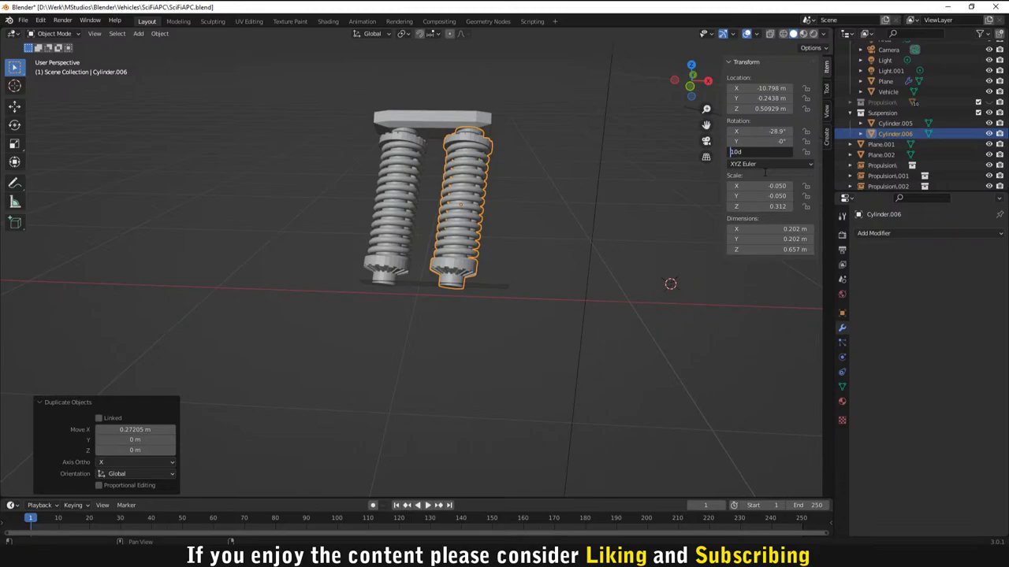
pyautogui.write('10d')
pyautogui.press('Return')
pyautogui.scroll(3, 601, 163)
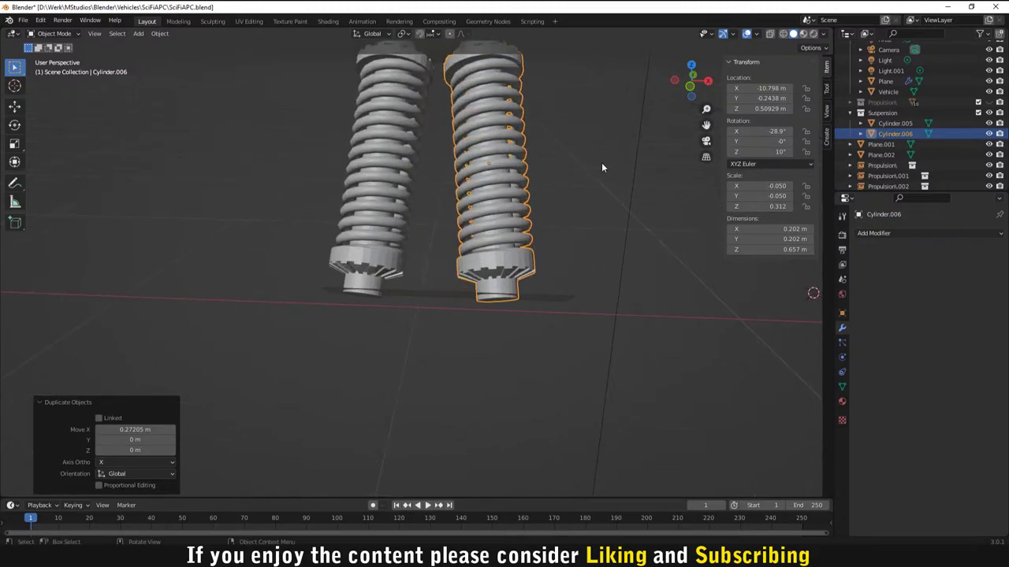
pyautogui.scroll(-2, 599, 162)
pyautogui.click(592, 202)
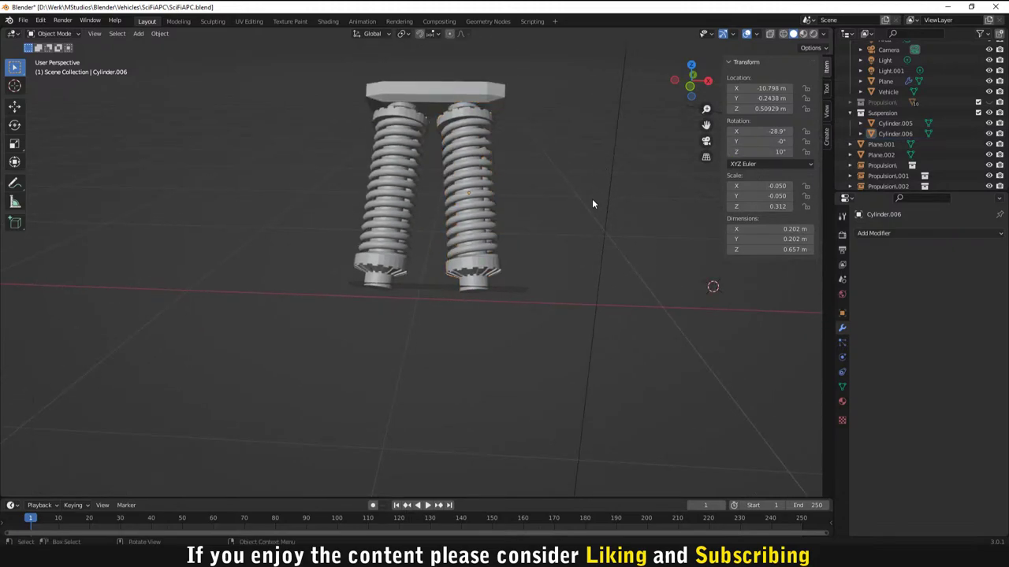
# Step: Scale the base plate along X to 0.505 m and centre it under both springs
pyautogui.click(517, 293)
pyautogui.press('KP_1')
pyautogui.scroll(2, 566, 324)
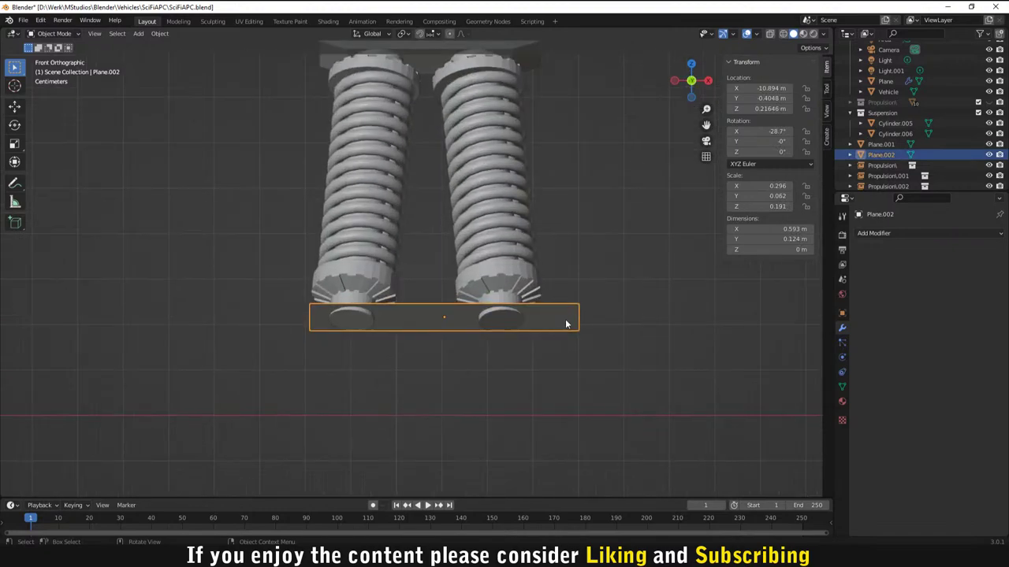
pyautogui.press('s')
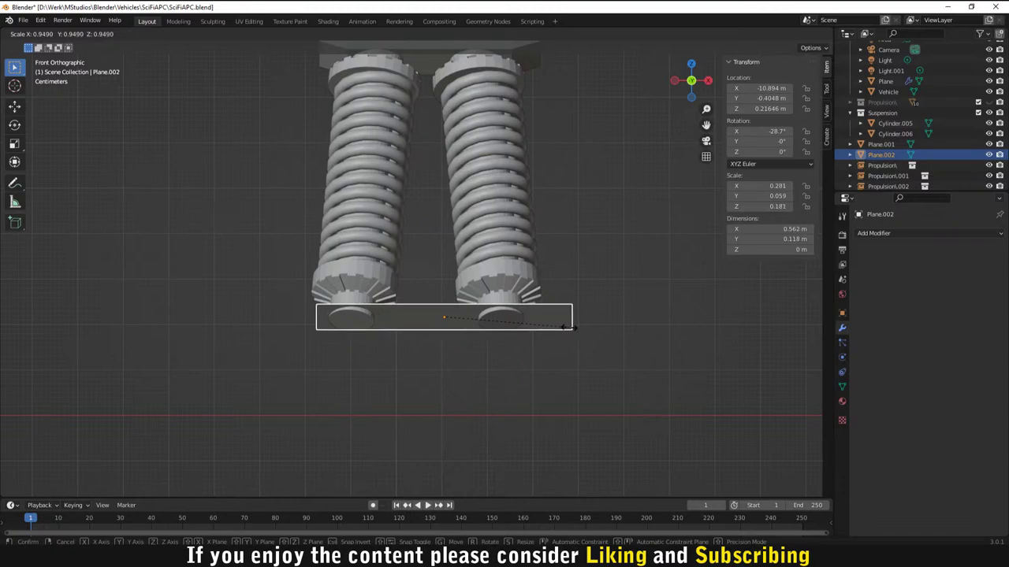
pyautogui.press('x')
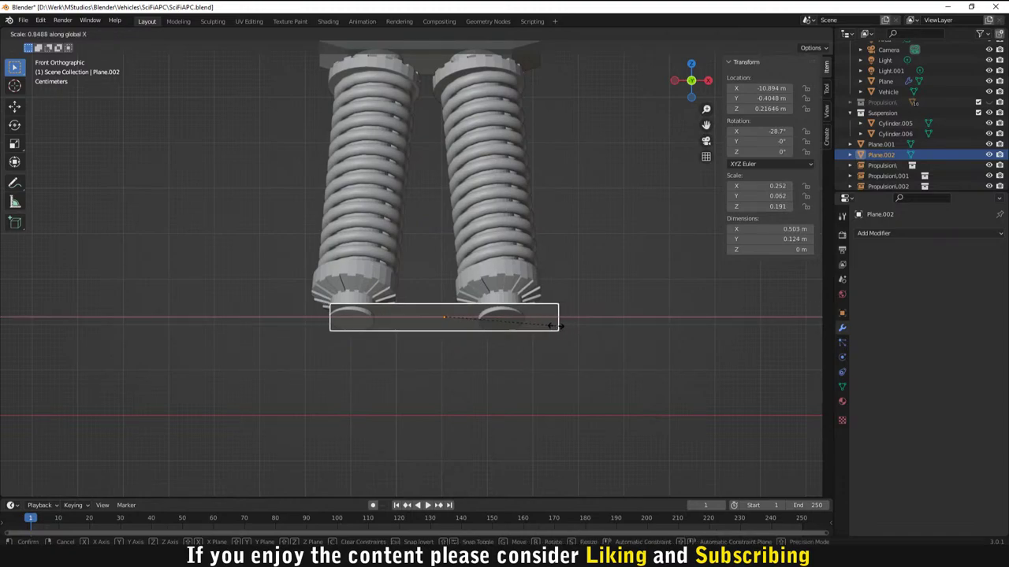
pyautogui.click(557, 330)
pyautogui.press('g')
pyautogui.press('x')
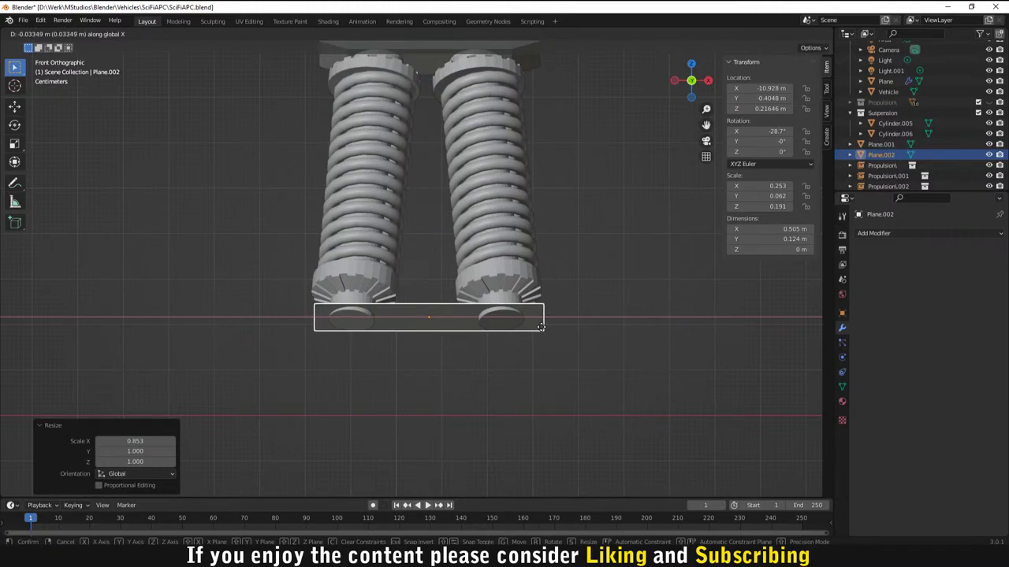
pyautogui.click(541, 326)
# Step: From the right-side view, select the base plate and enter its Edit Mode
pyautogui.moveTo(557, 363)
pyautogui.mouseDown(button='middle')
pyautogui.moveTo(446, 338)
pyautogui.moveTo(494, 350)
pyautogui.moveTo(459, 339)
pyautogui.moveTo(523, 318)
pyautogui.moveTo(567, 349)
pyautogui.mouseUp(button='middle')
pyautogui.press('KP_3')
pyautogui.scroll(-1, 467, 338)
pyautogui.scroll(3, 494, 350)
pyautogui.scroll(-3, 523, 319)
pyautogui.scroll(-1, 498, 349)
pyautogui.click(468, 329)
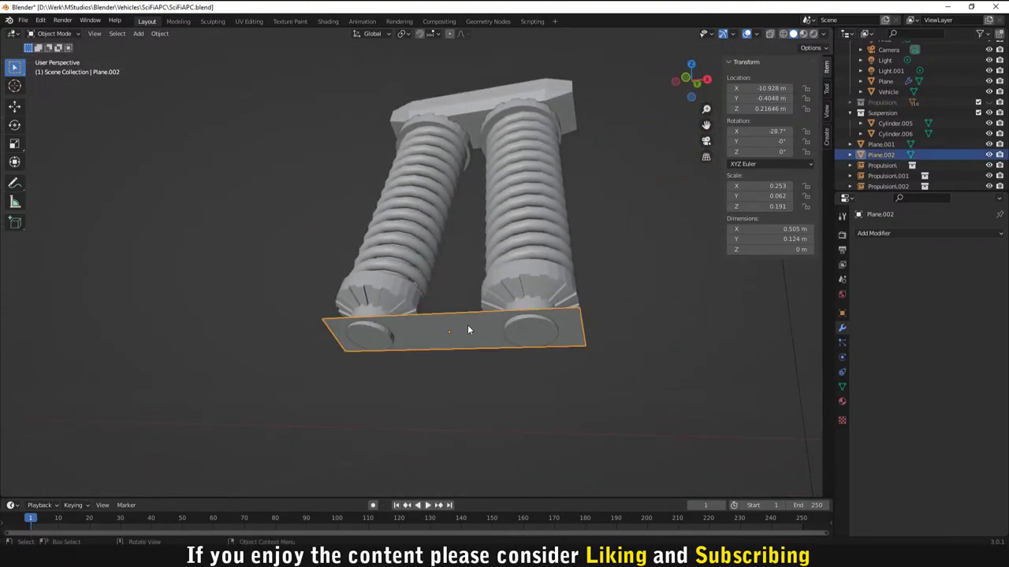
pyautogui.press('Tab')
pyautogui.scroll(2, 464, 339)
# Step: Extrude the plate face into a first block, undoing an unwanted extra extrusion
pyautogui.press('e')
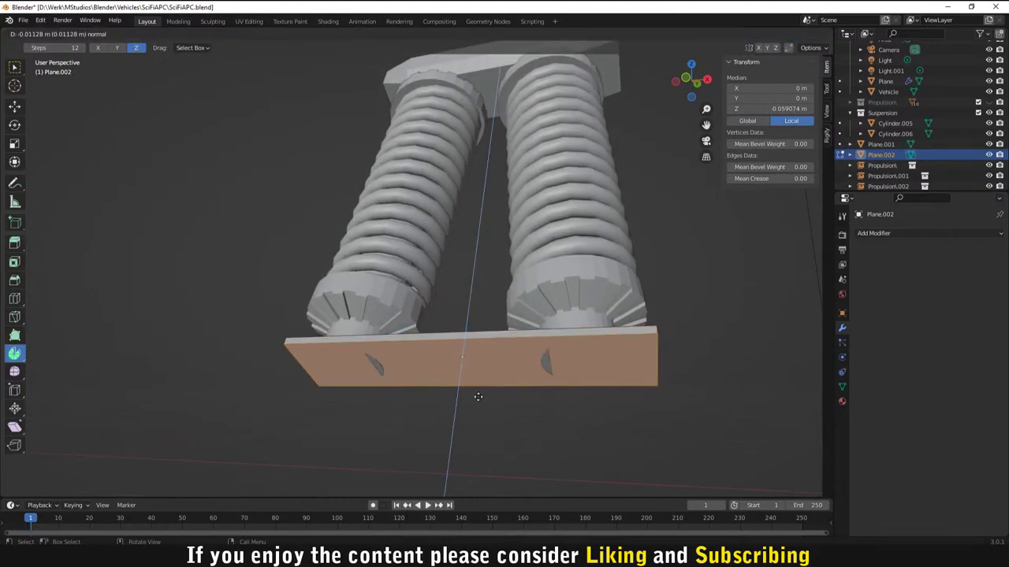
pyautogui.click(464, 446)
pyautogui.scroll(-2, 465, 441)
pyautogui.moveTo(468, 434); pyautogui.dragTo(433, 425, button='middle')
pyautogui.press('e')
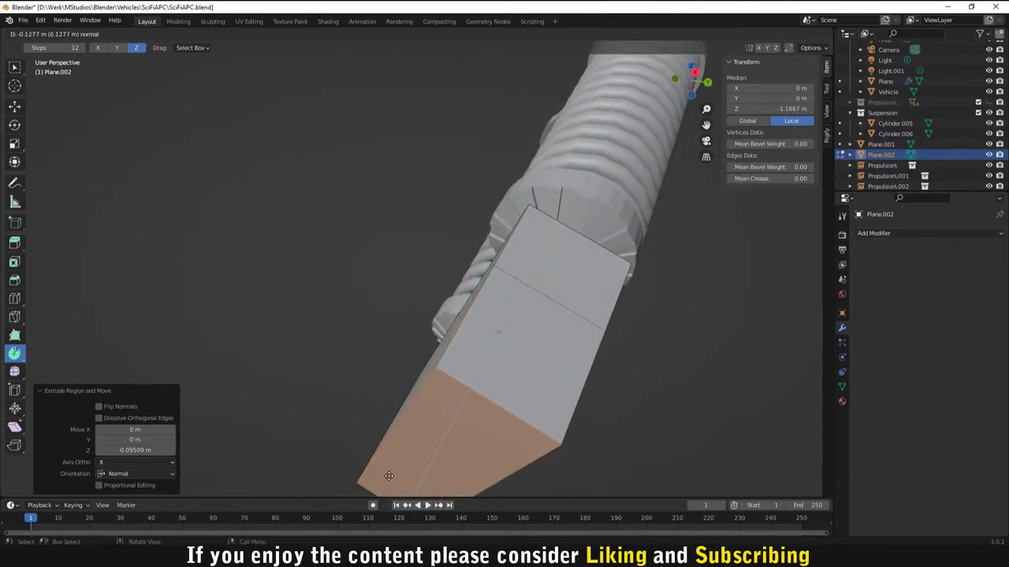
pyautogui.click(381, 491)
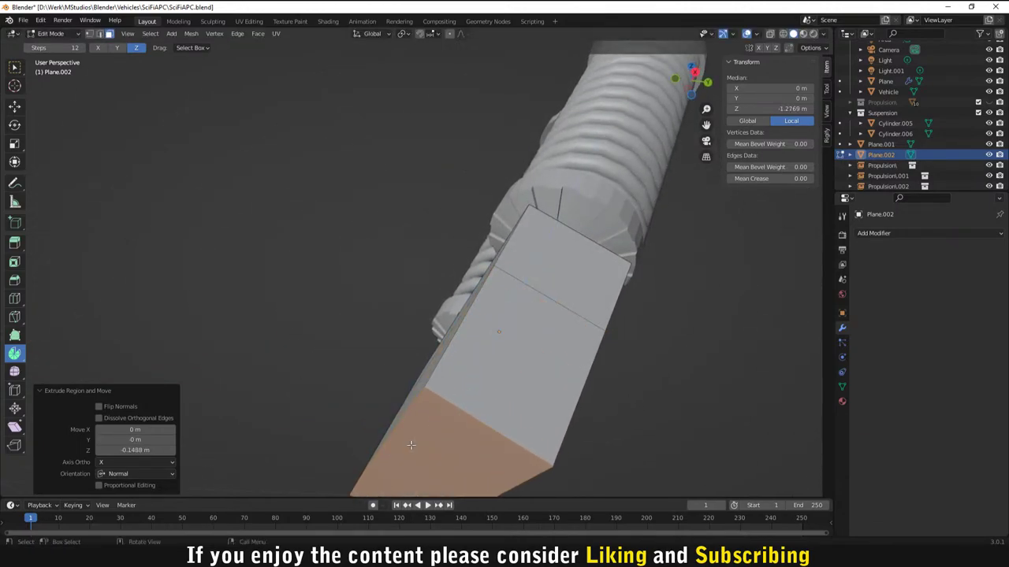
pyautogui.moveTo(381, 490); pyautogui.dragTo(504, 451, button='middle')
pyautogui.hotkey('ctrl', 'z')
# Step: Extrude the face twice more to build a deeper block under the springs
pyautogui.press('e')
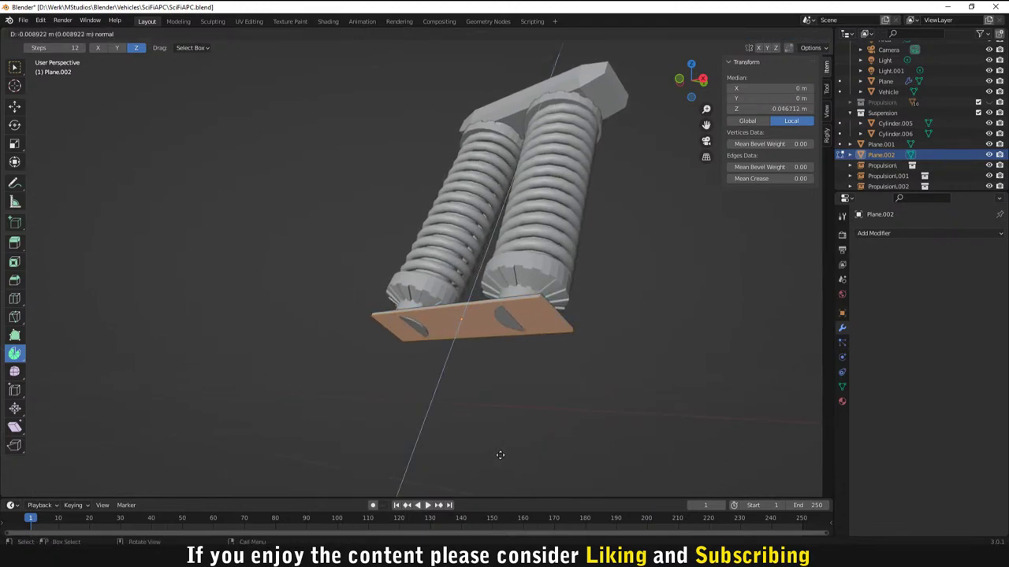
pyautogui.click(496, 462)
pyautogui.press('e')
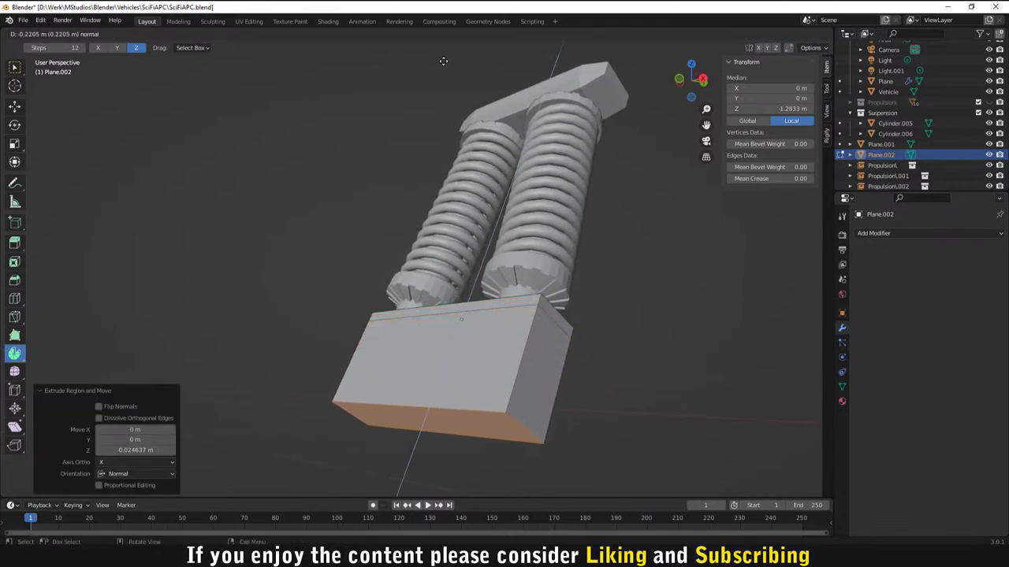
pyautogui.click(444, 61)
pyautogui.scroll(-2, 471, 289)
pyautogui.moveTo(470, 289); pyautogui.dragTo(387, 313, button='middle')
pyautogui.scroll(2, 465, 446)
# Step: Select the block's bottom edge loop and scale it to 0.321 into a wedge
pyautogui.click(373, 294)
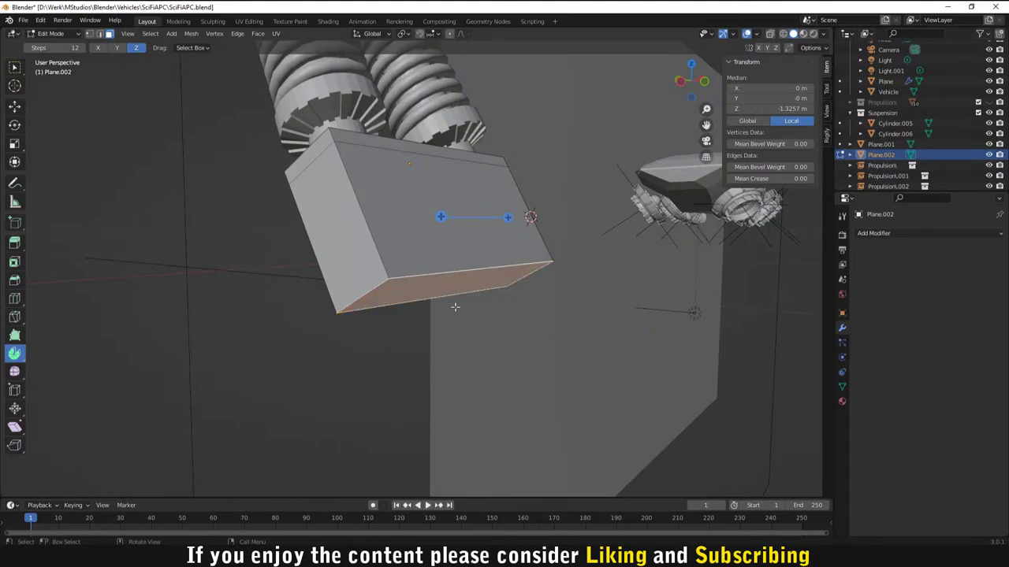
pyautogui.press('2')
pyautogui.click(375, 291)
pyautogui.moveTo(375, 292); pyautogui.dragTo(601, 282, button='middle')
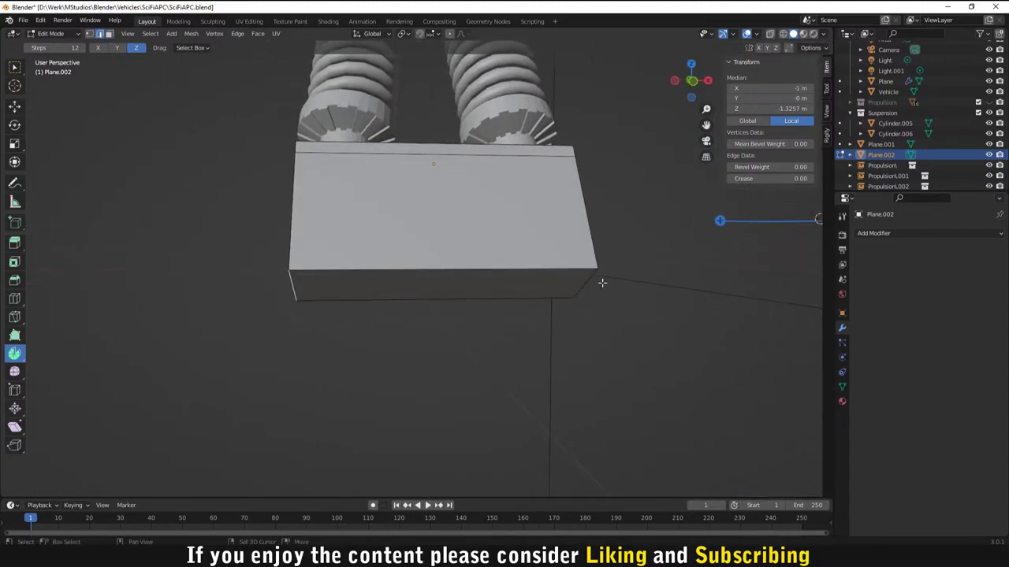
pyautogui.keyDown('alt'); pyautogui.click(581, 282); pyautogui.keyUp('alt')
pyautogui.press('s')
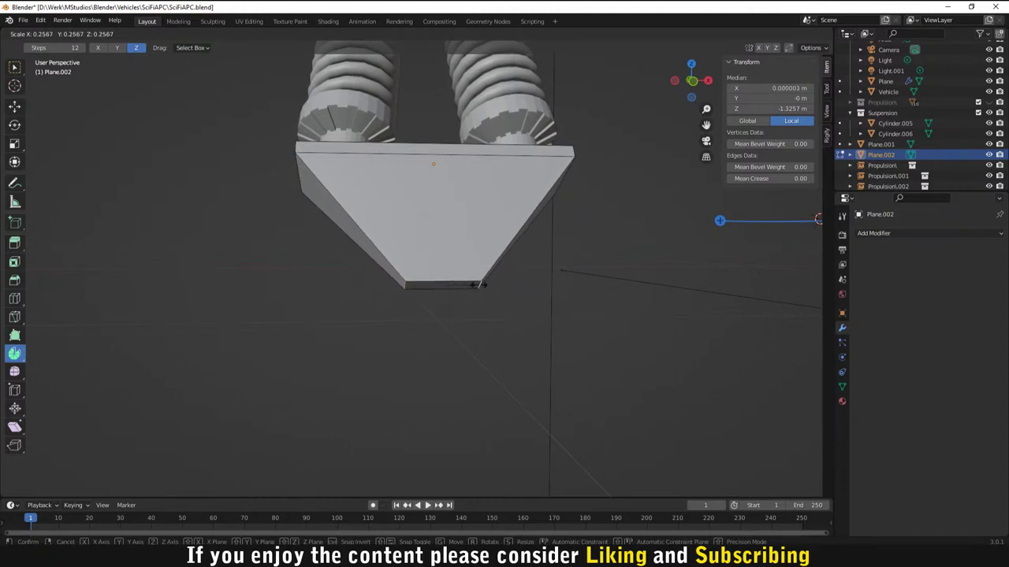
pyautogui.click(486, 286)
pyautogui.moveTo(493, 306)
pyautogui.mouseDown(button='middle')
pyautogui.moveTo(365, 310)
pyautogui.moveTo(354, 283)
pyautogui.moveTo(527, 266)
pyautogui.moveTo(615, 317)
pyautogui.moveTo(462, 342)
pyautogui.moveTo(444, 293)
pyautogui.moveTo(505, 302)
pyautogui.mouseUp(button='middle')
pyautogui.scroll(2, 439, 264)
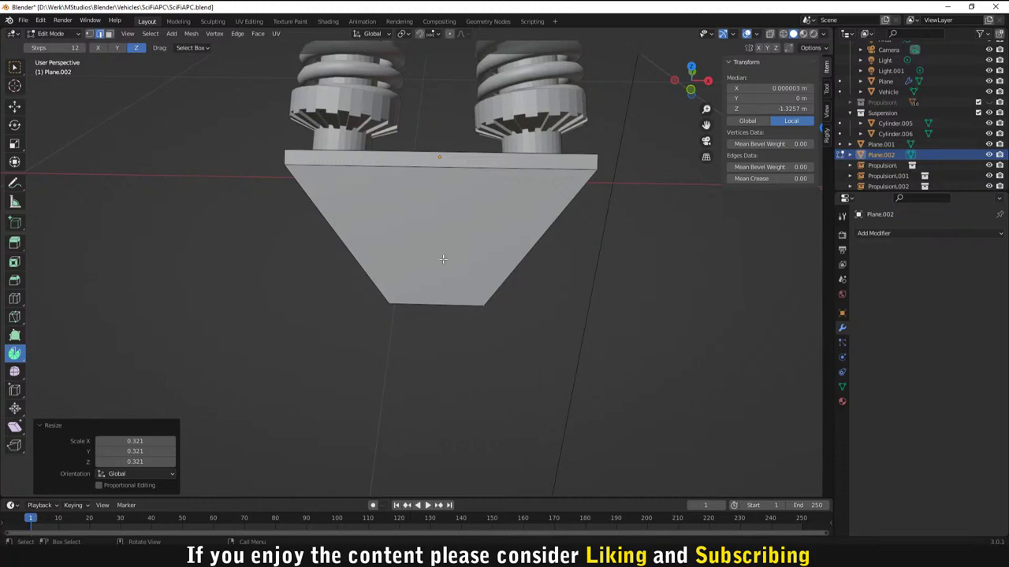
pyautogui.scroll(-2, 446, 227)
pyautogui.scroll(2, 455, 230)
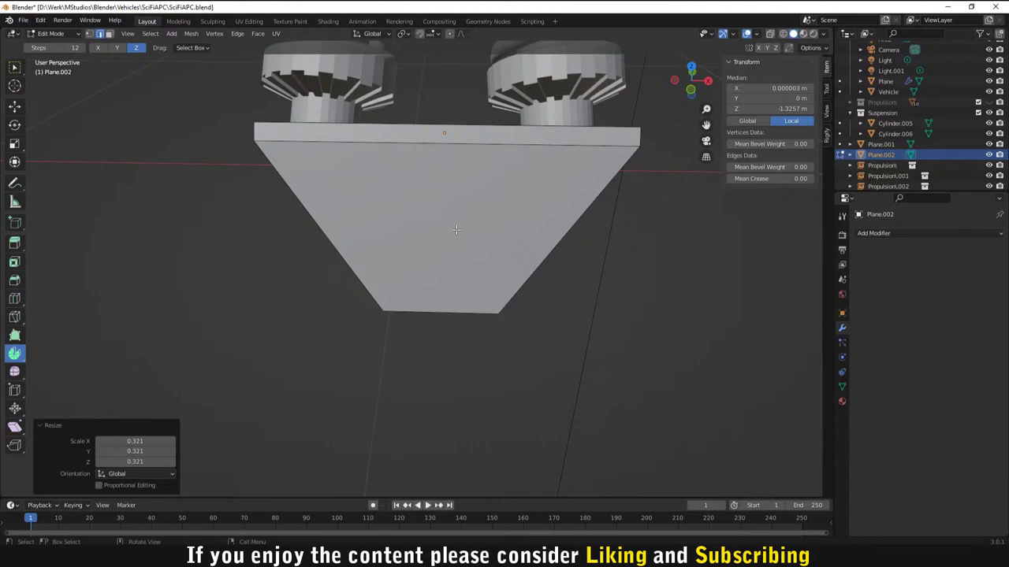
# Step: Add centred vertical loop cuts across the tapered wedge
pyautogui.hotkey('ctrl', 'r')
pyautogui.click(451, 170)
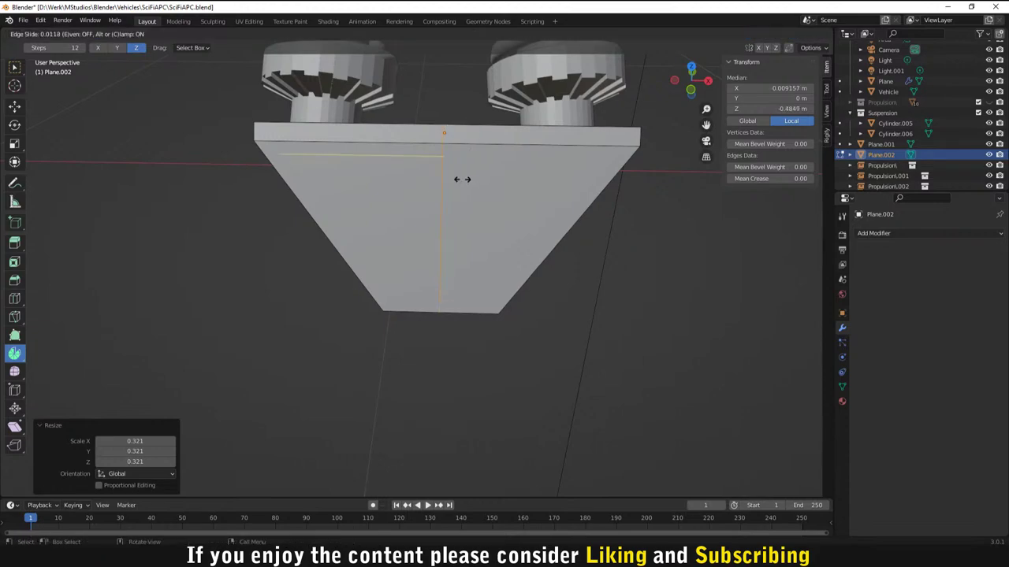
pyautogui.rightClick(463, 186)
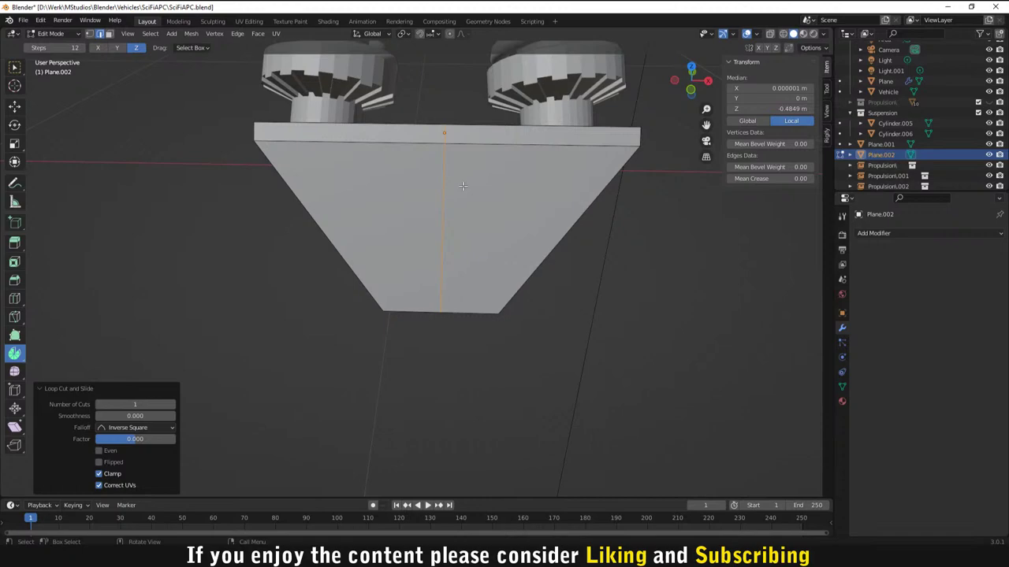
pyautogui.hotkey('ctrl', 'r')
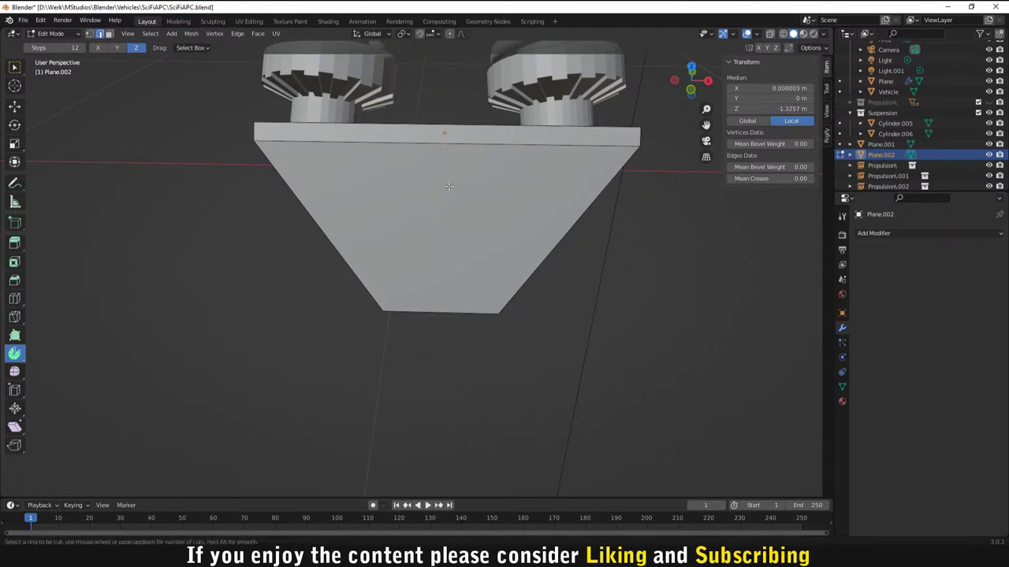
pyautogui.scroll(2, 439, 135)
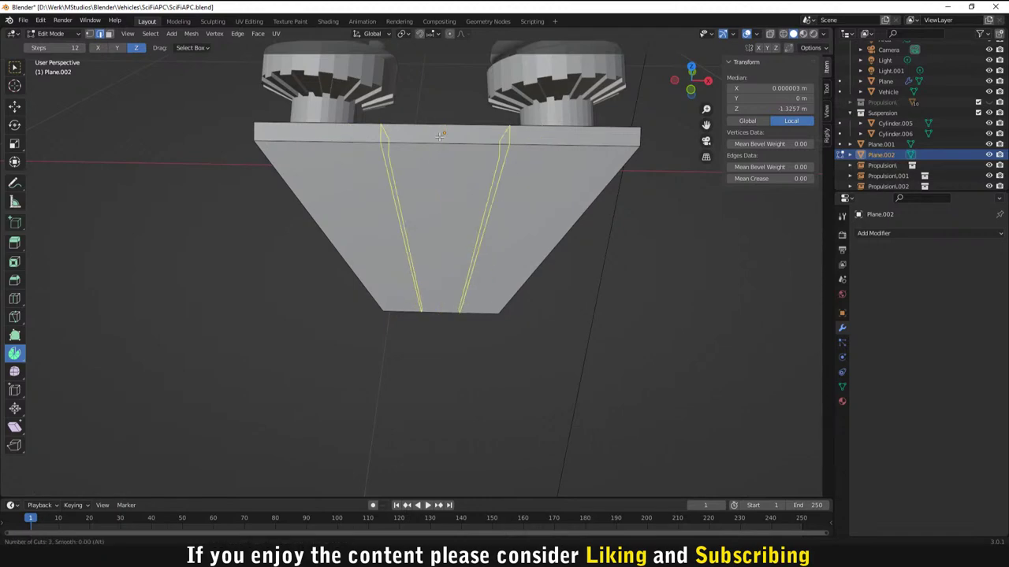
pyautogui.click(440, 135)
pyautogui.rightClick(440, 136)
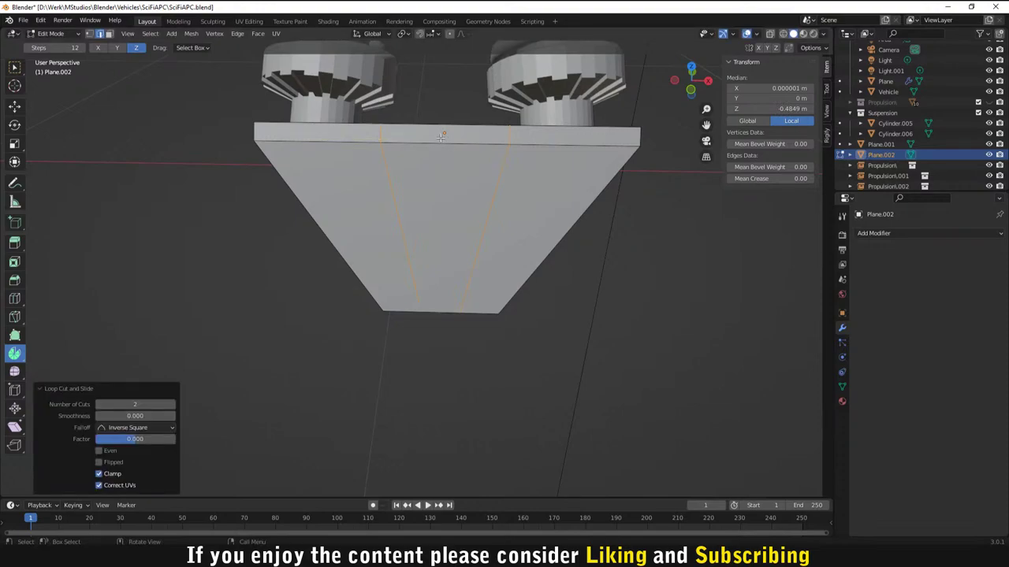
# Step: Replace the single horizontal loop cut with two horizontal loops across the plate
pyautogui.click(466, 232)
pyautogui.rightClick(535, 225)
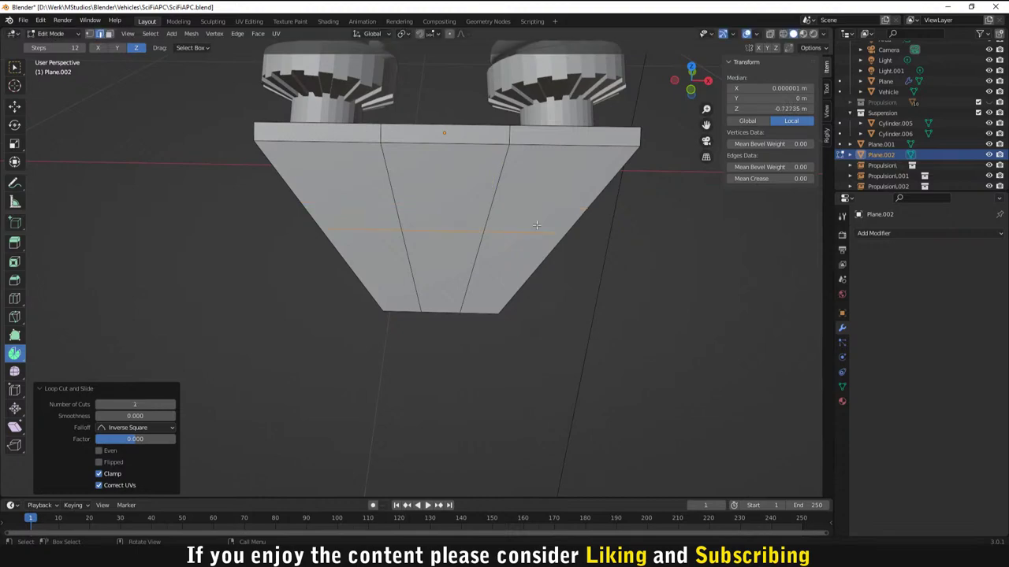
pyautogui.hotkey('ctrl', 'z')
pyautogui.hotkey('ctrl', 'r')
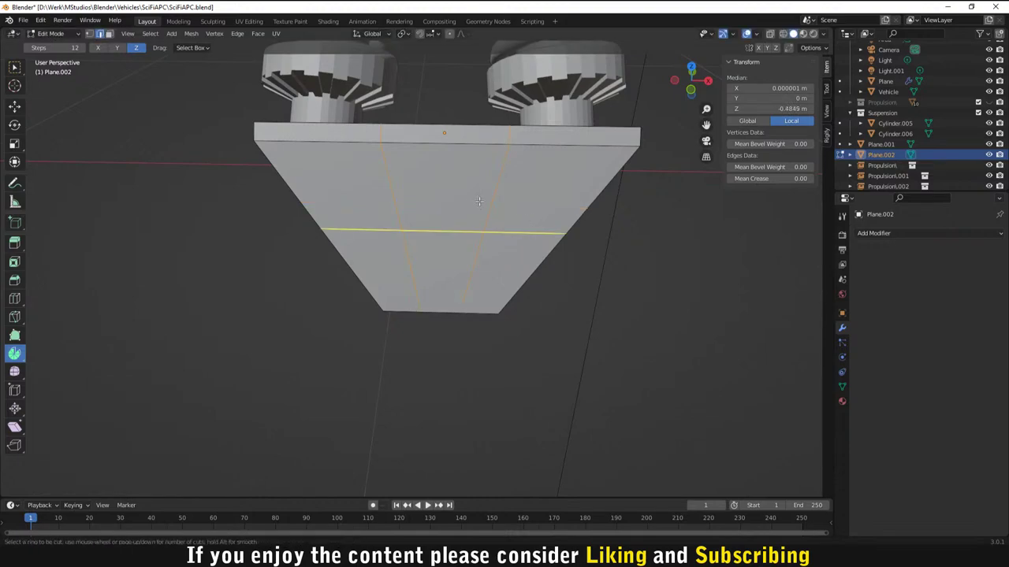
pyautogui.scroll(1, 468, 199)
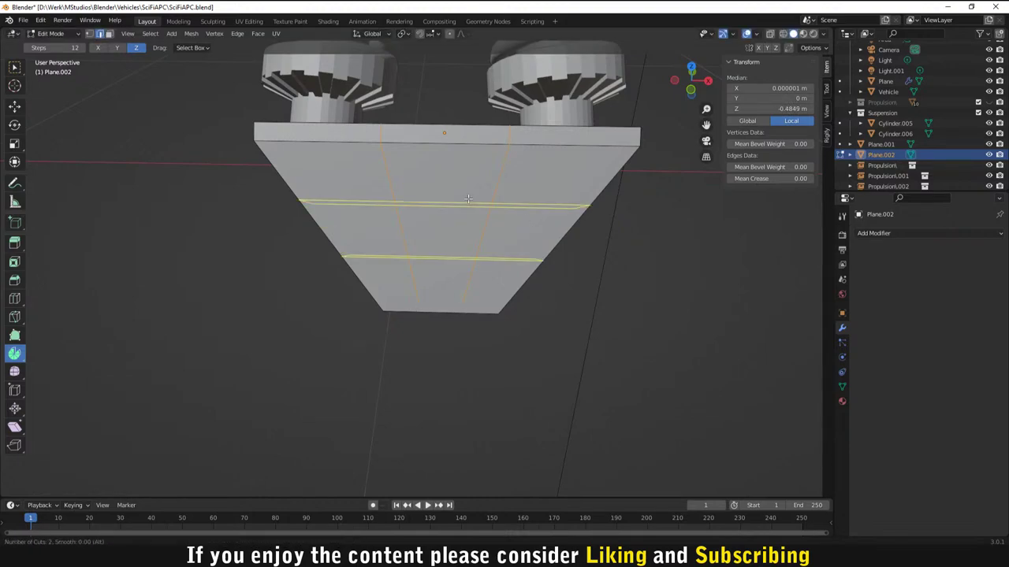
pyautogui.click(468, 199)
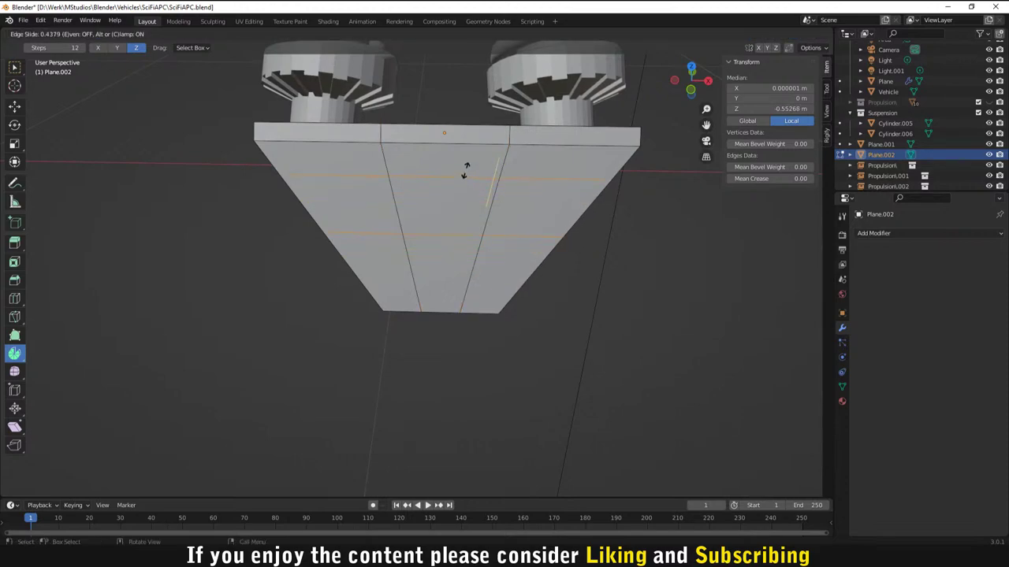
pyautogui.click(464, 172)
# Step: Clear the selection, return to the Select tool and pick an edge mid-plate
pyautogui.click(487, 367)
pyautogui.scroll(-1, 490, 362)
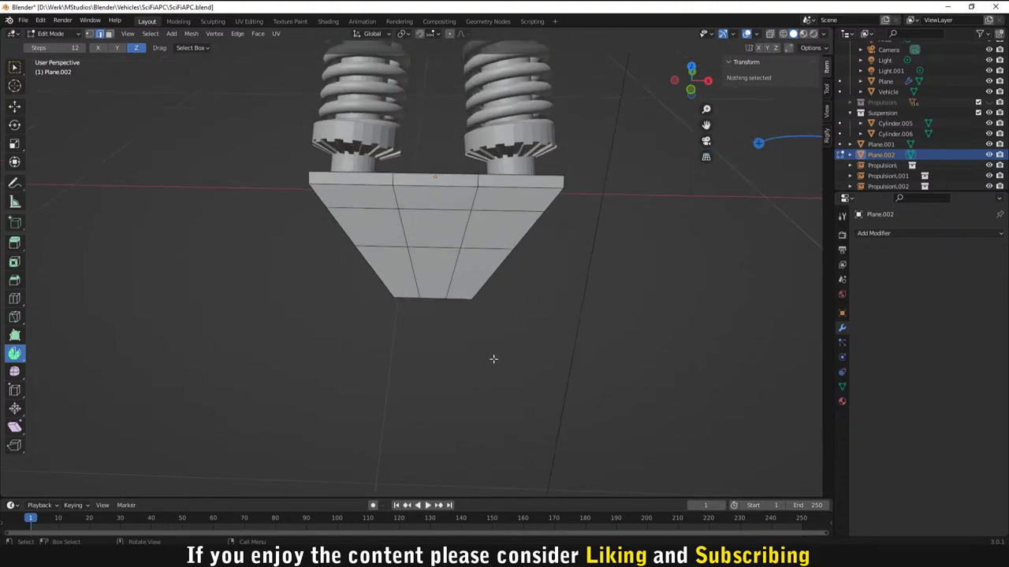
pyautogui.scroll(1, 494, 358)
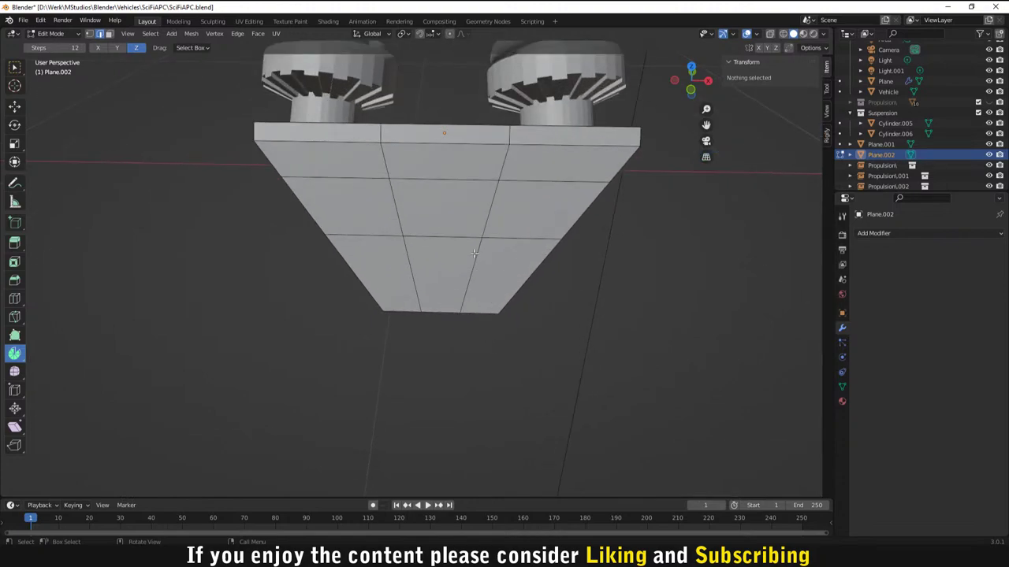
pyautogui.click(14, 67)
pyautogui.click(427, 219)
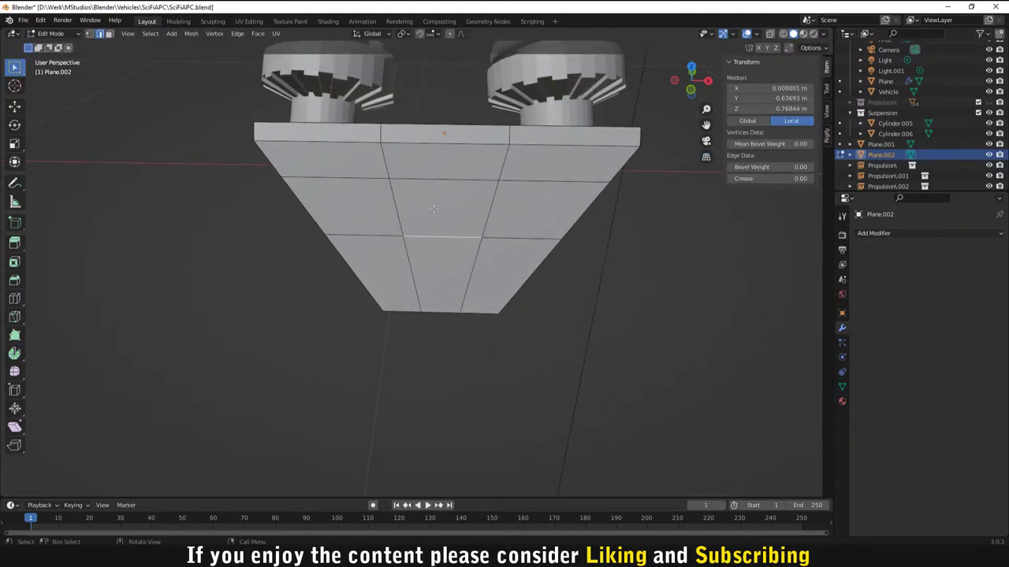
# Step: Delete the grid's centre face to leave a rectangular hole in the plate
pyautogui.press('3')
pyautogui.click(433, 209)
pyautogui.press('x')
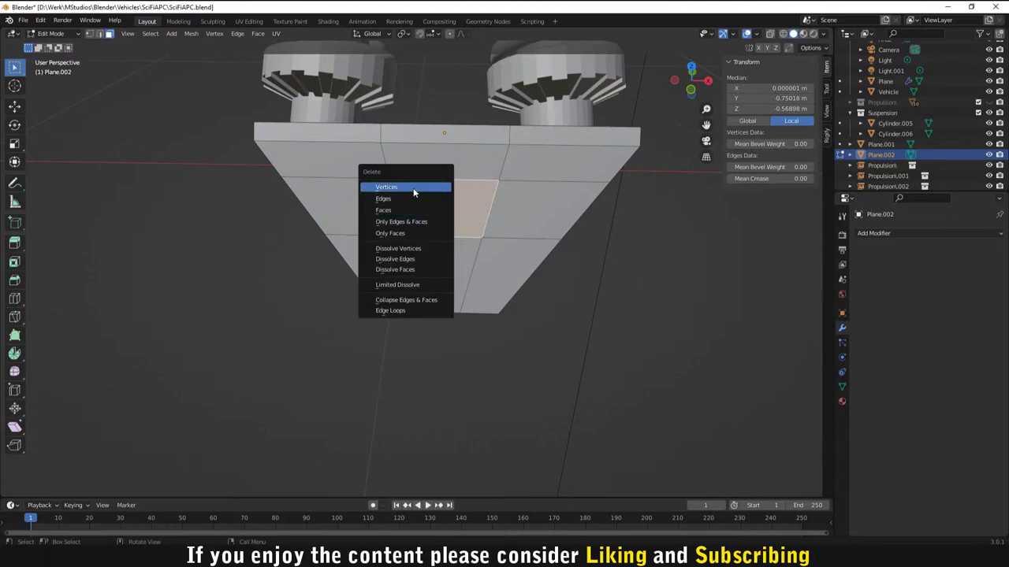
pyautogui.press('Escape')
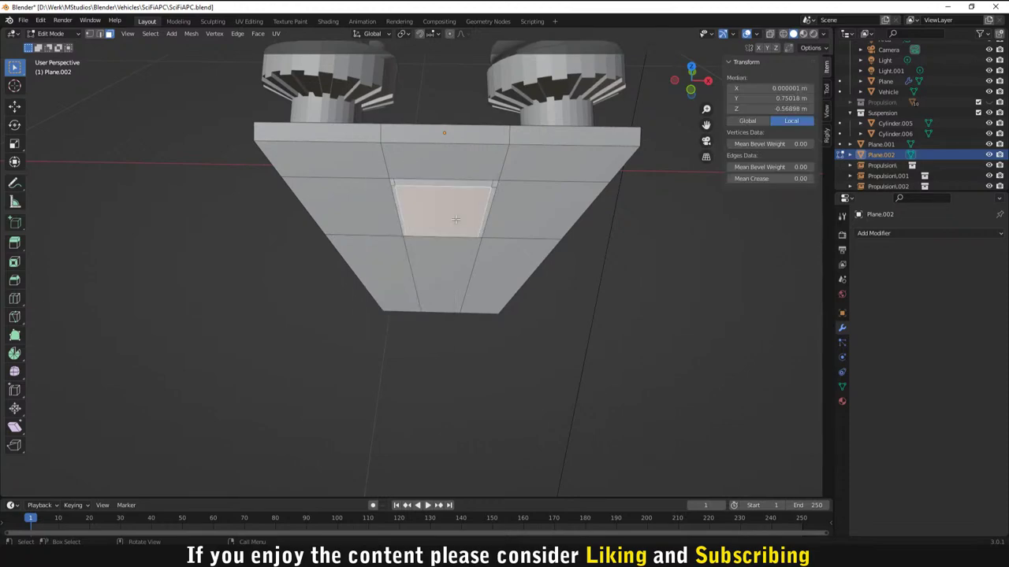
pyautogui.press('x')
pyautogui.click(455, 220)
pyautogui.moveTo(454, 222); pyautogui.dragTo(465, 237, button='middle')
pyautogui.scroll(5, 464, 237)
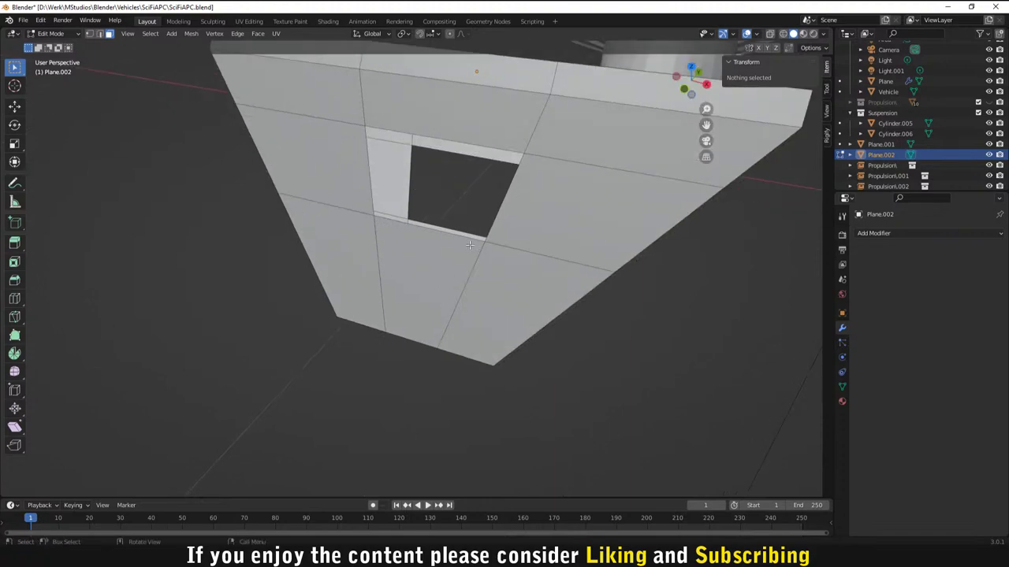
pyautogui.scroll(-5, 453, 248)
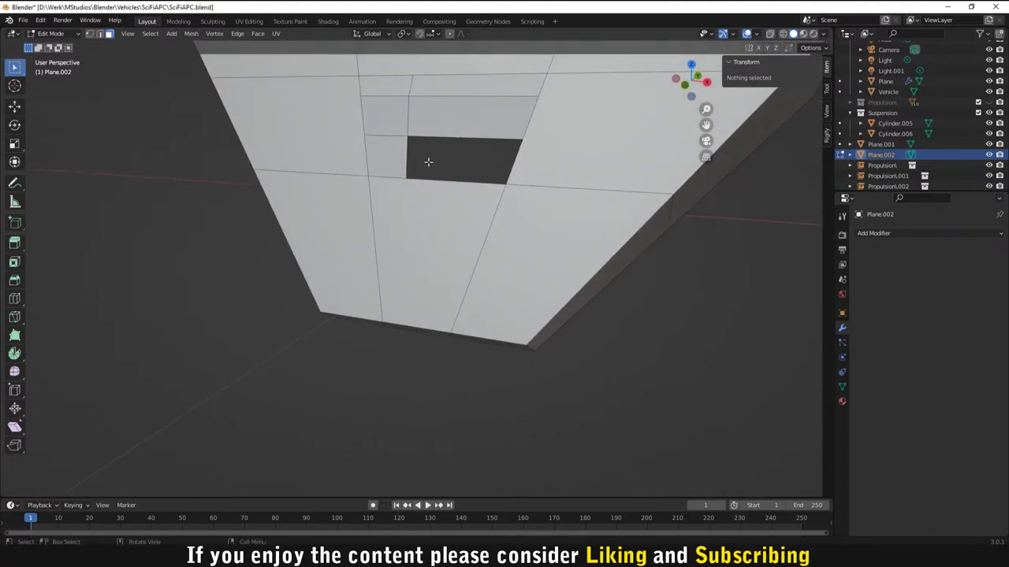
pyautogui.moveTo(429, 156); pyautogui.dragTo(435, 171, button='middle')
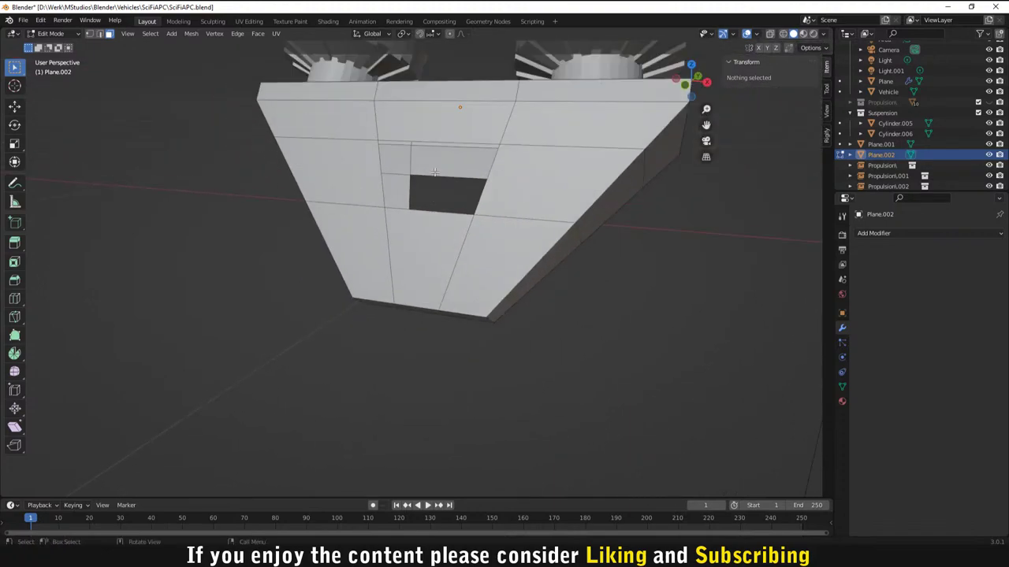
# Step: Apply smooth shading to the plate in Object Mode
pyautogui.press('Tab')
pyautogui.rightClick(361, 147)
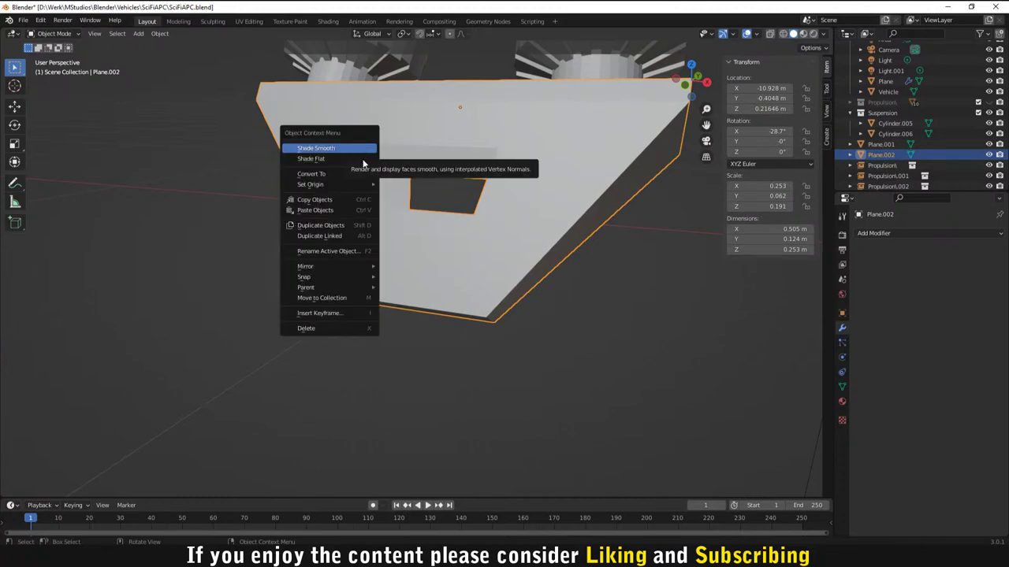
pyautogui.click(362, 151)
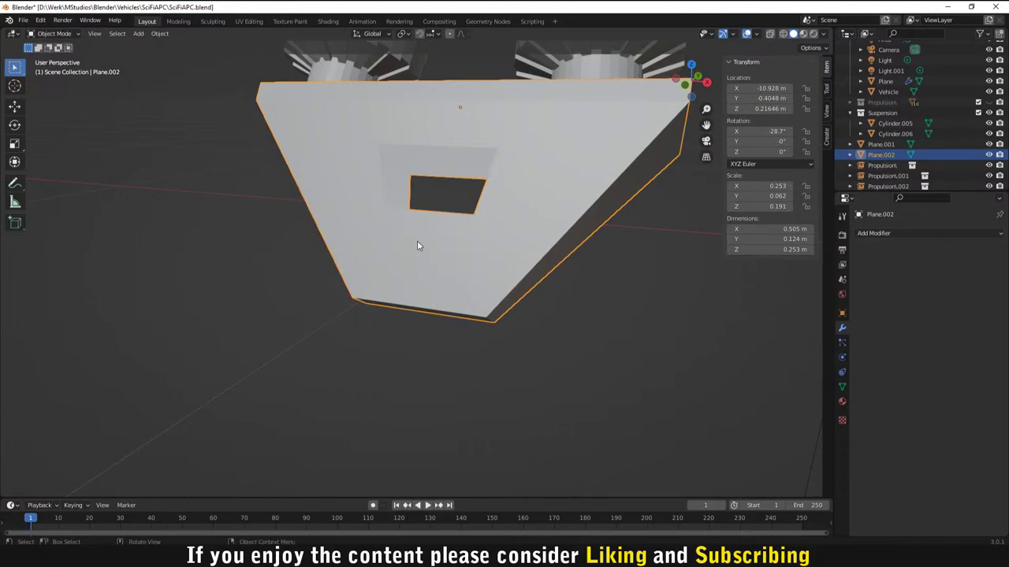
pyautogui.moveTo(417, 246); pyautogui.dragTo(419, 263, button='middle')
pyautogui.rightClick(339, 185)
pyautogui.moveTo(377, 318)
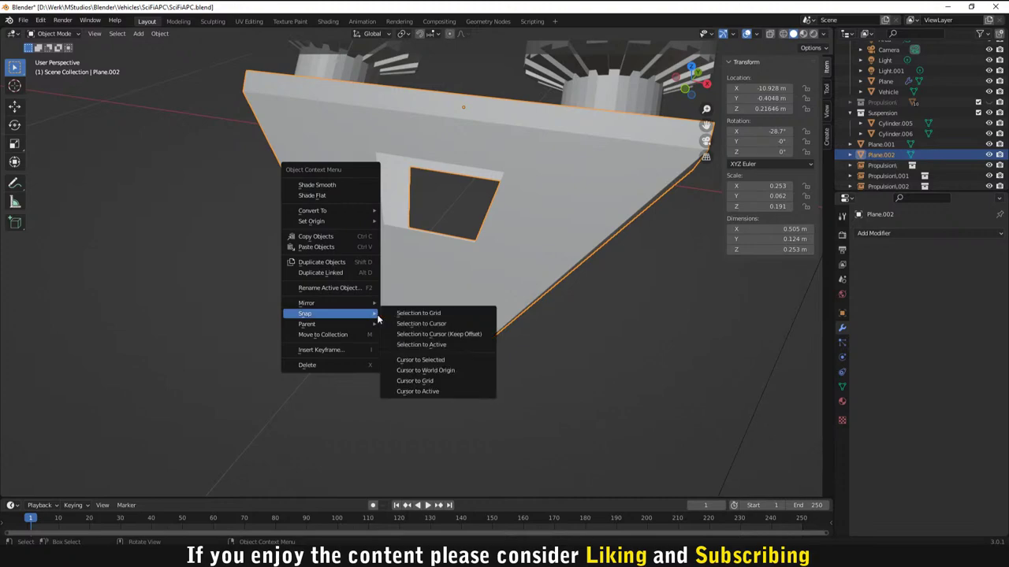
# Step: Back in Edit Mode, select the slot vertices above the hole and fill a face with F
pyautogui.press('Tab')
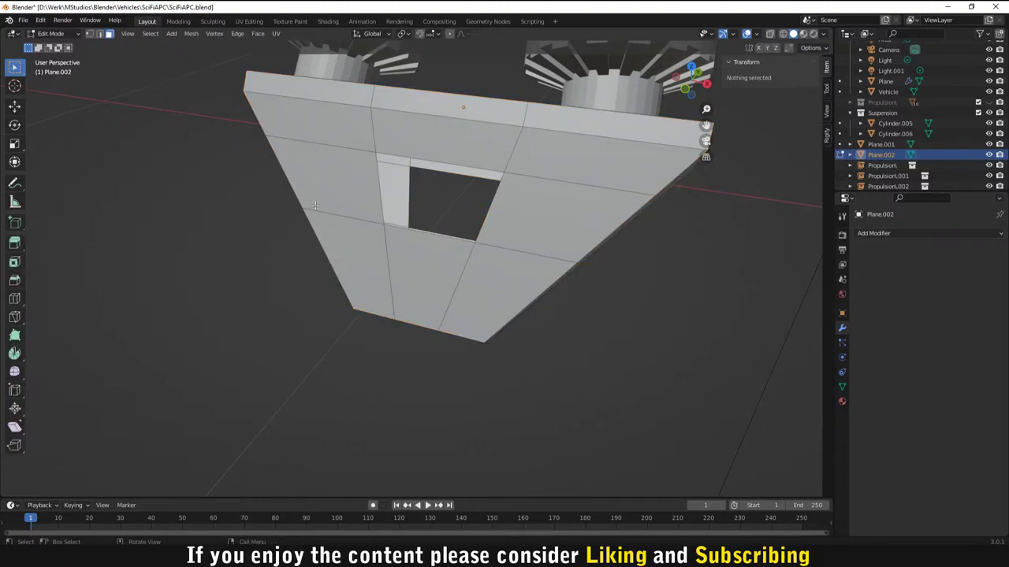
pyautogui.moveTo(381, 211); pyautogui.dragTo(368, 231, button='middle')
pyautogui.scroll(3, 368, 231)
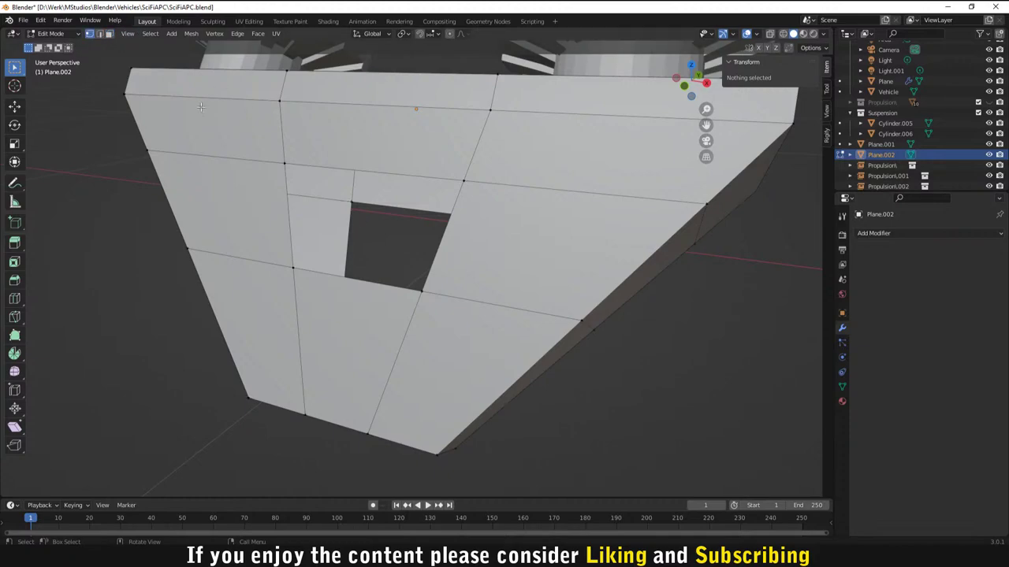
pyautogui.scroll(3, 201, 107)
pyautogui.click(309, 159)
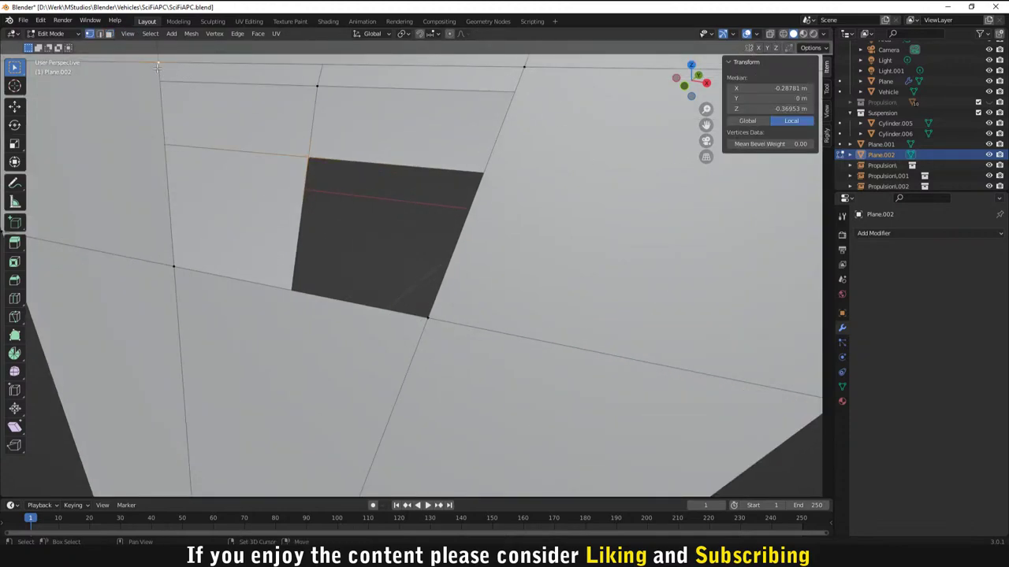
pyautogui.keyDown('shift'); pyautogui.click(175, 265); pyautogui.keyUp('shift')
pyautogui.moveTo(266, 274); pyautogui.dragTo(490, 201, button='middle')
pyautogui.keyDown('shift'); pyautogui.click(296, 292); pyautogui.keyUp('shift')
pyautogui.click(327, 204)
pyautogui.keyDown('shift'); pyautogui.click(491, 202); pyautogui.keyUp('shift')
pyautogui.keyDown('shift'); pyautogui.click(564, 126); pyautogui.keyUp('shift')
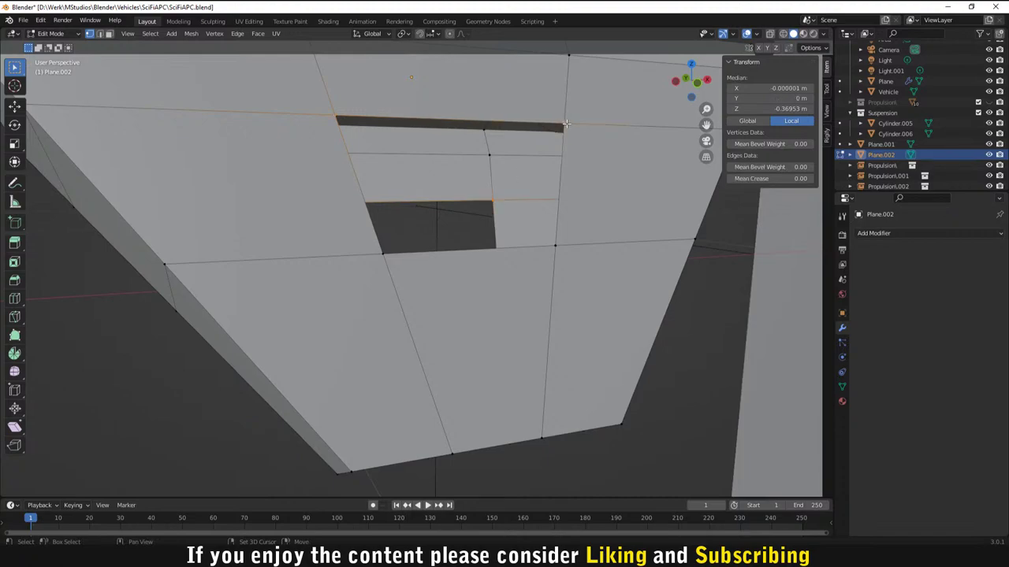
pyautogui.press('f')
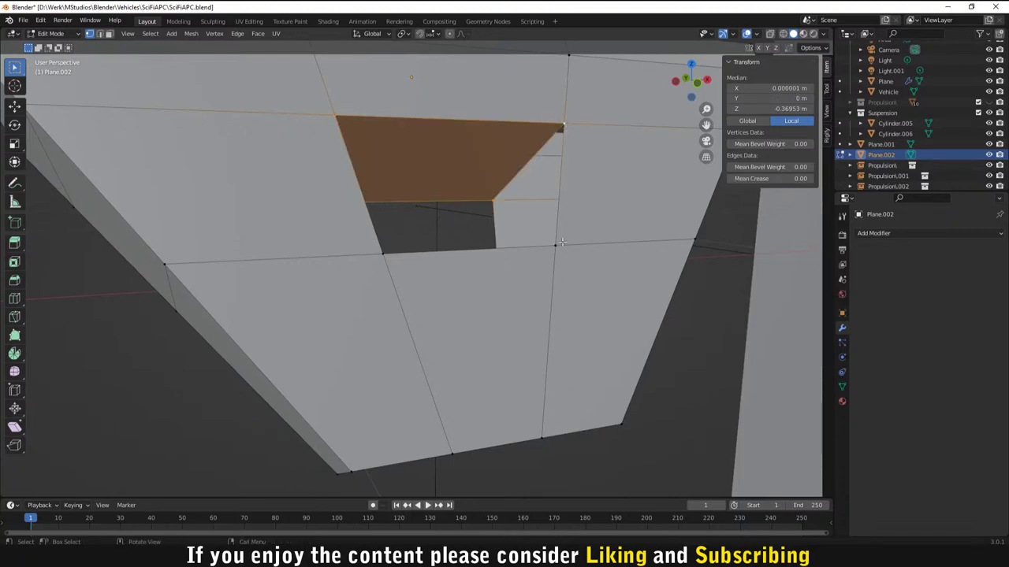
# Step: Select vertices along the hole's lower and right edges
pyautogui.moveTo(564, 126); pyautogui.dragTo(544, 274, button='middle')
pyautogui.click(497, 293)
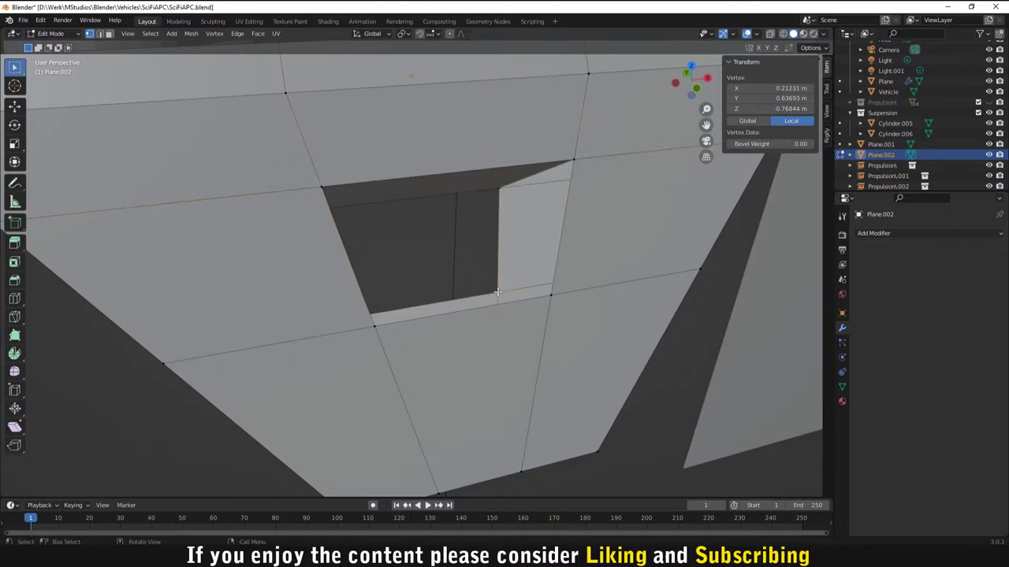
pyautogui.click(550, 296)
pyautogui.keyDown('shift'); pyautogui.click(574, 159); pyautogui.keyUp('shift')
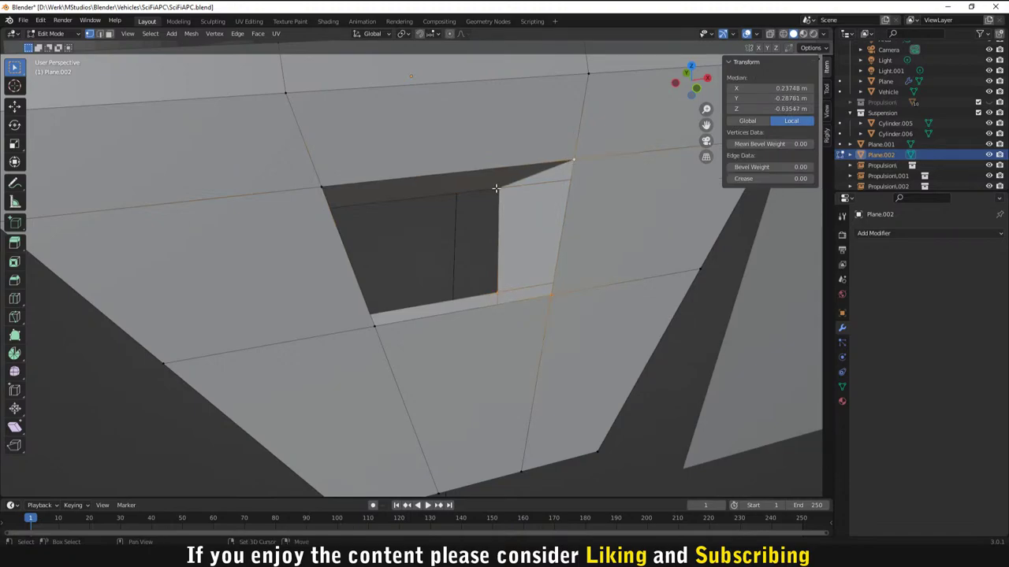
pyautogui.keyDown('shift'); pyautogui.click(496, 189); pyautogui.keyUp('shift')
pyautogui.moveTo(496, 188); pyautogui.dragTo(432, 260, button='middle')
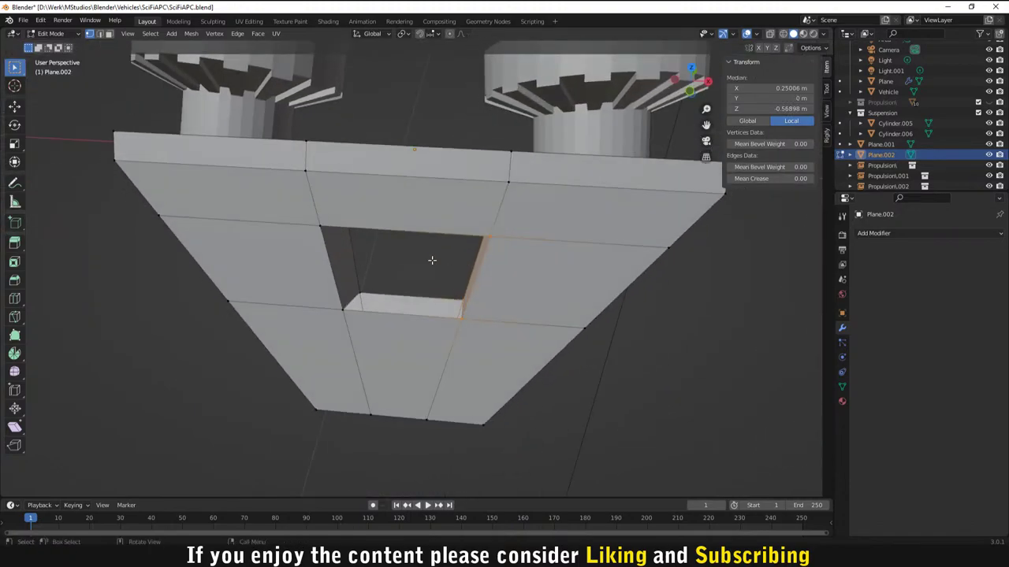
# Step: Select the bottom wall's corner vertices to close the hole's bottom wall
pyautogui.scroll(3, 432, 260)
pyautogui.click(333, 305)
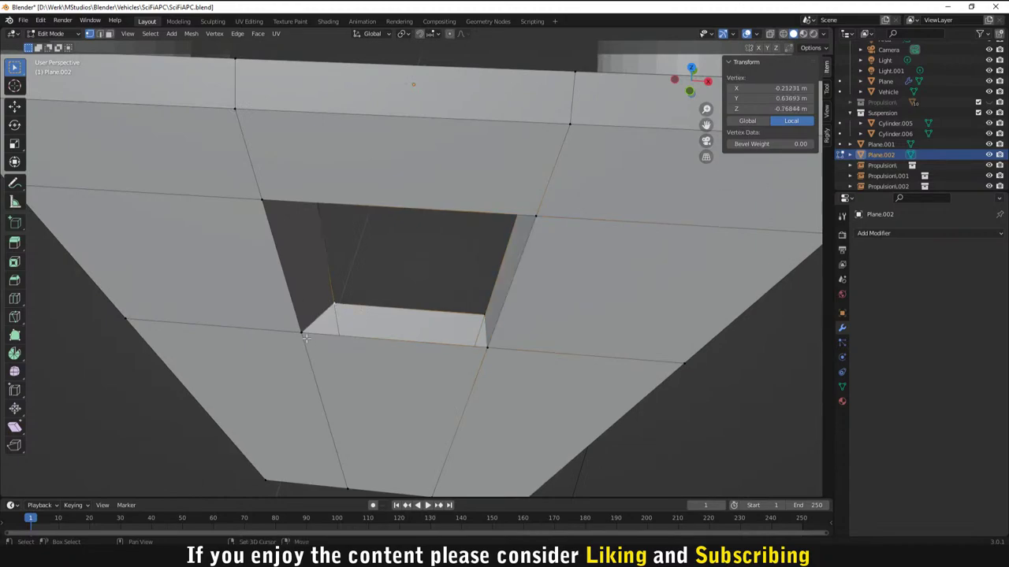
pyautogui.keyDown('shift'); pyautogui.click(488, 357); pyautogui.keyUp('shift')
pyautogui.keyDown('shift'); pyautogui.click(484, 317); pyautogui.keyUp('shift')
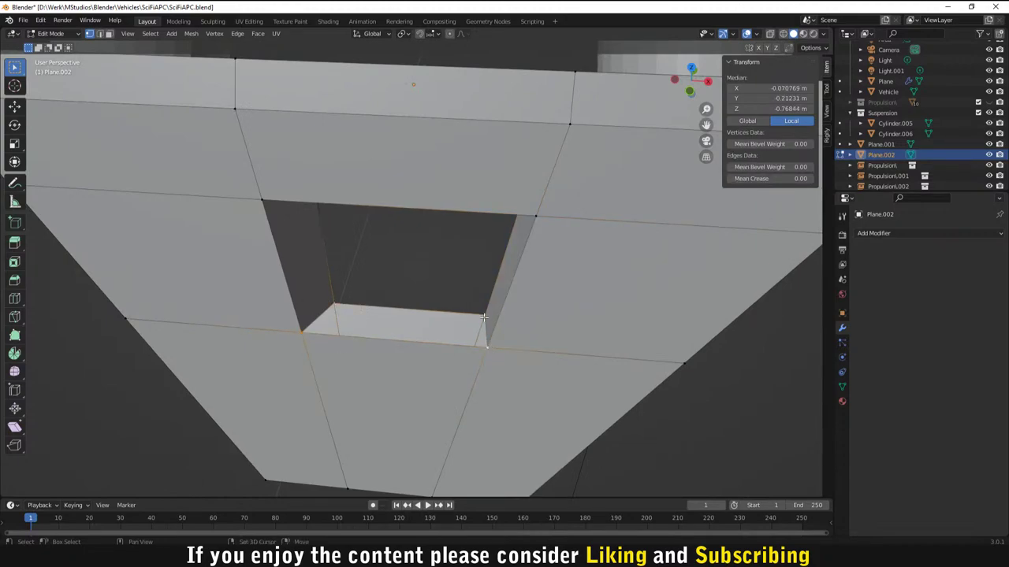
pyautogui.keyDown('shift'); pyautogui.click(483, 316); pyautogui.keyUp('shift')
pyautogui.press('x')
pyautogui.click(446, 286)
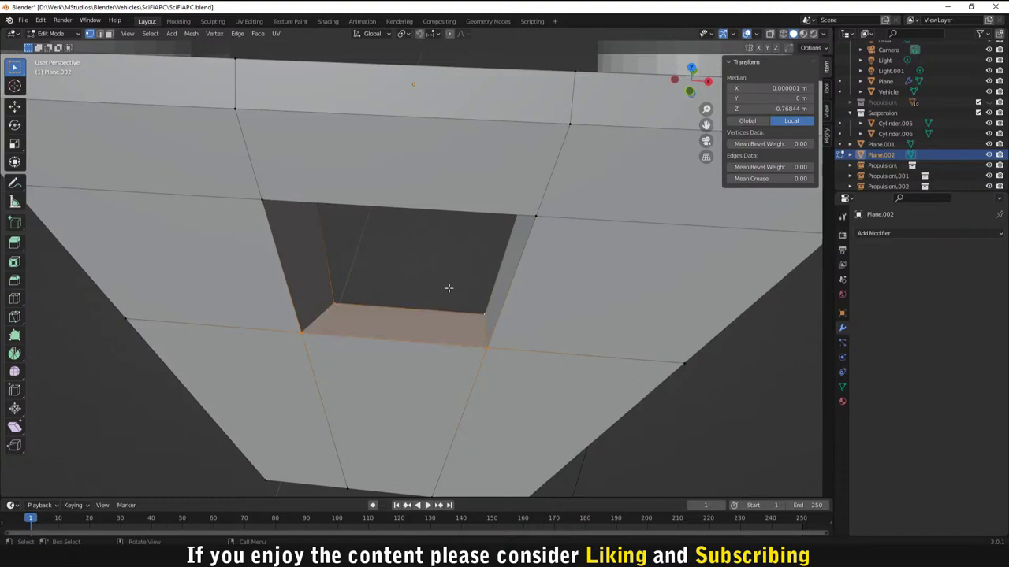
pyautogui.scroll(-4, 446, 286)
pyautogui.moveTo(446, 286); pyautogui.dragTo(426, 246, button='middle')
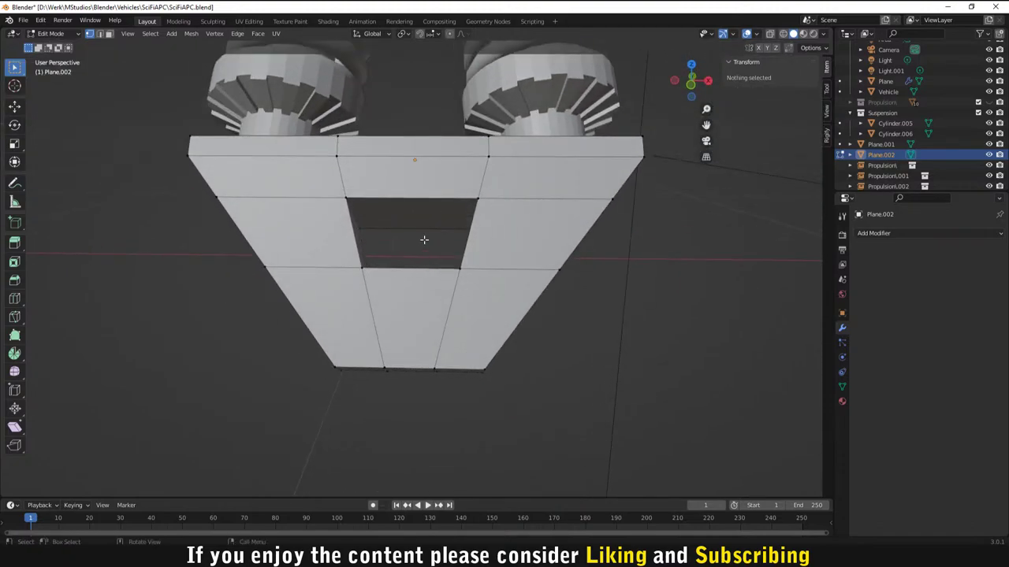
# Step: Slide the hole's upper inner face along its neighbouring faces with double G
pyautogui.press('3')
pyautogui.click(414, 217)
pyautogui.press('g')
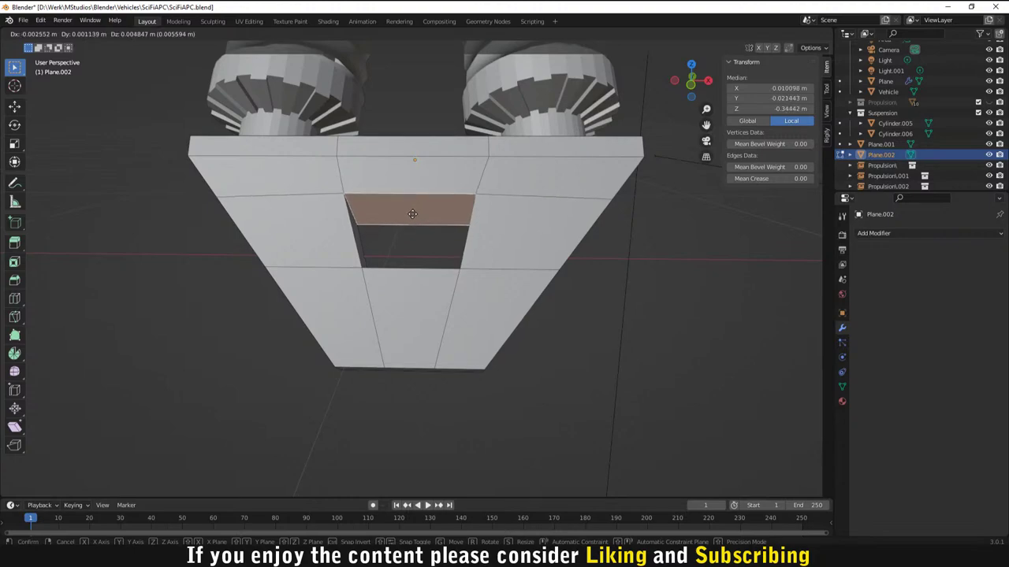
pyautogui.press('g')
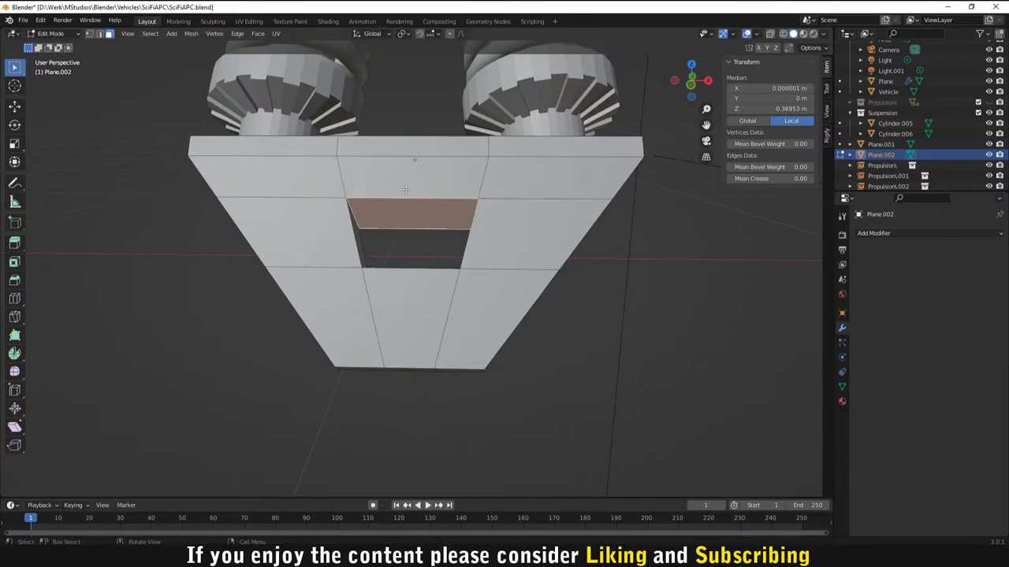
pyautogui.moveTo(394, 166); pyautogui.dragTo(357, 223, button='middle')
pyautogui.click(391, 229)
# Step: Edge-slide an edge near the plate's top
pyautogui.click(357, 223)
pyautogui.press('g')
pyautogui.press('g')
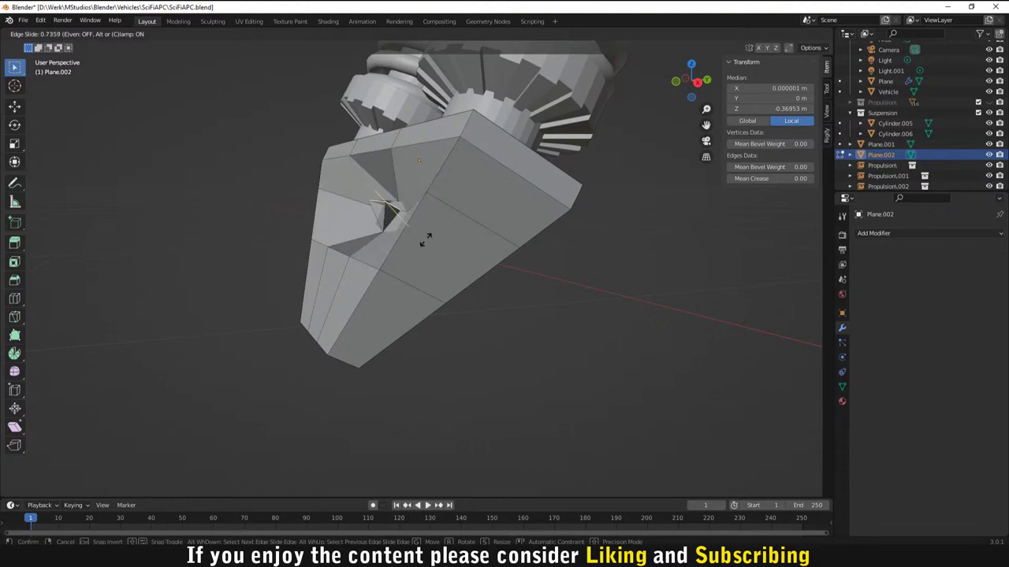
pyautogui.click(361, 229)
pyautogui.moveTo(361, 229); pyautogui.dragTo(390, 228, button='middle')
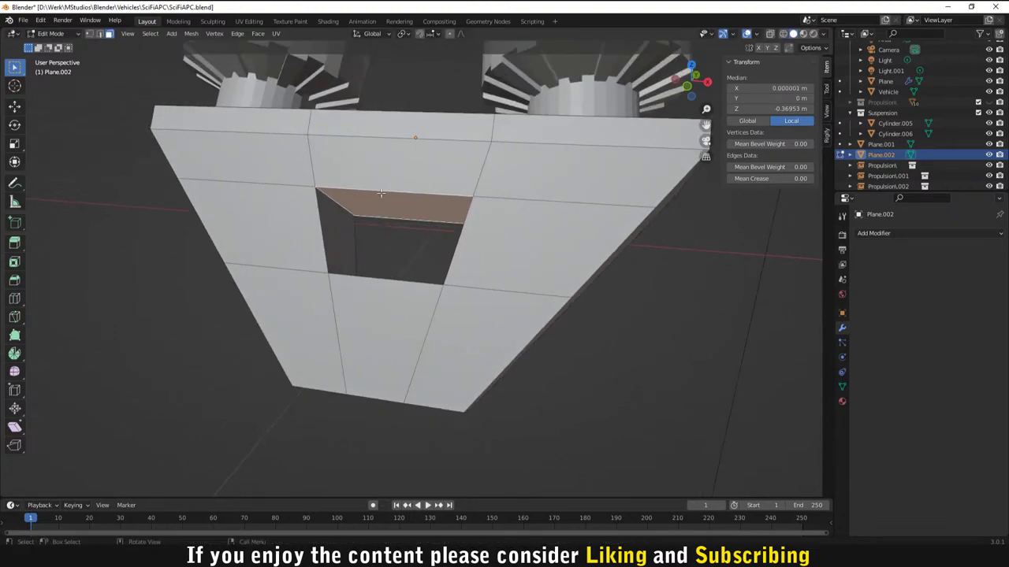
# Step: In edge mode, select the hole's top edge and edge-slide it
pyautogui.click(383, 192)
pyautogui.click(388, 194)
pyautogui.press('2')
pyautogui.click(392, 194)
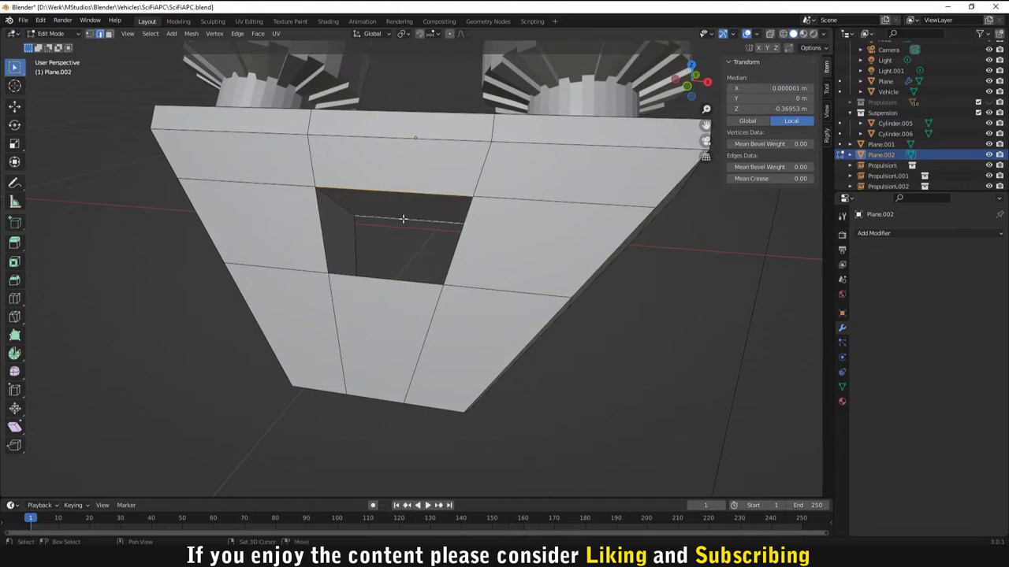
pyautogui.press('g')
pyautogui.press('g')
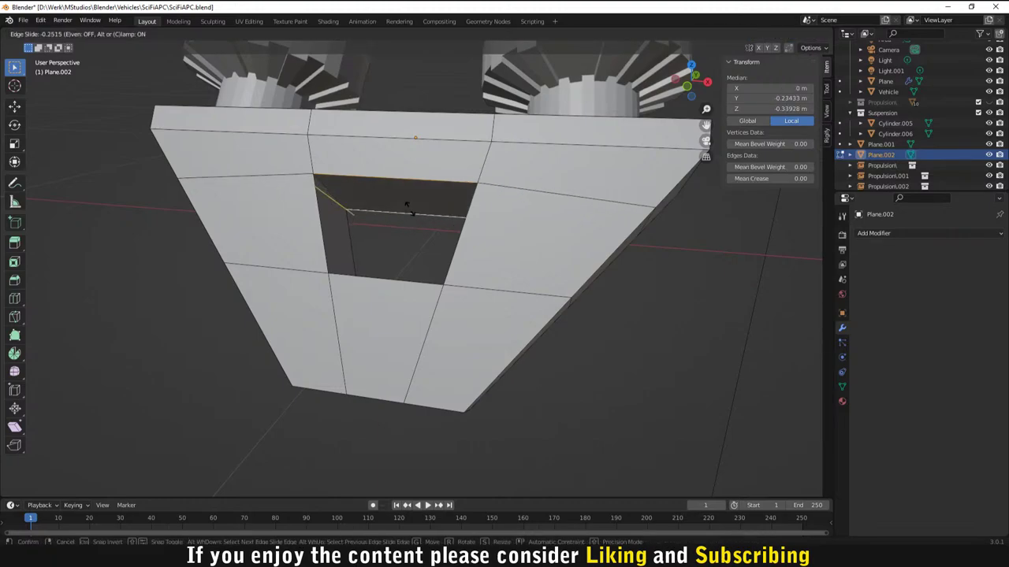
pyautogui.click(407, 207)
# Step: Edge-slide the selected edge again to reshape the hole walls, then clear the selection
pyautogui.moveTo(428, 223); pyautogui.dragTo(400, 225, button='middle')
pyautogui.press('g')
pyautogui.press('g')
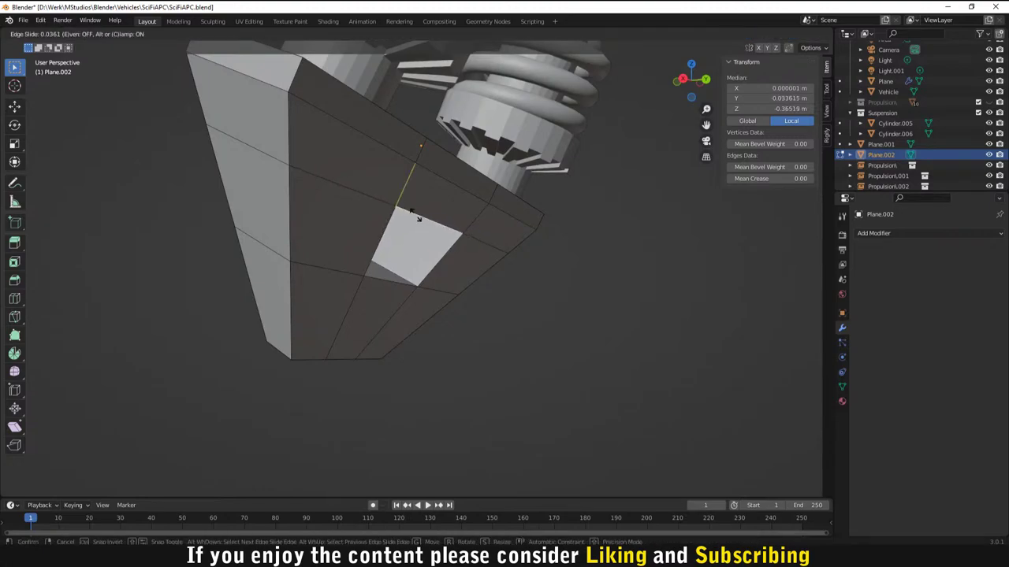
pyautogui.click(426, 245)
pyautogui.moveTo(426, 245); pyautogui.dragTo(578, 363, button='middle')
pyautogui.click(579, 362)
pyautogui.scroll(-4, 573, 363)
# Step: Deselect Plane.002 in Object Mode and re-enter Edit Mode on the trapezoid mount
pyautogui.scroll(10, 626, 237)
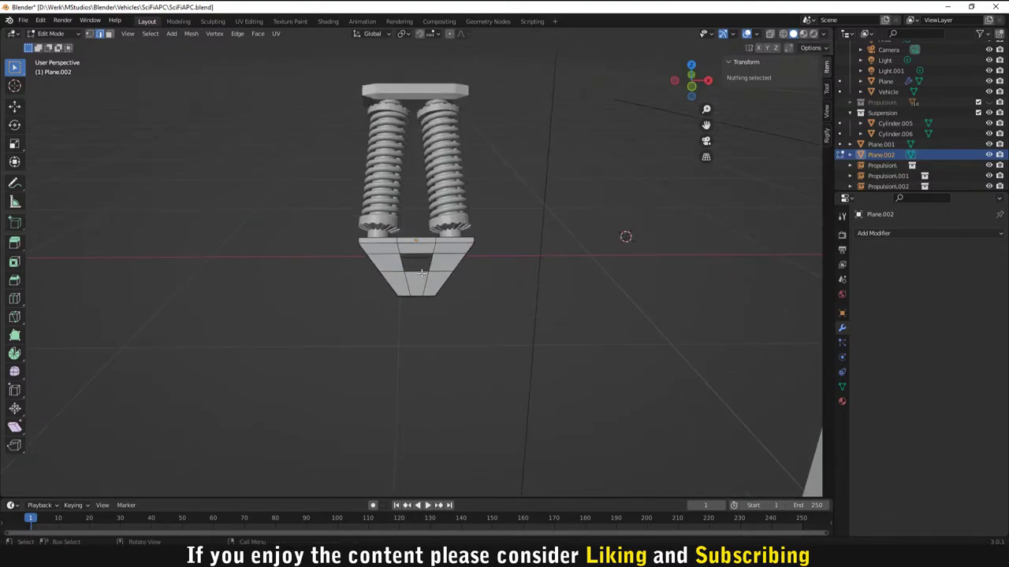
pyautogui.scroll(-3, 409, 281)
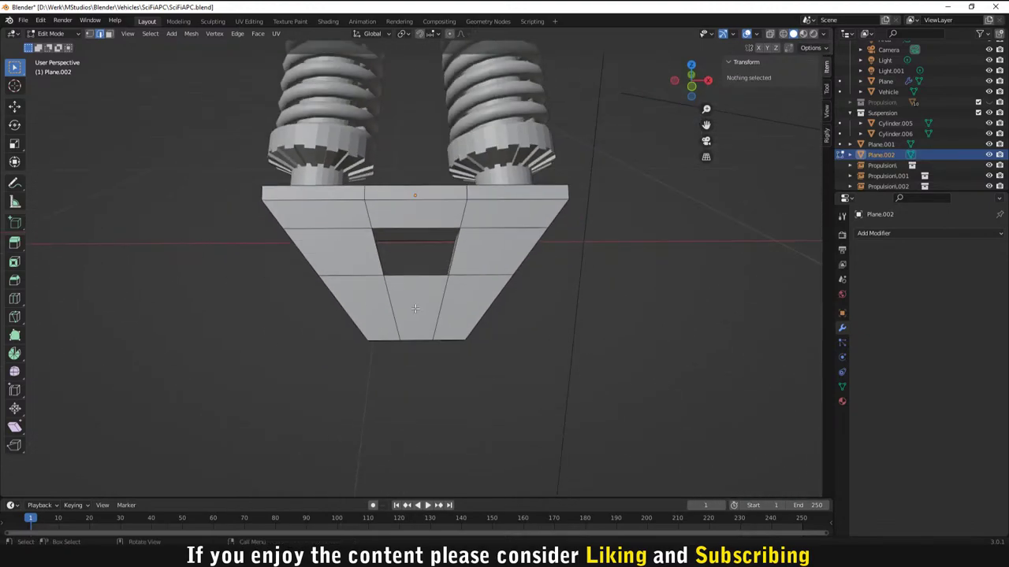
pyautogui.moveTo(415, 308); pyautogui.dragTo(482, 261, button='middle')
pyautogui.scroll(-3, 366, 312)
pyautogui.scroll(4, 415, 254)
pyautogui.scroll(2, 407, 274)
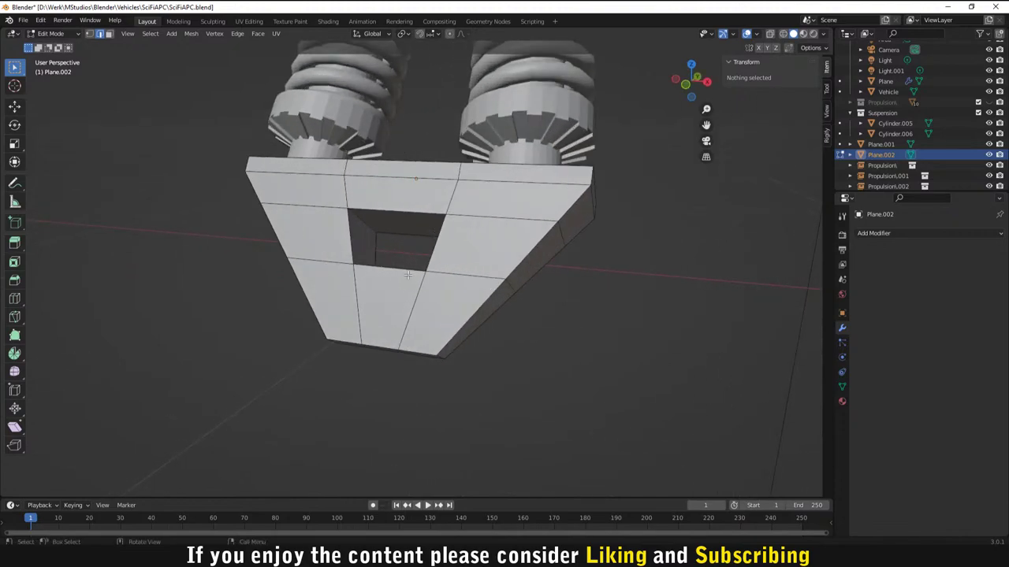
pyautogui.scroll(-4, 407, 274)
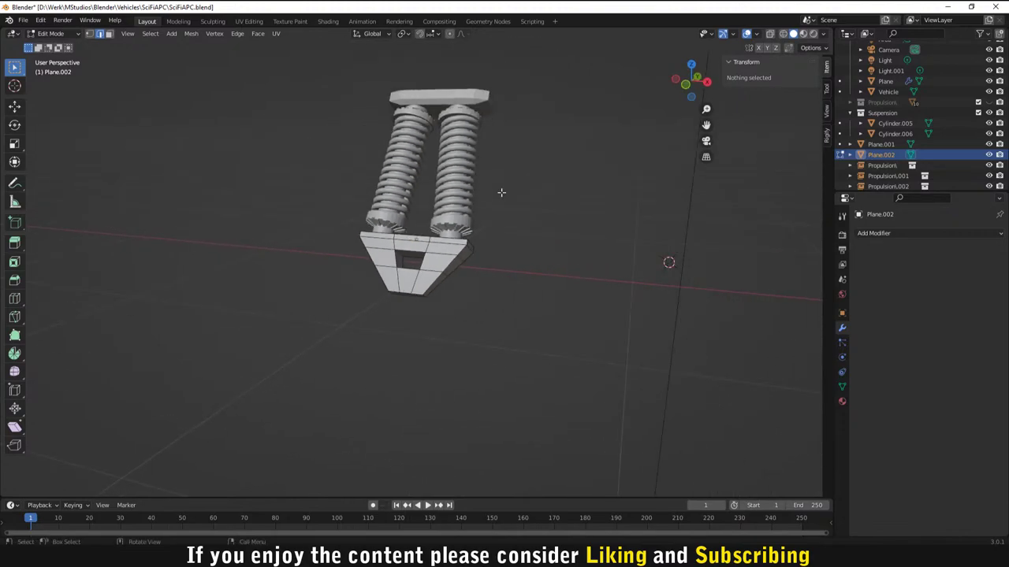
pyautogui.press('Tab')
pyautogui.click(501, 191)
pyautogui.scroll(4, 476, 288)
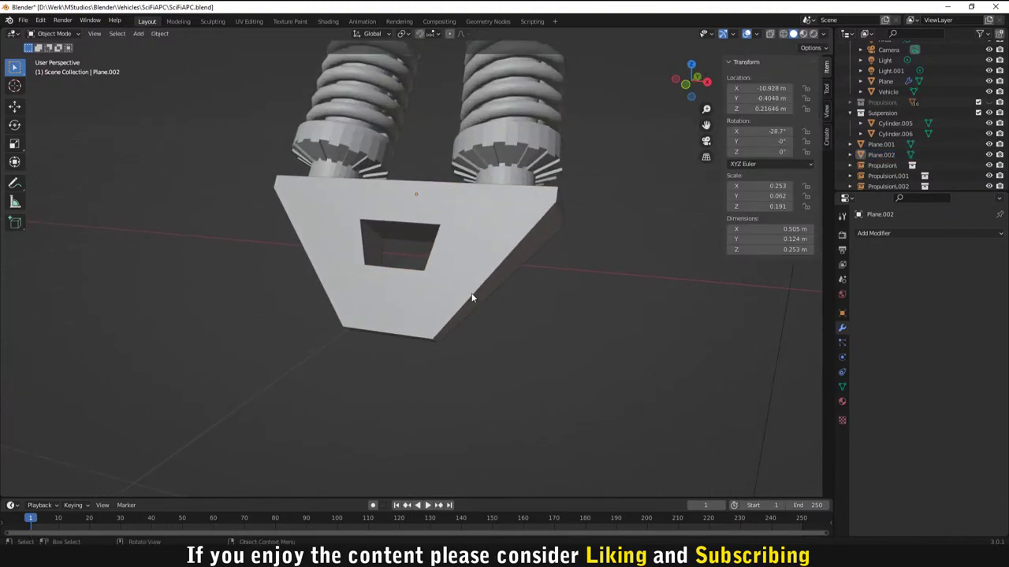
pyautogui.press('Tab')
pyautogui.scroll(1, 526, 302)
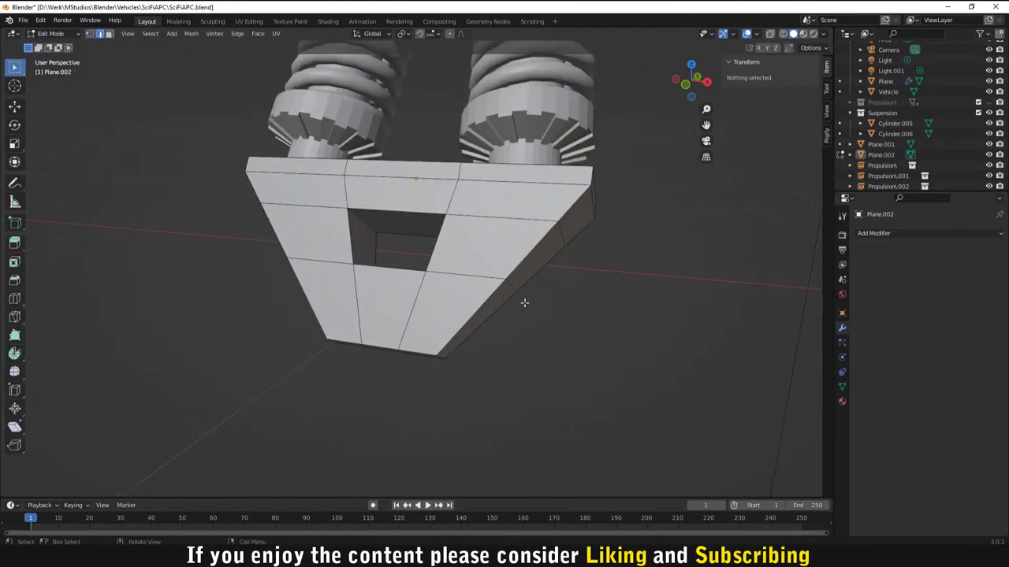
pyautogui.moveTo(524, 303); pyautogui.dragTo(355, 223, button='middle')
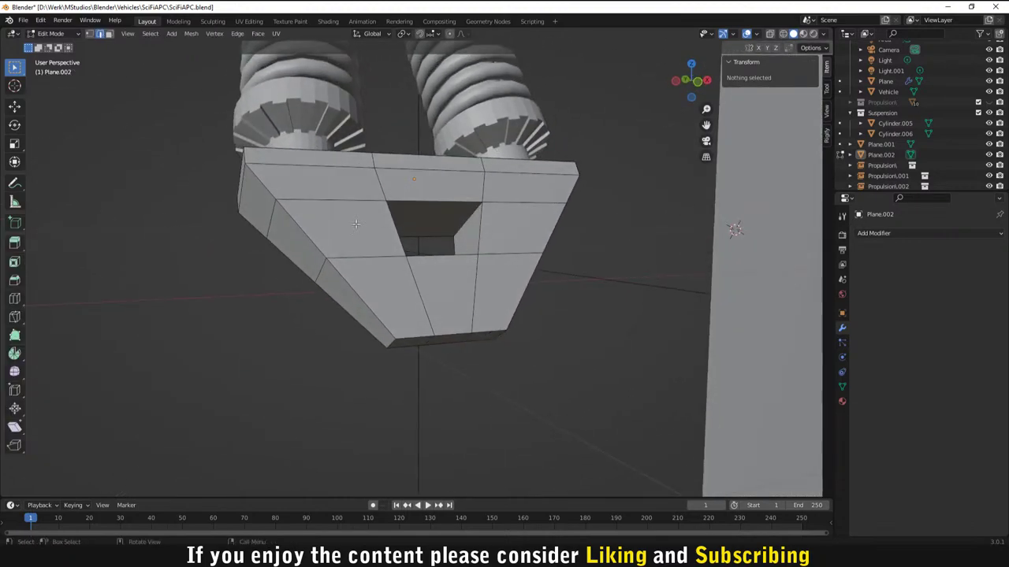
# Step: Select the left and right side edge loops and bevel them with Ctrl+B
pyautogui.keyDown('alt'); pyautogui.click(264, 189); pyautogui.keyUp('alt')
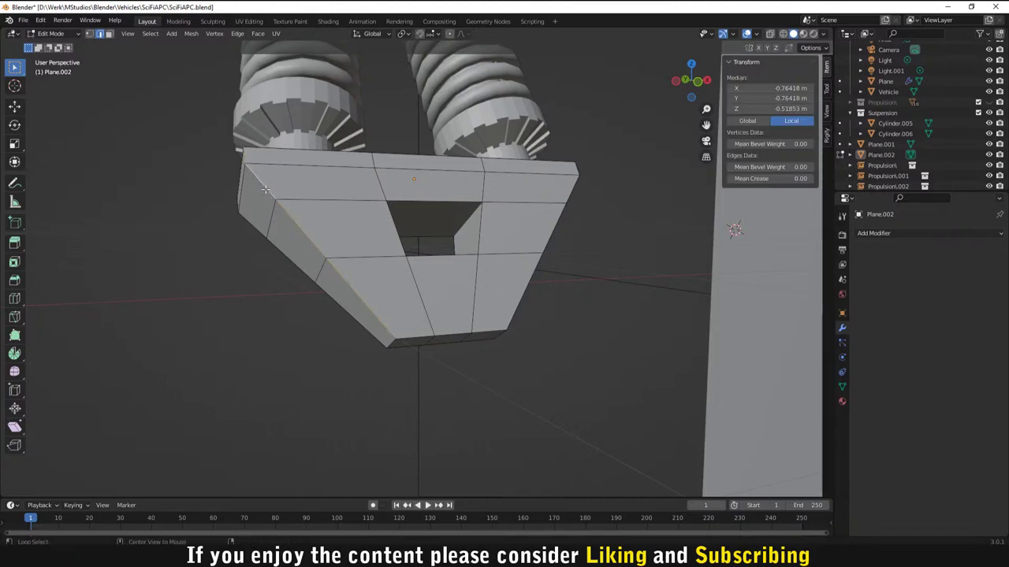
pyautogui.keyDown('alt'); pyautogui.keyDown('shift'); pyautogui.click(544, 257); pyautogui.keyUp('shift'); pyautogui.keyUp('alt')
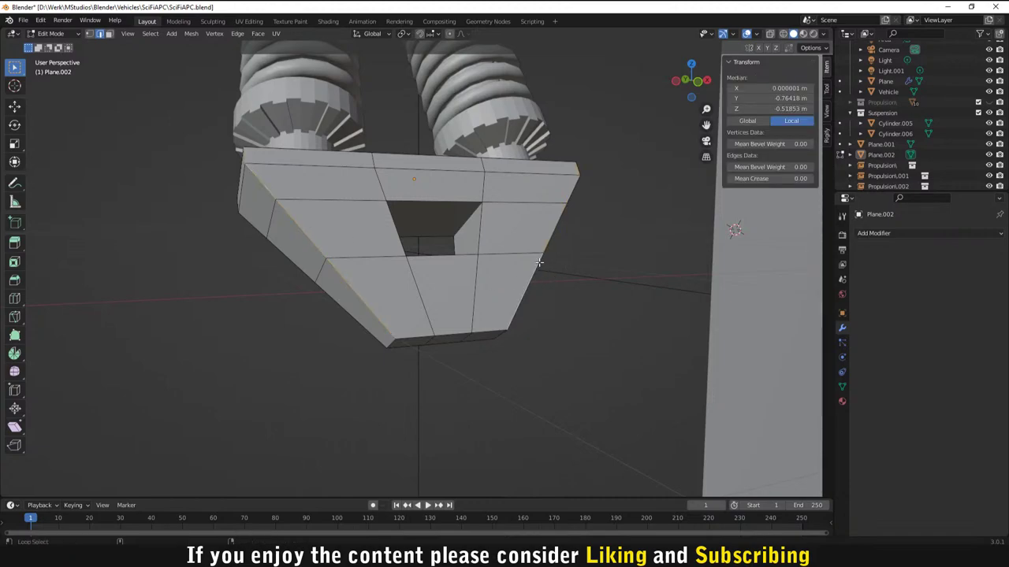
pyautogui.moveTo(545, 256); pyautogui.dragTo(479, 325, button='middle')
pyautogui.keyDown('alt'); pyautogui.keyDown('shift'); pyautogui.click(479, 325); pyautogui.keyUp('shift'); pyautogui.keyUp('alt')
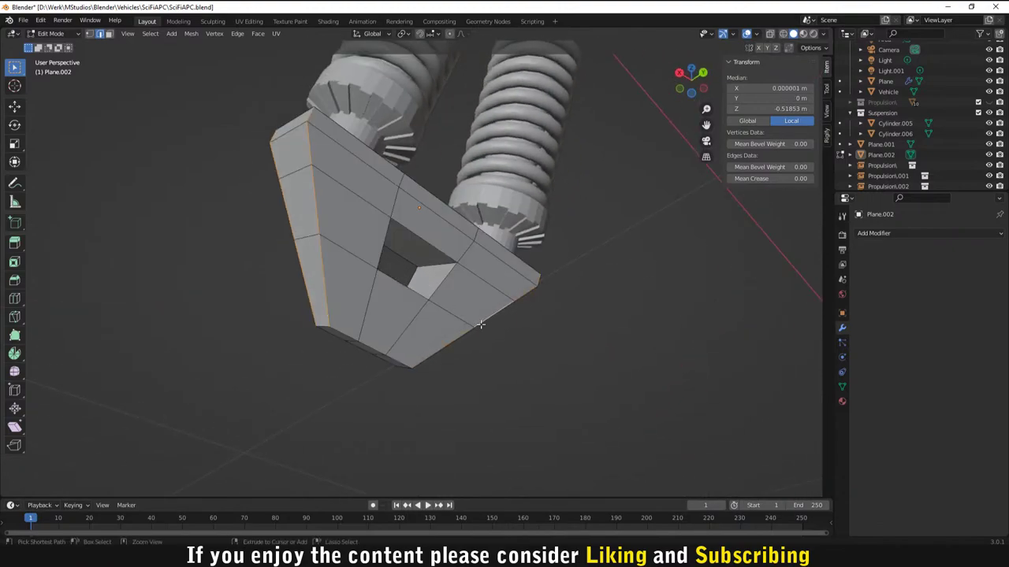
pyautogui.hotkey('ctrl', 'b')
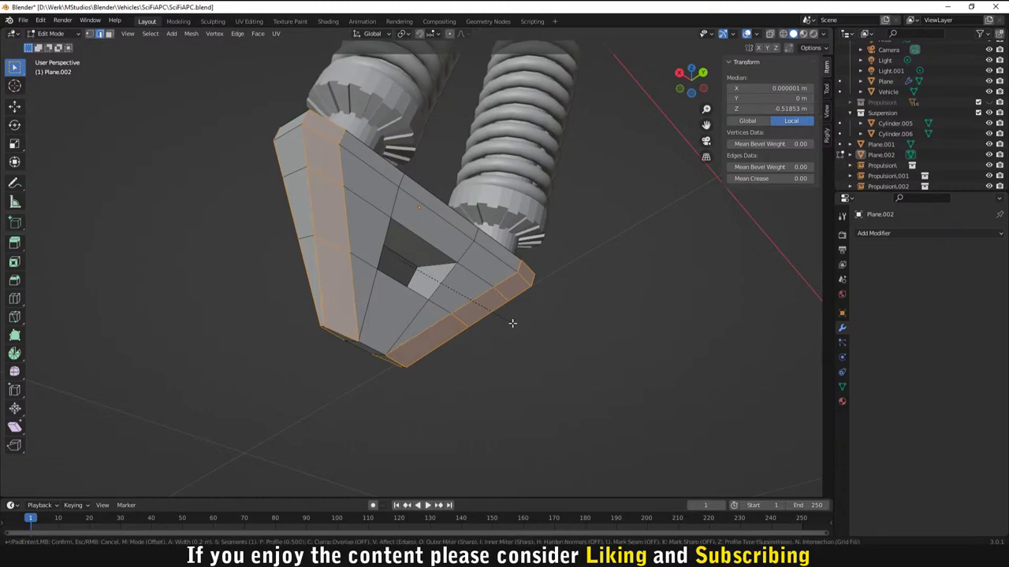
pyautogui.click(517, 324)
pyautogui.click(455, 391)
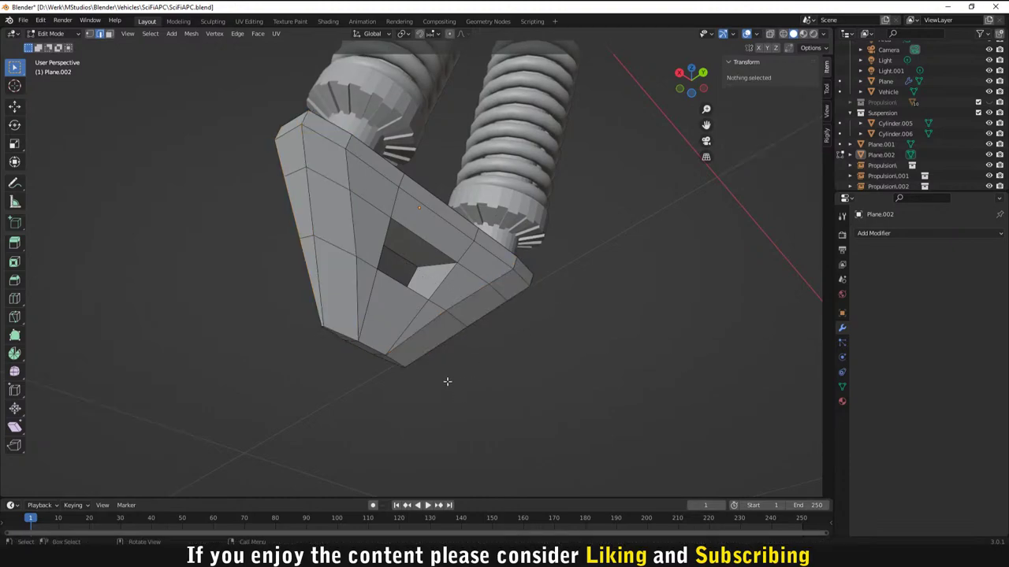
pyautogui.moveTo(444, 378); pyautogui.dragTo(617, 431, button='middle')
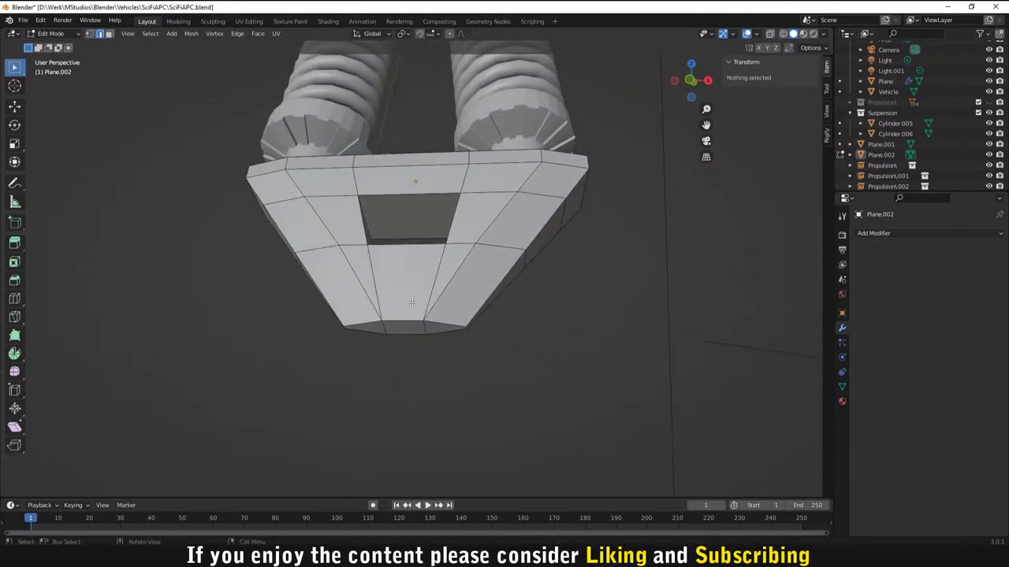
pyautogui.moveTo(412, 303); pyautogui.dragTo(439, 337, button='middle')
pyautogui.scroll(-2, 506, 344)
# Step: Return to Object Mode, save the blend file and make Suspension the active collection
pyautogui.press('Tab')
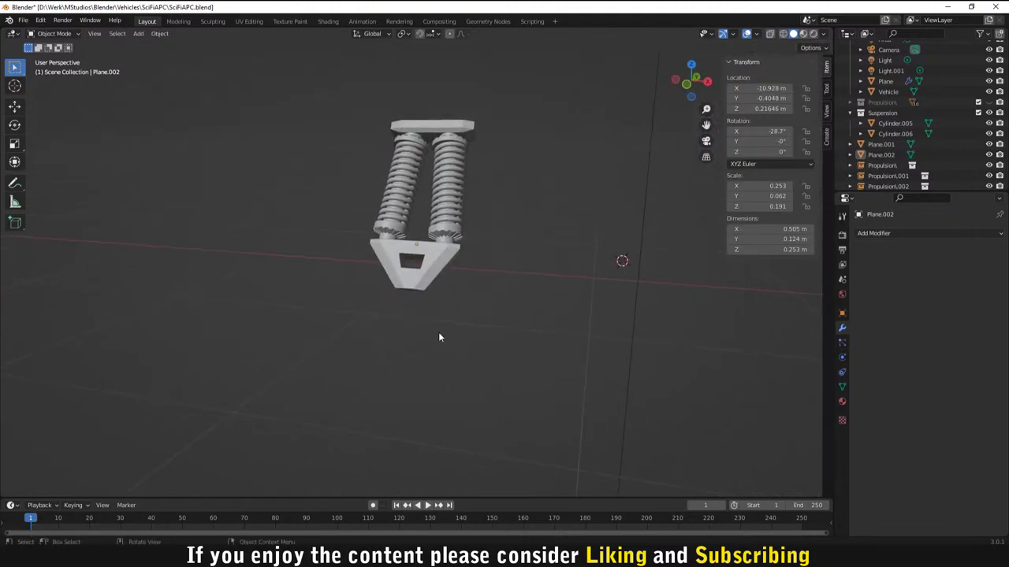
pyautogui.hotkey('ctrl', 's')
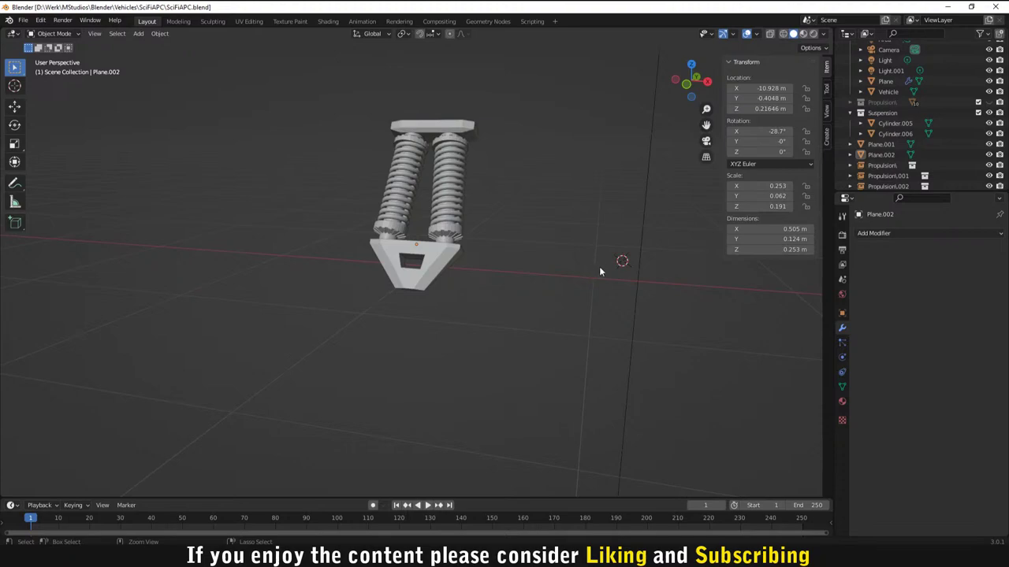
pyautogui.click(991, 115)
pyautogui.click(990, 114)
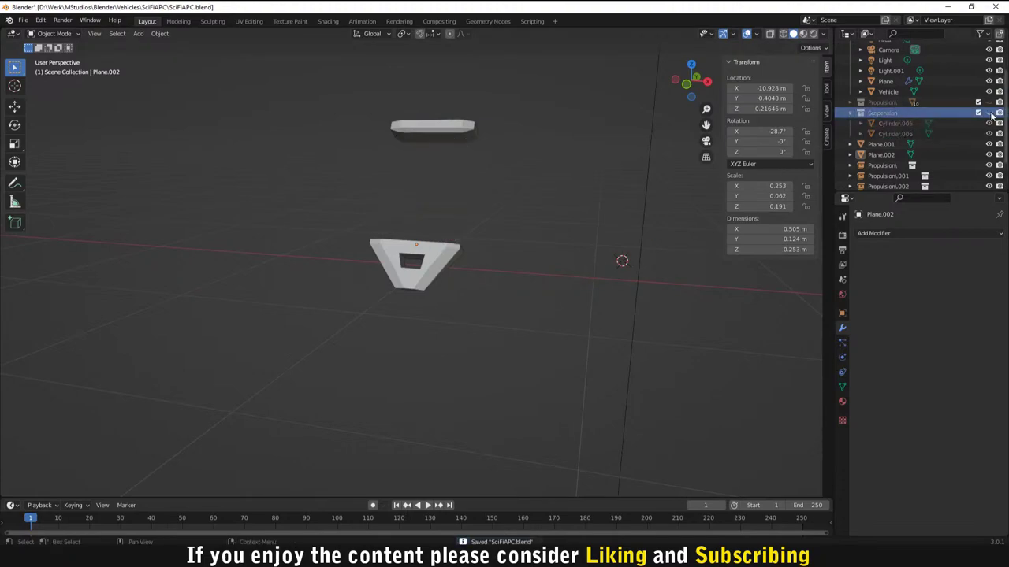
pyautogui.click(989, 113)
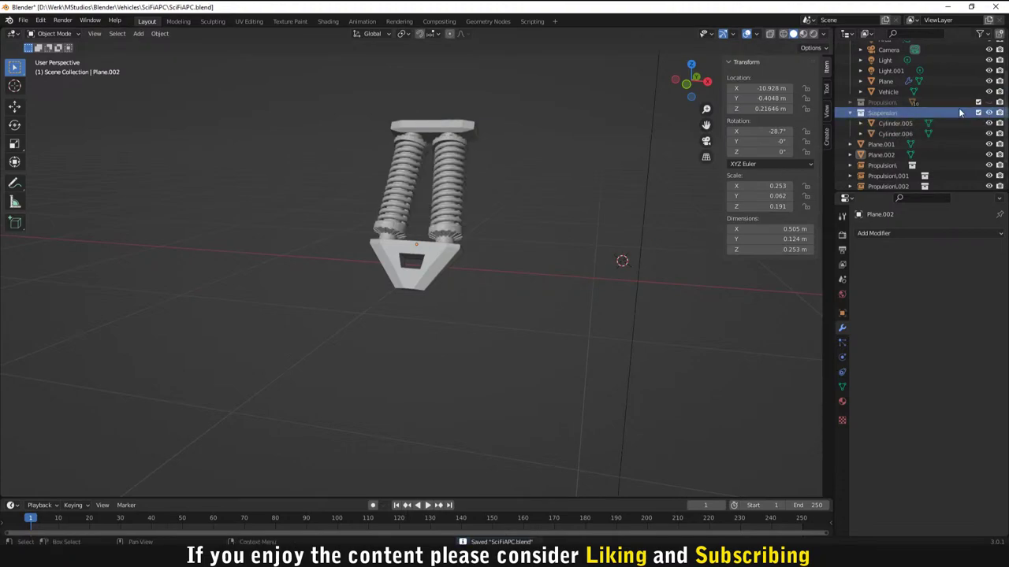
# Step: Move Plane.001 and Plane.002 into the Suspension collection in the Outliner
pyautogui.click(400, 259)
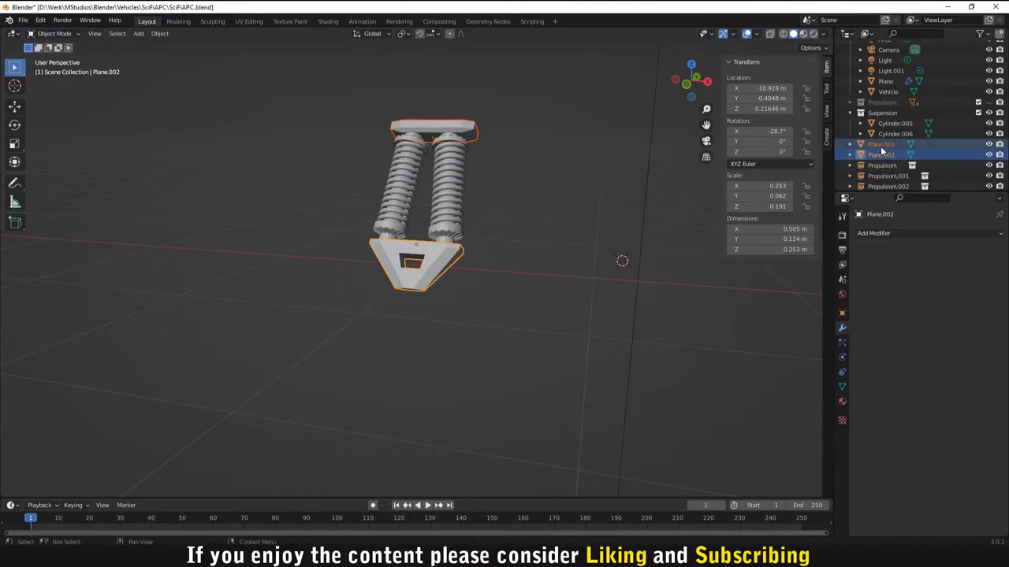
pyautogui.moveTo(881, 151); pyautogui.dragTo(884, 114)
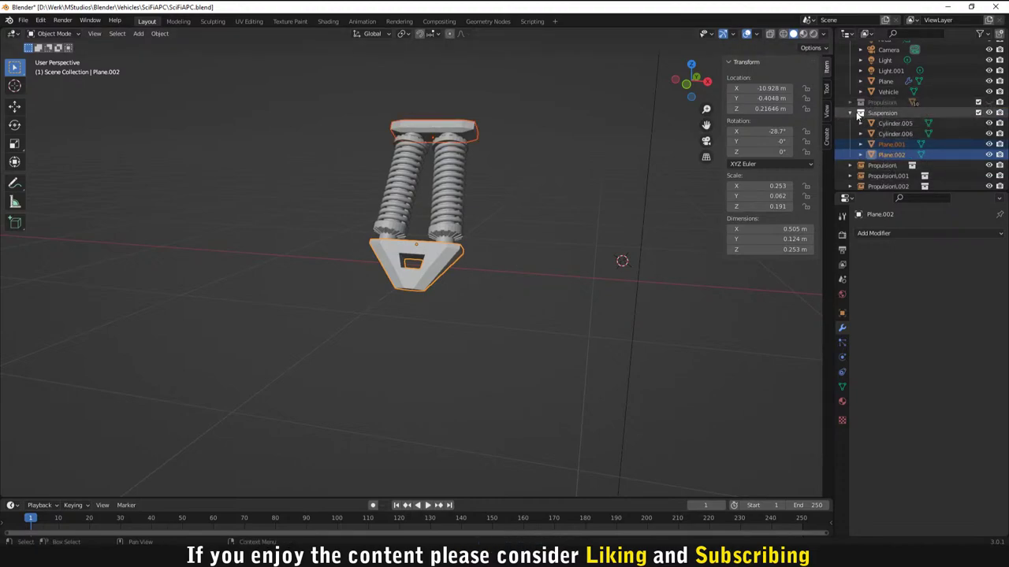
pyautogui.click(859, 114)
pyautogui.click(509, 296)
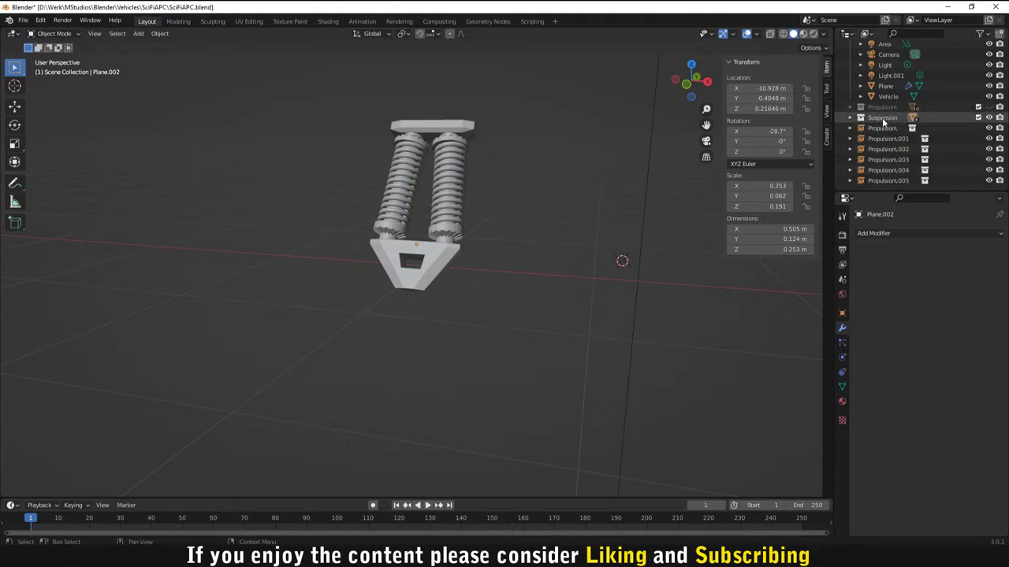
# Step: Unhide the Propulsion collection to show the propulsion pod and select it
pyautogui.click(989, 107)
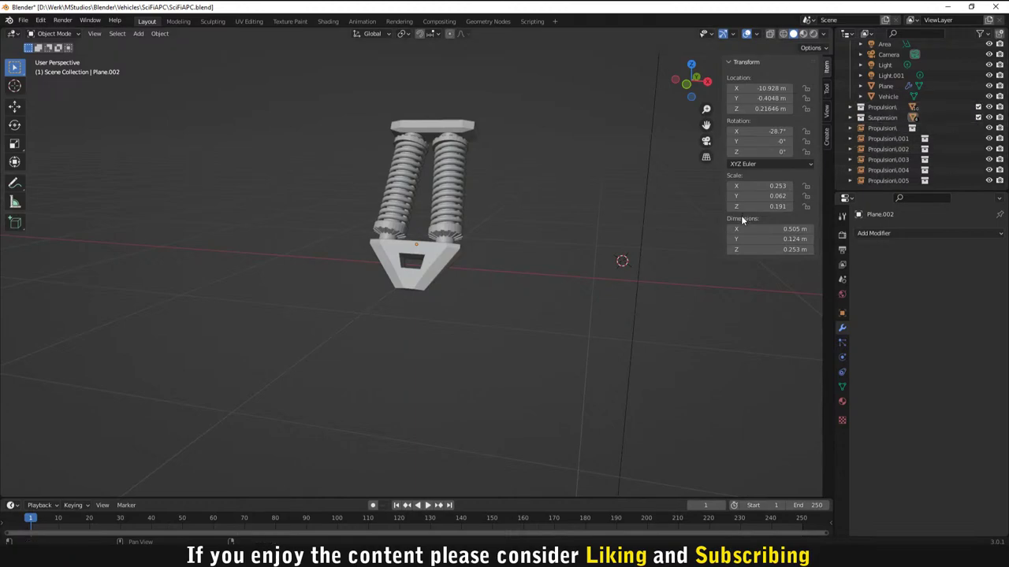
pyautogui.scroll(-3, 659, 282)
pyautogui.moveTo(660, 282); pyautogui.dragTo(453, 315, button='middle')
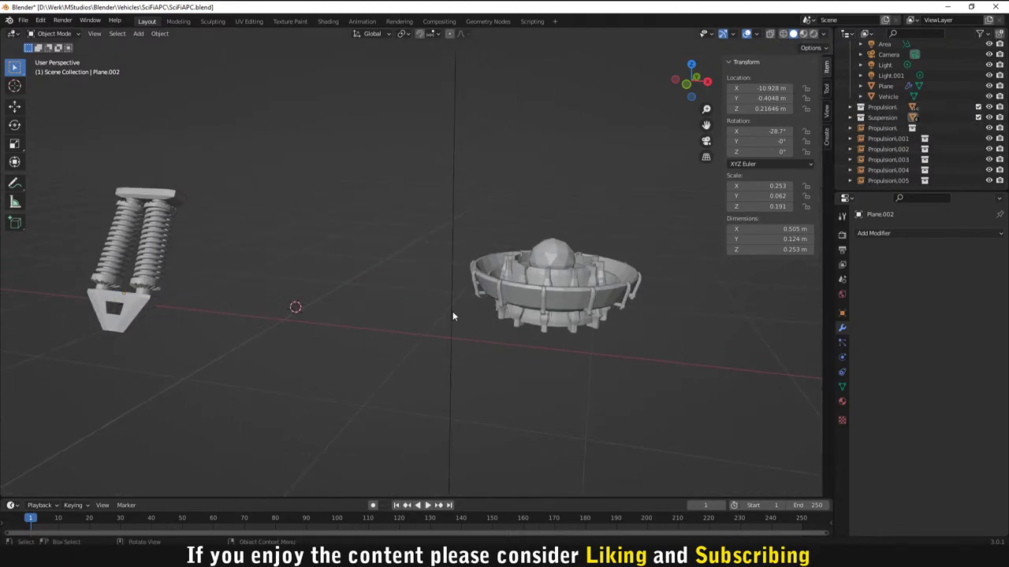
pyautogui.click(881, 107)
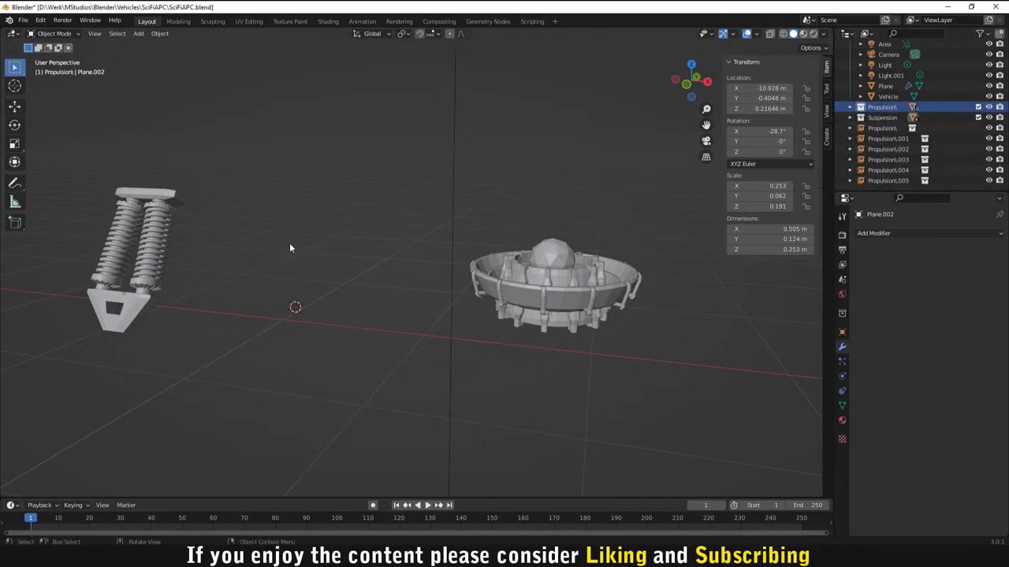
# Step: Add an instance of the Suspension collection to the scene
pyautogui.click(878, 117)
pyautogui.rightClick(875, 120)
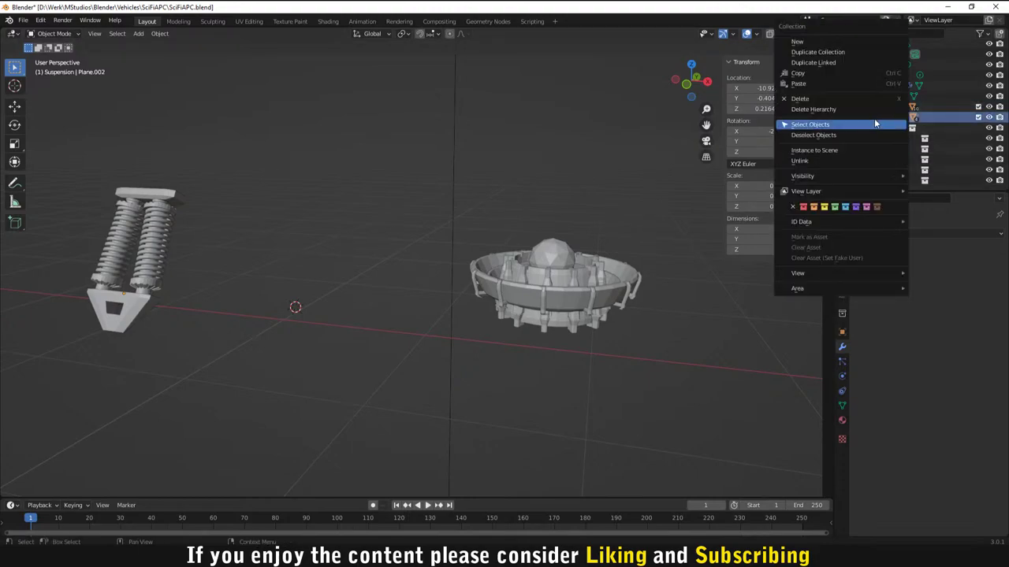
pyautogui.click(825, 150)
pyautogui.scroll(-2, 418, 234)
pyautogui.moveTo(417, 234); pyautogui.dragTo(521, 284, button='middle')
# Step: Make Plane.002 active and choose an option from the suspension strut's context menu
pyautogui.click(521, 284)
pyautogui.scroll(3, 497, 286)
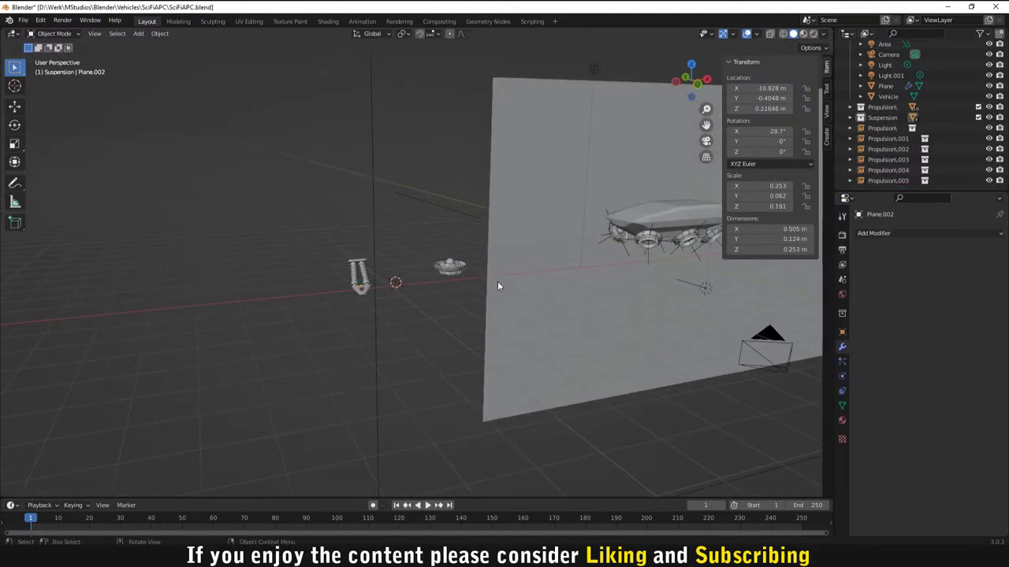
pyautogui.scroll(2, 484, 284)
pyautogui.scroll(-3, 484, 284)
pyautogui.scroll(2, 483, 285)
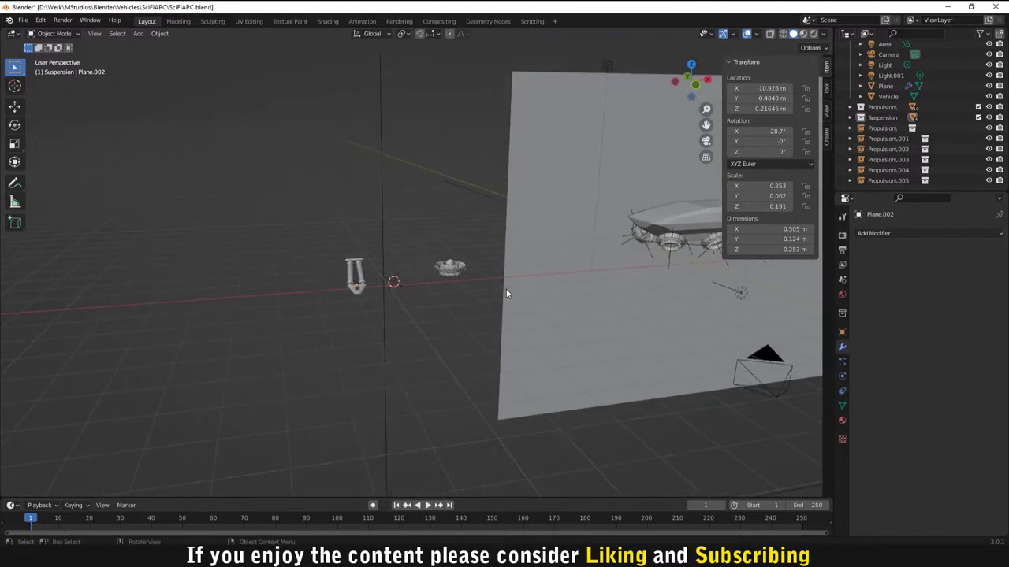
pyautogui.scroll(2, 496, 281)
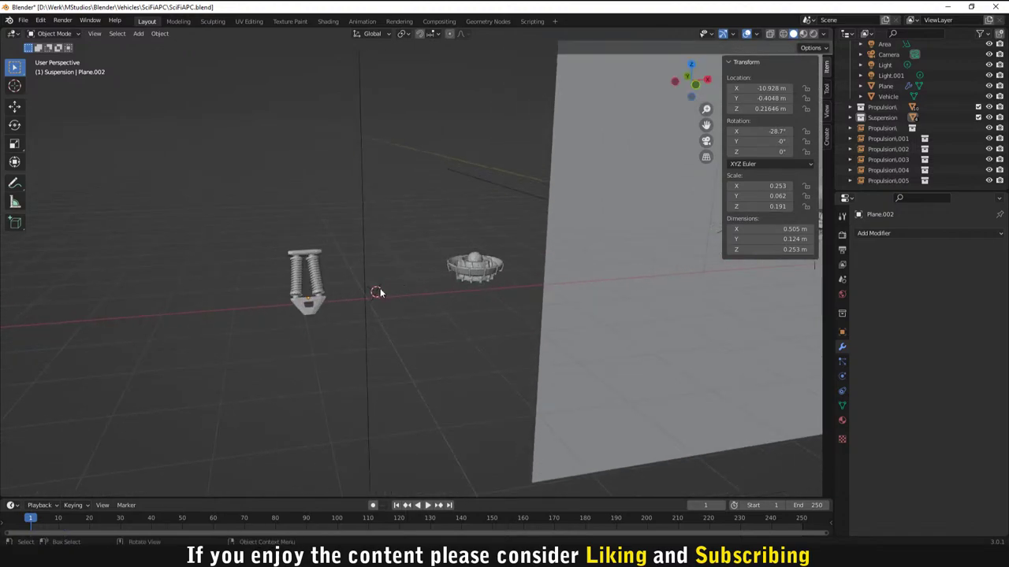
pyautogui.rightClick(301, 302)
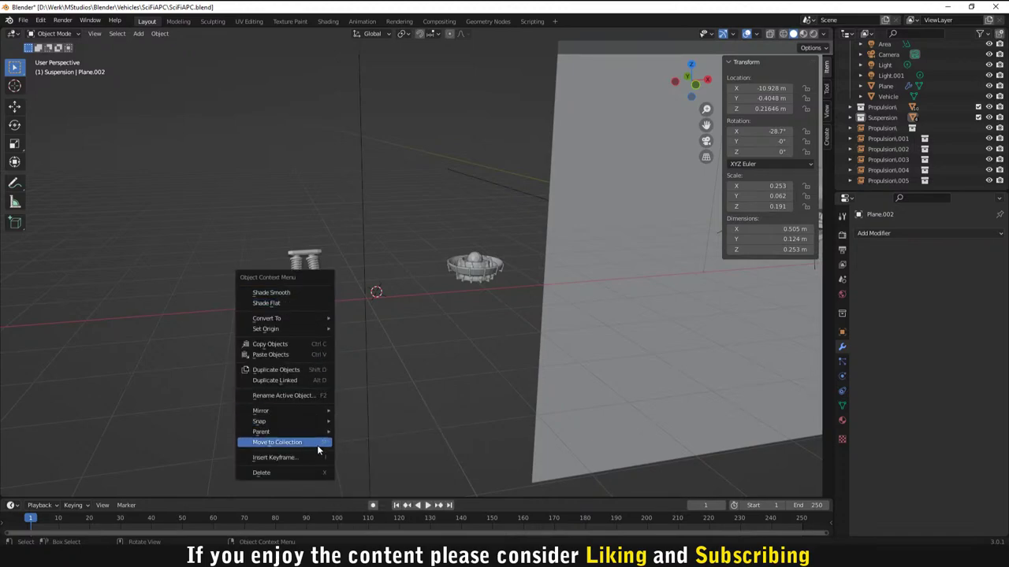
pyautogui.moveTo(318, 421)
pyautogui.click(373, 469)
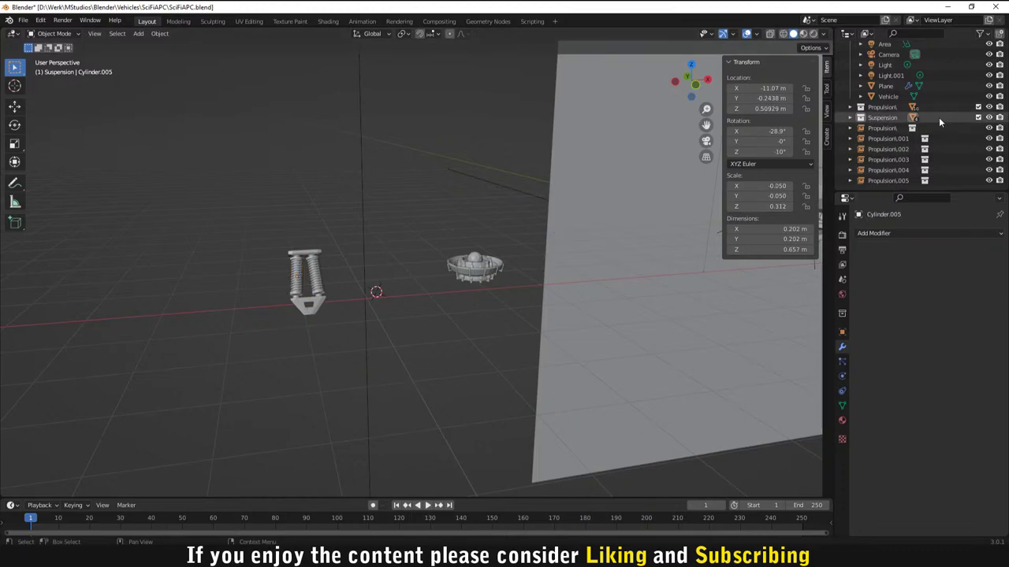
# Step: Snap the 3D cursor to the strut's base plate with Cursor to Selected
pyautogui.click(882, 106)
pyautogui.click(314, 311)
pyautogui.rightClick(314, 312)
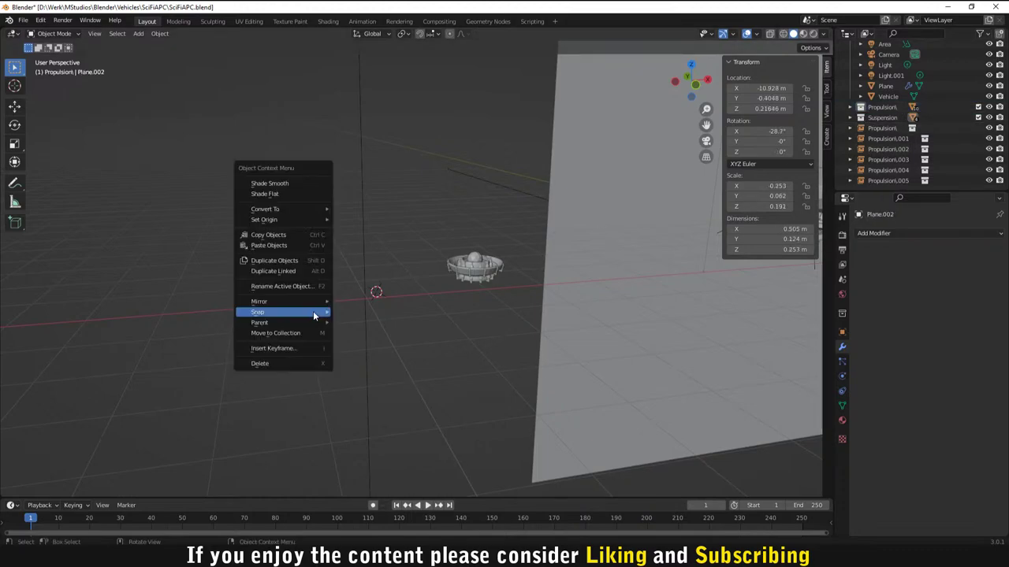
pyautogui.moveTo(313, 310)
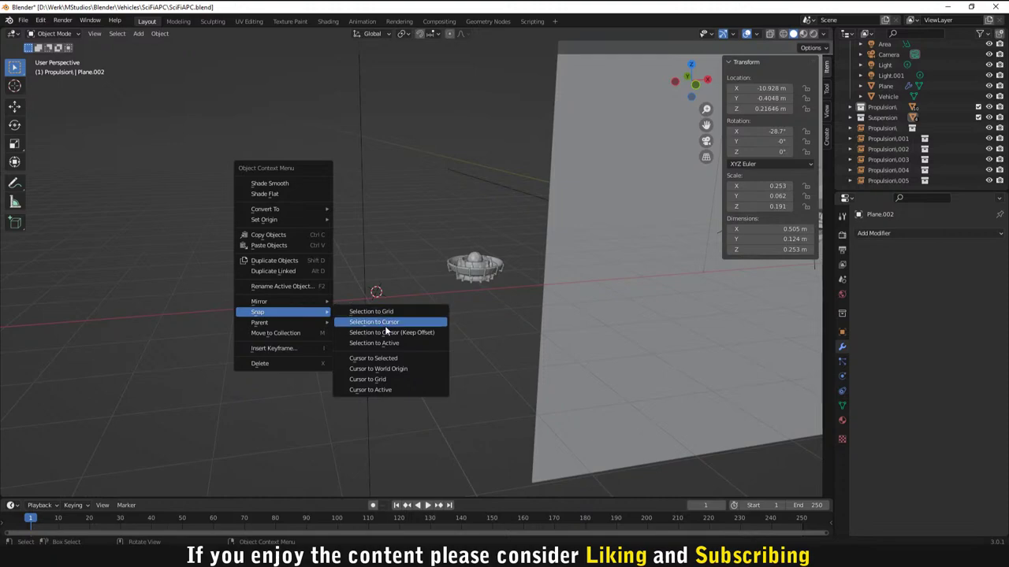
pyautogui.click(390, 360)
pyautogui.scroll(-2, 394, 367)
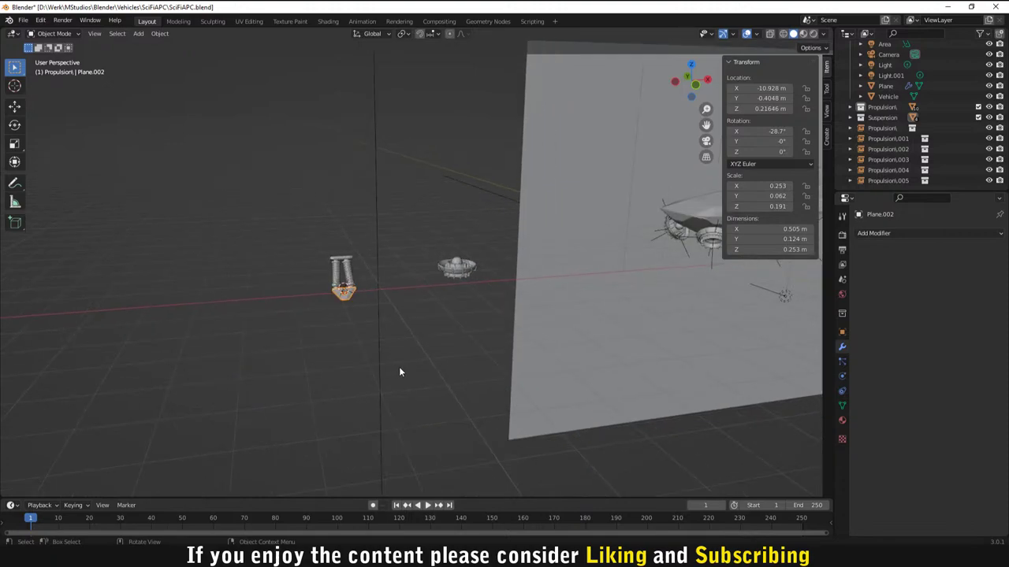
pyautogui.rightClick(870, 106)
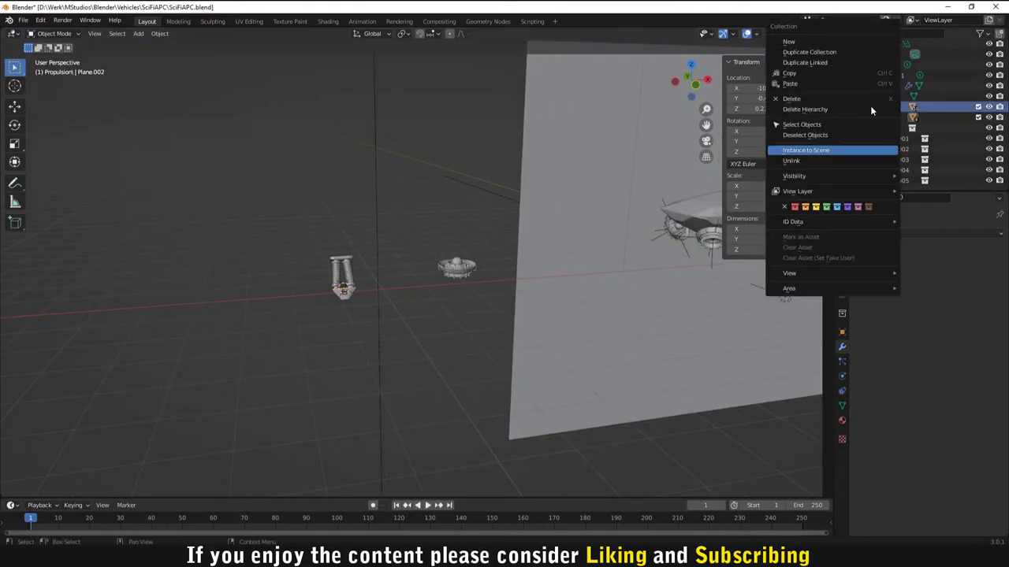
pyautogui.click(870, 105)
pyautogui.rightClick(883, 107)
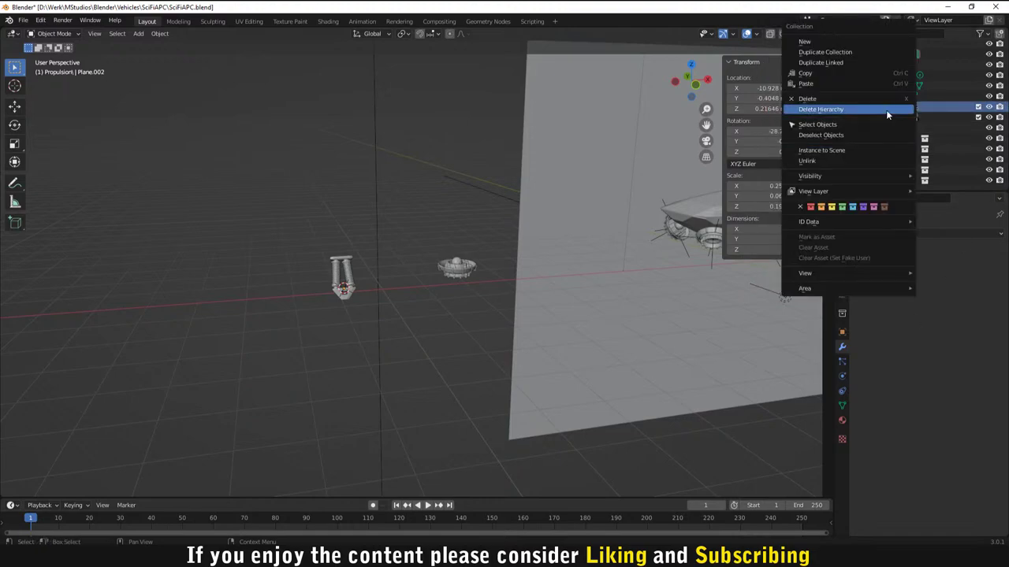
pyautogui.click(839, 160)
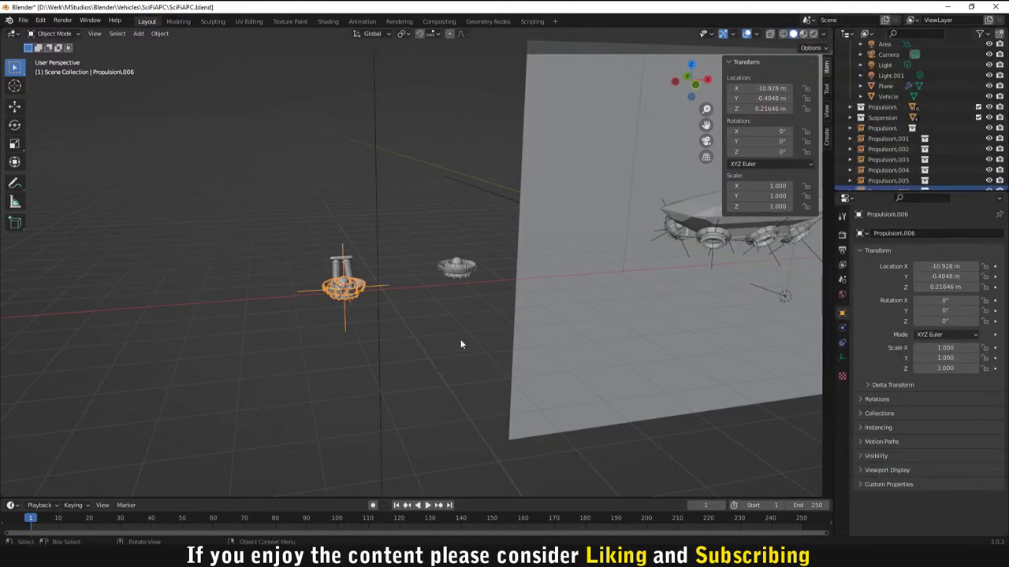
pyautogui.click(882, 118)
pyautogui.rightClick(886, 120)
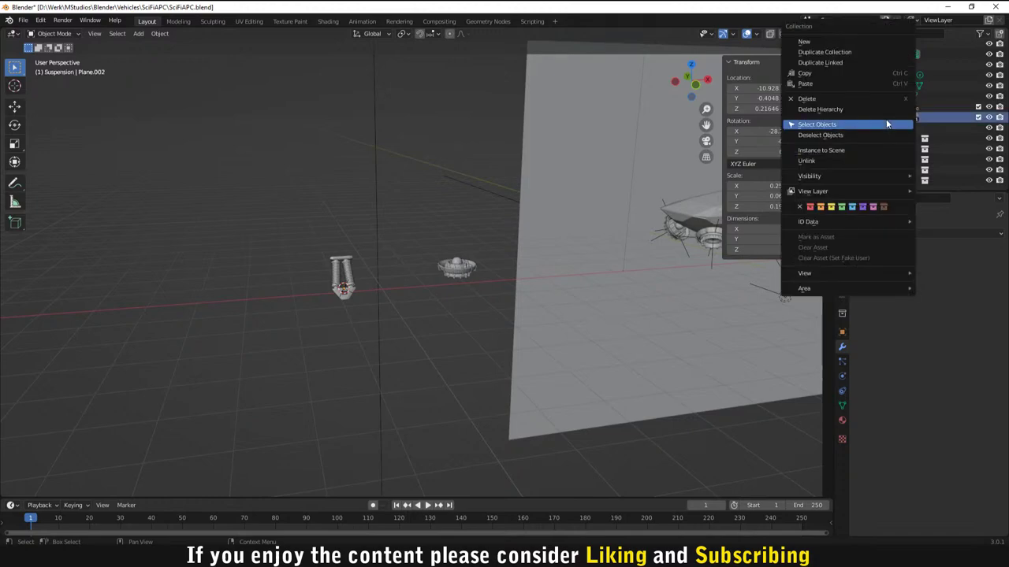
pyautogui.click(844, 150)
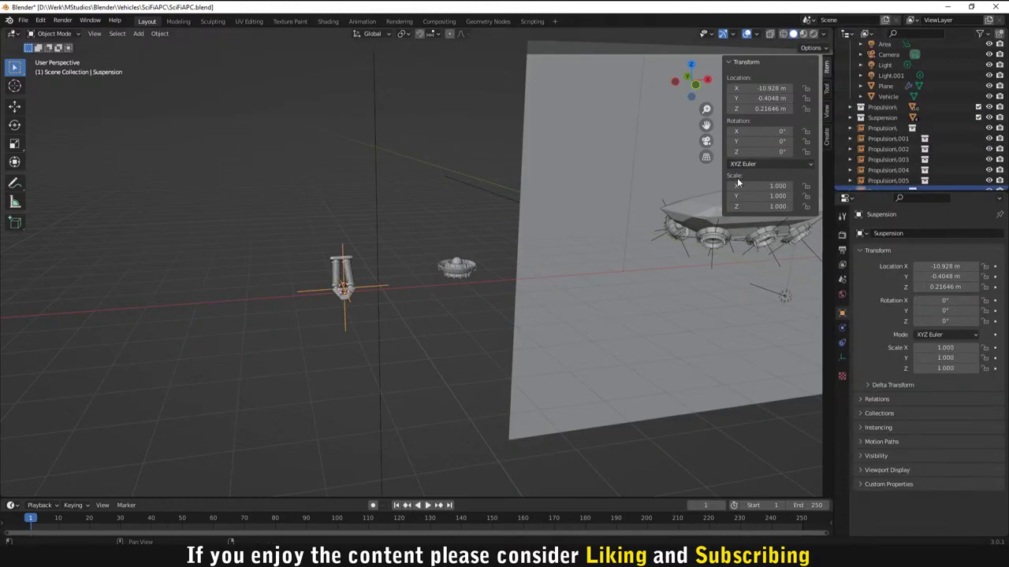
pyautogui.moveTo(445, 308); pyautogui.dragTo(455, 305, button='middle')
pyautogui.press('g')
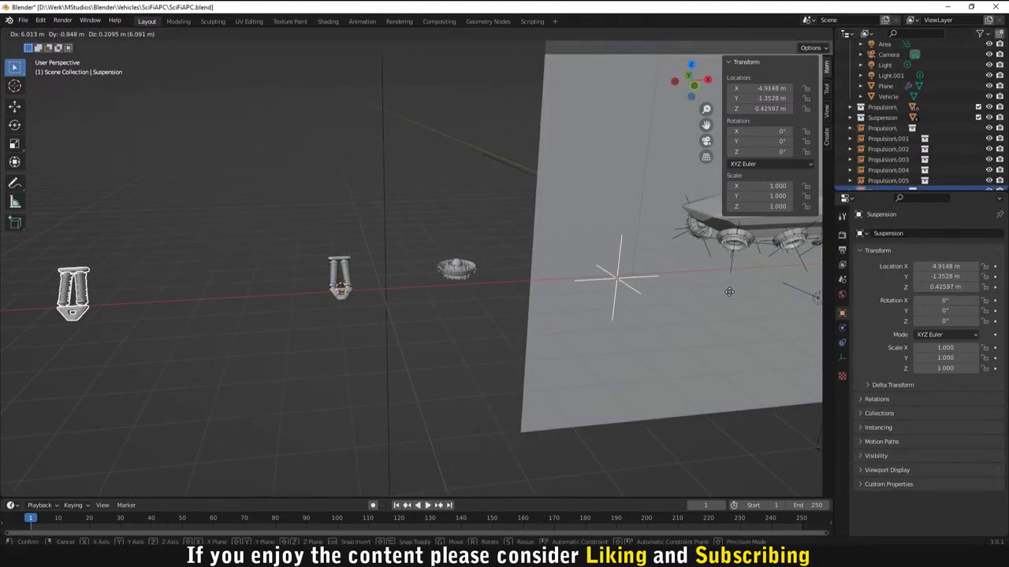
pyautogui.click(654, 293)
pyautogui.moveTo(654, 293); pyautogui.dragTo(514, 287, button='middle')
pyautogui.scroll(-2, 627, 295)
pyautogui.moveTo(630, 292); pyautogui.dragTo(693, 345, button='middle')
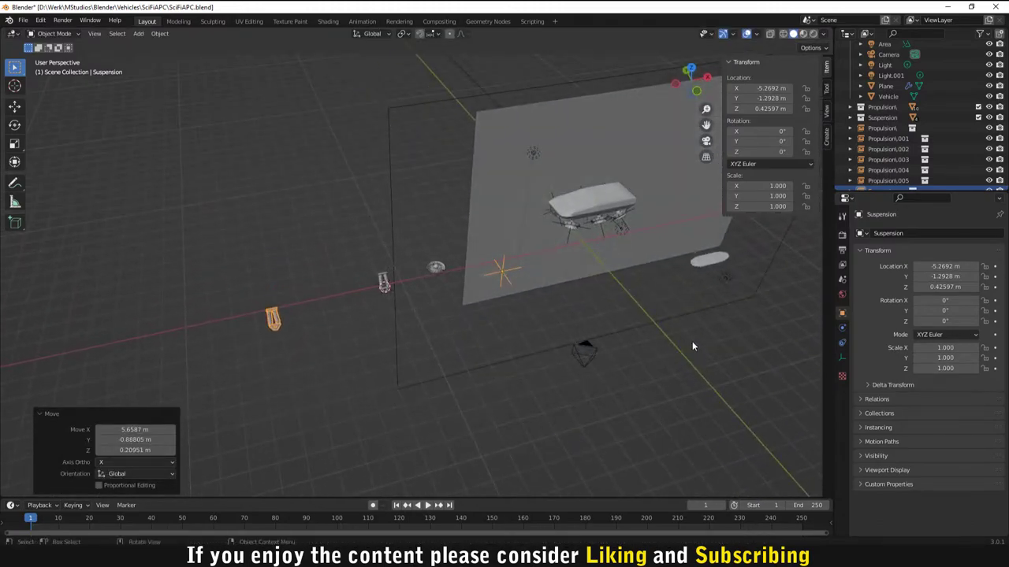
pyautogui.scroll(2, 581, 248)
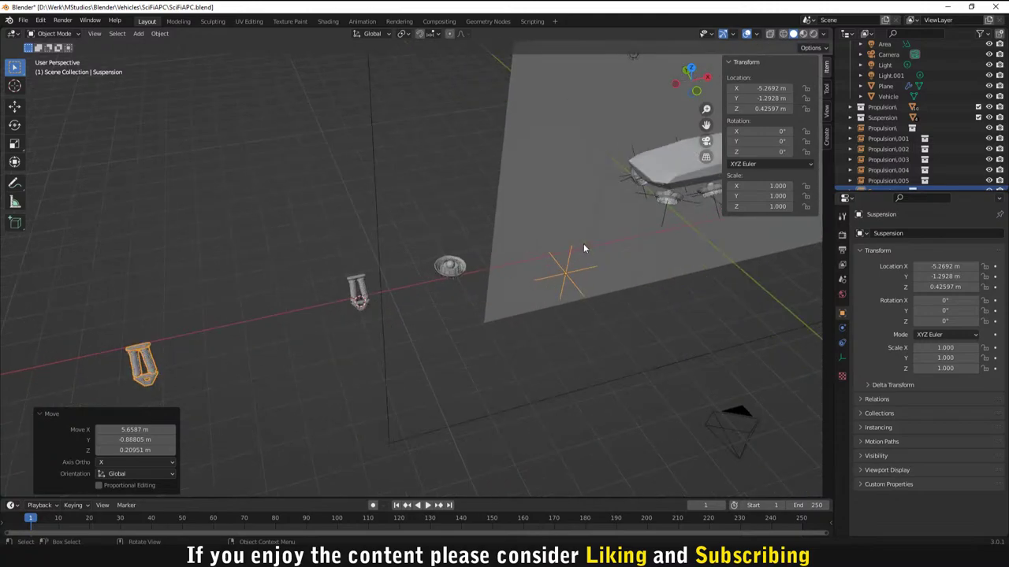
pyautogui.moveTo(701, 233); pyautogui.dragTo(562, 255, button='middle')
pyautogui.click(607, 249)
pyautogui.click(607, 248)
pyautogui.scroll(2, 616, 279)
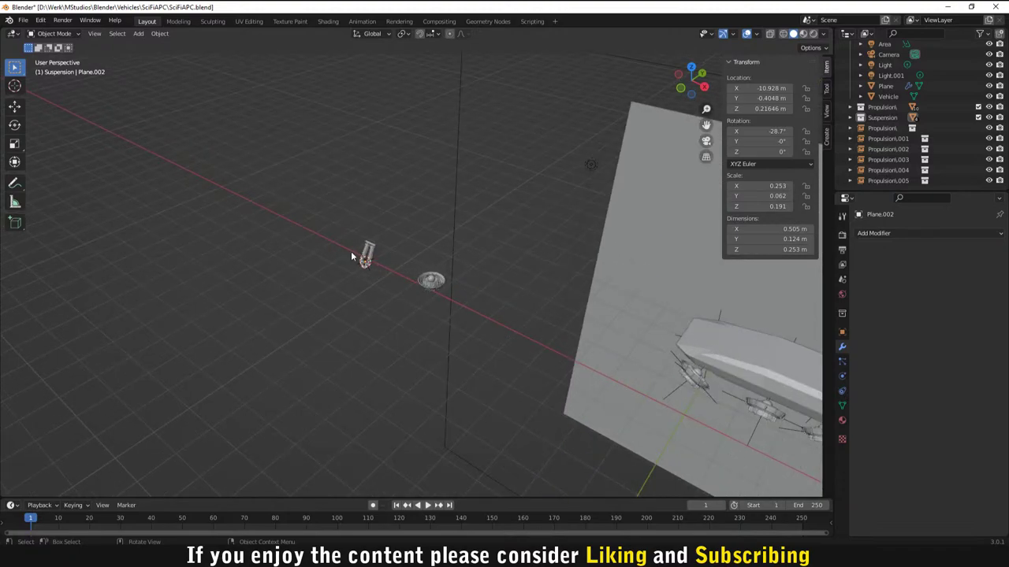
# Step: Box-select all suspension strut parts and set their origins to geometry
pyautogui.scroll(-3, 353, 254)
pyautogui.moveTo(505, 334); pyautogui.dragTo(360, 276, button='middle')
pyautogui.click(350, 272)
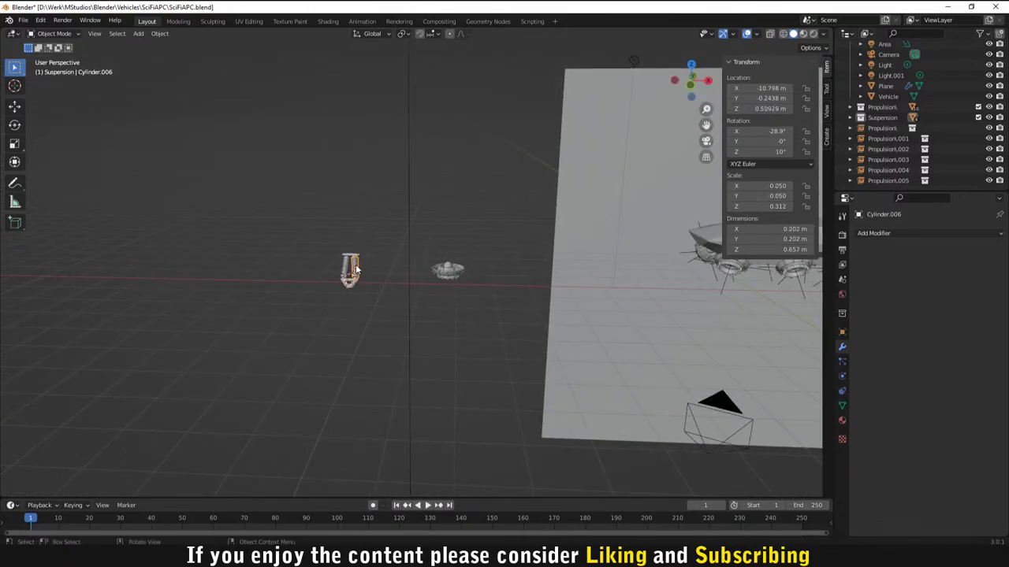
pyautogui.scroll(3, 364, 297)
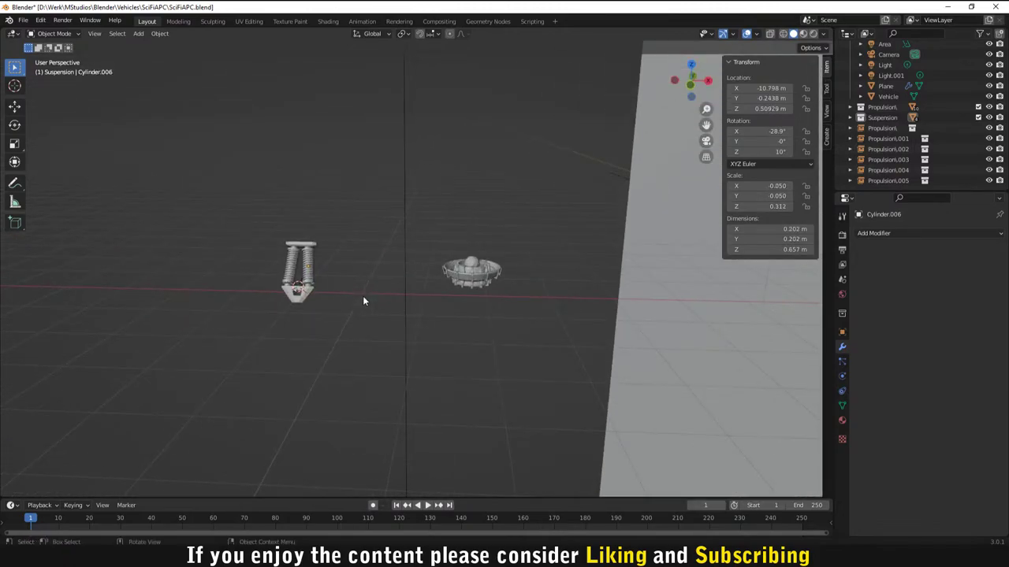
pyautogui.moveTo(259, 222); pyautogui.dragTo(334, 325)
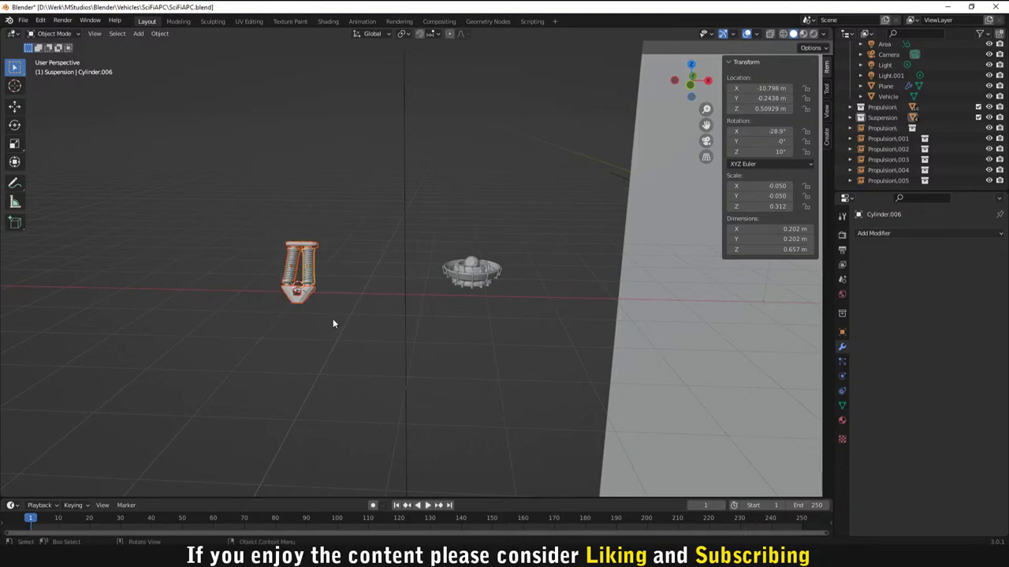
pyautogui.rightClick(315, 290)
pyautogui.moveTo(315, 290)
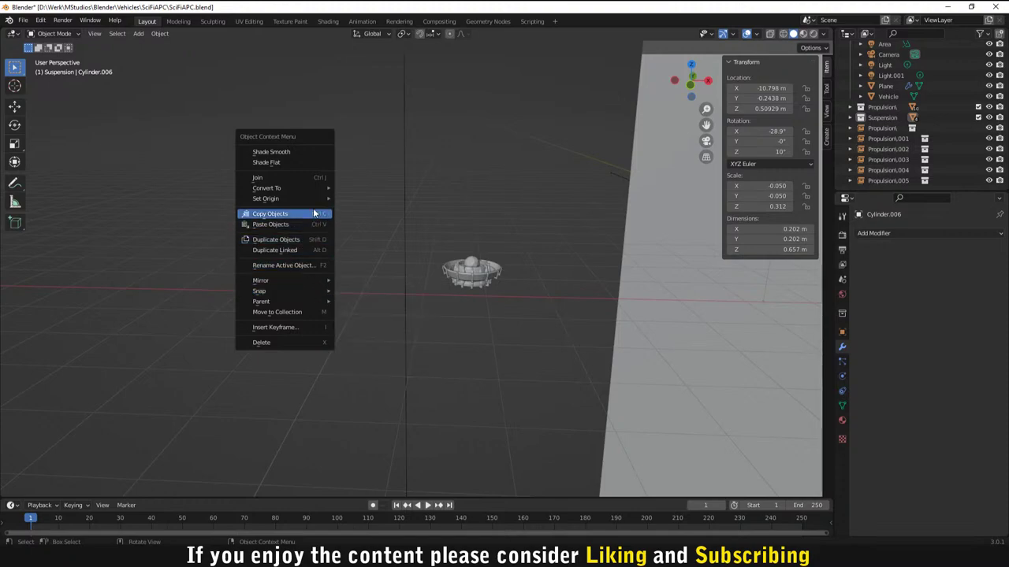
pyautogui.moveTo(314, 198)
pyautogui.click(383, 208)
# Step: Clear the selection and bring up the Suspension collection's menu in the Outliner
pyautogui.click(357, 299)
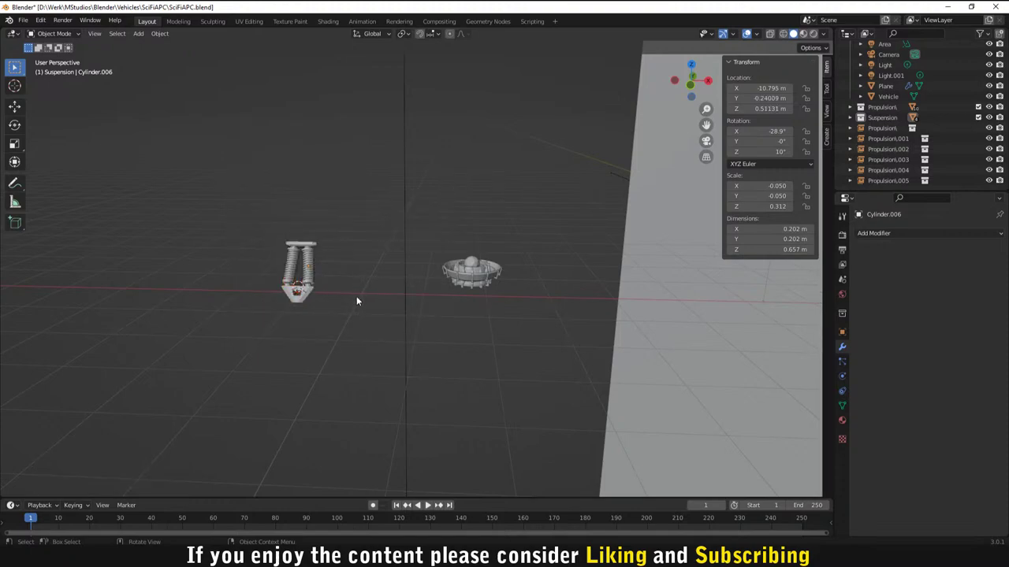
pyautogui.moveTo(358, 302); pyautogui.dragTo(355, 307, button='middle')
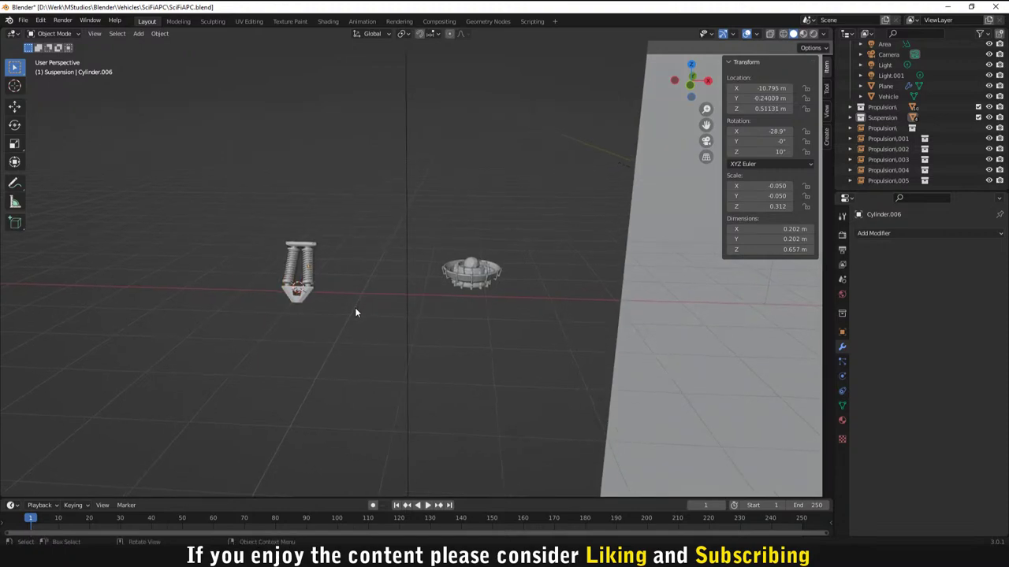
pyautogui.rightClick(878, 117)
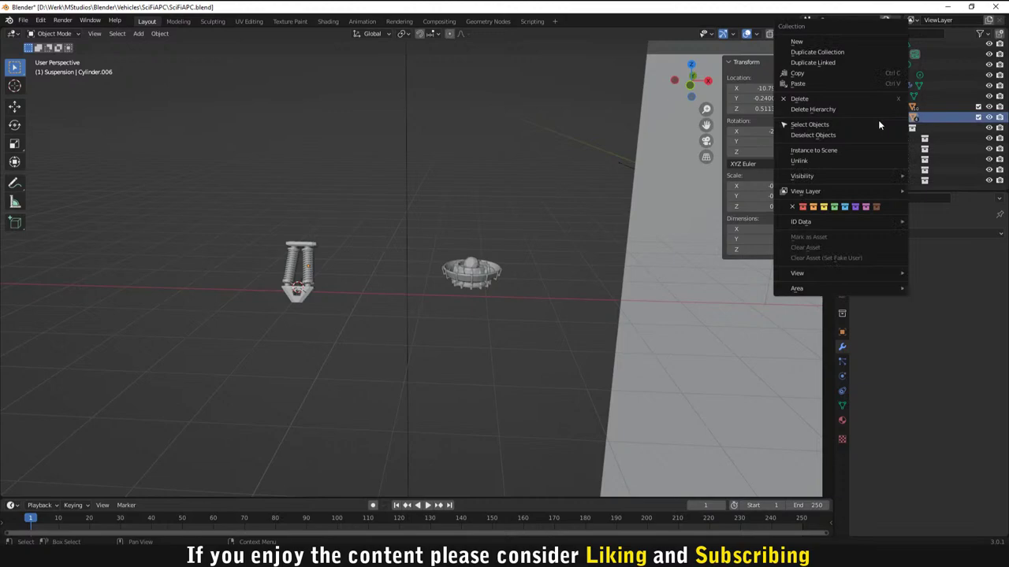
# Step: Add an instance of the Suspension collection and shift it along X
pyautogui.click(811, 150)
pyautogui.press('g')
pyautogui.press('x')
pyautogui.click(614, 296)
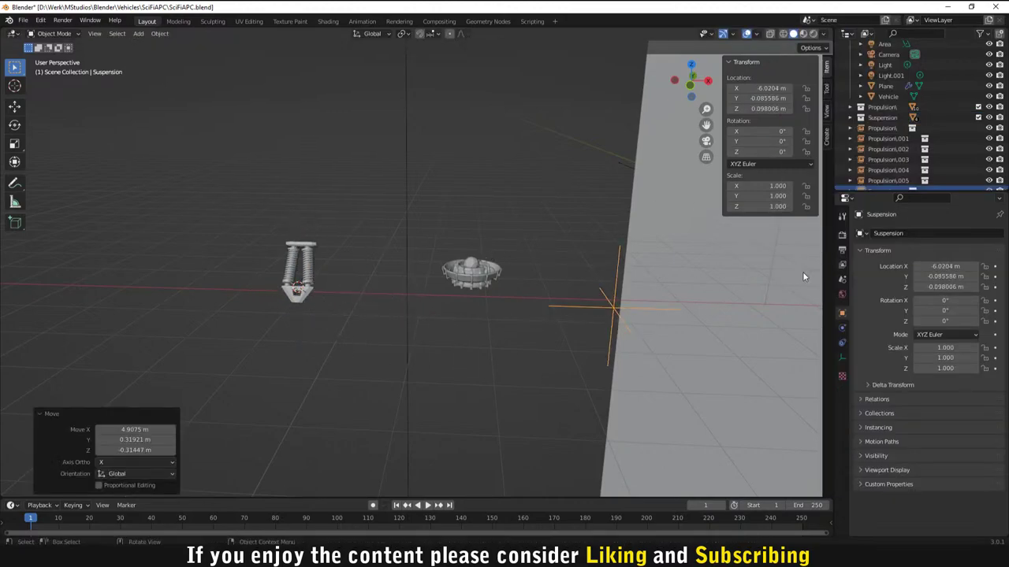
pyautogui.scroll(-3, 504, 303)
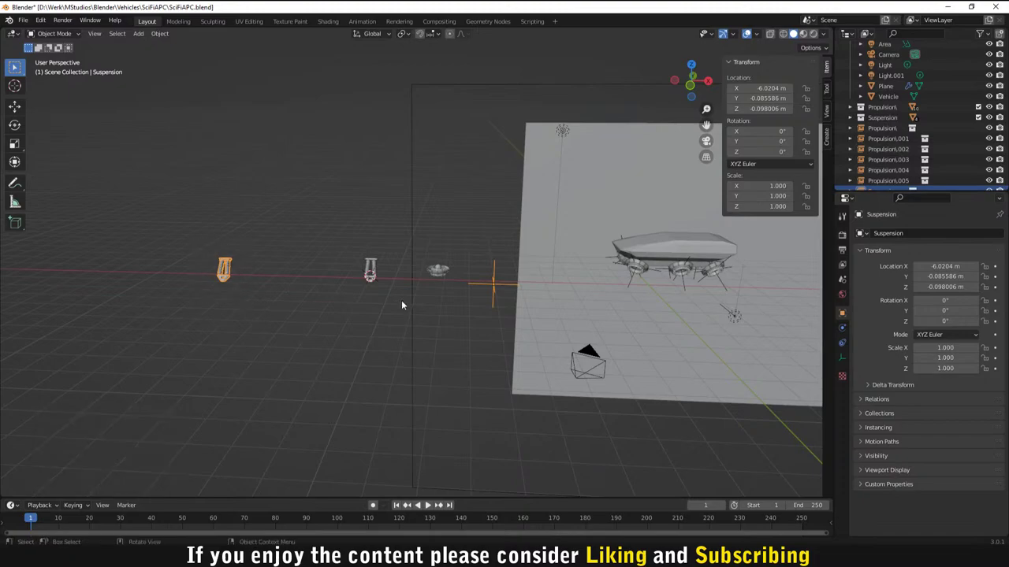
# Step: Box-select the new Suspension instance and set its origin to geometry
pyautogui.click(521, 287)
pyautogui.moveTo(194, 230); pyautogui.dragTo(229, 277)
pyautogui.rightClick(229, 277)
pyautogui.moveTo(230, 276)
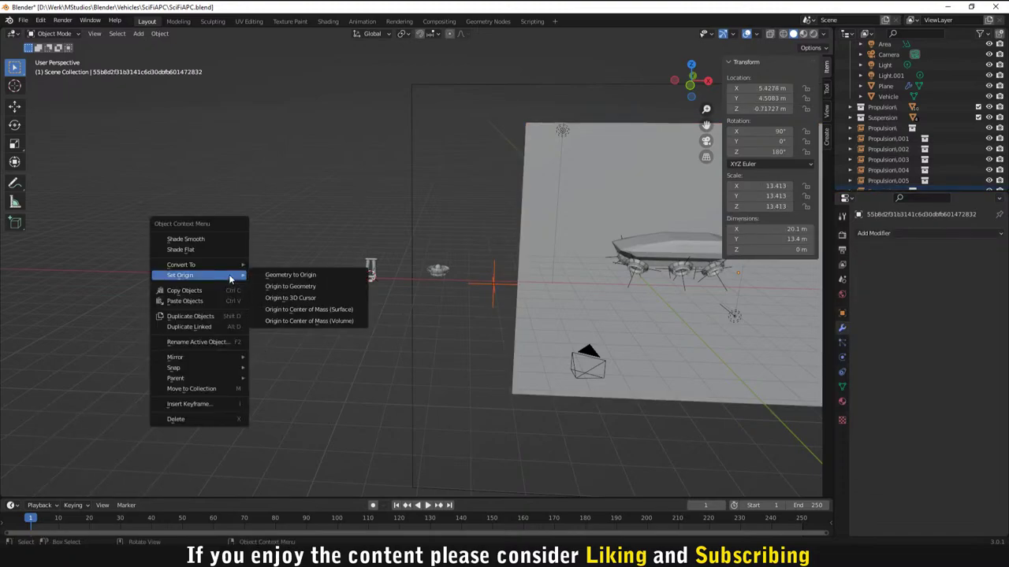
pyautogui.click(286, 284)
pyautogui.click(268, 313)
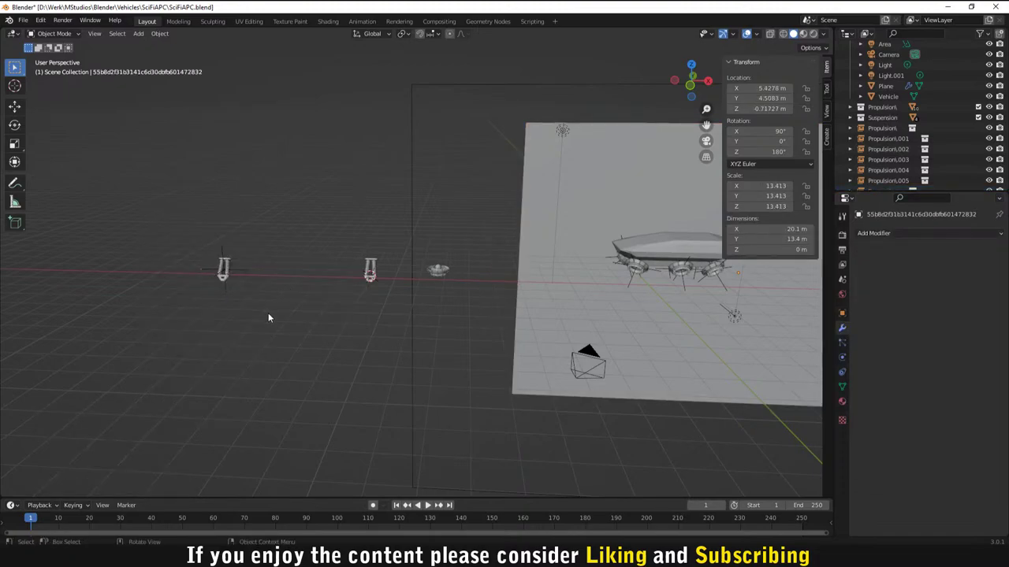
# Step: Move the Suspension instance along X under the vehicle's front pod
pyautogui.click(237, 284)
pyautogui.press('g')
pyautogui.press('x')
pyautogui.click(728, 297)
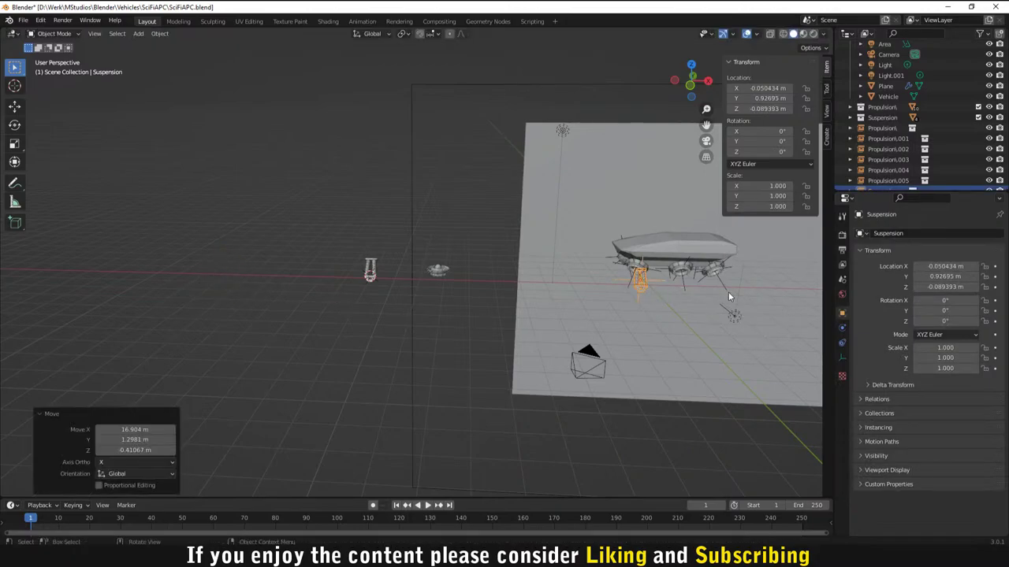
pyautogui.press('KP_Decimal')
pyautogui.press('KP_1')
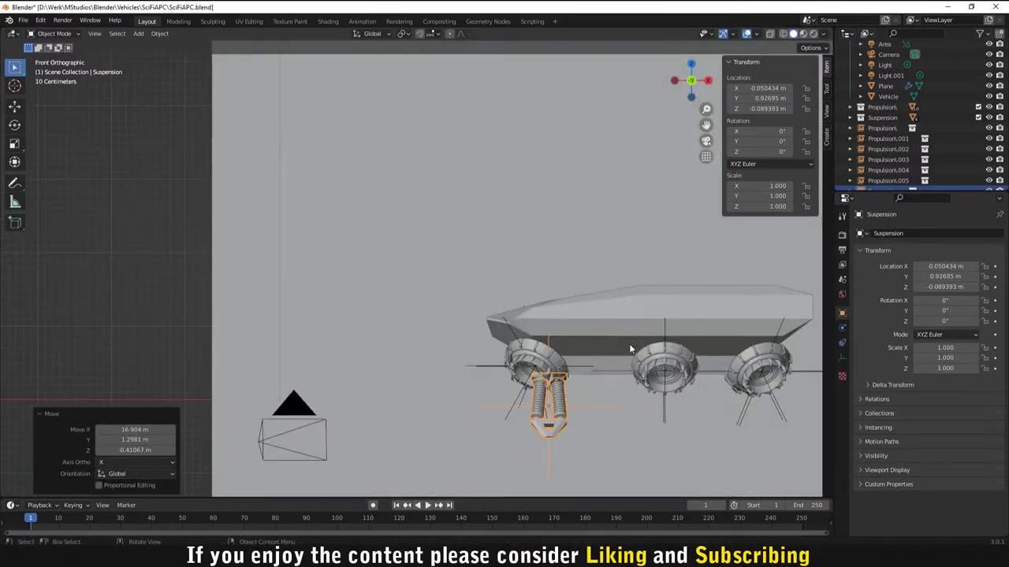
pyautogui.moveTo(623, 396); pyautogui.dragTo(468, 293, button='middle')
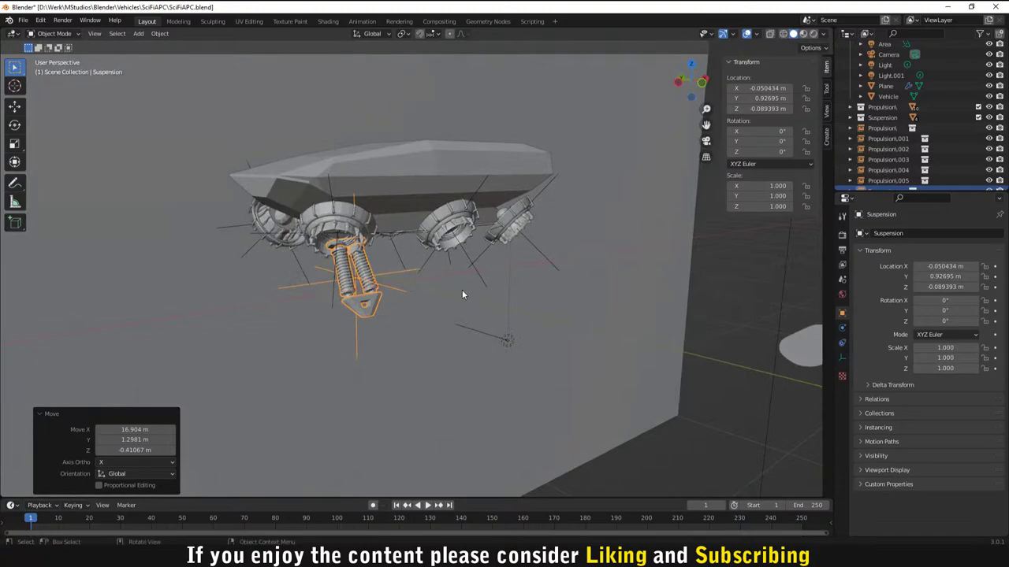
pyautogui.press('KP_3')
pyautogui.scroll(2, 435, 254)
# Step: Reposition the strut and scale it down to 0.676
pyautogui.press('g')
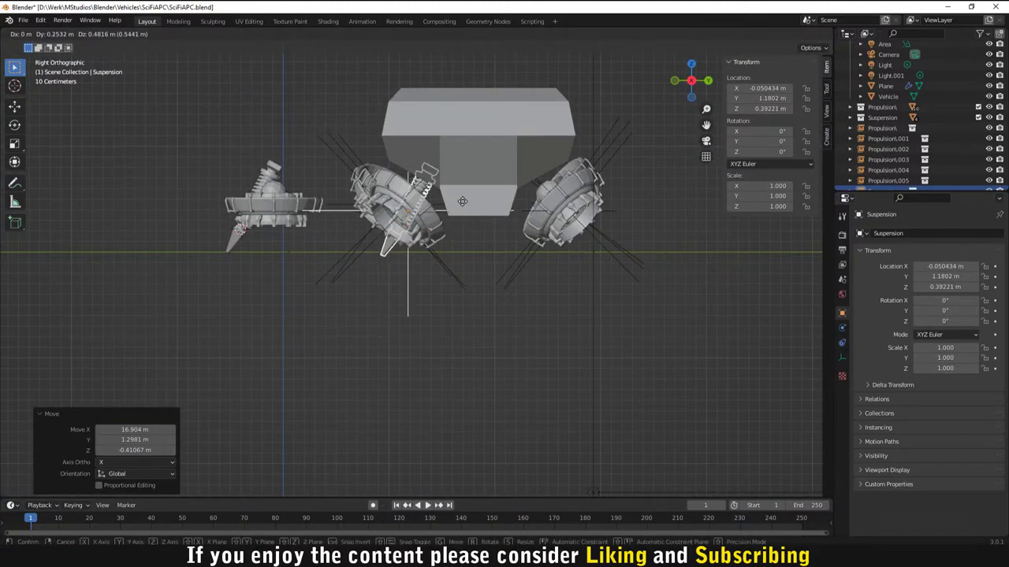
pyautogui.click(456, 218)
pyautogui.moveTo(456, 218); pyautogui.dragTo(656, 250, button='middle')
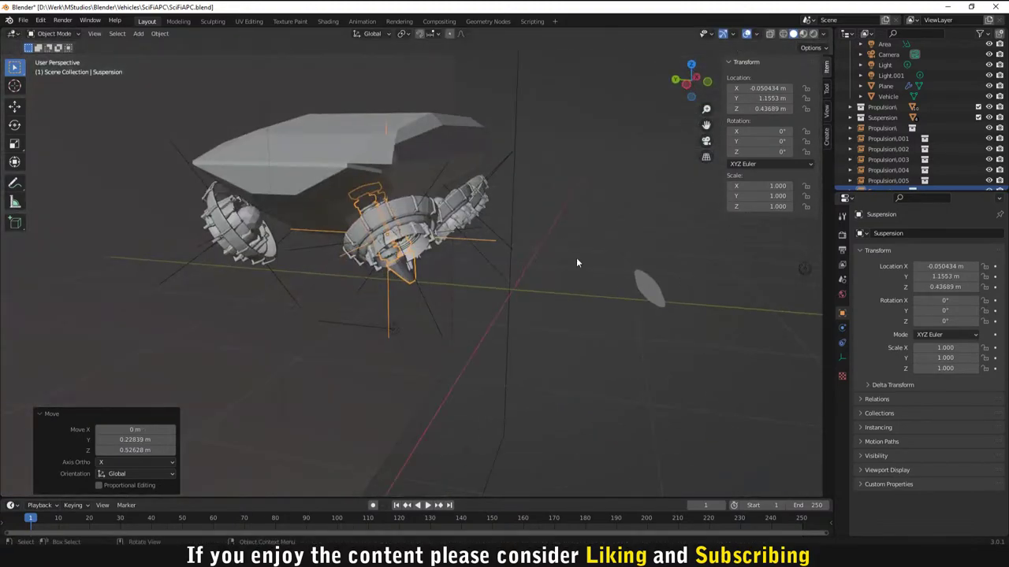
pyautogui.press('s')
pyautogui.click(517, 275)
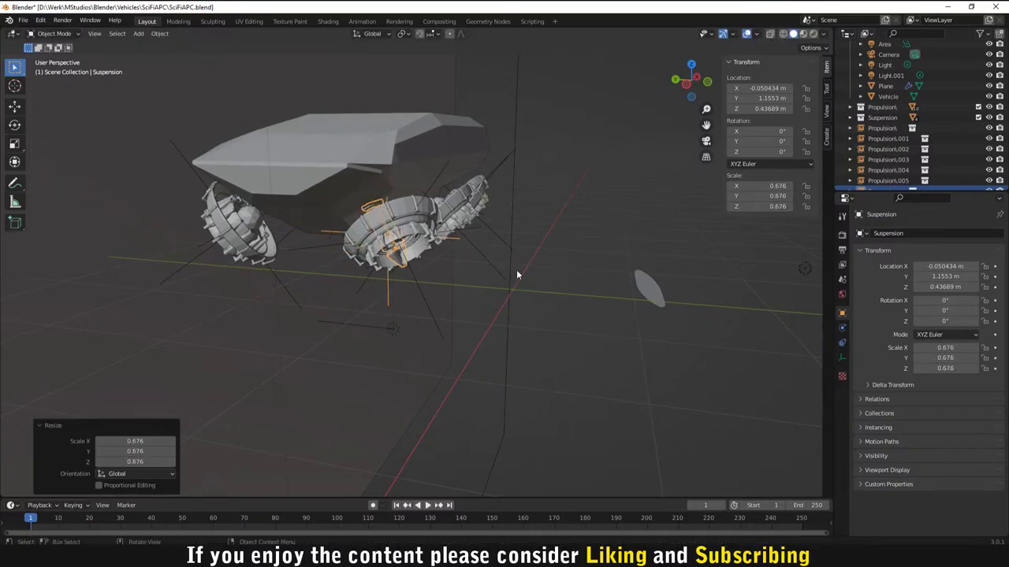
pyautogui.moveTo(517, 275); pyautogui.dragTo(322, 241, button='middle')
# Step: Undo the scale and move, delete the Suspension strut, and frame the whole scene
pyautogui.hotkey('ctrl', 'z')
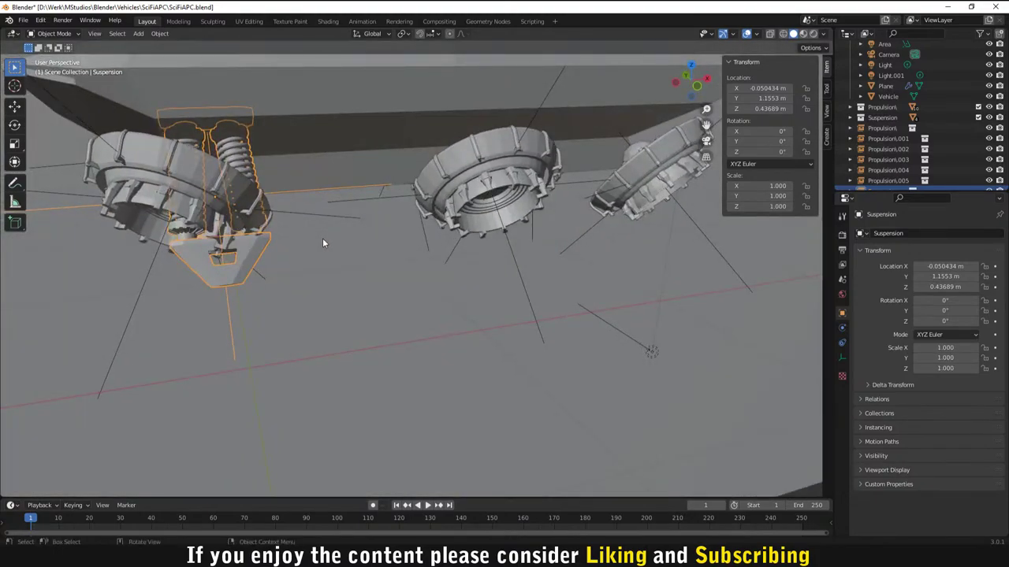
pyautogui.hotkey('ctrl', 'z')
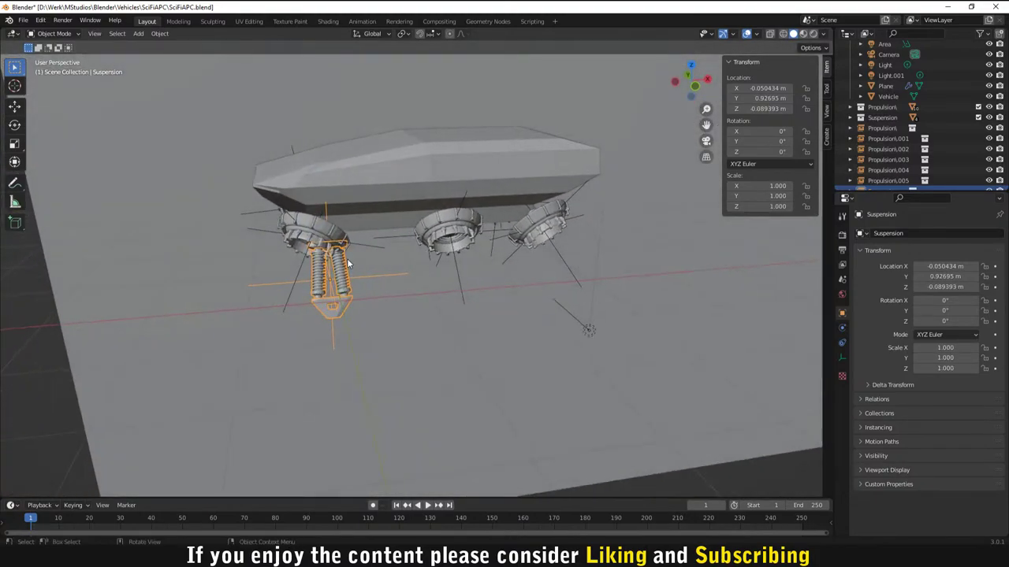
pyautogui.press('Delete')
pyautogui.press('Home')
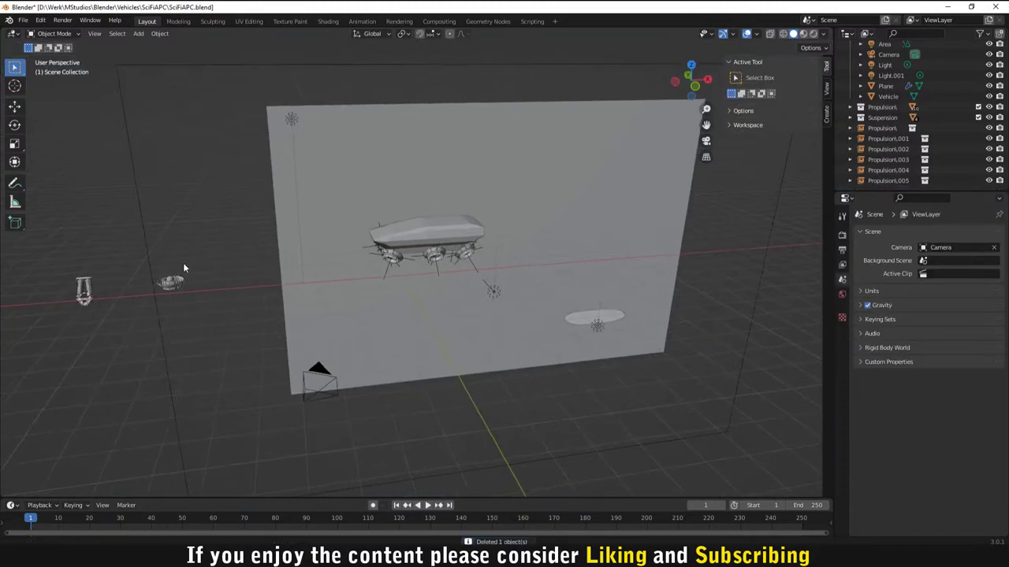
# Step: Select the spare coil-spring assembly next to the standalone pod
pyautogui.scroll(5, 182, 270)
pyautogui.moveTo(182, 270); pyautogui.dragTo(413, 313, button='middle')
pyautogui.click(280, 322)
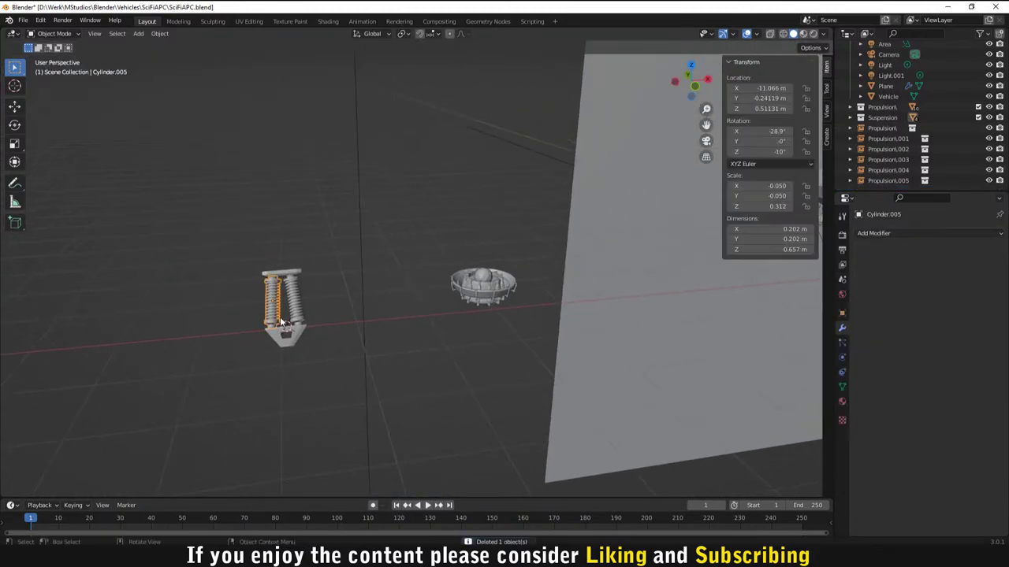
pyautogui.click(483, 285)
pyautogui.click(882, 117)
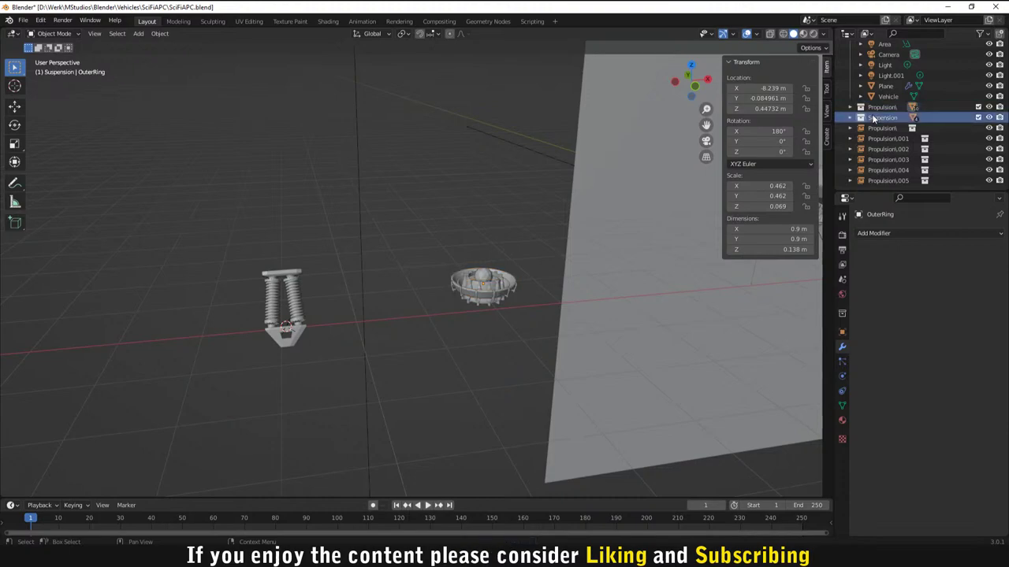
pyautogui.moveTo(237, 235); pyautogui.dragTo(420, 372)
pyautogui.moveTo(421, 371); pyautogui.dragTo(408, 368, button='middle')
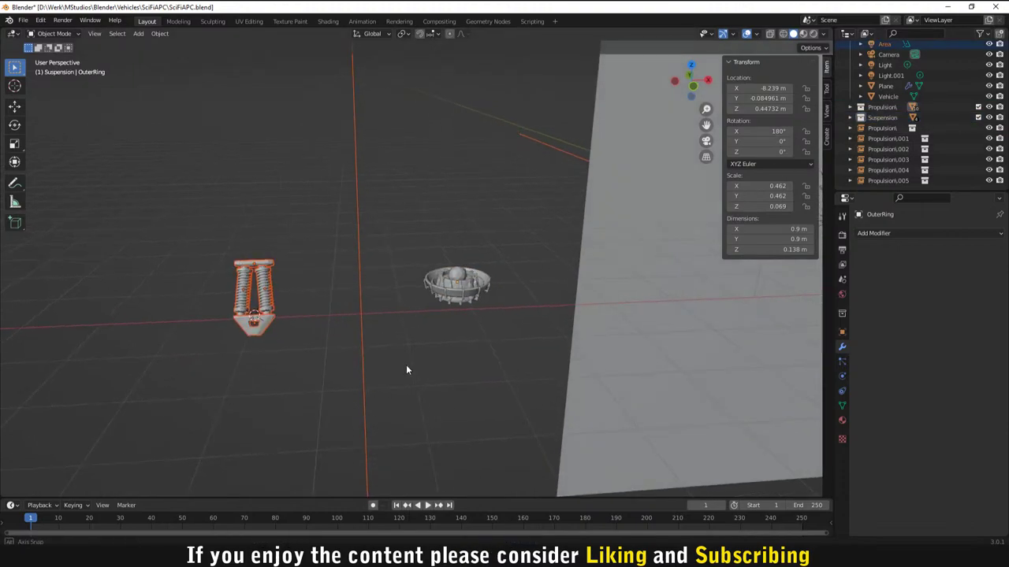
# Step: Move the spring assembly over the standalone propulsion pod
pyautogui.press('g')
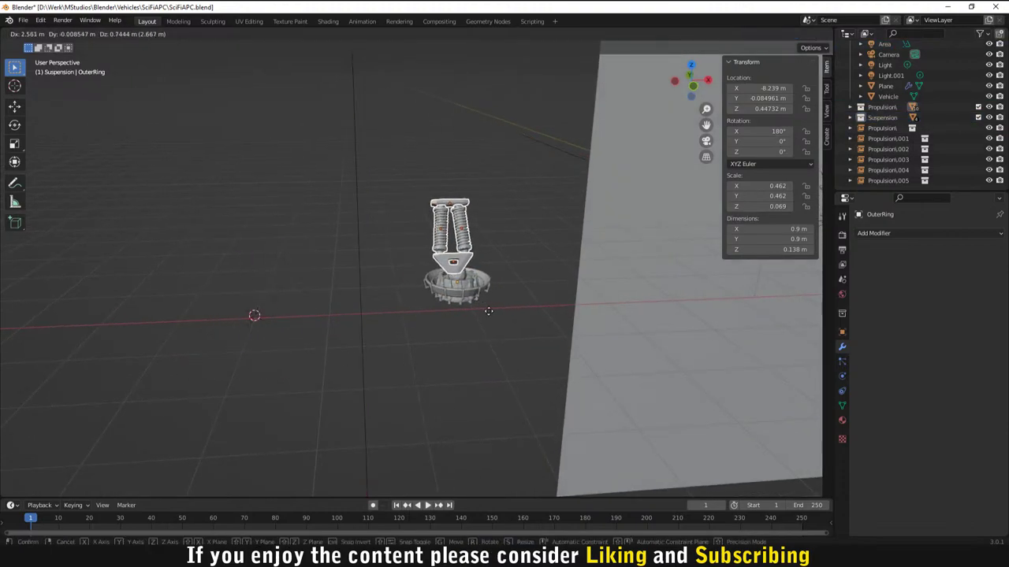
pyautogui.click(498, 311)
pyautogui.moveTo(499, 311); pyautogui.dragTo(432, 313, button='middle')
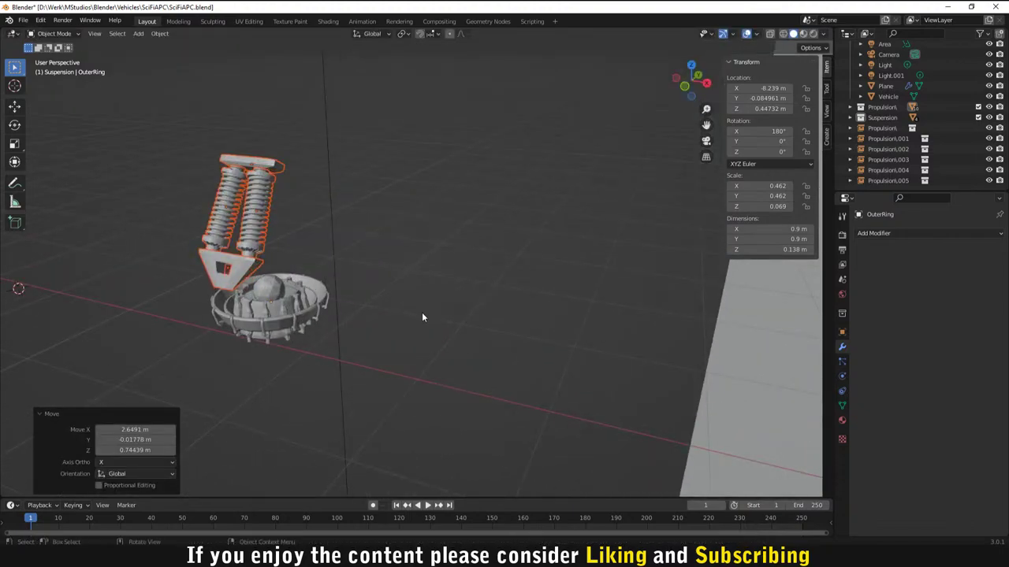
pyautogui.press('KP_1')
pyautogui.scroll(4, 476, 189)
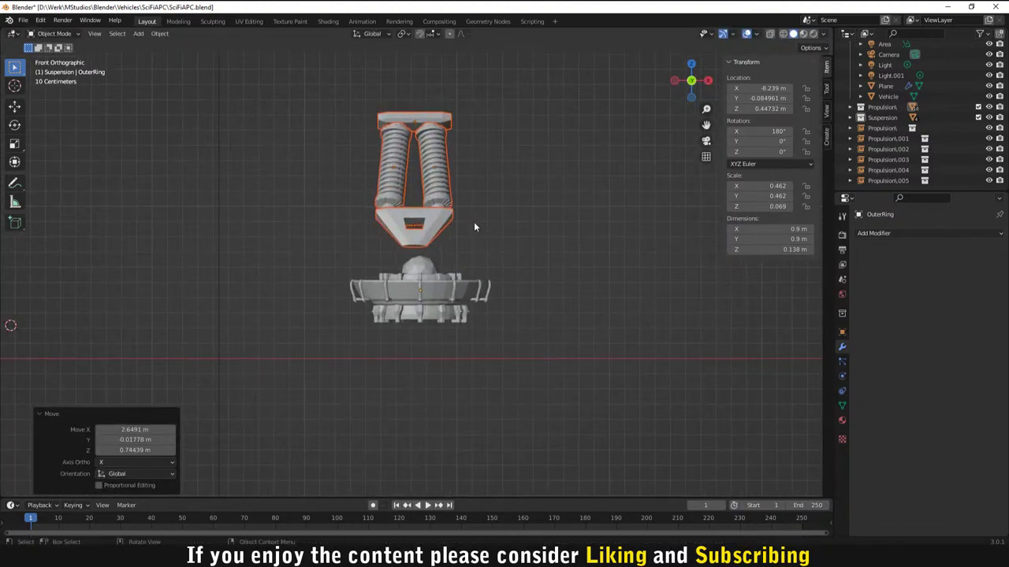
# Step: Scale the spring assembly to 0.374 and seat it on the pod's dome
pyautogui.press('s')
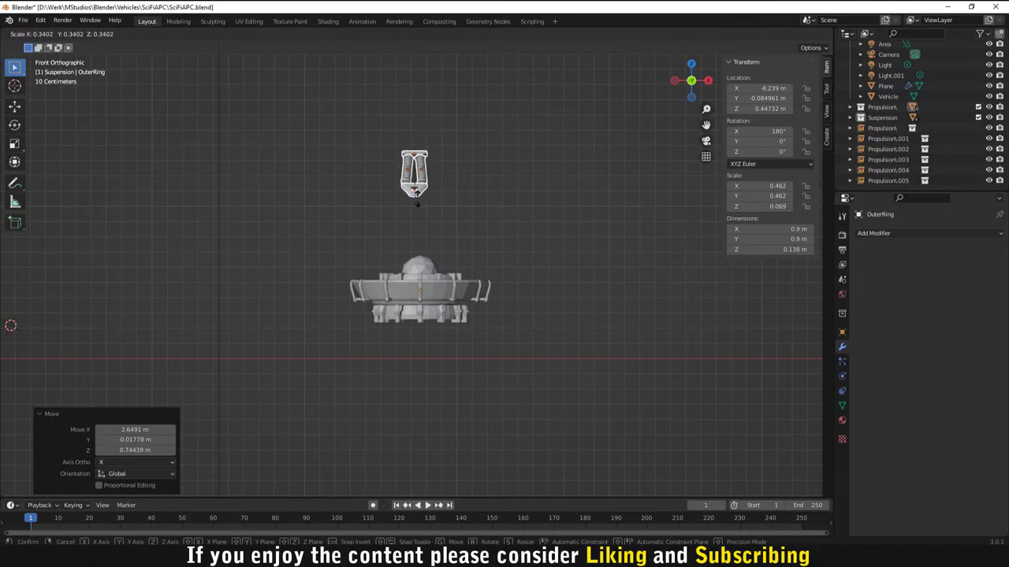
pyautogui.click(434, 204)
pyautogui.moveTo(479, 203); pyautogui.dragTo(471, 210, button='middle')
pyautogui.scroll(-5, 471, 210)
pyautogui.press('KP_1')
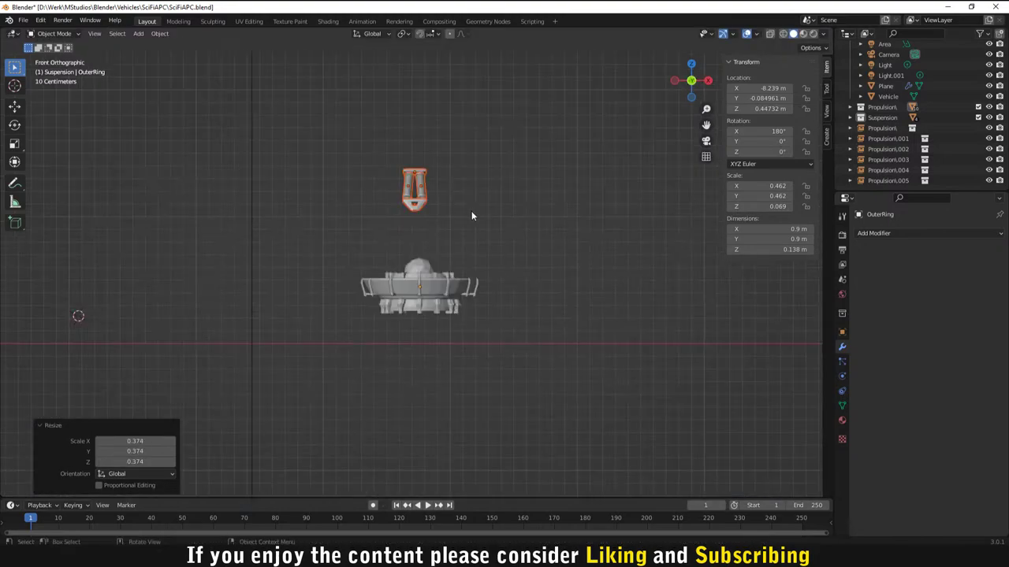
pyautogui.press('g')
pyautogui.click(473, 268)
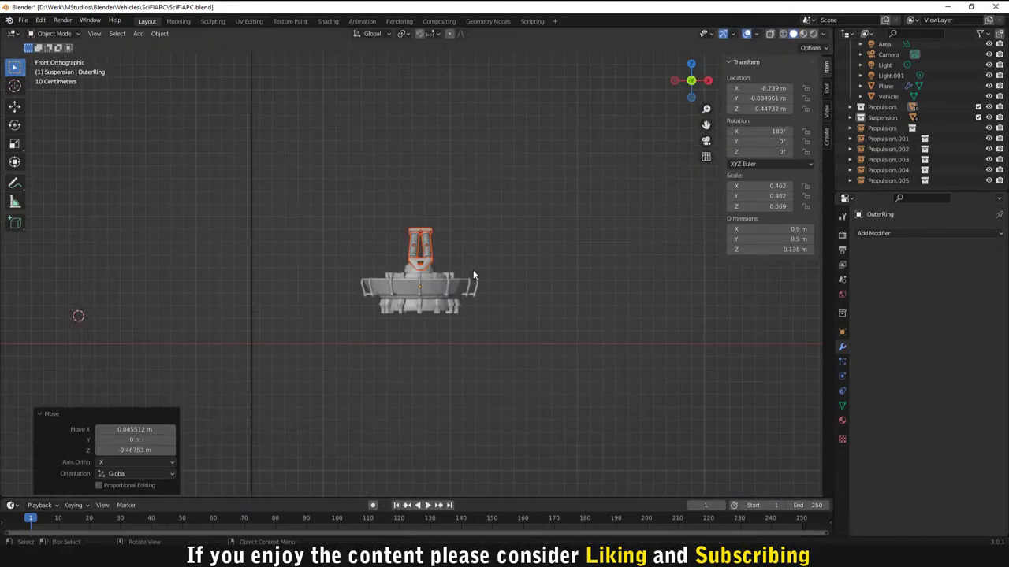
# Step: Move the shock absorber onto the pod's dome in side view
pyautogui.press('KP_3')
pyautogui.scroll(-3, 430, 264)
pyautogui.scroll(5, 288, 306)
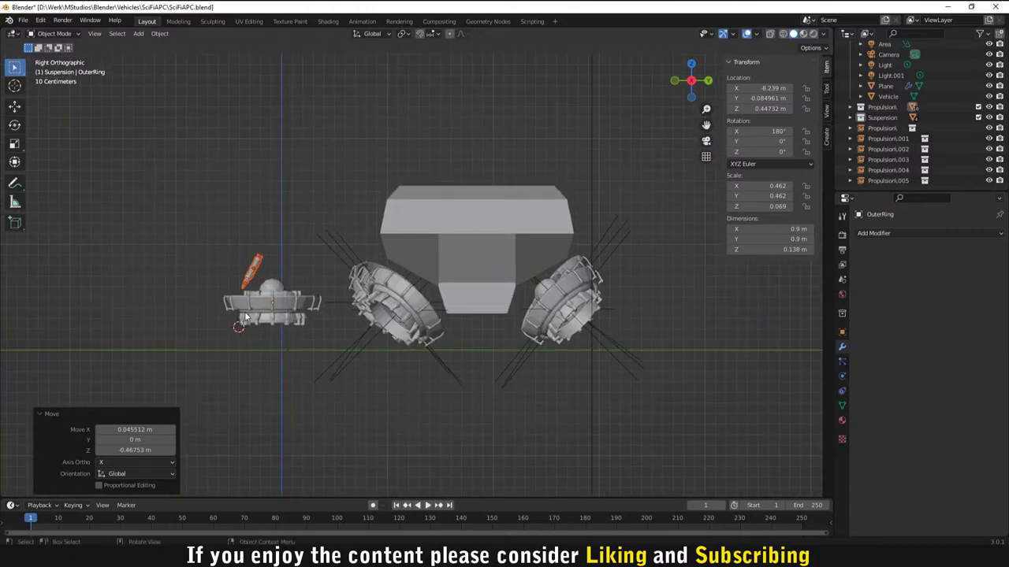
pyautogui.scroll(3, 166, 295)
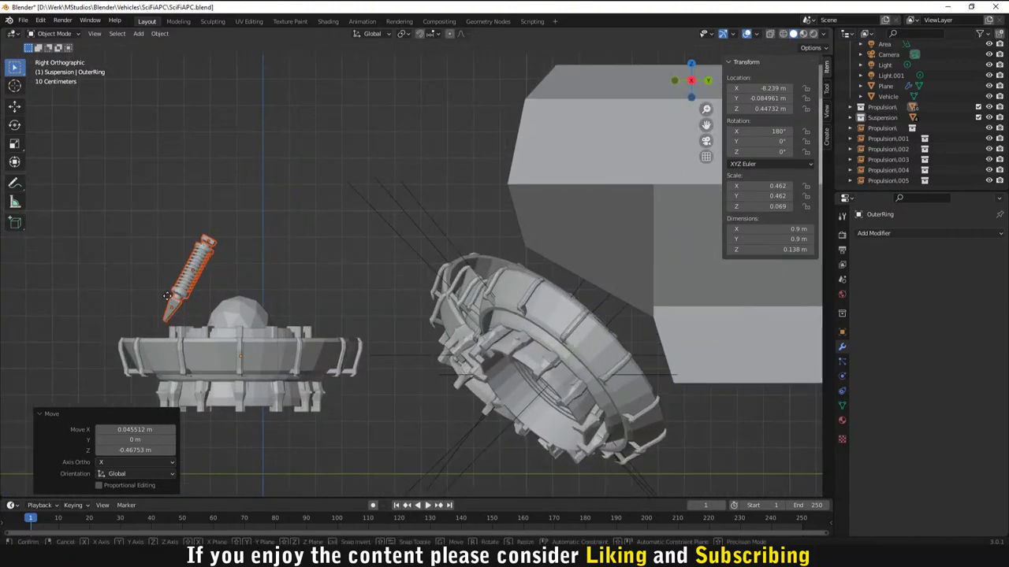
pyautogui.press('g')
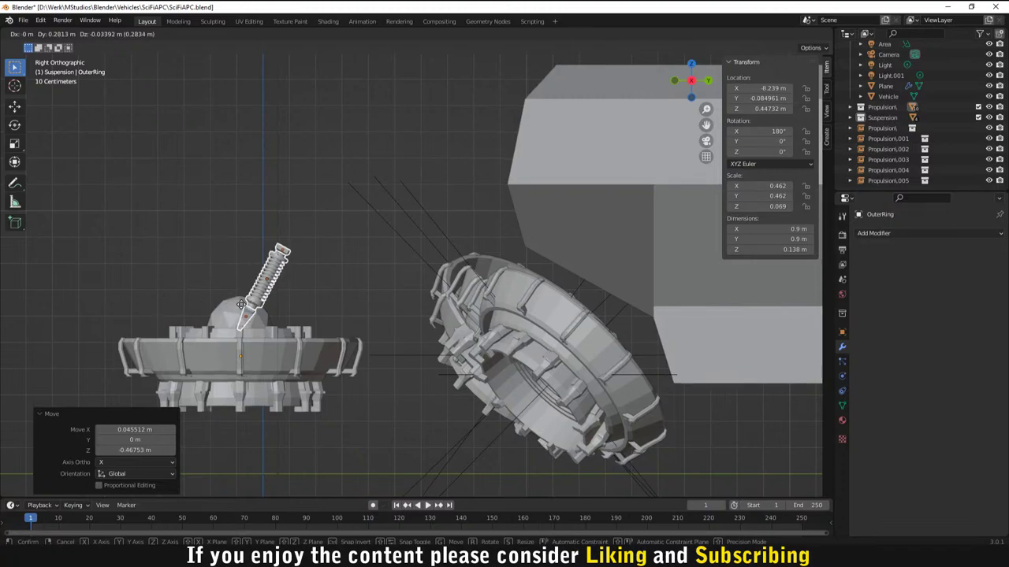
pyautogui.click(239, 293)
pyautogui.scroll(-2, 328, 256)
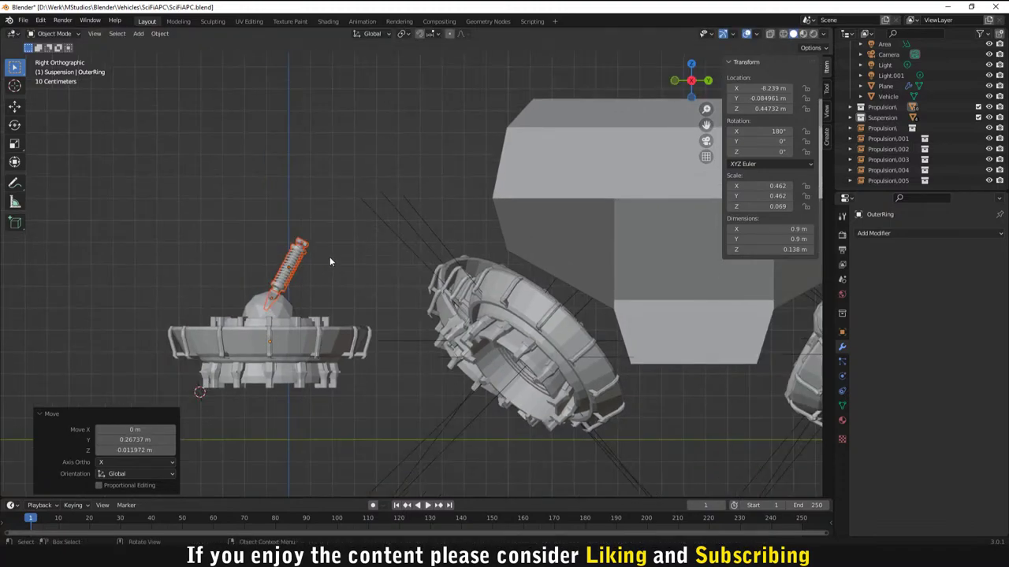
pyautogui.click(329, 257)
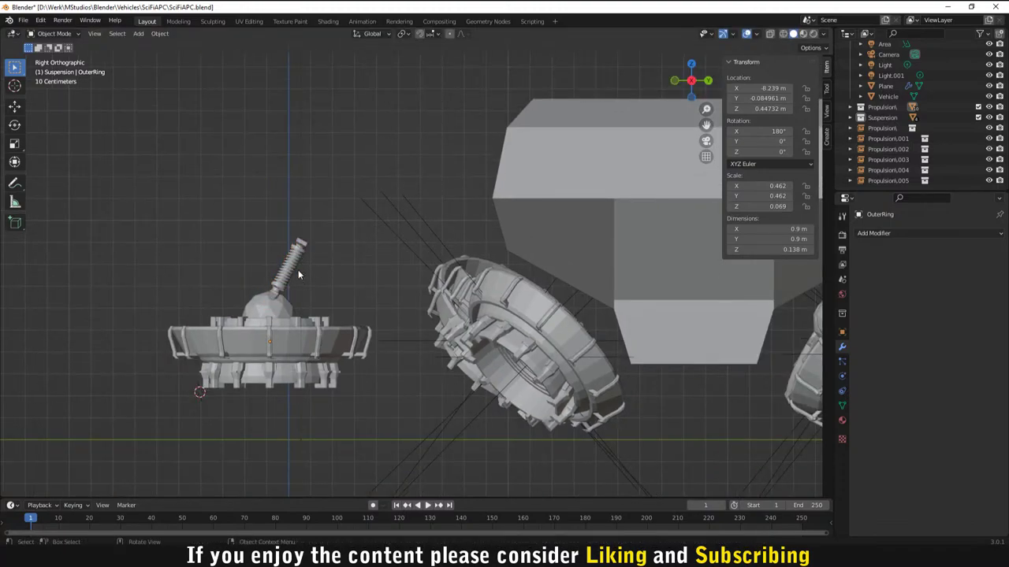
# Step: Enlarge the shock absorber to 1.563 scale and raise it
pyautogui.click(307, 243)
pyautogui.press('s')
pyautogui.click(334, 240)
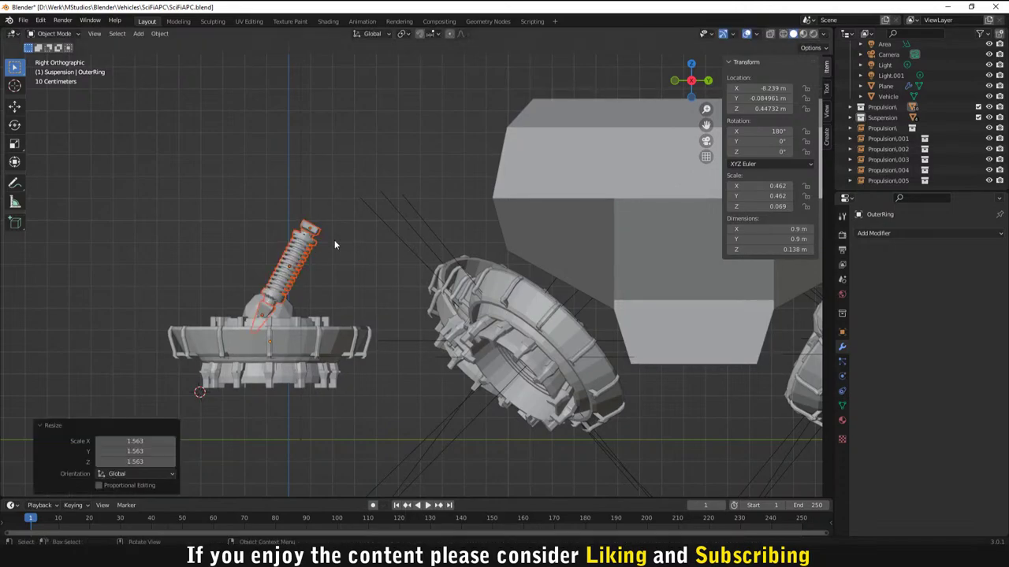
pyautogui.press('g')
pyautogui.moveTo(334, 227)
pyautogui.click(339, 226)
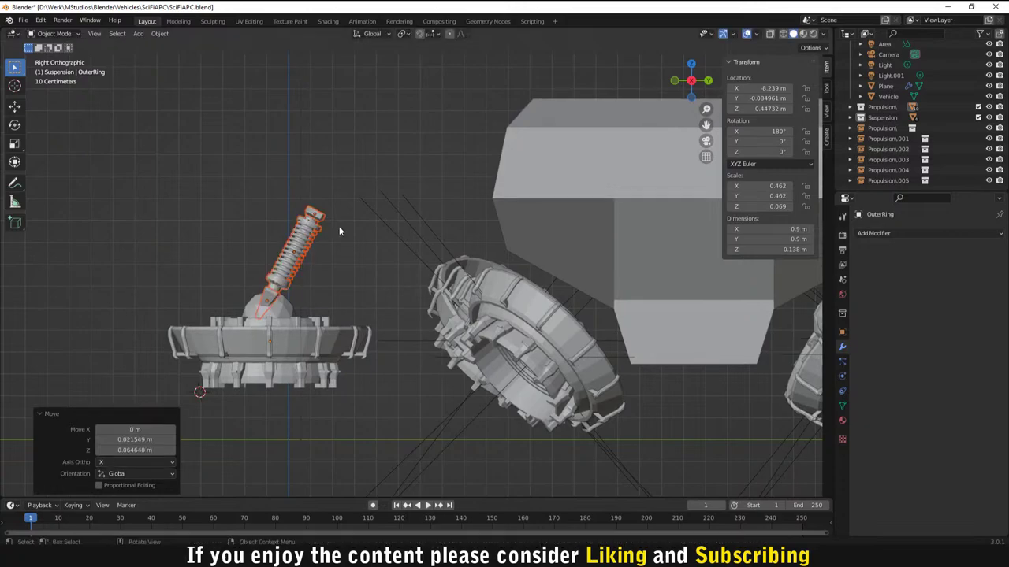
# Step: Focus on the pod assembly and box-select the suspension's upper parts
pyautogui.press('KP_Divide')
pyautogui.moveTo(355, 246); pyautogui.dragTo(460, 262, button='middle')
pyautogui.scroll(-3, 460, 262)
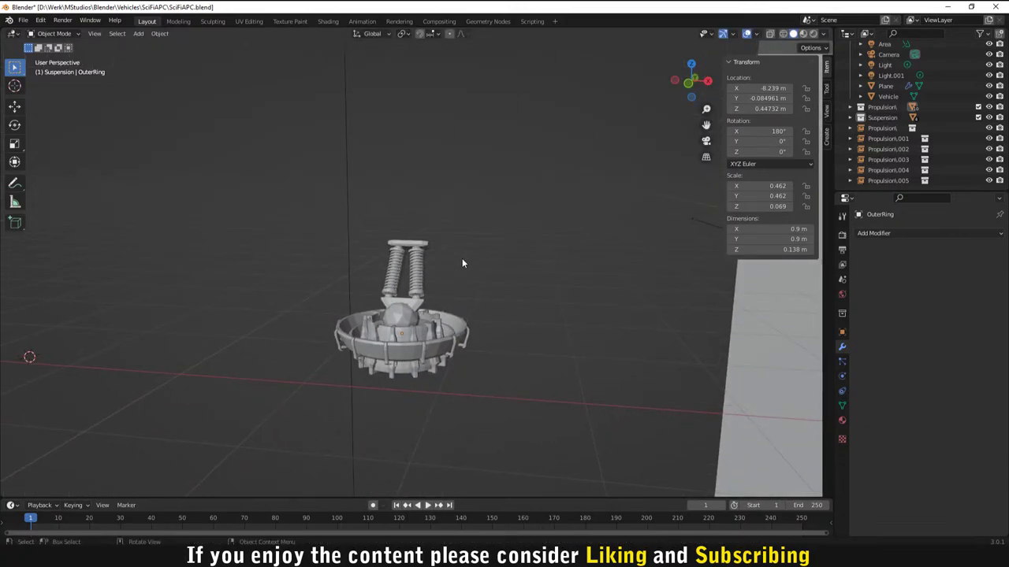
pyautogui.press('b')
pyautogui.moveTo(340, 219); pyautogui.dragTo(446, 302)
# Step: Cancel a tilt of the suspension parts, then select and deselect the backdrop plane
pyautogui.press('r')
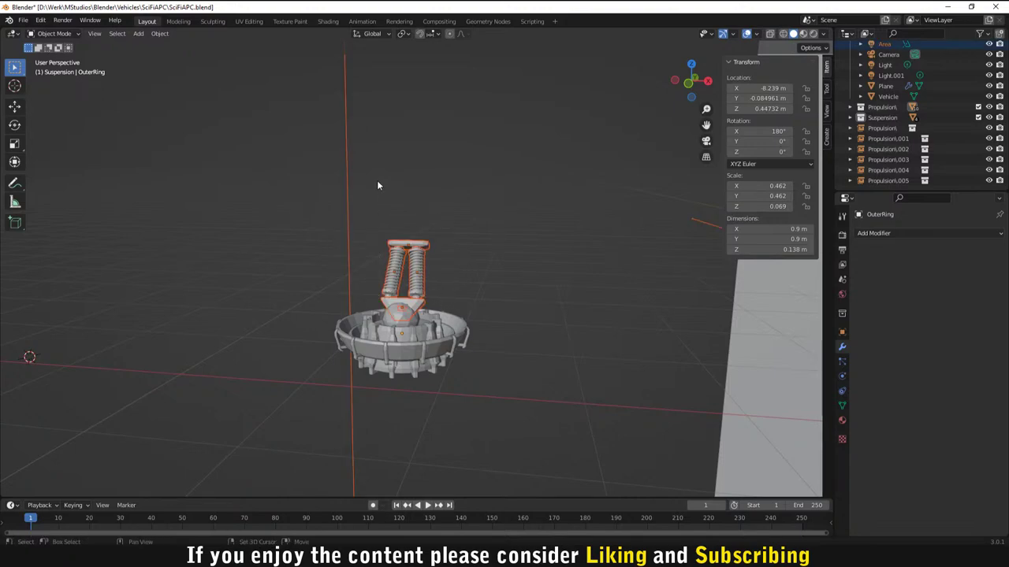
pyautogui.rightClick(364, 241)
pyautogui.scroll(-7, 363, 240)
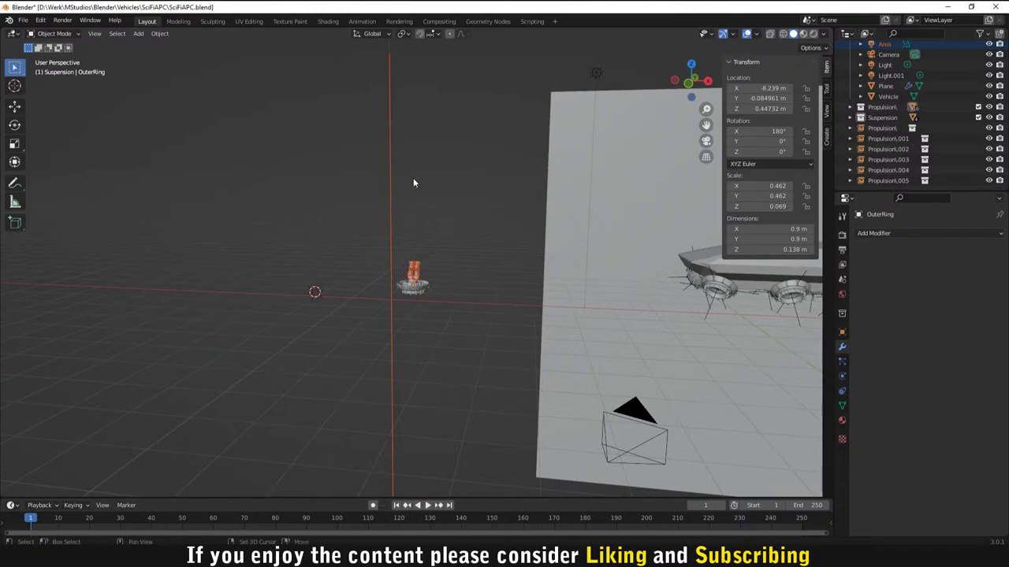
pyautogui.moveTo(448, 211); pyautogui.dragTo(458, 345, button='middle')
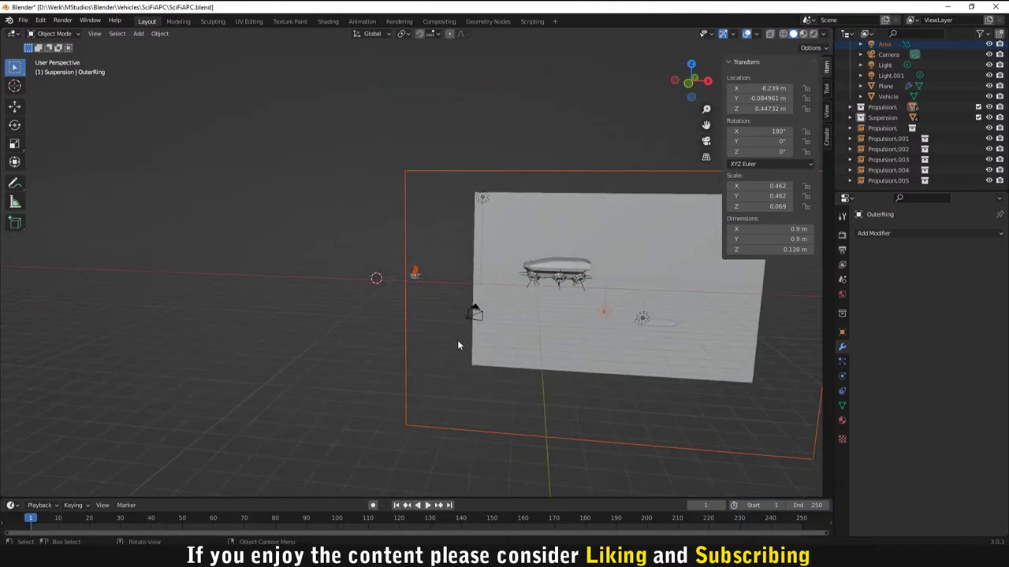
pyautogui.click(606, 310)
pyautogui.click(604, 307)
pyautogui.scroll(2, 906, 110)
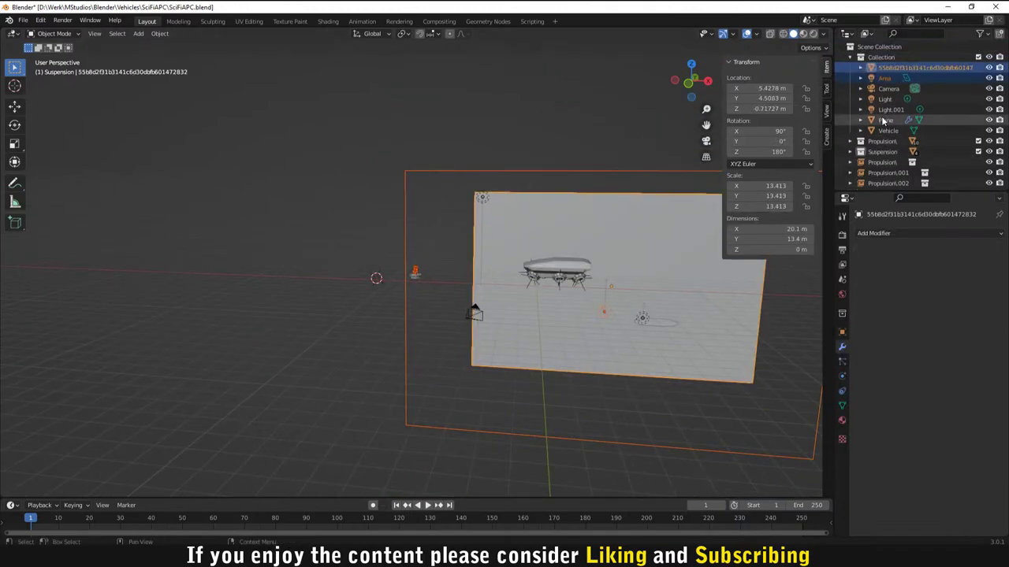
pyautogui.click(892, 68)
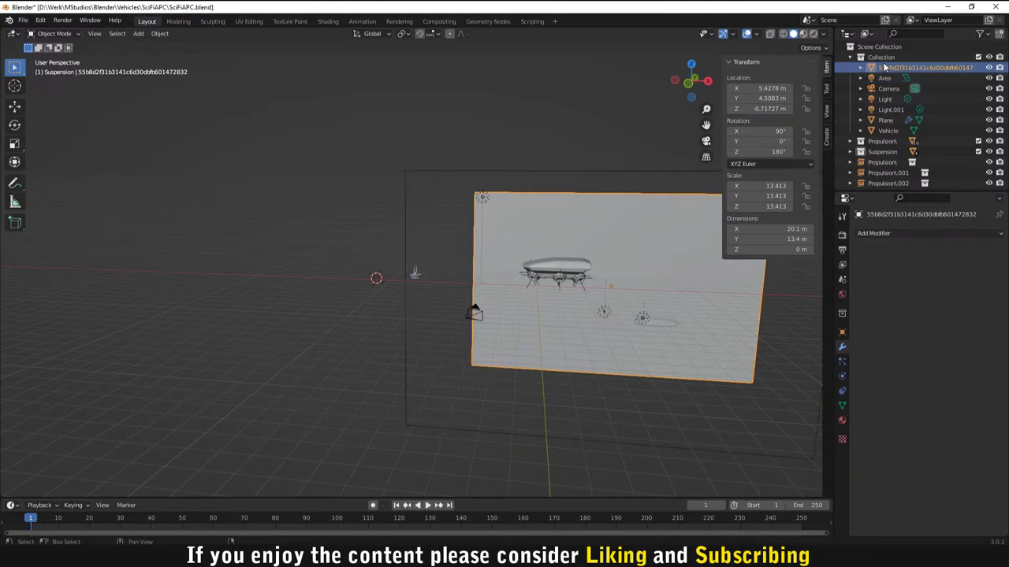
pyautogui.scroll(-2, 906, 95)
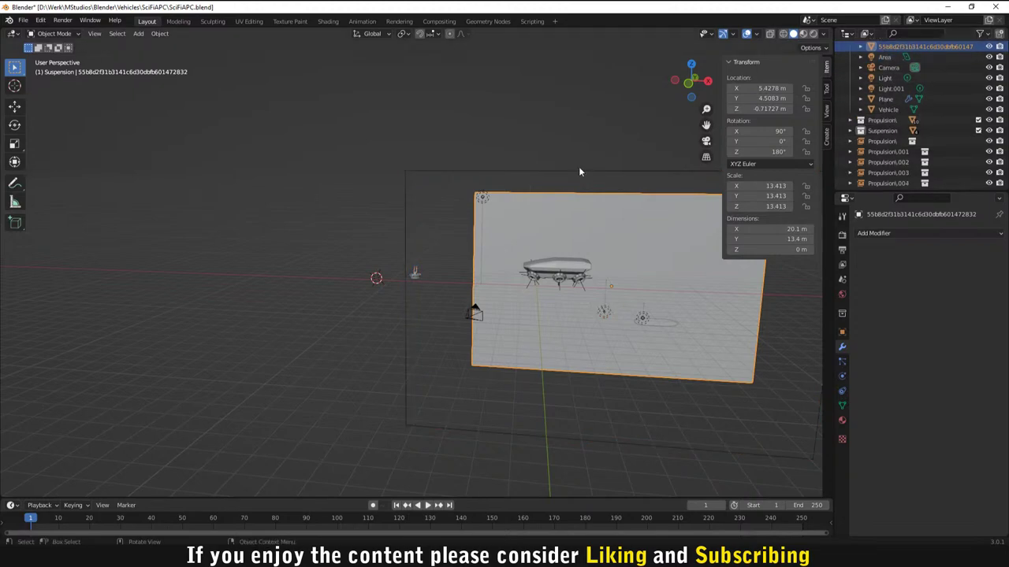
pyautogui.click(383, 252)
# Step: Select all objects in the Propulsion collection and frame the pod
pyautogui.scroll(1, 383, 252)
pyautogui.click(882, 119)
pyautogui.scroll(2, 882, 134)
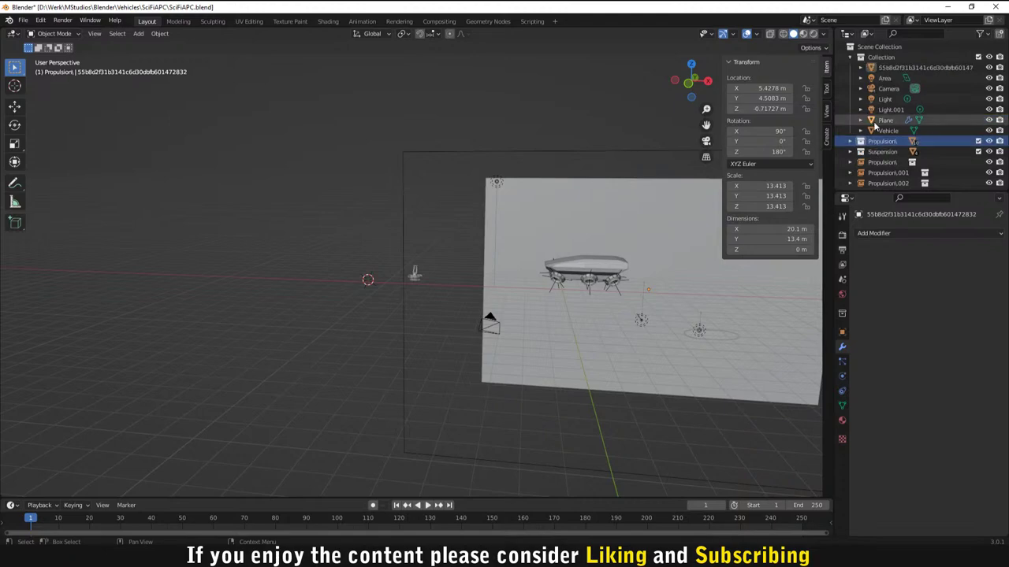
pyautogui.rightClick(882, 140)
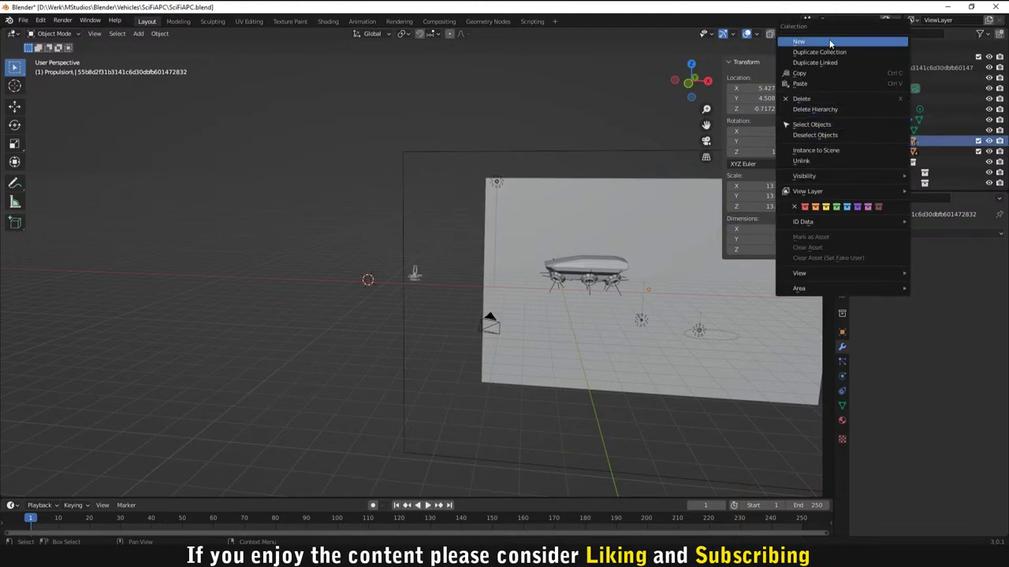
pyautogui.click(844, 125)
pyautogui.moveTo(402, 297); pyautogui.dragTo(370, 300, button='middle')
pyautogui.press('KP_Decimal')
# Step: Select all Suspension collection objects and move them left along global X
pyautogui.click(881, 151)
pyautogui.rightClick(881, 151)
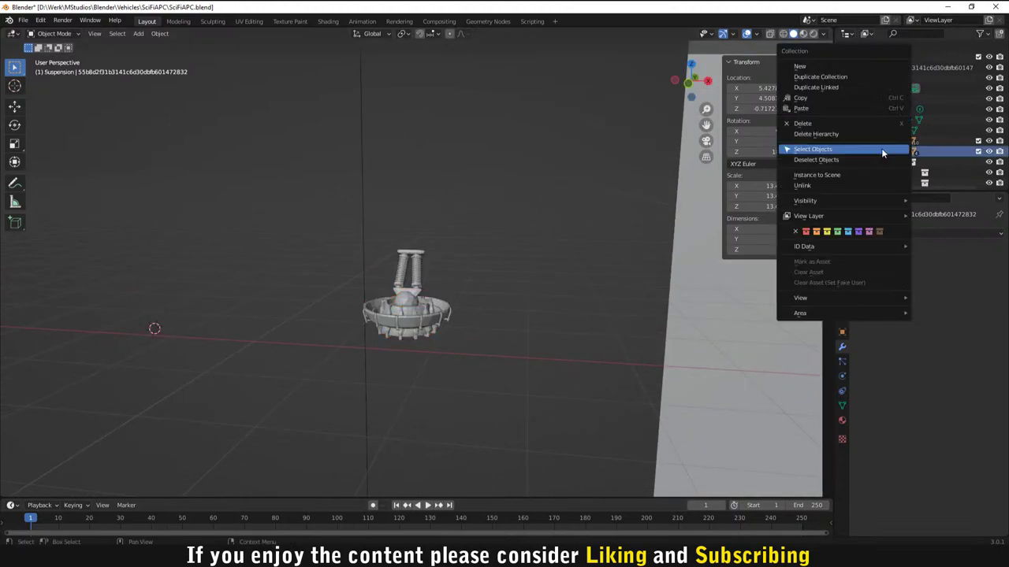
pyautogui.click(881, 149)
pyautogui.press('g')
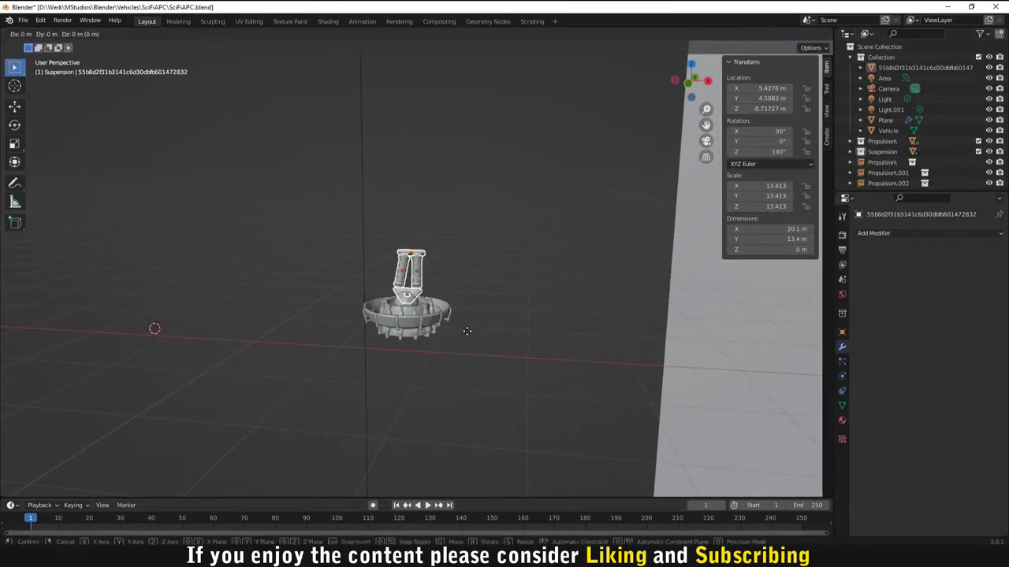
pyautogui.press('x')
pyautogui.click(347, 346)
pyautogui.click(418, 429)
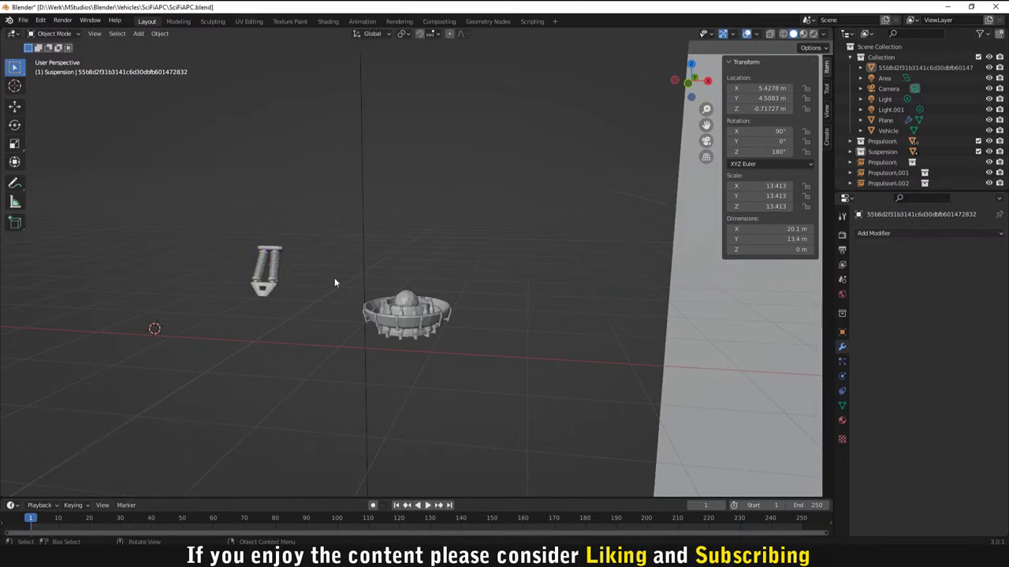
# Step: Instance the Suspension collection to the scene and set its origin to geometry
pyautogui.click(881, 151)
pyautogui.rightClick(881, 152)
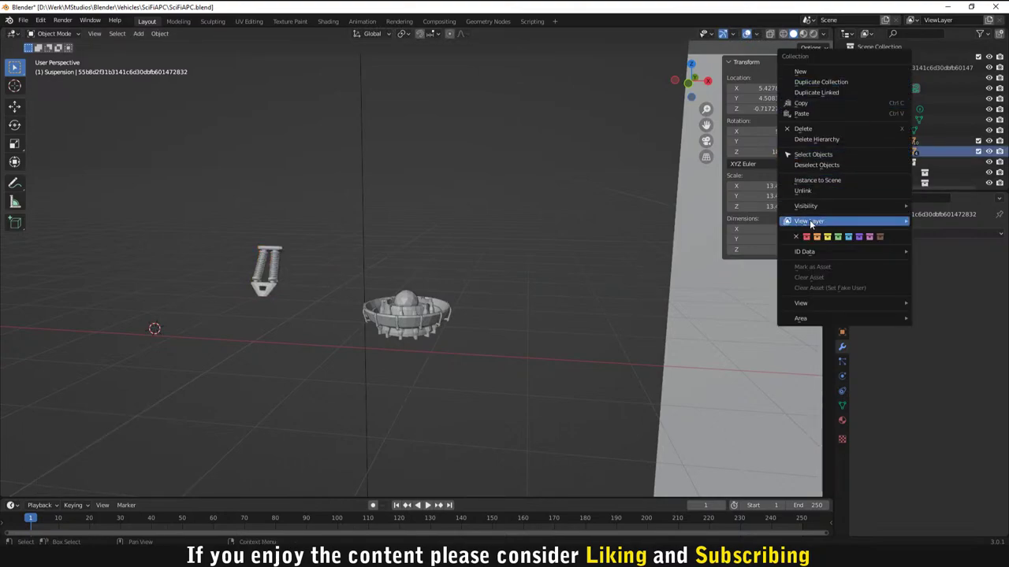
pyautogui.click(821, 181)
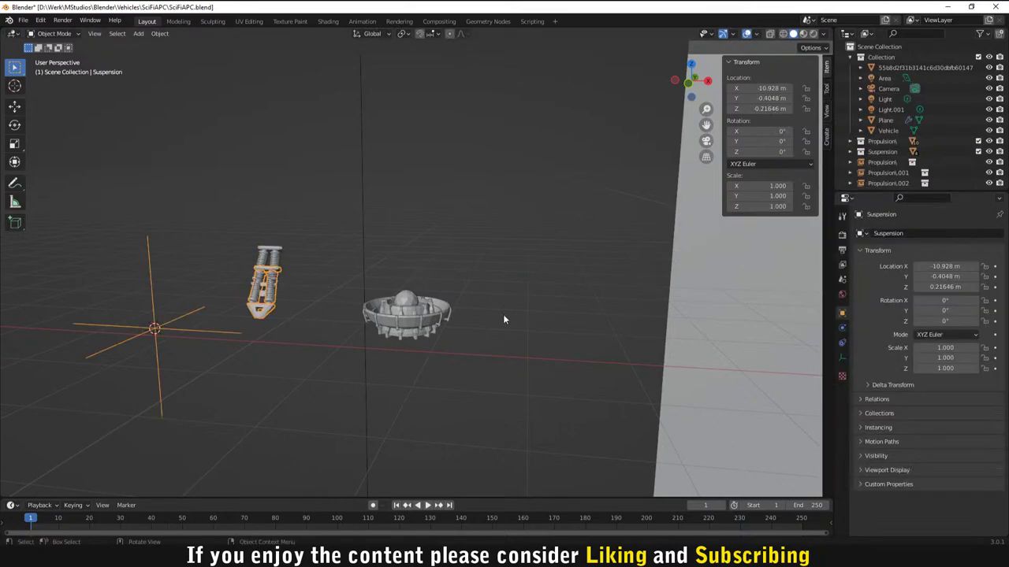
pyautogui.rightClick(321, 308)
pyautogui.moveTo(315, 292)
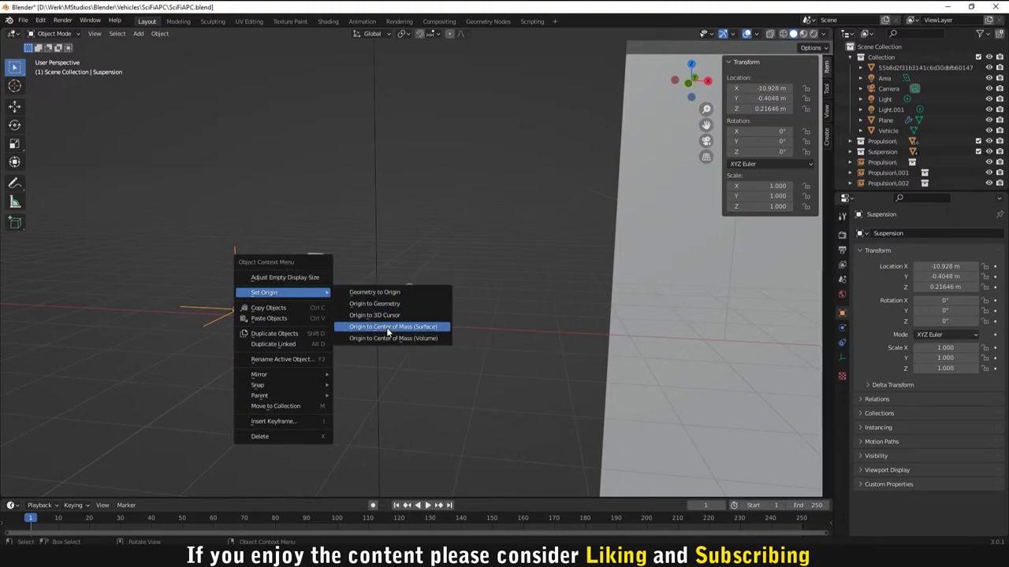
pyautogui.click(381, 304)
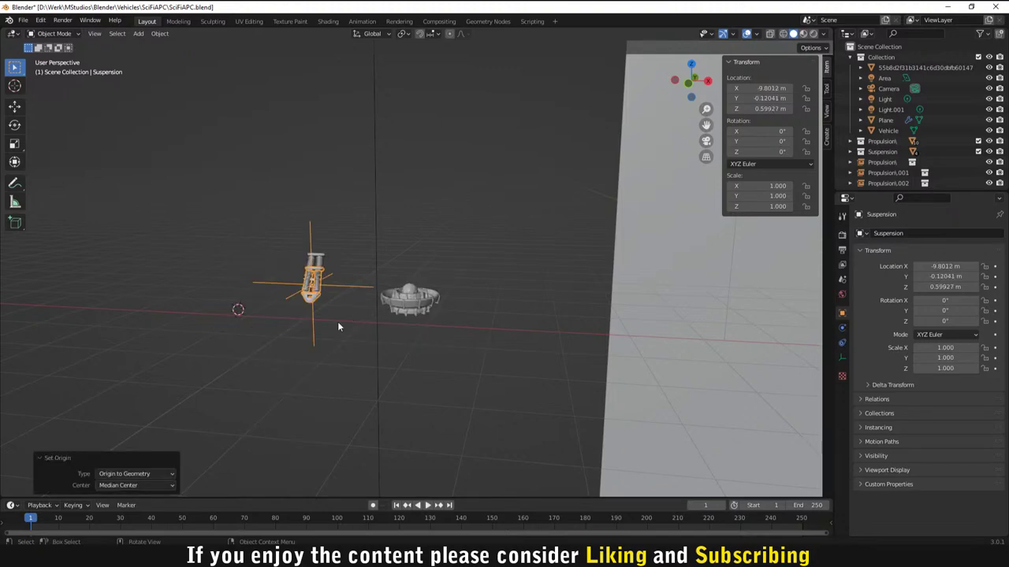
# Step: Move the Suspension instance above the vehicle's front propulsion pod
pyautogui.press('g')
pyautogui.click(690, 326)
pyautogui.keyDown('shift'); pyautogui.moveTo(690, 327); pyautogui.dragTo(373, 317, button='middle'); pyautogui.keyUp('shift')
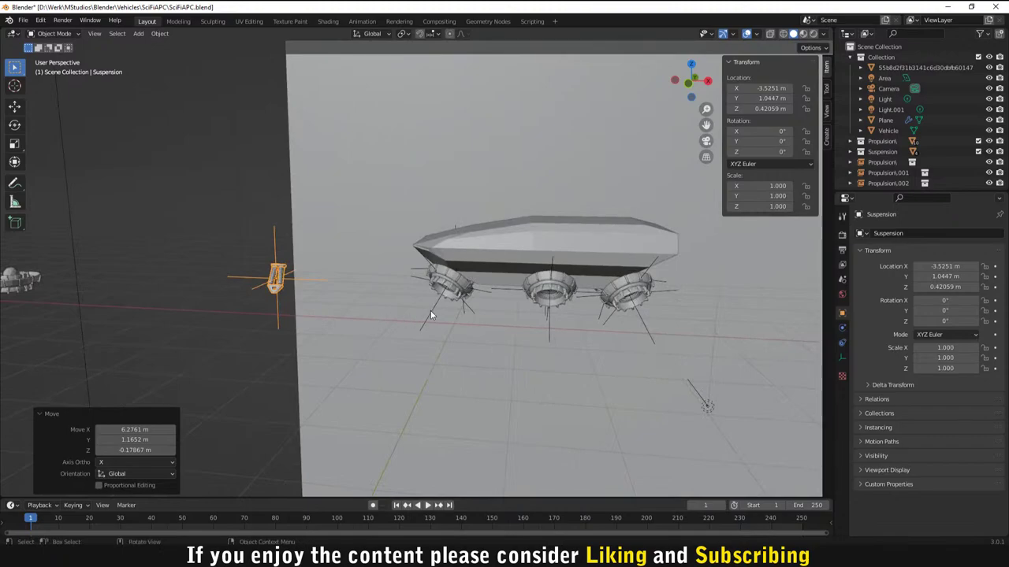
pyautogui.press('KP_1')
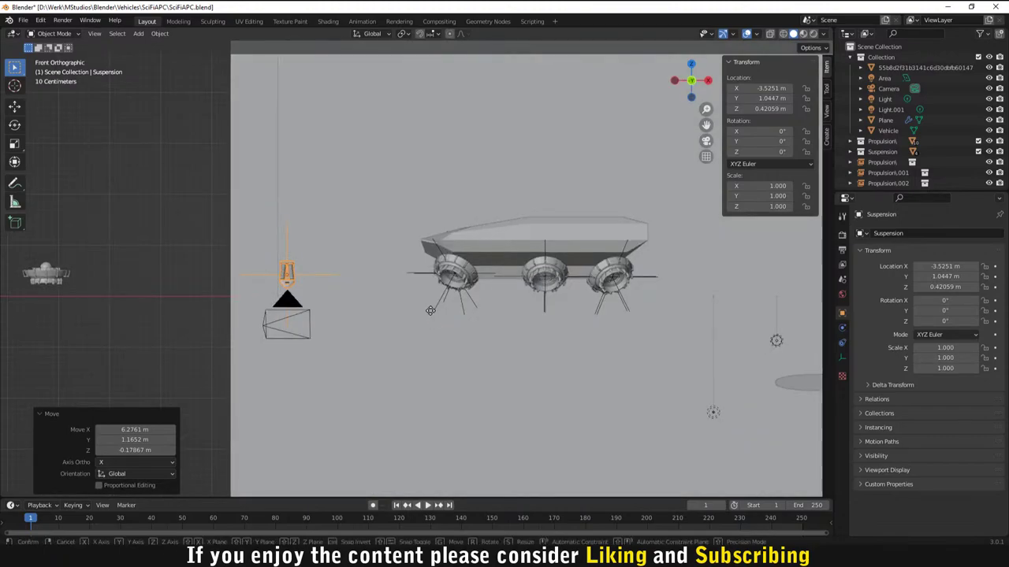
pyautogui.press('g')
pyautogui.click(606, 305)
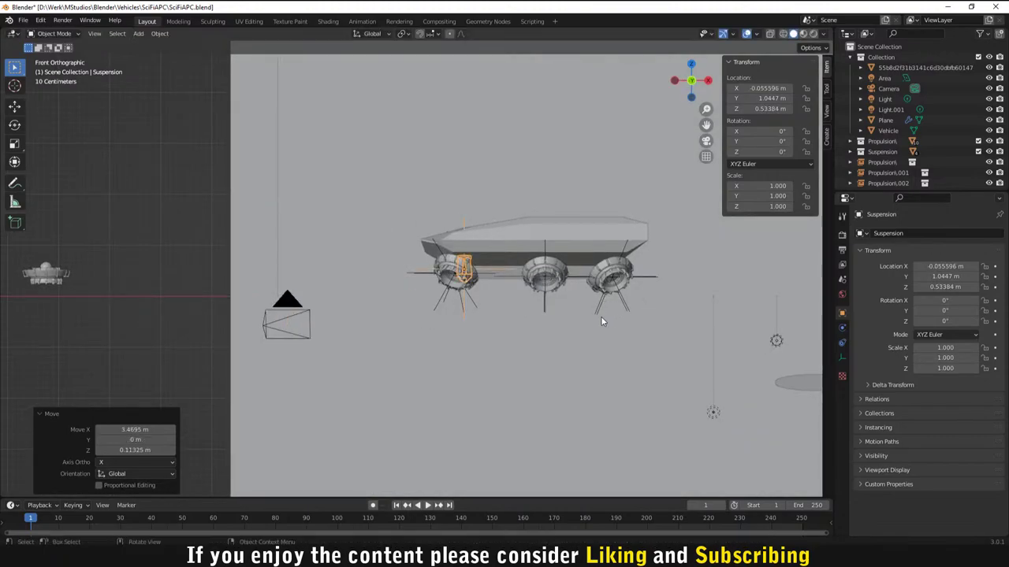
# Step: Orbit around the front pod to check the suspension's fit from the side
pyautogui.scroll(5, 600, 316)
pyautogui.moveTo(600, 315); pyautogui.dragTo(505, 337, button='middle')
pyautogui.scroll(-4, 507, 350)
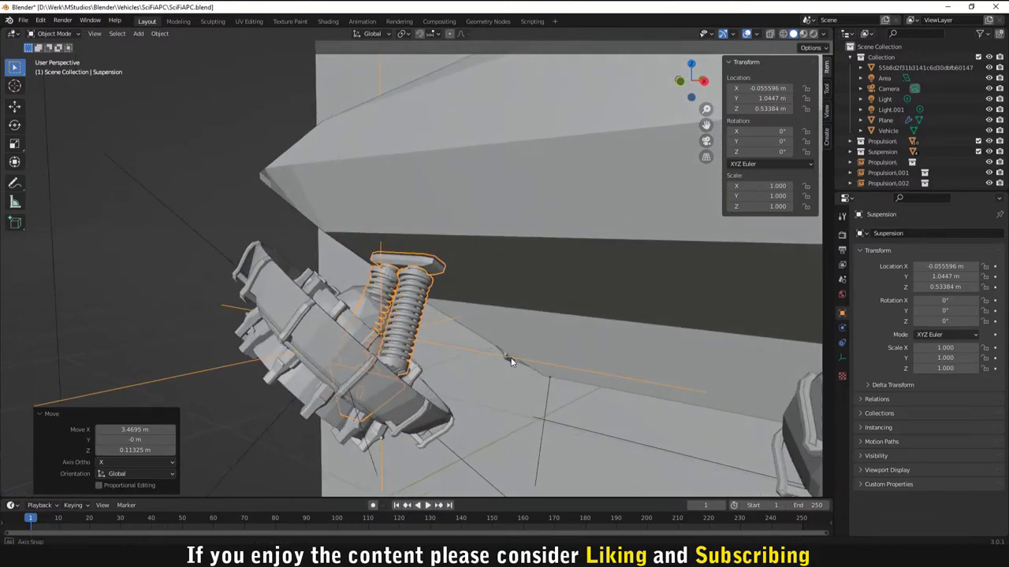
pyautogui.scroll(-3, 498, 359)
pyautogui.moveTo(441, 357); pyautogui.dragTo(503, 350, button='middle')
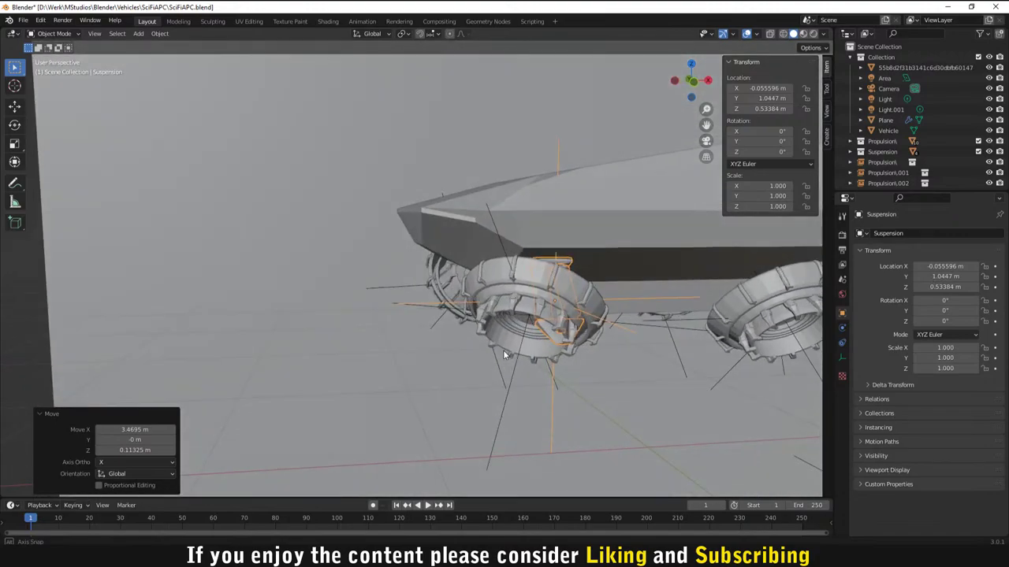
pyautogui.moveTo(607, 378); pyautogui.dragTo(519, 375, button='middle')
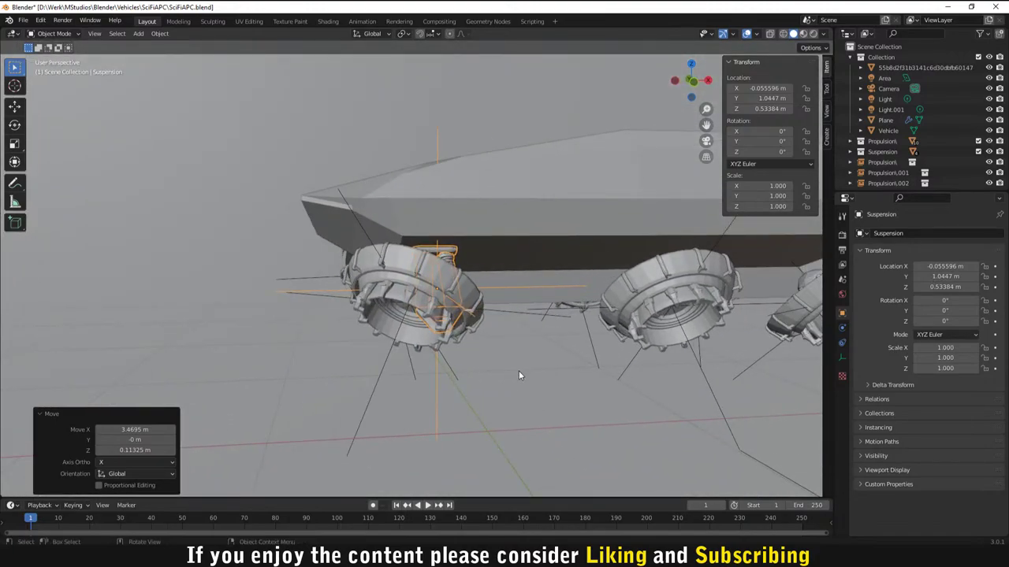
pyautogui.moveTo(509, 379)
pyautogui.mouseDown(button='middle')
pyautogui.moveTo(578, 383)
pyautogui.moveTo(506, 402)
pyautogui.moveTo(496, 392)
pyautogui.mouseUp(button='middle')
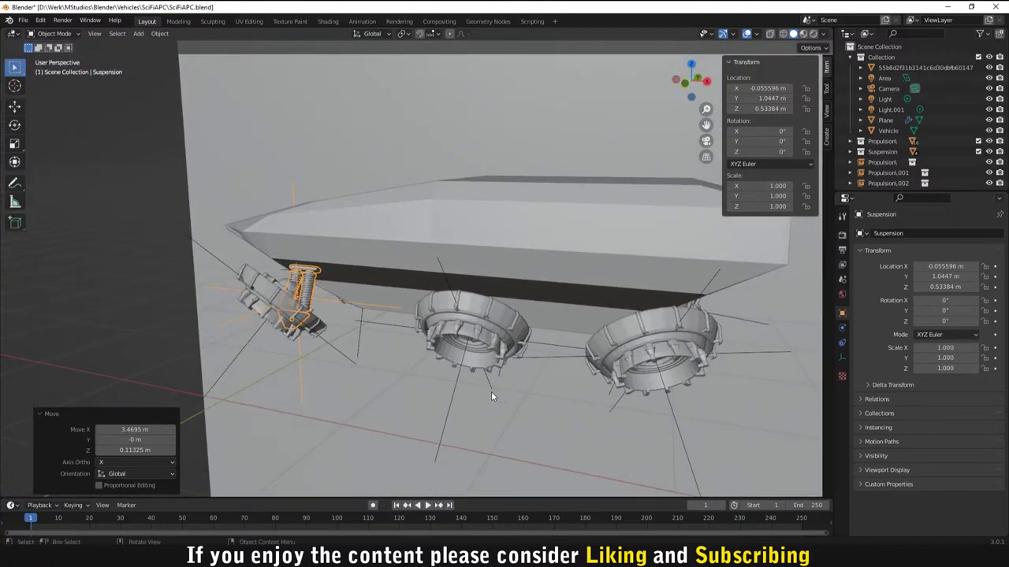
# Step: Select the front propulsion pod and move it lower, checking it from the right orthographic view
pyautogui.click(375, 312)
pyautogui.moveTo(375, 312); pyautogui.dragTo(370, 239, button='middle')
pyautogui.click(293, 292)
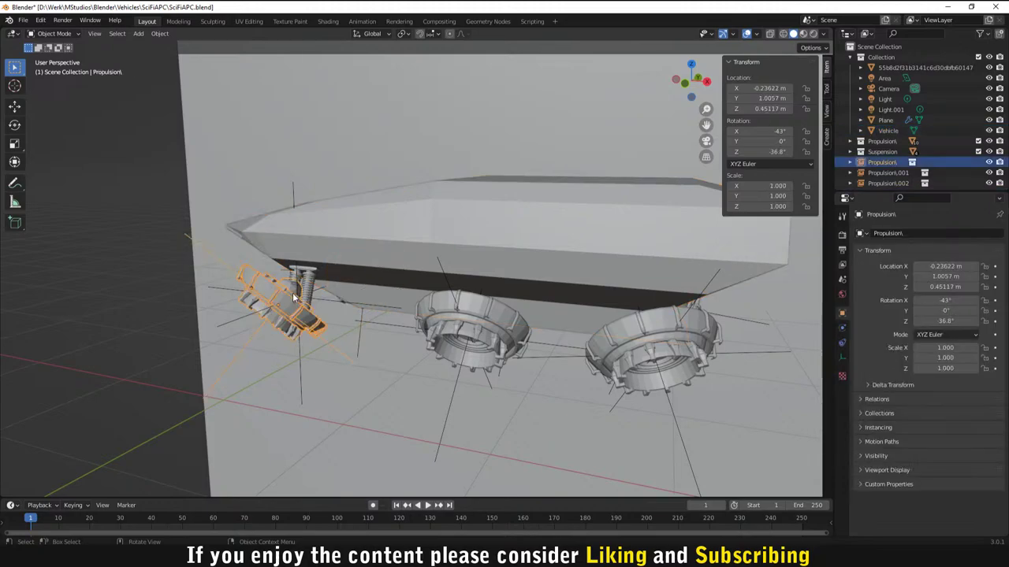
pyautogui.moveTo(292, 292); pyautogui.dragTo(311, 304, button='middle')
pyautogui.press('g')
pyautogui.click(293, 320)
pyautogui.press('g')
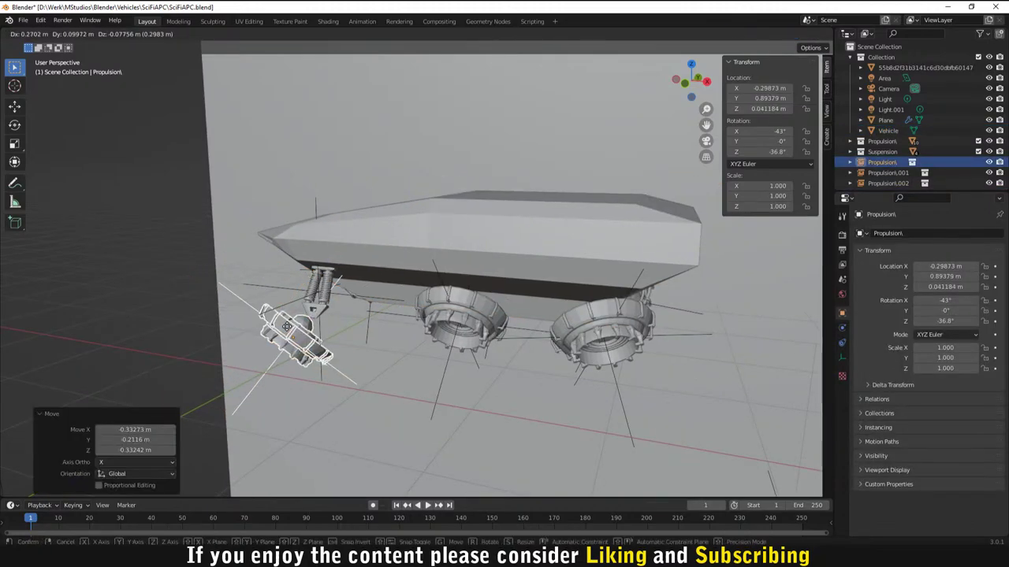
pyautogui.click(305, 326)
pyautogui.moveTo(305, 327); pyautogui.dragTo(287, 335, button='middle')
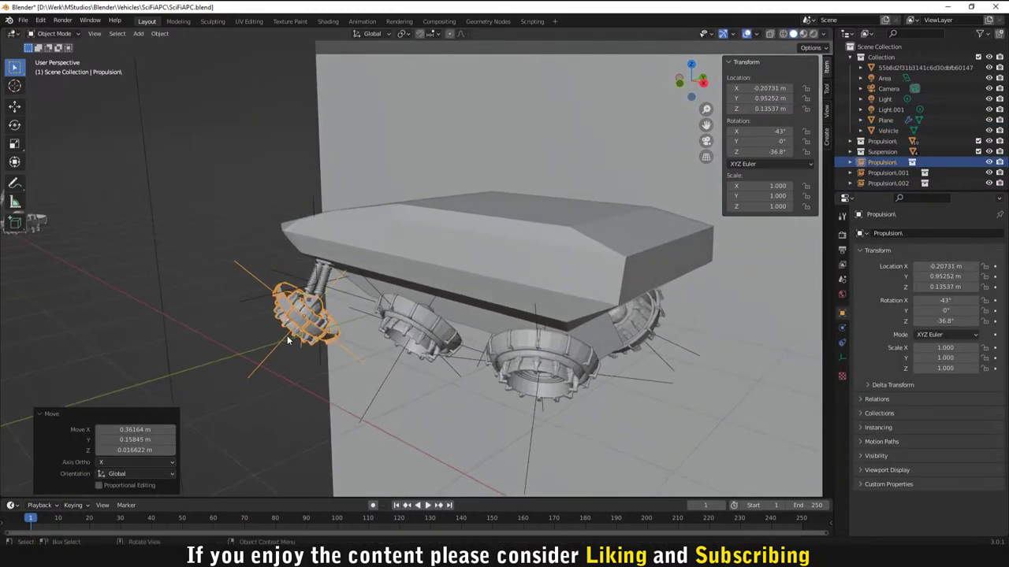
pyautogui.press('KP_3')
pyautogui.moveTo(360, 362); pyautogui.dragTo(512, 357, button='middle')
# Step: Settle the front pod beneath its spring strut, deselect it, and render a test image
pyautogui.press('g')
pyautogui.click(361, 356)
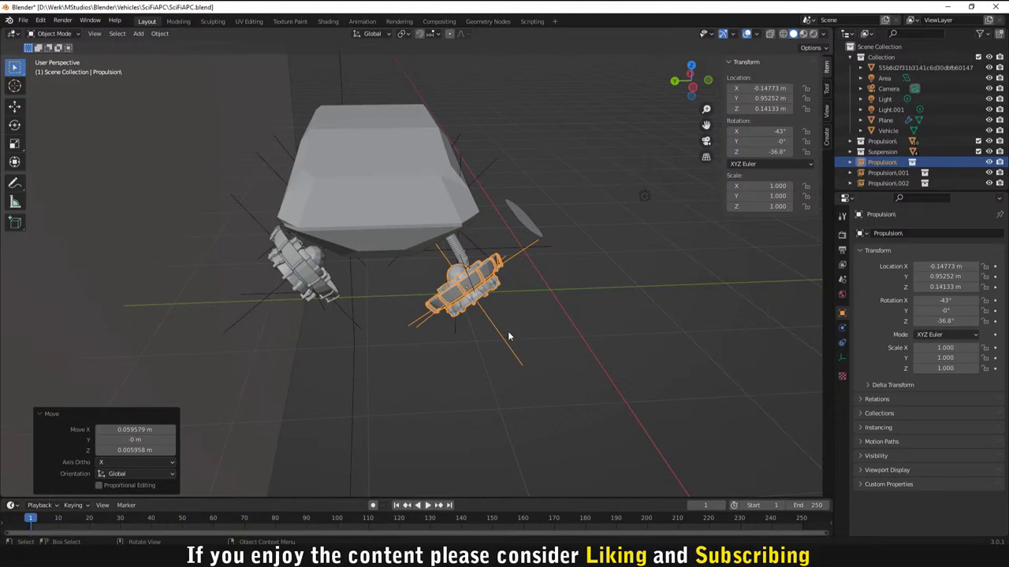
pyautogui.press('g')
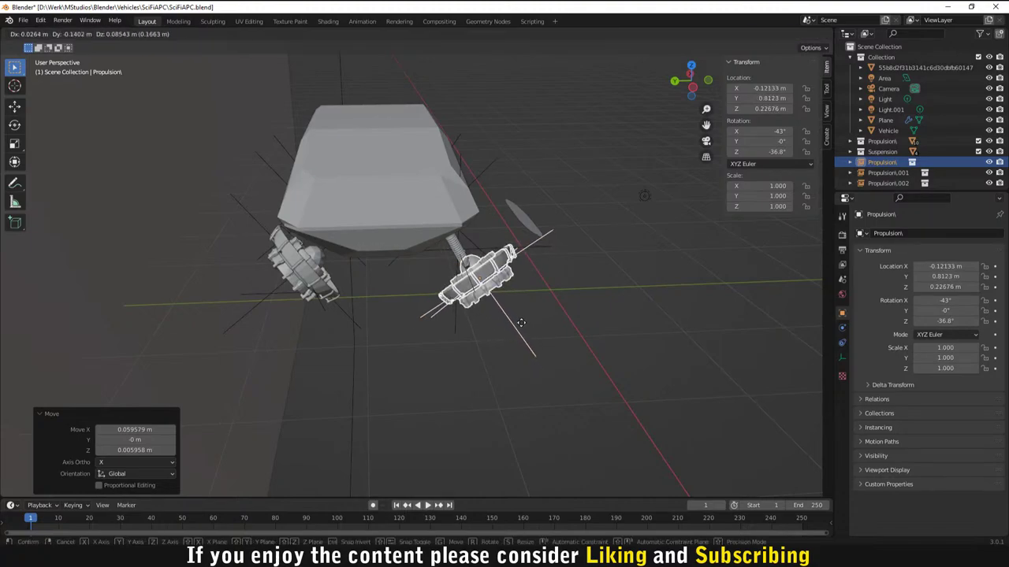
pyautogui.click(521, 323)
pyautogui.moveTo(526, 334); pyautogui.dragTo(376, 331, button='middle')
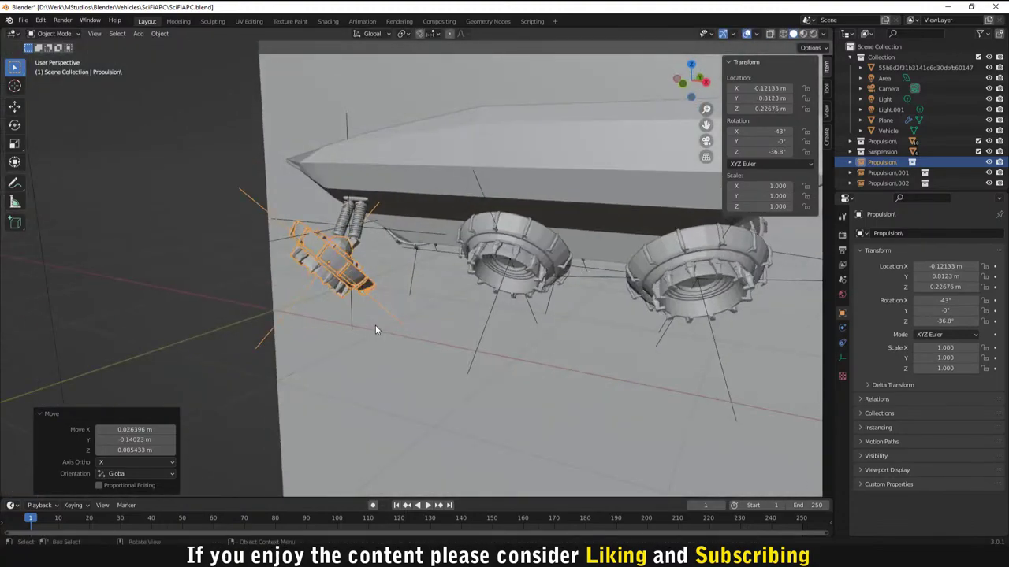
pyautogui.scroll(3, 375, 330)
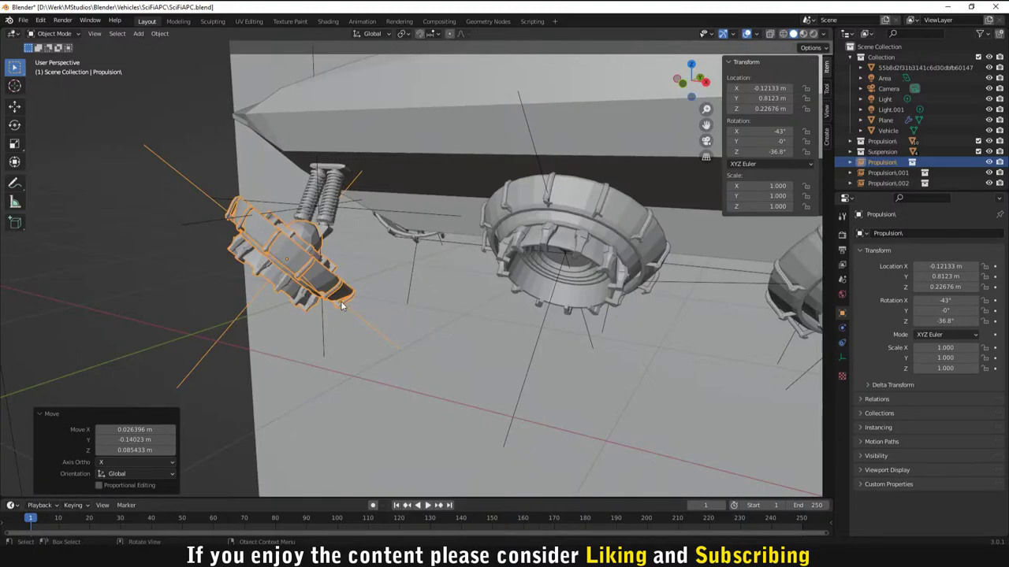
pyautogui.click(351, 383)
pyautogui.press('F12')
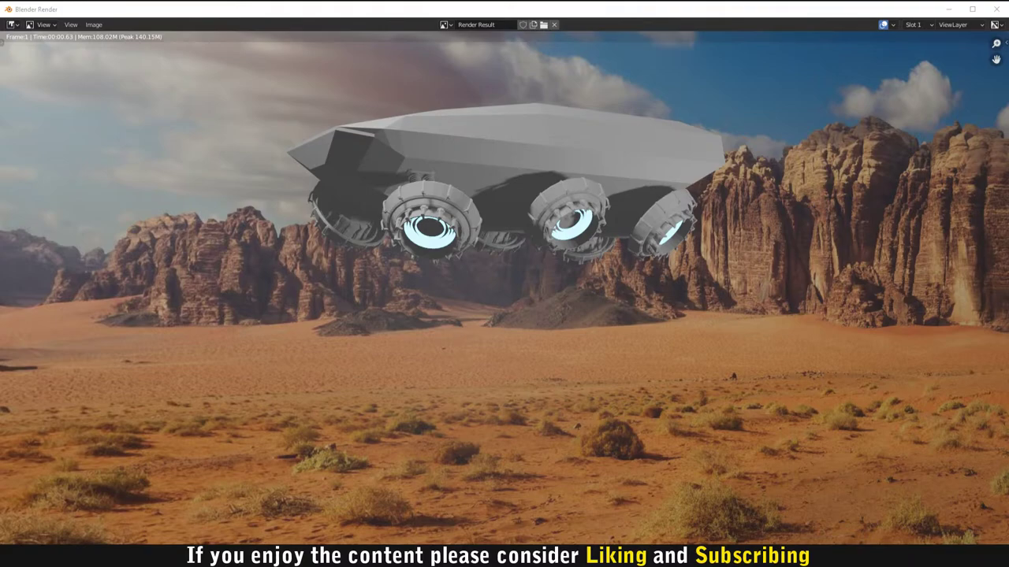
# Step: Close the render window and orbit to view the pods from below
pyautogui.click(996, 9)
pyautogui.moveTo(470, 315); pyautogui.dragTo(459, 252, button='middle')
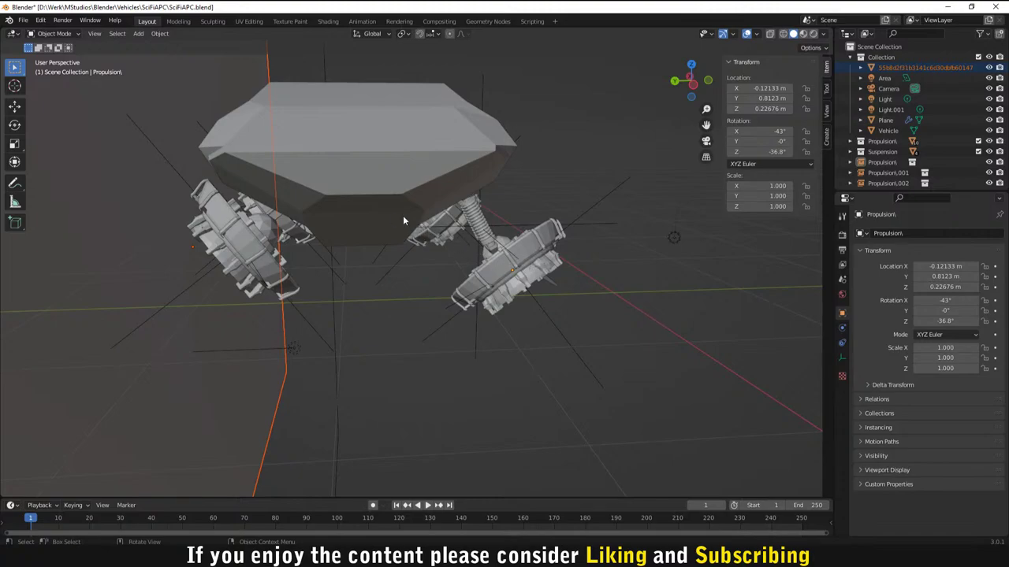
# Step: Move the left propulsion pod lower and further left, checking its placement from several angles
pyautogui.scroll(6, 514, 264)
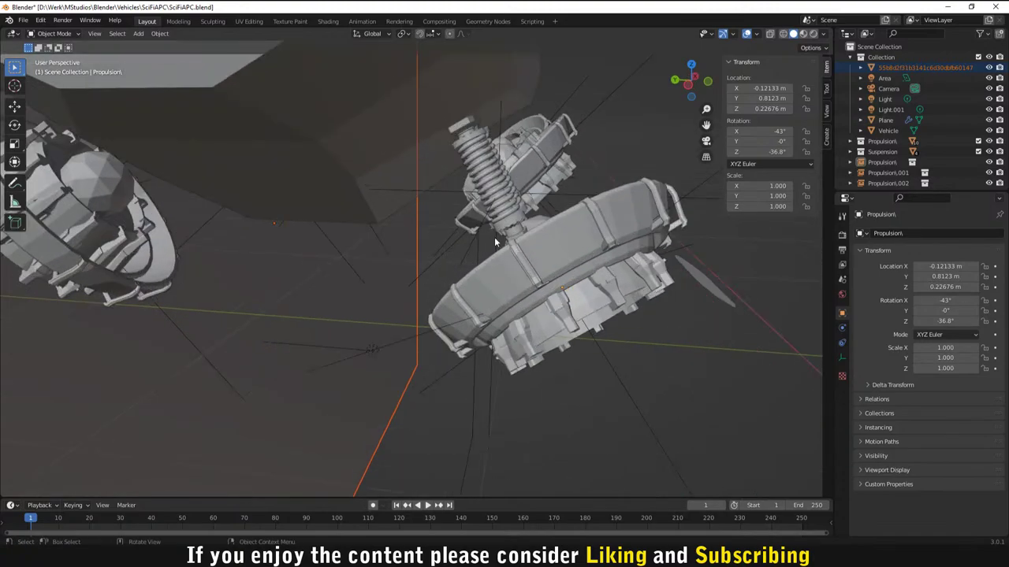
pyautogui.moveTo(359, 180); pyautogui.dragTo(309, 248, button='middle')
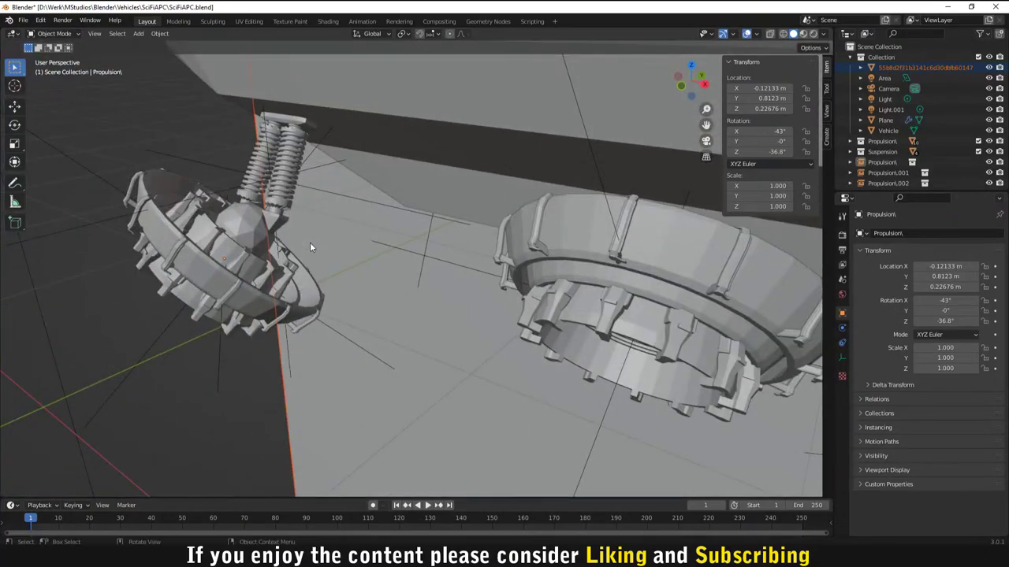
pyautogui.click(220, 239)
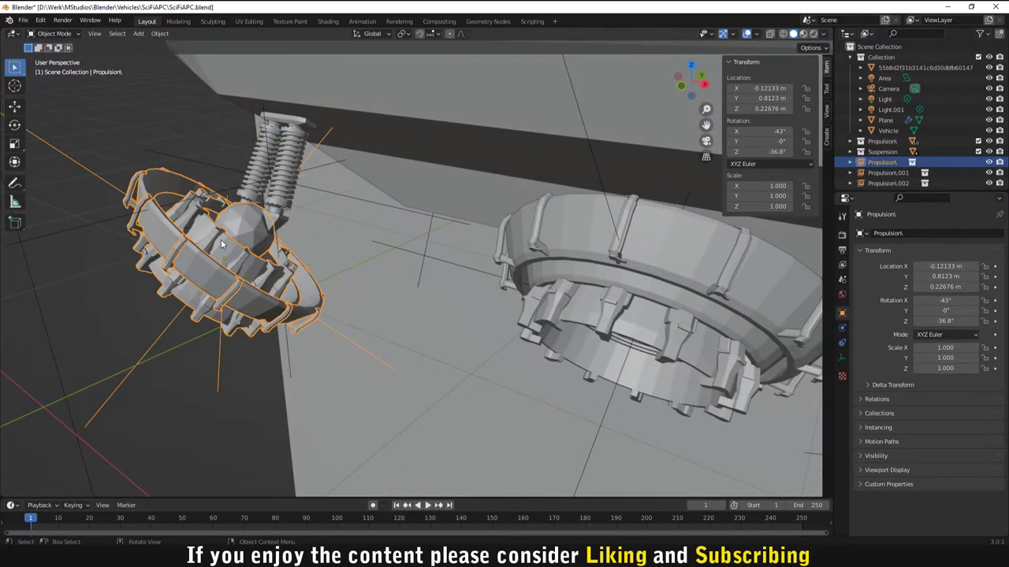
pyautogui.press('g')
pyautogui.click(187, 305)
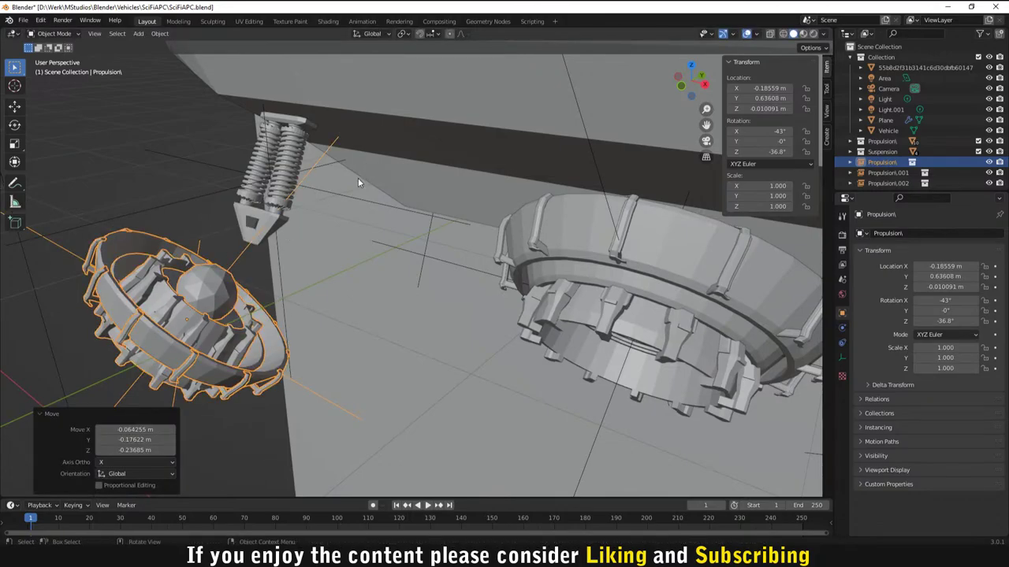
pyautogui.moveTo(303, 250); pyautogui.dragTo(362, 241, button='middle')
pyautogui.moveTo(283, 262); pyautogui.dragTo(564, 225, button='middle')
pyautogui.moveTo(406, 219); pyautogui.dragTo(484, 209, button='middle')
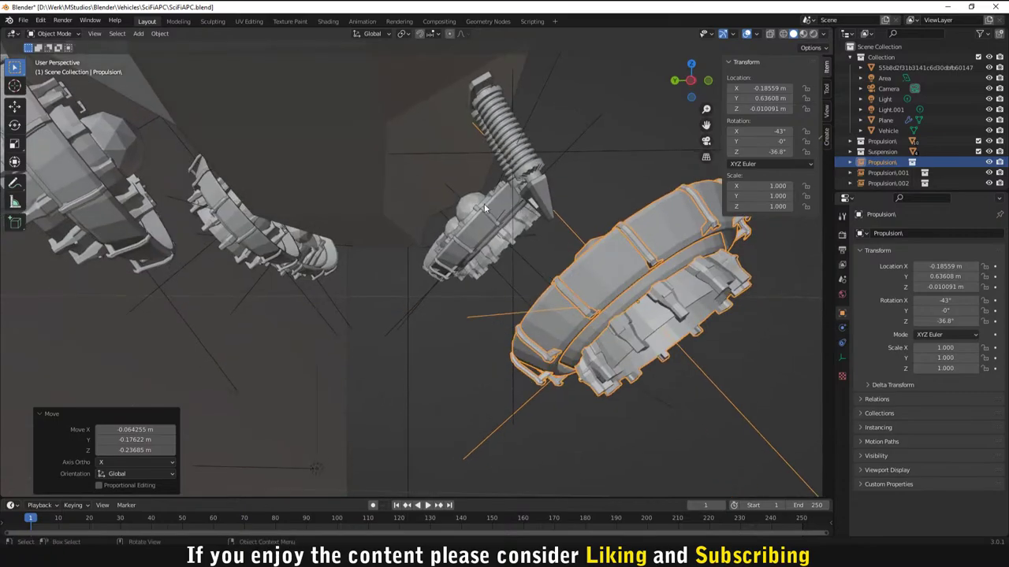
pyautogui.moveTo(390, 199); pyautogui.dragTo(285, 246, button='middle')
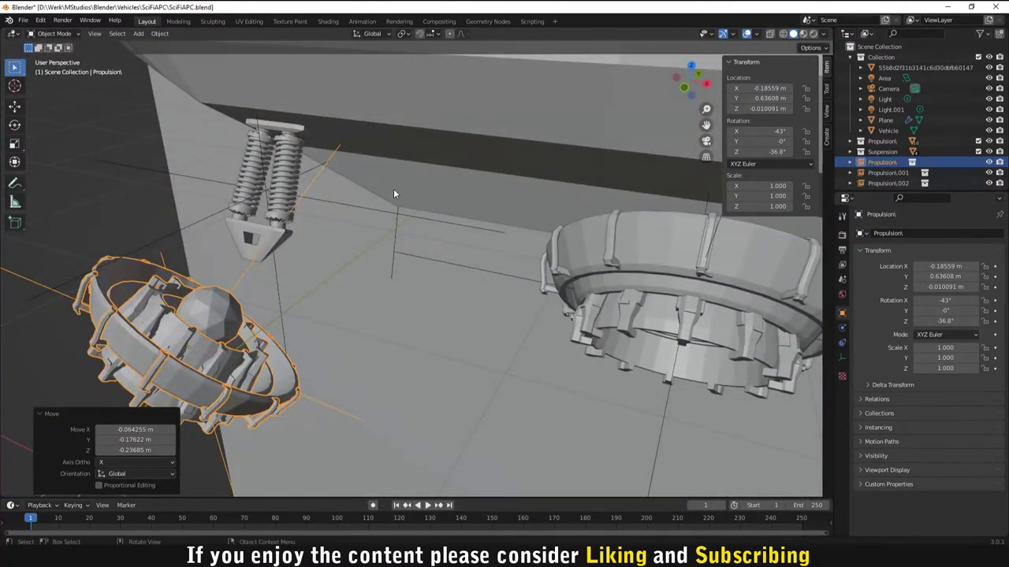
pyautogui.moveTo(457, 203); pyautogui.dragTo(166, 223, button='middle')
pyautogui.moveTo(262, 230); pyautogui.dragTo(237, 229, button='middle')
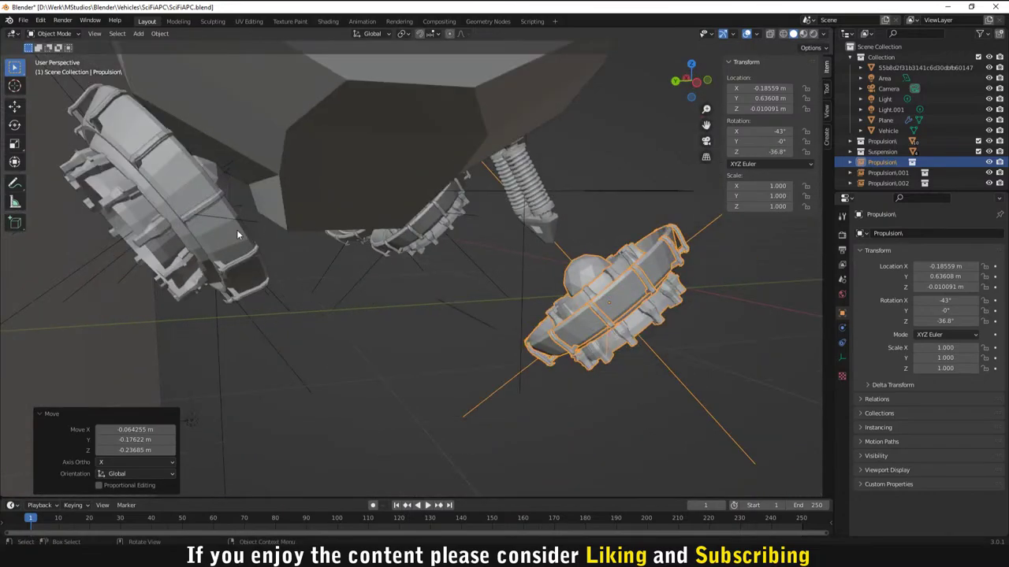
# Step: Reposition pods Propulsion.003, Propulsion.001 and Propulsion.002 beneath the hull
pyautogui.click(205, 237)
pyautogui.press('g')
pyautogui.click(385, 312)
pyautogui.moveTo(386, 312); pyautogui.dragTo(274, 278, button='middle')
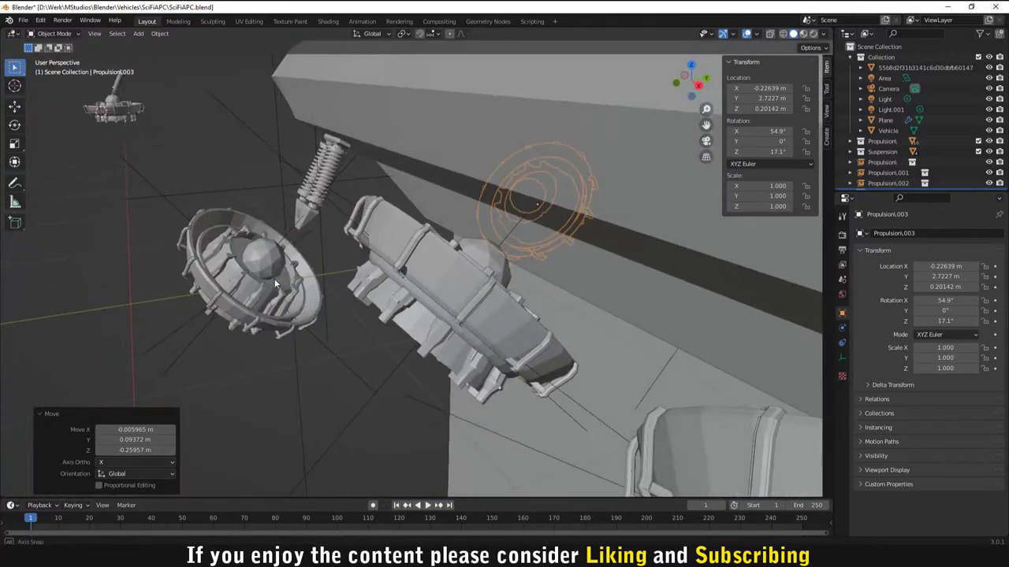
pyautogui.click(466, 290)
pyautogui.press('g')
pyautogui.click(419, 346)
pyautogui.moveTo(419, 346); pyautogui.dragTo(505, 260, button='middle')
pyautogui.click(505, 260)
pyautogui.press('g')
pyautogui.click(429, 363)
pyautogui.moveTo(429, 363); pyautogui.dragTo(473, 315, button='middle')
# Step: Move Propulsion.005, then shift Propulsion.003 up beside the hull with a small extra nudge
pyautogui.click(371, 292)
pyautogui.press('g')
pyautogui.click(495, 360)
pyautogui.moveTo(495, 361); pyautogui.dragTo(587, 317, button='middle')
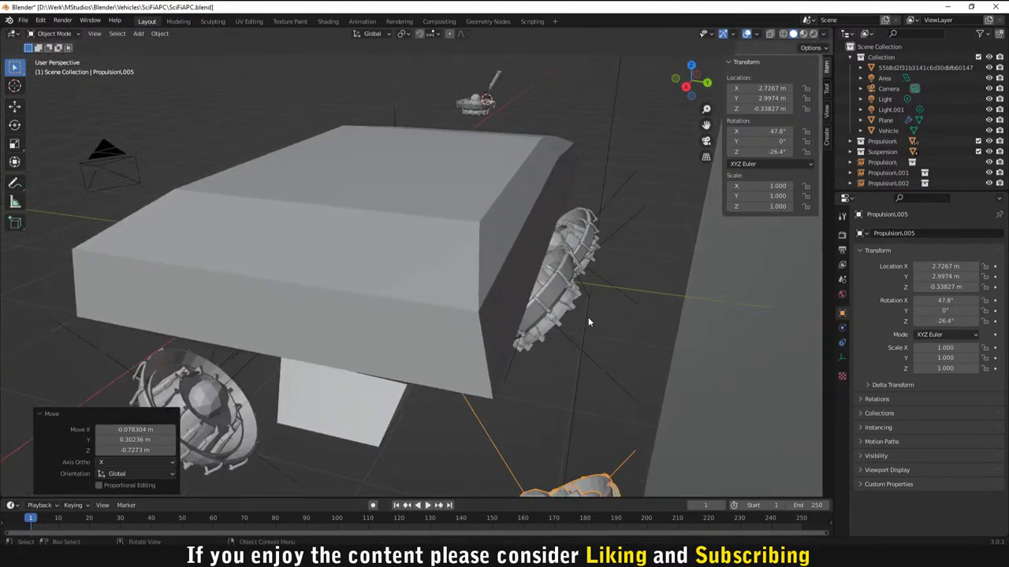
pyautogui.click(582, 317)
pyautogui.press('g')
pyautogui.click(579, 262)
pyautogui.press('g')
pyautogui.click(605, 262)
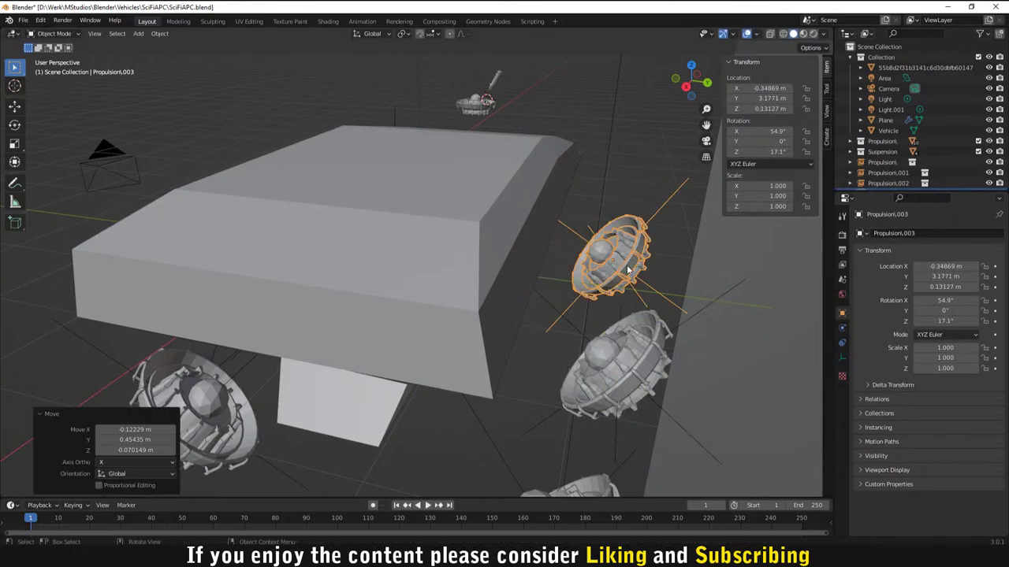
pyautogui.moveTo(605, 262); pyautogui.dragTo(334, 342, button='middle')
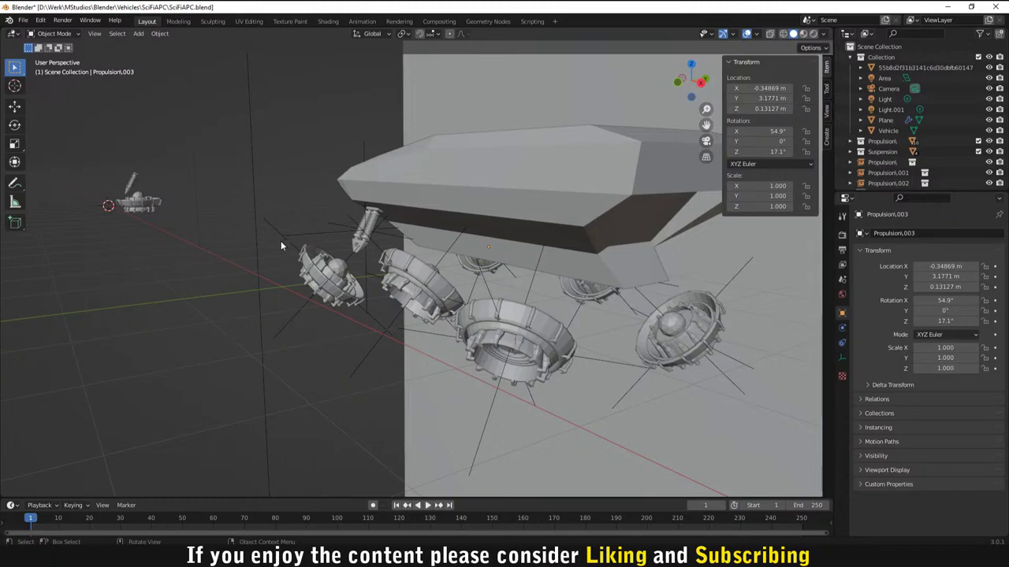
pyautogui.moveTo(281, 240); pyautogui.dragTo(389, 255, button='middle')
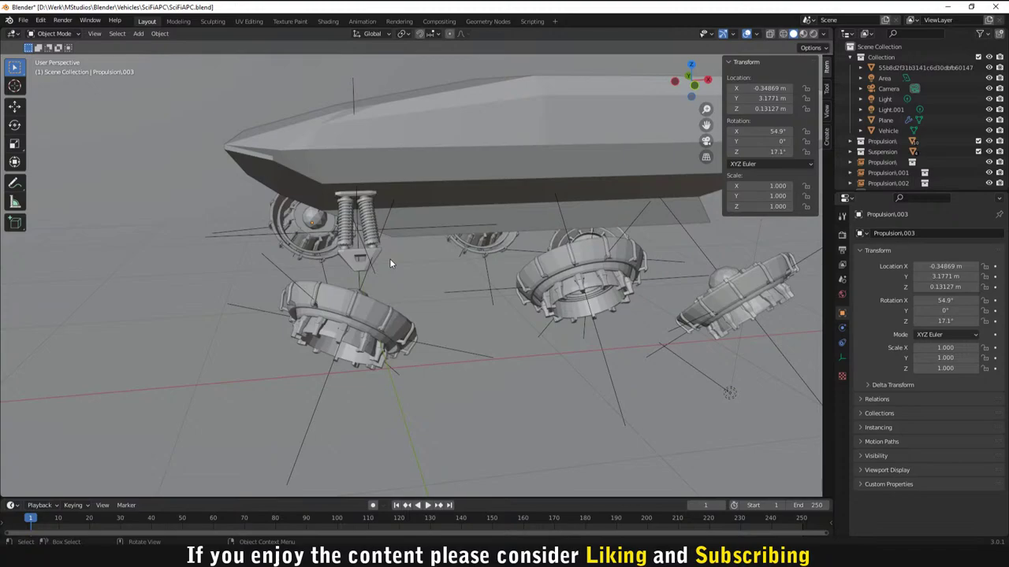
# Step: Duplicate the coil-spring strut, then select various scene objects while looking for the copy
pyautogui.click(384, 259)
pyautogui.hotkey('shift', 'd')
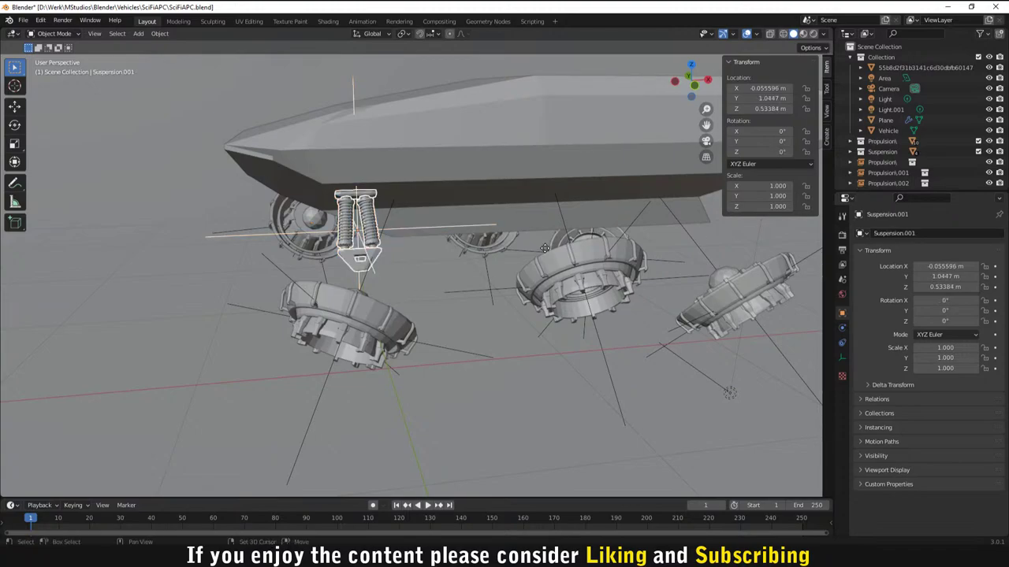
pyautogui.click(662, 246)
pyautogui.scroll(-2, 447, 264)
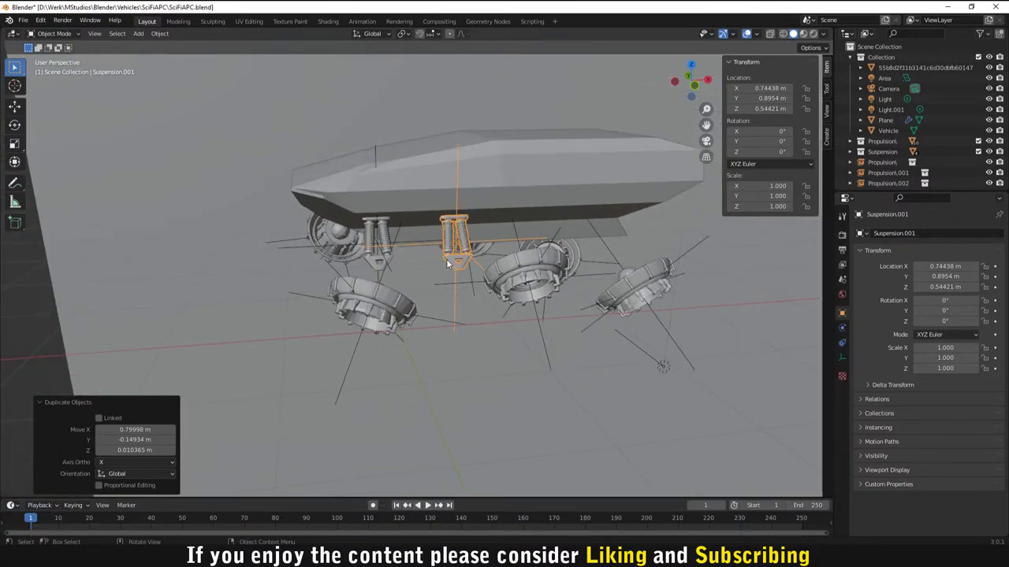
pyautogui.moveTo(244, 280); pyautogui.dragTo(79, 288, button='middle')
pyautogui.click(110, 272)
pyautogui.scroll(8, 79, 289)
pyautogui.click(249, 256)
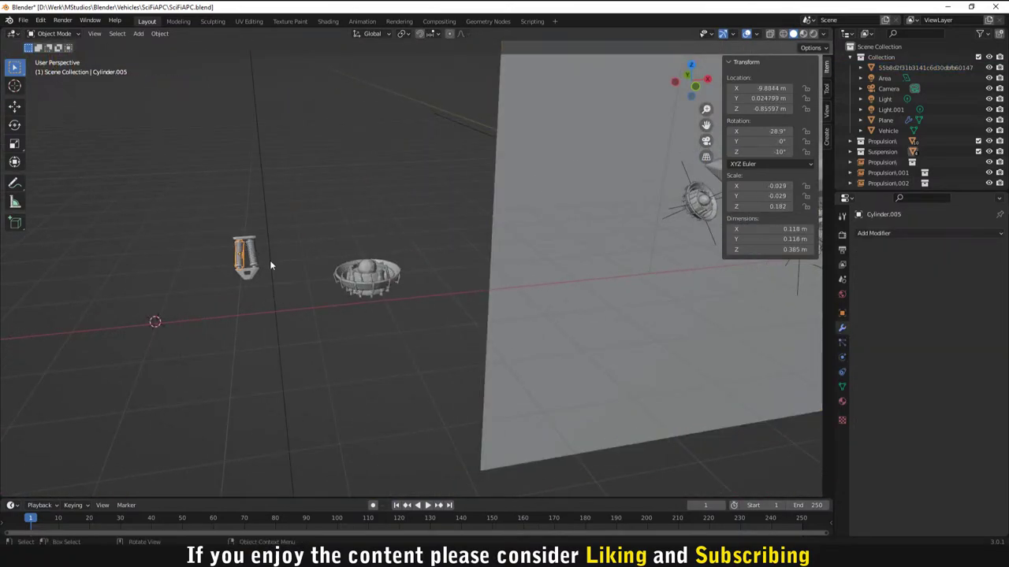
pyautogui.click(271, 265)
pyautogui.click(882, 141)
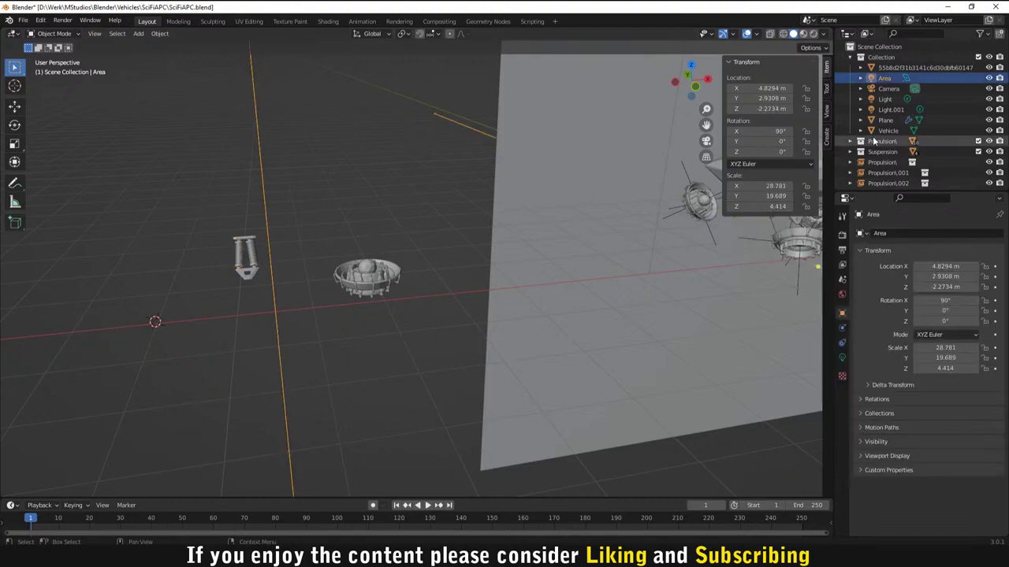
pyautogui.scroll(-8, 427, 226)
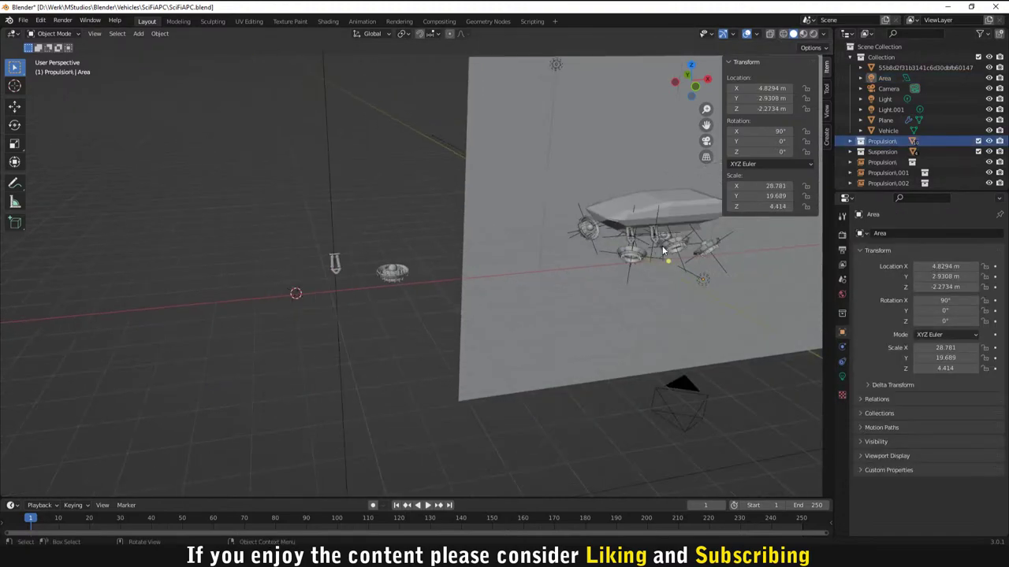
# Step: Delete the duplicate strut Suspension.001, then restore it with undo in front orthographic view
pyautogui.click(461, 249)
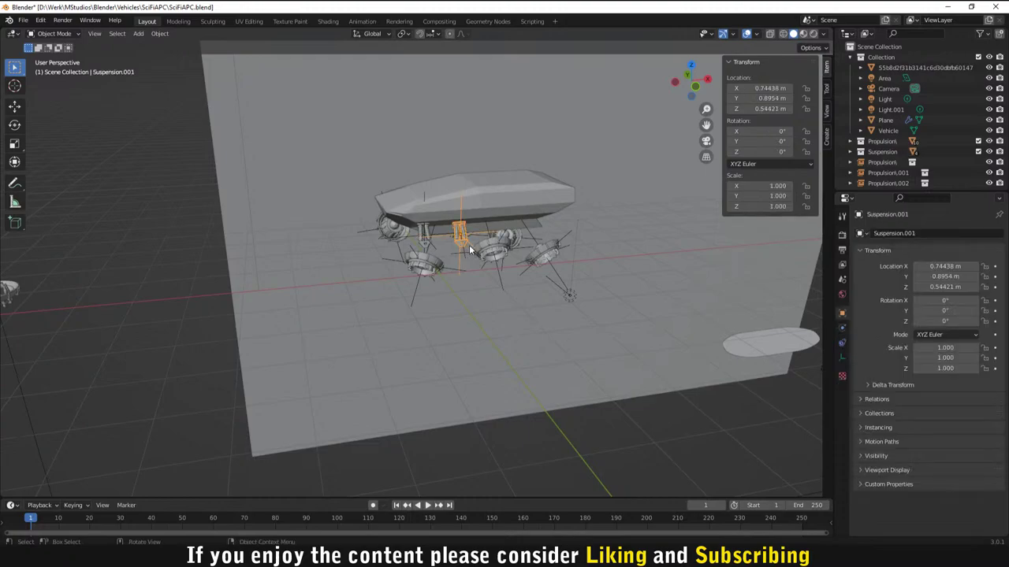
pyautogui.moveTo(469, 244); pyautogui.dragTo(538, 248, button='middle')
pyautogui.scroll(4, 538, 248)
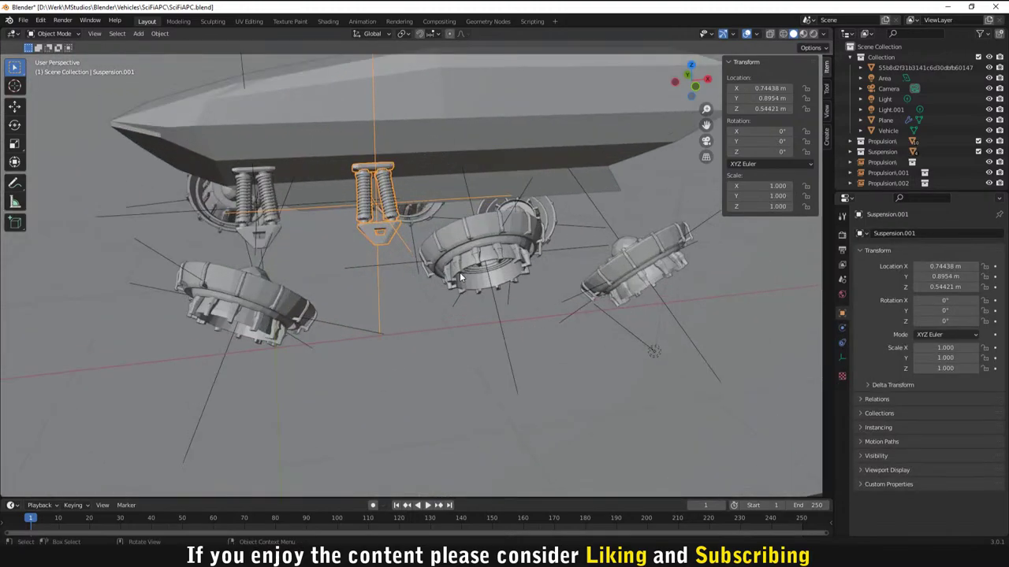
pyautogui.press('Delete')
pyautogui.moveTo(459, 272); pyautogui.dragTo(111, 209, button='middle')
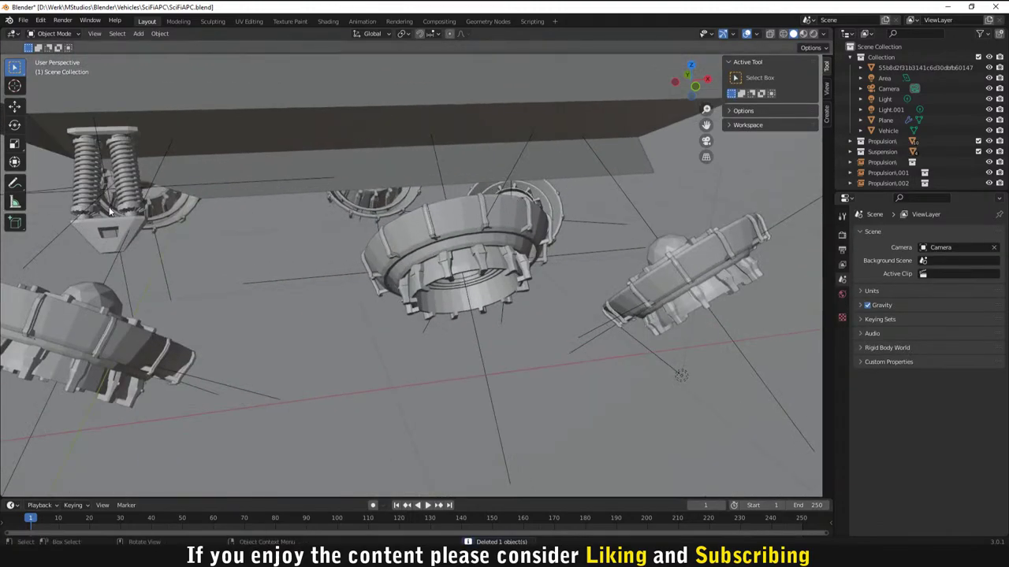
pyautogui.press('KP_1')
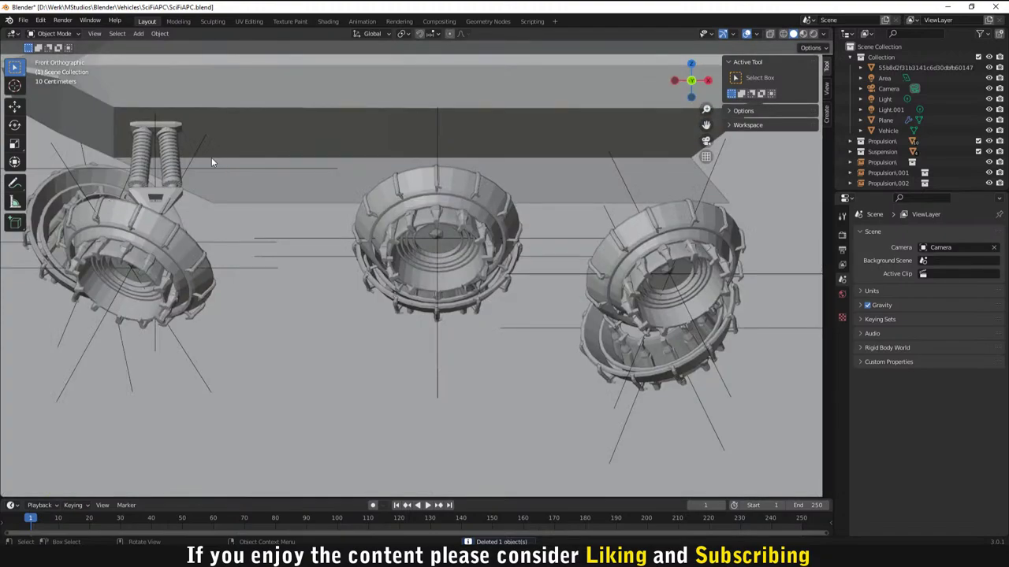
pyautogui.hotkey('ctrl', 'z')
# Step: Place struts along X above the centre and right pods, then select all three struts
pyautogui.press('g')
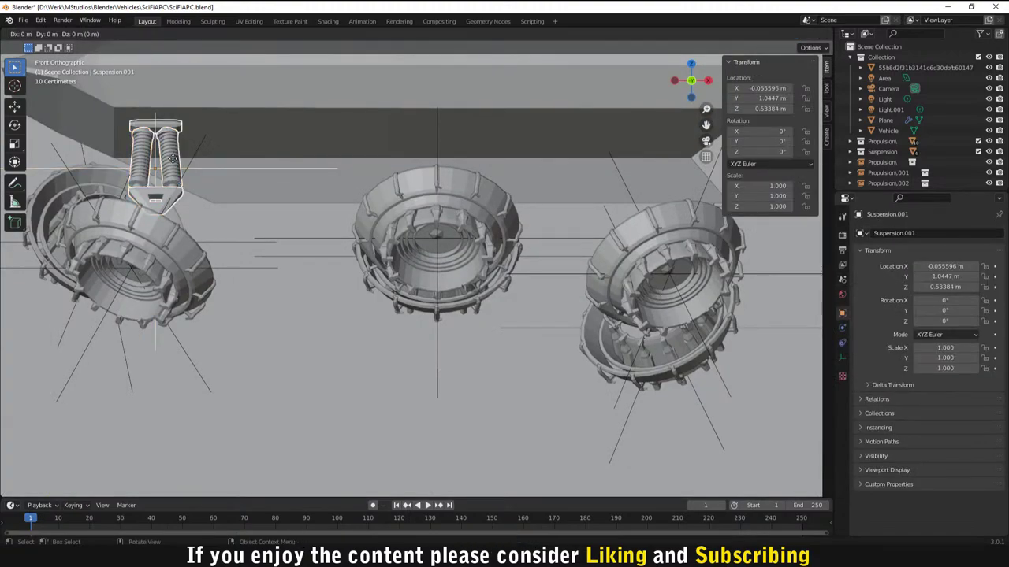
pyautogui.press('x')
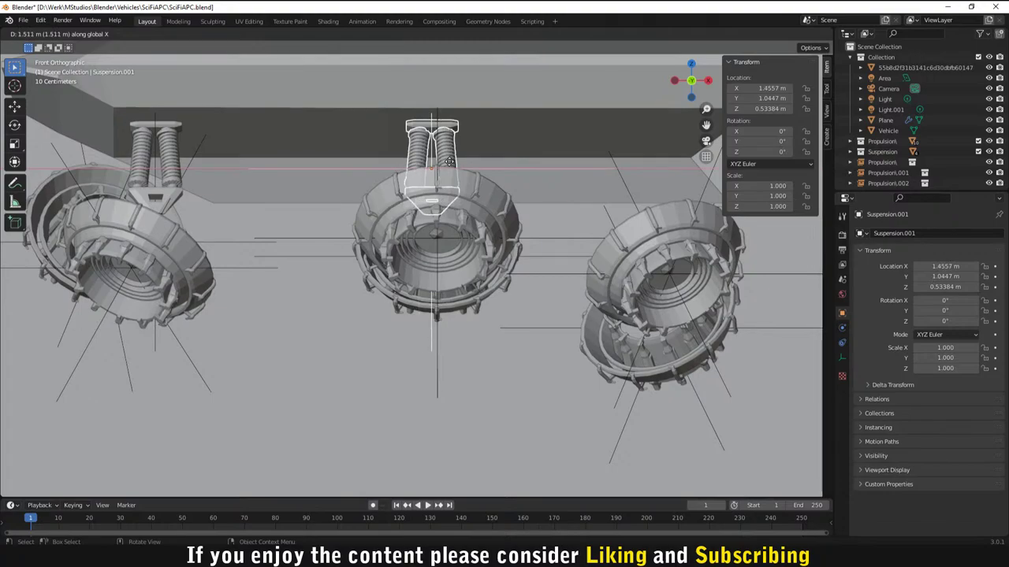
pyautogui.click(455, 162)
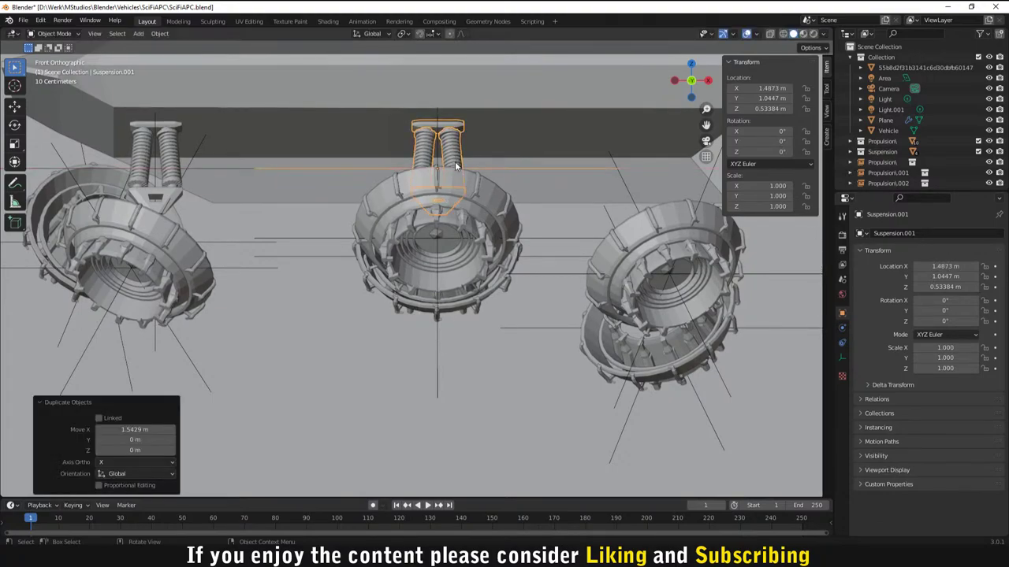
pyautogui.moveTo(456, 163); pyautogui.dragTo(461, 169, button='middle')
pyautogui.hotkey('shift', 'd')
pyautogui.press('x')
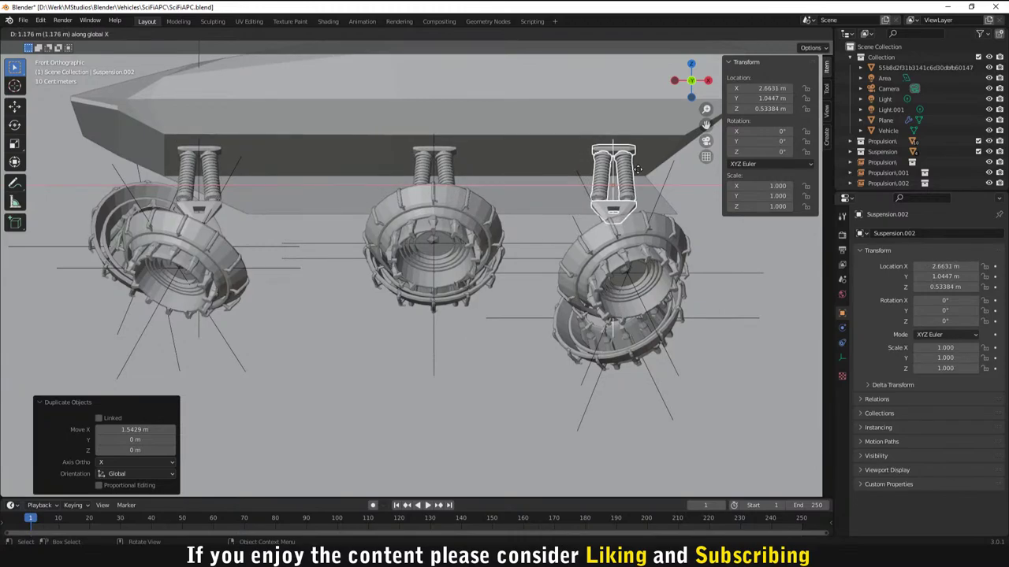
pyautogui.click(635, 168)
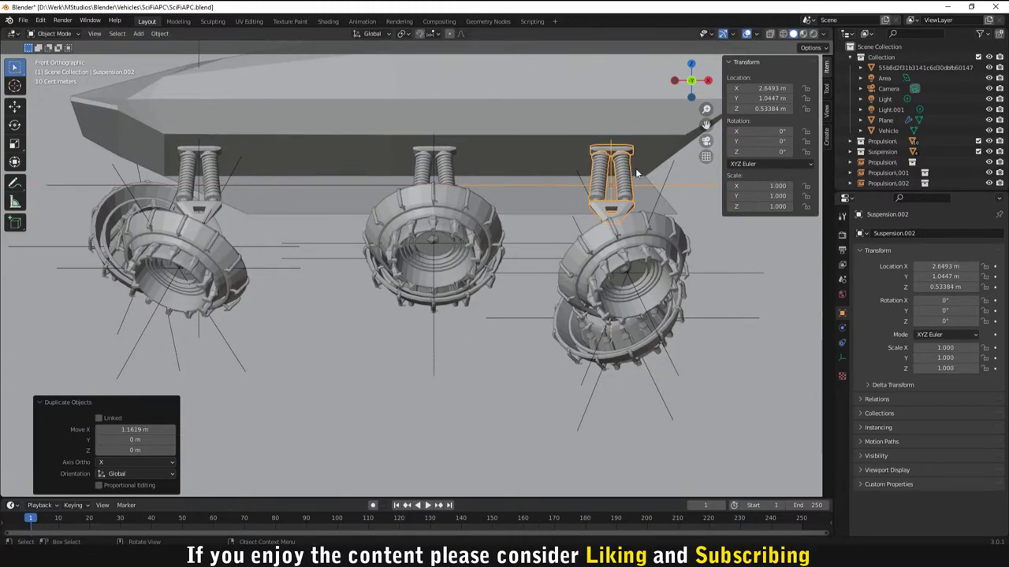
pyautogui.moveTo(635, 168); pyautogui.dragTo(446, 221, button='middle')
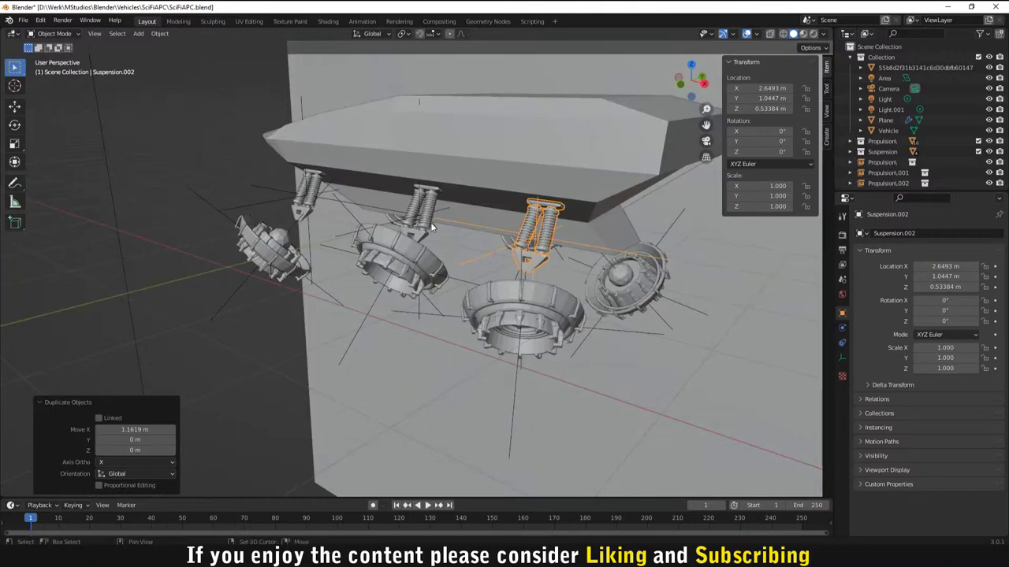
pyautogui.keyDown('shift'); pyautogui.click(405, 222); pyautogui.keyUp('shift')
pyautogui.keyDown('shift'); pyautogui.click(313, 200); pyautogui.keyUp('shift')
pyautogui.moveTo(313, 200); pyautogui.dragTo(473, 249, button='middle')
# Step: Duplicate the three selected struts, leaving the copies in place
pyautogui.hotkey('shift', 'd')
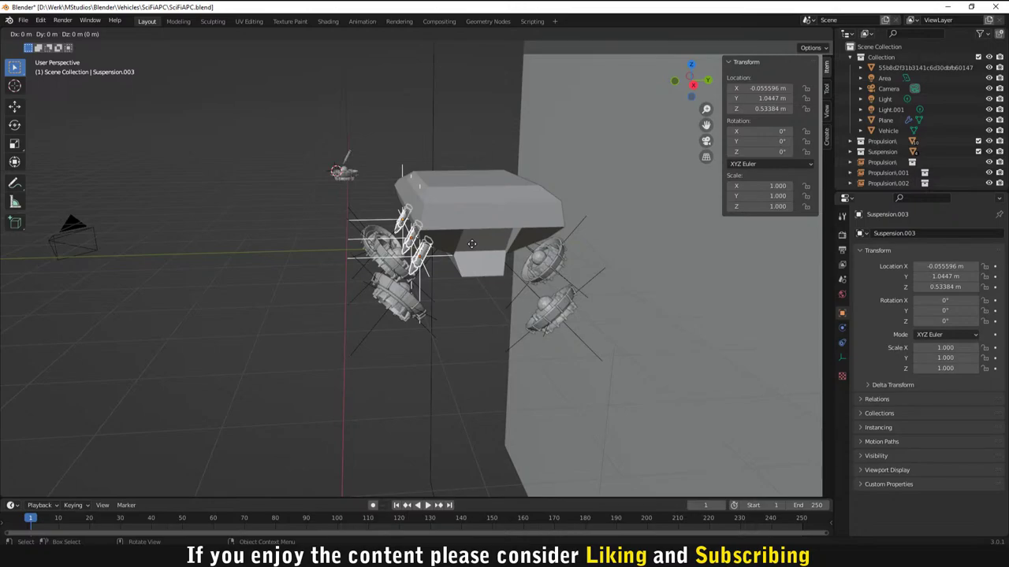
pyautogui.press('x')
pyautogui.rightClick(549, 237)
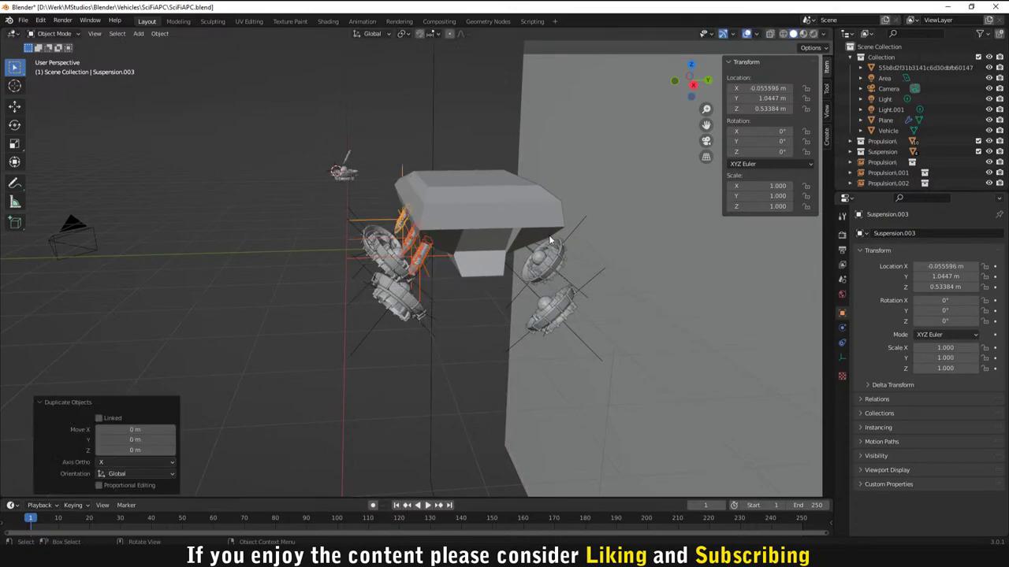
pyautogui.moveTo(552, 232); pyautogui.dragTo(569, 219, button='middle')
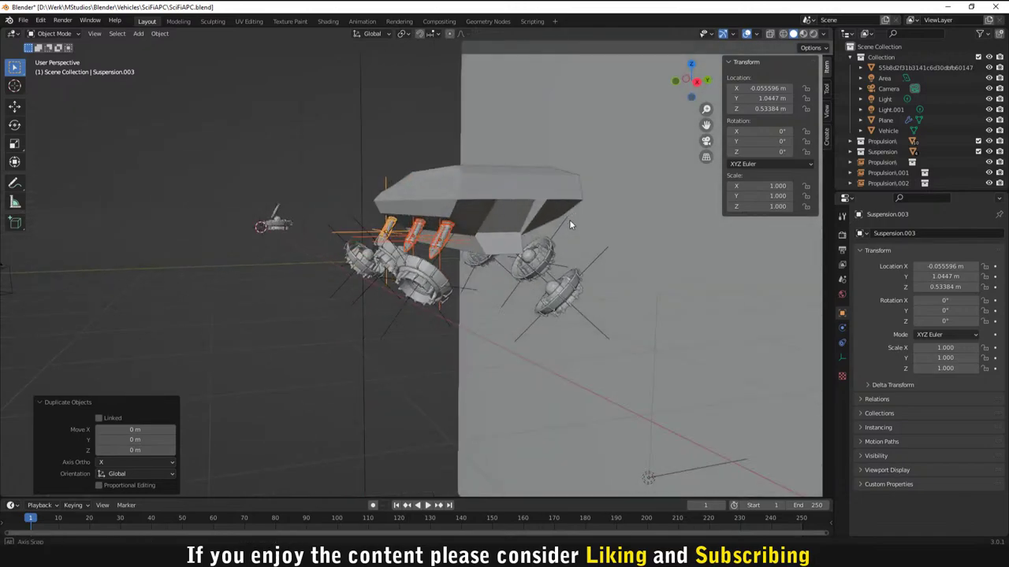
pyautogui.scroll(3, 541, 221)
pyautogui.press('Tab')
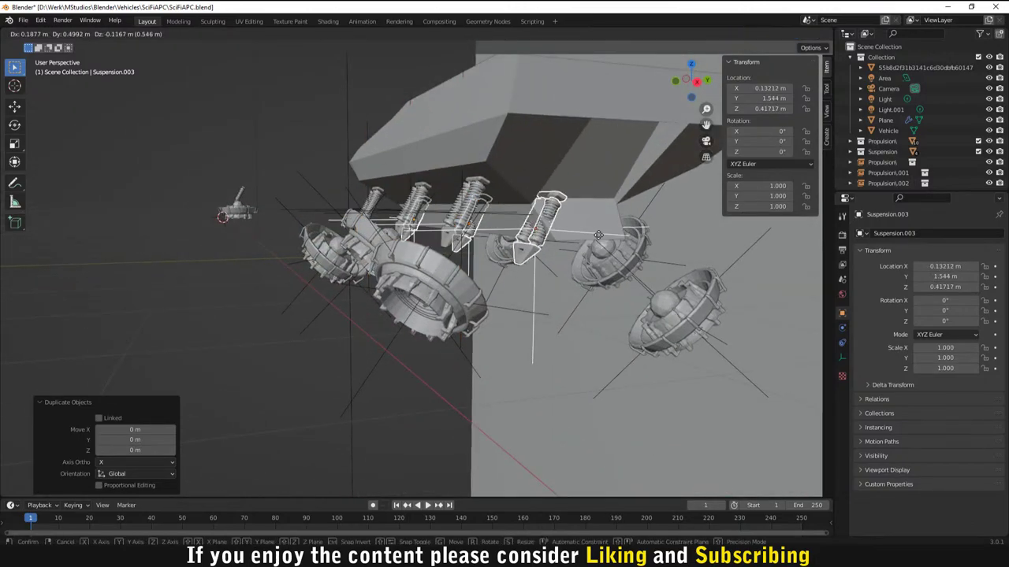
pyautogui.press('Tab')
pyautogui.moveTo(596, 233); pyautogui.dragTo(447, 272, button='middle')
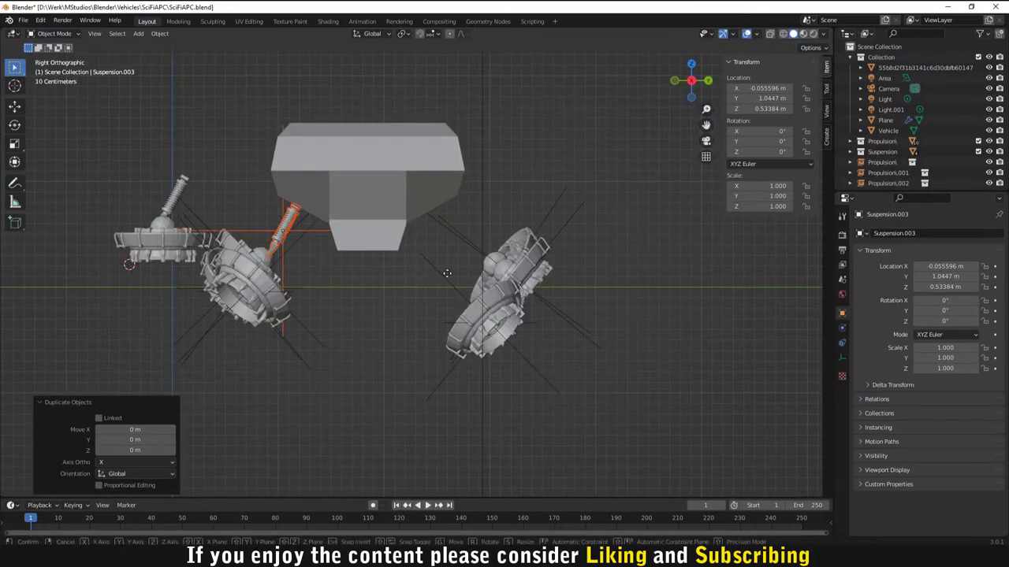
# Step: Duplicate the struts and slide them along Y to the hull's other side
pyautogui.hotkey('shift', 'd')
pyautogui.press('y')
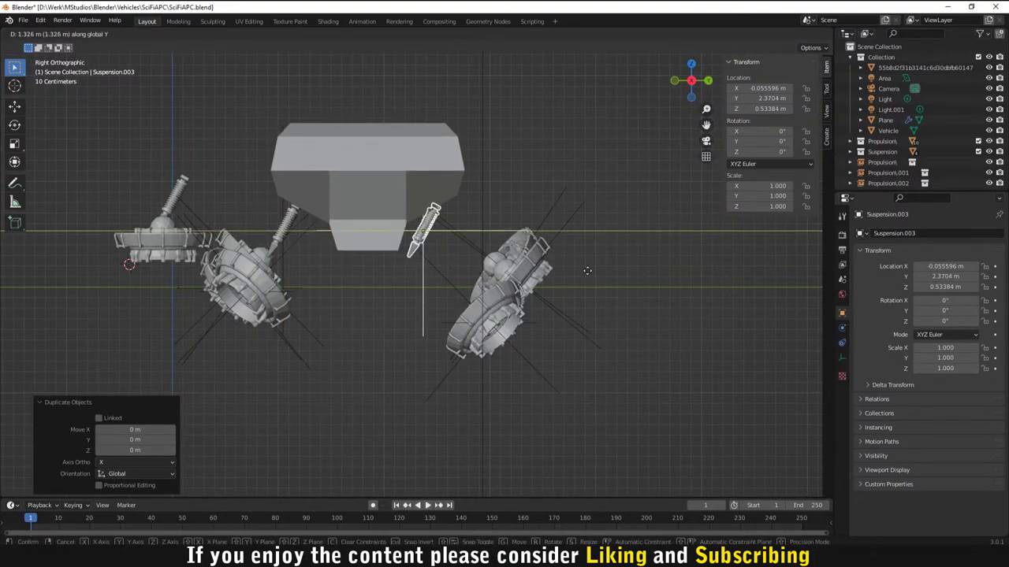
pyautogui.click(585, 270)
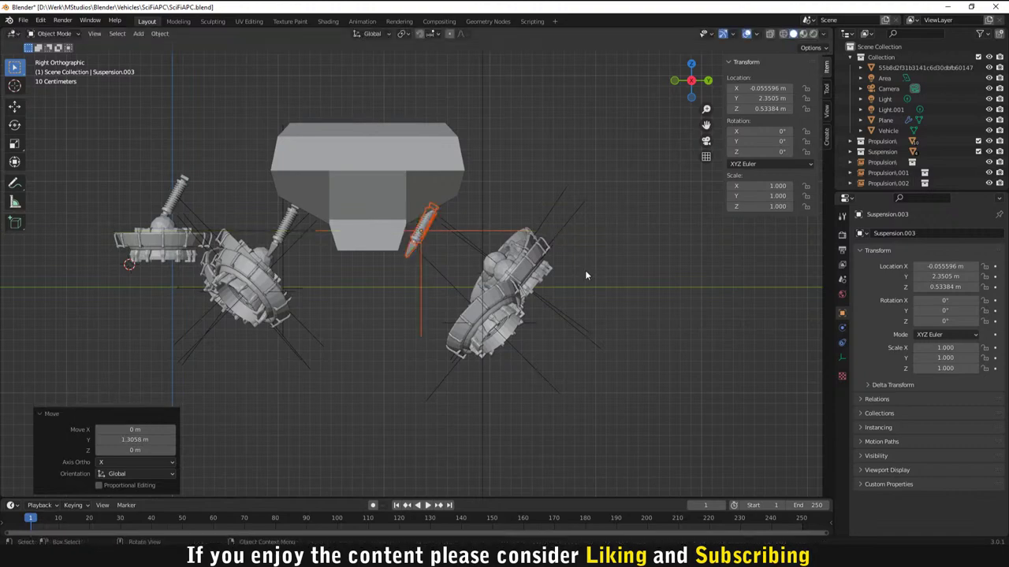
pyautogui.scroll(2, 452, 240)
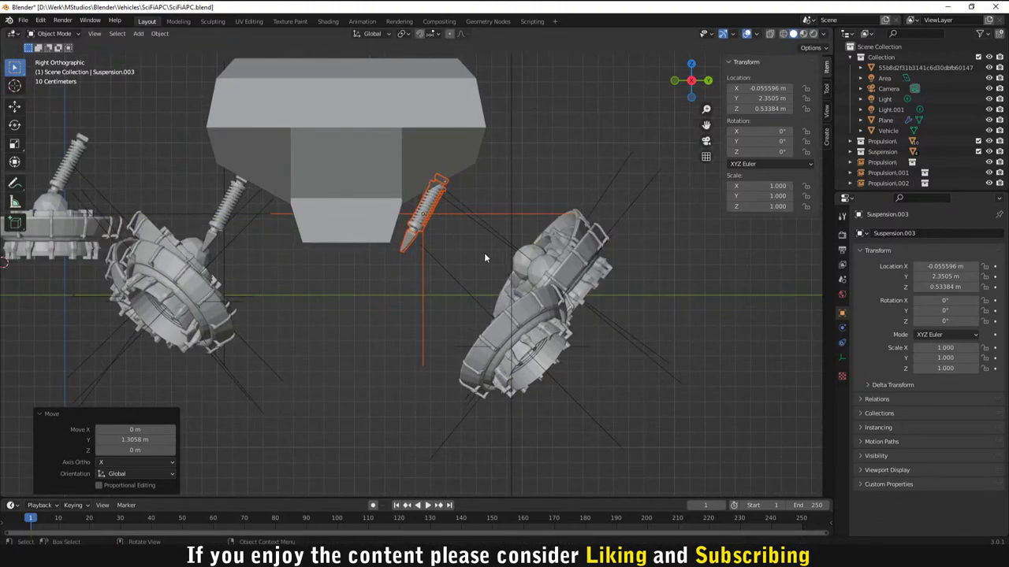
# Step: Try a 90° X rotation on the spring, then undo it back to 0°
pyautogui.press('r')
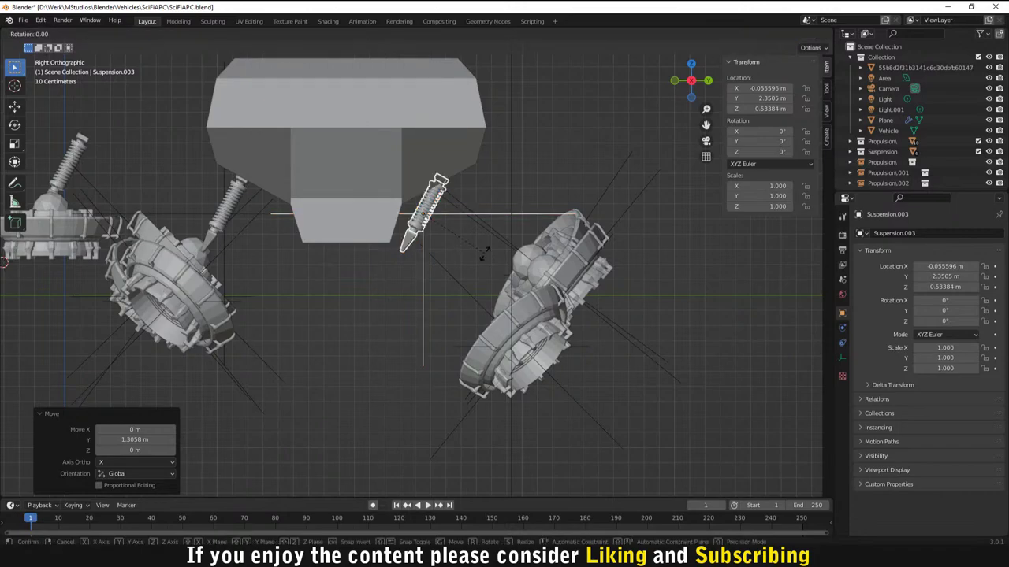
pyautogui.press('Escape')
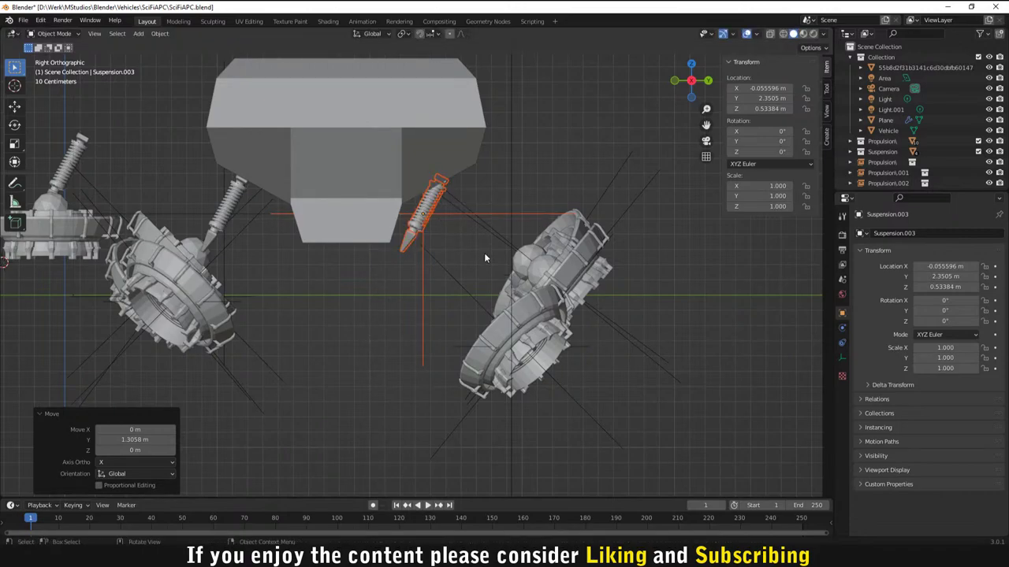
pyautogui.click(773, 130)
pyautogui.write('90')
pyautogui.press('Return')
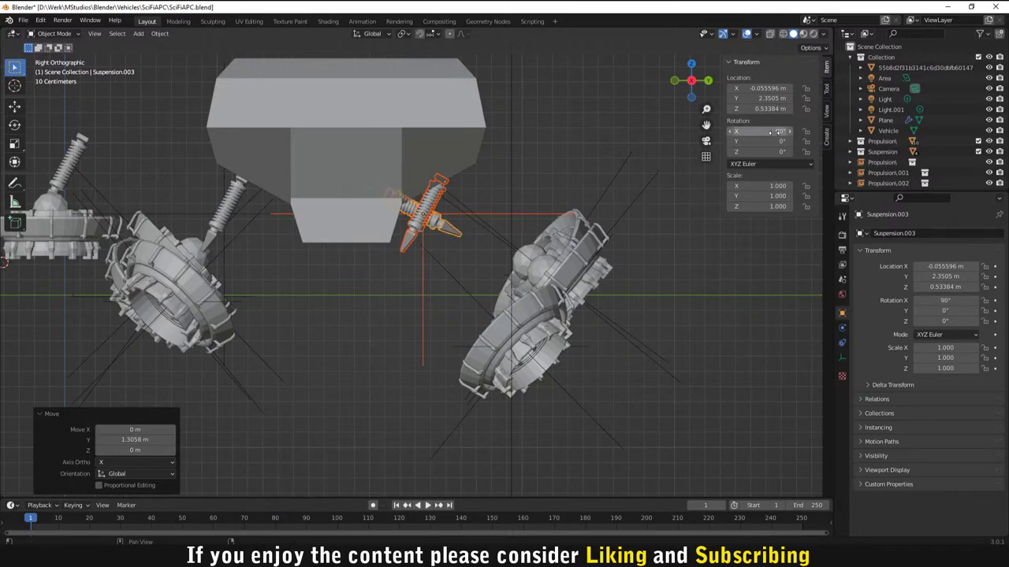
pyautogui.moveTo(693, 154); pyautogui.dragTo(386, 171, button='middle')
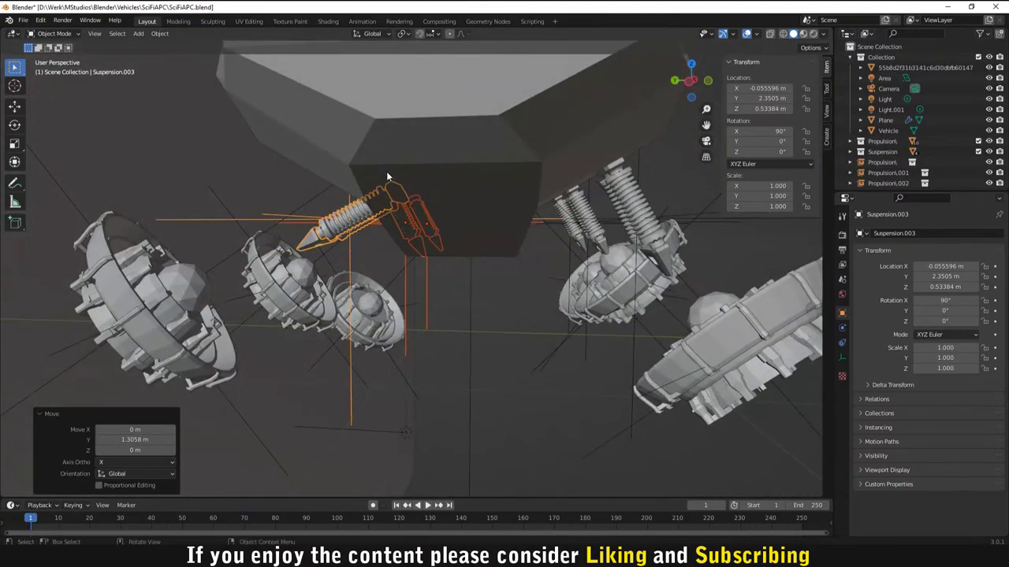
pyautogui.hotkey('ctrl', 'z')
pyautogui.scroll(-5, 519, 178)
# Step: Select the middle, right and left spring struts, tilt them on X, then undo the tilt
pyautogui.moveTo(519, 179); pyautogui.dragTo(545, 195, button='middle')
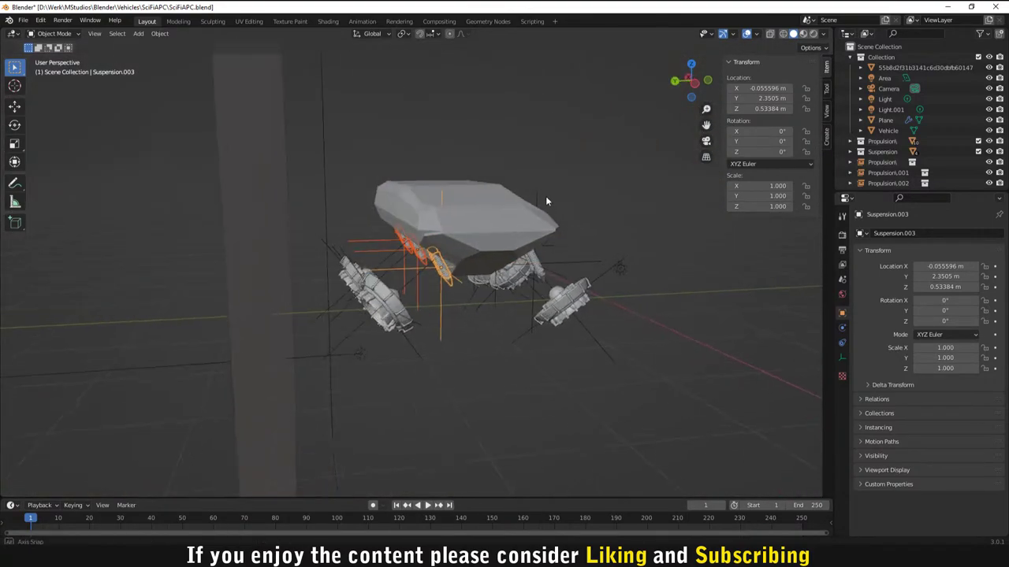
pyautogui.scroll(4, 507, 212)
pyautogui.click(425, 248)
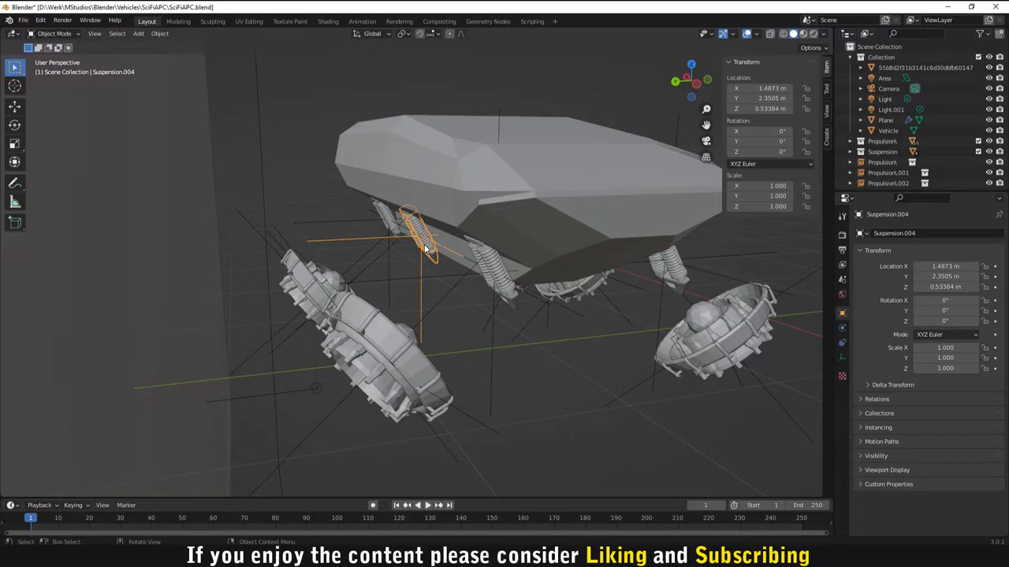
pyautogui.keyDown('shift'); pyautogui.click(498, 268); pyautogui.keyUp('shift')
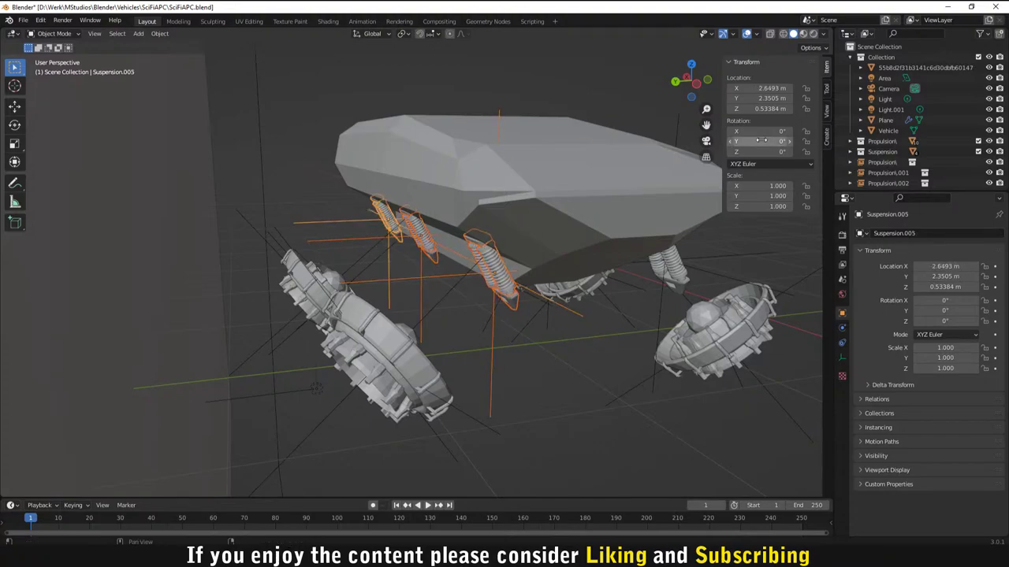
pyautogui.keyDown('shift'); pyautogui.click(386, 214); pyautogui.keyUp('shift')
pyautogui.moveTo(761, 130); pyautogui.dragTo(792, 131)
pyautogui.keyDown('ctrl'); pyautogui.moveTo(654, 194); pyautogui.dragTo(593, 226, button='middle'); pyautogui.keyUp('ctrl')
pyautogui.hotkey('ctrl', 'z')
pyautogui.hotkey('ctrl', 'z')
pyautogui.hotkey('ctrl', 'z')
pyautogui.hotkey('ctrl', 'z')
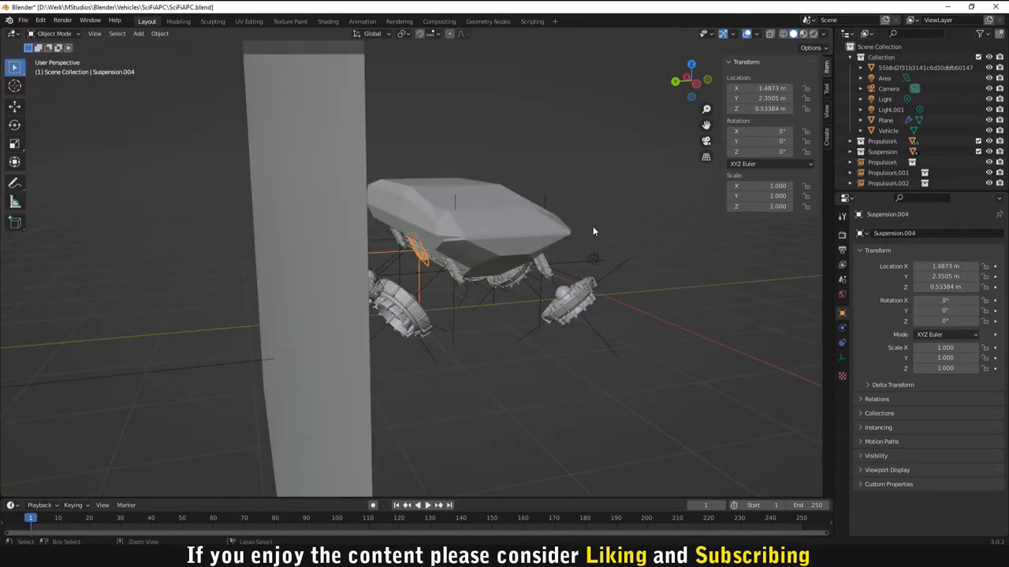
pyautogui.scroll(5, 567, 229)
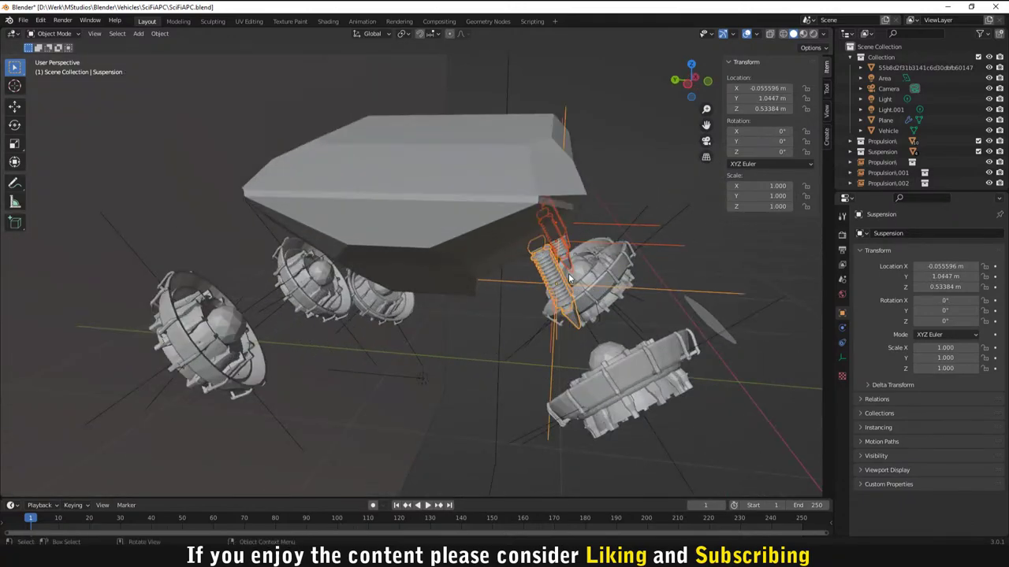
# Step: Select the front spring strut and switch to the right orthographic view
pyautogui.click(568, 274)
pyautogui.click(563, 282)
pyautogui.press('g')
pyautogui.rightClick(634, 282)
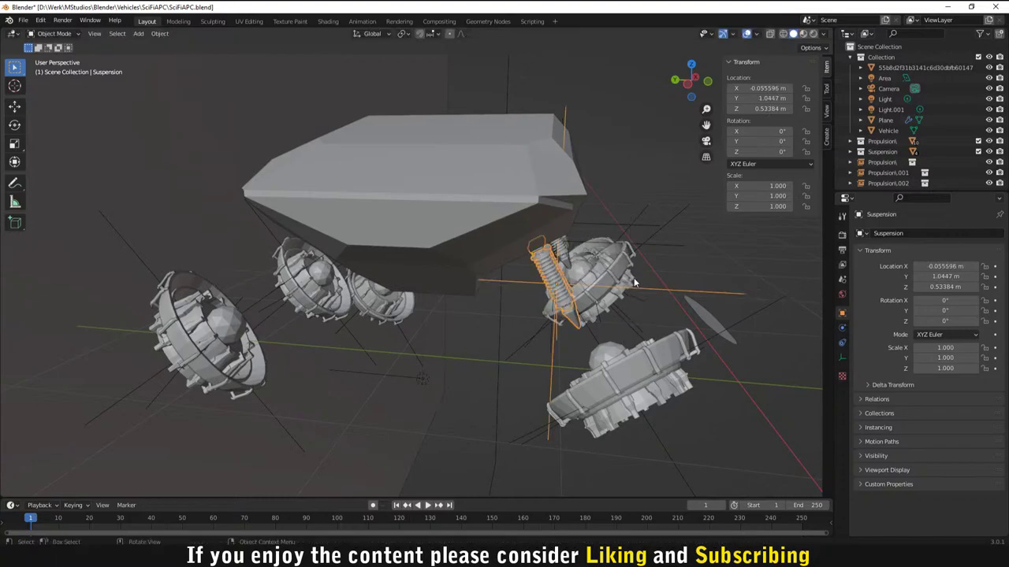
pyautogui.press('KP_1')
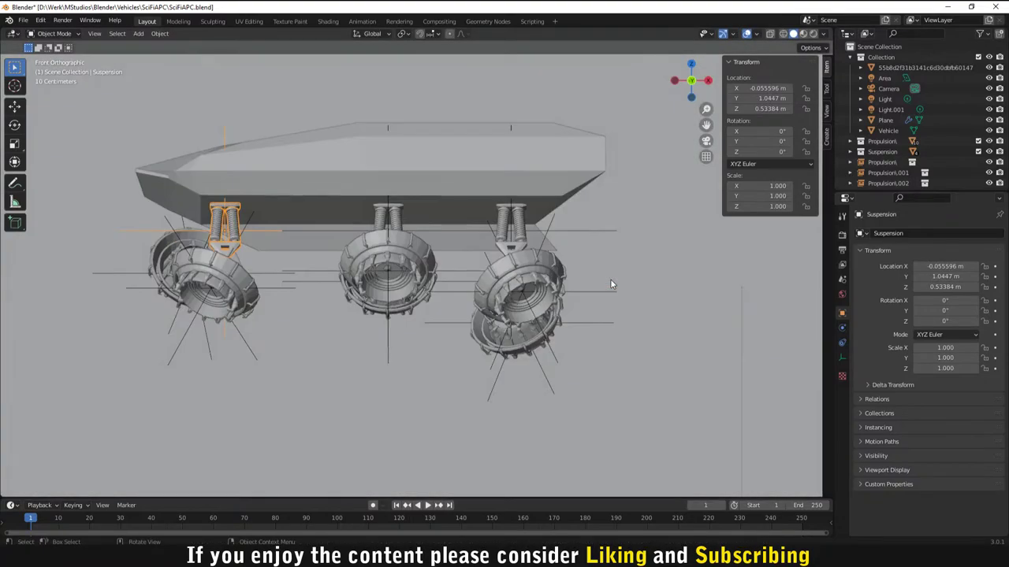
pyautogui.press('KP_3')
pyautogui.scroll(3, 319, 243)
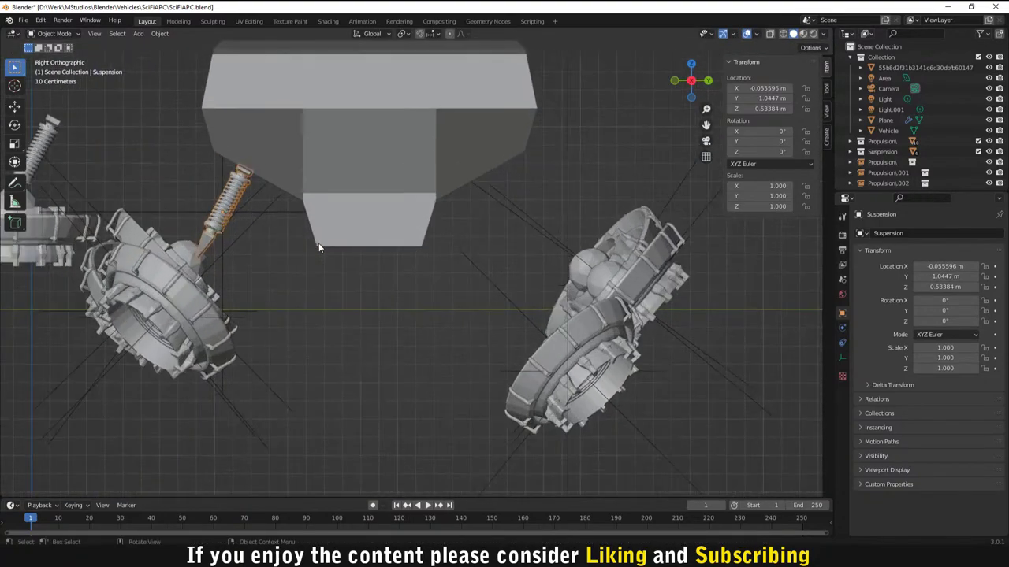
# Step: Duplicate the front strut along Y beside the opposite pod and reselect the copy
pyautogui.hotkey('shift', 'd')
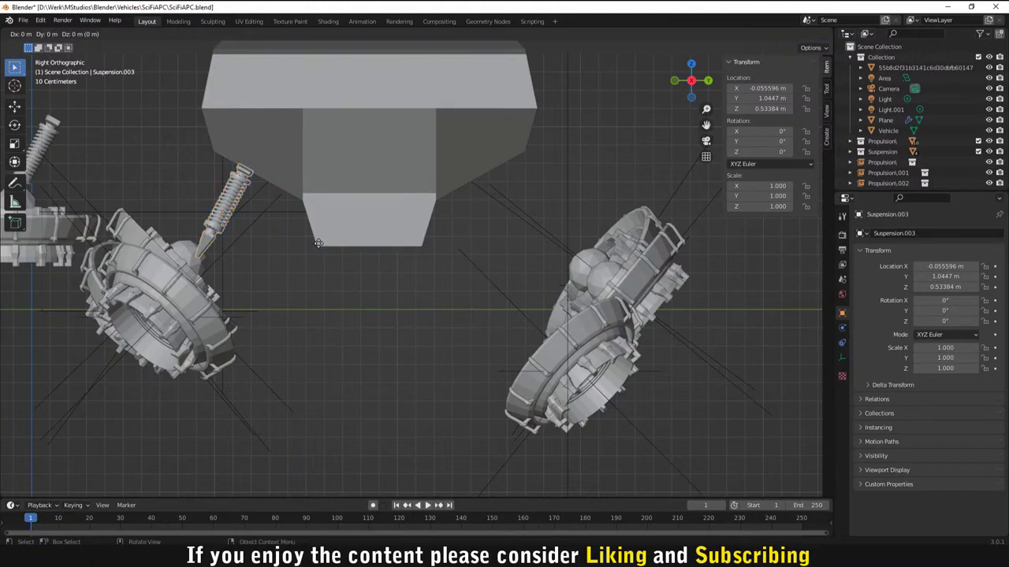
pyautogui.press('y')
pyautogui.click(563, 257)
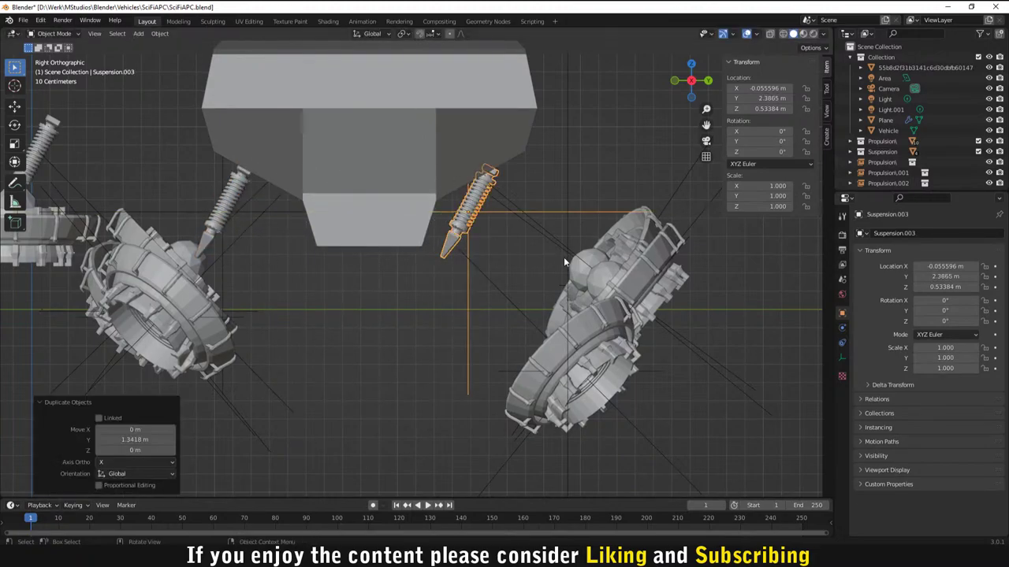
pyautogui.click(238, 209)
pyautogui.scroll(-4, 237, 211)
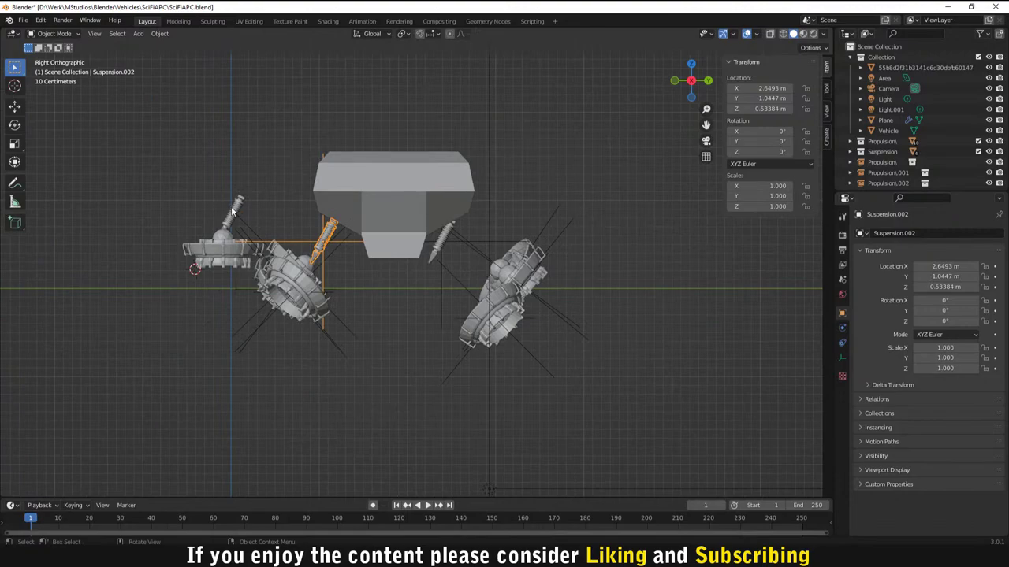
pyautogui.click(233, 211)
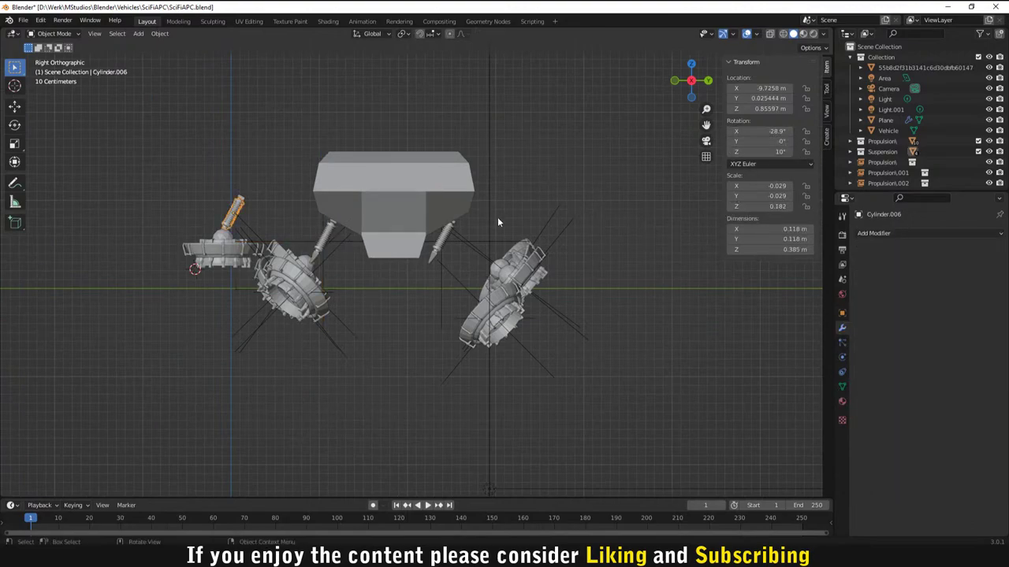
pyautogui.scroll(1, 488, 227)
pyautogui.click(453, 229)
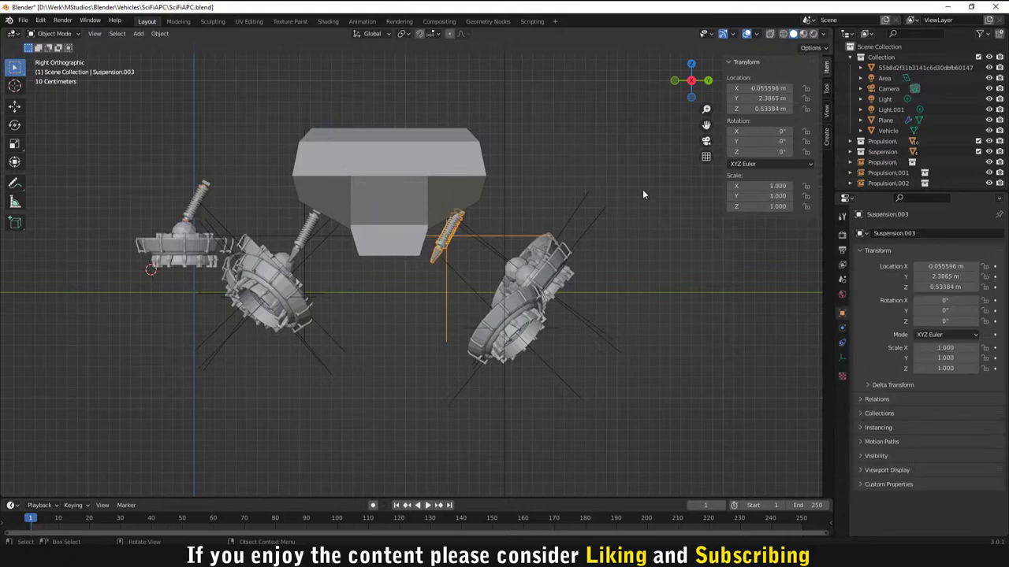
pyautogui.click(762, 132)
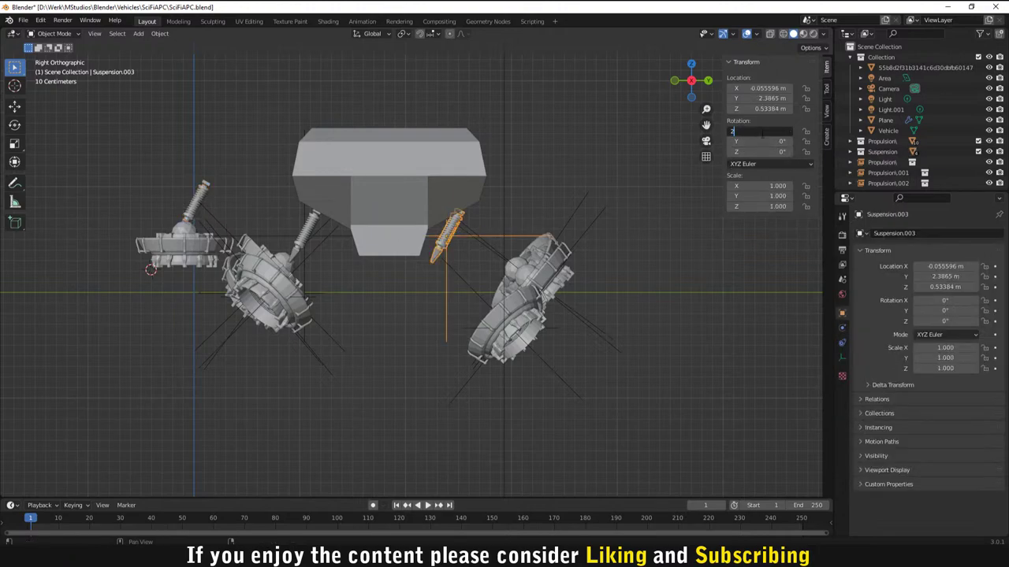
# Step: Tilt Suspension.003 to 28.9° and then 57.8° on X, and start moving it onto the pod
pyautogui.press('Return')
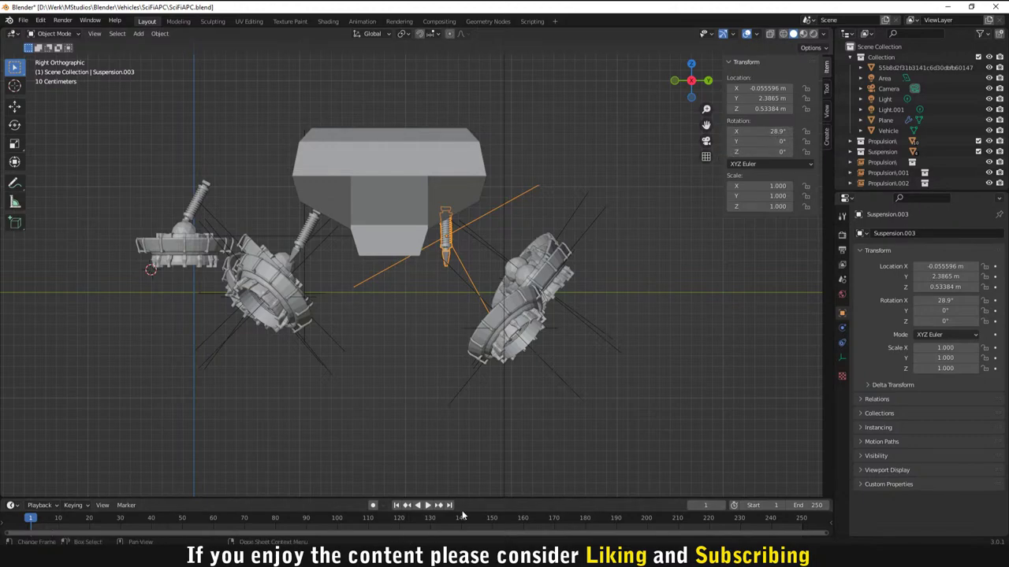
pyautogui.click(769, 131)
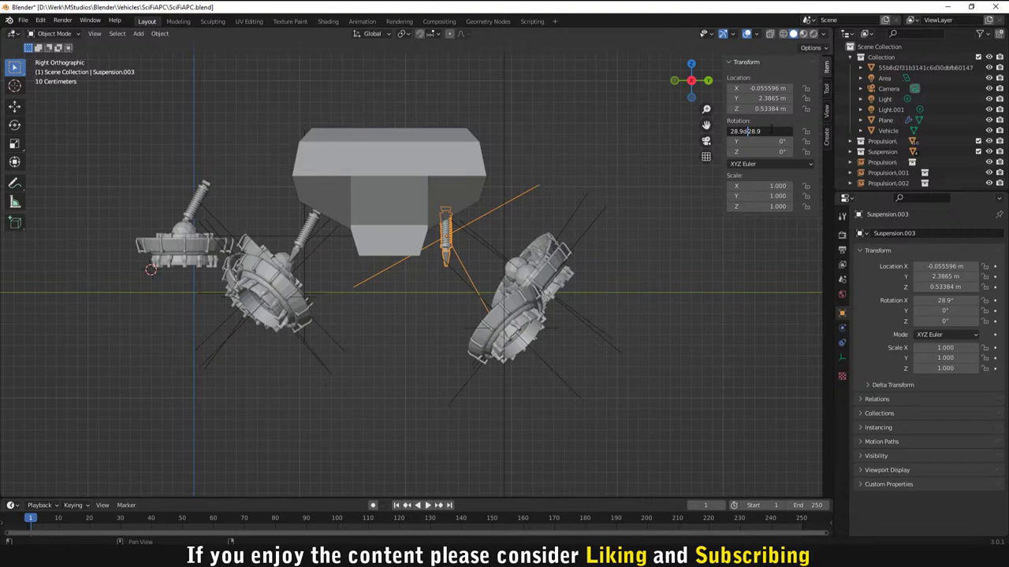
pyautogui.write('+')
pyautogui.press('Return')
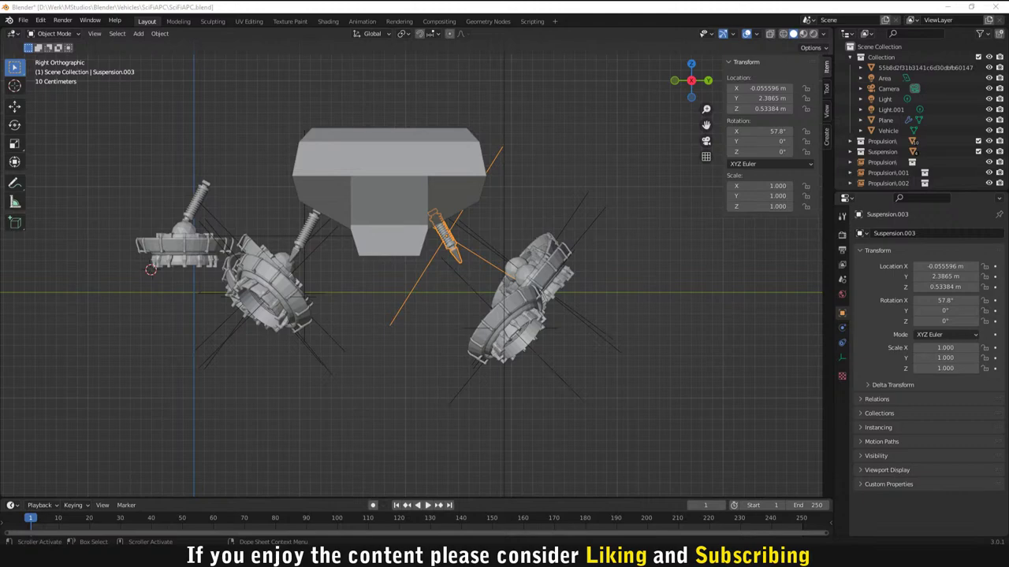
pyautogui.scroll(3, 398, 238)
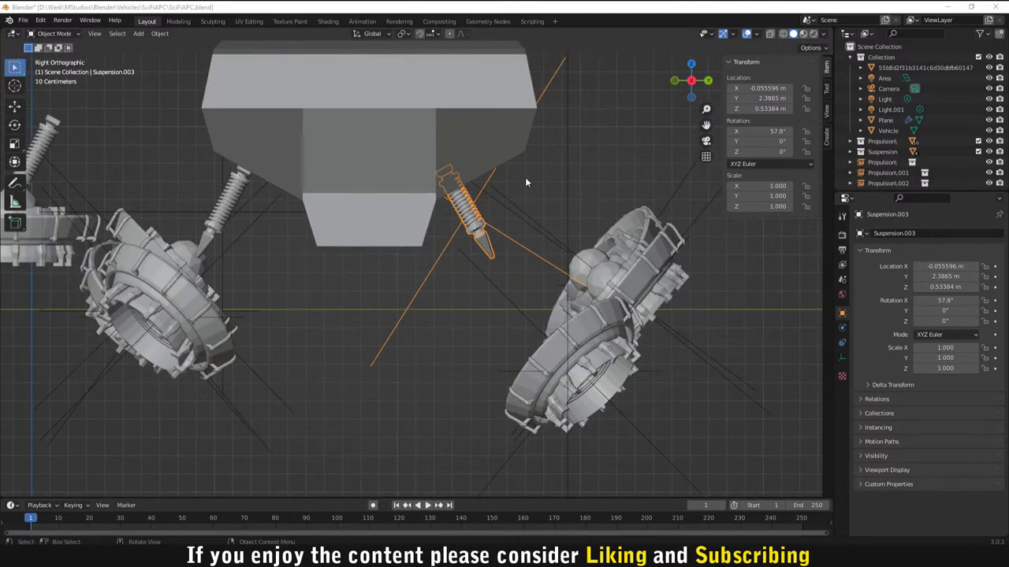
pyautogui.scroll(-3, 525, 182)
pyautogui.press('g')
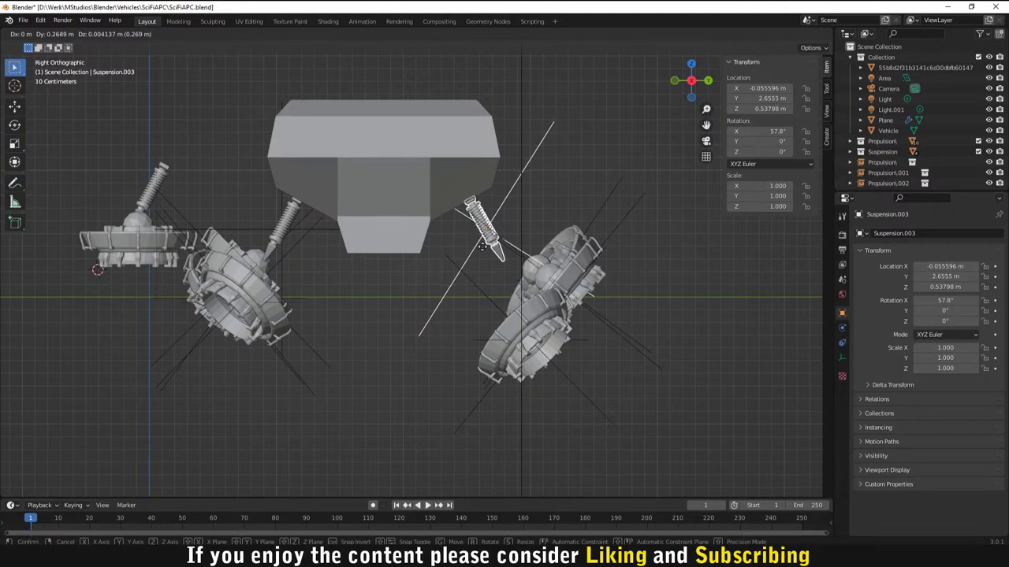
# Step: Set the spring strut down on the right pod and check it from the side, underneath and front views
pyautogui.click(483, 245)
pyautogui.moveTo(483, 245); pyautogui.dragTo(536, 219, button='middle')
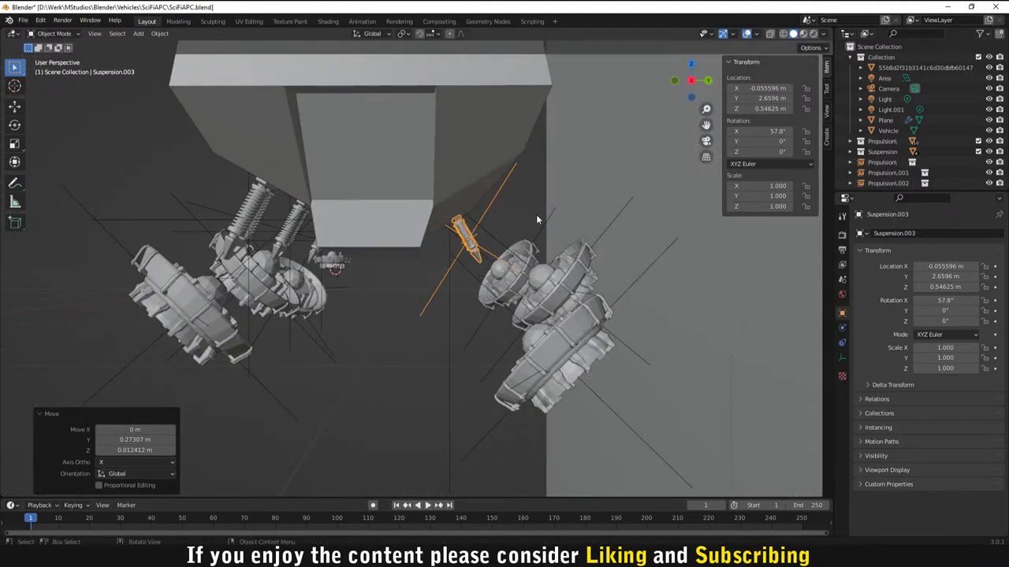
pyautogui.press('KP_3')
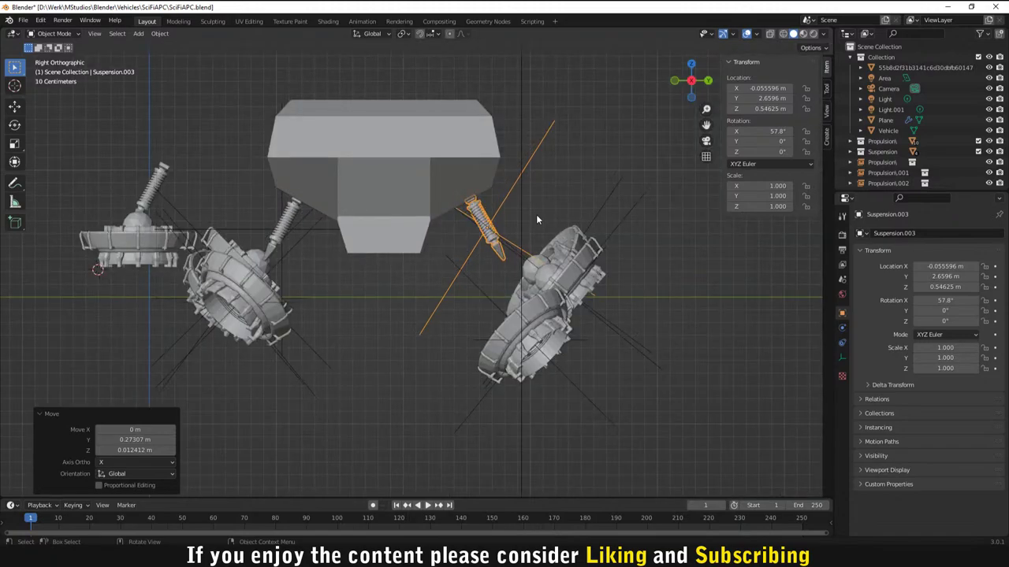
pyautogui.press('ctrl+KP_7')
pyautogui.press('KP_1')
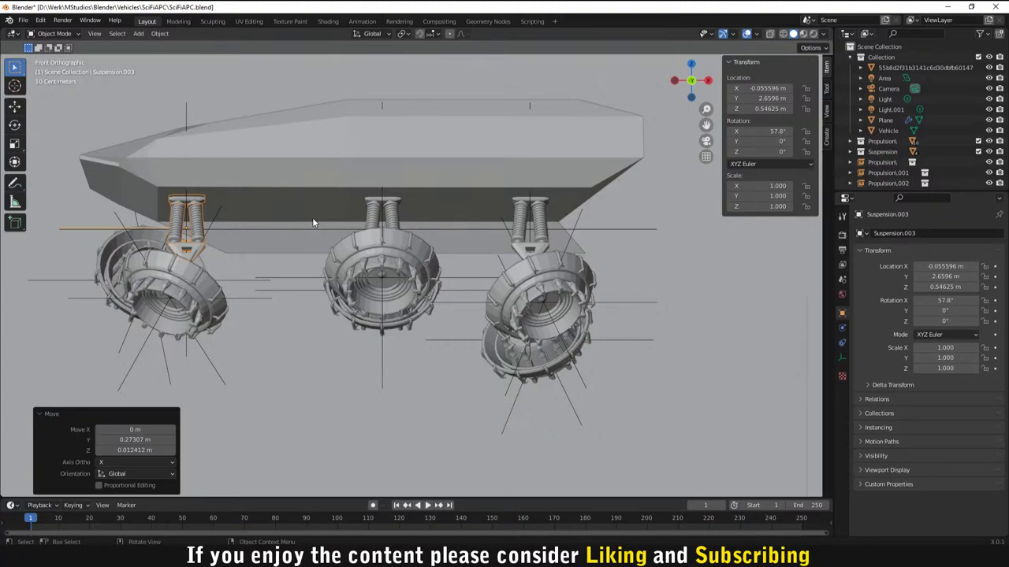
# Step: Make two X-constrained copies of Suspension.003 over the middle and rear pods, at X 1.4835 m and 2.6544 m
pyautogui.hotkey('shift', 'd')
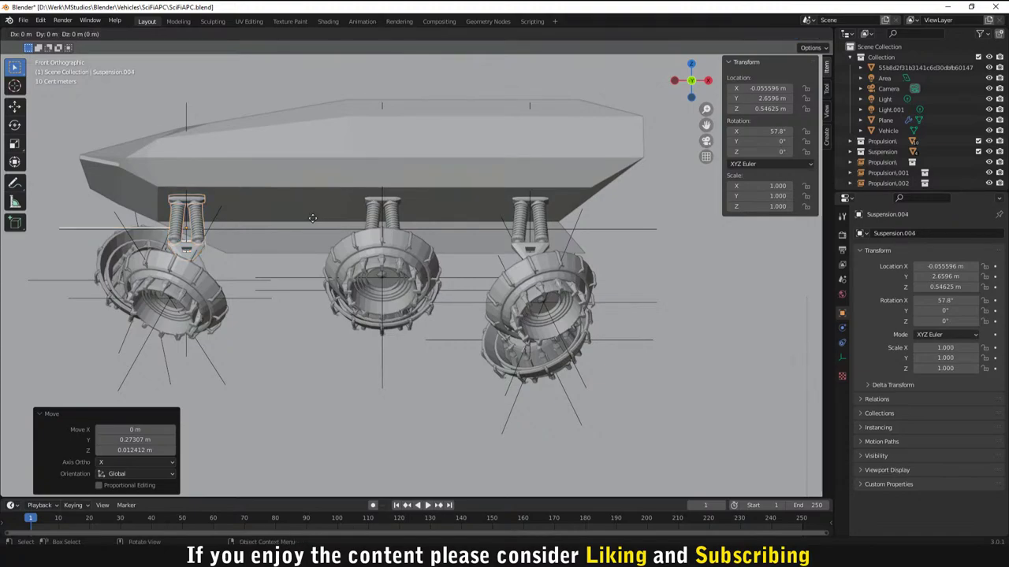
pyautogui.press('x')
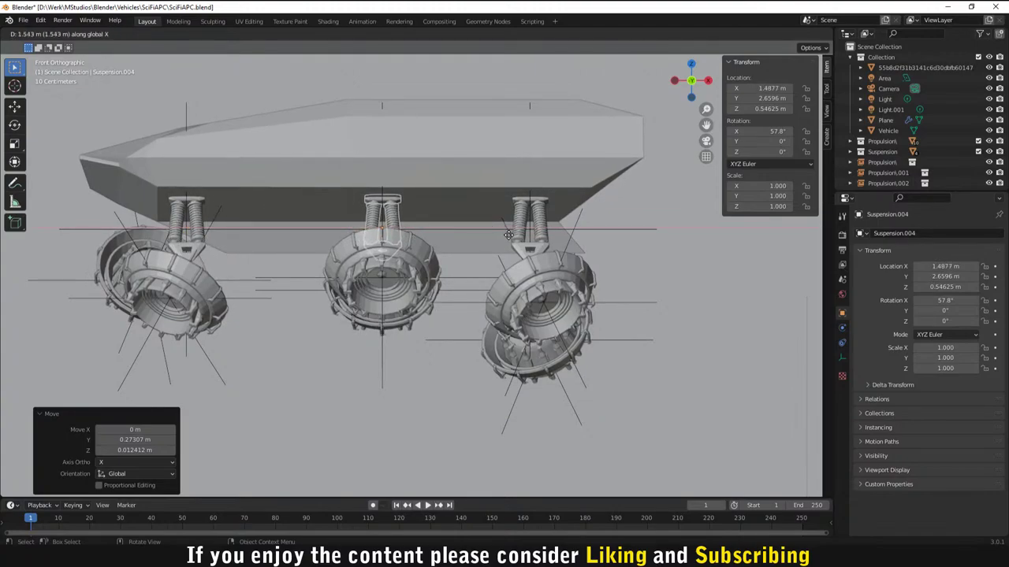
pyautogui.click(508, 238)
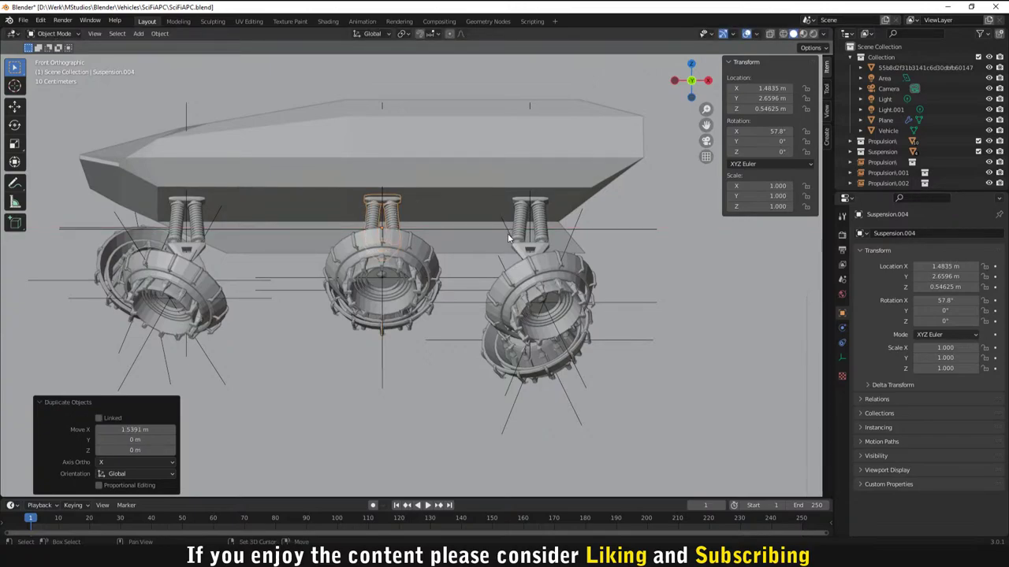
pyautogui.hotkey('shift', 'd')
pyautogui.press('x')
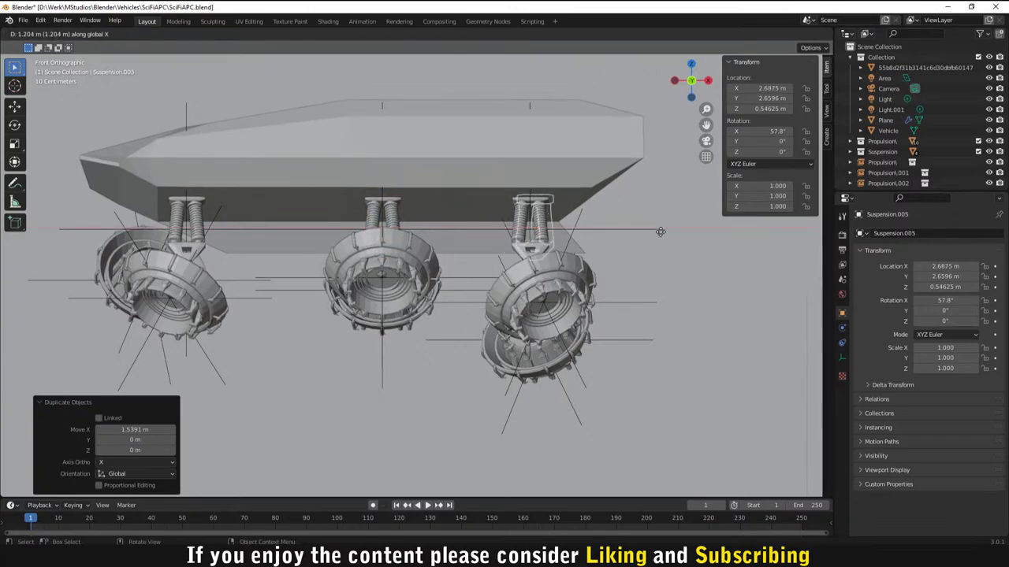
pyautogui.click(655, 232)
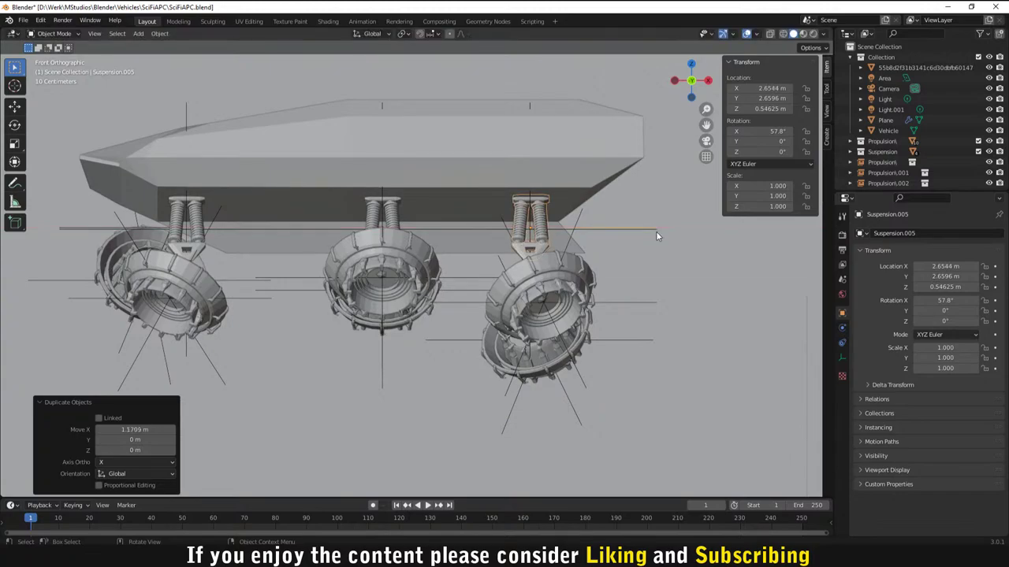
pyautogui.click(682, 291)
pyautogui.scroll(-3, 682, 291)
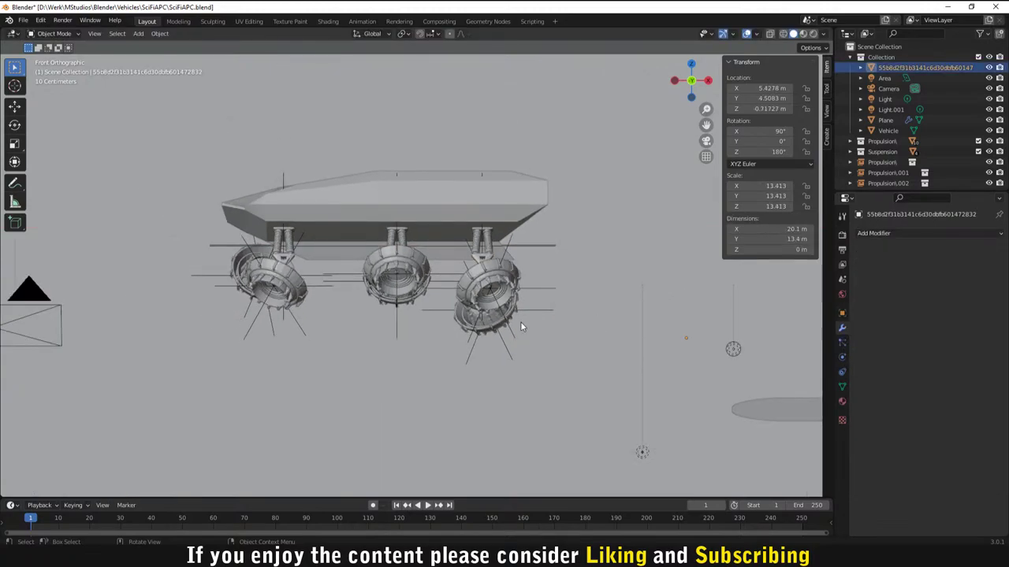
# Step: Move the first Propulsion pod beneath its spring strut, refining it in right orthographic view
pyautogui.moveTo(520, 321); pyautogui.dragTo(317, 349, button='middle')
pyautogui.click(318, 349)
pyautogui.press('g')
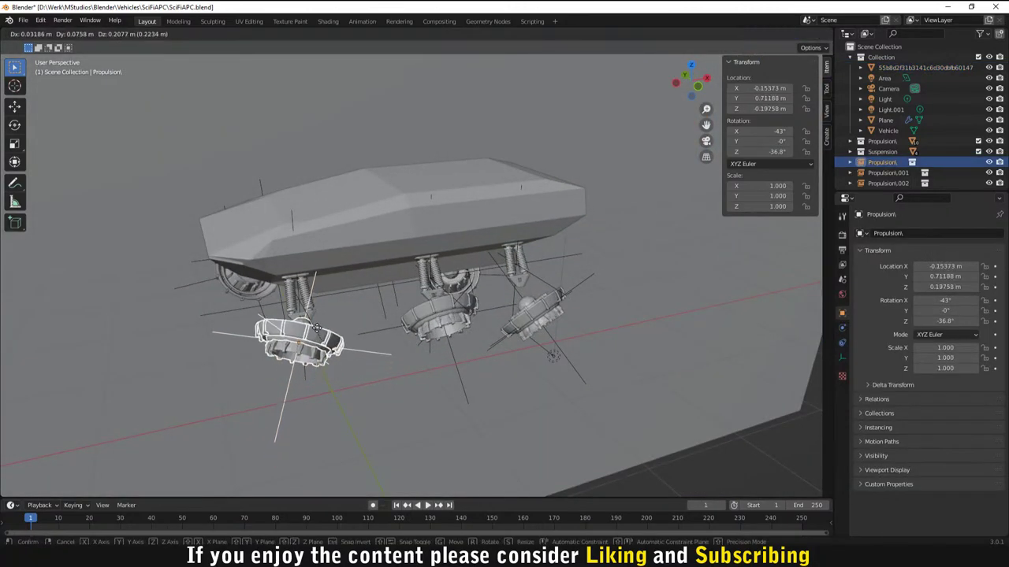
pyautogui.click(353, 357)
pyautogui.moveTo(353, 352); pyautogui.dragTo(291, 362, button='middle')
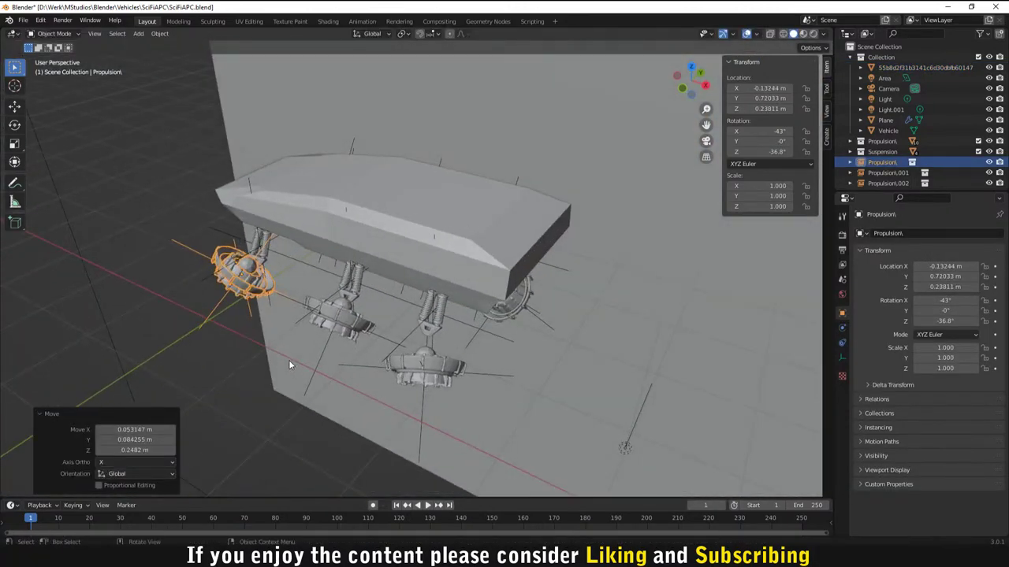
pyautogui.press('KP_3')
pyautogui.scroll(4, 358, 303)
pyautogui.press('g')
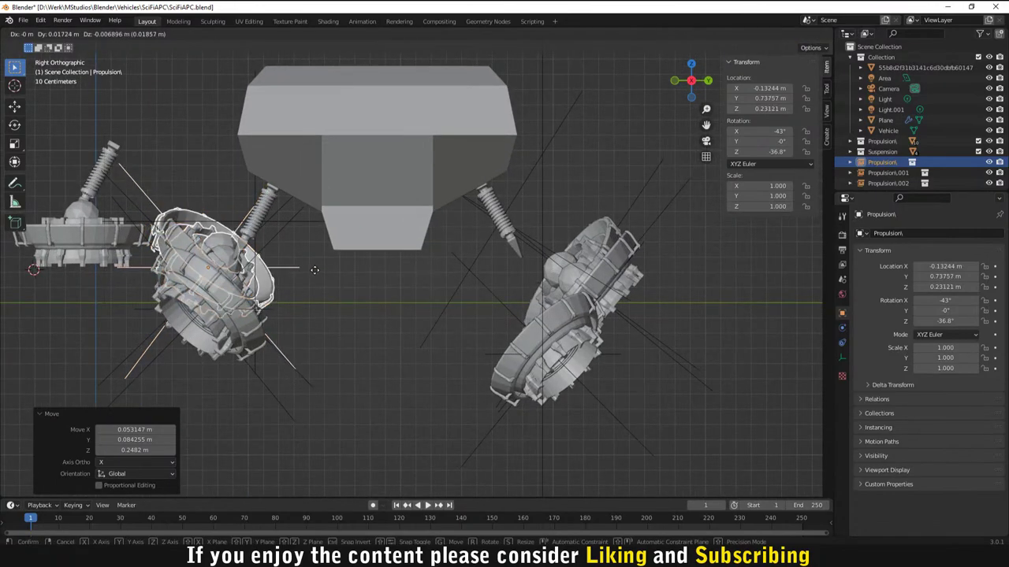
pyautogui.click(326, 275)
pyautogui.moveTo(325, 276); pyautogui.dragTo(391, 323, button='middle')
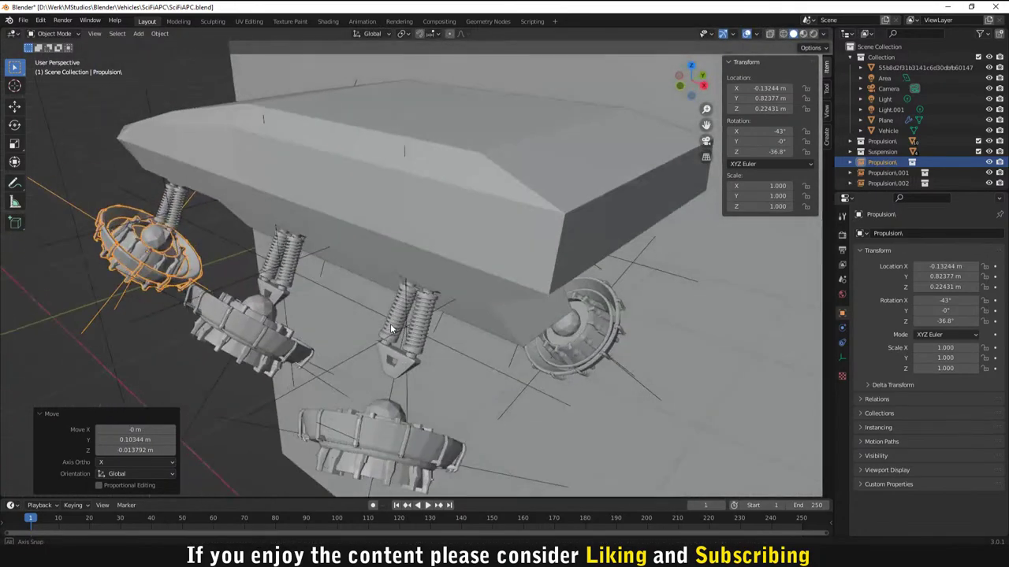
pyautogui.scroll(2, 260, 303)
# Step: Reposition Propulsion.001 and Propulsion.002 under their spring struts
pyautogui.click(218, 341)
pyautogui.press('g')
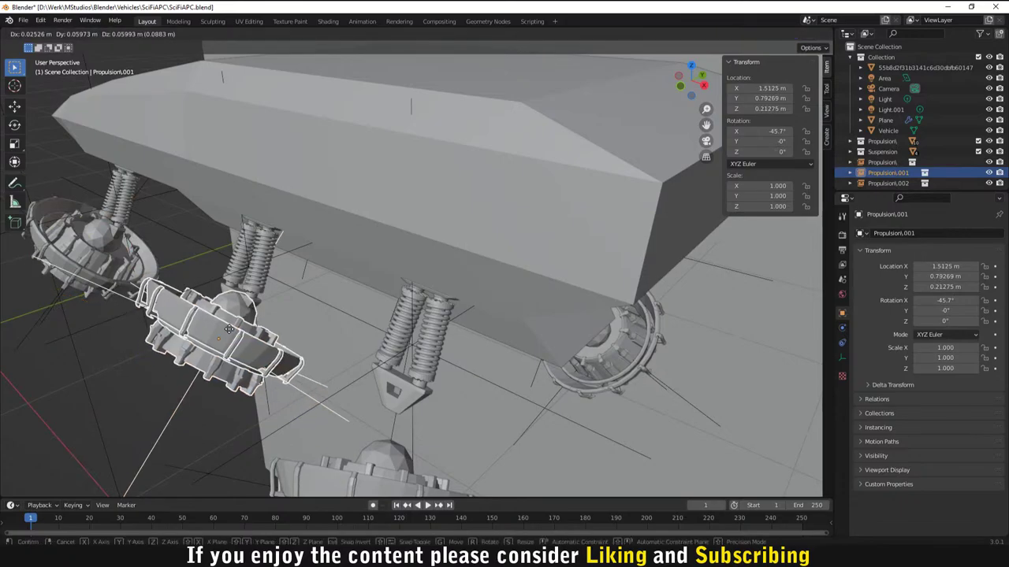
pyautogui.click(229, 325)
pyautogui.moveTo(229, 324); pyautogui.dragTo(510, 328, button='middle')
pyautogui.press('g')
pyautogui.click(607, 299)
pyautogui.click(648, 366)
pyautogui.press('g')
pyautogui.click(635, 327)
# Step: Move Propulsion.005 on the other side up under the hull beneath its strut
pyautogui.click(587, 420)
pyautogui.press('g')
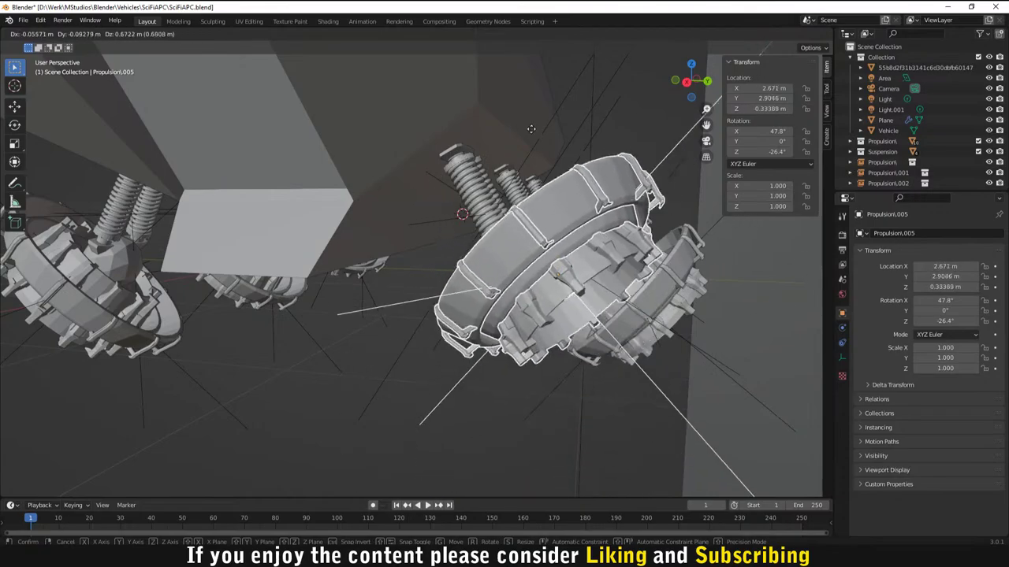
pyautogui.click(551, 252)
pyautogui.moveTo(551, 252); pyautogui.dragTo(614, 347, button='middle')
pyautogui.press('g')
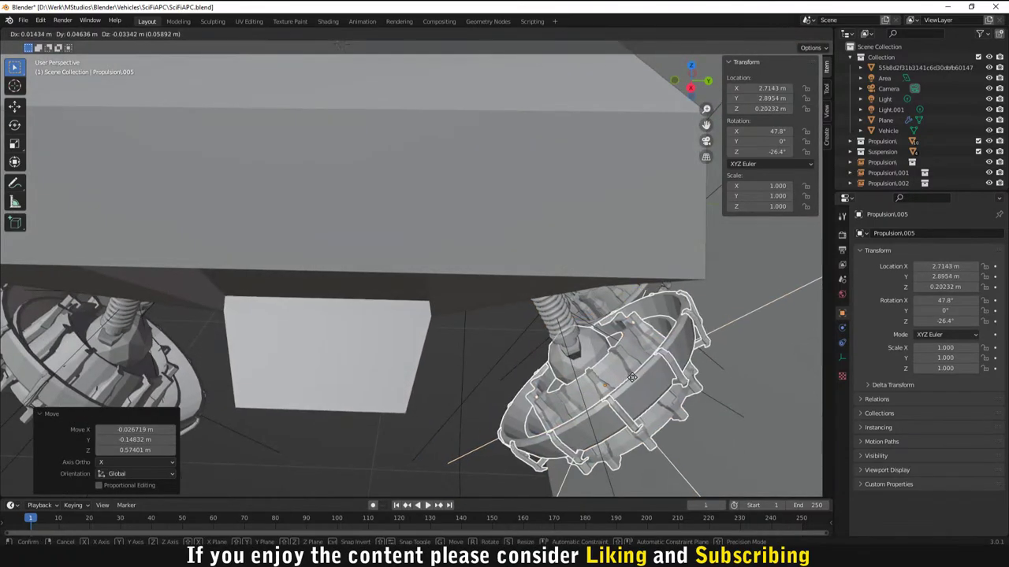
pyautogui.click(644, 383)
pyautogui.moveTo(644, 383); pyautogui.dragTo(599, 394, button='middle')
pyautogui.press('g')
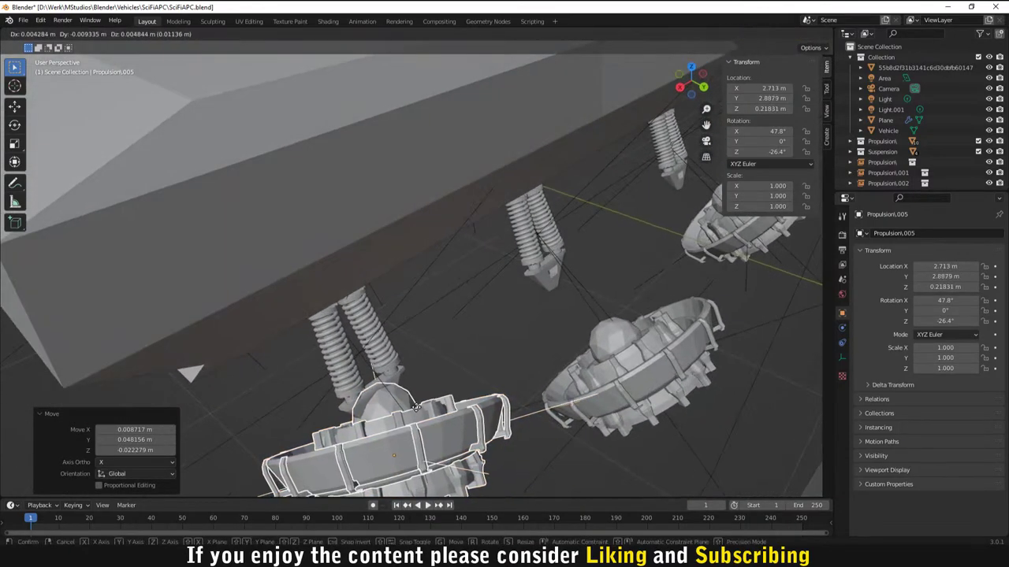
pyautogui.click(418, 408)
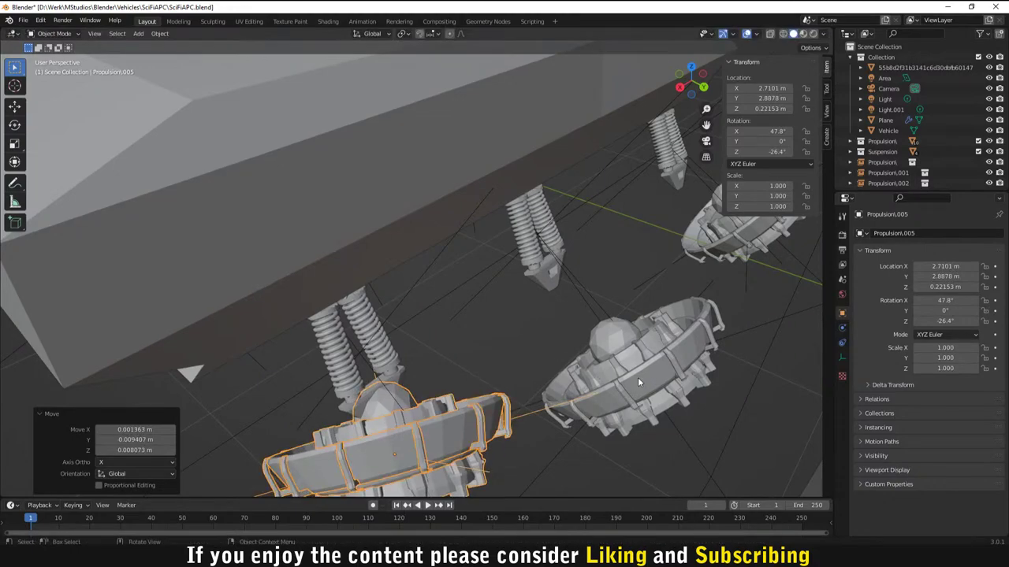
# Step: Reposition Propulsion.004 beneath its spring strut through several adjustments
pyautogui.click(637, 377)
pyautogui.press('g')
pyautogui.click(590, 324)
pyautogui.moveTo(601, 337); pyautogui.dragTo(607, 260, button='middle')
pyautogui.press('g')
pyautogui.click(615, 258)
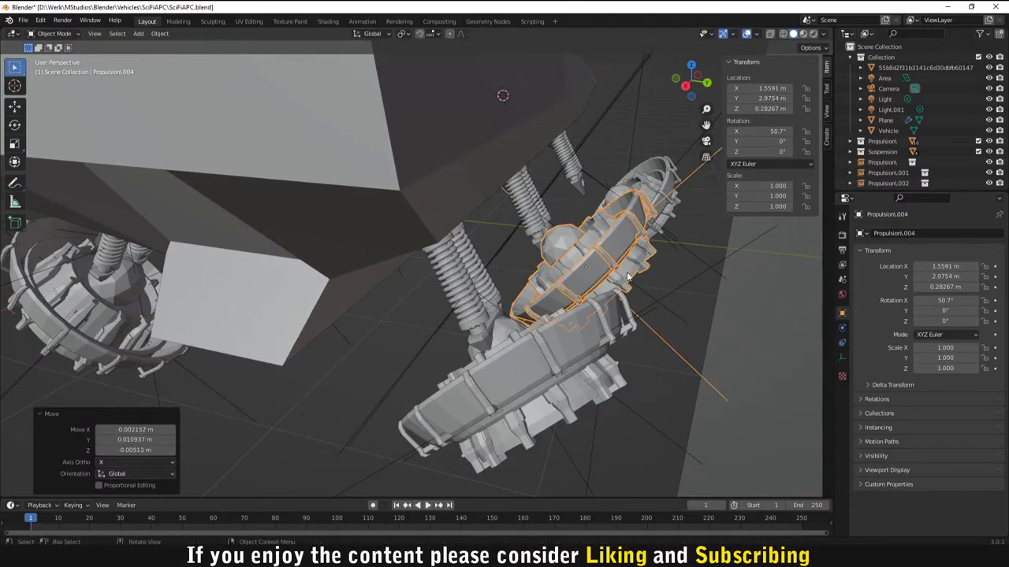
pyautogui.moveTo(615, 258); pyautogui.dragTo(255, 309, button='middle')
pyautogui.press('g')
pyautogui.click(533, 280)
pyautogui.press('g')
pyautogui.click(406, 362)
# Step: Place Propulsion.003 under the tilted strut at X -0.047934 m, Y 2.9283 m, Z 0.20903 m
pyautogui.click(380, 353)
pyautogui.press('g')
pyautogui.click(406, 335)
pyautogui.press('g')
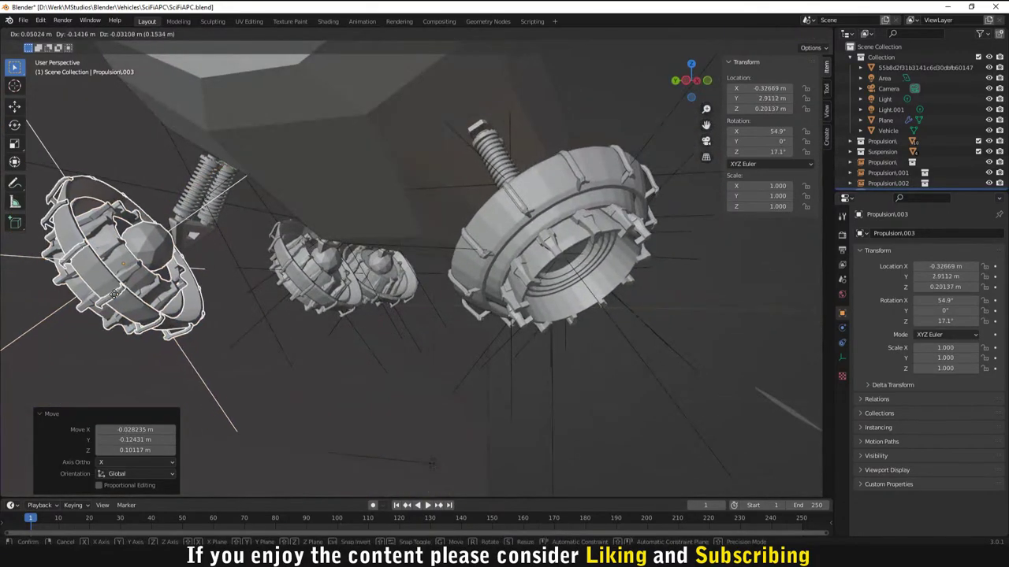
pyautogui.click(126, 272)
pyautogui.moveTo(126, 272); pyautogui.dragTo(82, 258, button='middle')
pyautogui.press('g')
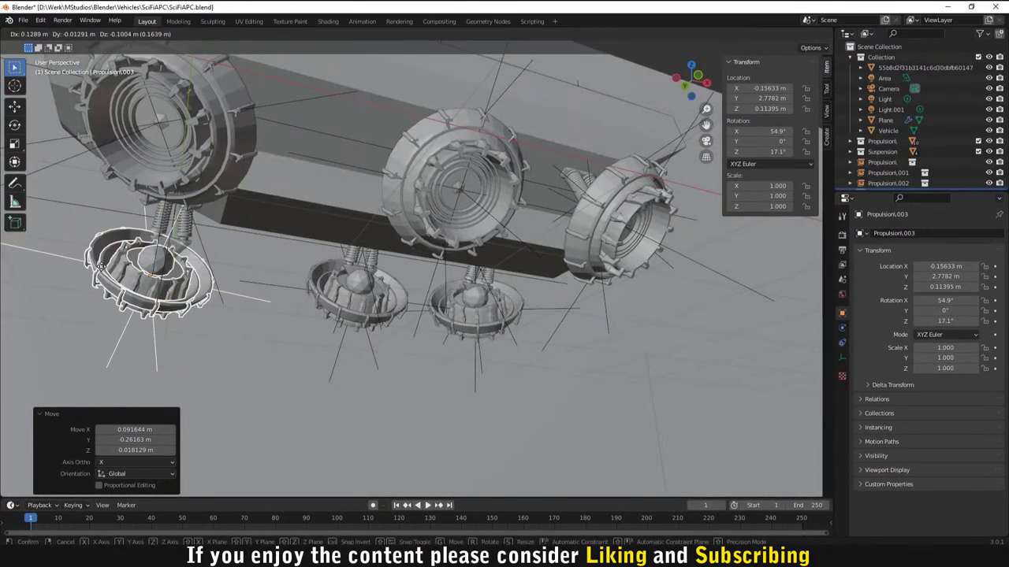
pyautogui.click(156, 288)
pyautogui.moveTo(160, 292); pyautogui.dragTo(212, 327, button='middle')
pyautogui.press('g')
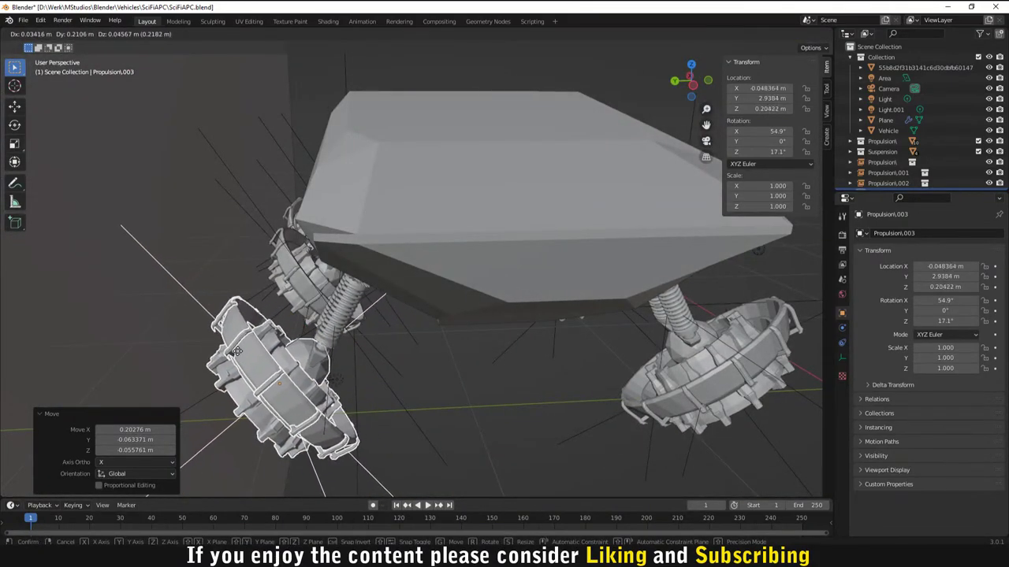
pyautogui.click(239, 350)
# Step: Orbit out to view the whole vehicle and select the large backdrop plane
pyautogui.moveTo(356, 382); pyautogui.dragTo(356, 286, button='middle')
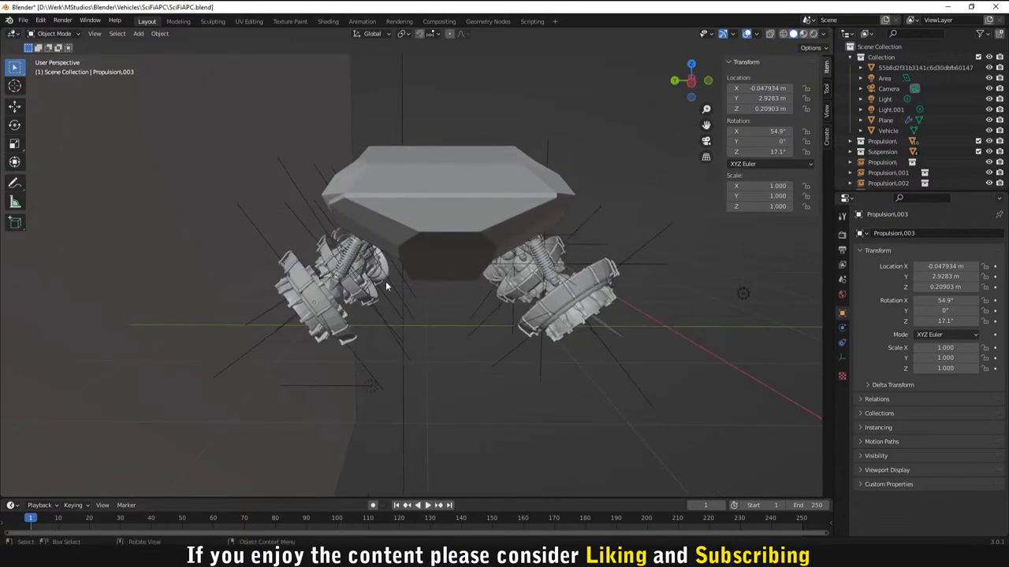
pyautogui.scroll(-2, 436, 257)
pyautogui.moveTo(436, 257); pyautogui.dragTo(449, 343, button='middle')
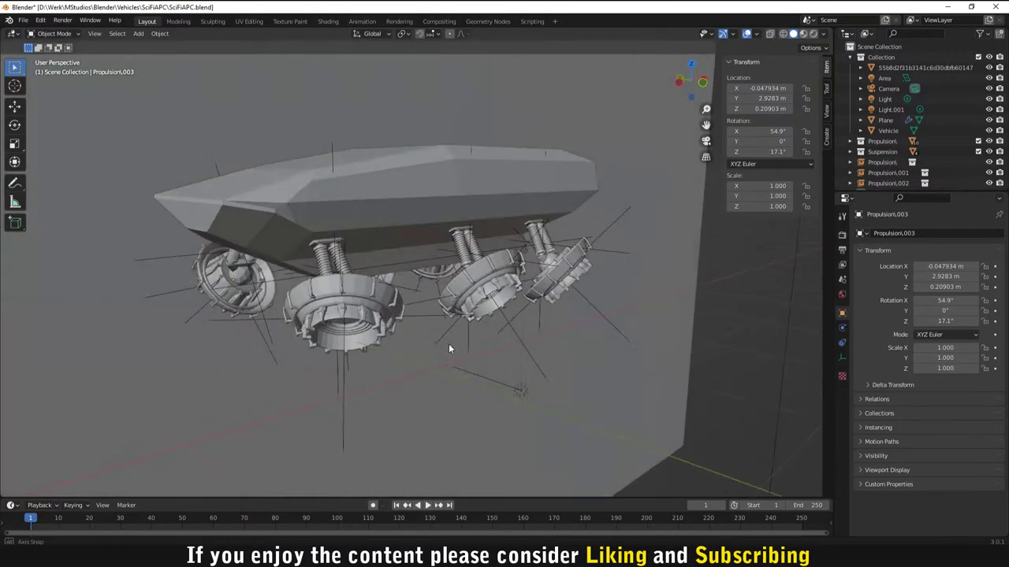
pyautogui.click(589, 379)
pyautogui.moveTo(590, 379); pyautogui.dragTo(507, 318, button='middle')
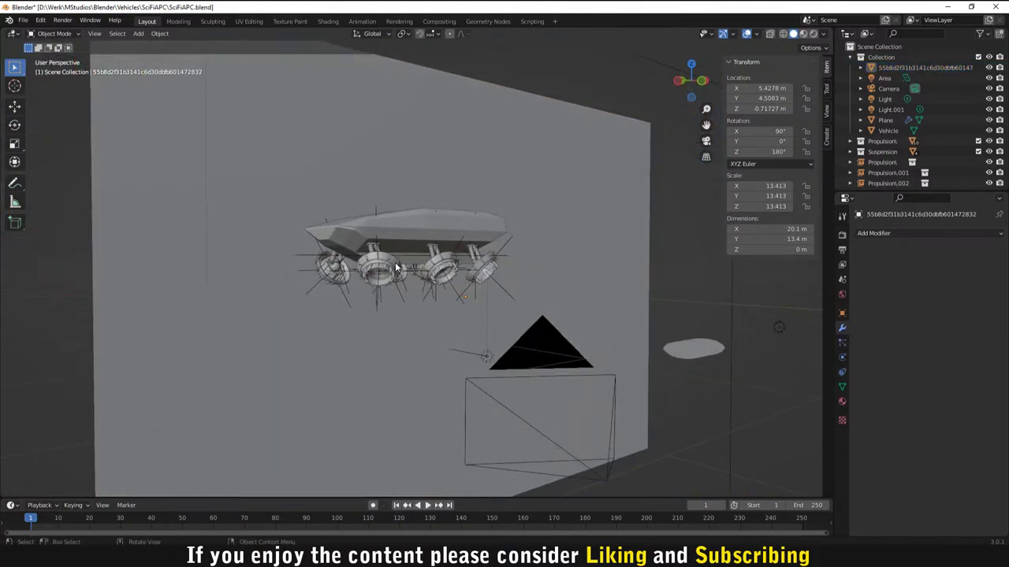
# Step: Tilt the front pod Propulsion.003 by -20.3° about the global X axis
pyautogui.moveTo(399, 268); pyautogui.dragTo(407, 341, button='middle')
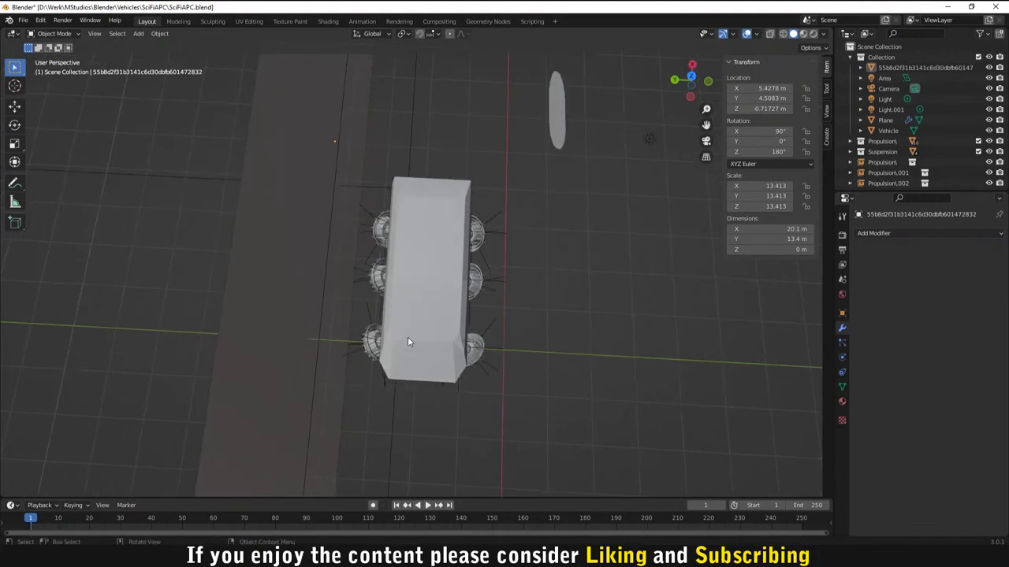
pyautogui.moveTo(473, 288); pyautogui.dragTo(388, 285, button='middle')
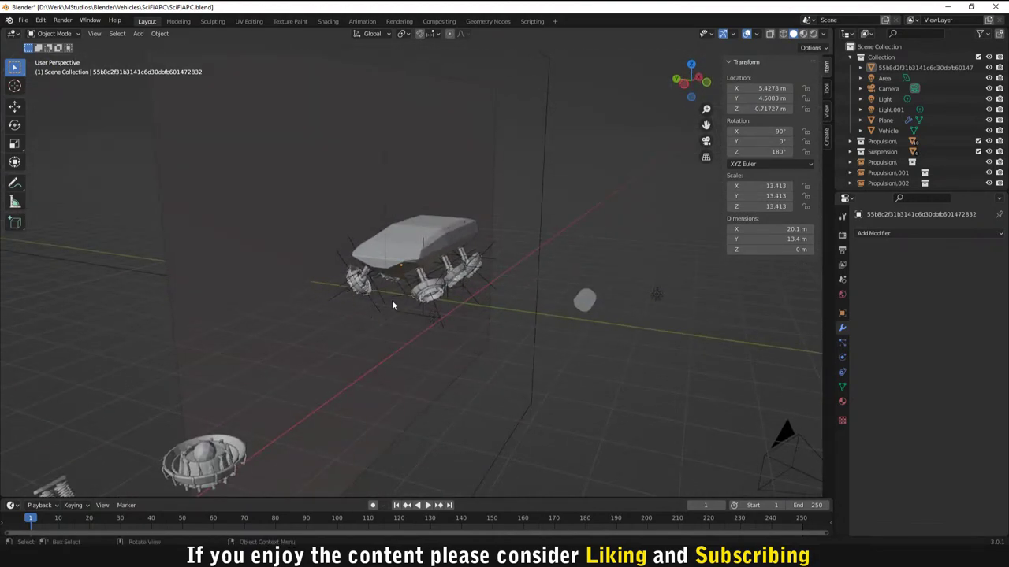
pyautogui.scroll(2, 387, 302)
pyautogui.click(319, 312)
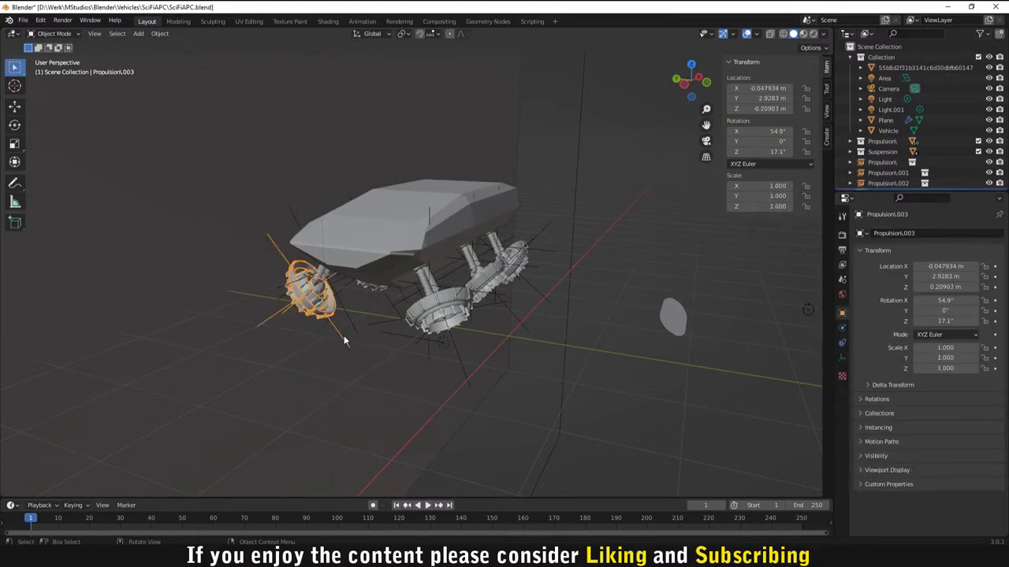
pyautogui.press('r')
pyautogui.press('x')
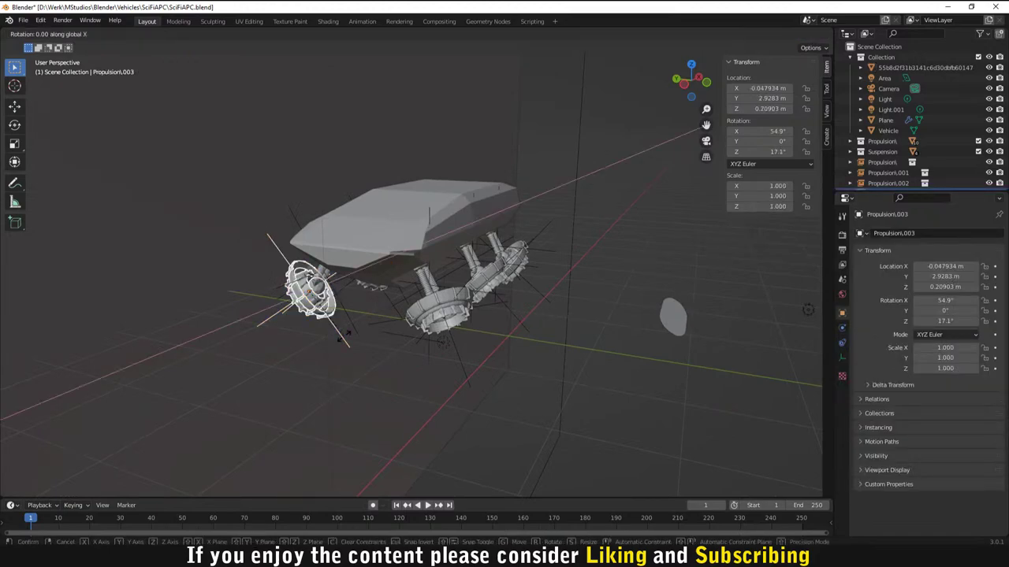
pyautogui.click(345, 330)
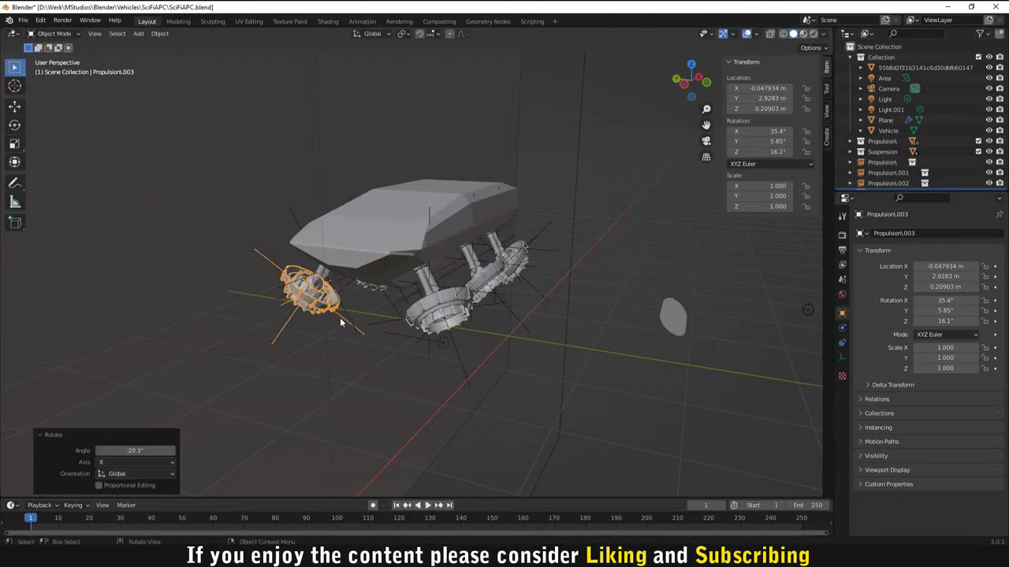
pyautogui.moveTo(347, 324); pyautogui.dragTo(368, 337, button='middle')
pyautogui.scroll(4, 369, 337)
# Step: Lower Propulsion.003 into place and render a test image with F12
pyautogui.press('g')
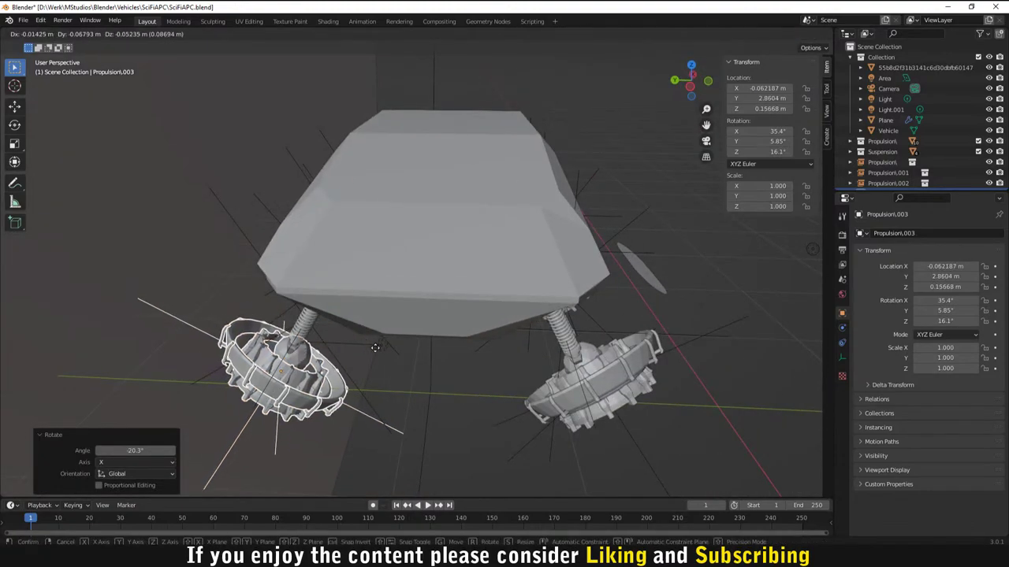
pyautogui.click(375, 344)
pyautogui.moveTo(471, 419); pyautogui.dragTo(418, 386, button='middle')
pyautogui.click(413, 391)
pyautogui.press('F12')
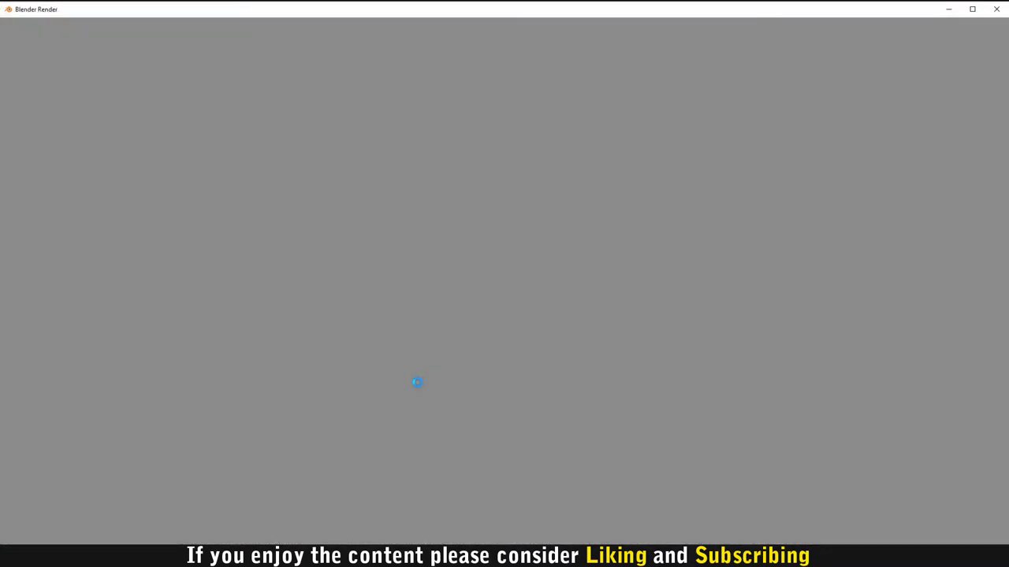
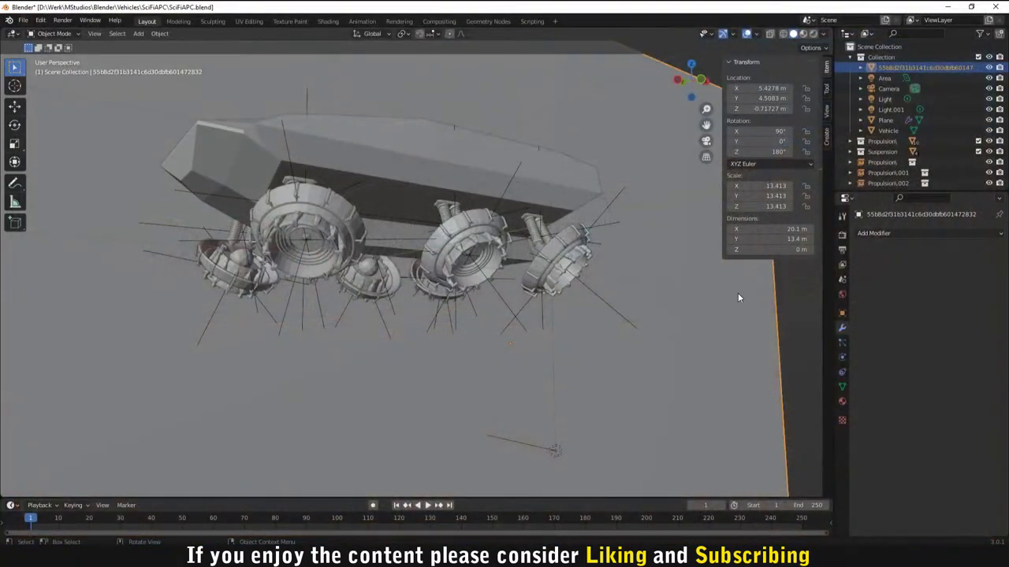
# Step: Close the desert render of the APC and return to the vehicle in the 3D viewport
pyautogui.scroll(-2, 738, 297)
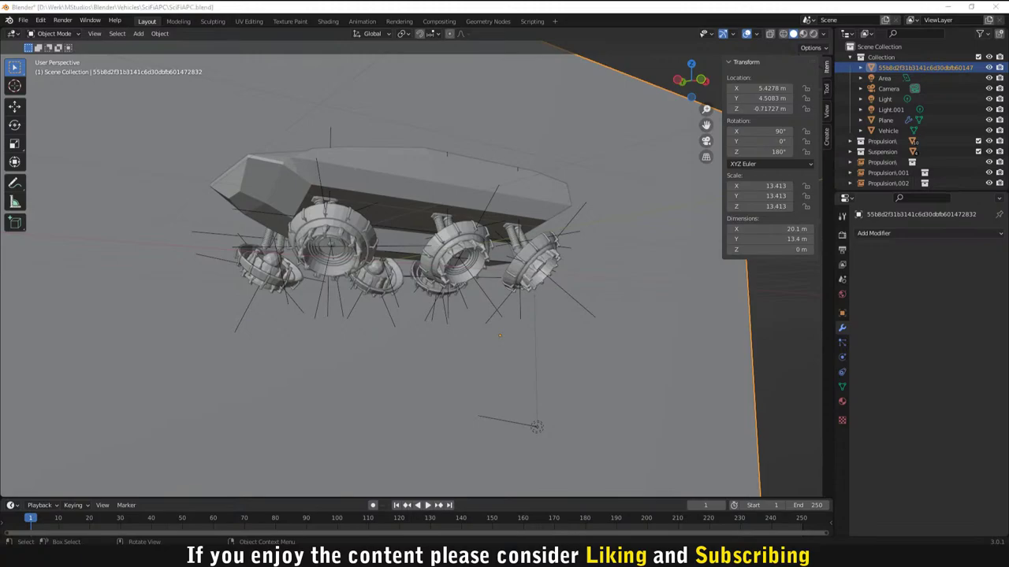
# Step: Nudge the Propulsion.002 pod and the Suspension.003 spring unit into new positions
pyautogui.moveTo(260, 270); pyautogui.dragTo(272, 372, button='middle')
pyautogui.click(521, 380)
pyautogui.press('g')
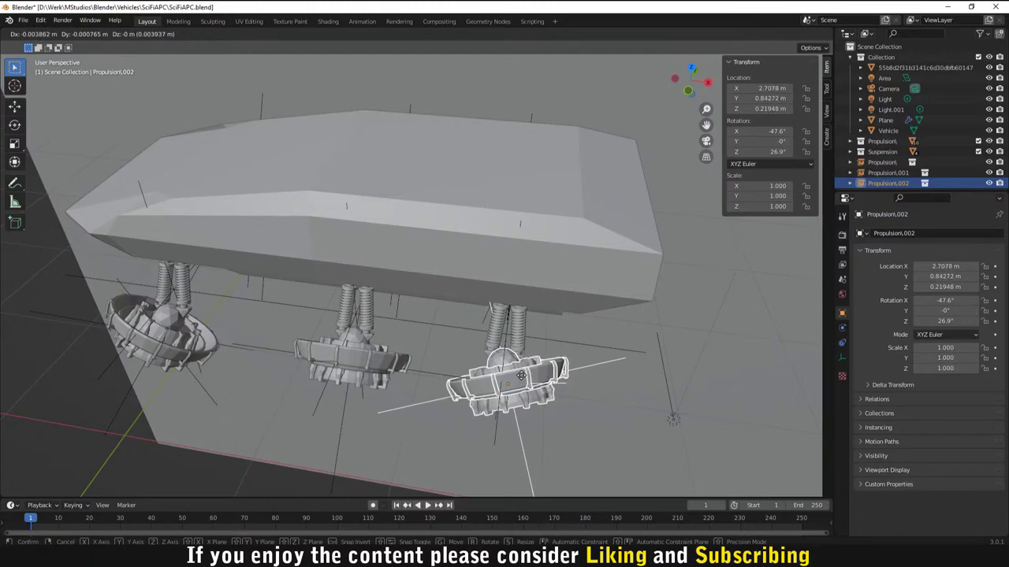
pyautogui.click(521, 379)
pyautogui.moveTo(504, 370); pyautogui.dragTo(330, 274, button='middle')
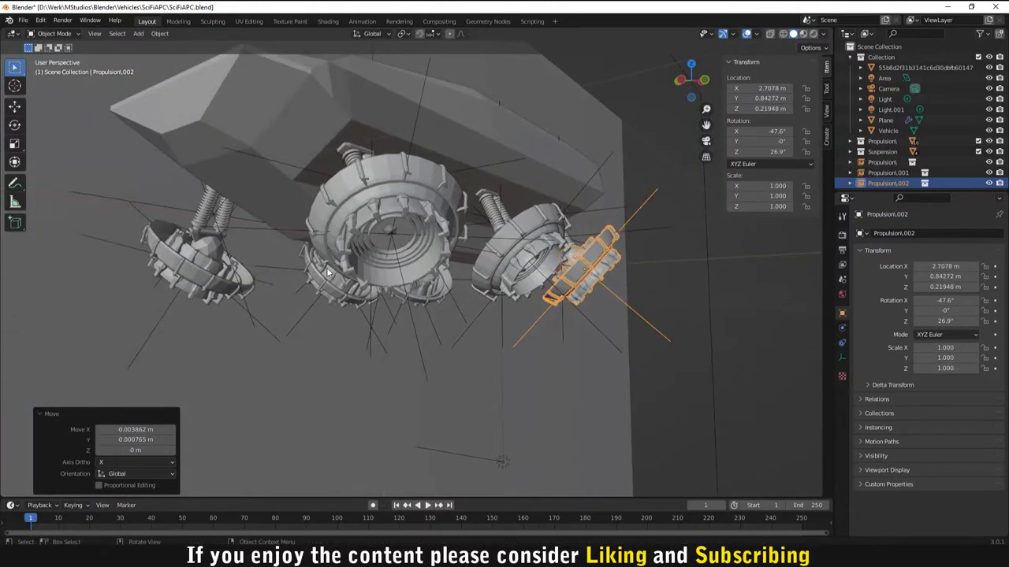
pyautogui.scroll(3, 330, 274)
pyautogui.click(117, 279)
pyautogui.press('g')
pyautogui.click(117, 279)
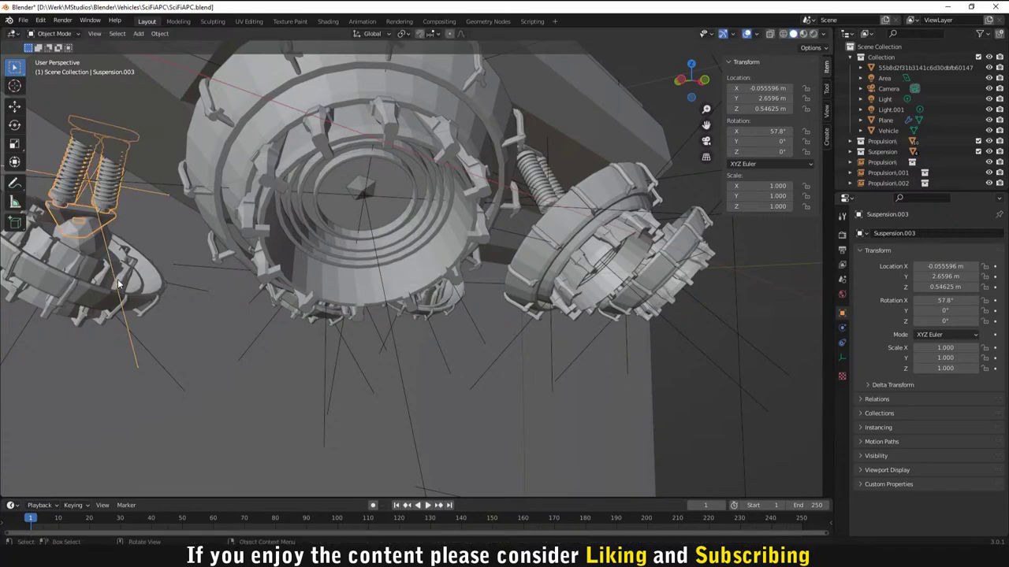
# Step: Move the Propulsion.003 and Propulsion.004 pods slightly along the hull
pyautogui.click(118, 279)
pyautogui.press('g')
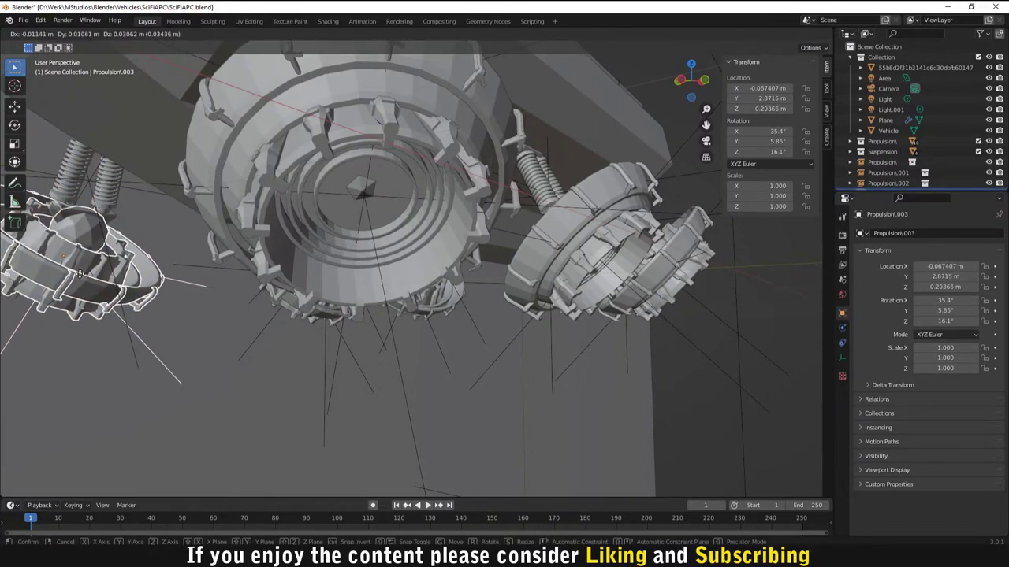
pyautogui.click(246, 348)
pyautogui.moveTo(246, 348); pyautogui.dragTo(303, 314, button='middle')
pyautogui.click(303, 314)
pyautogui.press('g')
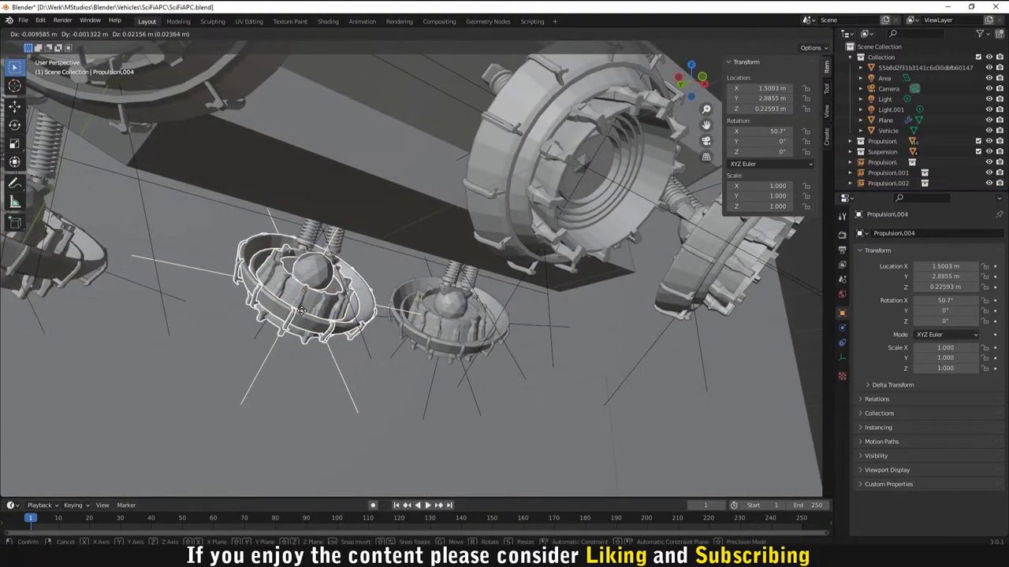
pyautogui.click(299, 315)
# Step: Shift the middle small pod and Propulsion.005, then select the ring unit and Propulsion.004
pyautogui.click(439, 332)
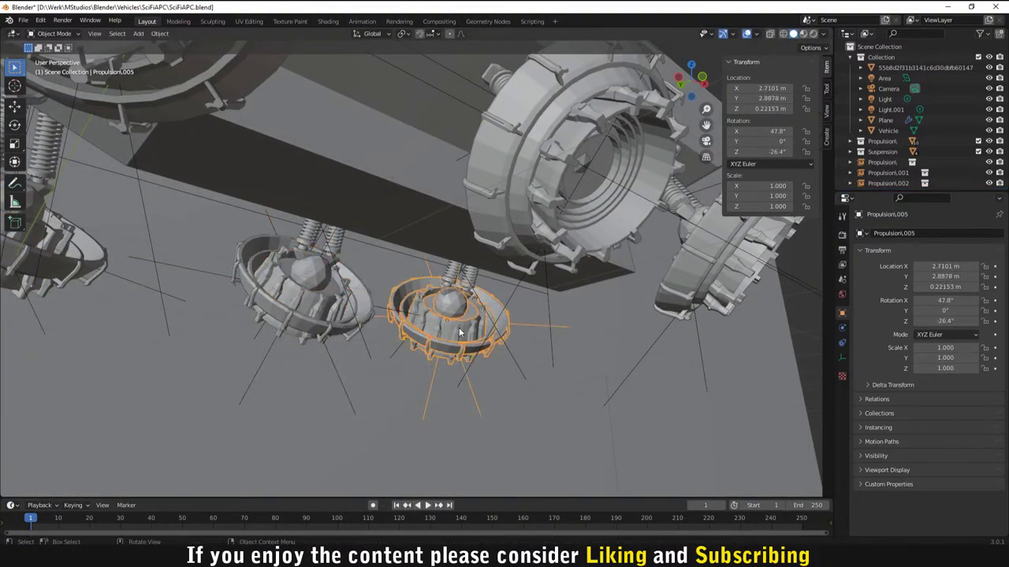
pyautogui.press('g')
pyautogui.click(453, 331)
pyautogui.click(456, 331)
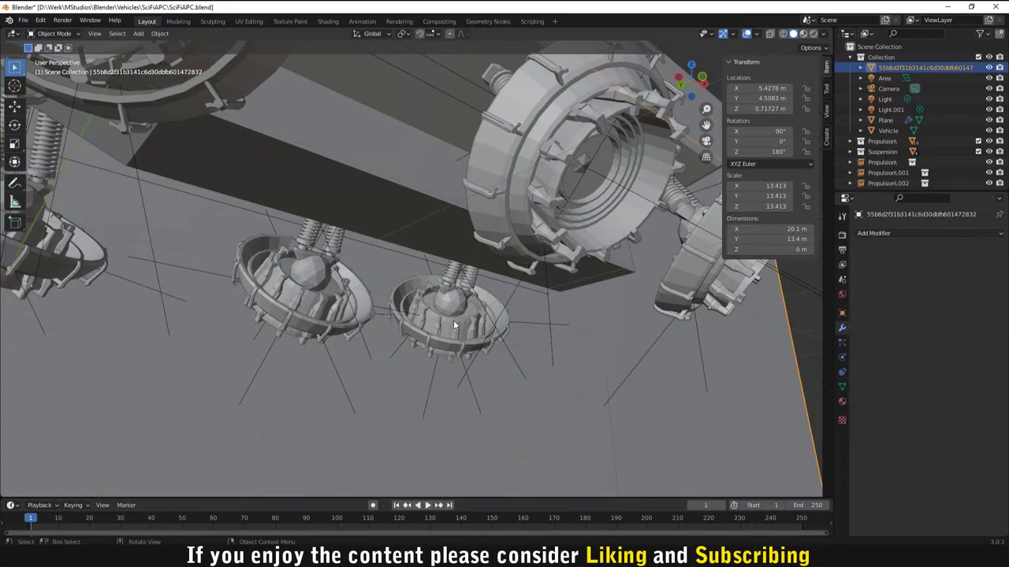
pyautogui.click(453, 322)
pyautogui.press('g')
pyautogui.click(454, 330)
pyautogui.click(454, 329)
pyautogui.moveTo(454, 329); pyautogui.dragTo(505, 411, button='middle')
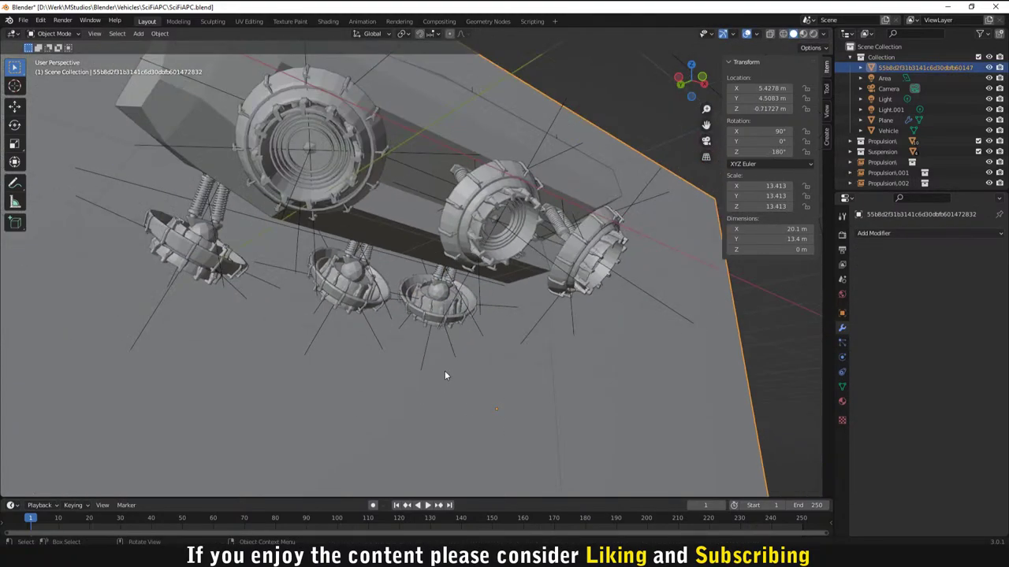
pyautogui.click(312, 152)
pyautogui.click(315, 339)
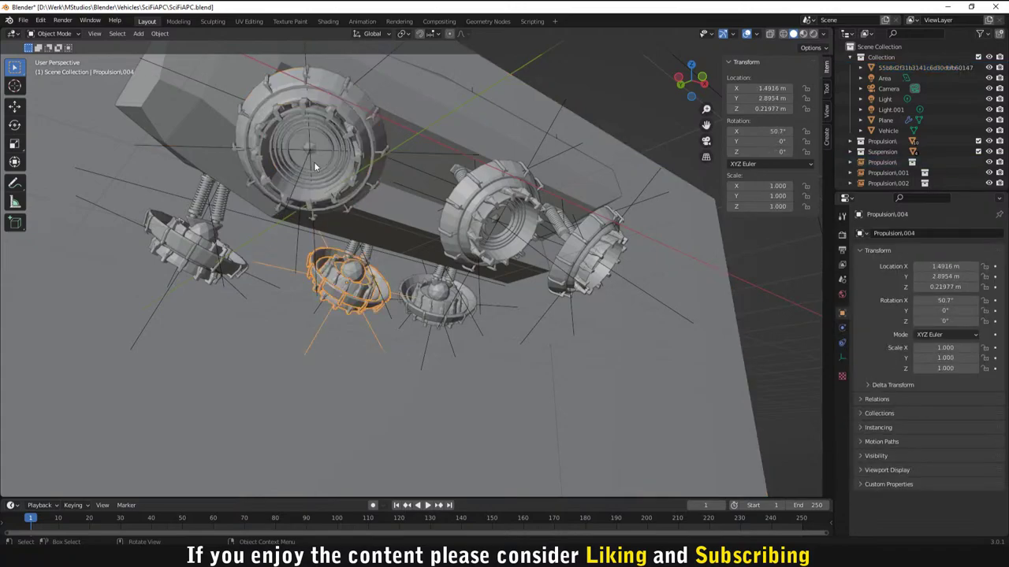
pyautogui.click(504, 346)
pyautogui.moveTo(582, 271); pyautogui.dragTo(509, 288, button='middle')
pyautogui.scroll(-4, 509, 289)
pyautogui.moveTo(367, 241); pyautogui.dragTo(326, 257, button='middle')
pyautogui.press('KP_3')
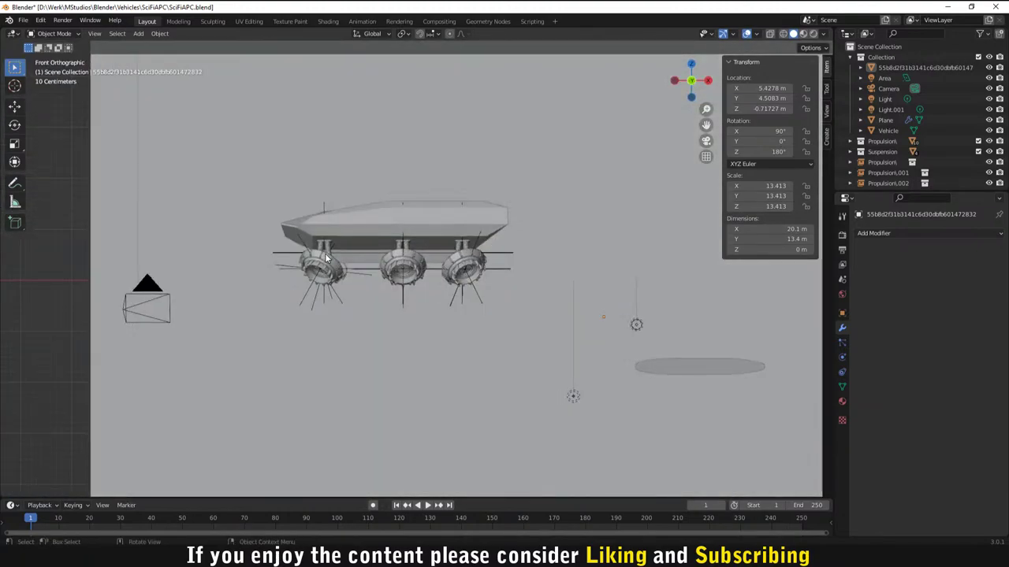
pyautogui.scroll(4, 205, 153)
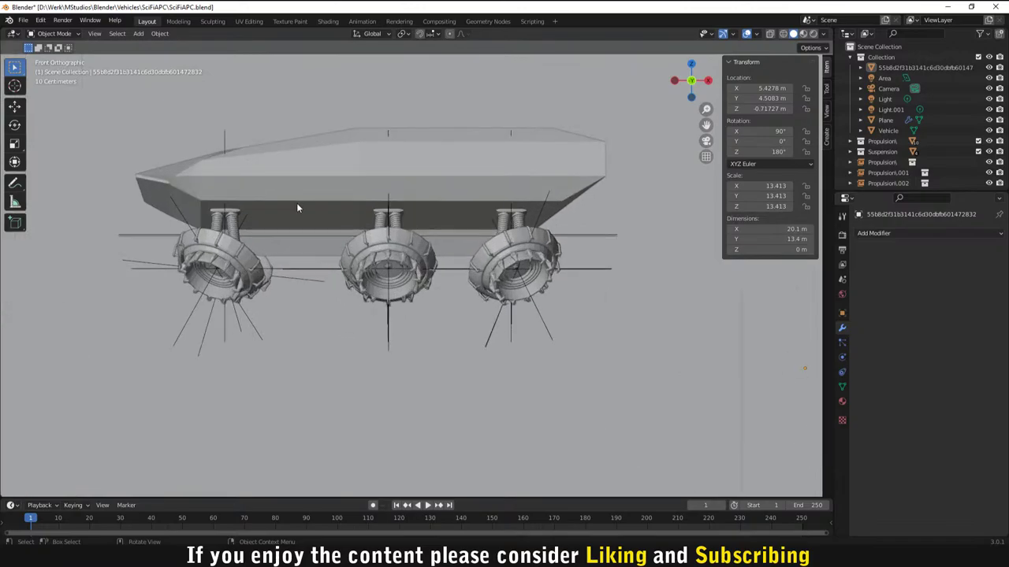
pyautogui.moveTo(347, 260); pyautogui.dragTo(377, 258, button='middle')
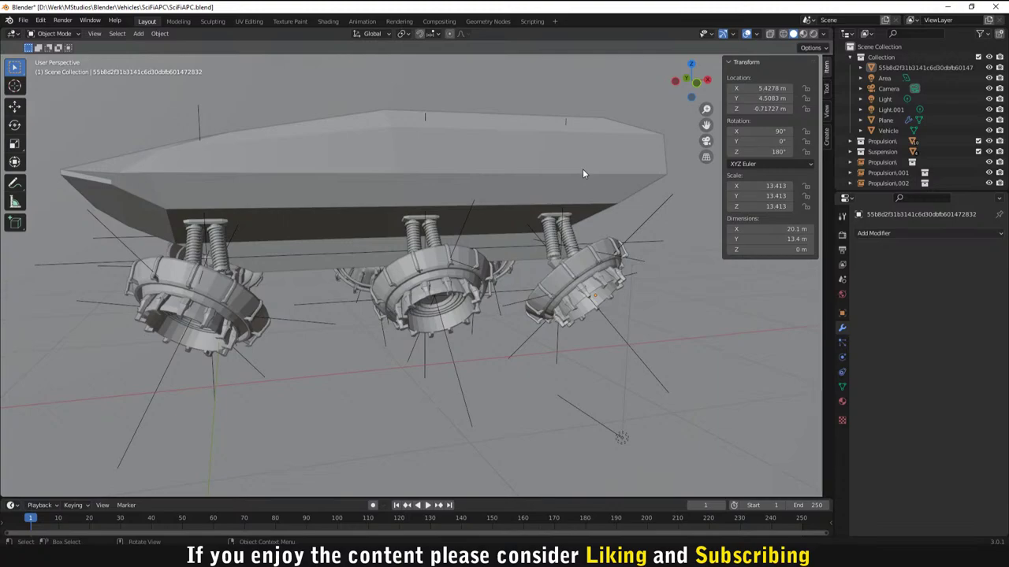
pyautogui.scroll(-5, 582, 169)
pyautogui.scroll(3, 555, 236)
pyautogui.moveTo(591, 214); pyautogui.dragTo(604, 218, button='middle')
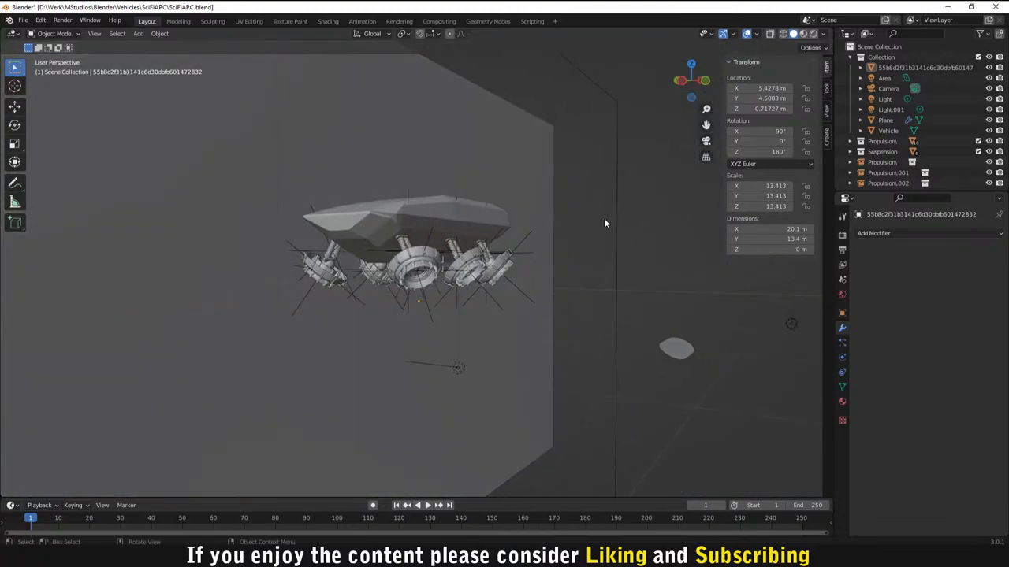
pyautogui.scroll(5, 505, 228)
pyautogui.scroll(-5, 509, 240)
pyautogui.scroll(6, 500, 242)
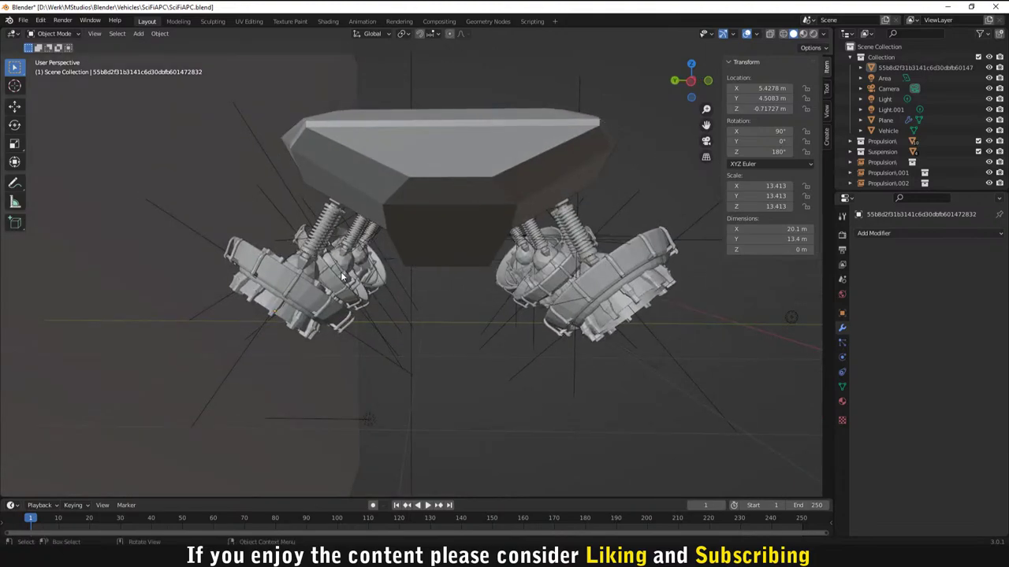
pyautogui.scroll(3, 346, 276)
pyautogui.moveTo(392, 234); pyautogui.dragTo(355, 276, button='middle')
pyautogui.moveTo(396, 224); pyautogui.dragTo(554, 260, button='middle')
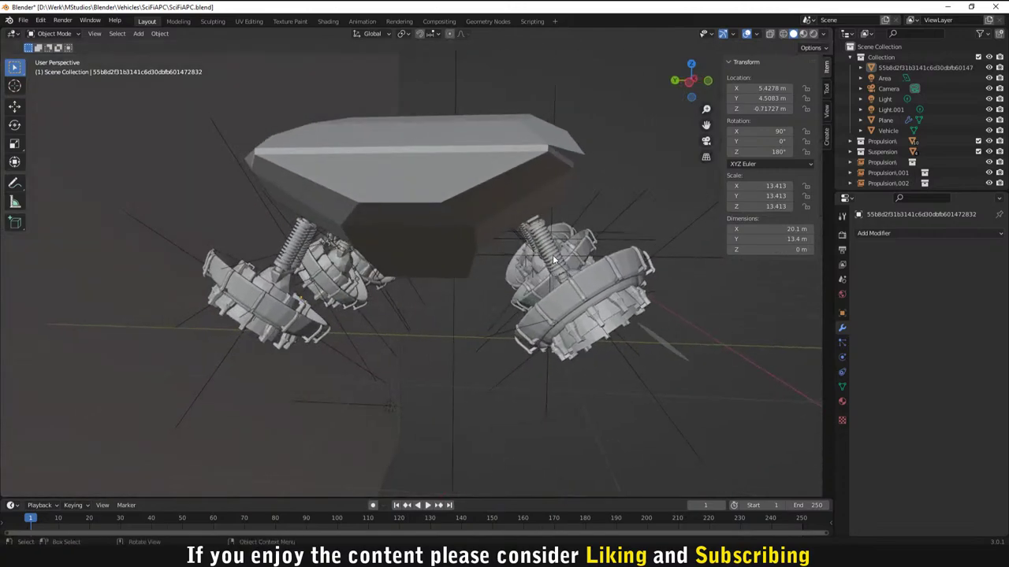
pyautogui.moveTo(539, 297); pyautogui.dragTo(276, 320, button='middle')
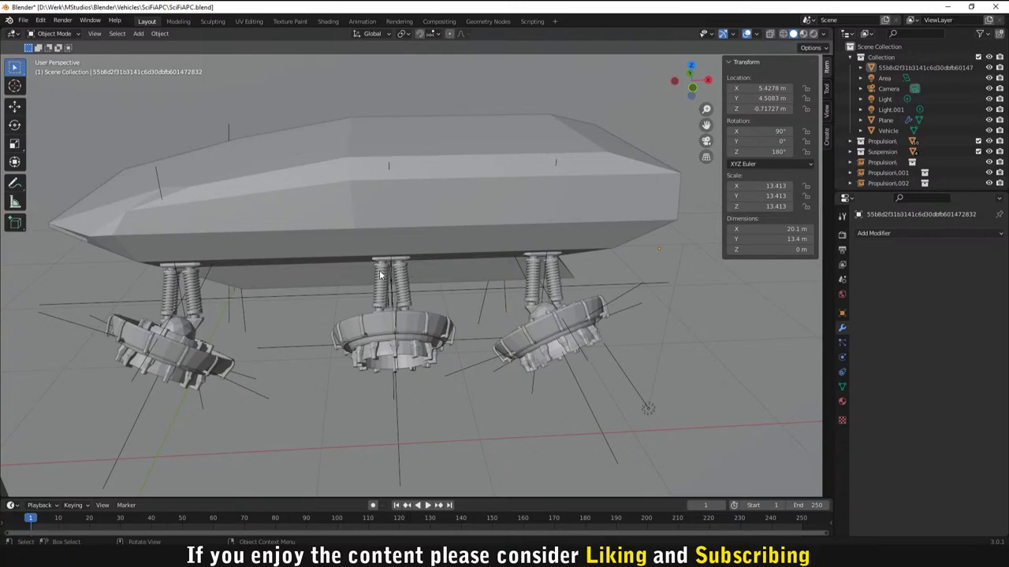
pyautogui.moveTo(446, 287); pyautogui.dragTo(321, 260, button='middle')
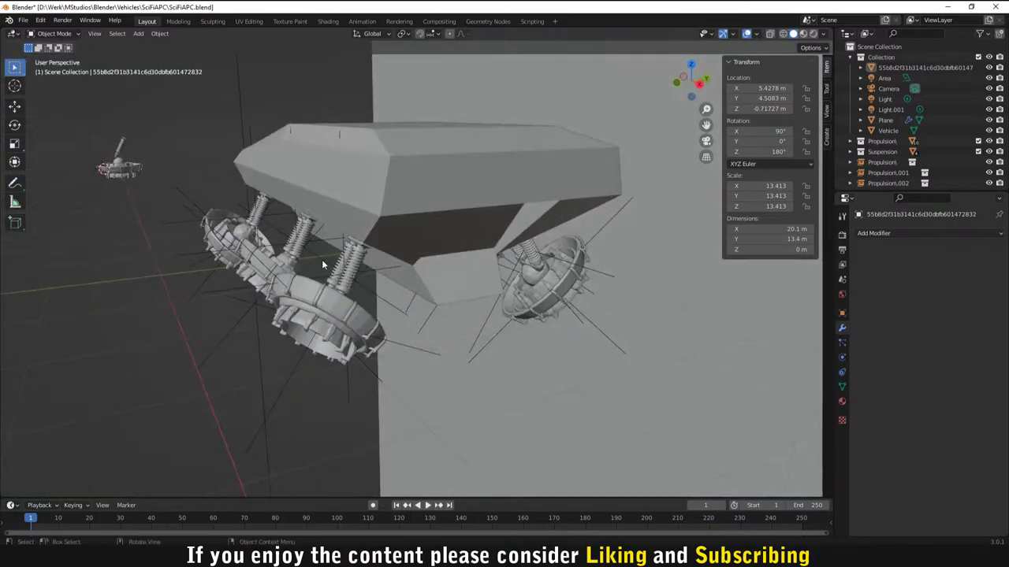
pyautogui.moveTo(391, 285); pyautogui.dragTo(182, 300, button='middle')
pyautogui.scroll(3, 334, 327)
pyautogui.scroll(-3, 304, 278)
pyautogui.scroll(-4, 182, 301)
pyautogui.moveTo(245, 295); pyautogui.dragTo(423, 297, button='middle')
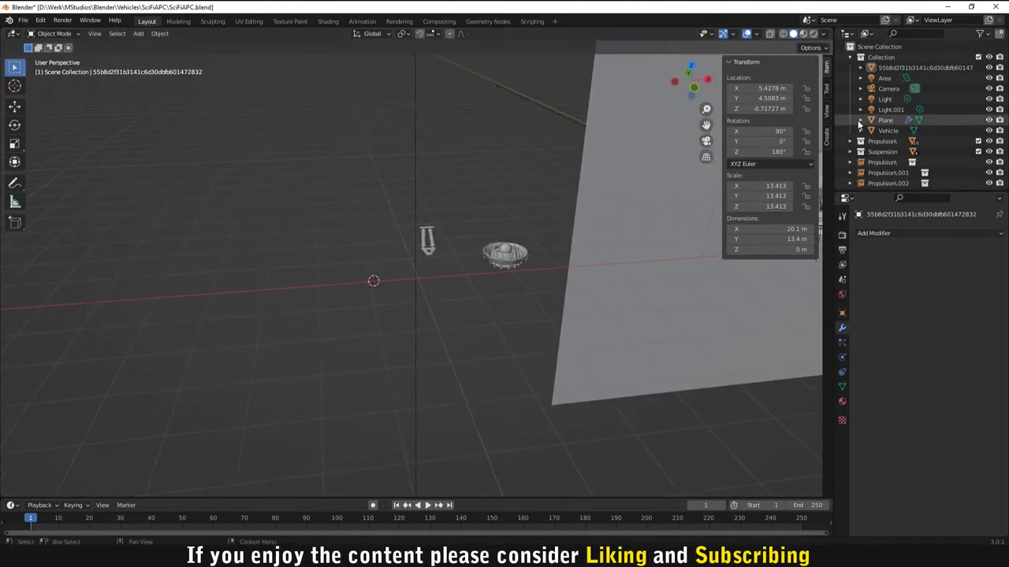
# Step: Make Collection the active collection and add a new cube mesh
pyautogui.click(880, 57)
pyautogui.moveTo(406, 228); pyautogui.dragTo(433, 221, button='middle')
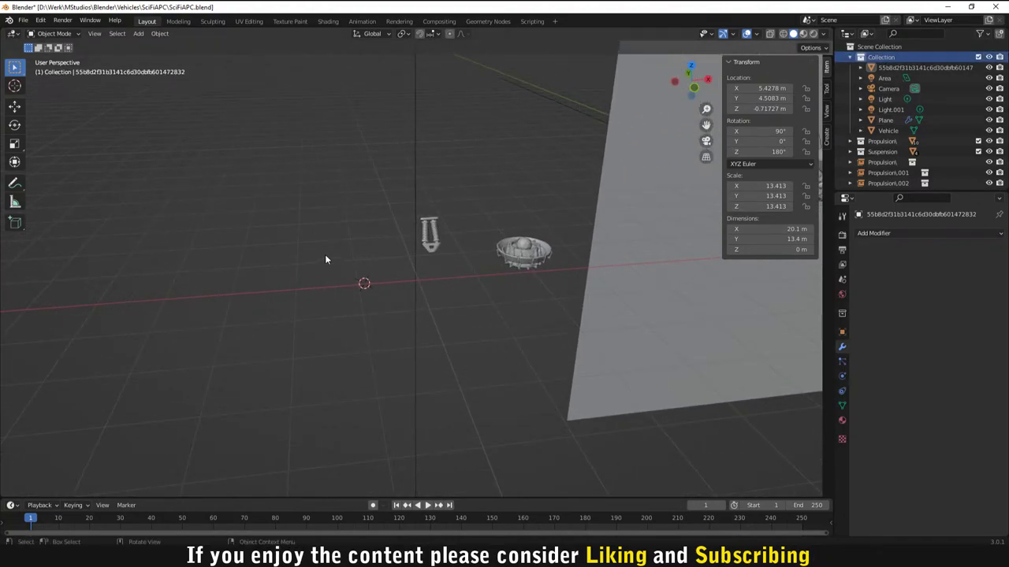
pyautogui.hotkey('shift', 'a')
pyautogui.moveTo(320, 248)
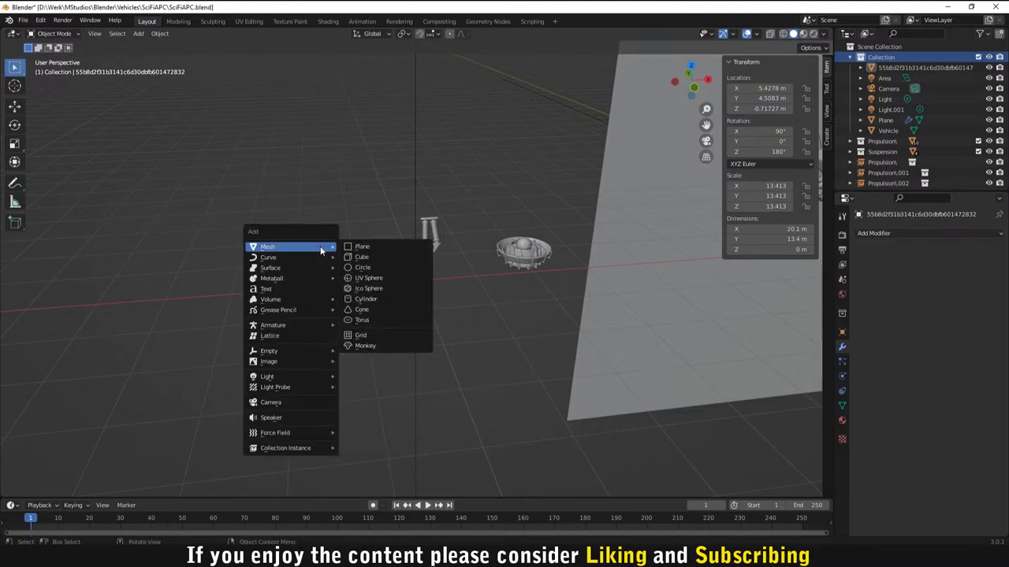
pyautogui.click(419, 258)
pyautogui.scroll(4, 394, 272)
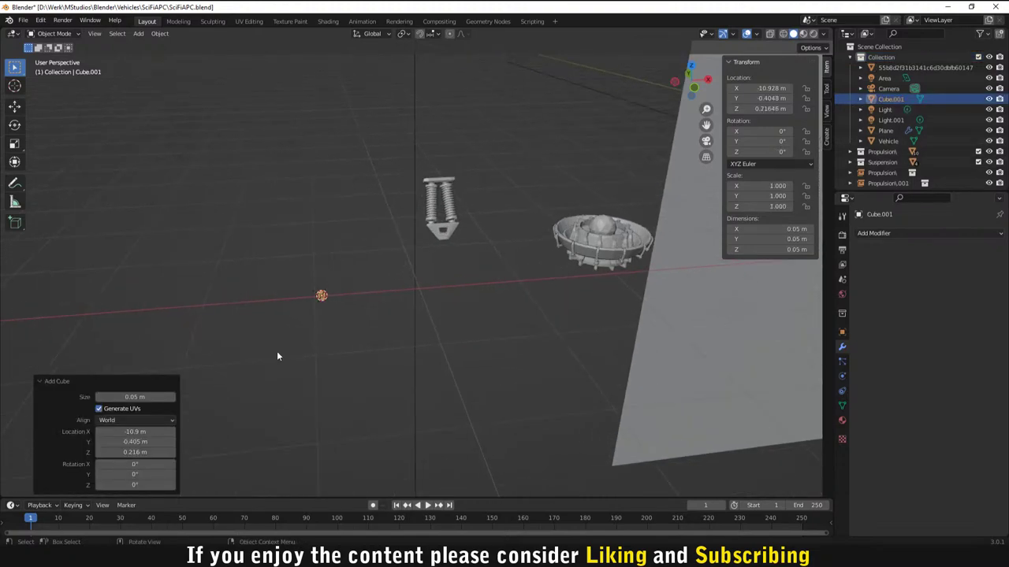
# Step: Stretch the cube along X into a 0.875 m by 0.05 m rod and frame it
pyautogui.press('s')
pyautogui.press('x')
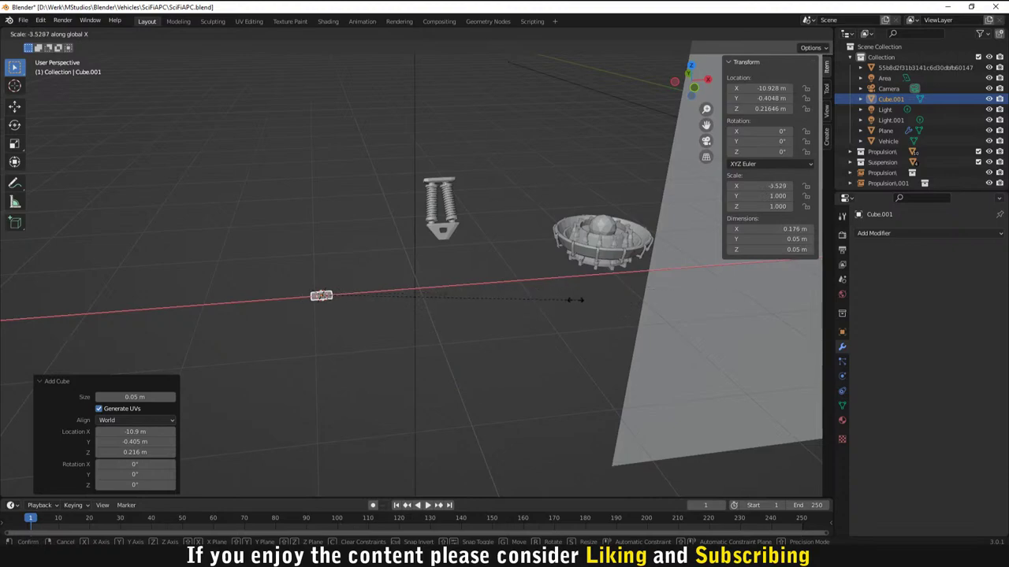
pyautogui.click(569, 299)
pyautogui.press('s')
pyautogui.press('x')
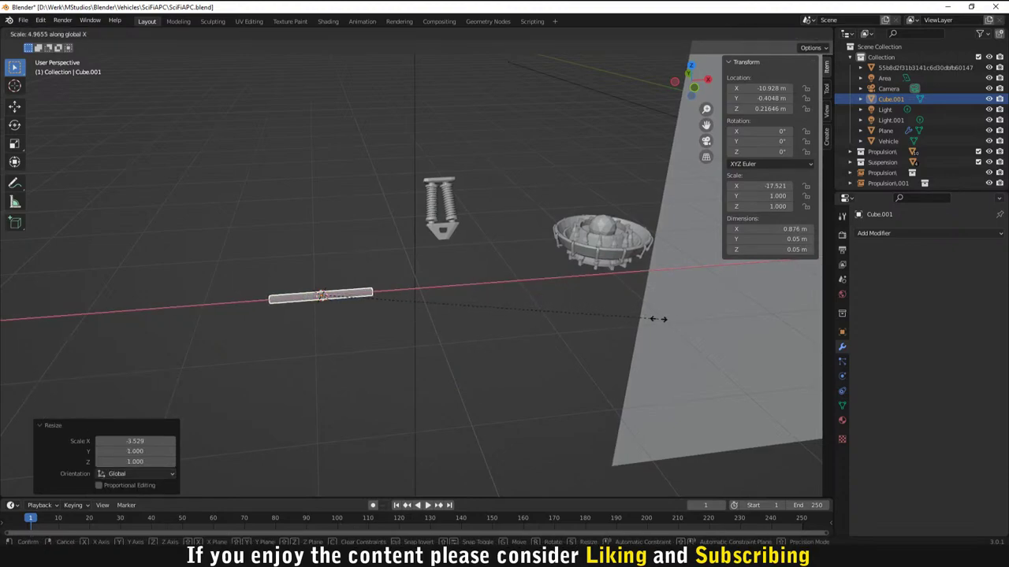
pyautogui.click(657, 318)
pyautogui.moveTo(657, 318); pyautogui.dragTo(502, 300, button='middle')
pyautogui.click(423, 308)
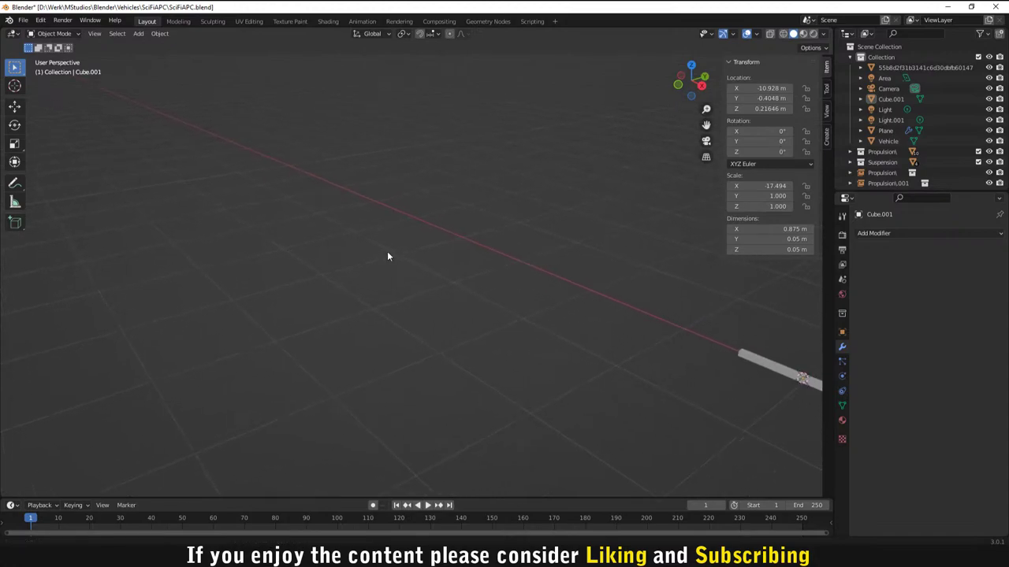
pyautogui.scroll(-1, 387, 257)
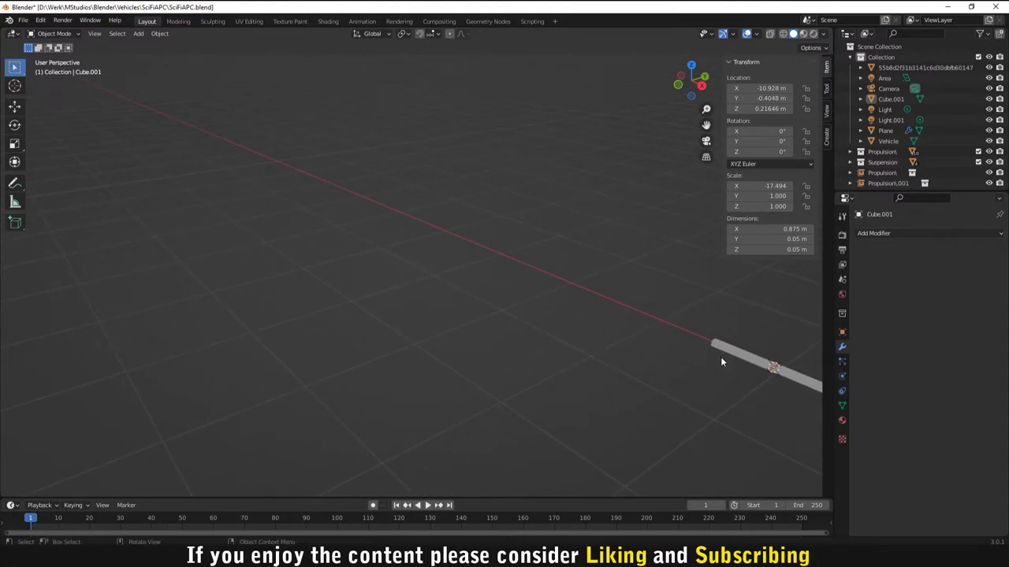
pyautogui.click(750, 359)
pyautogui.press('KP_Decimal')
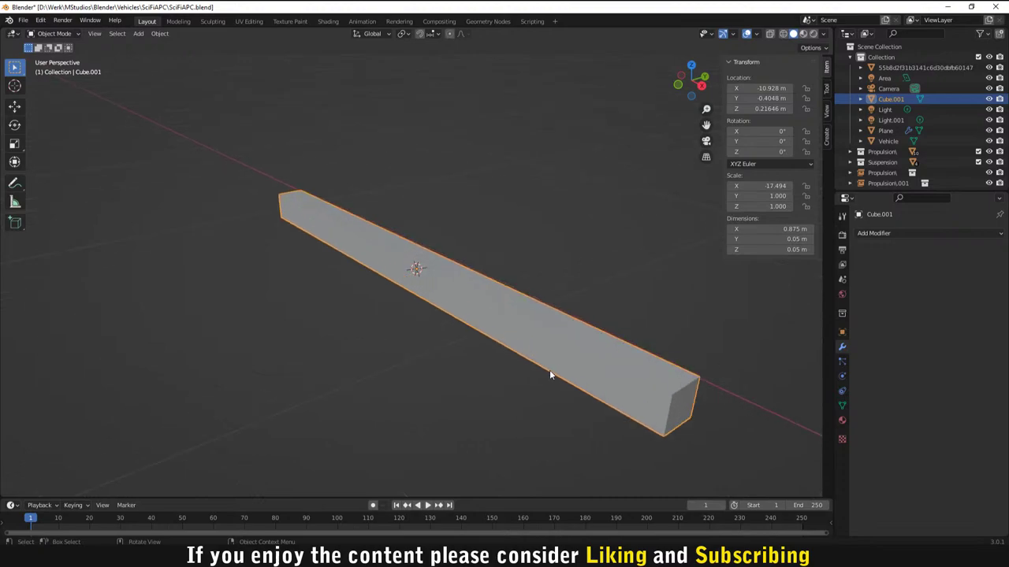
pyautogui.scroll(-6, 568, 382)
# Step: In Edit Mode, move the rod's end face along Y and extrude it outward
pyautogui.click(583, 394)
pyautogui.scroll(4, 556, 352)
pyautogui.press('Tab')
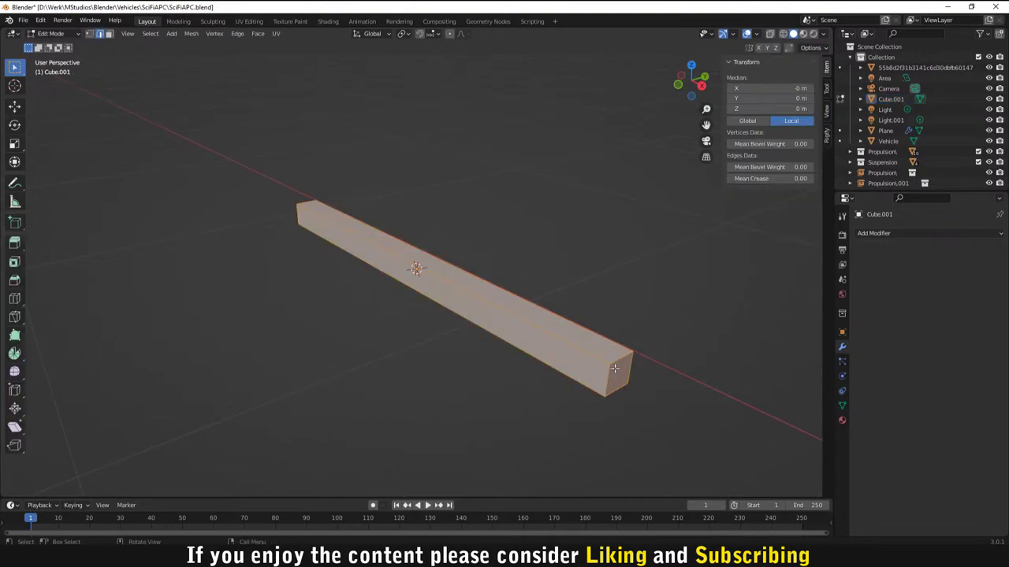
pyautogui.click(620, 370)
pyautogui.press('3')
pyautogui.click(621, 370)
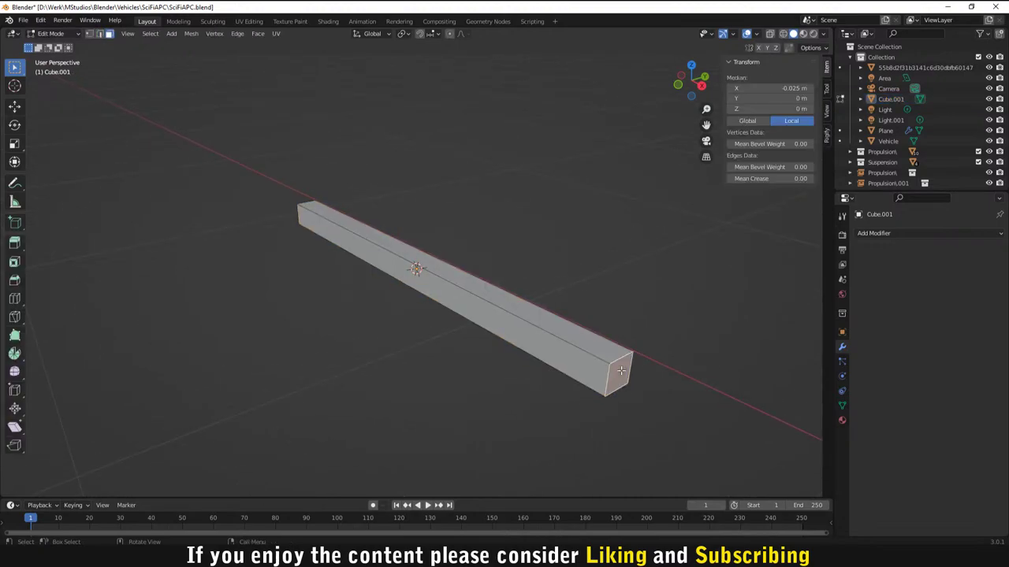
pyautogui.press('g')
pyautogui.press('y')
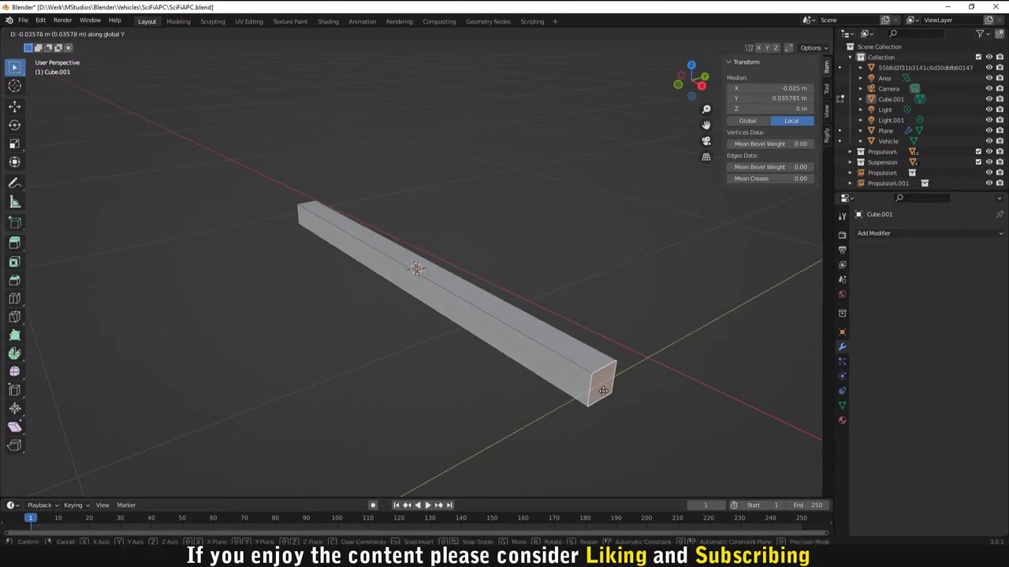
pyautogui.click(550, 402)
pyautogui.scroll(2, 543, 401)
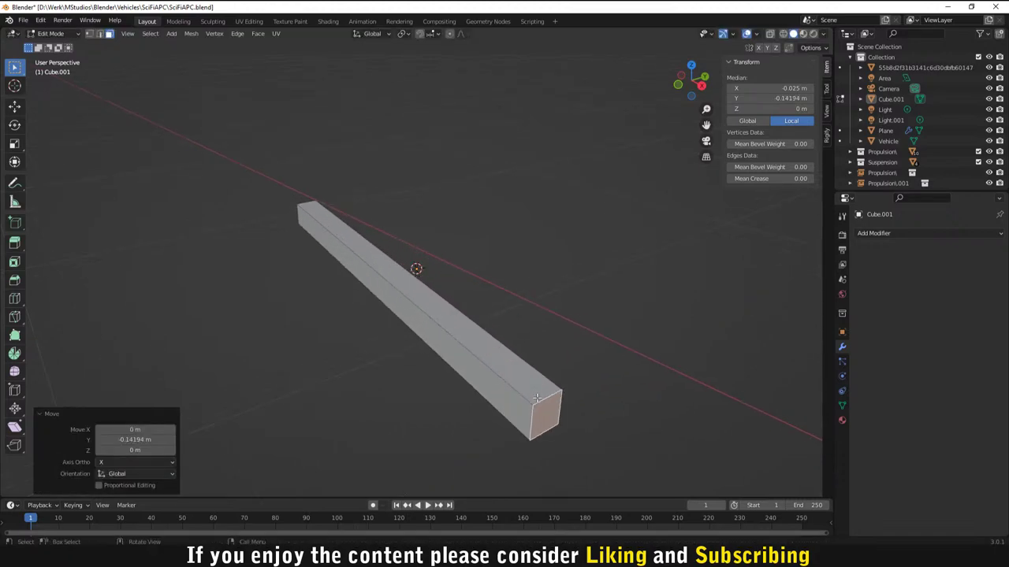
pyautogui.press('e')
pyautogui.click(600, 436)
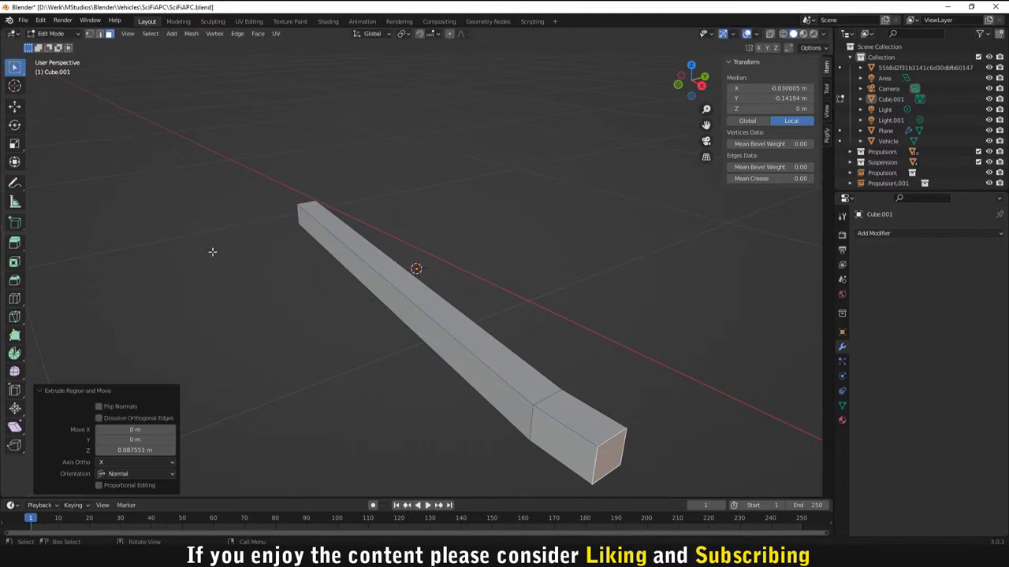
# Step: Extrude the rod's opposite end face outward as well
pyautogui.moveTo(599, 436); pyautogui.dragTo(361, 241, button='middle')
pyautogui.click(247, 363)
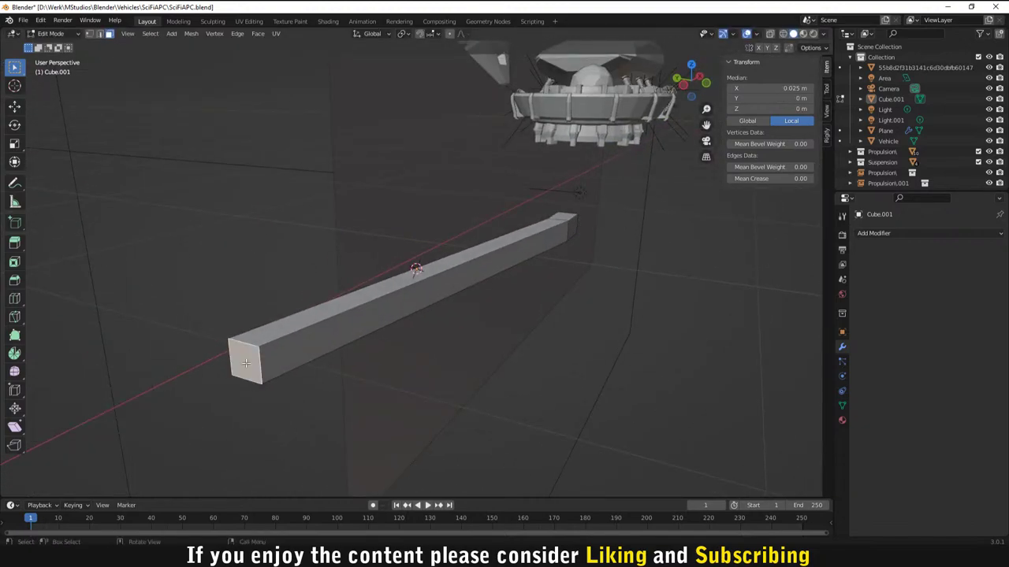
pyautogui.press('e')
pyautogui.click(203, 402)
pyautogui.moveTo(203, 402); pyautogui.dragTo(558, 241, button='middle')
pyautogui.click(559, 241)
pyautogui.moveTo(500, 219); pyautogui.dragTo(461, 227, button='middle')
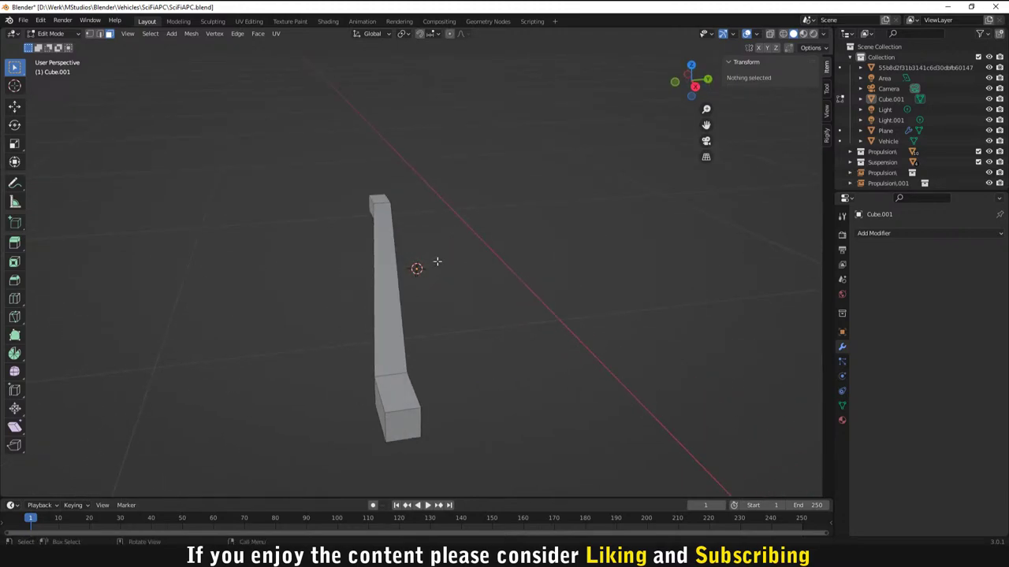
# Step: Select the rod's long edges and bevel them into rounded edges
pyautogui.keyDown('alt'); pyautogui.click(379, 323); pyautogui.keyUp('alt')
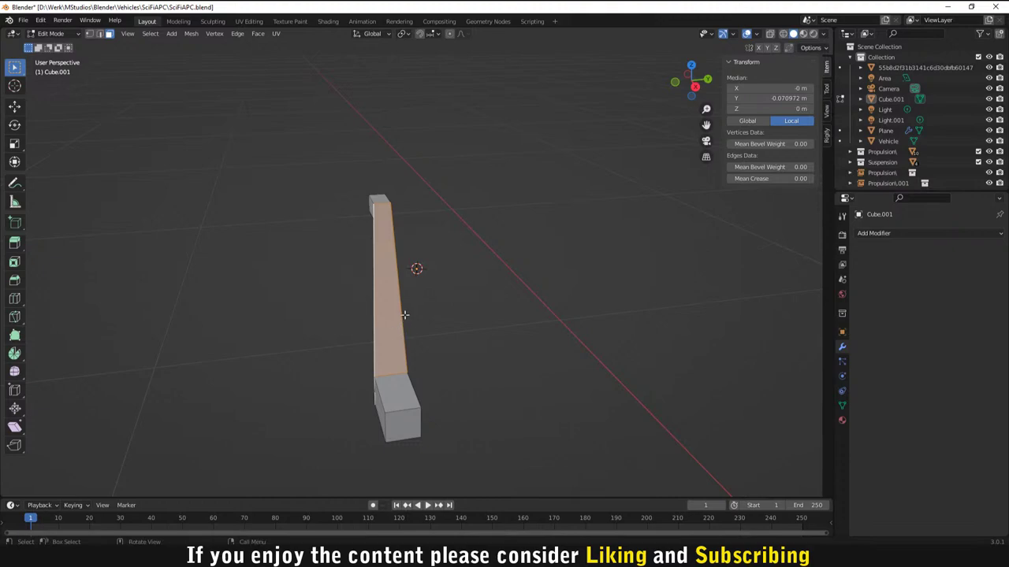
pyautogui.press('2')
pyautogui.keyDown('alt'); pyautogui.click(374, 349); pyautogui.keyUp('alt')
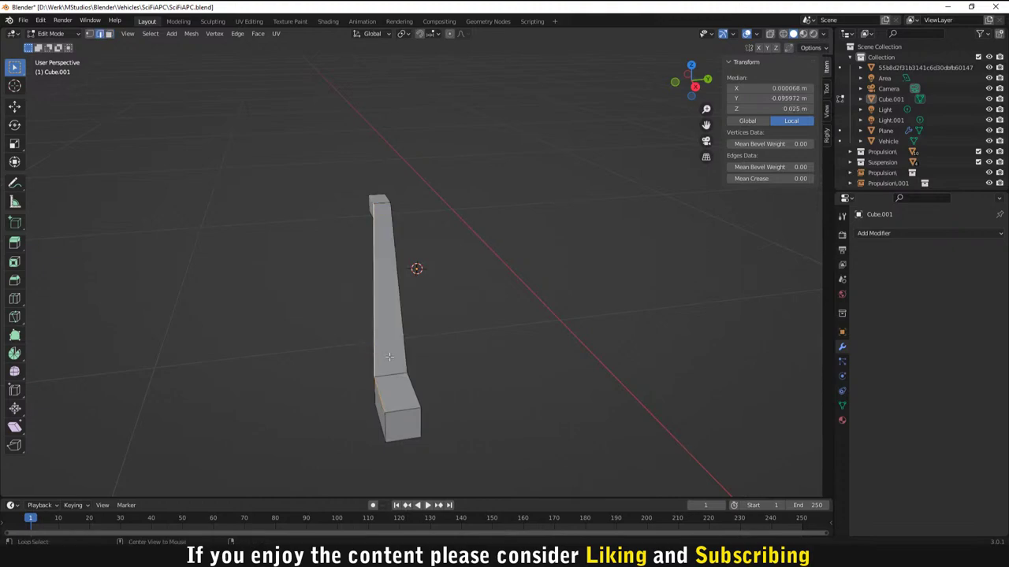
pyautogui.keyDown('alt'); pyautogui.click(401, 339); pyautogui.keyUp('alt')
pyautogui.moveTo(448, 343); pyautogui.dragTo(453, 303, button='middle')
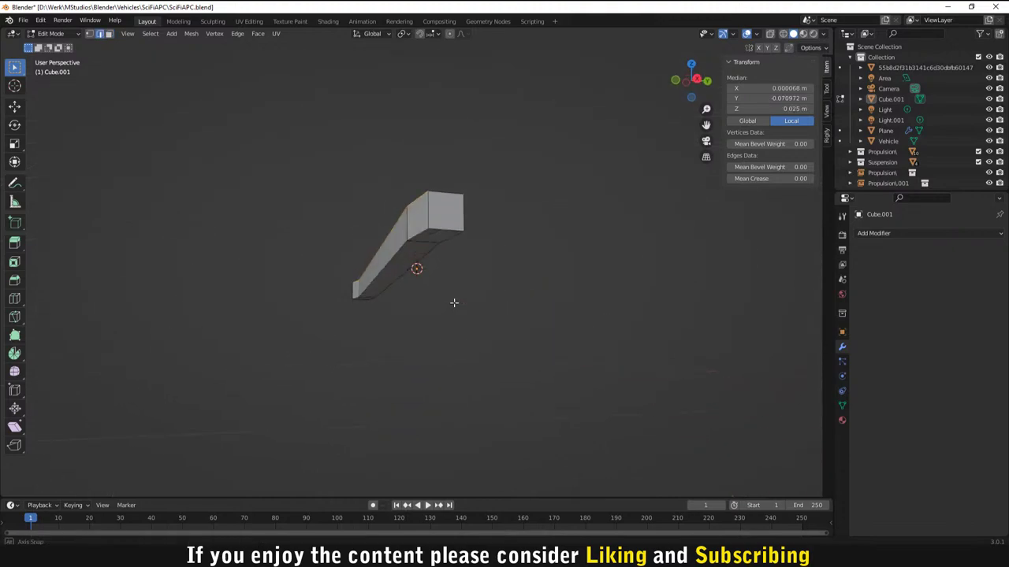
pyautogui.keyDown('alt'); pyautogui.click(424, 257); pyautogui.keyUp('alt')
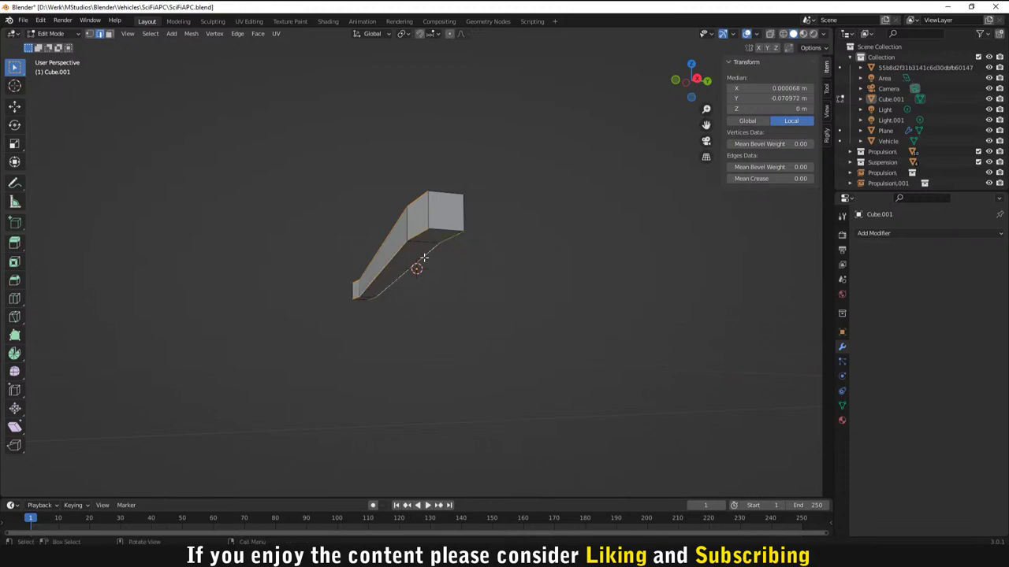
pyautogui.hotkey('ctrl', 'b')
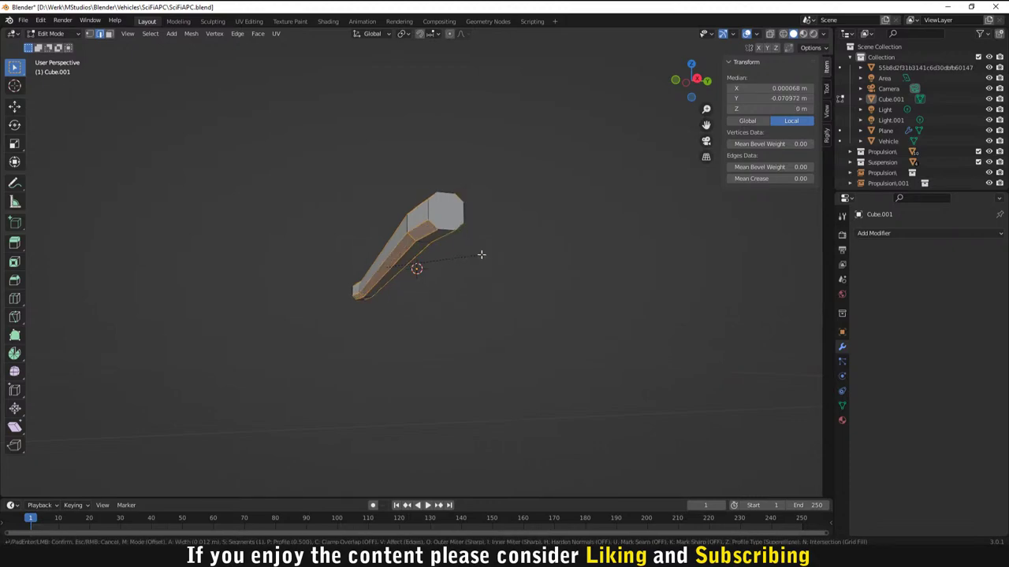
pyautogui.click(481, 254)
pyautogui.click(416, 313)
pyautogui.moveTo(414, 315); pyautogui.dragTo(421, 334, button='middle')
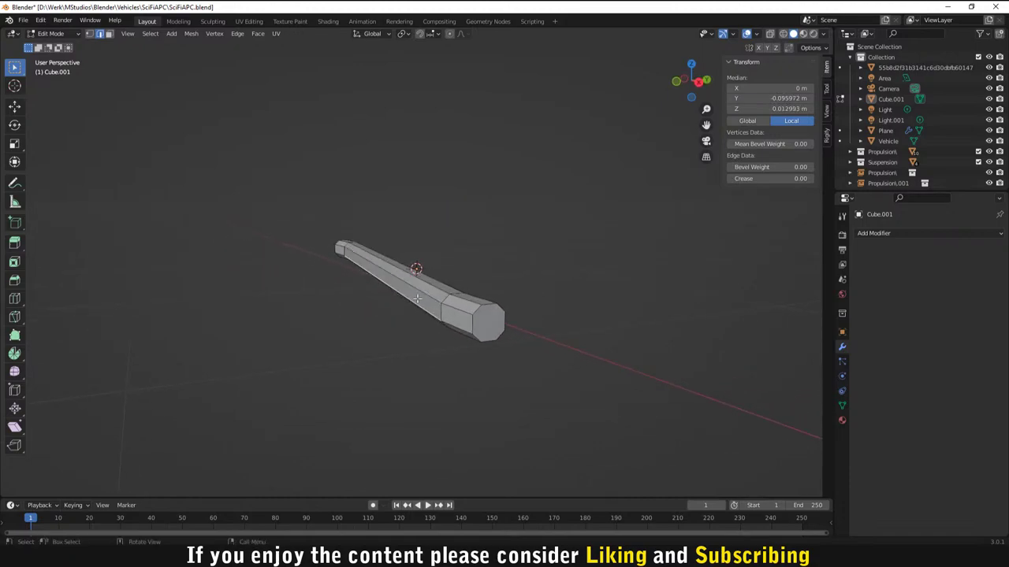
pyautogui.scroll(2, 417, 297)
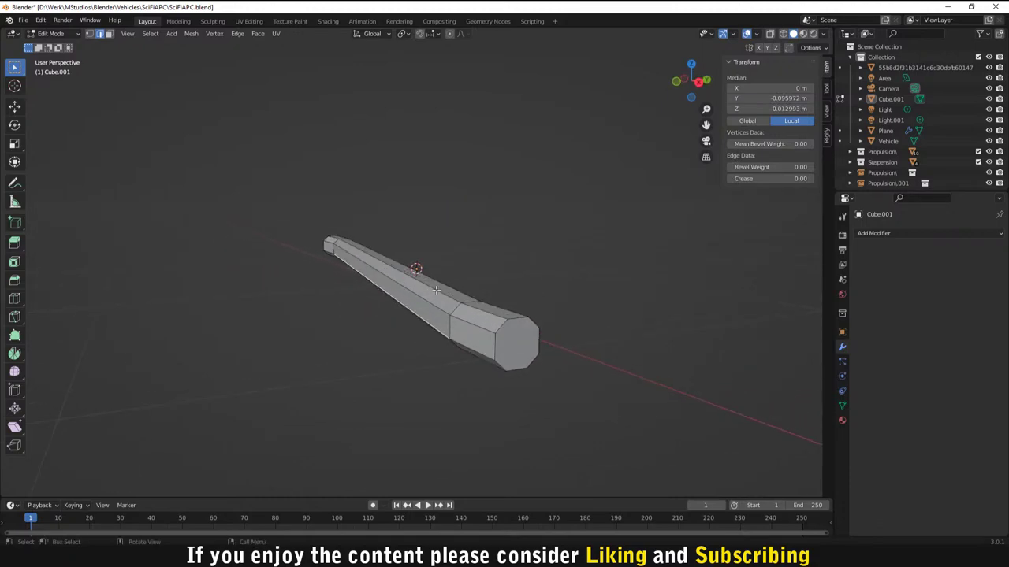
pyautogui.hotkey('alt', 'a')
# Step: Raise a long side face of the rod by 0.01 m
pyautogui.click(435, 293)
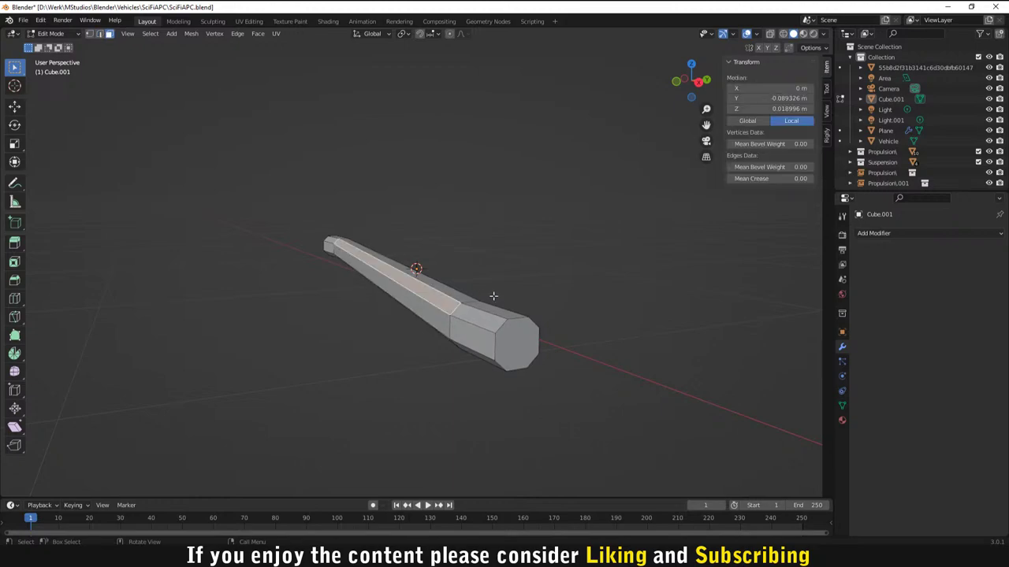
pyautogui.press('g')
pyautogui.press('z')
pyautogui.press('z')
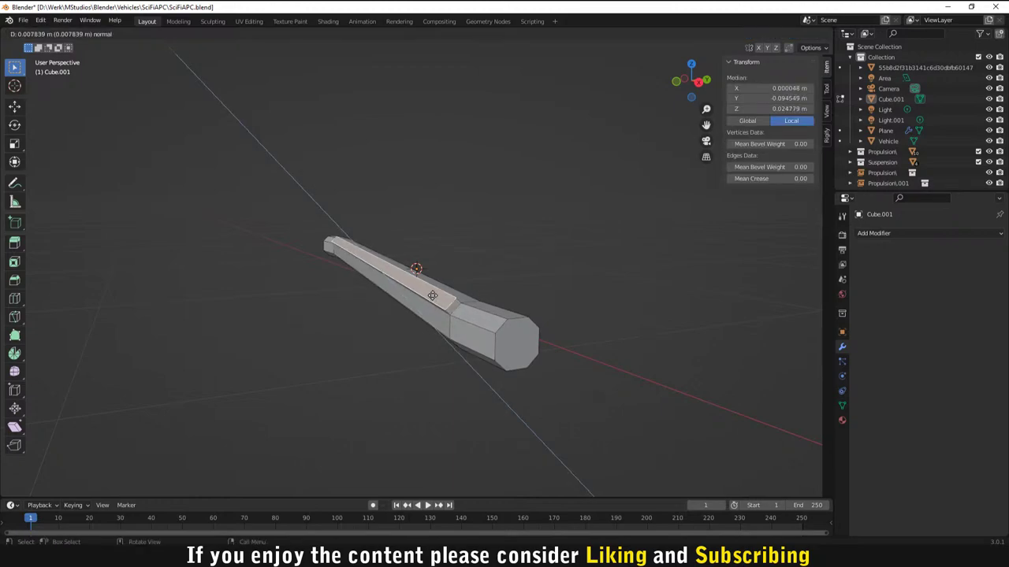
pyautogui.click(433, 295)
pyautogui.click(155, 451)
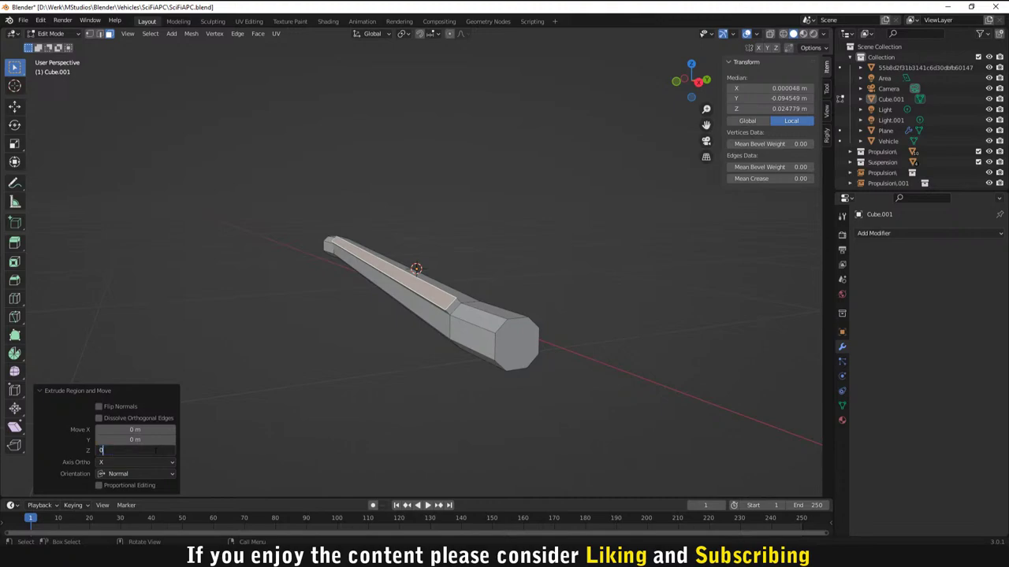
pyautogui.press('Return')
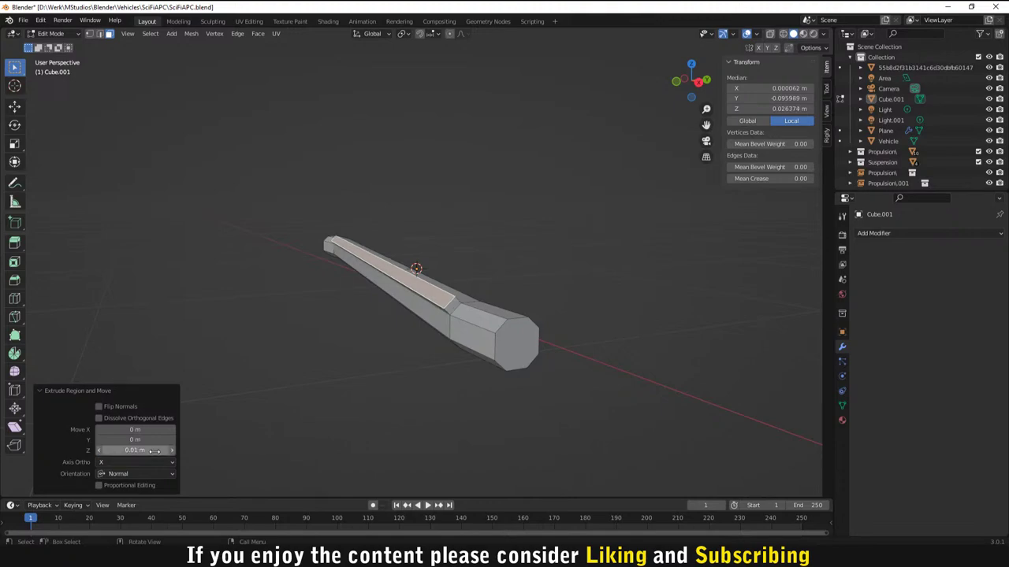
# Step: Extrude the rod's top face outward by 0.01 m
pyautogui.moveTo(409, 325); pyautogui.dragTo(392, 321, button='middle')
pyautogui.click(331, 275)
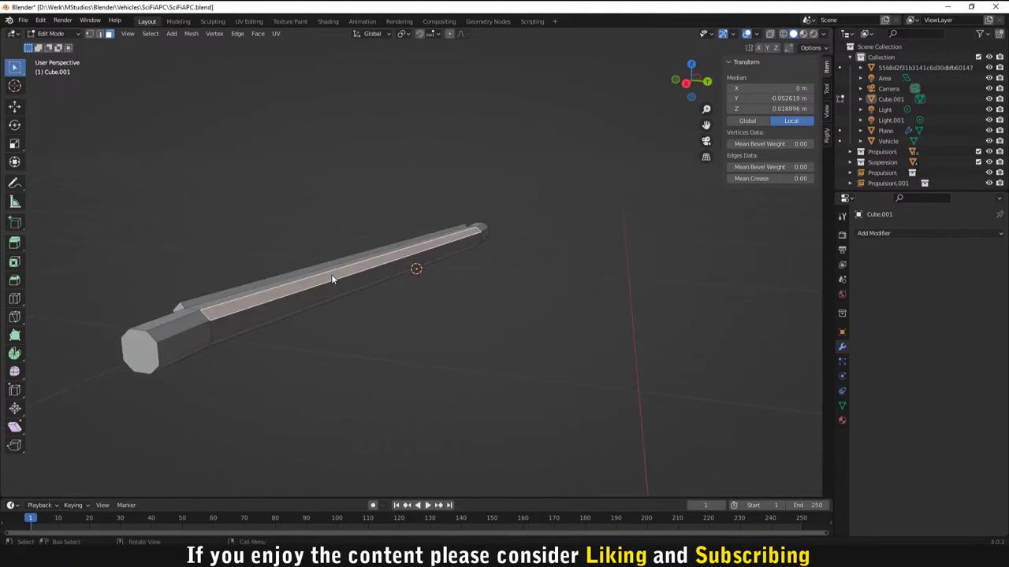
pyautogui.press('e')
pyautogui.click(357, 269)
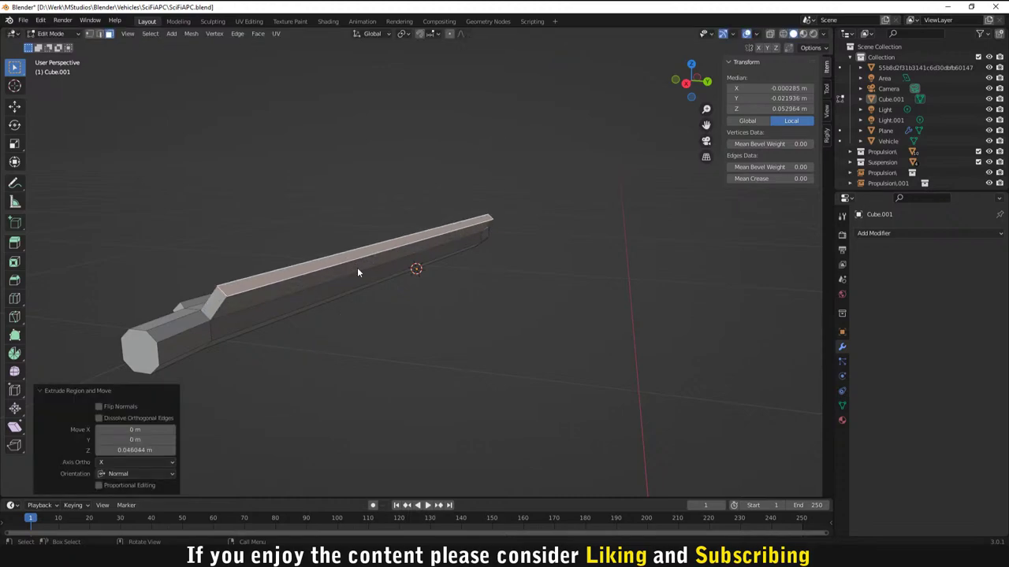
pyautogui.click(146, 450)
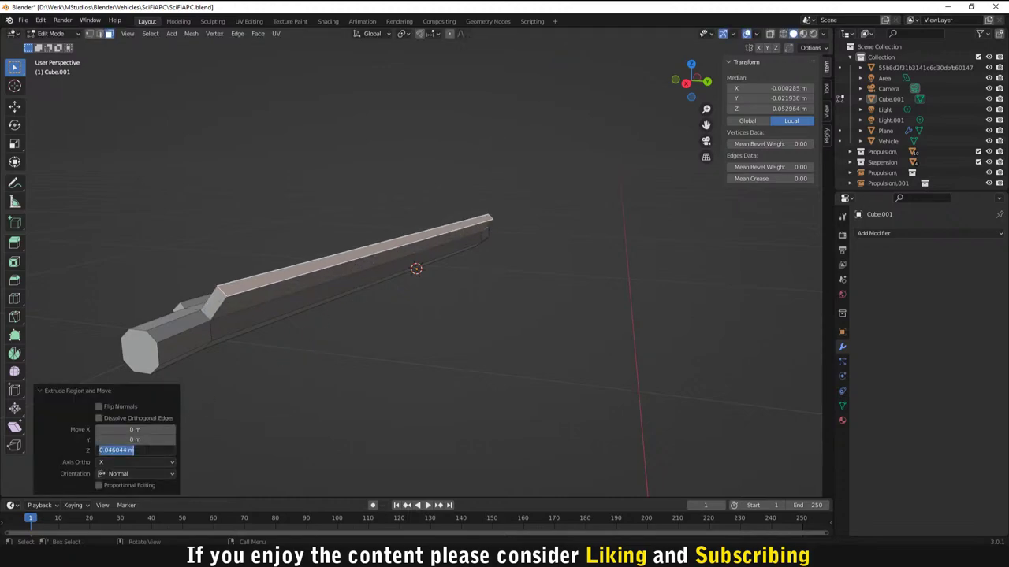
pyautogui.write('.01')
pyautogui.press('Return')
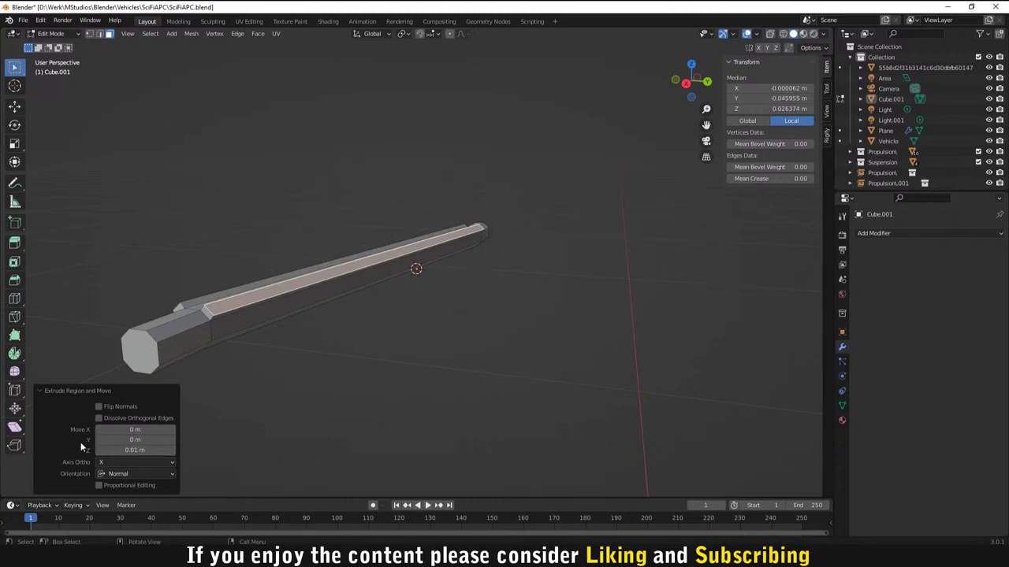
# Step: Extrude the rod's far long side face by 0.01 m
pyautogui.moveTo(323, 354); pyautogui.dragTo(346, 319, button='middle')
pyautogui.click(290, 209)
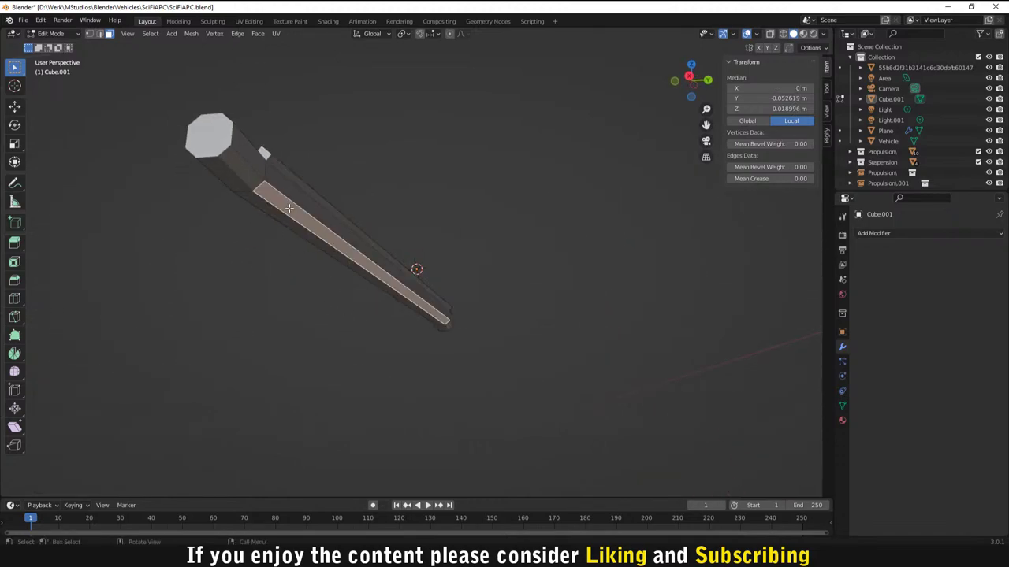
pyautogui.press('e')
pyautogui.click(297, 213)
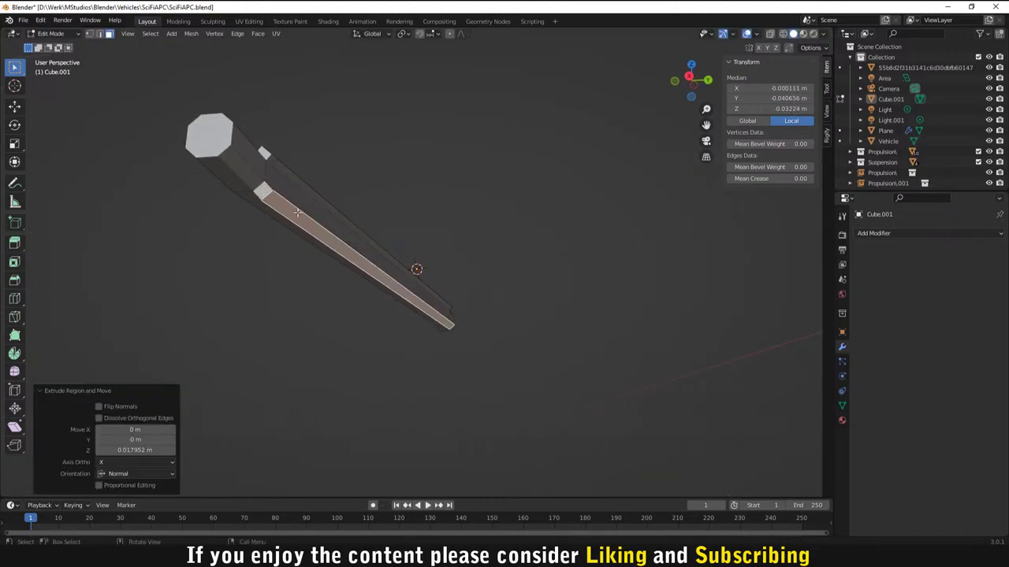
pyautogui.click(117, 450)
pyautogui.write('.01')
pyautogui.press('Return')
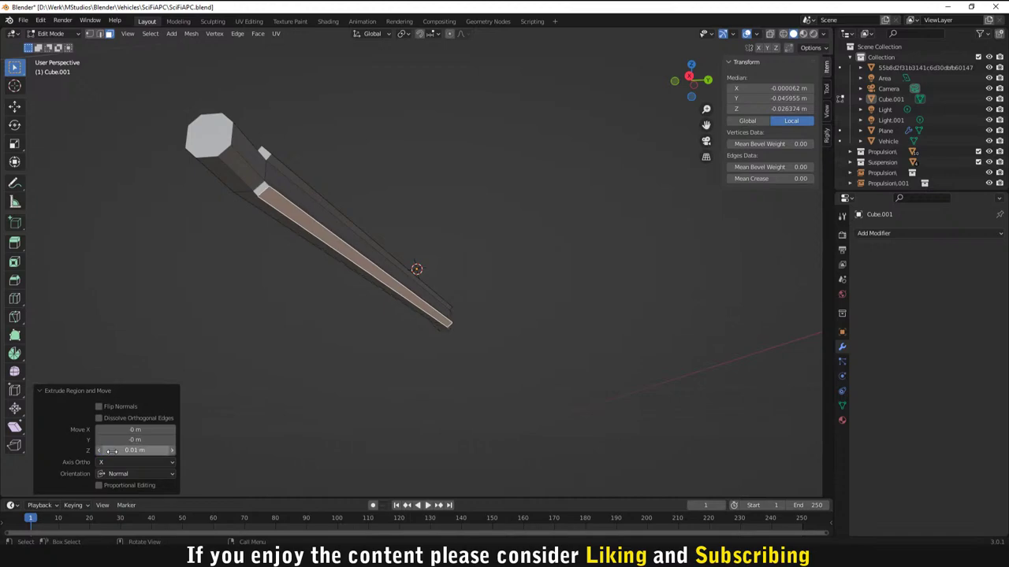
# Step: Extrude the upper side face, correcting its distance from 0.1 m to 0.01 m
pyautogui.moveTo(237, 315); pyautogui.dragTo(398, 271, button='middle')
pyautogui.click(416, 260)
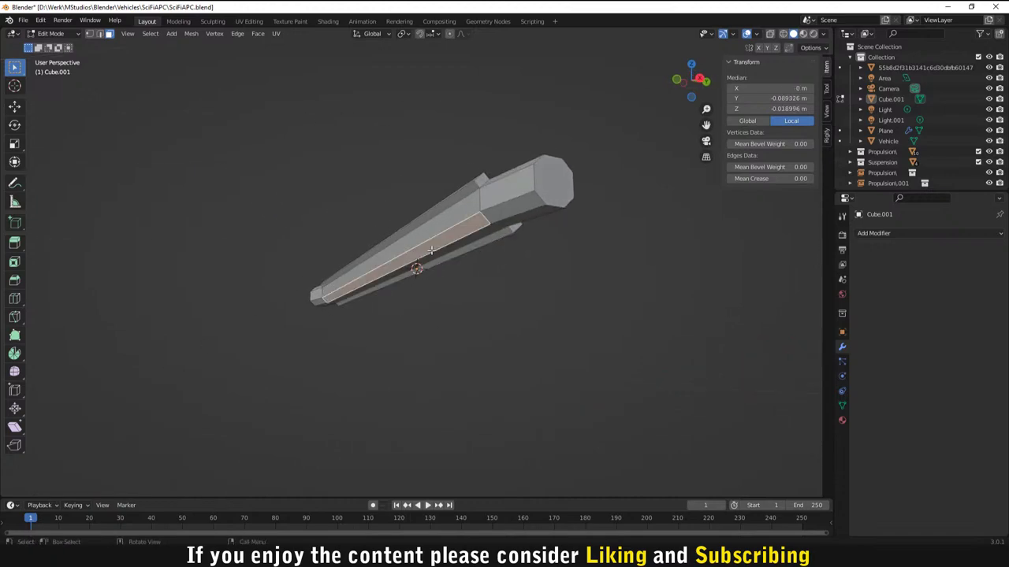
pyautogui.press('e')
pyautogui.click(418, 256)
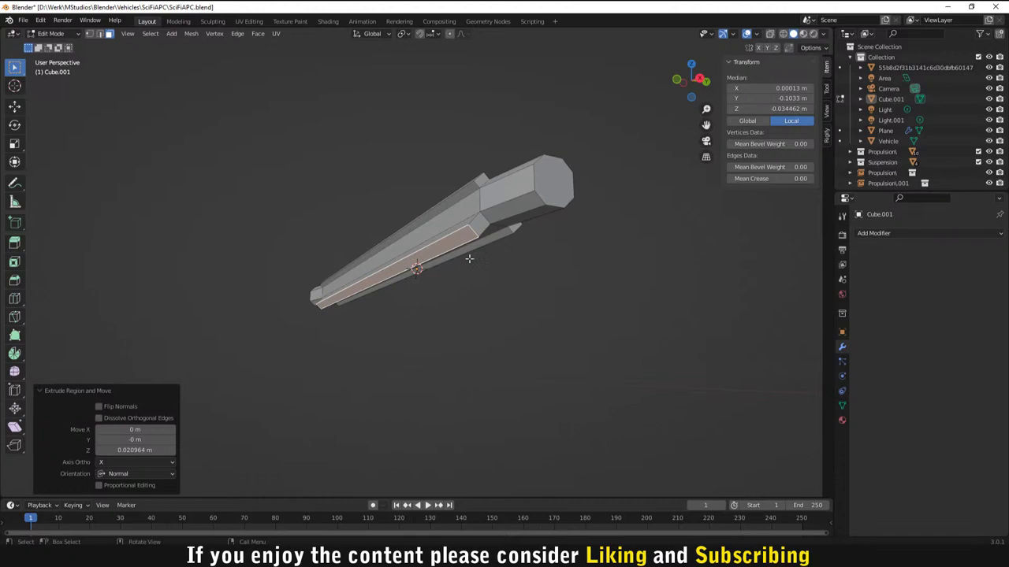
pyautogui.click(158, 450)
pyautogui.write('0.1')
pyautogui.press('Return')
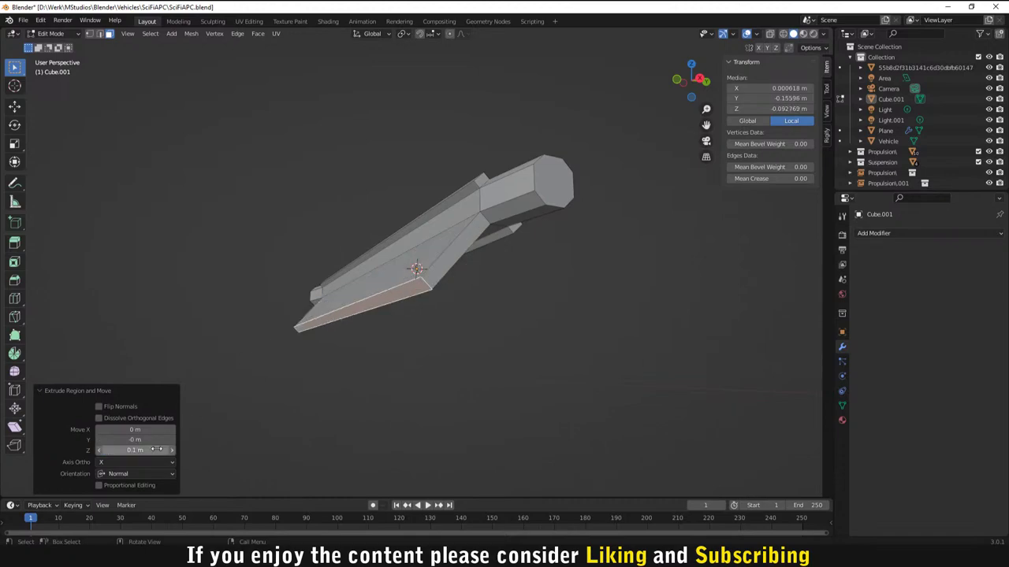
pyautogui.click(134, 450)
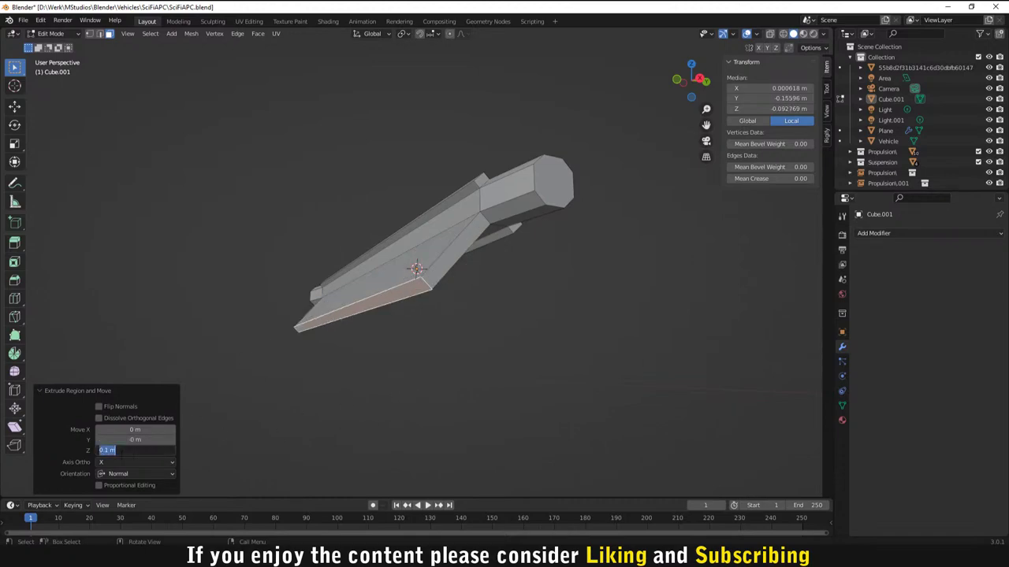
pyautogui.write('0.01')
pyautogui.press('Return')
# Step: Select the long face strips along both the left and right rails of the rod
pyautogui.moveTo(427, 269); pyautogui.dragTo(389, 213, button='middle')
pyautogui.hotkey('alt', 'a')
pyautogui.click(488, 325)
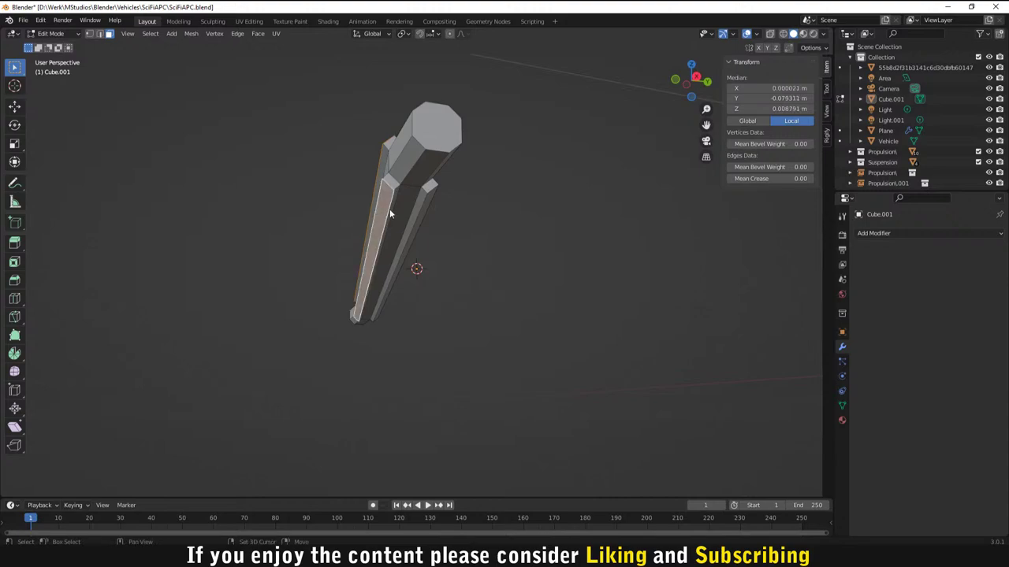
pyautogui.keyDown('shift'); pyautogui.click(421, 208); pyautogui.keyUp('shift')
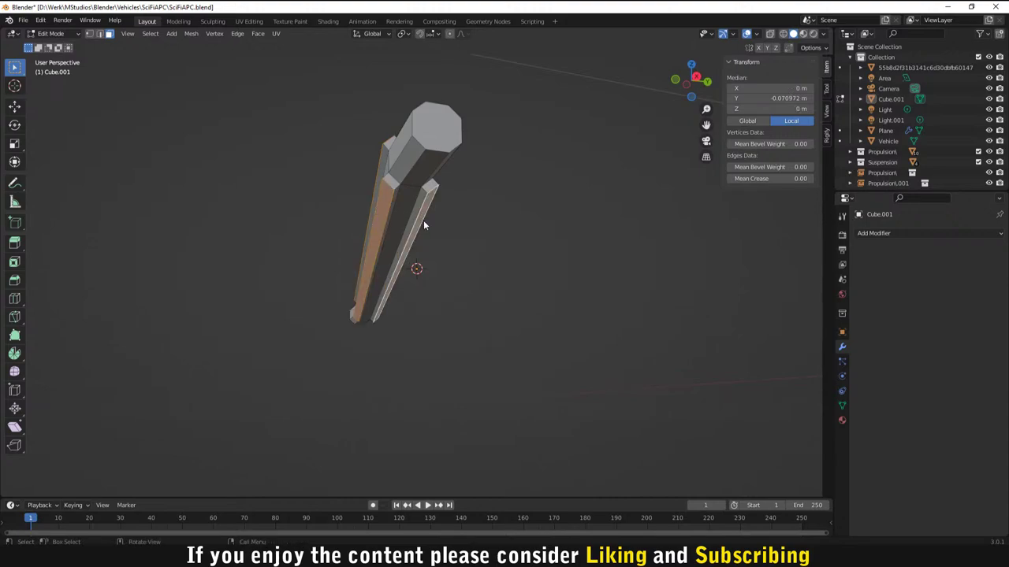
pyautogui.moveTo(423, 223); pyautogui.dragTo(452, 275, button='middle')
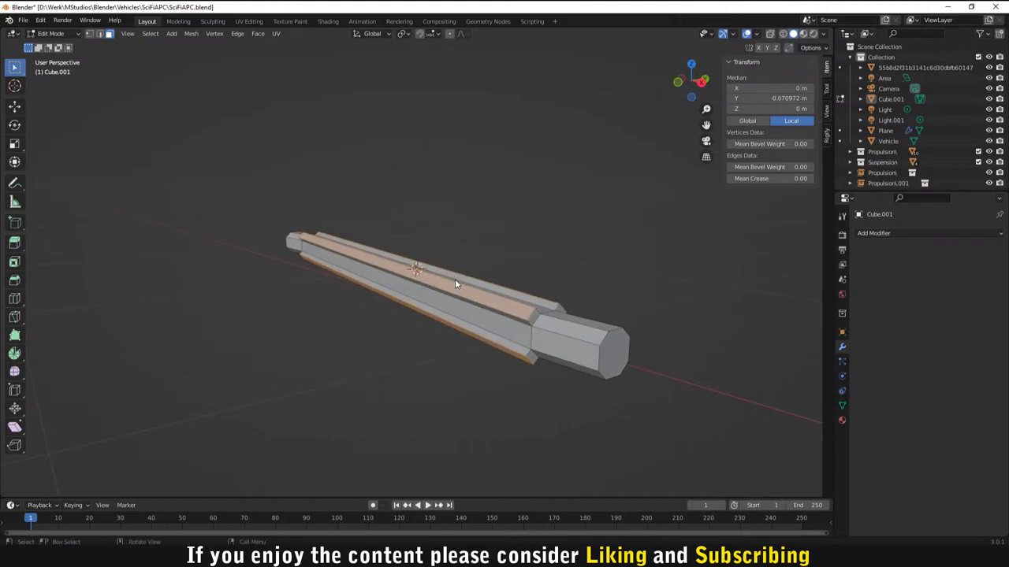
# Step: Bevel the selected side strips, deselect everything, and switch back to Object Mode
pyautogui.hotkey('ctrl', 'b')
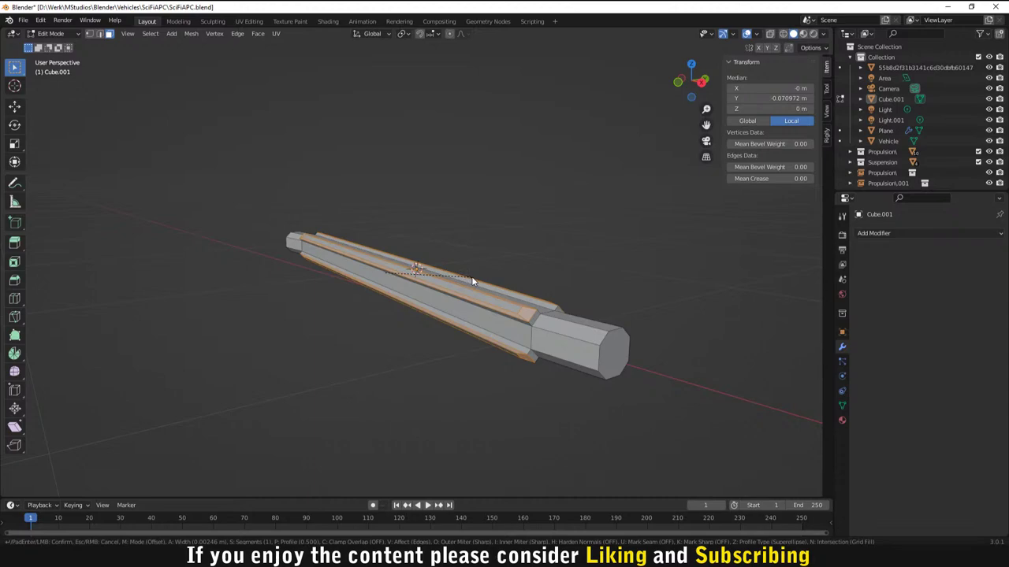
pyautogui.click(472, 281)
pyautogui.moveTo(426, 315); pyautogui.dragTo(499, 317, button='middle')
pyautogui.hotkey('alt', 'a')
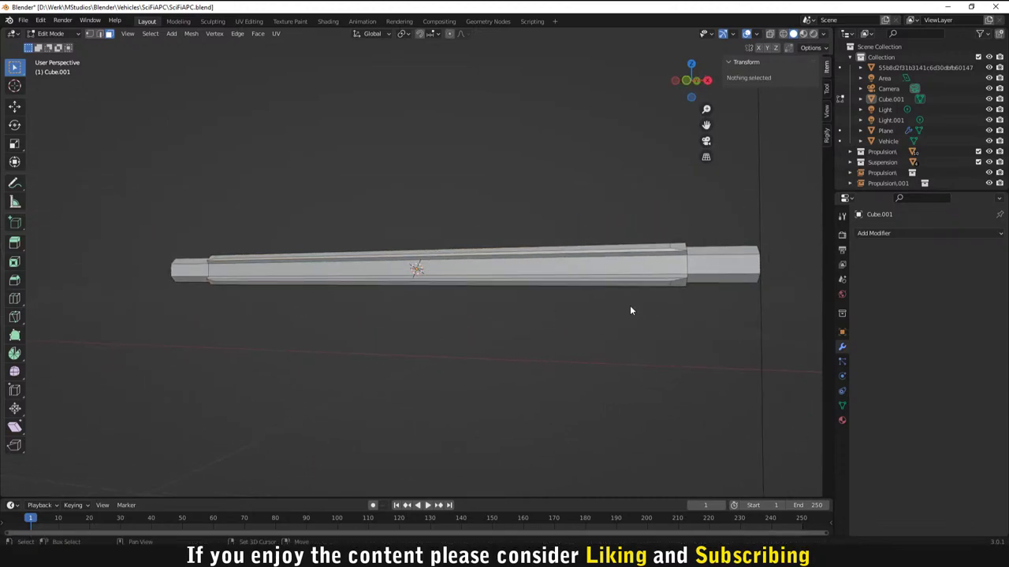
pyautogui.moveTo(631, 308); pyautogui.dragTo(571, 356, button='middle')
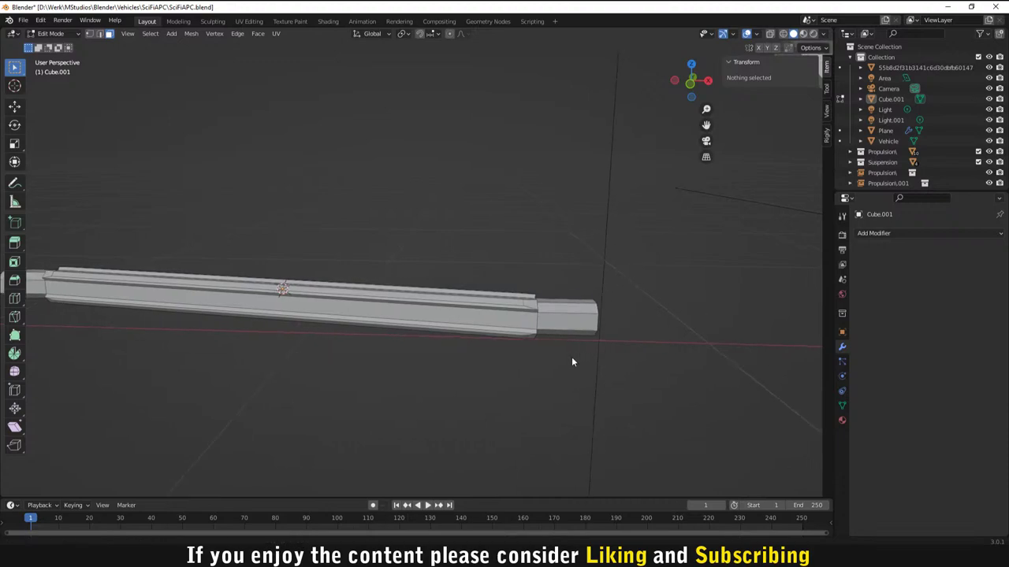
pyautogui.scroll(-3, 520, 332)
pyautogui.moveTo(520, 332)
pyautogui.mouseDown(button='middle')
pyautogui.moveTo(622, 321)
pyautogui.moveTo(583, 345)
pyautogui.moveTo(506, 343)
pyautogui.mouseUp(button='middle')
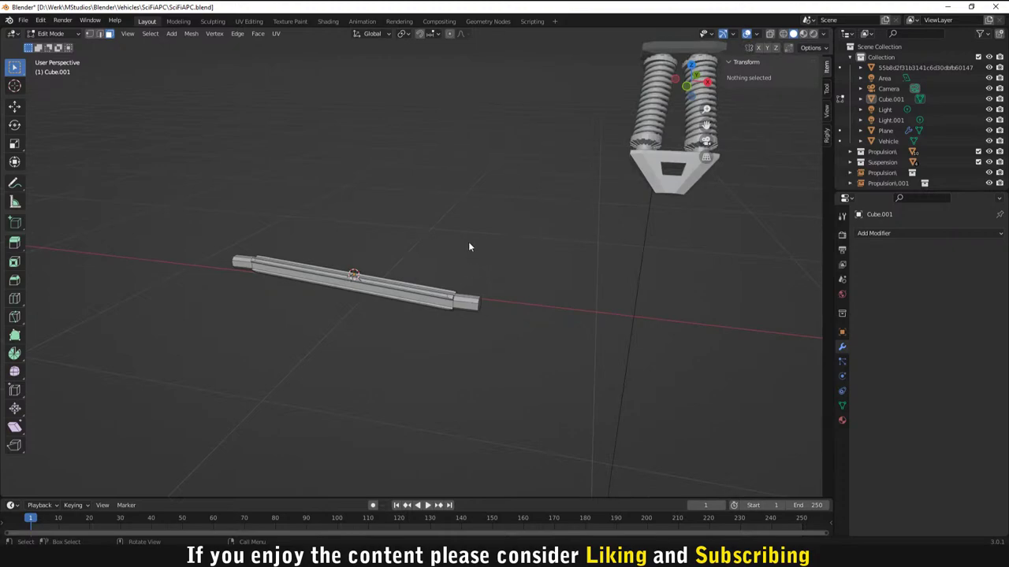
pyautogui.press('Tab')
pyautogui.moveTo(468, 247); pyautogui.dragTo(481, 299, button='middle')
# Step: Duplicate the beveled rod as Cube.002 and move the copy aside
pyautogui.click(394, 296)
pyautogui.hotkey('shift', 'd')
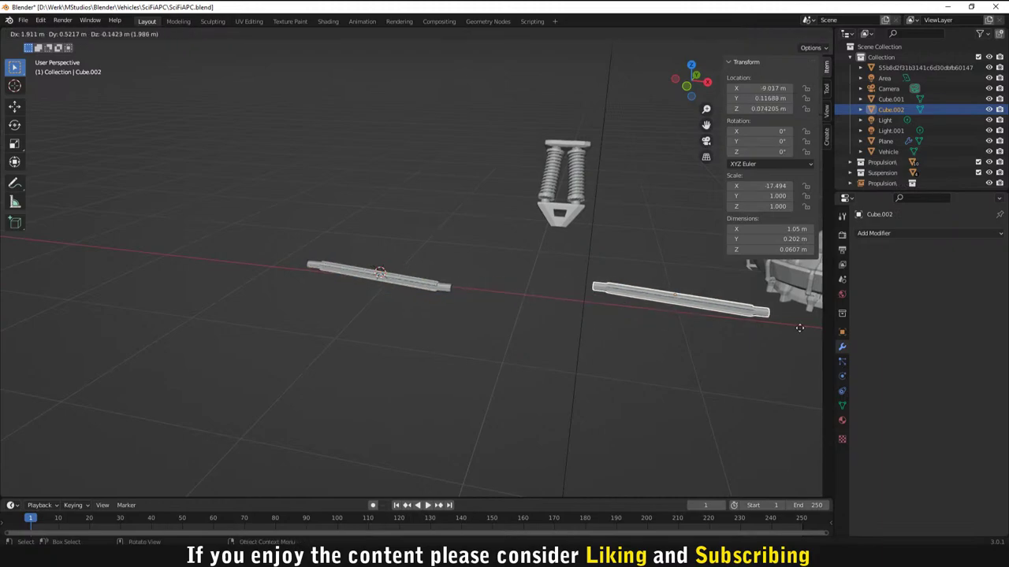
pyautogui.click(794, 329)
pyautogui.moveTo(793, 332); pyautogui.dragTo(481, 262, button='middle')
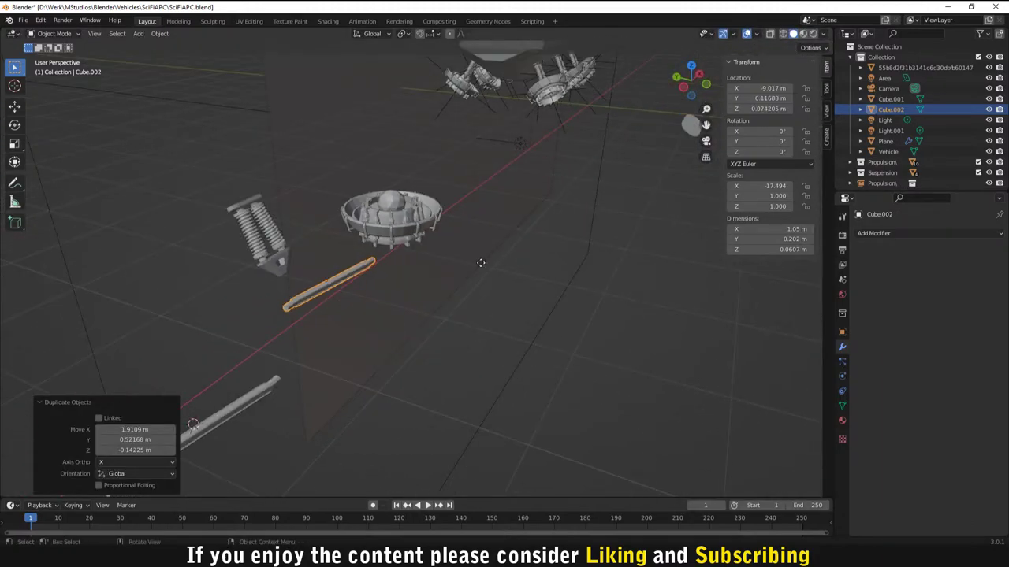
pyautogui.press('g')
pyautogui.click(554, 135)
# Step: In front orthographic view, place the copy beside the front hover pod near X -0.07, Z 0.457 m
pyautogui.press('KP_5')
pyautogui.press('KP_1')
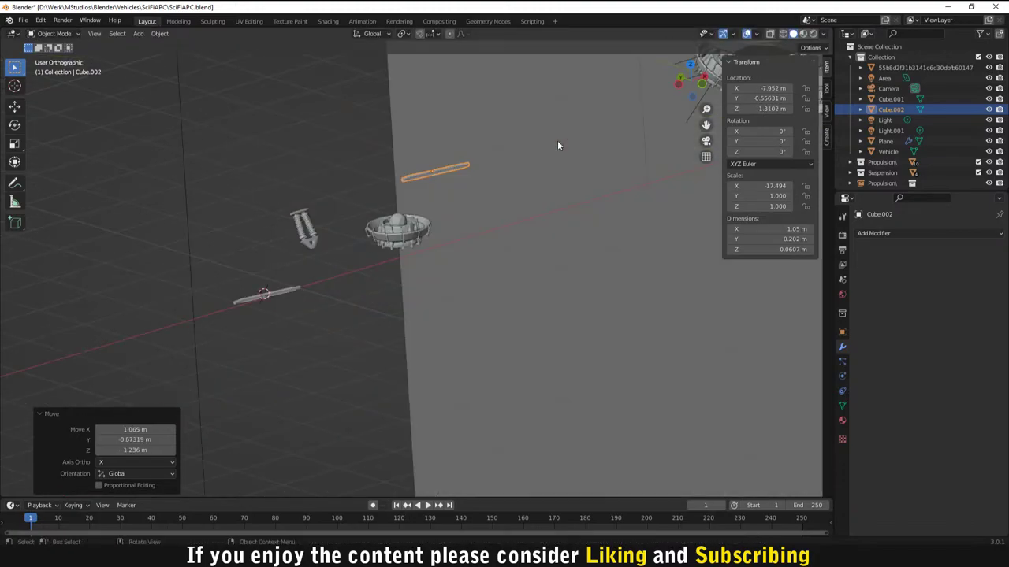
pyautogui.scroll(-3, 557, 145)
pyautogui.keyDown('shift'); pyautogui.moveTo(577, 187); pyautogui.dragTo(316, 197, button='middle'); pyautogui.keyUp('shift')
pyautogui.press('g')
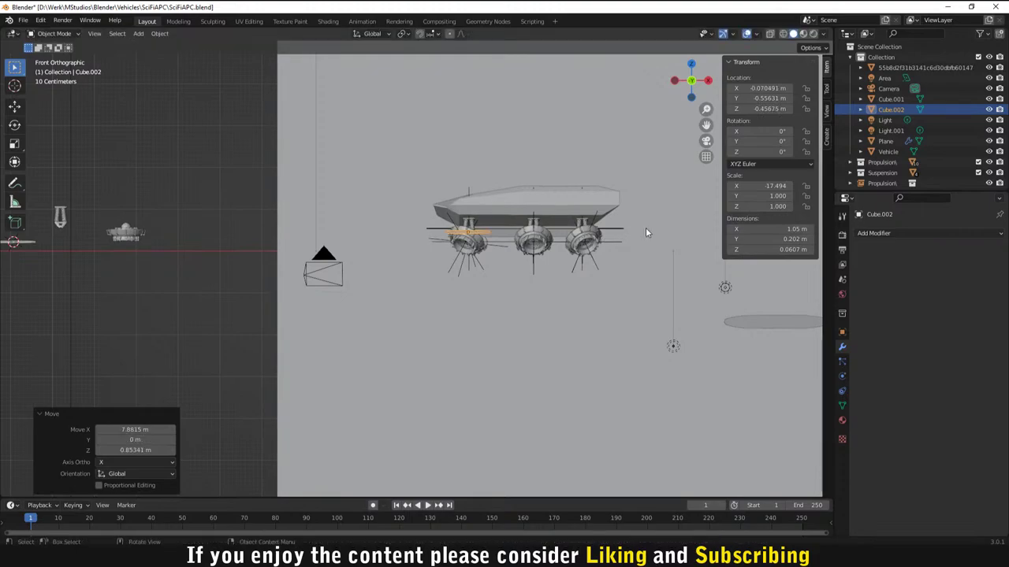
pyautogui.click(645, 227)
pyautogui.scroll(4, 573, 230)
pyautogui.keyDown('shift'); pyautogui.moveTo(573, 234); pyautogui.dragTo(605, 338, button='middle'); pyautogui.keyUp('shift')
pyautogui.scroll(3, 444, 298)
pyautogui.press('KP_3')
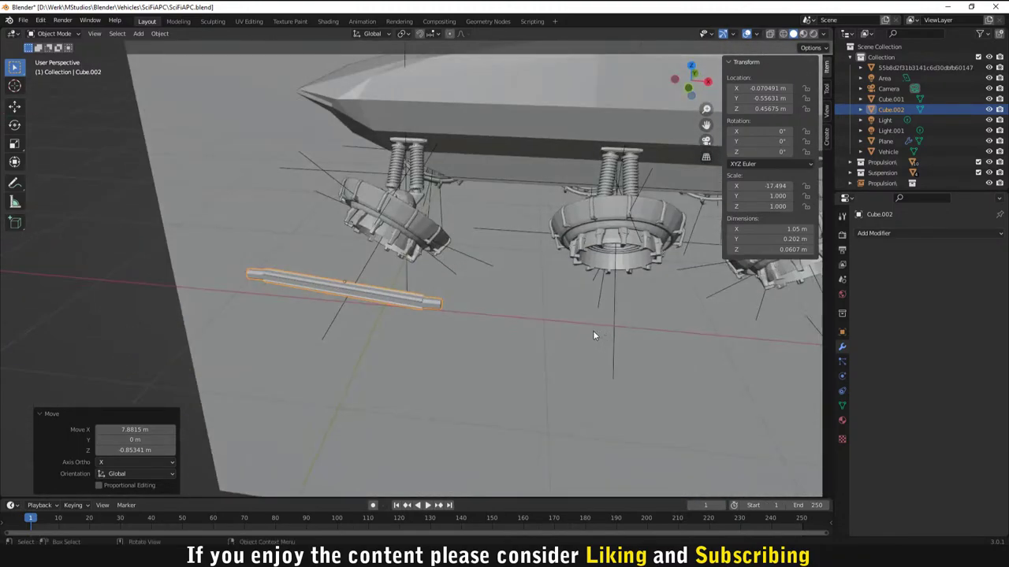
# Step: Rotate the copied rod 90° about Z, then adjust its turn to 73.8°
pyautogui.press('r')
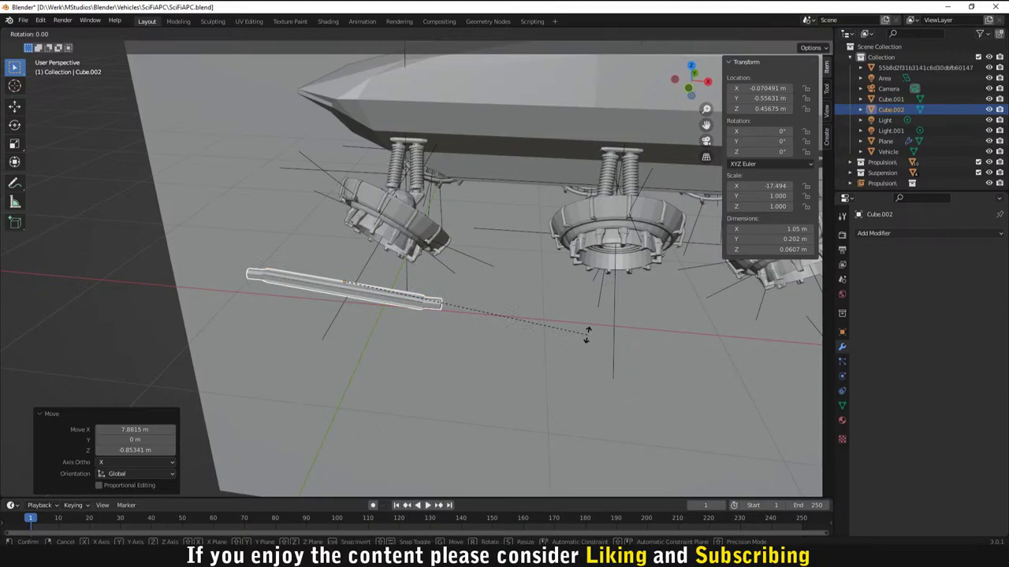
pyautogui.write('z90')
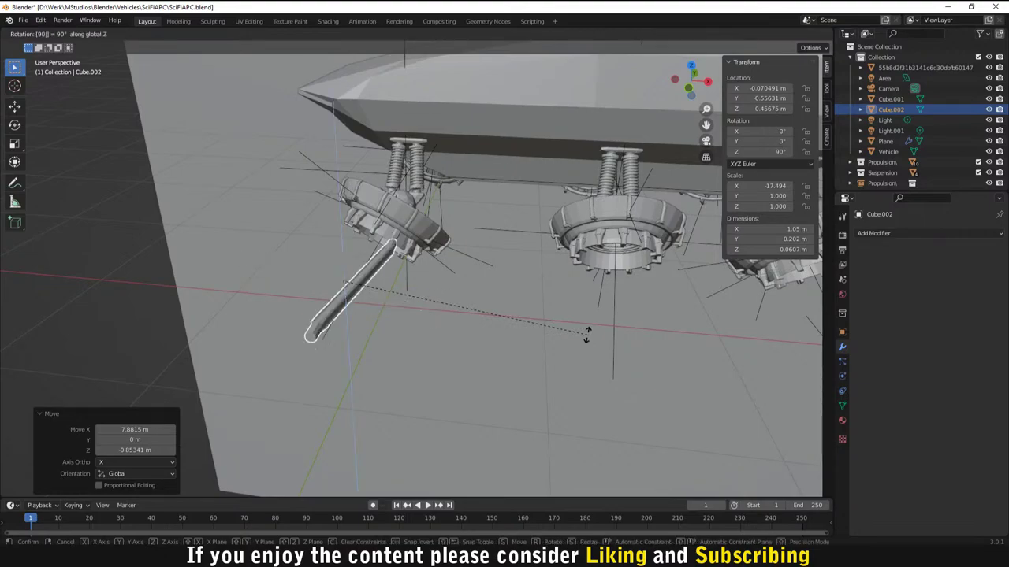
pyautogui.press('Return')
pyautogui.moveTo(586, 334); pyautogui.dragTo(587, 310, button='middle')
pyautogui.press('r')
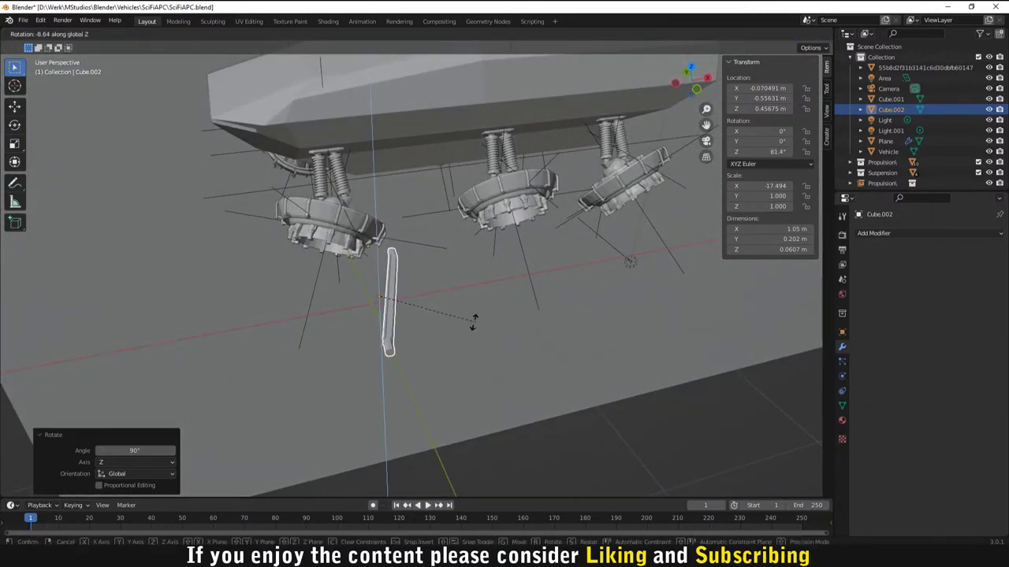
pyautogui.click(443, 327)
pyautogui.moveTo(442, 327); pyautogui.dragTo(296, 309, button='middle')
pyautogui.press('KP_3')
# Step: Move the bar under the vehicle in Right view and scale it to 0.756
pyautogui.press('g')
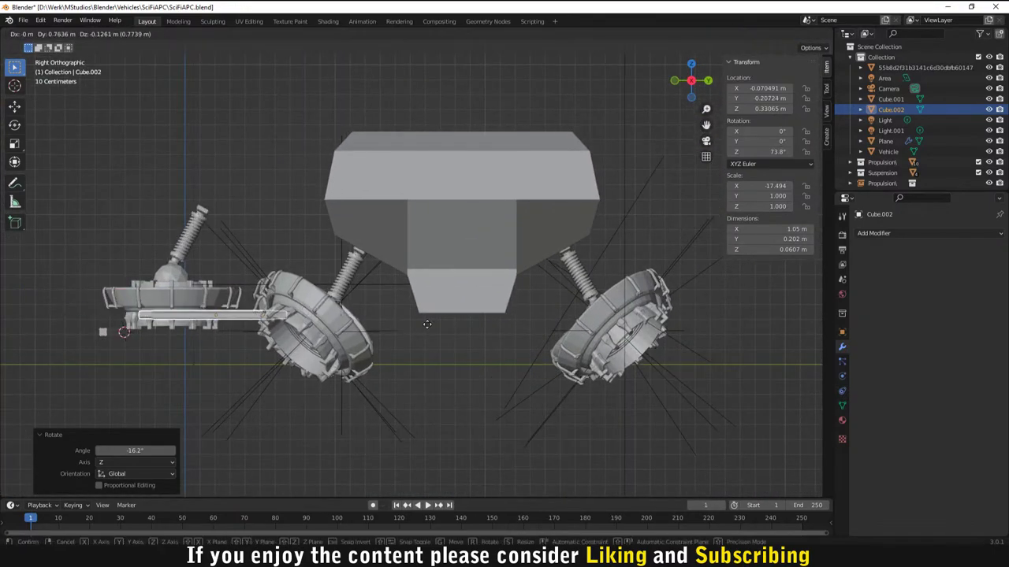
pyautogui.click(607, 315)
pyautogui.scroll(-3, 362, 350)
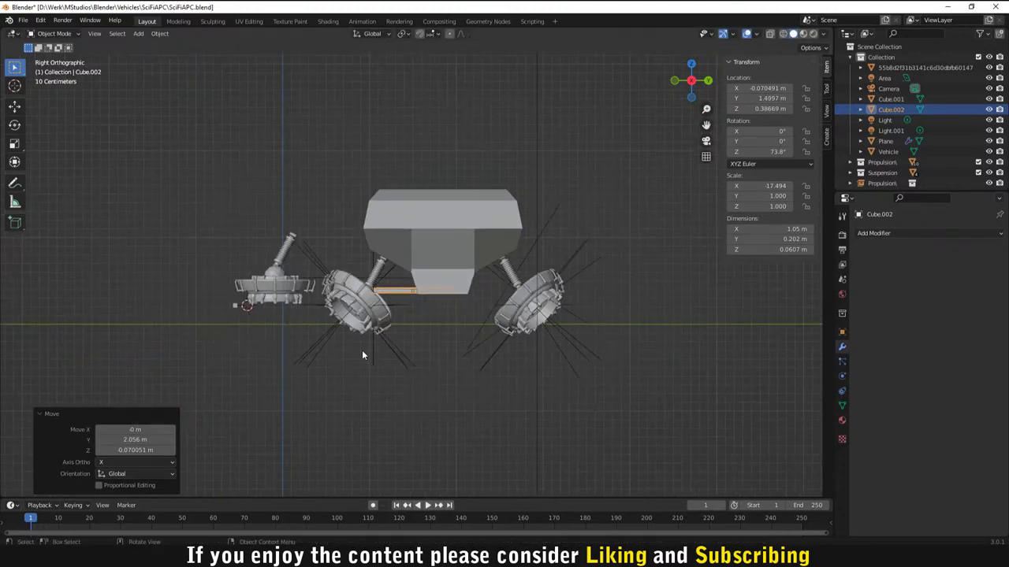
pyautogui.moveTo(361, 350); pyautogui.dragTo(574, 410, button='middle')
pyautogui.scroll(5, 608, 353)
pyautogui.press('s')
pyautogui.click(511, 367)
# Step: Hide the propulsion pod blocking the view and reselect the bar
pyautogui.click(624, 382)
pyautogui.press('h')
pyautogui.click(526, 335)
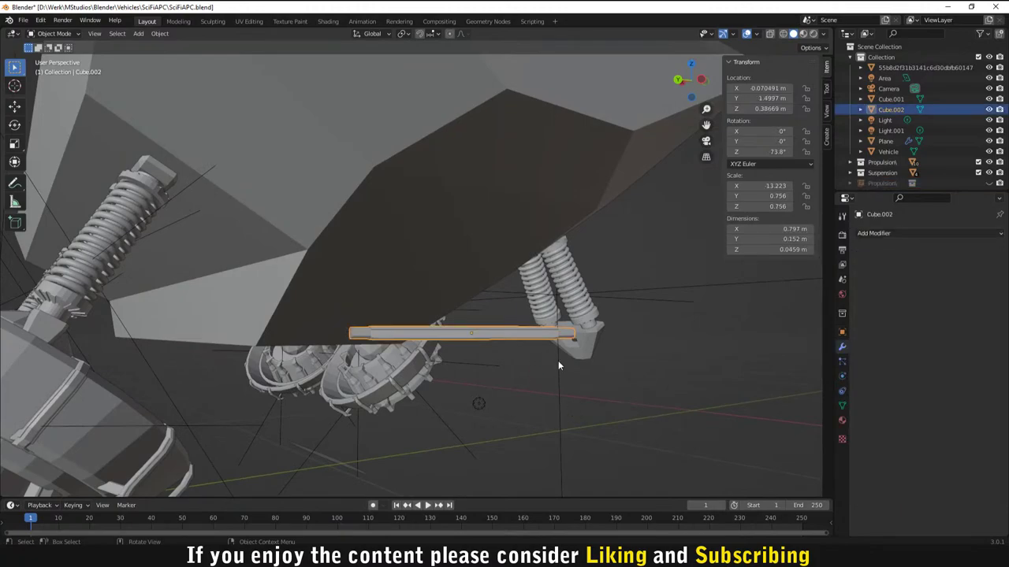
pyautogui.press('KP_1')
# Step: Slide the bar sideways, then move it along the Y axis in Right view
pyautogui.press('g')
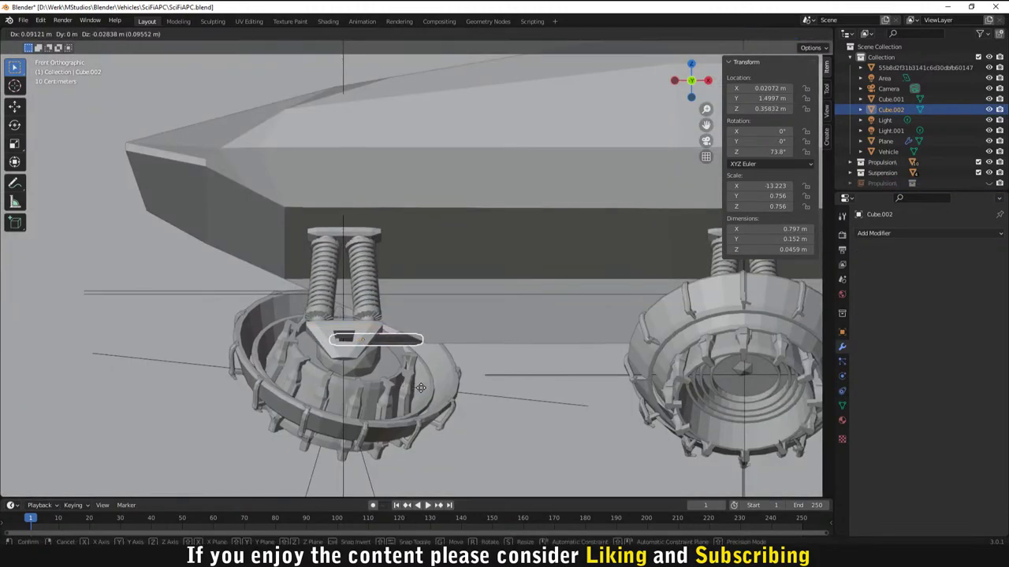
pyautogui.click(427, 386)
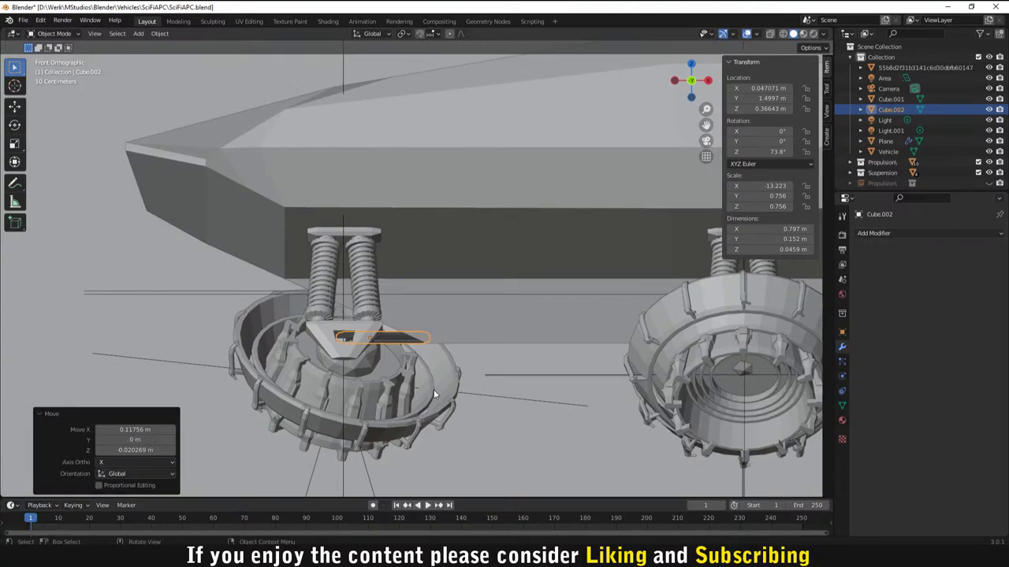
pyautogui.press('KP_3')
pyautogui.press('g')
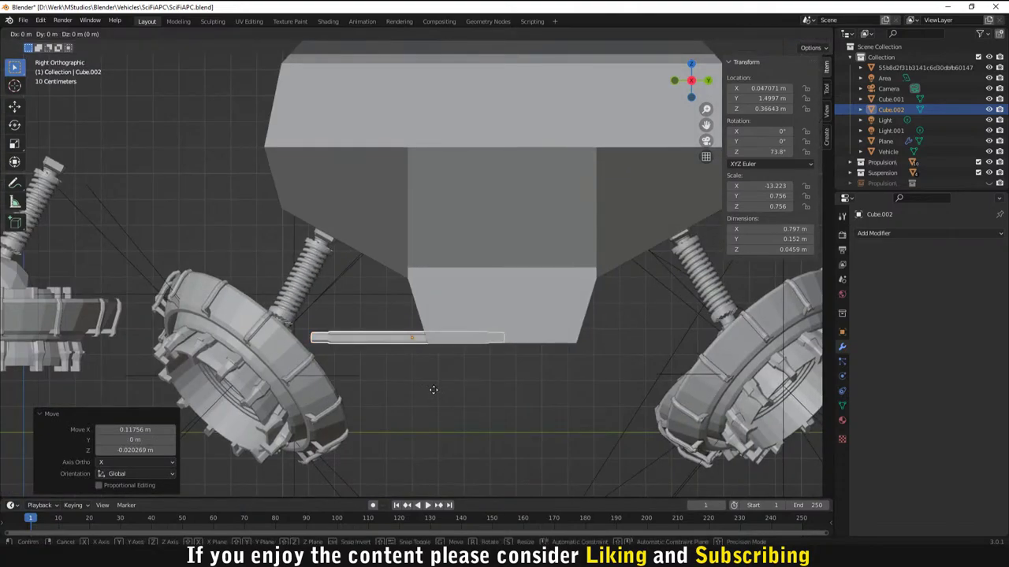
pyautogui.press('y')
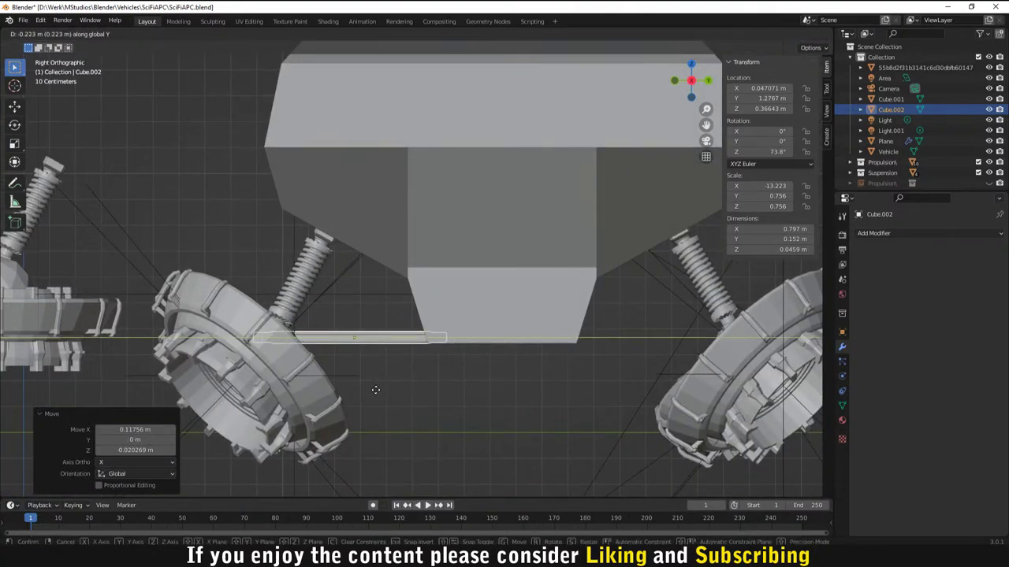
pyautogui.click(377, 388)
pyautogui.moveTo(375, 387); pyautogui.dragTo(613, 384, button='middle')
# Step: Tilt the bar about the X axis and reselect it
pyautogui.press('r')
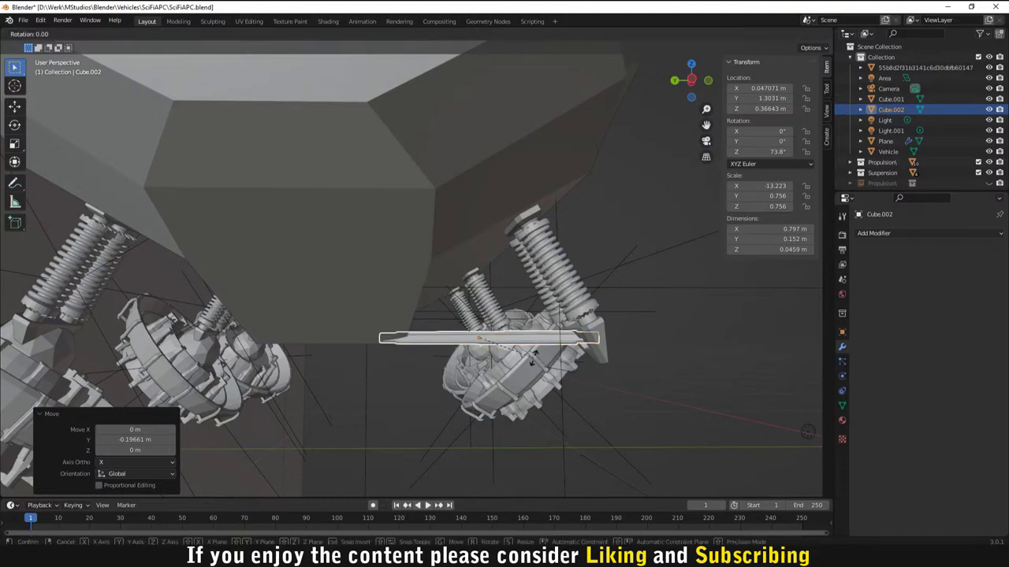
pyautogui.press('x')
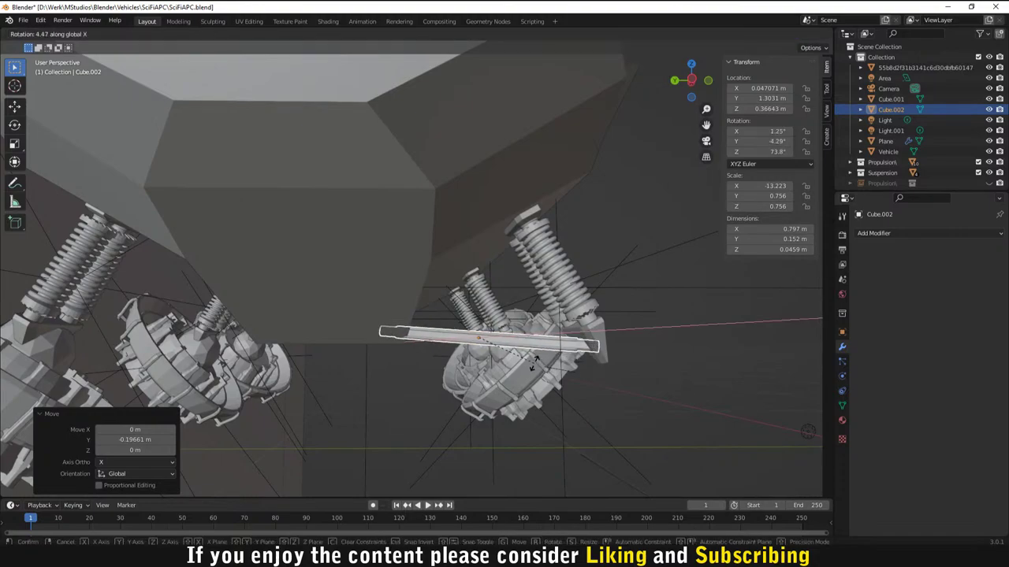
pyautogui.click(535, 362)
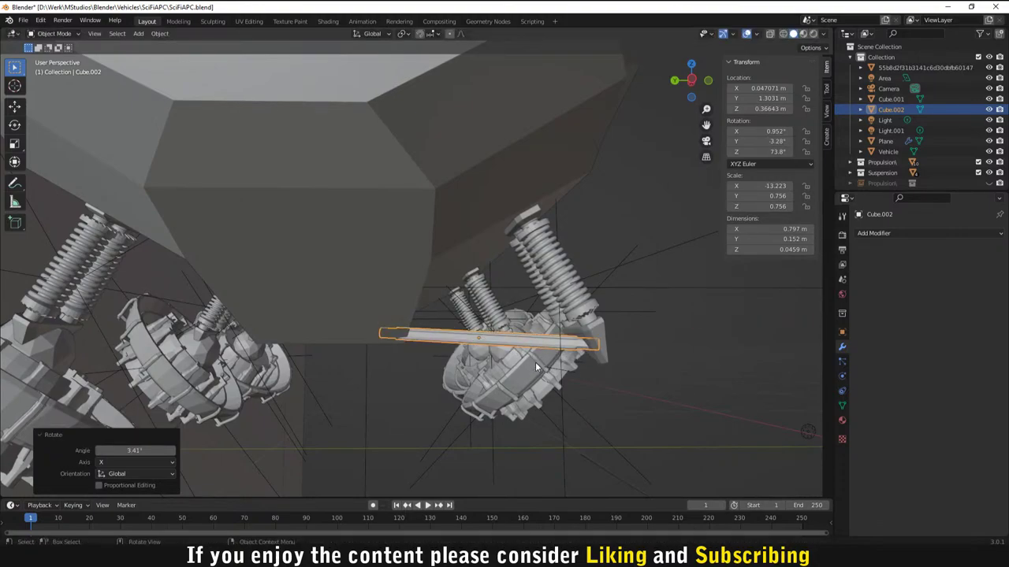
pyautogui.click(535, 361)
pyautogui.click(674, 402)
pyautogui.moveTo(675, 408)
pyautogui.mouseDown(button='middle')
pyautogui.moveTo(637, 412)
pyautogui.moveTo(664, 412)
pyautogui.mouseUp(button='middle')
pyautogui.click(530, 351)
# Step: Fine-tune the bar's tilt and raise it slightly below the springs
pyautogui.press('r')
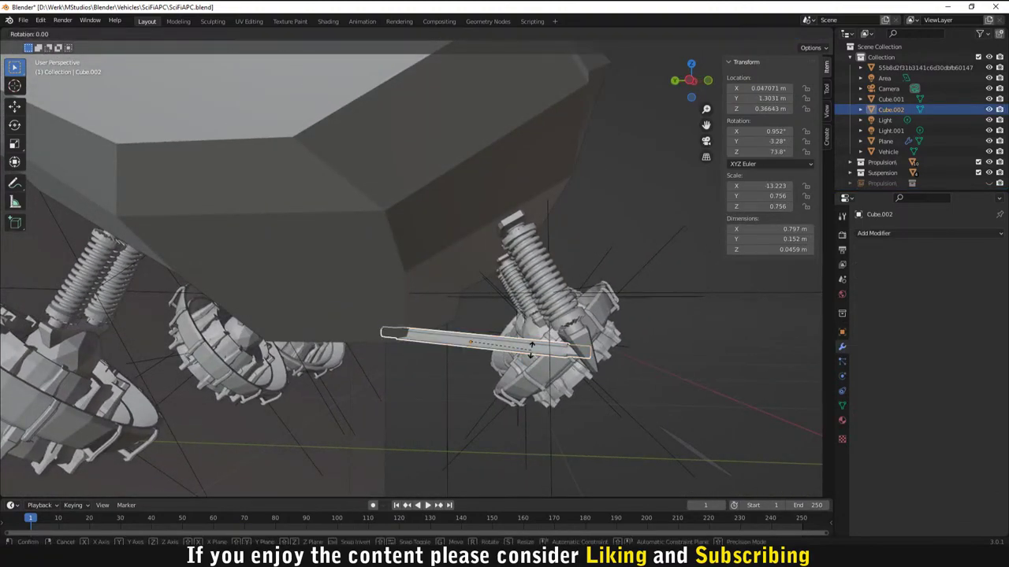
pyautogui.click(526, 386)
pyautogui.press('r')
pyautogui.press('g')
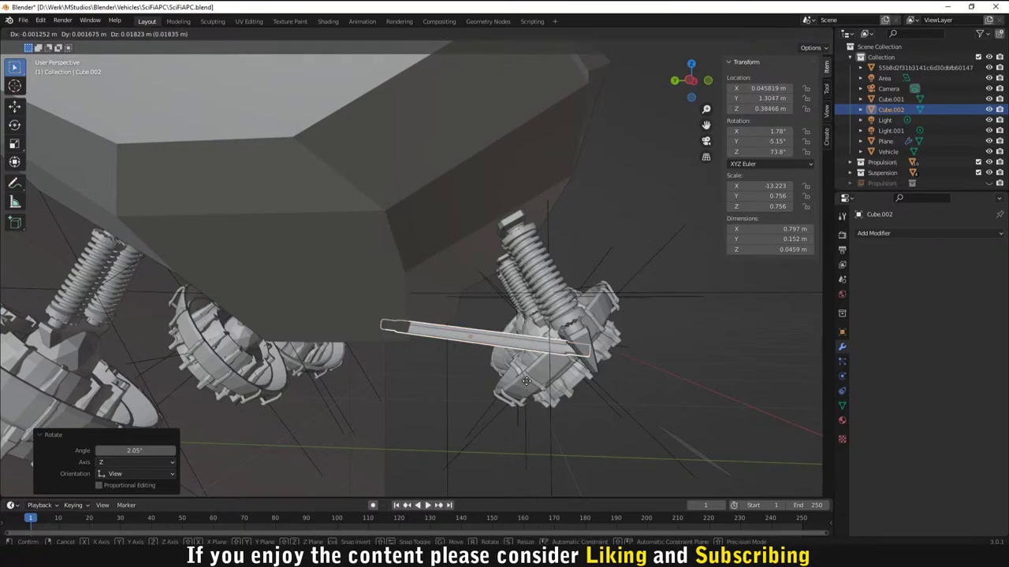
pyautogui.click(376, 402)
pyautogui.moveTo(376, 402); pyautogui.dragTo(345, 335, button='middle')
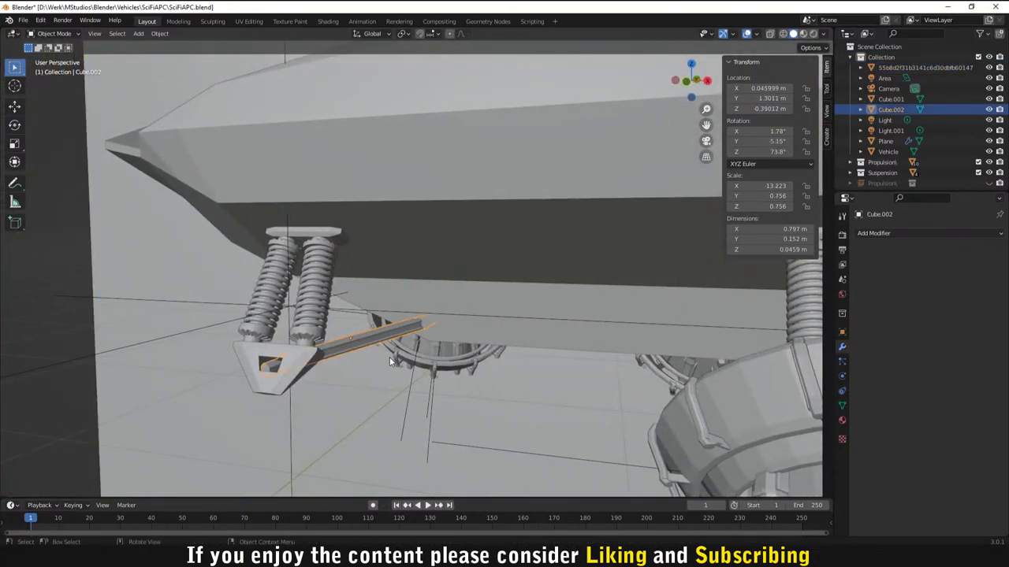
pyautogui.moveTo(392, 362); pyautogui.dragTo(387, 357, button='middle')
# Step: Nudge the strut bar into place beside the front wheel mount in Front view
pyautogui.press('g')
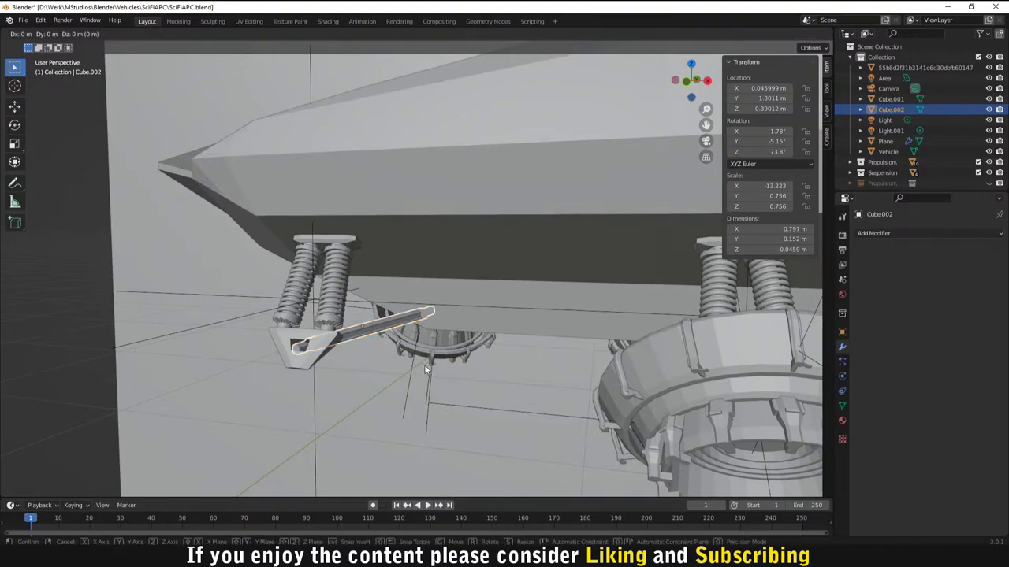
pyautogui.press('Escape')
pyautogui.press('KP_1')
pyautogui.press('g')
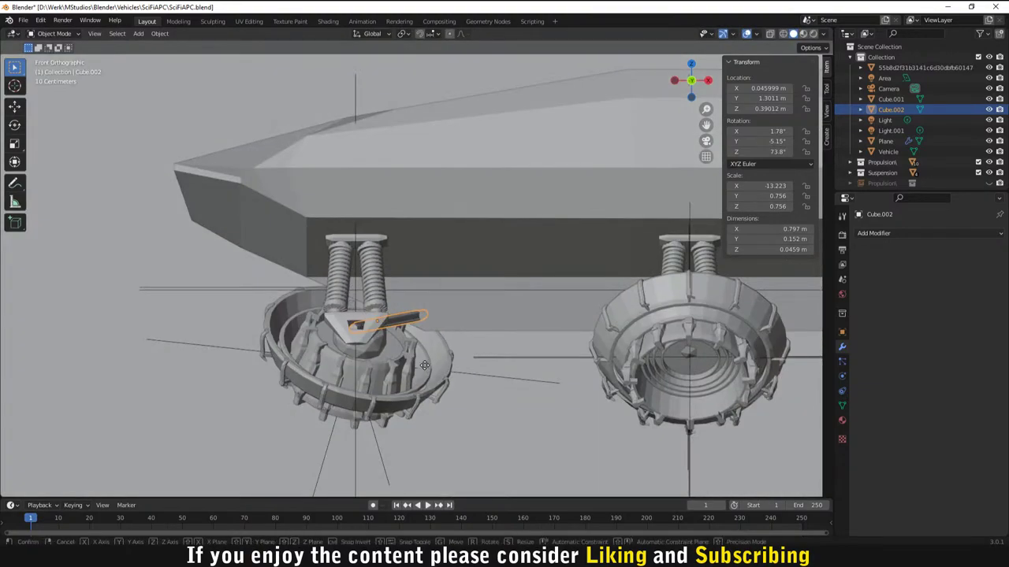
pyautogui.click(426, 361)
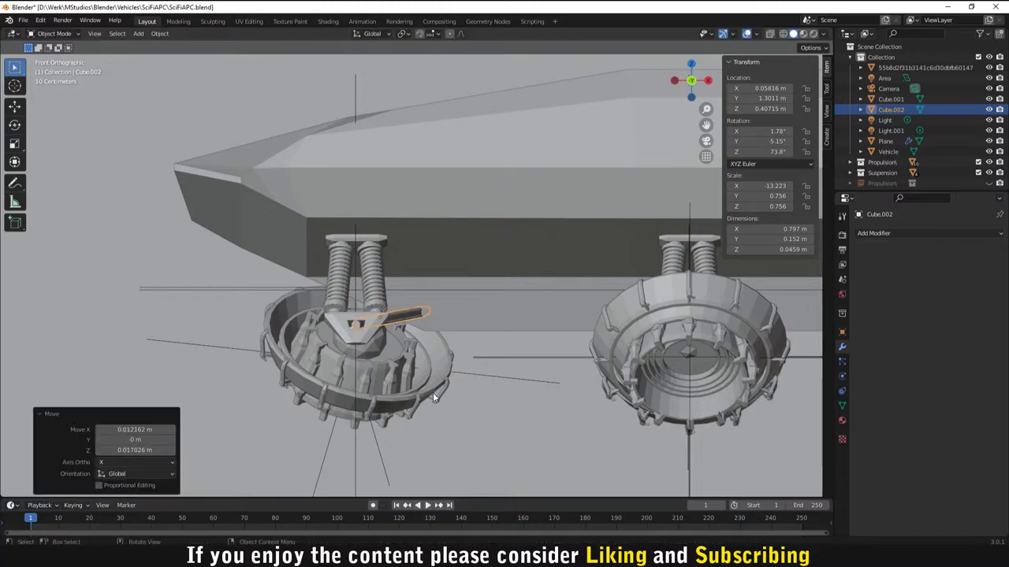
# Step: Unhide the hidden propulsion wheel, then duplicate strut bar Cube.002
pyautogui.click(433, 392)
pyautogui.click(267, 431)
pyautogui.scroll(-2, 301, 425)
pyautogui.moveTo(301, 426); pyautogui.dragTo(577, 304, button='middle')
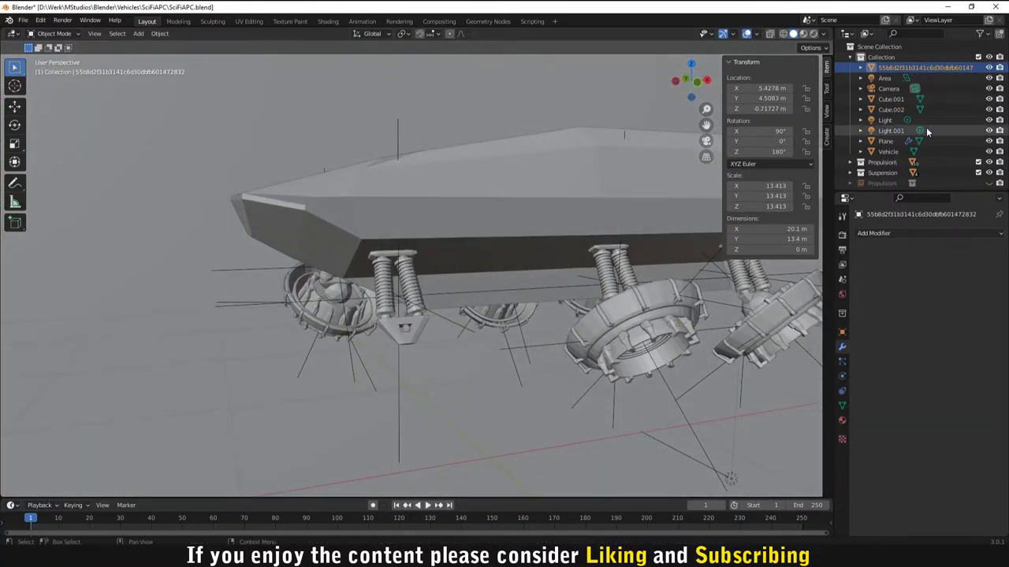
pyautogui.hotkey('alt', 'h')
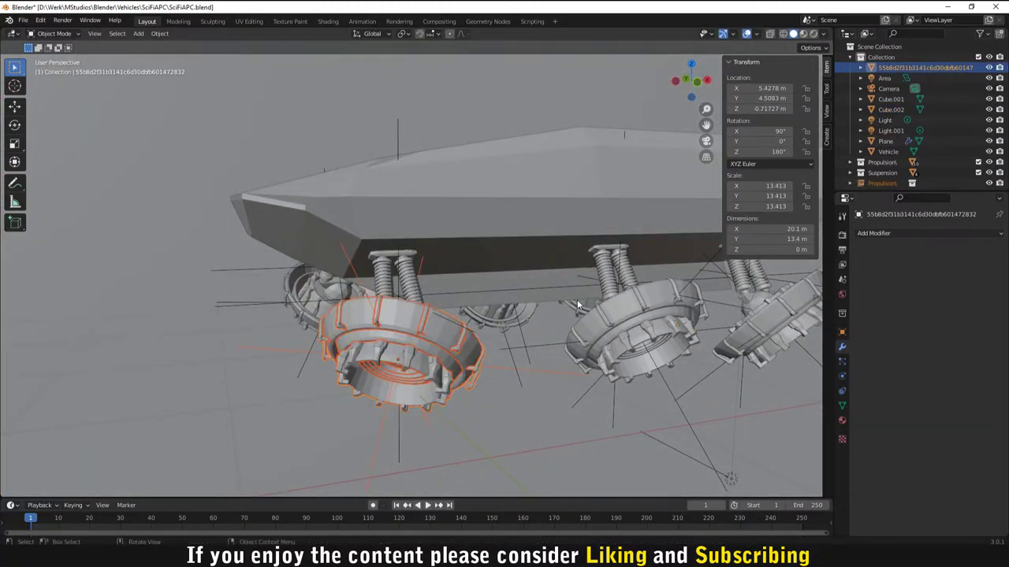
pyautogui.scroll(-4, 240, 367)
pyautogui.moveTo(274, 351); pyautogui.dragTo(445, 359, button='middle')
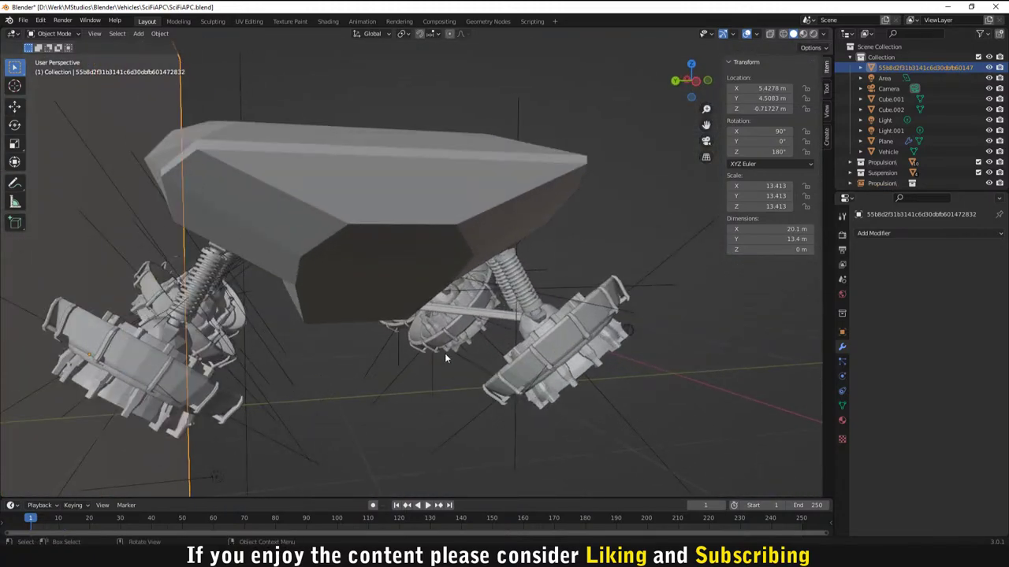
pyautogui.click(464, 313)
pyautogui.hotkey('shift', 'd')
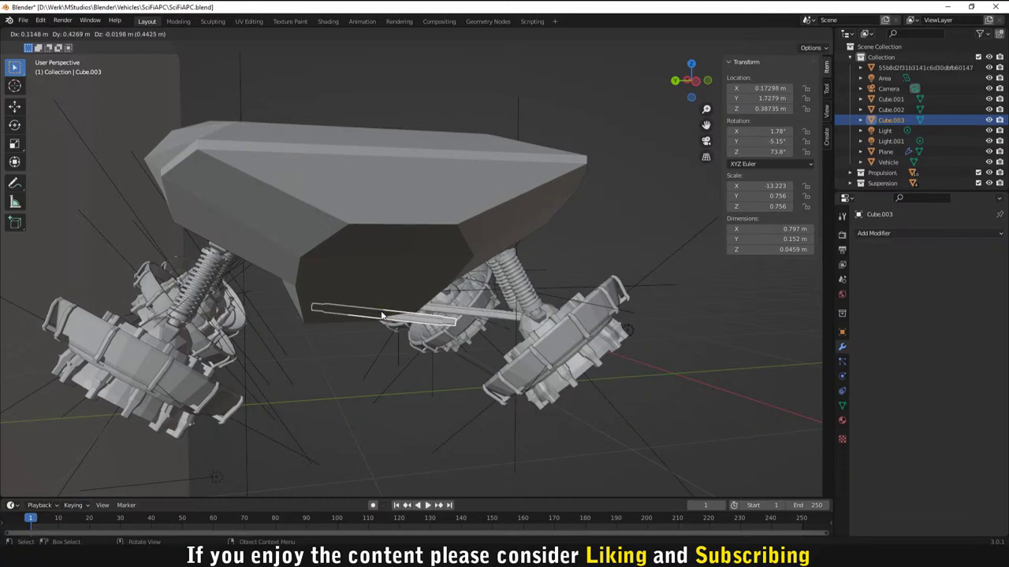
# Step: Place the duplicate under the hull and flip its Y rotation sign in the N panel
pyautogui.click(381, 311)
pyautogui.scroll(4, 499, 343)
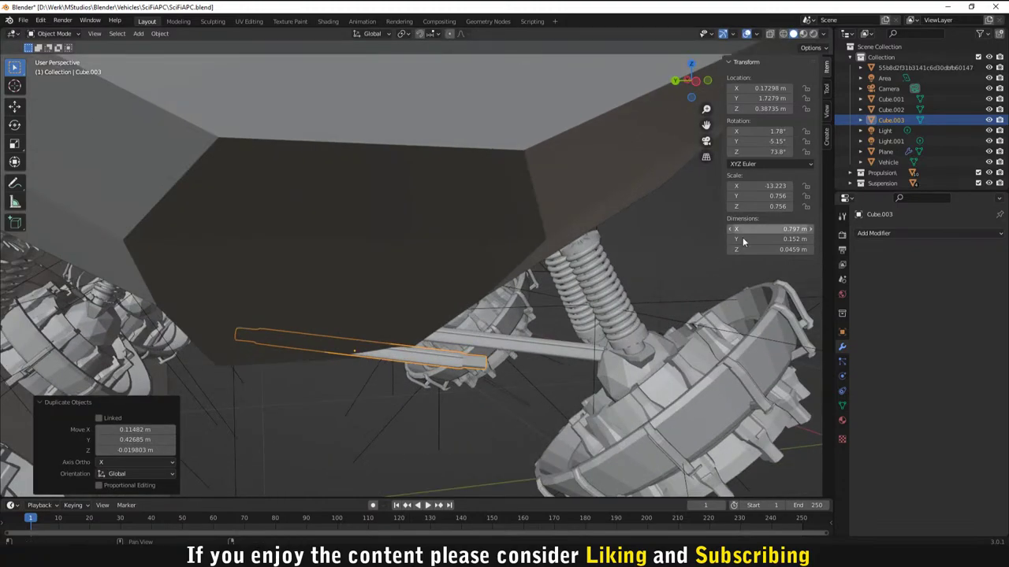
pyautogui.moveTo(742, 237); pyautogui.dragTo(409, 336, button='middle')
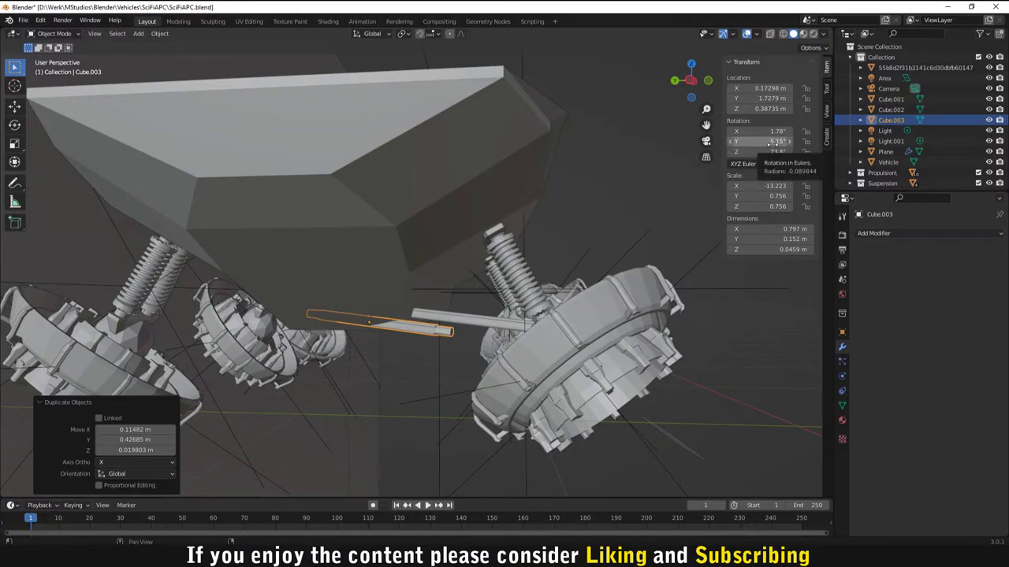
pyautogui.press('-')
pyautogui.doubleClick(768, 151)
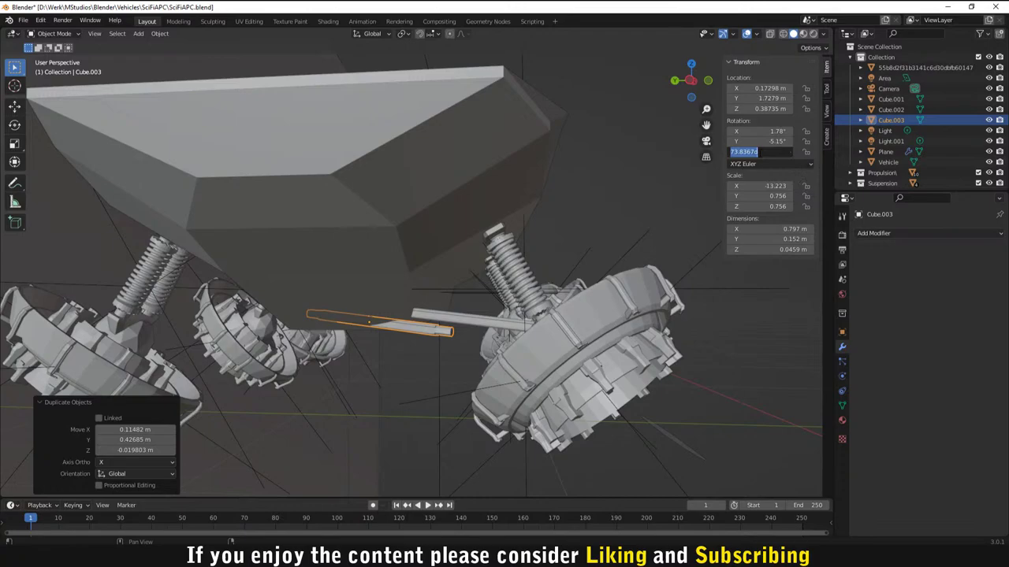
pyautogui.press('End')
pyautogui.press('Return')
pyautogui.scroll(-3, 386, 394)
pyautogui.moveTo(383, 396)
pyautogui.mouseDown(button='middle')
pyautogui.moveTo(317, 435)
pyautogui.moveTo(313, 451)
pyautogui.moveTo(424, 435)
pyautogui.moveTo(596, 434)
pyautogui.moveTo(427, 436)
pyautogui.moveTo(417, 413)
pyautogui.moveTo(439, 399)
pyautogui.moveTo(396, 409)
pyautogui.mouseUp(button='middle')
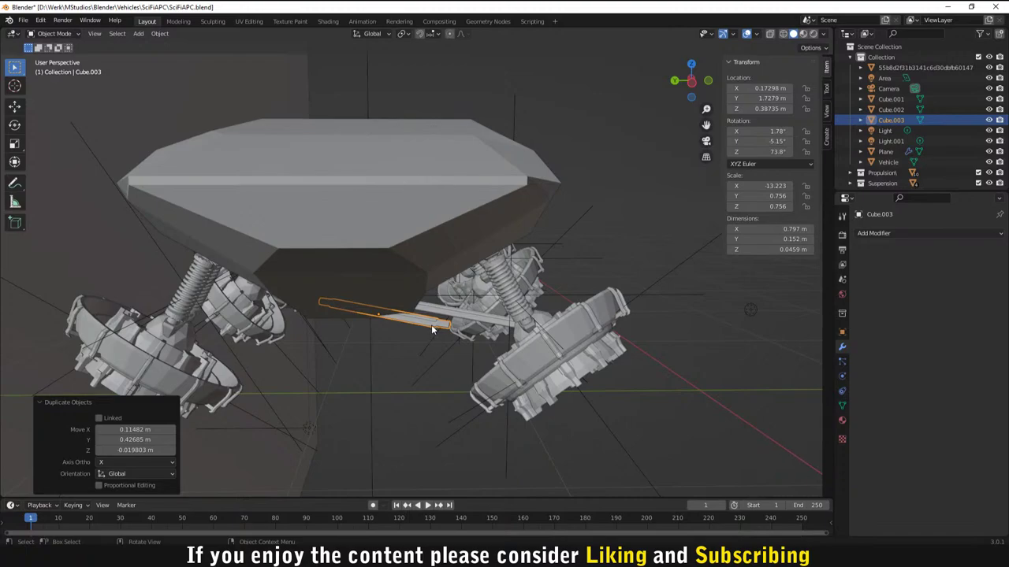
# Step: Turn the duplicate Cube.003 180° about Z with rz180
pyautogui.press('r')
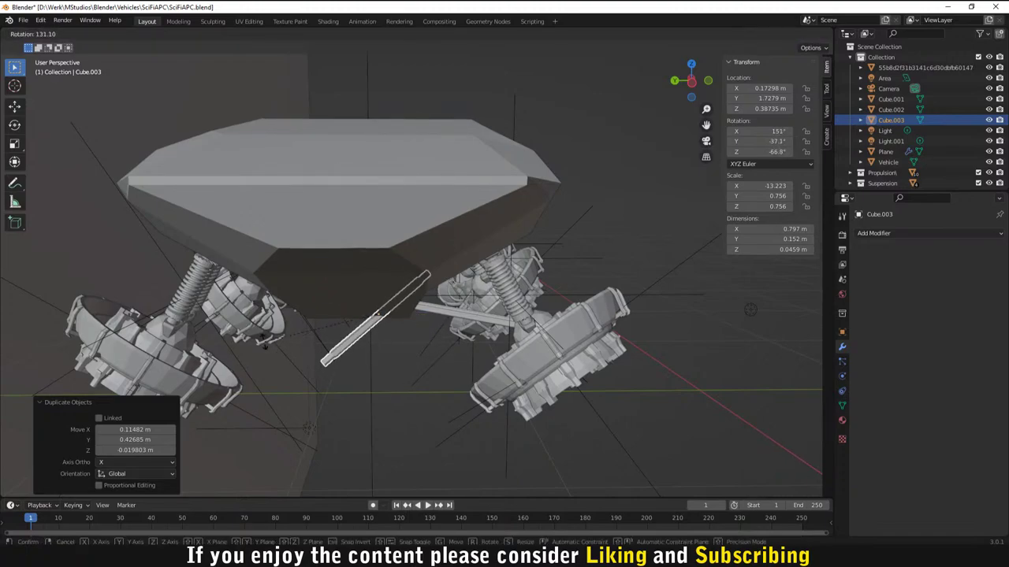
pyautogui.rightClick(268, 345)
pyautogui.write('rz')
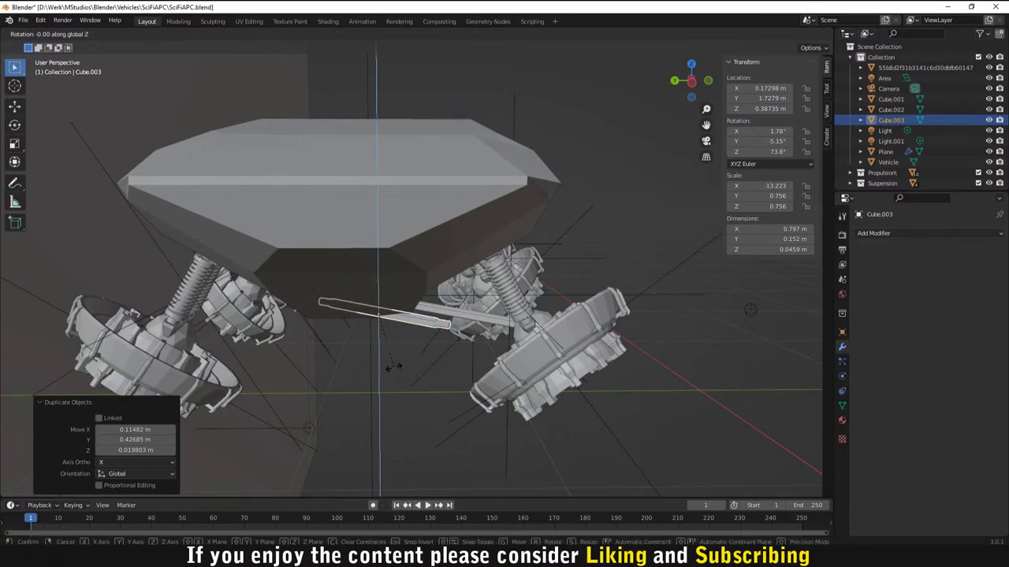
pyautogui.write('180')
pyautogui.press('Return')
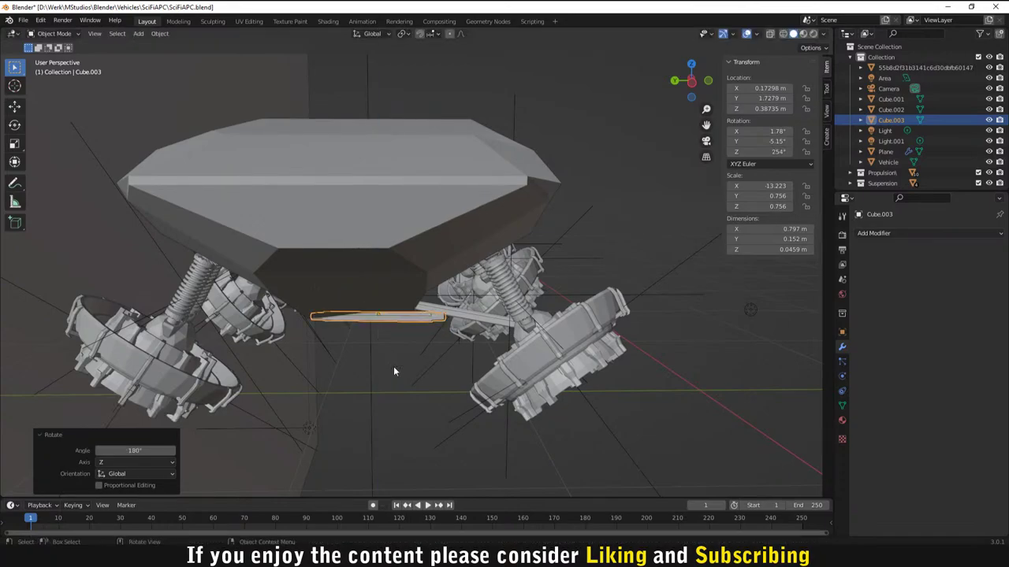
pyautogui.scroll(-3, 393, 367)
pyautogui.moveTo(384, 379); pyautogui.dragTo(545, 317, button='middle')
# Step: Delete Cube.003 and reselect the original strut bar Cube.002
pyautogui.press('Delete')
pyautogui.scroll(-5, 527, 323)
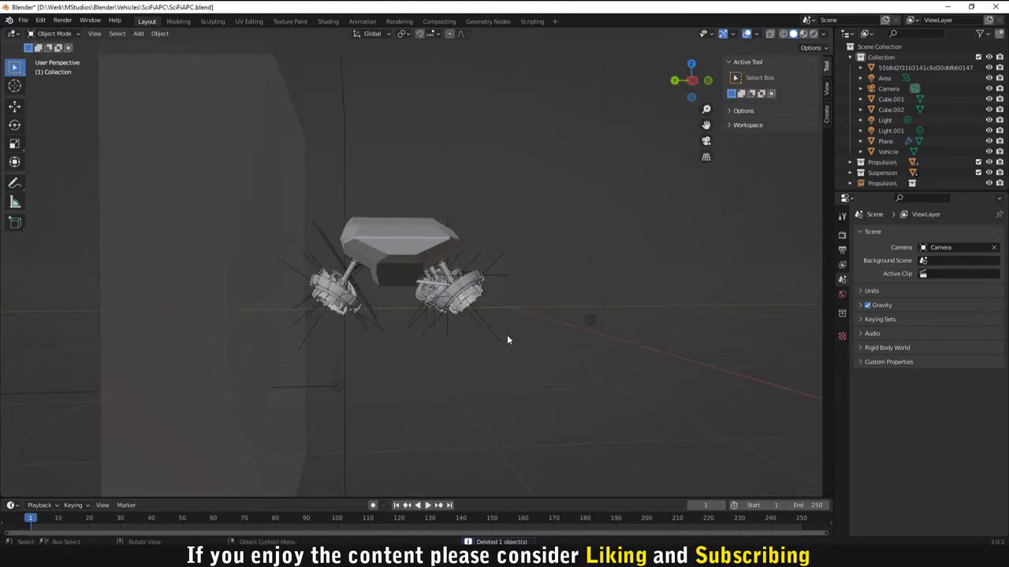
pyautogui.scroll(7, 473, 327)
pyautogui.scroll(3, 457, 324)
pyautogui.click(481, 339)
pyautogui.scroll(-2, 492, 353)
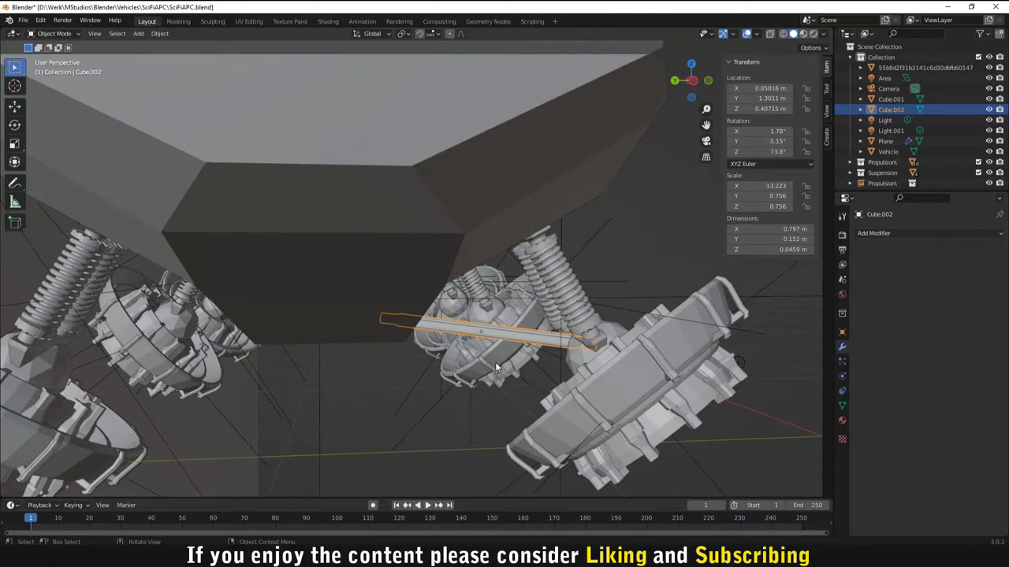
# Step: Duplicate the bar under the hull's left side and zero its X, Y, Z rotation
pyautogui.hotkey('shift', 'd')
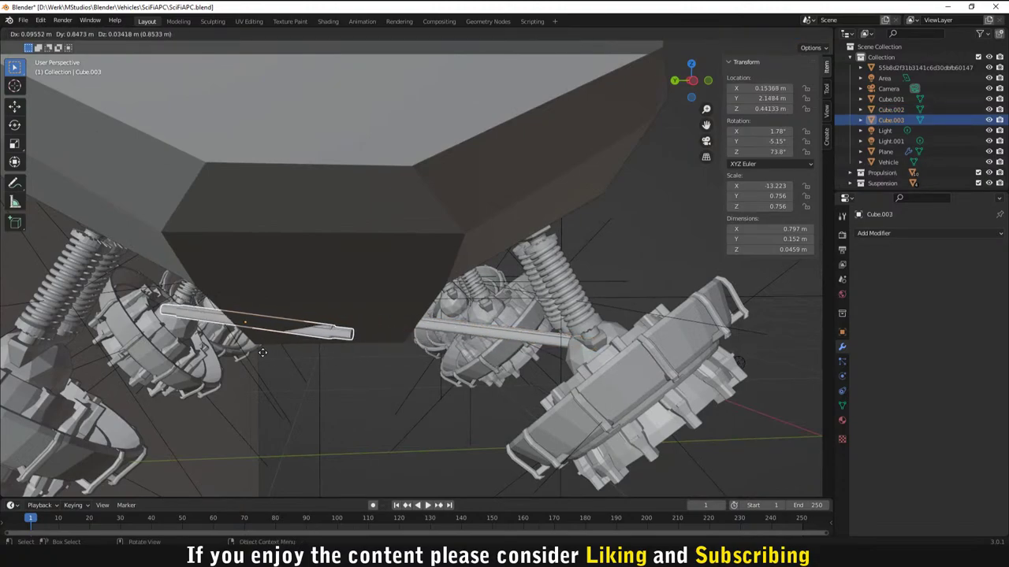
pyautogui.click(260, 355)
pyautogui.click(768, 131)
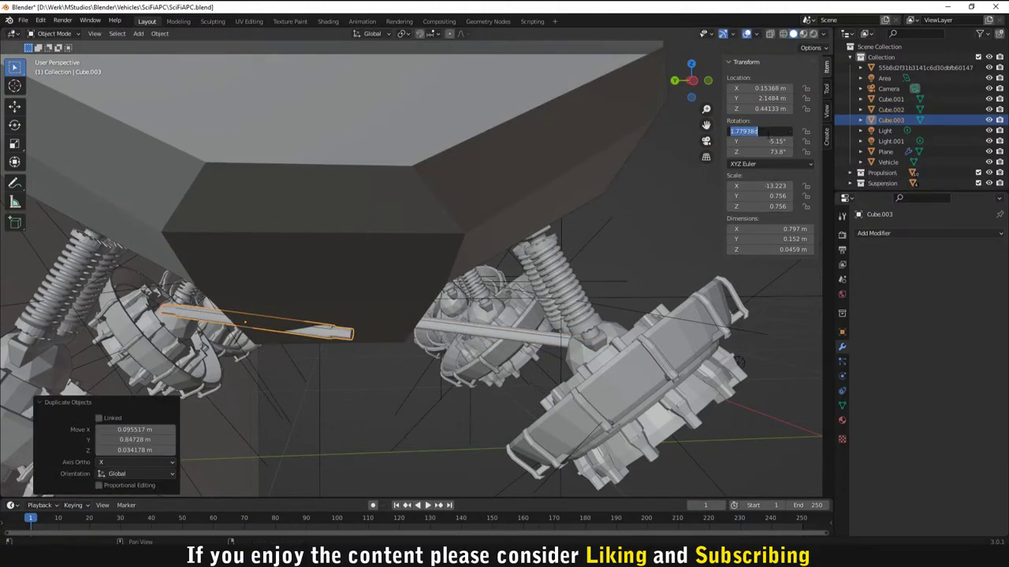
pyautogui.write('0')
pyautogui.press('Return')
pyautogui.click(771, 142)
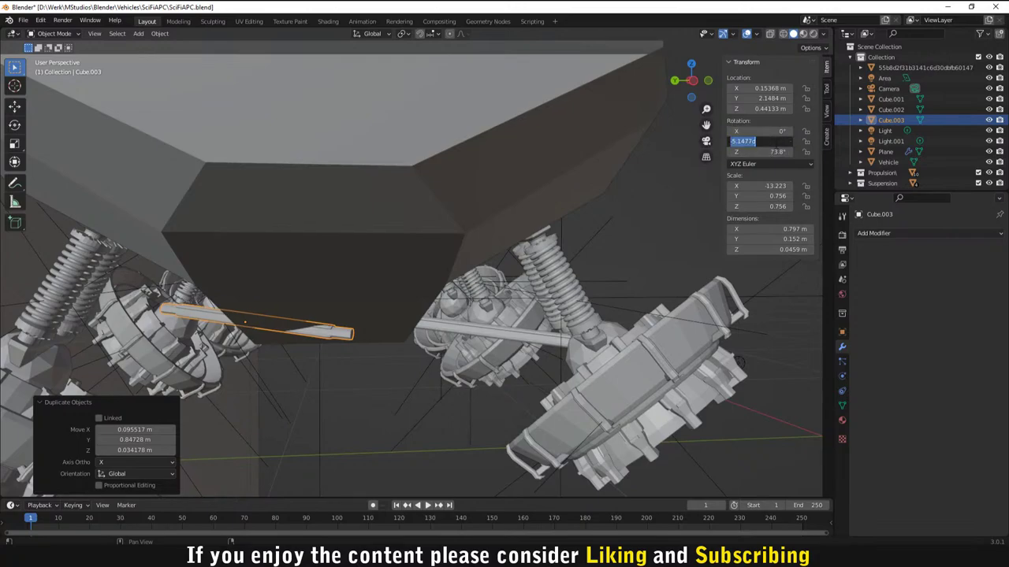
pyautogui.write('0')
pyautogui.press('Return')
pyautogui.click(768, 152)
pyautogui.write('0')
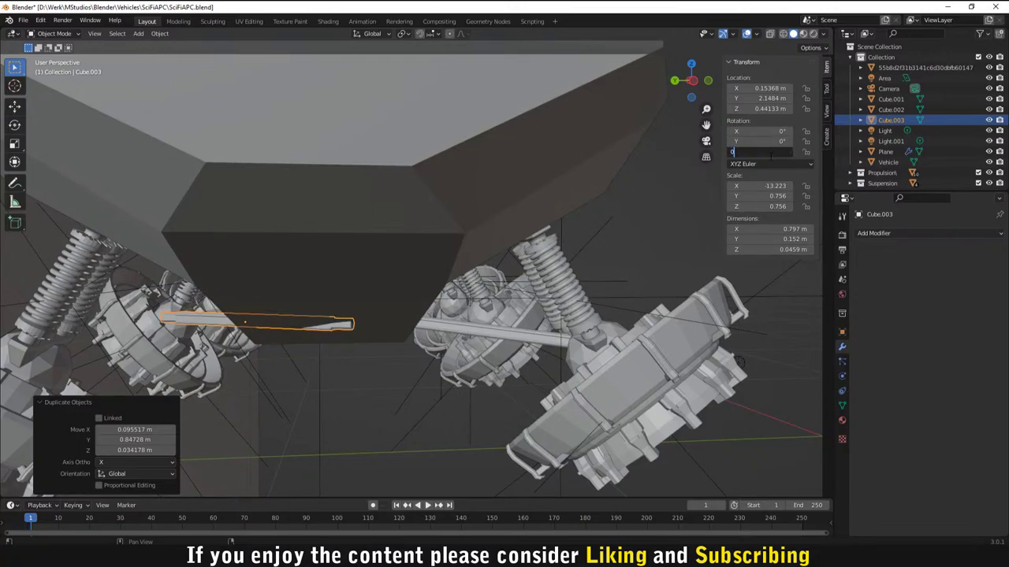
pyautogui.press('Return')
pyautogui.moveTo(457, 268); pyautogui.dragTo(377, 298, button='middle')
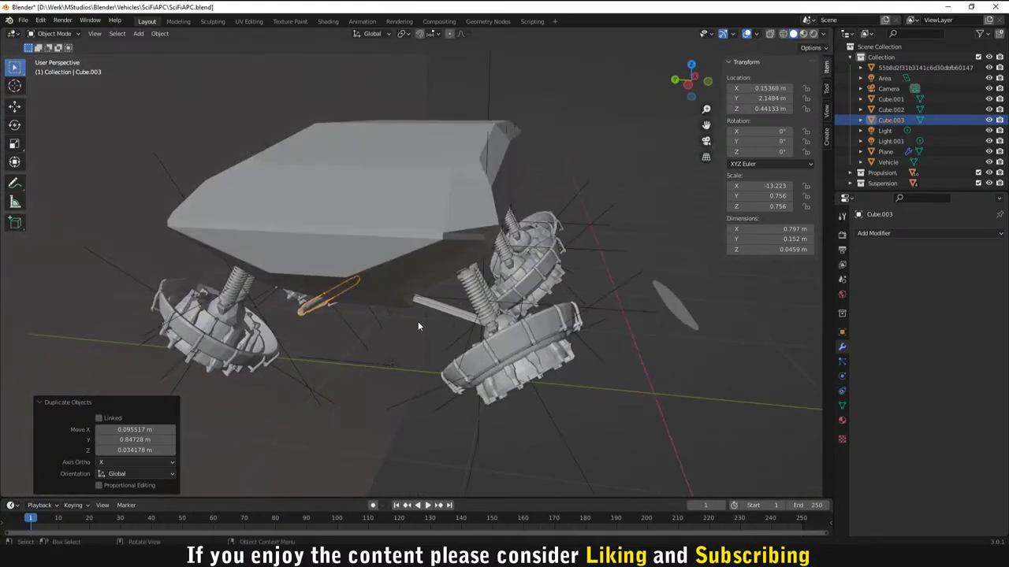
# Step: Rotate the new bar -57.8° about Z and frame it in view
pyautogui.press('r')
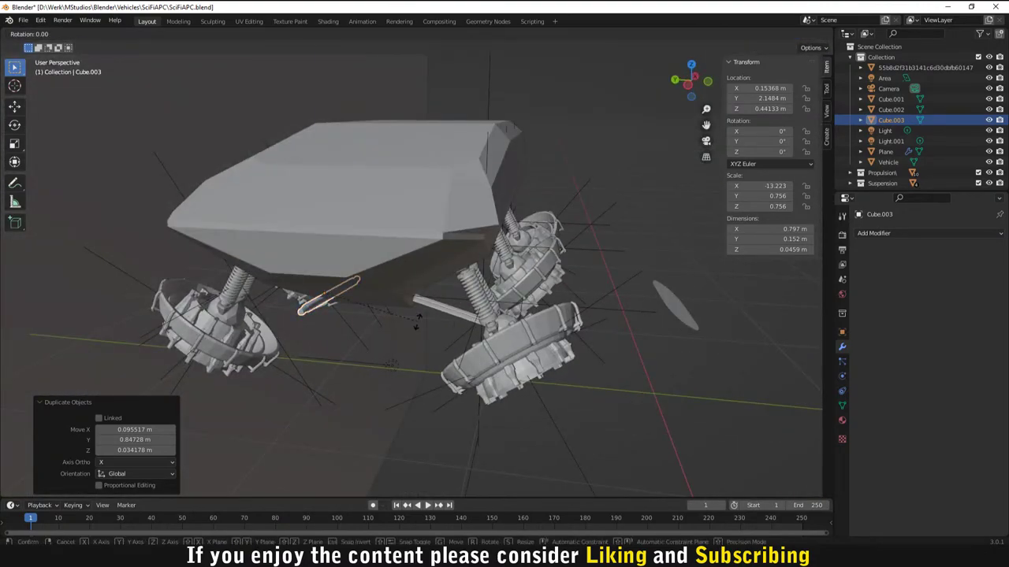
pyautogui.press('z')
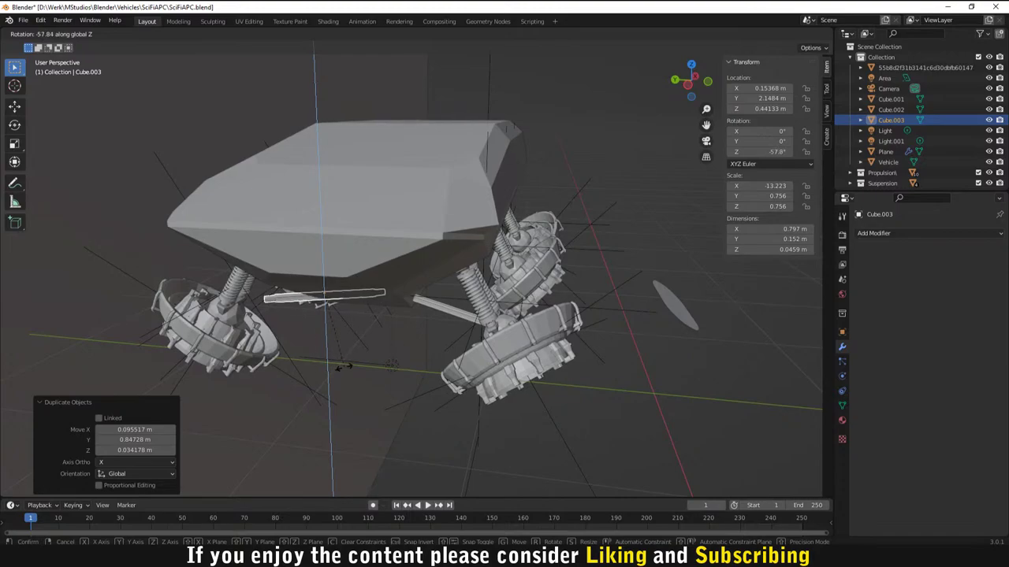
pyautogui.click(345, 368)
pyautogui.press('KP_Decimal')
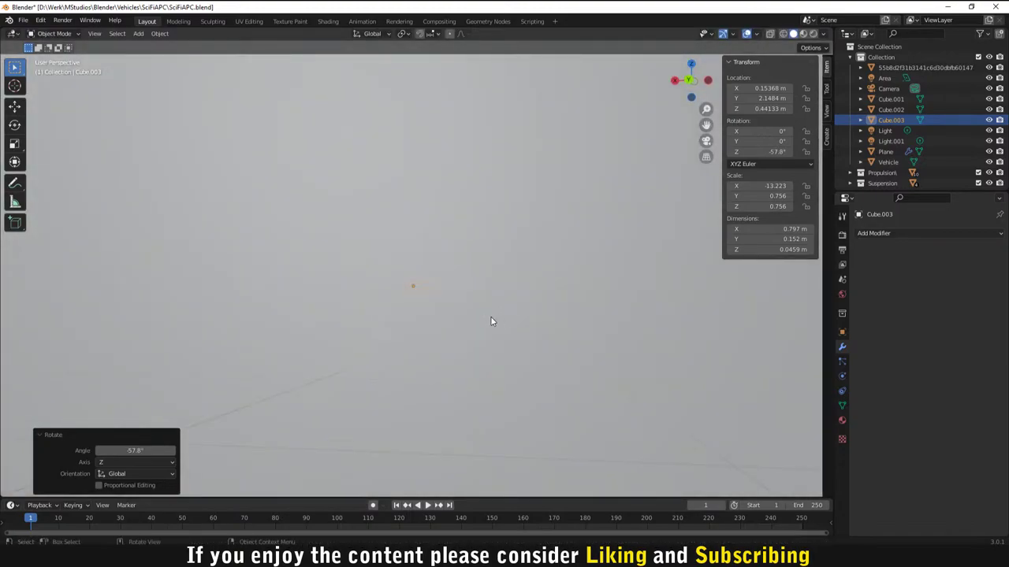
pyautogui.scroll(-10, 436, 343)
# Step: Select Propulsion.003 and hide the right propulsion ring to see the underside
pyautogui.click(327, 325)
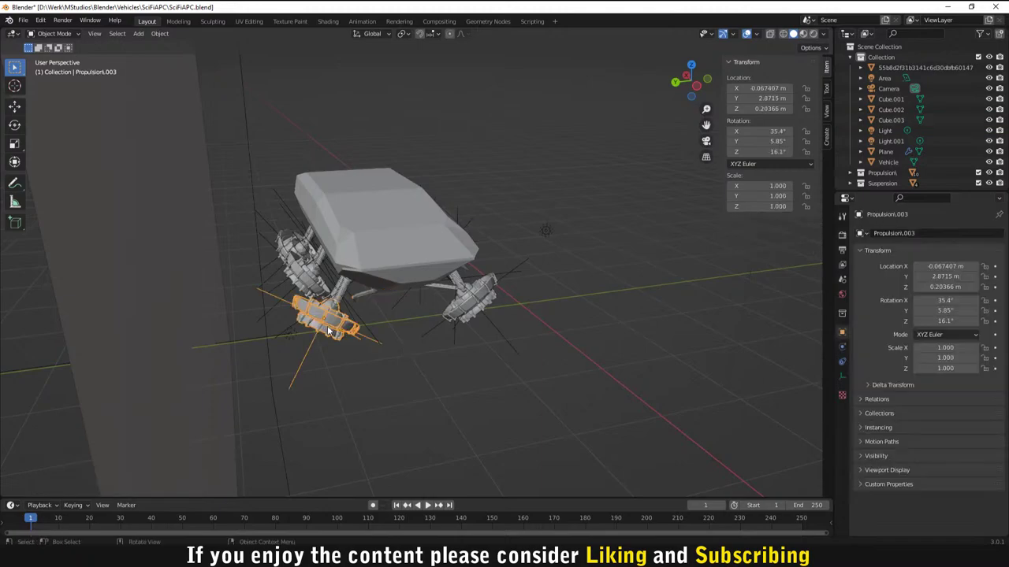
pyautogui.press('Tab')
pyautogui.press('Tab')
pyautogui.scroll(8, 339, 329)
pyautogui.moveTo(304, 339); pyautogui.dragTo(304, 306, button='middle')
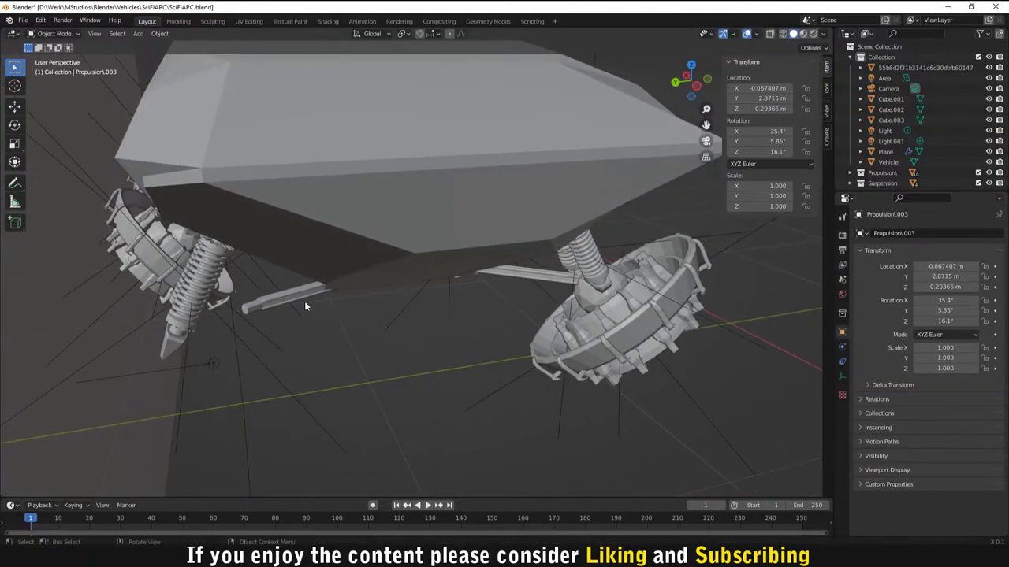
pyautogui.click(549, 369)
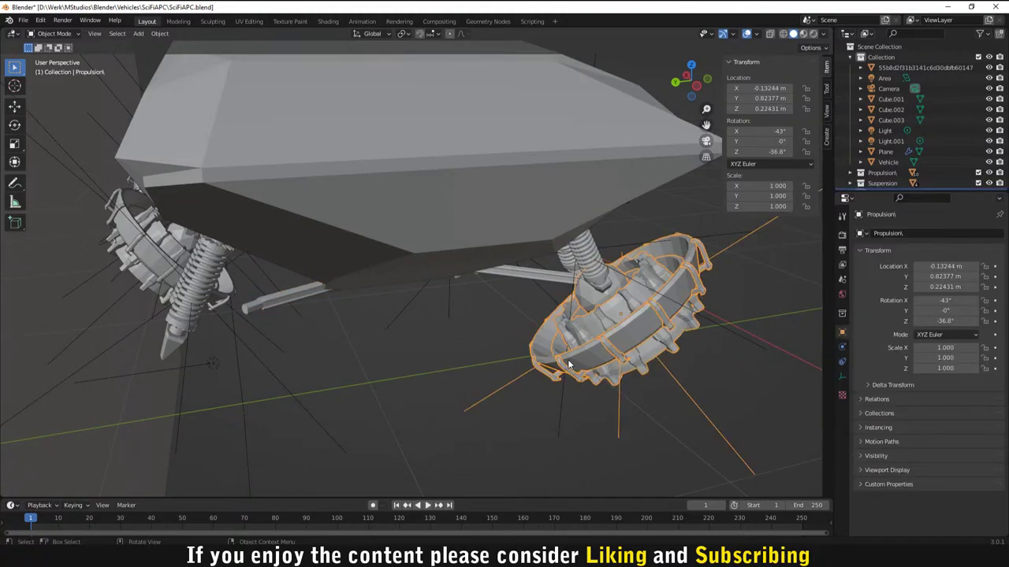
pyautogui.press('h')
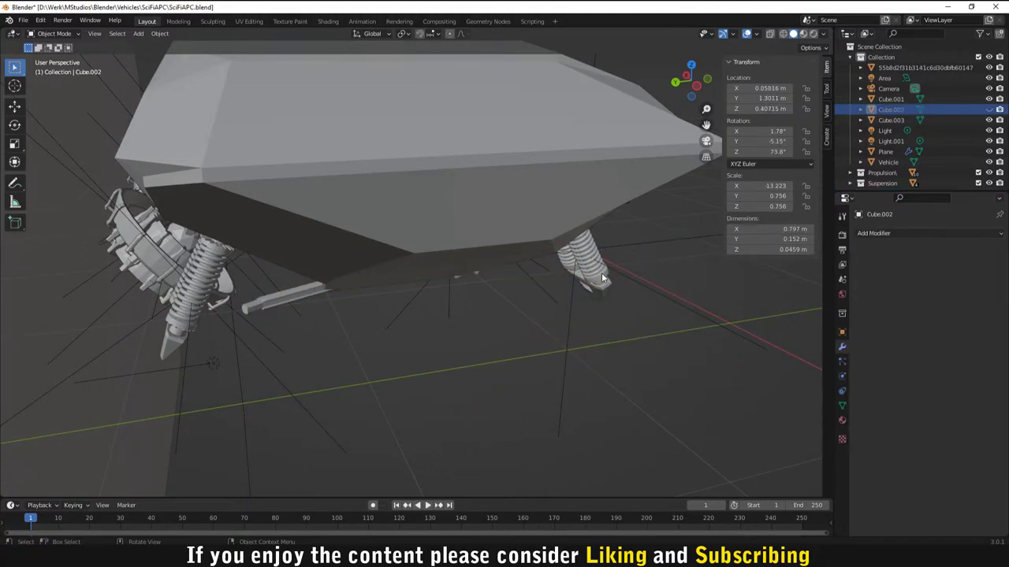
# Step: Temporarily hide the suspension spring and Cube.003, then reveal everything again
pyautogui.click(601, 273)
pyautogui.press('h')
pyautogui.hotkey('alt', 'h')
pyautogui.press('KP_1')
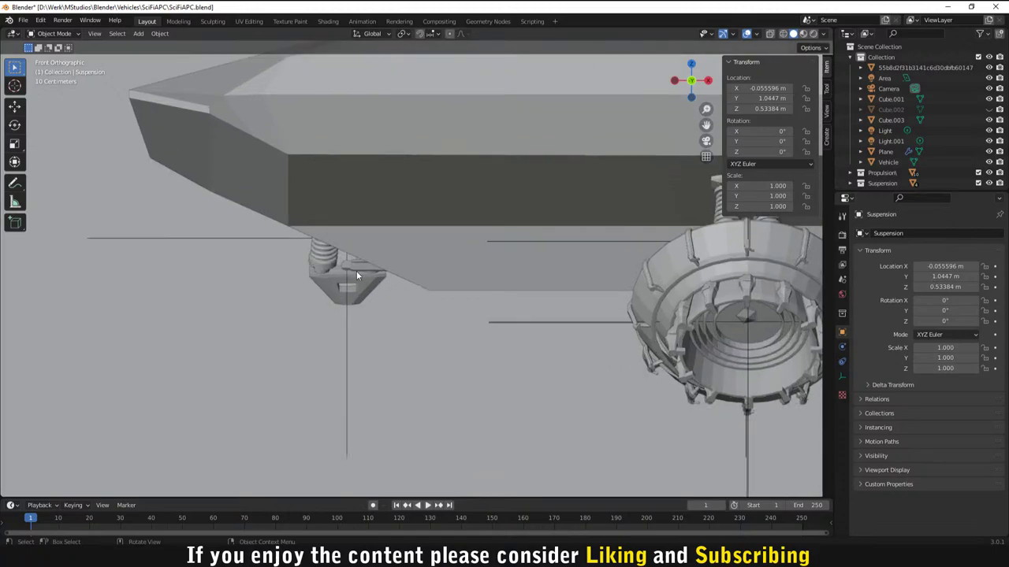
pyautogui.click(359, 268)
pyautogui.press('h')
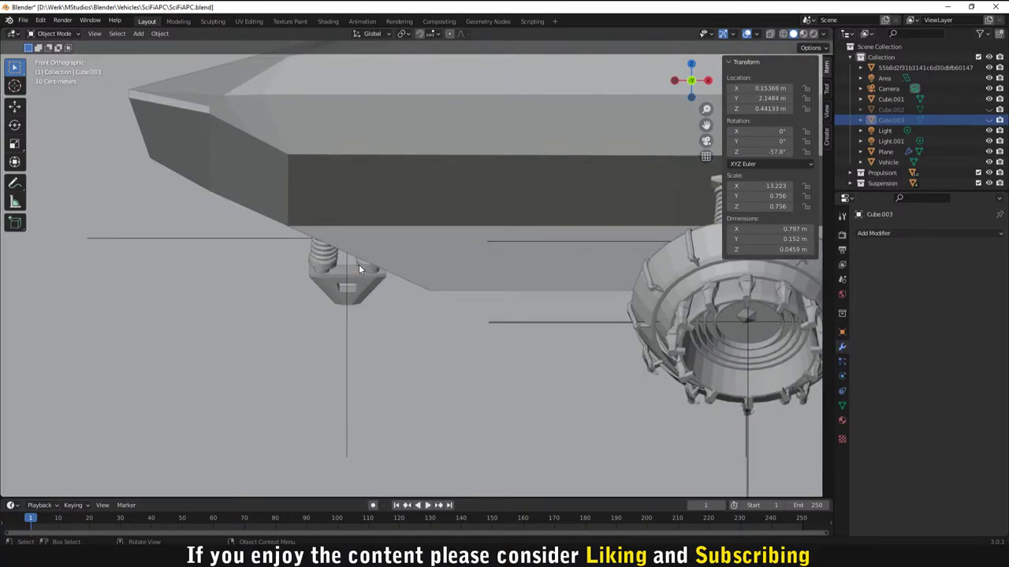
pyautogui.hotkey('alt', 'h')
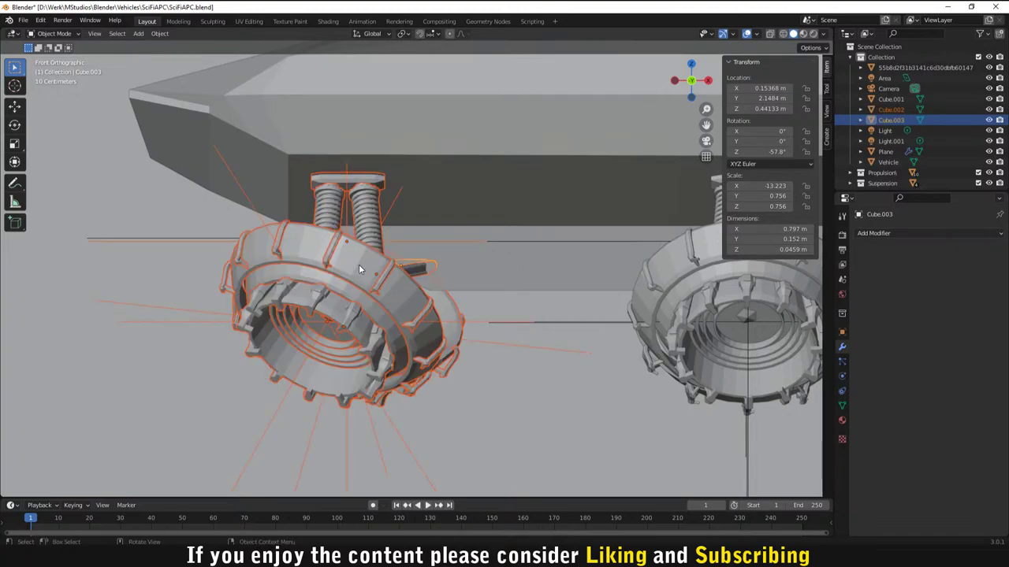
# Step: Delete the ring pieces, spring coils and rod Cube.002, keeping strut Cube.003
pyautogui.press('Delete')
pyautogui.click(354, 335)
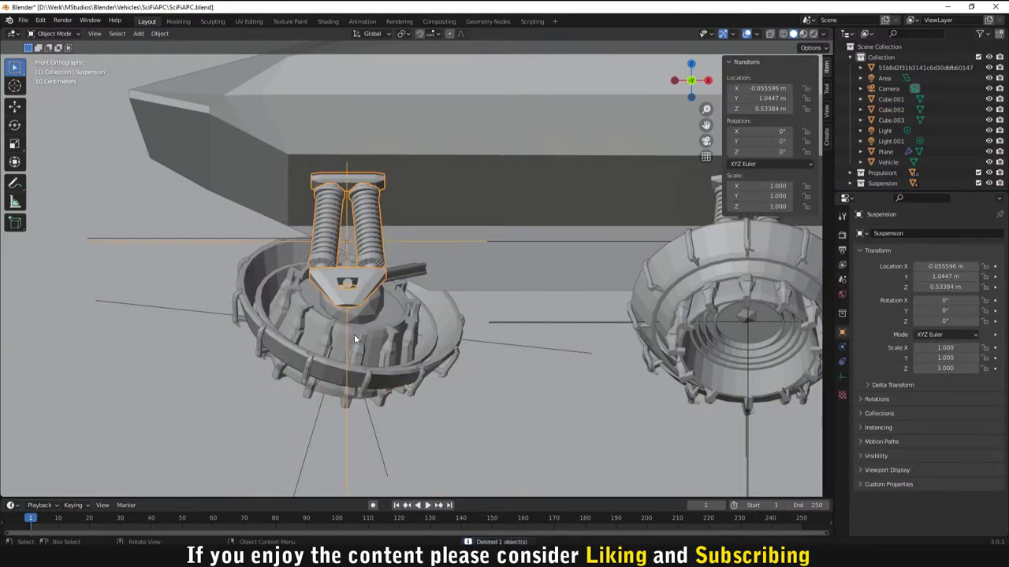
pyautogui.press('Delete')
pyautogui.click(354, 303)
pyautogui.press('Delete')
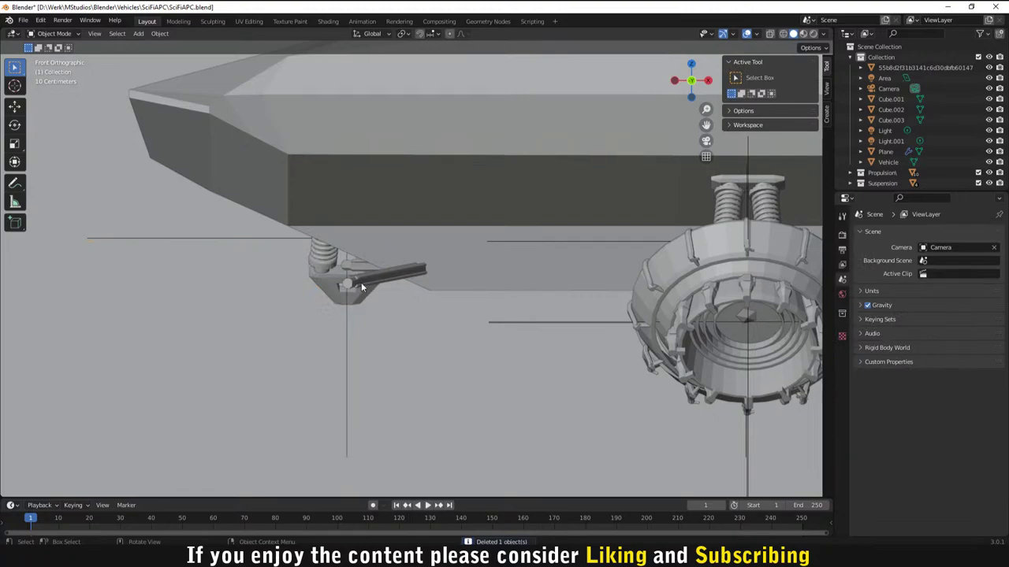
pyautogui.click(361, 282)
pyautogui.press('Delete')
pyautogui.click(363, 266)
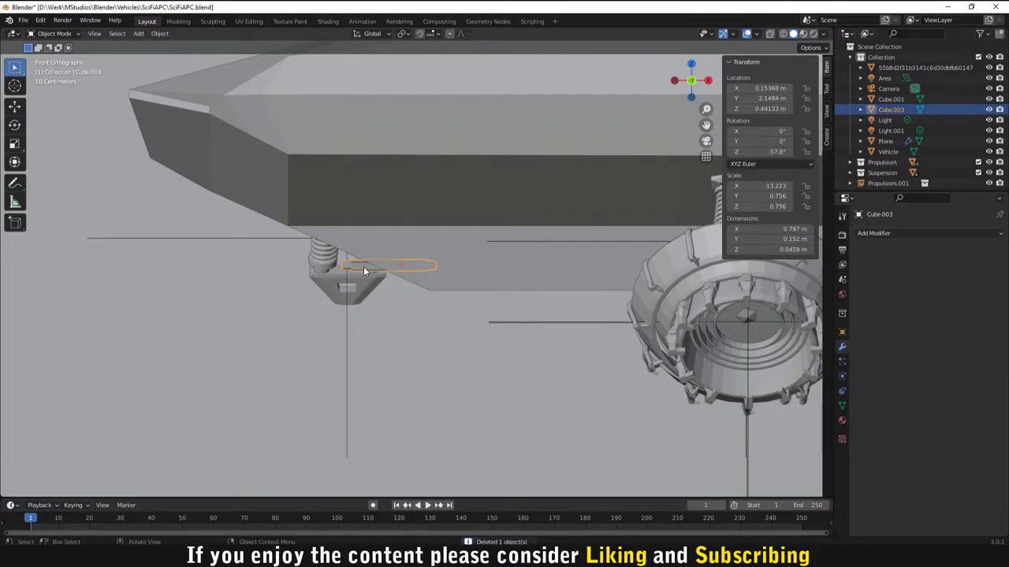
# Step: Lower the strut bar Cube.003 along Z beneath the hull
pyautogui.press('g')
pyautogui.press('z')
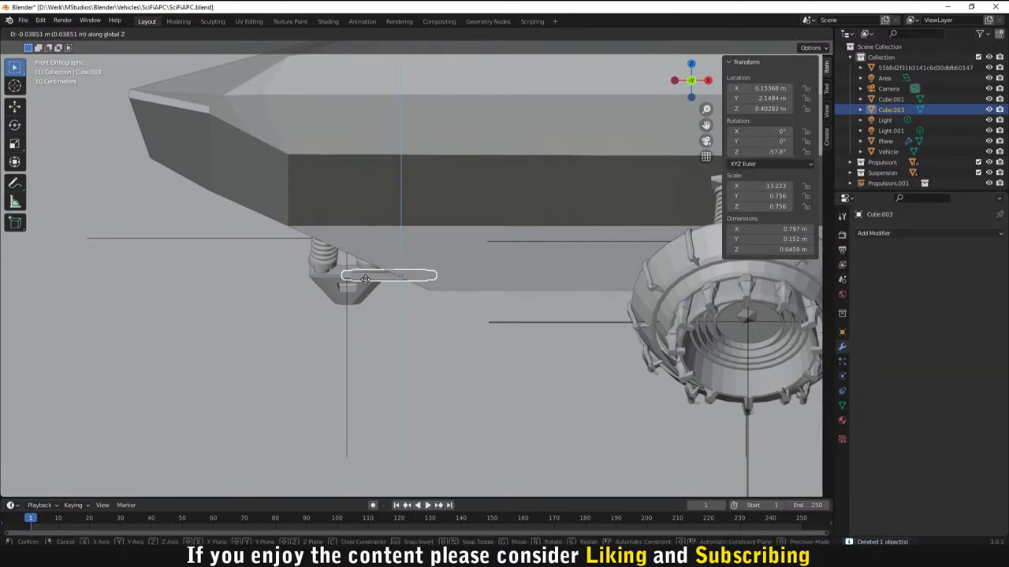
pyautogui.click(367, 289)
pyautogui.scroll(-1, 404, 313)
pyautogui.moveTo(404, 313); pyautogui.dragTo(419, 314, button='middle')
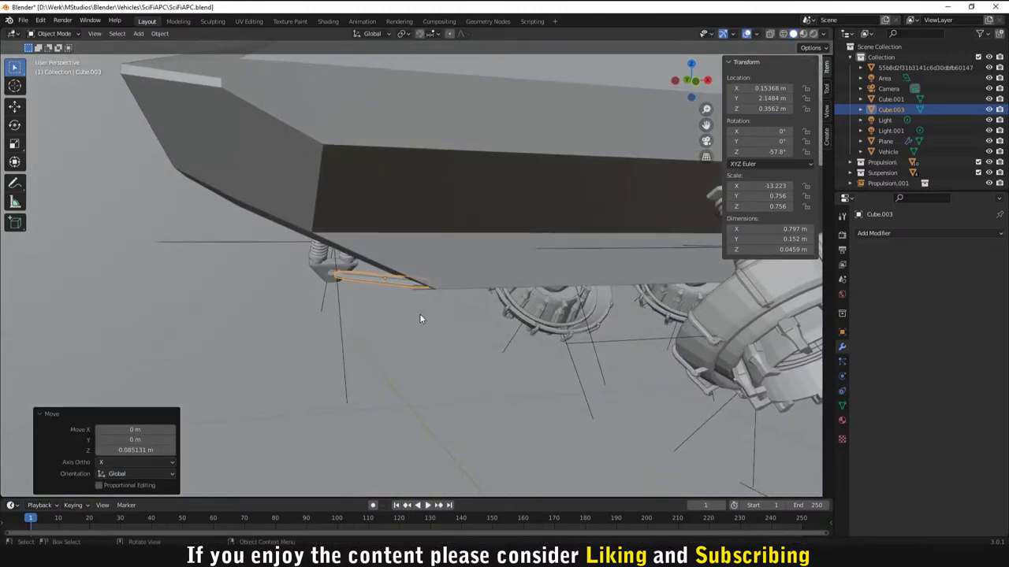
# Step: Slide the strut bar 0.2457 m along Y in right orthographic view
pyautogui.press('KP_3')
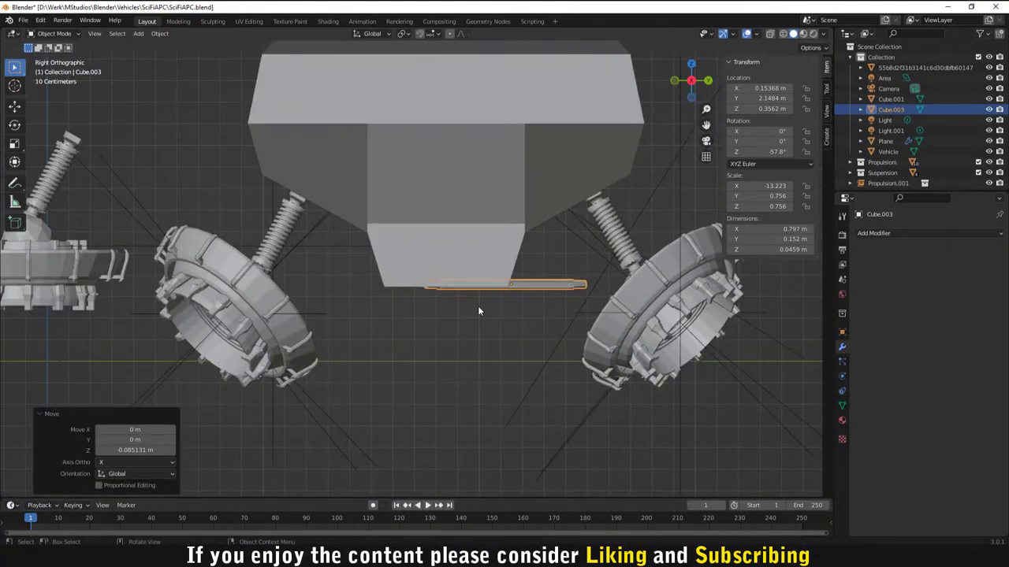
pyautogui.press('g')
pyautogui.press('y')
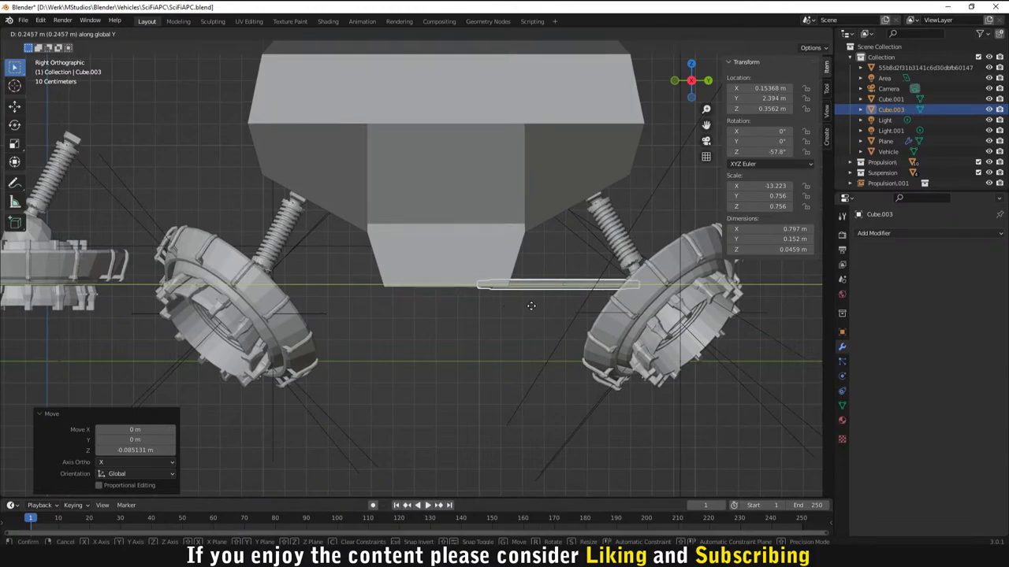
pyautogui.click(530, 306)
pyautogui.moveTo(630, 346); pyautogui.dragTo(446, 336, button='middle')
# Step: Raise the strut bar slightly along Z in front orthographic view
pyautogui.press('KP_1')
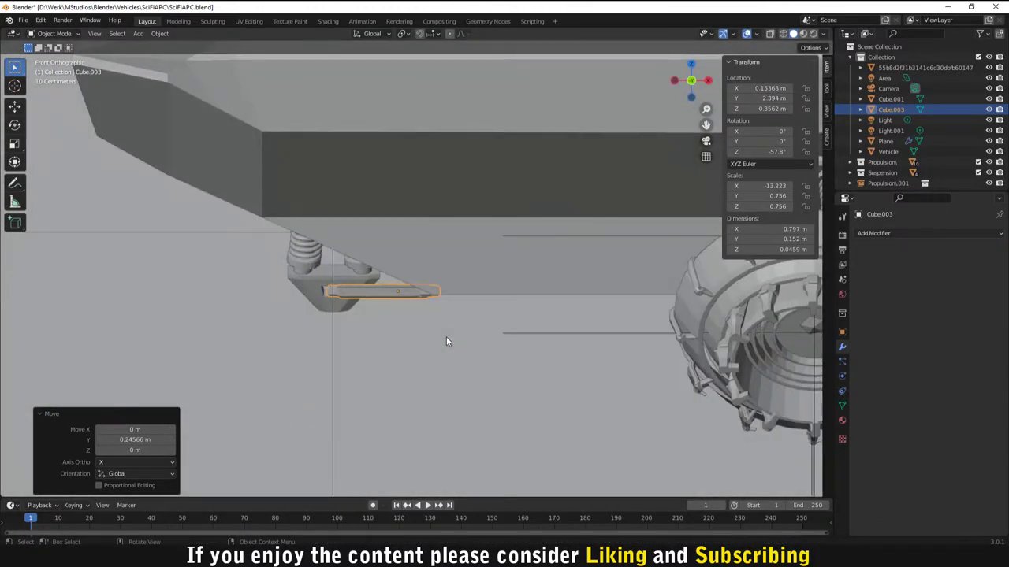
pyautogui.press('g')
pyautogui.press('z')
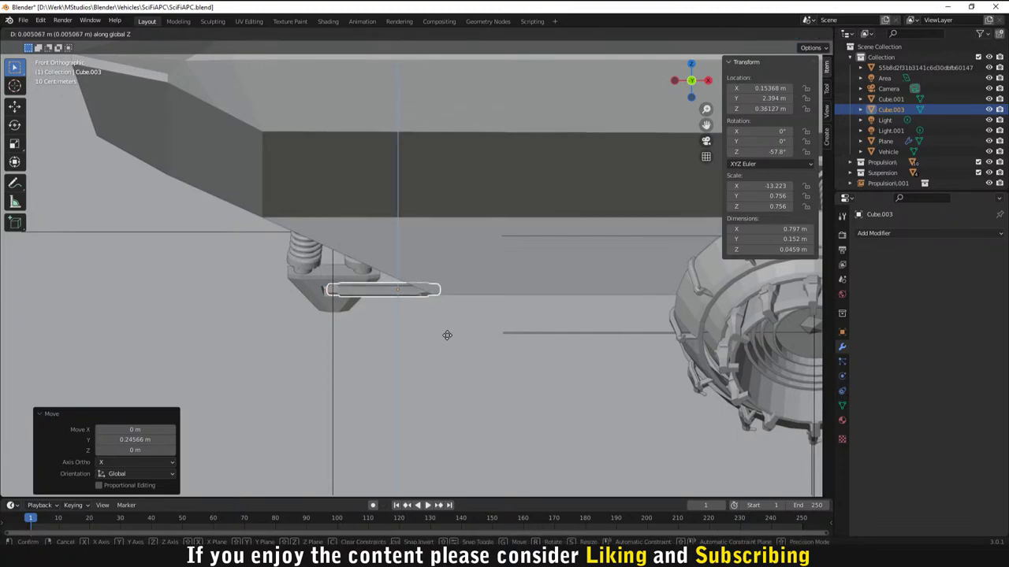
pyautogui.click(449, 334)
pyautogui.moveTo(449, 334); pyautogui.dragTo(498, 341, button='middle')
# Step: Tilt the strut bar -4.89° about the X axis
pyautogui.press('r')
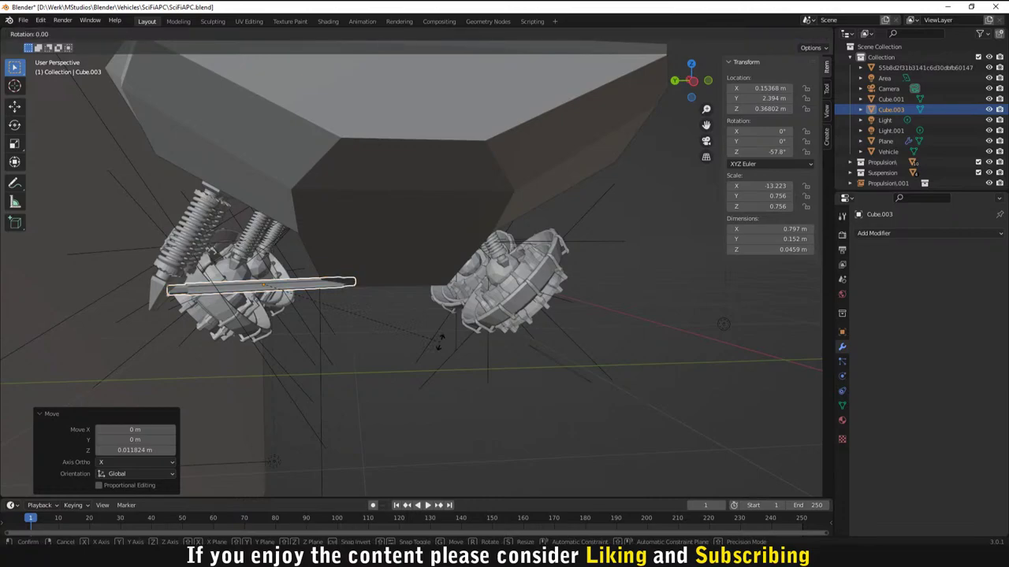
pyautogui.press('x')
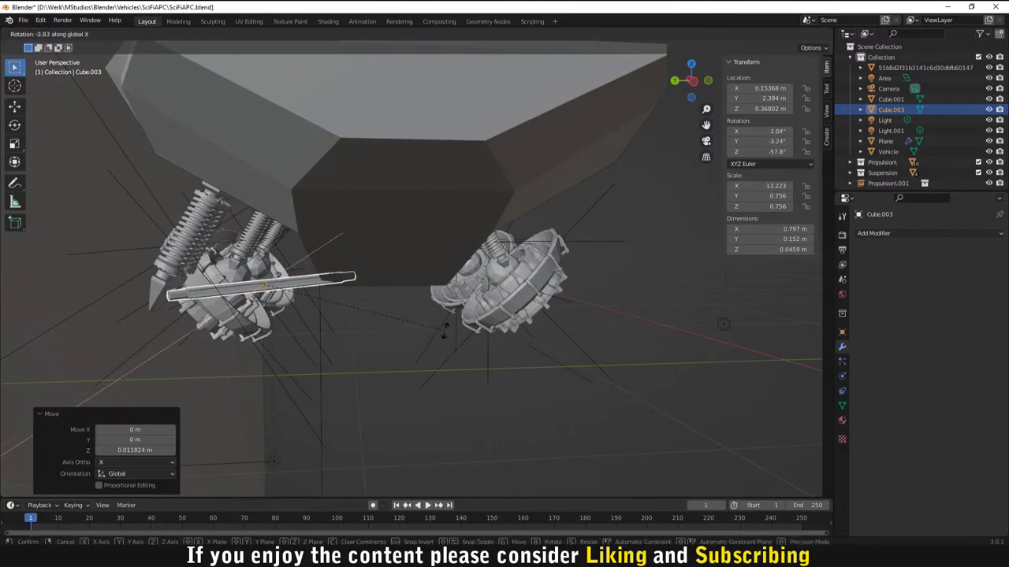
pyautogui.click(380, 337)
pyautogui.moveTo(380, 337); pyautogui.dragTo(350, 337, button='middle')
pyautogui.scroll(2, 348, 337)
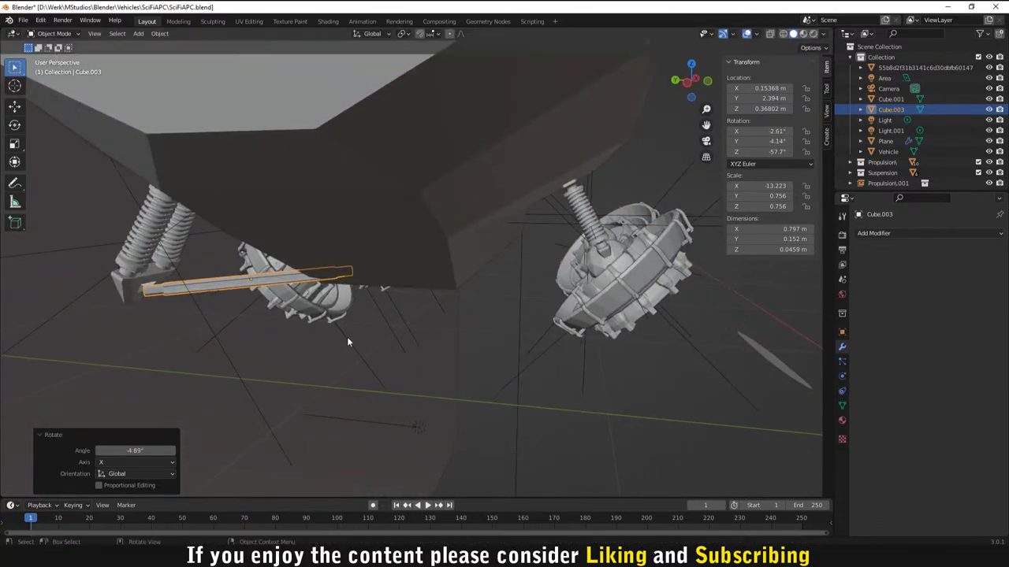
# Step: Raise the strut bar to Z 0.390 and adjust its Y position
pyautogui.press('g')
pyautogui.press('z')
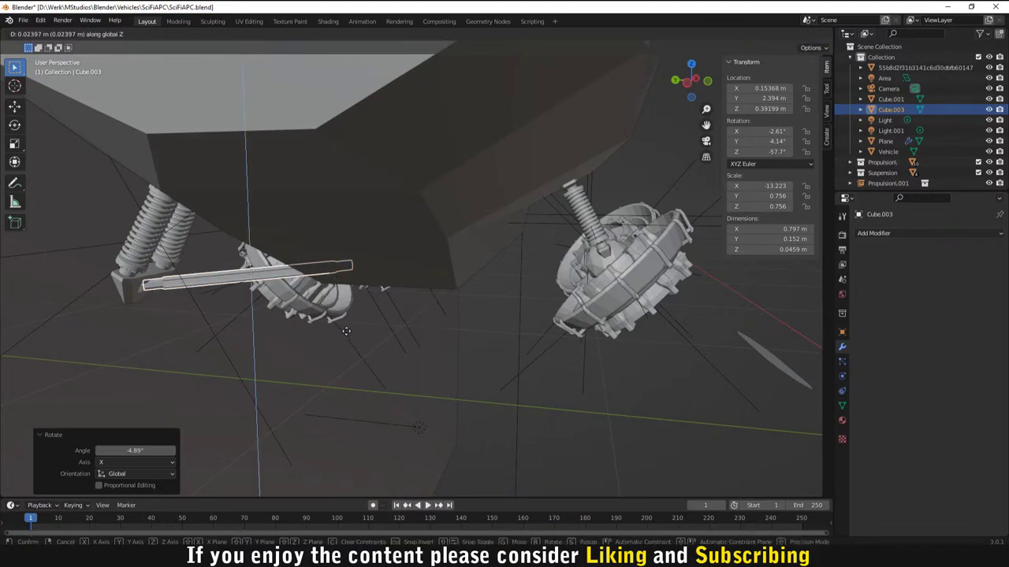
pyautogui.click(345, 334)
pyautogui.moveTo(345, 334); pyautogui.dragTo(377, 328, button='middle')
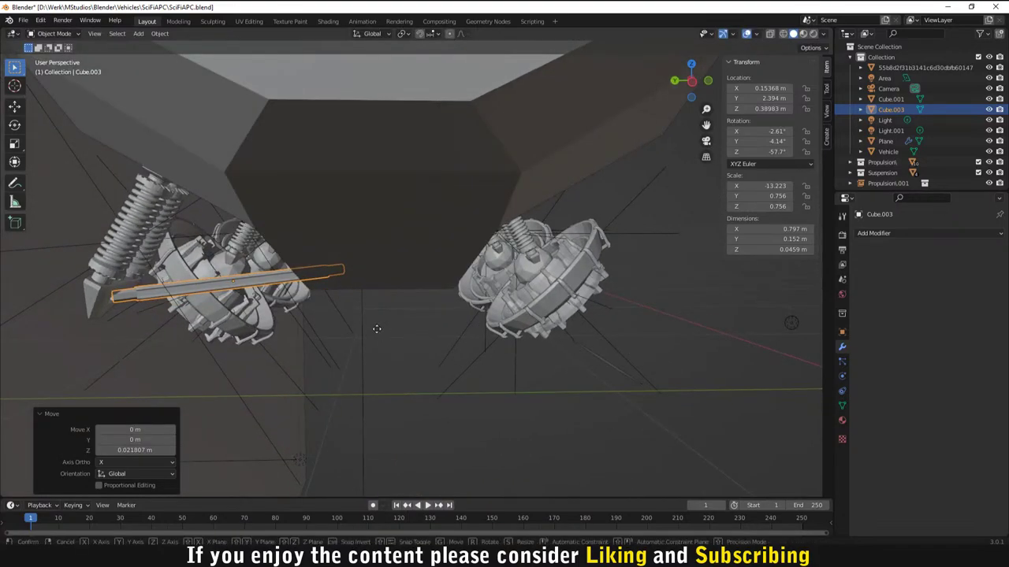
pyautogui.press('g')
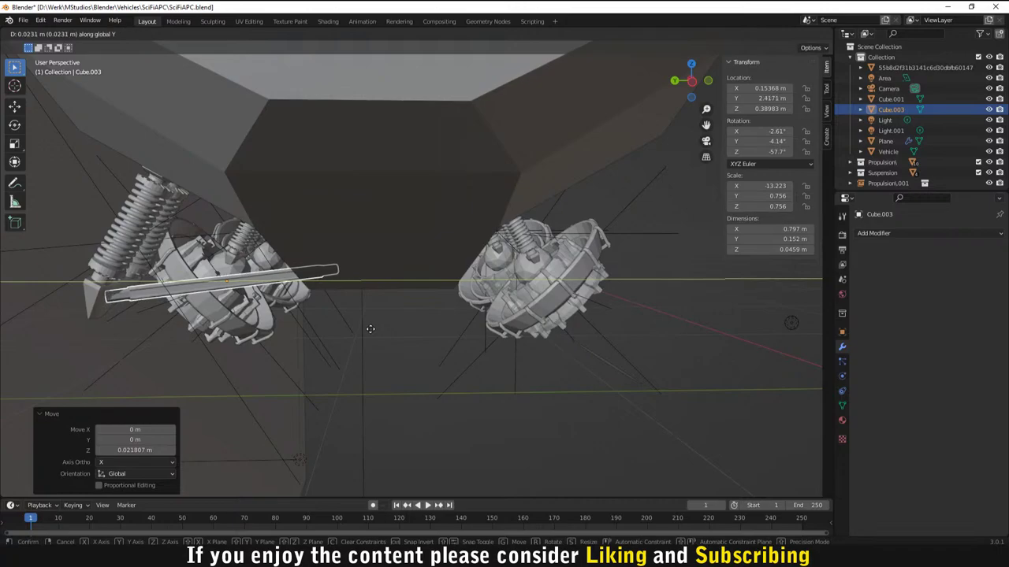
pyautogui.click(377, 329)
# Step: Check Cube.003 beside Suspension.004 from above, toggling edit mode briefly
pyautogui.click(333, 362)
pyautogui.moveTo(334, 362); pyautogui.dragTo(386, 208, button='middle')
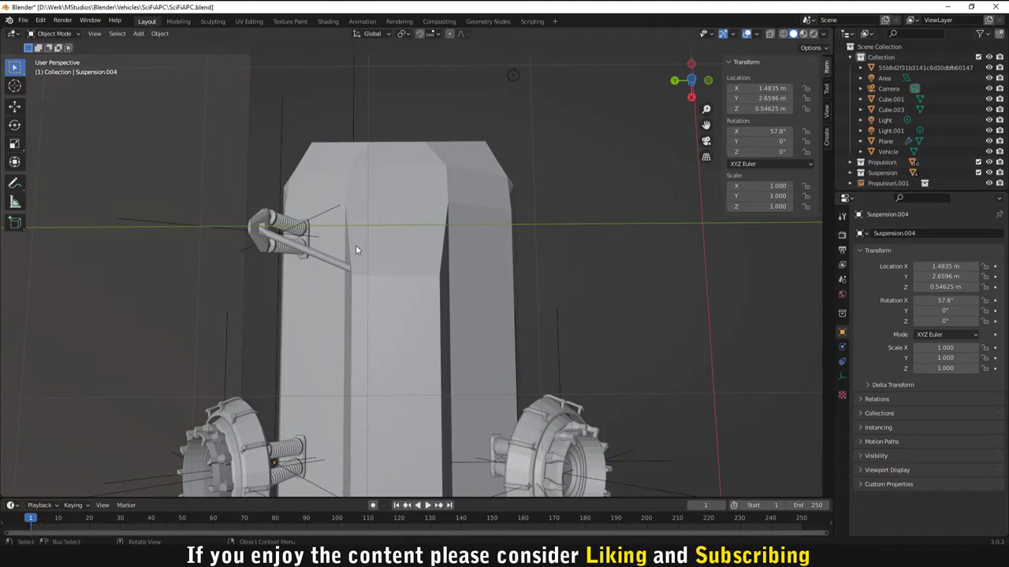
pyautogui.click(331, 261)
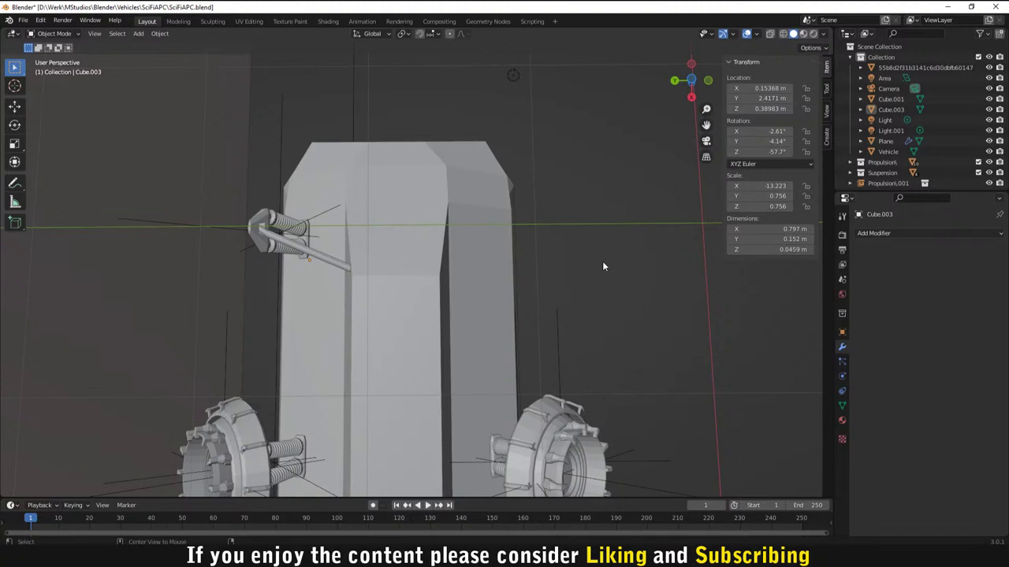
pyautogui.press('Tab')
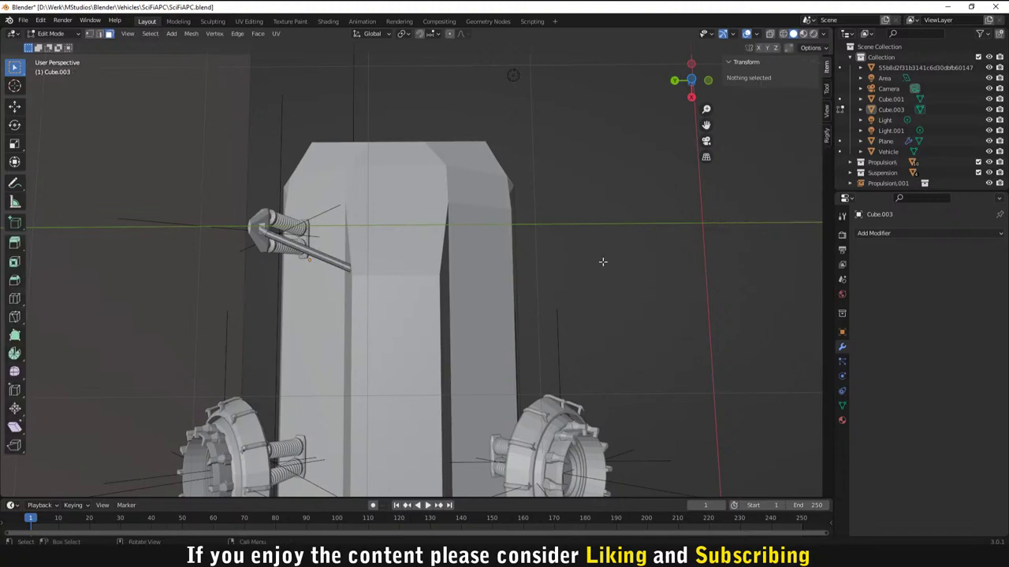
pyautogui.press('Tab')
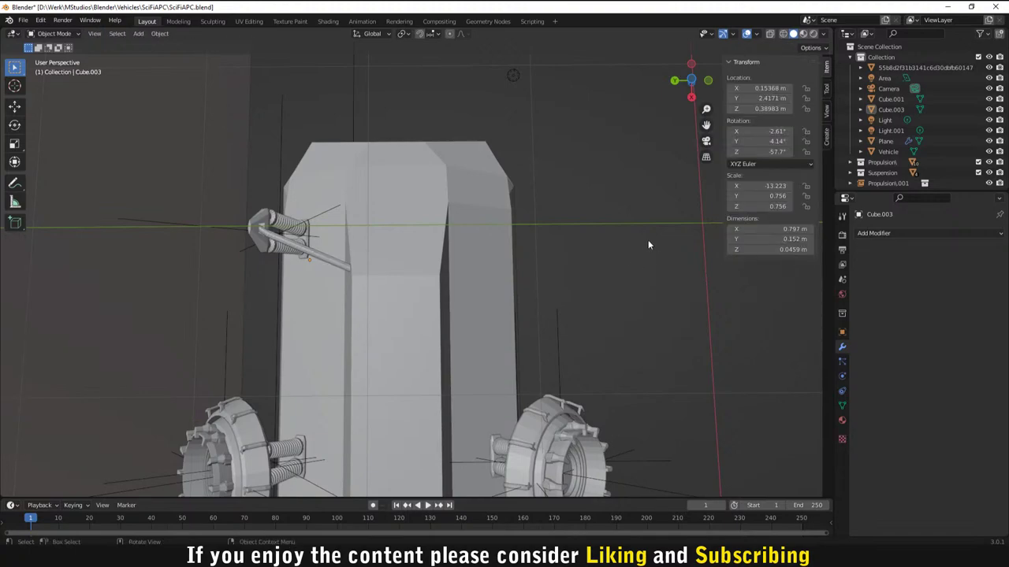
pyautogui.moveTo(648, 240); pyautogui.dragTo(606, 263, button='middle')
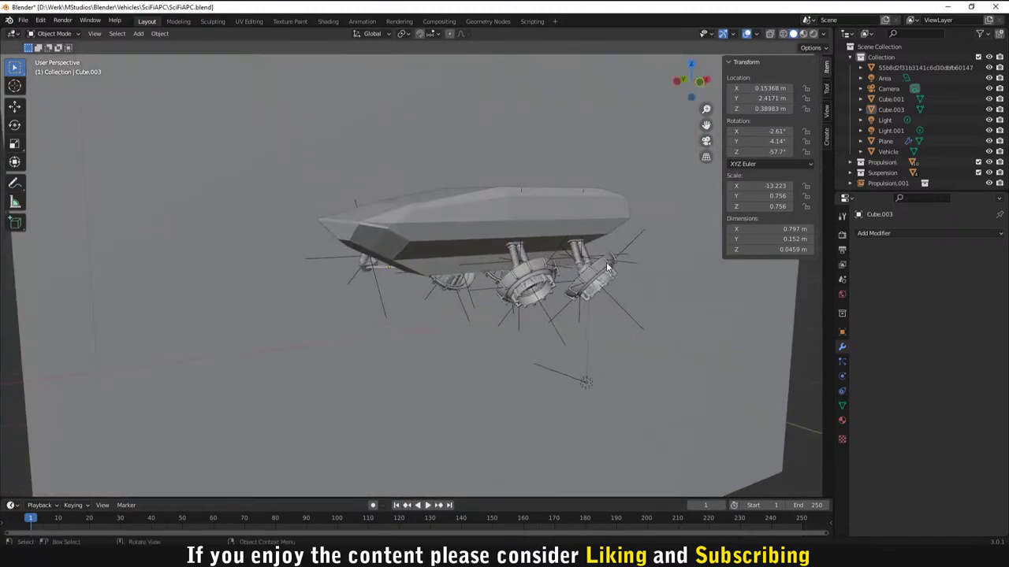
# Step: Select Propulsion.002 and toggle its visibility off and back on in the outliner
pyautogui.click(604, 266)
pyautogui.click(601, 406)
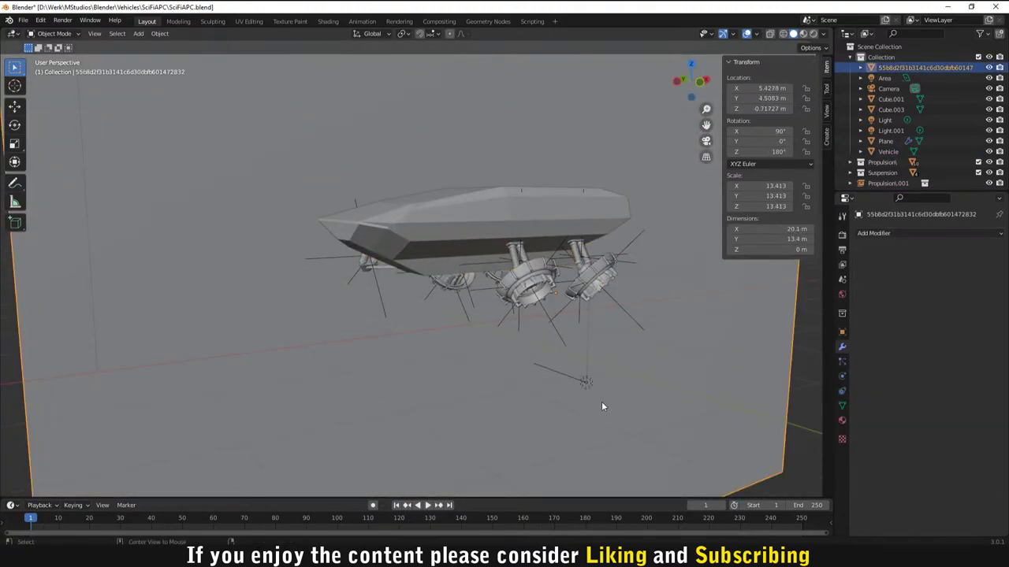
pyautogui.scroll(-3, 895, 116)
pyautogui.scroll(3, 895, 116)
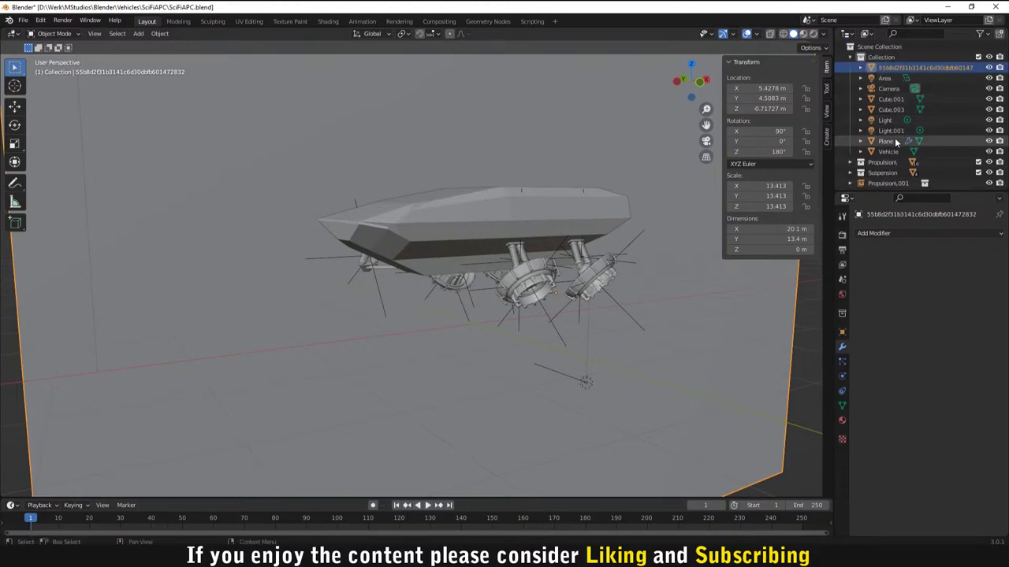
pyautogui.scroll(-5, 894, 140)
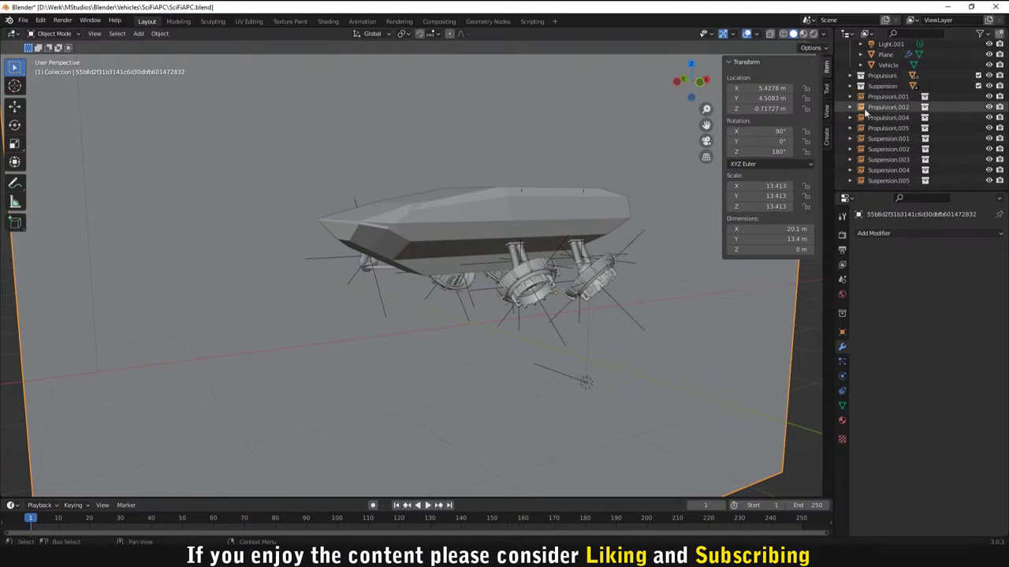
pyautogui.click(989, 106)
pyautogui.click(989, 106)
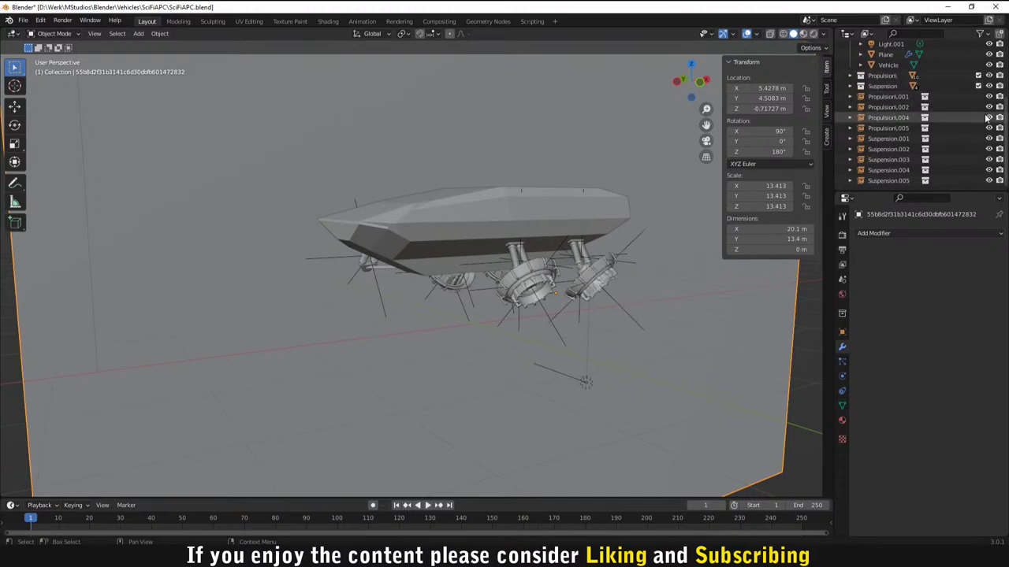
# Step: Cycle through overlapping parts under the hull until the front Propulsion pod is selected
pyautogui.click(903, 106)
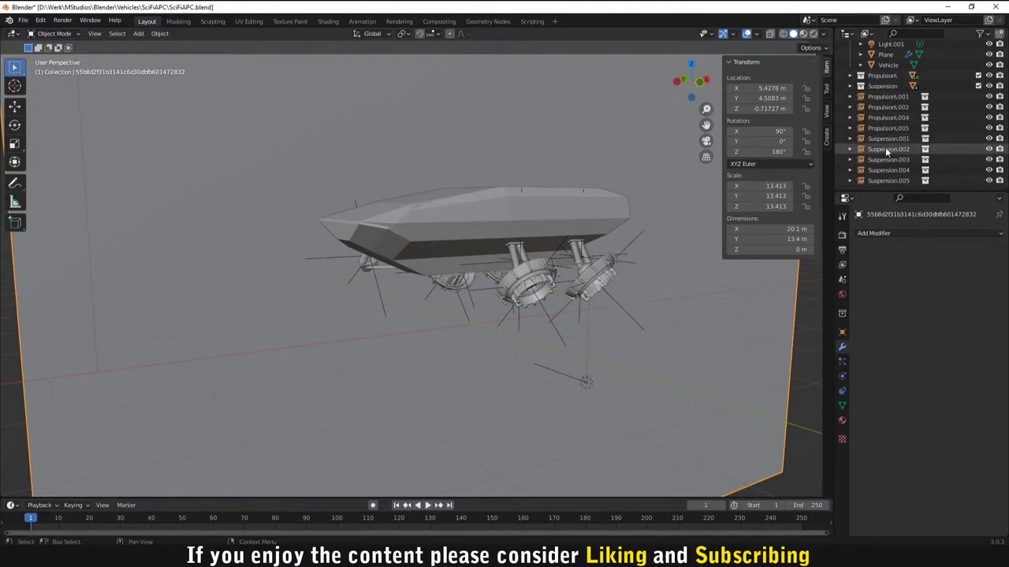
pyautogui.click(643, 193)
pyautogui.click(643, 193)
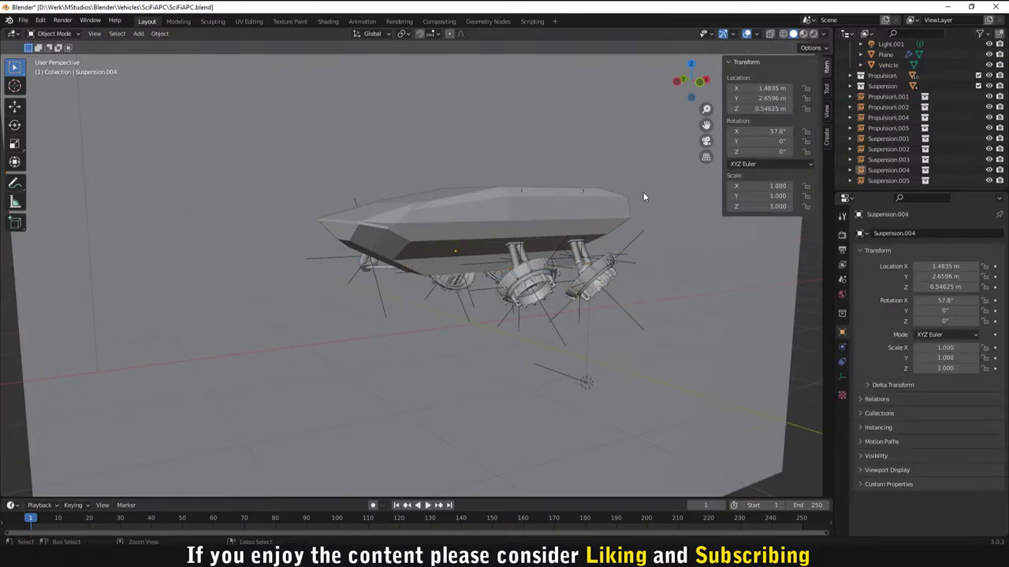
pyautogui.click(643, 193)
pyautogui.click(643, 193)
pyautogui.click(643, 193)
pyautogui.click(643, 193)
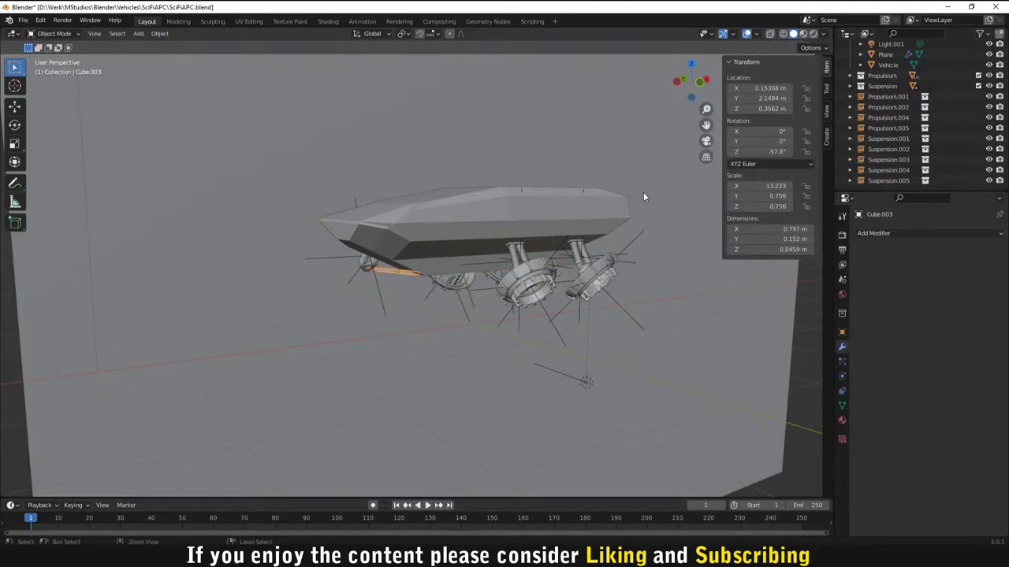
pyautogui.click(643, 193)
pyautogui.click(643, 193)
pyautogui.click(643, 193)
pyautogui.click(643, 193)
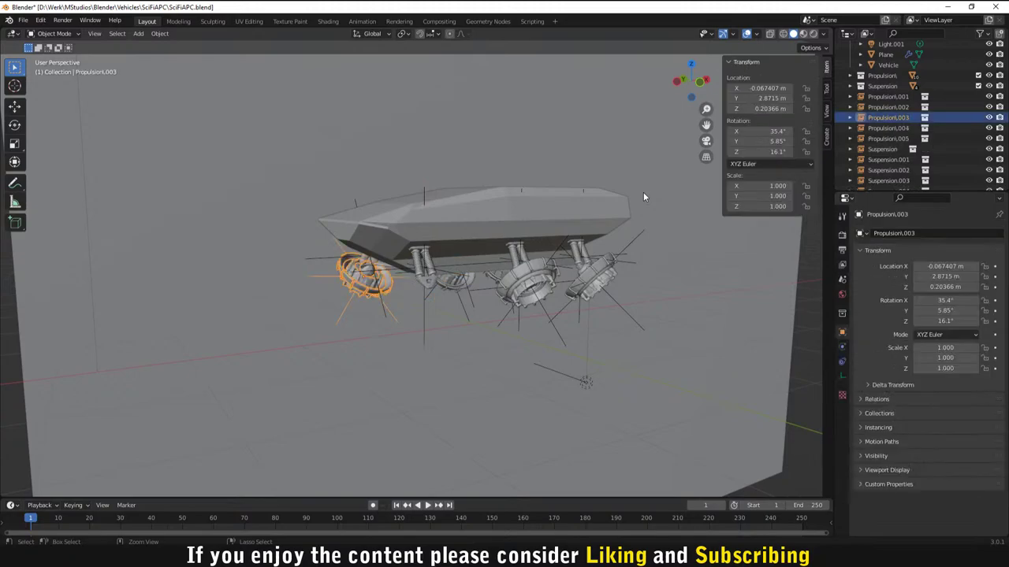
pyautogui.click(643, 193)
pyautogui.click(643, 193)
pyautogui.click(643, 193)
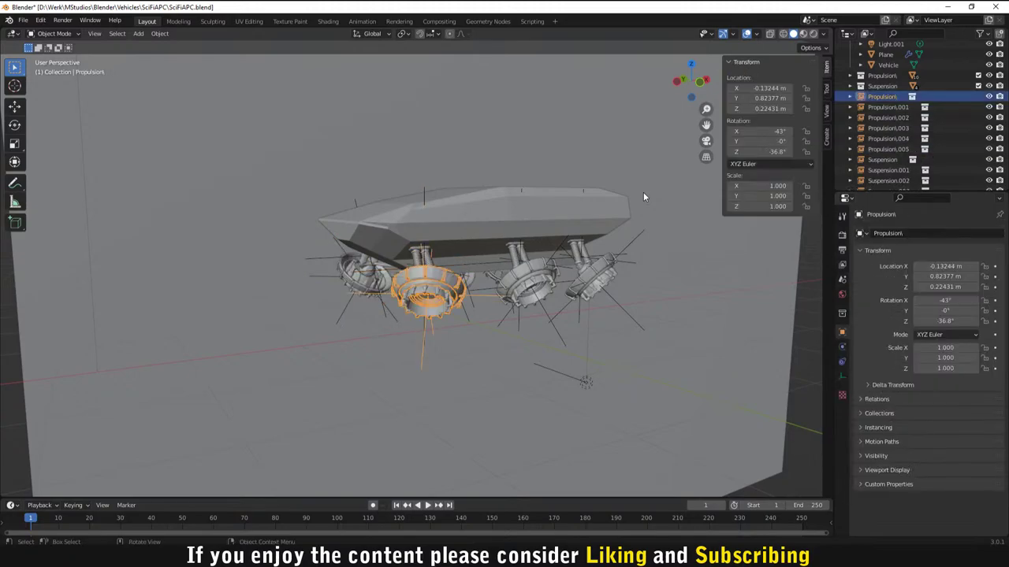
# Step: Hide the front propulsion pod and select the suspension springs above it
pyautogui.scroll(5, 453, 323)
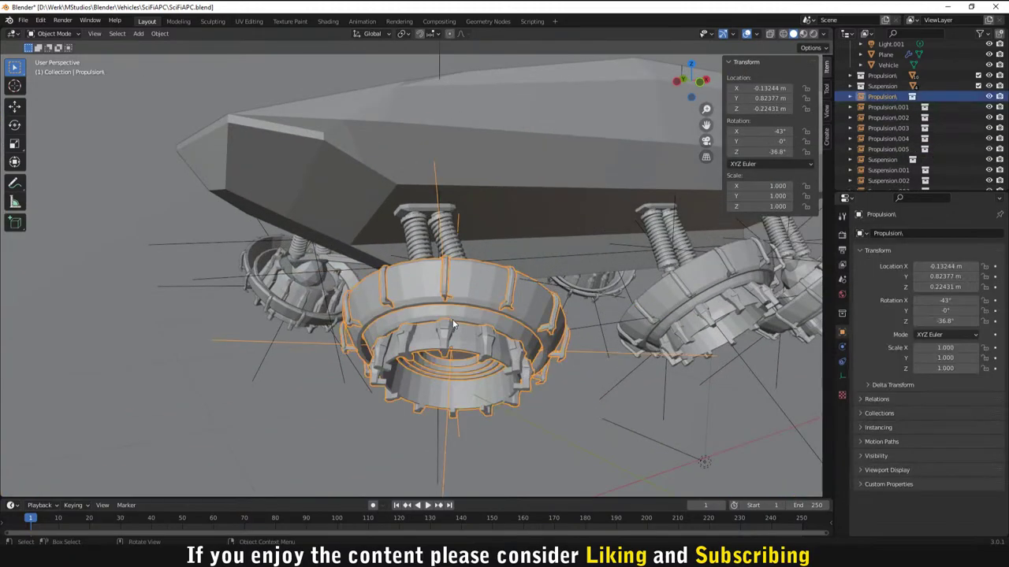
pyautogui.press('h')
pyautogui.click(434, 307)
# Step: Hide the suspension springs and the left propulsion pod
pyautogui.press('h')
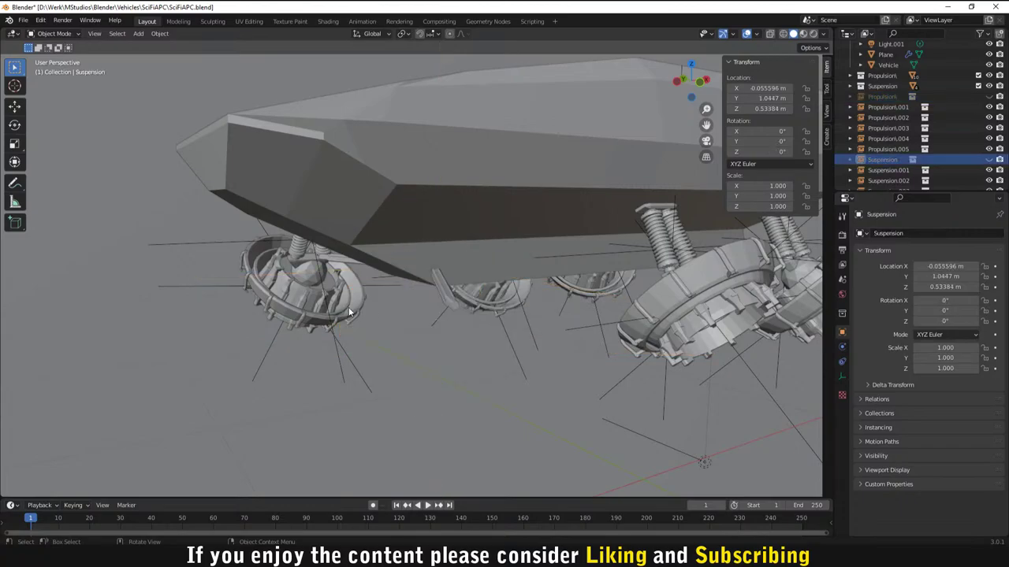
pyautogui.click(345, 306)
pyautogui.press('h')
pyautogui.moveTo(345, 308); pyautogui.dragTo(449, 184, button='middle')
# Step: Move the right strut bar Cube.003 into place and nudge it slightly
pyautogui.click(319, 204)
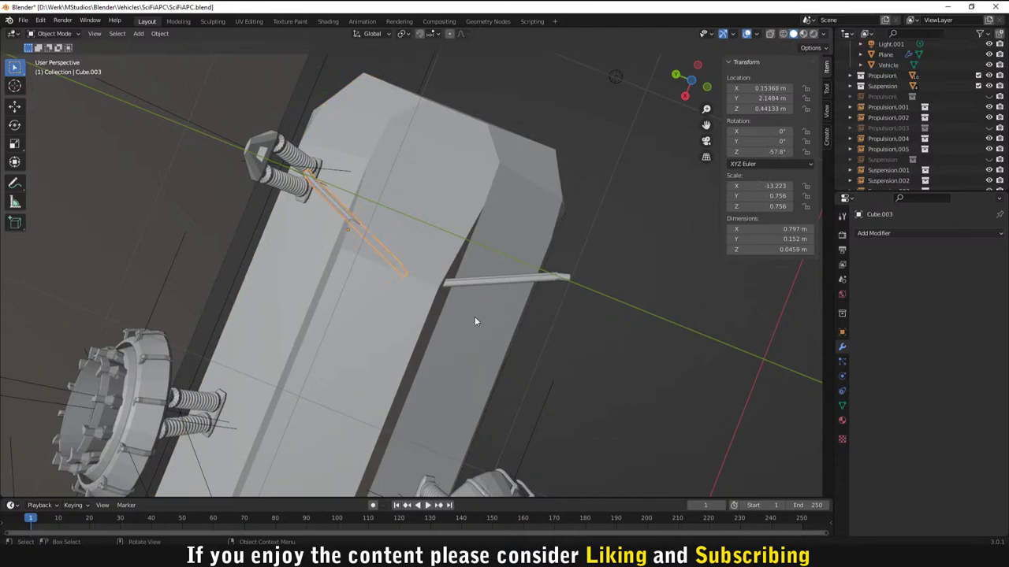
pyautogui.moveTo(474, 322); pyautogui.dragTo(509, 309, button='middle')
pyautogui.press('g')
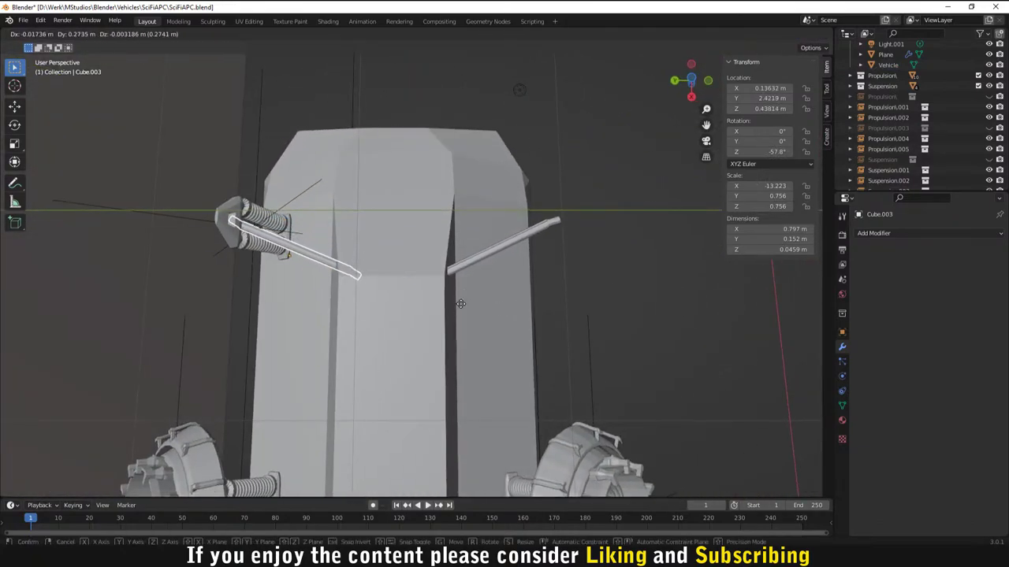
pyautogui.click(457, 306)
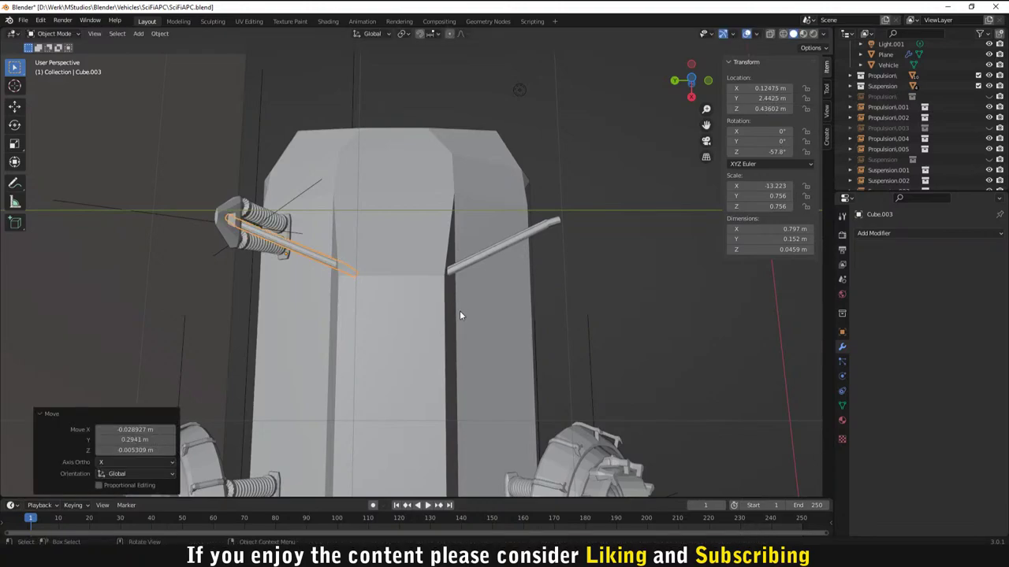
pyautogui.moveTo(461, 315); pyautogui.dragTo(495, 304, button='middle')
pyautogui.press('g')
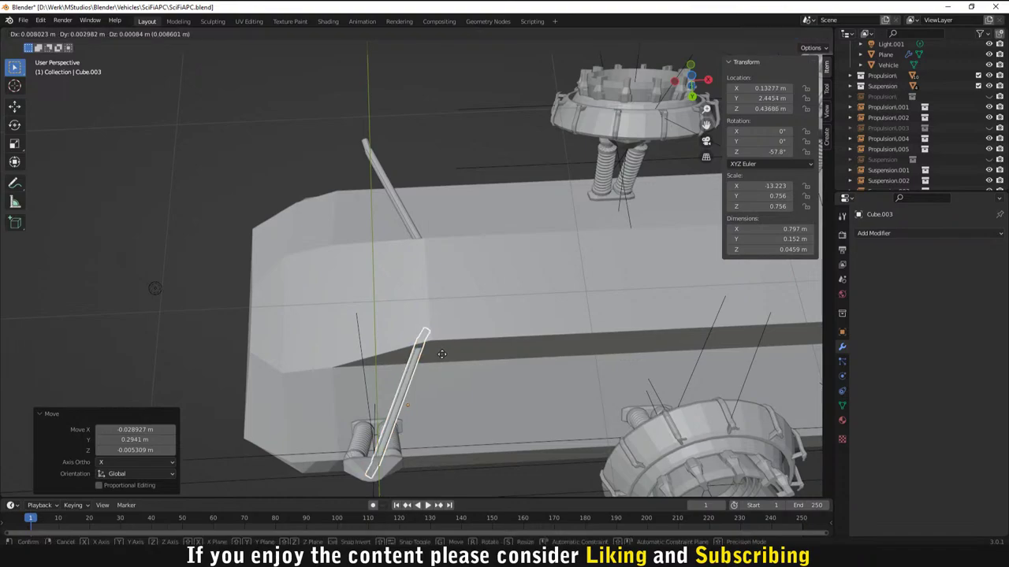
pyautogui.click(442, 357)
pyautogui.scroll(-1, 443, 356)
pyautogui.moveTo(442, 357); pyautogui.dragTo(540, 440, button='middle')
# Step: Tilt the right strut bar about X in right orthographic view
pyautogui.press('KP_3')
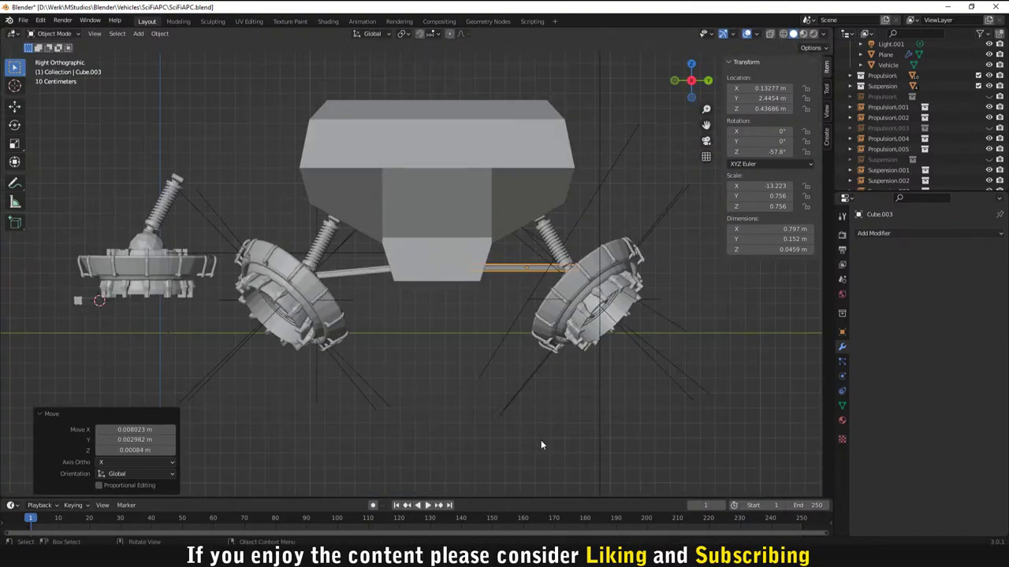
pyautogui.press('r')
pyautogui.press('x')
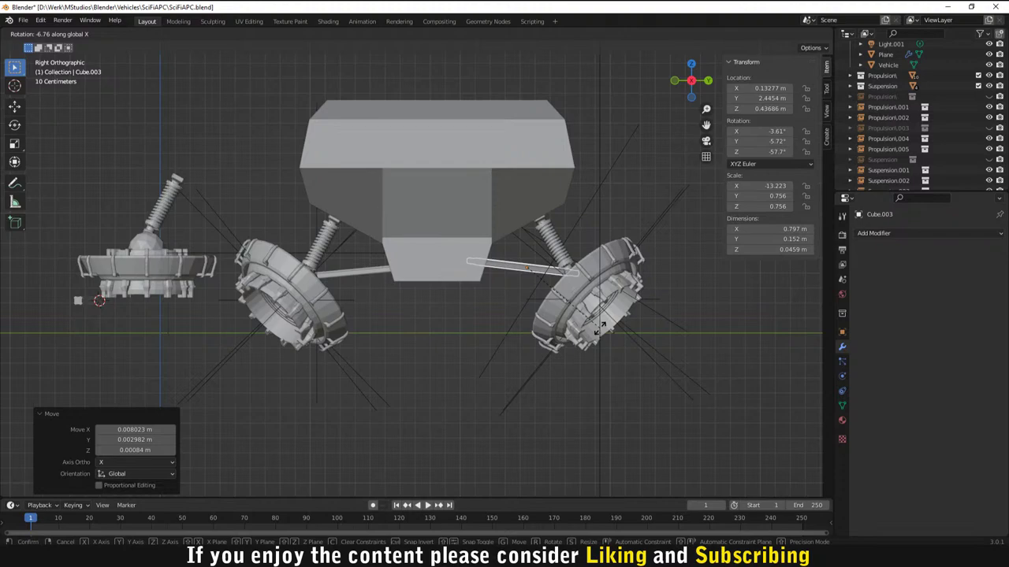
pyautogui.click(599, 327)
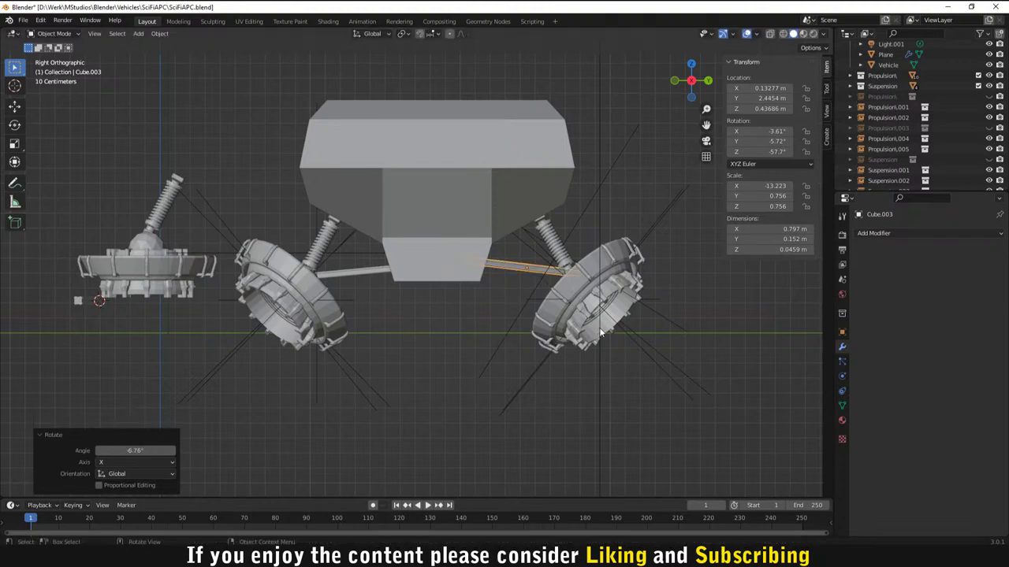
# Step: Set the right strut bar's X rotation to -1.78° to match the left bar
pyautogui.click(377, 273)
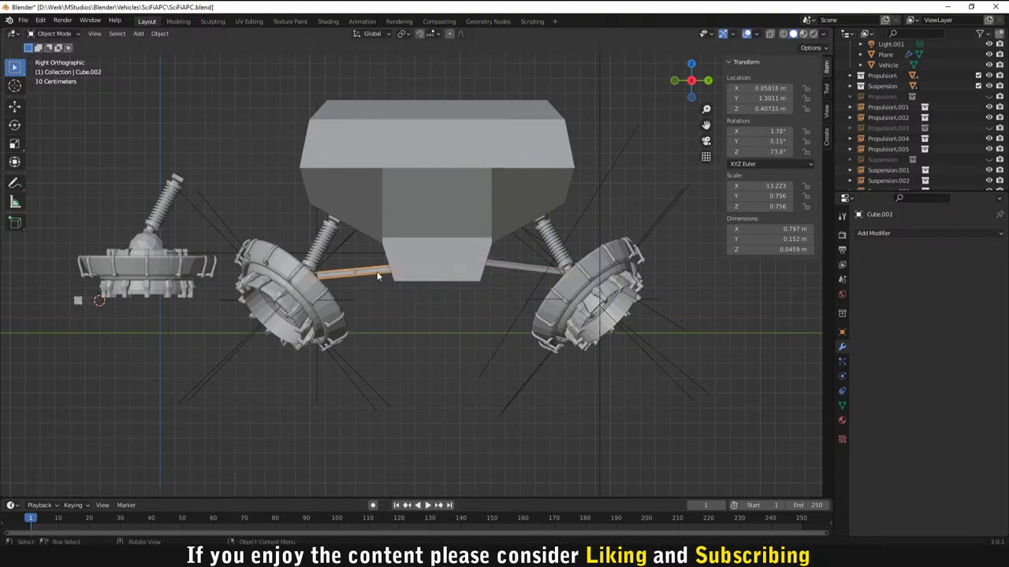
pyautogui.click(529, 268)
pyautogui.click(761, 131)
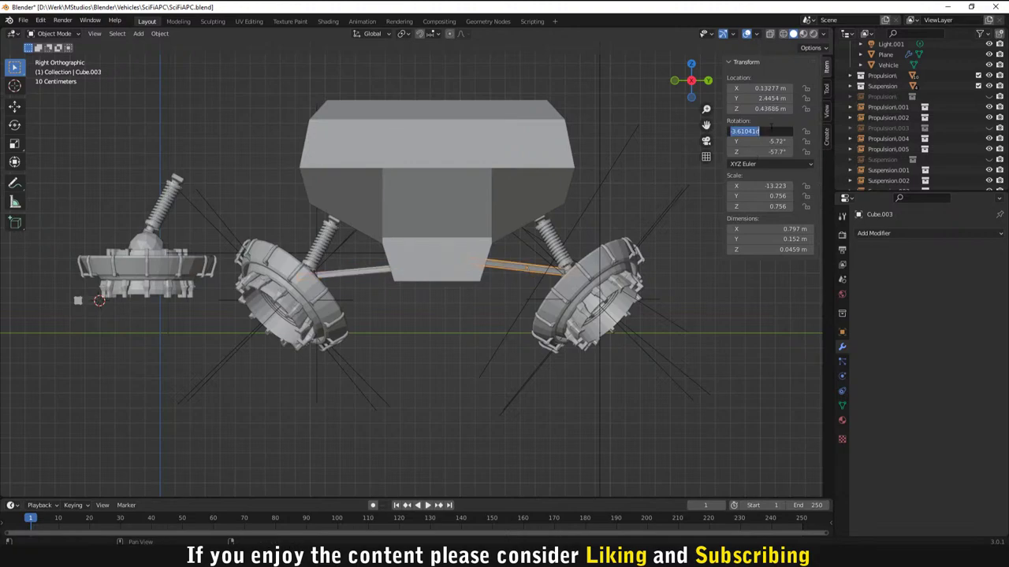
pyautogui.write('-1.78')
pyautogui.press('Return')
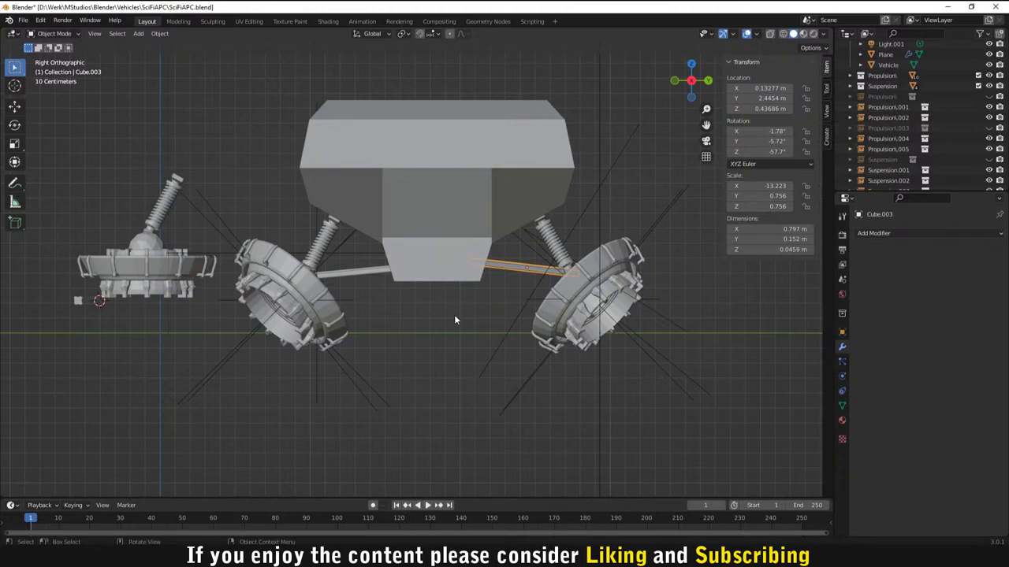
# Step: Compare against the left bar and lower the right strut bar along Z
pyautogui.click(454, 314)
pyautogui.click(383, 272)
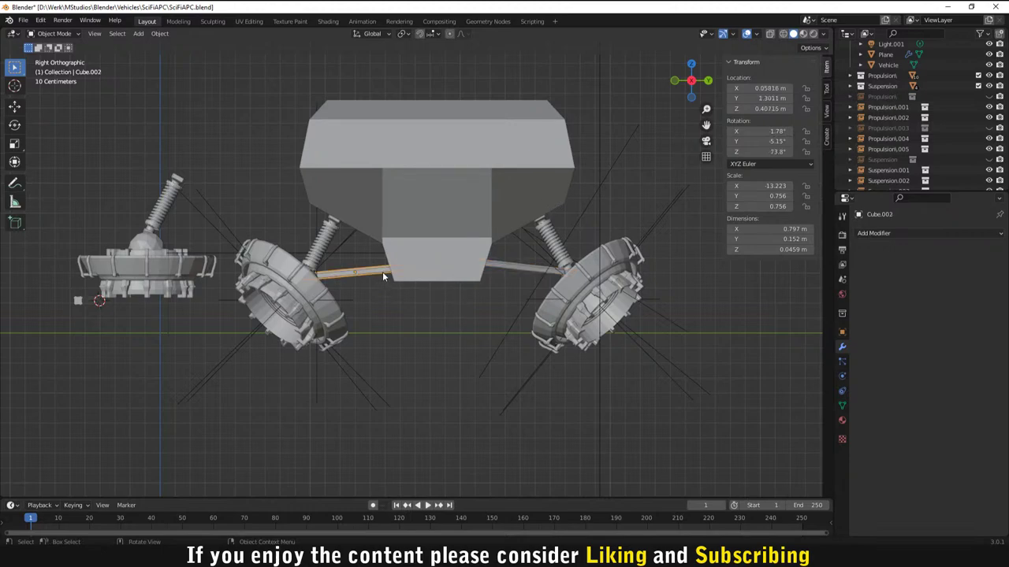
pyautogui.click(522, 272)
pyautogui.press('g')
pyautogui.press('z')
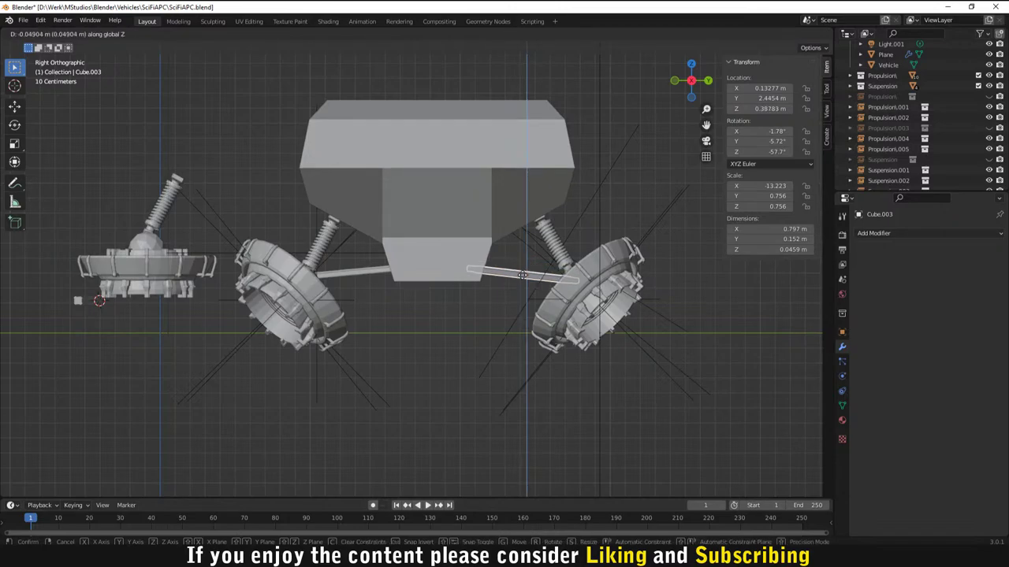
pyautogui.click(522, 275)
pyautogui.moveTo(449, 298); pyautogui.dragTo(266, 268, button='middle')
# Step: Slide the strut bar 0.031 m along X to 0.1638 m at the spring mount
pyautogui.click(279, 247)
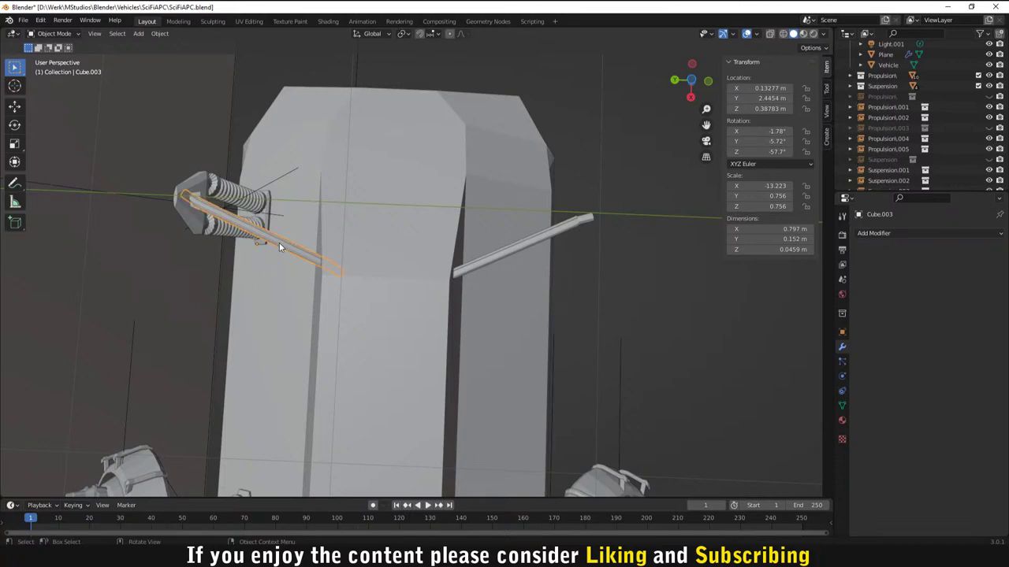
pyautogui.moveTo(286, 254)
pyautogui.mouseDown(button='middle')
pyautogui.moveTo(302, 258)
pyautogui.moveTo(291, 264)
pyautogui.mouseUp(button='middle')
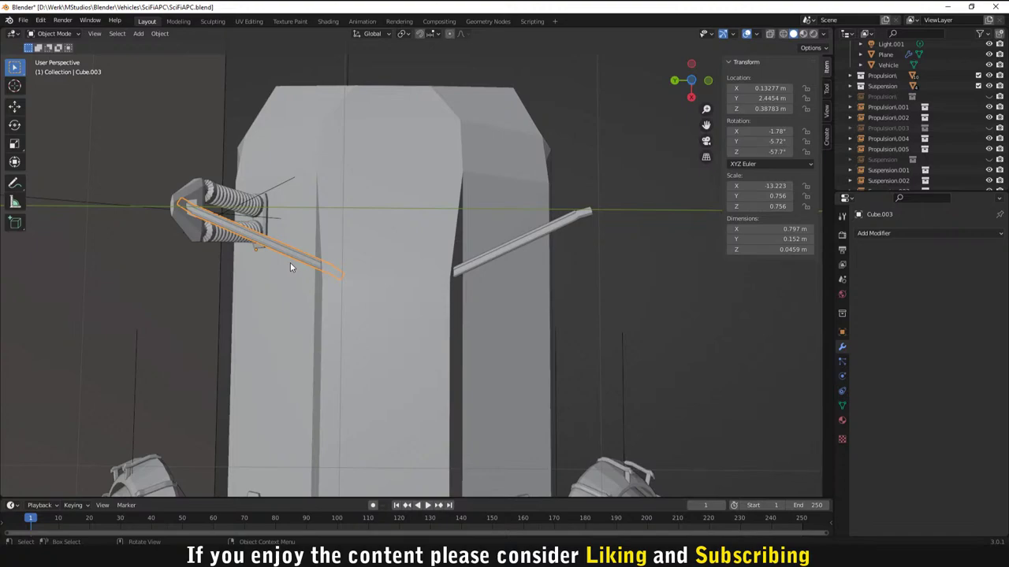
pyautogui.press('x')
pyautogui.press('Escape')
pyautogui.press('g')
pyautogui.press('x')
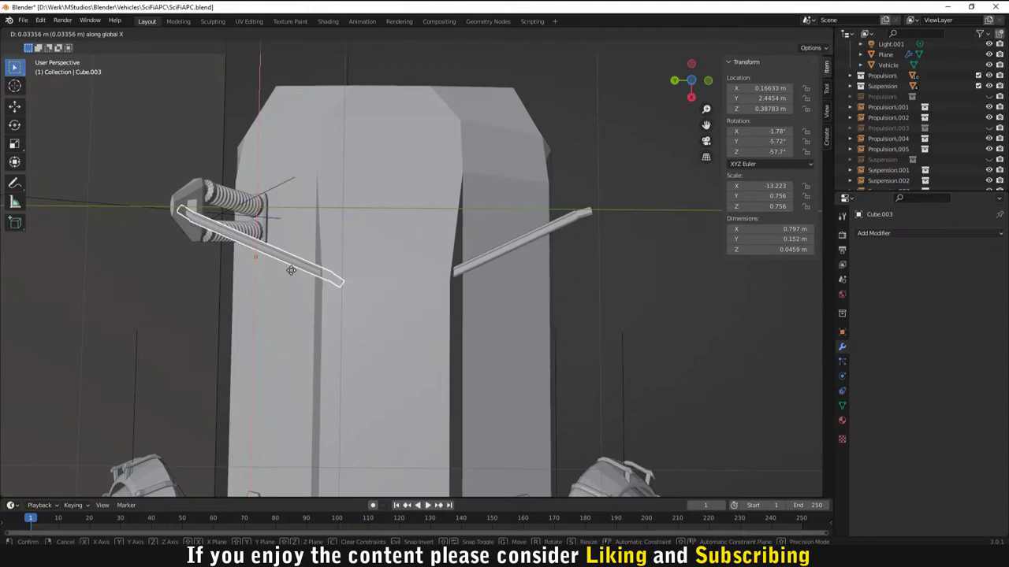
pyautogui.click(292, 268)
pyautogui.moveTo(293, 273); pyautogui.dragTo(428, 311, button='middle')
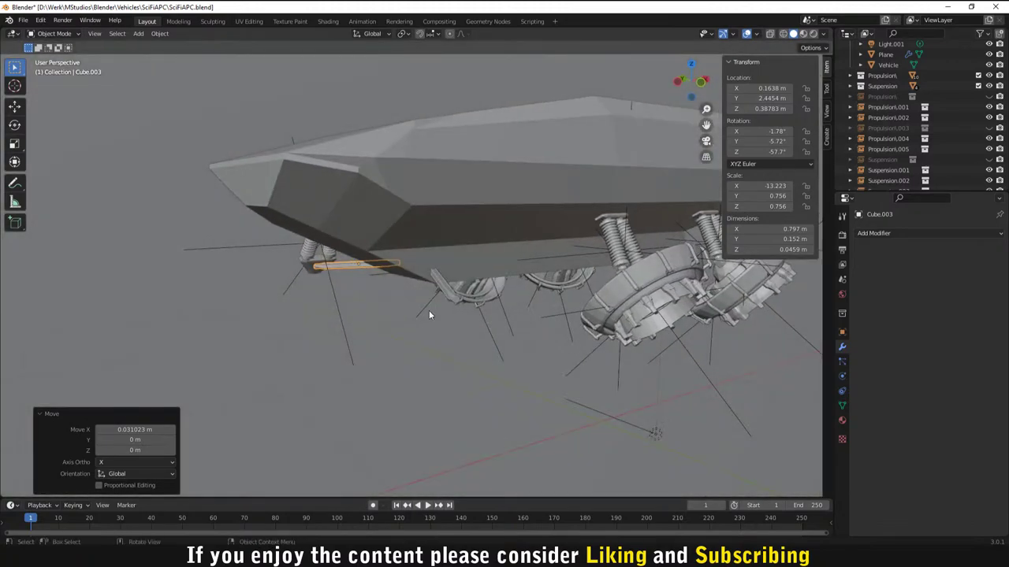
# Step: Select and deselect the propulsion pods and backdrop plane to check the scene
pyautogui.click(456, 386)
pyautogui.click(340, 394)
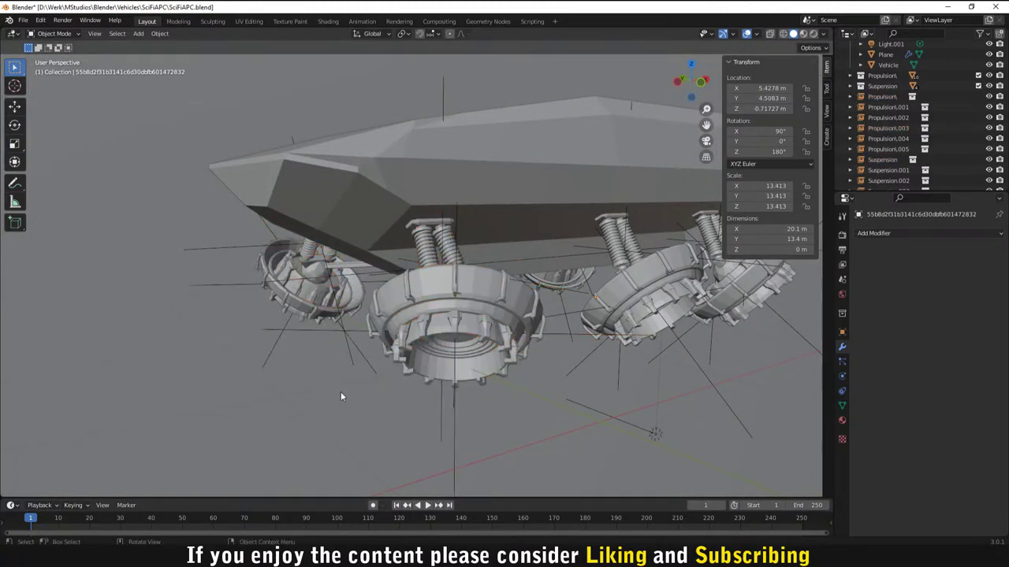
pyautogui.scroll(-3, 341, 394)
pyautogui.click(816, 343)
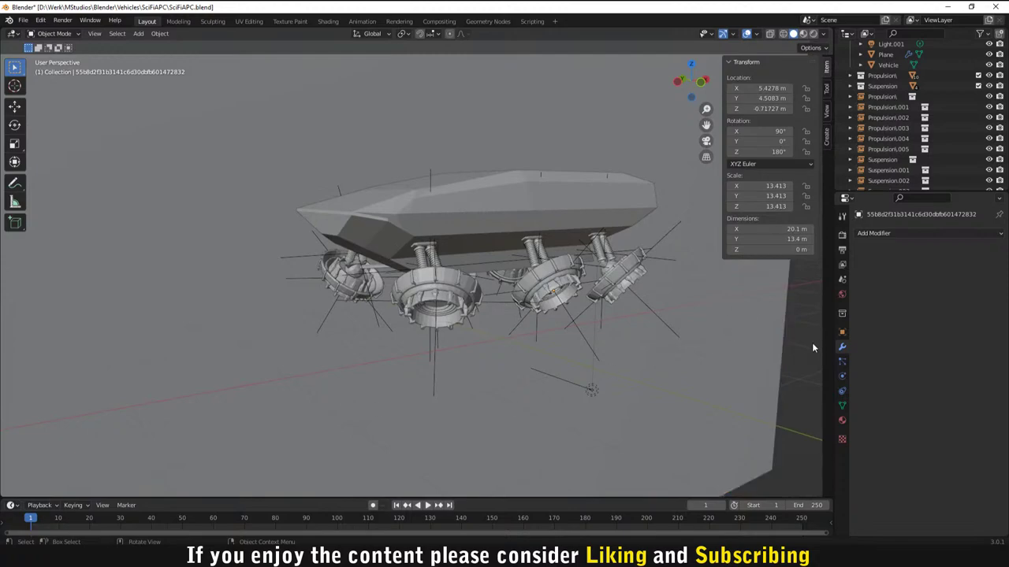
pyautogui.click(786, 310)
pyautogui.moveTo(787, 310); pyautogui.dragTo(665, 303, button='middle')
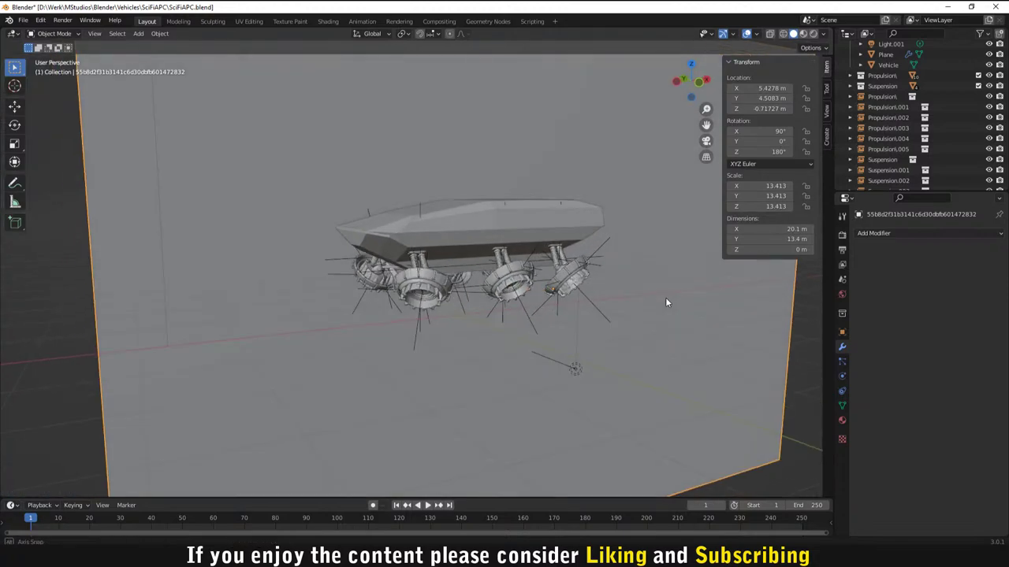
# Step: Select the Suspension unit, then clear the selection and render with F12
pyautogui.click(380, 274)
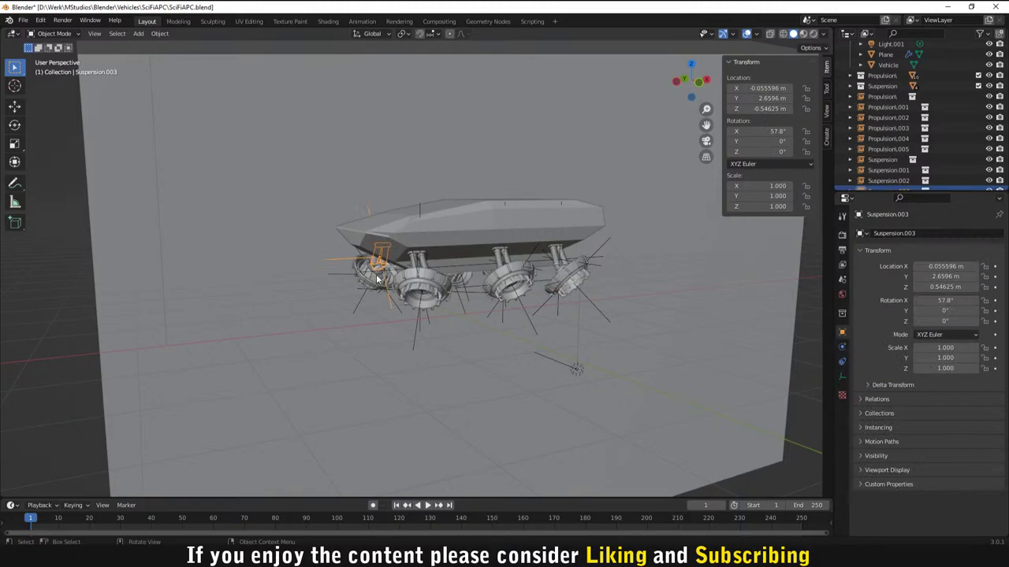
pyautogui.click(378, 277)
pyautogui.click(378, 277)
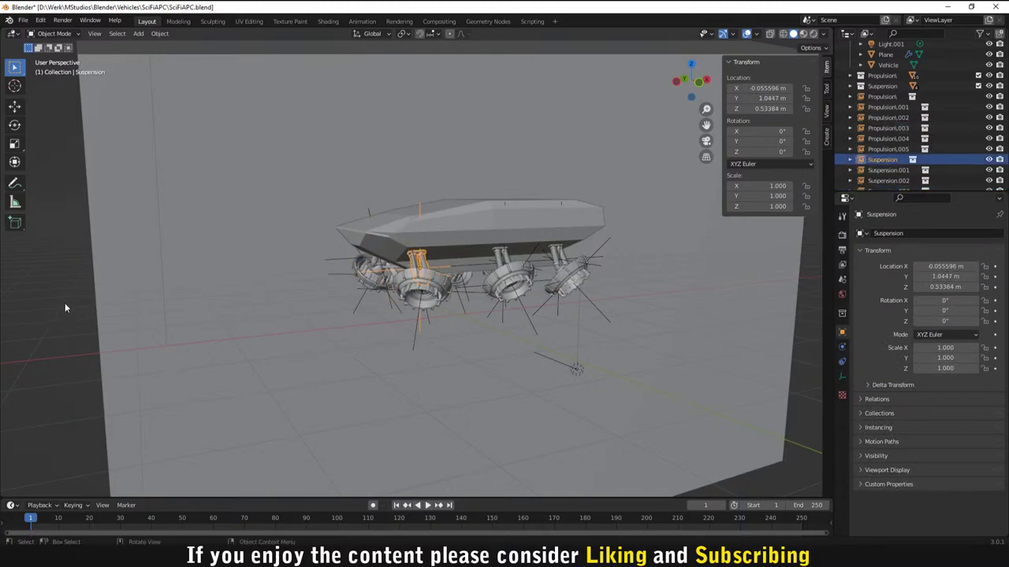
pyautogui.hotkey('alt', 'a')
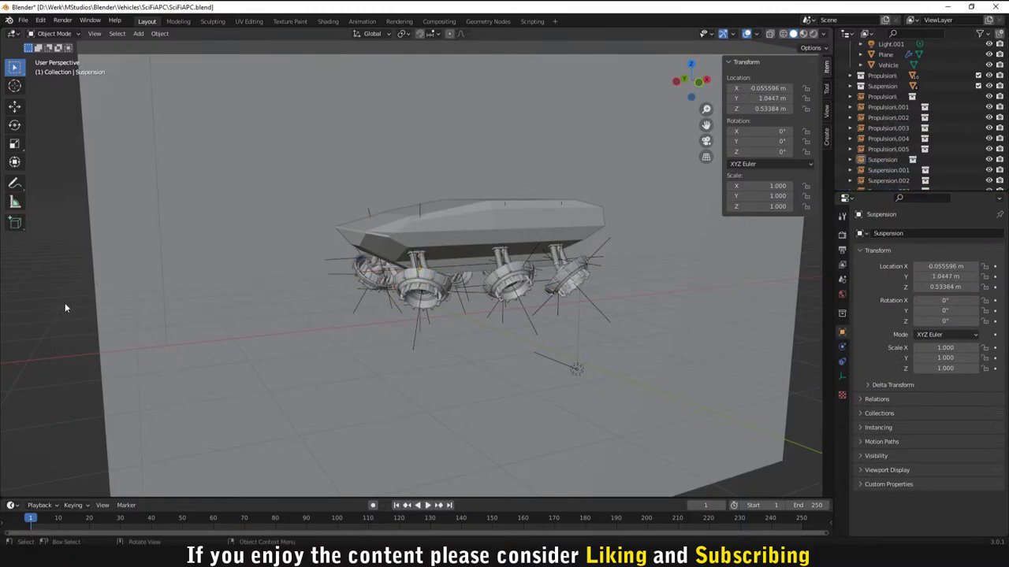
pyautogui.press('F12')
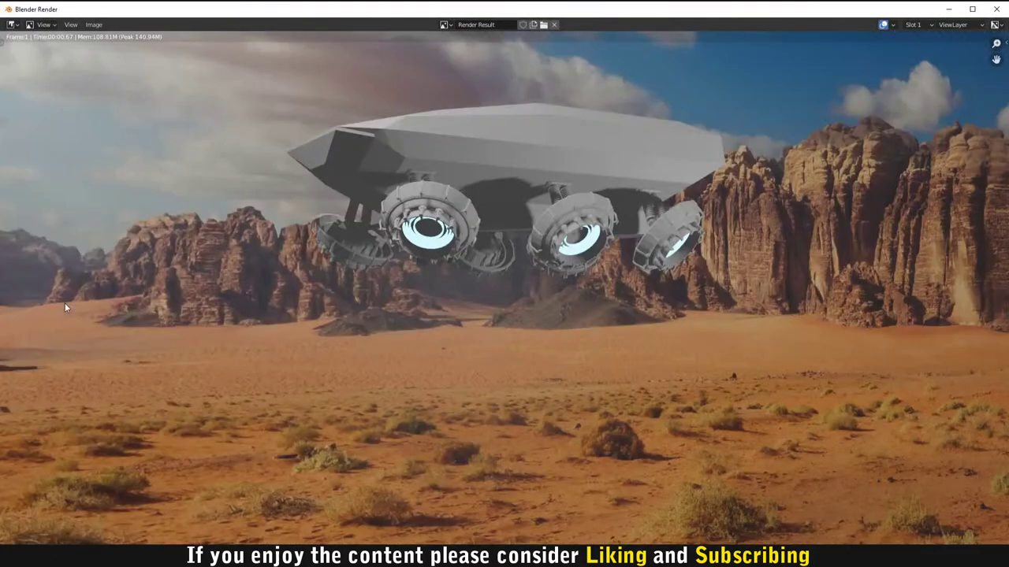